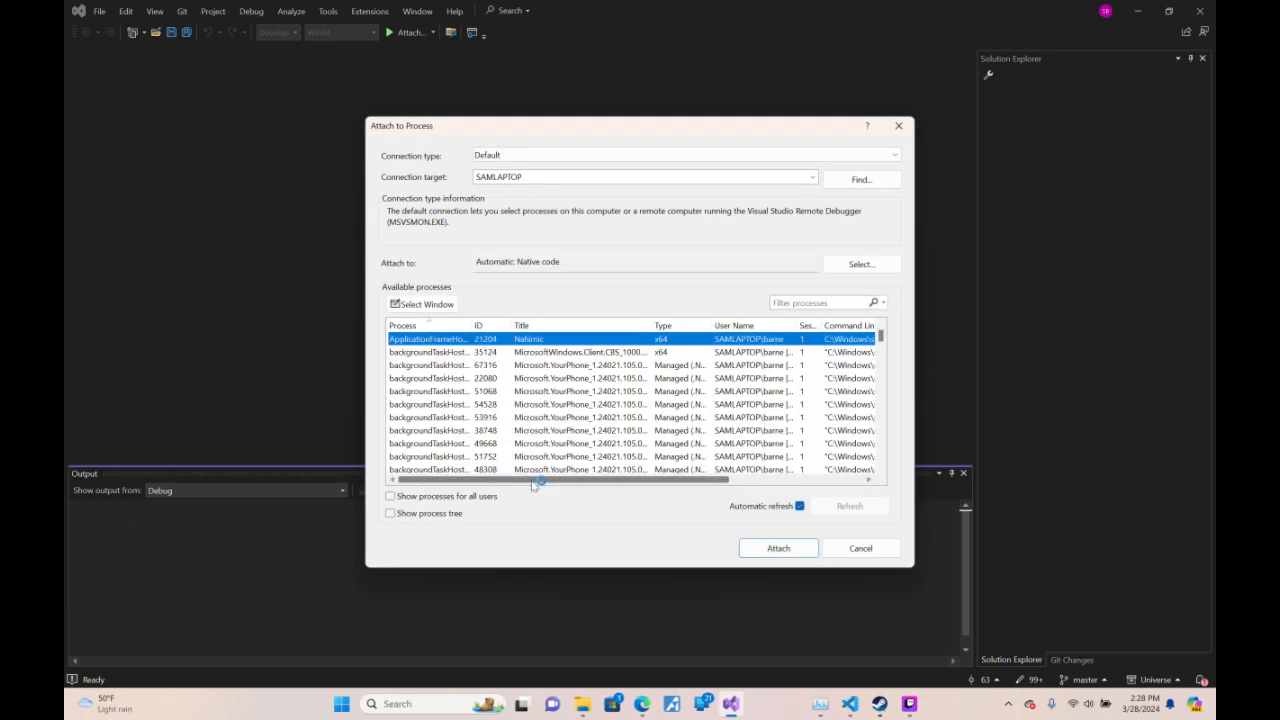
- Cancel attaching to a process and close the empty Visual Studio session
{"action": "left_click", "coordinate": [872, 548]}
{"action": "left_click", "coordinate": [99, 11]}
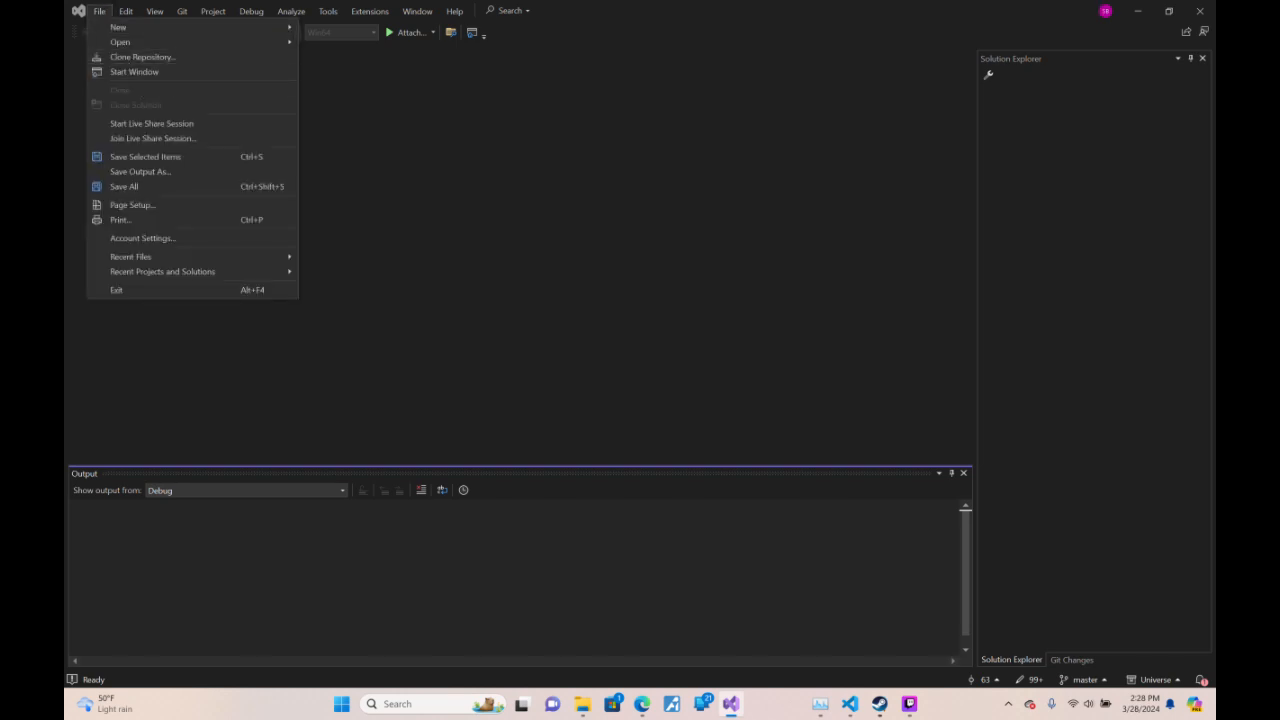
{"action": "left_click", "coordinate": [1200, 12]}
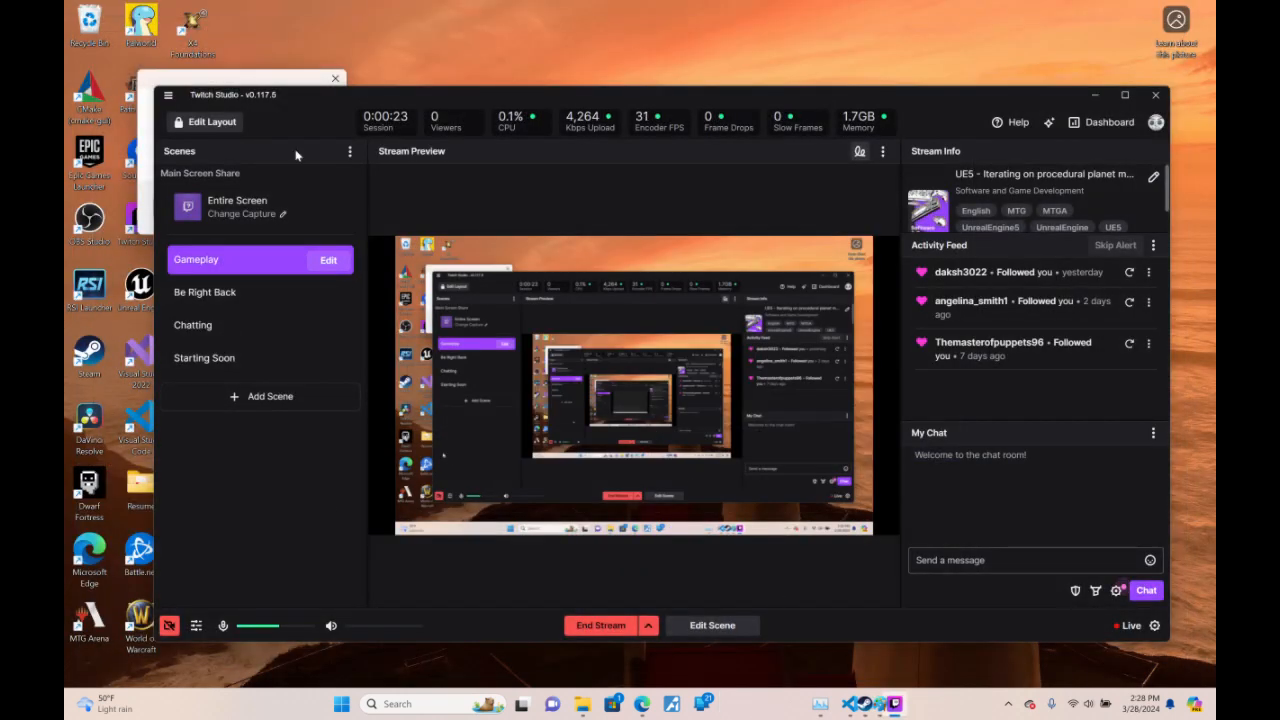
- Dismiss the save prompt for the untitled document, then launch Visual Studio 2022 and open the recent solution Universe.sln
{"action": "left_click_drag", "start_coordinate": [464, 100], "coordinate": [737, 21]}
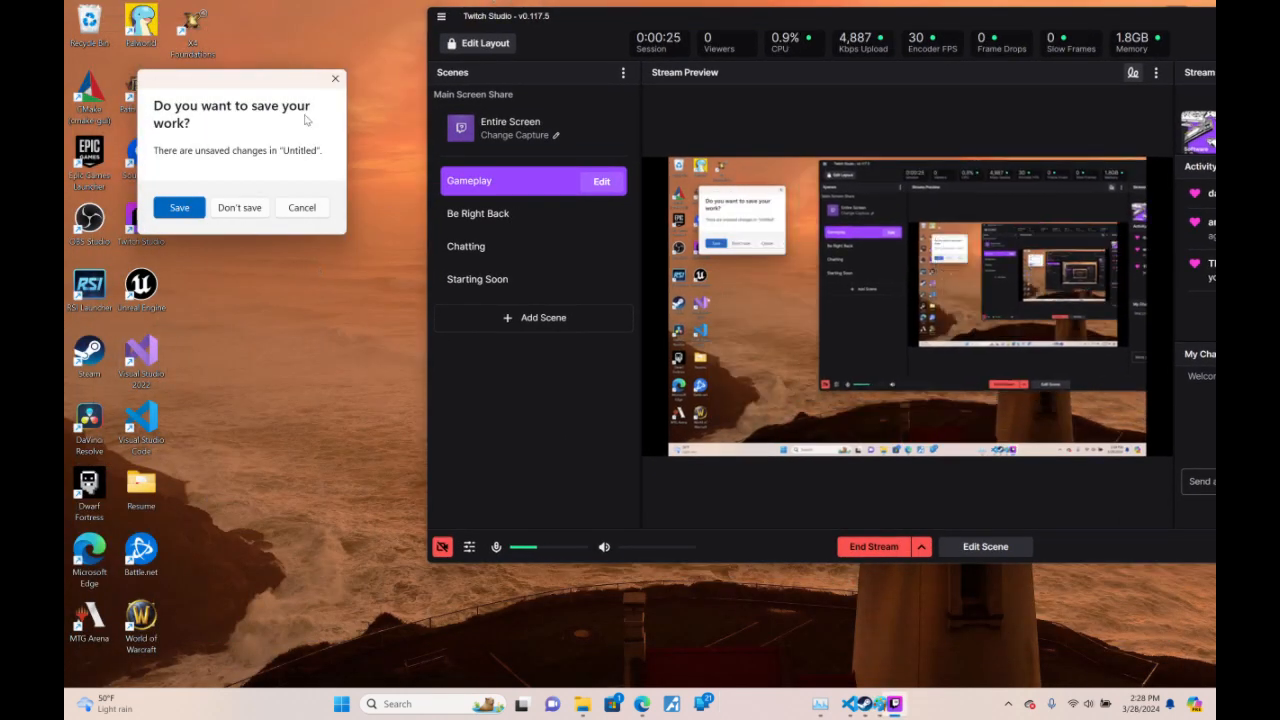
{"action": "left_click", "coordinate": [328, 86]}
{"action": "double_click", "coordinate": [149, 368]}
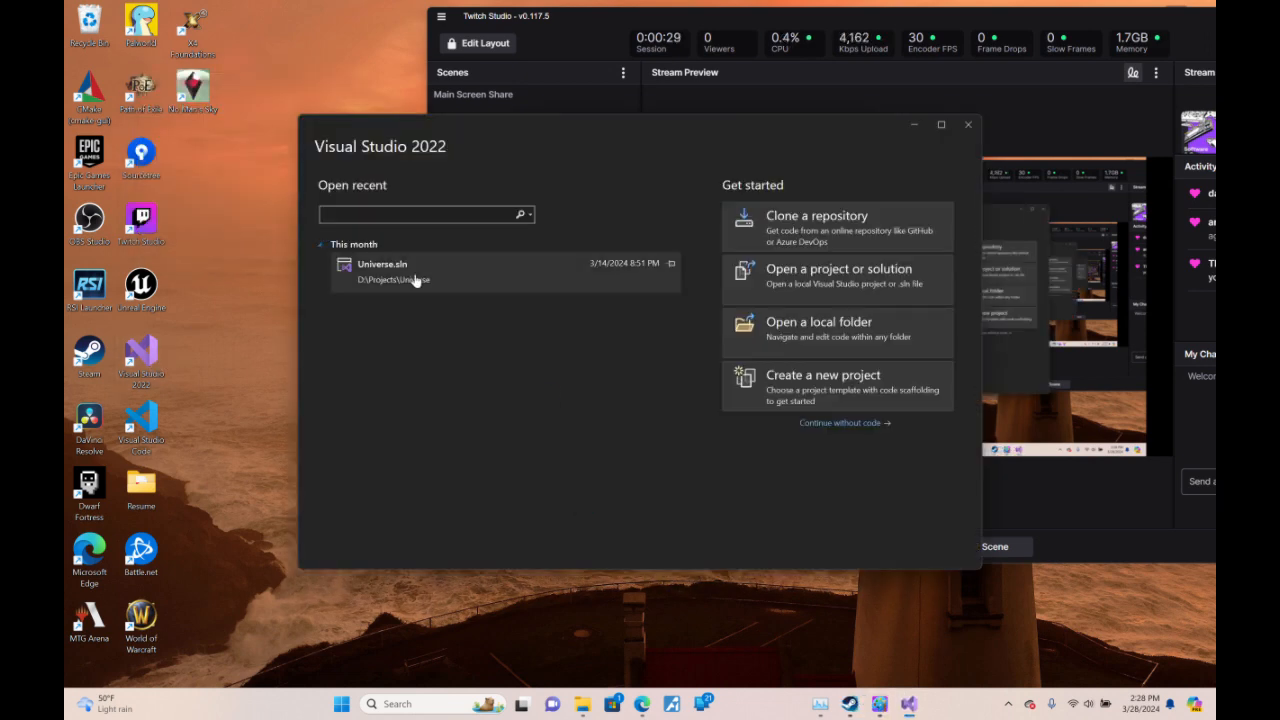
{"action": "left_click", "coordinate": [414, 274]}
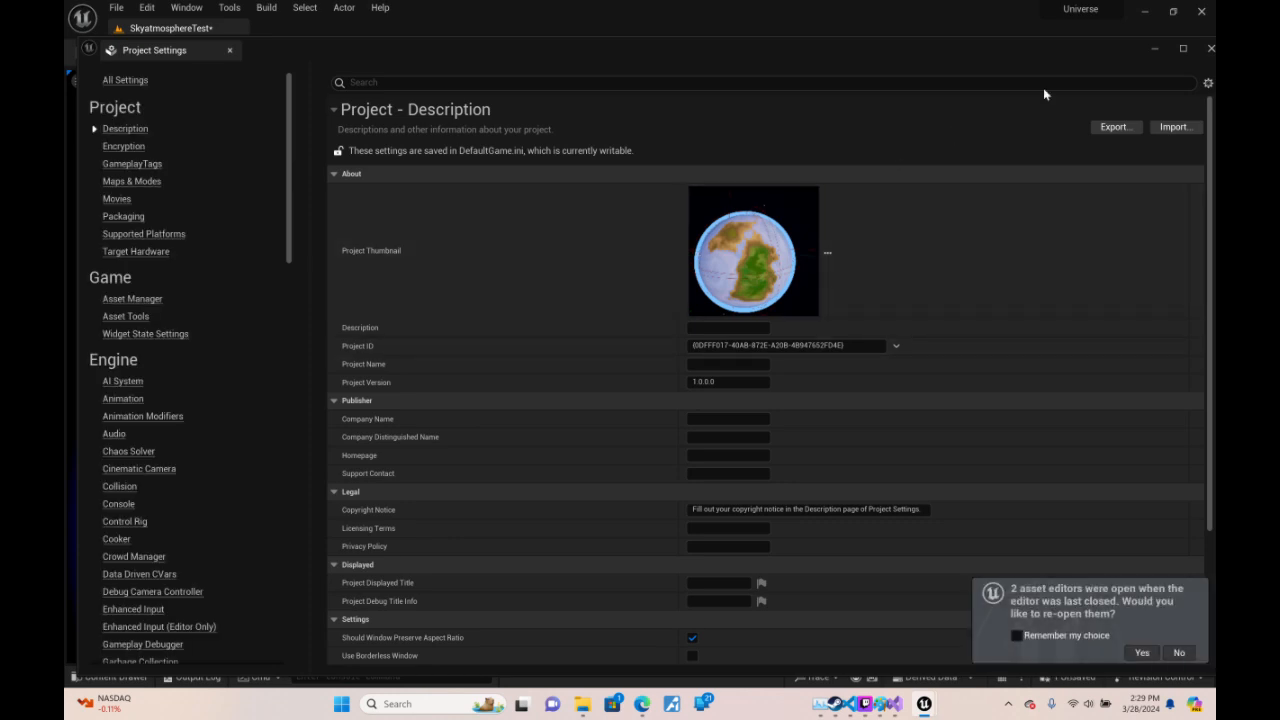
- Close the Project Settings window and open the AtmosphereDepthTest level in Unreal Editor, saving the pending SkyatmosphereTest changes
{"action": "left_click", "coordinate": [1211, 48]}
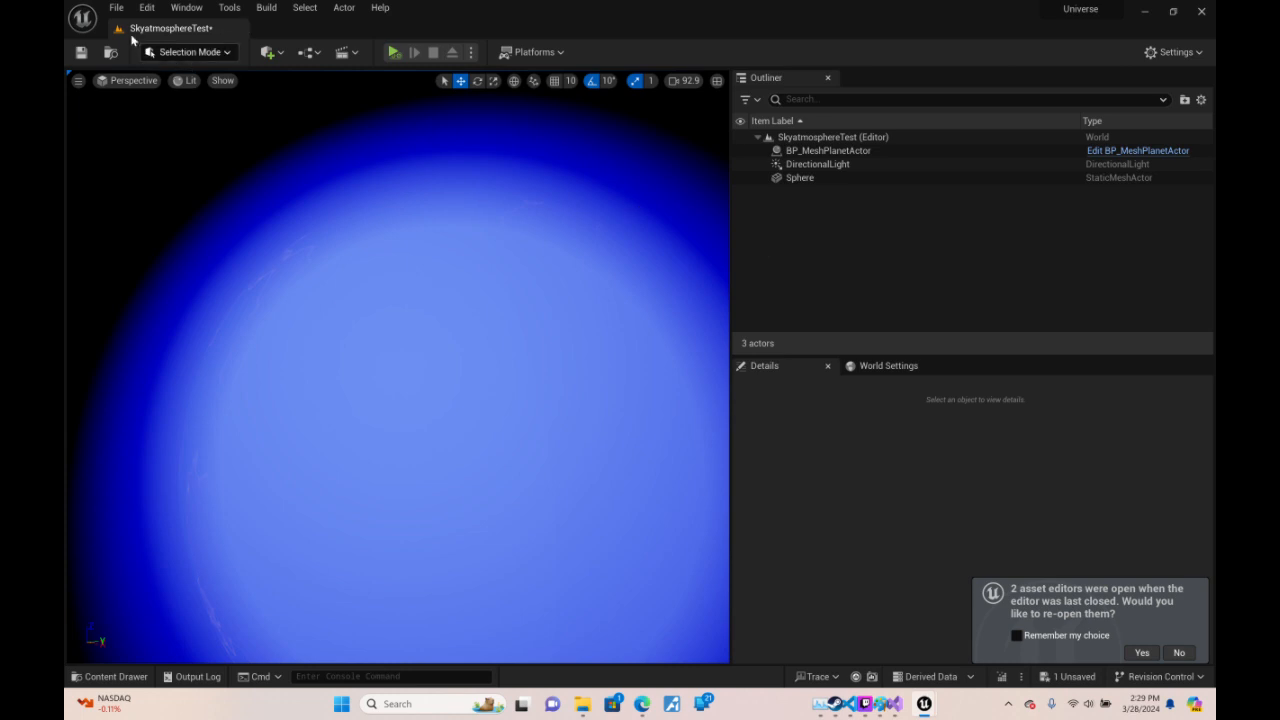
{"action": "left_click", "coordinate": [116, 7]}
{"action": "mouse_move", "coordinate": [150, 87]}
{"action": "left_click", "coordinate": [385, 95]}
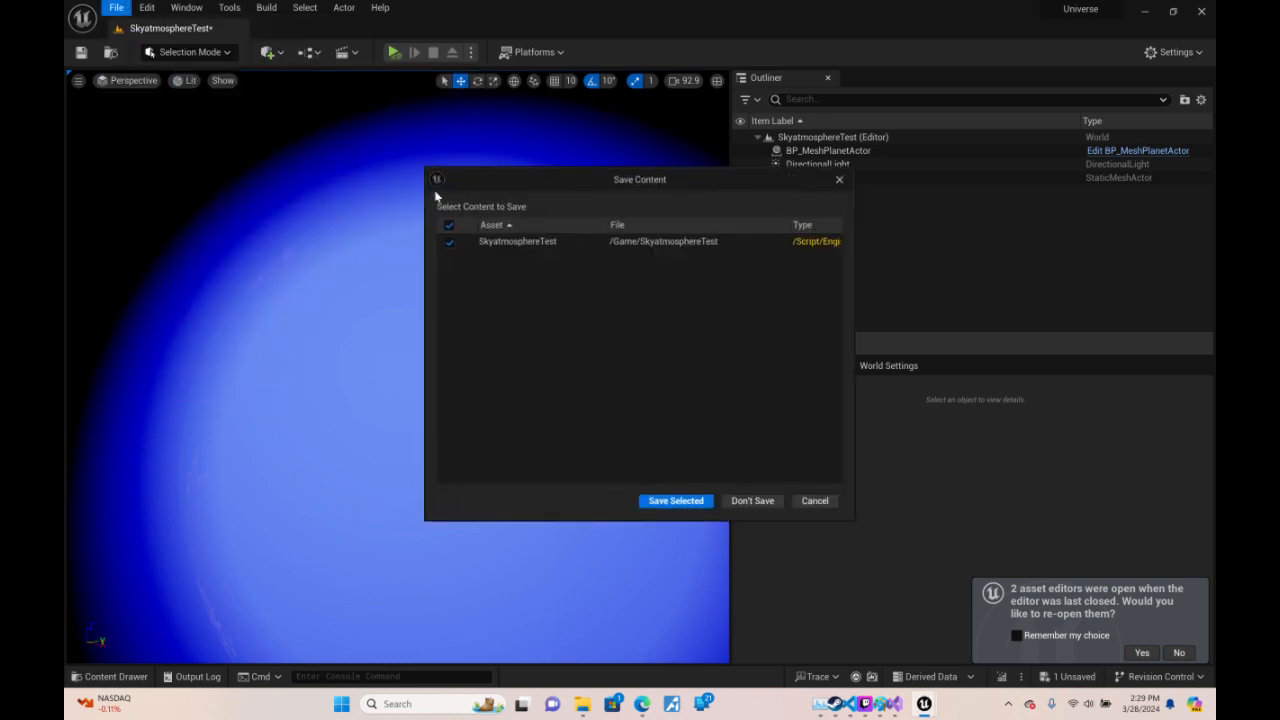
{"action": "left_click", "coordinate": [676, 502]}
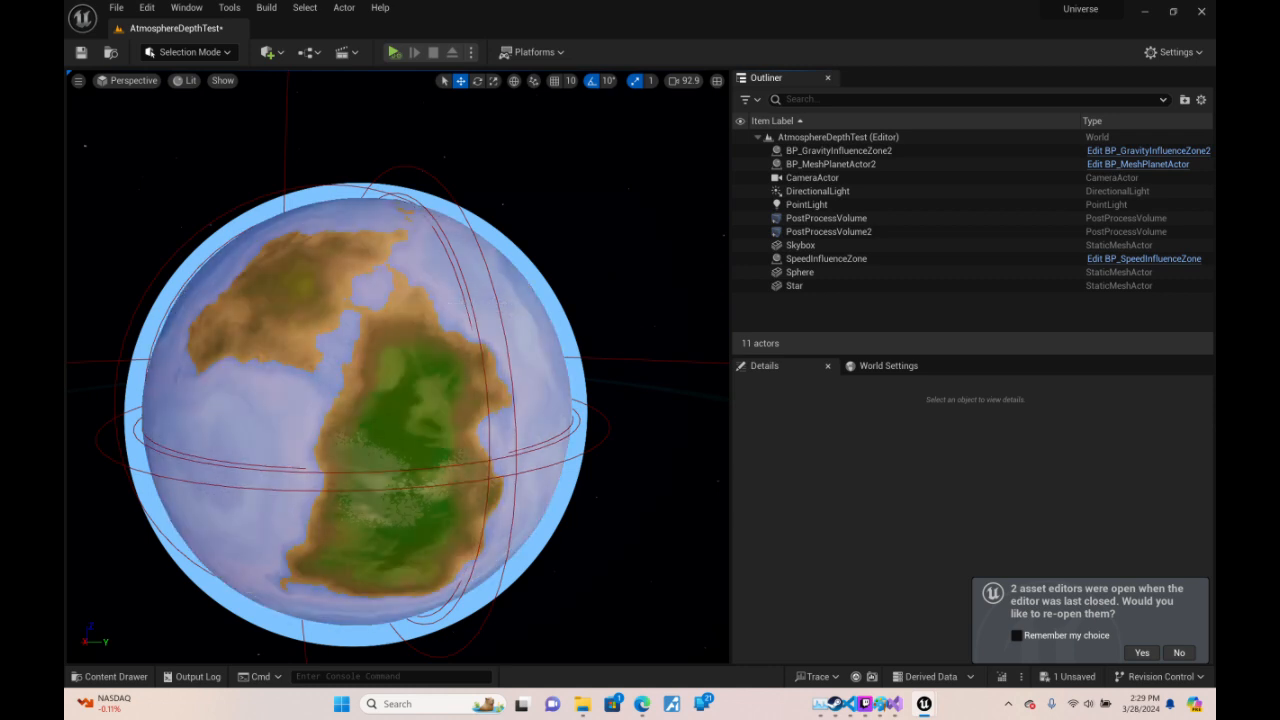
- Examine the planet and its atmosphere ring in the level viewport from several distances and angles
{"action": "right_click_drag", "start_coordinate": [555, 333], "coordinate": [479, 350]}
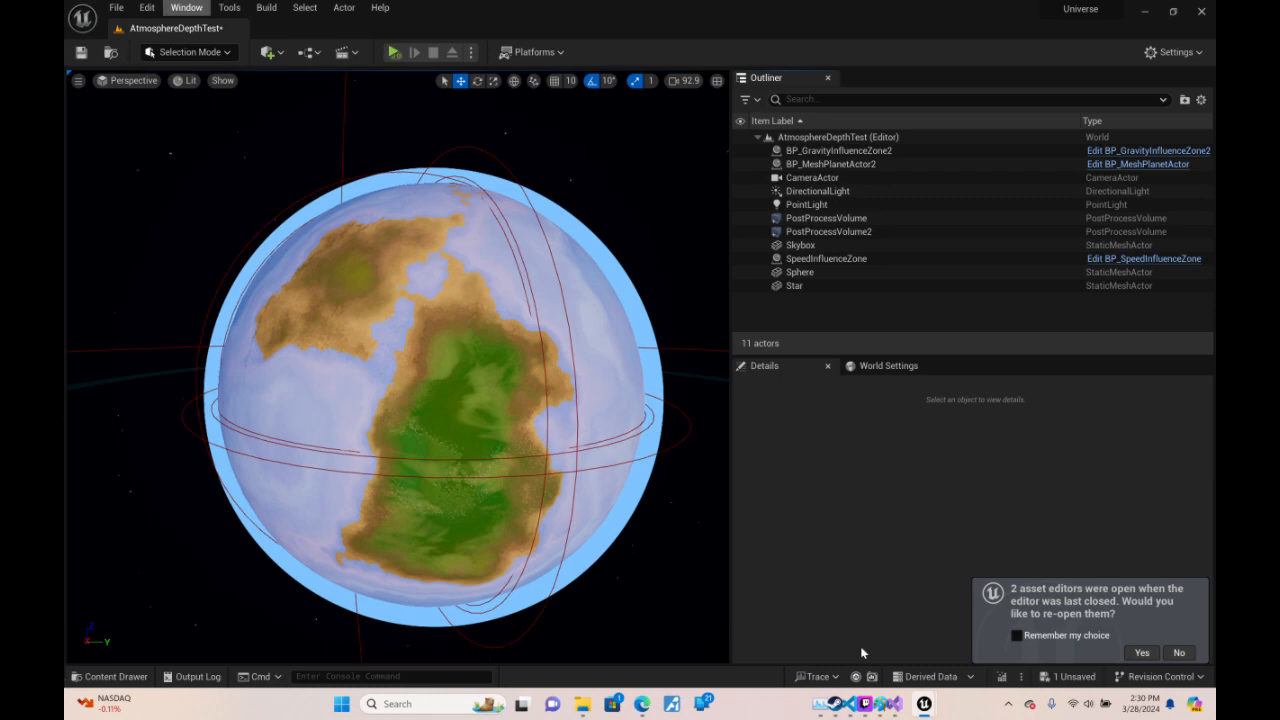
{"action": "mouse_move", "coordinate": [480, 370]}
{"action": "right_mouse_down"}
{"action": "mouse_move", "coordinate": [525, 330]}
{"action": "mouse_move", "coordinate": [500, 352]}
{"action": "mouse_move", "coordinate": [462, 350]}
{"action": "mouse_move", "coordinate": [450, 325]}
{"action": "mouse_move", "coordinate": [480, 338]}
{"action": "mouse_move", "coordinate": [462, 318]}
{"action": "mouse_move", "coordinate": [530, 285]}
{"action": "mouse_move", "coordinate": [525, 325]}
{"action": "mouse_move", "coordinate": [505, 295]}
{"action": "mouse_move", "coordinate": [415, 305]}
{"action": "mouse_move", "coordinate": [545, 342]}
{"action": "mouse_move", "coordinate": [525, 352]}
{"action": "mouse_move", "coordinate": [520, 305]}
{"action": "mouse_move", "coordinate": [620, 325]}
{"action": "mouse_move", "coordinate": [535, 330]}
{"action": "mouse_move", "coordinate": [532, 295]}
{"action": "mouse_move", "coordinate": [350, 318]}
{"action": "mouse_move", "coordinate": [352, 292]}
{"action": "mouse_move", "coordinate": [292, 352]}
{"action": "mouse_move", "coordinate": [248, 366]}
{"action": "mouse_move", "coordinate": [318, 318]}
{"action": "mouse_move", "coordinate": [358, 356]}
{"action": "mouse_move", "coordinate": [446, 322]}
{"action": "mouse_move", "coordinate": [461, 334]}
{"action": "mouse_move", "coordinate": [424, 314]}
{"action": "mouse_move", "coordinate": [366, 336]}
{"action": "mouse_move", "coordinate": [364, 324]}
{"action": "mouse_move", "coordinate": [464, 369]}
{"action": "right_mouse_up"}
{"action": "key", "text": "w"}
{"action": "scroll", "coordinate": [500, 352], "scroll_direction": "up", "scroll_amount": 2}
{"action": "scroll", "coordinate": [495, 300], "scroll_direction": "down", "scroll_amount": 2}
{"action": "scroll", "coordinate": [505, 295], "scroll_direction": "down", "scroll_amount": 1}
{"action": "scroll", "coordinate": [485, 320], "scroll_direction": "up", "scroll_amount": 2}
{"action": "scroll", "coordinate": [560, 310], "scroll_direction": "up", "scroll_amount": 9}
{"action": "scroll", "coordinate": [540, 328], "scroll_direction": "down", "scroll_amount": 7}
{"action": "scroll", "coordinate": [533, 297], "scroll_direction": "down", "scroll_amount": 2}
{"action": "scroll", "coordinate": [326, 316], "scroll_direction": "down", "scroll_amount": 1}
{"action": "scroll", "coordinate": [460, 335], "scroll_direction": "up", "scroll_amount": 1}
{"action": "scroll", "coordinate": [366, 336], "scroll_direction": "up", "scroll_amount": 1}
{"action": "scroll", "coordinate": [390, 336], "scroll_direction": "up", "scroll_amount": 1}
{"action": "key", "text": "s"}
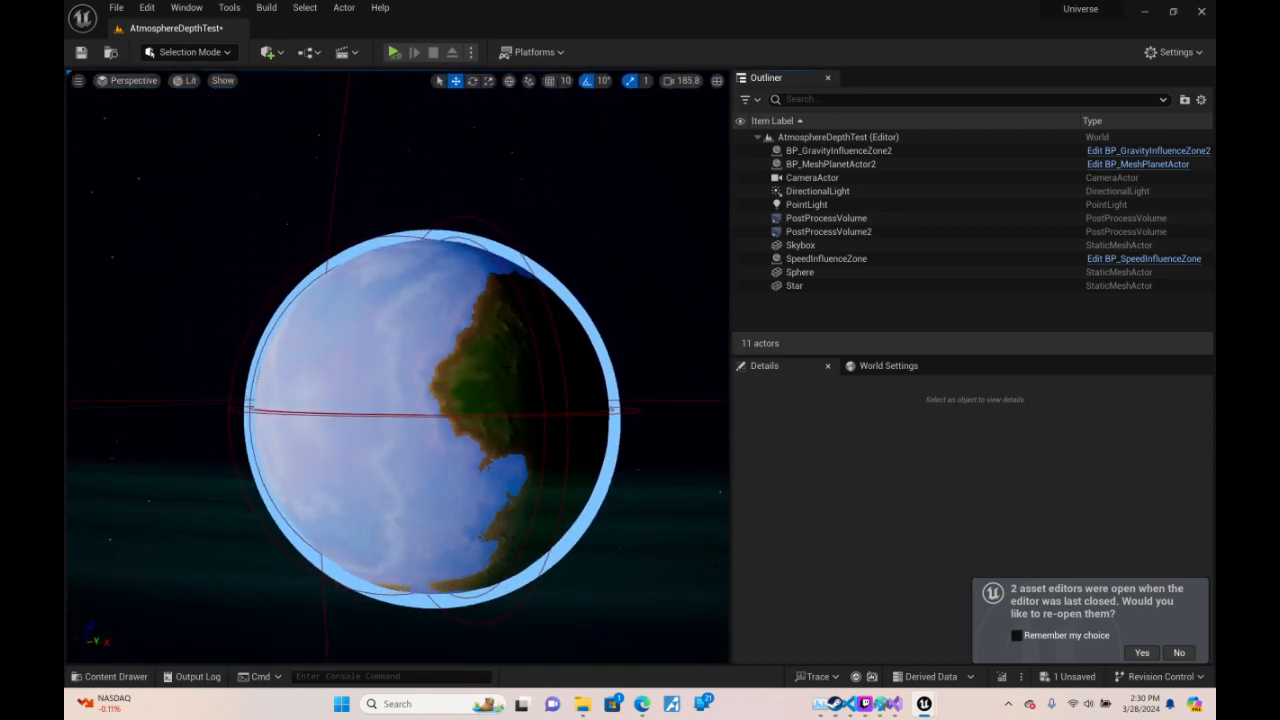
- Search all project content for "meshpl" and open the MT_MeshPlanet material in a maximized editor
{"action": "left_click", "coordinate": [110, 676]}
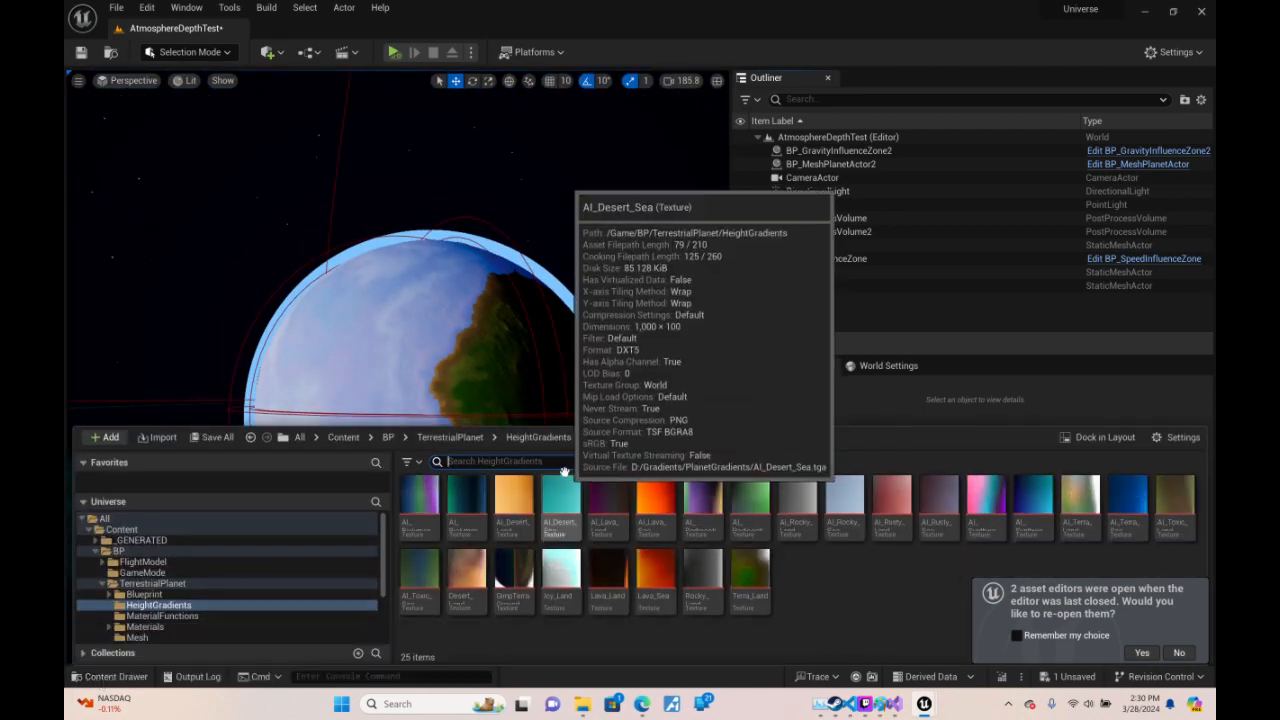
{"action": "left_click", "coordinate": [200, 518]}
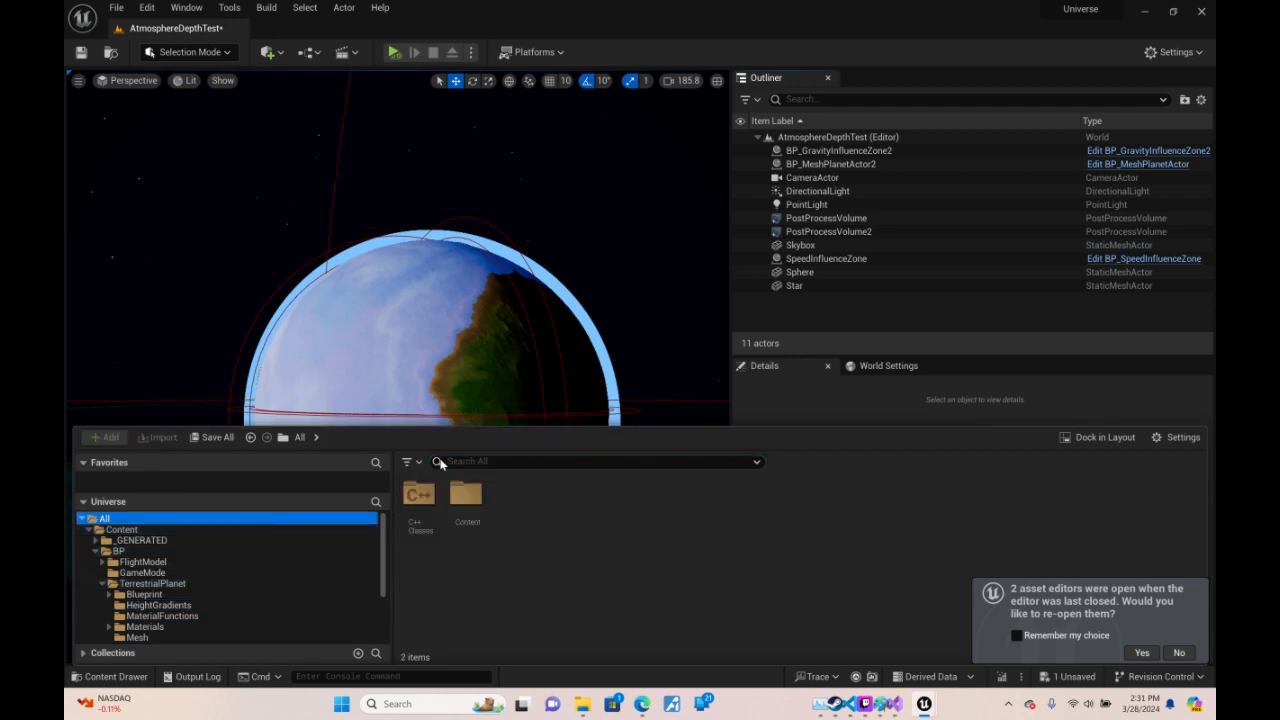
{"action": "left_click", "coordinate": [510, 462]}
{"action": "type", "text": "mesh"}
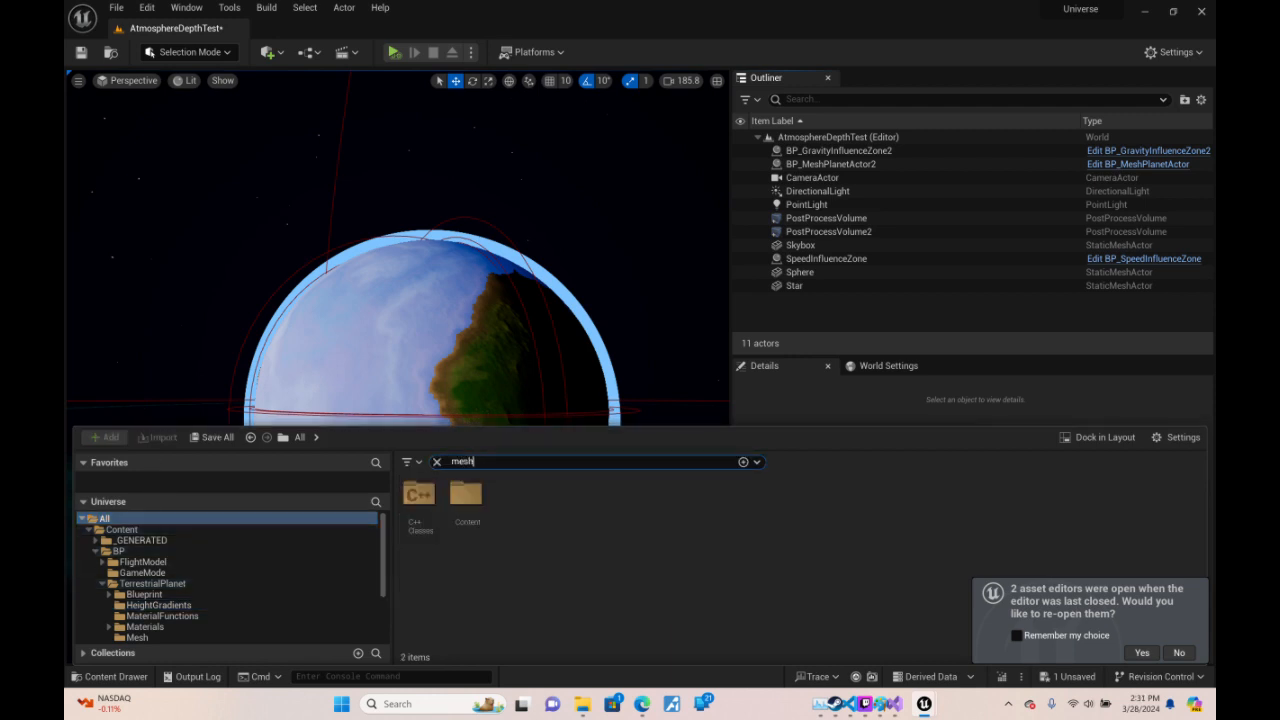
{"action": "type", "text": "pl"}
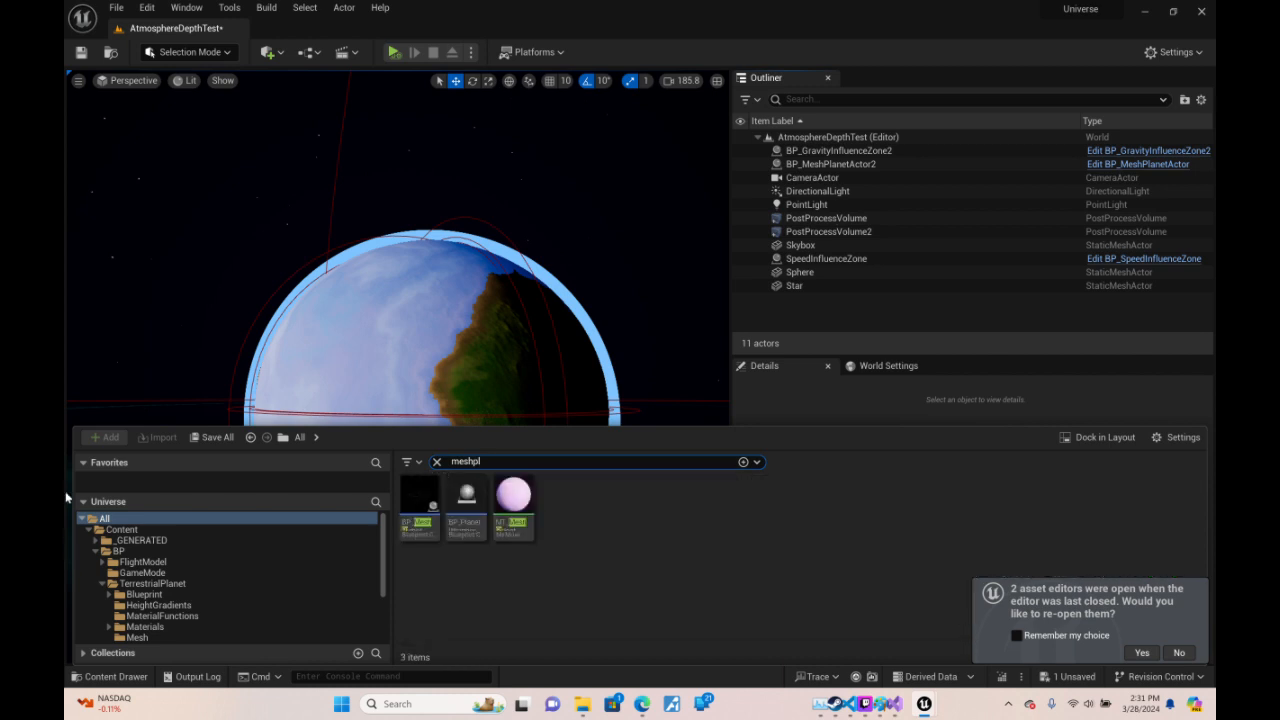
{"action": "left_click", "coordinate": [519, 505]}
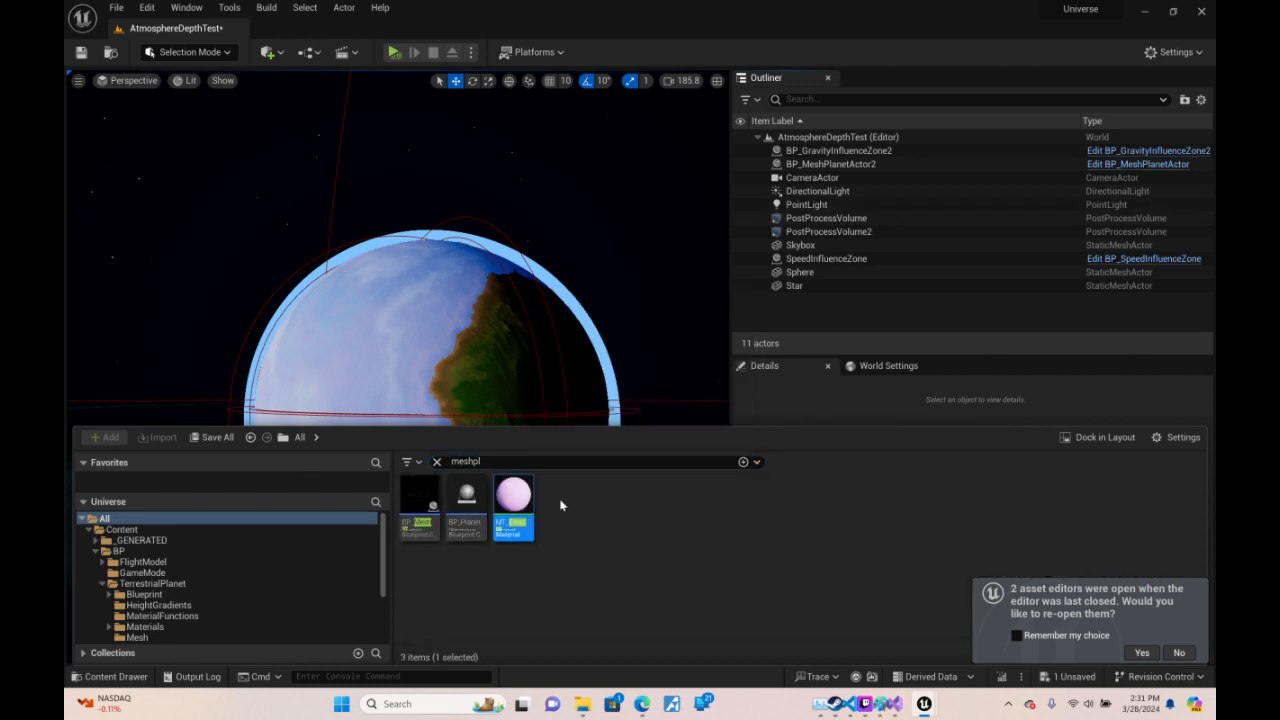
{"action": "double_click", "coordinate": [515, 500]}
{"action": "left_click_drag", "start_coordinate": [896, 351], "coordinate": [922, 172]}
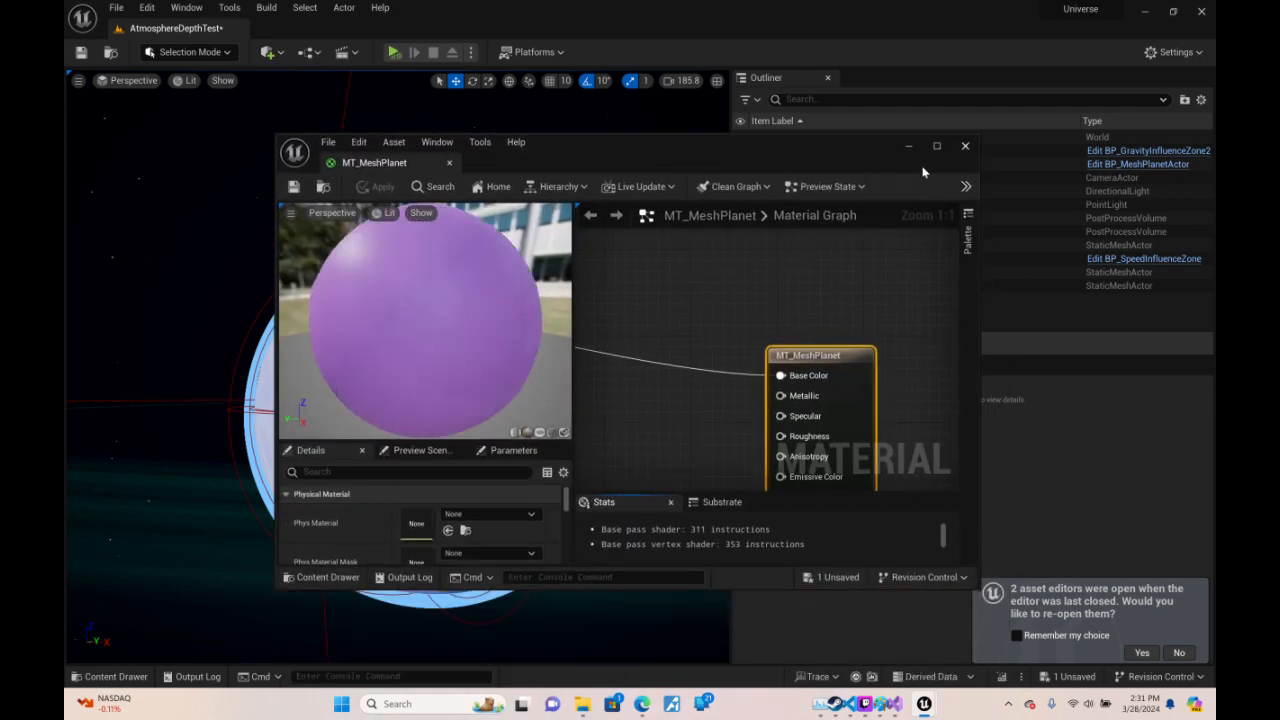
{"action": "left_click", "coordinate": [937, 147]}
- Examine the MT_MeshPlanet graph from the output node back to the temperature map and relative elevation inputs
{"action": "right_click_drag", "start_coordinate": [683, 269], "coordinate": [914, 149]}
{"action": "right_click_drag", "start_coordinate": [904, 407], "coordinate": [934, 193]}
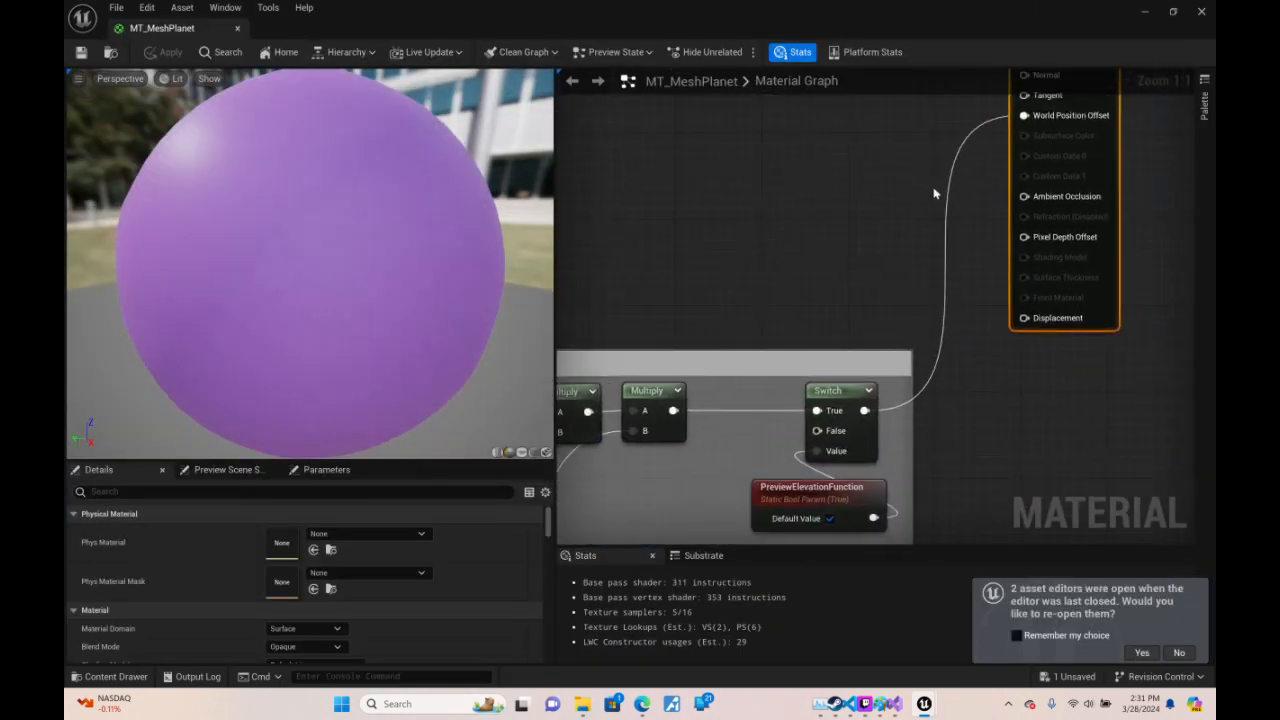
{"action": "scroll", "coordinate": [921, 249], "scroll_direction": "down", "scroll_amount": 2}
{"action": "right_click_drag", "start_coordinate": [851, 212], "coordinate": [1186, 514]}
{"action": "right_click_drag", "start_coordinate": [660, 380], "coordinate": [1160, 160]}
{"action": "left_click_drag", "start_coordinate": [241, 334], "coordinate": [130, 430]}
{"action": "right_click_drag", "start_coordinate": [704, 236], "coordinate": [1190, 410]}
{"action": "right_click_drag", "start_coordinate": [600, 290], "coordinate": [1270, 414]}
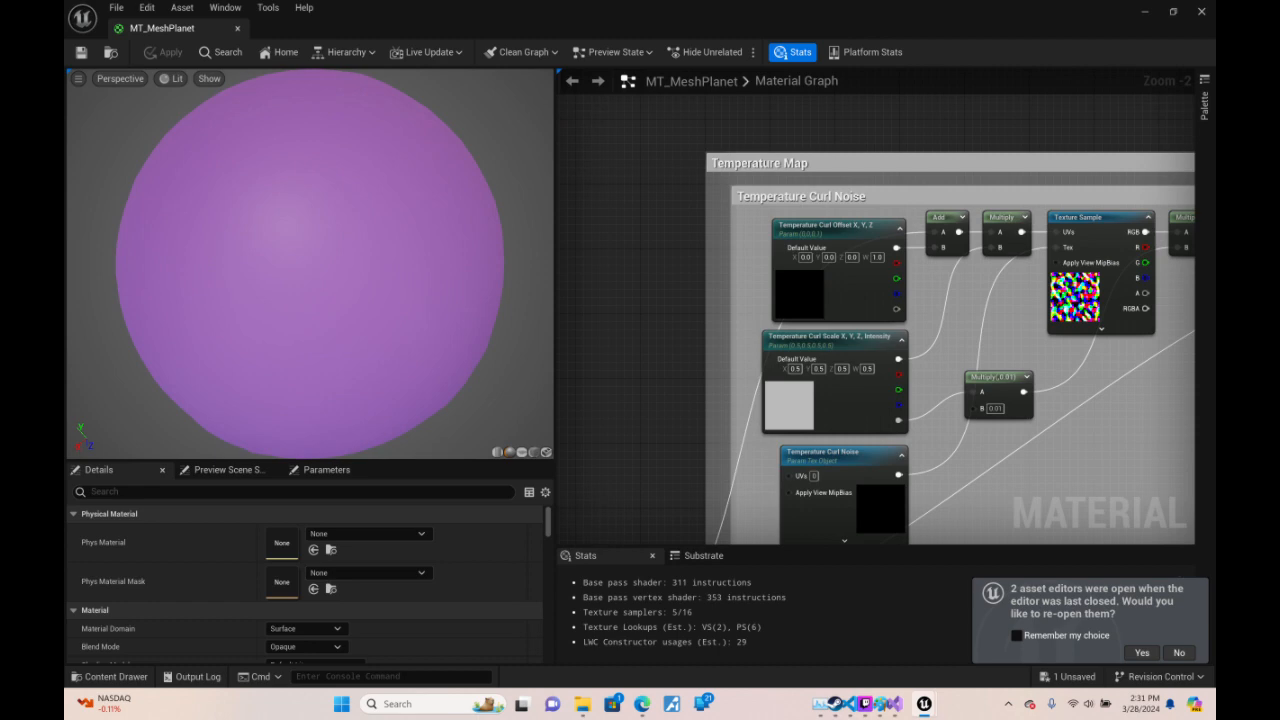
{"action": "right_click_drag", "start_coordinate": [700, 530], "coordinate": [1130, 90]}
{"action": "right_click_drag", "start_coordinate": [620, 400], "coordinate": [1106, 178]}
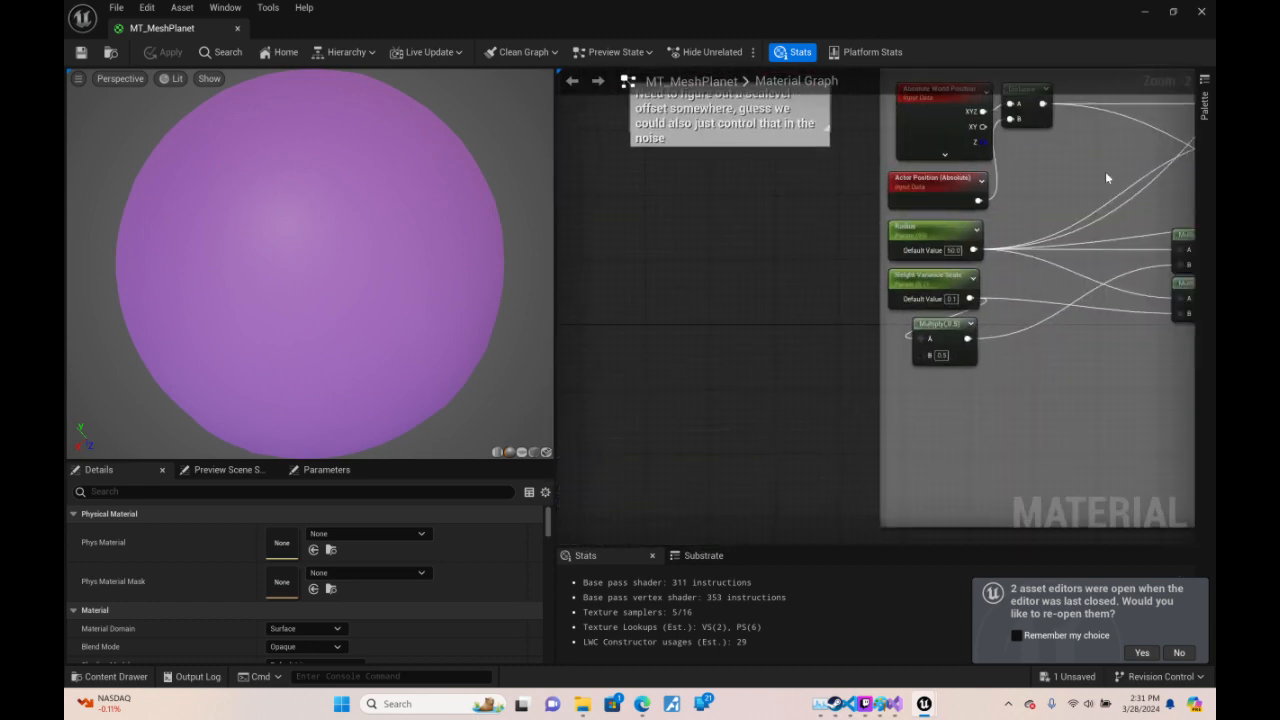
- Switch the material preview to Unlit shading and rotate the preview sphere
{"action": "left_click", "coordinate": [175, 78]}
{"action": "left_click", "coordinate": [202, 133]}
{"action": "left_click_drag", "start_coordinate": [480, 242], "coordinate": [450, 155]}
- Connect the RGB output of the Temperature Preview Gradient texture sample to the material's Base Color
{"action": "right_click_drag", "start_coordinate": [1183, 425], "coordinate": [560, 412]}
{"action": "right_click_drag", "start_coordinate": [1190, 380], "coordinate": [907, 474]}
{"action": "right_click_drag", "start_coordinate": [899, 297], "coordinate": [951, 206]}
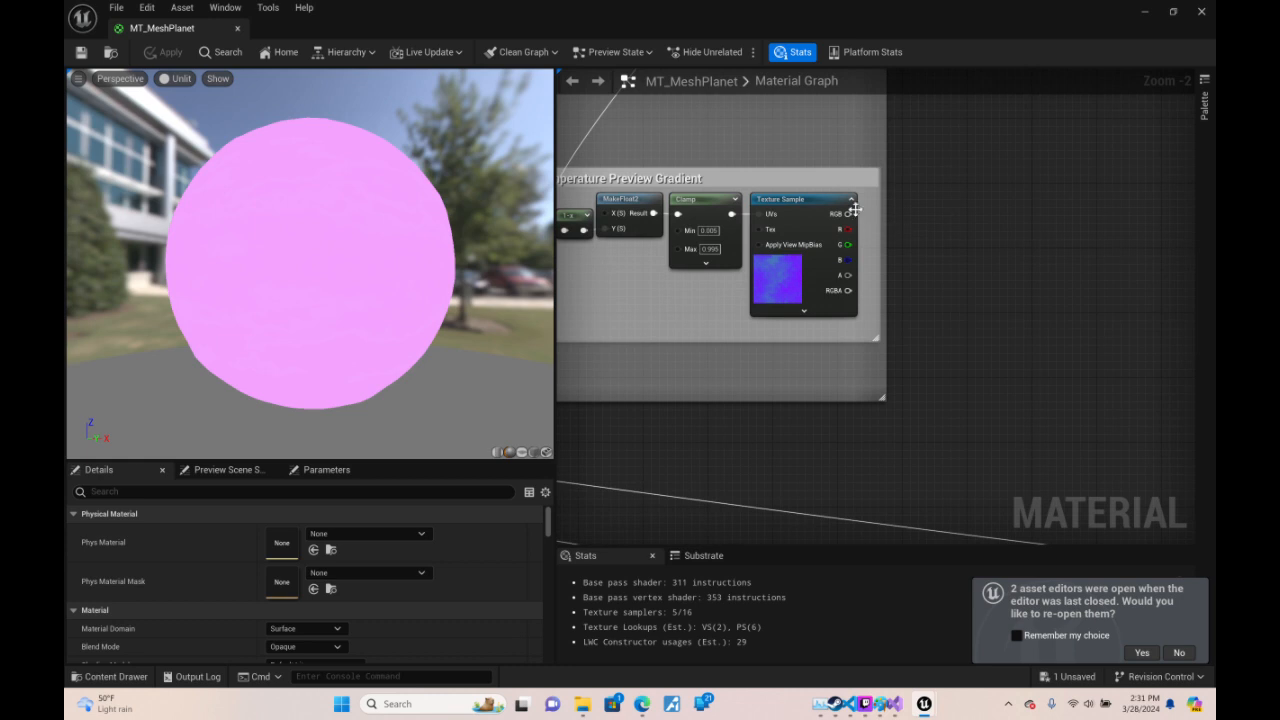
{"action": "right_click_drag", "start_coordinate": [845, 218], "coordinate": [445, 222]}
{"action": "left_click_drag", "start_coordinate": [1192, 226], "coordinate": [954, 425]}
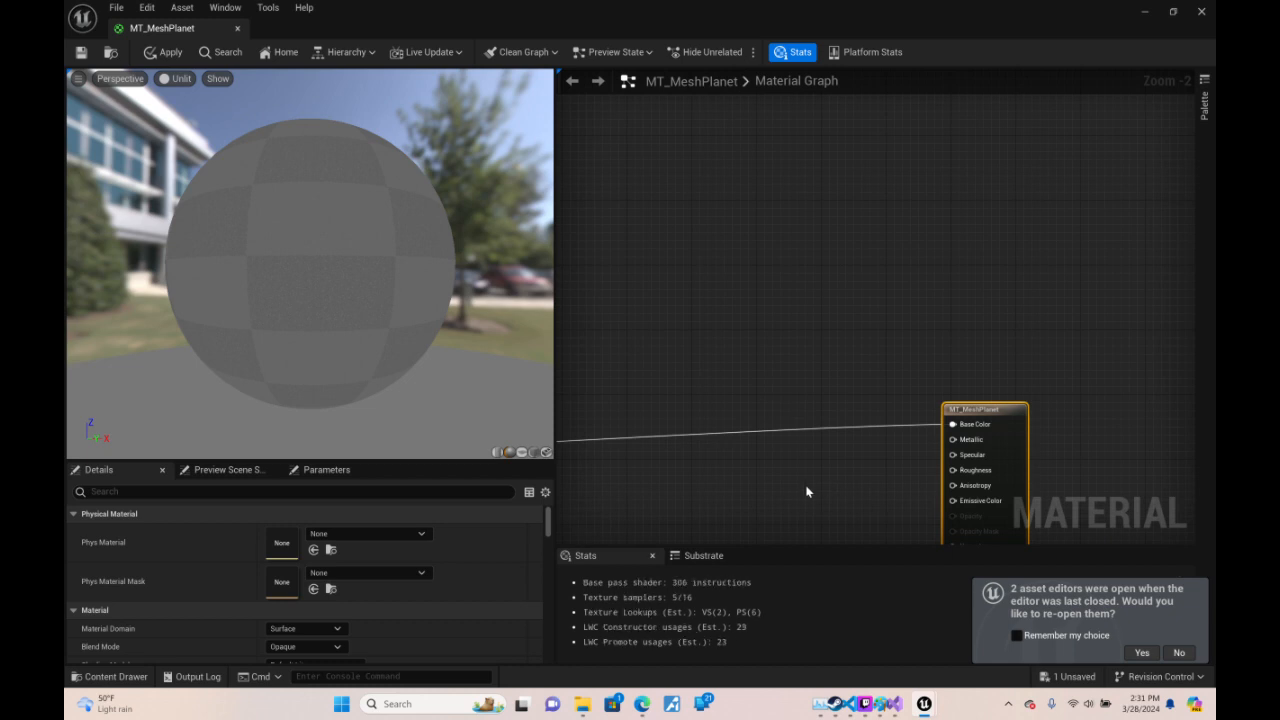
- Set the Temperature Baseline parameter's default value to 0.75
{"action": "left_click_drag", "start_coordinate": [400, 270], "coordinate": [225, 265]}
{"action": "right_click_drag", "start_coordinate": [886, 320], "coordinate": [1195, 85]}
{"action": "right_click_drag", "start_coordinate": [1118, 540], "coordinate": [1118, 202]}
{"action": "right_click_drag", "start_coordinate": [1001, 228], "coordinate": [956, 600]}
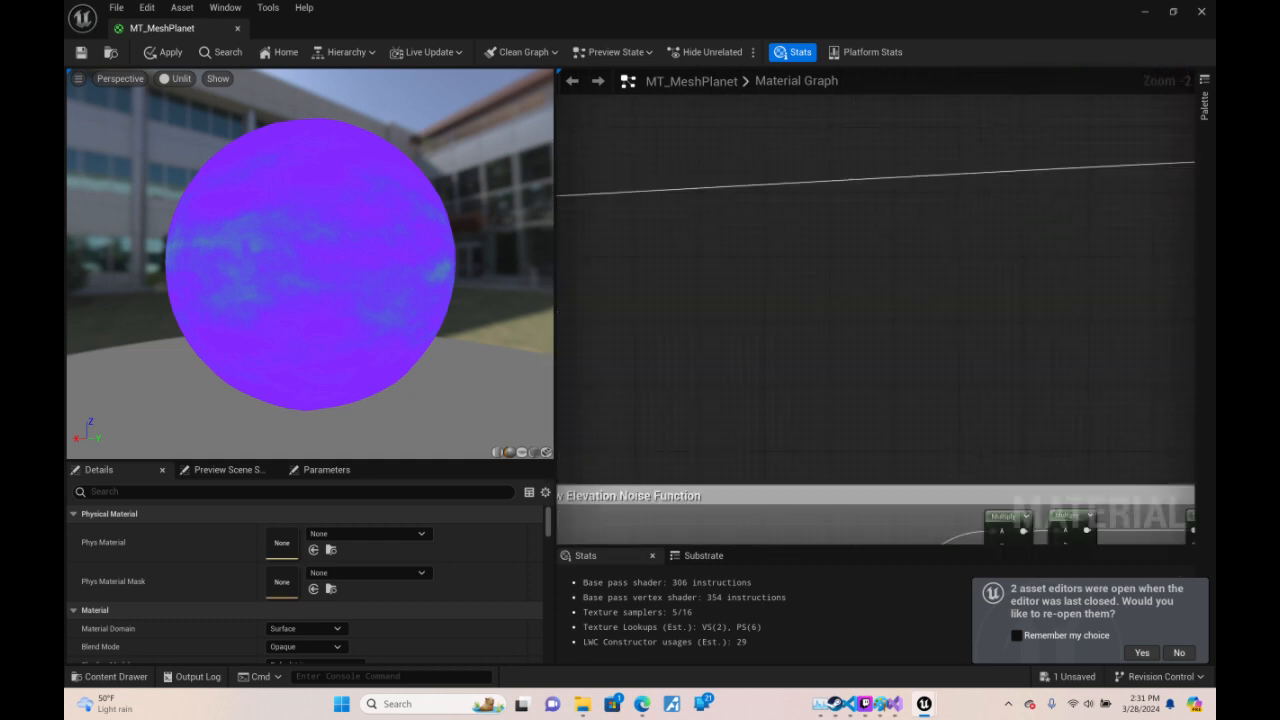
{"action": "right_click_drag", "start_coordinate": [800, 240], "coordinate": [850, 517]}
{"action": "right_click_drag", "start_coordinate": [850, 250], "coordinate": [1089, 522]}
{"action": "right_click_drag", "start_coordinate": [780, 420], "coordinate": [1044, 249]}
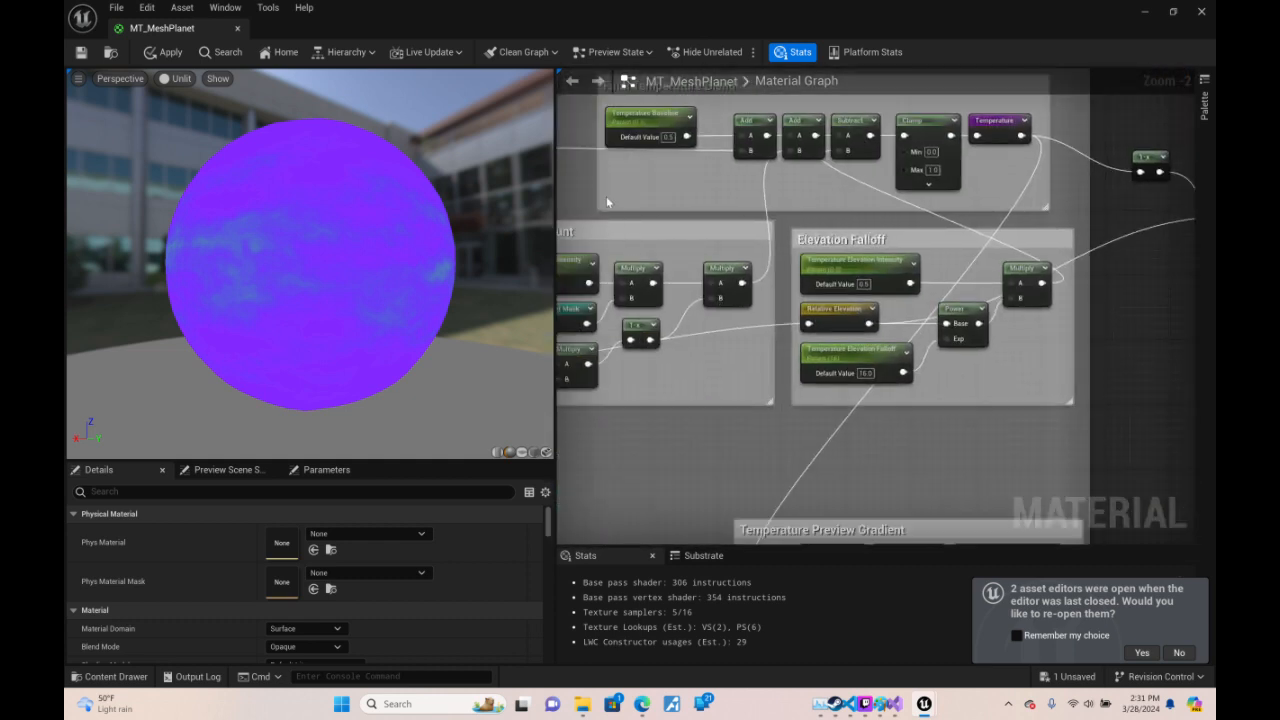
{"action": "left_click", "coordinate": [668, 137]}
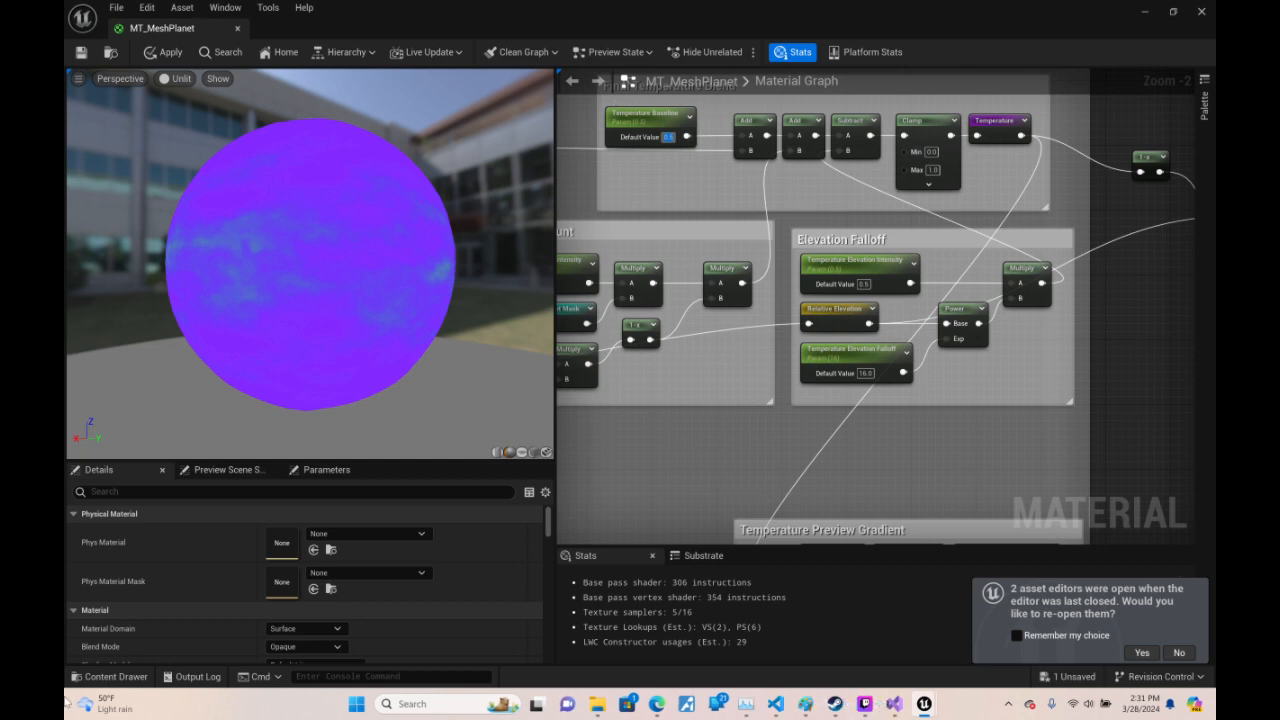
{"action": "type", "text": ".75"}
{"action": "key", "text": "Return"}
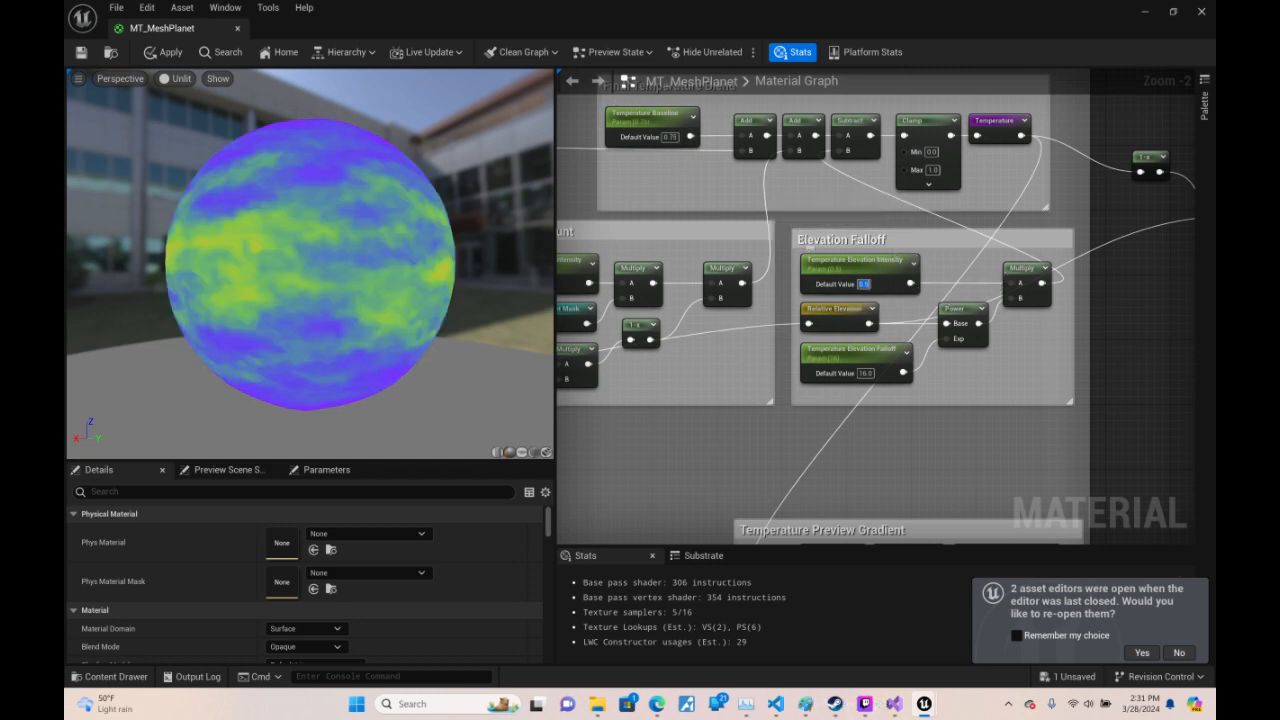
- Try several default values for Temperature Elevation Intensity, including 0.1, and set it to 0.3
{"action": "type", "text": "5"}
{"action": "key", "text": "Return"}
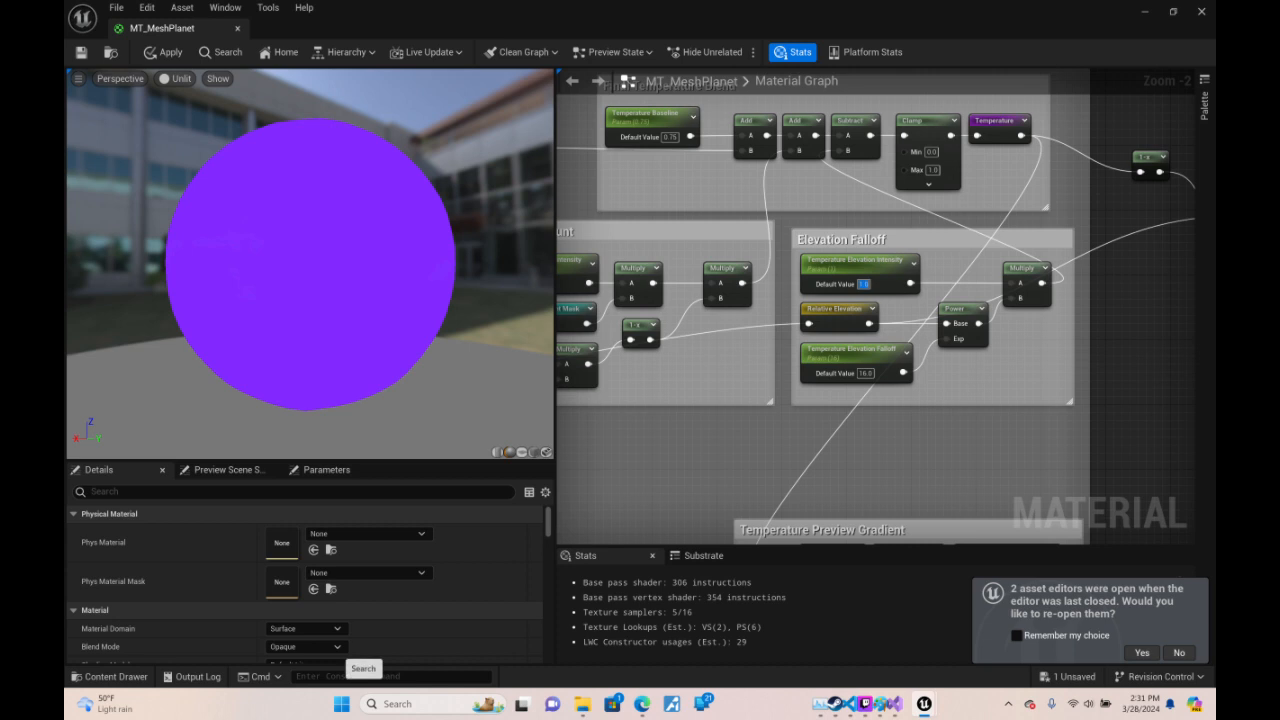
{"action": "type", "text": ".1"}
{"action": "key", "text": "Return"}
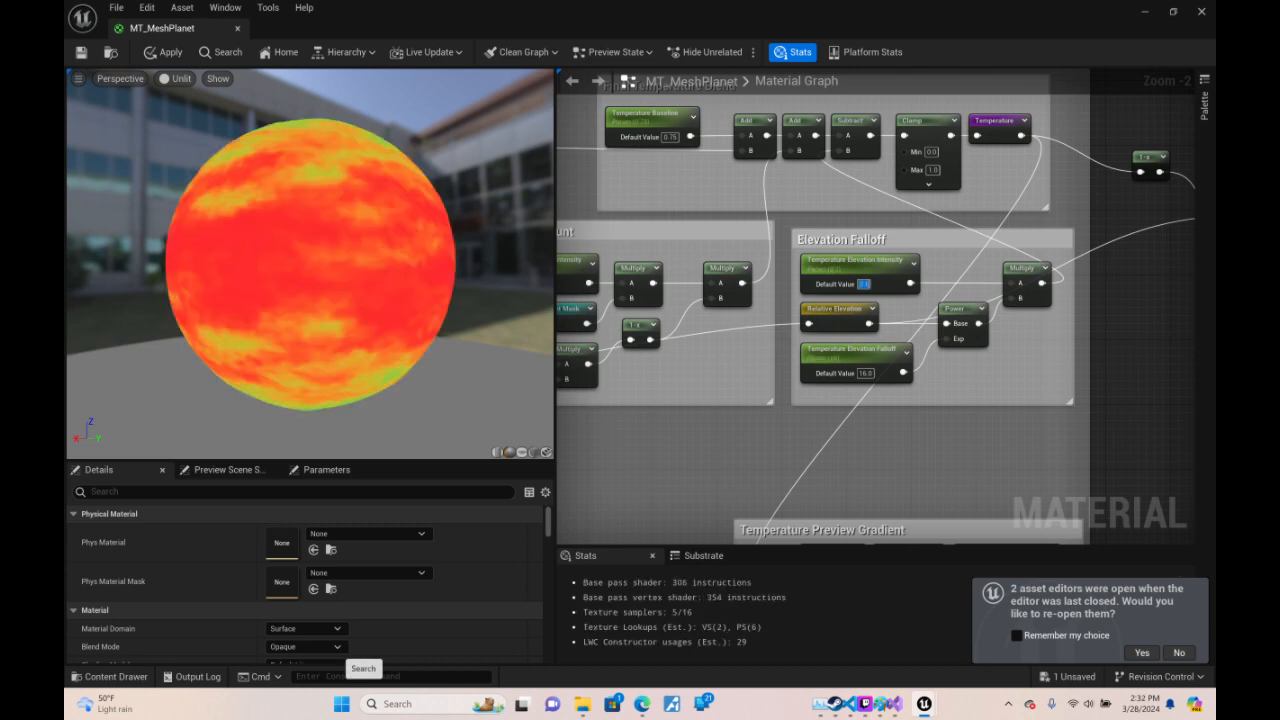
{"action": "key", "text": "Return"}
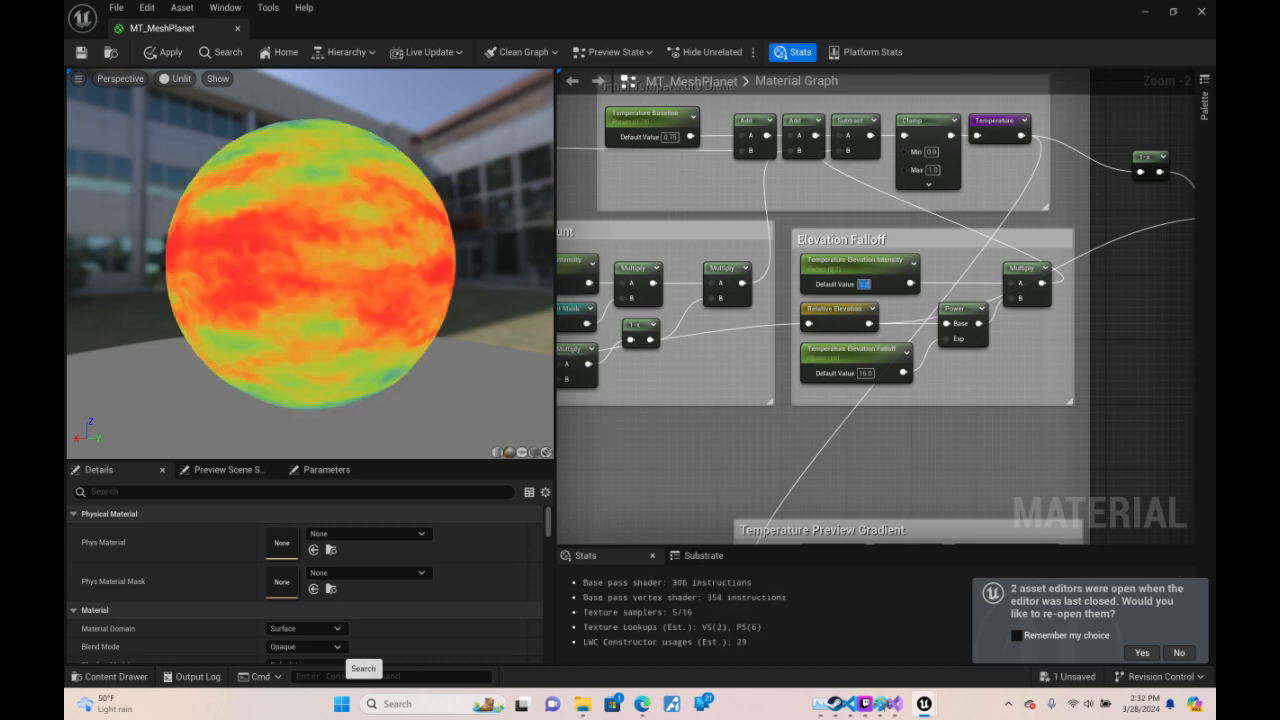
{"action": "type", "text": ".3"}
{"action": "key", "text": "Return"}
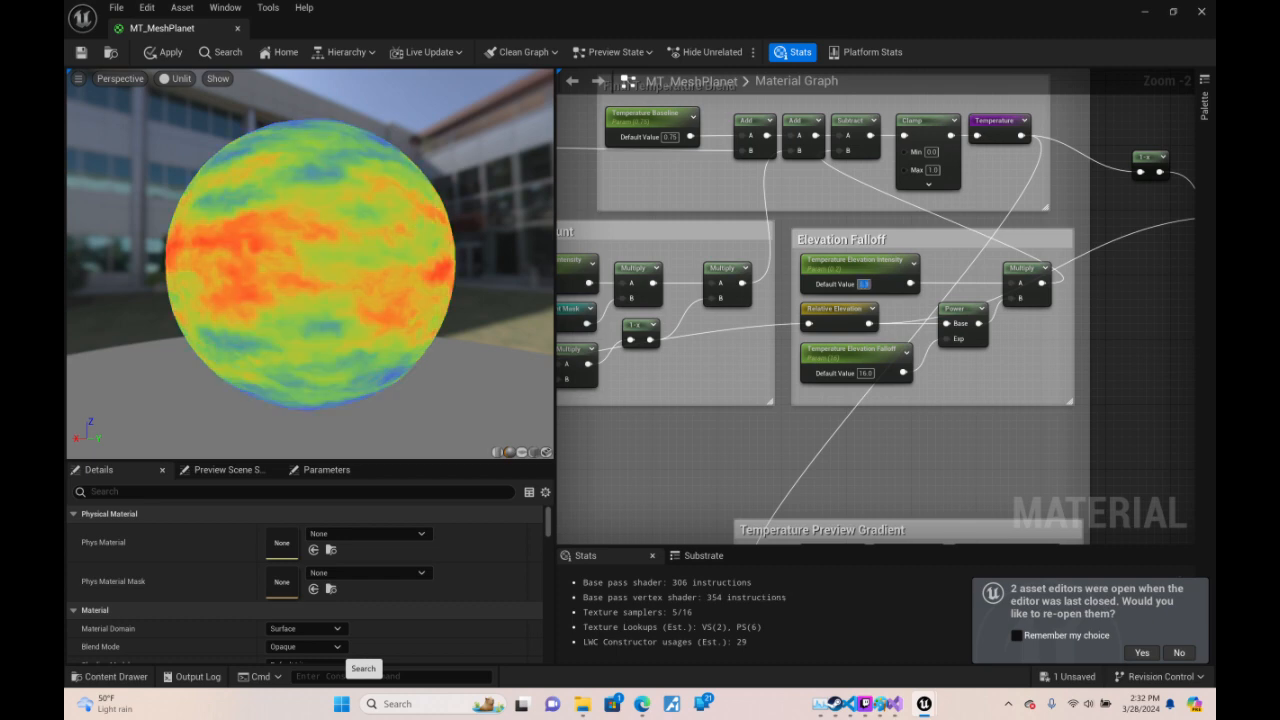
- Inspect the temperature preview from another angle and the PreviewElevationFunction switch feeding World Position Offset
{"action": "left_click_drag", "start_coordinate": [340, 230], "coordinate": [190, 200]}
{"action": "right_click_drag", "start_coordinate": [1131, 419], "coordinate": [557, 70]}
{"action": "right_click_drag", "start_coordinate": [1144, 375], "coordinate": [773, 372]}
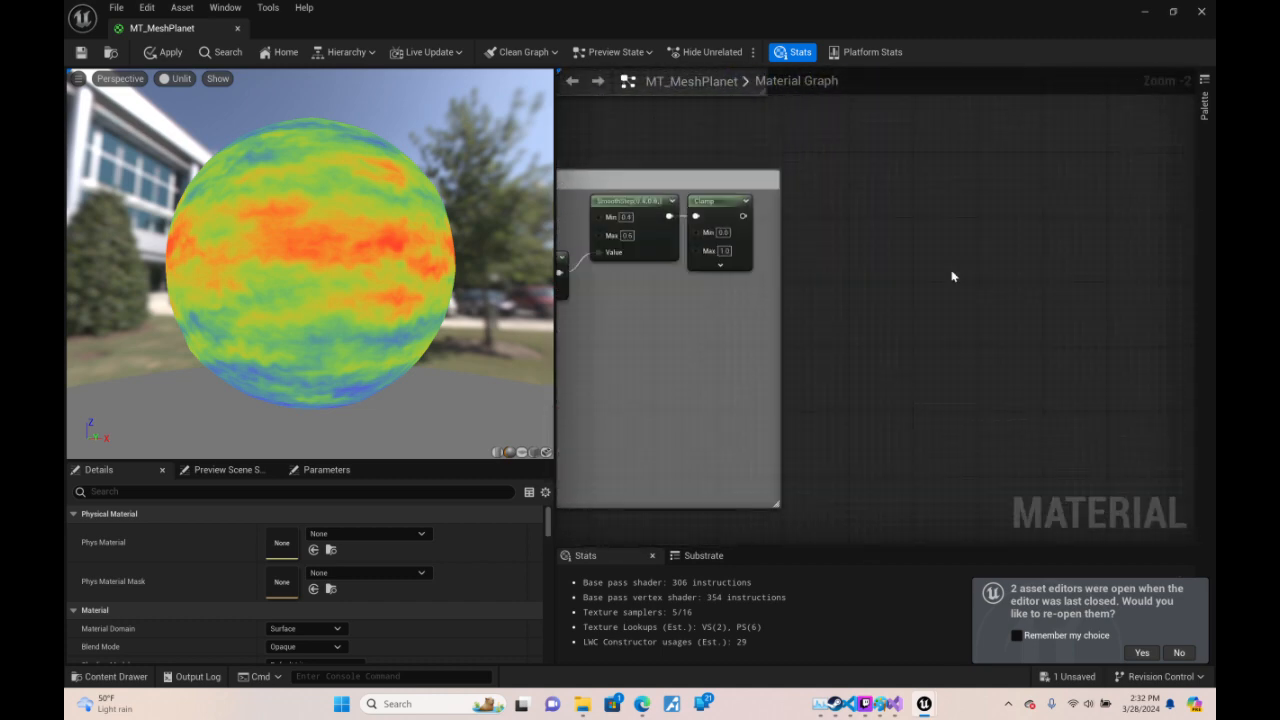
{"action": "scroll", "coordinate": [953, 276], "scroll_direction": "down", "scroll_amount": 4}
{"action": "right_click_drag", "start_coordinate": [957, 240], "coordinate": [888, 402]}
{"action": "scroll", "coordinate": [853, 340], "scroll_direction": "up", "scroll_amount": 4}
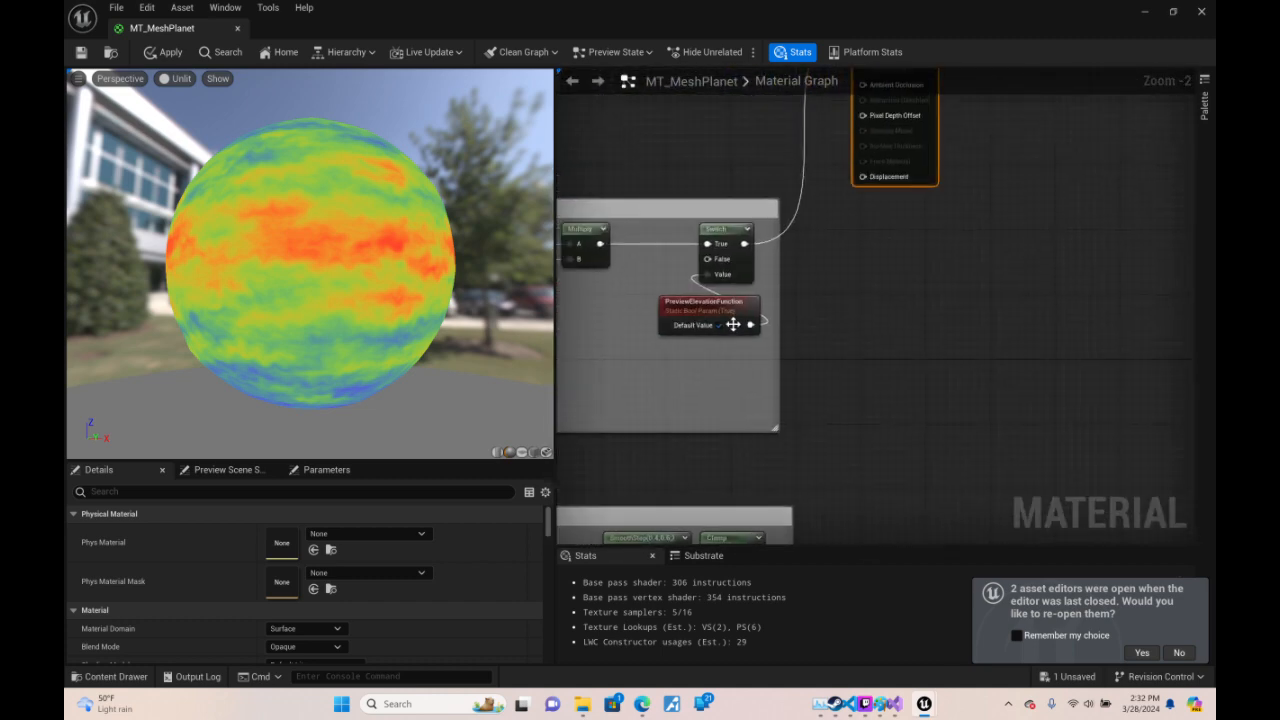
{"action": "right_click_drag", "start_coordinate": [849, 273], "coordinate": [845, 395]}
{"action": "left_click", "coordinate": [716, 448]}
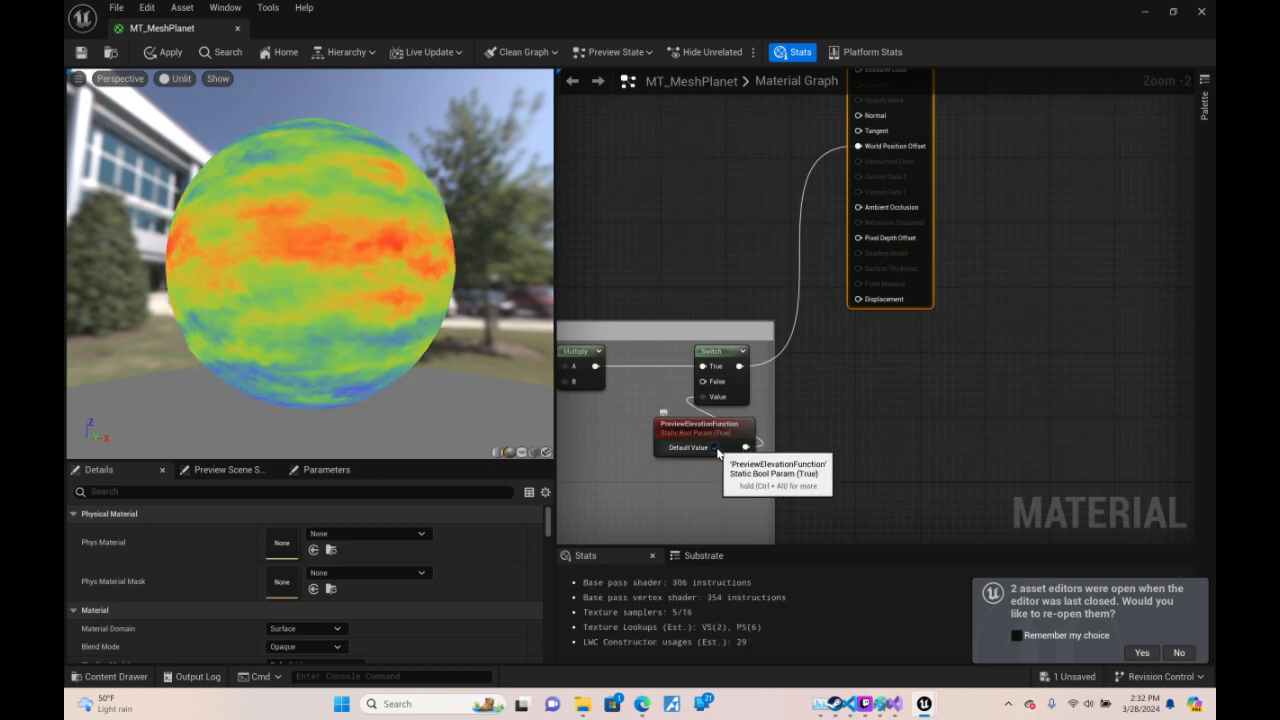
- Set the Height Variance Scale default value to 1 in the relative elevation calculation
{"action": "right_click_drag", "start_coordinate": [717, 453], "coordinate": [1032, 344]}
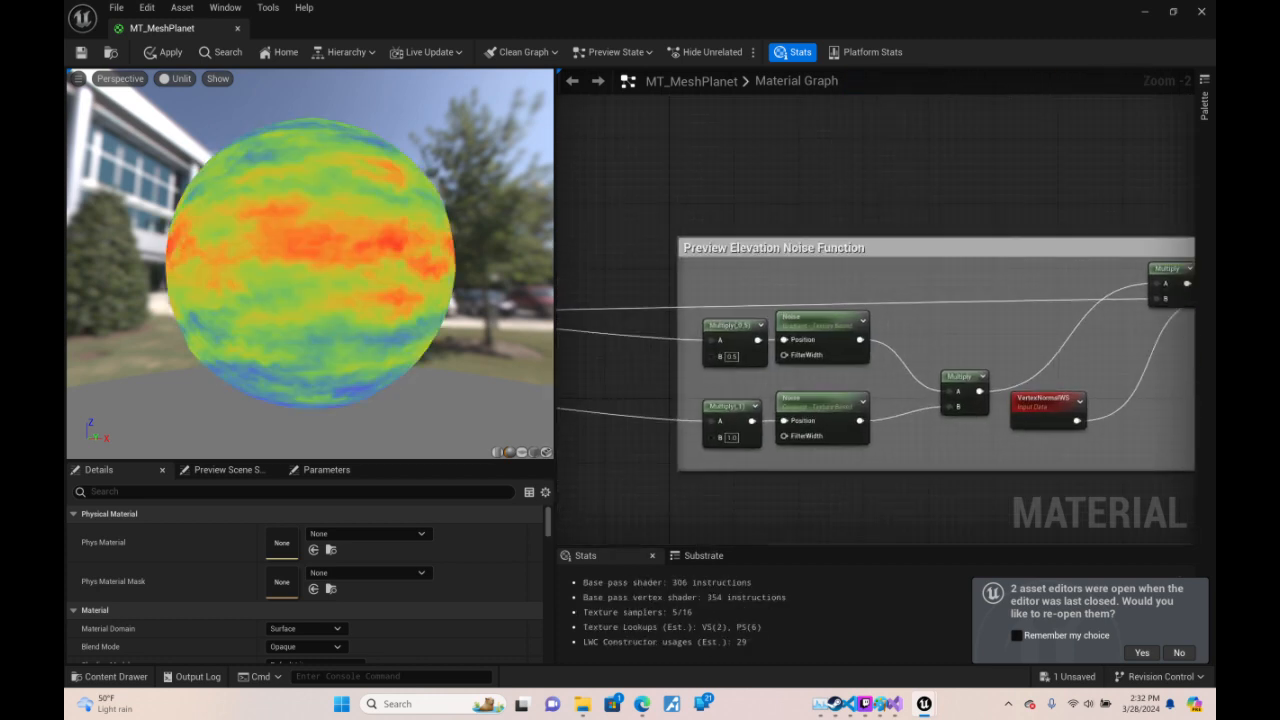
{"action": "right_click_drag", "start_coordinate": [660, 330], "coordinate": [1180, 370]}
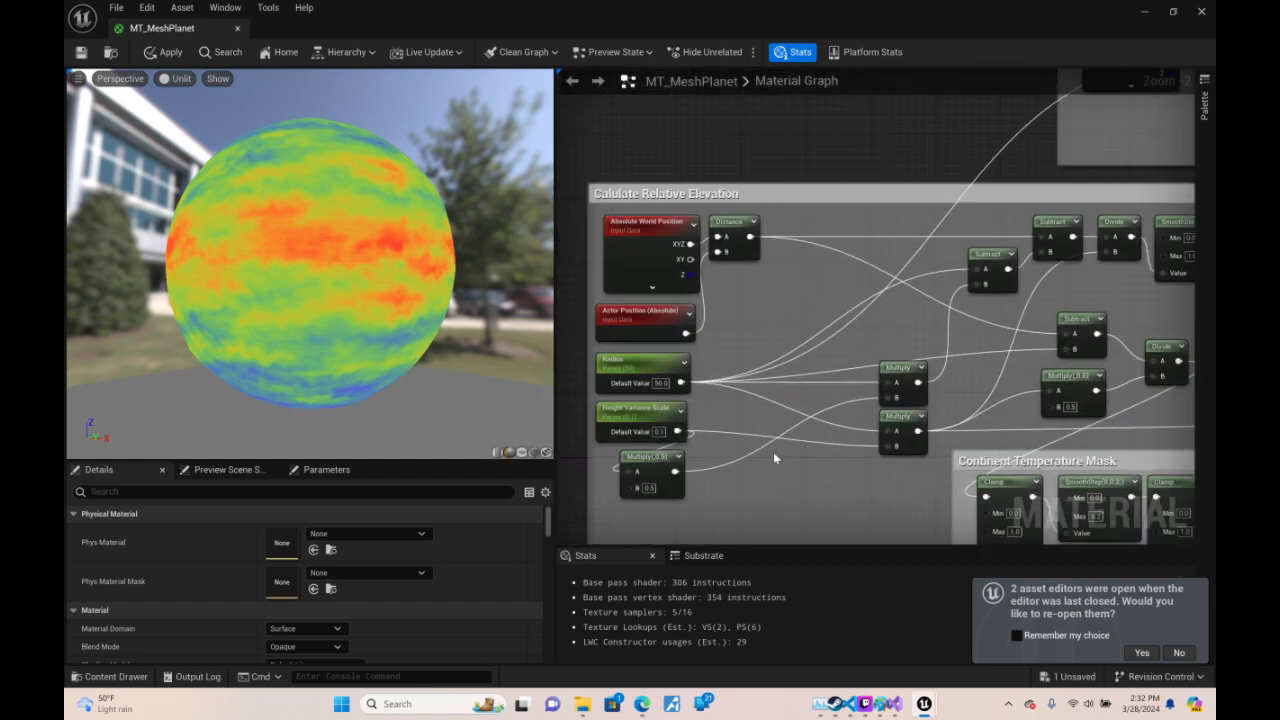
{"action": "left_click", "coordinate": [658, 432]}
{"action": "type", "text": "1"}
{"action": "key", "text": "Return"}
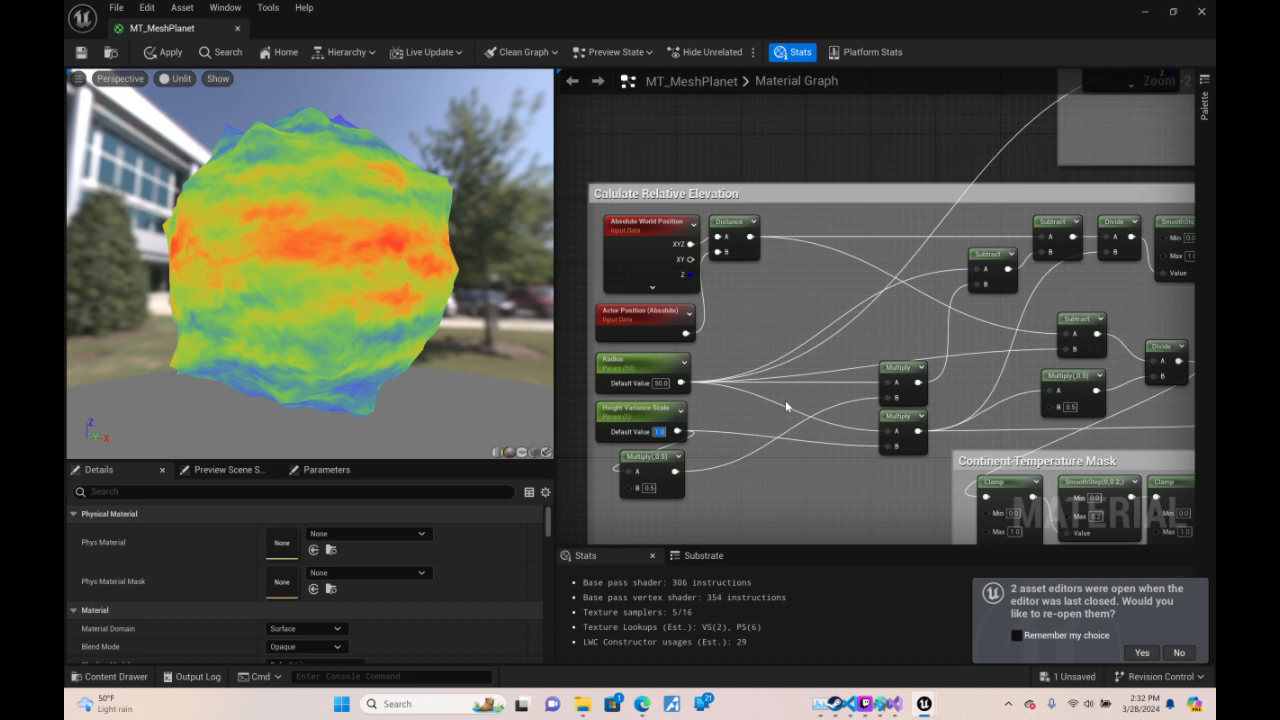
- Try a Height Variance Scale default value of 0.1 and check the planet preview from another angle
{"action": "type", "text": "0.1"}
{"action": "key", "text": "Return"}
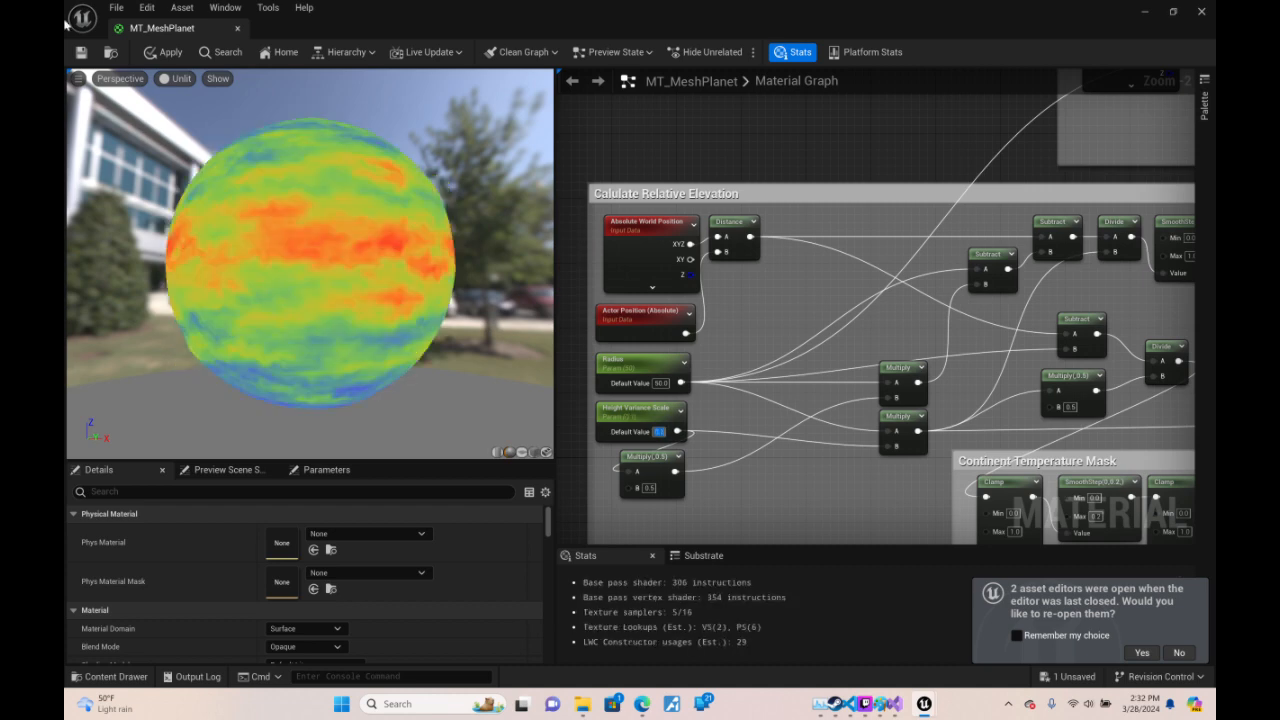
{"action": "left_click_drag", "start_coordinate": [225, 141], "coordinate": [419, 233]}
{"action": "left_click_drag", "start_coordinate": [418, 361], "coordinate": [220, 378]}
- Try default values of 1 and 0.1 for Temperature Over Land Intensity, set it to 0.5, and check the planet from another angle
{"action": "right_click_drag", "start_coordinate": [1096, 337], "coordinate": [0, 350]}
{"action": "right_click_drag", "start_coordinate": [1043, 610], "coordinate": [557, 464]}
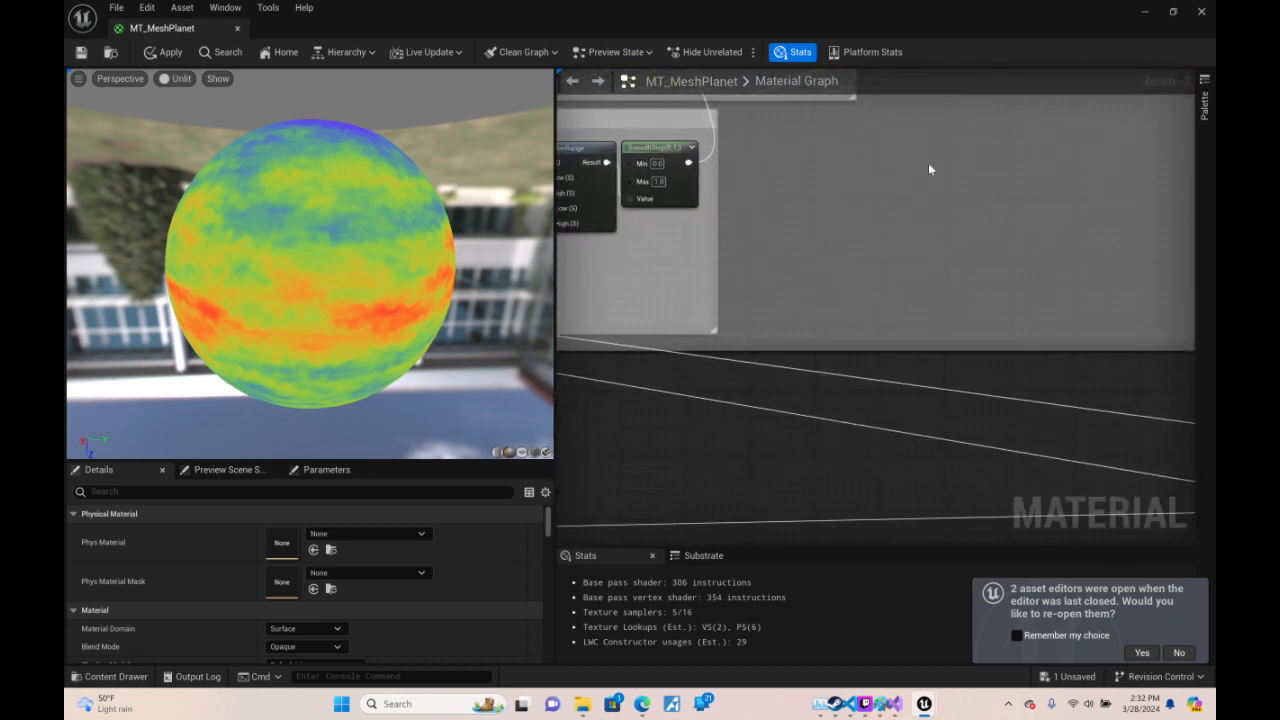
{"action": "right_click_drag", "start_coordinate": [928, 163], "coordinate": [382, 669]}
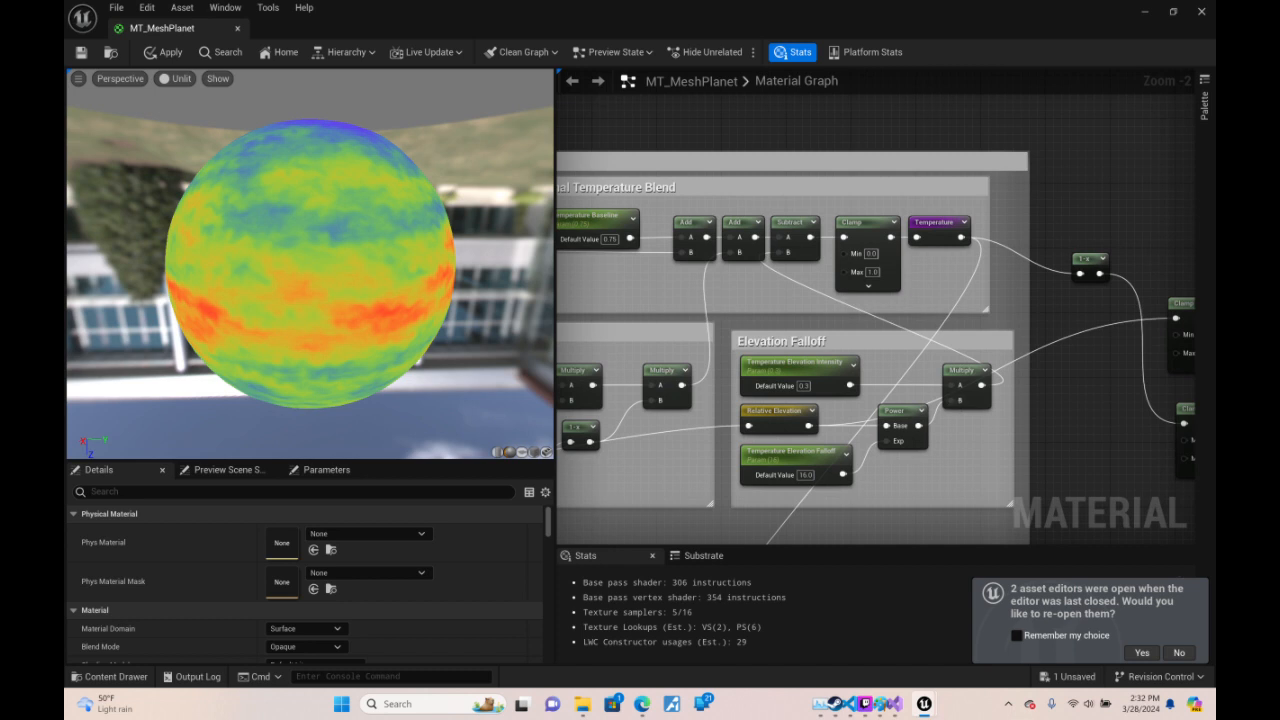
{"action": "right_click_drag", "start_coordinate": [697, 295], "coordinate": [853, 240]}
{"action": "right_click_drag", "start_coordinate": [719, 347], "coordinate": [821, 315]}
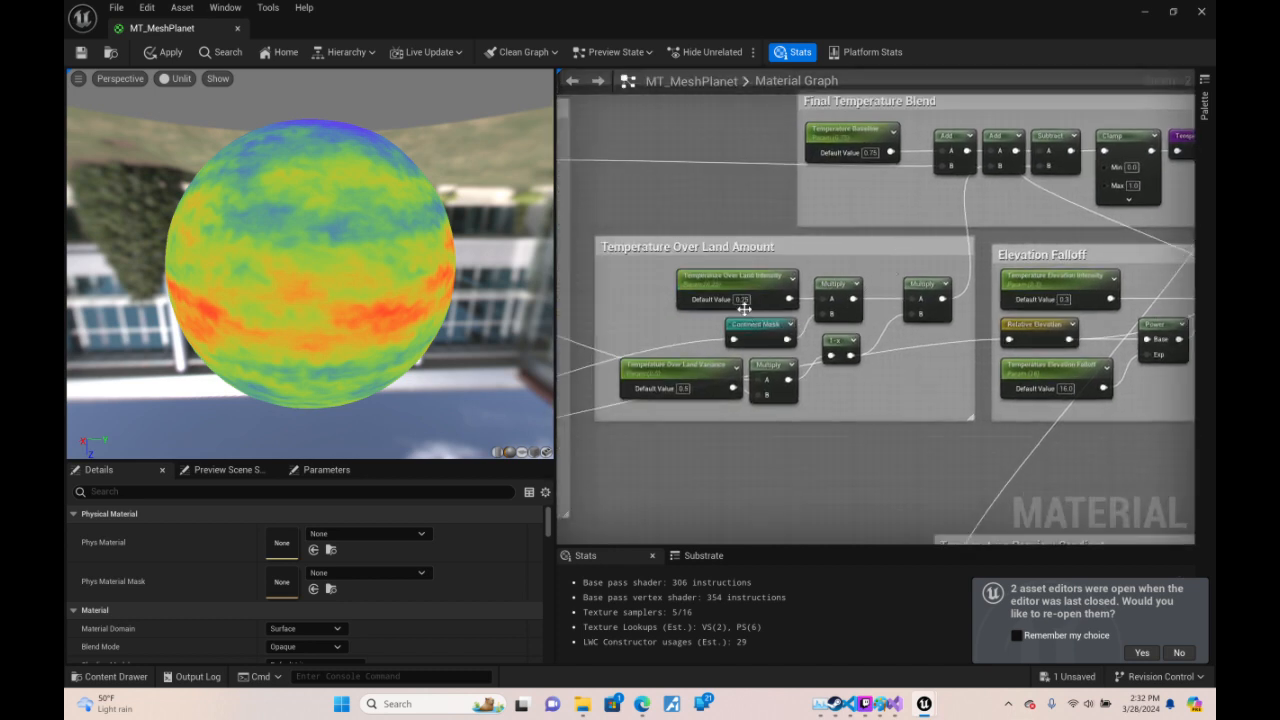
{"action": "type", "text": "1"}
{"action": "key", "text": "Return"}
{"action": "mouse_move", "coordinate": [641, 705]}
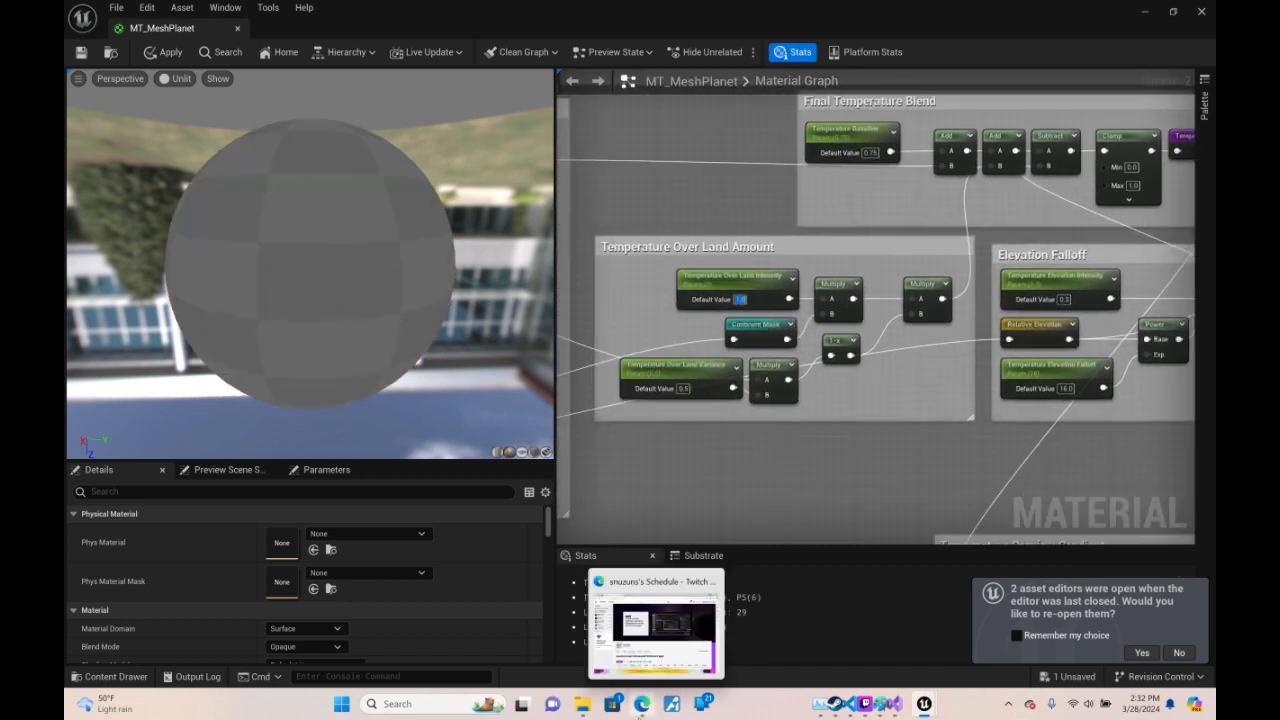
{"action": "type", "text": "0.1"}
{"action": "key", "text": "Return"}
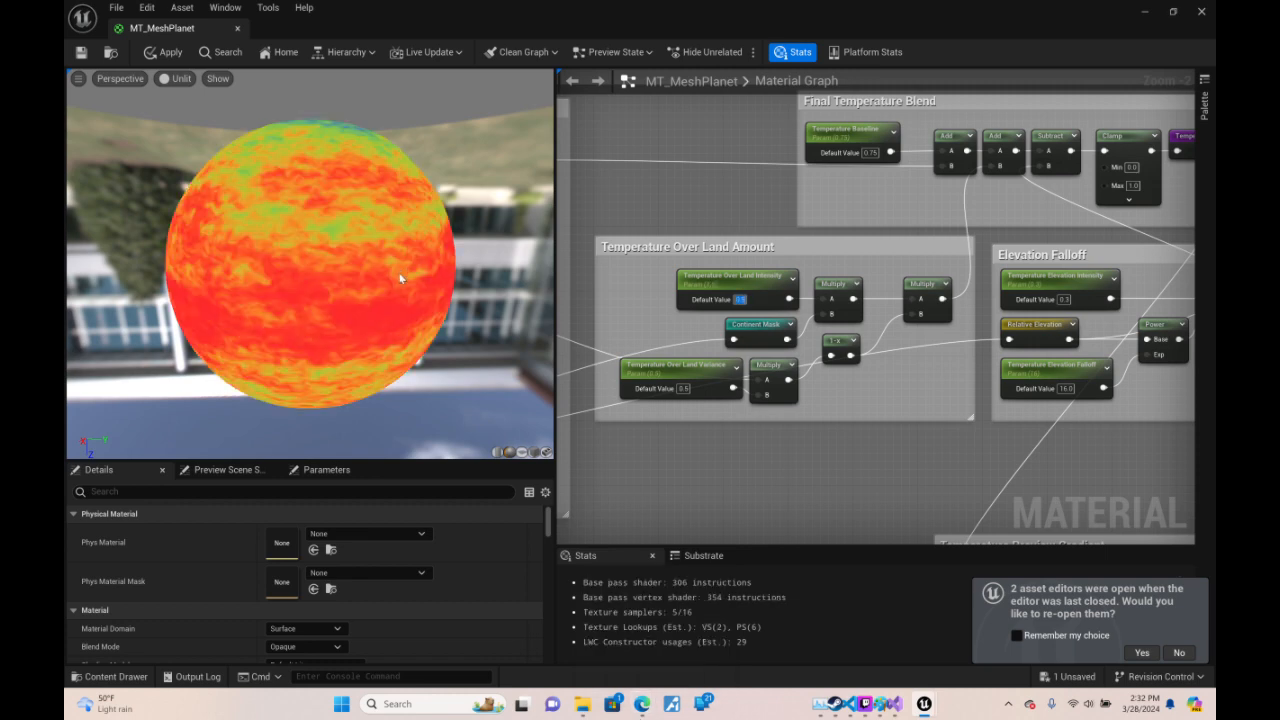
{"action": "mouse_move", "coordinate": [400, 279]}
{"action": "left_mouse_down"}
{"action": "mouse_move", "coordinate": [388, 175]}
{"action": "mouse_move", "coordinate": [360, 148]}
{"action": "mouse_move", "coordinate": [400, 279]}
{"action": "mouse_move", "coordinate": [460, 283]}
{"action": "mouse_move", "coordinate": [402, 279]}
{"action": "left_mouse_up"}
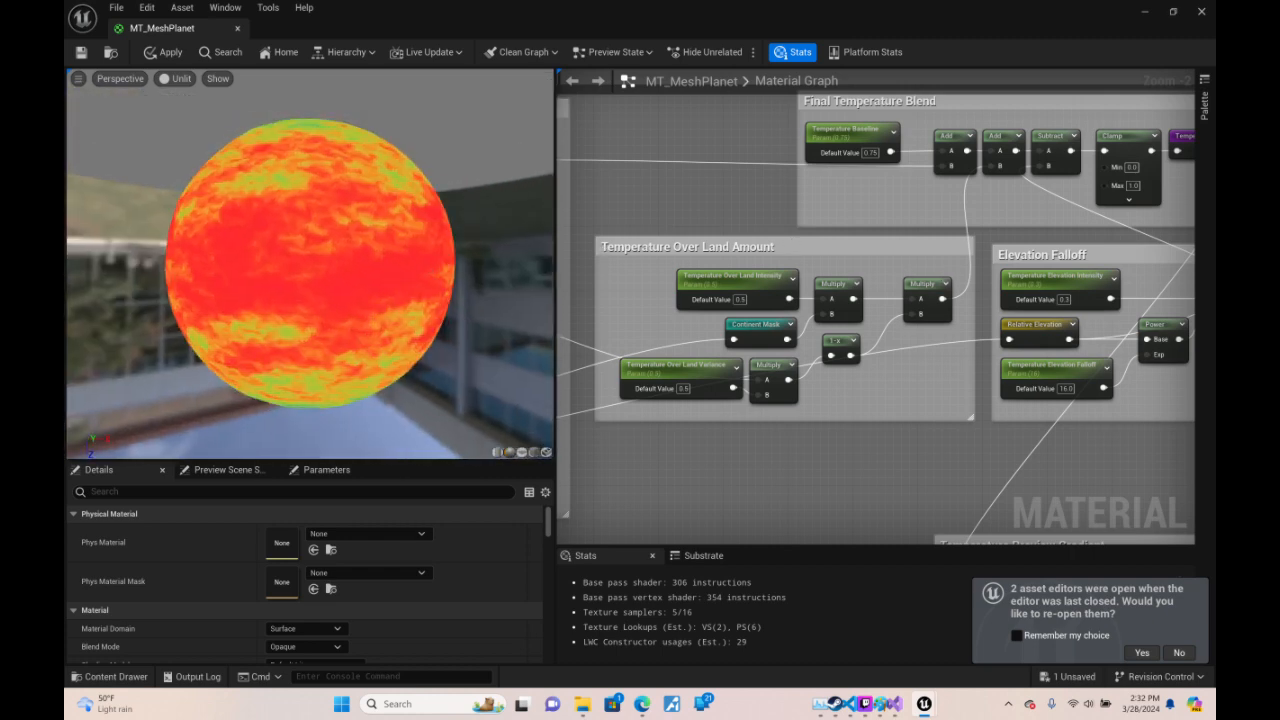
- Try a Temperature Elevation Falloff default value of 8, set it to 2, and check the planet preview
{"action": "right_click_drag", "start_coordinate": [952, 271], "coordinate": [562, 256]}
{"action": "right_click_drag", "start_coordinate": [896, 421], "coordinate": [916, 293]}
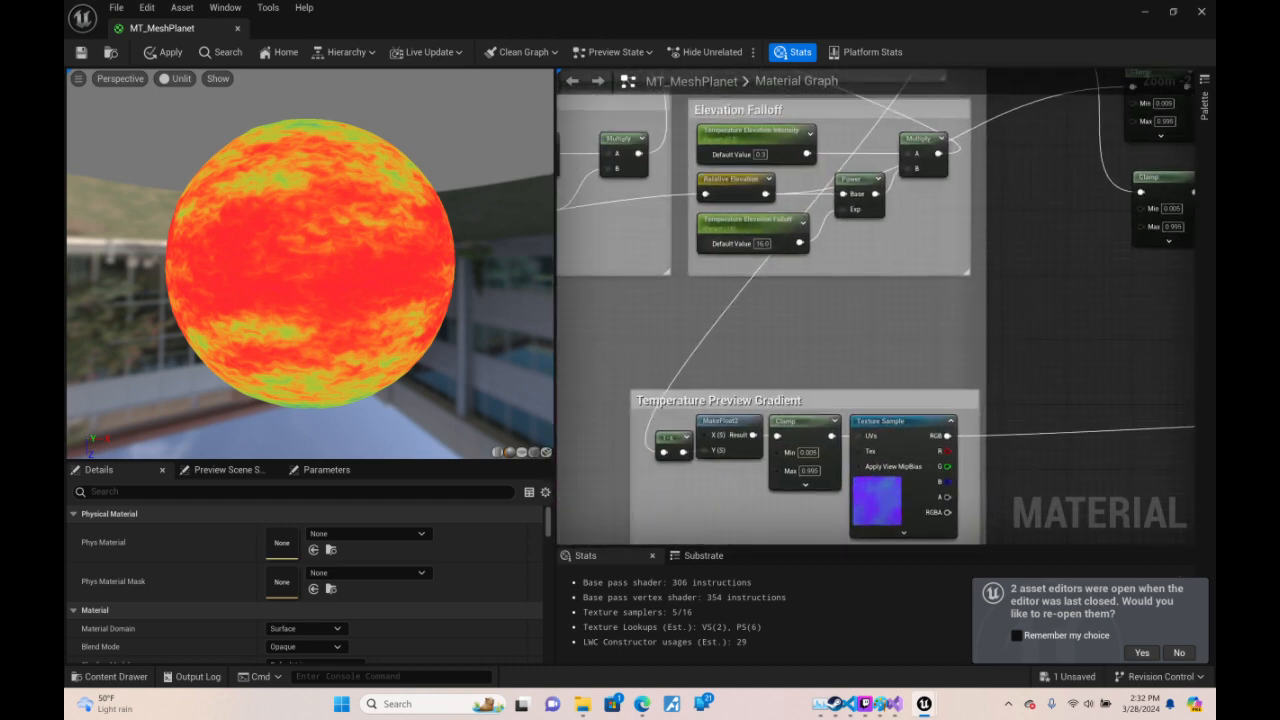
{"action": "type", "text": "8"}
{"action": "key", "text": "Return"}
{"action": "left_click_drag", "start_coordinate": [284, 298], "coordinate": [470, 290]}
- In the Preview Elevation Noise Function, try multipliers including 0.25 for the lower noise position and set it to 2
{"action": "right_click_drag", "start_coordinate": [1201, 352], "coordinate": [1080, 167]}
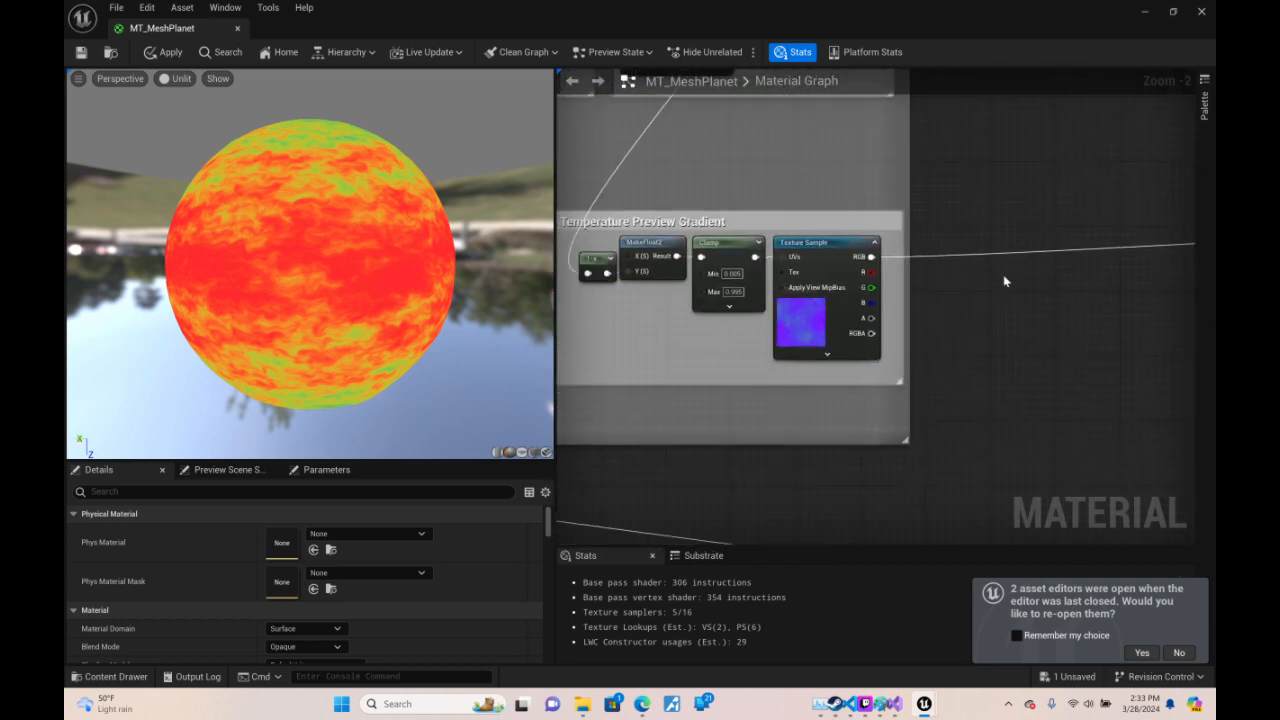
{"action": "right_click_drag", "start_coordinate": [1004, 279], "coordinate": [100, 312]}
{"action": "right_click_drag", "start_coordinate": [905, 475], "coordinate": [923, 186]}
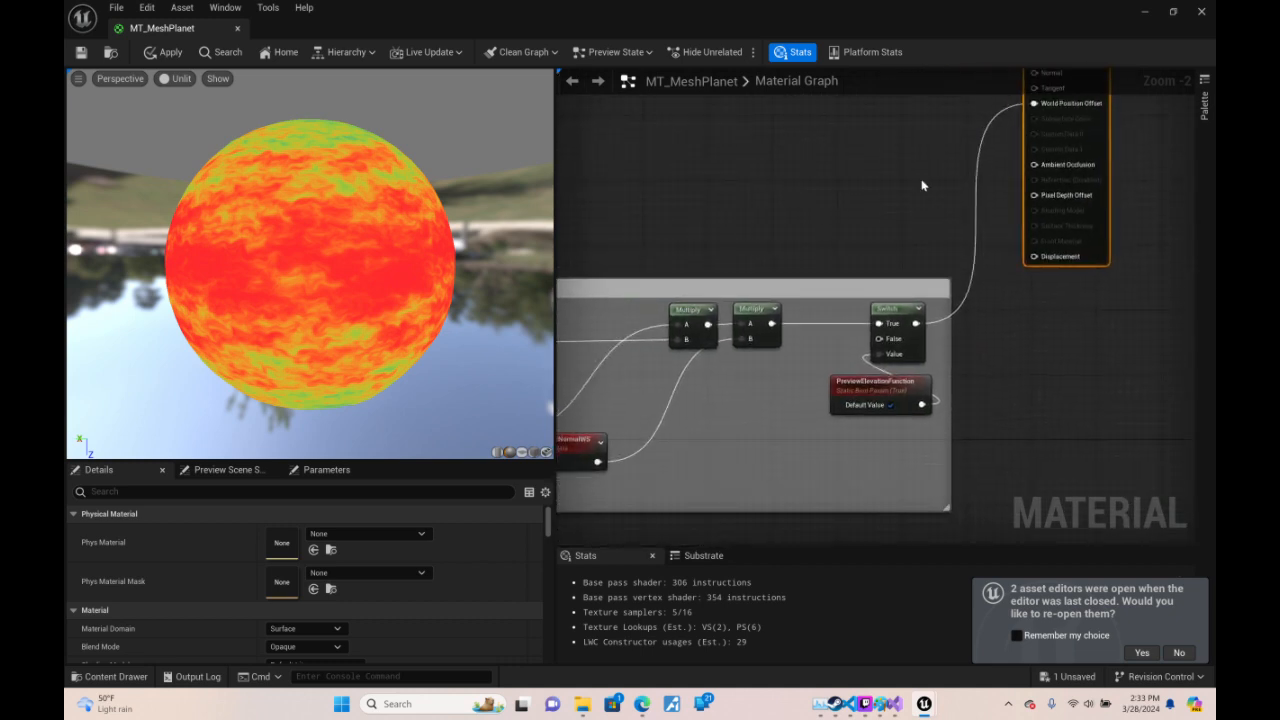
{"action": "right_click_drag", "start_coordinate": [851, 262], "coordinate": [1139, 181]}
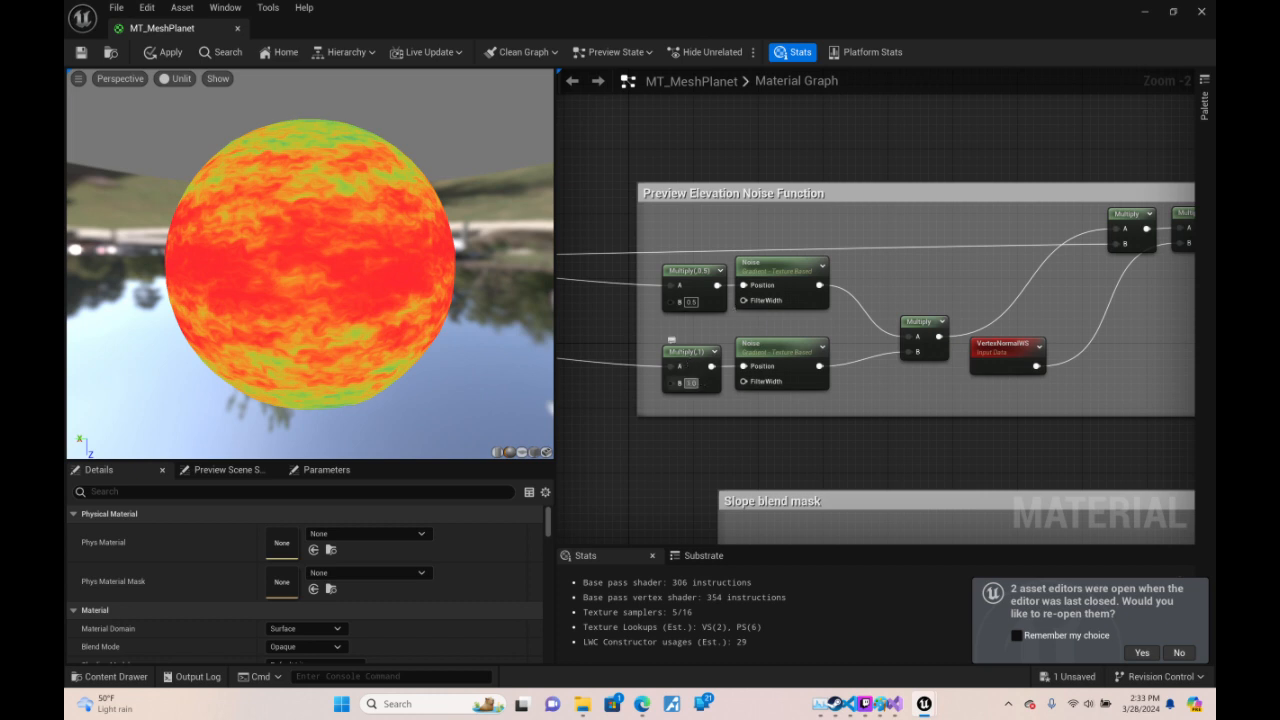
{"action": "type", "text": "0.25"}
{"action": "key", "text": "Return"}
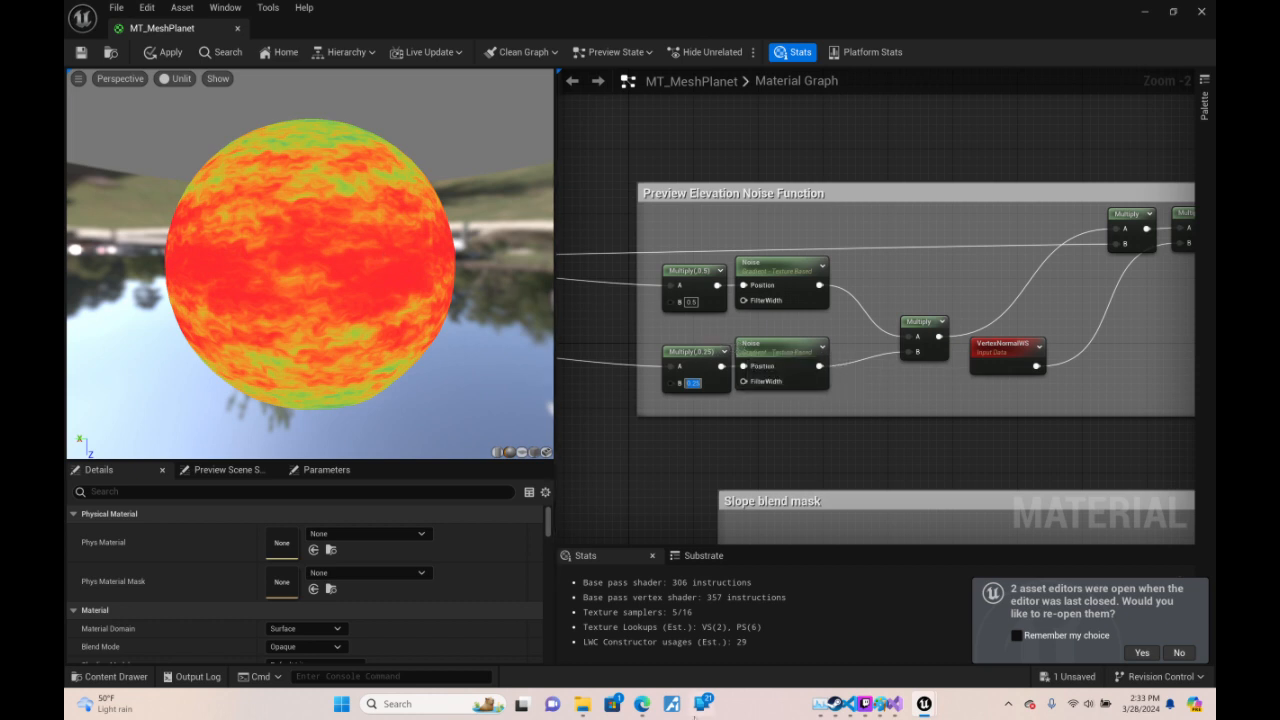
{"action": "type", "text": "3"}
{"action": "key", "text": "Return"}
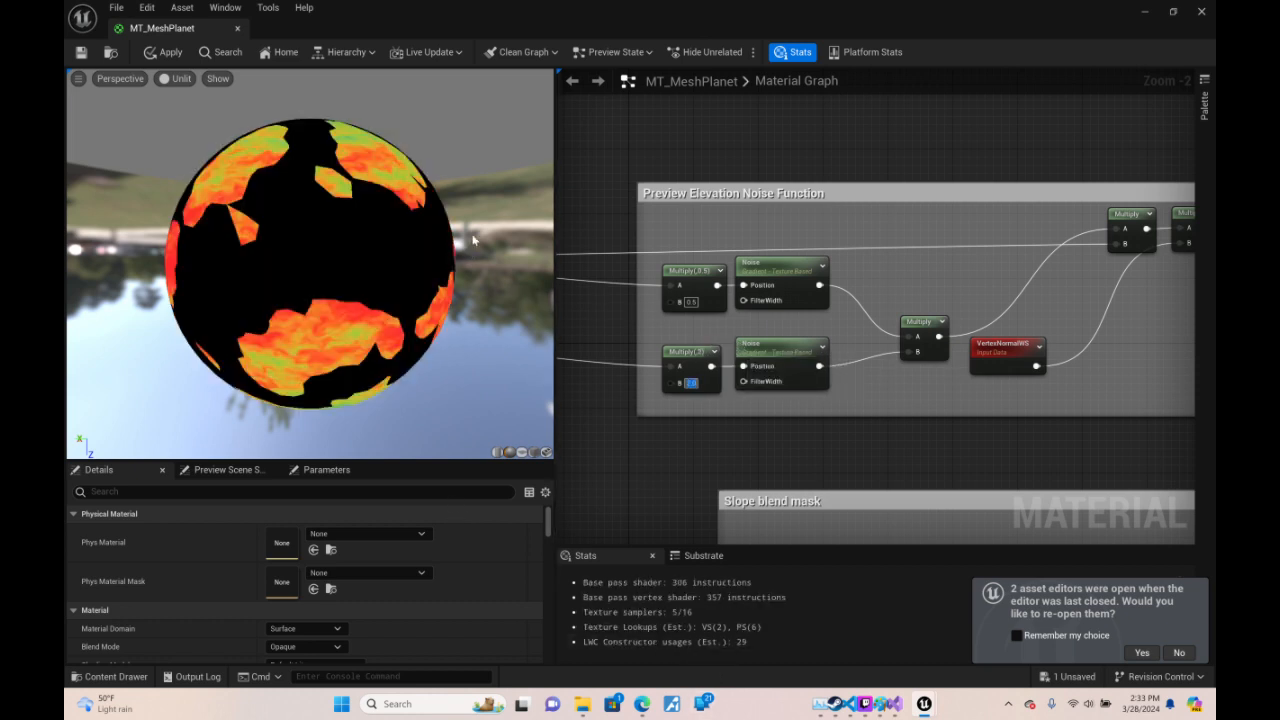
{"action": "mouse_move", "coordinate": [473, 237]}
{"action": "left_mouse_down"}
{"action": "mouse_move", "coordinate": [405, 240]}
{"action": "mouse_move", "coordinate": [466, 234]}
{"action": "left_mouse_up"}
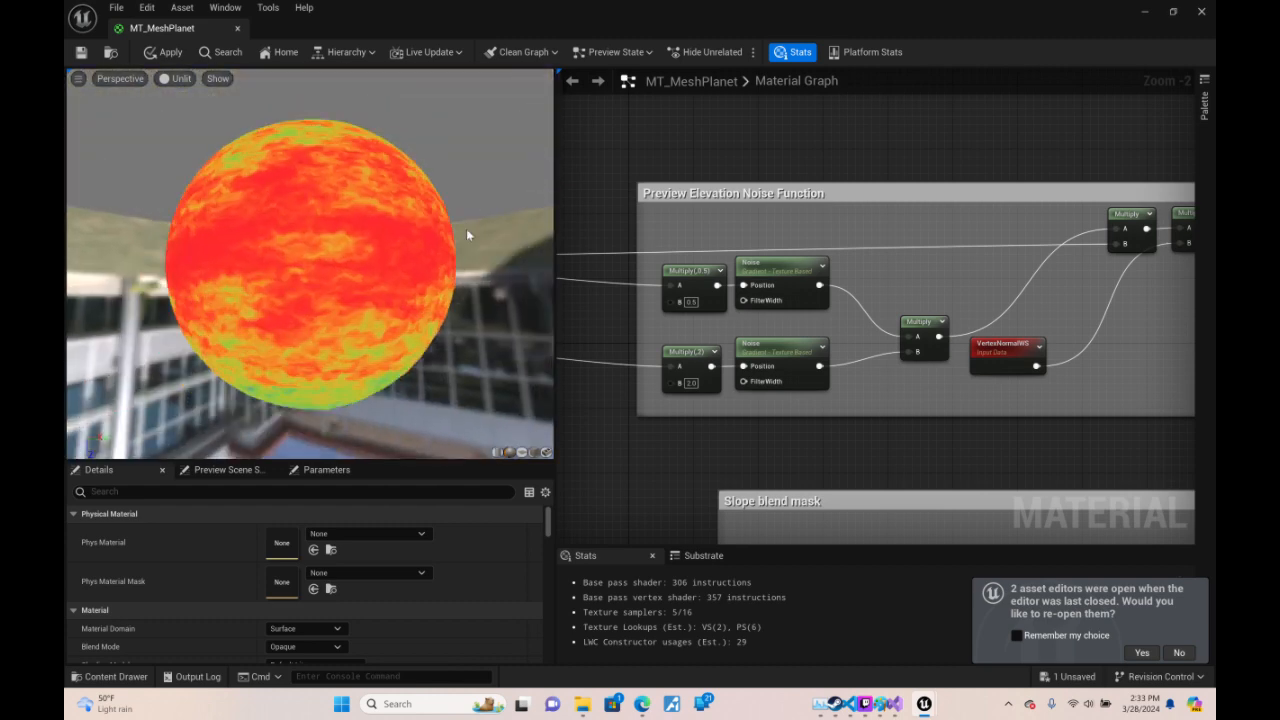
- Try default values of 1, 0.5 and 0.1 for Height Variance Scale and set it to 0.2
{"action": "scroll", "coordinate": [1064, 157], "scroll_direction": "down", "scroll_amount": 2}
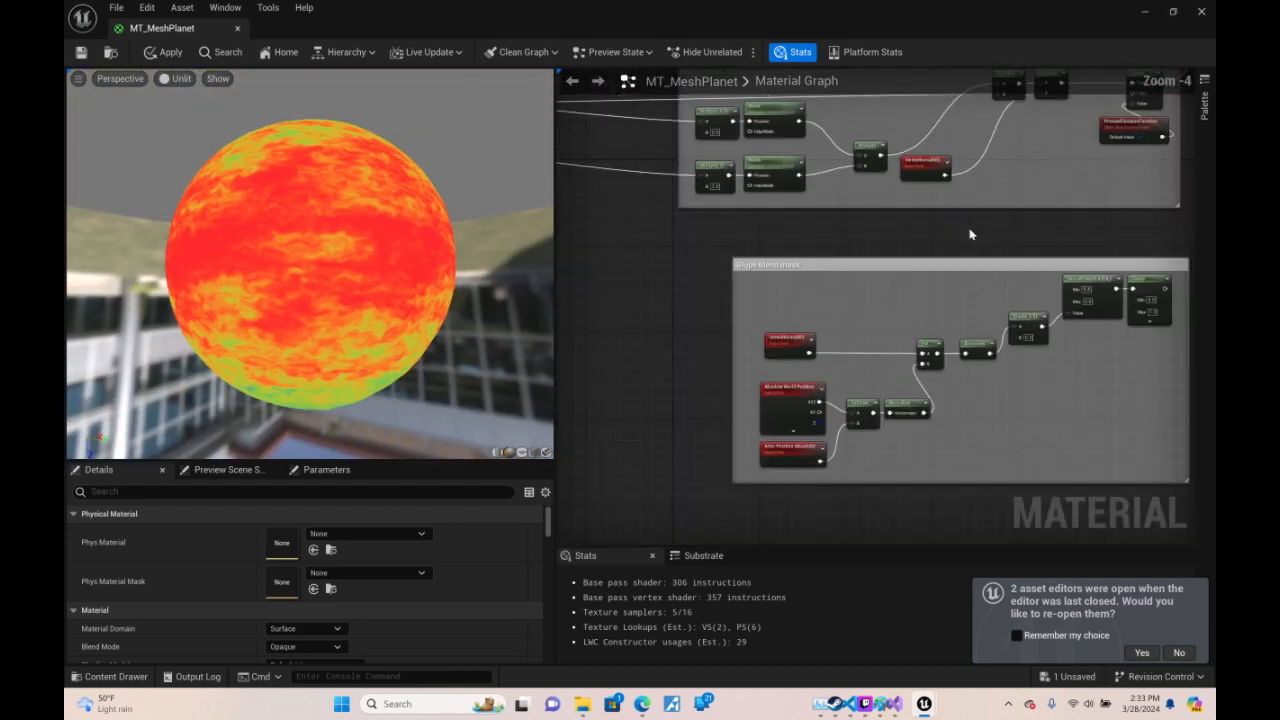
{"action": "right_click_drag", "start_coordinate": [995, 241], "coordinate": [1194, 222]}
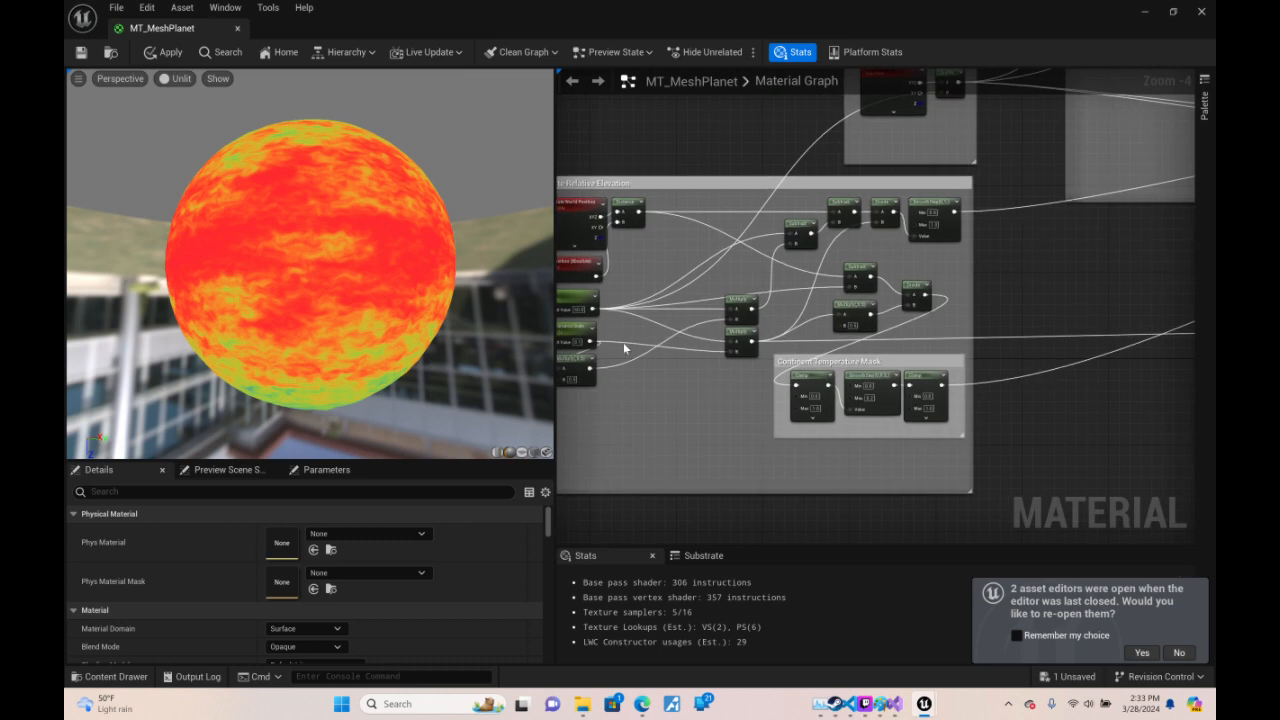
{"action": "scroll", "coordinate": [624, 347], "scroll_direction": "up", "scroll_amount": 4}
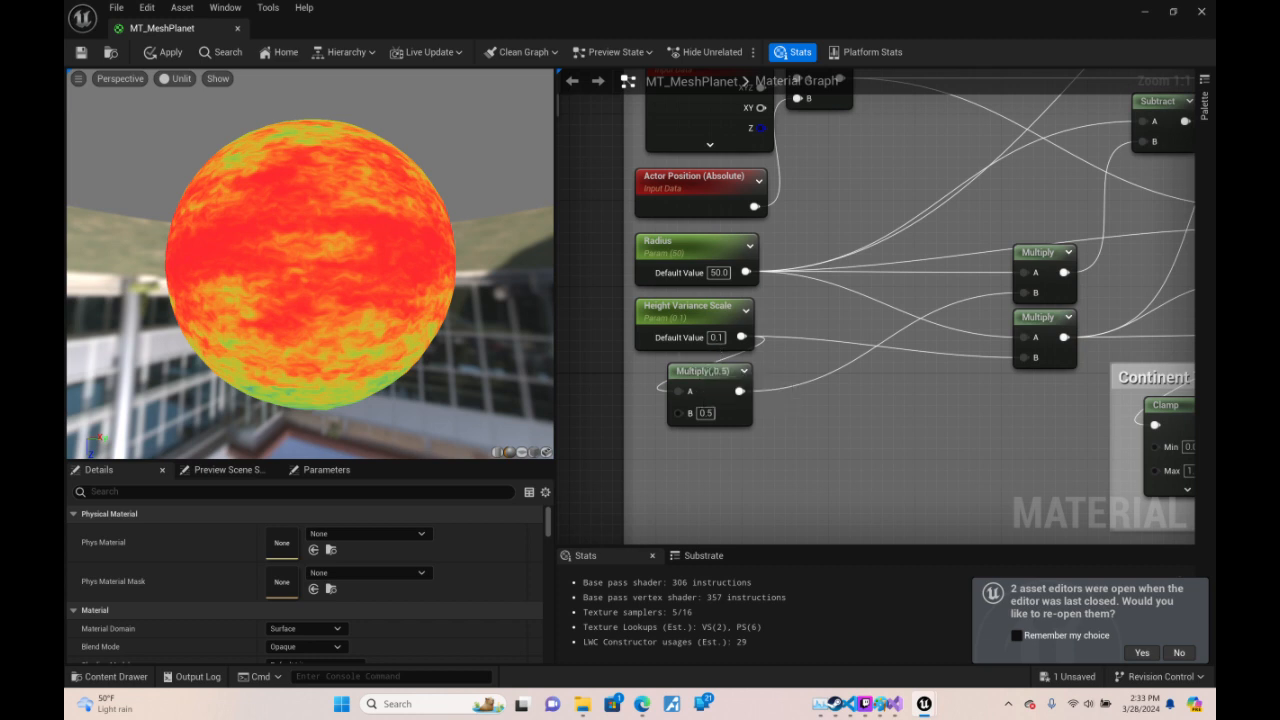
{"action": "left_click", "coordinate": [717, 338]}
{"action": "right_click_drag", "start_coordinate": [931, 395], "coordinate": [865, 415]}
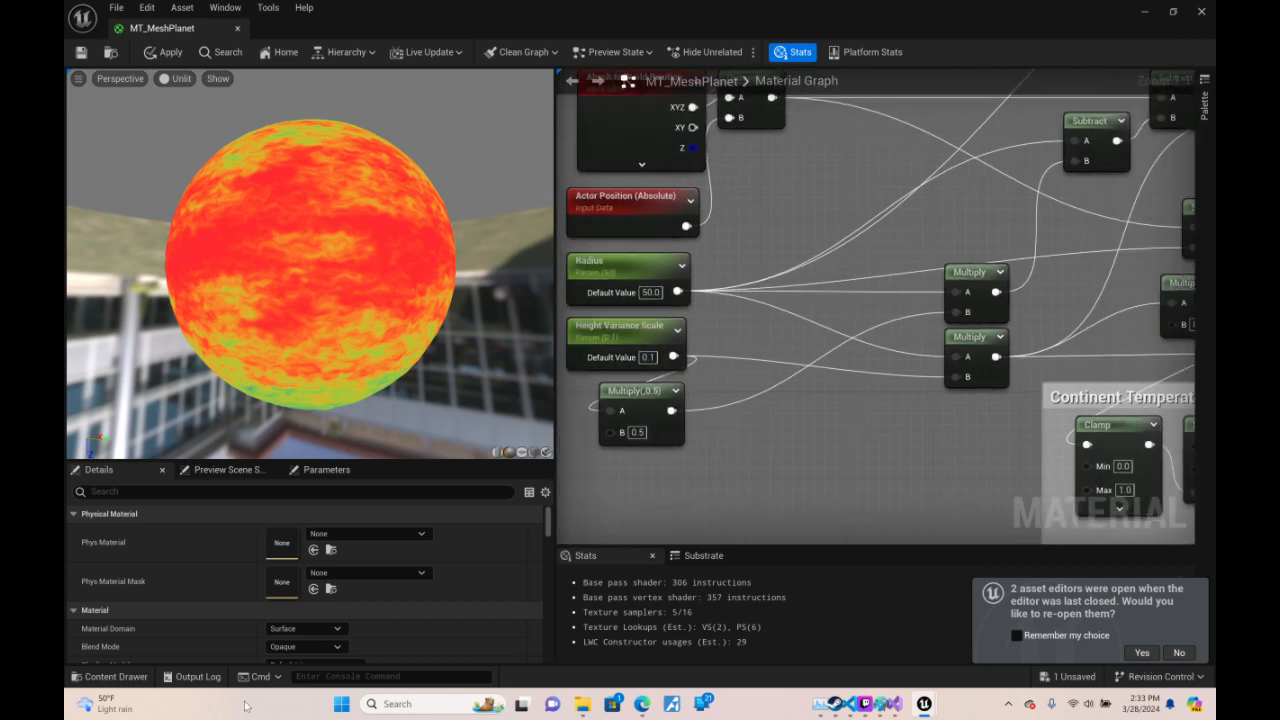
{"action": "left_click", "coordinate": [648, 357]}
{"action": "type", "text": "1"}
{"action": "key", "text": "Return"}
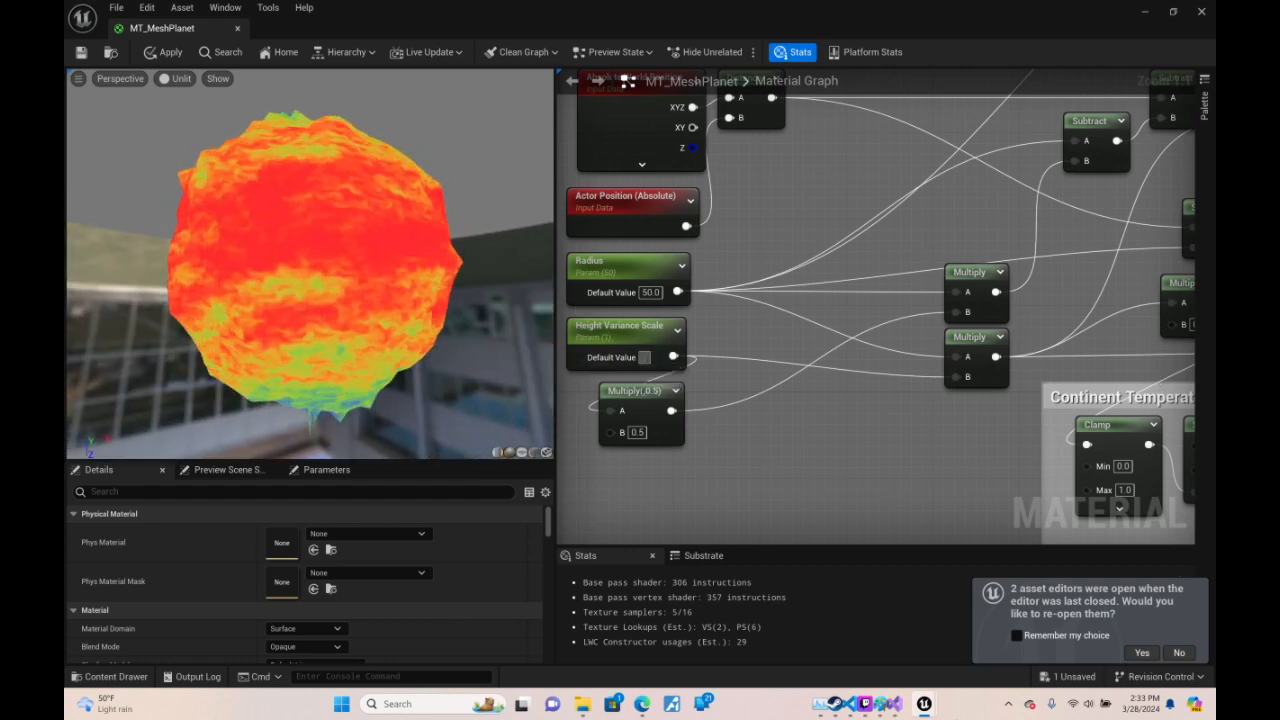
{"action": "type", "text": "0.5"}
{"action": "key", "text": "Return"}
{"action": "type", "text": "0.1"}
{"action": "key", "text": "Return"}
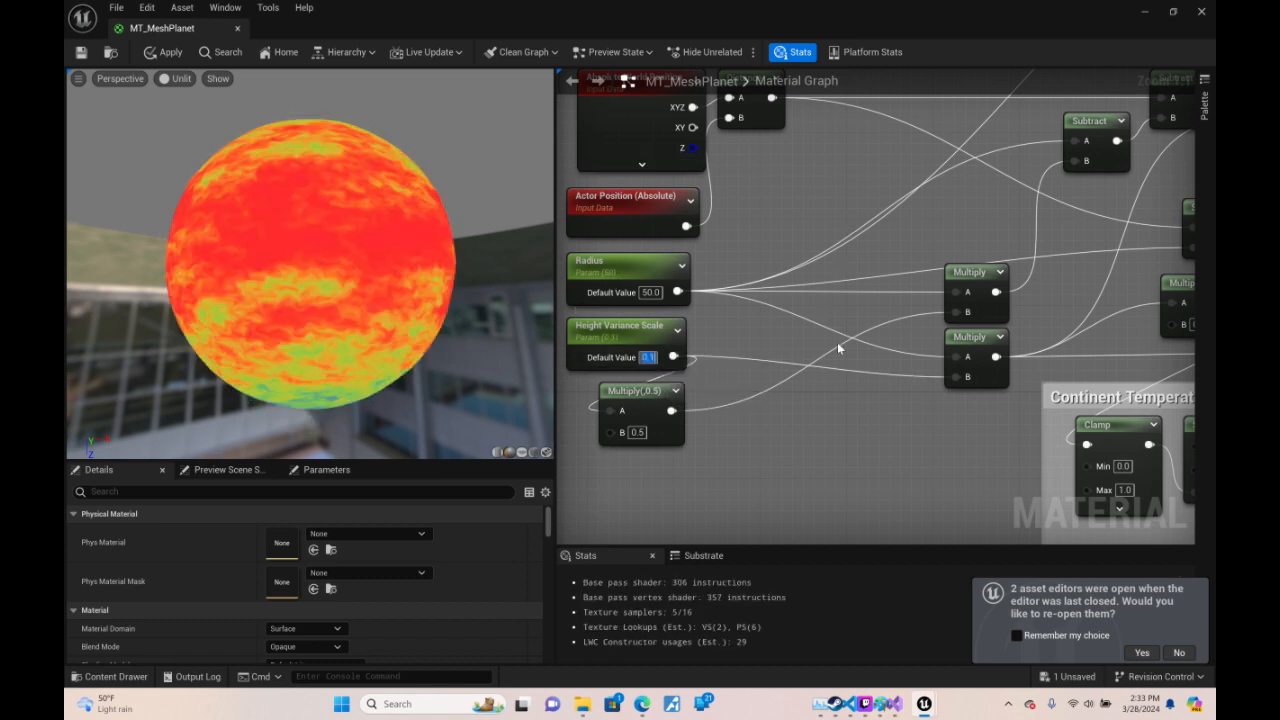
{"action": "type", "text": "0.2"}
{"action": "key", "text": "Return"}
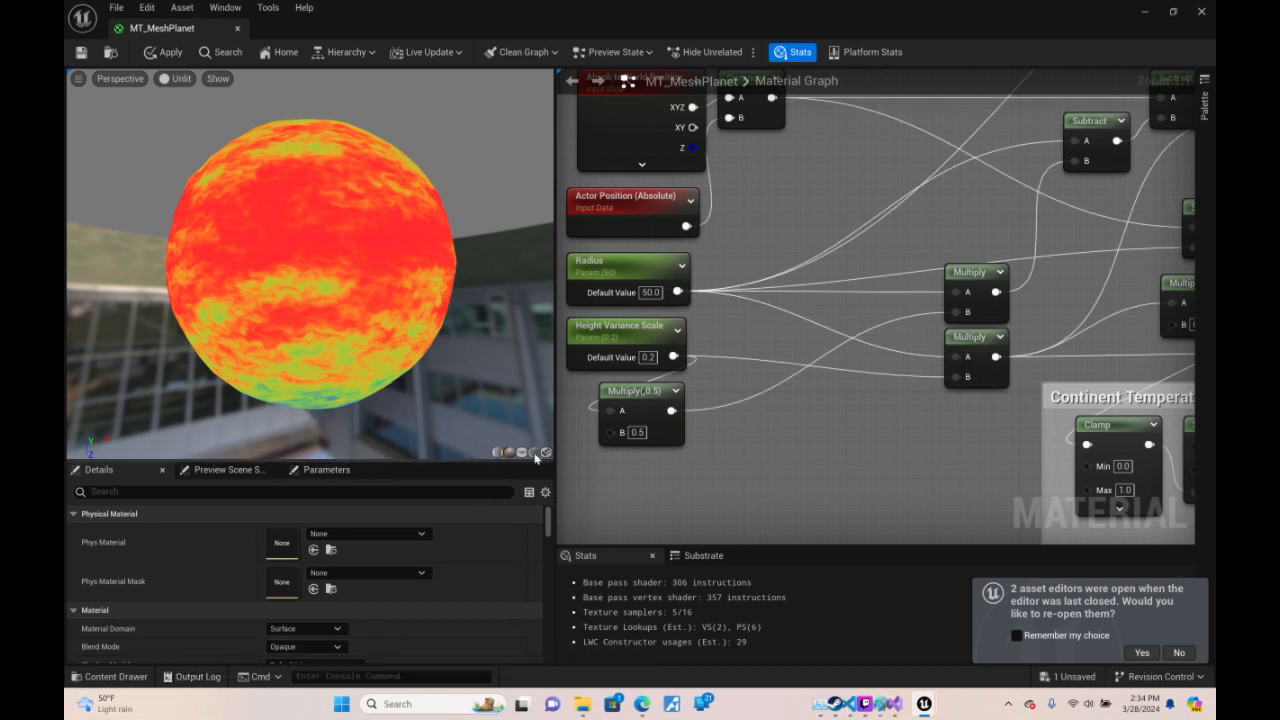
- Search the project assets for "atmosph" and select the SM_AtmosphereBubble static mesh
{"action": "key", "text": "ctrl+space"}
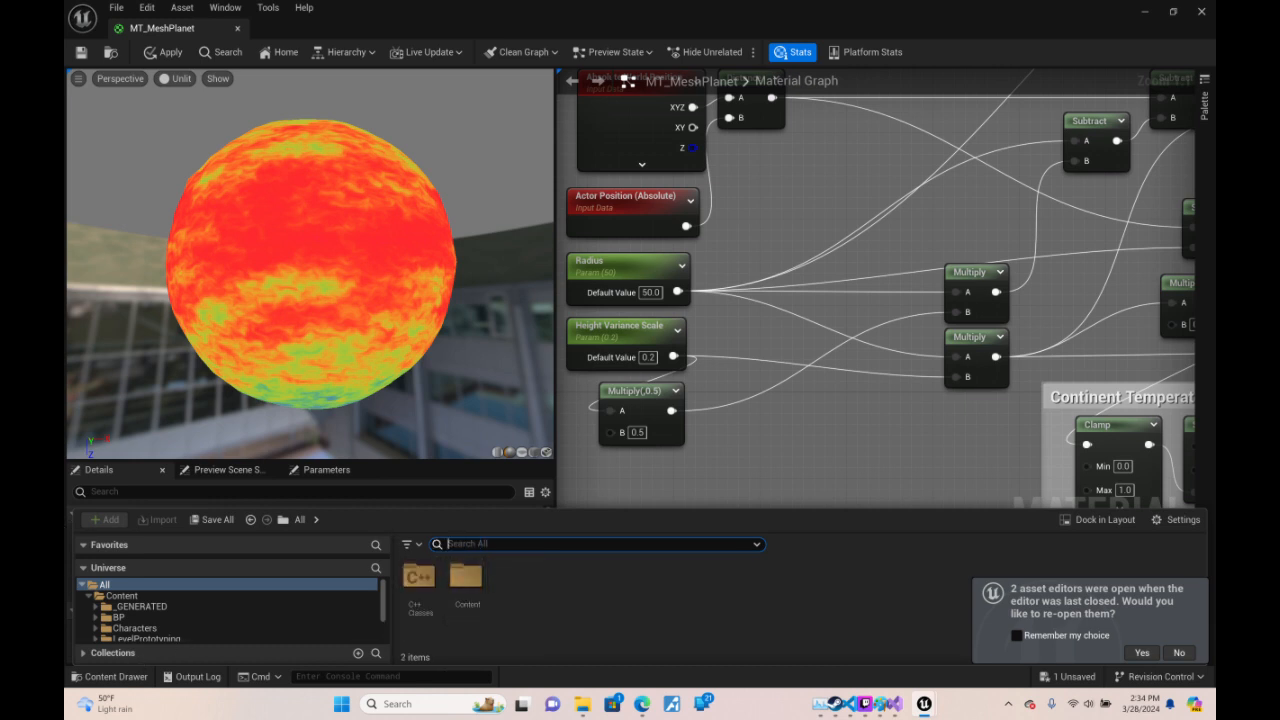
{"action": "type", "text": "atmosph"}
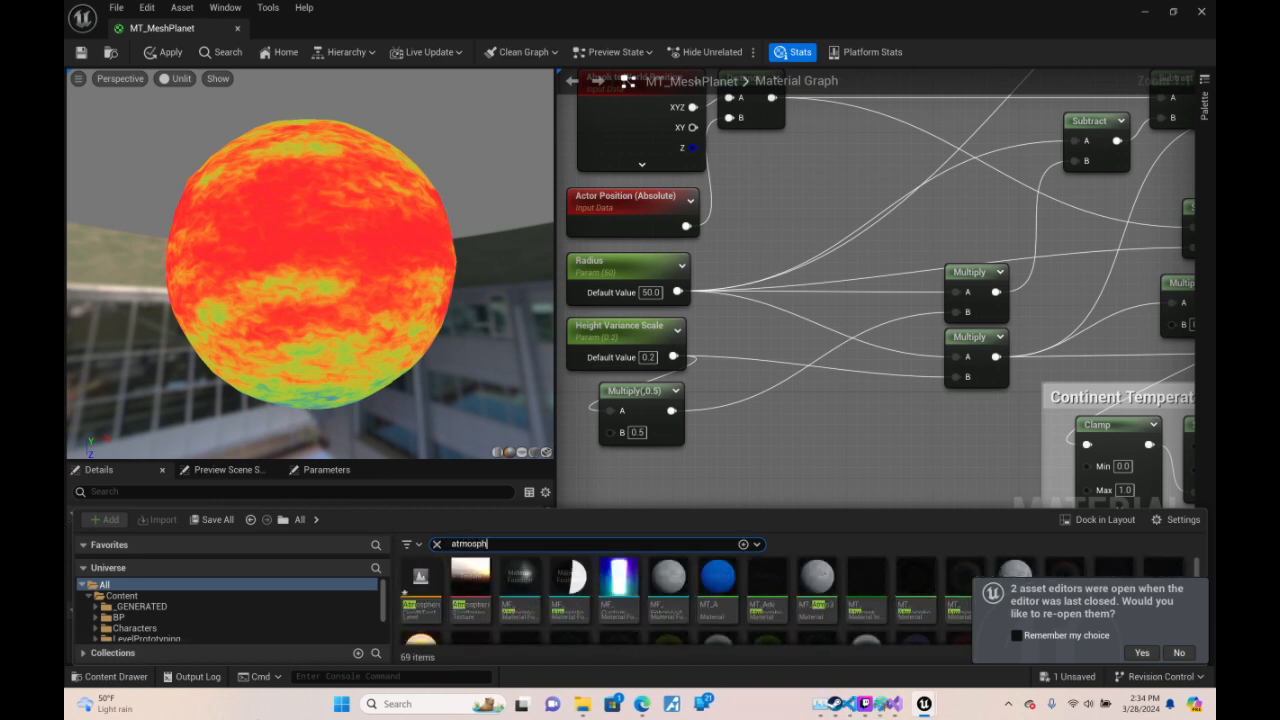
{"action": "scroll", "coordinate": [915, 600], "scroll_direction": "down", "scroll_amount": 1}
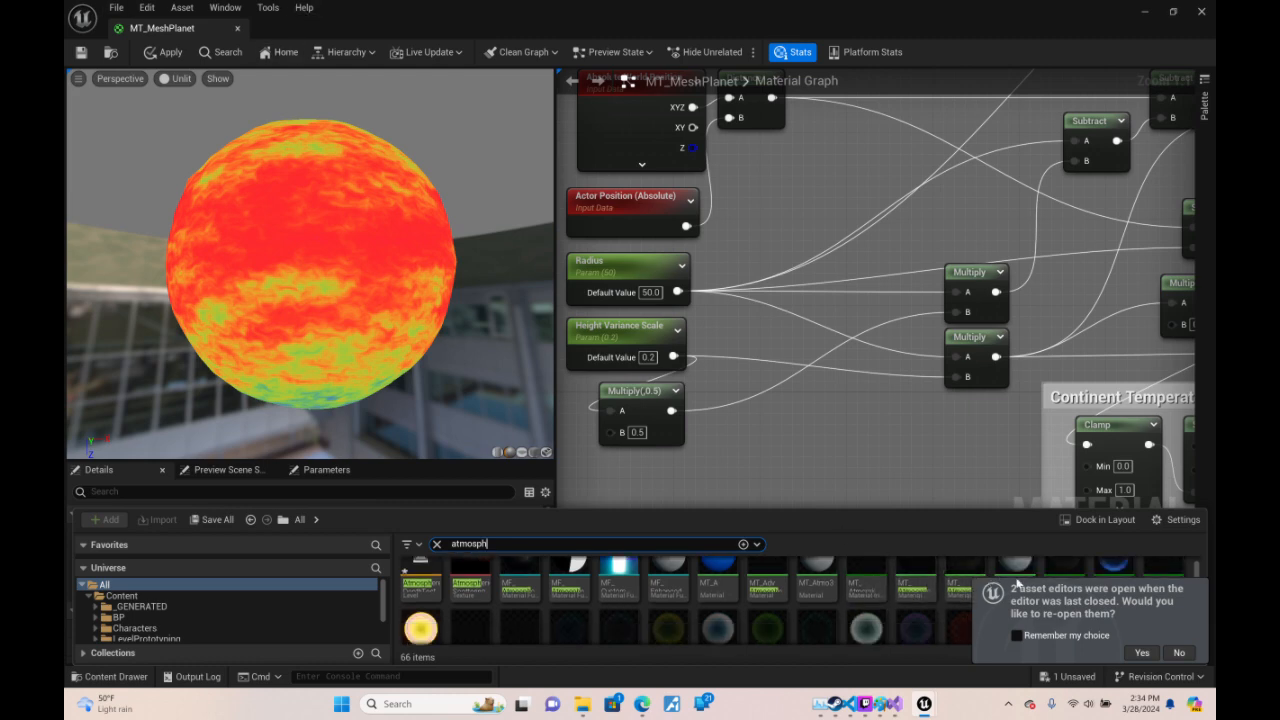
{"action": "left_click_drag", "start_coordinate": [1008, 509], "coordinate": [1018, 372]}
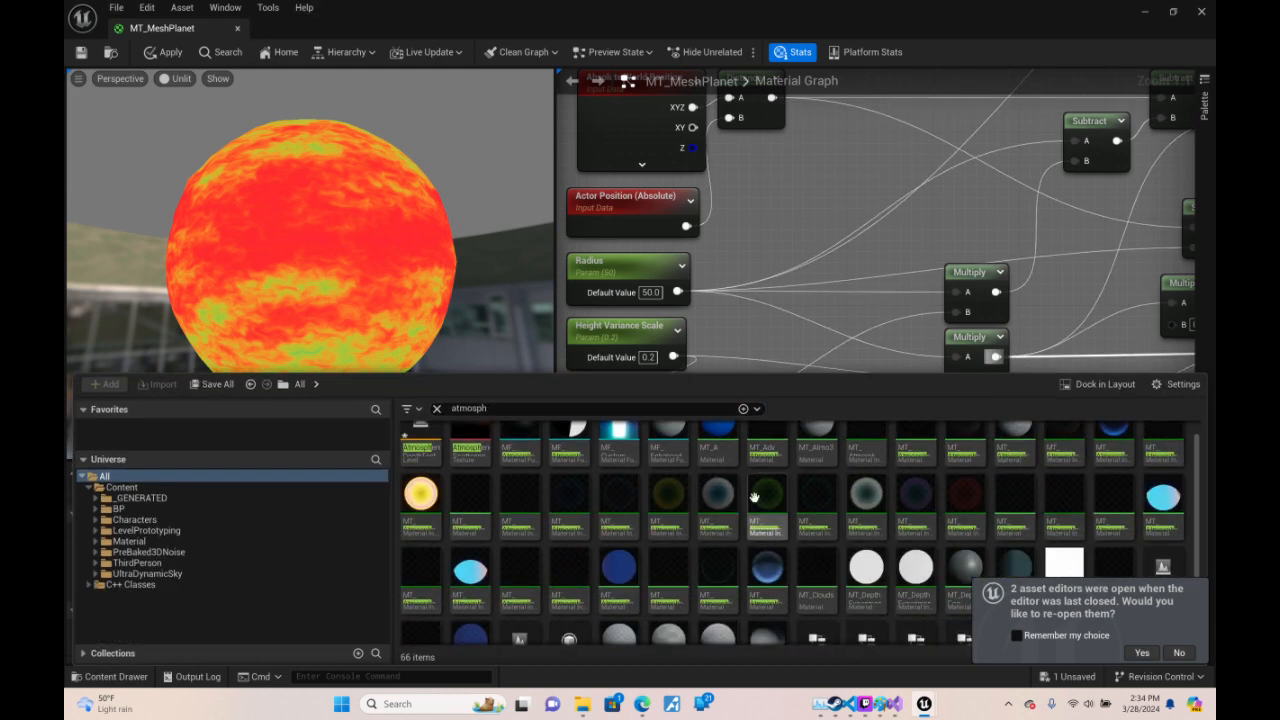
{"action": "scroll", "coordinate": [767, 505], "scroll_direction": "up", "scroll_amount": 1}
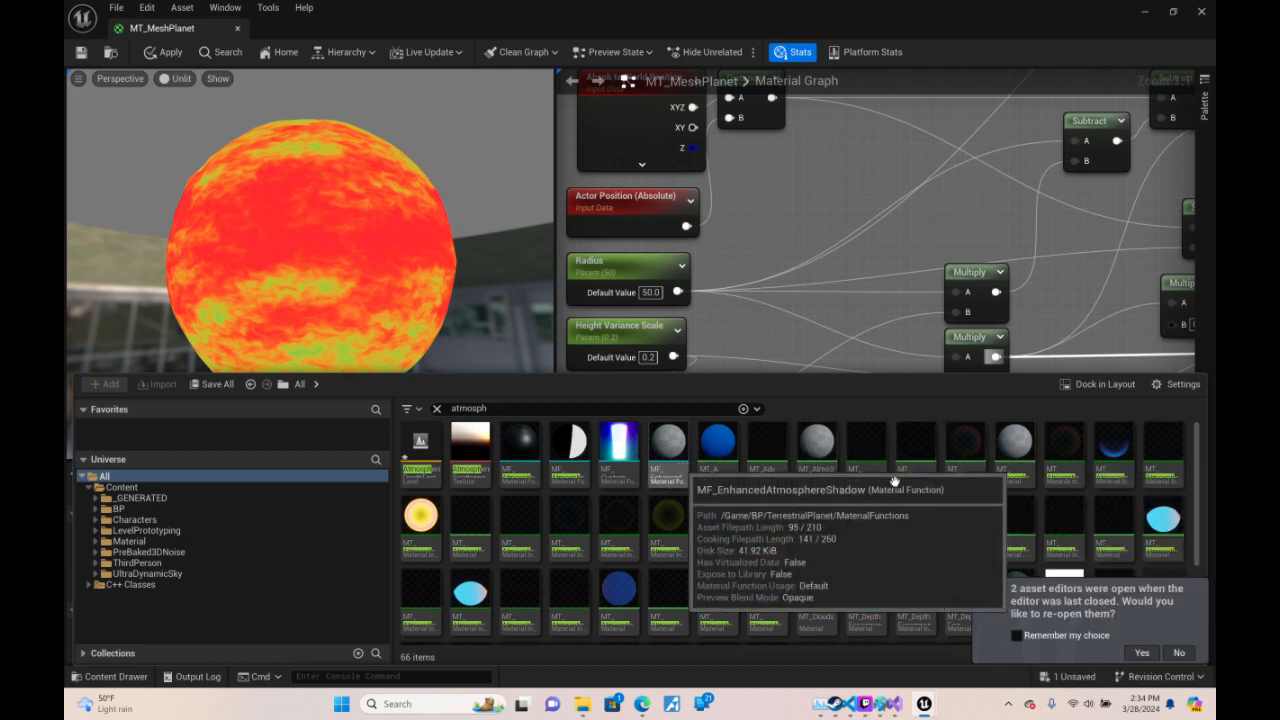
{"action": "scroll", "coordinate": [1018, 458], "scroll_direction": "down", "scroll_amount": 3}
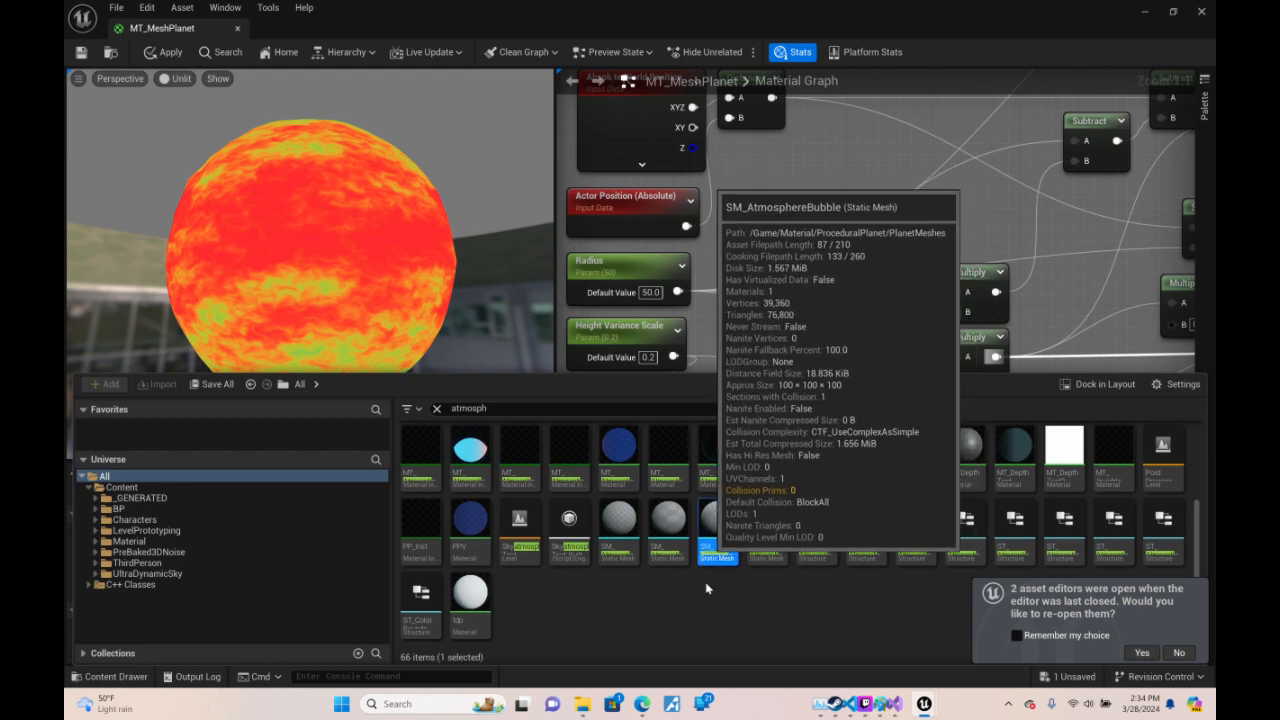
- Use the selected SM_AtmosphereBubble mesh as the material's preview mesh and frame the planet up close
{"action": "left_click", "coordinate": [546, 362]}
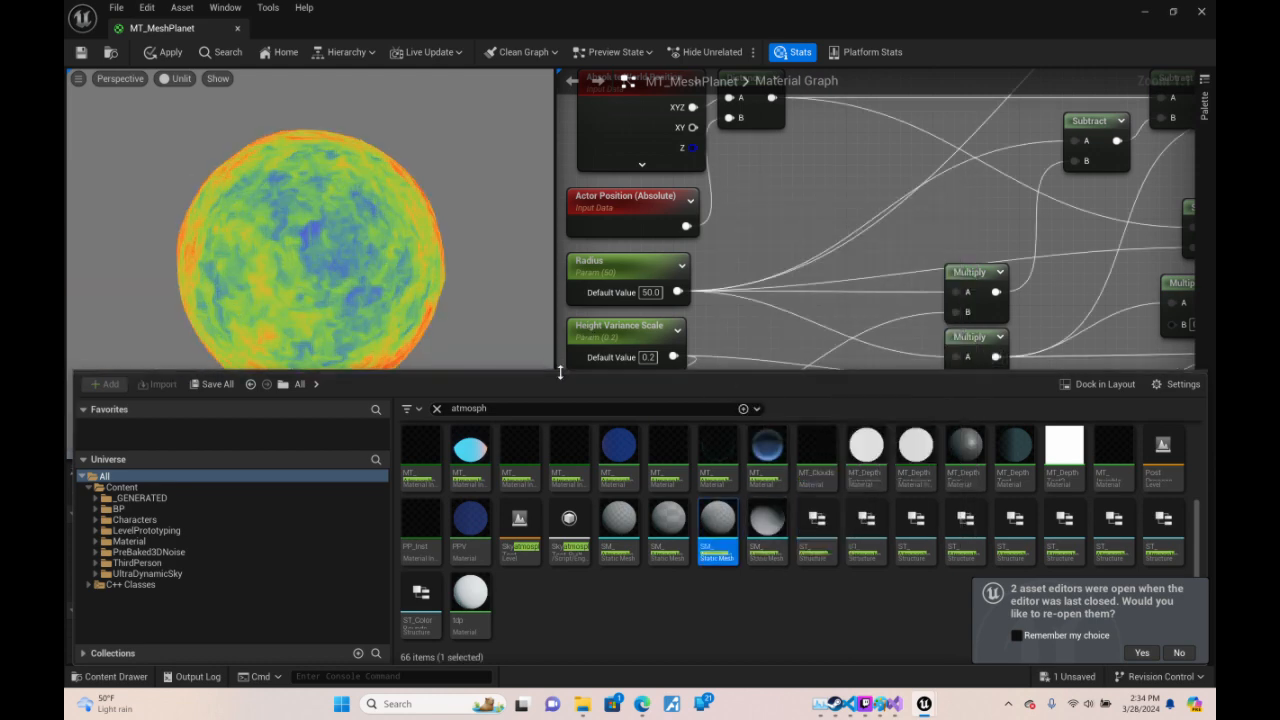
{"action": "left_click_drag", "start_coordinate": [560, 372], "coordinate": [546, 508]}
{"action": "left_click", "coordinate": [546, 453]}
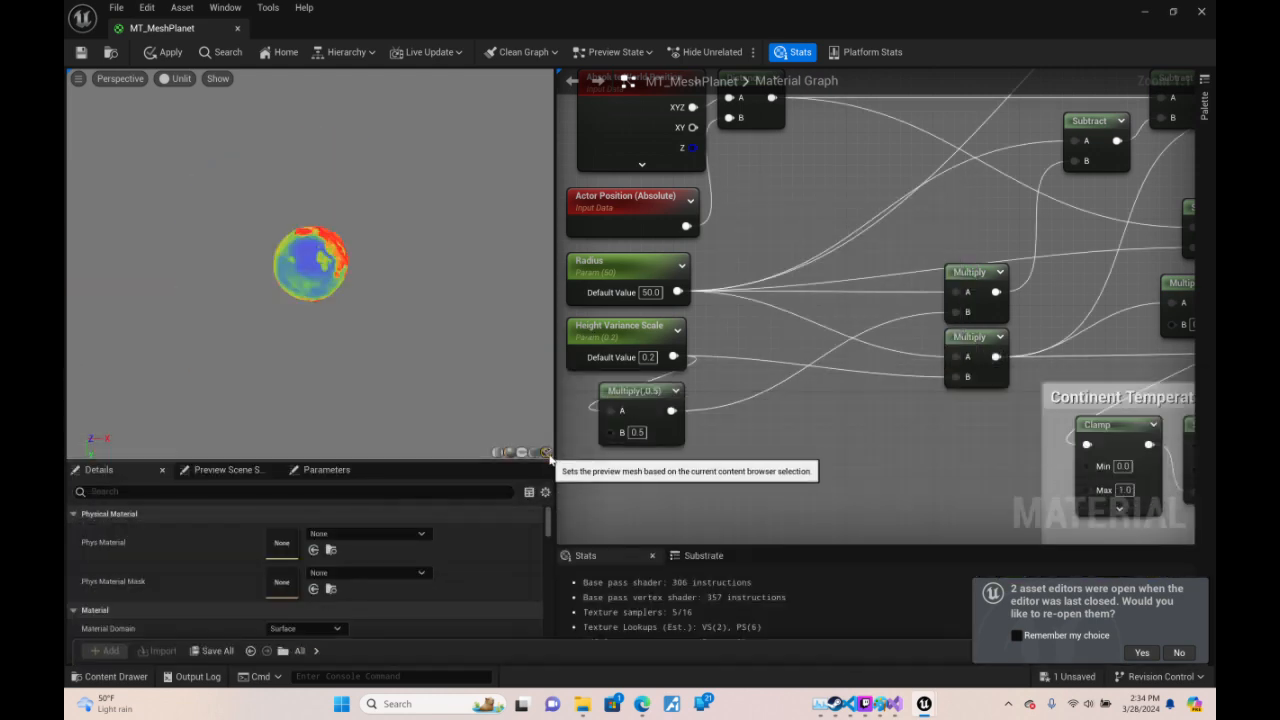
{"action": "left_click_drag", "start_coordinate": [400, 280], "coordinate": [110, 270]}
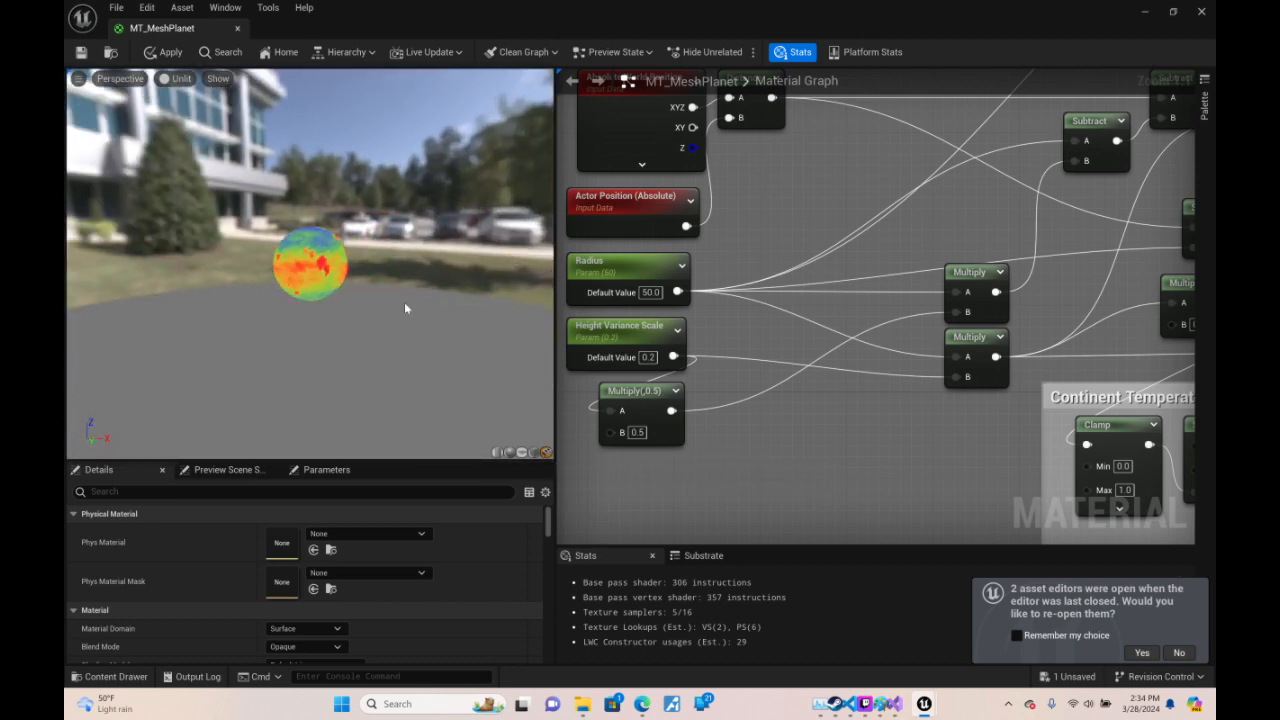
{"action": "left_click_drag", "start_coordinate": [406, 309], "coordinate": [350, 310]}
{"action": "right_click_drag", "start_coordinate": [406, 309], "coordinate": [408, 410]}
{"action": "left_click_drag", "start_coordinate": [406, 309], "coordinate": [262, 312]}
{"action": "left_click_drag", "start_coordinate": [489, 284], "coordinate": [385, 350]}
- Set the Temperature Over Land Intensity default value to 0.2 in the Temperature Over Land Amount group
{"action": "right_click_drag", "start_coordinate": [1155, 308], "coordinate": [562, 121]}
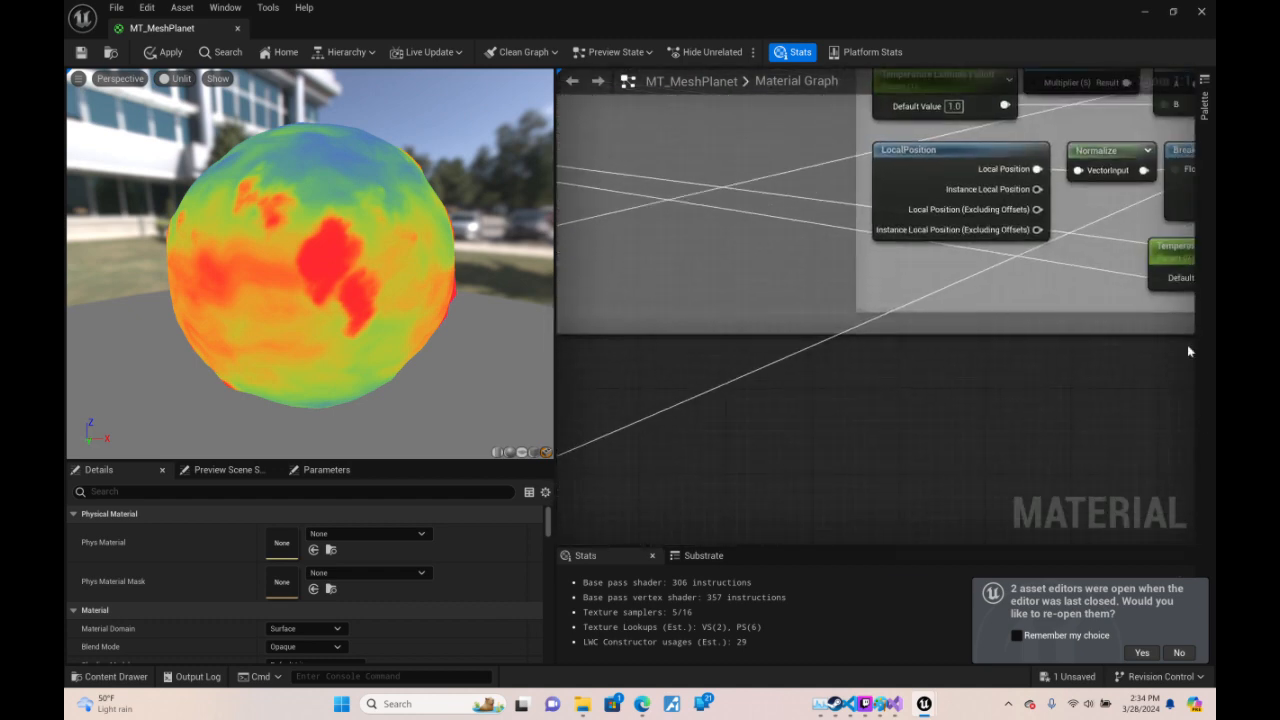
{"action": "right_click_drag", "start_coordinate": [1187, 344], "coordinate": [562, 487]}
{"action": "scroll", "coordinate": [1045, 406], "scroll_direction": "down", "scroll_amount": 4}
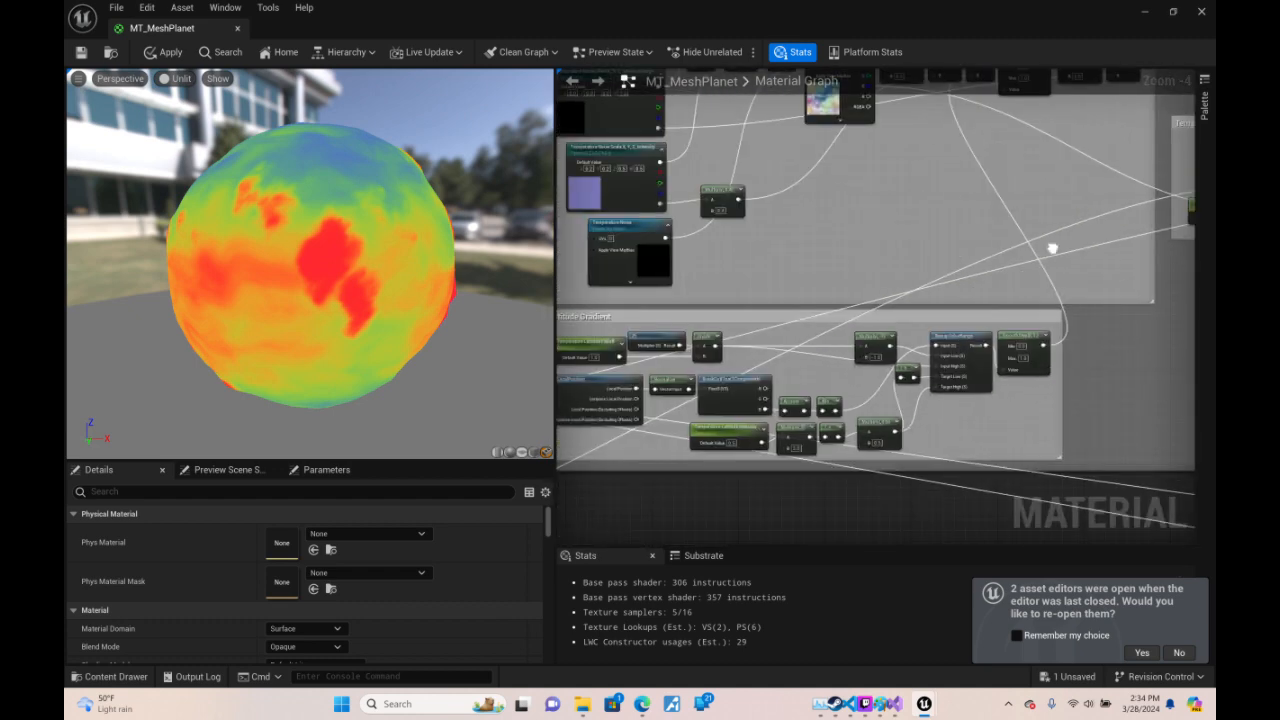
{"action": "right_click_drag", "start_coordinate": [1051, 246], "coordinate": [678, 471]}
{"action": "scroll", "coordinate": [983, 296], "scroll_direction": "up", "scroll_amount": 3}
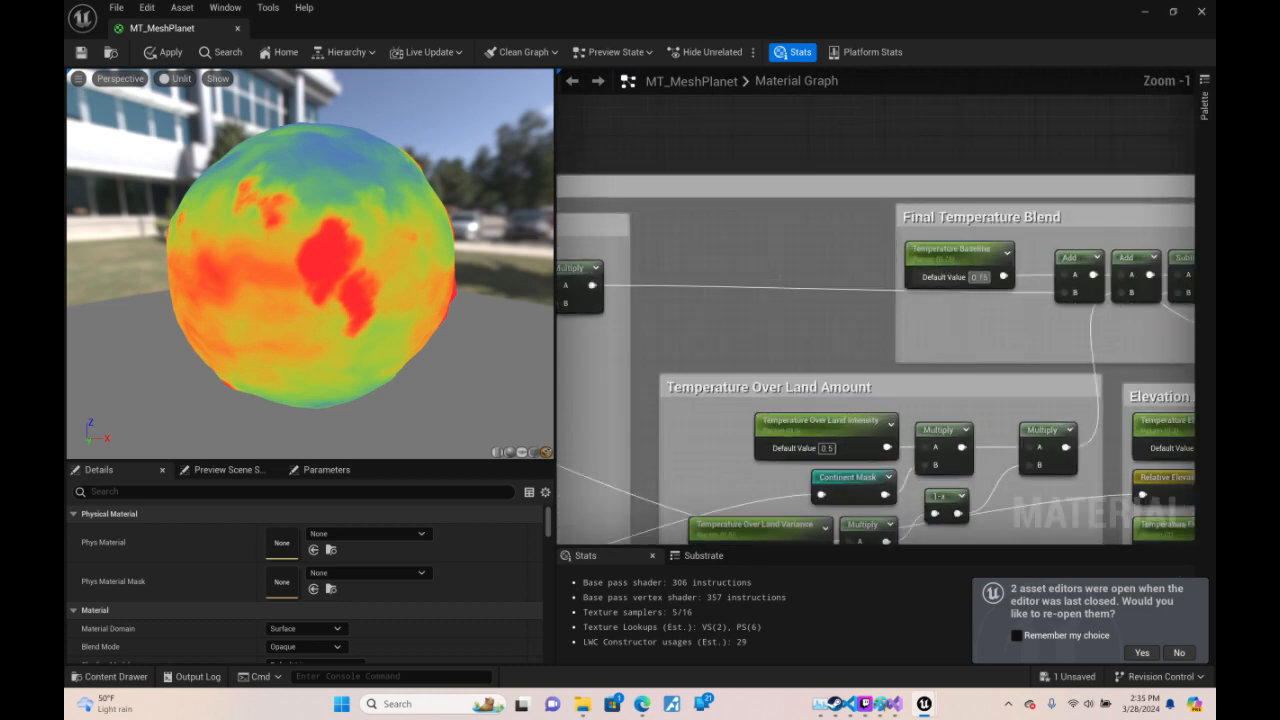
{"action": "right_click_drag", "start_coordinate": [997, 312], "coordinate": [812, 180]}
{"action": "right_click_drag", "start_coordinate": [684, 320], "coordinate": [868, 265]}
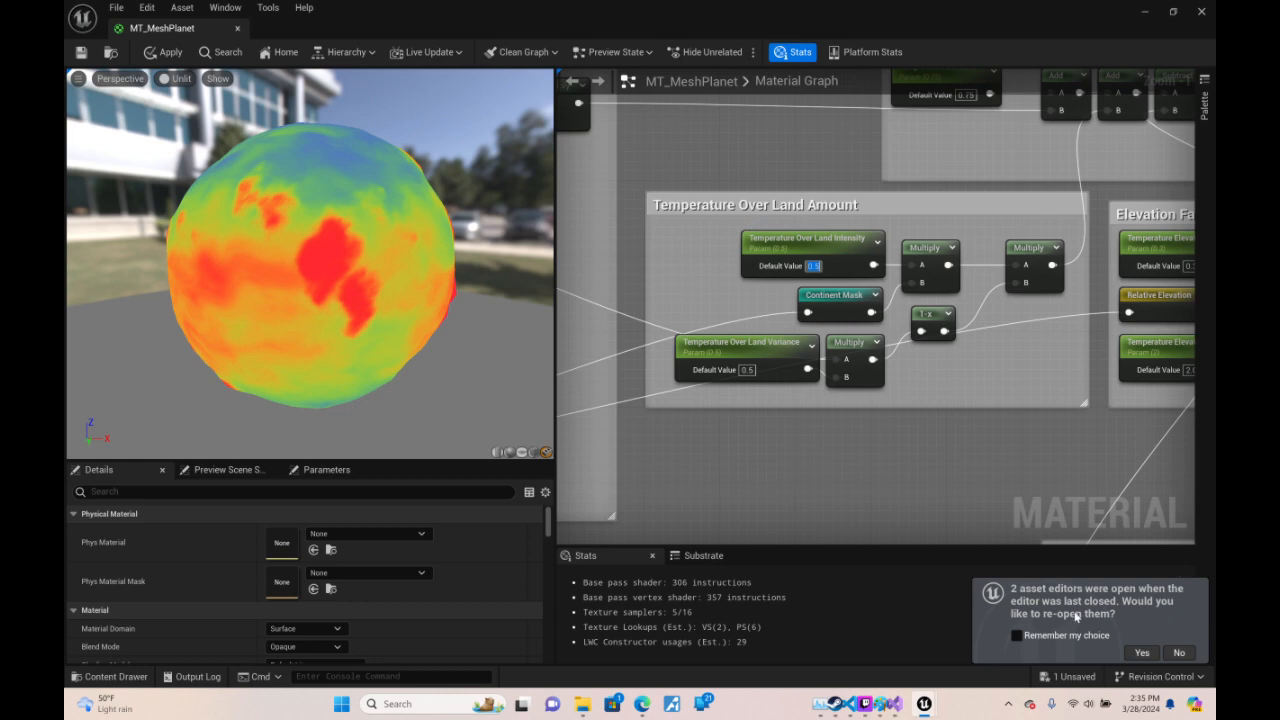
{"action": "type", "text": "0.2"}
{"action": "key", "text": "Return"}
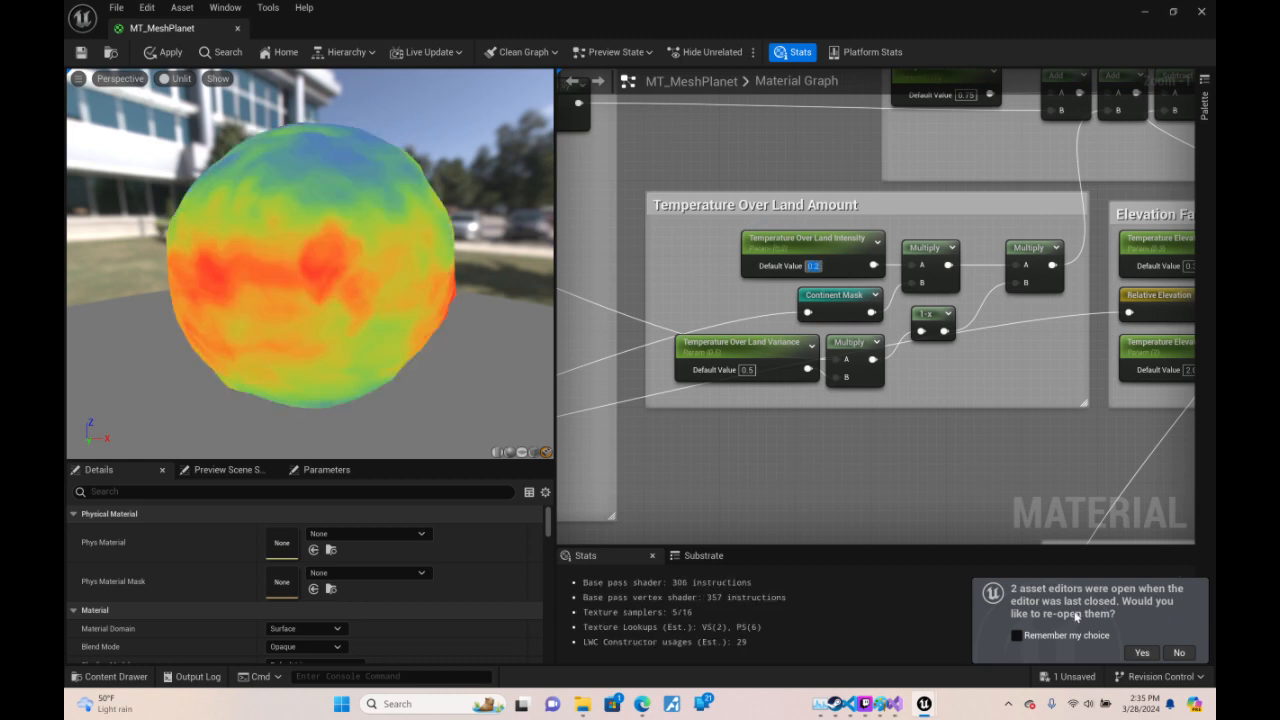
- Try a default value of 1 for Temperature Over Land Variance and set it back to 0.5
{"action": "left_click_drag", "start_coordinate": [513, 262], "coordinate": [420, 240]}
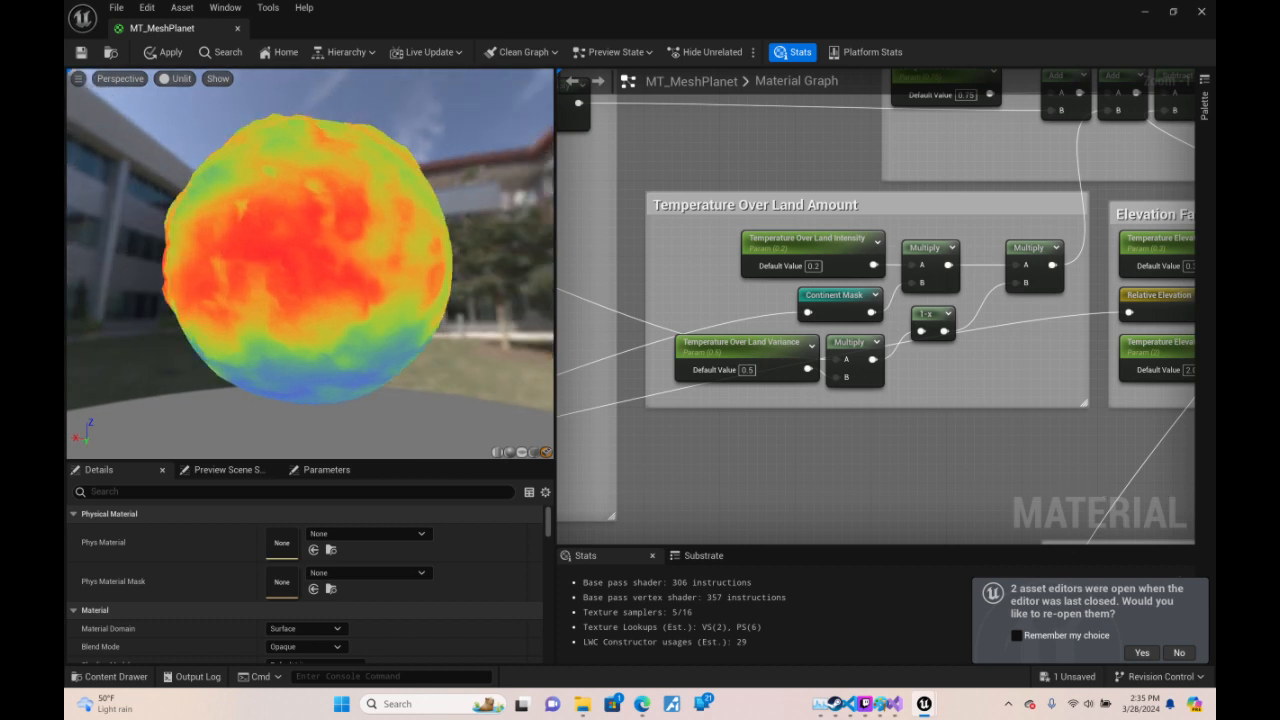
{"action": "right_click_drag", "start_coordinate": [867, 414], "coordinate": [728, 352]}
{"action": "double_click", "coordinate": [608, 307]}
{"action": "type", "text": "1"}
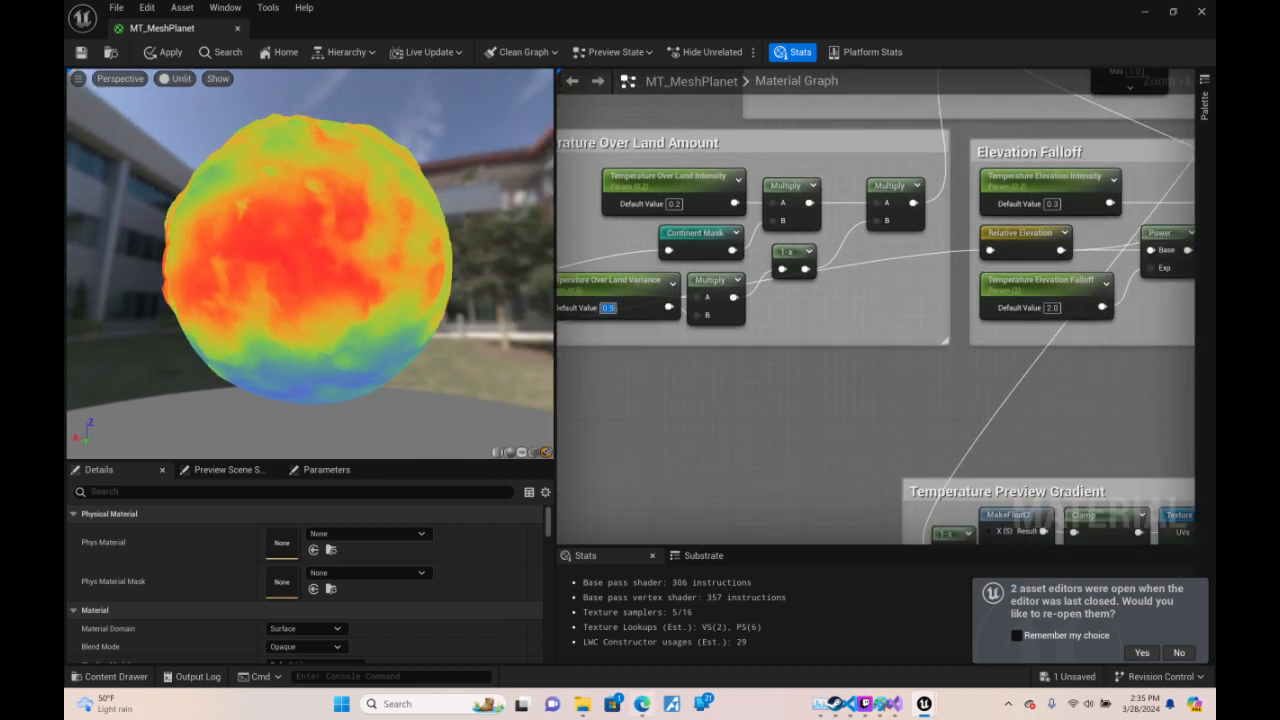
{"action": "key", "text": "Return"}
{"action": "mouse_move", "coordinate": [642, 703]}
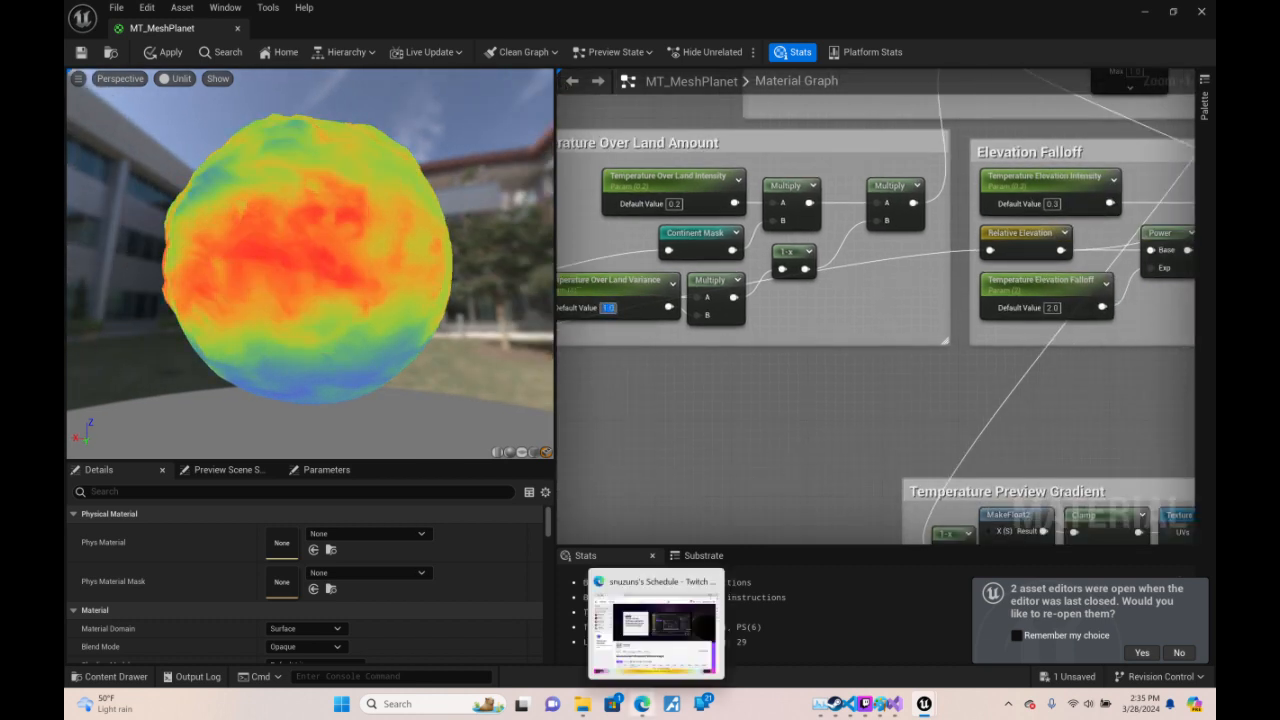
{"action": "type", "text": ".5"}
{"action": "key", "text": "Return"}
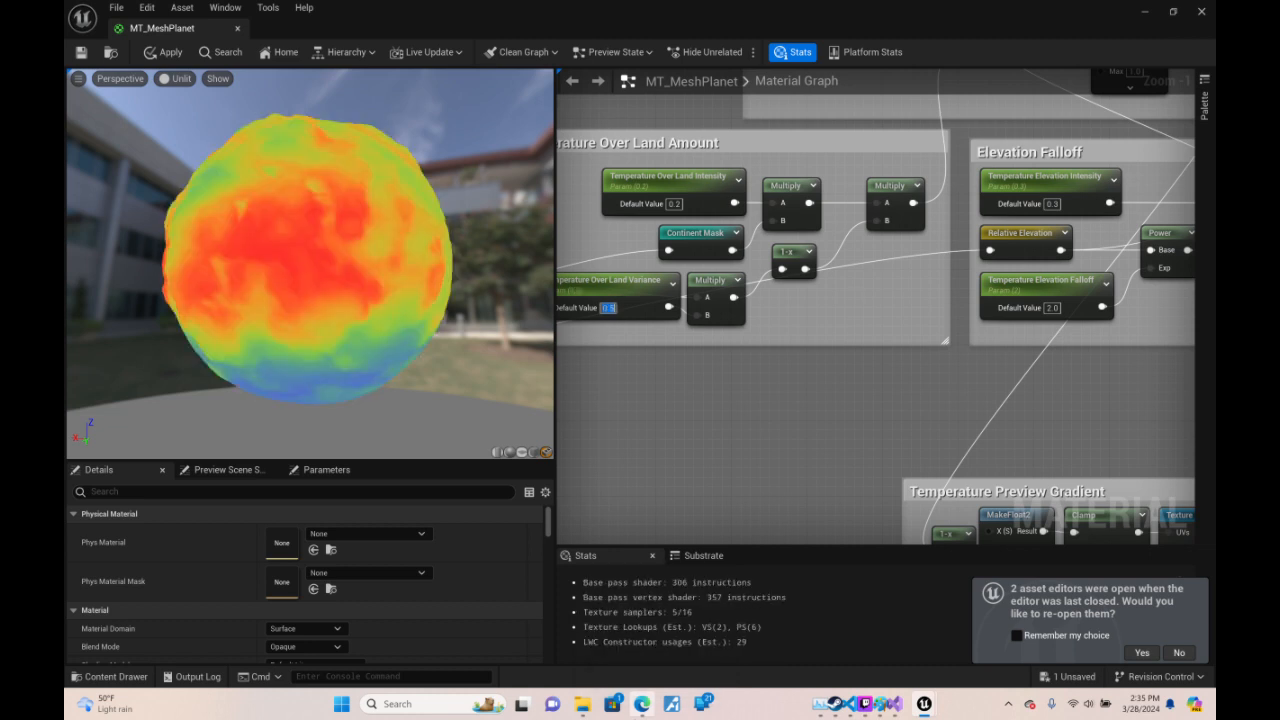
- Try a default value of 4 for Temperature Elevation Falloff in the Elevation Falloff group and set it to 8
{"action": "right_click_drag", "start_coordinate": [1115, 367], "coordinate": [912, 416]}
{"action": "double_click", "coordinate": [849, 357]}
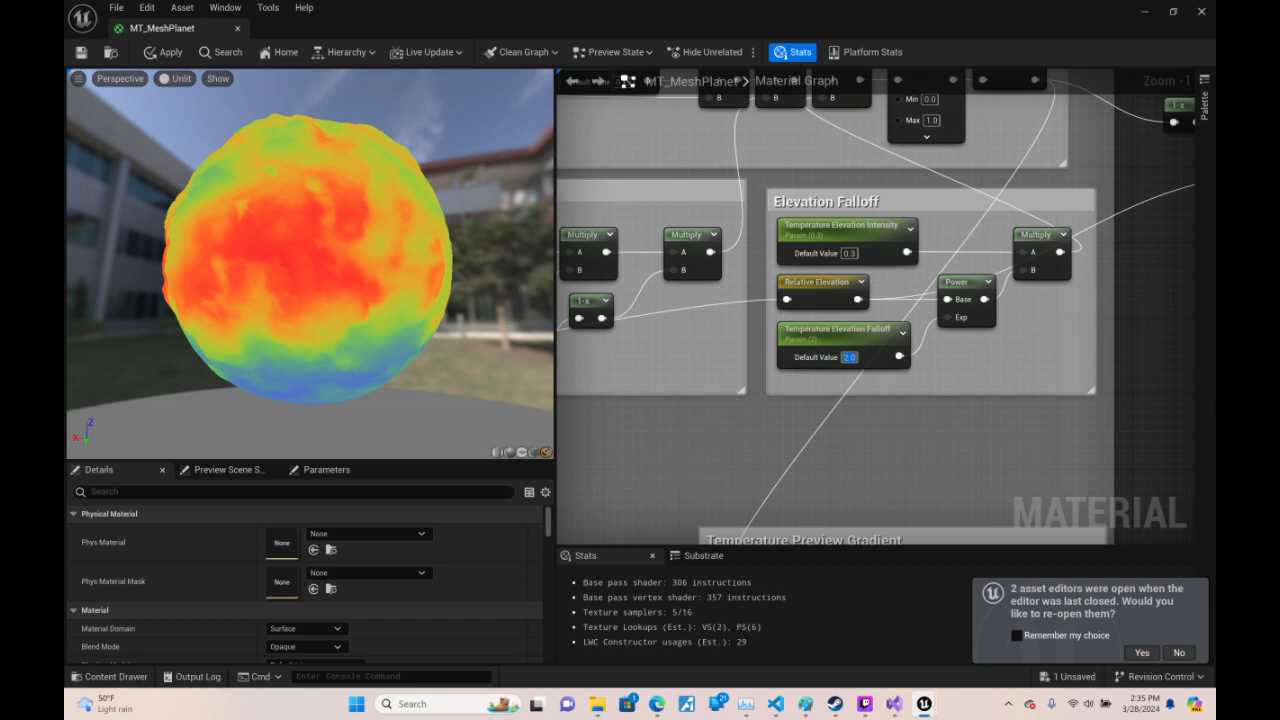
{"action": "type", "text": "4"}
{"action": "key", "text": "Return"}
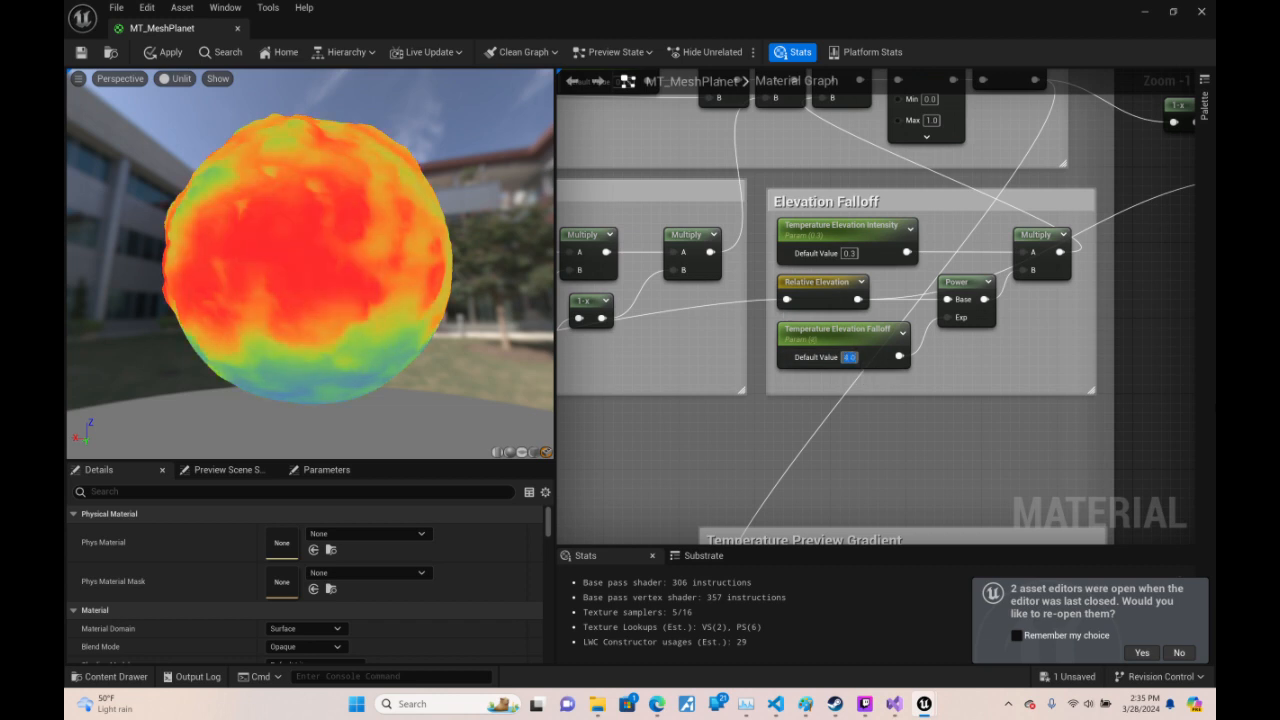
{"action": "type", "text": "6"}
{"action": "key", "text": "Return"}
{"action": "left_click_drag", "start_coordinate": [322, 206], "coordinate": [495, 228]}
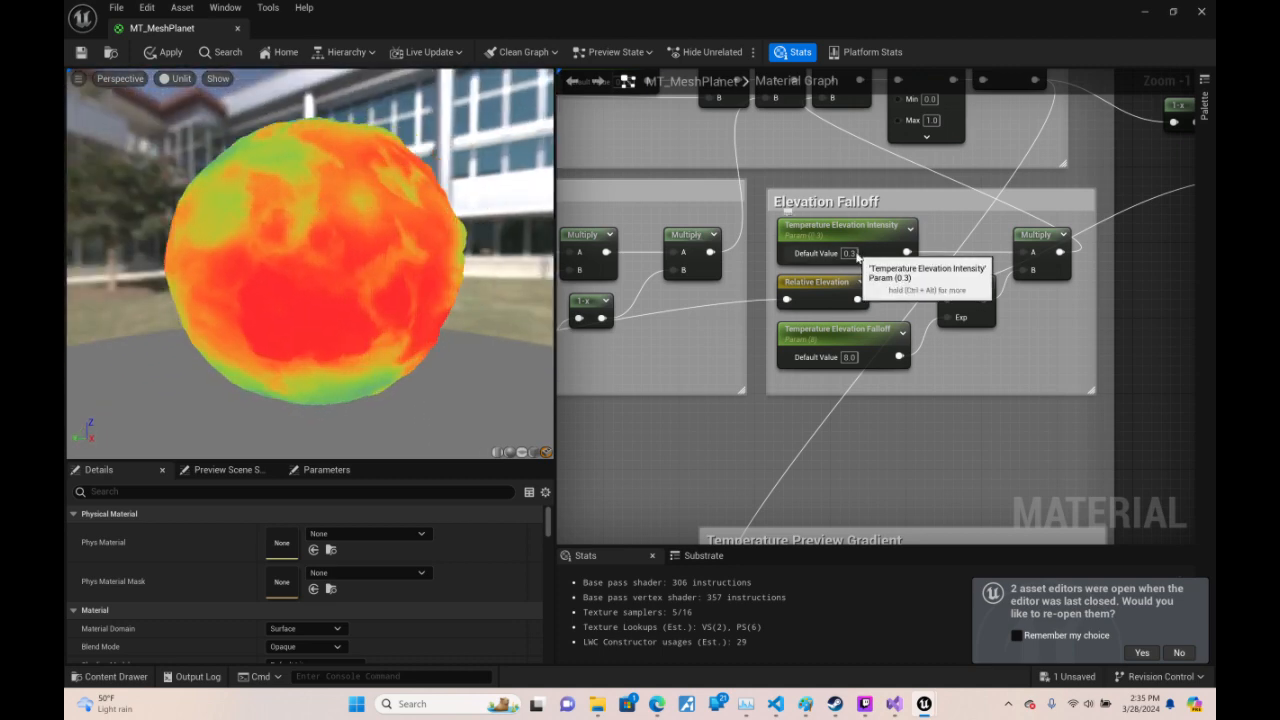
- Set the Temperature Elevation Intensity default value to 0.5 and inspect the temperature map around the planet
{"action": "left_click", "coordinate": [853, 255]}
{"action": "type", "text": ".5"}
{"action": "key", "text": "Return"}
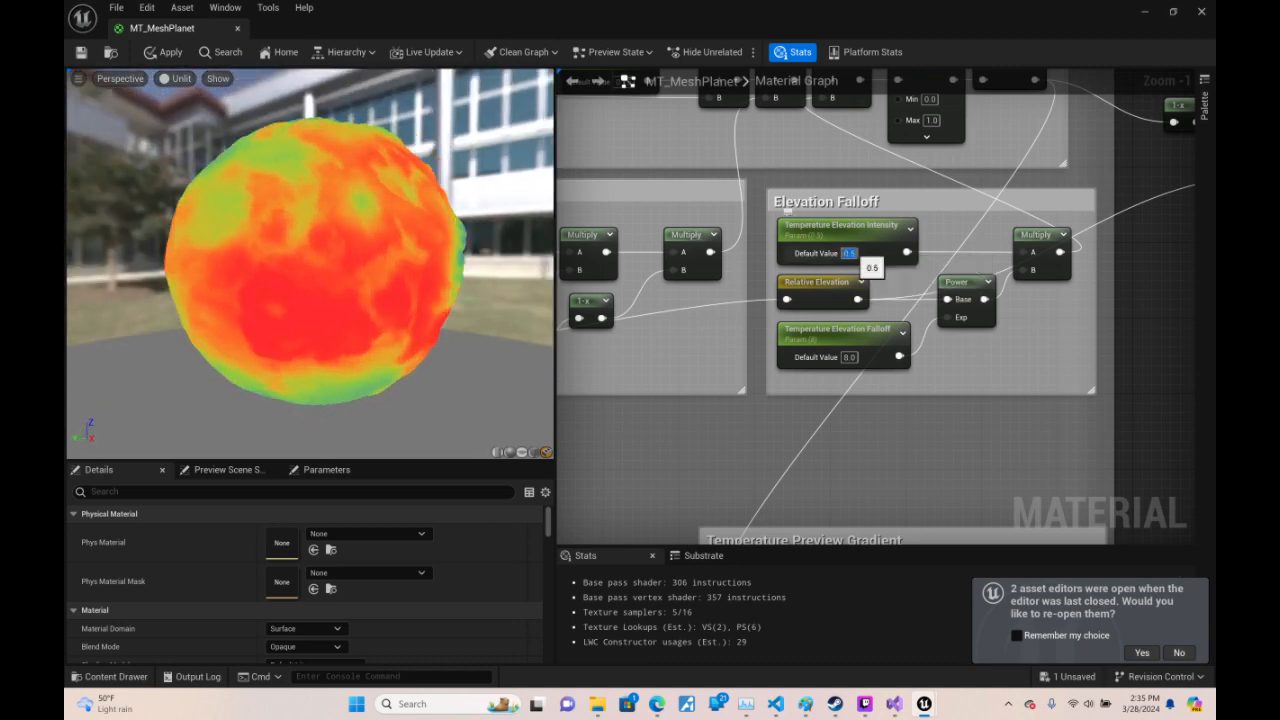
{"action": "left_click_drag", "start_coordinate": [504, 241], "coordinate": [324, 155]}
{"action": "left_click_drag", "start_coordinate": [528, 215], "coordinate": [447, 20]}
{"action": "left_click_drag", "start_coordinate": [310, 160], "coordinate": [220, 225]}
{"action": "left_click_drag", "start_coordinate": [310, 265], "coordinate": [90, 262]}
{"action": "left_click_drag", "start_coordinate": [250, 262], "coordinate": [365, 264]}
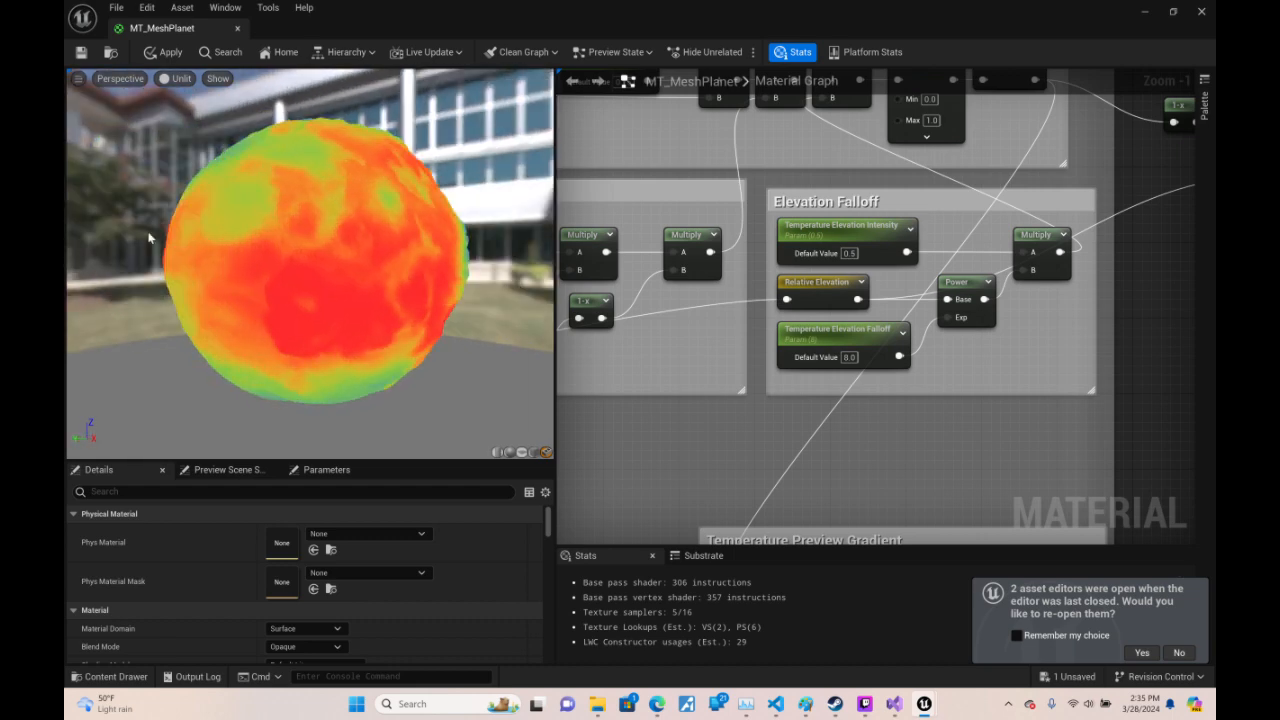
{"action": "left_click_drag", "start_coordinate": [415, 297], "coordinate": [70, 294]}
- Assign the Terra_Ground__3_ texture to the Texture Sample node that uses Synthwave_1, searching the assets for "terra"
{"action": "right_click_drag", "start_coordinate": [1157, 190], "coordinate": [608, 111]}
{"action": "right_click_drag", "start_coordinate": [964, 232], "coordinate": [731, 217]}
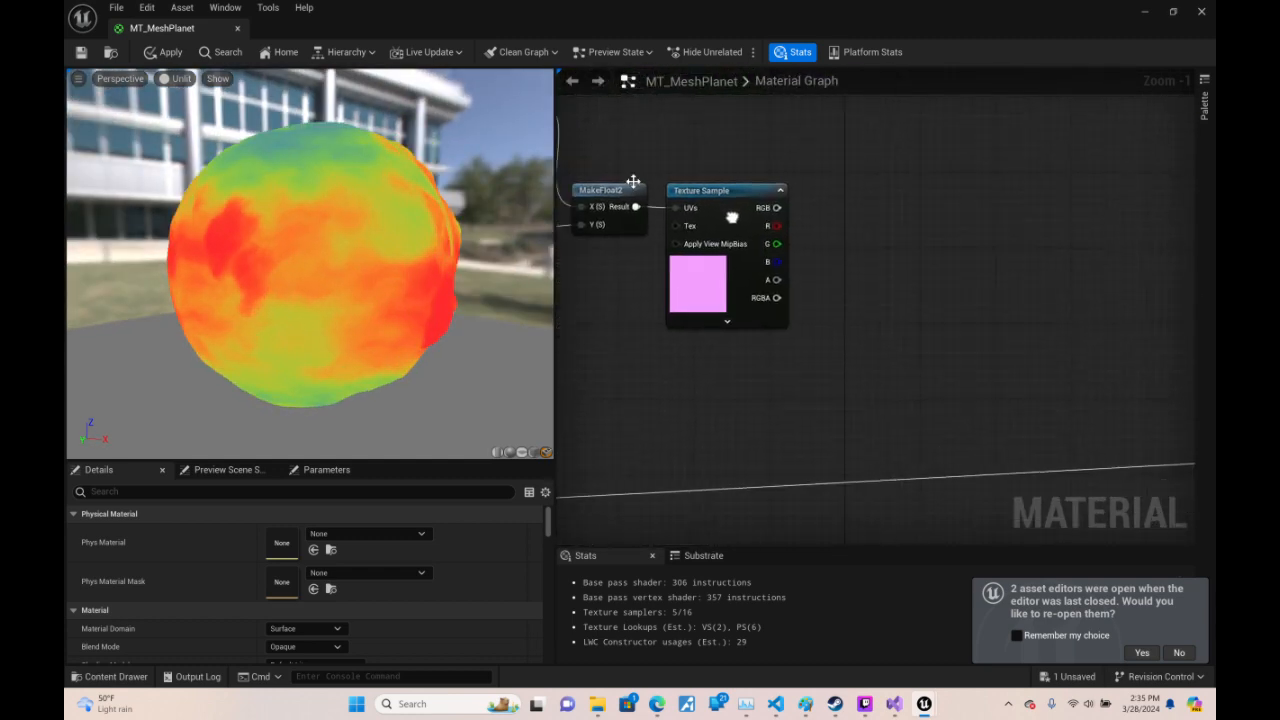
{"action": "right_click_drag", "start_coordinate": [1019, 283], "coordinate": [889, 236]}
{"action": "scroll", "coordinate": [1117, 283], "scroll_direction": "down", "scroll_amount": 2}
{"action": "left_click", "coordinate": [818, 195]}
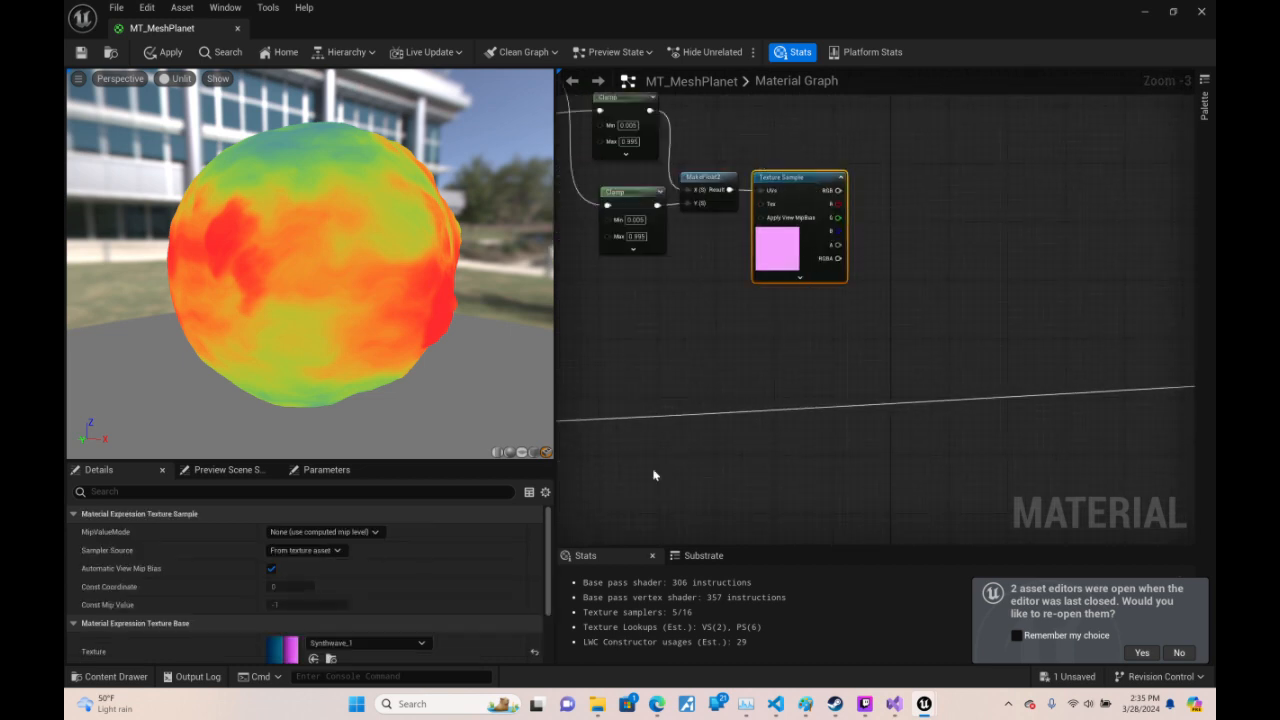
{"action": "left_click", "coordinate": [421, 643]}
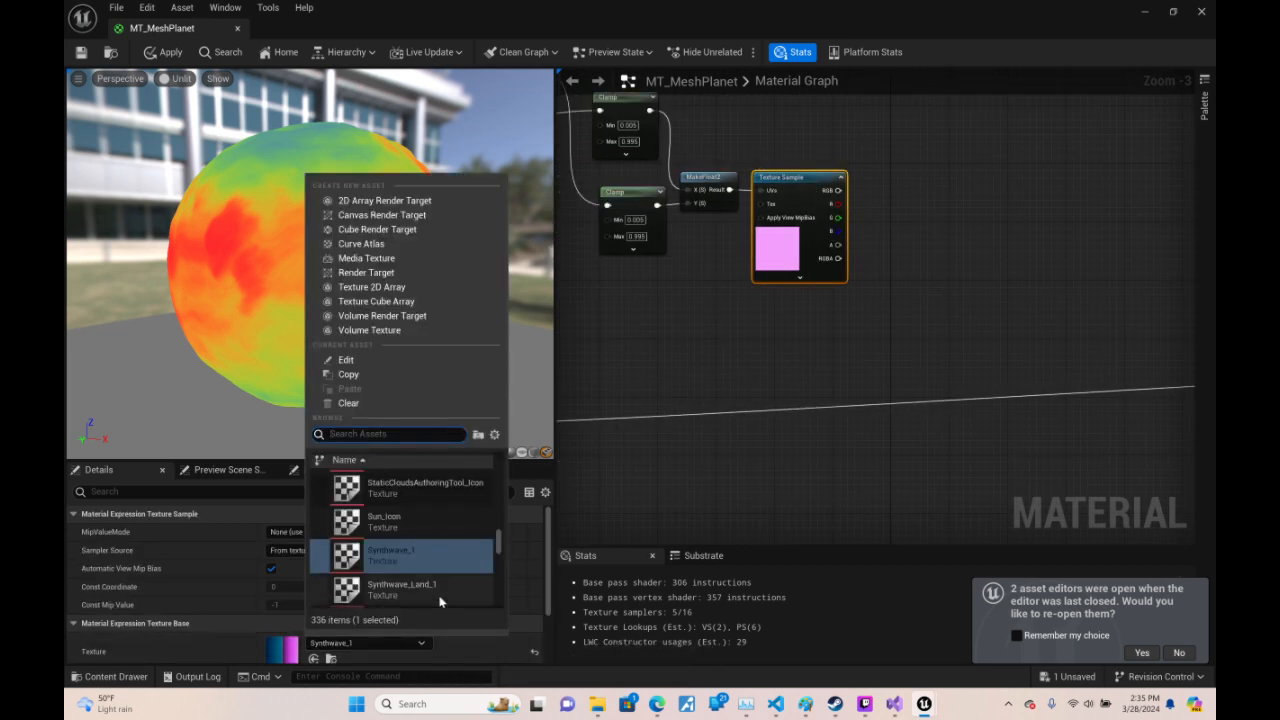
{"action": "scroll", "coordinate": [435, 561], "scroll_direction": "up", "scroll_amount": 1}
{"action": "type", "text": "terra"}
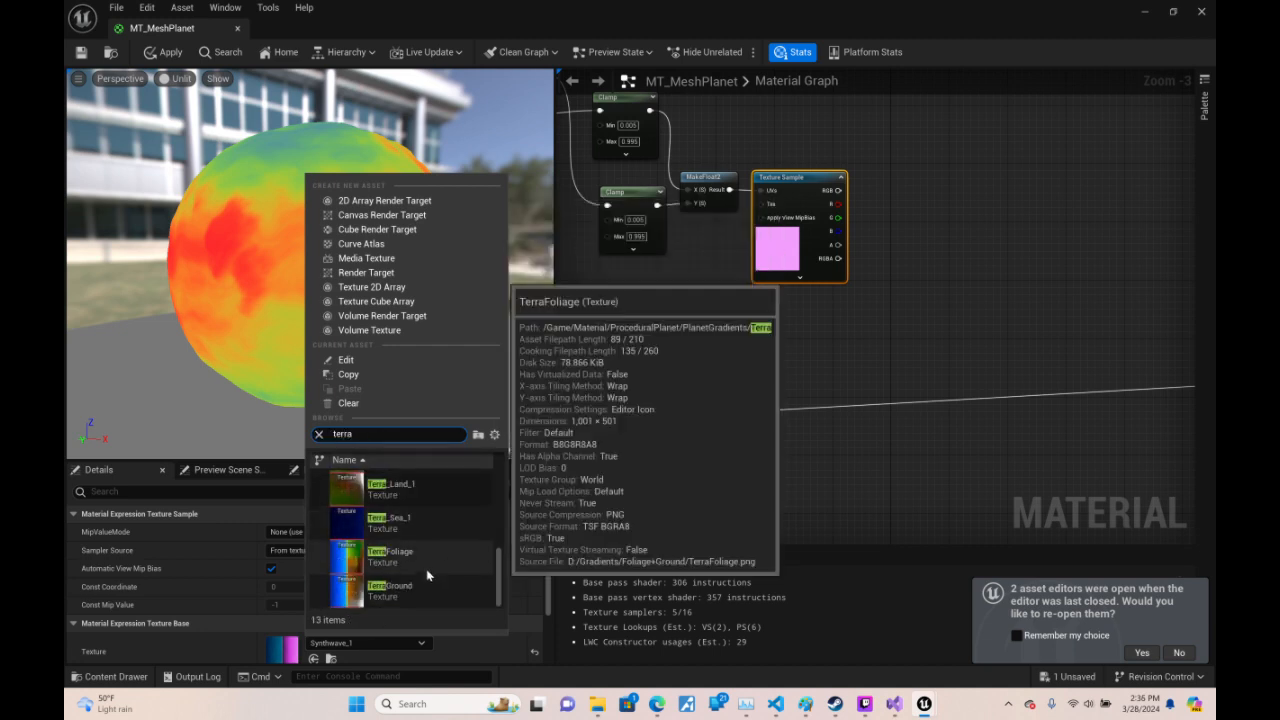
{"action": "scroll", "coordinate": [449, 566], "scroll_direction": "up", "scroll_amount": 2}
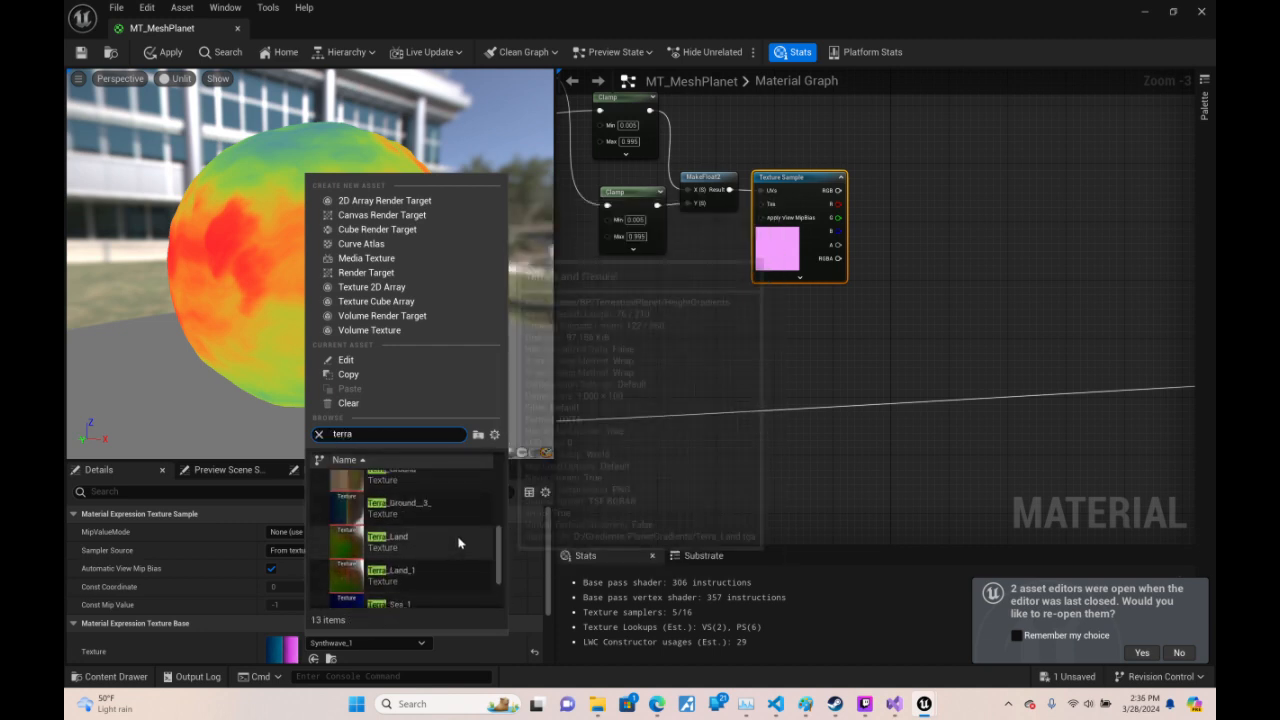
{"action": "left_click", "coordinate": [400, 508]}
- Preview the Terra_Ground__3_ Texture Sample through the material's Base Color, and reconnect the temperature preview gradient to that input
{"action": "right_click_drag", "start_coordinate": [953, 238], "coordinate": [760, 290]}
{"action": "left_click_drag", "start_coordinate": [649, 239], "coordinate": [962, 325]}
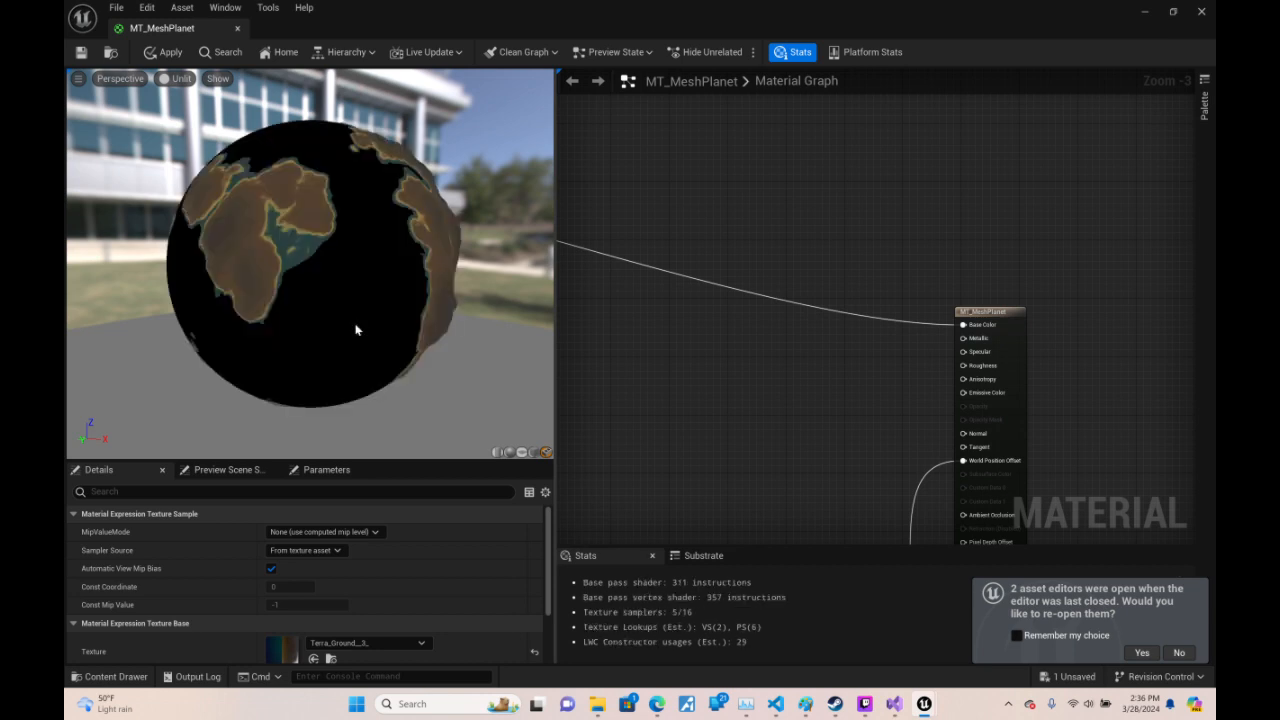
{"action": "left_click_drag", "start_coordinate": [392, 222], "coordinate": [350, 225]}
{"action": "right_click_drag", "start_coordinate": [609, 221], "coordinate": [560, 200]}
{"action": "left_click_drag", "start_coordinate": [761, 208], "coordinate": [1073, 148]}
{"action": "left_click_drag", "start_coordinate": [443, 326], "coordinate": [366, 345]}
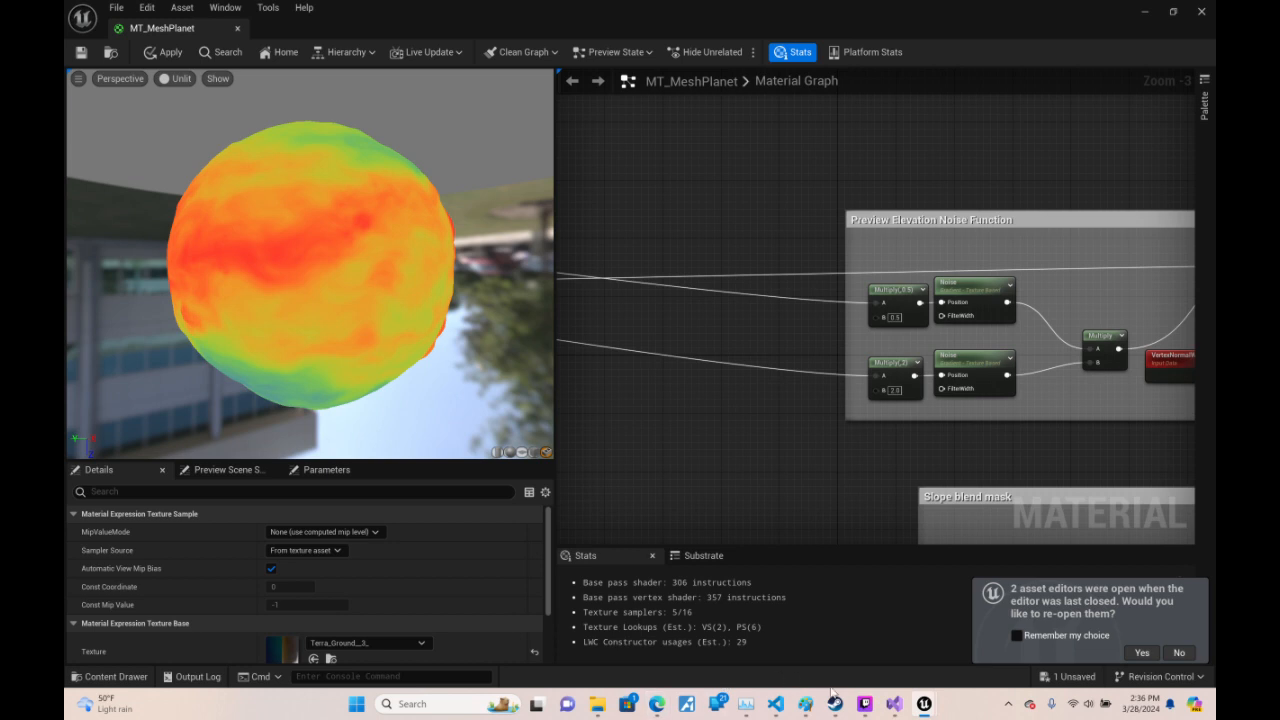
- Switch to Microsoft Edge, open a new tab and pause the live stream playing on the Twitch channel page
{"action": "mouse_move", "coordinate": [778, 704]}
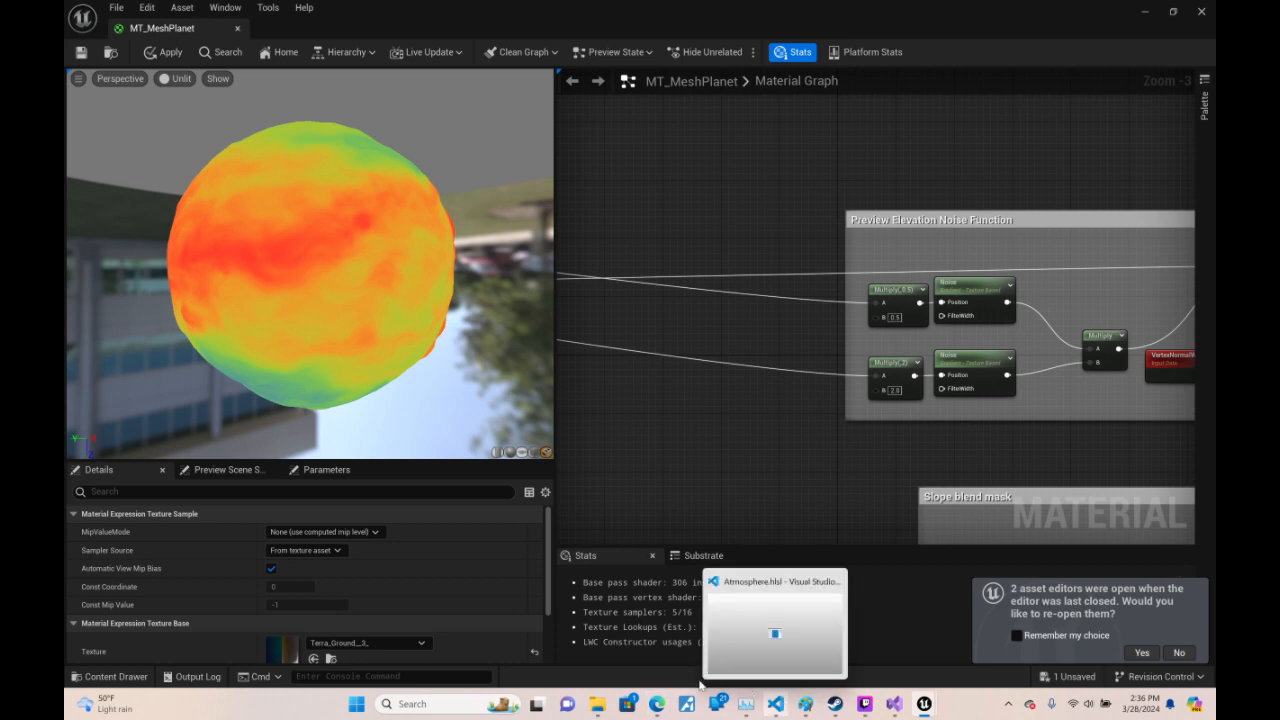
{"action": "left_click", "coordinate": [690, 620]}
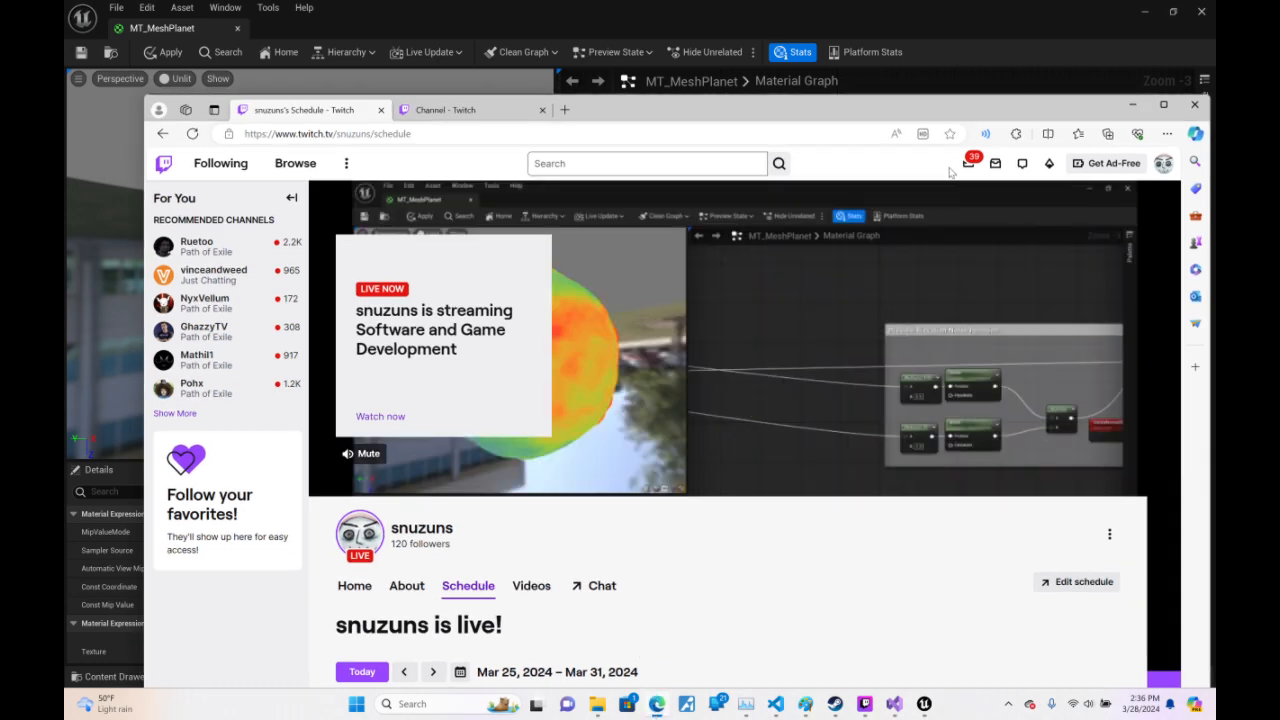
{"action": "left_click", "coordinate": [564, 110]}
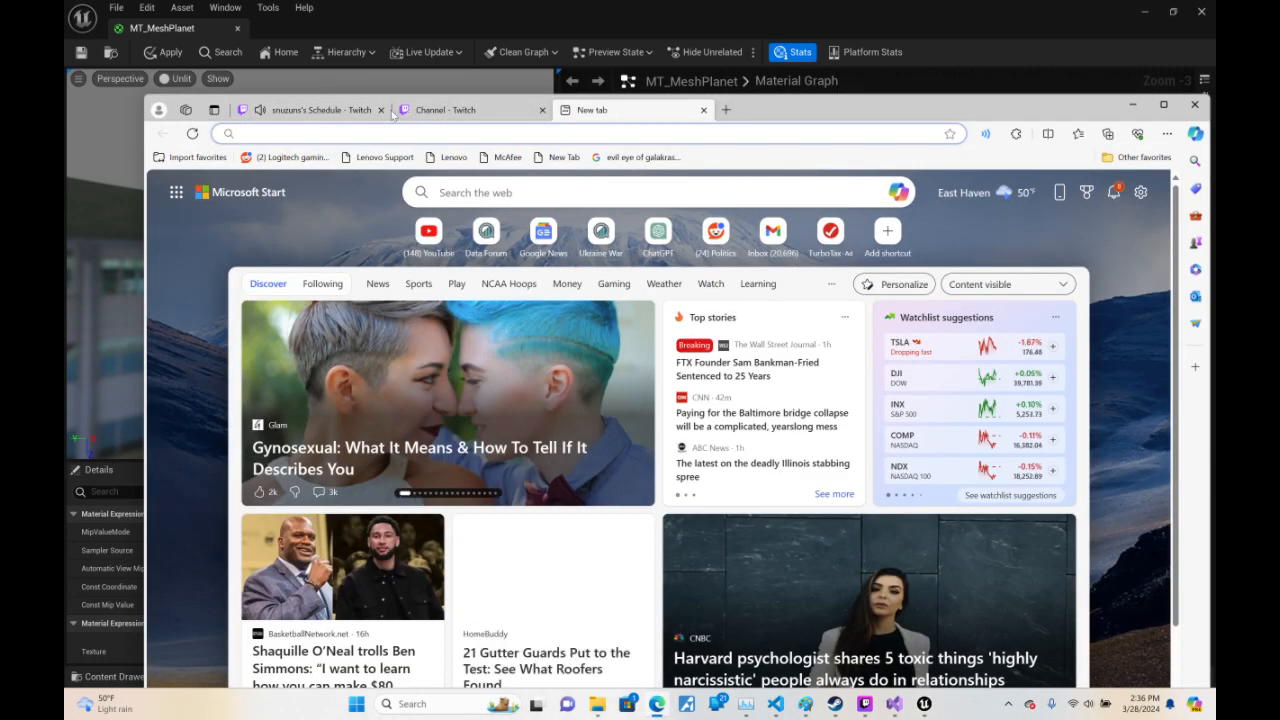
{"action": "left_click", "coordinate": [350, 111]}
{"action": "left_click", "coordinate": [749, 346]}
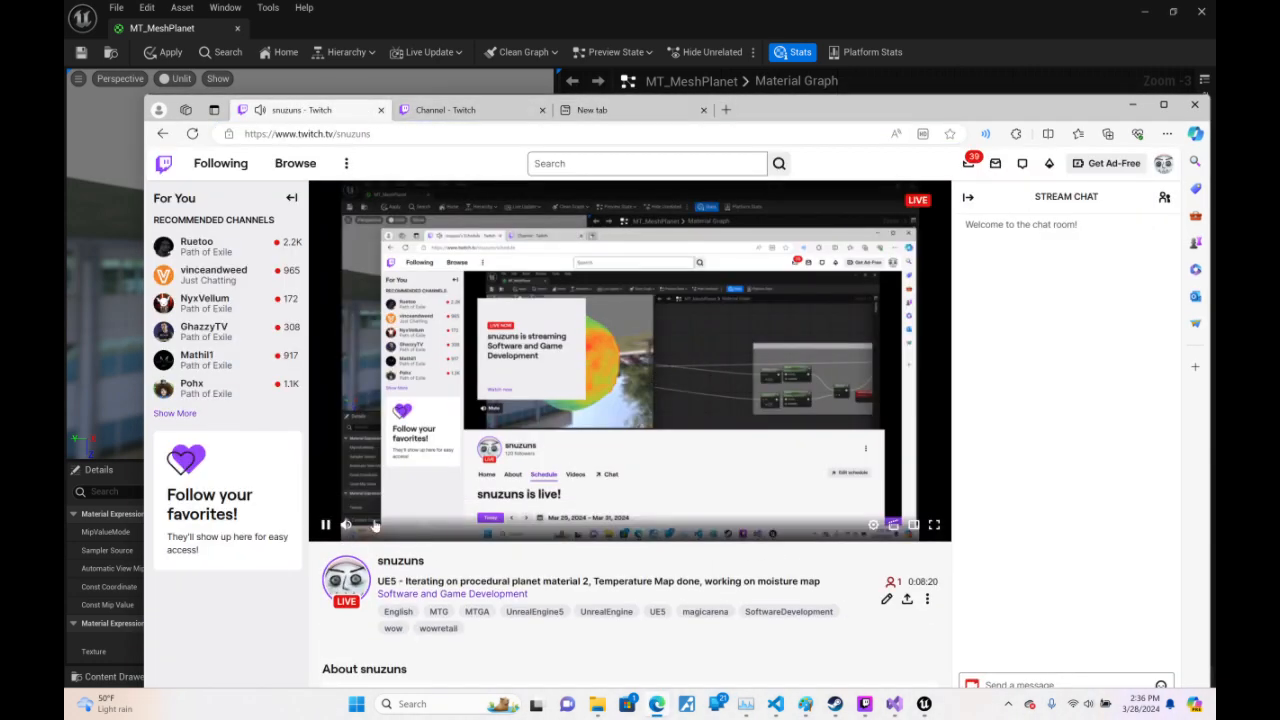
{"action": "left_click", "coordinate": [325, 524]}
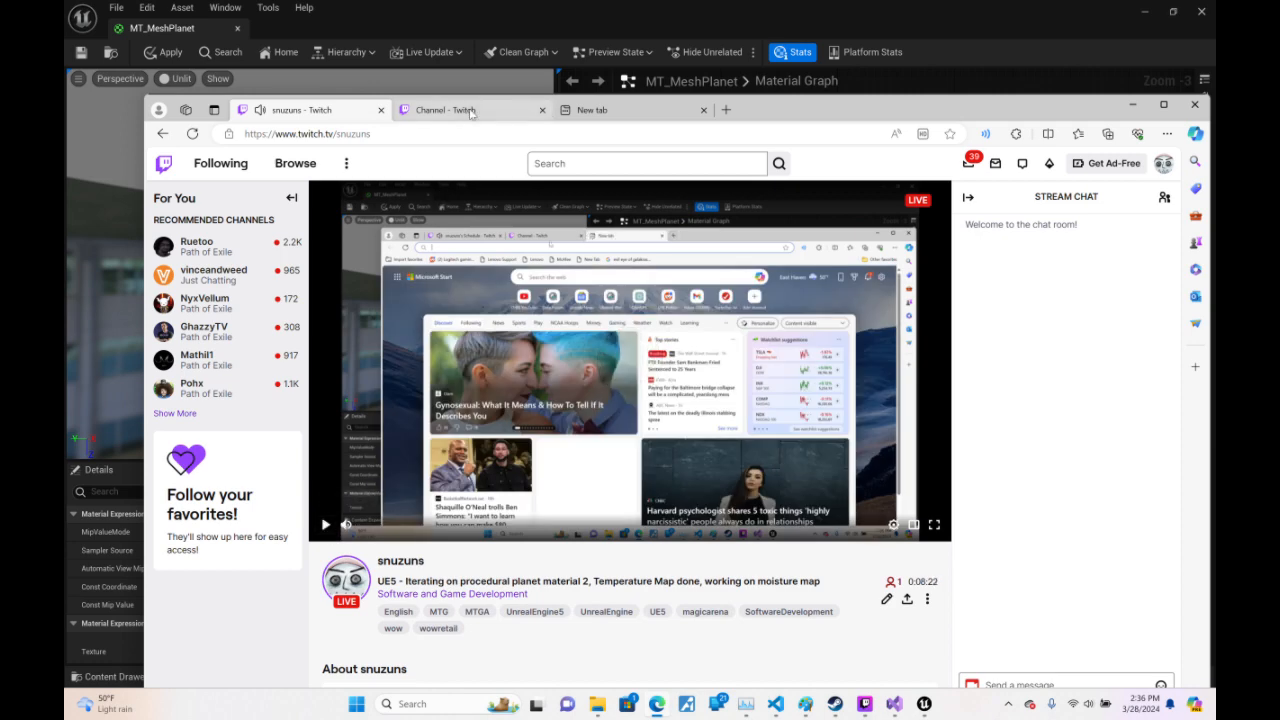
- Search the web for "moisture map planet earth" in the new browser tab
{"action": "left_click", "coordinate": [447, 110]}
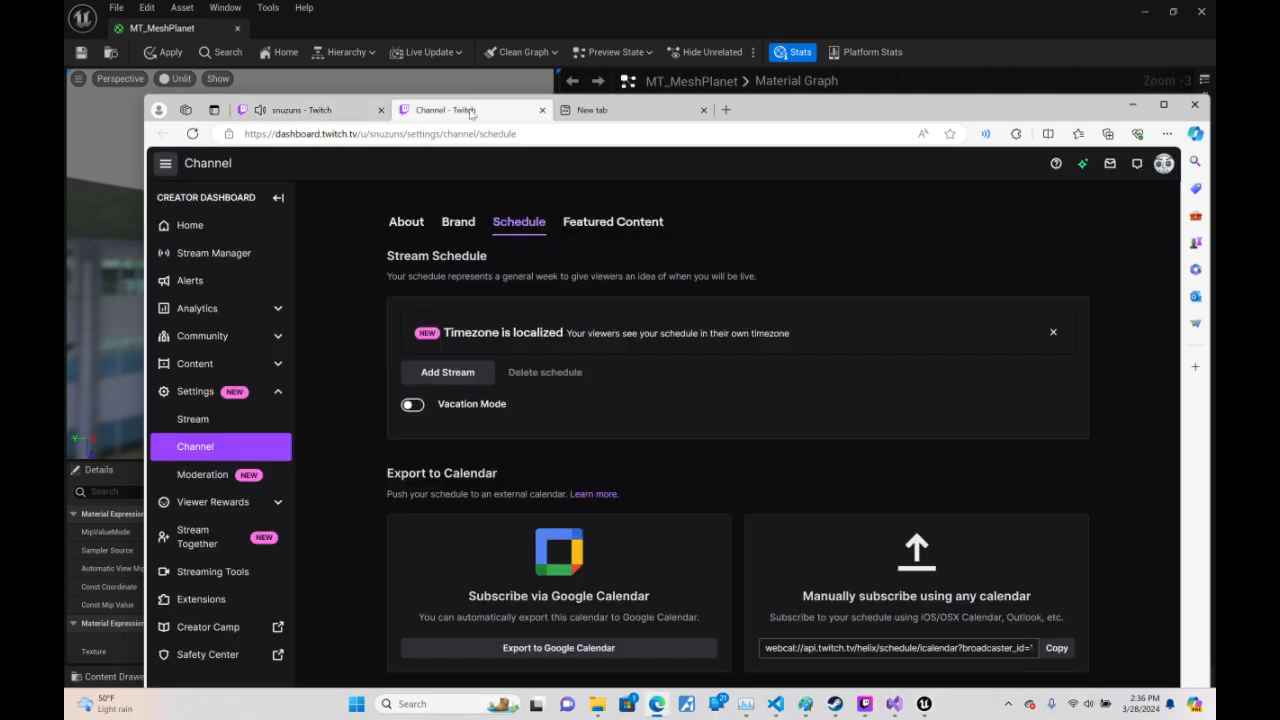
{"action": "left_click", "coordinate": [632, 110]}
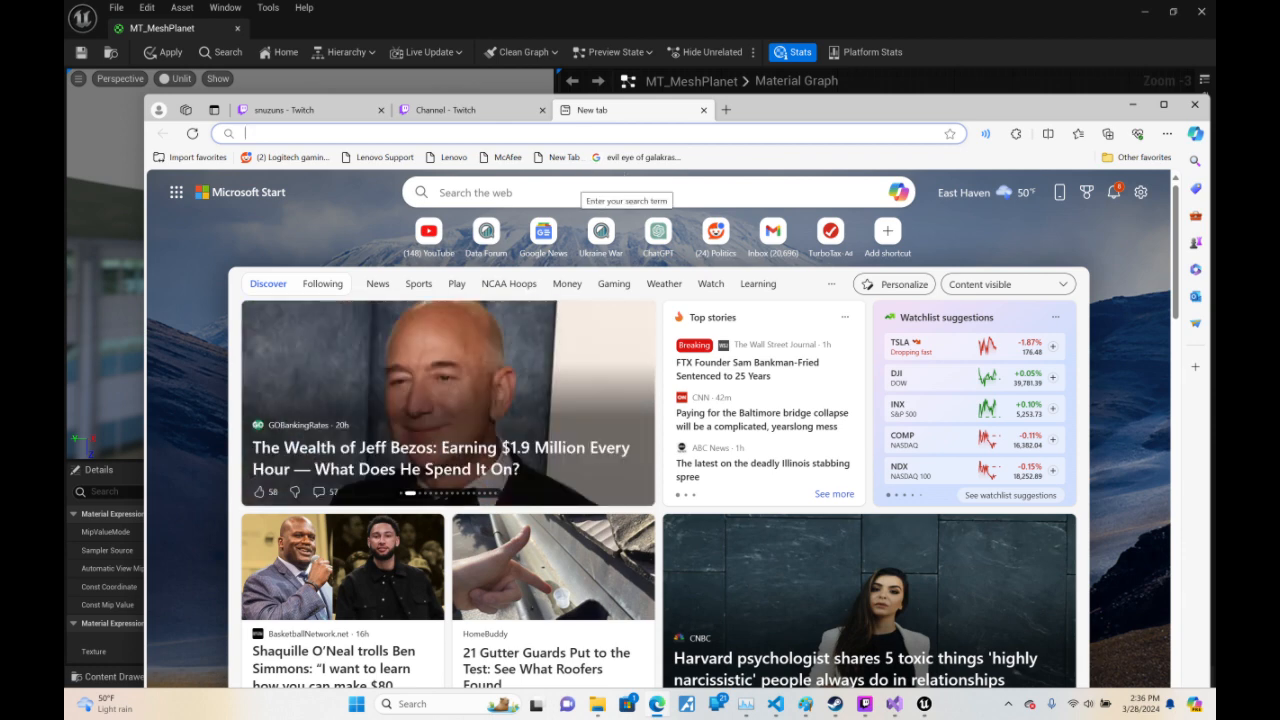
{"action": "left_click", "coordinate": [590, 134]}
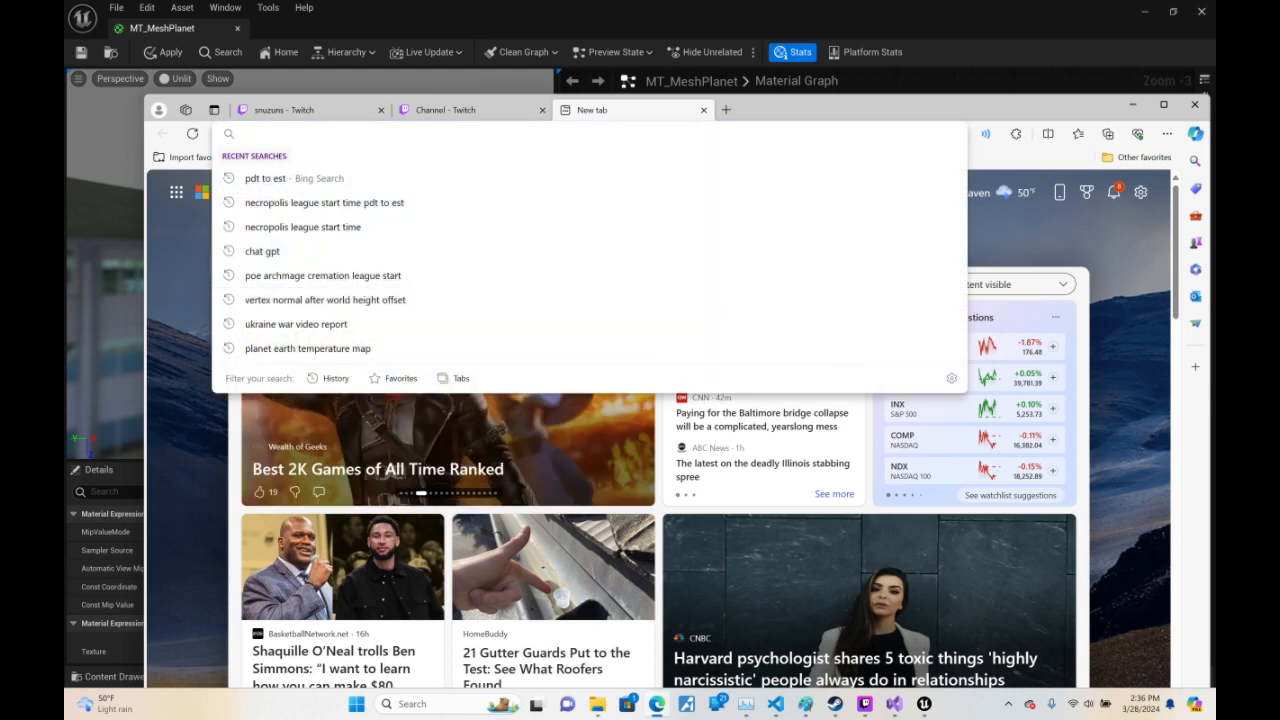
{"action": "type", "text": "moisture m"}
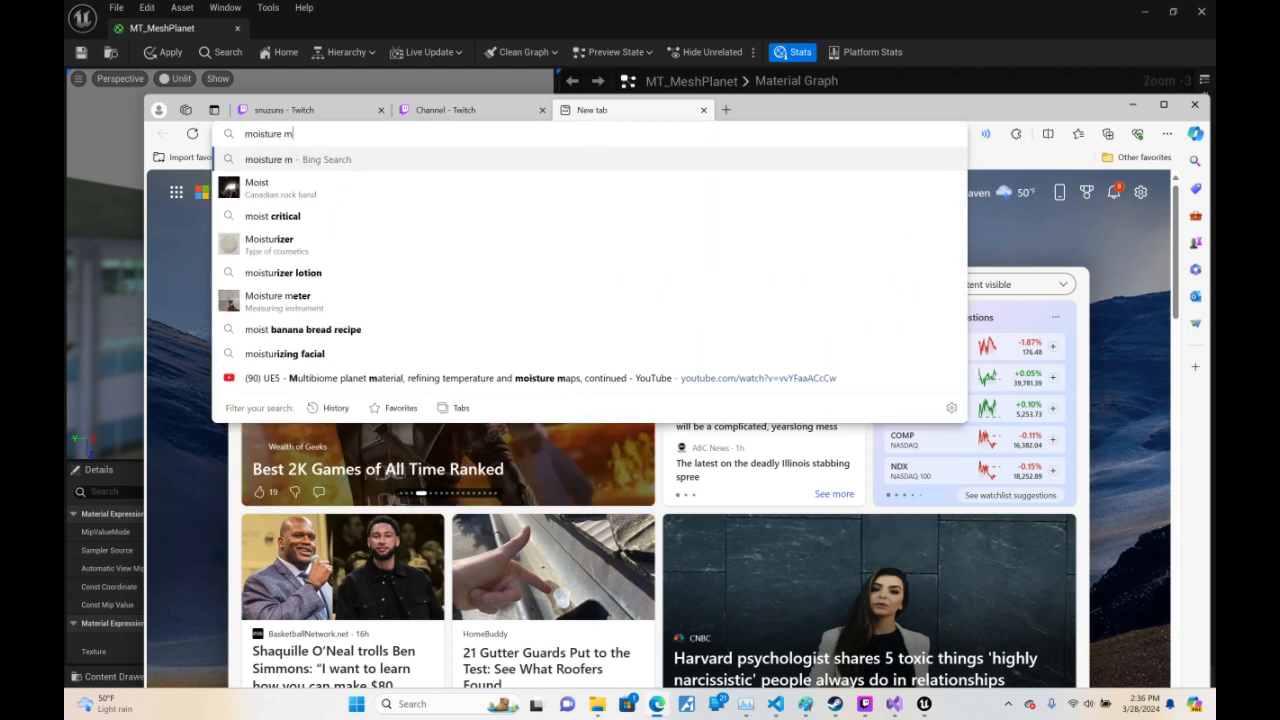
{"action": "type", "text": "ap planet earth"}
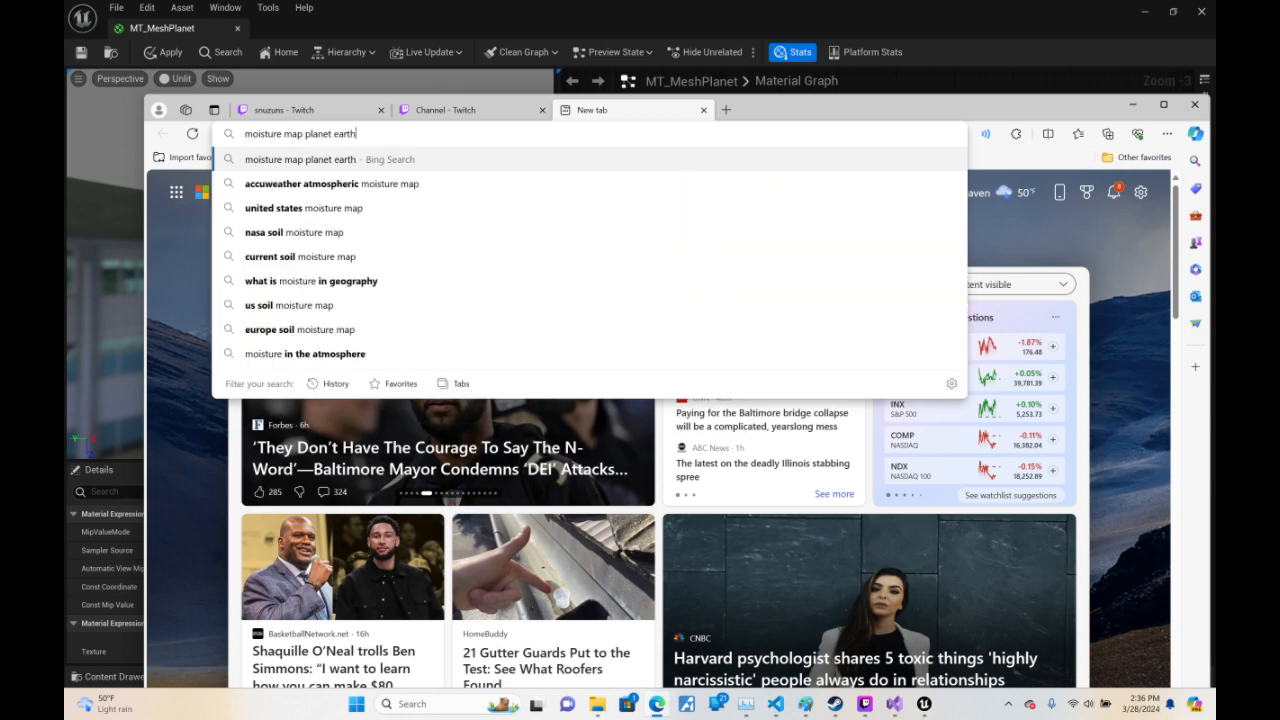
{"action": "key", "text": "Return"}
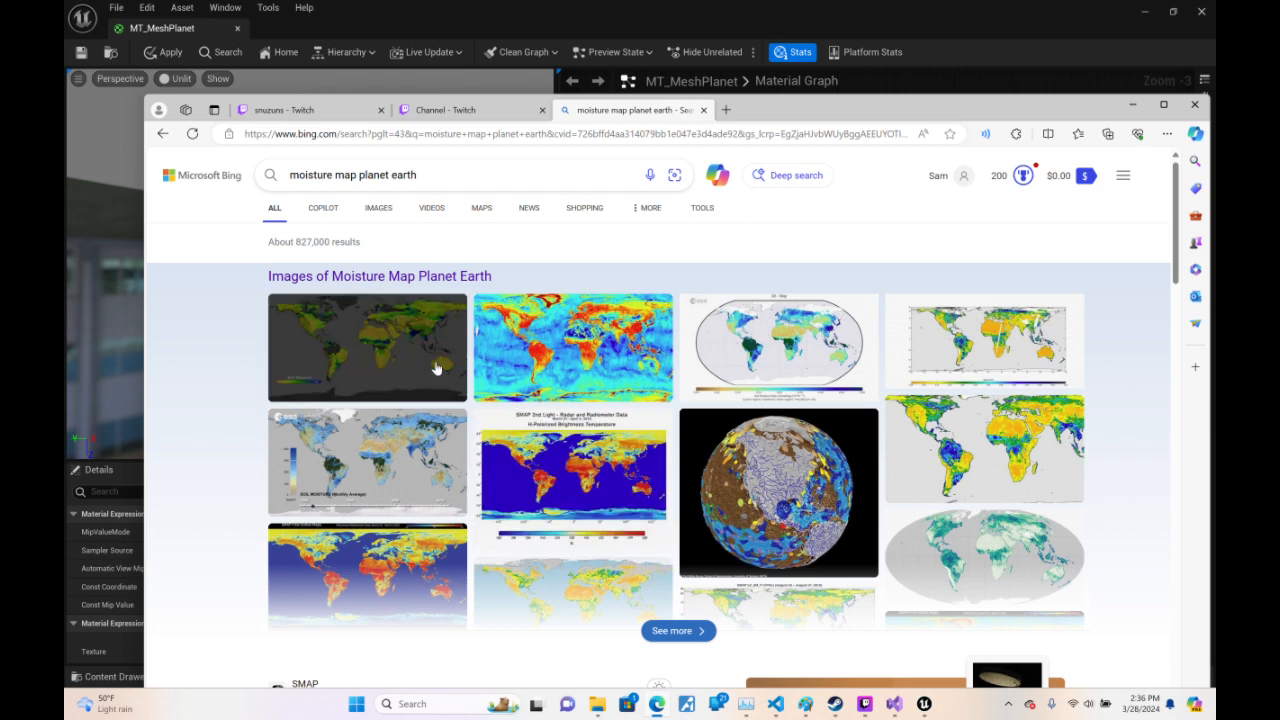
- Look over the moisture map image results and open the ESA daily average soil moisture map
{"action": "mouse_move", "coordinate": [436, 369]}
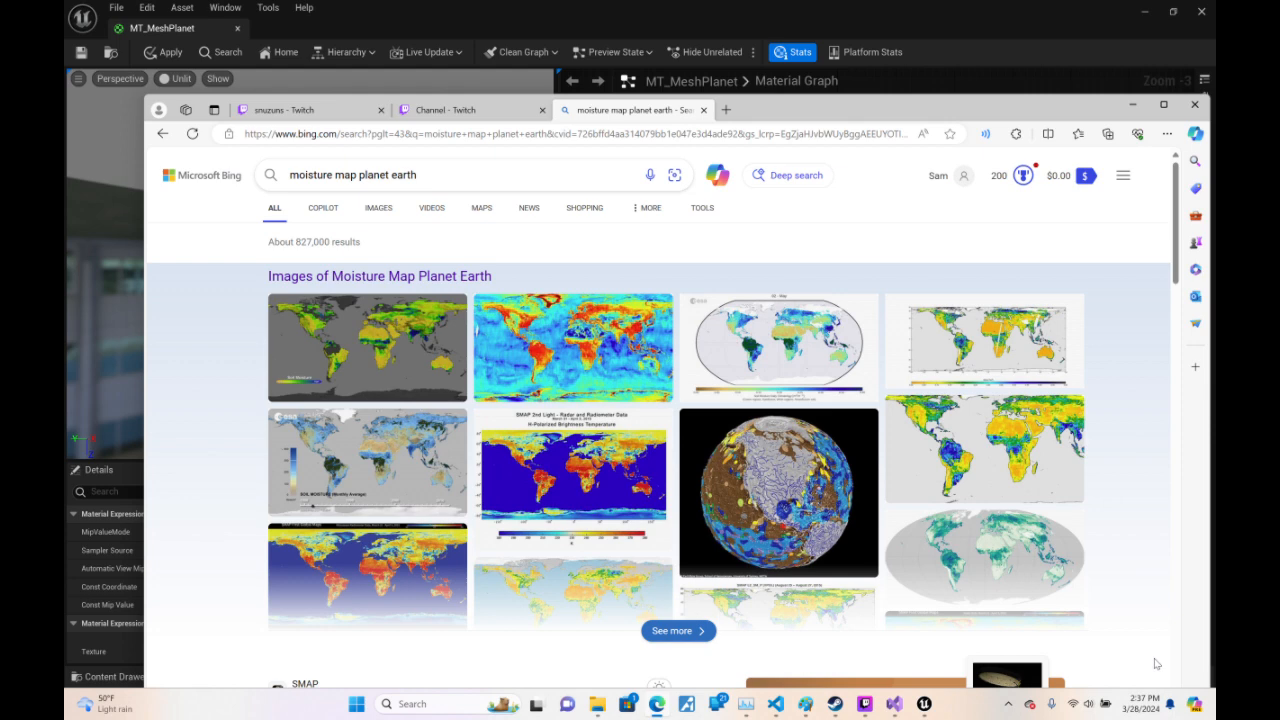
{"action": "scroll", "coordinate": [1090, 462], "scroll_direction": "down", "scroll_amount": 2}
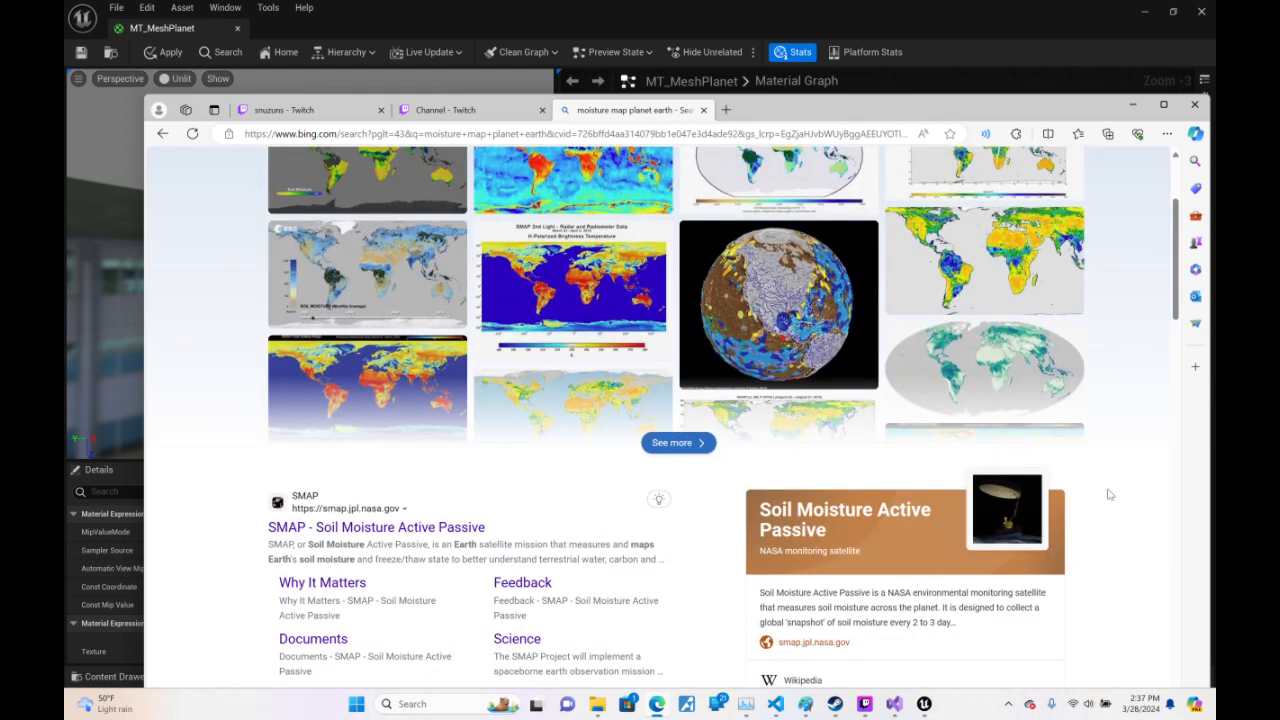
{"action": "scroll", "coordinate": [1090, 460], "scroll_direction": "up", "scroll_amount": 2}
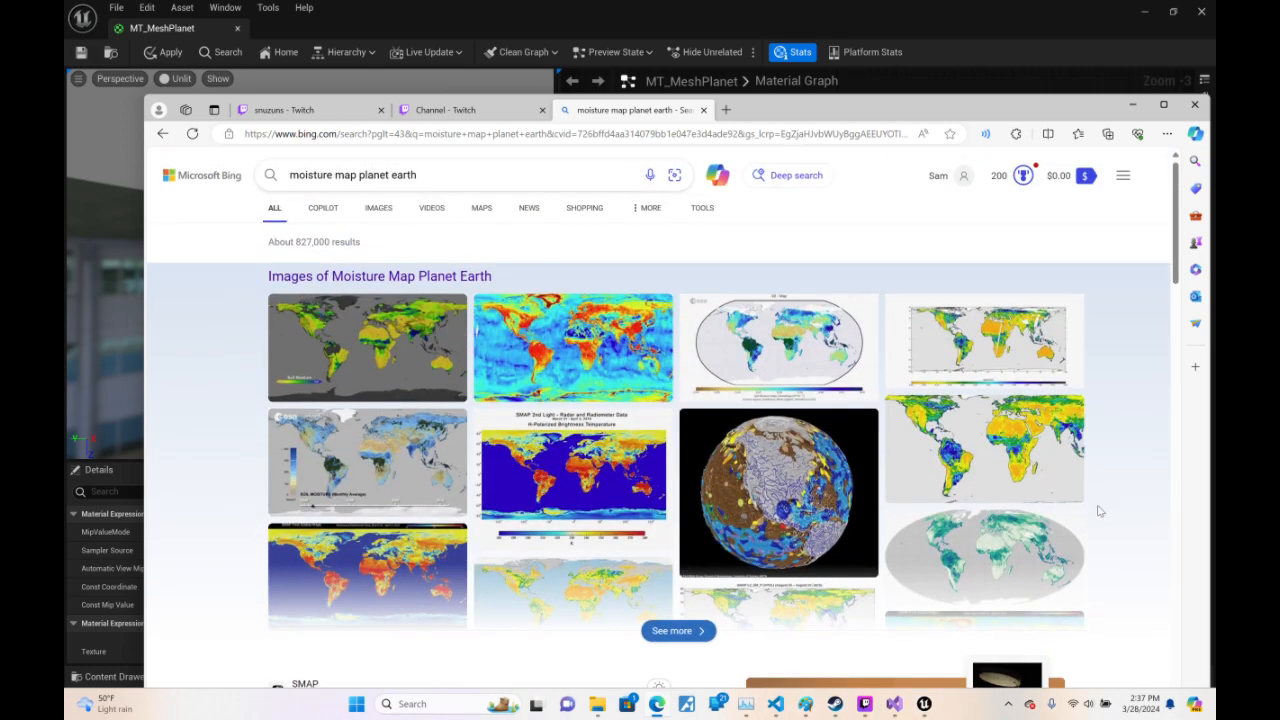
{"action": "left_click", "coordinate": [815, 360]}
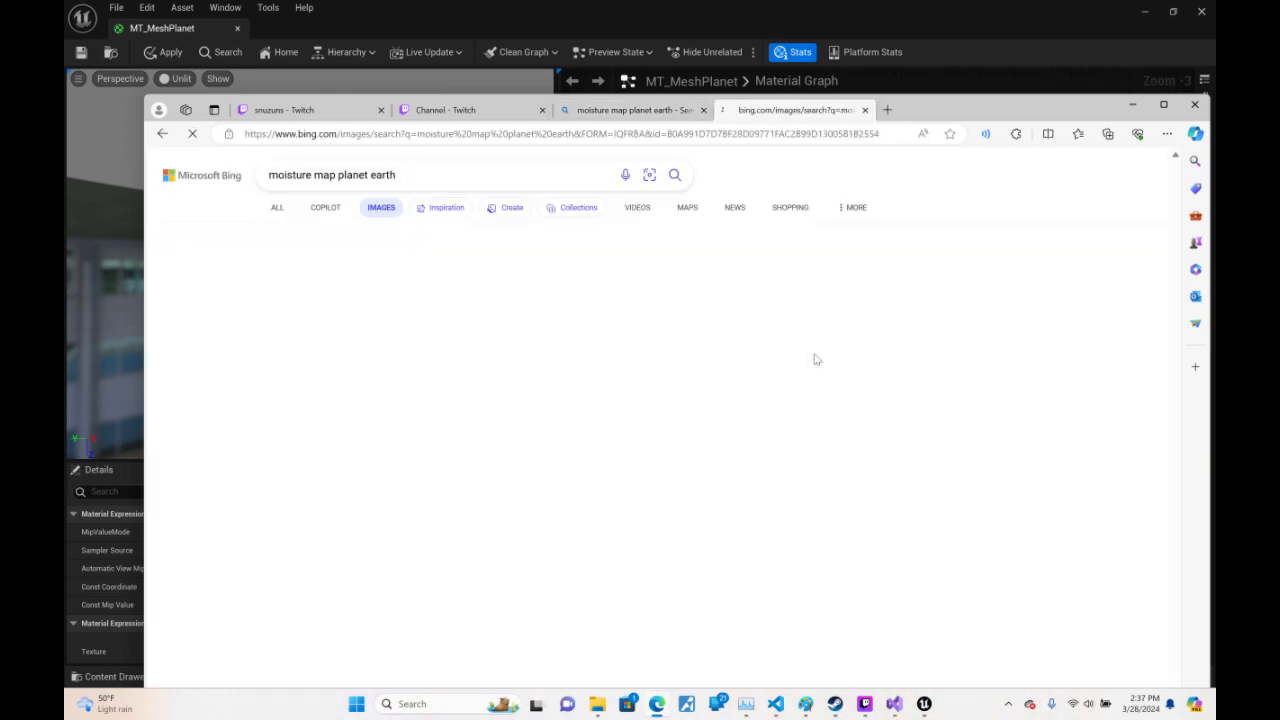
{"action": "left_click", "coordinate": [806, 370]}
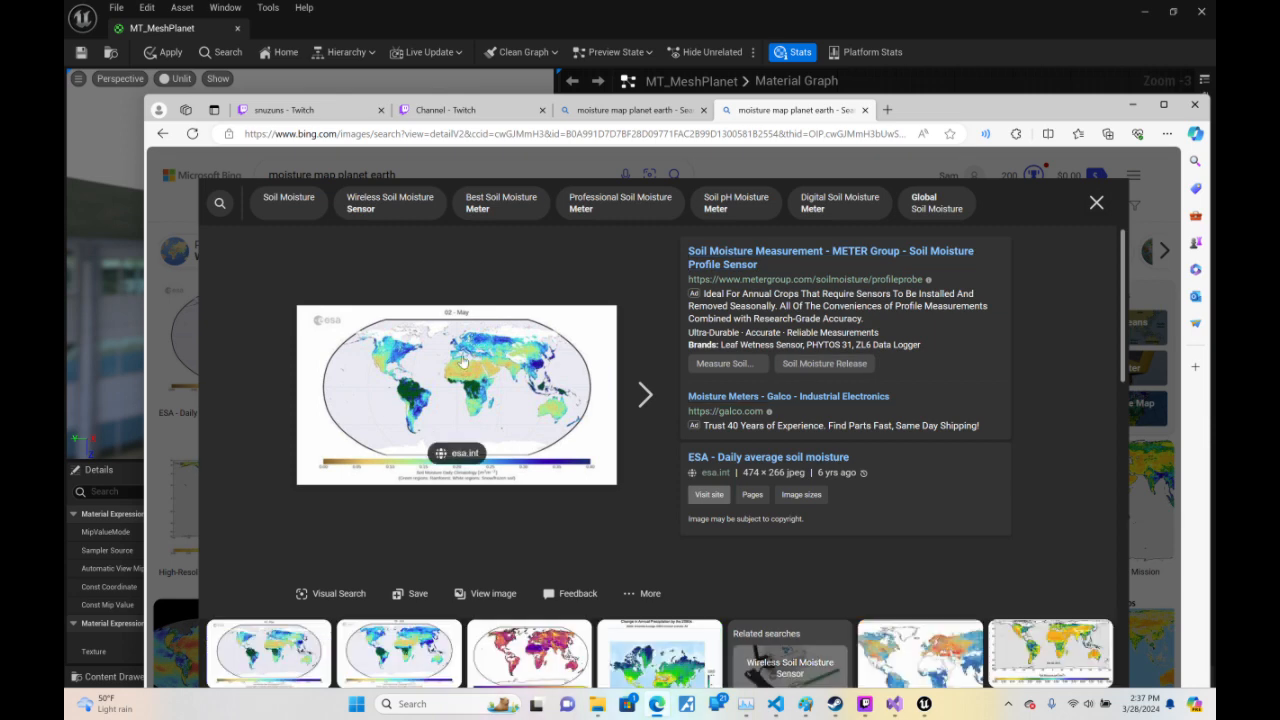
- Browse the related global soil moisture maps, including the Moscow Biosphere Model image and its neighbouring results
{"action": "scroll", "coordinate": [684, 429], "scroll_direction": "down", "scroll_amount": 3}
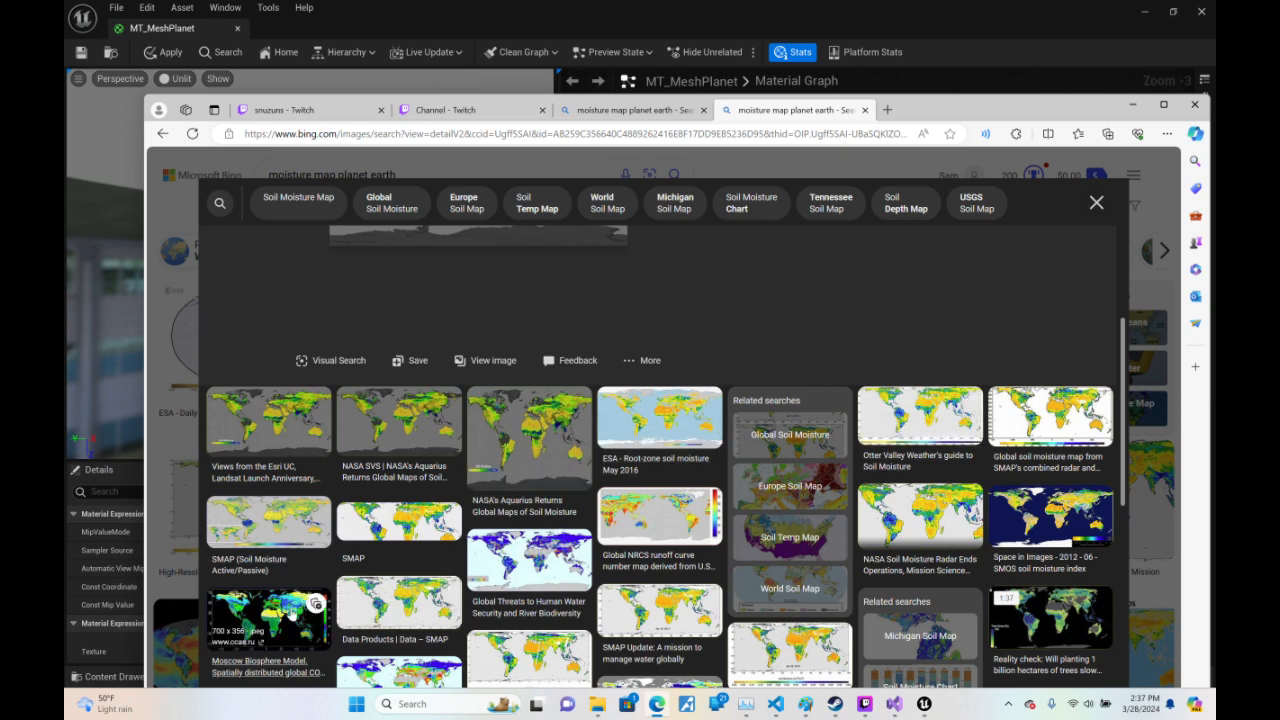
{"action": "left_click", "coordinate": [287, 617]}
{"action": "key", "text": "Right"}
{"action": "key", "text": "Right"}
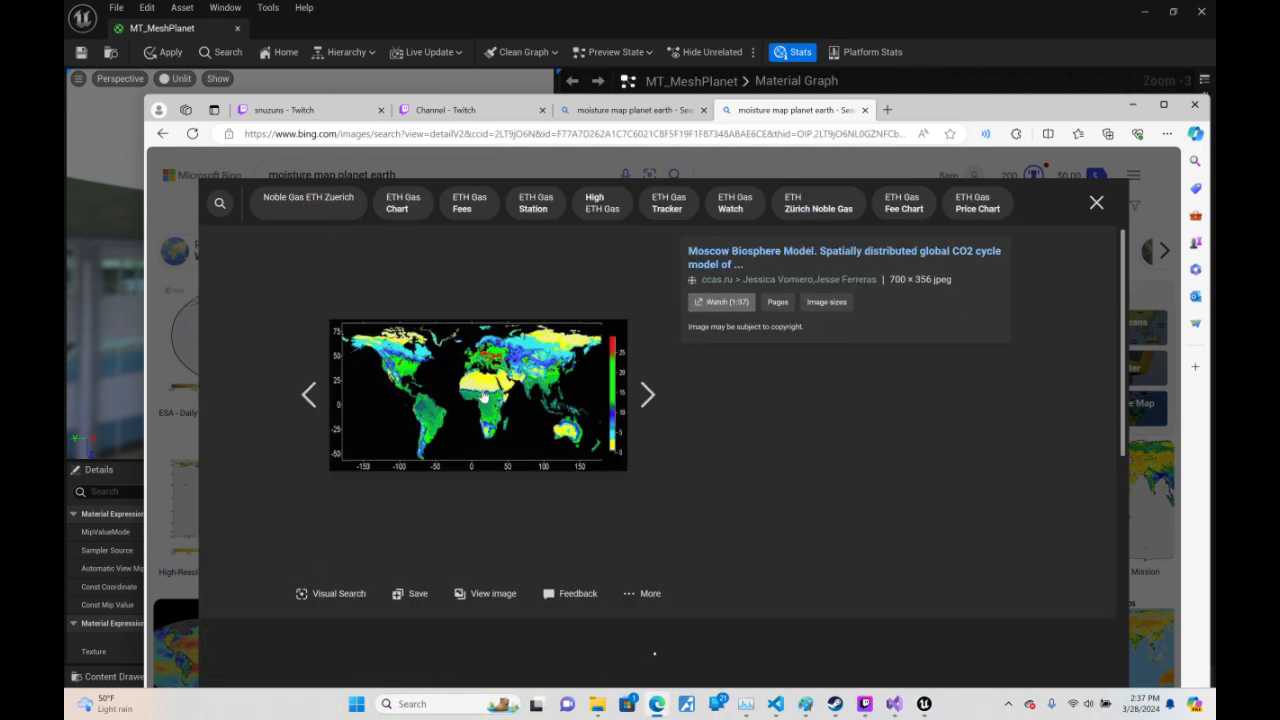
{"action": "left_click", "coordinate": [315, 396]}
{"action": "left_click", "coordinate": [315, 396]}
{"action": "left_click", "coordinate": [315, 396]}
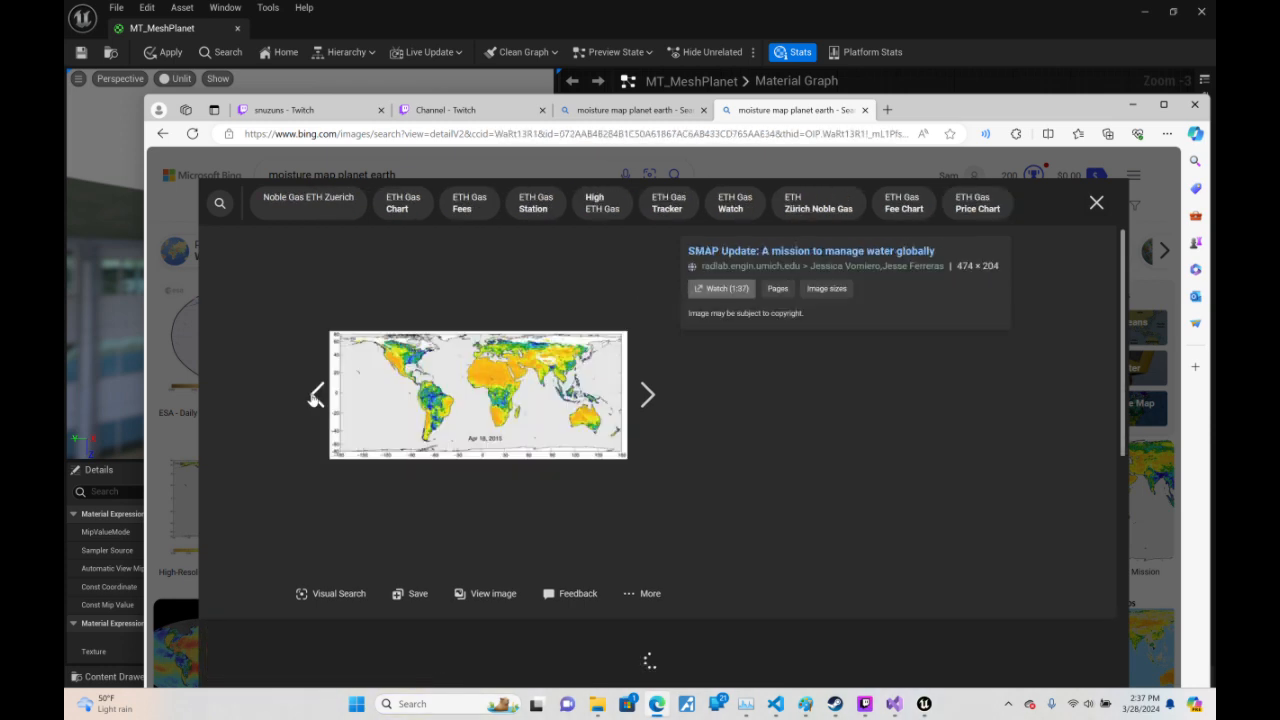
- Open the global soil moisture map from SMAP's combined radar and radiometer in its own tab and enlarge it
{"action": "left_click", "coordinate": [315, 396]}
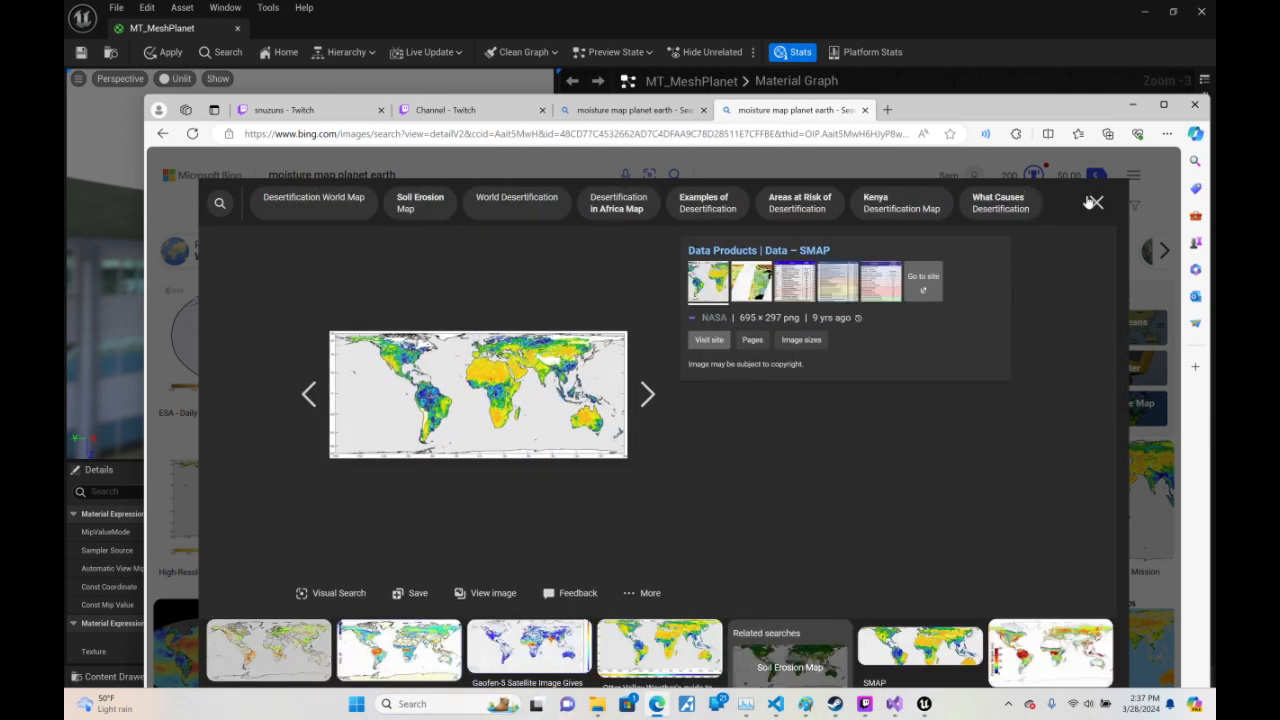
{"action": "left_click", "coordinate": [1096, 202]}
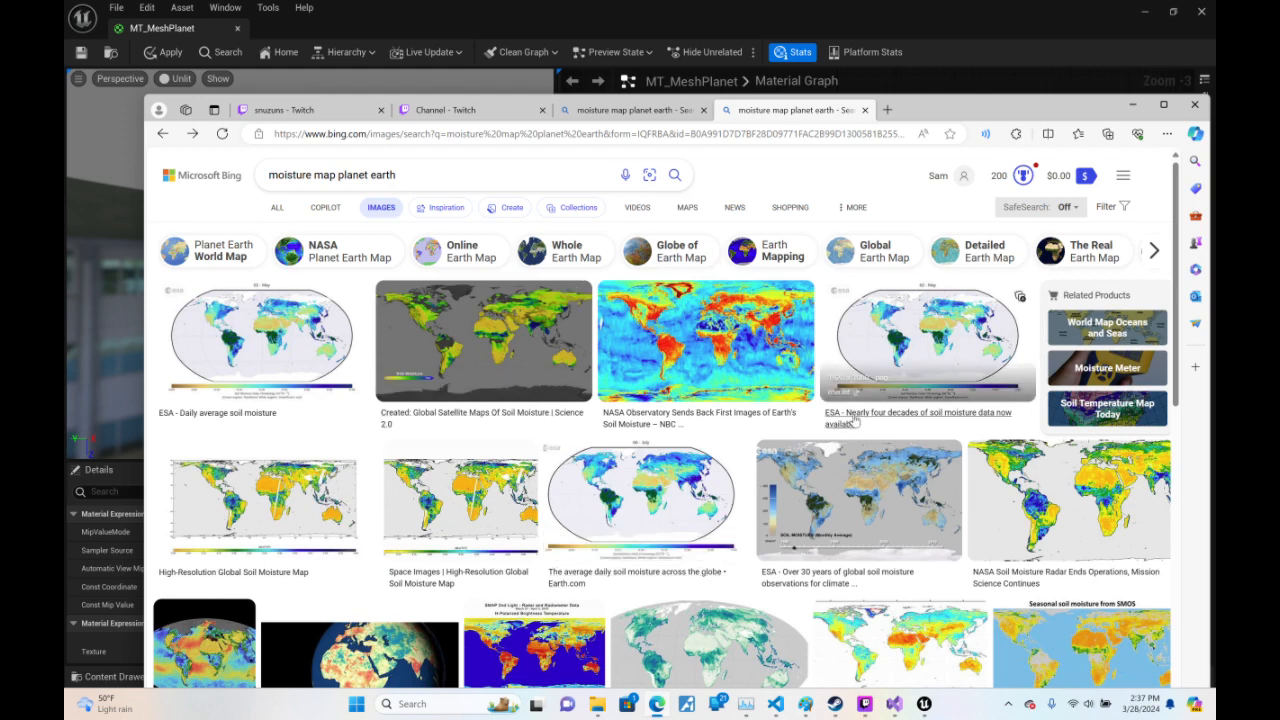
{"action": "scroll", "coordinate": [737, 545], "scroll_direction": "down", "scroll_amount": 4}
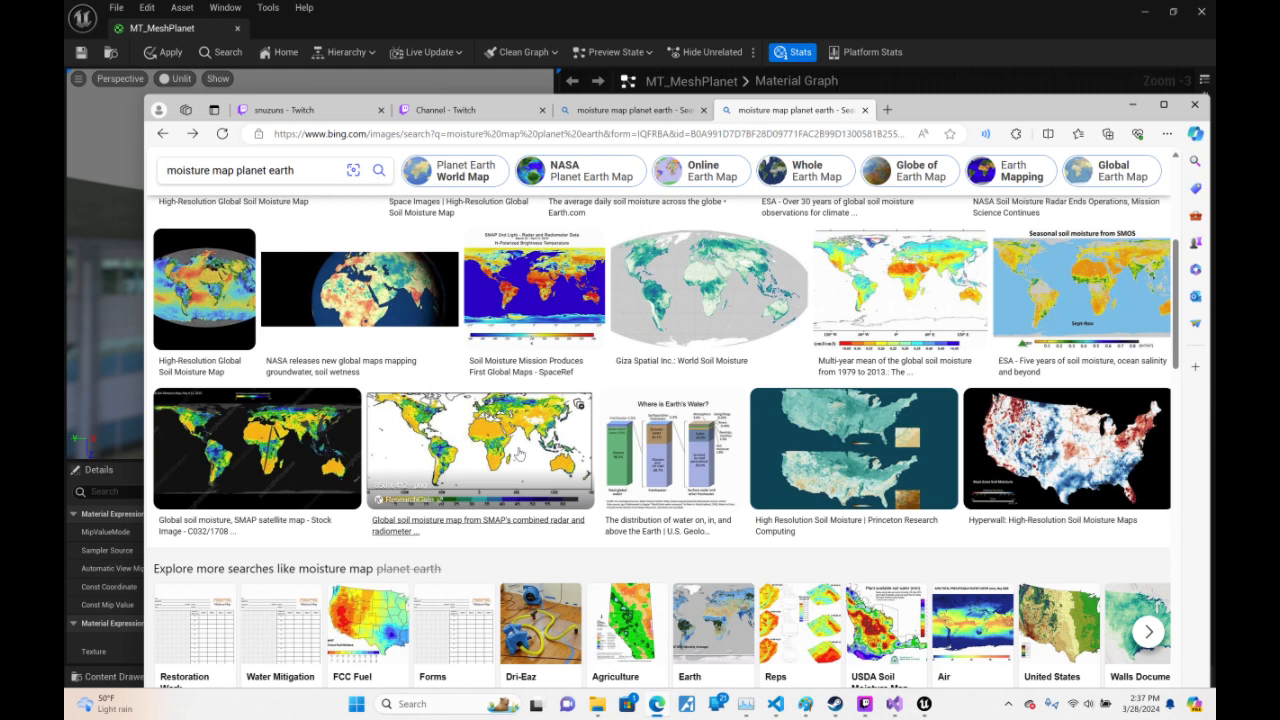
{"action": "right_click", "coordinate": [519, 454]}
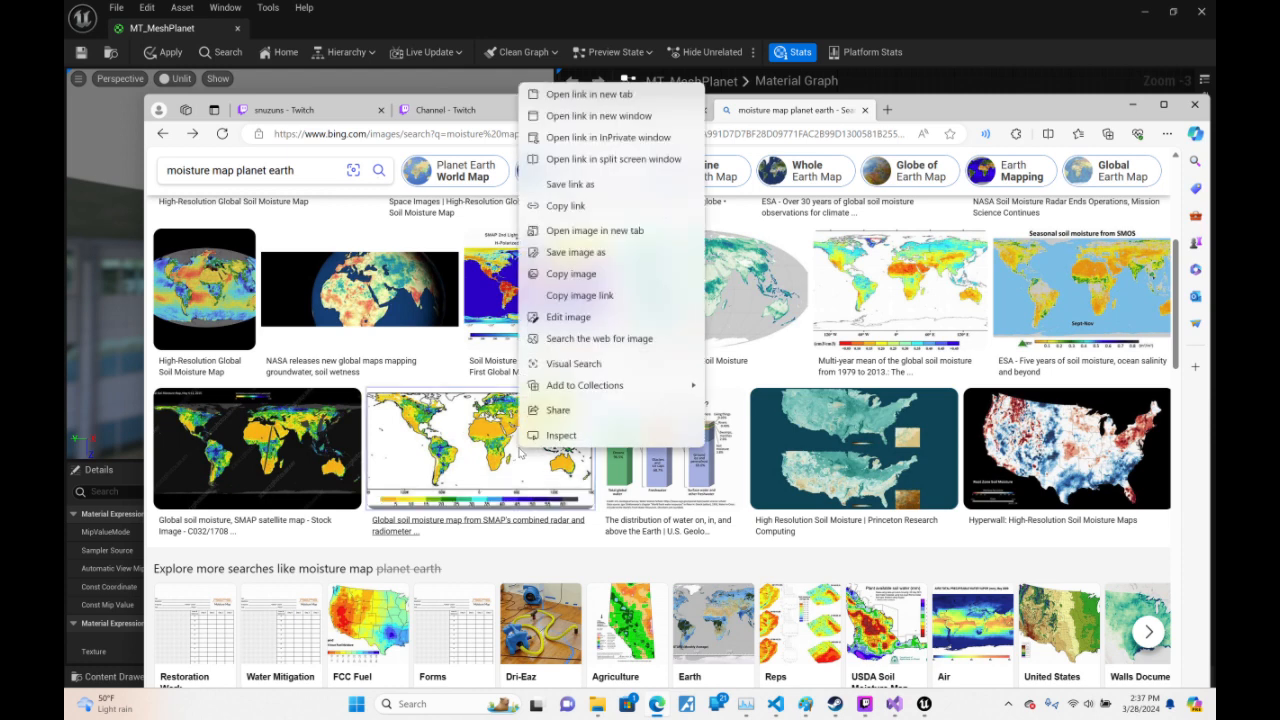
{"action": "left_click", "coordinate": [609, 233]}
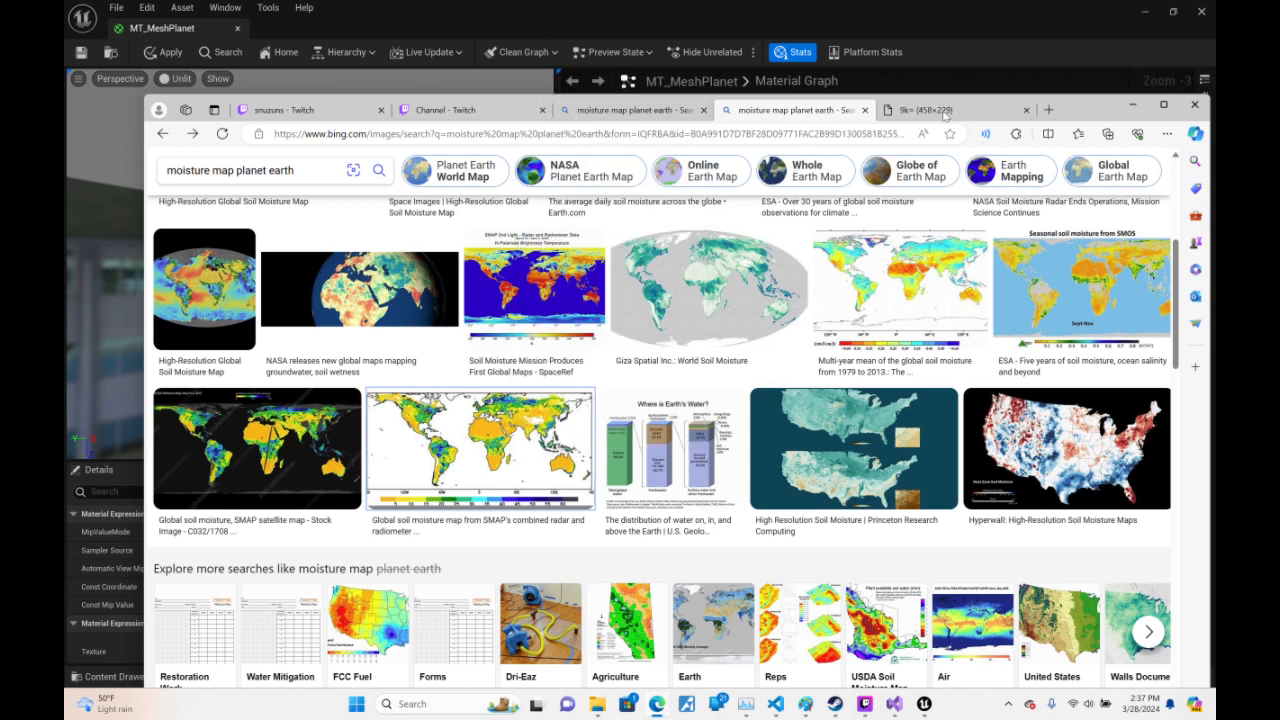
{"action": "left_click", "coordinate": [944, 112]}
{"action": "scroll", "coordinate": [670, 468], "scroll_direction": "up", "scroll_amount": 7, "text": "ctrl"}
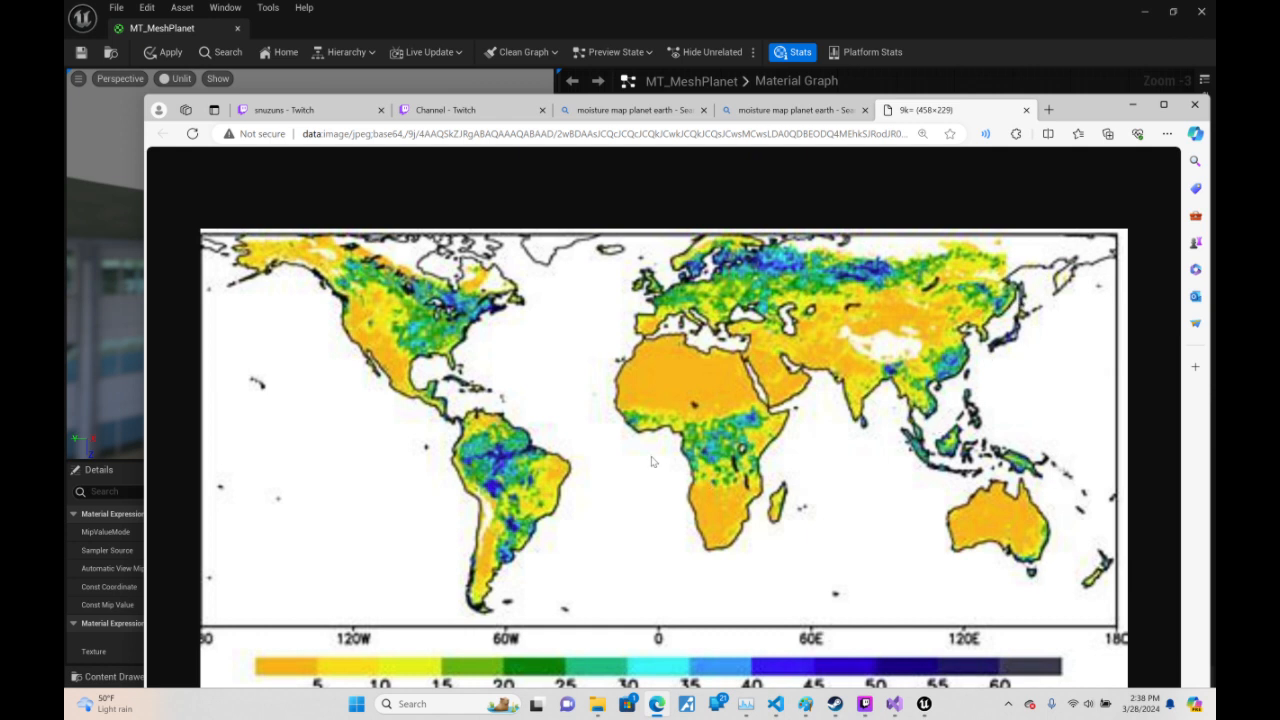
- Return to the Unreal material editor, orbit the preview planet and compare it with the soil moisture map in the browser
{"action": "left_click", "coordinate": [1132, 104]}
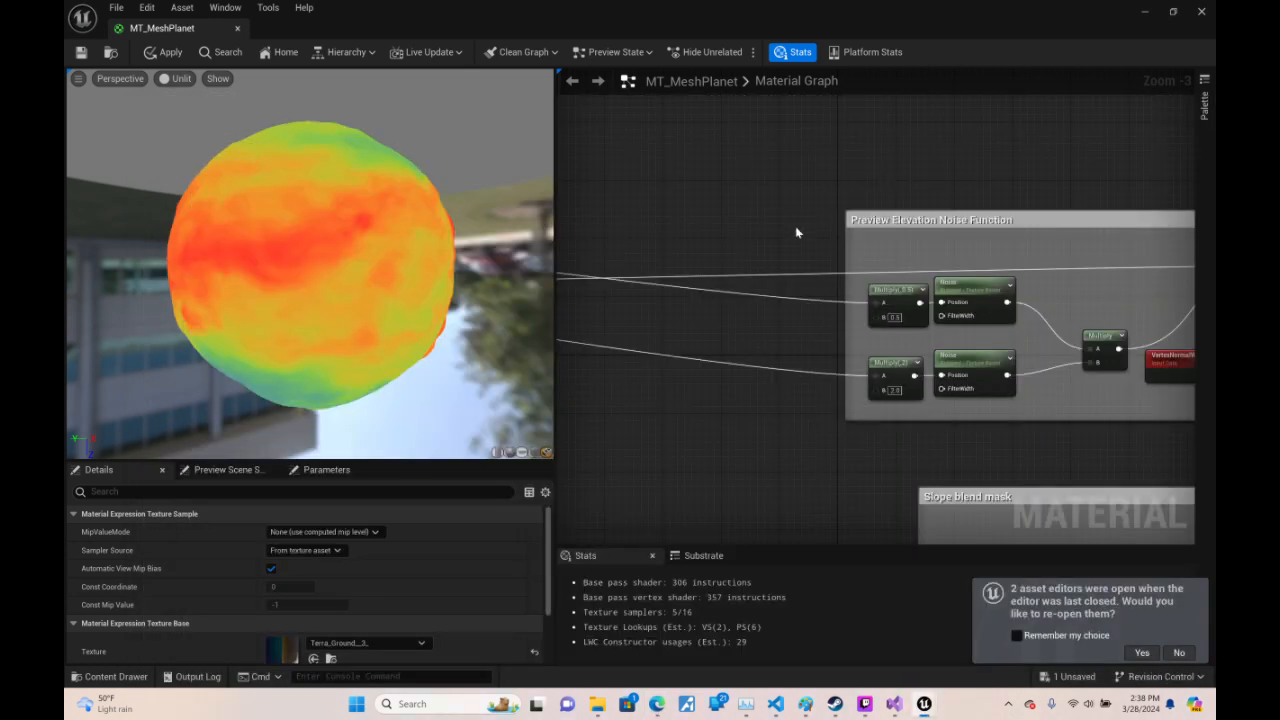
{"action": "right_click_drag", "start_coordinate": [776, 314], "coordinate": [797, 61]}
{"action": "right_click_drag", "start_coordinate": [882, 75], "coordinate": [705, 108]}
{"action": "left_click_drag", "start_coordinate": [312, 261], "coordinate": [727, 548]}
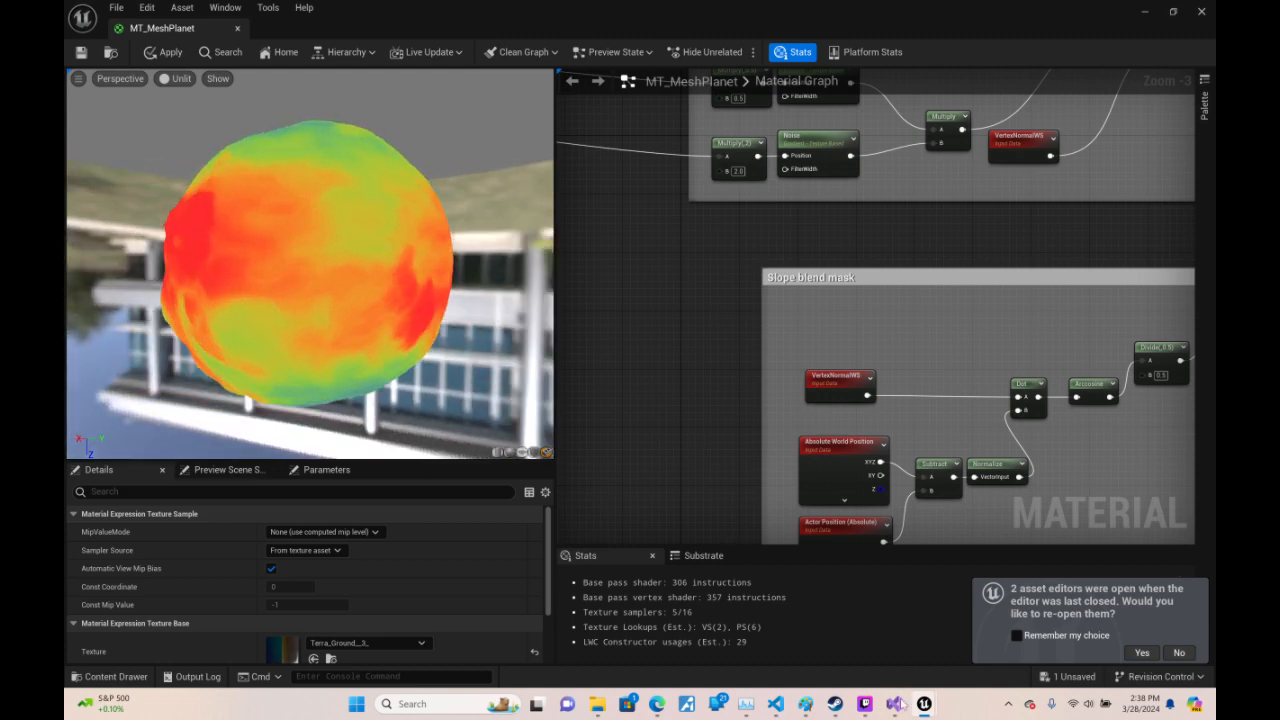
{"action": "left_click", "coordinate": [667, 705]}
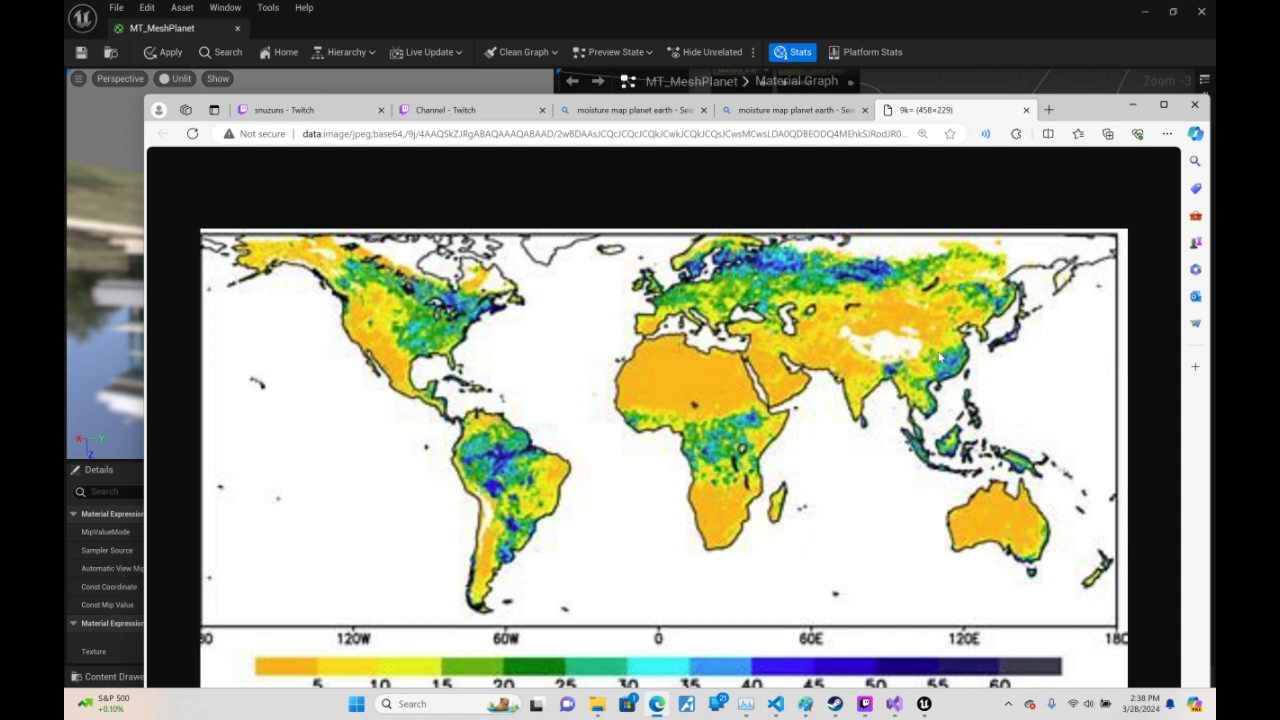
{"action": "left_click", "coordinate": [1133, 105]}
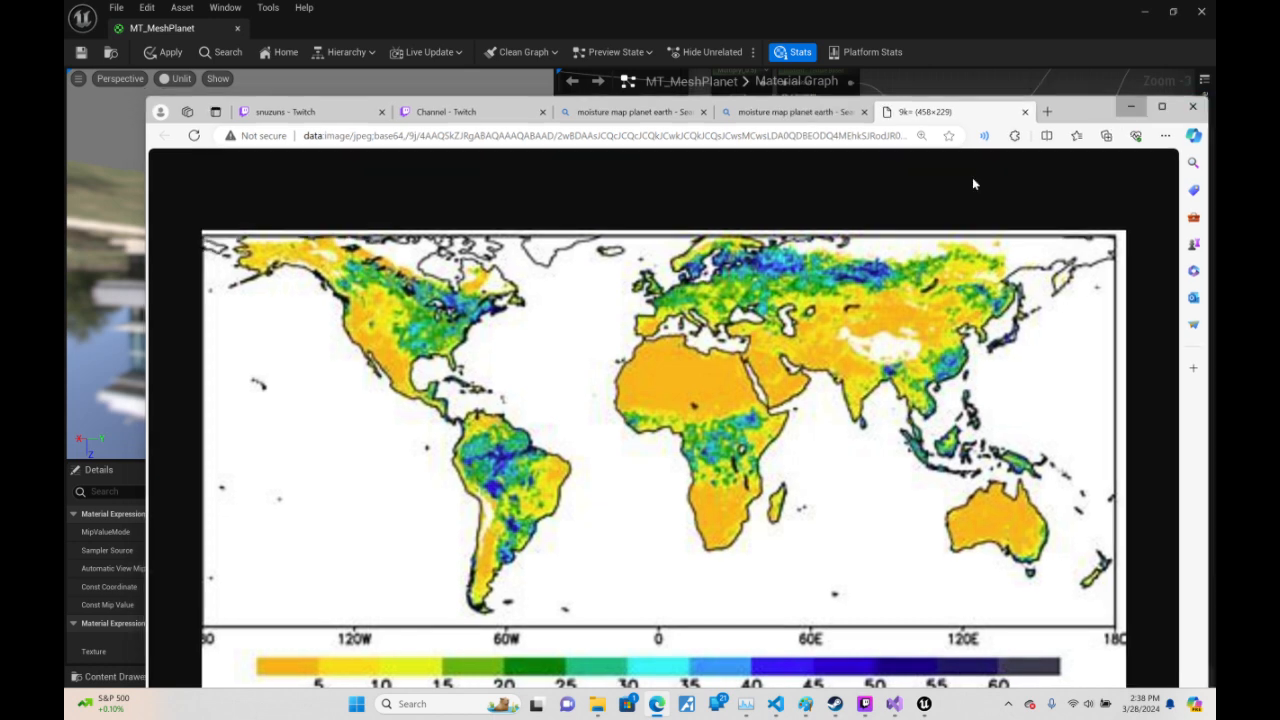
- Go back to the material graph and examine the Temperature Base Noise group, selecting its Texture Sample node
{"action": "right_click_drag", "start_coordinate": [976, 243], "coordinate": [1046, 251]}
{"action": "scroll", "coordinate": [869, 320], "scroll_direction": "down", "scroll_amount": 3}
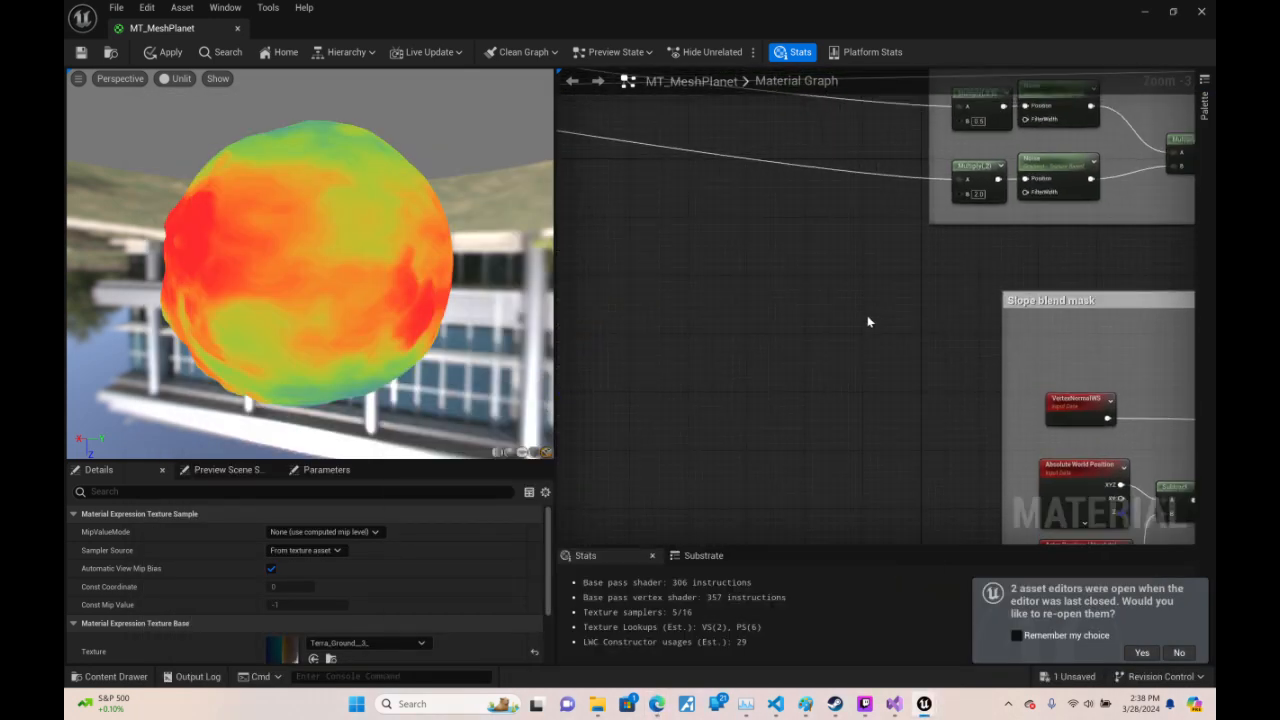
{"action": "right_click_drag", "start_coordinate": [926, 471], "coordinate": [1061, 441]}
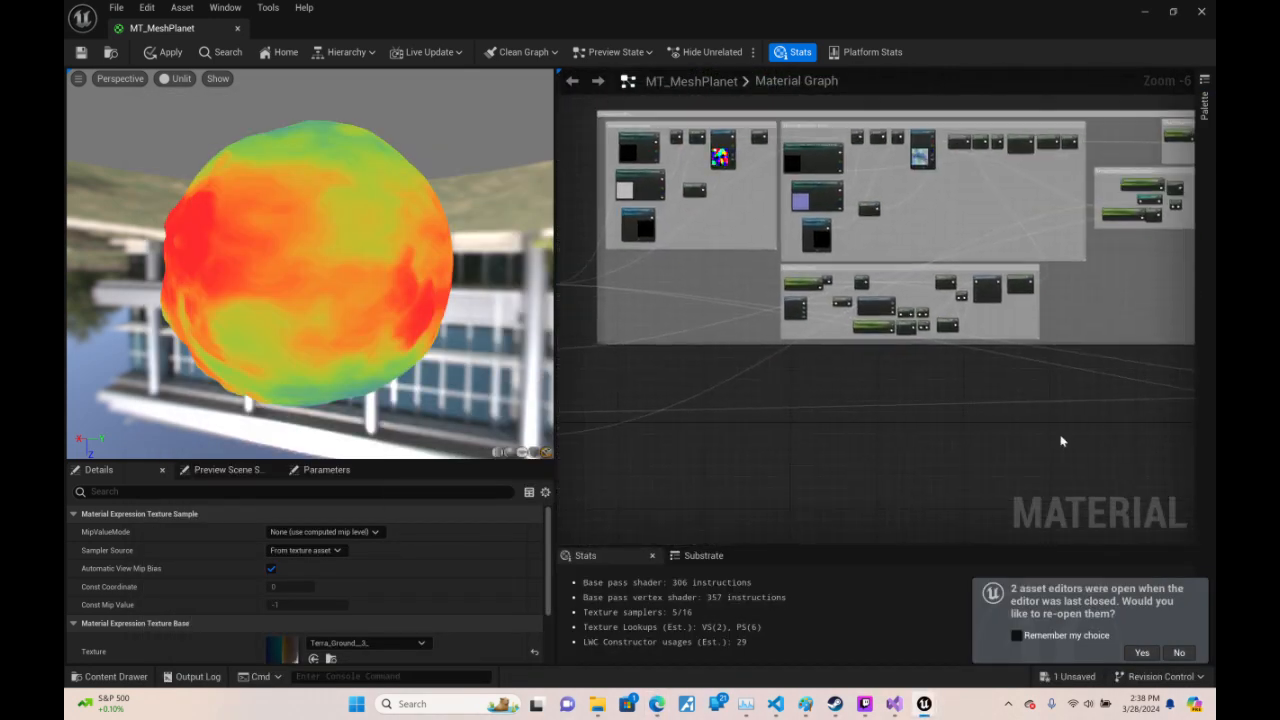
{"action": "scroll", "coordinate": [669, 151], "scroll_direction": "up", "scroll_amount": 4}
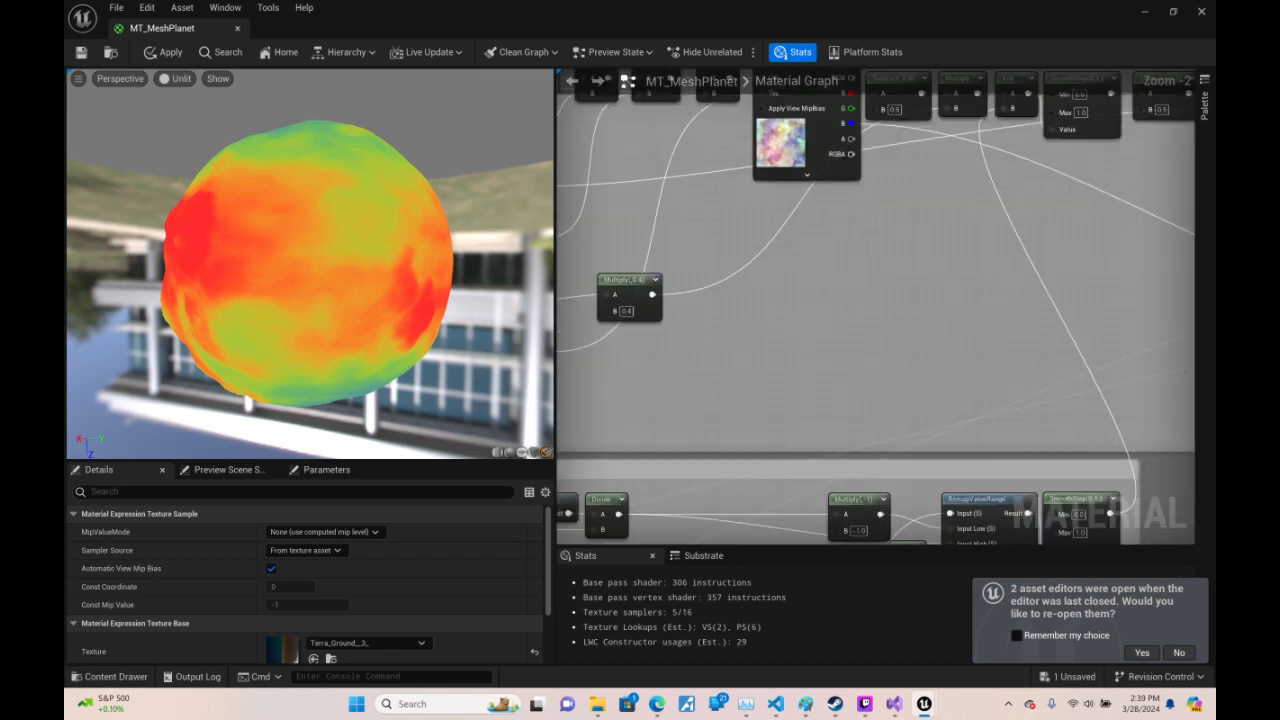
{"action": "right_click_drag", "start_coordinate": [813, 304], "coordinate": [887, 411]}
{"action": "left_click", "coordinate": [894, 191]}
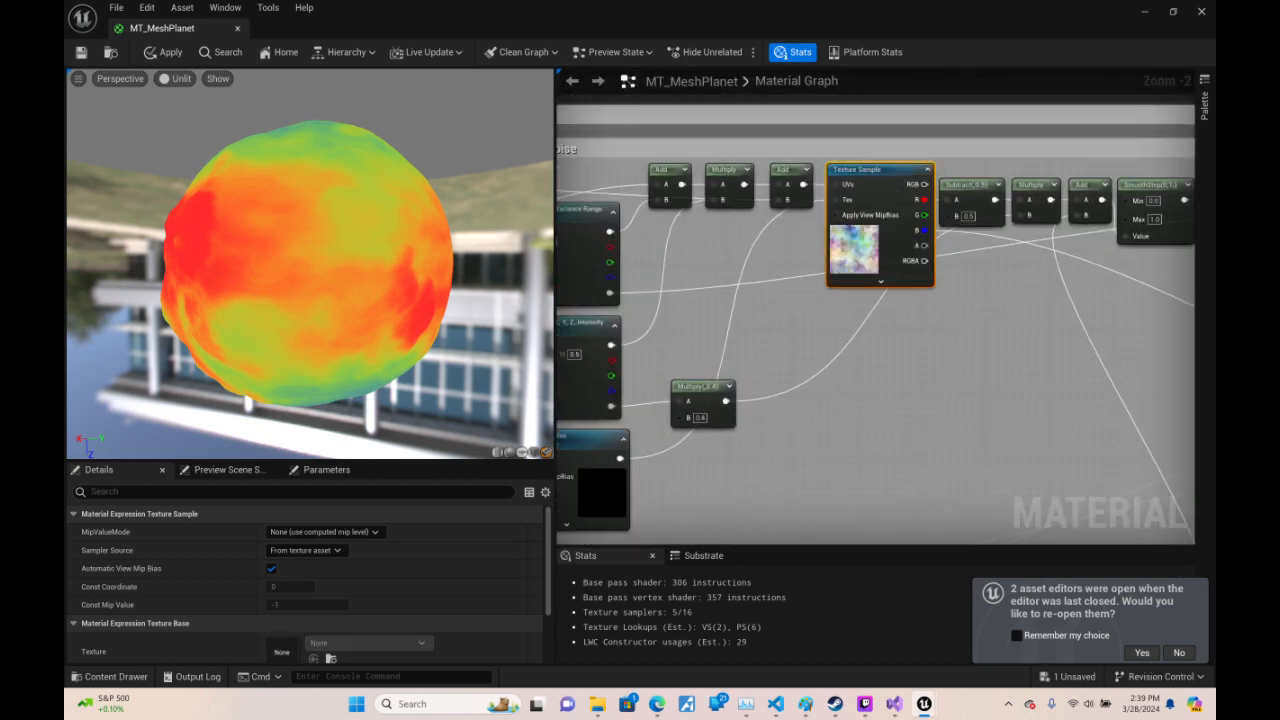
{"action": "right_click_drag", "start_coordinate": [882, 465], "coordinate": [914, 258]}
{"action": "right_click_drag", "start_coordinate": [908, 338], "coordinate": [1085, 515]}
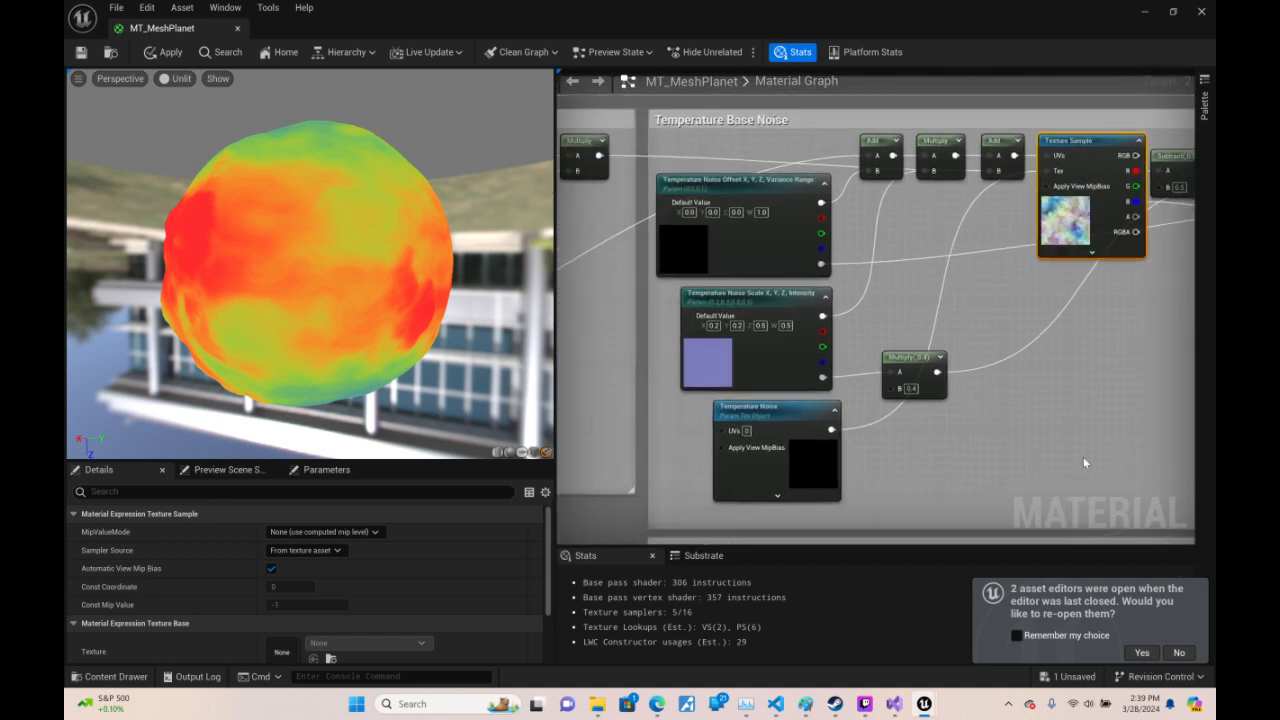
- Find an empty graph area below the temperature groups and briefly check the stream preview in Twitch Studio
{"action": "scroll", "coordinate": [1083, 456], "scroll_direction": "down", "scroll_amount": 4}
{"action": "right_click_drag", "start_coordinate": [875, 389], "coordinate": [960, 423]}
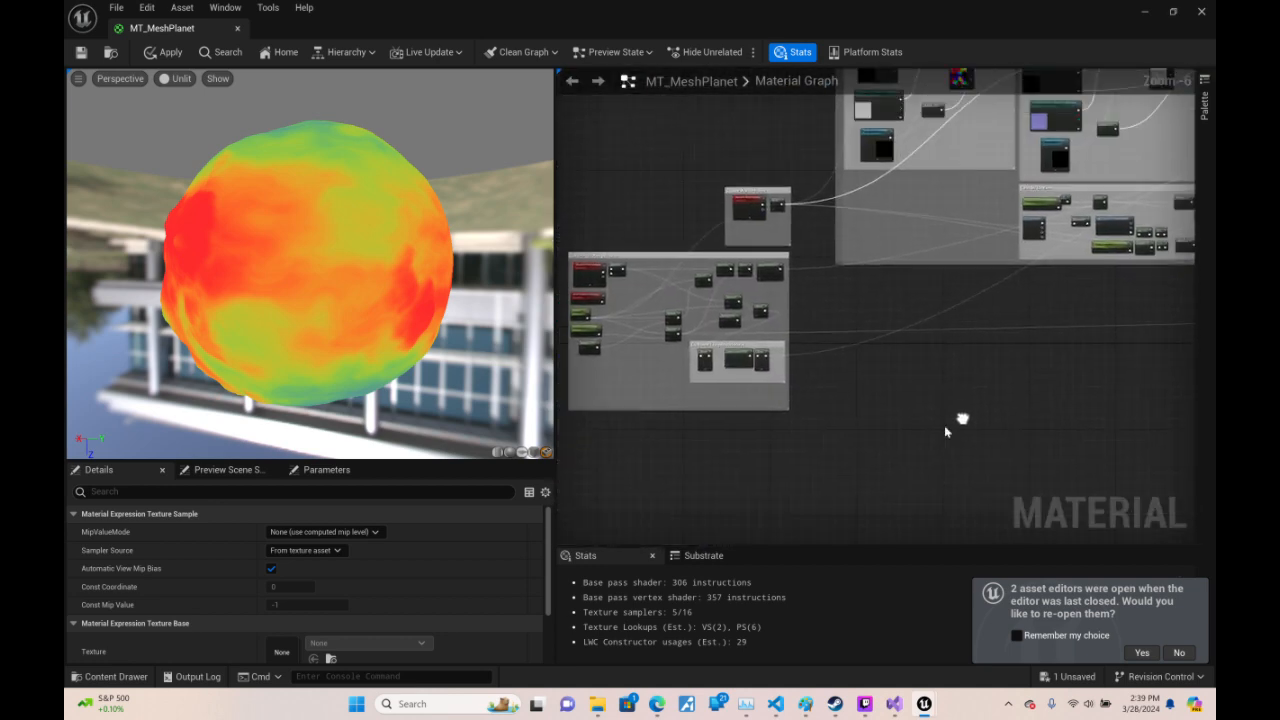
{"action": "right_click_drag", "start_coordinate": [1095, 521], "coordinate": [1037, 257]}
{"action": "scroll", "coordinate": [1037, 257], "scroll_direction": "down", "scroll_amount": 5}
{"action": "right_click_drag", "start_coordinate": [1114, 289], "coordinate": [838, 525]}
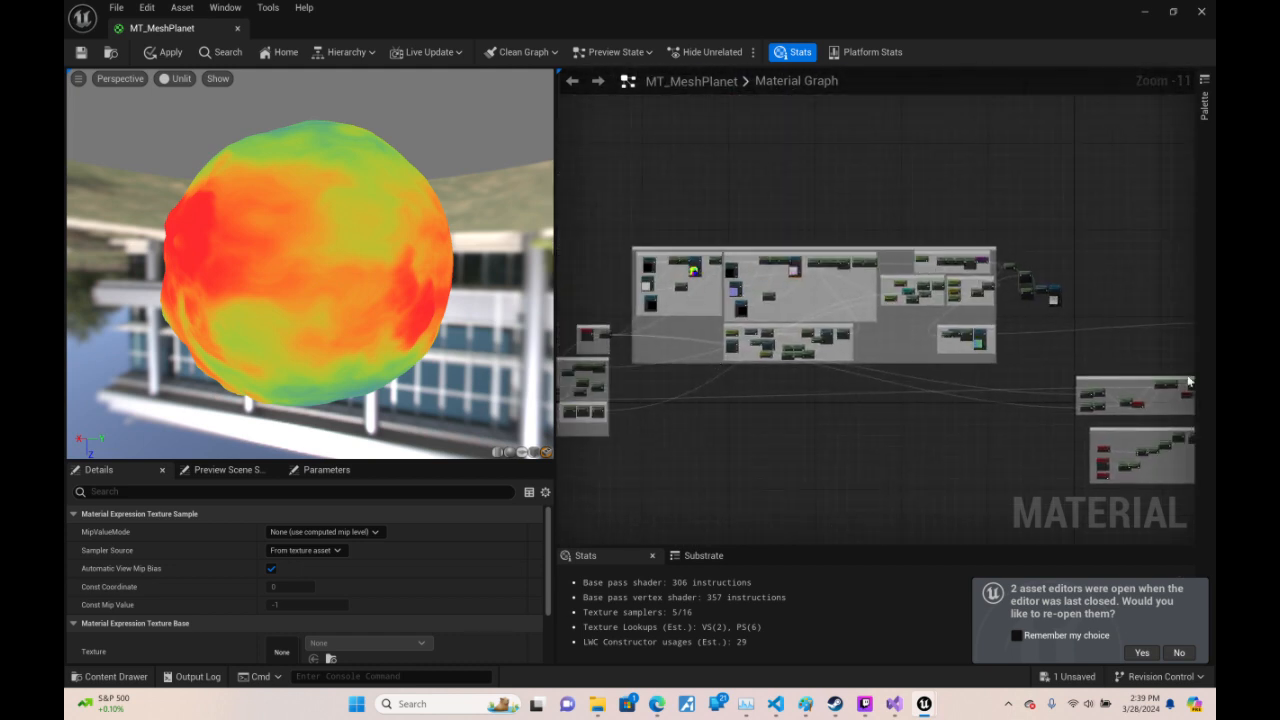
{"action": "right_click_drag", "start_coordinate": [942, 491], "coordinate": [1028, 170]}
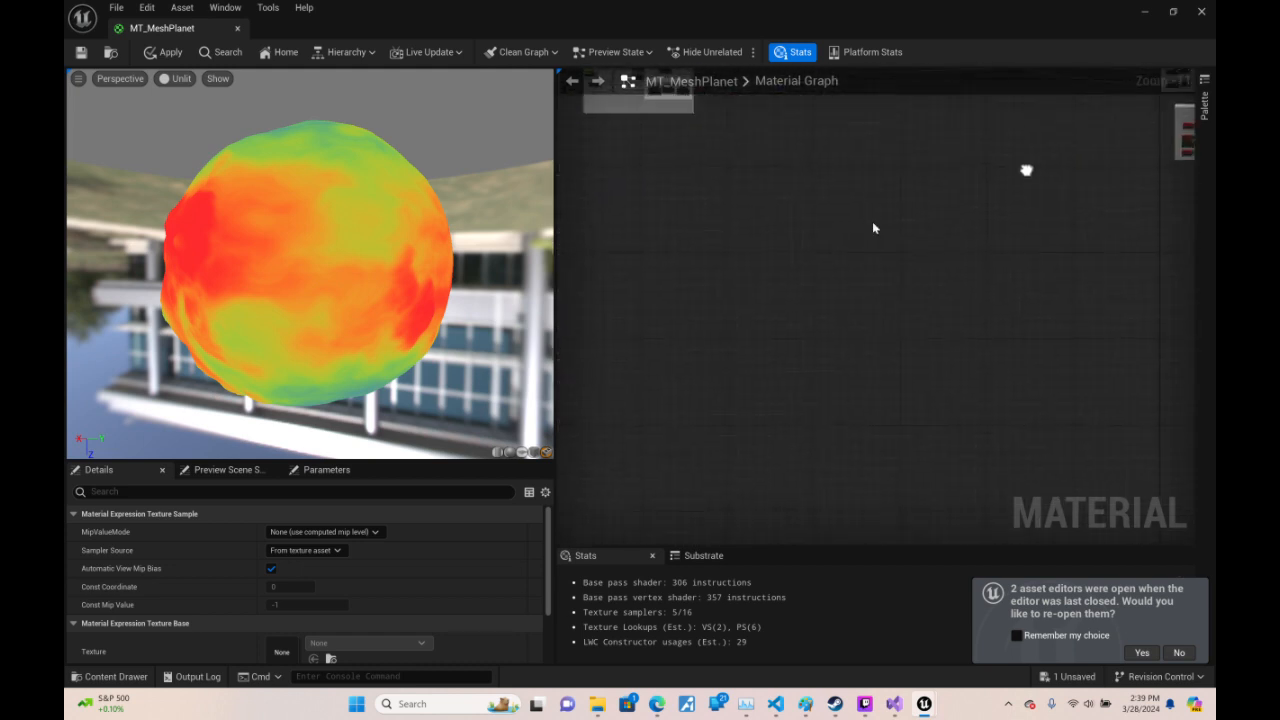
{"action": "right_click_drag", "start_coordinate": [782, 251], "coordinate": [797, 355]}
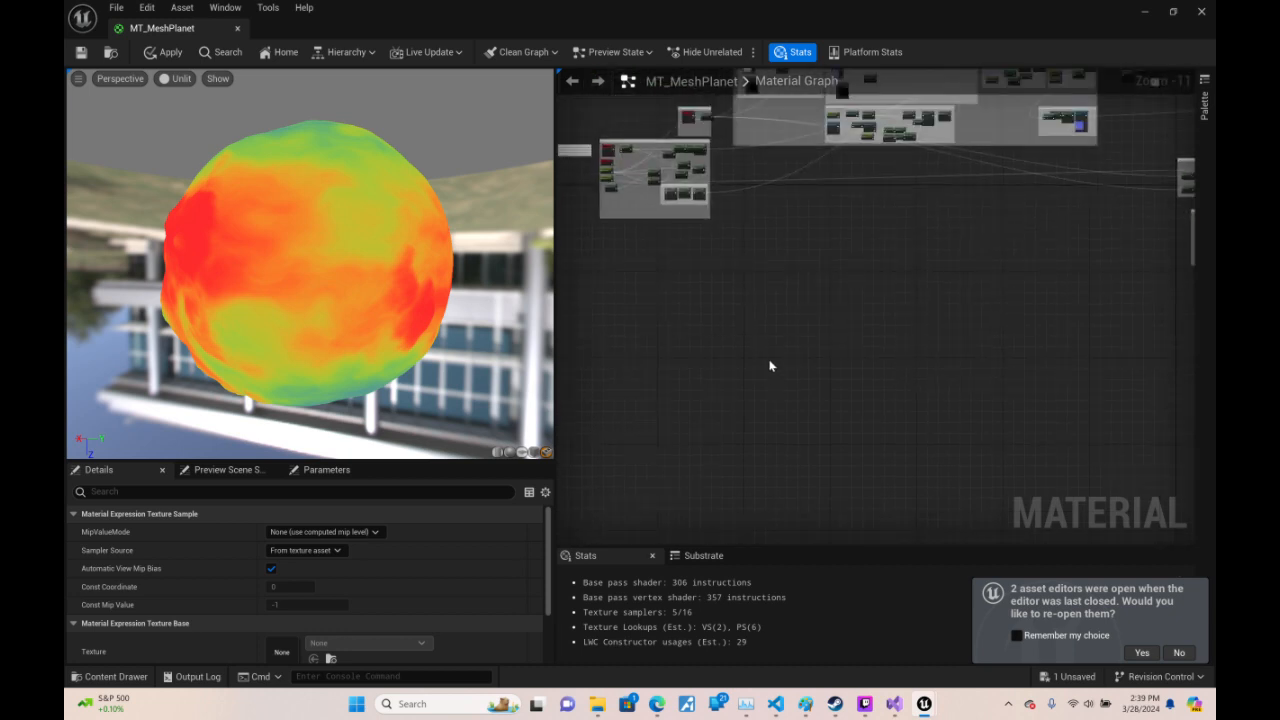
{"action": "left_click", "coordinate": [865, 705]}
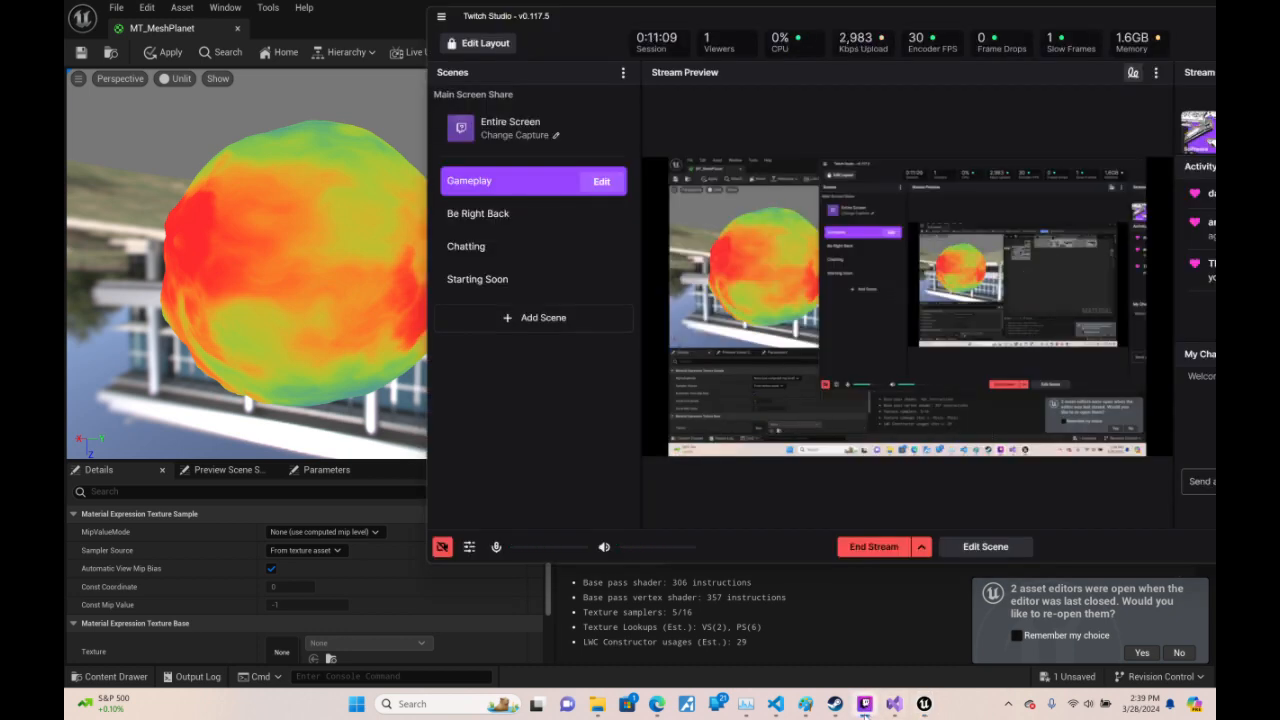
{"action": "left_click", "coordinate": [865, 705]}
- Add a Texture Object node in the empty graph area below the temperature groups
{"action": "right_click", "coordinate": [797, 350]}
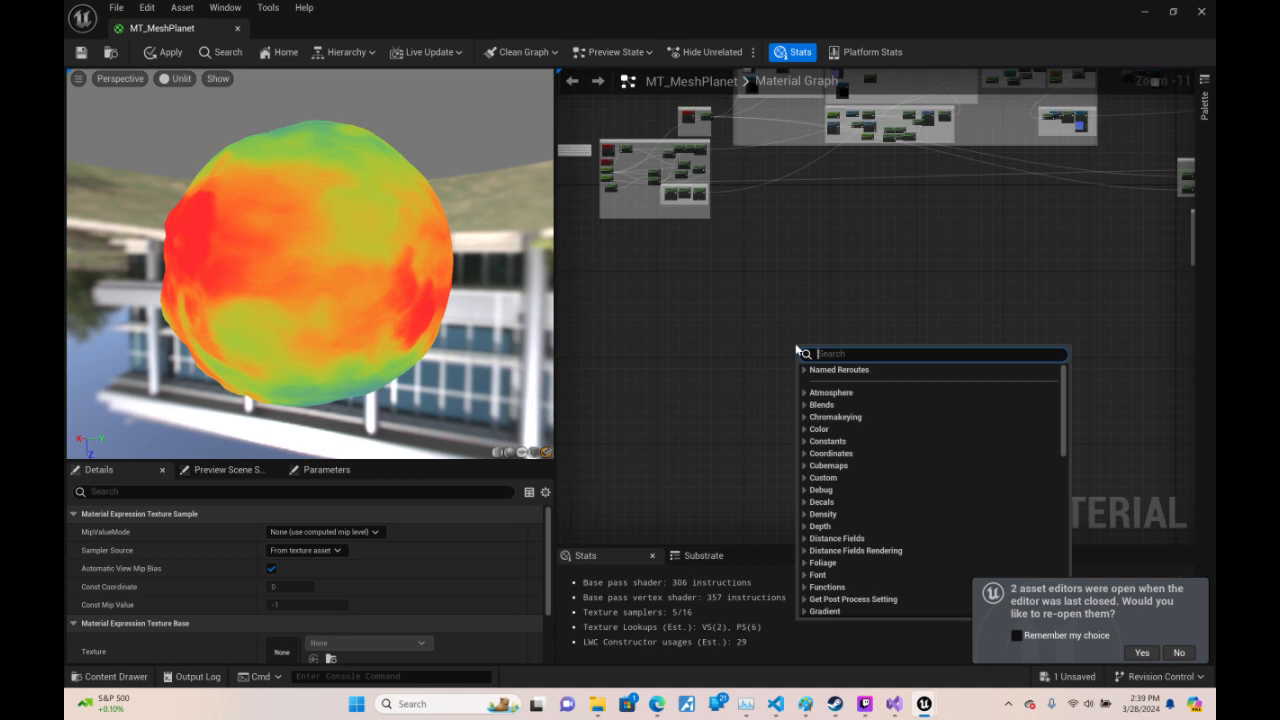
{"action": "type", "text": "textur"}
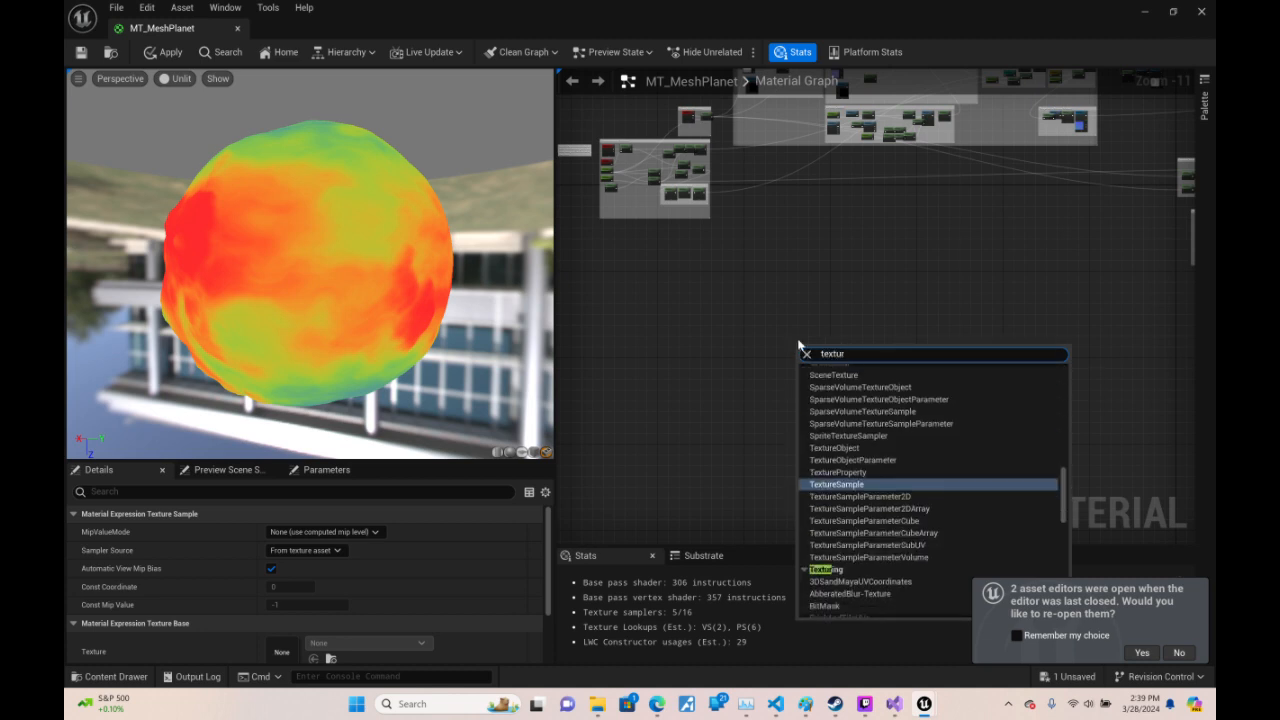
{"action": "type", "text": "e"}
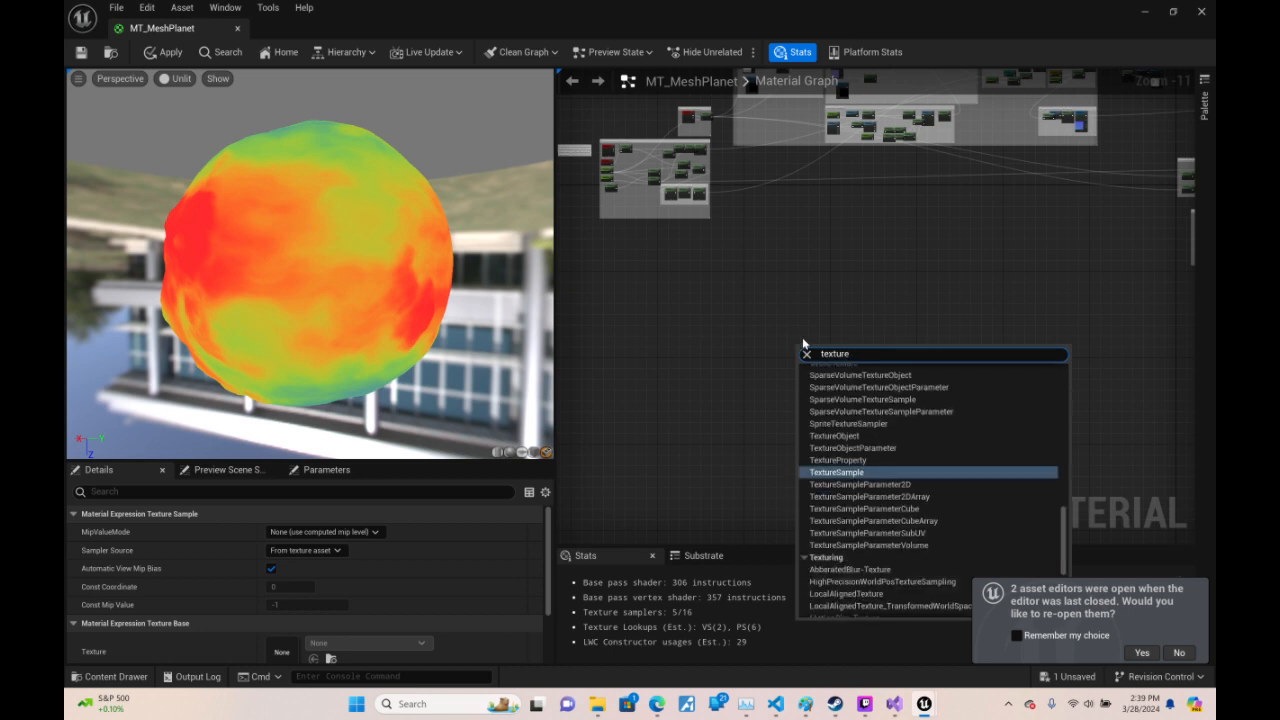
{"action": "type", "text": "o"}
{"action": "key", "text": "Return"}
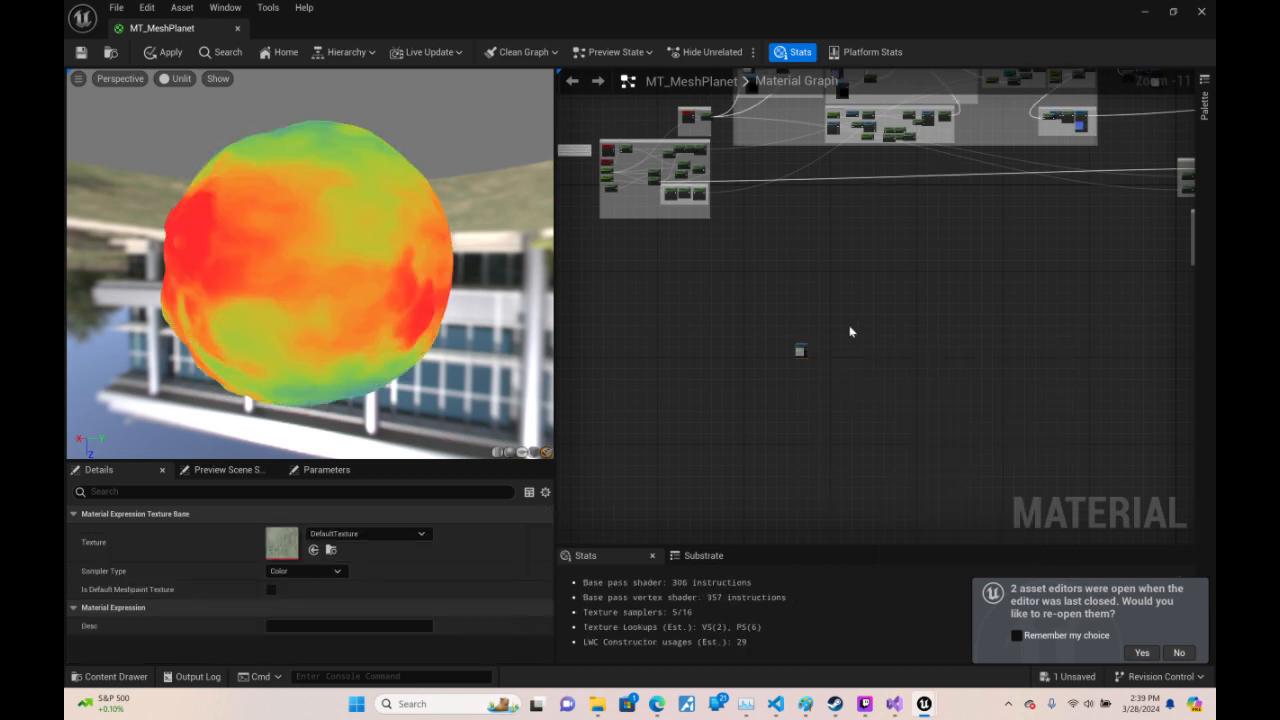
{"action": "scroll", "coordinate": [874, 369], "scroll_direction": "up", "scroll_amount": 6}
{"action": "right_click_drag", "start_coordinate": [810, 372], "coordinate": [961, 384]}
{"action": "scroll", "coordinate": [849, 294], "scroll_direction": "up", "scroll_amount": 3}
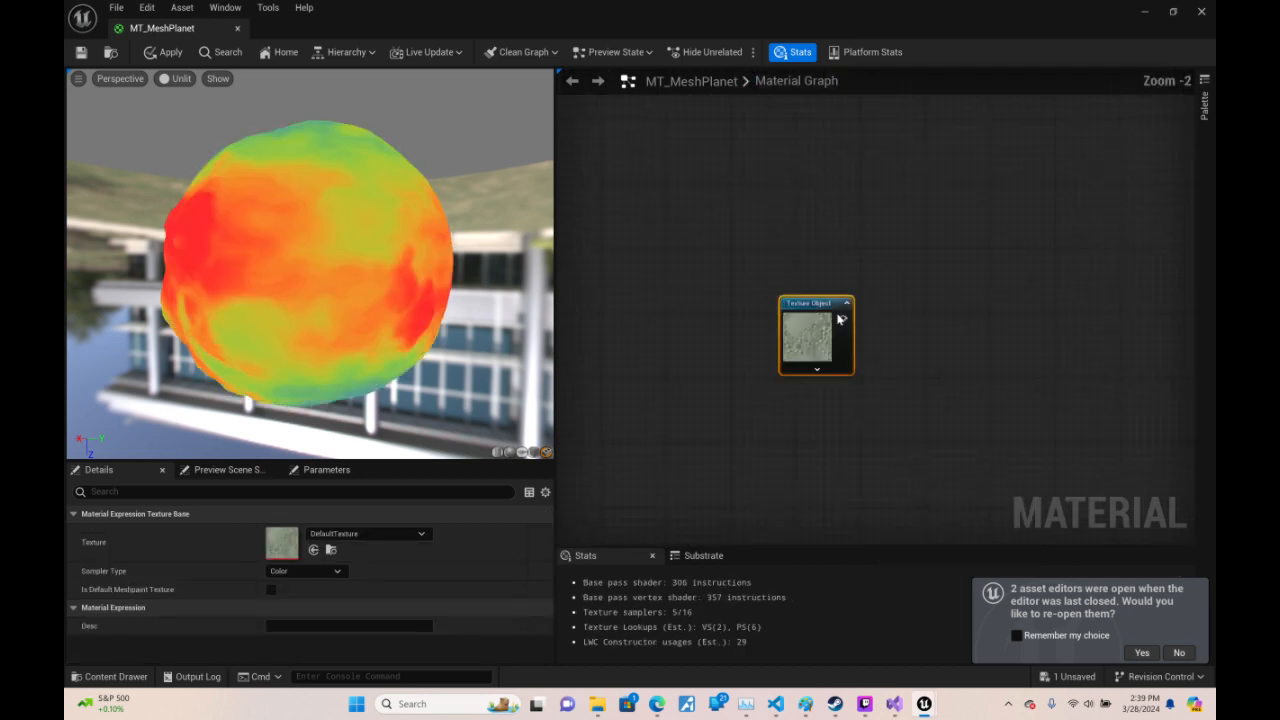
- Convert the Texture Object node to a parameter named "Moisture Curl Noise"
{"action": "right_click", "coordinate": [804, 325]}
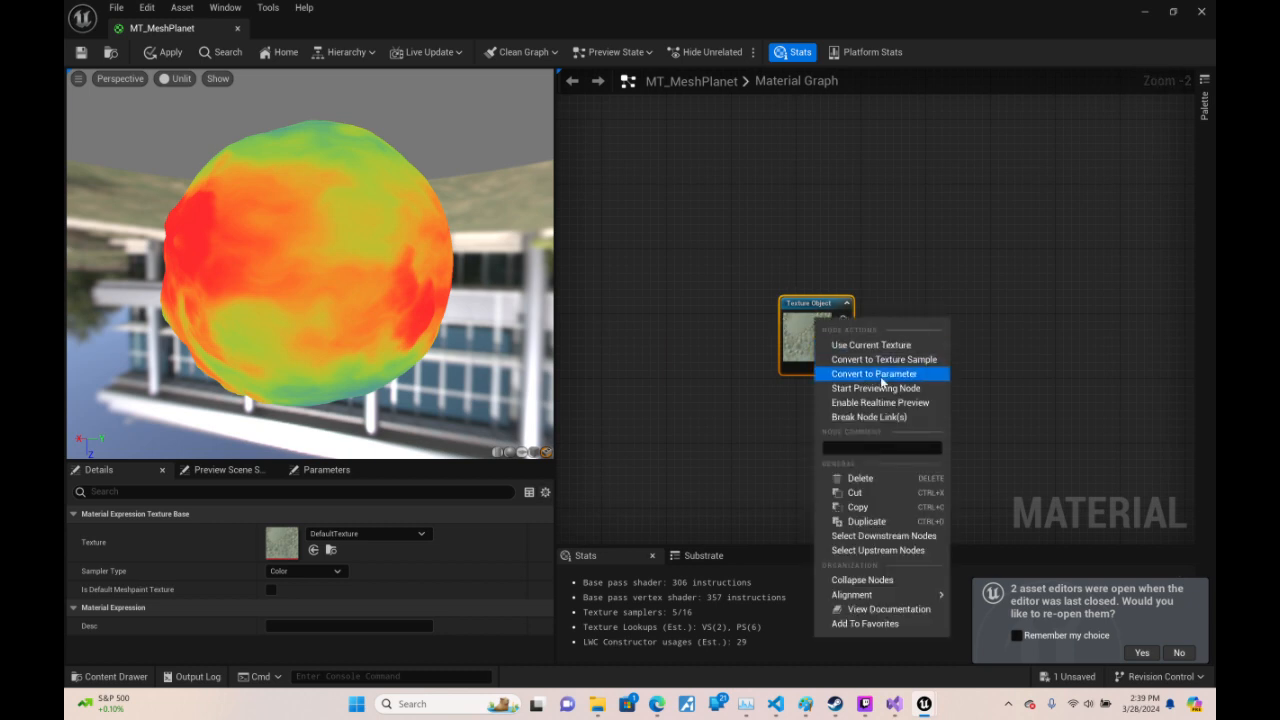
{"action": "left_click", "coordinate": [860, 371]}
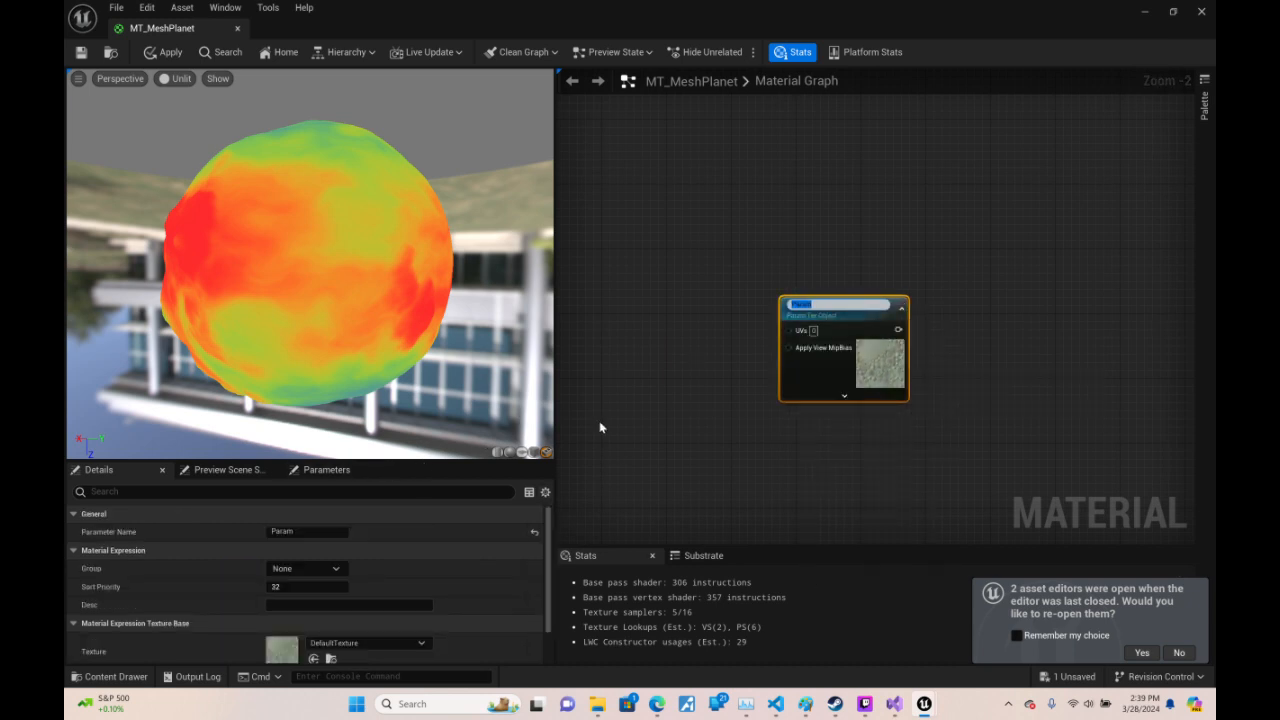
{"action": "type", "text": "Moisture Curl Noise"}
{"action": "key", "text": "Return"}
- Review the noise parameters in the temperature groups and duplicate the Moisture Curl Noise parameter below the original
{"action": "right_click_drag", "start_coordinate": [1074, 213], "coordinate": [1043, 700]}
{"action": "right_click_drag", "start_coordinate": [720, 400], "coordinate": [966, 227]}
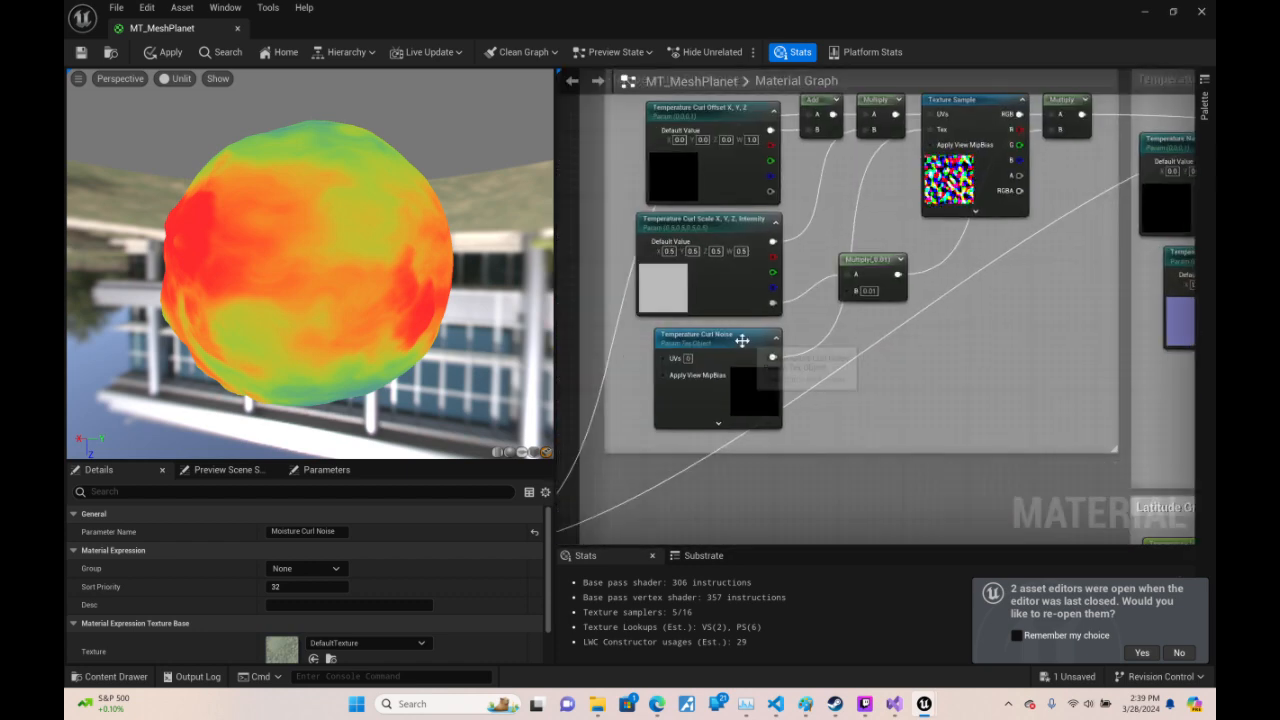
{"action": "right_click_drag", "start_coordinate": [1041, 308], "coordinate": [608, 293]}
{"action": "right_click_drag", "start_coordinate": [611, 350], "coordinate": [613, 90]}
{"action": "right_click_drag", "start_coordinate": [900, 300], "coordinate": [705, 200]}
{"action": "right_click_drag", "start_coordinate": [1179, 262], "coordinate": [1084, 280]}
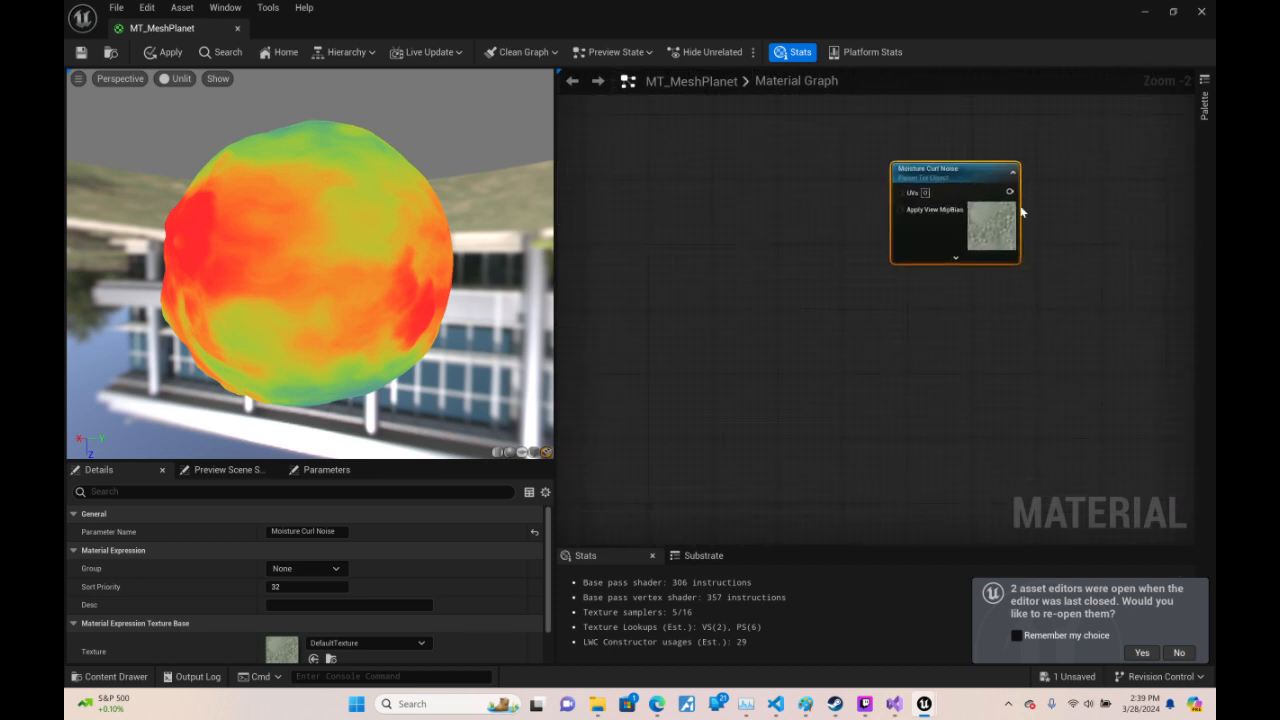
{"action": "double_click", "coordinate": [977, 168]}
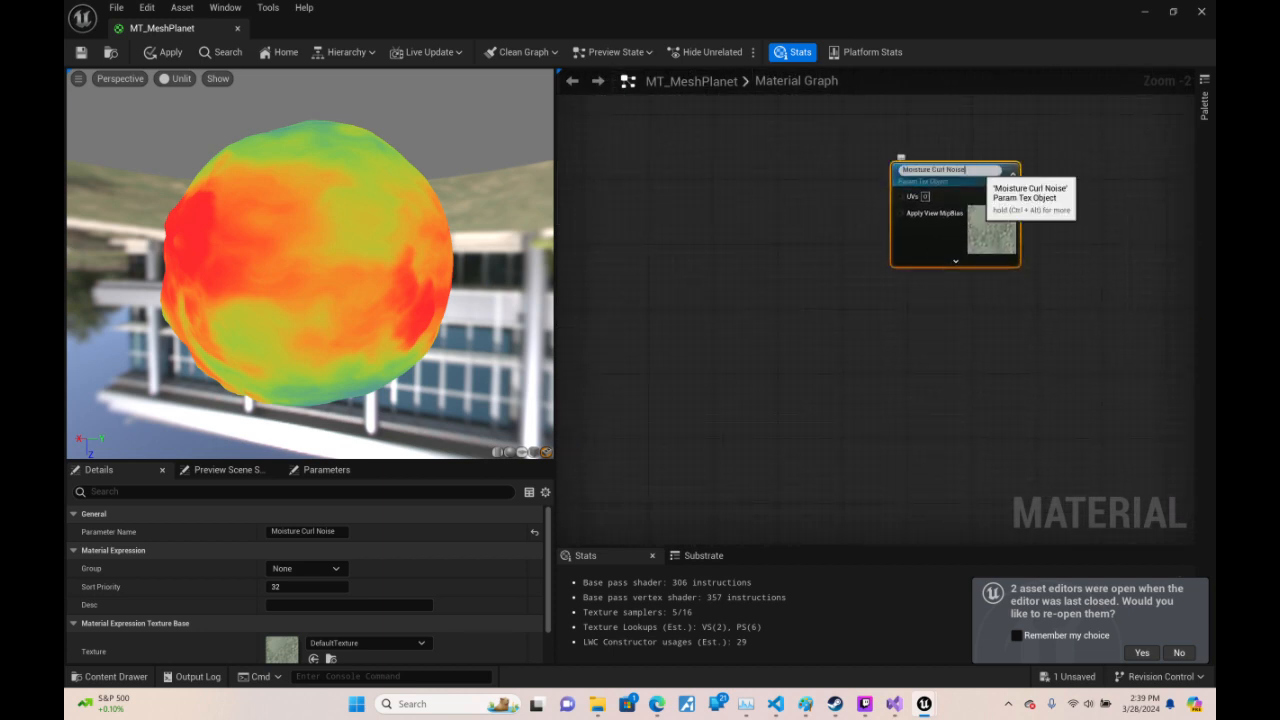
{"action": "left_click", "coordinate": [973, 186]}
{"action": "key", "text": "ctrl+w"}
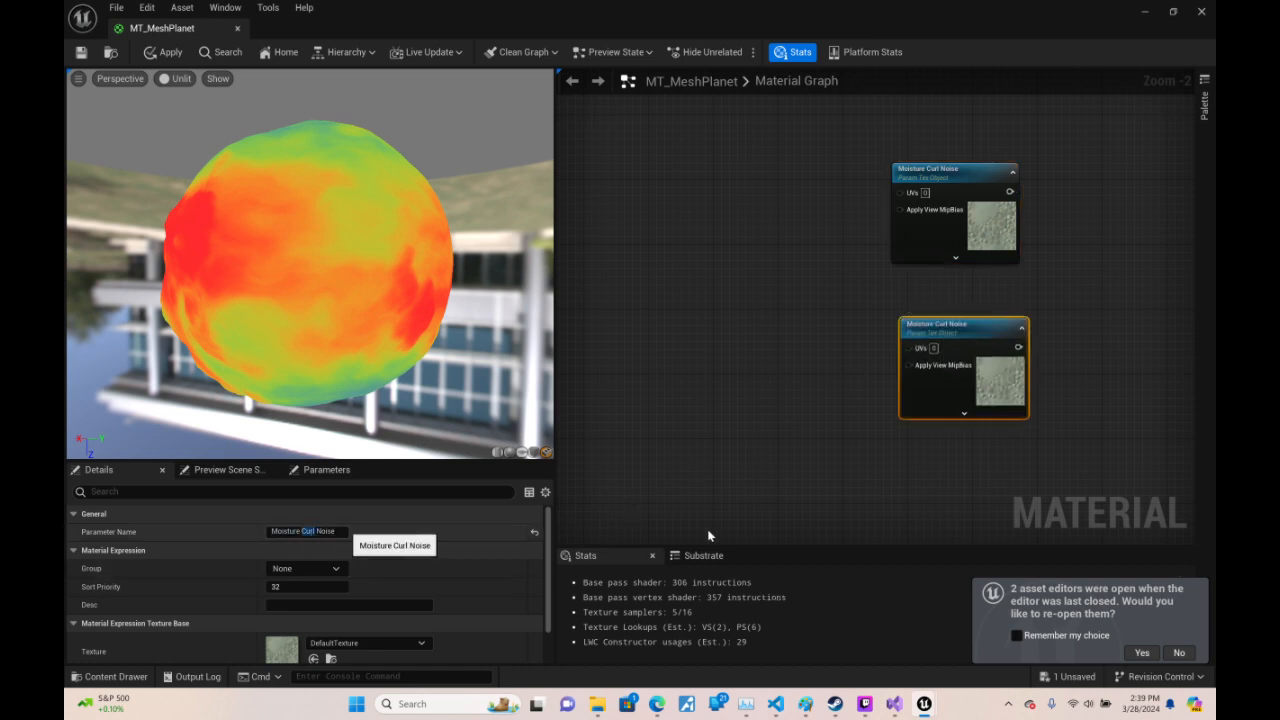
- Undo the deletion of the duplicated texture parameter and rename it "Moisture Noise"
{"action": "key", "text": "ctrl+z"}
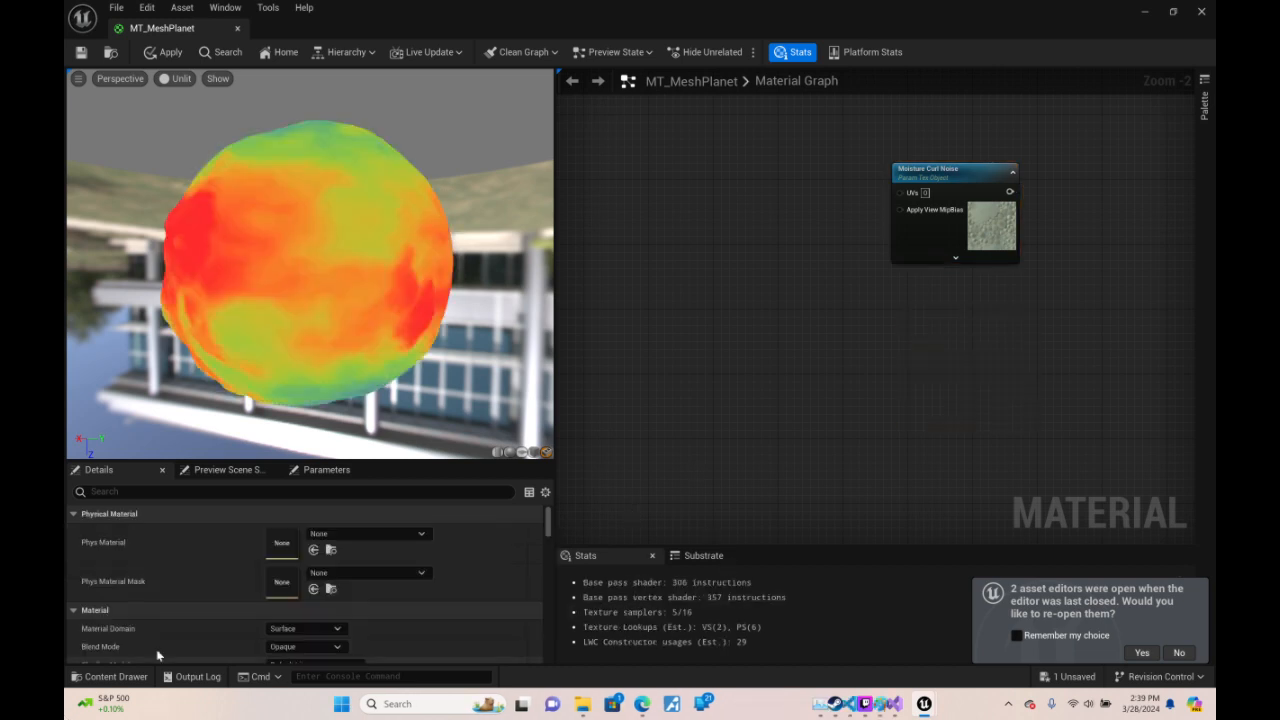
{"action": "key", "text": "ctrl+z"}
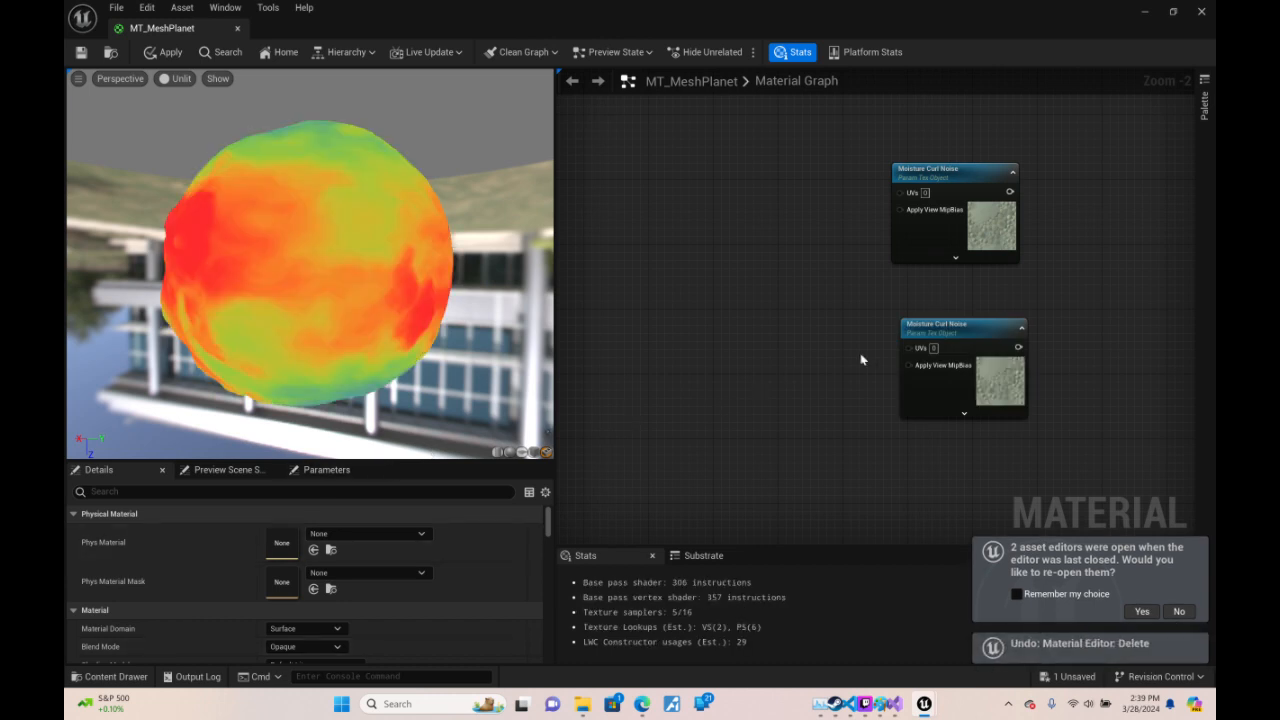
{"action": "left_click", "coordinate": [932, 337]}
{"action": "key", "text": "Delete"}
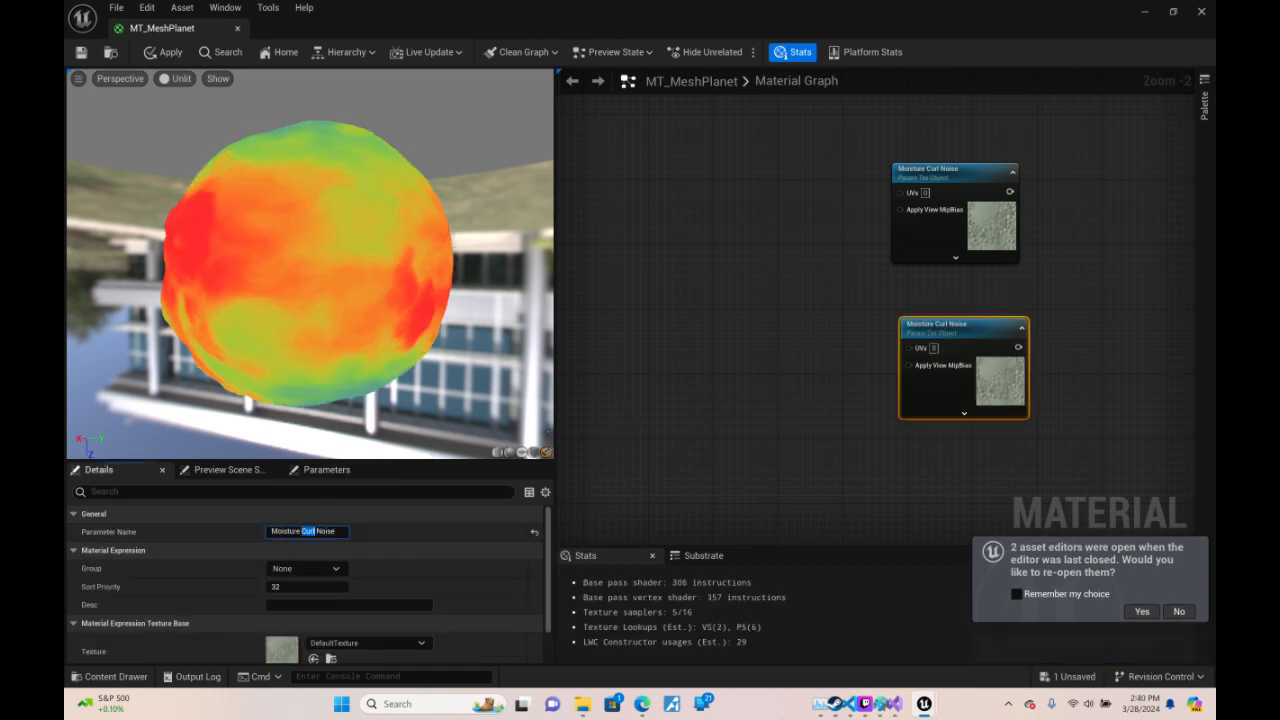
{"action": "key", "text": "Return"}
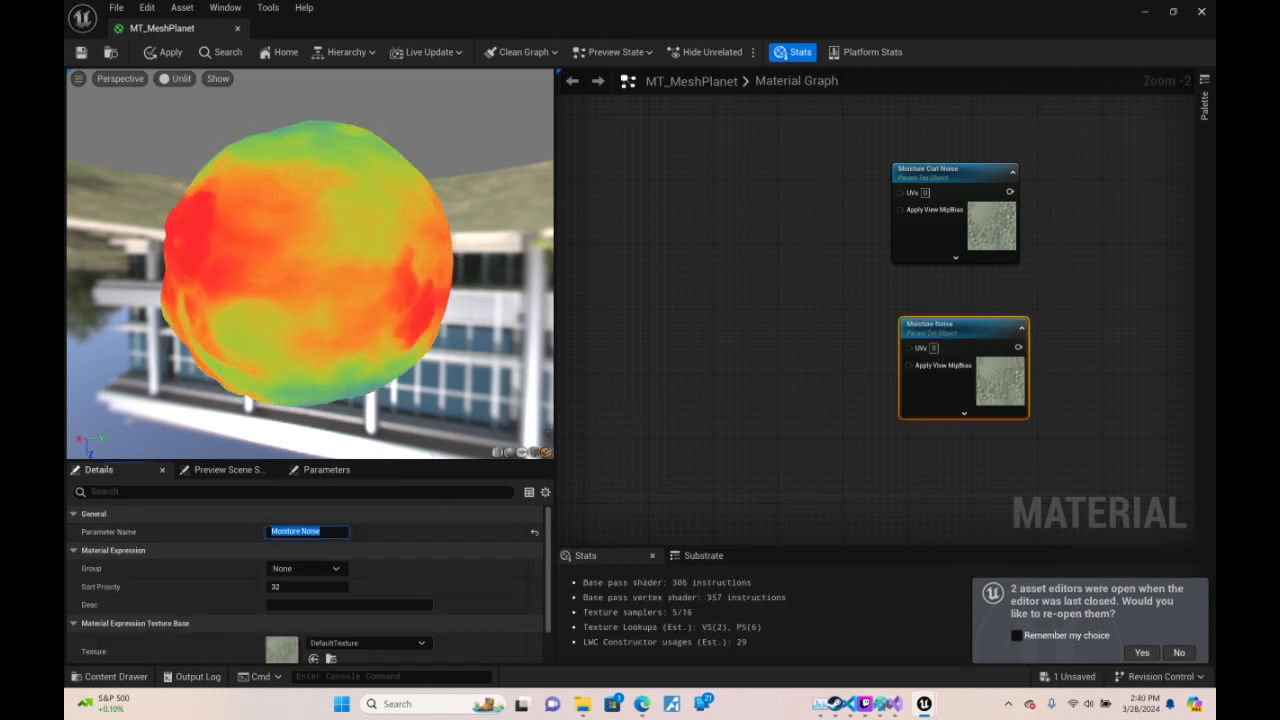
- Align Moisture Noise under Moisture Curl Noise and paste copies of the Temperature Curl Offset and Temperature Curl Scale parameters beside them
{"action": "left_click", "coordinate": [966, 180]}
{"action": "left_click_drag", "start_coordinate": [971, 331], "coordinate": [966, 305]}
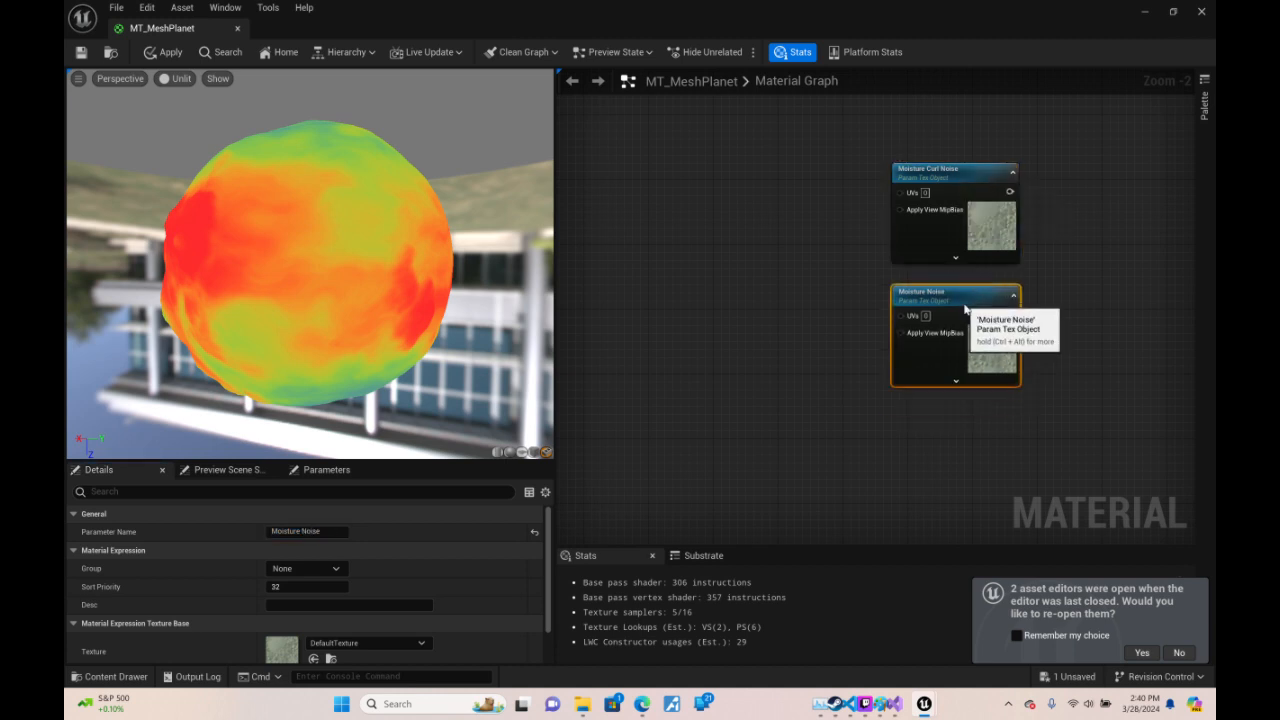
{"action": "right_click_drag", "start_coordinate": [1058, 231], "coordinate": [1085, 630]}
{"action": "right_click_drag", "start_coordinate": [850, 130], "coordinate": [800, 430]}
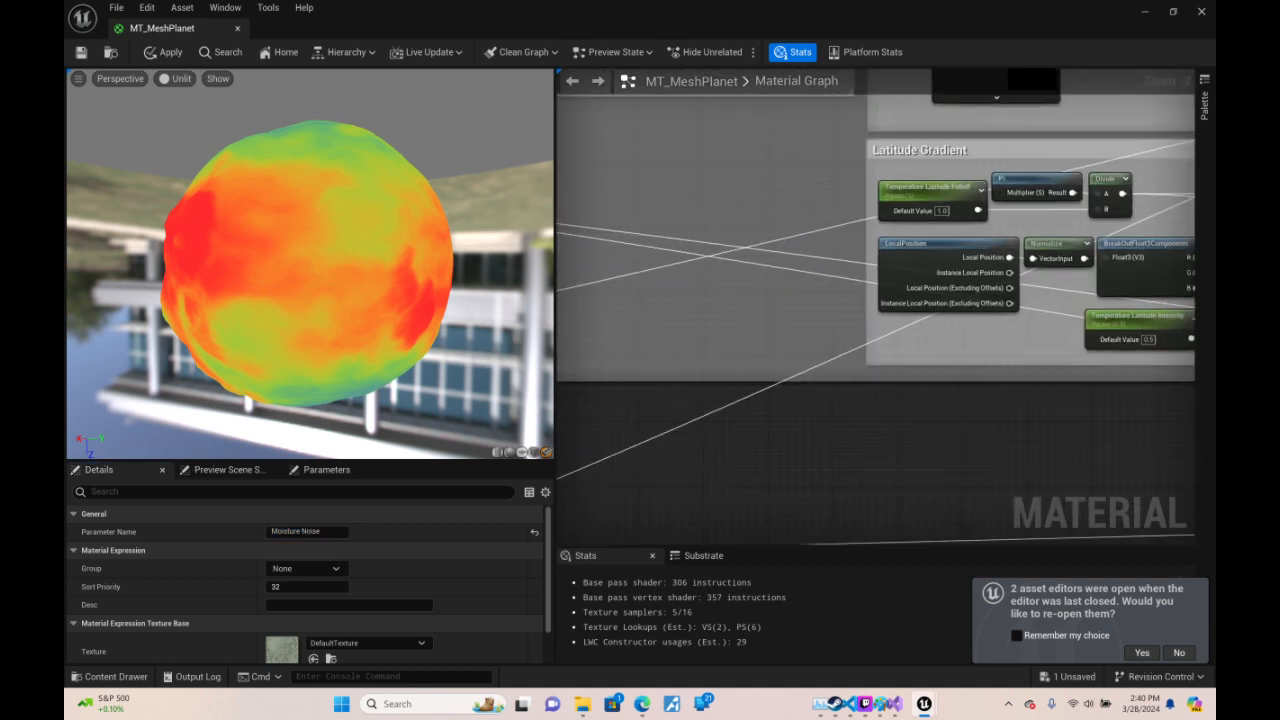
{"action": "right_click_drag", "start_coordinate": [743, 75], "coordinate": [936, 364]}
{"action": "right_click_drag", "start_coordinate": [628, 75], "coordinate": [771, 154]}
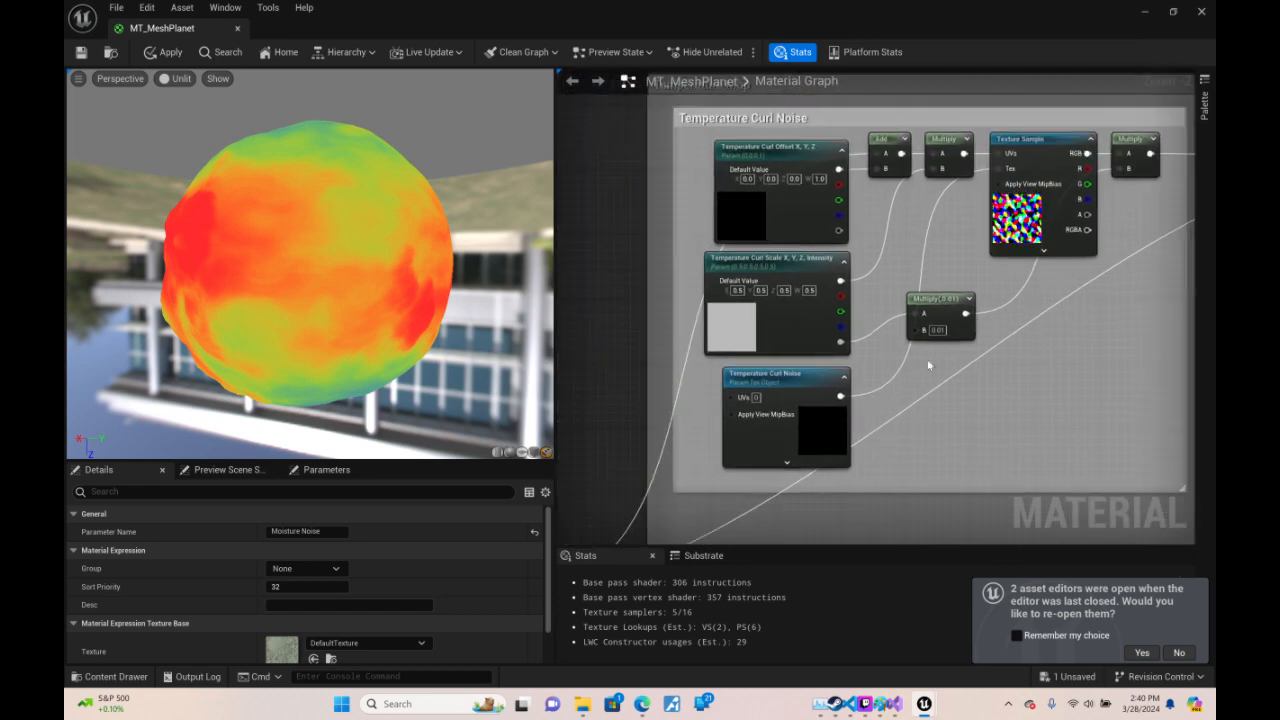
{"action": "left_click", "coordinate": [771, 152]}
{"action": "left_click", "coordinate": [791, 298], "text": "shift"}
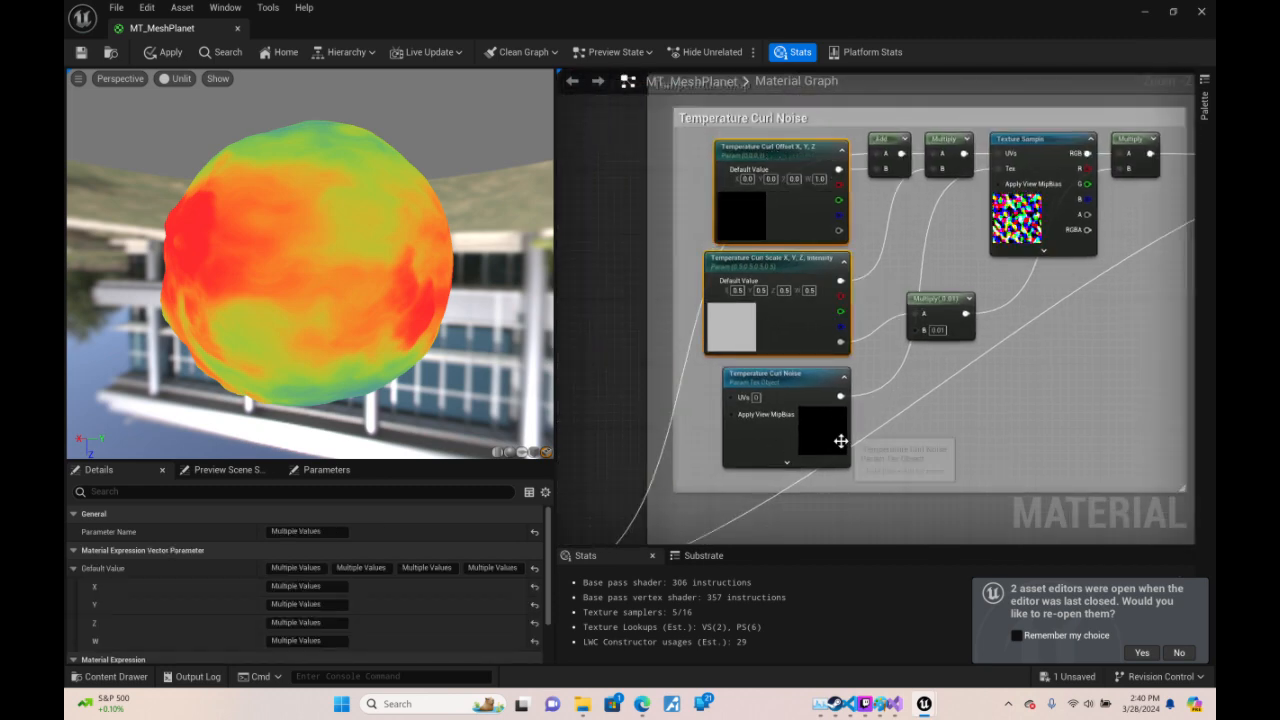
{"action": "right_click_drag", "start_coordinate": [731, 361], "coordinate": [600, 75]}
{"action": "right_click_drag", "start_coordinate": [600, 470], "coordinate": [800, 355]}
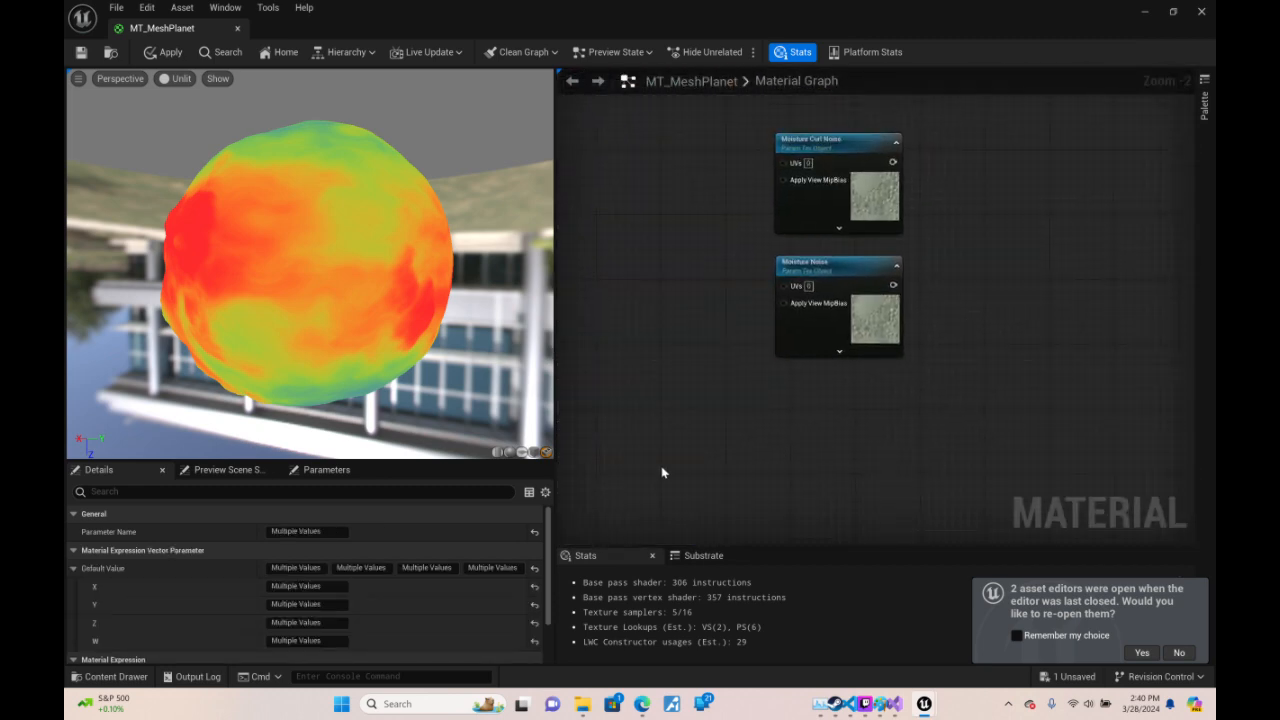
{"action": "right_click_drag", "start_coordinate": [663, 471], "coordinate": [925, 435]}
{"action": "key", "text": "ctrl+v"}
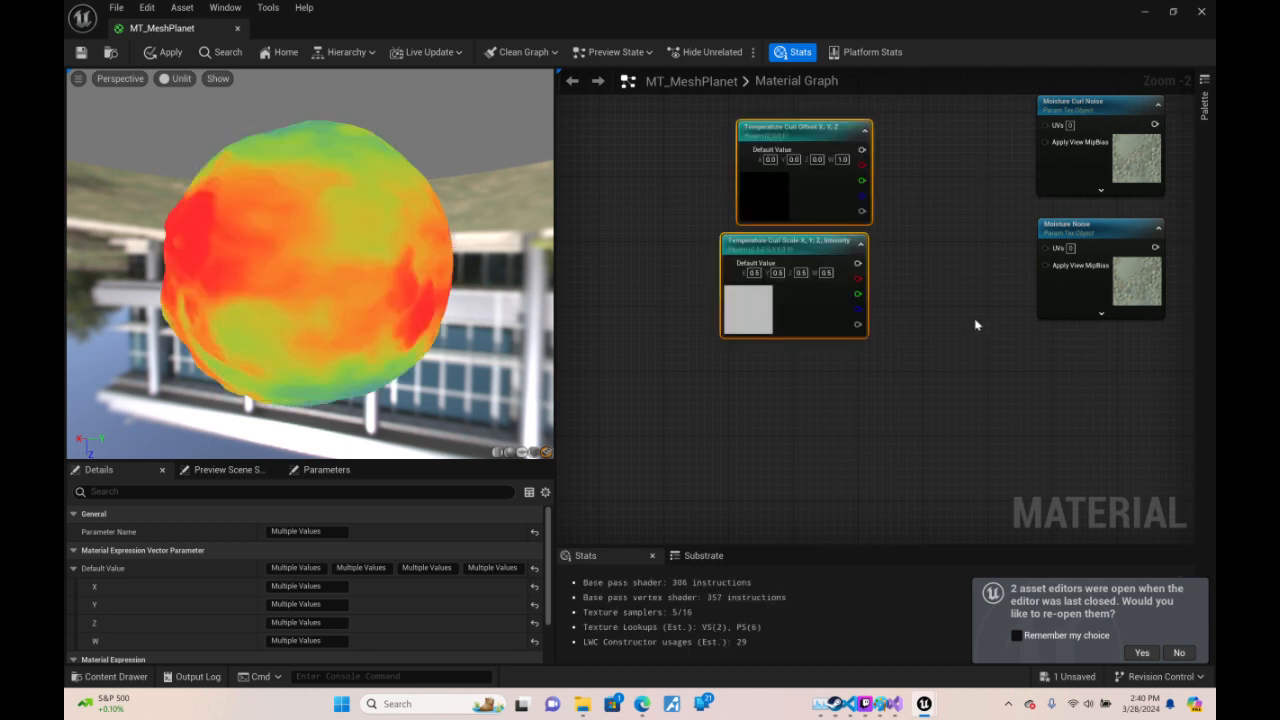
- Rename the copied Temperature Curl Offset parameter "Moisture Curl Offset X, Y, Z"
{"action": "left_click", "coordinate": [803, 130]}
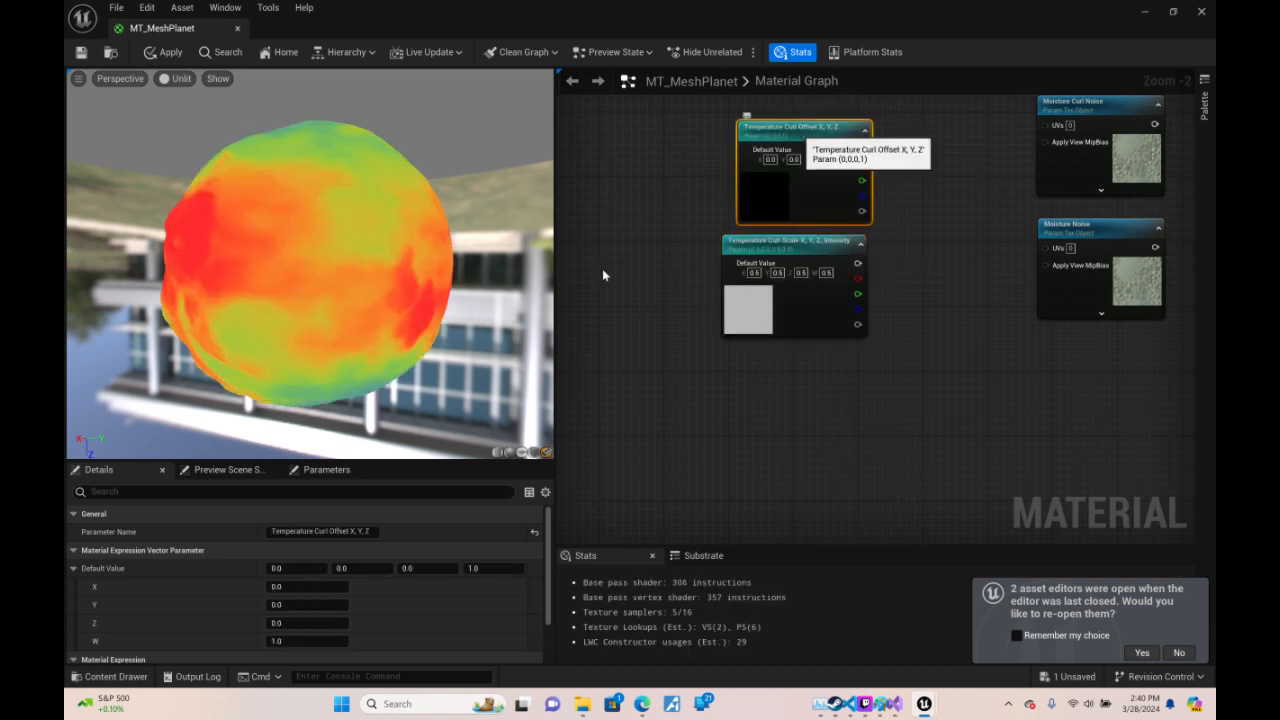
{"action": "double_click", "coordinate": [292, 531]}
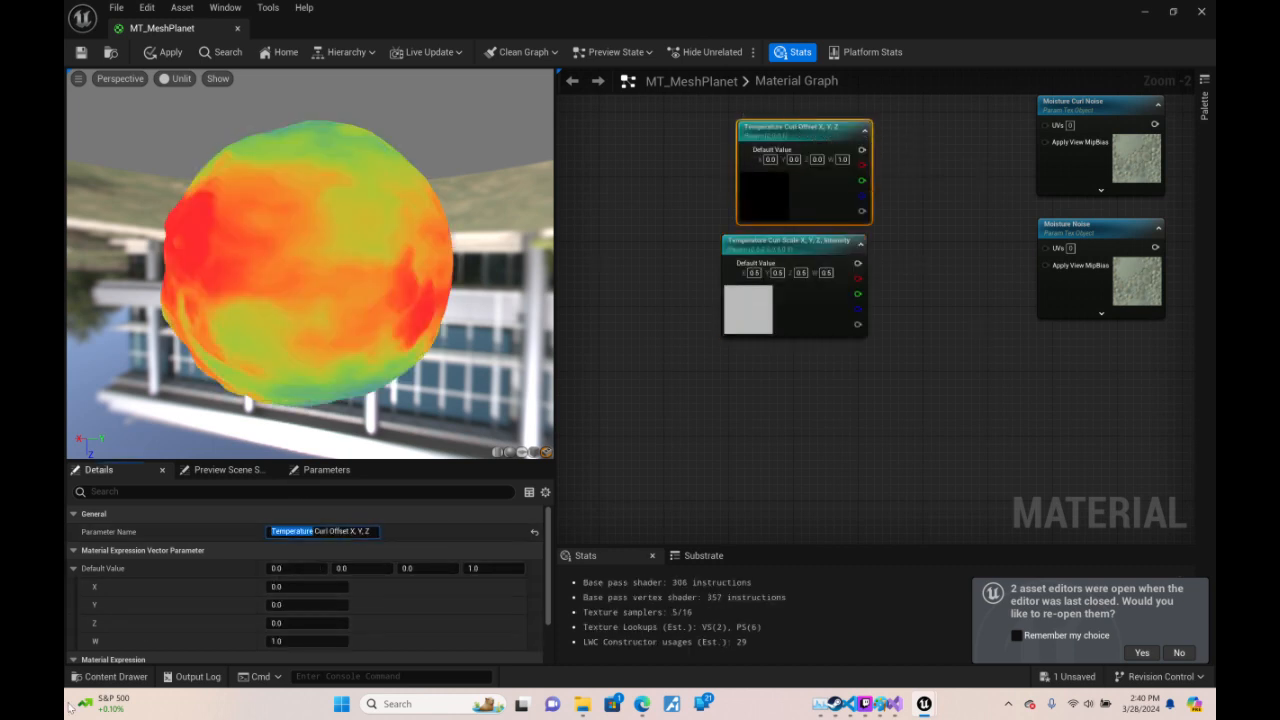
{"action": "type", "text": "Moisture"}
{"action": "key", "text": "Return"}
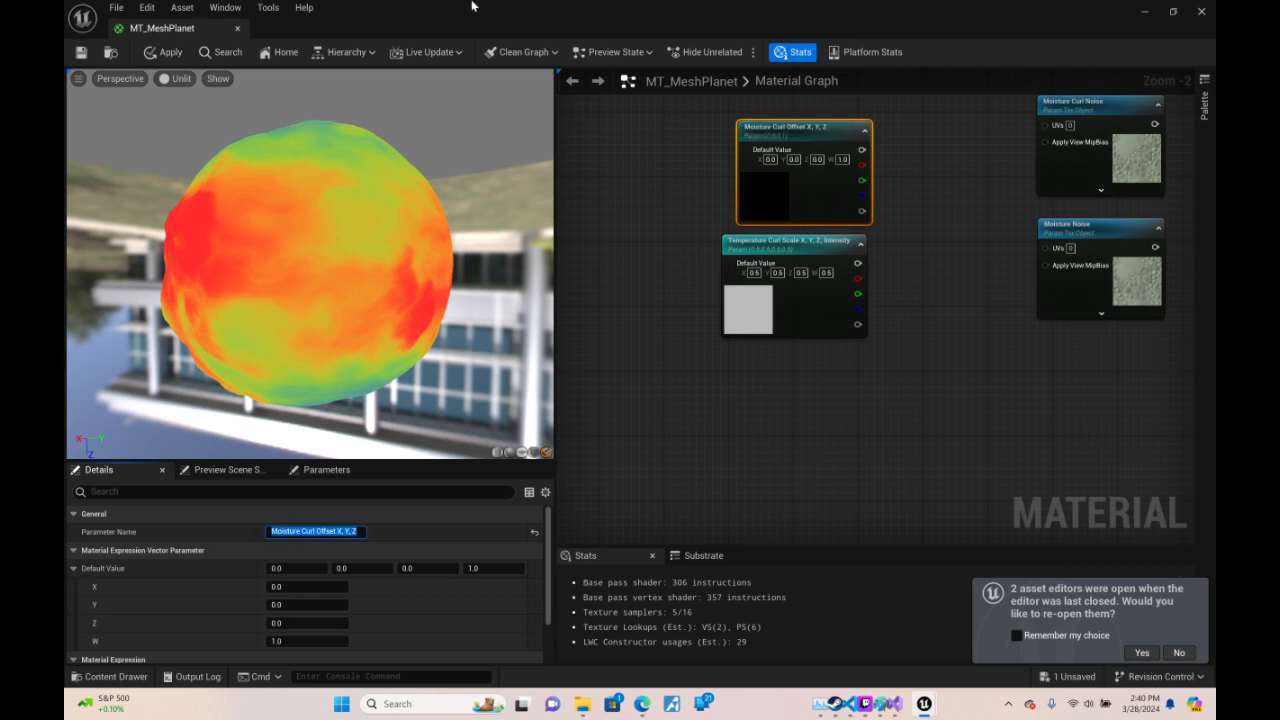
- Rename the copied Temperature Curl Scale parameter "Moisture Curl Scale X, Y, Z, Intensity"
{"action": "left_click", "coordinate": [822, 255]}
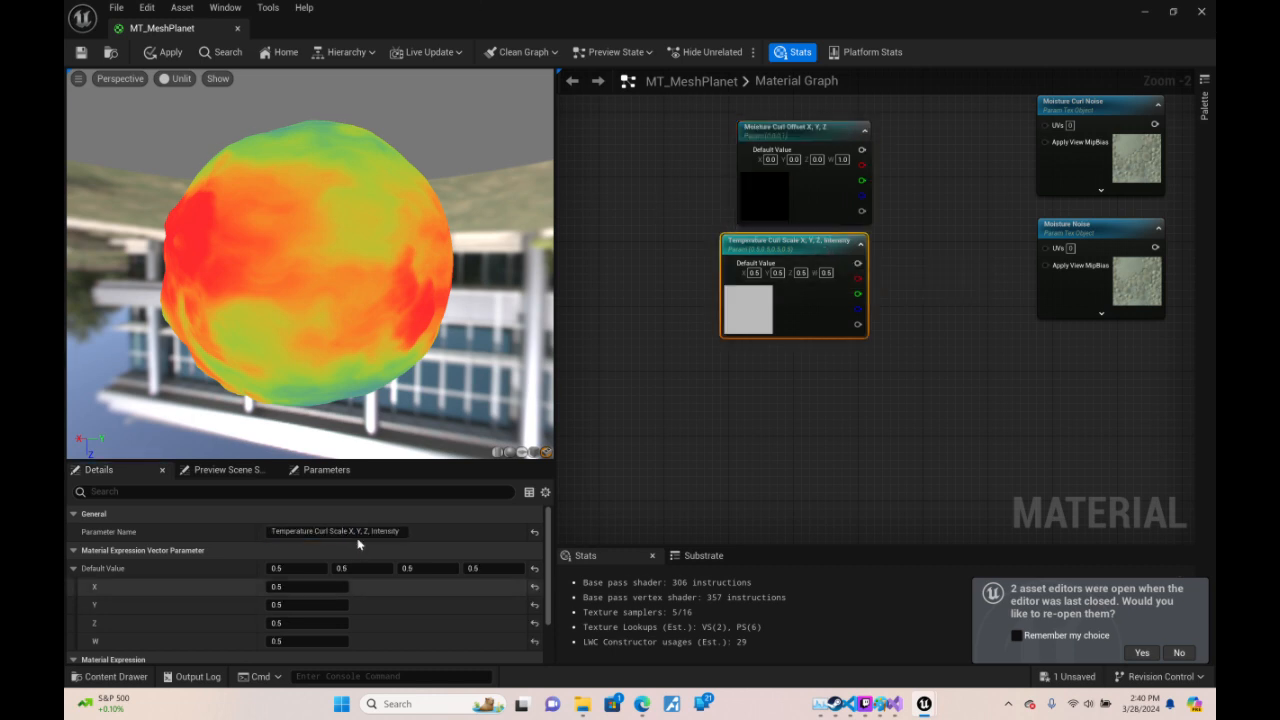
{"action": "double_click", "coordinate": [292, 531]}
{"action": "type", "text": "Moisture"}
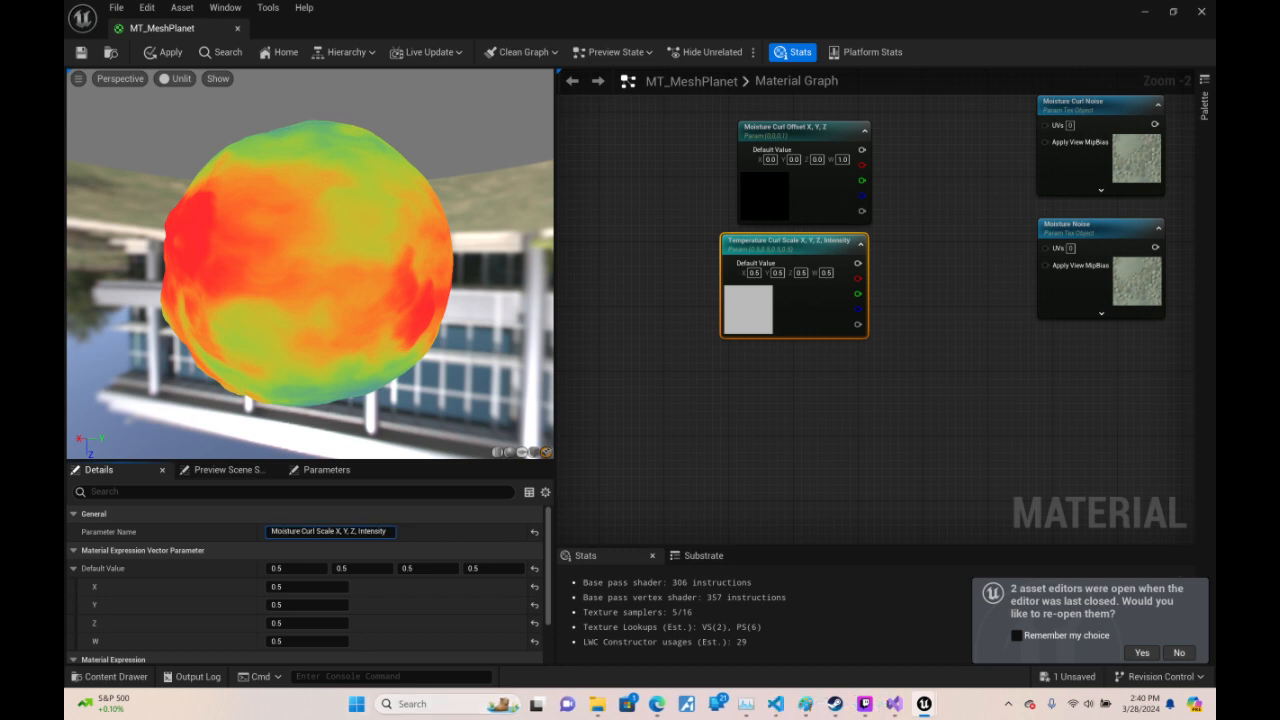
{"action": "key", "text": "Return"}
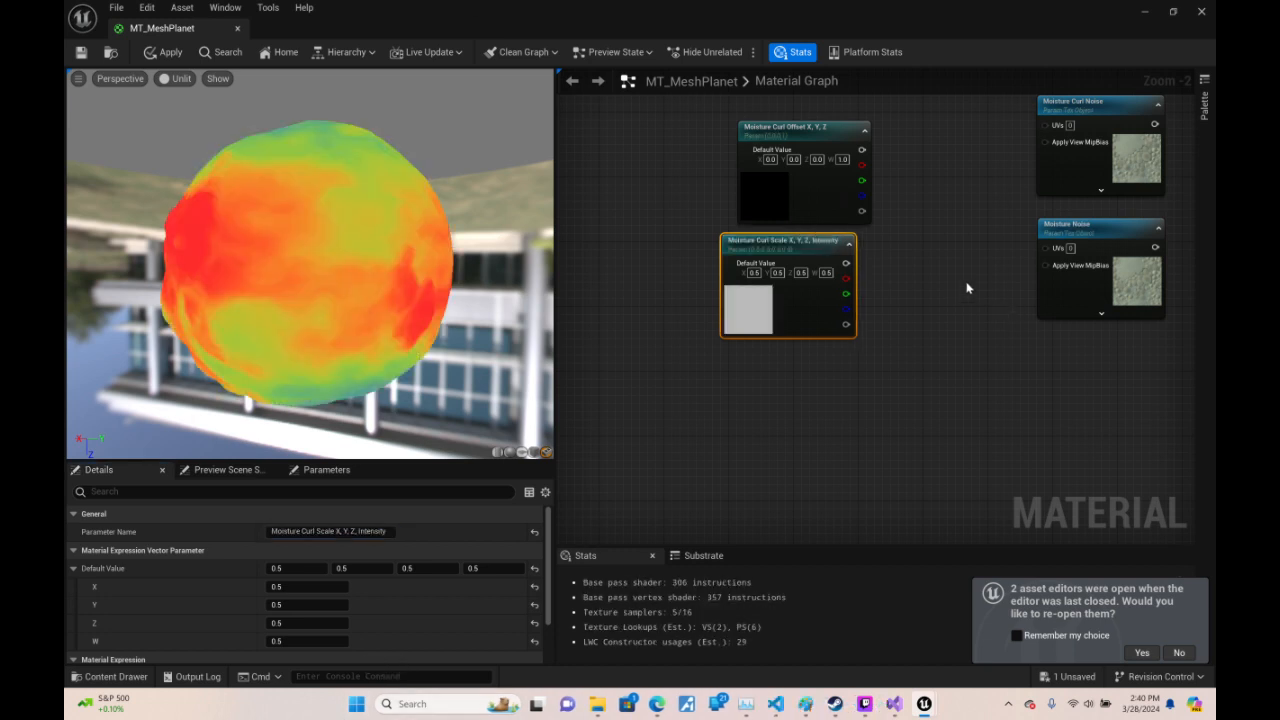
- Examine the relative elevation, scaled position and Temperature Curl Noise groups to trace how the curl noise inputs are wired
{"action": "left_click", "coordinate": [966, 286]}
{"action": "right_click_drag", "start_coordinate": [966, 286], "coordinate": [900, 326]}
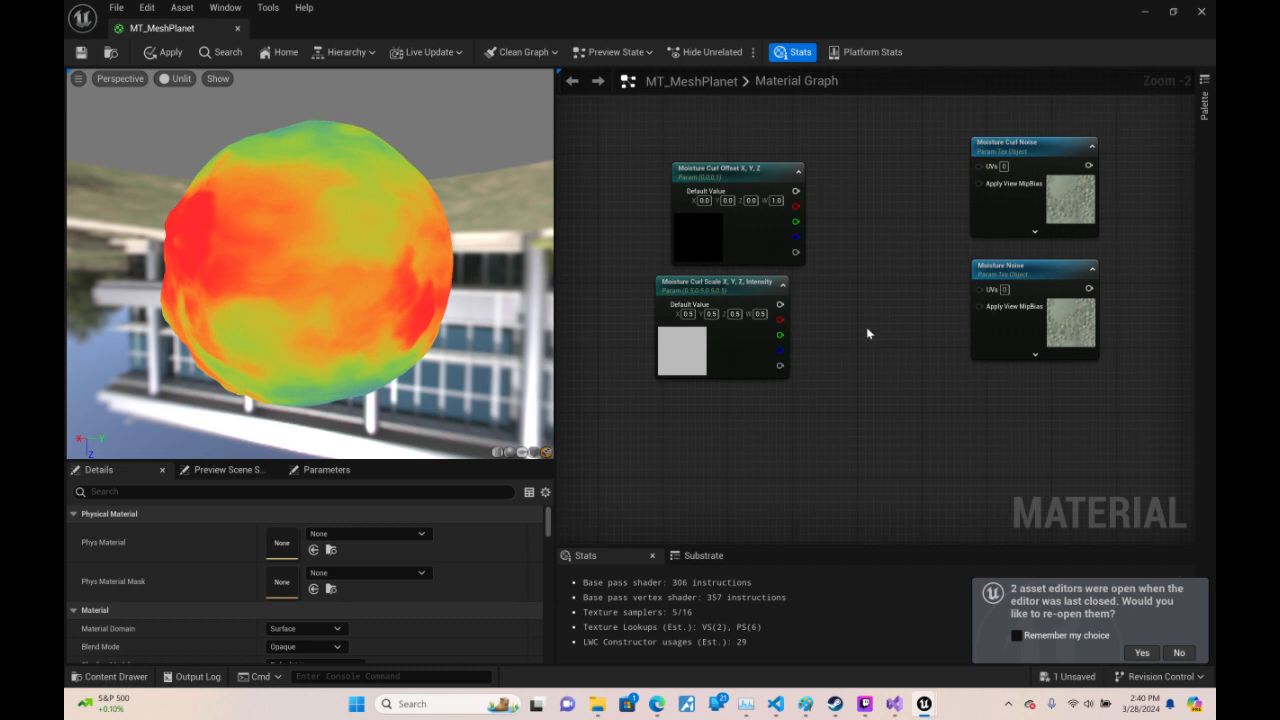
{"action": "right_click_drag", "start_coordinate": [807, 216], "coordinate": [769, 293]}
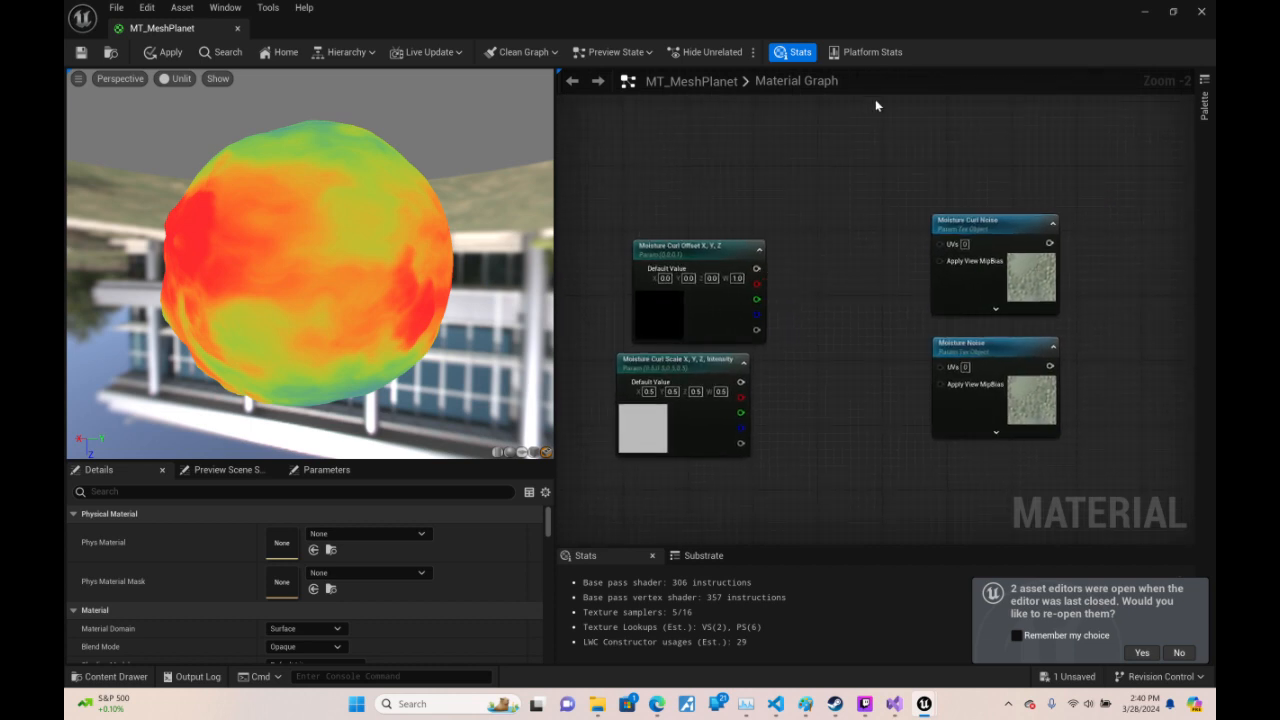
{"action": "right_click_drag", "start_coordinate": [878, 106], "coordinate": [1048, 489]}
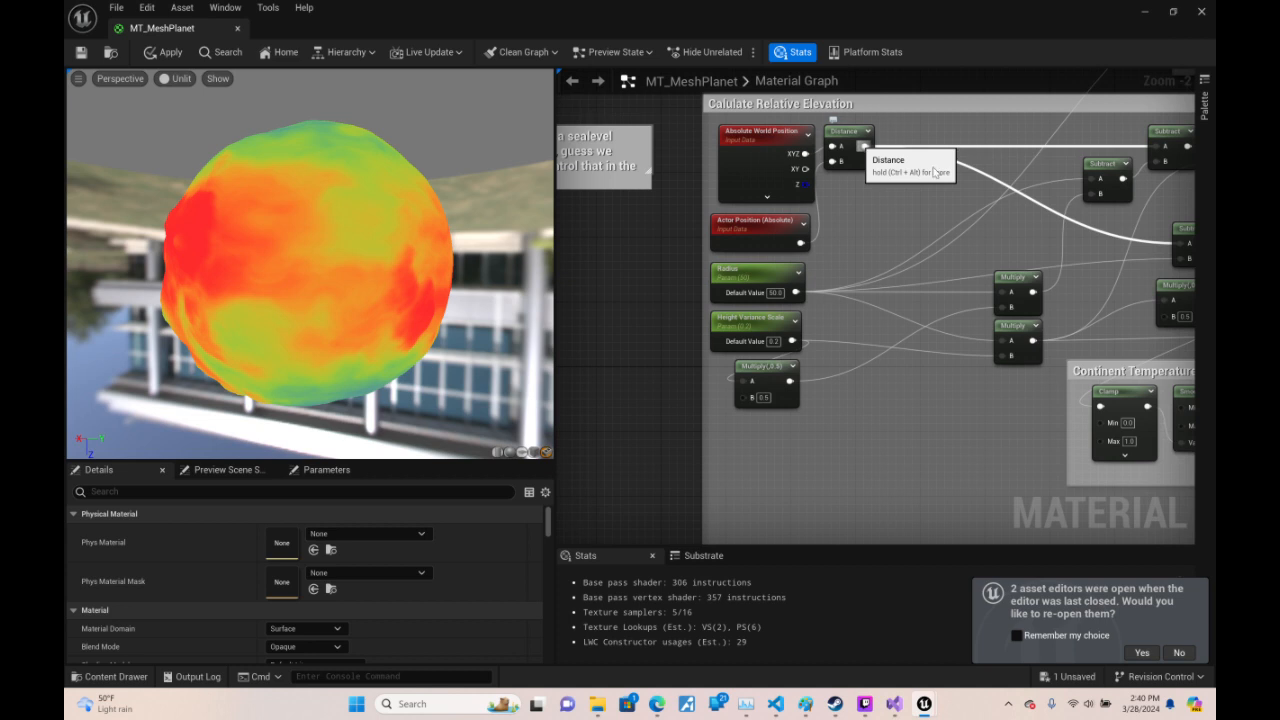
{"action": "right_click_drag", "start_coordinate": [935, 172], "coordinate": [764, 178]}
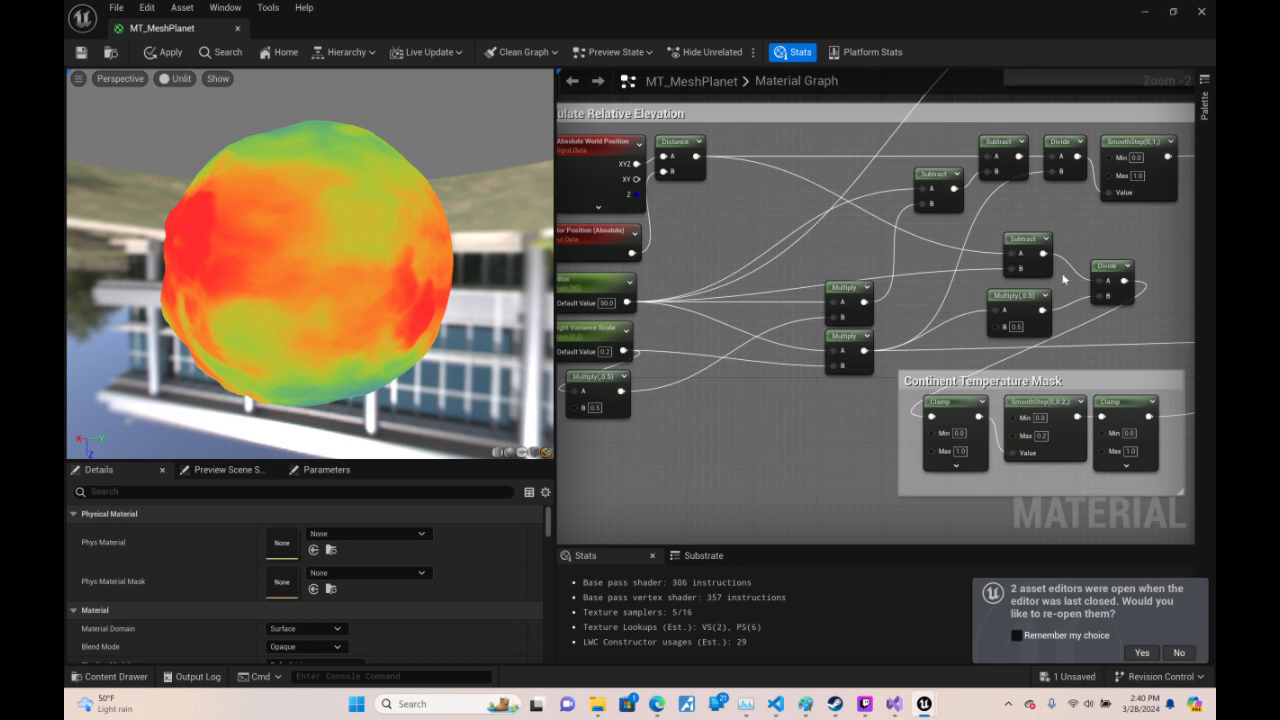
{"action": "right_click_drag", "start_coordinate": [1062, 312], "coordinate": [1124, 505]}
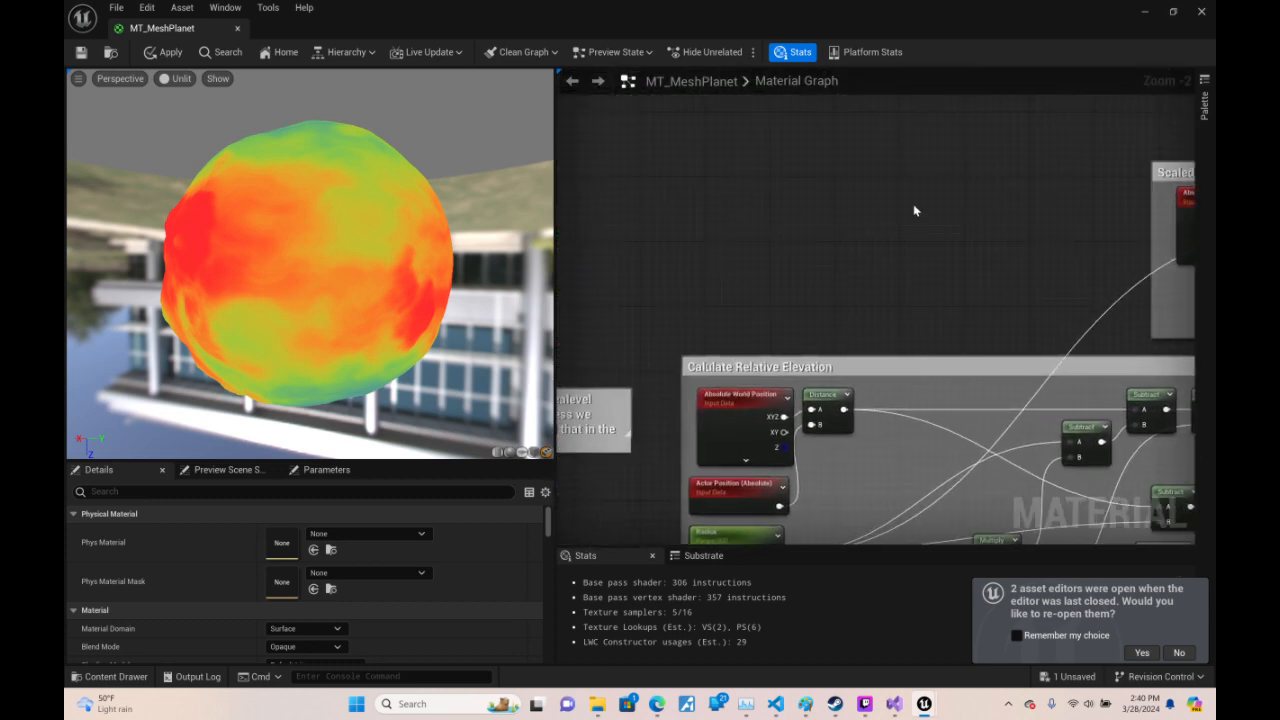
{"action": "right_click_drag", "start_coordinate": [913, 205], "coordinate": [979, 209]}
{"action": "scroll", "coordinate": [980, 210], "scroll_direction": "down", "scroll_amount": 3}
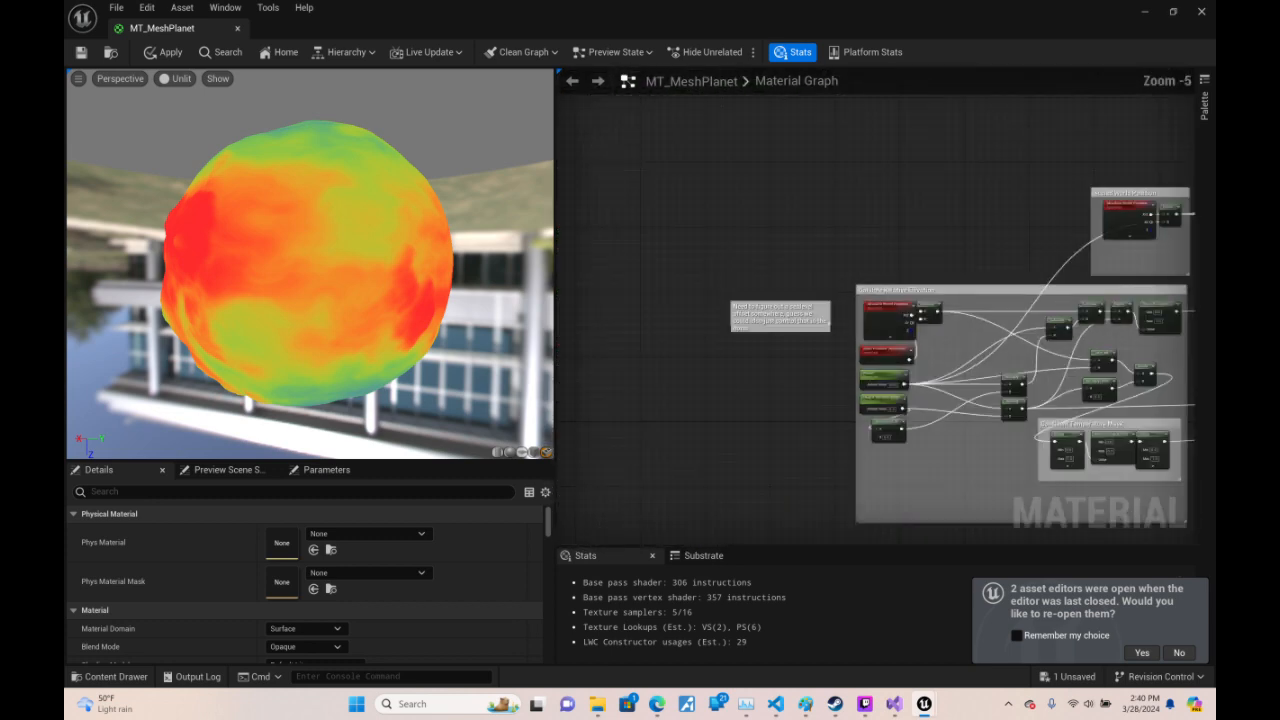
{"action": "right_click_drag", "start_coordinate": [743, 291], "coordinate": [698, 455]}
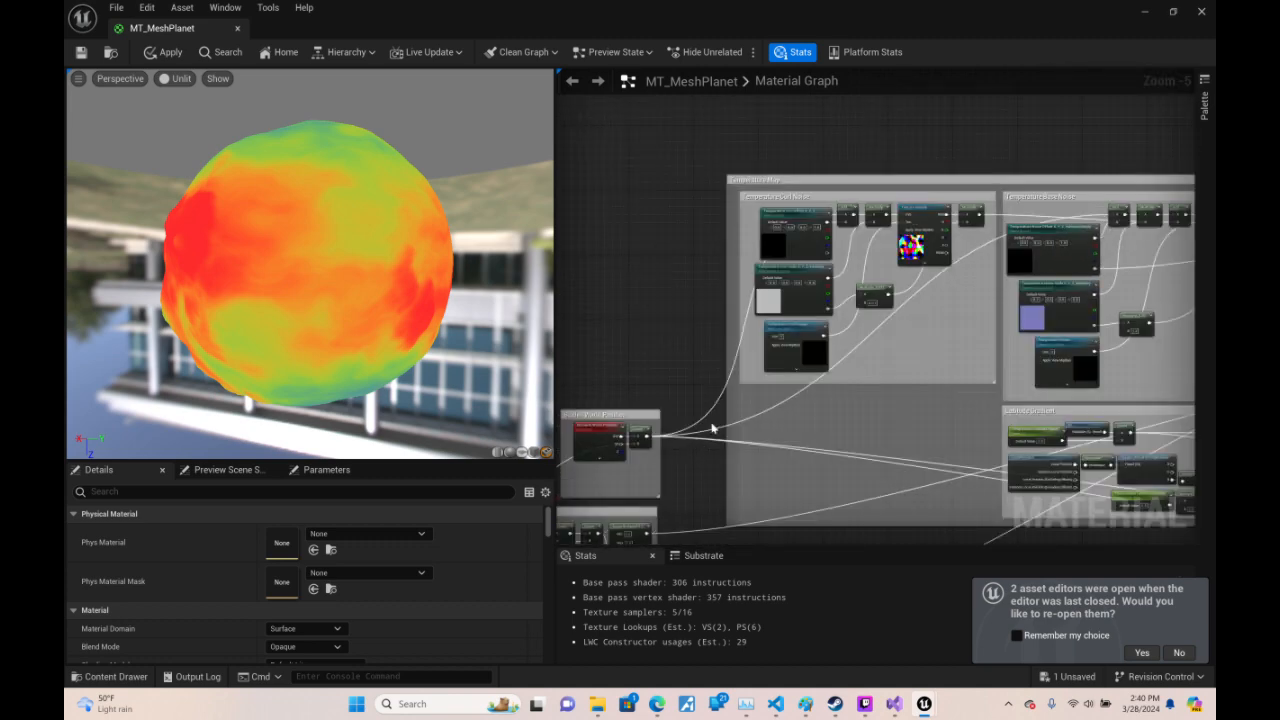
{"action": "scroll", "coordinate": [735, 312], "scroll_direction": "up", "scroll_amount": 2}
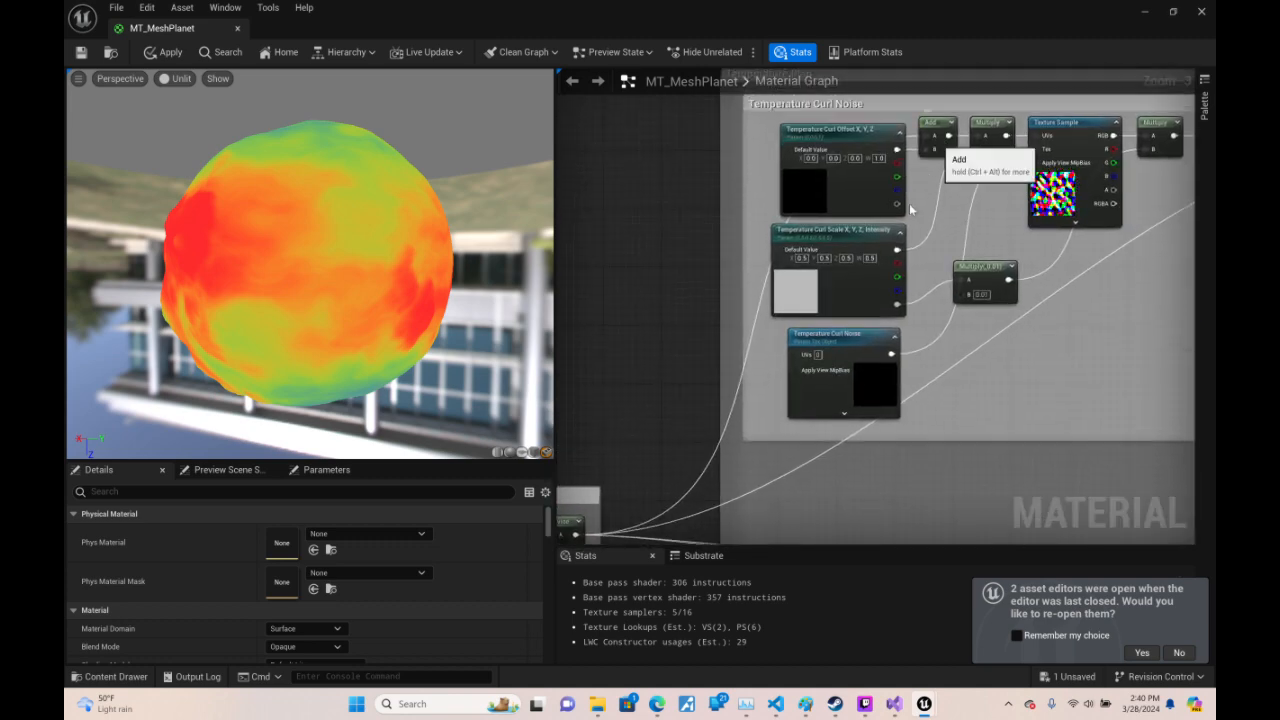
- Create an Add node above the moisture parameters, combining the scaled world position output with Moisture Curl Offset X, Y, Z
{"action": "right_click_drag", "start_coordinate": [668, 469], "coordinate": [867, 186]}
{"action": "left_click_drag", "start_coordinate": [775, 254], "coordinate": [864, 158]}
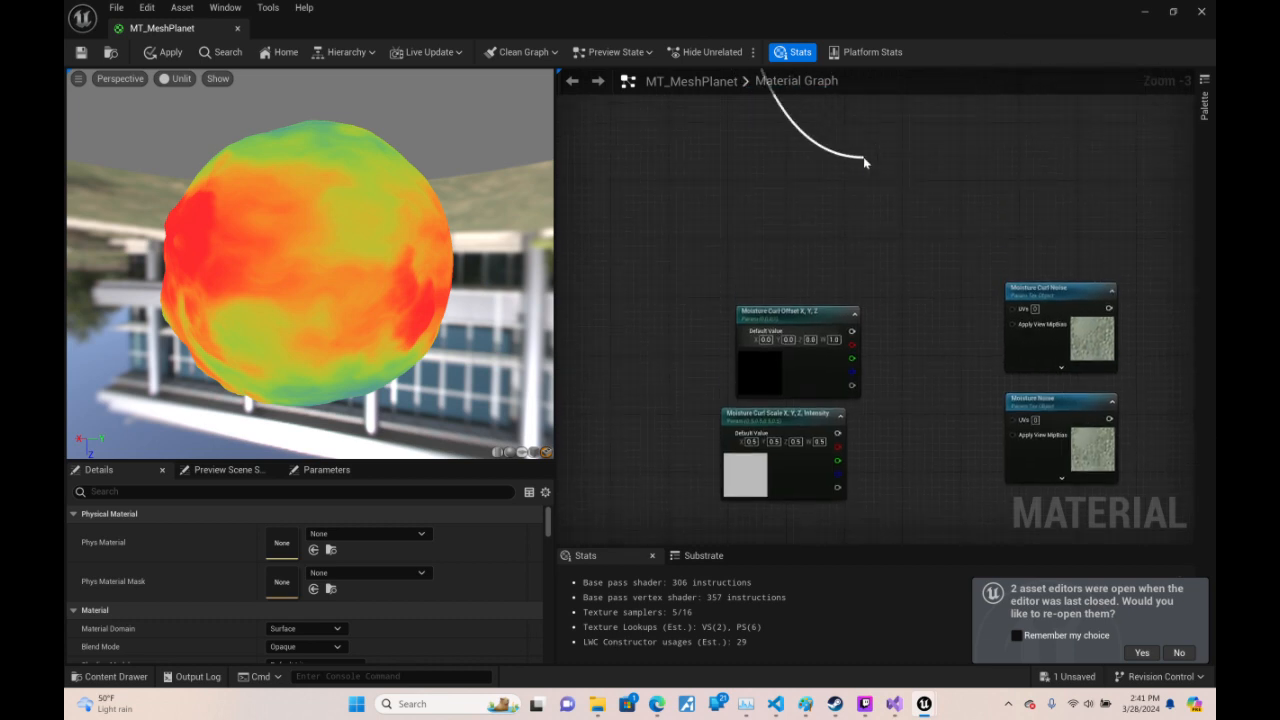
{"action": "type", "text": "+"}
{"action": "key", "text": "Return"}
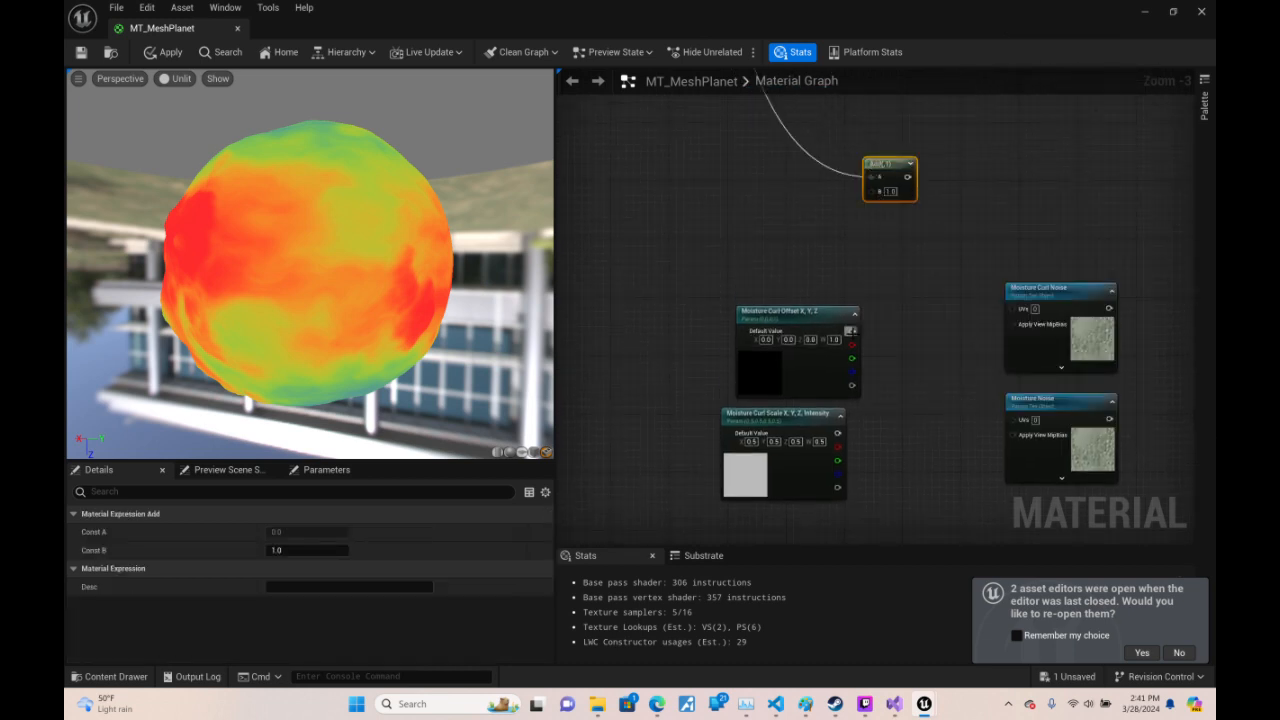
{"action": "left_click_drag", "start_coordinate": [852, 331], "coordinate": [864, 189]}
- Multiply the Add node's result by Moisture Curl Scale X, Y, Z, Intensity, with the Multiply node placed beside the Add node
{"action": "right_click_drag", "start_coordinate": [864, 189], "coordinate": [758, 237]}
{"action": "left_click_drag", "start_coordinate": [788, 230], "coordinate": [832, 222]}
{"action": "type", "text": "*"}
{"action": "key", "text": "Return"}
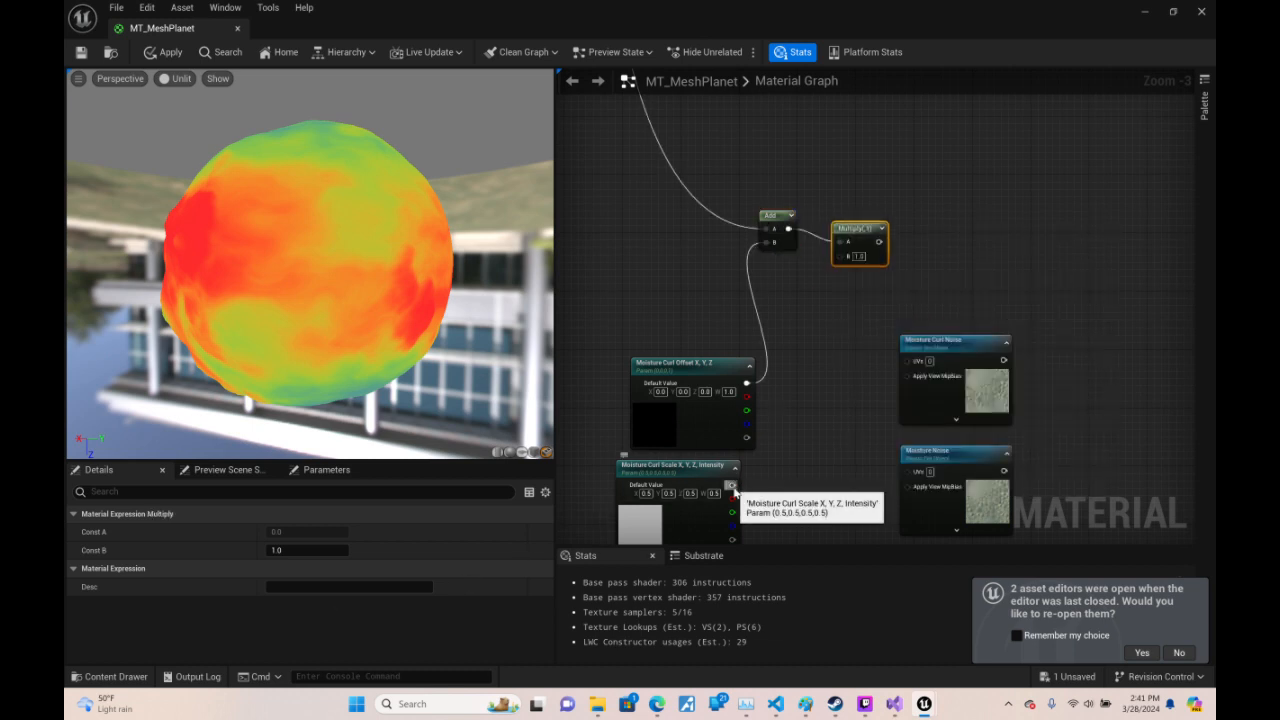
{"action": "left_click_drag", "start_coordinate": [733, 485], "coordinate": [835, 225]}
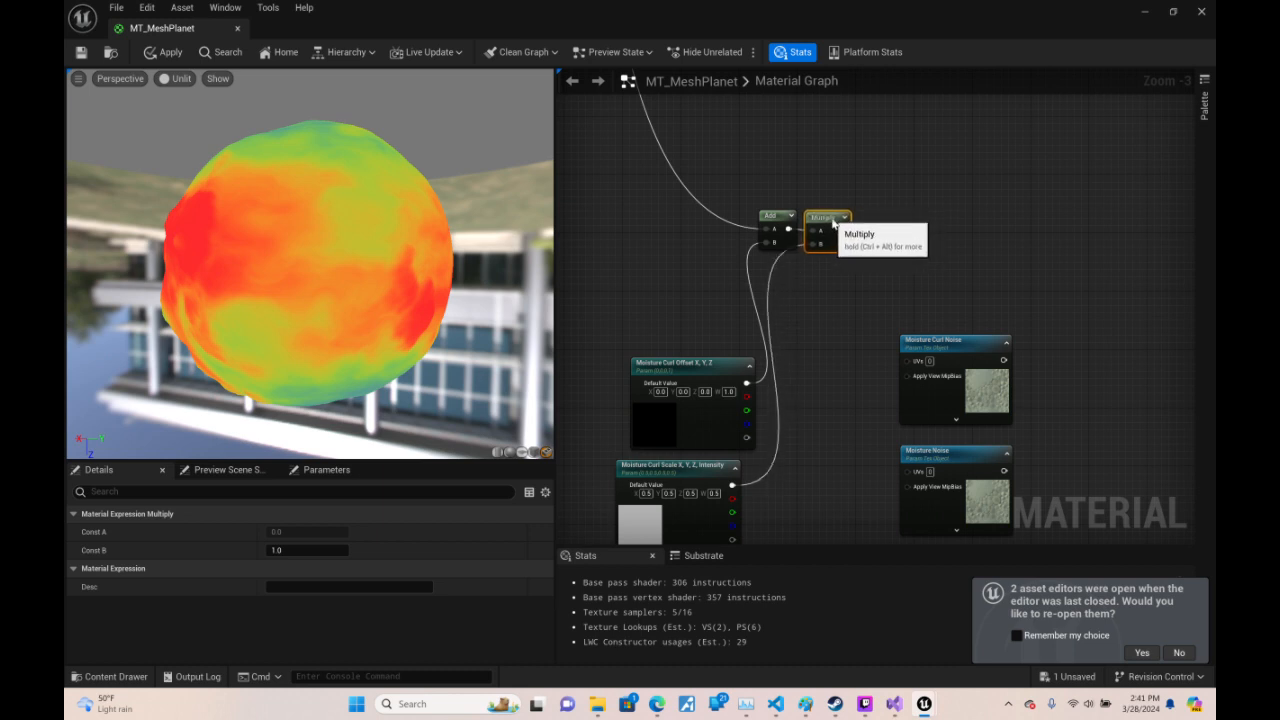
- Assign the volume texture VT_Gradient_Turbulence_l1_256 to Moisture Curl Noise and move that node next to the new Multiply node
{"action": "left_click", "coordinate": [927, 346]}
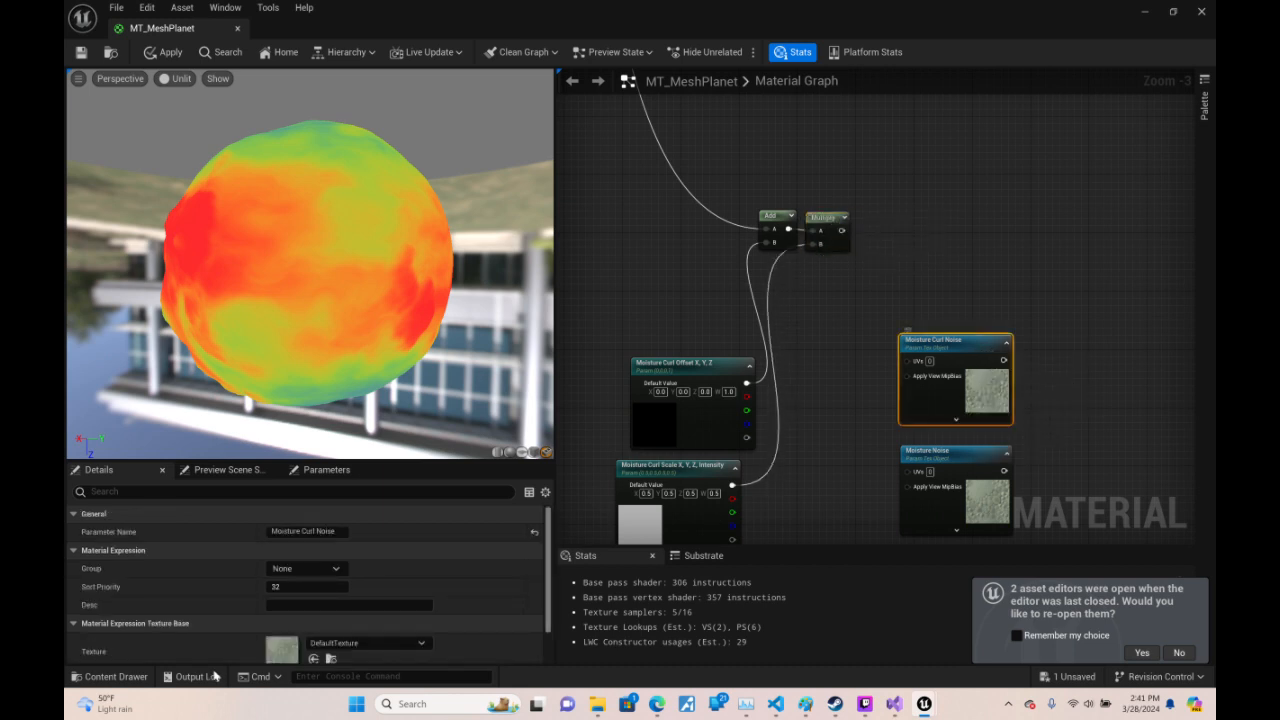
{"action": "left_click", "coordinate": [360, 638]}
{"action": "scroll", "coordinate": [419, 543], "scroll_direction": "down", "scroll_amount": 5}
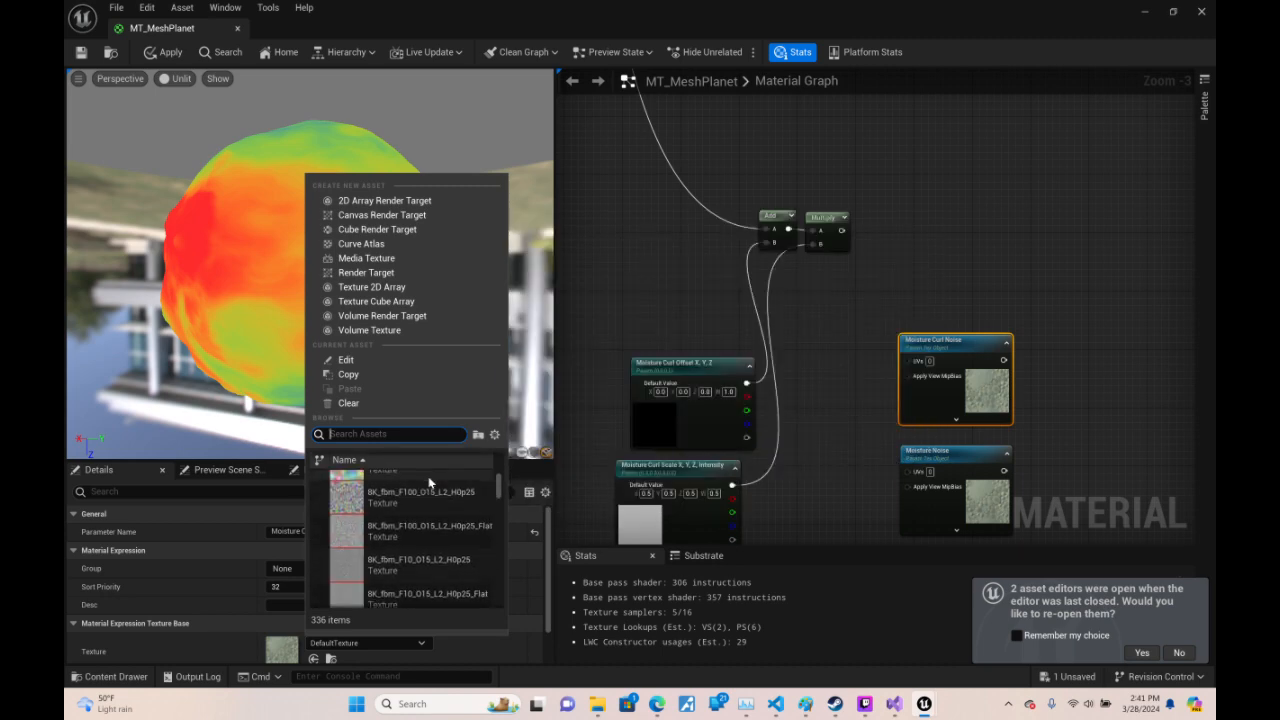
{"action": "scroll", "coordinate": [428, 476], "scroll_direction": "down", "scroll_amount": 1}
{"action": "type", "text": "VT_"}
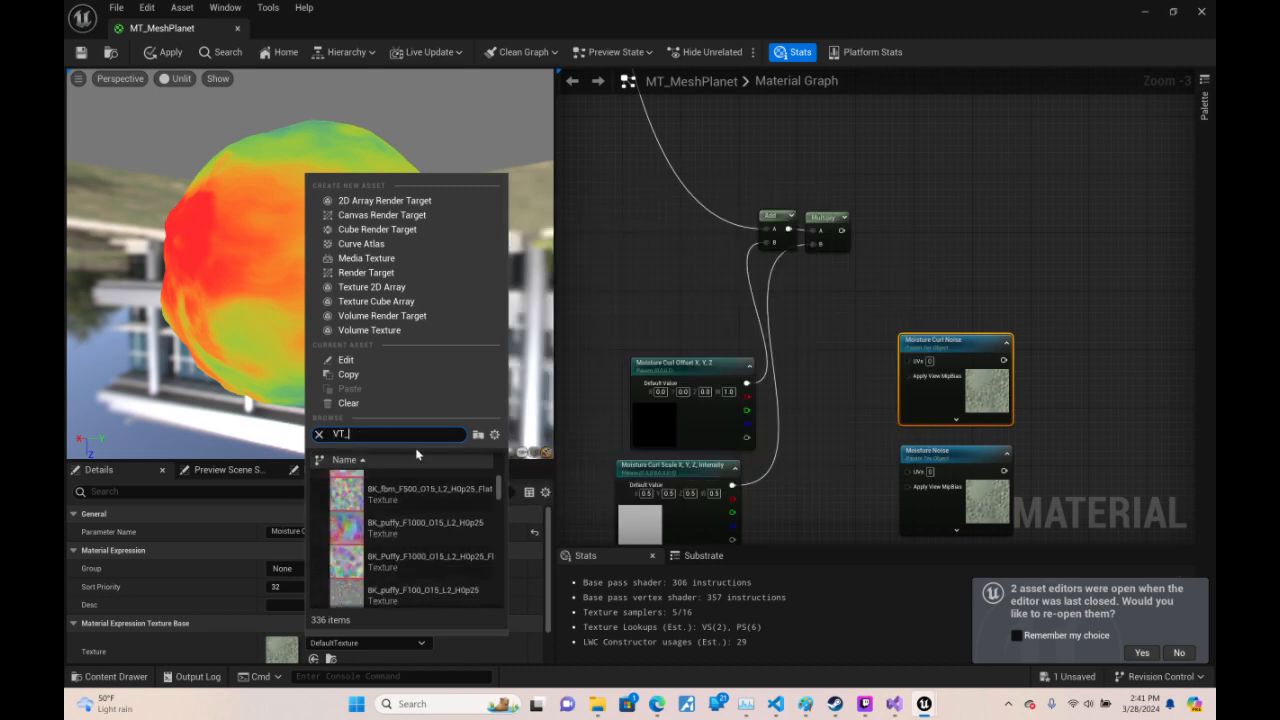
{"action": "scroll", "coordinate": [432, 525], "scroll_direction": "up", "scroll_amount": 5}
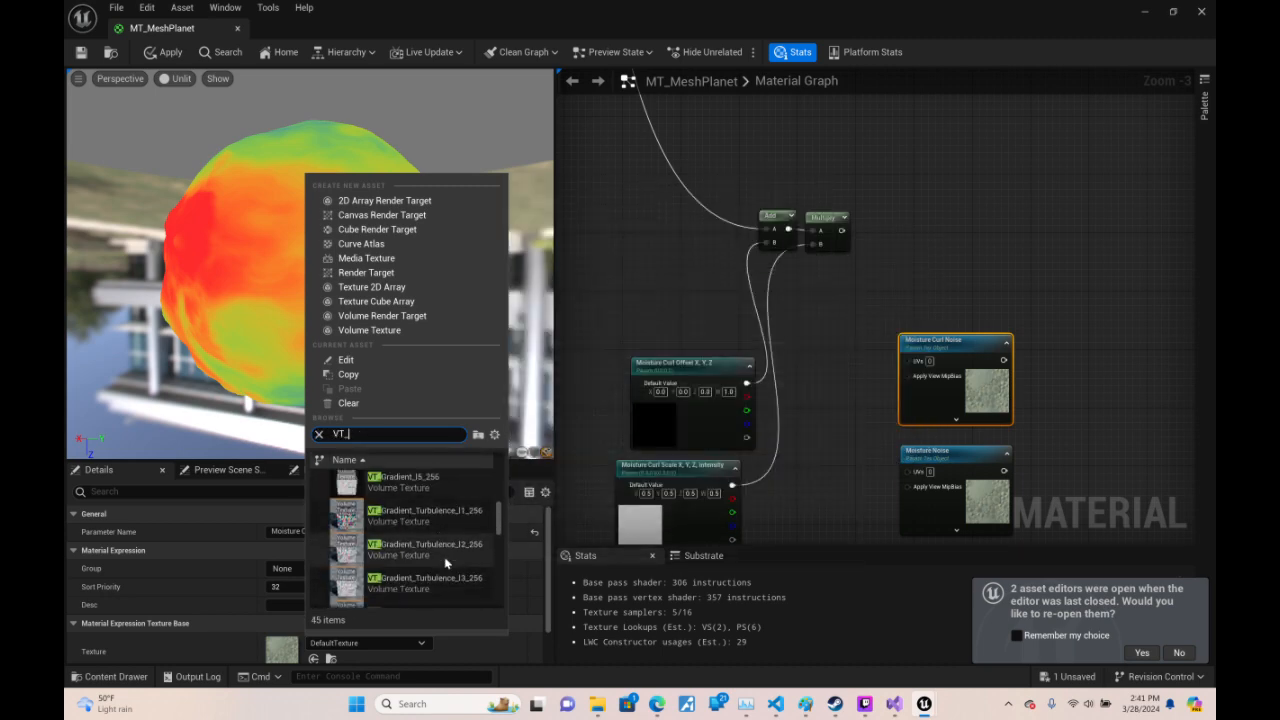
{"action": "scroll", "coordinate": [441, 575], "scroll_direction": "up", "scroll_amount": 3}
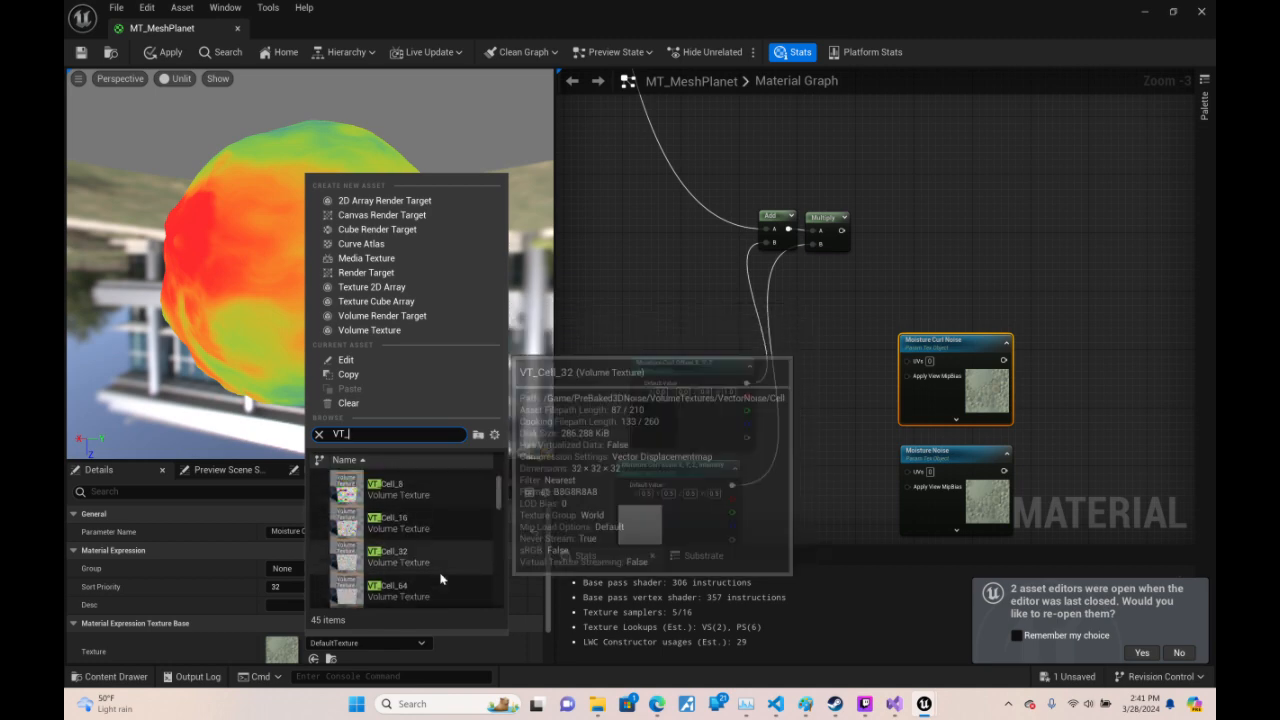
{"action": "scroll", "coordinate": [442, 550], "scroll_direction": "down", "scroll_amount": 6}
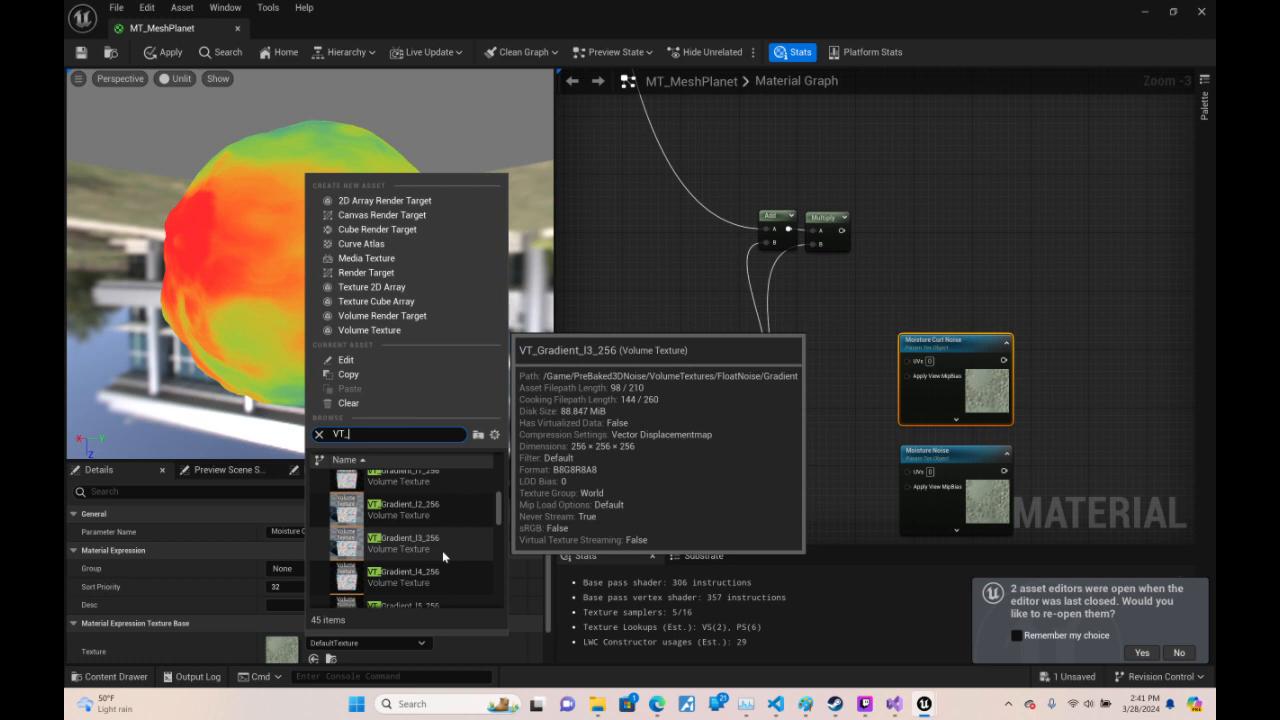
{"action": "scroll", "coordinate": [442, 550], "scroll_direction": "down", "scroll_amount": 3}
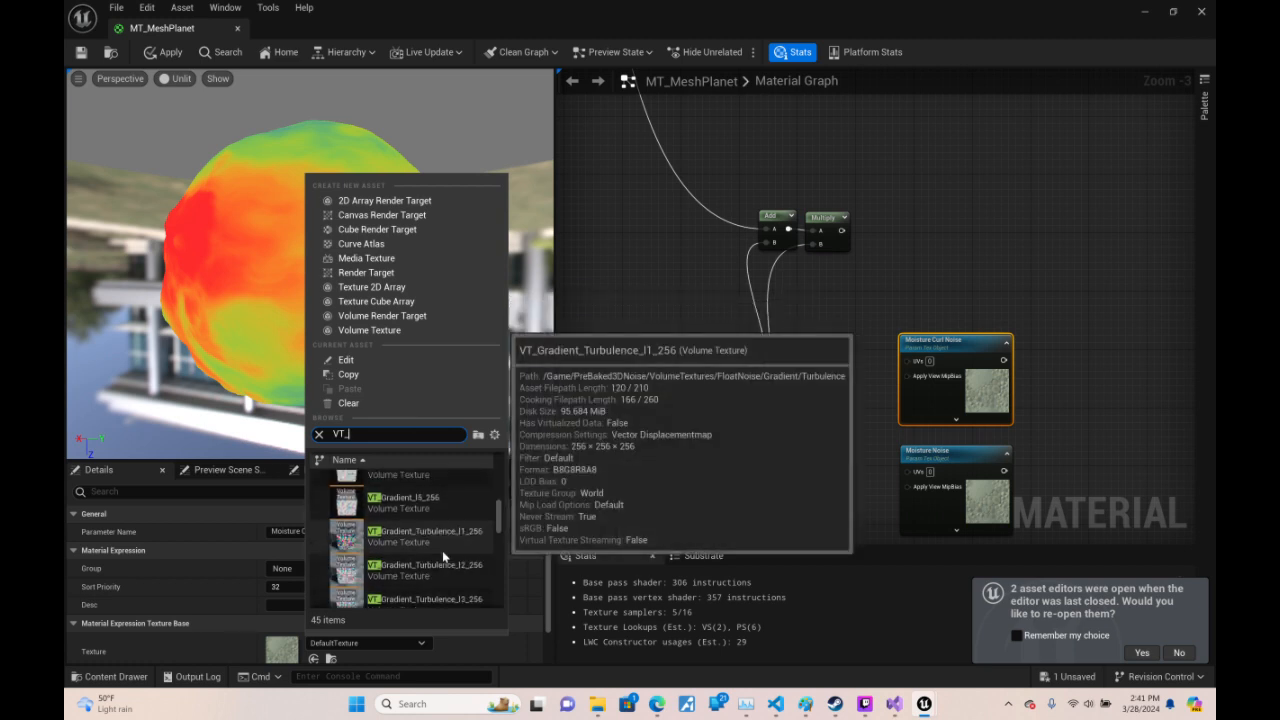
{"action": "left_click", "coordinate": [442, 550]}
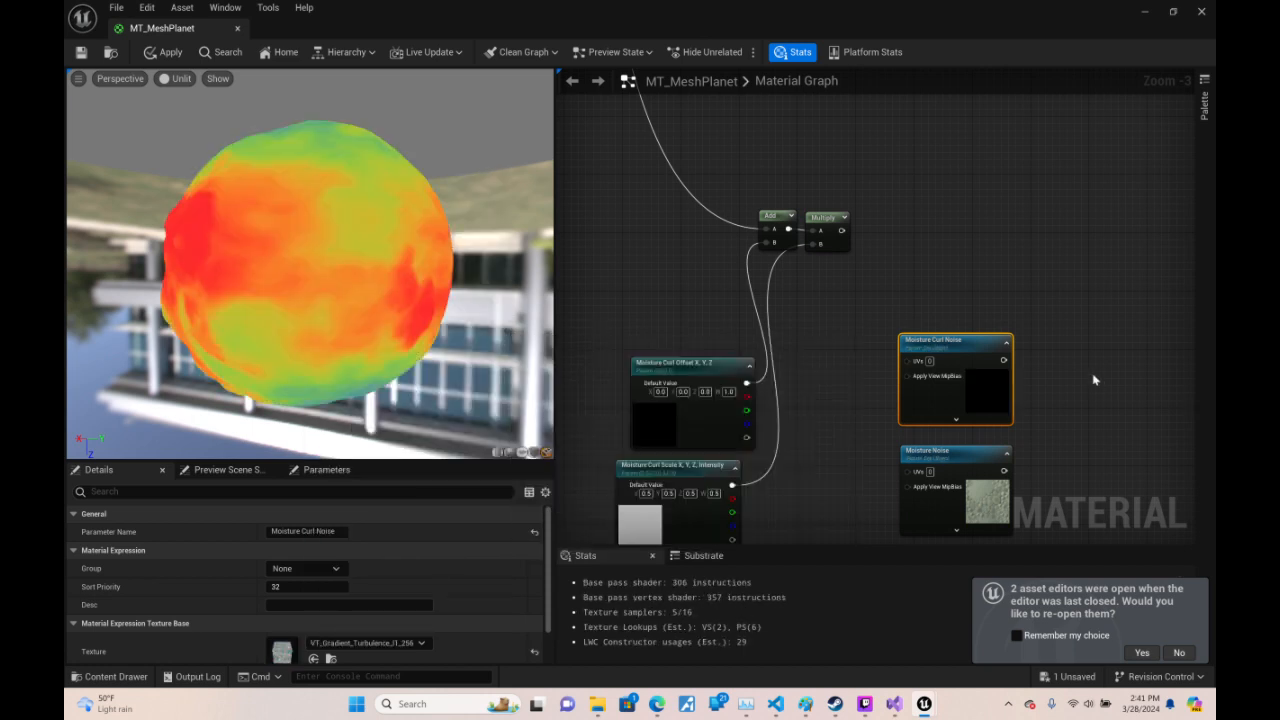
{"action": "left_click_drag", "start_coordinate": [978, 340], "coordinate": [993, 210]}
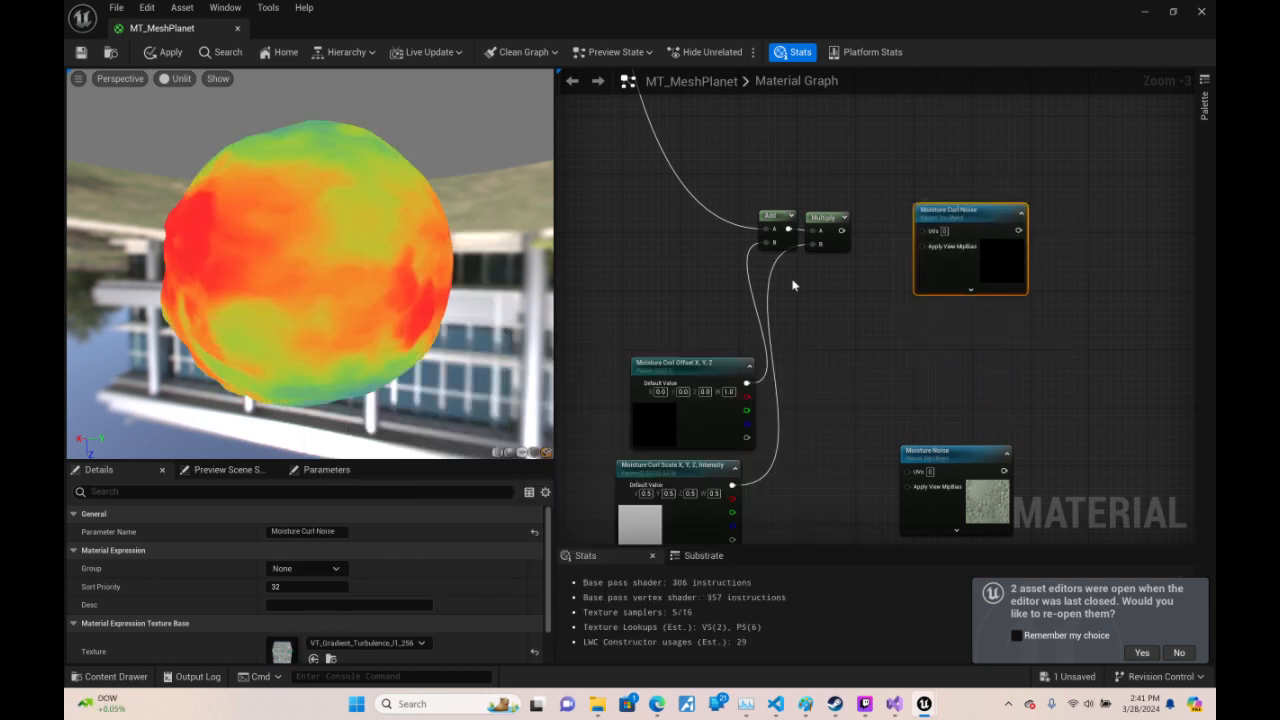
- Add a Noise node in the empty space between the Moisture Curl Noise and Moisture Noise nodes
{"action": "right_click", "coordinate": [965, 340]}
{"action": "type", "text": "noise"}
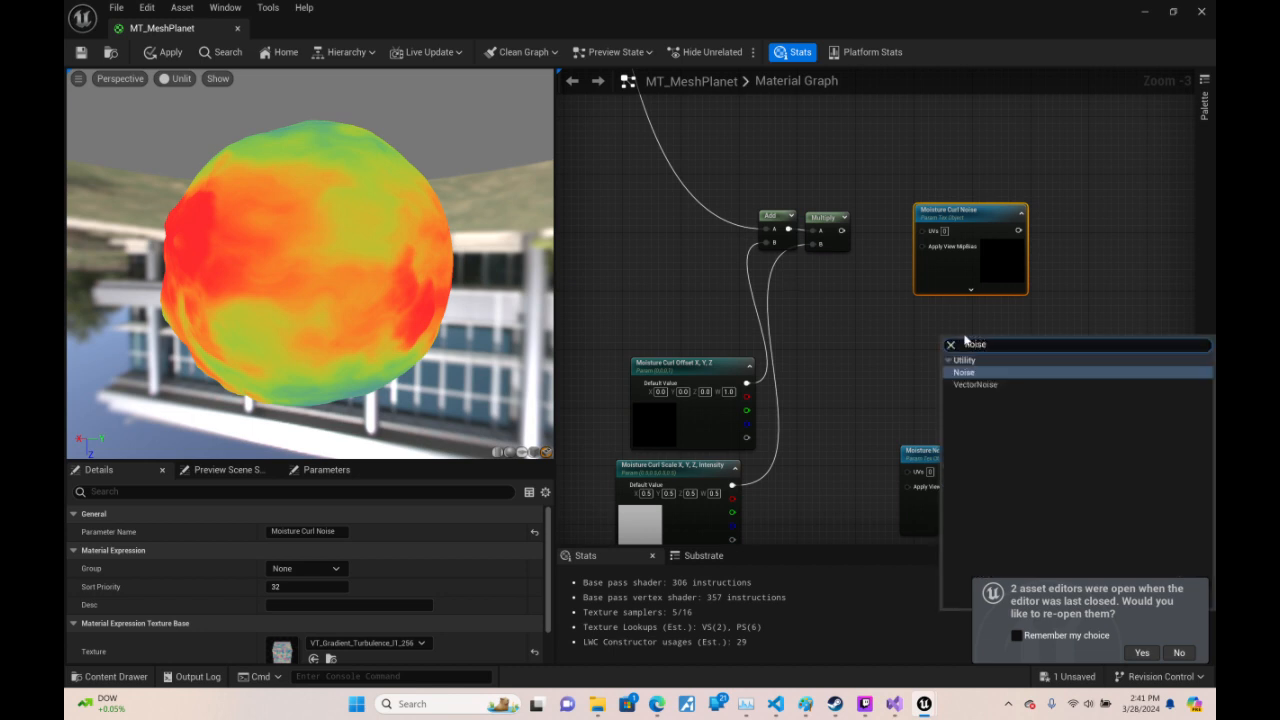
{"action": "key", "text": "Return"}
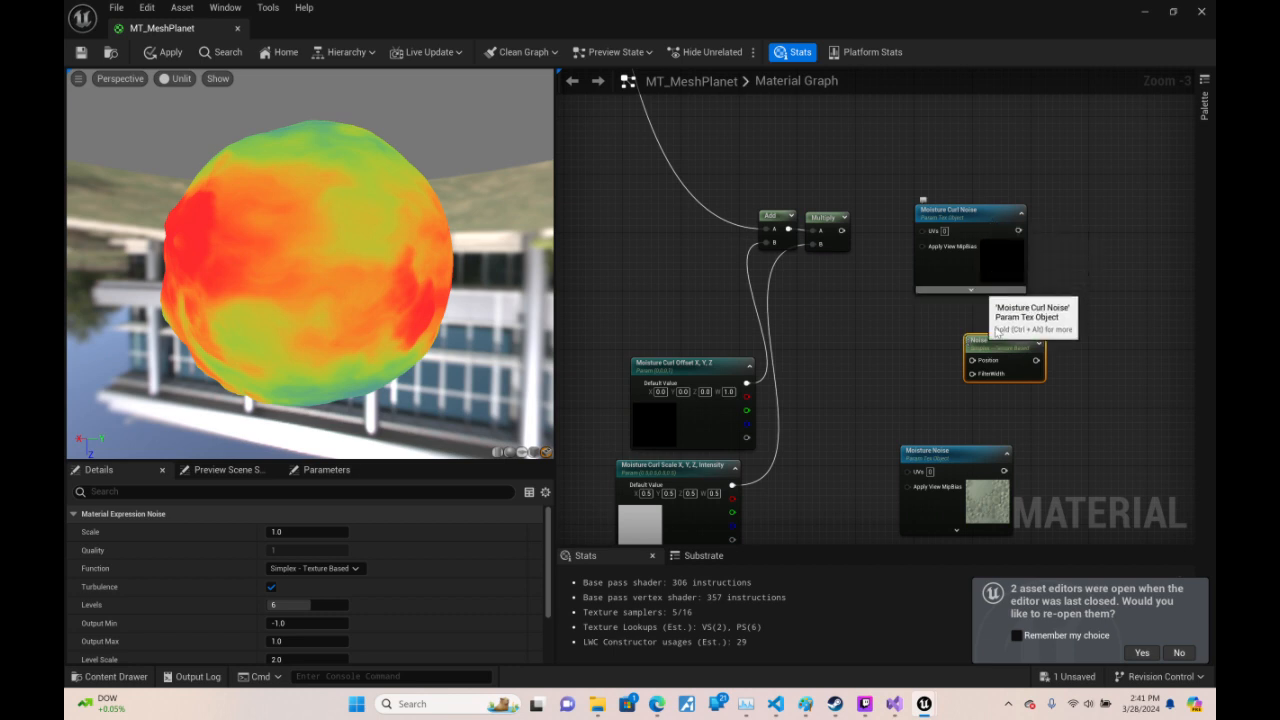
- Reposition the Noise and Moisture Curl Noise nodes and connect the Multiply output to the UVs of Moisture Curl Noise
{"action": "left_click", "coordinate": [1179, 652]}
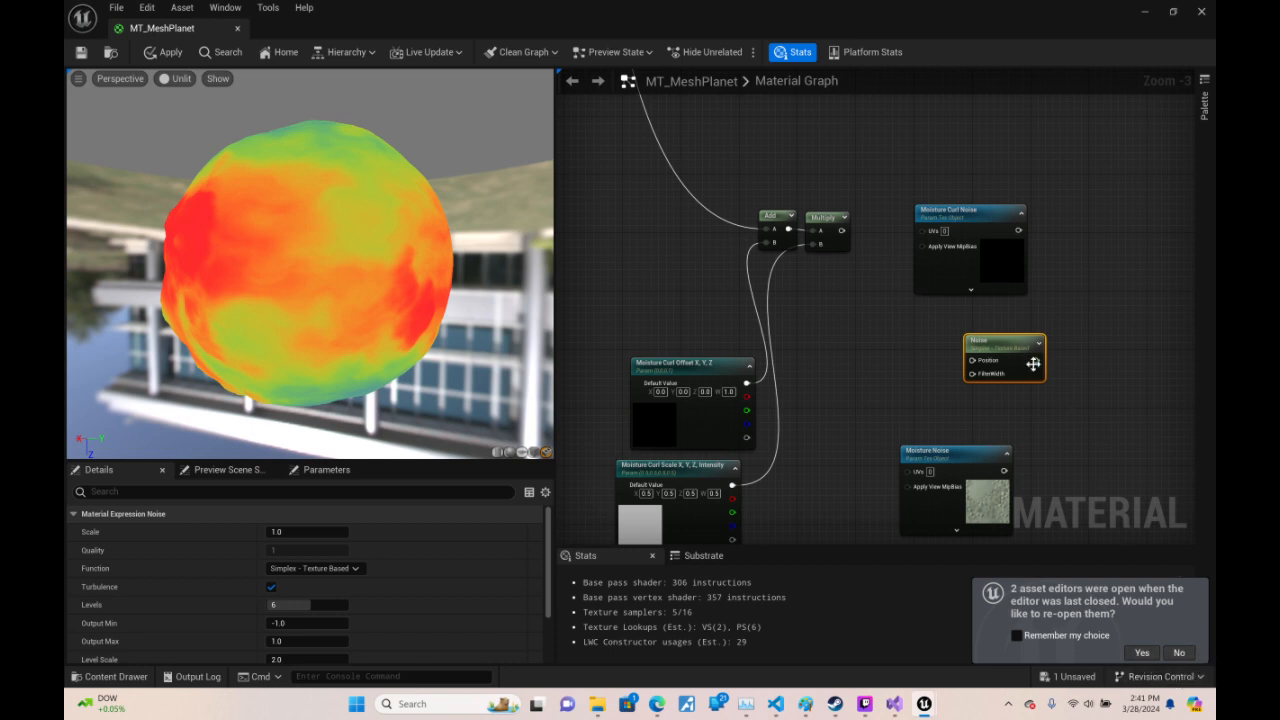
{"action": "left_click_drag", "start_coordinate": [1034, 362], "coordinate": [1007, 361]}
{"action": "left_click", "coordinate": [970, 225]}
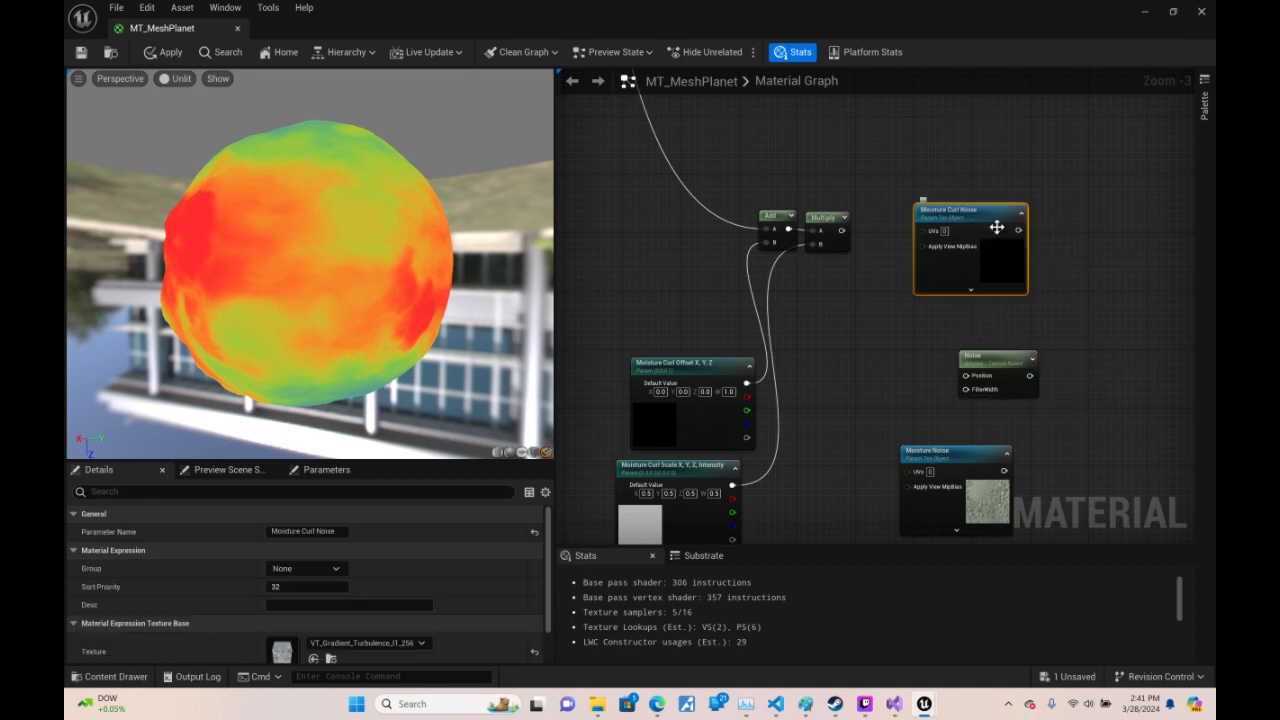
{"action": "mouse_move", "coordinate": [495, 239]}
{"action": "left_mouse_down"}
{"action": "mouse_move", "coordinate": [550, 270]}
{"action": "mouse_move", "coordinate": [380, 235]}
{"action": "mouse_move", "coordinate": [260, 245]}
{"action": "mouse_move", "coordinate": [474, 237]}
{"action": "left_mouse_up"}
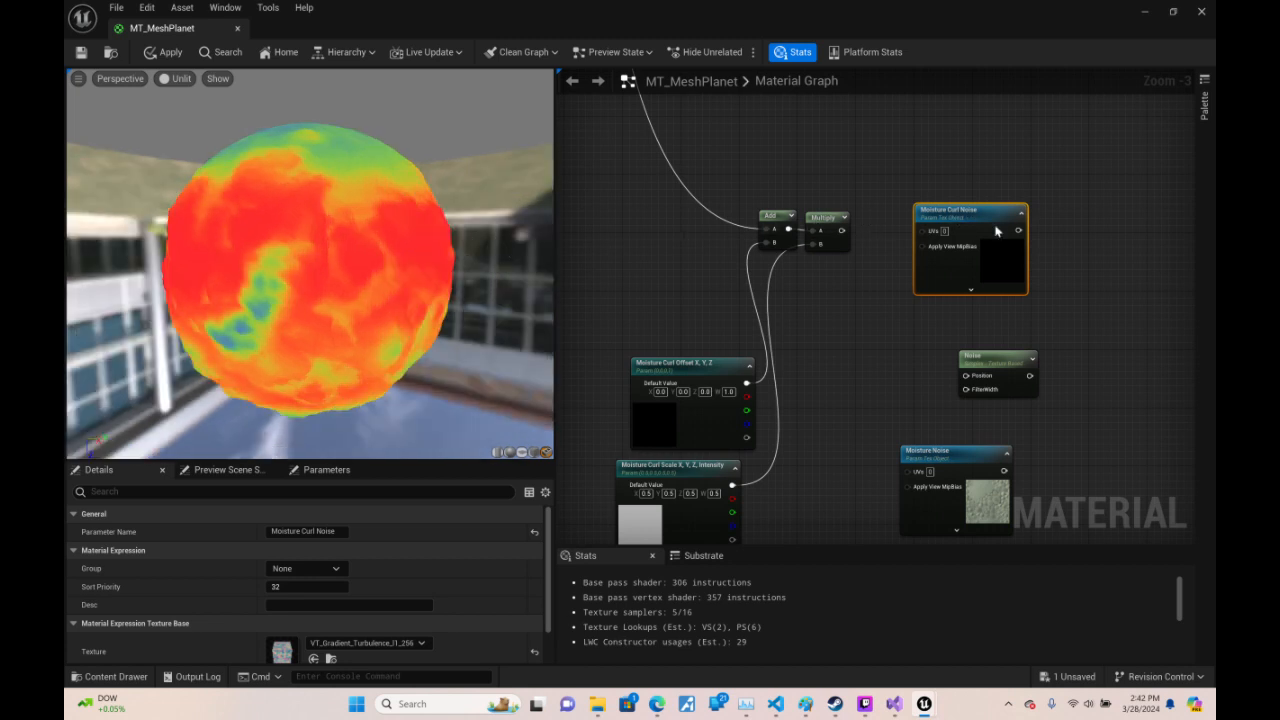
{"action": "mouse_move", "coordinate": [998, 247]}
{"action": "left_mouse_down"}
{"action": "mouse_move", "coordinate": [970, 240]}
{"action": "mouse_move", "coordinate": [984, 247]}
{"action": "left_mouse_up"}
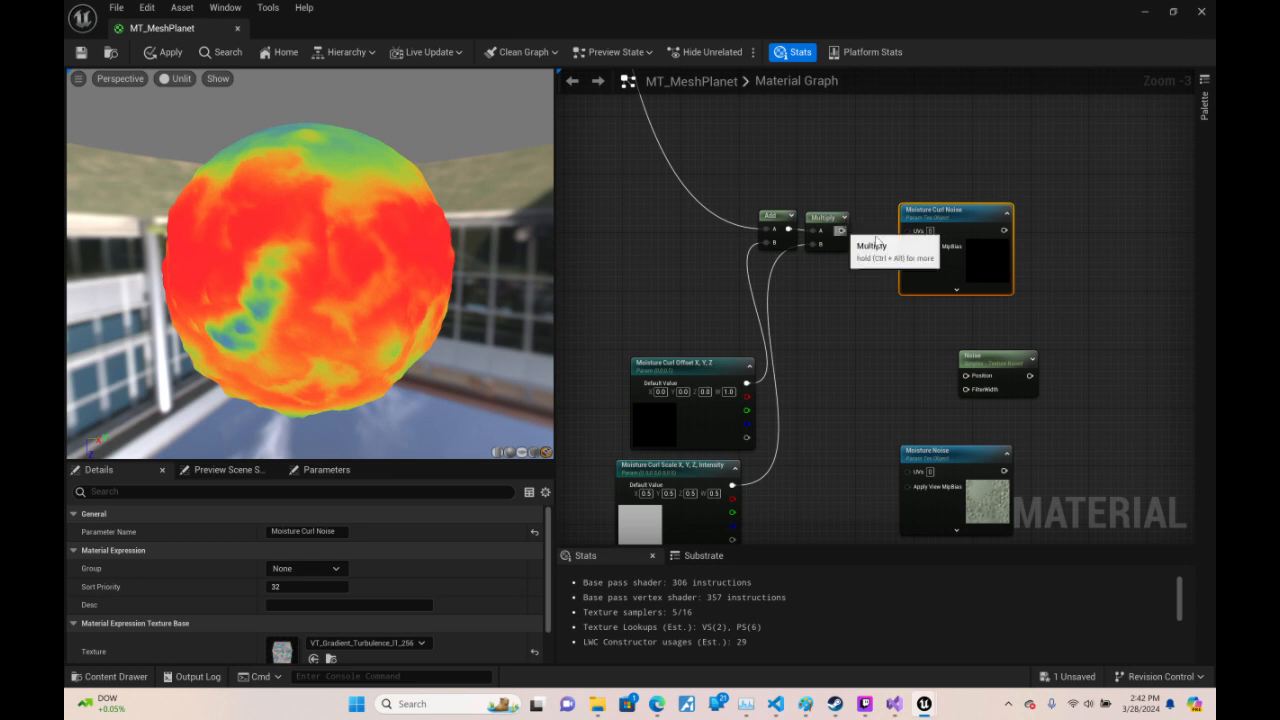
{"action": "left_click_drag", "start_coordinate": [843, 230], "coordinate": [917, 232]}
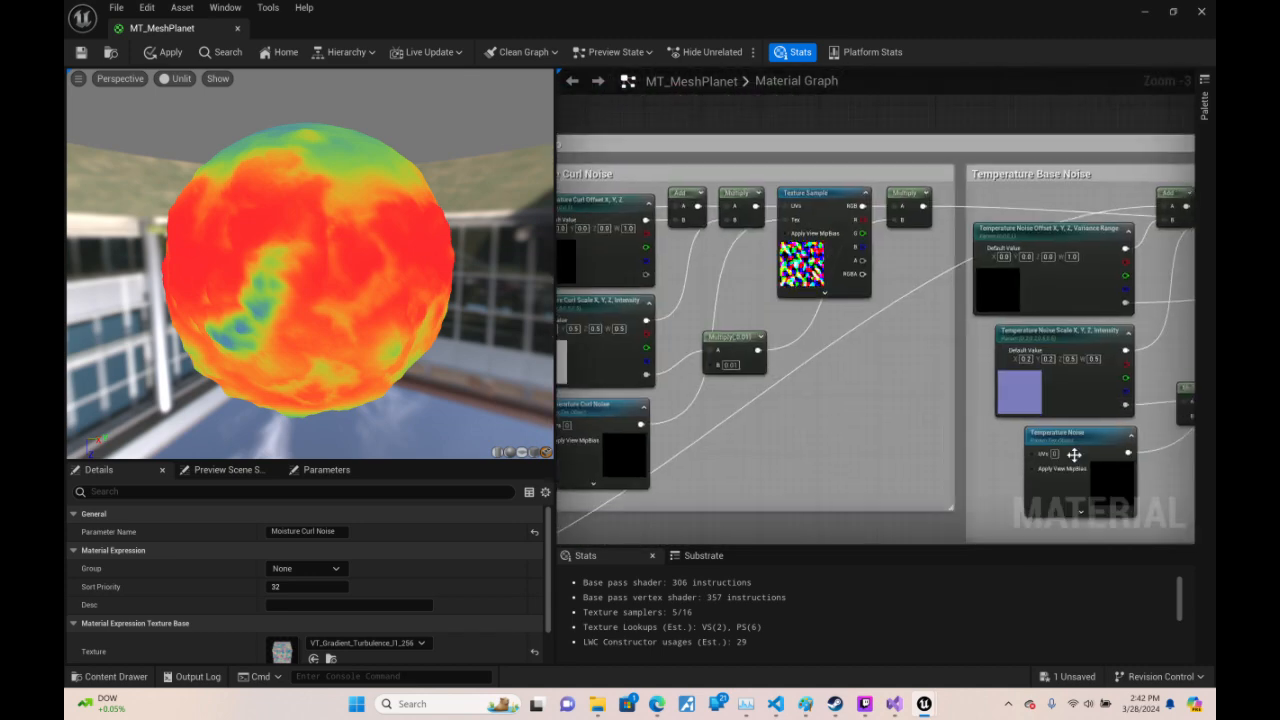
- Examine how the Temperature Curl Noise group wires its Add, Multiply, Texture Sample and intensity nodes
{"action": "right_click_drag", "start_coordinate": [873, 402], "coordinate": [1086, 378]}
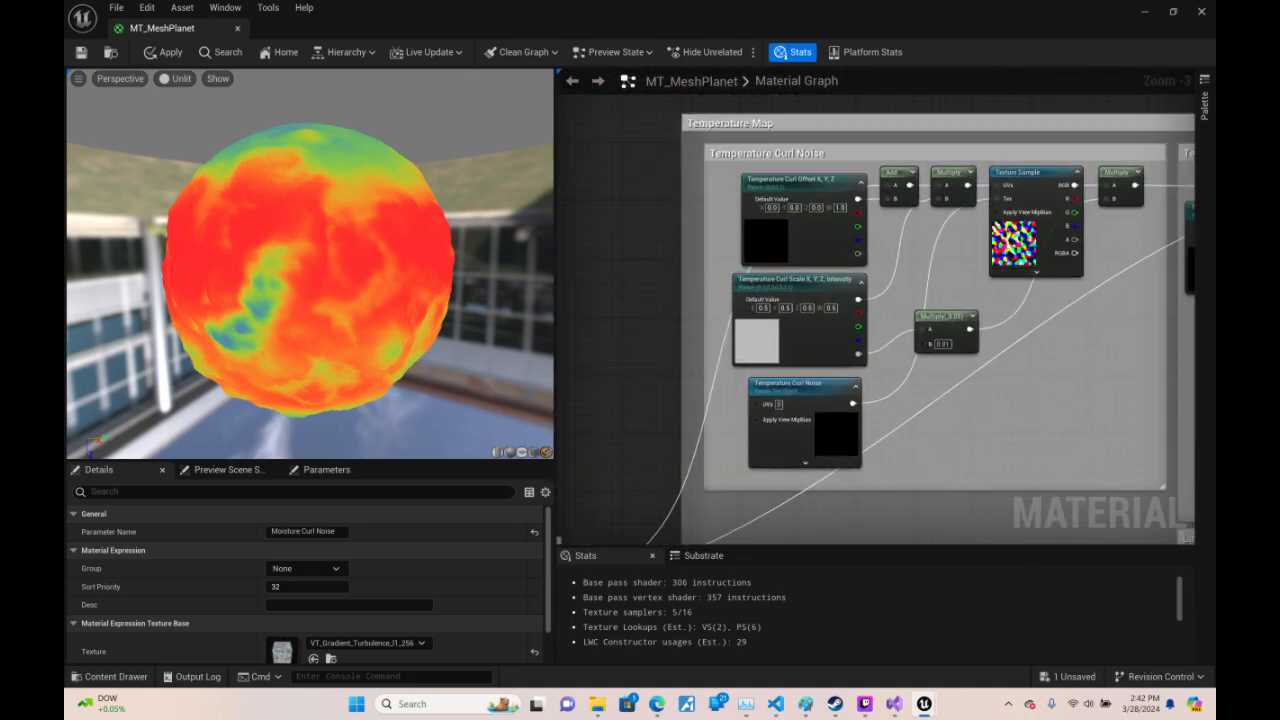
{"action": "right_click_drag", "start_coordinate": [1183, 354], "coordinate": [580, 403]}
{"action": "right_click_drag", "start_coordinate": [837, 452], "coordinate": [780, 80]}
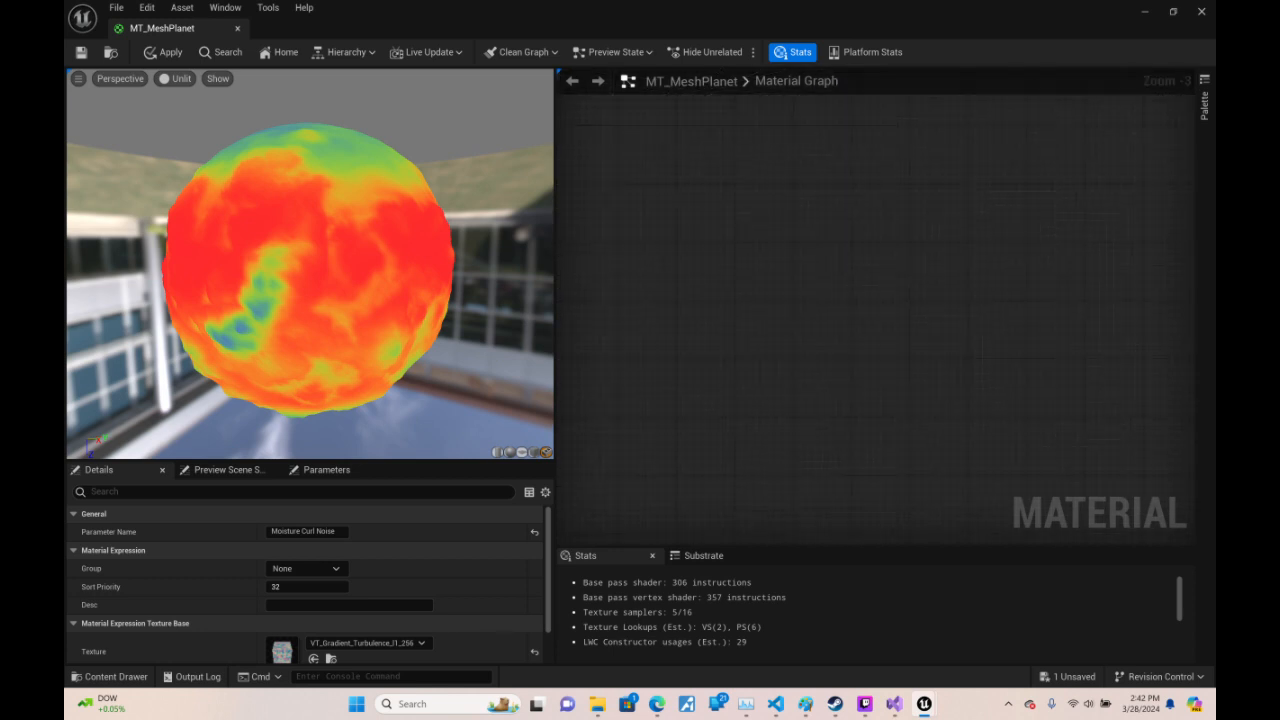
{"action": "right_click_drag", "start_coordinate": [856, 530], "coordinate": [934, 391]}
{"action": "right_click_drag", "start_coordinate": [1159, 298], "coordinate": [674, 469]}
{"action": "right_click_drag", "start_coordinate": [794, 430], "coordinate": [1197, 243]}
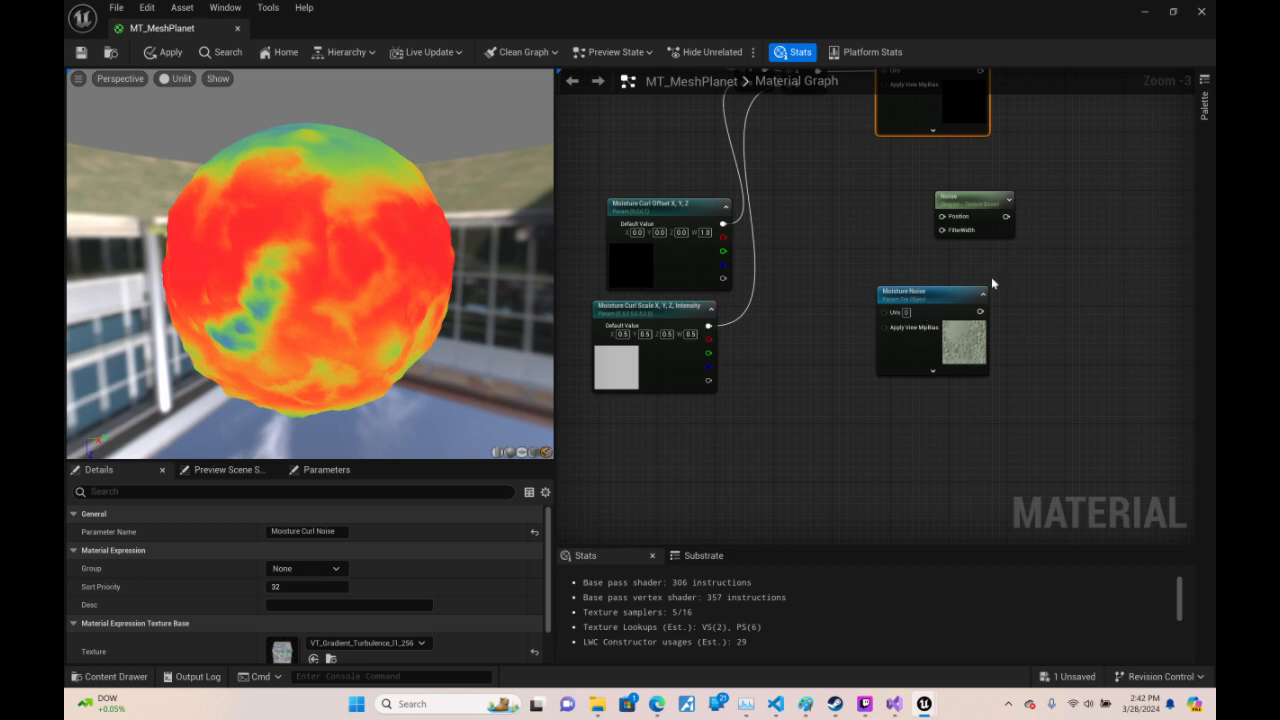
{"action": "right_click_drag", "start_coordinate": [1026, 277], "coordinate": [960, 293]}
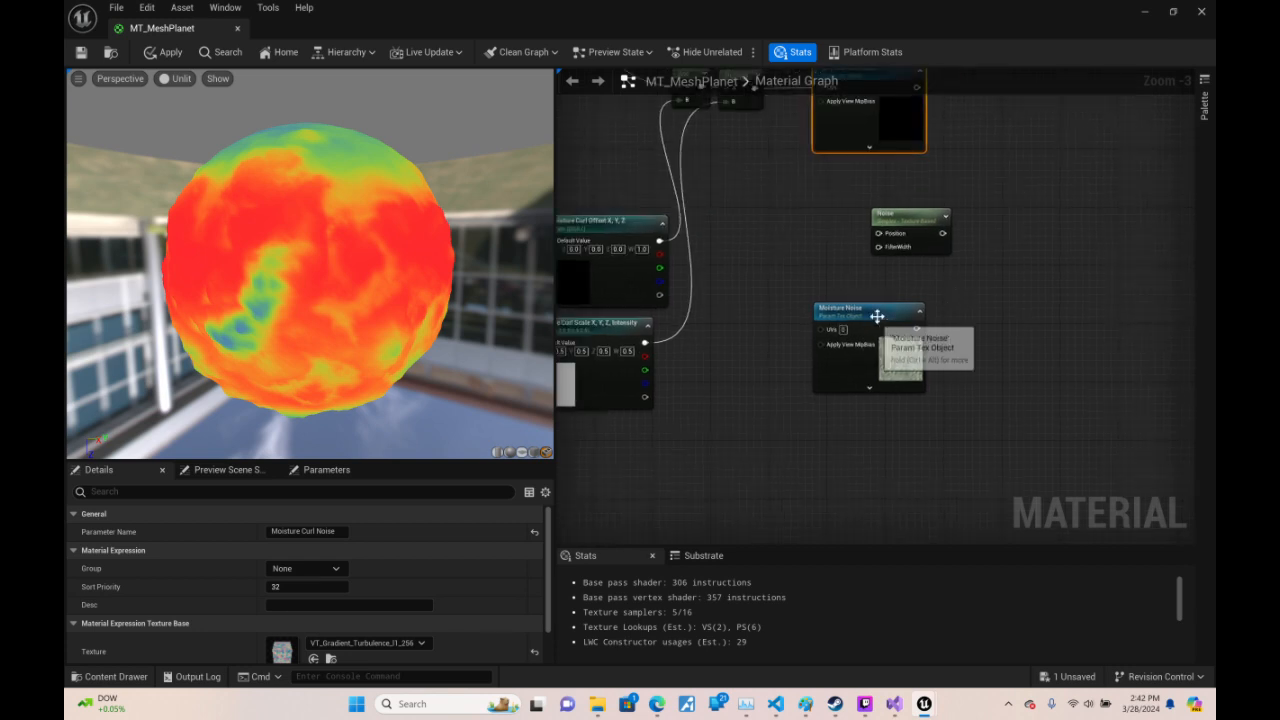
- Move the Moisture Curl Offset and Moisture Curl Scale parameter nodes up beside the Add node that they feed
{"action": "right_click_drag", "start_coordinate": [820, 297], "coordinate": [923, 350]}
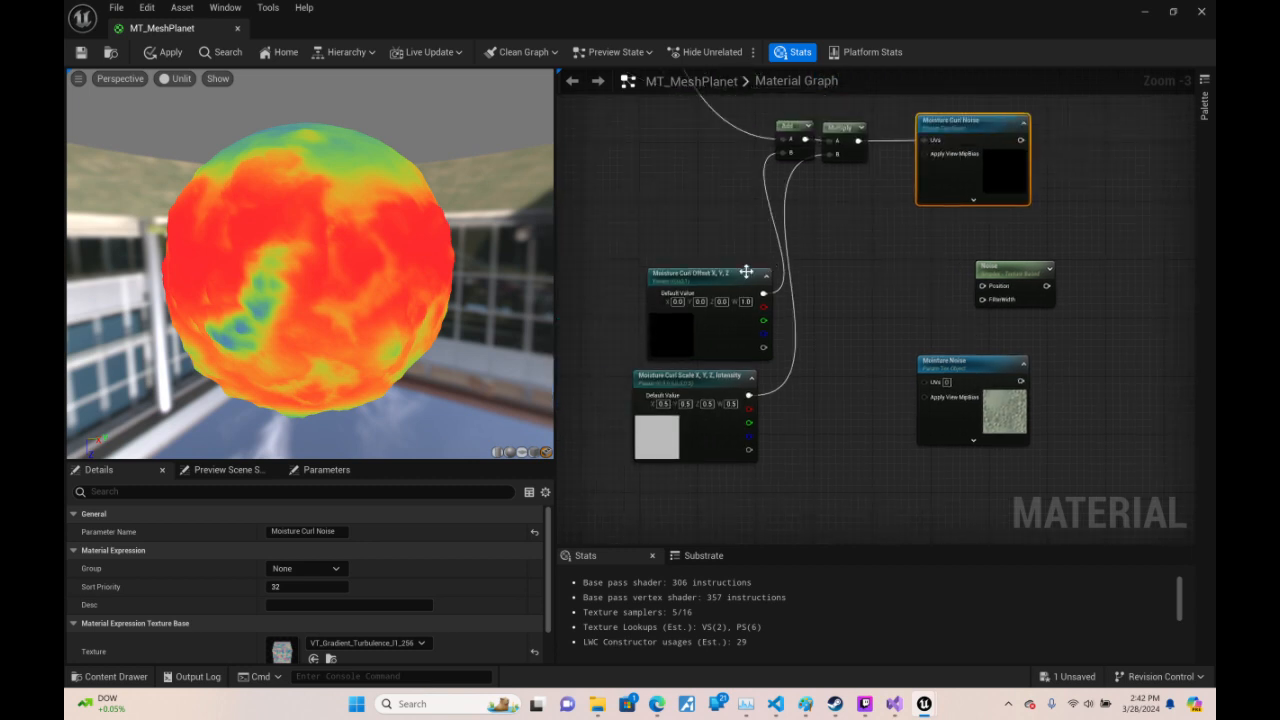
{"action": "left_click_drag", "start_coordinate": [742, 282], "coordinate": [724, 157]}
{"action": "left_click_drag", "start_coordinate": [718, 384], "coordinate": [726, 258]}
- Preview the Moisture Curl Noise node on the sphere and inspect it from another angle
{"action": "right_click_drag", "start_coordinate": [1003, 136], "coordinate": [902, 171]}
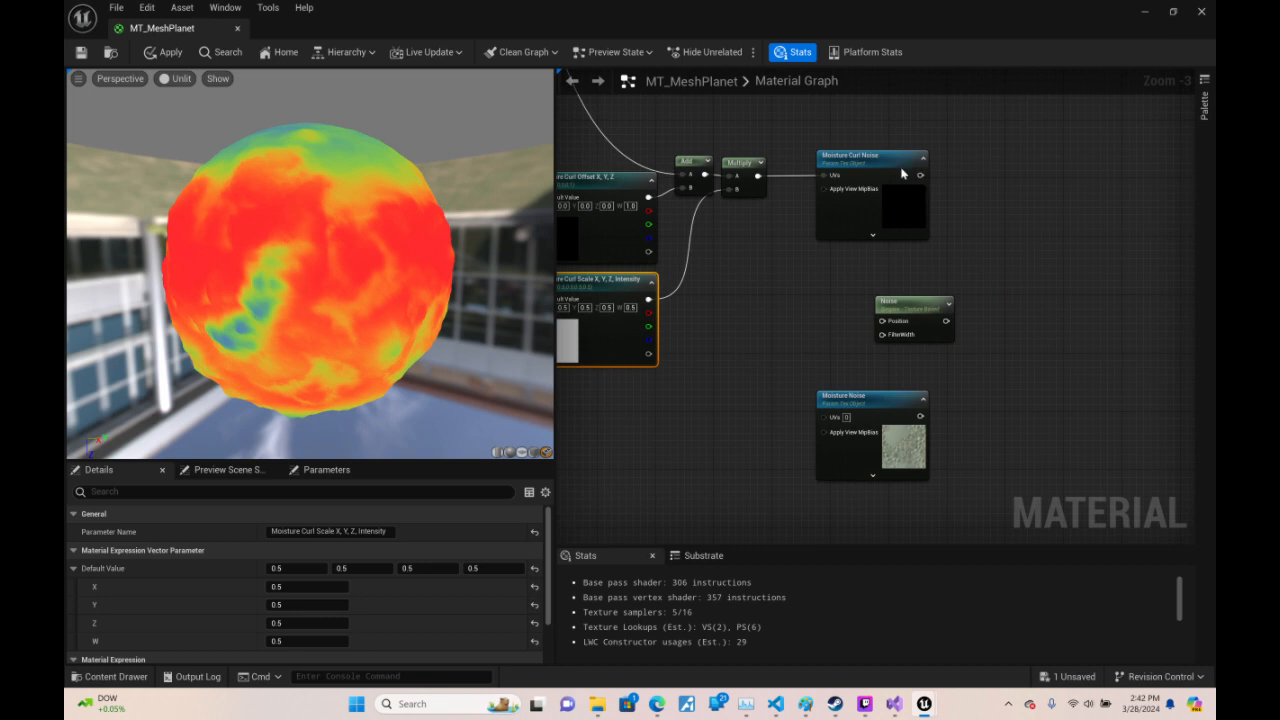
{"action": "right_click", "coordinate": [903, 173]}
{"action": "left_click", "coordinate": [962, 224]}
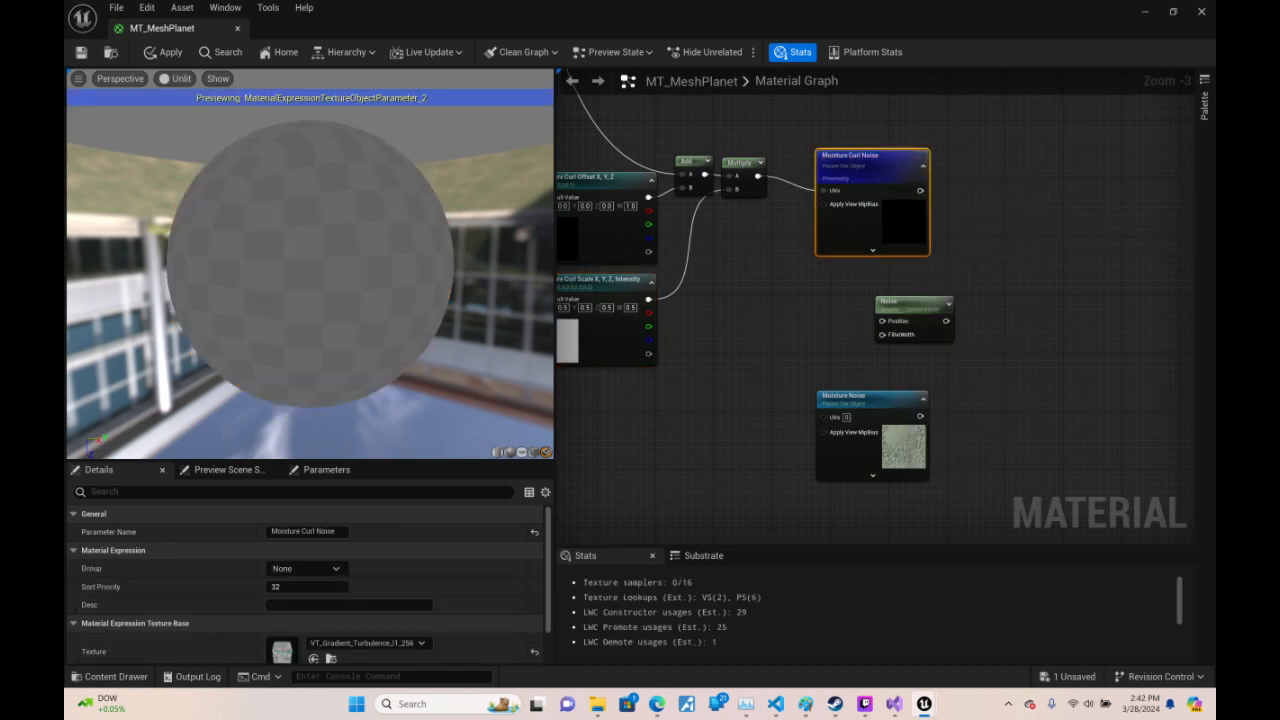
{"action": "left_click_drag", "start_coordinate": [310, 270], "coordinate": [280, 275]}
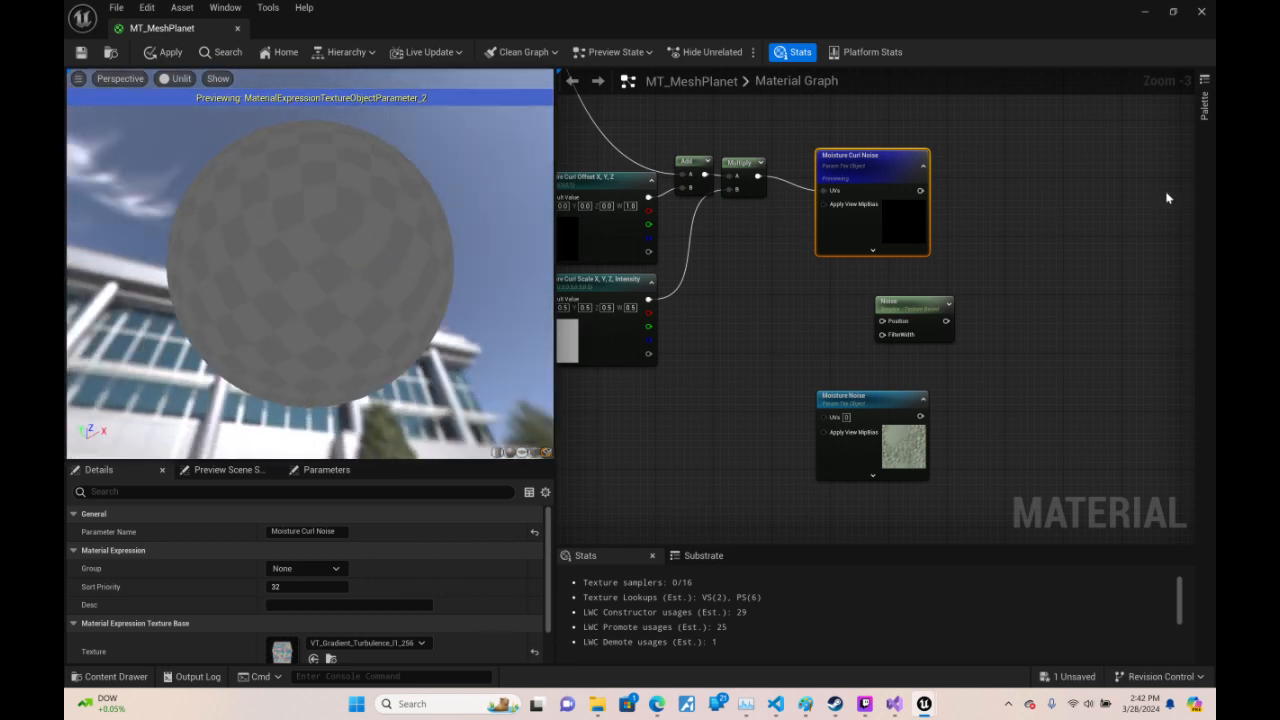
- Add a TextureSample node in the empty space beyond the Moisture Curl Noise node
{"action": "right_click_drag", "start_coordinate": [1112, 162], "coordinate": [929, 257]}
{"action": "right_click", "coordinate": [929, 257]}
{"action": "type", "text": "texut"}
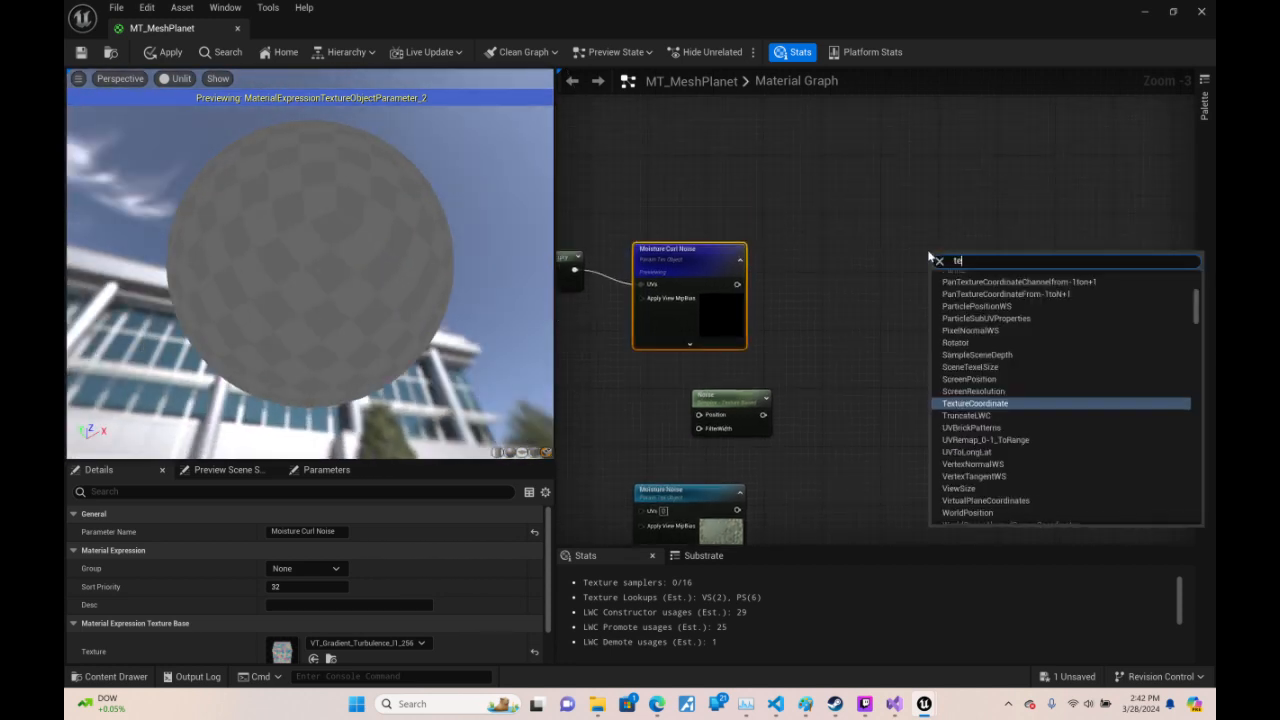
{"action": "key", "text": "BackSpace"}
{"action": "type", "text": "t"}
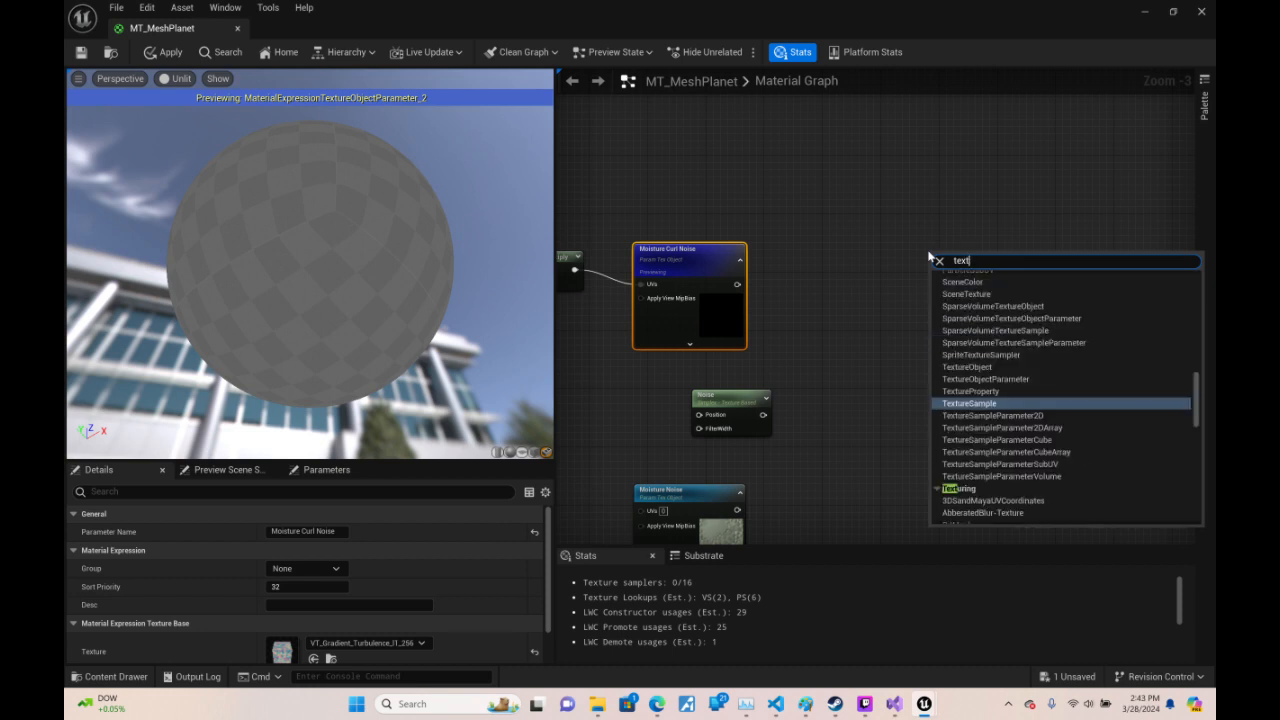
{"action": "type", "text": "4"}
{"action": "key", "text": "BackSpace"}
{"action": "key", "text": "Return"}
- Wire Moisture Curl Noise into the Texture Sample's Tex input and the Multiply output into its UVs, disconnecting Moisture Curl Noise's own UVs
{"action": "left_click_drag", "start_coordinate": [736, 285], "coordinate": [938, 287]}
{"action": "right_click_drag", "start_coordinate": [878, 309], "coordinate": [1046, 306]}
{"action": "left_click_drag", "start_coordinate": [978, 289], "coordinate": [1021, 268]}
{"action": "left_click", "coordinate": [817, 283], "text": "alt"}
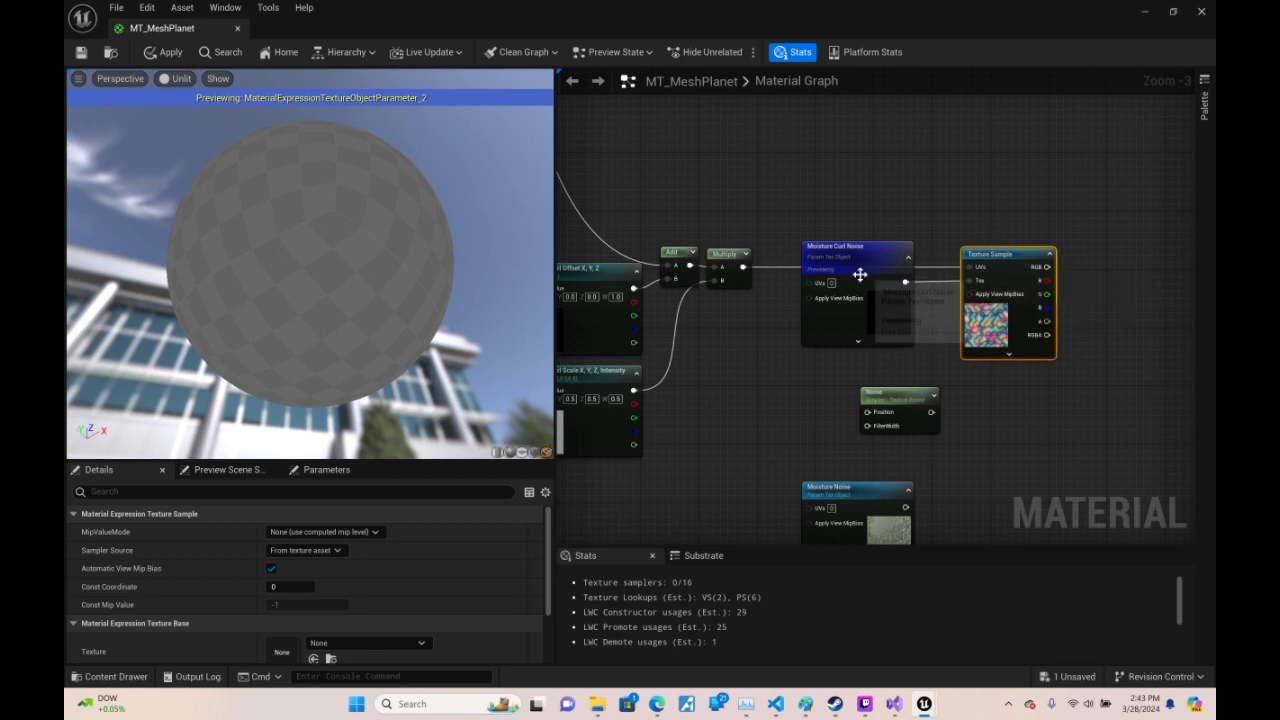
- Replace the texture of Moisture Curl Noise with the volume texture VT_PerlinCurl_s3_256
{"action": "left_click", "coordinate": [830, 250]}
{"action": "left_click", "coordinate": [395, 645]}
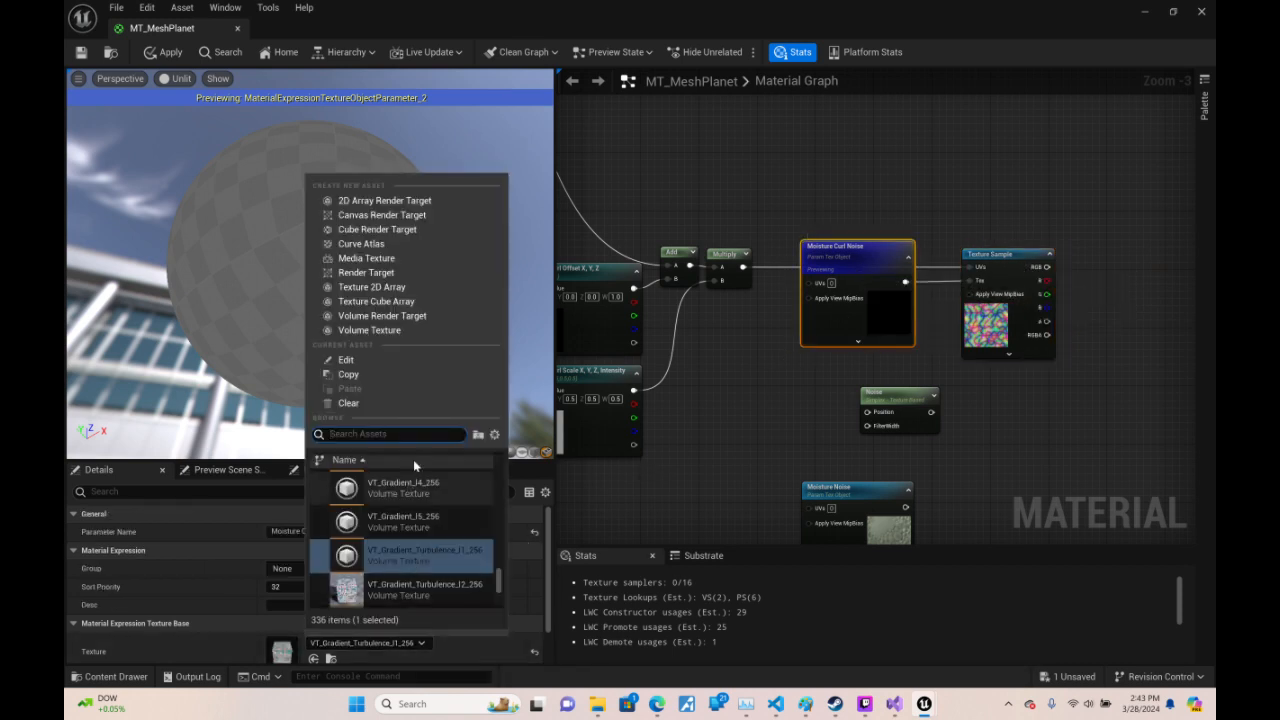
{"action": "type", "text": "curl"}
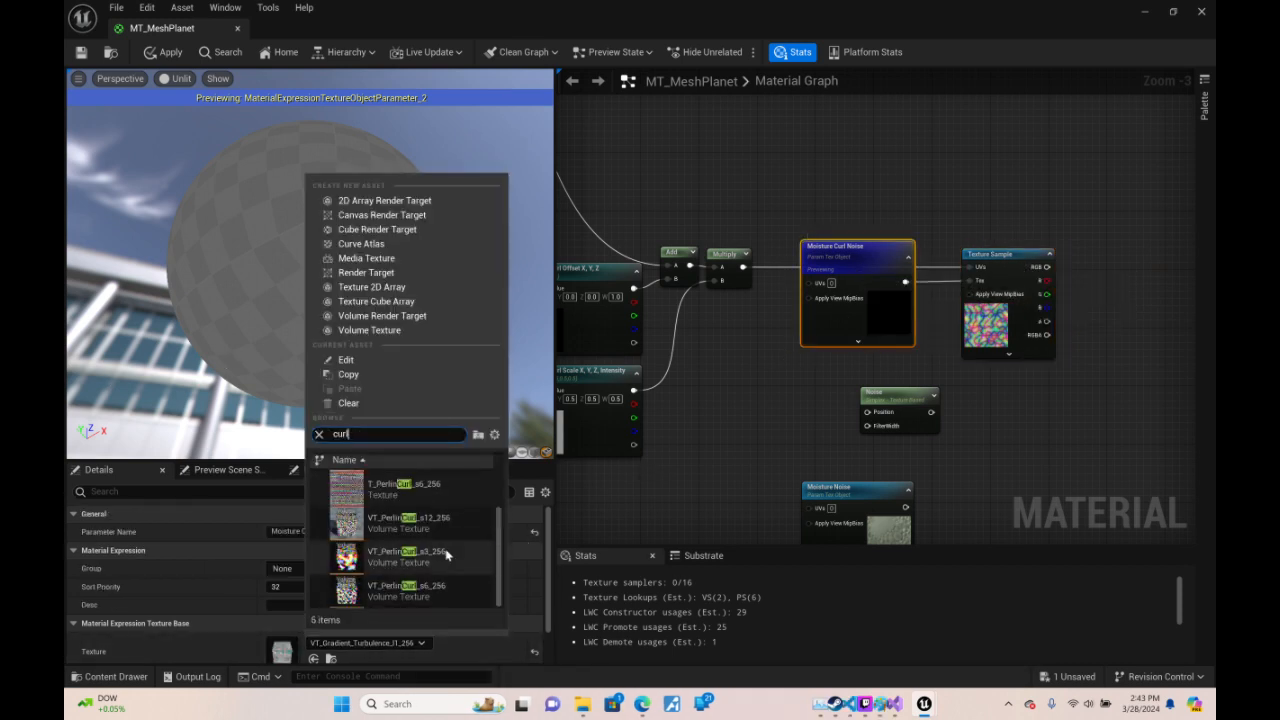
{"action": "left_click", "coordinate": [446, 556]}
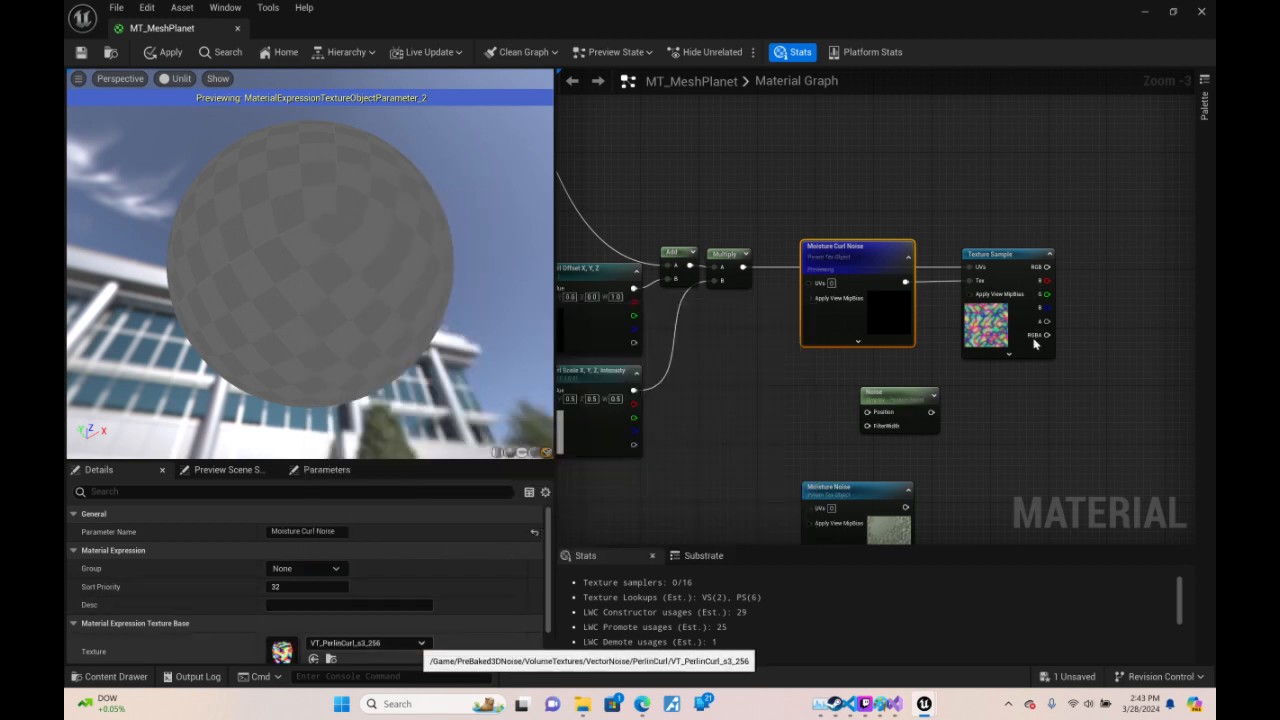
- Preview the new Texture Sample node on the sphere and inspect the curl pattern from another angle
{"action": "right_click", "coordinate": [988, 253]}
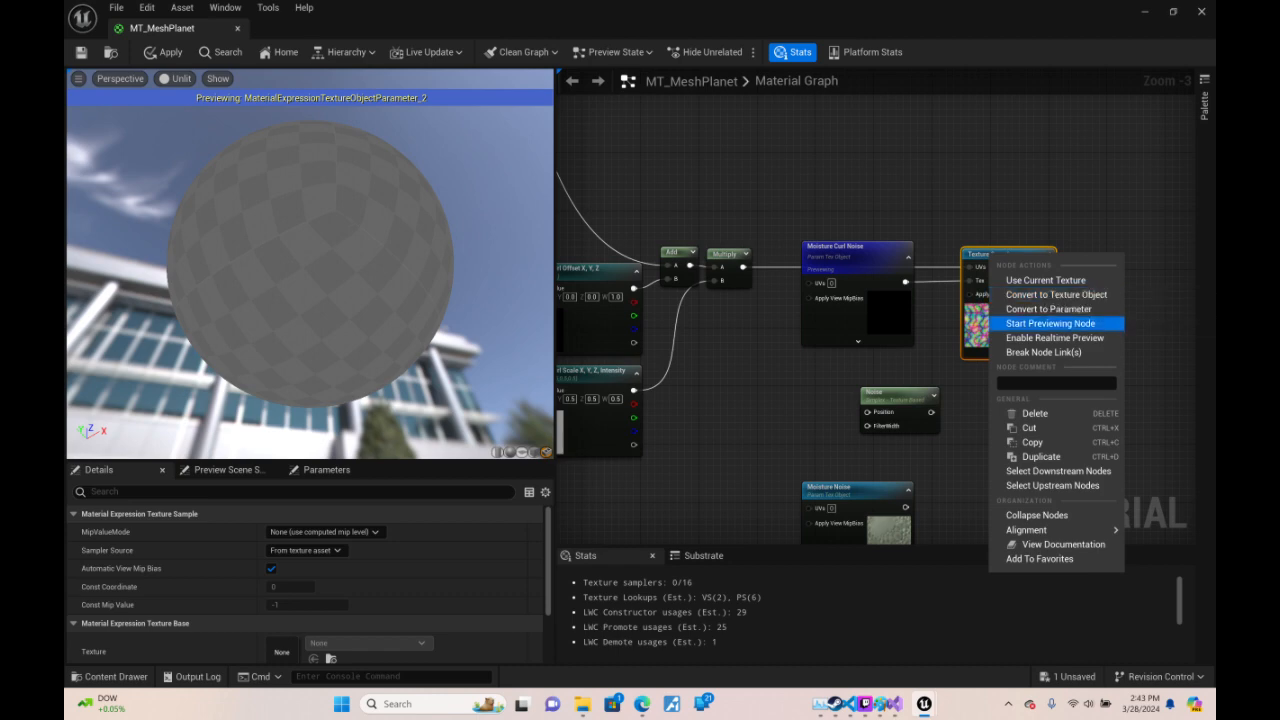
{"action": "key", "text": "Escape"}
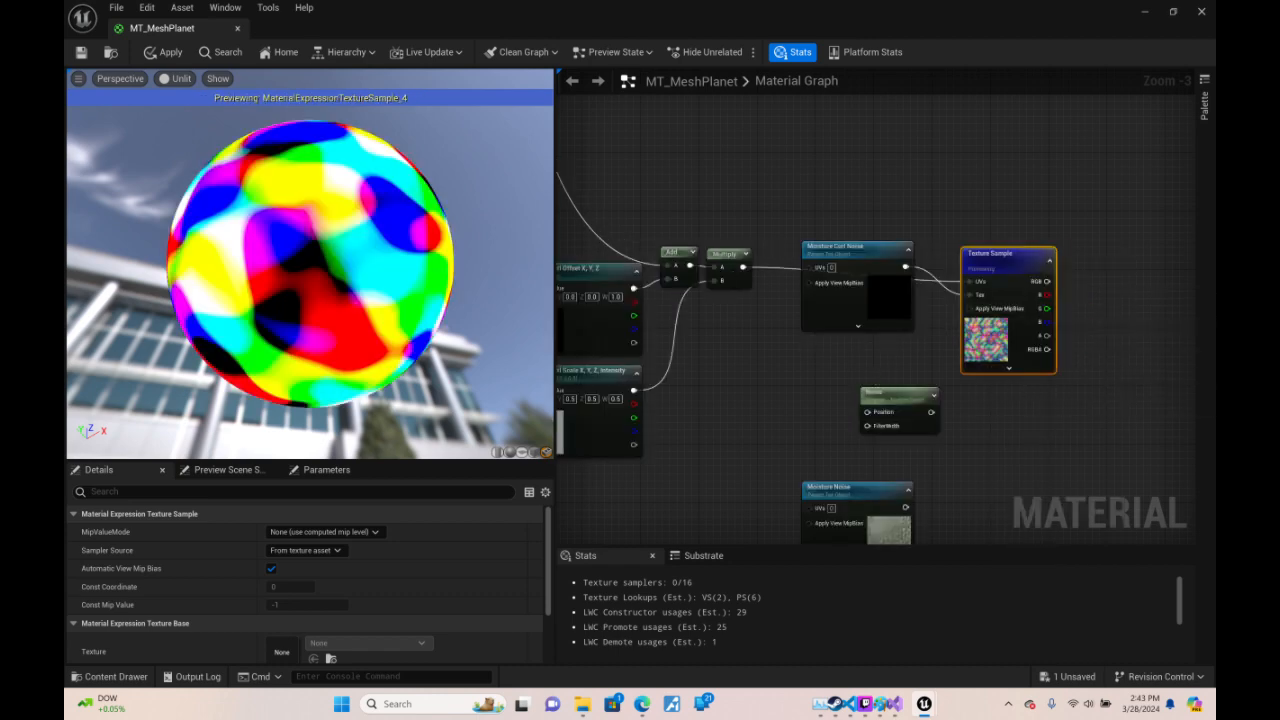
{"action": "left_click_drag", "start_coordinate": [510, 311], "coordinate": [460, 220]}
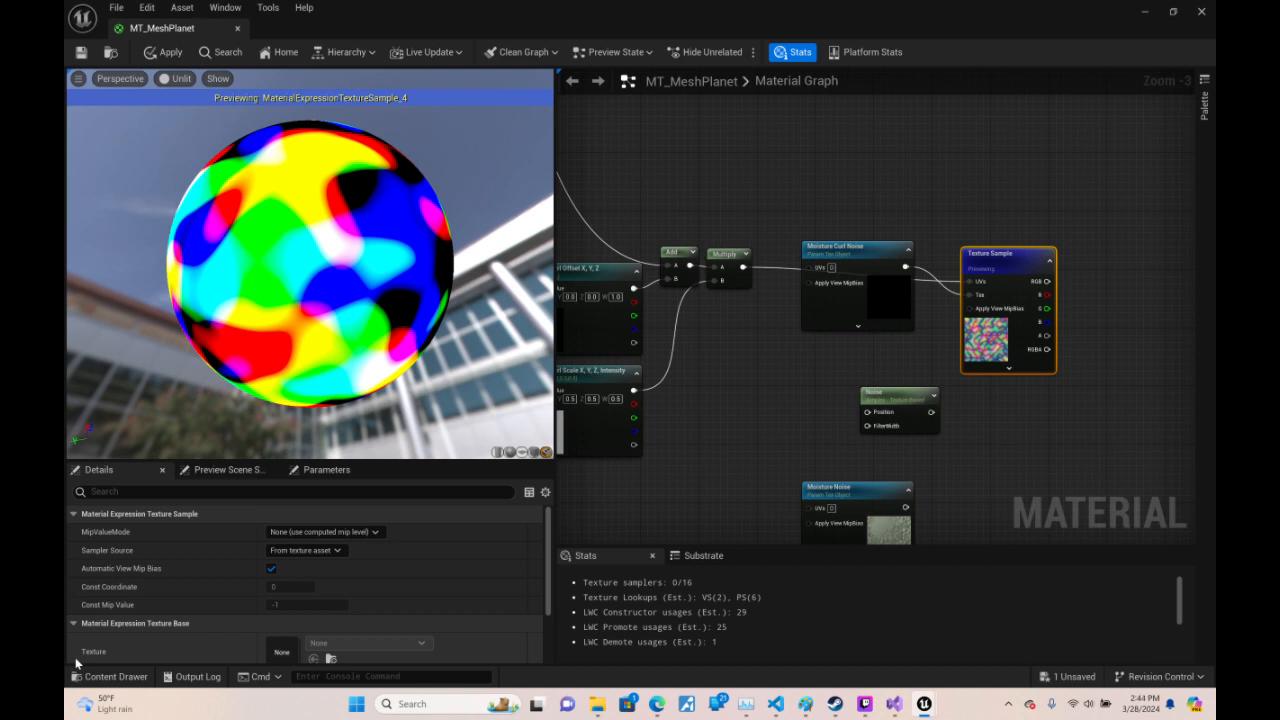
- Tuck Moisture Curl Noise below the Add and Multiply nodes and move the Texture Sample closer to them
{"action": "left_click_drag", "start_coordinate": [836, 262], "coordinate": [727, 327]}
{"action": "right_click_drag", "start_coordinate": [957, 315], "coordinate": [903, 269]}
{"action": "left_click_drag", "start_coordinate": [972, 218], "coordinate": [849, 210]}
- Multiply the Texture Sample's RGB output by the alpha output of Moisture Curl Scale X, Y, Z, Intensity
{"action": "right_click_drag", "start_coordinate": [964, 248], "coordinate": [1117, 191]}
{"action": "left_click_drag", "start_coordinate": [1024, 165], "coordinate": [1090, 203]}
{"action": "type", "text": "*"}
{"action": "key", "text": "Return"}
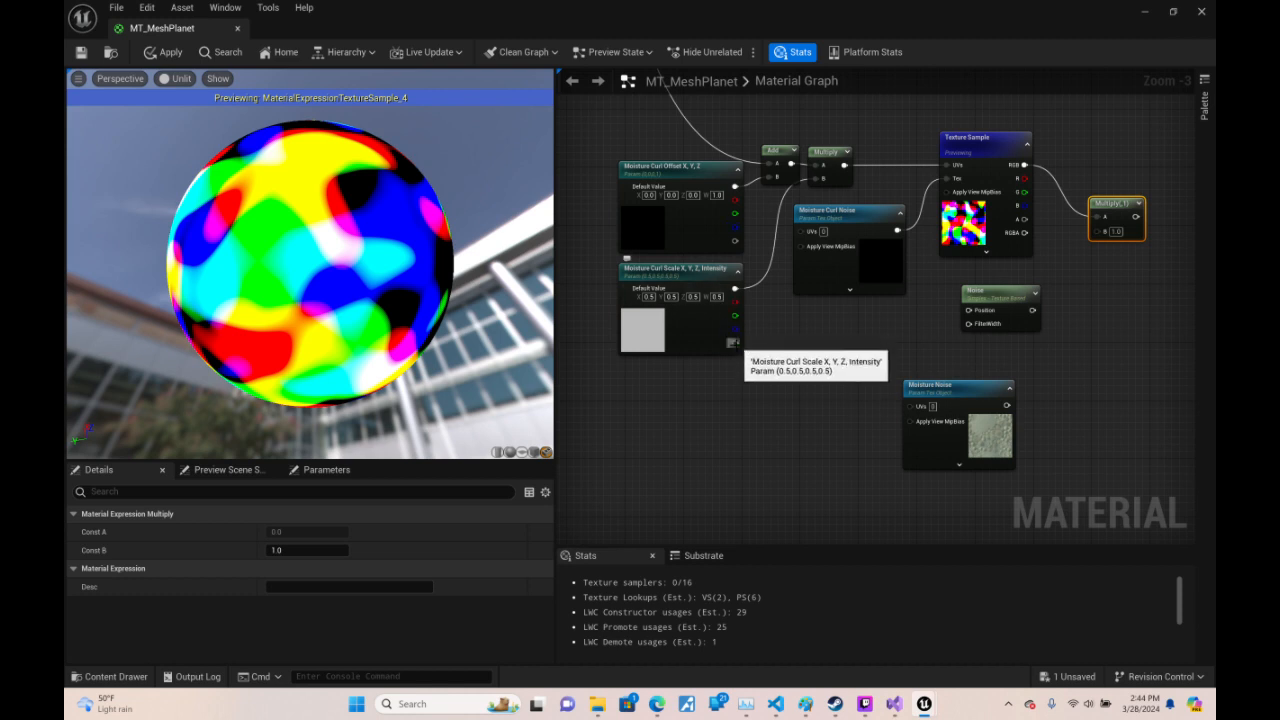
{"action": "left_click_drag", "start_coordinate": [735, 343], "coordinate": [1100, 232]}
- Copy the Multiply(,0.01) node from the Temperature Curl Noise group
{"action": "right_click_drag", "start_coordinate": [1125, 144], "coordinate": [1275, 540]}
{"action": "right_click_drag", "start_coordinate": [1275, 338], "coordinate": [1189, 259]}
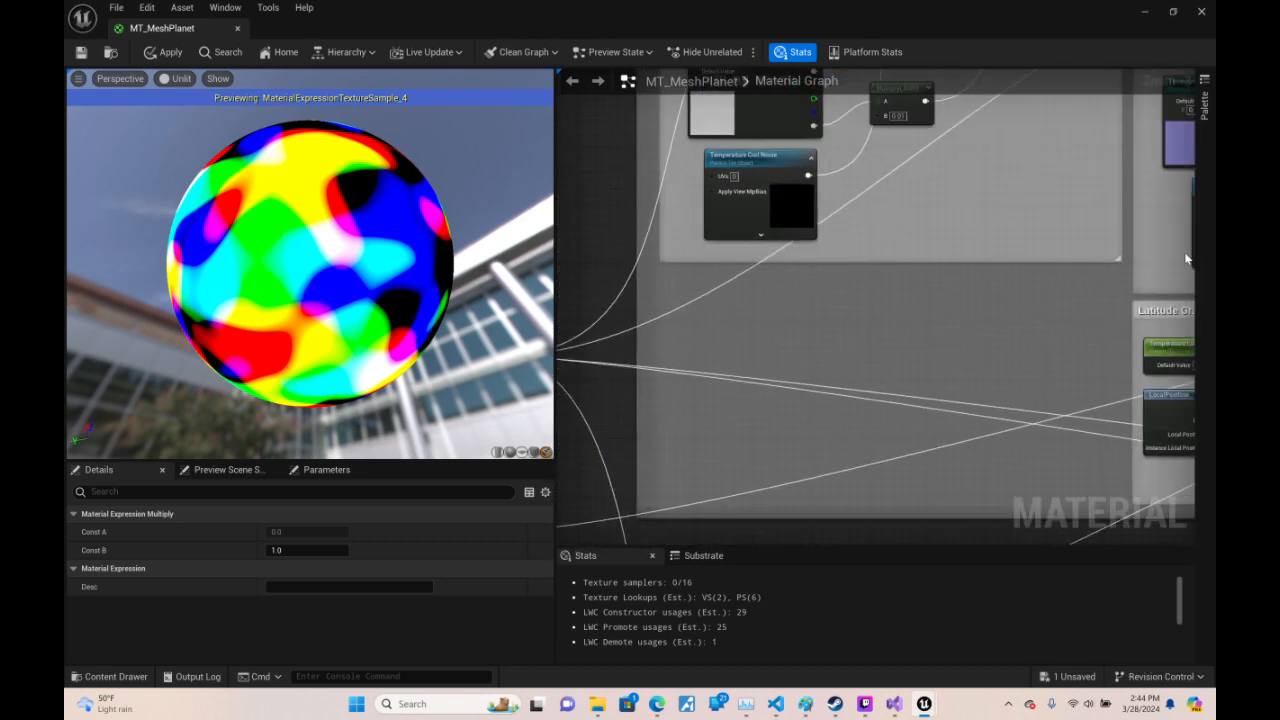
{"action": "right_click_drag", "start_coordinate": [923, 202], "coordinate": [872, 475]}
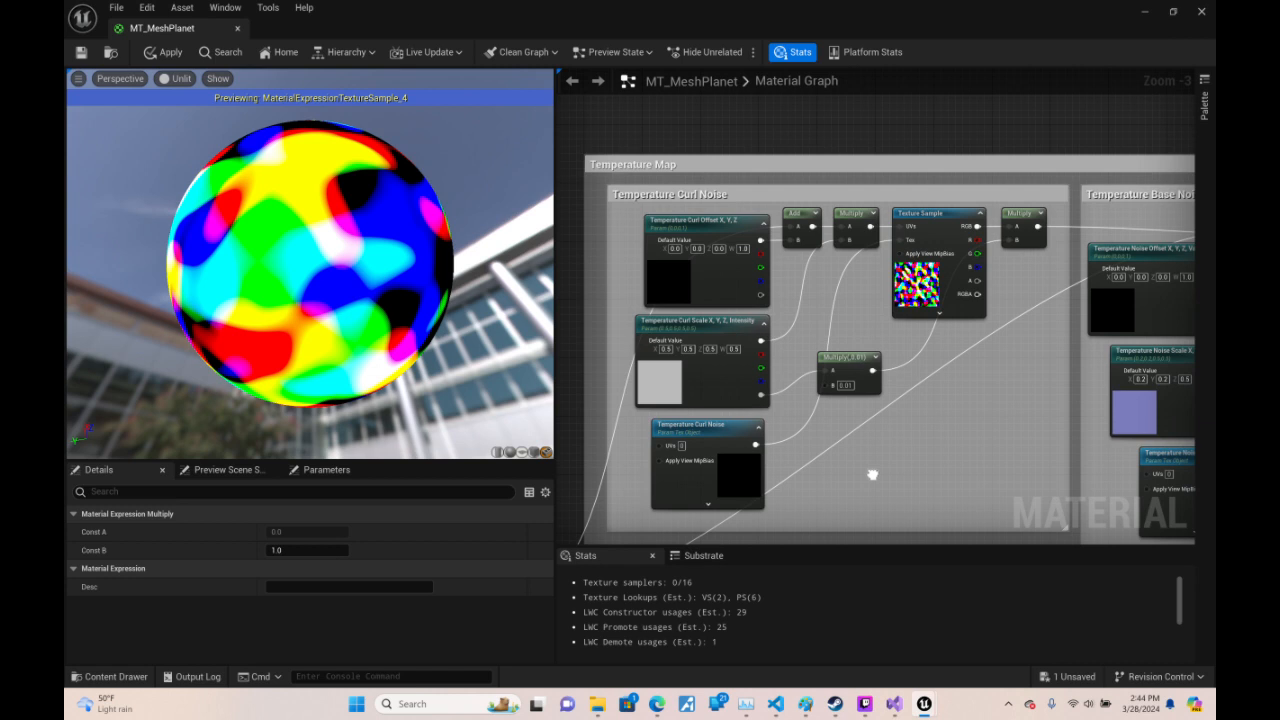
{"action": "right_click_drag", "start_coordinate": [872, 475], "coordinate": [837, 280]}
{"action": "left_click", "coordinate": [815, 180]}
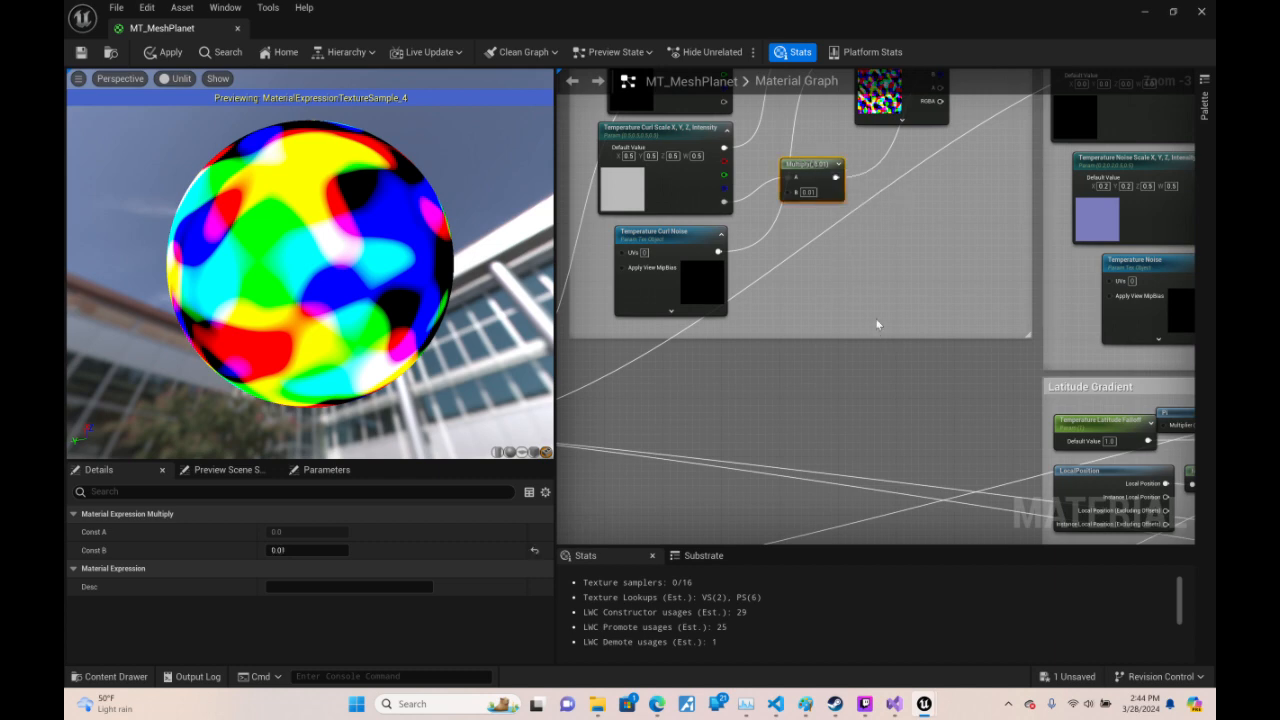
- Paste the Multiply(,0.01) node into the moisture graph and insert it between the curl scale's alpha output and the final Multiply's B input
{"action": "right_click_drag", "start_coordinate": [900, 500], "coordinate": [890, 110]}
{"action": "right_click_drag", "start_coordinate": [1150, 480], "coordinate": [911, 90]}
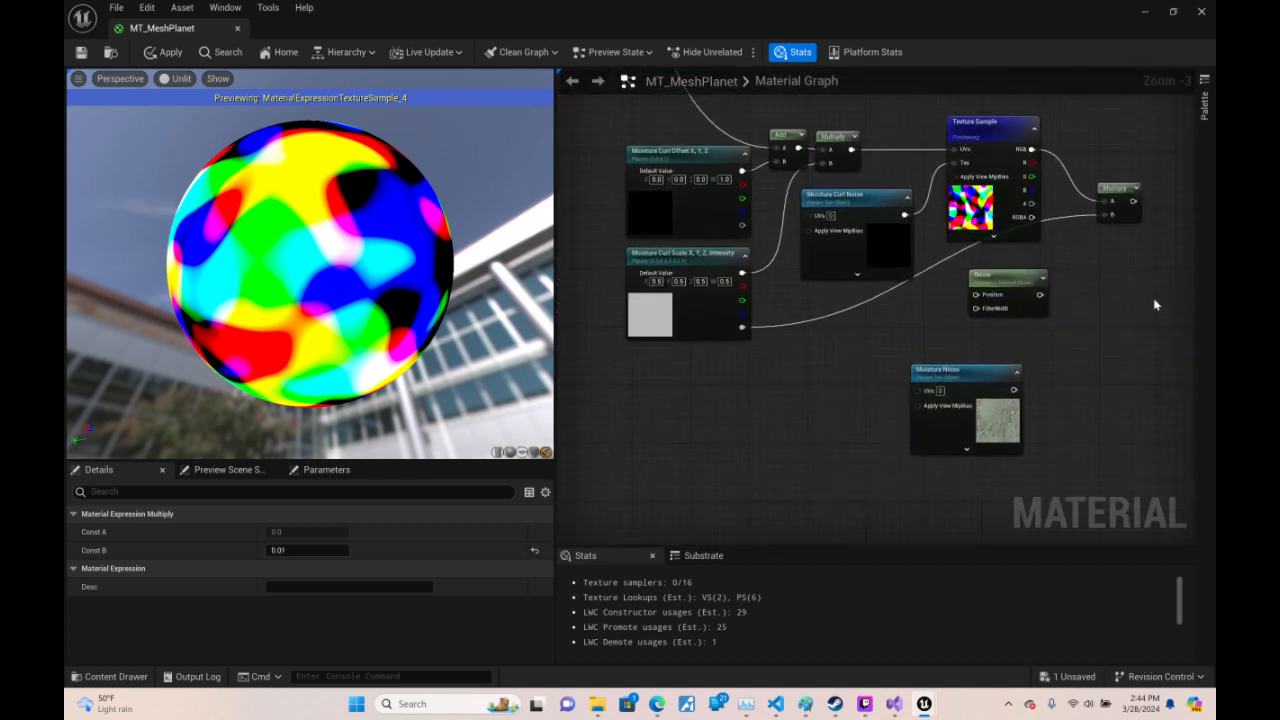
{"action": "right_click_drag", "start_coordinate": [1156, 305], "coordinate": [979, 341]}
{"action": "right_click", "coordinate": [917, 370]}
{"action": "key", "text": "ctrl+v"}
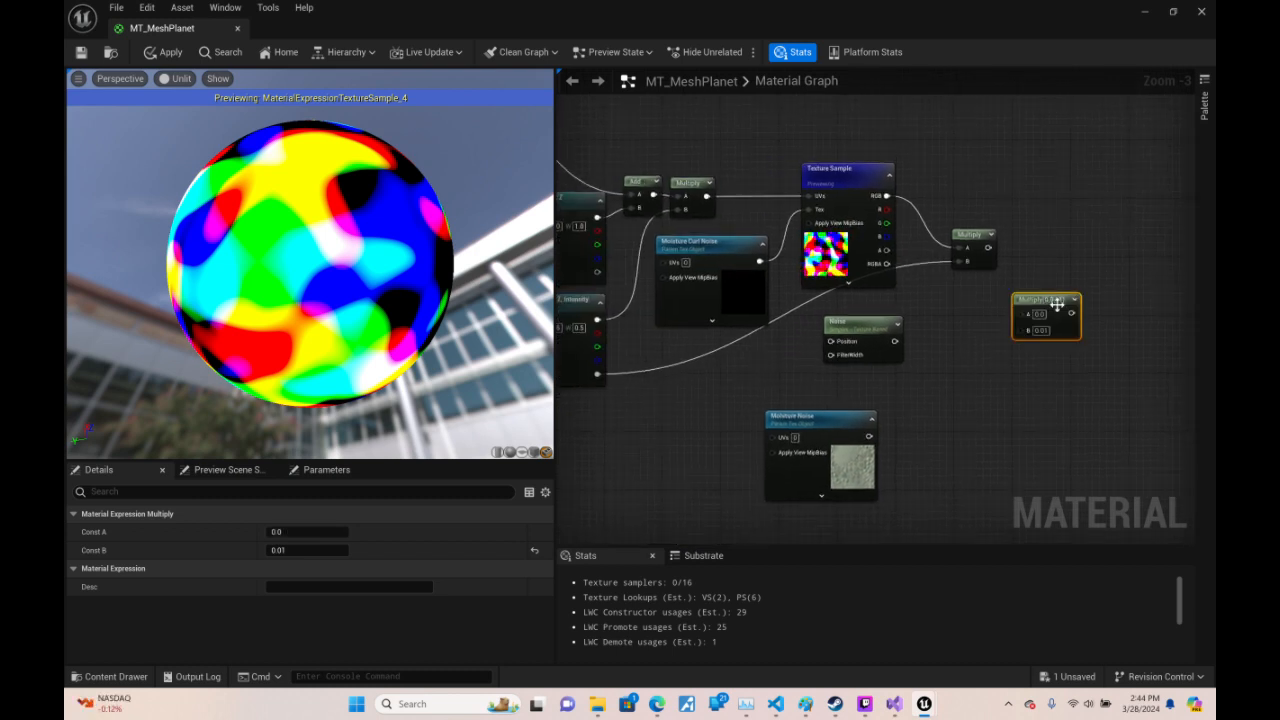
{"action": "left_click_drag", "start_coordinate": [1005, 342], "coordinate": [962, 268]}
{"action": "left_click_drag", "start_coordinate": [658, 397], "coordinate": [634, 357]}
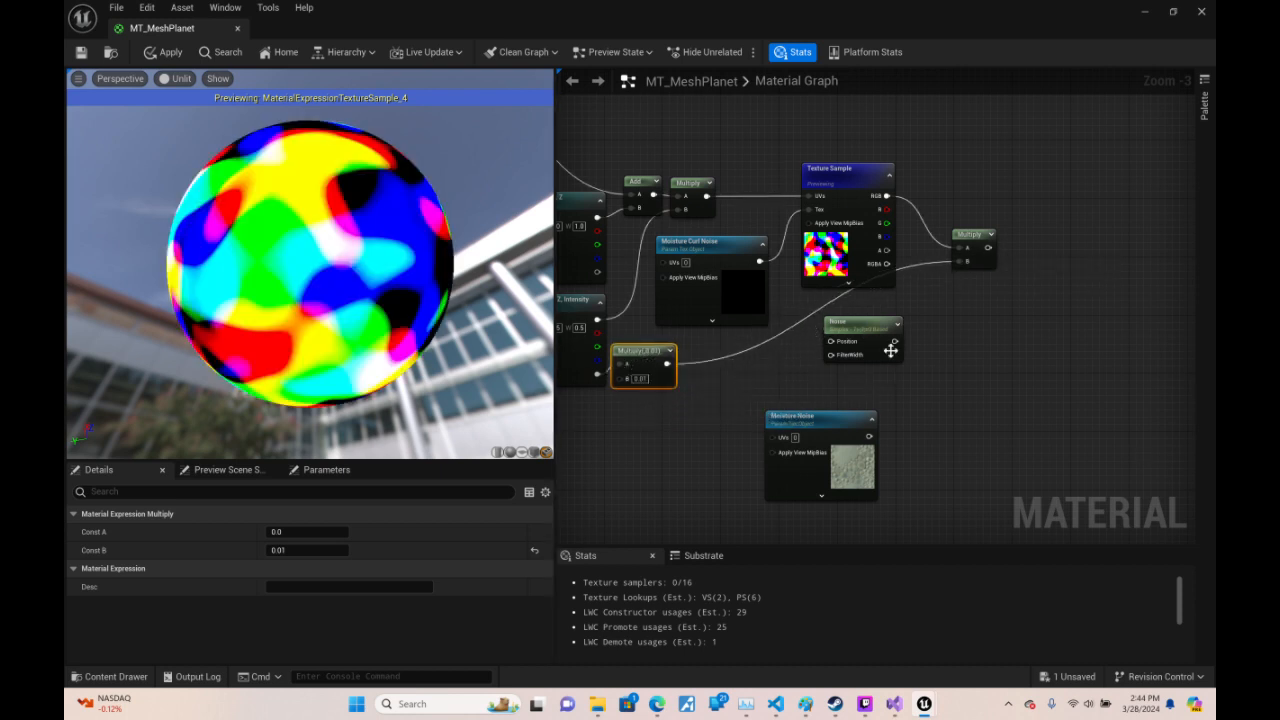
- Delete the unused Noise node between the Texture Sample and Moisture Noise nodes
{"action": "left_click", "coordinate": [848, 352]}
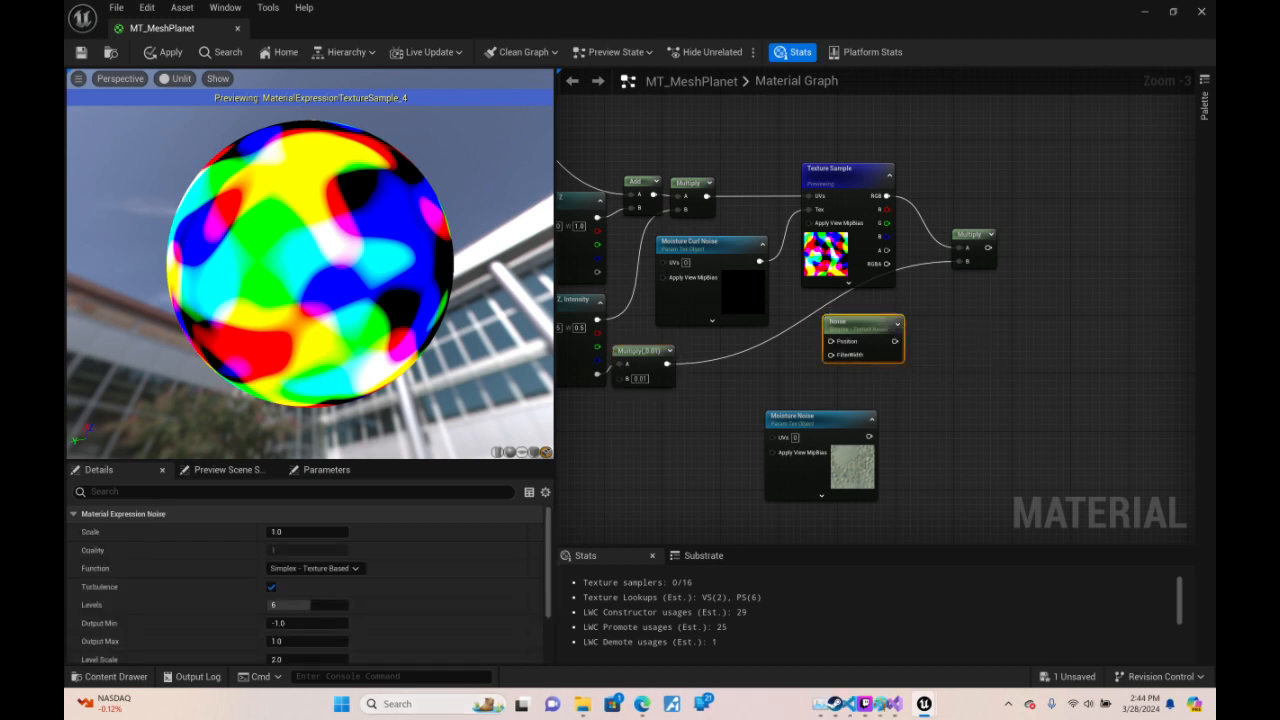
{"action": "key", "text": "Delete"}
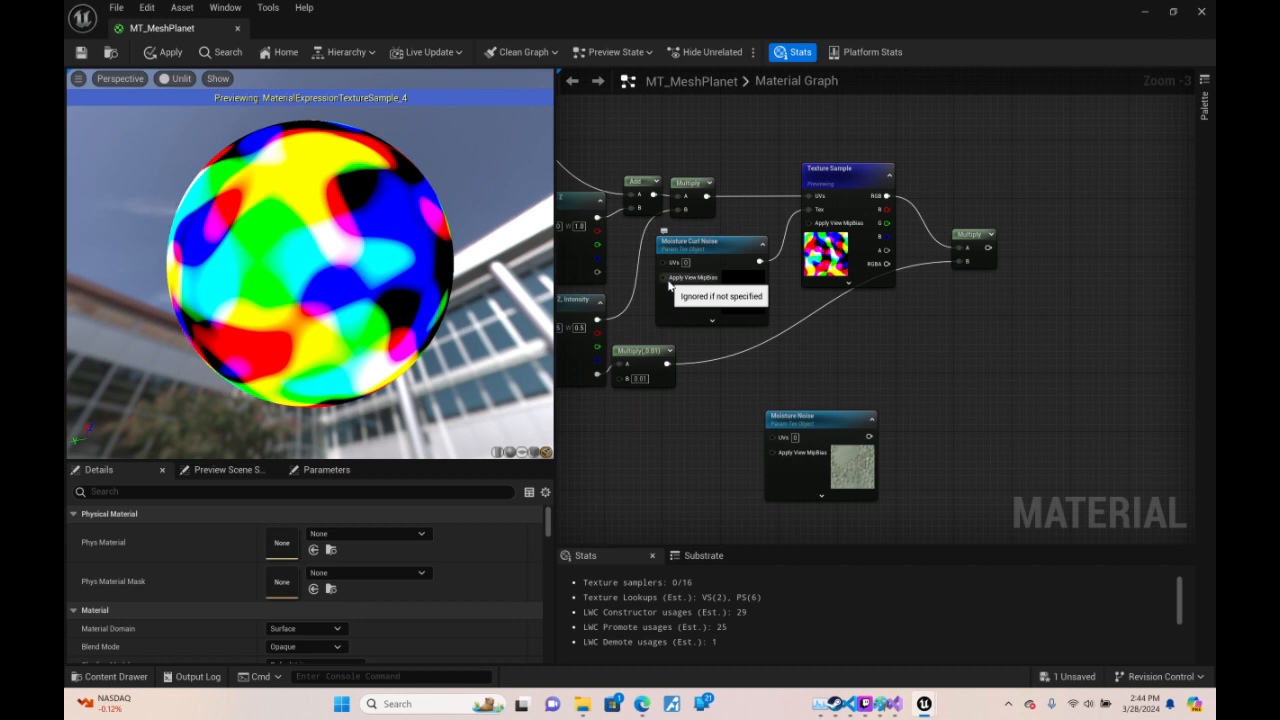
- Compare the moisture curl's Multiply(,0.01) intensity setup with the one in the Temperature Curl Noise group
{"action": "right_click_drag", "start_coordinate": [783, 383], "coordinate": [953, 336]}
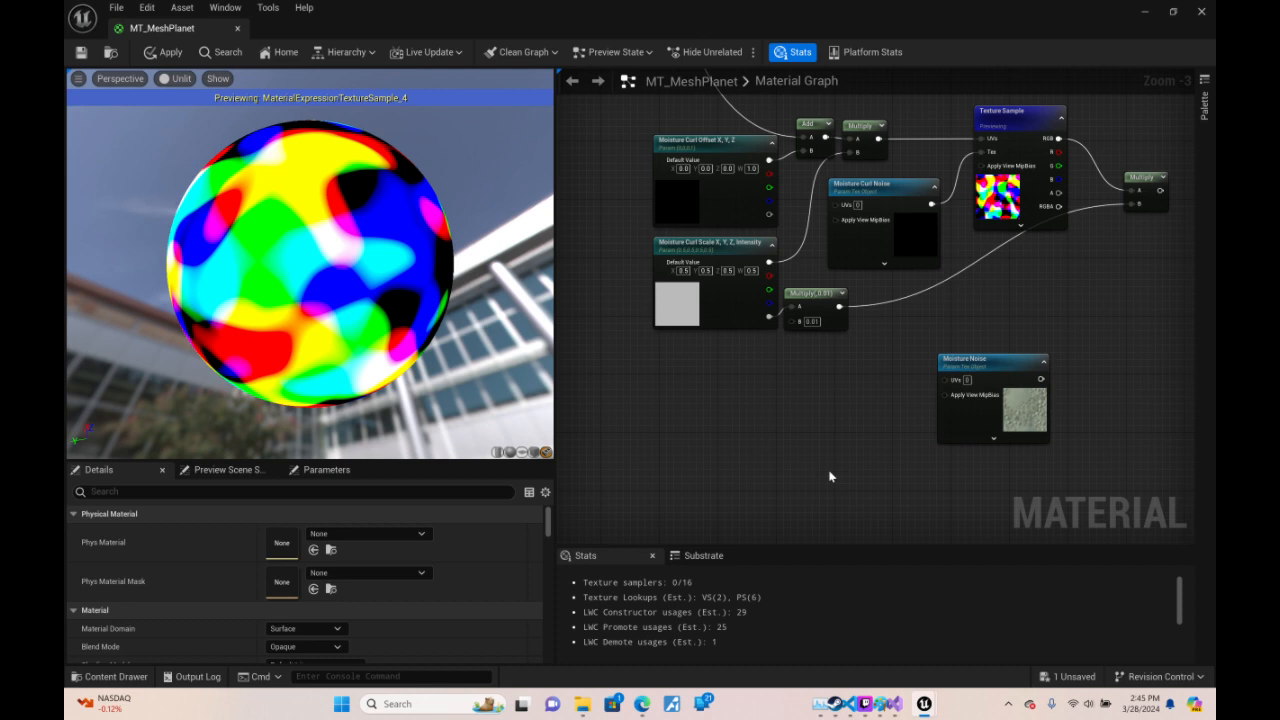
{"action": "left_click", "coordinate": [815, 300]}
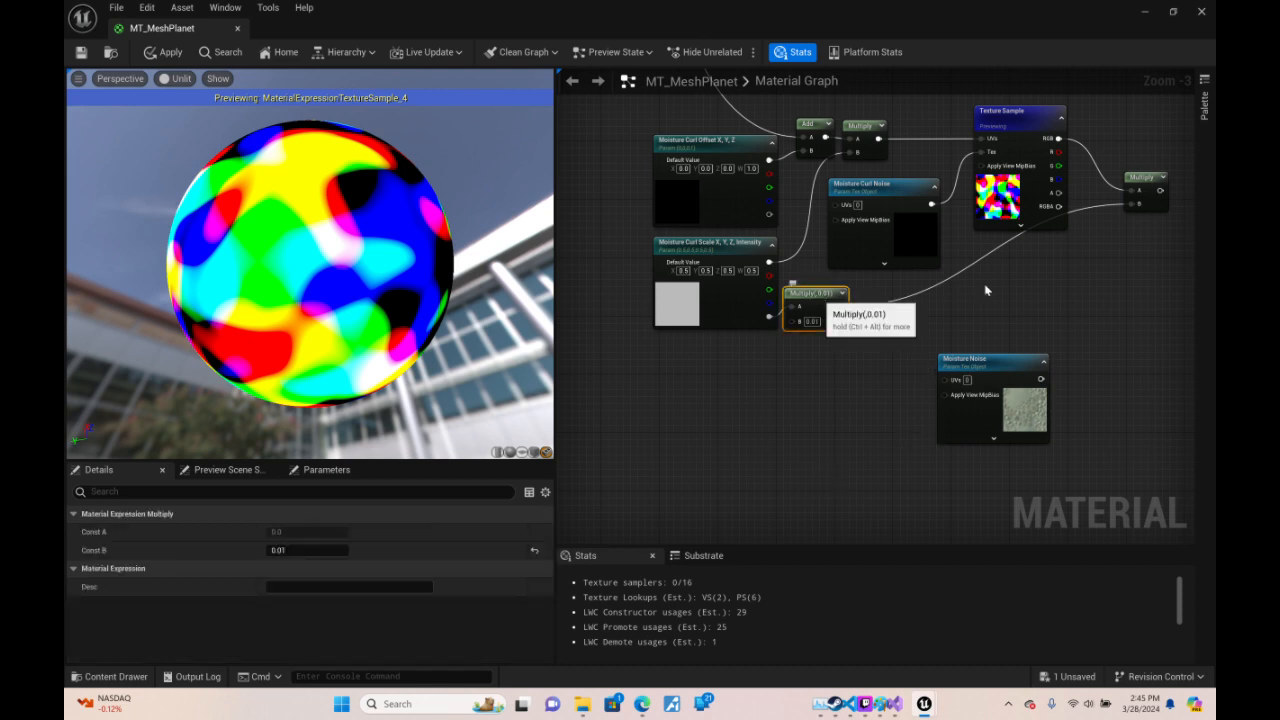
{"action": "right_click_drag", "start_coordinate": [1009, 266], "coordinate": [1196, 418]}
{"action": "right_click_drag", "start_coordinate": [1032, 76], "coordinate": [1184, 305]}
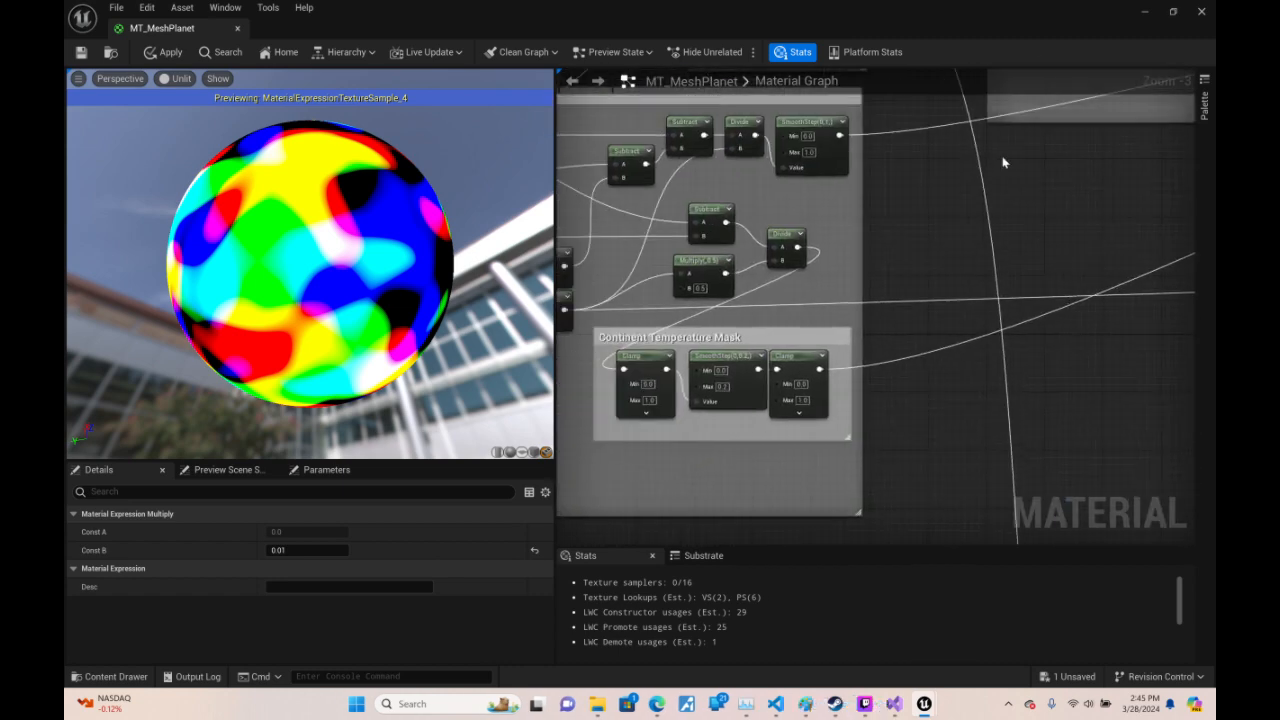
{"action": "right_click_drag", "start_coordinate": [1003, 160], "coordinate": [1018, 370]}
{"action": "right_click_drag", "start_coordinate": [974, 191], "coordinate": [806, 514]}
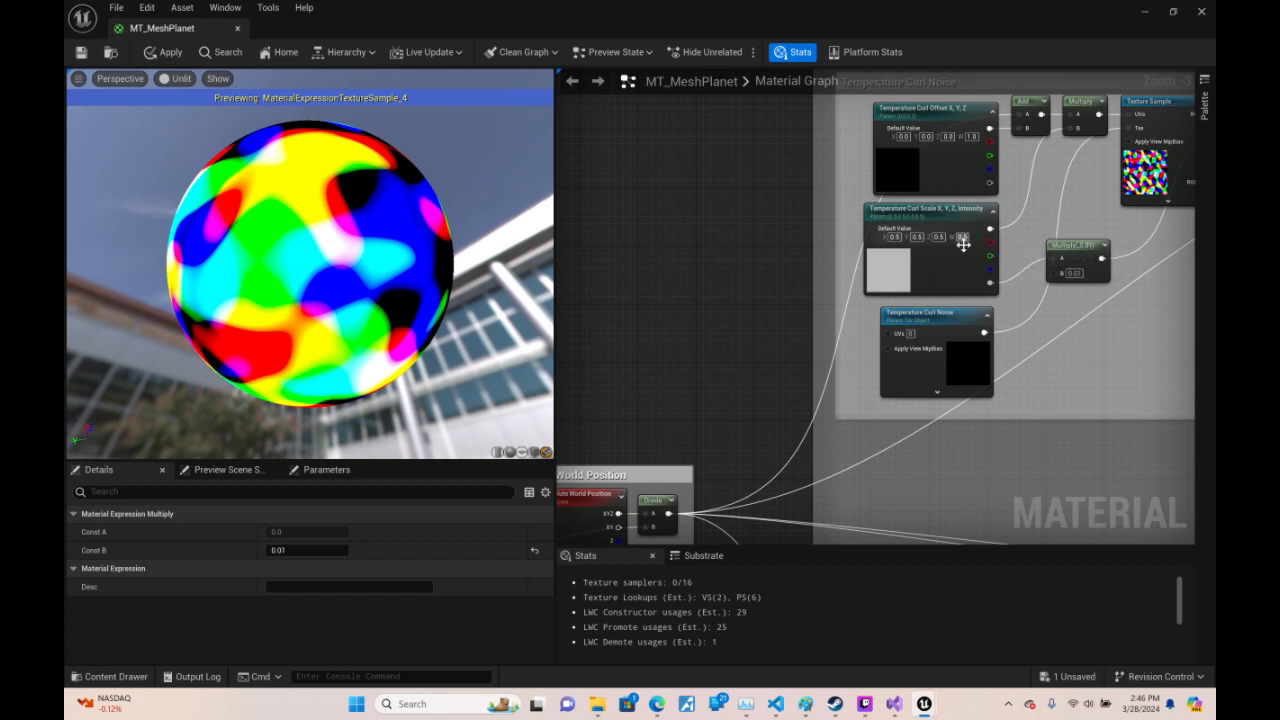
- Move the Multiply(,0.01) node in the Temperature Curl Noise group closer to the Temperature Curl Scale parameter's alpha output
{"action": "right_click_drag", "start_coordinate": [1060, 311], "coordinate": [949, 328]}
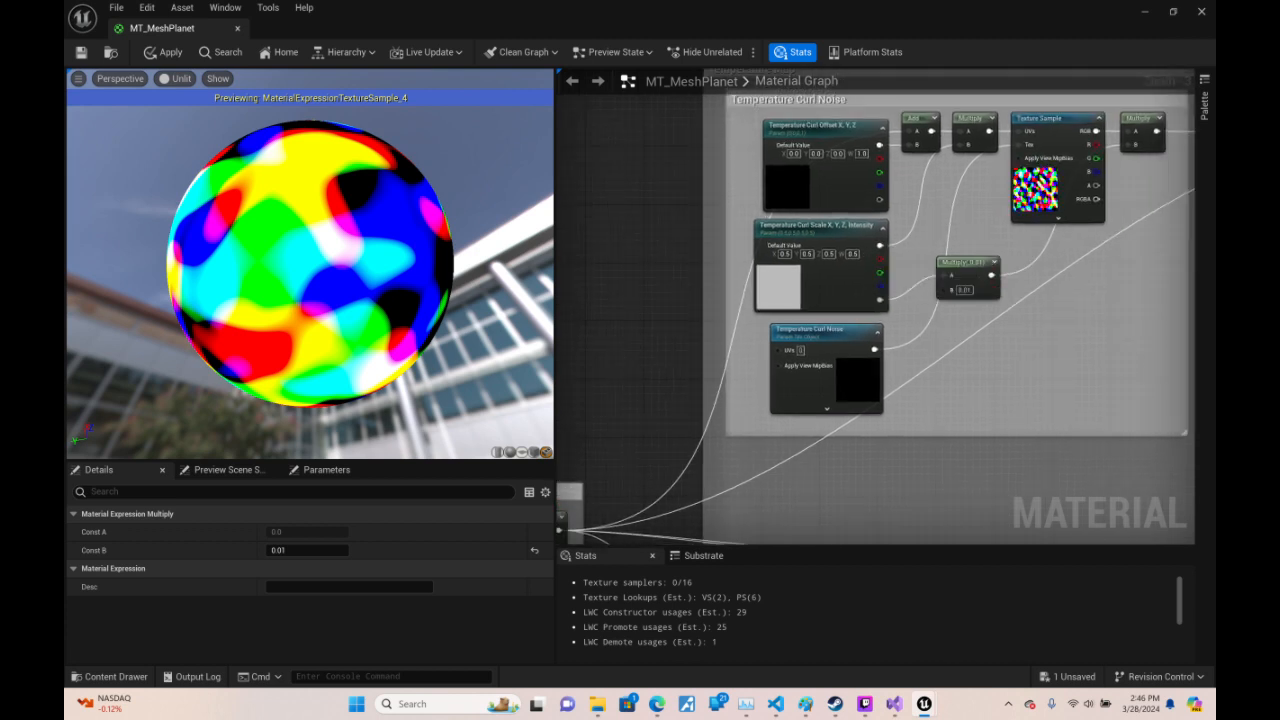
{"action": "right_click_drag", "start_coordinate": [991, 268], "coordinate": [901, 263]}
{"action": "left_click", "coordinate": [878, 262]}
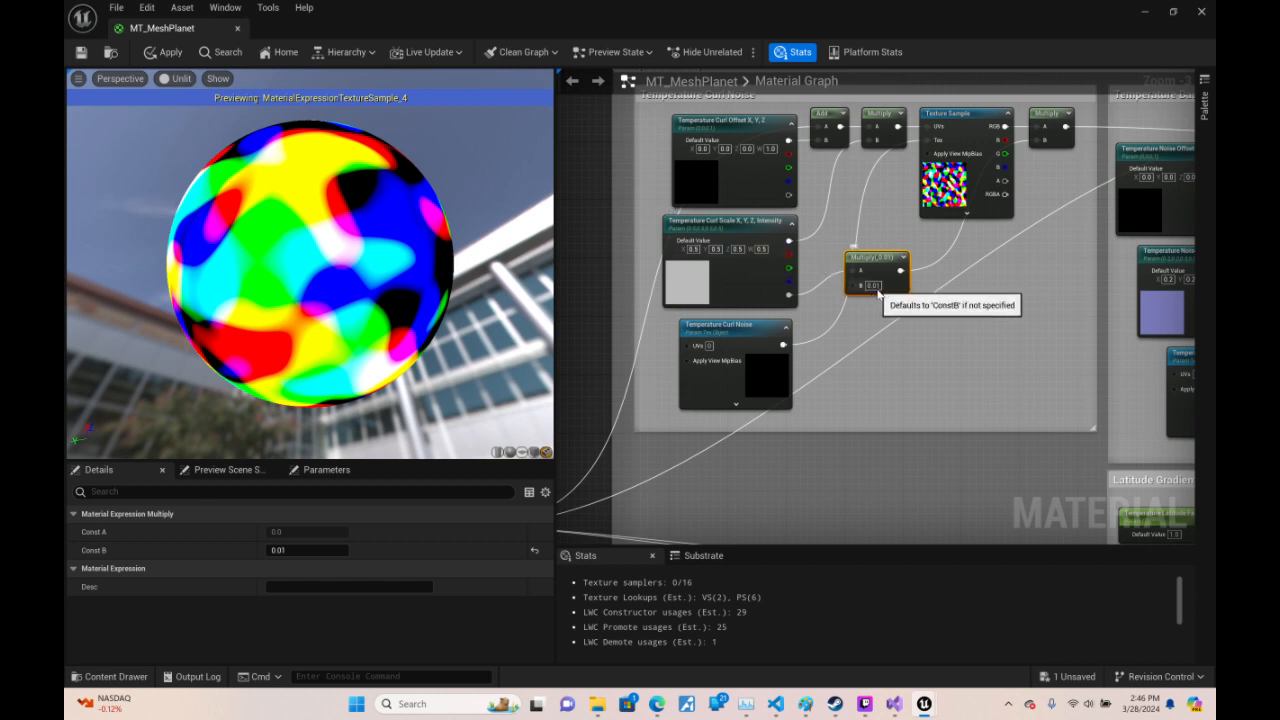
{"action": "left_click_drag", "start_coordinate": [878, 258], "coordinate": [847, 279]}
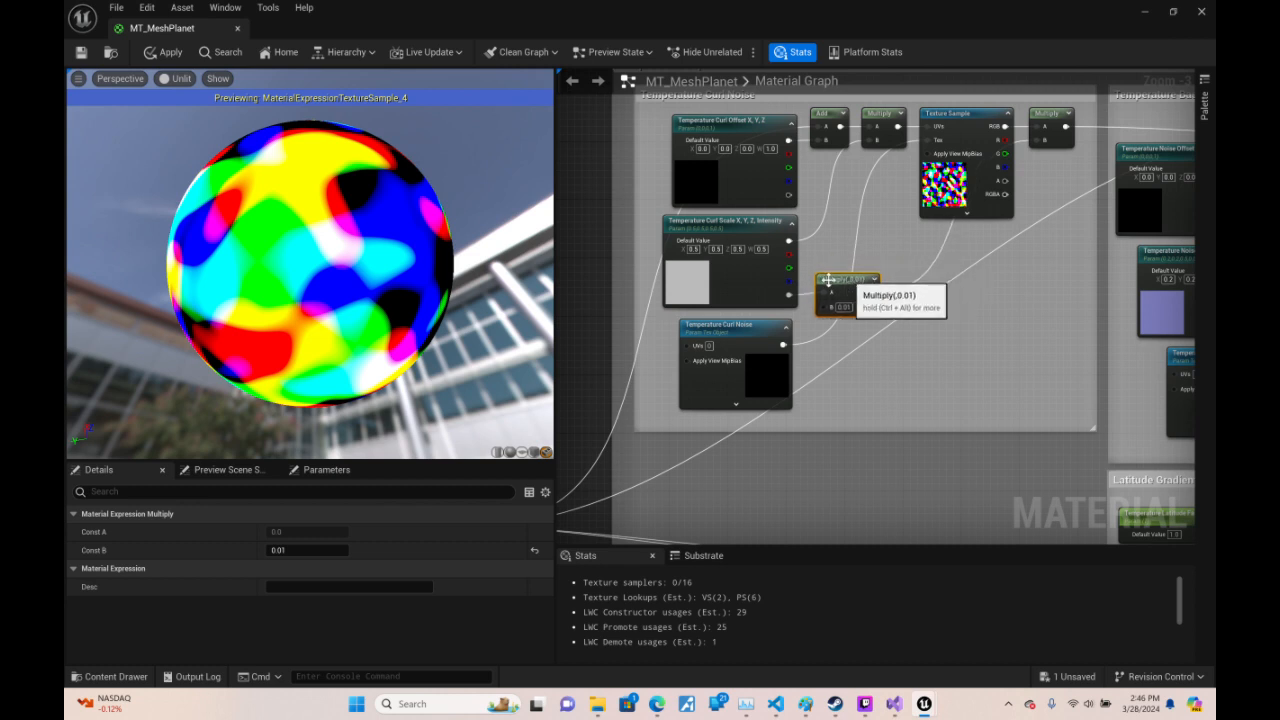
- Try an intensity (W) of 1 on the Temperature Curl Scale X, Y, Z, Intensity parameter
{"action": "left_click", "coordinate": [762, 250]}
{"action": "type", "text": "1"}
{"action": "key", "text": "Return"}
{"action": "mouse_move", "coordinate": [746, 704]}
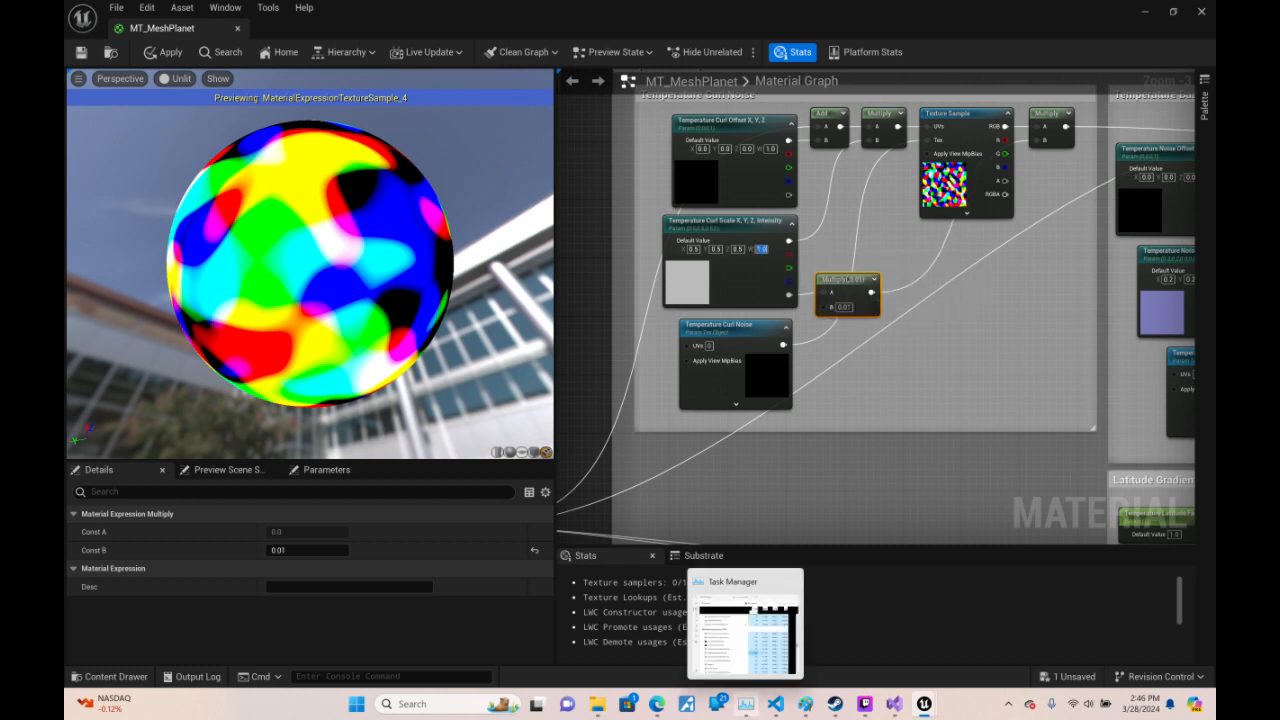
{"action": "left_click", "coordinate": [938, 299]}
- Move the moisture curl's final Multiply node up beside its Texture Sample's RGB output
{"action": "right_click_drag", "start_coordinate": [906, 474], "coordinate": [783, 124]}
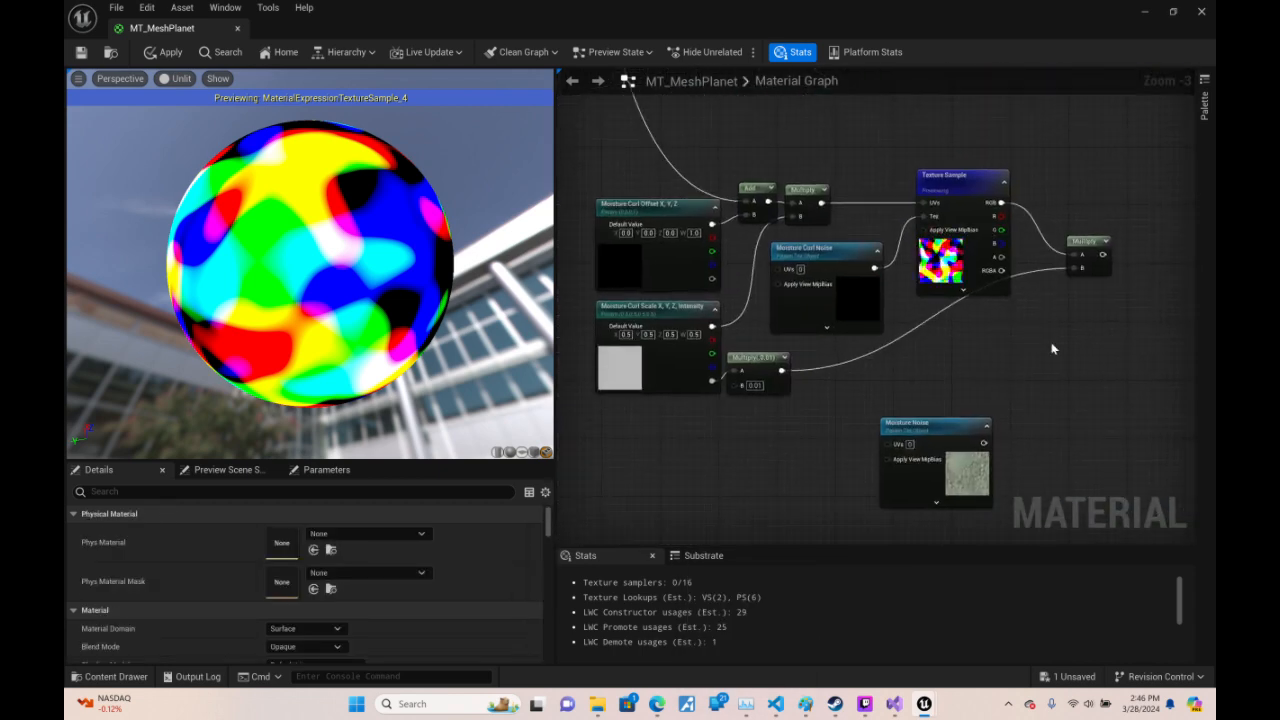
{"action": "left_click", "coordinate": [1116, 204]}
{"action": "left_click_drag", "start_coordinate": [1106, 186], "coordinate": [1052, 194]}
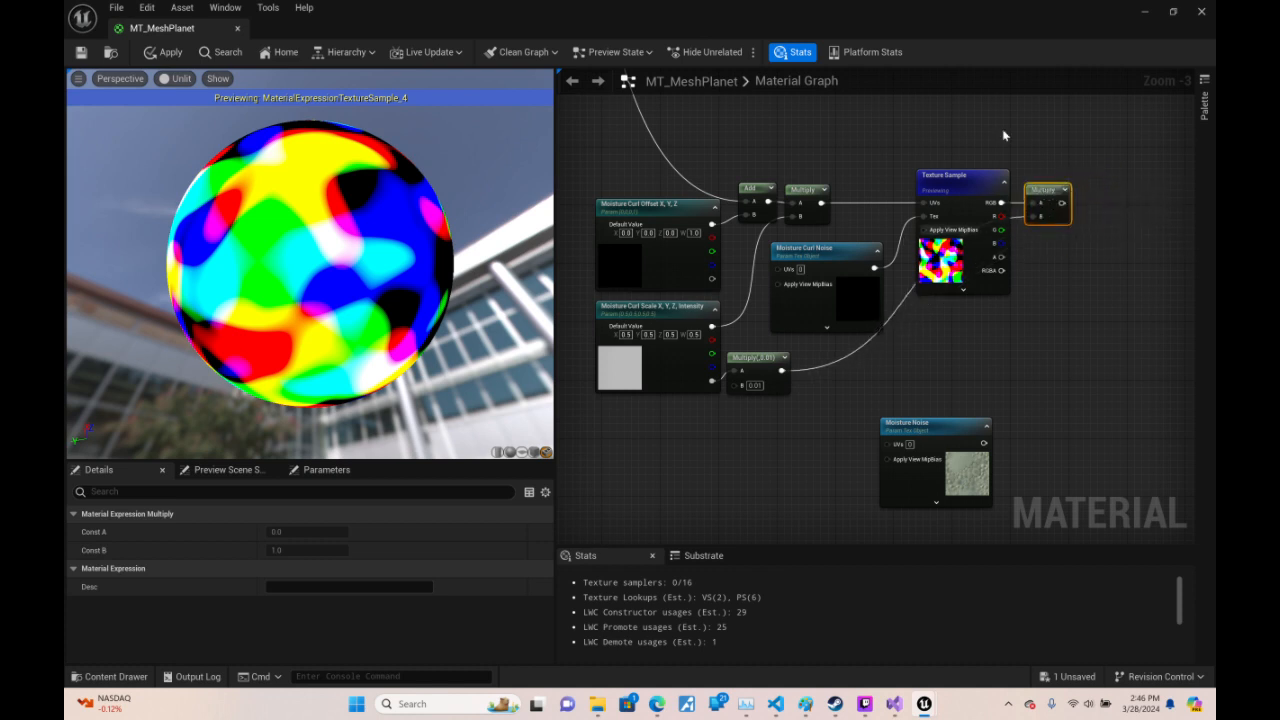
- Assign the volume texture VT_Gradient_l5_256 to the Moisture Noise texture object parameter
{"action": "right_click_drag", "start_coordinate": [1013, 365], "coordinate": [901, 312]}
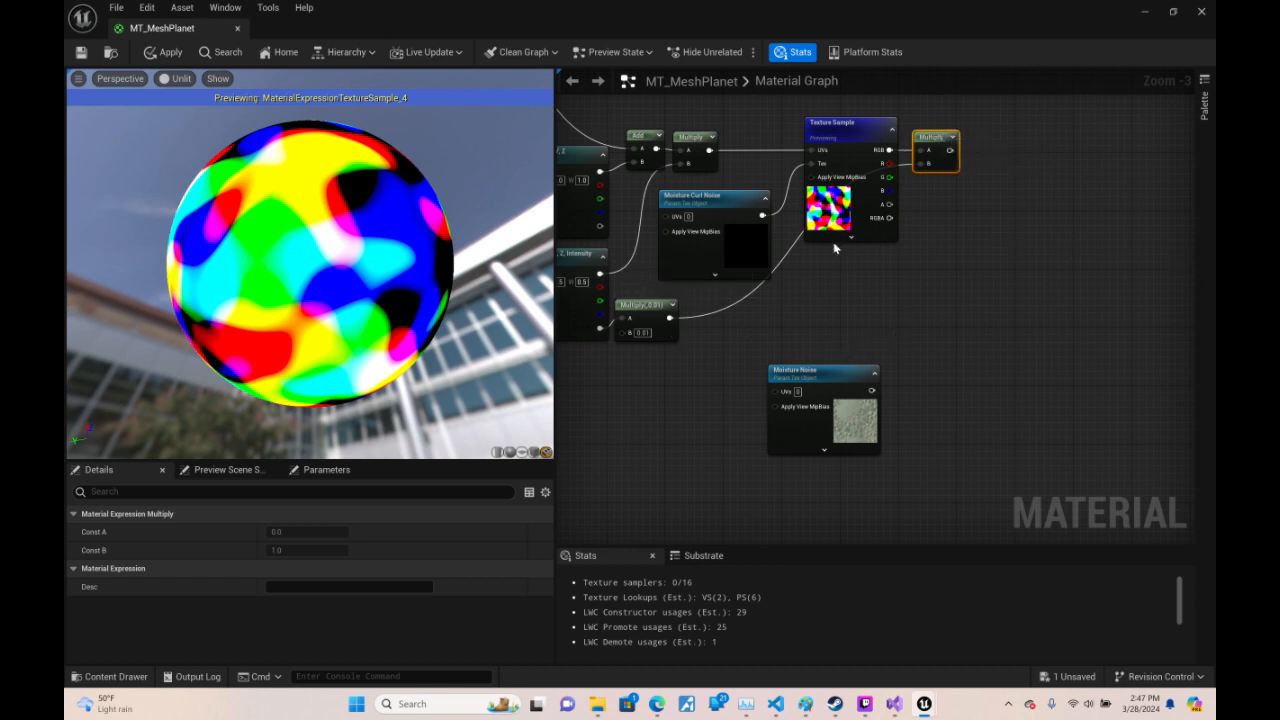
{"action": "left_click", "coordinate": [847, 370]}
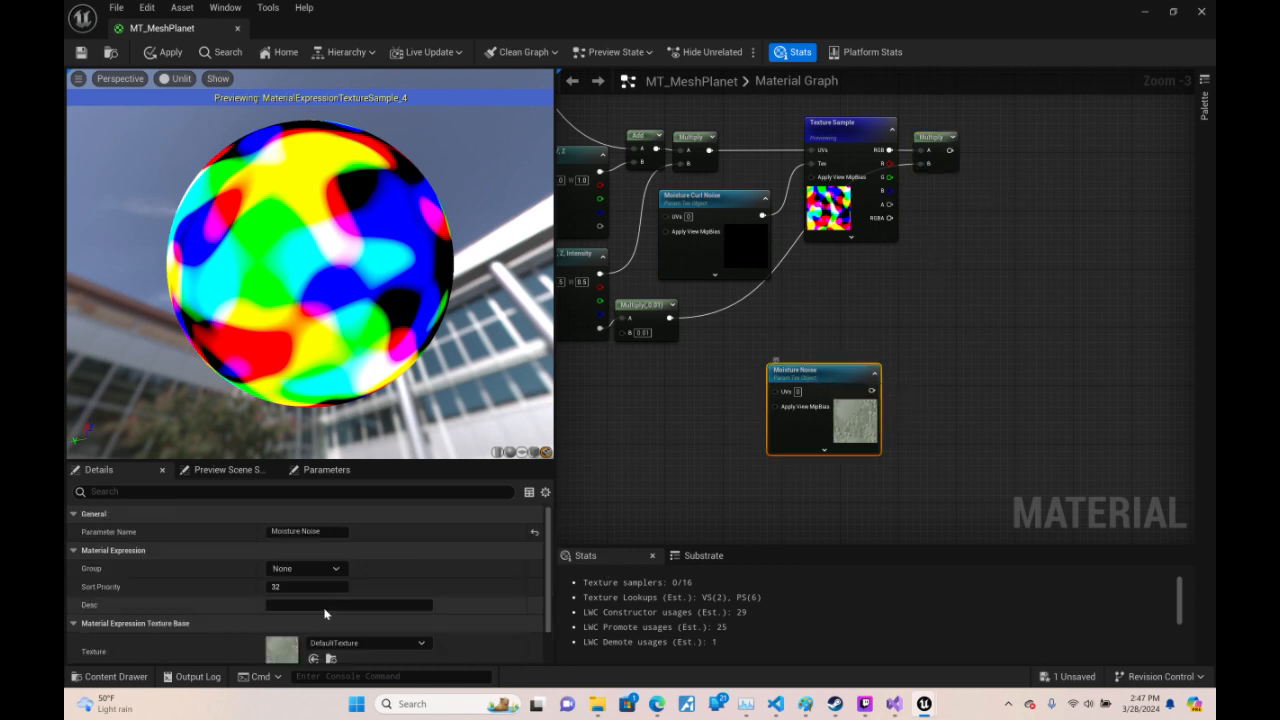
{"action": "left_click", "coordinate": [368, 643]}
{"action": "mouse_move", "coordinate": [597, 704]}
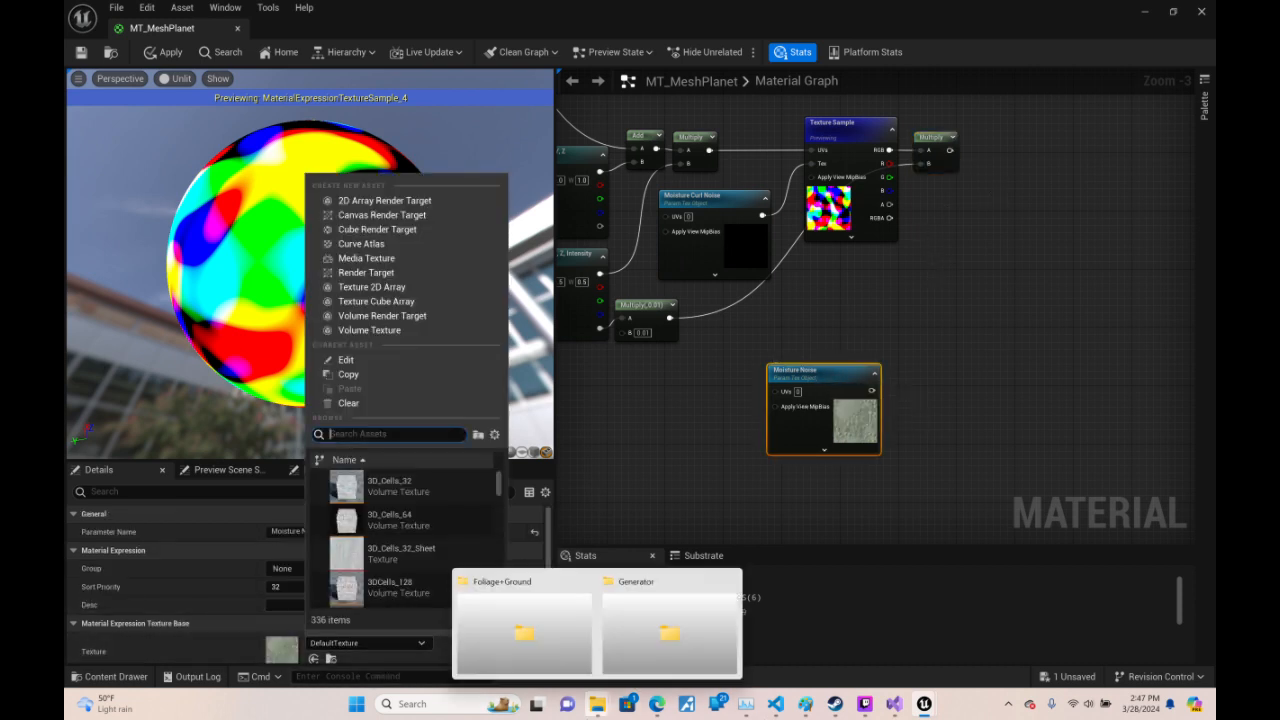
{"action": "type", "text": "grad"}
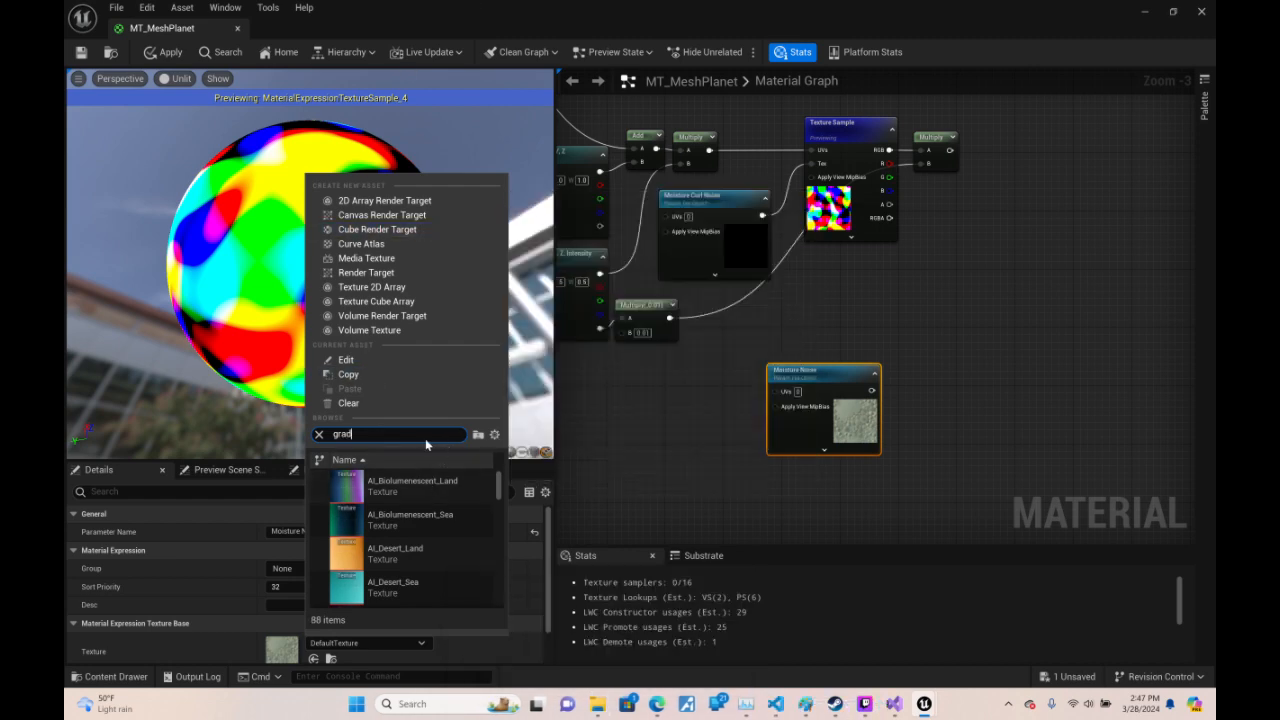
{"action": "scroll", "coordinate": [452, 496], "scroll_direction": "down", "scroll_amount": 5}
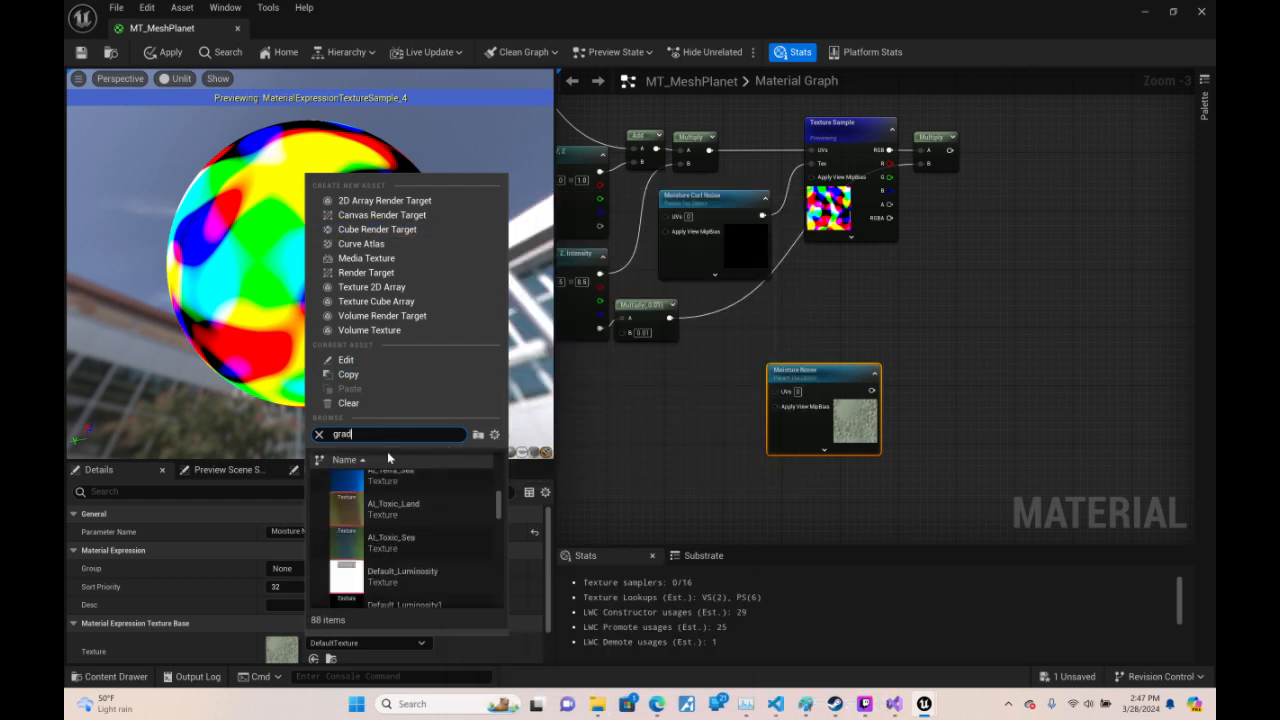
{"action": "key", "text": "BackSpace"}
{"action": "key", "text": "BackSpace"}
{"action": "key", "text": "BackSpace"}
{"action": "key", "text": "BackSpace"}
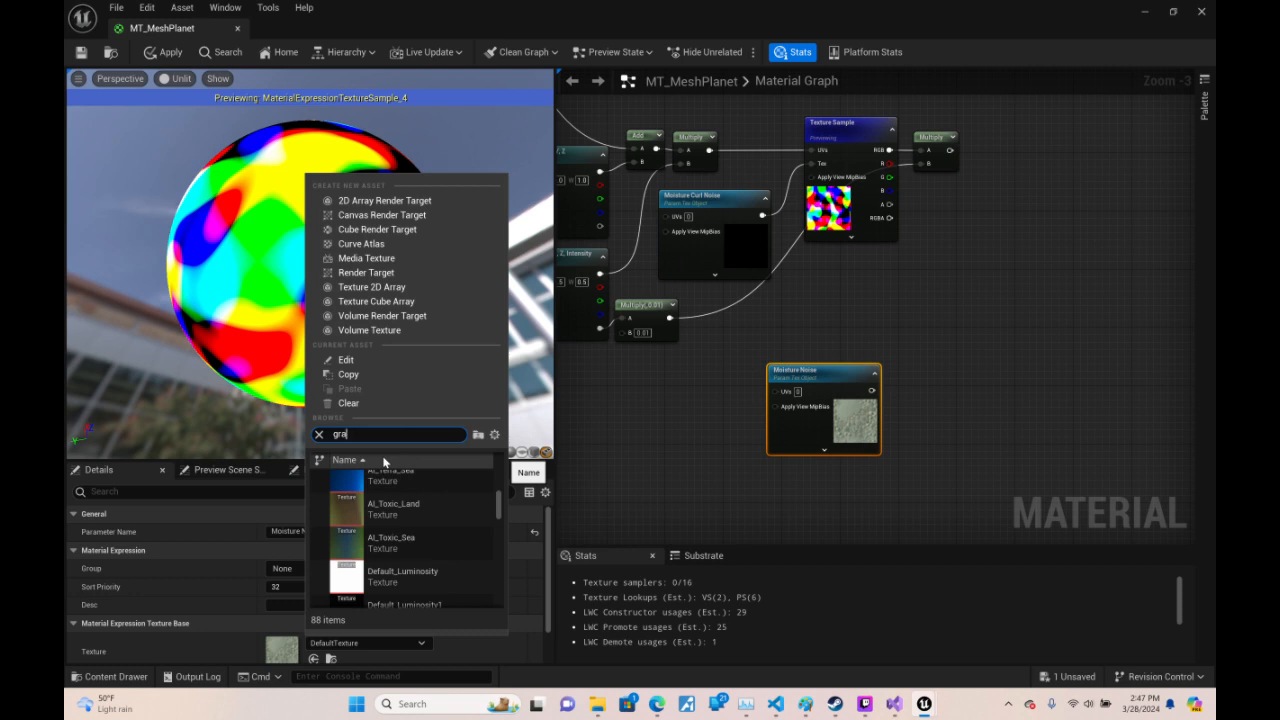
{"action": "type", "text": "VT_"}
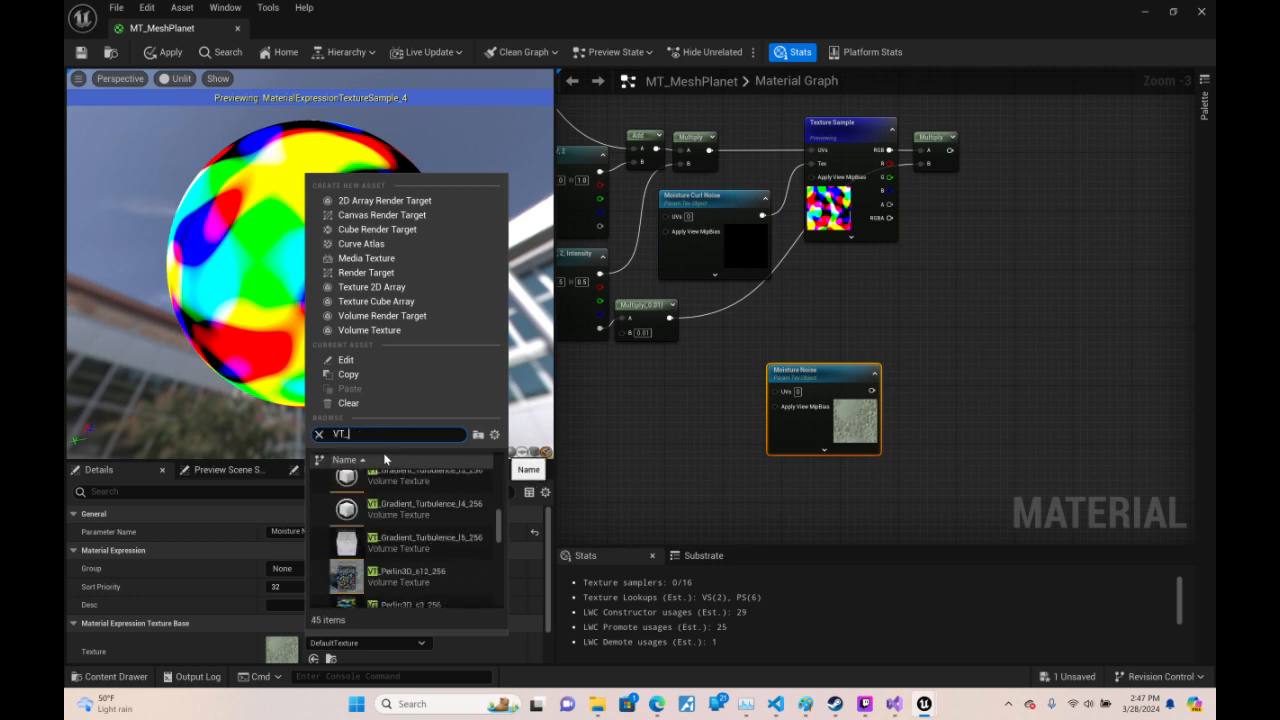
{"action": "scroll", "coordinate": [420, 535], "scroll_direction": "up", "scroll_amount": 5}
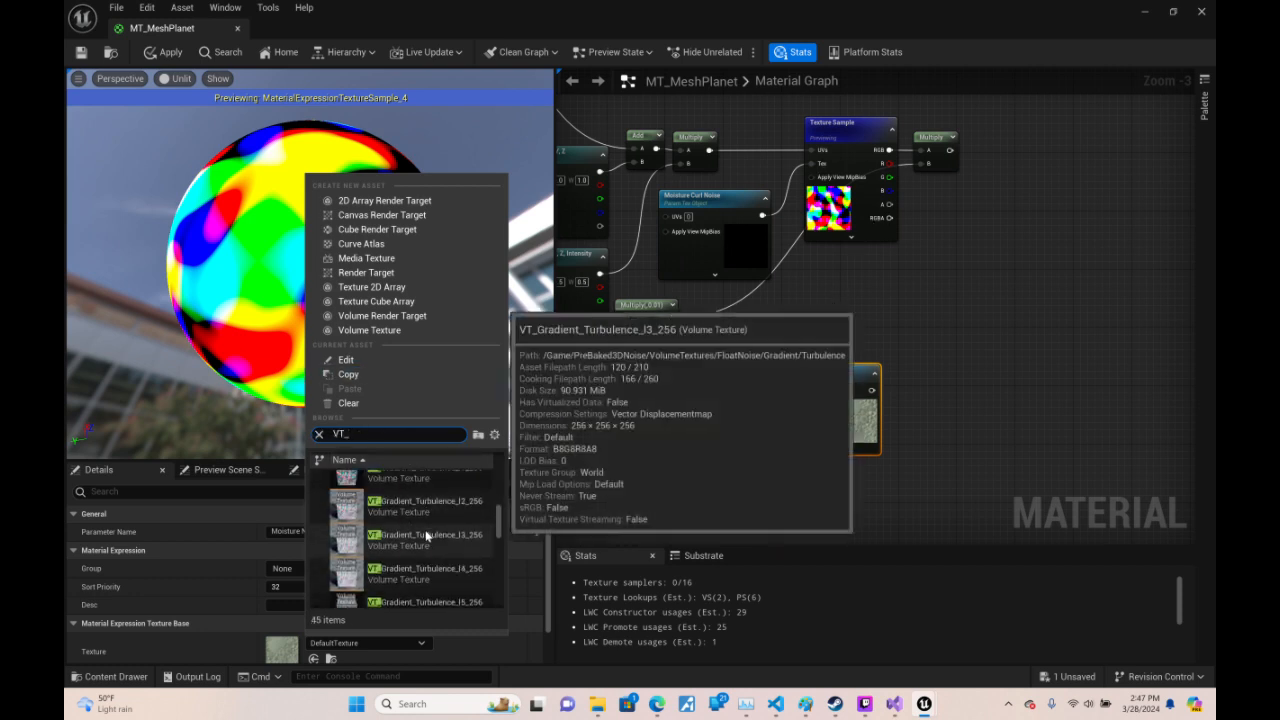
{"action": "left_click", "coordinate": [407, 562]}
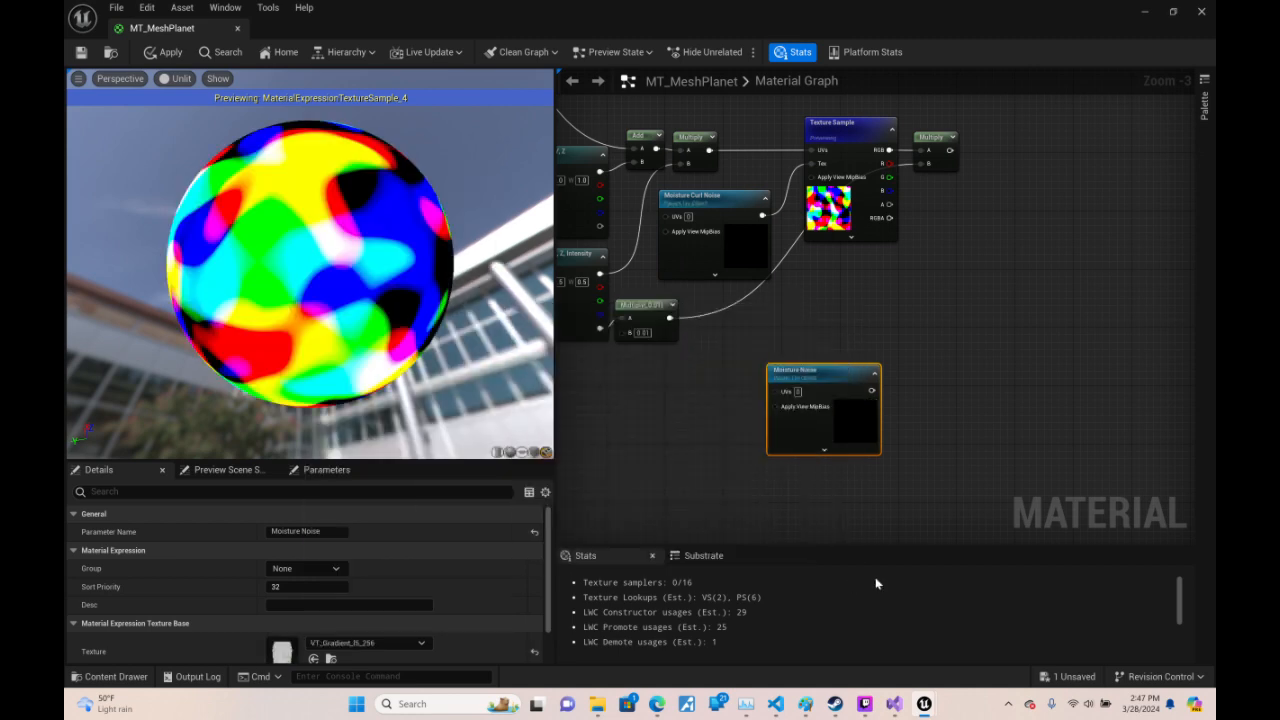
- Duplicate the moisture curl's Texture Sample, connect Moisture Noise to the copy's Tex input and place the copy further along the graph
{"action": "left_click_drag", "start_coordinate": [846, 378], "coordinate": [784, 361]}
{"action": "right_click_drag", "start_coordinate": [1008, 290], "coordinate": [897, 312]}
{"action": "left_click", "coordinate": [743, 169]}
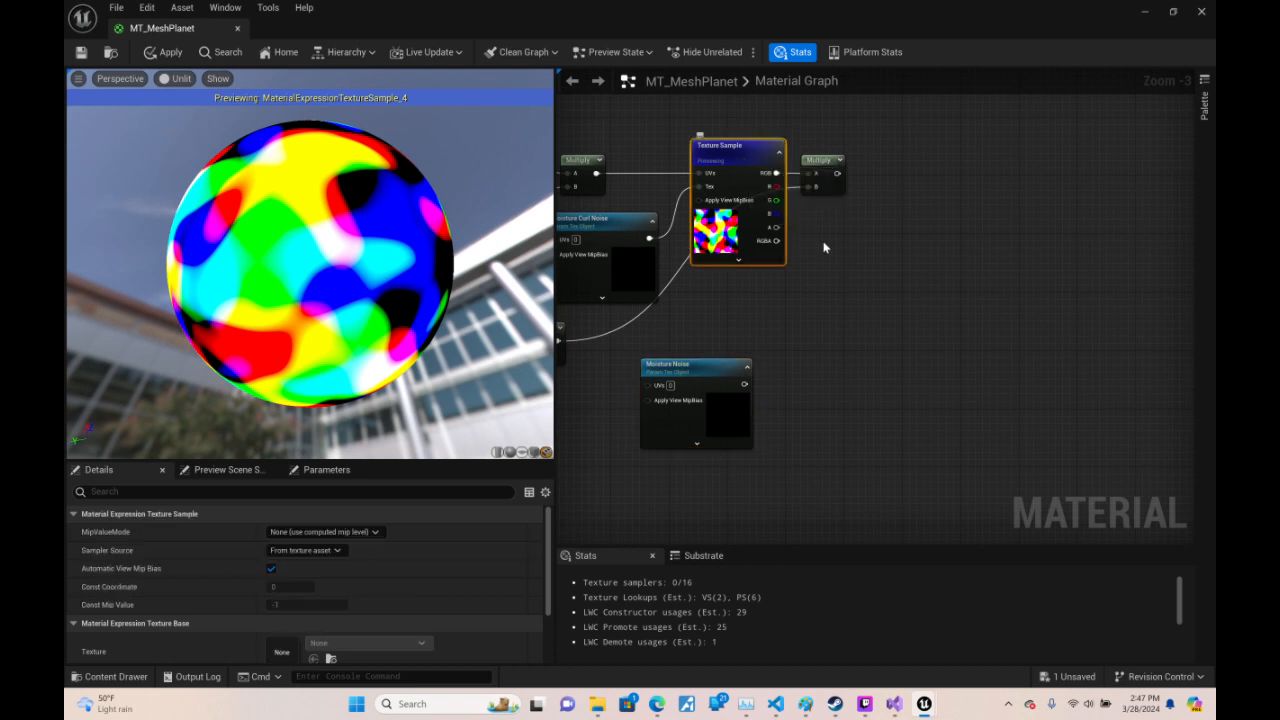
{"action": "key", "text": "ctrl+d"}
{"action": "left_click_drag", "start_coordinate": [744, 384], "coordinate": [878, 313]}
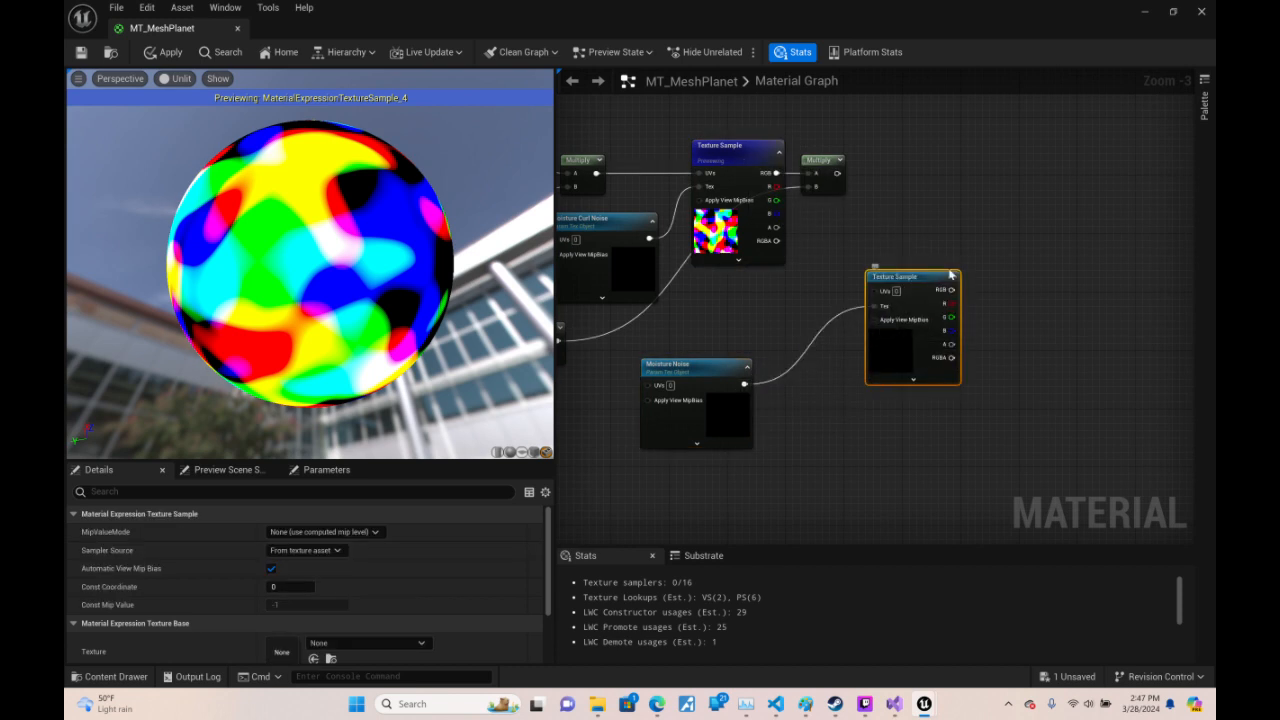
{"action": "right_click_drag", "start_coordinate": [935, 245], "coordinate": [1001, 262]}
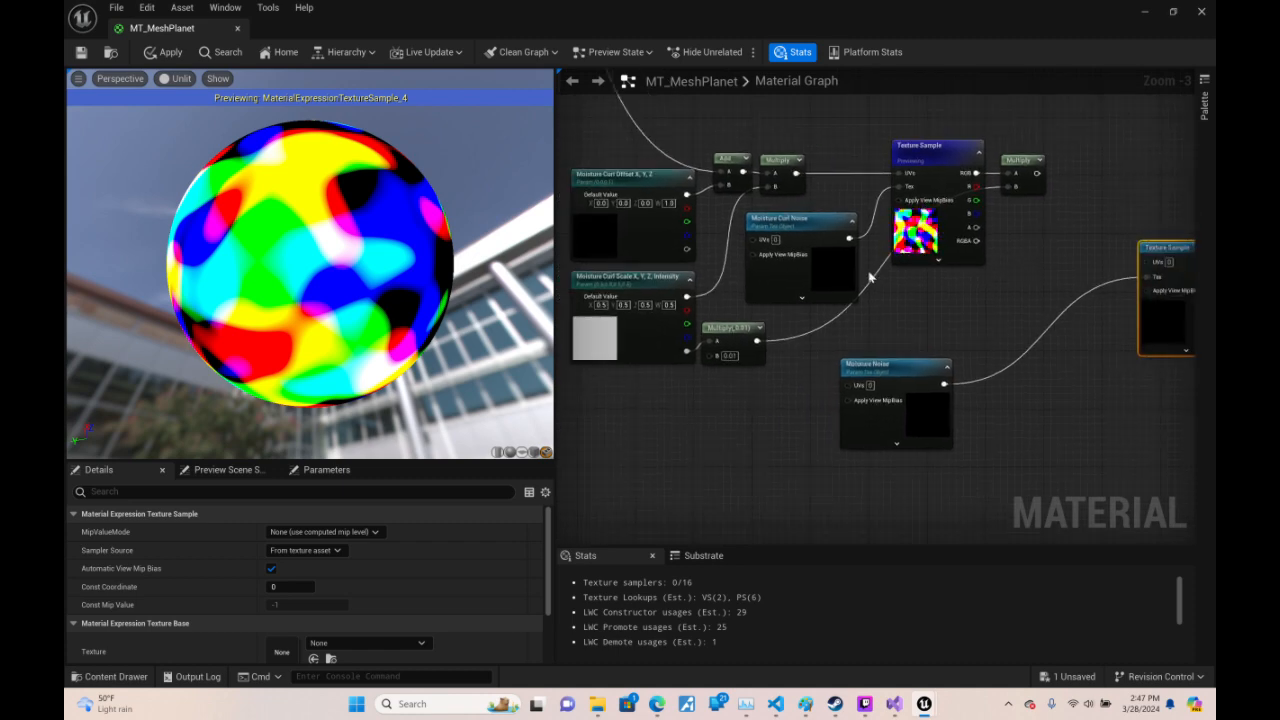
- Copy the Temperature Noise Offset and Temperature Noise Scale parameters and paste them below the moisture curl parameters
{"action": "right_click_drag", "start_coordinate": [768, 398], "coordinate": [856, 424]}
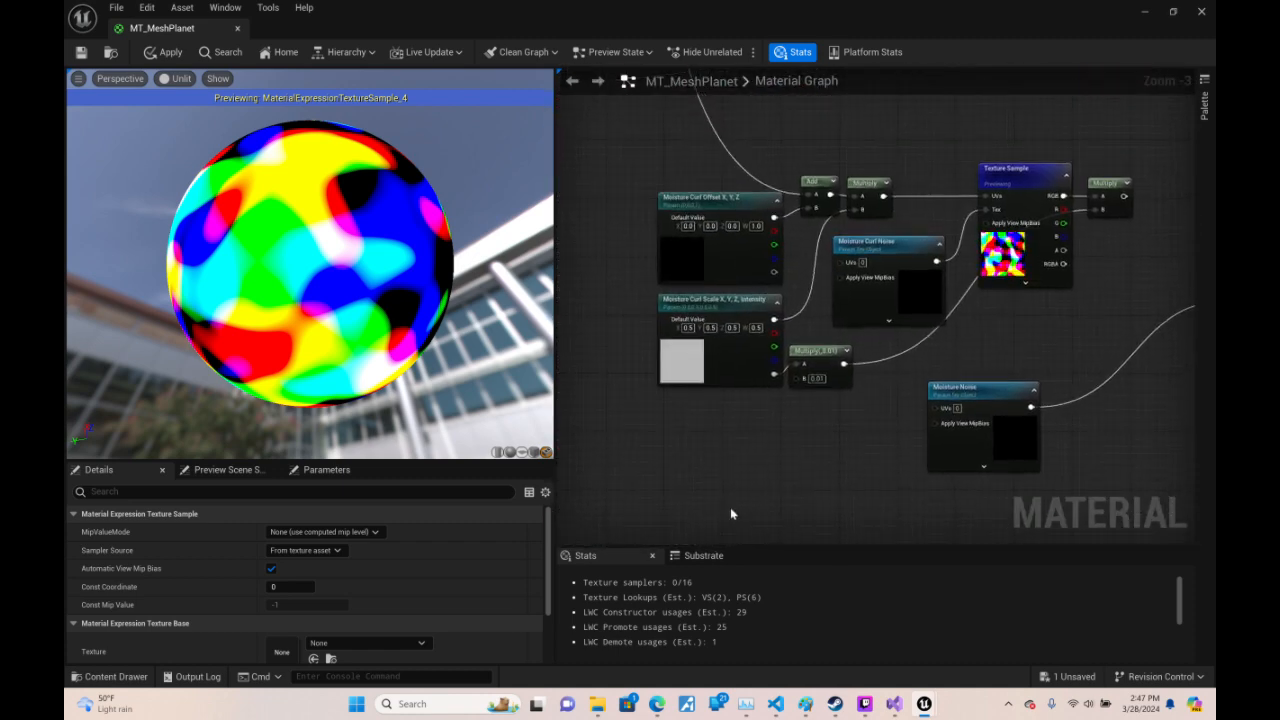
{"action": "left_click_drag", "start_coordinate": [664, 442], "coordinate": [755, 143]}
{"action": "right_click_drag", "start_coordinate": [846, 98], "coordinate": [805, 718]}
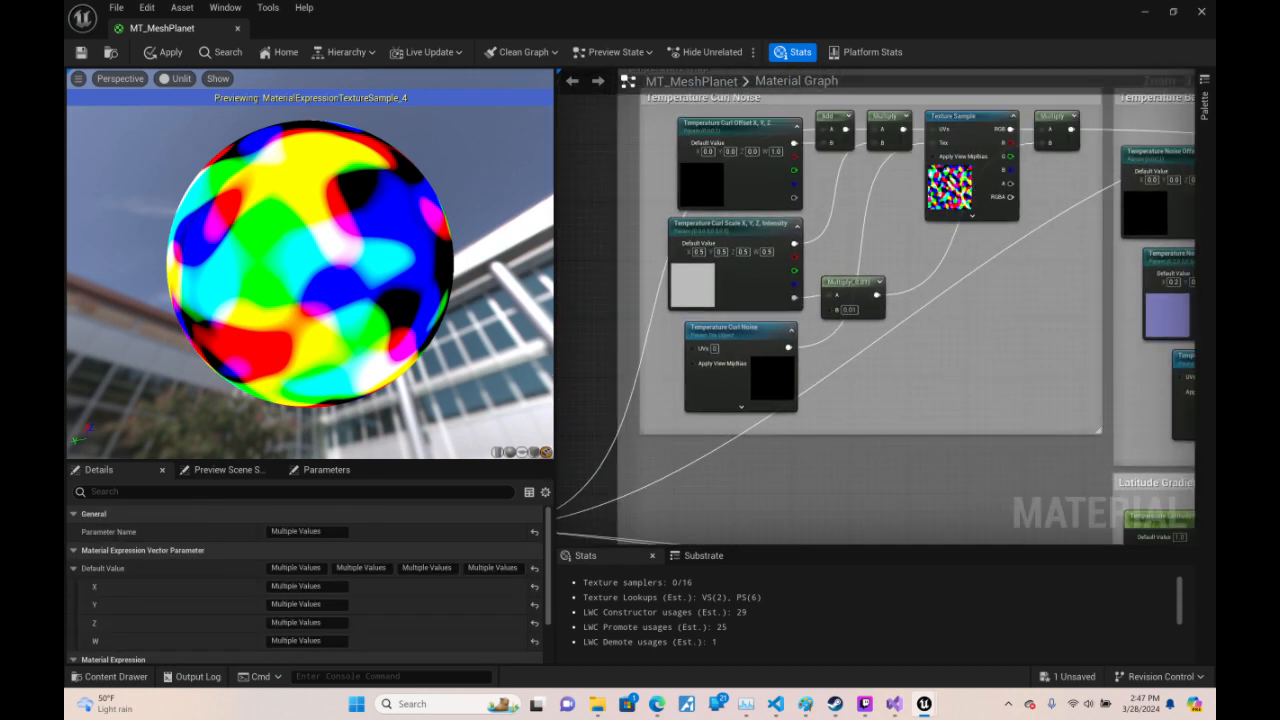
{"action": "right_click_drag", "start_coordinate": [1010, 440], "coordinate": [651, 413]}
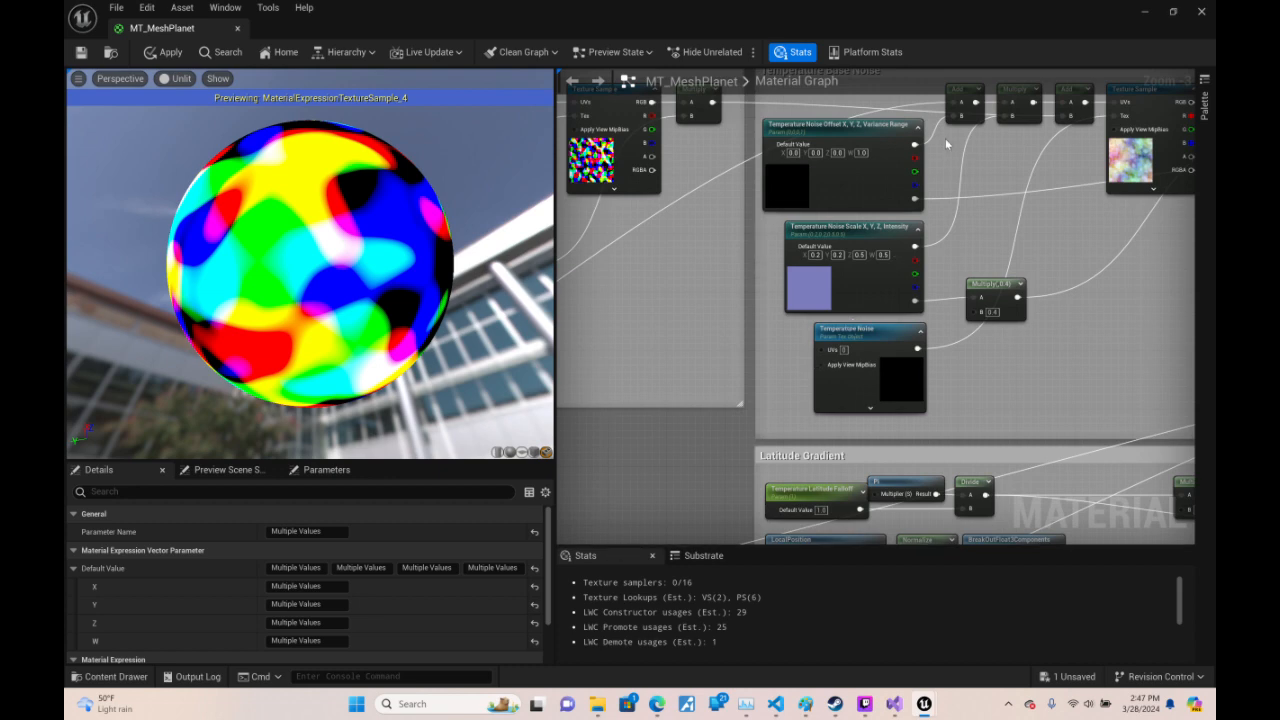
{"action": "left_click_drag", "start_coordinate": [943, 139], "coordinate": [833, 265]}
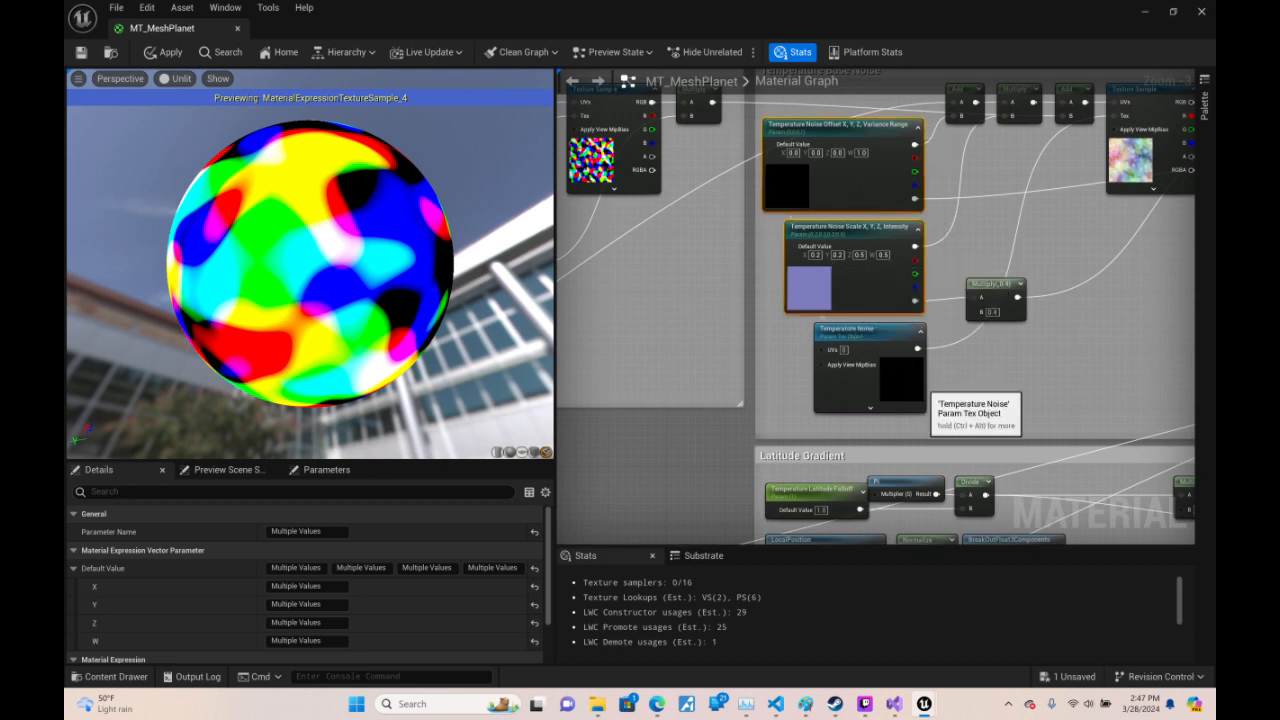
{"action": "right_click_drag", "start_coordinate": [920, 382], "coordinate": [963, 366]}
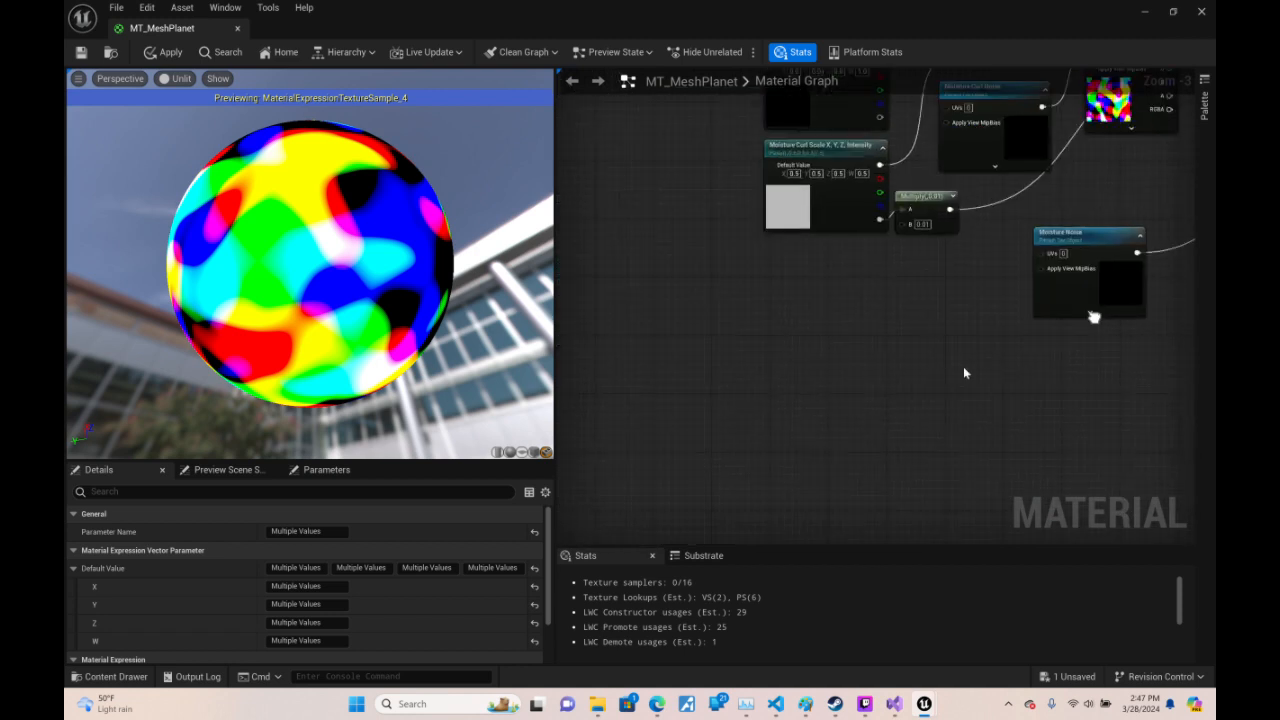
{"action": "key", "text": "ctrl+v"}
{"action": "left_click_drag", "start_coordinate": [857, 364], "coordinate": [852, 311]}
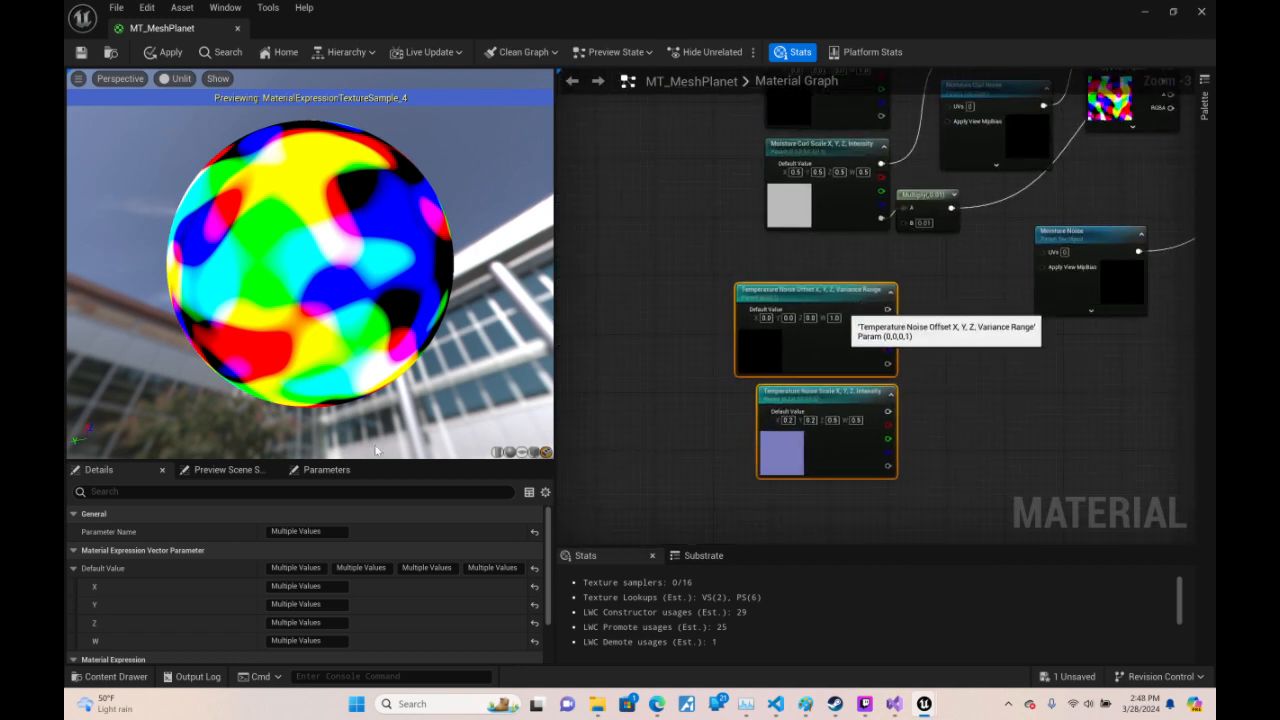
- Rename the pasted offset parameter to Moisture Noise Offset X, Y, Z, Variance Range
{"action": "left_click", "coordinate": [829, 296]}
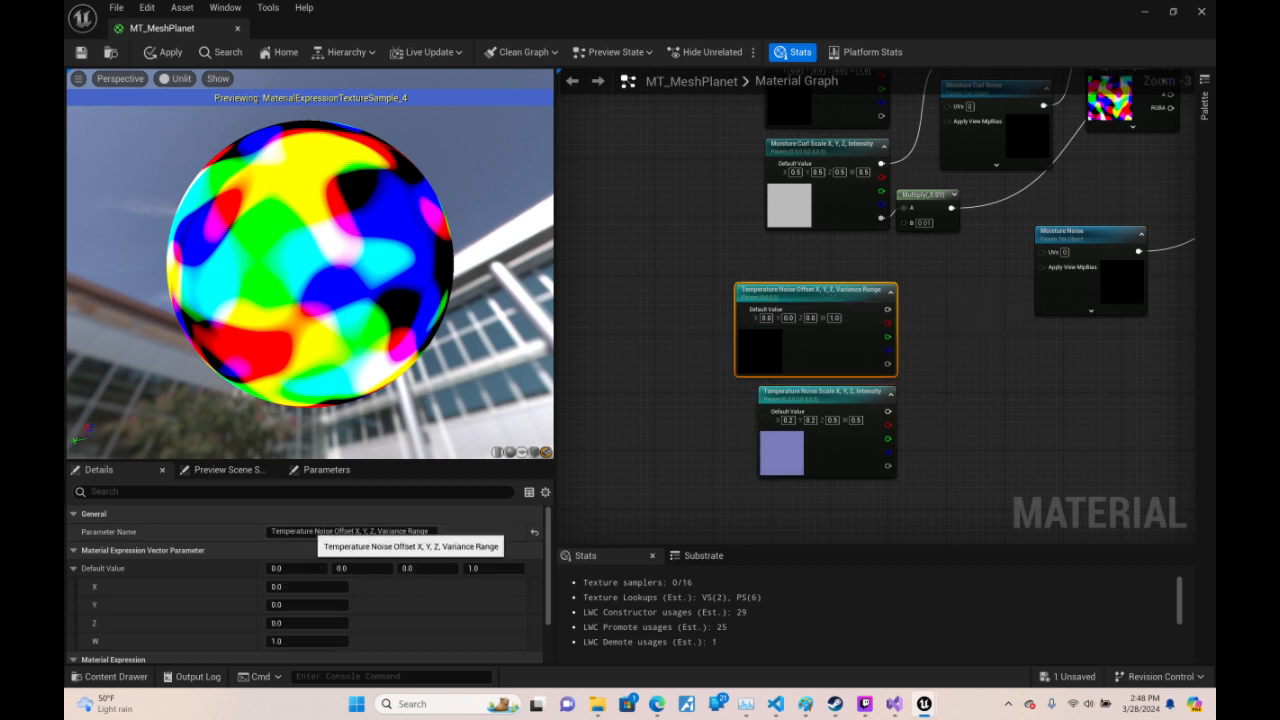
{"action": "left_click_drag", "start_coordinate": [314, 531], "coordinate": [190, 508]}
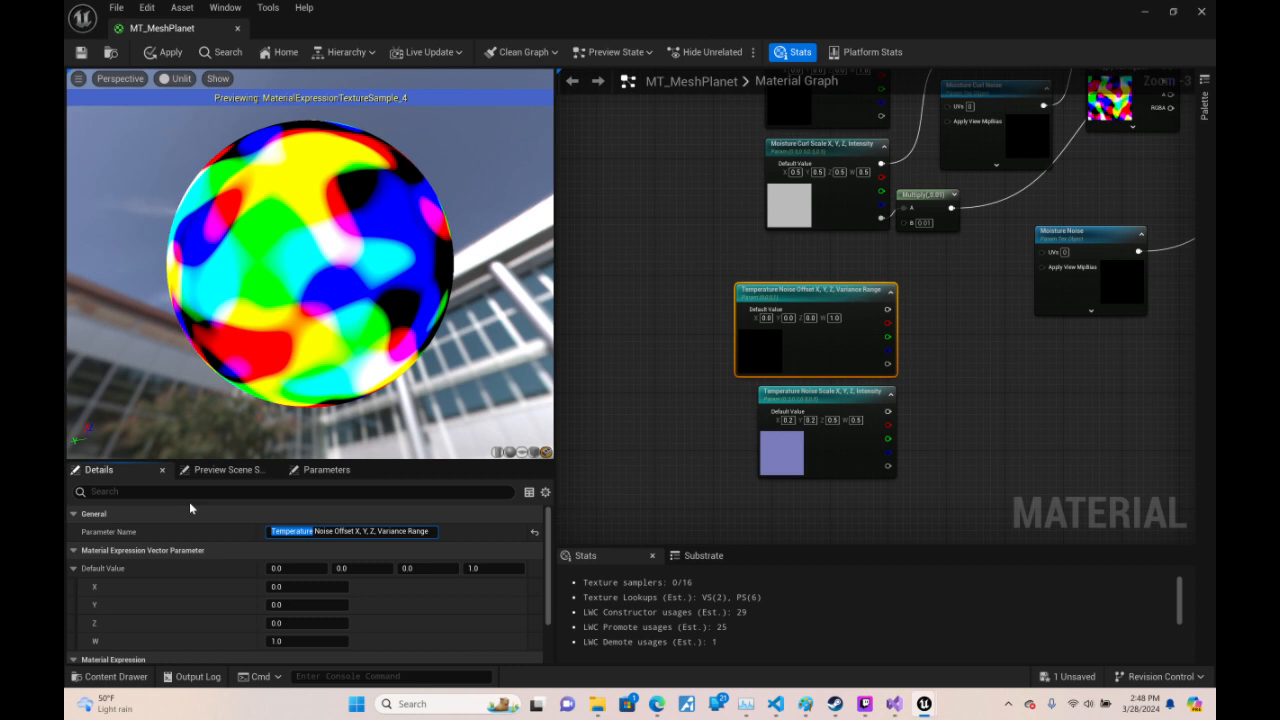
{"action": "type", "text": "Moisture"}
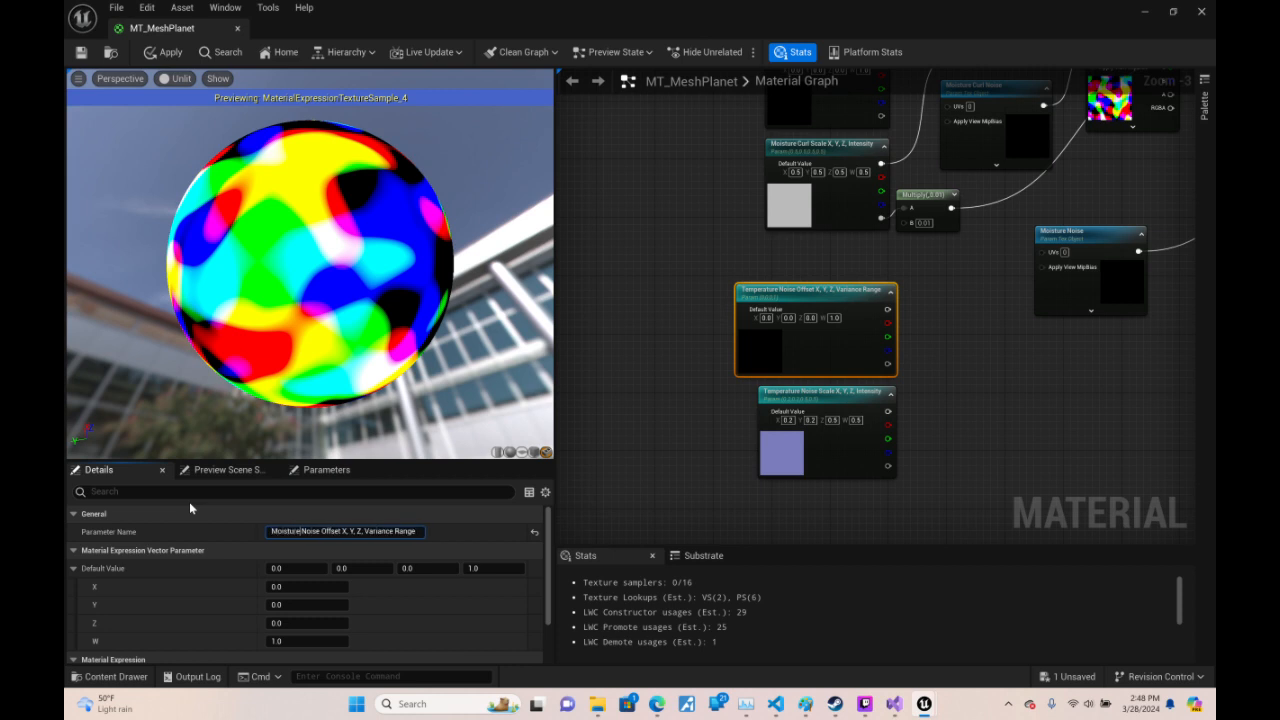
{"action": "key", "text": "Return"}
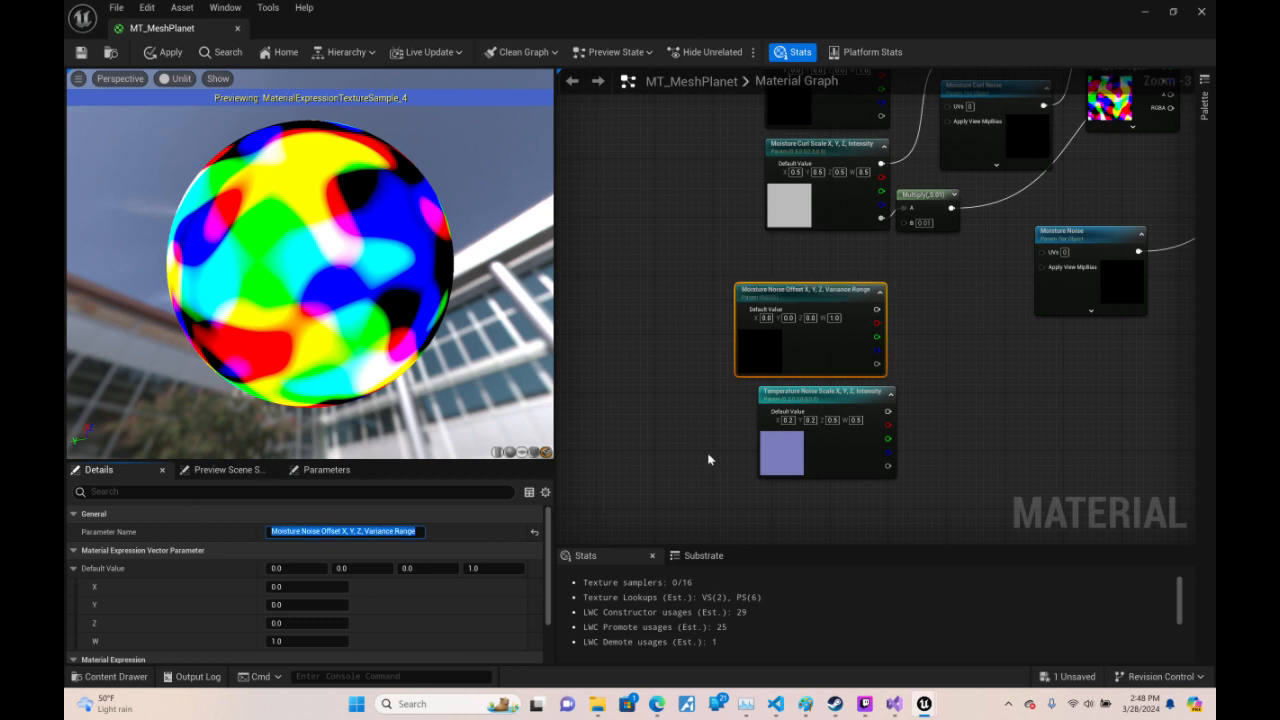
- Rename the pasted scale parameter to Moisture Noise Scale X, Y, Z, Intensity and place it under the offset parameter
{"action": "left_click", "coordinate": [845, 390]}
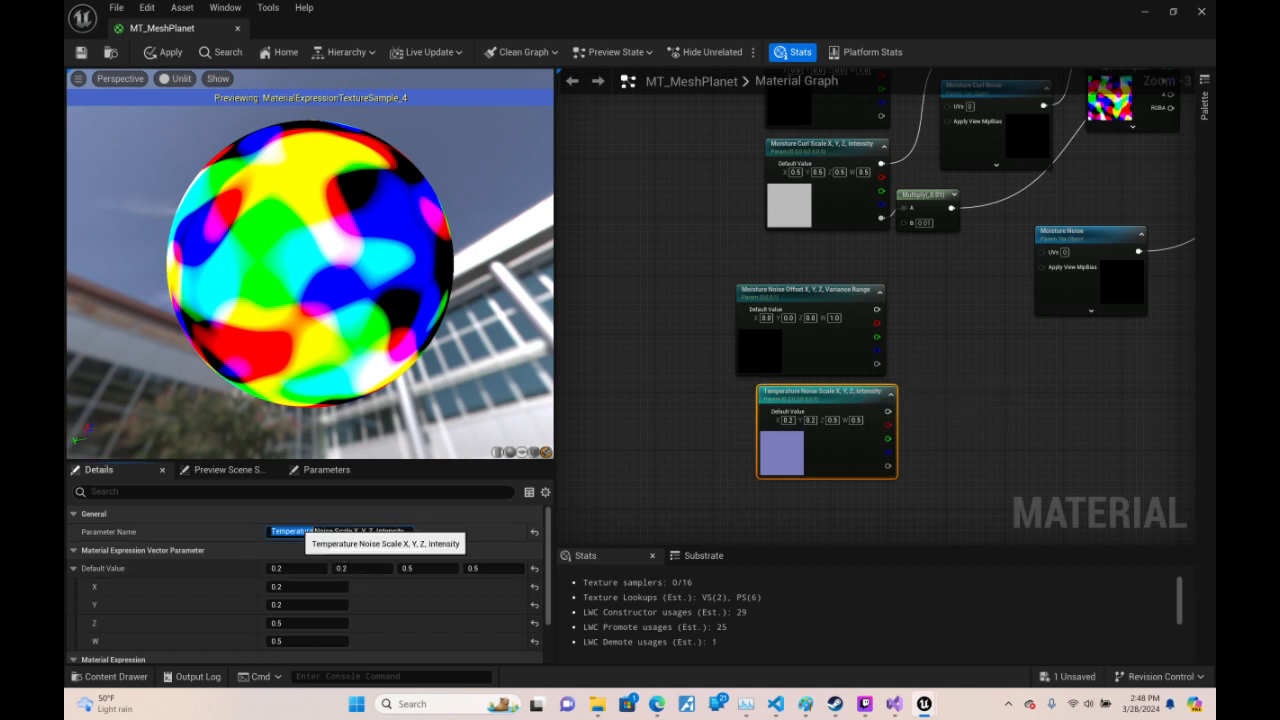
{"action": "double_click", "coordinate": [290, 531]}
{"action": "type", "text": "Moisture"}
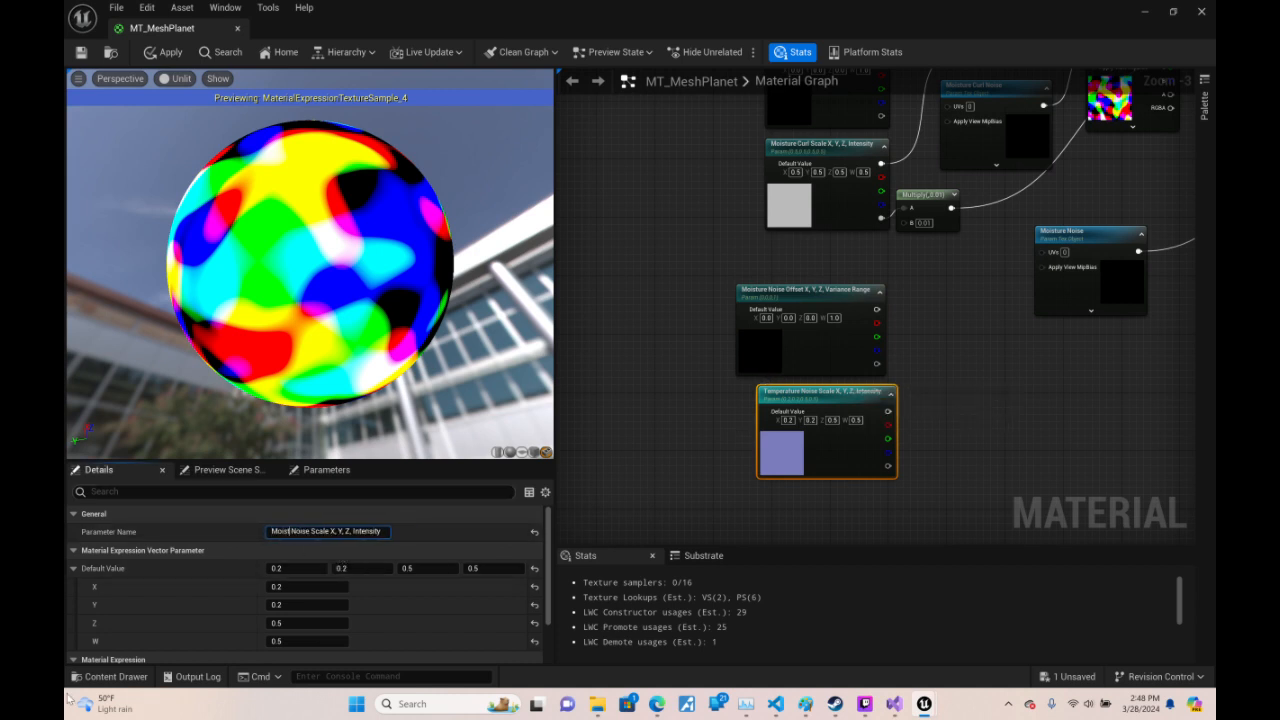
{"action": "key", "text": "Return"}
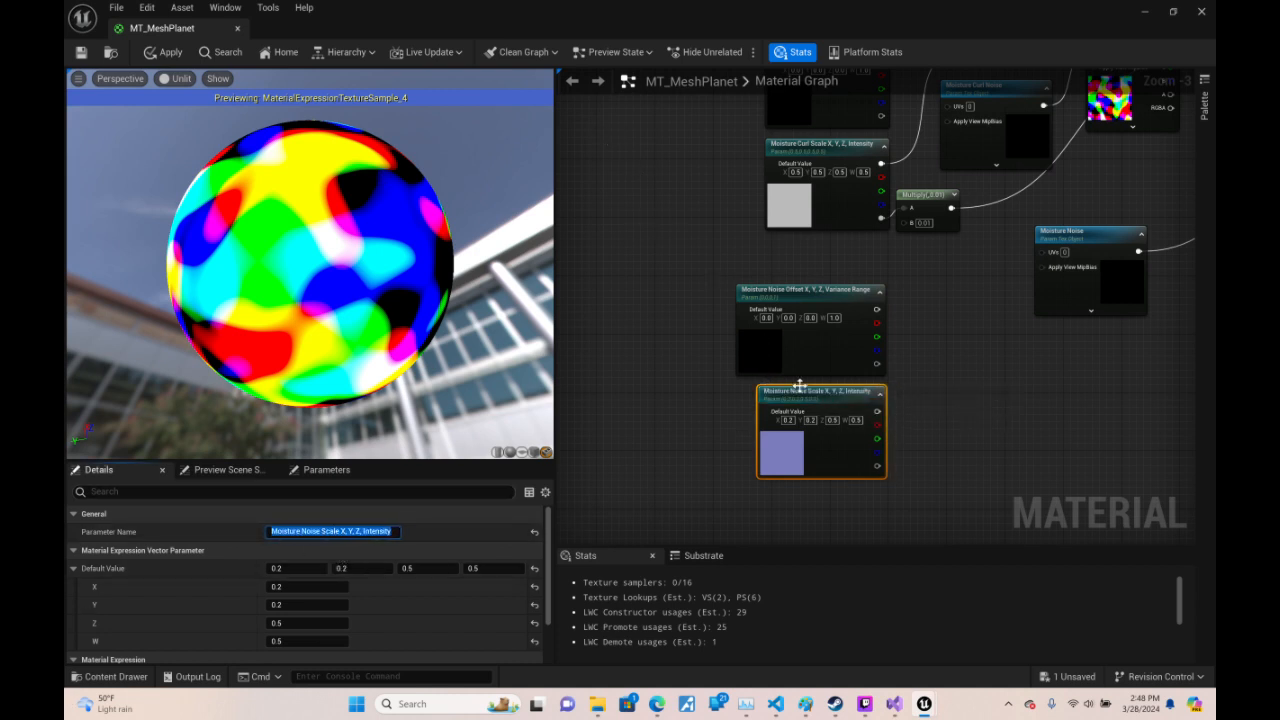
{"action": "left_click_drag", "start_coordinate": [808, 399], "coordinate": [793, 400]}
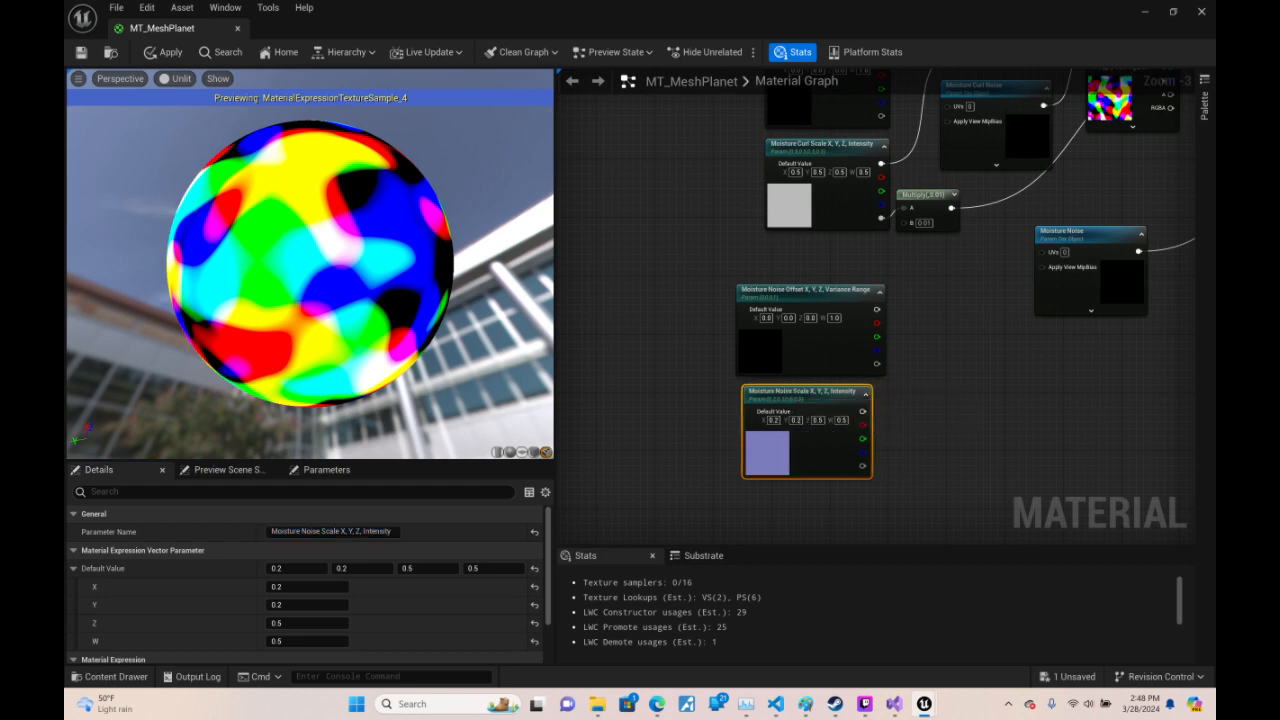
- Copy the moisture curl's Add and Multiply pair beside the noise parameters, connecting Moisture Noise Offset to Add B and Scale to Multiply B
{"action": "right_click_drag", "start_coordinate": [795, 402], "coordinate": [633, 445]}
{"action": "right_click_drag", "start_coordinate": [880, 453], "coordinate": [865, 675]}
{"action": "right_click_drag", "start_coordinate": [862, 479], "coordinate": [938, 640]}
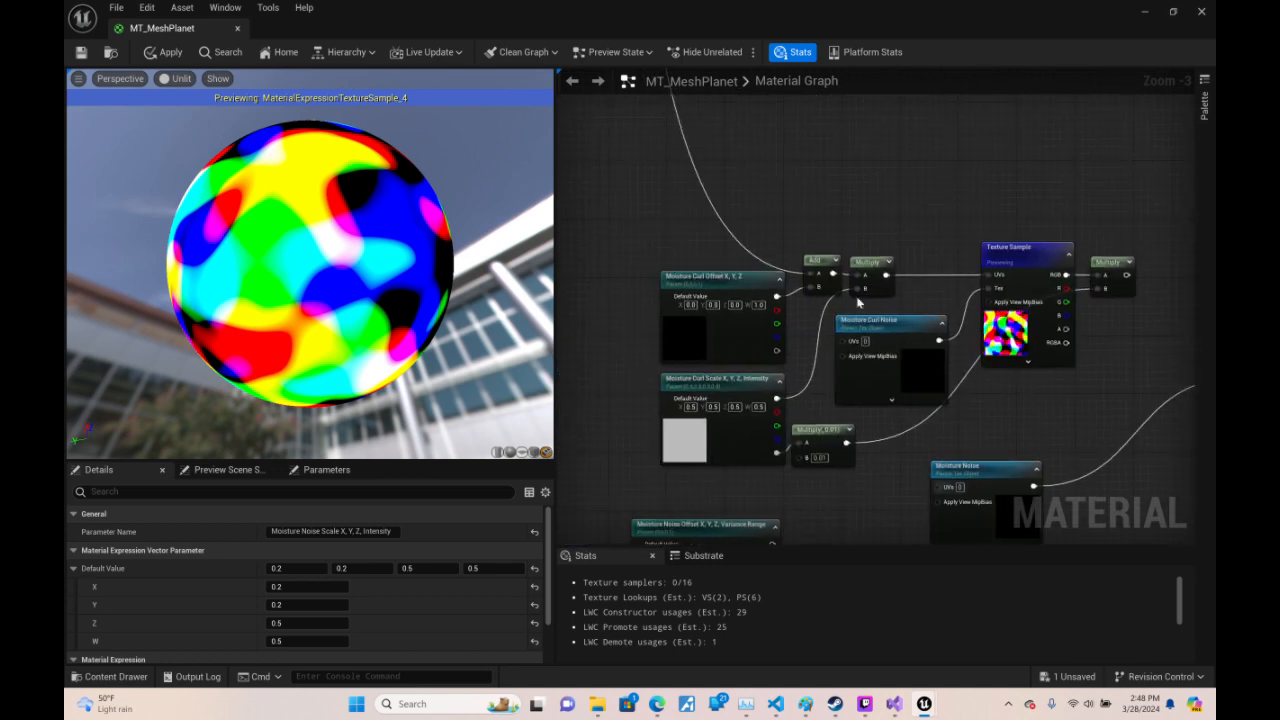
{"action": "left_click_drag", "start_coordinate": [882, 294], "coordinate": [882, 296]}
{"action": "key", "text": "ctrl+c"}
{"action": "right_click_drag", "start_coordinate": [872, 400], "coordinate": [887, 218]}
{"action": "key", "text": "ctrl+v"}
{"action": "left_click_drag", "start_coordinate": [788, 361], "coordinate": [849, 372]}
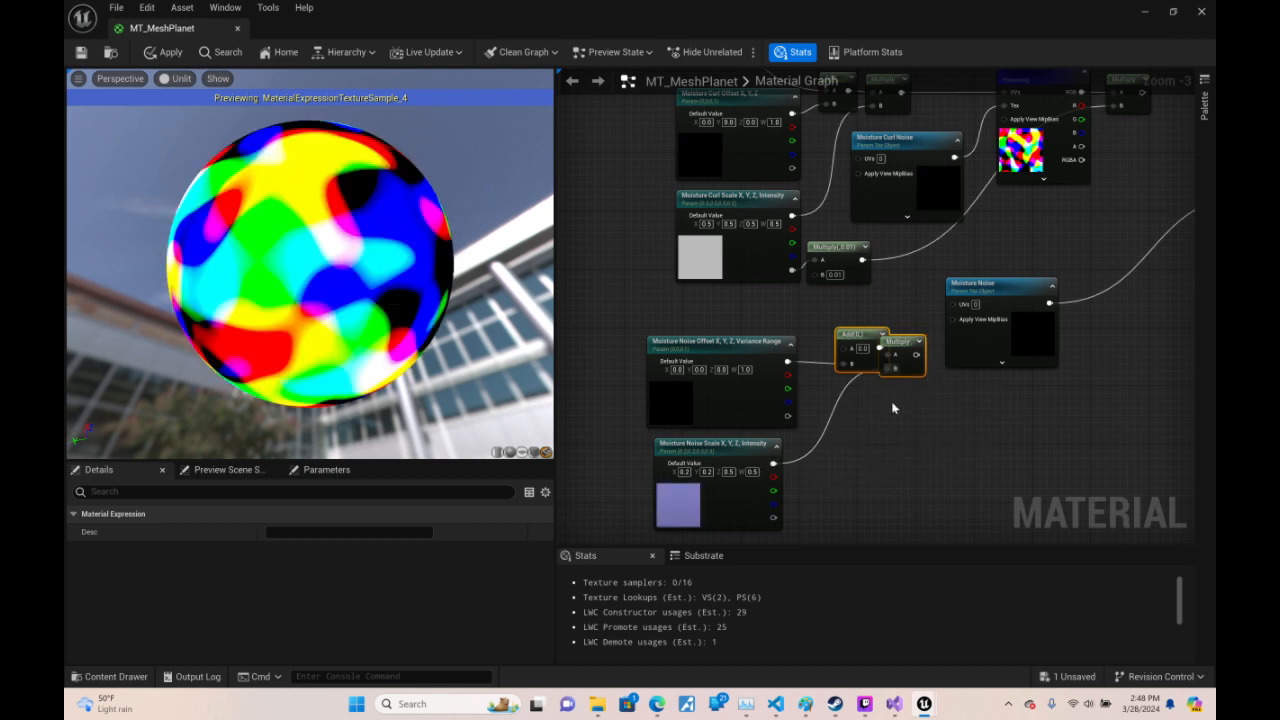
- Space out the Moisture Noise and Multiply nodes and feed the noise Add's A input from the moisture curl Add's upstream source
{"action": "right_click_drag", "start_coordinate": [1009, 375], "coordinate": [886, 429]}
{"action": "left_click_drag", "start_coordinate": [894, 347], "coordinate": [1001, 333]}
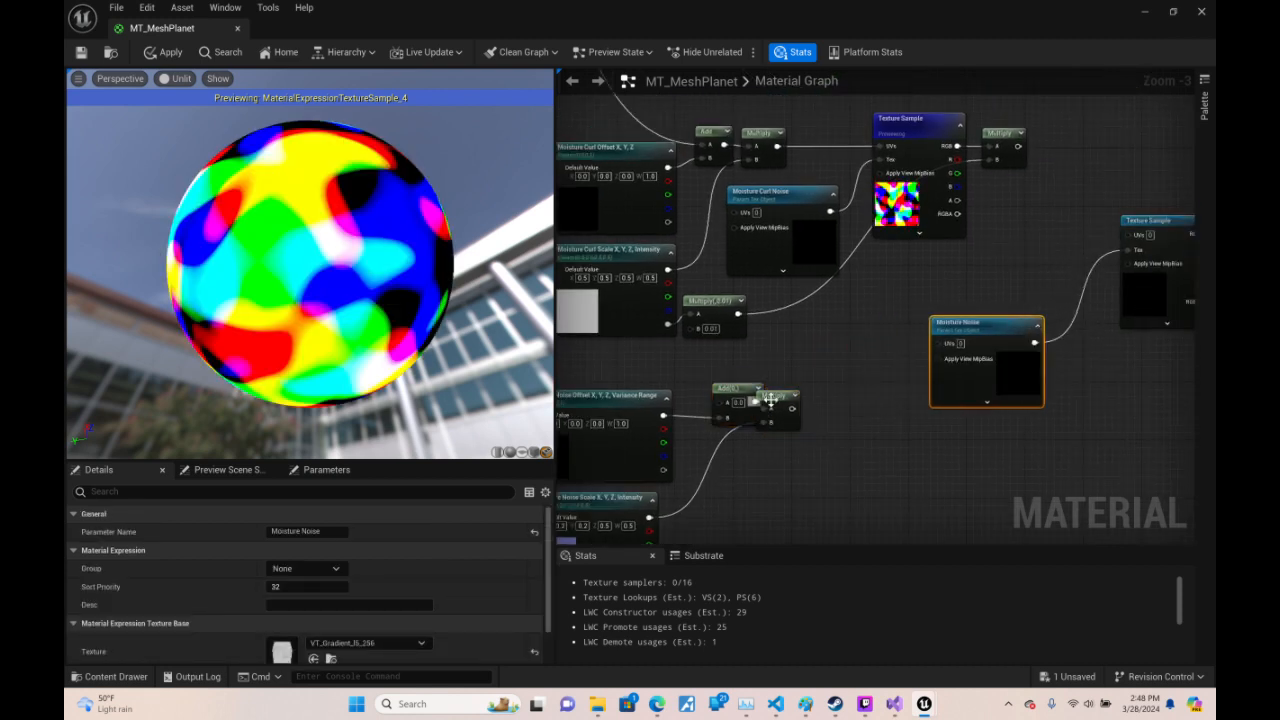
{"action": "left_click_drag", "start_coordinate": [770, 402], "coordinate": [803, 401]}
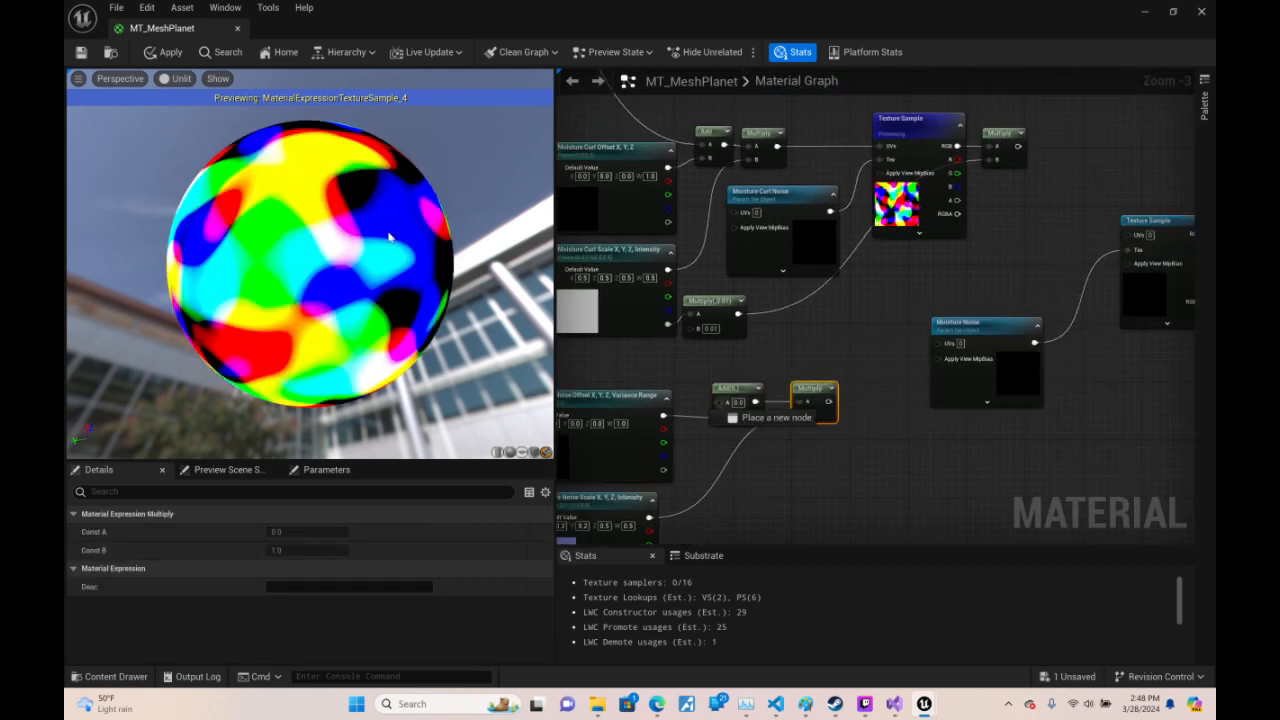
{"action": "left_click_drag", "start_coordinate": [388, 232], "coordinate": [1048, 122]}
{"action": "right_click_drag", "start_coordinate": [613, 386], "coordinate": [926, 267]}
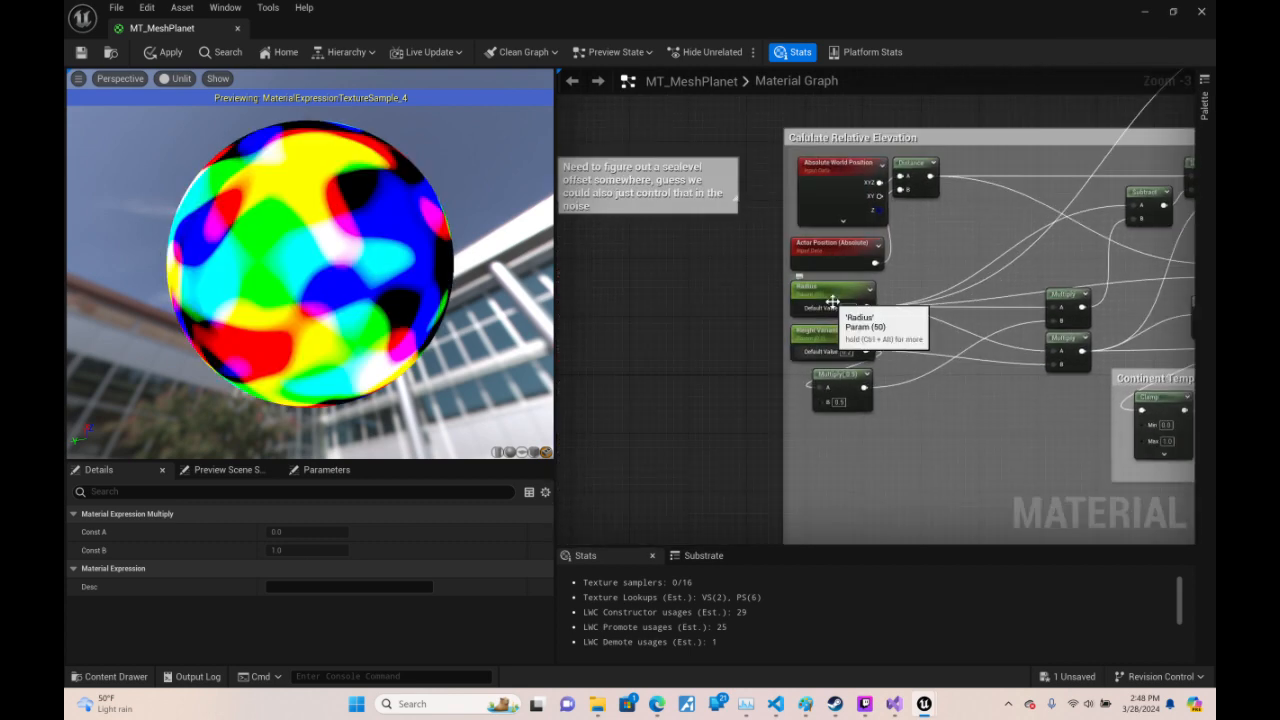
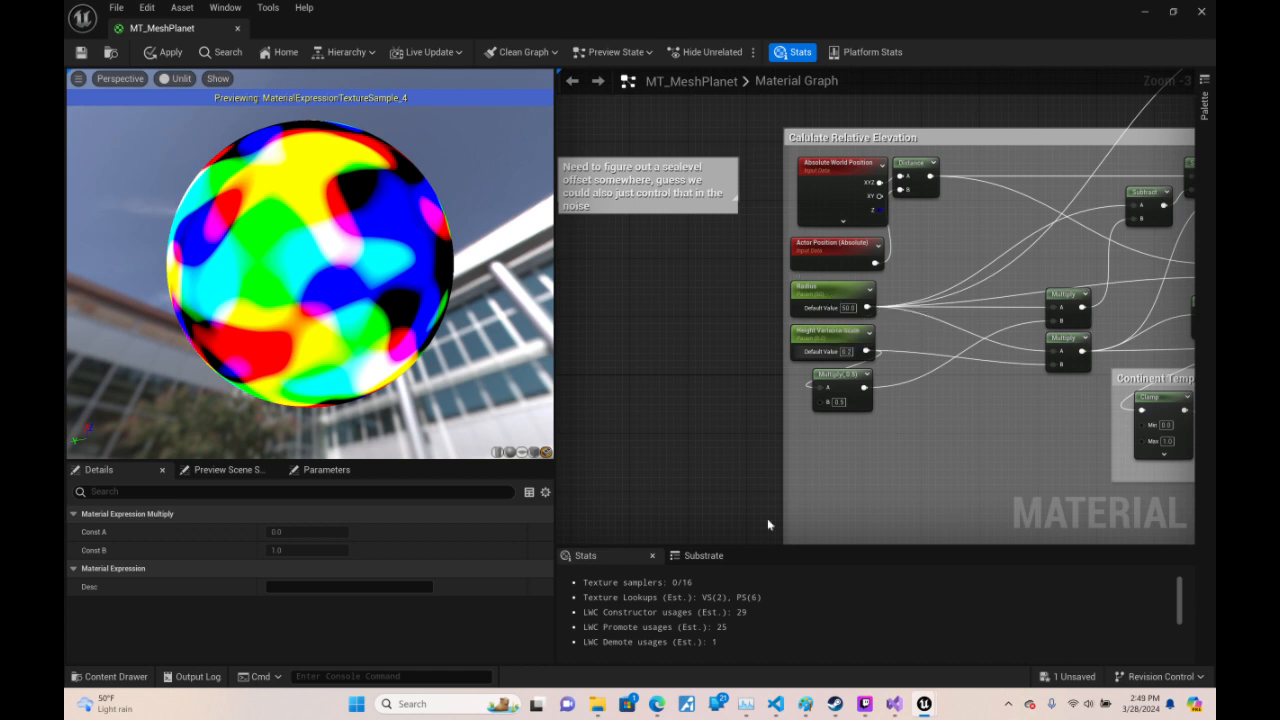
- Switch the AtmosphereDepthTest level viewport to Wireframe, examine the planet's mesh up close, and return to the MT_MeshPlanet material
{"action": "left_click", "coordinate": [1146, 11]}
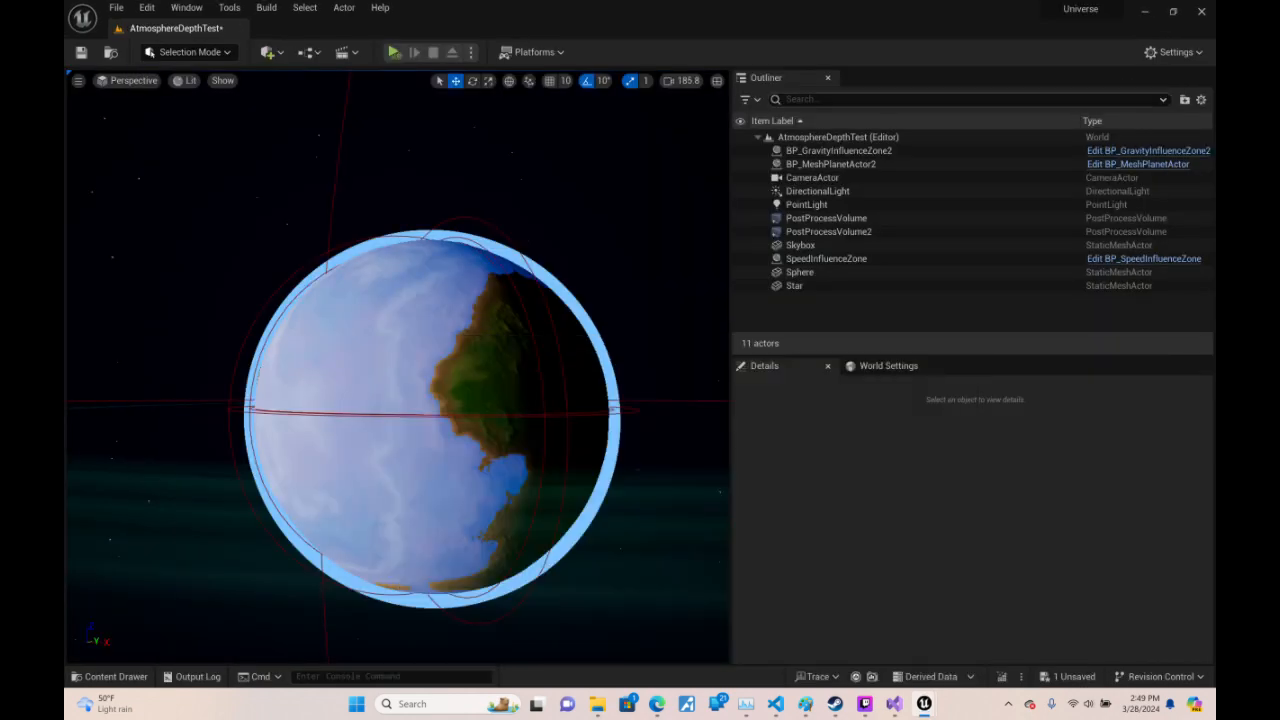
{"action": "left_click", "coordinate": [185, 80]}
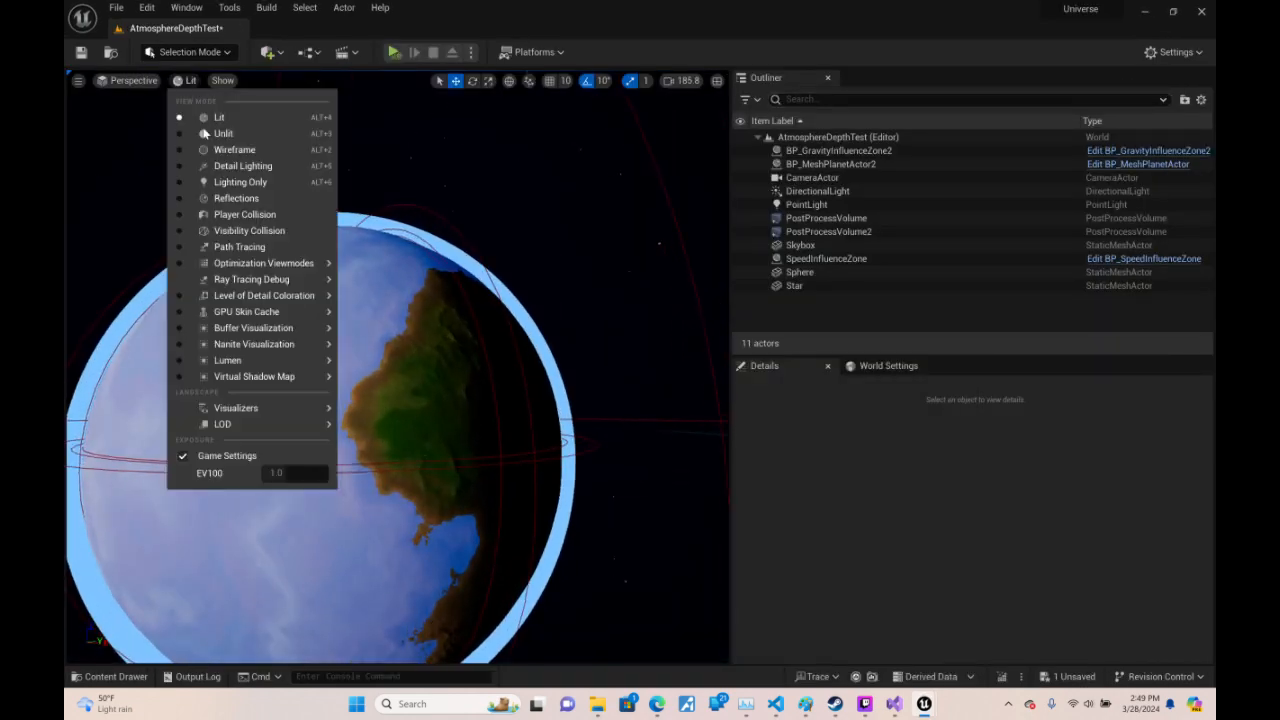
{"action": "left_click", "coordinate": [190, 149]}
{"action": "key", "text": "w"}
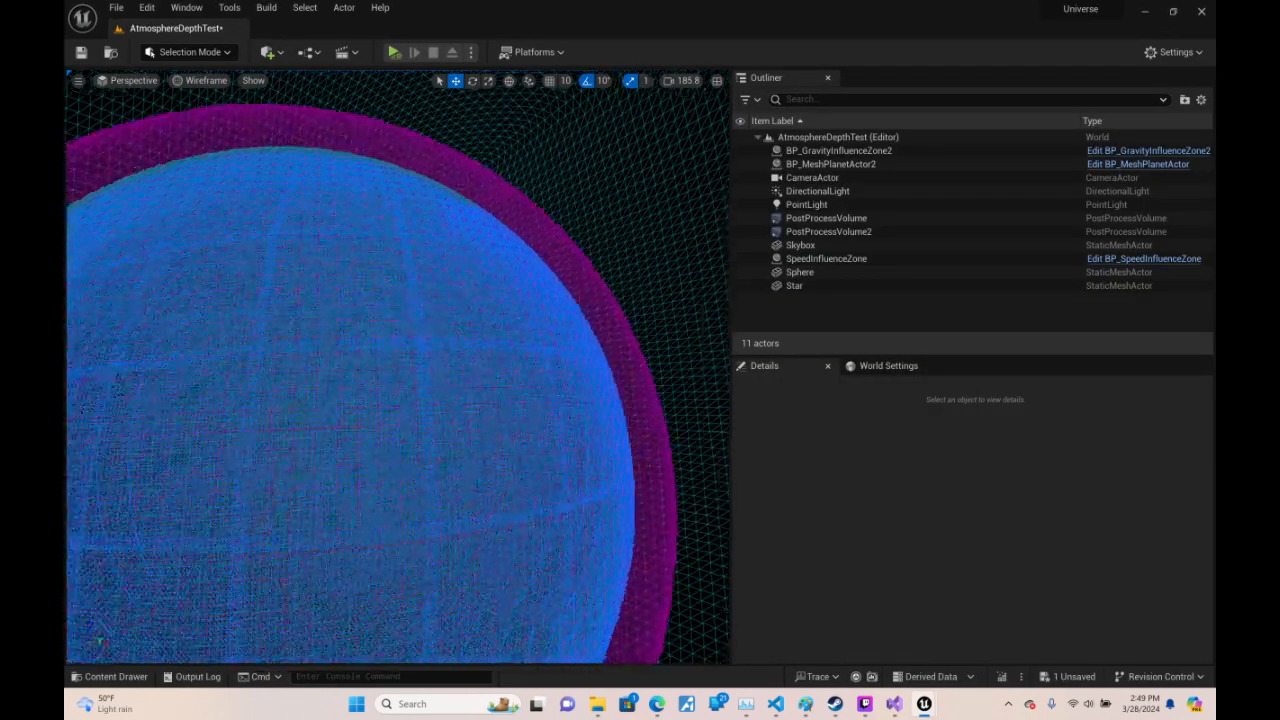
{"action": "scroll", "coordinate": [398, 367], "scroll_direction": "down", "scroll_amount": 10}
{"action": "key", "text": "w"}
{"action": "right_click_drag", "start_coordinate": [486, 359], "coordinate": [437, 373]}
{"action": "key", "text": "w"}
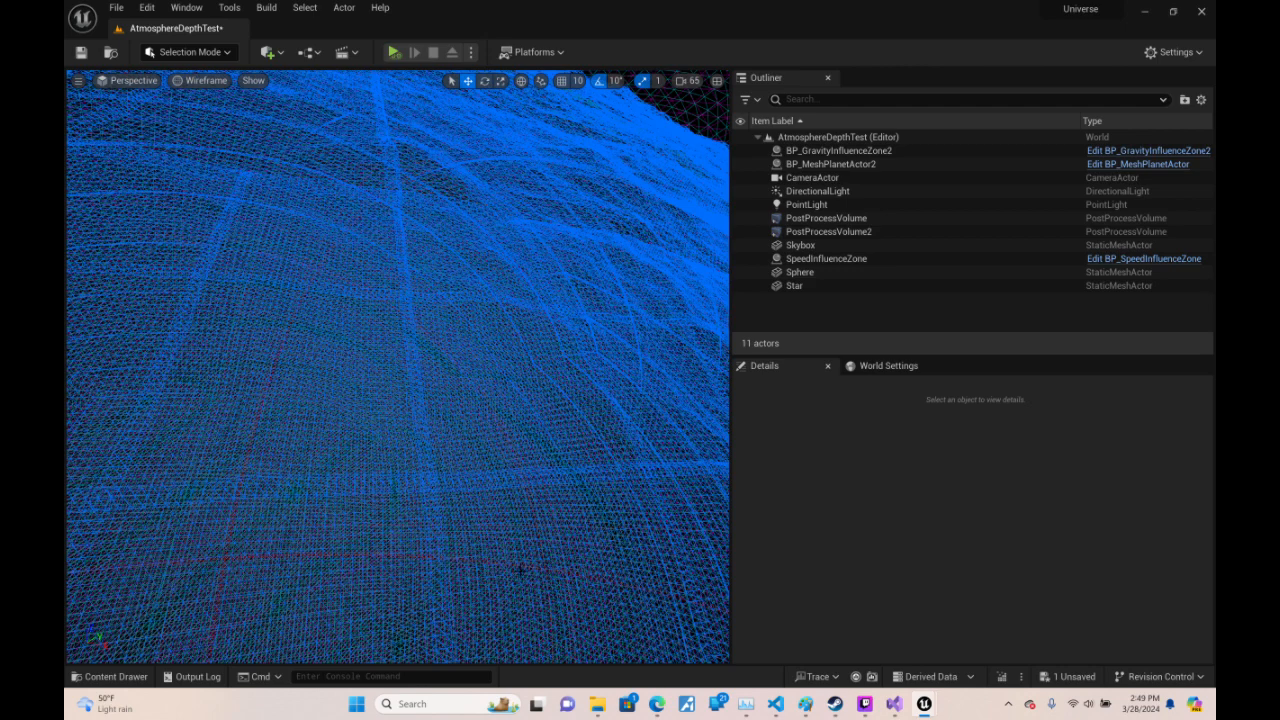
{"action": "mouse_move", "coordinate": [942, 708]}
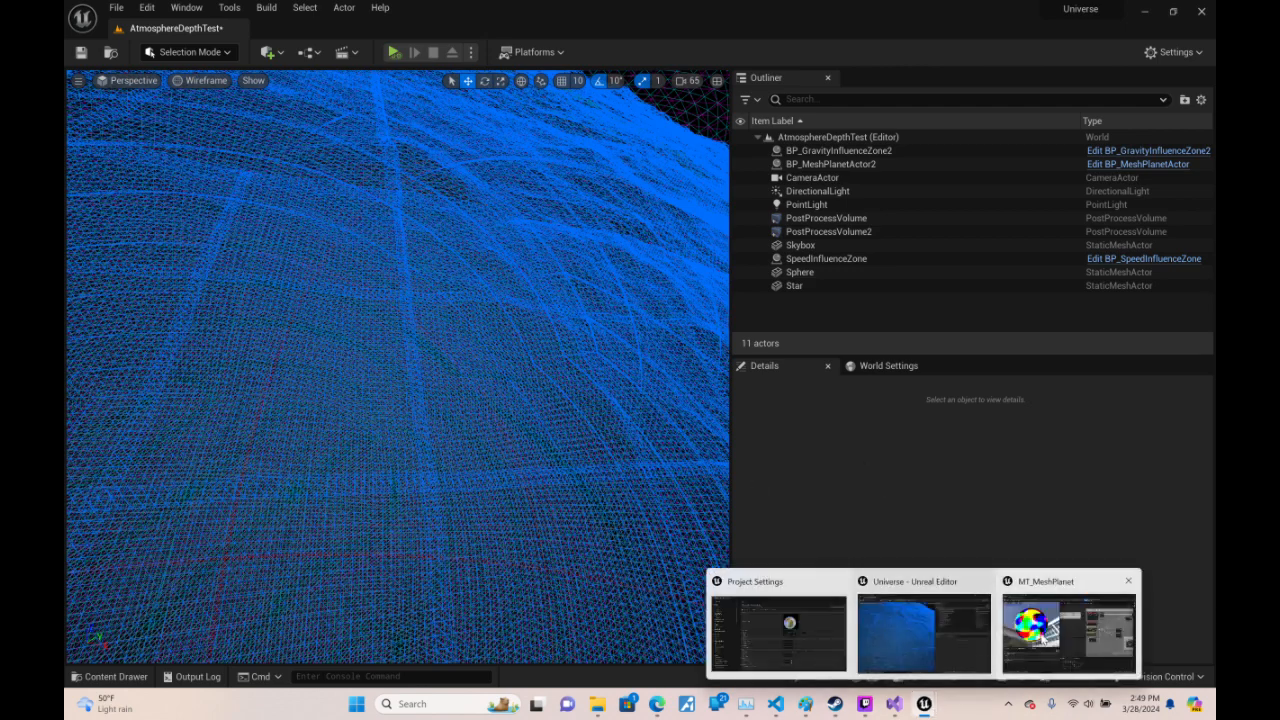
{"action": "left_click", "coordinate": [1041, 640]}
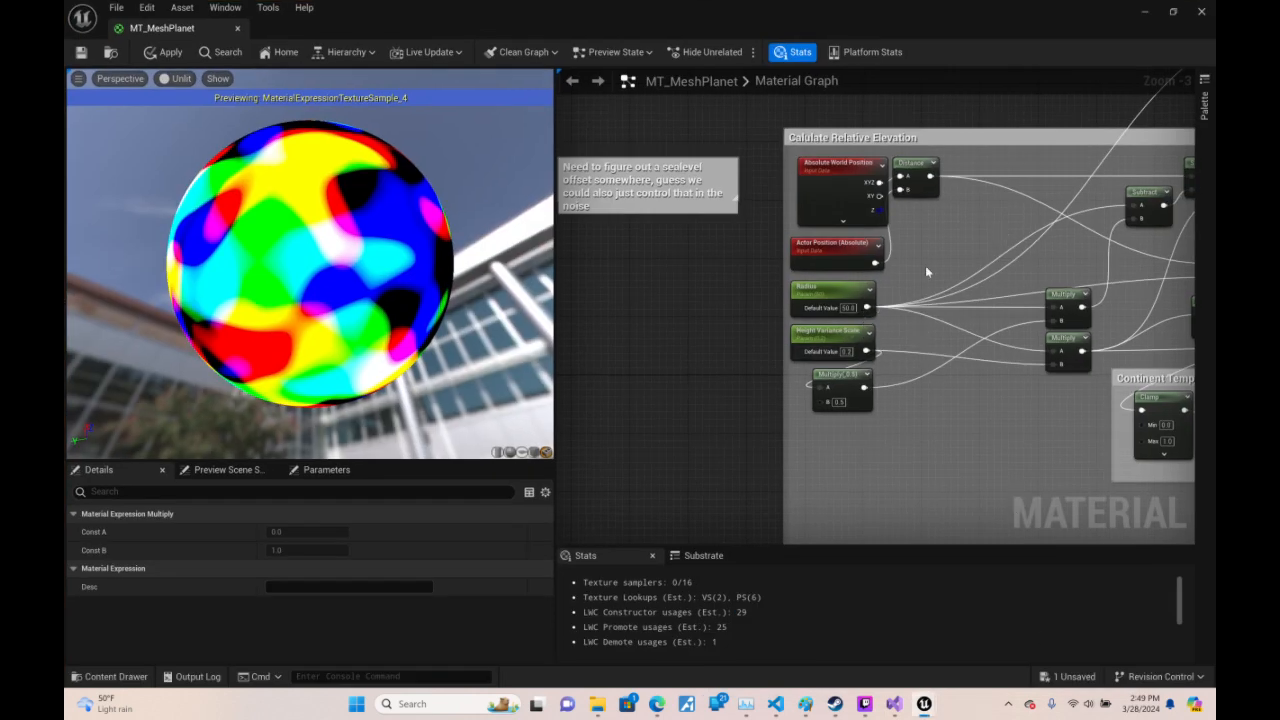
- Examine the Radius parameter and the 0.5 Multiply node in the relative elevation group
{"action": "left_click", "coordinate": [802, 291]}
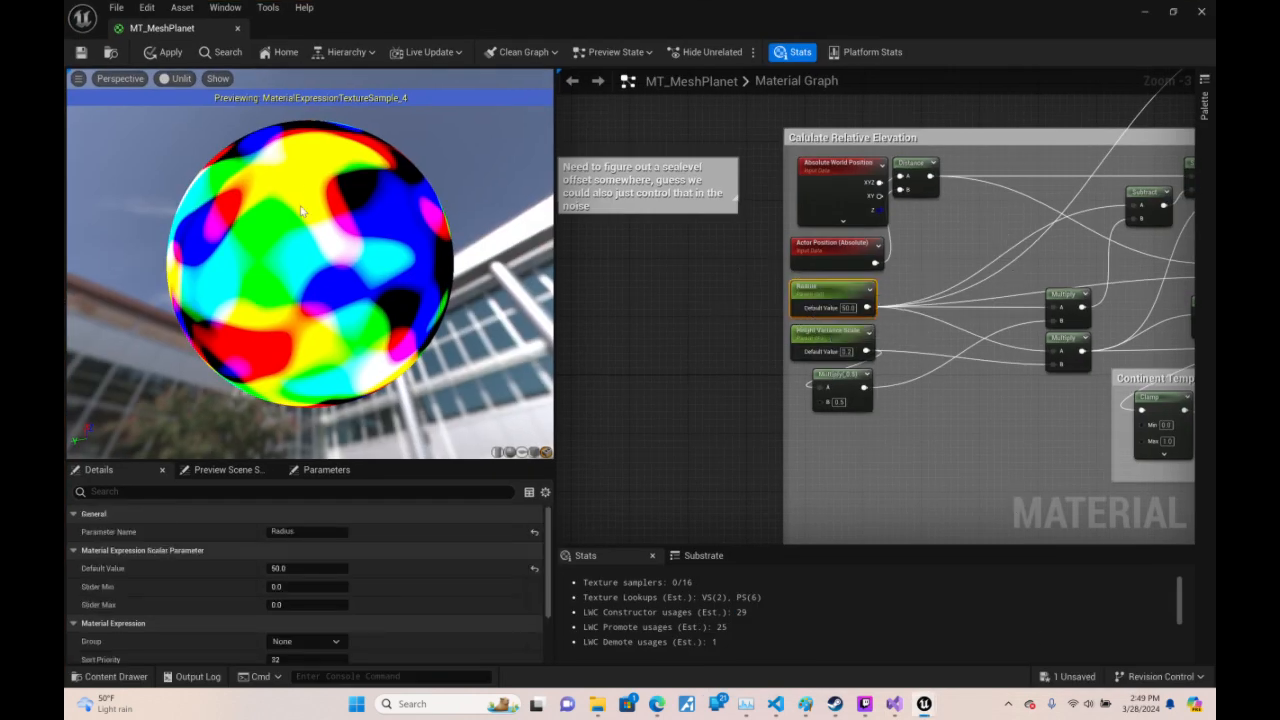
{"action": "left_click_drag", "start_coordinate": [380, 137], "coordinate": [155, 378]}
{"action": "right_click_drag", "start_coordinate": [1032, 475], "coordinate": [802, 370]}
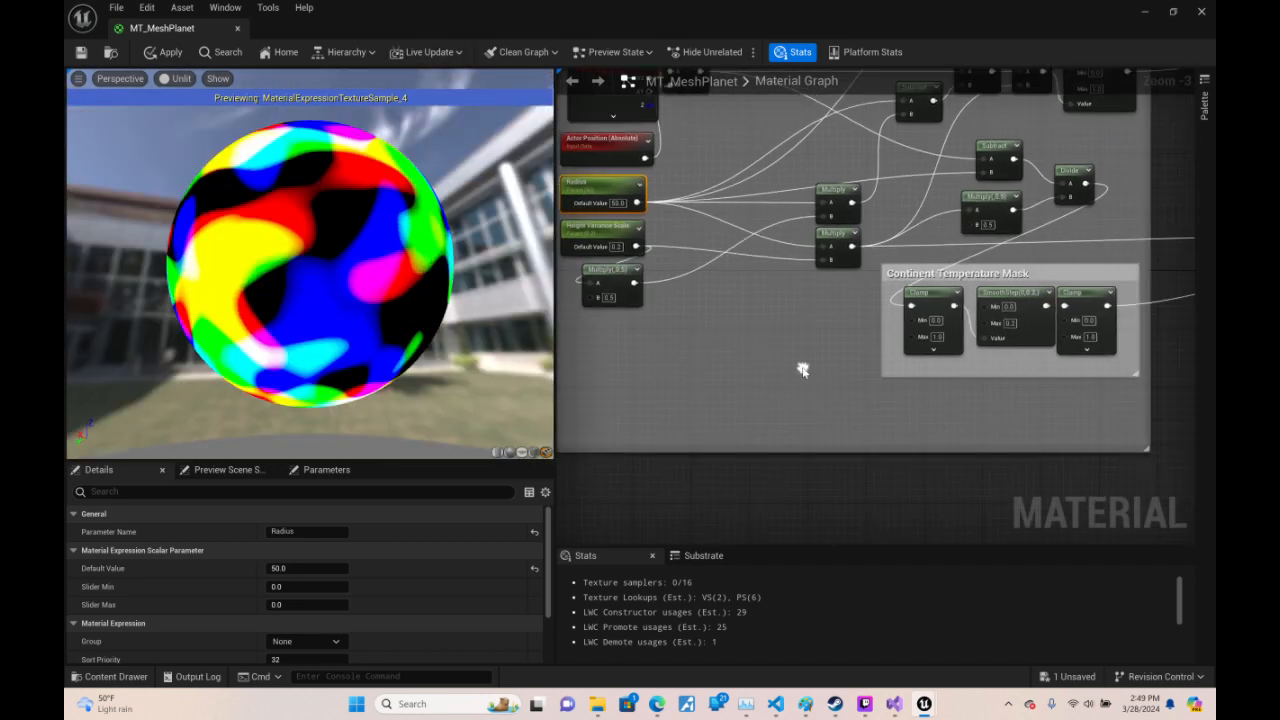
{"action": "left_click", "coordinate": [607, 272]}
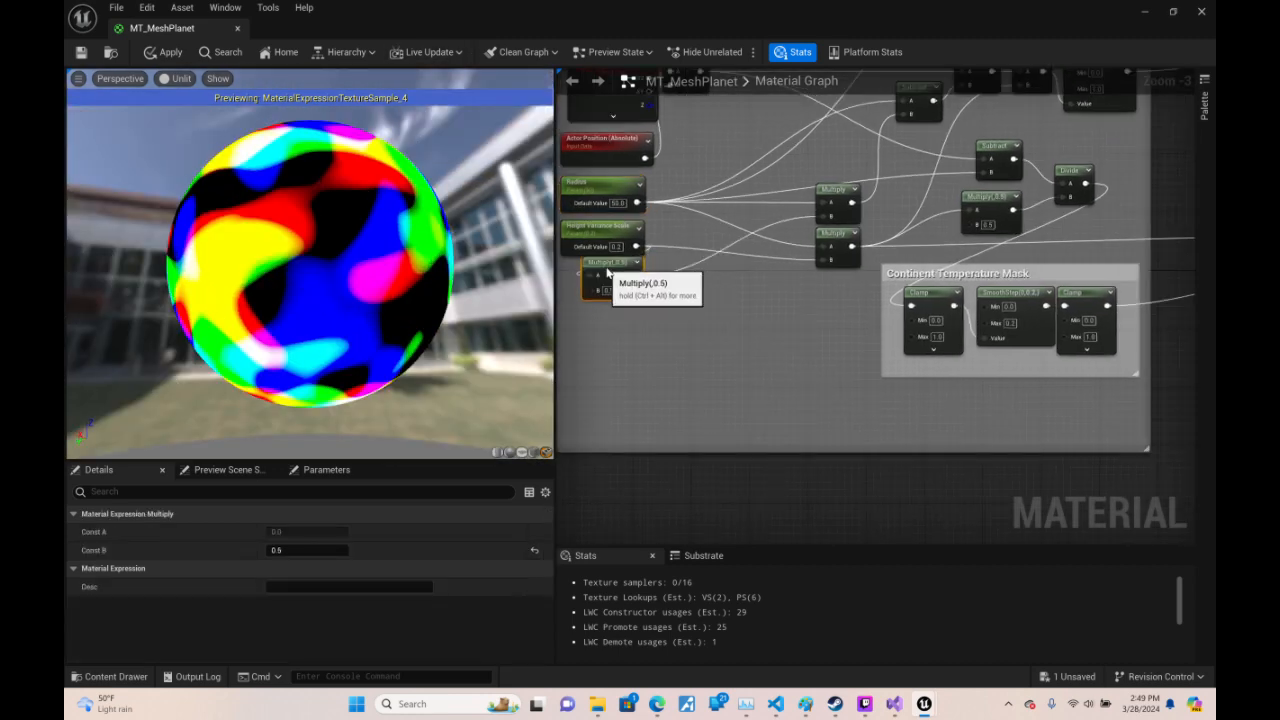
{"action": "right_click_drag", "start_coordinate": [683, 376], "coordinate": [566, 80]}
- Move the Moisture Noise texture object below the noise Add and Multiply nodes
{"action": "scroll", "coordinate": [1000, 250], "scroll_direction": "down", "scroll_amount": 4}
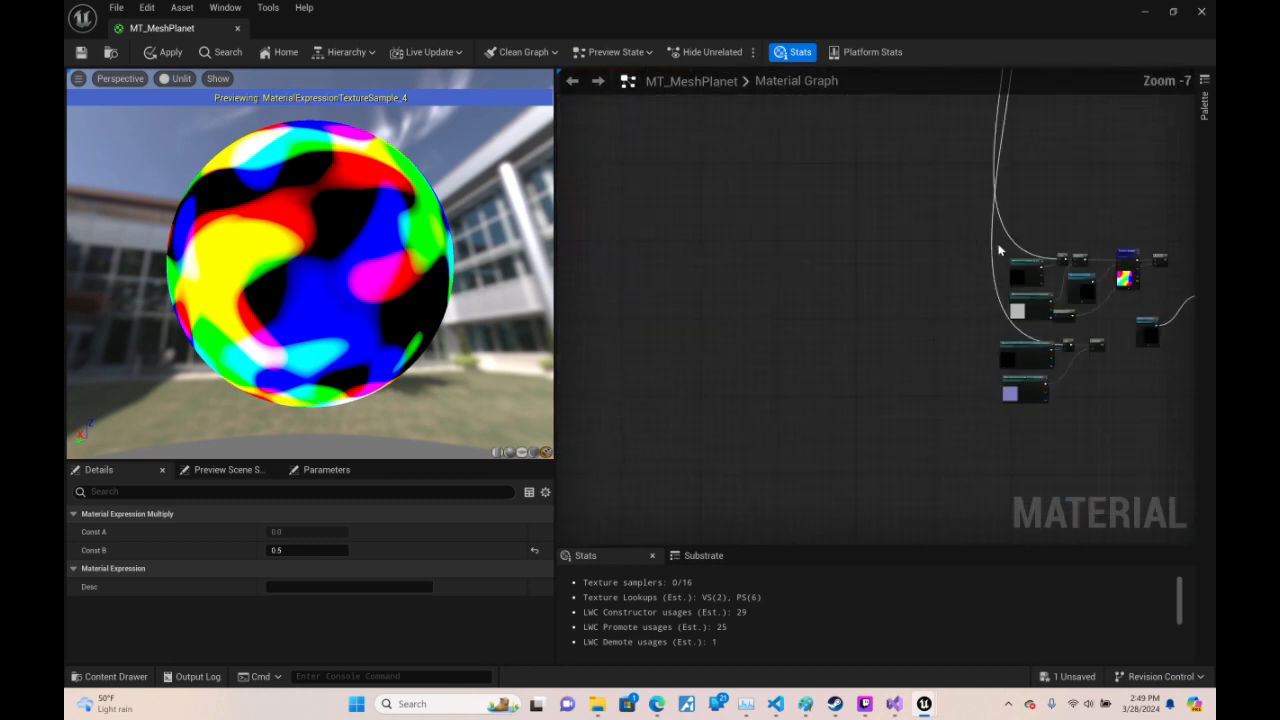
{"action": "right_click_drag", "start_coordinate": [1008, 252], "coordinate": [715, 230]}
{"action": "scroll", "coordinate": [937, 210], "scroll_direction": "up", "scroll_amount": 3}
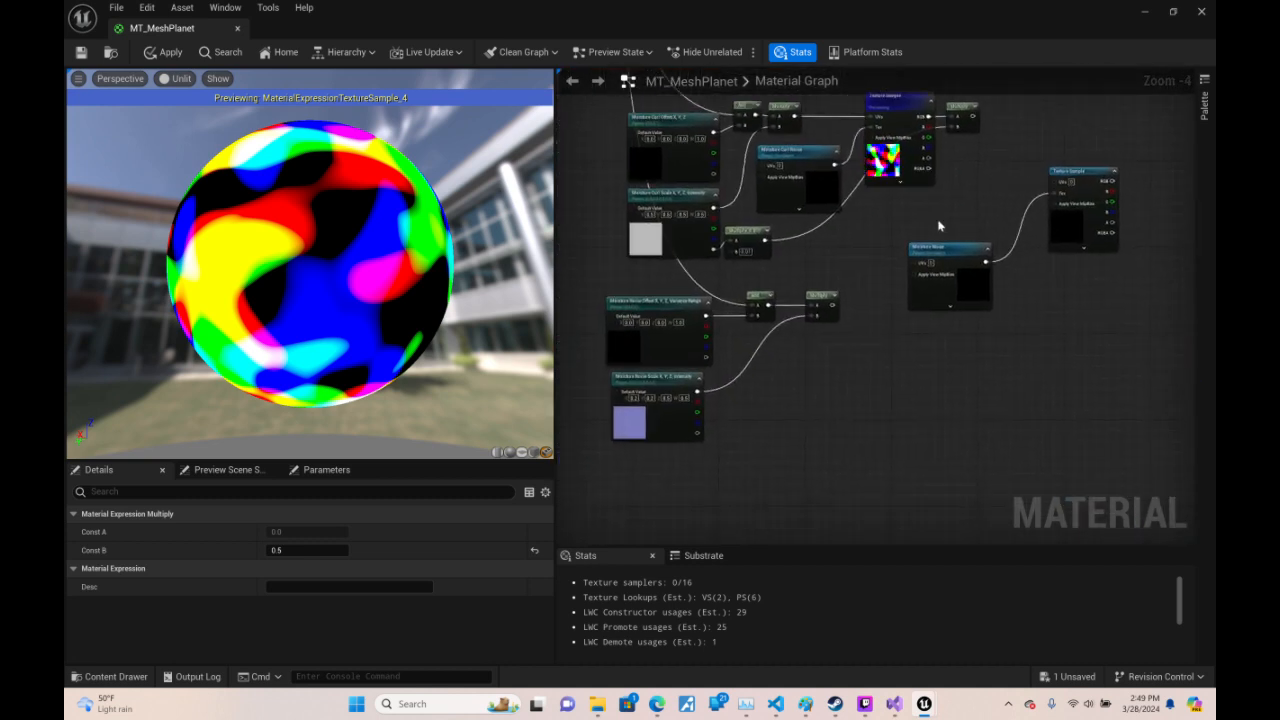
{"action": "left_click_drag", "start_coordinate": [938, 250], "coordinate": [770, 427]}
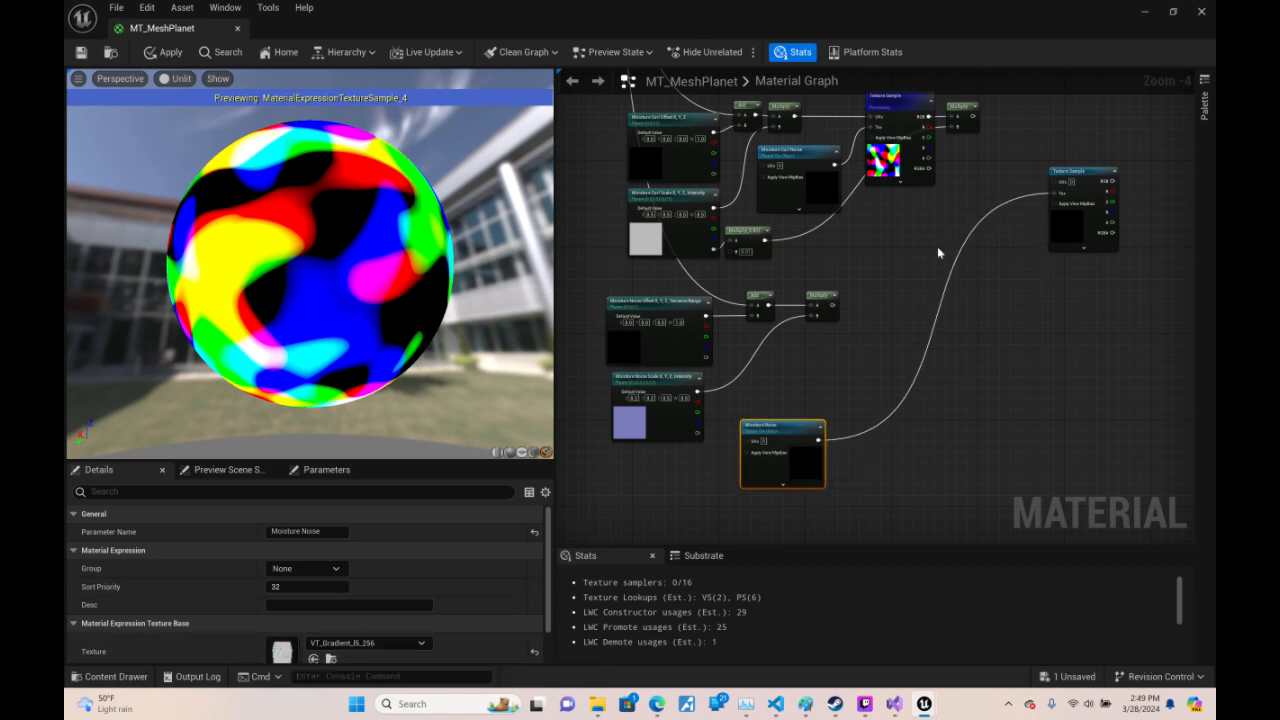
- Examine the default values of the Moisture Noise Offset and Moisture Noise Scale parameters and their connections
{"action": "left_click", "coordinate": [664, 345]}
{"action": "scroll", "coordinate": [1000, 355], "scroll_direction": "up", "scroll_amount": 5}
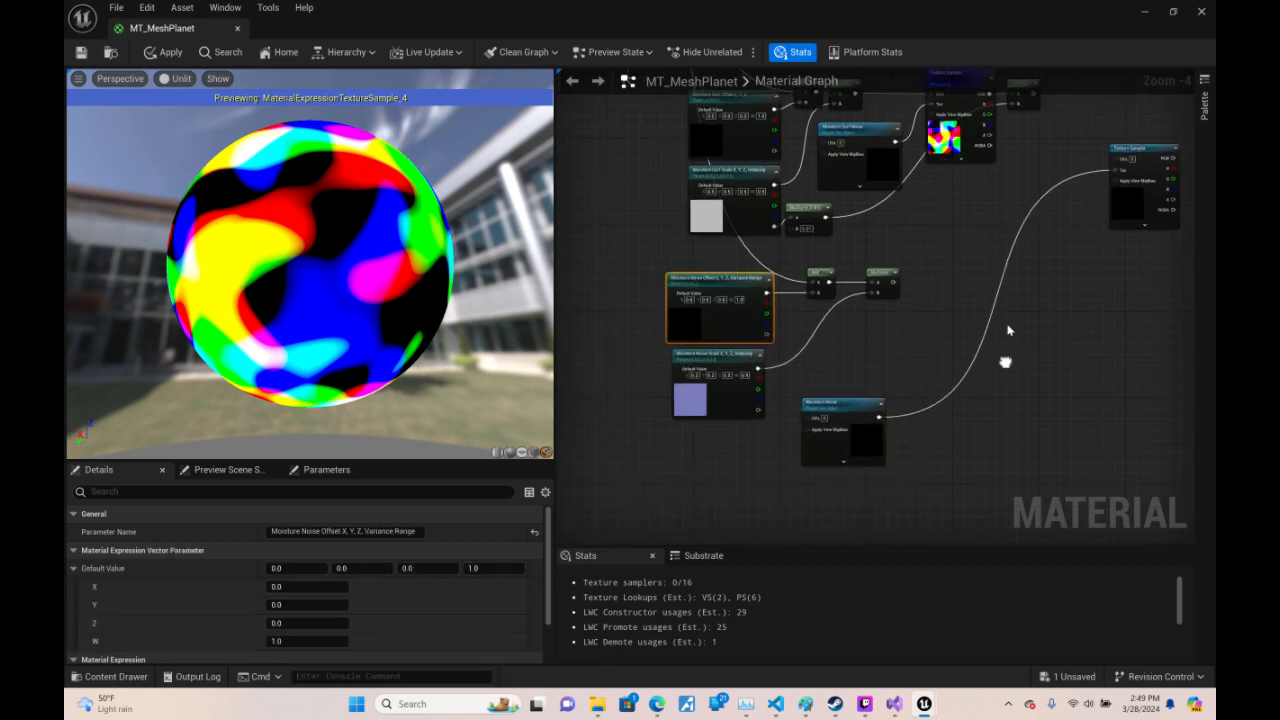
{"action": "right_click_drag", "start_coordinate": [919, 299], "coordinate": [1076, 250]}
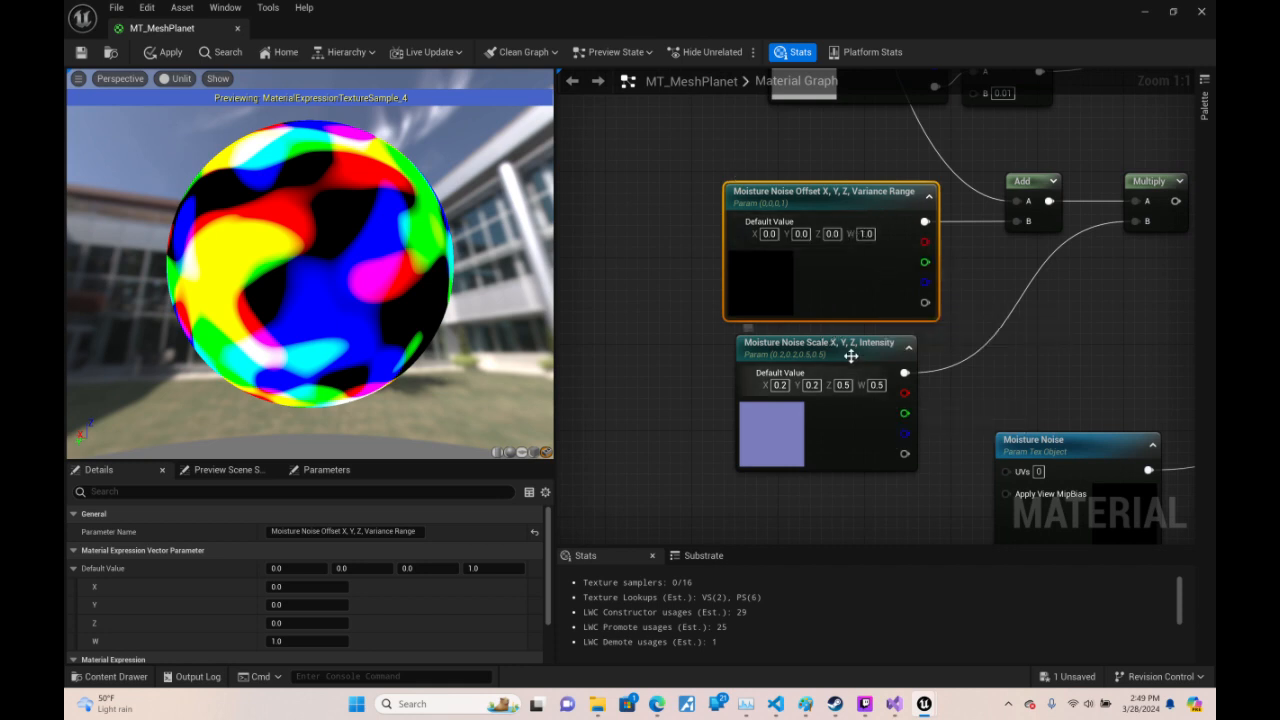
{"action": "left_click", "coordinate": [789, 401]}
{"action": "right_click_drag", "start_coordinate": [1022, 366], "coordinate": [750, 376]}
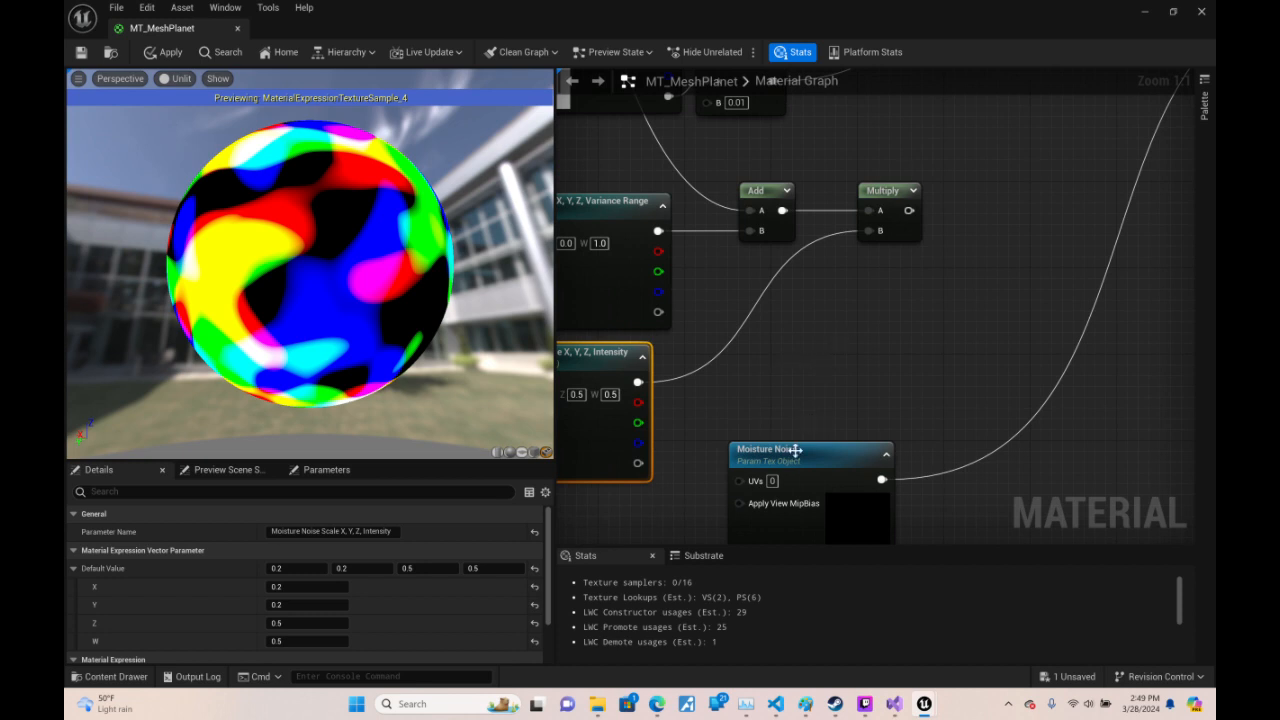
{"action": "right_click_drag", "start_coordinate": [793, 461], "coordinate": [893, 677]}
{"action": "right_click_drag", "start_coordinate": [893, 520], "coordinate": [888, 507]}
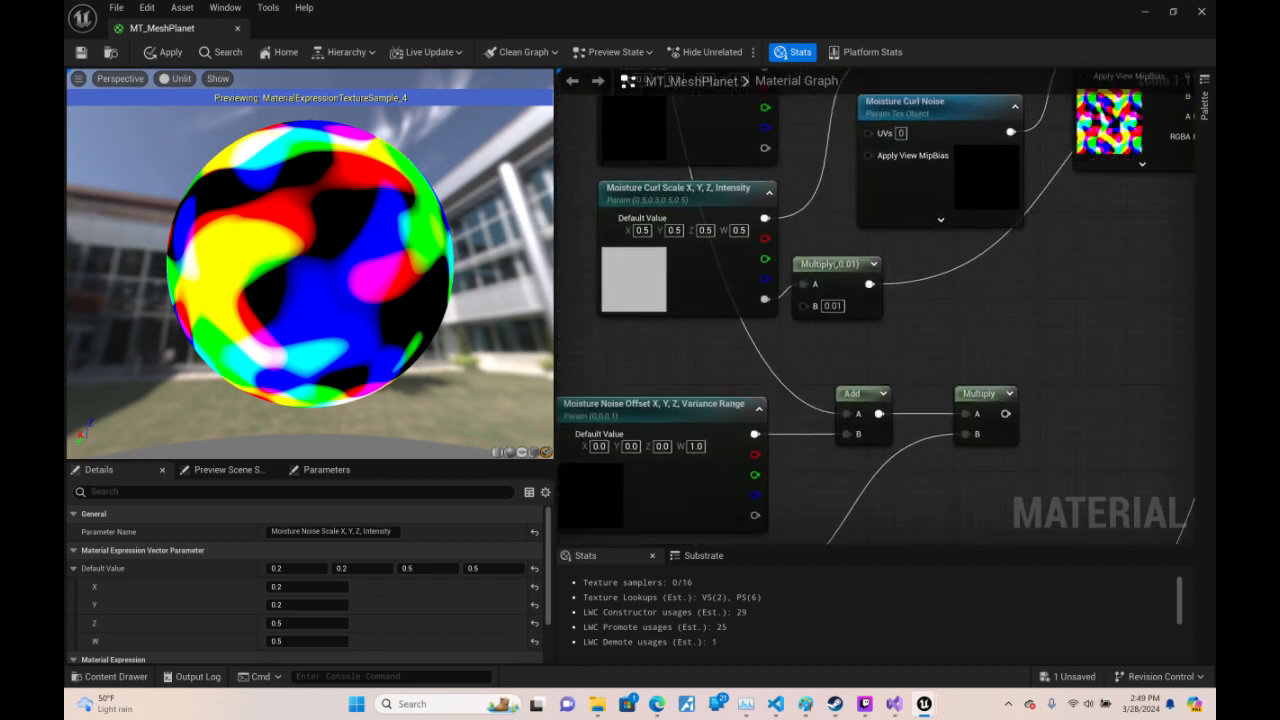
{"action": "right_click_drag", "start_coordinate": [1018, 578], "coordinate": [1029, 257]}
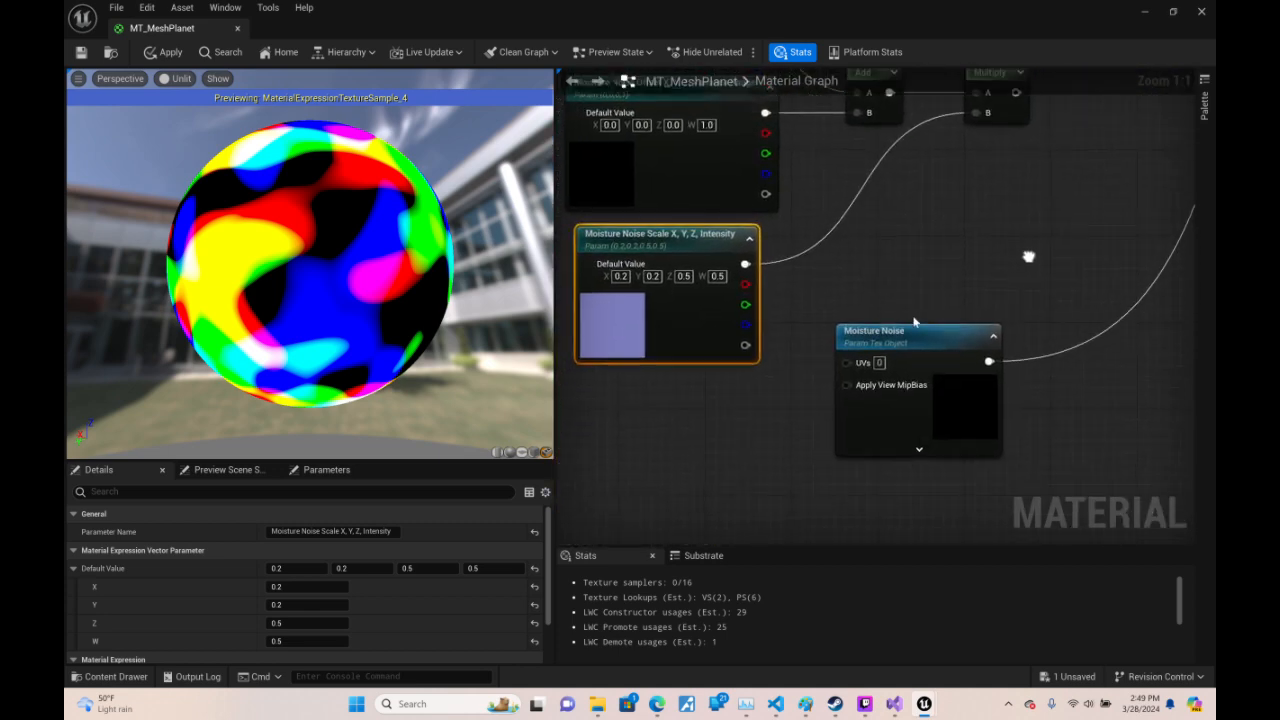
- Rearrange Moisture Noise and its Texture Sample, and move the noise Multiply closer to the Add node
{"action": "left_click_drag", "start_coordinate": [908, 347], "coordinate": [1124, 505]}
{"action": "right_click_drag", "start_coordinate": [1038, 312], "coordinate": [550, 646]}
{"action": "left_click_drag", "start_coordinate": [1043, 170], "coordinate": [903, 322]}
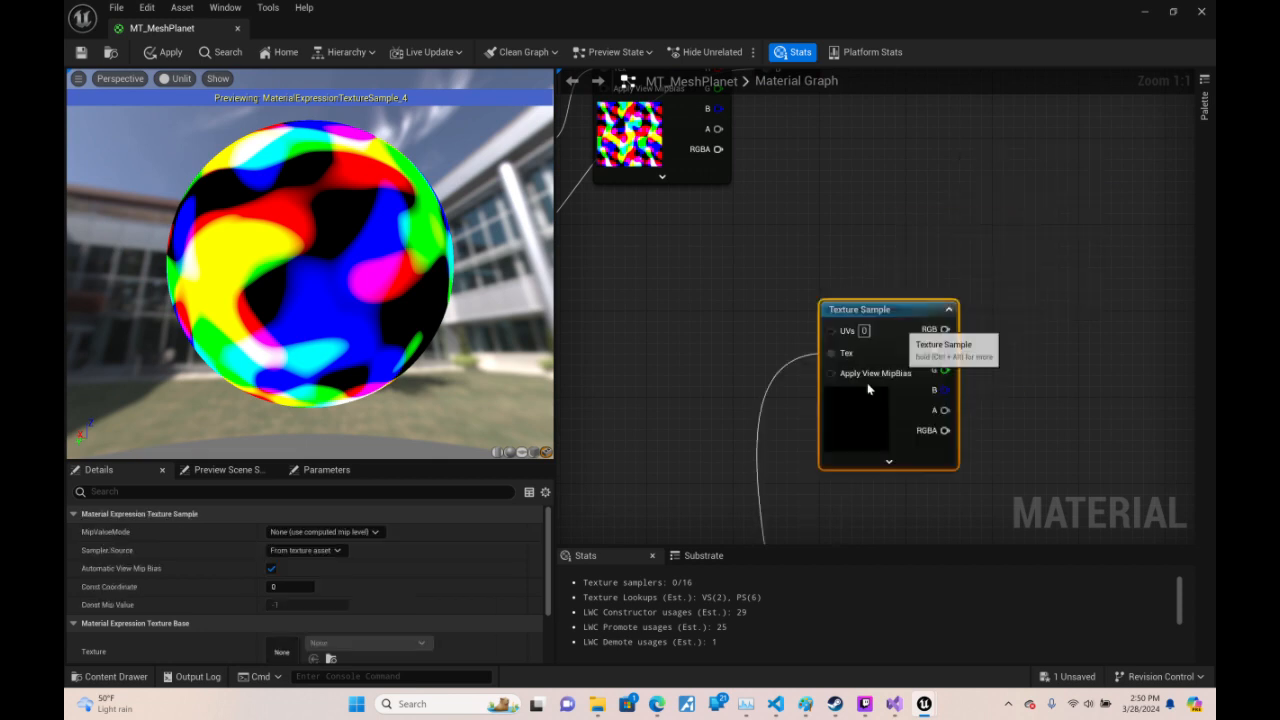
{"action": "left_click_drag", "start_coordinate": [868, 390], "coordinate": [851, 397]}
{"action": "right_click_drag", "start_coordinate": [707, 336], "coordinate": [1032, 281]}
{"action": "left_click_drag", "start_coordinate": [832, 351], "coordinate": [787, 354]}
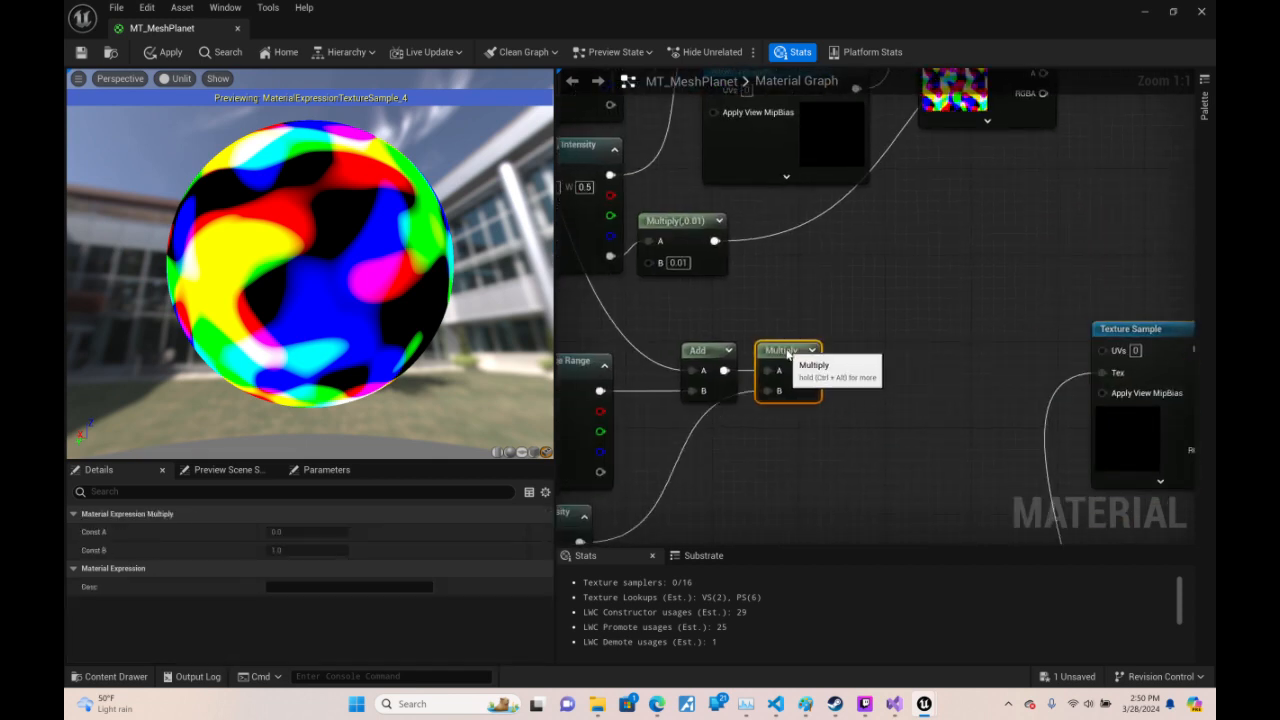
- Connect the noise Multiply output to the UVs input of the moisture noise Texture Sample
{"action": "right_click_drag", "start_coordinate": [742, 447], "coordinate": [605, 345]}
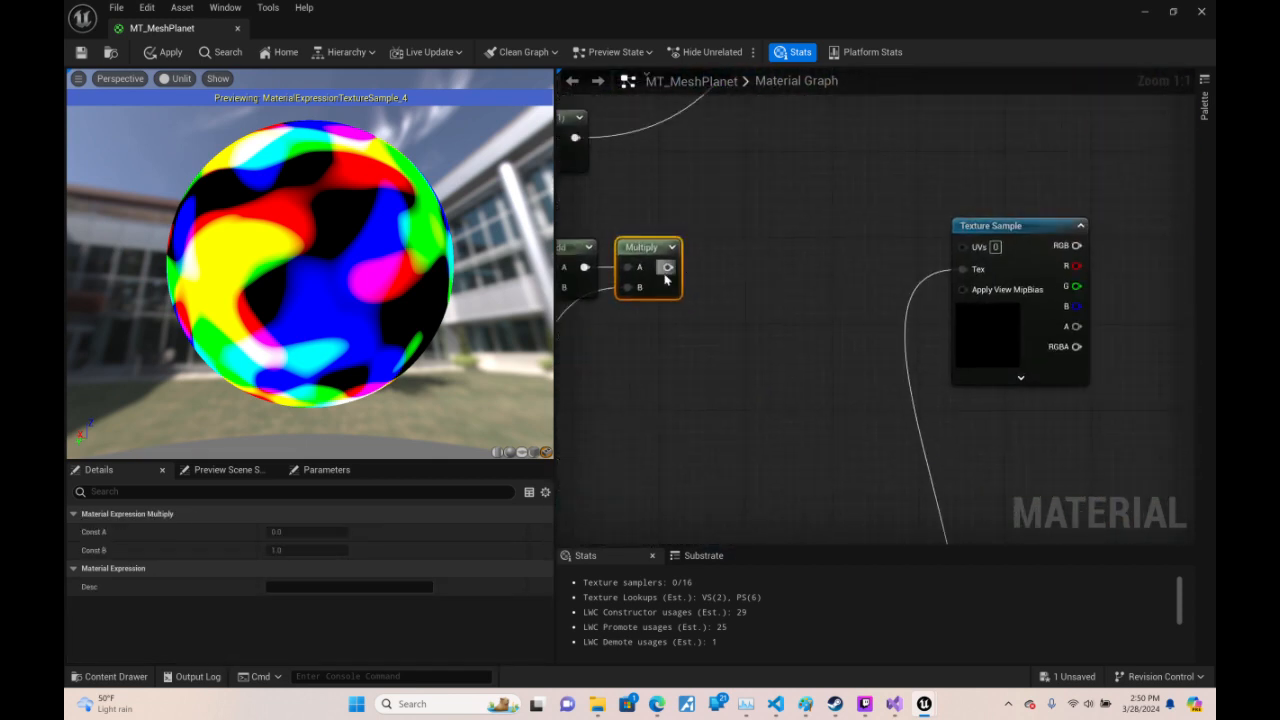
{"action": "left_click_drag", "start_coordinate": [665, 276], "coordinate": [802, 259]}
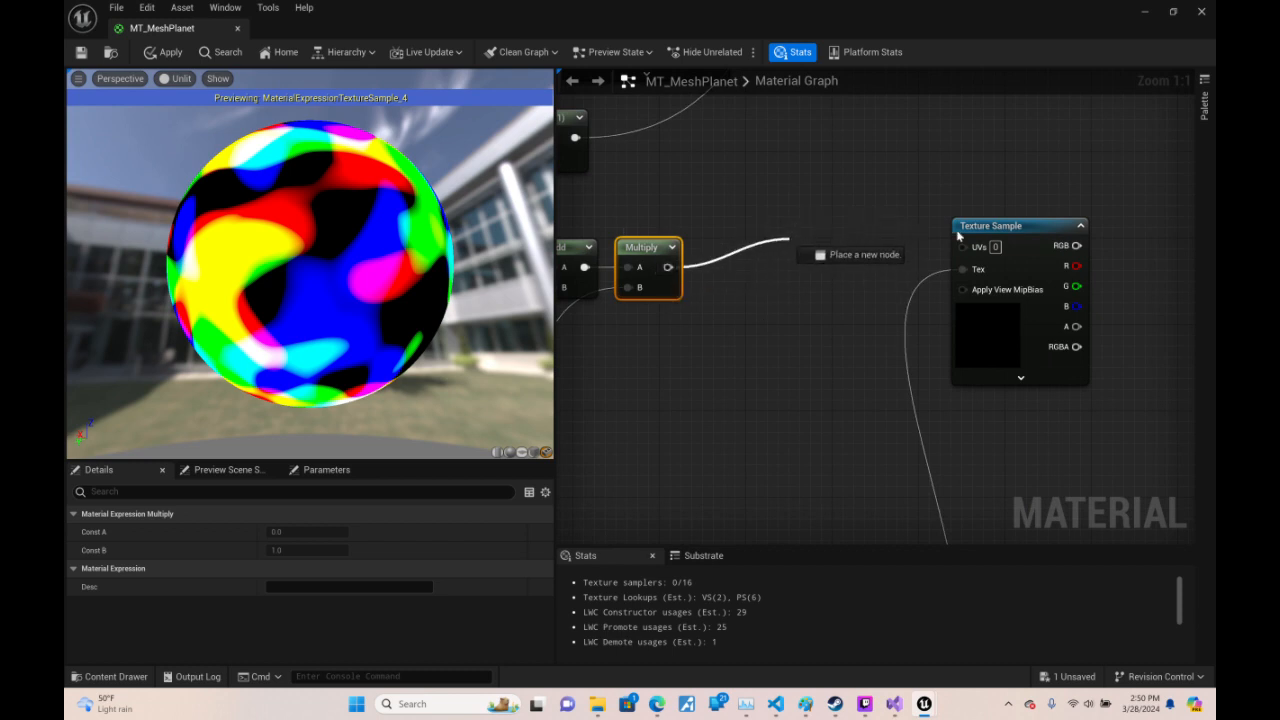
{"action": "left_click_drag", "start_coordinate": [958, 235], "coordinate": [962, 246]}
{"action": "left_click", "coordinate": [1004, 300]}
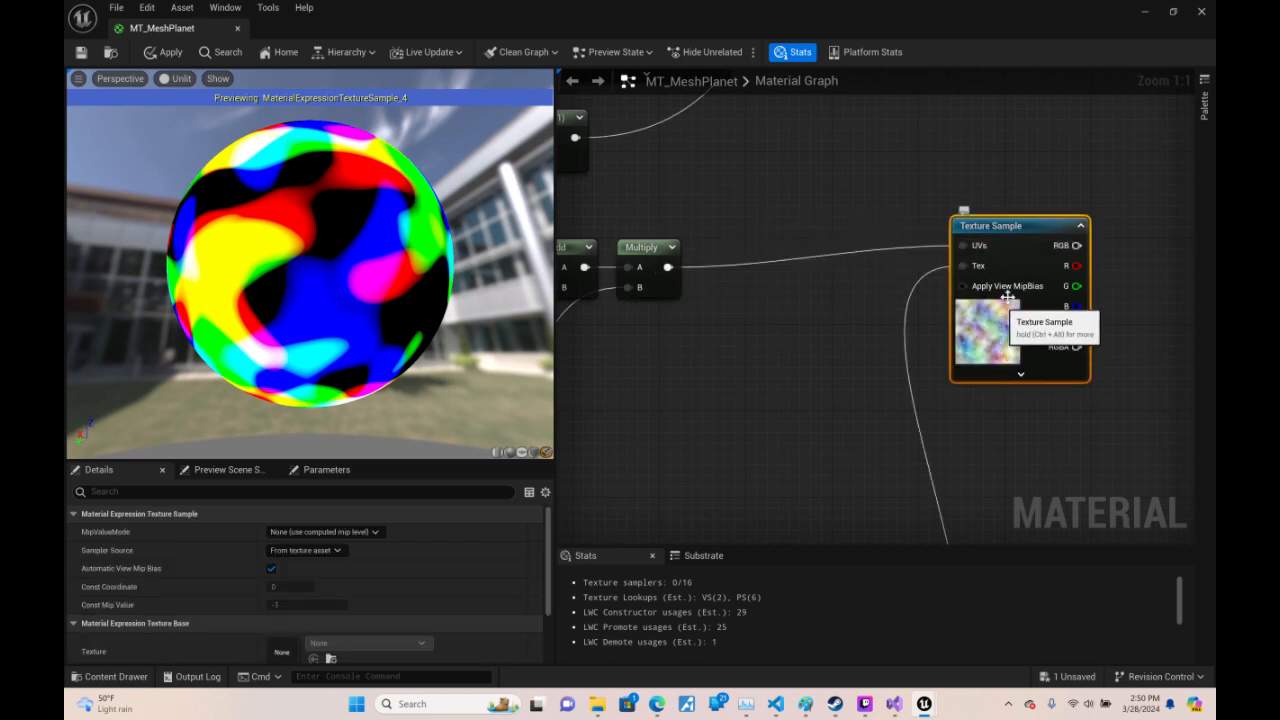
- Start previewing the moisture noise Texture Sample and inspect the preview sphere from several angles
{"action": "right_click", "coordinate": [1008, 298]}
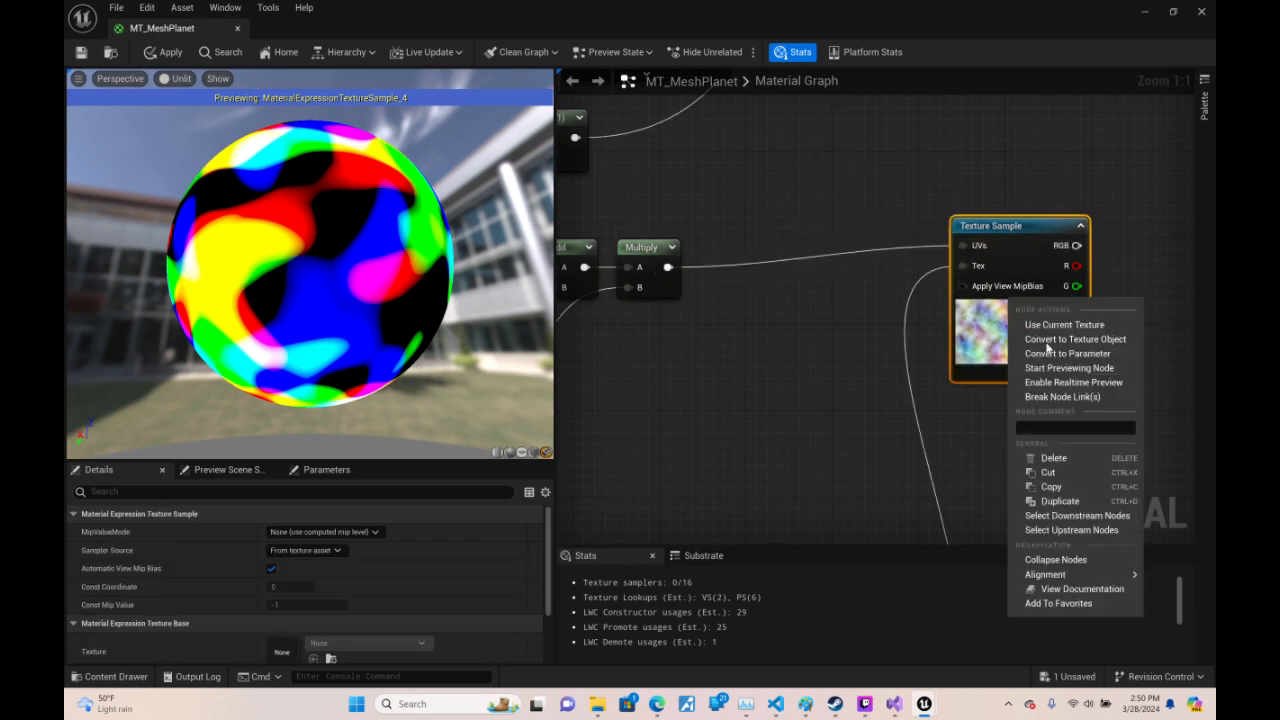
{"action": "left_click", "coordinate": [1065, 368]}
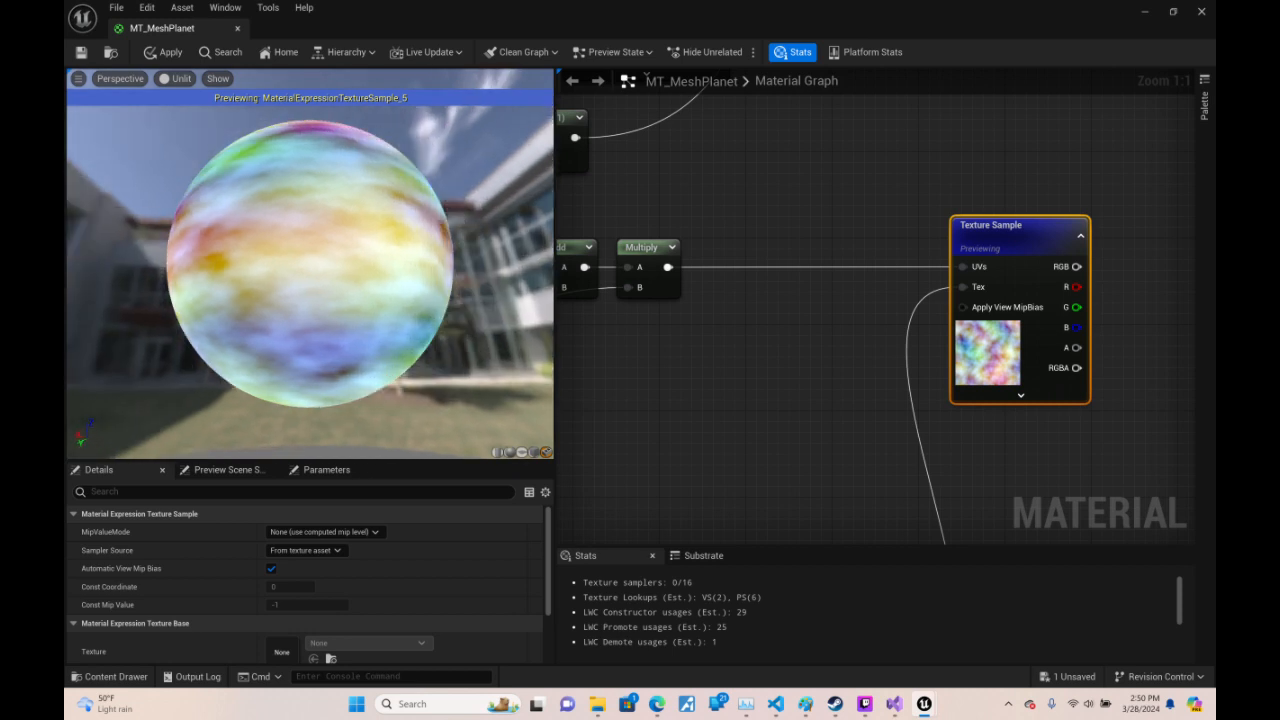
{"action": "left_click_drag", "start_coordinate": [541, 200], "coordinate": [490, 400]}
{"action": "mouse_move", "coordinate": [495, 214]}
{"action": "left_mouse_down"}
{"action": "mouse_move", "coordinate": [509, 151]}
{"action": "mouse_move", "coordinate": [478, 155]}
{"action": "left_mouse_up"}
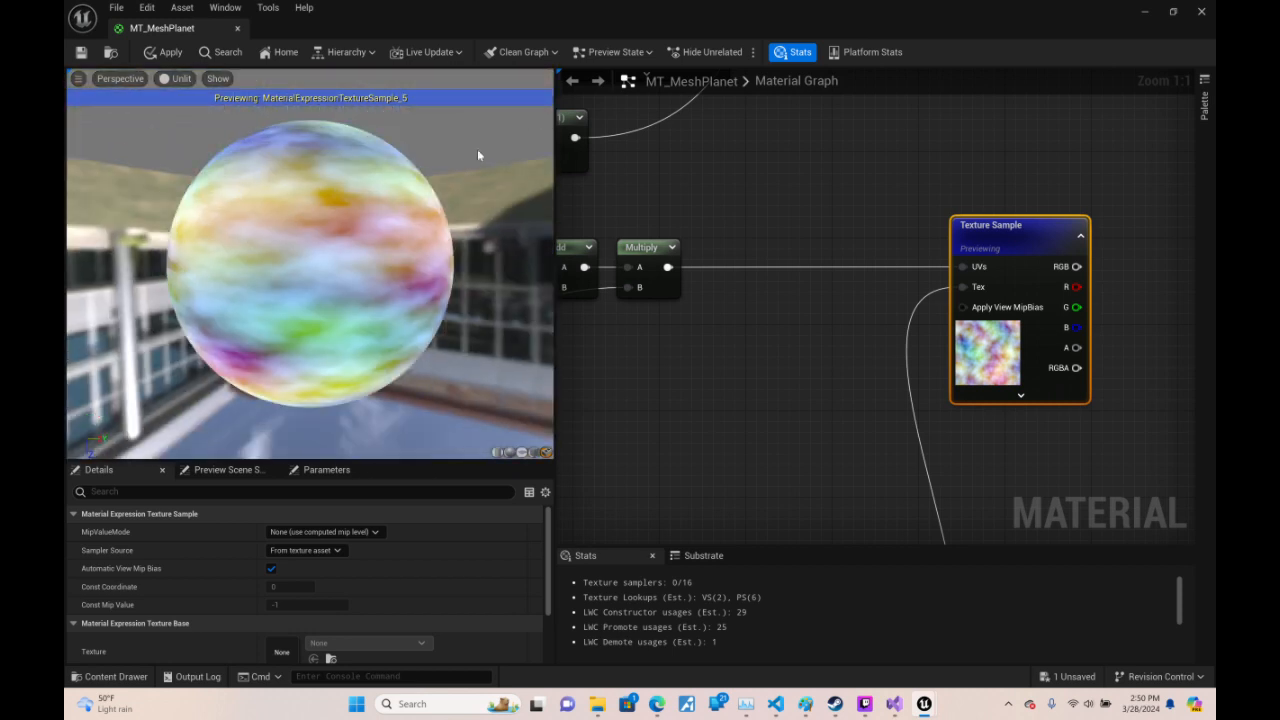
{"action": "left_click_drag", "start_coordinate": [429, 289], "coordinate": [513, 303]}
- Set the Moisture Noise Scale defaults to X 0.1, Y 0.1 and Z 1.0, and inspect the stretched noise around the preview sphere
{"action": "right_click_drag", "start_coordinate": [673, 372], "coordinate": [1094, 287]}
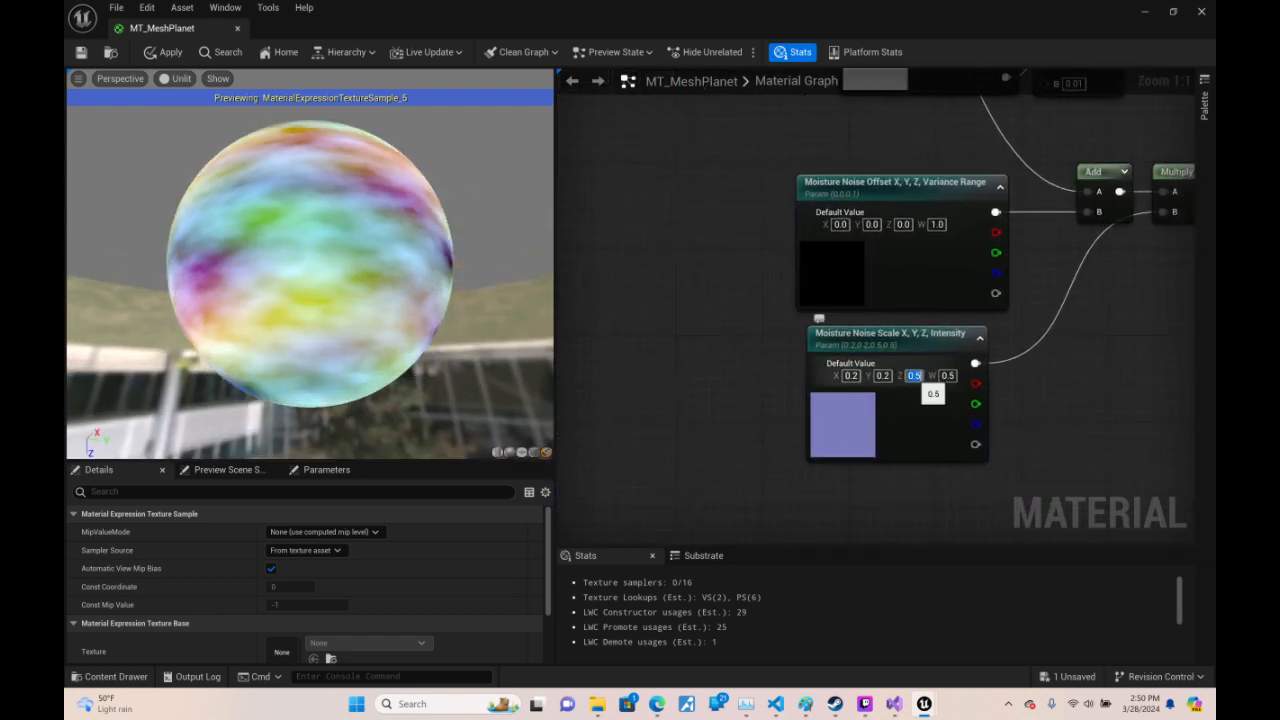
{"action": "type", "text": "1"}
{"action": "key", "text": "Return"}
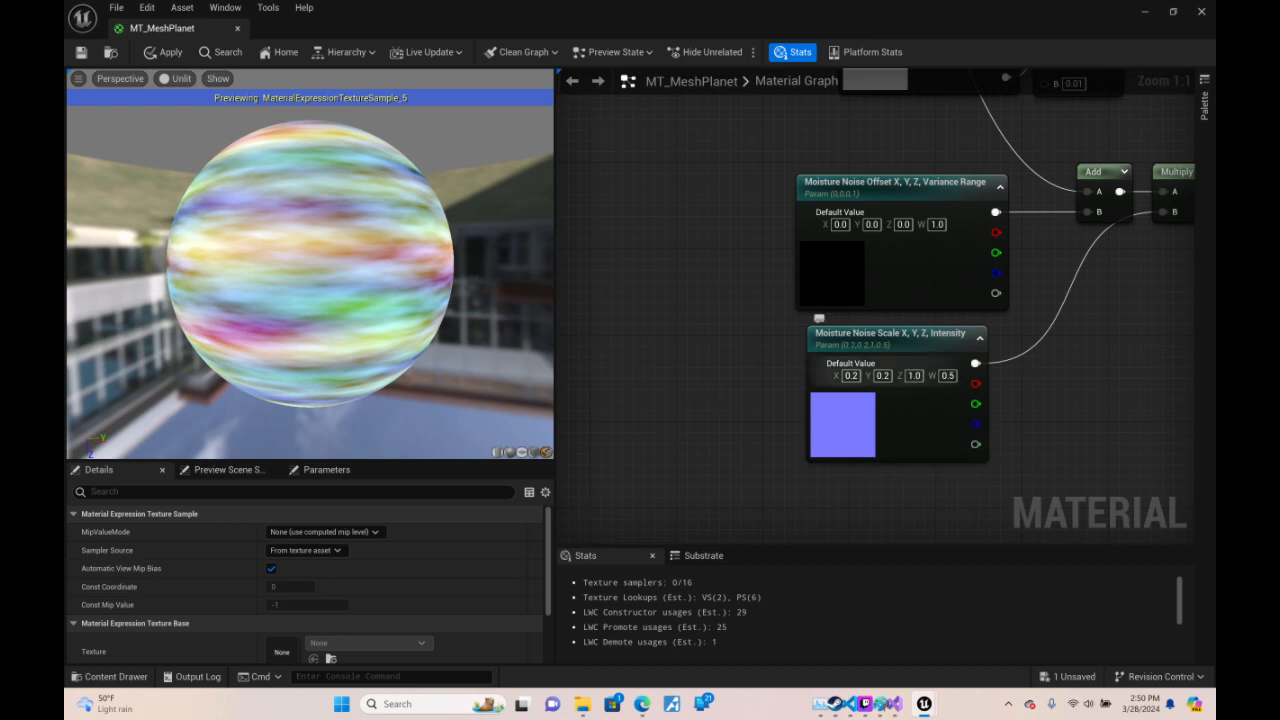
{"action": "left_click", "coordinate": [882, 375]}
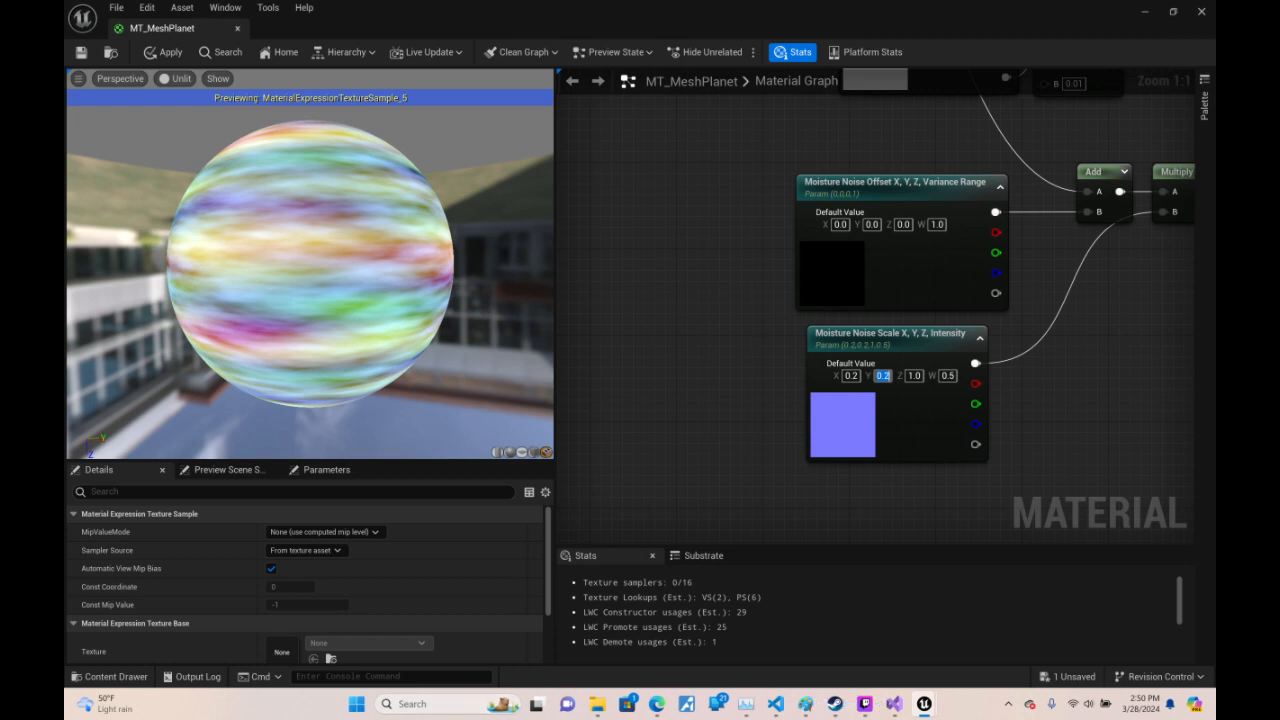
{"action": "key", "text": "Return"}
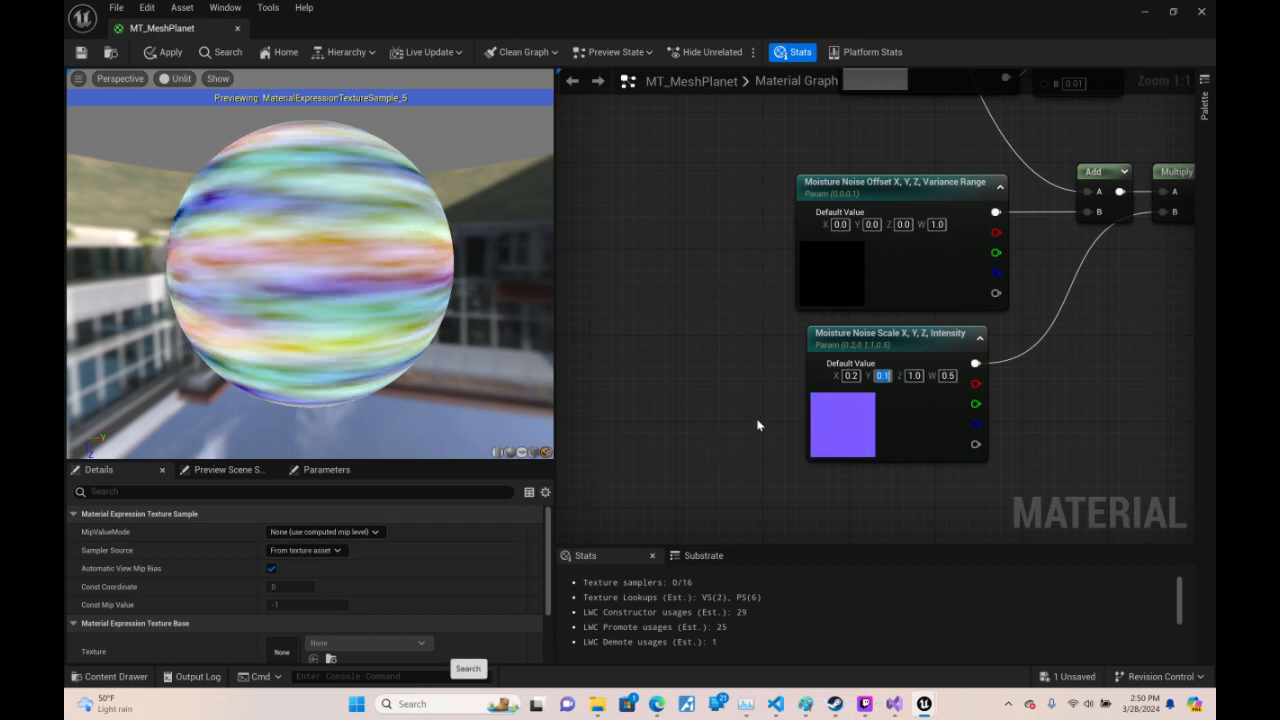
{"action": "left_click", "coordinate": [852, 376]}
{"action": "type", "text": ".1"}
{"action": "key", "text": "Return"}
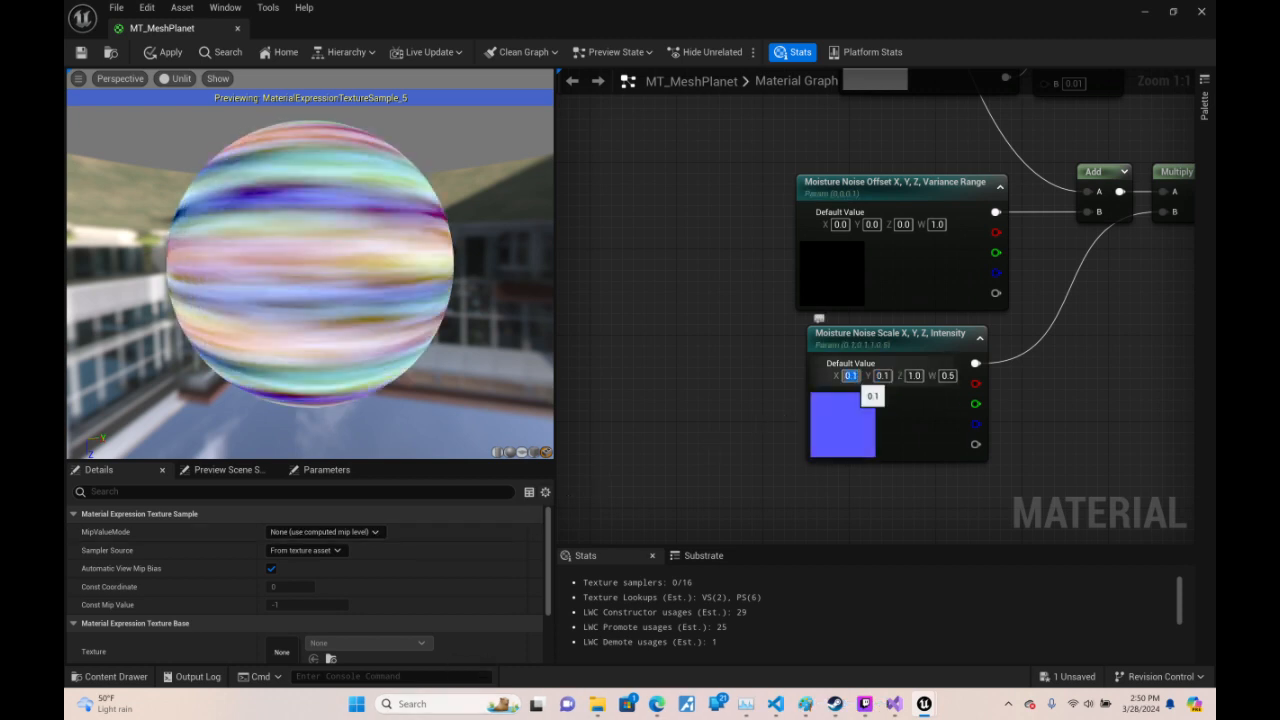
{"action": "left_click_drag", "start_coordinate": [454, 200], "coordinate": [120, 262]}
{"action": "left_click_drag", "start_coordinate": [477, 143], "coordinate": [214, 307]}
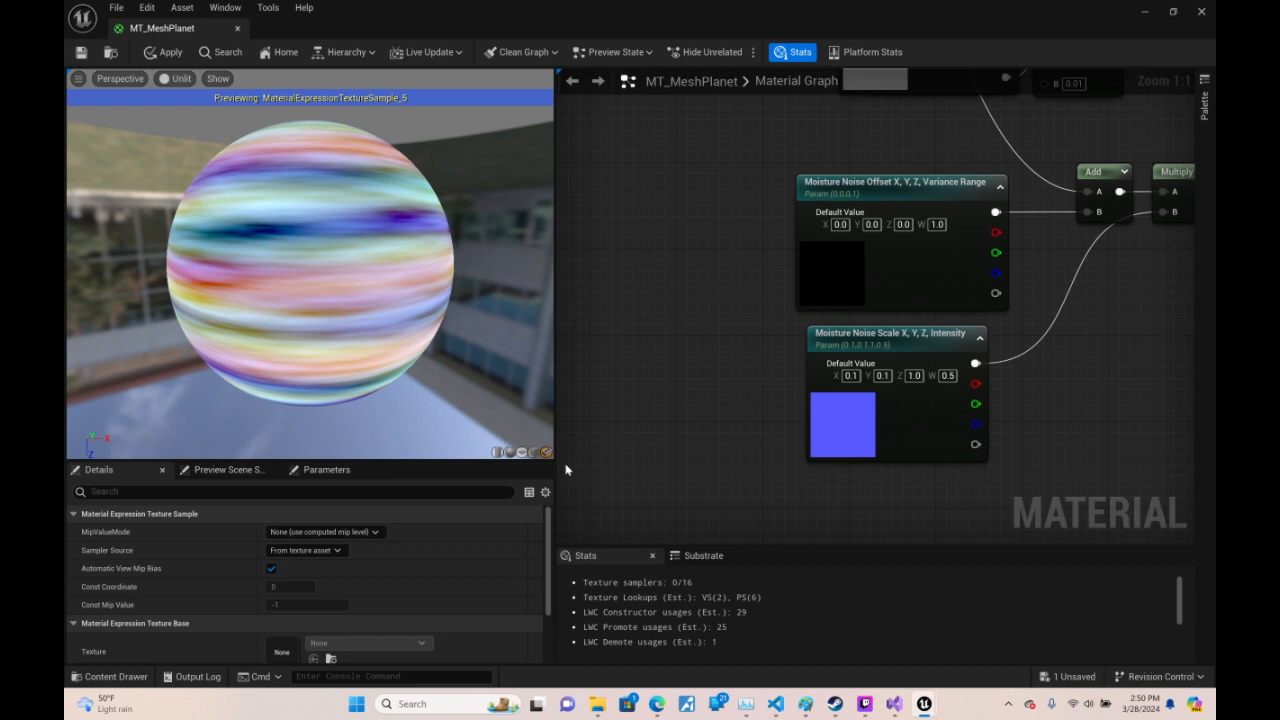
- Set the Moisture Noise Scale Z default to 0.75 and check the bands around the preview sphere
{"action": "right_click_drag", "start_coordinate": [1165, 373], "coordinate": [976, 390]}
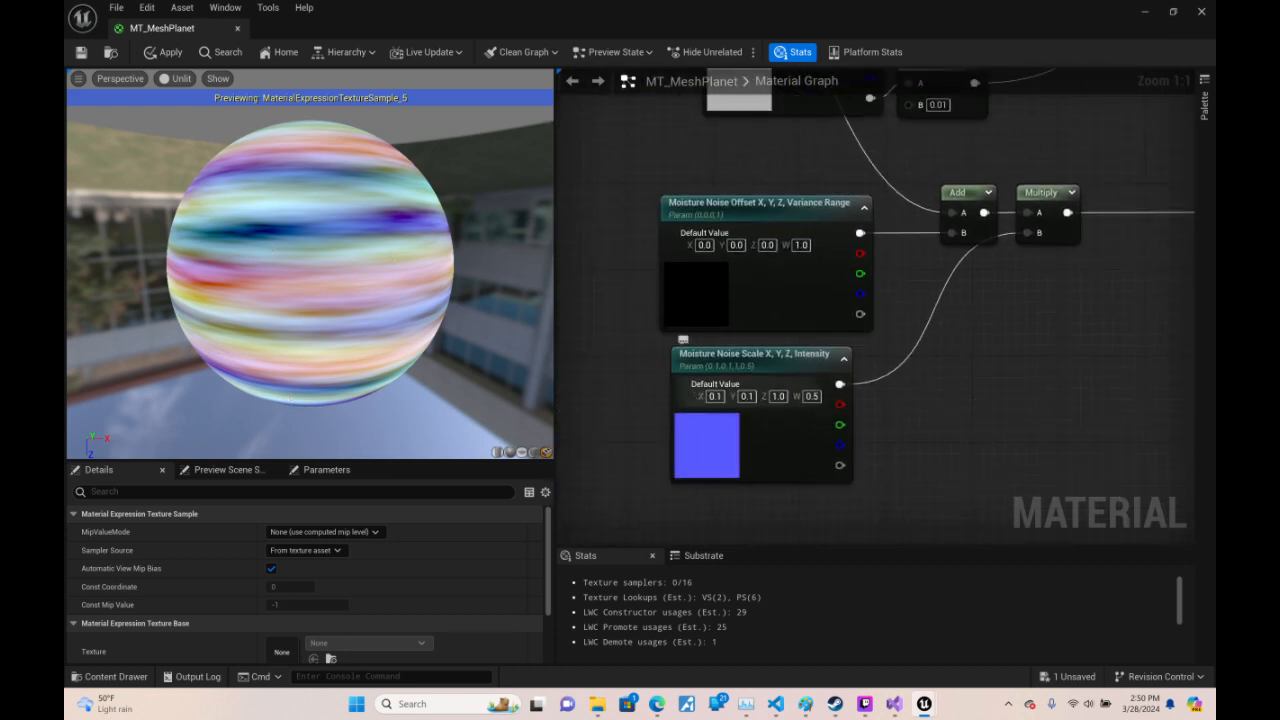
{"action": "type", "text": ".75"}
{"action": "key", "text": "Return"}
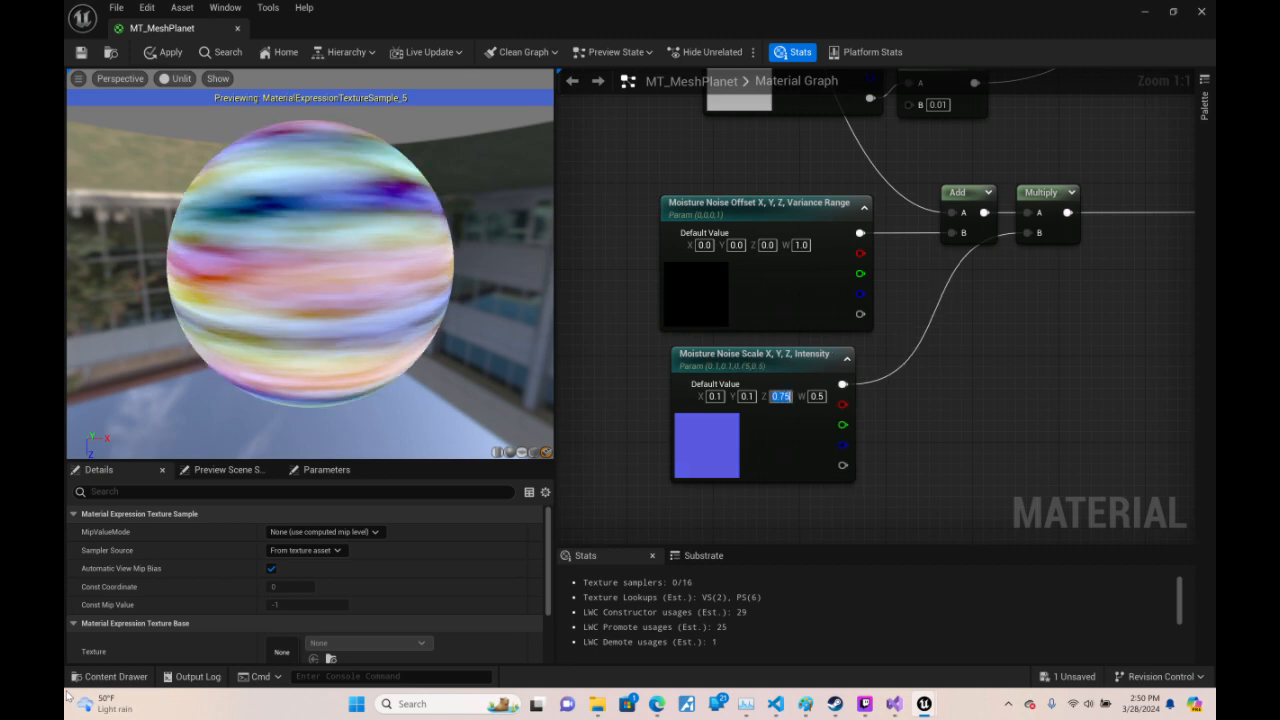
{"action": "left_click_drag", "start_coordinate": [310, 265], "coordinate": [550, 262]}
- Tighten the spacing between the curl Texture Sample and its Multiply, and move the moisture noise Texture Sample farther from the noise Multiply
{"action": "right_click_drag", "start_coordinate": [1156, 327], "coordinate": [643, 449]}
{"action": "right_click_drag", "start_coordinate": [664, 278], "coordinate": [957, 473]}
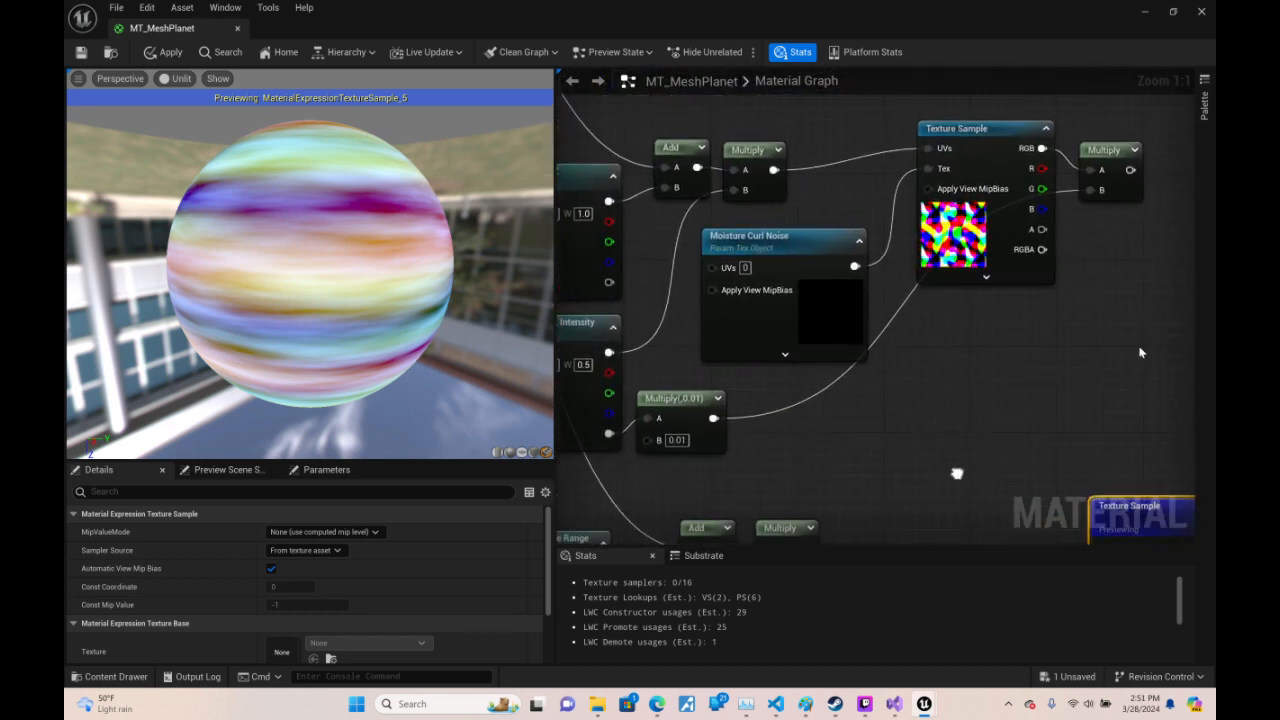
{"action": "left_click", "coordinate": [1104, 145]}
{"action": "right_click_drag", "start_coordinate": [1073, 349], "coordinate": [983, 198]}
{"action": "left_click_drag", "start_coordinate": [1037, 360], "coordinate": [1126, 371]}
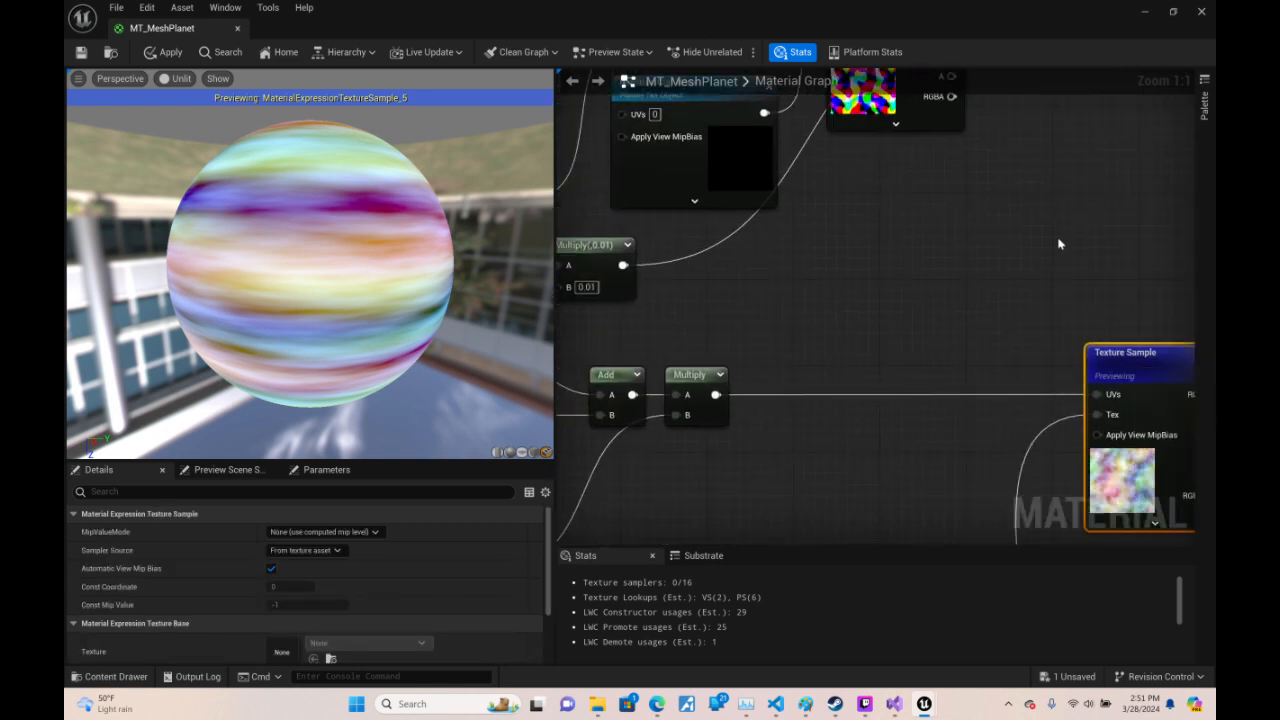
- Insert an Add node between the moisture noise Multiply and the Texture Sample UVs, feeding the curl Multiply output into its B input
{"action": "right_click_drag", "start_coordinate": [1058, 238], "coordinate": [920, 451]}
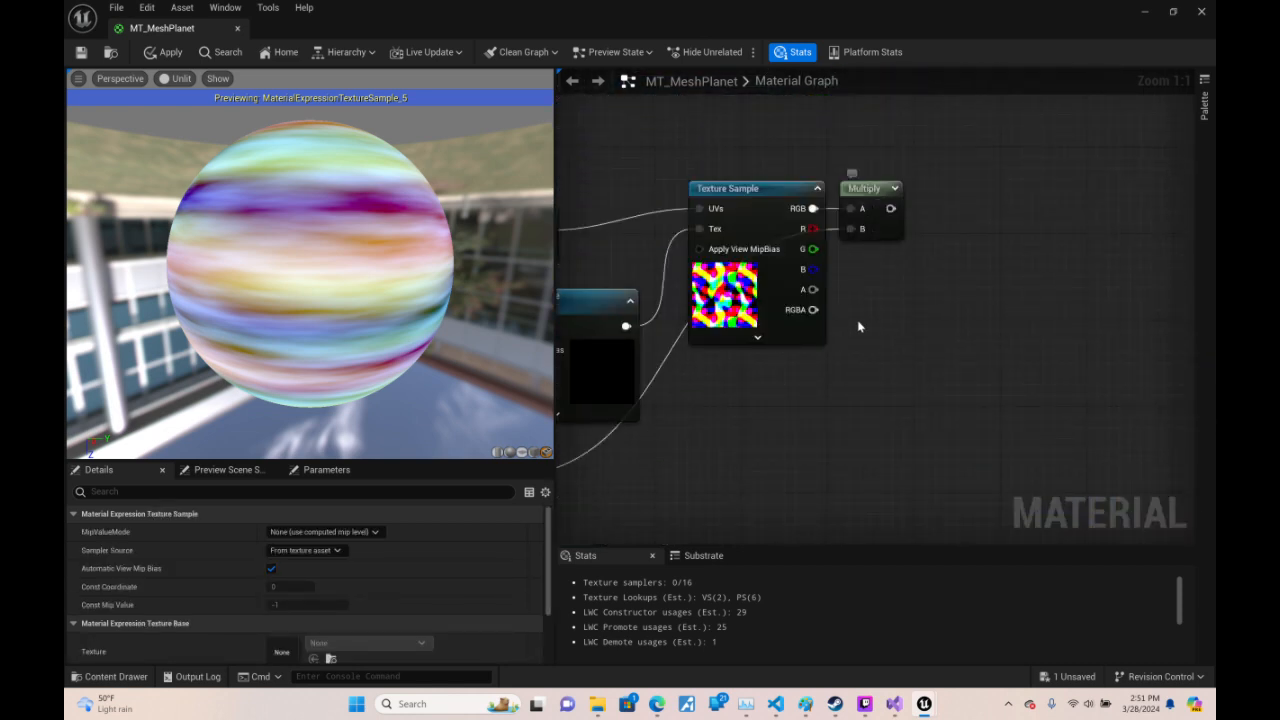
{"action": "right_click_drag", "start_coordinate": [858, 326], "coordinate": [963, 105]}
{"action": "left_click_drag", "start_coordinate": [824, 330], "coordinate": [829, 328]}
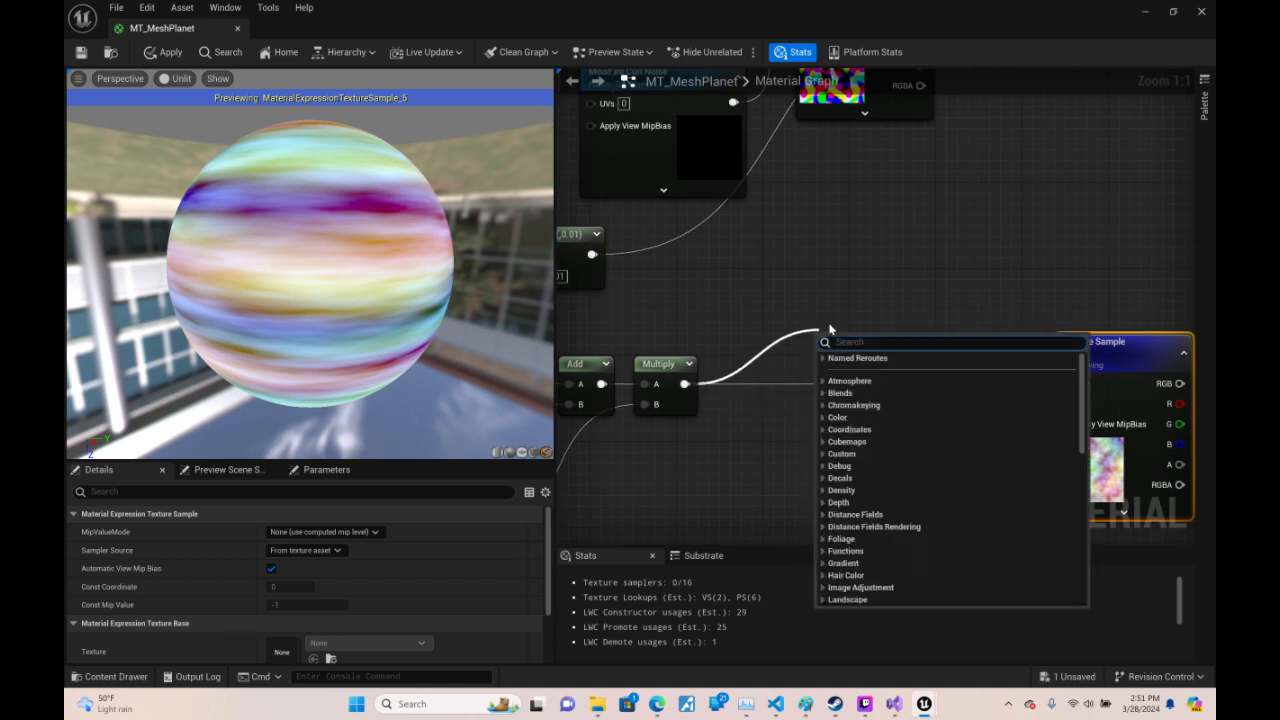
{"action": "type", "text": "add"}
{"action": "key", "text": "Return"}
{"action": "right_click_drag", "start_coordinate": [940, 145], "coordinate": [860, 356]}
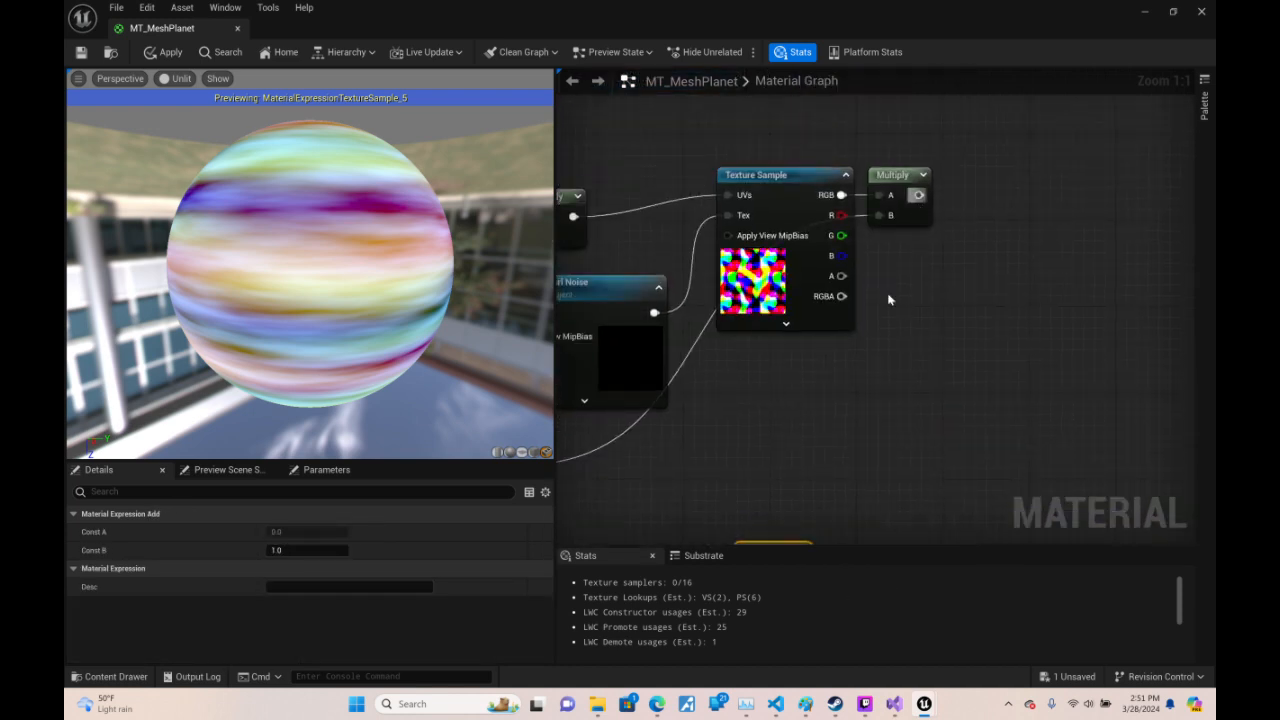
{"action": "left_click_drag", "start_coordinate": [917, 195], "coordinate": [989, 237]}
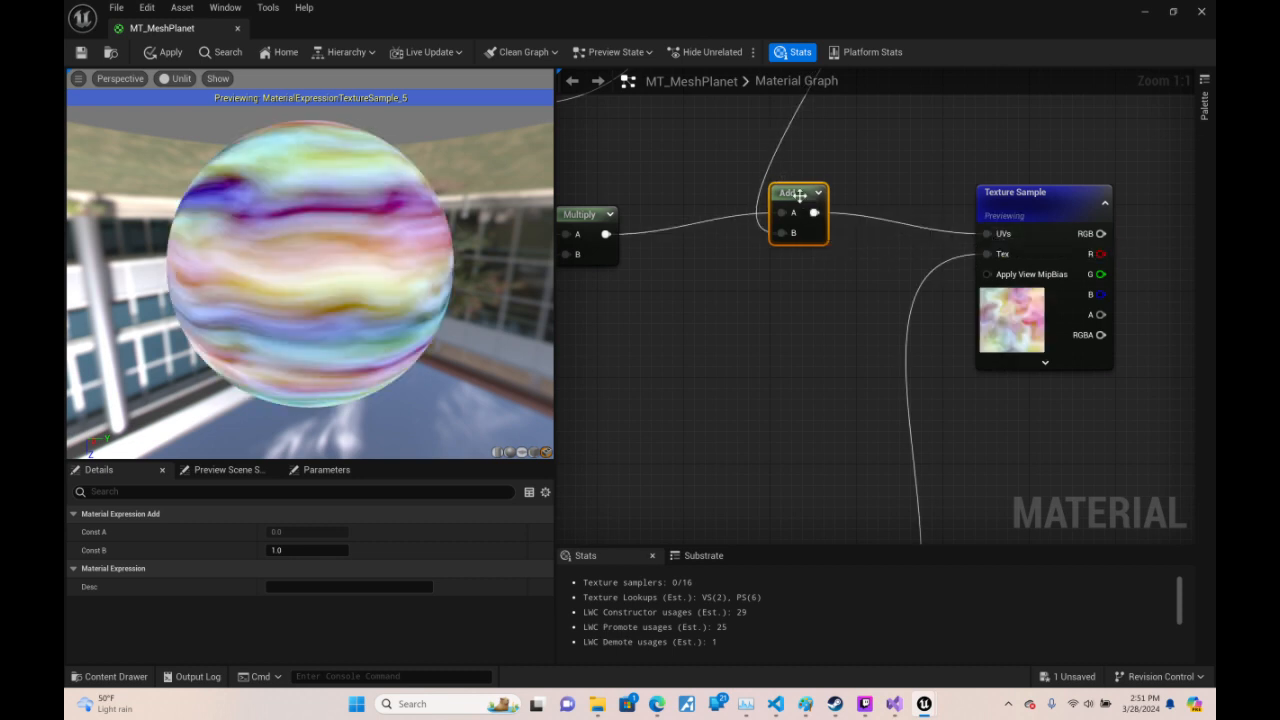
{"action": "left_click_drag", "start_coordinate": [800, 193], "coordinate": [801, 214]}
- Inspect the curl distortion around the preview sphere and compare Moisture Curl Scale intensity (W) values of 0 and 1.0
{"action": "left_click_drag", "start_coordinate": [345, 202], "coordinate": [465, 242]}
{"action": "right_click_drag", "start_coordinate": [638, 302], "coordinate": [835, 394]}
{"action": "right_click_drag", "start_coordinate": [878, 316], "coordinate": [846, 262]}
{"action": "left_click", "coordinate": [845, 263]}
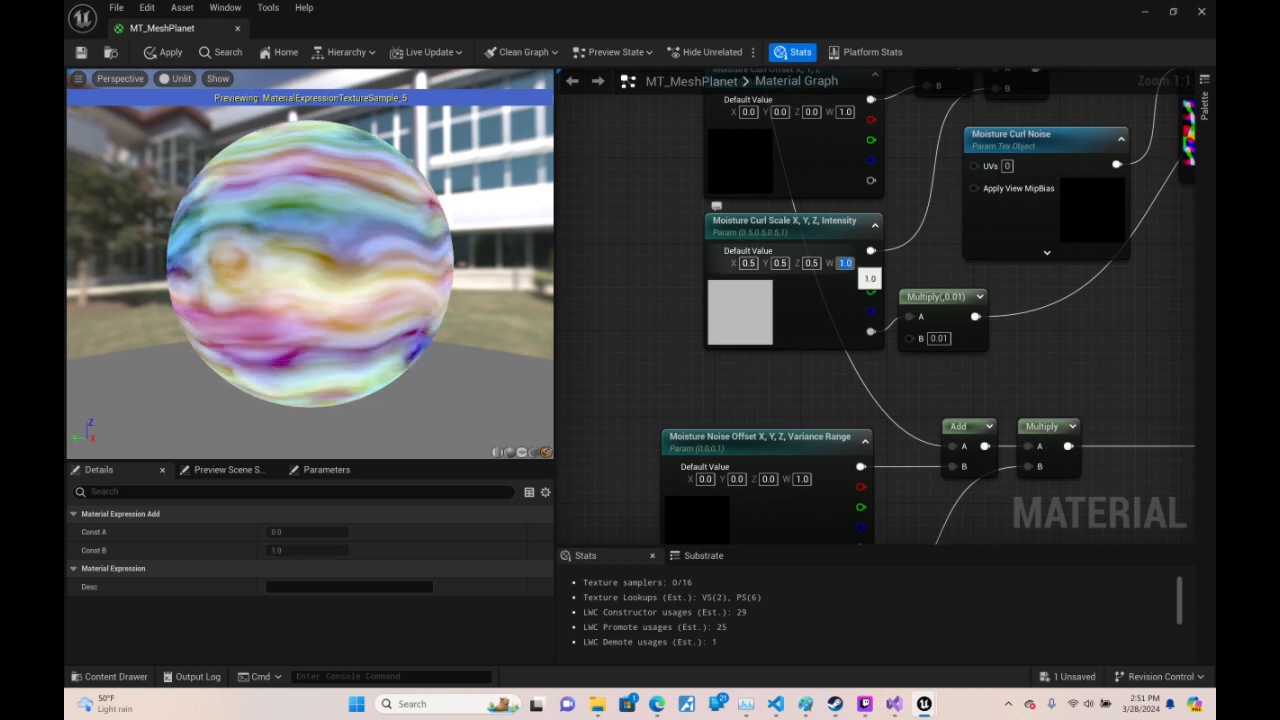
{"action": "left_click_drag", "start_coordinate": [240, 250], "coordinate": [574, 264]}
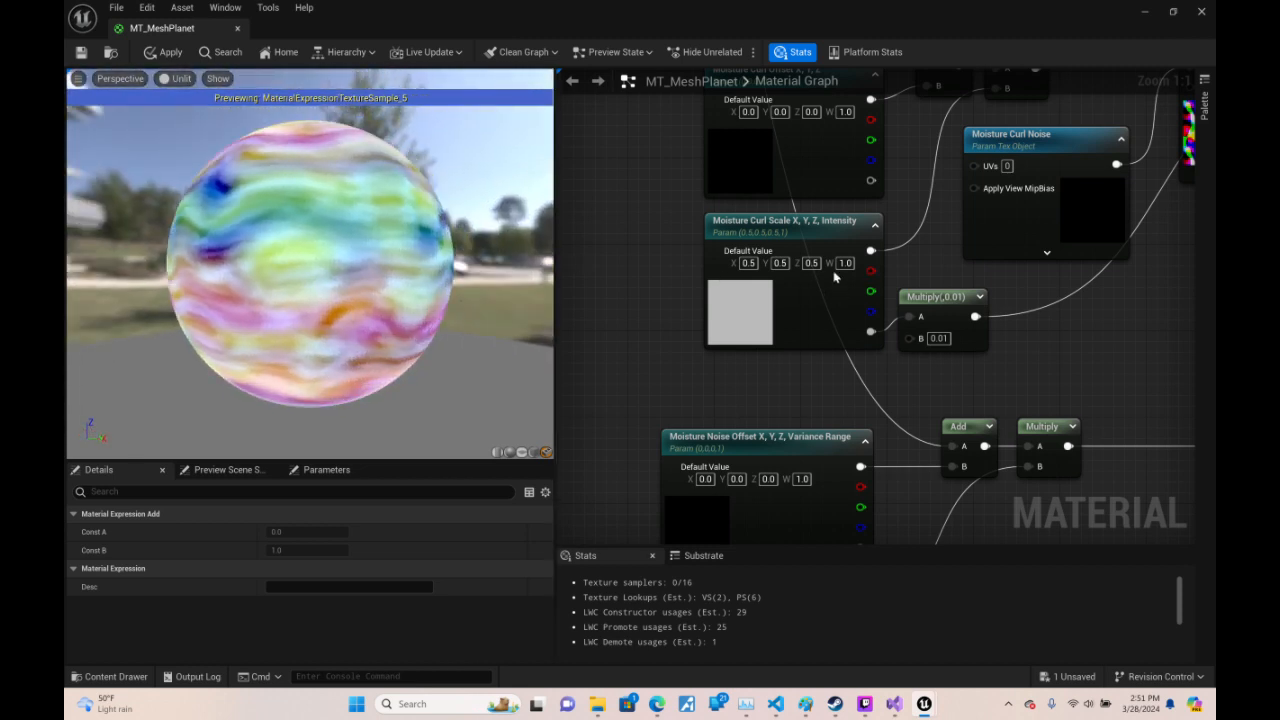
{"action": "type", "text": "0"}
{"action": "key", "text": "Return"}
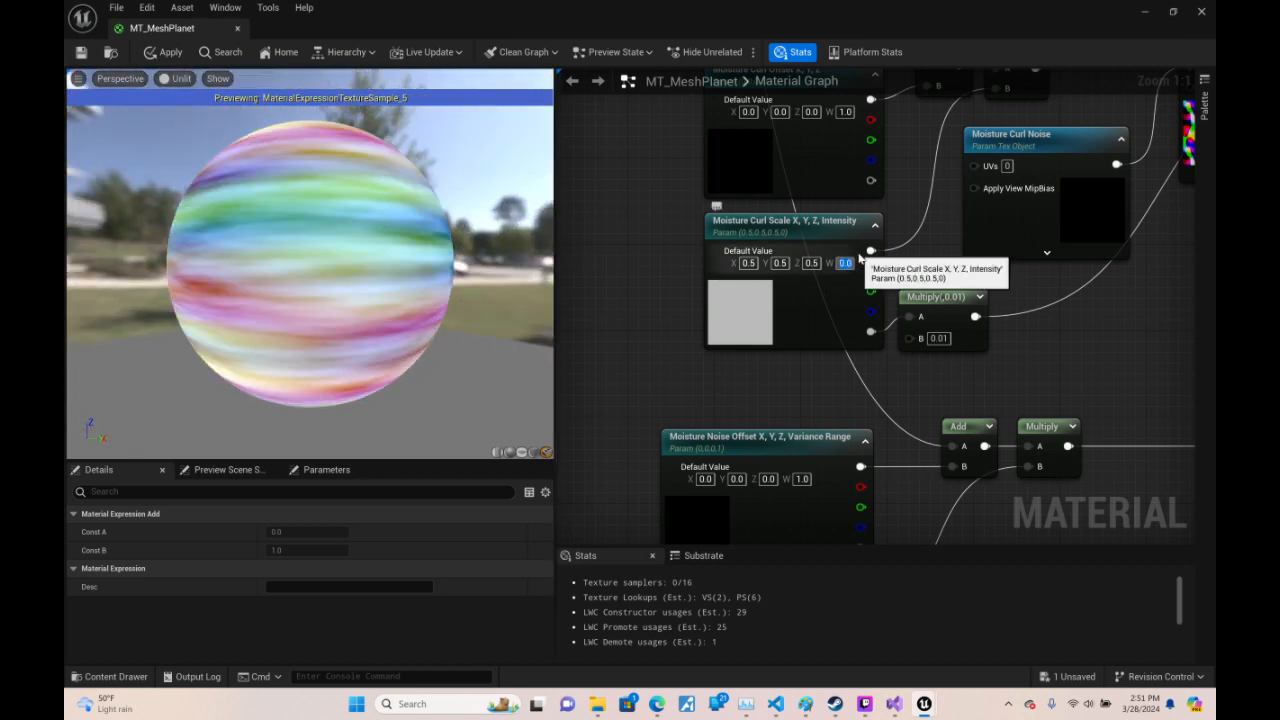
{"action": "type", "text": "1"}
{"action": "key", "text": "Return"}
- Set the Moisture Curl Scale intensity (W) default to 0.5 and select that parameter node
{"action": "type", "text": "0.5"}
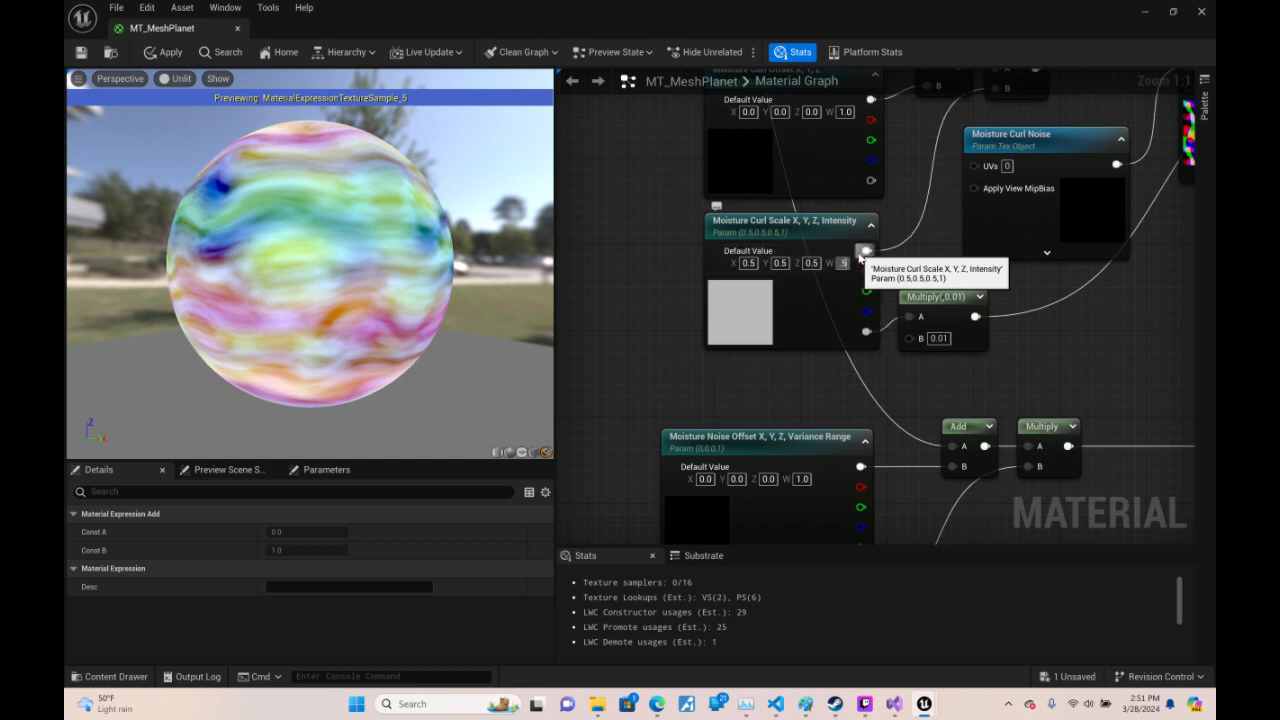
{"action": "key", "text": "Return"}
{"action": "left_click", "coordinate": [862, 325]}
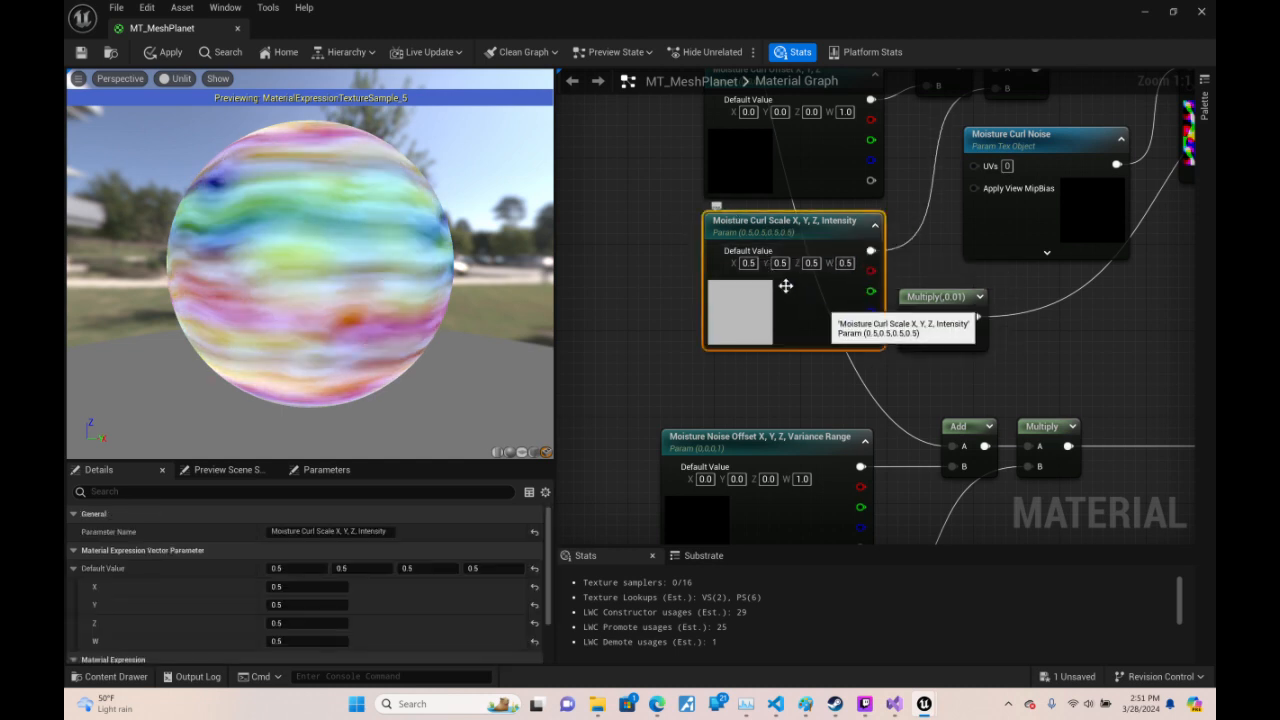
- Try Moisture Curl Scale defaults of X 0.25, Y 0.25 and Z 1.0, checking the distortion on the preview sphere
{"action": "left_click", "coordinate": [748, 263]}
{"action": "type", "text": "0.25"}
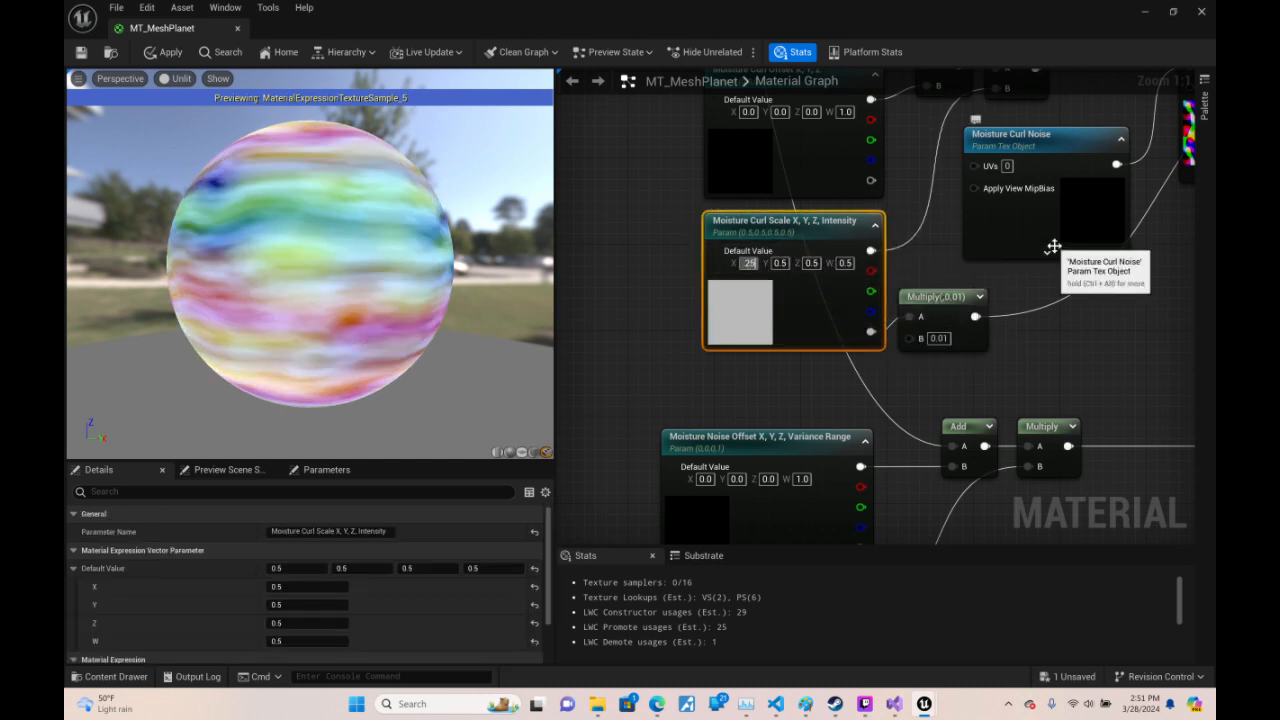
{"action": "key", "text": "Return"}
{"action": "left_click_drag", "start_coordinate": [407, 226], "coordinate": [525, 226]}
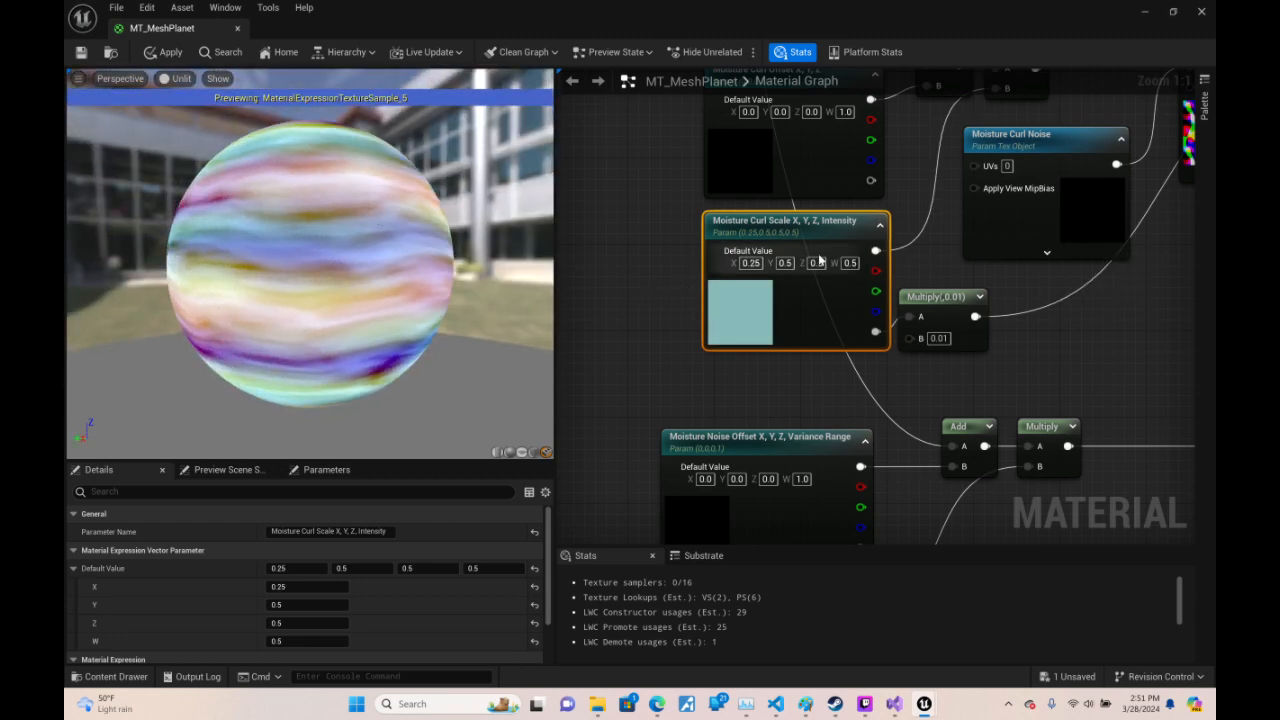
{"action": "type", "text": "0.25"}
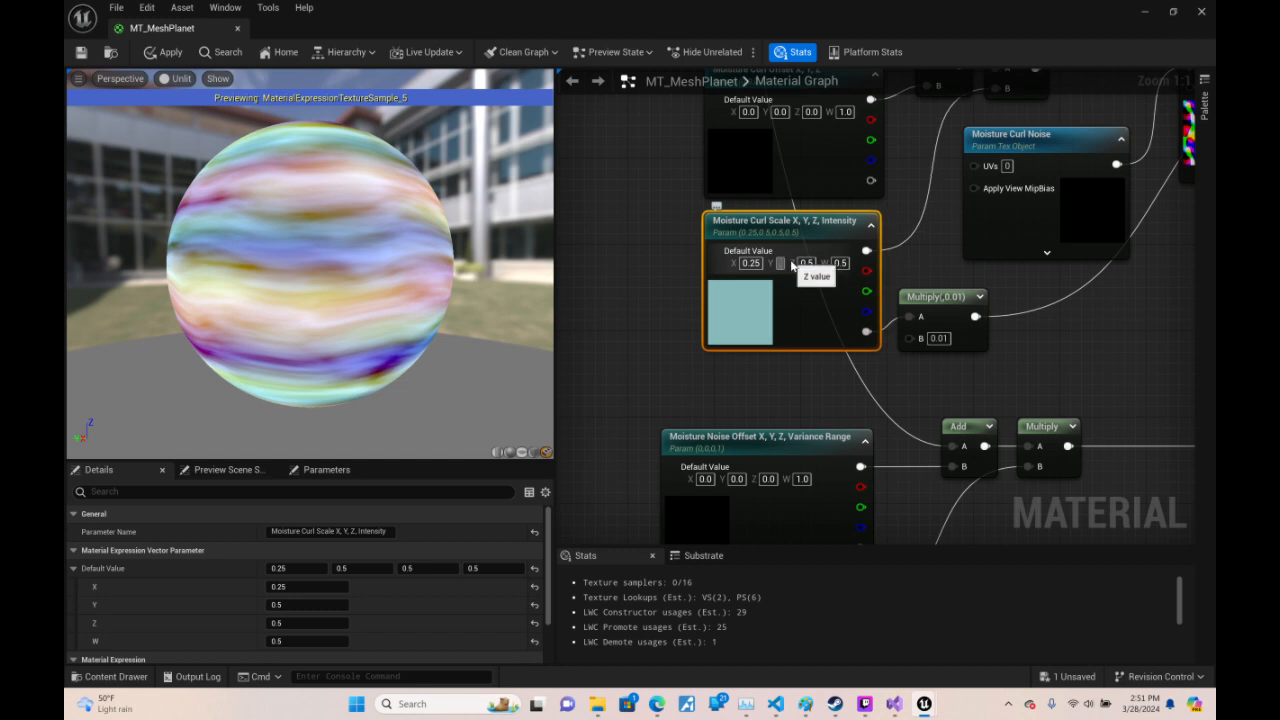
{"action": "key", "text": "Return"}
{"action": "left_click", "coordinate": [822, 263]}
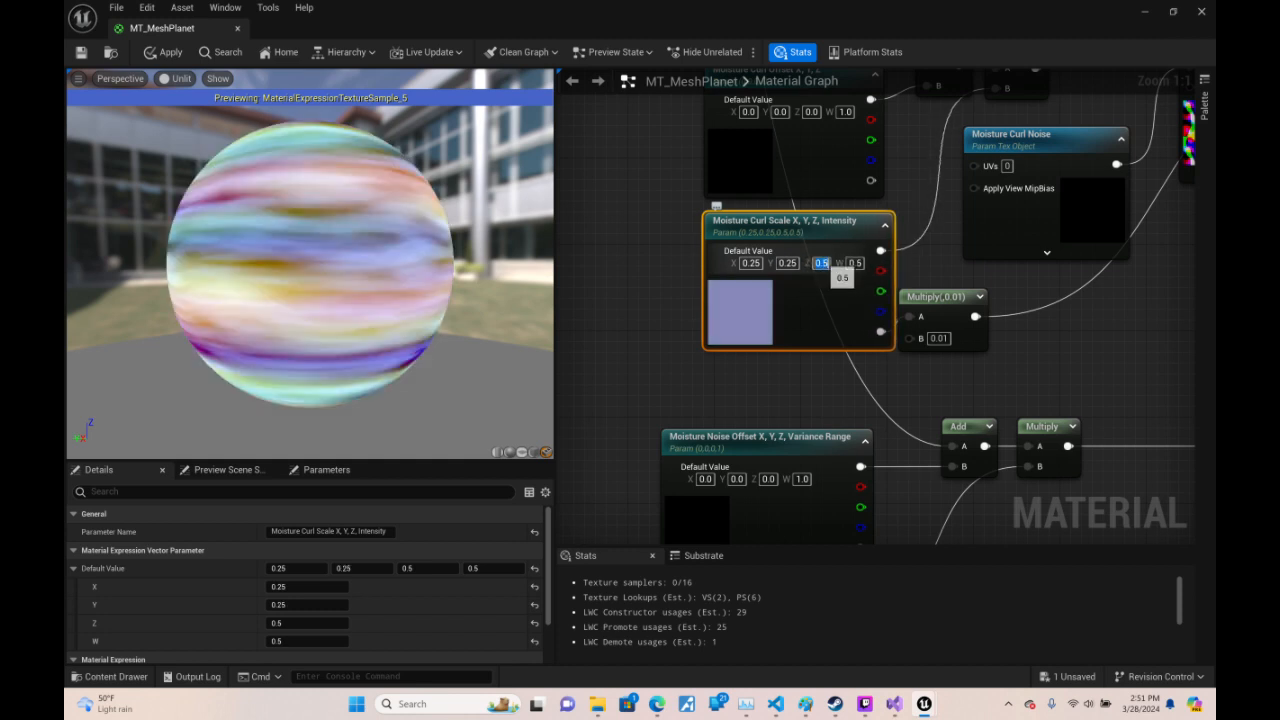
{"action": "type", "text": "1.0"}
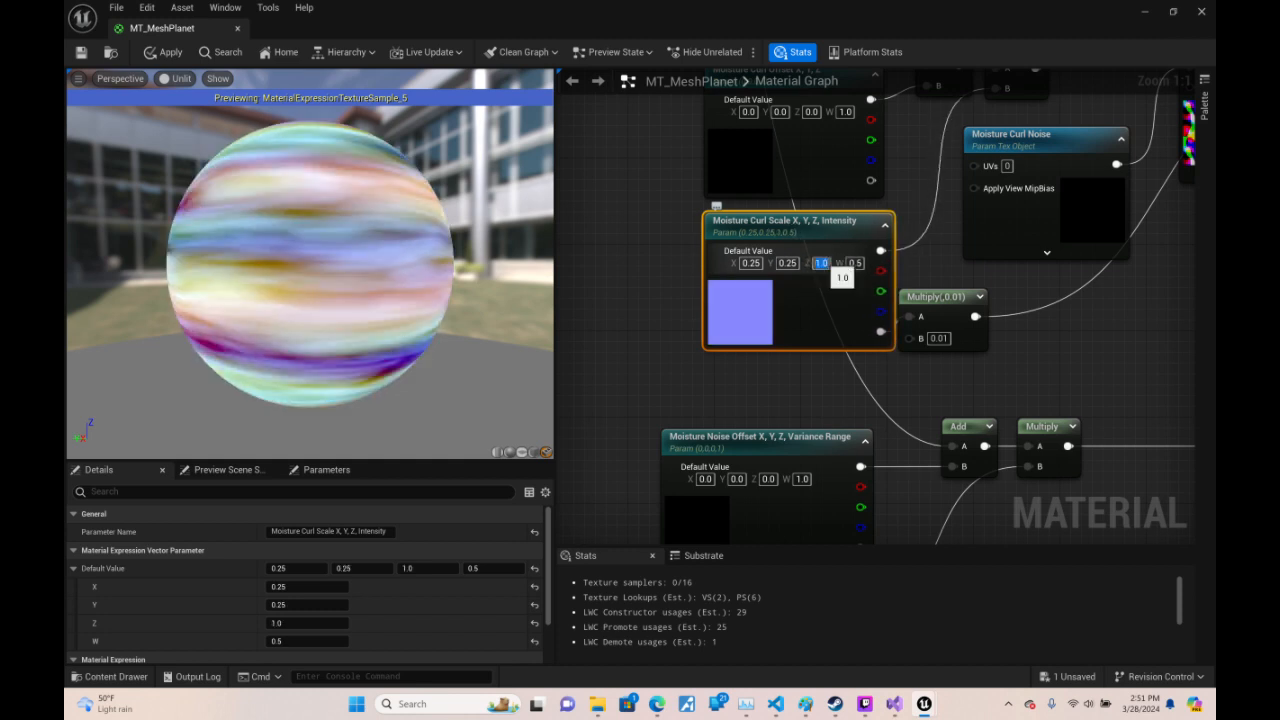
{"action": "key", "text": "Return"}
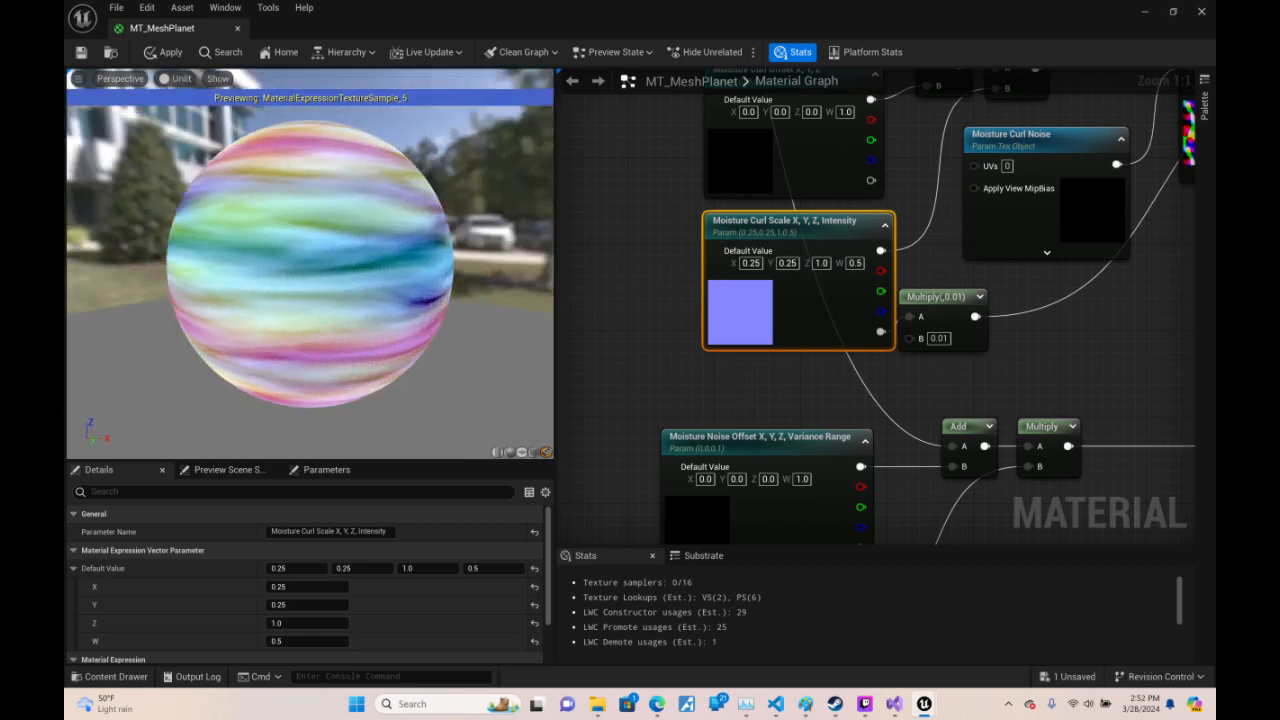
- Set the Moisture Curl Scale defaults to X 1.0, Y 1.0 and Z 2.0, and inspect the preview sphere from another angle
{"action": "left_click", "coordinate": [822, 264]}
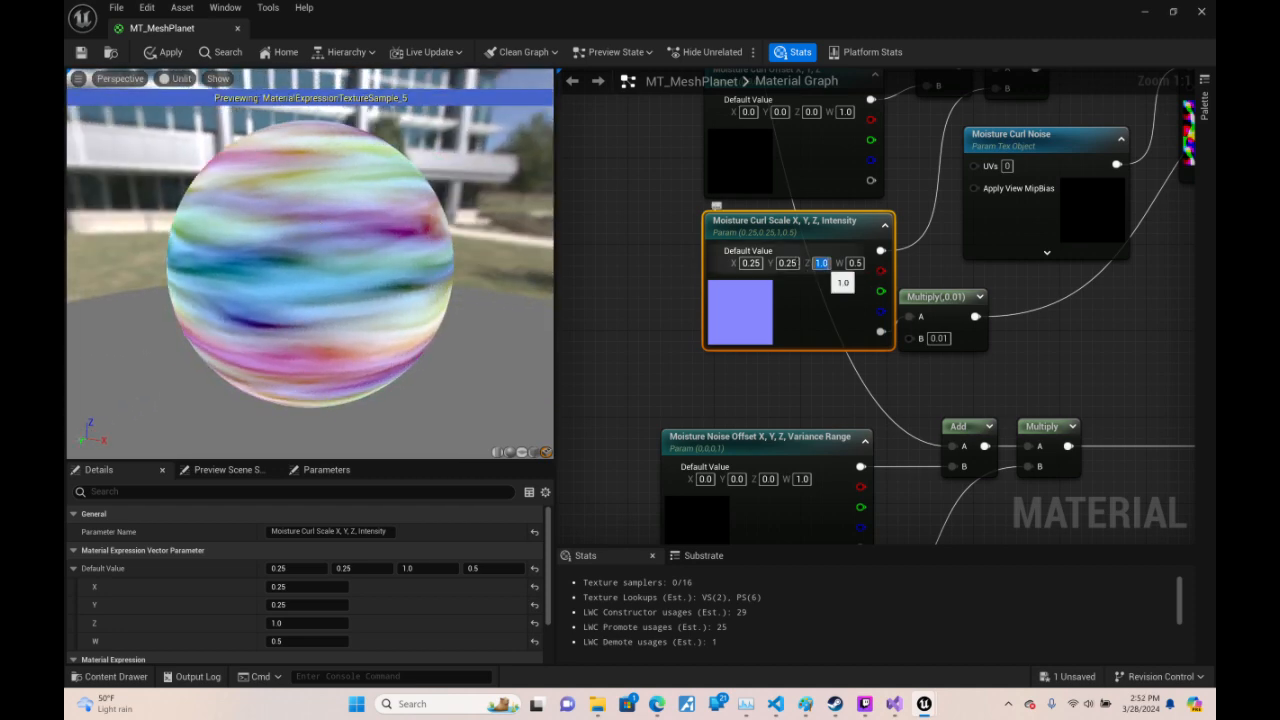
{"action": "type", "text": "2"}
{"action": "key", "text": "Return"}
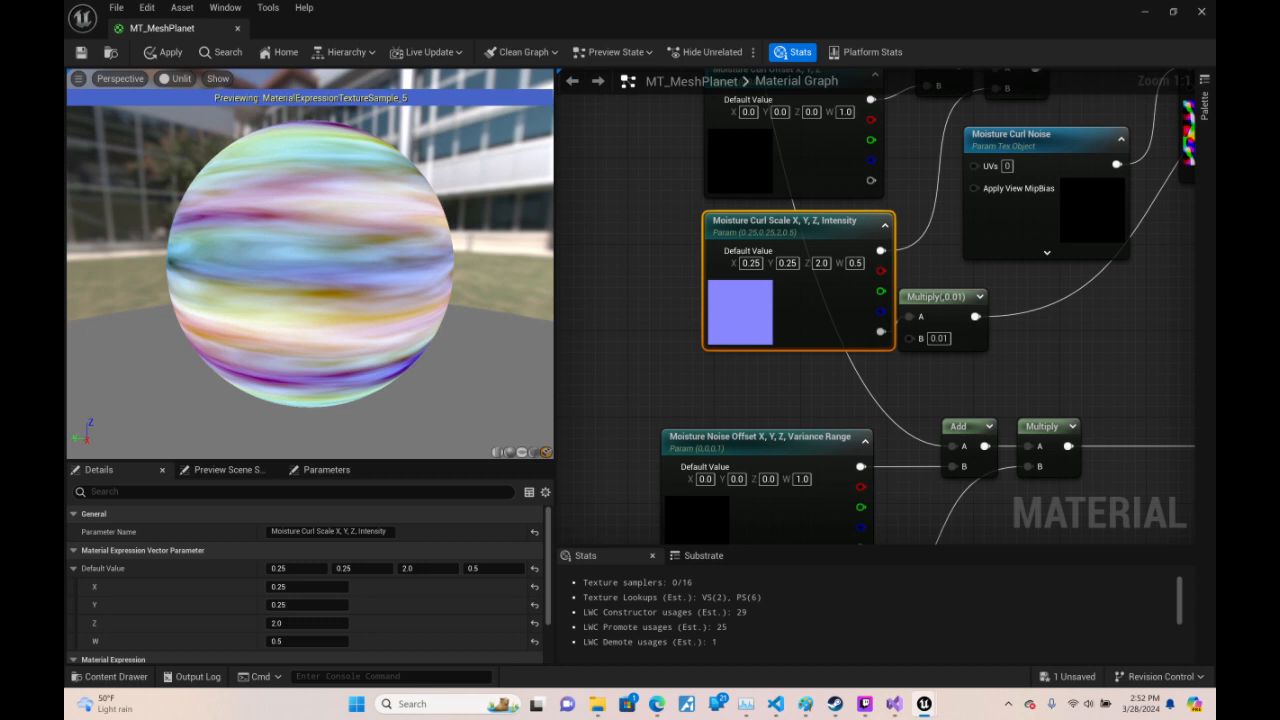
{"action": "left_click", "coordinate": [788, 264]}
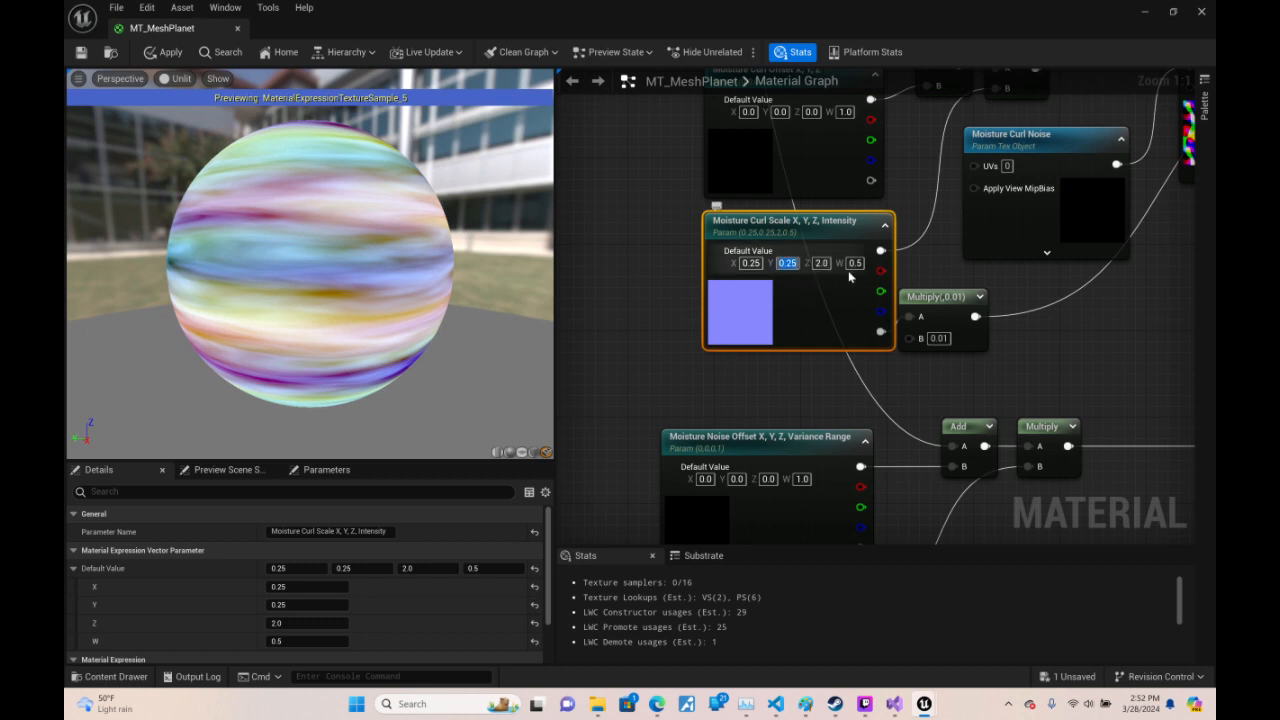
{"action": "type", "text": "1"}
{"action": "key", "text": "Return"}
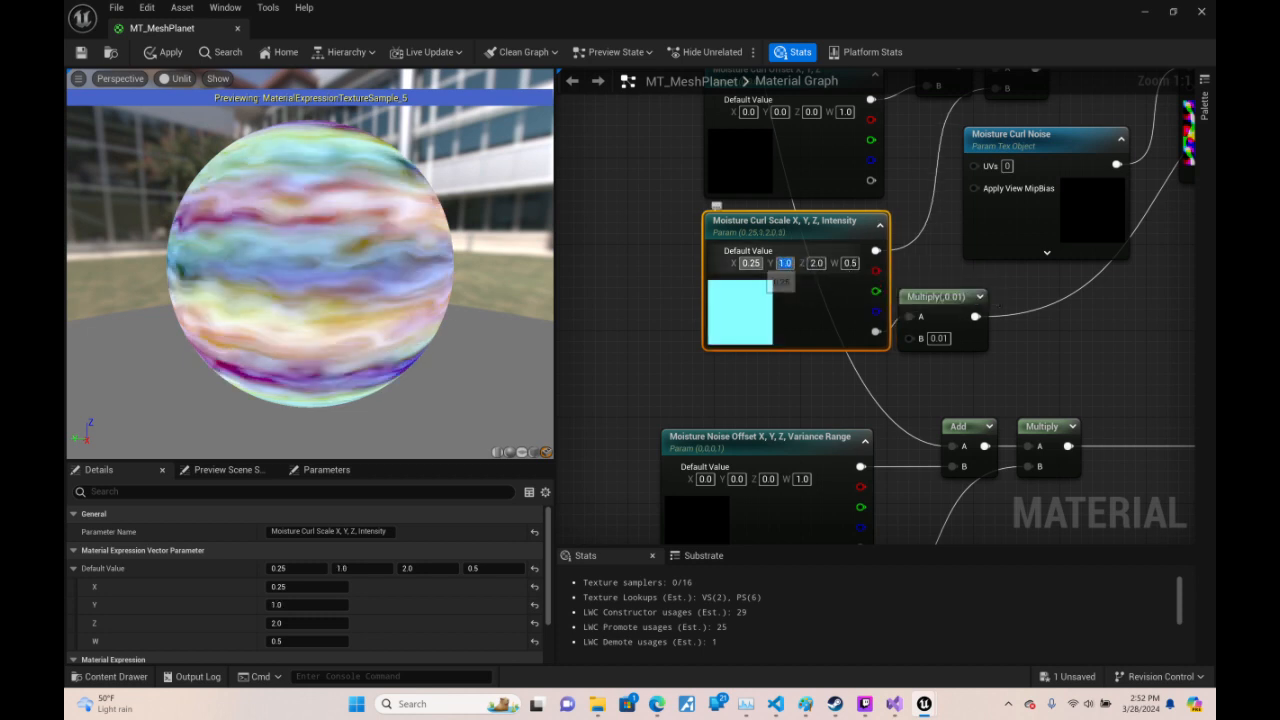
{"action": "left_click", "coordinate": [754, 264]}
{"action": "type", "text": "1"}
{"action": "key", "text": "Return"}
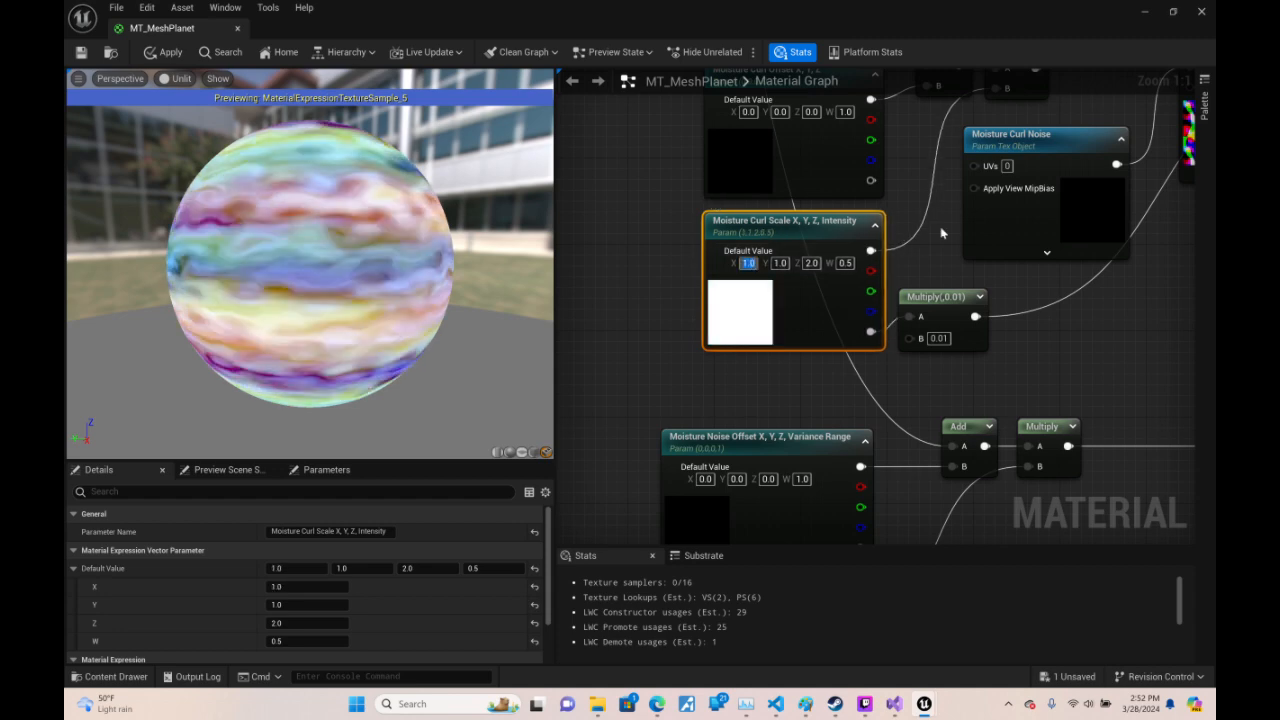
{"action": "left_click_drag", "start_coordinate": [390, 386], "coordinate": [680, 378]}
- Compare VT_PerlinCurl_s12_256 and VT_PerlinCurl_s3_256 as the Moisture Curl Noise texture, and assign VT_PerlinCurl_s6_256
{"action": "right_click_drag", "start_coordinate": [1194, 184], "coordinate": [927, 371]}
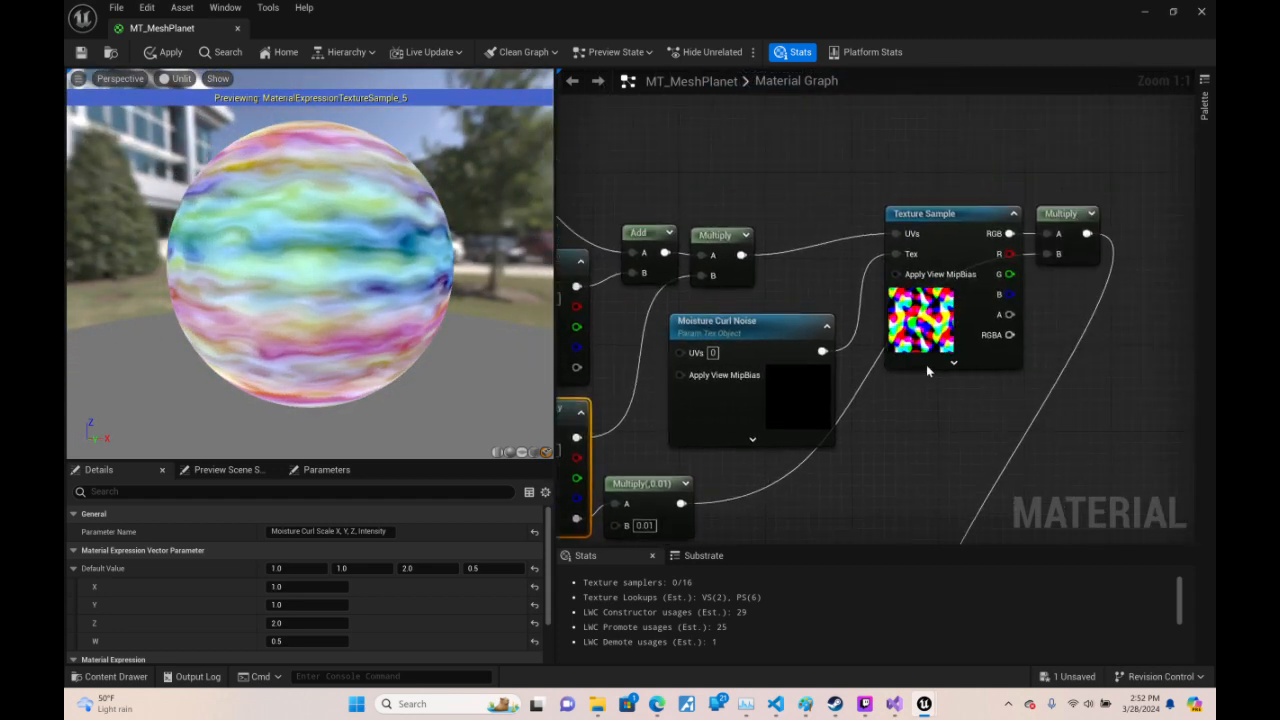
{"action": "left_click", "coordinate": [953, 254]}
{"action": "scroll", "coordinate": [400, 590], "scroll_direction": "down", "scroll_amount": 3}
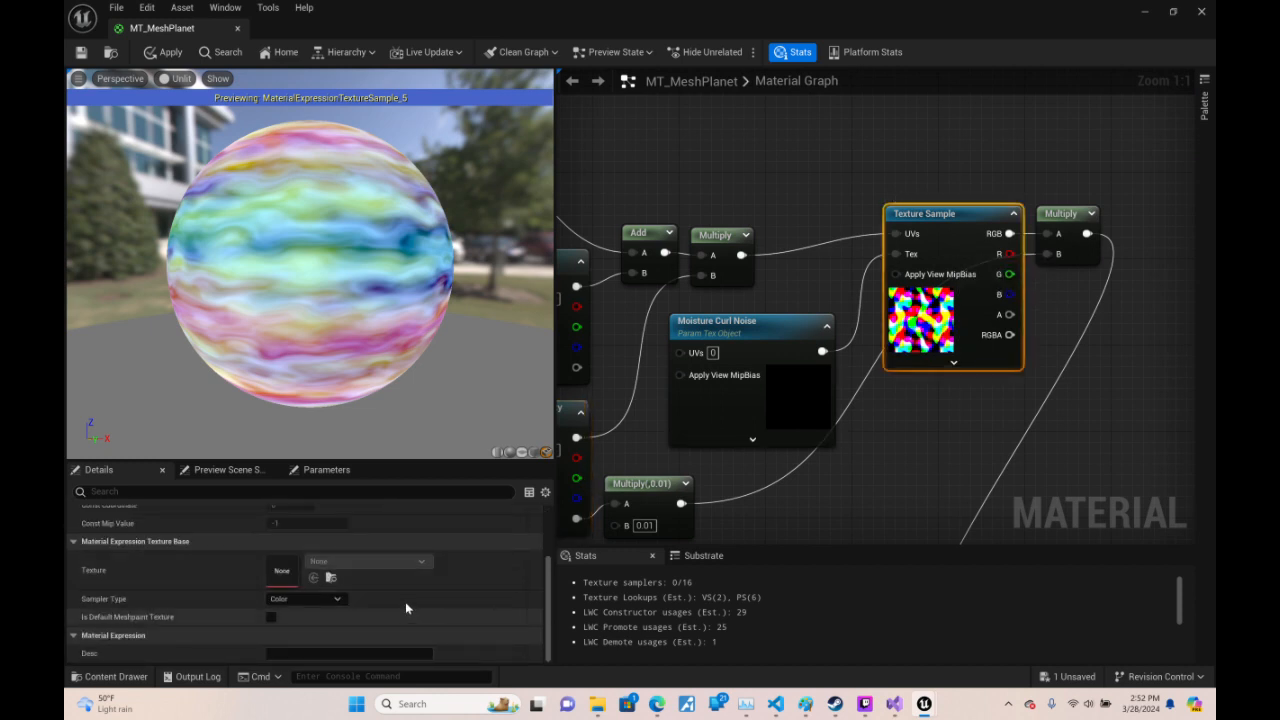
{"action": "left_click", "coordinate": [760, 322]}
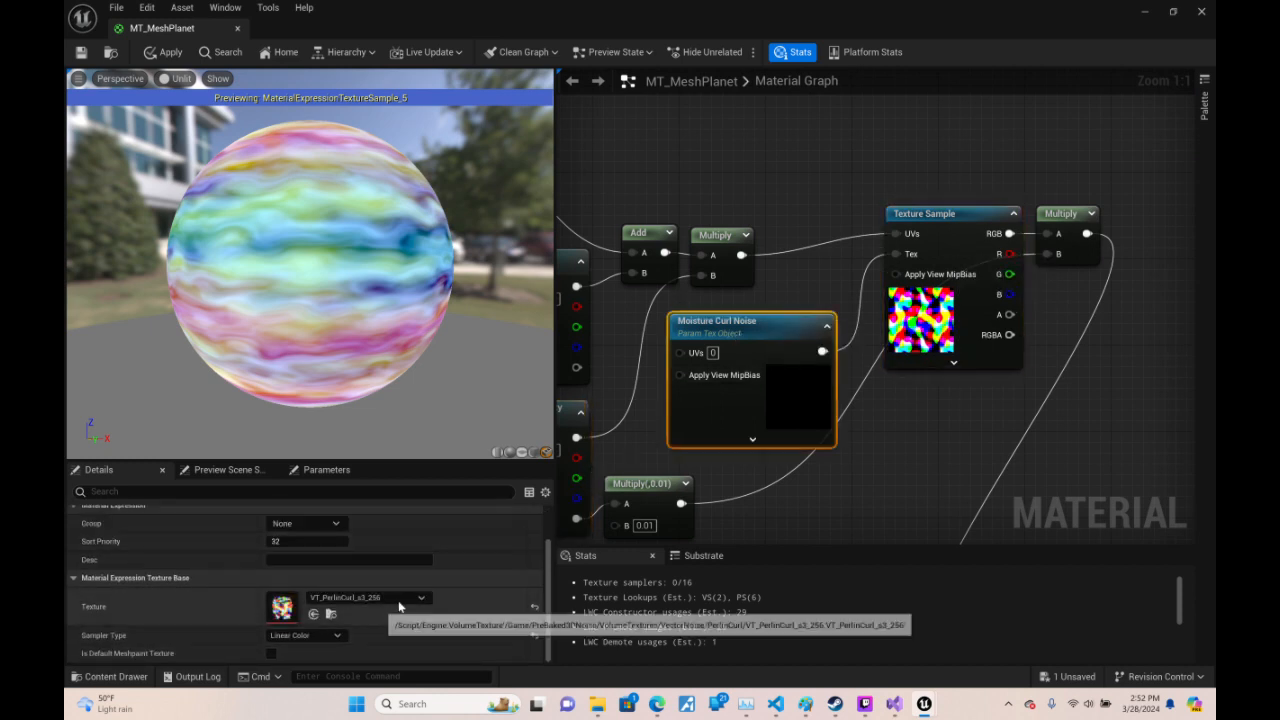
{"action": "left_click", "coordinate": [410, 598]}
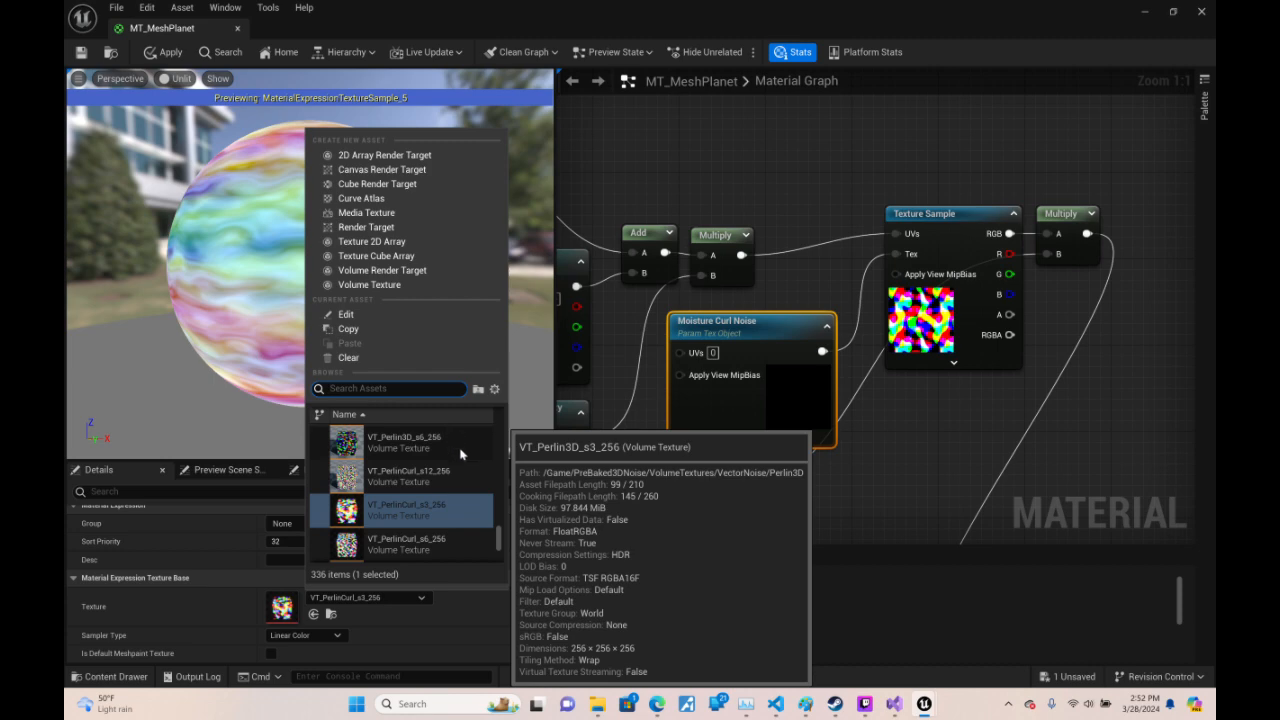
{"action": "left_click", "coordinate": [459, 476]}
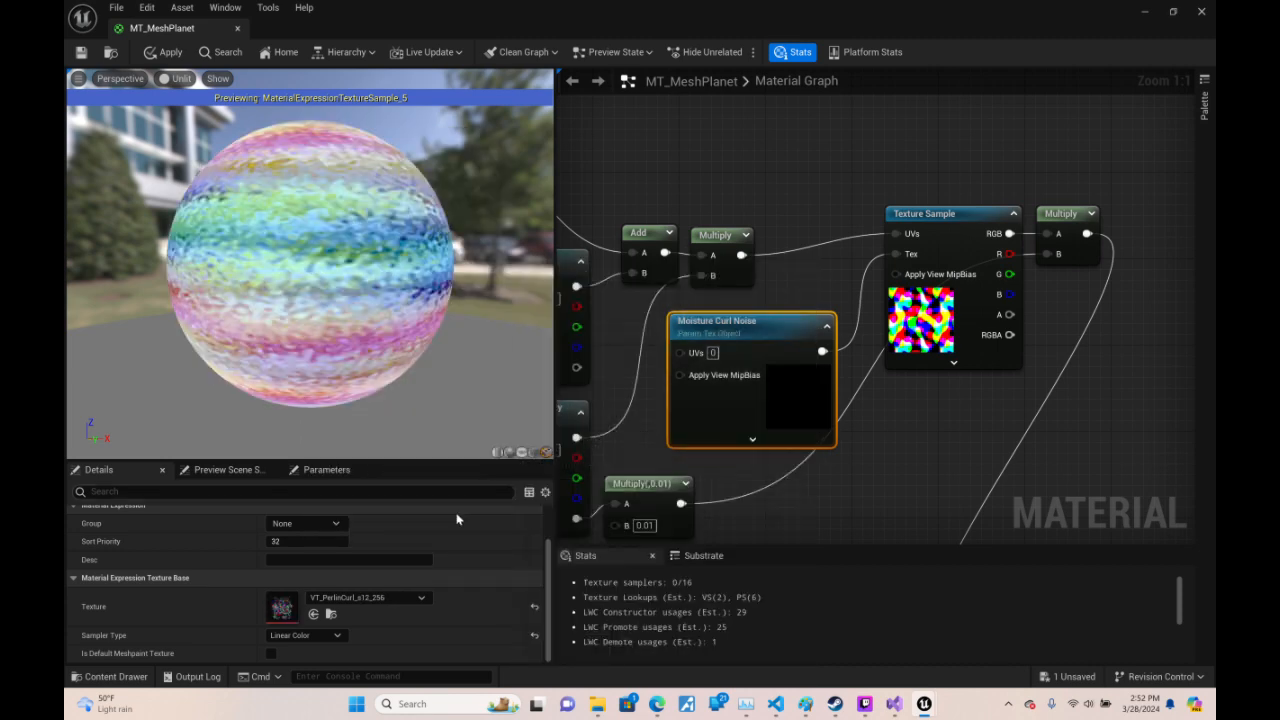
{"action": "left_click", "coordinate": [415, 597]}
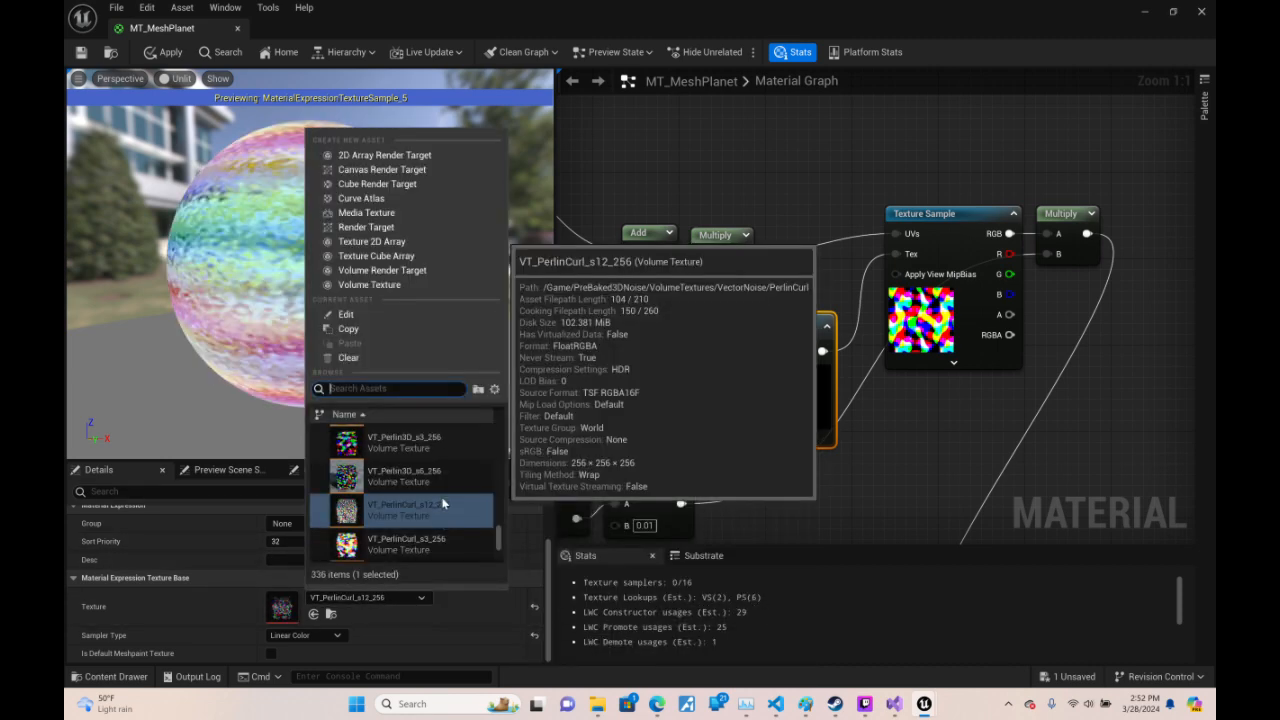
{"action": "scroll", "coordinate": [445, 504], "scroll_direction": "down", "scroll_amount": 1}
{"action": "left_click", "coordinate": [439, 485]}
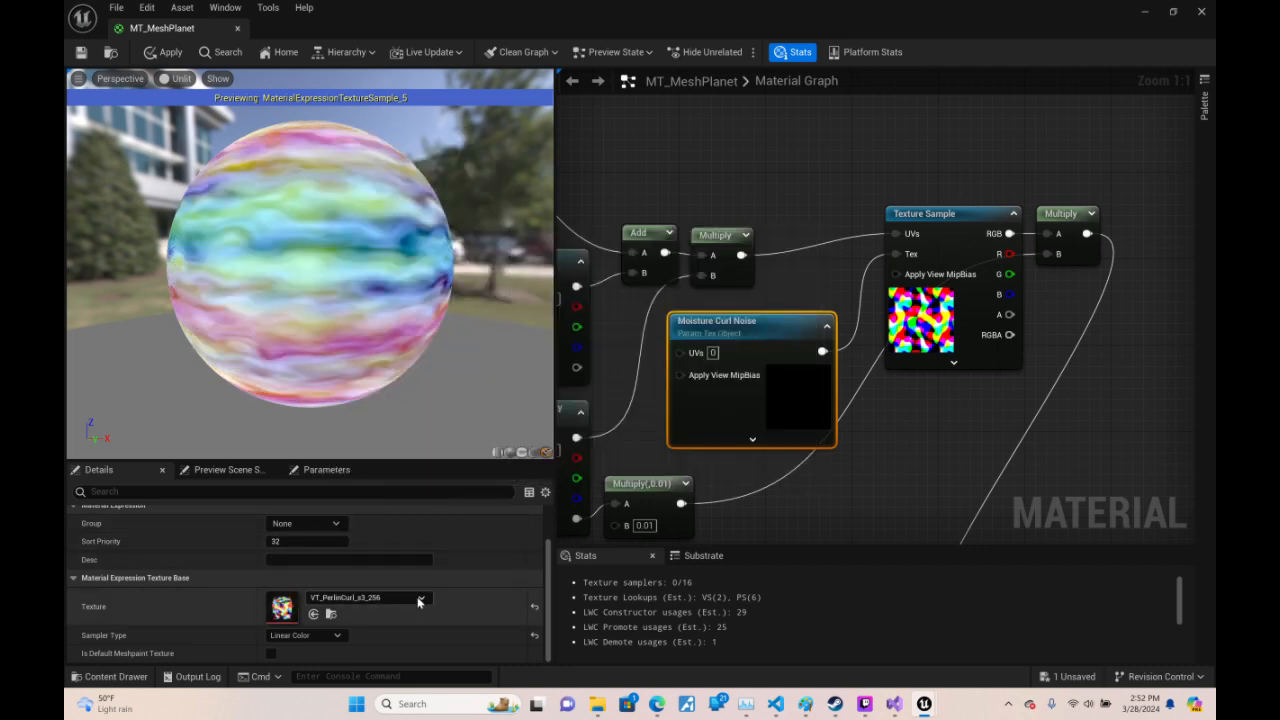
{"action": "left_click", "coordinate": [419, 599]}
{"action": "left_click", "coordinate": [452, 522]}
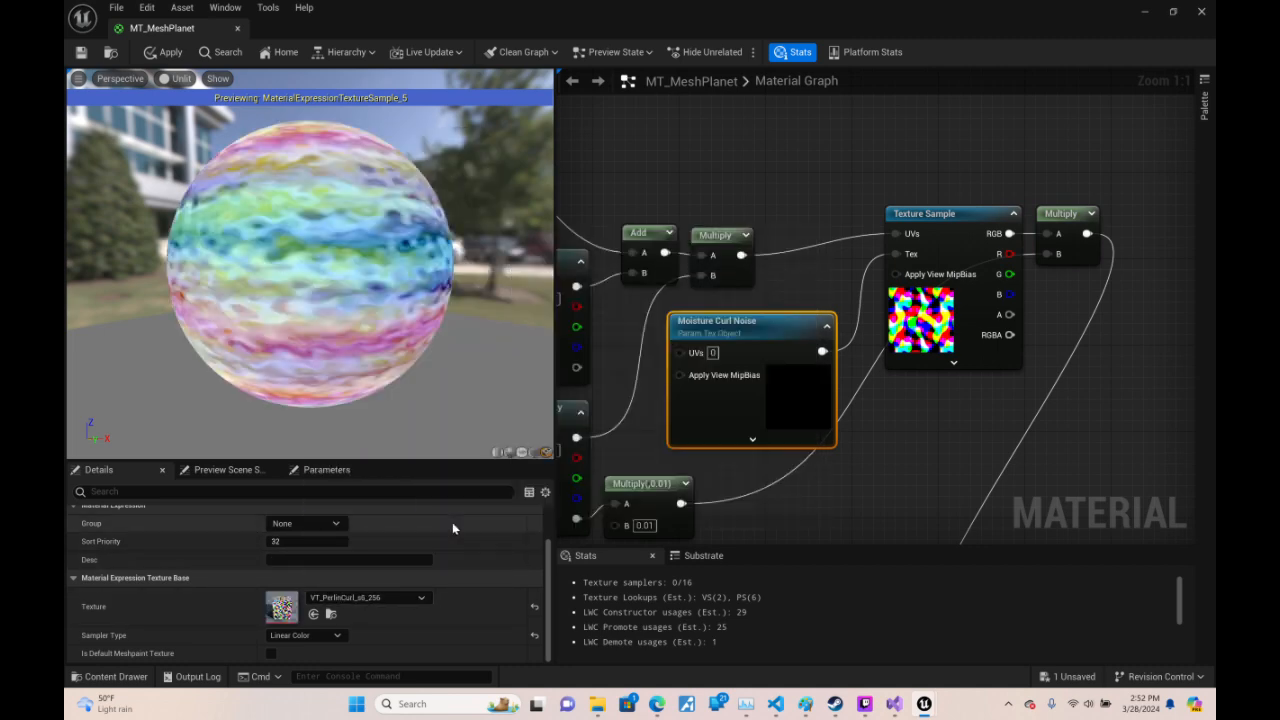
- Set the Moisture Curl Scale X default to 0.1 and inspect the preview sphere from another angle
{"action": "right_click_drag", "start_coordinate": [800, 284], "coordinate": [966, 199]}
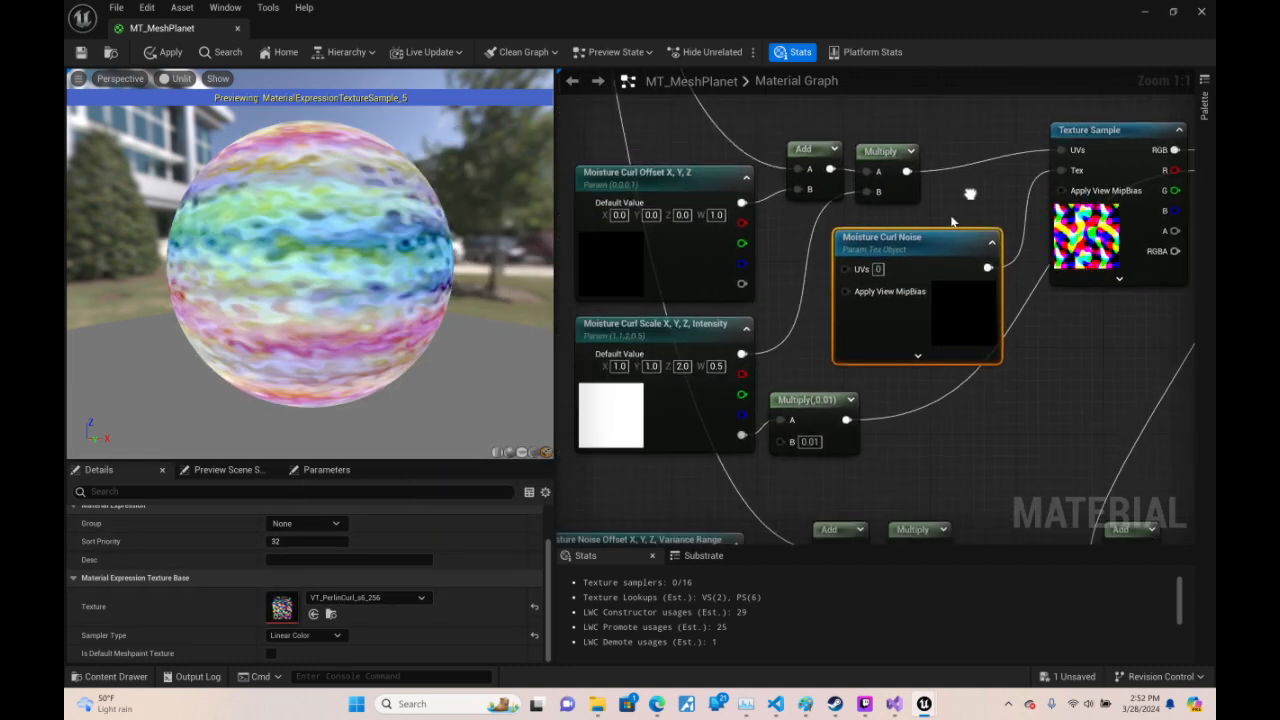
{"action": "right_click_drag", "start_coordinate": [787, 359], "coordinate": [829, 330]}
{"action": "type", "text": "0.1"}
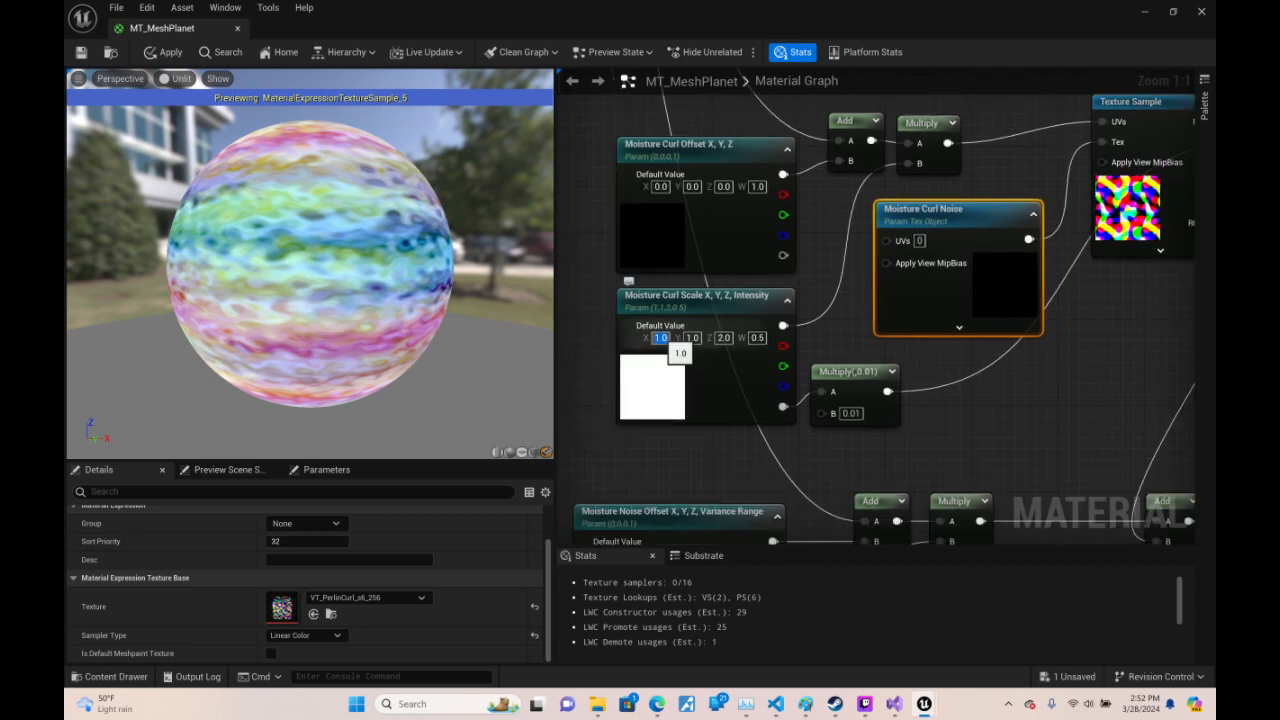
{"action": "key", "text": "Return"}
{"action": "left_click_drag", "start_coordinate": [363, 253], "coordinate": [412, 273]}
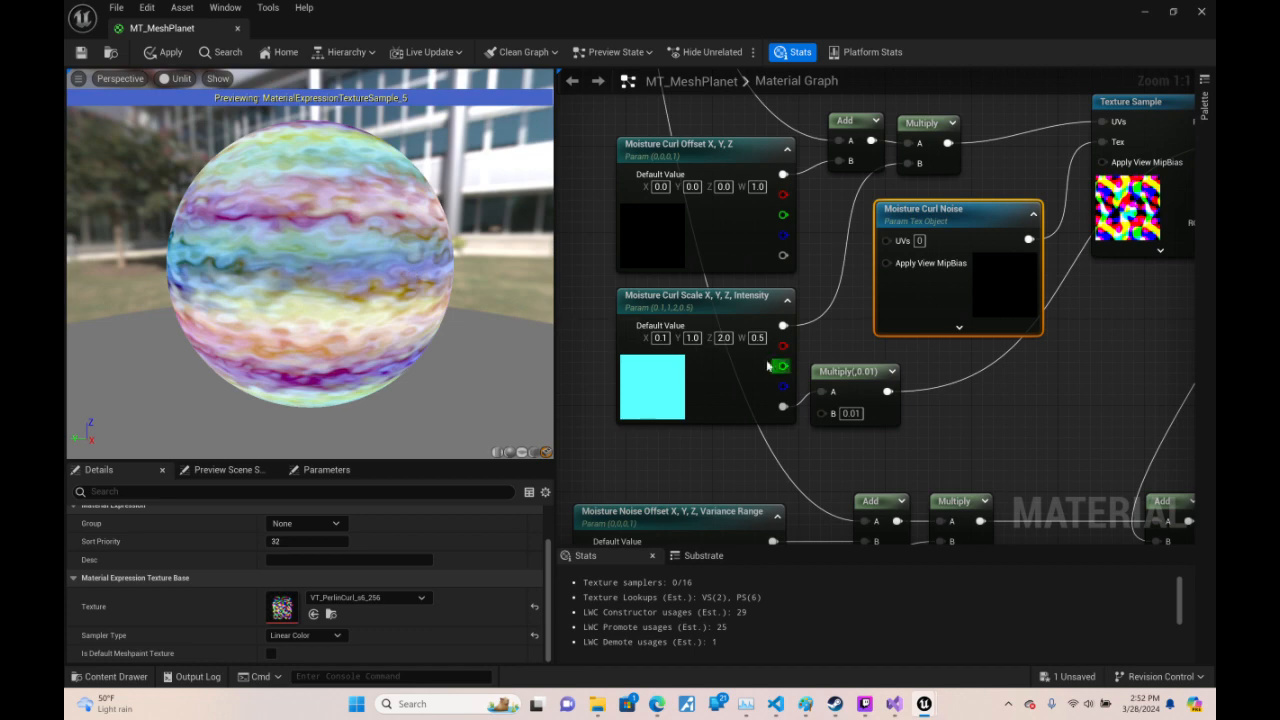
- Try a Moisture Curl Scale Y default of 0.1 and inspect the preview sphere from another angle
{"action": "left_click", "coordinate": [692, 337]}
{"action": "type", "text": "0.1"}
{"action": "key", "text": "Return"}
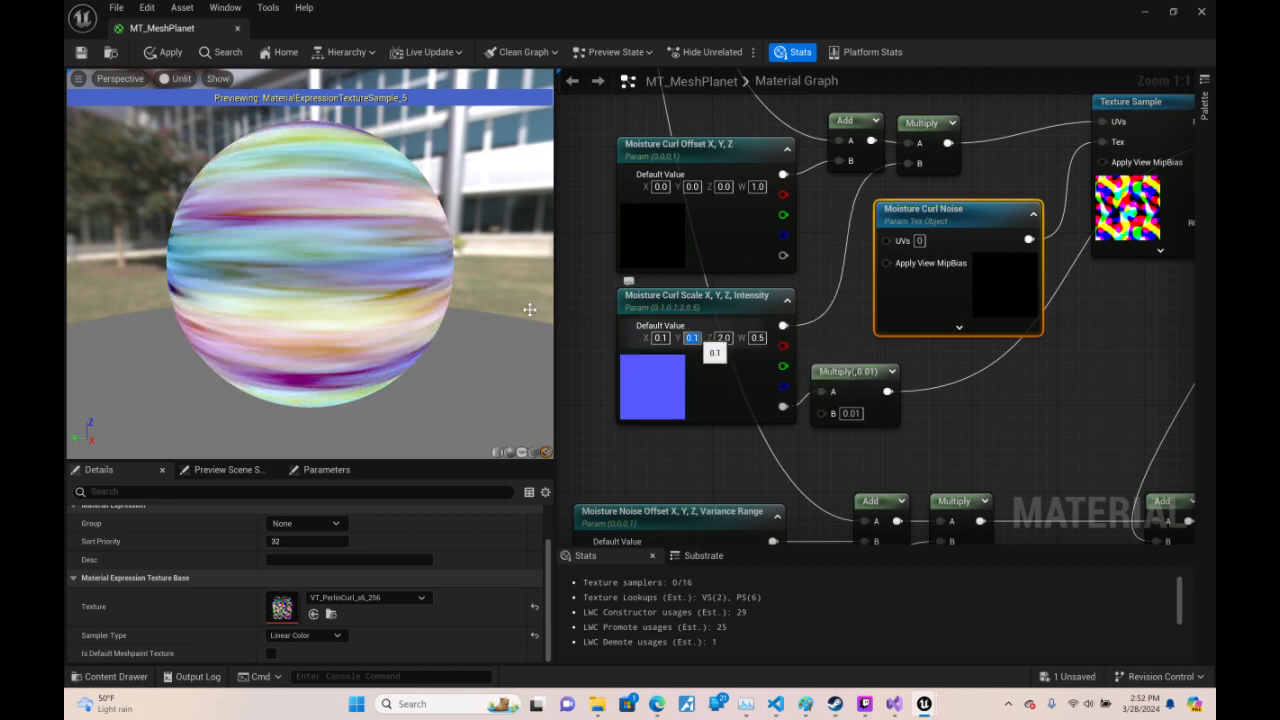
{"action": "left_click_drag", "start_coordinate": [403, 283], "coordinate": [270, 280]}
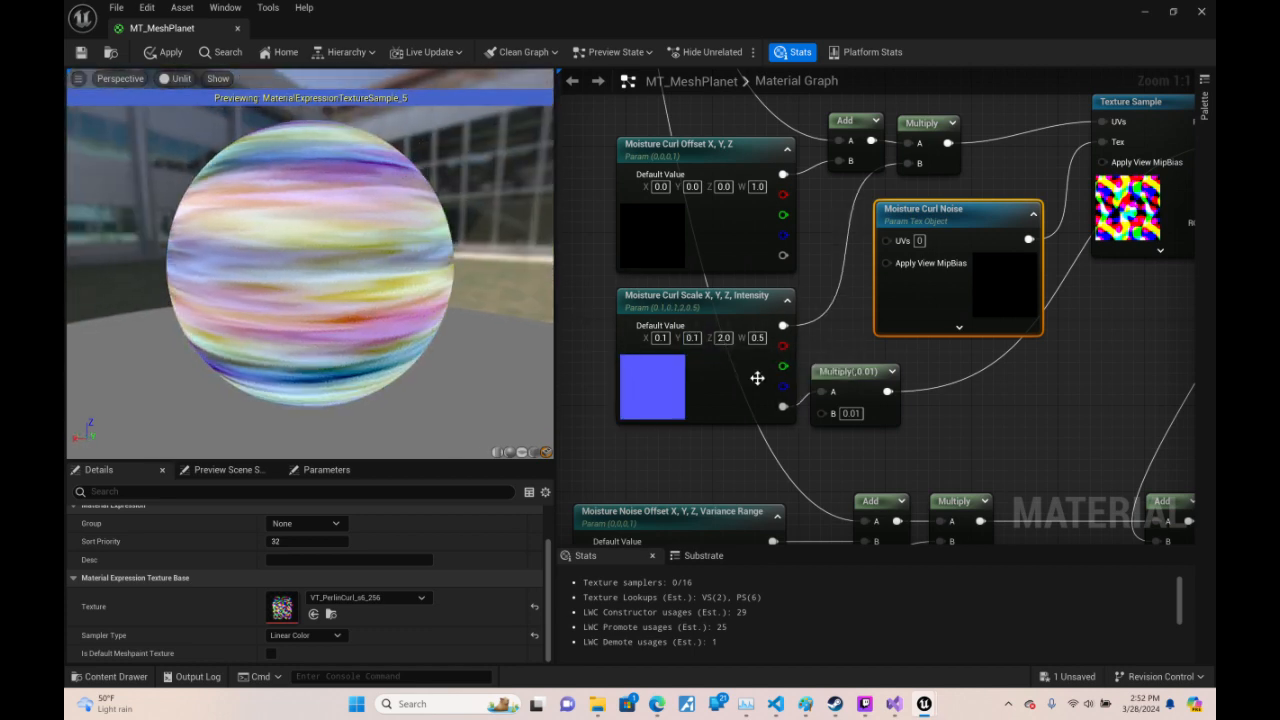
- Set the Moisture Curl Scale defaults to X 0.25, Y 0.25 and Z 1.0, and inspect the distortion around the preview sphere
{"action": "left_click", "coordinate": [723, 338]}
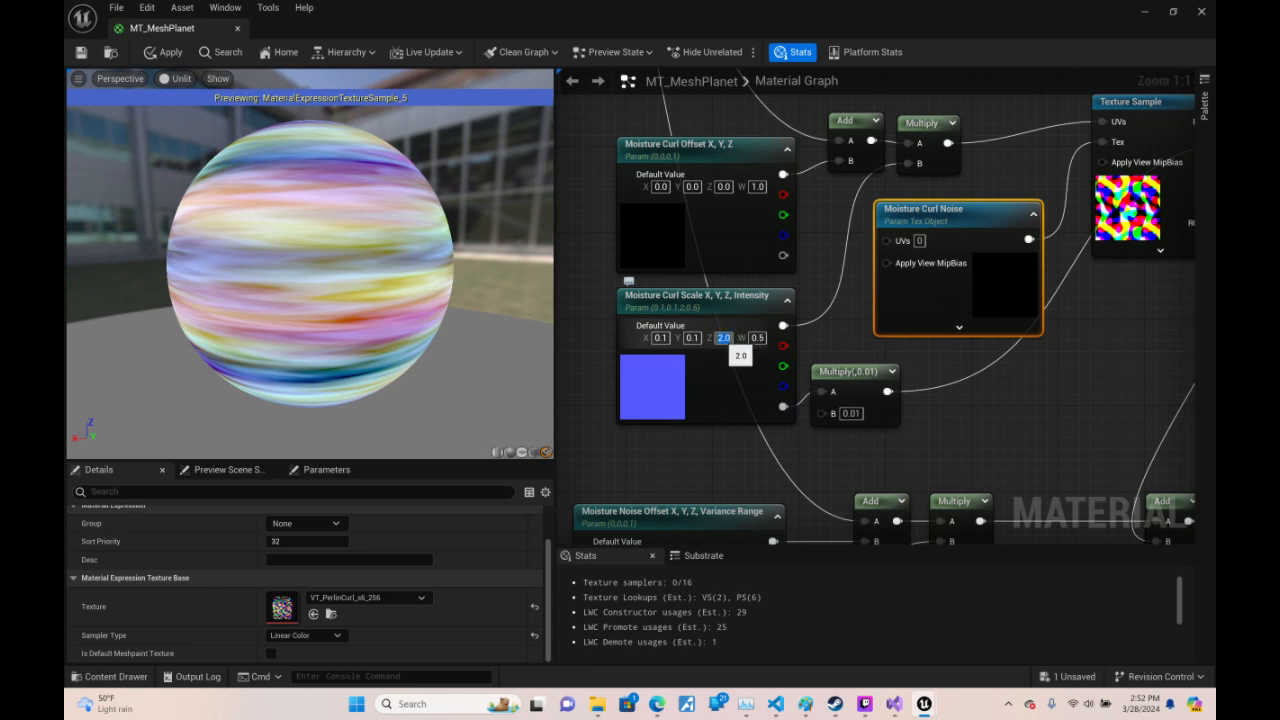
{"action": "type", "text": "1"}
{"action": "key", "text": "Return"}
{"action": "left_click", "coordinate": [692, 339]}
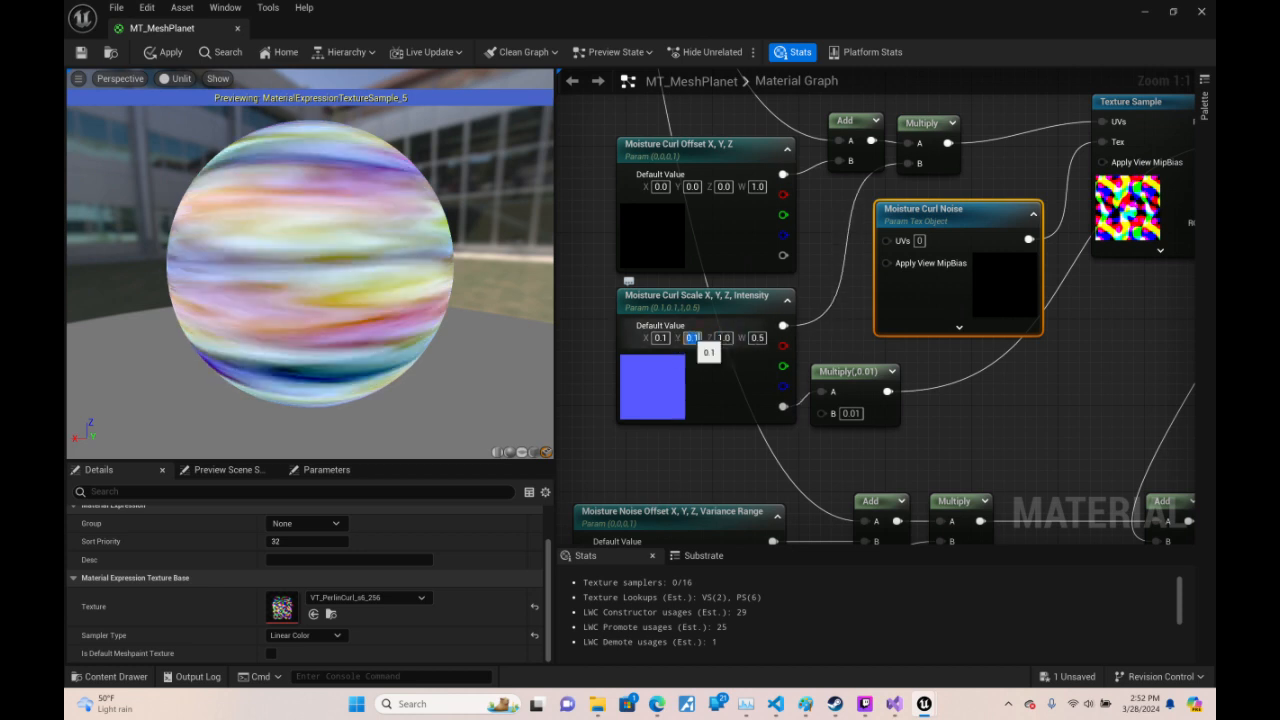
{"action": "type", "text": "0.25"}
{"action": "key", "text": "Return"}
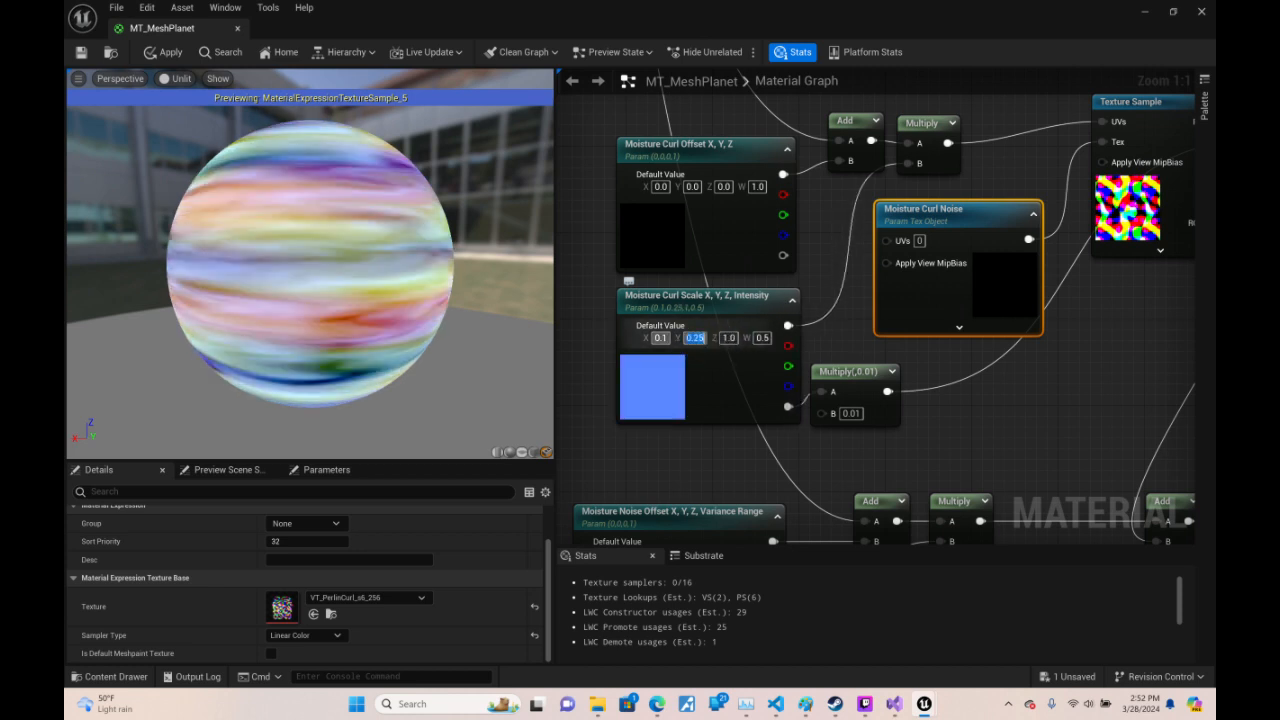
{"action": "left_click", "coordinate": [661, 338]}
{"action": "type", "text": "0.25"}
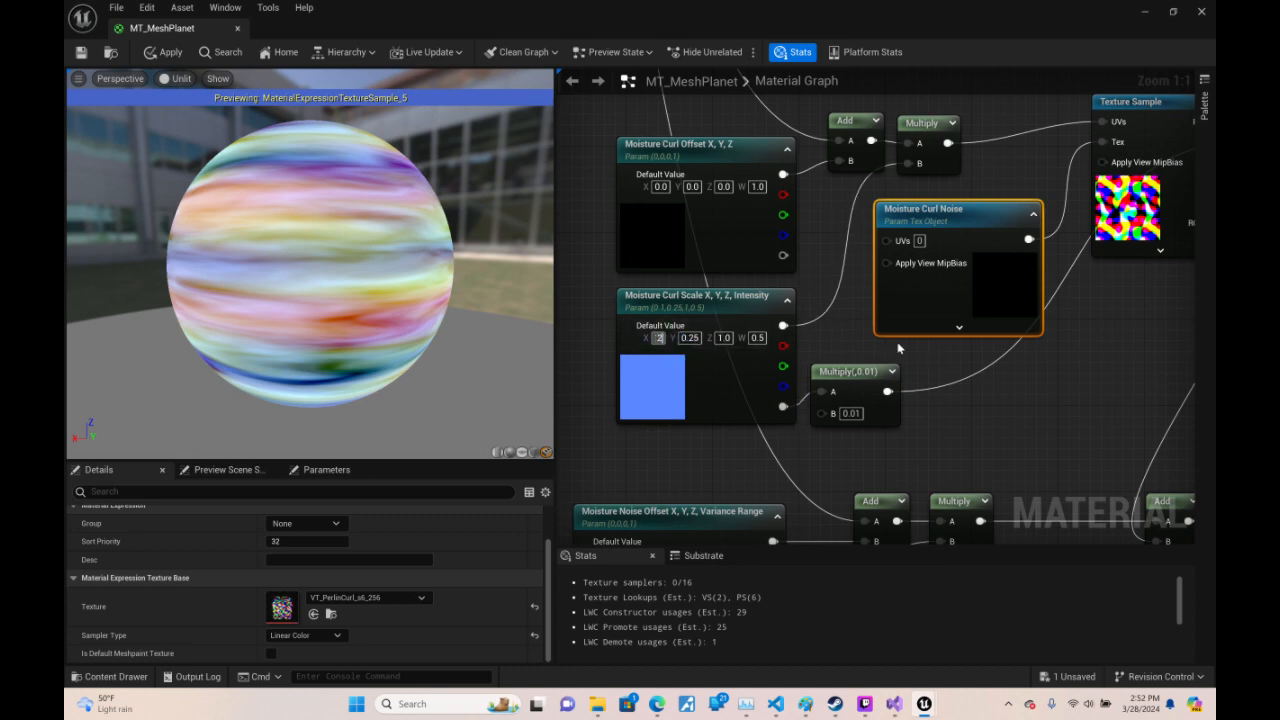
{"action": "key", "text": "Return"}
{"action": "left_click_drag", "start_coordinate": [310, 270], "coordinate": [455, 314]}
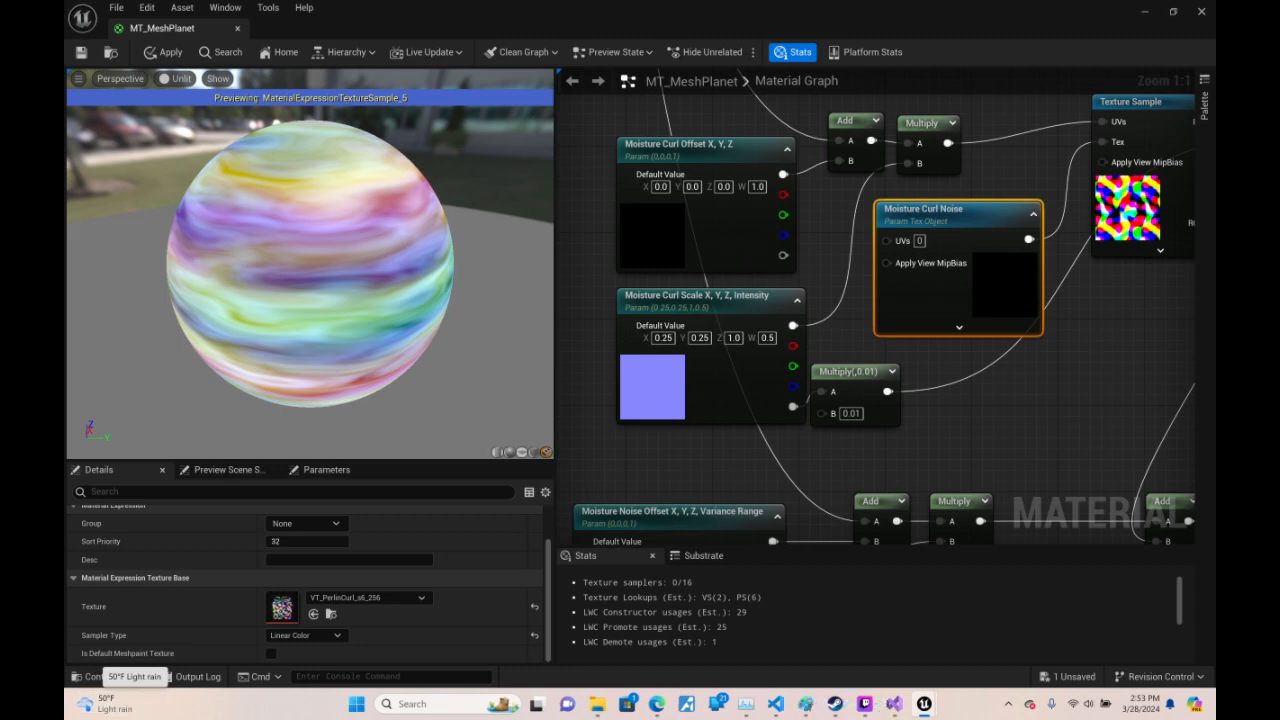
{"action": "left_click_drag", "start_coordinate": [310, 264], "coordinate": [460, 258]}
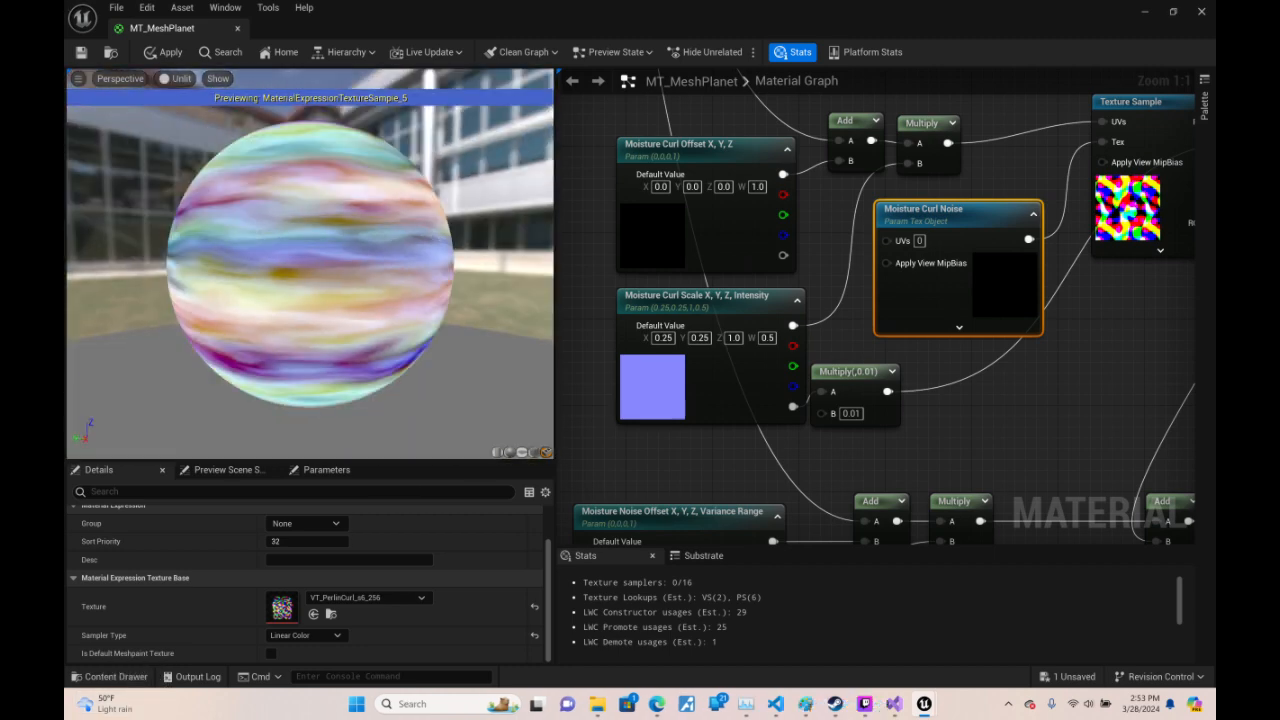
- Move the Moisture Noise texture object node up, closer to the Texture Sample it feeds
{"action": "scroll", "coordinate": [984, 386], "scroll_direction": "down", "scroll_amount": 5}
{"action": "right_click_drag", "start_coordinate": [984, 386], "coordinate": [811, 386]}
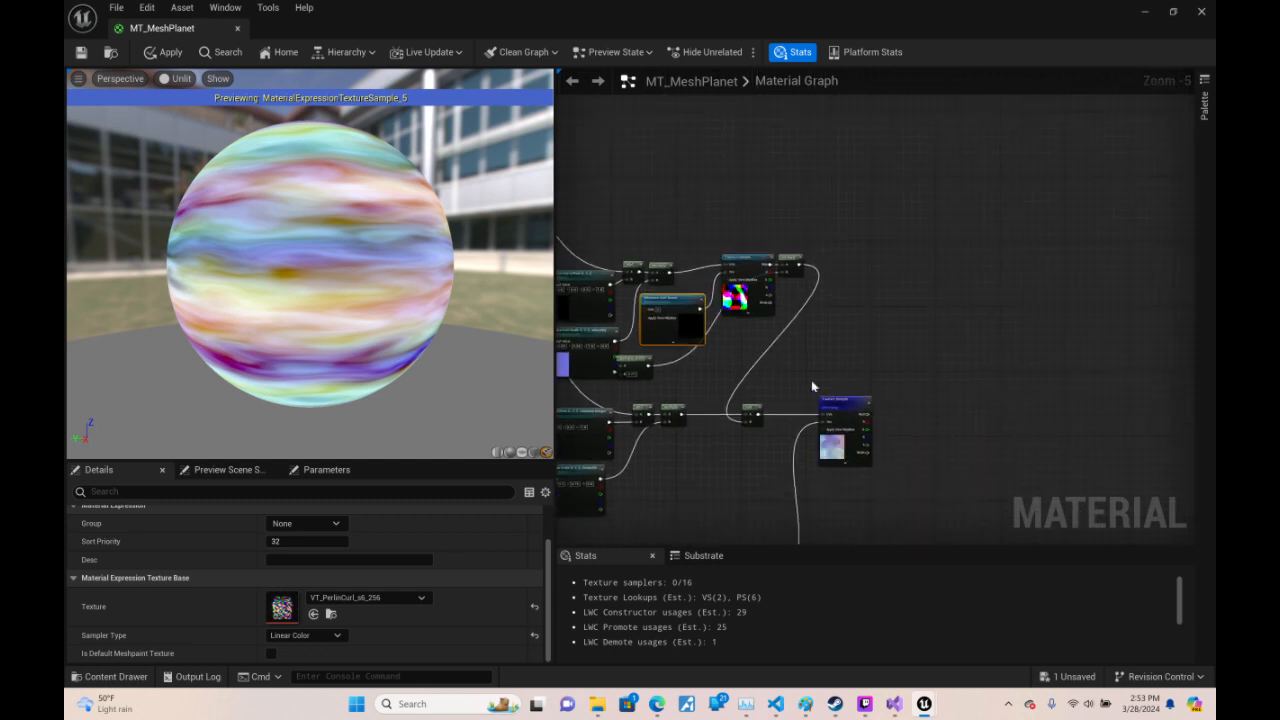
{"action": "right_click_drag", "start_coordinate": [913, 319], "coordinate": [946, 170]}
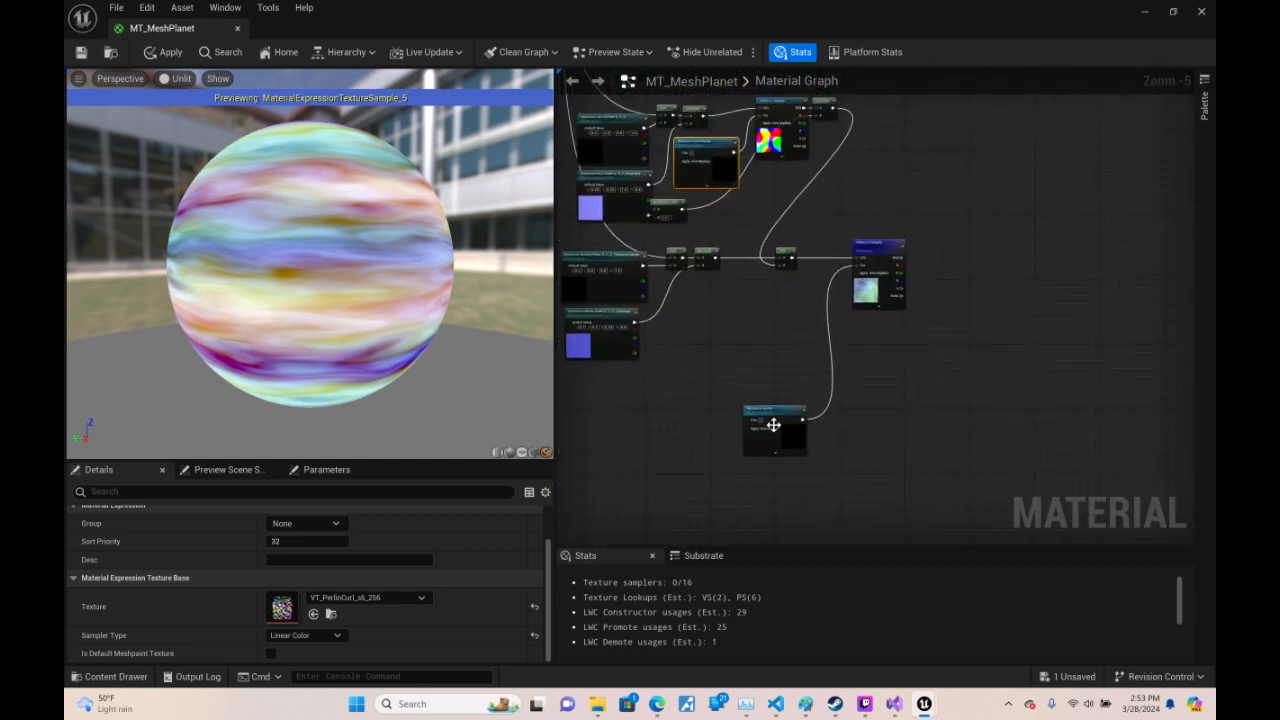
{"action": "left_click_drag", "start_coordinate": [776, 409], "coordinate": [771, 286]}
- Copy the Temperature Preview Gradient comment group with its nodes and paste it beside the moisture noise Texture Sample
{"action": "right_click_drag", "start_coordinate": [984, 250], "coordinate": [615, 530]}
{"action": "right_click_drag", "start_coordinate": [1150, 200], "coordinate": [607, 450]}
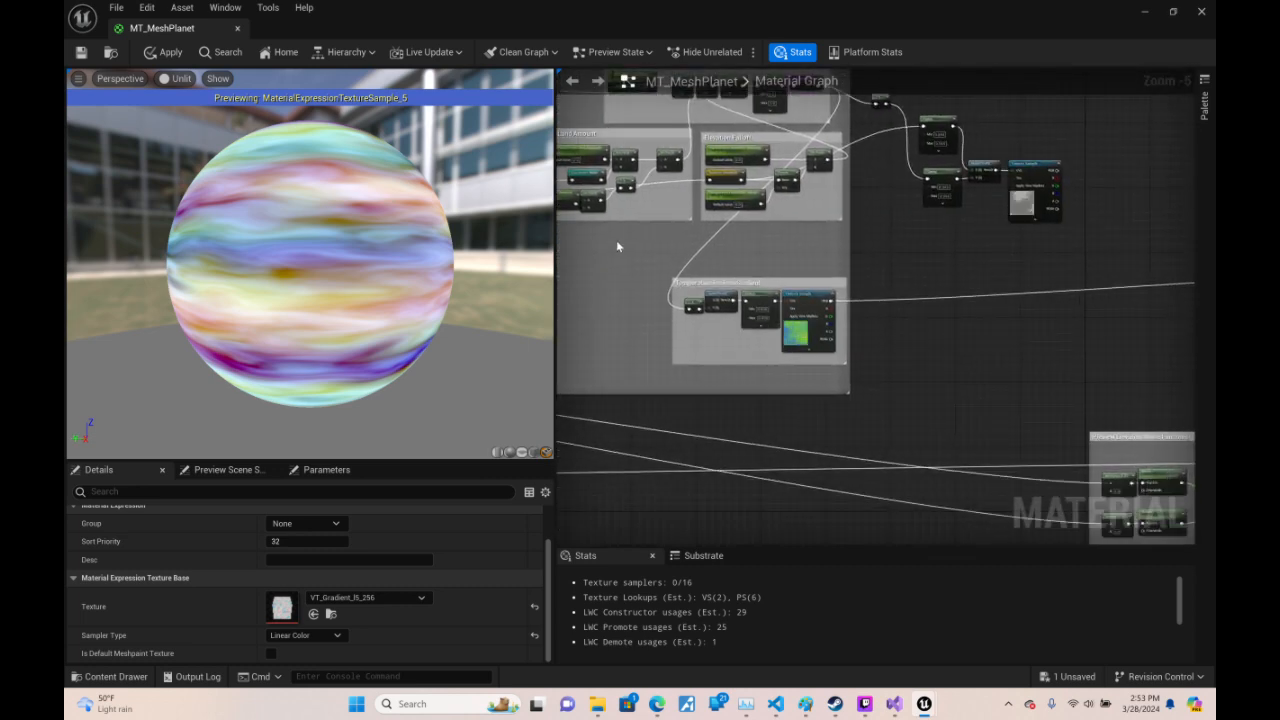
{"action": "left_click_drag", "start_coordinate": [787, 331], "coordinate": [832, 371]}
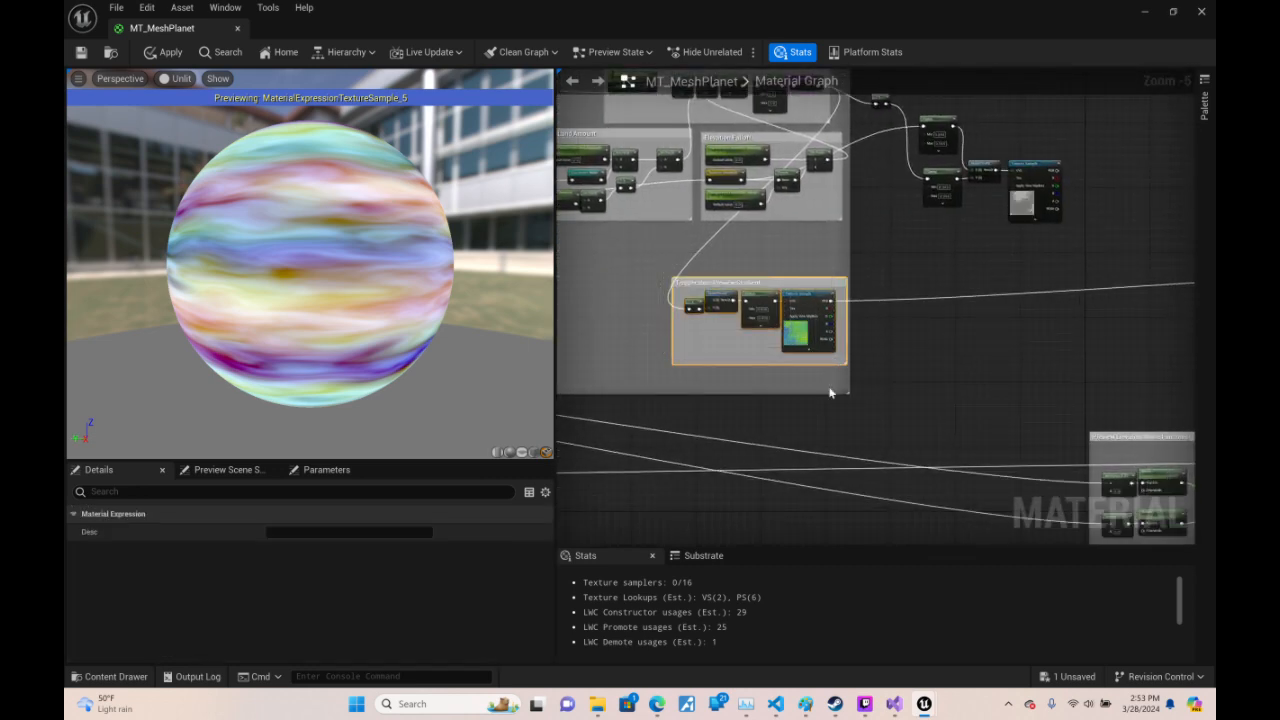
{"action": "right_click_drag", "start_coordinate": [829, 393], "coordinate": [1150, 75]}
{"action": "right_click_drag", "start_coordinate": [850, 450], "coordinate": [1180, 295]}
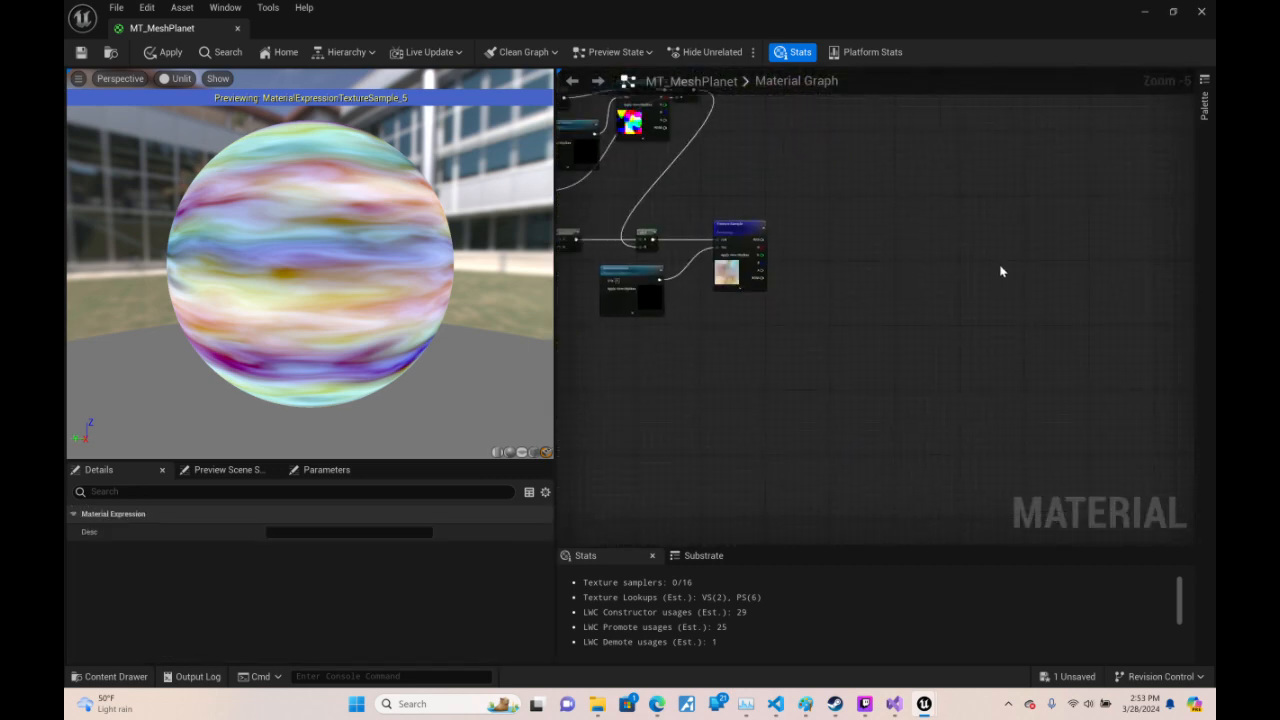
{"action": "key", "text": "ctrl+v"}
{"action": "left_click_drag", "start_coordinate": [1020, 241], "coordinate": [833, 254]}
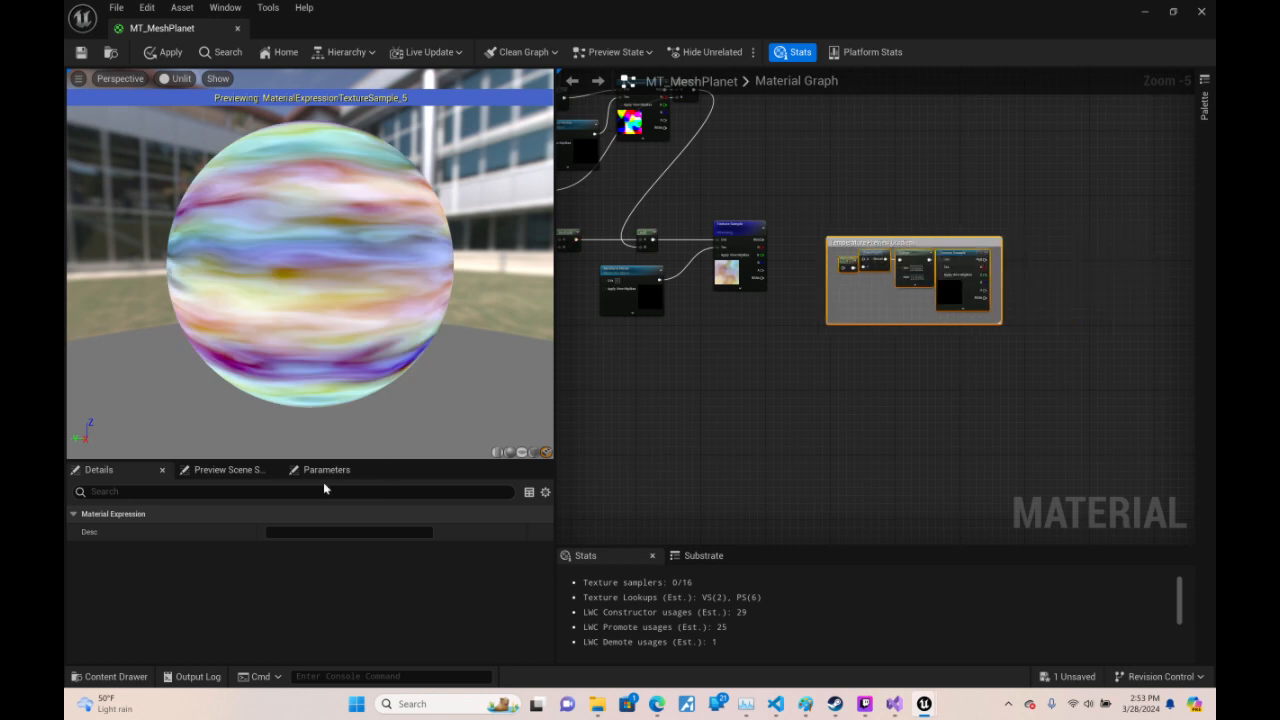
- Rename the pasted comment group as Moisture Preview Gradient
{"action": "left_click", "coordinate": [865, 243]}
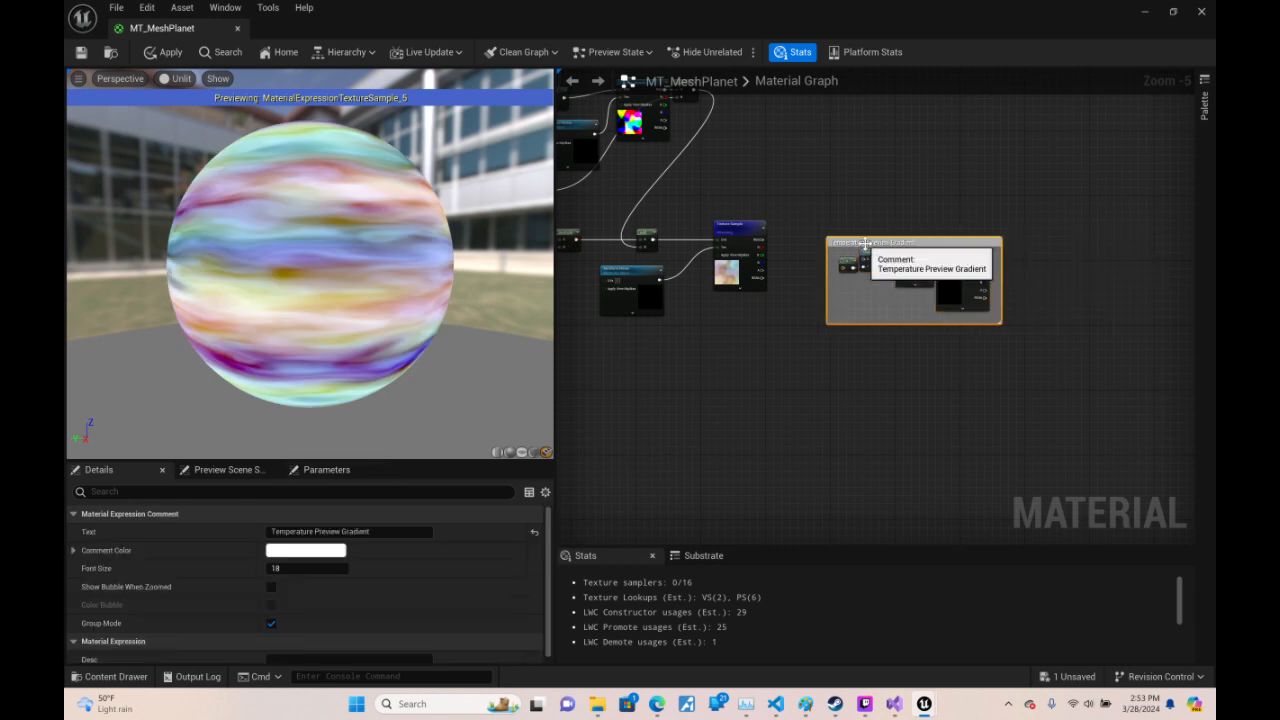
{"action": "left_click", "coordinate": [297, 531]}
{"action": "double_click", "coordinate": [293, 531]}
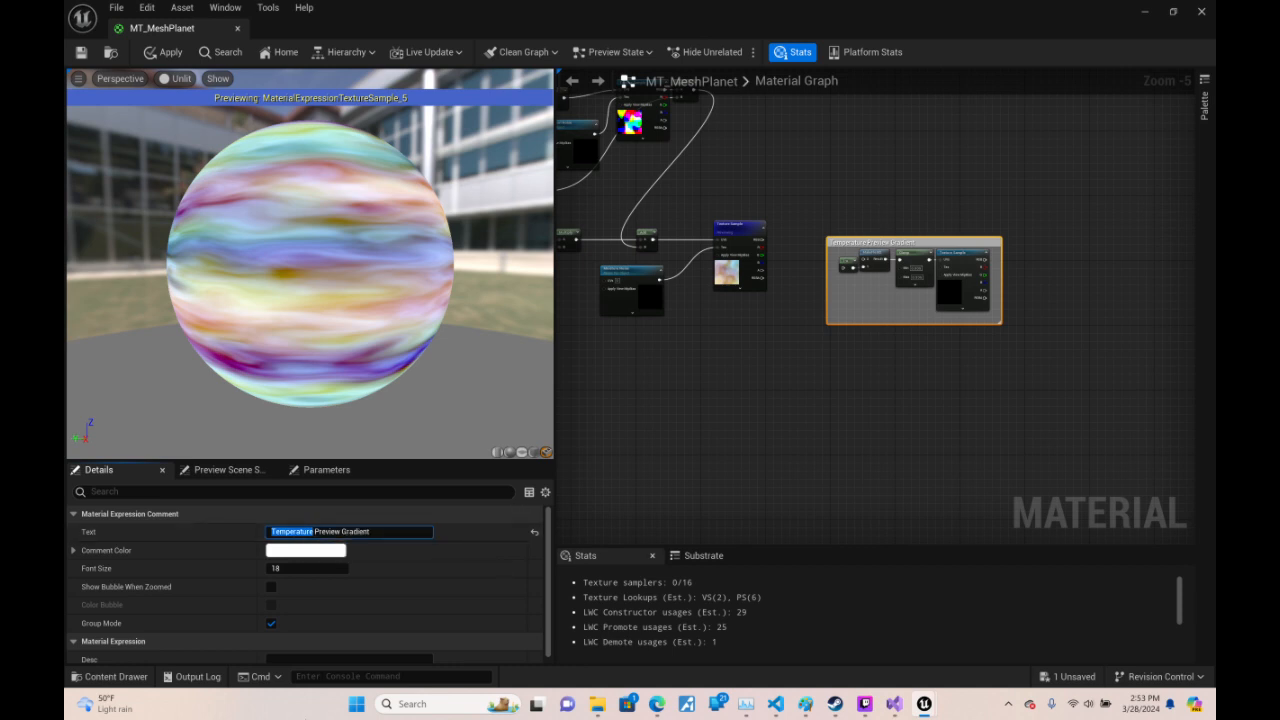
{"action": "type", "text": "Mois"}
{"action": "left_click", "coordinate": [943, 194]}
- Connect the moisture Texture Sample's R output to the gradient group's 1-x node and preview the gradient Texture Sample
{"action": "scroll", "coordinate": [808, 247], "scroll_direction": "up", "scroll_amount": 3}
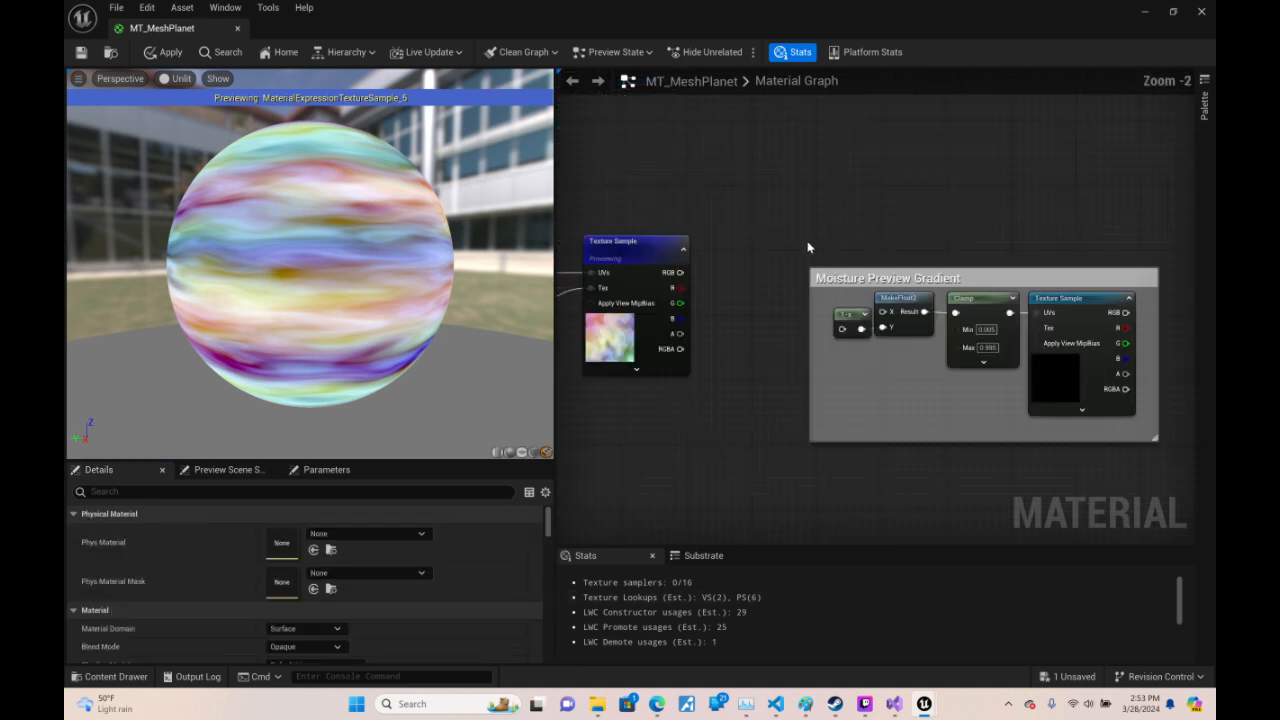
{"action": "left_click_drag", "start_coordinate": [676, 288], "coordinate": [842, 329]}
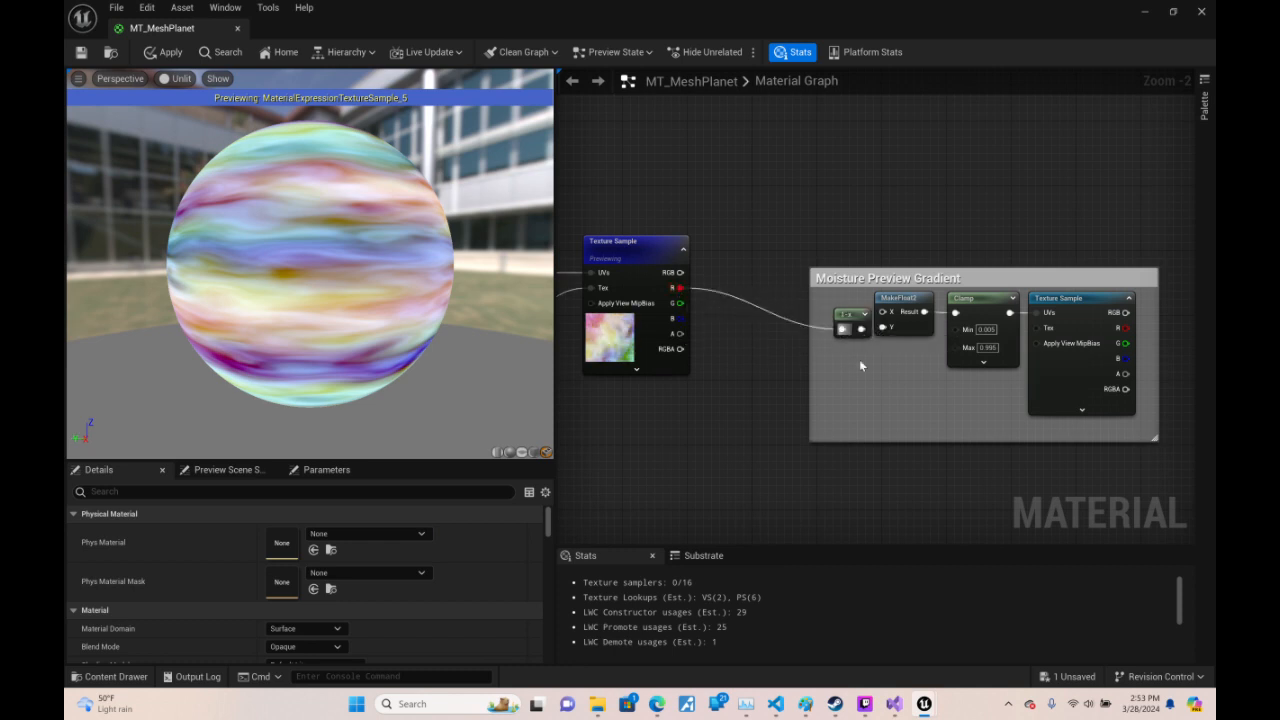
{"action": "right_click_drag", "start_coordinate": [1016, 420], "coordinate": [799, 322]}
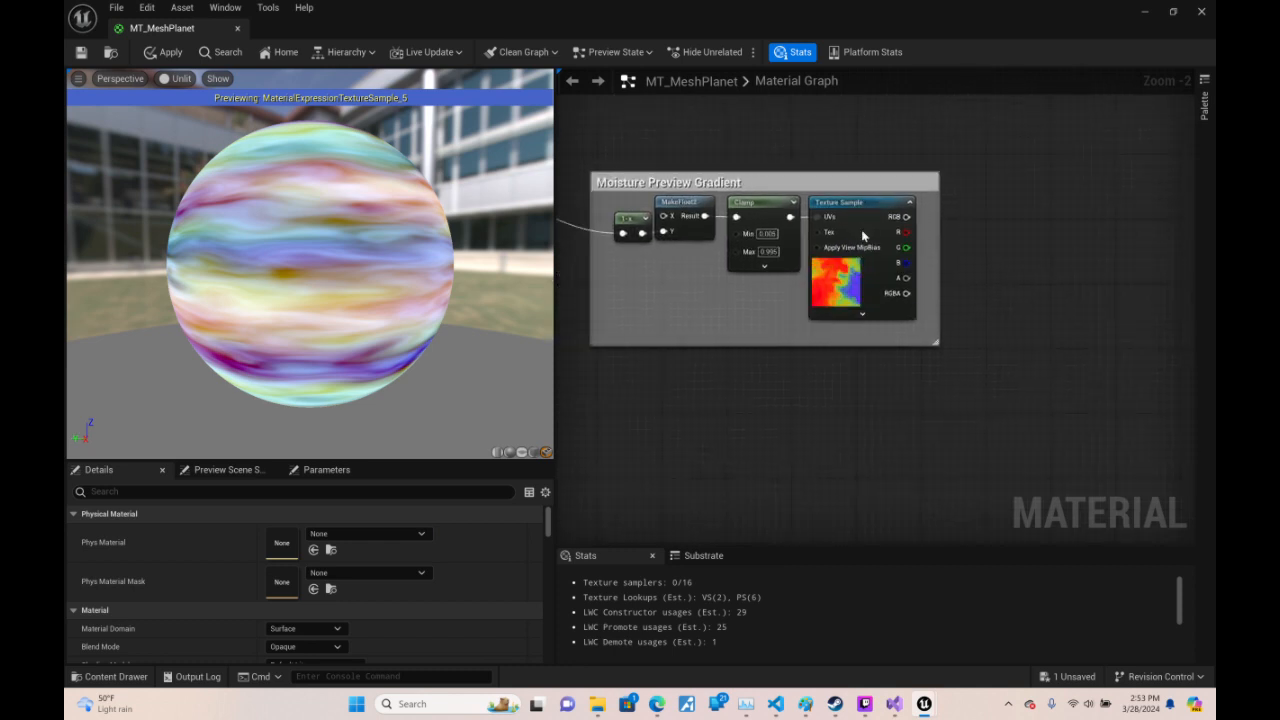
{"action": "right_click", "coordinate": [861, 229]}
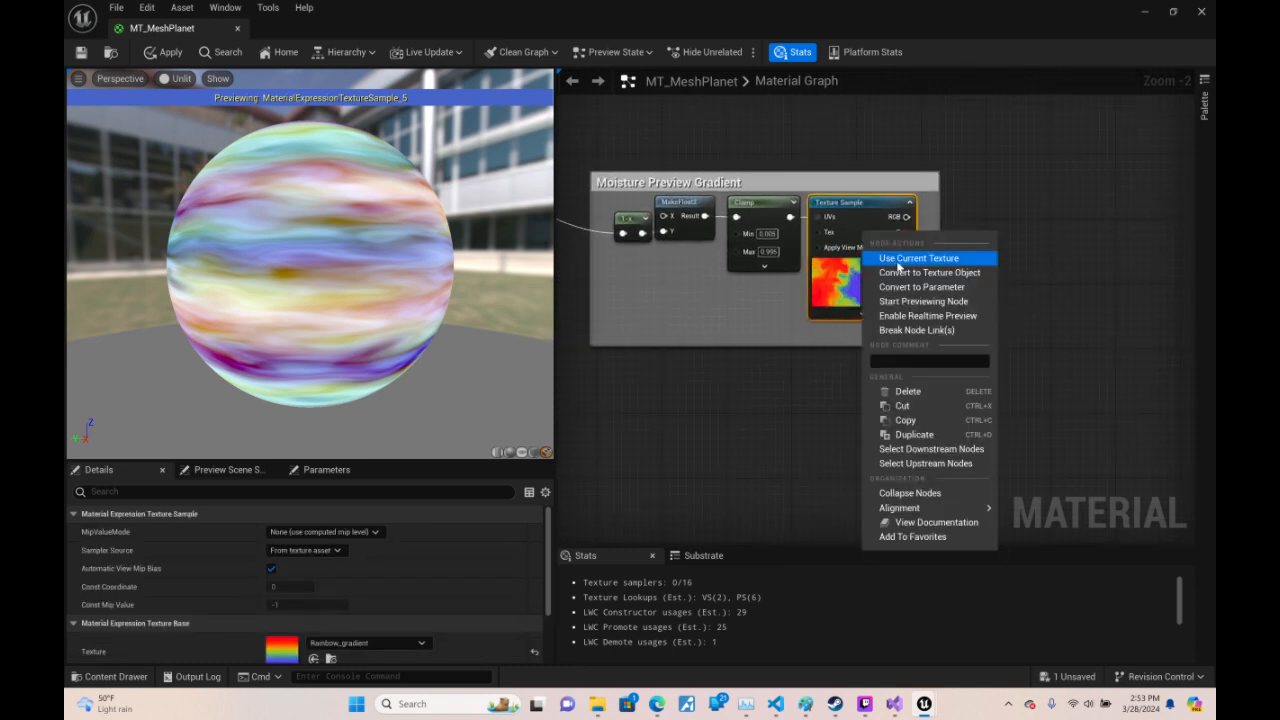
{"action": "left_click", "coordinate": [908, 301]}
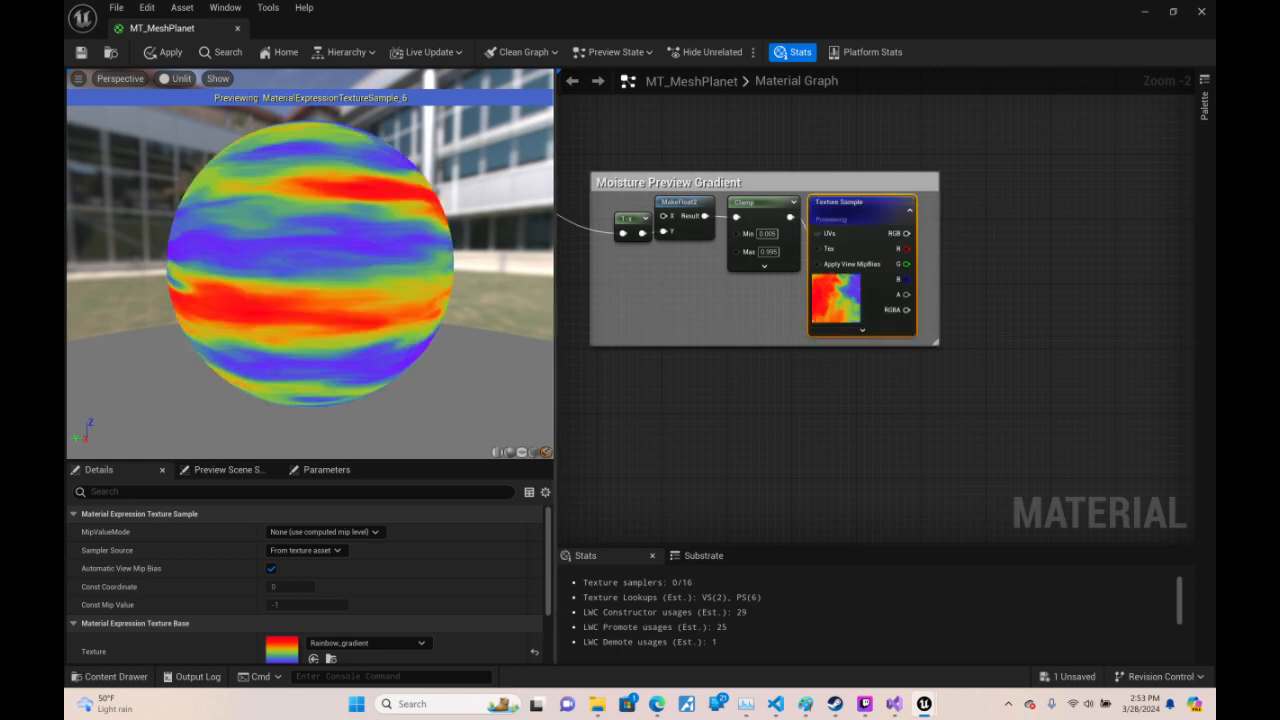
- Inspect the moisture gradient on the preview sphere from several angles and look over the moisture curl nodes
{"action": "left_click_drag", "start_coordinate": [464, 225], "coordinate": [68, 270]}
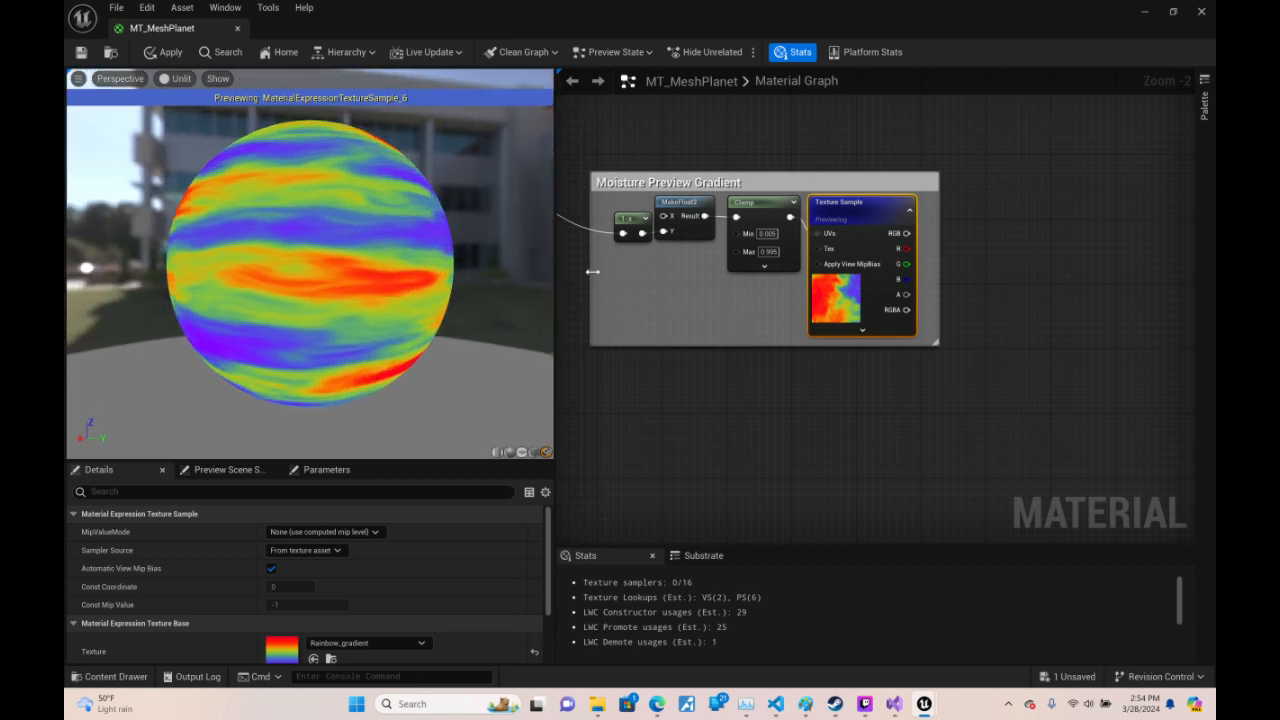
{"action": "right_click_drag", "start_coordinate": [652, 283], "coordinate": [988, 332]}
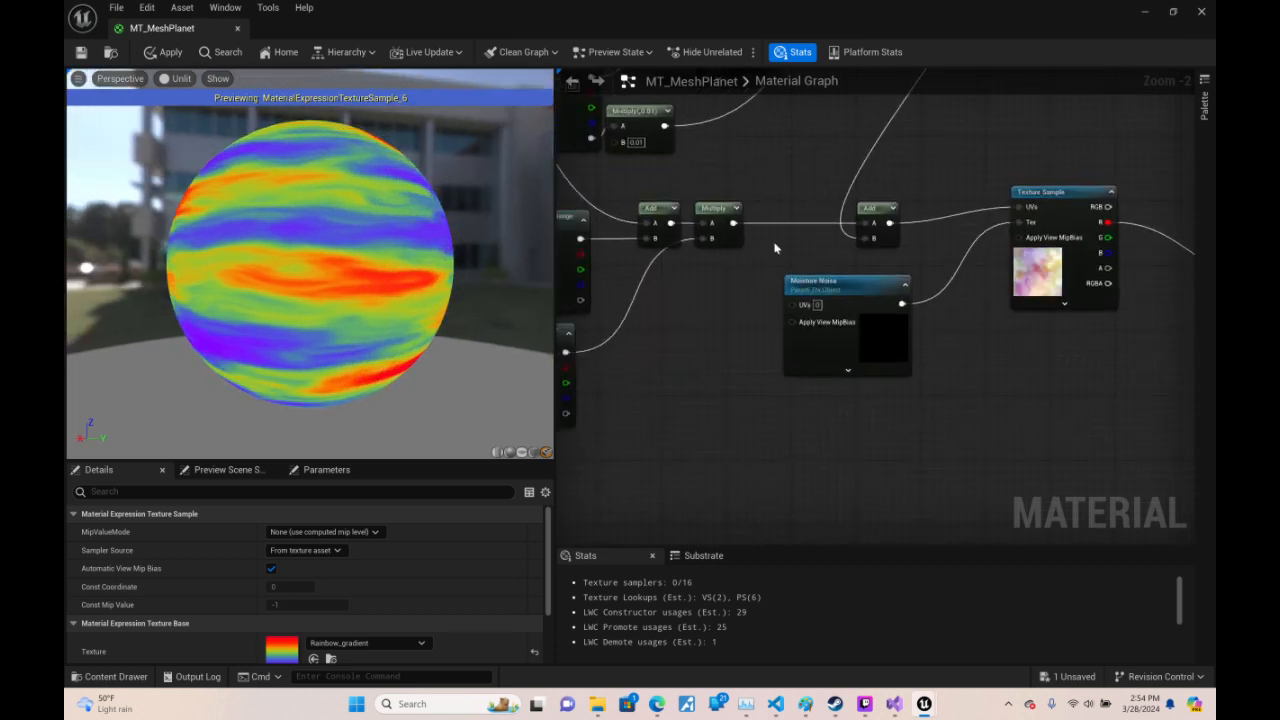
{"action": "right_click_drag", "start_coordinate": [776, 248], "coordinate": [1022, 426]}
{"action": "right_click", "coordinate": [1022, 426]}
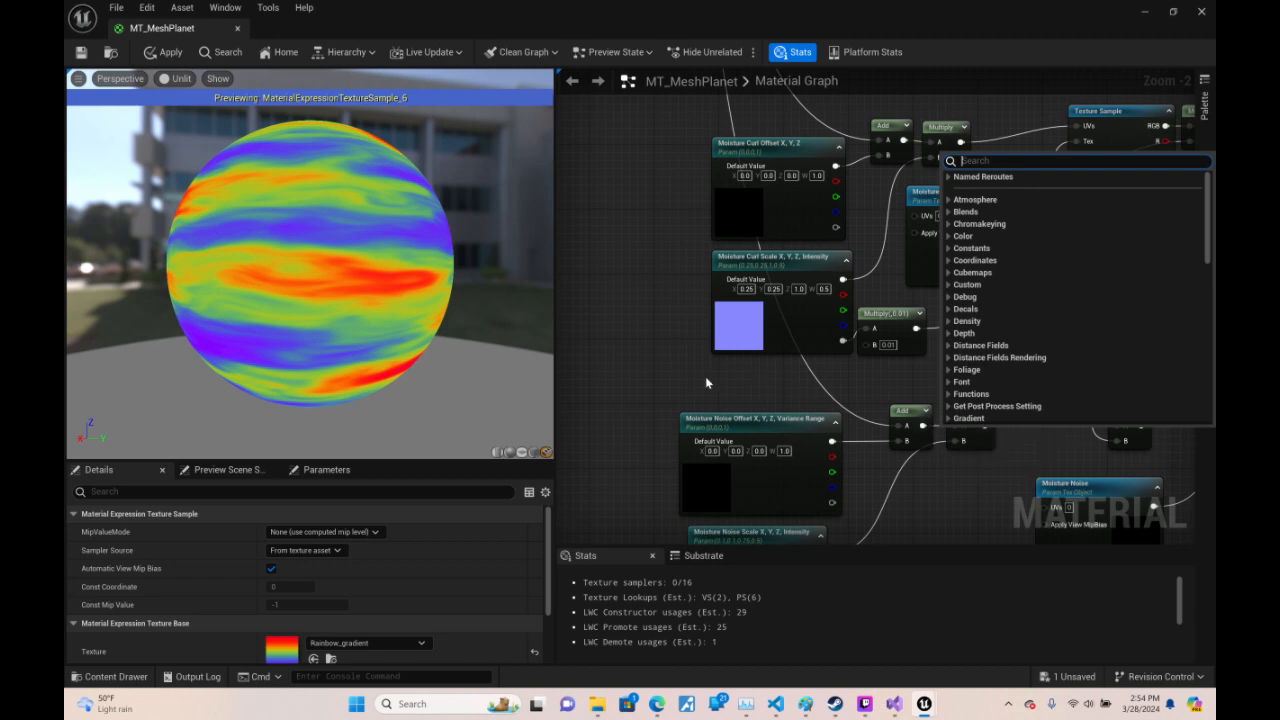
{"action": "left_click_drag", "start_coordinate": [395, 280], "coordinate": [458, 247]}
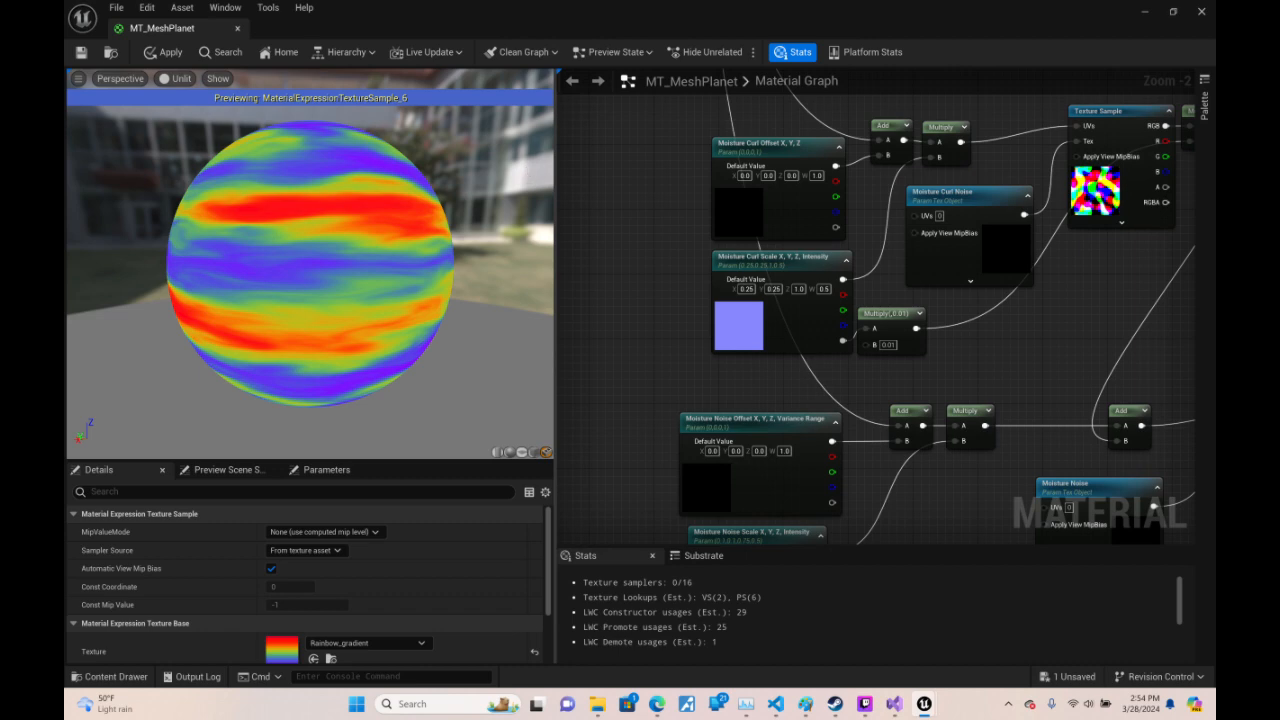
{"action": "left_click_drag", "start_coordinate": [400, 265], "coordinate": [85, 264]}
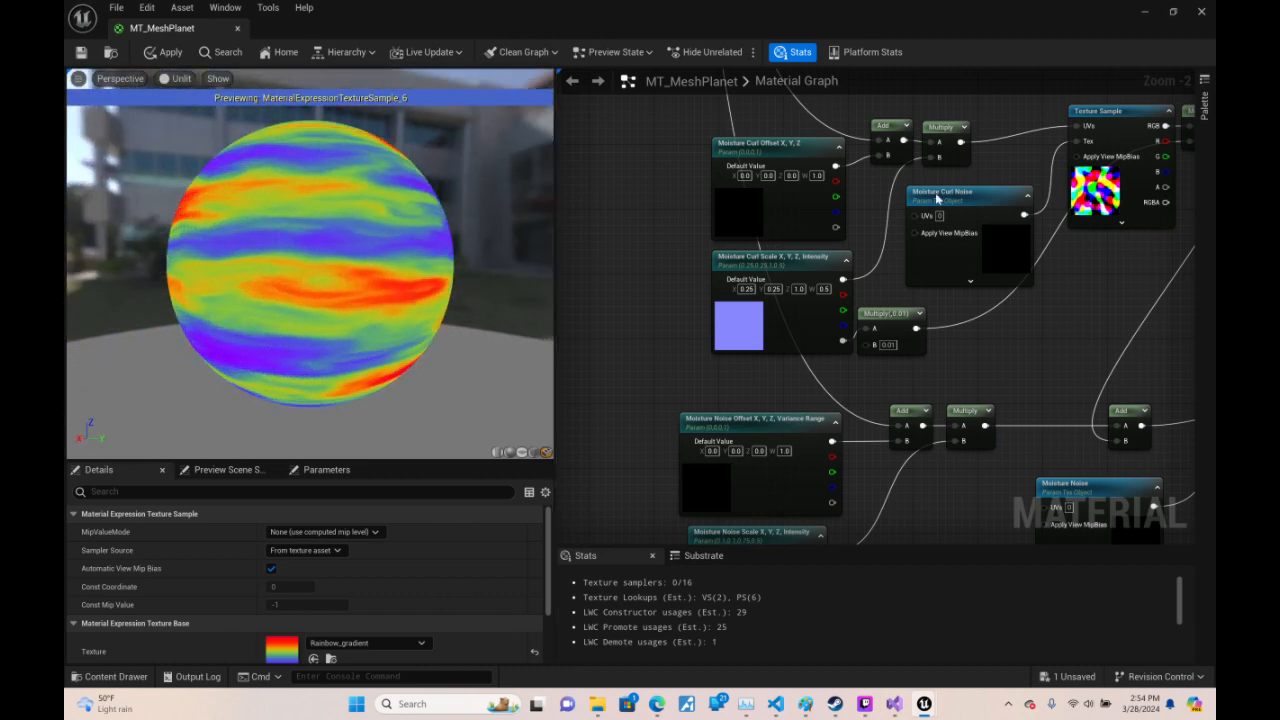
- Connect the moisture Texture Sample's R output directly to MakeFloat2's Y input, bypassing the 1-x node, and inspect the preview sphere
{"action": "right_click_drag", "start_coordinate": [938, 199], "coordinate": [562, 76]}
{"action": "right_click_drag", "start_coordinate": [727, 203], "coordinate": [625, 191]}
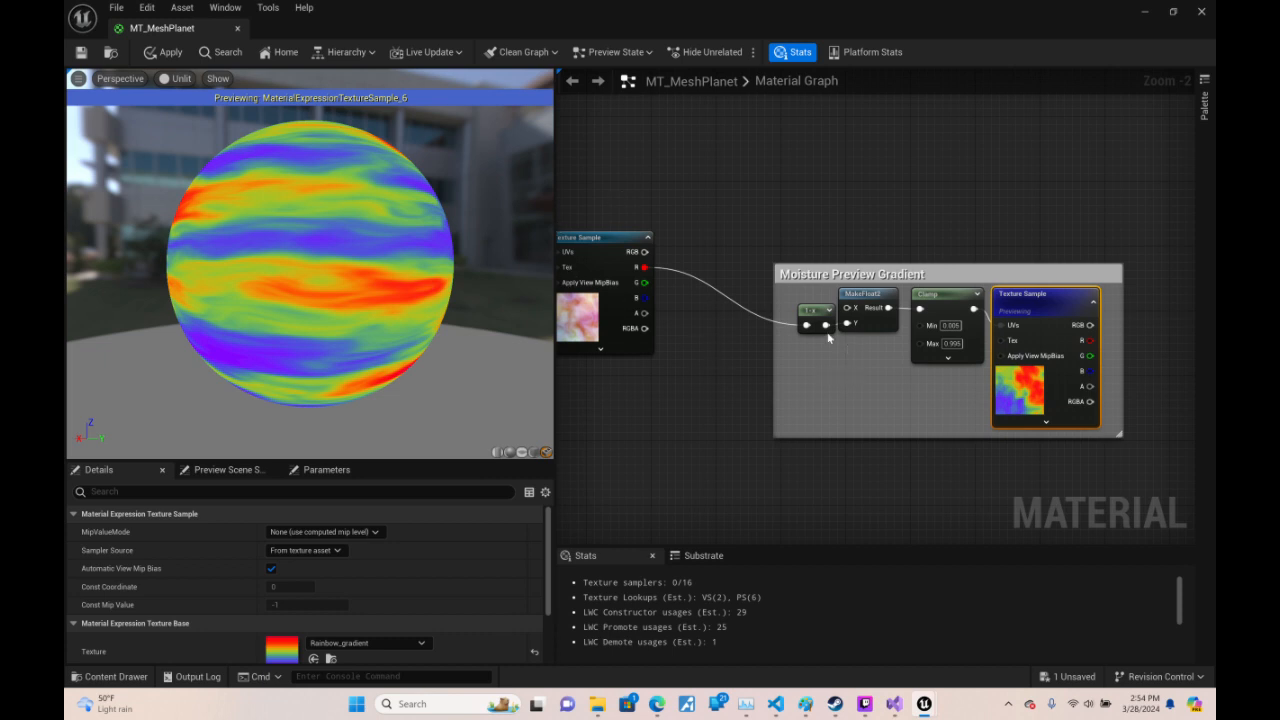
{"action": "left_click_drag", "start_coordinate": [645, 267], "coordinate": [826, 324]}
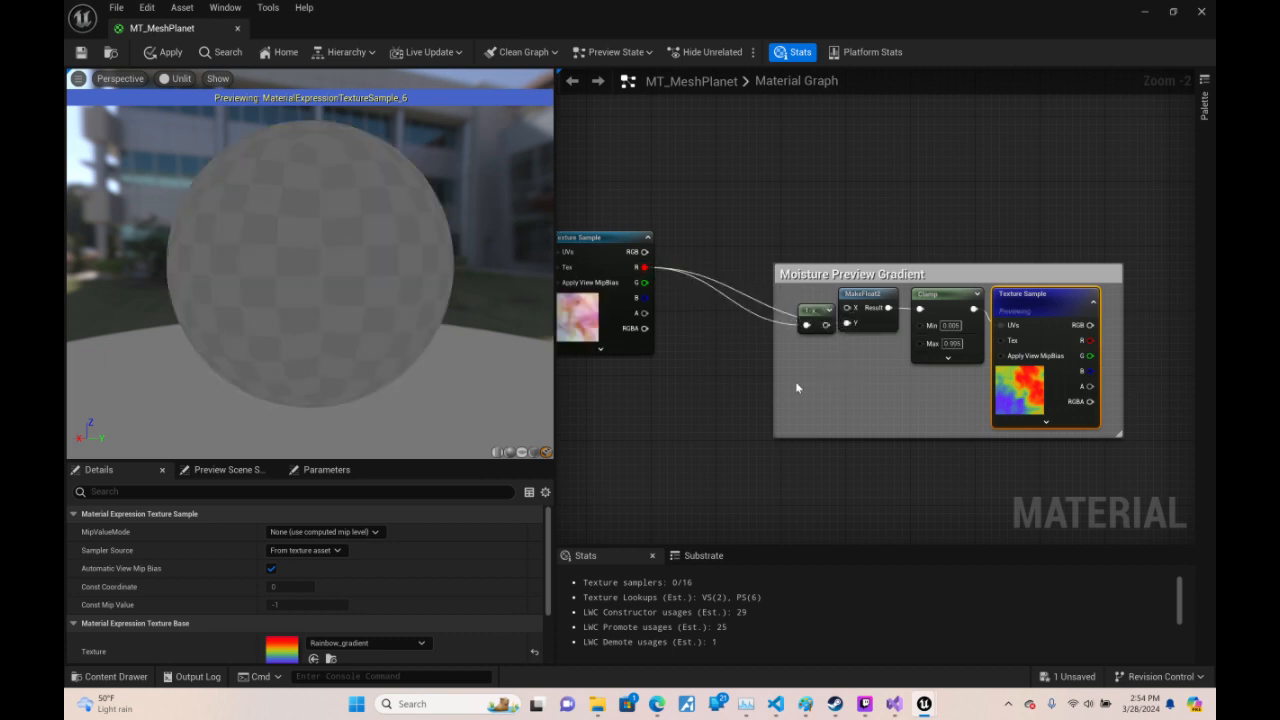
{"action": "left_click_drag", "start_coordinate": [440, 305], "coordinate": [320, 309]}
{"action": "left_click_drag", "start_coordinate": [488, 285], "coordinate": [338, 285]}
{"action": "left_click_drag", "start_coordinate": [424, 216], "coordinate": [424, 285]}
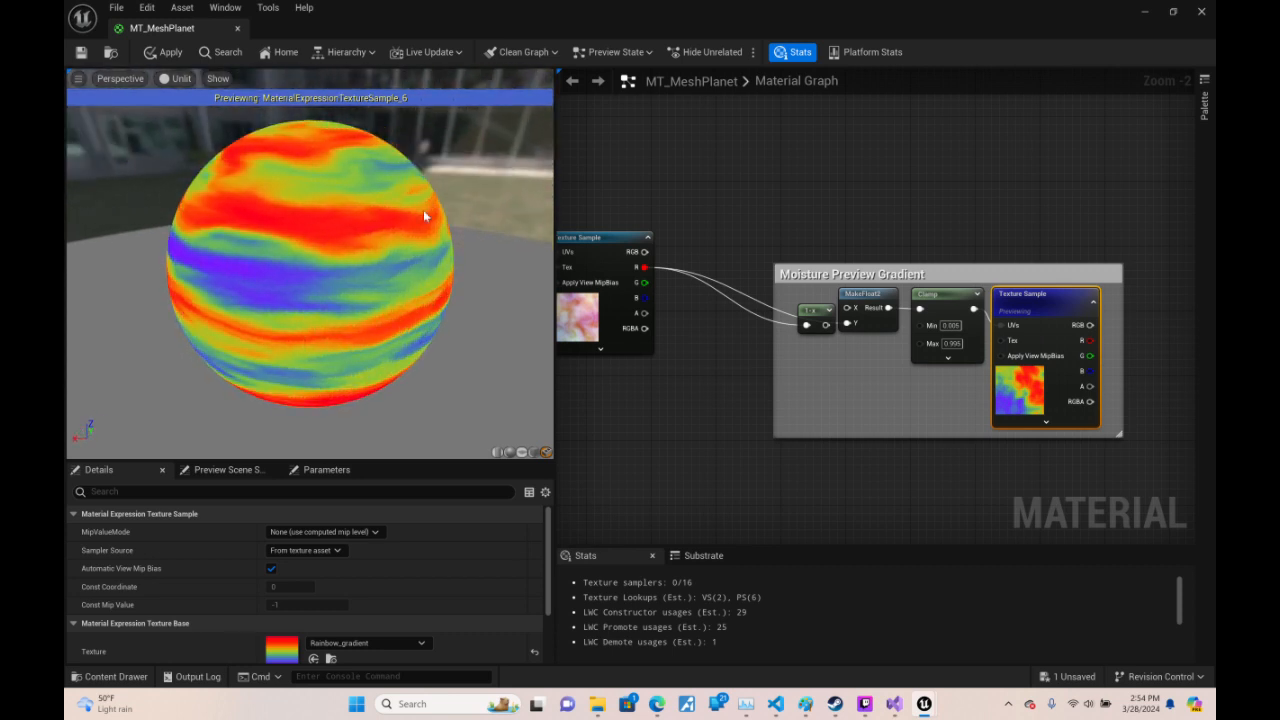
- Set the Moisture Noise Scale defaults to X 0.2 and Y 0.2, and inspect the gradient around the preview sphere
{"action": "right_click_drag", "start_coordinate": [875, 382], "coordinate": [1279, 270]}
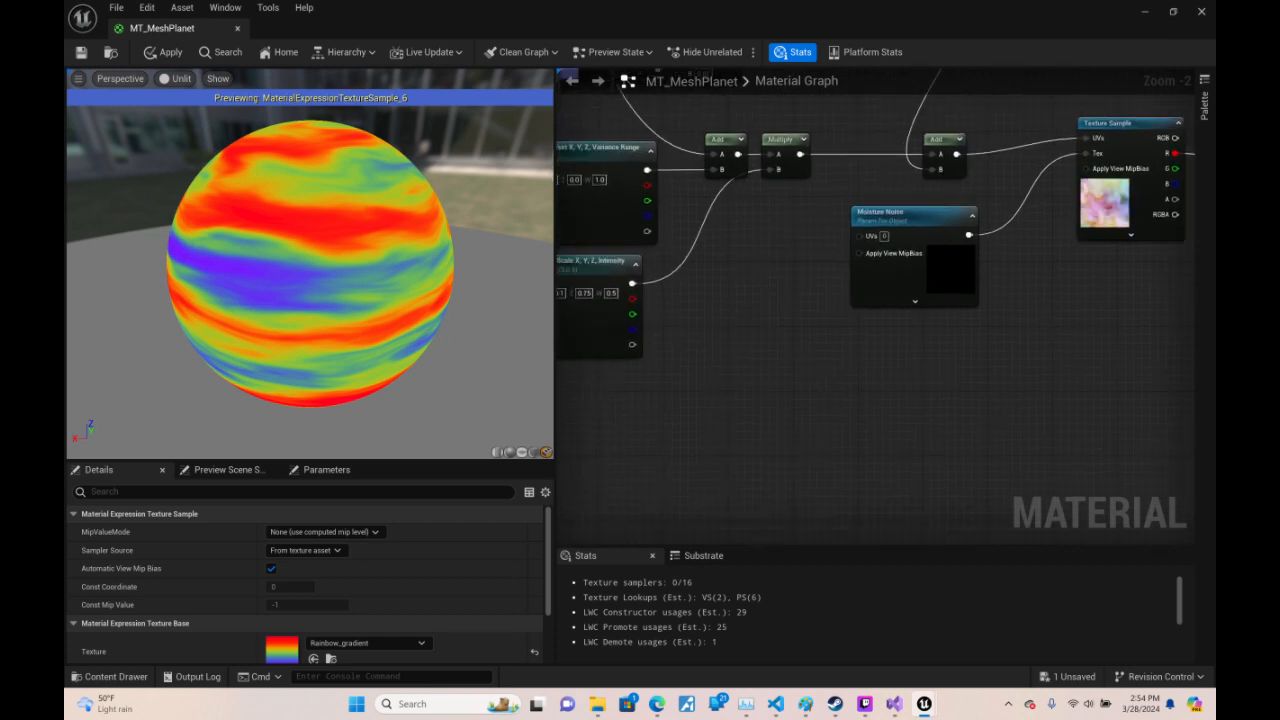
{"action": "right_click_drag", "start_coordinate": [700, 400], "coordinate": [992, 427]}
{"action": "left_click", "coordinate": [829, 320]}
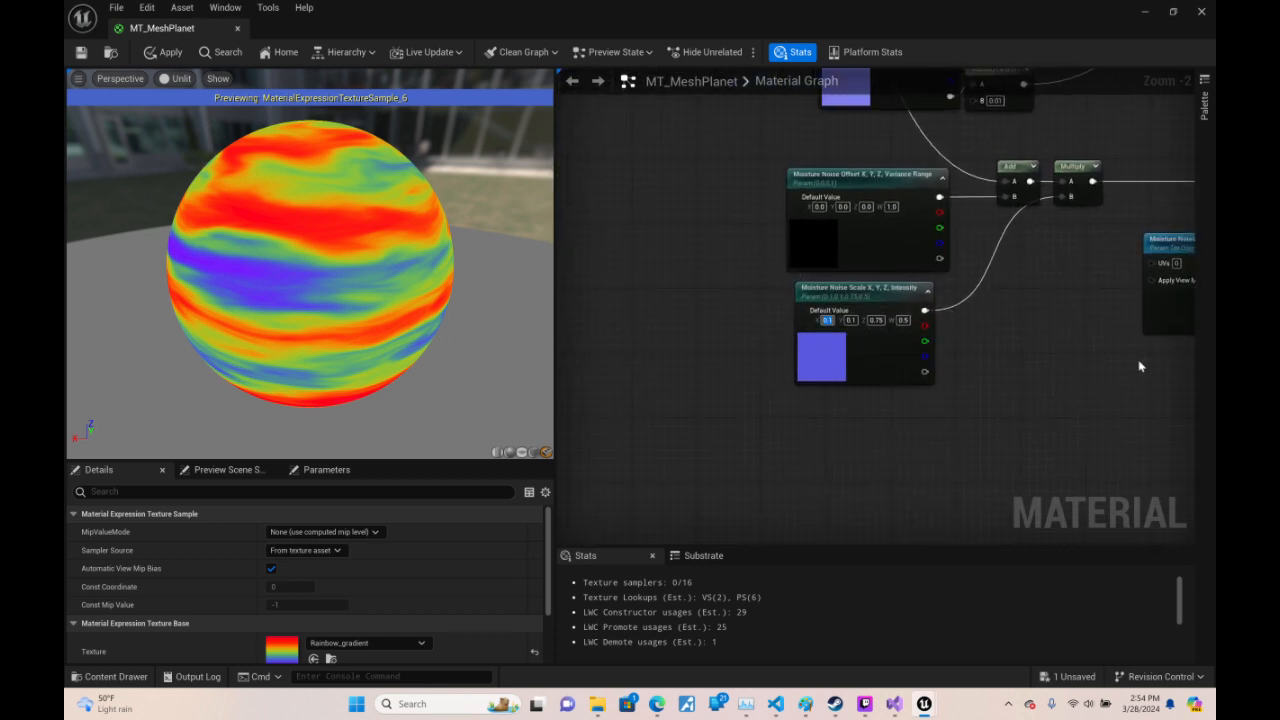
{"action": "type", "text": "0.2"}
{"action": "key", "text": "Return"}
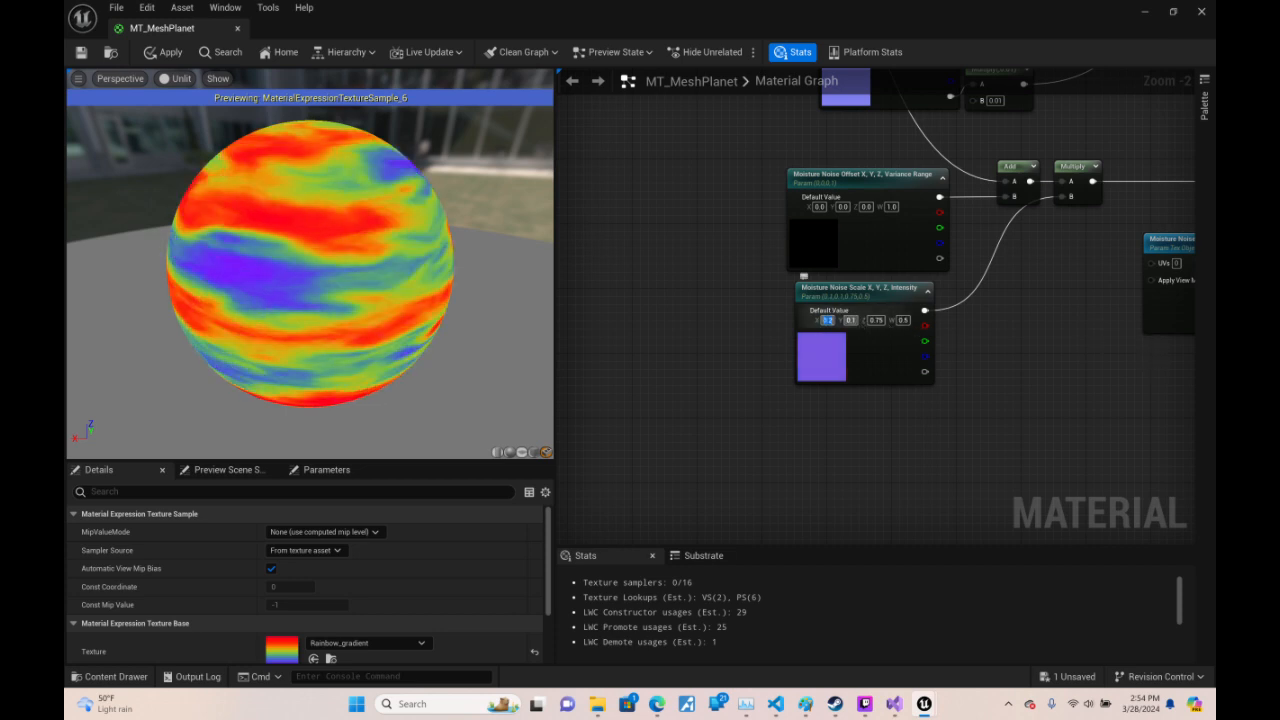
{"action": "left_click", "coordinate": [851, 320]}
{"action": "type", "text": "0.2"}
{"action": "key", "text": "Return"}
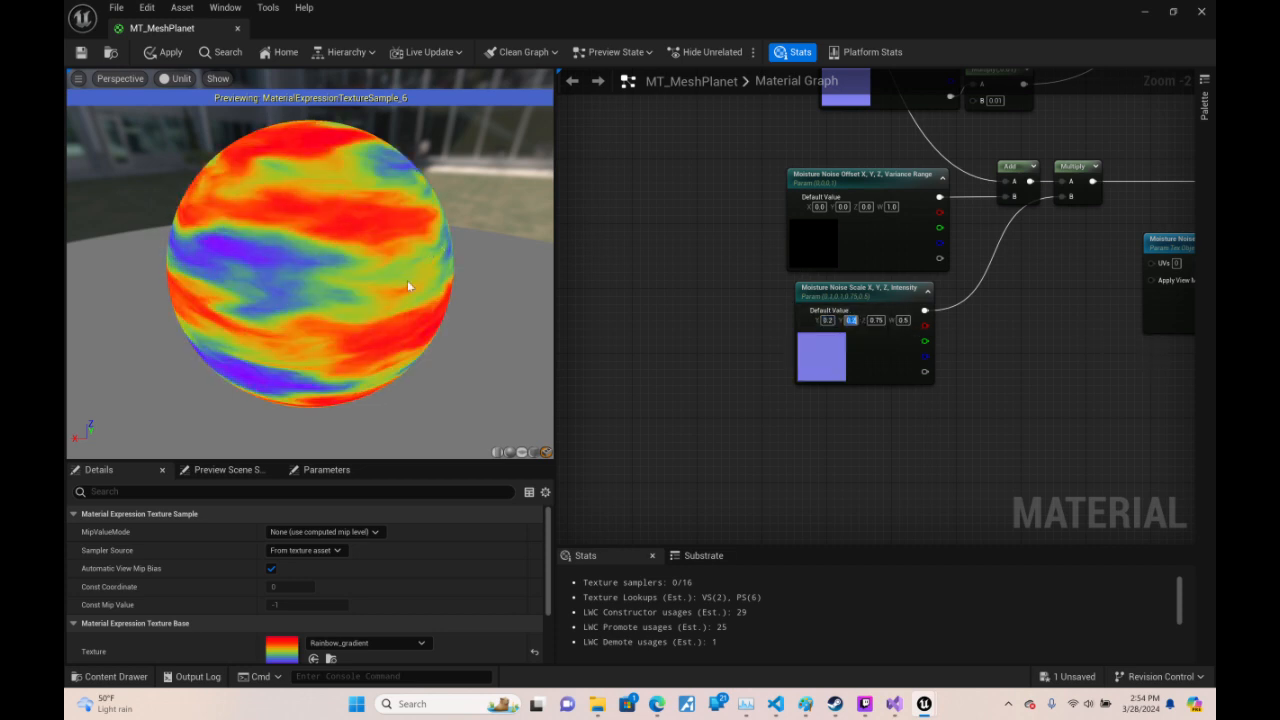
{"action": "left_click_drag", "start_coordinate": [408, 287], "coordinate": [649, 344]}
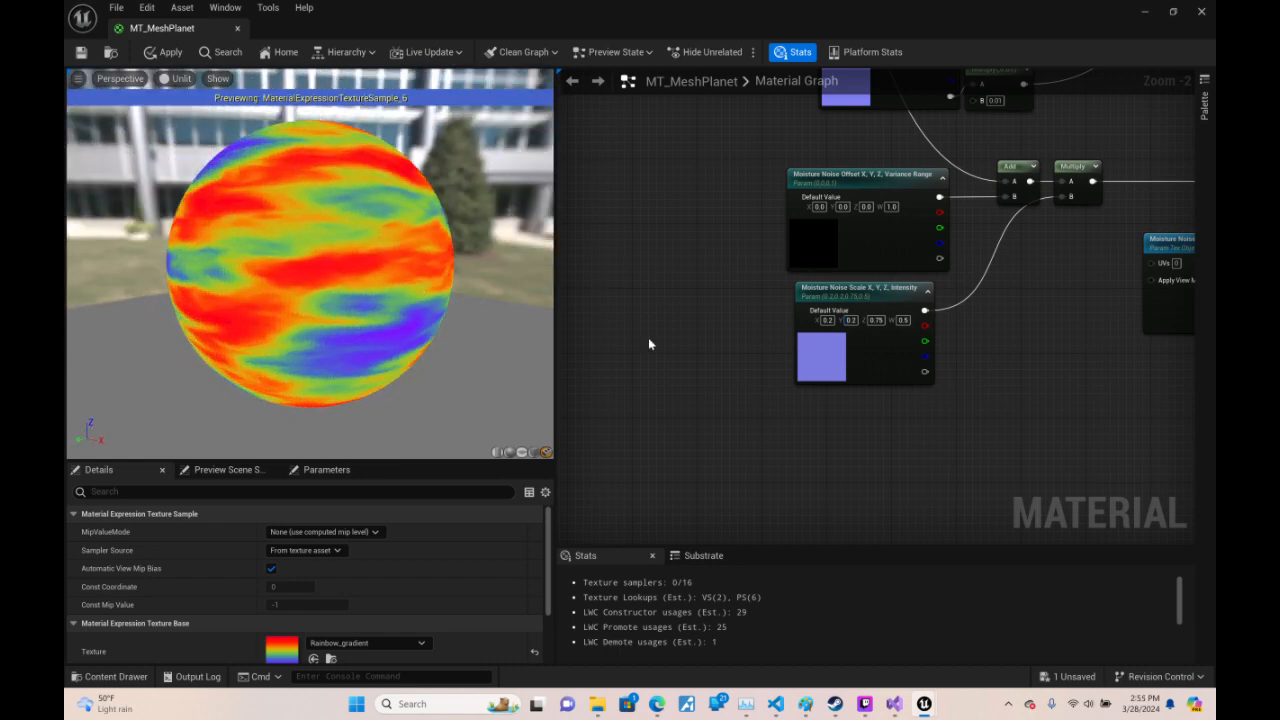
{"action": "left_click_drag", "start_coordinate": [380, 285], "coordinate": [650, 290]}
{"action": "left_click_drag", "start_coordinate": [310, 285], "coordinate": [420, 286]}
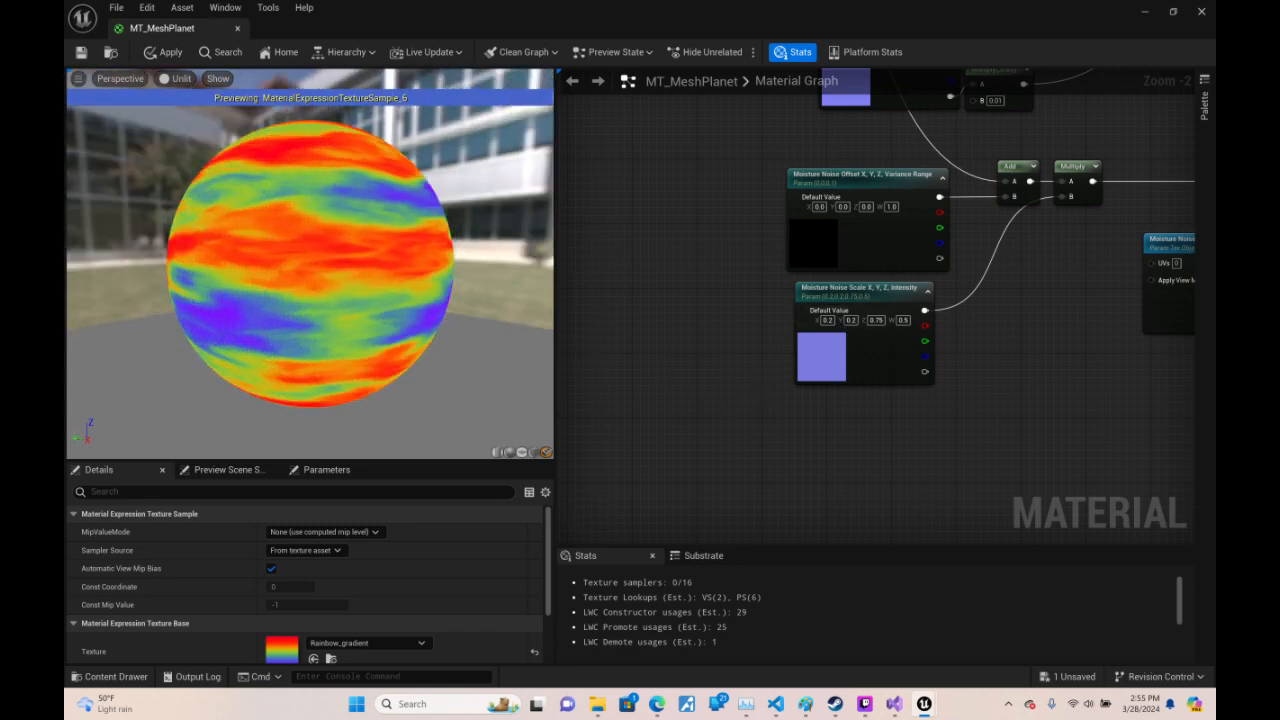
- Inspect the moisture gradient on the preview sphere and move the Moisture Noise texture object node farther from its Texture Sample
{"action": "left_click_drag", "start_coordinate": [310, 264], "coordinate": [430, 297]}
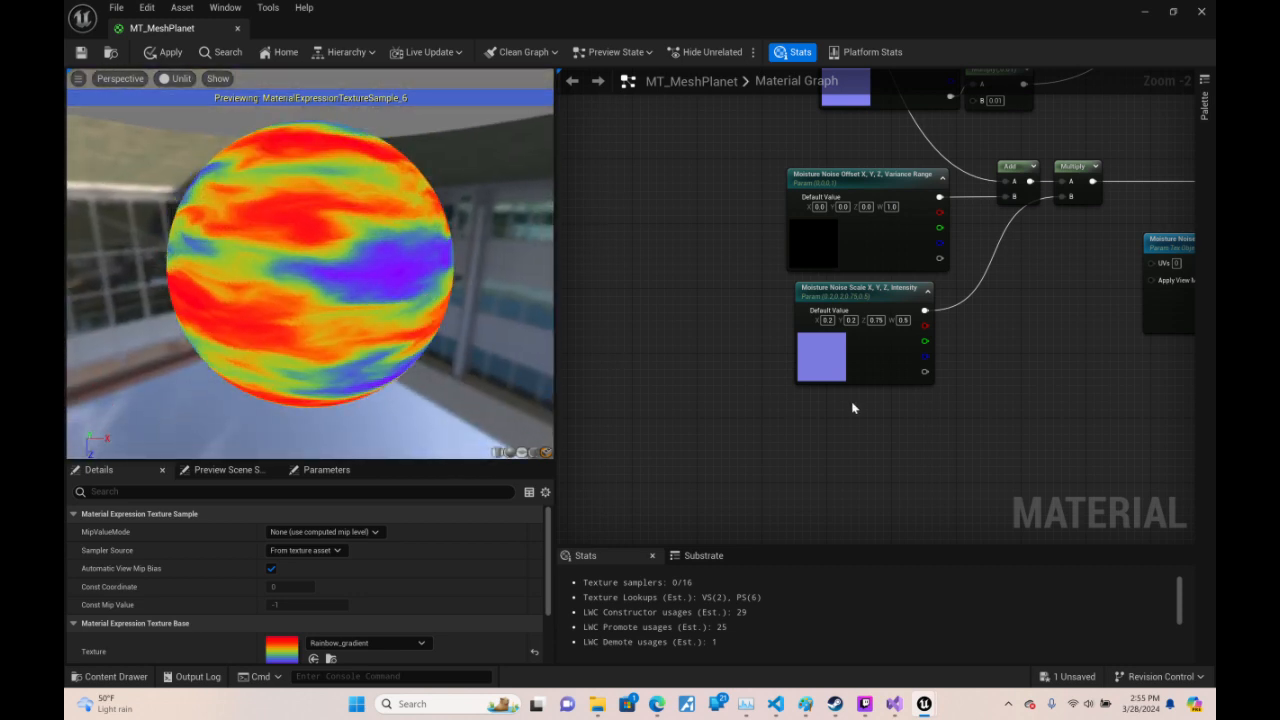
{"action": "right_click_drag", "start_coordinate": [1046, 401], "coordinate": [721, 611]}
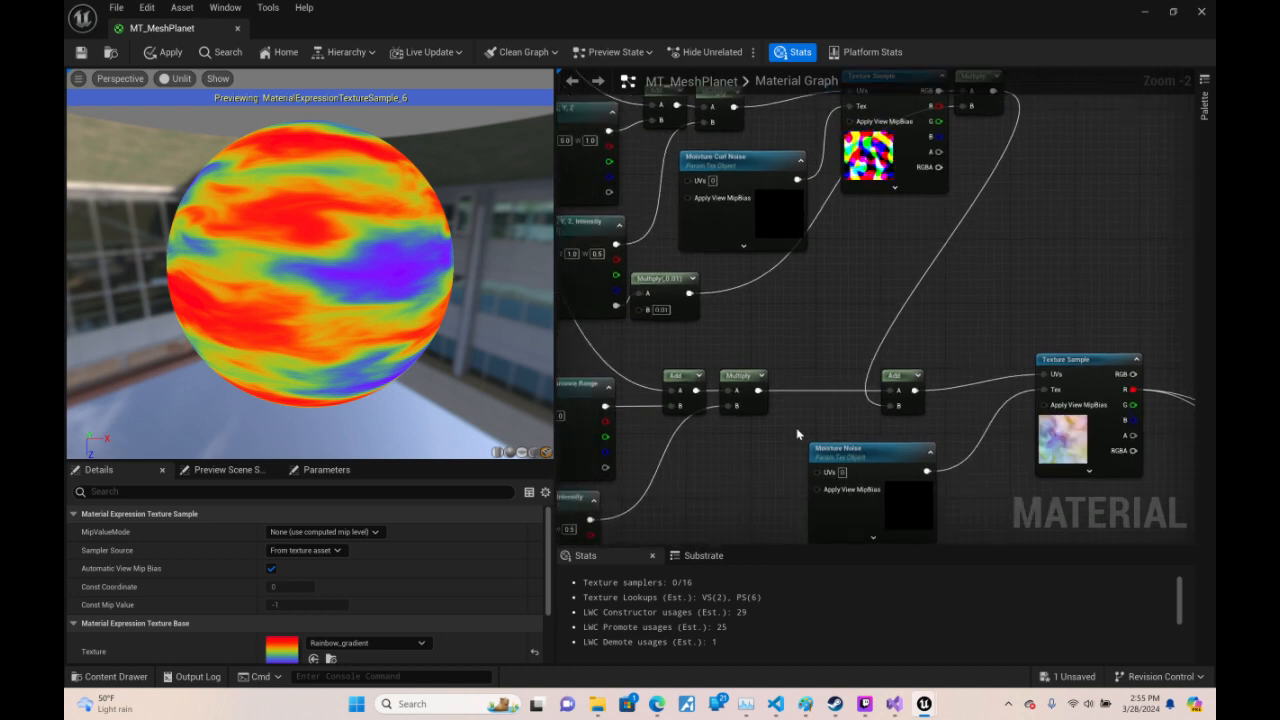
{"action": "right_click_drag", "start_coordinate": [800, 432], "coordinate": [786, 185]}
{"action": "left_click", "coordinate": [835, 238]}
{"action": "left_click_drag", "start_coordinate": [835, 238], "coordinate": [765, 269]}
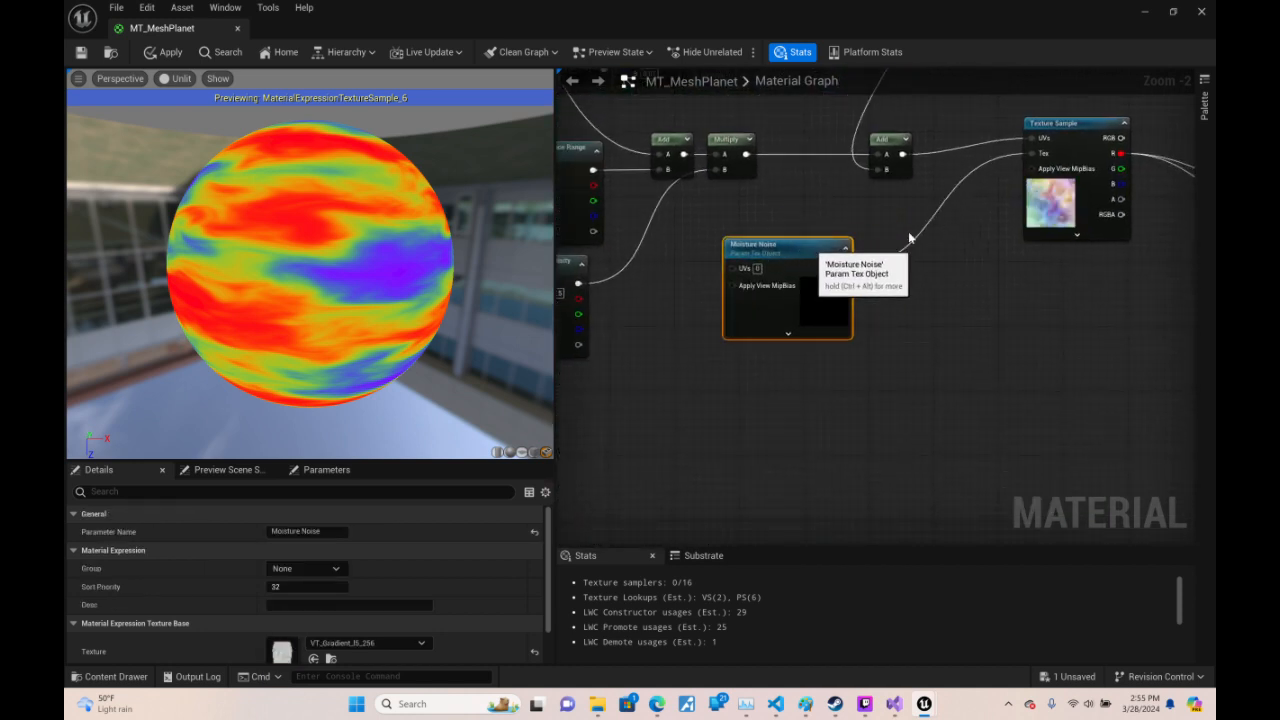
- Add a Multiply node combining the Temperature Preview Gradient's 1-x output (A) with the moisture Texture Sample's RGB output (B)
{"action": "right_click_drag", "start_coordinate": [1004, 218], "coordinate": [638, 367]}
{"action": "right_click_drag", "start_coordinate": [857, 214], "coordinate": [809, 268]}
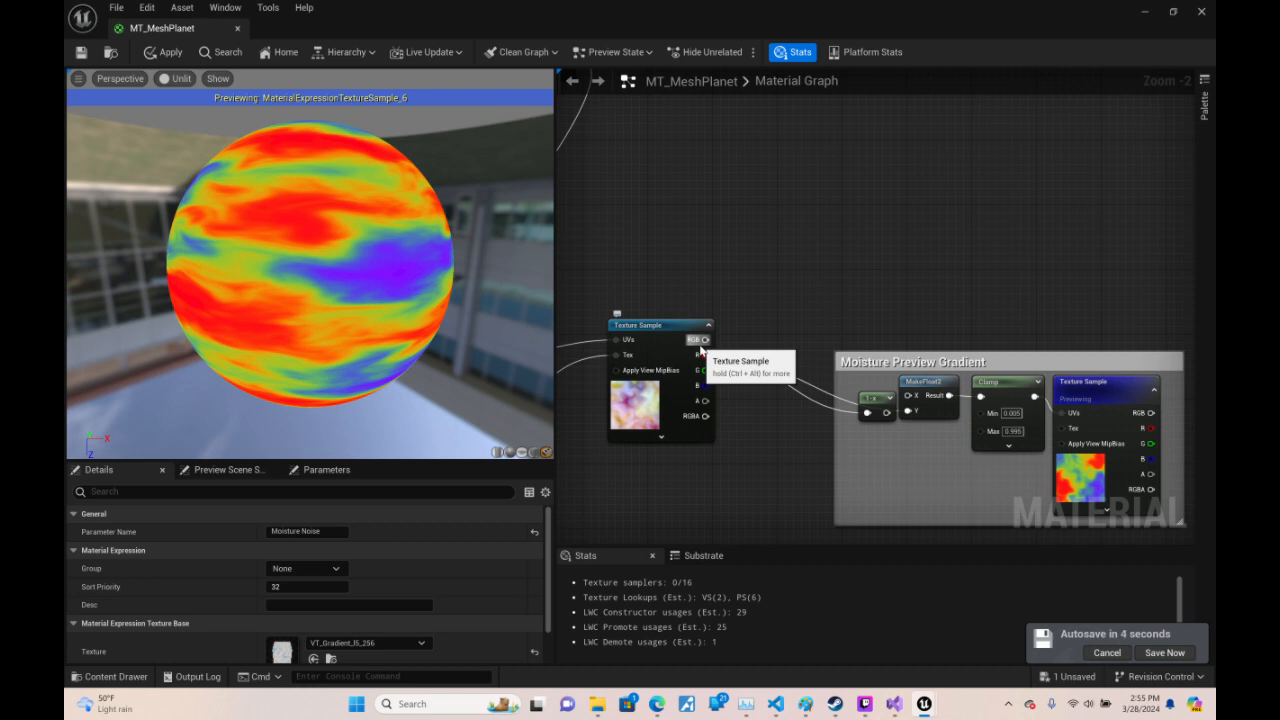
{"action": "right_click_drag", "start_coordinate": [837, 266], "coordinate": [640, 540]}
{"action": "right_click_drag", "start_coordinate": [1190, 281], "coordinate": [796, 281]}
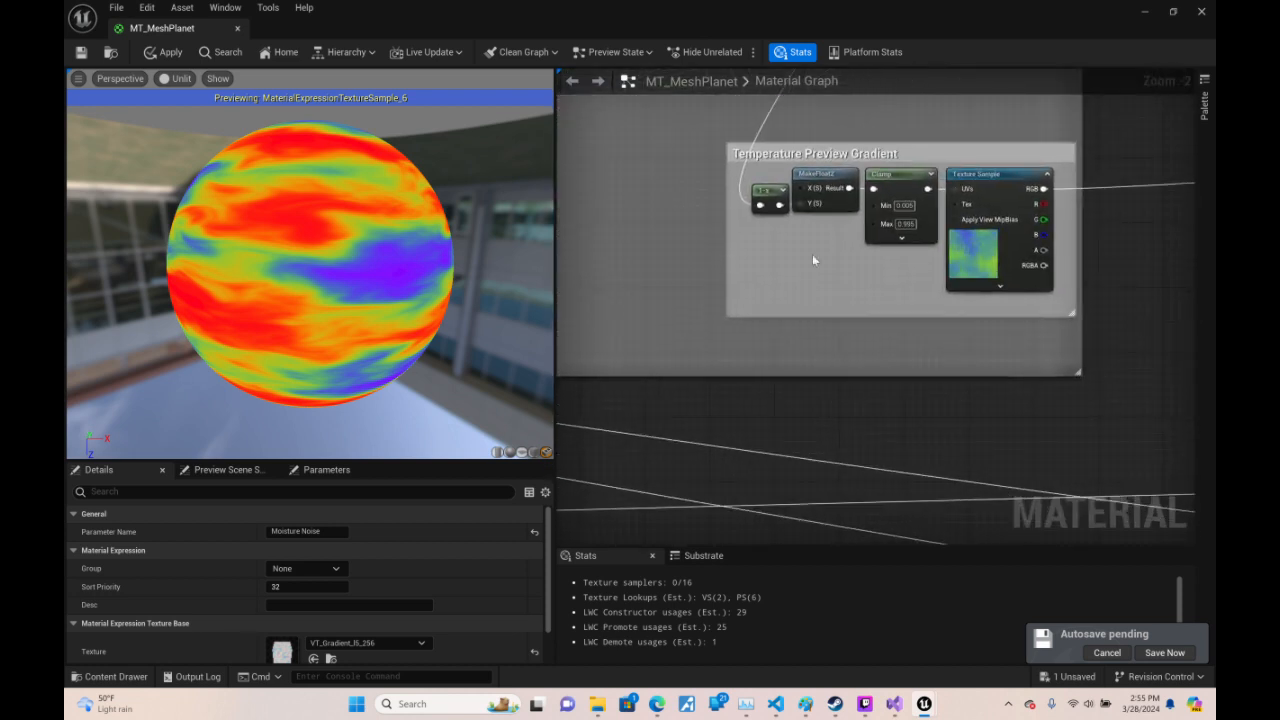
{"action": "right_click_drag", "start_coordinate": [774, 145], "coordinate": [782, 312]}
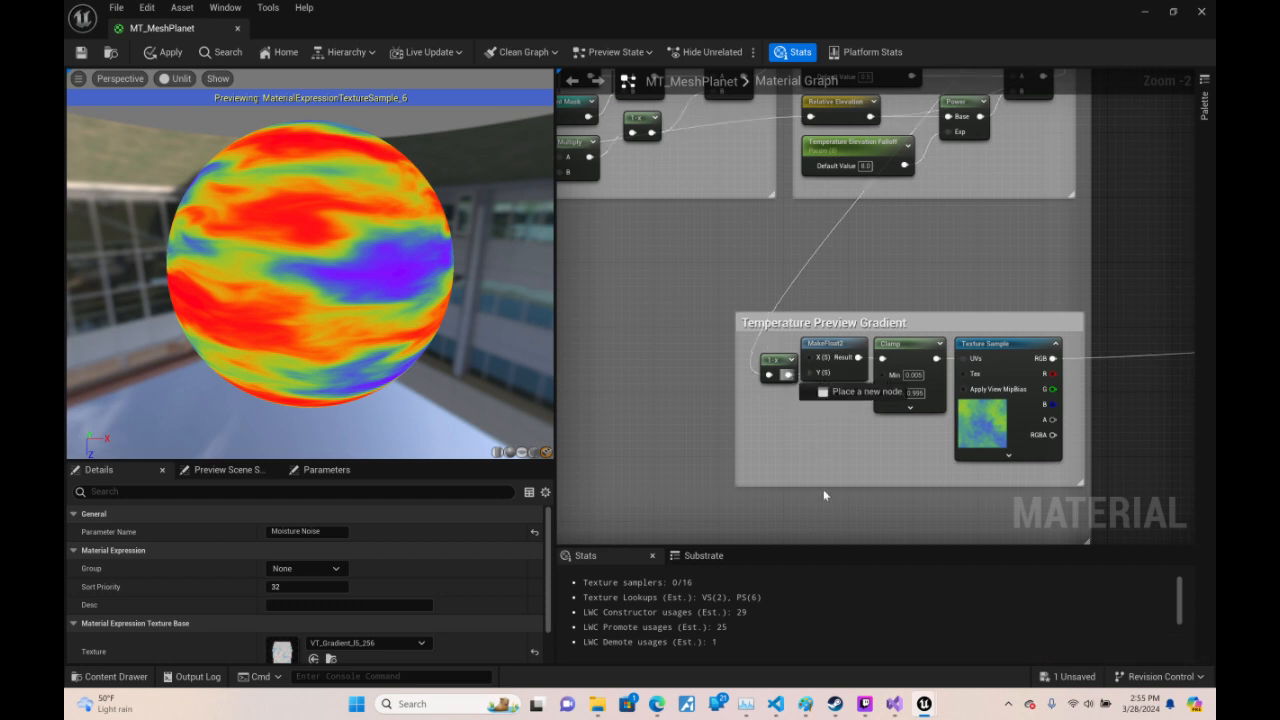
{"action": "left_click_drag", "start_coordinate": [824, 491], "coordinate": [841, 263]}
{"action": "type", "text": "*"}
{"action": "key", "text": "Return"}
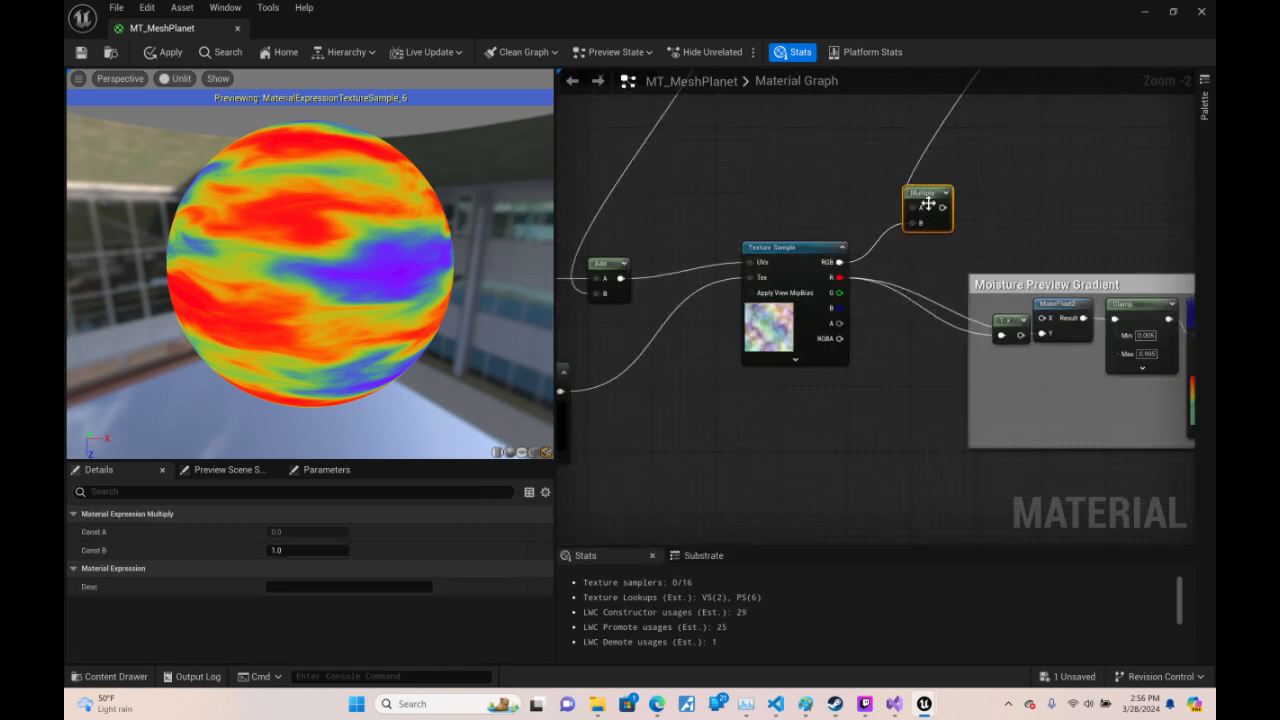
- Preview the new Multiply node and inspect the result around the sphere's poles
{"action": "right_click", "coordinate": [928, 204]}
{"action": "left_click", "coordinate": [965, 229]}
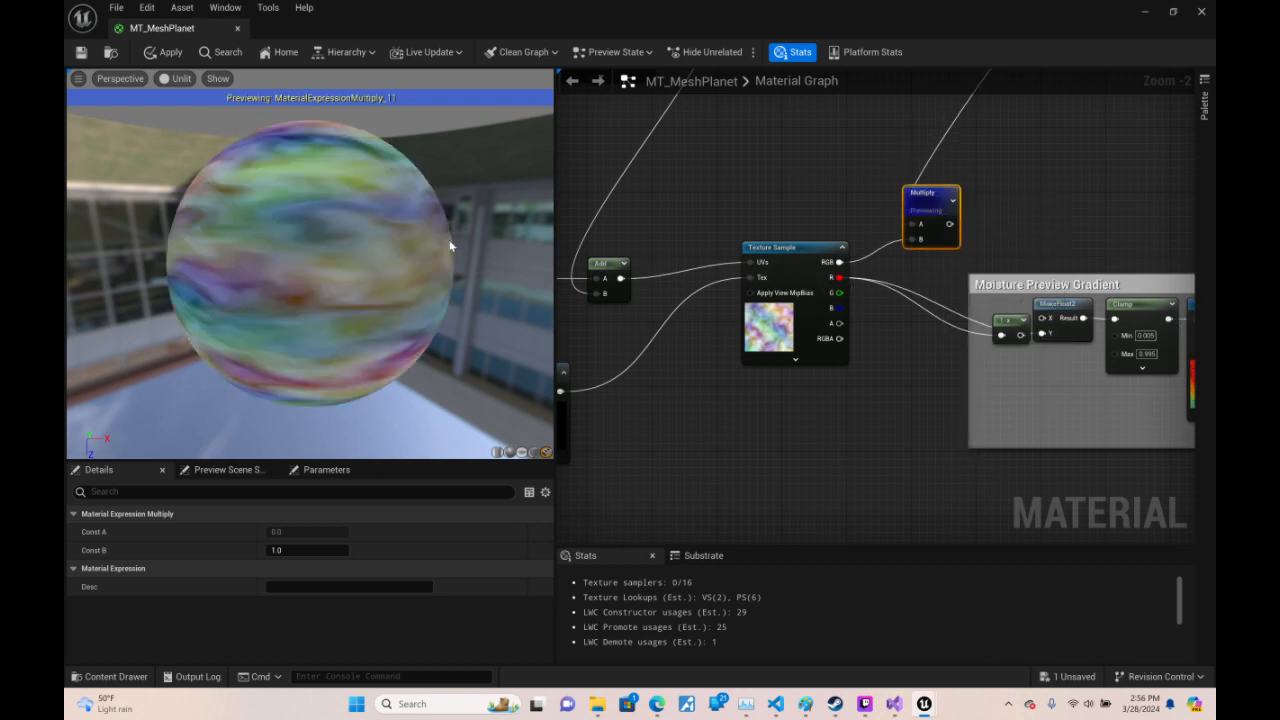
{"action": "right_click_drag", "start_coordinate": [982, 210], "coordinate": [870, 228]}
{"action": "left_click_drag", "start_coordinate": [400, 220], "coordinate": [400, 350]}
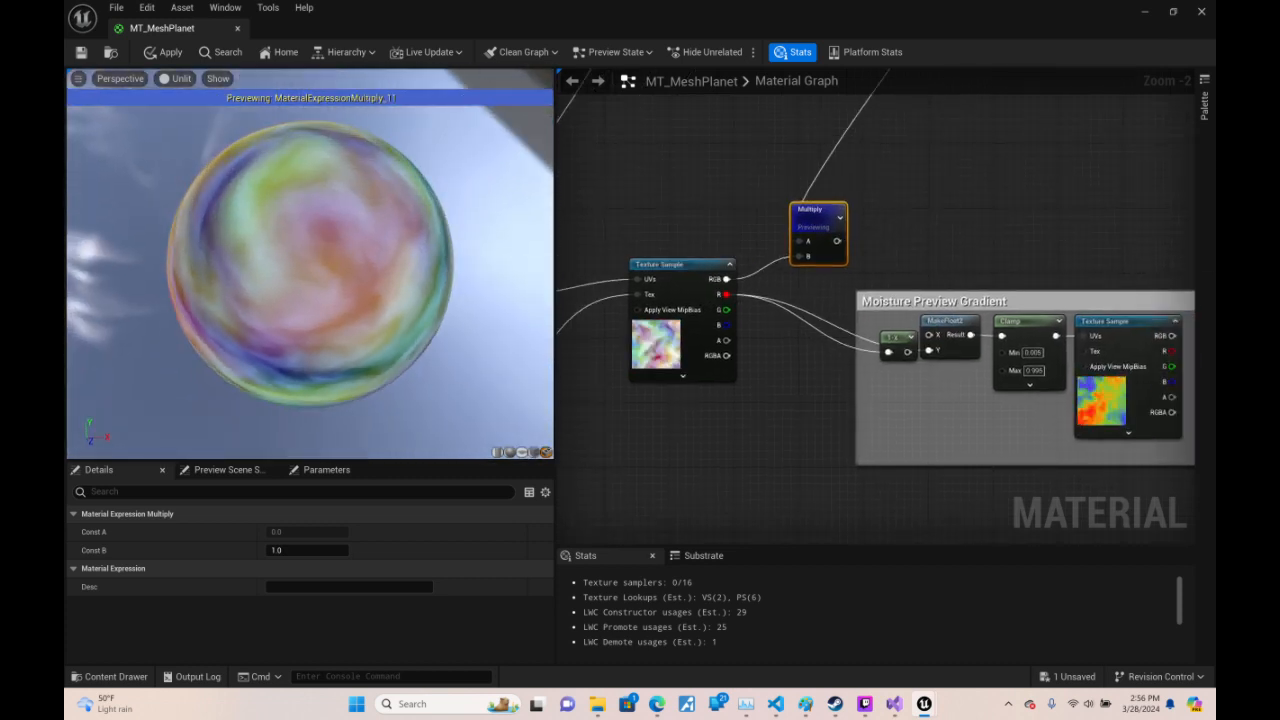
{"action": "left_click_drag", "start_coordinate": [441, 222], "coordinate": [441, 400]}
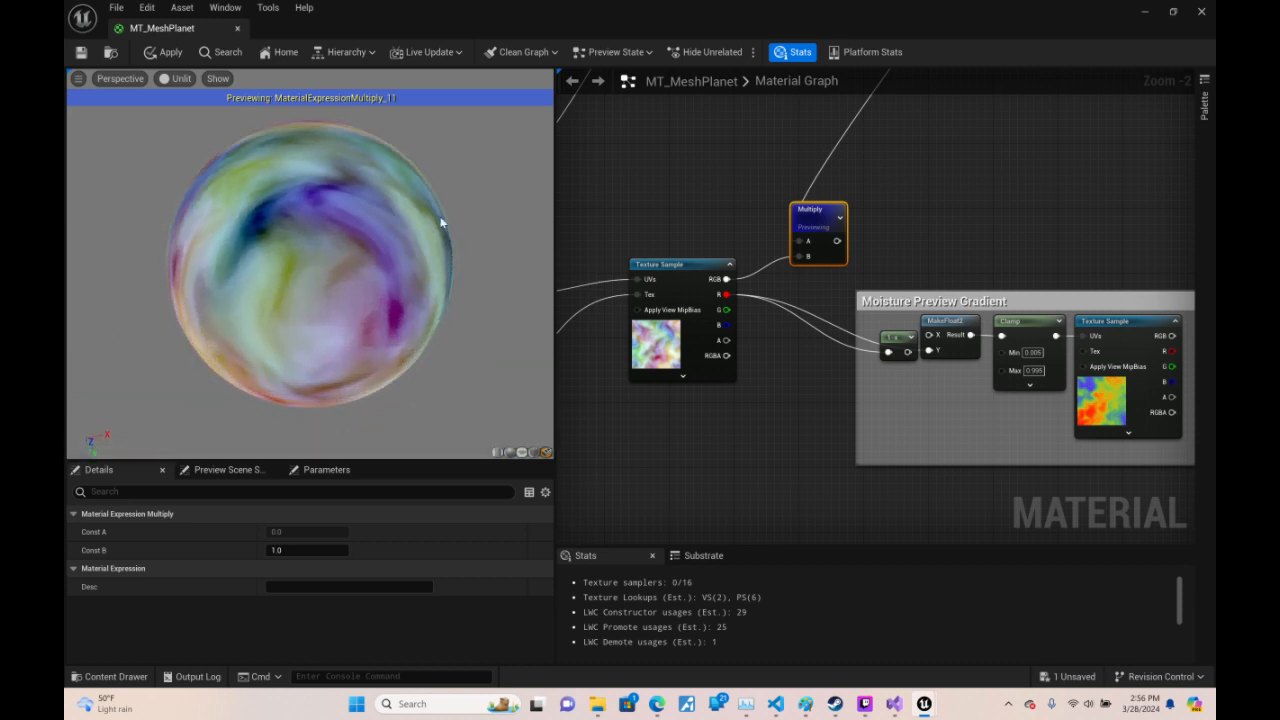
- Add a BreakOutFloat3Components node after the Multiply and connect its R output to the 1-x input in Moisture Preview Gradient
{"action": "left_click_drag", "start_coordinate": [838, 242], "coordinate": [880, 230]}
{"action": "type", "text": "bre"}
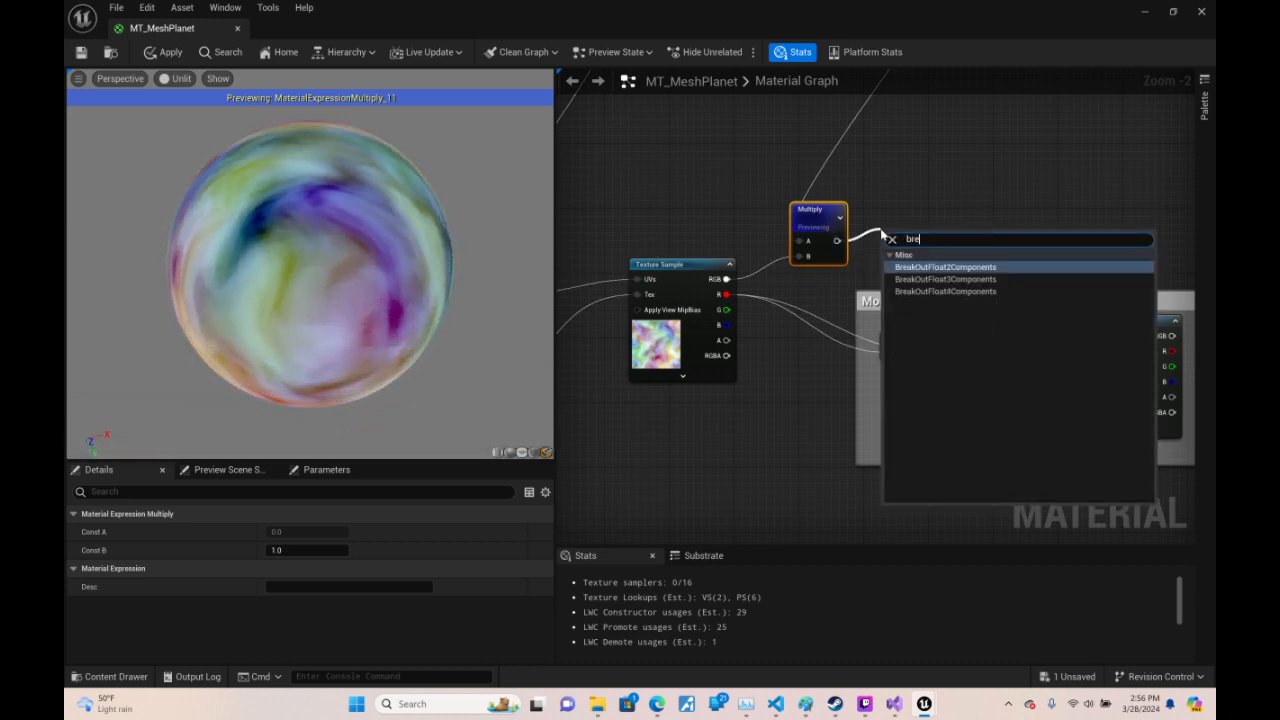
{"action": "type", "text": "a"}
{"action": "left_click", "coordinate": [945, 279]}
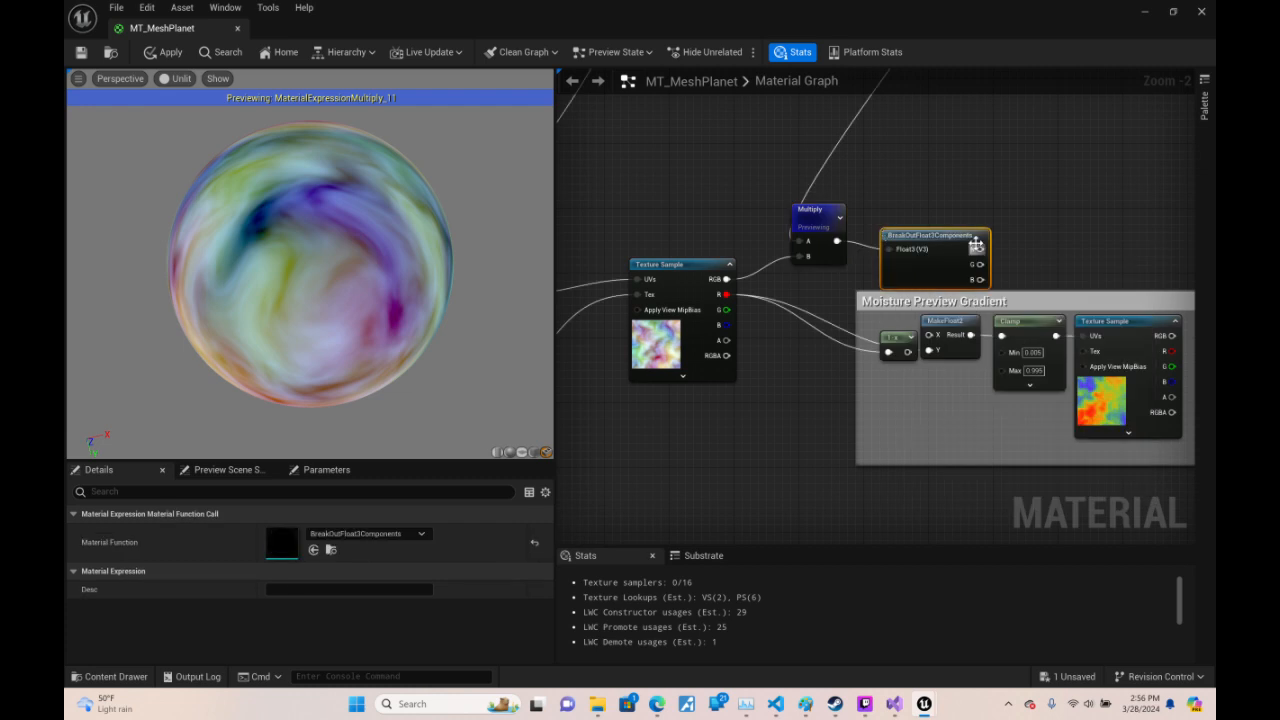
{"action": "left_click_drag", "start_coordinate": [979, 249], "coordinate": [889, 352]}
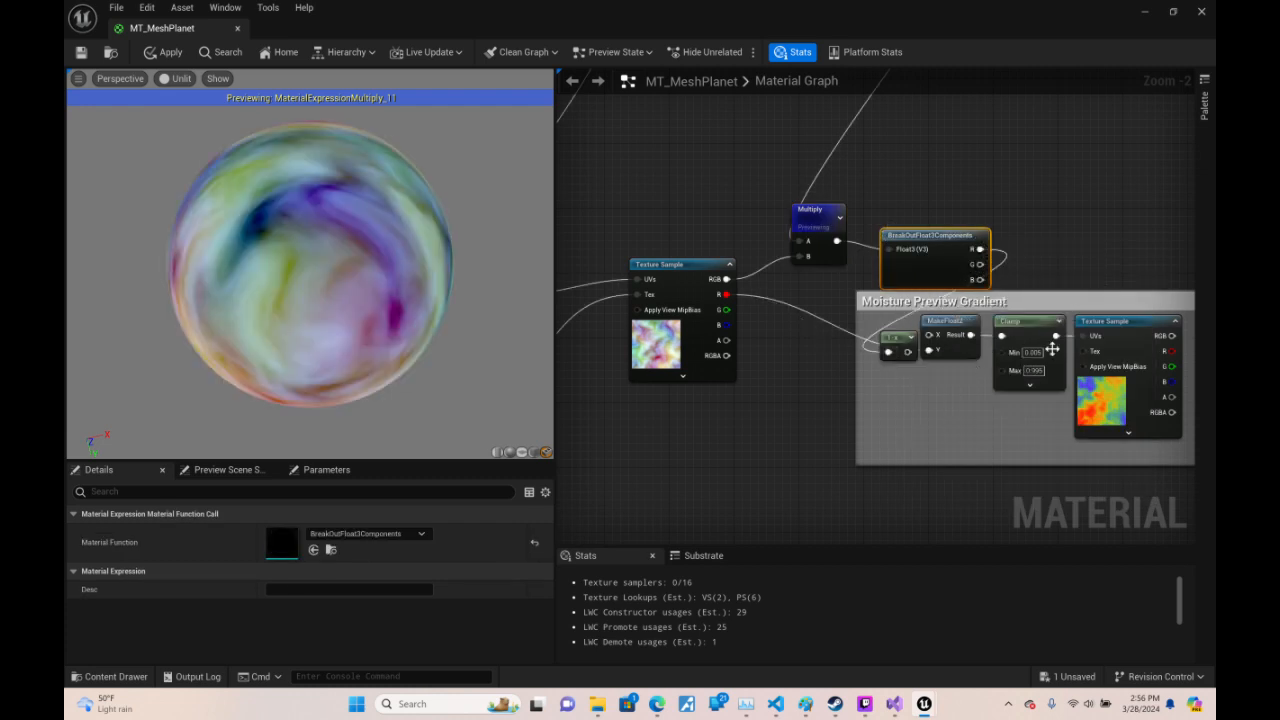
- Preview the Texture Sample in Moisture Preview Gradient and inspect the gradient around the sphere
{"action": "right_click", "coordinate": [1118, 349]}
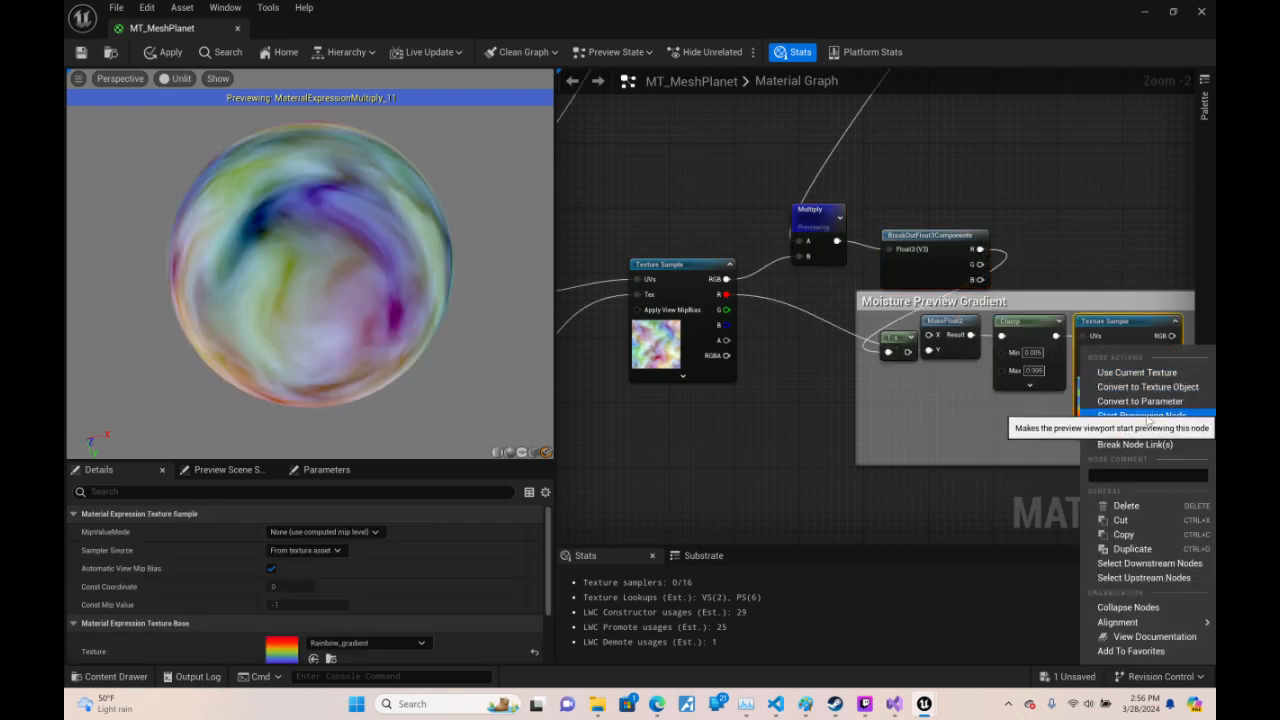
{"action": "left_click", "coordinate": [1140, 415]}
{"action": "left_click_drag", "start_coordinate": [432, 226], "coordinate": [104, 156]}
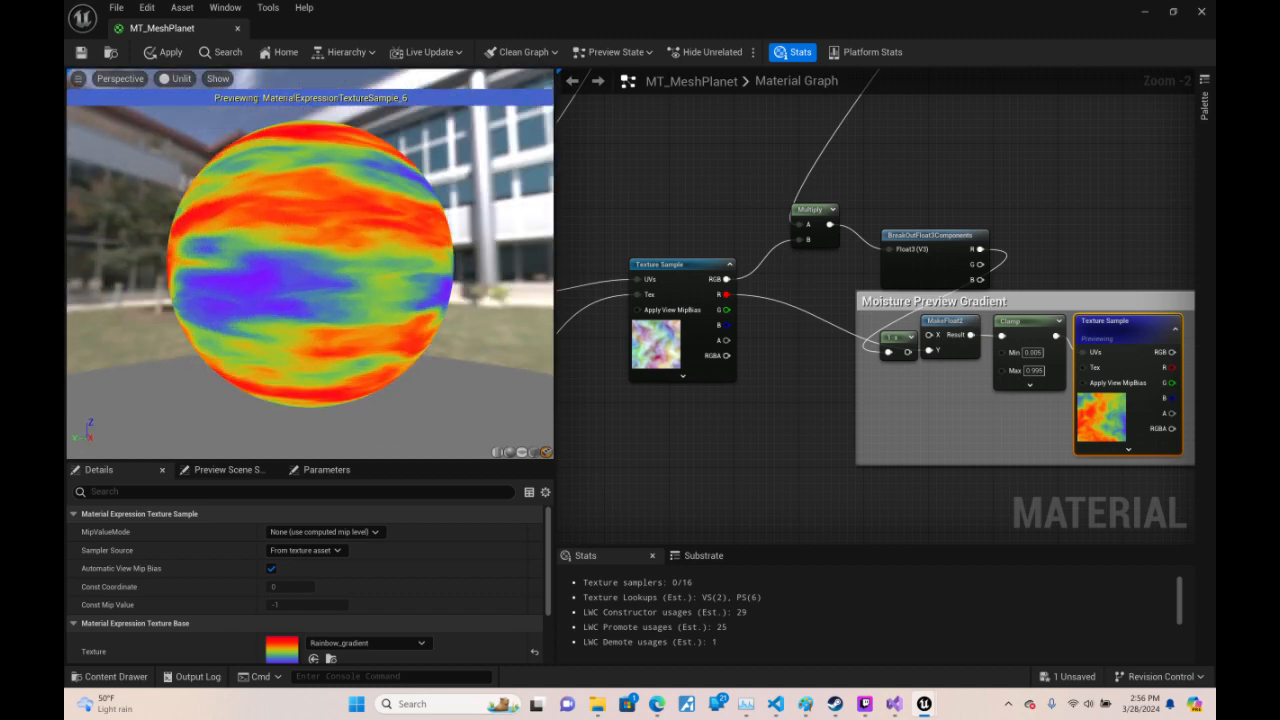
{"action": "left_click_drag", "start_coordinate": [200, 264], "coordinate": [590, 286]}
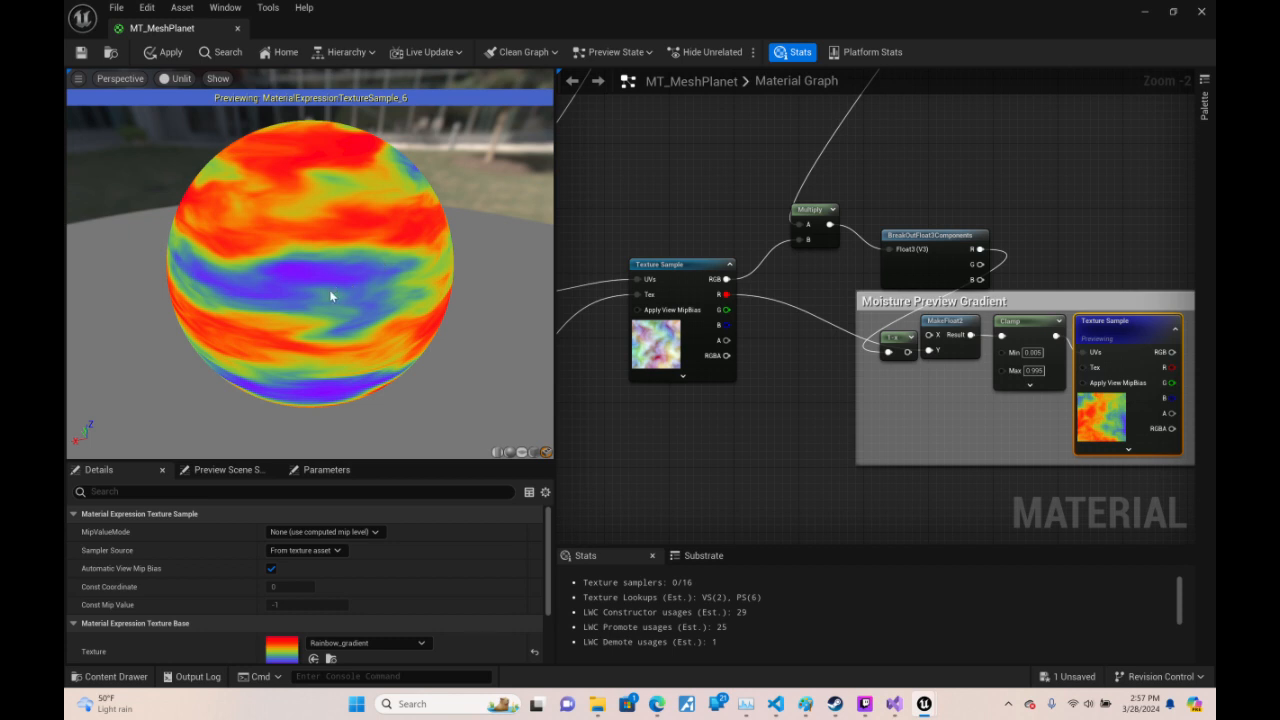
- Move the 1-x node below MakeFloat2 in Moisture Preview Gradient and shift BreakOutFloat3Components upward
{"action": "left_click_drag", "start_coordinate": [895, 337], "coordinate": [898, 402]}
{"action": "right_click_drag", "start_coordinate": [980, 420], "coordinate": [857, 403]}
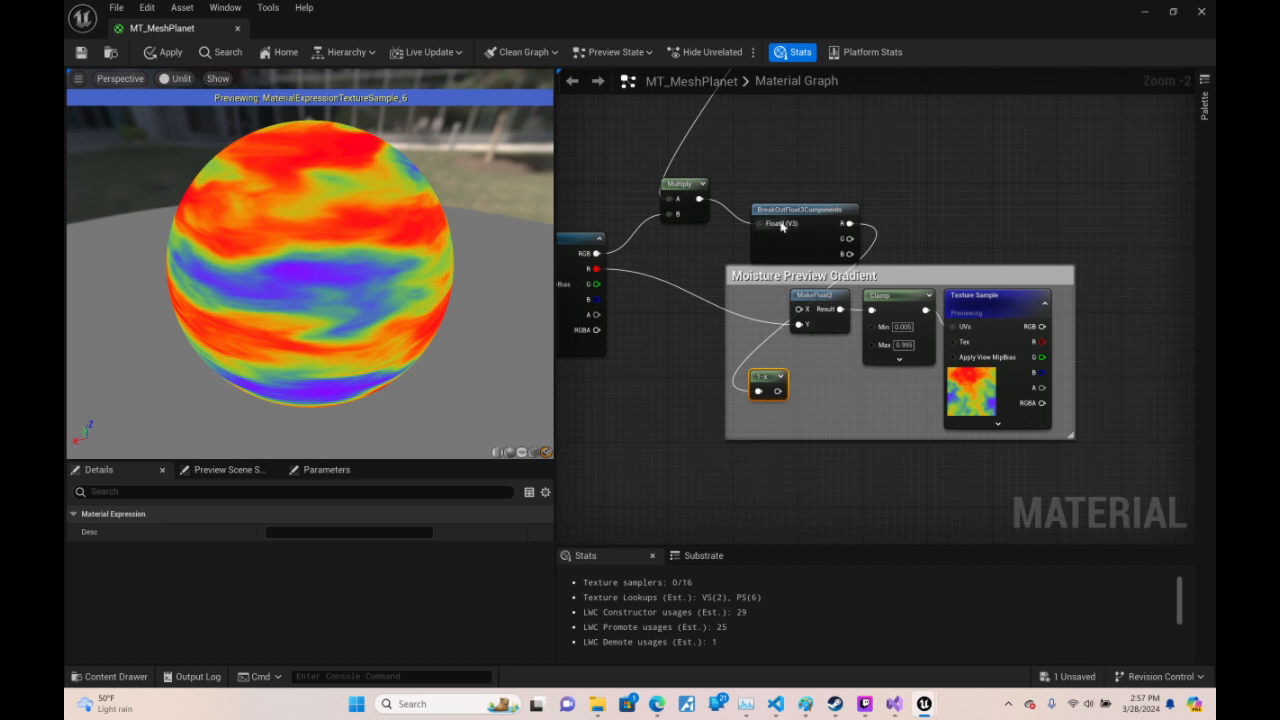
{"action": "left_click_drag", "start_coordinate": [772, 226], "coordinate": [772, 174]}
- Trace the temperature wiring back to the Temperature reroute node in the Final Temperature Blend group
{"action": "mouse_move", "coordinate": [739, 226]}
{"action": "right_mouse_down"}
{"action": "mouse_move", "coordinate": [869, 460]}
{"action": "mouse_move", "coordinate": [711, 489]}
{"action": "right_mouse_up"}
{"action": "right_click_drag", "start_coordinate": [962, 162], "coordinate": [765, 462]}
{"action": "mouse_move", "coordinate": [1019, 128]}
{"action": "right_mouse_down"}
{"action": "mouse_move", "coordinate": [972, 190]}
{"action": "mouse_move", "coordinate": [811, 531]}
{"action": "mouse_move", "coordinate": [825, 511]}
{"action": "right_mouse_up"}
{"action": "right_click_drag", "start_coordinate": [1045, 239], "coordinate": [1077, 173]}
{"action": "right_click_drag", "start_coordinate": [1093, 125], "coordinate": [1064, 196]}
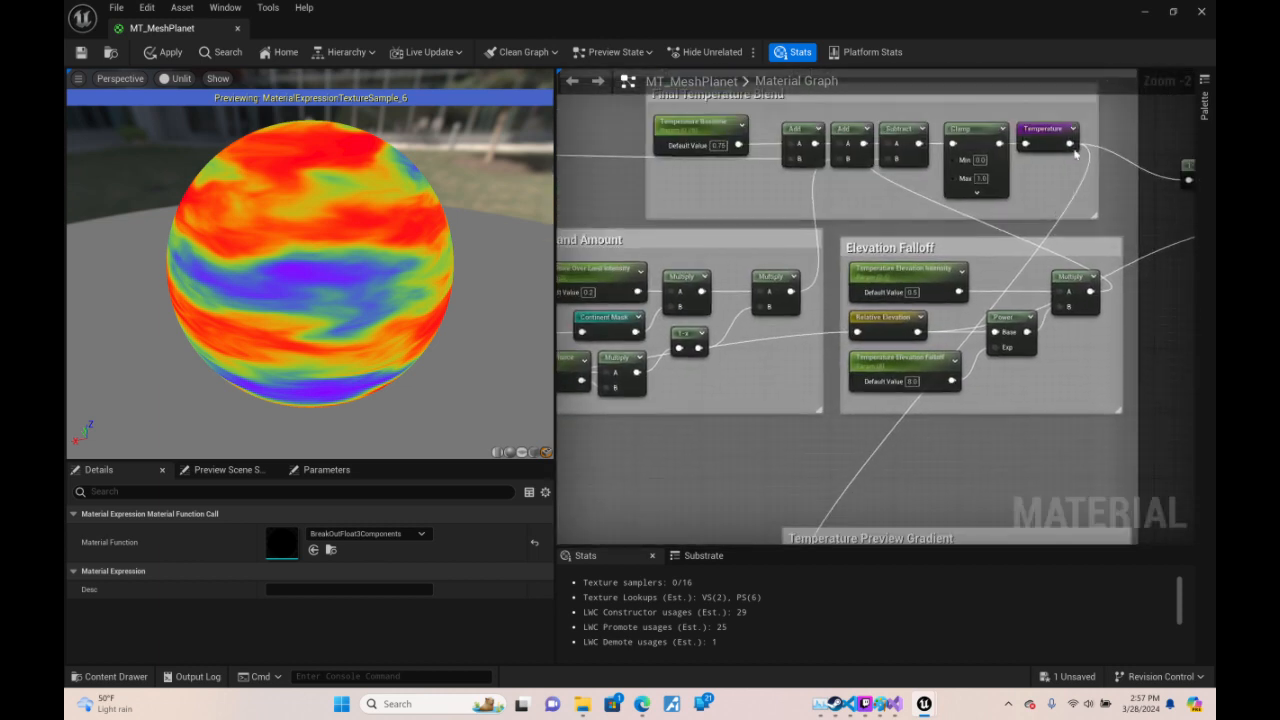
- Connect Temperature to input A of the Multiply feeding BreakOutFloat3Components, wire the Moisture Preview Gradient's 1-x output to MakeFloat2's Y, and inspect the preview sphere
{"action": "left_click_drag", "start_coordinate": [1072, 149], "coordinate": [889, 358]}
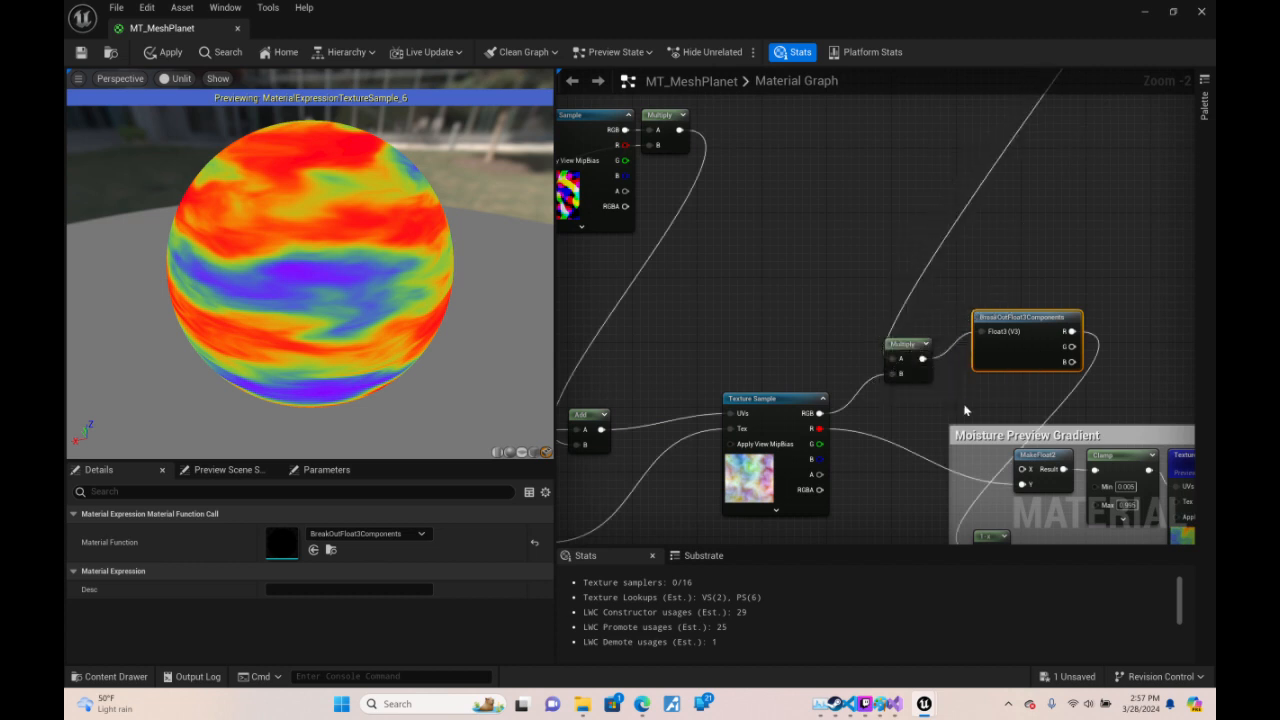
{"action": "right_click_drag", "start_coordinate": [966, 408], "coordinate": [758, 221]}
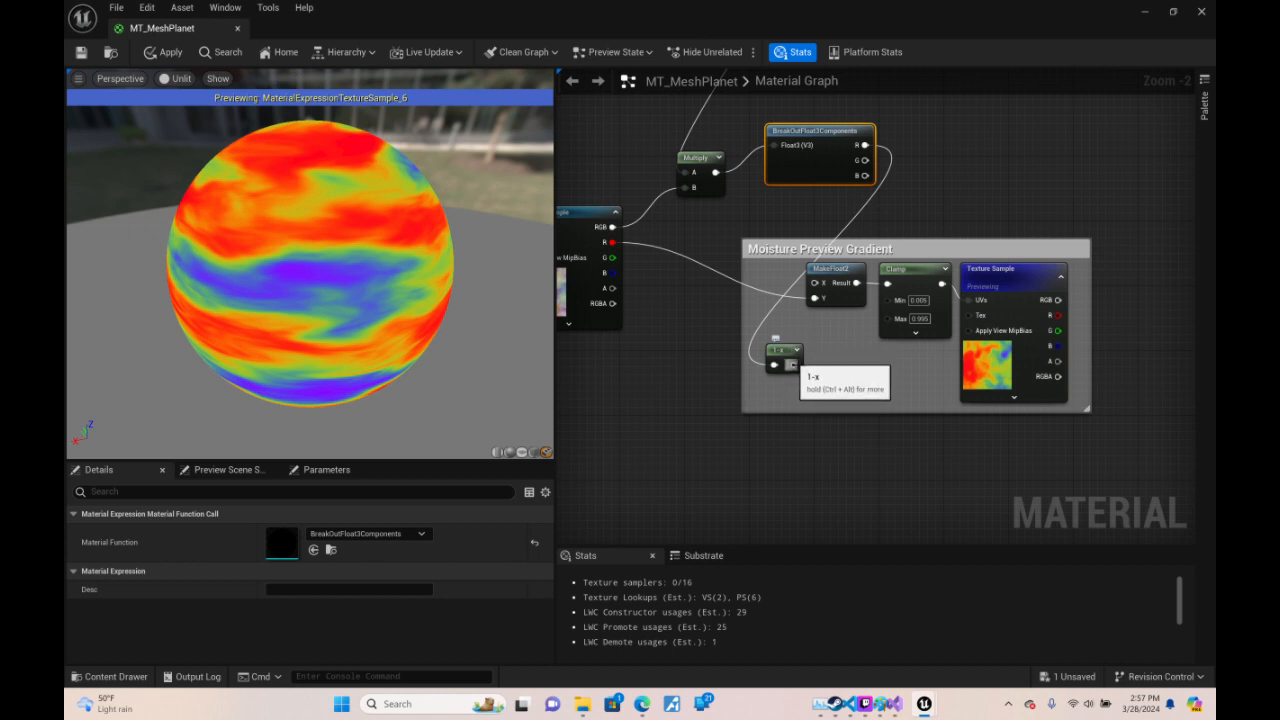
{"action": "left_click_drag", "start_coordinate": [794, 364], "coordinate": [817, 299]}
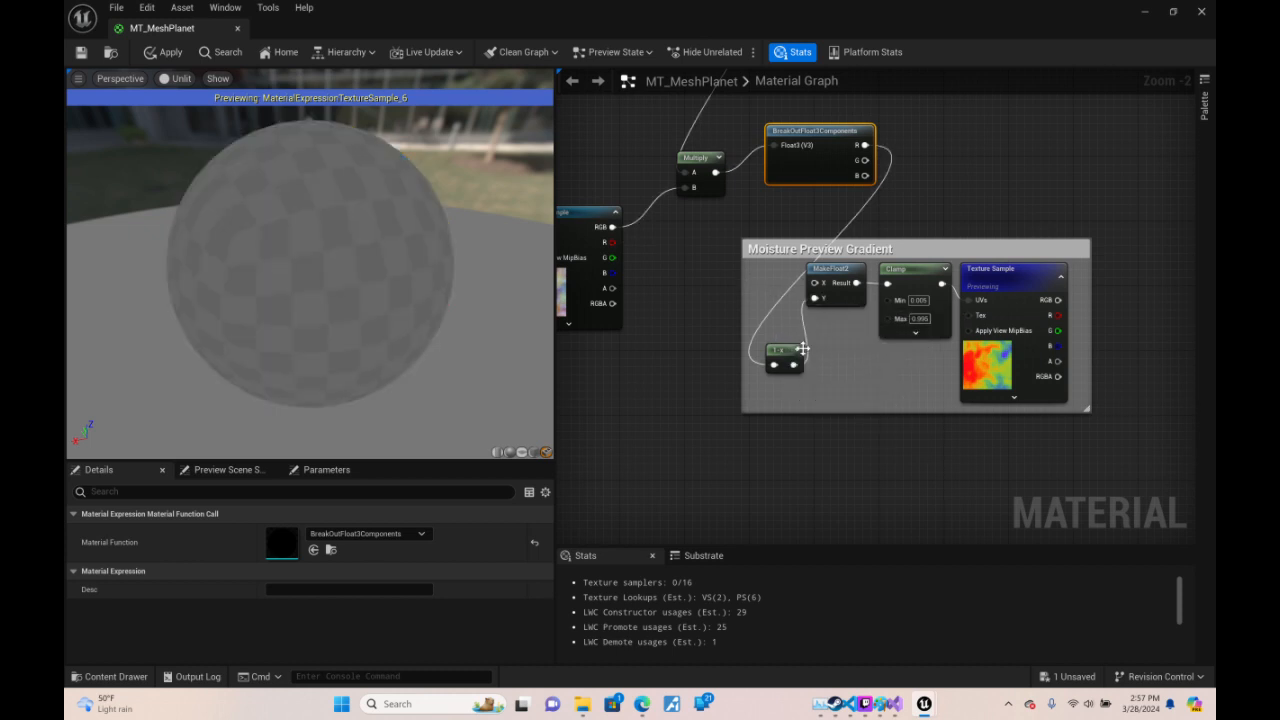
{"action": "left_click_drag", "start_coordinate": [391, 316], "coordinate": [950, 280]}
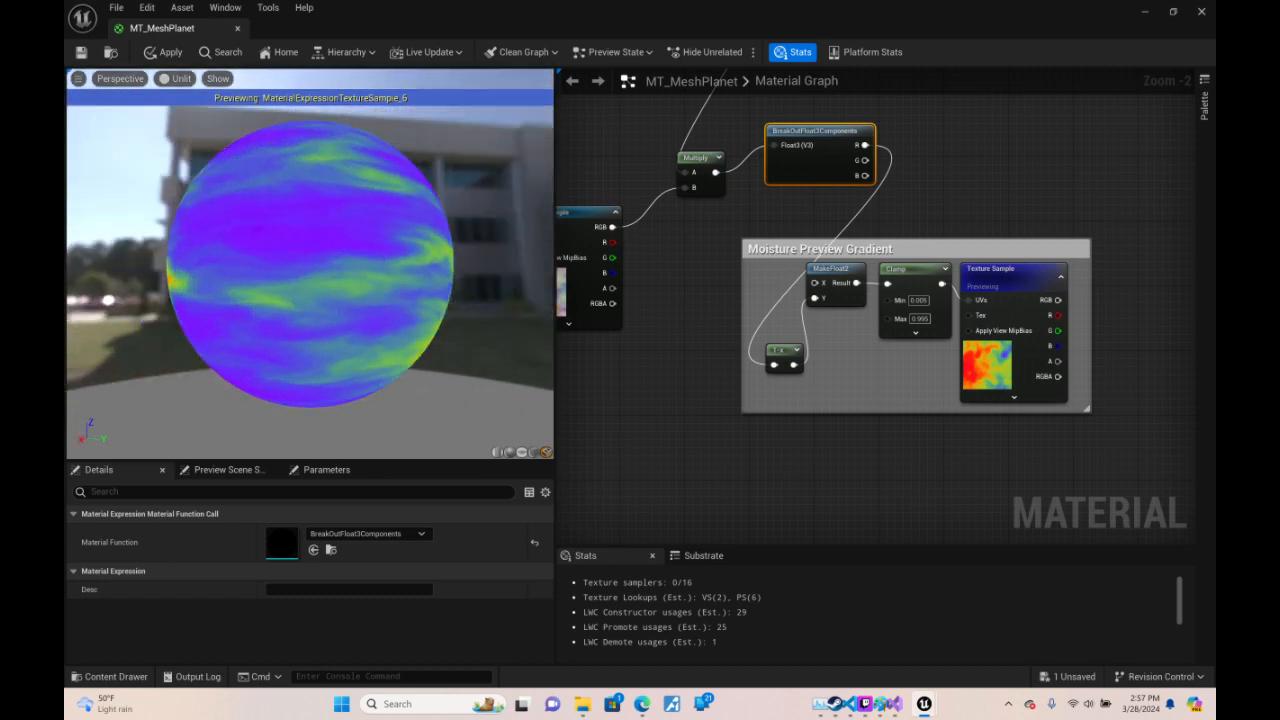
{"action": "left_click_drag", "start_coordinate": [310, 265], "coordinate": [478, 625]}
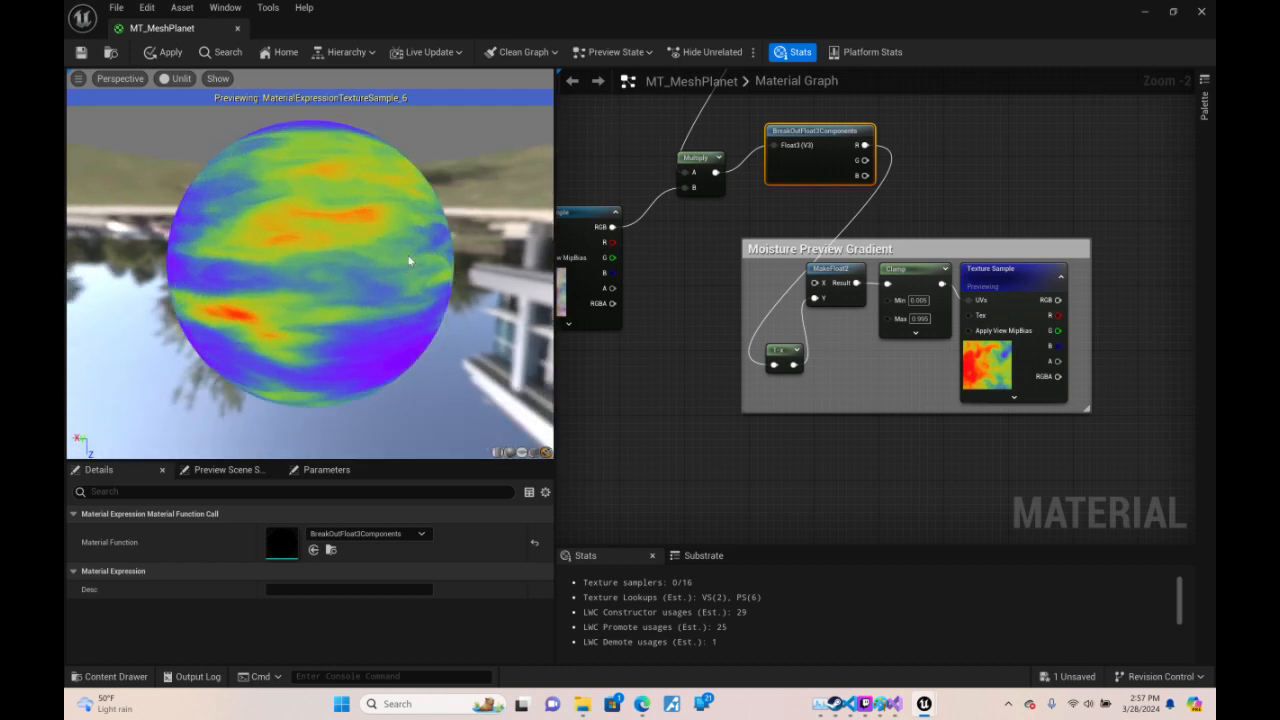
{"action": "mouse_move", "coordinate": [310, 265]}
{"action": "left_mouse_down"}
{"action": "mouse_move", "coordinate": [470, 240]}
{"action": "mouse_move", "coordinate": [680, 265]}
{"action": "mouse_move", "coordinate": [360, 272]}
{"action": "mouse_move", "coordinate": [400, 272]}
{"action": "mouse_move", "coordinate": [337, 294]}
{"action": "mouse_move", "coordinate": [400, 288]}
{"action": "mouse_move", "coordinate": [338, 299]}
{"action": "left_mouse_up"}
- Add a VectorParameter node in the empty graph area above and beyond the Temperature node
{"action": "right_click_drag", "start_coordinate": [1040, 170], "coordinate": [810, 490]}
{"action": "right_click_drag", "start_coordinate": [1011, 289], "coordinate": [741, 545]}
{"action": "right_click_drag", "start_coordinate": [1013, 259], "coordinate": [773, 545]}
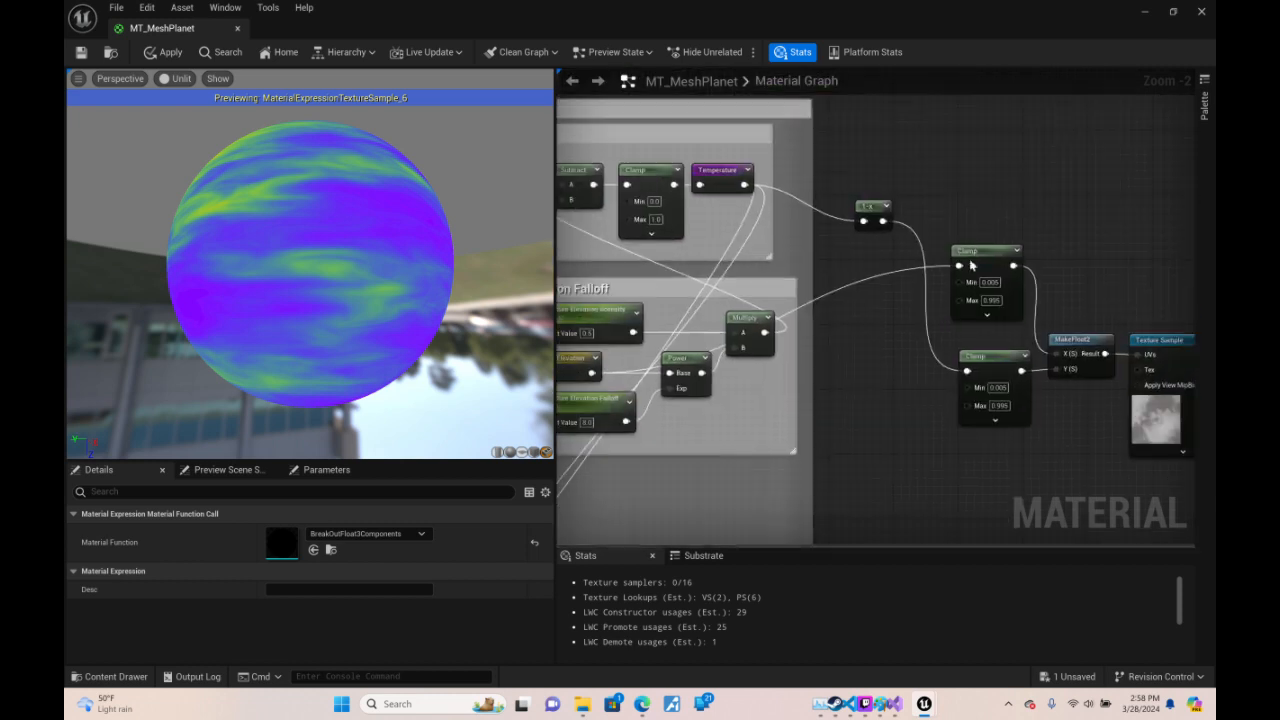
{"action": "right_click_drag", "start_coordinate": [973, 266], "coordinate": [738, 530]}
{"action": "right_click_drag", "start_coordinate": [797, 185], "coordinate": [911, 218]}
{"action": "right_click", "coordinate": [911, 219]}
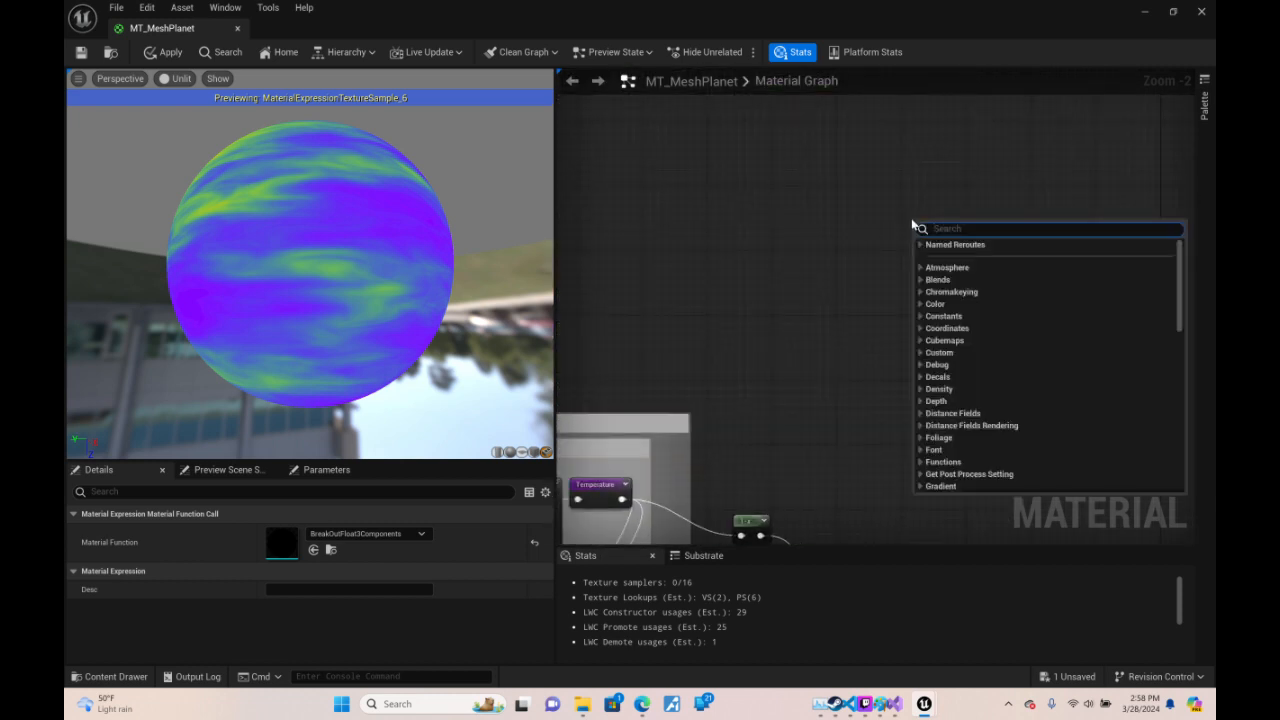
{"action": "type", "text": "vecto"}
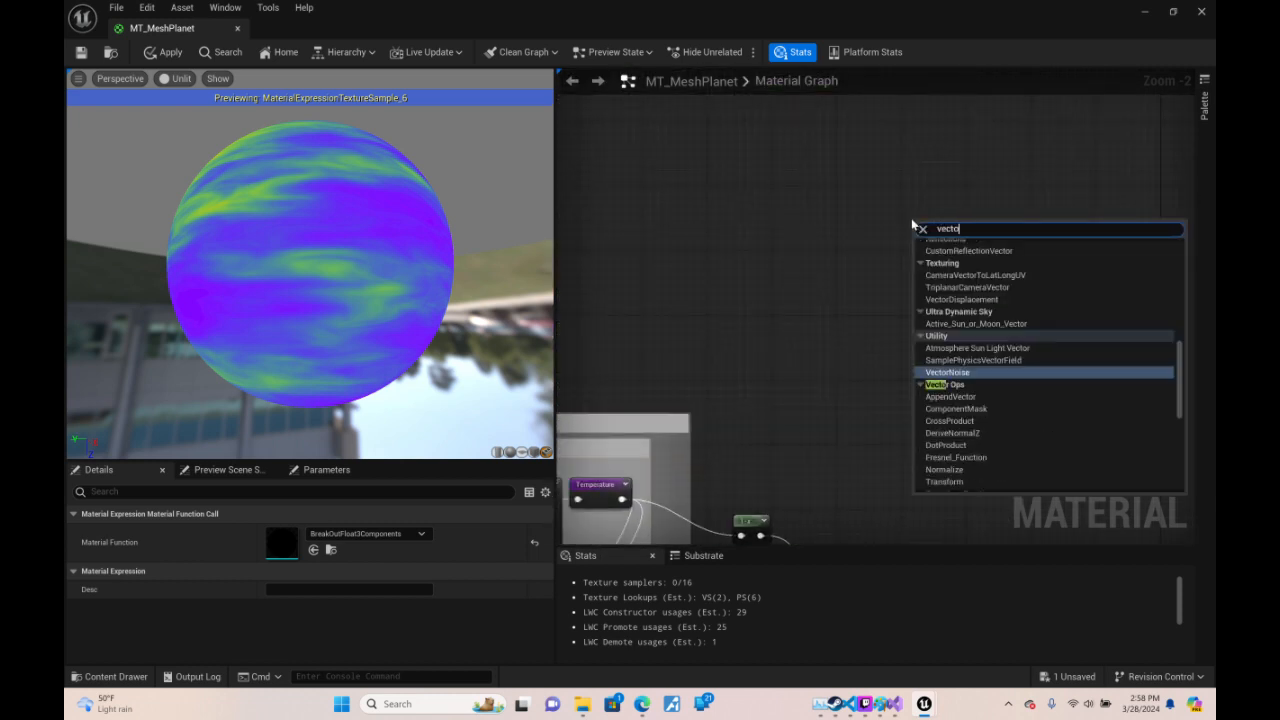
{"action": "type", "text": "r pa"}
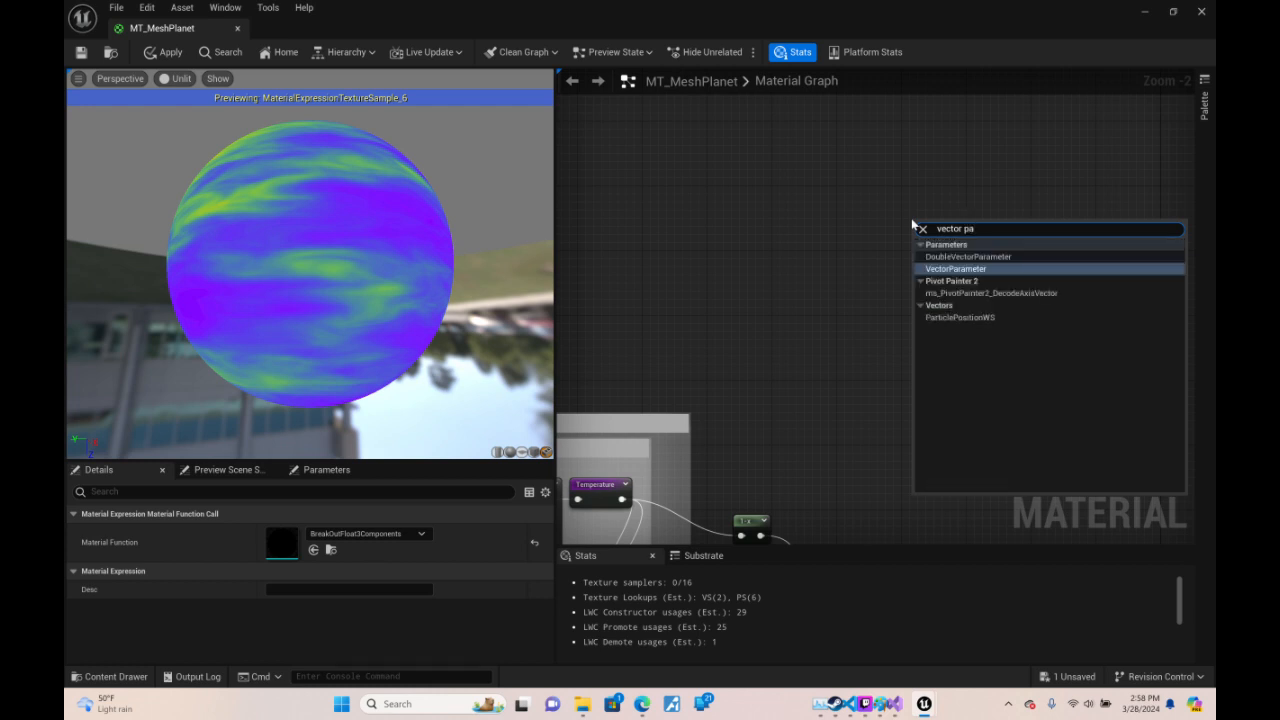
{"action": "key", "text": "Return"}
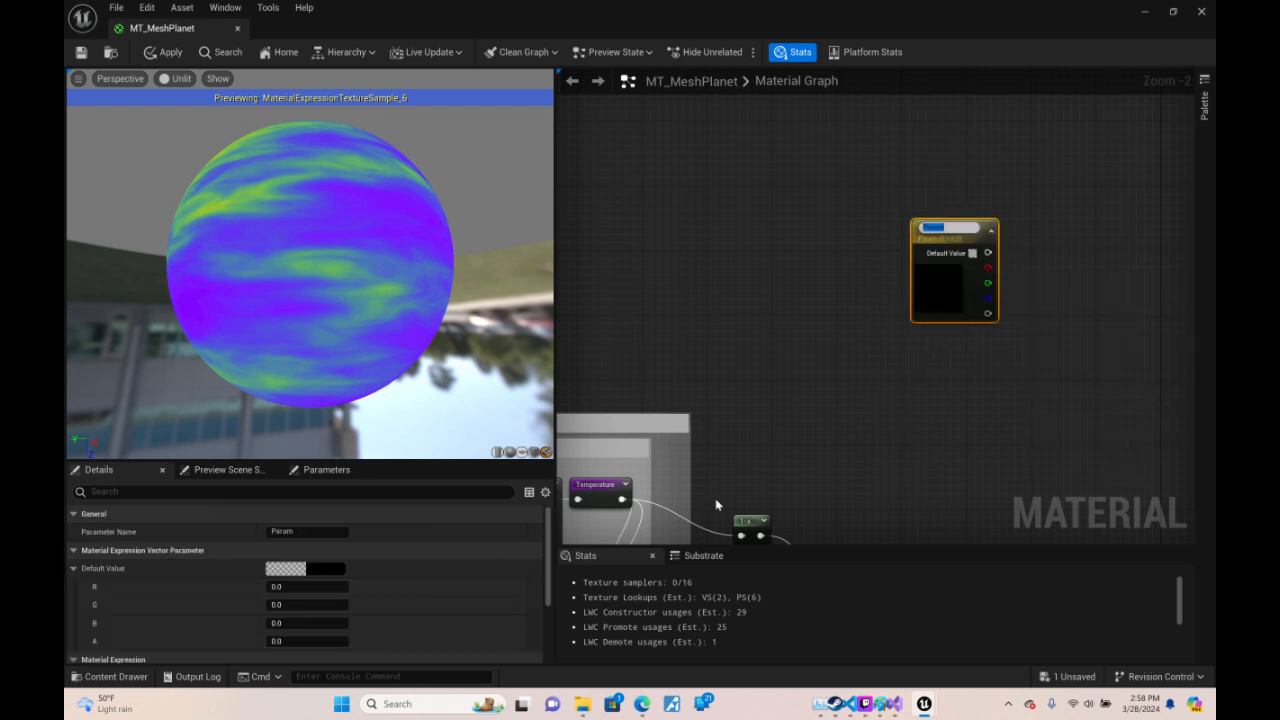
- Duplicate the vector parameter twice and arrange the three nodes in a vertical stack
{"action": "right_click_drag", "start_coordinate": [836, 268], "coordinate": [729, 235]}
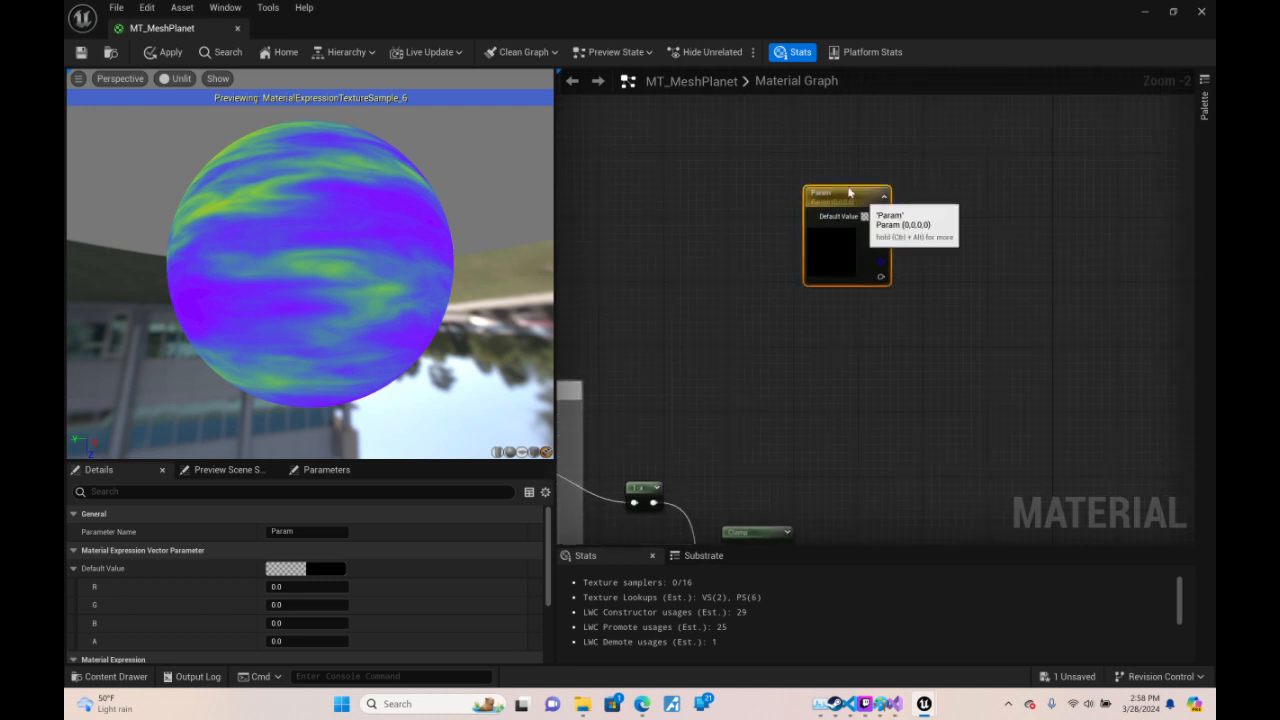
{"action": "left_click_drag", "start_coordinate": [850, 192], "coordinate": [807, 159]}
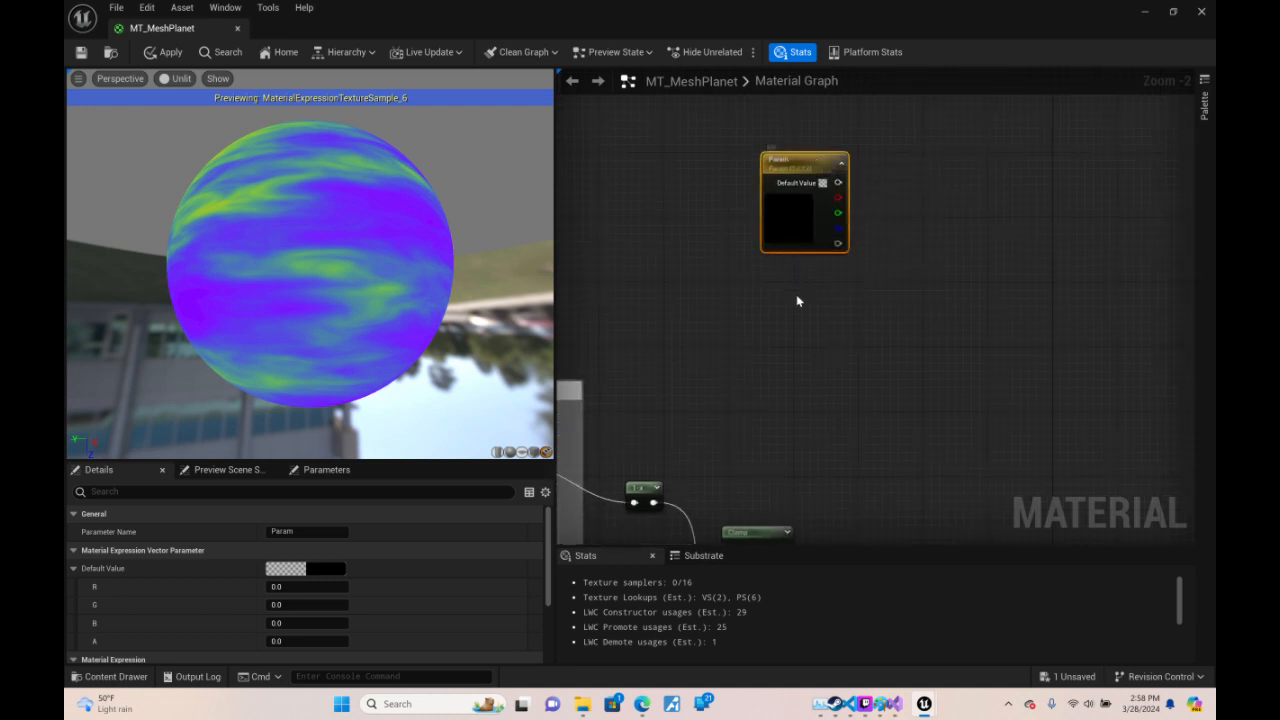
{"action": "key", "text": "ctrl+d"}
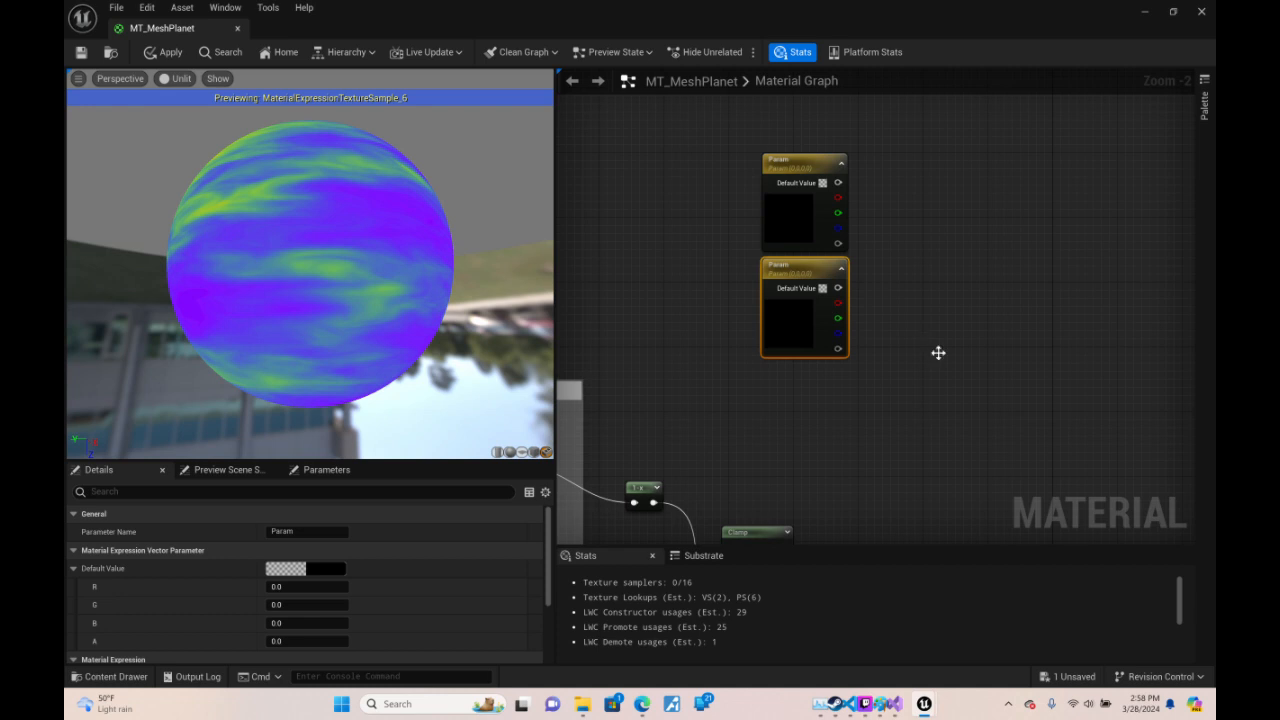
{"action": "key", "text": "ctrl+d"}
{"action": "left_click_drag", "start_coordinate": [940, 345], "coordinate": [787, 378]}
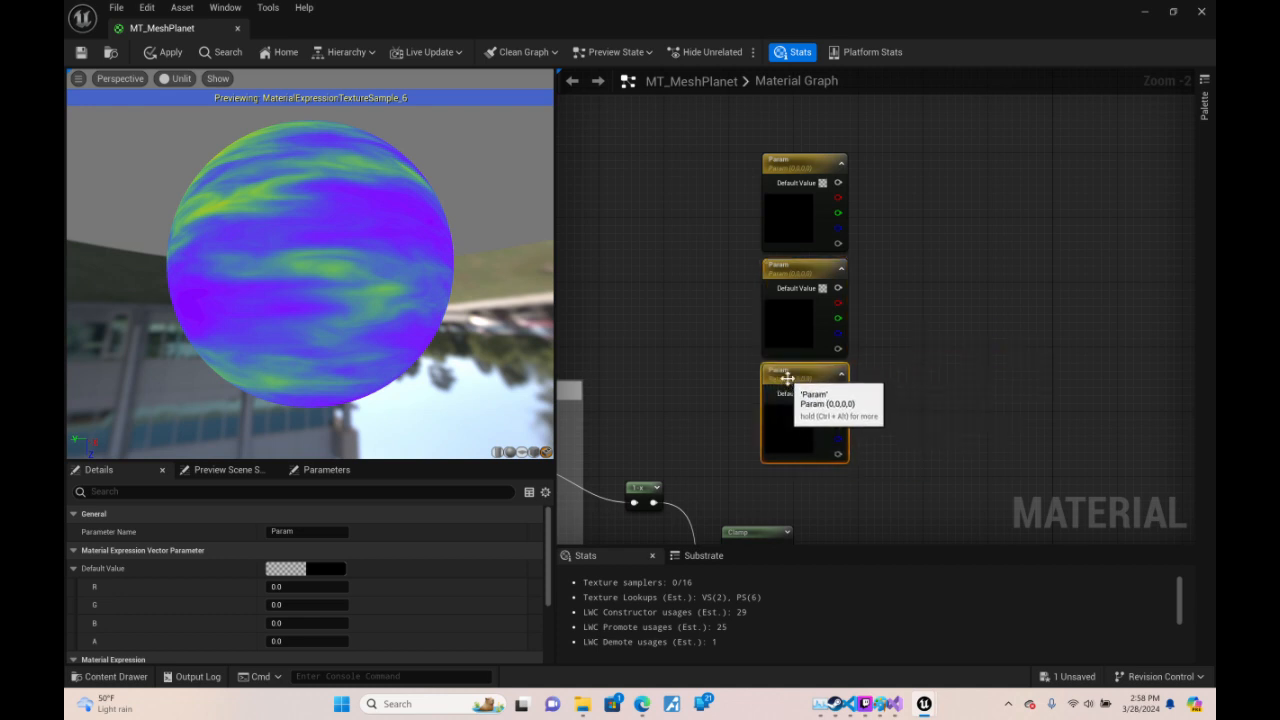
{"action": "left_click_drag", "start_coordinate": [936, 166], "coordinate": [777, 352]}
{"action": "left_click_drag", "start_coordinate": [820, 266], "coordinate": [837, 211]}
{"action": "right_click_drag", "start_coordinate": [957, 237], "coordinate": [902, 302]}
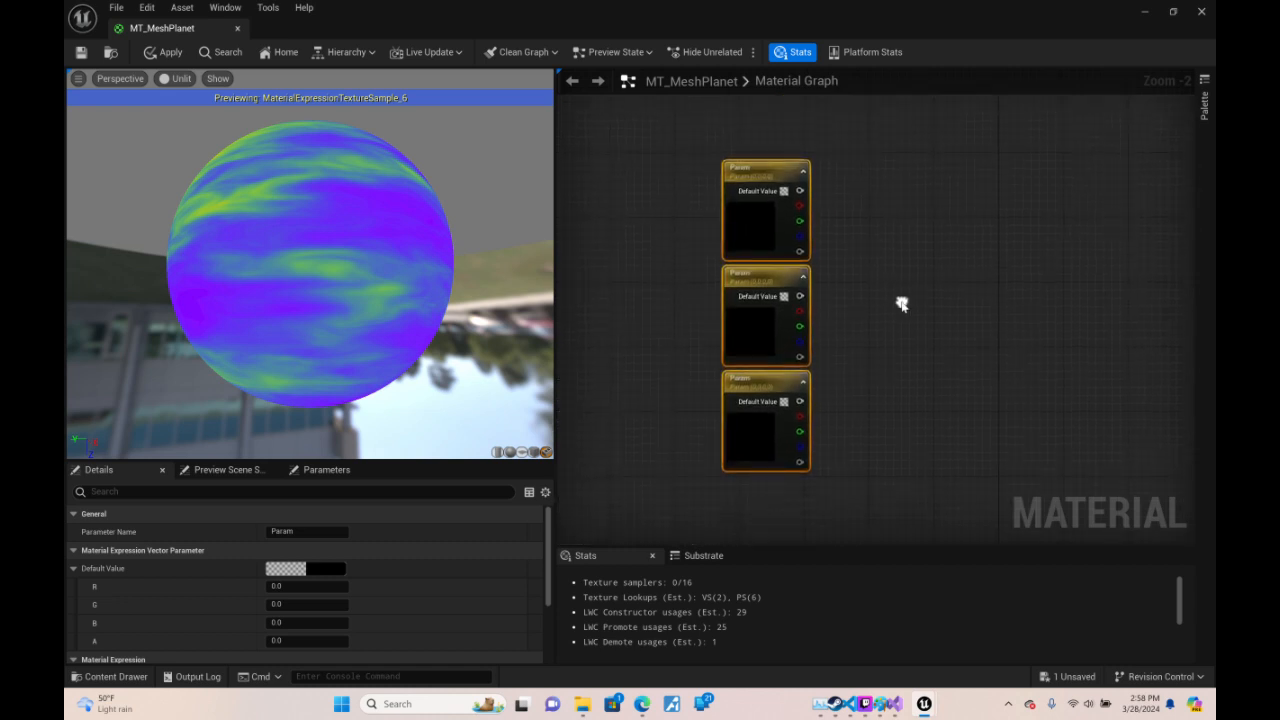
- Set the uppermost vector parameter's default colour to dark brown with R 0.065972, G 0.032905 and B 0.004701
{"action": "left_click", "coordinate": [777, 177]}
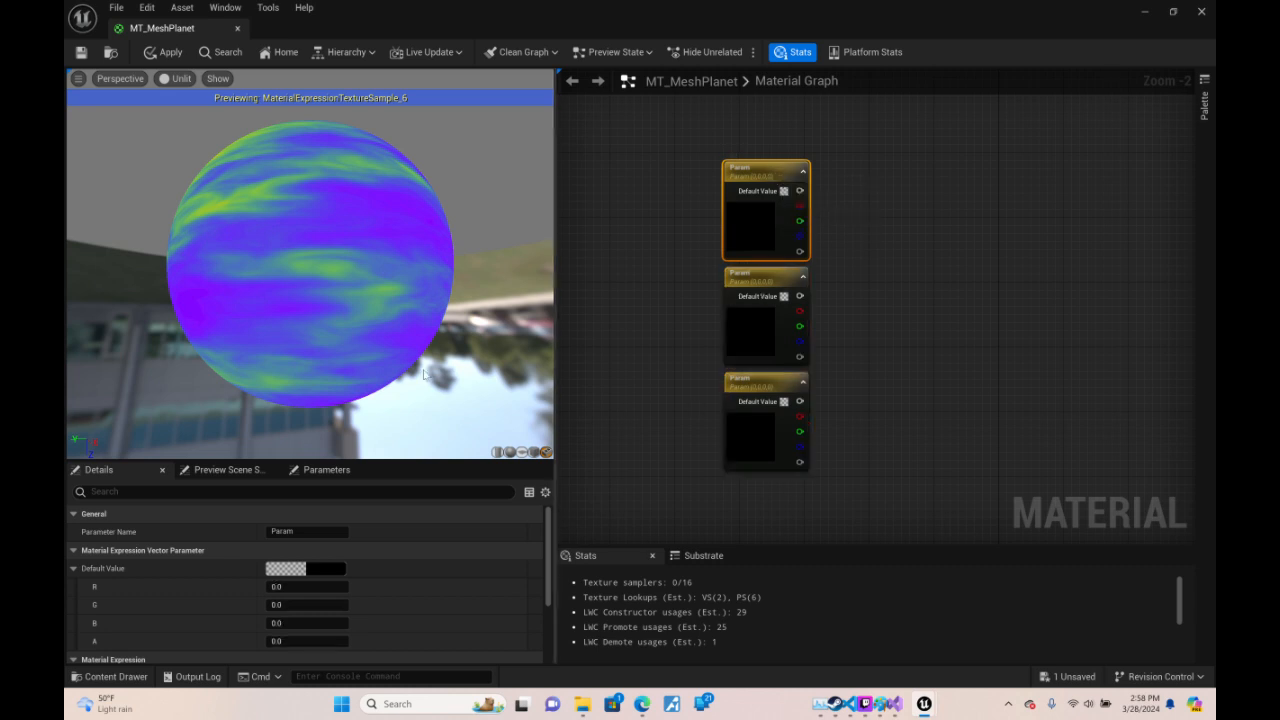
{"action": "left_click", "coordinate": [327, 572]}
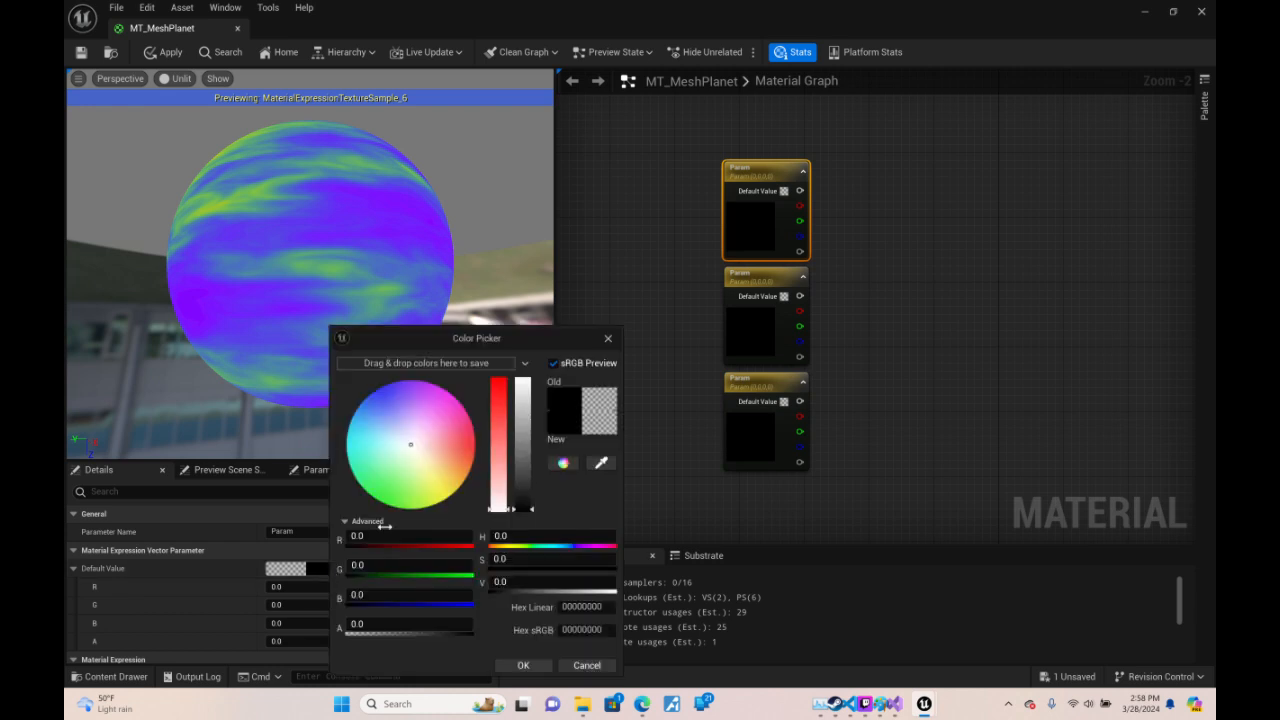
{"action": "left_click", "coordinate": [447, 456]}
{"action": "left_click", "coordinate": [529, 489]}
{"action": "left_click", "coordinate": [455, 472]}
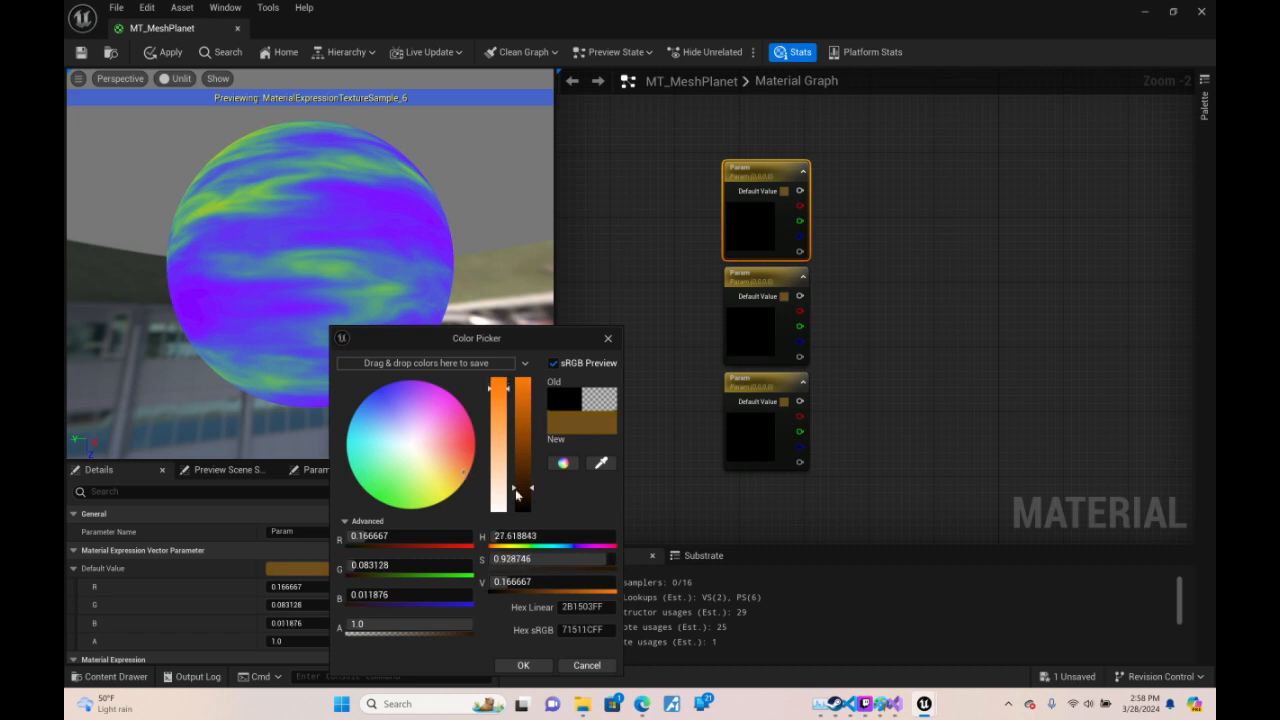
{"action": "left_click_drag", "start_coordinate": [525, 511], "coordinate": [529, 503]}
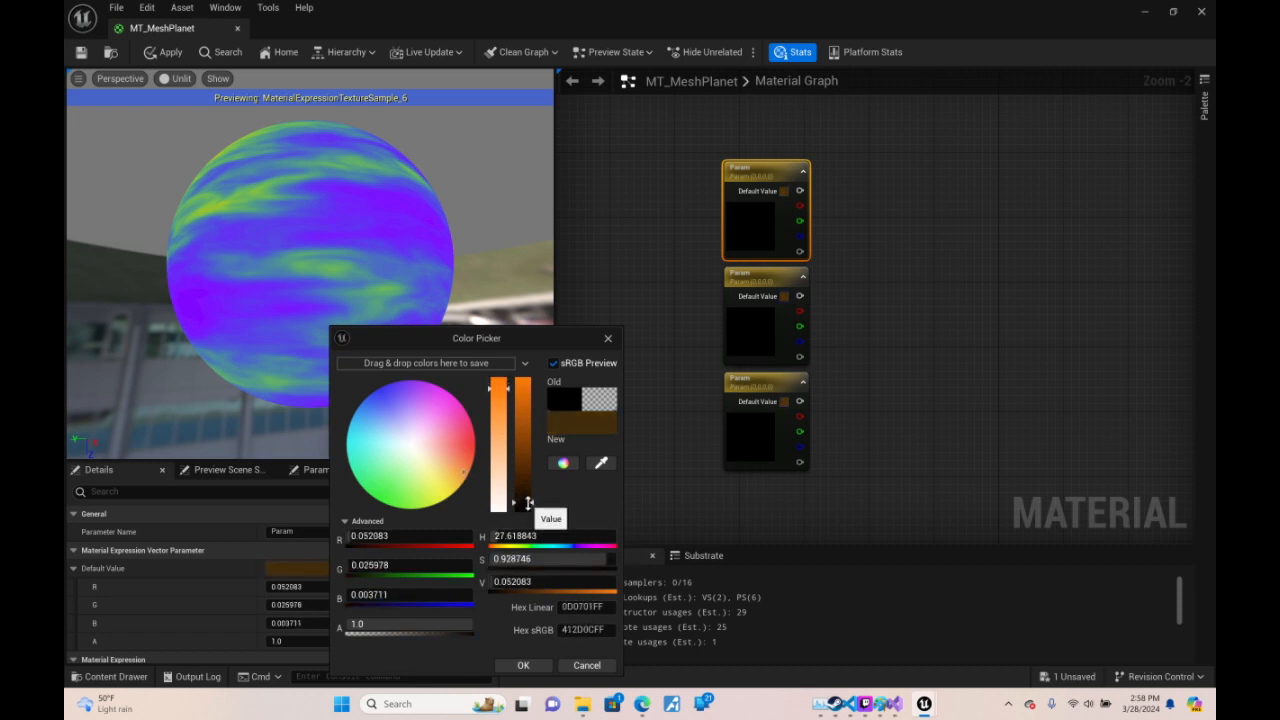
{"action": "left_click", "coordinate": [523, 666]}
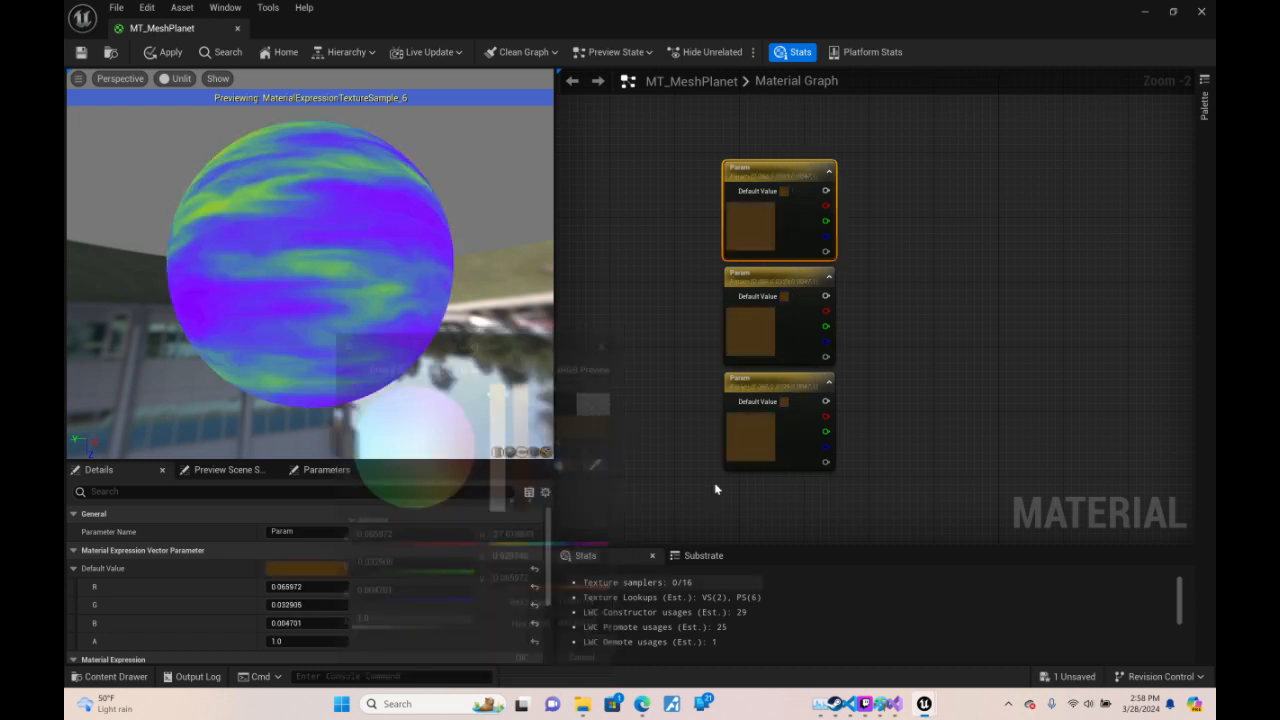
- Rename the middle vector parameter to Param1, and delete all three parameter nodes
{"action": "left_click", "coordinate": [783, 271]}
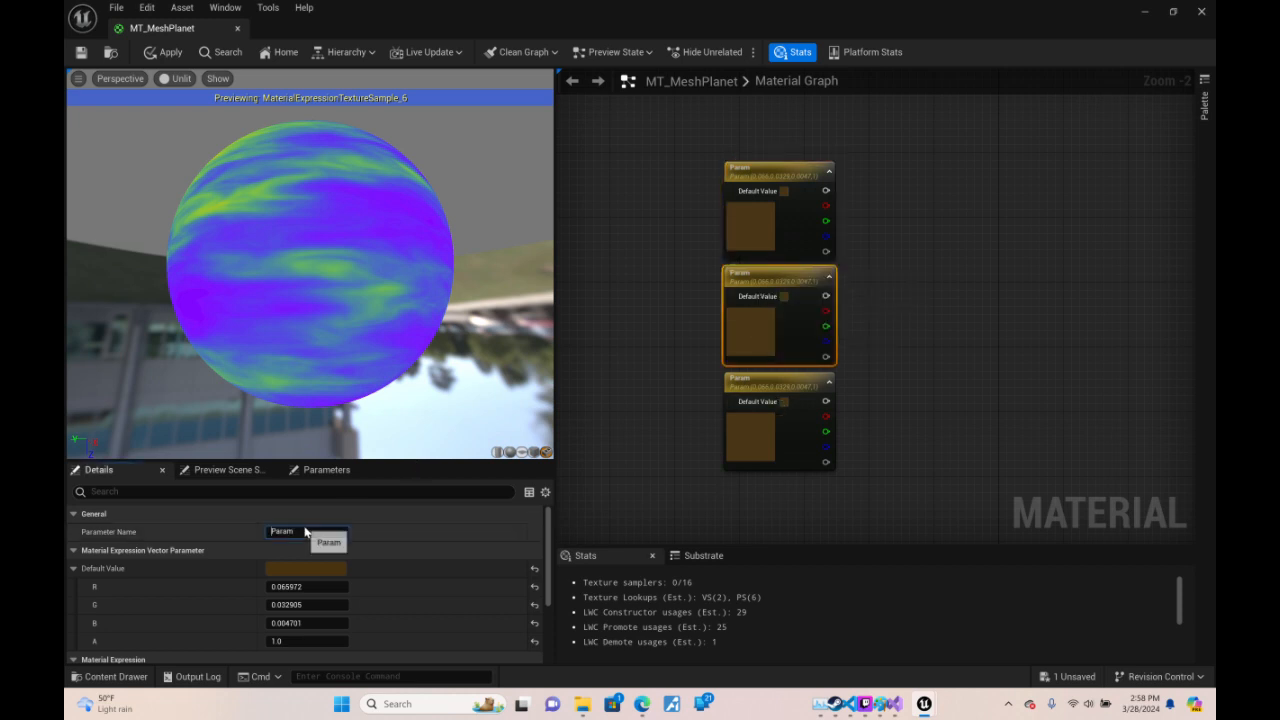
{"action": "type", "text": "1"}
{"action": "left_click", "coordinate": [767, 392]}
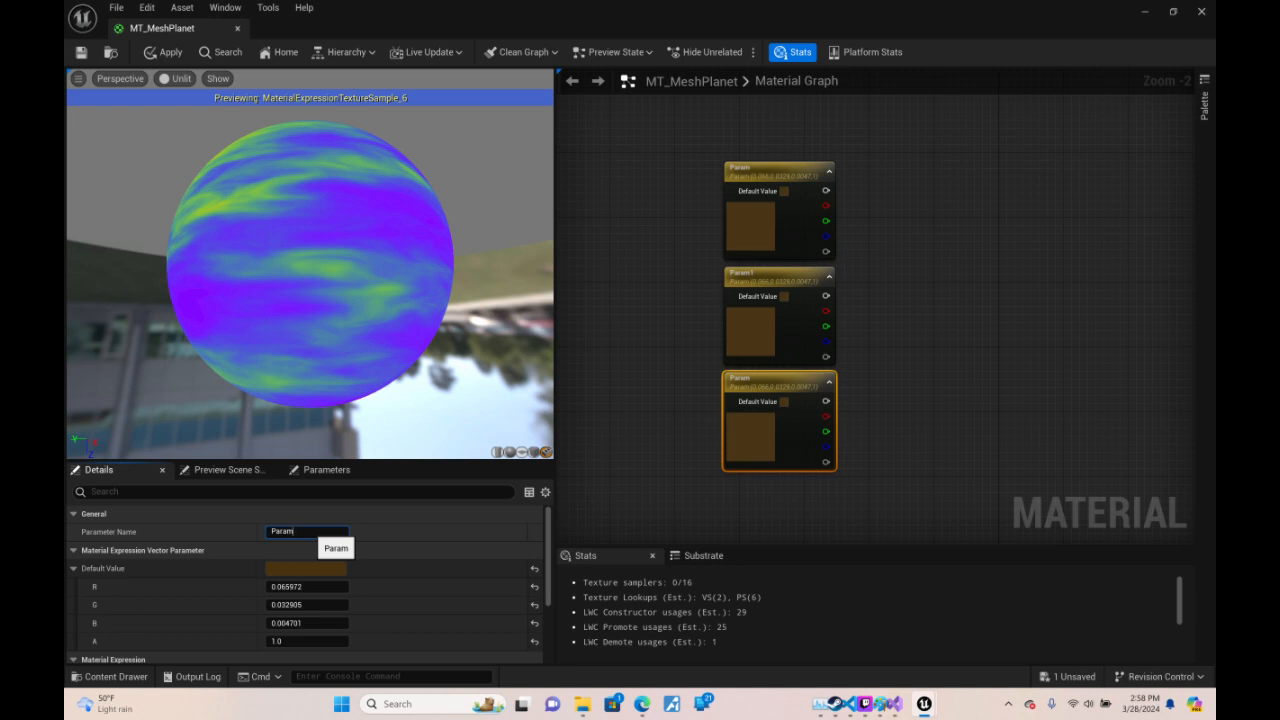
{"action": "left_click_drag", "start_coordinate": [886, 146], "coordinate": [731, 483]}
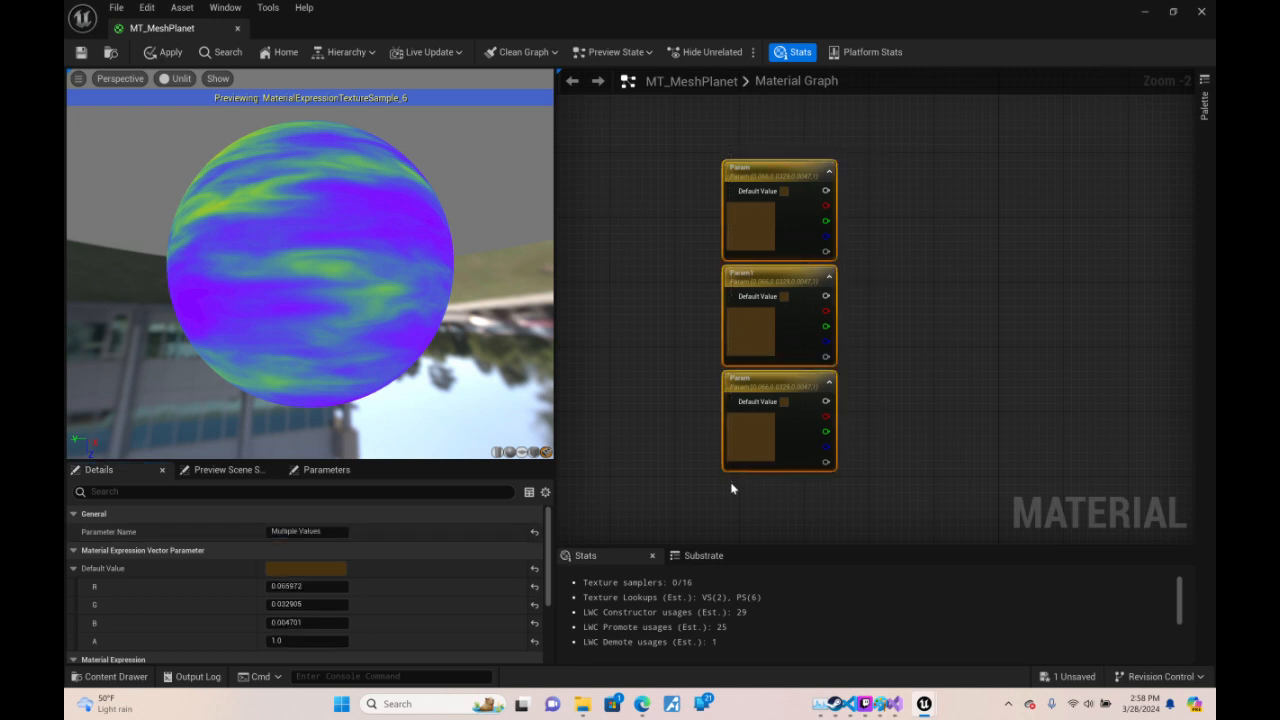
{"action": "key", "text": "Delete"}
- Add a TextureSample node in the empty area of the graph
{"action": "right_click", "coordinate": [797, 309]}
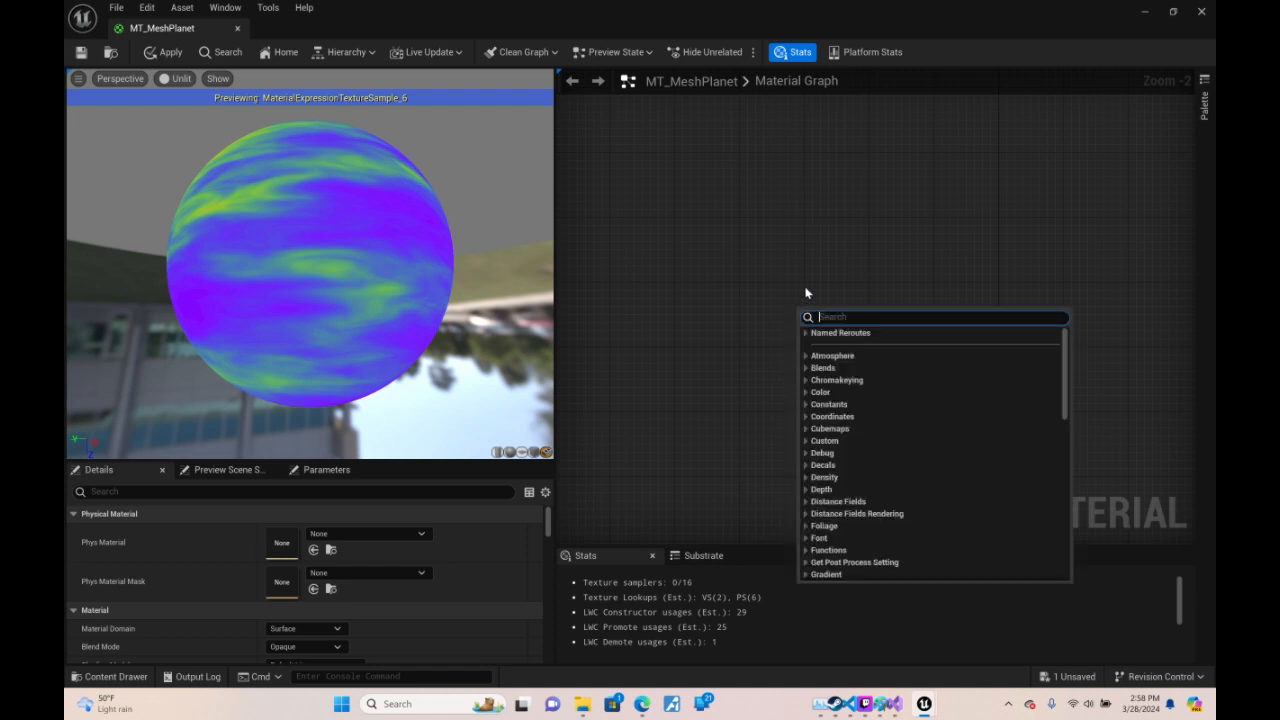
{"action": "type", "text": "textures"}
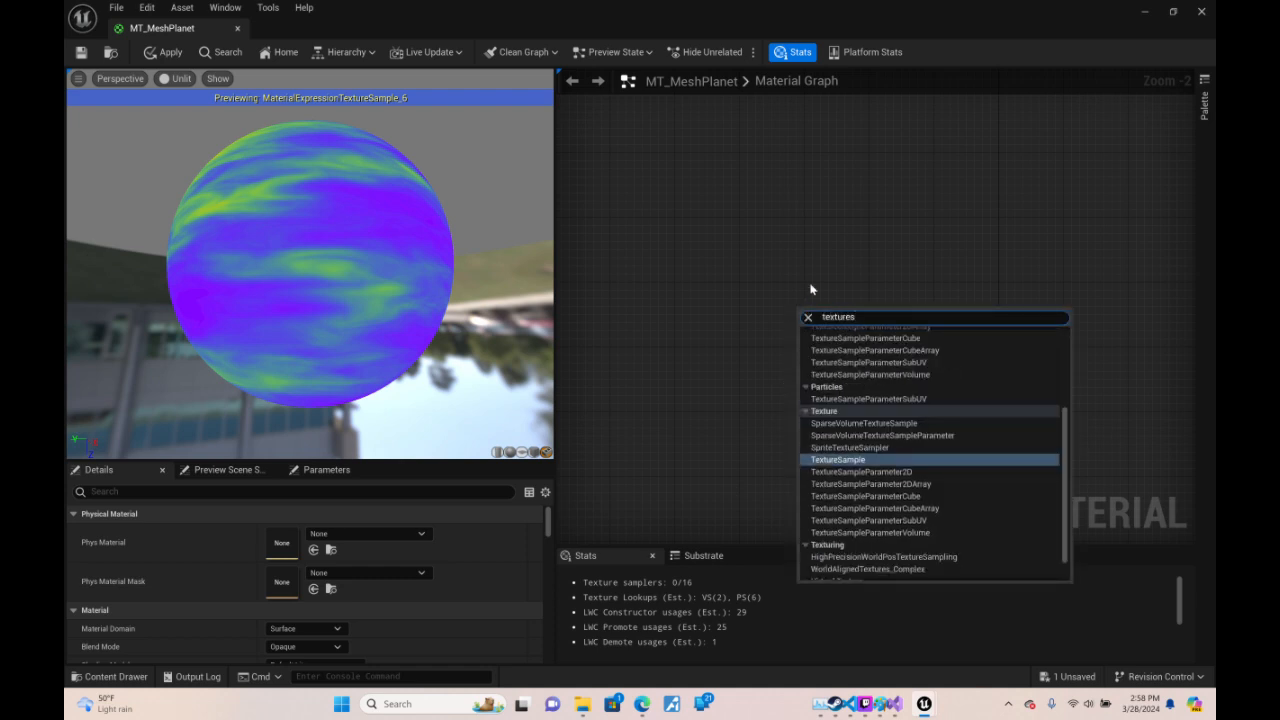
{"action": "key", "text": "Return"}
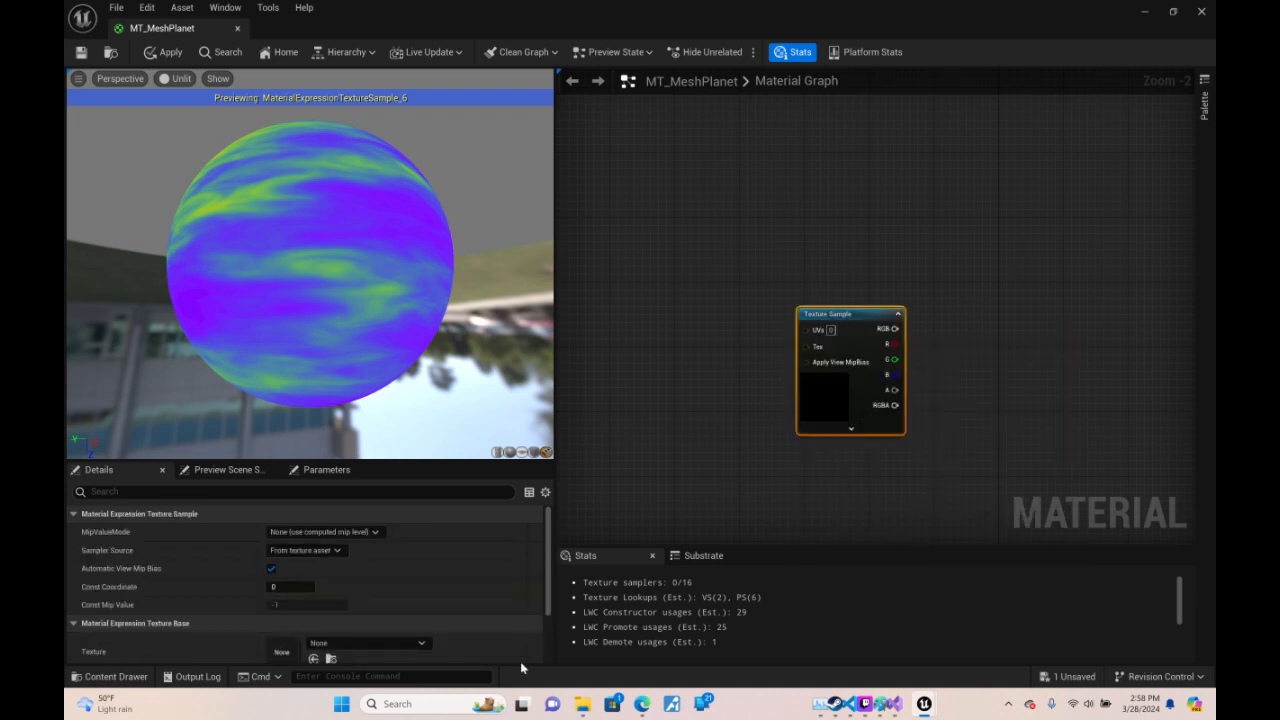
- Assign the Terra_Ground__3_ texture to the new Texture Sample and move the node to free space below it
{"action": "scroll", "coordinate": [520, 655], "scroll_direction": "down", "scroll_amount": 2}
{"action": "left_click", "coordinate": [414, 578]}
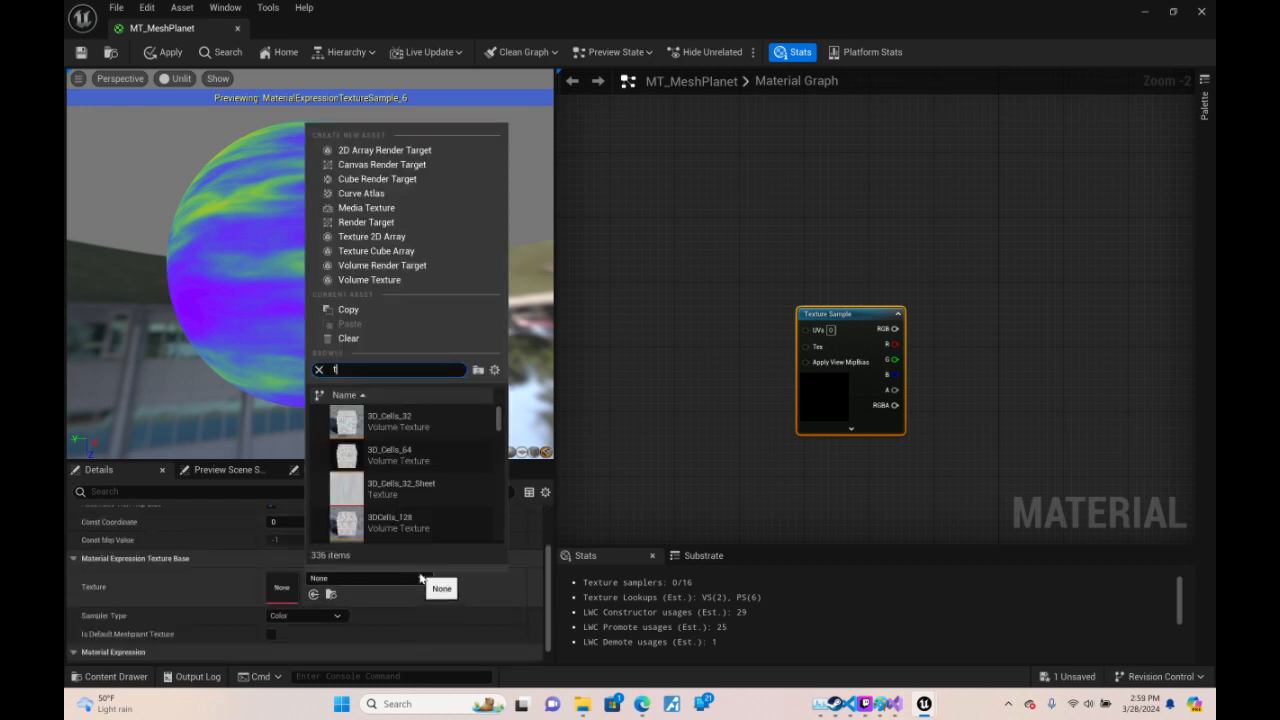
{"action": "type", "text": "terra"}
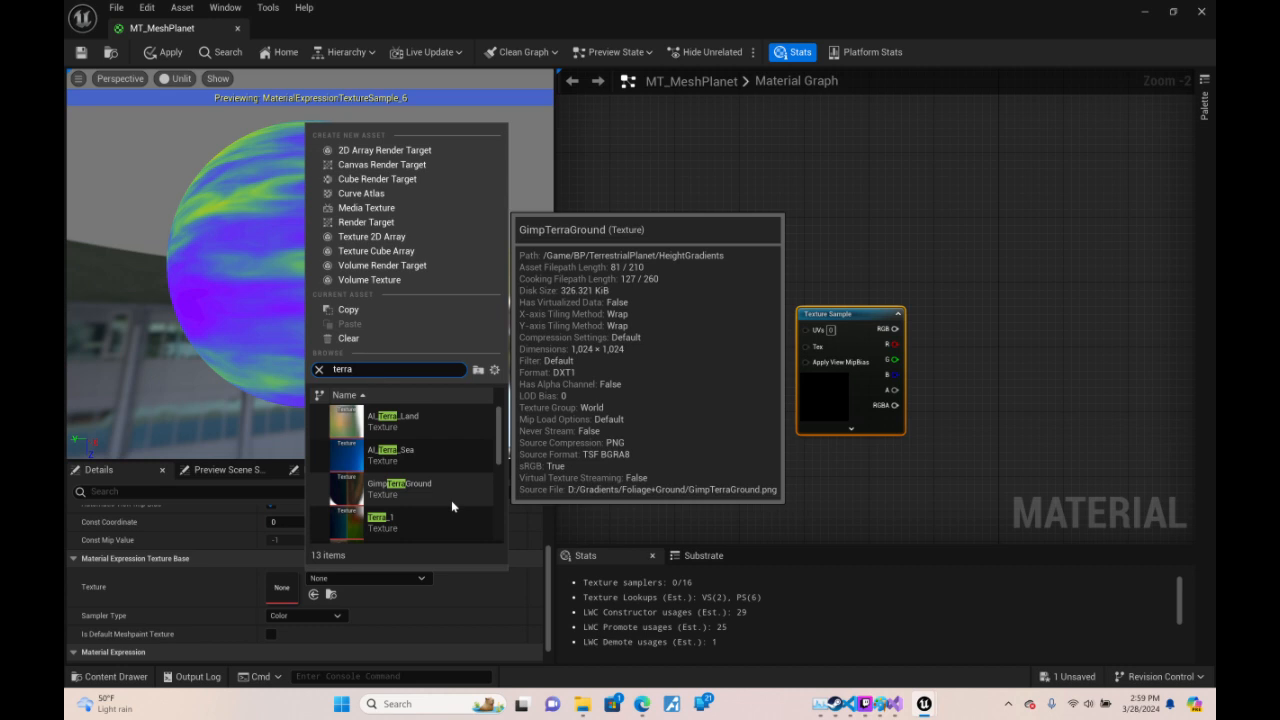
{"action": "scroll", "coordinate": [451, 500], "scroll_direction": "down", "scroll_amount": 4}
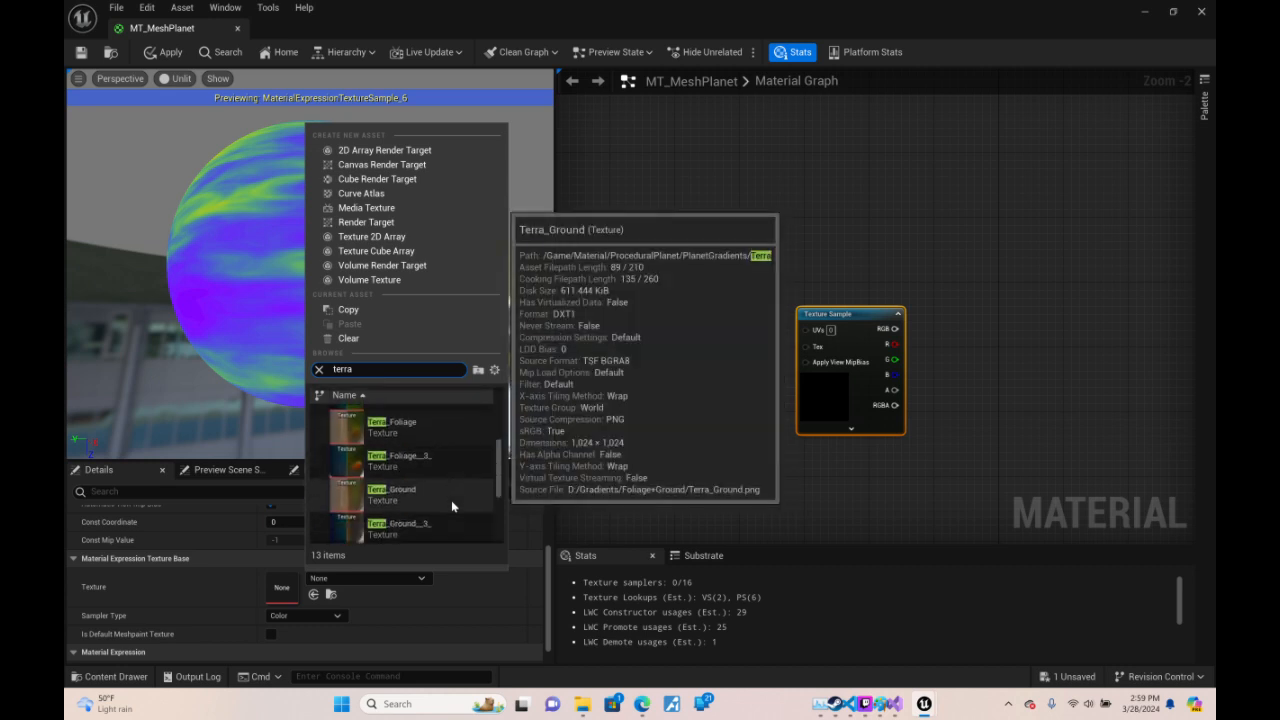
{"action": "scroll", "coordinate": [451, 505], "scroll_direction": "down", "scroll_amount": 1}
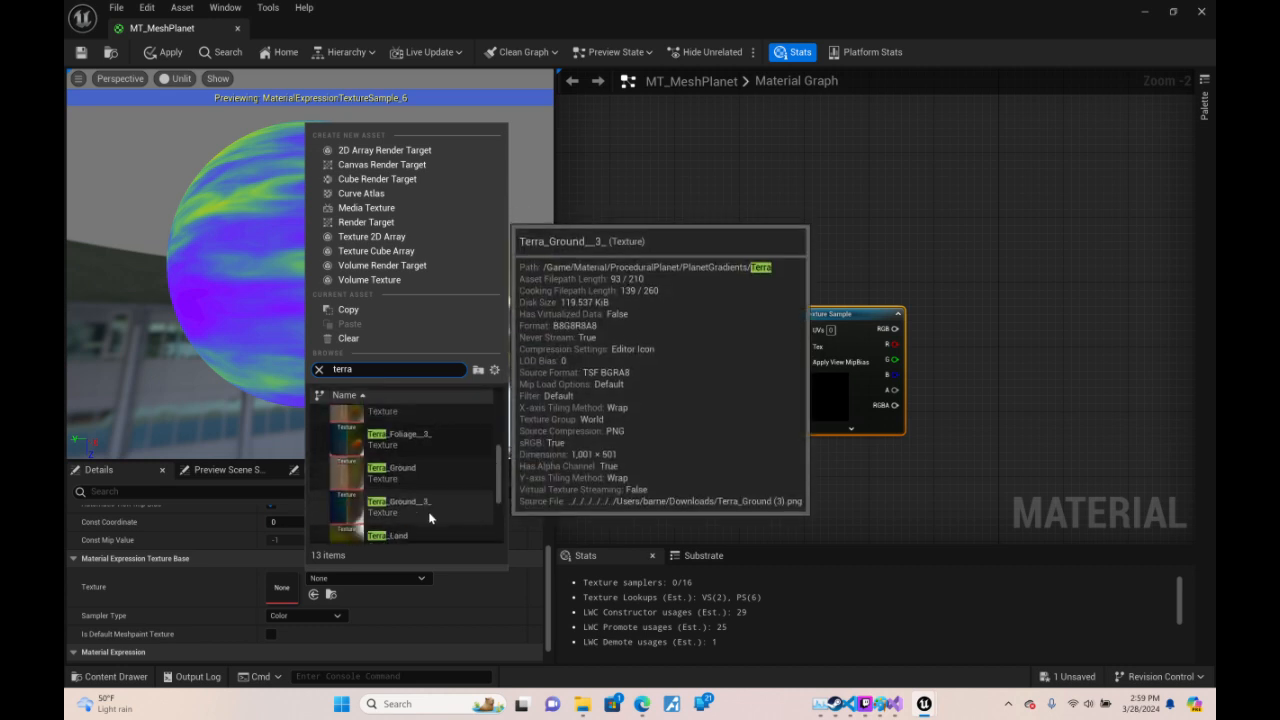
{"action": "left_click", "coordinate": [430, 510]}
{"action": "left_click_drag", "start_coordinate": [861, 313], "coordinate": [778, 190]}
{"action": "right_click_drag", "start_coordinate": [966, 307], "coordinate": [982, 264]}
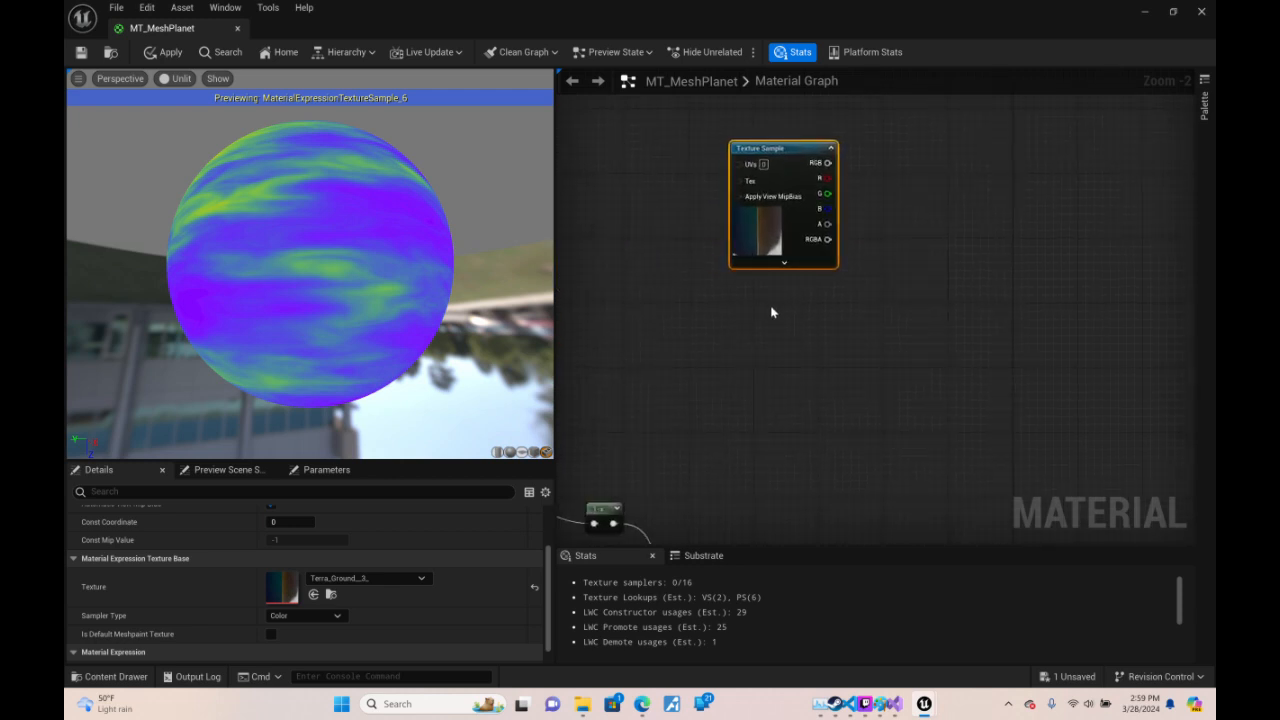
- Add a second TextureSample node below the Terra_Ground__3_ Texture Sample
{"action": "right_click", "coordinate": [771, 313]}
{"action": "type", "text": "tex"}
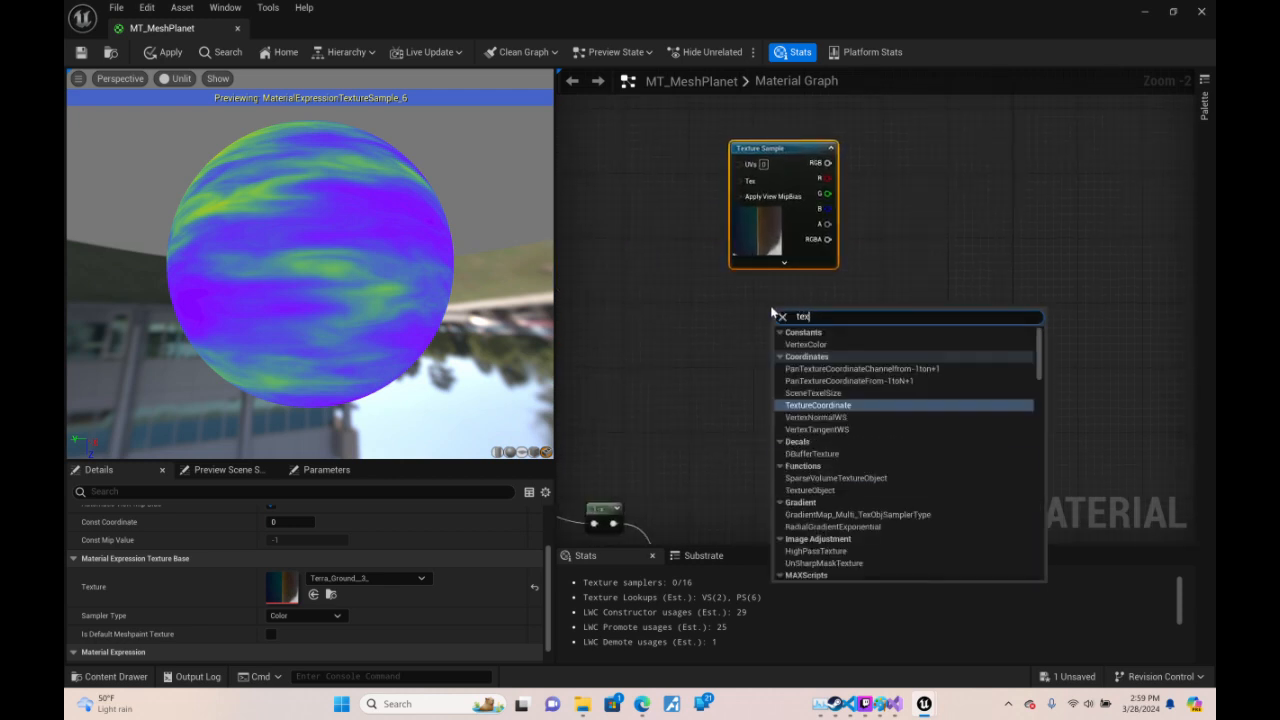
{"action": "type", "text": "tu"}
{"action": "key", "text": "Return"}
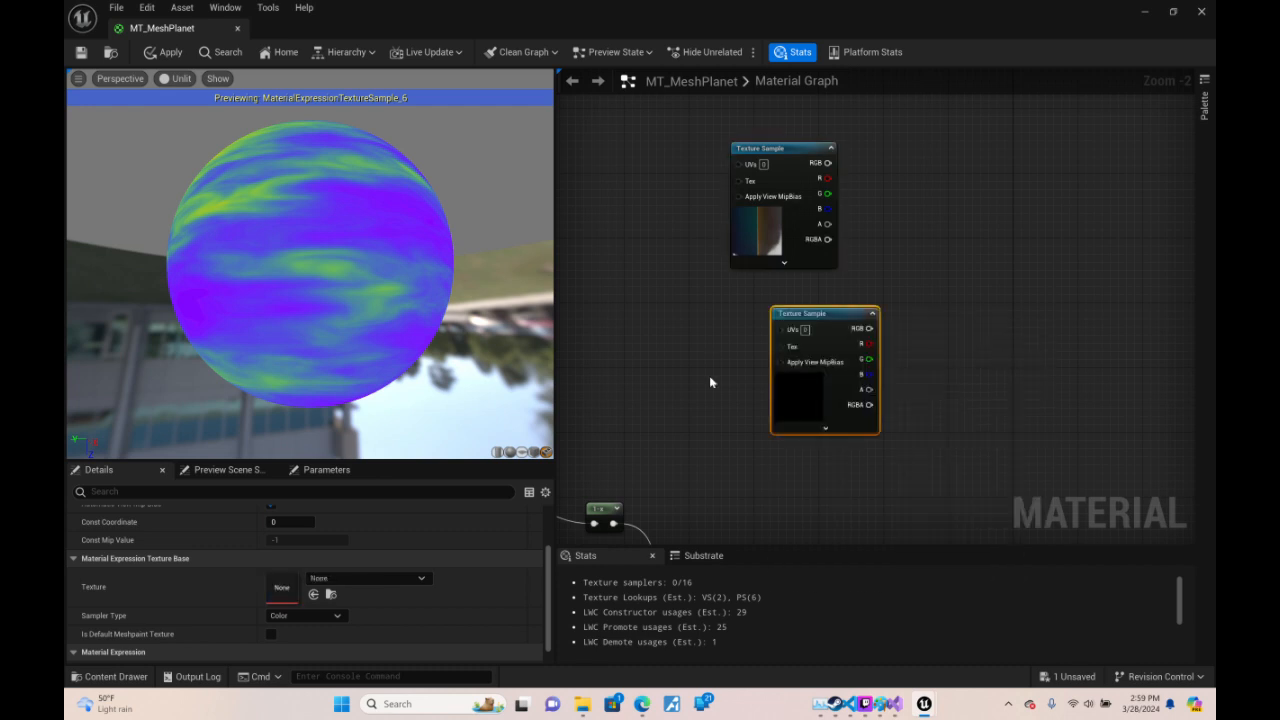
- Assign the Terra_Foliage__3_ texture to the new Texture Sample
{"action": "left_click", "coordinate": [404, 580]}
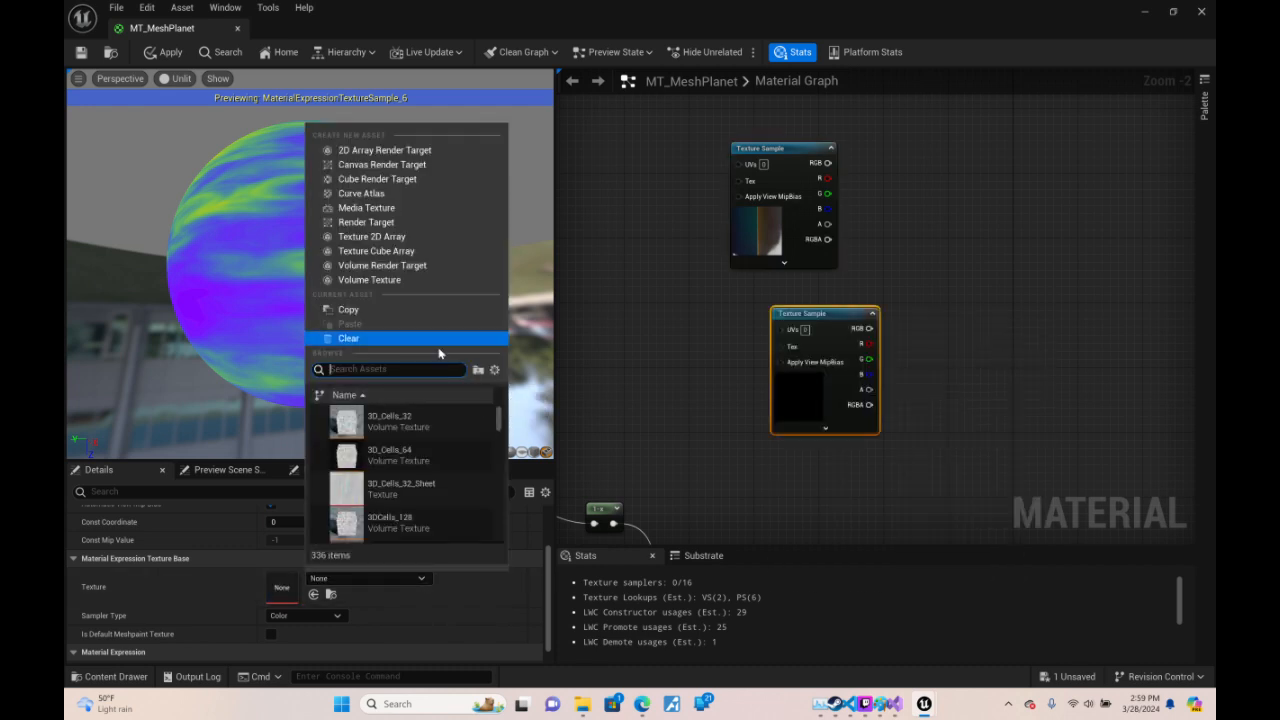
{"action": "type", "text": "ter"}
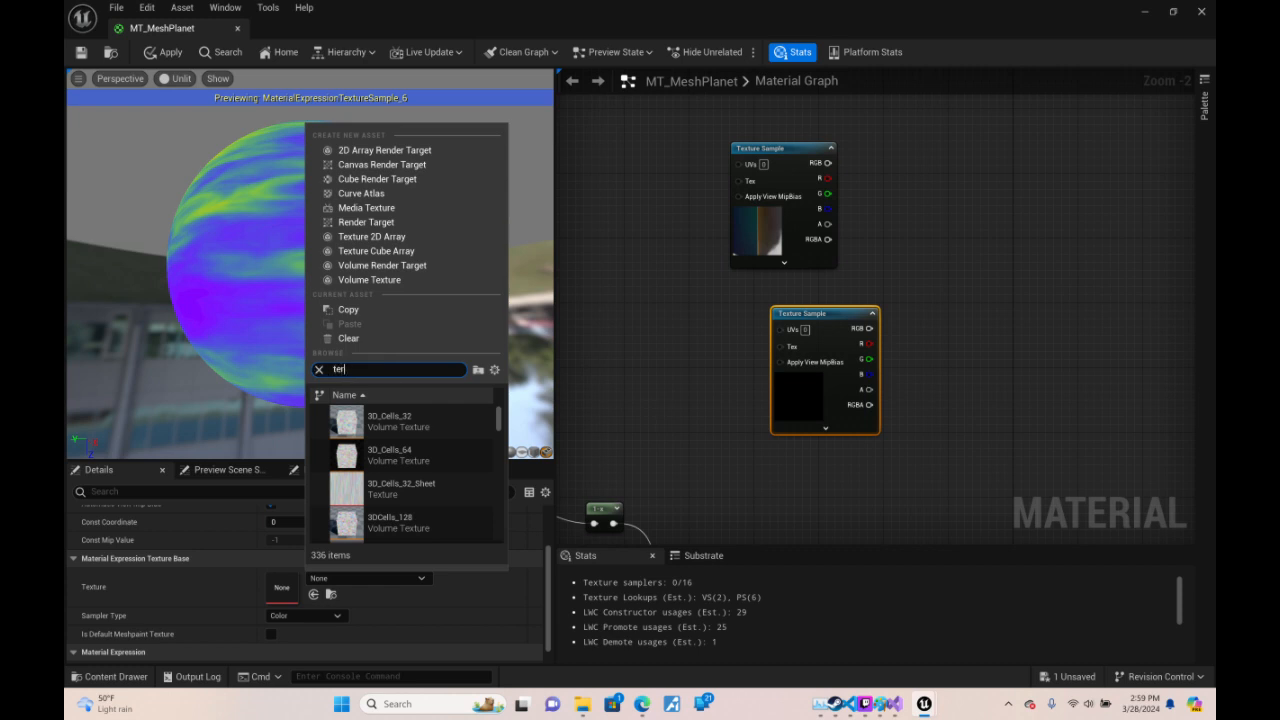
{"action": "type", "text": "raf"}
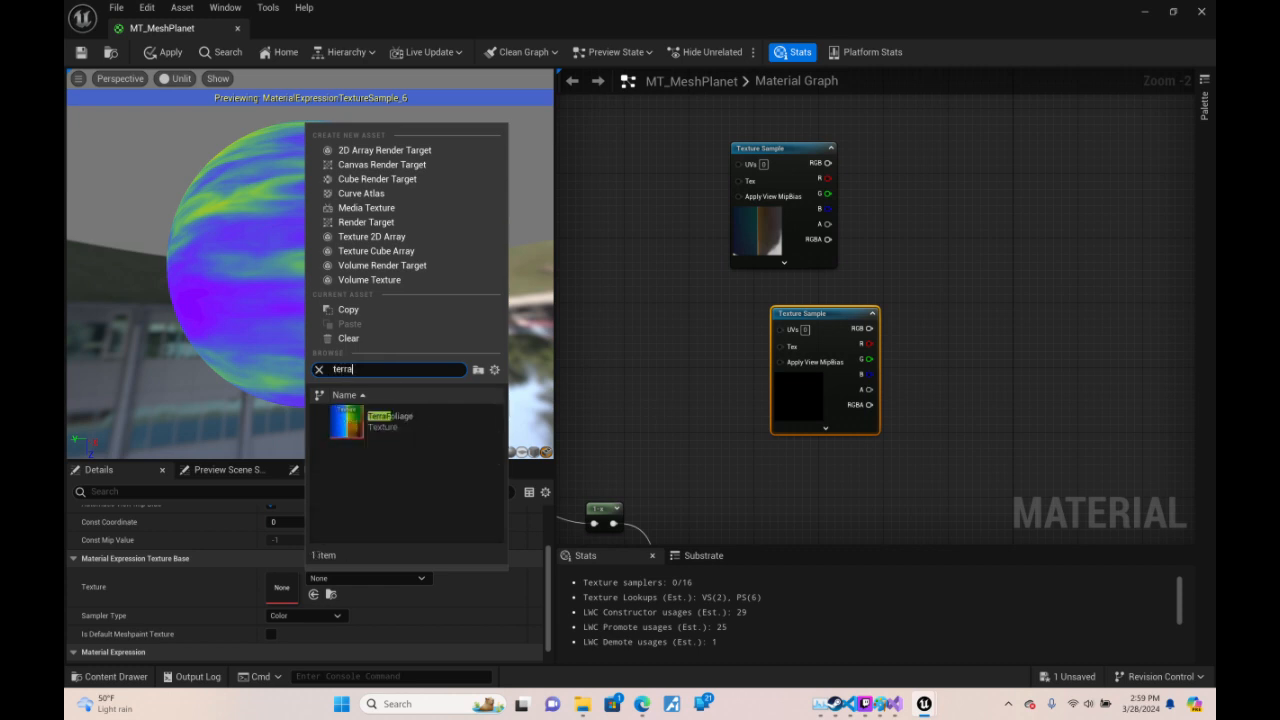
{"action": "scroll", "coordinate": [446, 491], "scroll_direction": "down", "scroll_amount": 3}
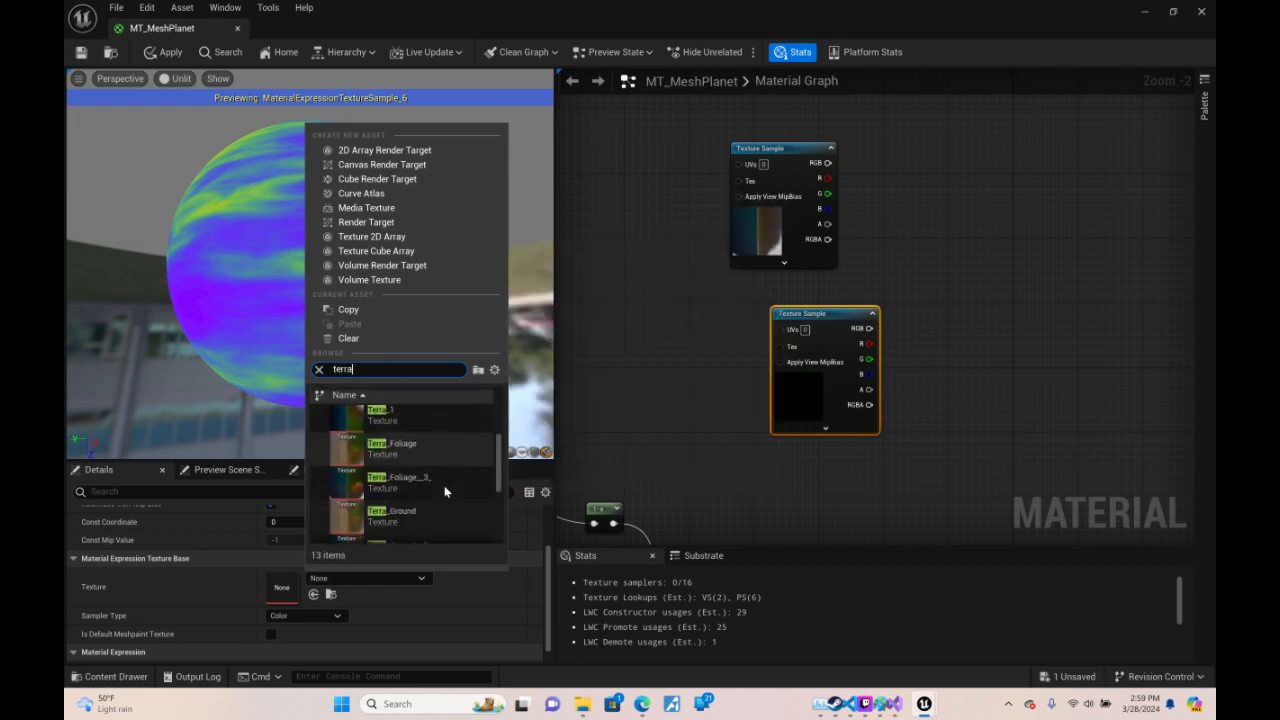
{"action": "scroll", "coordinate": [444, 491], "scroll_direction": "down", "scroll_amount": 1}
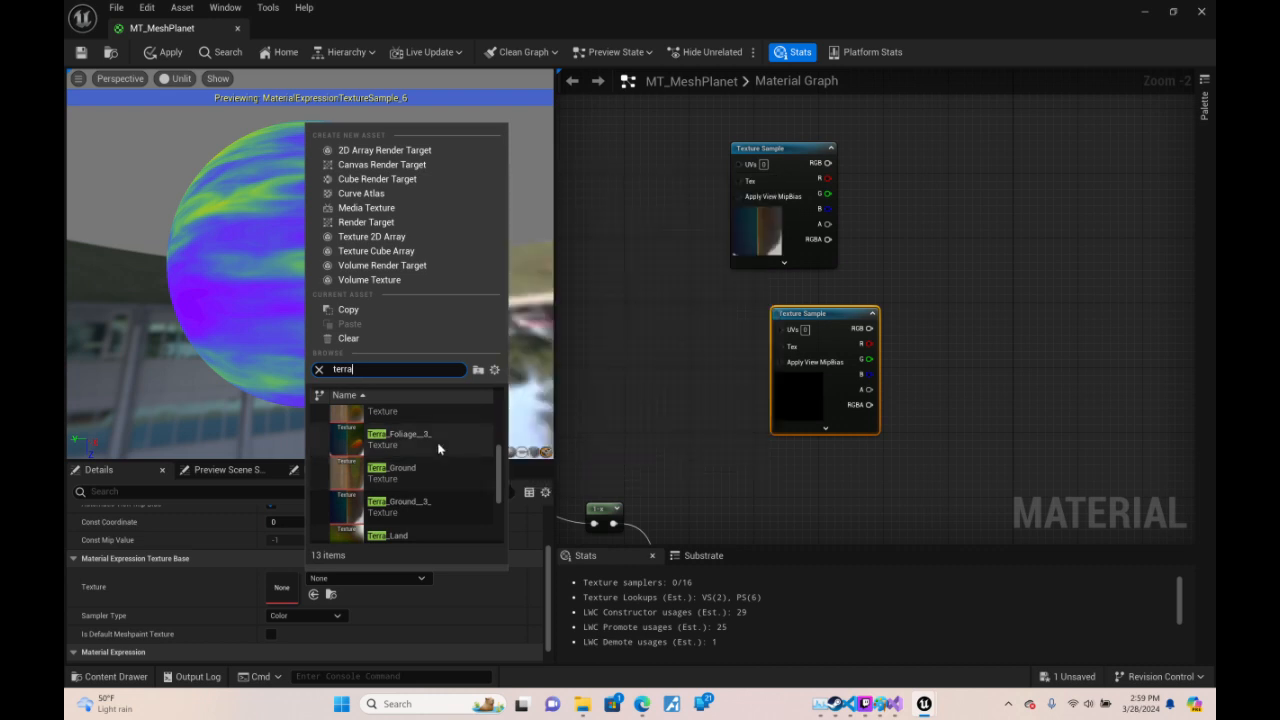
{"action": "left_click", "coordinate": [437, 442]}
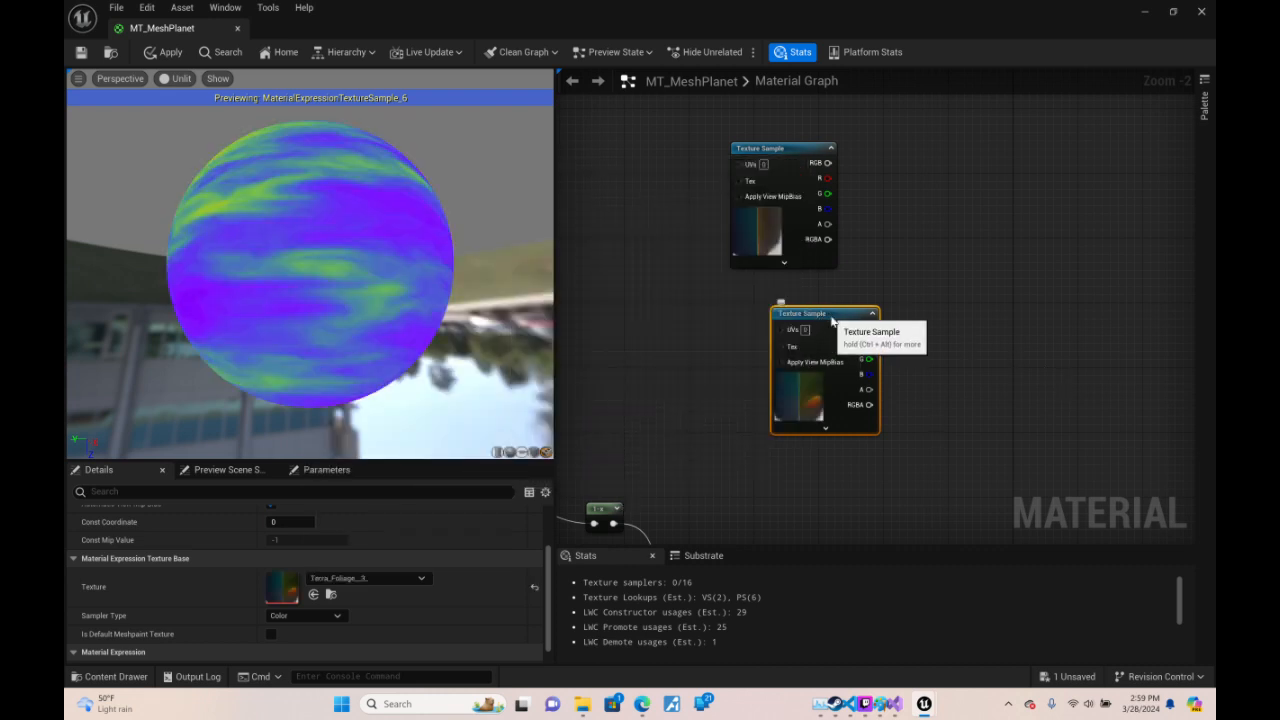
- Arrange the ground and foliage Texture Samples side by side, with the ground sample on the left
{"action": "left_click_drag", "start_coordinate": [827, 307], "coordinate": [778, 288]}
{"action": "right_click_drag", "start_coordinate": [784, 295], "coordinate": [804, 322]}
{"action": "left_click_drag", "start_coordinate": [804, 322], "coordinate": [1008, 330]}
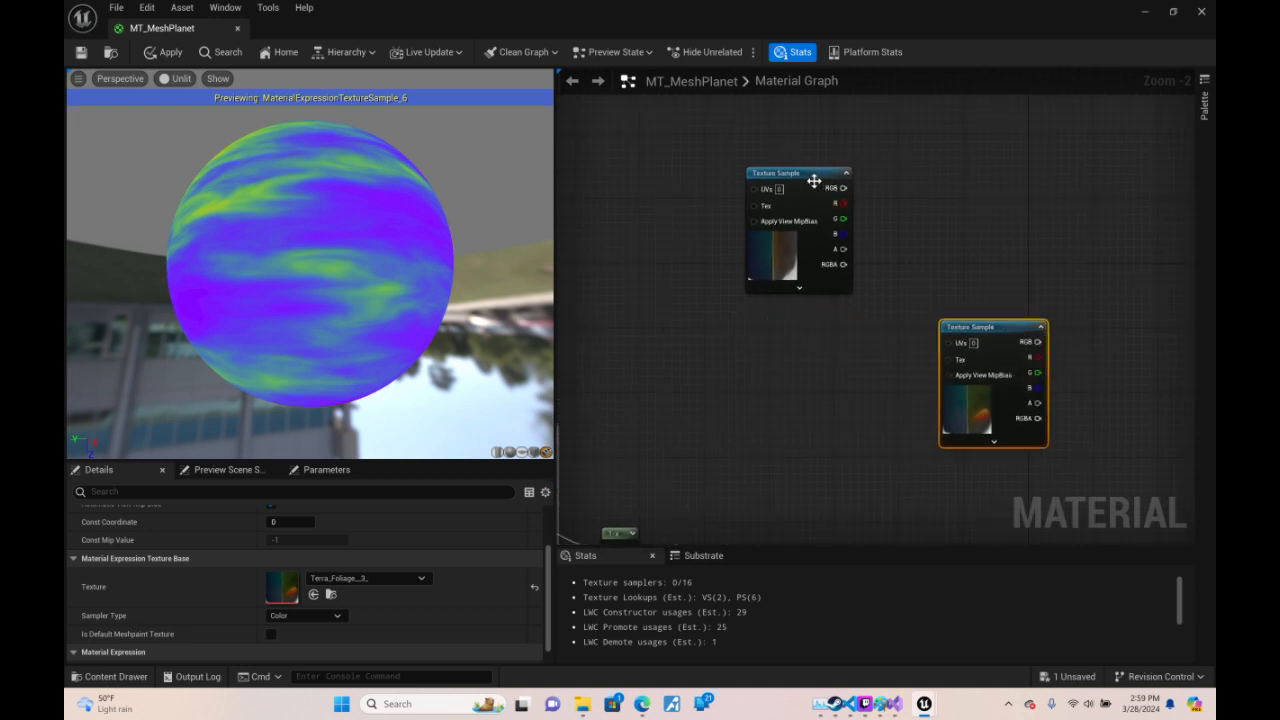
{"action": "left_click_drag", "start_coordinate": [814, 181], "coordinate": [827, 352]}
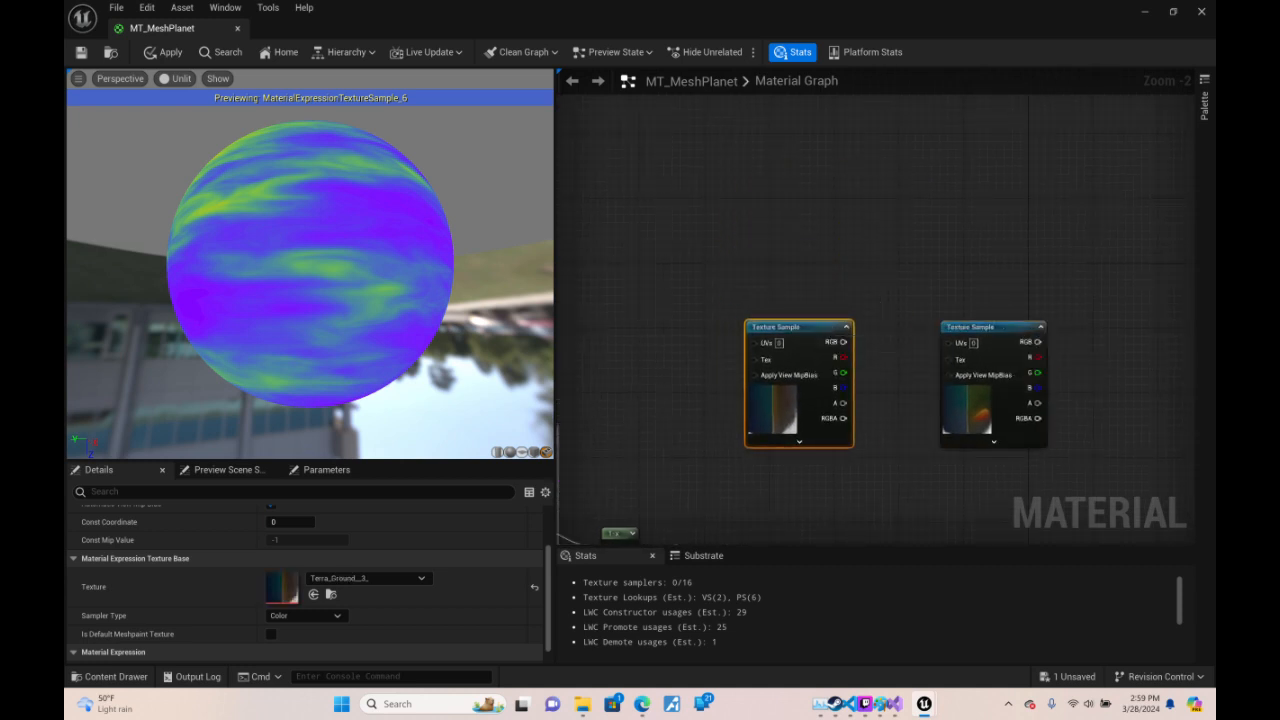
- Move the MakeFloat2 node up beneath the terrain samples and connect its Result to the UVs of both the ground and foliage Texture Samples
{"action": "right_click_drag", "start_coordinate": [705, 530], "coordinate": [971, 310]}
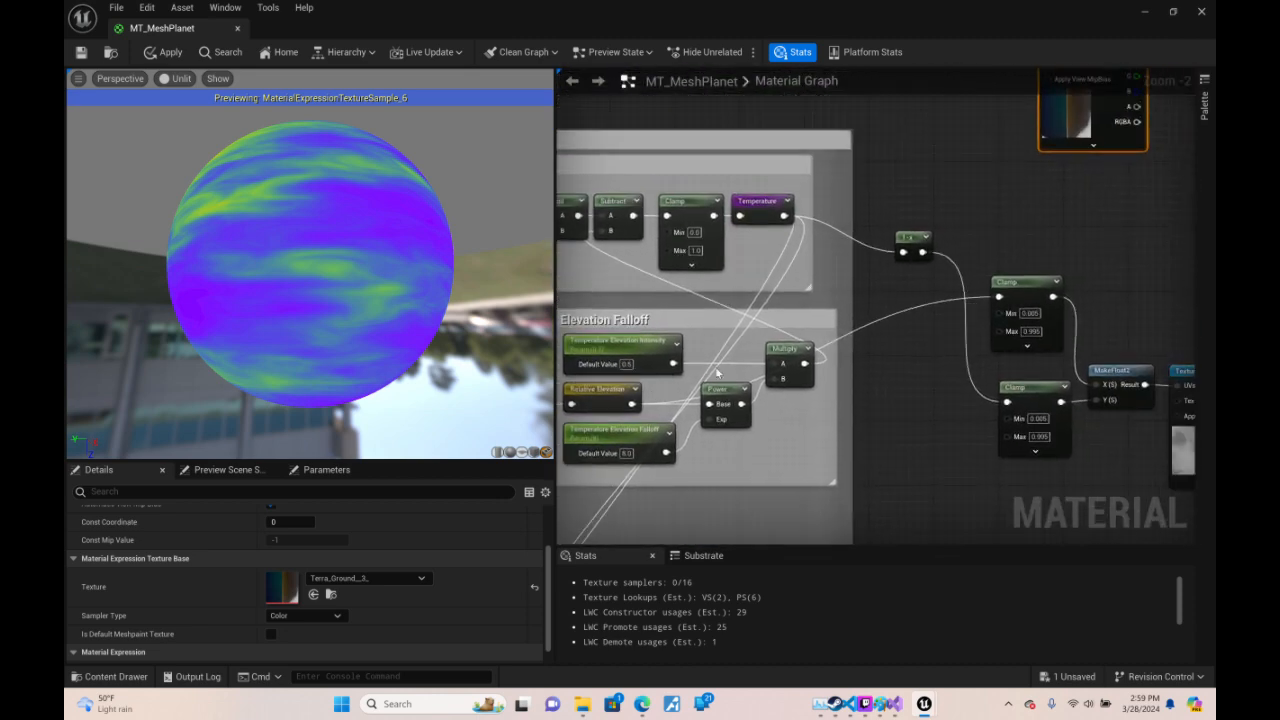
{"action": "right_click_drag", "start_coordinate": [1045, 288], "coordinate": [843, 352]}
{"action": "left_click_drag", "start_coordinate": [852, 361], "coordinate": [895, 450]}
{"action": "right_click_drag", "start_coordinate": [892, 368], "coordinate": [967, 249]}
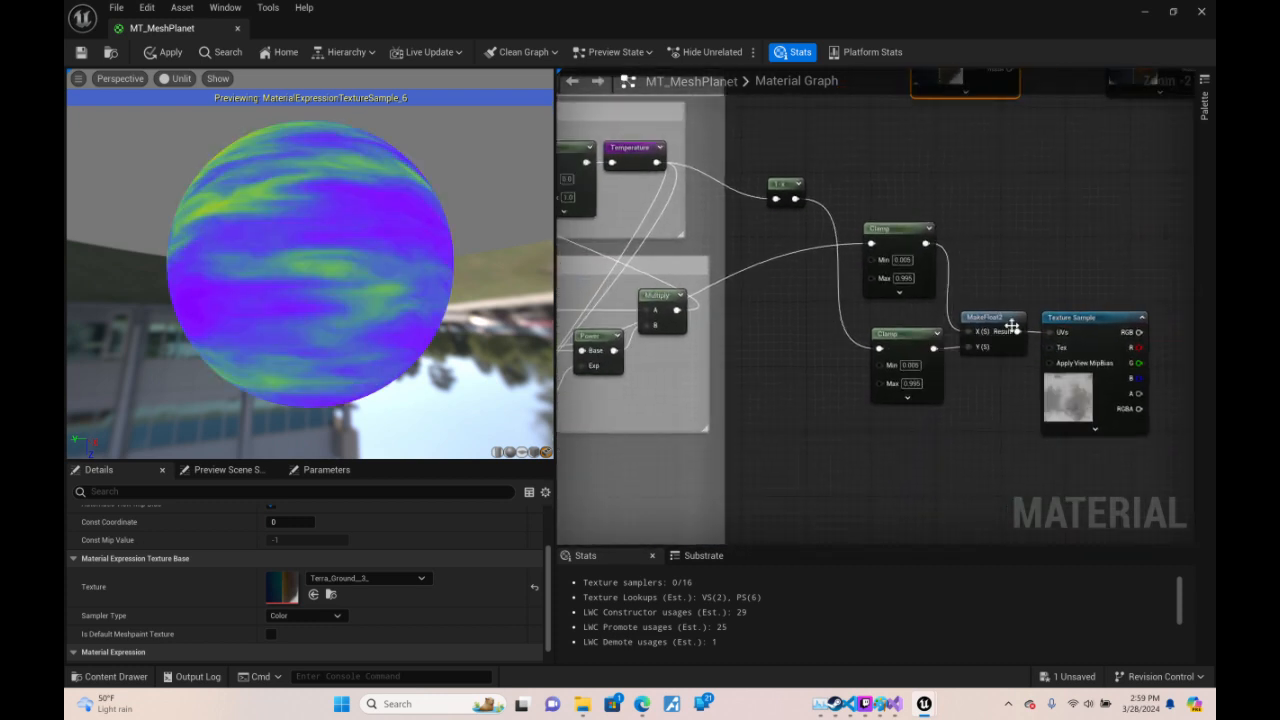
{"action": "left_click_drag", "start_coordinate": [1012, 327], "coordinate": [1001, 212]}
{"action": "right_click_drag", "start_coordinate": [1061, 191], "coordinate": [970, 341]}
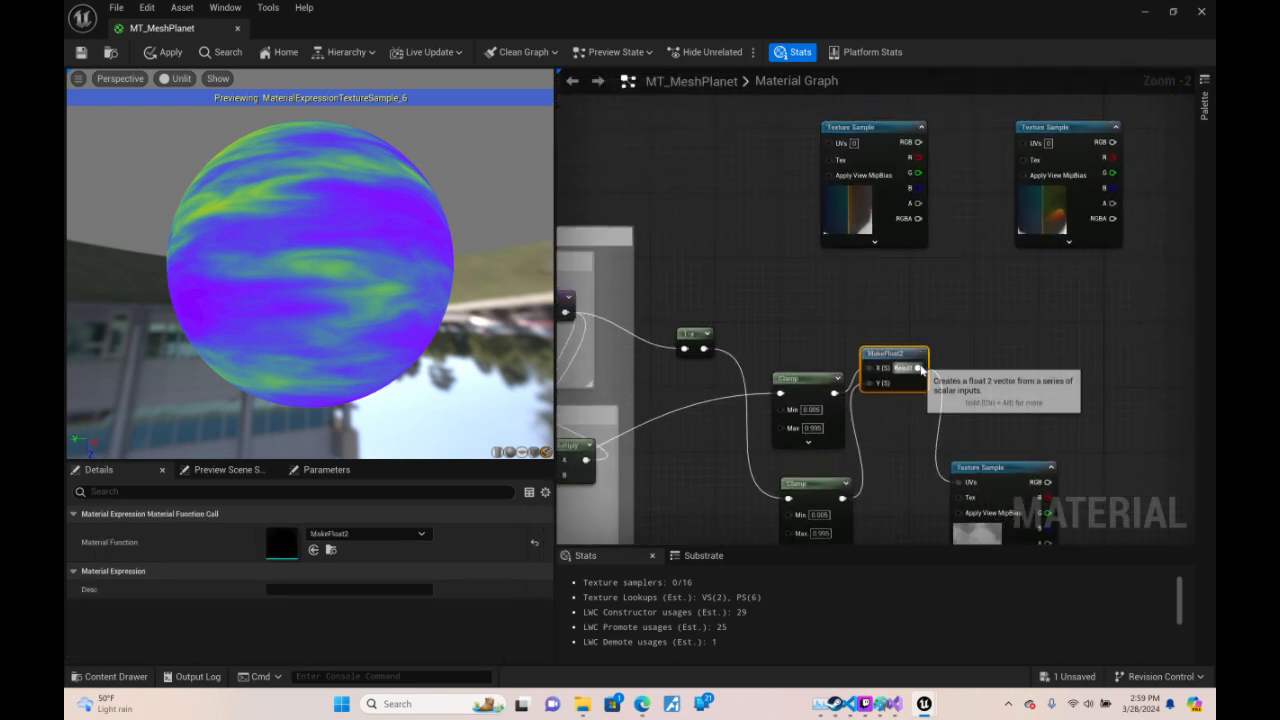
{"action": "left_click_drag", "start_coordinate": [918, 368], "coordinate": [829, 143]}
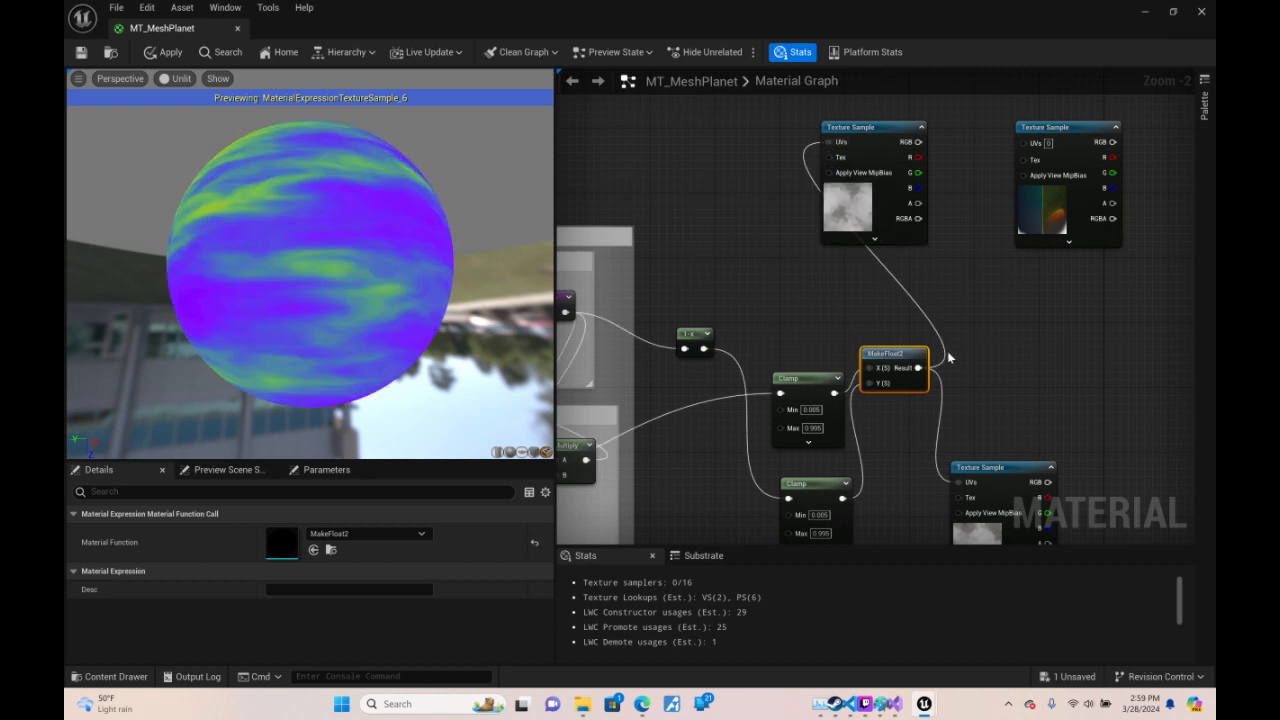
{"action": "left_click_drag", "start_coordinate": [919, 370], "coordinate": [1024, 144]}
- Add a LinearInterpolate node with the ground sample's RGB feeding A and the foliage sample's RGB feeding B
{"action": "right_click_drag", "start_coordinate": [1023, 287], "coordinate": [828, 286]}
{"action": "right_click", "coordinate": [926, 257]}
{"action": "left_click_drag", "start_coordinate": [723, 141], "coordinate": [846, 257]}
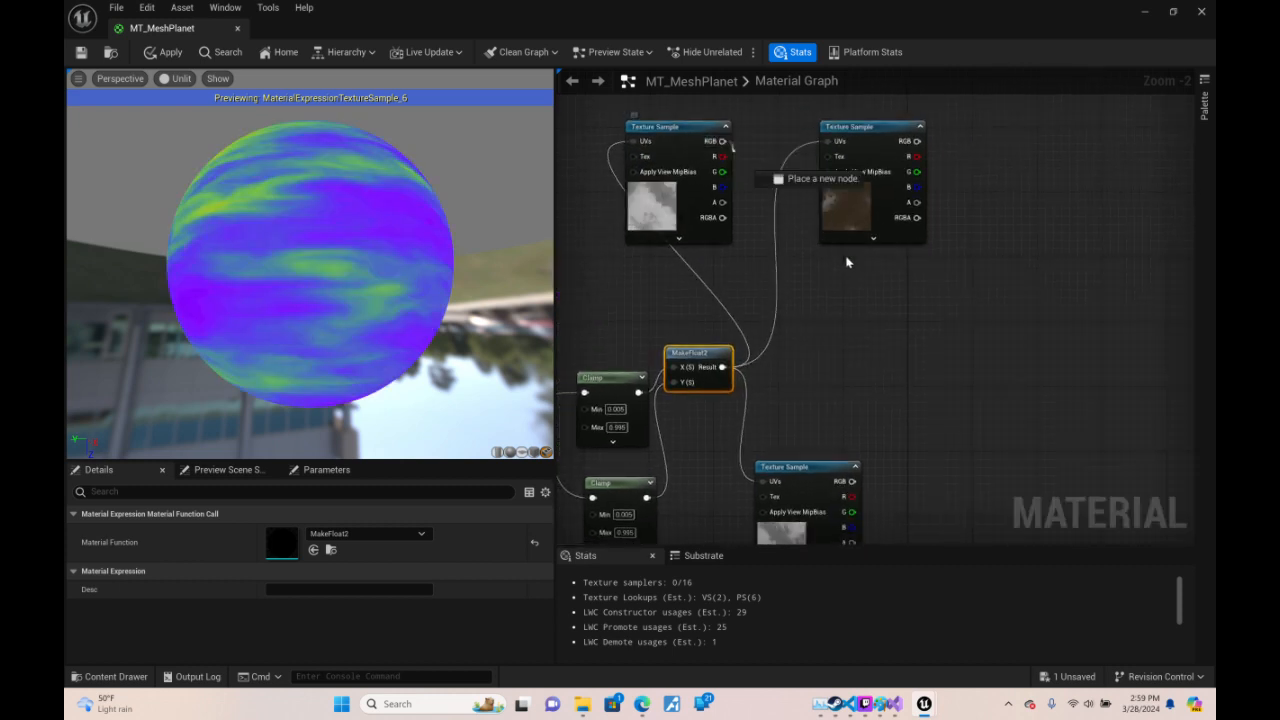
{"action": "left_click_drag", "start_coordinate": [917, 320], "coordinate": [917, 320]}
{"action": "type", "text": "lerp"}
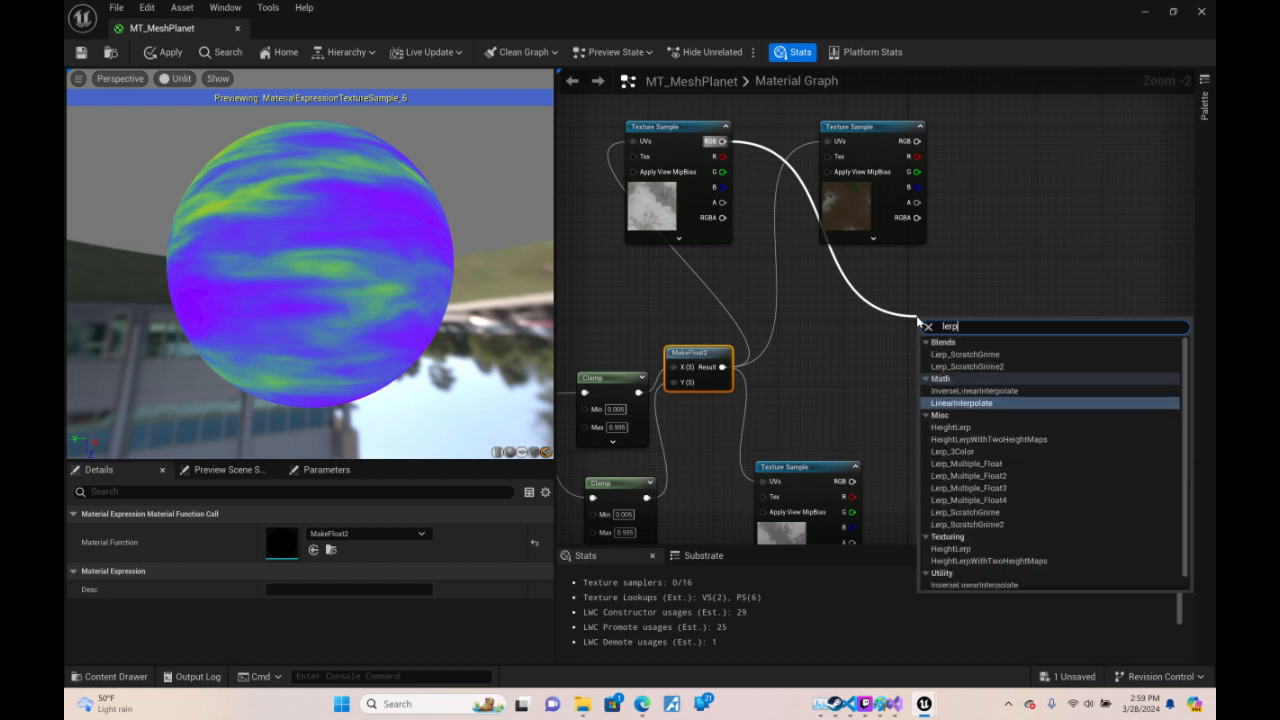
{"action": "key", "text": "Return"}
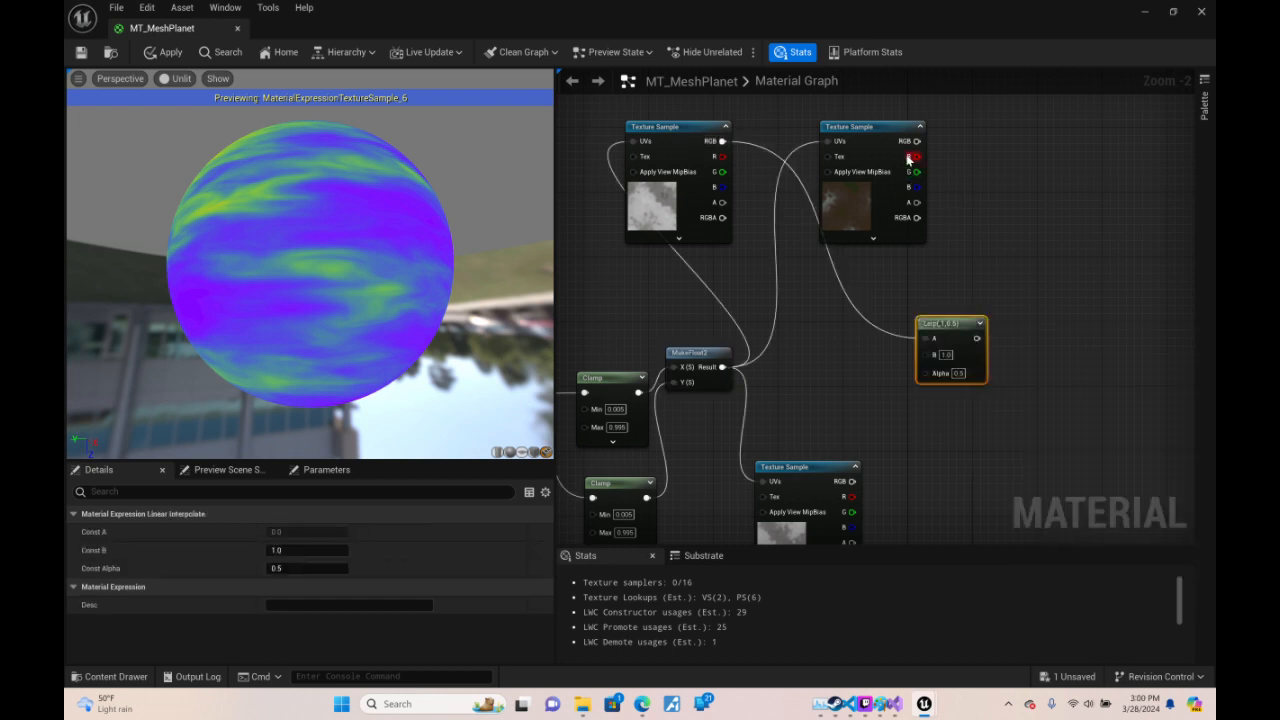
{"action": "left_click_drag", "start_coordinate": [917, 141], "coordinate": [924, 353]}
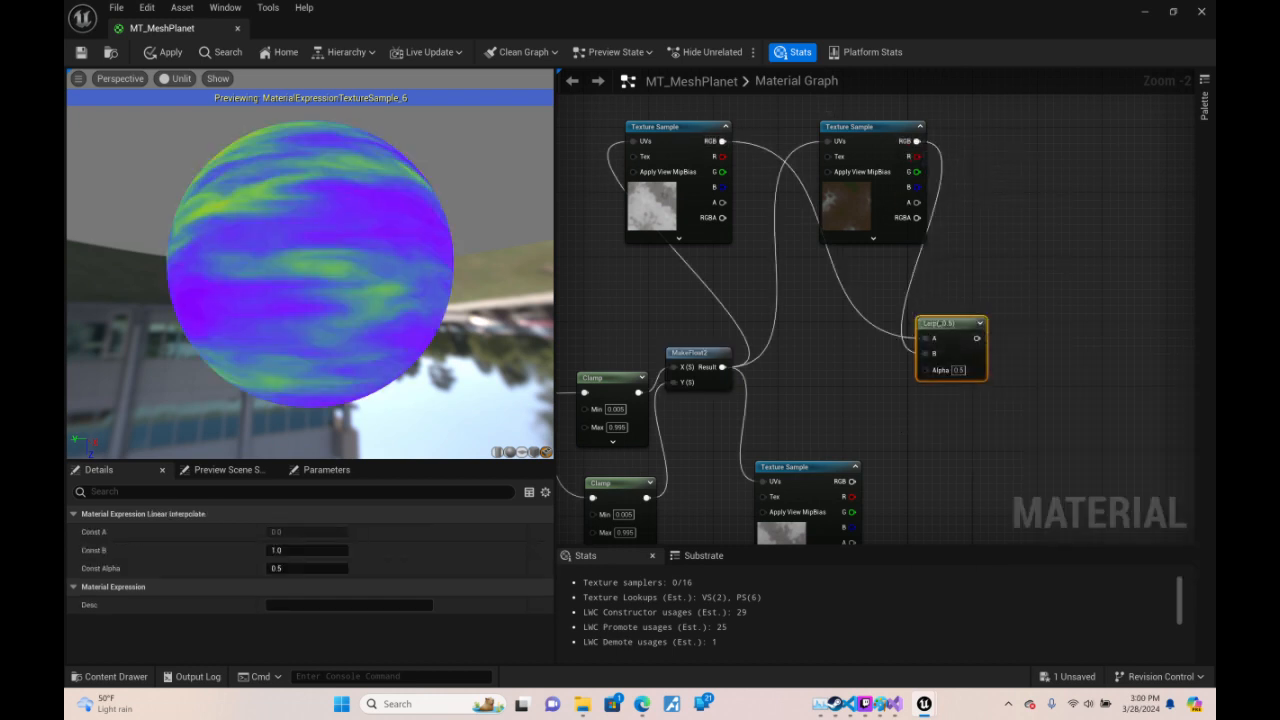
- In the Moisture Preview Gradient group, feed MakeFloat2's Y directly from the R output of BreakOutFloat3Components, bypassing the 1-x node
{"action": "right_click_drag", "start_coordinate": [924, 353], "coordinate": [1190, 75]}
{"action": "right_click_drag", "start_coordinate": [960, 535], "coordinate": [630, 168]}
{"action": "right_click_drag", "start_coordinate": [1190, 344], "coordinate": [800, 295]}
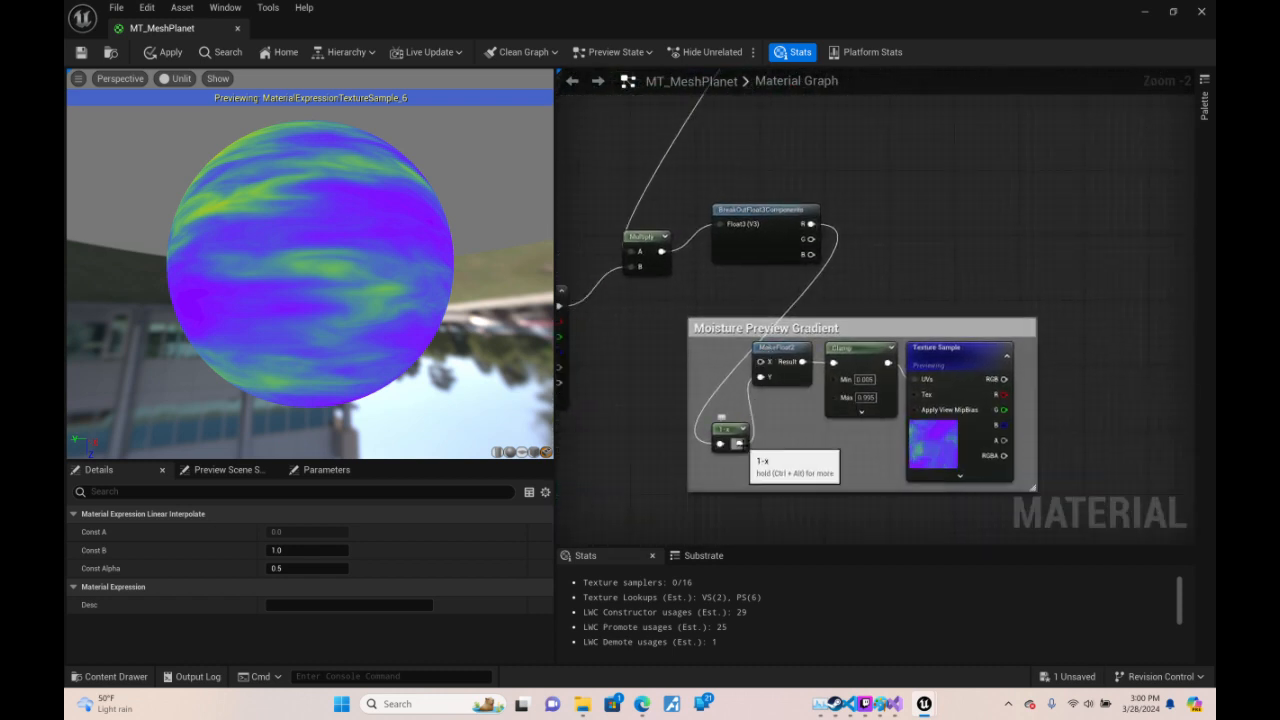
{"action": "left_click_drag", "start_coordinate": [738, 443], "coordinate": [744, 450]}
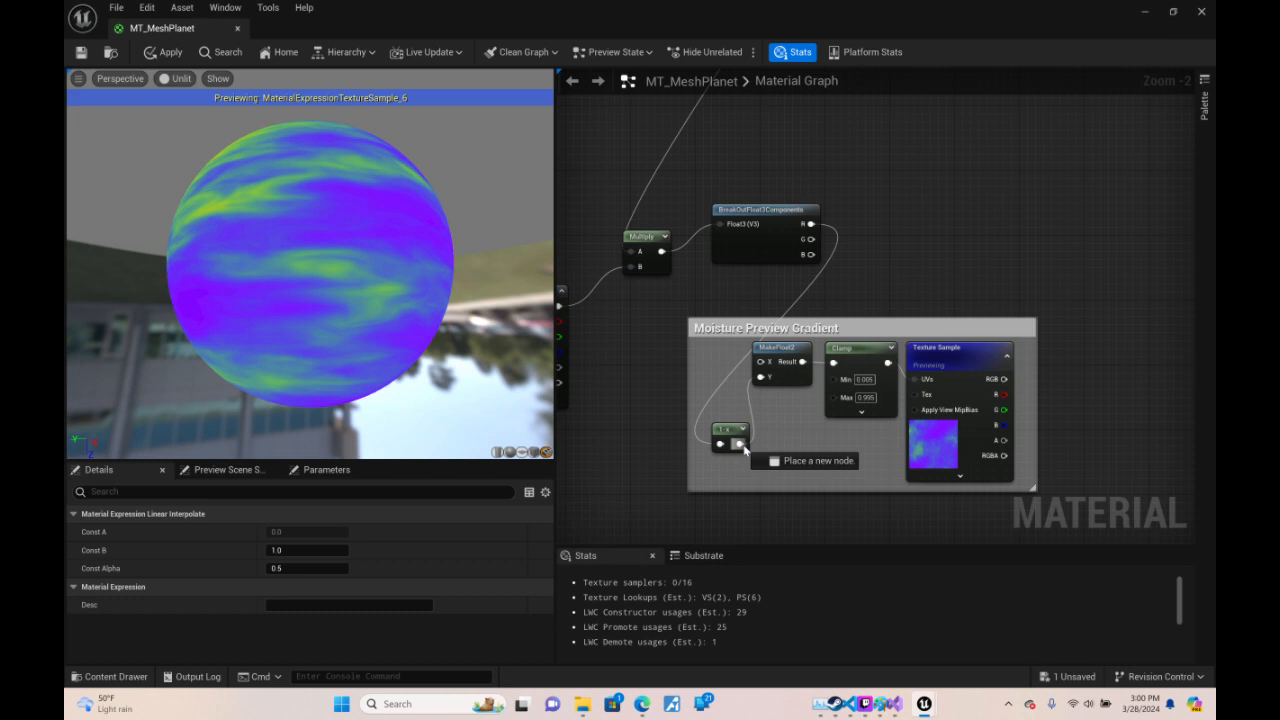
{"action": "left_click_drag", "start_coordinate": [743, 446], "coordinate": [742, 446]}
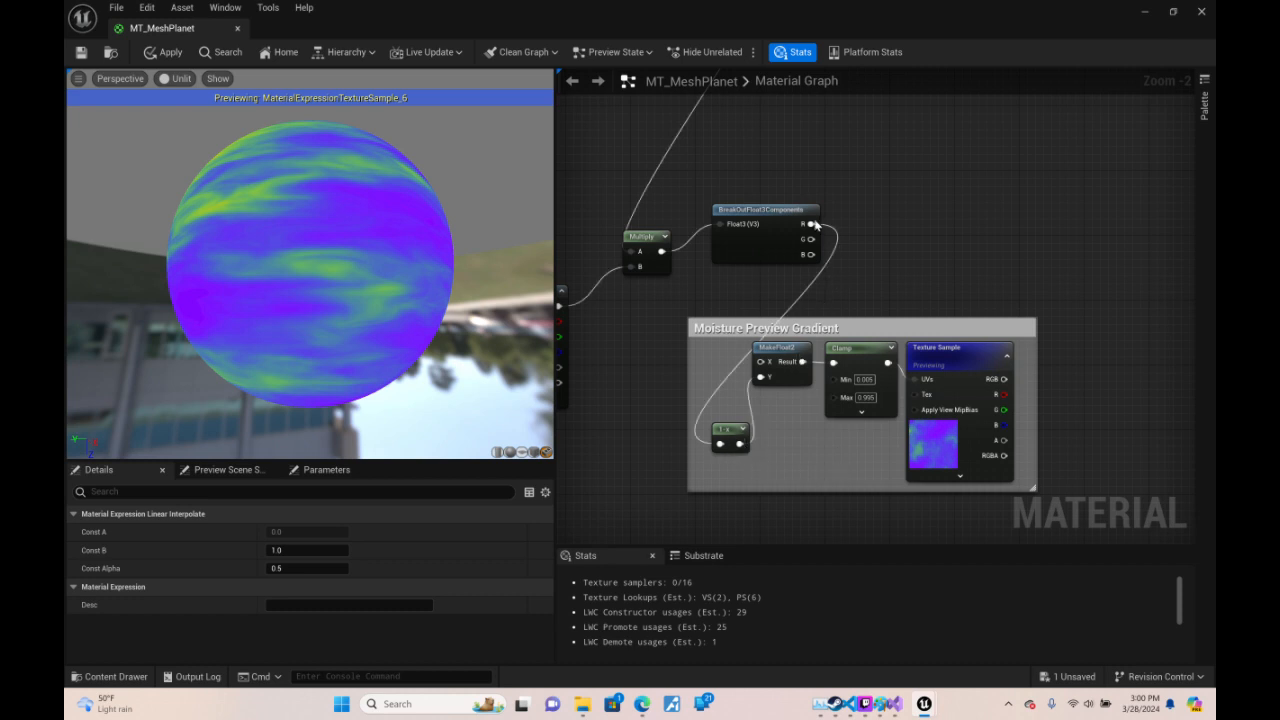
{"action": "left_click_drag", "start_coordinate": [812, 224], "coordinate": [762, 378]}
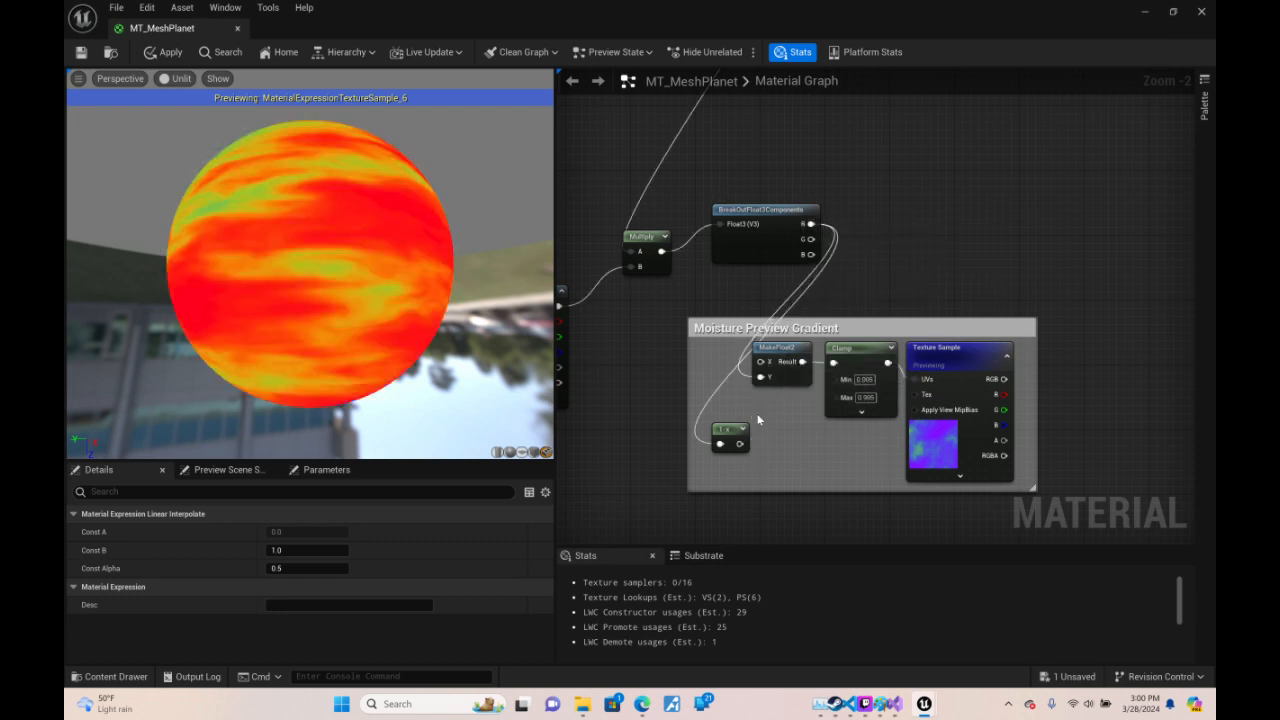
{"action": "mouse_move", "coordinate": [449, 277]}
{"action": "left_mouse_down"}
{"action": "mouse_move", "coordinate": [400, 262]}
{"action": "mouse_move", "coordinate": [385, 215]}
{"action": "mouse_move", "coordinate": [420, 265]}
{"action": "mouse_move", "coordinate": [449, 277]}
{"action": "left_mouse_up"}
- Connect the moisture R output of BreakOutFloat3Components to the Lerp's Alpha, and the Lerp's output to the material's Base Color
{"action": "right_click_drag", "start_coordinate": [800, 296], "coordinate": [733, 366]}
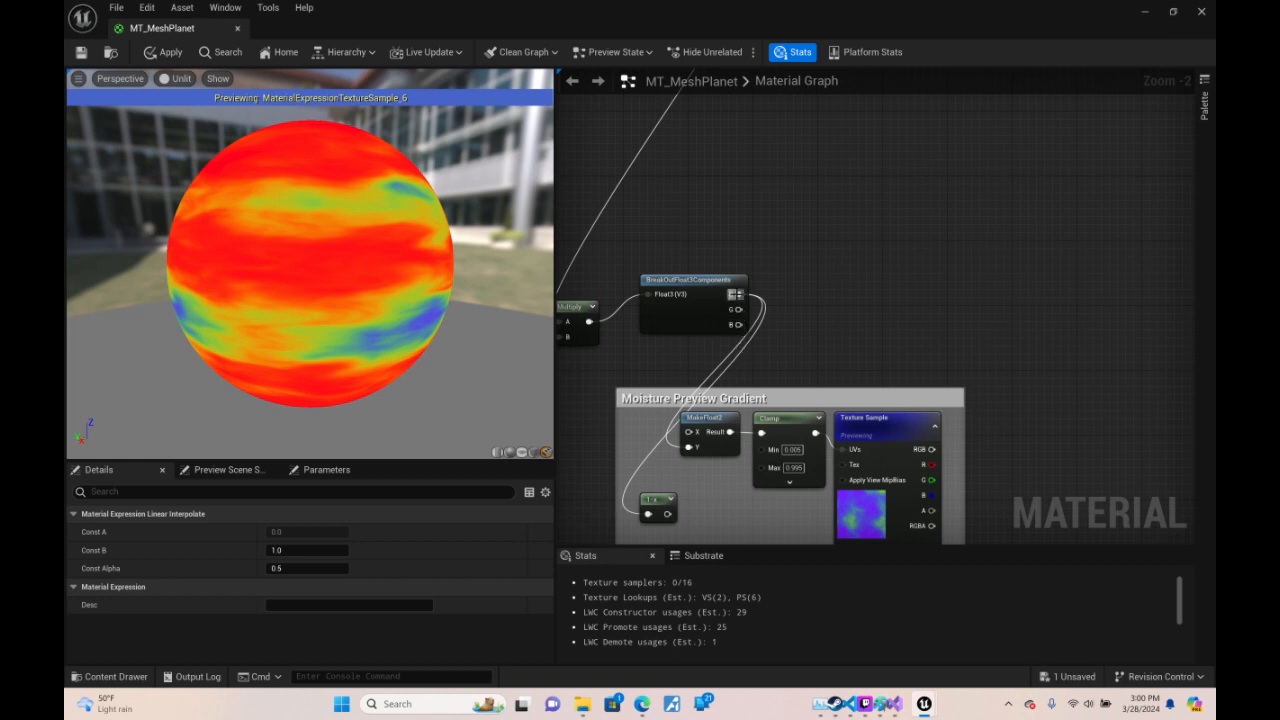
{"action": "left_click_drag", "start_coordinate": [738, 294], "coordinate": [947, 414]}
{"action": "right_click_drag", "start_coordinate": [947, 414], "coordinate": [739, 281]}
{"action": "left_click_drag", "start_coordinate": [702, 177], "coordinate": [981, 436]}
{"action": "right_click_drag", "start_coordinate": [1056, 406], "coordinate": [758, 201]}
{"action": "left_click_drag", "start_coordinate": [694, 233], "coordinate": [1036, 318]}
- Stop previewing the Texture Sample in the Moisture Preview Gradient group
{"action": "right_click_drag", "start_coordinate": [612, 268], "coordinate": [1063, 203]}
{"action": "scroll", "coordinate": [988, 206], "scroll_direction": "down", "scroll_amount": 4}
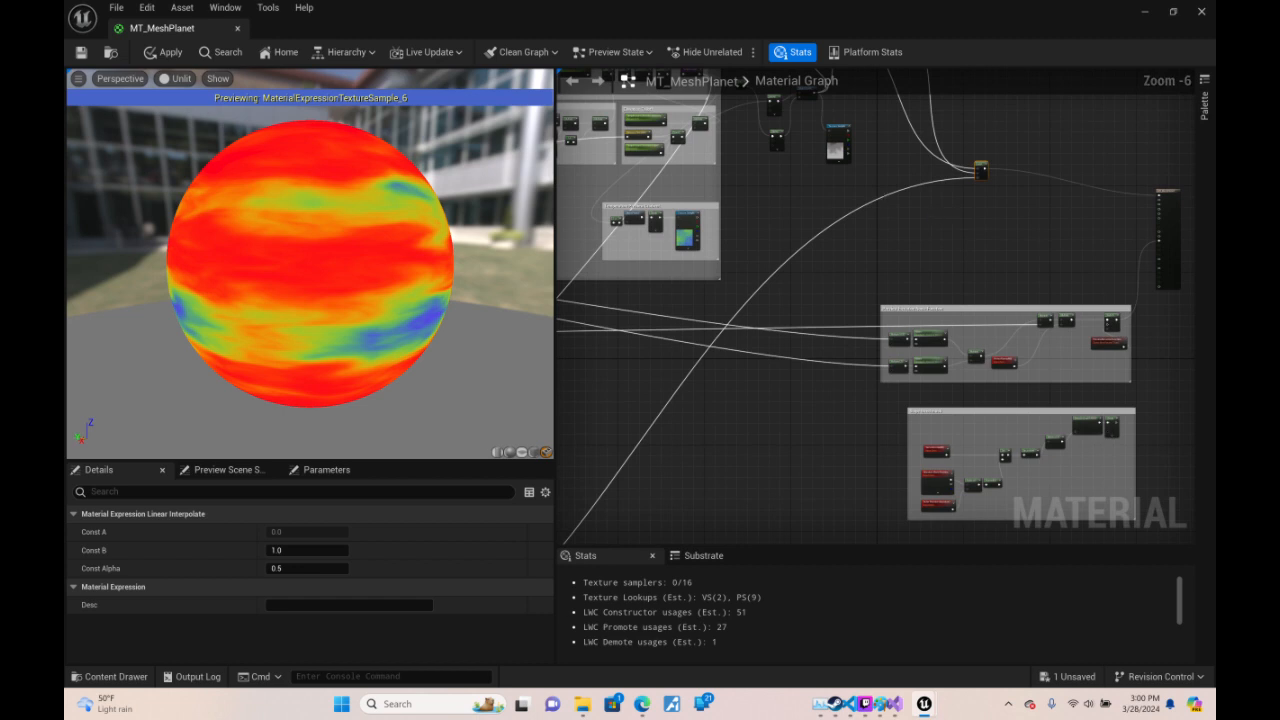
{"action": "right_click_drag", "start_coordinate": [806, 236], "coordinate": [1022, 304]}
{"action": "right_click", "coordinate": [917, 237]}
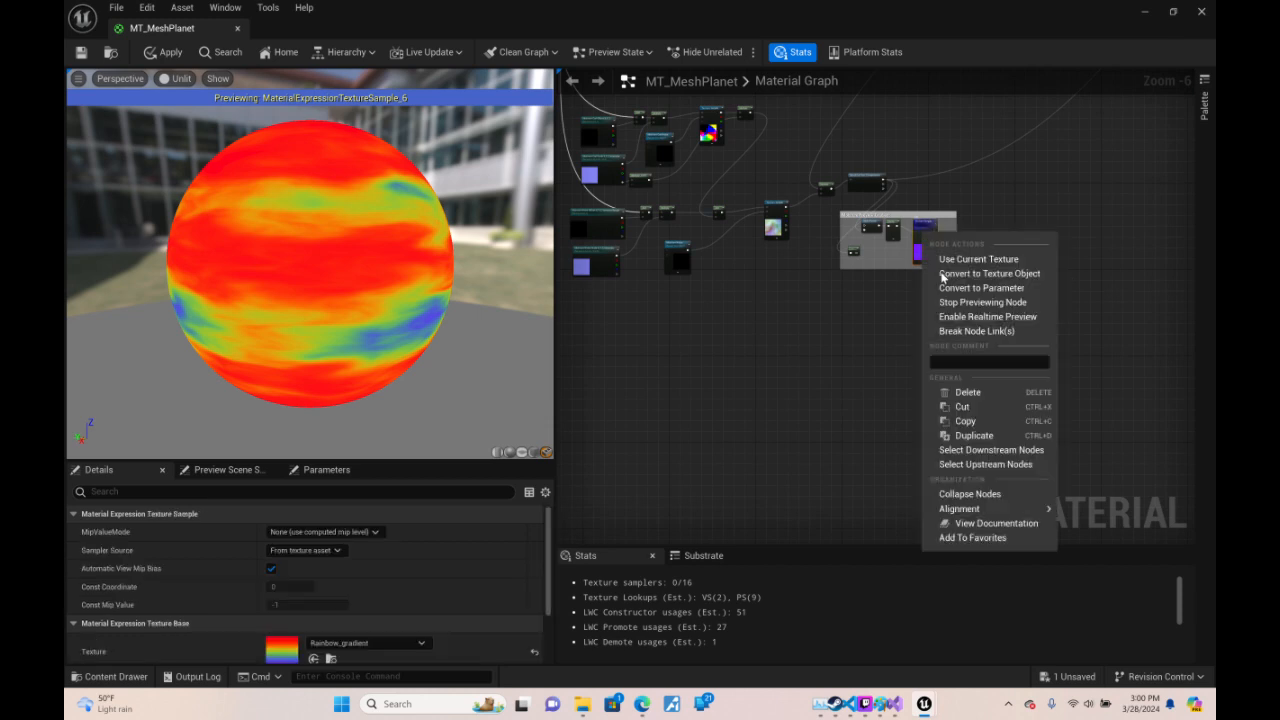
{"action": "left_click", "coordinate": [982, 302]}
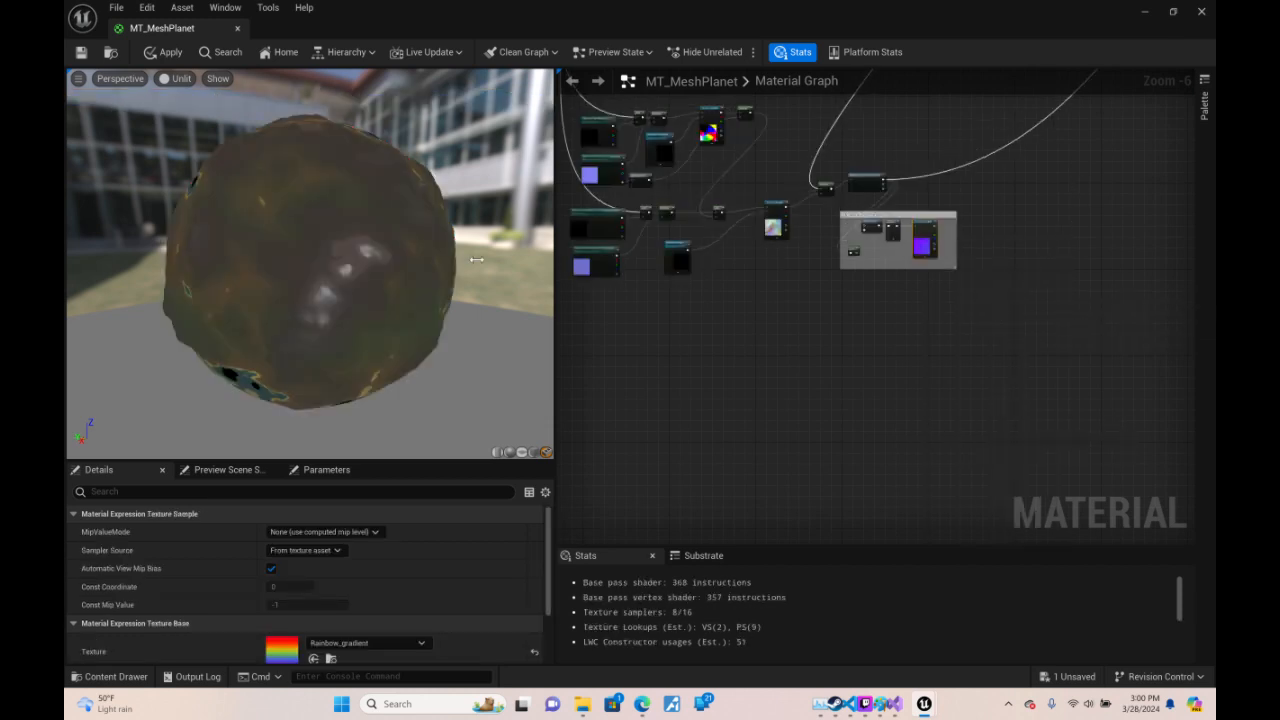
- Examine the planet's terrain colours, coastlines and peaks in the preview from several sides and distances
{"action": "left_click_drag", "start_coordinate": [310, 200], "coordinate": [388, 168]}
{"action": "right_click_drag", "start_coordinate": [388, 168], "coordinate": [350, 250]}
{"action": "left_click_drag", "start_coordinate": [350, 250], "coordinate": [350, 285]}
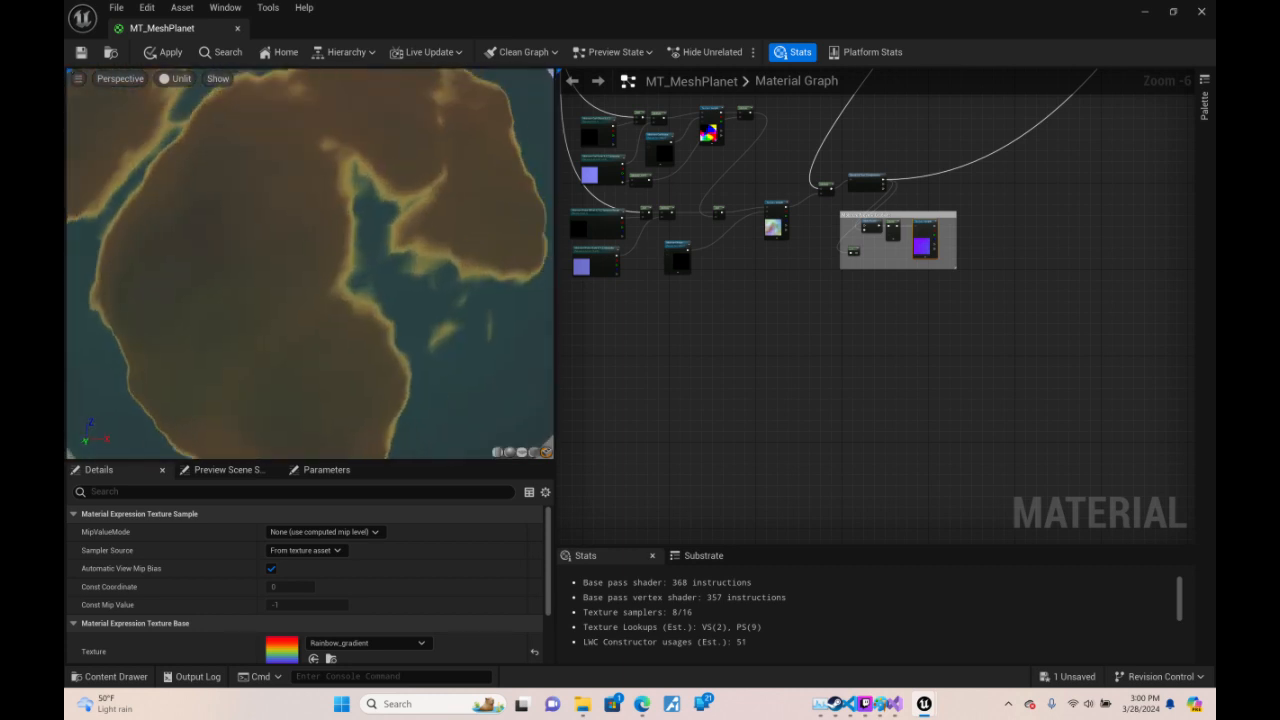
{"action": "right_click_drag", "start_coordinate": [388, 215], "coordinate": [406, 100]}
{"action": "left_click_drag", "start_coordinate": [406, 160], "coordinate": [300, 153]}
{"action": "mouse_move", "coordinate": [391, 151]}
{"action": "right_mouse_down"}
{"action": "mouse_move", "coordinate": [391, 205]}
{"action": "mouse_move", "coordinate": [391, 175]}
{"action": "right_mouse_up"}
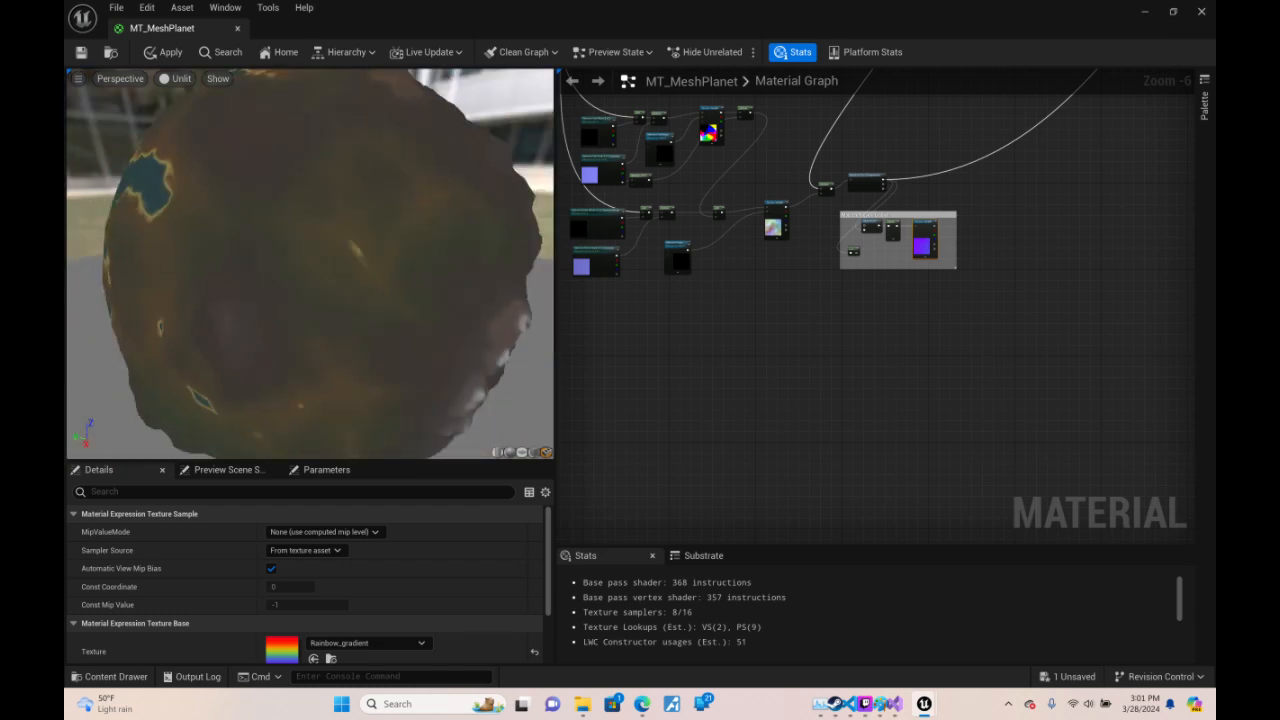
{"action": "left_click_drag", "start_coordinate": [391, 151], "coordinate": [409, 177]}
{"action": "scroll", "coordinate": [410, 178], "scroll_direction": "up", "scroll_amount": 5}
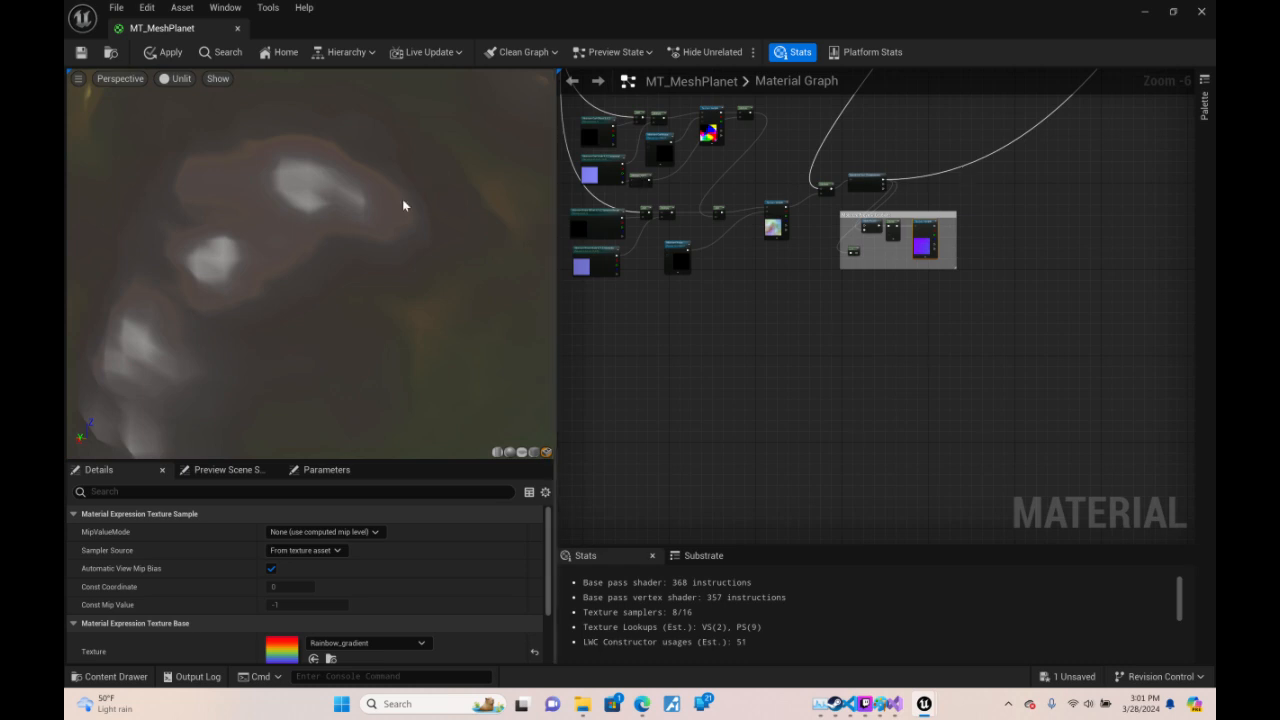
{"action": "mouse_move", "coordinate": [405, 201]}
{"action": "right_mouse_down"}
{"action": "mouse_move", "coordinate": [405, 150]}
{"action": "mouse_move", "coordinate": [405, 270]}
{"action": "mouse_move", "coordinate": [405, 206]}
{"action": "right_mouse_up"}
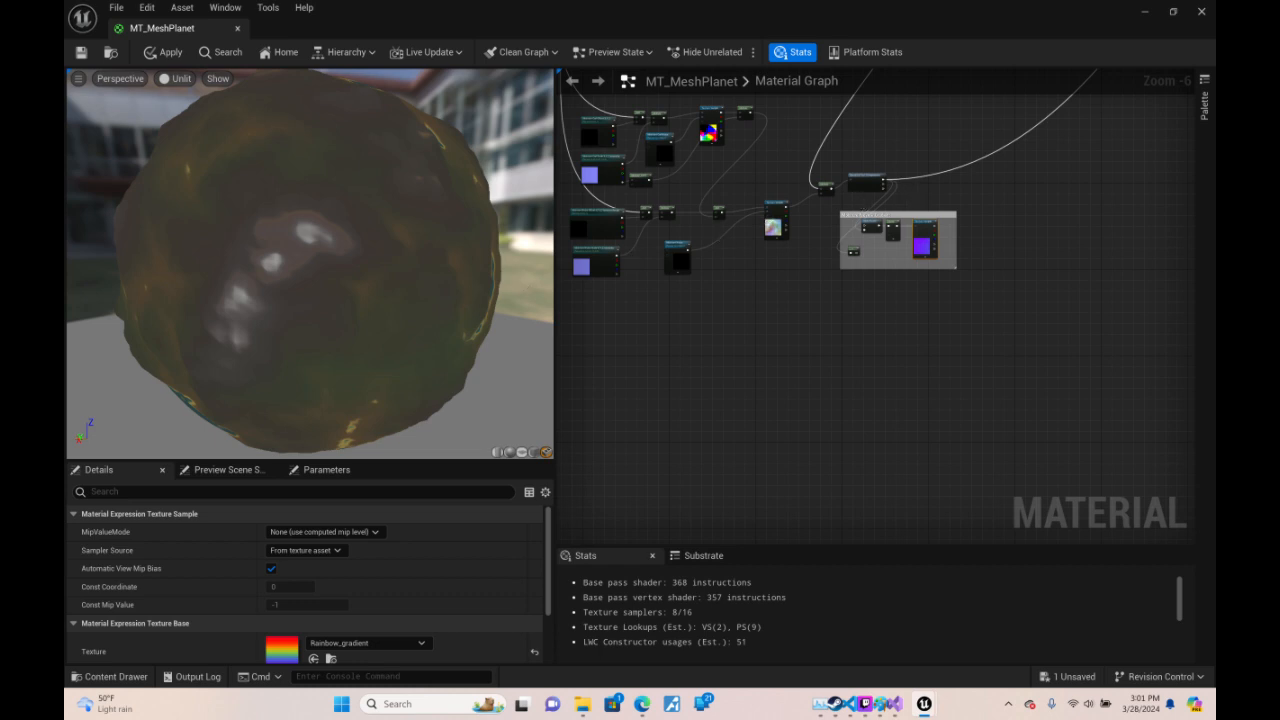
{"action": "left_click_drag", "start_coordinate": [405, 206], "coordinate": [545, 145]}
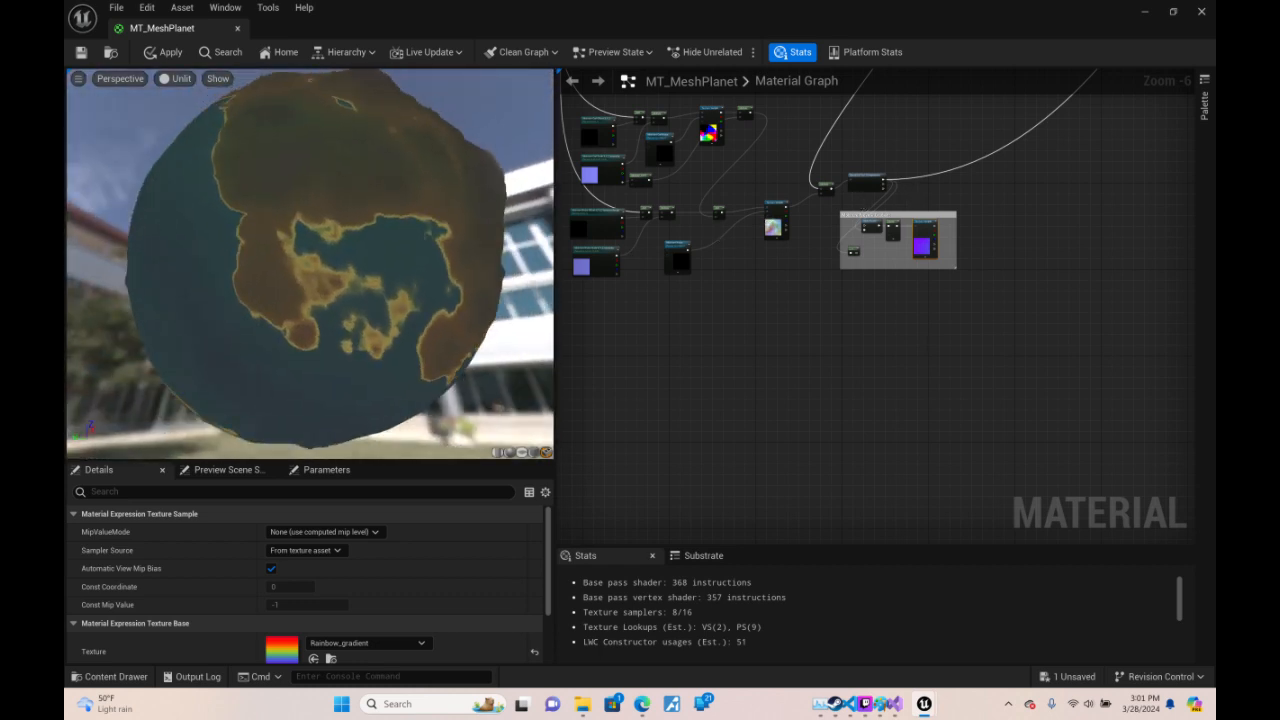
{"action": "left_click_drag", "start_coordinate": [429, 302], "coordinate": [440, 385]}
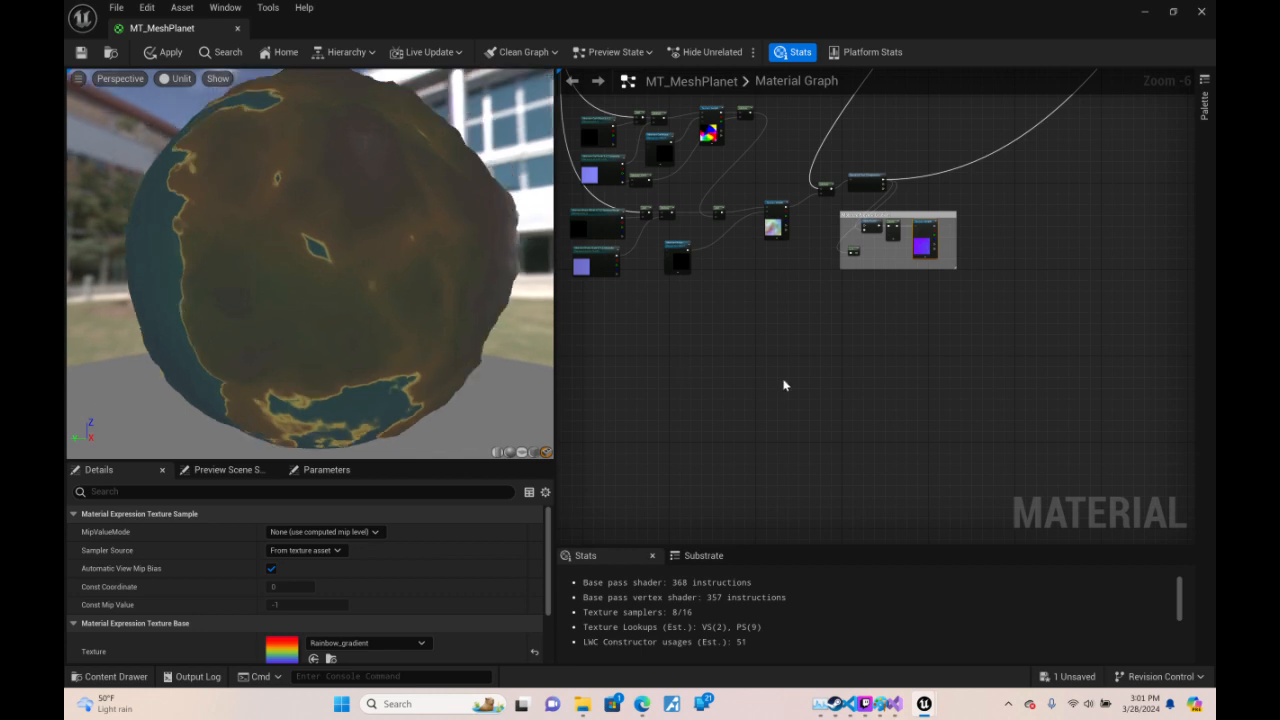
- Insert a Multiply node before the Lerp's Alpha, combining the alpha output of Moisture Noise Scale X, Y, Z, Intensity with the existing moisture signal
{"action": "right_click_drag", "start_coordinate": [820, 378], "coordinate": [836, 496]}
{"action": "scroll", "coordinate": [783, 294], "scroll_direction": "up", "scroll_amount": 3}
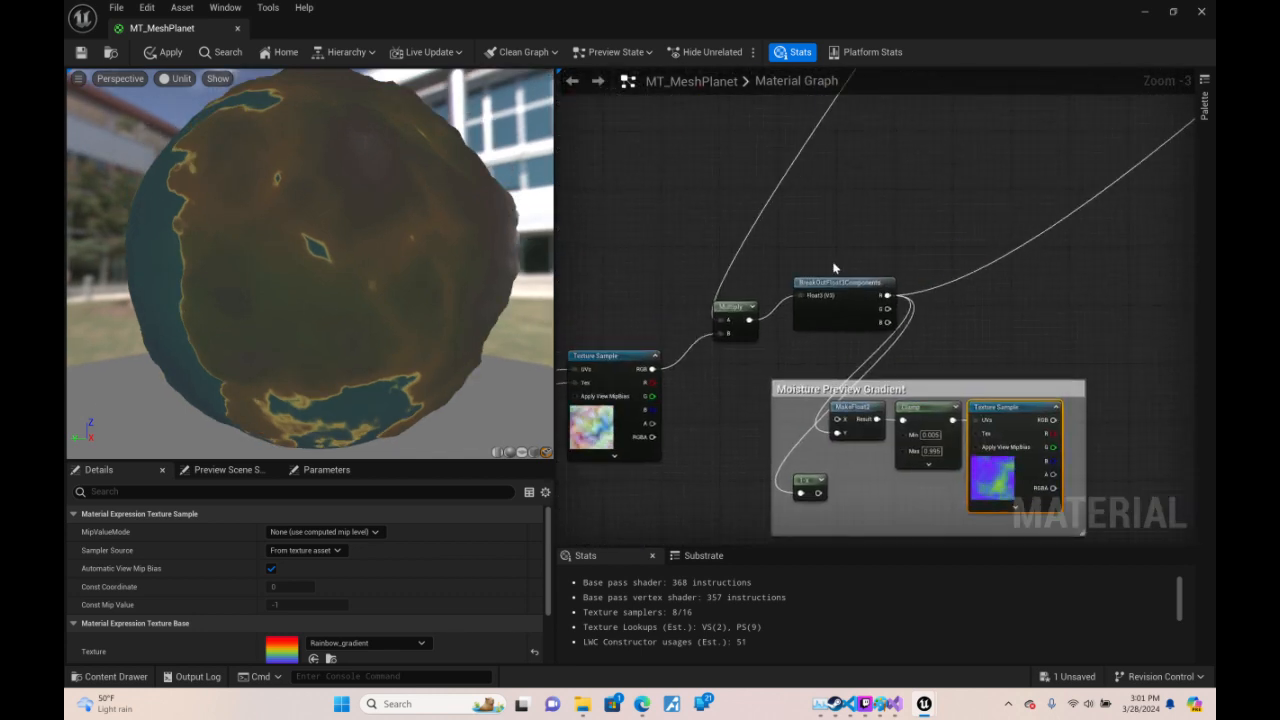
{"action": "right_click_drag", "start_coordinate": [921, 197], "coordinate": [1124, 241]}
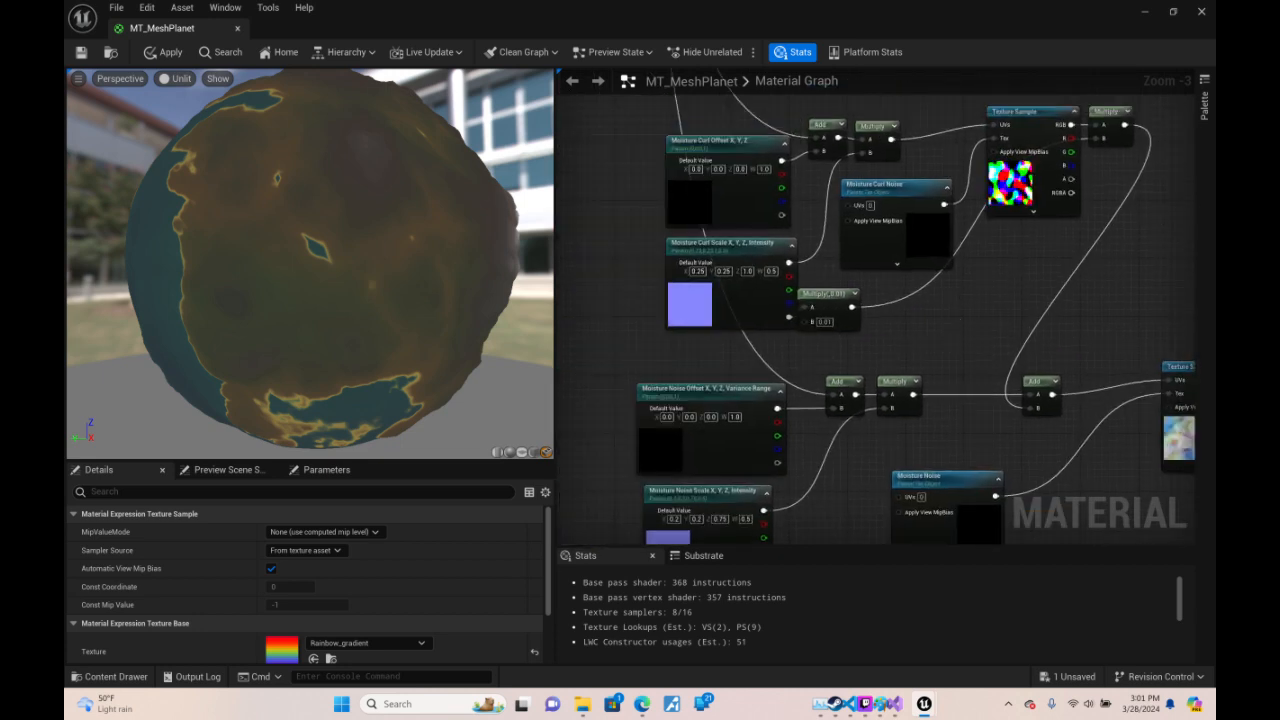
{"action": "right_click_drag", "start_coordinate": [960, 374], "coordinate": [985, 249]}
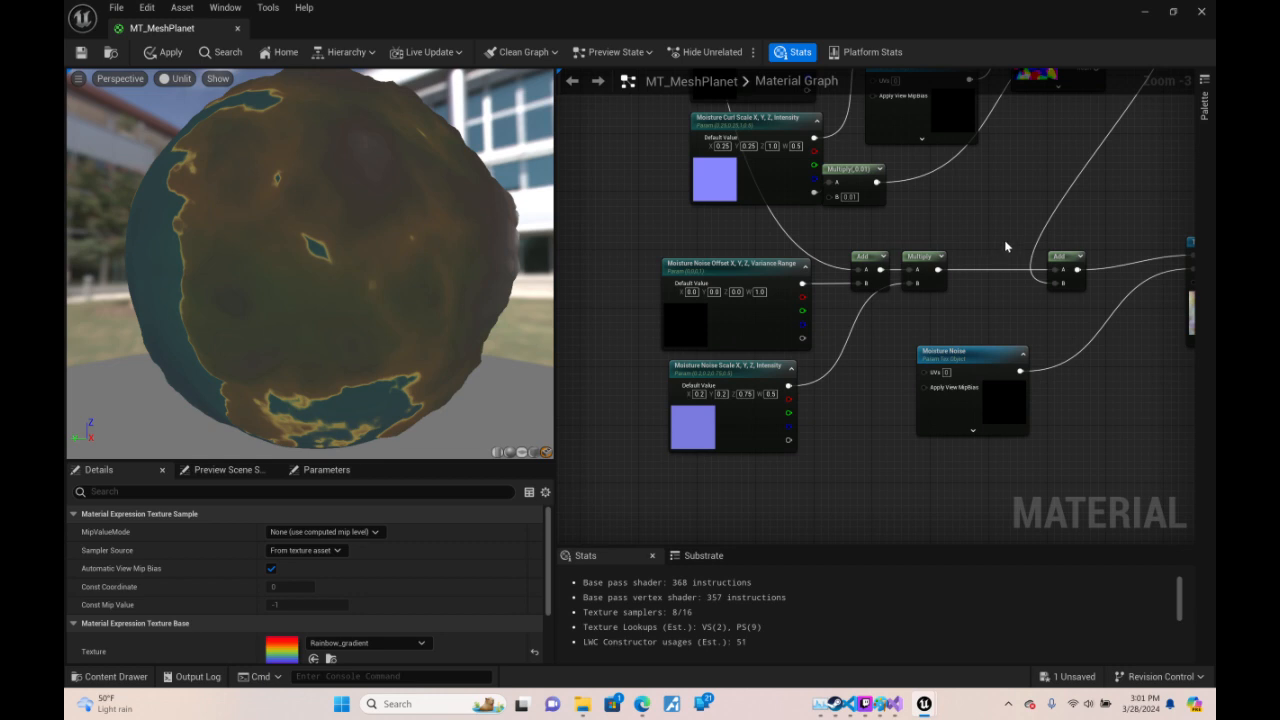
{"action": "right_click_drag", "start_coordinate": [1006, 246], "coordinate": [941, 244]}
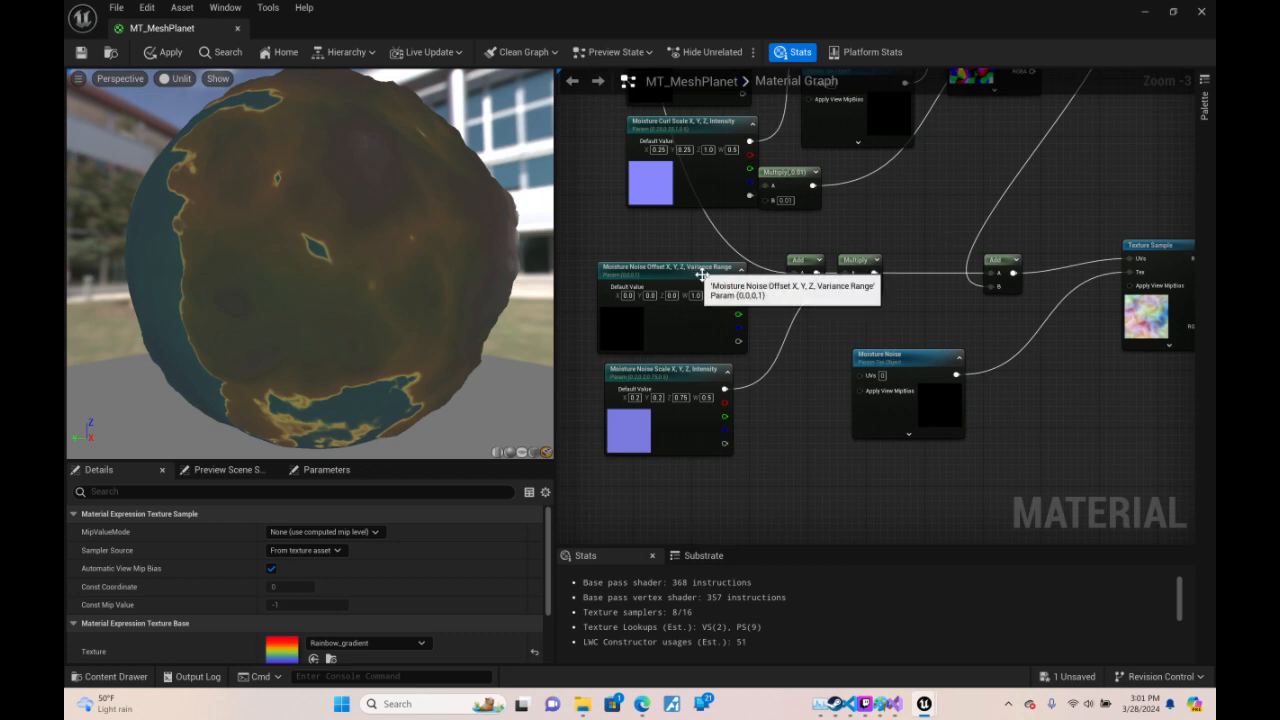
{"action": "left_click_drag", "start_coordinate": [726, 447], "coordinate": [783, 316]}
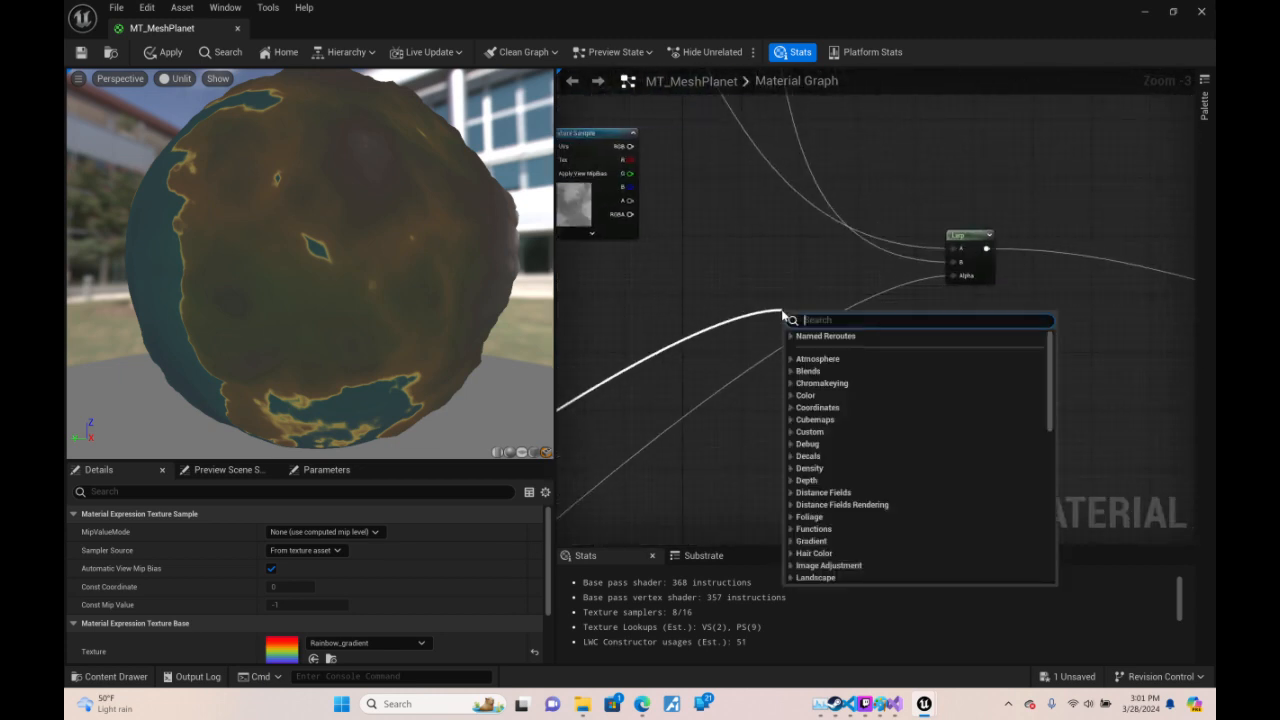
{"action": "type", "text": "*"}
{"action": "key", "text": "Return"}
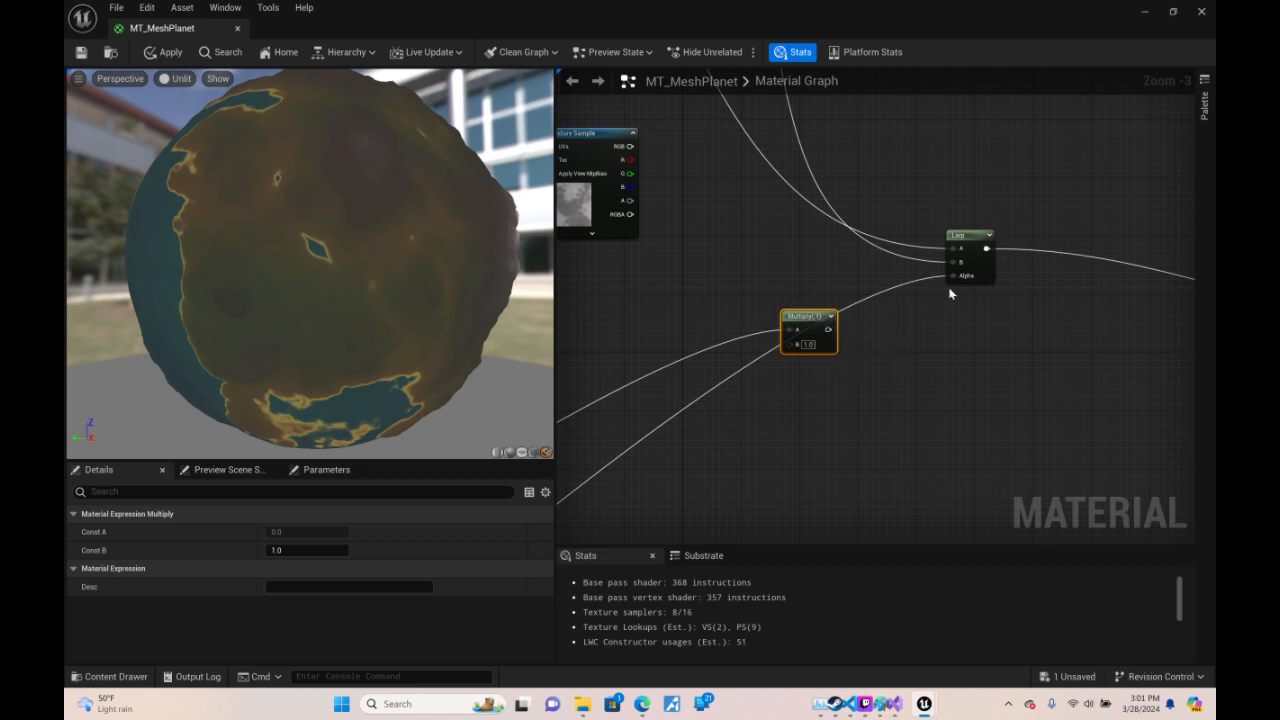
{"action": "mouse_move", "coordinate": [953, 277]}
{"action": "left_mouse_down", "text": "ctrl"}
{"action": "mouse_move", "coordinate": [787, 343]}
{"action": "mouse_move", "coordinate": [958, 291]}
{"action": "left_mouse_up", "text": "ctrl"}
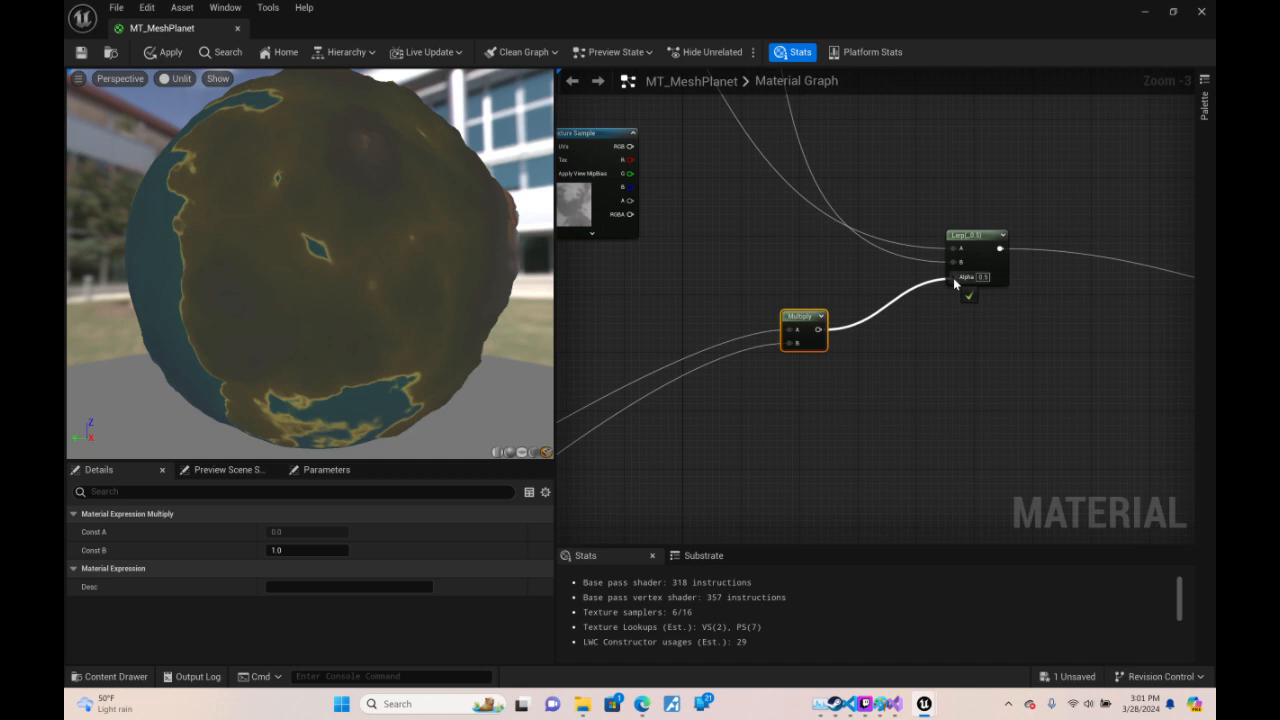
{"action": "left_click_drag", "start_coordinate": [953, 277], "coordinate": [953, 277]}
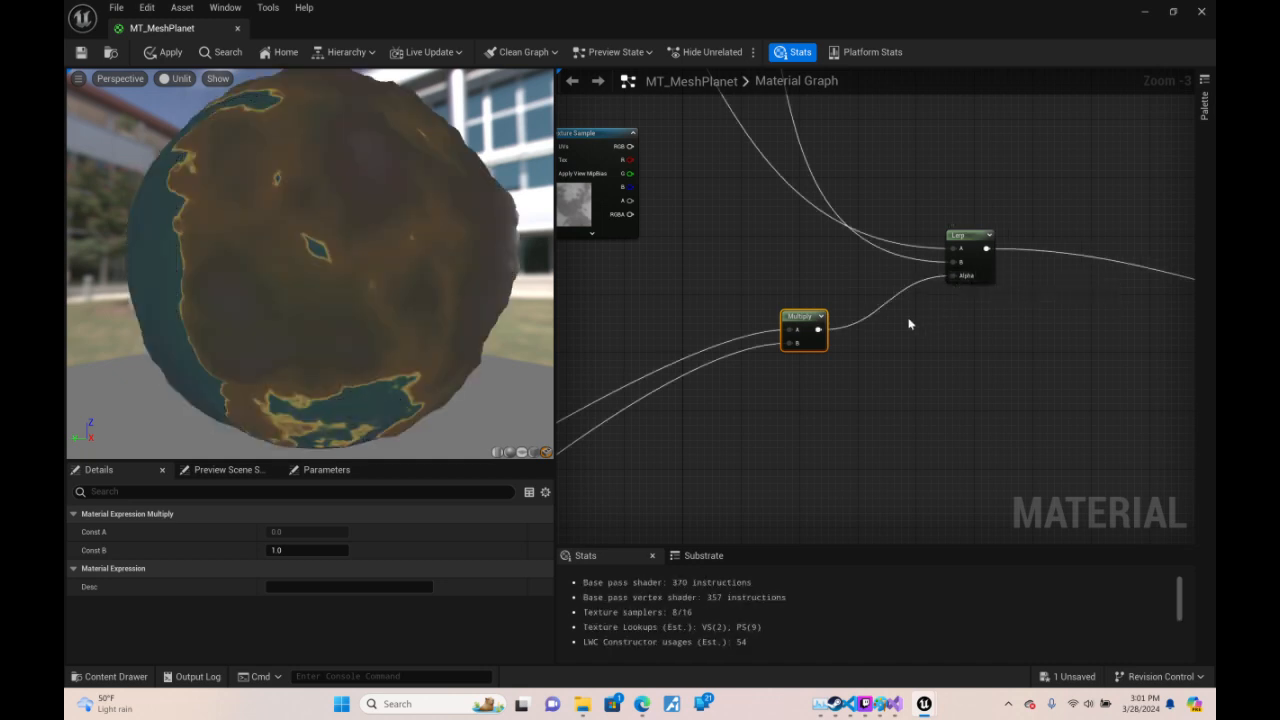
- Set the W (Intensity) value of the Moisture Noise Scale parameter to 10
{"action": "left_click_drag", "start_coordinate": [442, 243], "coordinate": [440, 320]}
{"action": "scroll", "coordinate": [410, 230], "scroll_direction": "down", "scroll_amount": 5}
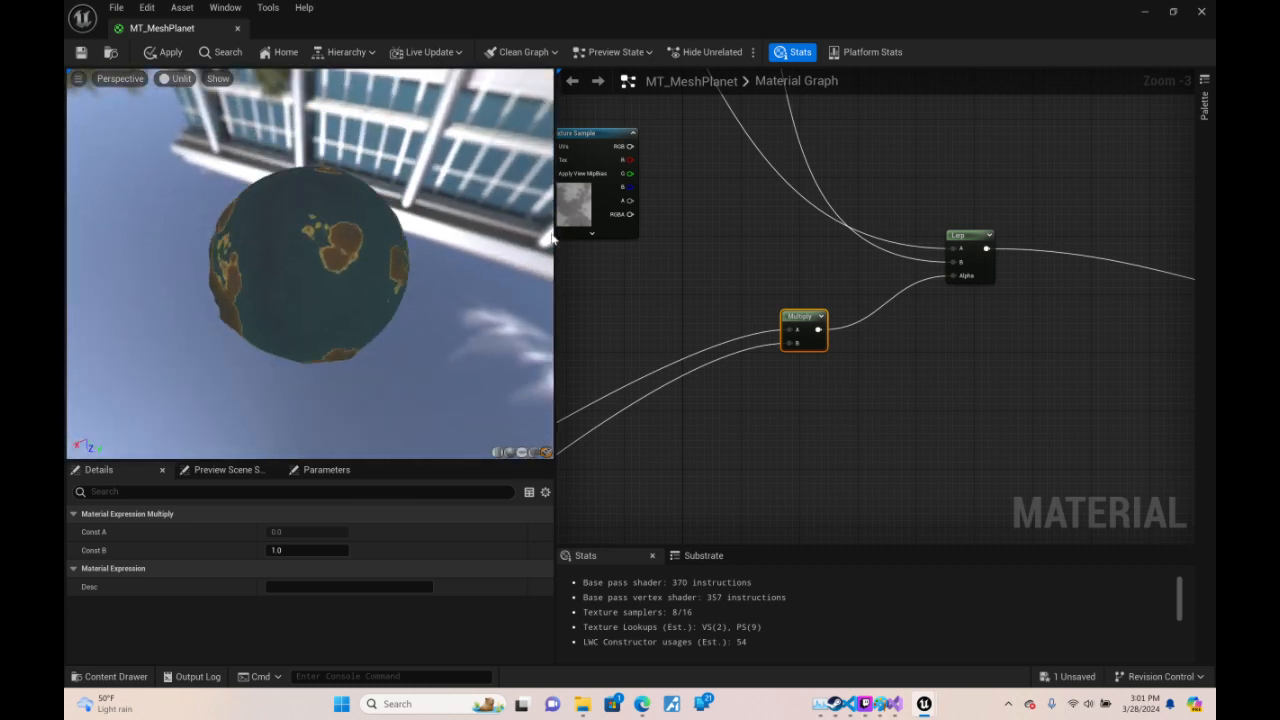
{"action": "right_click_drag", "start_coordinate": [764, 304], "coordinate": [836, 334]}
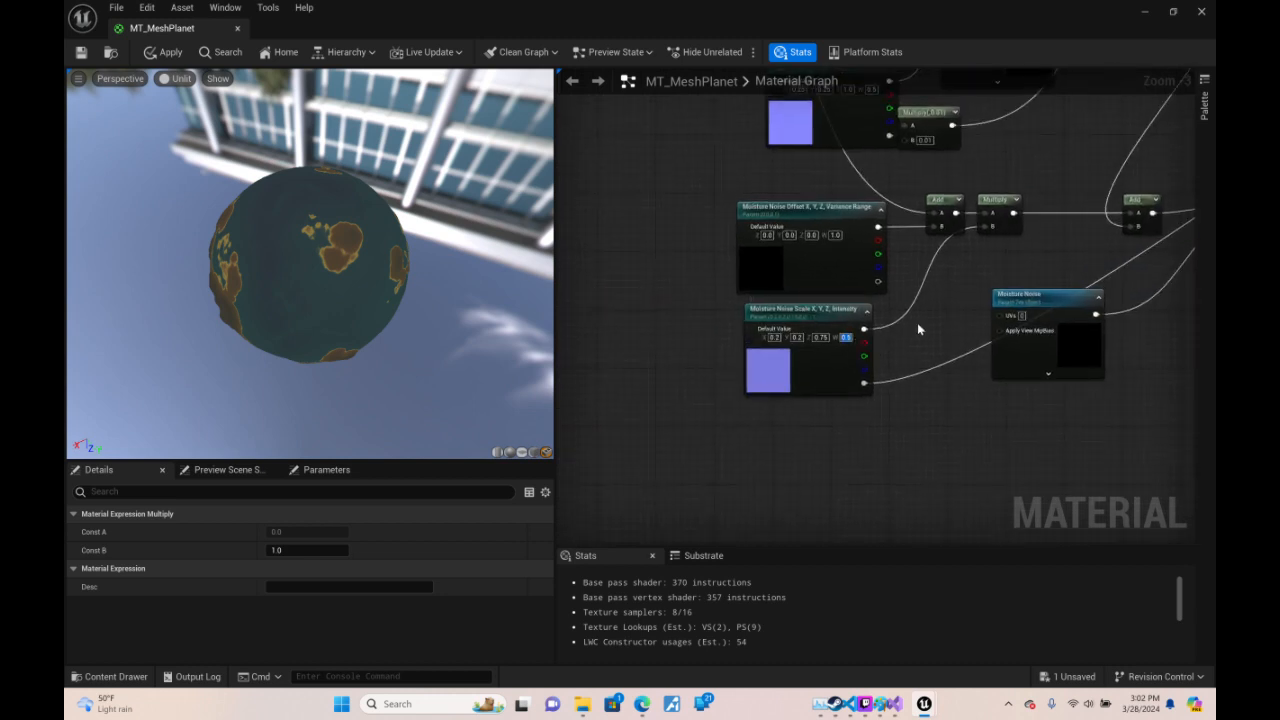
{"action": "type", "text": "10"}
- Examine how the foliage and ground colours blend across the planet's coastlines and peaks, up close and from several sides
{"action": "left_click_drag", "start_coordinate": [131, 222], "coordinate": [235, 150]}
{"action": "mouse_move", "coordinate": [289, 273]}
{"action": "right_mouse_down"}
{"action": "mouse_move", "coordinate": [300, 330]}
{"action": "mouse_move", "coordinate": [306, 280]}
{"action": "right_mouse_up"}
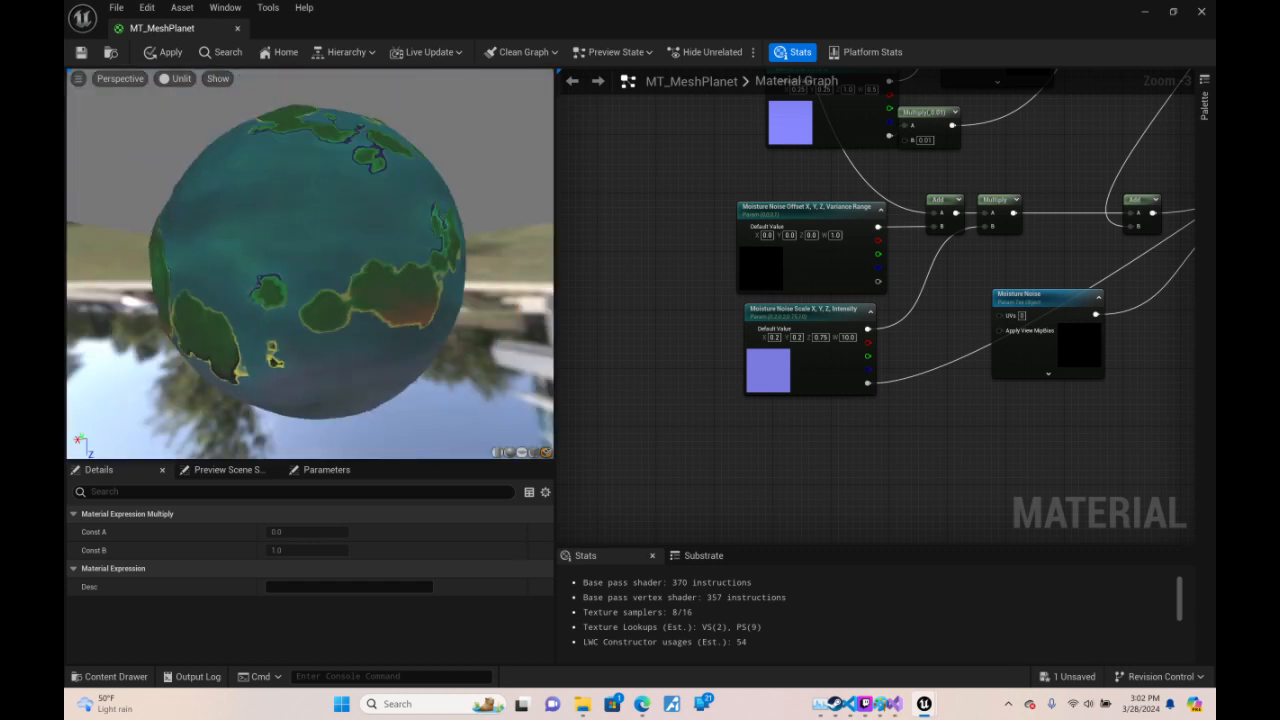
{"action": "left_click_drag", "start_coordinate": [306, 280], "coordinate": [74, 185]}
{"action": "right_click_drag", "start_coordinate": [306, 274], "coordinate": [306, 215]}
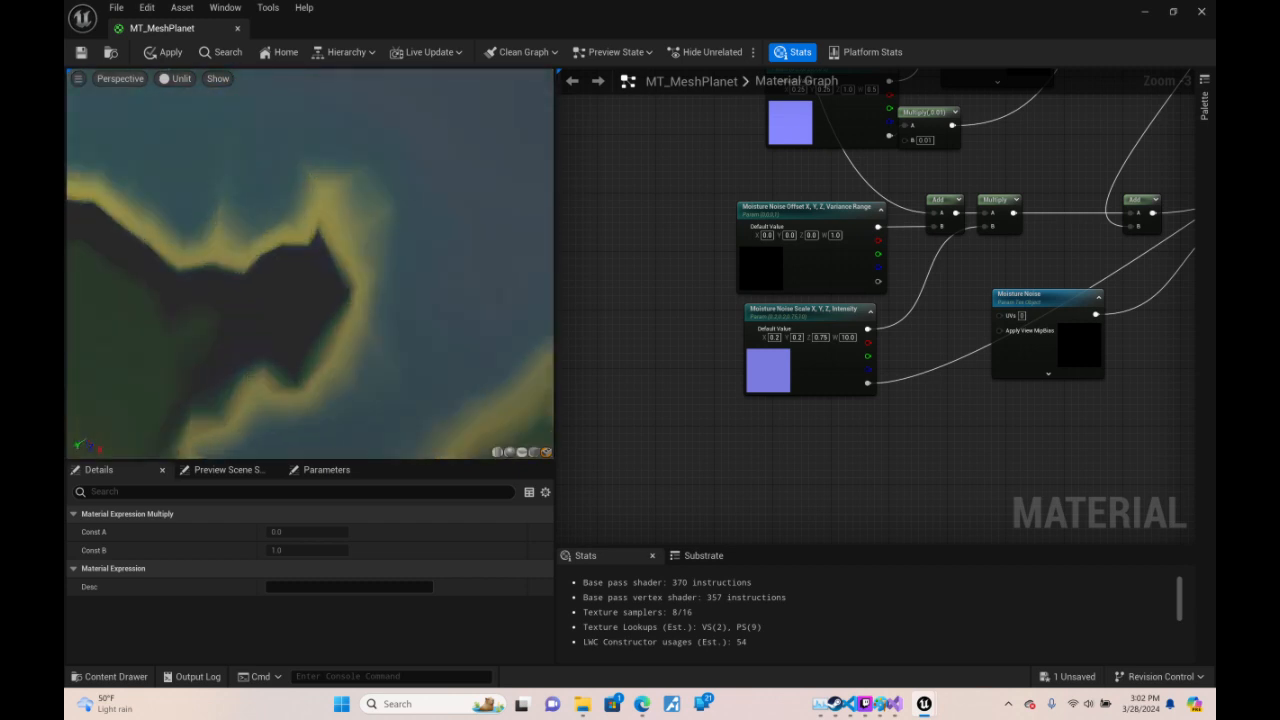
{"action": "left_click_drag", "start_coordinate": [303, 277], "coordinate": [250, 330]}
{"action": "right_click_drag", "start_coordinate": [303, 277], "coordinate": [303, 370]}
{"action": "left_click_drag", "start_coordinate": [303, 277], "coordinate": [255, 235]}
{"action": "mouse_move", "coordinate": [303, 277]}
{"action": "right_mouse_down"}
{"action": "mouse_move", "coordinate": [303, 205]}
{"action": "mouse_move", "coordinate": [303, 262]}
{"action": "right_mouse_up"}
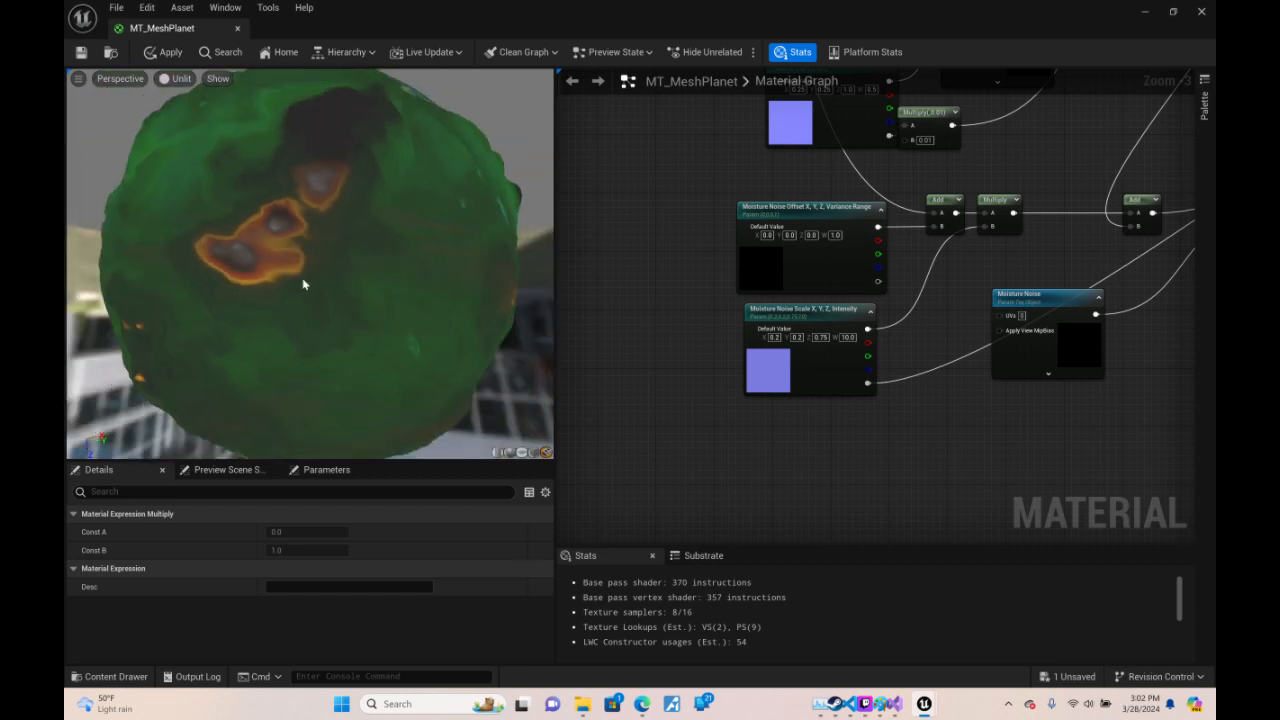
{"action": "left_click_drag", "start_coordinate": [303, 284], "coordinate": [268, 198]}
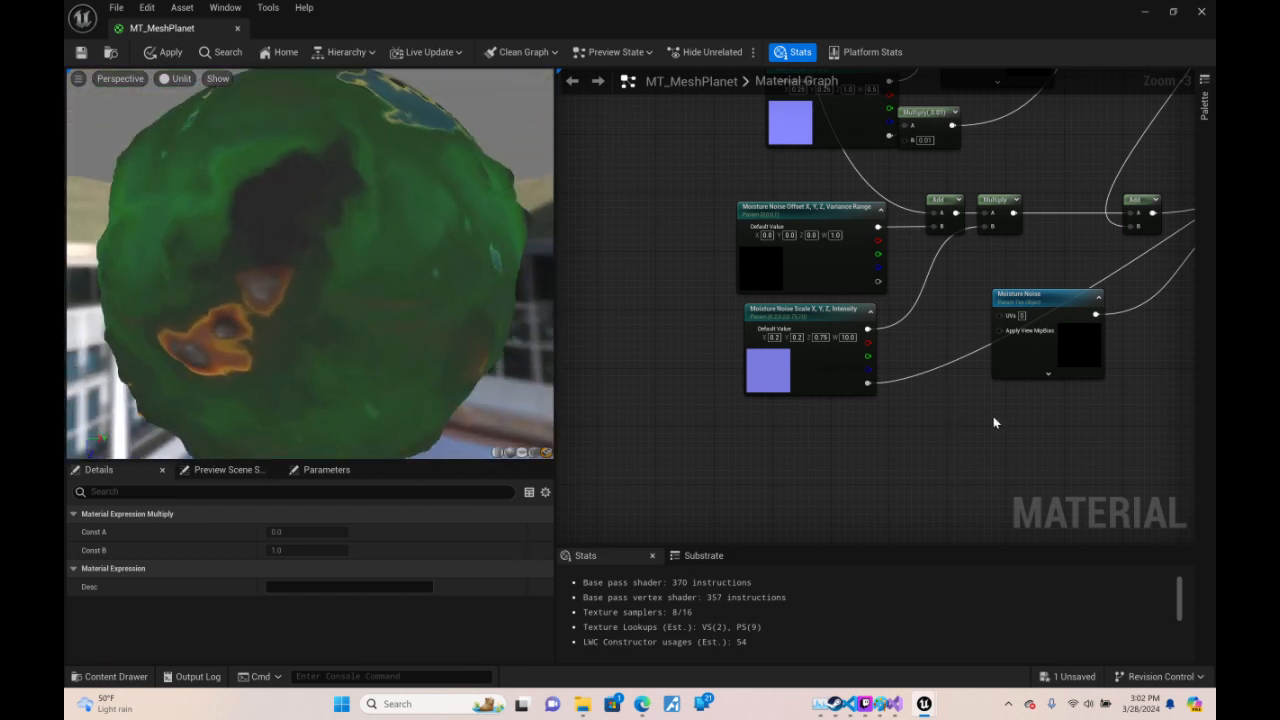
- Move the Moisture Noise node clear of the wire leaving the Moisture Noise Scale node
{"action": "right_click_drag", "start_coordinate": [993, 418], "coordinate": [787, 333]}
{"action": "left_click_drag", "start_coordinate": [806, 328], "coordinate": [937, 394]}
- Insert a SmoothStep node between the Multiply and the Lerp, feeding its Value from the Multiply and its output into the Lerp's Alpha
{"action": "right_click_drag", "start_coordinate": [961, 147], "coordinate": [570, 378]}
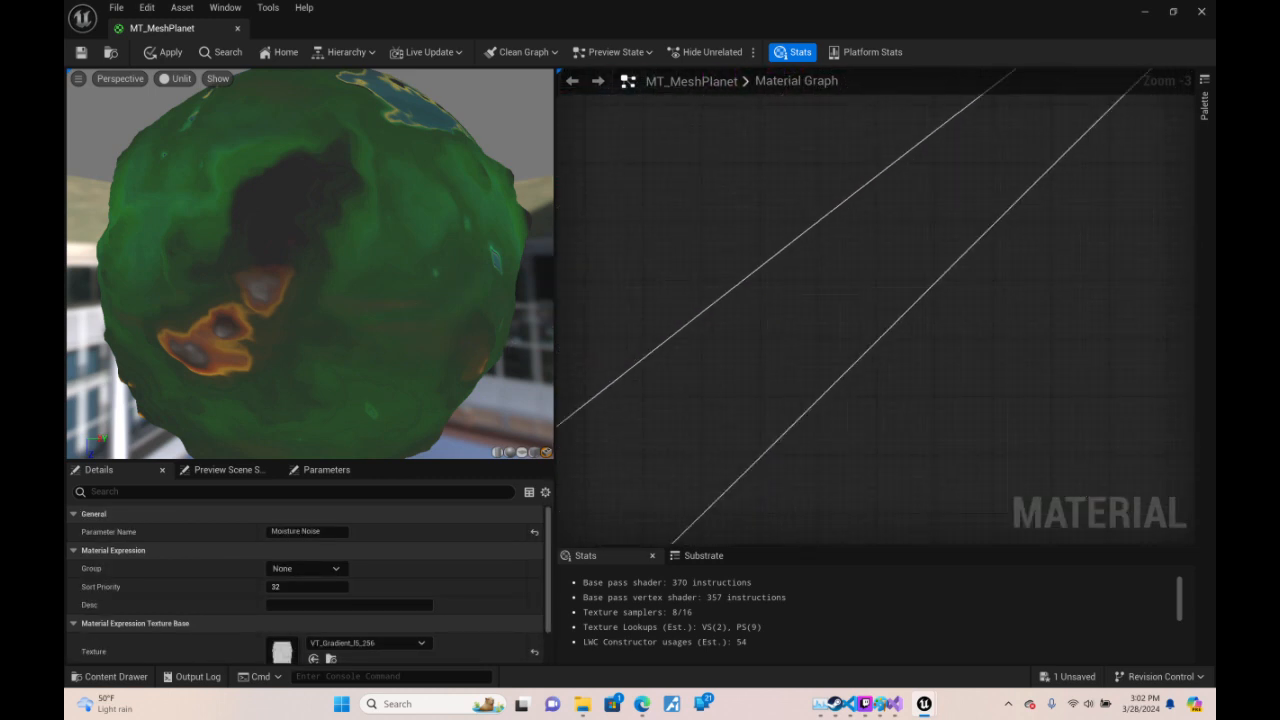
{"action": "right_click_drag", "start_coordinate": [1140, 180], "coordinate": [882, 449]}
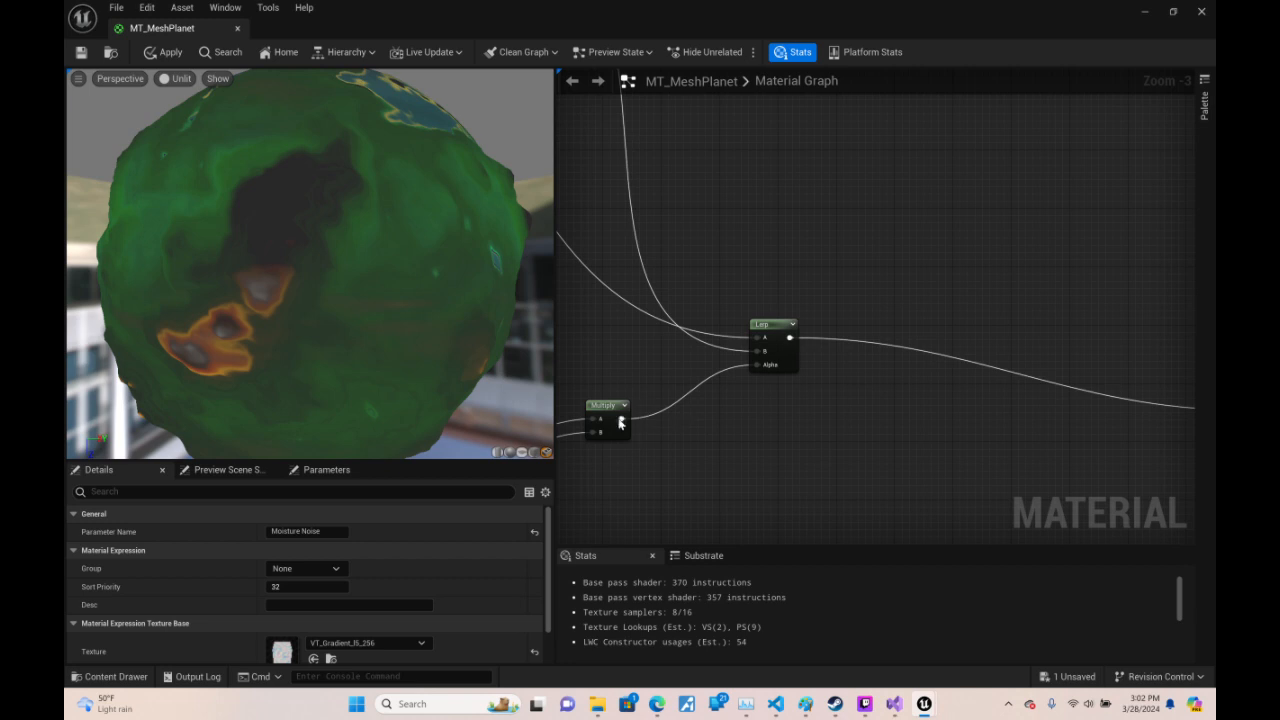
{"action": "left_click_drag", "start_coordinate": [620, 422], "coordinate": [690, 428]}
{"action": "type", "text": "cl"}
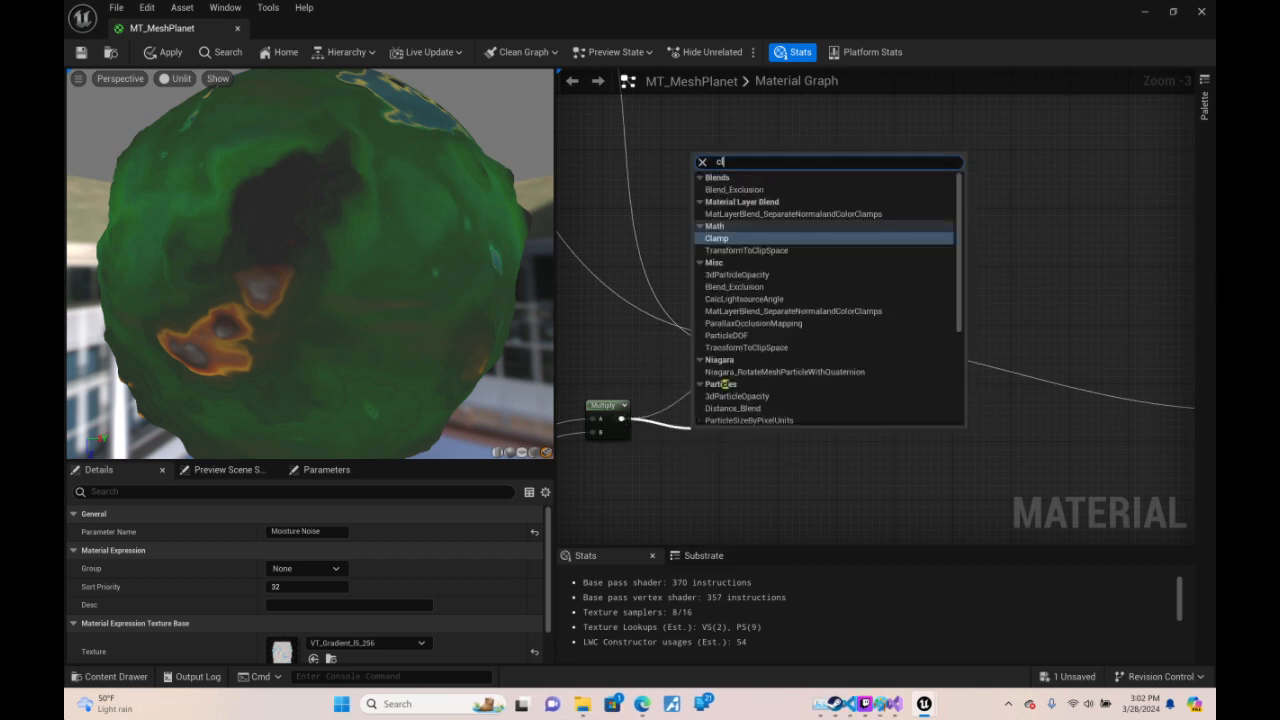
{"action": "key", "text": "BackSpace"}
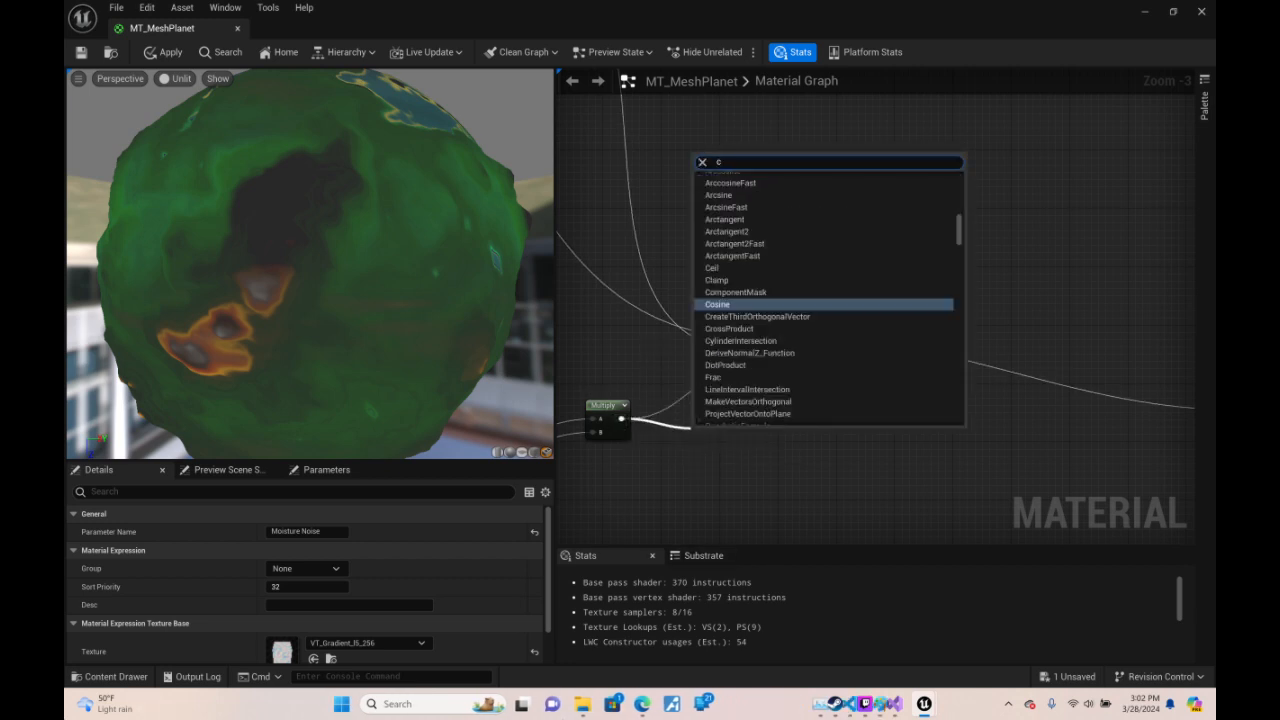
{"action": "key", "text": "BackSpace"}
{"action": "type", "text": "lerp"}
{"action": "key", "text": "Return"}
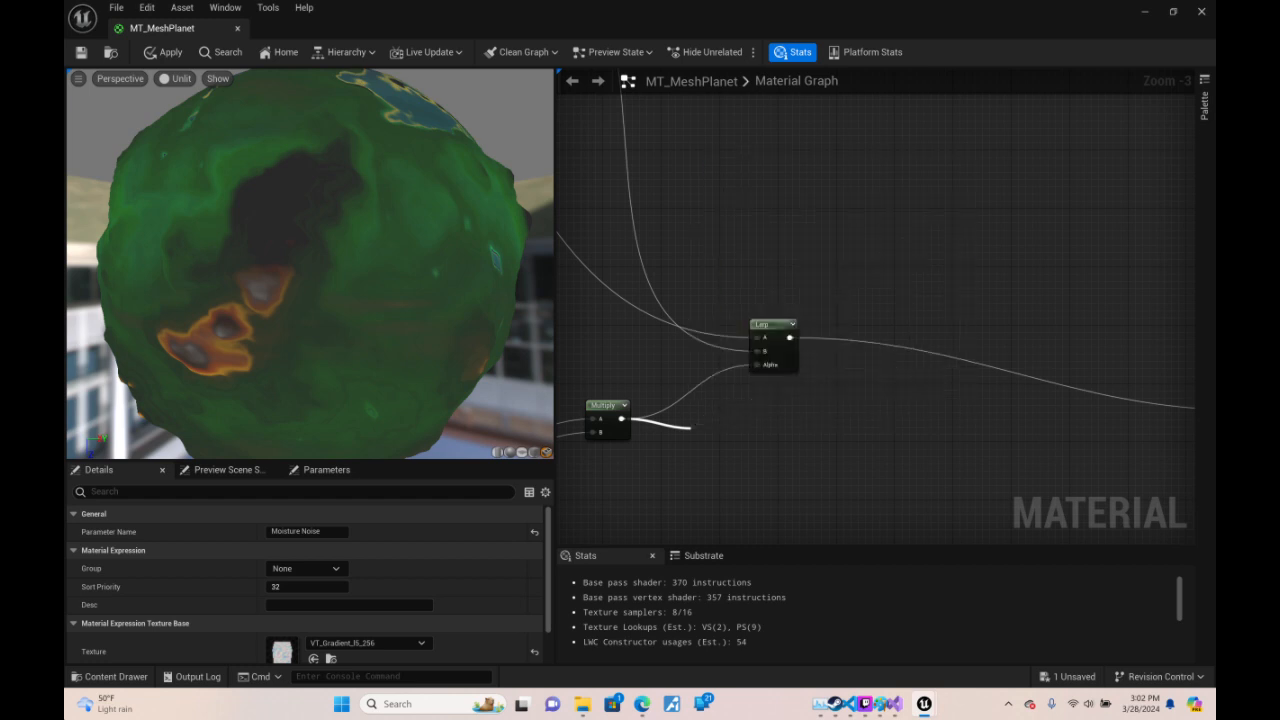
{"action": "left_click_drag", "start_coordinate": [690, 428], "coordinate": [691, 433]}
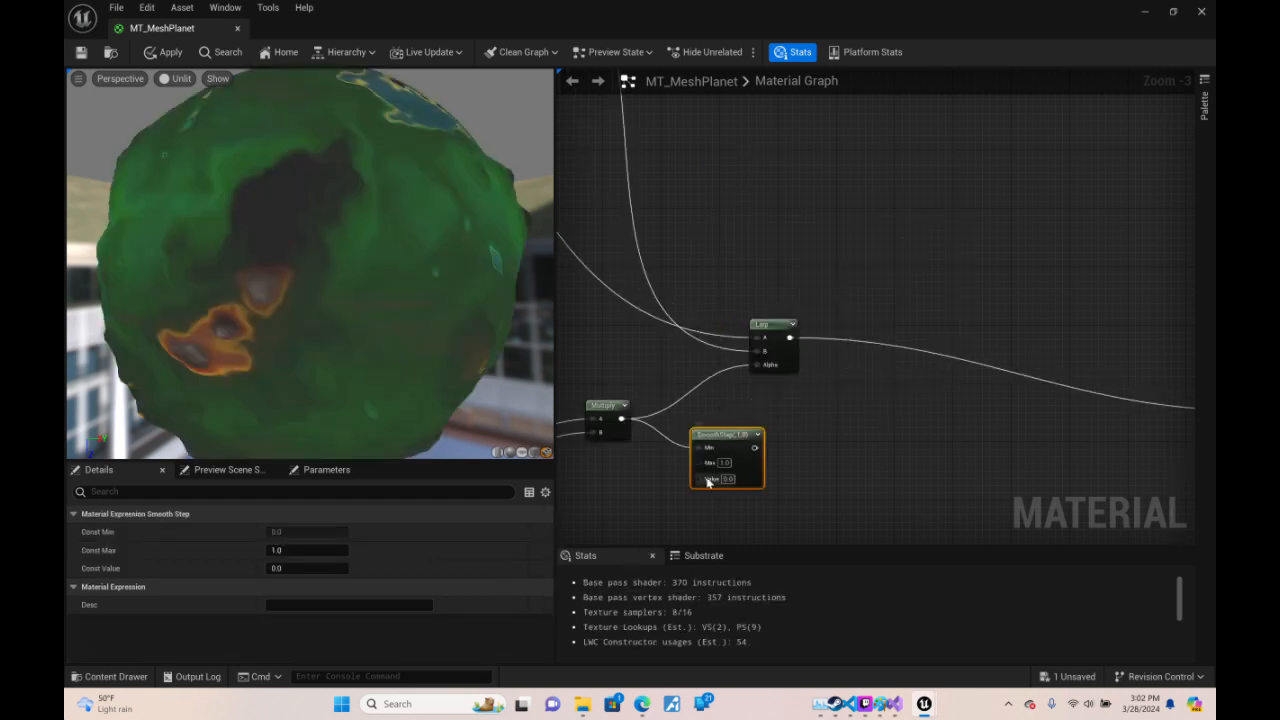
{"action": "left_click_drag", "start_coordinate": [708, 482], "coordinate": [622, 419]}
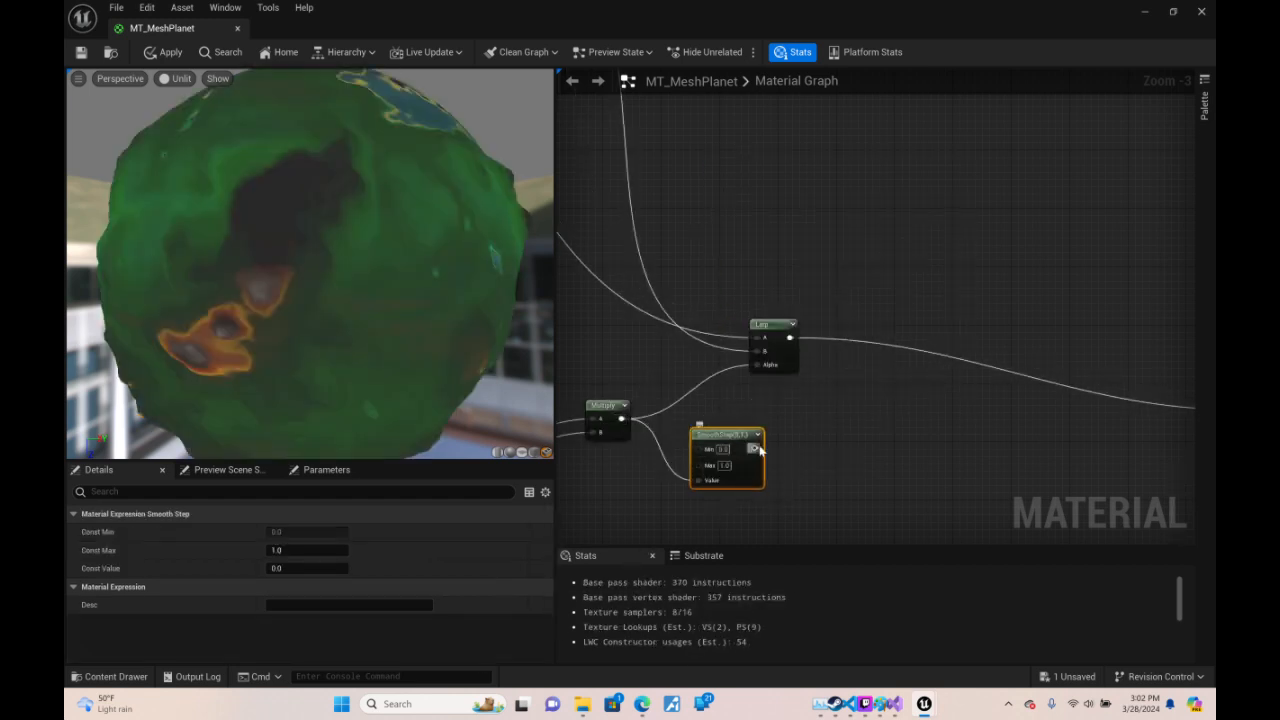
{"action": "left_click_drag", "start_coordinate": [755, 448], "coordinate": [763, 371]}
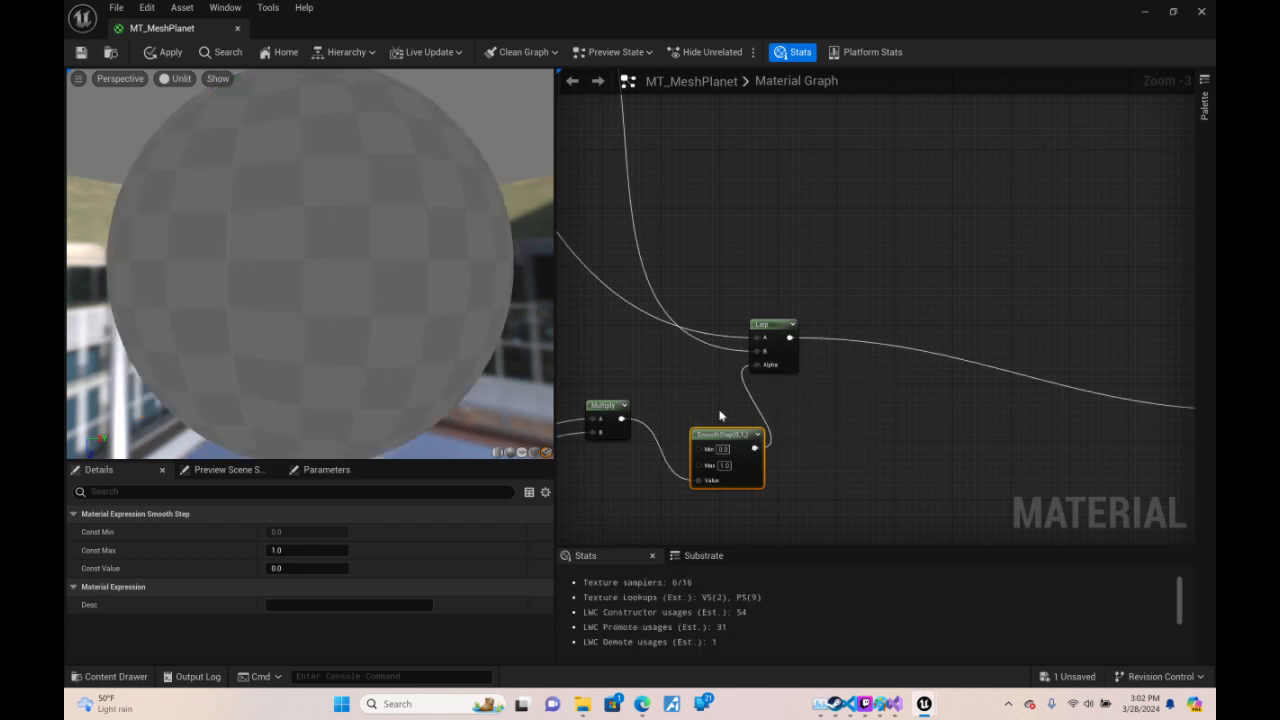
- Set the W (Intensity) value of the Moisture Noise Scale parameter to 2
{"action": "left_click_drag", "start_coordinate": [460, 312], "coordinate": [90, 680]}
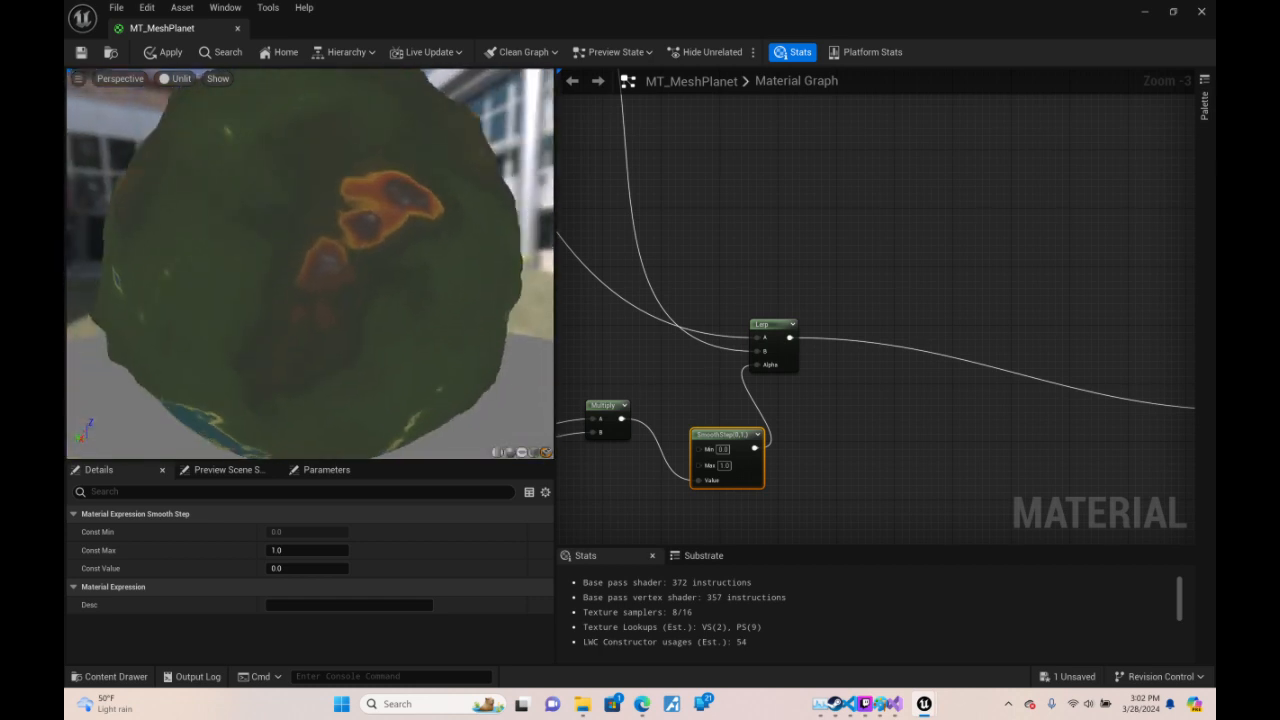
{"action": "left_click_drag", "start_coordinate": [310, 140], "coordinate": [160, 80]}
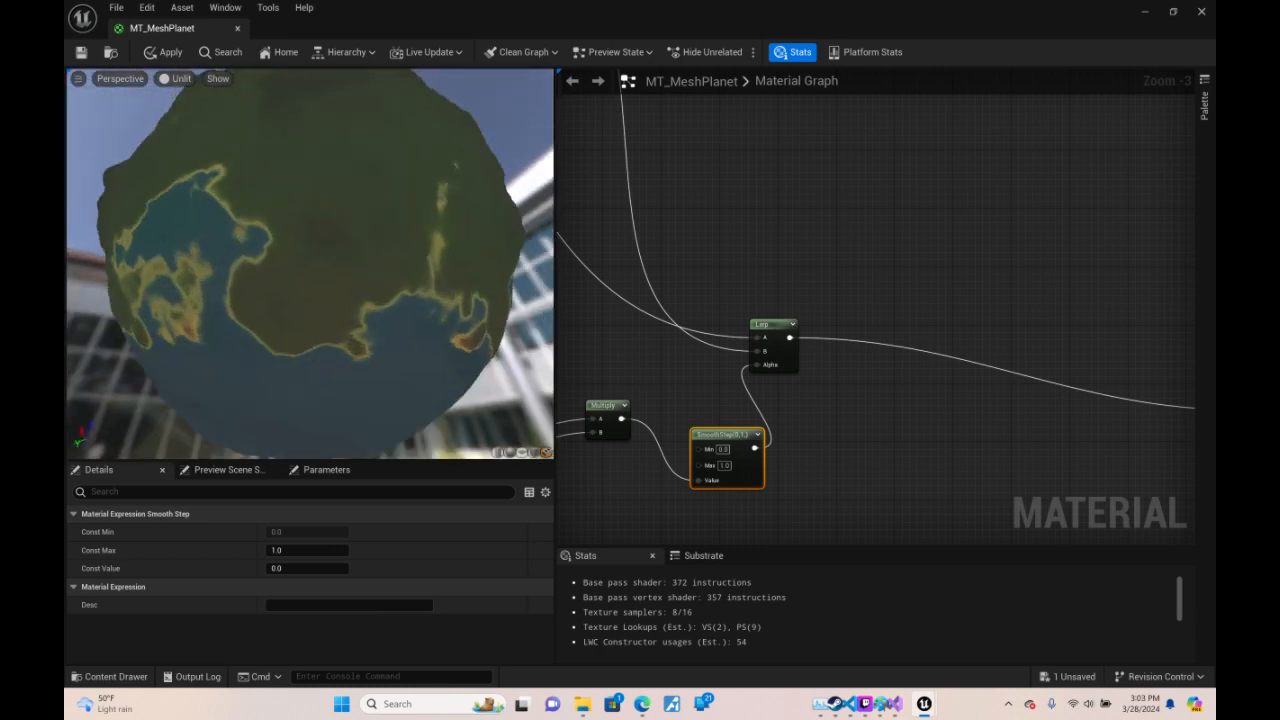
{"action": "left_click_drag", "start_coordinate": [491, 395], "coordinate": [562, 320]}
{"action": "left_click_drag", "start_coordinate": [450, 335], "coordinate": [600, 351]}
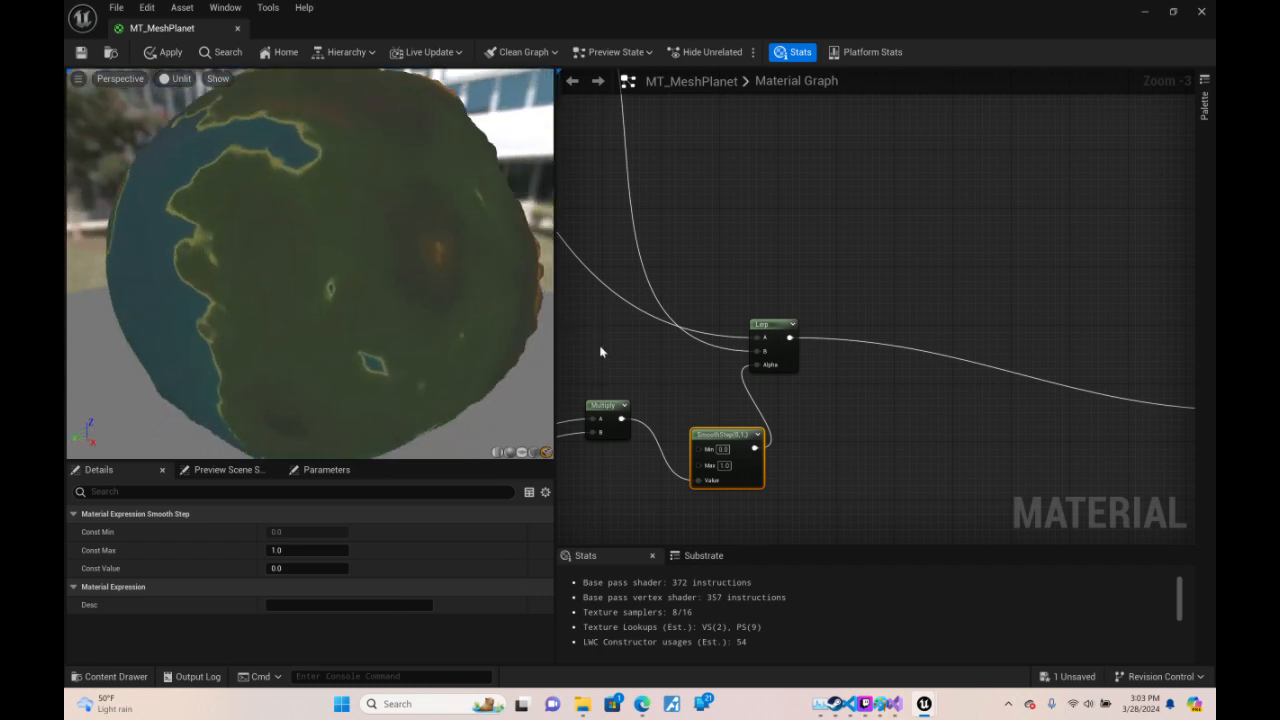
{"action": "right_click_drag", "start_coordinate": [657, 345], "coordinate": [815, 362]}
{"action": "type", "text": "1"}
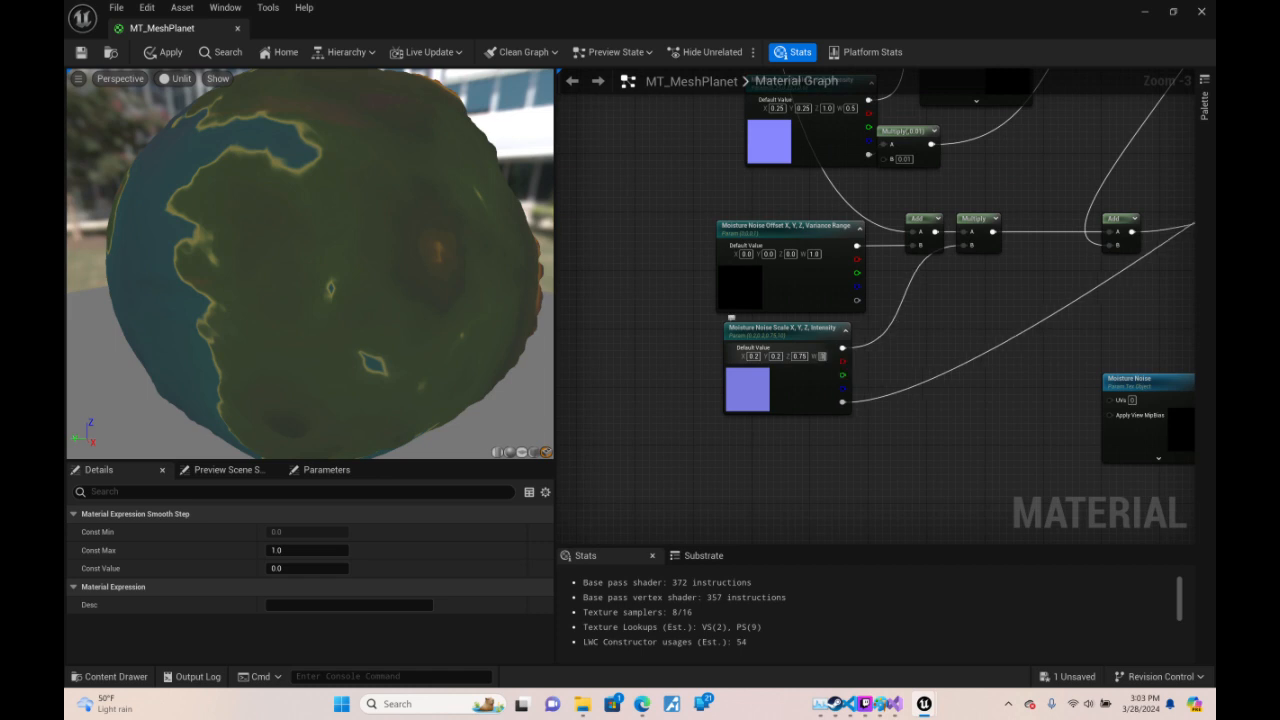
{"action": "key", "text": "Return"}
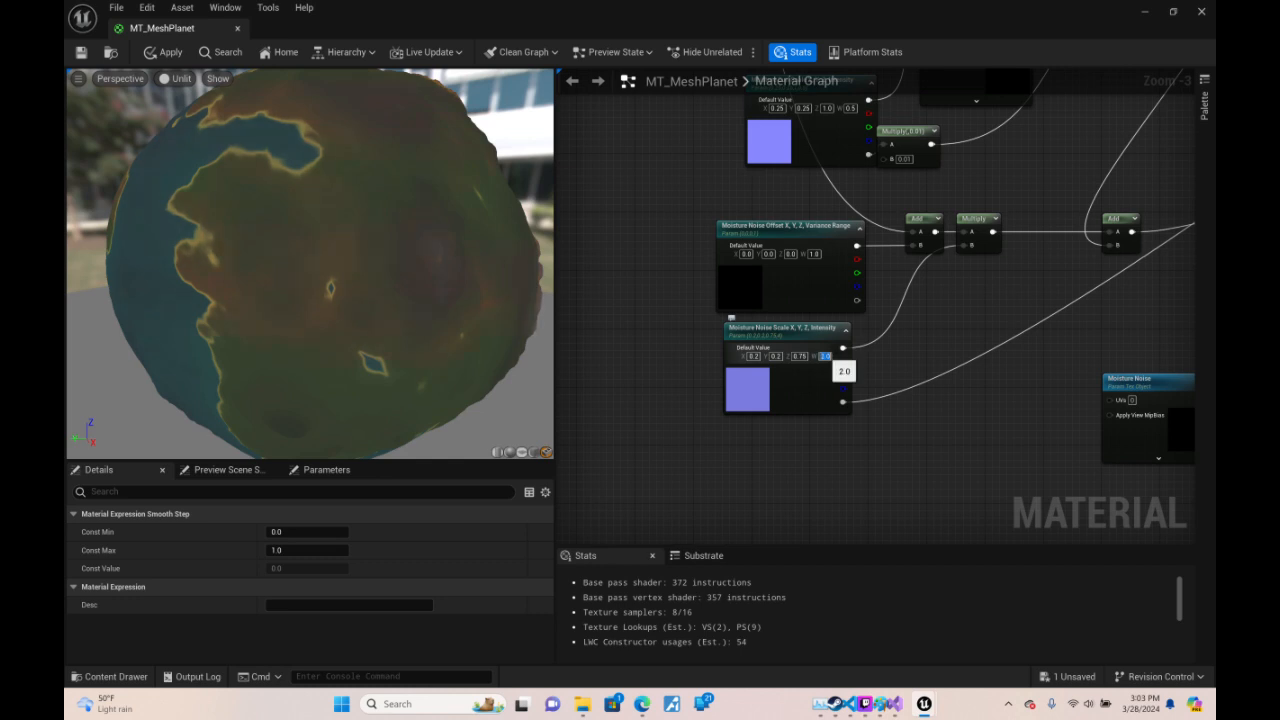
{"action": "left_click_drag", "start_coordinate": [508, 298], "coordinate": [480, 305]}
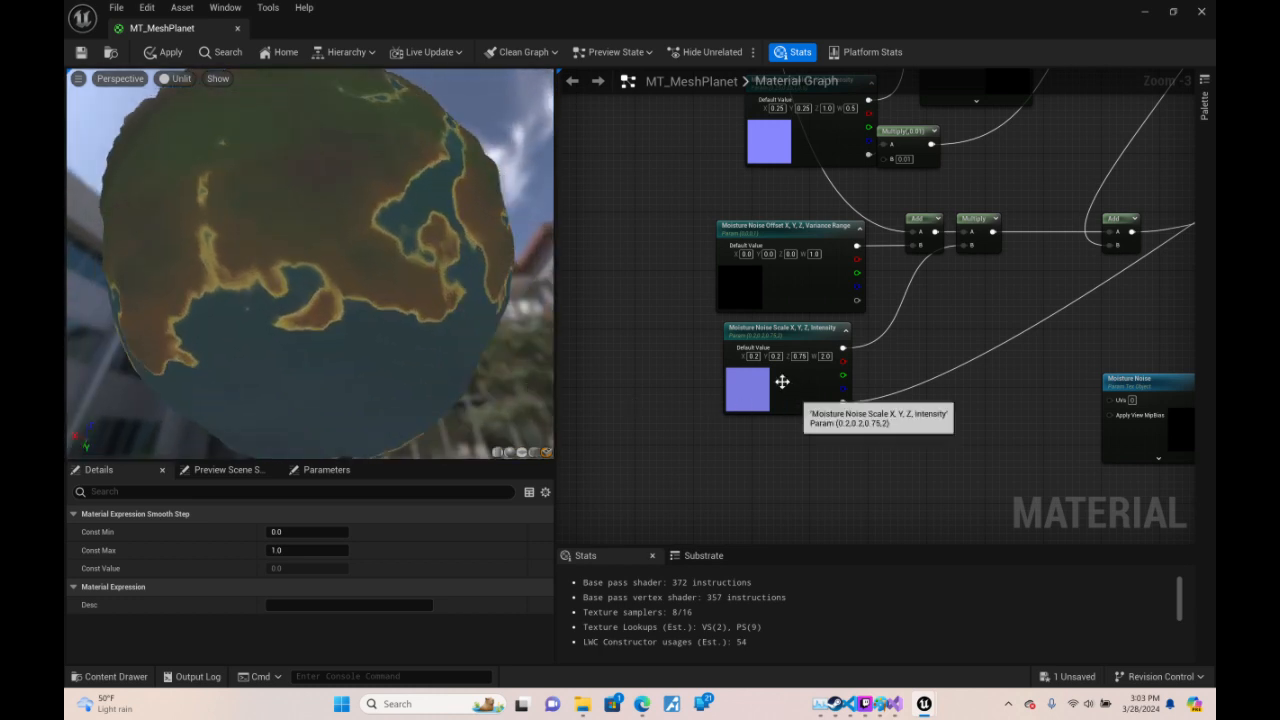
{"action": "left_click_drag", "start_coordinate": [436, 236], "coordinate": [486, 318]}
{"action": "left_click_drag", "start_coordinate": [436, 236], "coordinate": [541, 252]}
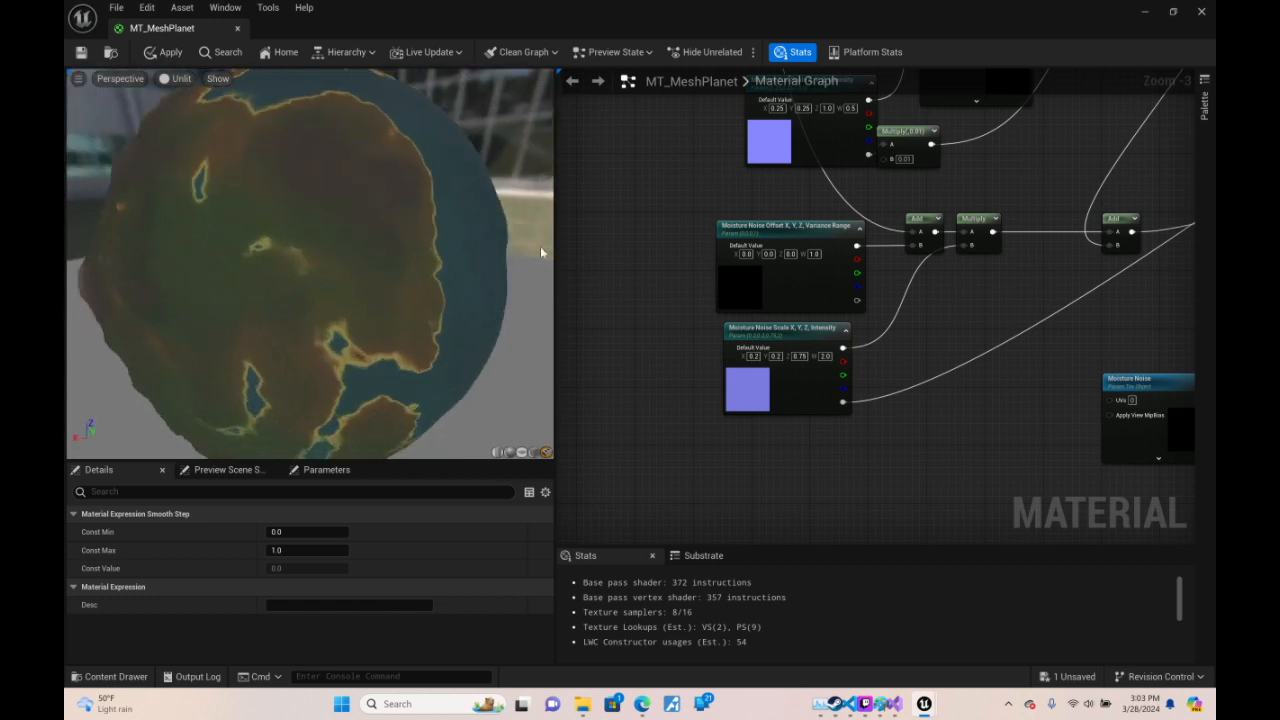
- Try Temperature Baseline values of 0.5 and 0.1 in the Final Temperature Blend group
{"action": "right_click_drag", "start_coordinate": [1100, 300], "coordinate": [740, 310]}
{"action": "right_click_drag", "start_coordinate": [1020, 320], "coordinate": [1008, 560]}
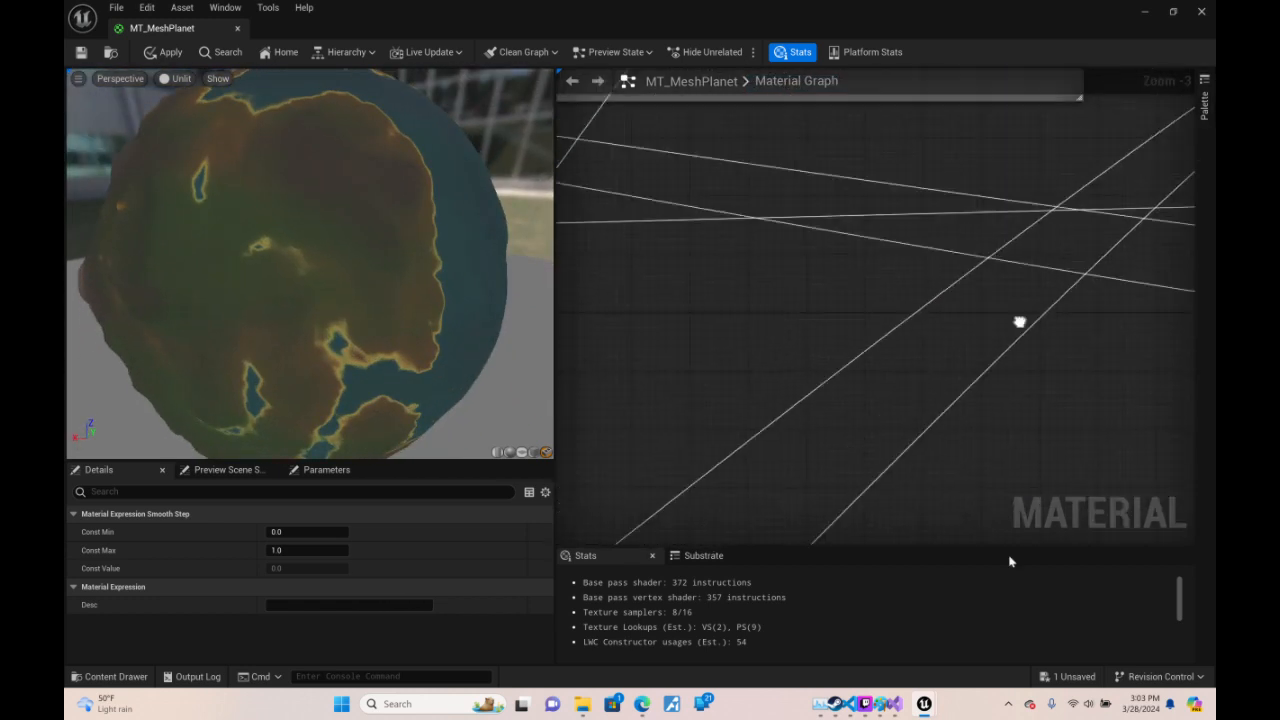
{"action": "scroll", "coordinate": [1012, 443], "scroll_direction": "down", "scroll_amount": 4}
{"action": "scroll", "coordinate": [758, 204], "scroll_direction": "up", "scroll_amount": 5}
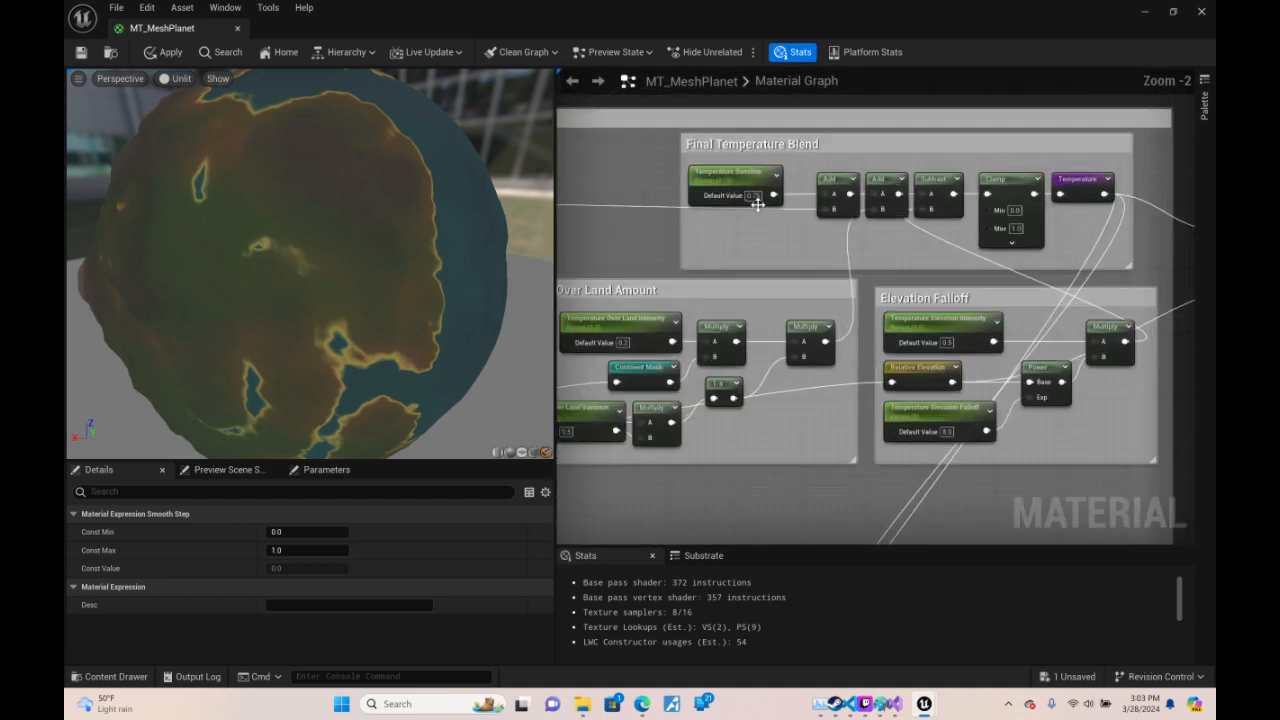
{"action": "type", "text": ".5"}
{"action": "key", "text": "Return"}
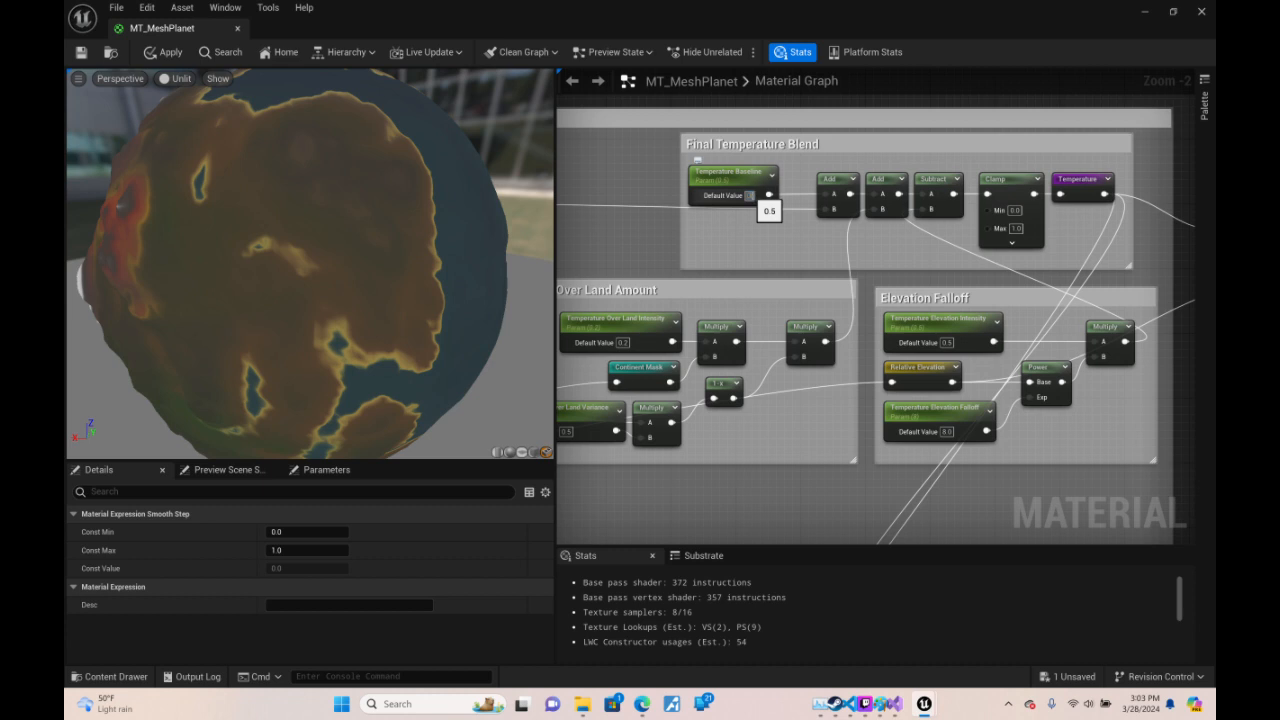
{"action": "type", "text": ".1"}
{"action": "key", "text": "Return"}
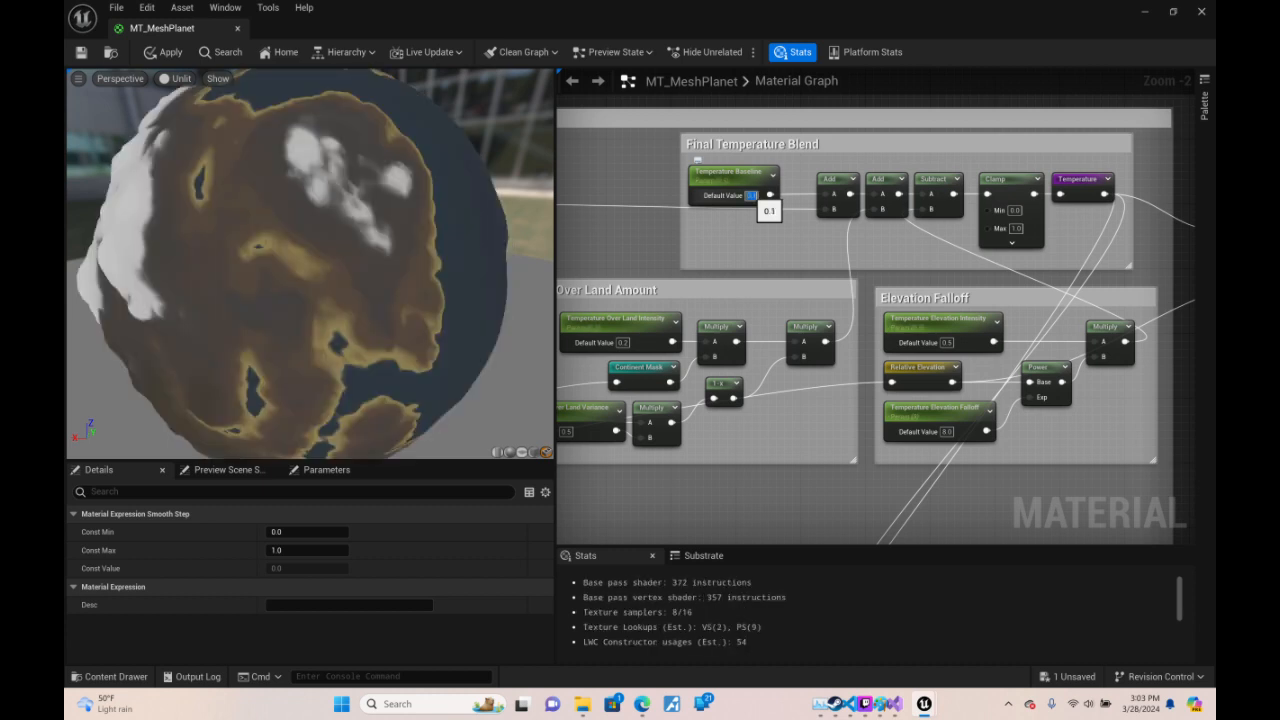
- Set the Temperature Baseline in the Final Temperature Blend group to 1
{"action": "type", "text": "1"}
{"action": "key", "text": "Return"}
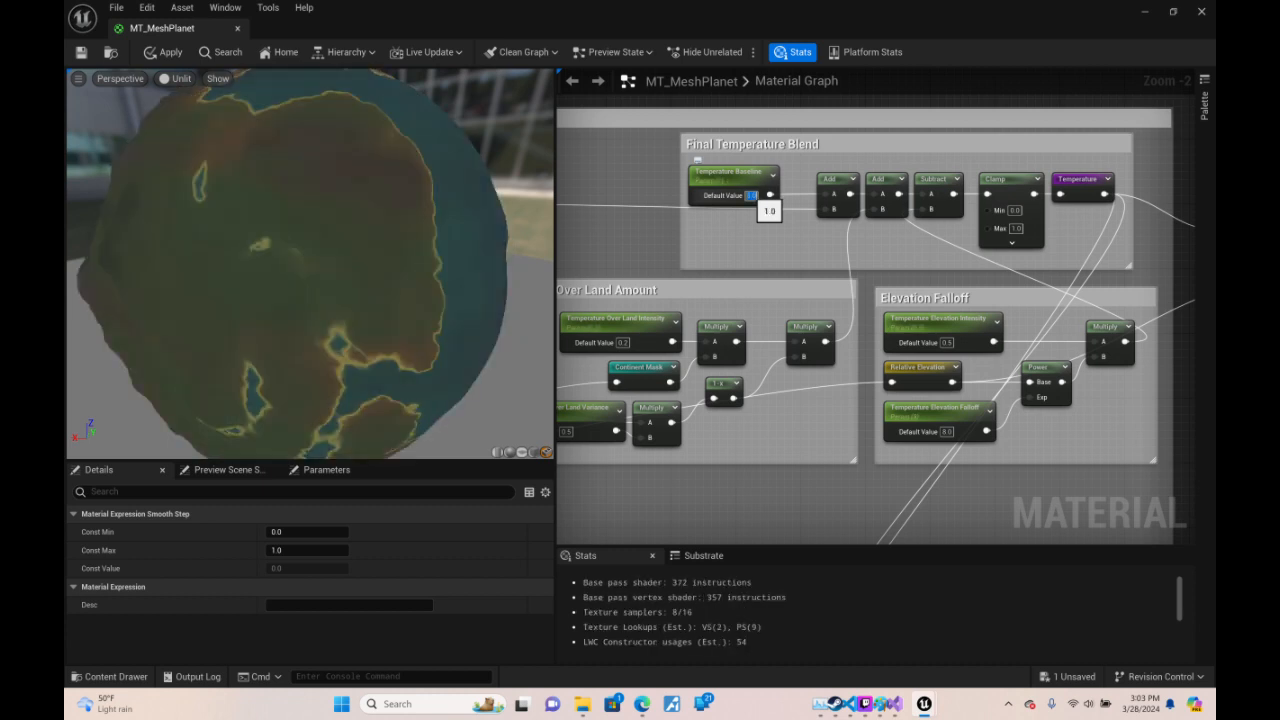
{"action": "left_click", "coordinate": [783, 186]}
{"action": "scroll", "coordinate": [1057, 213], "scroll_direction": "down", "scroll_amount": 4}
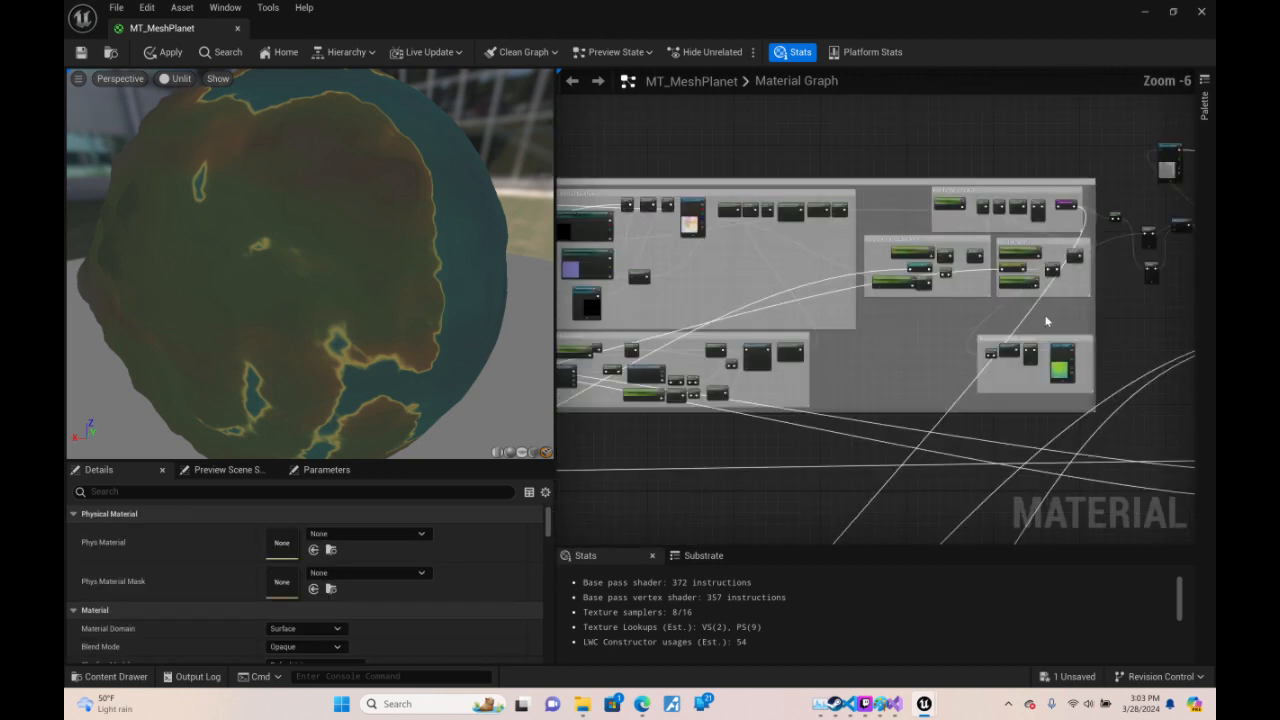
- Switch the planet preview's view mode from Unlit to Lit and inspect the surface from other sides
{"action": "right_click_drag", "start_coordinate": [890, 143], "coordinate": [1025, 190]}
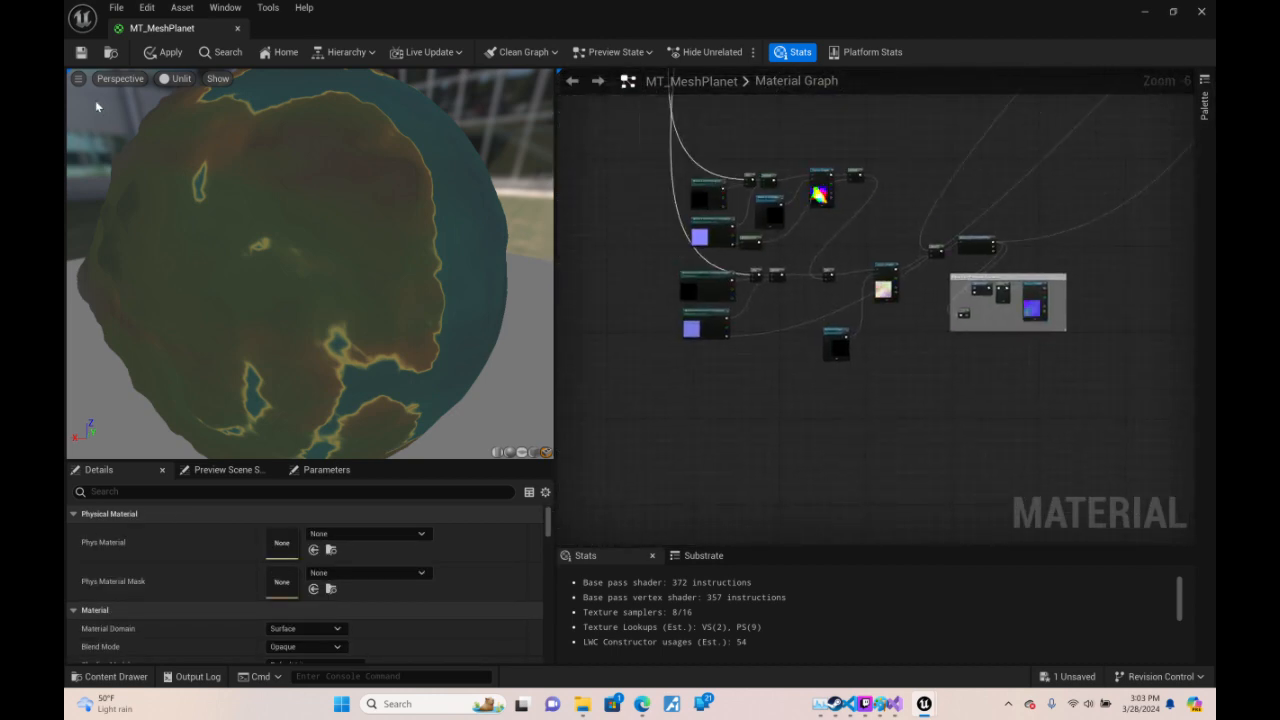
{"action": "left_click_drag", "start_coordinate": [187, 179], "coordinate": [510, 187]}
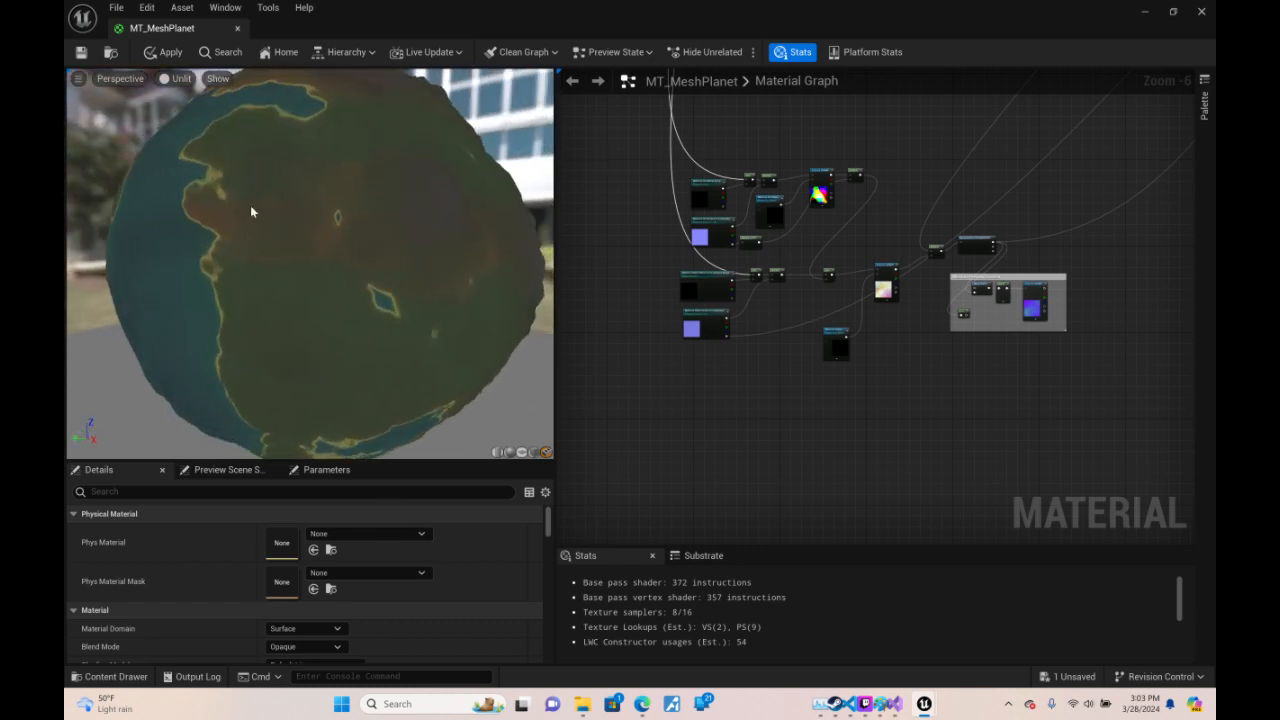
{"action": "left_click_drag", "start_coordinate": [350, 200], "coordinate": [252, 108]}
{"action": "left_click_drag", "start_coordinate": [300, 300], "coordinate": [290, 190]}
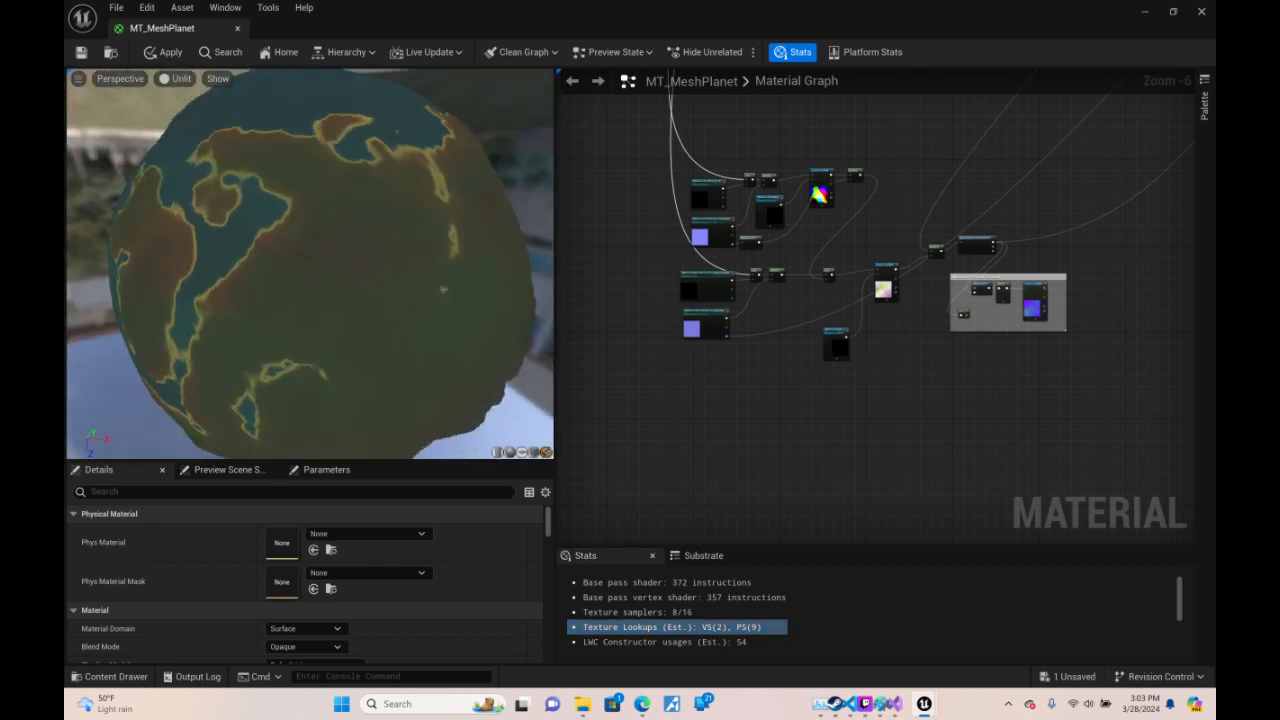
{"action": "left_click", "coordinate": [176, 78]}
{"action": "left_click", "coordinate": [205, 116]}
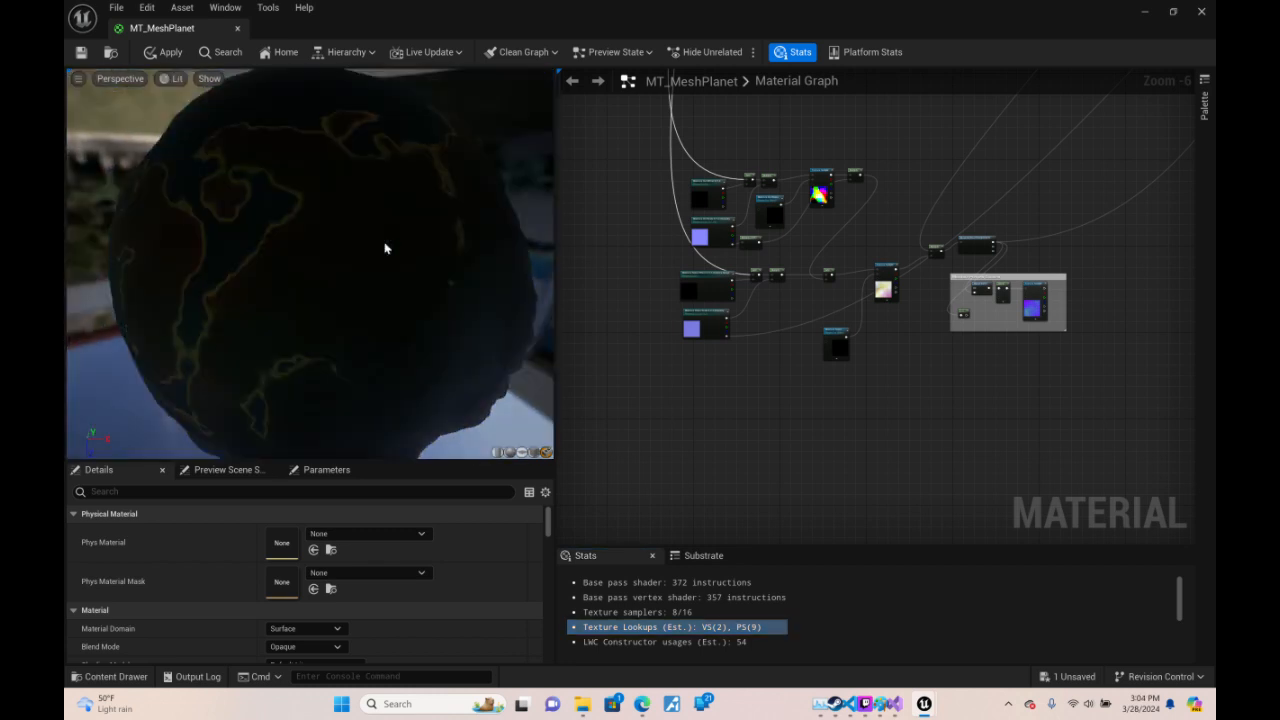
{"action": "left_click_drag", "start_coordinate": [300, 270], "coordinate": [490, 230]}
- Add a Constant node and connect it to both the Specular and Roughness inputs of the MT_MeshPlanet output node
{"action": "right_click_drag", "start_coordinate": [1142, 263], "coordinate": [327, 582]}
{"action": "scroll", "coordinate": [1012, 275], "scroll_direction": "up", "scroll_amount": 5}
{"action": "left_click", "coordinate": [1043, 109]}
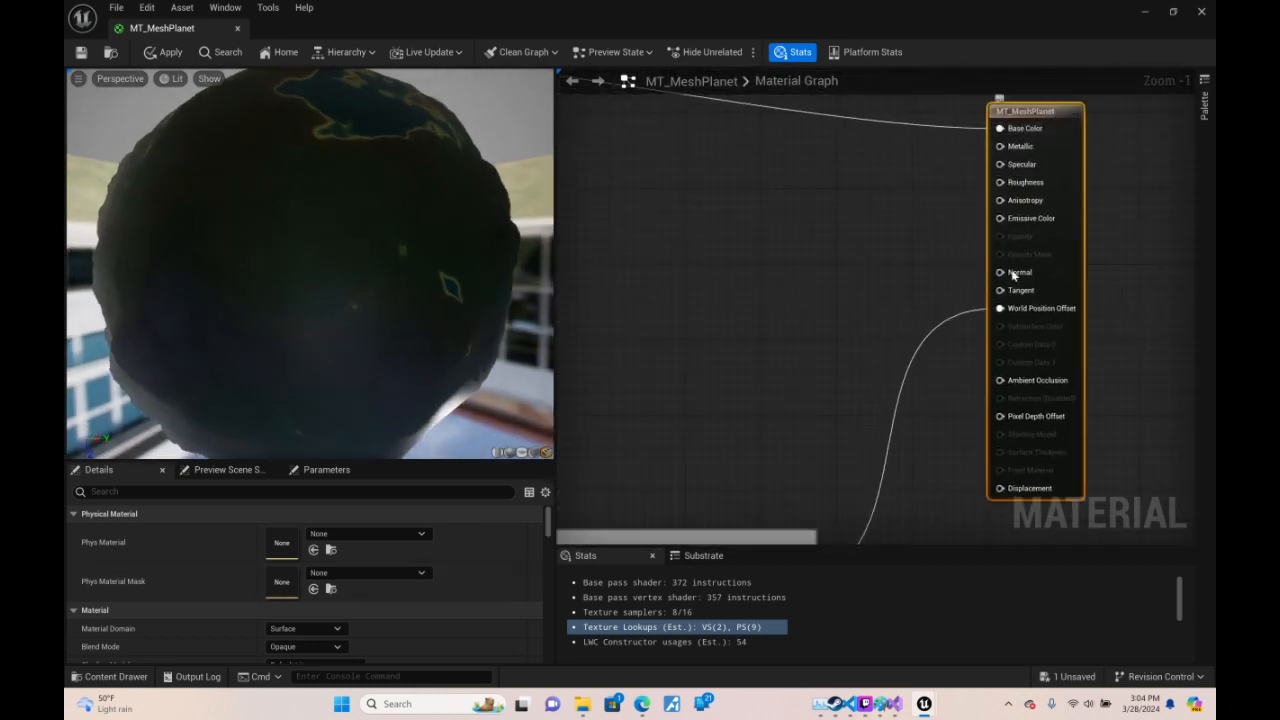
{"action": "left_click_drag", "start_coordinate": [999, 170], "coordinate": [808, 219]}
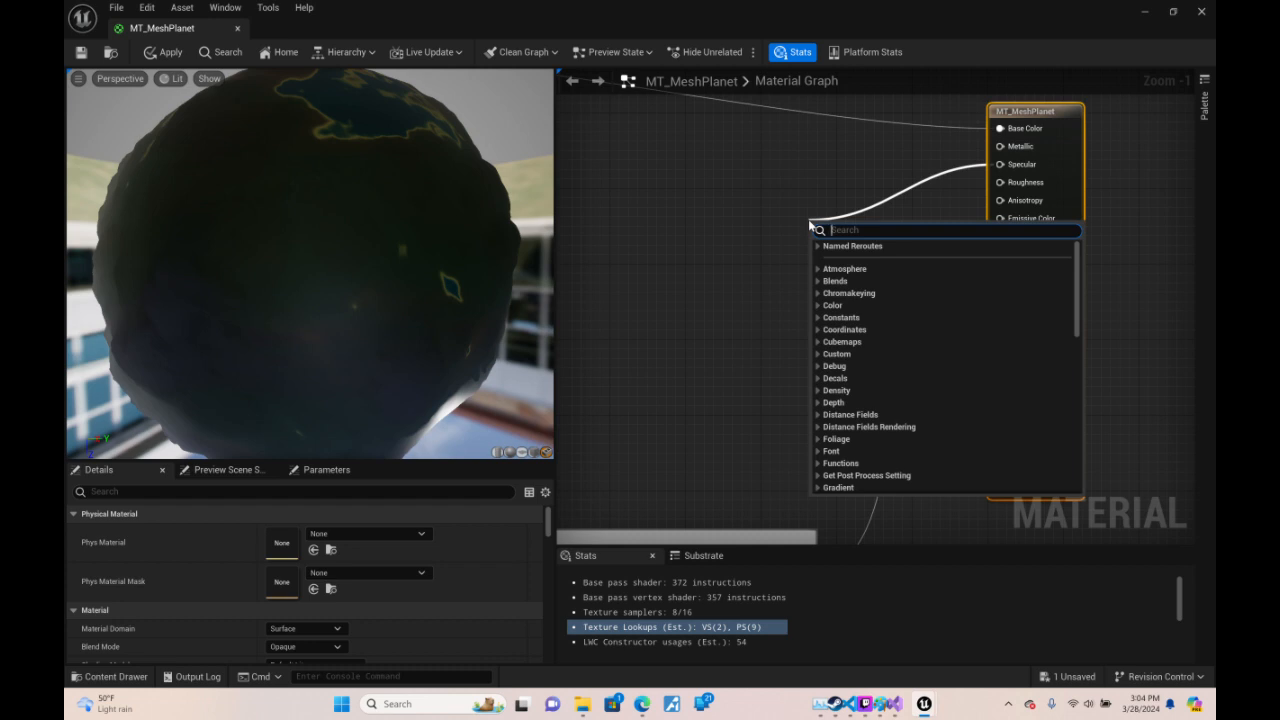
{"action": "type", "text": "const"}
{"action": "key", "text": "Return"}
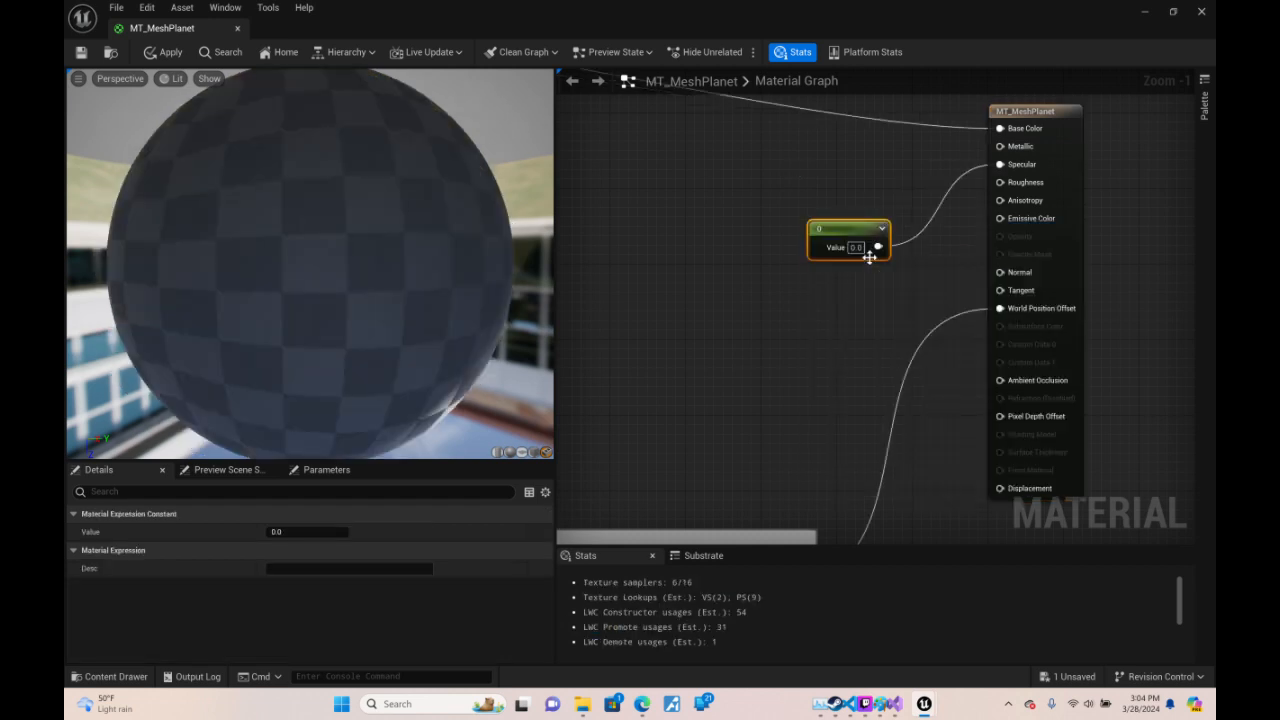
{"action": "left_click_drag", "start_coordinate": [419, 150], "coordinate": [270, 175]}
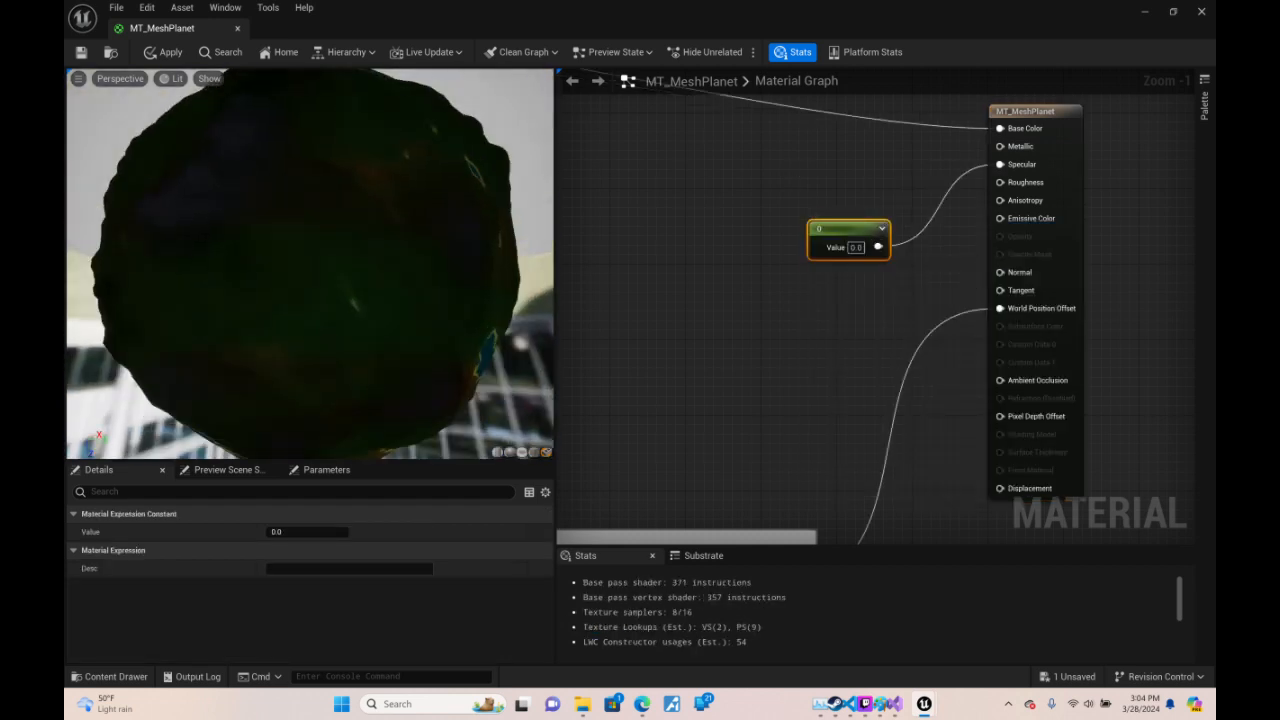
{"action": "left_click_drag", "start_coordinate": [413, 180], "coordinate": [448, 188]}
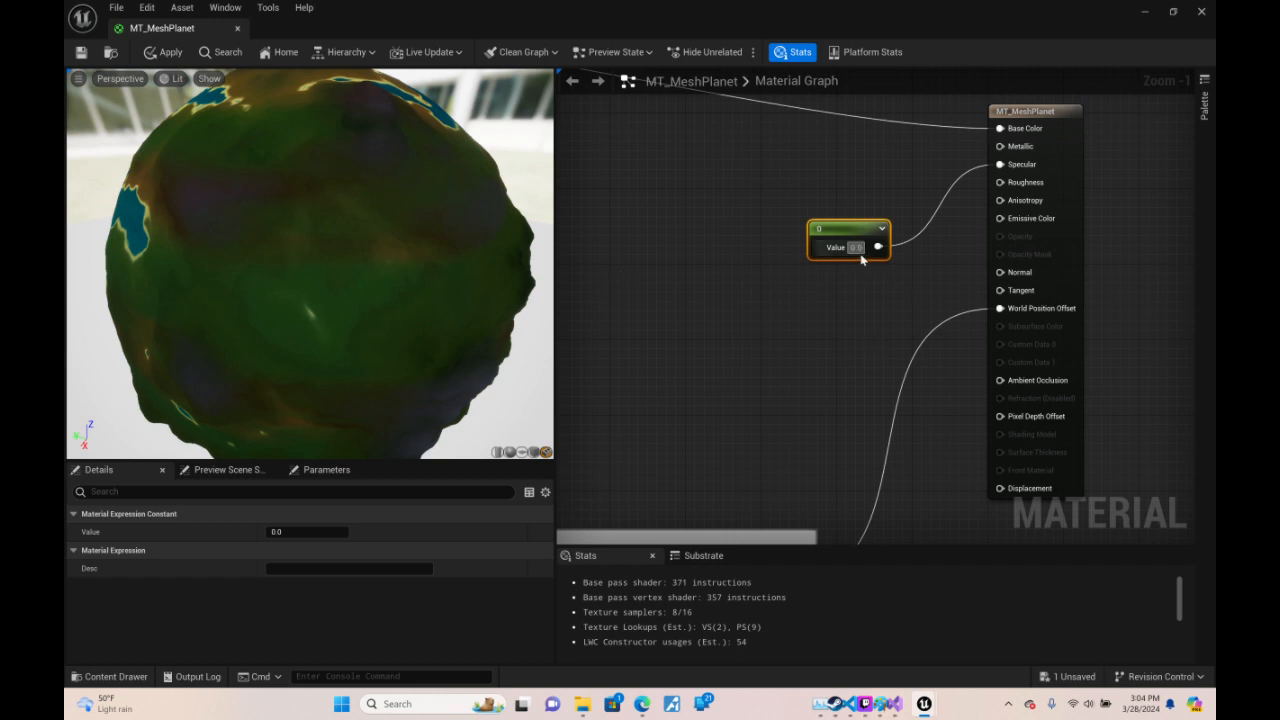
{"action": "left_click_drag", "start_coordinate": [884, 255], "coordinate": [1000, 182]}
{"action": "left_click_drag", "start_coordinate": [440, 261], "coordinate": [462, 392]}
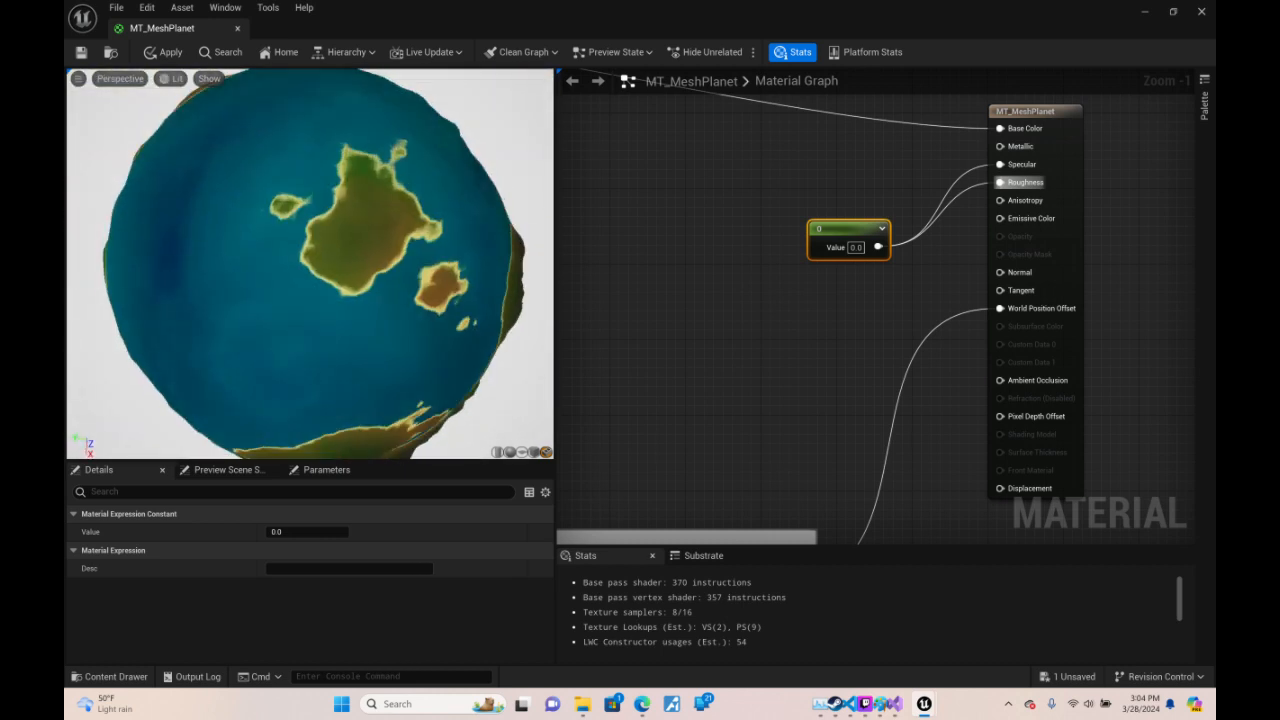
- Try values of 0.1, 1, 0.5, 0 and again 0.1 for the Constant feeding Specular and Roughness
{"action": "left_click", "coordinate": [856, 247]}
{"action": "type", "text": "0.1"}
{"action": "key", "text": "Return"}
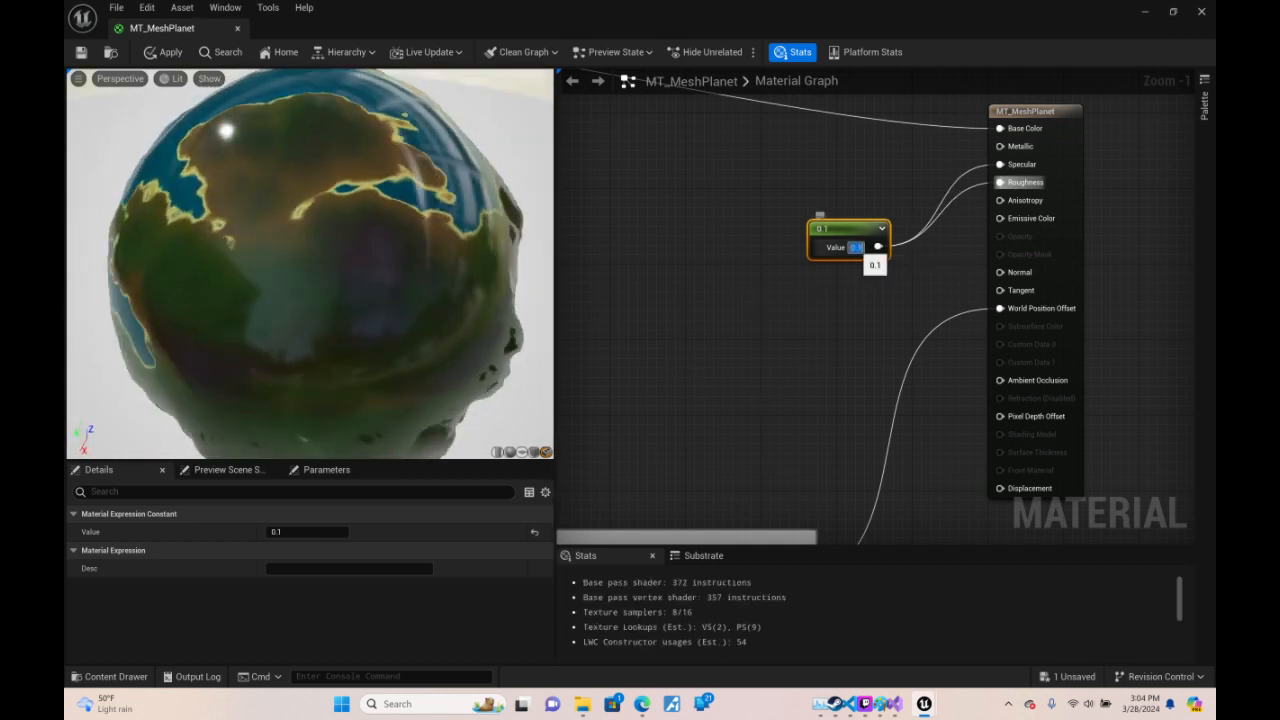
{"action": "type", "text": "1"}
{"action": "key", "text": "Return"}
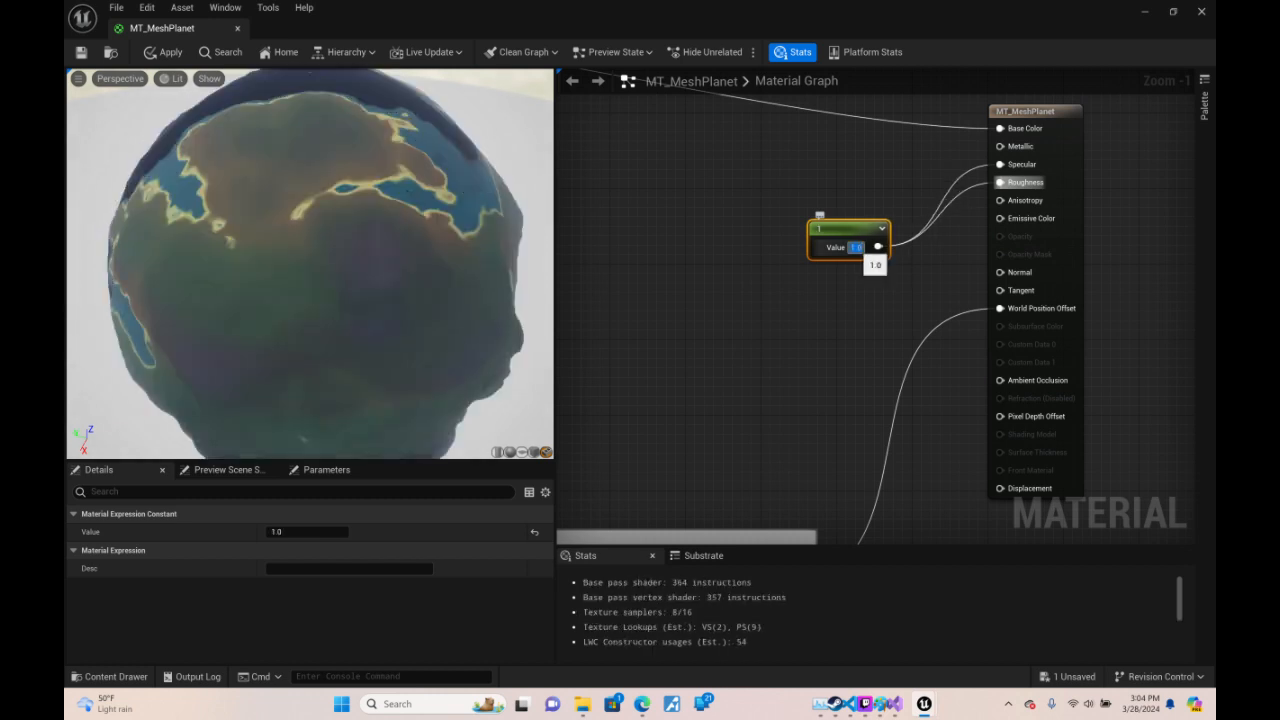
{"action": "type", "text": ".5"}
{"action": "key", "text": "Return"}
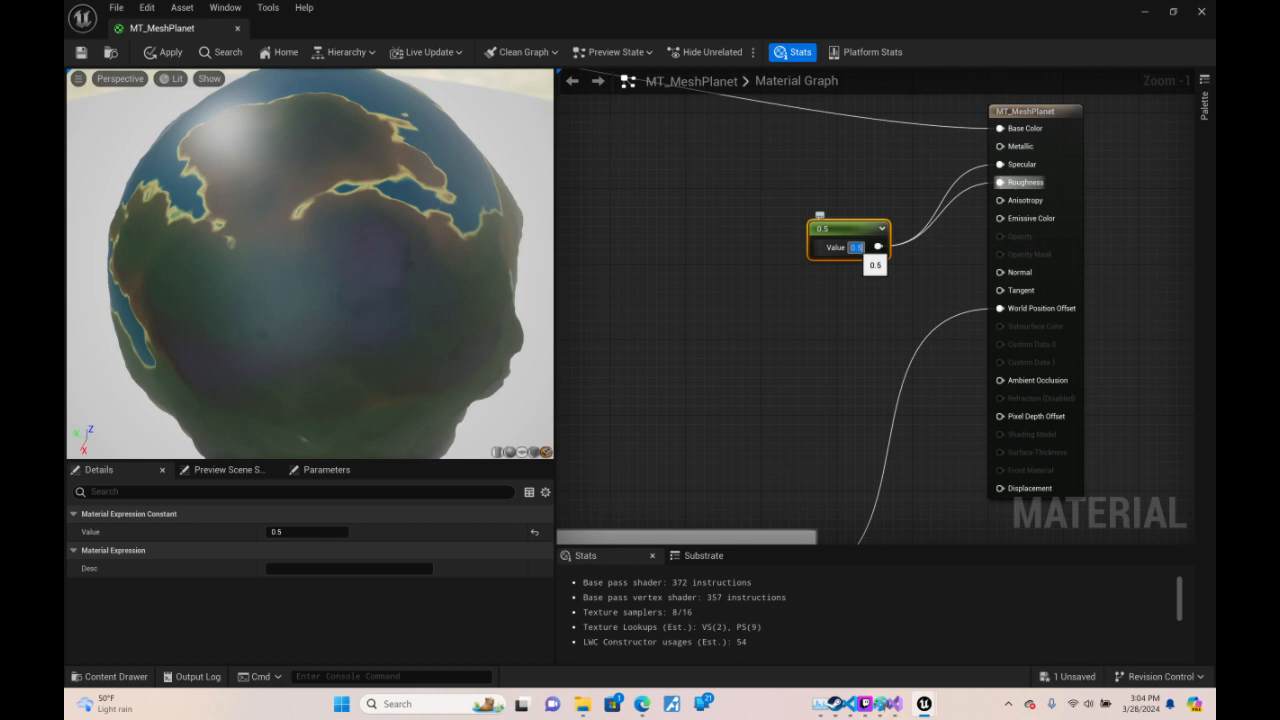
{"action": "type", "text": "0"}
{"action": "key", "text": "Return"}
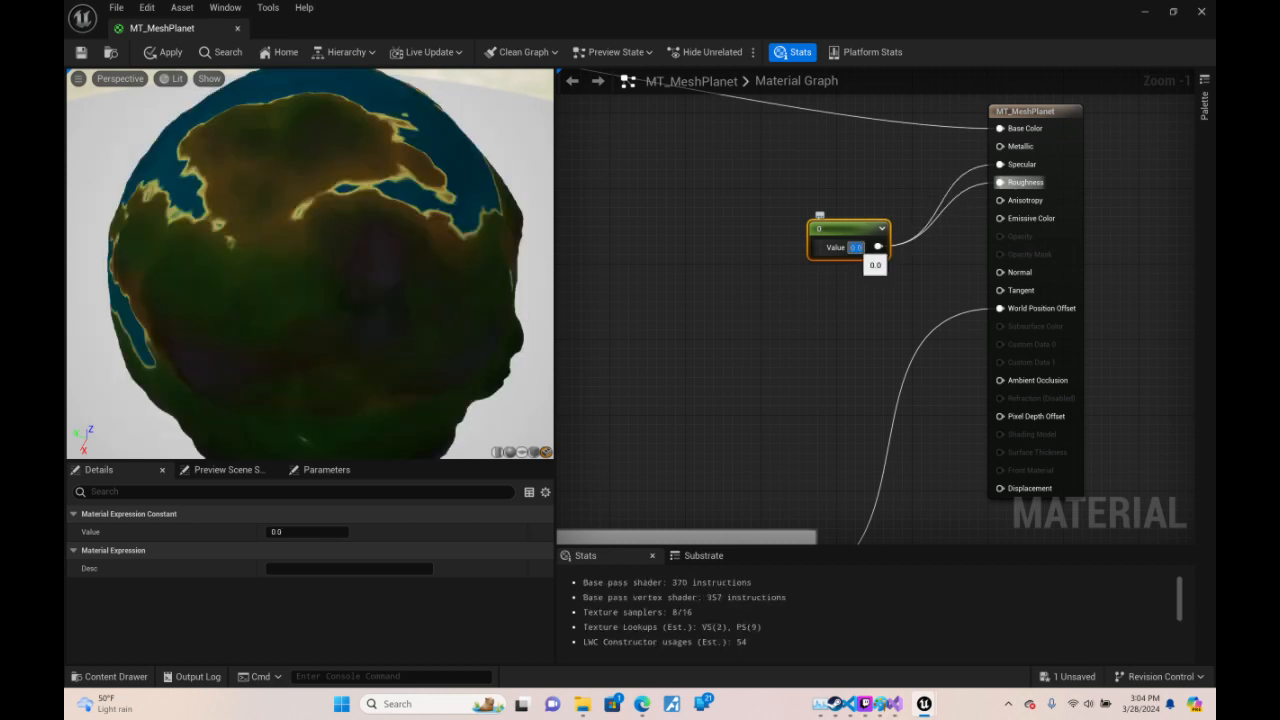
{"action": "type", "text": "0.1"}
{"action": "key", "text": "Return"}
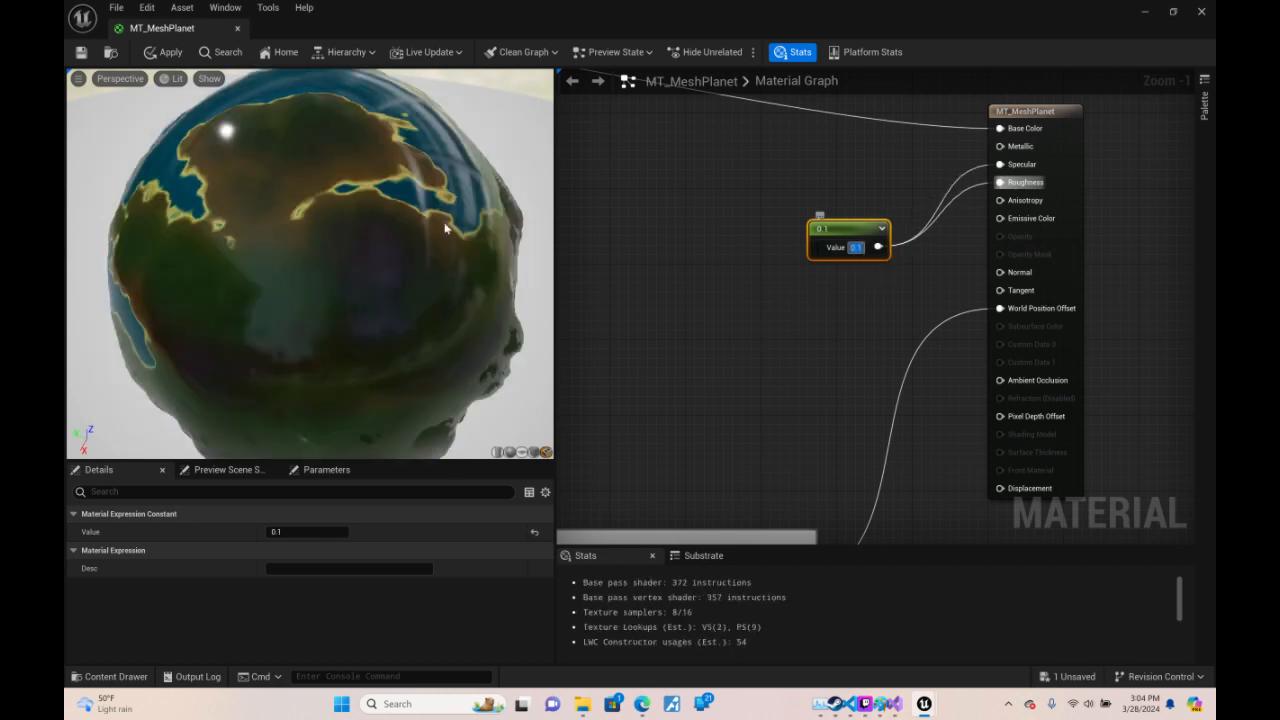
{"action": "left_click_drag", "start_coordinate": [445, 229], "coordinate": [254, 330]}
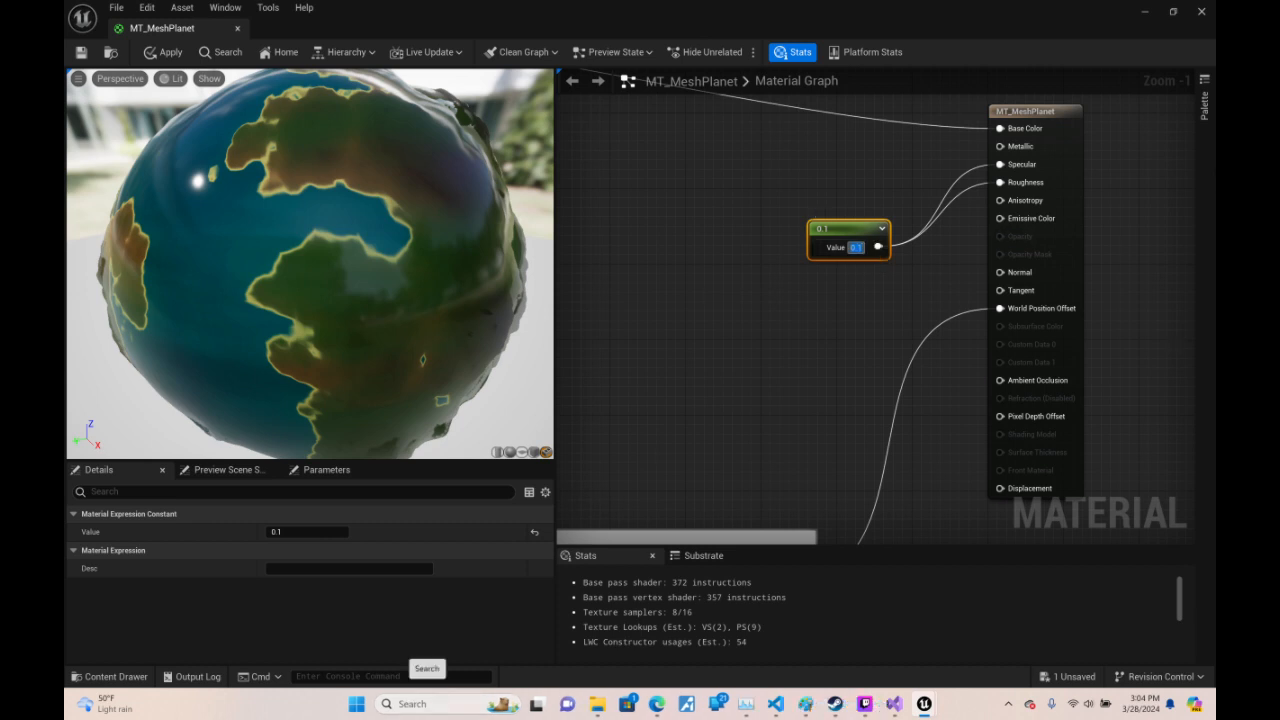
- Try a value of 1 for the Specular and Roughness Constant, and settle on 0
{"action": "type", "text": "1"}
{"action": "key", "text": "Return"}
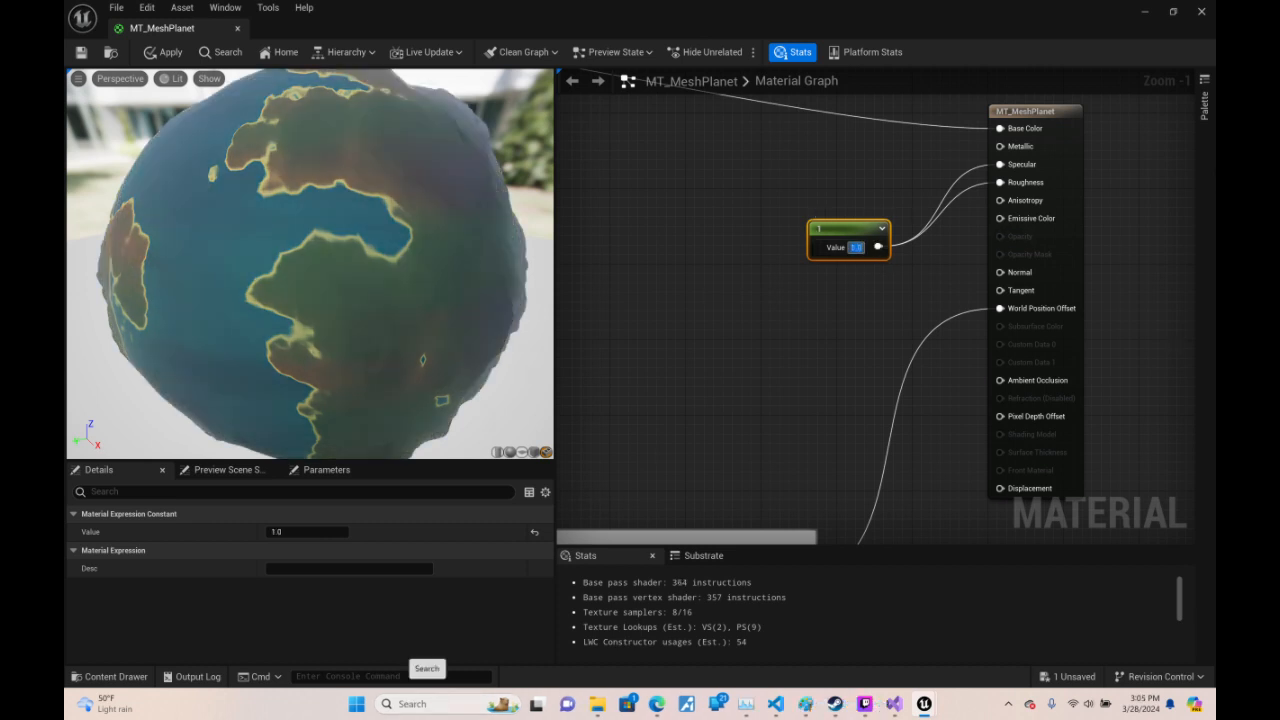
{"action": "type", "text": "0"}
{"action": "key", "text": "Return"}
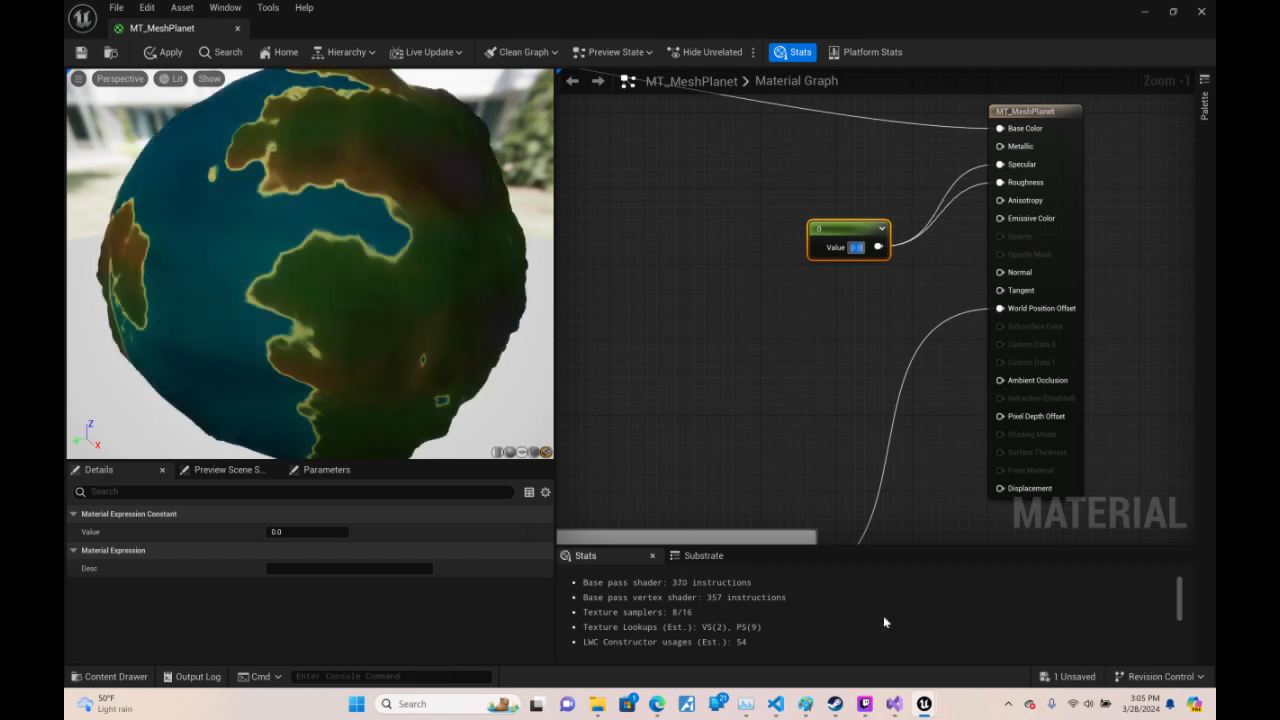
- Check the live stream in Twitch Studio and minimize its window to return to the material editor
{"action": "left_click", "coordinate": [867, 708]}
{"action": "left_click", "coordinate": [866, 704]}
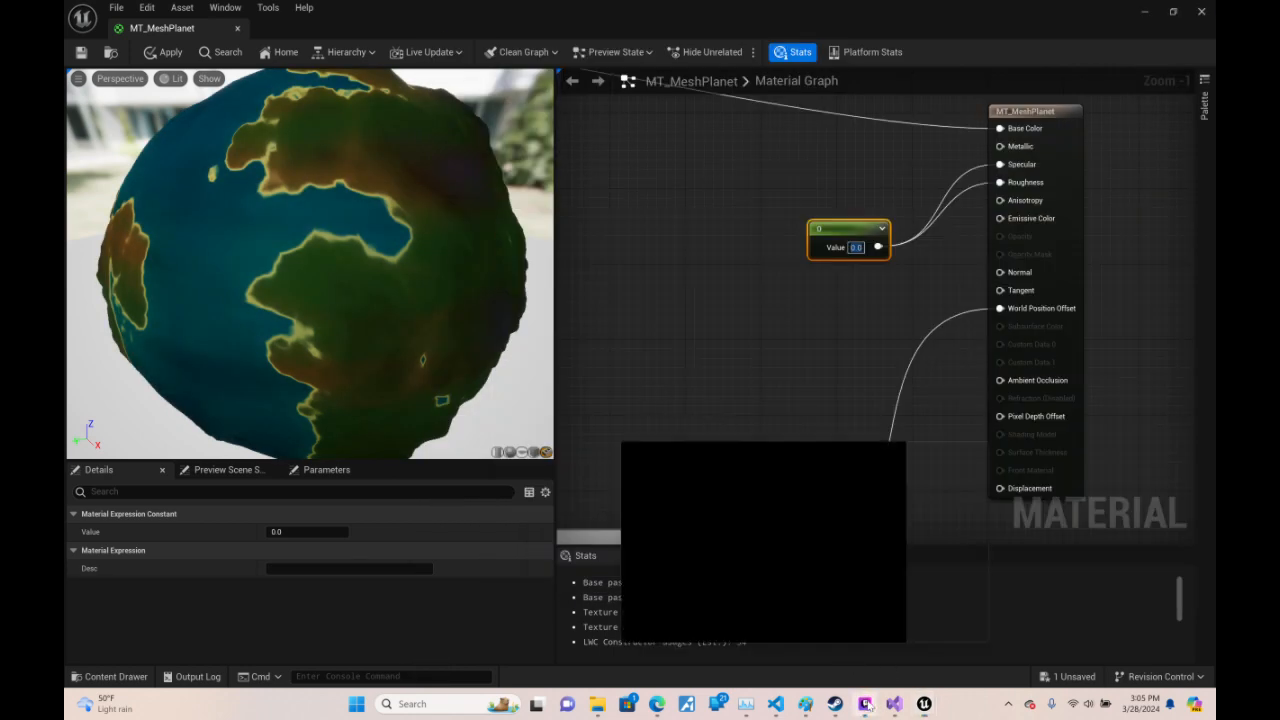
{"action": "left_click", "coordinate": [866, 704]}
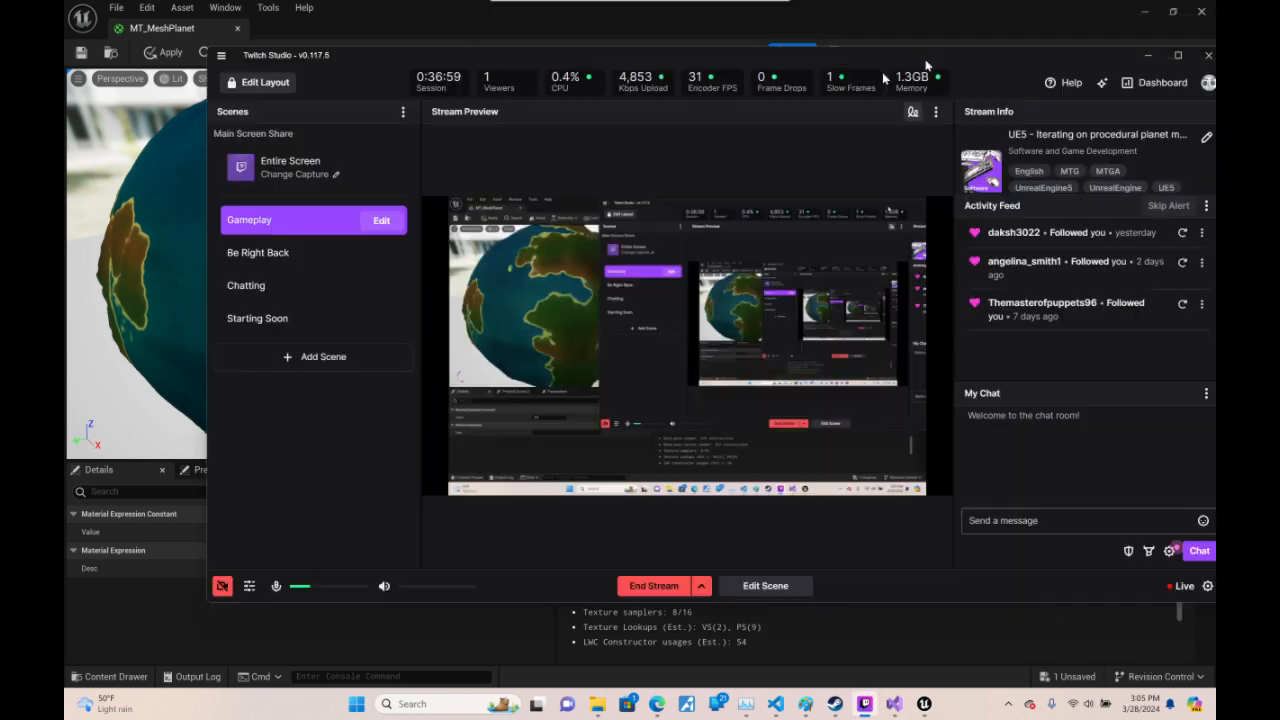
{"action": "left_click_drag", "start_coordinate": [926, 65], "coordinate": [838, 89]}
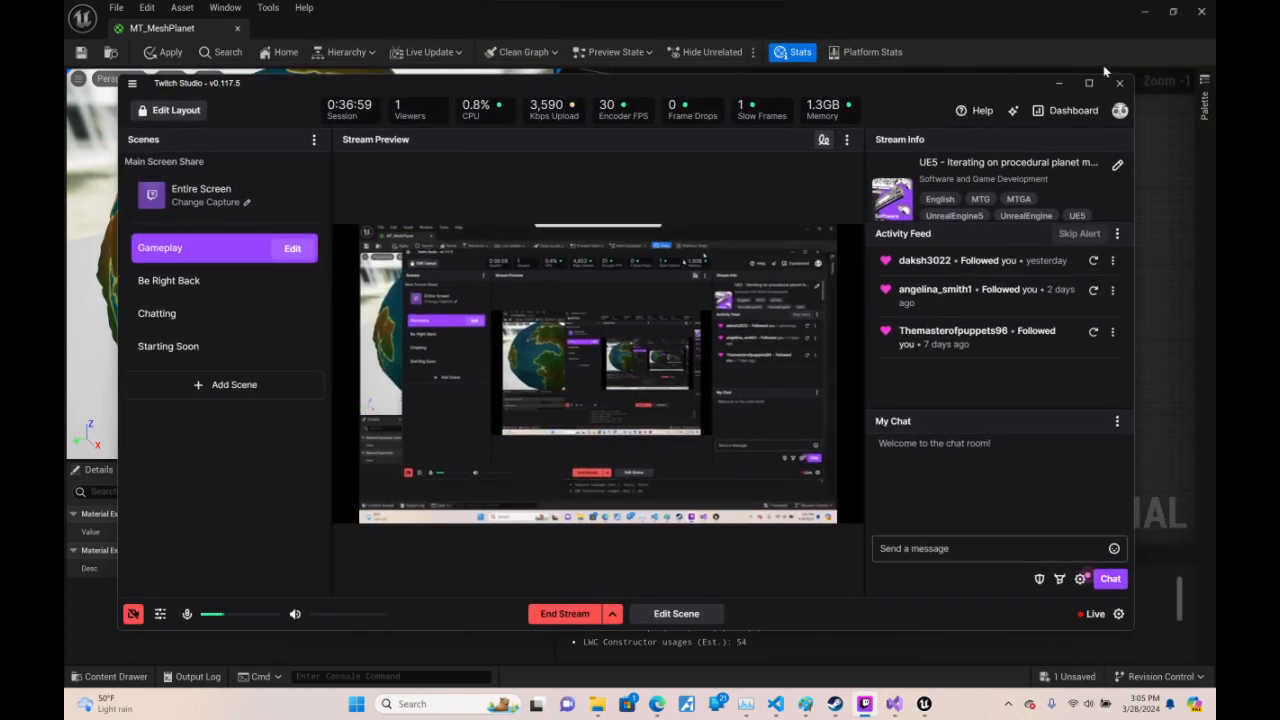
{"action": "left_click", "coordinate": [1062, 80]}
- Set the W (Intensity) value of the Moisture Noise Scale parameter to 1
{"action": "right_click_drag", "start_coordinate": [689, 271], "coordinate": [1110, 212]}
{"action": "left_click_drag", "start_coordinate": [500, 222], "coordinate": [370, 238]}
{"action": "right_click_drag", "start_coordinate": [871, 371], "coordinate": [738, 97]}
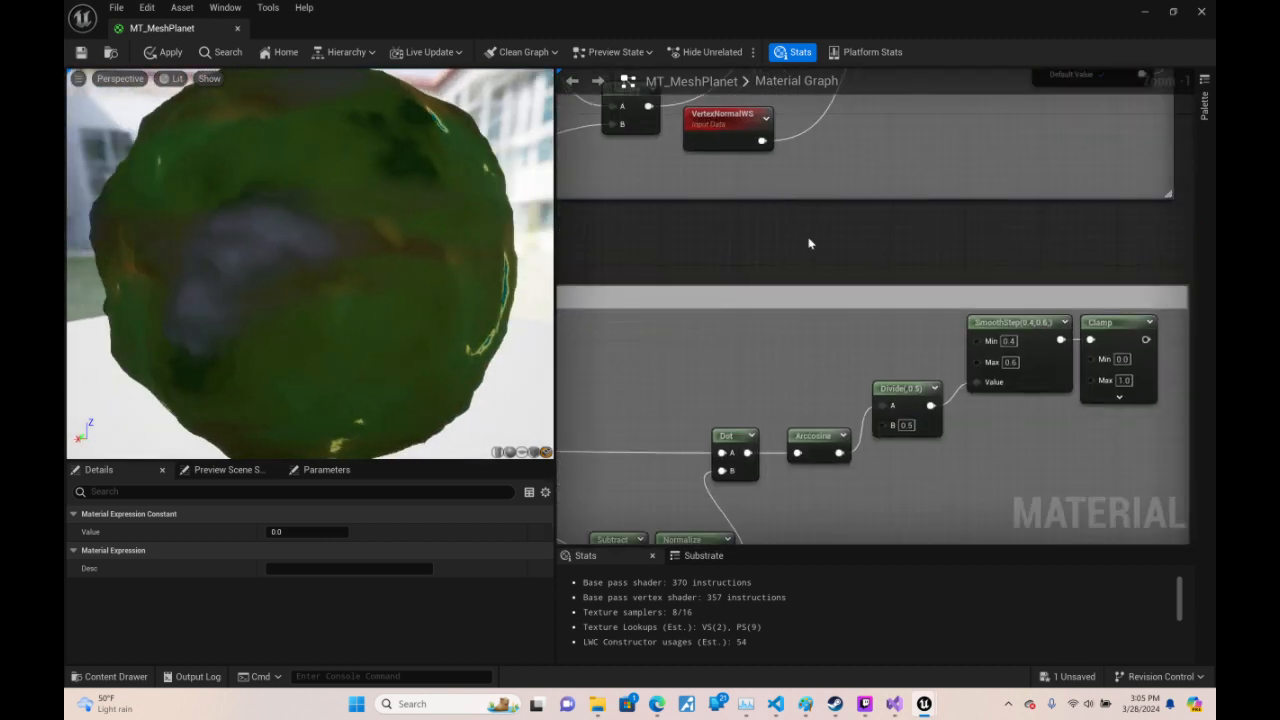
{"action": "scroll", "coordinate": [812, 244], "scroll_direction": "down", "scroll_amount": 4}
{"action": "right_click_drag", "start_coordinate": [952, 325], "coordinate": [1196, 75]}
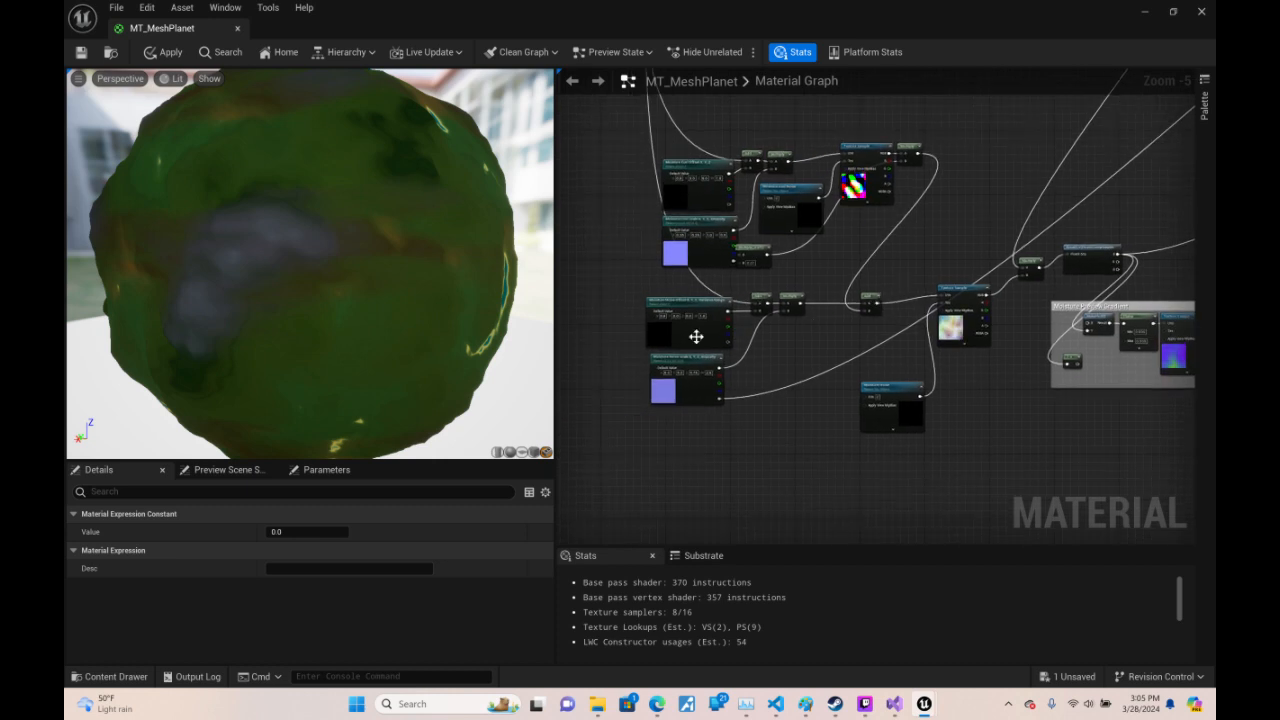
{"action": "scroll", "coordinate": [724, 356], "scroll_direction": "up", "scroll_amount": 6}
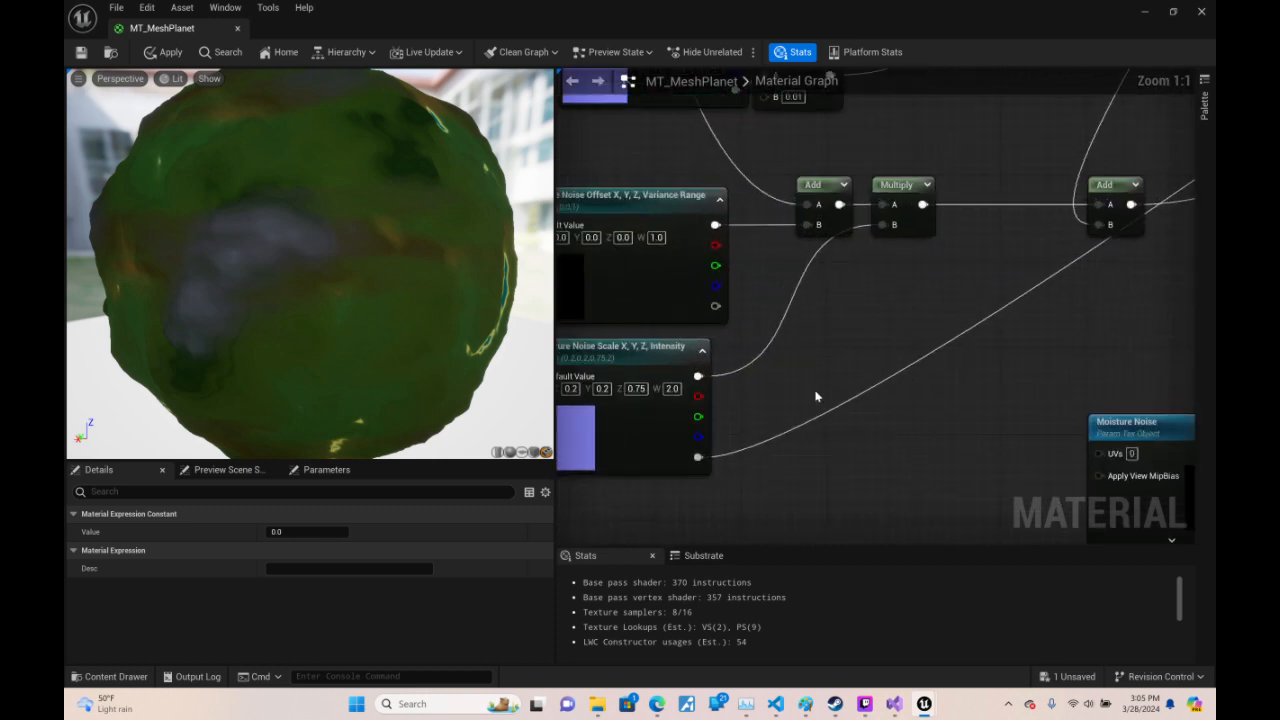
{"action": "right_click_drag", "start_coordinate": [816, 399], "coordinate": [986, 383]}
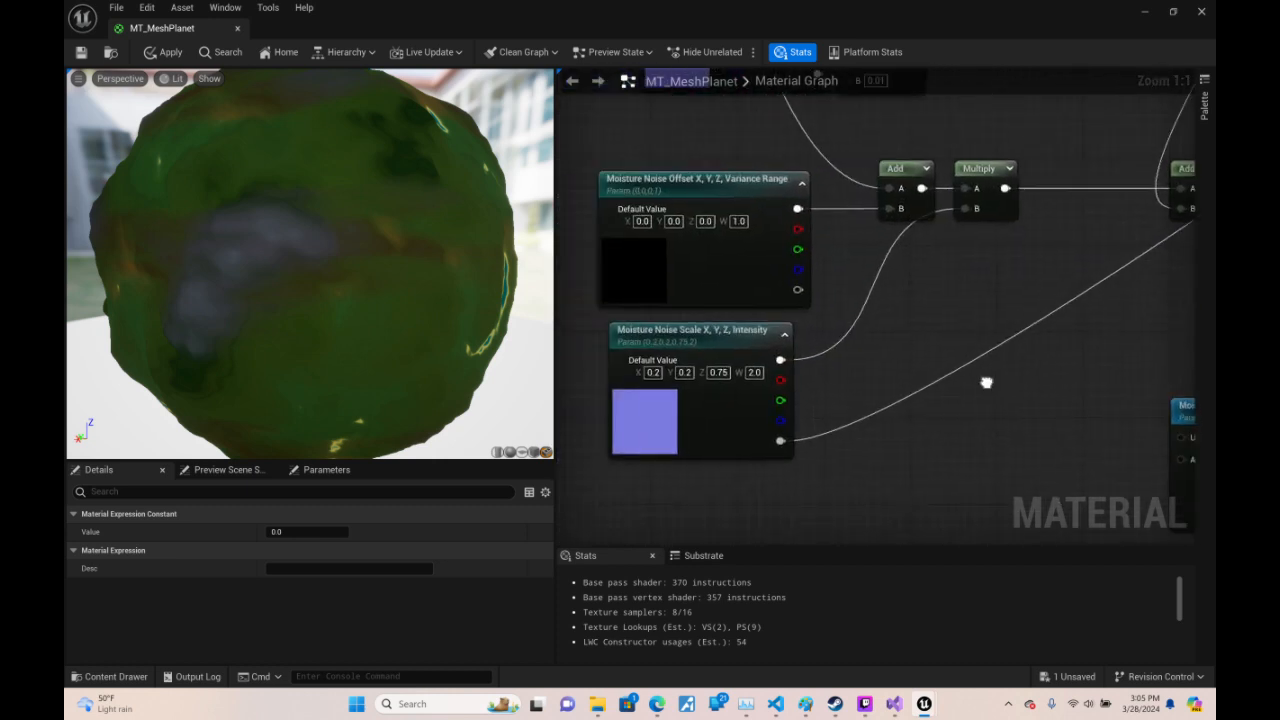
{"action": "left_click", "coordinate": [754, 372]}
{"action": "type", "text": "1"}
{"action": "key", "text": "Return"}
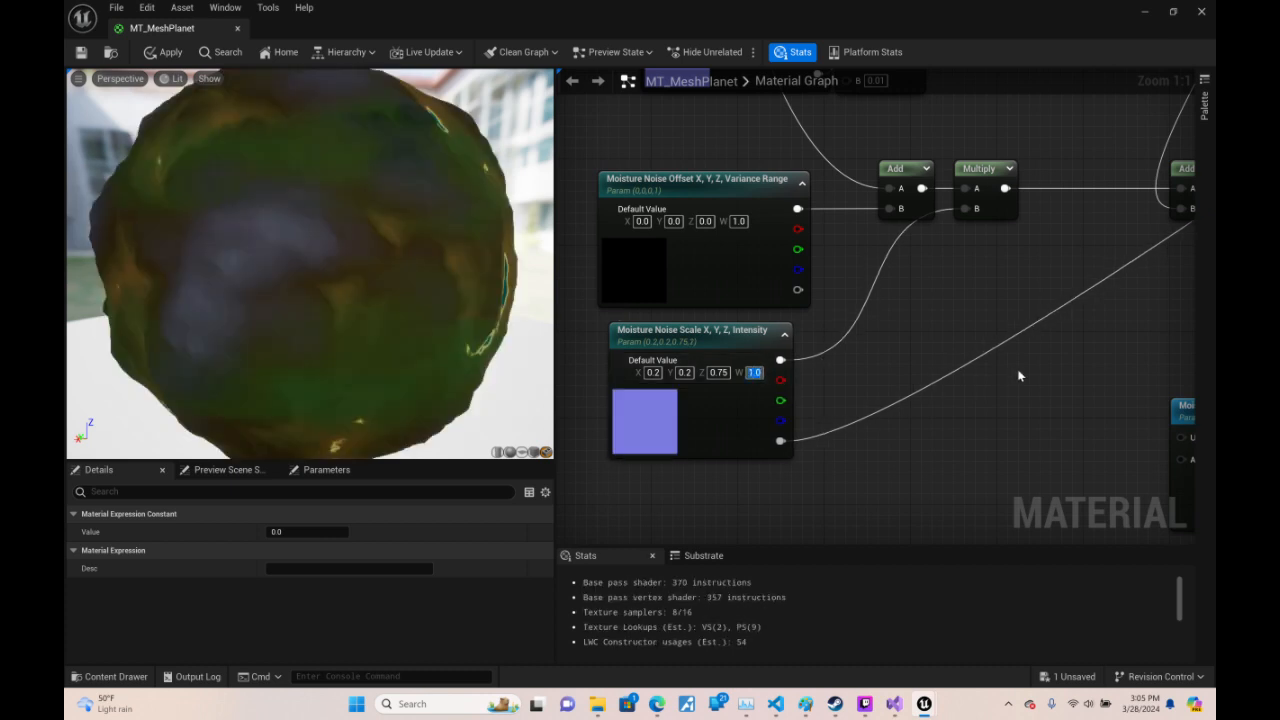
{"action": "left_click", "coordinate": [823, 382]}
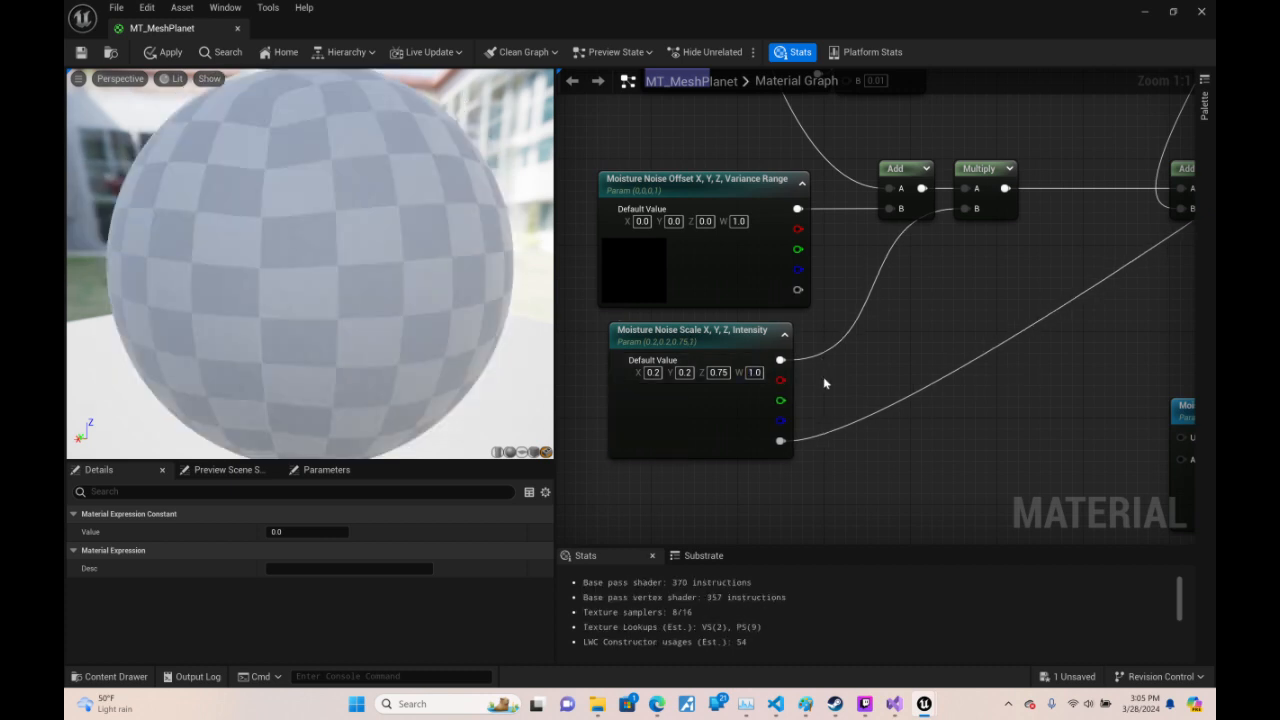
- Examine the planet's ground and foliage colours in the preview from several sides and up close
{"action": "mouse_move", "coordinate": [394, 322]}
{"action": "left_mouse_down"}
{"action": "mouse_move", "coordinate": [125, 322]}
{"action": "mouse_move", "coordinate": [95, 285]}
{"action": "mouse_move", "coordinate": [85, 215]}
{"action": "mouse_move", "coordinate": [36, 248]}
{"action": "mouse_move", "coordinate": [22, 300]}
{"action": "mouse_move", "coordinate": [3, 260]}
{"action": "mouse_move", "coordinate": [152, 255]}
{"action": "mouse_move", "coordinate": [310, 215]}
{"action": "mouse_move", "coordinate": [394, 325]}
{"action": "left_mouse_up"}
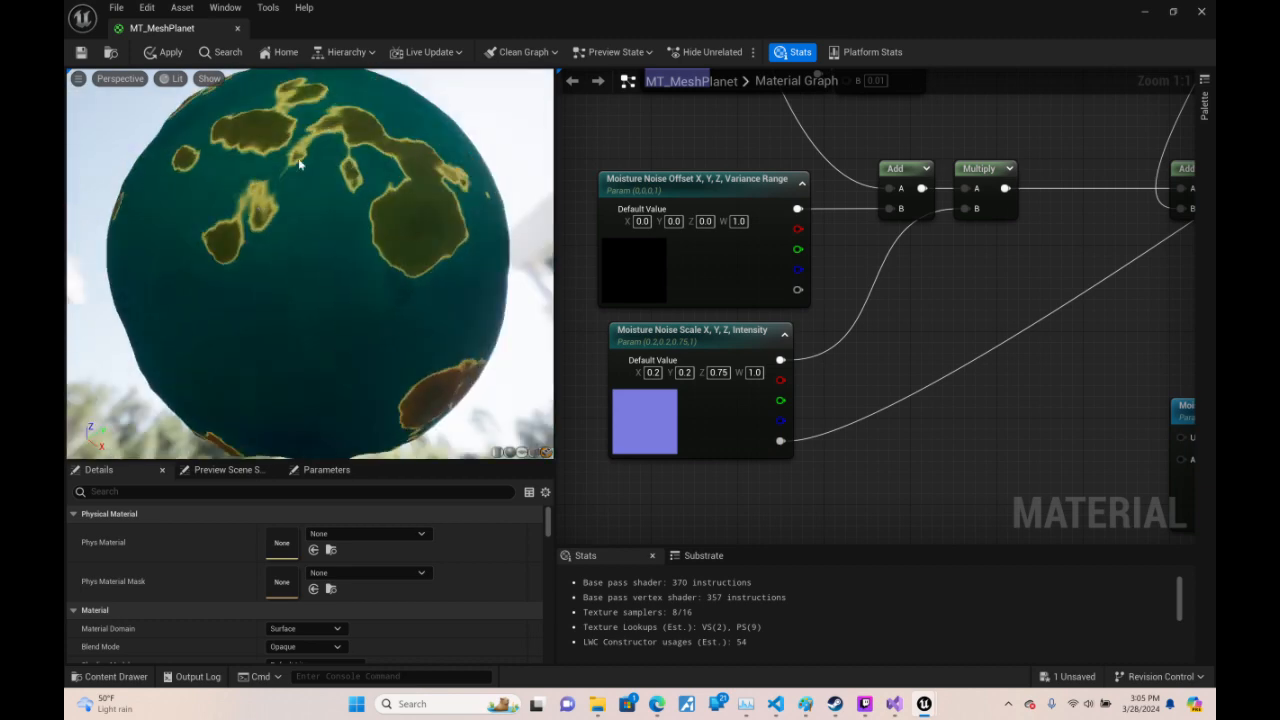
{"action": "left_click_drag", "start_coordinate": [276, 161], "coordinate": [622, 534]}
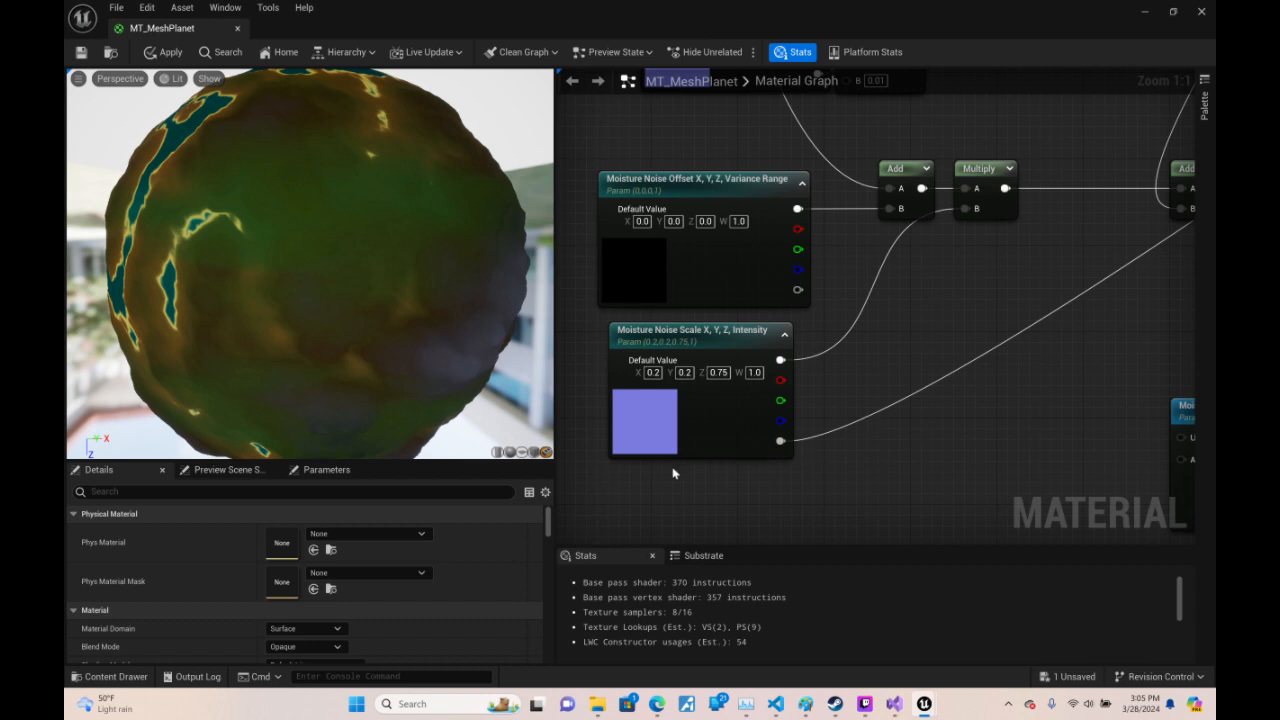
{"action": "left_click_drag", "start_coordinate": [424, 391], "coordinate": [475, 265]}
{"action": "right_click_drag", "start_coordinate": [424, 391], "coordinate": [424, 450]}
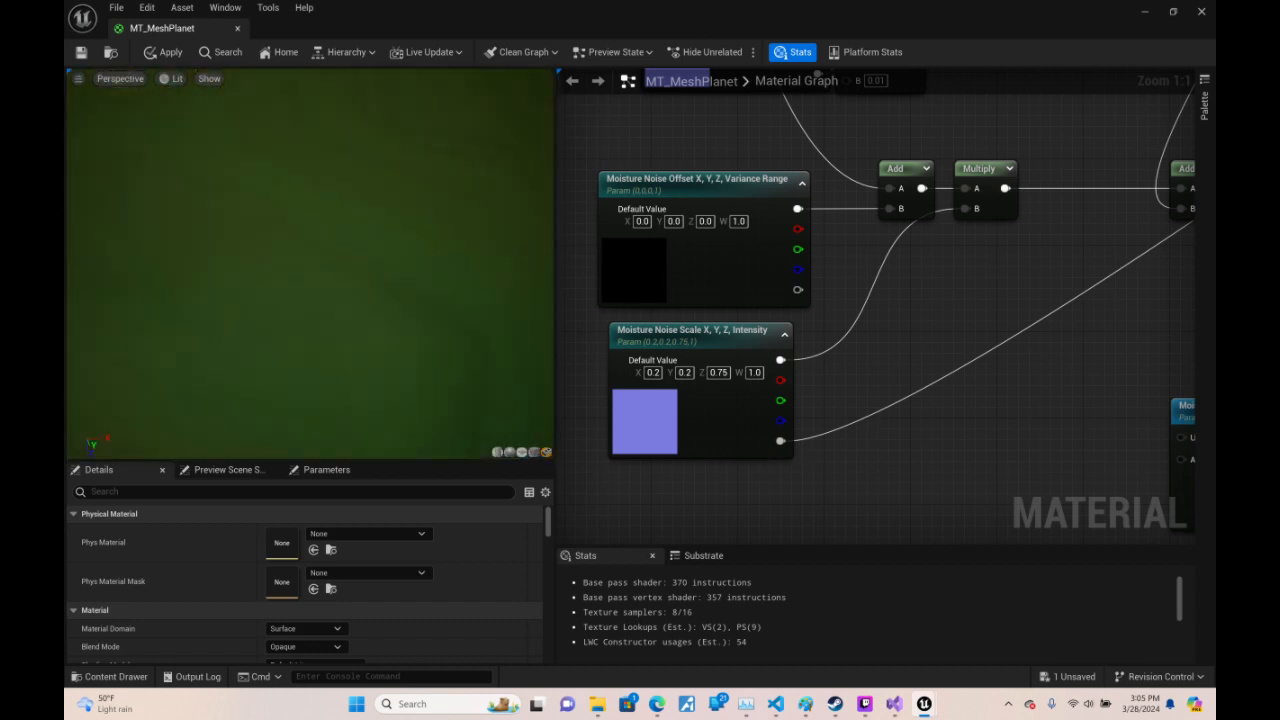
{"action": "right_click_drag", "start_coordinate": [424, 391], "coordinate": [424, 339]}
{"action": "mouse_move", "coordinate": [424, 339]}
{"action": "left_mouse_down"}
{"action": "mouse_move", "coordinate": [540, 335]}
{"action": "mouse_move", "coordinate": [480, 375]}
{"action": "mouse_move", "coordinate": [355, 365]}
{"action": "mouse_move", "coordinate": [315, 380]}
{"action": "mouse_move", "coordinate": [385, 385]}
{"action": "mouse_move", "coordinate": [440, 325]}
{"action": "mouse_move", "coordinate": [450, 280]}
{"action": "mouse_move", "coordinate": [520, 265]}
{"action": "mouse_move", "coordinate": [424, 339]}
{"action": "left_mouse_up"}
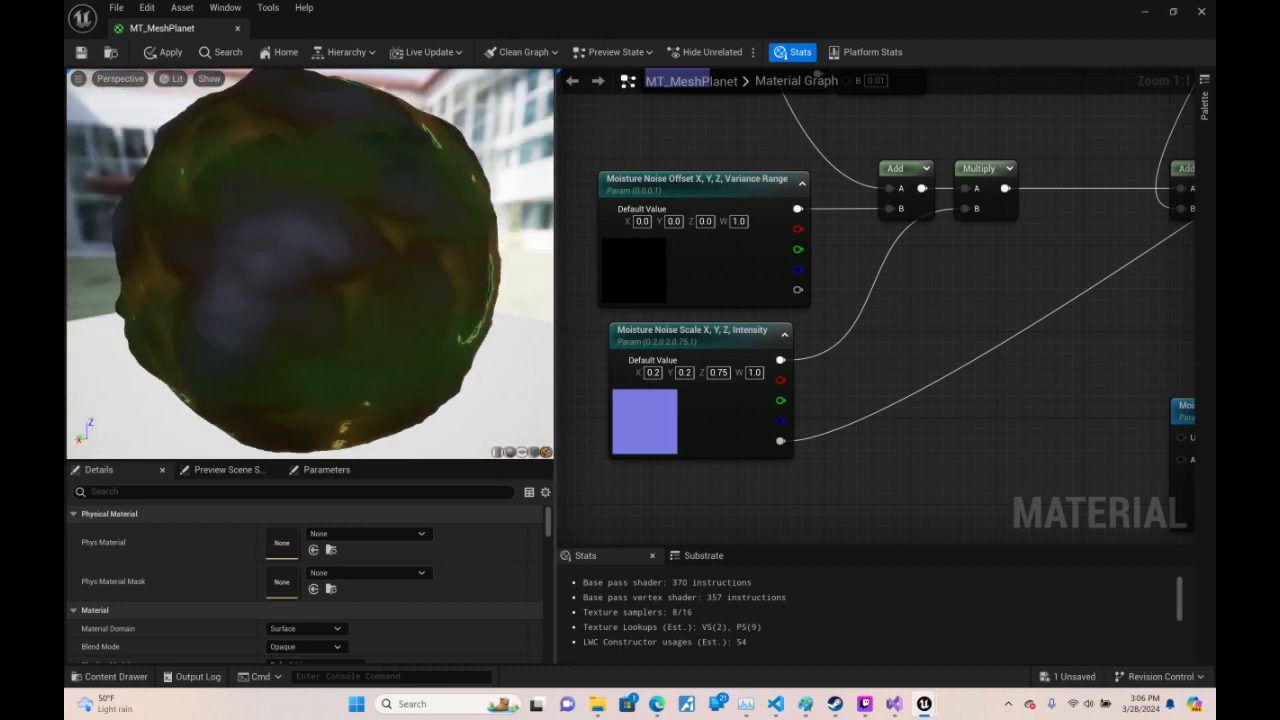
{"action": "left_click_drag", "start_coordinate": [477, 269], "coordinate": [518, 352]}
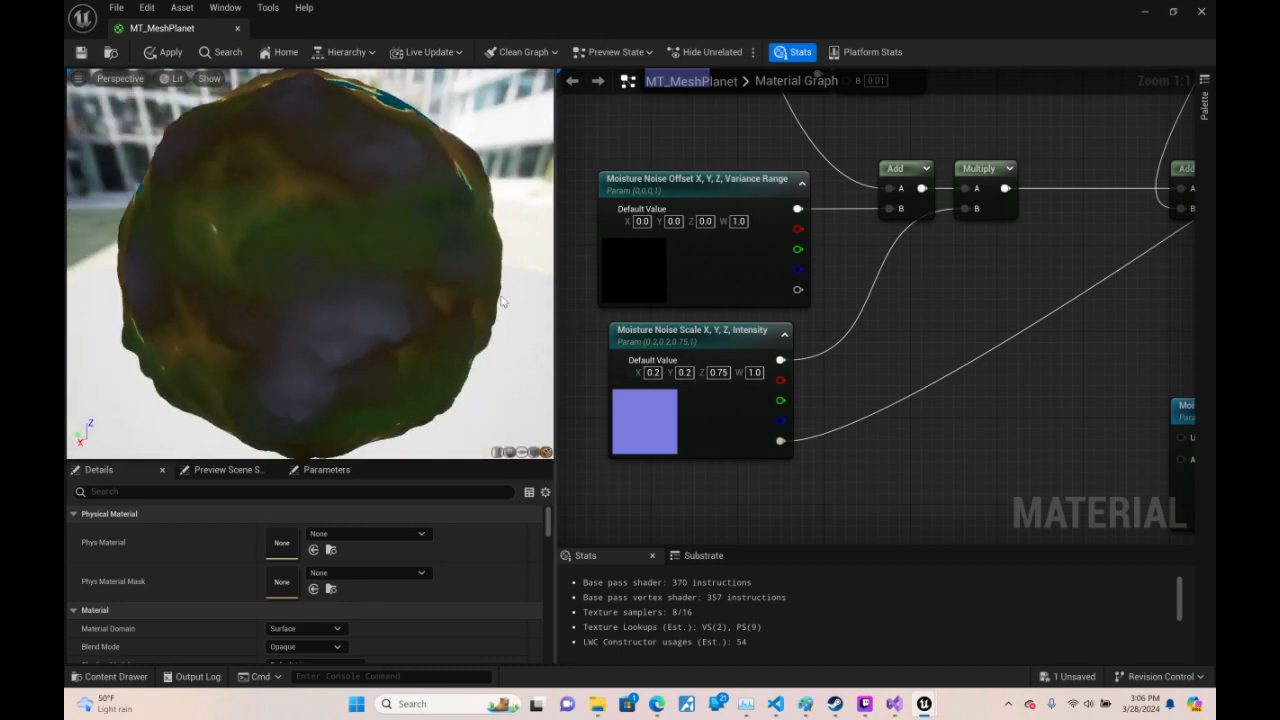
- Move the Multiply node that feeds the SmoothStep's Value away from it to make room between the two nodes
{"action": "right_click_drag", "start_coordinate": [992, 359], "coordinate": [558, 388]}
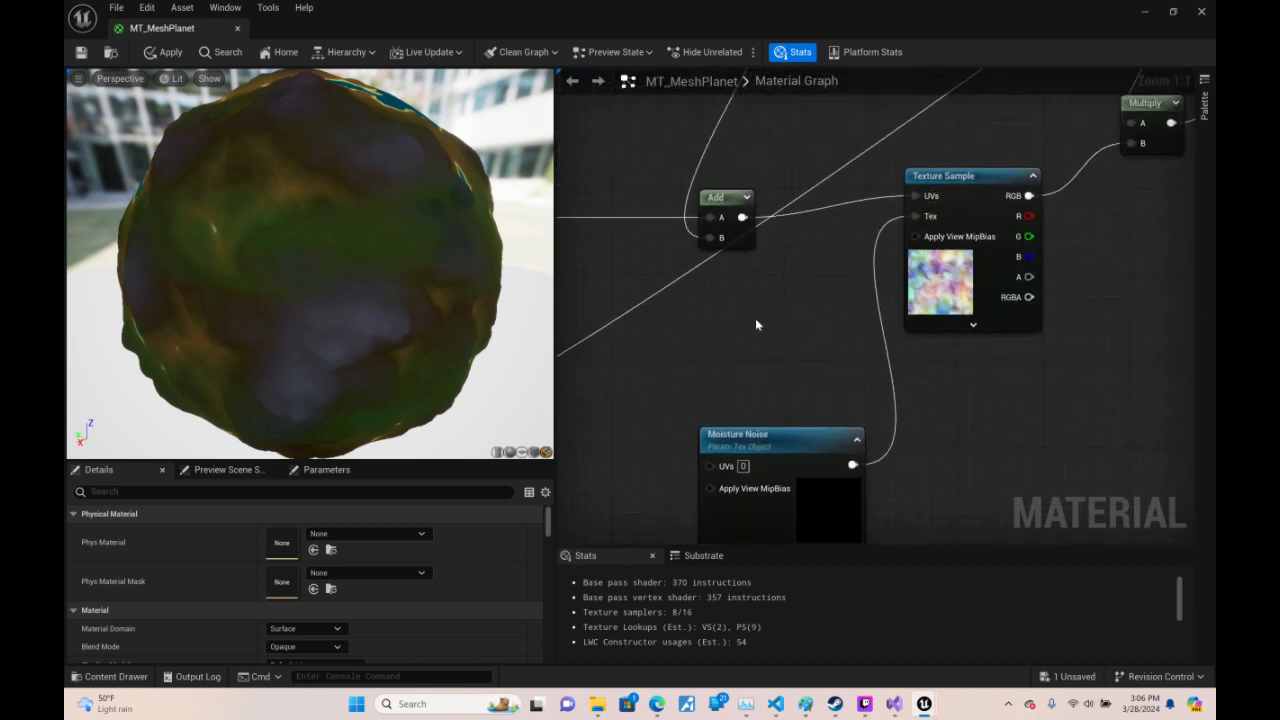
{"action": "scroll", "coordinate": [820, 312], "scroll_direction": "down", "scroll_amount": 8}
{"action": "right_click_drag", "start_coordinate": [993, 285], "coordinate": [603, 497]}
{"action": "scroll", "coordinate": [780, 177], "scroll_direction": "up", "scroll_amount": 8}
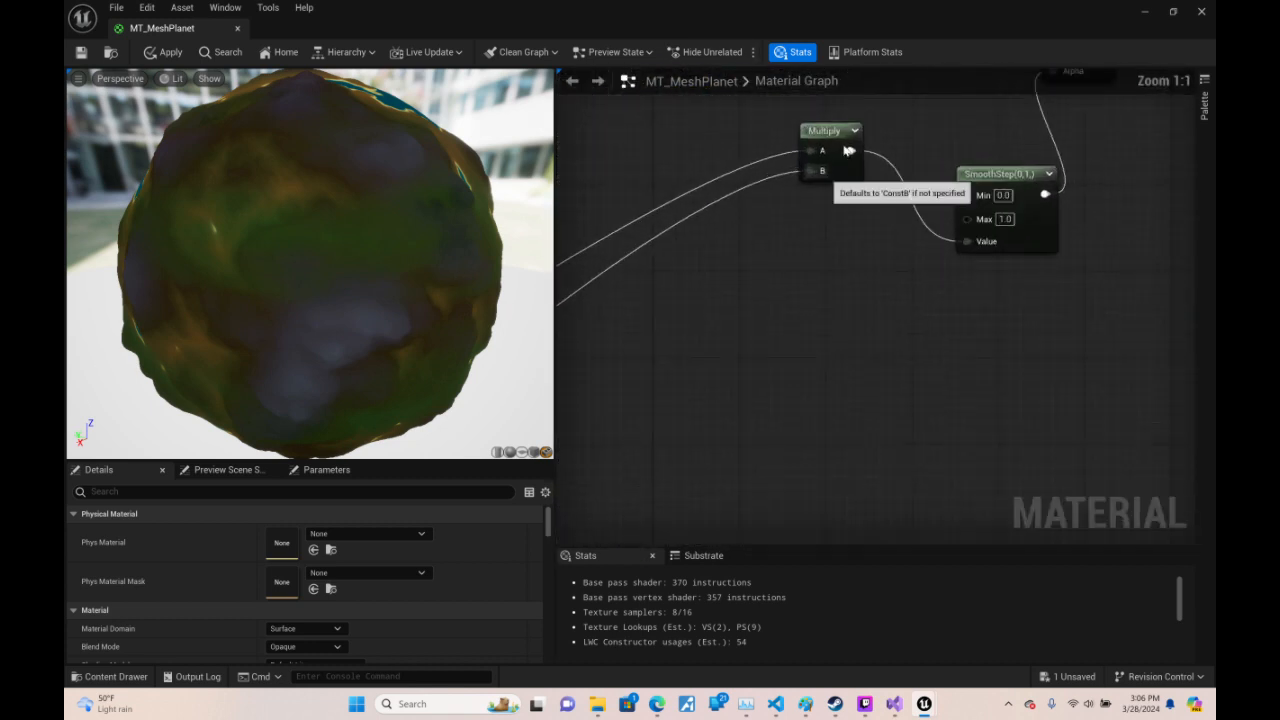
{"action": "left_click_drag", "start_coordinate": [830, 131], "coordinate": [806, 271]}
{"action": "left_click_drag", "start_coordinate": [741, 314], "coordinate": [709, 324]}
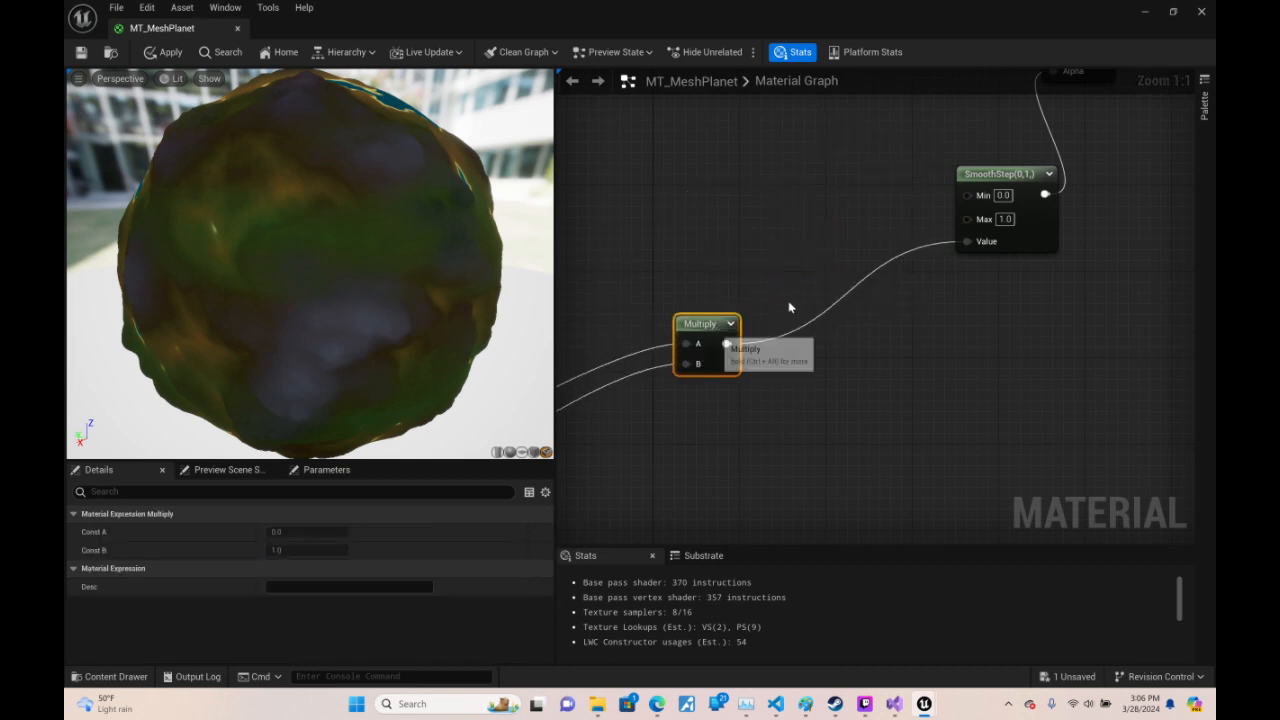
- Try SmoothStep Max values of 0.9, 0.5 and 0 against the planet preview, ending back at 1
{"action": "left_click", "coordinate": [1004, 219]}
{"action": "type", "text": "0.9"}
{"action": "key", "text": "Return"}
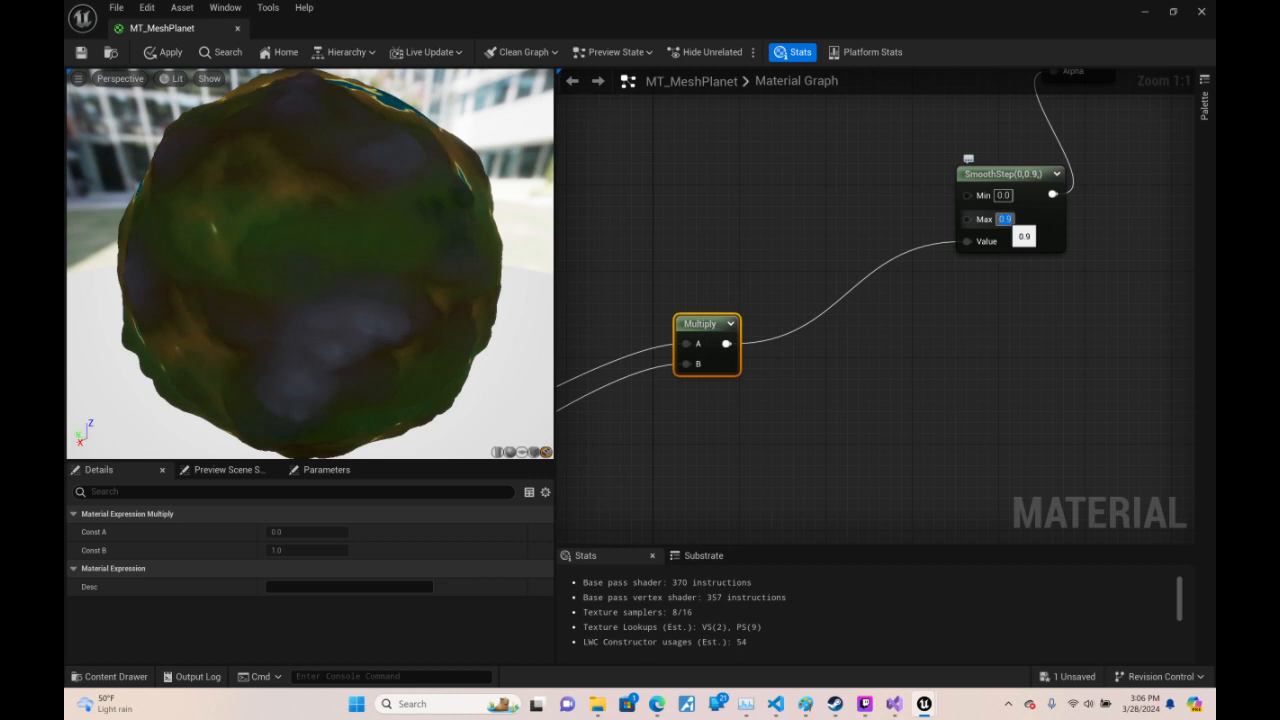
{"action": "type", "text": "0.5"}
{"action": "key", "text": "Return"}
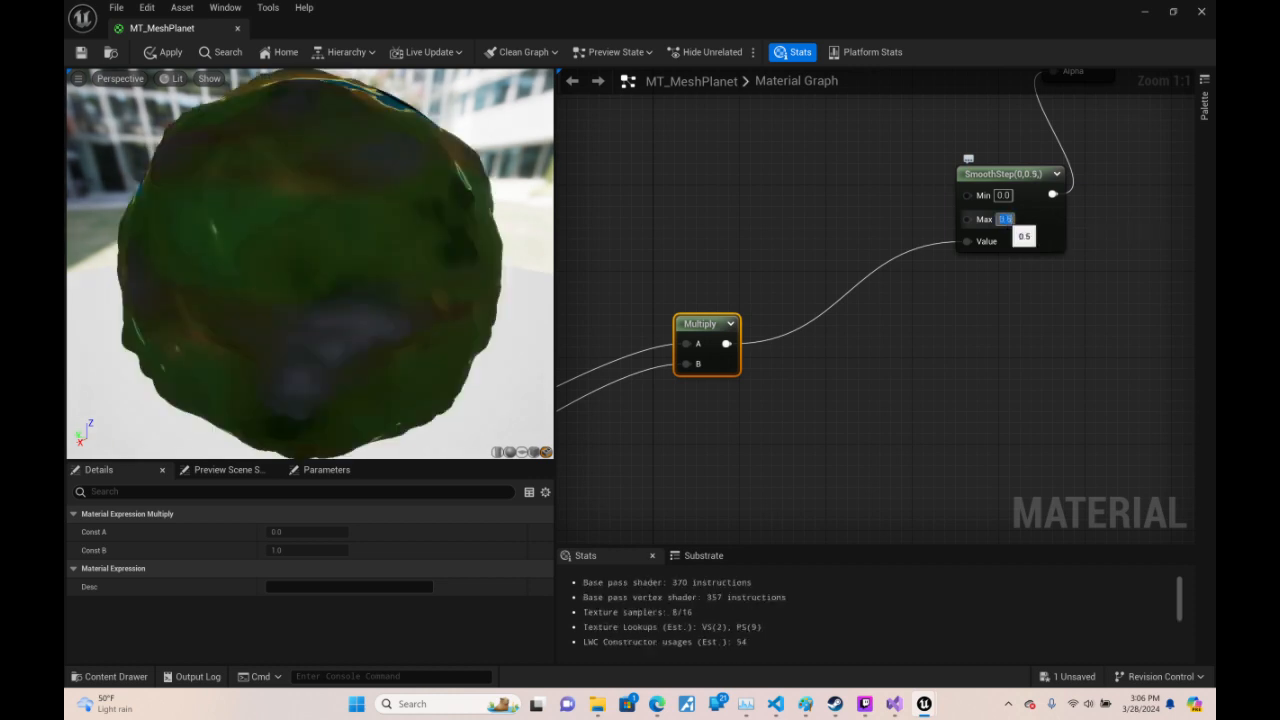
{"action": "type", "text": "0"}
{"action": "key", "text": "Return"}
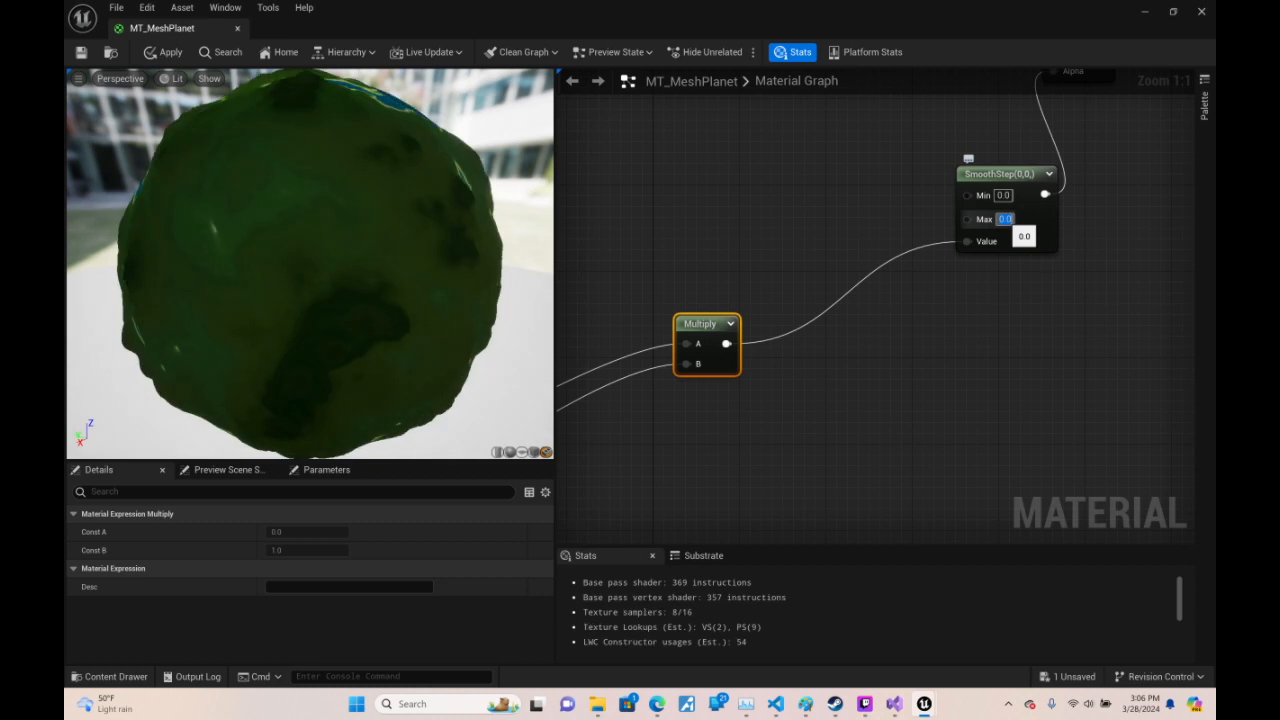
{"action": "type", "text": "1"}
{"action": "key", "text": "Return"}
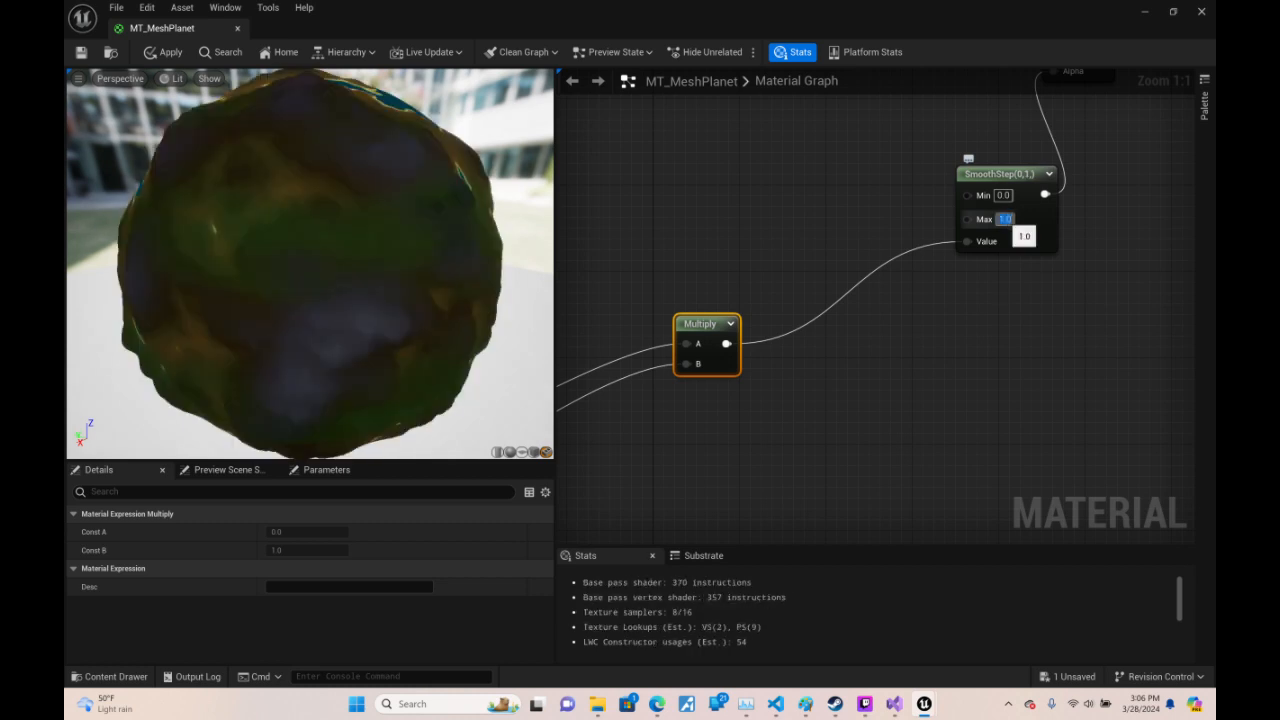
- Try SmoothStep Min values of 0.5, 1.1 and 1 against the planet preview, ending back at 0
{"action": "left_click", "coordinate": [1002, 195]}
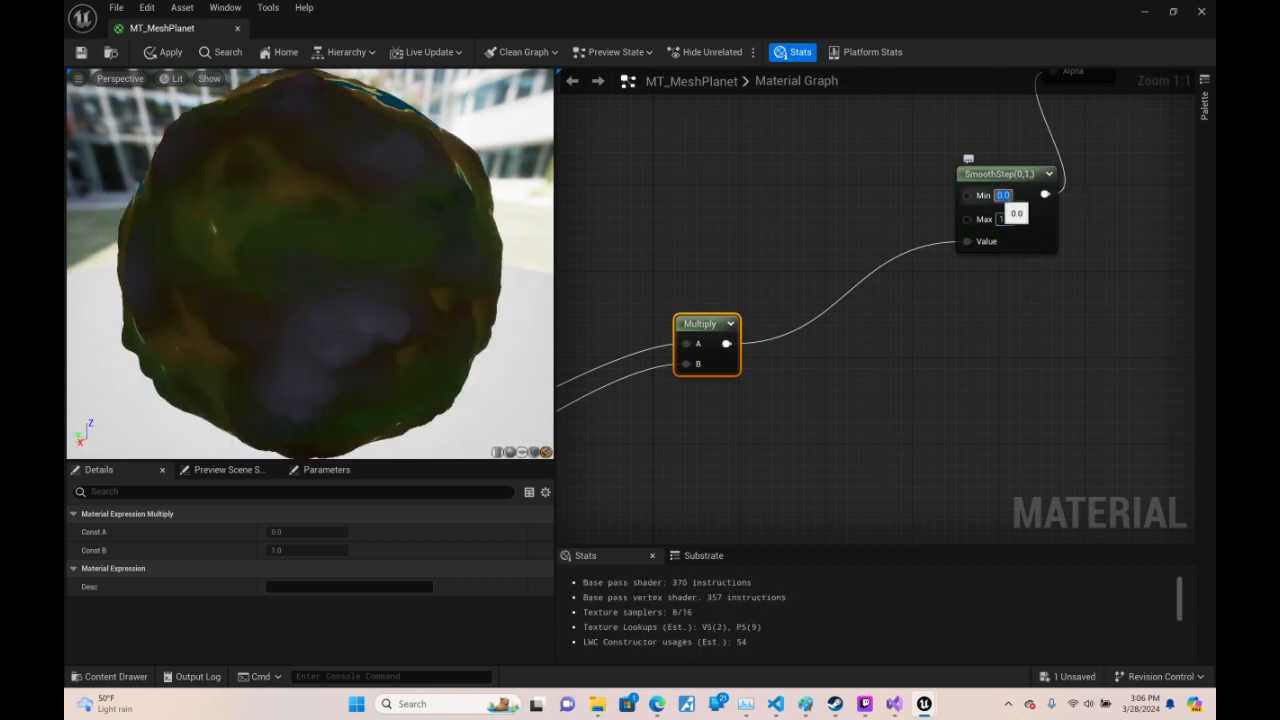
{"action": "type", "text": "0.5"}
{"action": "key", "text": "Return"}
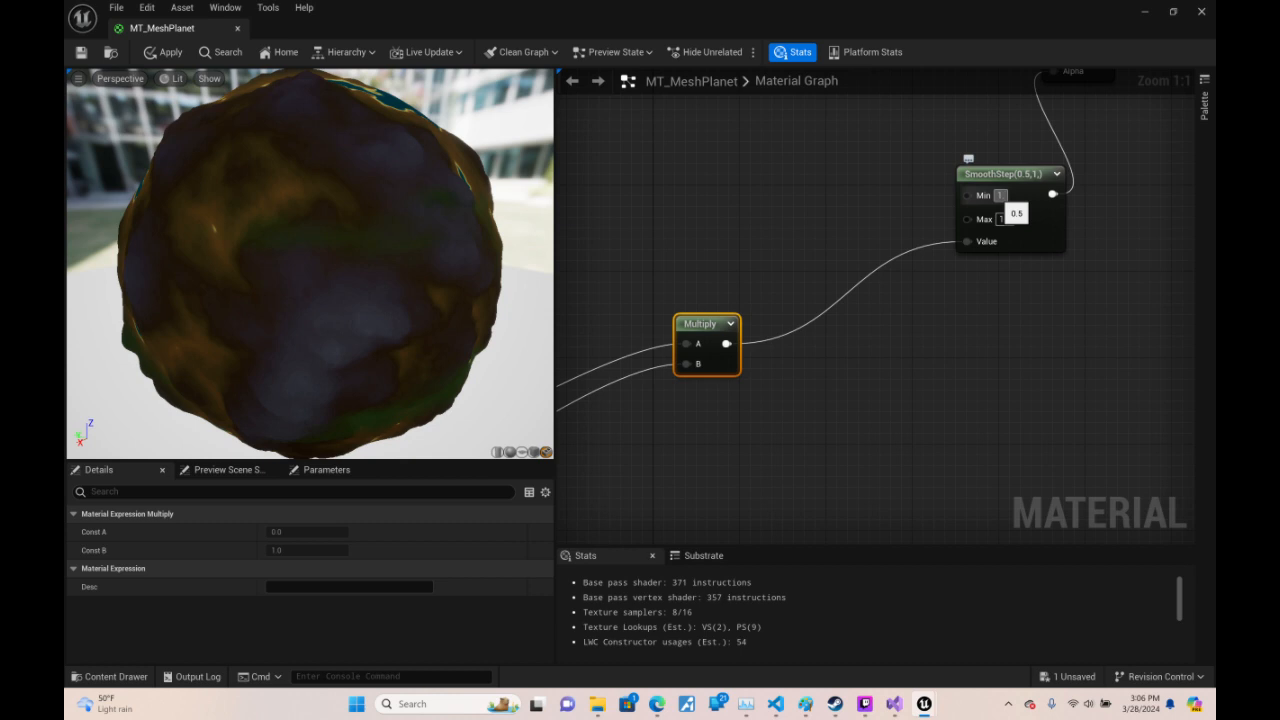
{"action": "key", "text": "Return"}
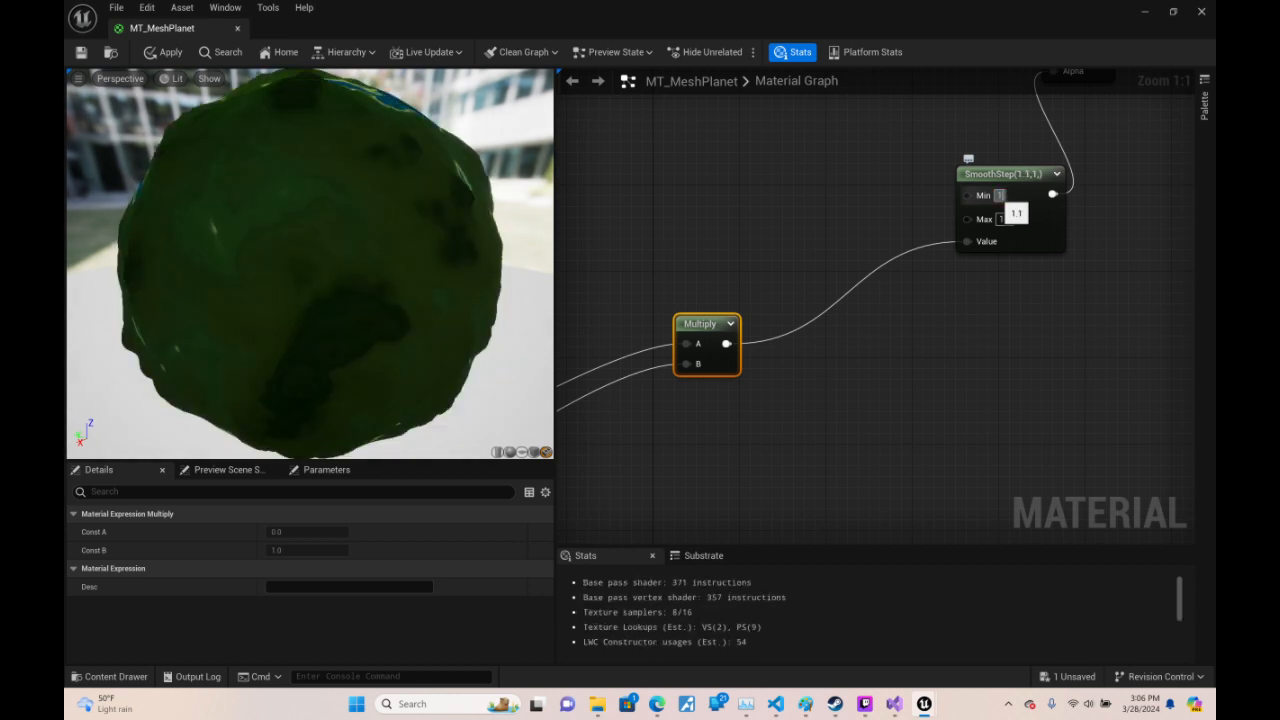
{"action": "key", "text": "Return"}
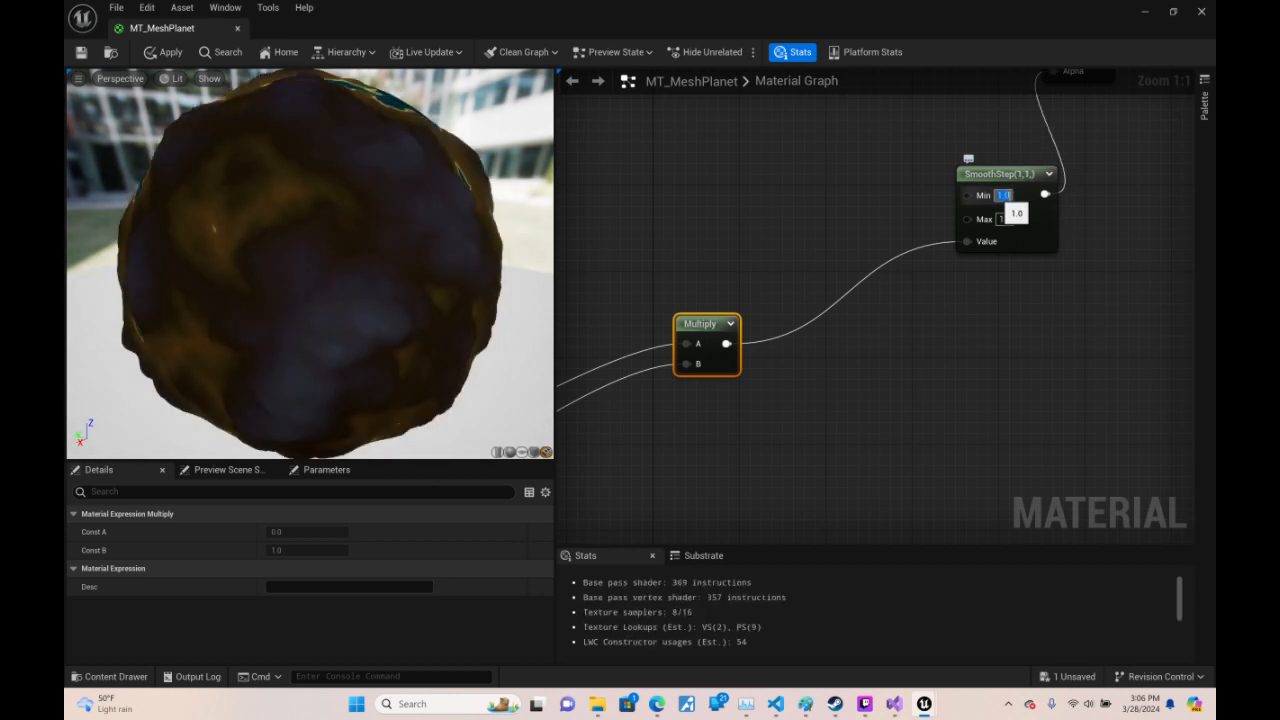
{"action": "type", "text": "0"}
{"action": "key", "text": "Return"}
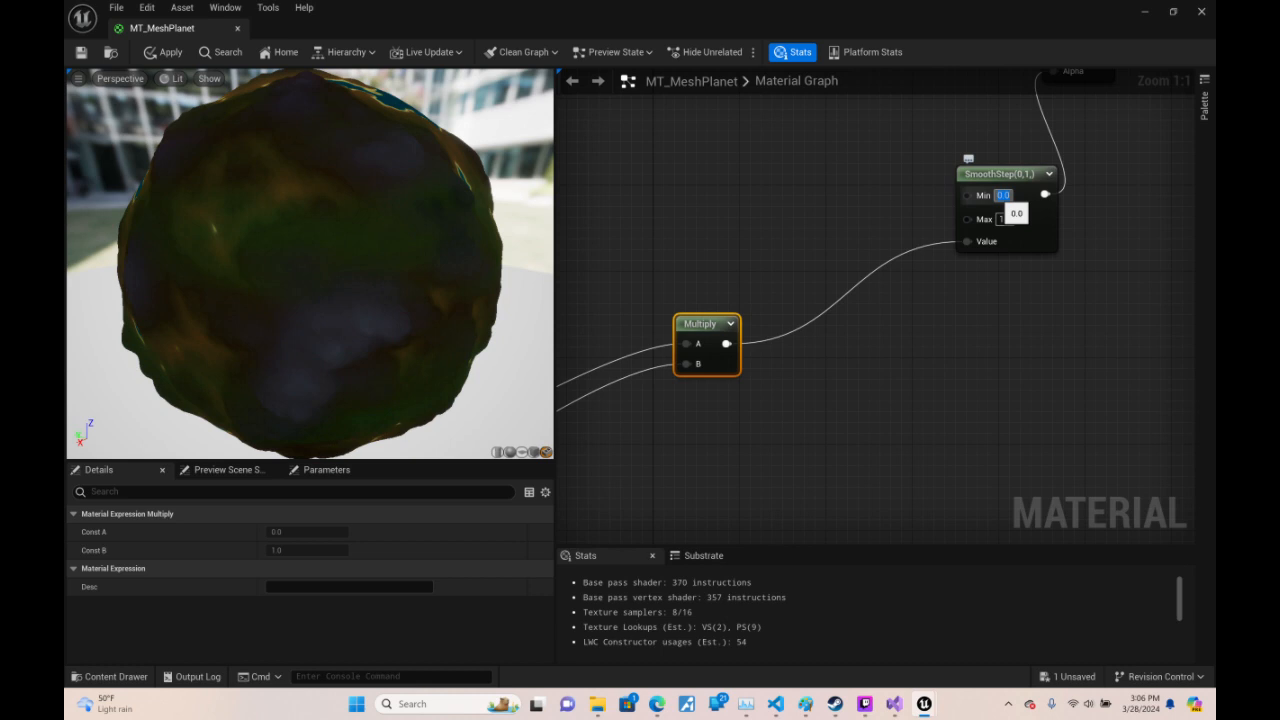
{"action": "left_click", "coordinate": [904, 228]}
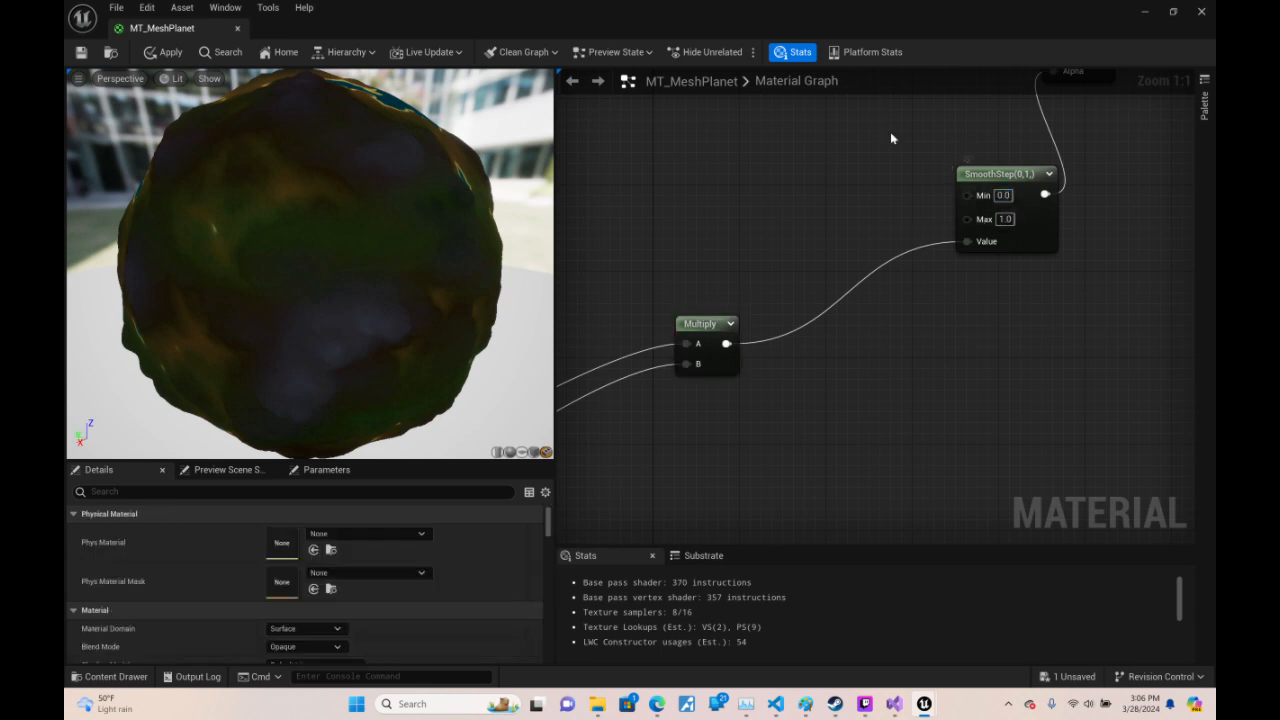
- Move the SmoothStep node a little and retry its Max at 0.9 and 0.5, ending back at 1
{"action": "right_click_drag", "start_coordinate": [890, 132], "coordinate": [992, 322]}
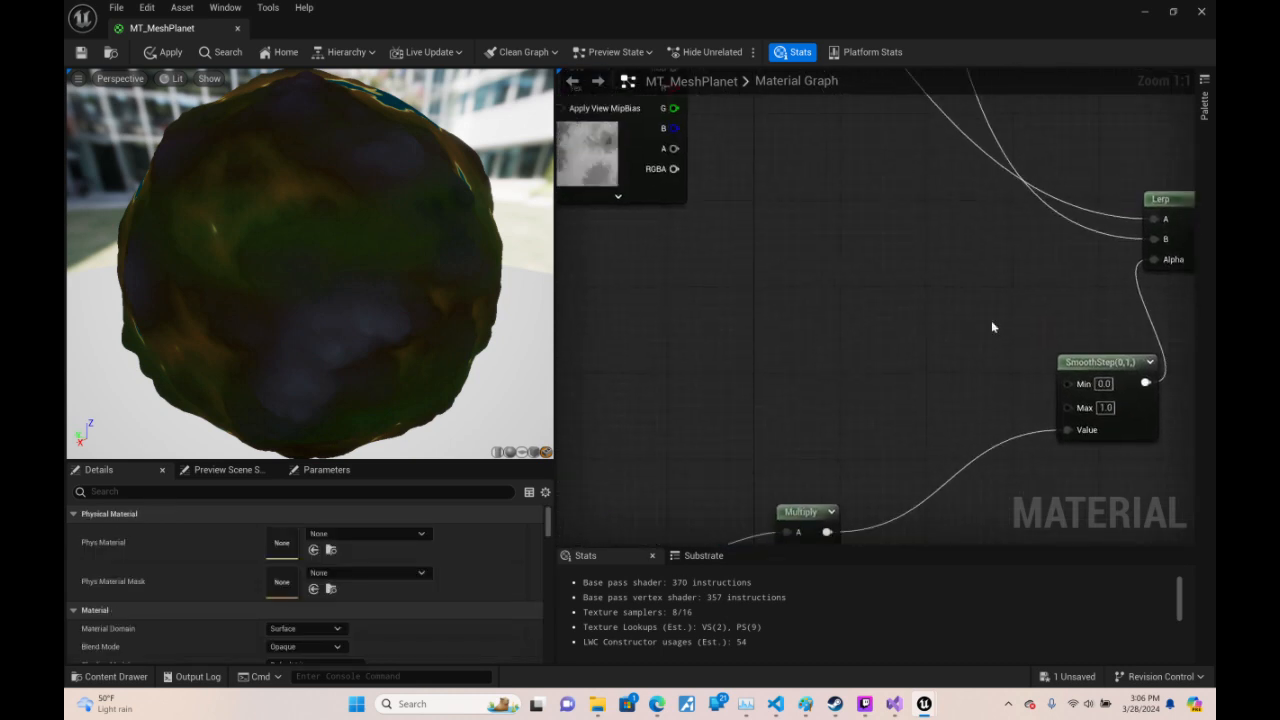
{"action": "left_click_drag", "start_coordinate": [1136, 362], "coordinate": [1091, 339]}
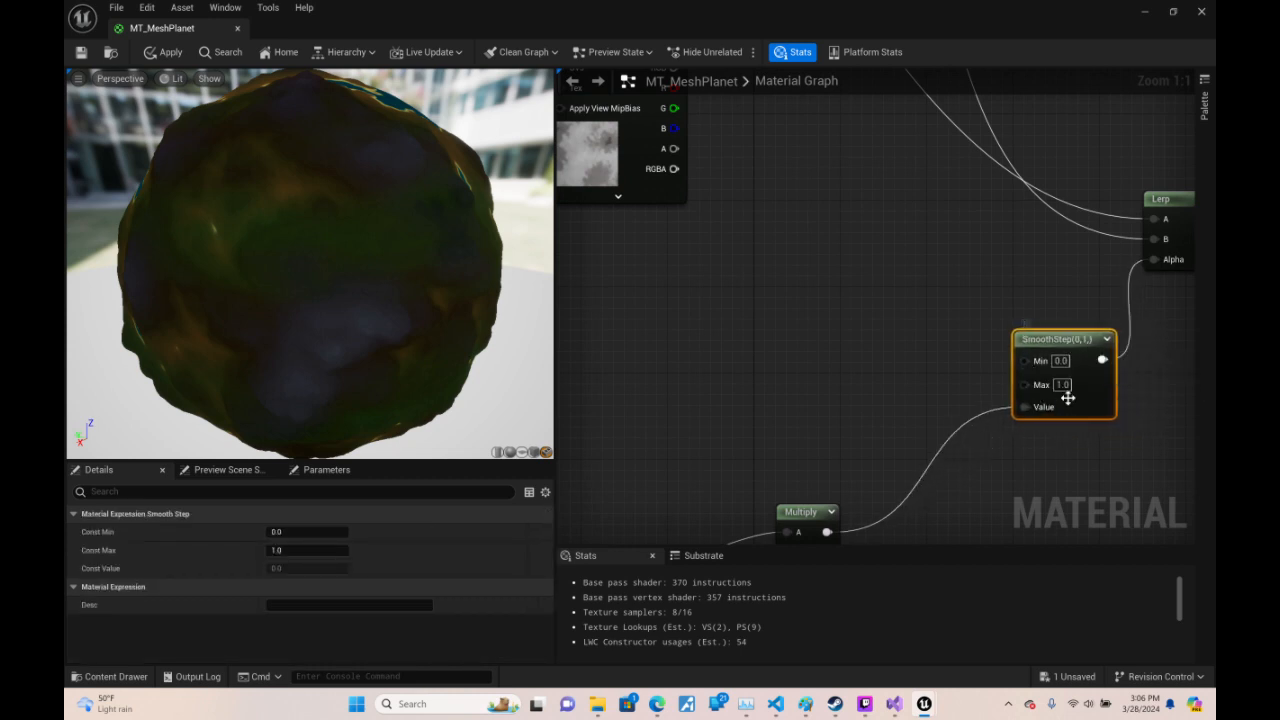
{"action": "left_click", "coordinate": [1065, 386]}
{"action": "key", "text": "BackSpace"}
{"action": "type", "text": "0.9"}
{"action": "key", "text": "Return"}
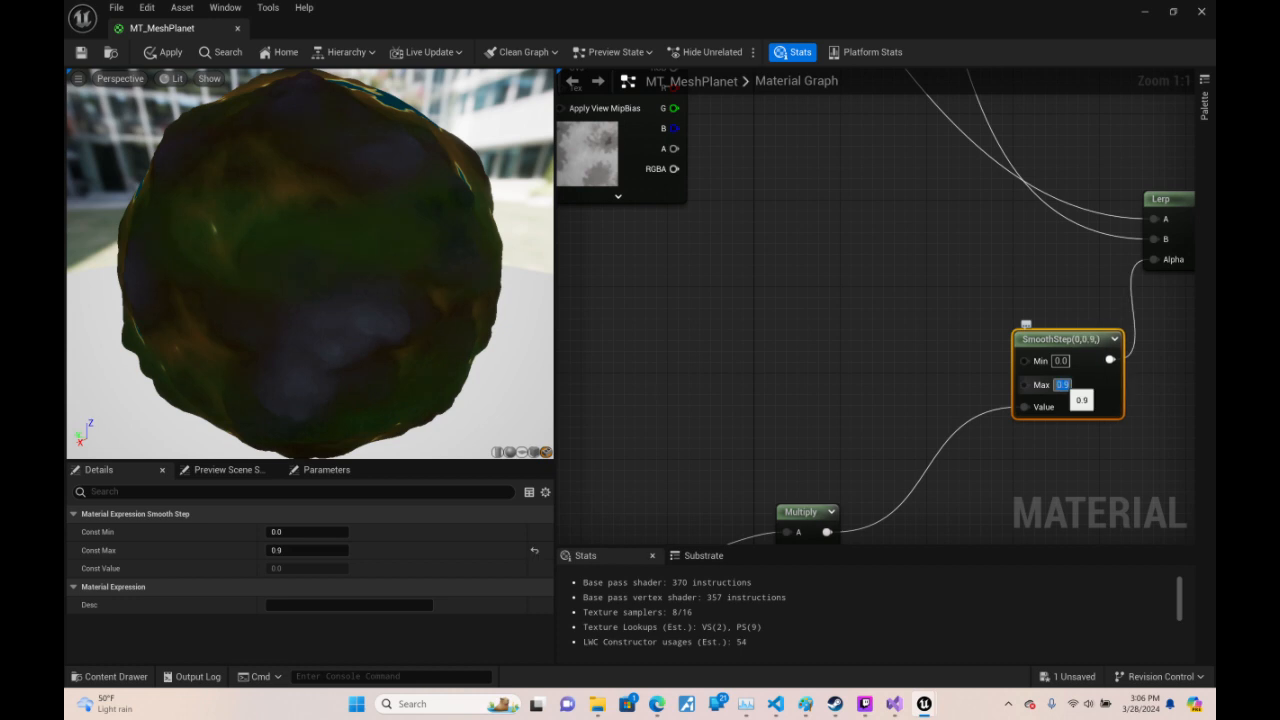
{"action": "type", "text": "0.5"}
{"action": "key", "text": "Return"}
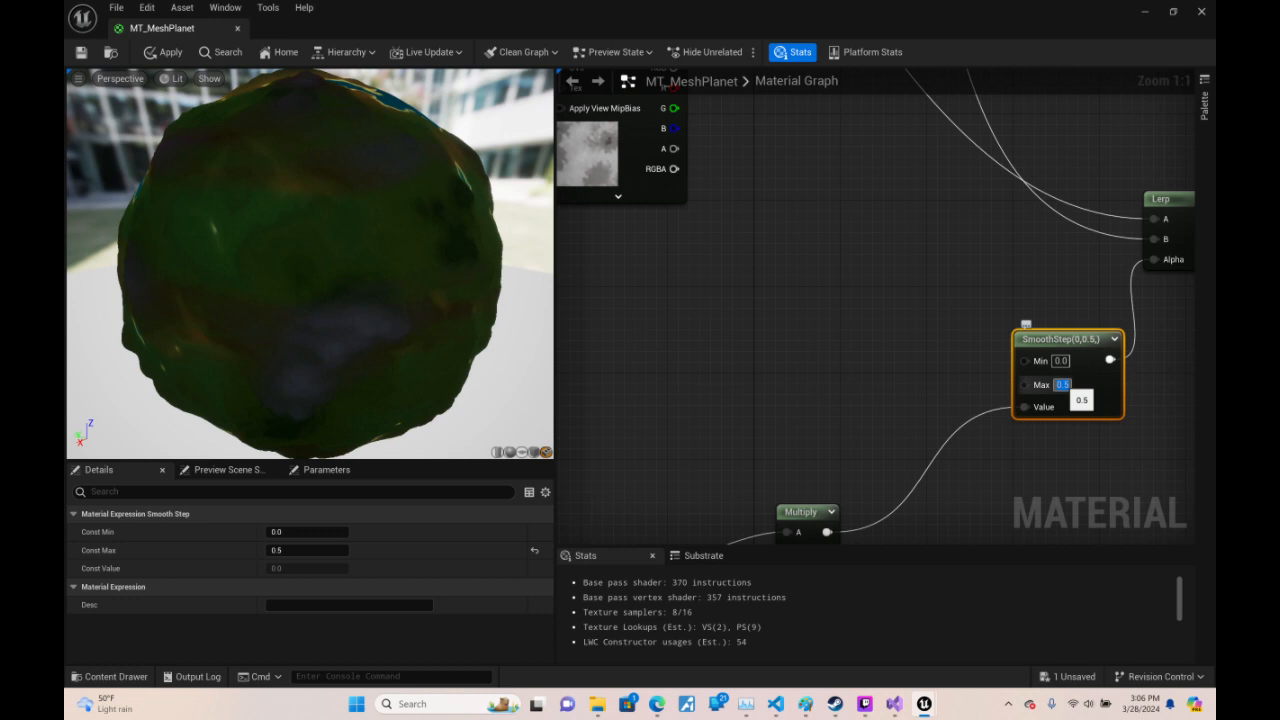
{"action": "type", "text": "1"}
{"action": "key", "text": "Return"}
- Place the SmoothStep right beside the Multiply that feeds it and move both nodes together closer to BreakOutFloat3Components
{"action": "right_click_drag", "start_coordinate": [751, 437], "coordinate": [982, 165]}
{"action": "right_click_drag", "start_coordinate": [740, 420], "coordinate": [1040, 130]}
{"action": "right_click_drag", "start_coordinate": [1265, 20], "coordinate": [511, 446]}
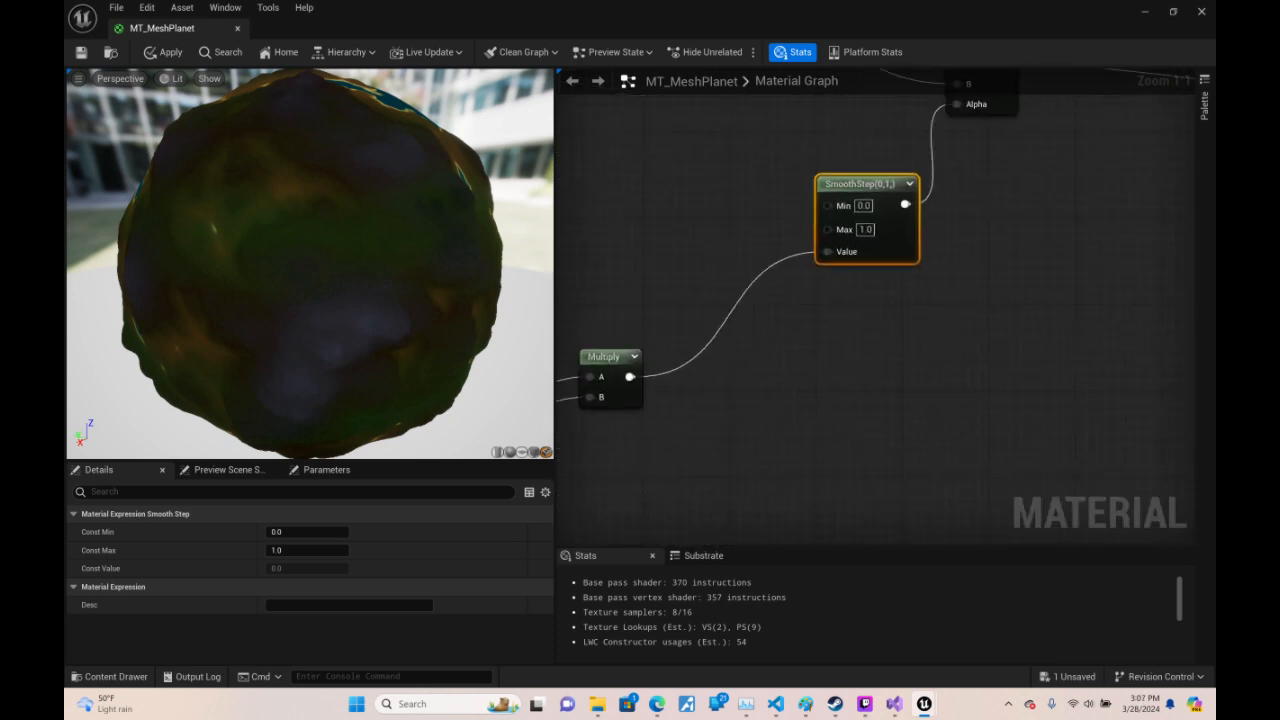
{"action": "left_click_drag", "start_coordinate": [877, 194], "coordinate": [738, 321]}
{"action": "left_click_drag", "start_coordinate": [645, 330], "coordinate": [684, 397]}
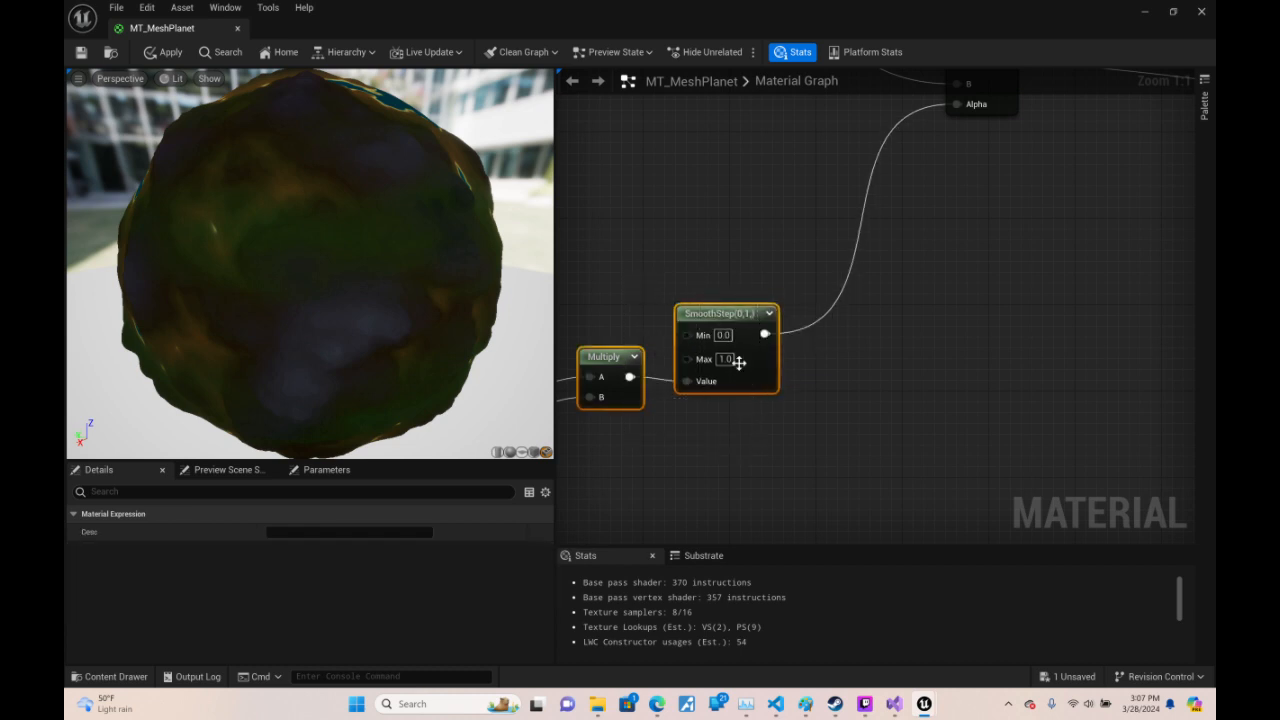
{"action": "left_click_drag", "start_coordinate": [598, 392], "coordinate": [966, 393]}
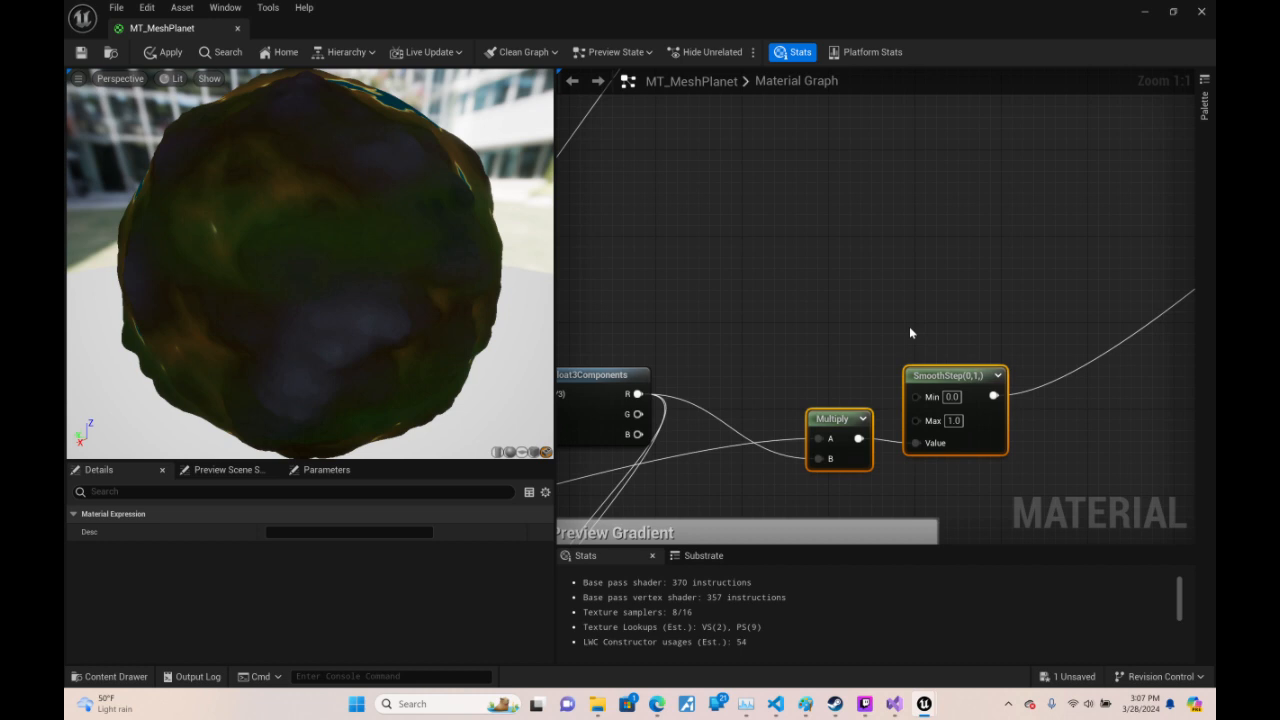
- Move the Multiply node closer to BreakOutFloat3Components, and shift the MakeFloat2 node and the Moisture Preview Gradient comment group down
{"action": "right_click_drag", "start_coordinate": [872, 317], "coordinate": [954, 101]}
{"action": "left_click", "coordinate": [723, 97]}
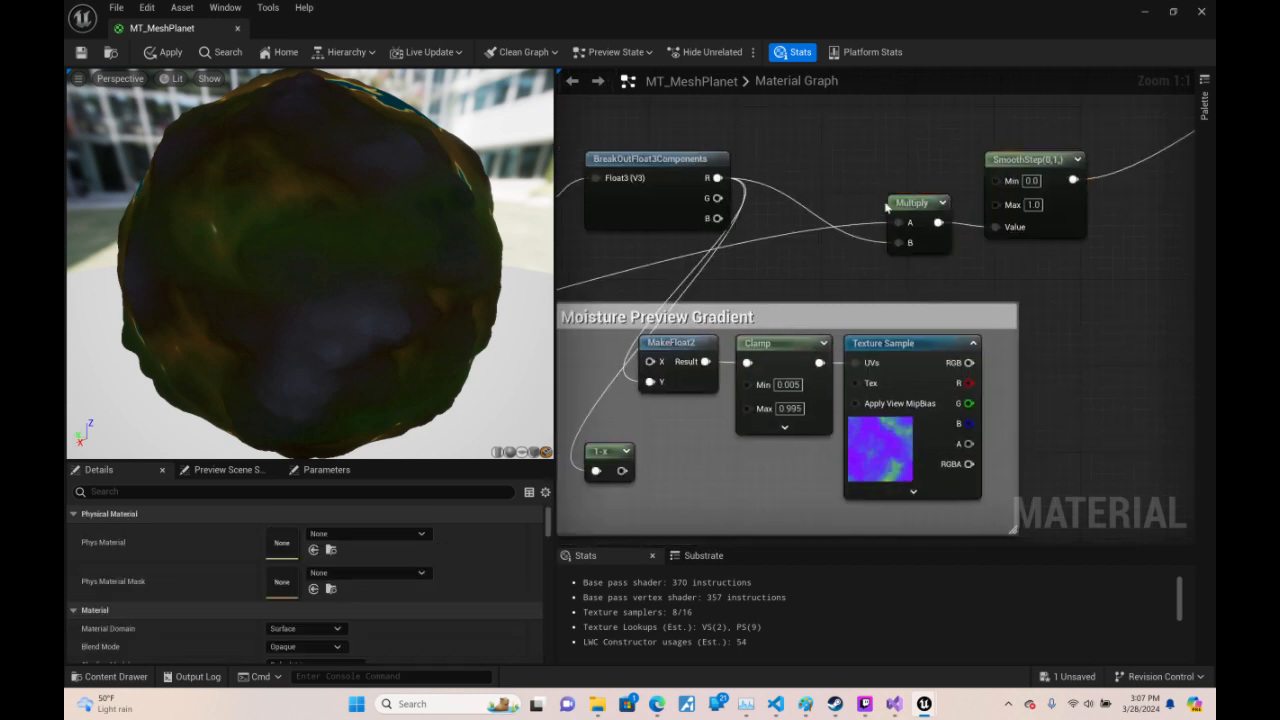
{"action": "left_click_drag", "start_coordinate": [898, 206], "coordinate": [856, 174]}
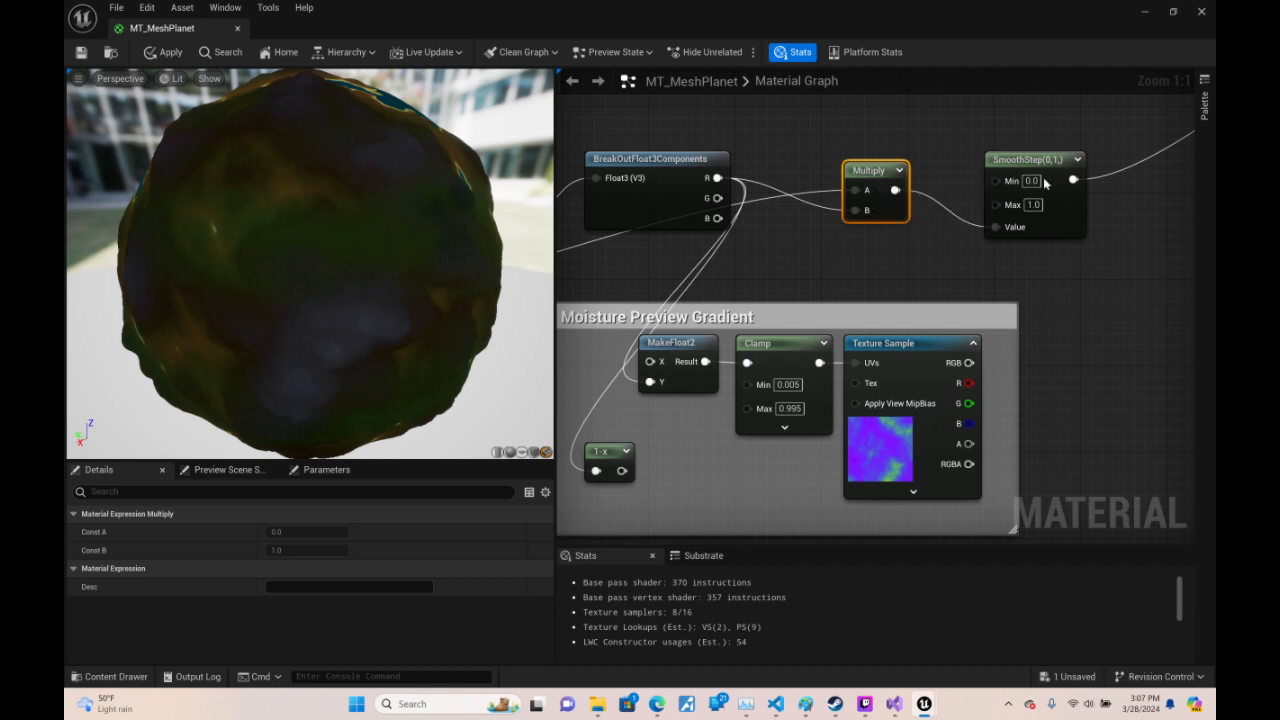
{"action": "right_click_drag", "start_coordinate": [906, 278], "coordinate": [954, 207]}
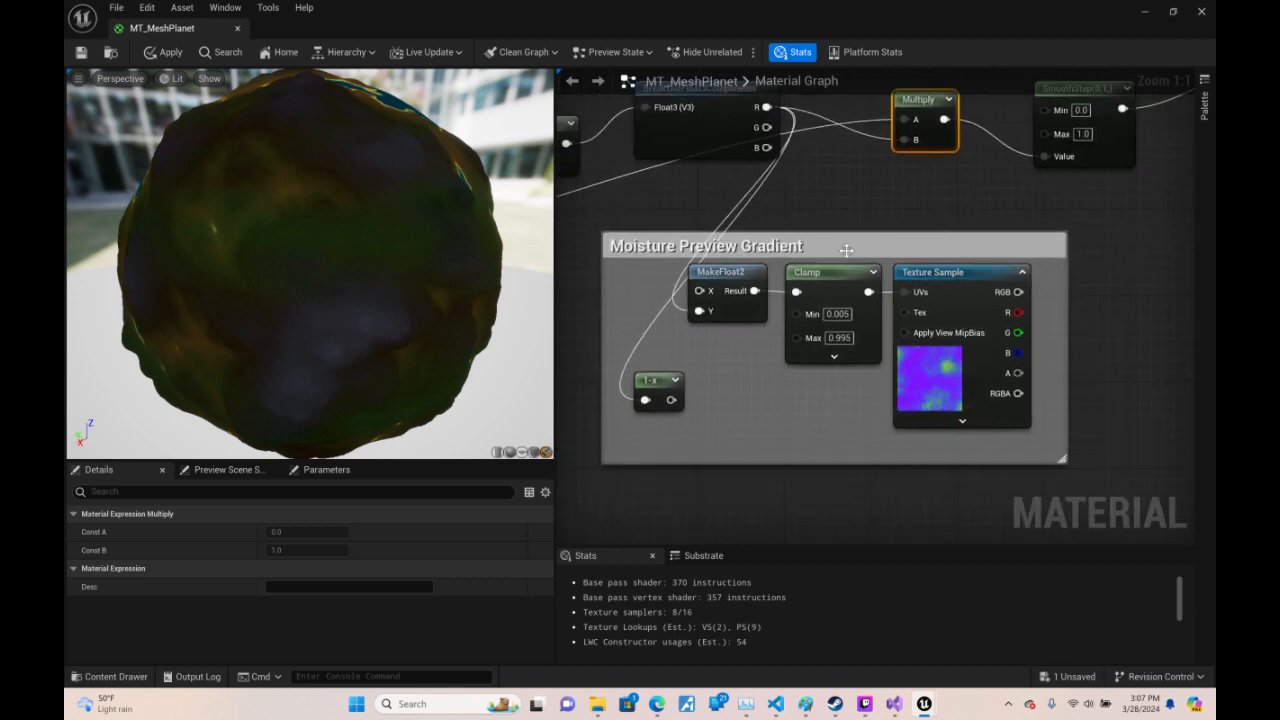
{"action": "left_click_drag", "start_coordinate": [740, 291], "coordinate": [750, 301]}
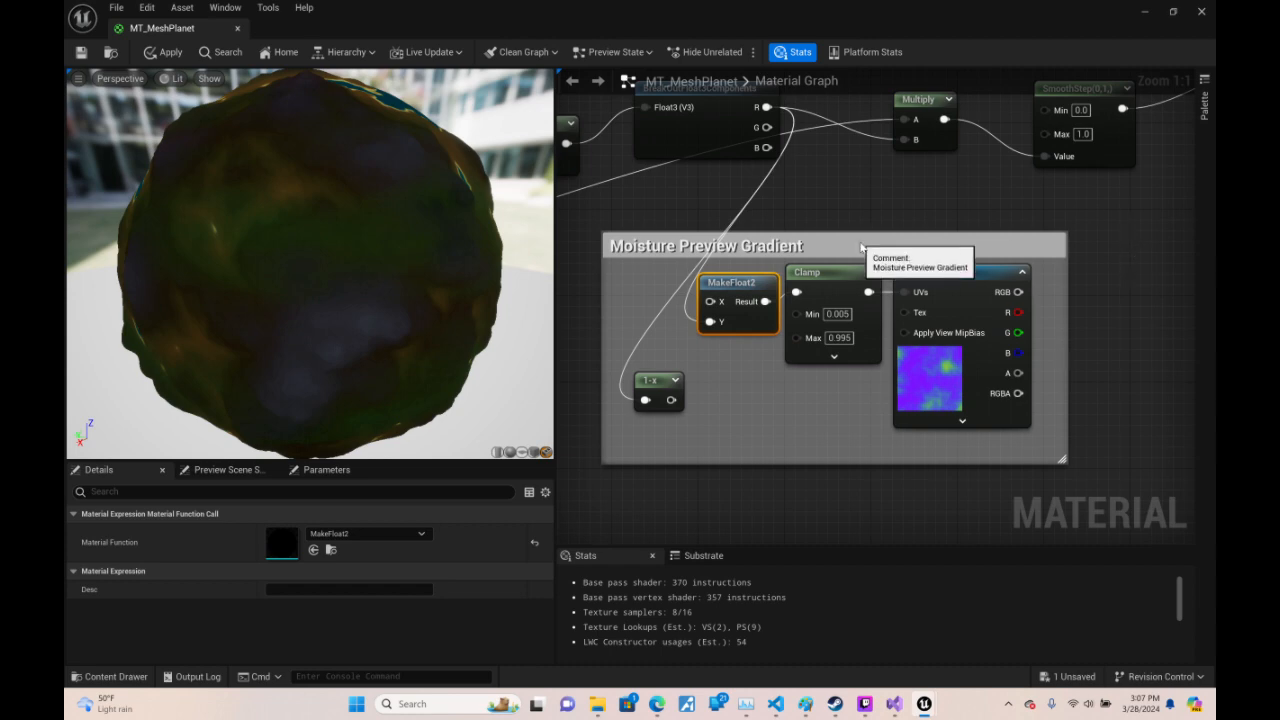
{"action": "left_click_drag", "start_coordinate": [862, 246], "coordinate": [912, 331]}
- Try W (Intensity) values of 1, 2 and 5 on the Moisture Curl Scale parameter
{"action": "right_click_drag", "start_coordinate": [785, 289], "coordinate": [1191, 356]}
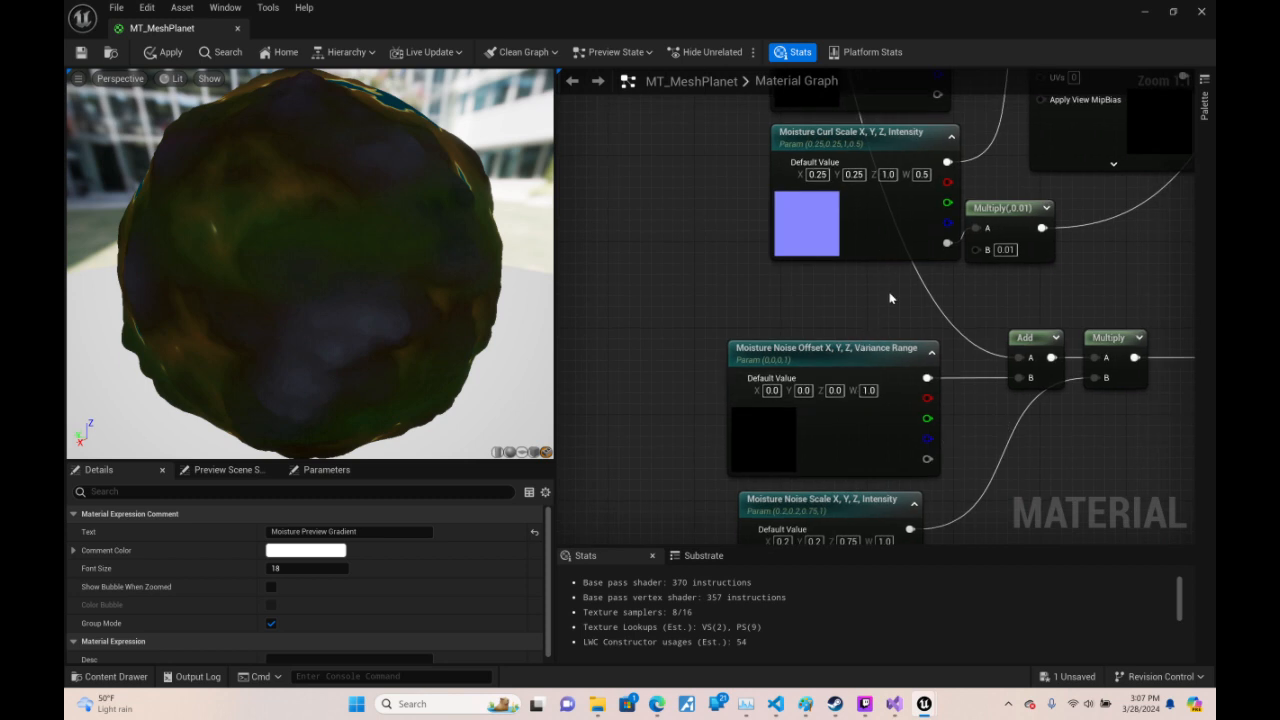
{"action": "right_click_drag", "start_coordinate": [889, 298], "coordinate": [863, 363]}
{"action": "type", "text": "1"}
{"action": "key", "text": "Return"}
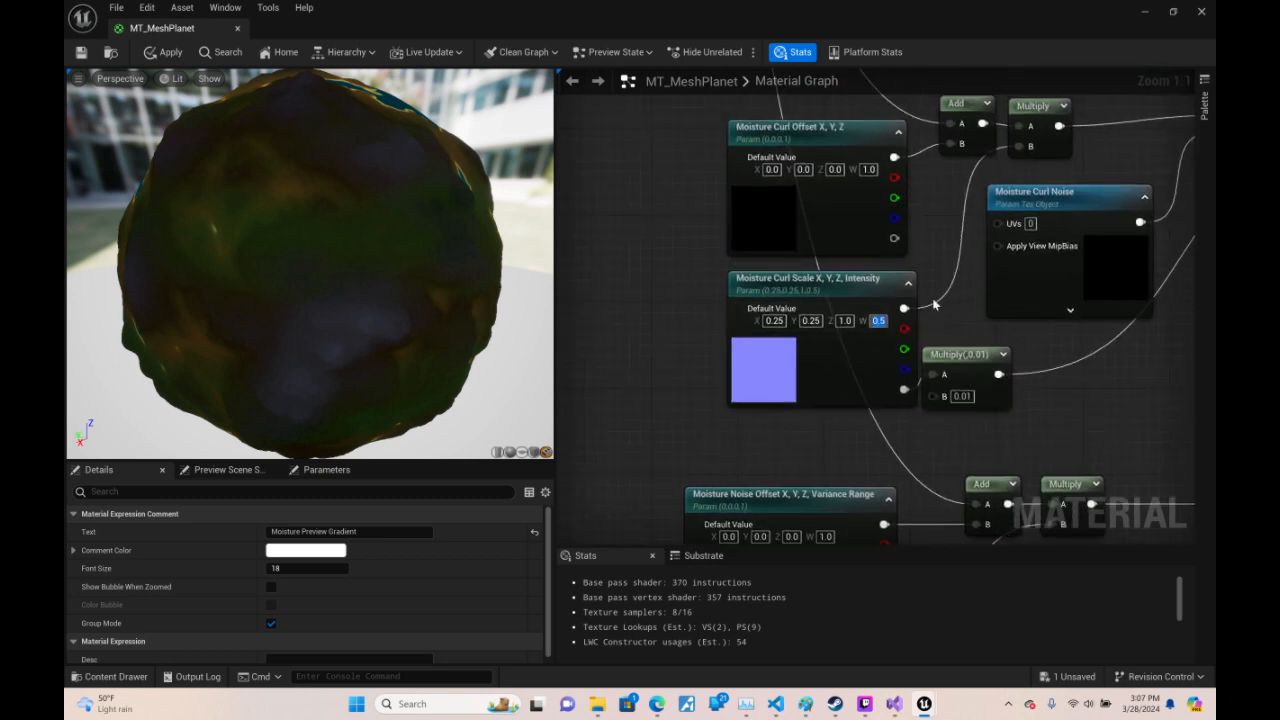
{"action": "type", "text": "2"}
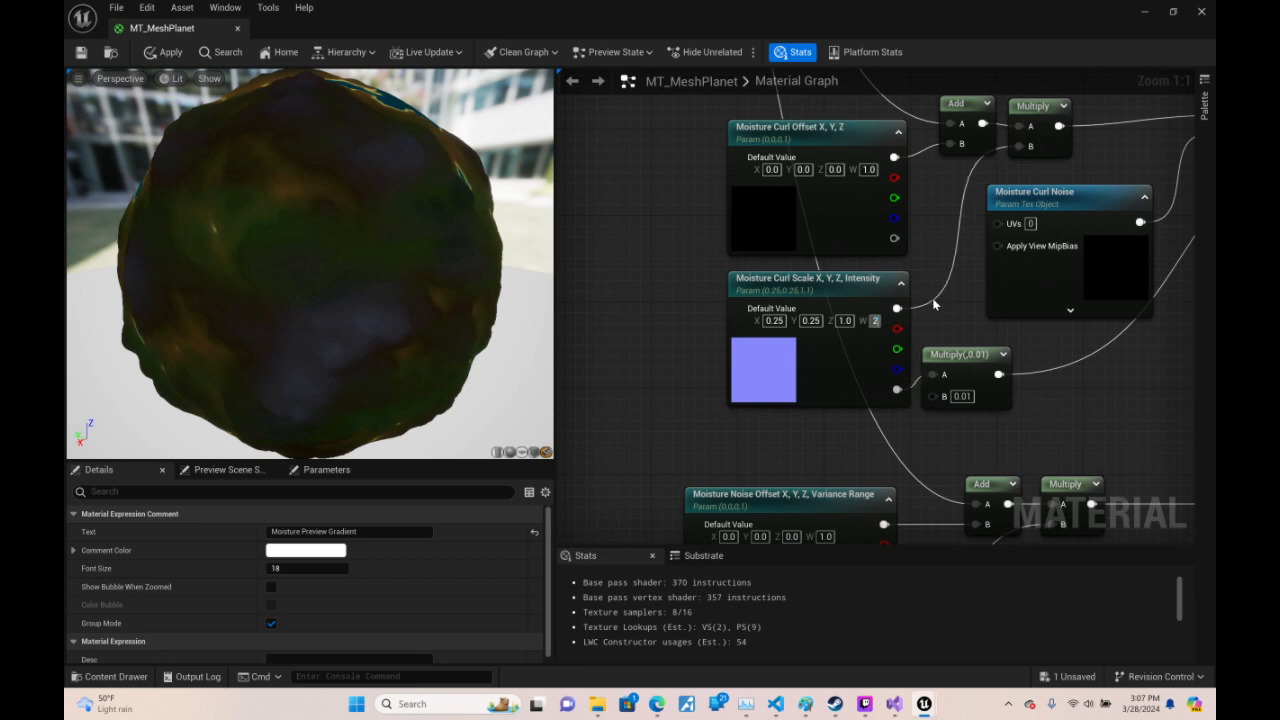
{"action": "key", "text": "Return"}
{"action": "type", "text": "5"}
{"action": "key", "text": "Return"}
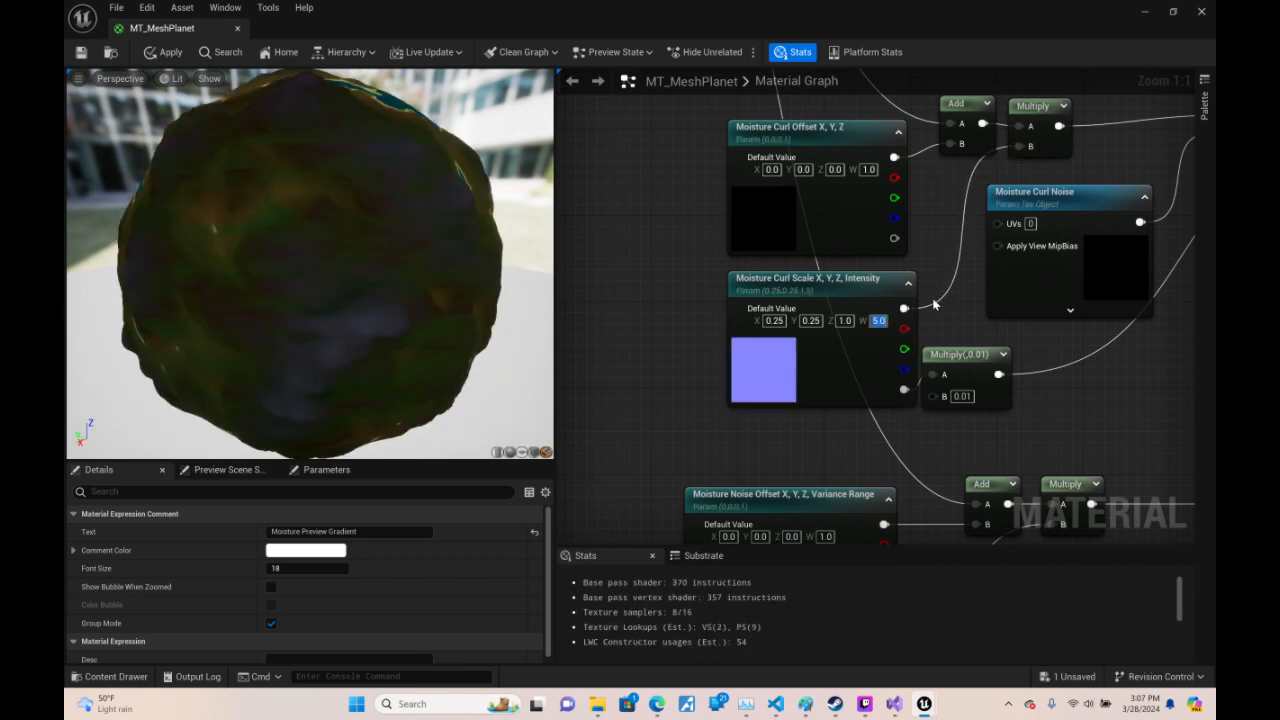
- Step the Moisture Curl Scale parameter's W (Intensity) through 2, 1, 0 and 1, ending at 0.5
{"action": "type", "text": "2"}
{"action": "key", "text": "Return"}
{"action": "type", "text": "1"}
{"action": "key", "text": "Return"}
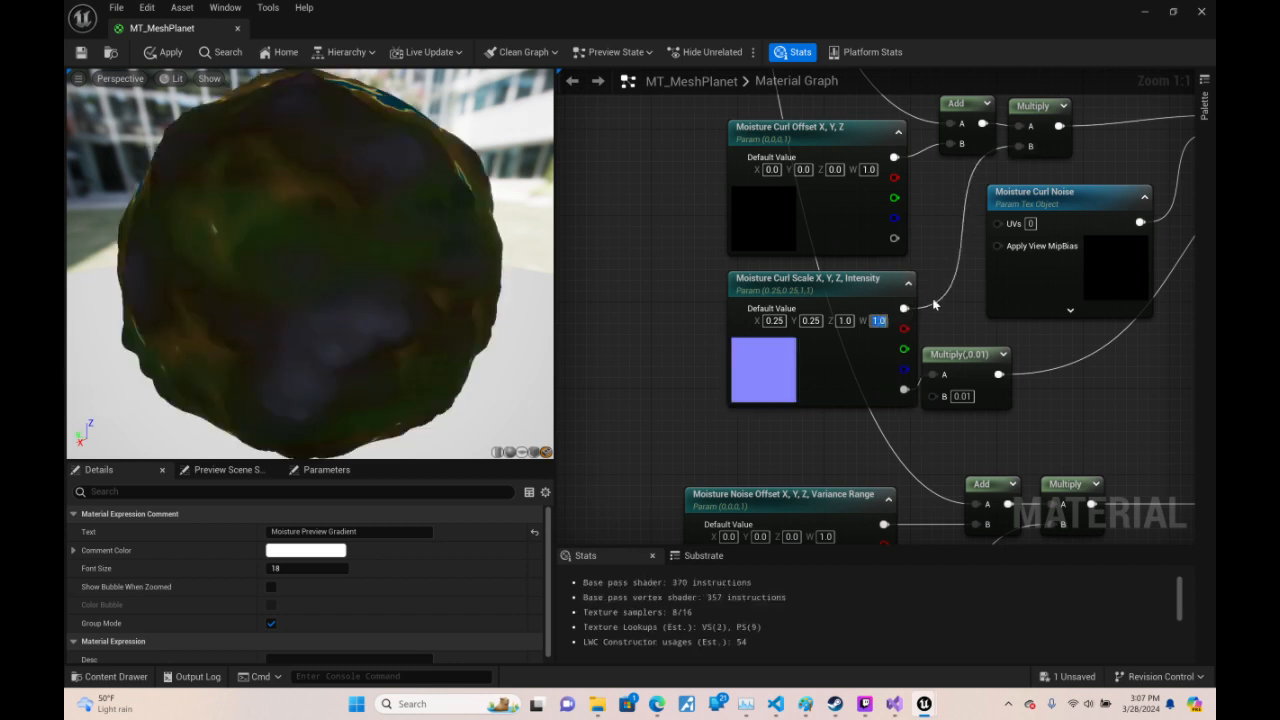
{"action": "type", "text": "0"}
{"action": "key", "text": "Return"}
{"action": "type", "text": "1"}
{"action": "key", "text": "Return"}
{"action": "type", "text": "0.5"}
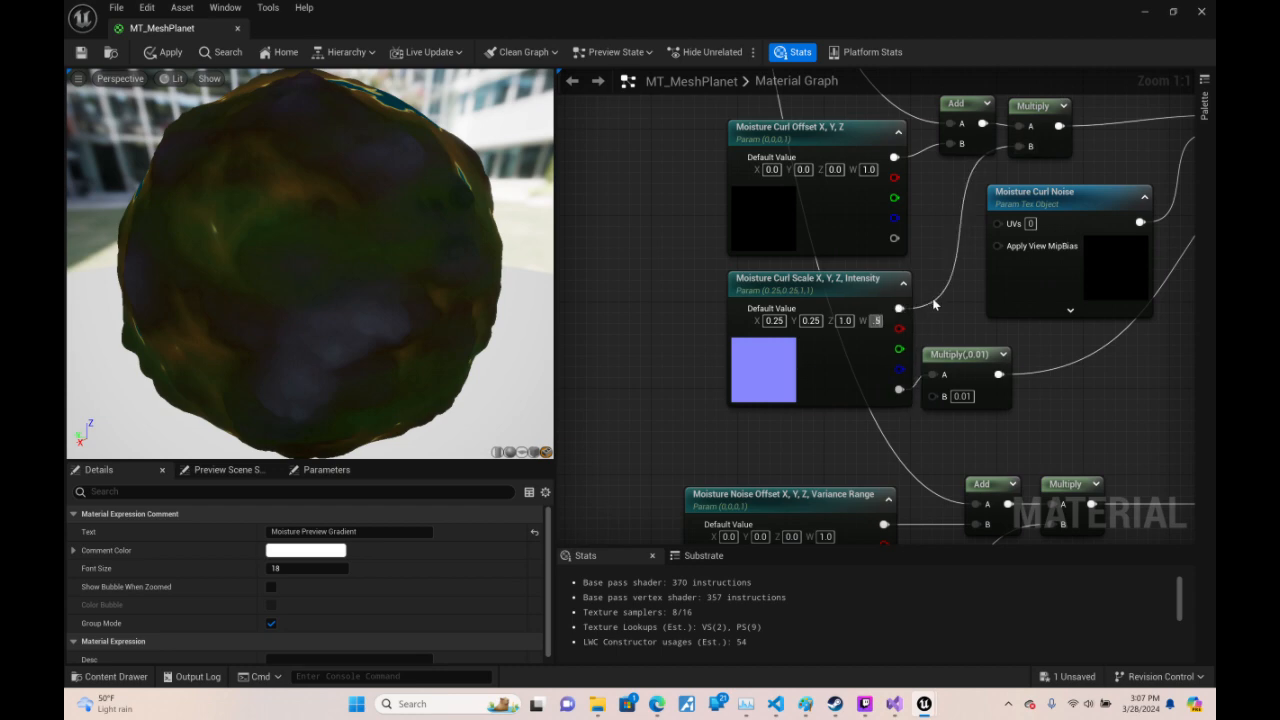
{"action": "key", "text": "Return"}
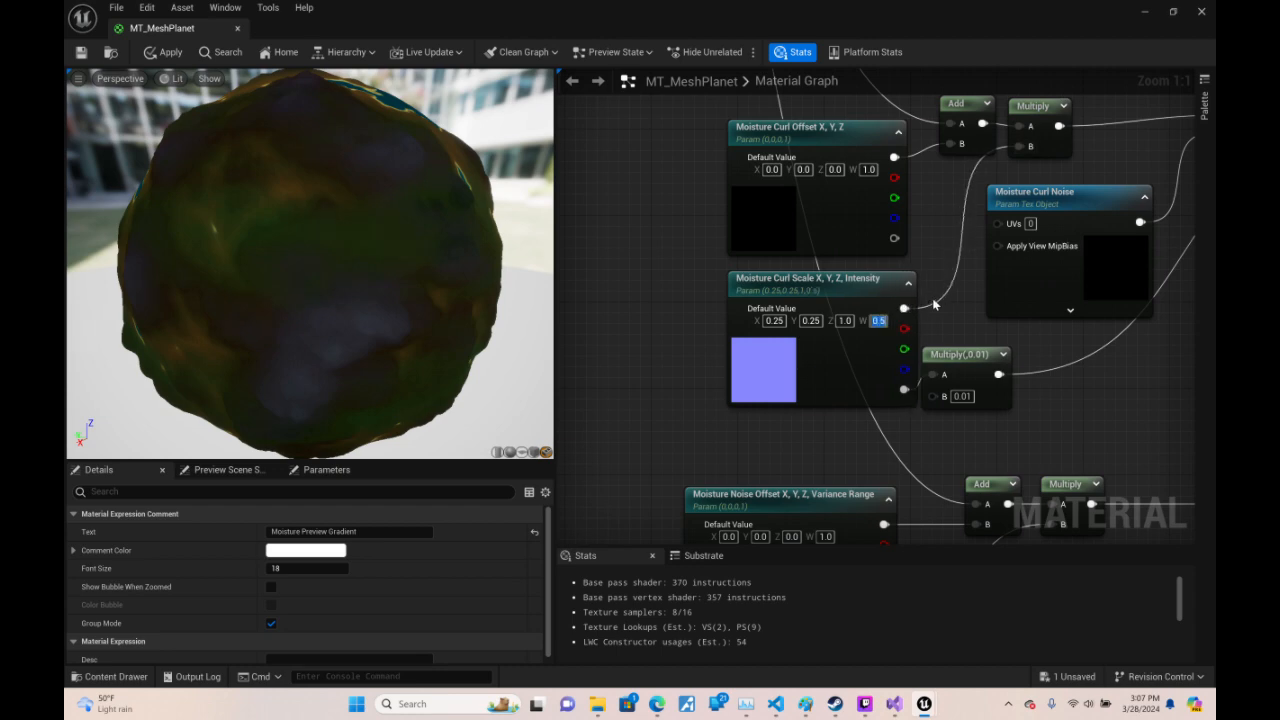
{"action": "left_click", "coordinate": [938, 248]}
- Tidy the moisture blend by moving the SmoothStep node slightly up and shifting its Multiply node closer to BreakOutFloat3Components
{"action": "right_click_drag", "start_coordinate": [1155, 420], "coordinate": [865, 434]}
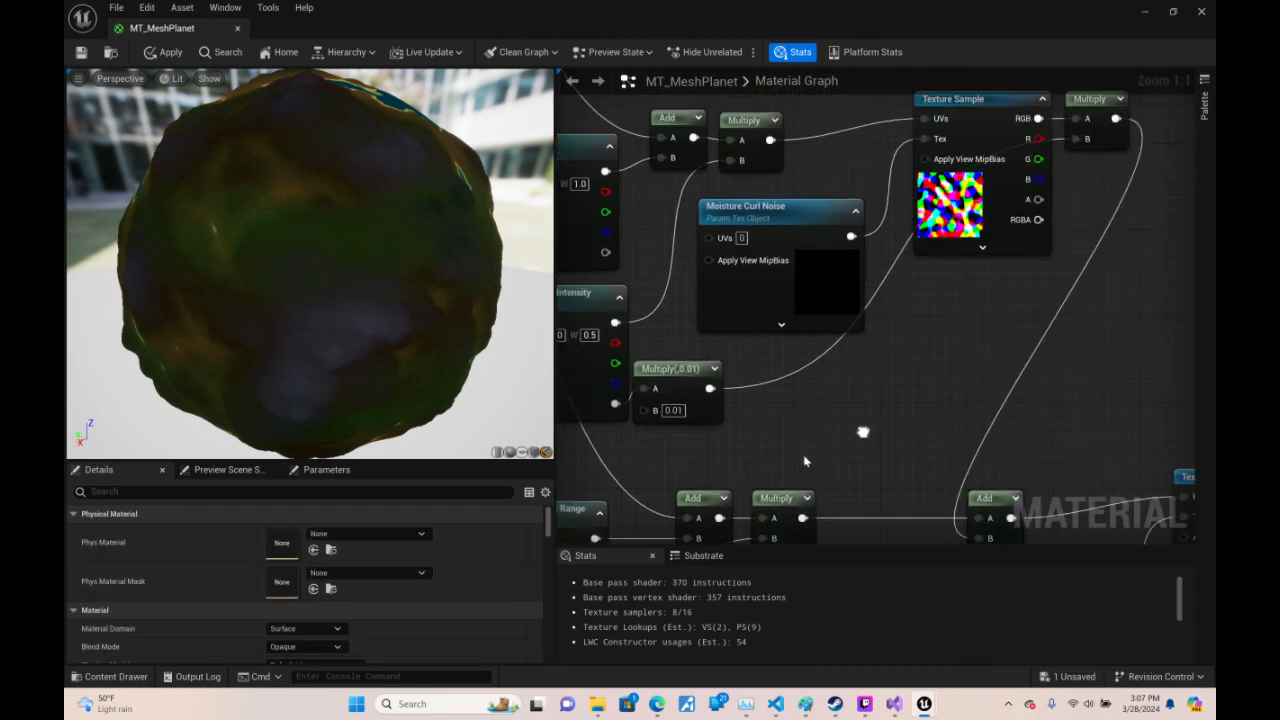
{"action": "scroll", "coordinate": [806, 461], "scroll_direction": "down", "scroll_amount": 4}
{"action": "right_click_drag", "start_coordinate": [987, 464], "coordinate": [397, 333]}
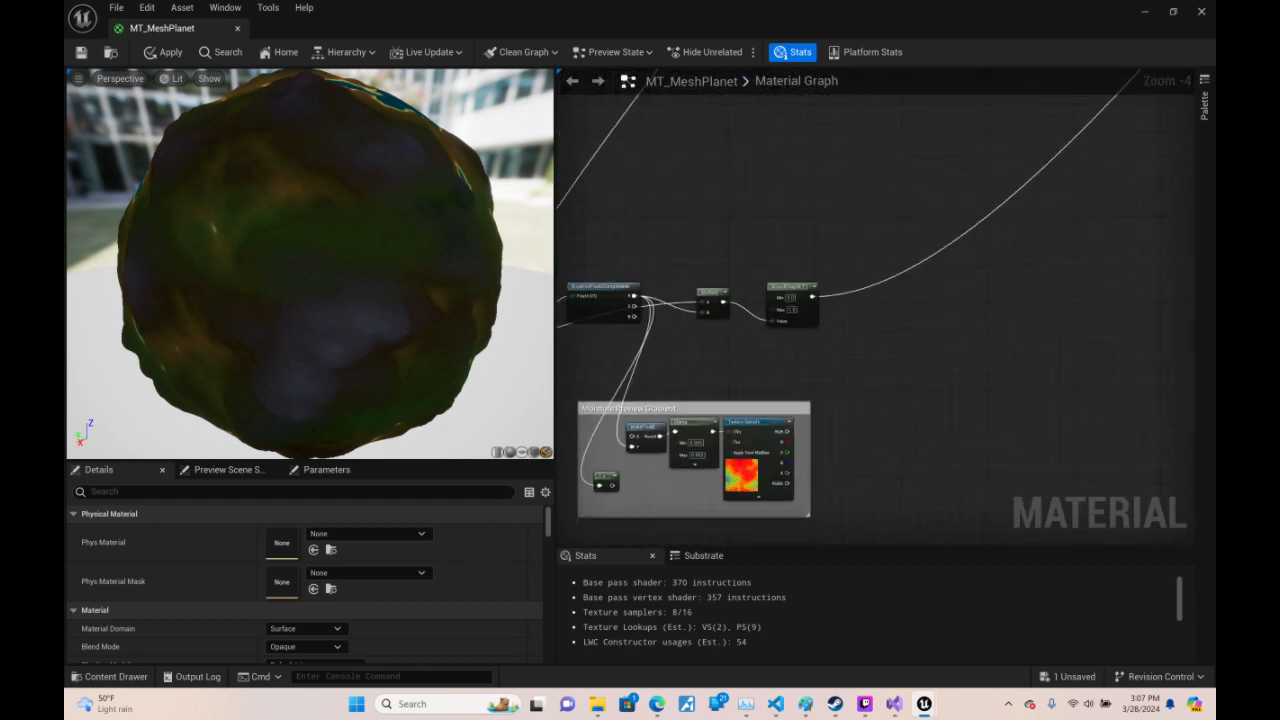
{"action": "right_click_drag", "start_coordinate": [683, 317], "coordinate": [661, 348]}
{"action": "left_click_drag", "start_coordinate": [782, 322], "coordinate": [780, 305]}
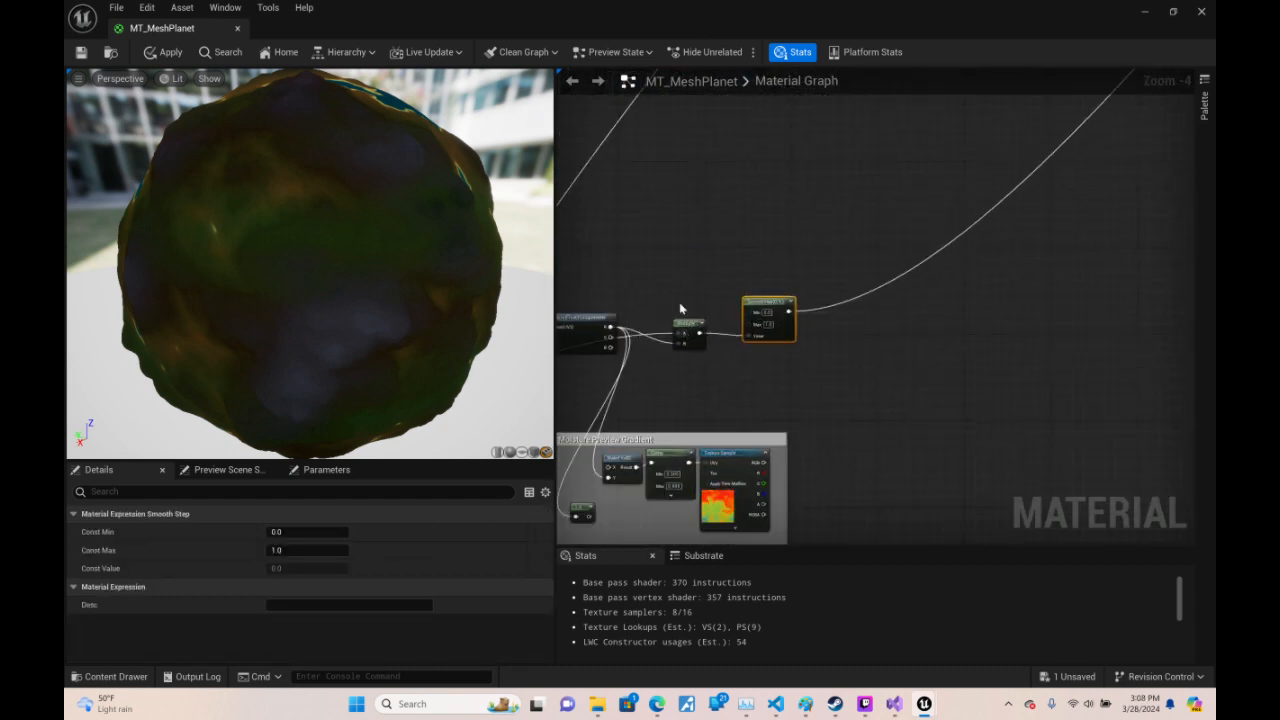
{"action": "right_click_drag", "start_coordinate": [680, 309], "coordinate": [712, 261]}
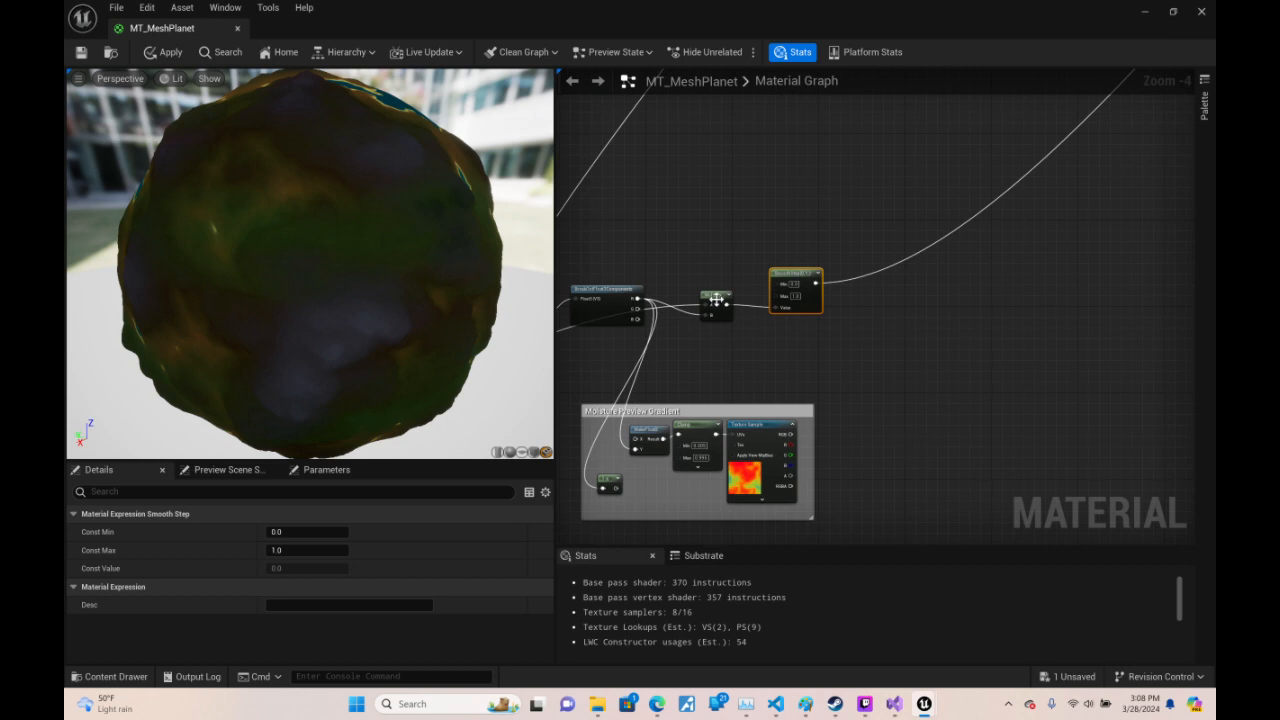
{"action": "left_click", "coordinate": [716, 298]}
{"action": "mouse_move", "coordinate": [716, 298]}
{"action": "left_mouse_down"}
{"action": "mouse_move", "coordinate": [677, 332]}
{"action": "mouse_move", "coordinate": [700, 325]}
{"action": "mouse_move", "coordinate": [698, 312]}
{"action": "left_mouse_up"}
- Examine the Moisture Noise Offset parameter and the planet preview's land colours from several sides
{"action": "right_click_drag", "start_coordinate": [658, 362], "coordinate": [1279, 182]}
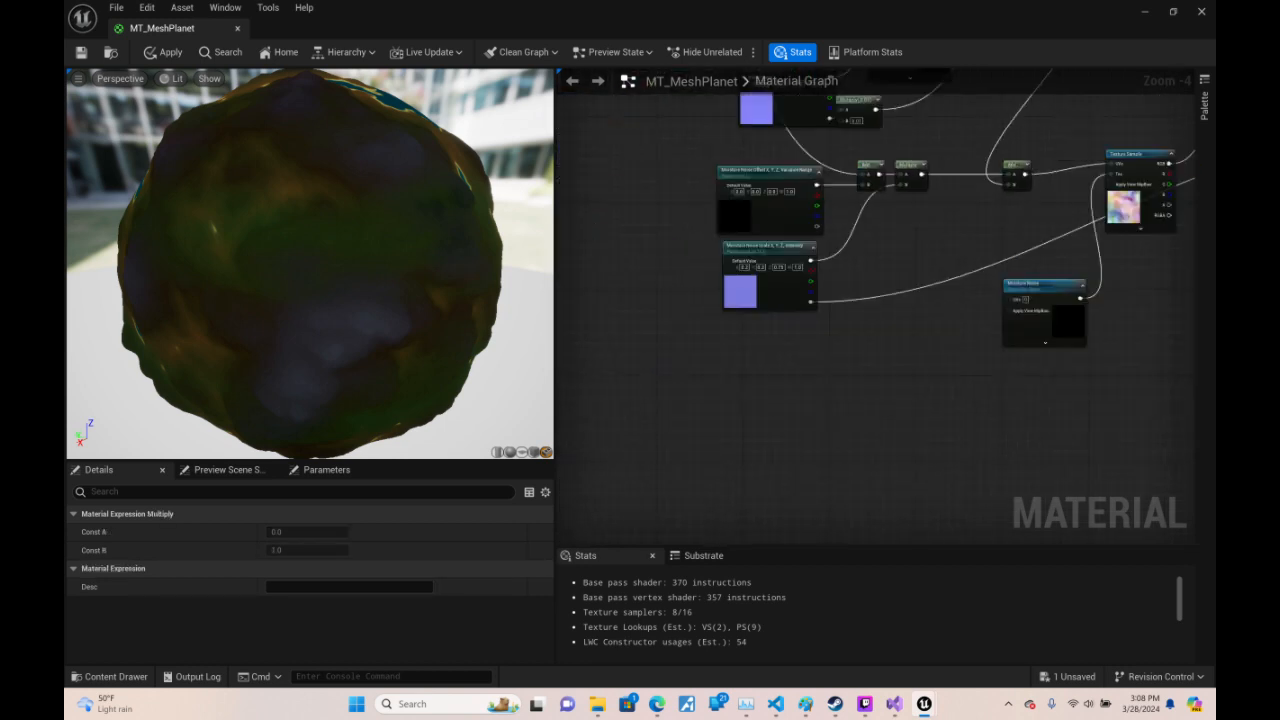
{"action": "right_click_drag", "start_coordinate": [1096, 179], "coordinate": [1196, 153]}
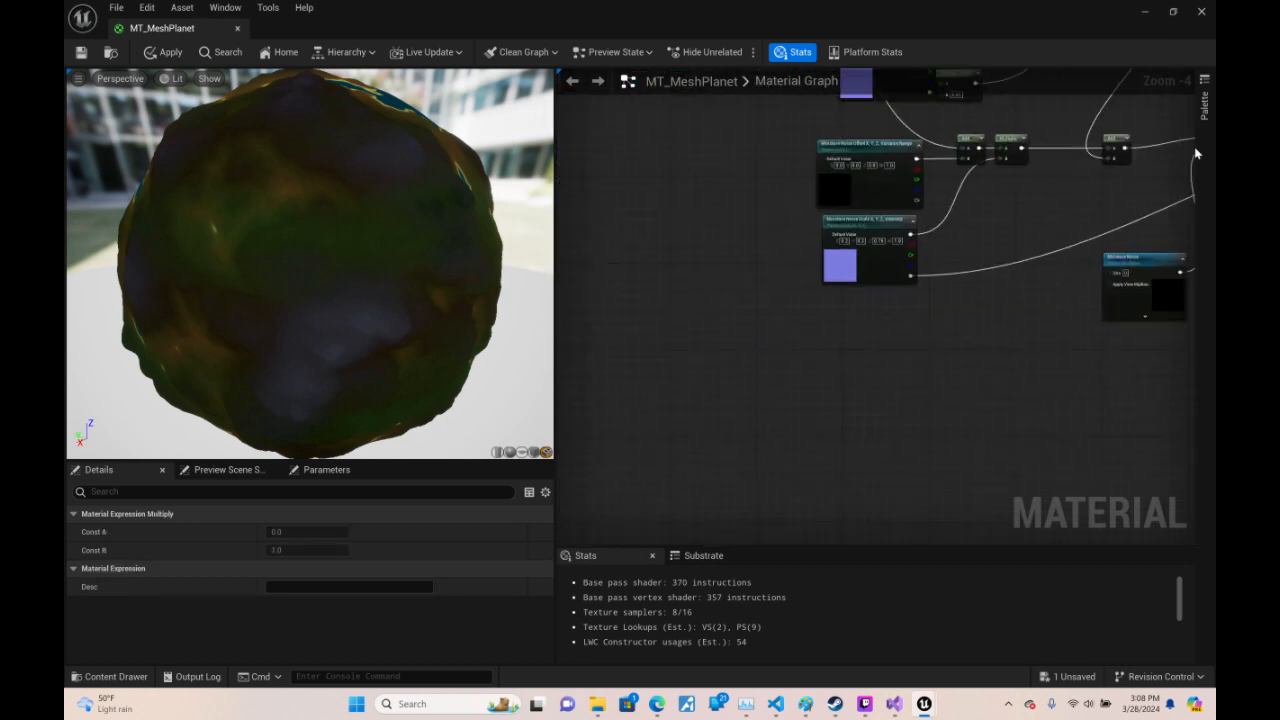
{"action": "left_click", "coordinate": [902, 160]}
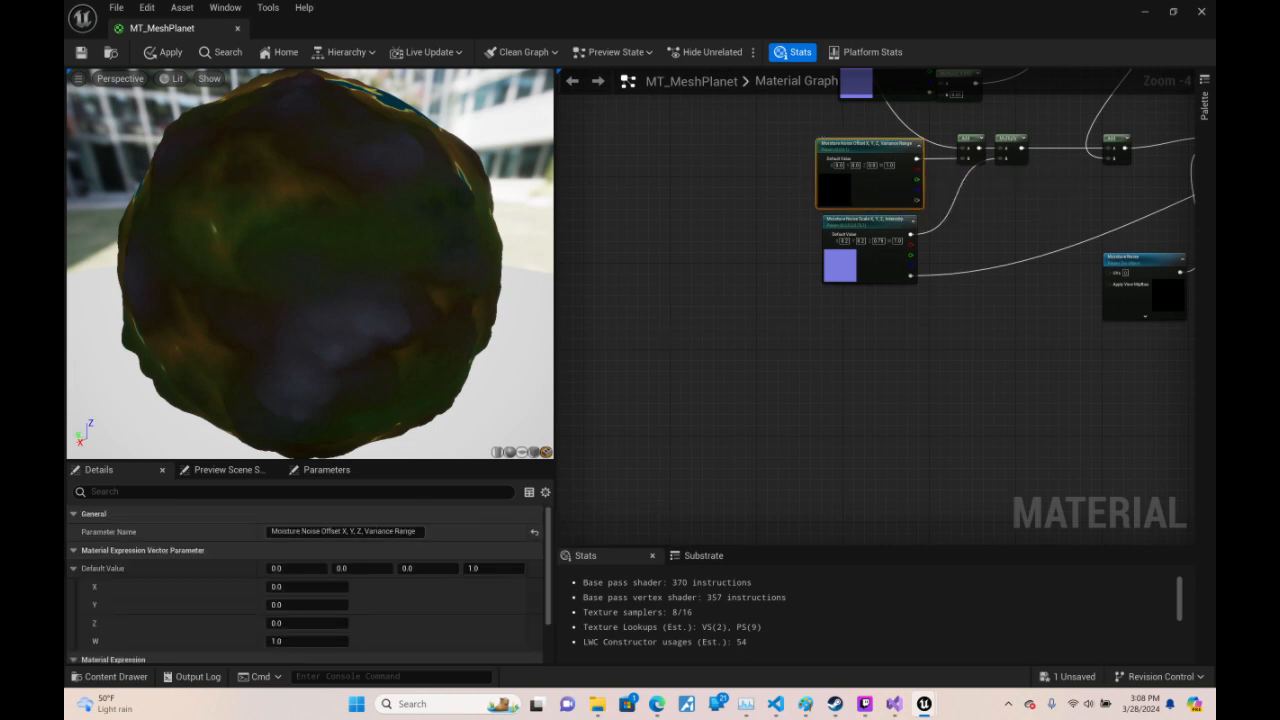
{"action": "right_click_drag", "start_coordinate": [973, 370], "coordinate": [613, 505]}
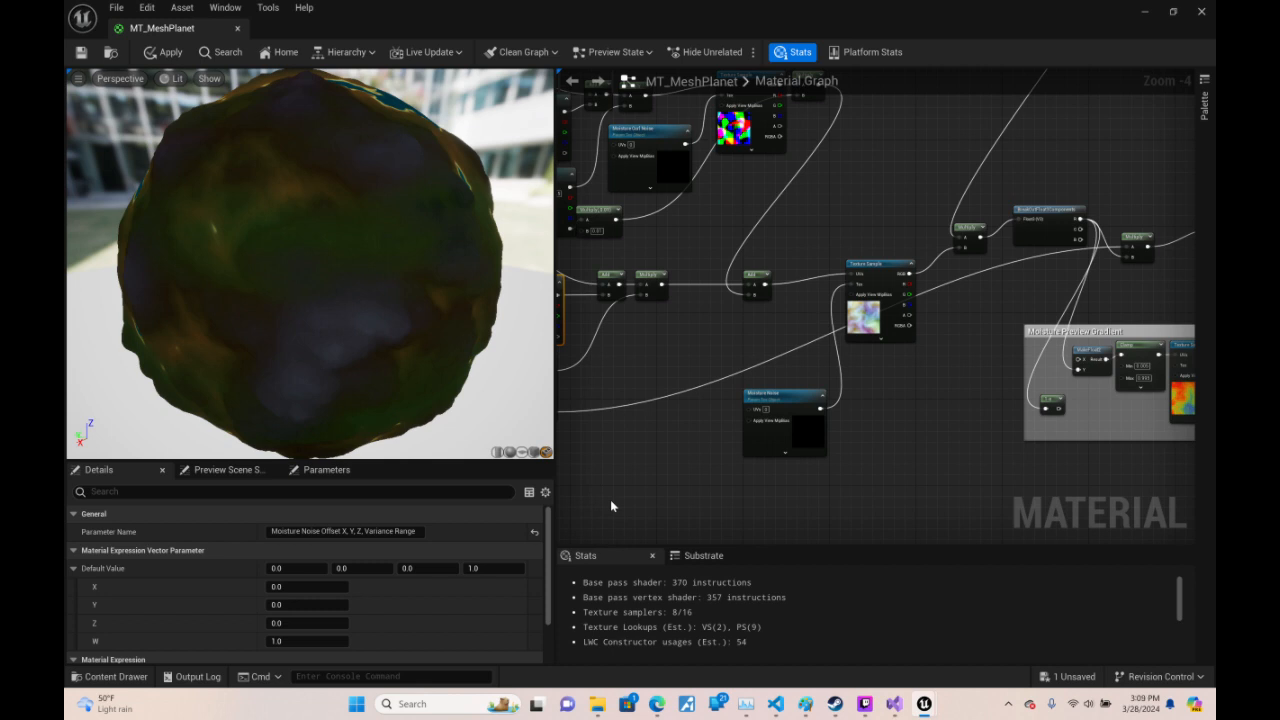
{"action": "left_click_drag", "start_coordinate": [484, 358], "coordinate": [310, 320]}
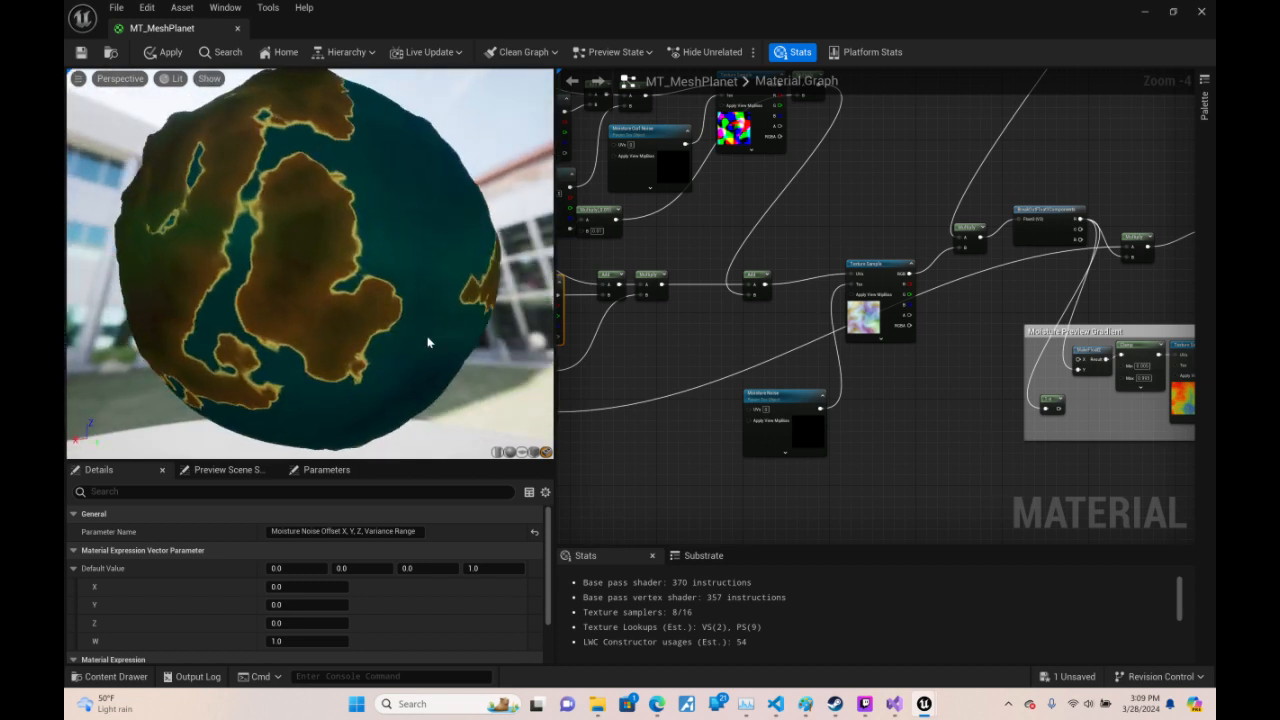
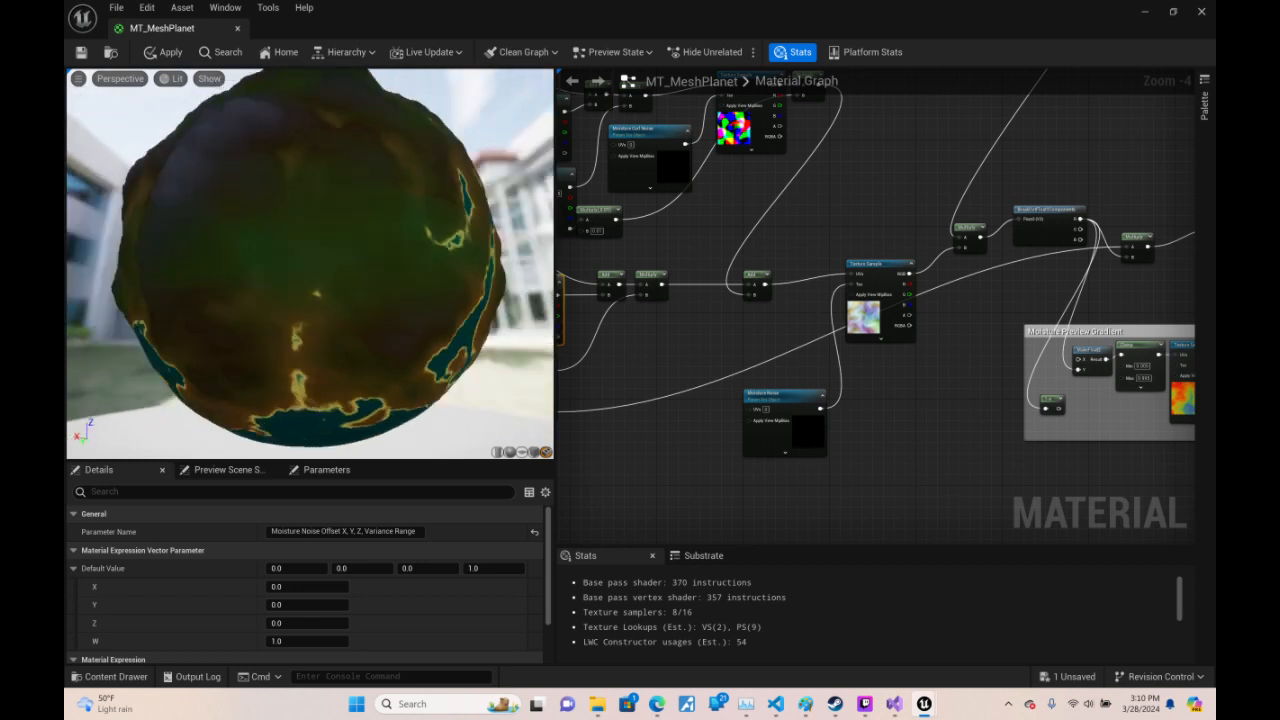
{"action": "left_click_drag", "start_coordinate": [291, 261], "coordinate": [520, 262]}
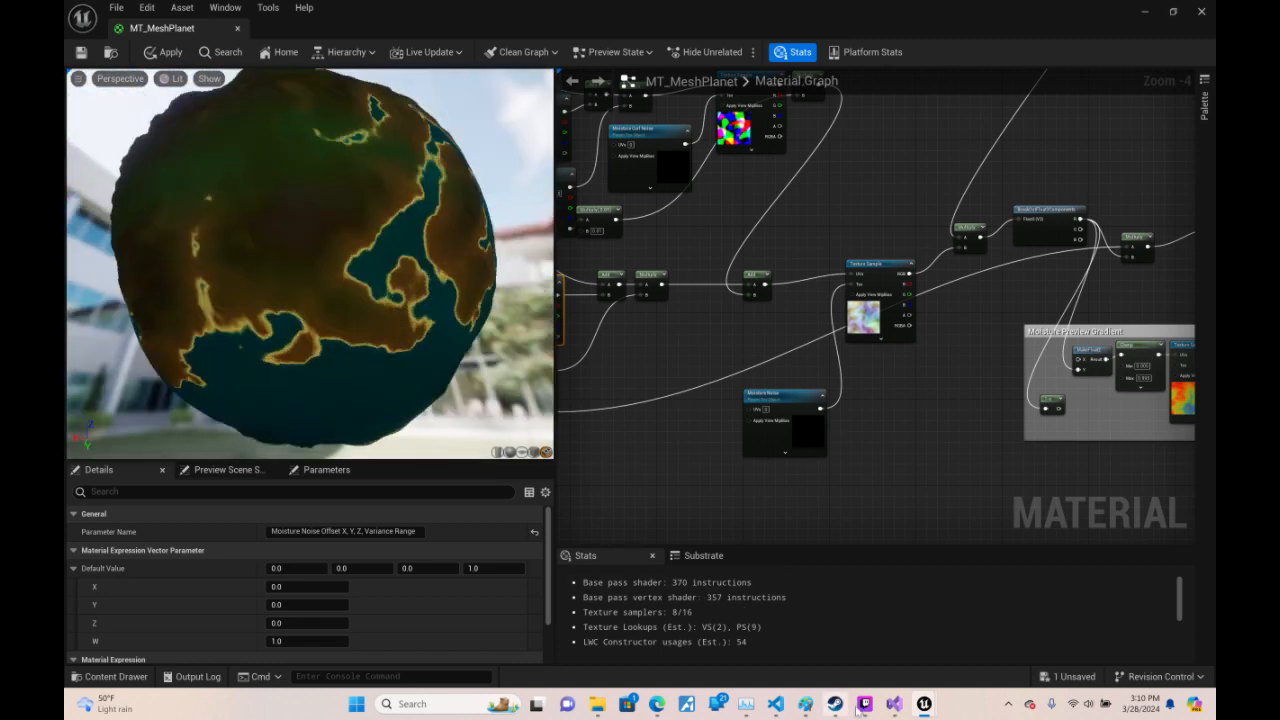
{"action": "left_click", "coordinate": [866, 704]}
{"action": "left_click", "coordinate": [865, 708]}
{"action": "left_click_drag", "start_coordinate": [380, 304], "coordinate": [345, 410]}
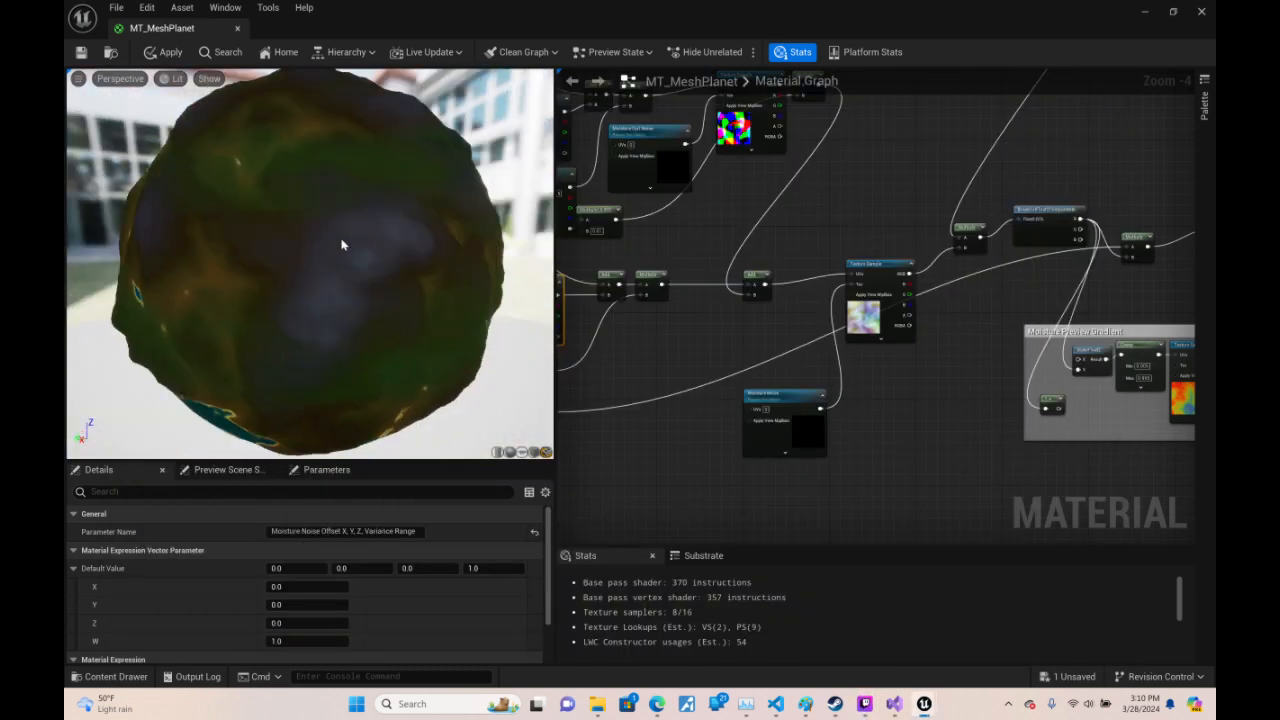
{"action": "left_click_drag", "start_coordinate": [343, 245], "coordinate": [235, 230]}
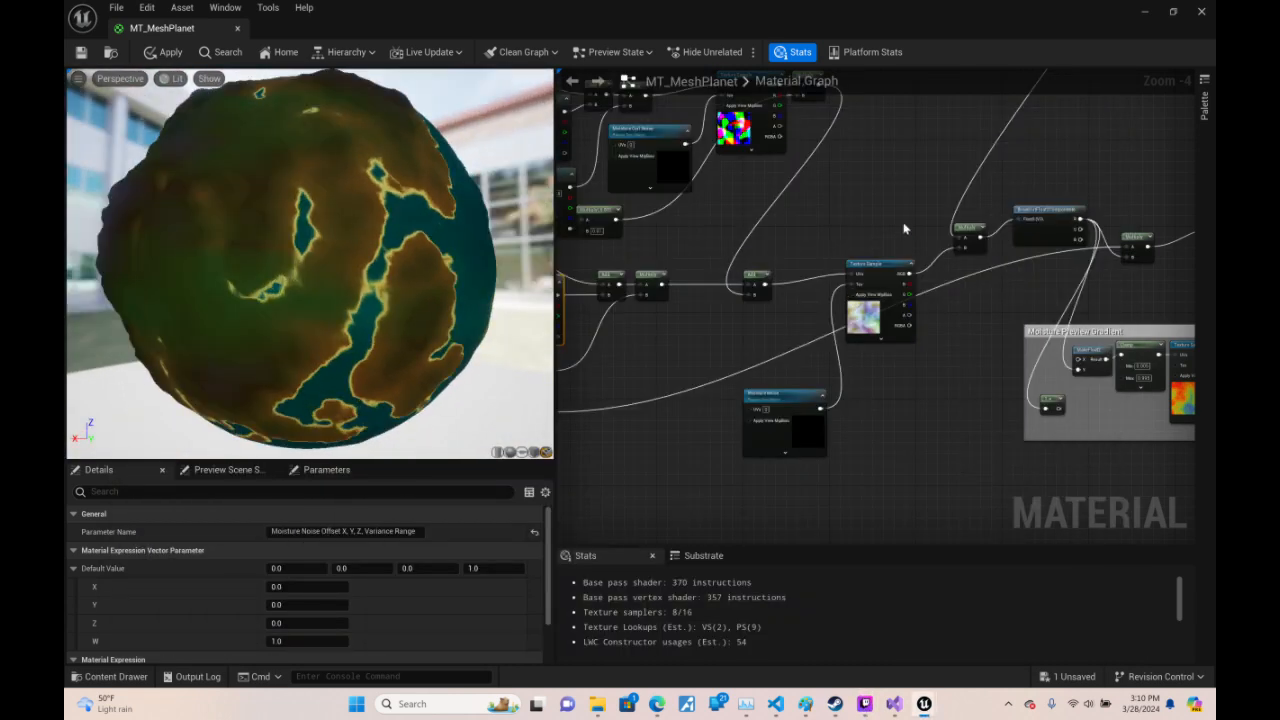
- Try Z values of 100, 1 and 0.1 on the Moisture Curl Offset parameter
{"action": "right_click_drag", "start_coordinate": [904, 228], "coordinate": [632, 360]}
{"action": "right_click_drag", "start_coordinate": [953, 248], "coordinate": [780, 120]}
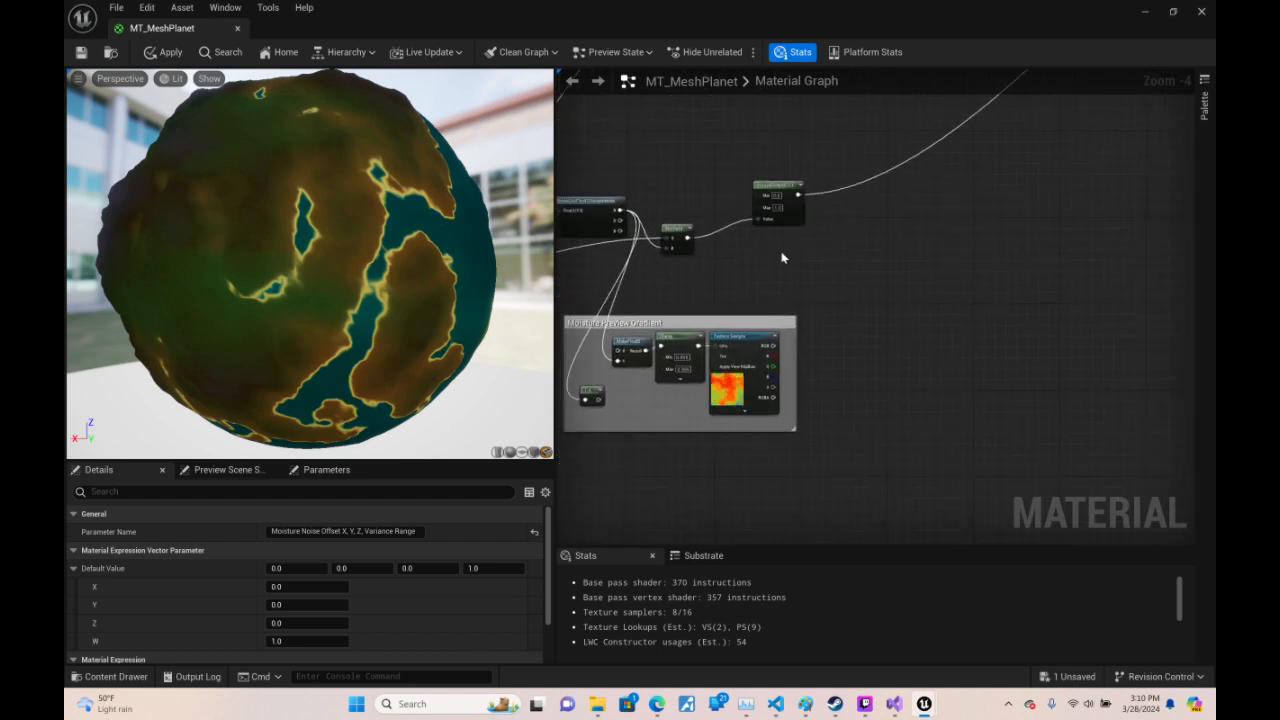
{"action": "right_click_drag", "start_coordinate": [1040, 130], "coordinate": [1186, 157]}
{"action": "right_click_drag", "start_coordinate": [890, 472], "coordinate": [1041, 157]}
{"action": "right_click_drag", "start_coordinate": [1000, 500], "coordinate": [965, 214]}
{"action": "right_click_drag", "start_coordinate": [1010, 279], "coordinate": [823, 231]}
{"action": "right_click_drag", "start_coordinate": [747, 265], "coordinate": [1030, 306]}
{"action": "left_click", "coordinate": [707, 187]}
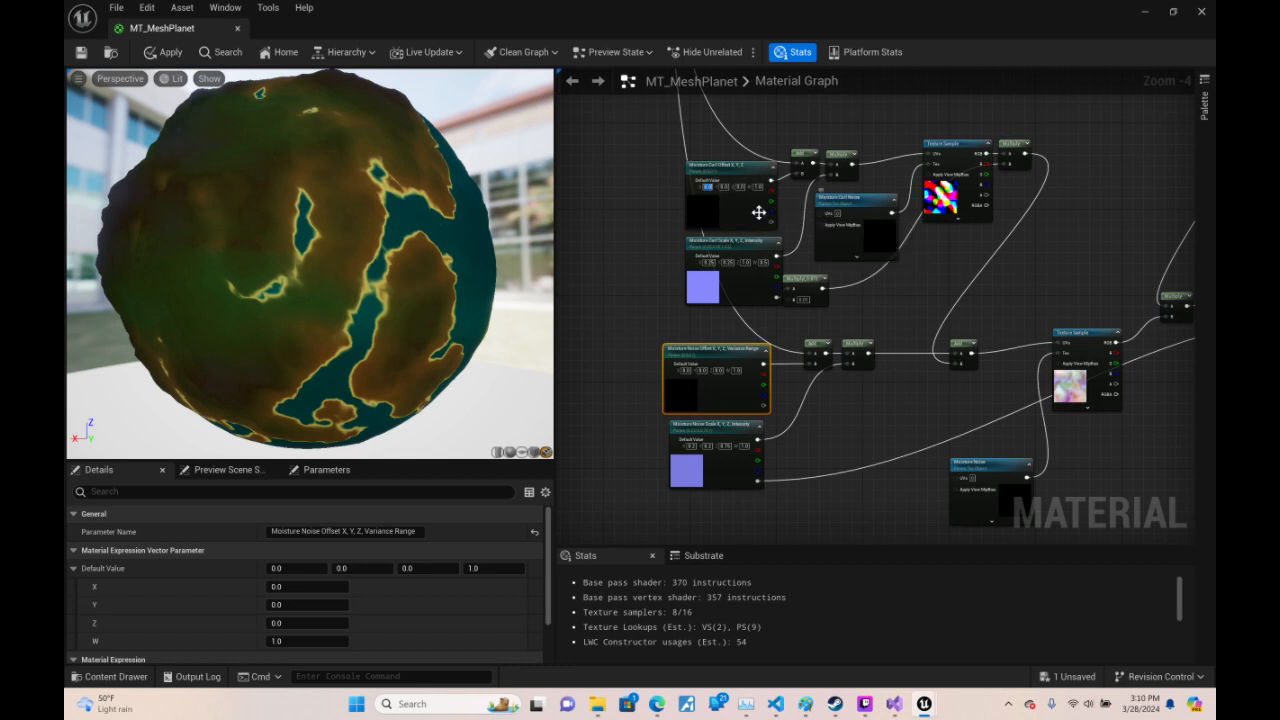
{"action": "left_click", "coordinate": [740, 188]}
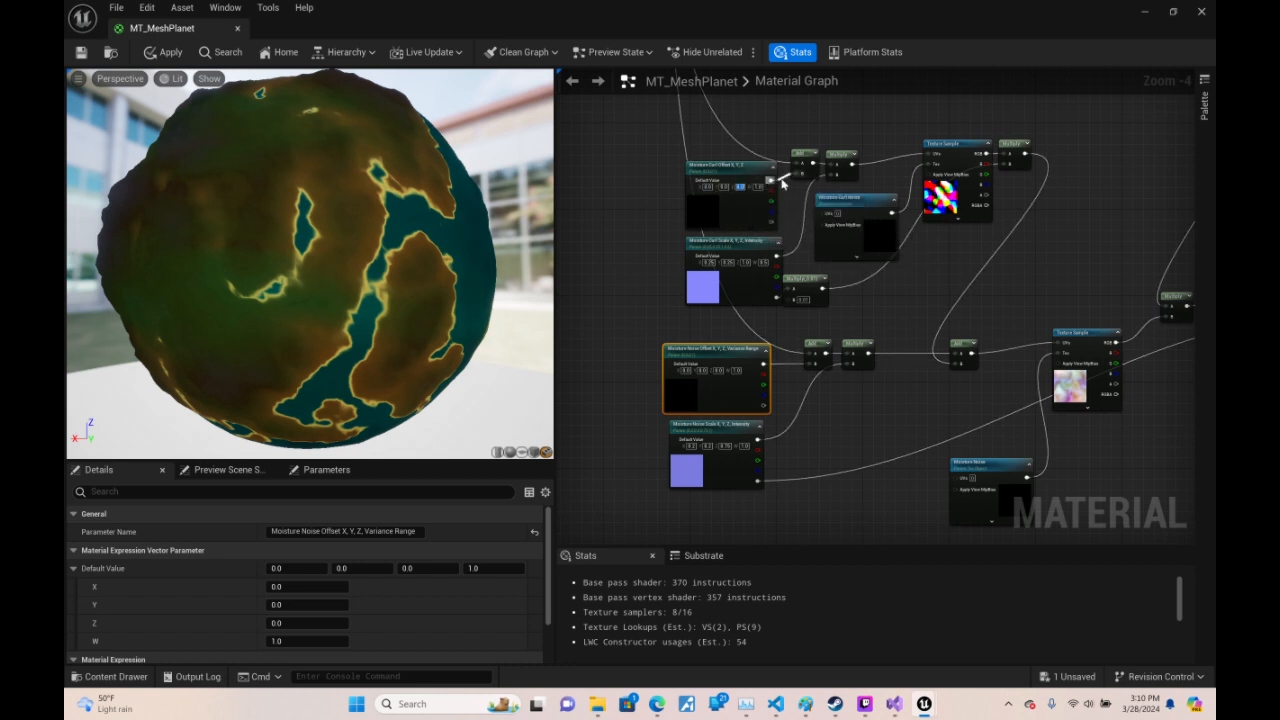
{"action": "type", "text": "1"}
{"action": "key", "text": "Return"}
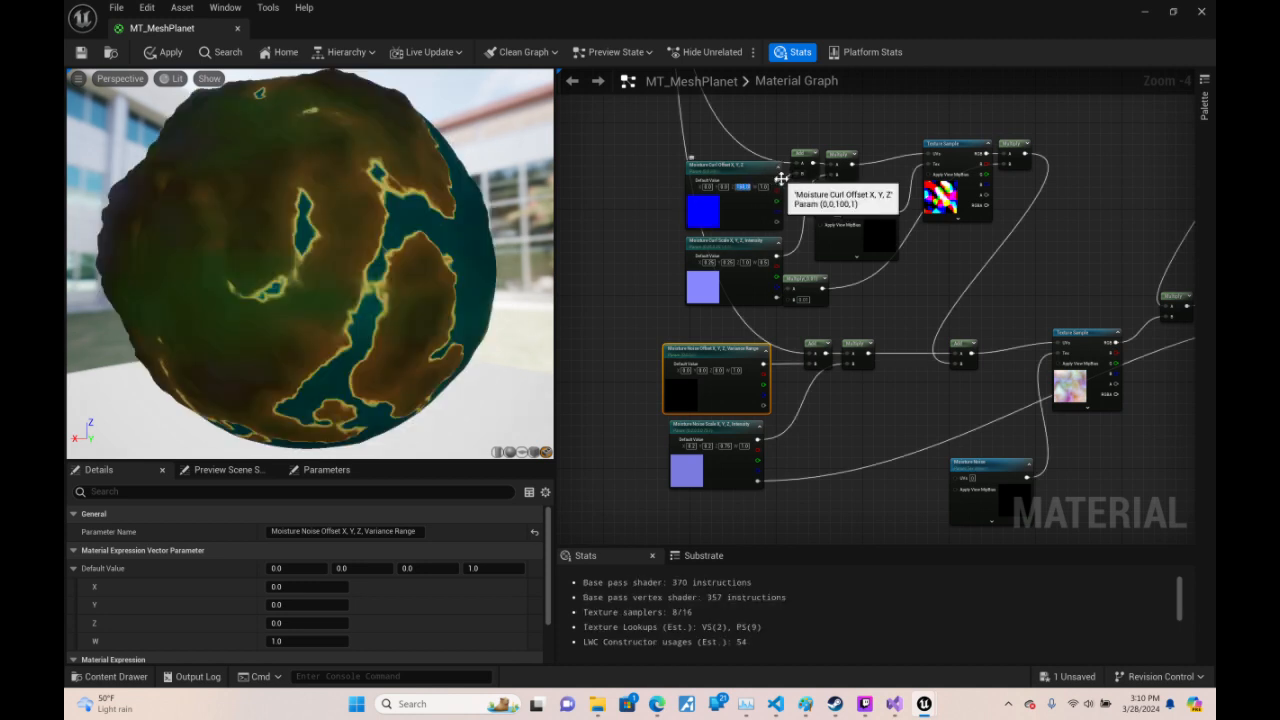
{"action": "type", "text": "1"}
{"action": "key", "text": "Return"}
{"action": "type", "text": "0.1"}
{"action": "key", "text": "Return"}
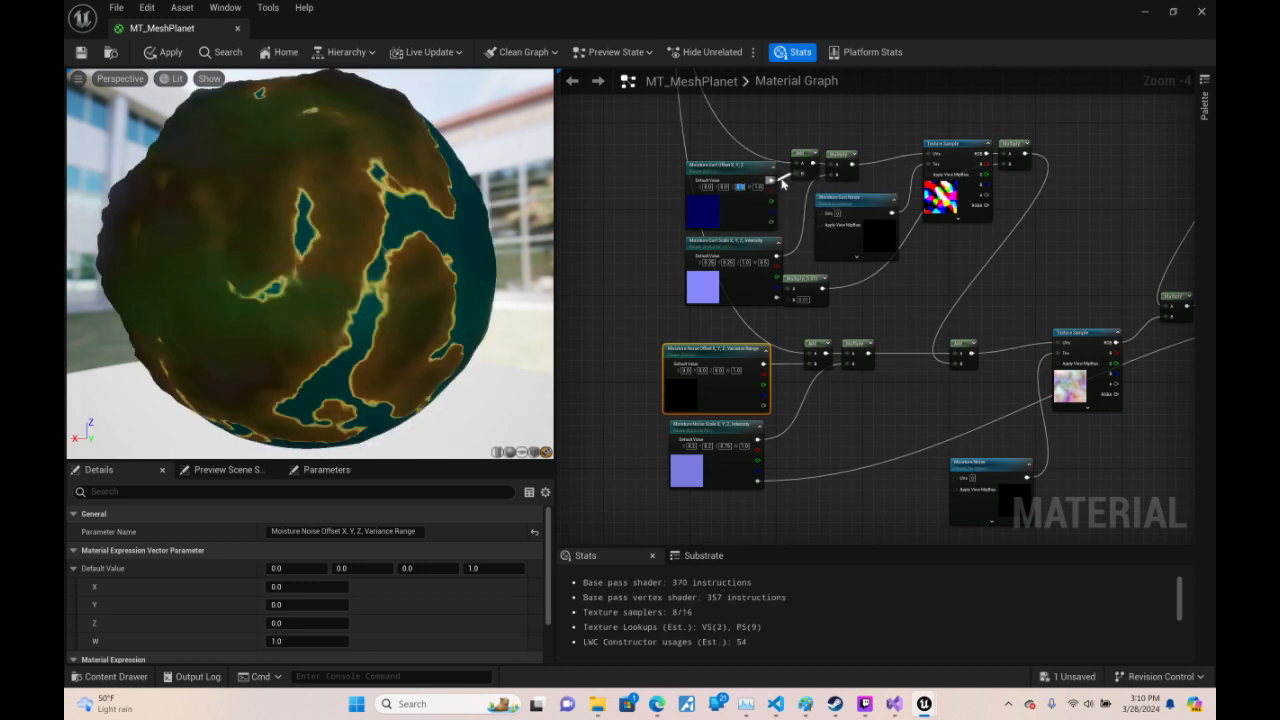
- Step the Moisture Curl Offset parameter's Z through 0.2, 0.3, 0.7, 0.8 and 0.9, ending at 1
{"action": "type", "text": "0.2"}
{"action": "key", "text": "Return"}
{"action": "type", "text": "0.3"}
{"action": "key", "text": "Return"}
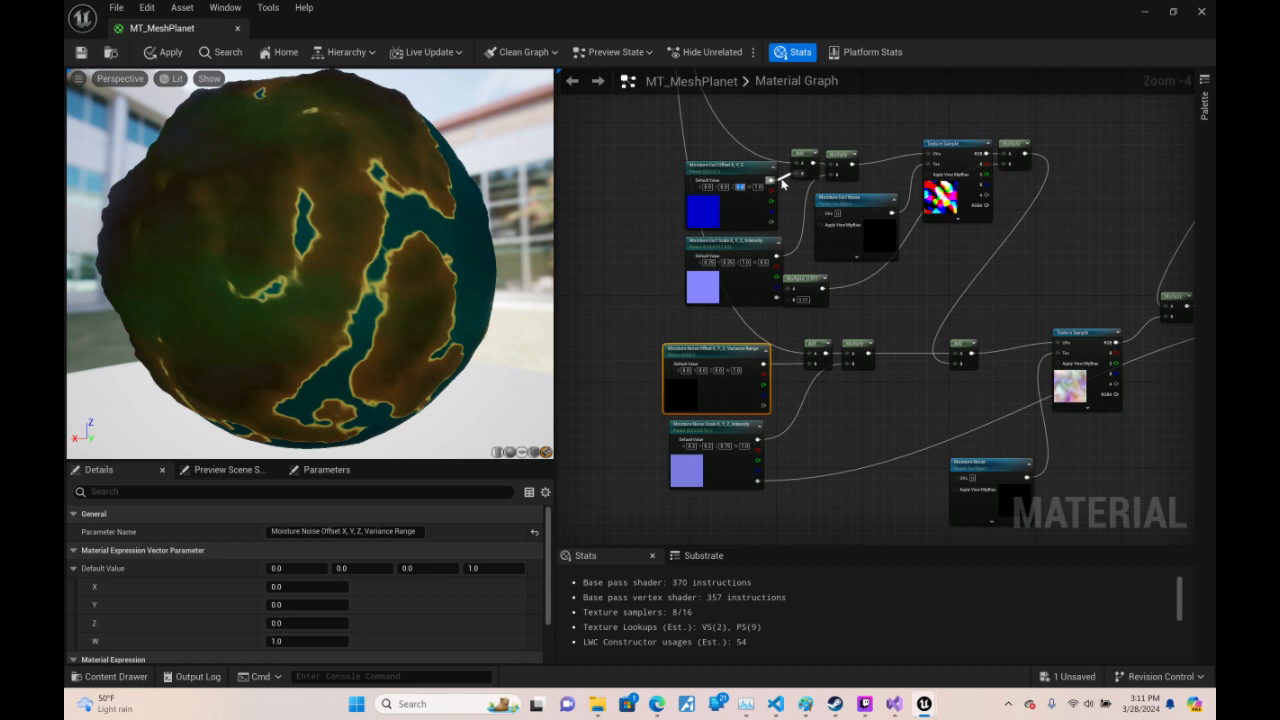
{"action": "type", "text": "0.7"}
{"action": "key", "text": "Return"}
{"action": "type", "text": "0.8"}
{"action": "key", "text": "Return"}
{"action": "type", "text": "0.9"}
{"action": "key", "text": "Return"}
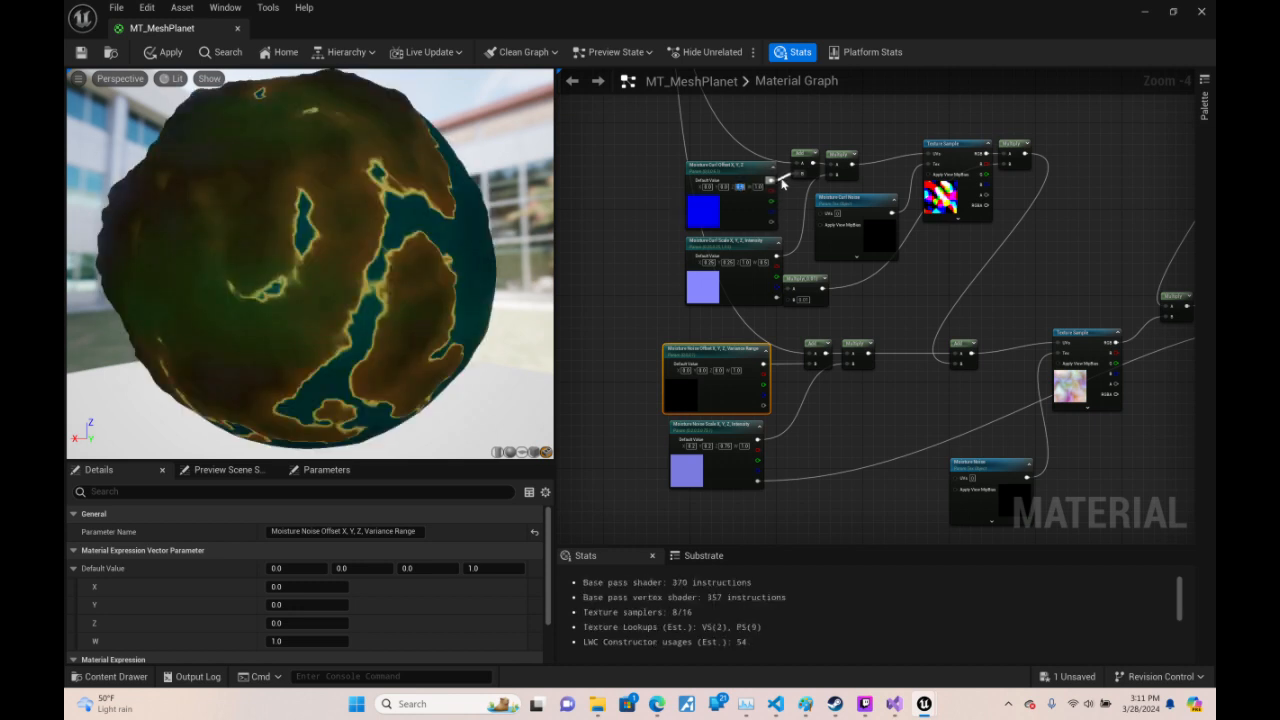
{"action": "type", "text": "1"}
{"action": "key", "text": "Return"}
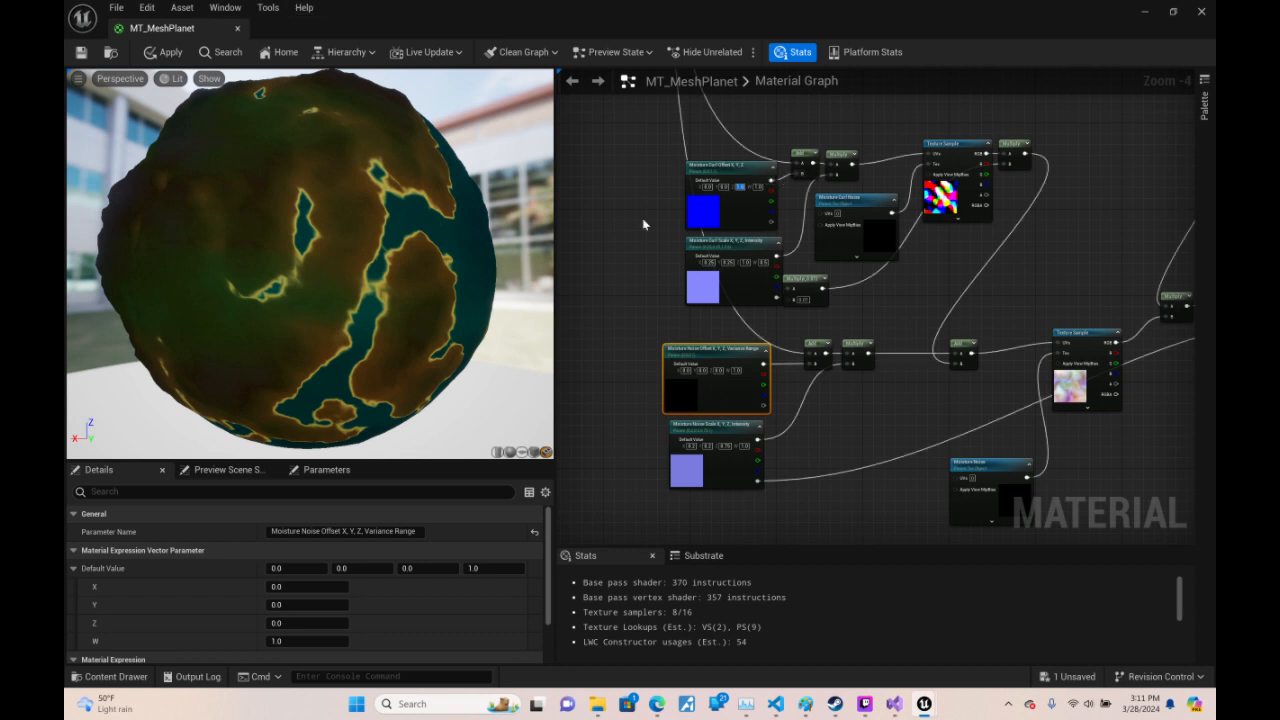
{"action": "left_click", "coordinate": [882, 287]}
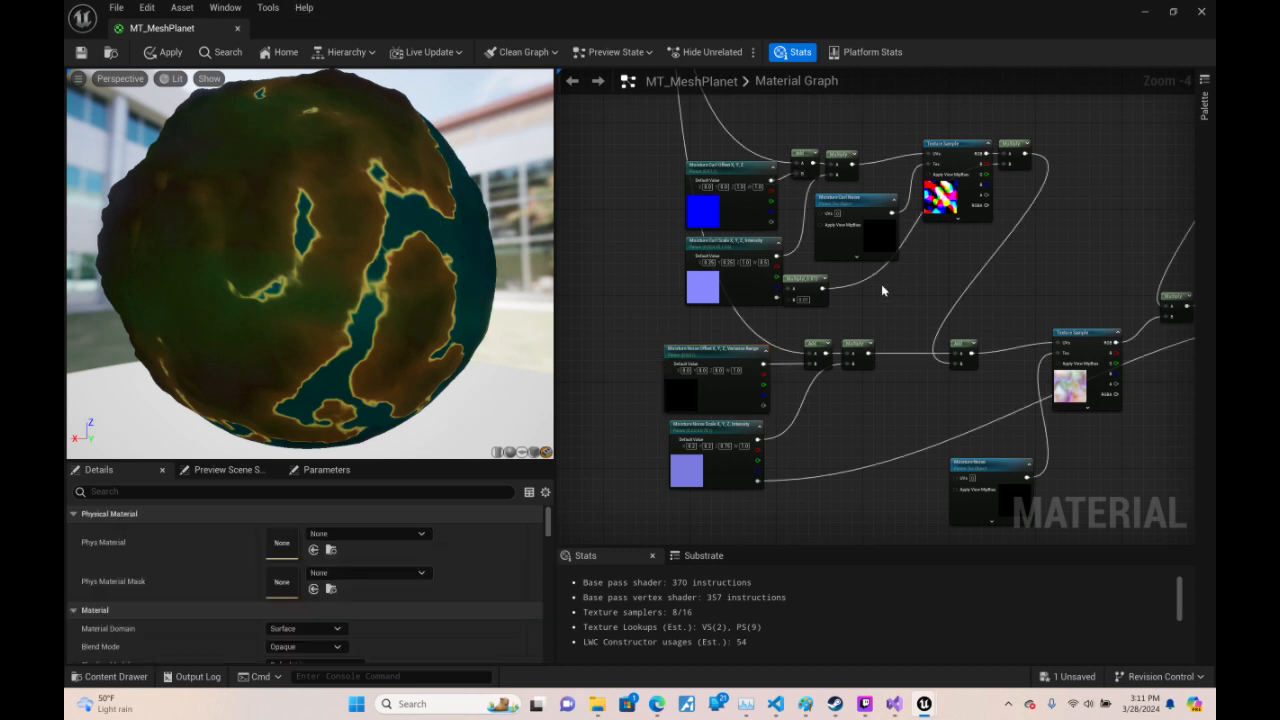
- Shift the 0.01 Multiply node slightly away from the Moisture Curl Scale parameter and set that parameter's W (Intensity) to 1
{"action": "left_click", "coordinate": [827, 290]}
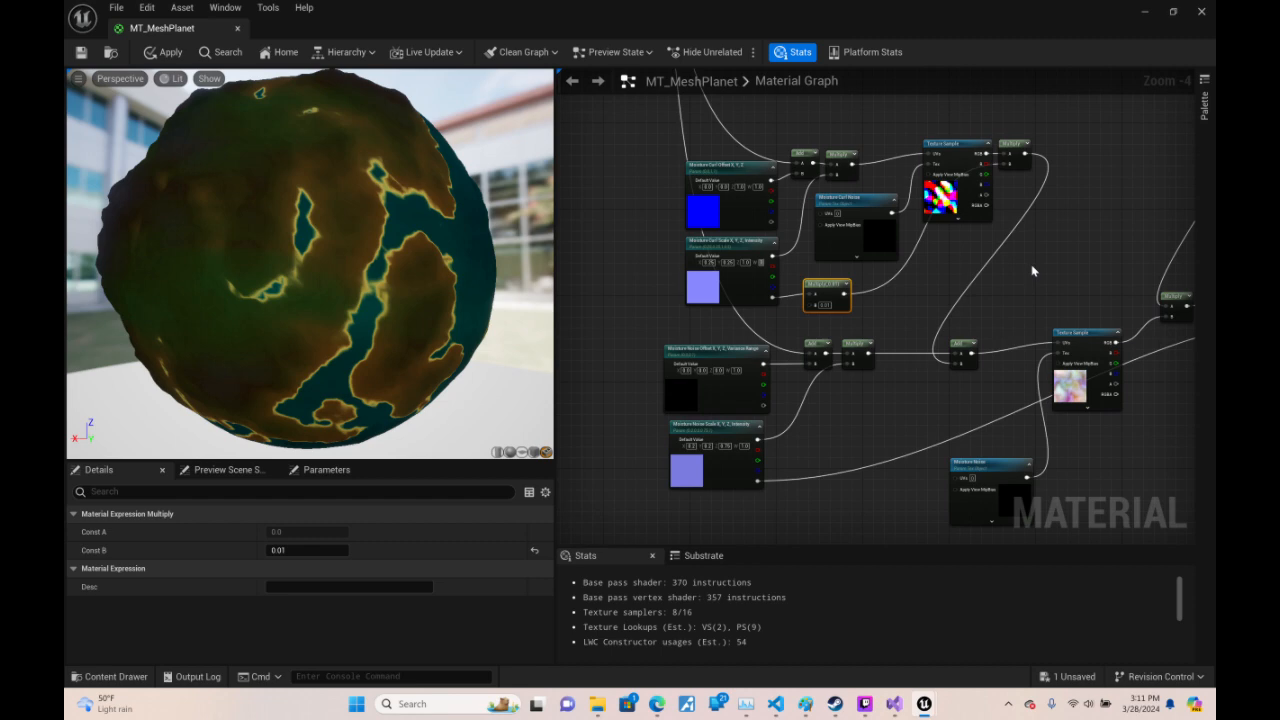
{"action": "key", "text": "Return"}
{"action": "left_click_drag", "start_coordinate": [237, 160], "coordinate": [212, 78]}
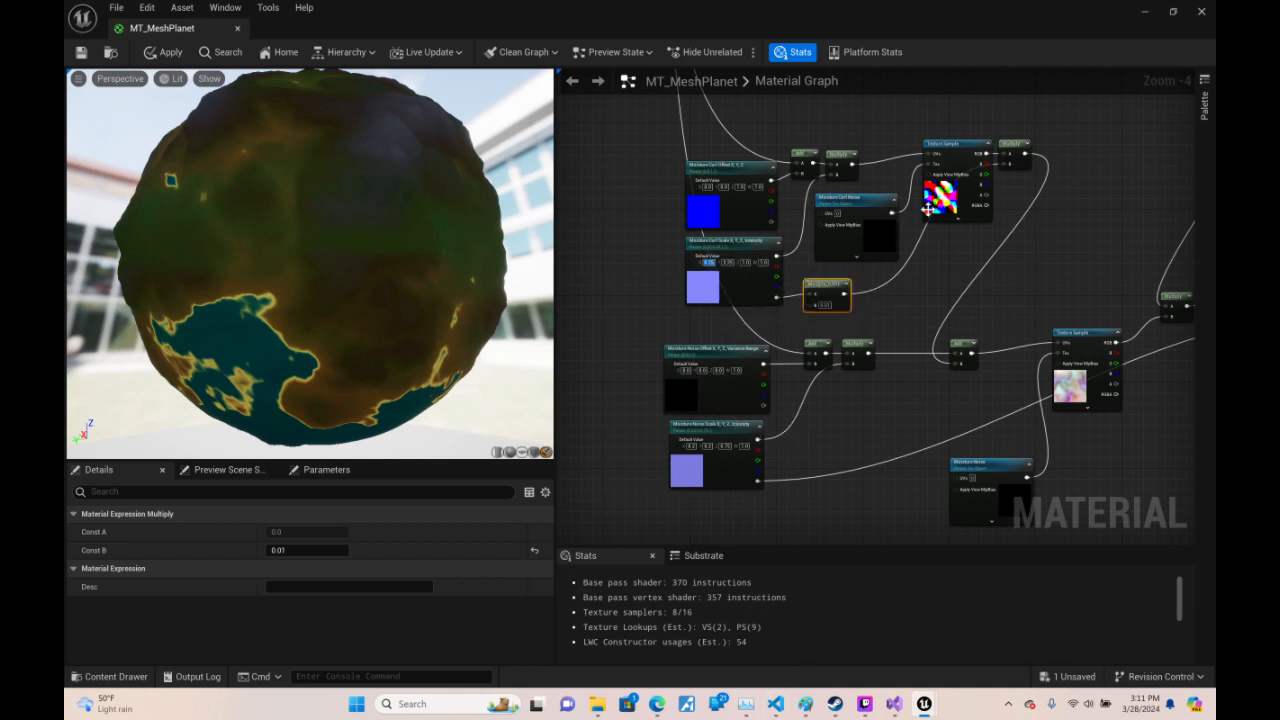
- Set the Moisture Curl Scale parameter's X and Y to 0.5 and check the planet preview from several sides
{"action": "type", "text": "5"}
{"action": "key", "text": "Return"}
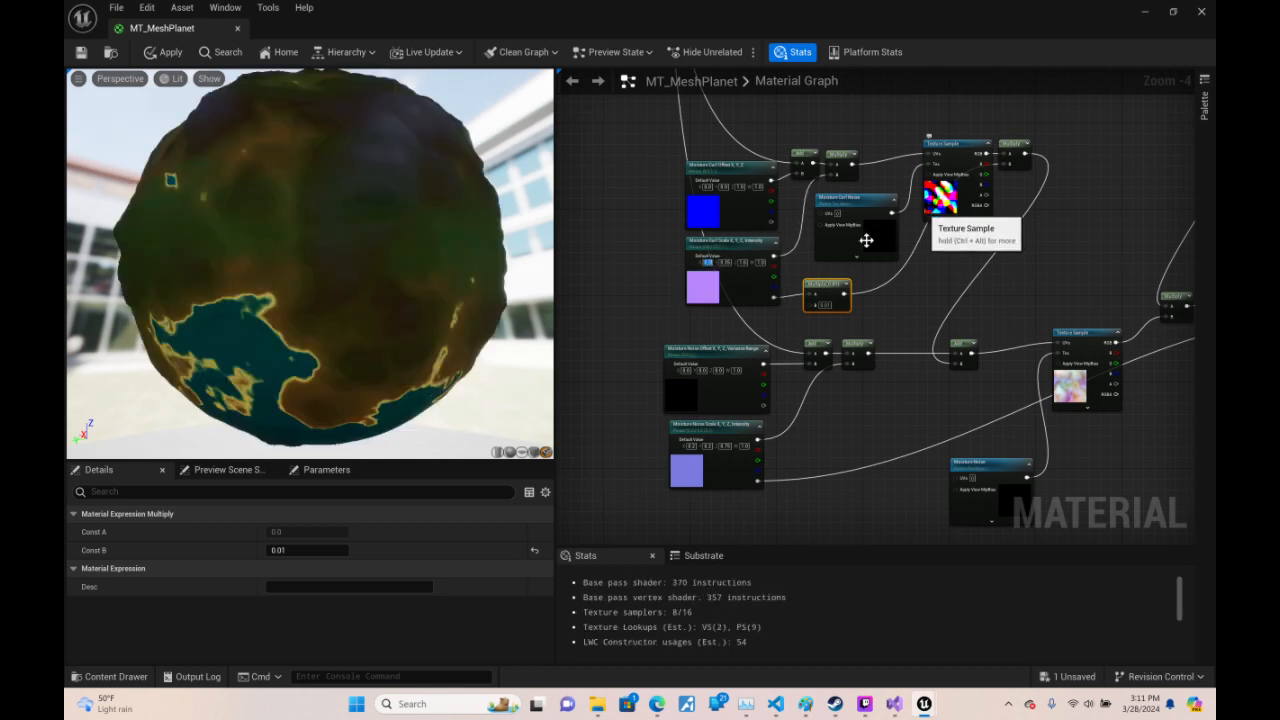
{"action": "left_click", "coordinate": [728, 264]}
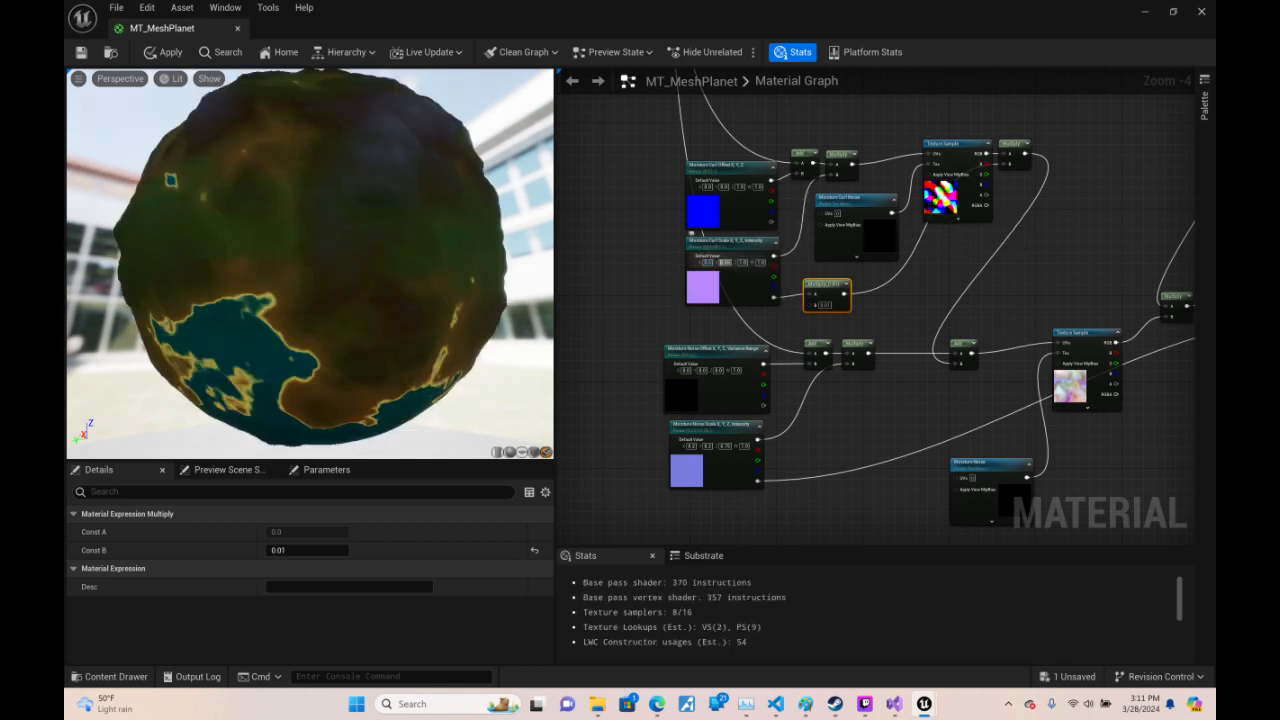
{"action": "type", "text": "0.5"}
{"action": "key", "text": "Return"}
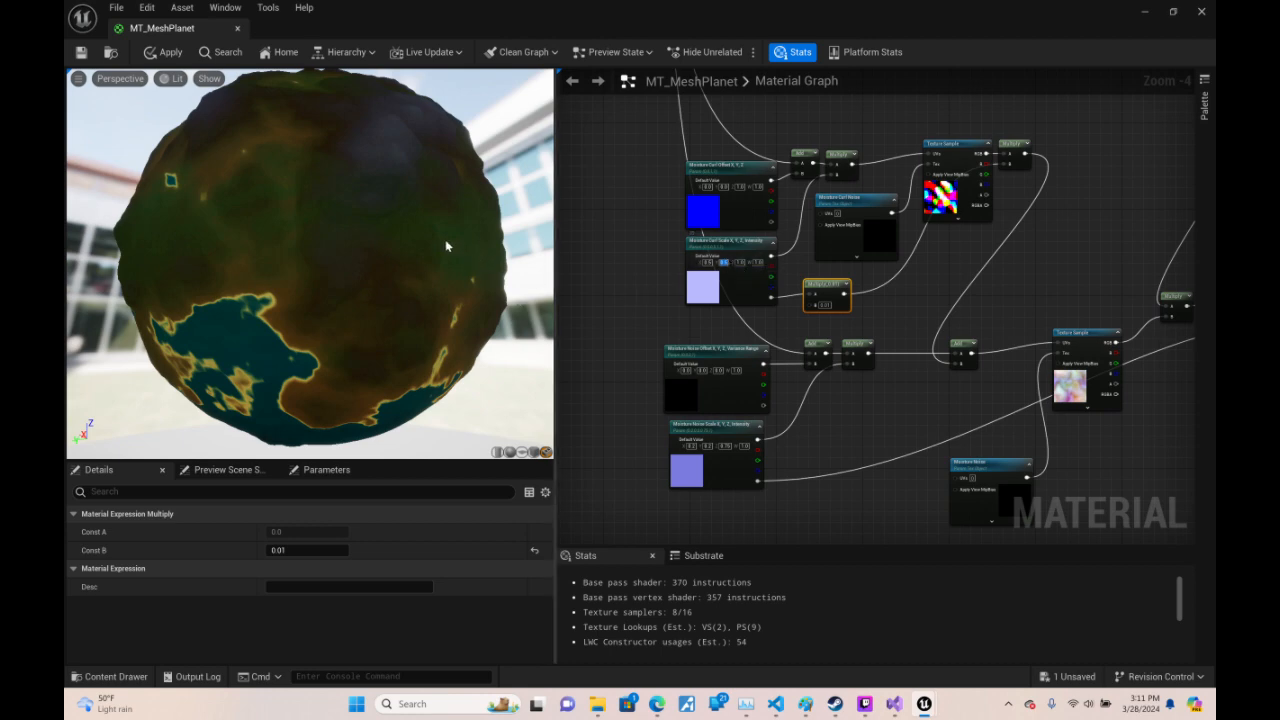
{"action": "left_click_drag", "start_coordinate": [447, 245], "coordinate": [116, 96]}
{"action": "left_click_drag", "start_coordinate": [309, 230], "coordinate": [460, 394]}
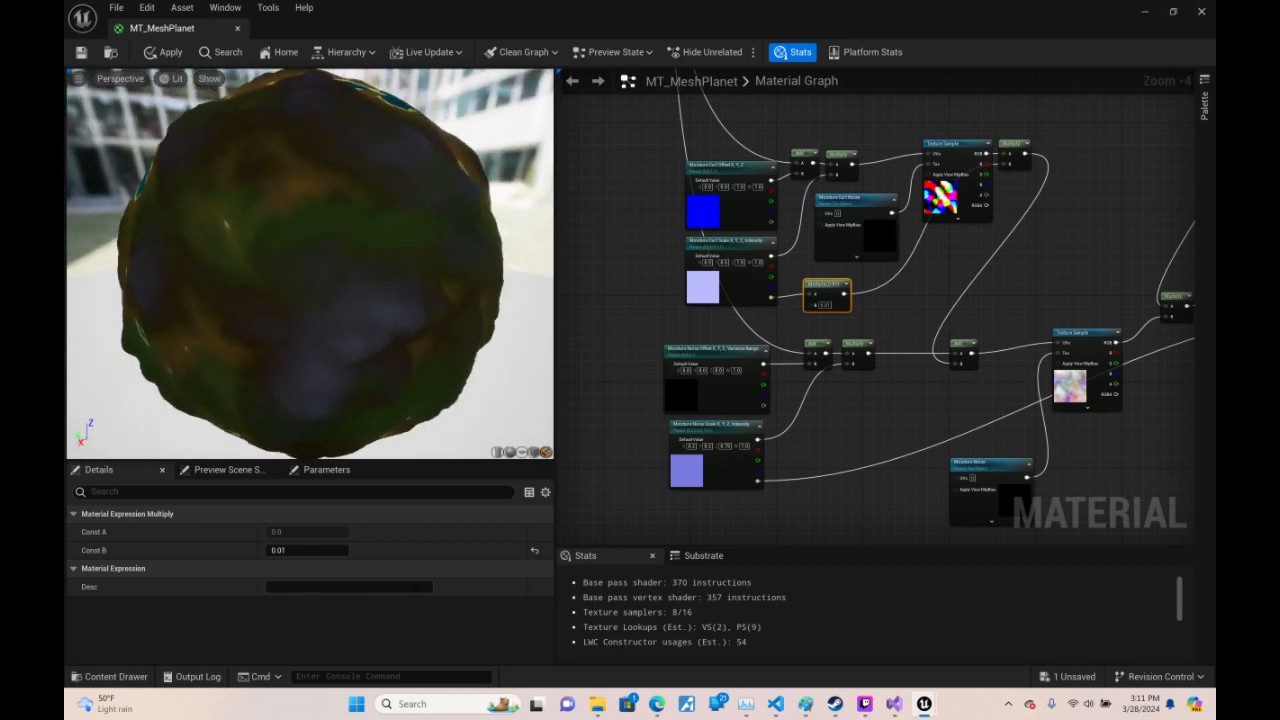
{"action": "left_click_drag", "start_coordinate": [309, 263], "coordinate": [394, 225]}
{"action": "left_click", "coordinate": [1015, 256]}
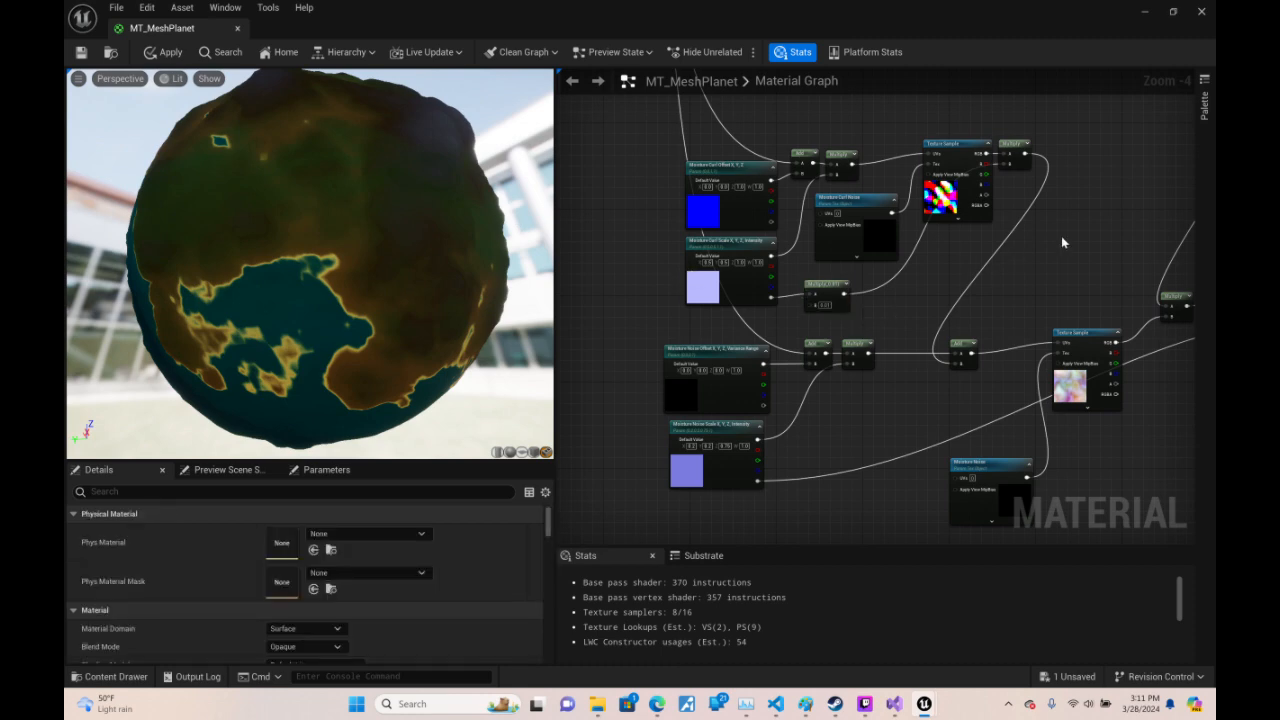
- Move the upper Clamp node feeding MakeFloat2 below the other Clamp, beside the Temperature Preview Gradient comment group
{"action": "right_click_drag", "start_coordinate": [1063, 276], "coordinate": [1060, 156]}
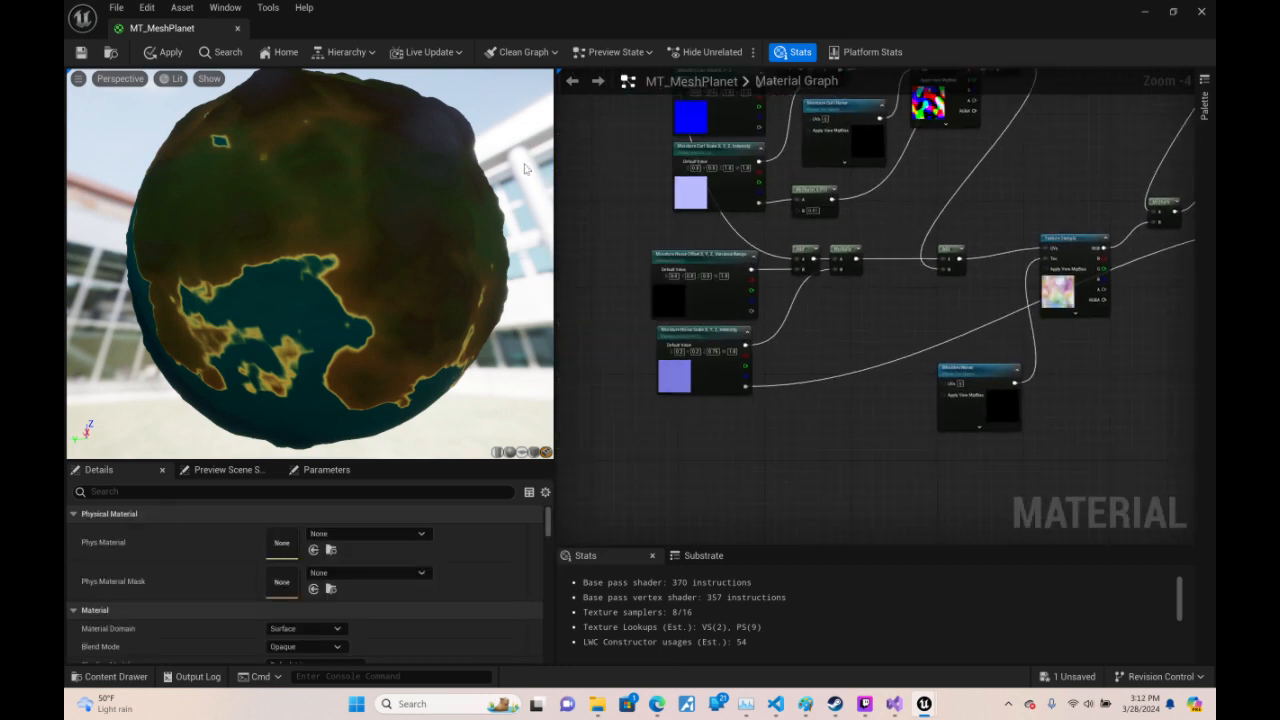
{"action": "left_click_drag", "start_coordinate": [525, 168], "coordinate": [350, 340]}
{"action": "right_click_drag", "start_coordinate": [991, 180], "coordinate": [1020, 537]}
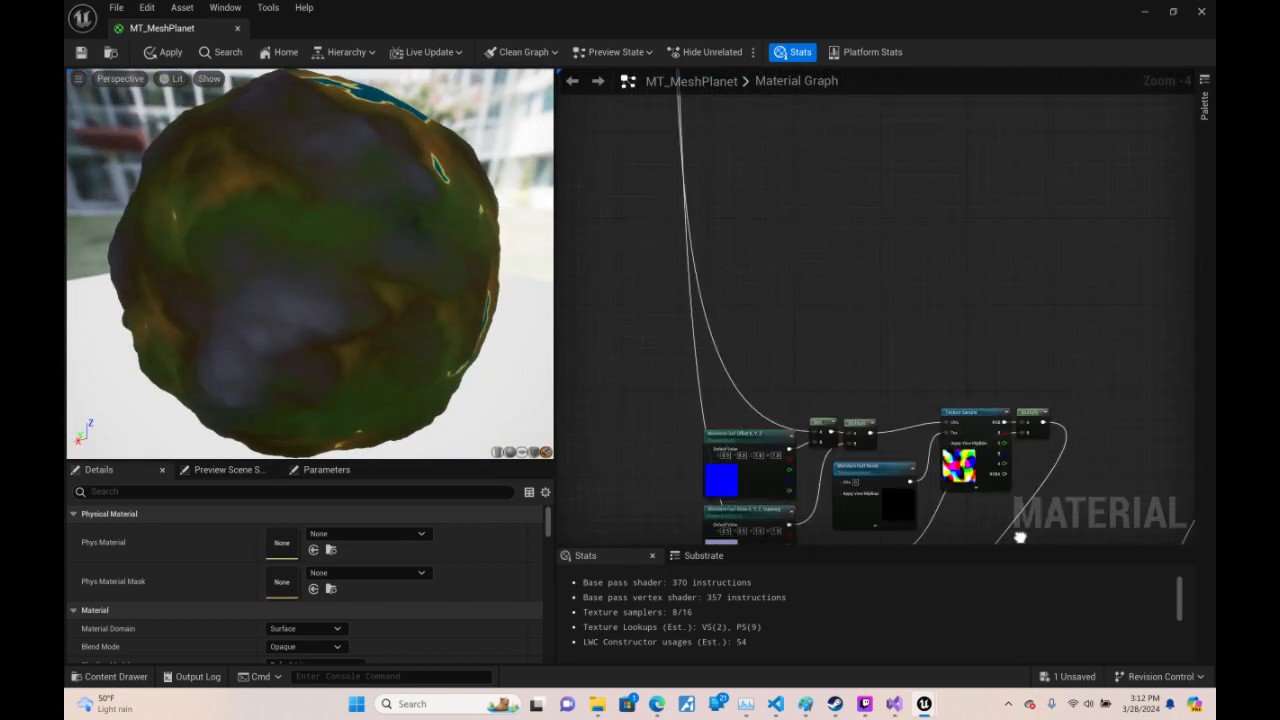
{"action": "right_click_drag", "start_coordinate": [955, 110], "coordinate": [692, 325]}
{"action": "right_click_drag", "start_coordinate": [1120, 250], "coordinate": [691, 362]}
{"action": "right_click_drag", "start_coordinate": [1180, 250], "coordinate": [574, 253]}
{"action": "right_click_drag", "start_coordinate": [622, 364], "coordinate": [634, 334]}
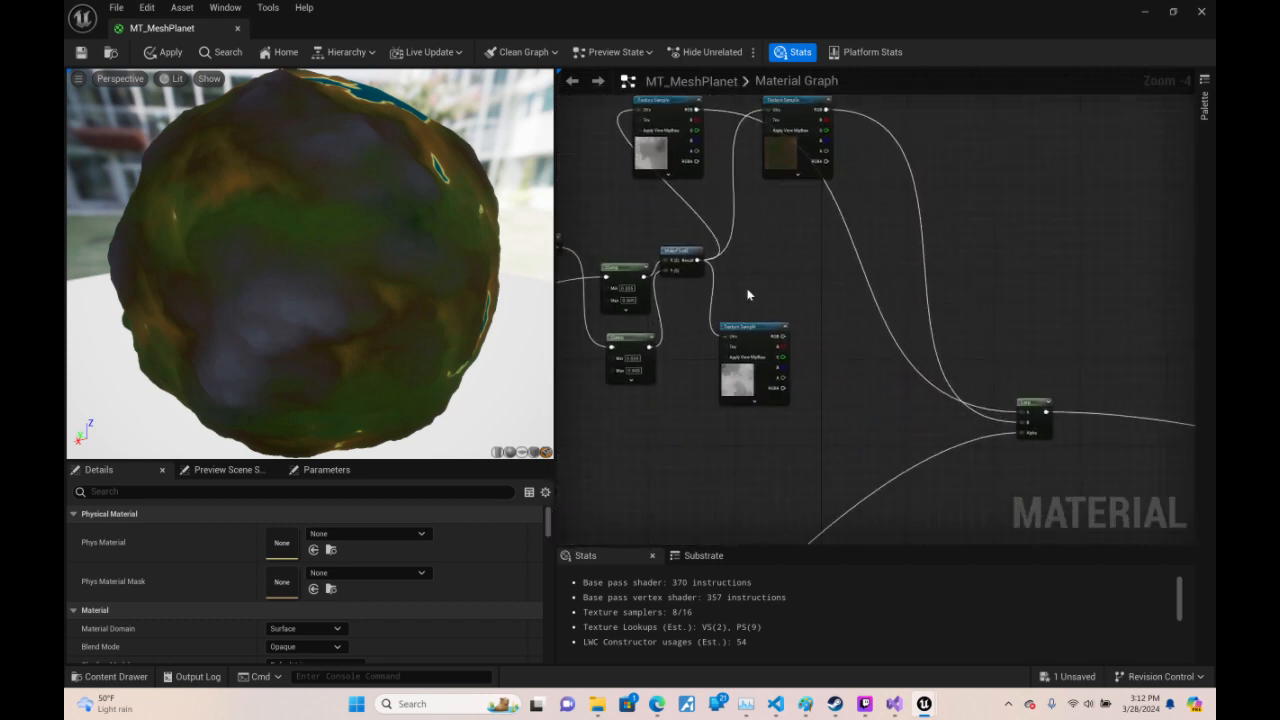
{"action": "right_click_drag", "start_coordinate": [748, 295], "coordinate": [1096, 272]}
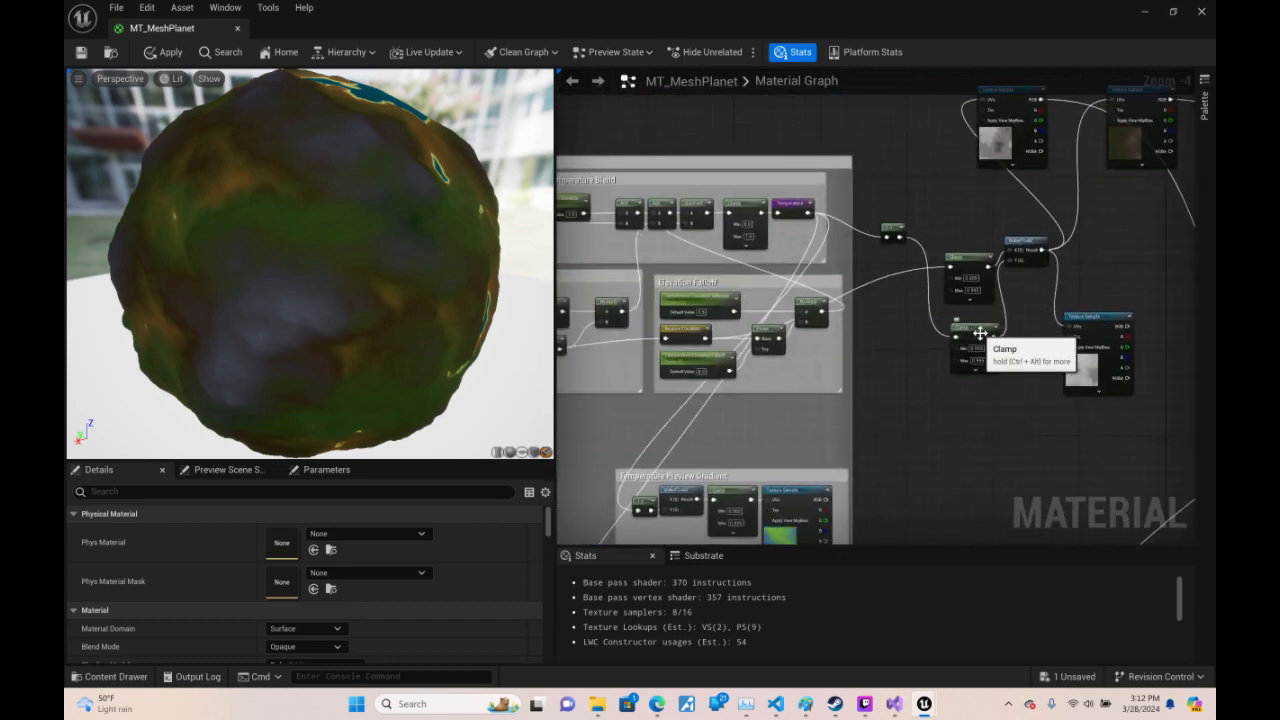
{"action": "left_click_drag", "start_coordinate": [993, 257], "coordinate": [934, 399]}
{"action": "right_click_drag", "start_coordinate": [934, 400], "coordinate": [1029, 296]}
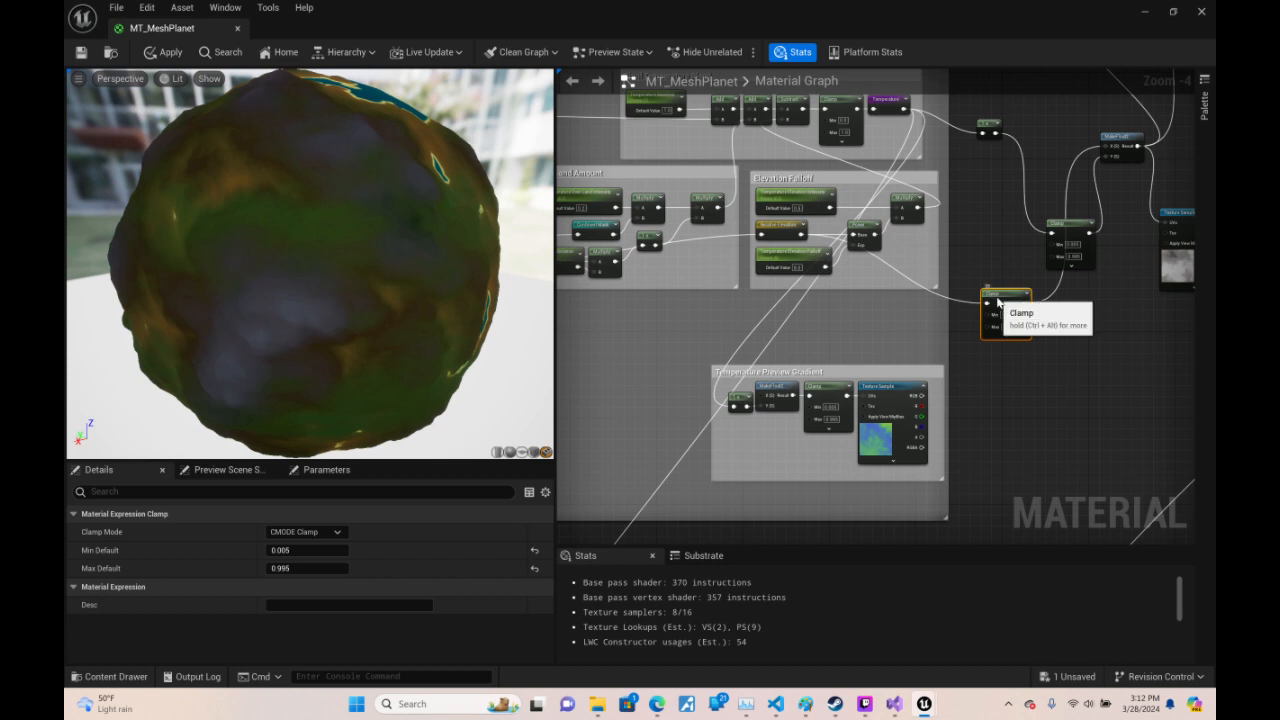
{"action": "left_click_drag", "start_coordinate": [998, 299], "coordinate": [1014, 303]}
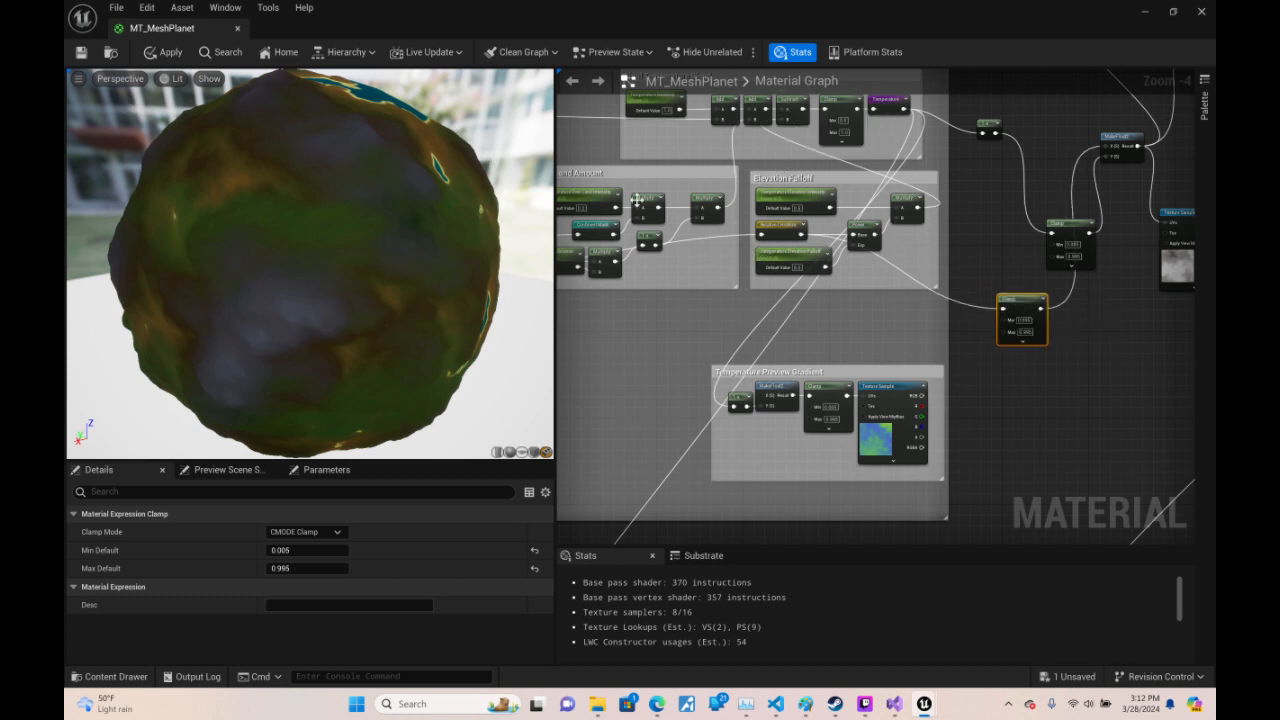
- Delete the unused Terra_Ground Texture Sample node below MakeFloat2, whose outputs are unconnected
{"action": "right_click_drag", "start_coordinate": [793, 330], "coordinate": [480, 490]}
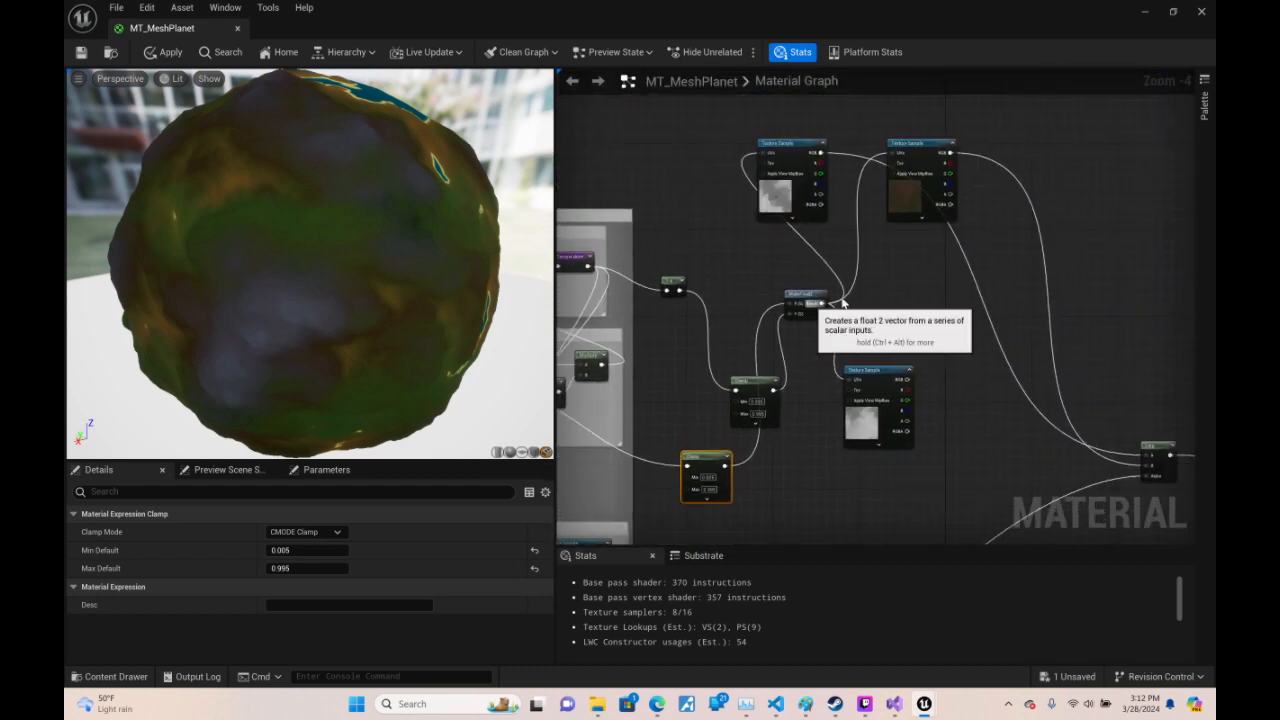
{"action": "left_click", "coordinate": [884, 374]}
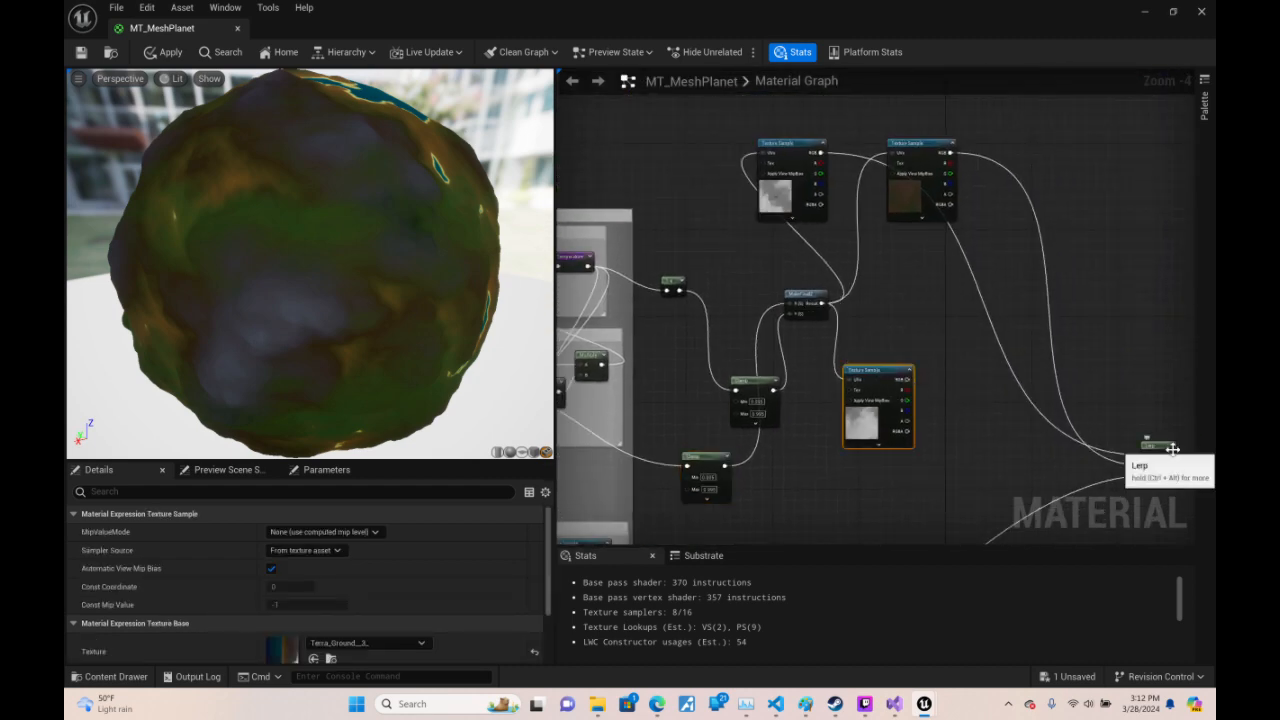
{"action": "key", "text": "Delete"}
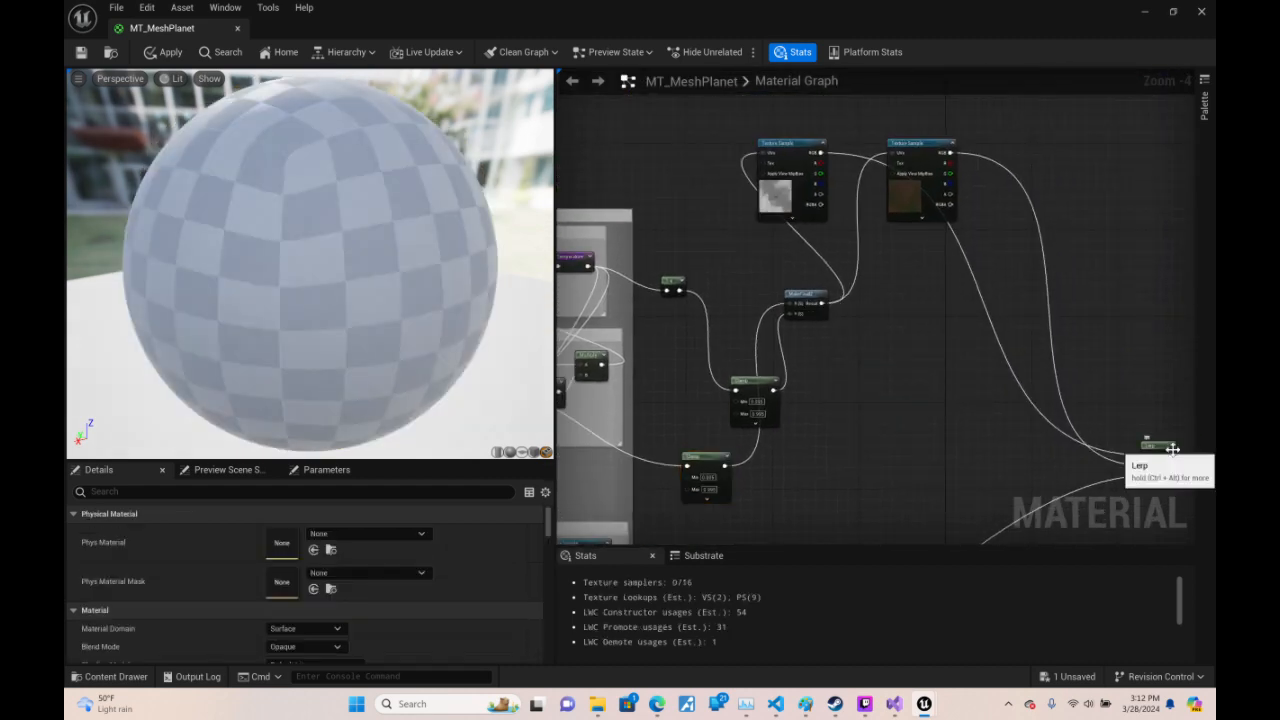
- Line up the lower Clamp node directly beneath the other Clamp node
{"action": "left_click_drag", "start_coordinate": [712, 468], "coordinate": [717, 348]}
{"action": "left_click_drag", "start_coordinate": [689, 398], "coordinate": [750, 482]}
{"action": "right_click_drag", "start_coordinate": [718, 473], "coordinate": [1032, 239]}
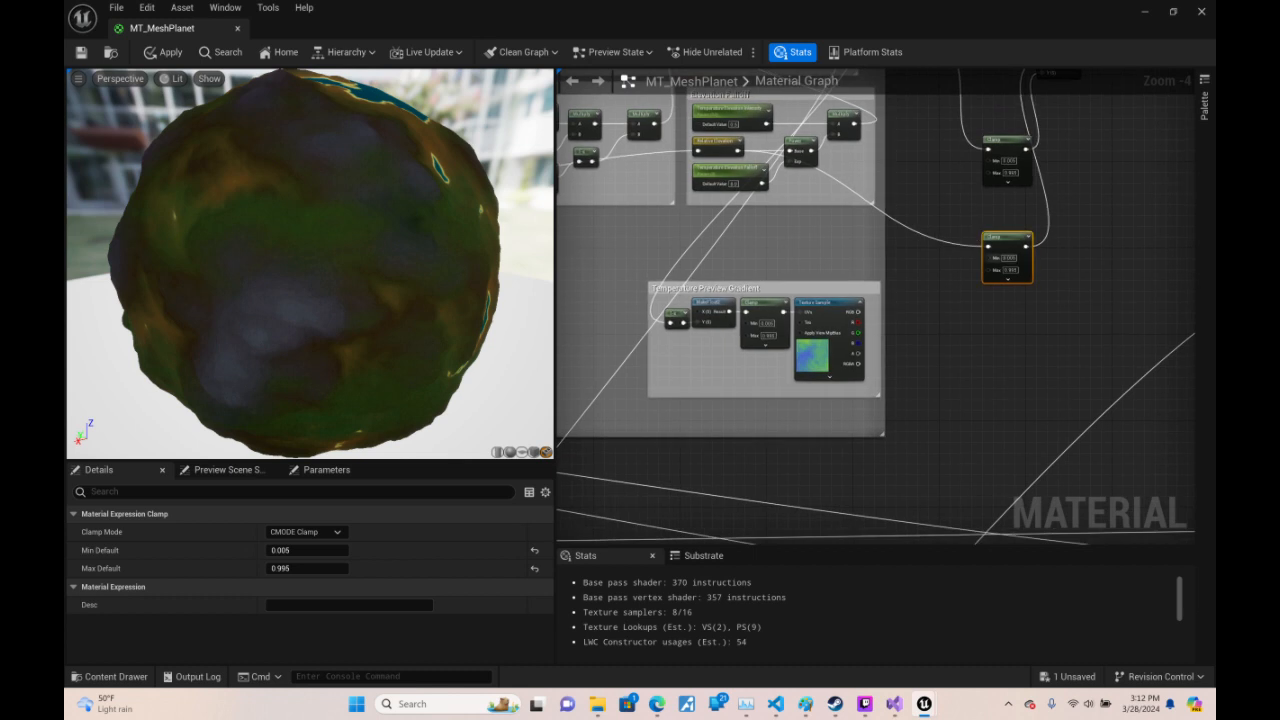
- Insert a Multiply between the elevation output and the lower Clamp, with a new scalar parameter named Elevation Range as its second input
{"action": "left_click_drag", "start_coordinate": [1094, 259], "coordinate": [1115, 259]}
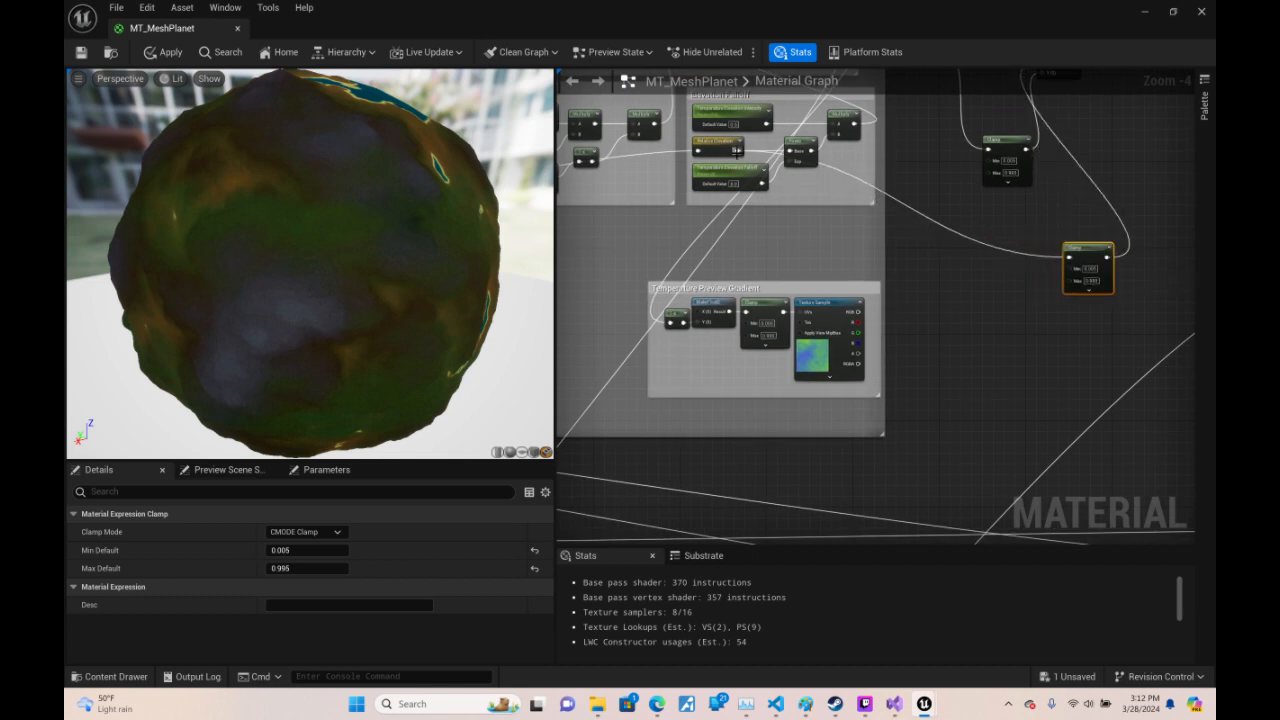
{"action": "left_click_drag", "start_coordinate": [737, 150], "coordinate": [943, 309]}
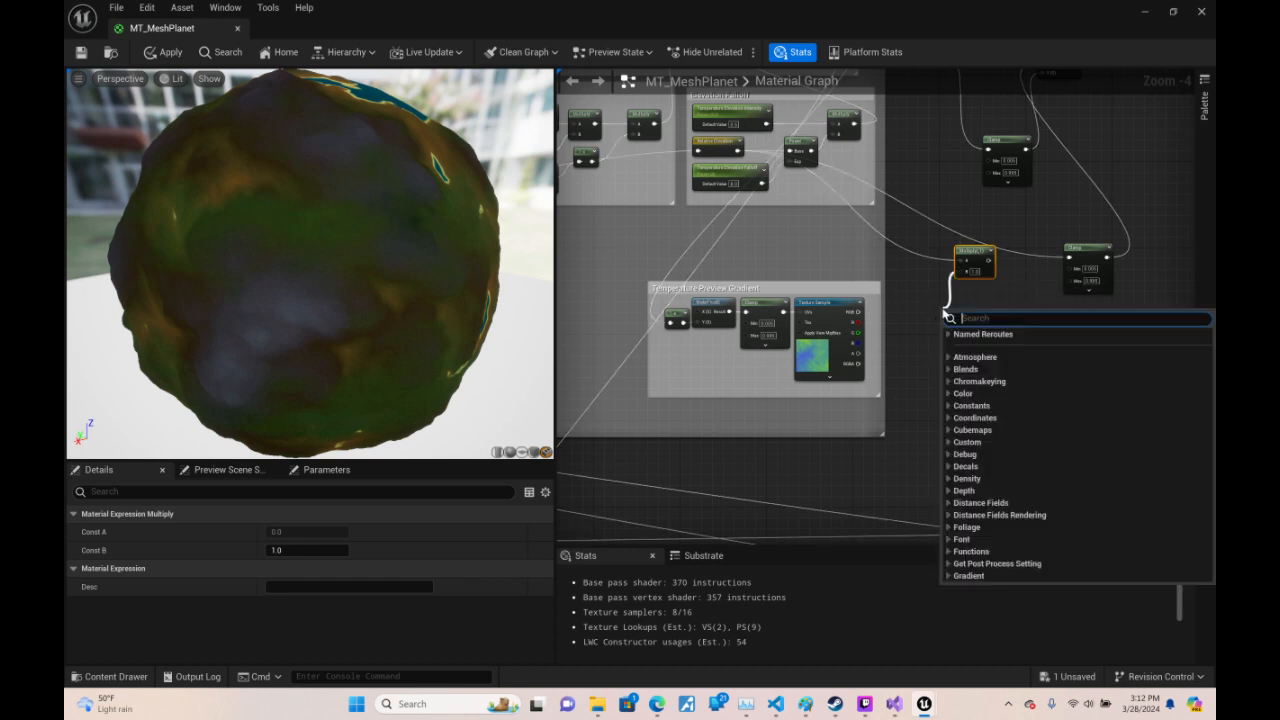
{"action": "type", "text": "scalar"}
{"action": "key", "text": "Return"}
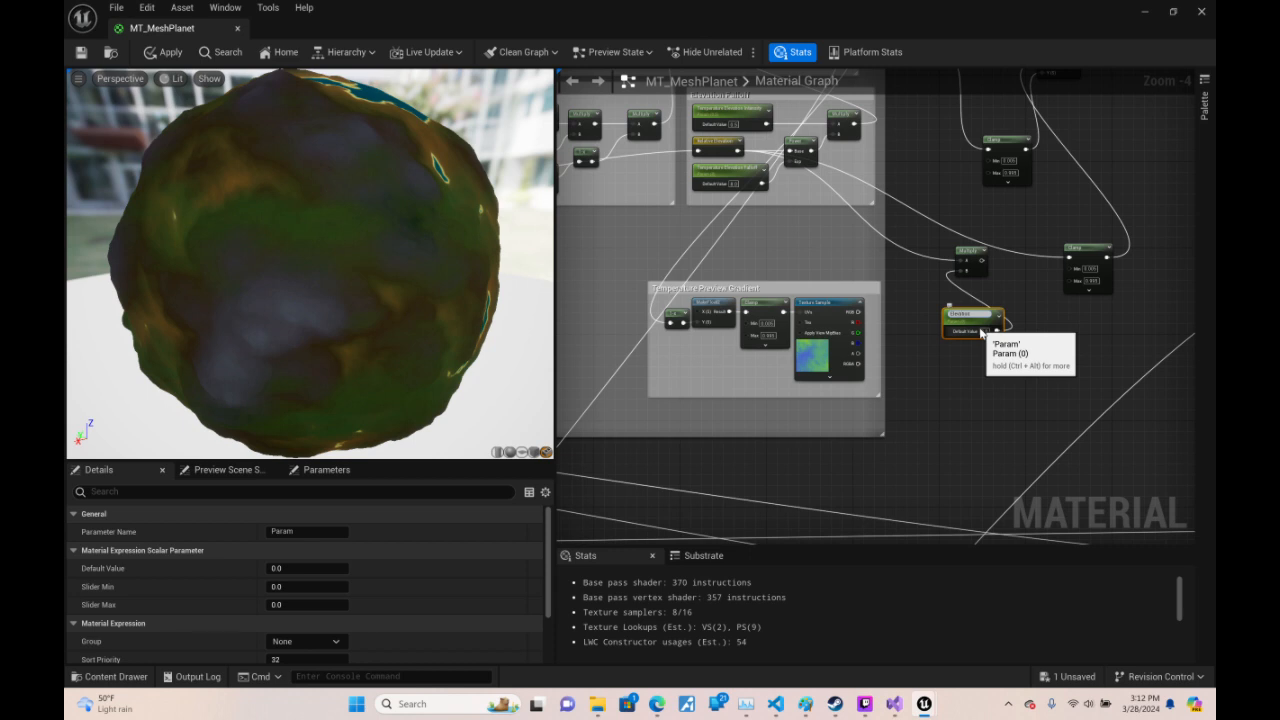
{"action": "key", "text": "Return"}
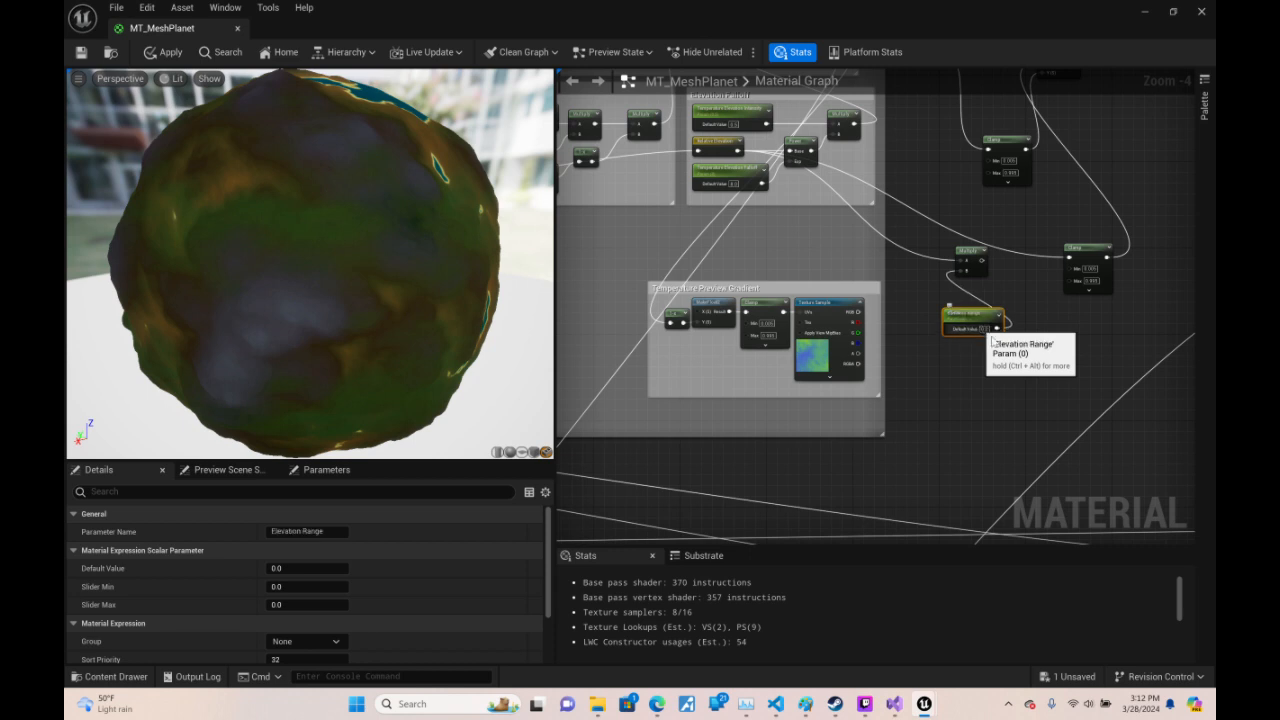
{"action": "left_click_drag", "start_coordinate": [983, 260], "coordinate": [1072, 260]}
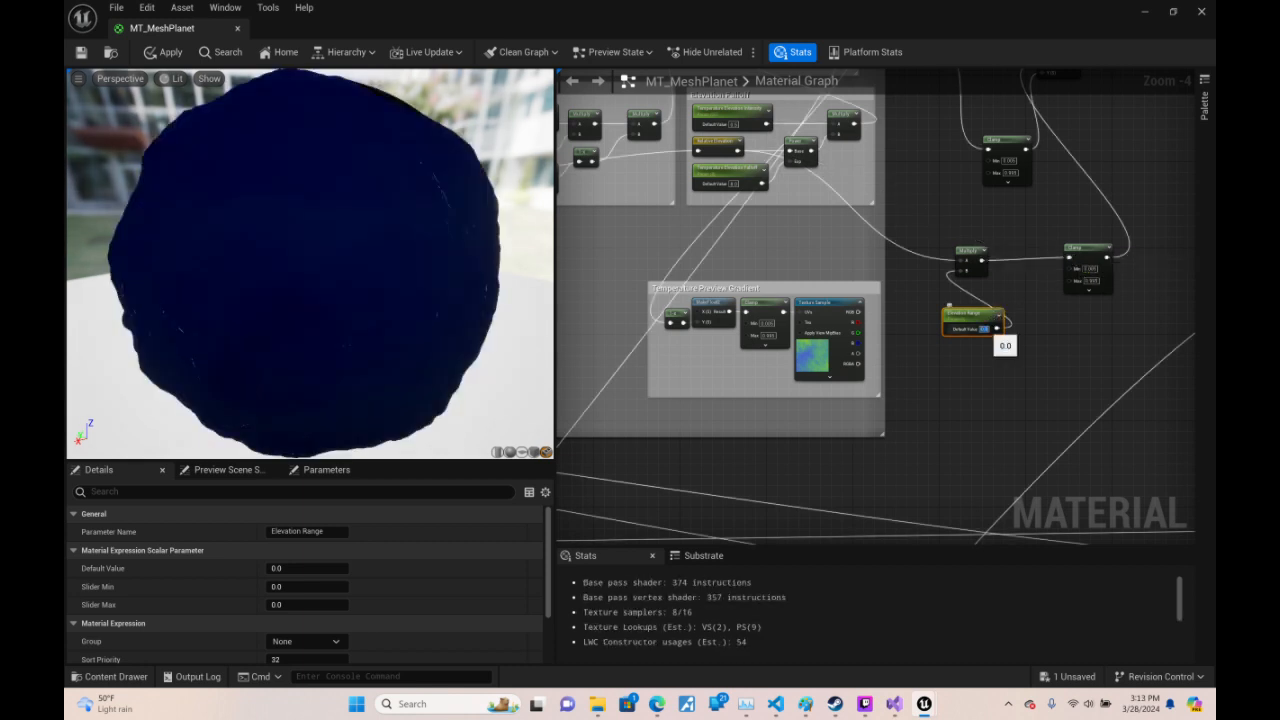
- Set the Elevation Range default value to 1, try 2 in the planet preview, and return it to 1
{"action": "type", "text": "1"}
{"action": "key", "text": "Return"}
{"action": "type", "text": "2"}
{"action": "key", "text": "Return"}
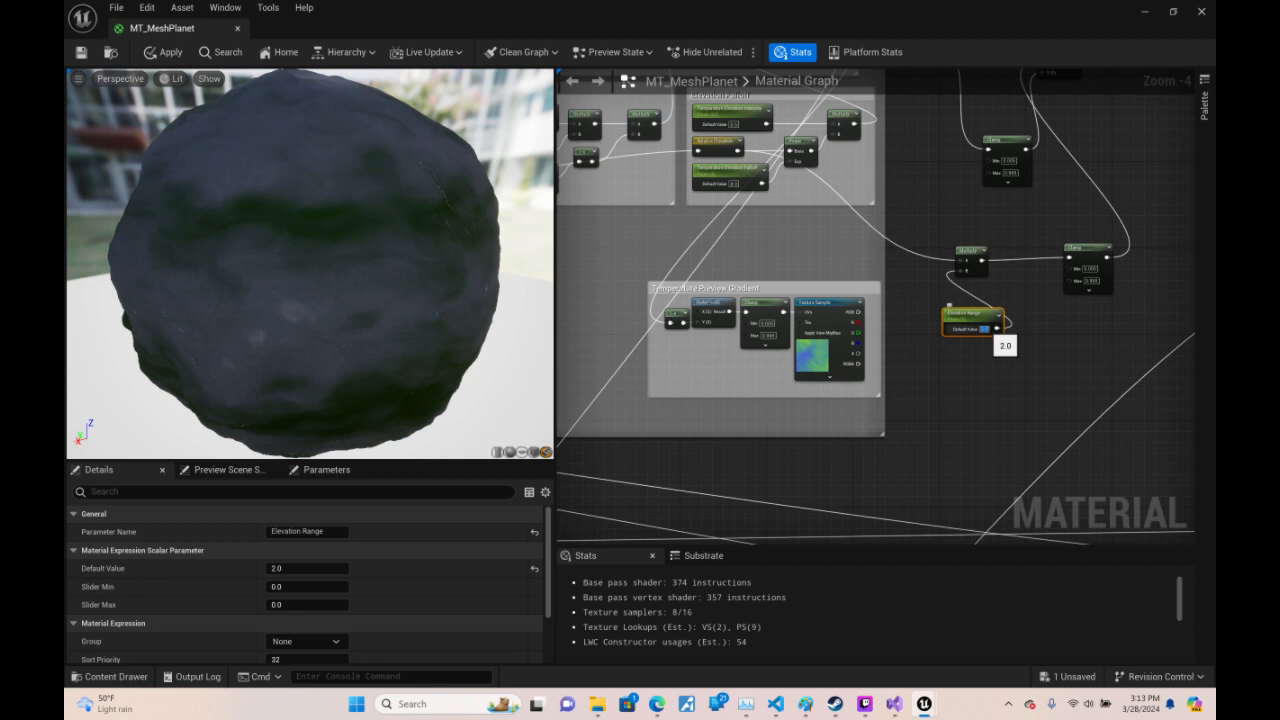
{"action": "type", "text": "1"}
{"action": "key", "text": "Return"}
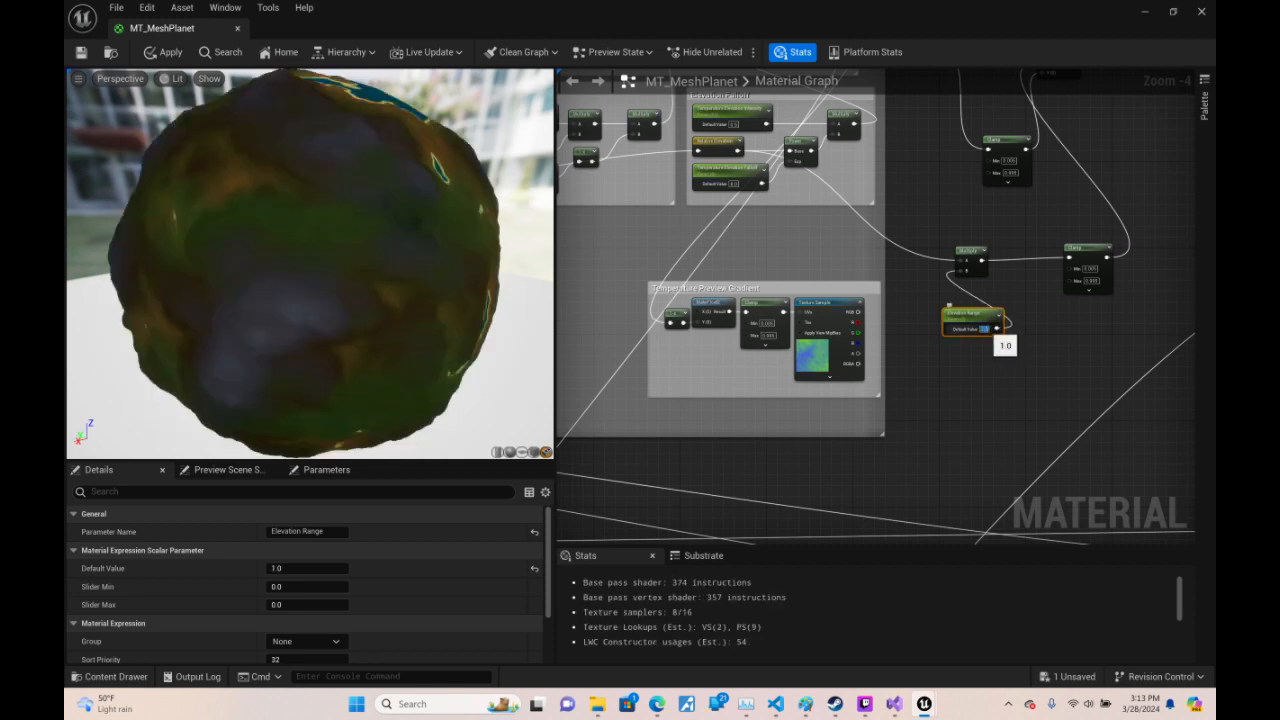
- Try Elevation Range default values of 0.5, 0.1 and 0.75 in the planet preview, and set it back to 1
{"action": "type", "text": "0.5"}
{"action": "key", "text": "Return"}
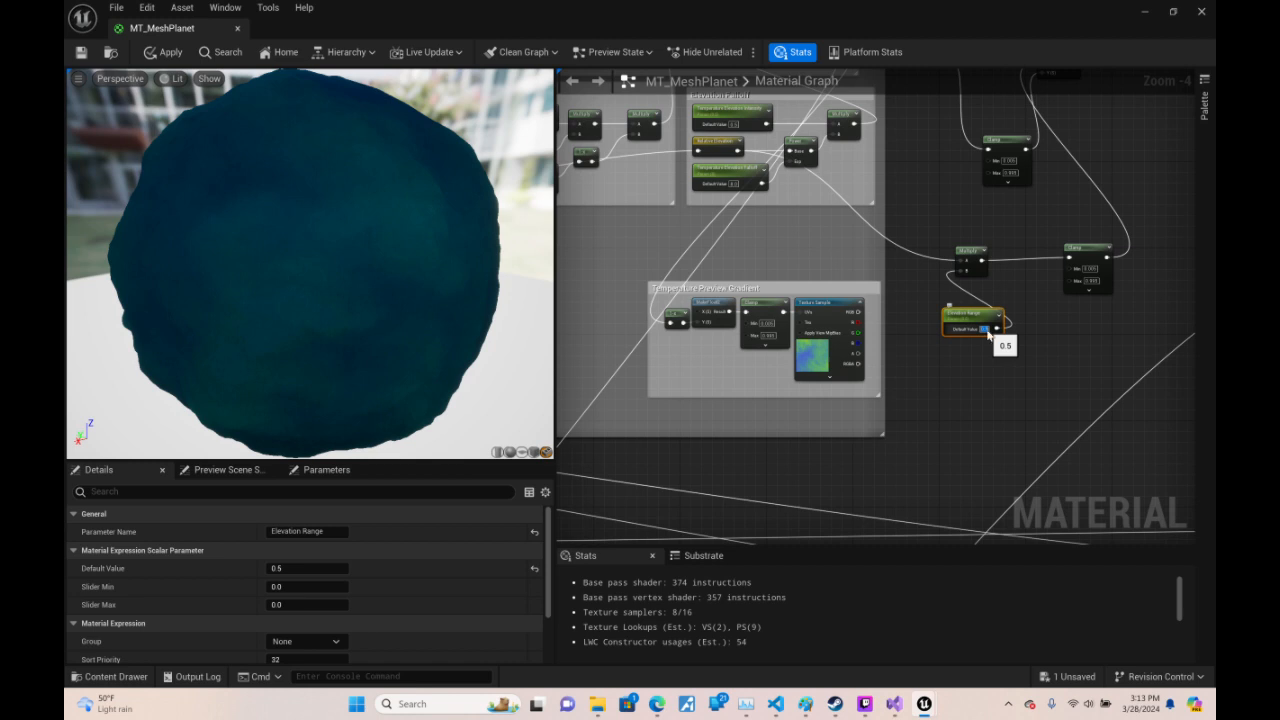
{"action": "type", "text": "0.1"}
{"action": "key", "text": "Return"}
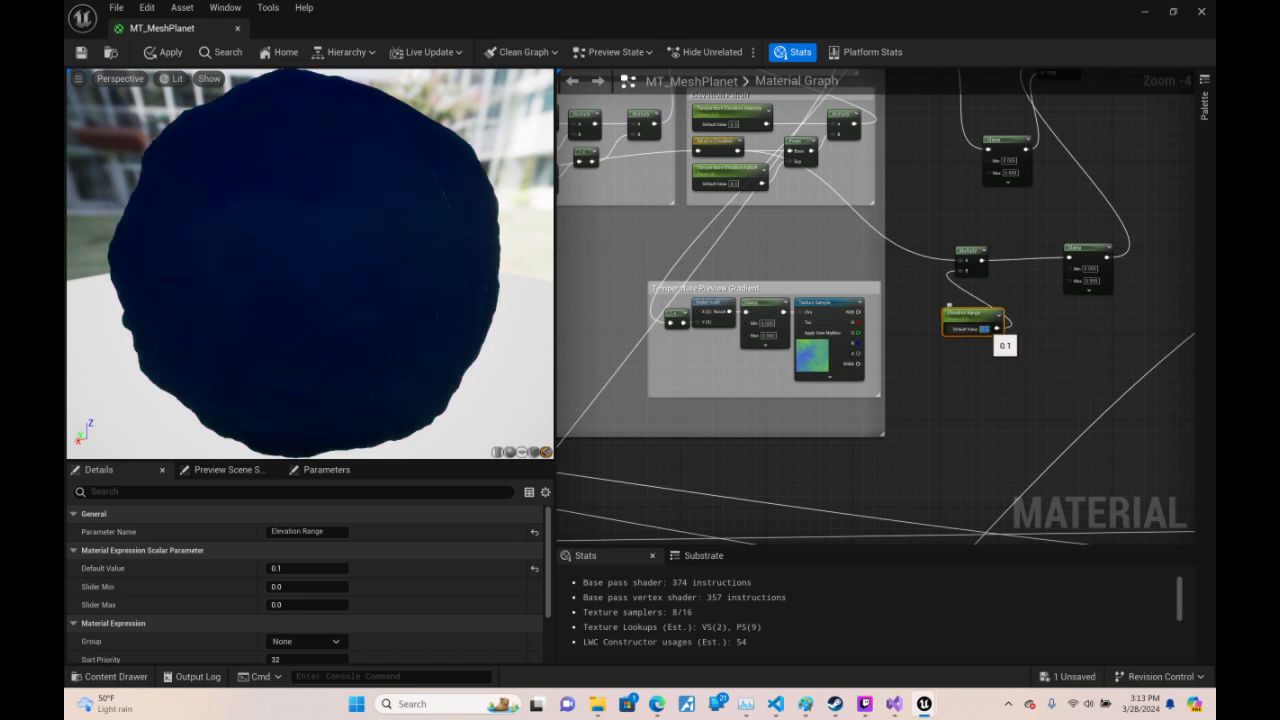
{"action": "type", "text": "0.75"}
{"action": "key", "text": "Return"}
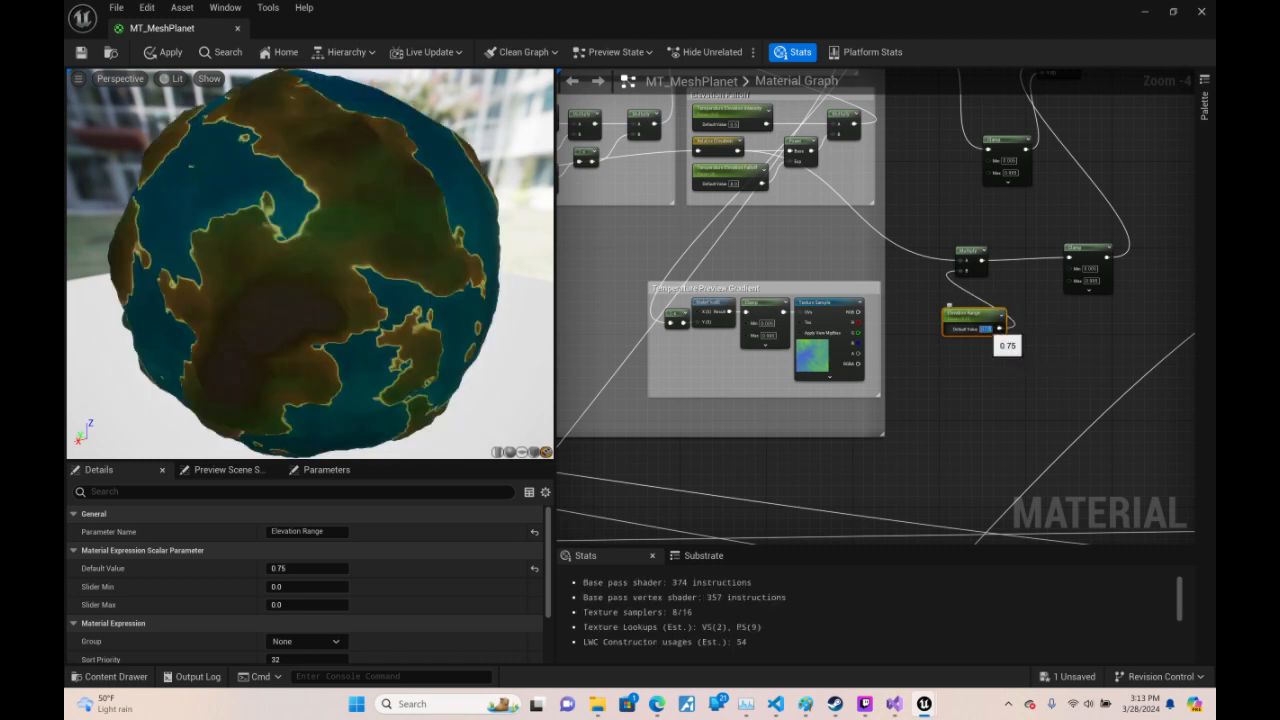
{"action": "type", "text": "1"}
{"action": "key", "text": "Return"}
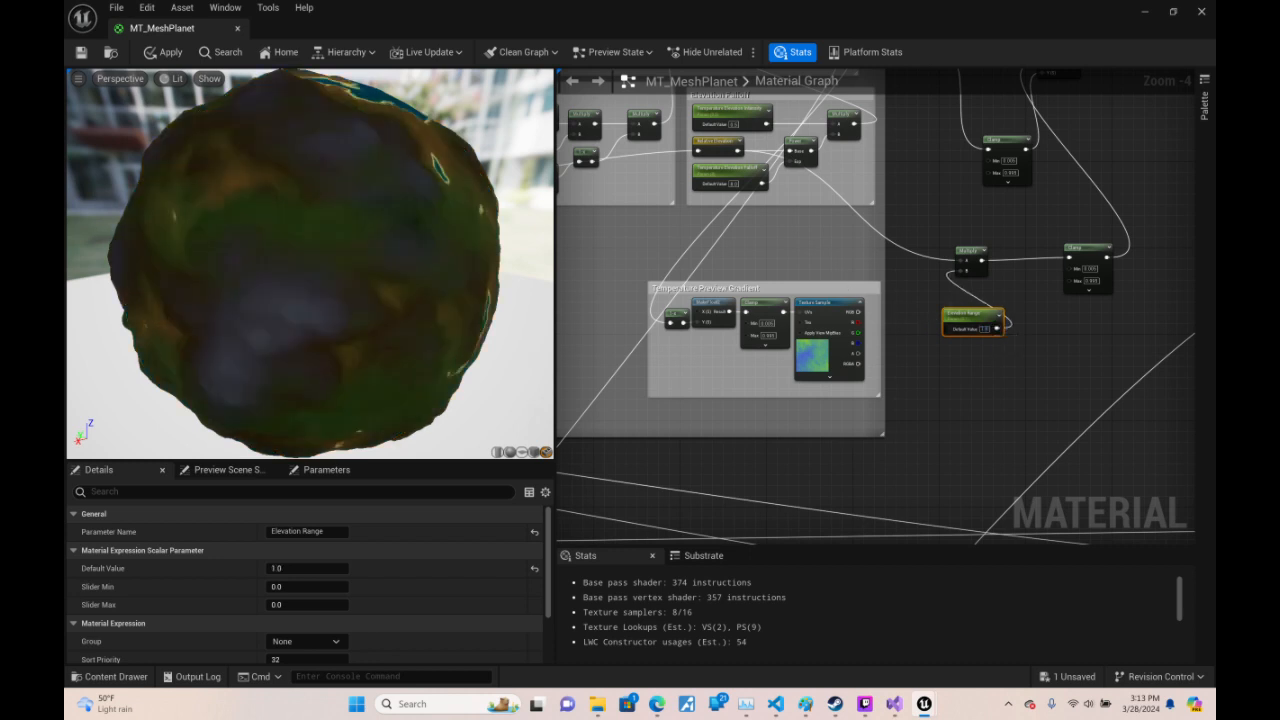
- Set the upper Multiply's B value in the Preview Elevation Noise Function group to 1 and check the planet from several sides
{"action": "right_click_drag", "start_coordinate": [848, 286], "coordinate": [1190, 243]}
{"action": "right_click_drag", "start_coordinate": [640, 380], "coordinate": [1180, 240]}
{"action": "scroll", "coordinate": [740, 330], "scroll_direction": "up", "scroll_amount": 4}
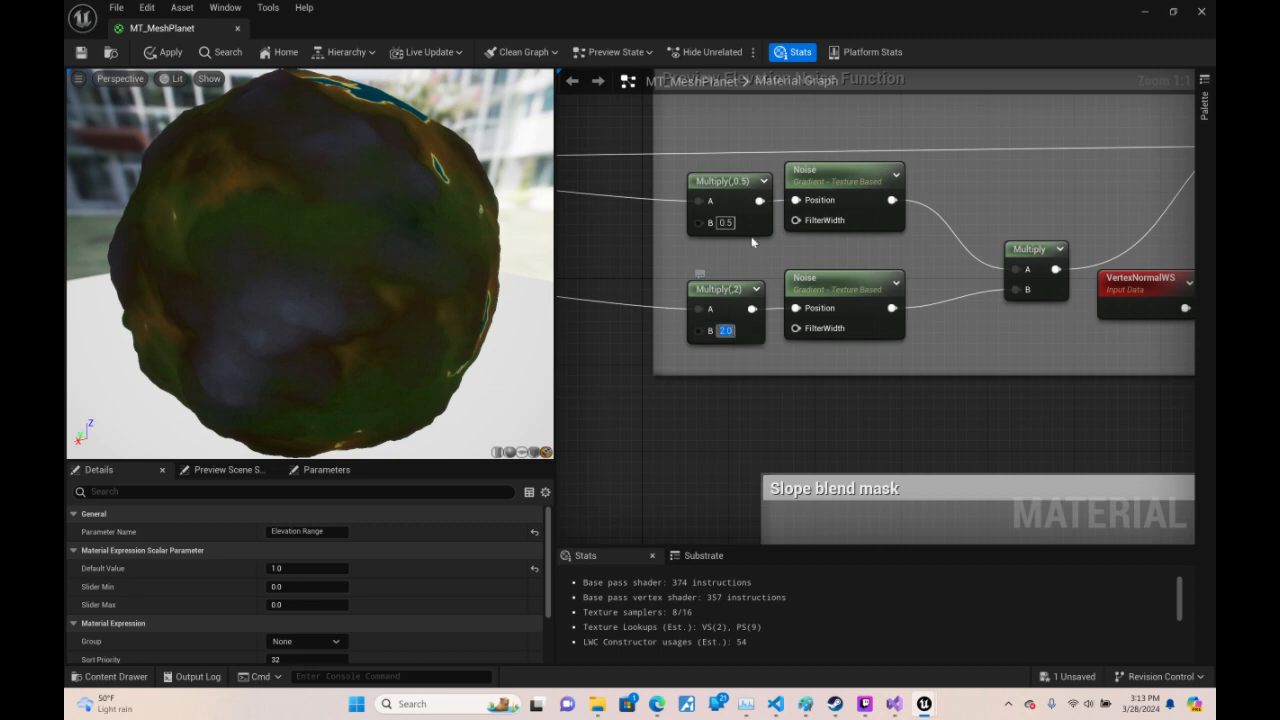
{"action": "mouse_move", "coordinate": [512, 232]}
{"action": "left_mouse_down"}
{"action": "mouse_move", "coordinate": [430, 215]}
{"action": "mouse_move", "coordinate": [350, 140]}
{"action": "mouse_move", "coordinate": [512, 232]}
{"action": "left_mouse_up"}
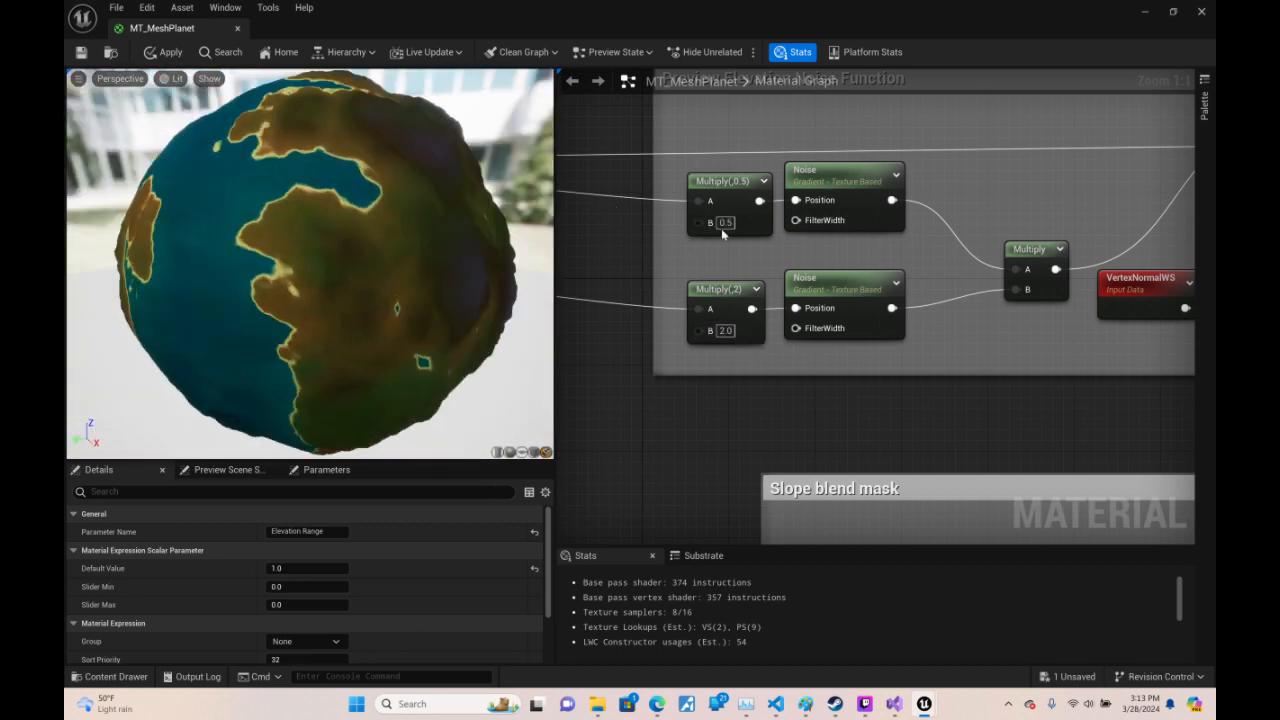
{"action": "left_click", "coordinate": [725, 222]}
{"action": "type", "text": "1"}
{"action": "key", "text": "Return"}
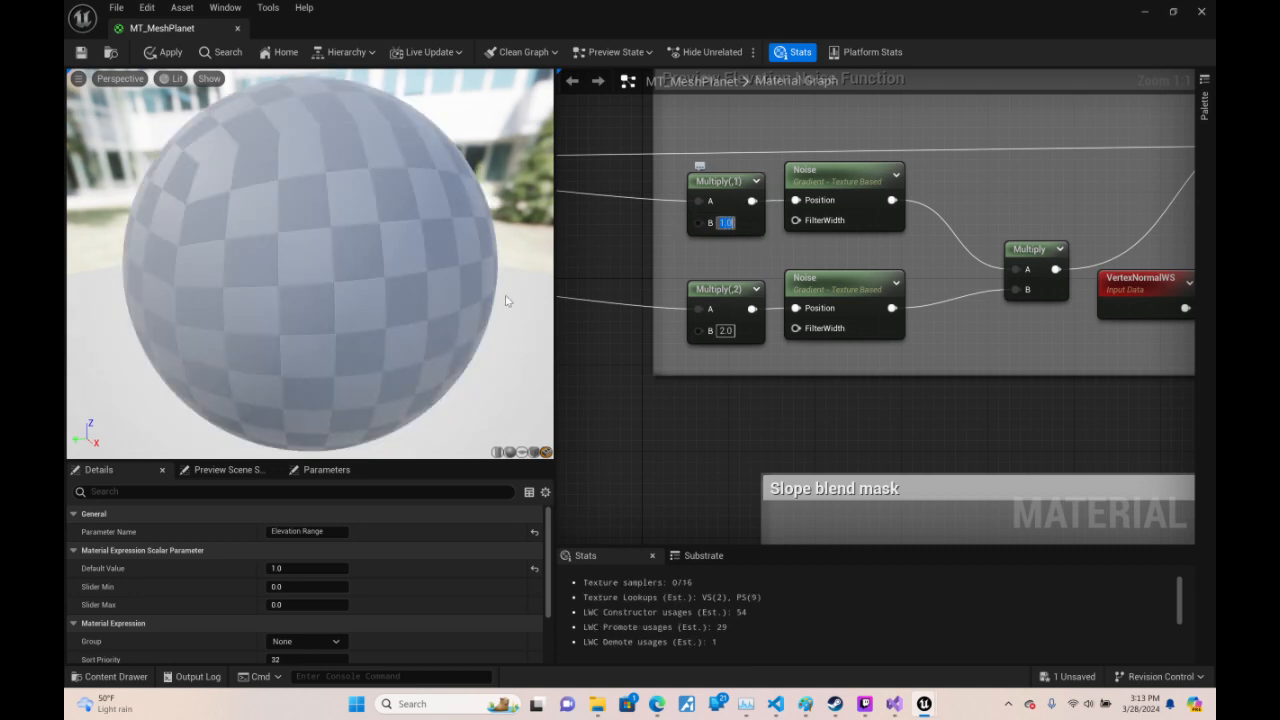
{"action": "left_click_drag", "start_coordinate": [310, 180], "coordinate": [285, 240]}
{"action": "left_click_drag", "start_coordinate": [239, 303], "coordinate": [687, 432]}
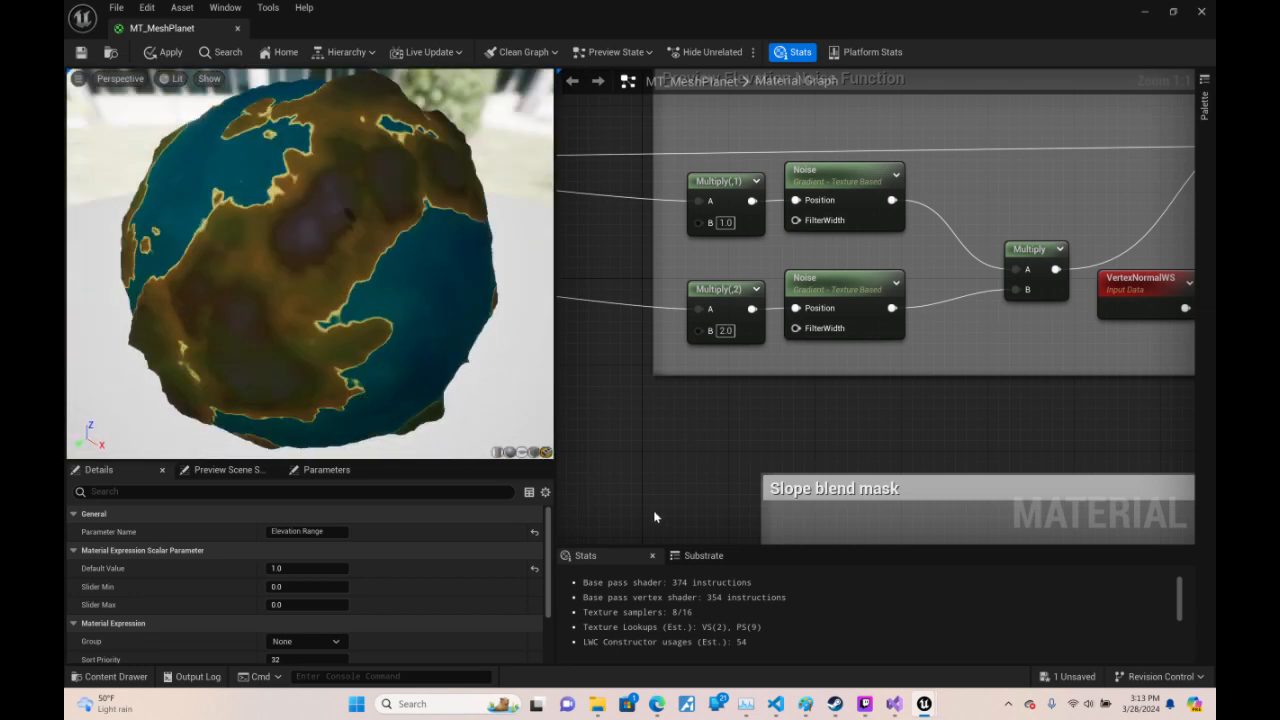
- Create an Add node combining the elevation output with Elevation Range, and feed it into the lower Clamp in place of the Multiply
{"action": "right_click_drag", "start_coordinate": [659, 483], "coordinate": [722, 405]}
{"action": "scroll", "coordinate": [797, 263], "scroll_direction": "down", "scroll_amount": 4}
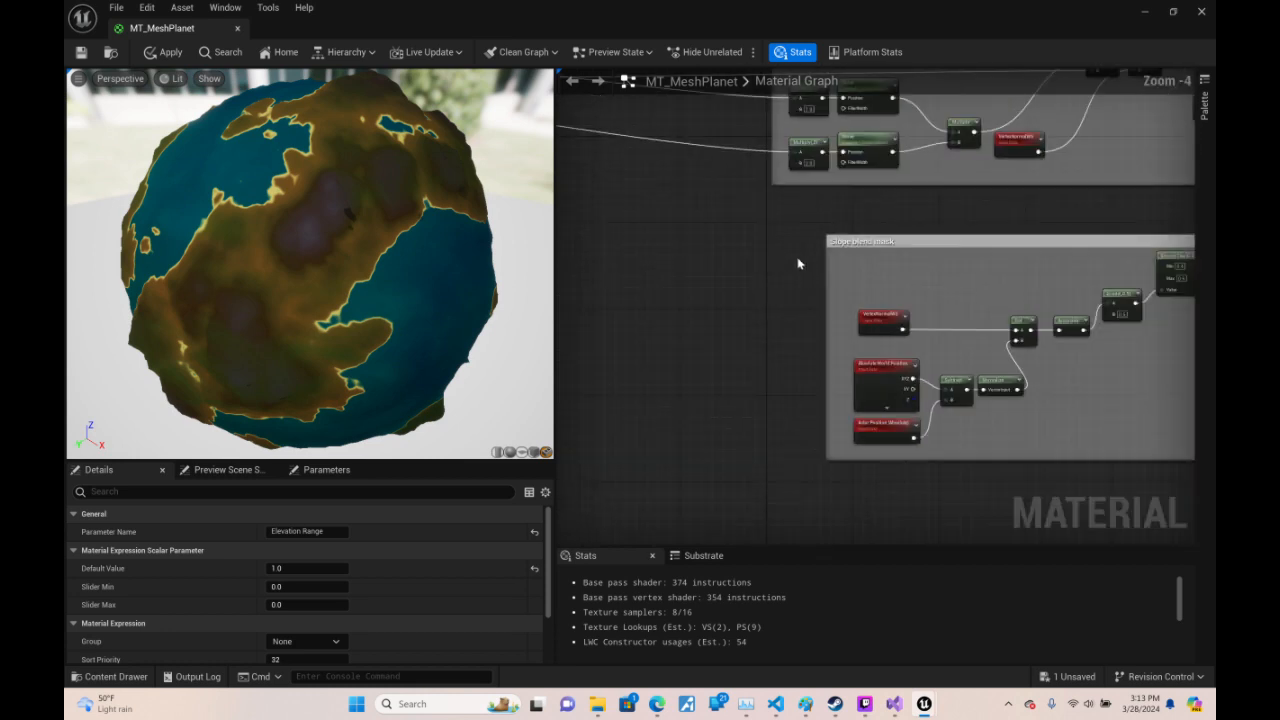
{"action": "right_click_drag", "start_coordinate": [797, 263], "coordinate": [911, 287]}
{"action": "scroll", "coordinate": [911, 287], "scroll_direction": "down", "scroll_amount": 4}
{"action": "scroll", "coordinate": [799, 382], "scroll_direction": "up", "scroll_amount": 7}
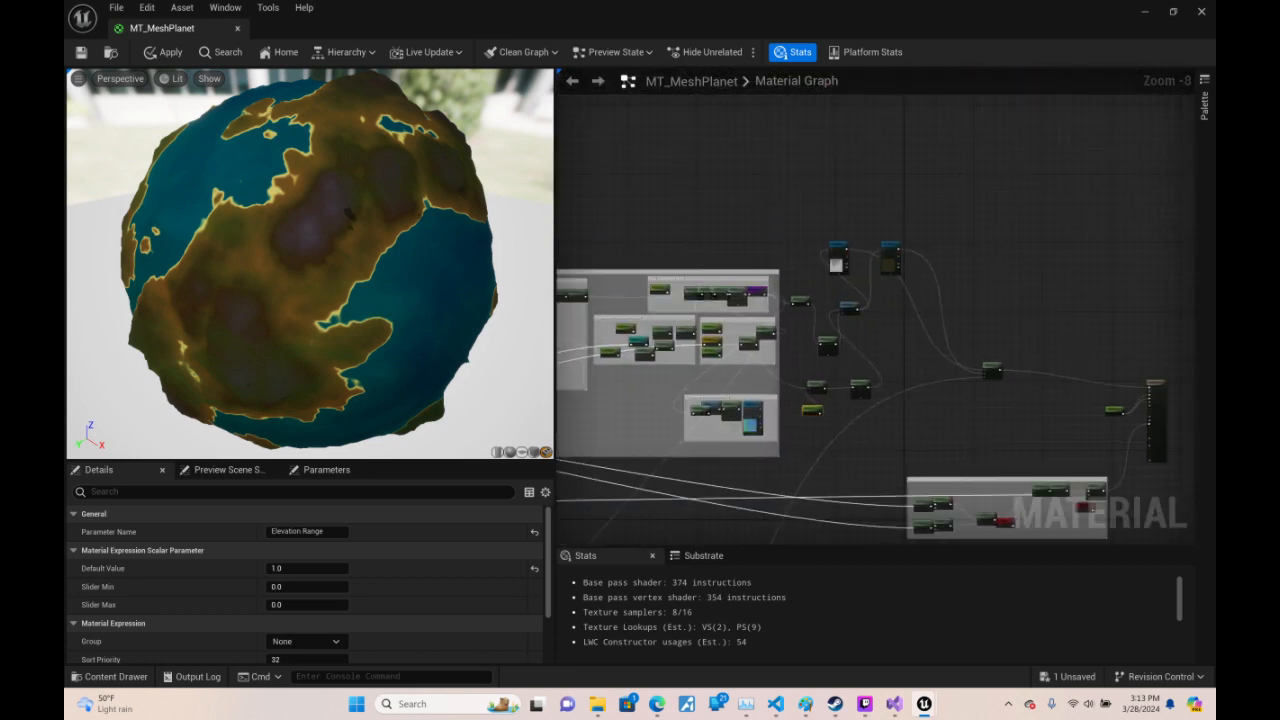
{"action": "right_click_drag", "start_coordinate": [790, 425], "coordinate": [1204, 153]}
{"action": "right_click_drag", "start_coordinate": [717, 314], "coordinate": [998, 353]}
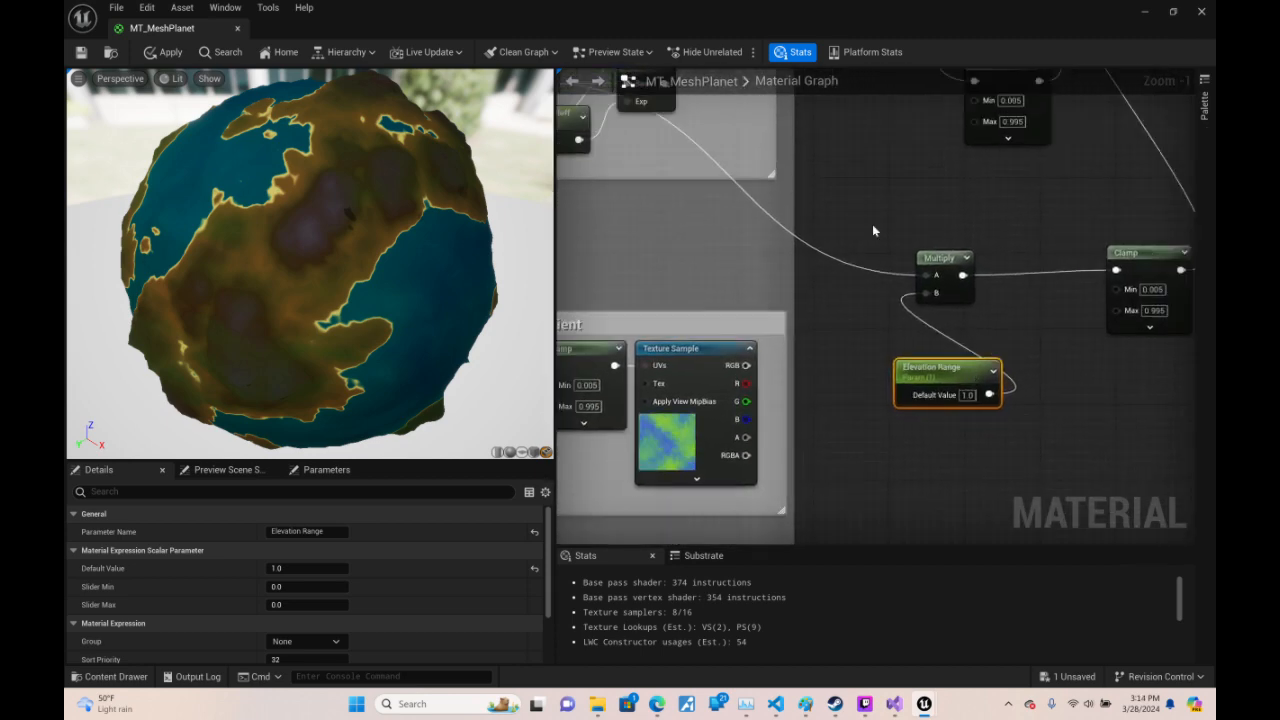
{"action": "right_click_drag", "start_coordinate": [872, 225], "coordinate": [935, 328]}
{"action": "left_click_drag", "start_coordinate": [604, 190], "coordinate": [937, 302]}
{"action": "type", "text": "add"}
{"action": "key", "text": "Return"}
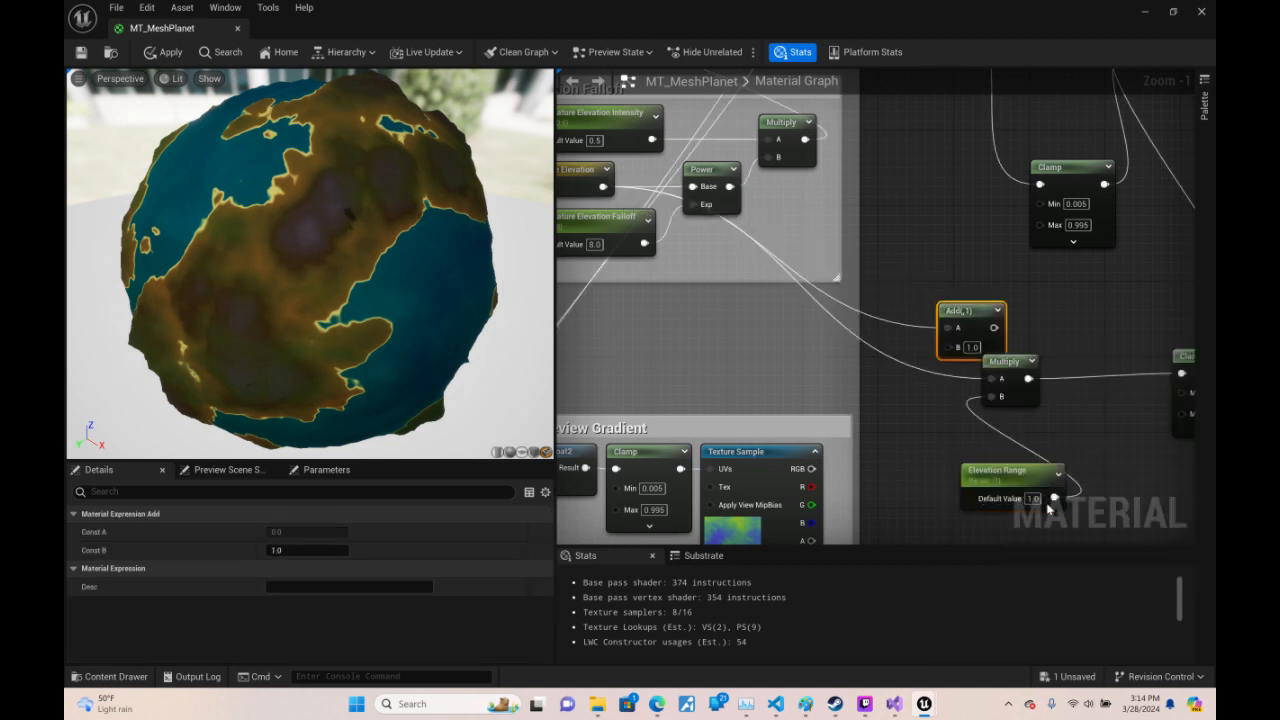
{"action": "left_click_drag", "start_coordinate": [1054, 497], "coordinate": [990, 375]}
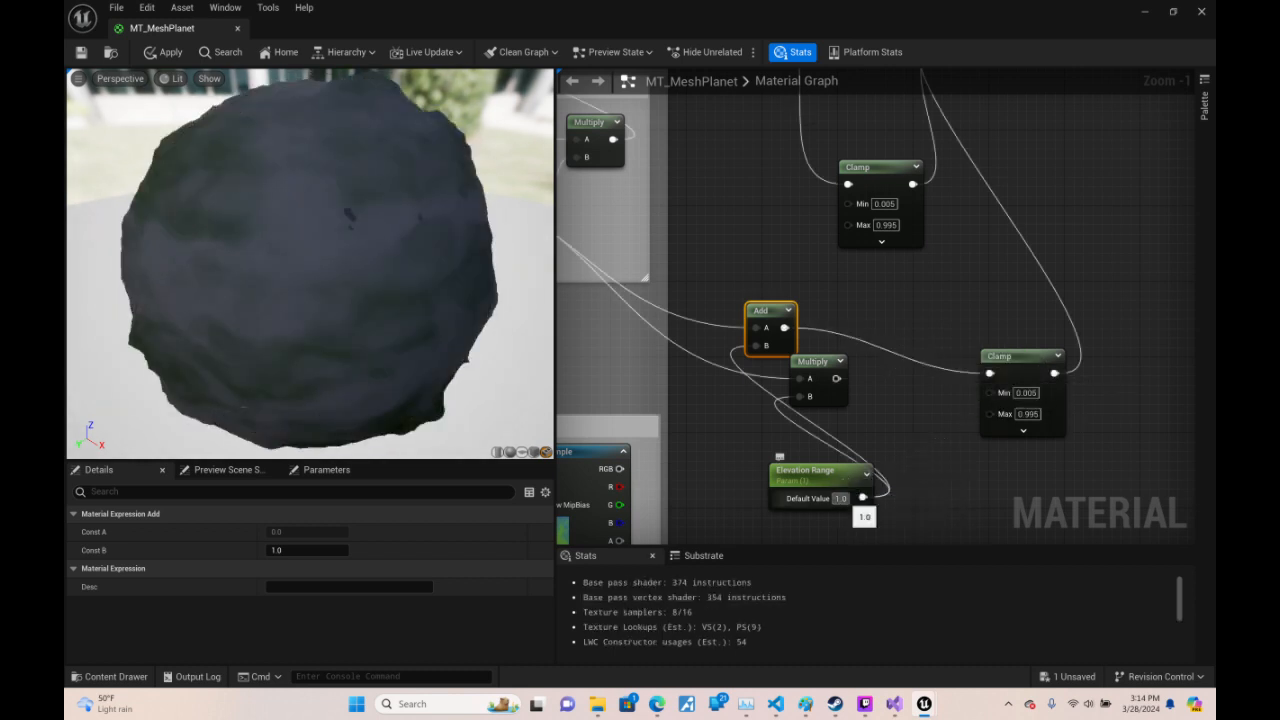
- Try Elevation Range offsets of 0.5, 0.1 and 0.2 through the Add node and inspect another side of the planet
{"action": "left_click", "coordinate": [840, 498]}
{"action": "type", "text": "0"}
{"action": "key", "text": "Return"}
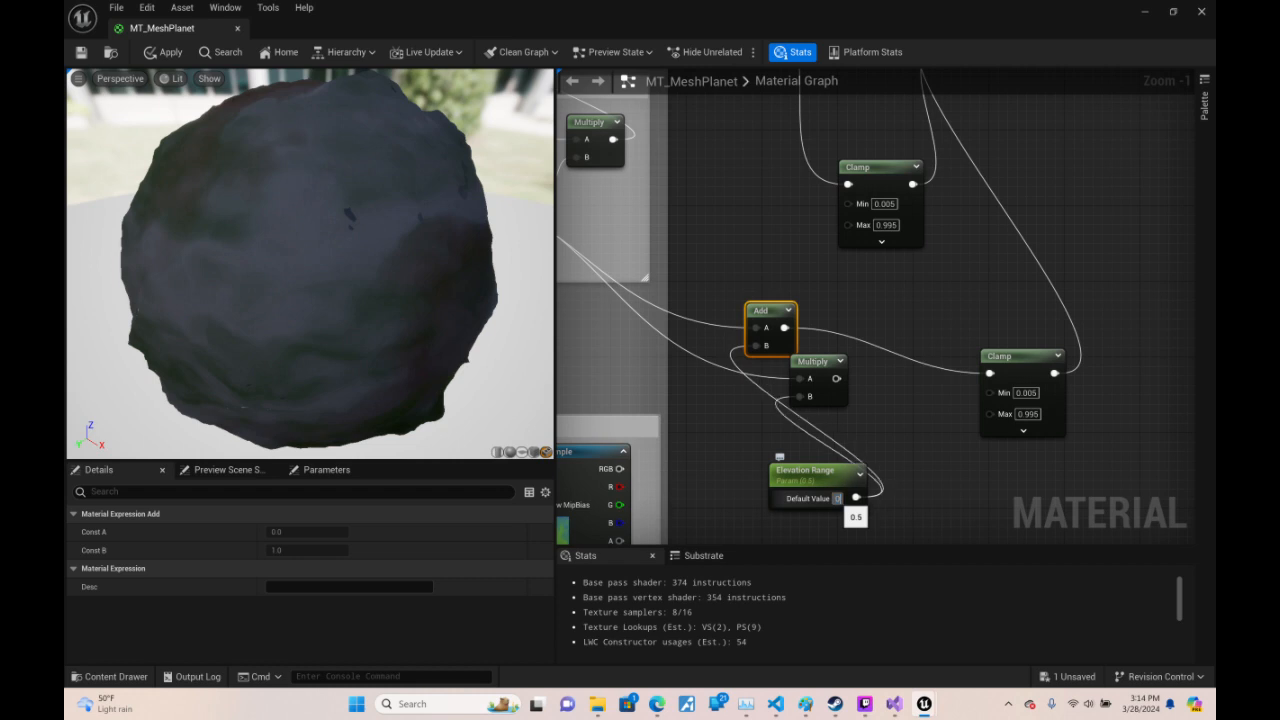
{"action": "type", "text": "0.1"}
{"action": "key", "text": "Return"}
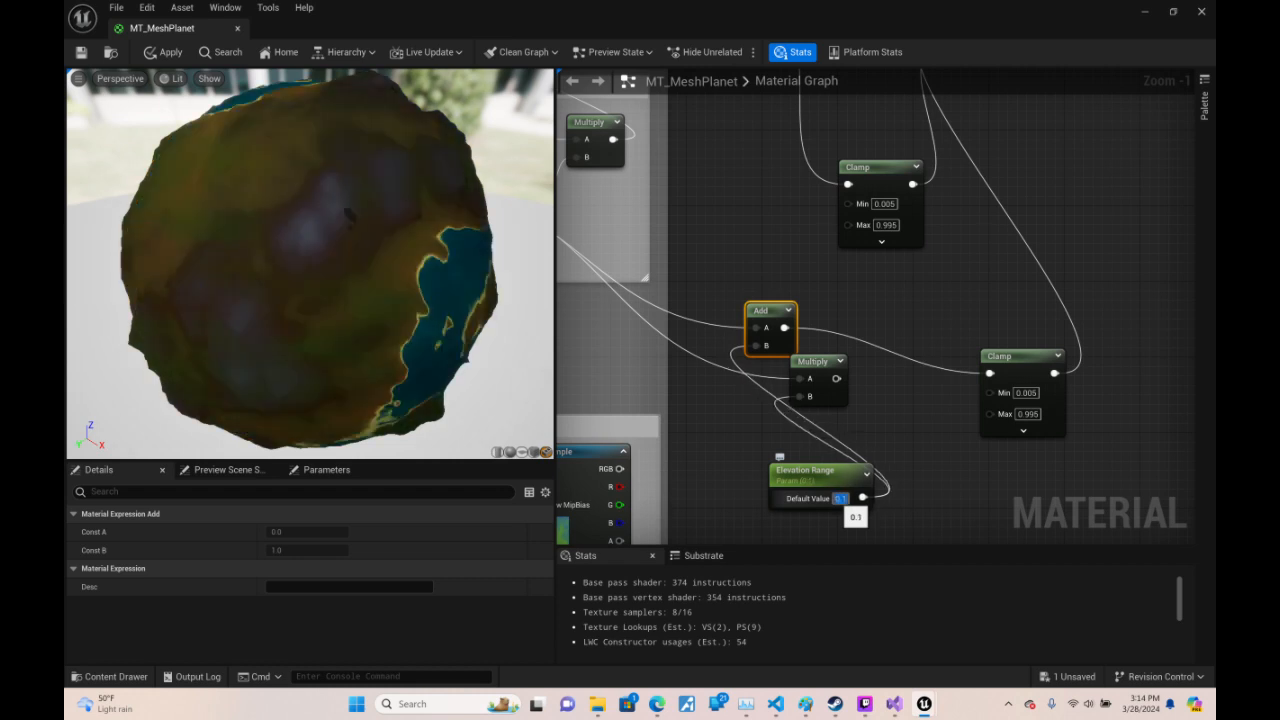
{"action": "type", "text": "0.2"}
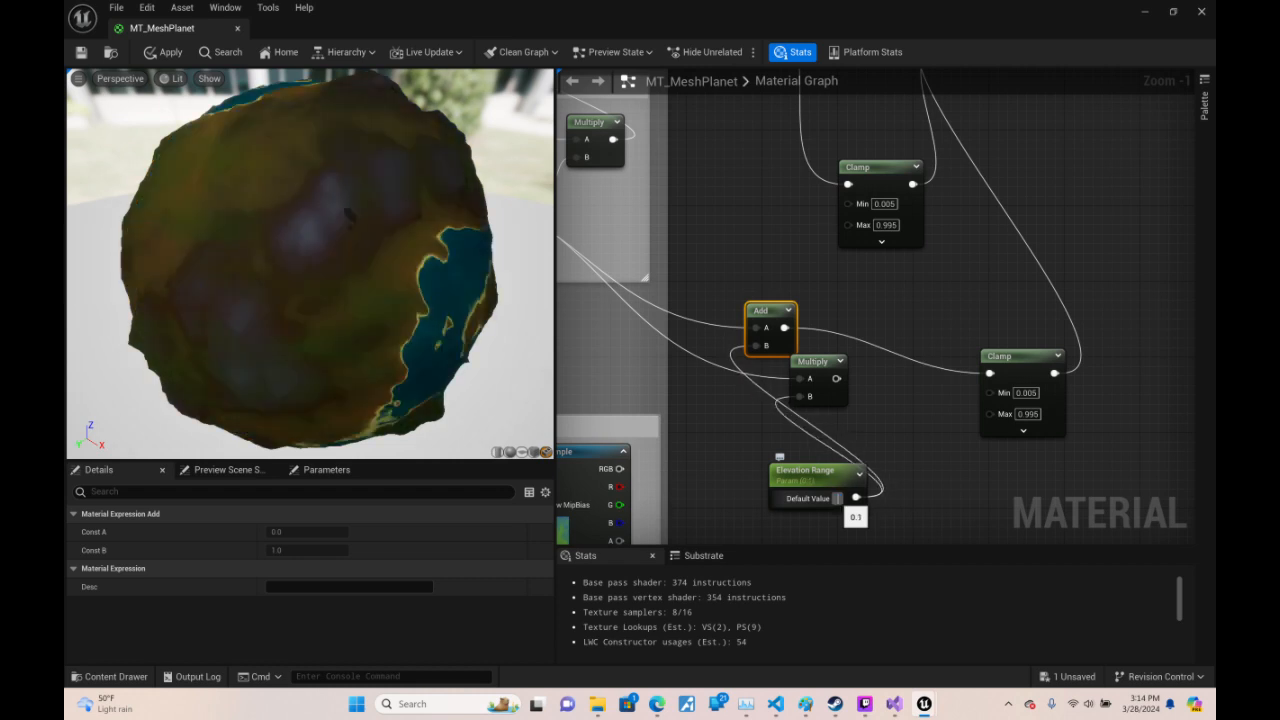
{"action": "key", "text": "Return"}
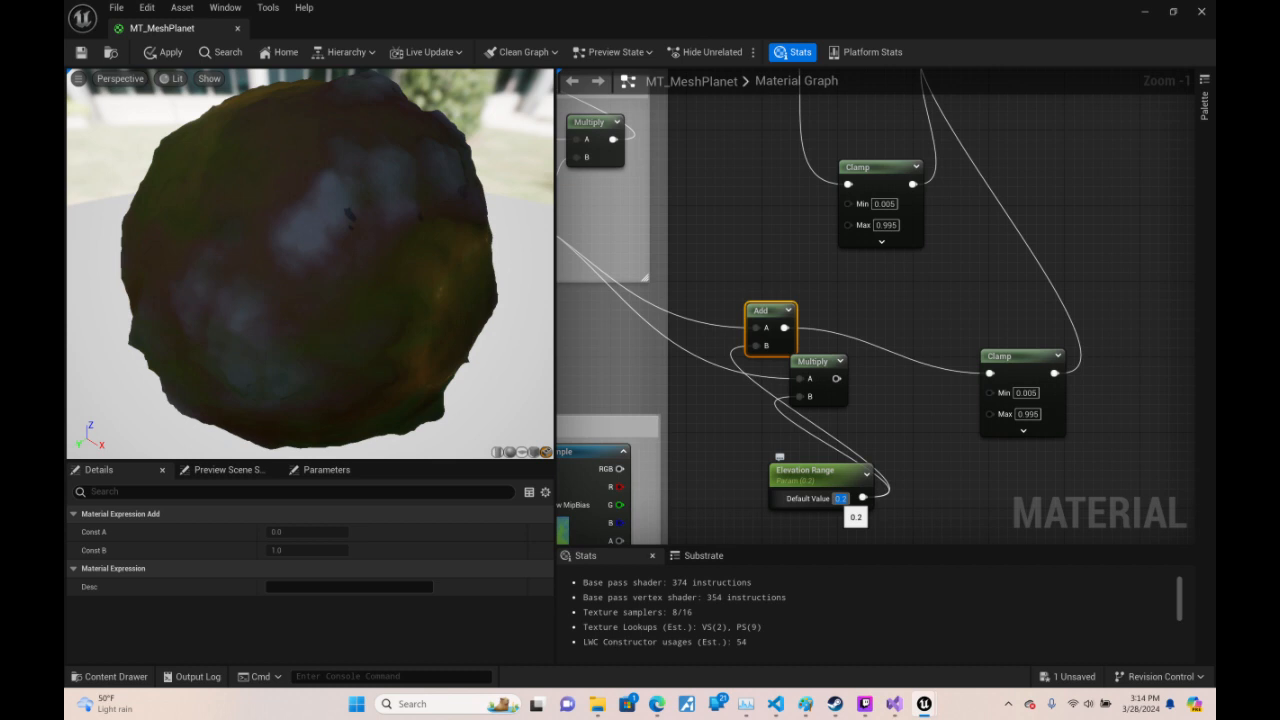
{"action": "left_click_drag", "start_coordinate": [406, 194], "coordinate": [325, 165]}
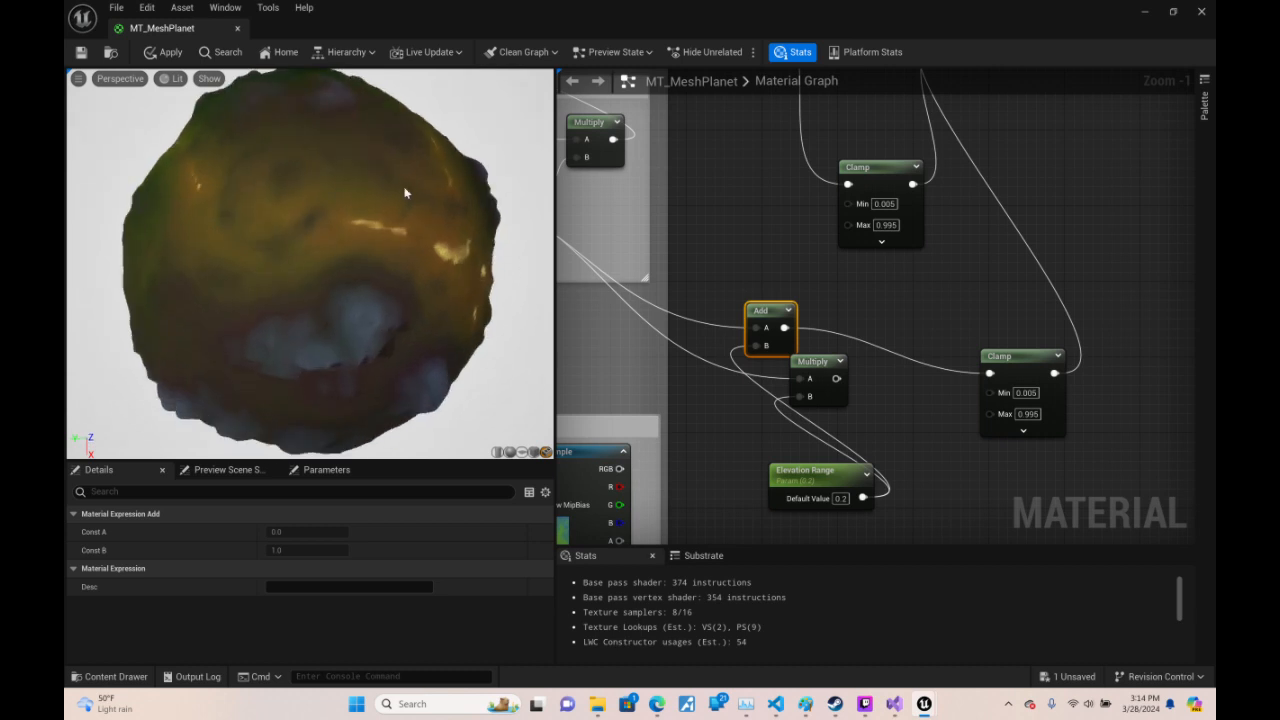
- Compare Elevation Range offsets of 0, 0.1 and 0.05 on the planet's coastlines, ending at 0
{"action": "left_click", "coordinate": [840, 498]}
{"action": "type", "text": "0"}
{"action": "key", "text": "Return"}
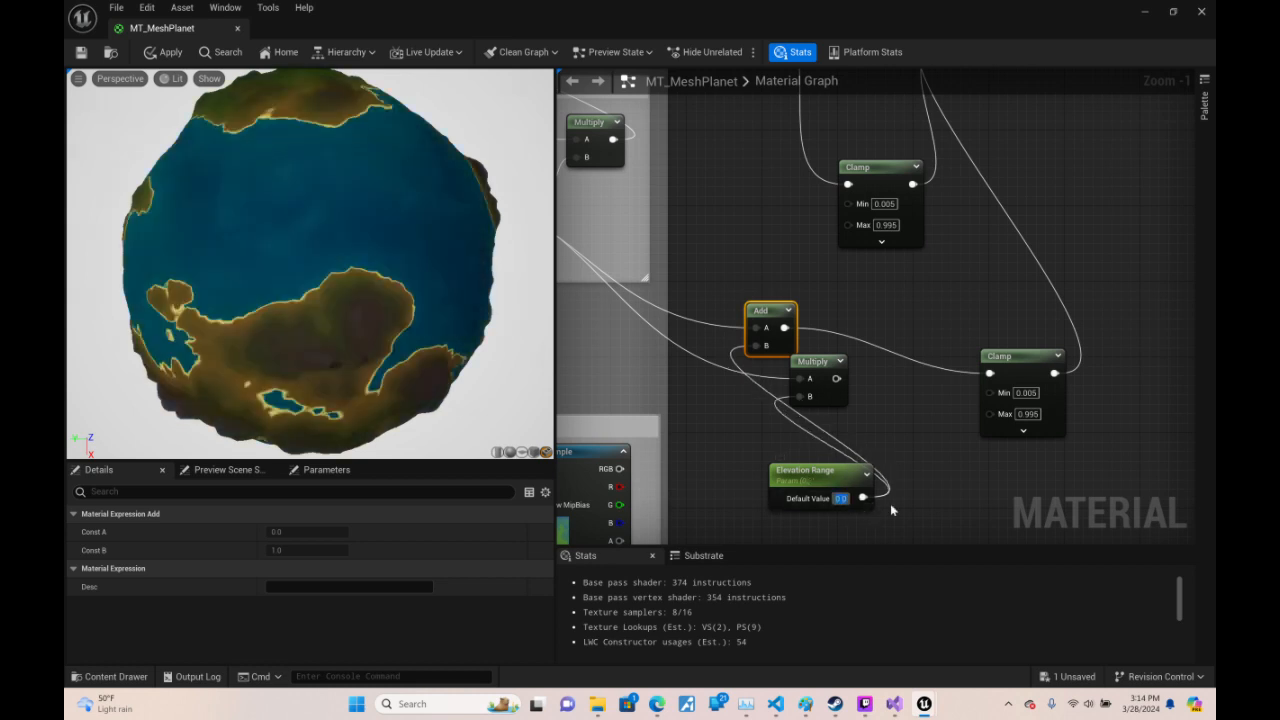
{"action": "type", "text": "0.1"}
{"action": "key", "text": "Return"}
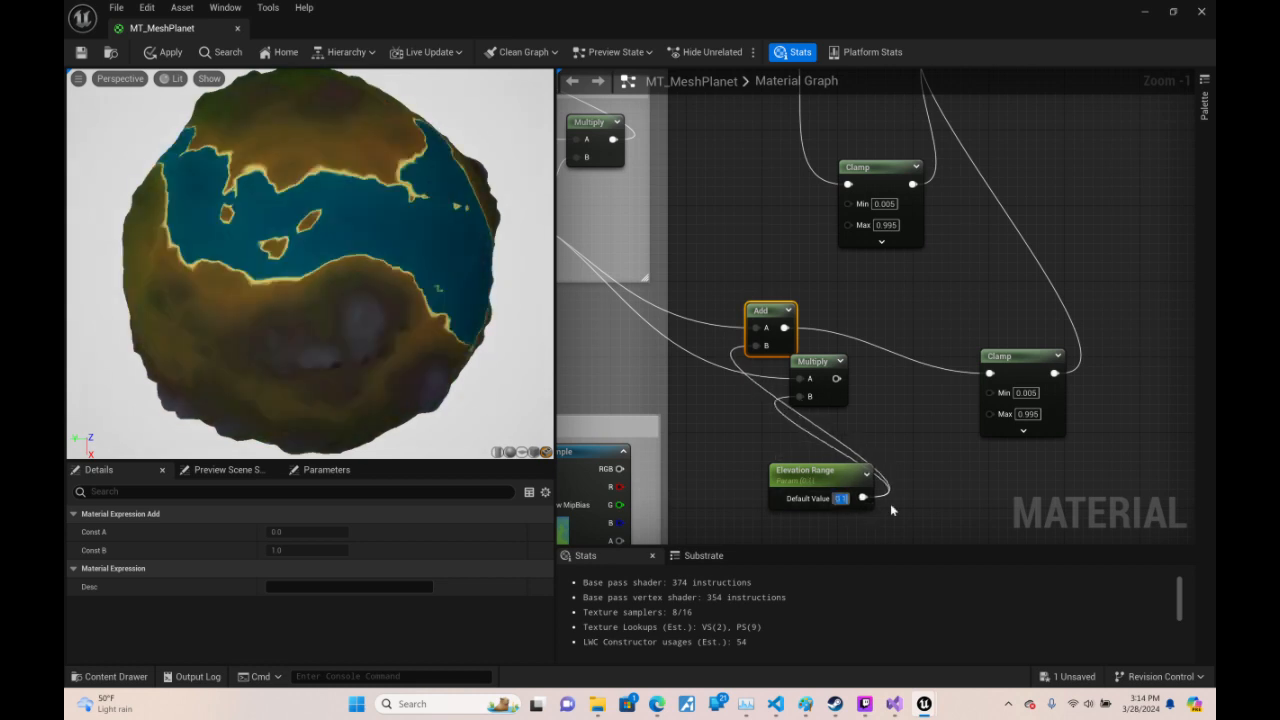
{"action": "type", "text": "0"}
{"action": "key", "text": "Return"}
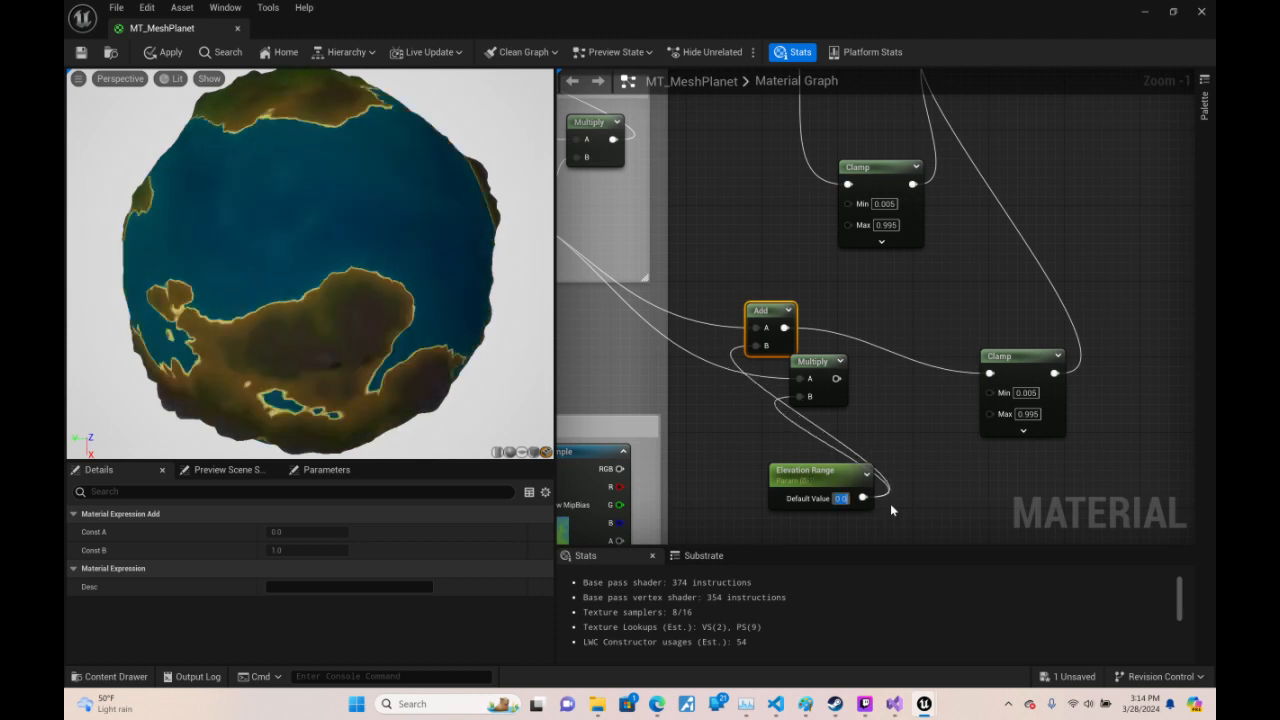
{"action": "type", "text": "0.05"}
{"action": "key", "text": "Return"}
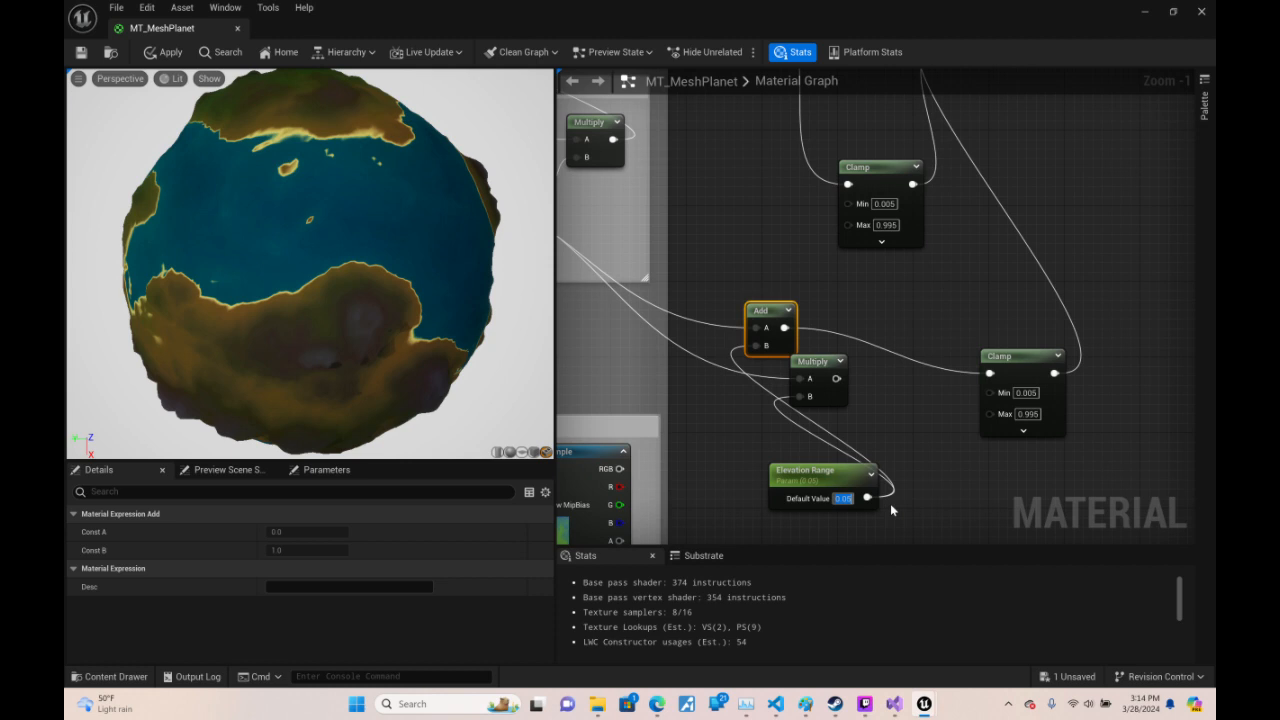
{"action": "type", "text": "0"}
{"action": "key", "text": "Return"}
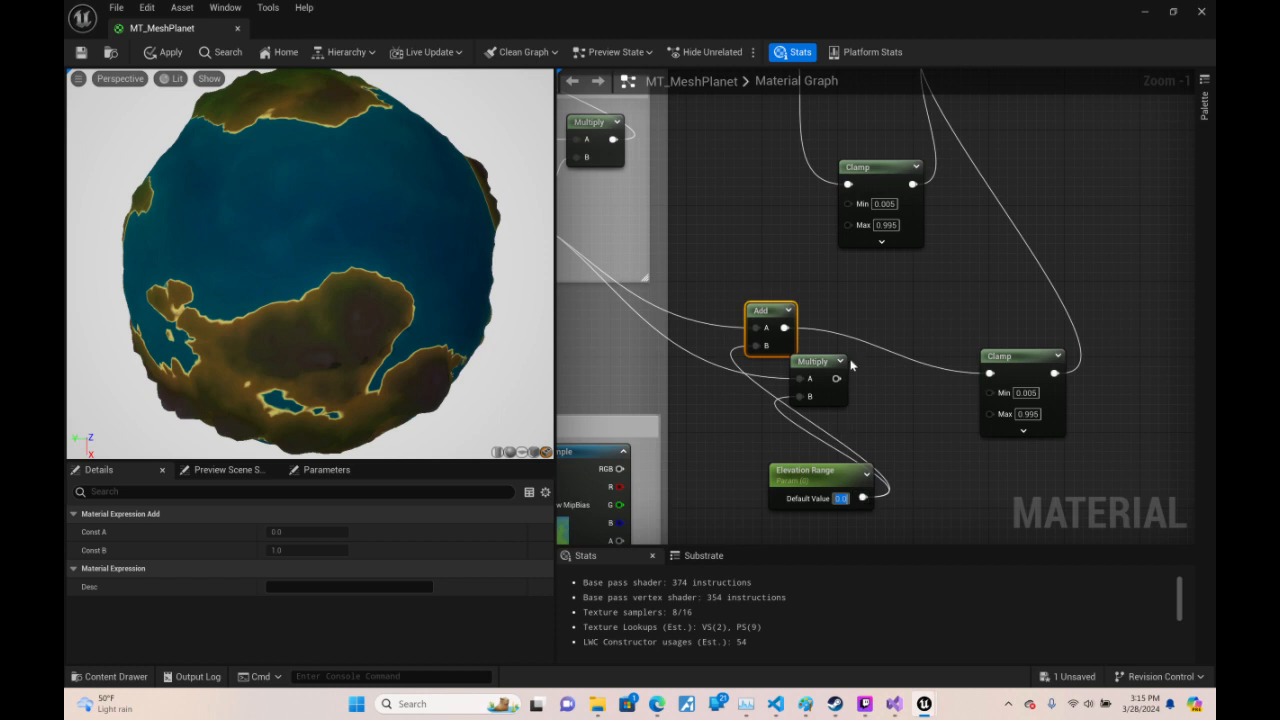
- Set Elevation Range to 1 and feed the lower Clamp from the Multiply node instead of the Add node
{"action": "left_click_drag", "start_coordinate": [812, 361], "coordinate": [869, 374]}
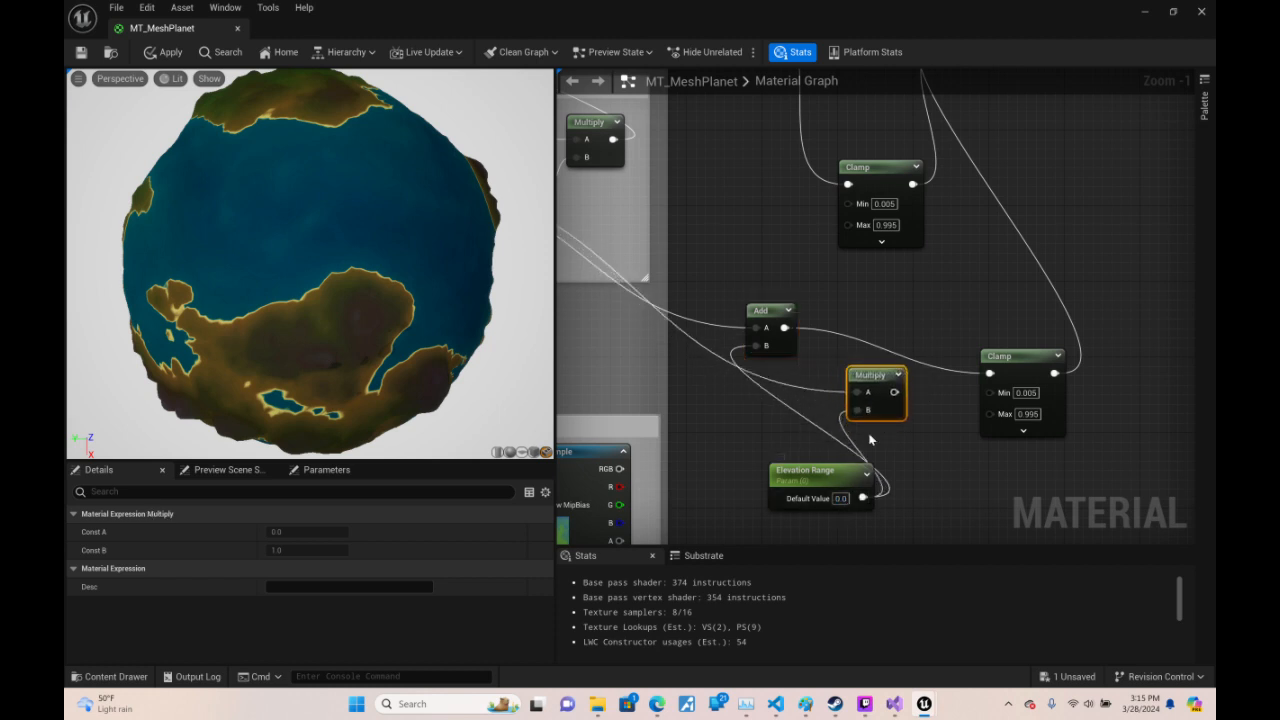
{"action": "right_click_drag", "start_coordinate": [873, 434], "coordinate": [1062, 373]}
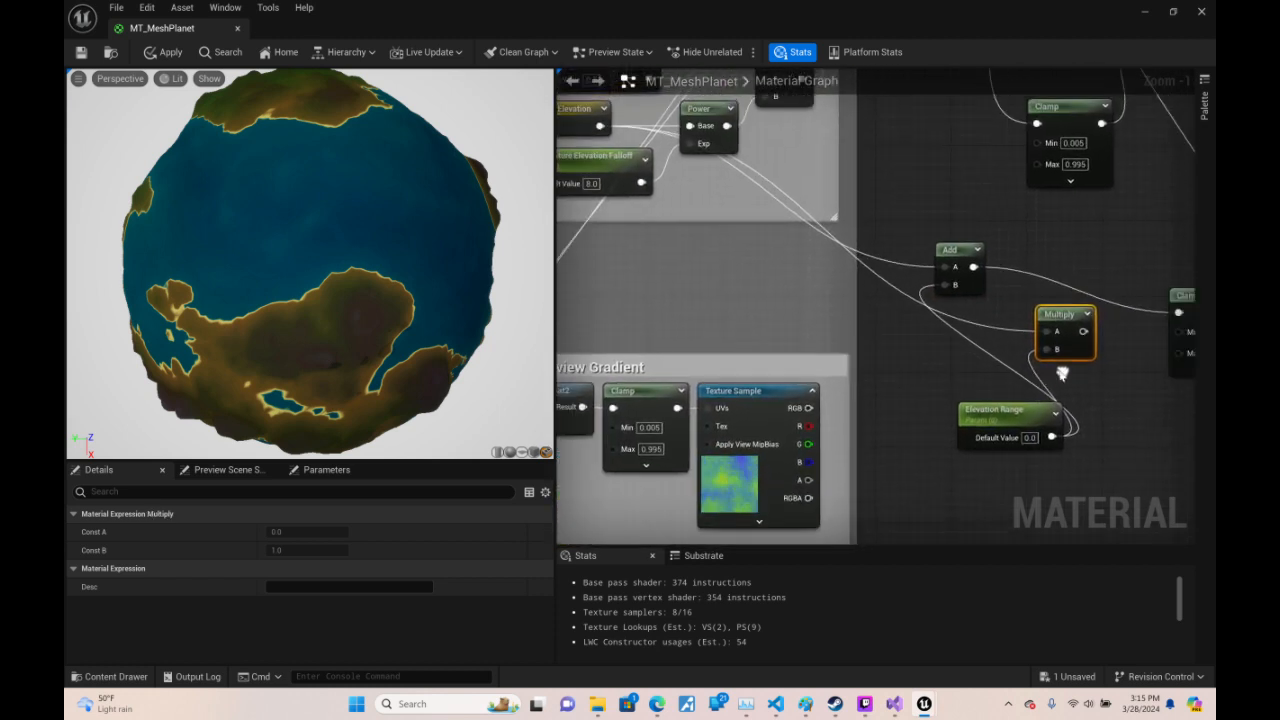
{"action": "left_click", "coordinate": [1030, 438]}
{"action": "type", "text": "1"}
{"action": "key", "text": "Return"}
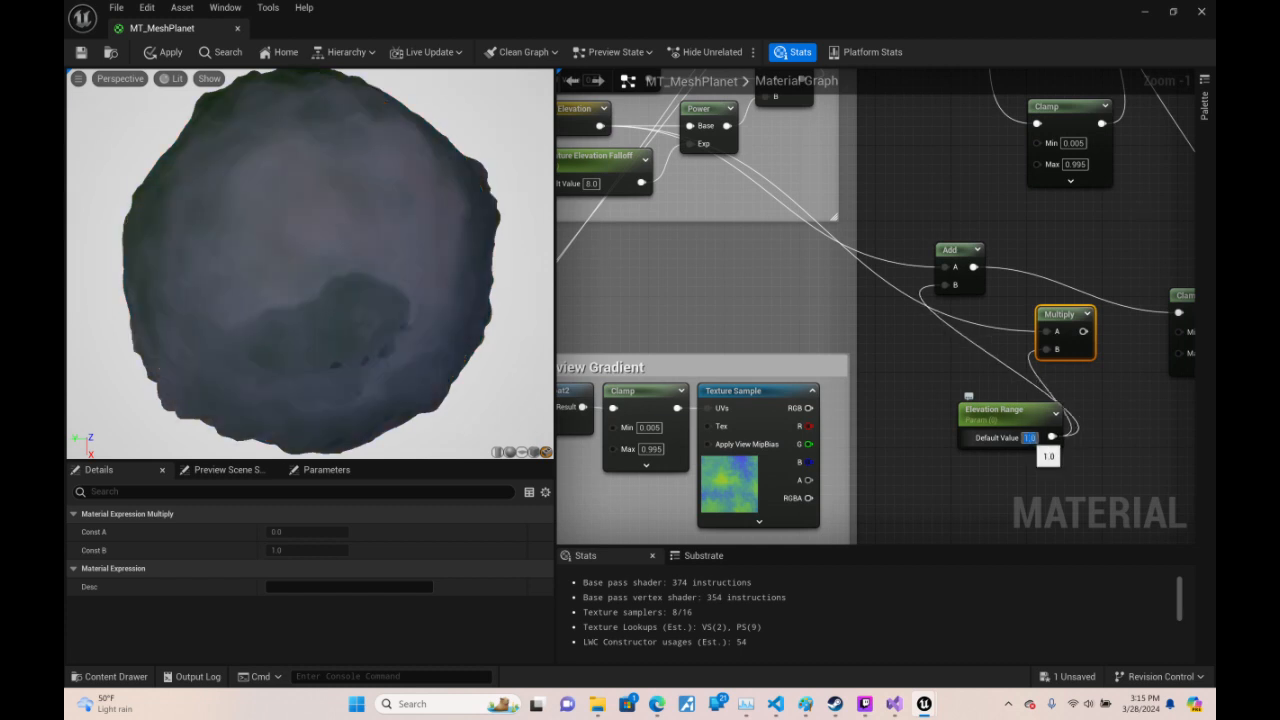
{"action": "left_click_drag", "start_coordinate": [1083, 331], "coordinate": [1141, 314]}
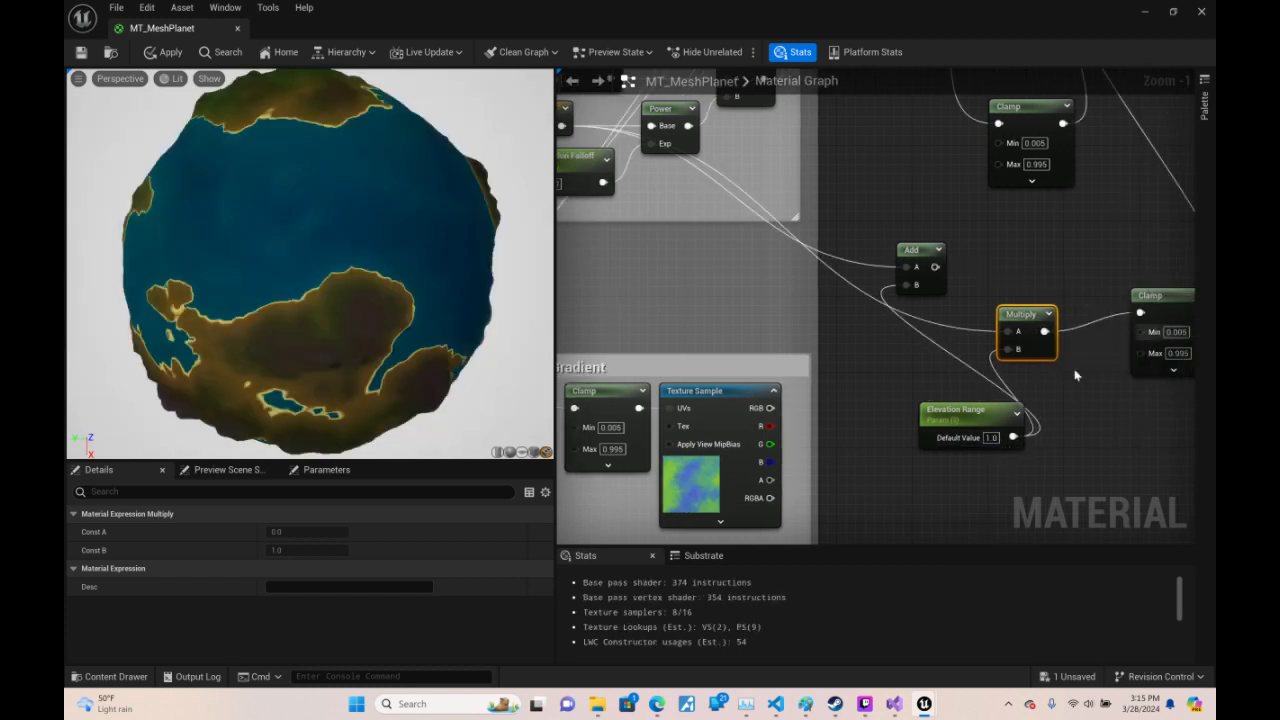
- Try Elevation Range values of 0.9, 1.1, 1.2 and 1.5 through the Multiply node
{"action": "left_click", "coordinate": [990, 438]}
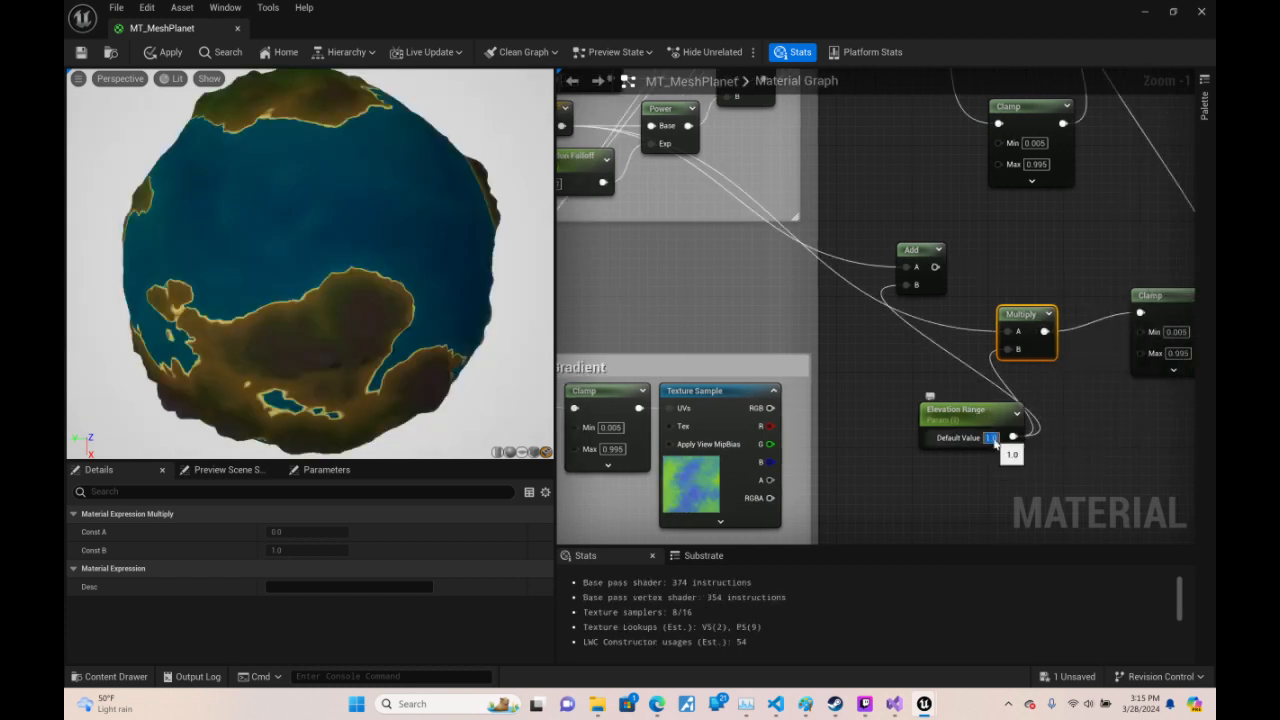
{"action": "type", "text": "0.9"}
{"action": "key", "text": "Return"}
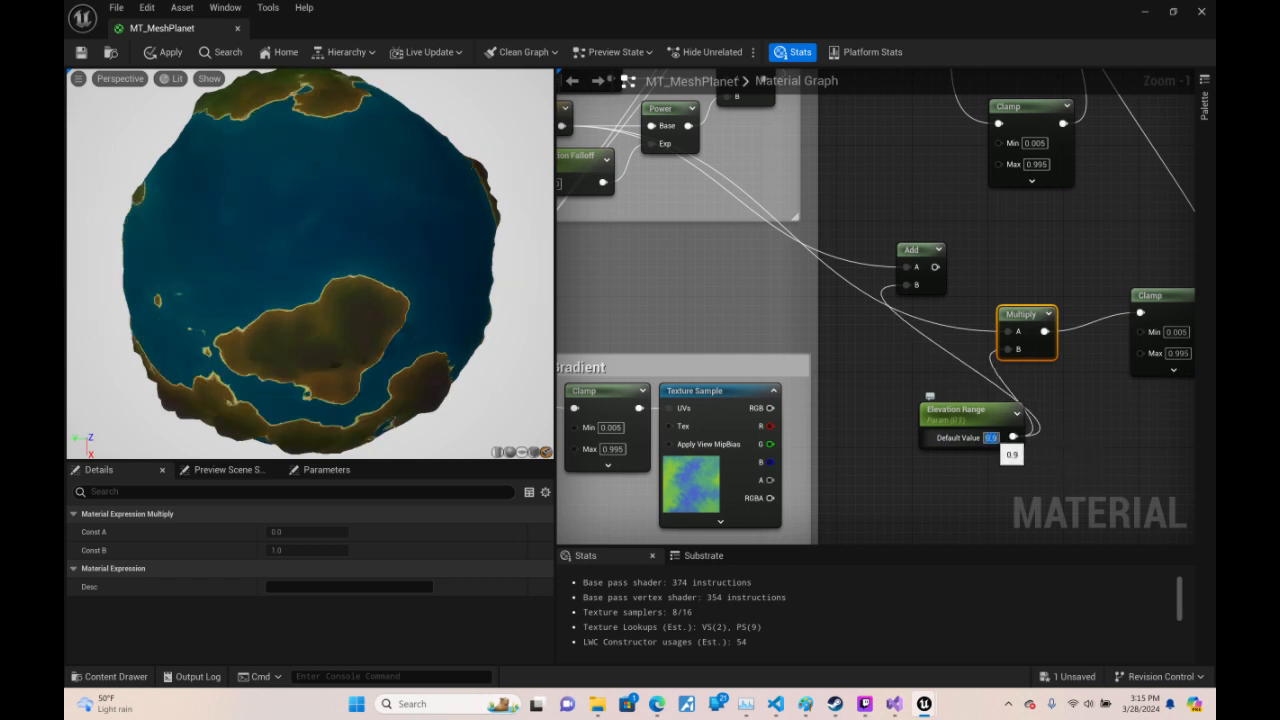
{"action": "type", "text": "1.1"}
{"action": "key", "text": "Return"}
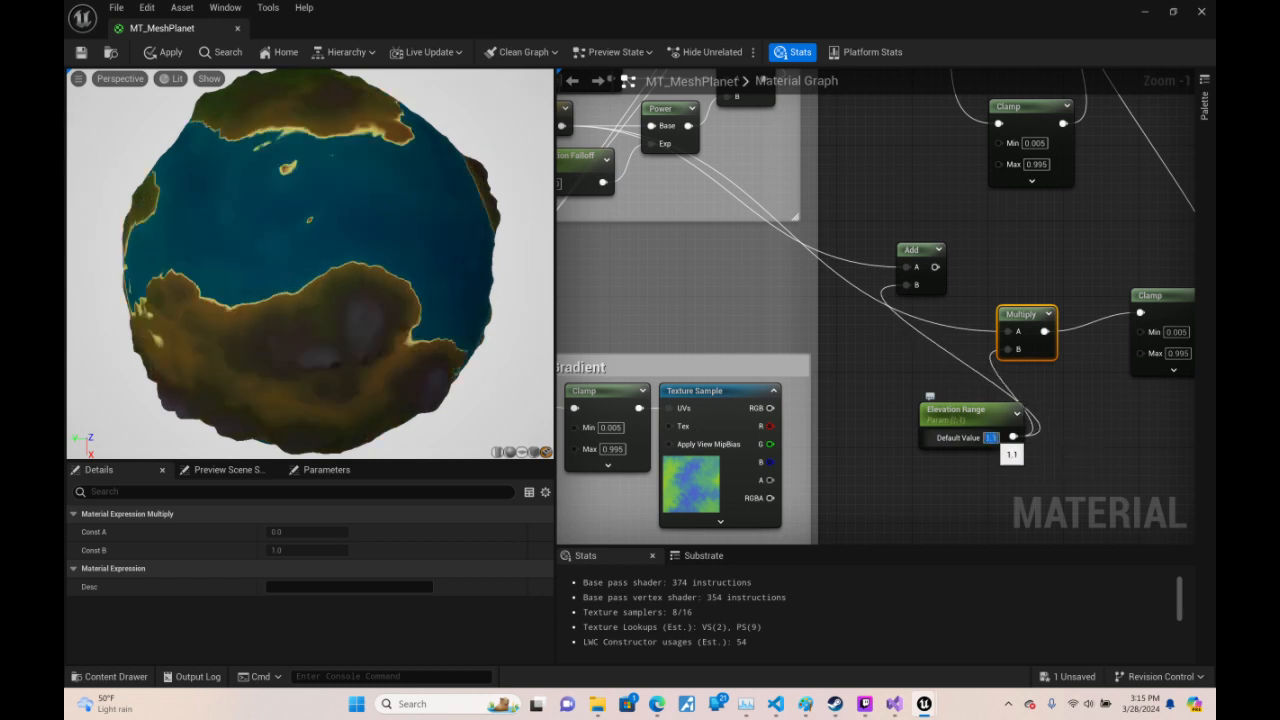
{"action": "type", "text": "1.2"}
{"action": "key", "text": "Return"}
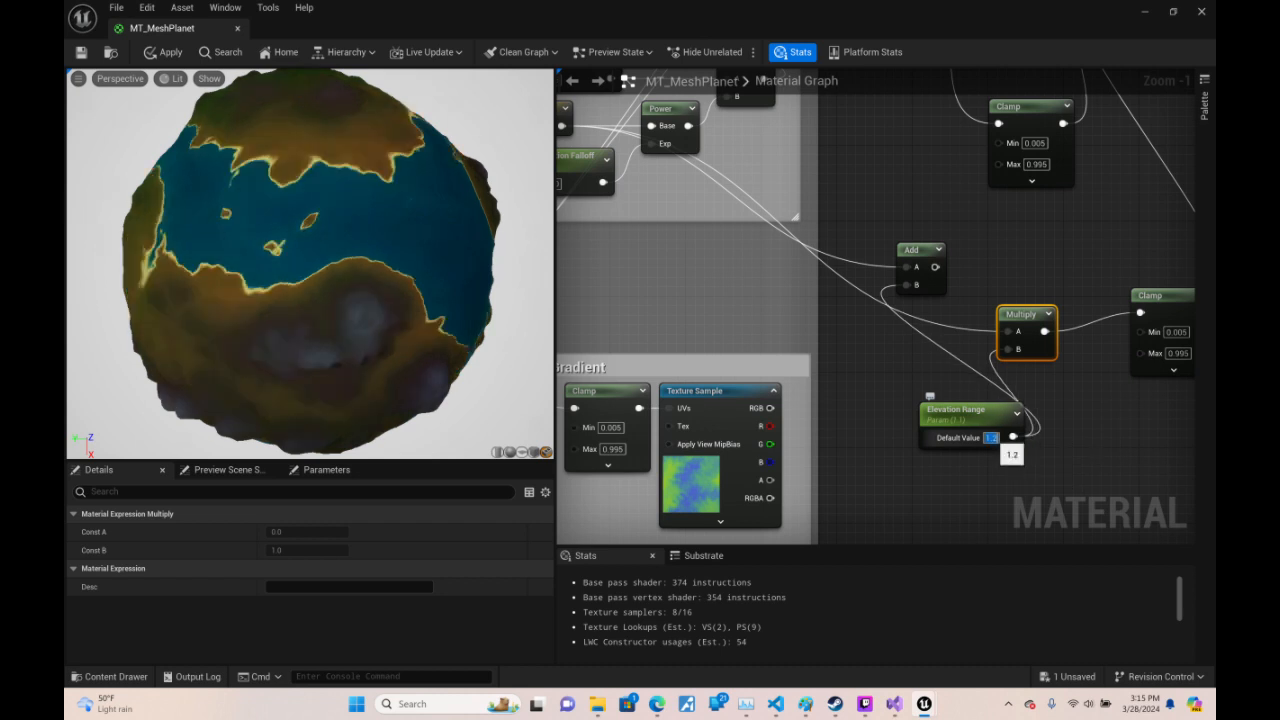
{"action": "type", "text": "1.5"}
{"action": "key", "text": "Return"}
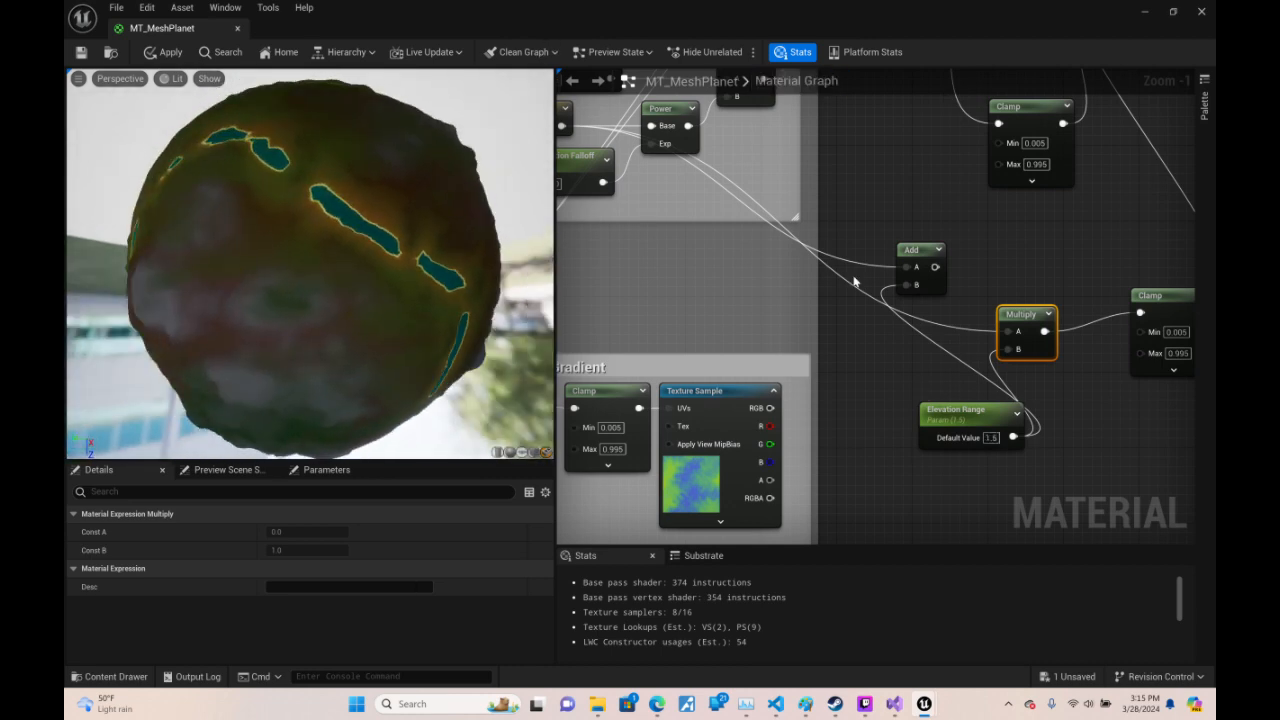
- Insert a SmoothStep node between the Multiply and the lower Clamp, with the Multiply output feeding its Value input
{"action": "right_click_drag", "start_coordinate": [855, 283], "coordinate": [585, 207]}
{"action": "left_click_drag", "start_coordinate": [773, 256], "coordinate": [842, 350]}
{"action": "type", "text": "smooth"}
{"action": "key", "text": "Return"}
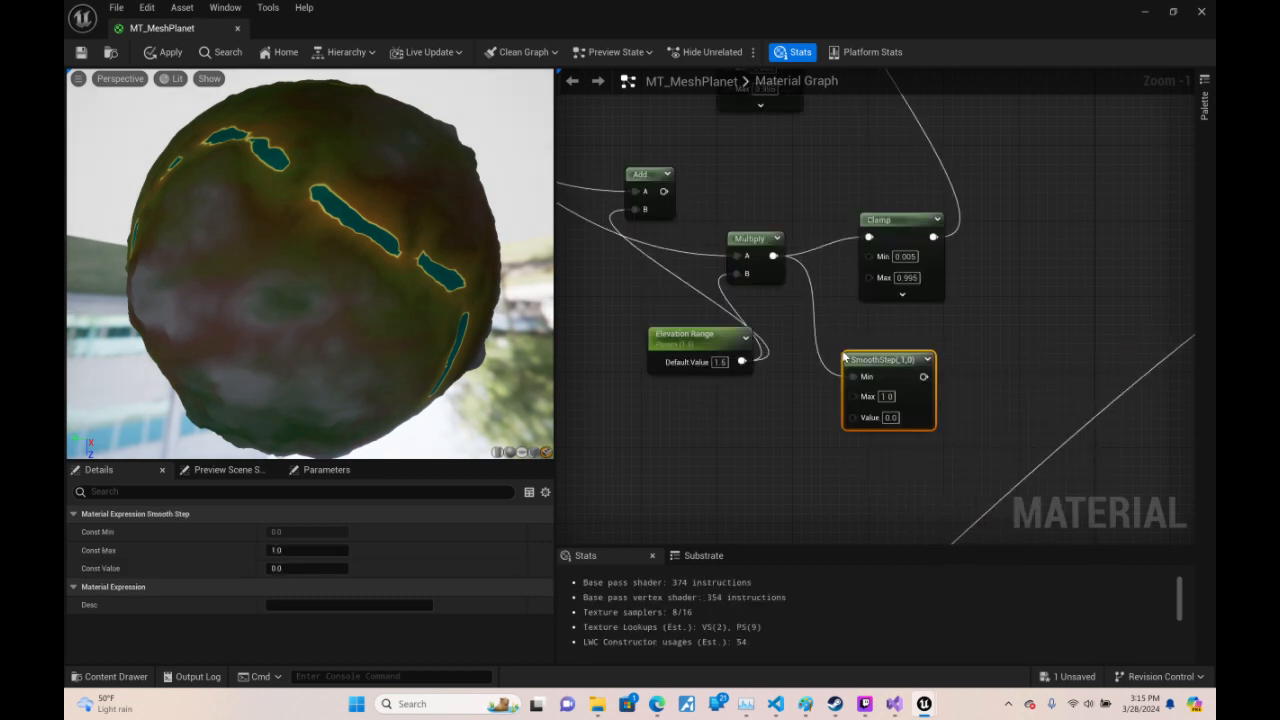
{"action": "left_click_drag", "start_coordinate": [853, 417], "coordinate": [773, 257]}
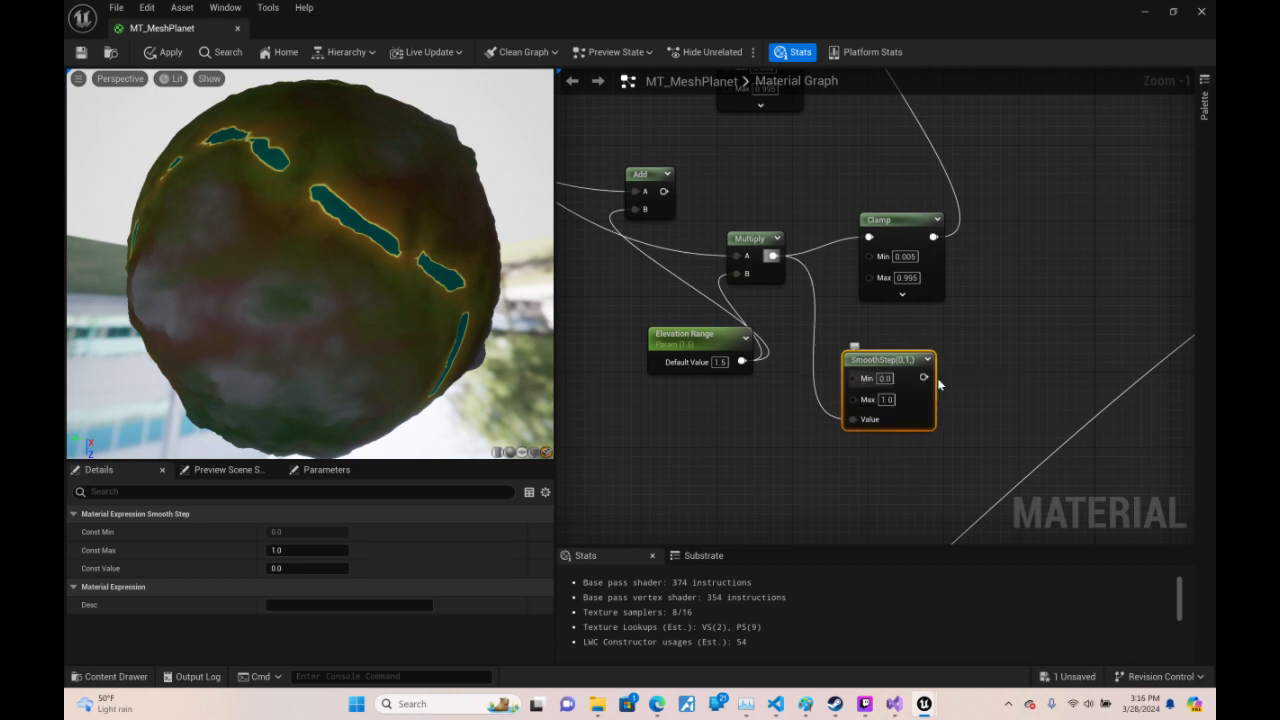
{"action": "left_click_drag", "start_coordinate": [923, 377], "coordinate": [868, 237]}
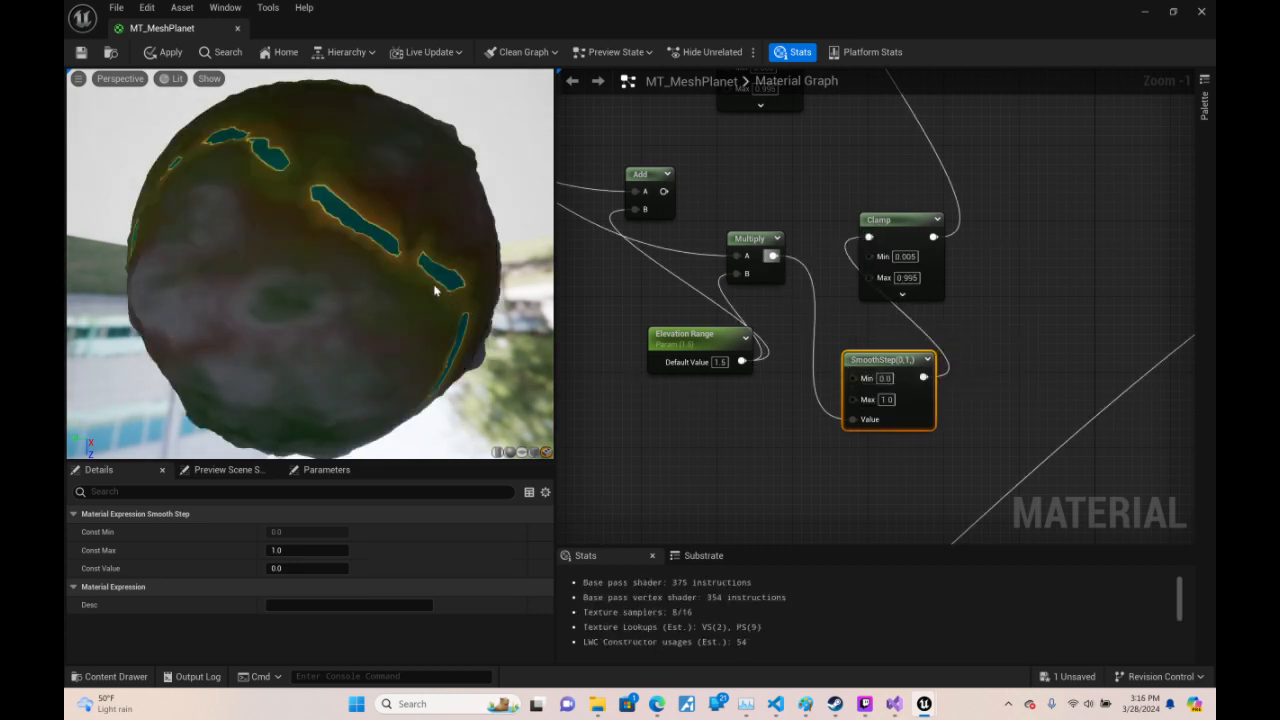
- Inspect the planet with SmoothStep applied and compare Elevation Range values of 1 and 2, ending at 1
{"action": "left_click_drag", "start_coordinate": [434, 290], "coordinate": [401, 207]}
{"action": "left_click", "coordinate": [721, 364]}
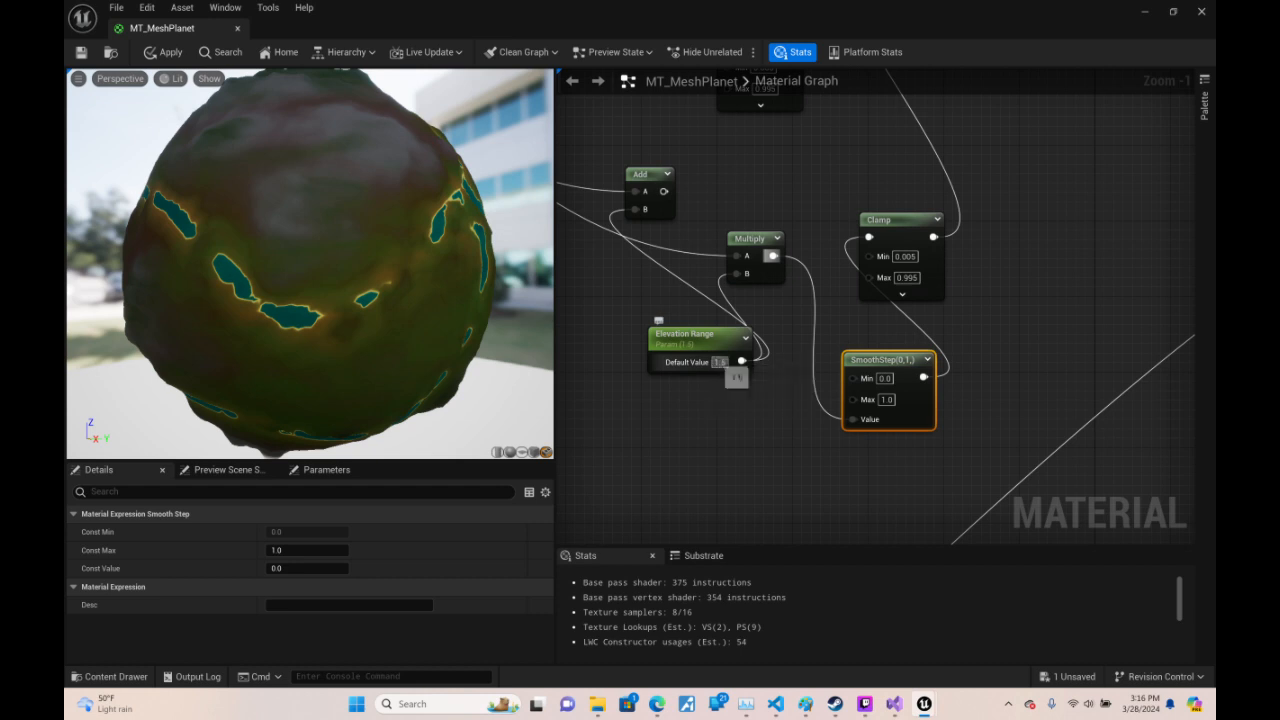
{"action": "mouse_move", "coordinate": [480, 212]}
{"action": "left_mouse_down"}
{"action": "mouse_move", "coordinate": [405, 305]}
{"action": "mouse_move", "coordinate": [480, 214]}
{"action": "left_mouse_up"}
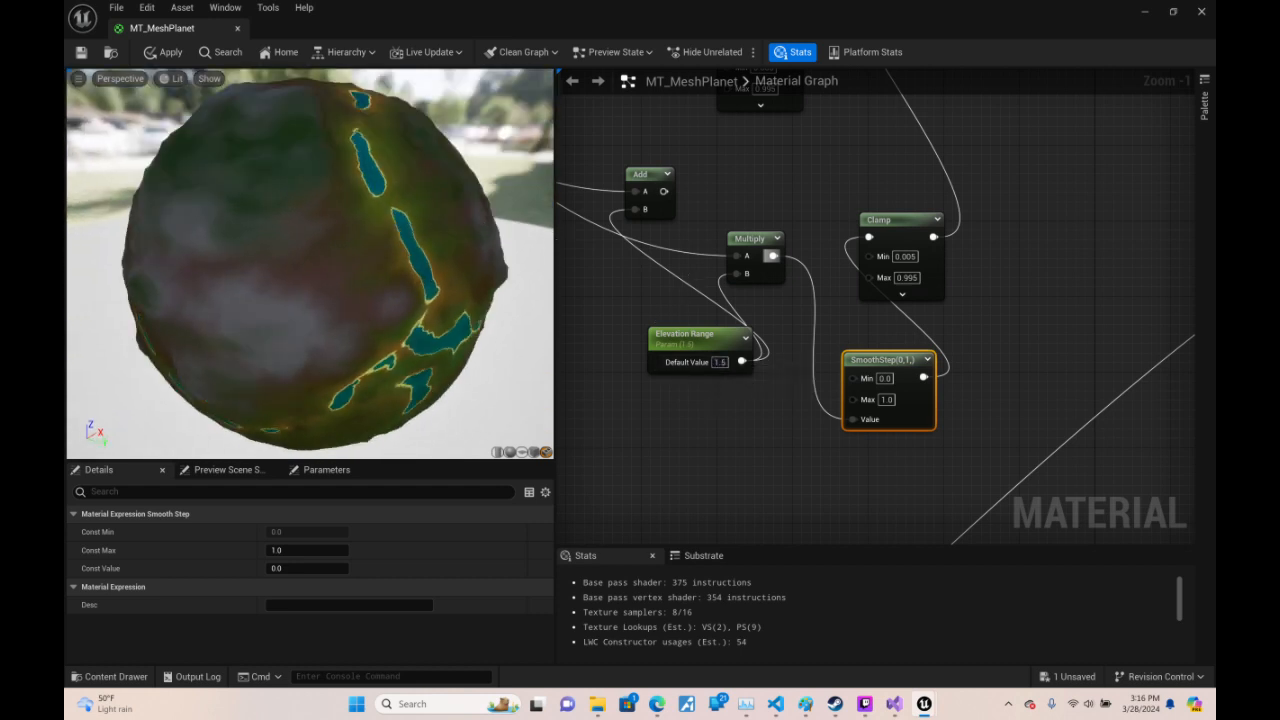
{"action": "right_click_drag", "start_coordinate": [801, 375], "coordinate": [909, 249]}
{"action": "left_click", "coordinate": [829, 237]}
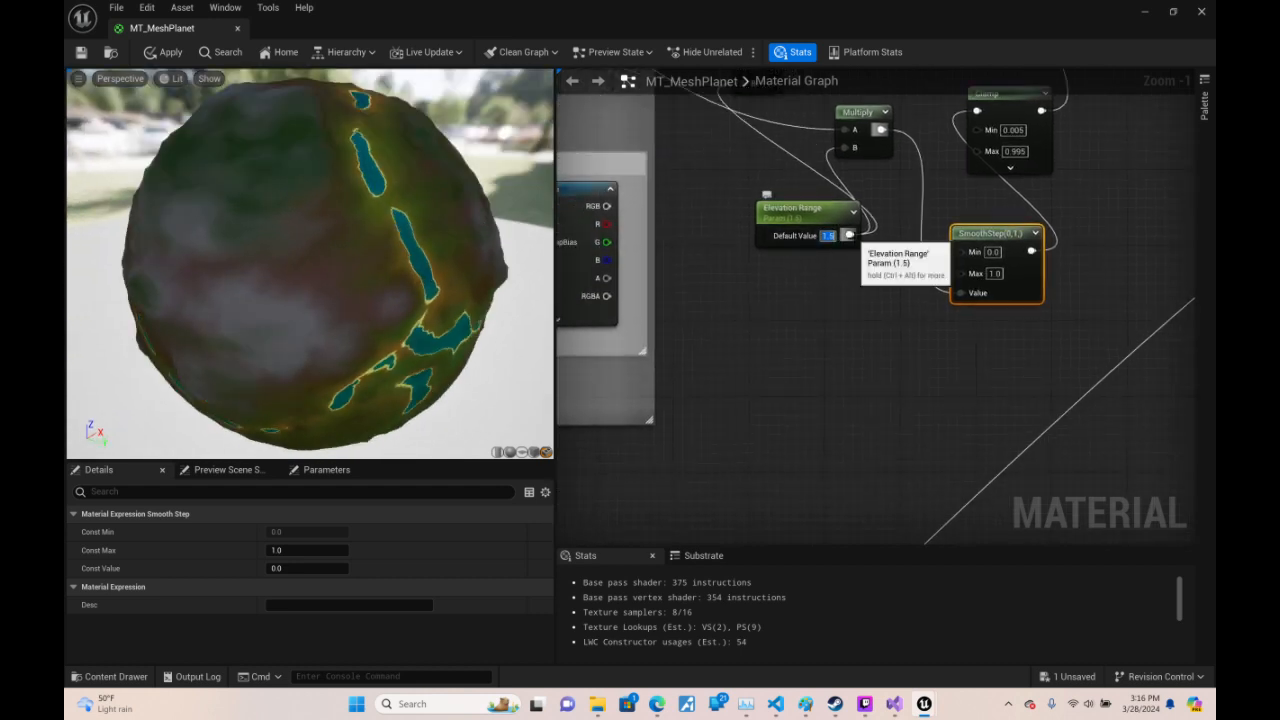
{"action": "type", "text": "1"}
{"action": "key", "text": "Return"}
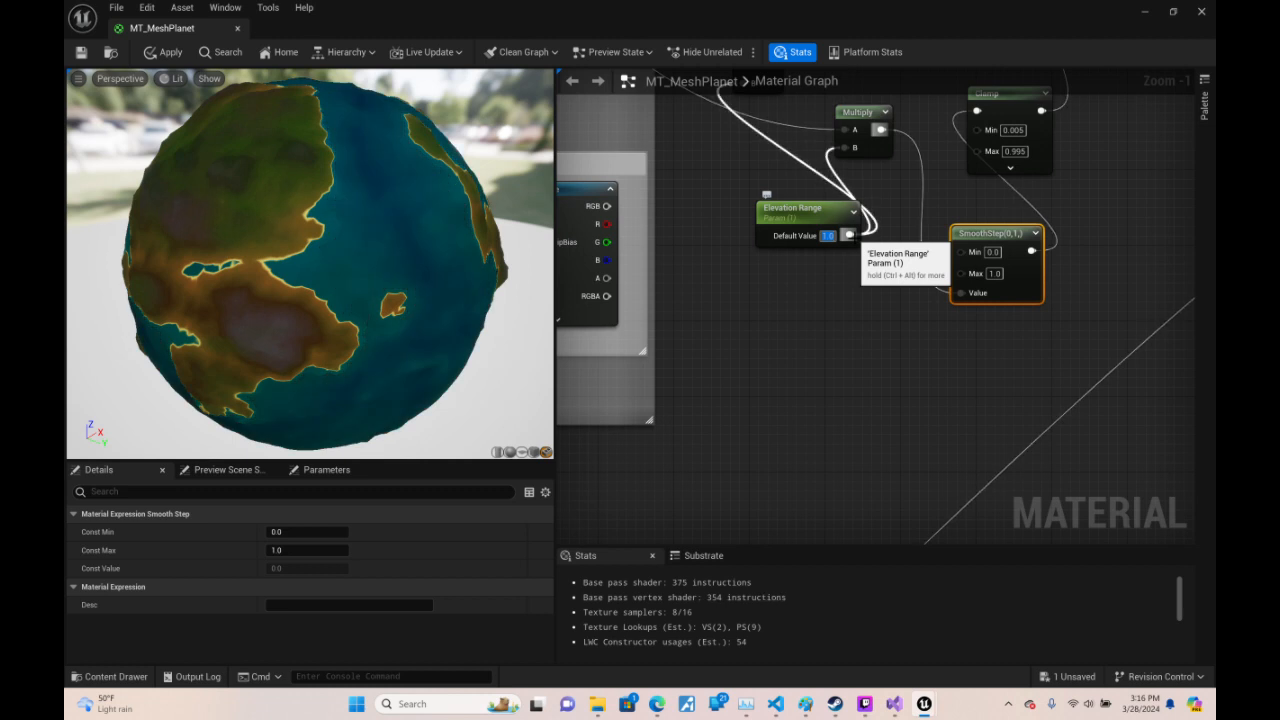
{"action": "type", "text": "10"}
{"action": "key", "text": "Return"}
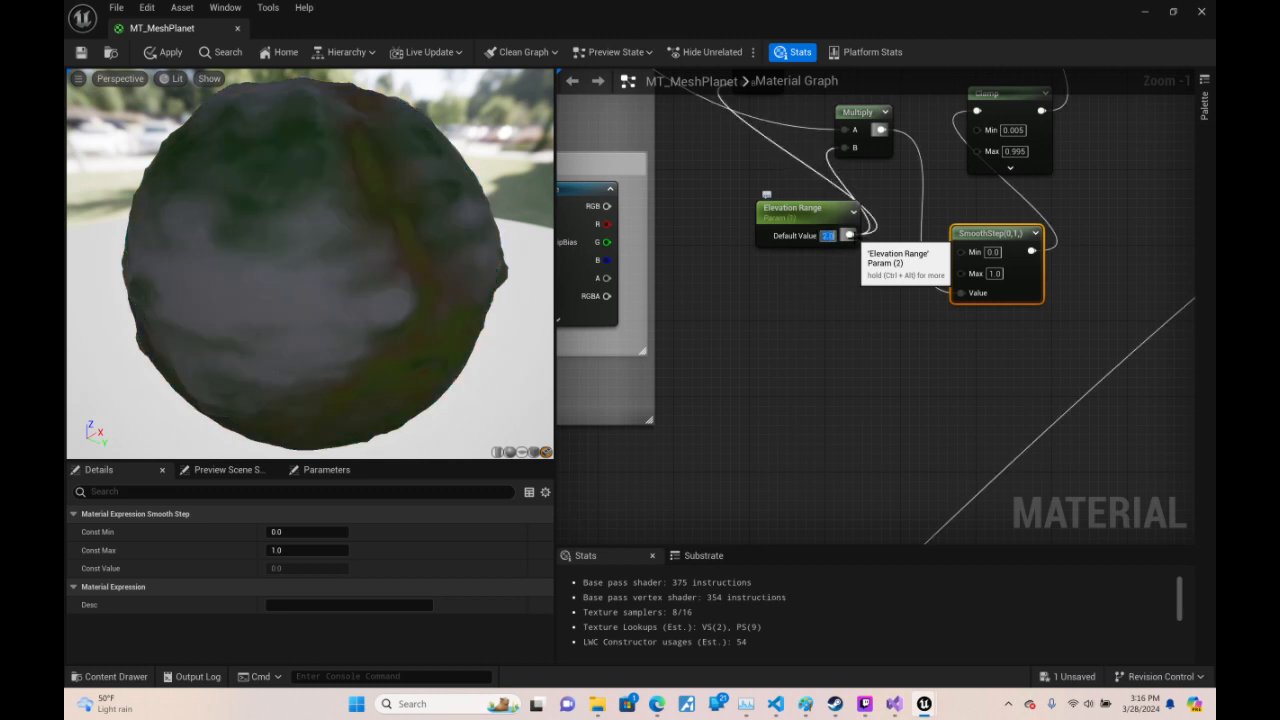
{"action": "type", "text": "10"}
{"action": "key", "text": "Return"}
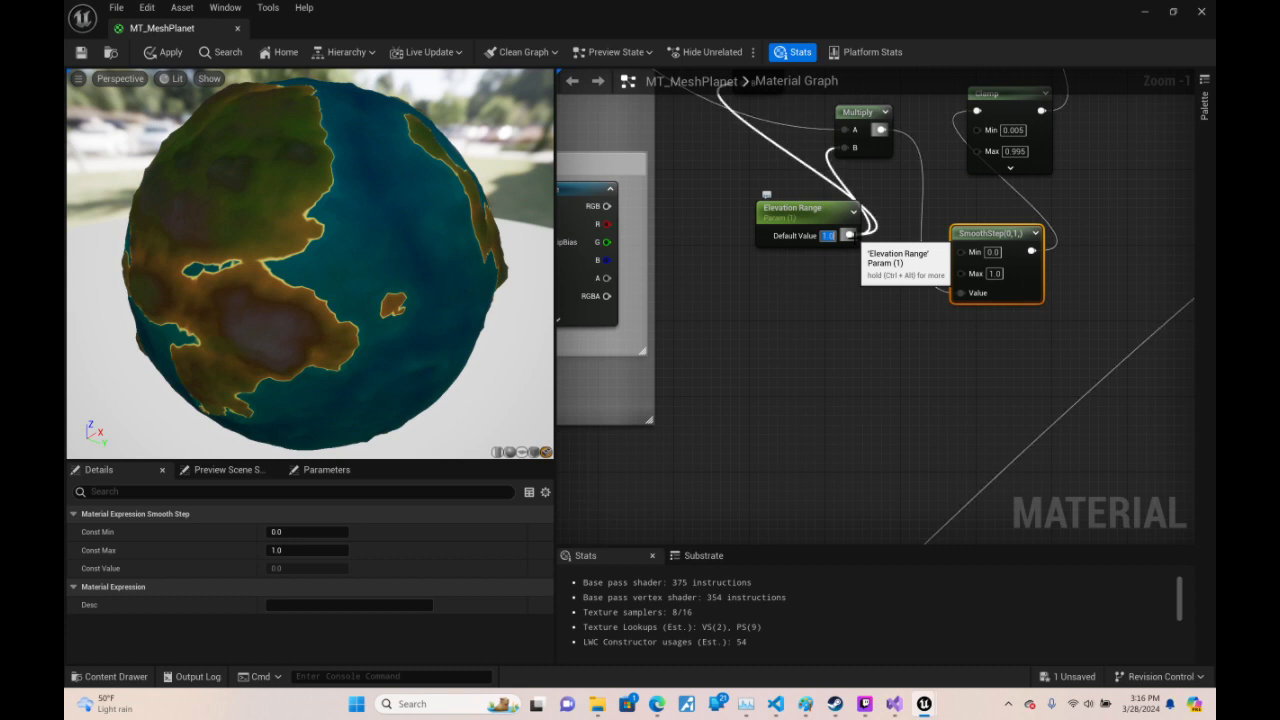
- Switch the planet preview to Unlit shading, inspect other sides, and move the Elevation Range node closer to the Multiply node
{"action": "left_click_drag", "start_coordinate": [315, 146], "coordinate": [232, 120]}
{"action": "left_click", "coordinate": [180, 78]}
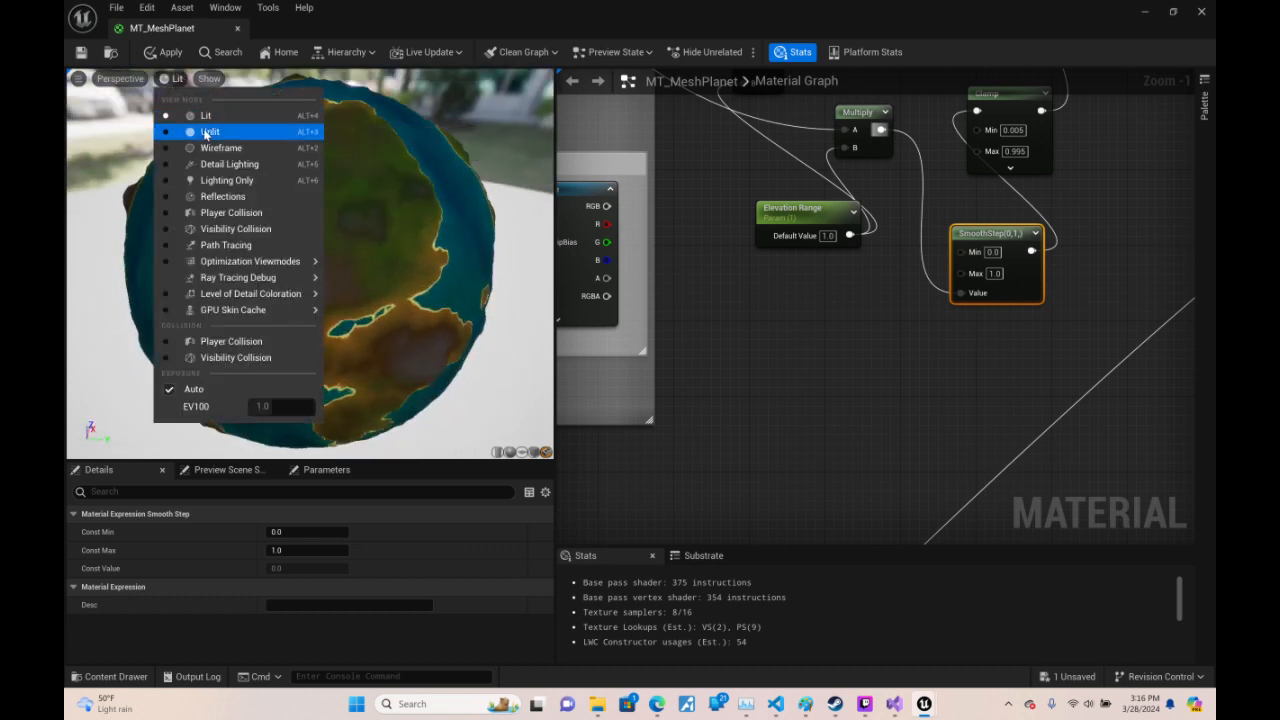
{"action": "left_click", "coordinate": [206, 131]}
{"action": "left_click_drag", "start_coordinate": [330, 220], "coordinate": [75, 285]}
{"action": "left_click_drag", "start_coordinate": [330, 260], "coordinate": [225, 262]}
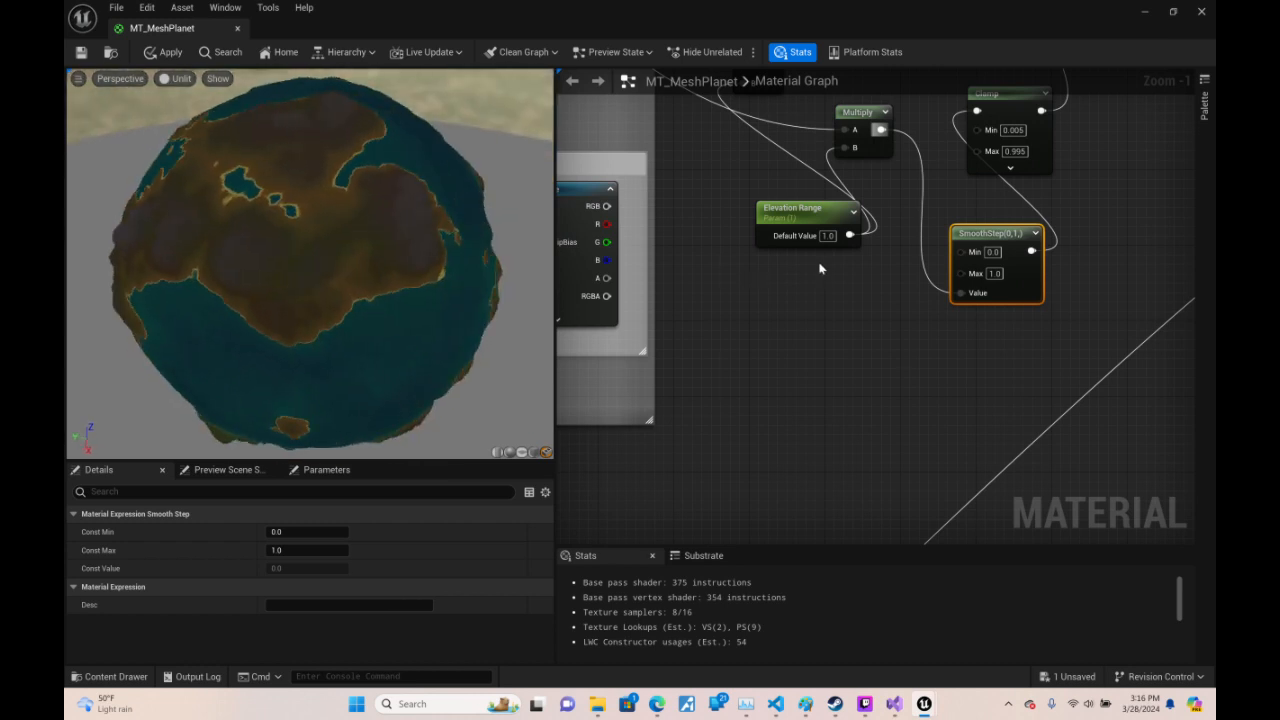
{"action": "left_click_drag", "start_coordinate": [816, 216], "coordinate": [760, 168]}
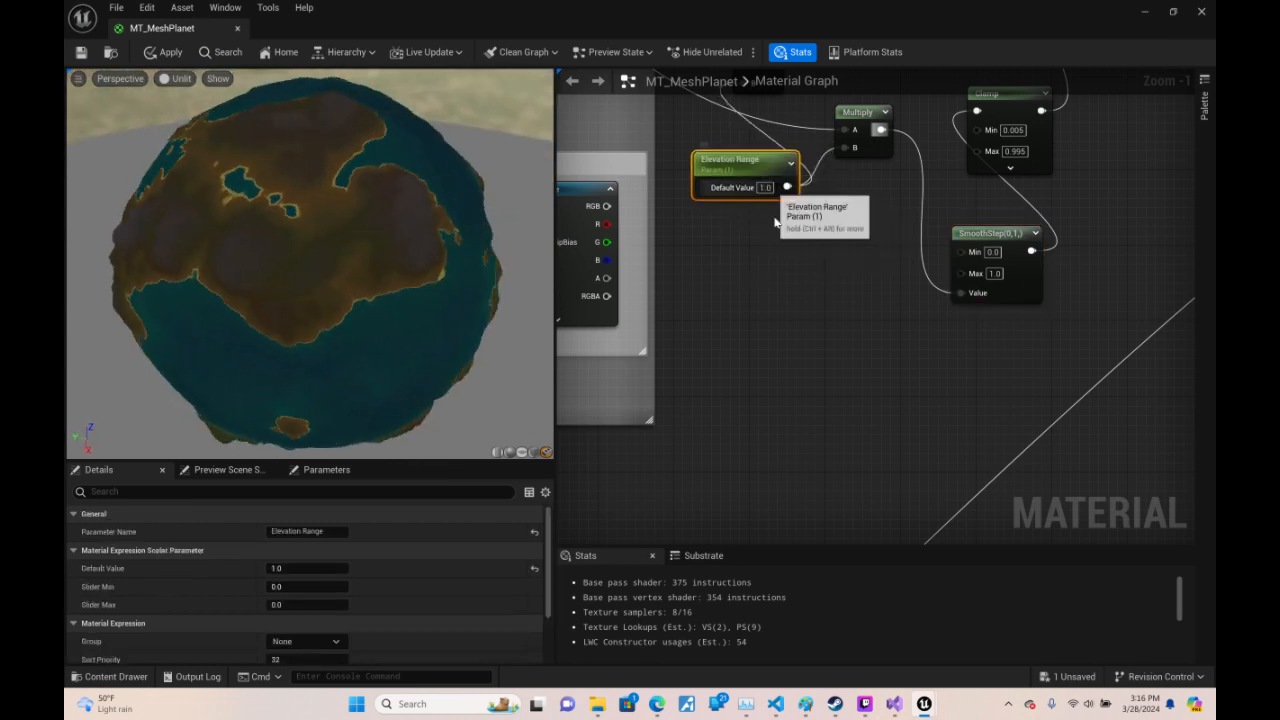
{"action": "left_click_drag", "start_coordinate": [310, 265], "coordinate": [370, 230]}
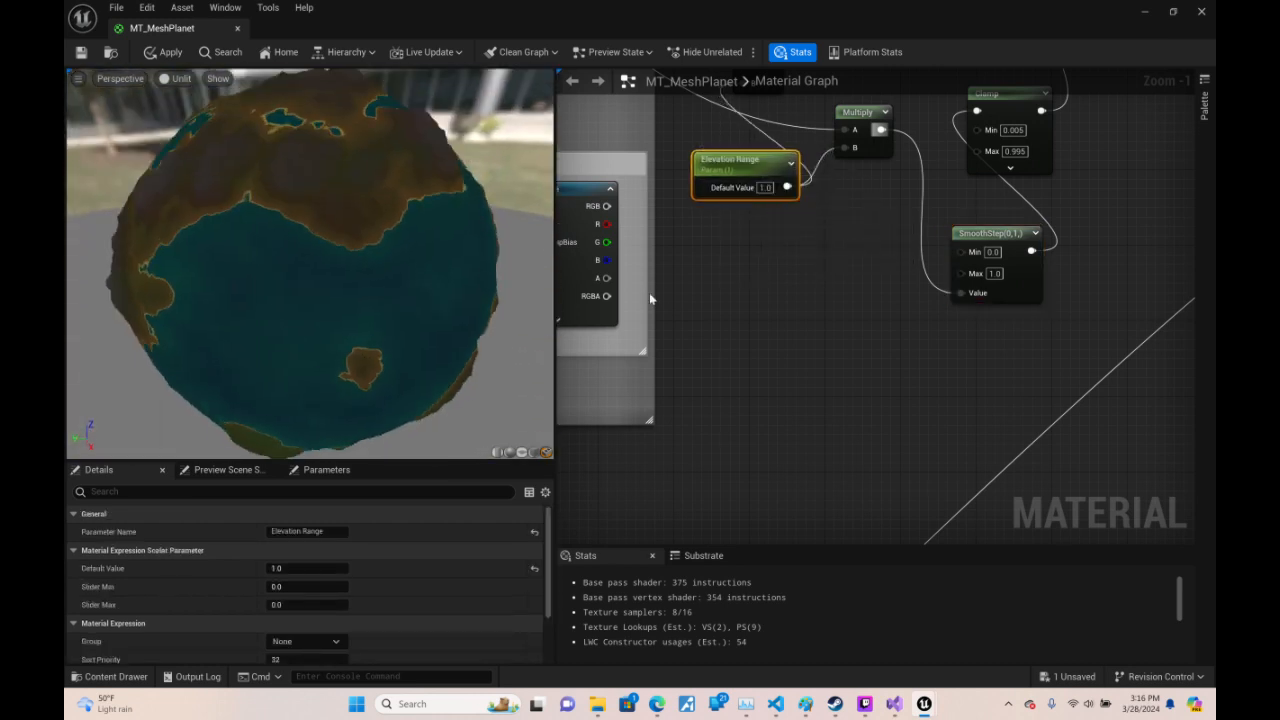
- Test Elevation Range values of 3 and 2 on the unlit planet and return it to 1
{"action": "left_click", "coordinate": [764, 188]}
{"action": "type", "text": "3"}
{"action": "key", "text": "Return"}
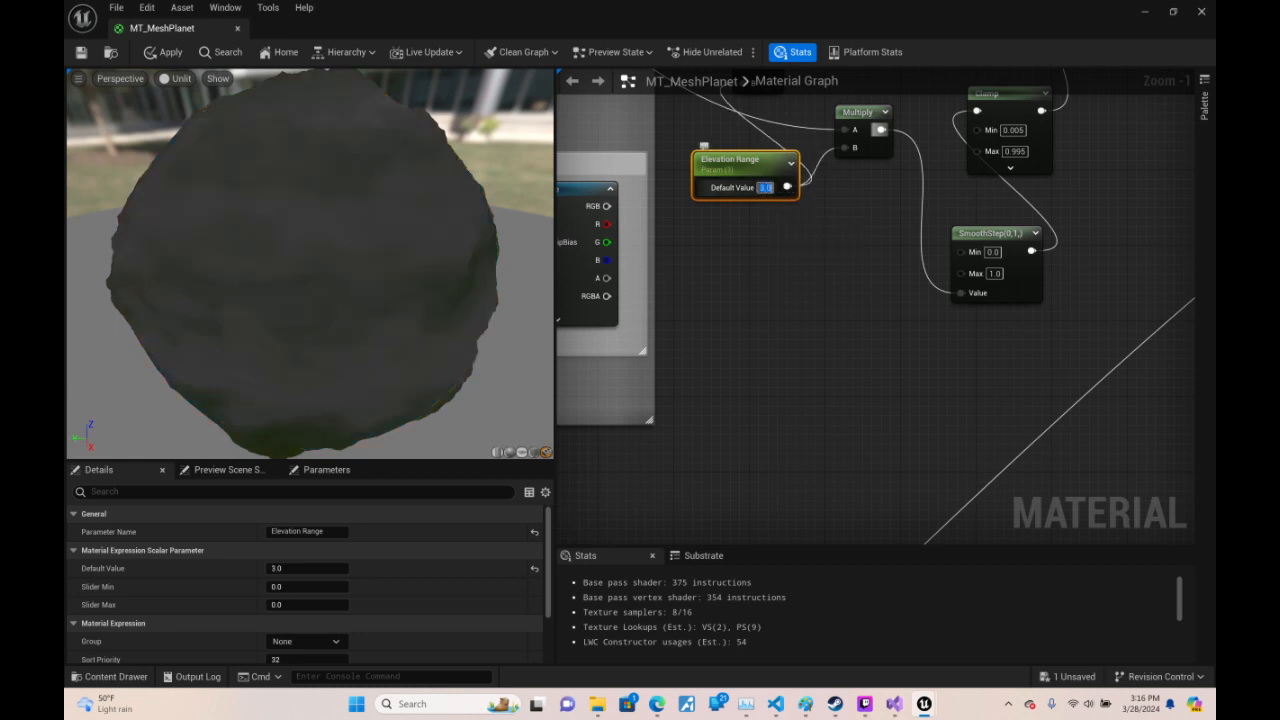
{"action": "type", "text": "2"}
{"action": "key", "text": "Return"}
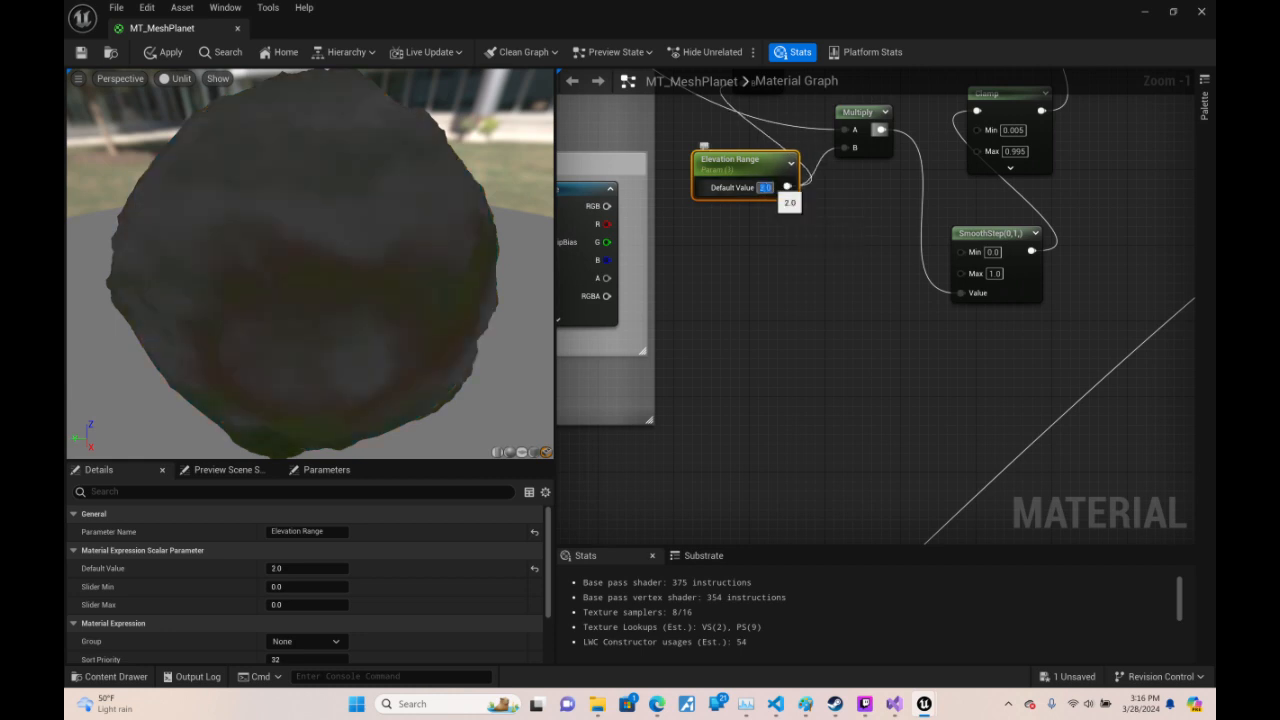
{"action": "left_click_drag", "start_coordinate": [493, 328], "coordinate": [450, 350]}
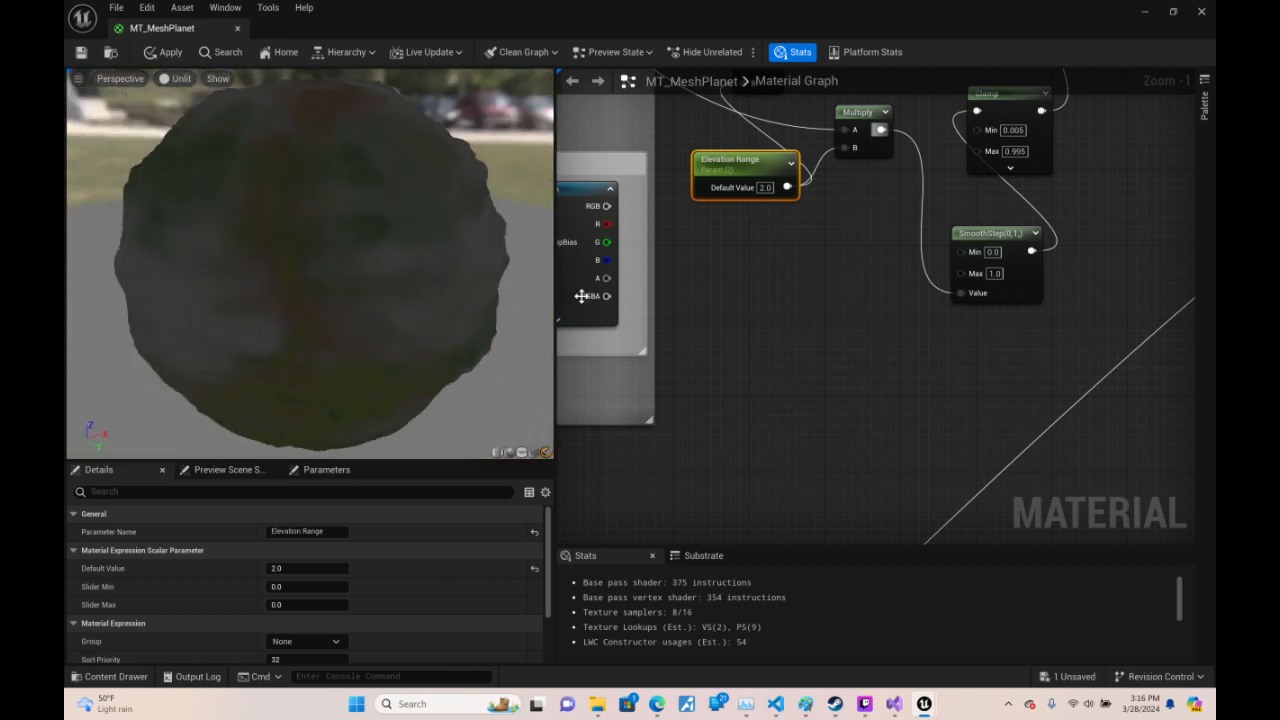
{"action": "left_click", "coordinate": [766, 188]}
{"action": "type", "text": "1"}
{"action": "key", "text": "Return"}
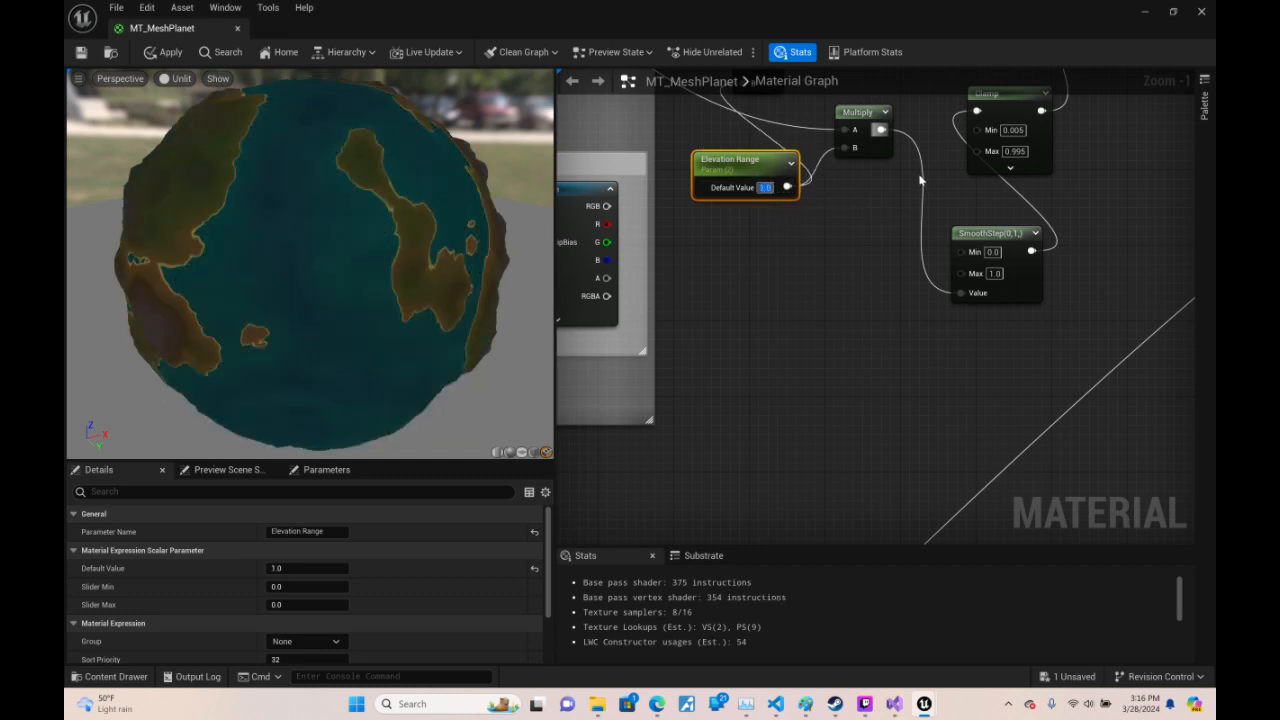
- Test lower Elevation Range values of 0, 0.5 and 0.7, inspect the islands, and restore it to 1
{"action": "type", "text": "0"}
{"action": "key", "text": "Return"}
{"action": "type", "text": "0.5"}
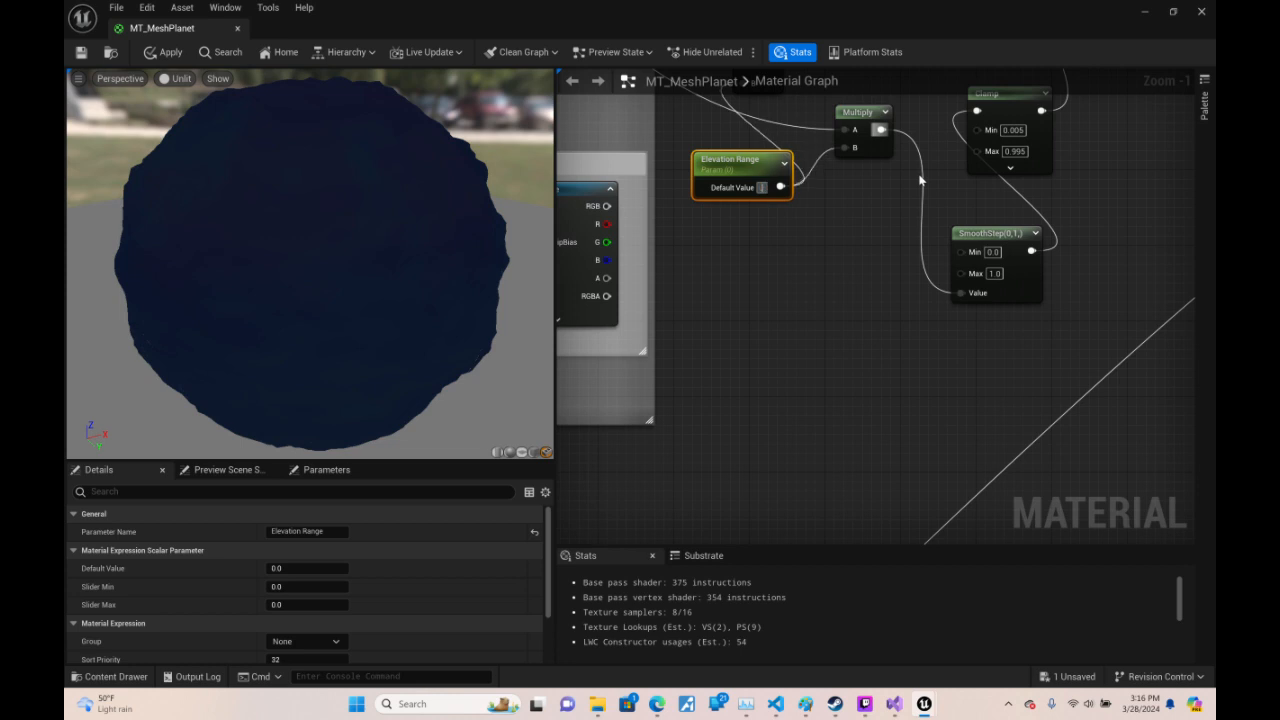
{"action": "key", "text": "Return"}
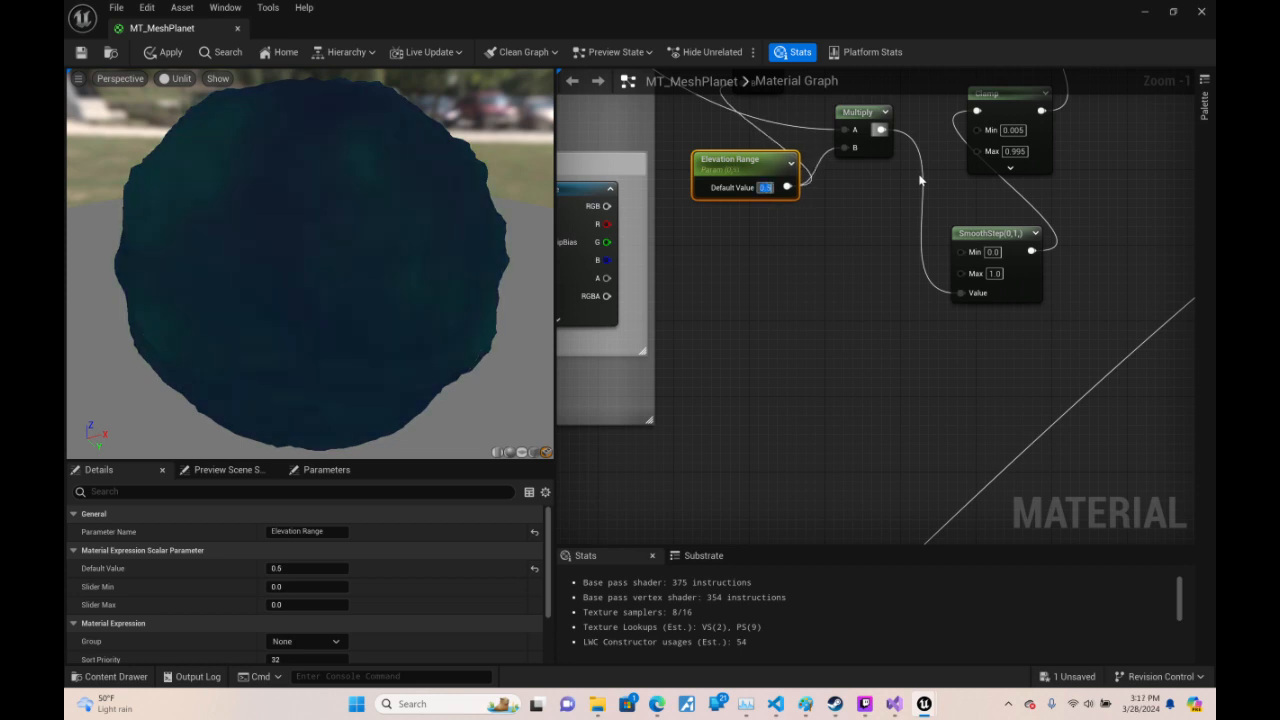
{"action": "type", "text": "0.7"}
{"action": "key", "text": "Return"}
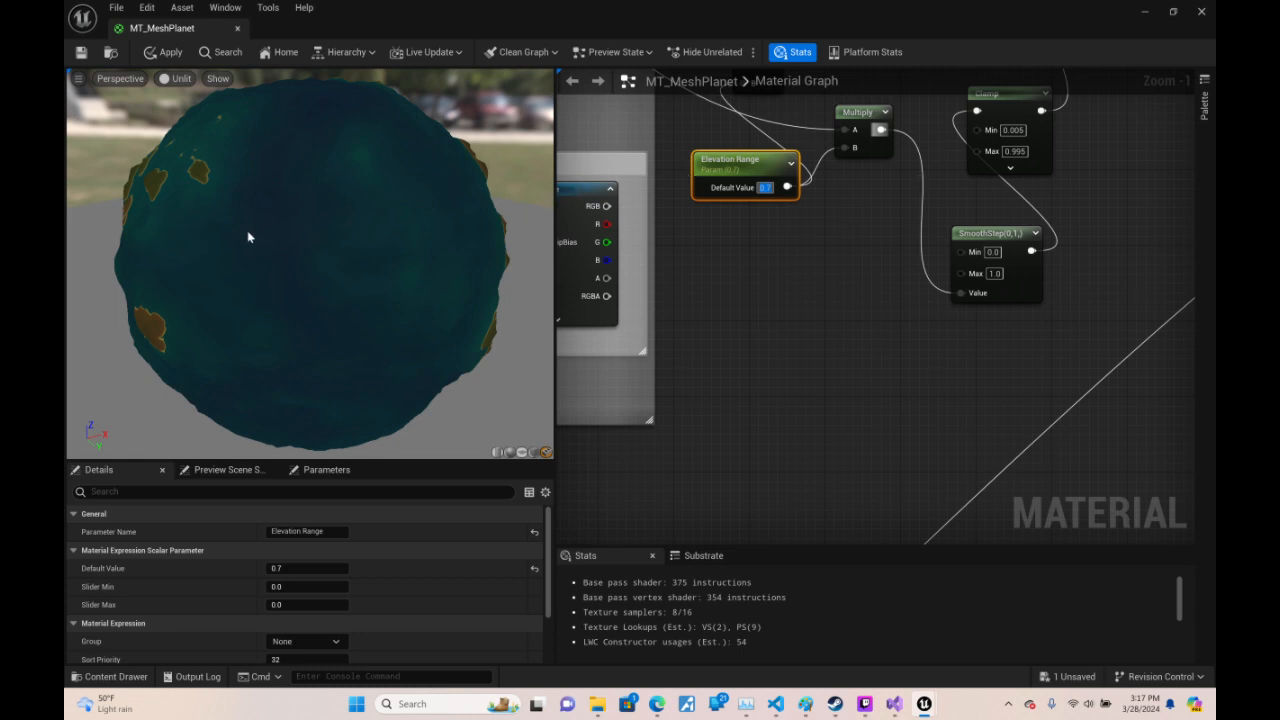
{"action": "left_click_drag", "start_coordinate": [248, 237], "coordinate": [842, 181]}
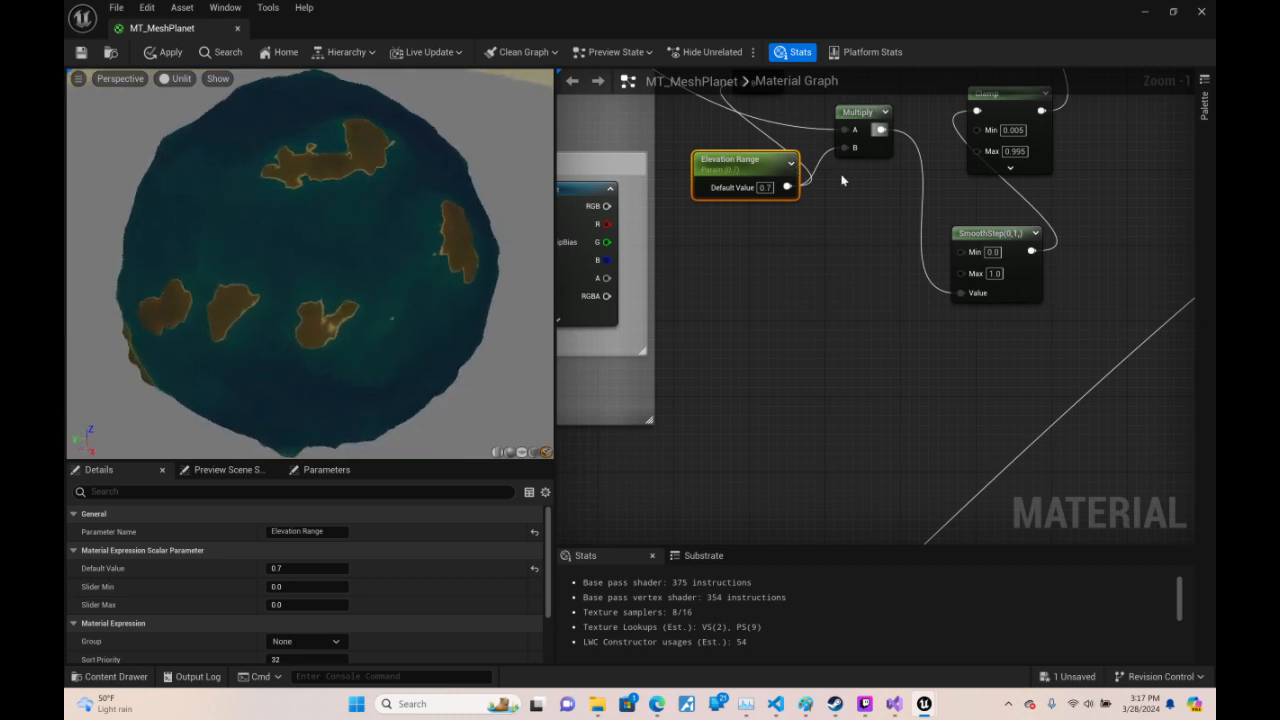
{"action": "double_click", "coordinate": [765, 187]}
{"action": "type", "text": "1.0"}
{"action": "key", "text": "Return"}
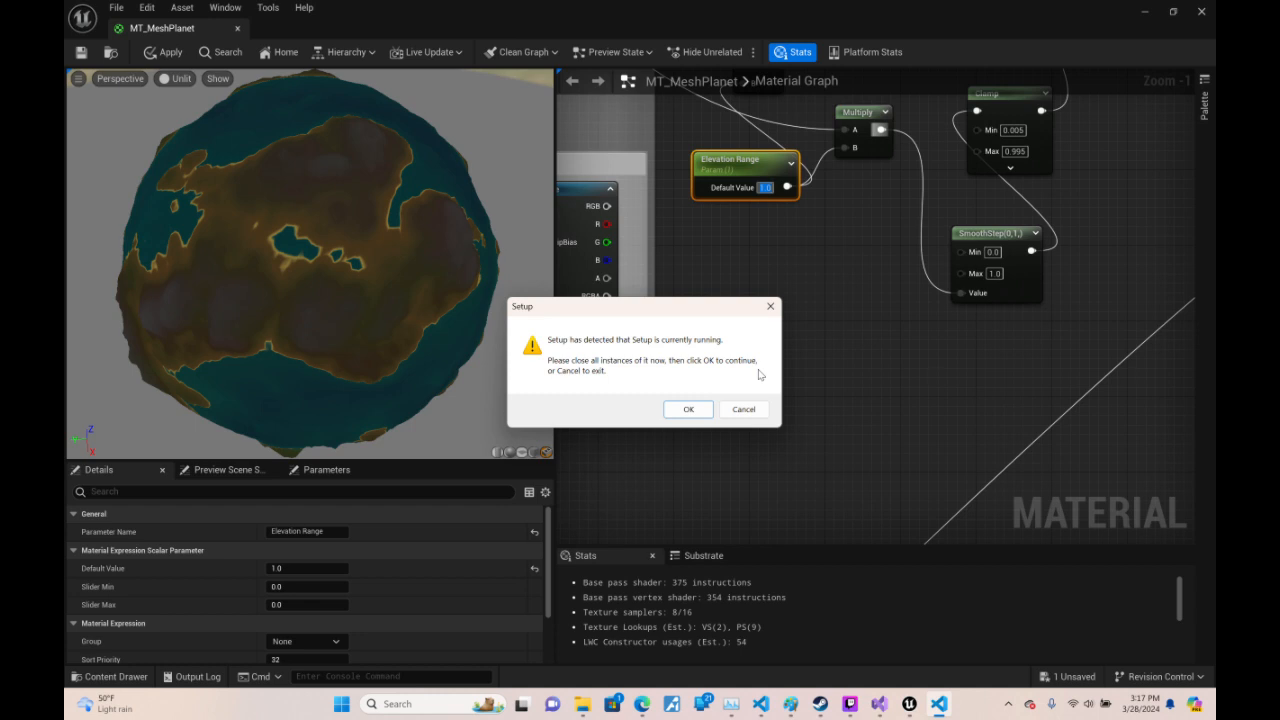
- Cancel the Setup prompt and inspect another side of the planet
{"action": "left_click", "coordinate": [757, 407]}
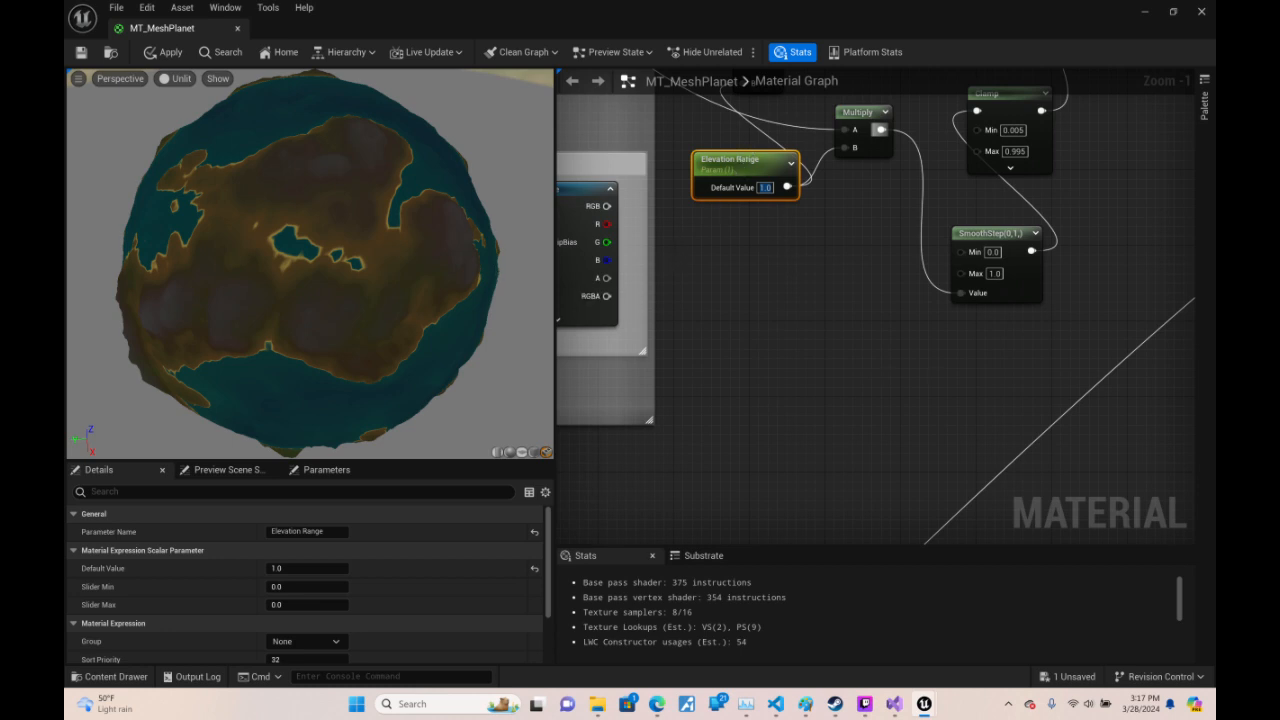
{"action": "left_click_drag", "start_coordinate": [320, 240], "coordinate": [420, 252]}
{"action": "left_click_drag", "start_coordinate": [520, 272], "coordinate": [727, 321]}
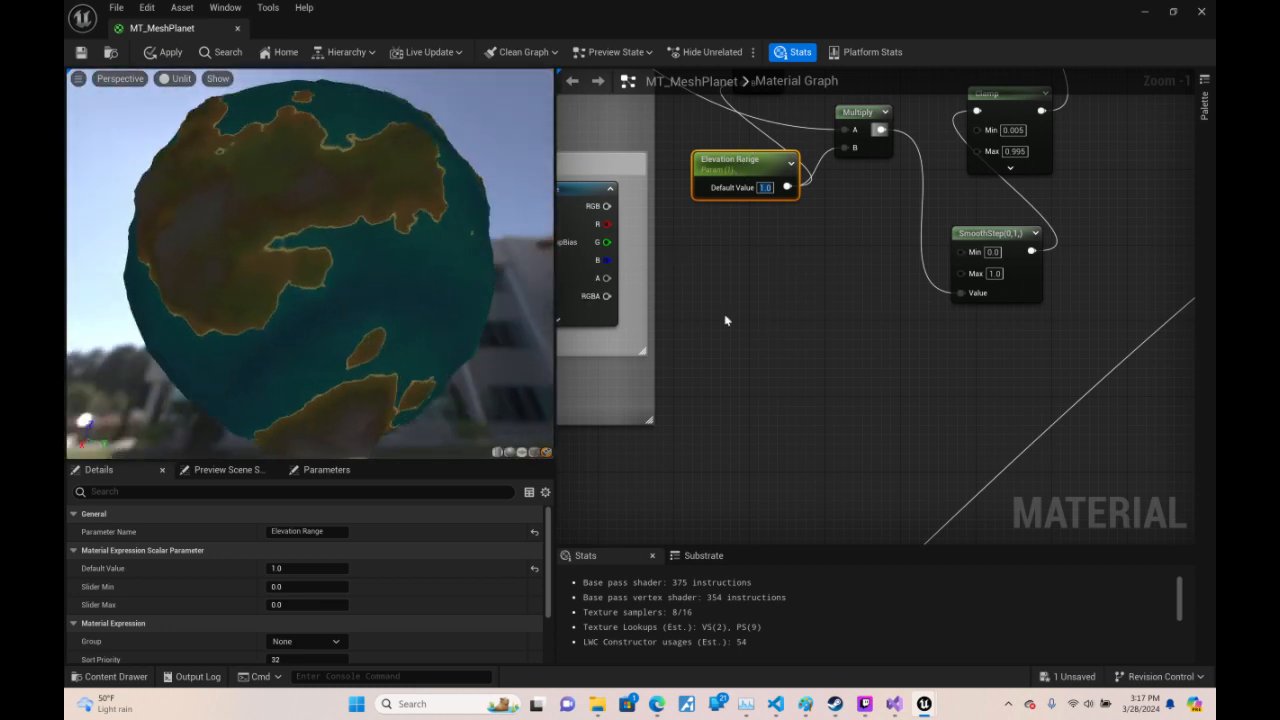
- Delete the unused Add node next to the Multiply node
{"action": "right_click_drag", "start_coordinate": [805, 306], "coordinate": [748, 540]}
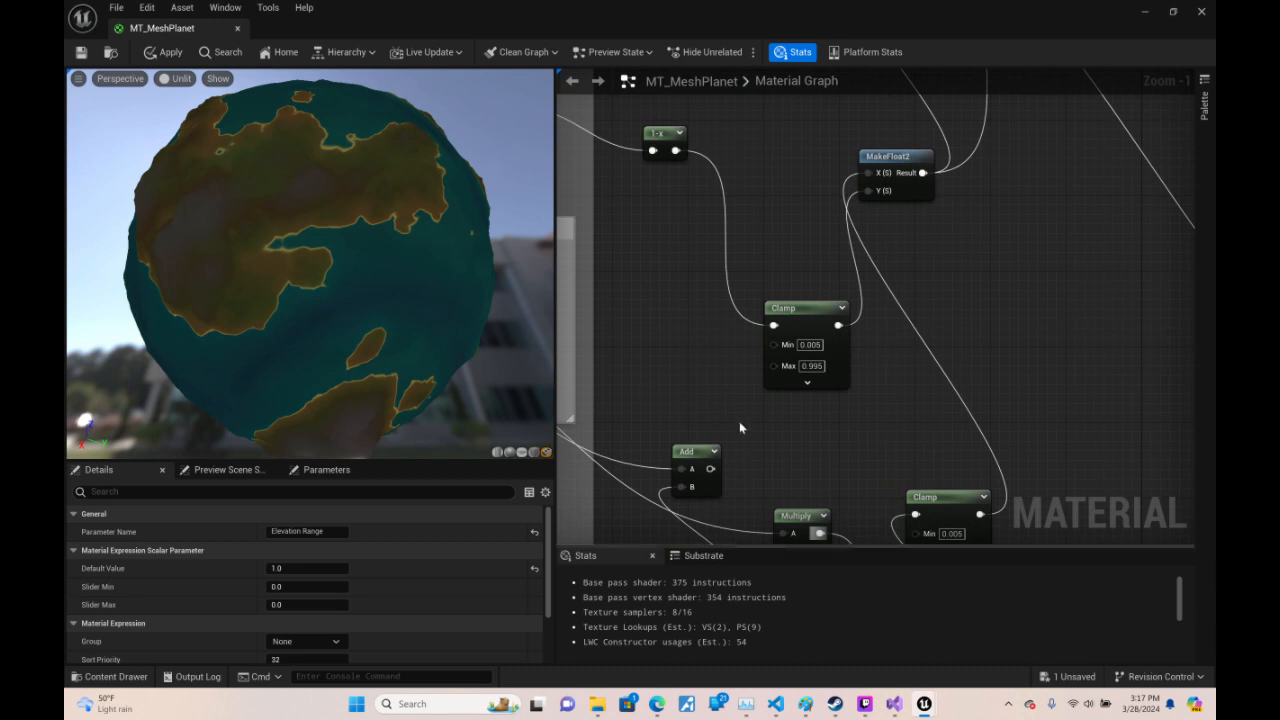
{"action": "left_click_drag", "start_coordinate": [706, 461], "coordinate": [722, 440]}
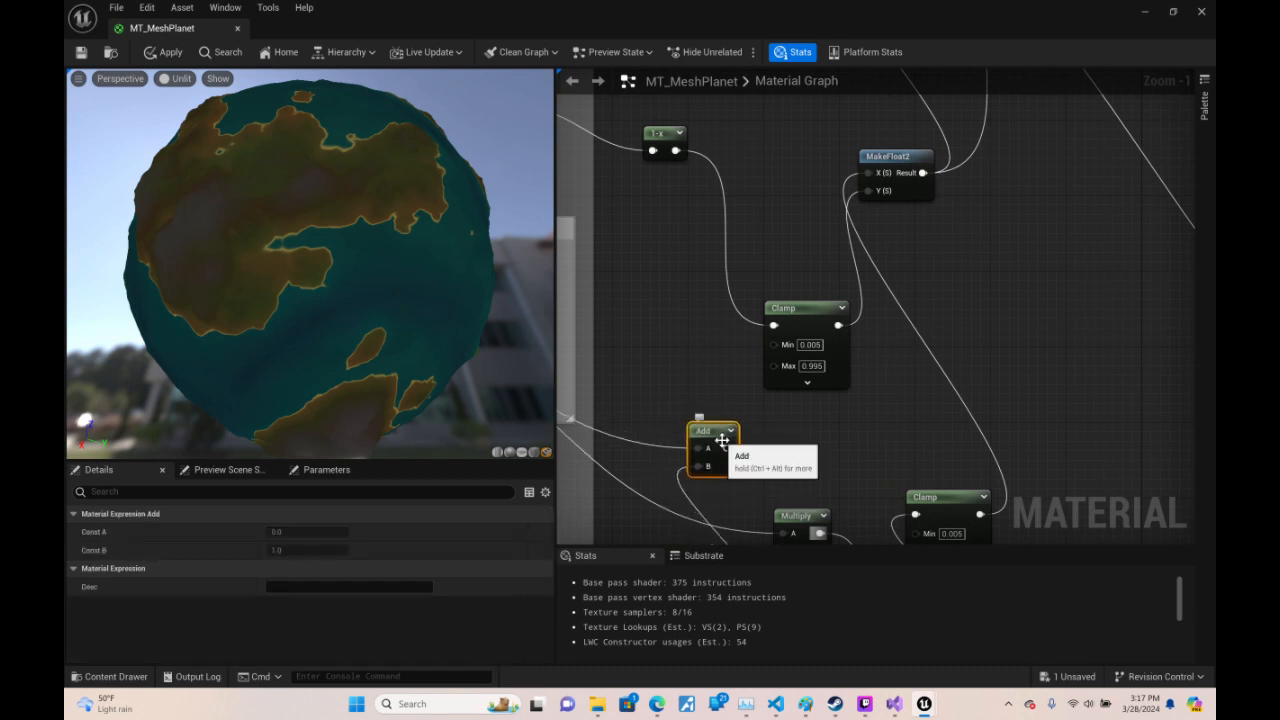
{"action": "key", "text": "Delete"}
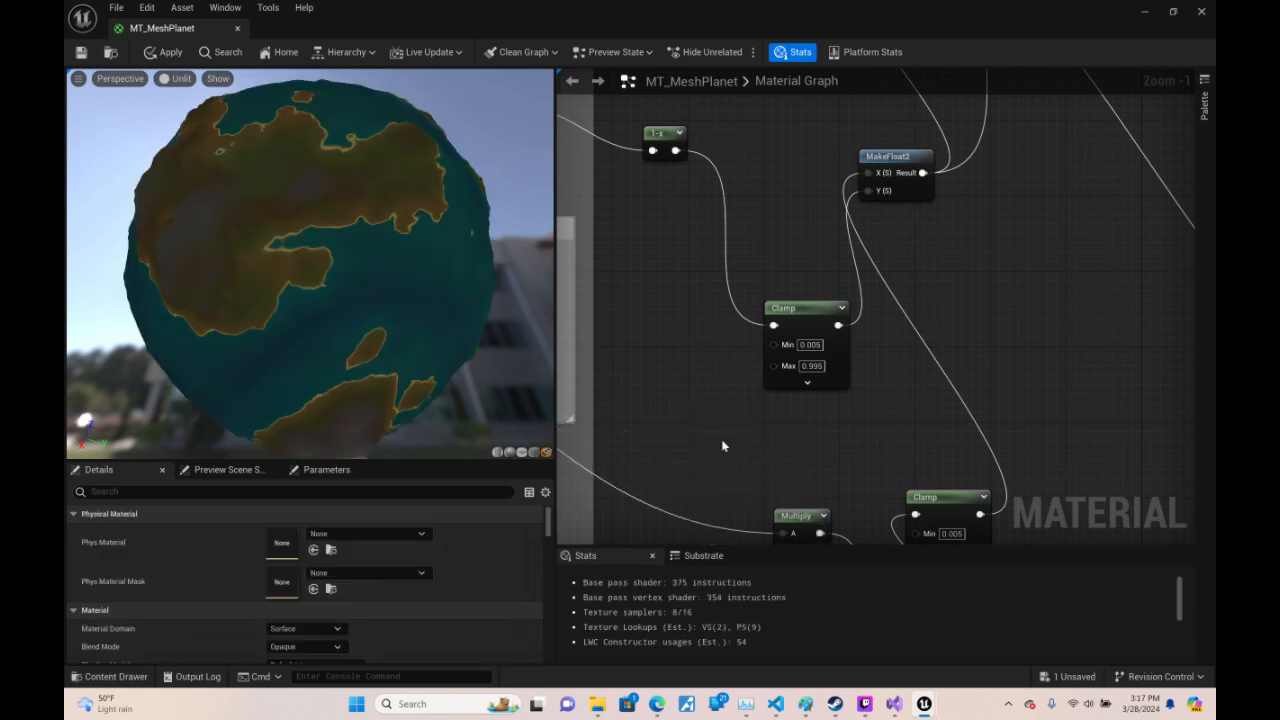
- Stack the two gradient Texture Sample nodes in one column, with the ground sample above the foliage sample
{"action": "right_click_drag", "start_coordinate": [1095, 252], "coordinate": [813, 474]}
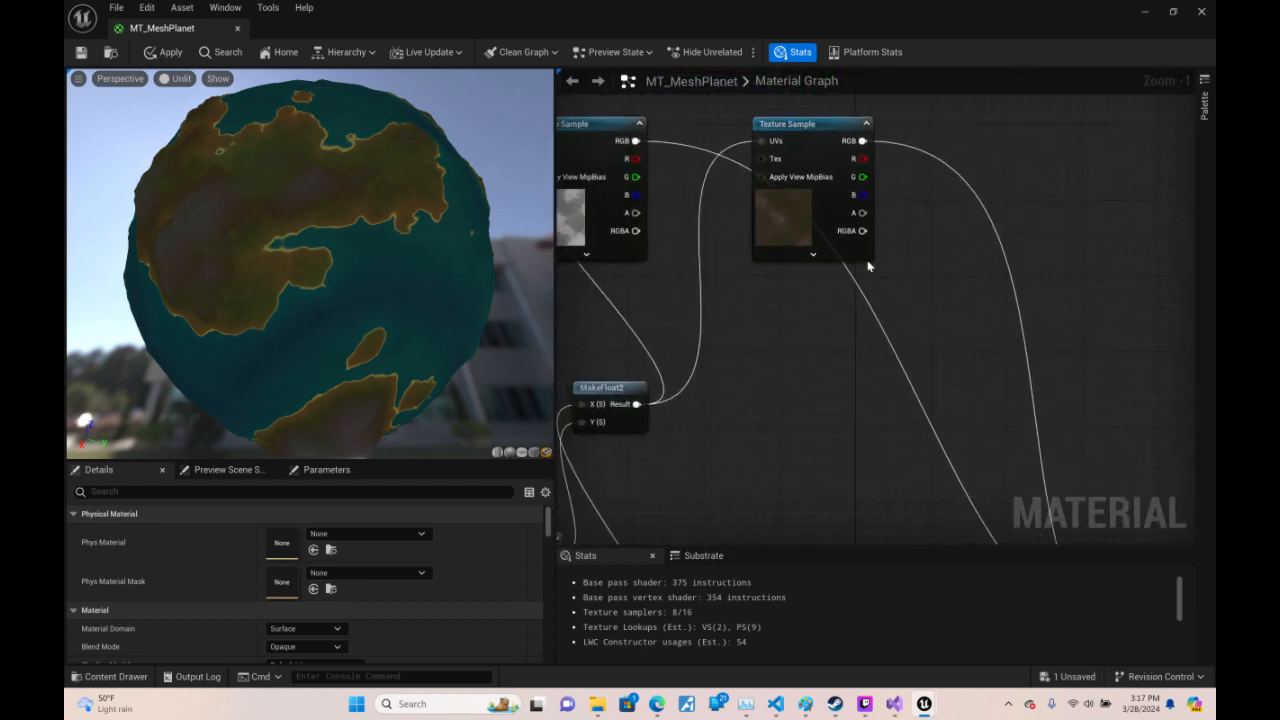
{"action": "left_click_drag", "start_coordinate": [811, 164], "coordinate": [817, 298]}
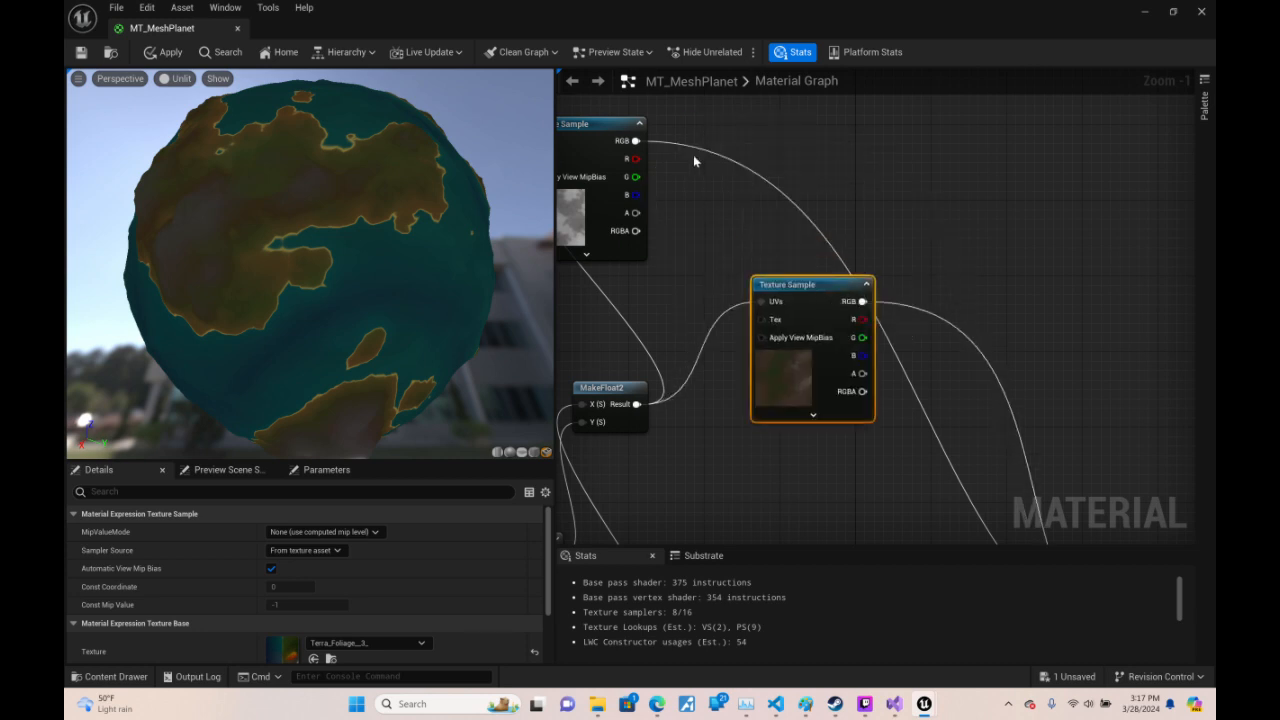
{"action": "left_click_drag", "start_coordinate": [600, 137], "coordinate": [826, 143]}
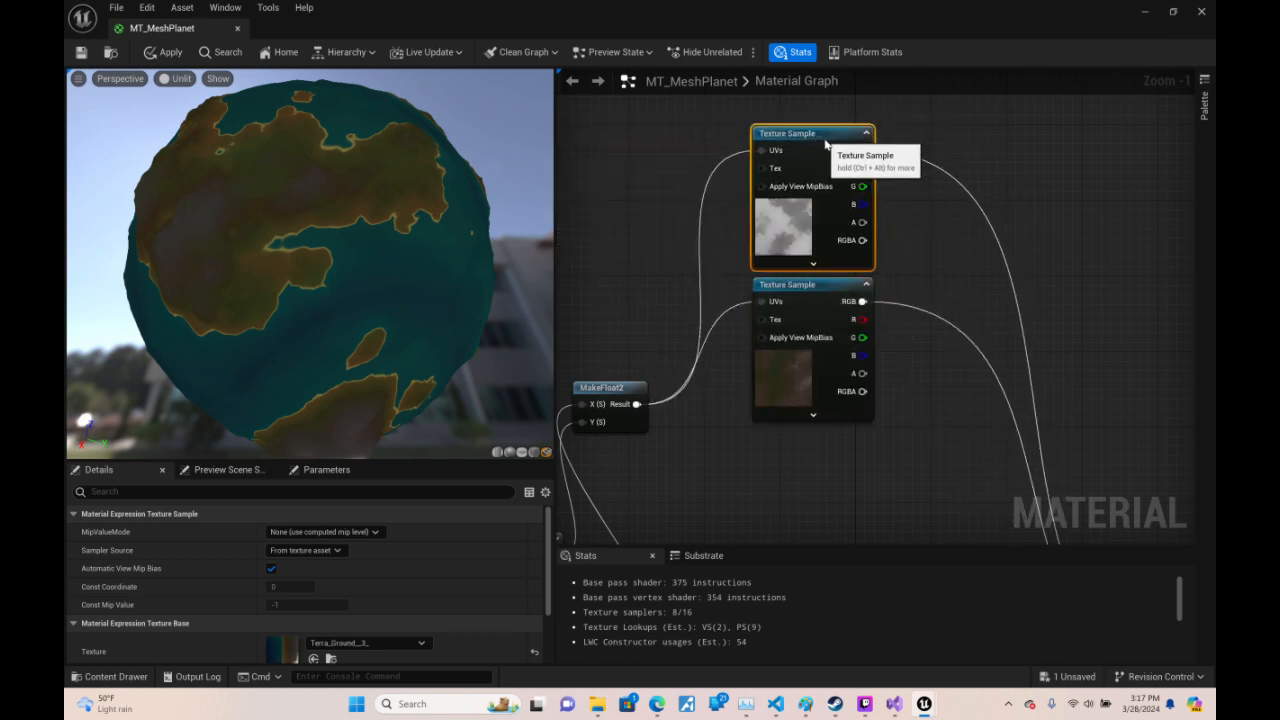
- Nudge the foliage gradient's Texture Sample slightly lower beneath the ground gradient's sample
{"action": "mouse_move", "coordinate": [811, 297]}
{"action": "left_mouse_down"}
{"action": "mouse_move", "coordinate": [817, 332]}
{"action": "mouse_move", "coordinate": [815, 307]}
{"action": "left_mouse_up"}
- Group the Moisture Curl Offset and Moisture Curl Scale parameters and line up their Add and Multiply nodes closely beside them
{"action": "right_click_drag", "start_coordinate": [988, 461], "coordinate": [752, 75]}
{"action": "right_click_drag", "start_coordinate": [778, 249], "coordinate": [1087, 75]}
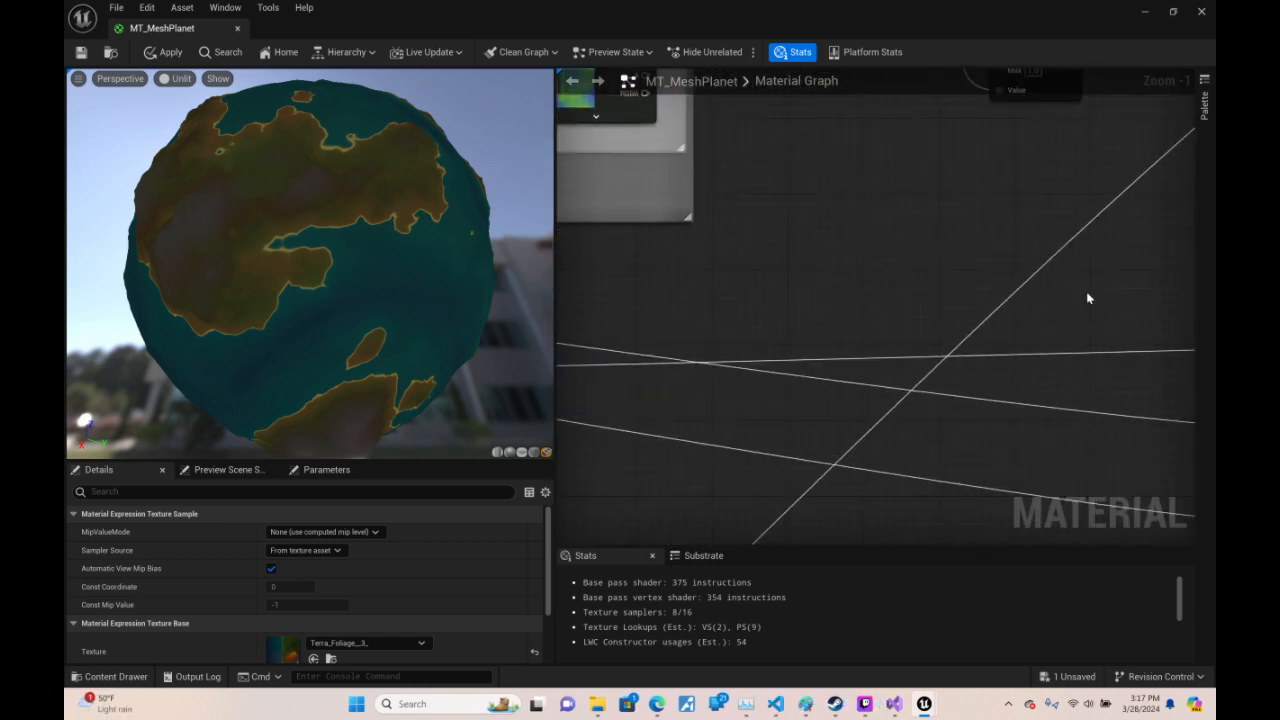
{"action": "right_click_drag", "start_coordinate": [1088, 297], "coordinate": [1185, 75]}
{"action": "right_click_drag", "start_coordinate": [1040, 540], "coordinate": [882, 246]}
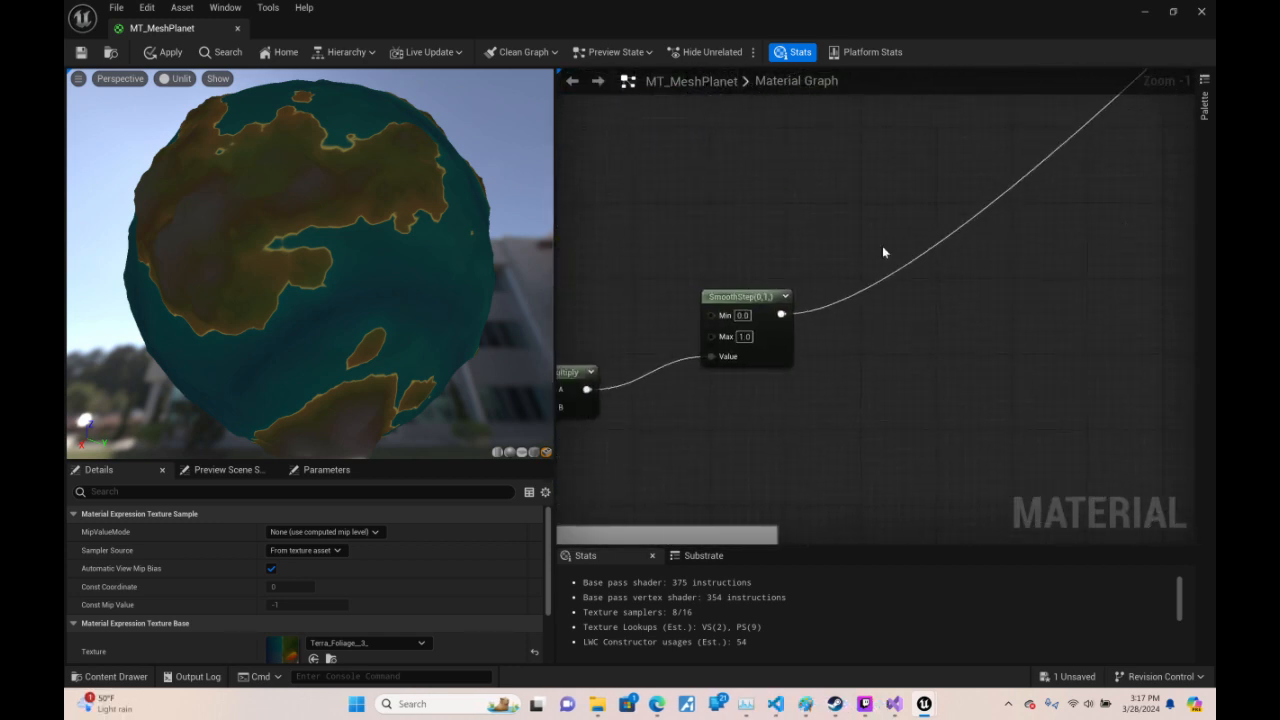
{"action": "scroll", "coordinate": [879, 249], "scroll_direction": "down", "scroll_amount": 5}
{"action": "right_click_drag", "start_coordinate": [776, 243], "coordinate": [1002, 255]}
{"action": "scroll", "coordinate": [884, 246], "scroll_direction": "up", "scroll_amount": 3}
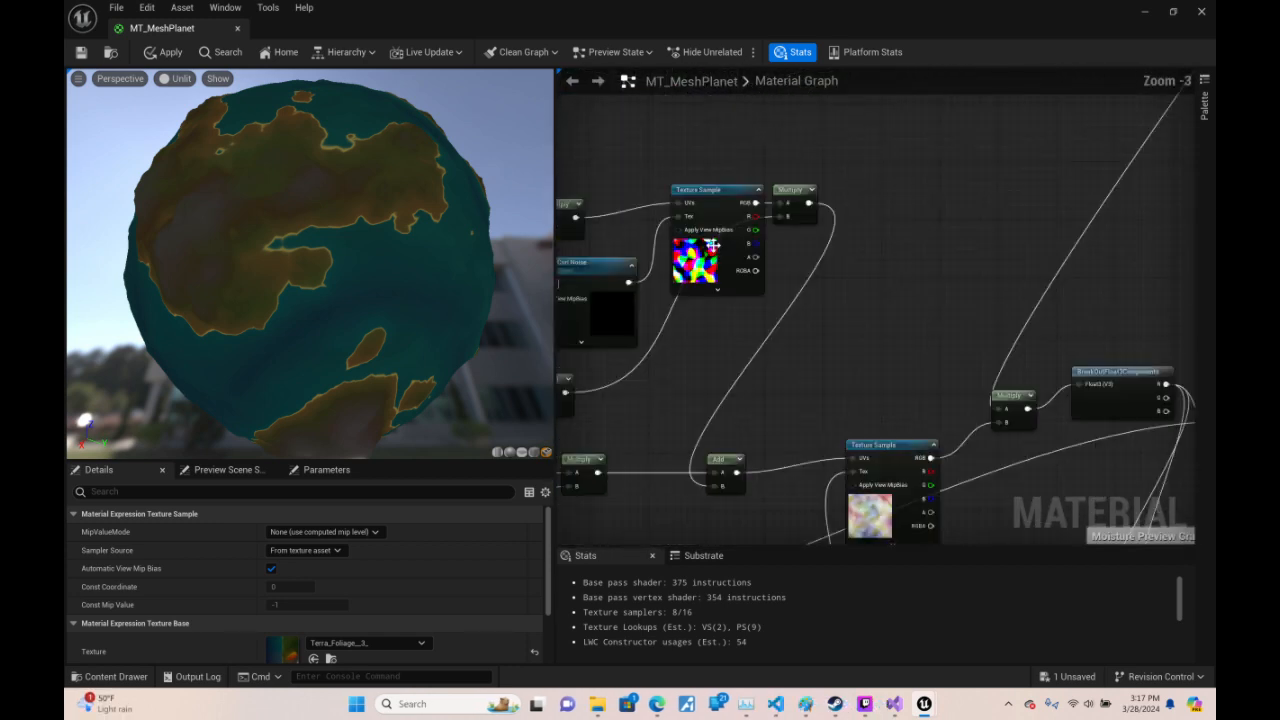
{"action": "right_click_drag", "start_coordinate": [848, 327], "coordinate": [1128, 262]}
{"action": "right_click_drag", "start_coordinate": [658, 126], "coordinate": [687, 297]}
{"action": "left_click_drag", "start_coordinate": [760, 462], "coordinate": [689, 427]}
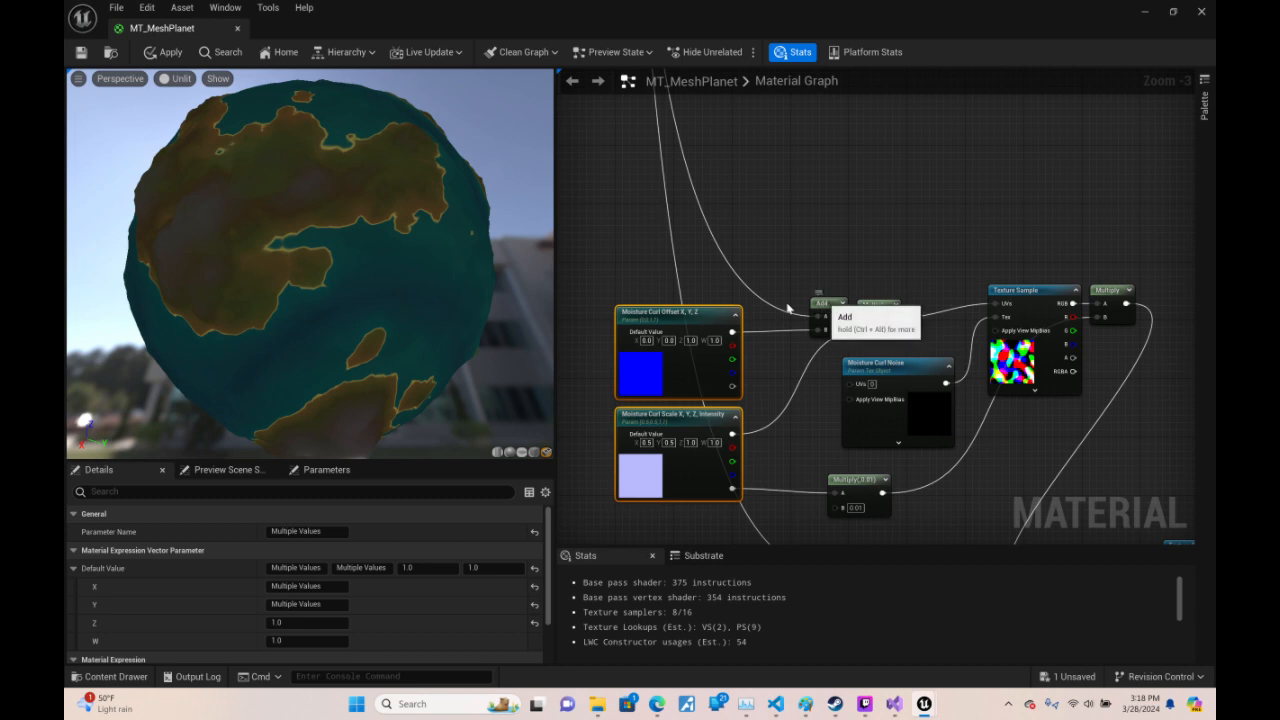
{"action": "left_click_drag", "start_coordinate": [828, 304], "coordinate": [781, 305]}
{"action": "left_click_drag", "start_coordinate": [883, 303], "coordinate": [837, 304]}
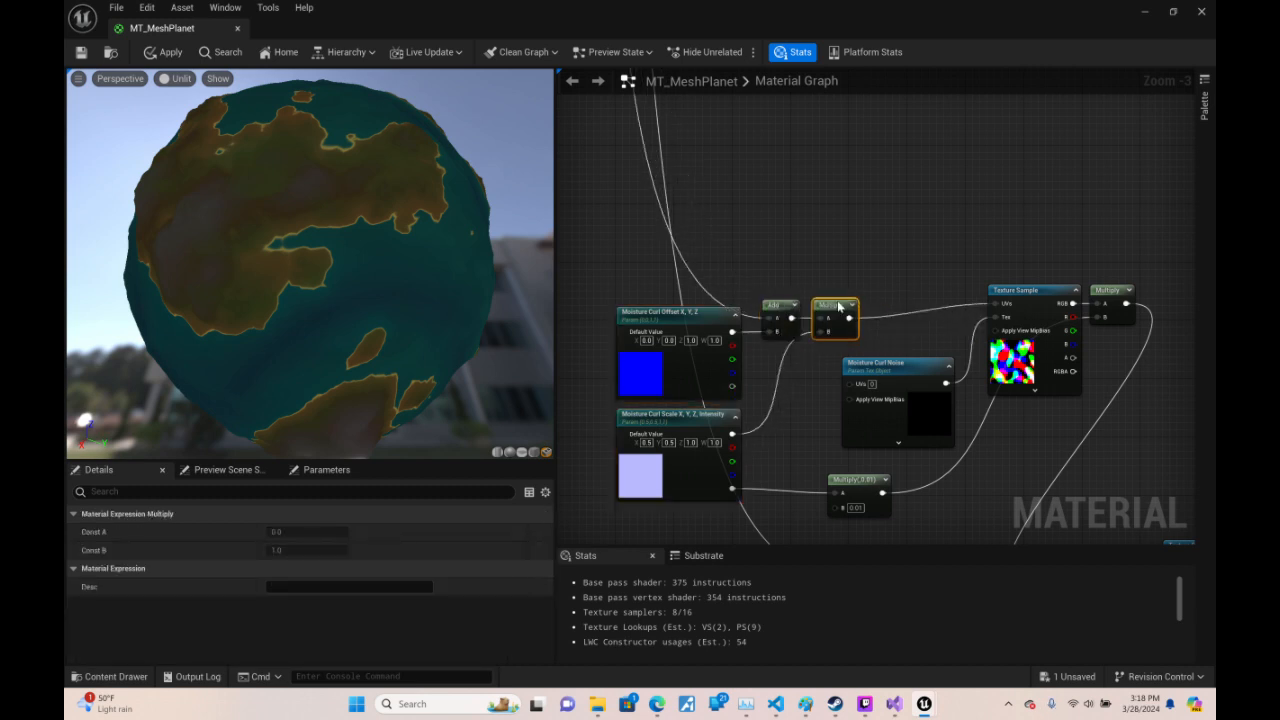
- Stack Moisture Curl Noise, Moisture Noise Offset, Moisture Noise Scale and Moisture Noise in a column beneath the curl parameters
{"action": "left_click_drag", "start_coordinate": [916, 371], "coordinate": [694, 343]}
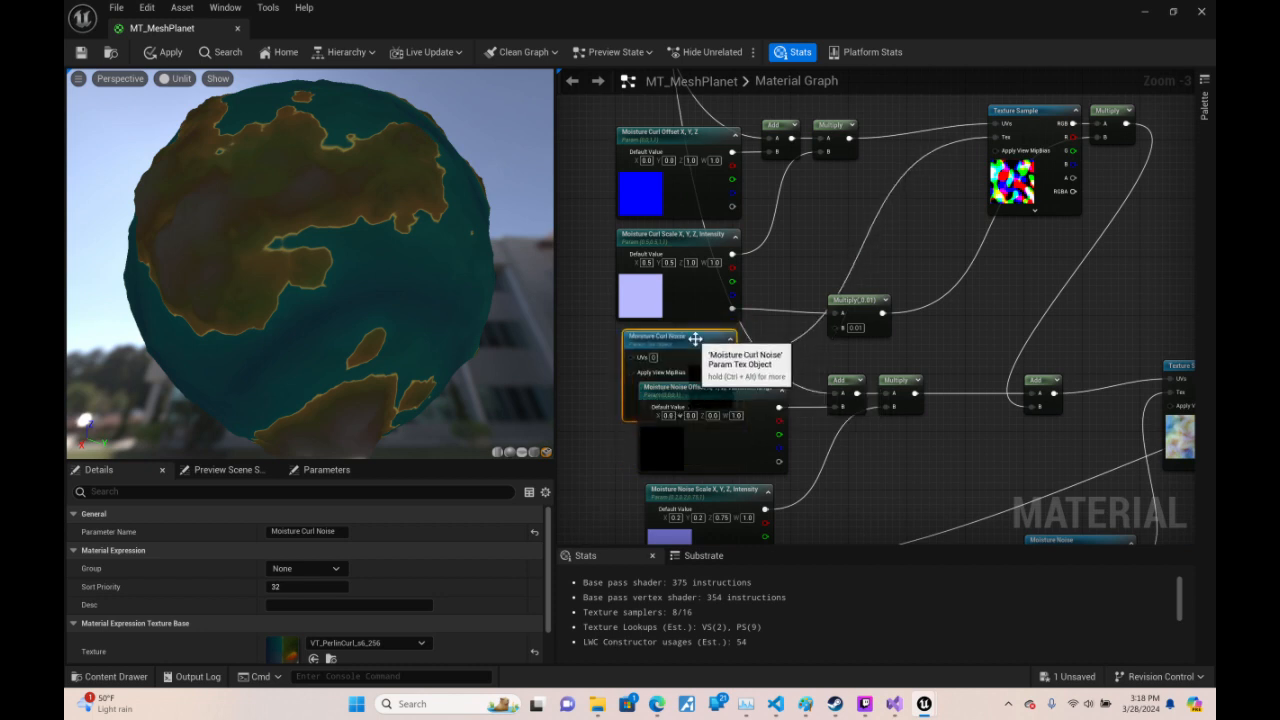
{"action": "right_click_drag", "start_coordinate": [779, 463], "coordinate": [902, 232]}
{"action": "left_click_drag", "start_coordinate": [701, 381], "coordinate": [817, 277]}
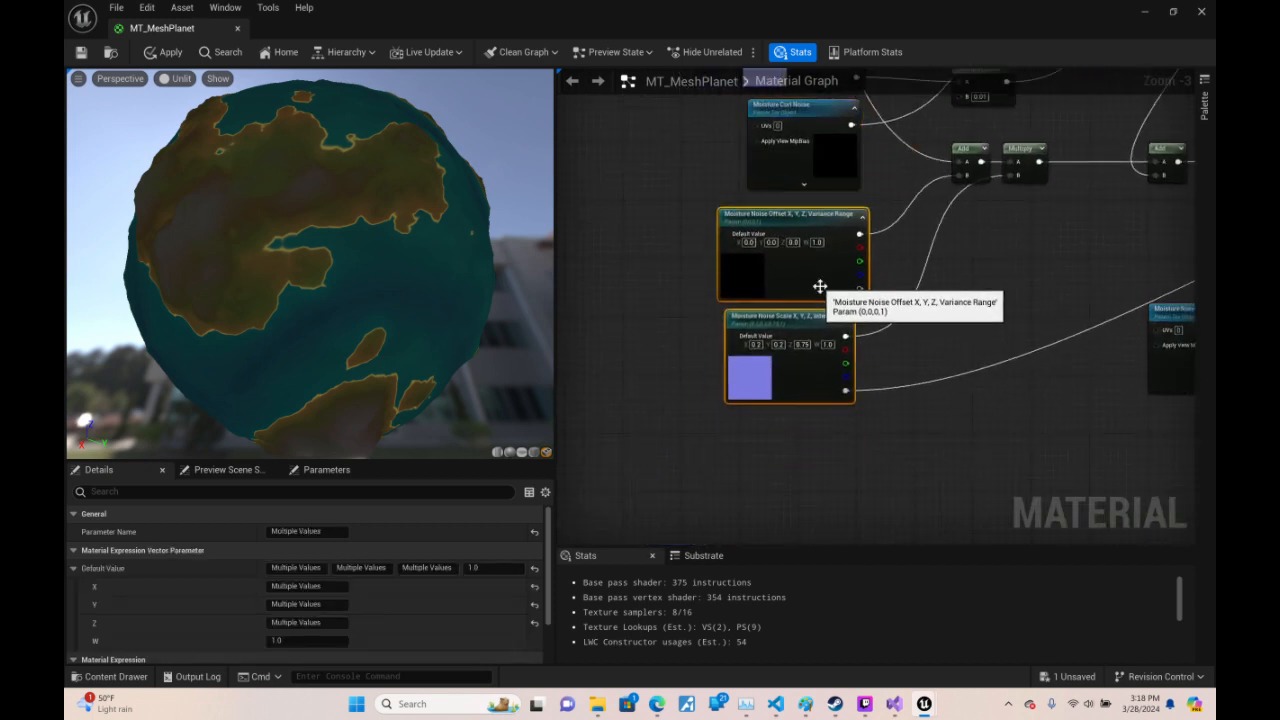
{"action": "left_click", "coordinate": [1000, 304]}
{"action": "right_click_drag", "start_coordinate": [1038, 307], "coordinate": [935, 343]}
{"action": "left_click_drag", "start_coordinate": [1095, 355], "coordinate": [681, 468]}
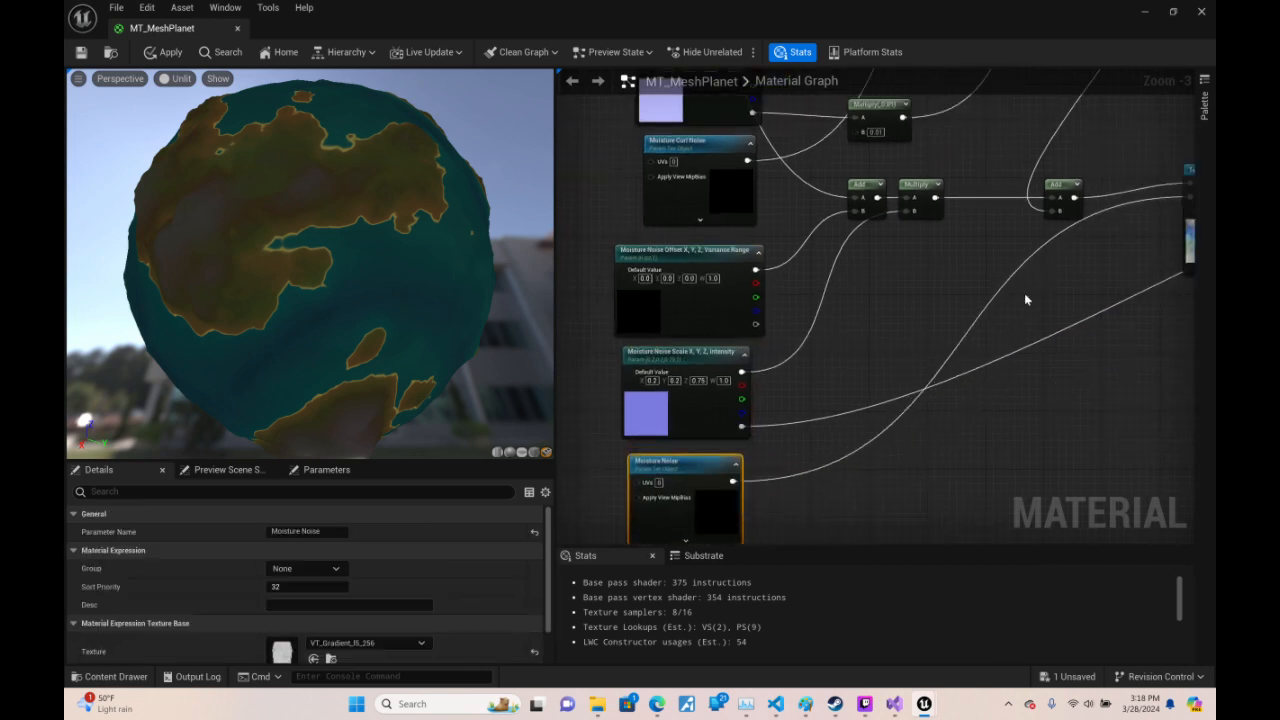
- Line up the curl Texture Sample and its output Multiply after the curl chain, with the 0.01 Multiply just beneath the sample
{"action": "right_click_drag", "start_coordinate": [1028, 298], "coordinate": [971, 522]}
{"action": "right_click_drag", "start_coordinate": [856, 230], "coordinate": [816, 337]}
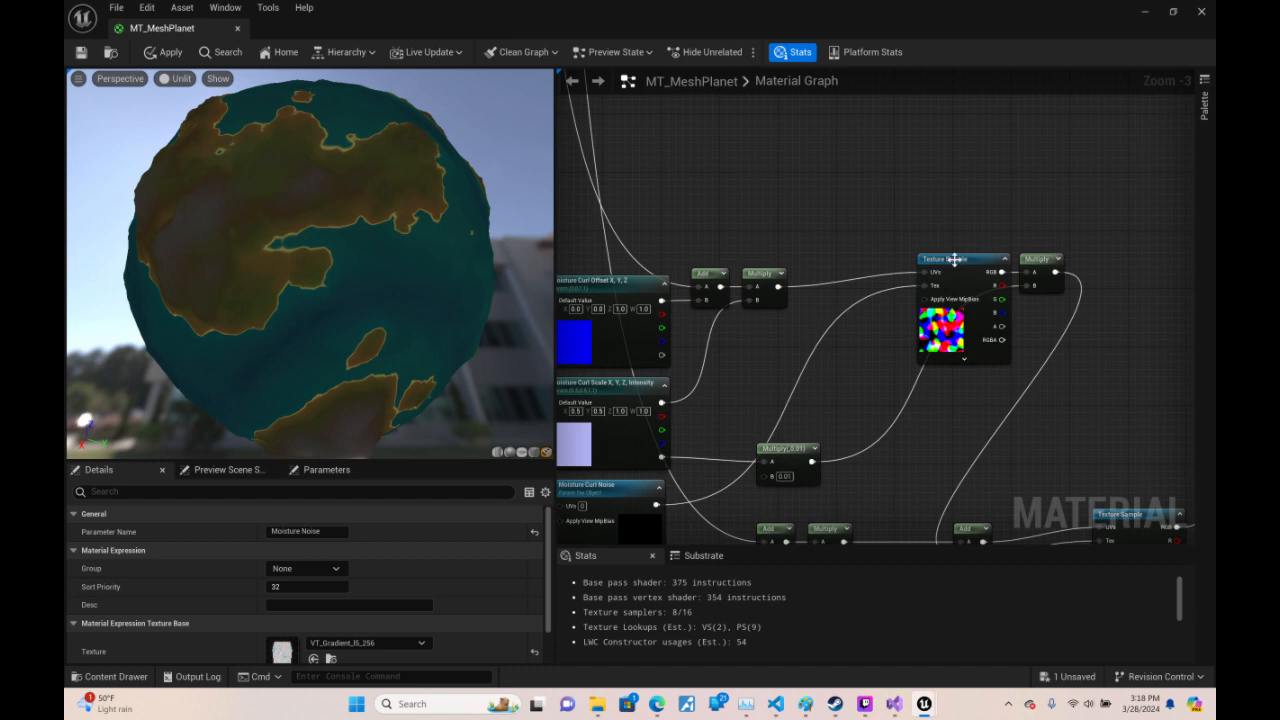
{"action": "left_click_drag", "start_coordinate": [955, 260], "coordinate": [837, 274]}
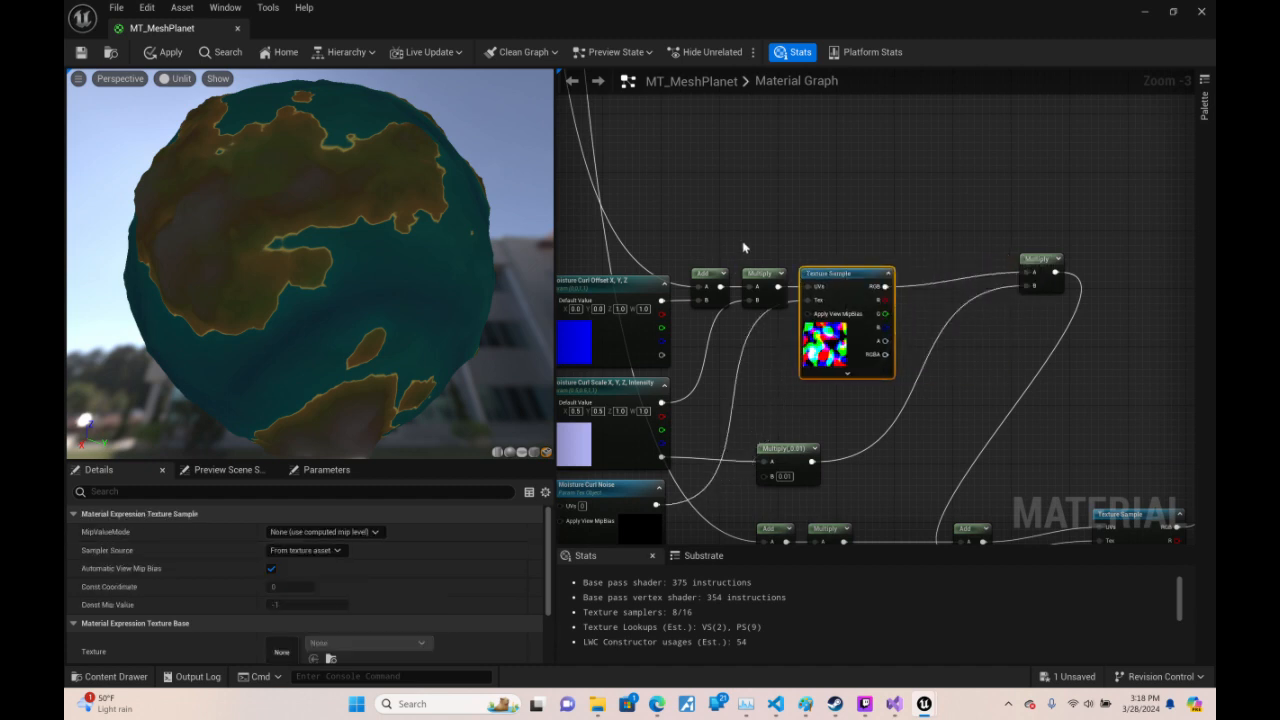
{"action": "left_click_drag", "start_coordinate": [743, 246], "coordinate": [839, 278]}
{"action": "left_click", "coordinate": [852, 250]}
{"action": "left_click", "coordinate": [1003, 262]}
{"action": "left_click_drag", "start_coordinate": [1047, 260], "coordinate": [927, 285]}
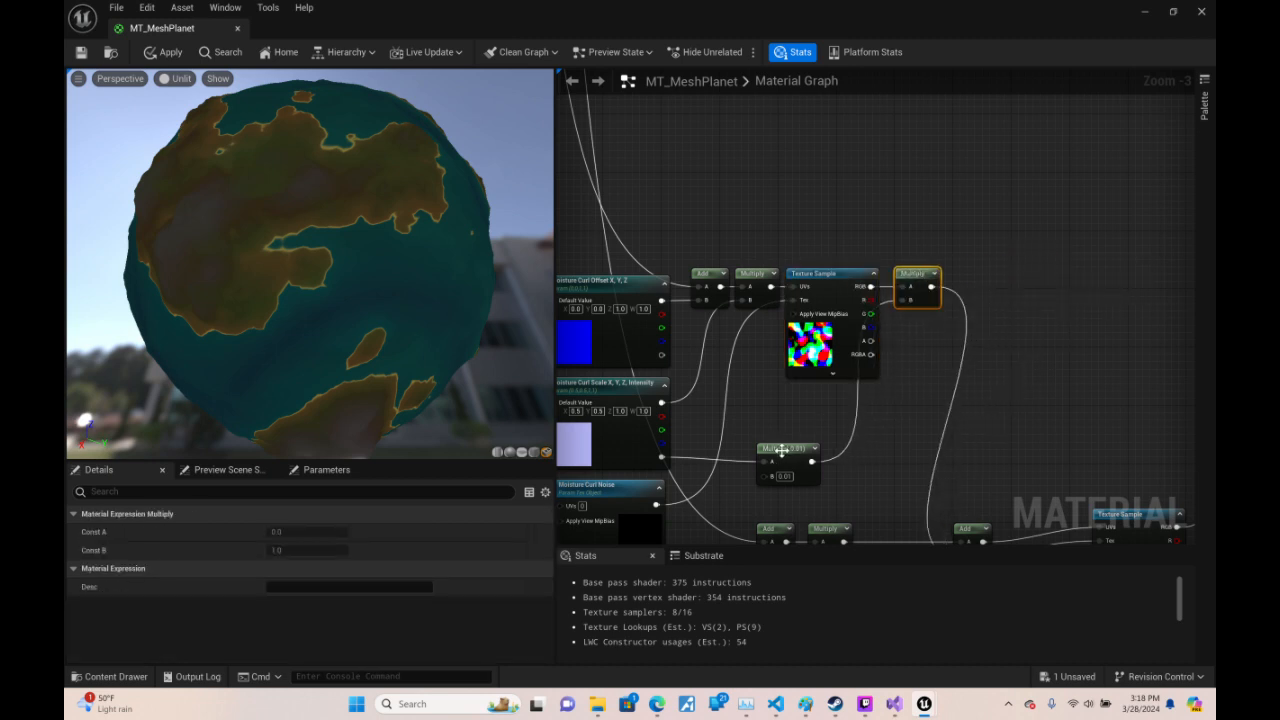
{"action": "left_click_drag", "start_coordinate": [782, 455], "coordinate": [840, 398]}
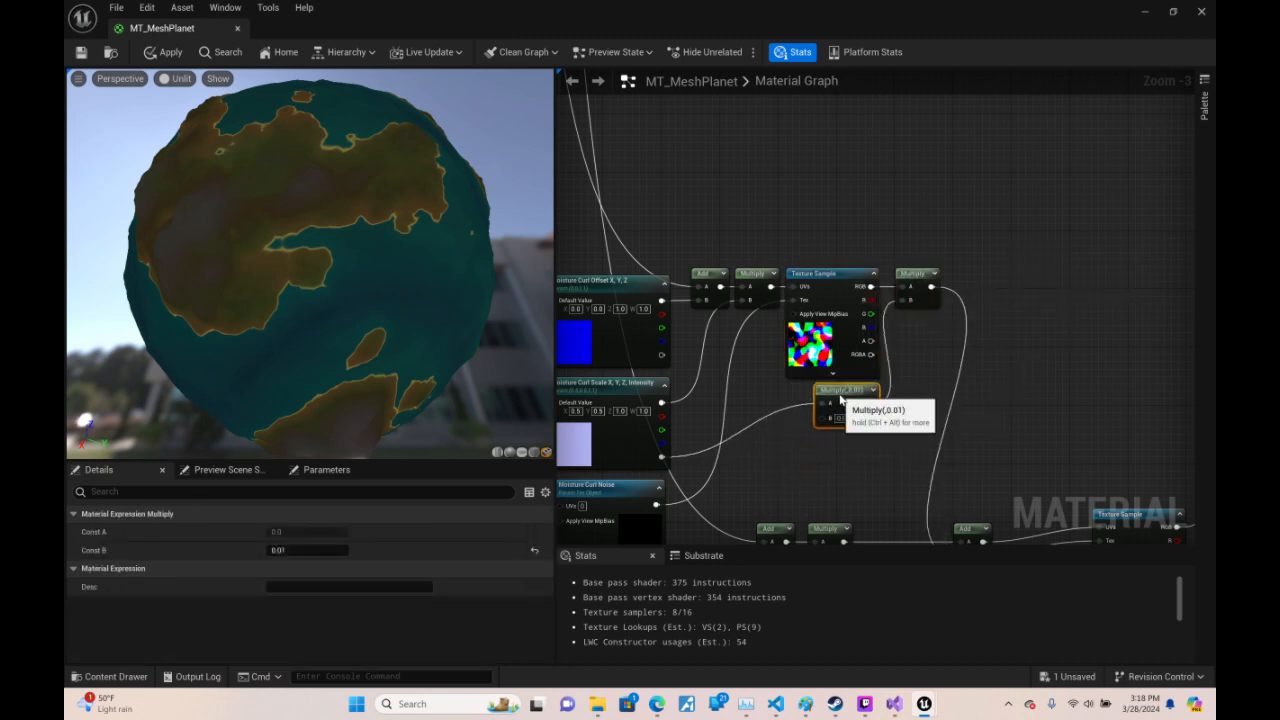
- Place the combining Add after the curl output Multiply, and the noise Add and Multiply pair below the 0.01 Multiply
{"action": "right_click_drag", "start_coordinate": [857, 459], "coordinate": [808, 352]}
{"action": "left_click_drag", "start_coordinate": [857, 375], "coordinate": [894, 141]}
{"action": "left_click_drag", "start_coordinate": [809, 131], "coordinate": [720, 385]}
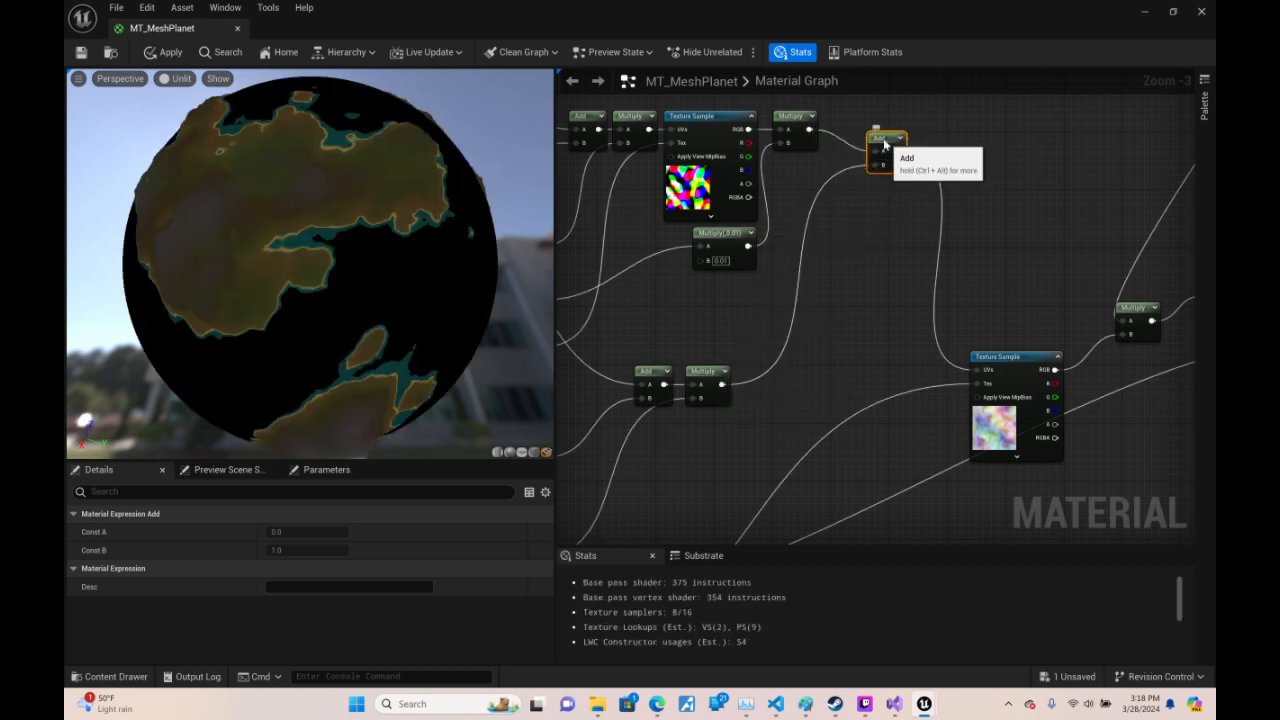
{"action": "left_click_drag", "start_coordinate": [888, 147], "coordinate": [856, 129]}
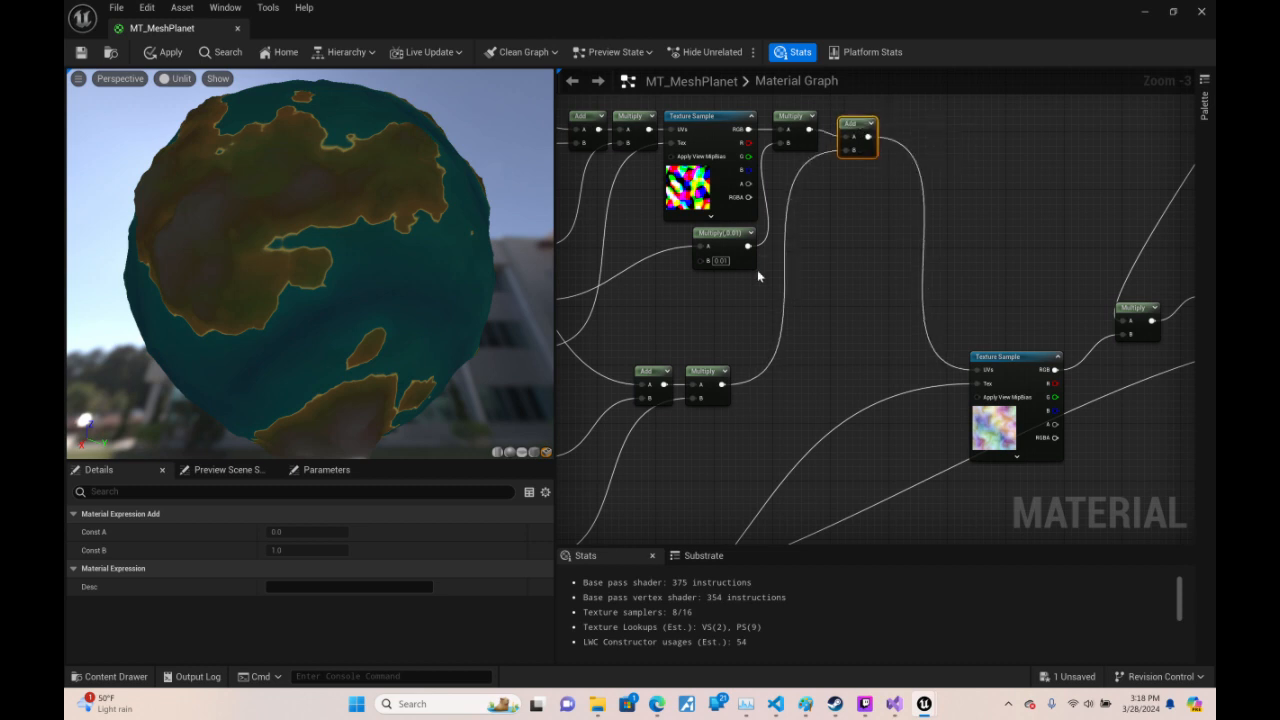
{"action": "right_click_drag", "start_coordinate": [646, 344], "coordinate": [770, 296]}
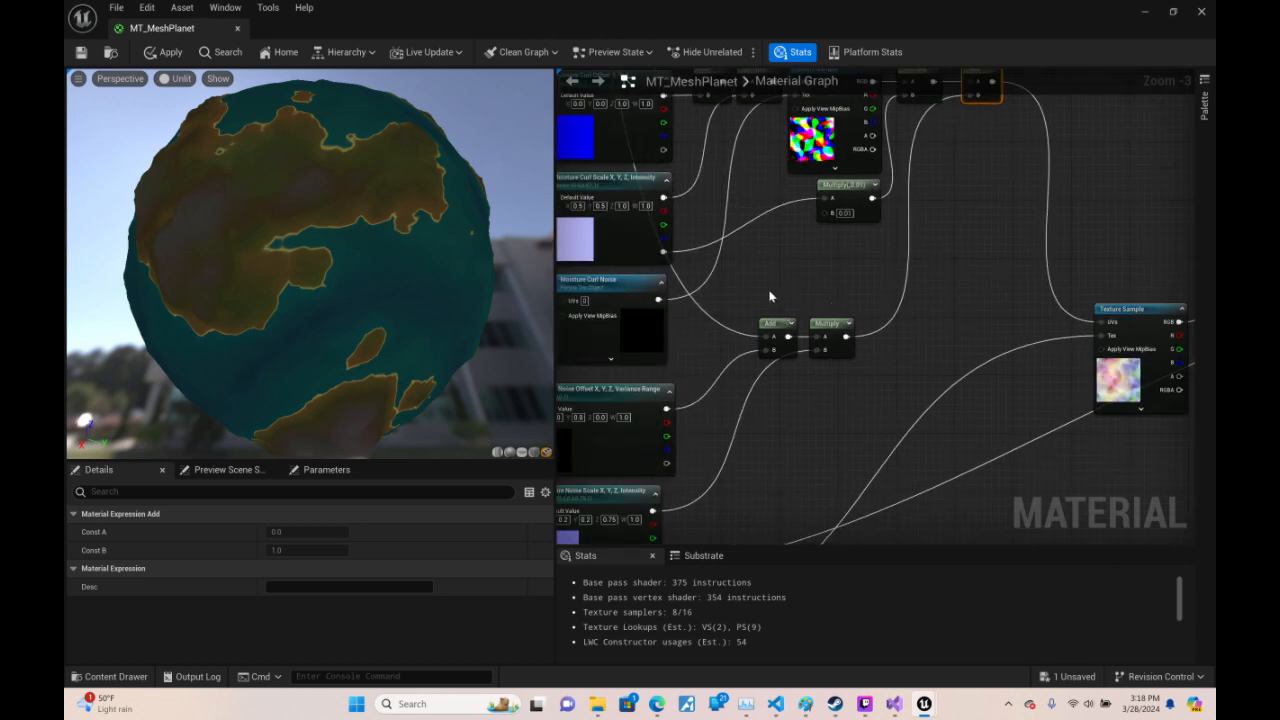
{"action": "left_click_drag", "start_coordinate": [832, 327], "coordinate": [860, 242]}
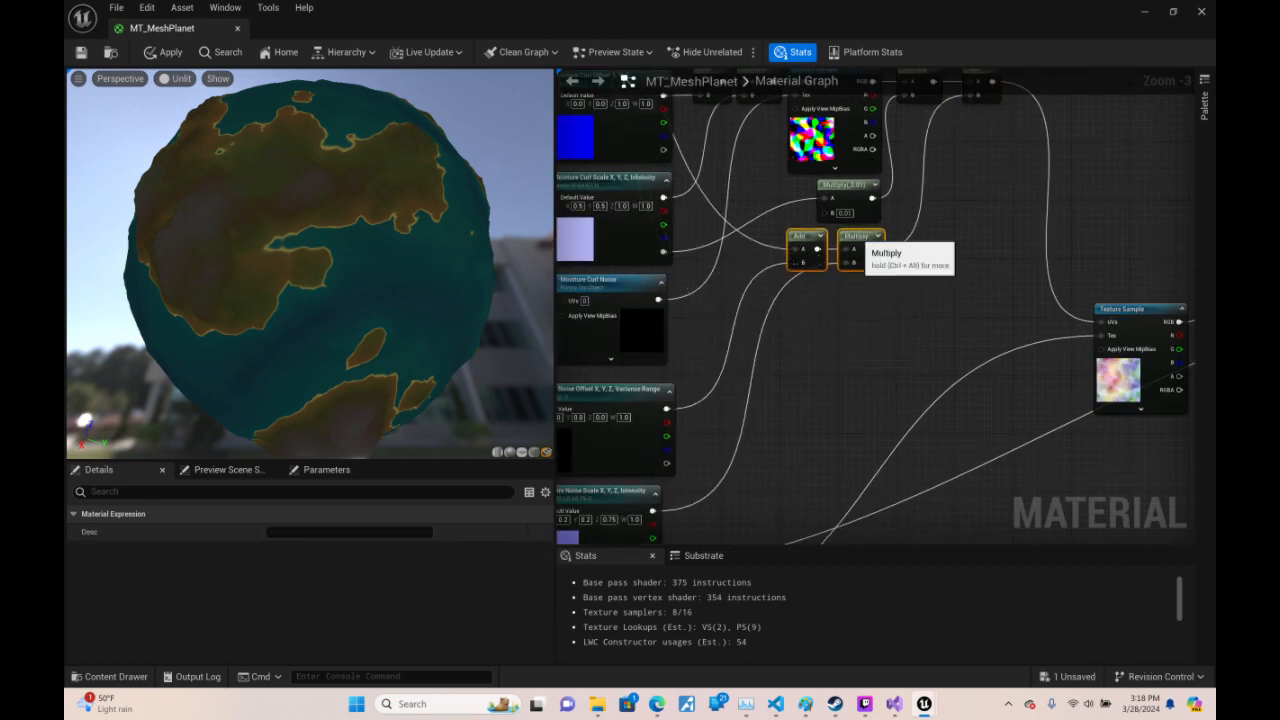
{"action": "left_click", "coordinate": [800, 357]}
- Move the moisture noise Texture Sample and its output Multiply into line after the combining Add
{"action": "right_click_drag", "start_coordinate": [817, 365], "coordinate": [560, 366]}
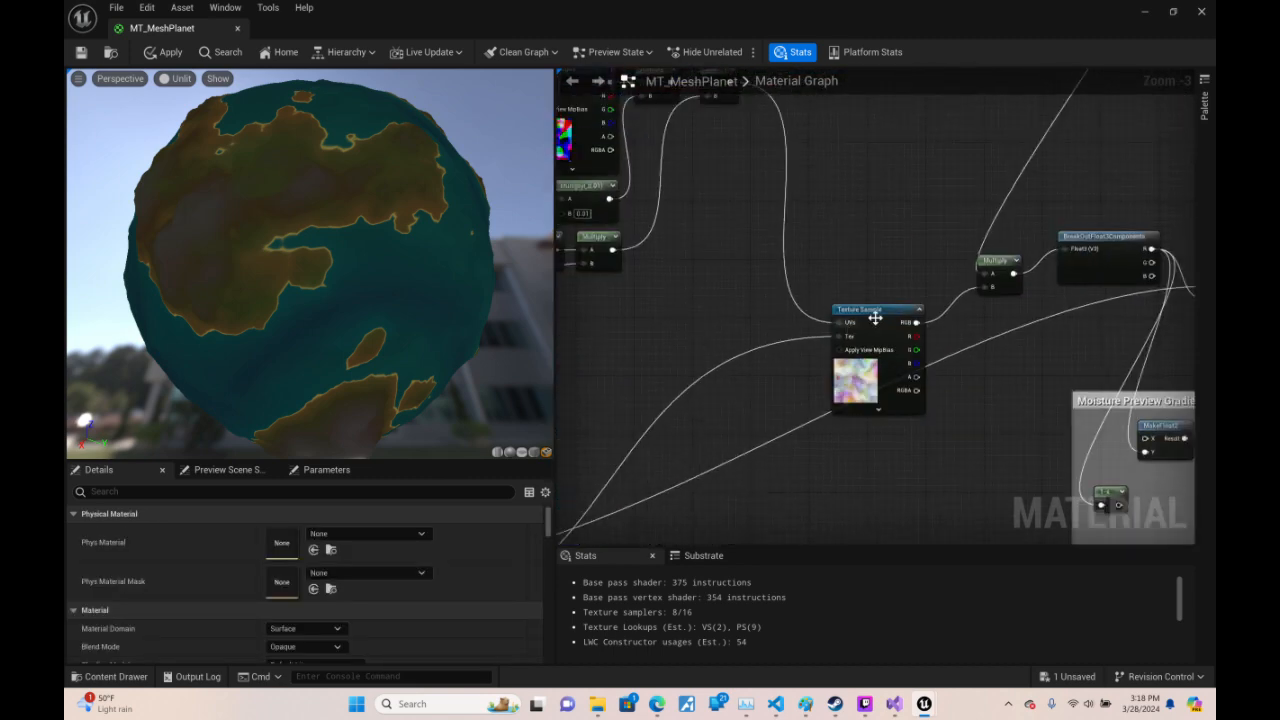
{"action": "left_click_drag", "start_coordinate": [875, 318], "coordinate": [795, 283]}
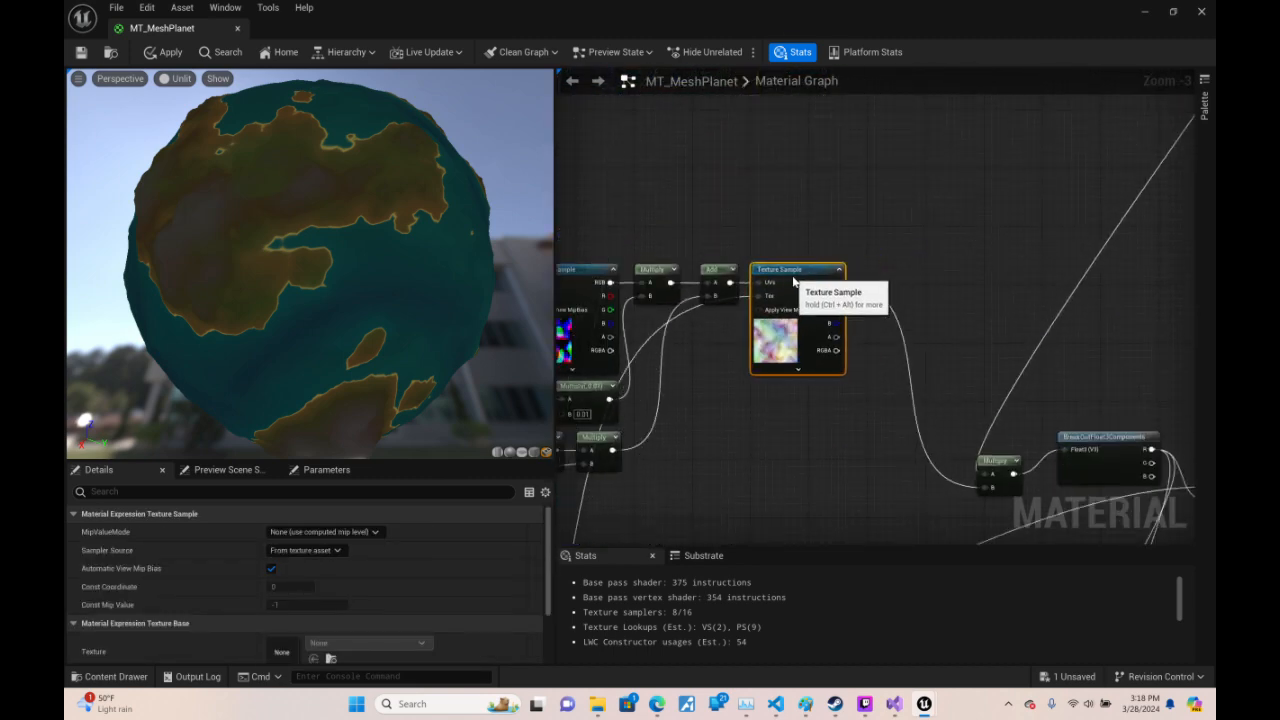
{"action": "left_click_drag", "start_coordinate": [1003, 461], "coordinate": [877, 265]}
- Insert a named reroute declaration called Temperature_1 before the moisture Multiply's A input and place it above the noise Texture Sample
{"action": "right_click_drag", "start_coordinate": [977, 220], "coordinate": [817, 690]}
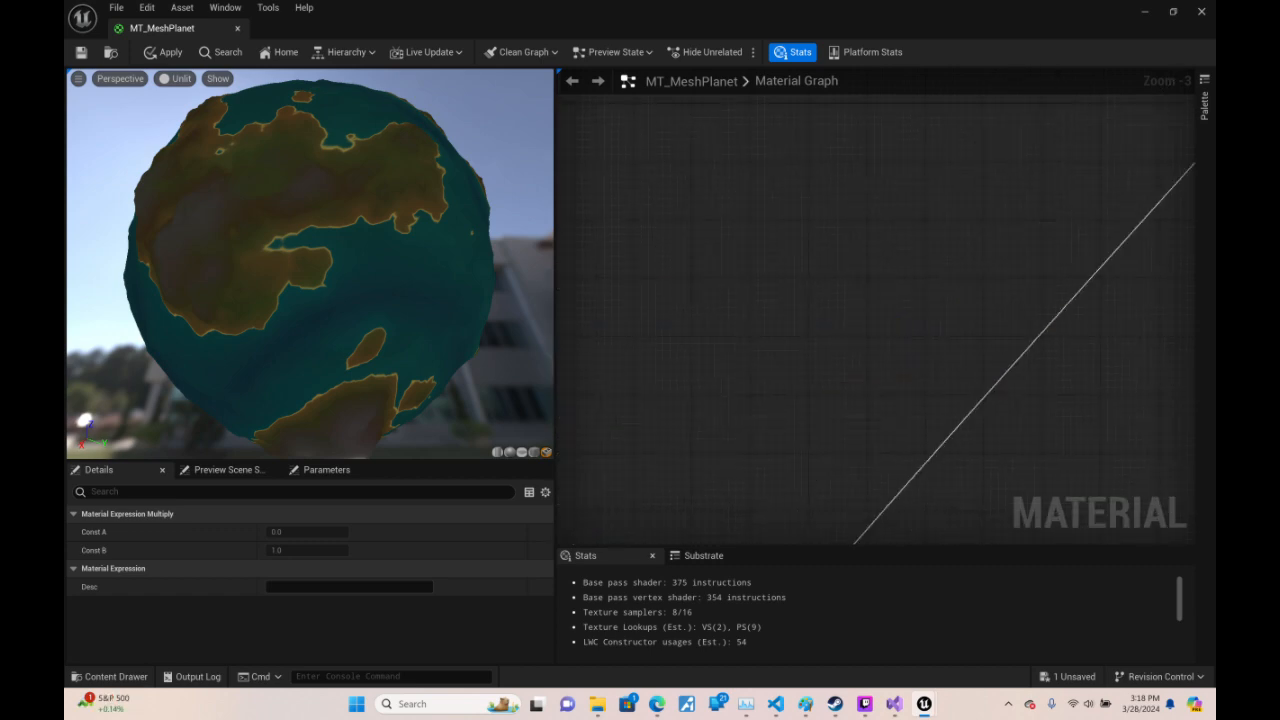
{"action": "right_click_drag", "start_coordinate": [970, 190], "coordinate": [583, 588]}
{"action": "right_click_drag", "start_coordinate": [929, 137], "coordinate": [1120, 95]}
{"action": "right_click_drag", "start_coordinate": [680, 450], "coordinate": [828, 337]}
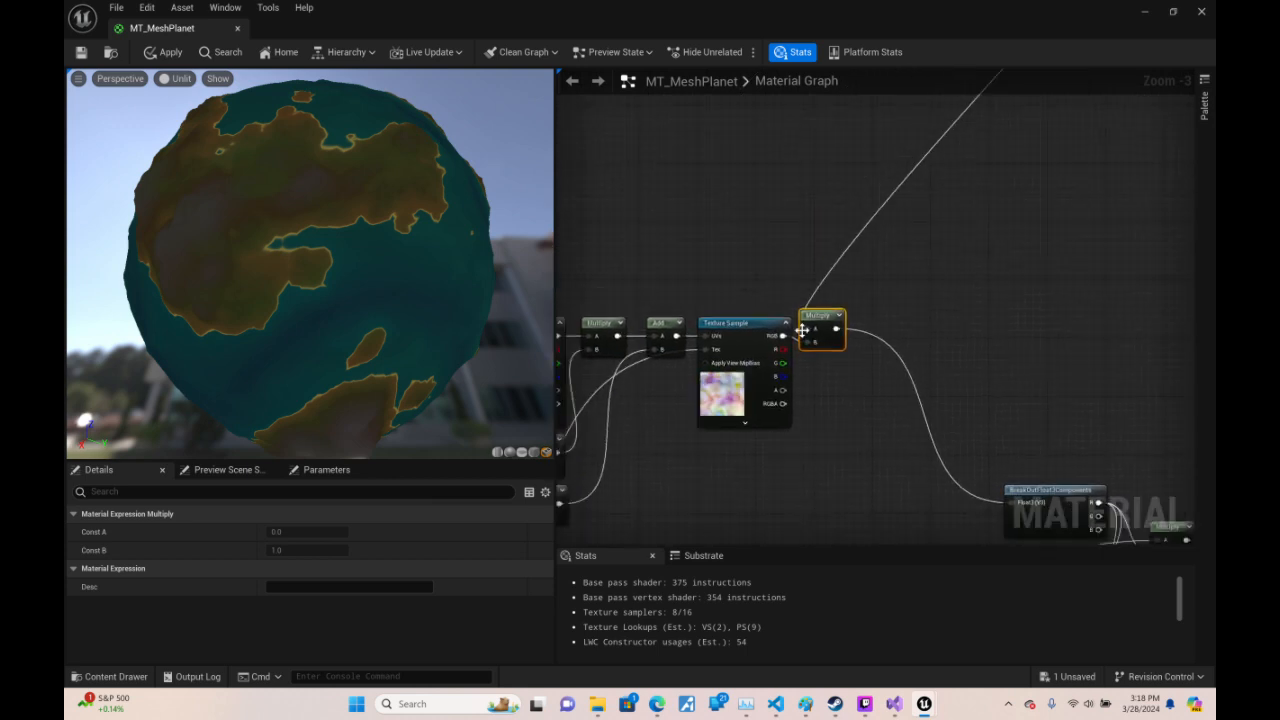
{"action": "left_click_drag", "start_coordinate": [802, 330], "coordinate": [822, 208]}
{"action": "type", "text": "na"}
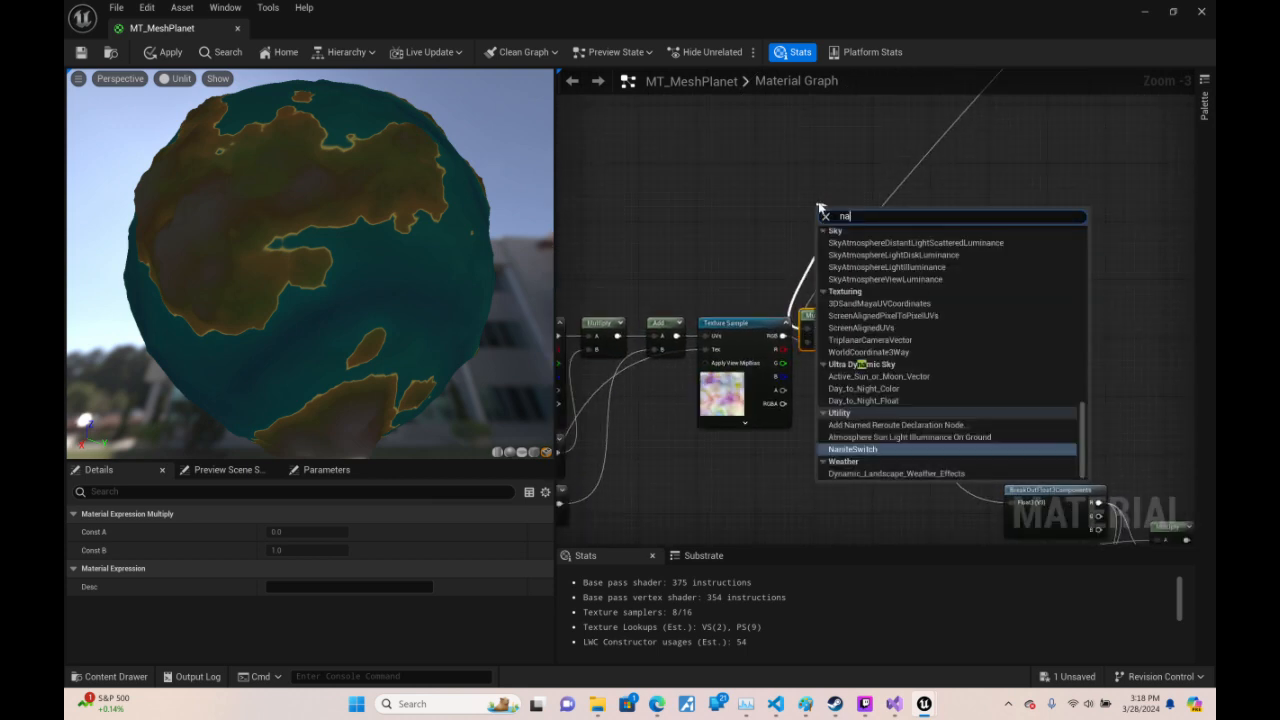
{"action": "type", "text": "med"}
{"action": "key", "text": "Return"}
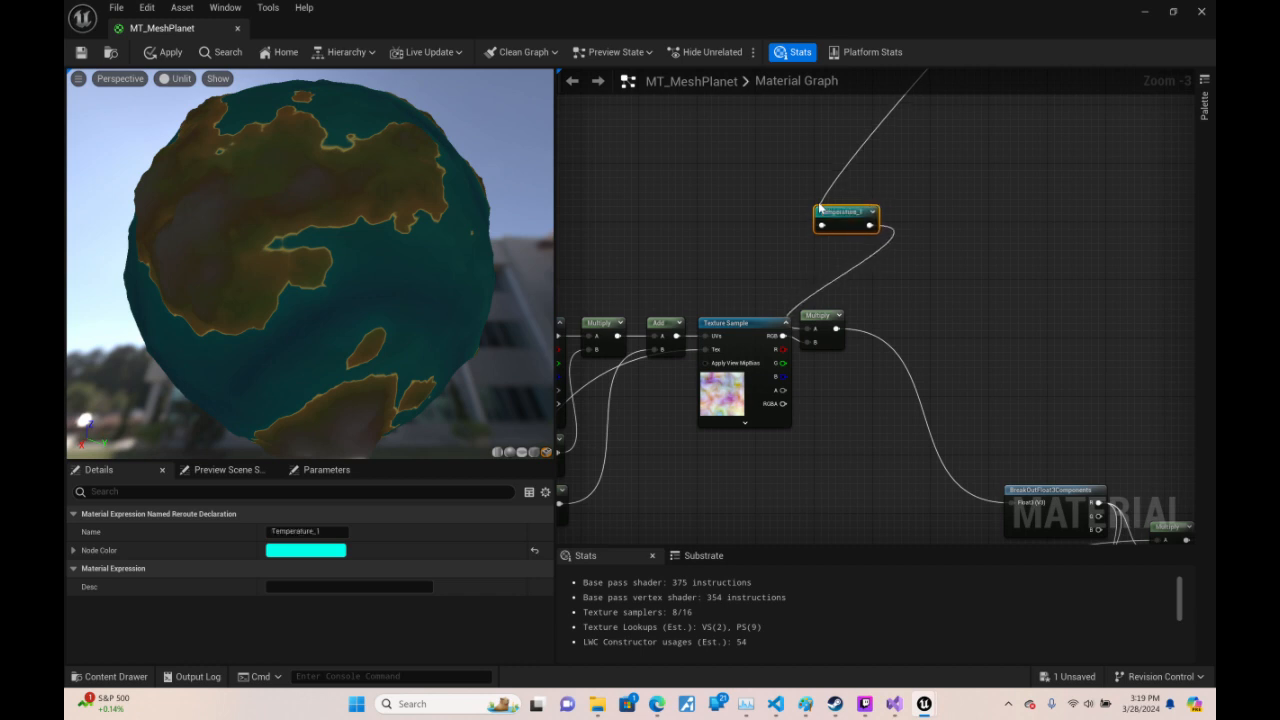
{"action": "left_click_drag", "start_coordinate": [853, 217], "coordinate": [762, 293]}
{"action": "left_click", "coordinate": [1005, 312]}
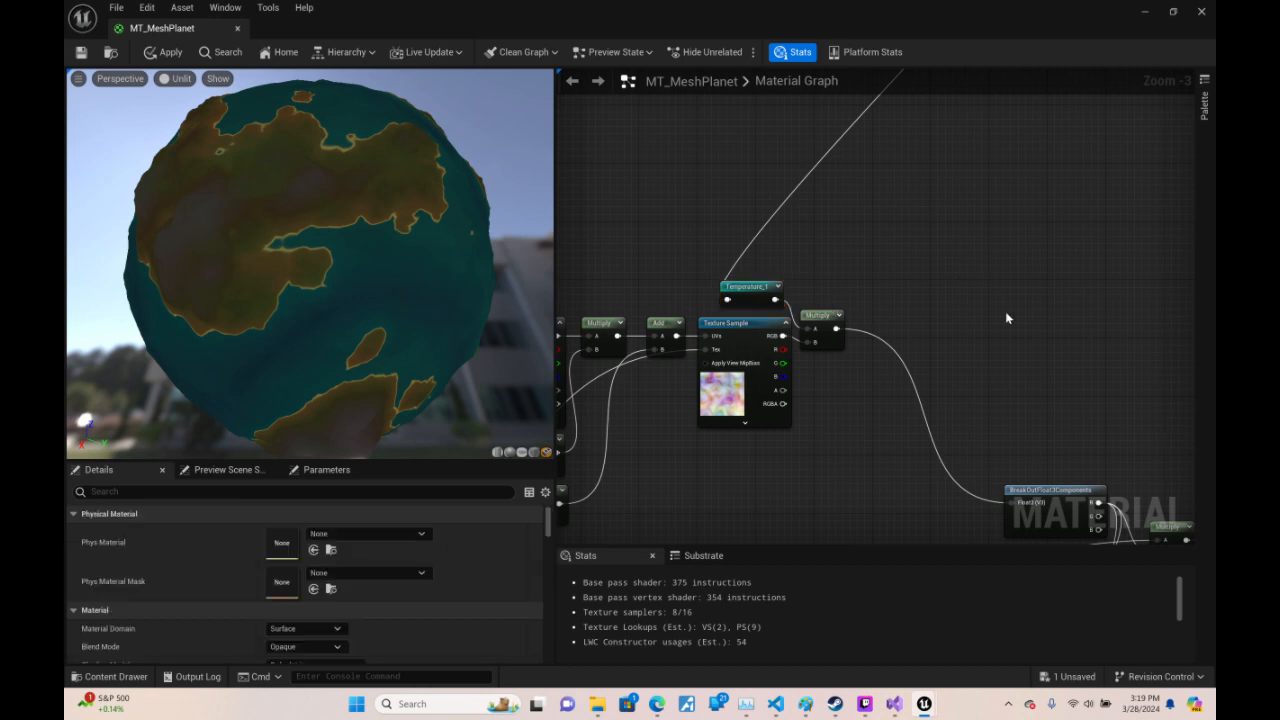
- Create a named reroute declaration called ScaledWorldPosition from the scaled world position's Divide output, near the moisture curl parameters
{"action": "right_click_drag", "start_coordinate": [1005, 312], "coordinate": [848, 540]}
{"action": "right_click_drag", "start_coordinate": [960, 240], "coordinate": [620, 480]}
{"action": "right_click_drag", "start_coordinate": [971, 92], "coordinate": [909, 256]}
{"action": "scroll", "coordinate": [910, 257], "scroll_direction": "down", "scroll_amount": 1}
{"action": "right_click_drag", "start_coordinate": [737, 383], "coordinate": [1114, 485]}
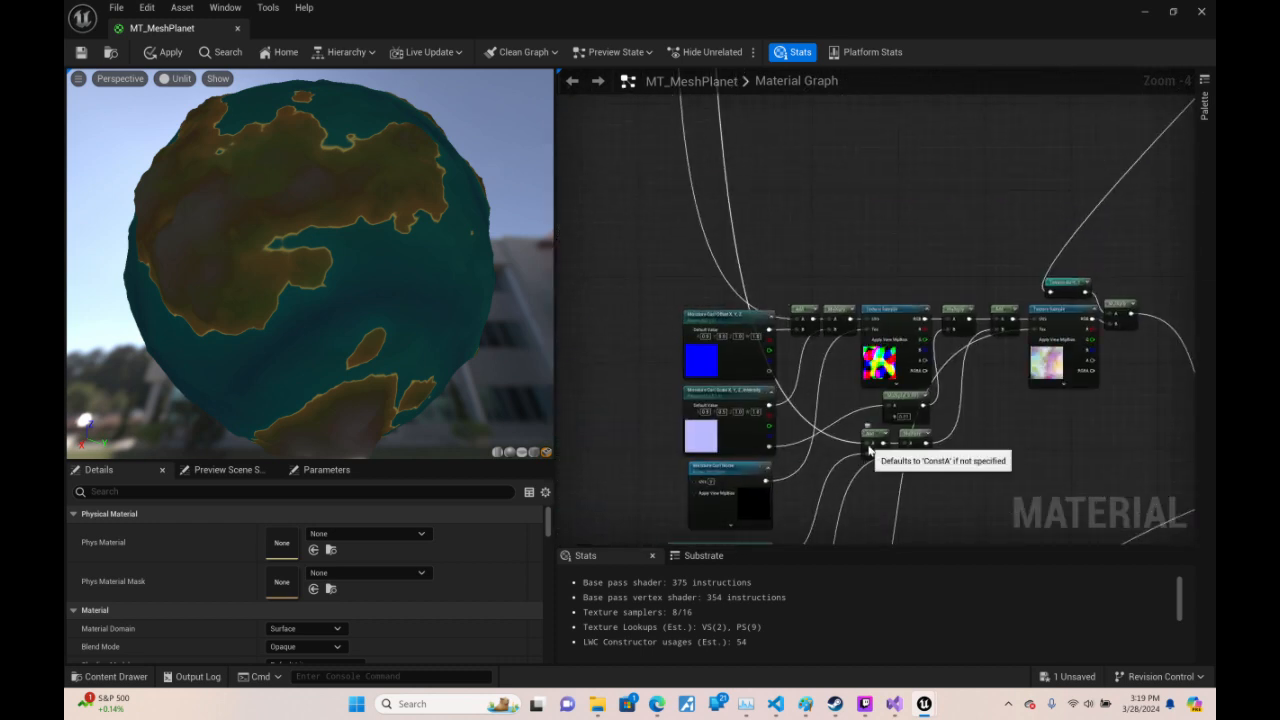
{"action": "right_click_drag", "start_coordinate": [820, 229], "coordinate": [945, 715]}
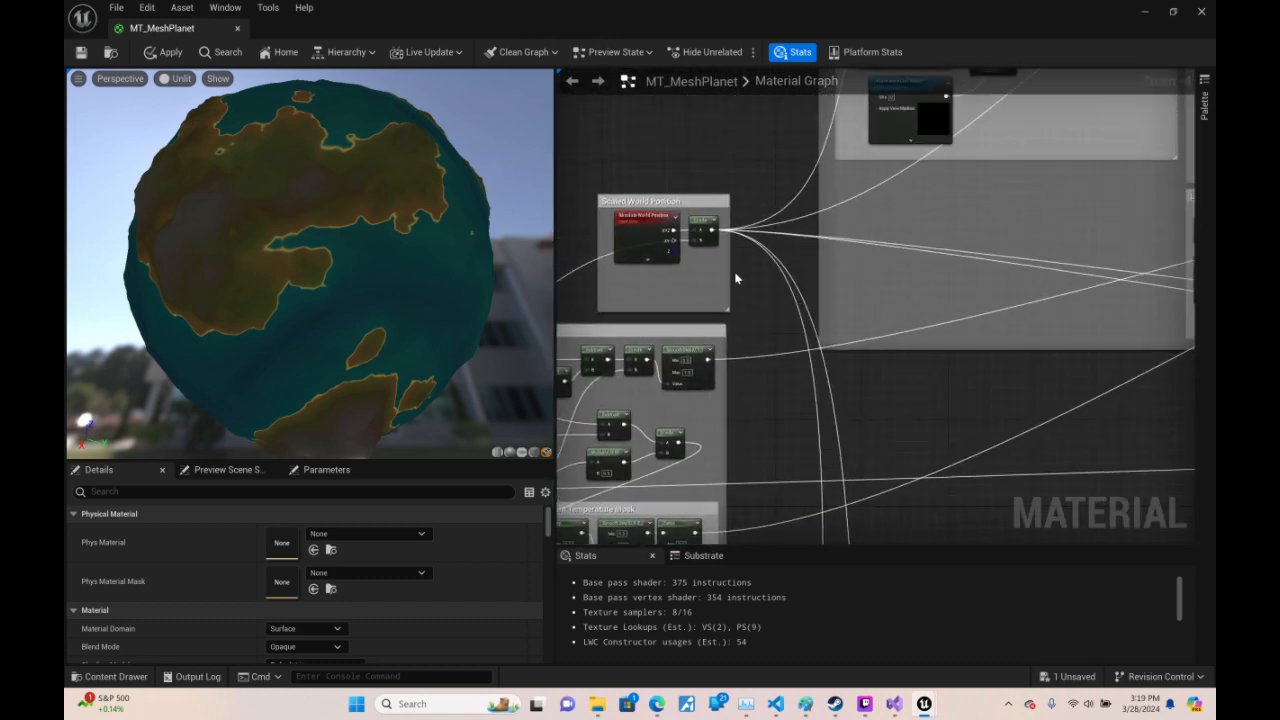
{"action": "left_click_drag", "start_coordinate": [716, 231], "coordinate": [829, 257]}
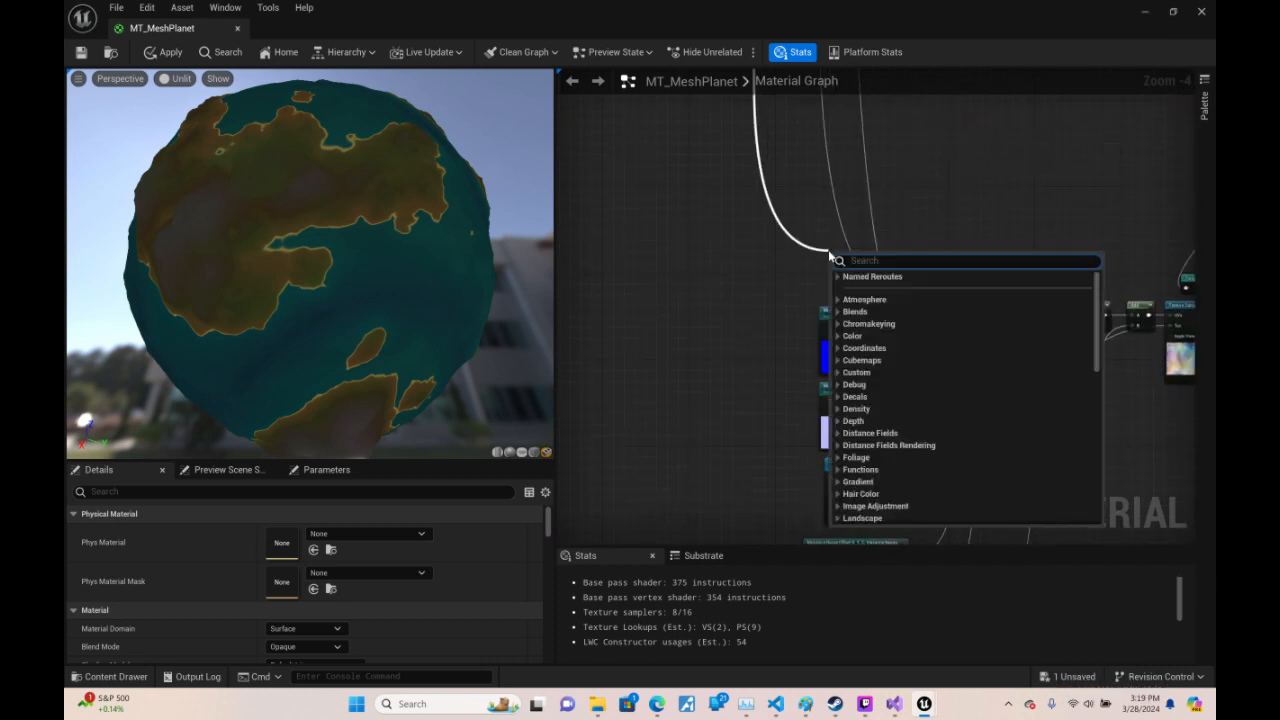
{"action": "type", "text": "named"}
{"action": "key", "text": "Return"}
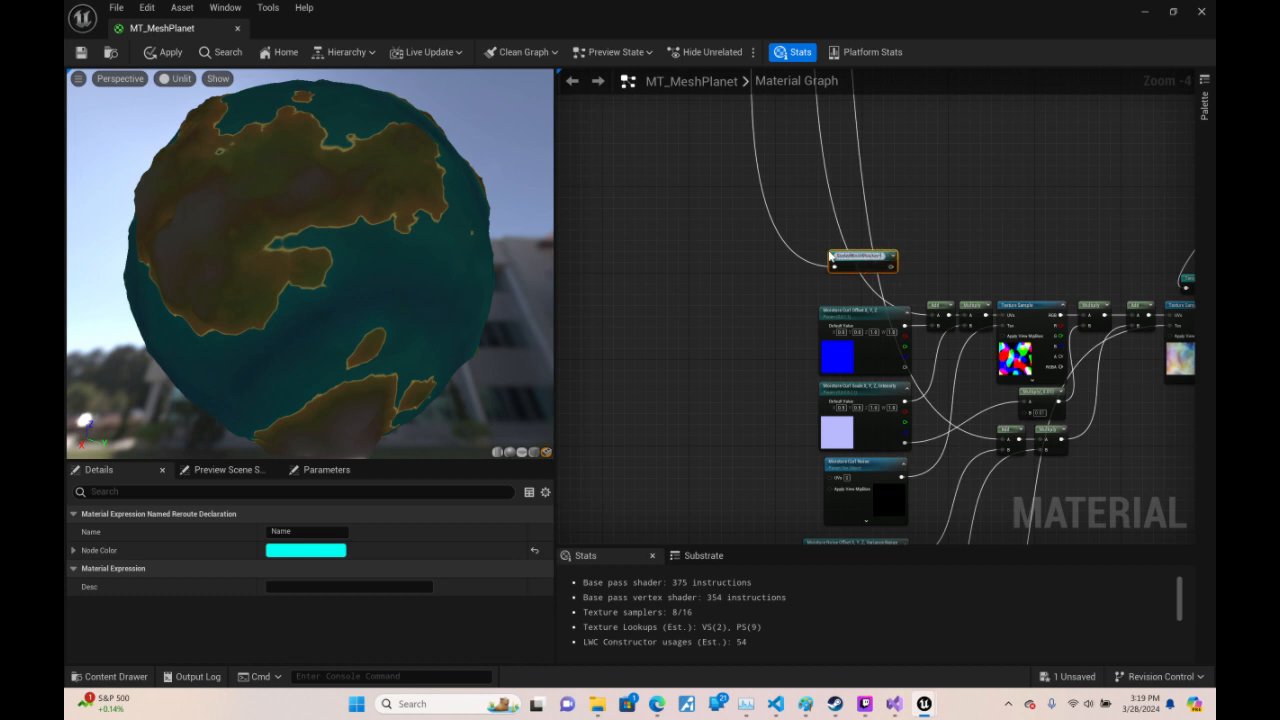
- Connect the ScaledWorldPosition reroute to the A inputs of the curl and noise Add nodes, and place it above Moisture Curl Offset
{"action": "right_click_drag", "start_coordinate": [1023, 252], "coordinate": [859, 153]}
{"action": "scroll", "coordinate": [748, 165], "scroll_direction": "up", "scroll_amount": 1}
{"action": "right_click_drag", "start_coordinate": [748, 165], "coordinate": [789, 227]}
{"action": "left_click_drag", "start_coordinate": [741, 228], "coordinate": [808, 293]}
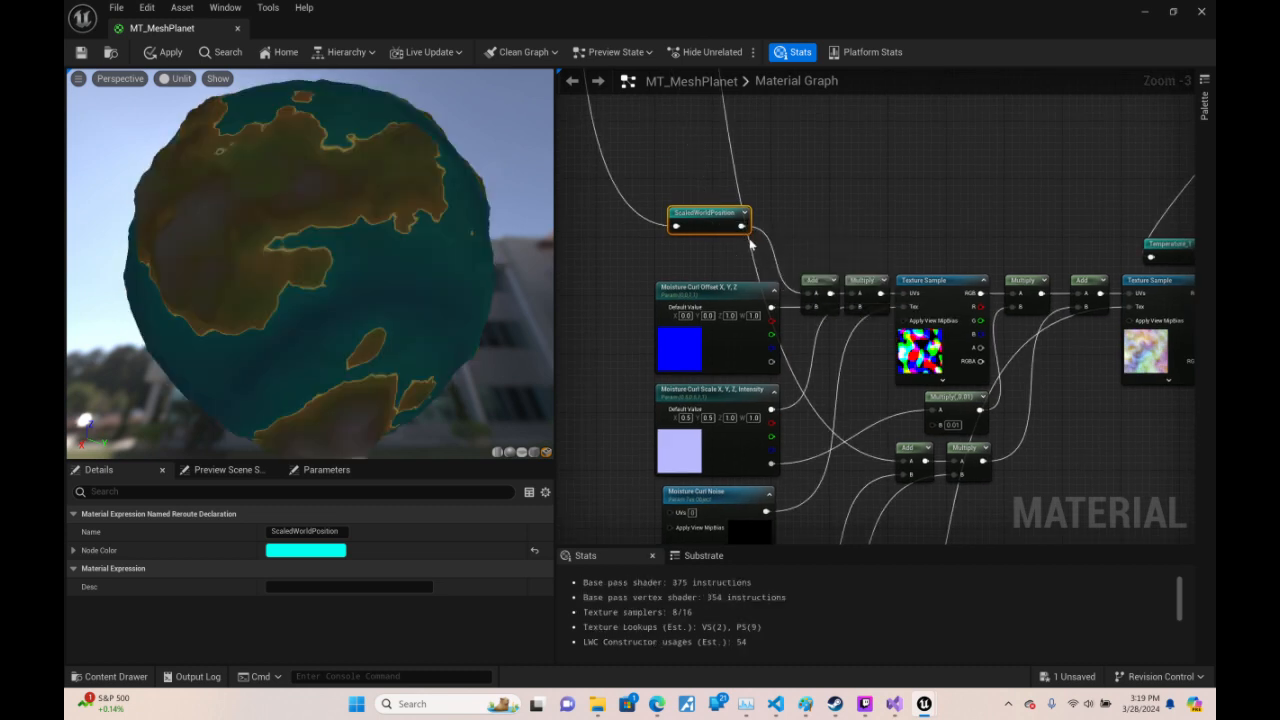
{"action": "left_click_drag", "start_coordinate": [745, 235], "coordinate": [898, 461]}
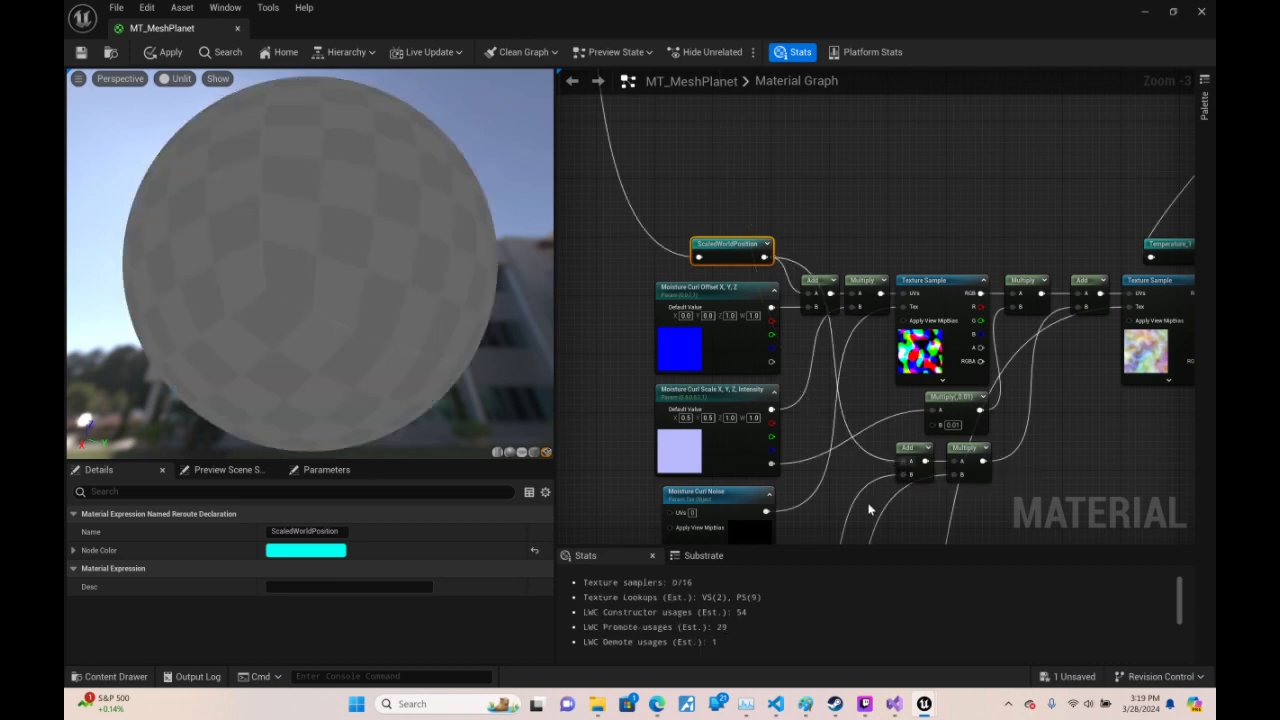
{"action": "right_click_drag", "start_coordinate": [764, 272], "coordinate": [716, 282]}
{"action": "left_click_drag", "start_coordinate": [683, 264], "coordinate": [664, 263]}
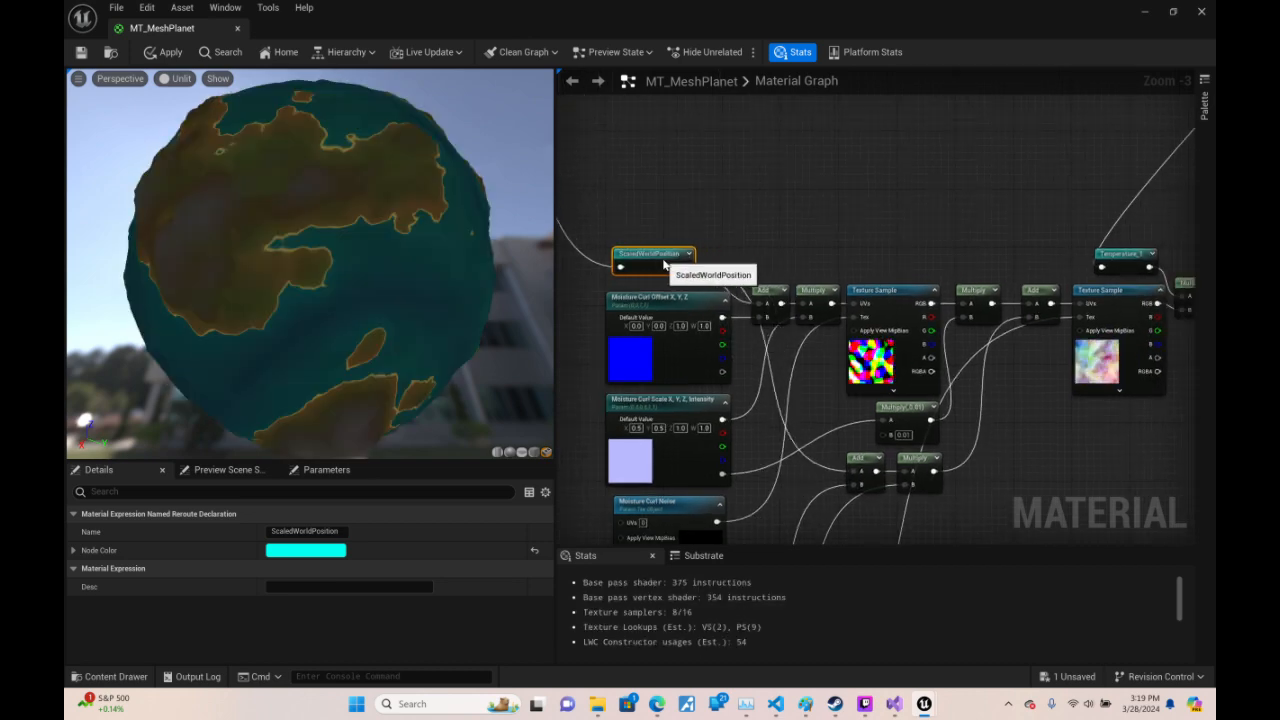
- Arrange the three moisture curl nodes and the three moisture noise nodes in two side-by-side columns before the moisture chain
{"action": "right_click_drag", "start_coordinate": [981, 218], "coordinate": [990, 104]}
{"action": "scroll", "coordinate": [990, 112], "scroll_direction": "down", "scroll_amount": 1}
{"action": "right_click_drag", "start_coordinate": [1072, 337], "coordinate": [1025, 178]}
{"action": "right_click_drag", "start_coordinate": [1000, 241], "coordinate": [1078, 411]}
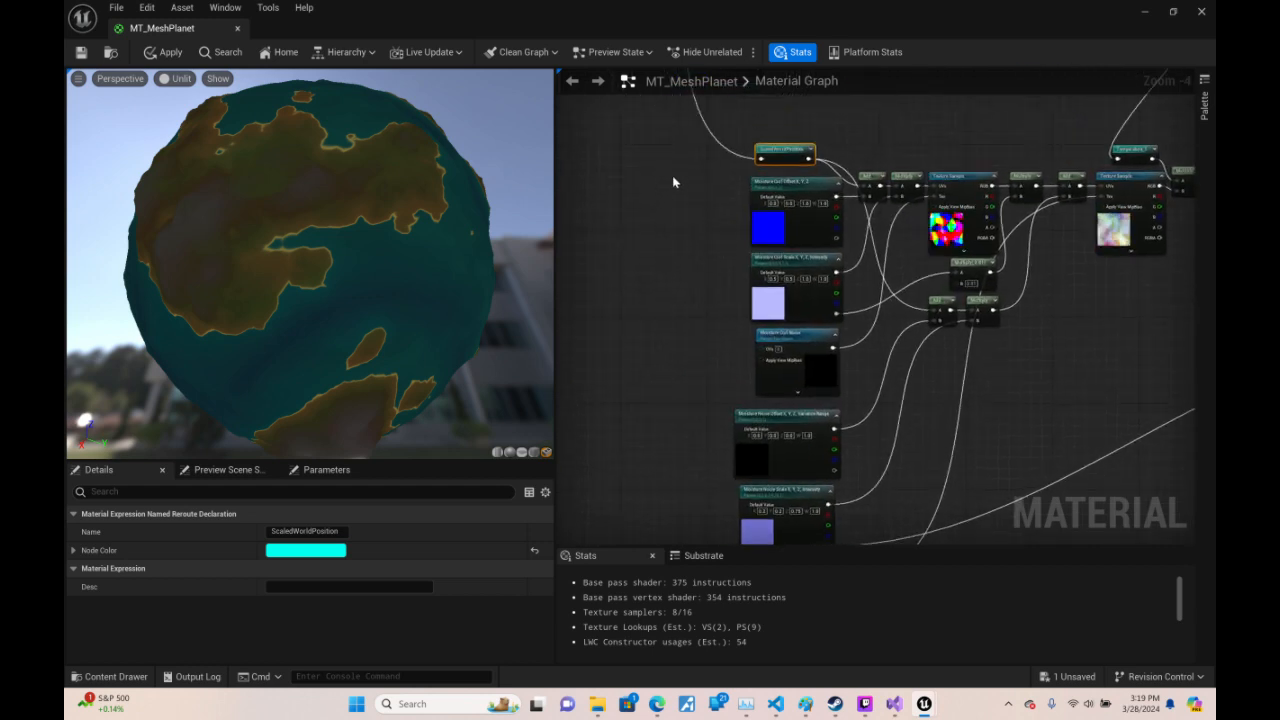
{"action": "left_click_drag", "start_coordinate": [690, 184], "coordinate": [648, 342]}
{"action": "right_click_drag", "start_coordinate": [893, 408], "coordinate": [919, 364]}
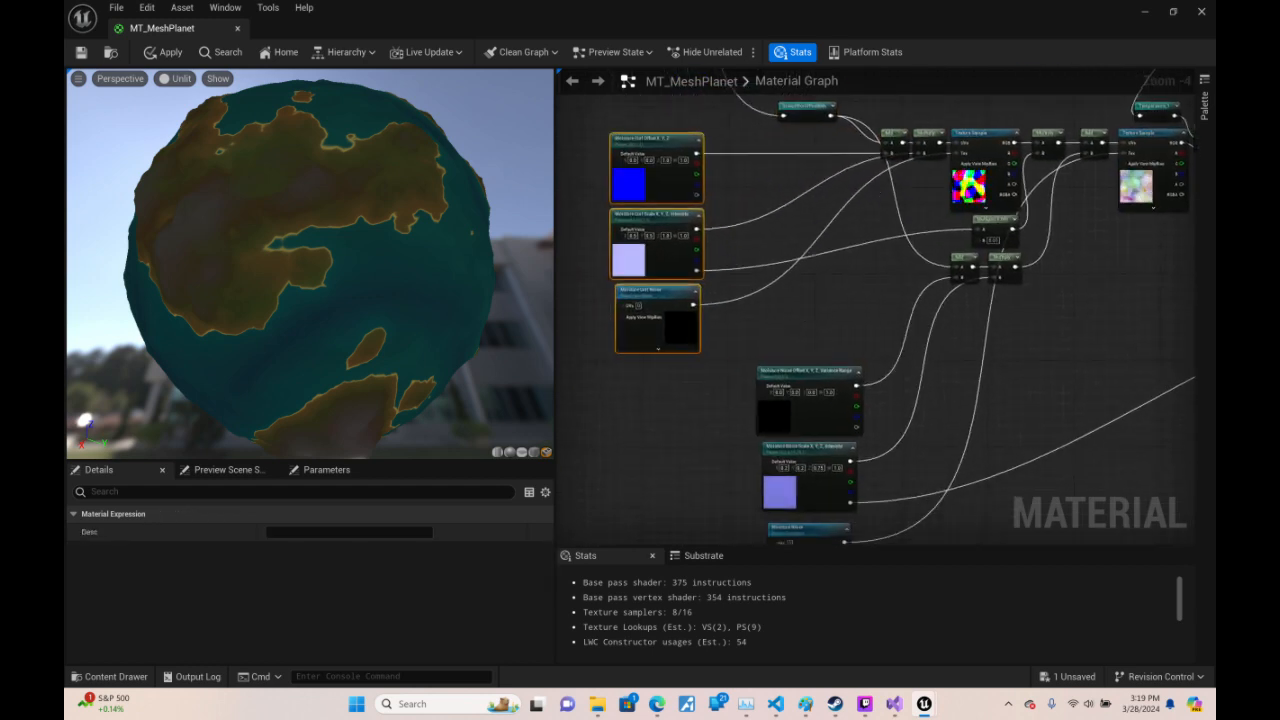
{"action": "right_click_drag", "start_coordinate": [791, 527], "coordinate": [834, 402]}
{"action": "left_click_drag", "start_coordinate": [873, 491], "coordinate": [858, 236]}
{"action": "left_click_drag", "start_coordinate": [860, 355], "coordinate": [826, 324]}
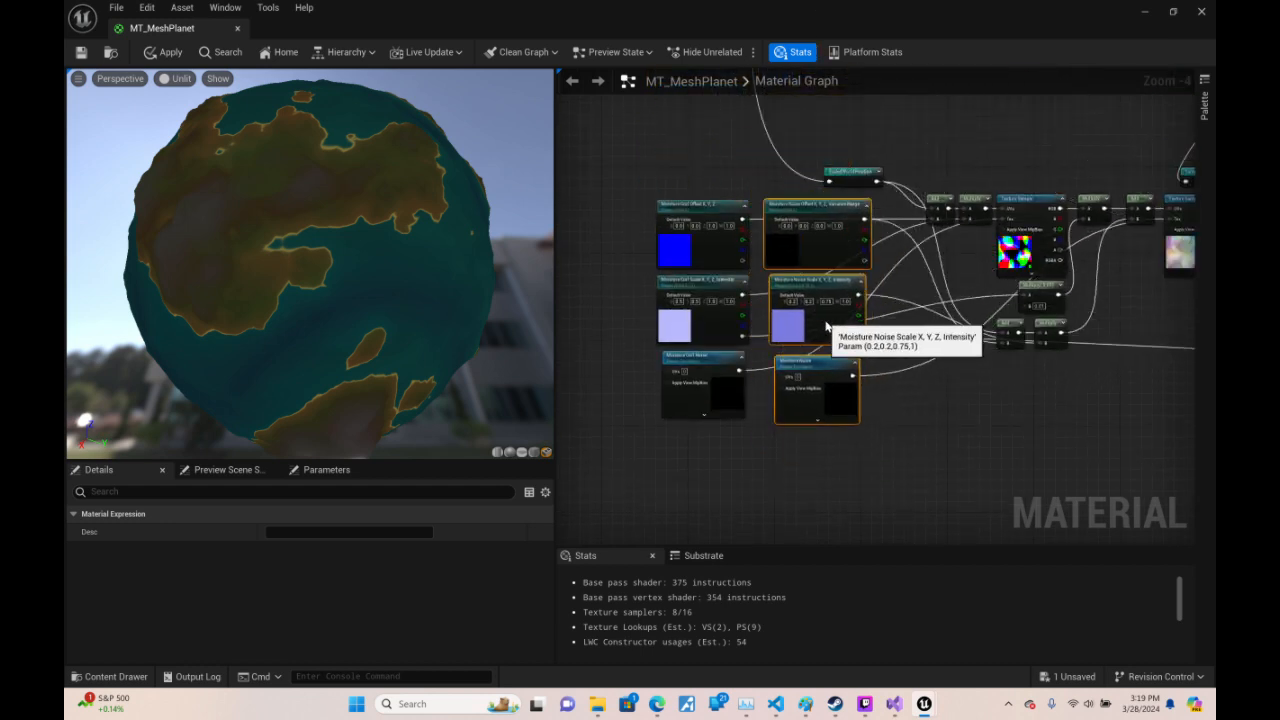
- Move the BreakOutFloat3Components node directly after the moisture output Multiply
{"action": "left_click", "coordinate": [1126, 448]}
{"action": "right_click_drag", "start_coordinate": [1126, 448], "coordinate": [796, 420]}
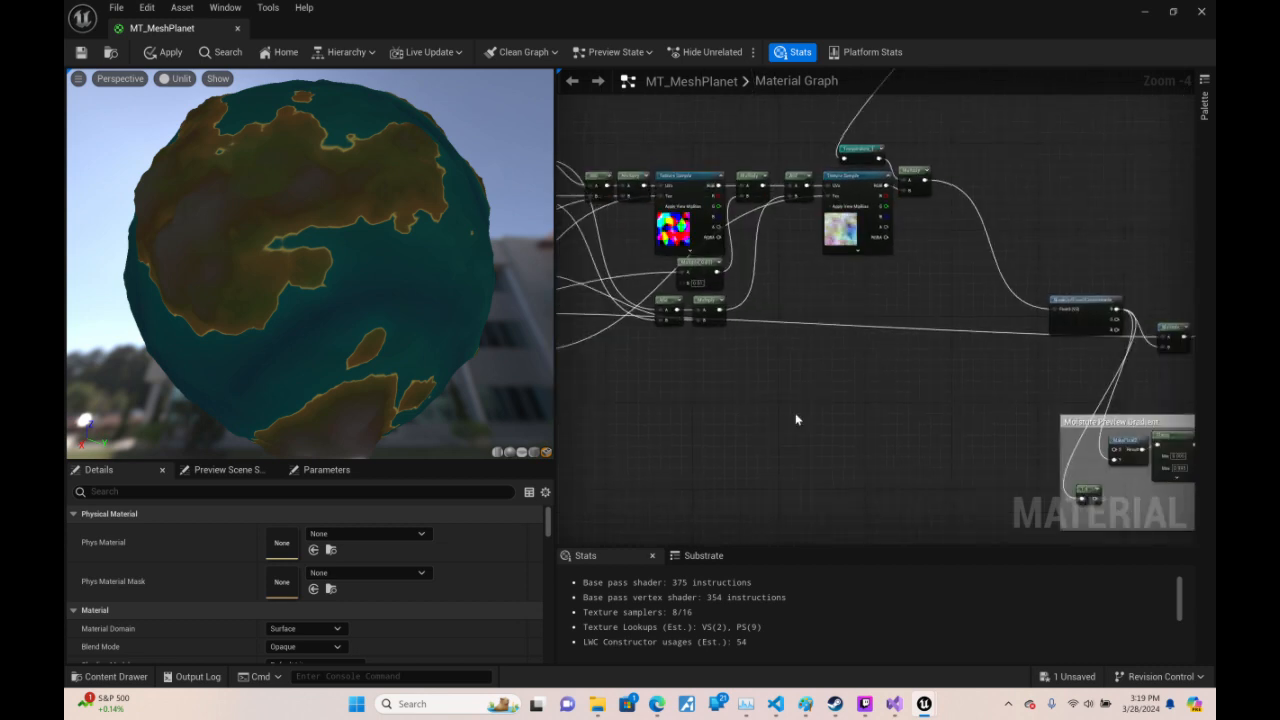
{"action": "right_click_drag", "start_coordinate": [970, 355], "coordinate": [816, 403]}
{"action": "left_click_drag", "start_coordinate": [935, 350], "coordinate": [826, 227]}
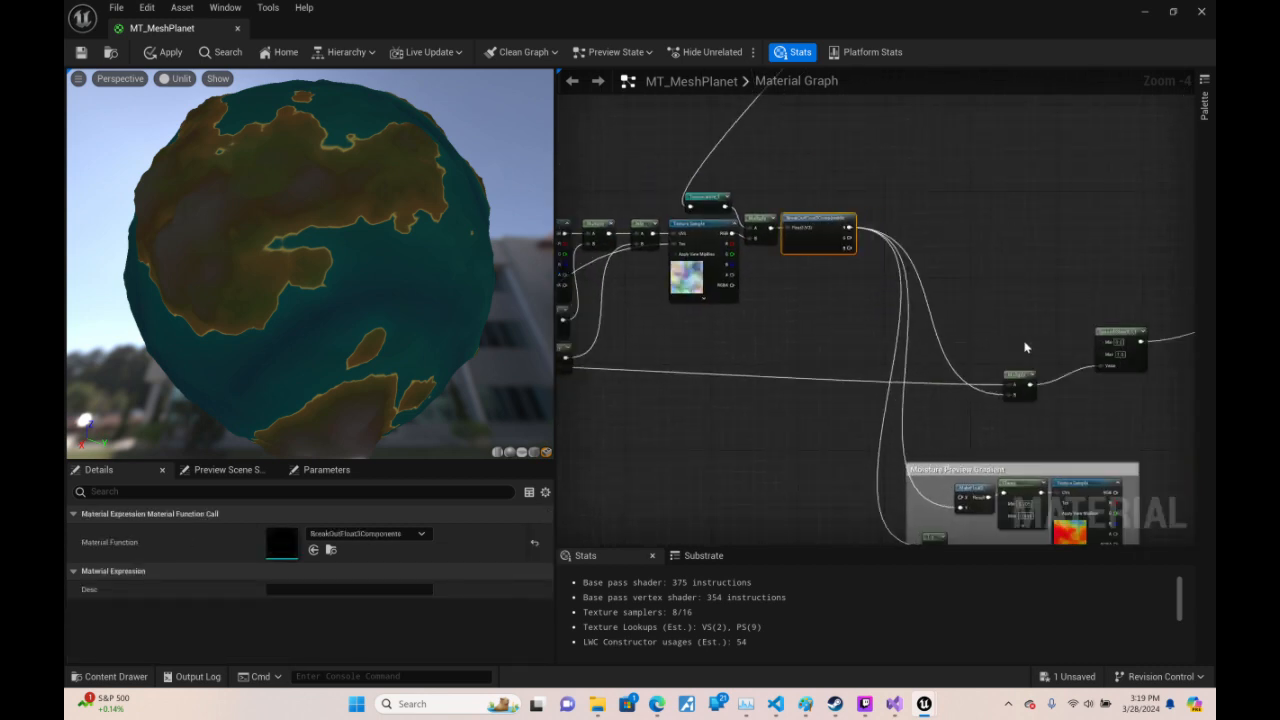
- Line up the Multiply and SmoothStep nodes directly after BreakOutFloat3Components, and delete the unused node in the Moisture Preview Gradient group
{"action": "right_click_drag", "start_coordinate": [1026, 368], "coordinate": [995, 320]}
{"action": "left_click_drag", "start_coordinate": [996, 313], "coordinate": [864, 155]}
{"action": "right_click_drag", "start_coordinate": [1038, 322], "coordinate": [921, 297]}
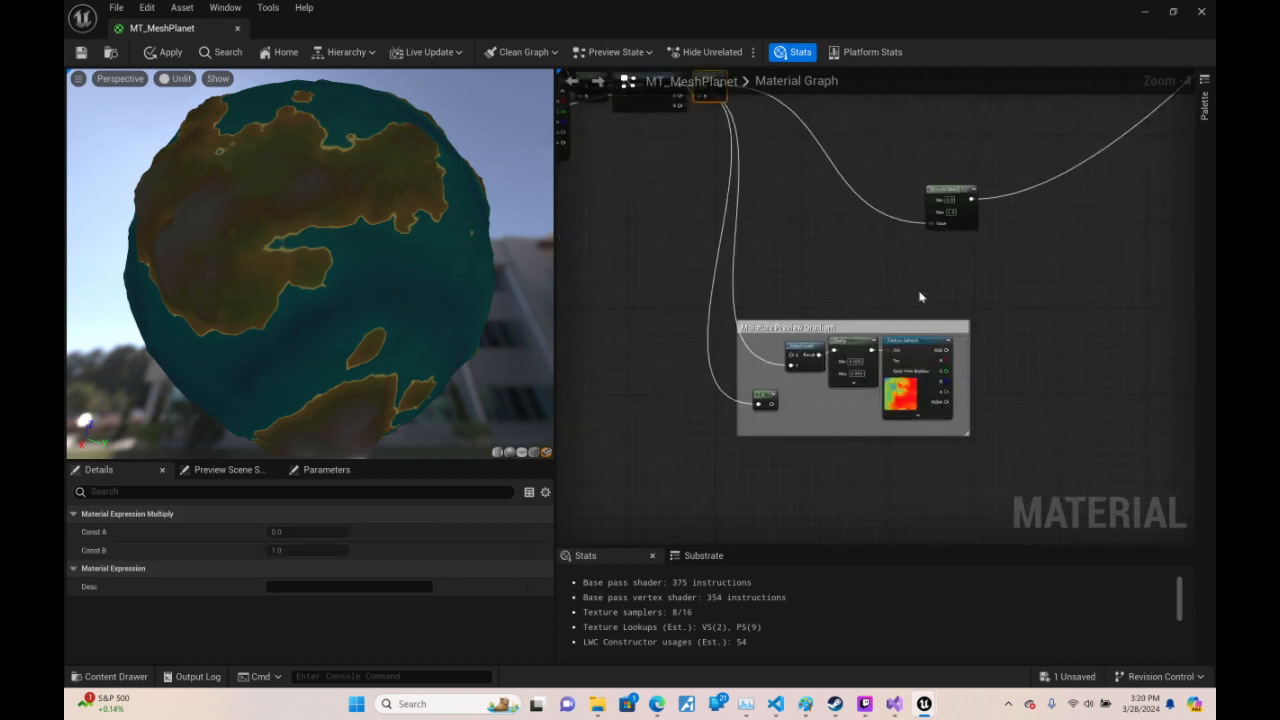
{"action": "left_click", "coordinate": [760, 401]}
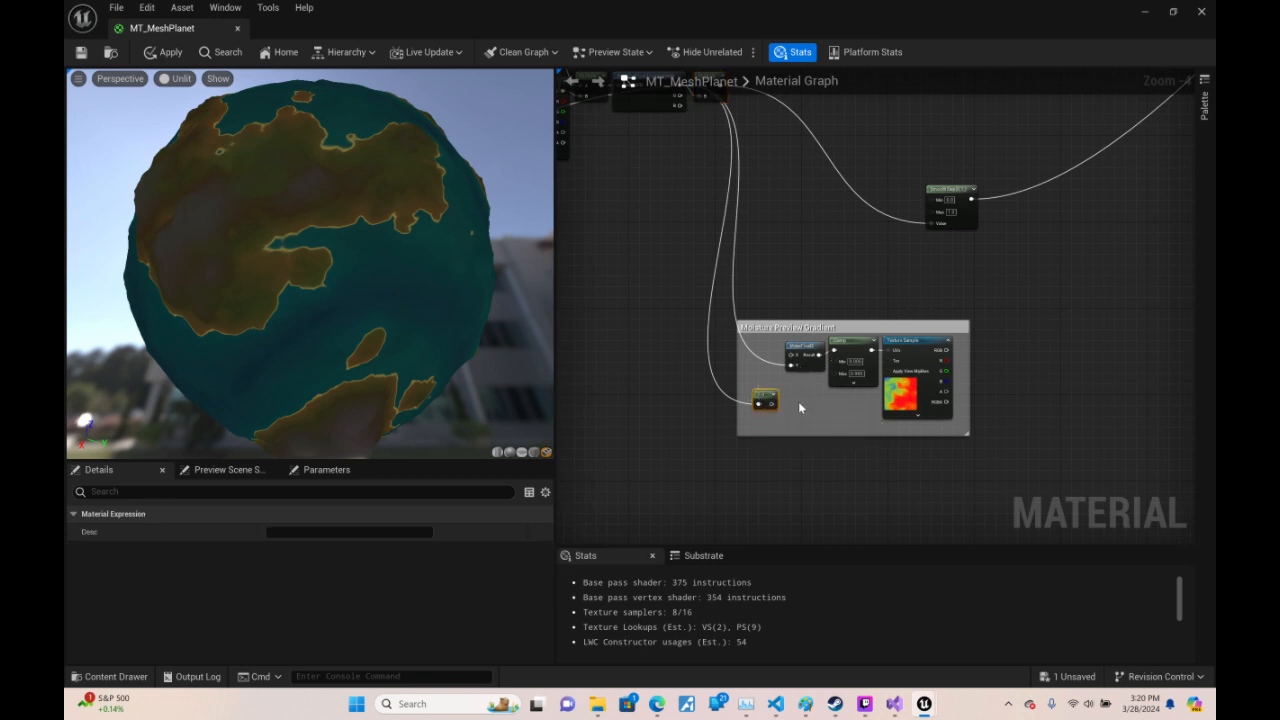
{"action": "key", "text": "Delete"}
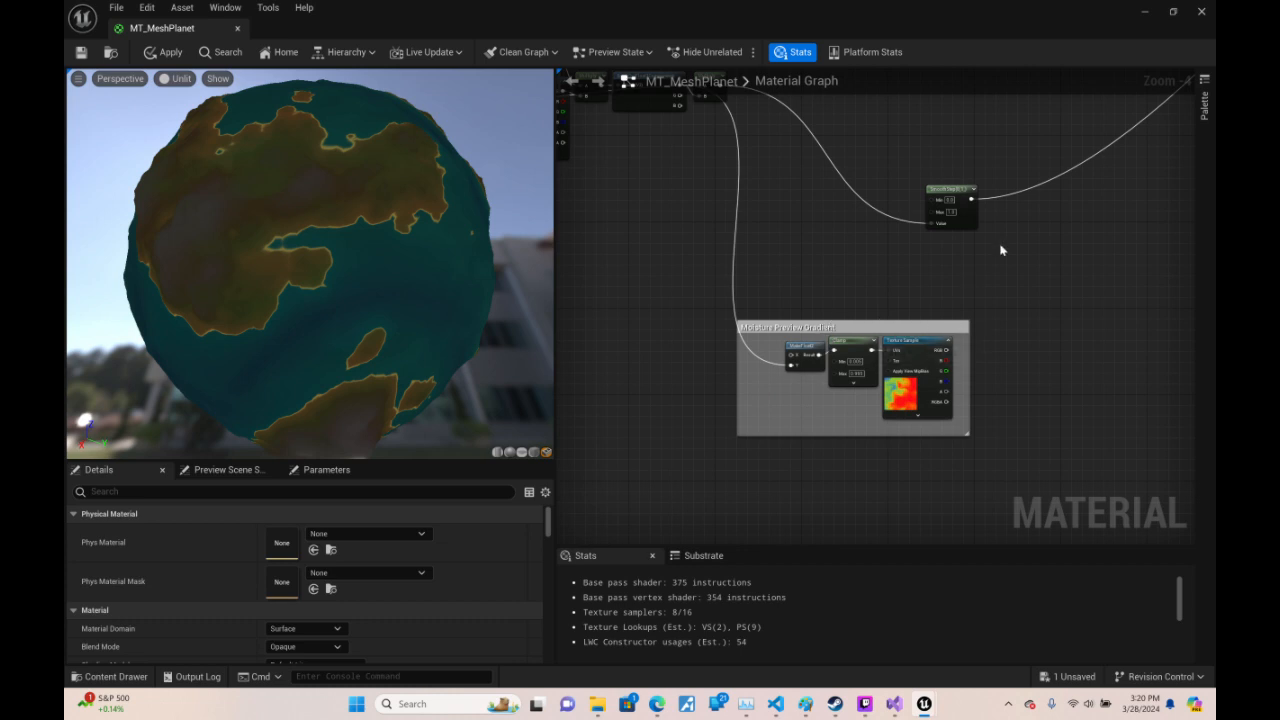
{"action": "left_click_drag", "start_coordinate": [960, 191], "coordinate": [795, 162]}
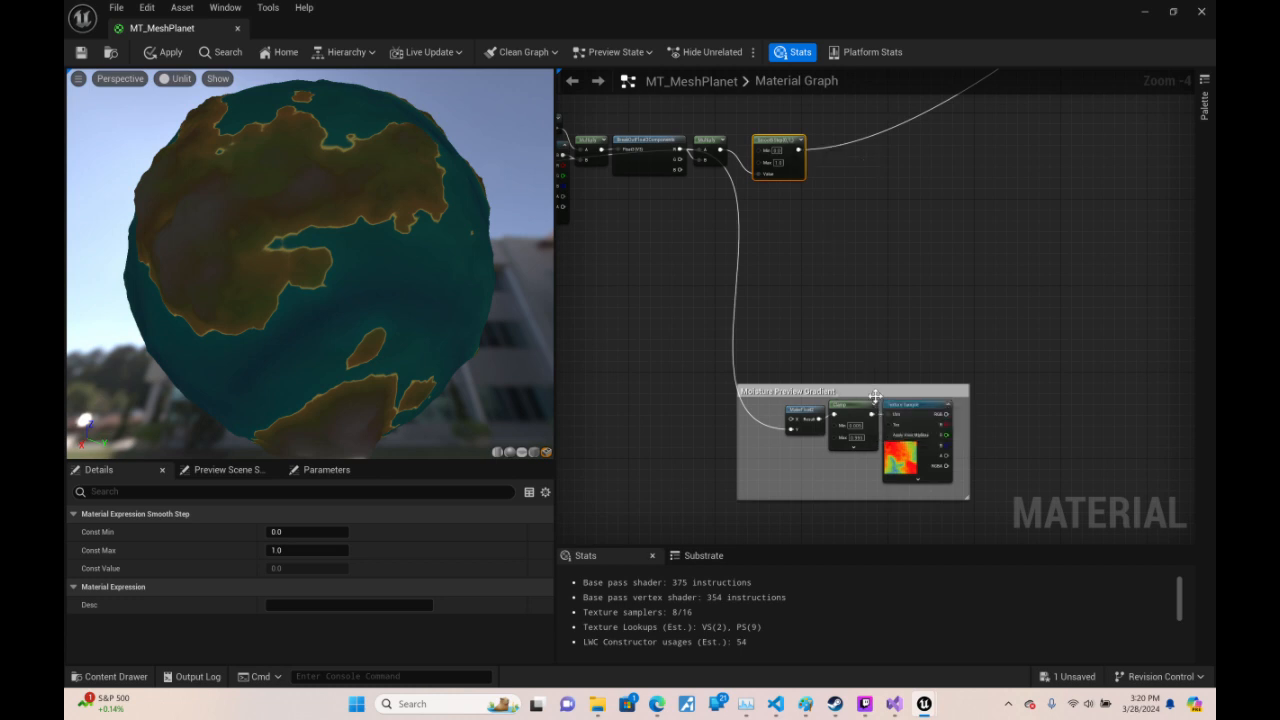
- Move the Moisture Preview Gradient group directly below the end of the moisture node chain
{"action": "left_click_drag", "start_coordinate": [868, 393], "coordinate": [622, 345]}
{"action": "right_click_drag", "start_coordinate": [622, 345], "coordinate": [1022, 358]}
{"action": "left_click_drag", "start_coordinate": [1134, 340], "coordinate": [1013, 268]}
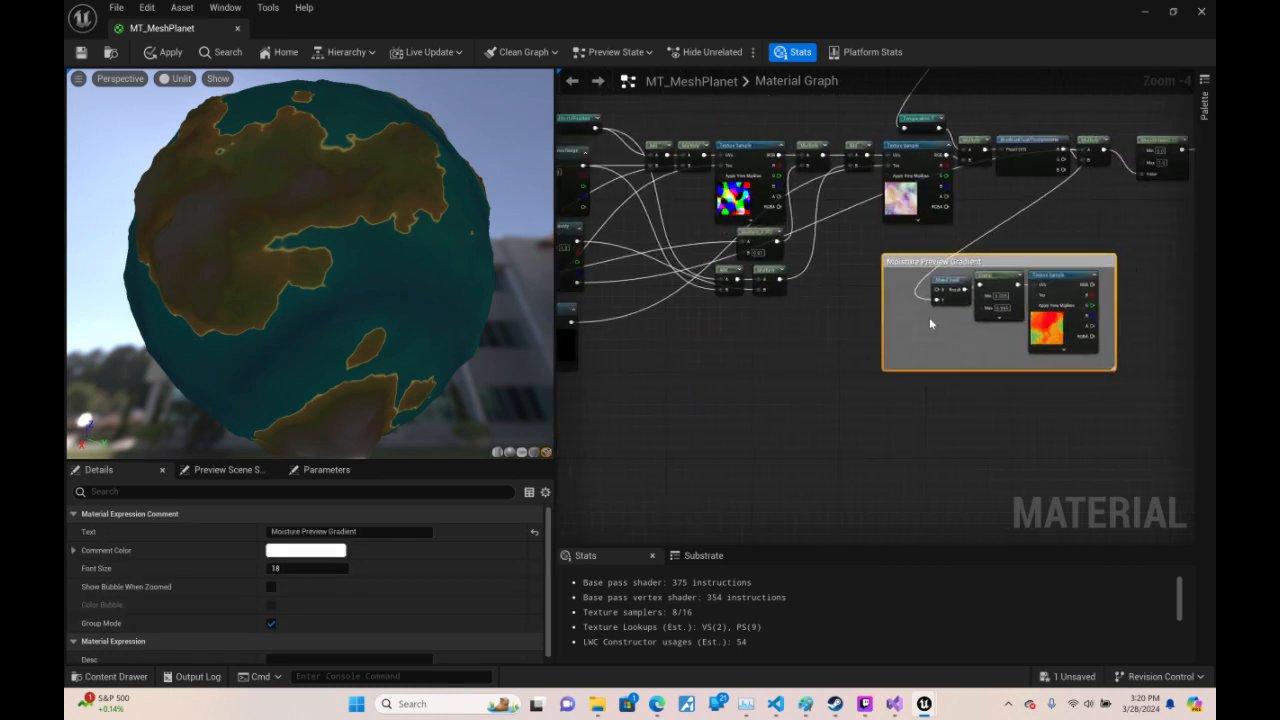
- Enclose all the moisture nodes and the preview gradient group in a comment titled Moisture Map
{"action": "scroll", "coordinate": [757, 329], "scroll_direction": "down", "scroll_amount": 2}
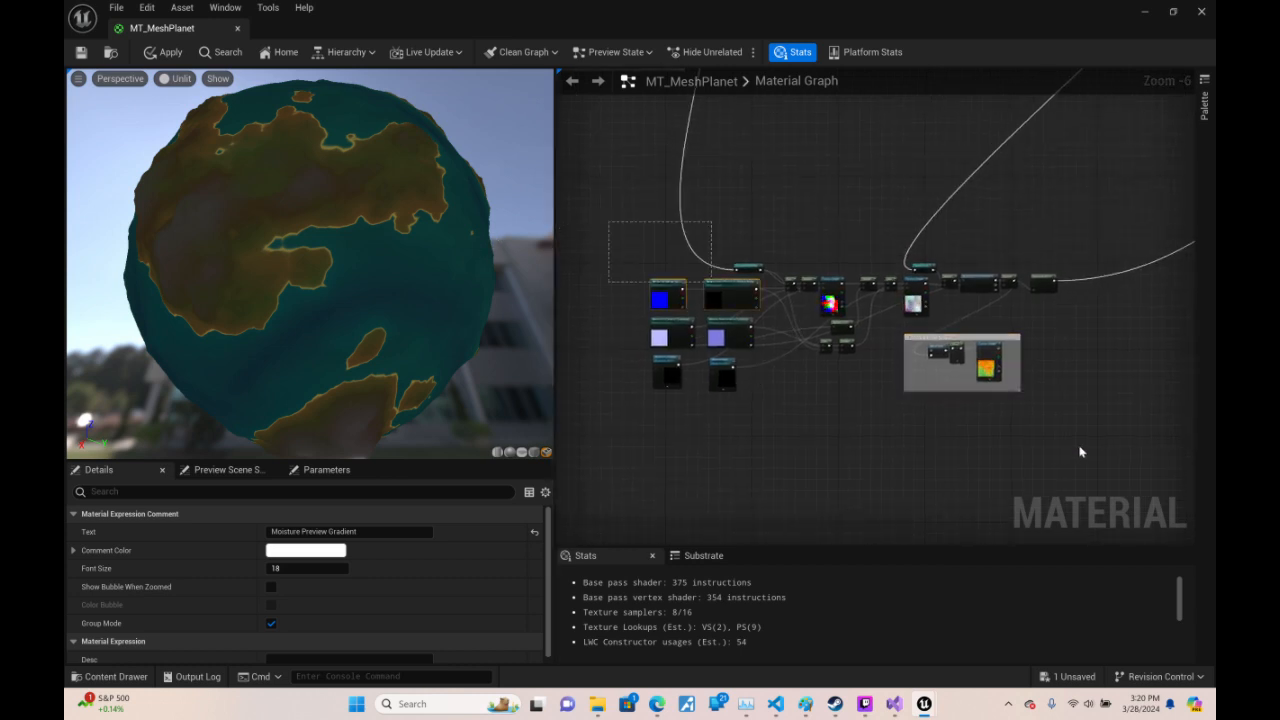
{"action": "left_click_drag", "start_coordinate": [1080, 452], "coordinate": [1104, 450]}
{"action": "key", "text": "c"}
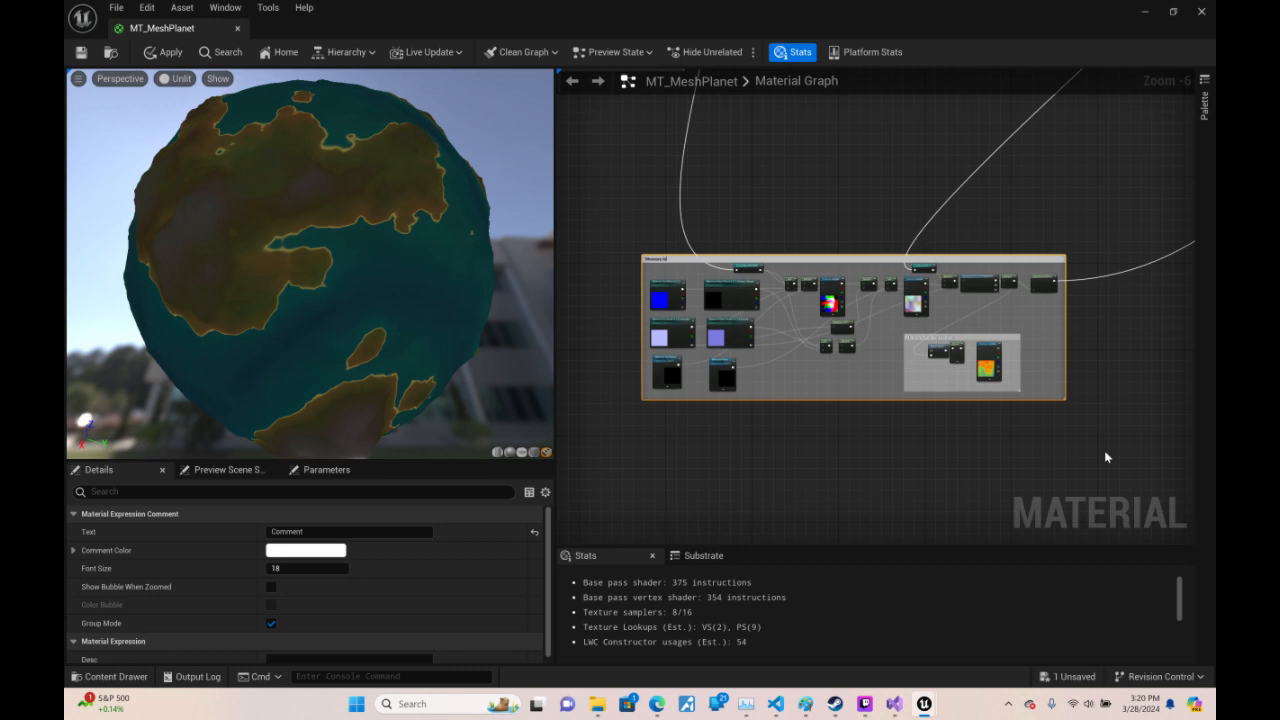
{"action": "type", "text": "Moisture Map"}
{"action": "key", "text": "Return"}
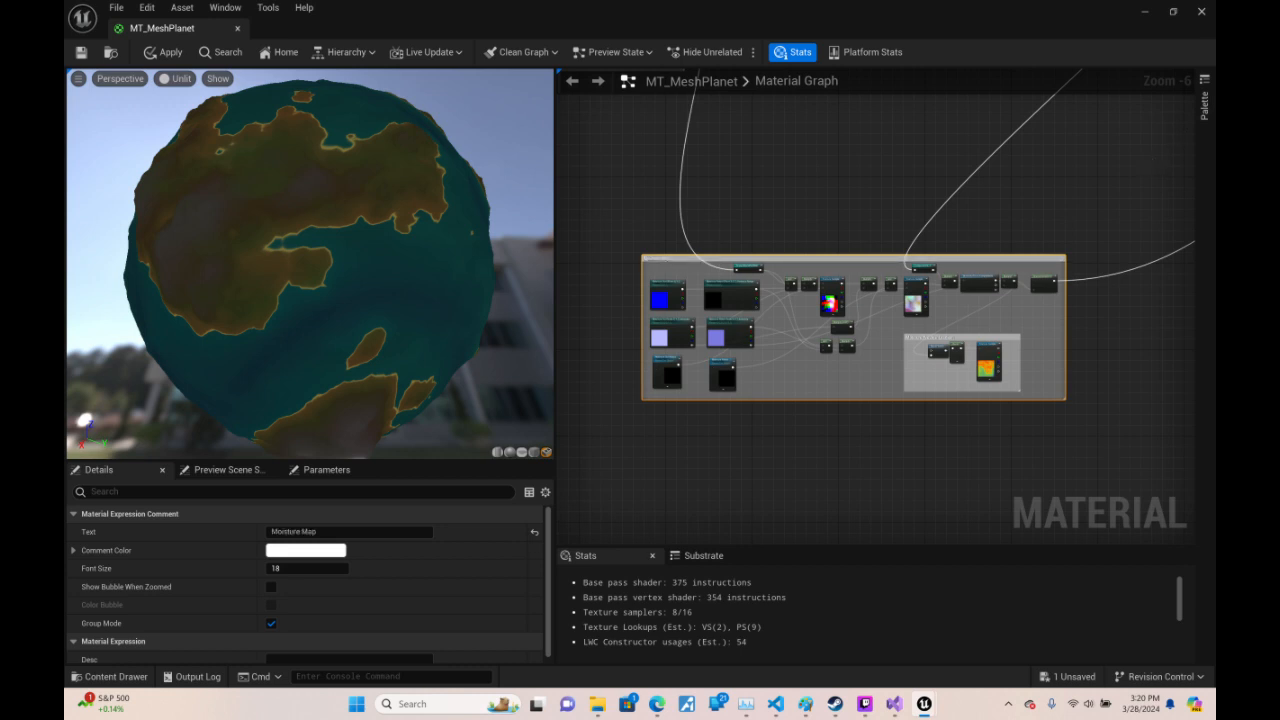
- Add a Texture Sample node beside the existing ground and foliage gradient samples
{"action": "right_click_drag", "start_coordinate": [1115, 184], "coordinate": [636, 656]}
{"action": "right_click_drag", "start_coordinate": [469, 713], "coordinate": [119, 364]}
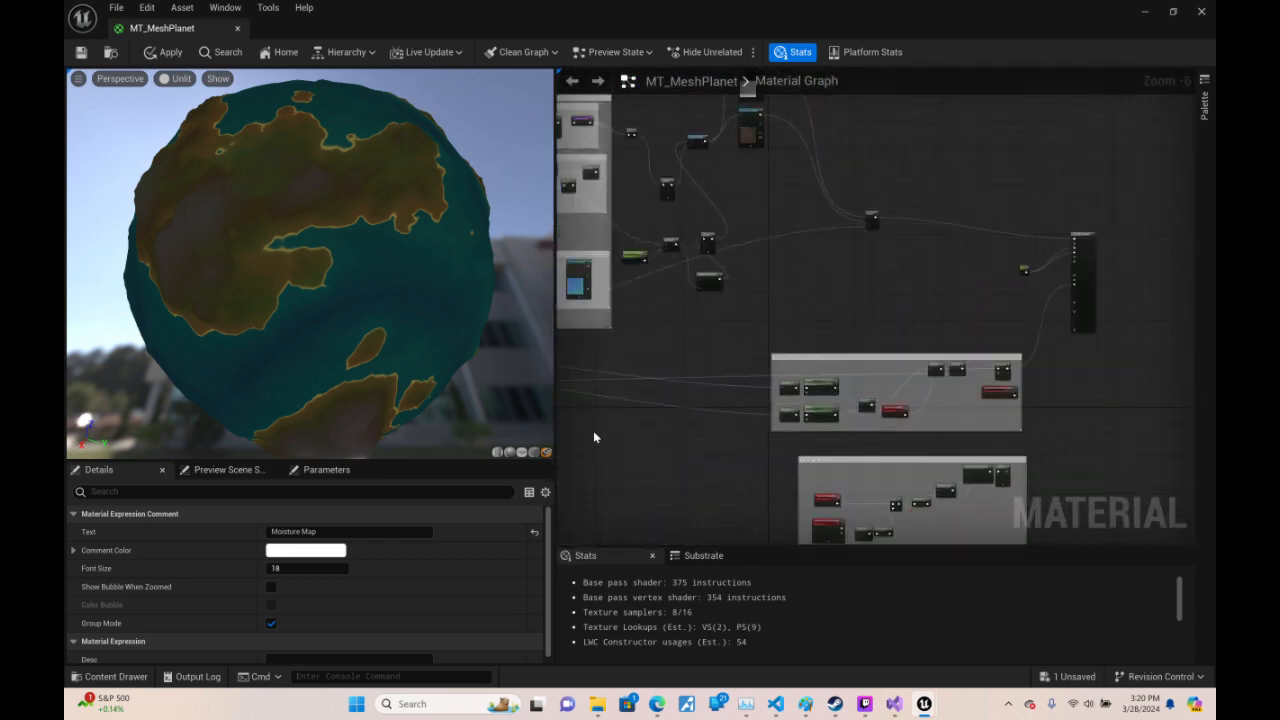
{"action": "right_click_drag", "start_coordinate": [856, 316], "coordinate": [821, 350]}
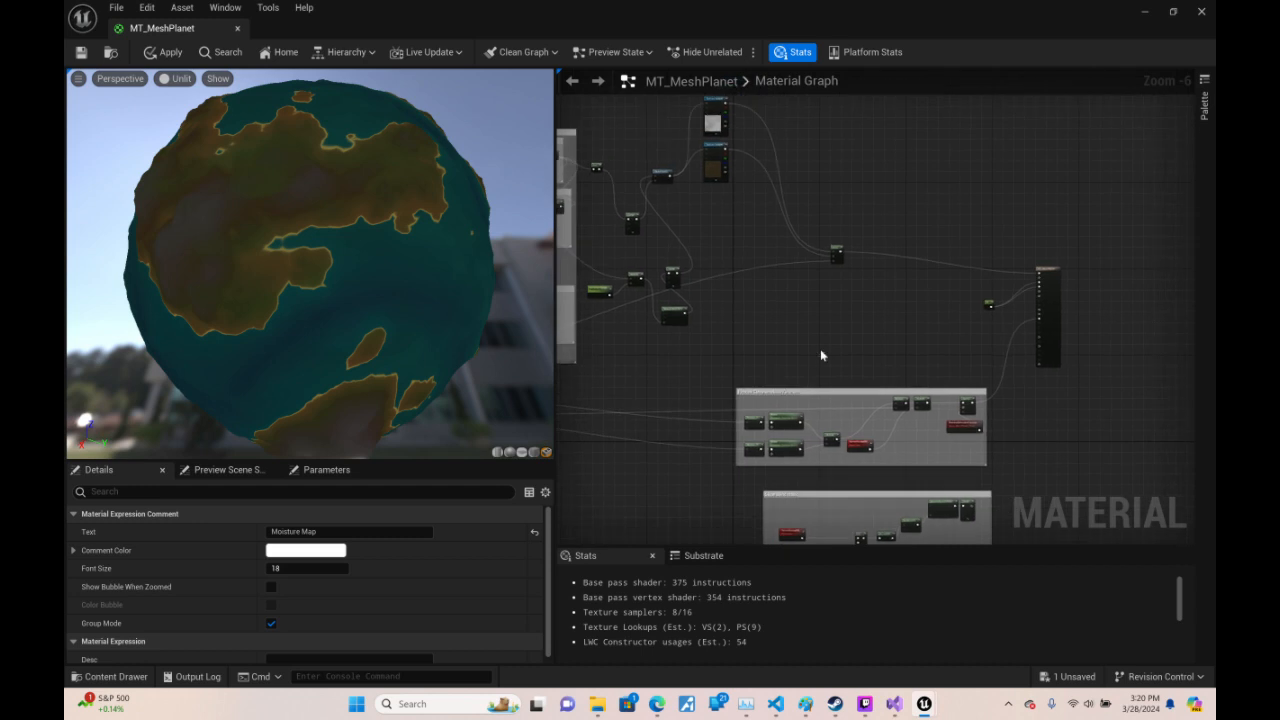
{"action": "right_click_drag", "start_coordinate": [851, 182], "coordinate": [821, 304]}
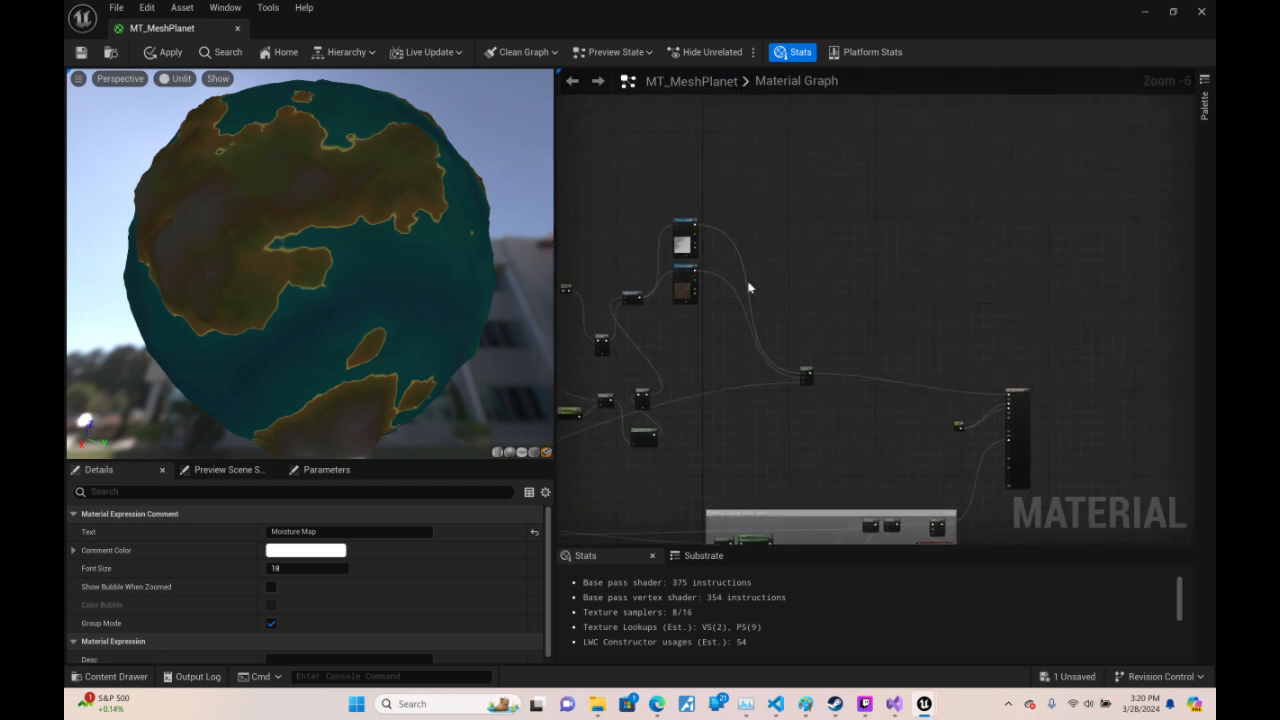
{"action": "scroll", "coordinate": [755, 279], "scroll_direction": "up", "scroll_amount": 6}
{"action": "right_click_drag", "start_coordinate": [816, 267], "coordinate": [1086, 277]}
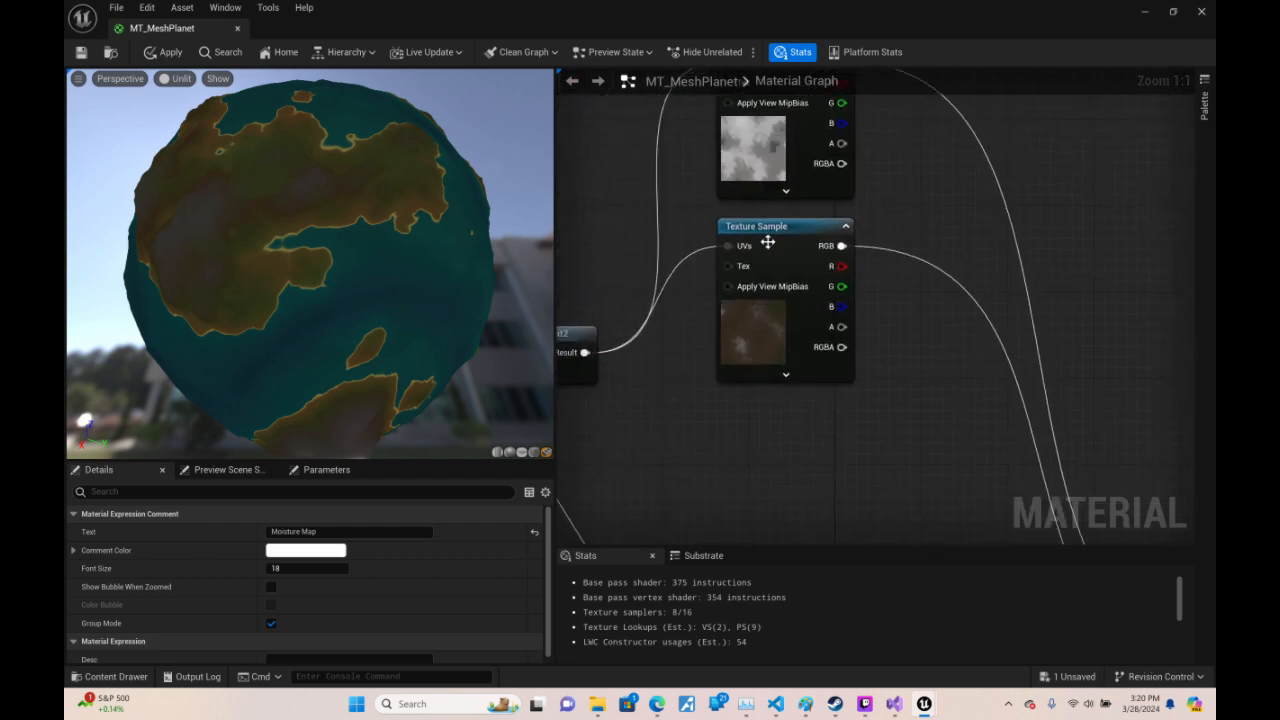
{"action": "right_click_drag", "start_coordinate": [1005, 278], "coordinate": [813, 232]}
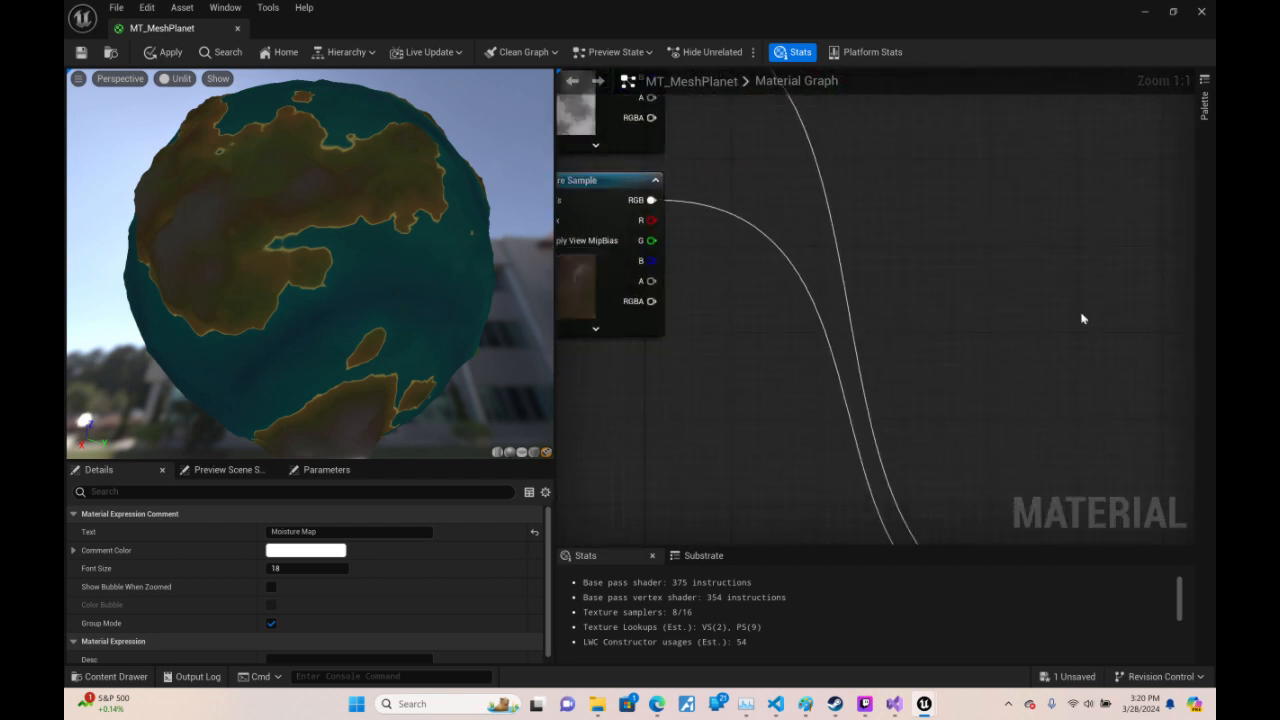
{"action": "right_click", "coordinate": [925, 257]}
{"action": "type", "text": "textures"}
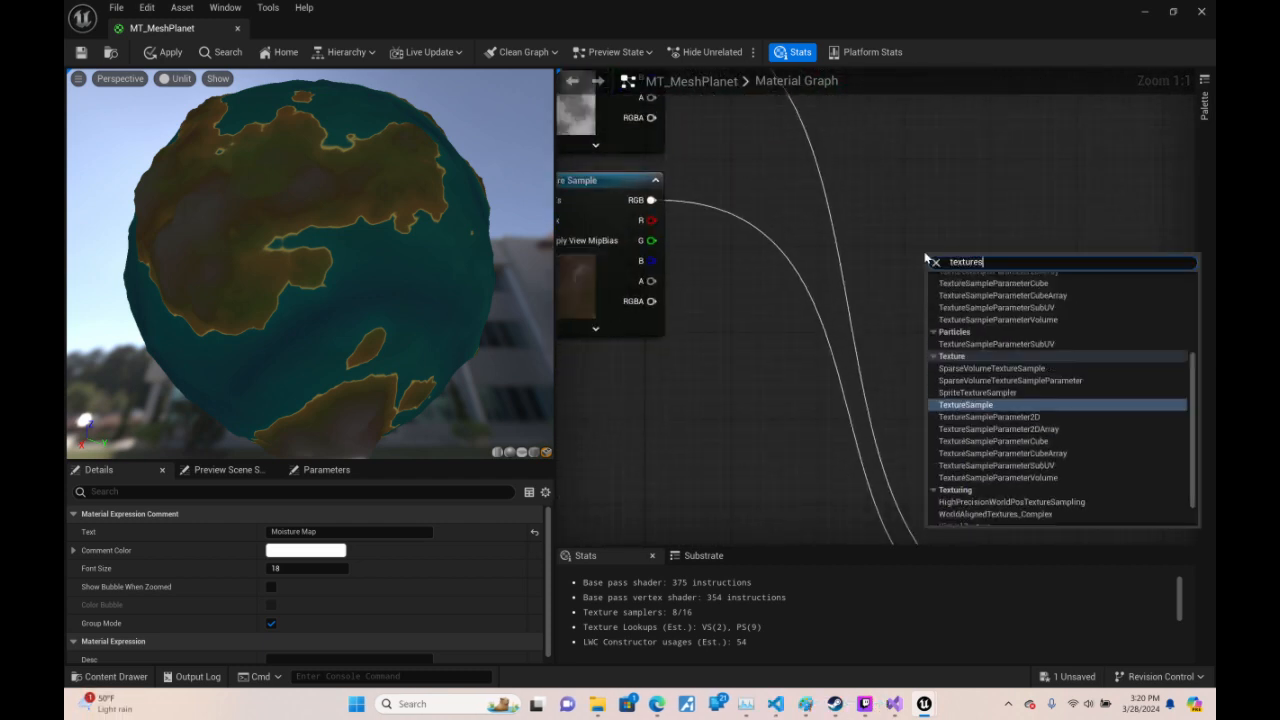
{"action": "key", "text": "Return"}
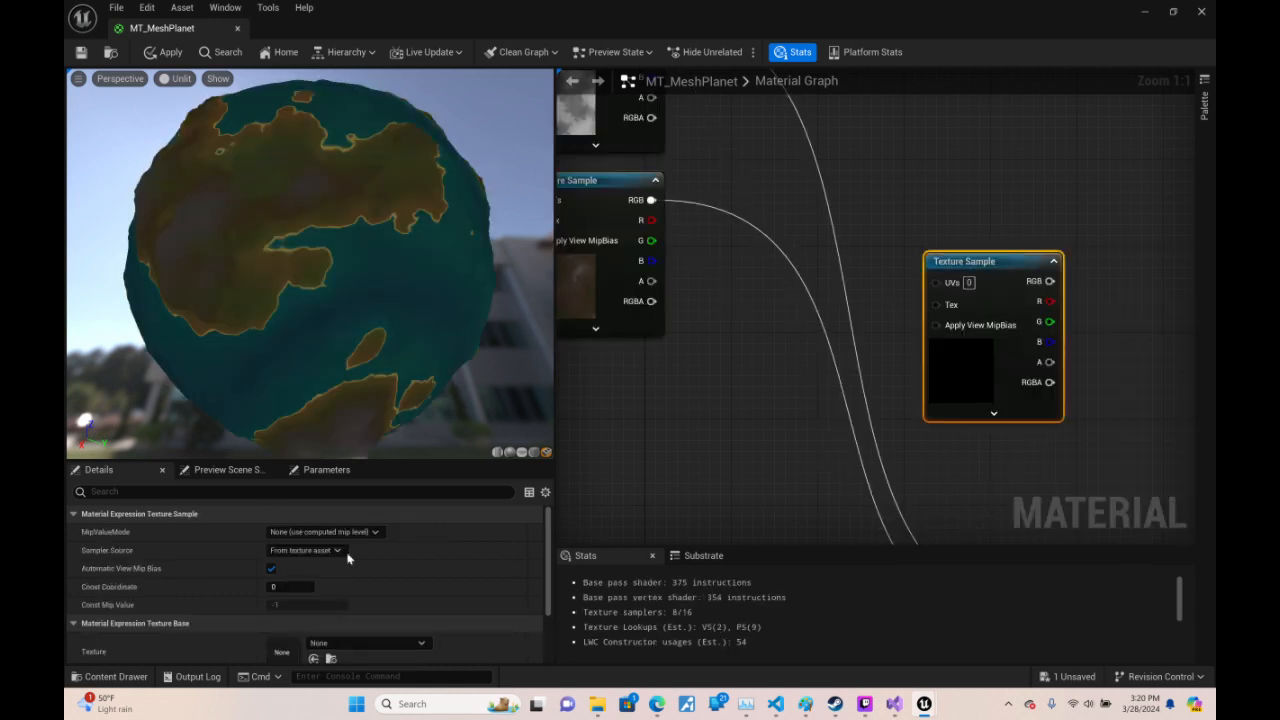
- Assign the Synthwave_1 texture to the new Texture Sample node
{"action": "scroll", "coordinate": [389, 552], "scroll_direction": "down", "scroll_amount": 2}
{"action": "left_click", "coordinate": [380, 581]}
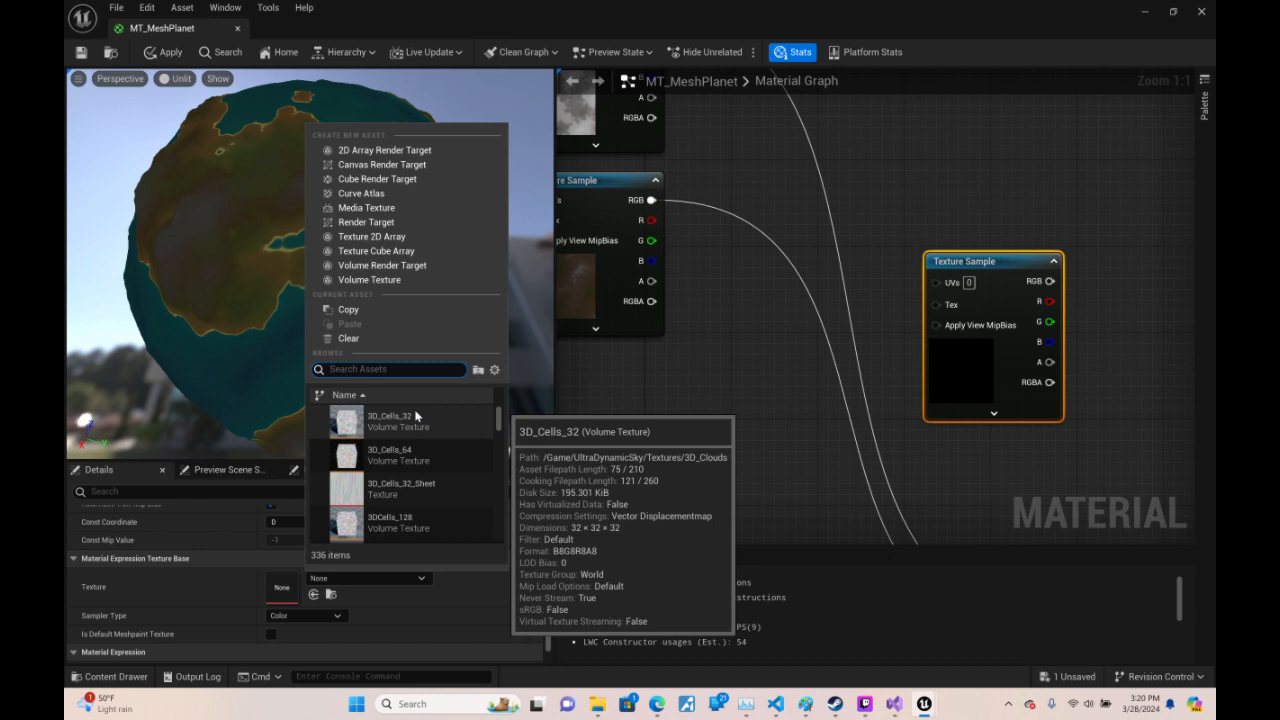
{"action": "type", "text": "groun"}
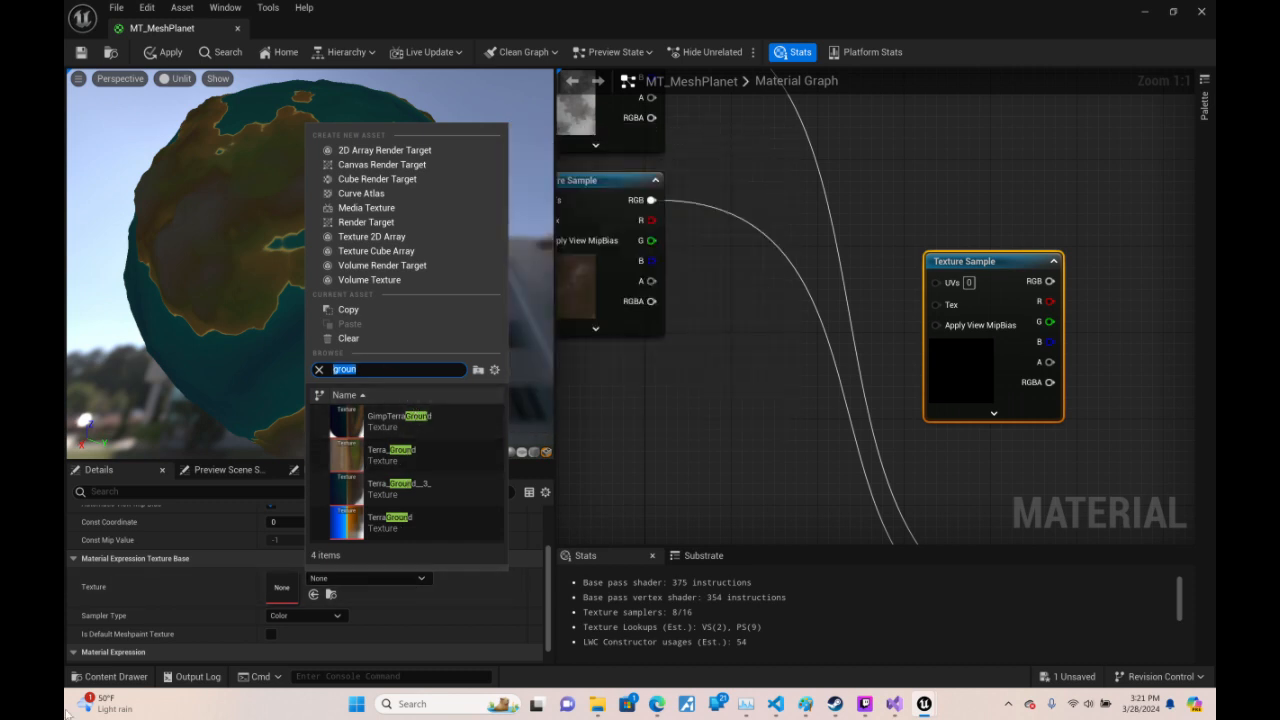
{"action": "type", "text": "syn"}
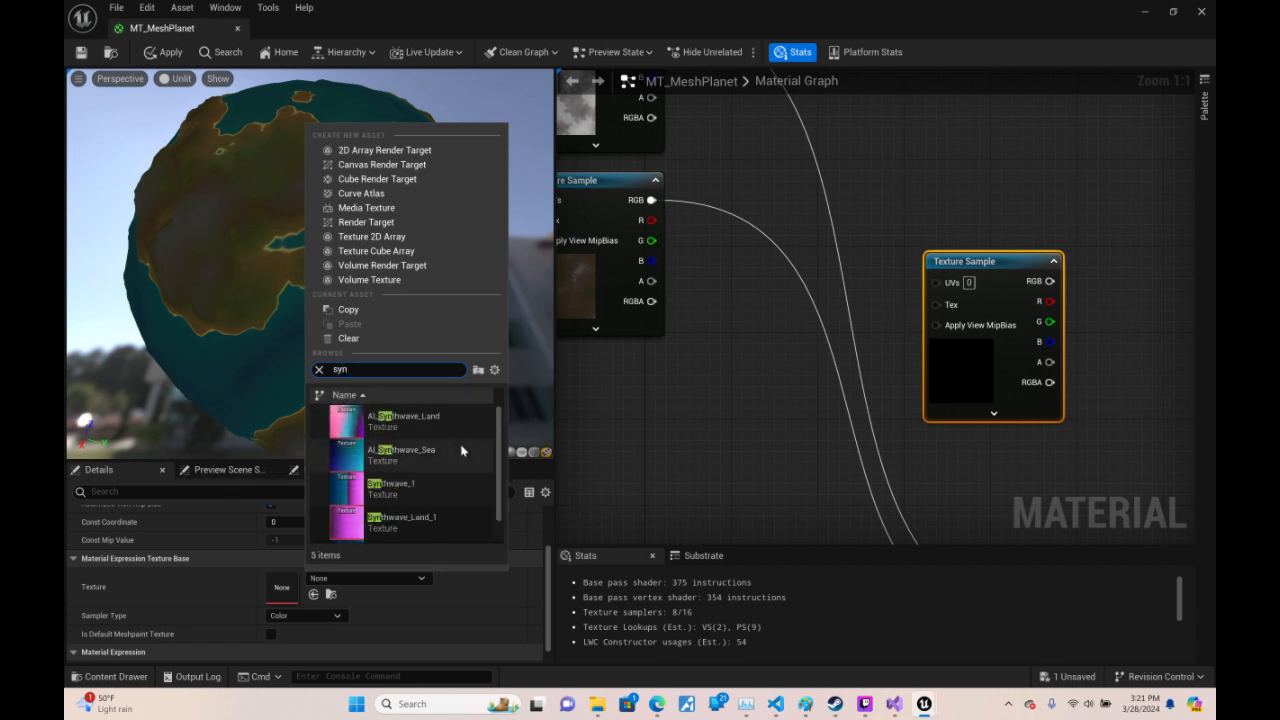
{"action": "scroll", "coordinate": [430, 470], "scroll_direction": "down", "scroll_amount": 1}
{"action": "mouse_move", "coordinate": [440, 485]}
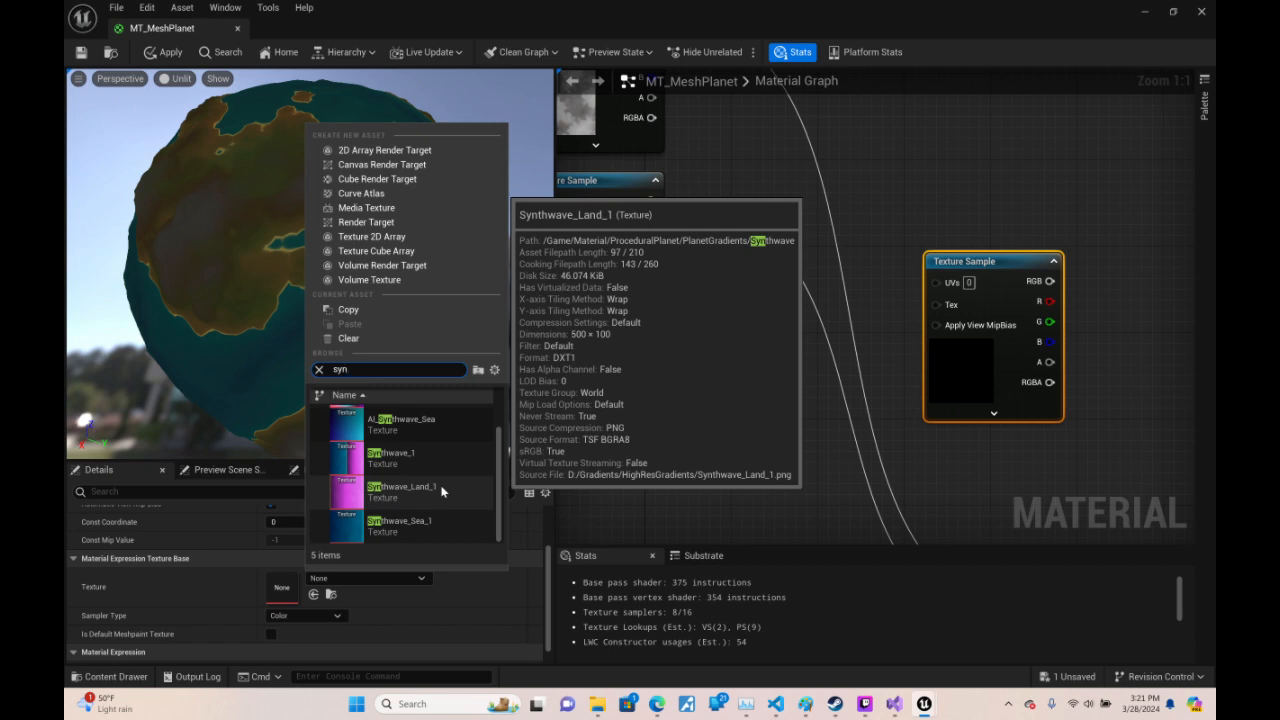
{"action": "left_click", "coordinate": [447, 469]}
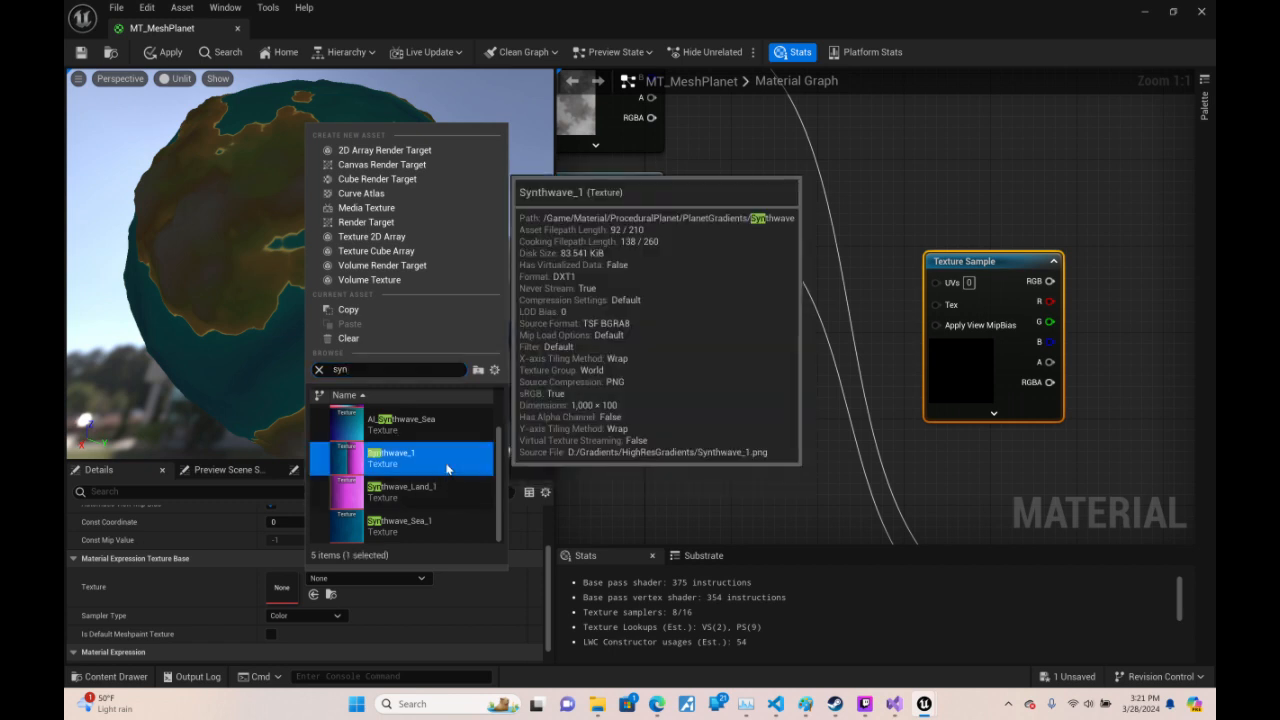
- Connect the Result output feeding the other gradient samples to the Synthwave_1 sample's UVs, and position the sample beside them
{"action": "left_click_drag", "start_coordinate": [1009, 261], "coordinate": [1032, 299]}
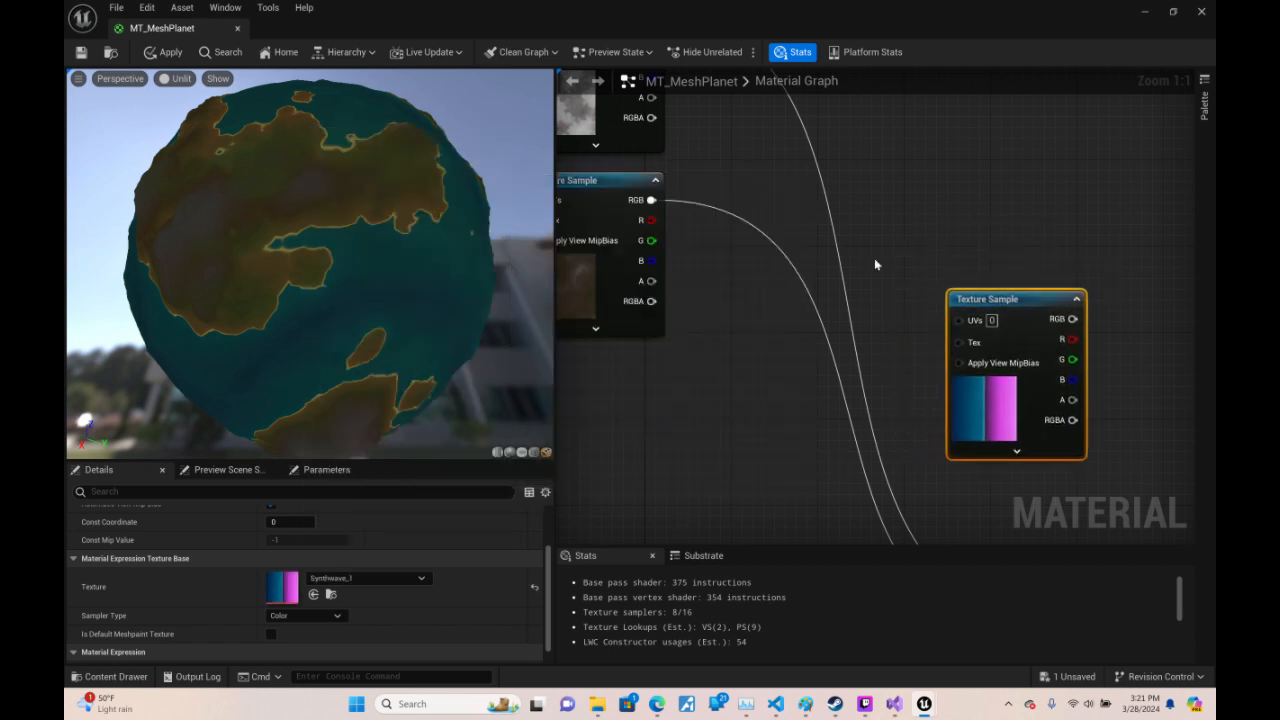
{"action": "right_click_drag", "start_coordinate": [874, 258], "coordinate": [1039, 264]}
{"action": "left_click_drag", "start_coordinate": [597, 300], "coordinate": [982, 170]}
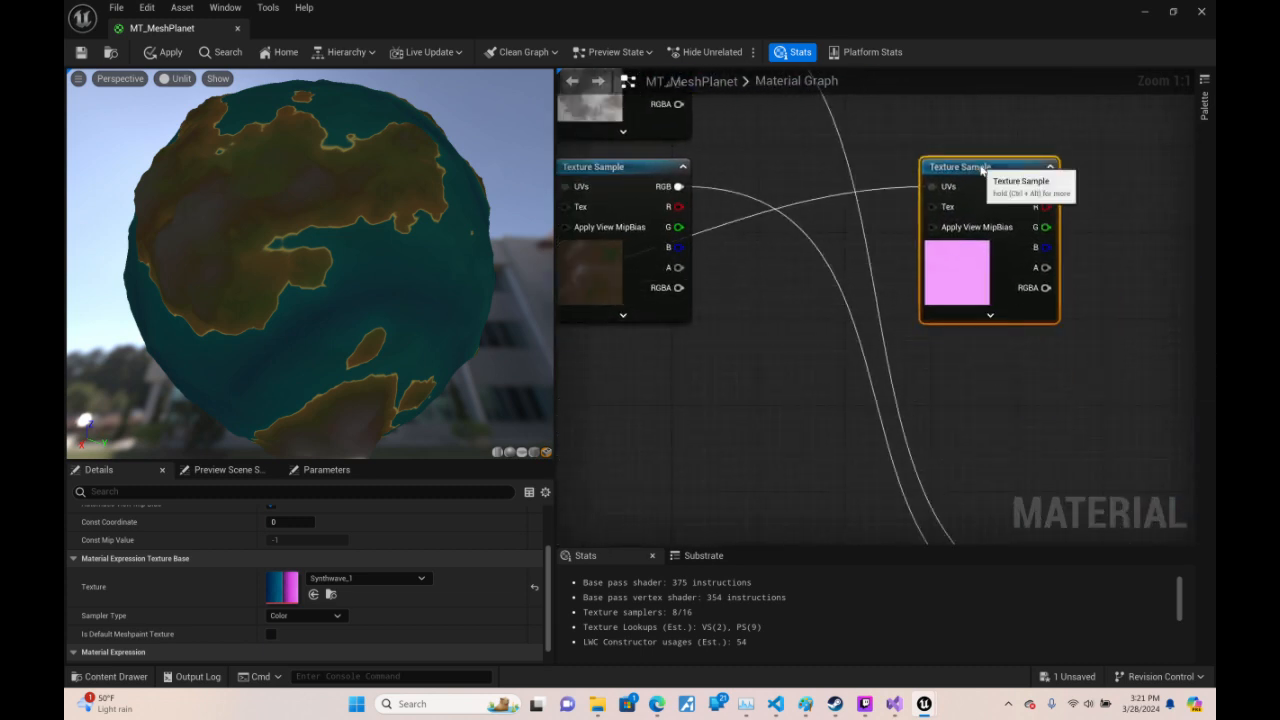
- Add a second Lerp after the existing one, connecting the Synthwave_1 sample's RGB to A and the existing Lerp's output to B
{"action": "right_click_drag", "start_coordinate": [1027, 420], "coordinate": [900, 385]}
{"action": "right_click", "coordinate": [900, 385]}
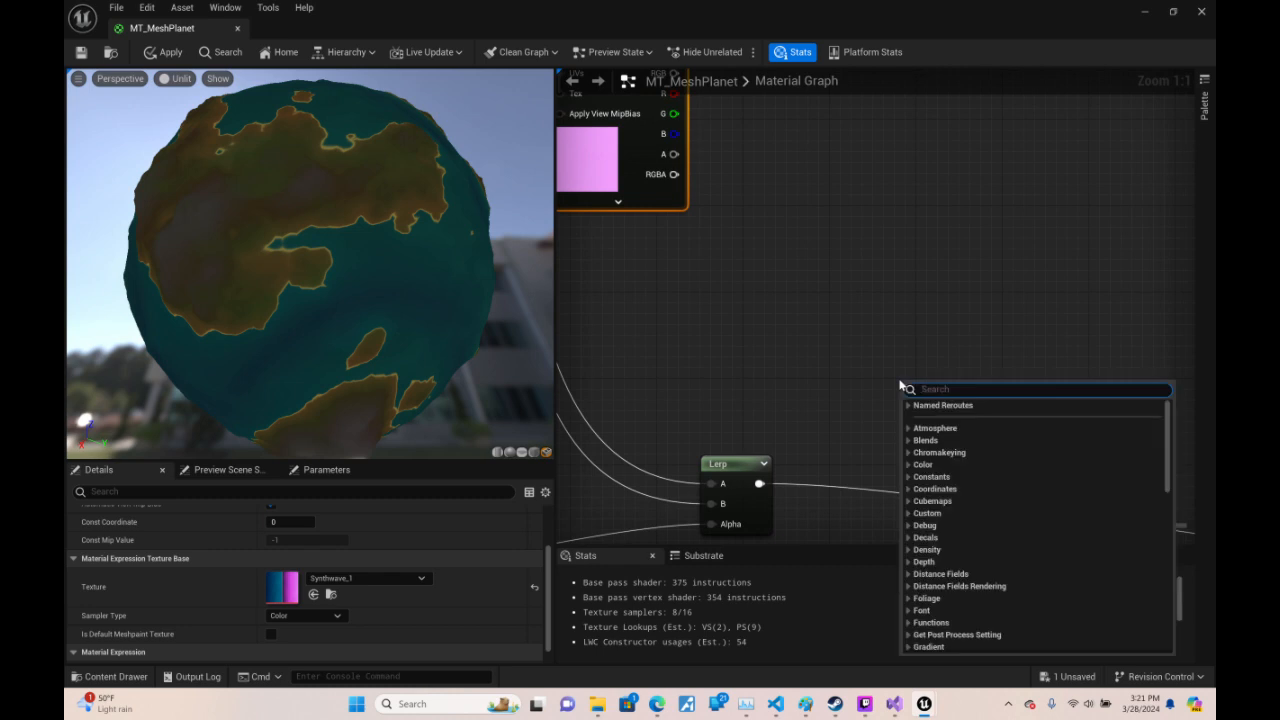
{"action": "type", "text": "lerp"}
{"action": "key", "text": "Return"}
{"action": "right_click_drag", "start_coordinate": [882, 337], "coordinate": [750, 180]}
{"action": "left_click_drag", "start_coordinate": [840, 318], "coordinate": [789, 212]}
{"action": "right_click_drag", "start_coordinate": [675, 289], "coordinate": [808, 276]}
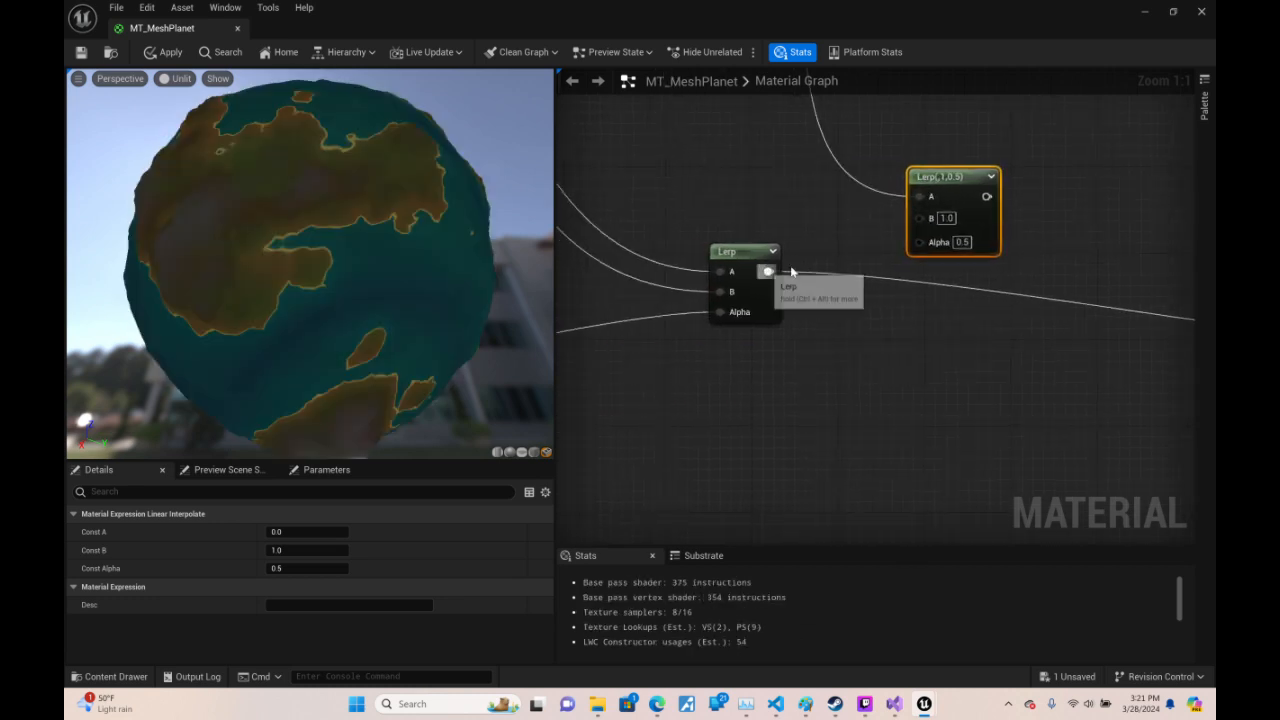
{"action": "left_click_drag", "start_coordinate": [769, 271], "coordinate": [918, 217]}
- Connect the Clamp output of the Dot, ArcCosine and SmoothStep chain to the new Lerp's Alpha, and the Lerp's output to Base Color
{"action": "scroll", "coordinate": [870, 249], "scroll_direction": "down", "scroll_amount": 5}
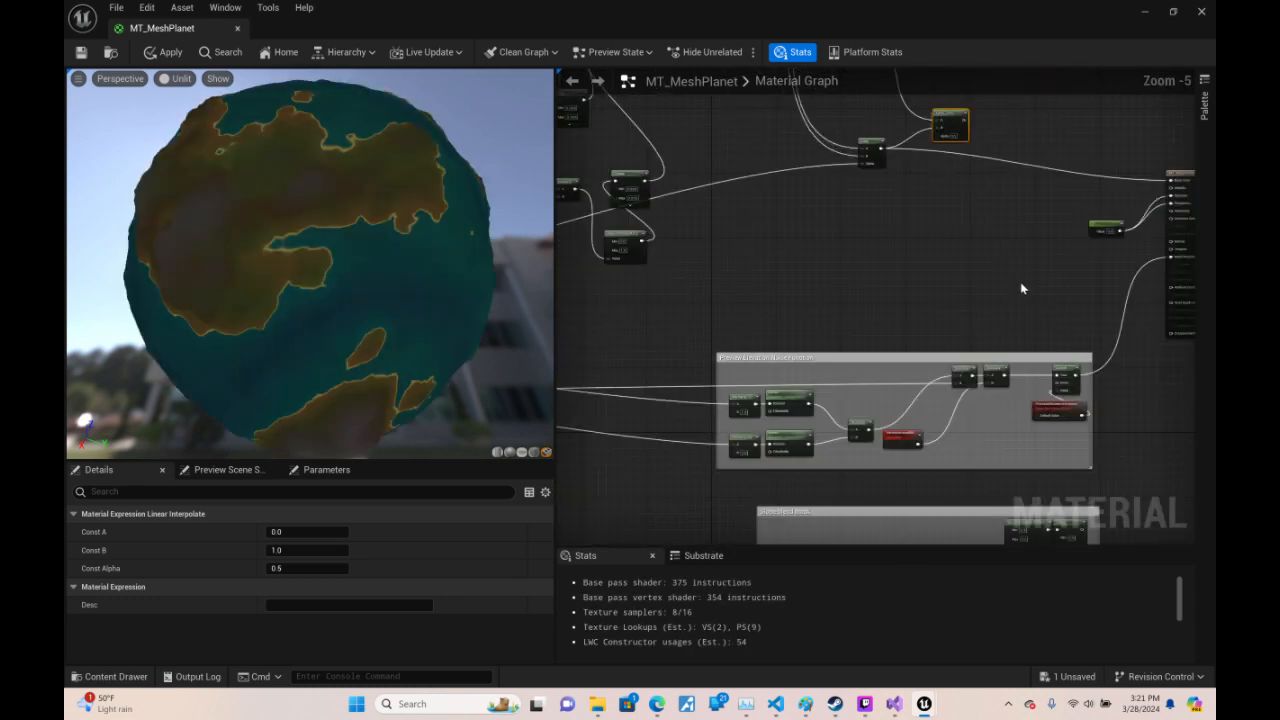
{"action": "right_click_drag", "start_coordinate": [1020, 284], "coordinate": [971, 110]}
{"action": "scroll", "coordinate": [1027, 320], "scroll_direction": "up", "scroll_amount": 3}
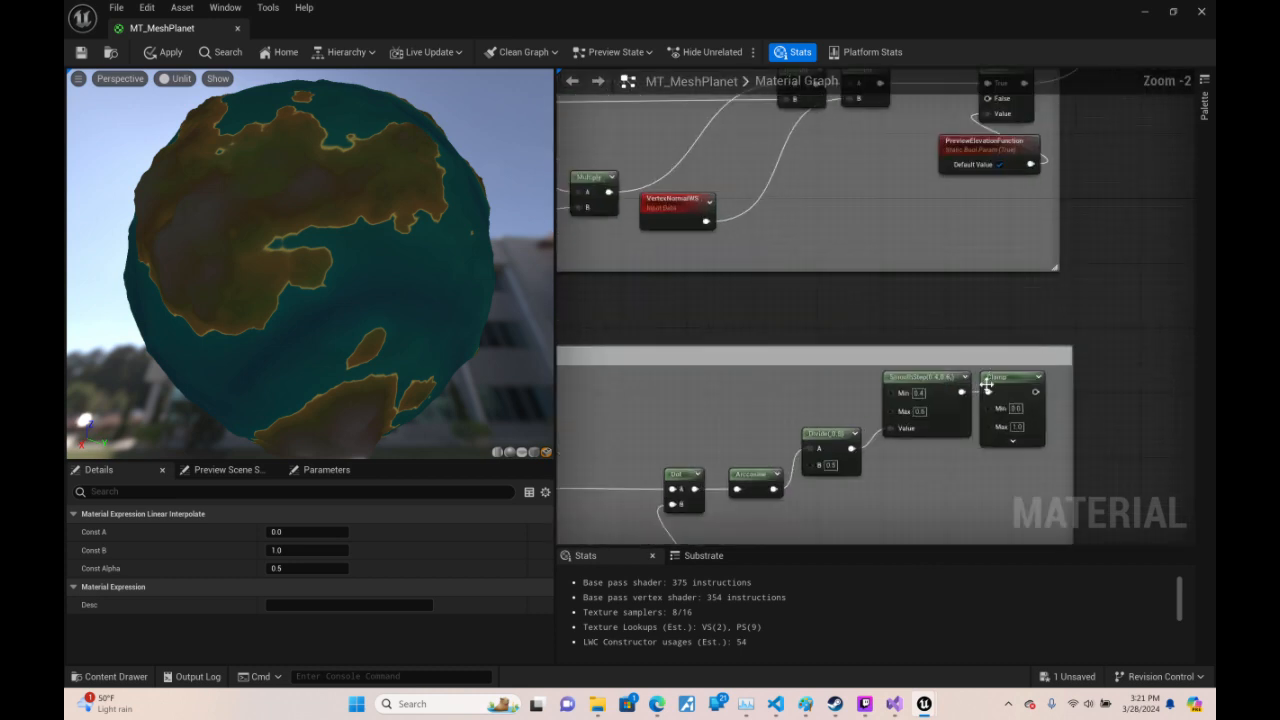
{"action": "left_click_drag", "start_coordinate": [1035, 392], "coordinate": [755, 404]}
{"action": "left_click_drag", "start_coordinate": [748, 402], "coordinate": [749, 402]}
{"action": "right_click_drag", "start_coordinate": [887, 402], "coordinate": [859, 244]}
{"action": "left_click_drag", "start_coordinate": [752, 215], "coordinate": [1098, 343]}
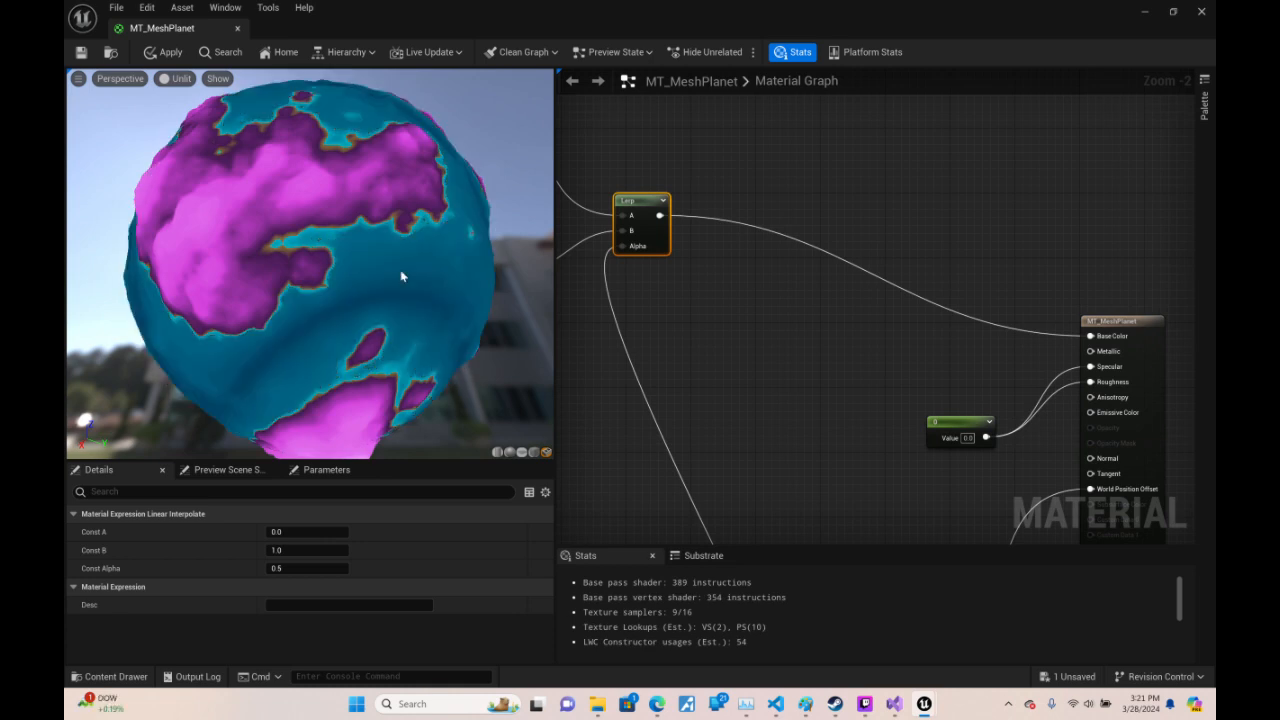
- Swap the new Lerp's inputs so the existing Lerp feeds A and the Synthwave_1 sample feeds B, and save the material
{"action": "right_click_drag", "start_coordinate": [654, 291], "coordinate": [921, 329]}
{"action": "left_click_drag", "start_coordinate": [891, 267], "coordinate": [716, 119], "text": "ctrl"}
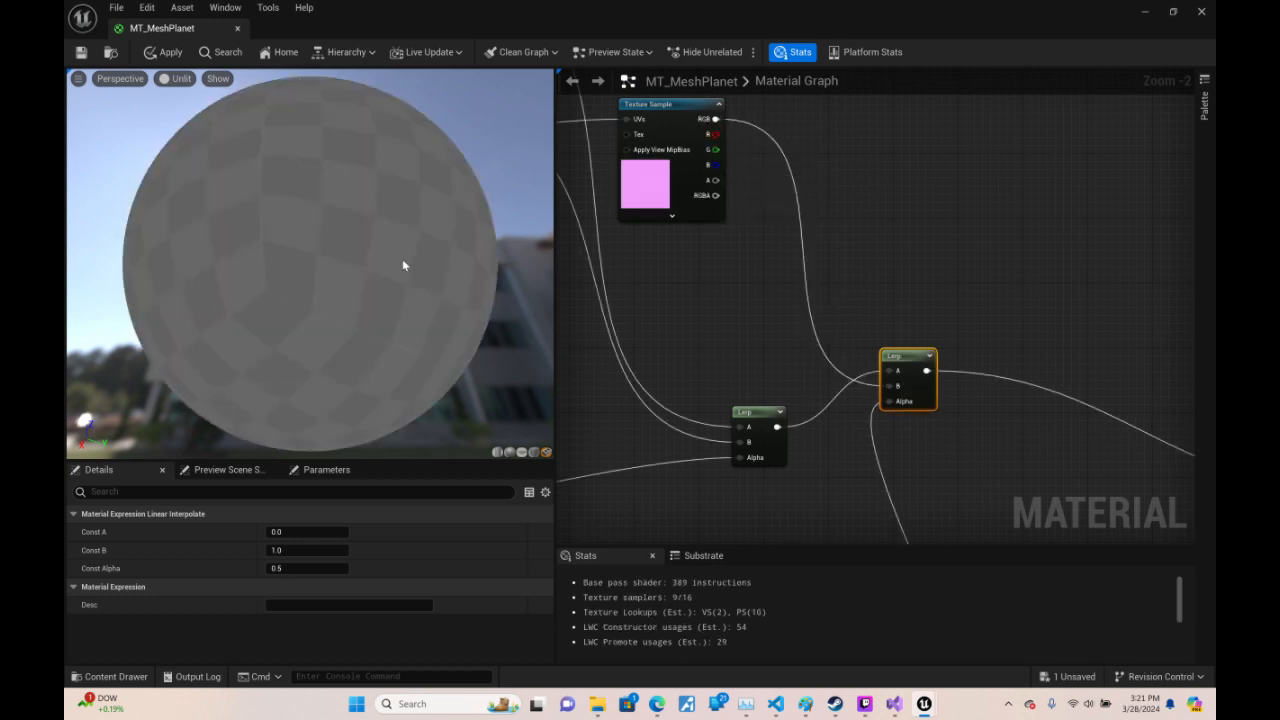
{"action": "left_click_drag", "start_coordinate": [250, 166], "coordinate": [97, 97]}
{"action": "left_click", "coordinate": [82, 52]}
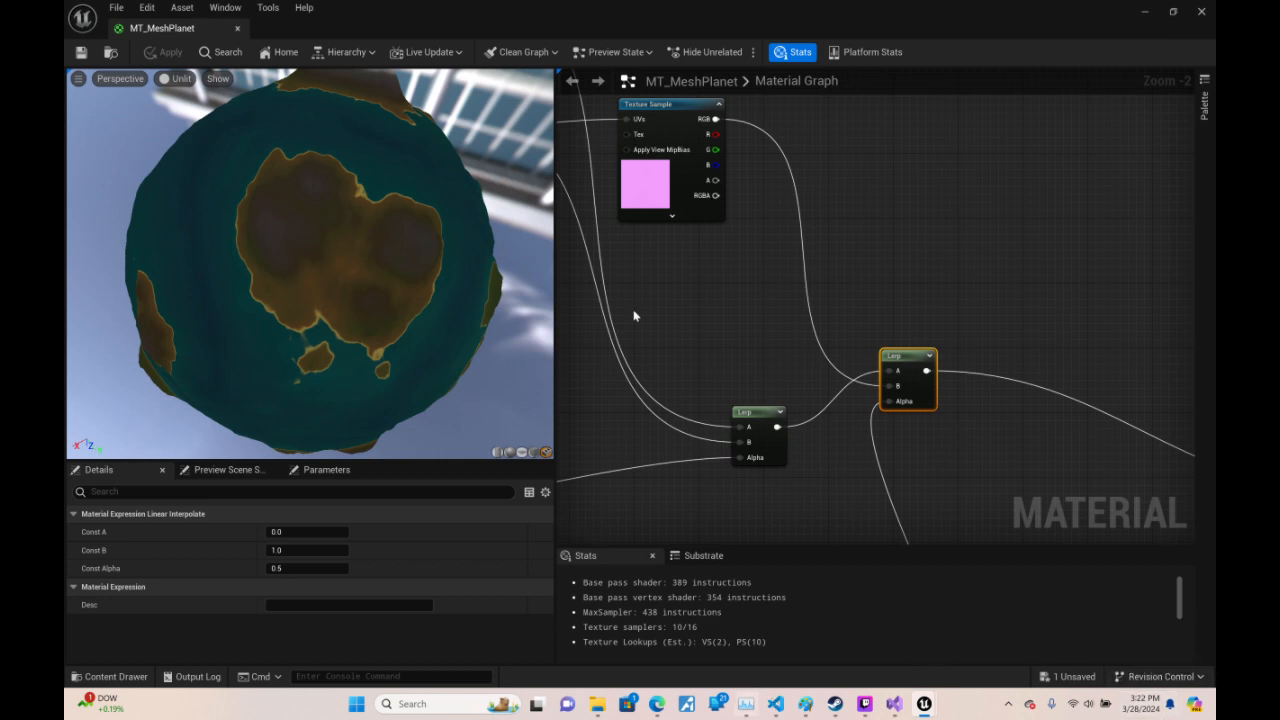
- Save the AtmosphereDepthTest level and open the BP_MeshPlanetActor blueprint at its Initialize Planet Material function
{"action": "left_click", "coordinate": [1141, 13]}
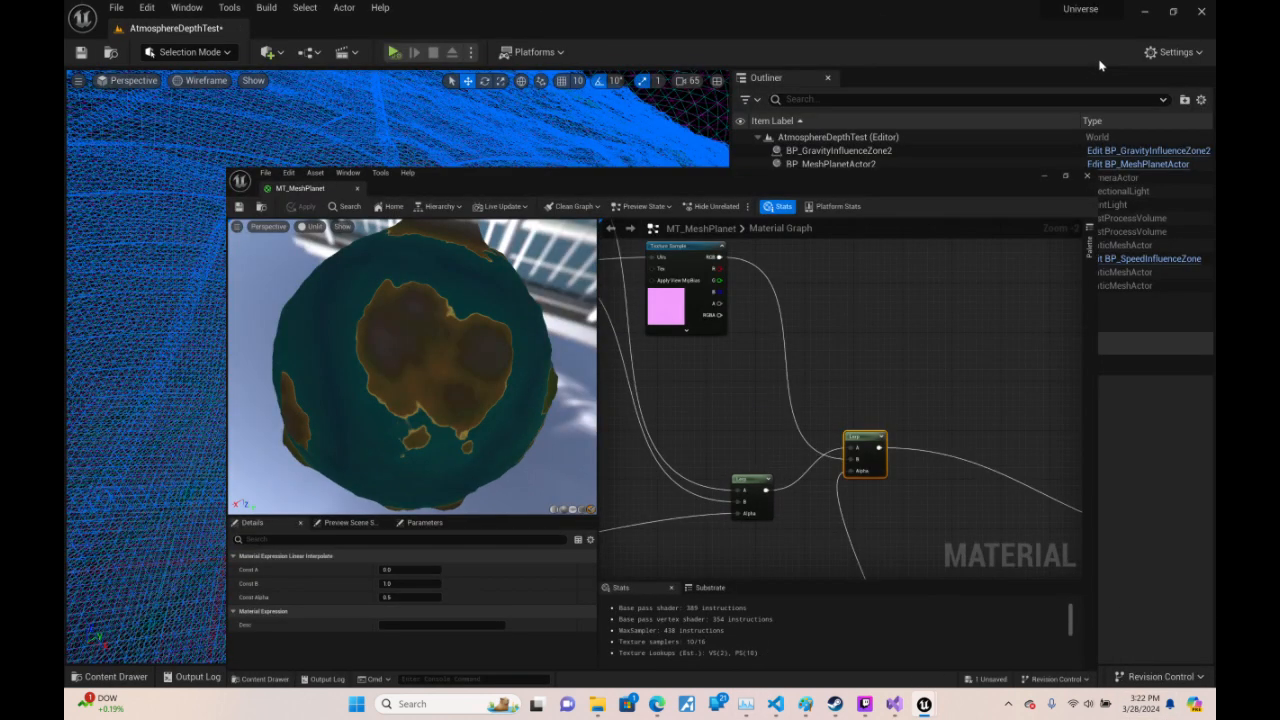
{"action": "left_click", "coordinate": [81, 52]}
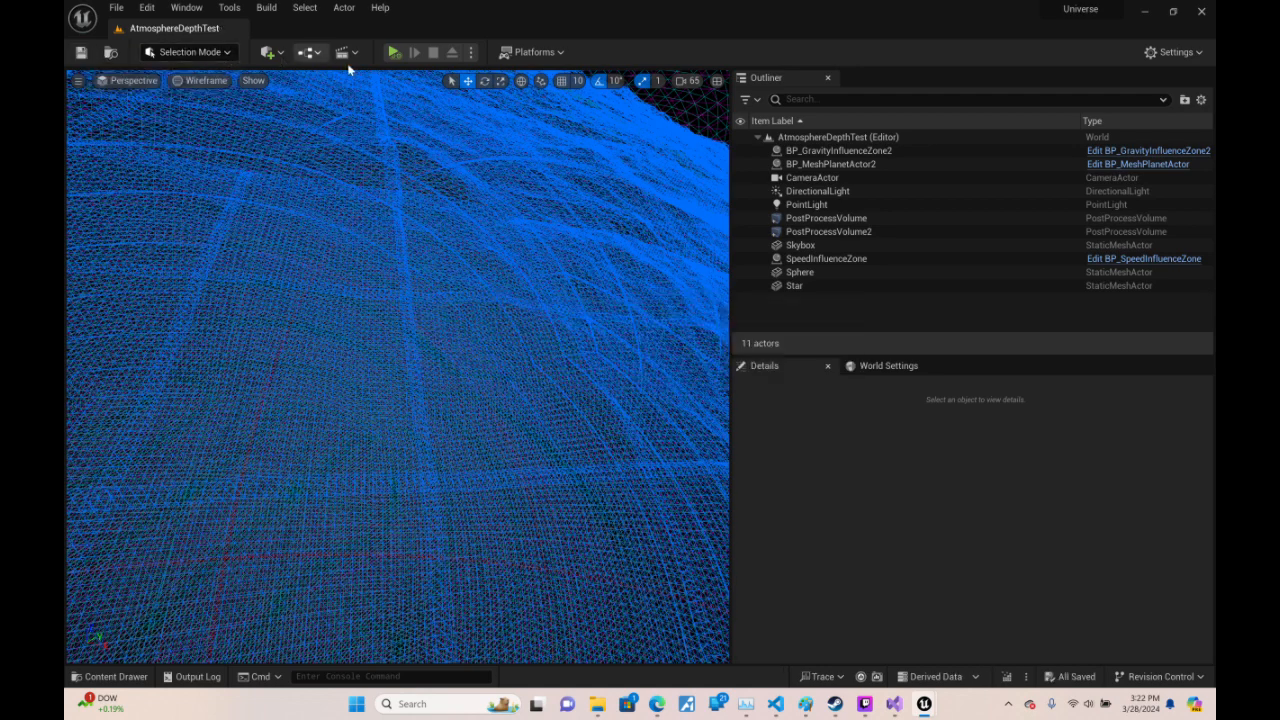
{"action": "left_click", "coordinate": [1165, 164]}
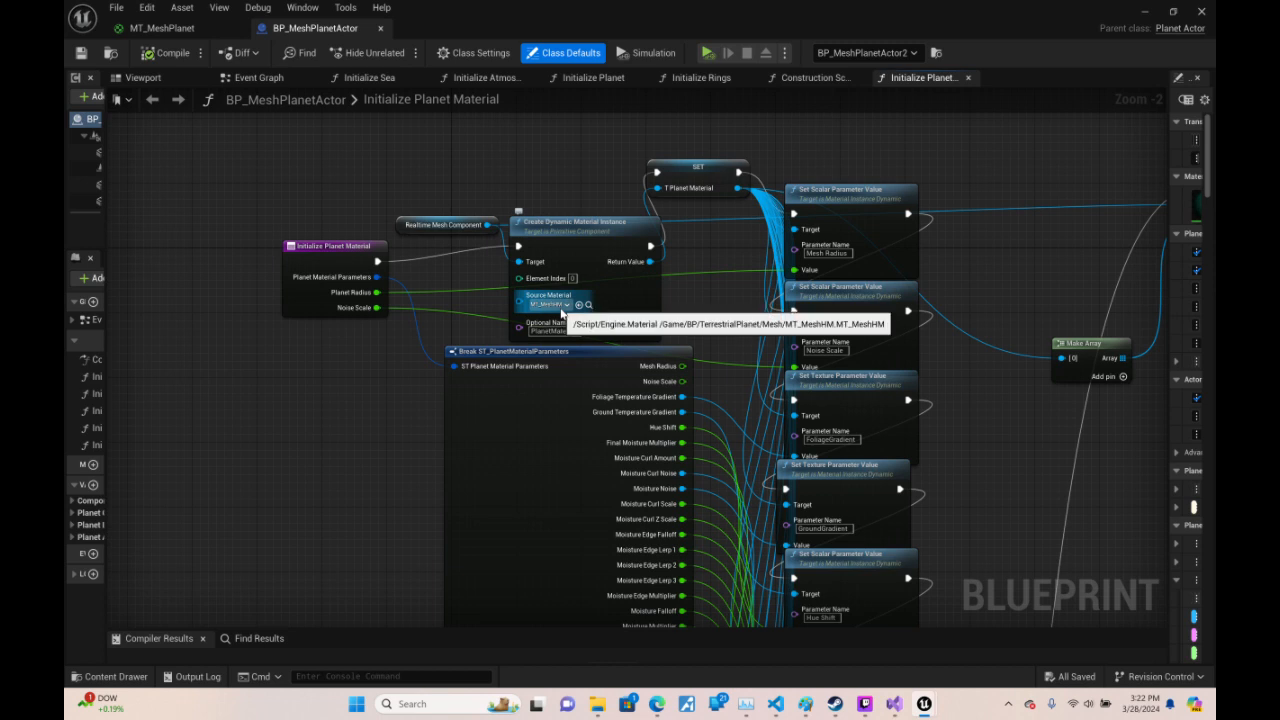
{"action": "left_click", "coordinate": [562, 312]}
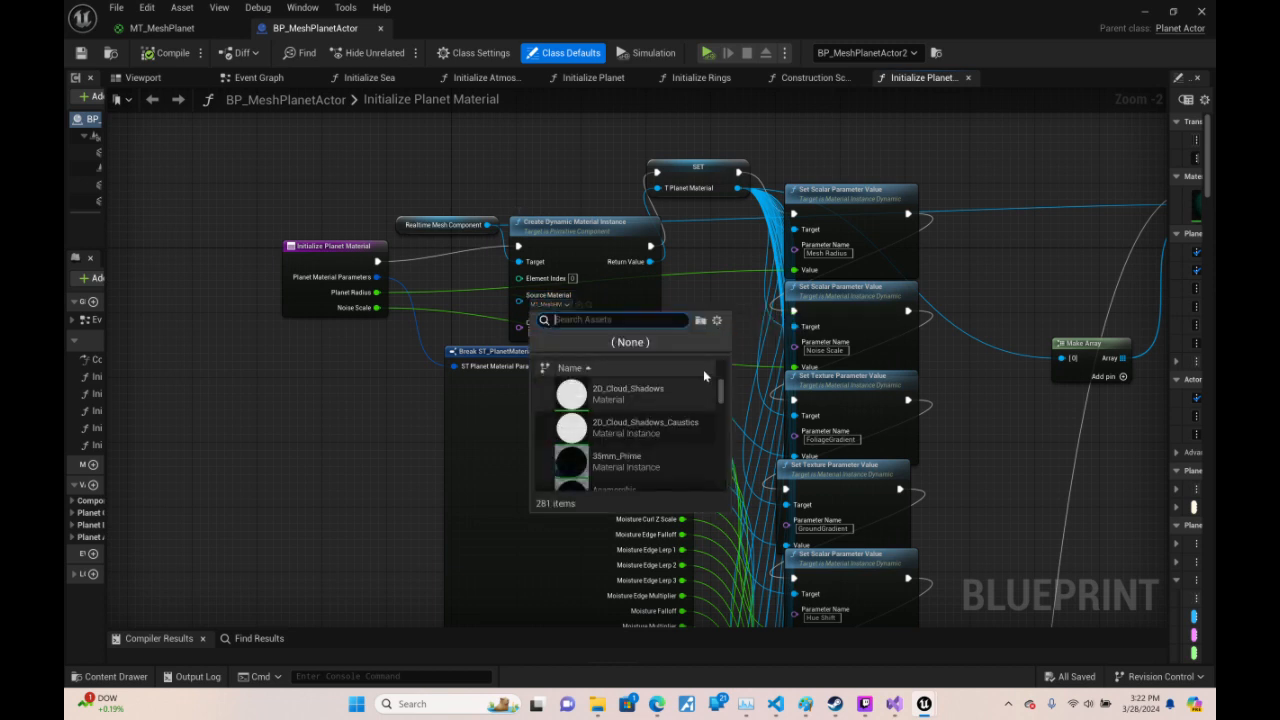
{"action": "left_click", "coordinate": [718, 250]}
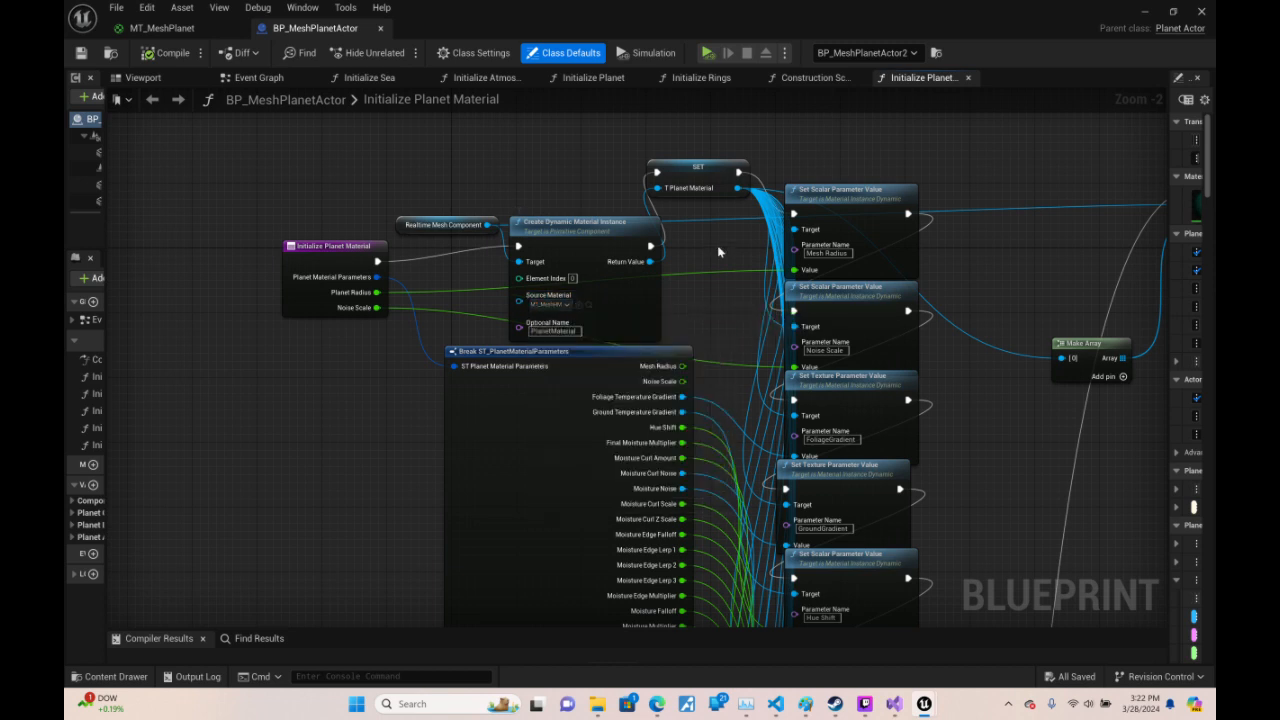
- Duplicate the Realtime Mesh Component, Create Dynamic Material Instance and SET T Planet Material nodes and place the copies above the original chain
{"action": "right_click_drag", "start_coordinate": [719, 306], "coordinate": [1007, 350]}
{"action": "left_click_drag", "start_coordinate": [602, 291], "coordinate": [514, 276]}
{"action": "right_click_drag", "start_coordinate": [798, 195], "coordinate": [761, 214]}
{"action": "left_click_drag", "start_coordinate": [583, 225], "coordinate": [852, 397]}
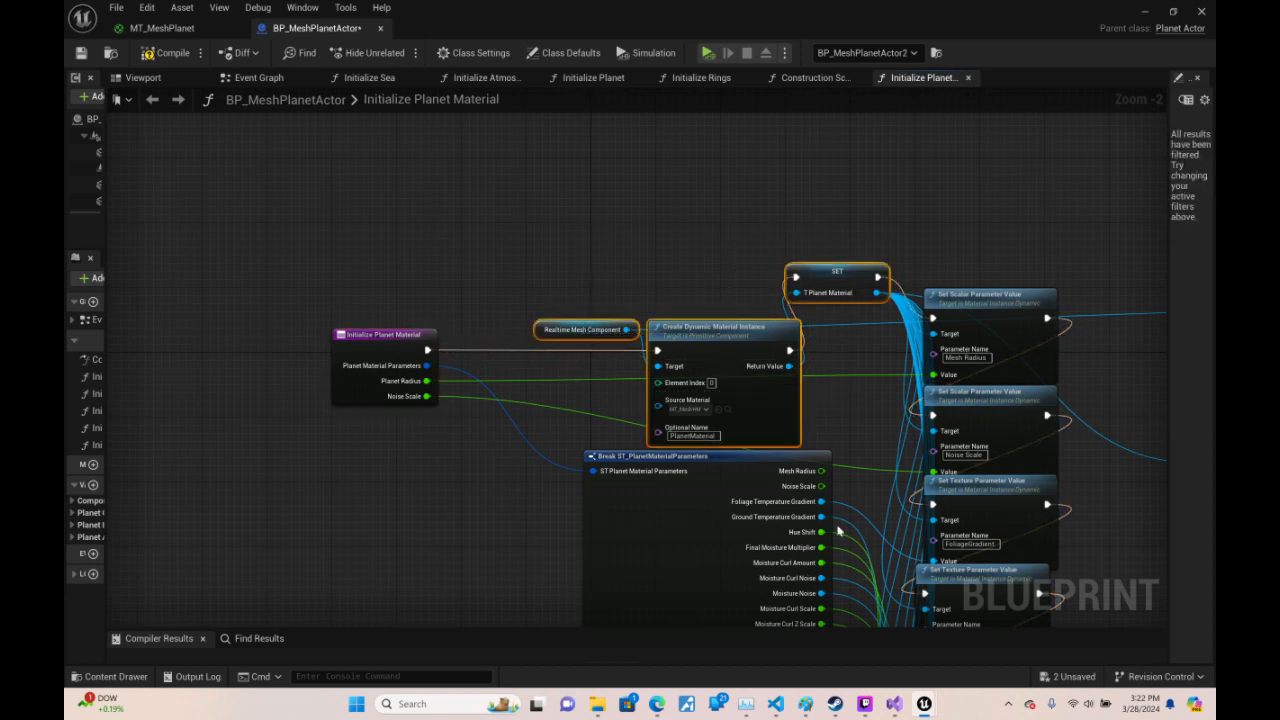
{"action": "right_click_drag", "start_coordinate": [706, 259], "coordinate": [723, 437]}
{"action": "key", "text": "ctrl+v"}
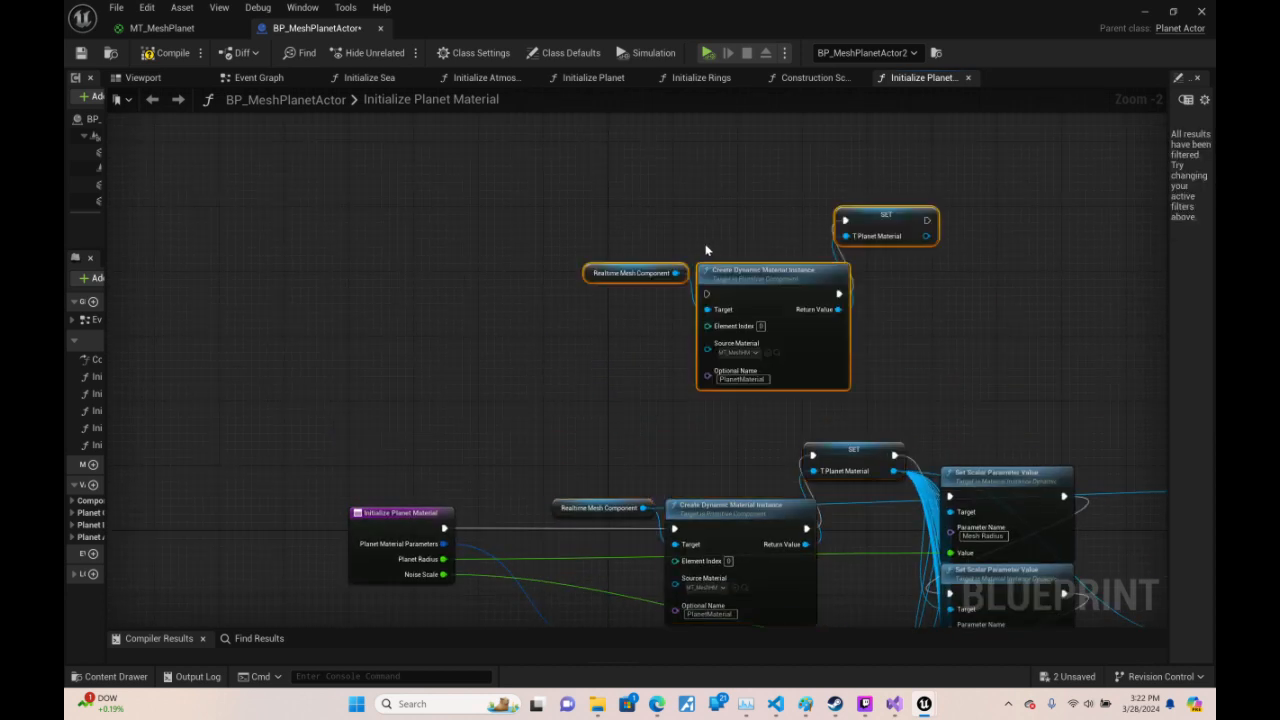
{"action": "left_click_drag", "start_coordinate": [777, 278], "coordinate": [745, 254]}
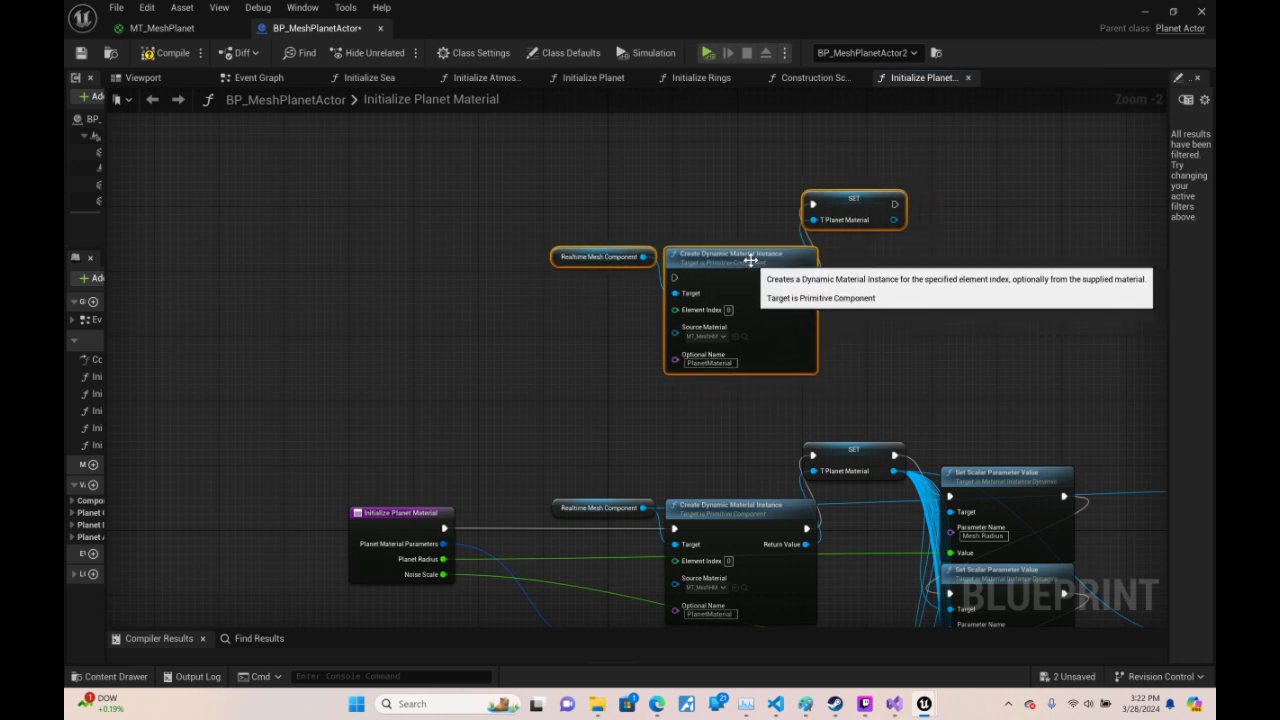
- Set the copied Create Dynamic Material Instance node's Source Material to MT_MeshPlanet
{"action": "left_click", "coordinate": [704, 327]}
{"action": "type", "text": "m"}
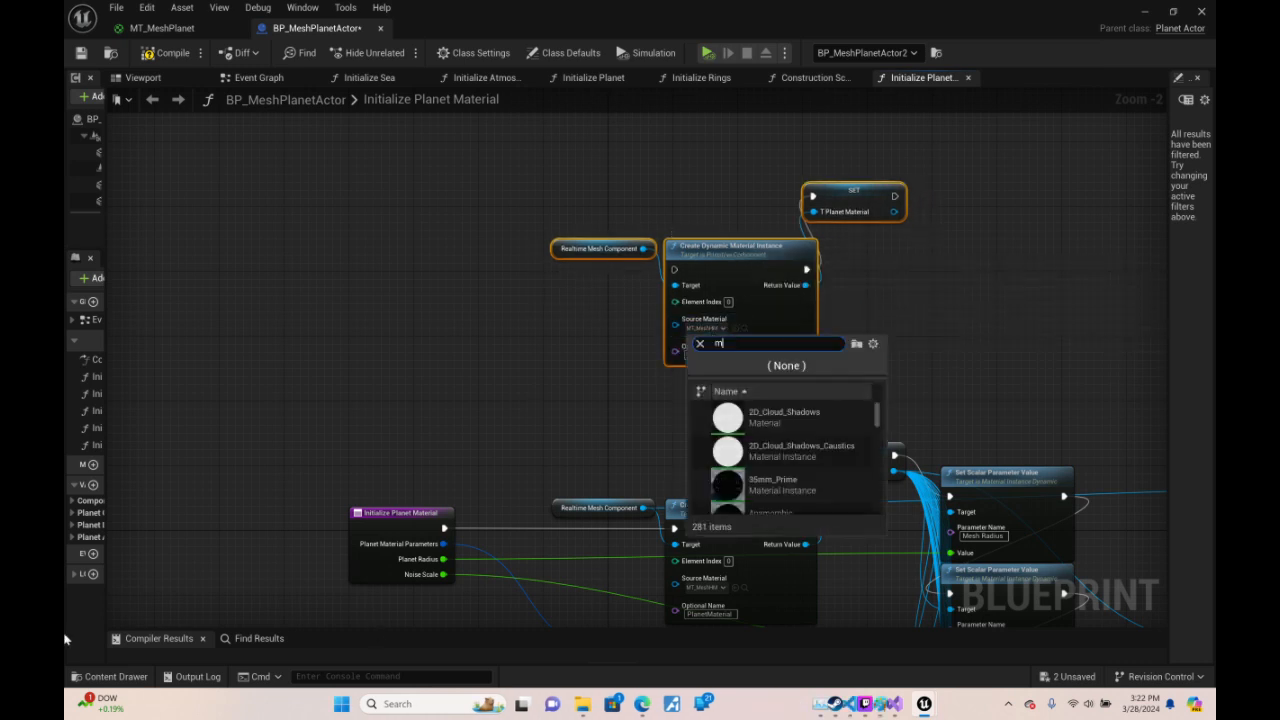
{"action": "type", "text": "eshp"}
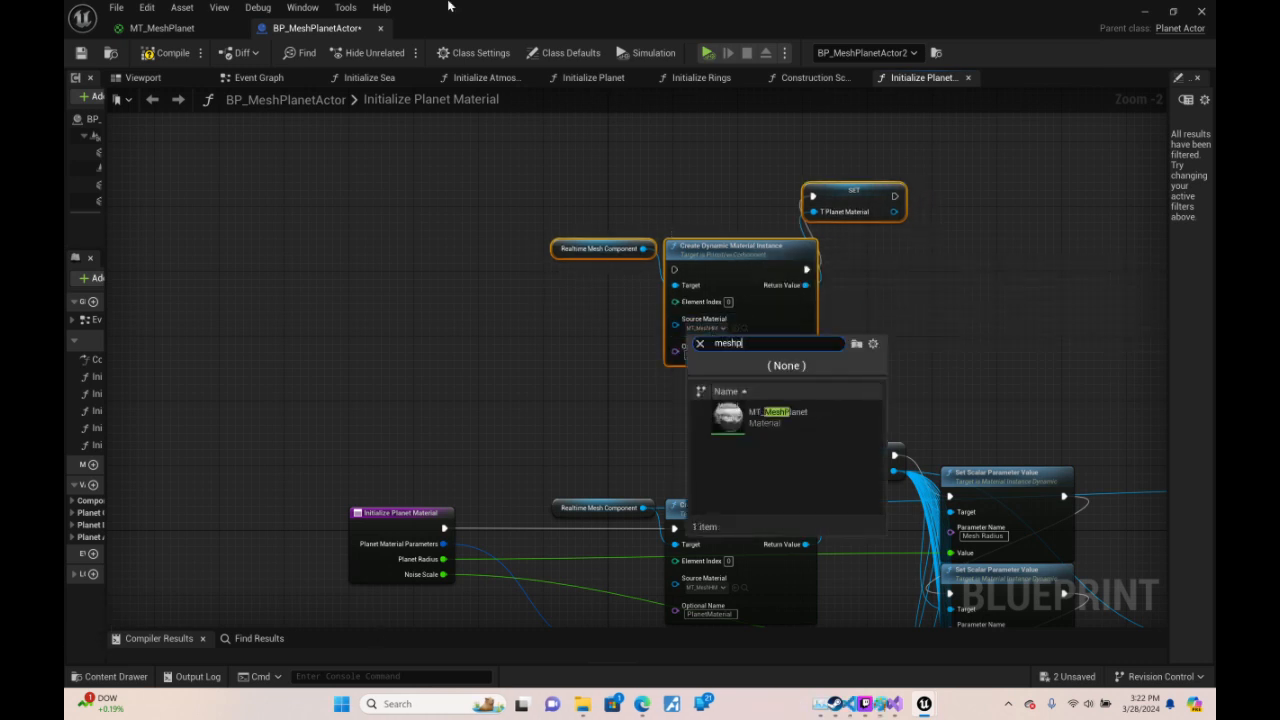
{"action": "left_click", "coordinate": [770, 415]}
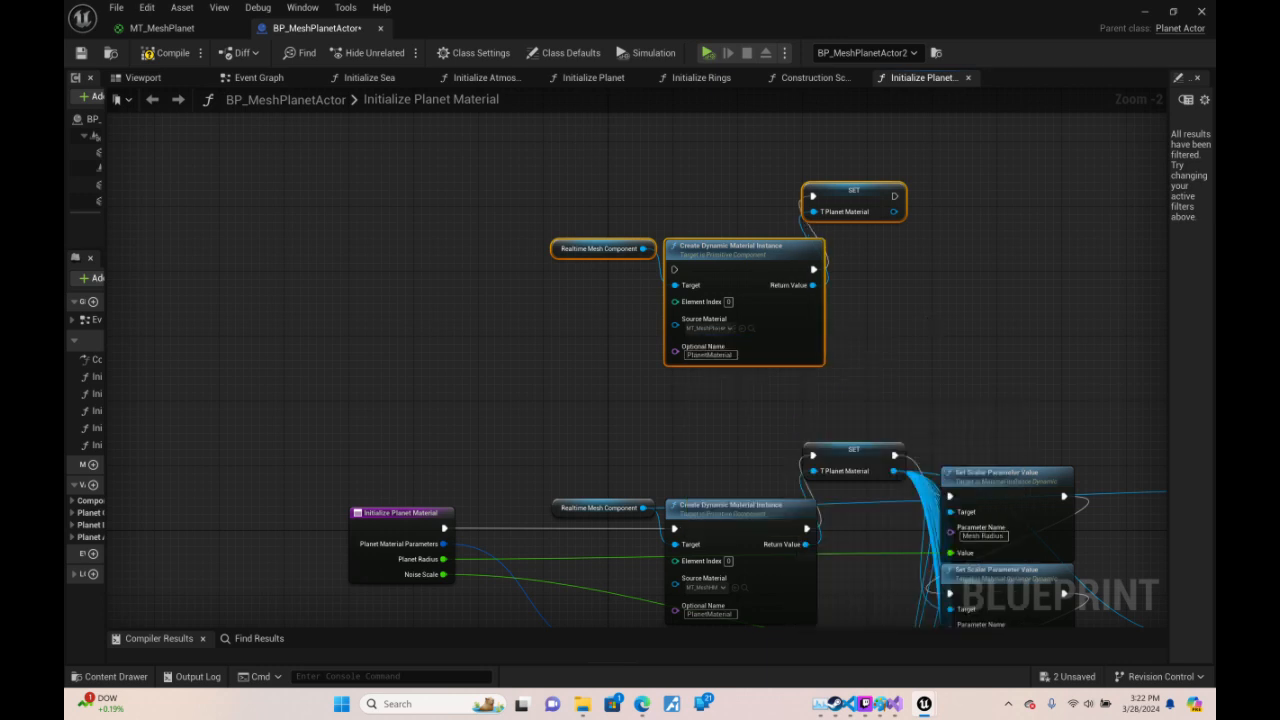
- Line up the copied SET node beside its Create Dynamic Material Instance node and move the copied group farther above the original chain
{"action": "right_click_drag", "start_coordinate": [922, 324], "coordinate": [886, 309]}
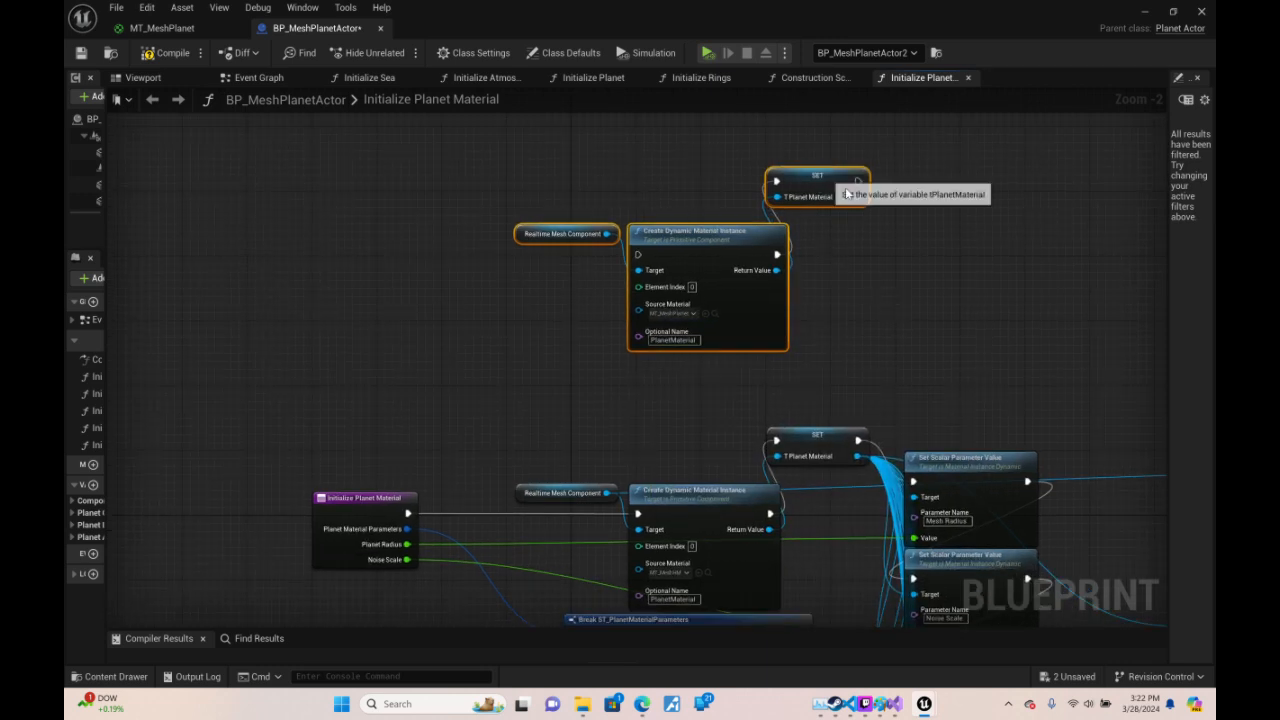
{"action": "left_click_drag", "start_coordinate": [813, 167], "coordinate": [813, 102]}
{"action": "right_click_drag", "start_coordinate": [875, 182], "coordinate": [846, 368]}
{"action": "left_click", "coordinate": [790, 310]}
{"action": "left_click_drag", "start_coordinate": [783, 306], "coordinate": [816, 308]}
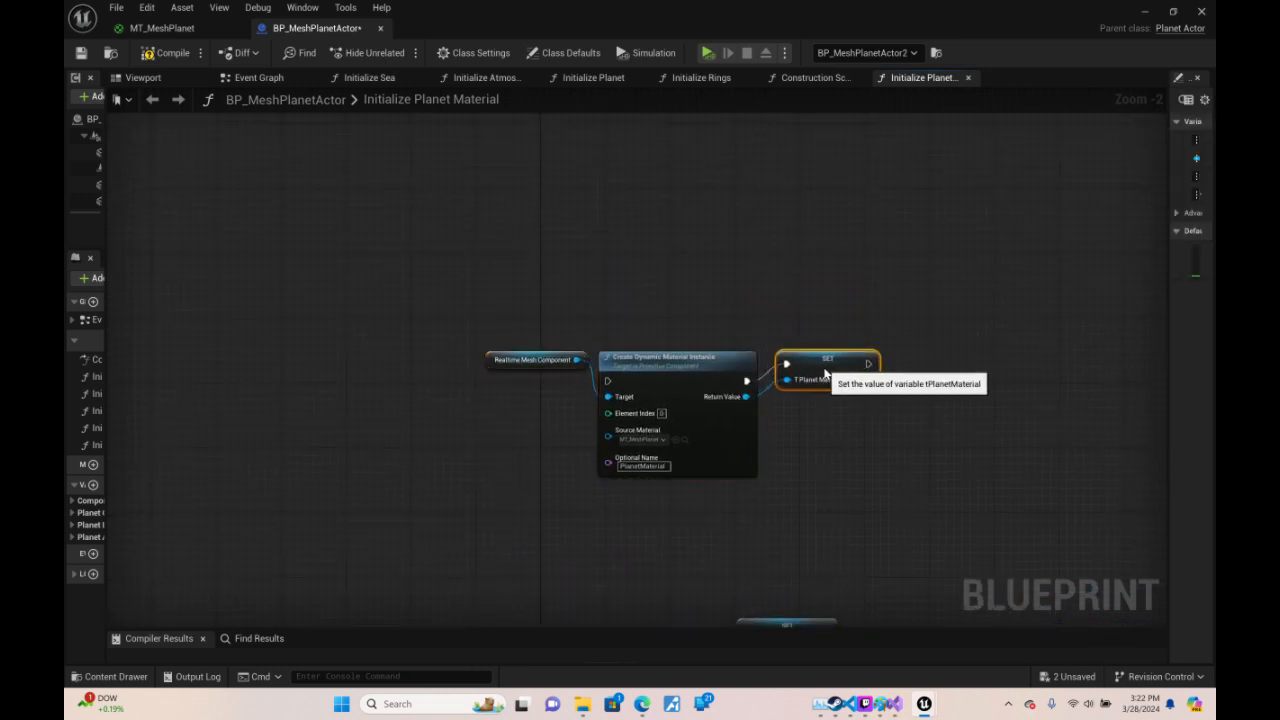
{"action": "right_click_drag", "start_coordinate": [779, 303], "coordinate": [802, 128]}
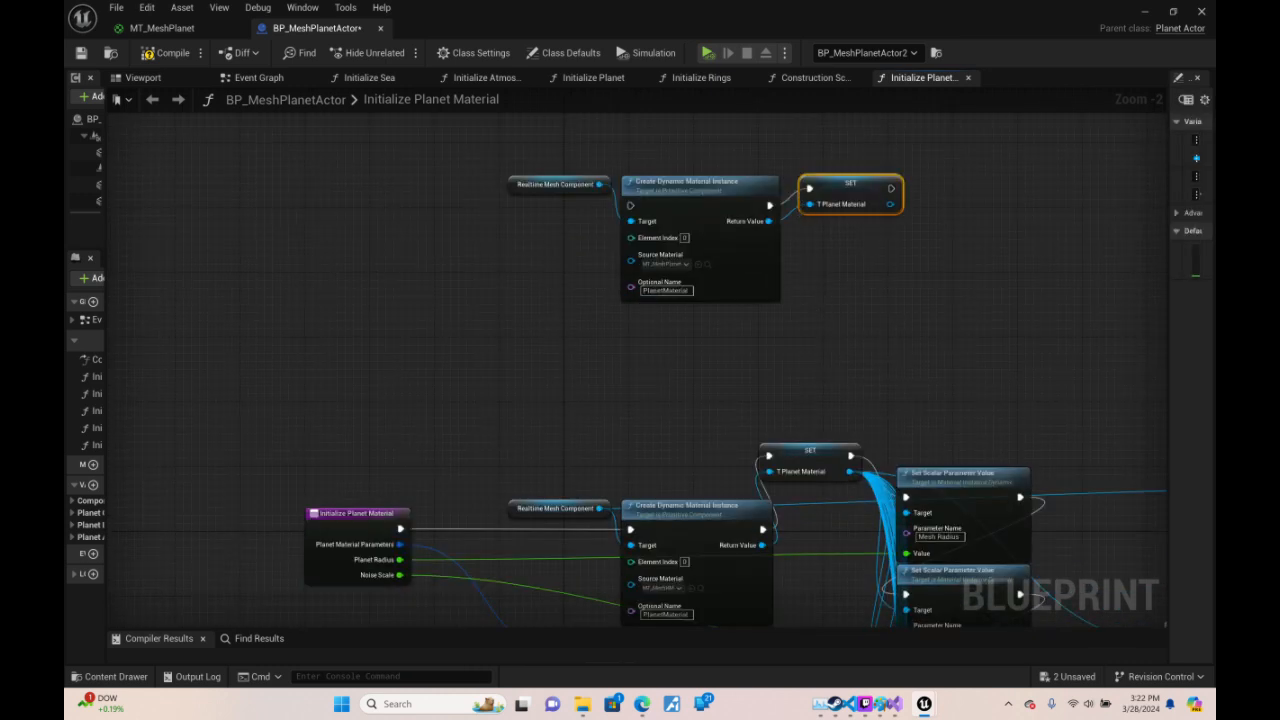
{"action": "right_click_drag", "start_coordinate": [830, 379], "coordinate": [803, 349]}
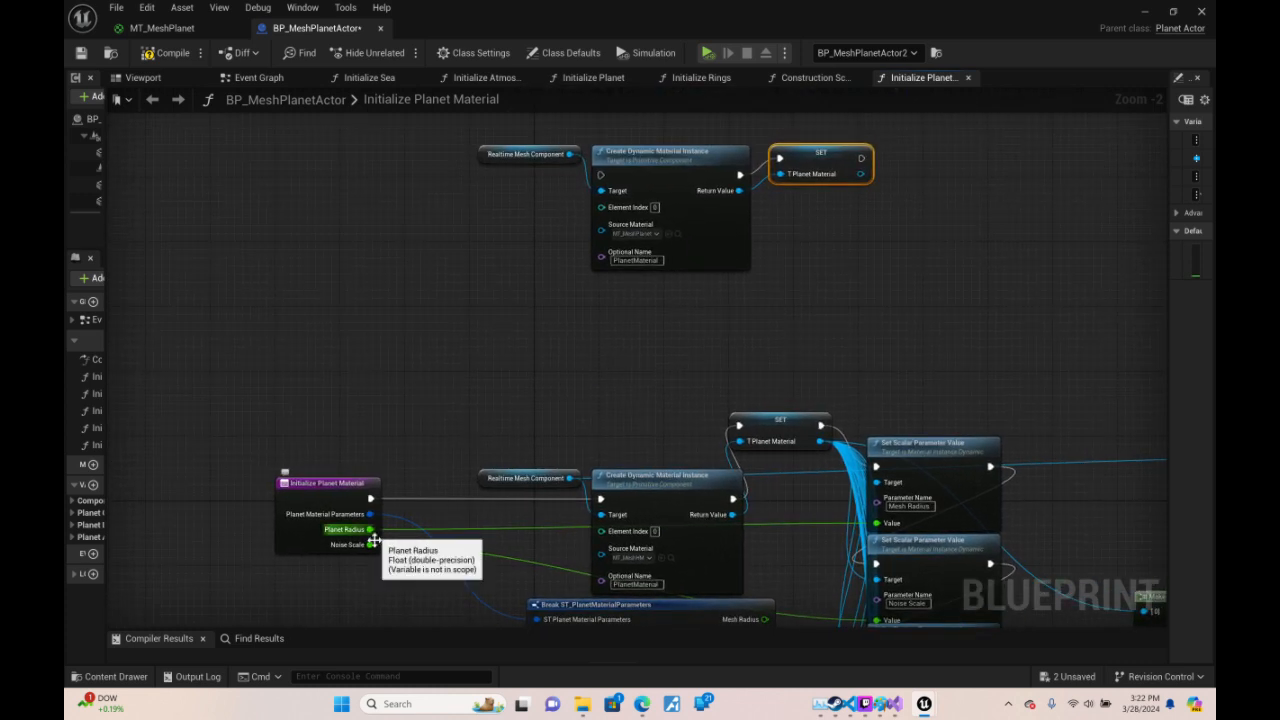
{"action": "right_click_drag", "start_coordinate": [896, 327], "coordinate": [844, 438]}
{"action": "left_click_drag", "start_coordinate": [423, 214], "coordinate": [738, 330]}
{"action": "left_click_drag", "start_coordinate": [662, 283], "coordinate": [663, 194]}
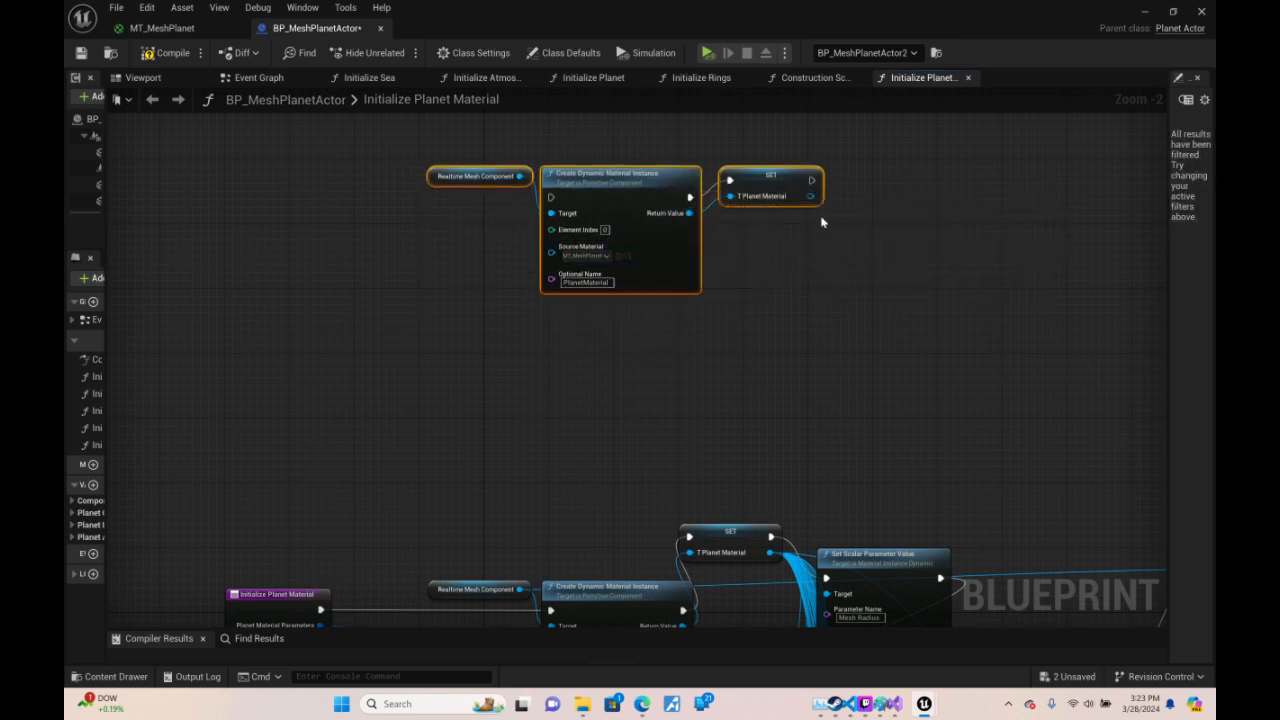
- Compile and save the BP_MeshPlanetActor blueprint
{"action": "right_click_drag", "start_coordinate": [867, 281], "coordinate": [813, 100]}
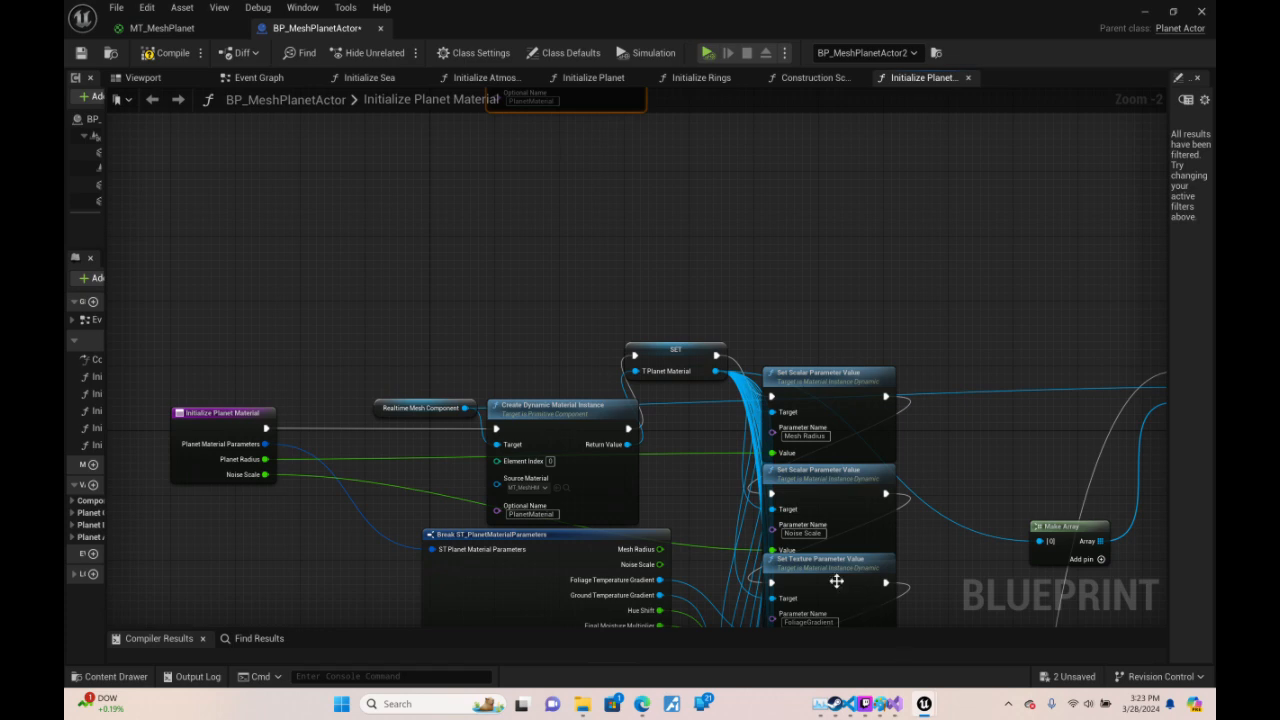
{"action": "mouse_move", "coordinate": [926, 704]}
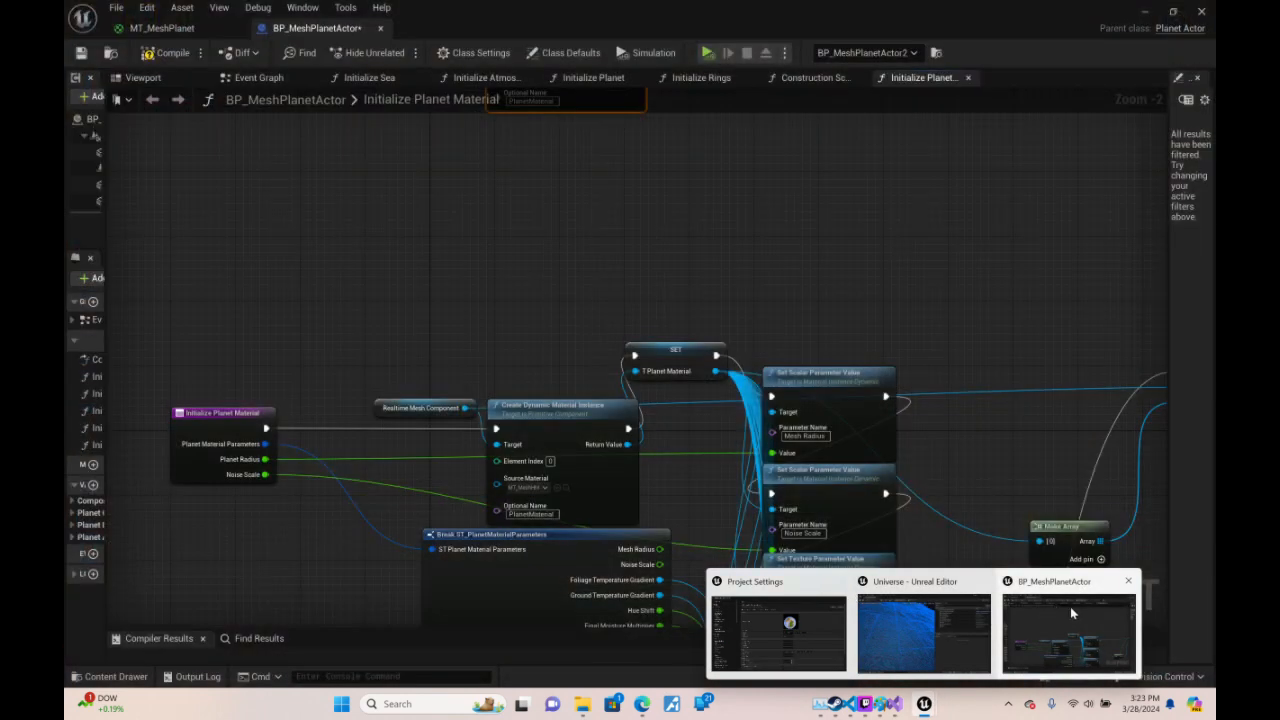
{"action": "left_click", "coordinate": [1070, 606]}
{"action": "left_click", "coordinate": [156, 52]}
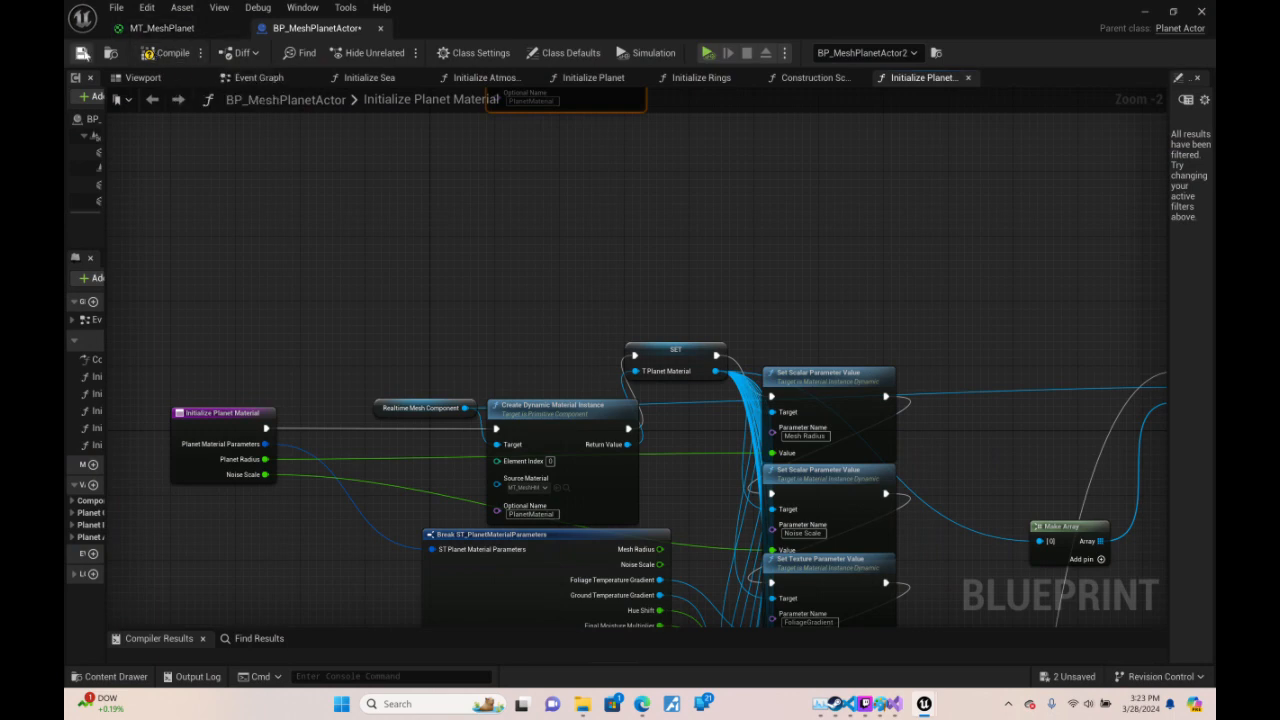
- Examine the Radius parameter in the relative elevation group of the MT_MeshPlanet material graph
{"action": "left_click", "coordinate": [179, 25]}
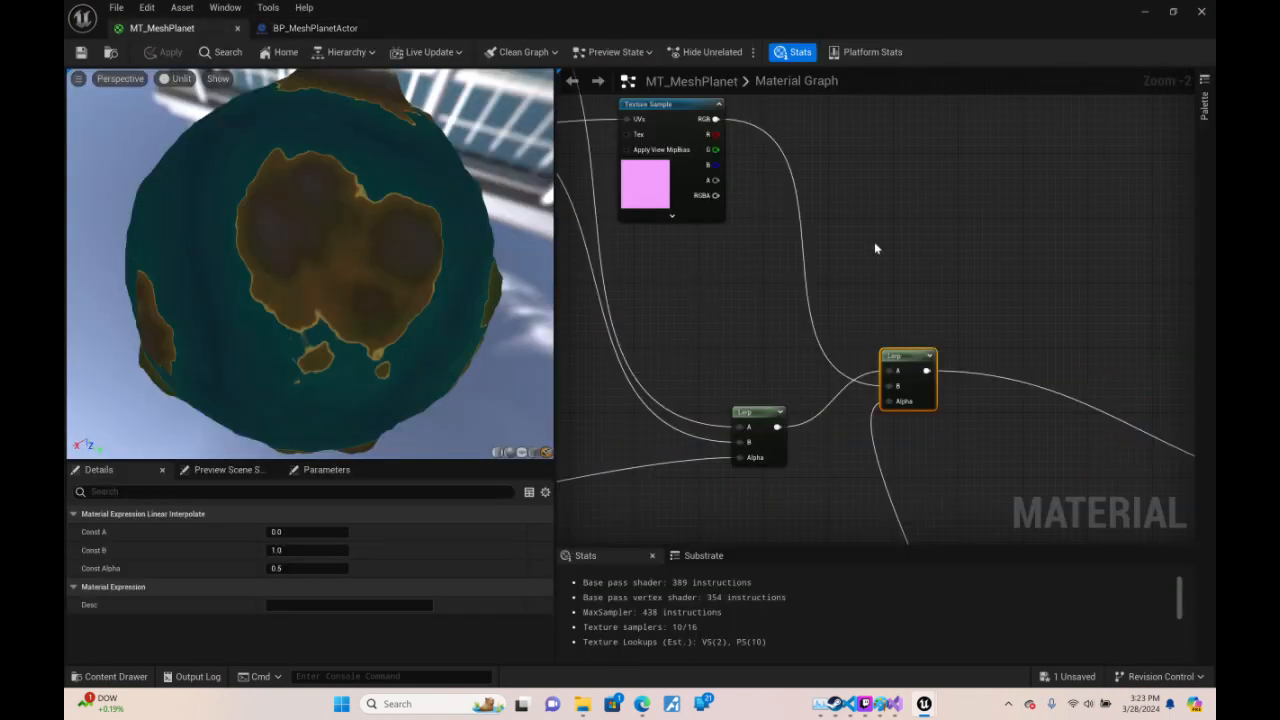
{"action": "right_click_drag", "start_coordinate": [874, 244], "coordinate": [1208, 326]}
{"action": "right_click_drag", "start_coordinate": [1203, 408], "coordinate": [1190, 215]}
{"action": "scroll", "coordinate": [938, 195], "scroll_direction": "down", "scroll_amount": 3}
{"action": "right_click_drag", "start_coordinate": [640, 330], "coordinate": [667, 263]}
{"action": "scroll", "coordinate": [832, 293], "scroll_direction": "up", "scroll_amount": 2}
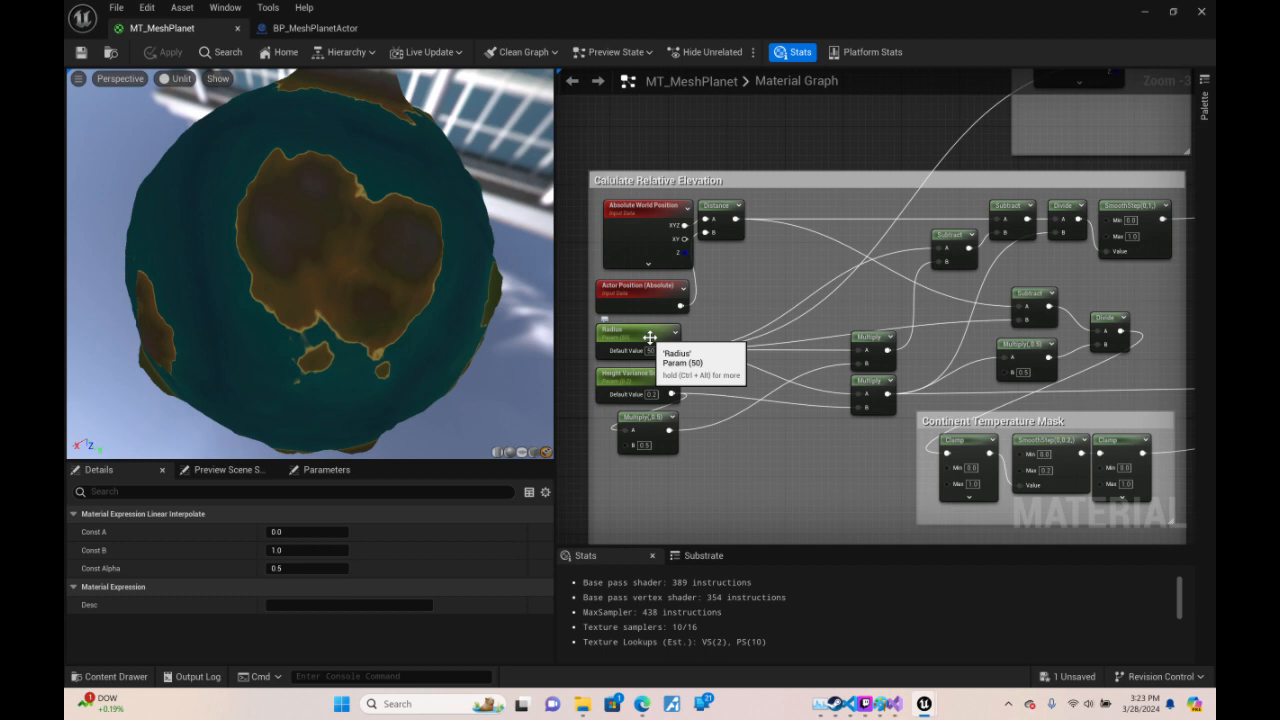
{"action": "left_click", "coordinate": [650, 337]}
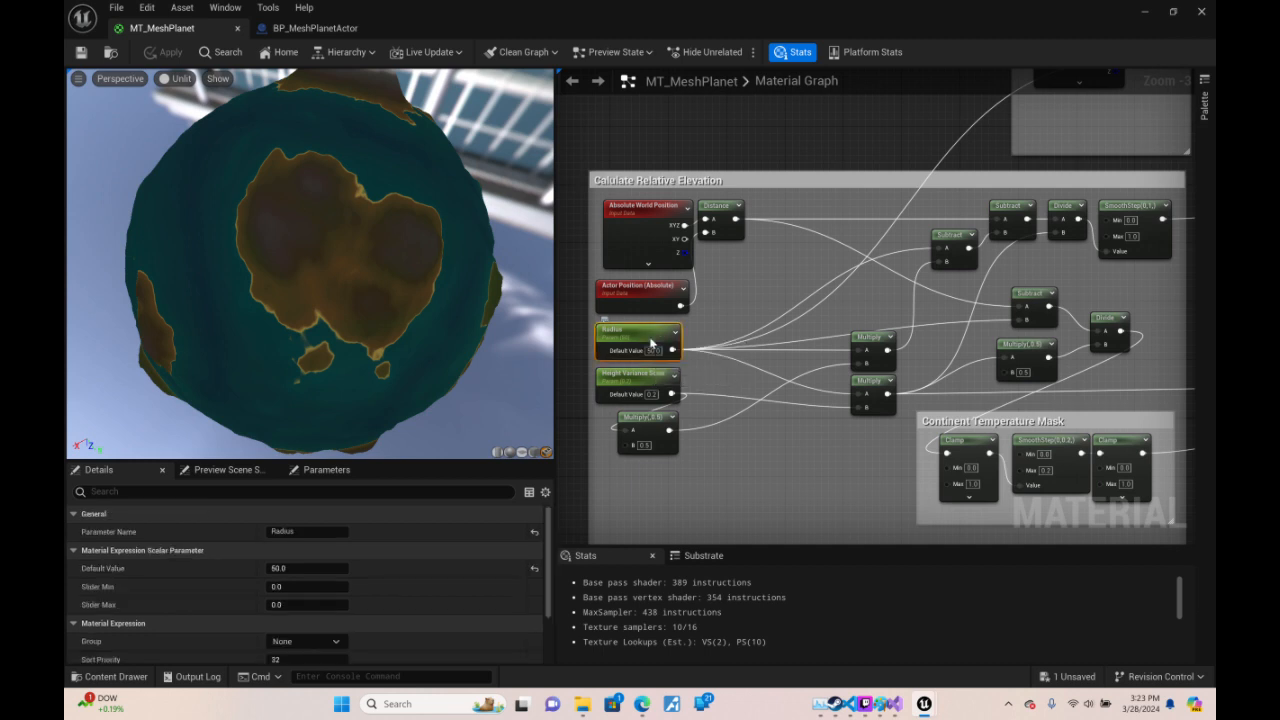
{"action": "right_click", "coordinate": [650, 339]}
{"action": "left_click", "coordinate": [759, 298]}
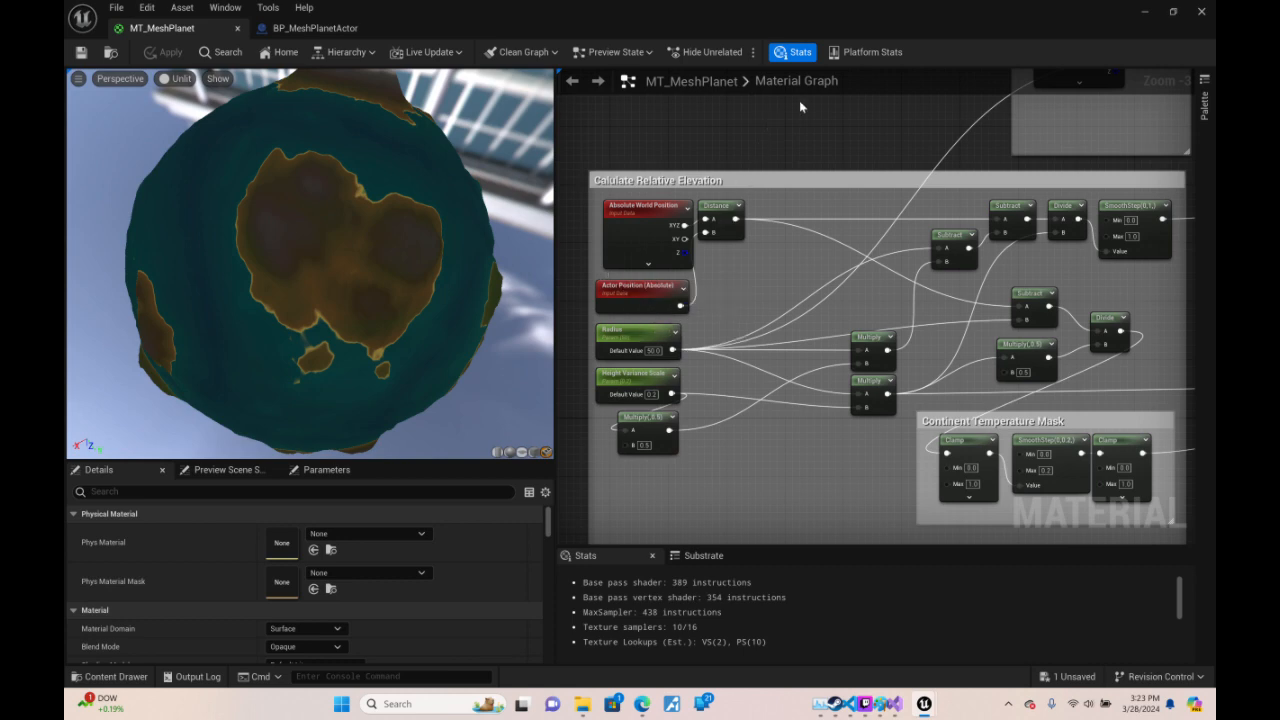
- Return to BP_MeshPlanetActor, copy the Mesh Radius Set Scalar Parameter Value node, and connect the copy to the new SET node's execution output
{"action": "left_click", "coordinate": [1140, 13]}
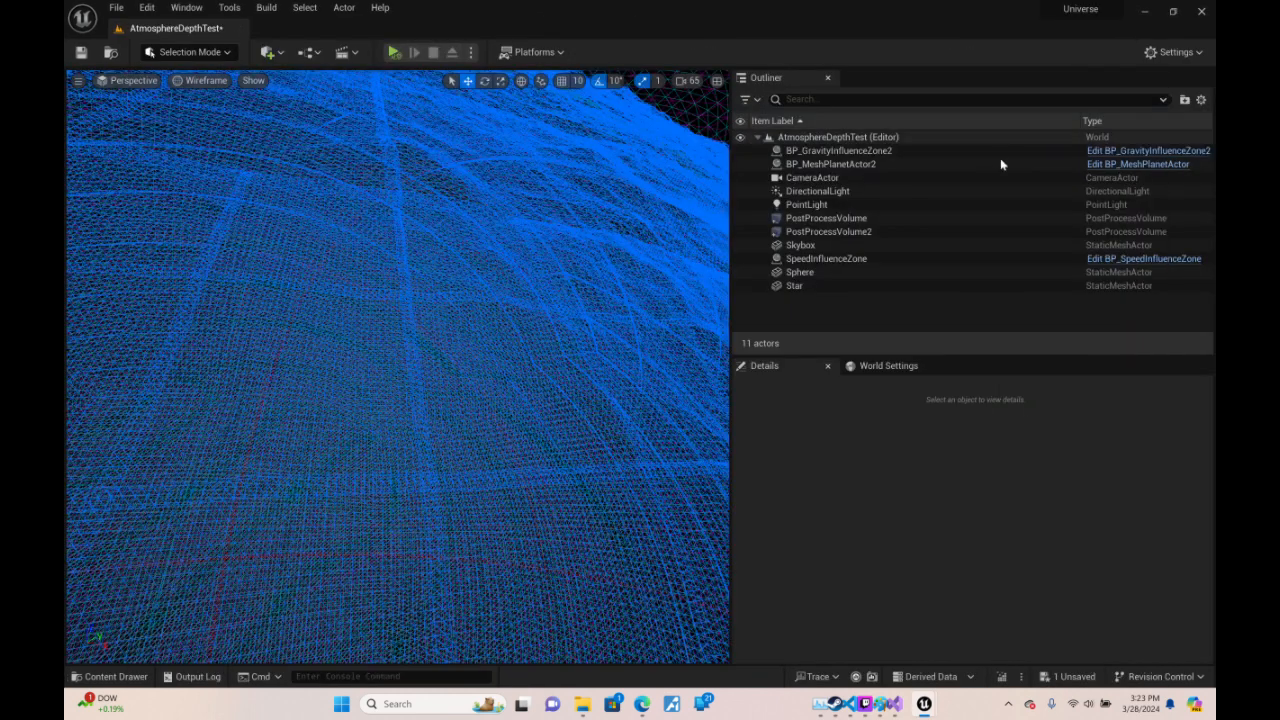
{"action": "left_click", "coordinate": [1160, 165]}
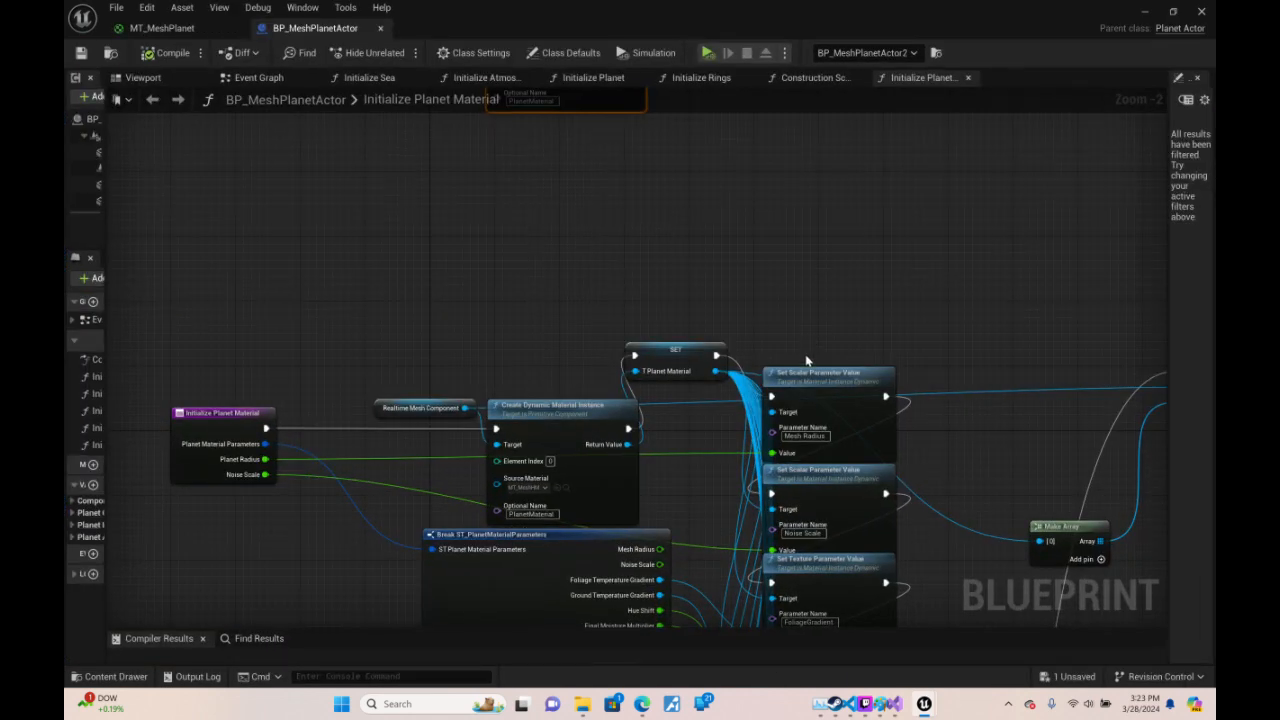
{"action": "left_click", "coordinate": [801, 390]}
{"action": "key", "text": "ctrl+c"}
{"action": "right_click_drag", "start_coordinate": [849, 254], "coordinate": [852, 536]}
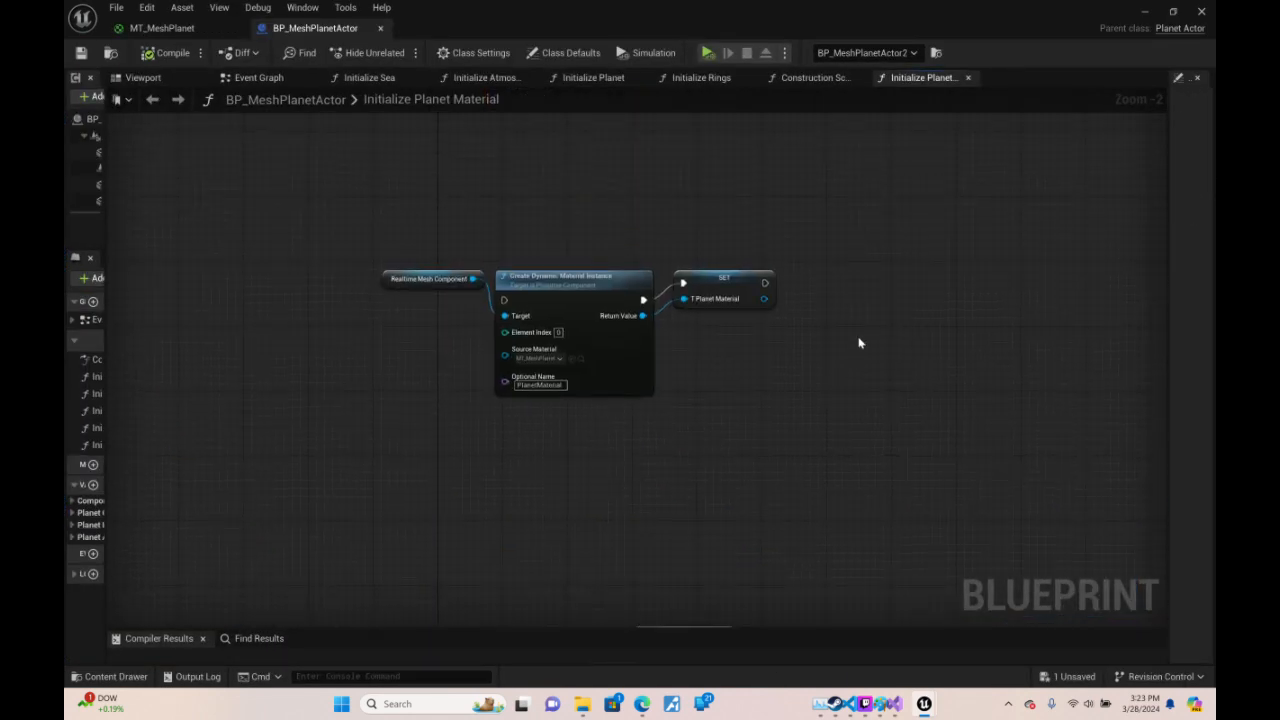
{"action": "key", "text": "ctrl+v"}
{"action": "mouse_move", "coordinate": [765, 283]}
{"action": "left_mouse_down"}
{"action": "mouse_move", "coordinate": [880, 323]}
{"action": "mouse_move", "coordinate": [884, 310]}
{"action": "mouse_move", "coordinate": [765, 283]}
{"action": "left_mouse_up"}
{"action": "left_click", "coordinate": [846, 314]}
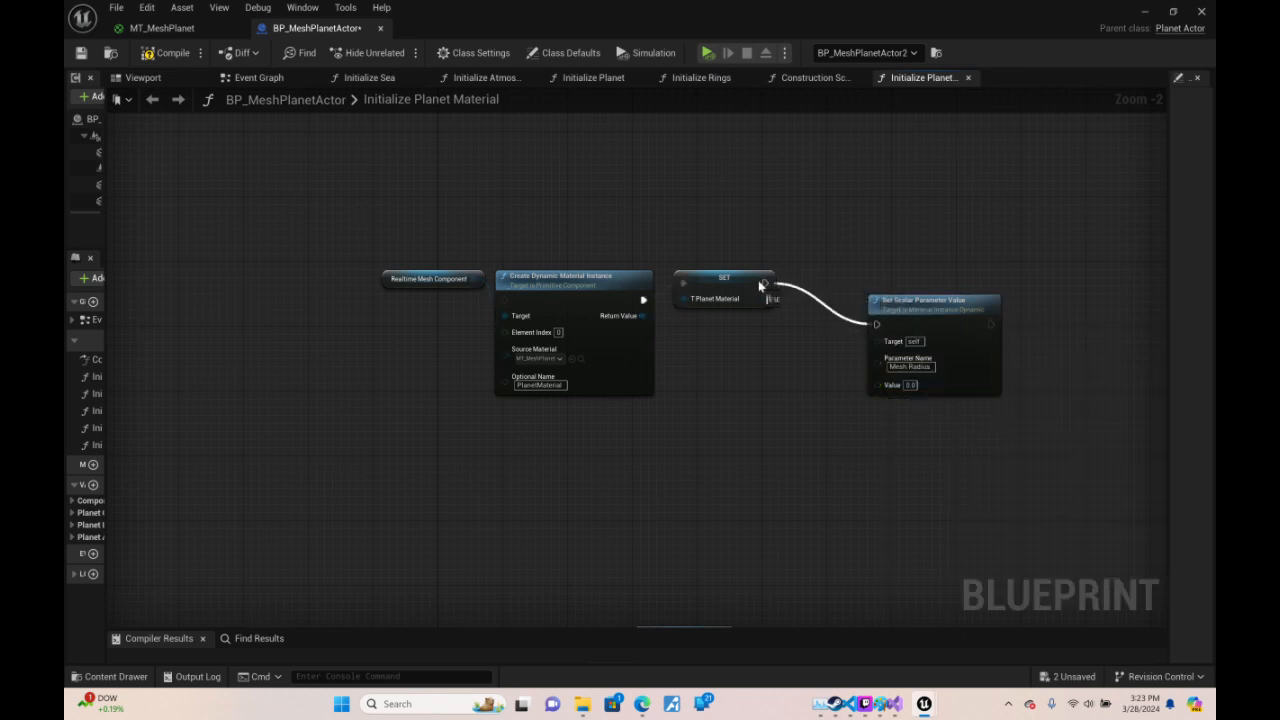
{"action": "left_click_drag", "start_coordinate": [913, 312], "coordinate": [857, 272]}
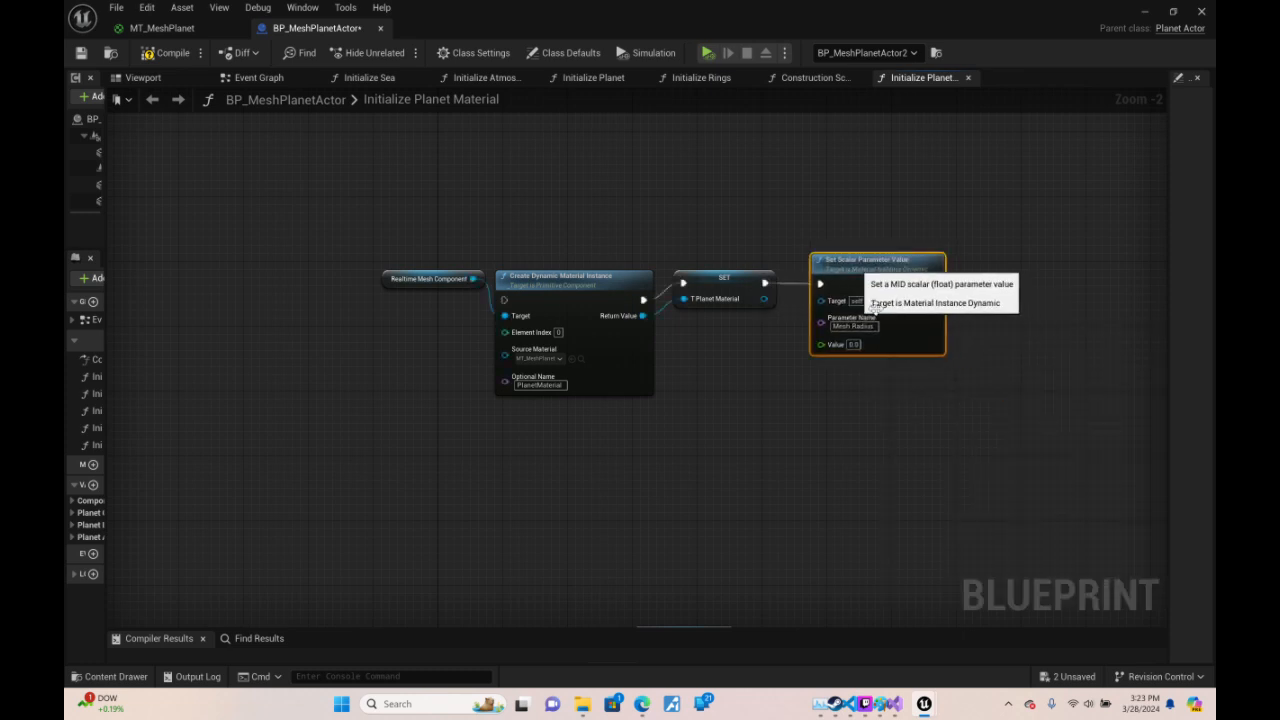
- Connect the function's Planet Radius input to the Value pin of the copied Set Scalar Parameter Value node
{"action": "right_click_drag", "start_coordinate": [862, 389], "coordinate": [783, 279]}
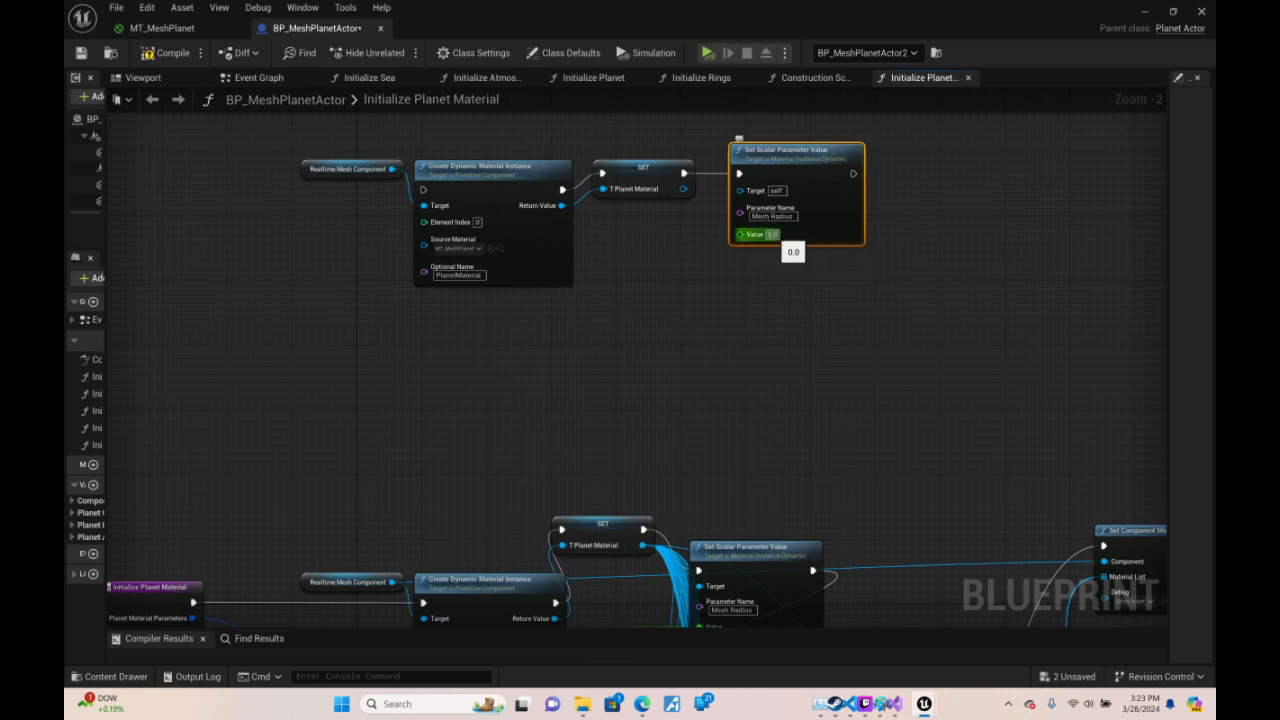
{"action": "right_click_drag", "start_coordinate": [326, 559], "coordinate": [471, 412]}
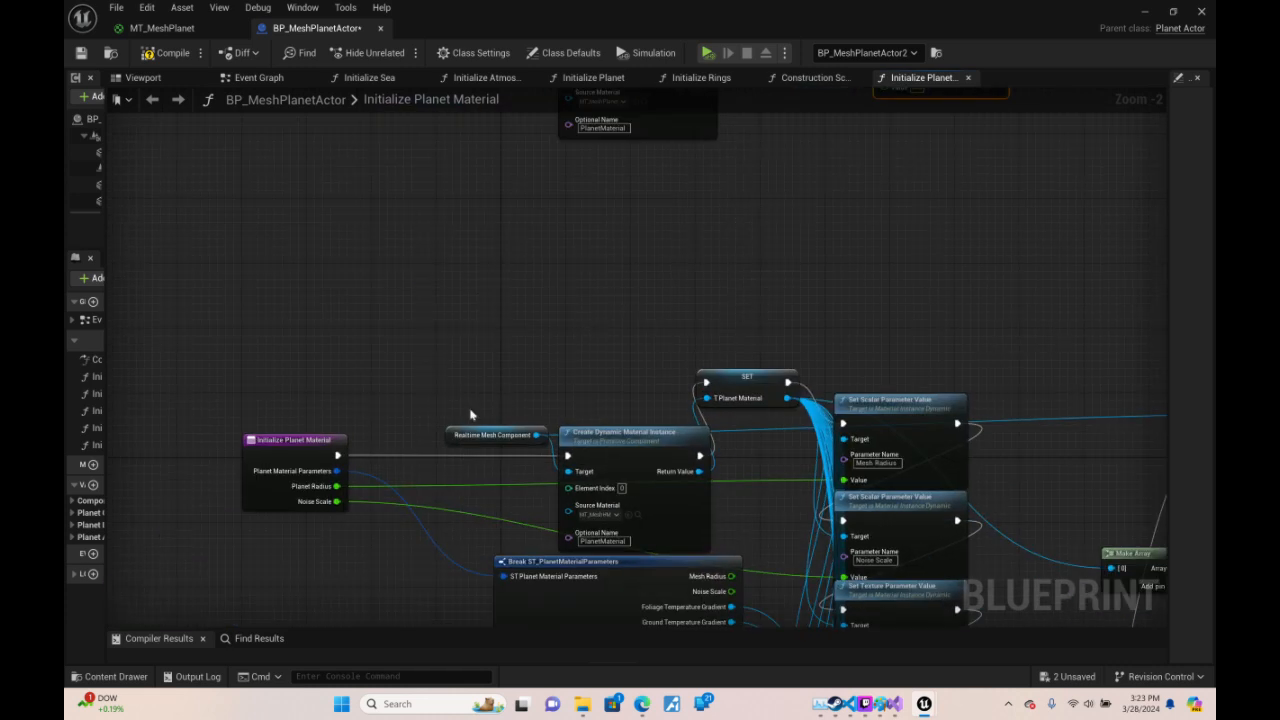
{"action": "mouse_move", "coordinate": [337, 486]}
{"action": "left_mouse_down"}
{"action": "mouse_move", "coordinate": [450, 530]}
{"action": "mouse_move", "coordinate": [960, 126]}
{"action": "mouse_move", "coordinate": [906, 257]}
{"action": "left_mouse_up"}
{"action": "mouse_move", "coordinate": [1054, 300]}
{"action": "right_mouse_down"}
{"action": "mouse_move", "coordinate": [1029, 297]}
{"action": "mouse_move", "coordinate": [959, 100]}
{"action": "right_mouse_up"}
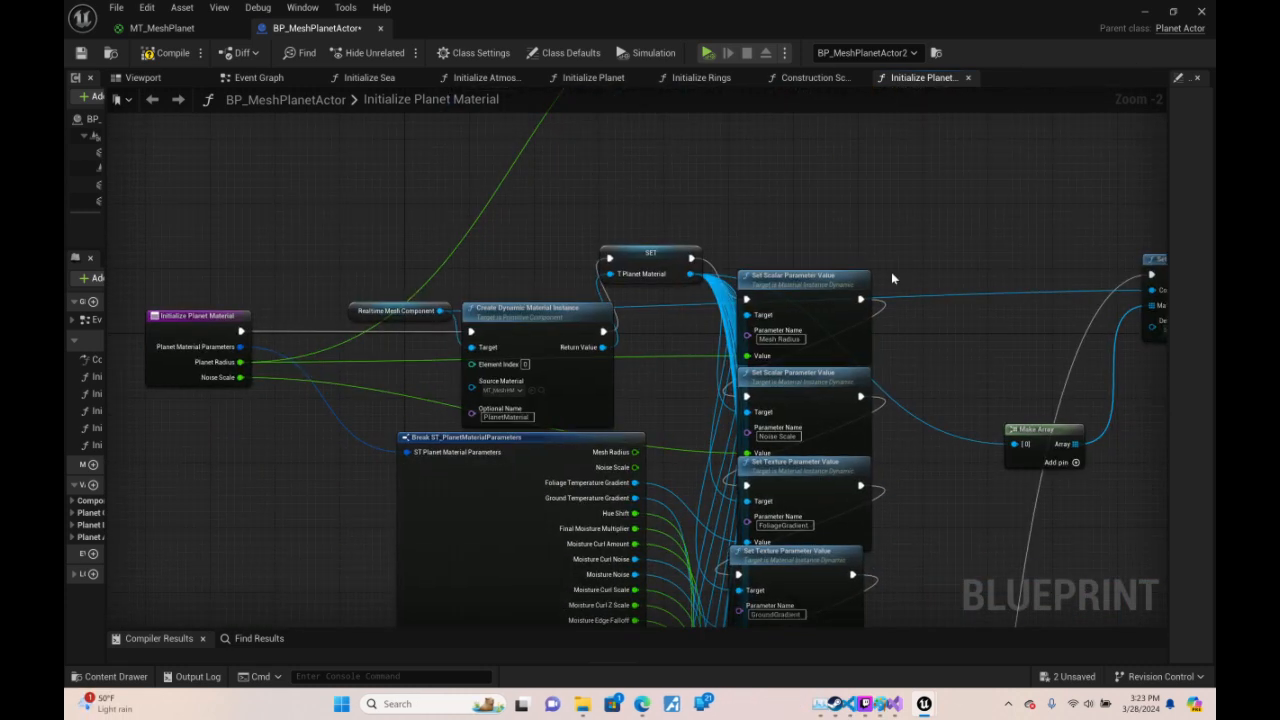
- Set the Height Variance Scale parameter's default value to 0.05 in the MT_MeshPlanet material
{"action": "mouse_move", "coordinate": [819, 704]}
{"action": "left_click", "coordinate": [160, 28]}
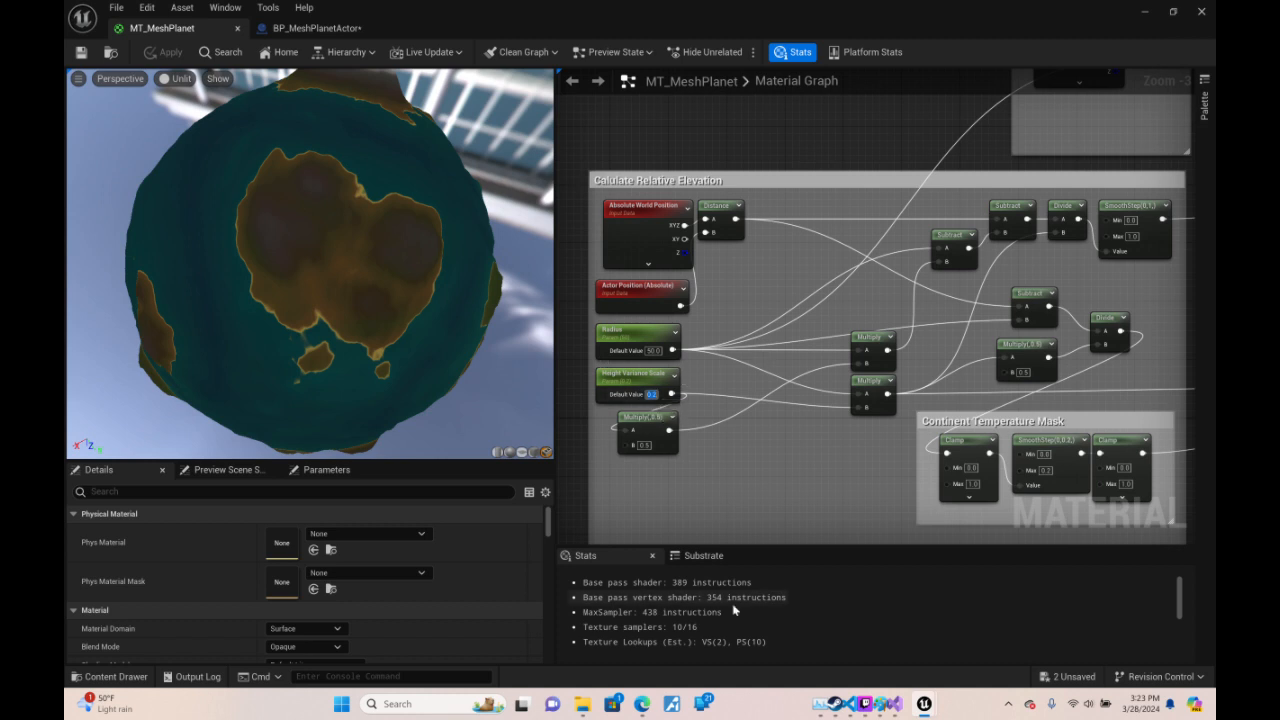
{"action": "key", "text": "Return"}
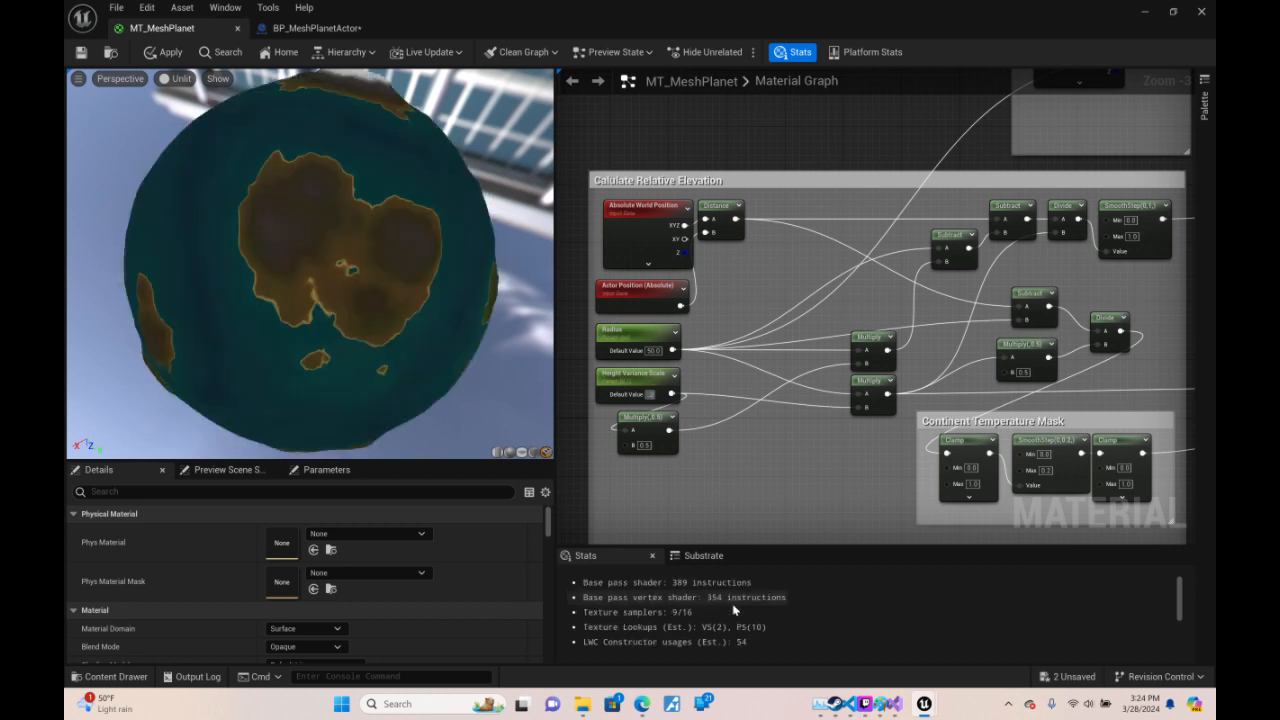
{"action": "key", "text": "Return"}
{"action": "key", "text": "Return"}
{"action": "key", "text": "Return"}
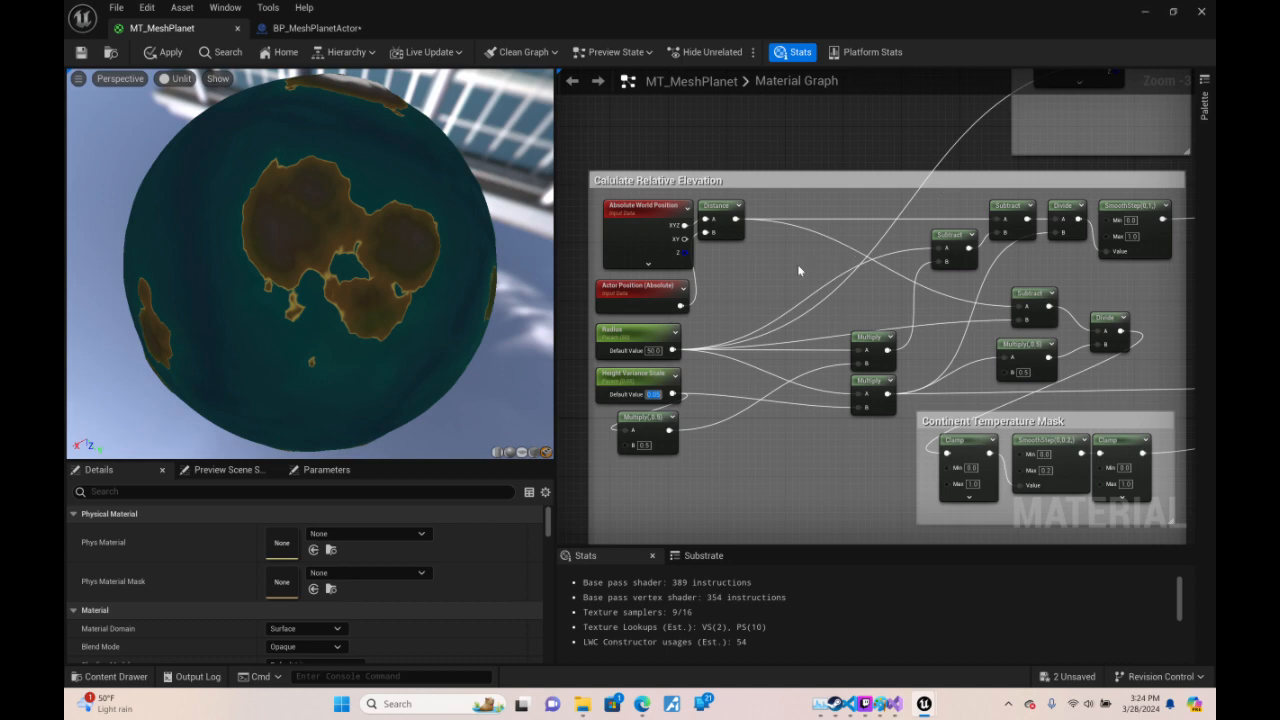
- Open the BP_MeshPlanetActor blueprint and compare its Initialize Planet Material parameter names with the scalar parameters in the MT_MeshPlanet material
{"action": "left_click", "coordinate": [1146, 13]}
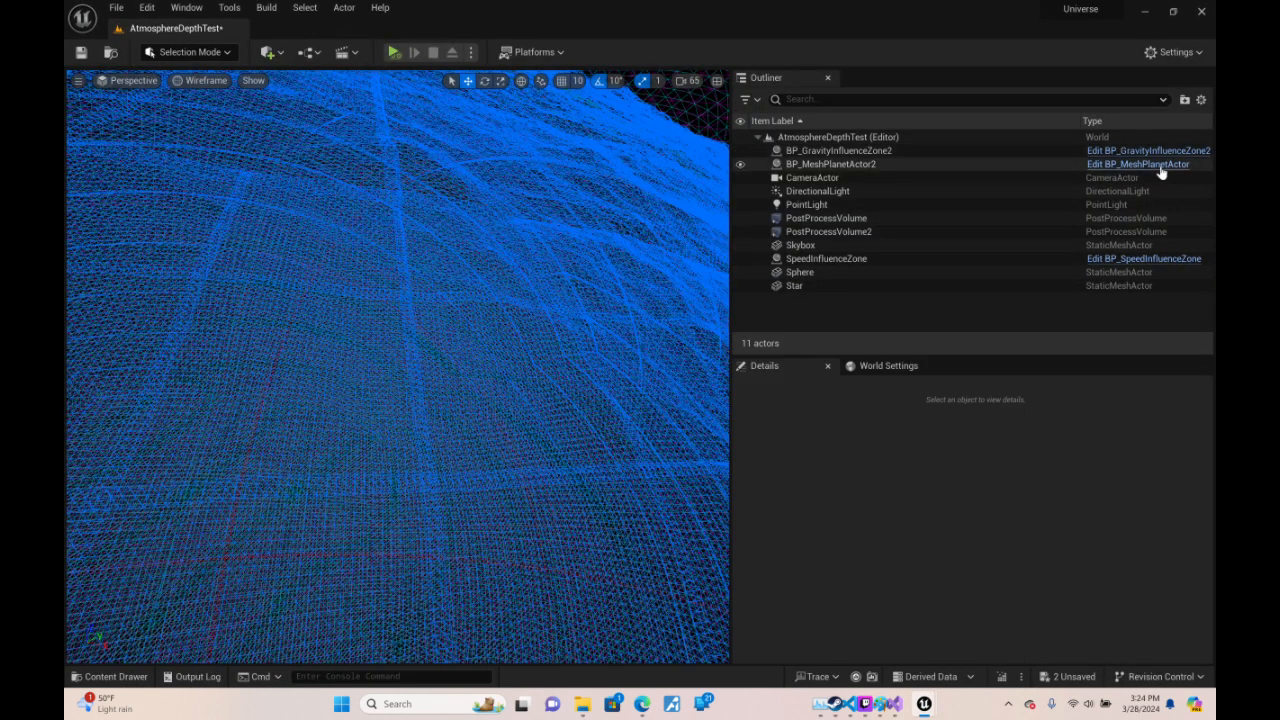
{"action": "left_click", "coordinate": [1166, 164]}
{"action": "right_click_drag", "start_coordinate": [981, 201], "coordinate": [882, 301]}
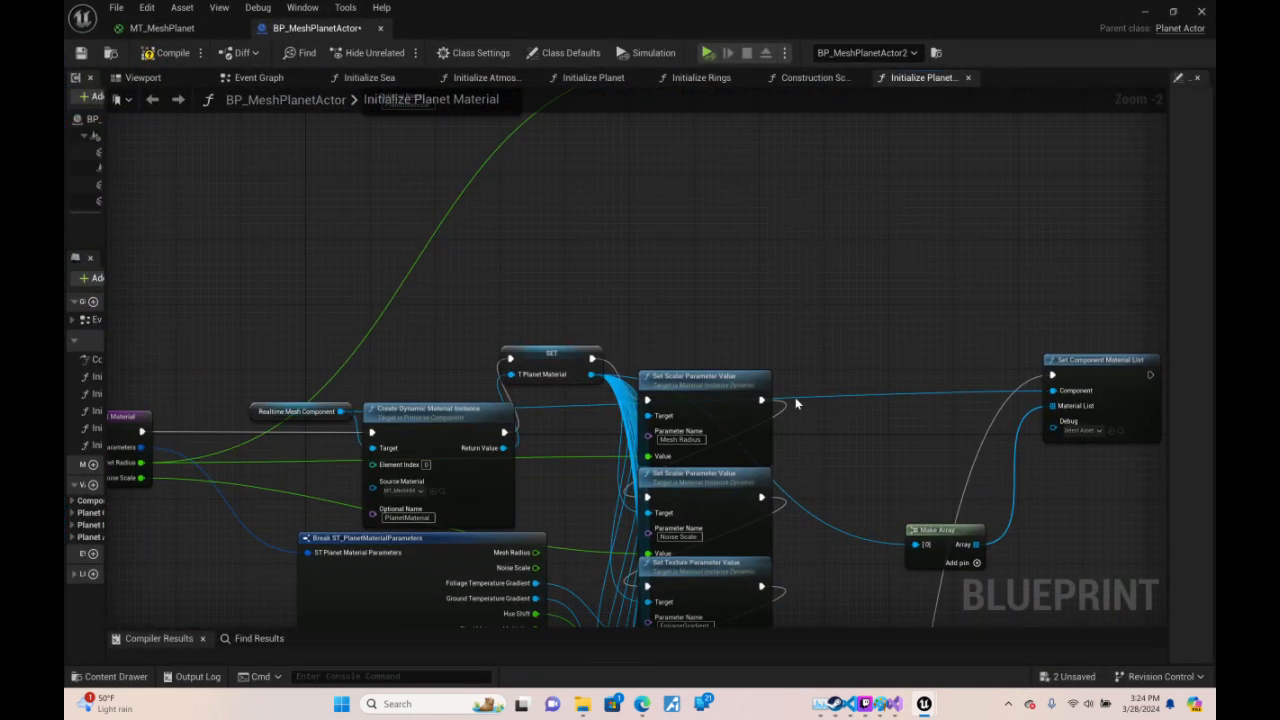
{"action": "left_click", "coordinate": [724, 488]}
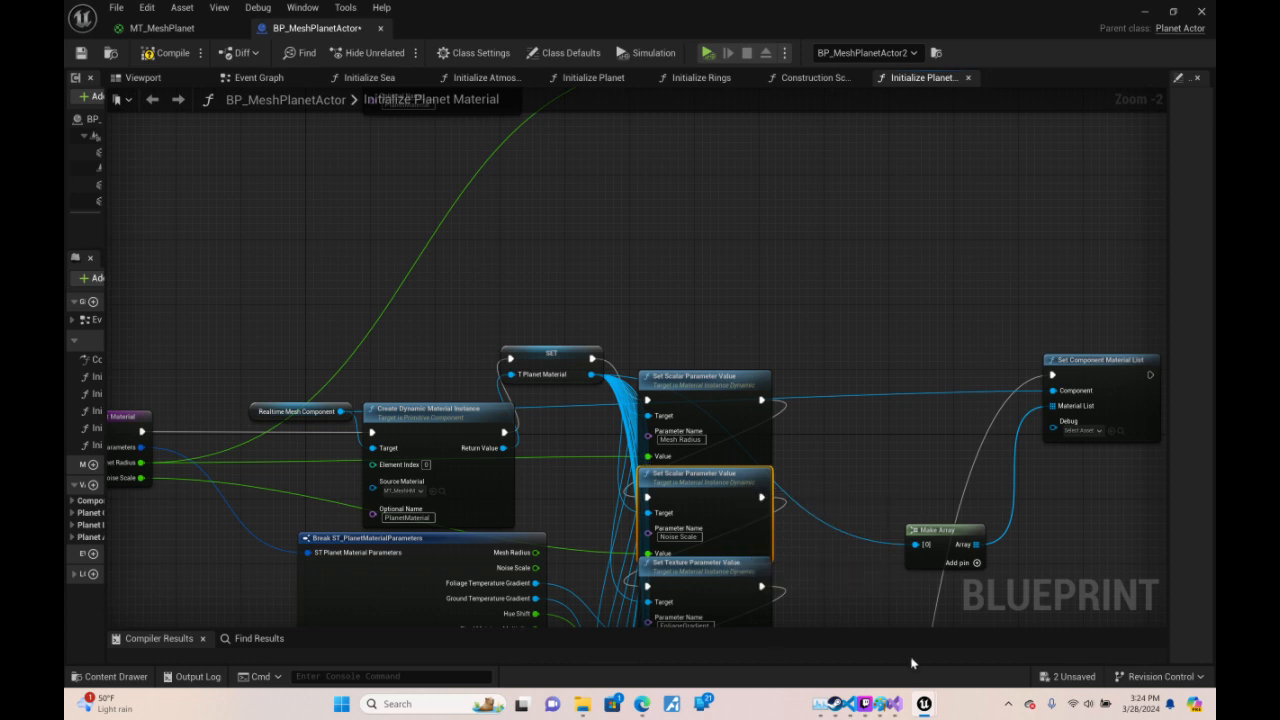
{"action": "mouse_move", "coordinate": [922, 703]}
{"action": "left_click", "coordinate": [1091, 615]}
{"action": "left_click", "coordinate": [196, 29]}
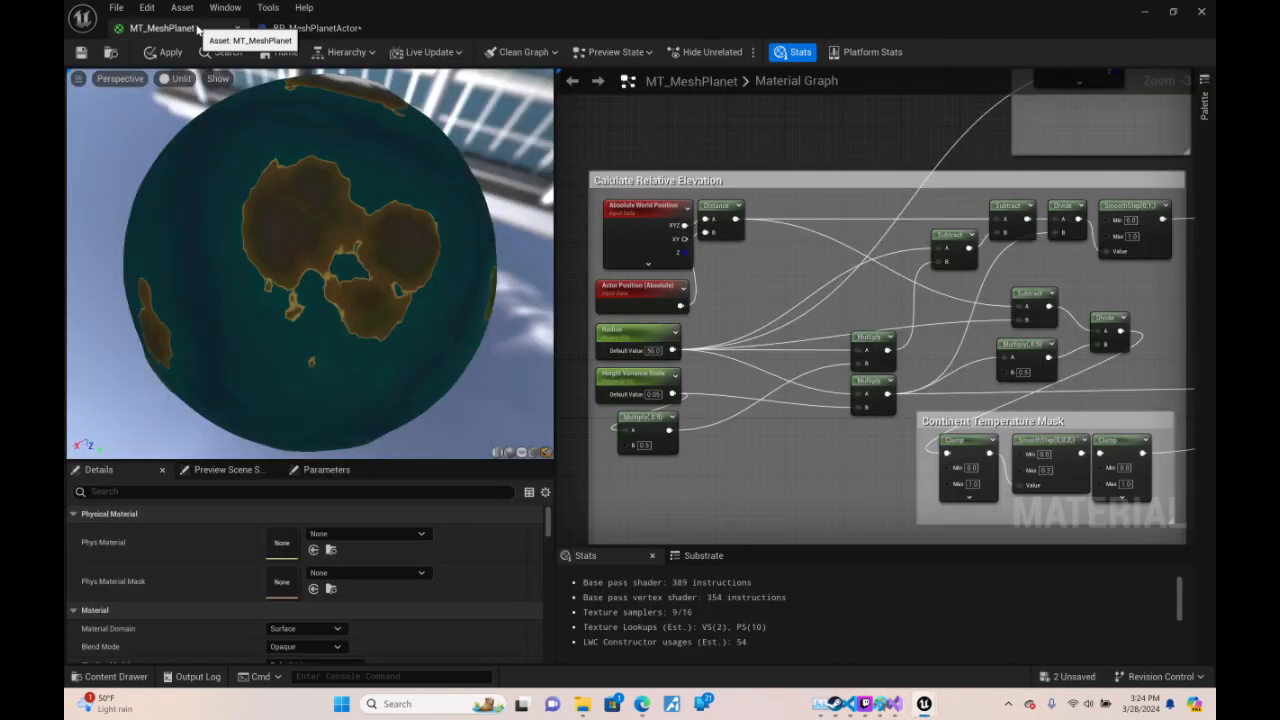
{"action": "left_click", "coordinate": [317, 28]}
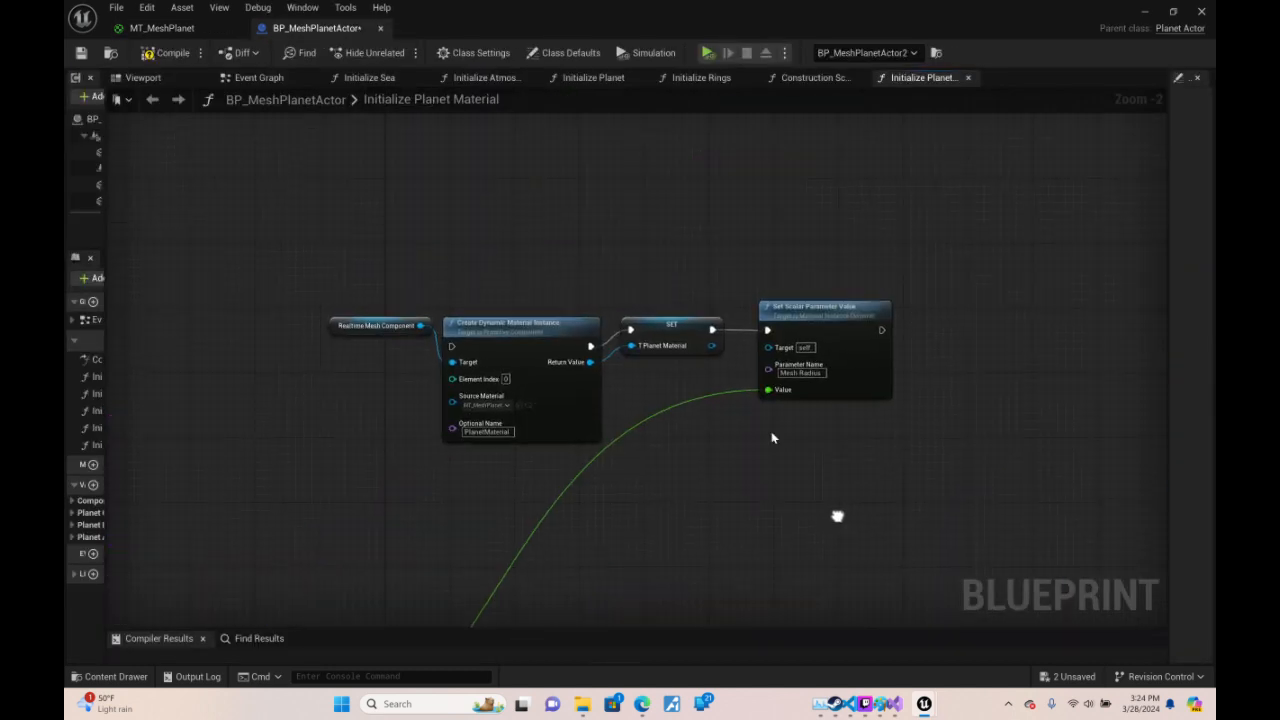
- Duplicate the upper Mesh Radius Set Scalar Parameter Value node and set the copy's parameter name to Height Variance Scale
{"action": "left_click", "coordinate": [790, 300]}
{"action": "key", "text": "ctrl+c"}
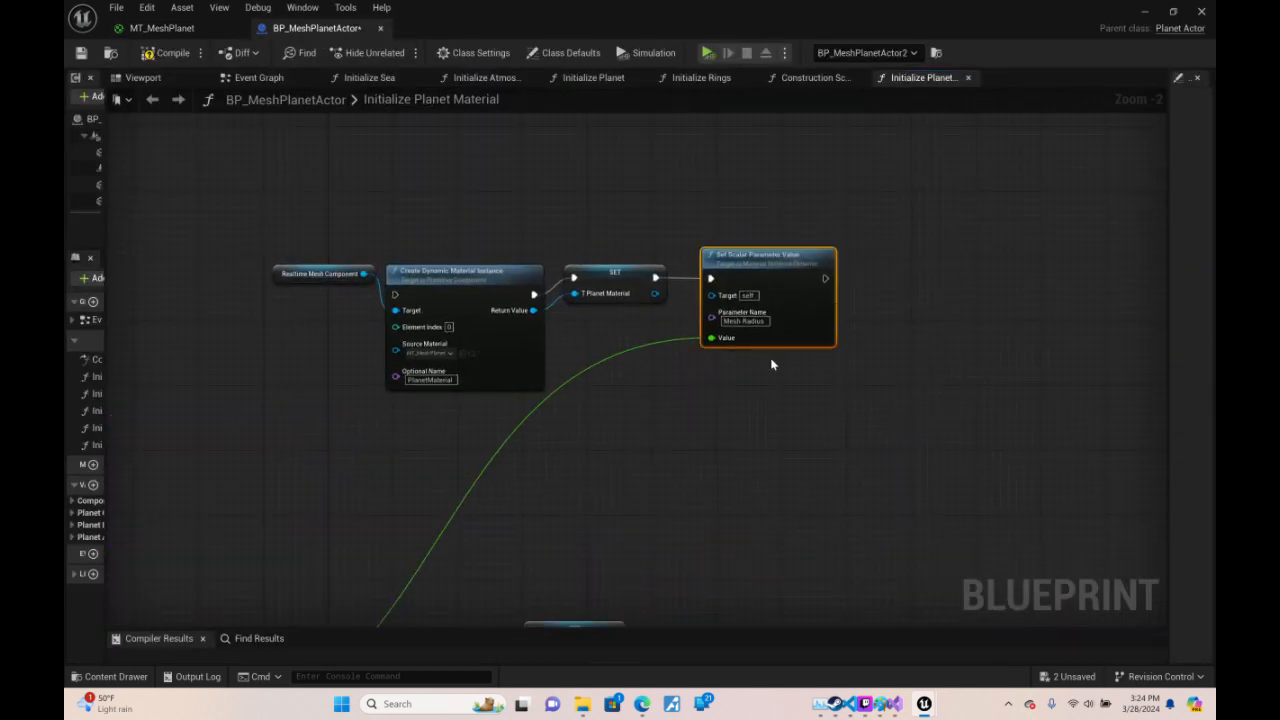
{"action": "key", "text": "ctrl+v"}
{"action": "left_click", "coordinate": [808, 426]}
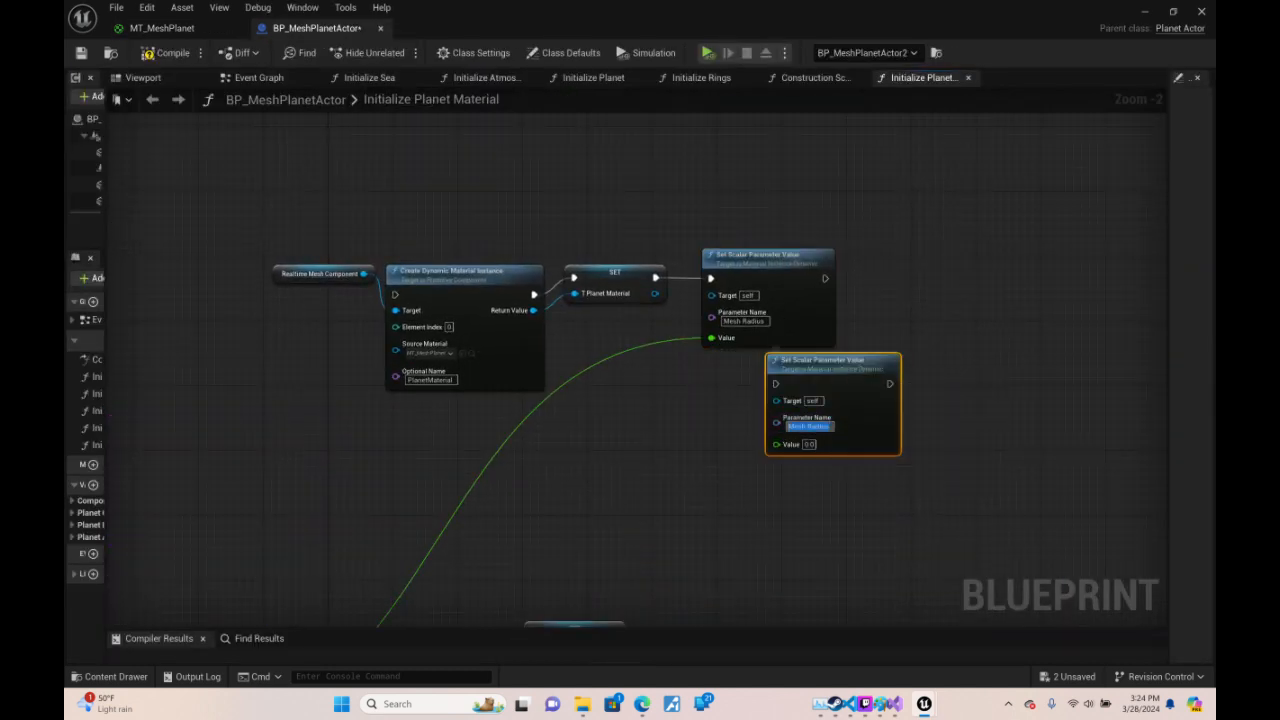
{"action": "type", "text": "Height M"}
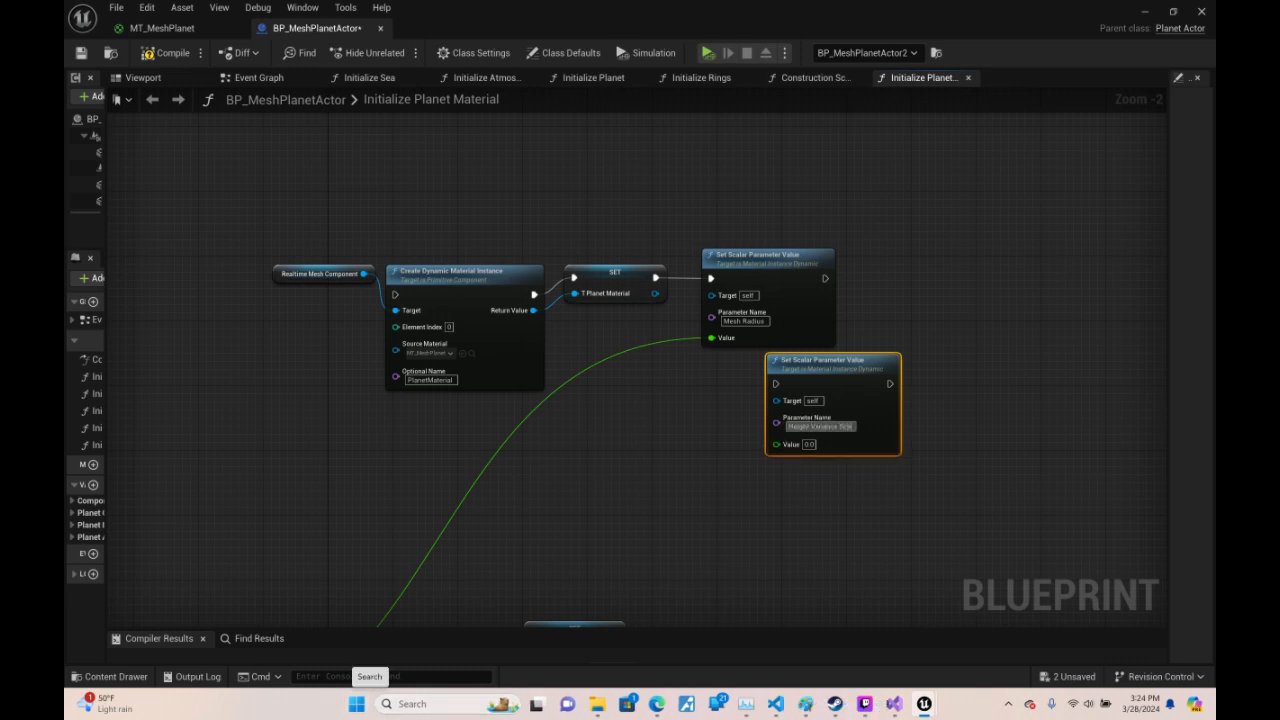
{"action": "type", "text": "ariance Scale"}
{"action": "key", "text": "Return"}
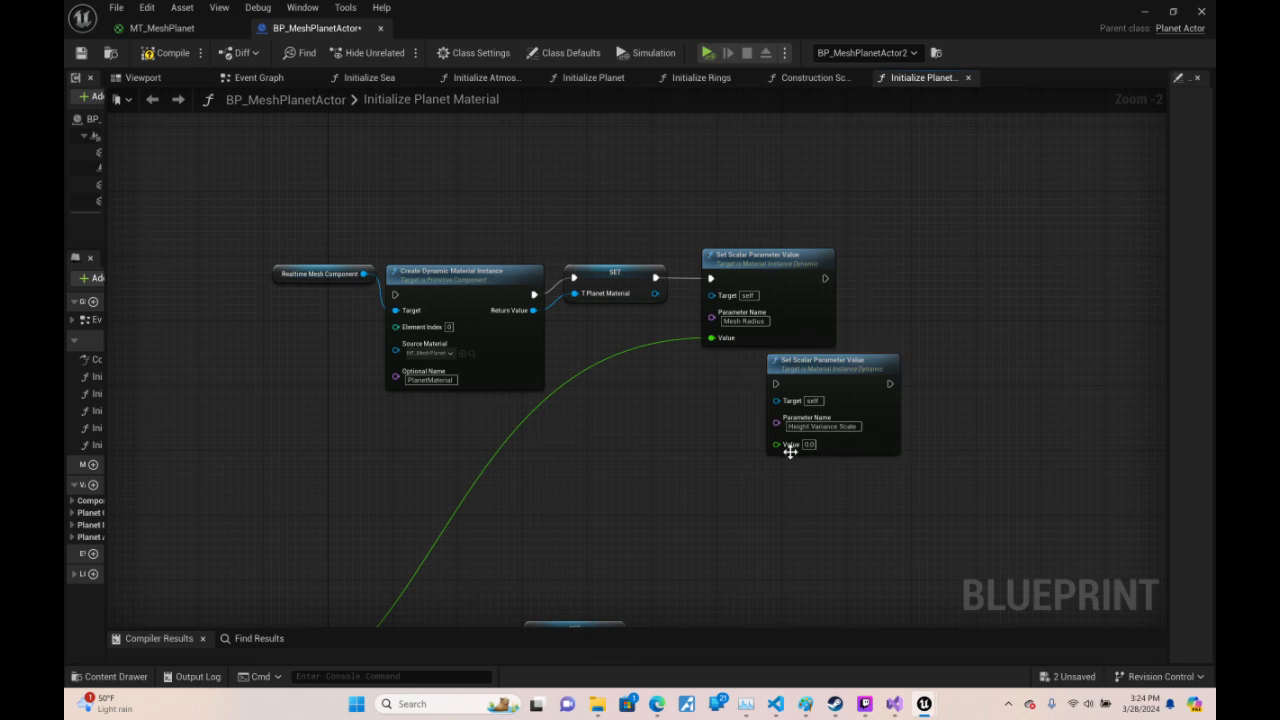
- Connect the Height Variance Scale node's Value to the function's Noise Scale input and run execution into it from the Mesh Radius node above
{"action": "left_click_drag", "start_coordinate": [767, 444], "coordinate": [651, 531]}
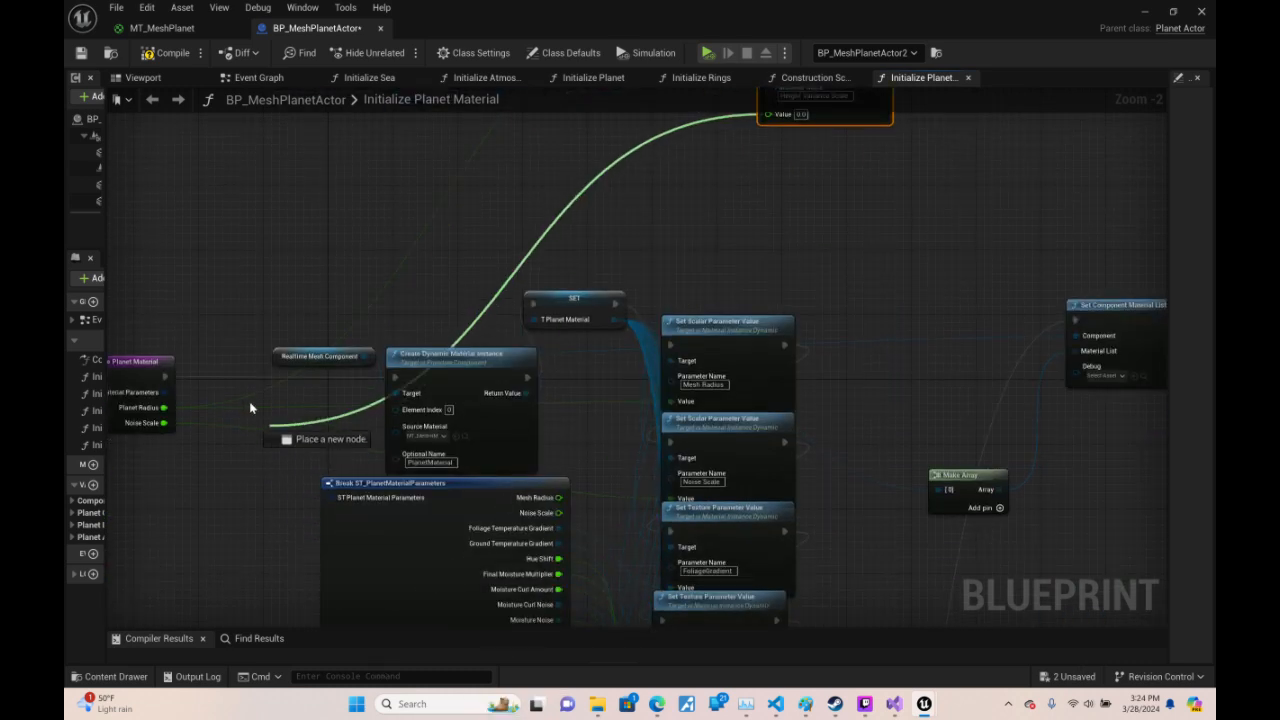
{"action": "left_click_drag", "start_coordinate": [265, 430], "coordinate": [165, 428]}
{"action": "right_click_drag", "start_coordinate": [706, 246], "coordinate": [578, 484]}
{"action": "left_click_drag", "start_coordinate": [694, 279], "coordinate": [634, 283]}
{"action": "left_click_drag", "start_coordinate": [697, 187], "coordinate": [585, 292]}
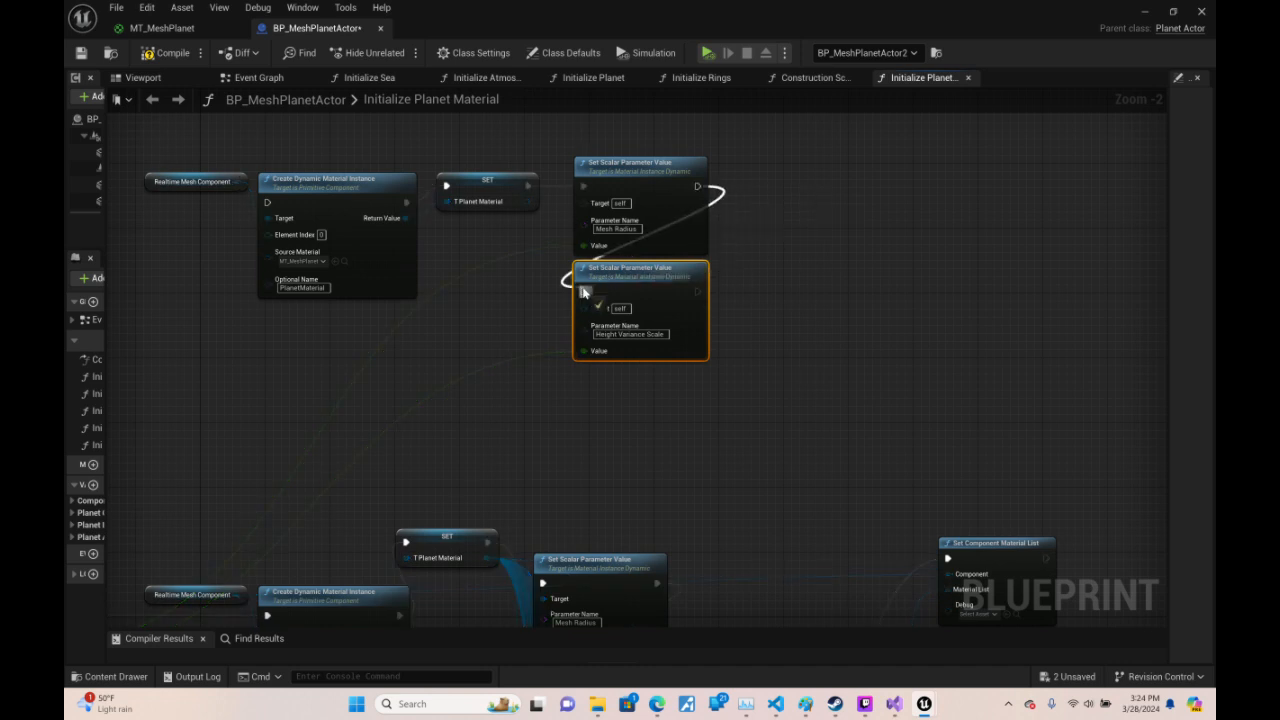
- Connect the function entry's execution to the upper Create Dynamic Material Instance, feed T Planet Material to both scalar nodes' Target, and compile
{"action": "right_click_drag", "start_coordinate": [824, 390], "coordinate": [949, 352]}
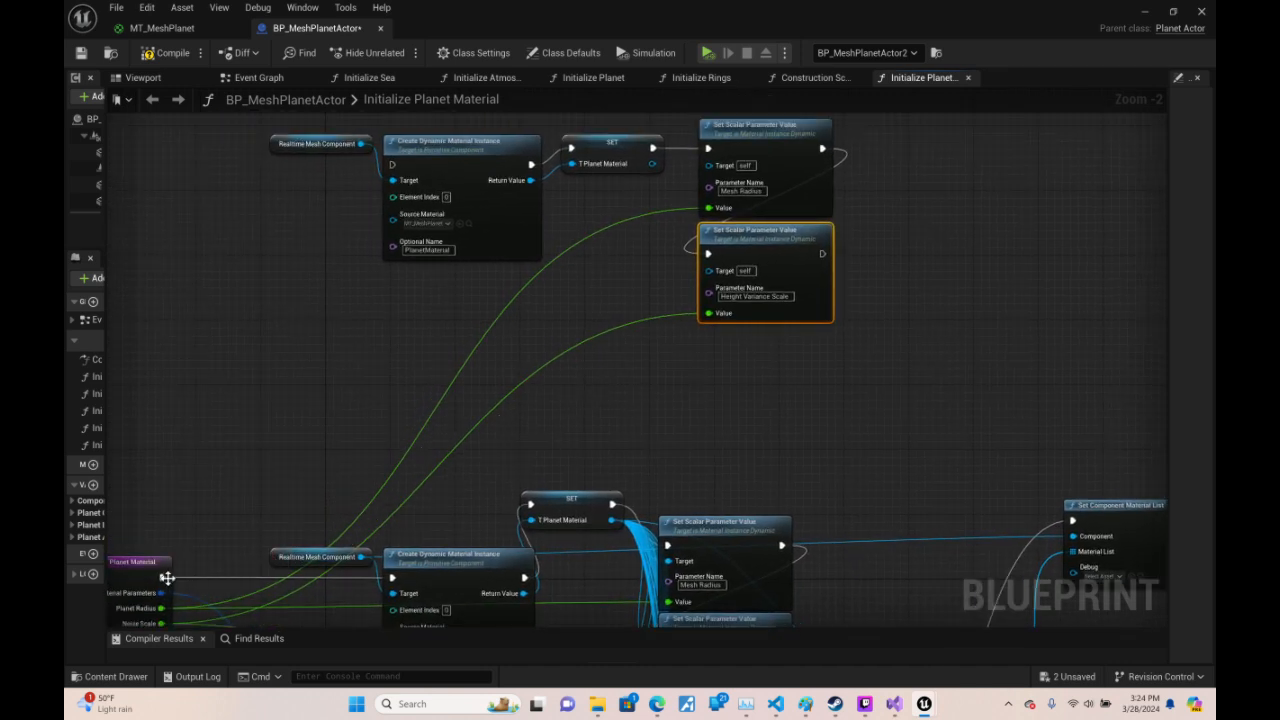
{"action": "left_click_drag", "start_coordinate": [163, 577], "coordinate": [392, 168]}
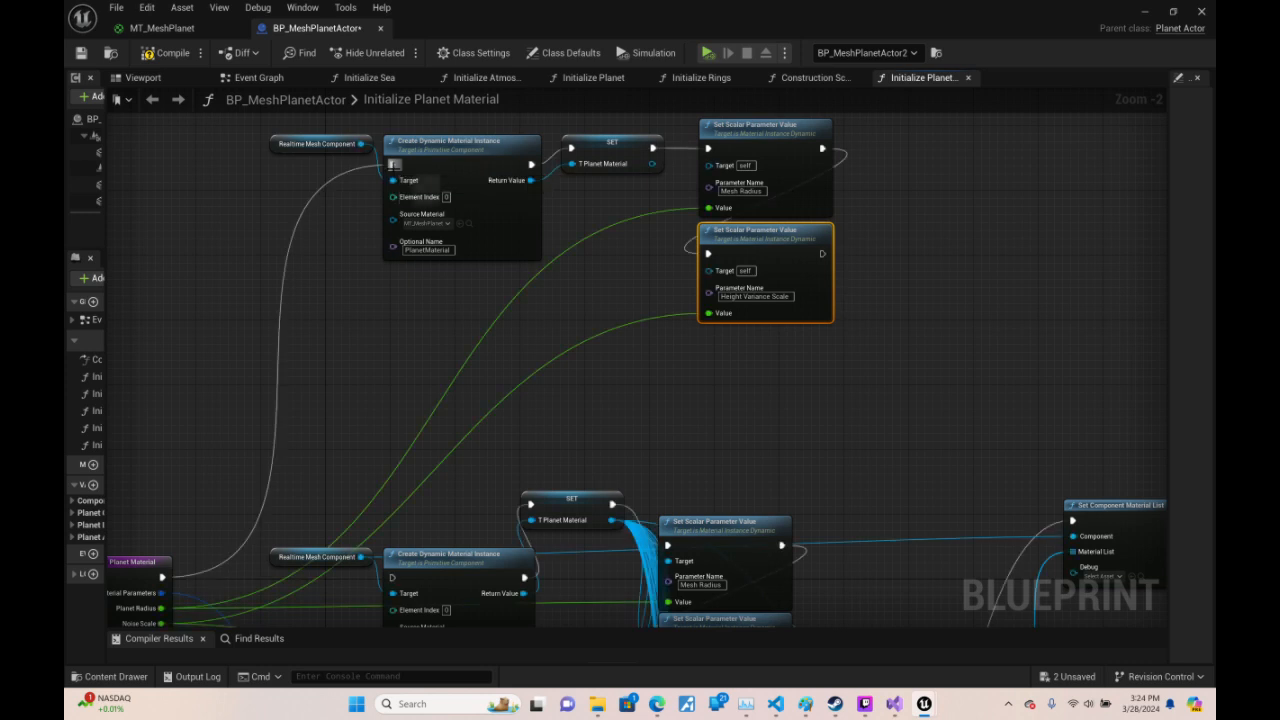
{"action": "left_click", "coordinate": [167, 55]}
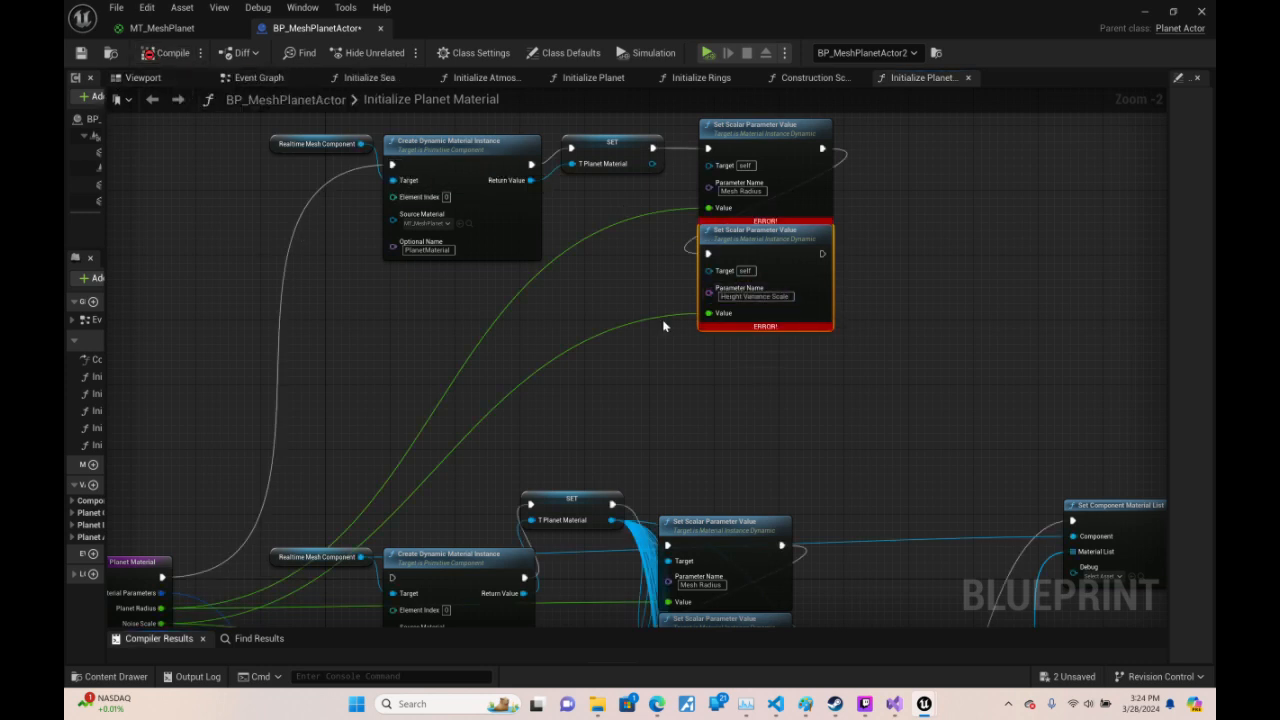
{"action": "left_click_drag", "start_coordinate": [652, 163], "coordinate": [709, 270]}
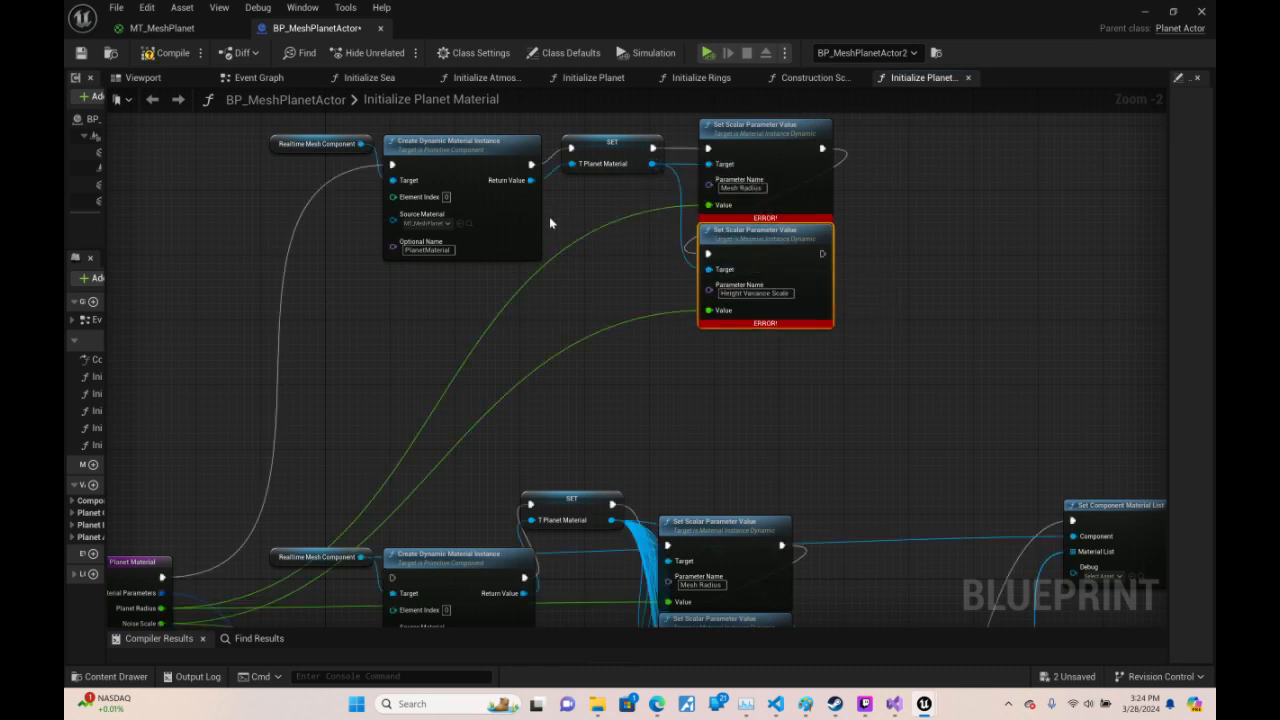
{"action": "left_click", "coordinate": [167, 52]}
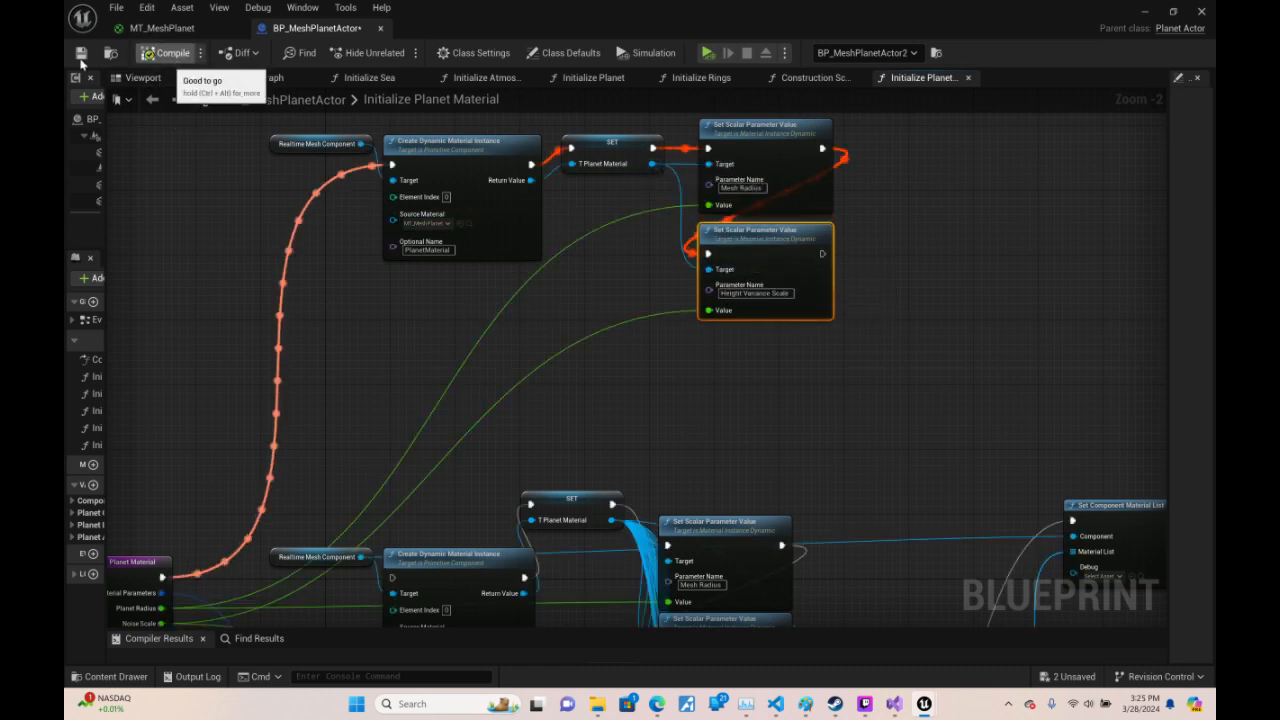
- Switch to the AtmosphereDepthTest level and set the viewport's view mode to Lit
{"action": "left_click", "coordinate": [1144, 11]}
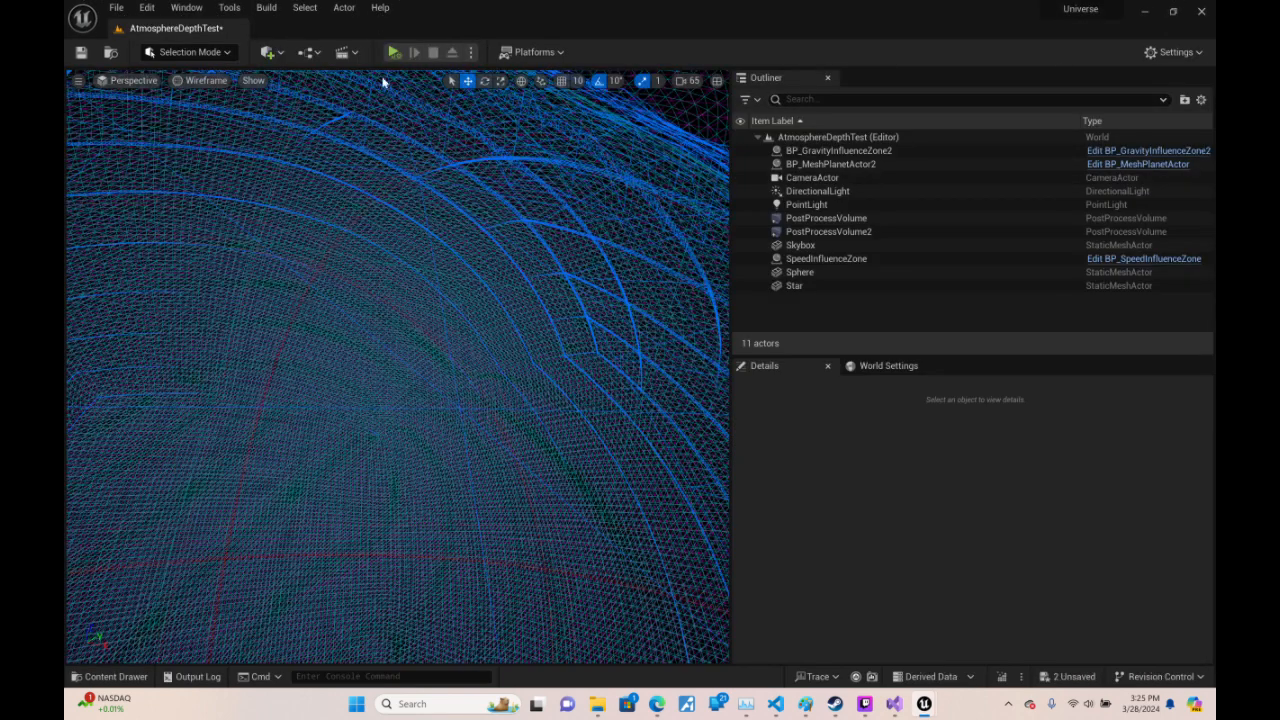
{"action": "left_click", "coordinate": [203, 80]}
{"action": "left_click", "coordinate": [220, 118]}
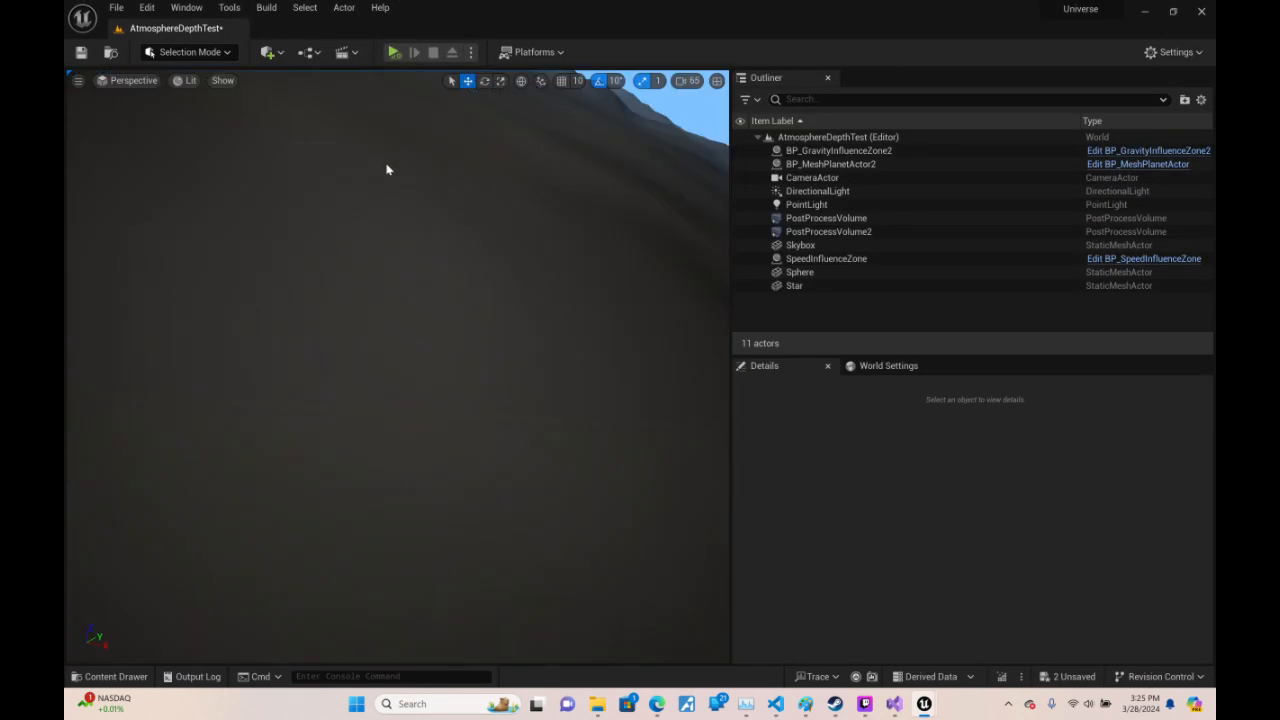
- Examine the planet's material in the viewport from a distance, close to the terrain surface and around its other side
{"action": "key", "text": "s"}
{"action": "scroll", "coordinate": [398, 367], "scroll_direction": "up", "scroll_amount": 3}
{"action": "right_click_drag", "start_coordinate": [398, 367], "coordinate": [325, 350]}
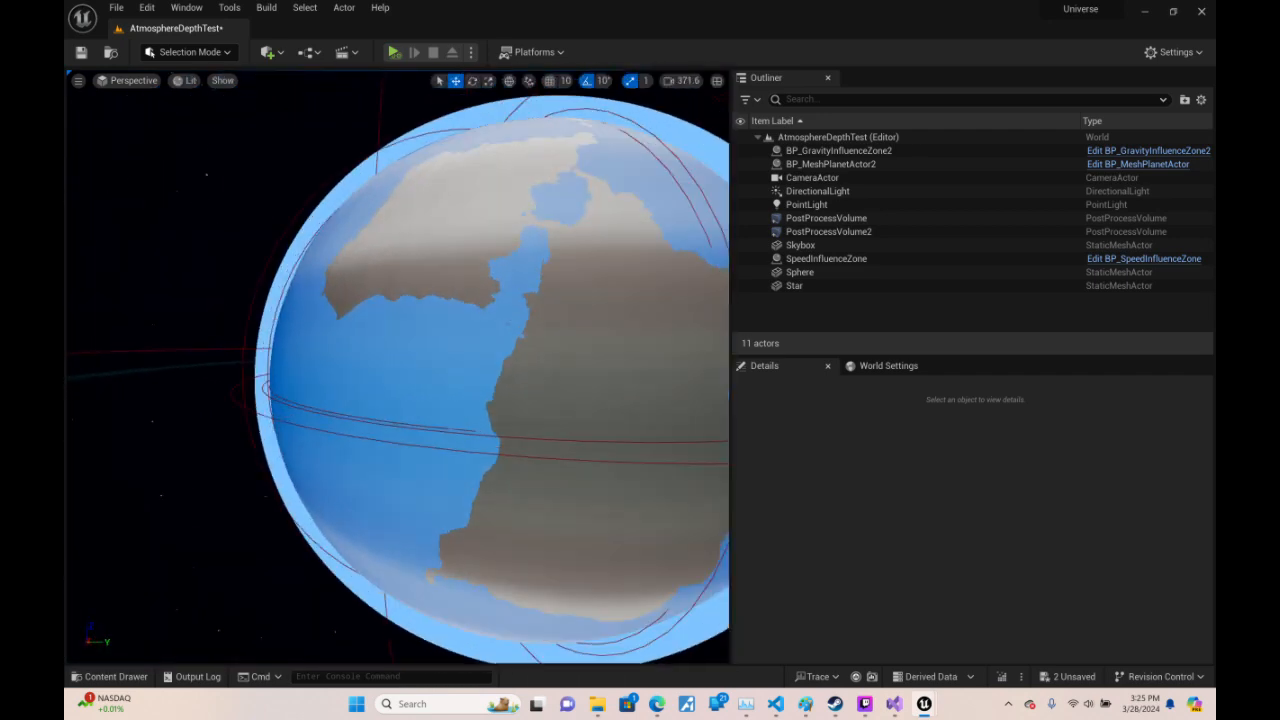
{"action": "key", "text": "w"}
{"action": "right_click_drag", "start_coordinate": [398, 367], "coordinate": [484, 330]}
{"action": "scroll", "coordinate": [398, 367], "scroll_direction": "down", "scroll_amount": 1}
{"action": "key", "text": "s"}
{"action": "key", "text": "w"}
{"action": "scroll", "coordinate": [398, 367], "scroll_direction": "down", "scroll_amount": 3}
{"action": "scroll", "coordinate": [398, 367], "scroll_direction": "down", "scroll_amount": 1}
{"action": "key", "text": "s"}
{"action": "scroll", "coordinate": [398, 367], "scroll_direction": "up", "scroll_amount": 5}
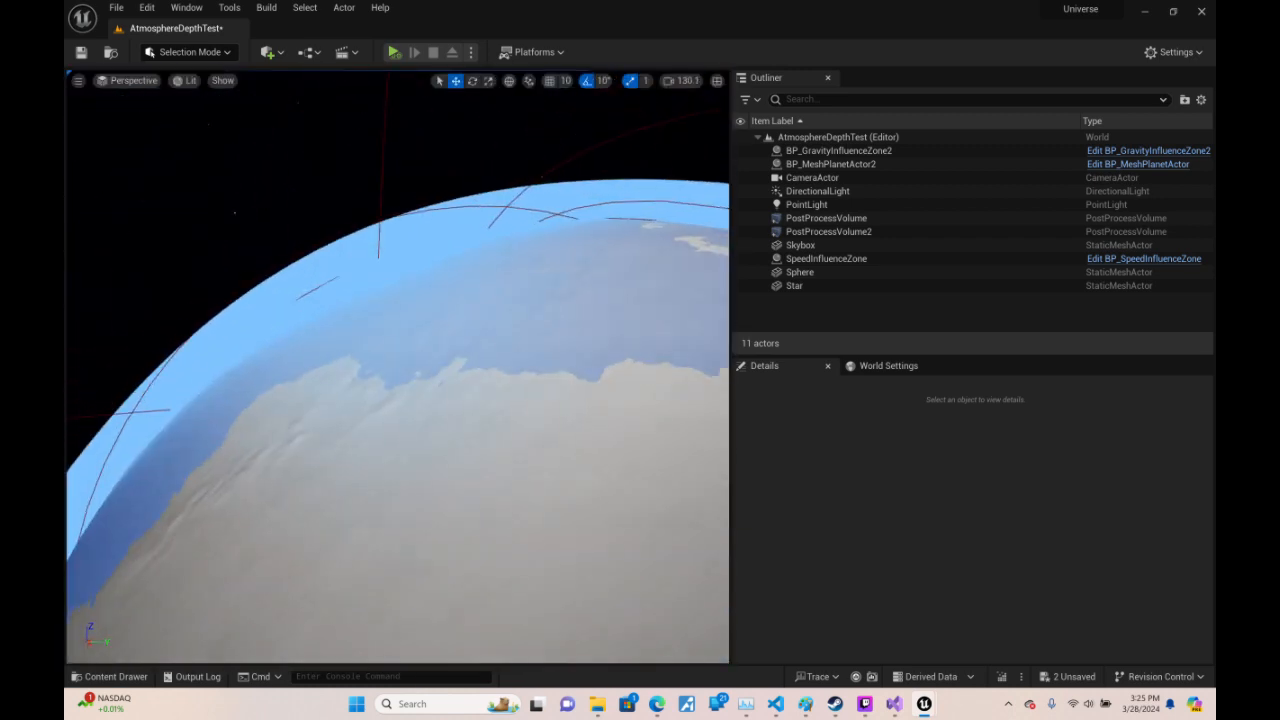
{"action": "key", "text": "w"}
{"action": "scroll", "coordinate": [398, 367], "scroll_direction": "up", "scroll_amount": 1}
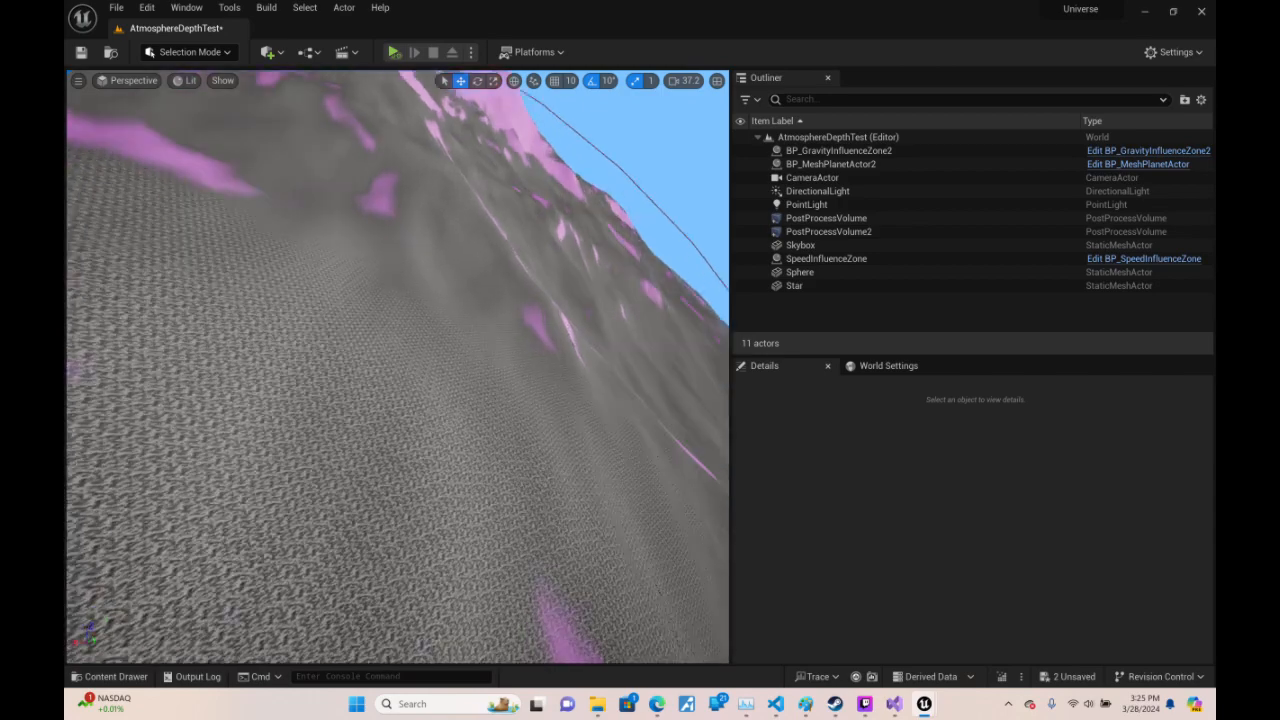
{"action": "key", "text": "s"}
{"action": "scroll", "coordinate": [398, 367], "scroll_direction": "up", "scroll_amount": 2}
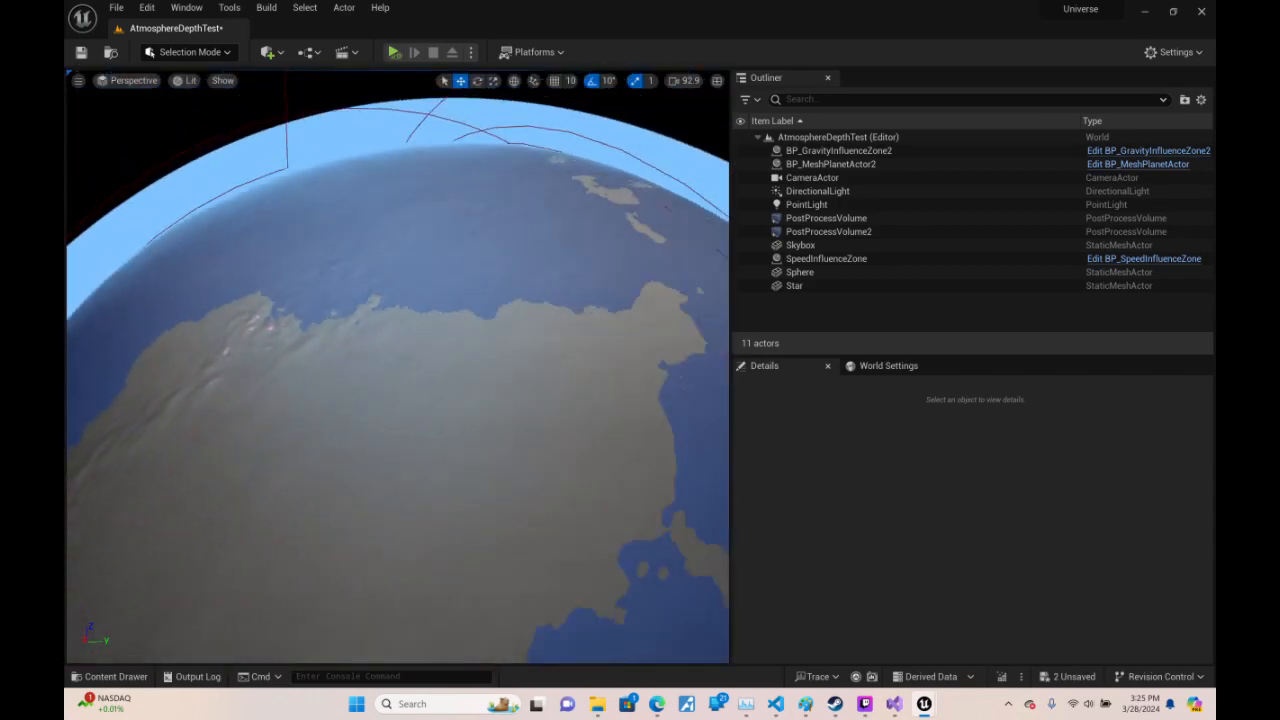
{"action": "right_click_drag", "start_coordinate": [398, 367], "coordinate": [425, 180]}
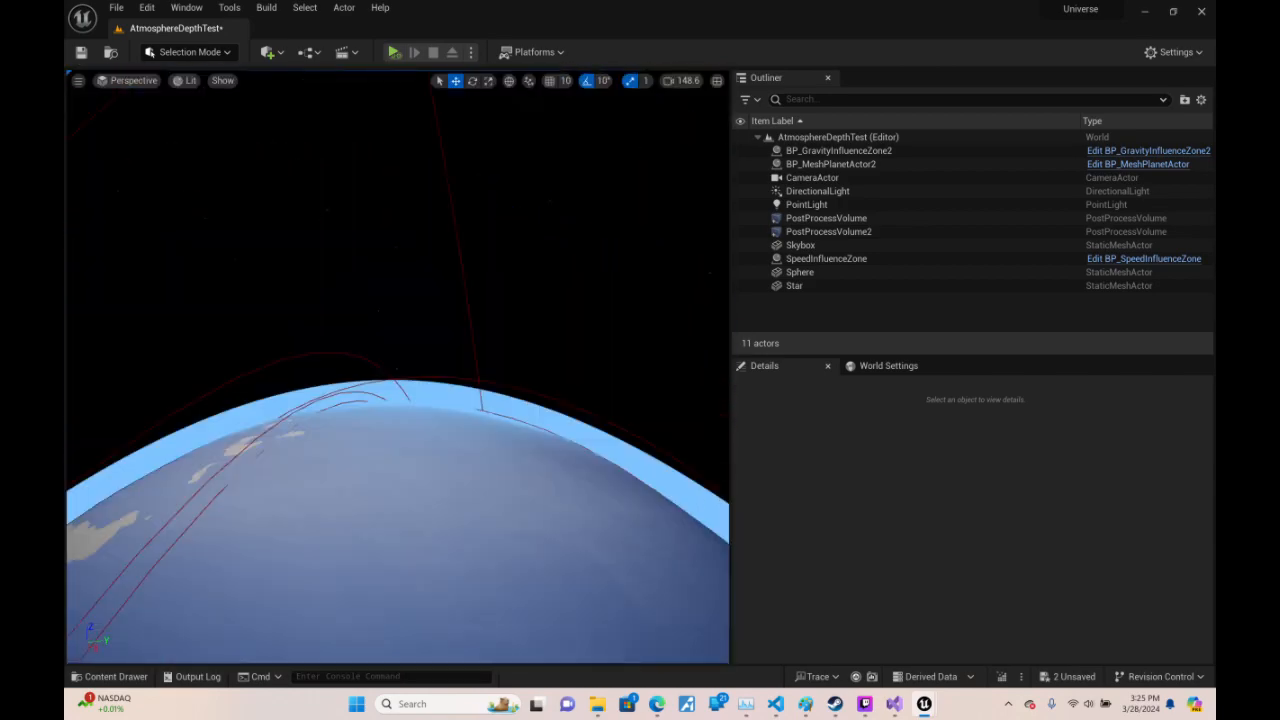
{"action": "key", "text": "d"}
{"action": "right_click_drag", "start_coordinate": [398, 367], "coordinate": [304, 360]}
{"action": "key", "text": "w"}
{"action": "scroll", "coordinate": [398, 367], "scroll_direction": "down", "scroll_amount": 1}
{"action": "key", "text": "a"}
{"action": "scroll", "coordinate": [398, 367], "scroll_direction": "up", "scroll_amount": 1}
{"action": "key", "text": "d"}
{"action": "key", "text": "s"}
{"action": "scroll", "coordinate": [398, 367], "scroll_direction": "up", "scroll_amount": 1}
- Return to the MT_MeshPlanet material and examine its graph from the relative elevation section through to the foliage Texture Sample node
{"action": "mouse_move", "coordinate": [939, 711]}
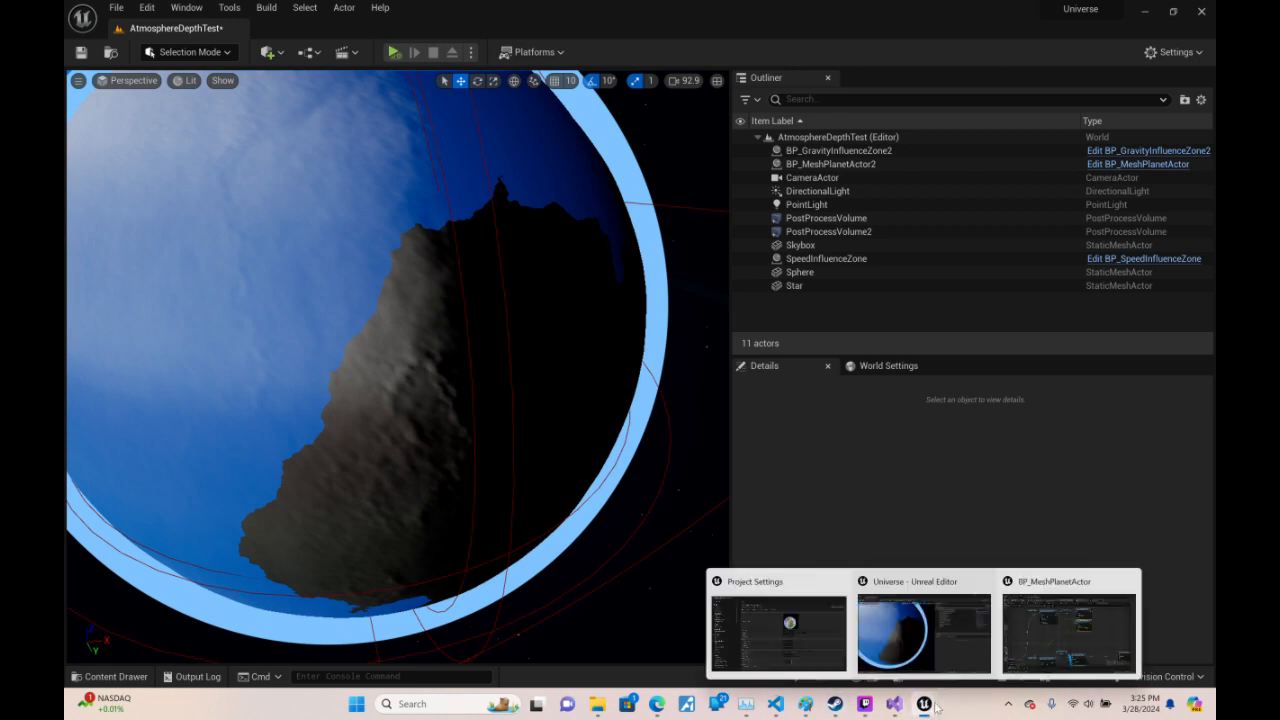
{"action": "left_click", "coordinate": [1071, 646]}
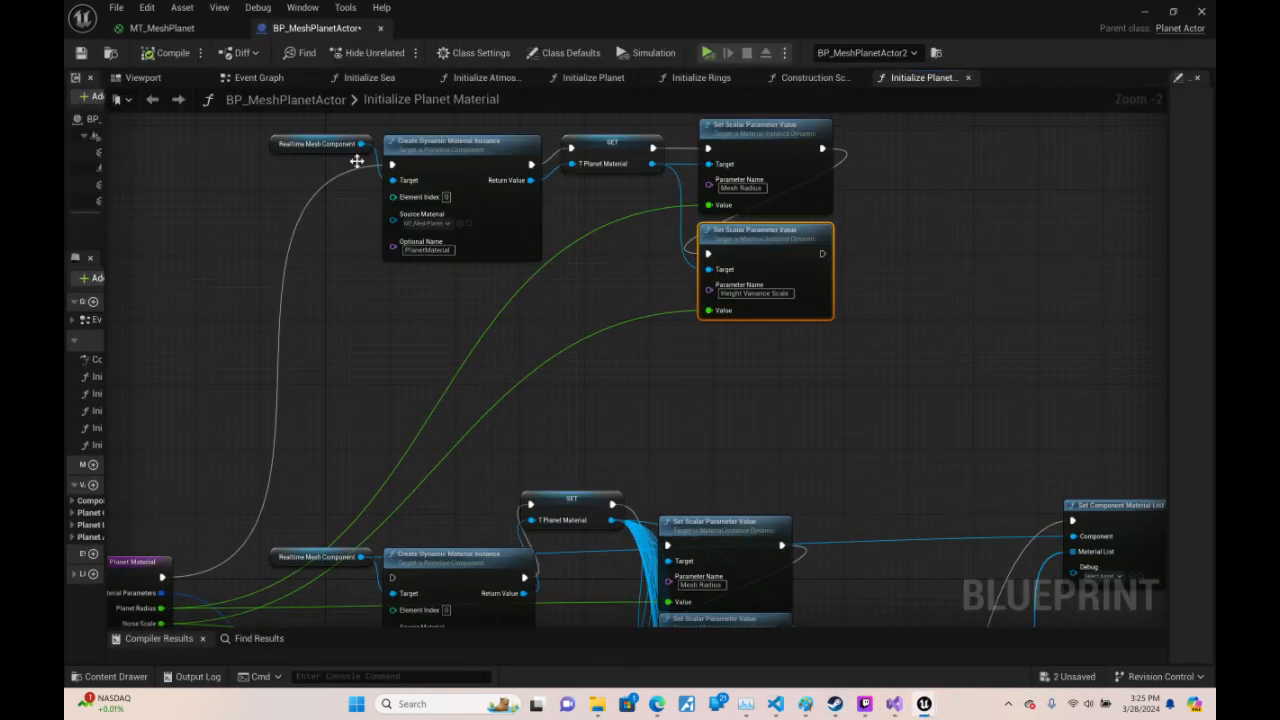
{"action": "left_click", "coordinate": [160, 28]}
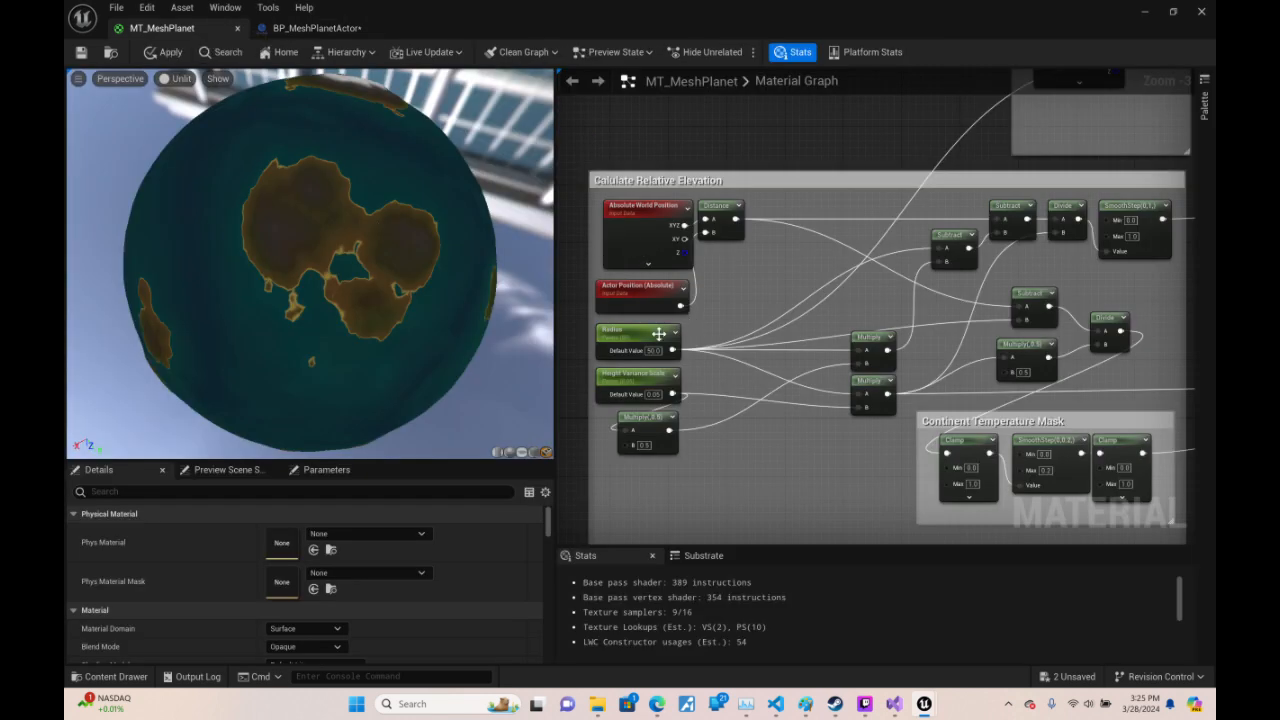
{"action": "right_click_drag", "start_coordinate": [836, 352], "coordinate": [540, 580]}
{"action": "right_click_drag", "start_coordinate": [809, 389], "coordinate": [557, 545]}
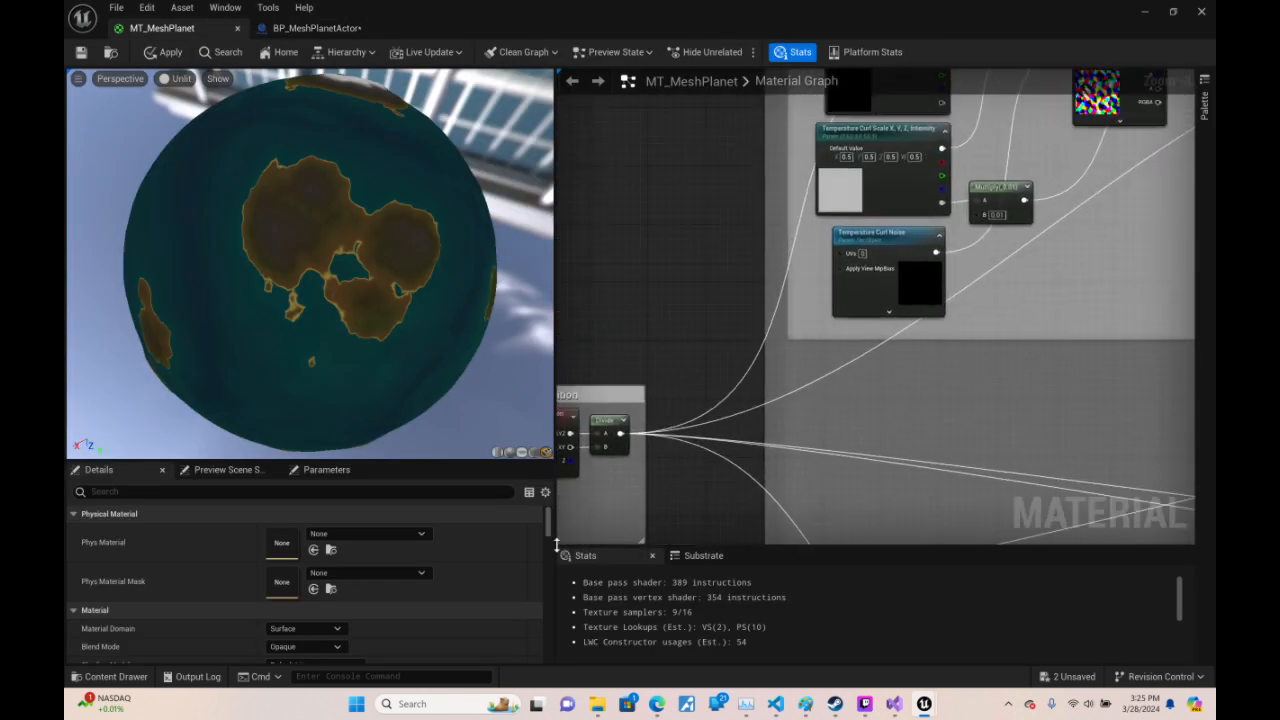
{"action": "right_click_drag", "start_coordinate": [736, 309], "coordinate": [570, 519]}
{"action": "right_click_drag", "start_coordinate": [1112, 519], "coordinate": [572, 340]}
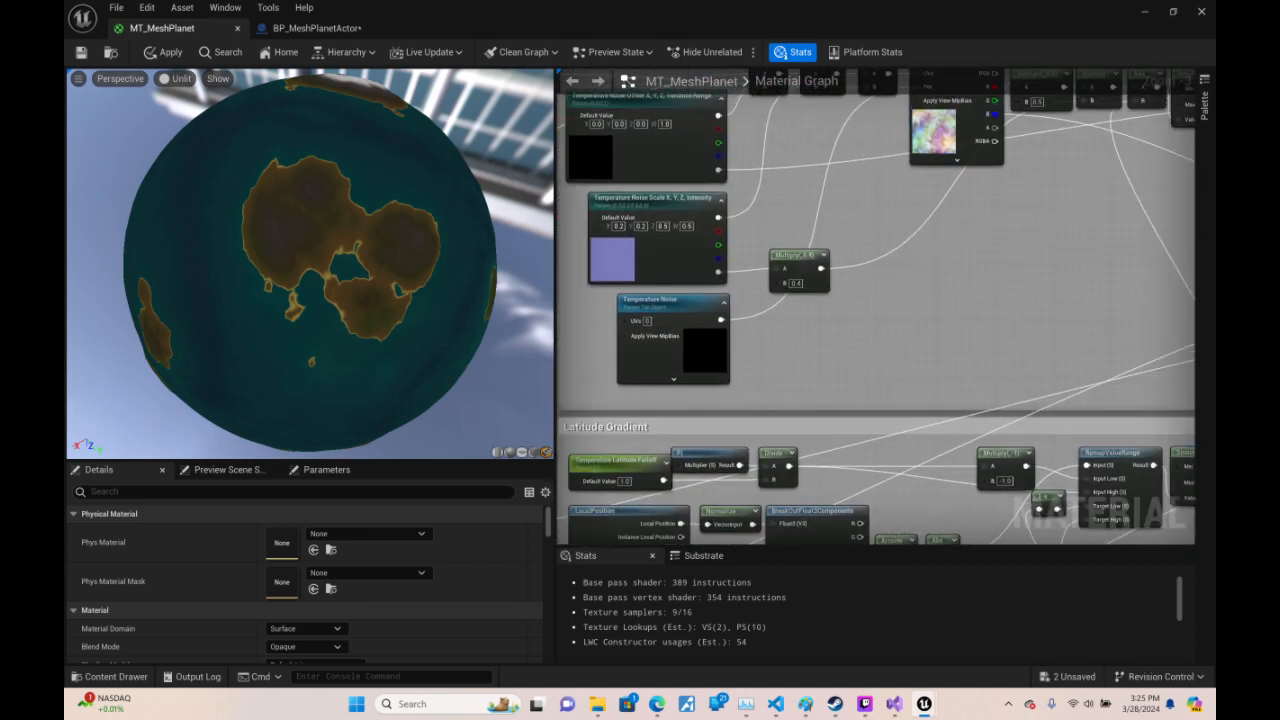
{"action": "right_click_drag", "start_coordinate": [1110, 450], "coordinate": [600, 420]}
{"action": "right_click_drag", "start_coordinate": [1190, 425], "coordinate": [973, 428]}
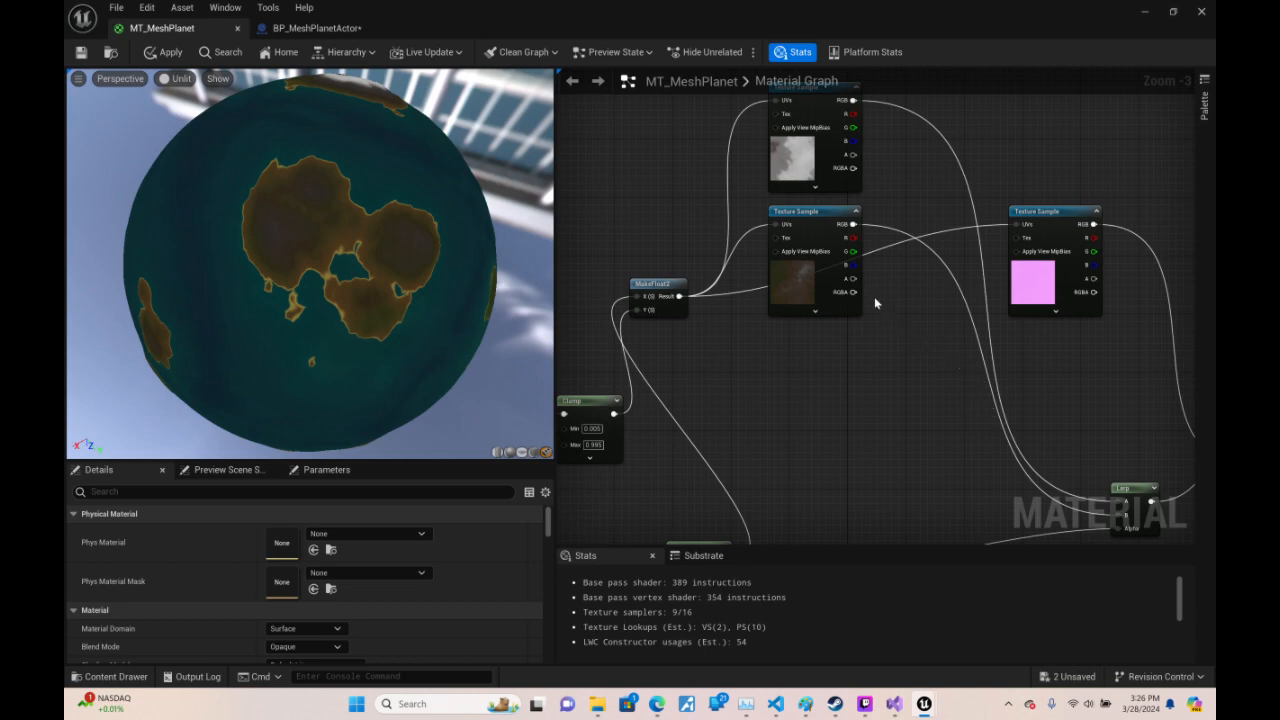
{"action": "left_click", "coordinate": [818, 217]}
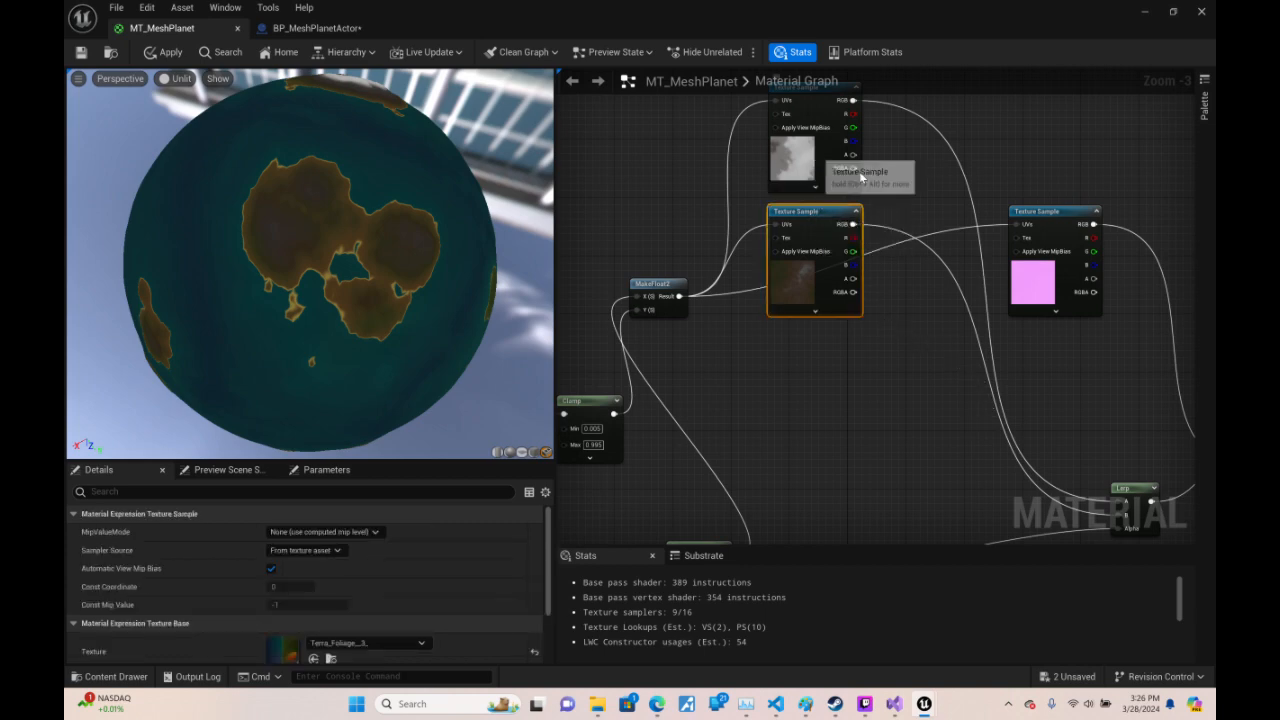
- Trace the graph back to the relative elevation nodes and follow it to the Preview Elevation Noise Function section
{"action": "right_click_drag", "start_coordinate": [1031, 442], "coordinate": [1190, 110]}
{"action": "right_click_drag", "start_coordinate": [700, 400], "coordinate": [1190, 204]}
{"action": "right_click_drag", "start_coordinate": [640, 330], "coordinate": [1064, 302]}
{"action": "right_click_drag", "start_coordinate": [600, 330], "coordinate": [1184, 393]}
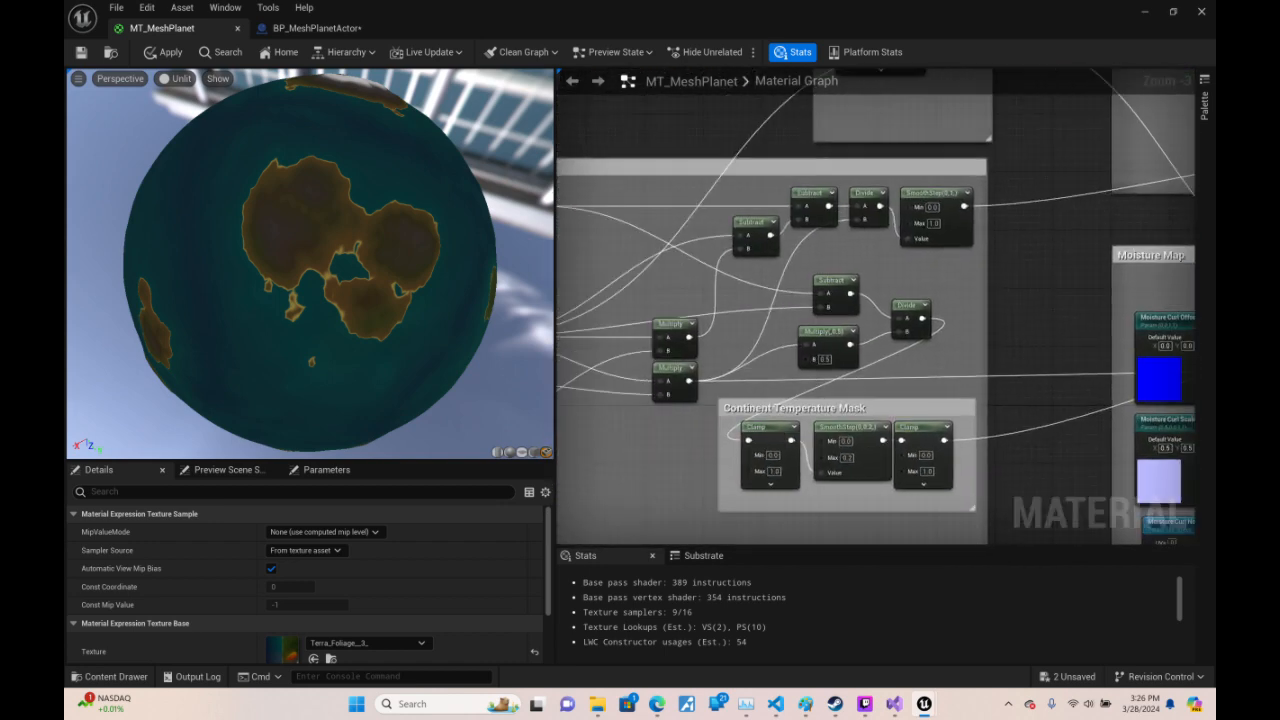
{"action": "right_click_drag", "start_coordinate": [760, 390], "coordinate": [977, 392]}
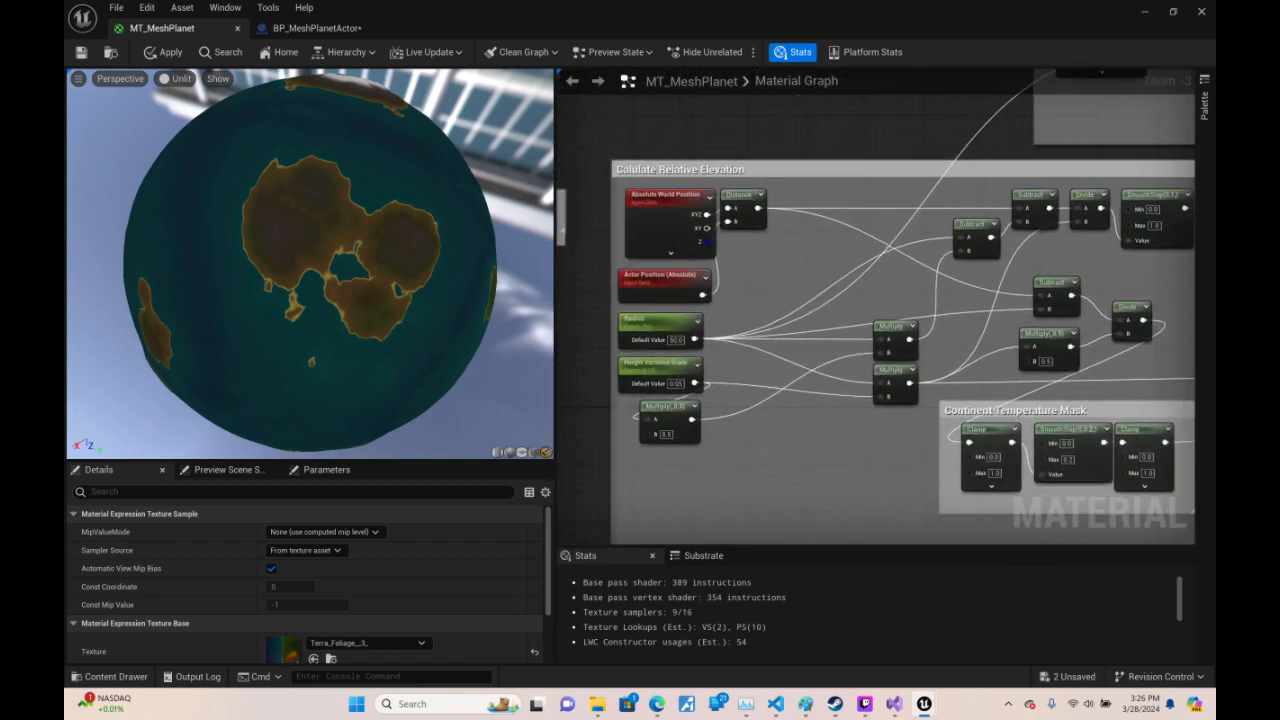
{"action": "right_click_drag", "start_coordinate": [1160, 340], "coordinate": [570, 394]}
{"action": "right_click_drag", "start_coordinate": [1080, 420], "coordinate": [620, 330]}
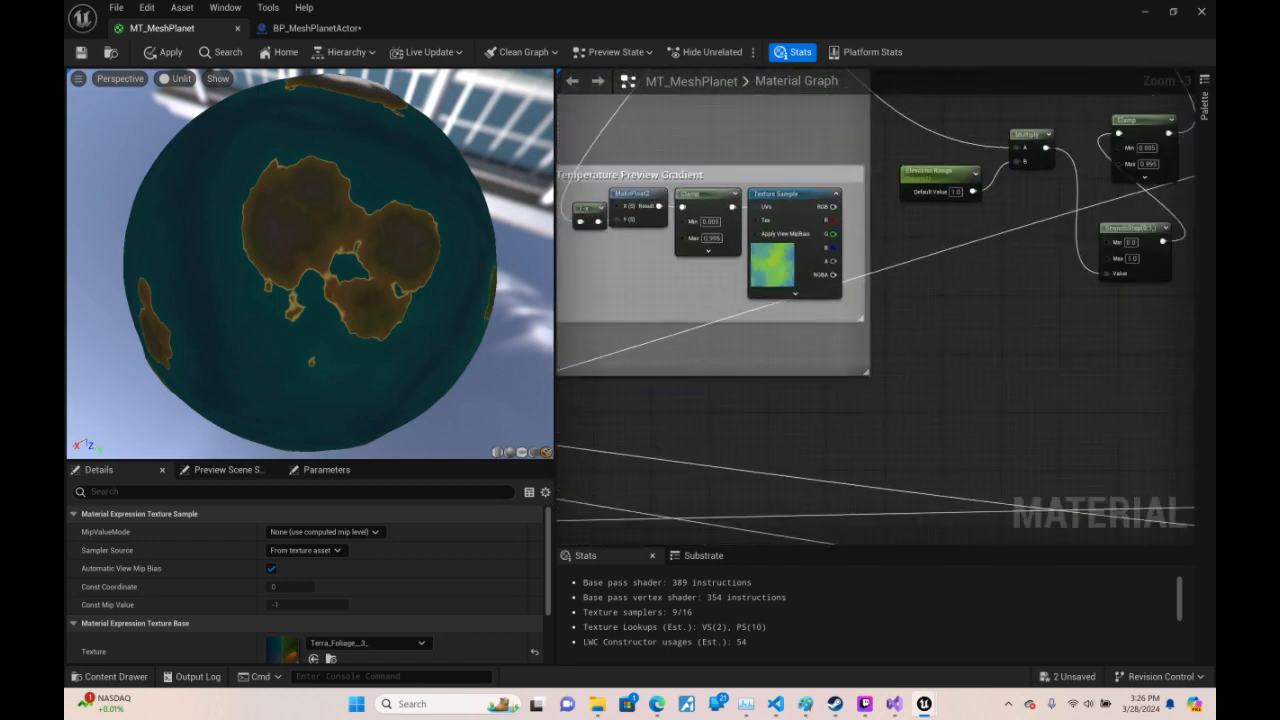
{"action": "right_click_drag", "start_coordinate": [1040, 400], "coordinate": [620, 290]}
{"action": "right_click_drag", "start_coordinate": [911, 200], "coordinate": [582, 97]}
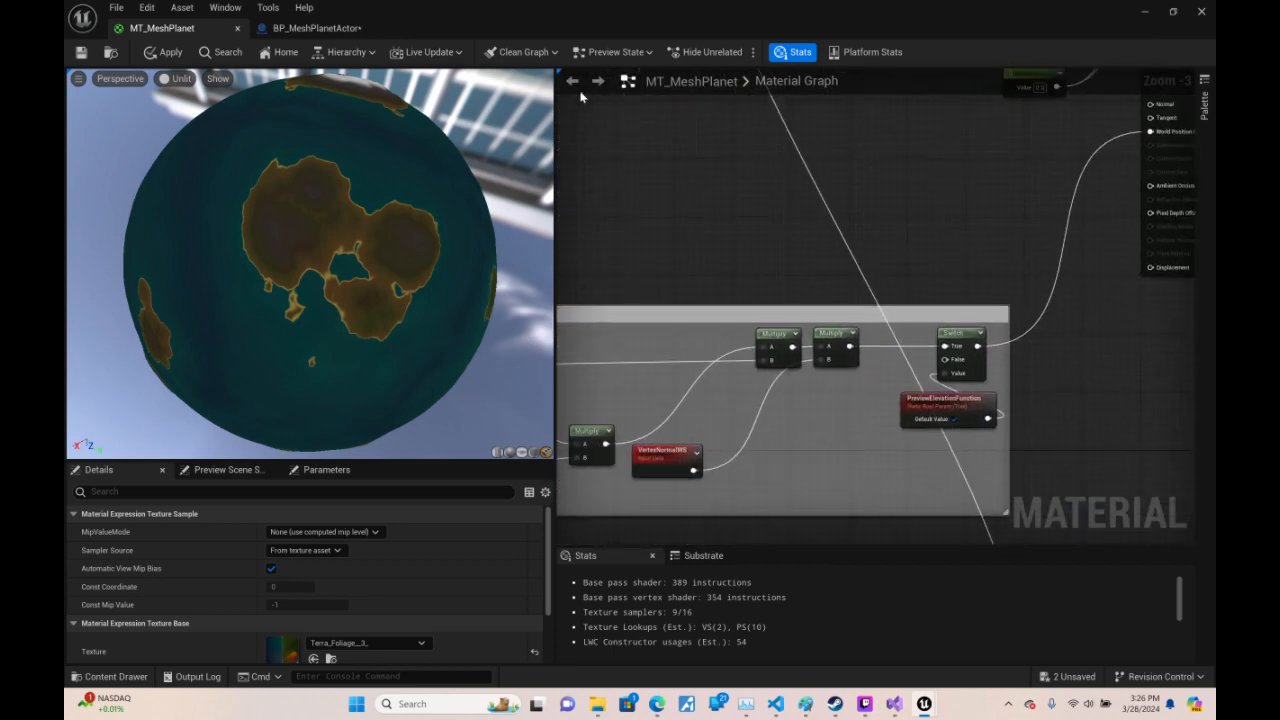
{"action": "right_click_drag", "start_coordinate": [925, 264], "coordinate": [1180, 142]}
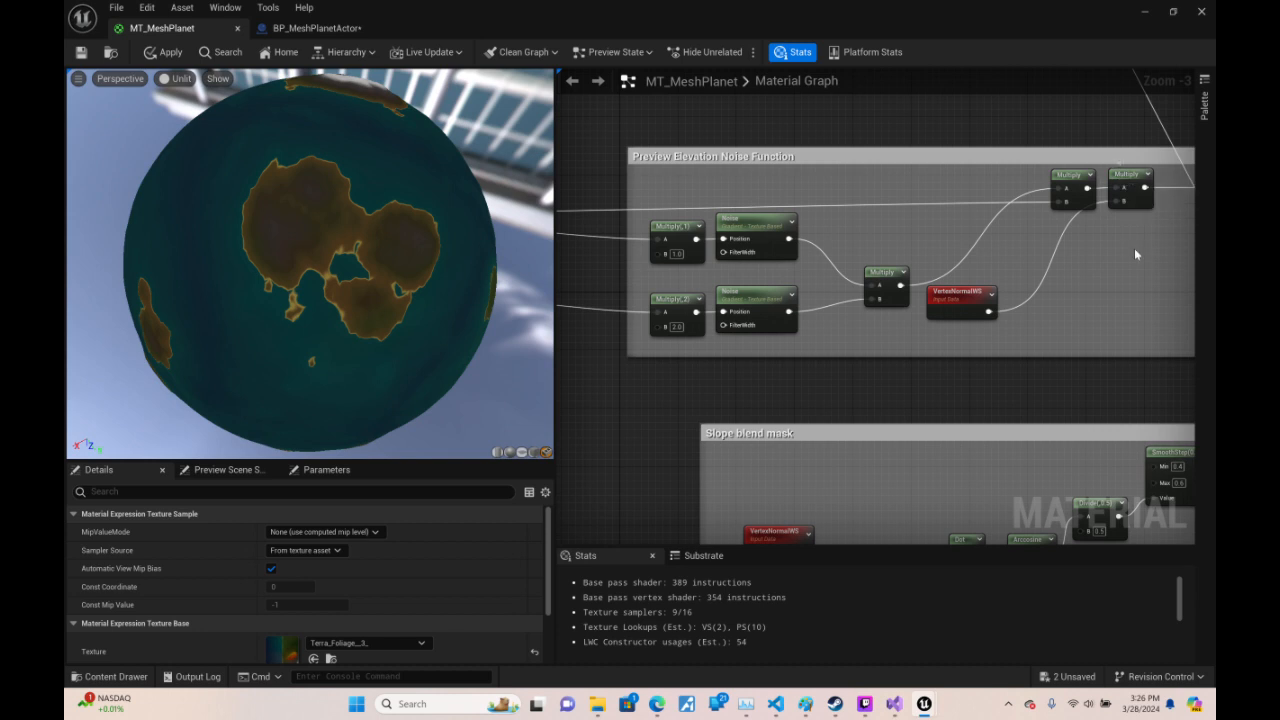
- Trace the graph back to the relative elevation section, and save both MT_MeshPlanet and BP_MeshPlanetActor
{"action": "right_click_drag", "start_coordinate": [1129, 252], "coordinate": [1092, 266]}
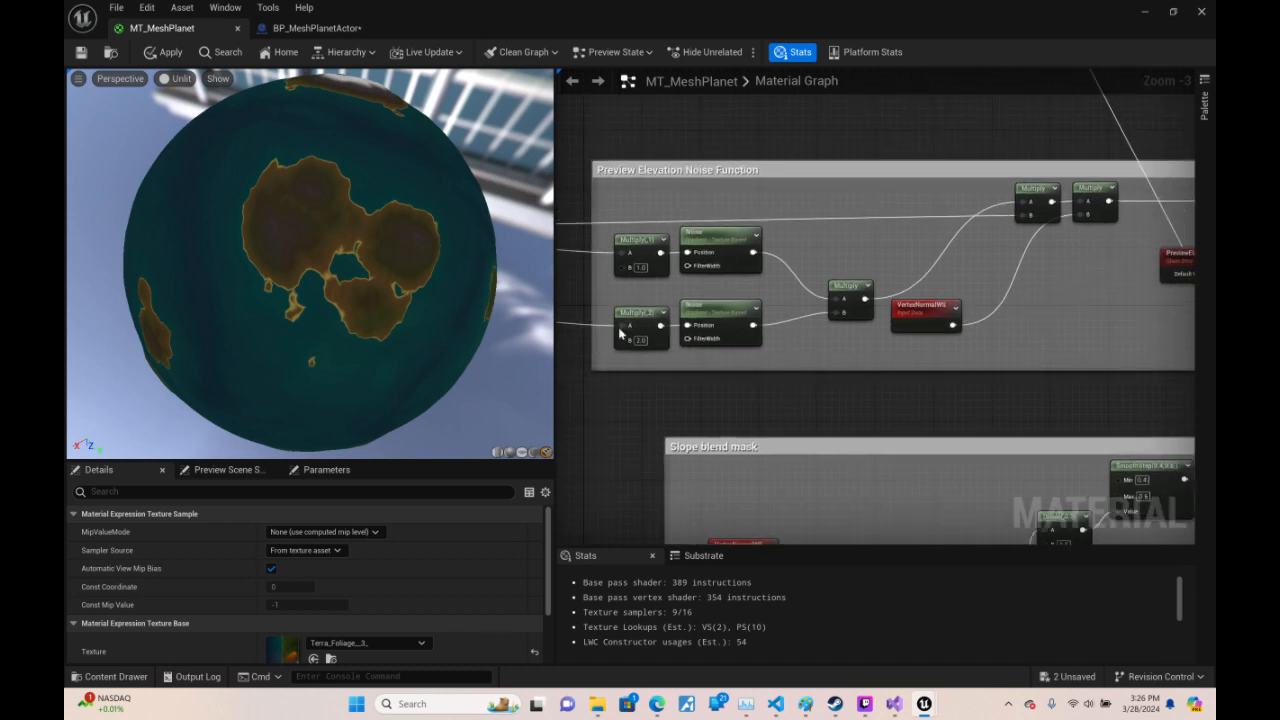
{"action": "right_click_drag", "start_coordinate": [628, 306], "coordinate": [1194, 248]}
{"action": "right_click_drag", "start_coordinate": [700, 515], "coordinate": [1131, 88]}
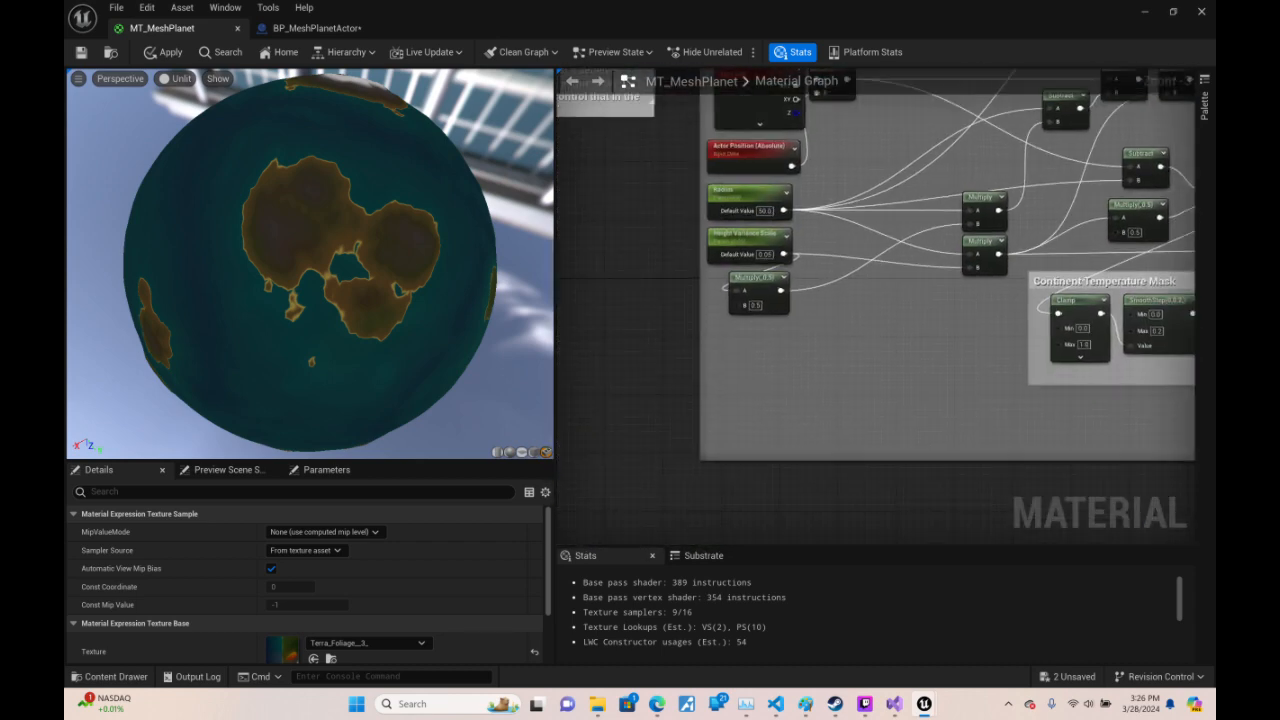
{"action": "right_click_drag", "start_coordinate": [1104, 305], "coordinate": [1052, 333]}
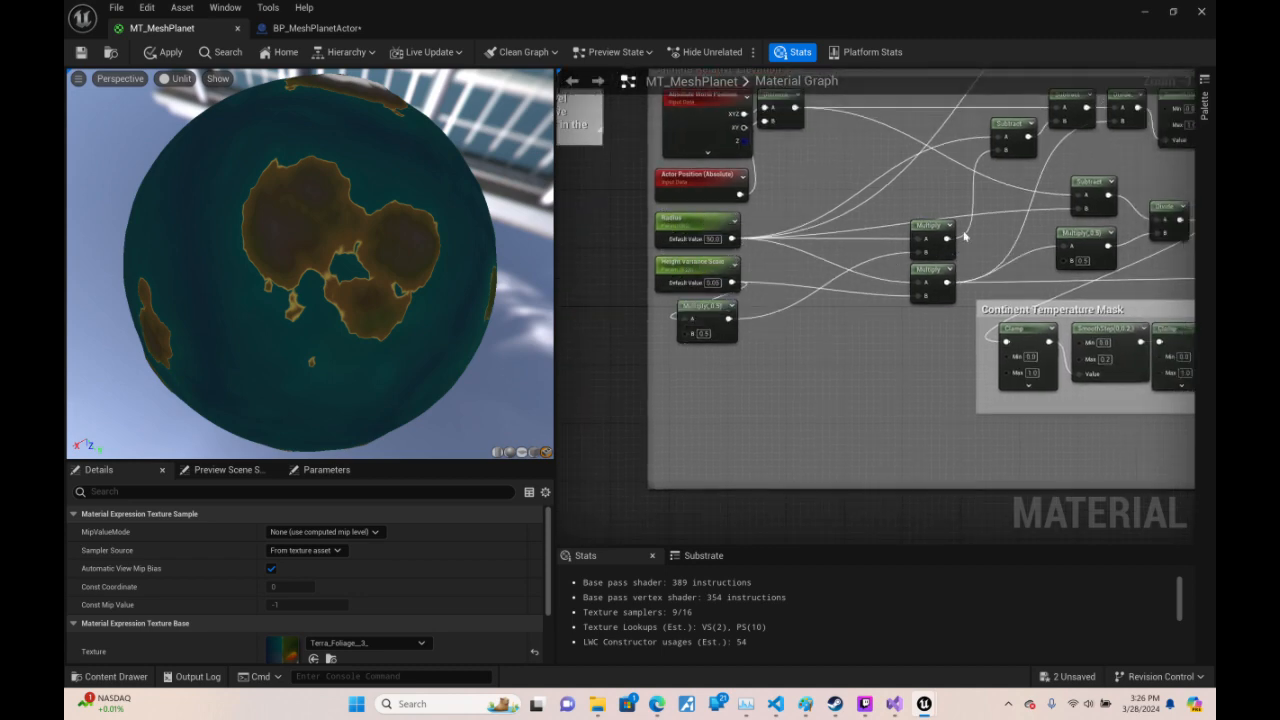
{"action": "right_click_drag", "start_coordinate": [1013, 191], "coordinate": [794, 337]}
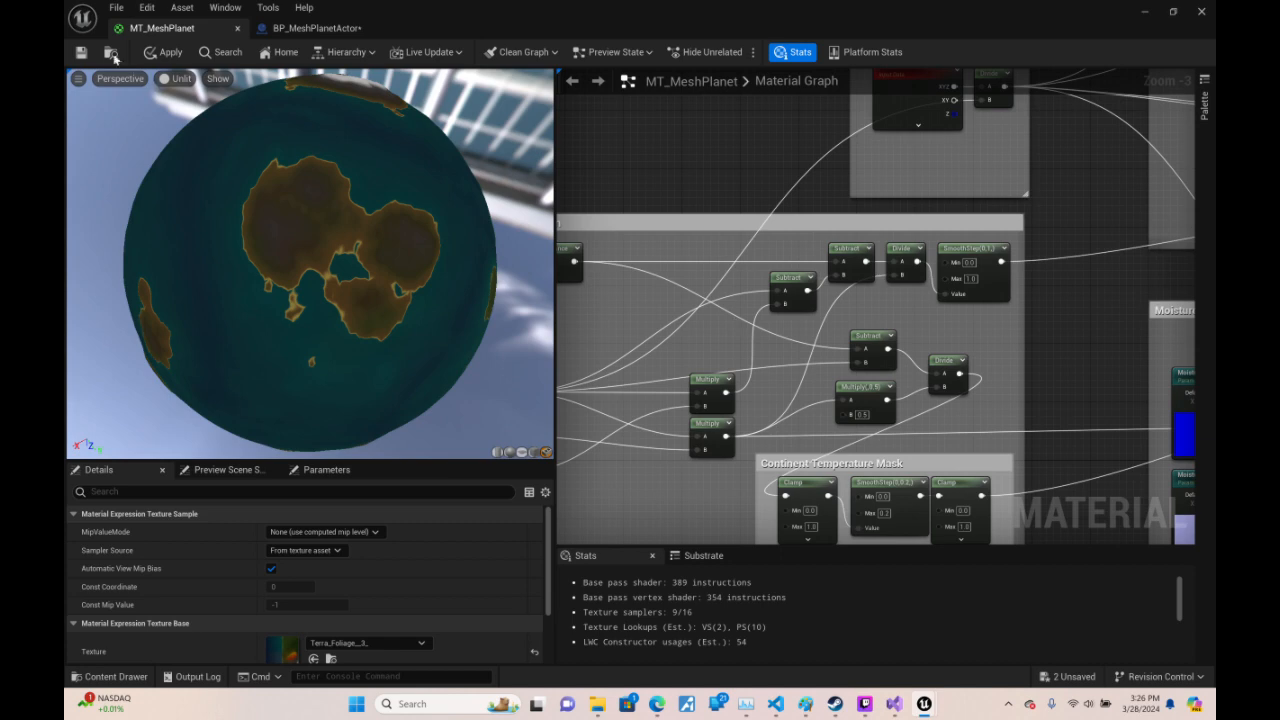
{"action": "left_click", "coordinate": [81, 52]}
{"action": "left_click", "coordinate": [317, 28]}
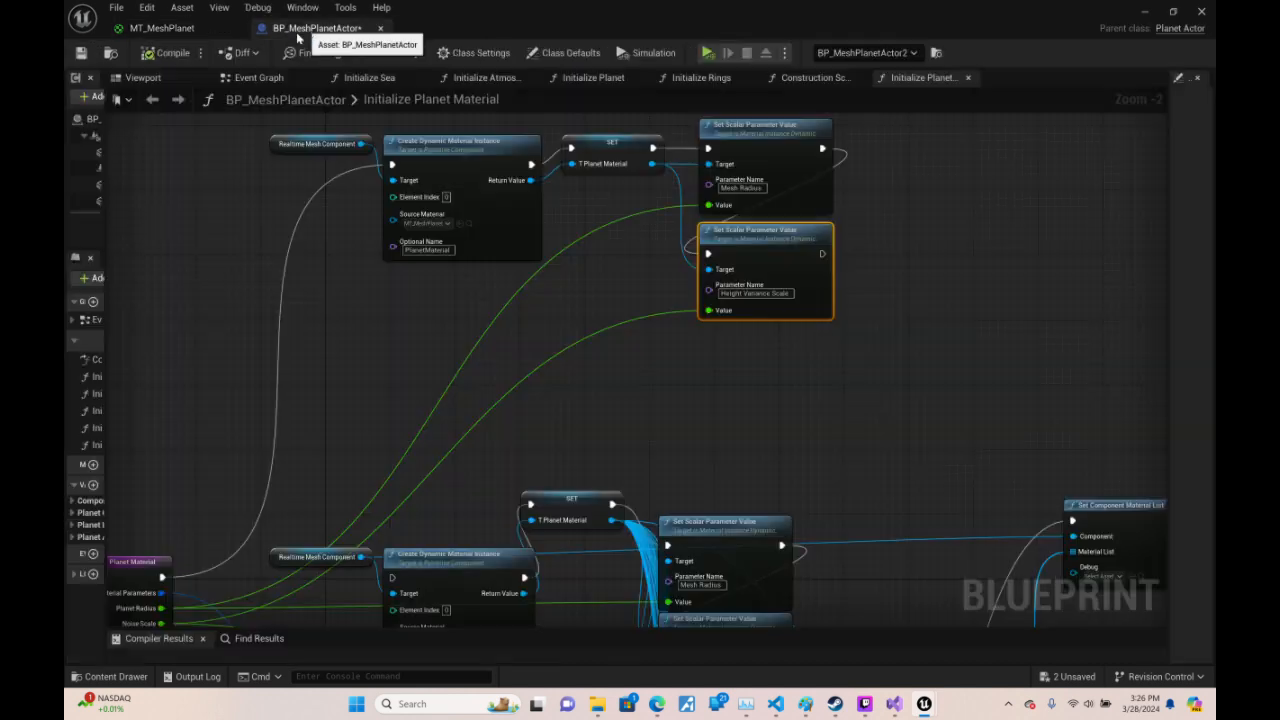
{"action": "left_click", "coordinate": [81, 53]}
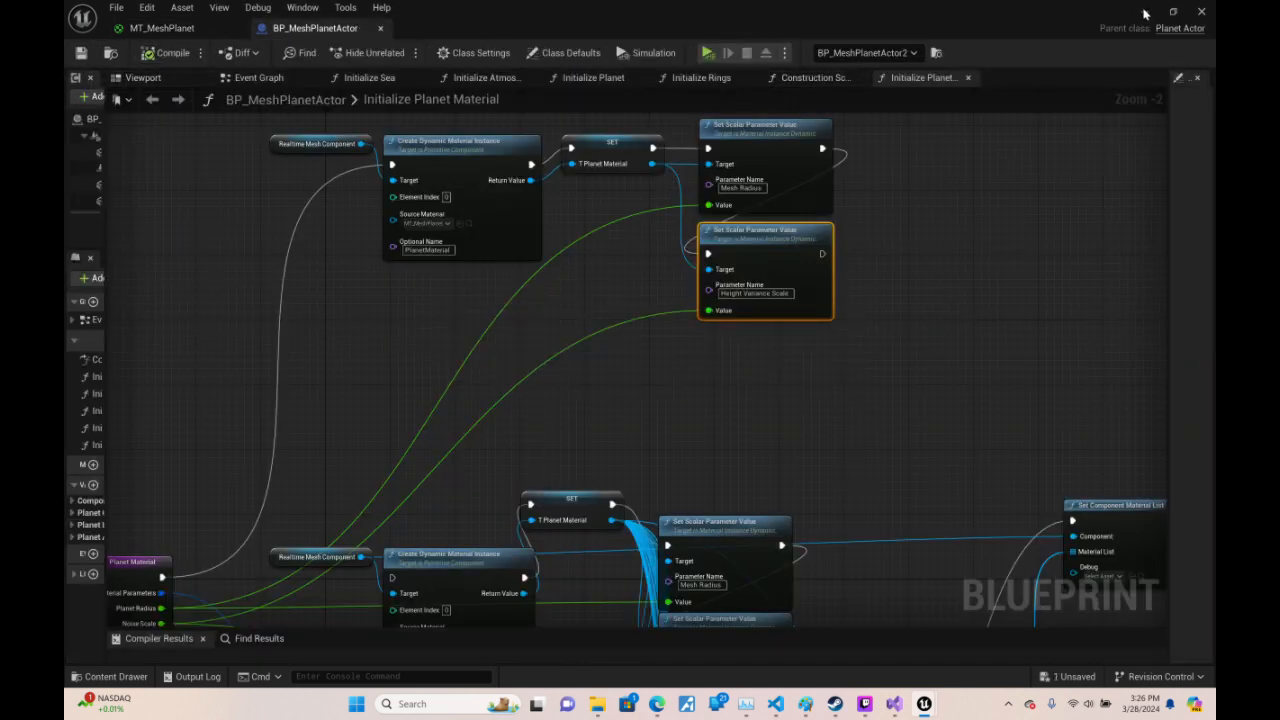
- Return to the AtmosphereDepthTest level and hide the Sphere actor
{"action": "left_click", "coordinate": [1145, 13]}
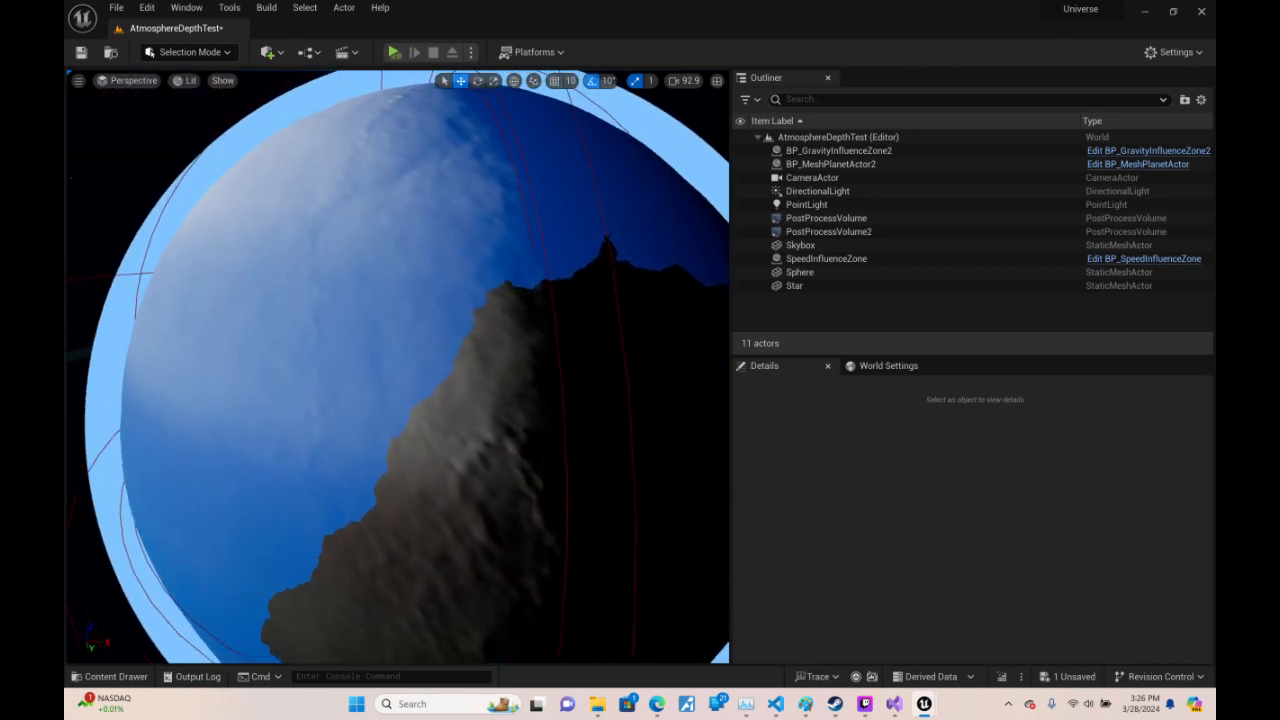
{"action": "left_click", "coordinate": [740, 272]}
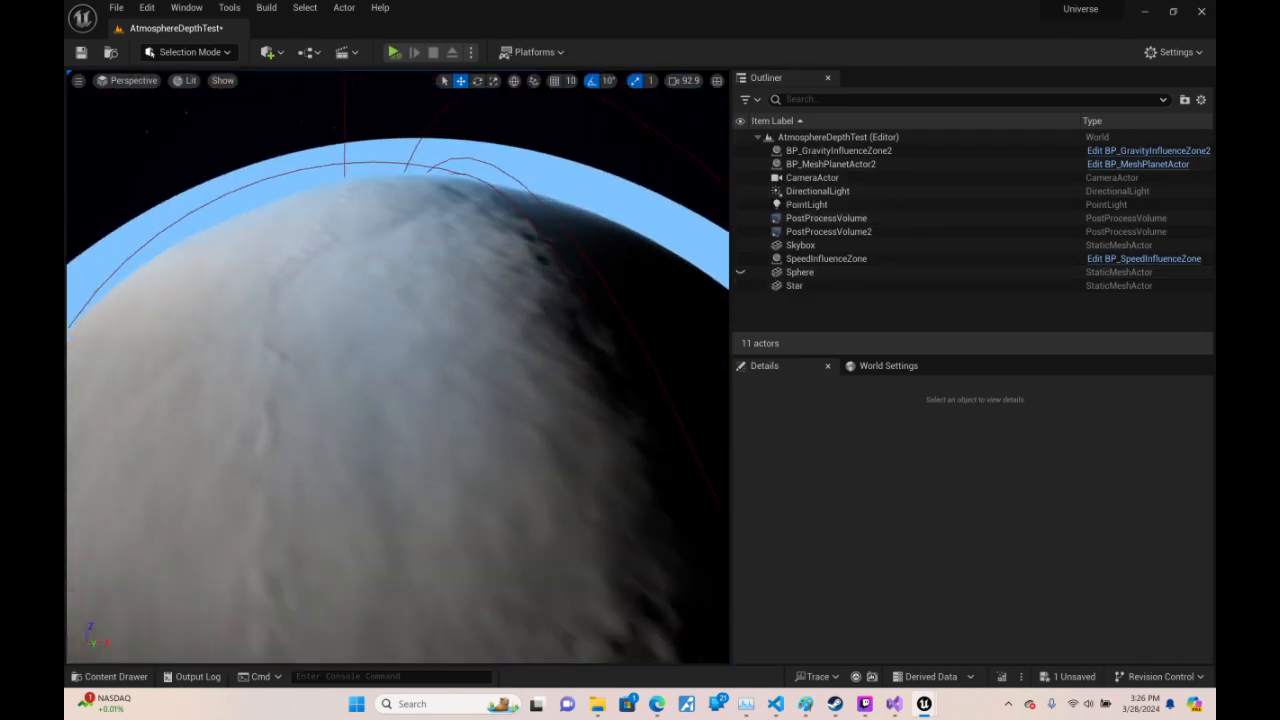
- Fly around the planet and inspect how the terrain material renders both close to the surface and from farther away
{"action": "key", "text": "w"}
{"action": "mouse_move", "coordinate": [397, 366]}
{"action": "right_mouse_down"}
{"action": "mouse_move", "coordinate": [392, 382]}
{"action": "mouse_move", "coordinate": [397, 350]}
{"action": "right_mouse_up"}
{"action": "scroll", "coordinate": [397, 366], "scroll_direction": "down", "scroll_amount": 1}
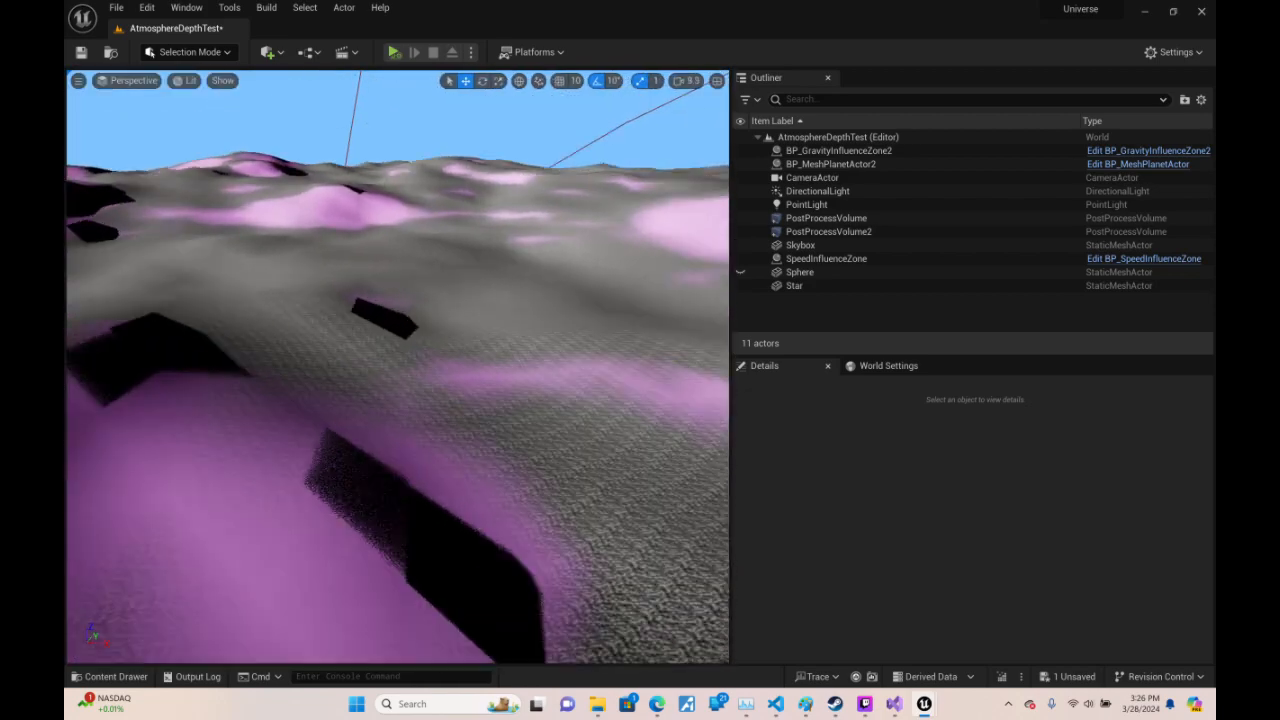
{"action": "key", "text": "w"}
{"action": "right_click_drag", "start_coordinate": [397, 366], "coordinate": [408, 394]}
{"action": "key", "text": "w"}
{"action": "key", "text": "s"}
{"action": "key", "text": "s"}
{"action": "scroll", "coordinate": [408, 414], "scroll_direction": "up", "scroll_amount": 4}
{"action": "key", "text": "w"}
{"action": "scroll", "coordinate": [416, 440], "scroll_direction": "down", "scroll_amount": 4}
{"action": "key", "text": "s"}
{"action": "scroll", "coordinate": [410, 400], "scroll_direction": "down", "scroll_amount": 2}
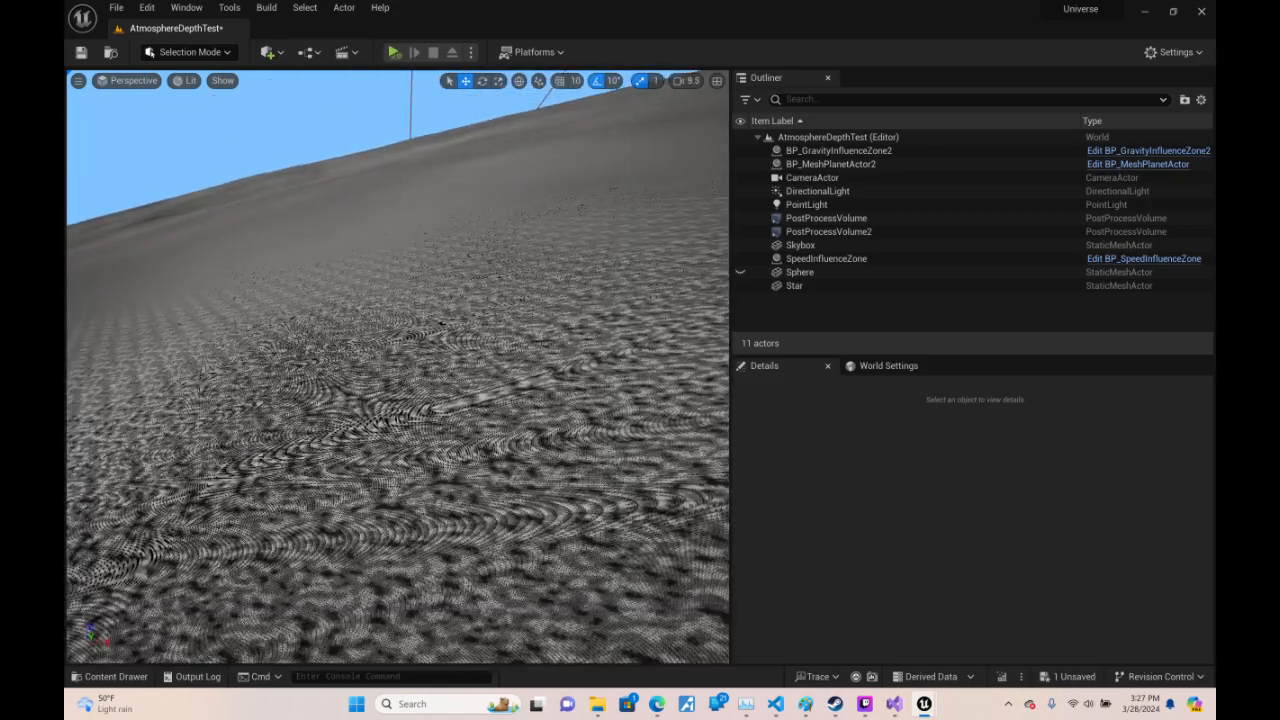
{"action": "key", "text": "w"}
{"action": "key", "text": "s"}
{"action": "key", "text": "w"}
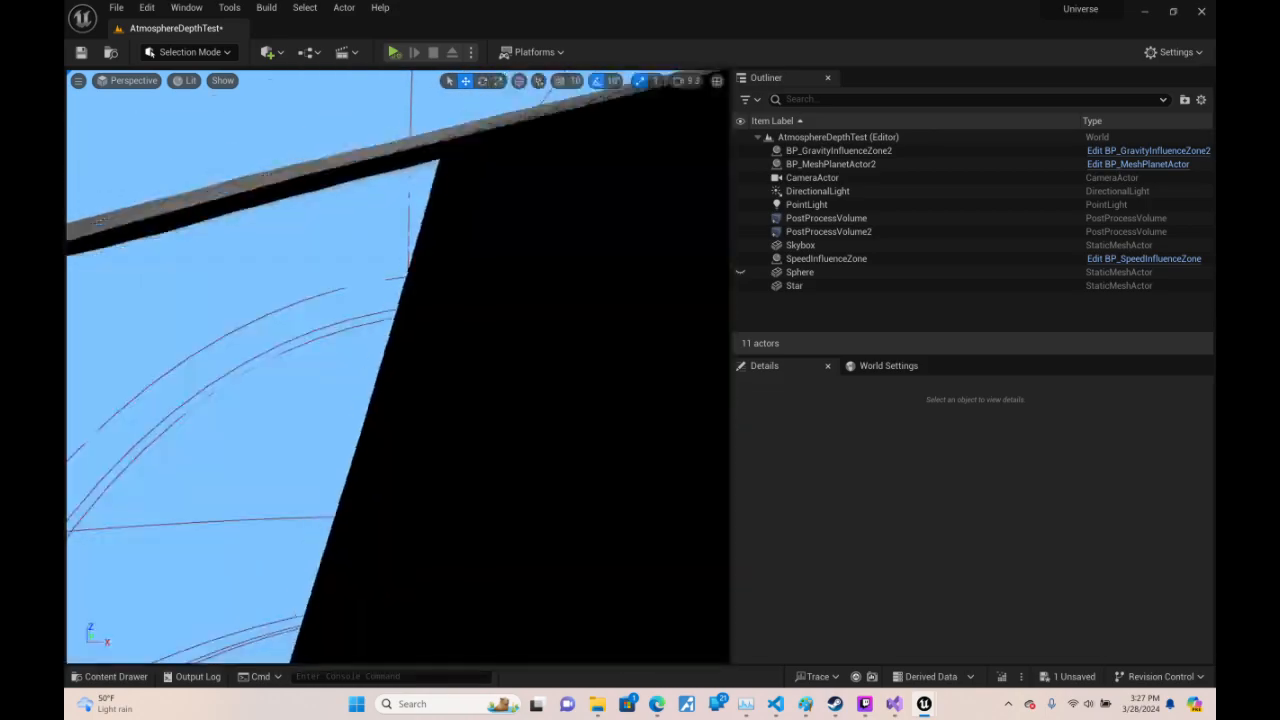
{"action": "key", "text": "s"}
{"action": "right_click_drag", "start_coordinate": [408, 394], "coordinate": [406, 424]}
{"action": "key", "text": "w"}
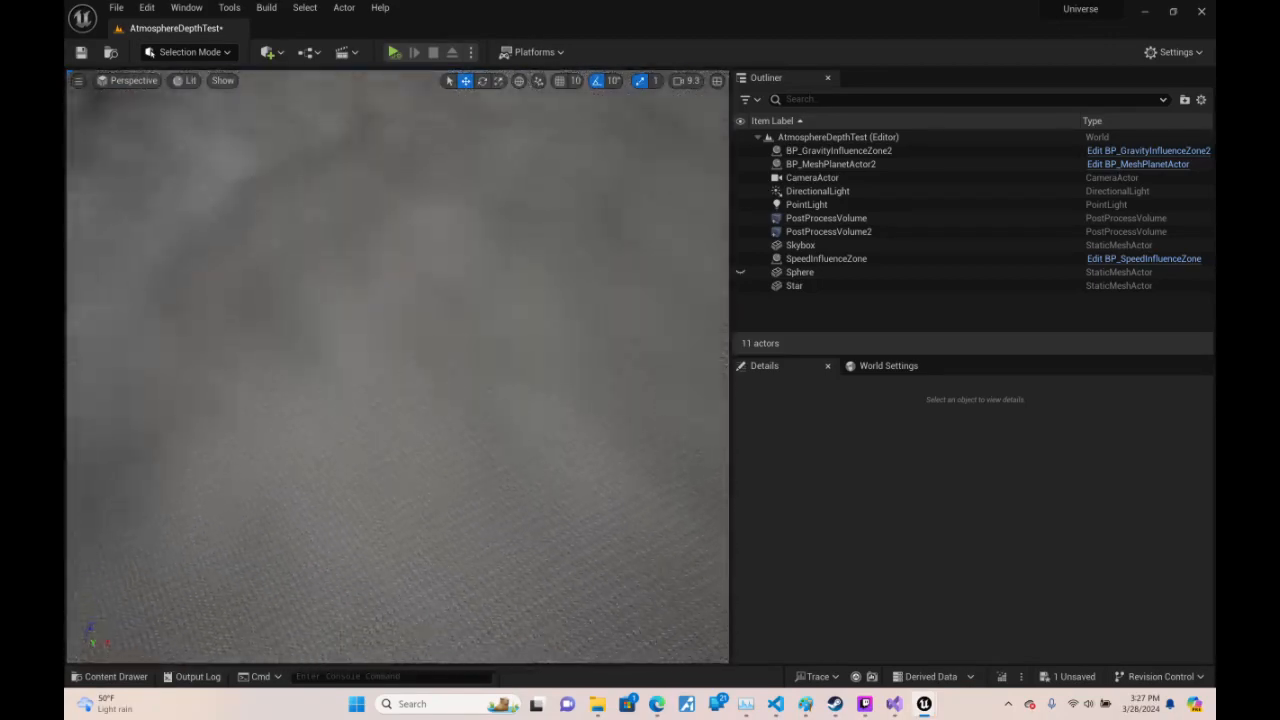
{"action": "key", "text": "w"}
{"action": "scroll", "coordinate": [406, 424], "scroll_direction": "up", "scroll_amount": 1}
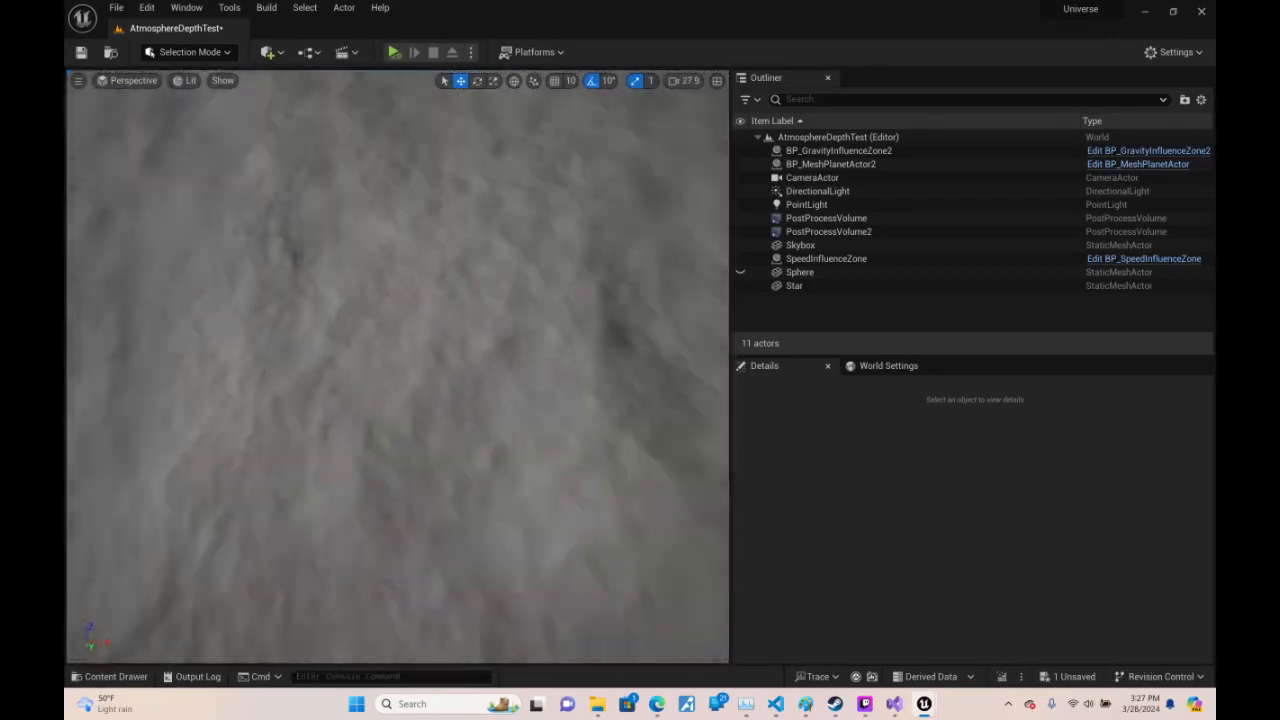
{"action": "right_click_drag", "start_coordinate": [406, 424], "coordinate": [875, 80]}
- Switch to BP_MeshPlanetActor's Initialize Planet Material graph and check the wiring into the Mesh Radius and Height Variance Scale parameter nodes
{"action": "key", "text": "alt+Tab"}
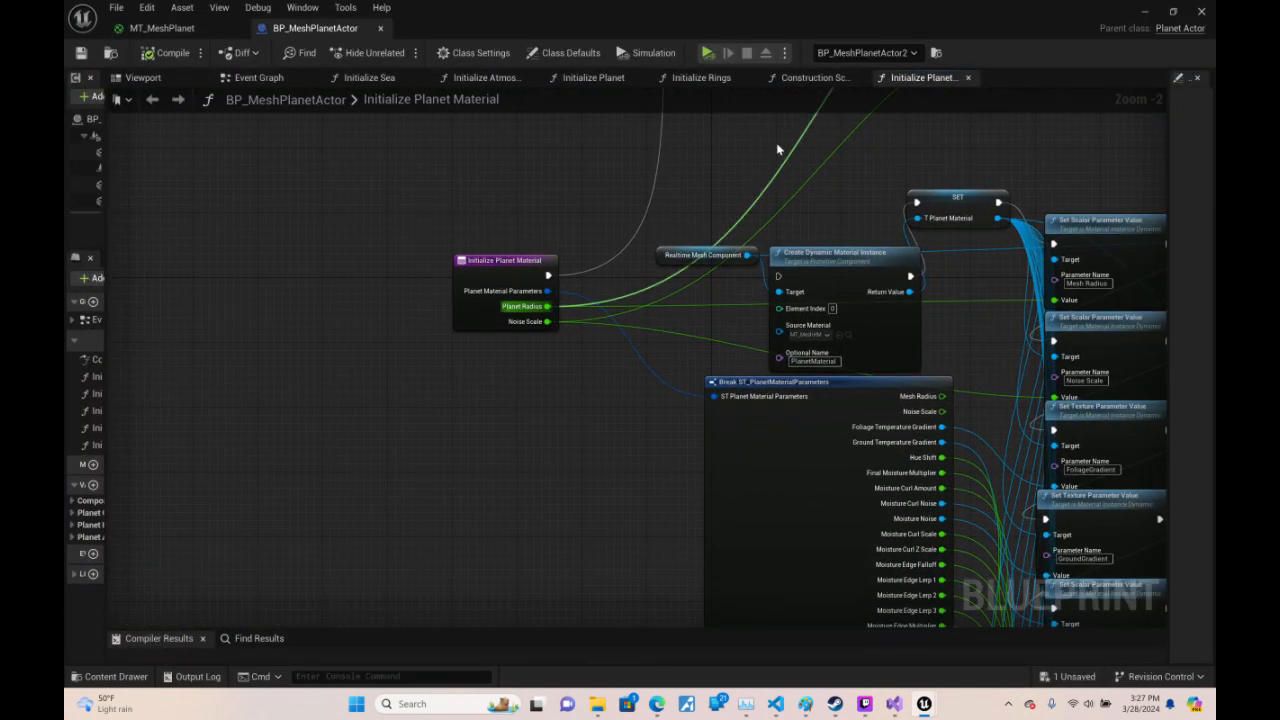
{"action": "right_click_drag", "start_coordinate": [905, 143], "coordinate": [643, 463]}
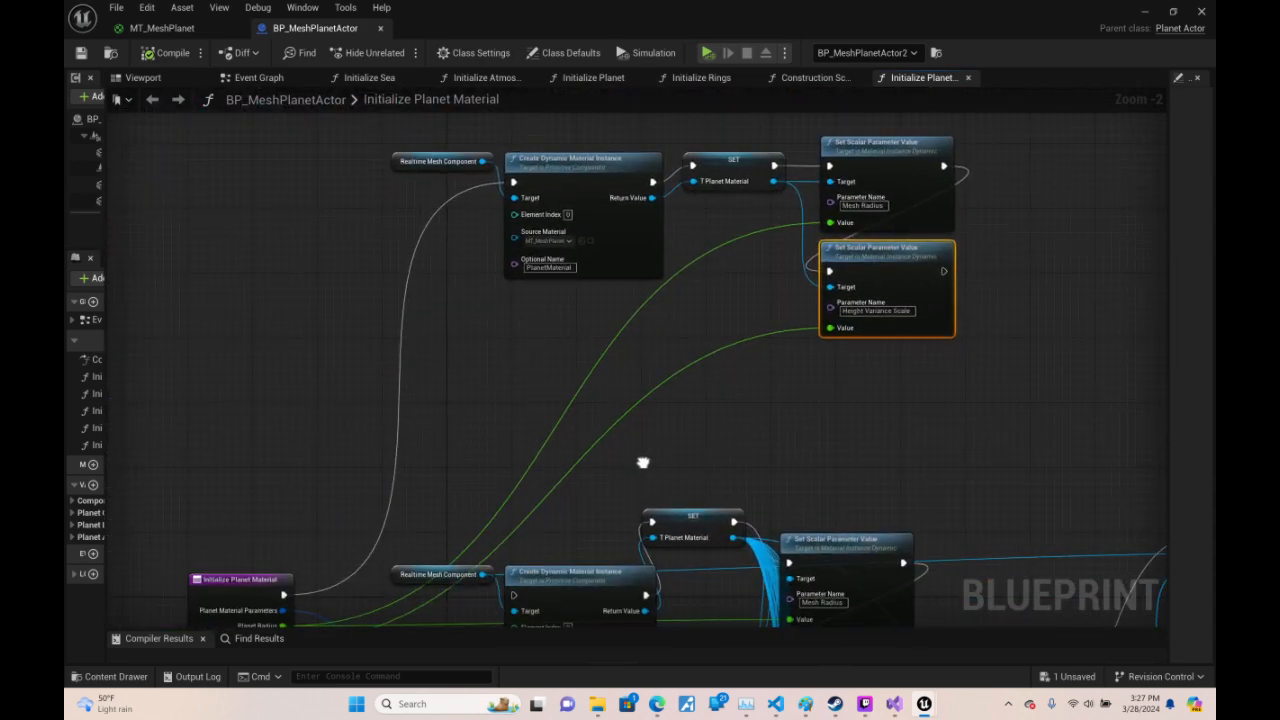
{"action": "right_click_drag", "start_coordinate": [643, 463], "coordinate": [304, 88]}
- Return to MT_MeshPlanet and examine the relative elevation, Scaled World Position and Continent Temperature Mask sections
{"action": "left_click", "coordinate": [181, 30]}
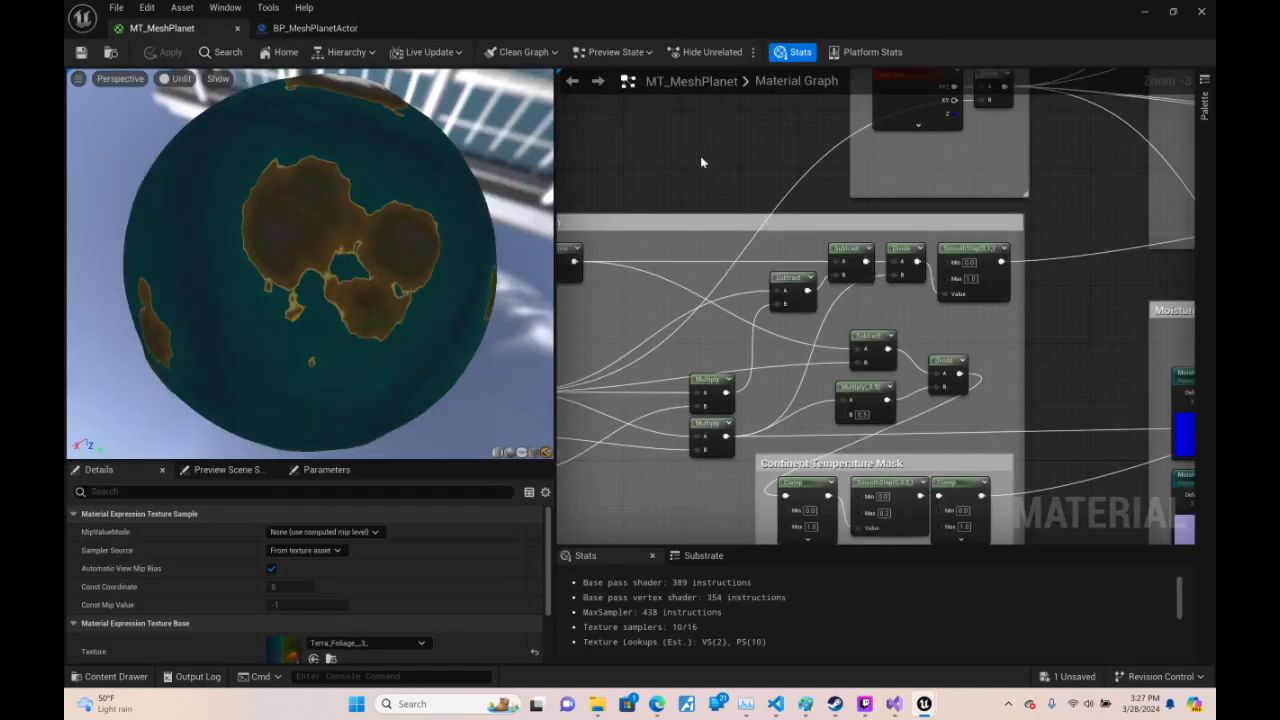
{"action": "right_click_drag", "start_coordinate": [703, 163], "coordinate": [1013, 110]}
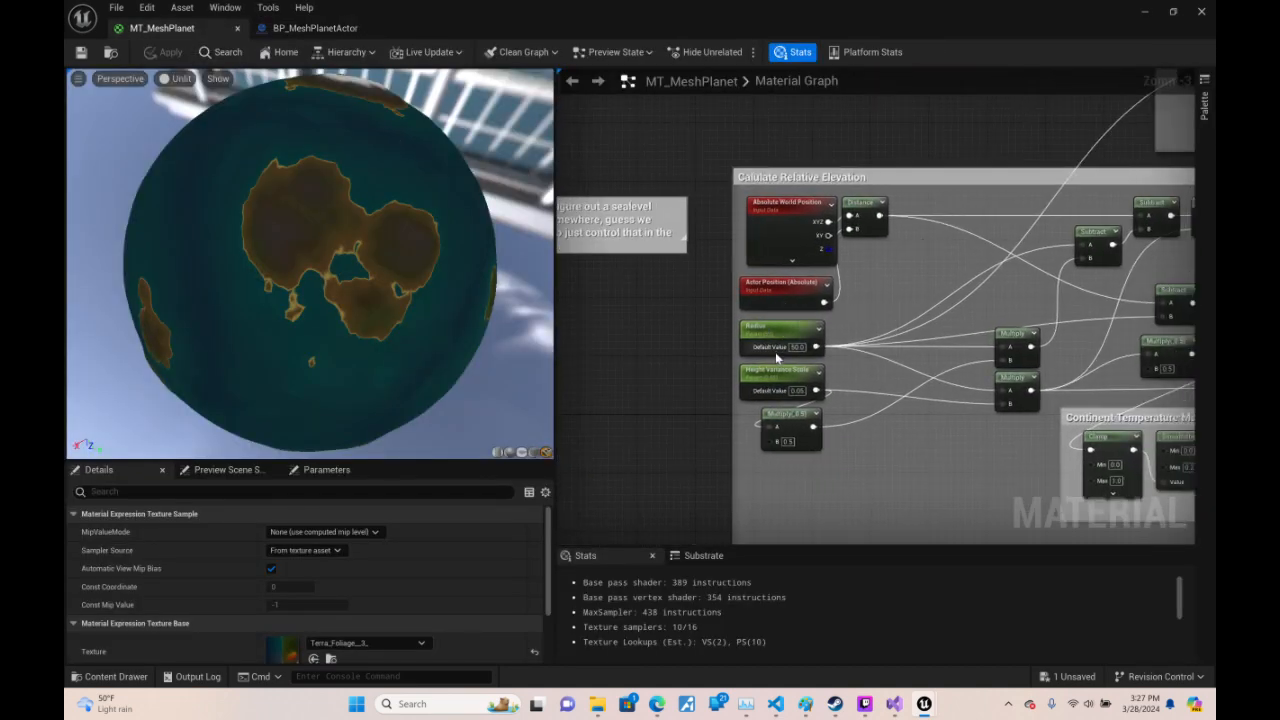
{"action": "right_click_drag", "start_coordinate": [936, 389], "coordinate": [828, 386]}
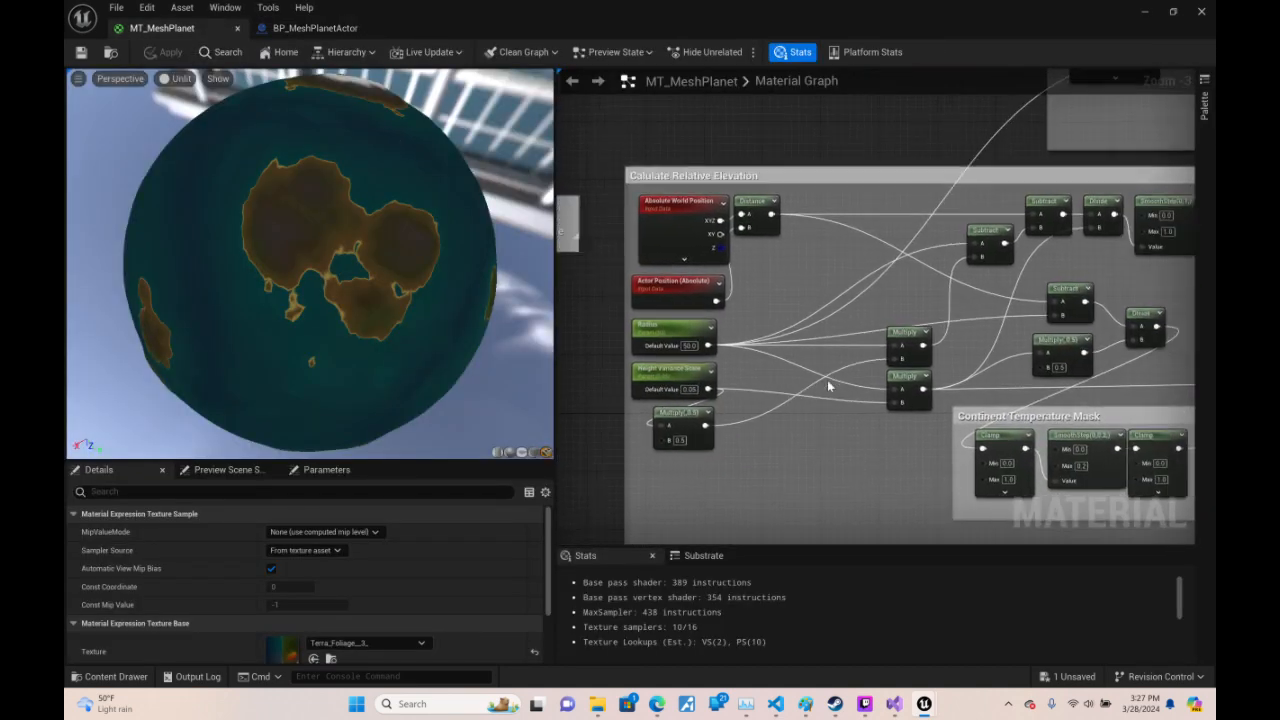
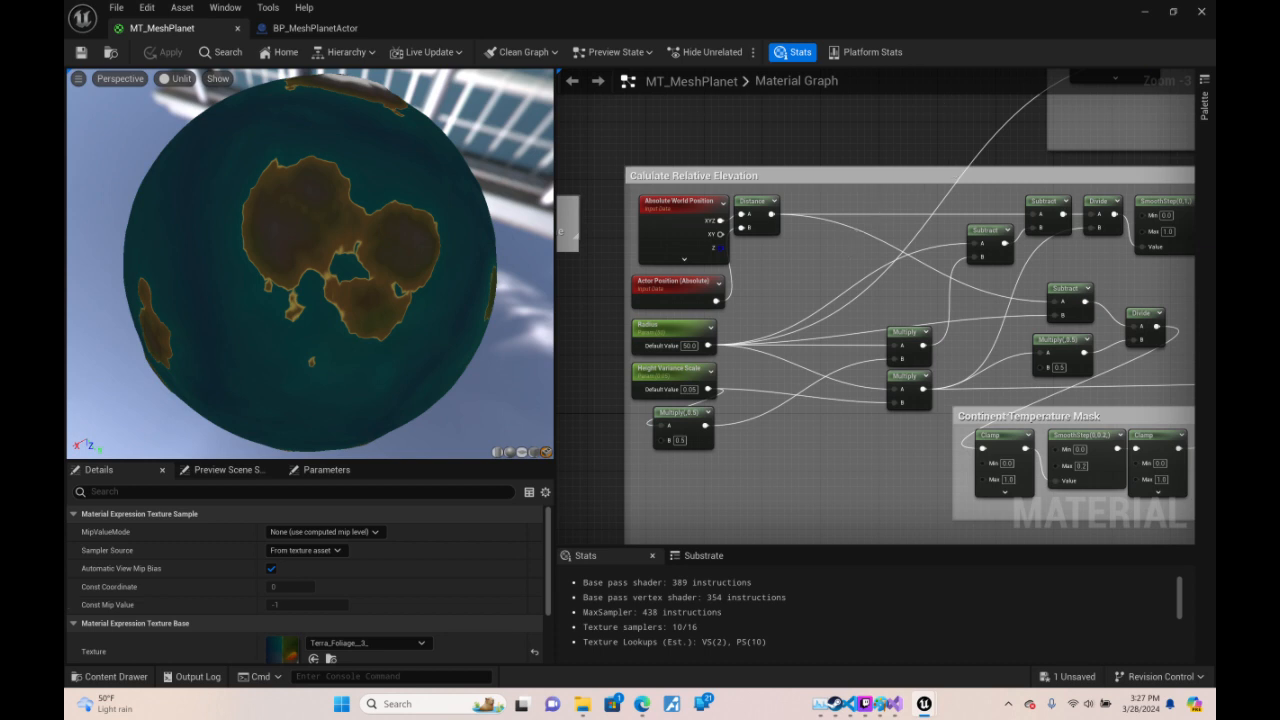
{"action": "right_click_drag", "start_coordinate": [844, 248], "coordinate": [561, 548]}
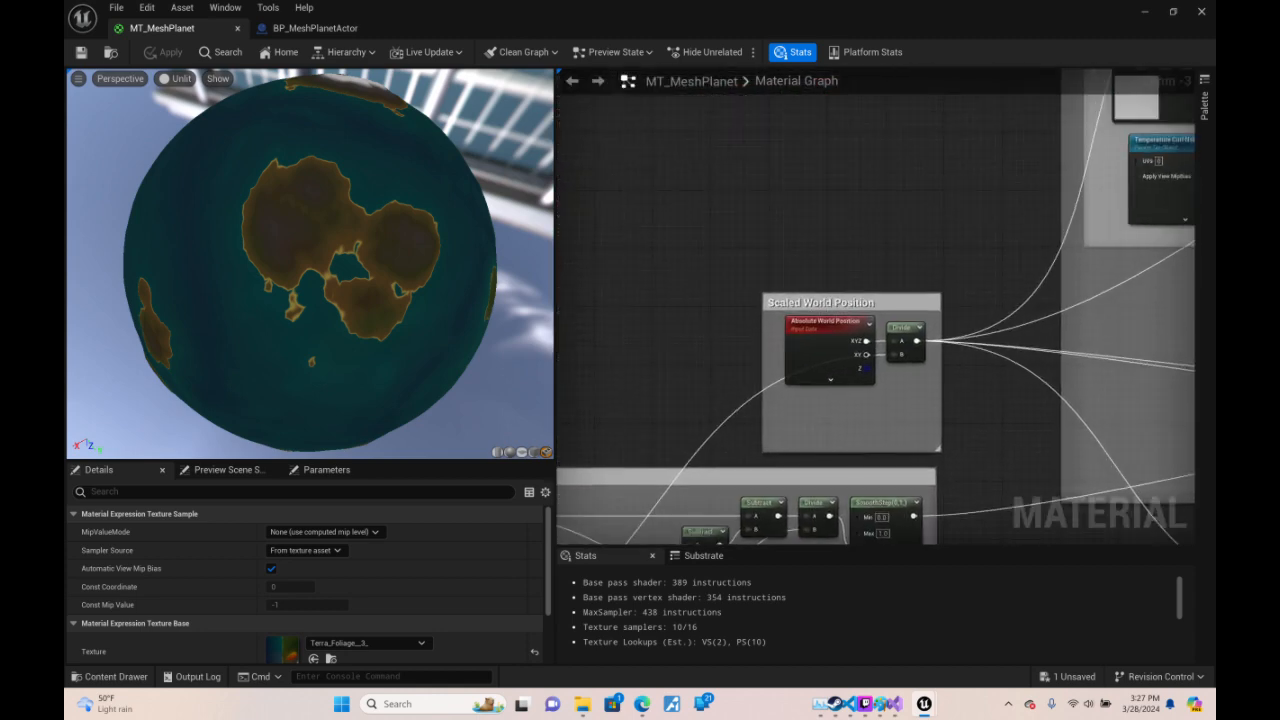
{"action": "right_click_drag", "start_coordinate": [924, 244], "coordinate": [558, 542]}
{"action": "right_click_drag", "start_coordinate": [669, 538], "coordinate": [678, 4]}
{"action": "right_click_drag", "start_coordinate": [1120, 290], "coordinate": [650, 437]}
{"action": "right_click_drag", "start_coordinate": [850, 500], "coordinate": [773, 76]}
{"action": "right_click_drag", "start_coordinate": [1137, 500], "coordinate": [751, 451]}
{"action": "scroll", "coordinate": [1010, 389], "scroll_direction": "down", "scroll_amount": 2}
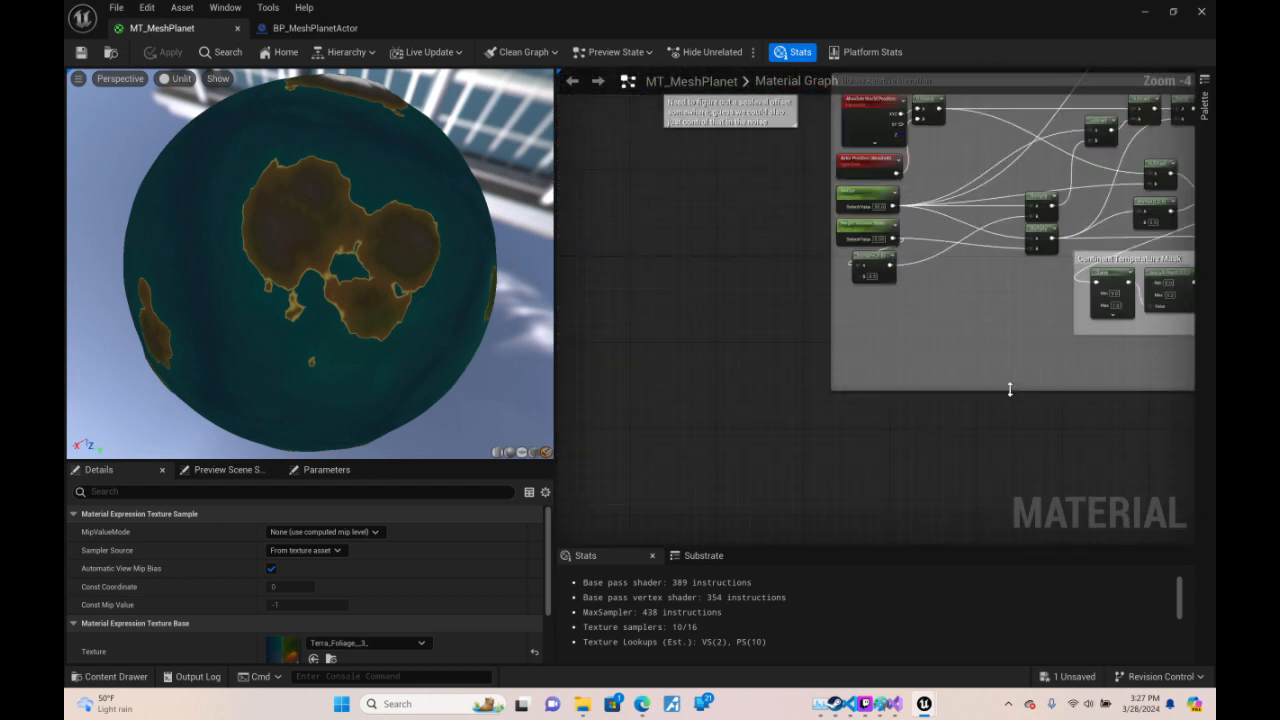
{"action": "right_click_drag", "start_coordinate": [1055, 304], "coordinate": [838, 420]}
{"action": "scroll", "coordinate": [840, 420], "scroll_direction": "up", "scroll_amount": 2}
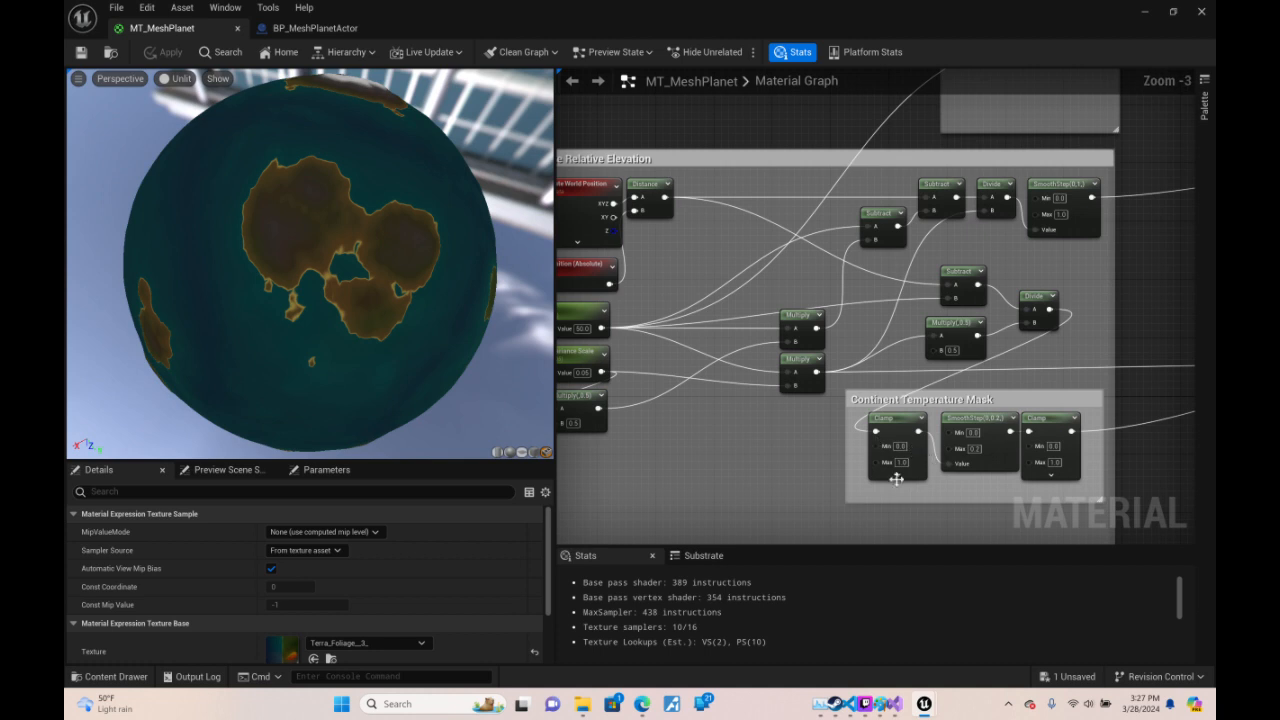
{"action": "right_click_drag", "start_coordinate": [1104, 381], "coordinate": [890, 268]}
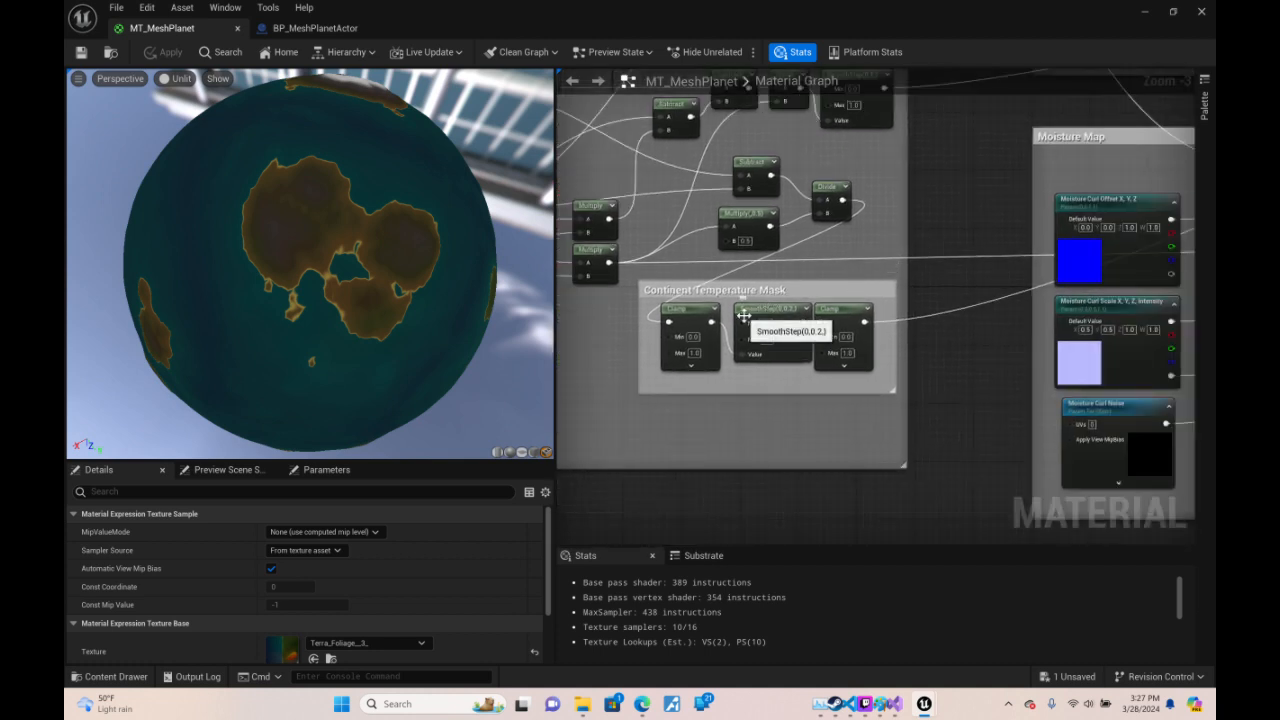
- Tidy the positions of the SmoothStep node and the second Clamp node in the Continent Temperature Mask section
{"action": "left_click", "coordinate": [786, 338]}
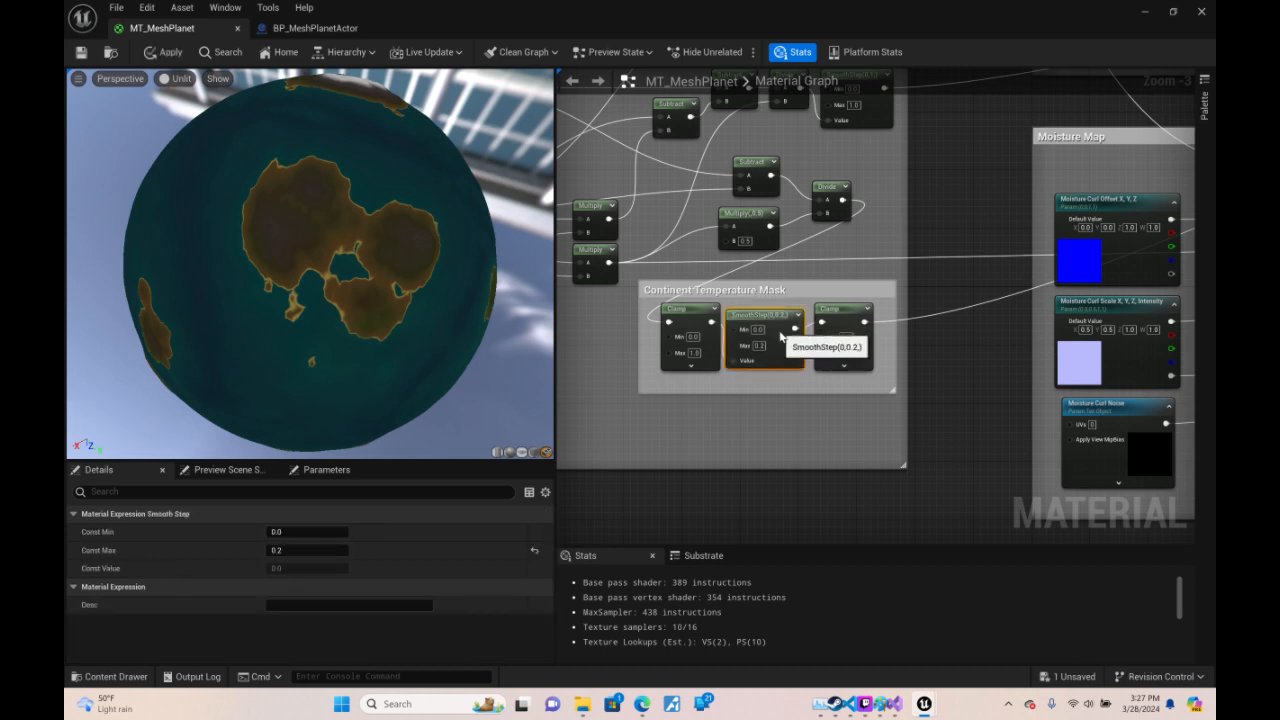
{"action": "left_click_drag", "start_coordinate": [853, 316], "coordinate": [851, 322]}
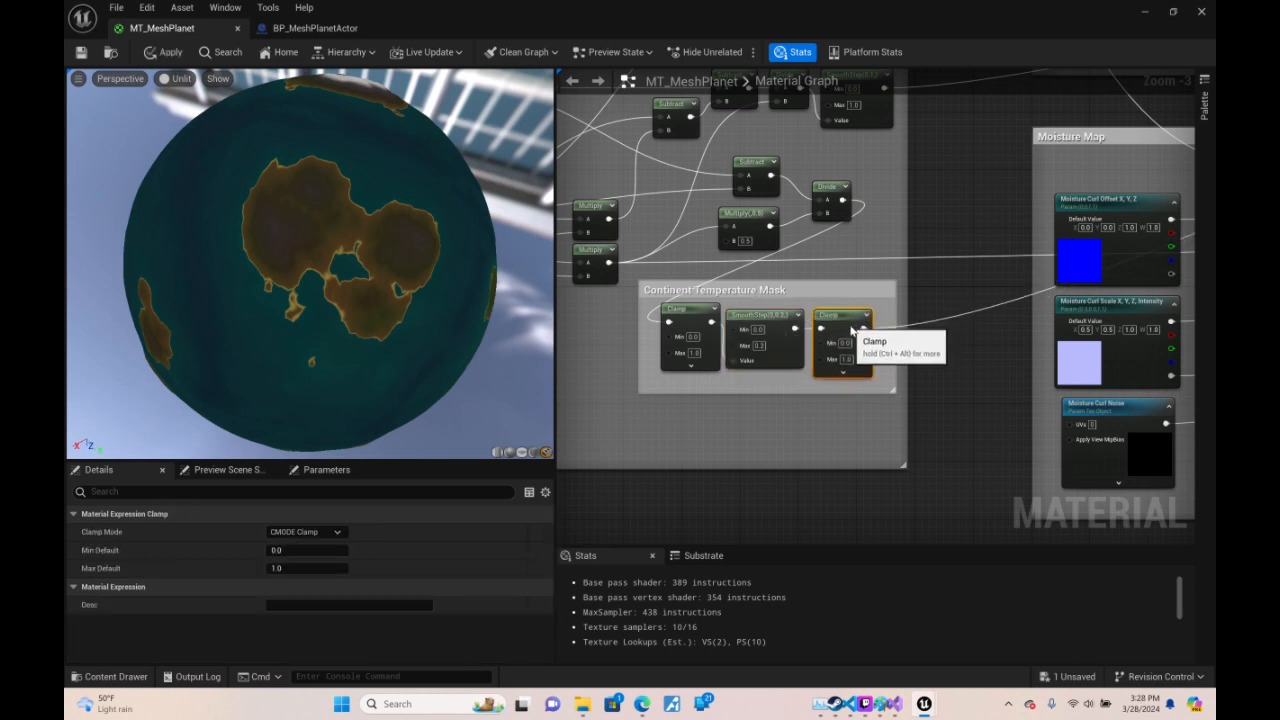
{"action": "left_click_drag", "start_coordinate": [851, 327], "coordinate": [856, 331]}
- Rearrange the final color blend nodes, placing the Synthwave_1 Texture Sample below the first Lerp and ahead of the second Lerp
{"action": "right_click_drag", "start_coordinate": [1025, 414], "coordinate": [150, 200]}
{"action": "right_click_drag", "start_coordinate": [664, 543], "coordinate": [624, 534]}
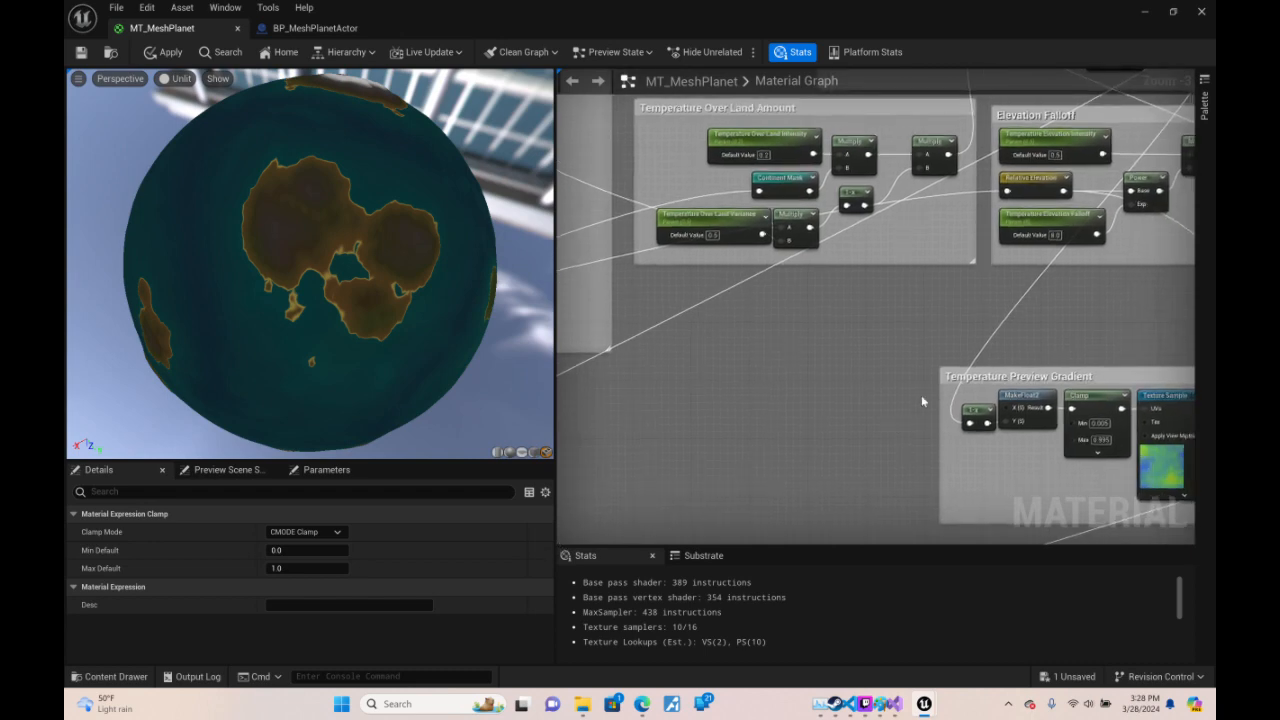
{"action": "right_click_drag", "start_coordinate": [950, 292], "coordinate": [551, 512]}
{"action": "right_click_drag", "start_coordinate": [1188, 382], "coordinate": [814, 349]}
{"action": "left_click_drag", "start_coordinate": [851, 180], "coordinate": [993, 251]}
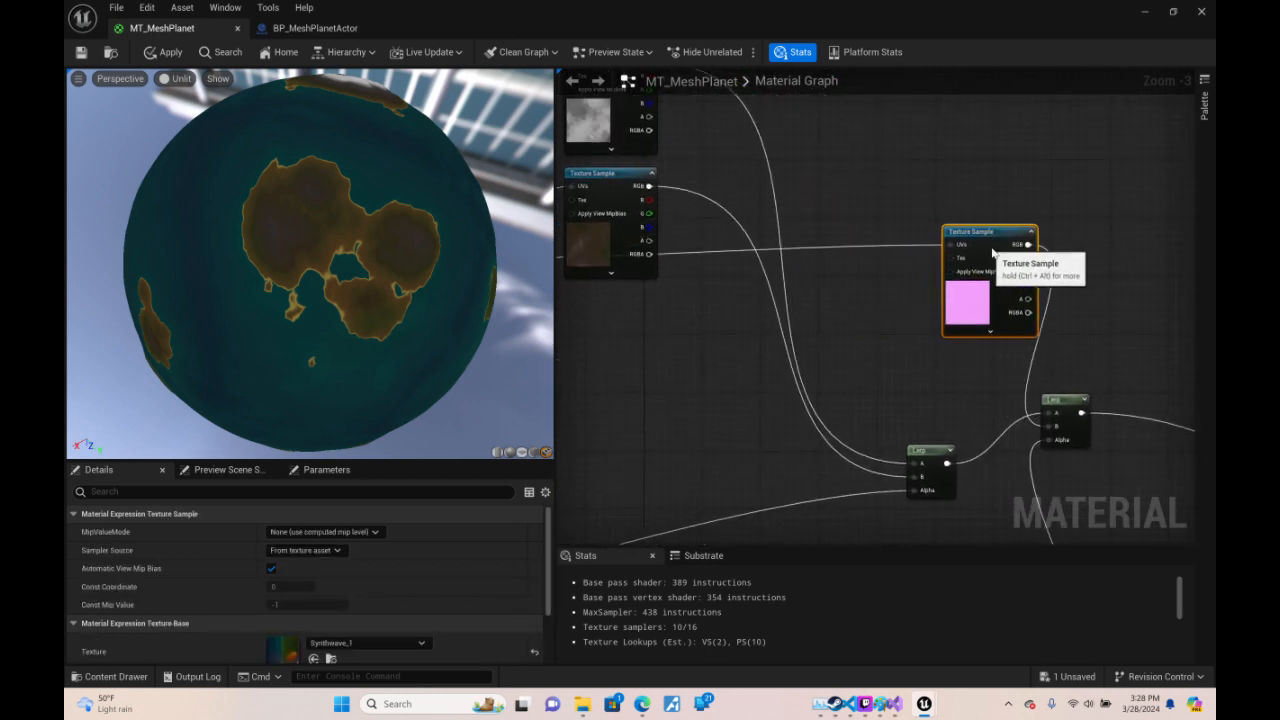
{"action": "right_click_drag", "start_coordinate": [769, 319], "coordinate": [668, 218]}
{"action": "left_click", "coordinate": [829, 351]}
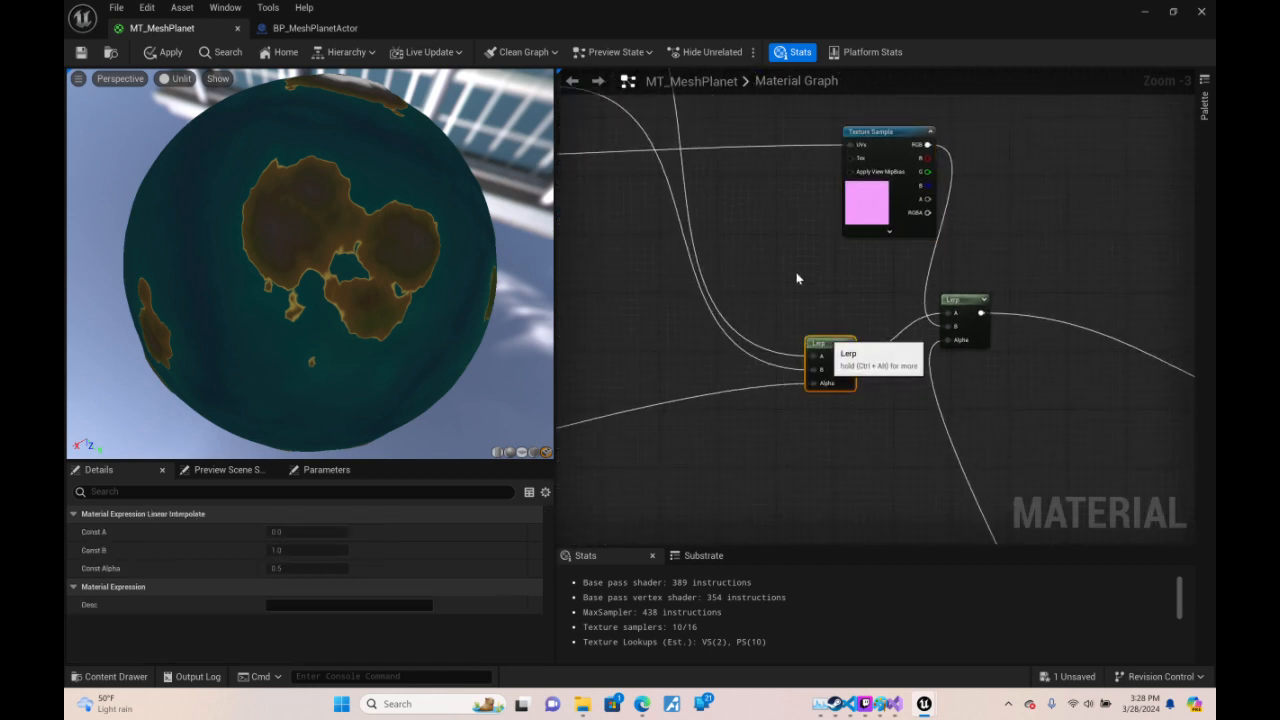
{"action": "left_click_drag", "start_coordinate": [829, 351], "coordinate": [792, 270]}
{"action": "left_click_drag", "start_coordinate": [883, 150], "coordinate": [785, 357]}
{"action": "right_click_drag", "start_coordinate": [785, 357], "coordinate": [1076, 386]}
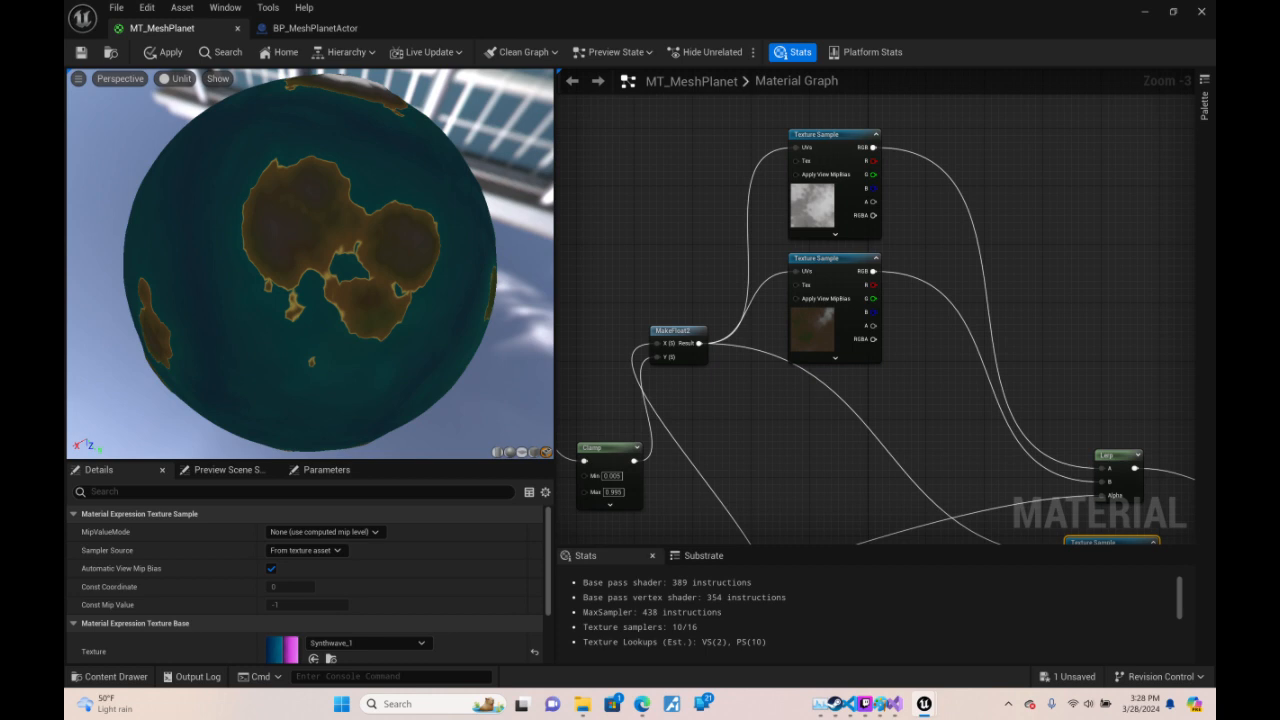
{"action": "right_click_drag", "start_coordinate": [1190, 490], "coordinate": [929, 235]}
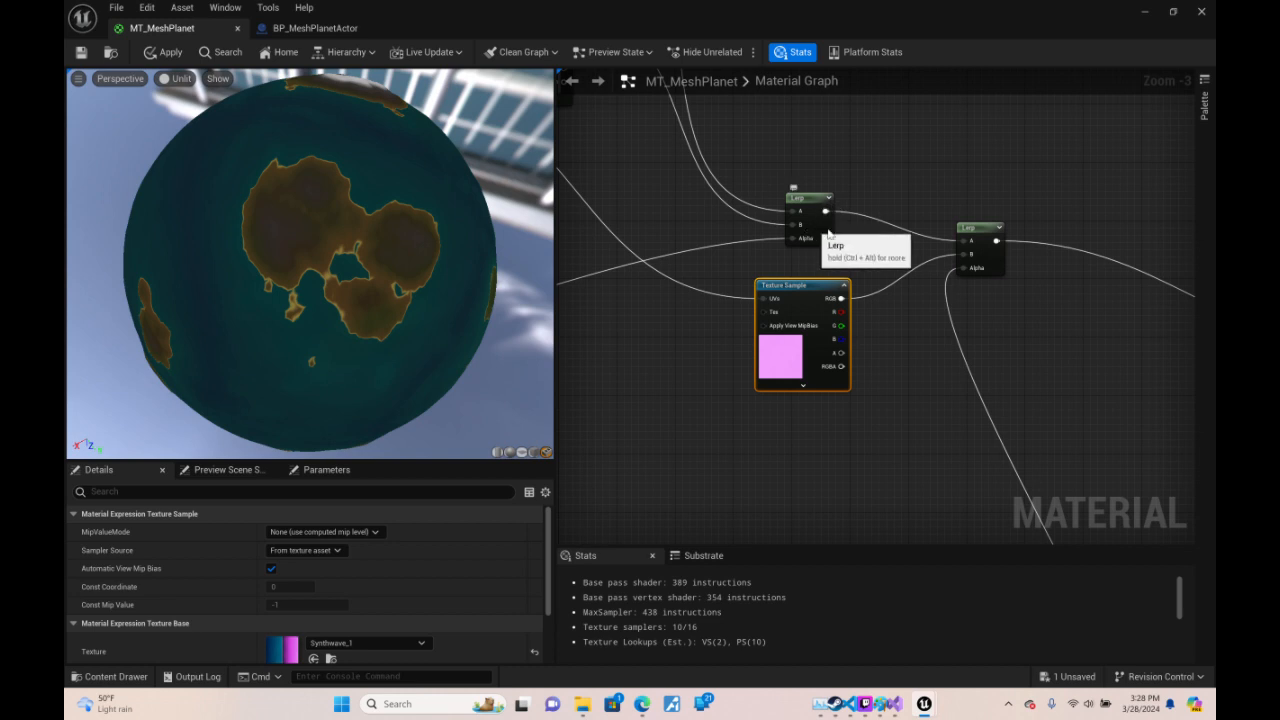
{"action": "mouse_move", "coordinate": [808, 231]}
{"action": "left_mouse_down"}
{"action": "mouse_move", "coordinate": [840, 229]}
{"action": "mouse_move", "coordinate": [827, 223]}
{"action": "left_mouse_up"}
- Examine the graph from the moisture nodes to the material output, Preview Elevation Noise Function and Slope blend mask sections
{"action": "right_click_drag", "start_coordinate": [740, 295], "coordinate": [1190, 215]}
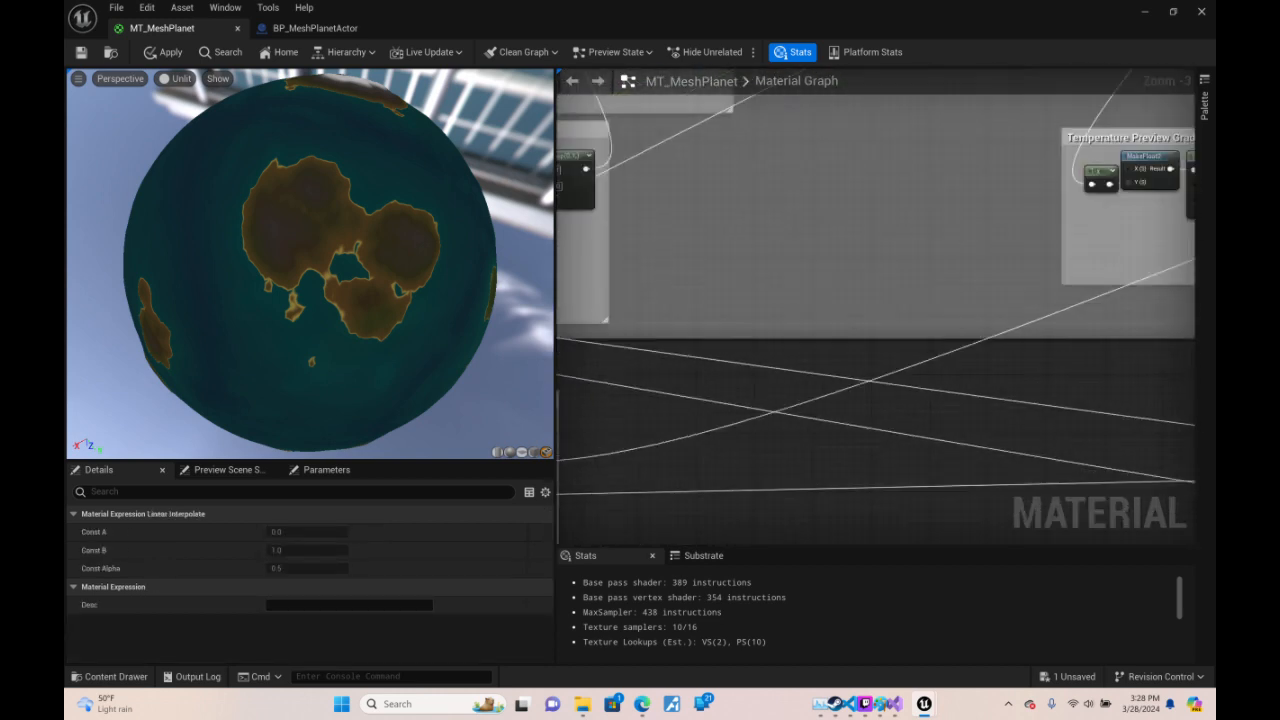
{"action": "right_click_drag", "start_coordinate": [690, 380], "coordinate": [1176, 237]}
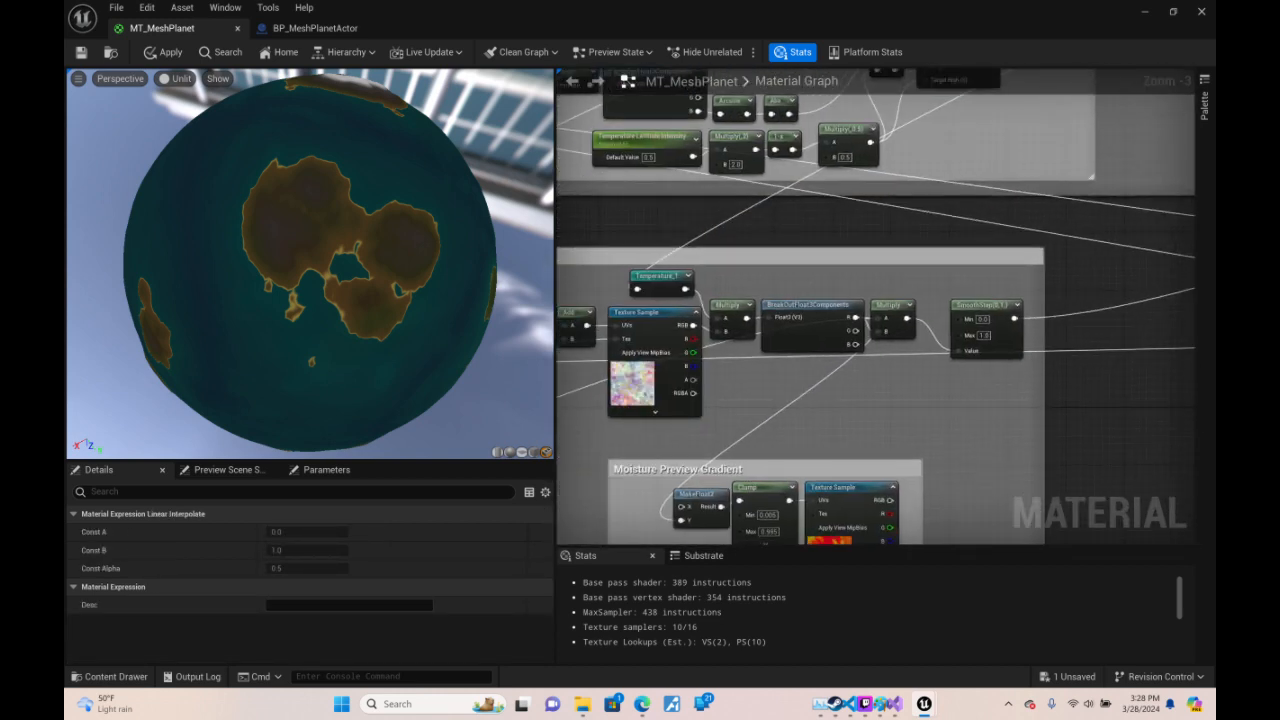
{"action": "right_click_drag", "start_coordinate": [788, 300], "coordinate": [560, 214]}
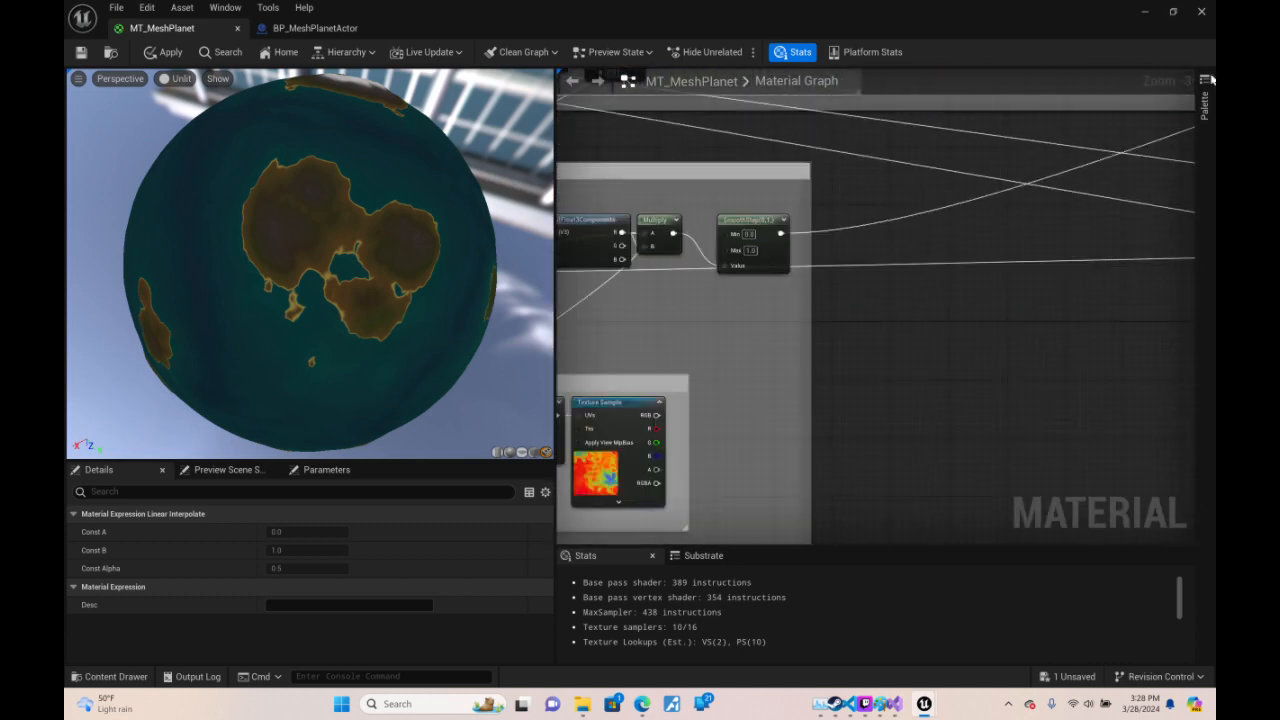
{"action": "scroll", "coordinate": [1006, 194], "scroll_direction": "down", "scroll_amount": 5}
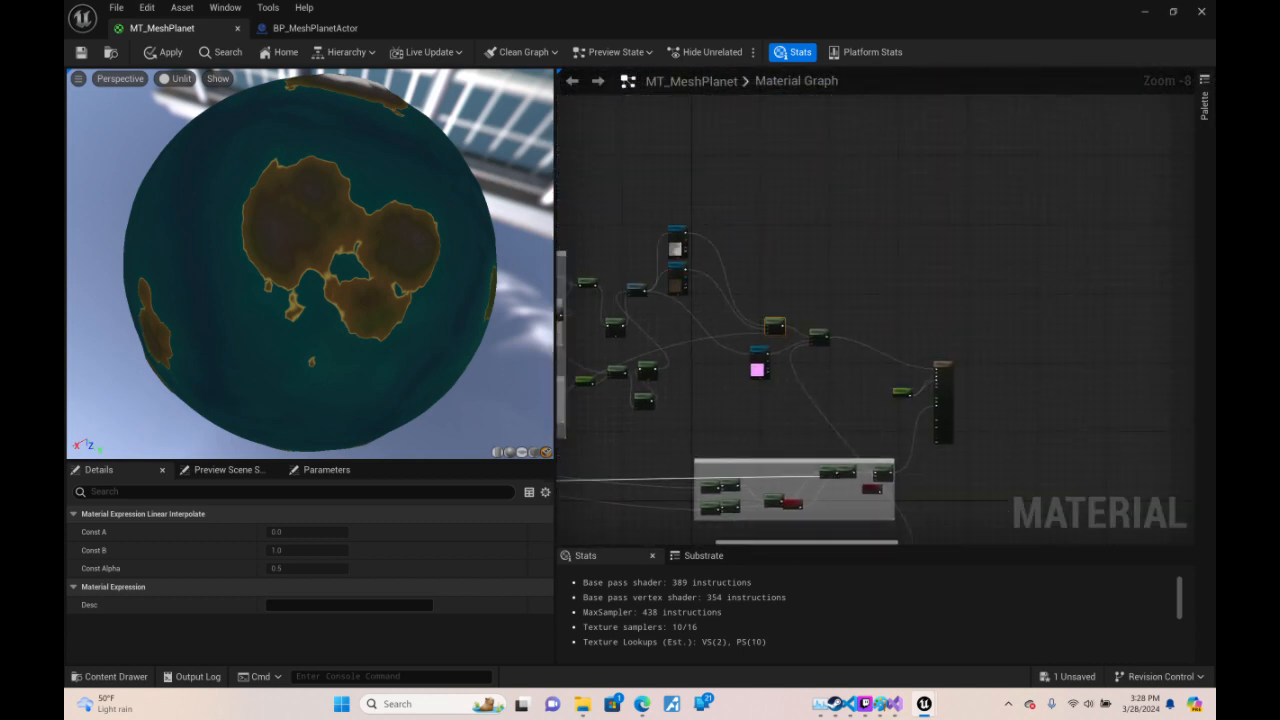
{"action": "right_click_drag", "start_coordinate": [572, 517], "coordinate": [557, 412]}
{"action": "scroll", "coordinate": [866, 317], "scroll_direction": "up", "scroll_amount": 3}
{"action": "right_click_drag", "start_coordinate": [903, 377], "coordinate": [974, 148]}
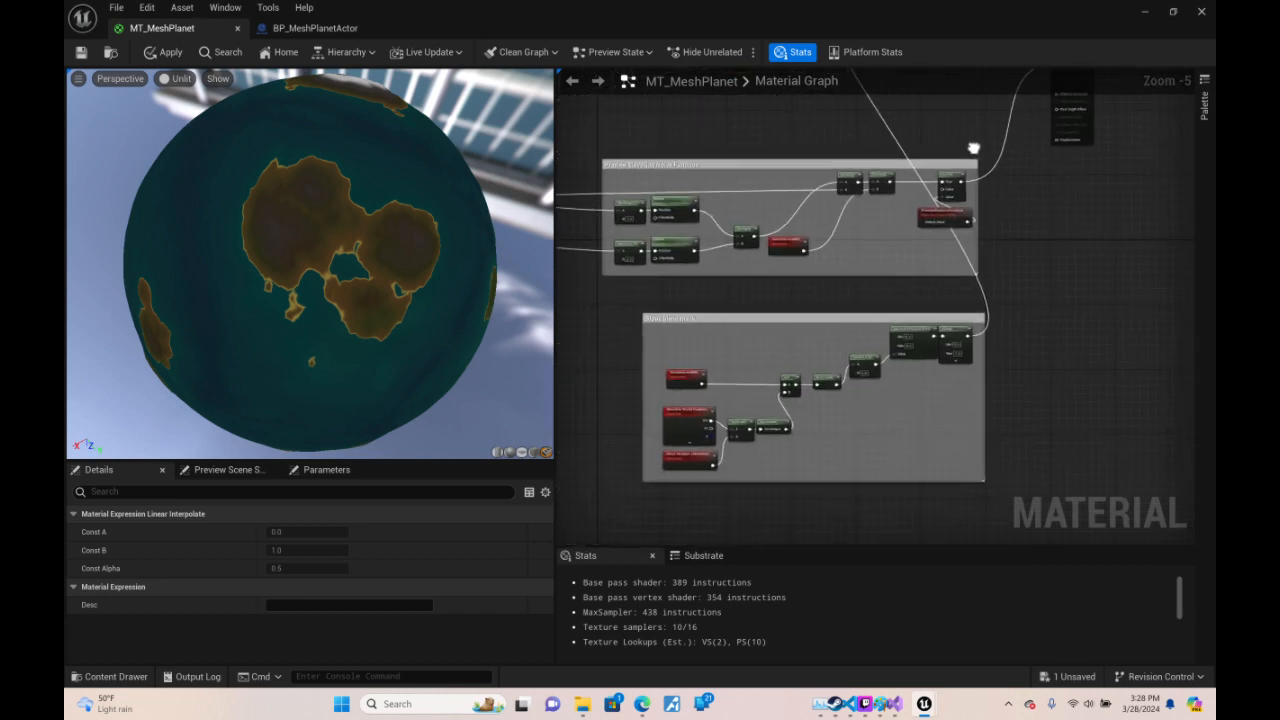
- Feed the lower gradient Texture Sample's RGB output into both the A and B inputs of the first Lerp, and save the material
{"action": "right_click_drag", "start_coordinate": [1063, 283], "coordinate": [1048, 507]}
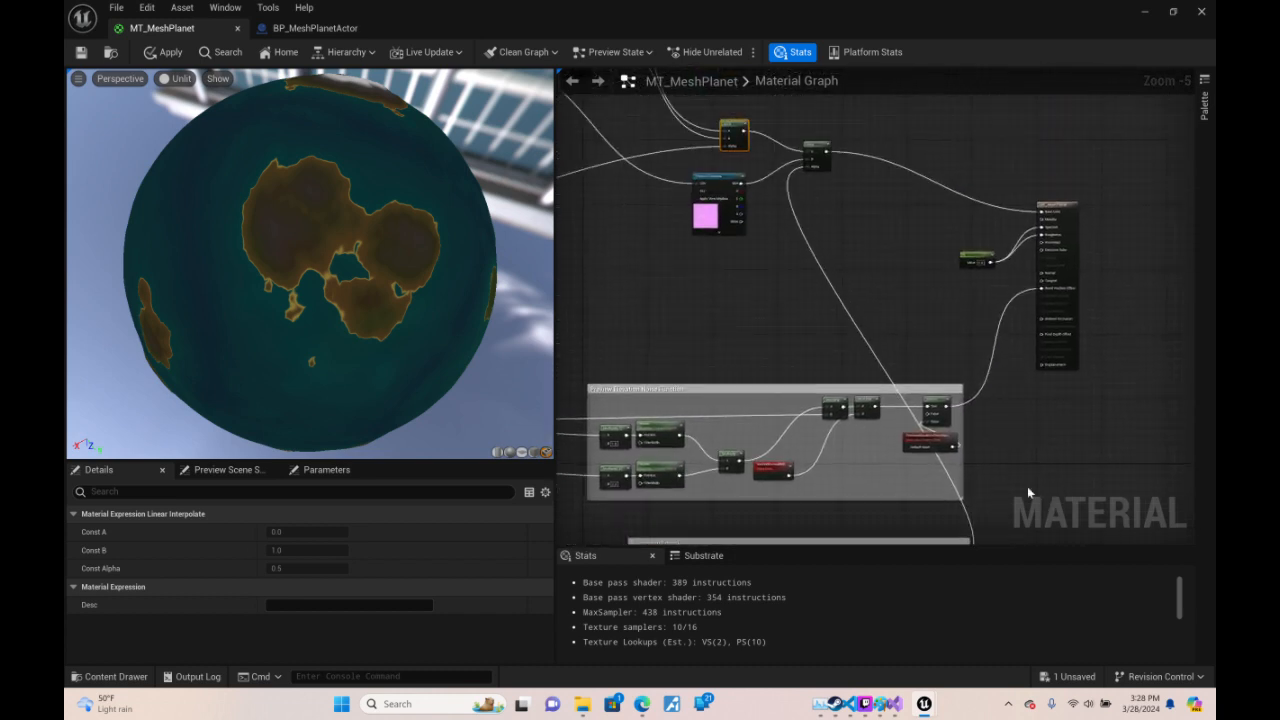
{"action": "right_click_drag", "start_coordinate": [696, 263], "coordinate": [912, 438]}
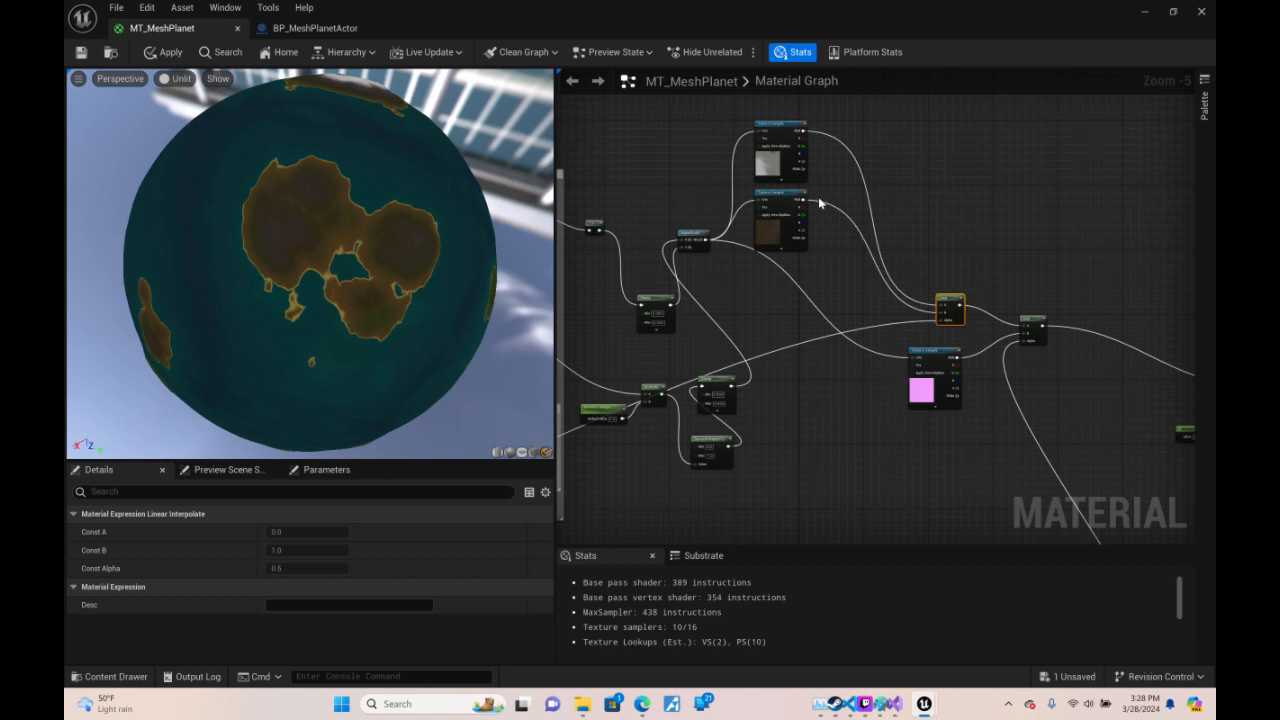
{"action": "left_click_drag", "start_coordinate": [800, 203], "coordinate": [936, 323]}
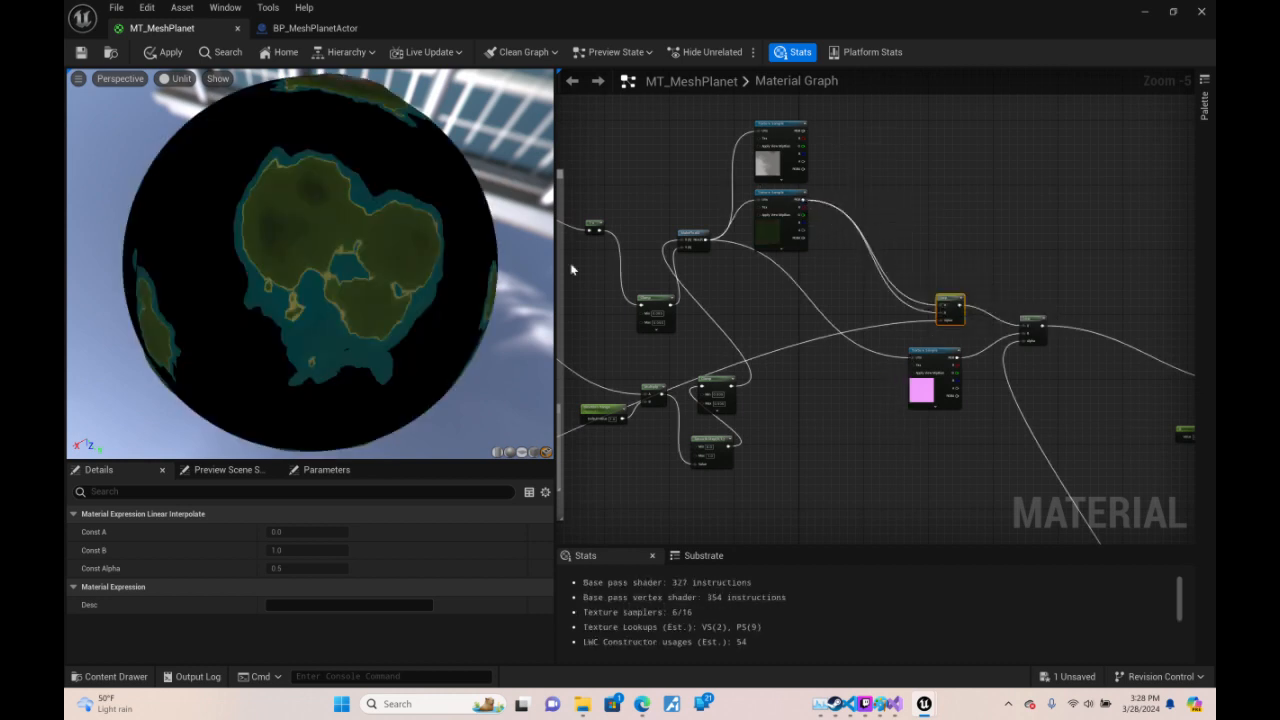
{"action": "left_click", "coordinate": [80, 55]}
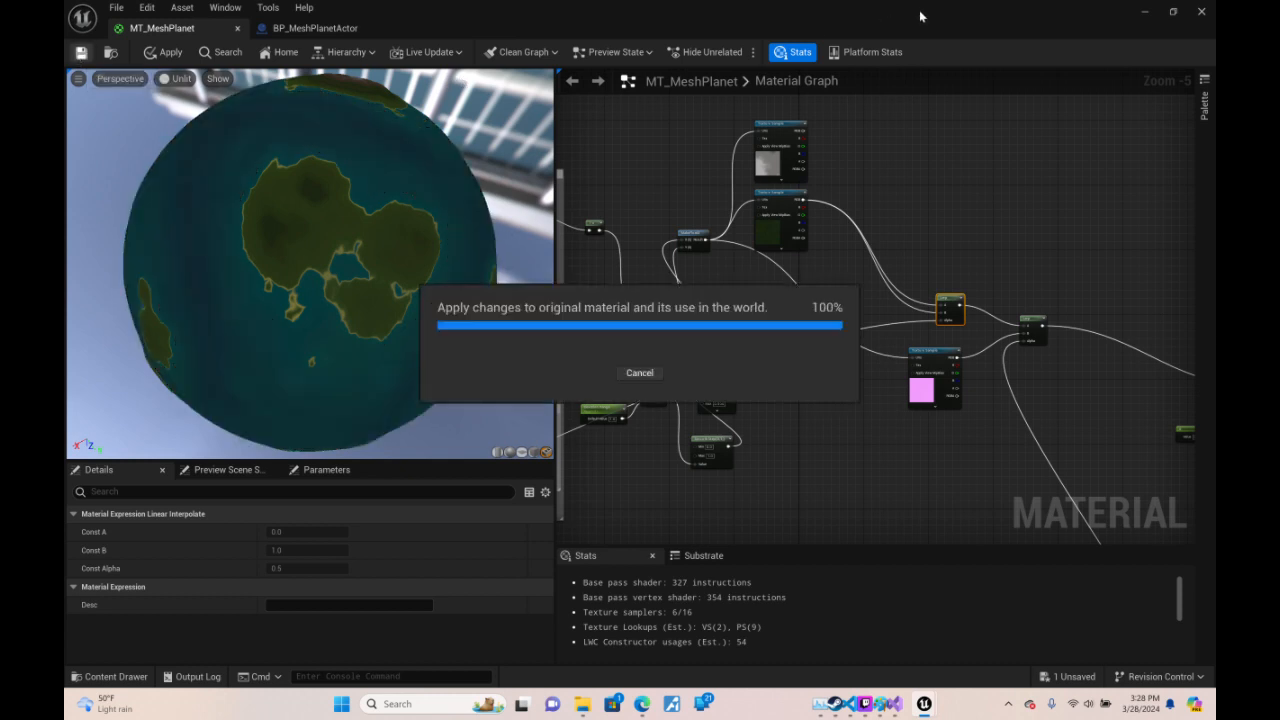
- Return to the level and fly around the planet to examine its surface coloring from near and far
{"action": "left_click", "coordinate": [1146, 12]}
{"action": "key", "text": "s"}
{"action": "mouse_move", "coordinate": [398, 367]}
{"action": "right_mouse_down"}
{"action": "mouse_move", "coordinate": [420, 385]}
{"action": "mouse_move", "coordinate": [410, 350]}
{"action": "mouse_move", "coordinate": [420, 490]}
{"action": "mouse_move", "coordinate": [405, 500]}
{"action": "mouse_move", "coordinate": [440, 525]}
{"action": "mouse_move", "coordinate": [400, 525]}
{"action": "mouse_move", "coordinate": [420, 495]}
{"action": "mouse_move", "coordinate": [460, 480]}
{"action": "mouse_move", "coordinate": [470, 485]}
{"action": "mouse_move", "coordinate": [450, 540]}
{"action": "mouse_move", "coordinate": [438, 532]}
{"action": "mouse_move", "coordinate": [465, 505]}
{"action": "mouse_move", "coordinate": [490, 505]}
{"action": "mouse_move", "coordinate": [462, 465]}
{"action": "mouse_move", "coordinate": [474, 463]}
{"action": "mouse_move", "coordinate": [404, 420]}
{"action": "mouse_move", "coordinate": [326, 428]}
{"action": "mouse_move", "coordinate": [434, 436]}
{"action": "mouse_move", "coordinate": [416, 450]}
{"action": "mouse_move", "coordinate": [406, 510]}
{"action": "mouse_move", "coordinate": [424, 524]}
{"action": "mouse_move", "coordinate": [450, 460]}
{"action": "mouse_move", "coordinate": [430, 422]}
{"action": "mouse_move", "coordinate": [366, 398]}
{"action": "mouse_move", "coordinate": [342, 346]}
{"action": "mouse_move", "coordinate": [382, 422]}
{"action": "mouse_move", "coordinate": [384, 352]}
{"action": "mouse_move", "coordinate": [382, 386]}
{"action": "mouse_move", "coordinate": [368, 388]}
{"action": "mouse_move", "coordinate": [374, 412]}
{"action": "mouse_move", "coordinate": [386, 350]}
{"action": "right_mouse_up"}
{"action": "scroll", "coordinate": [398, 367], "scroll_direction": "up", "scroll_amount": 2}
{"action": "key", "text": "s"}
{"action": "scroll", "coordinate": [405, 500], "scroll_direction": "up", "scroll_amount": 1}
{"action": "key", "text": "w"}
{"action": "key", "text": "w"}
{"action": "key", "text": "s"}
{"action": "scroll", "coordinate": [450, 540], "scroll_direction": "up", "scroll_amount": 1}
{"action": "key", "text": "w"}
{"action": "key", "text": "s"}
{"action": "key", "text": "w"}
{"action": "scroll", "coordinate": [462, 465], "scroll_direction": "down", "scroll_amount": 1}
{"action": "key", "text": "s"}
{"action": "key", "text": "w"}
{"action": "scroll", "coordinate": [450, 448], "scroll_direction": "down", "scroll_amount": 4}
{"action": "key", "text": "w"}
{"action": "scroll", "coordinate": [404, 420], "scroll_direction": "down", "scroll_amount": 2}
{"action": "key", "text": "s"}
{"action": "scroll", "coordinate": [362, 434], "scroll_direction": "up", "scroll_amount": 7}
{"action": "key", "text": "s"}
{"action": "scroll", "coordinate": [406, 510], "scroll_direction": "up", "scroll_amount": 10}
{"action": "key", "text": "w"}
{"action": "key", "text": "s"}
{"action": "key", "text": "d"}
{"action": "key", "text": "w"}
{"action": "key", "text": "s"}
{"action": "key", "text": "s"}
{"action": "key", "text": "w"}
{"action": "key", "text": "w"}
{"action": "key", "text": "a"}
{"action": "key", "text": "s"}
{"action": "key", "text": "w"}
{"action": "right_click_drag", "start_coordinate": [576, 296], "coordinate": [576, 334]}
- Switch back to MT_MeshPlanet and examine the relative elevation section, the material output and the Elevation Range nodes
{"action": "key", "text": "alt+Tab"}
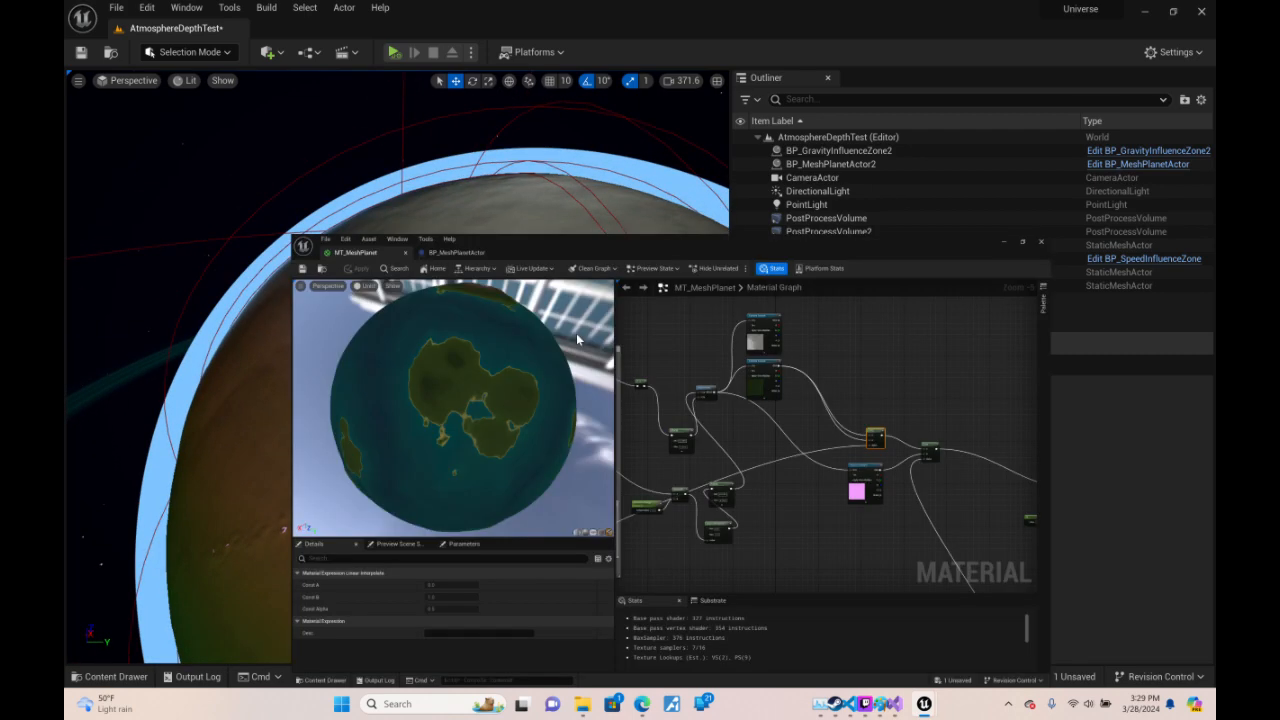
{"action": "right_click_drag", "start_coordinate": [838, 379], "coordinate": [1190, 400]}
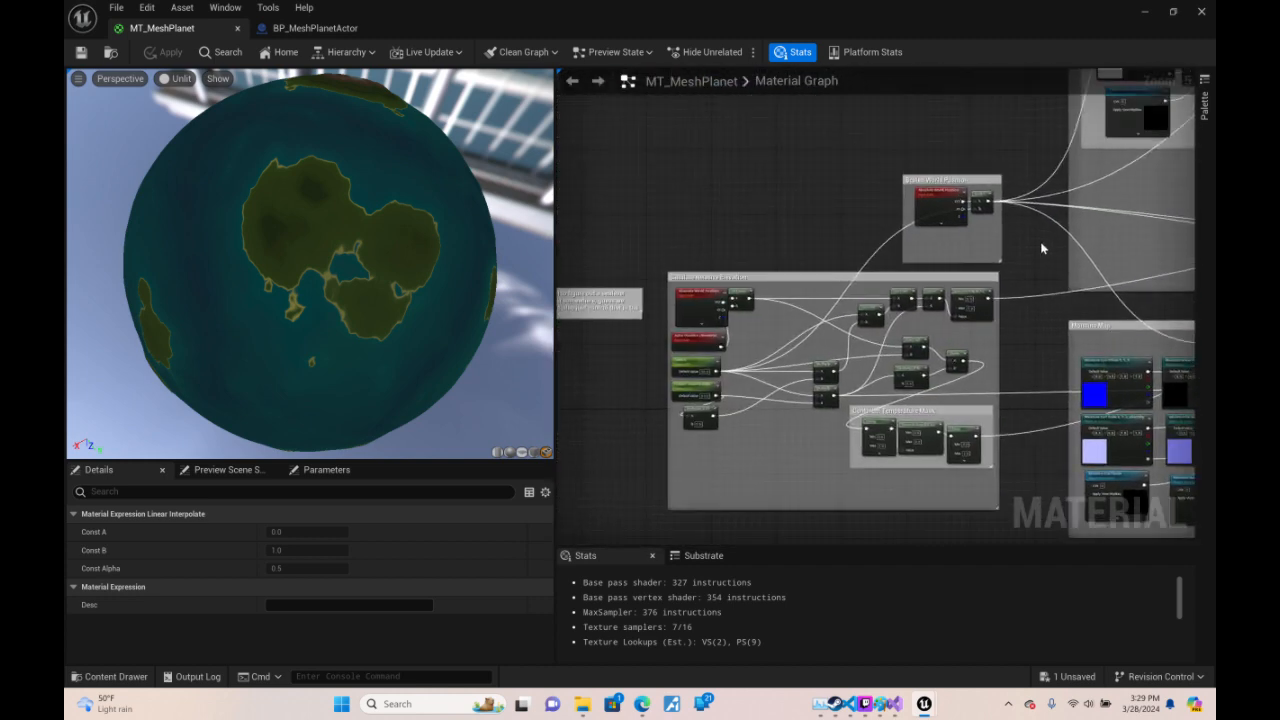
{"action": "right_click_drag", "start_coordinate": [1041, 248], "coordinate": [1011, 220]}
{"action": "right_click_drag", "start_coordinate": [702, 369], "coordinate": [708, 297]}
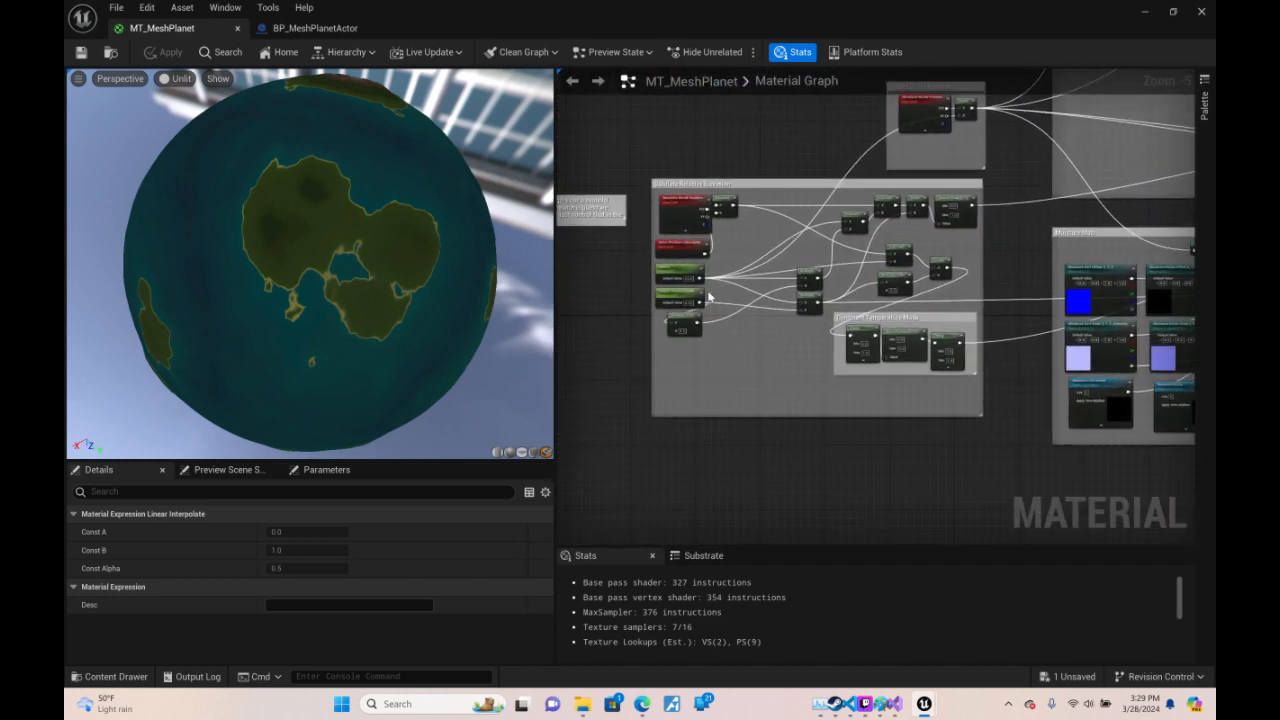
{"action": "right_click_drag", "start_coordinate": [1170, 320], "coordinate": [669, 540]}
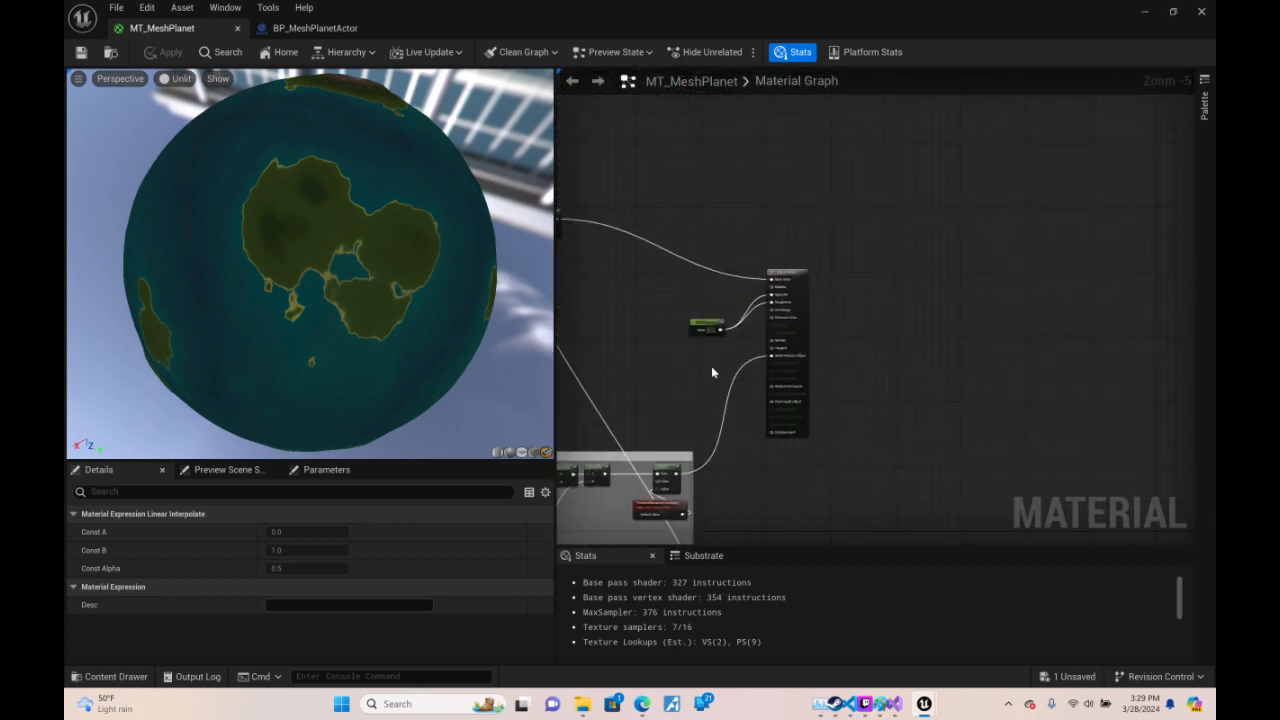
{"action": "right_click_drag", "start_coordinate": [712, 372], "coordinate": [1148, 428]}
{"action": "scroll", "coordinate": [1050, 335], "scroll_direction": "up", "scroll_amount": 2}
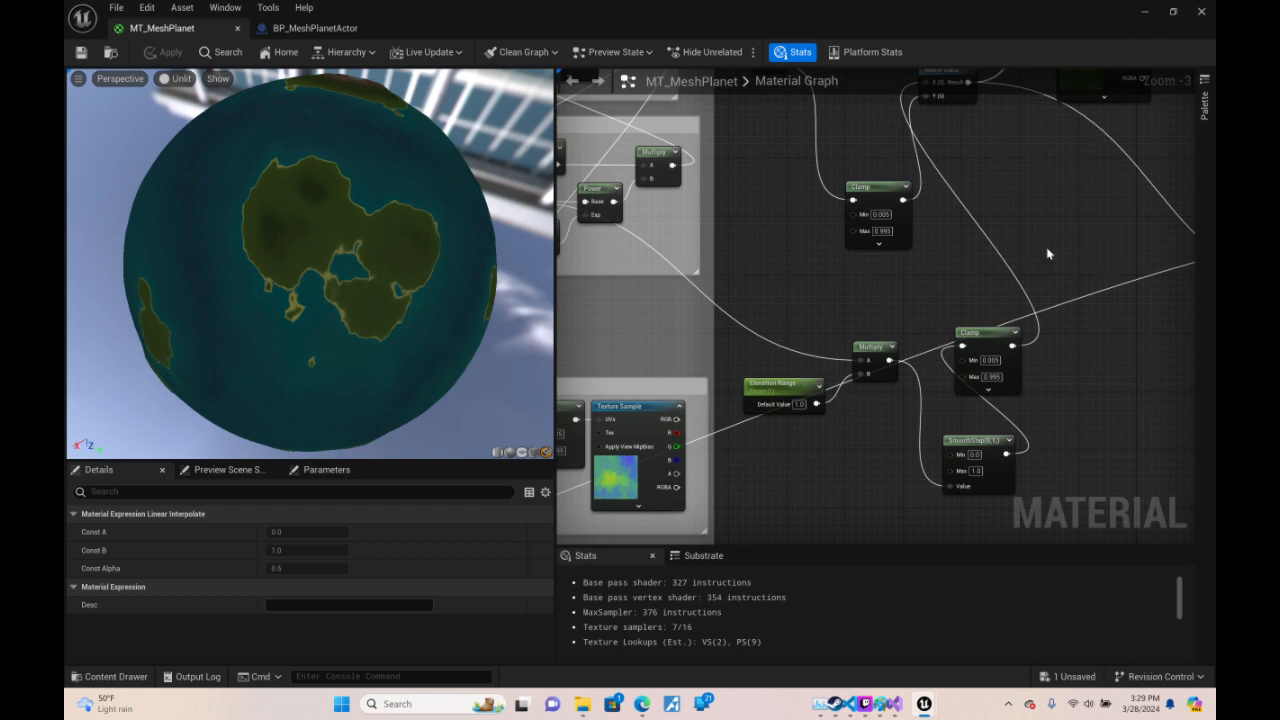
- Place the smaller material editor window over part of the level viewport and try an Elevation Range default value of 0.5
{"action": "left_click", "coordinate": [1171, 12]}
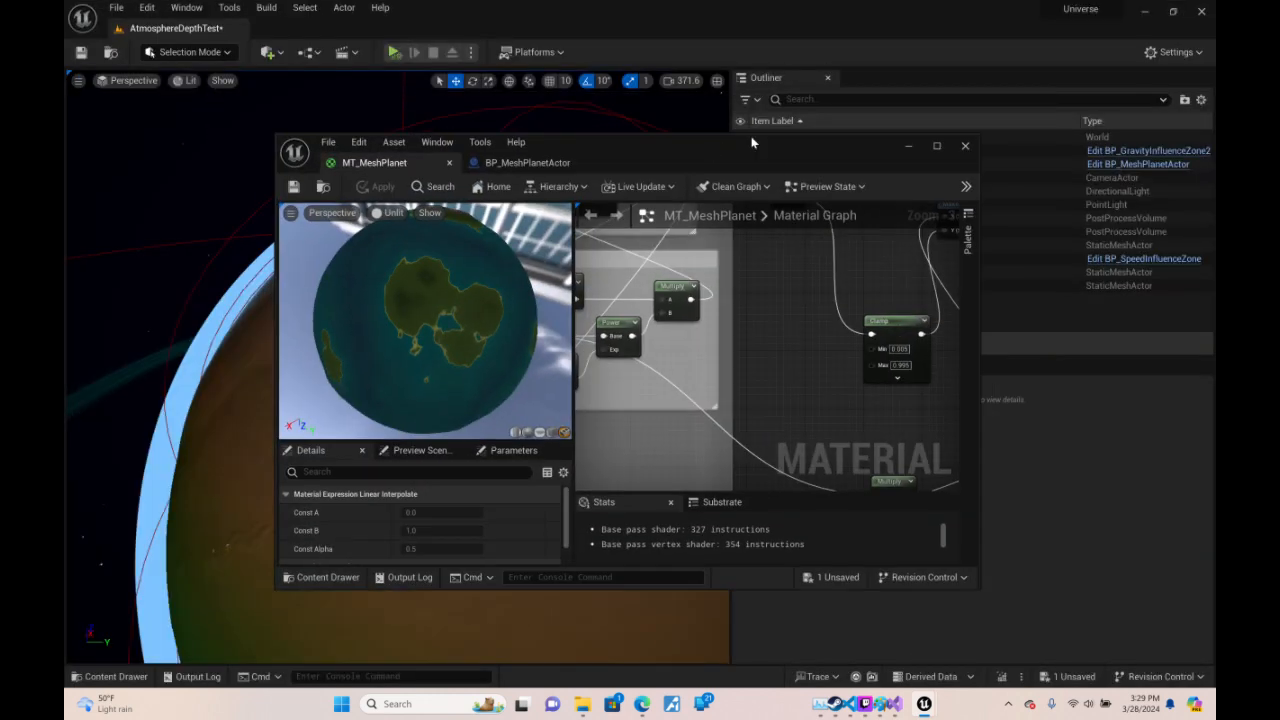
{"action": "left_click_drag", "start_coordinate": [752, 143], "coordinate": [946, 50]}
{"action": "scroll", "coordinate": [1088, 338], "scroll_direction": "down", "scroll_amount": 4}
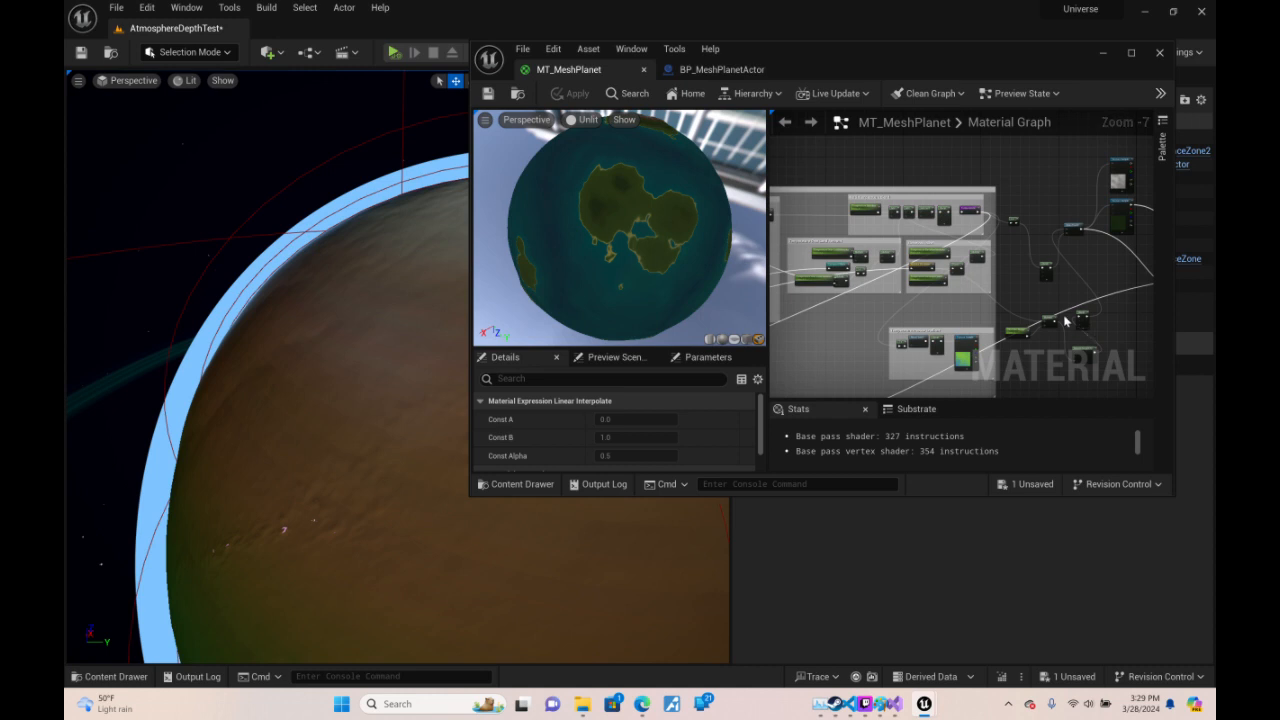
{"action": "scroll", "coordinate": [1040, 318], "scroll_direction": "up", "scroll_amount": 6}
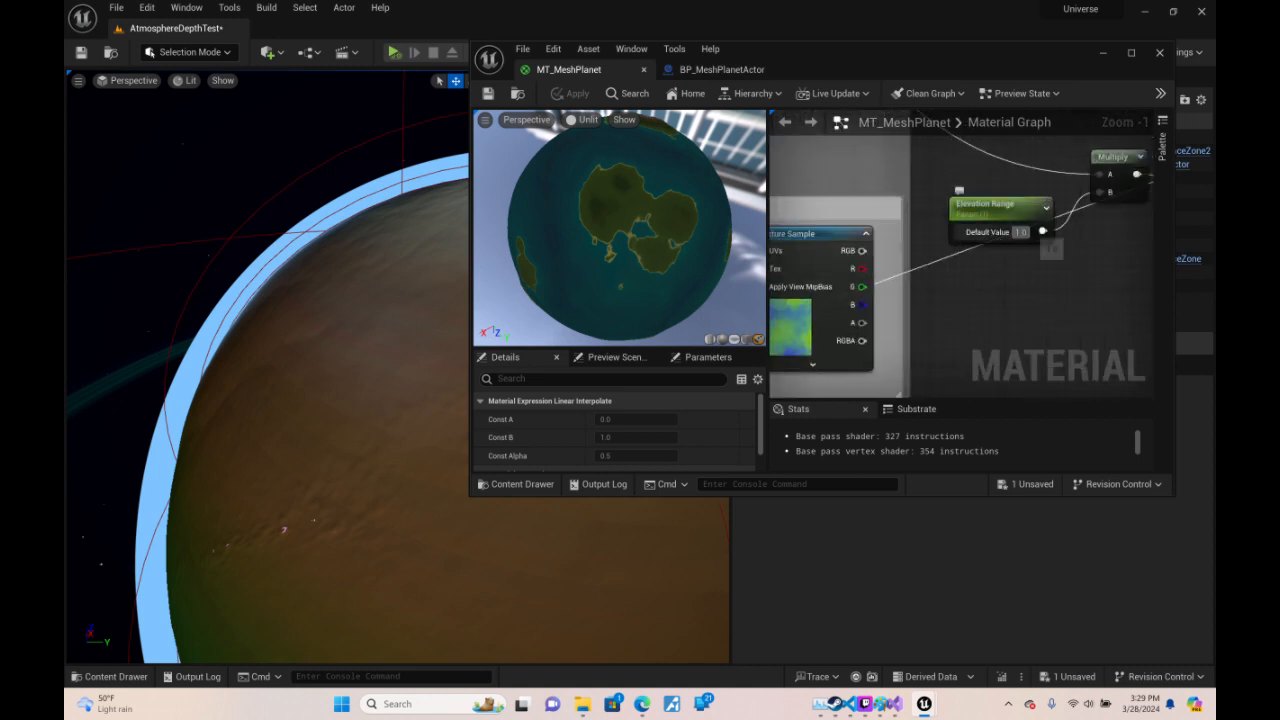
{"action": "key", "text": "Return"}
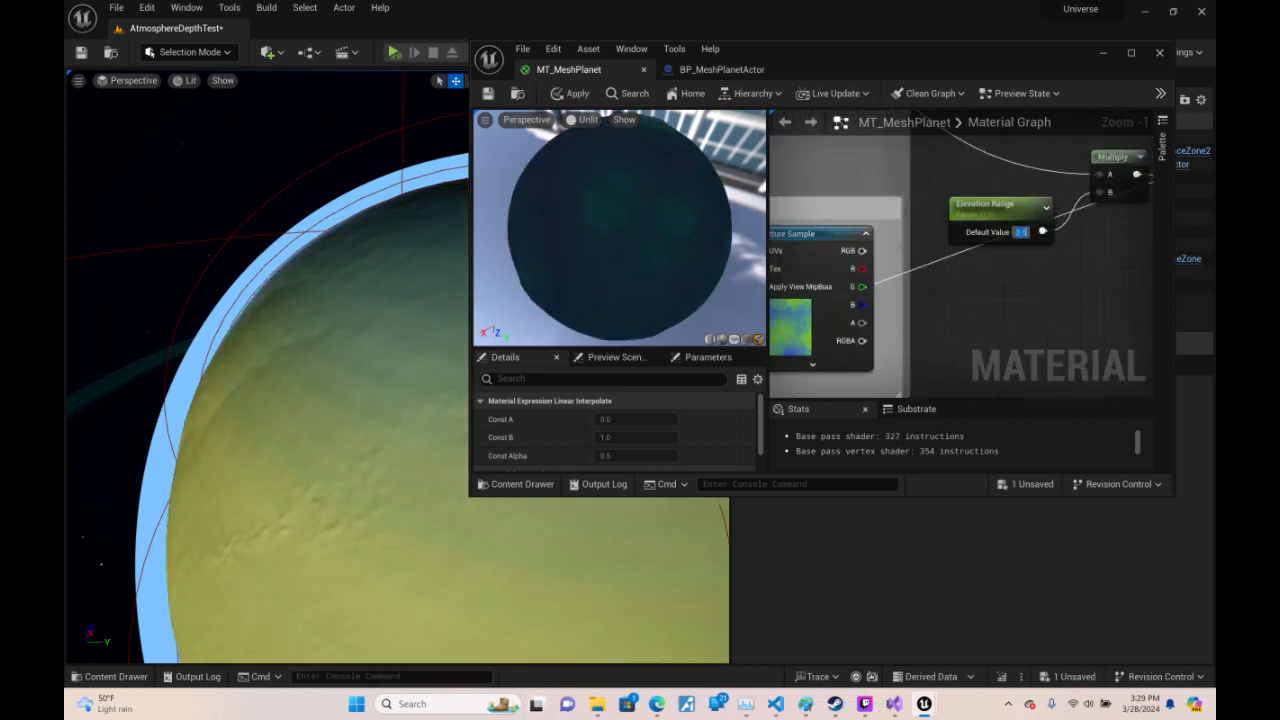
{"action": "mouse_move", "coordinate": [390, 325]}
{"action": "right_mouse_down"}
{"action": "mouse_move", "coordinate": [400, 450]}
{"action": "mouse_move", "coordinate": [465, 430]}
{"action": "mouse_move", "coordinate": [380, 380]}
{"action": "mouse_move", "coordinate": [370, 320]}
{"action": "mouse_move", "coordinate": [400, 325]}
{"action": "right_mouse_up"}
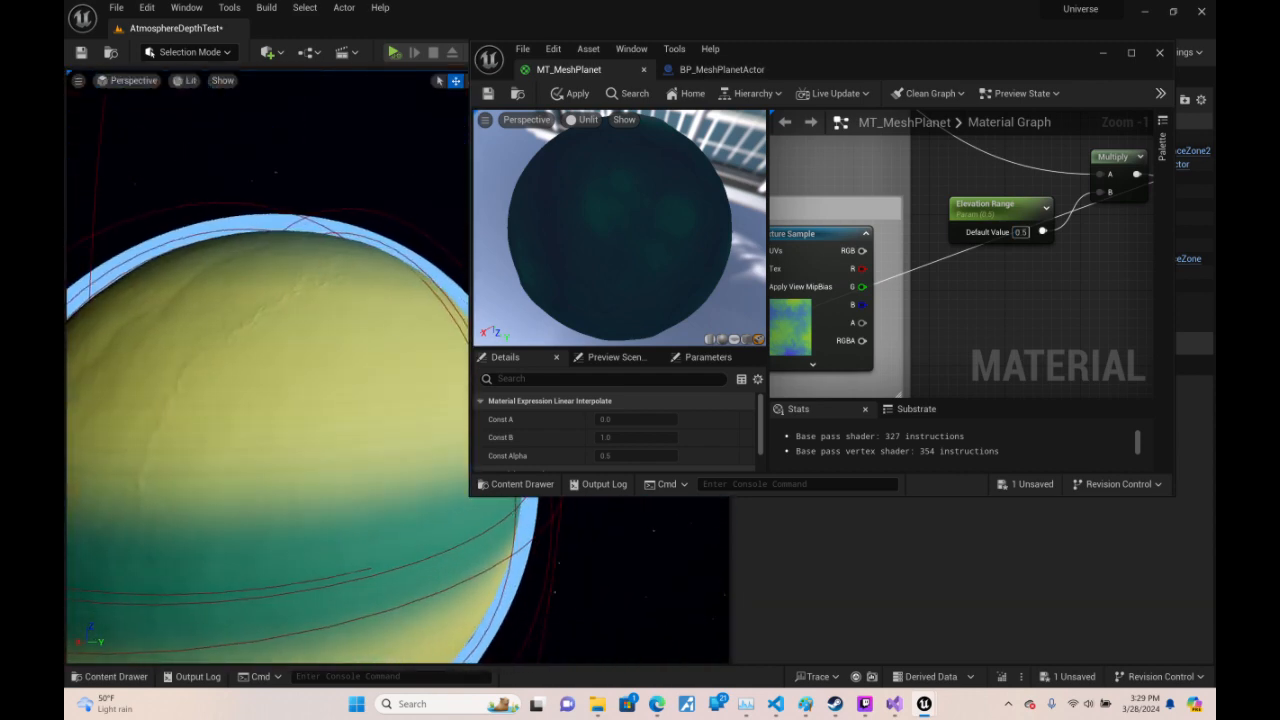
- Move the elevation Clamp beside MakeFloat2 and the SmoothStep next to the Elevation Range Multiply in the maximized material editor, and save the material
{"action": "left_click", "coordinate": [1131, 56]}
{"action": "right_click_drag", "start_coordinate": [877, 180], "coordinate": [1022, 346]}
{"action": "right_click_drag", "start_coordinate": [800, 300], "coordinate": [1031, 333]}
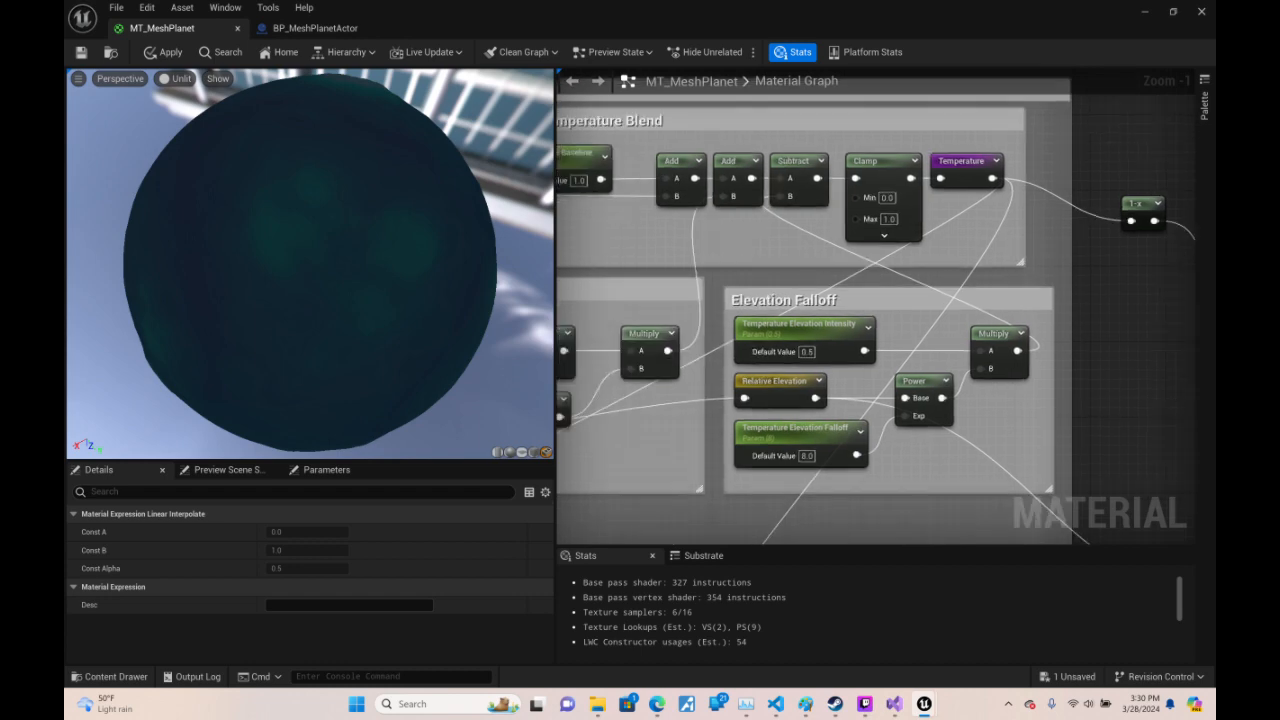
{"action": "right_click_drag", "start_coordinate": [1252, 639], "coordinate": [788, 344]}
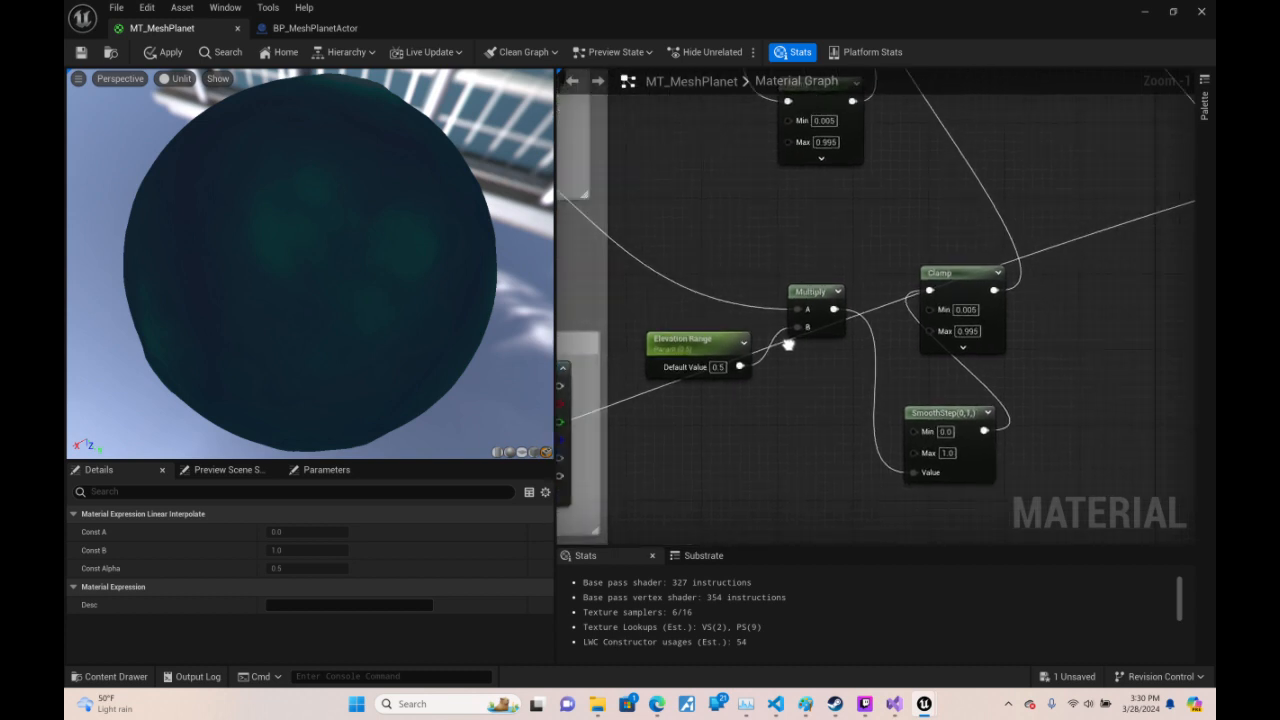
{"action": "right_click_drag", "start_coordinate": [788, 344], "coordinate": [748, 675]}
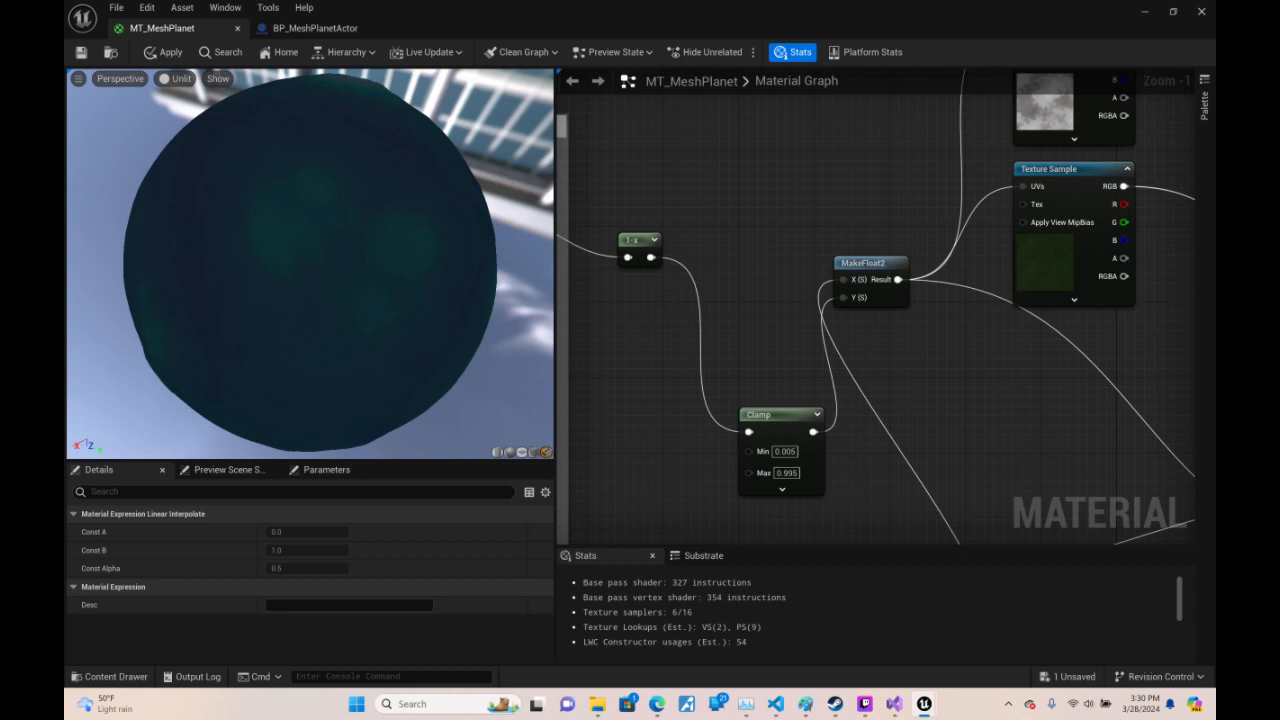
{"action": "right_click_drag", "start_coordinate": [888, 449], "coordinate": [806, 231]}
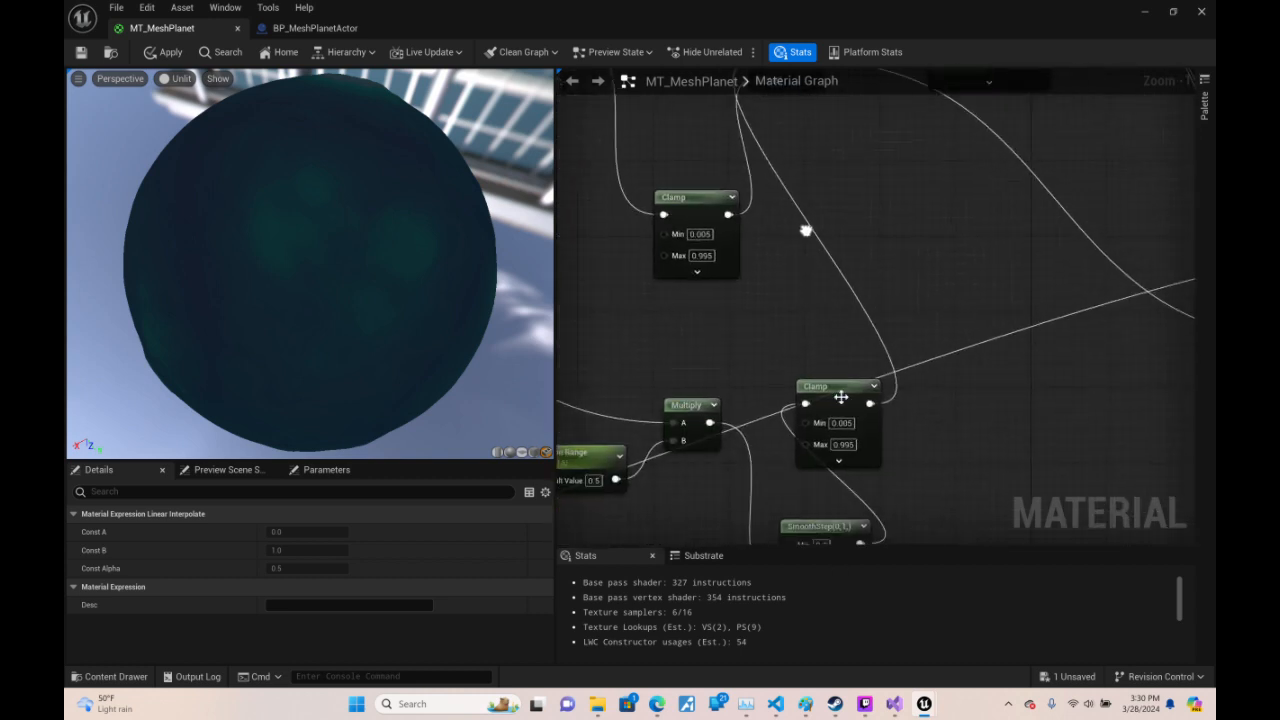
{"action": "left_click_drag", "start_coordinate": [851, 398], "coordinate": [694, 150]}
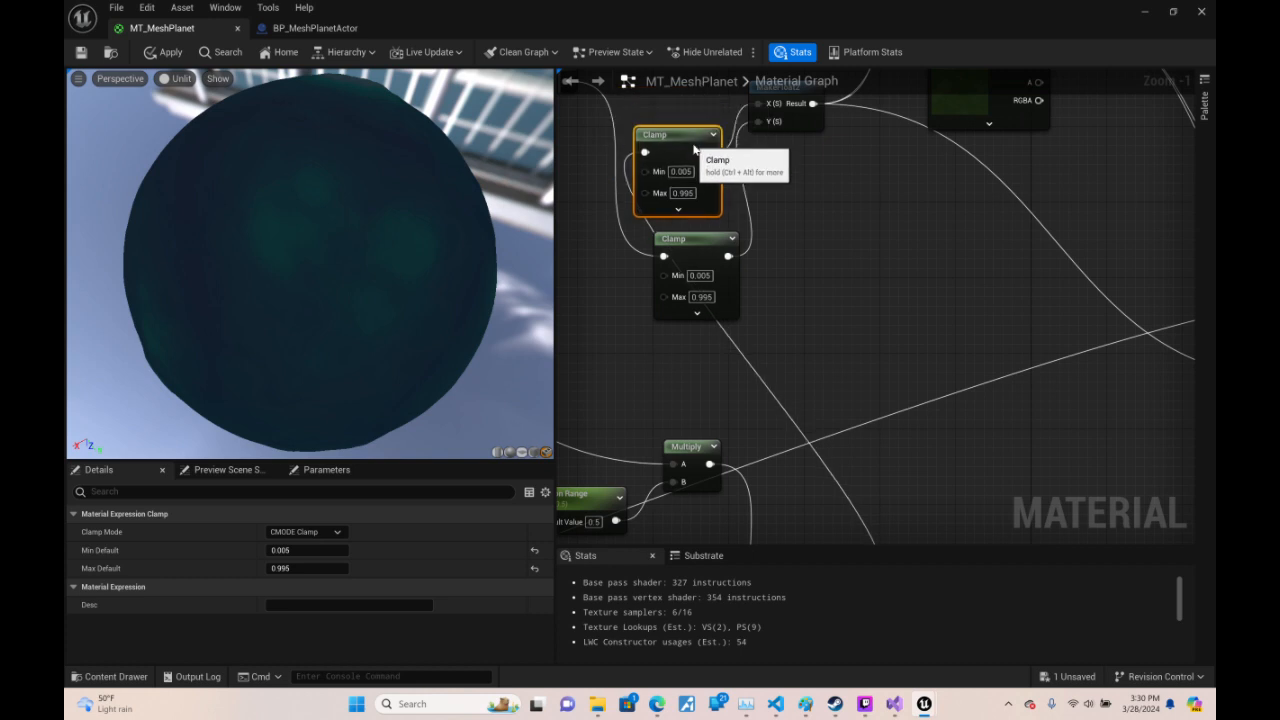
{"action": "right_click_drag", "start_coordinate": [786, 201], "coordinate": [817, 72]}
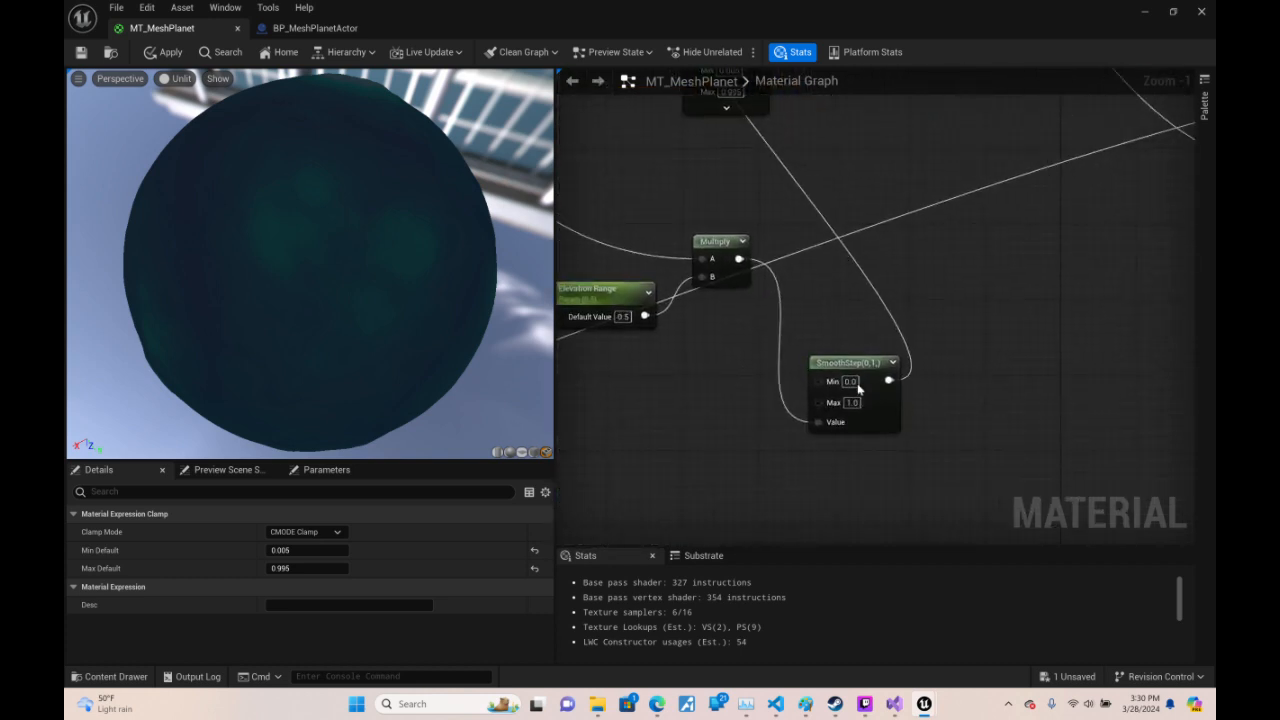
{"action": "left_click_drag", "start_coordinate": [846, 363], "coordinate": [803, 203]}
{"action": "right_click_drag", "start_coordinate": [896, 159], "coordinate": [1017, 306]}
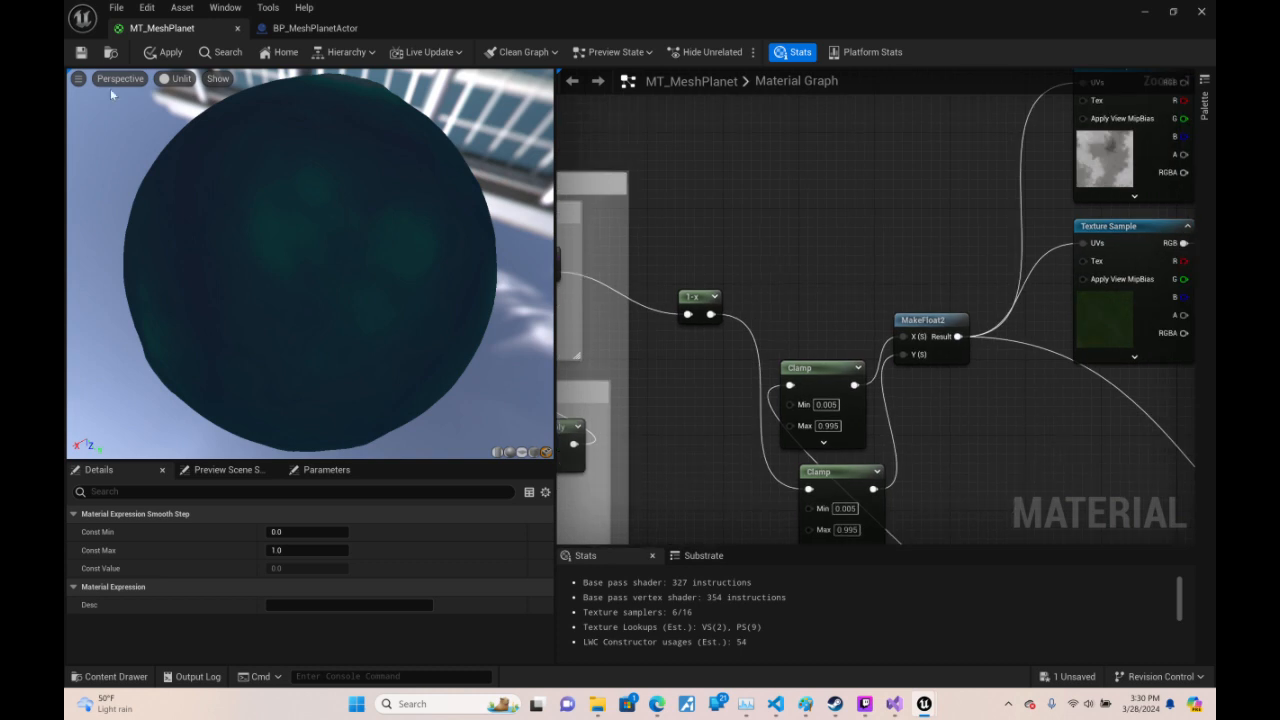
{"action": "left_click", "coordinate": [82, 53]}
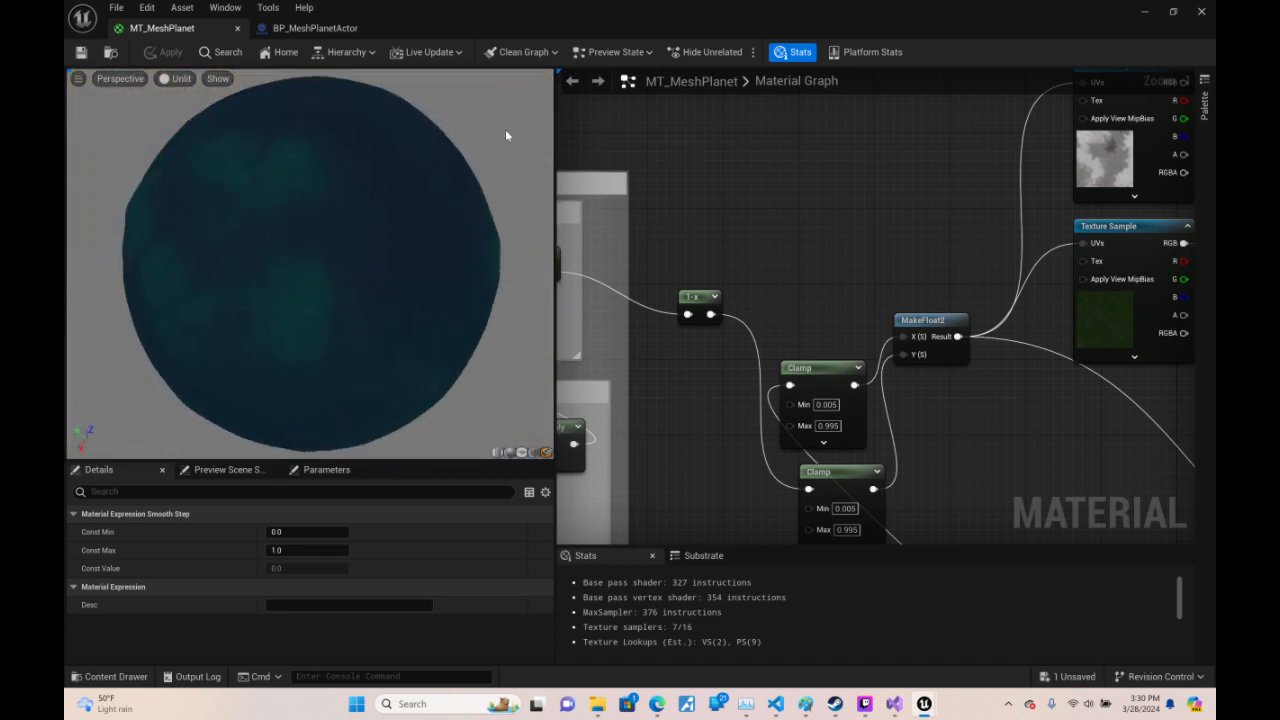
- Try Elevation Range default values of 1, 2 and 1.2 while comparing the preview planet
{"action": "right_click_drag", "start_coordinate": [992, 540], "coordinate": [1064, 219]}
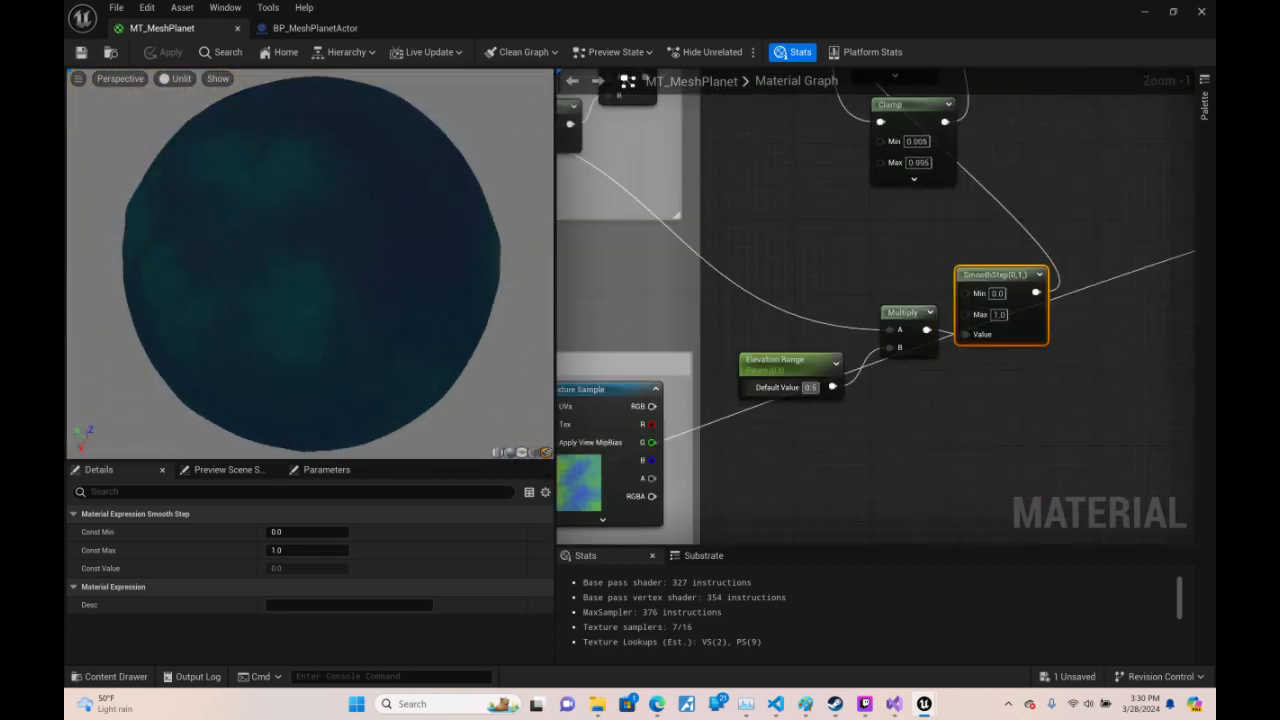
{"action": "type", "text": "1"}
{"action": "key", "text": "Return"}
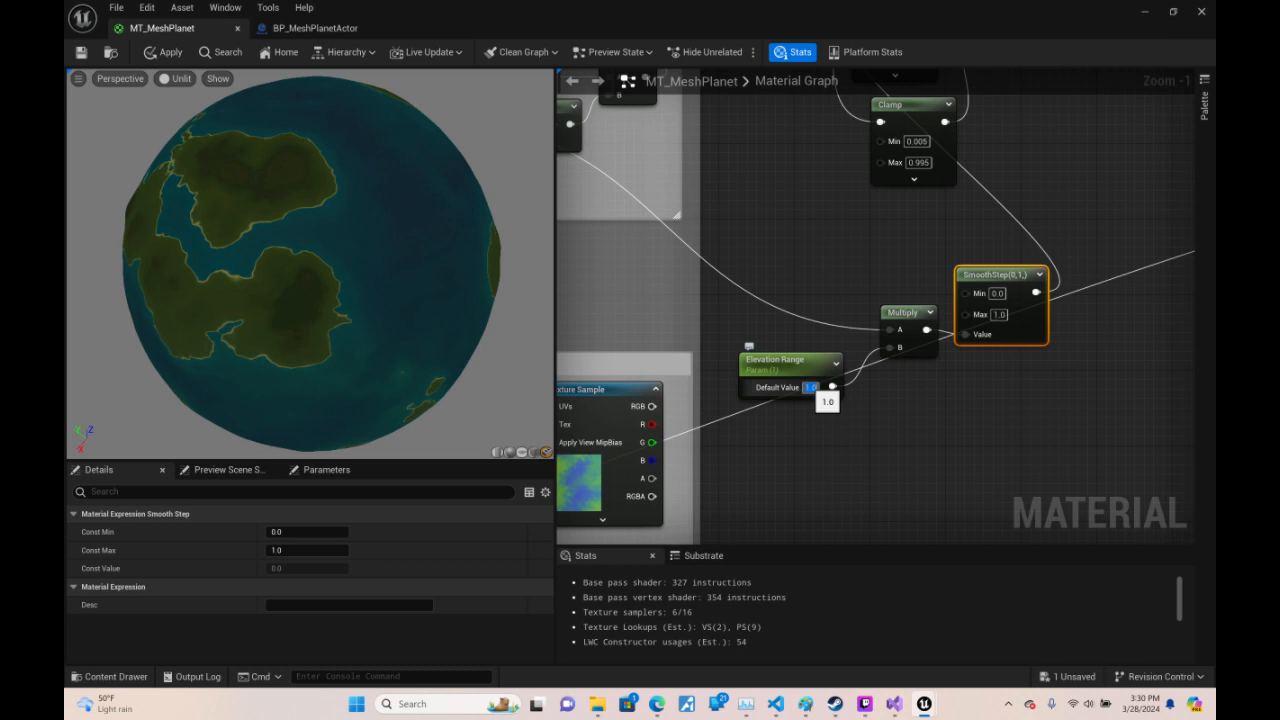
{"action": "type", "text": "2"}
{"action": "key", "text": "Return"}
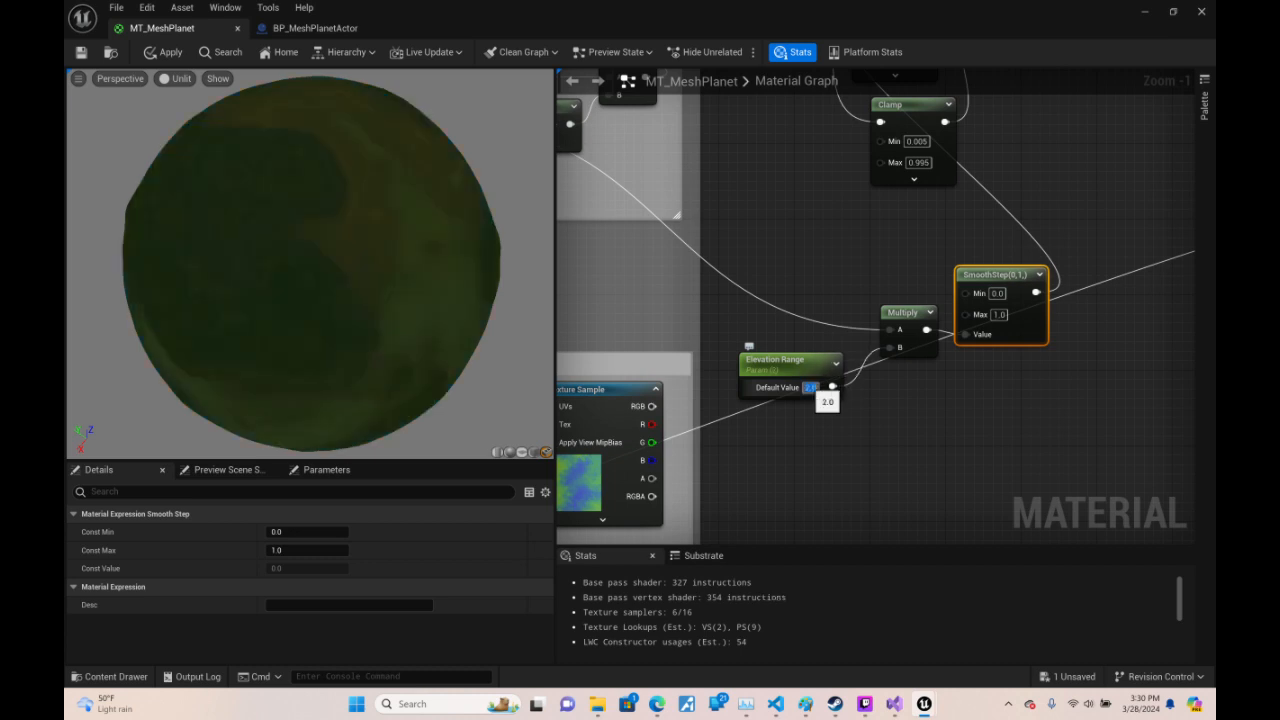
{"action": "type", "text": "1.2"}
{"action": "key", "text": "Return"}
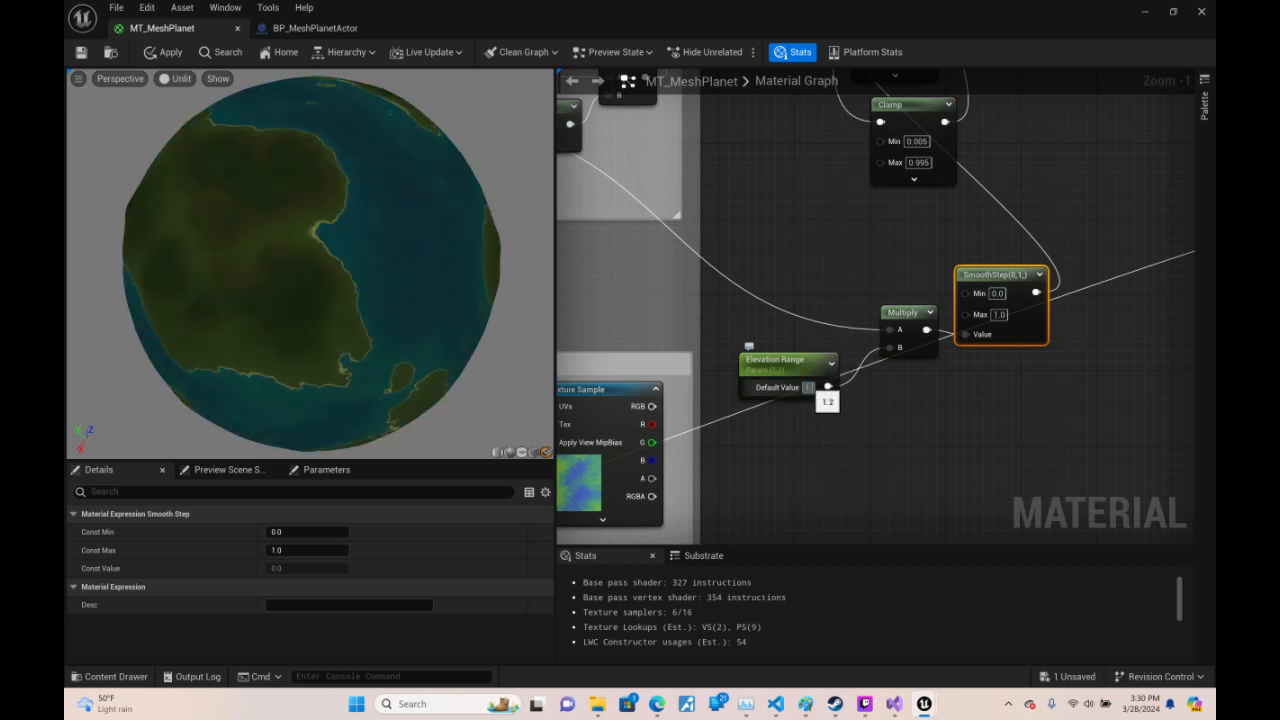
- Set the Elevation Range default value to 1.5, inspect the preview sphere and apply the material changes
{"action": "type", "text": "1.5"}
{"action": "key", "text": "Return"}
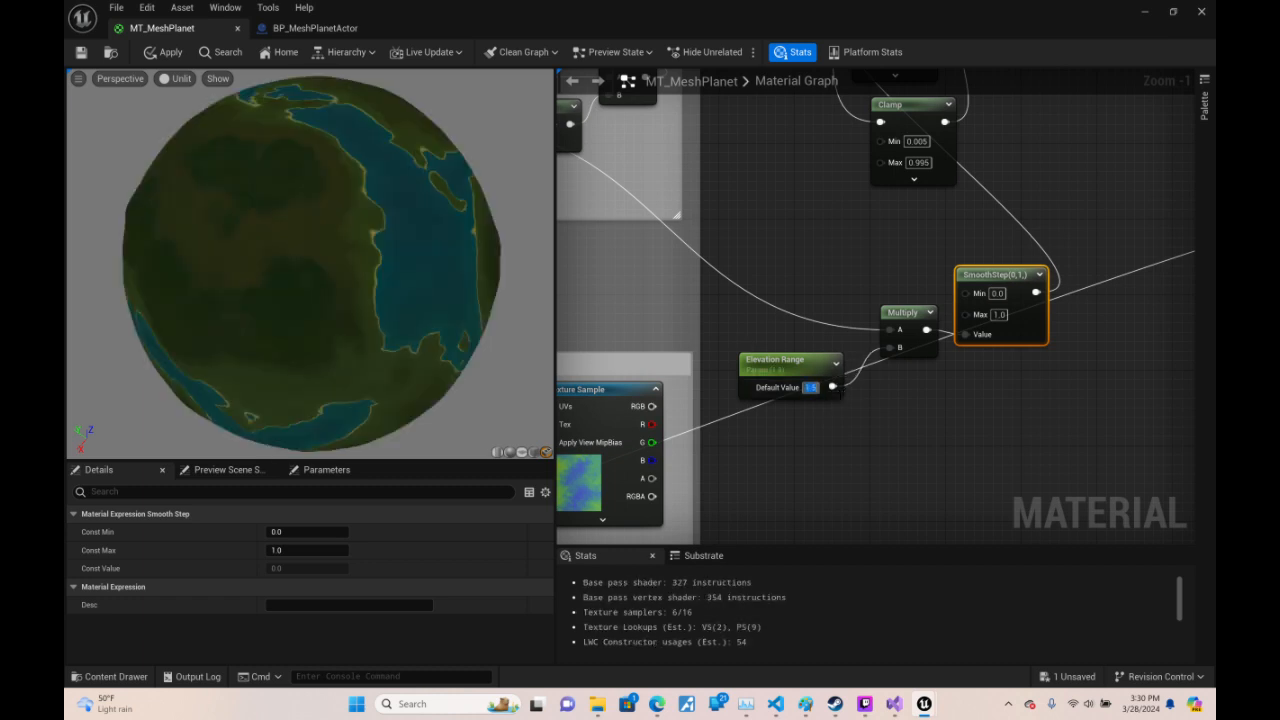
{"action": "left_click_drag", "start_coordinate": [330, 270], "coordinate": [314, 150]}
{"action": "left_click", "coordinate": [165, 52]}
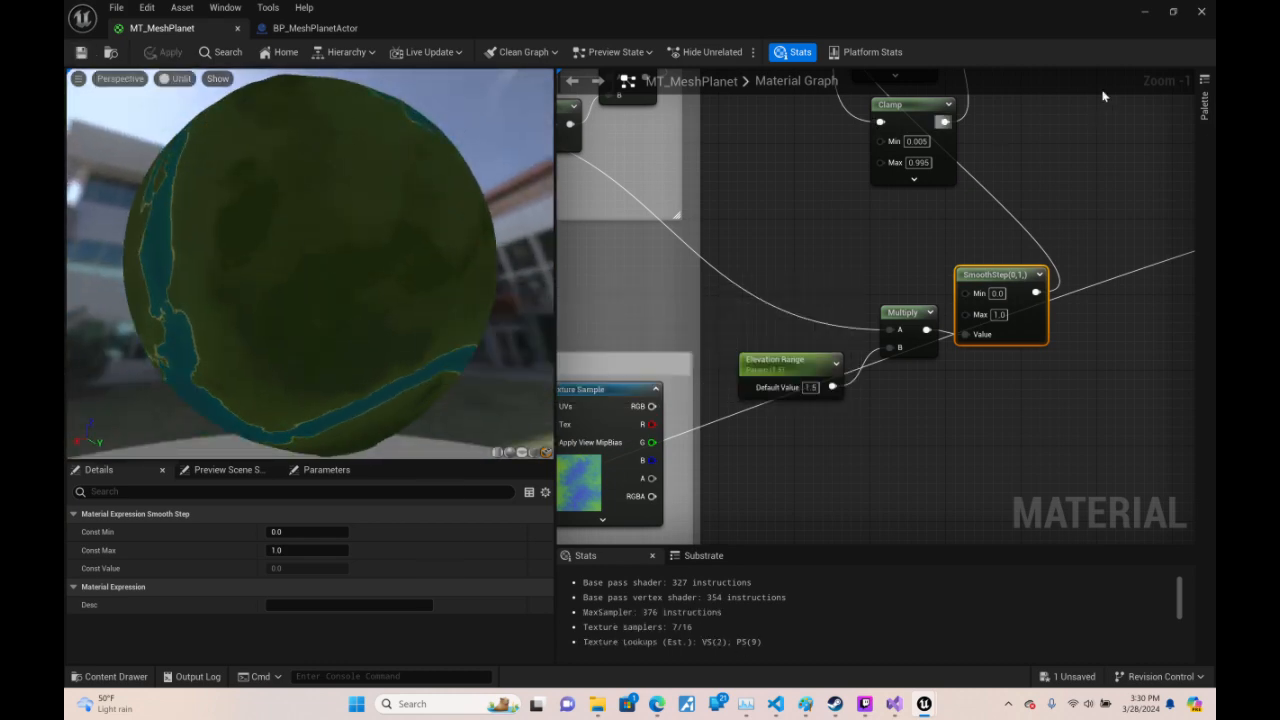
- Return to the level and view the planet with the applied material from several angles
{"action": "left_click", "coordinate": [1145, 14]}
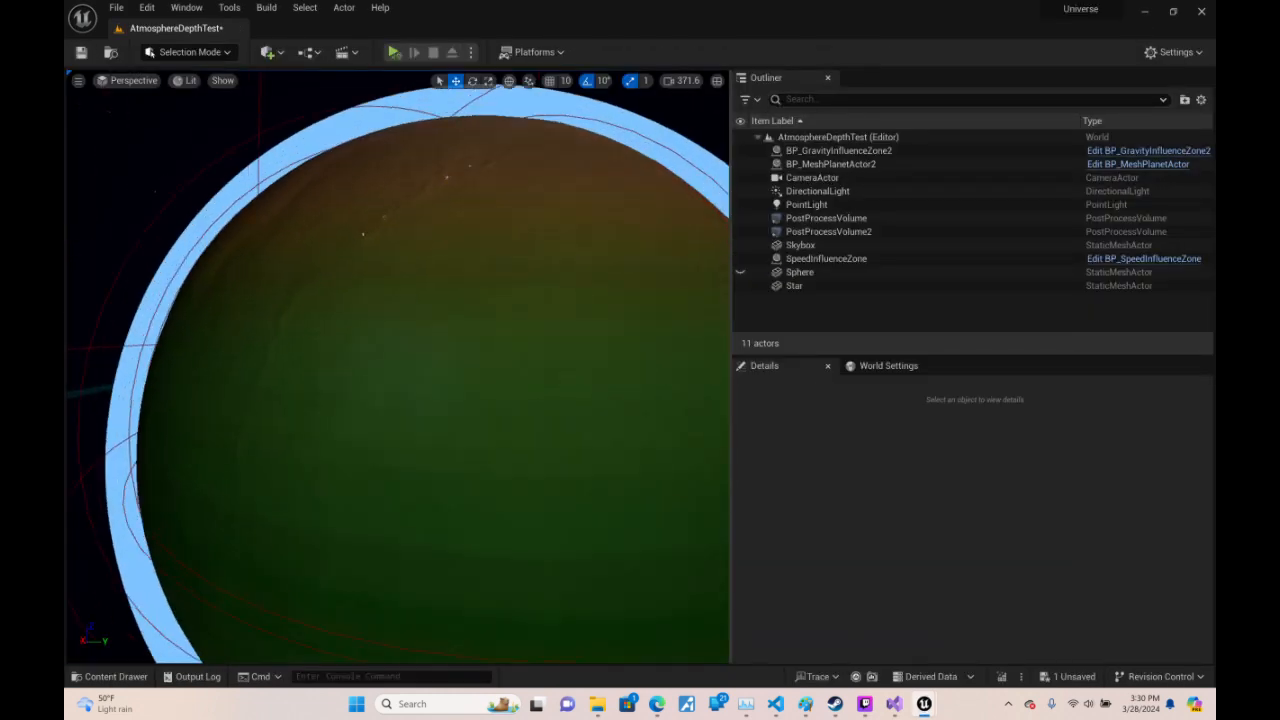
{"action": "key", "text": "s"}
{"action": "mouse_move", "coordinate": [398, 366]}
{"action": "right_mouse_down"}
{"action": "mouse_move", "coordinate": [450, 366]}
{"action": "mouse_move", "coordinate": [408, 364]}
{"action": "right_mouse_up"}
{"action": "key", "text": "w"}
{"action": "key", "text": "d"}
{"action": "key", "text": "w"}
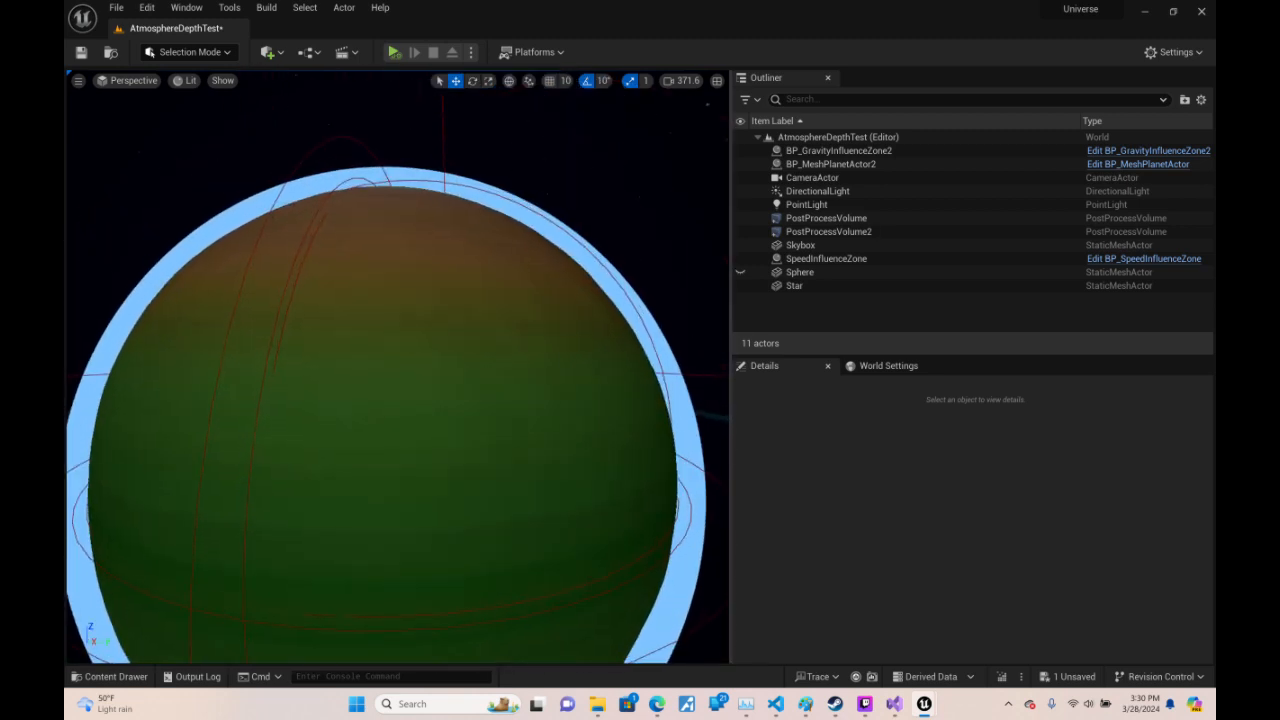
- In BP_MeshPlanetActor, duplicate Set Component Material List and Make Array, then wire them to the Height Variance Scale node's execution output and T Planet Material
{"action": "left_click", "coordinate": [1130, 165]}
{"action": "right_click_drag", "start_coordinate": [874, 284], "coordinate": [707, 301]}
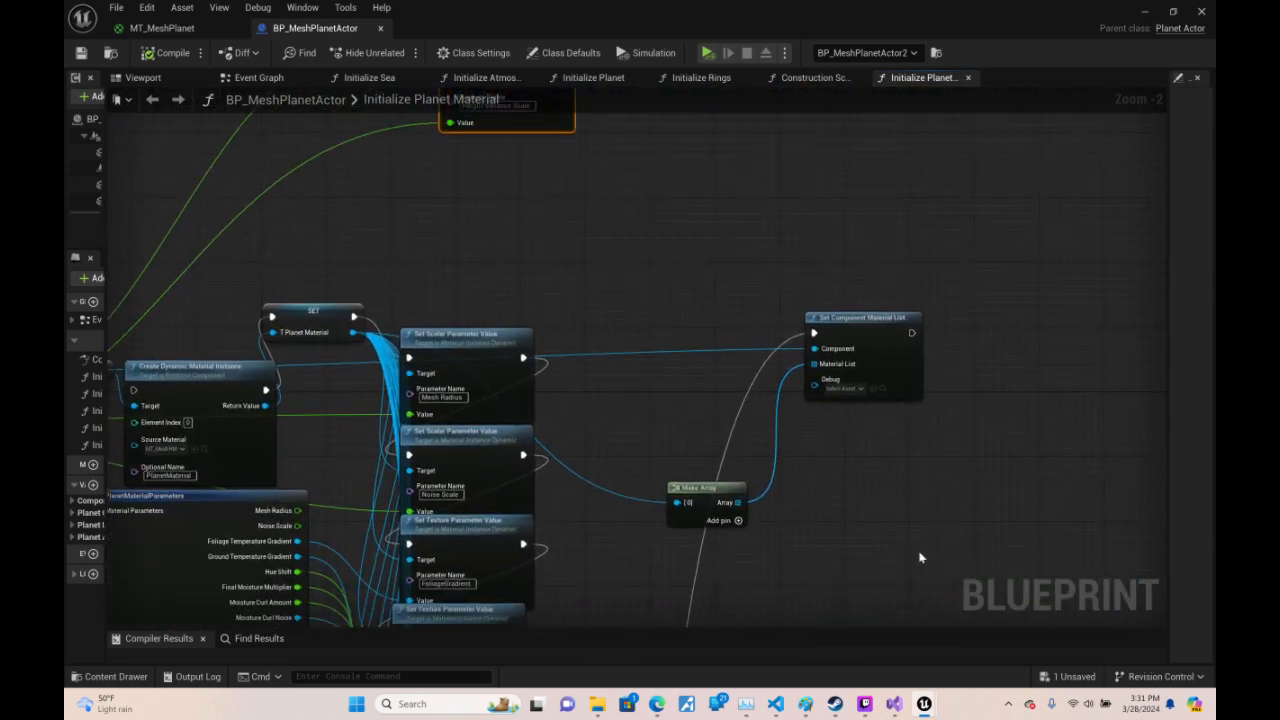
{"action": "right_click_drag", "start_coordinate": [673, 161], "coordinate": [682, 218]}
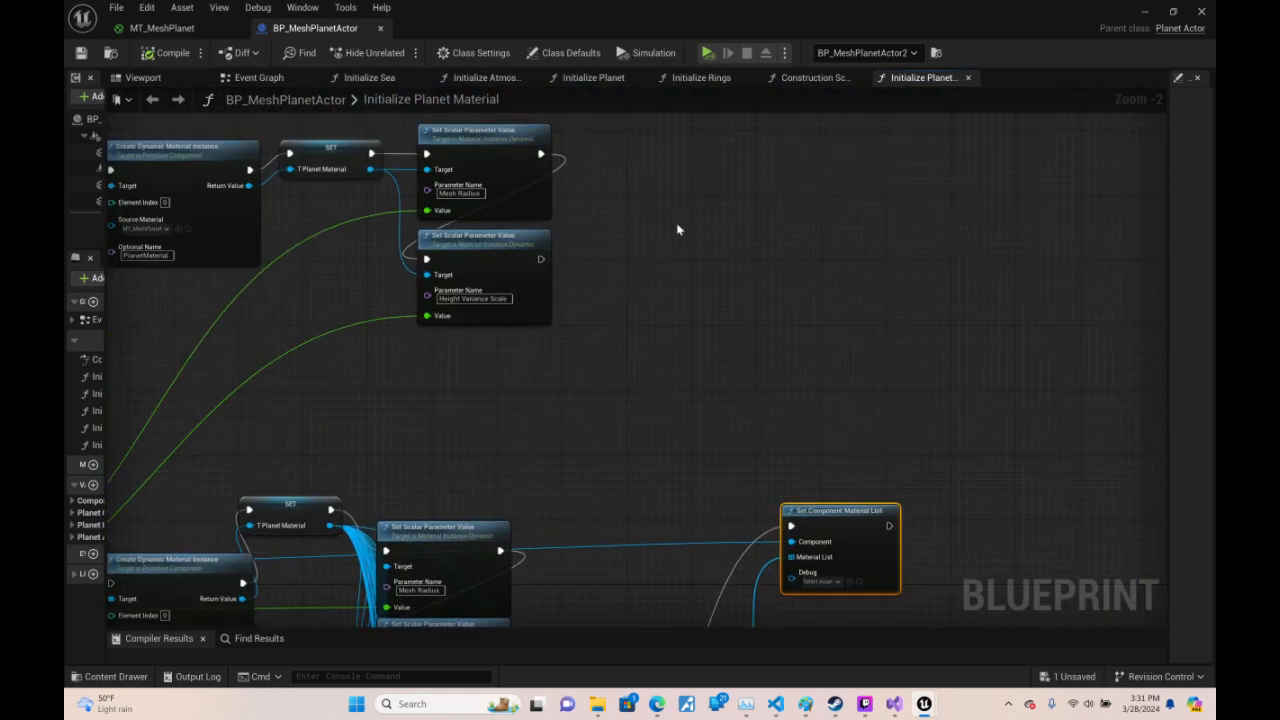
{"action": "key", "text": "ctrl+v"}
{"action": "left_click_drag", "start_coordinate": [540, 262], "coordinate": [751, 145]}
{"action": "left_click_drag", "start_coordinate": [615, 318], "coordinate": [369, 169]}
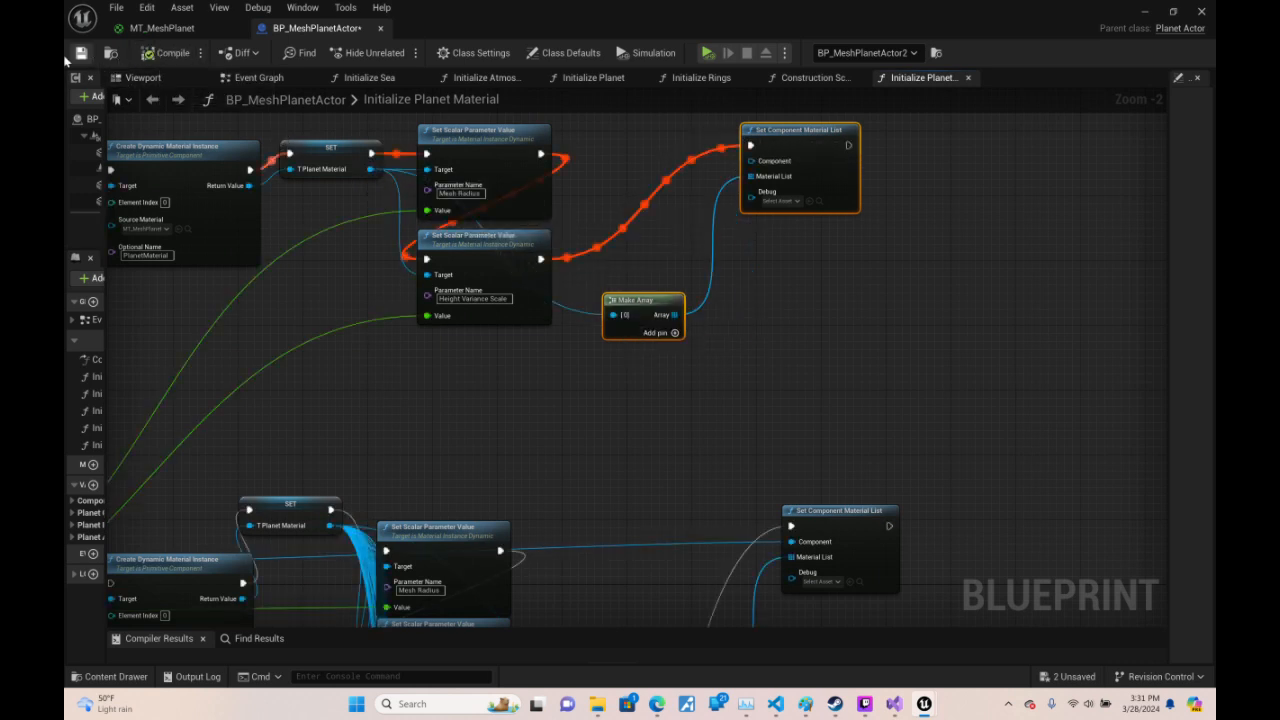
- Return to the level and focus the viewport on the Skybox actor
{"action": "left_click", "coordinate": [1146, 12]}
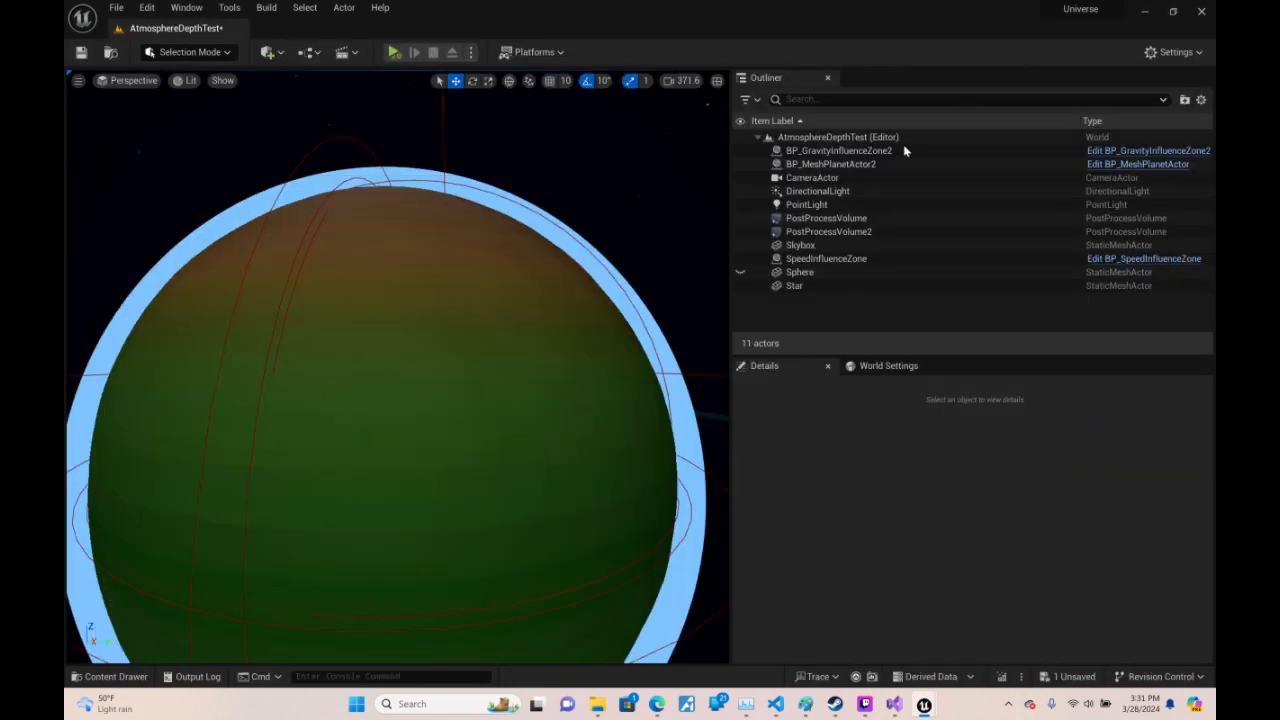
{"action": "double_click", "coordinate": [790, 245]}
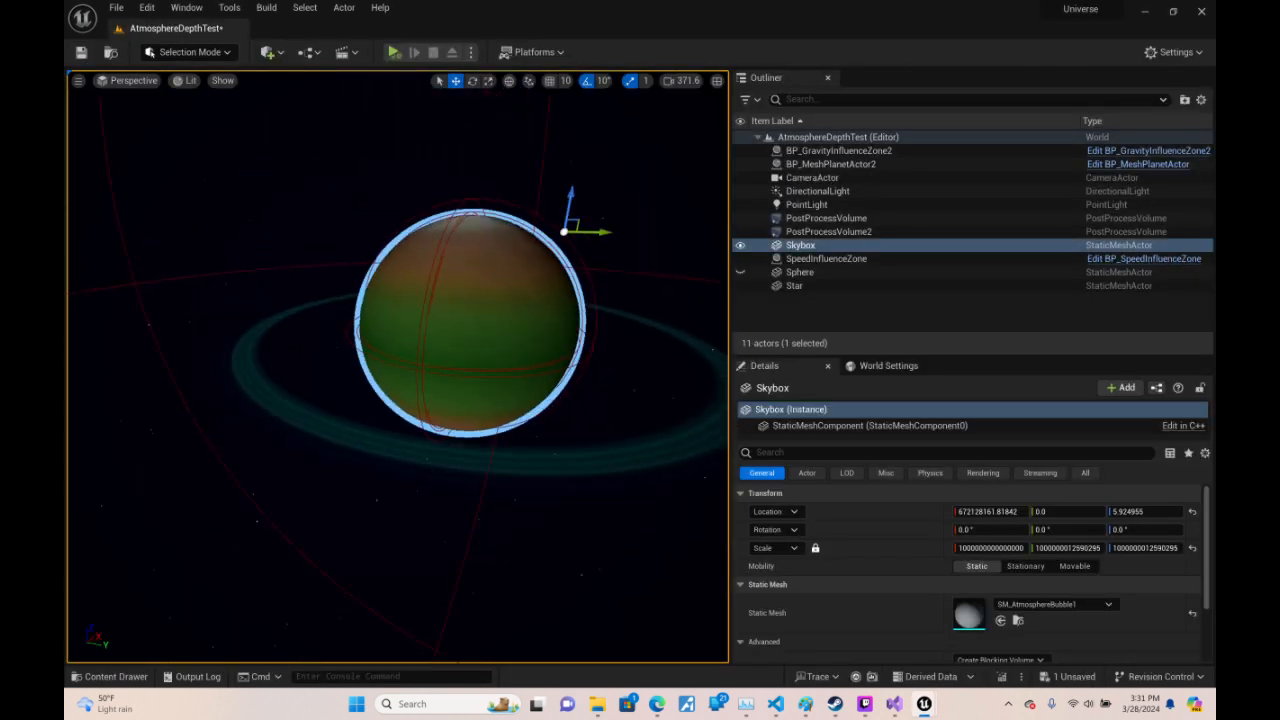
- Select BP_MeshPlanetActor2 in the level and examine its PlanetMaterial surface up close from several angles
{"action": "key", "text": "w"}
{"action": "right_click_drag", "start_coordinate": [398, 366], "coordinate": [395, 338]}
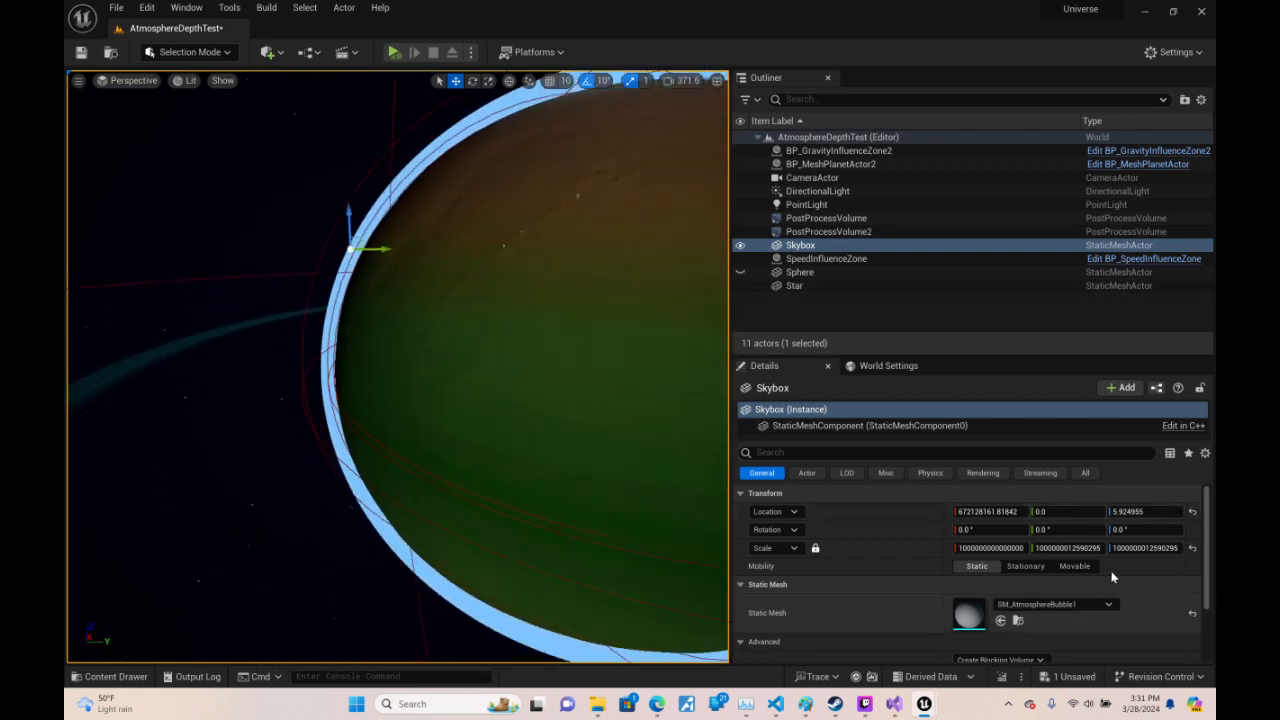
{"action": "scroll", "coordinate": [1087, 527], "scroll_direction": "down", "scroll_amount": 2}
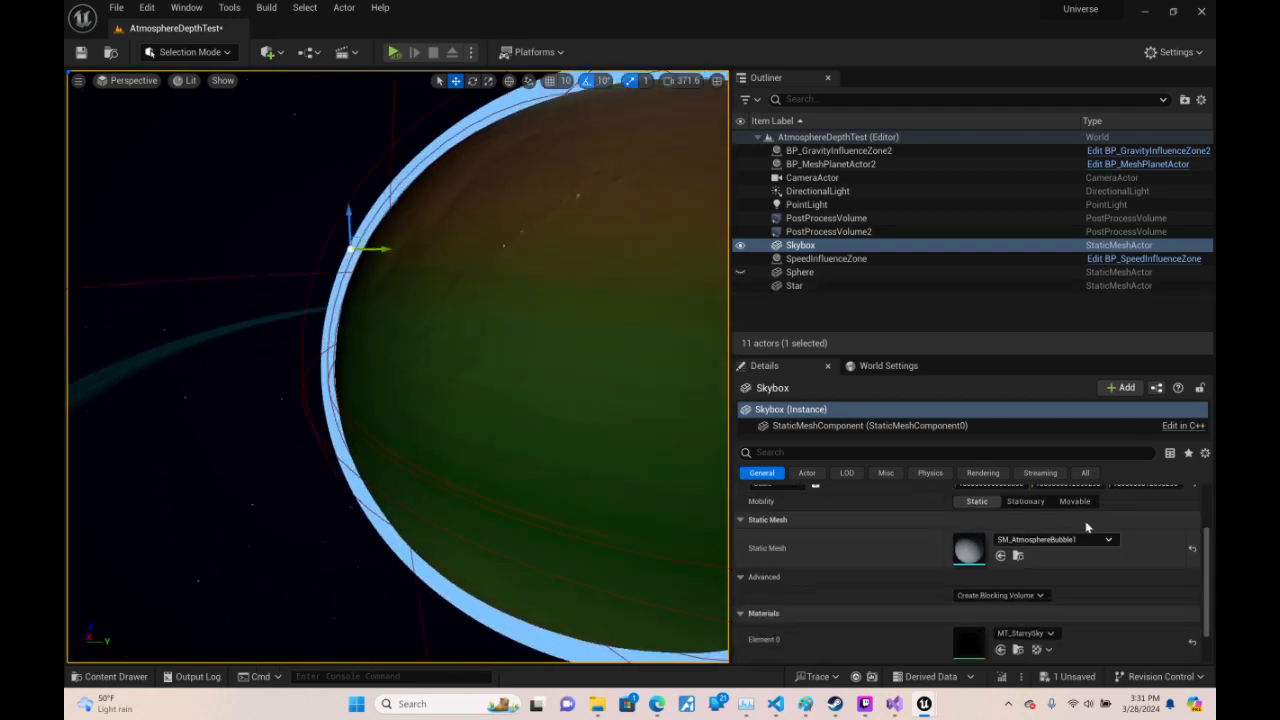
{"action": "left_click", "coordinate": [848, 164]}
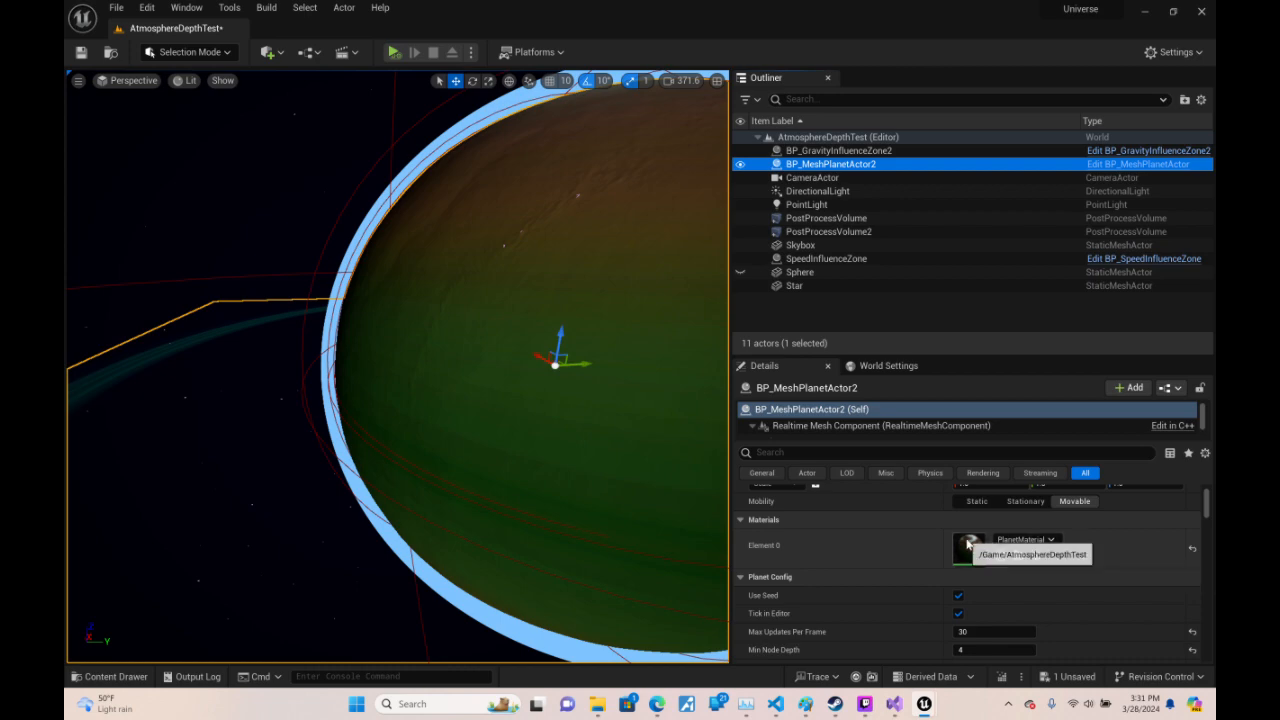
{"action": "right_click_drag", "start_coordinate": [560, 400], "coordinate": [694, 565]}
{"action": "key", "text": "s"}
{"action": "key", "text": "w"}
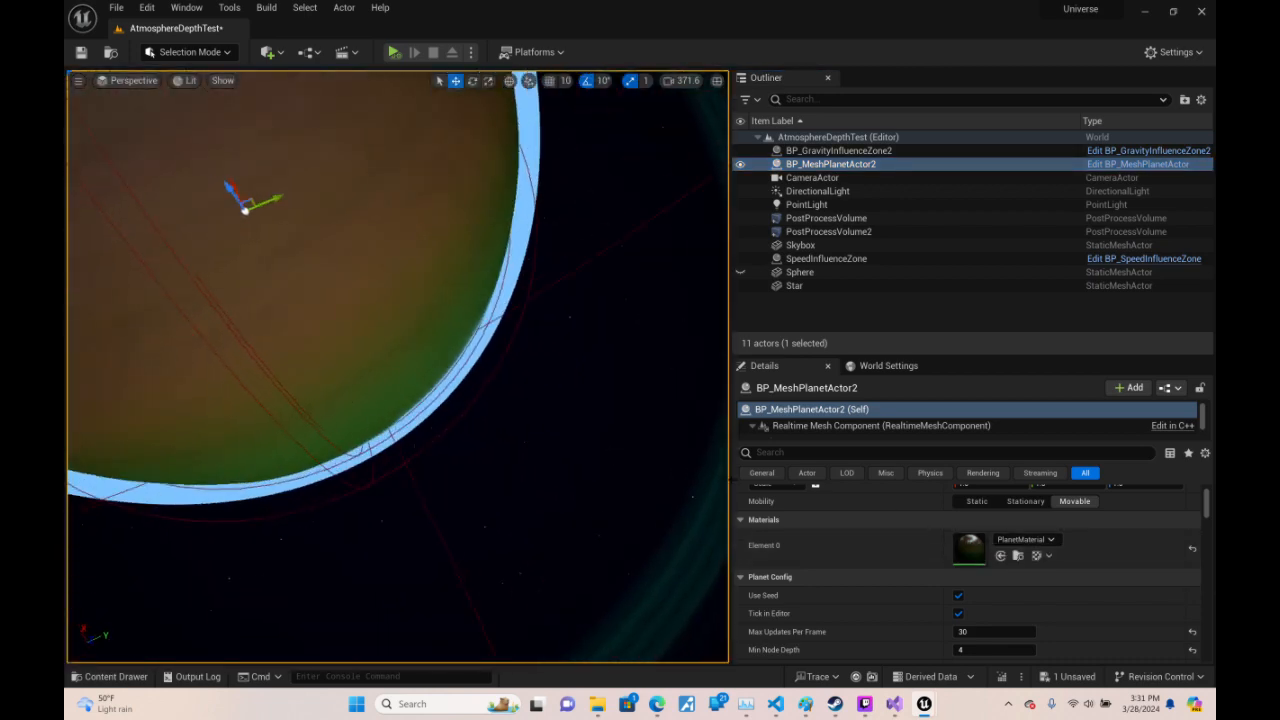
{"action": "mouse_move", "coordinate": [922, 712]}
{"action": "left_click", "coordinate": [1038, 604]}
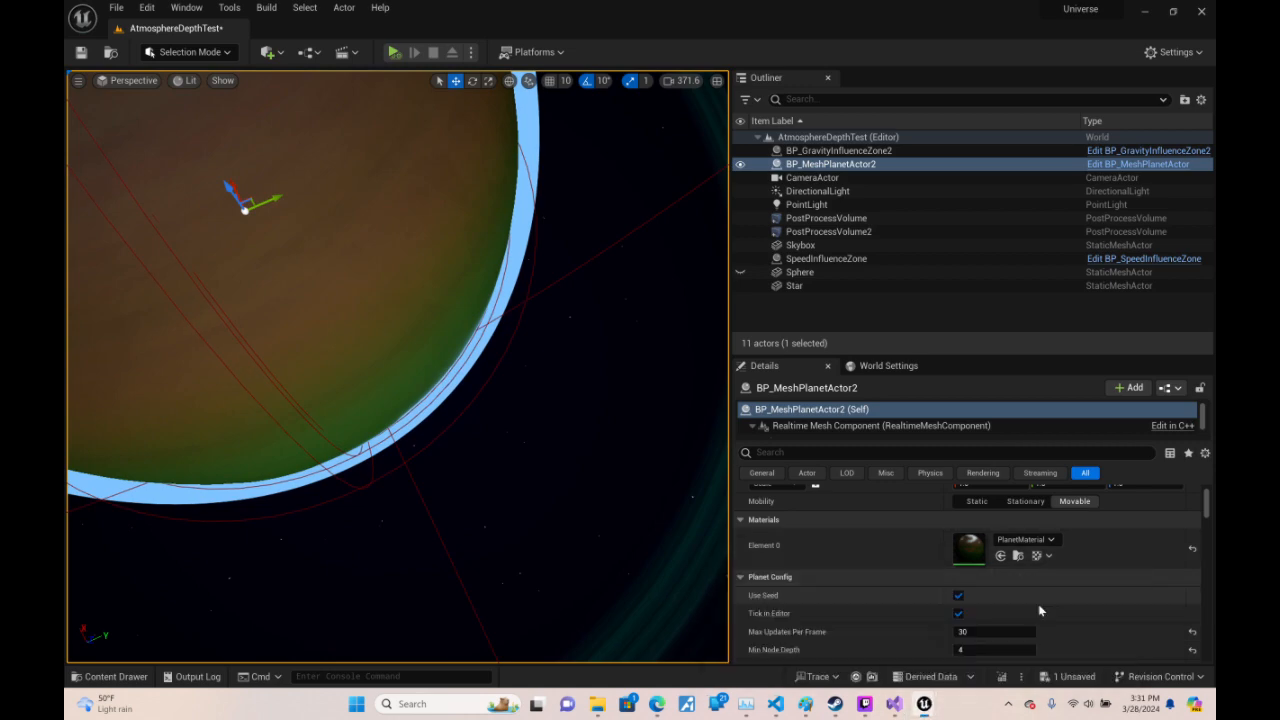
- Switch to the MT_MeshPlanet material graph and set the Elevation Range default value to 1.0
{"action": "right_click_drag", "start_coordinate": [829, 357], "coordinate": [848, 321]}
{"action": "scroll", "coordinate": [1040, 256], "scroll_direction": "down", "scroll_amount": 4}
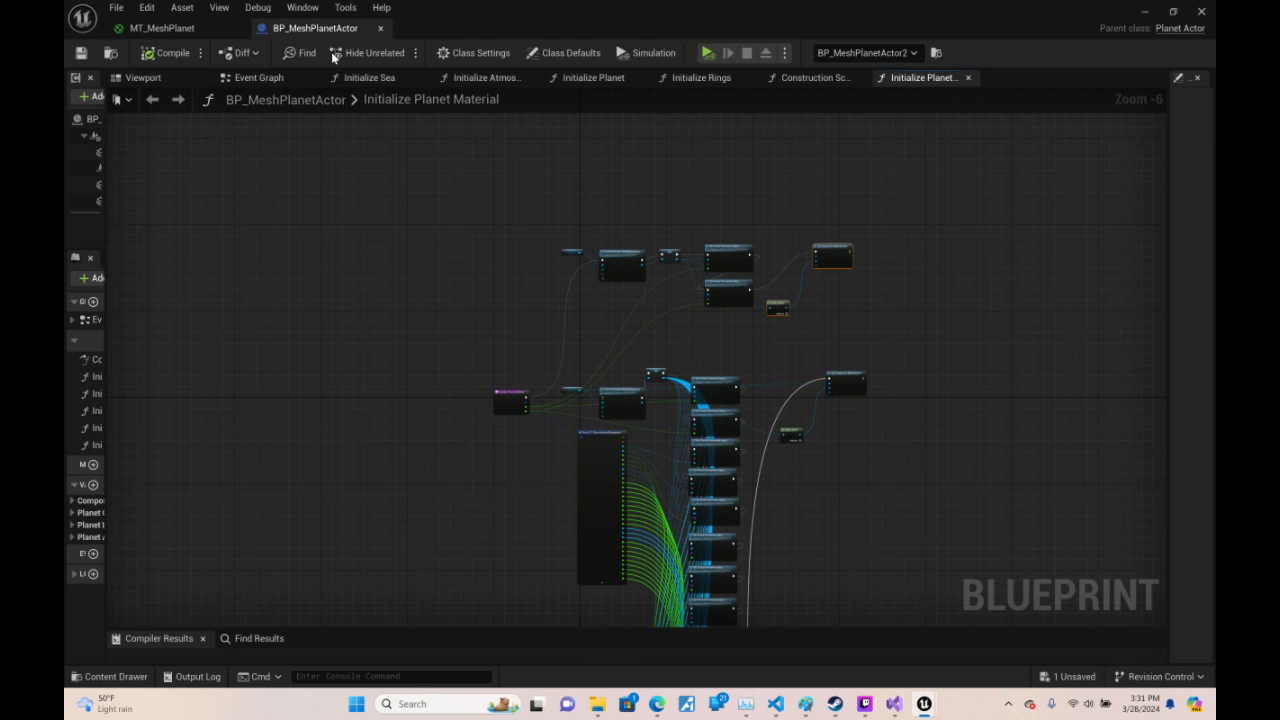
{"action": "left_click", "coordinate": [160, 28]}
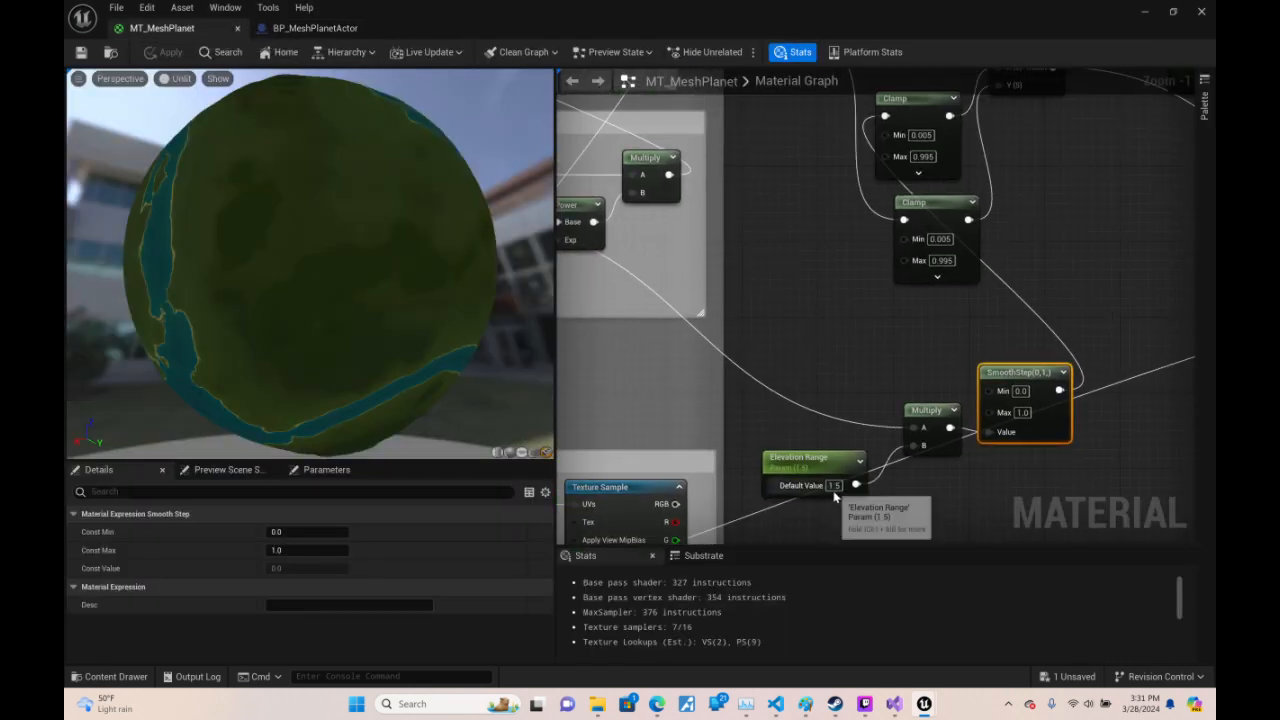
{"action": "left_click", "coordinate": [855, 392]}
- Connect the RGB output of the Texture Sample above the green one to the Lerp's A input and save the material
{"action": "right_click_drag", "start_coordinate": [1040, 174], "coordinate": [618, 493]}
{"action": "right_click_drag", "start_coordinate": [914, 243], "coordinate": [794, 180]}
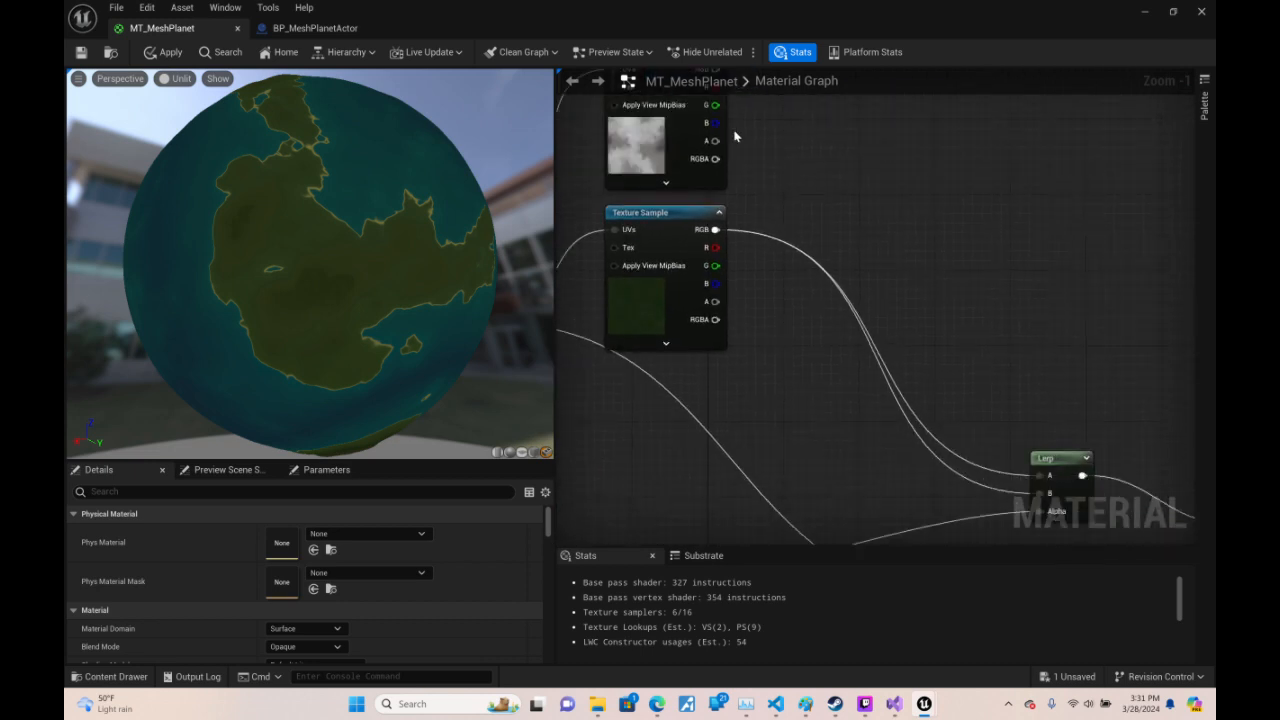
{"action": "right_click_drag", "start_coordinate": [734, 131], "coordinate": [734, 177]}
{"action": "left_click_drag", "start_coordinate": [1038, 505], "coordinate": [1038, 506]}
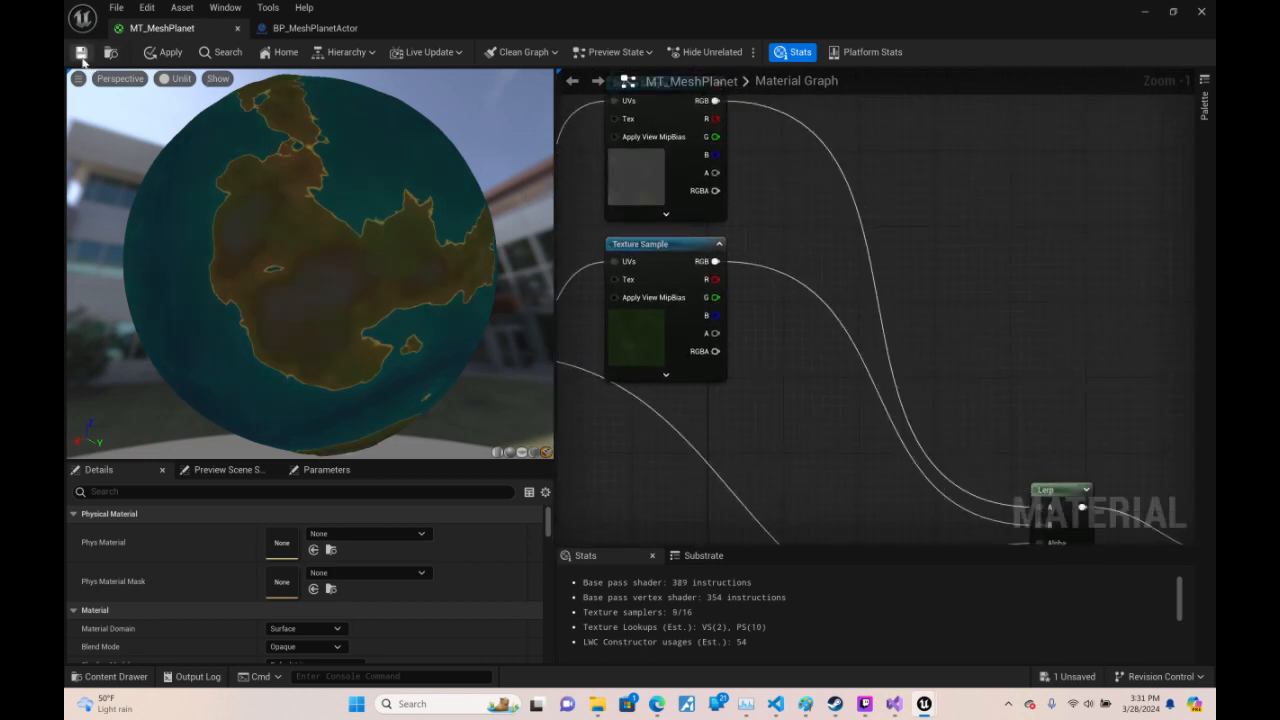
- Return to the level and inspect the planet with the updated material from different angles
{"action": "left_click", "coordinate": [1145, 13]}
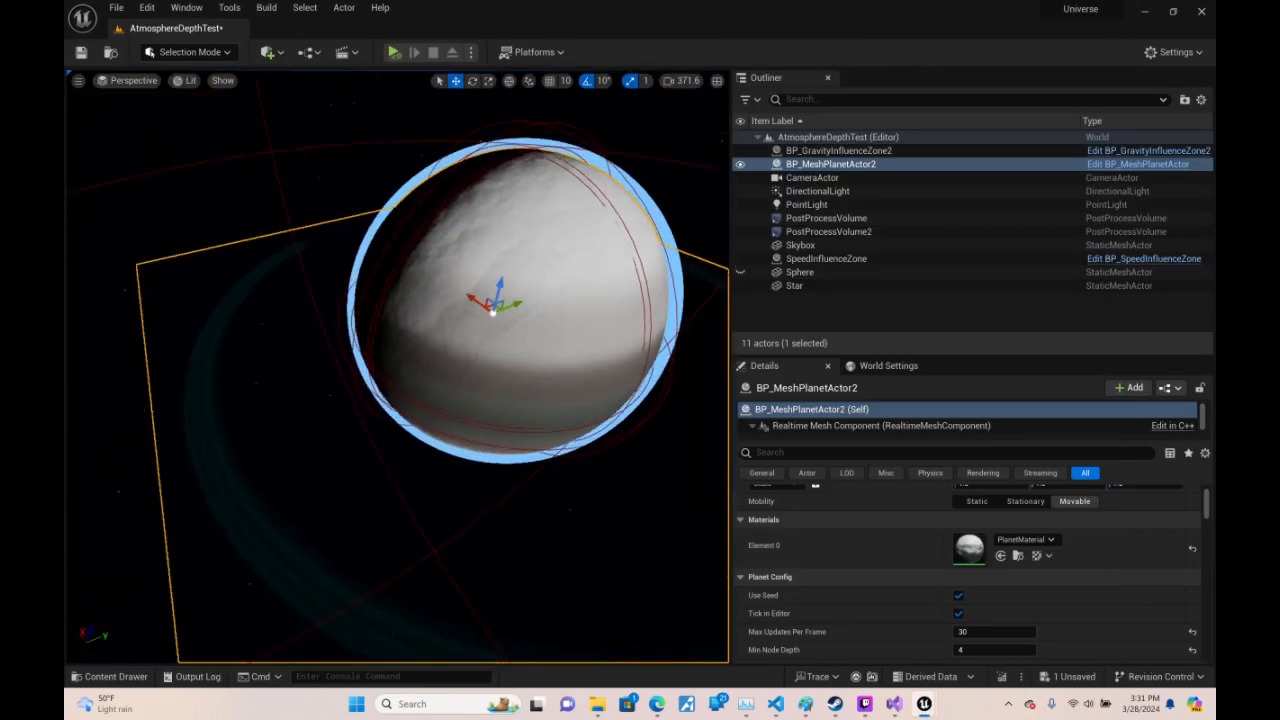
{"action": "right_click_drag", "start_coordinate": [398, 366], "coordinate": [430, 385]}
{"action": "mouse_move", "coordinate": [584, 246]}
{"action": "right_mouse_down"}
{"action": "mouse_move", "coordinate": [612, 250]}
{"action": "mouse_move", "coordinate": [584, 246]}
{"action": "right_mouse_up"}
- In the MT_MeshPlanet graph, move the upper Clamp and the MakeFloat2 node up to separate them from the lower Clamp
{"action": "key", "text": "alt+Tab"}
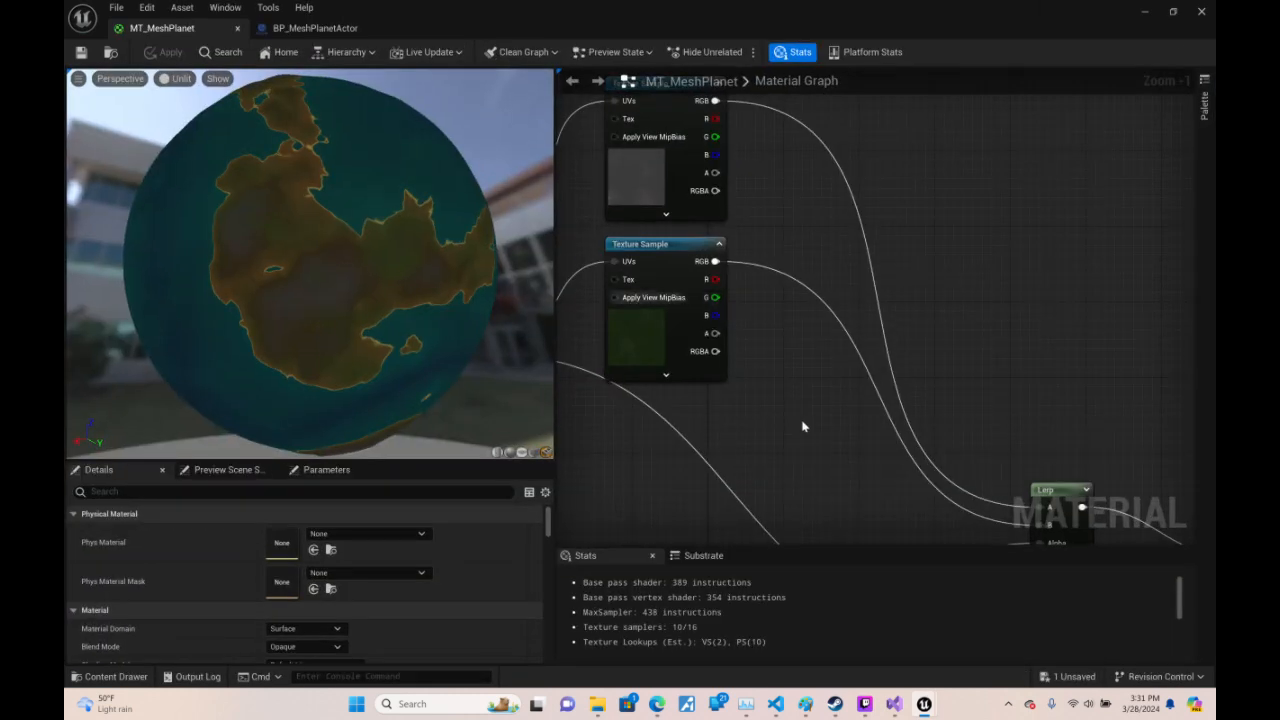
{"action": "right_click_drag", "start_coordinate": [803, 426], "coordinate": [668, 95]}
{"action": "scroll", "coordinate": [897, 217], "scroll_direction": "down", "scroll_amount": 3}
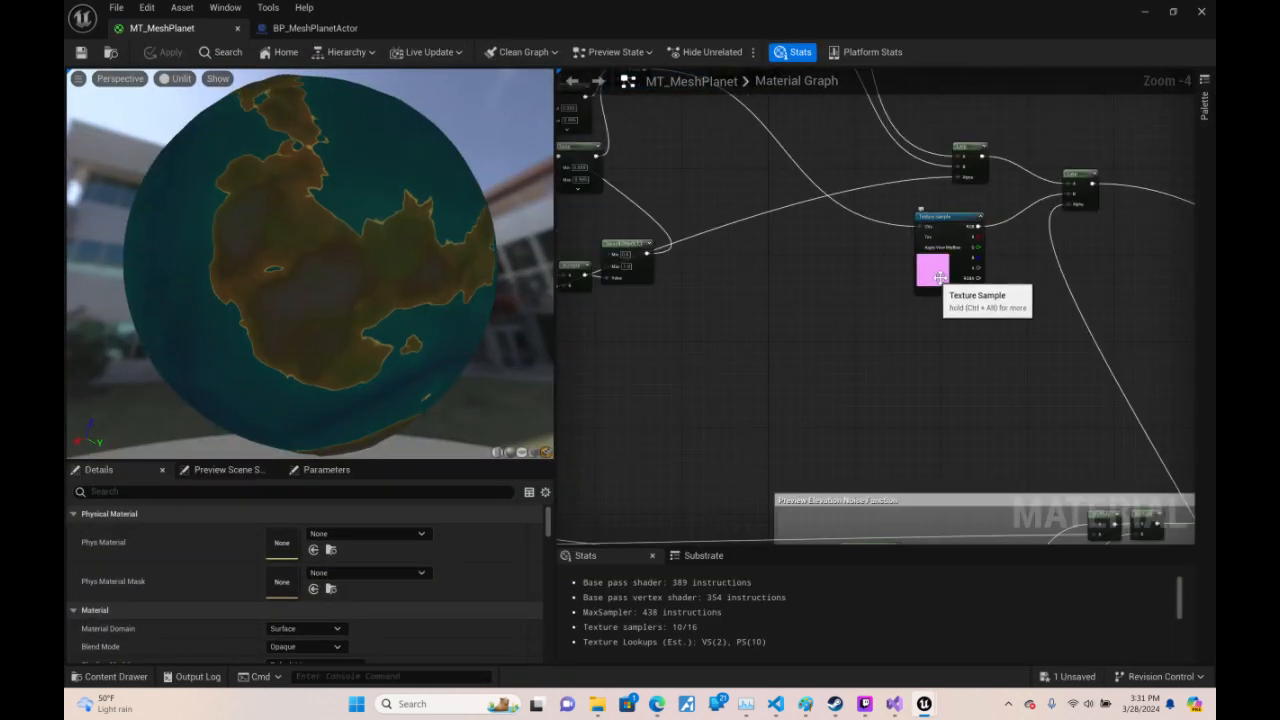
{"action": "right_click_drag", "start_coordinate": [908, 240], "coordinate": [983, 394]}
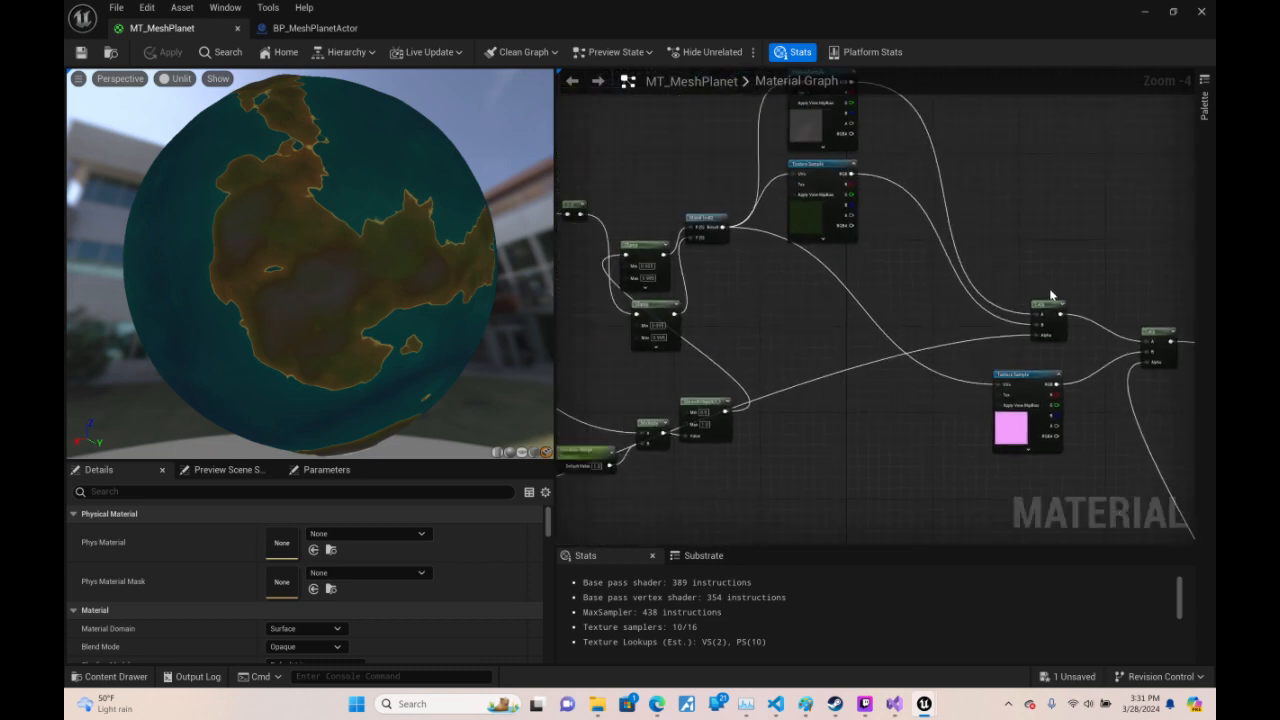
{"action": "right_click_drag", "start_coordinate": [867, 407], "coordinate": [930, 487]}
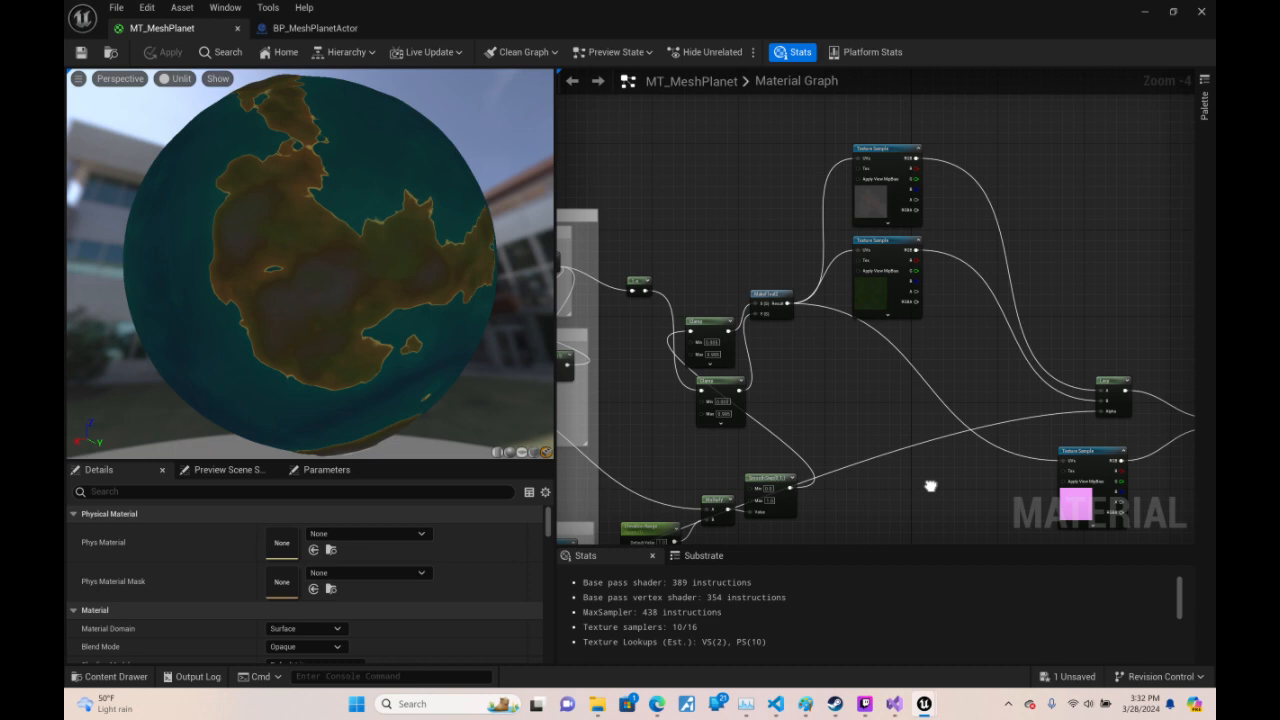
{"action": "right_click_drag", "start_coordinate": [930, 487], "coordinate": [1015, 416]}
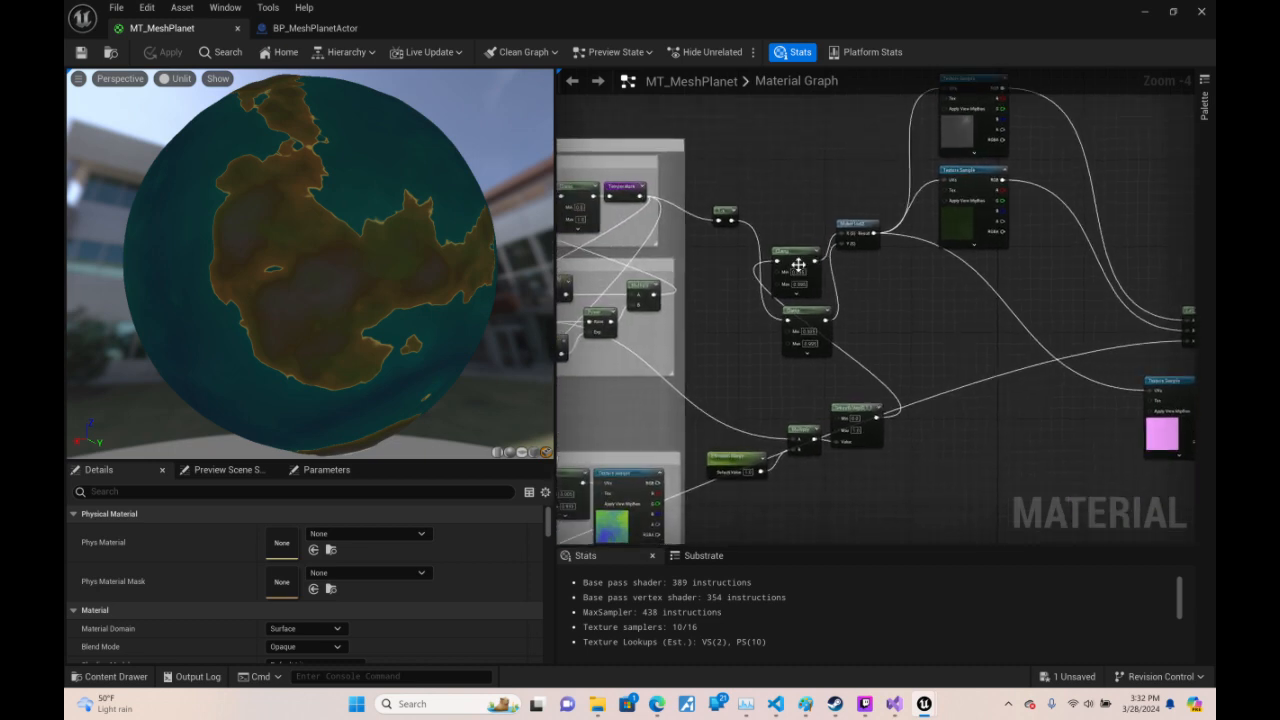
{"action": "left_click_drag", "start_coordinate": [798, 265], "coordinate": [808, 152]}
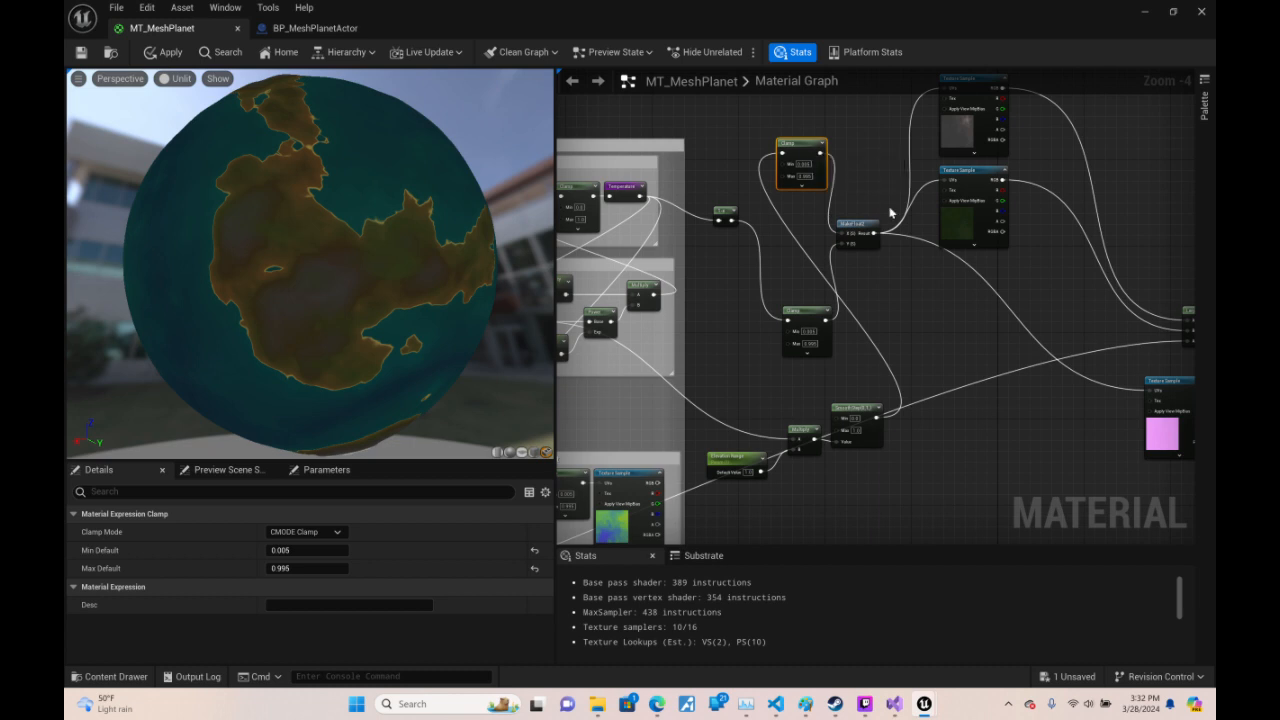
{"action": "left_click_drag", "start_coordinate": [872, 240], "coordinate": [883, 159]}
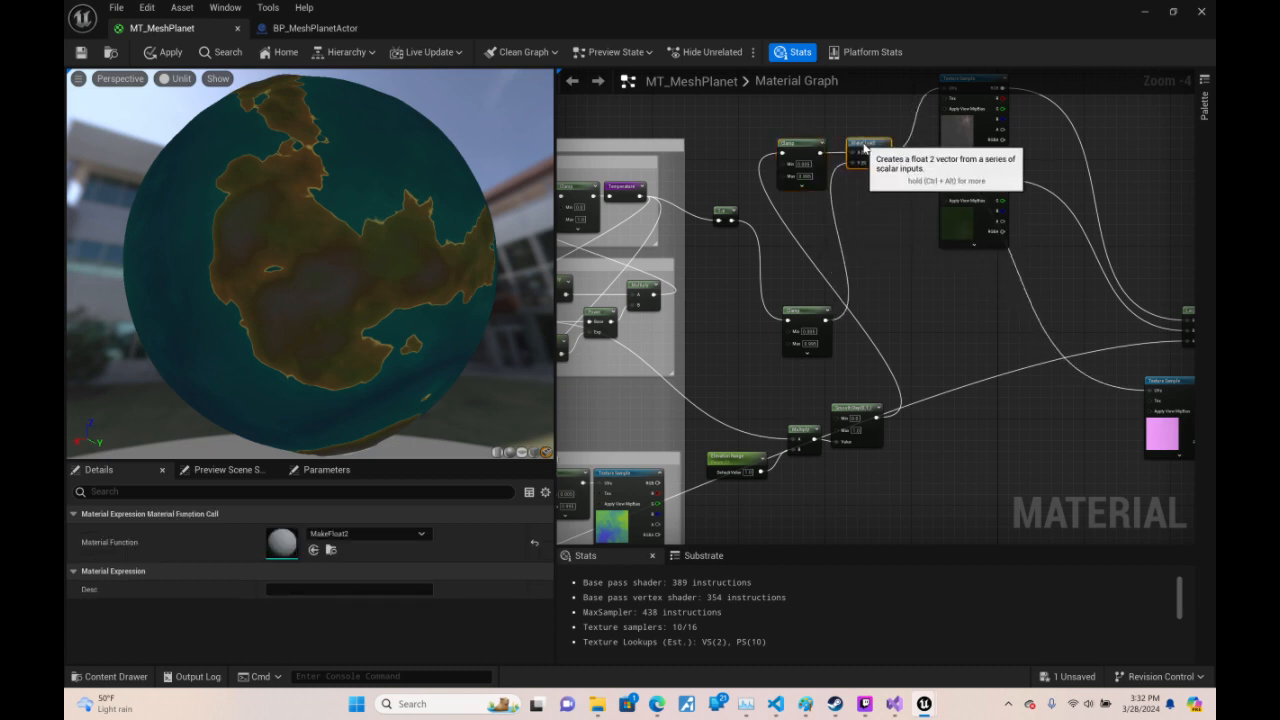
- Try feeding Relative Elevation from the Elevation Falloff group into the upper Clamp and check the preview sphere
{"action": "right_click_drag", "start_coordinate": [851, 413], "coordinate": [1026, 289]}
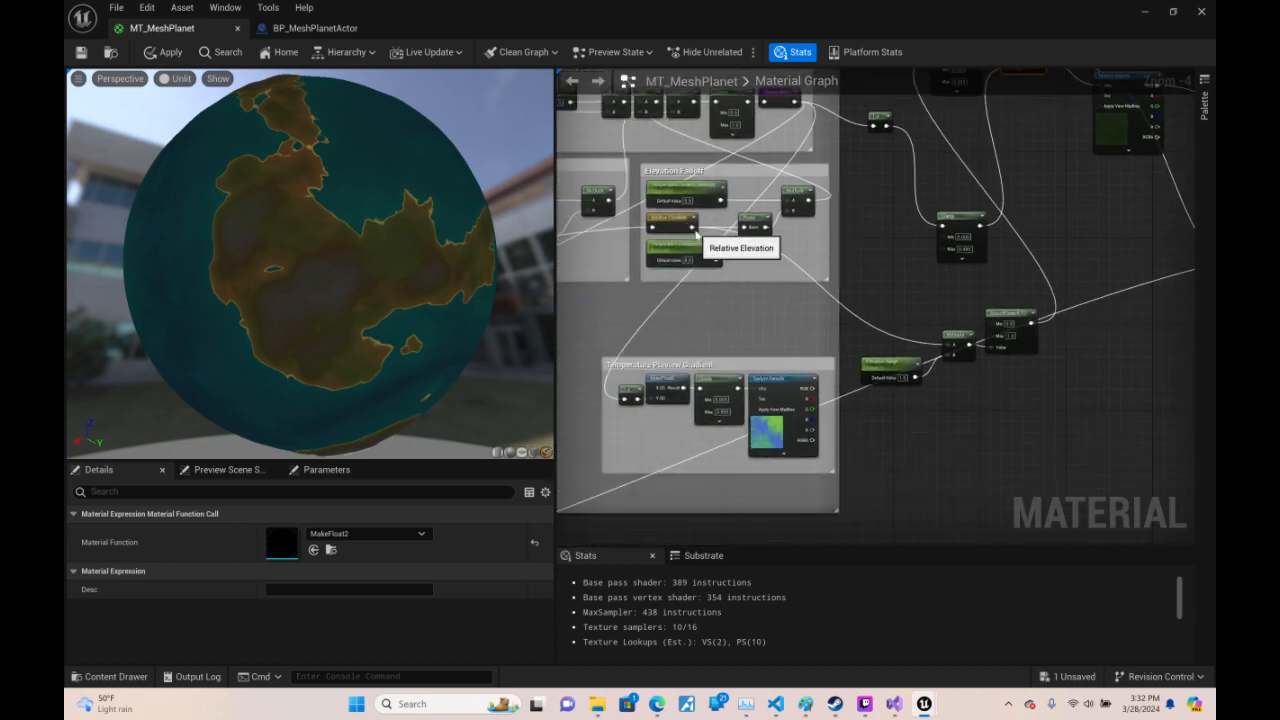
{"action": "left_click_drag", "start_coordinate": [692, 228], "coordinate": [939, 240]}
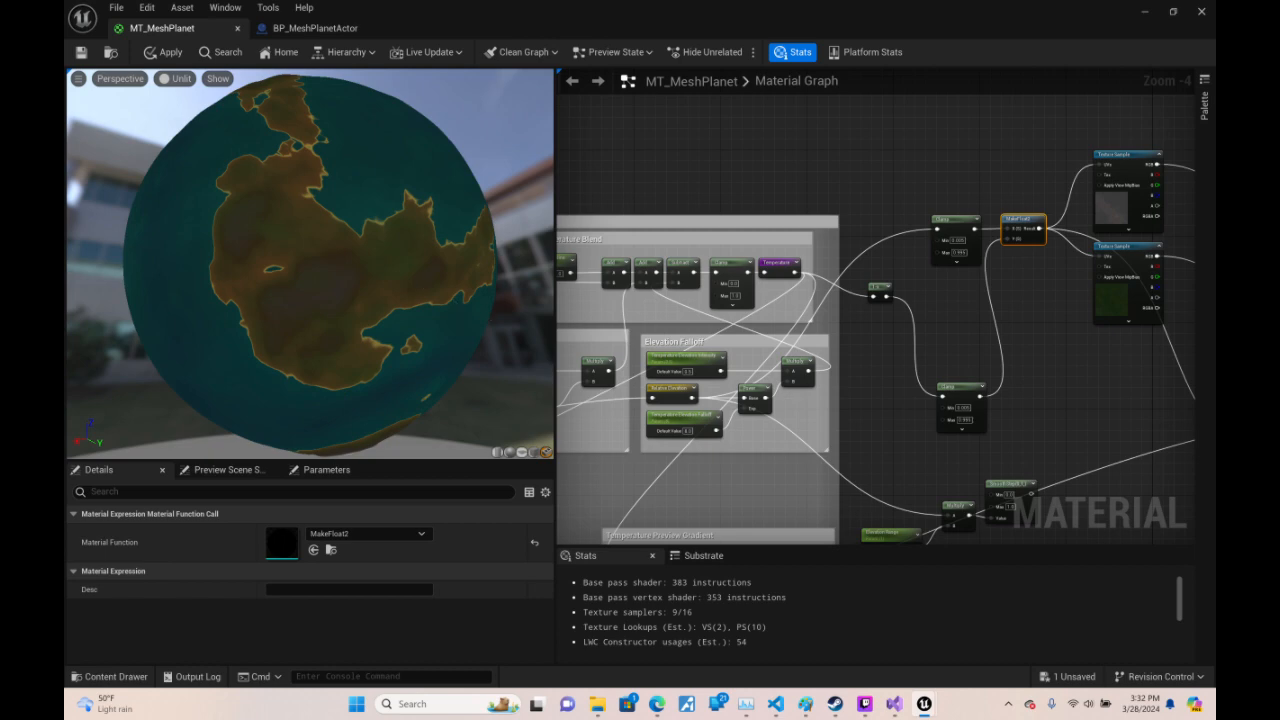
{"action": "left_click_drag", "start_coordinate": [310, 270], "coordinate": [185, 145]}
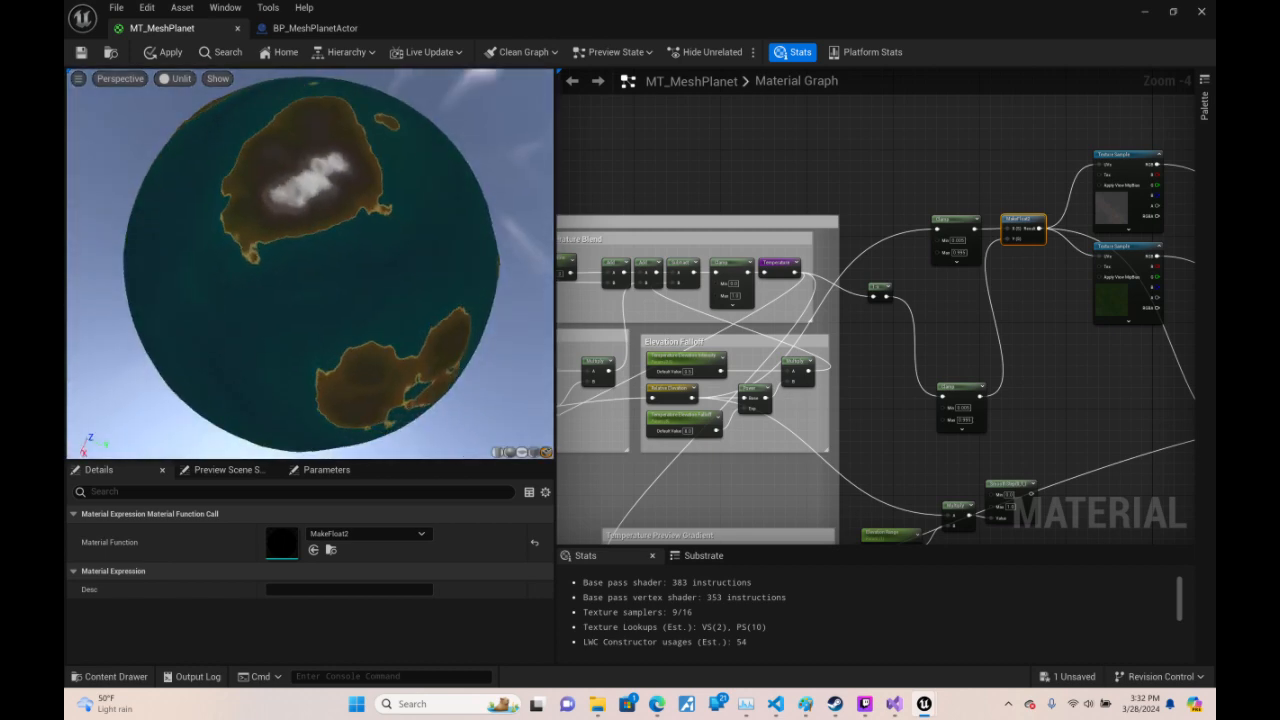
{"action": "left_click_drag", "start_coordinate": [310, 270], "coordinate": [325, 170]}
- Connect the output of the Elevation Range Multiply node to the upper Clamp's input and inspect the preview sphere
{"action": "right_click_drag", "start_coordinate": [913, 428], "coordinate": [848, 314]}
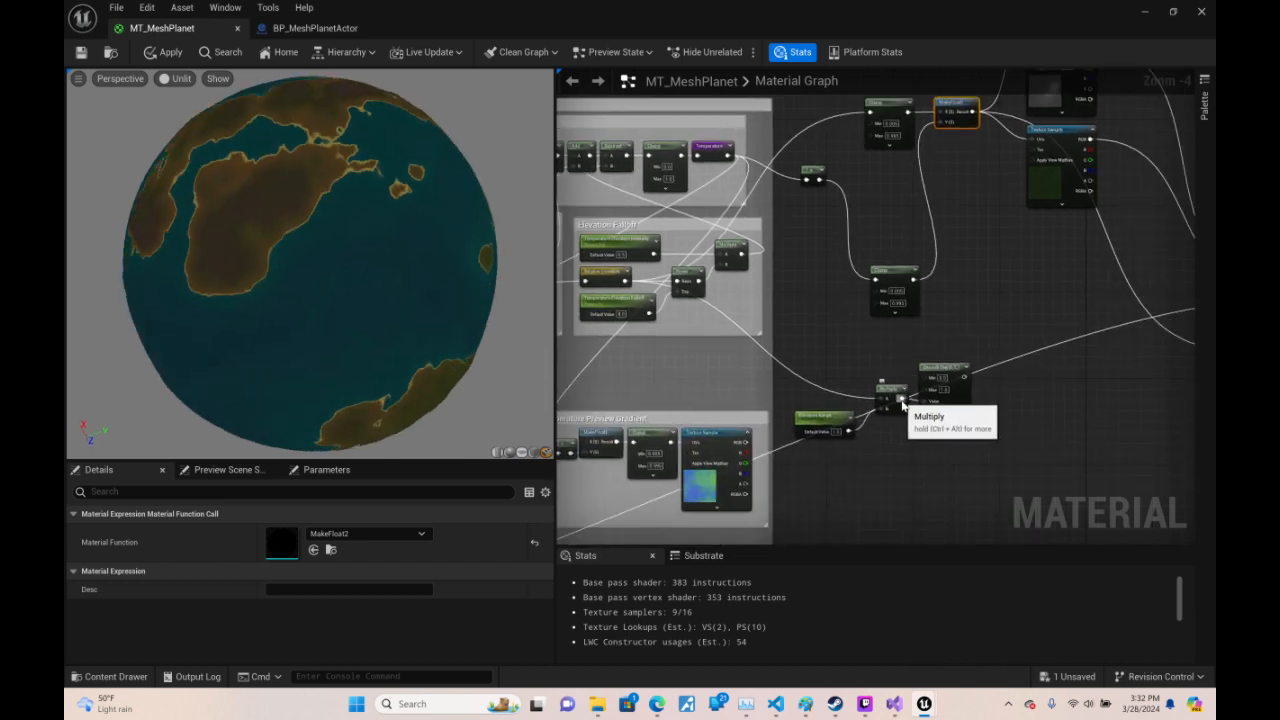
{"action": "left_click_drag", "start_coordinate": [903, 403], "coordinate": [869, 113]}
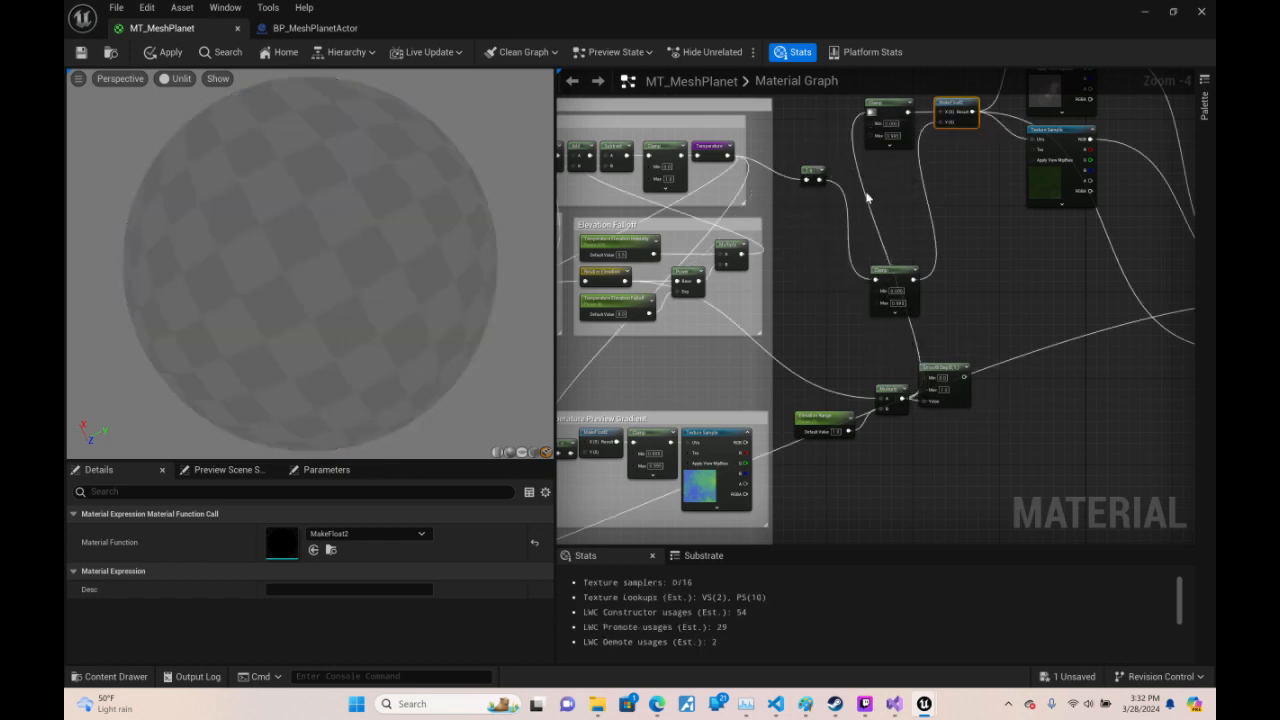
{"action": "mouse_move", "coordinate": [379, 217]}
{"action": "left_mouse_down"}
{"action": "mouse_move", "coordinate": [400, 250]}
{"action": "mouse_move", "coordinate": [440, 250]}
{"action": "mouse_move", "coordinate": [379, 217]}
{"action": "left_mouse_up"}
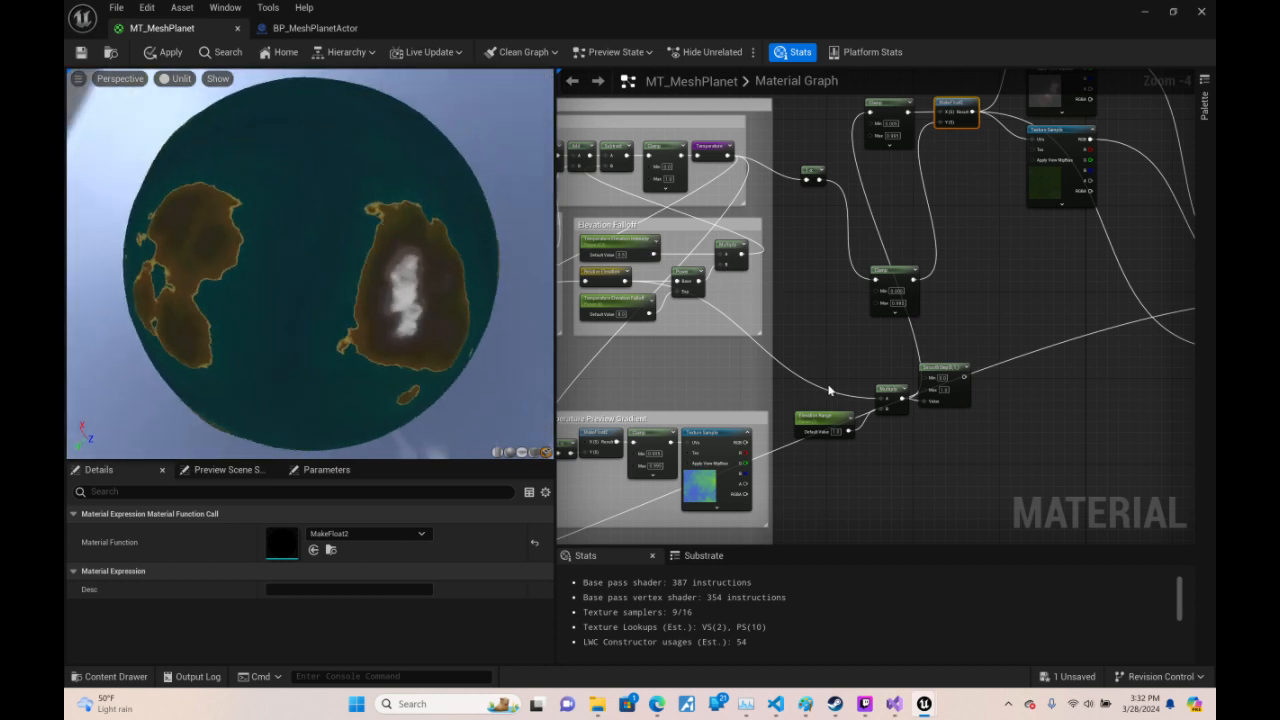
- Try Elevation Range default values of 1.5 and 10 on the preview sphere and set it back to 1
{"action": "left_click", "coordinate": [837, 431]}
{"action": "left_click_drag", "start_coordinate": [837, 431], "coordinate": [860, 437]}
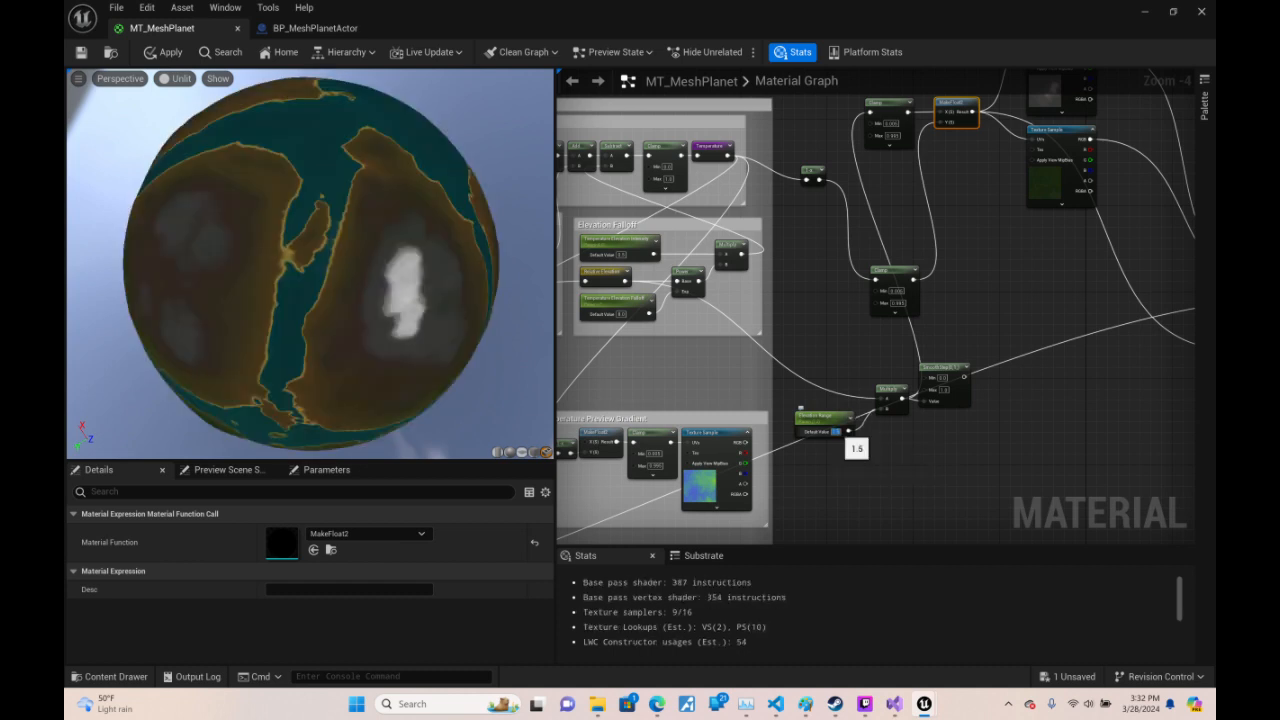
{"action": "left_click_drag", "start_coordinate": [850, 431], "coordinate": [800, 431]}
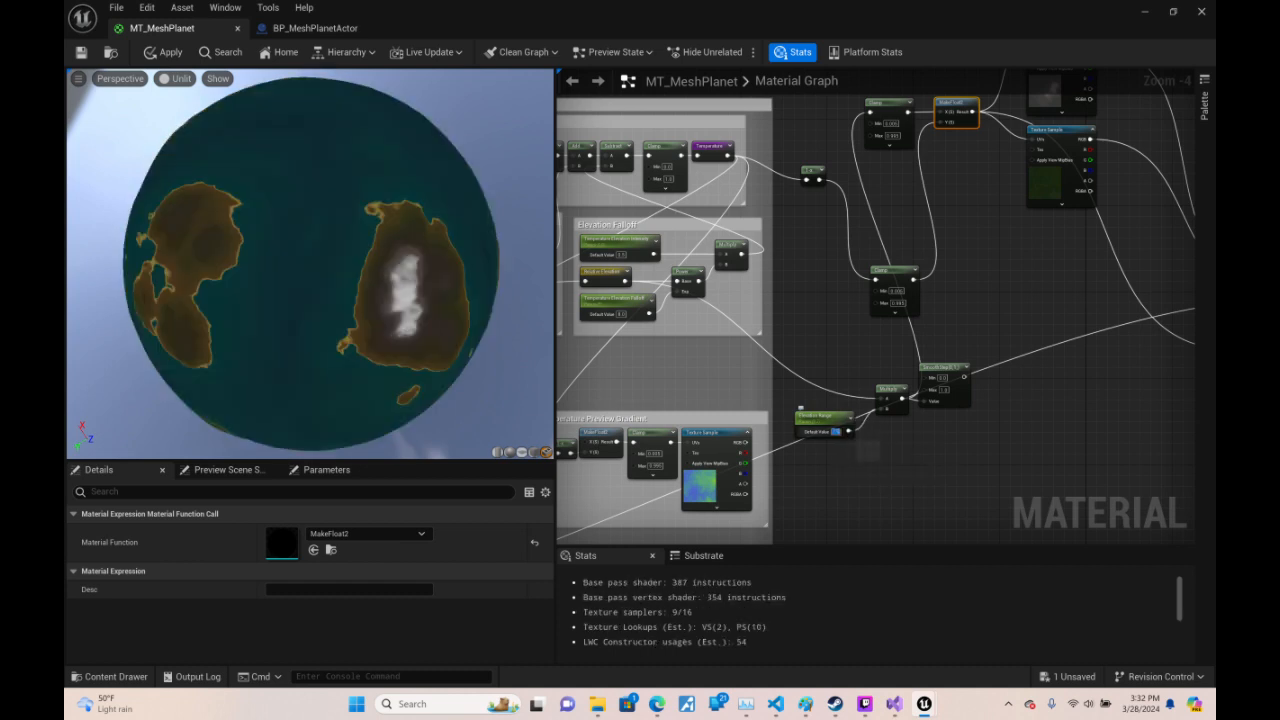
{"action": "type", "text": "10"}
{"action": "key", "text": "Return"}
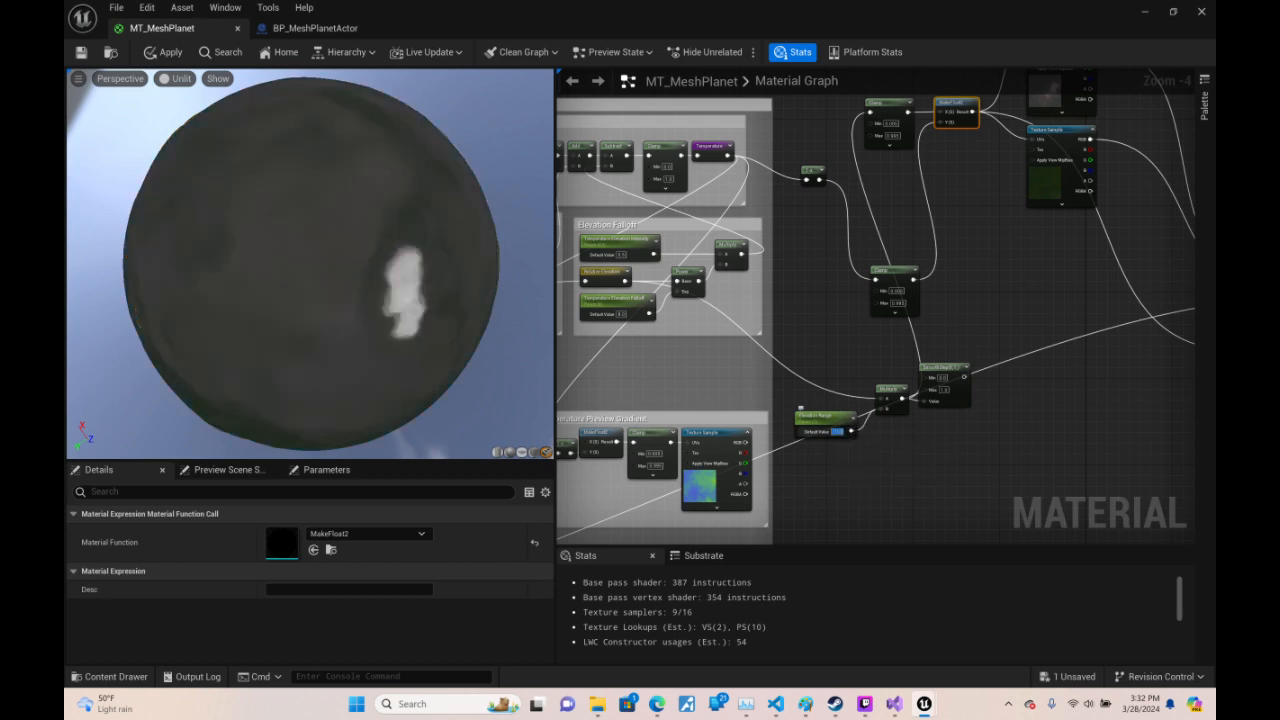
{"action": "type", "text": "1"}
{"action": "key", "text": "Return"}
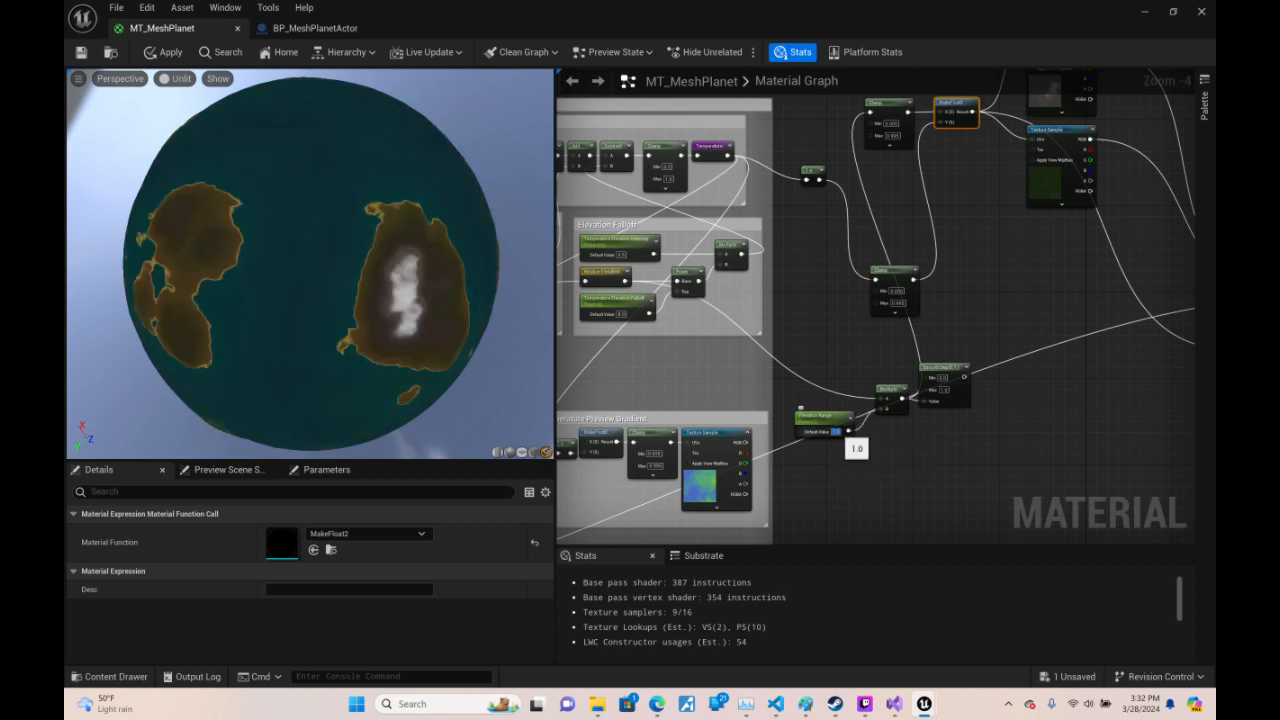
- Test Elevation Range default values of 2, 3, 4 and 5 against the preview sphere, then restore 1
{"action": "type", "text": "2"}
{"action": "key", "text": "Return"}
{"action": "type", "text": "3"}
{"action": "key", "text": "Return"}
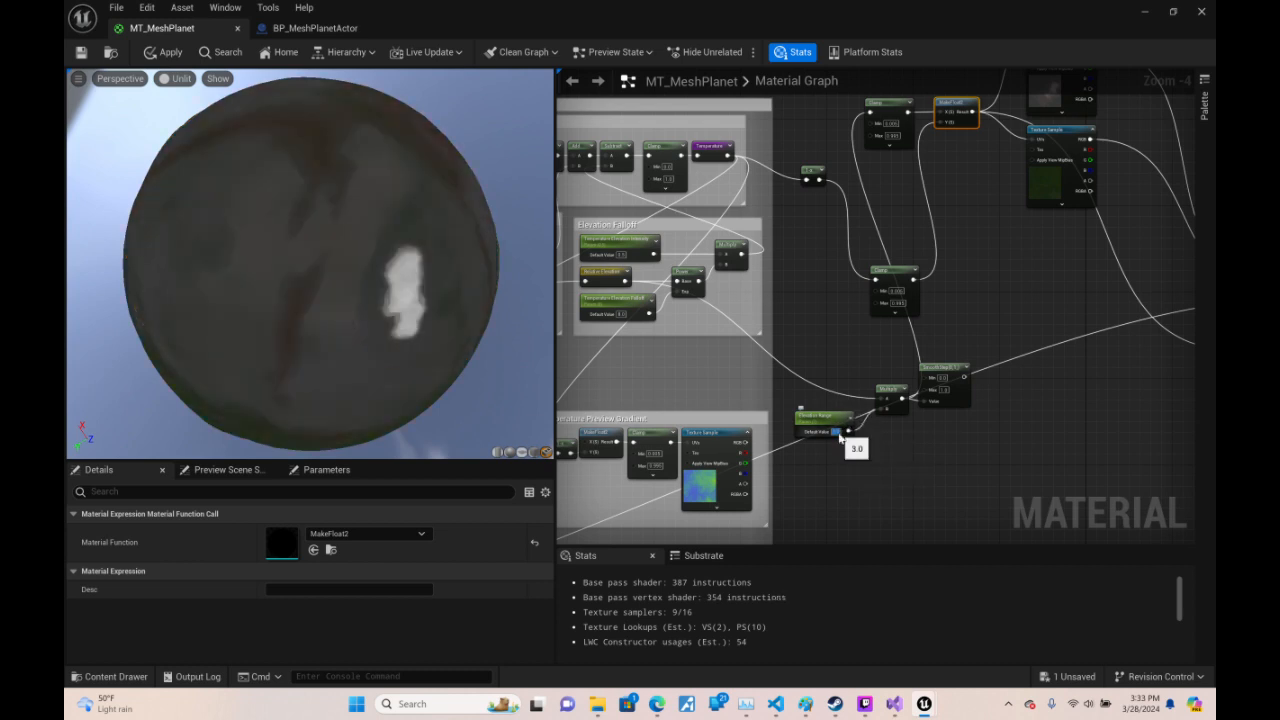
{"action": "type", "text": "4"}
{"action": "key", "text": "Return"}
{"action": "type", "text": "5"}
{"action": "key", "text": "Return"}
{"action": "type", "text": "1"}
{"action": "key", "text": "Return"}
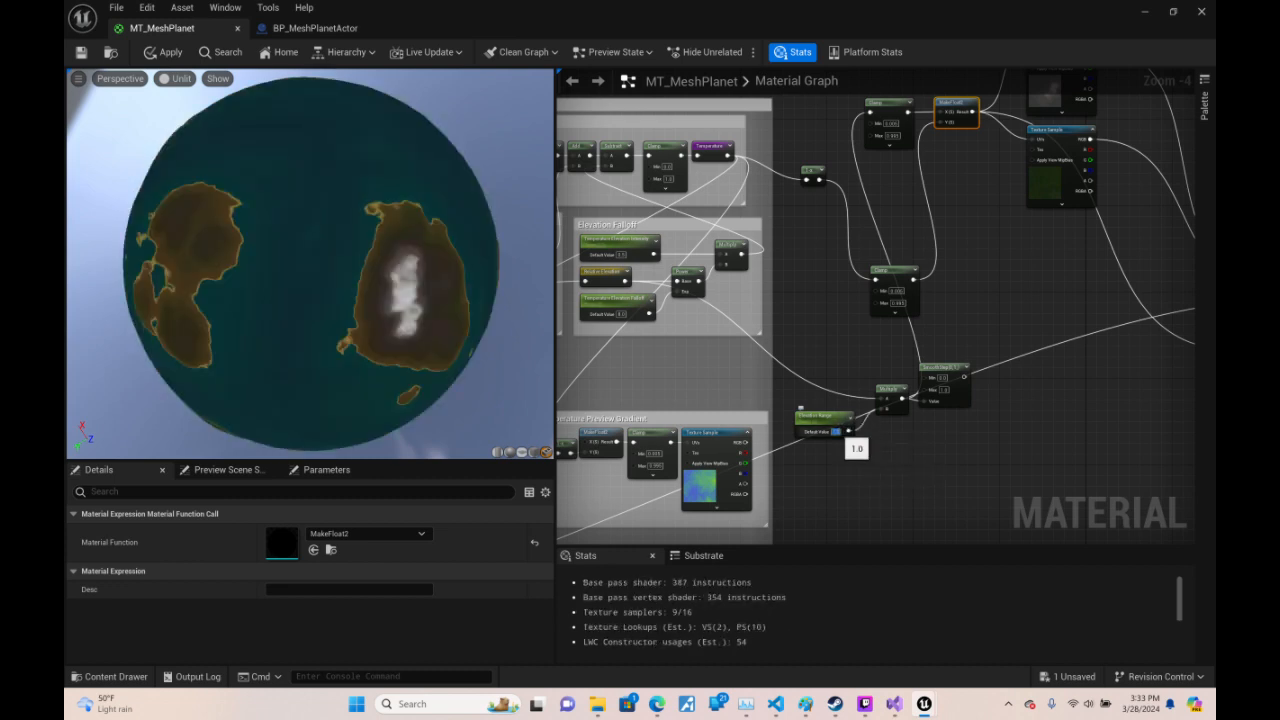
- Compare Elevation Range default values of 0.5, 0.75, 0.8 and 0.9 on the preview sphere, return it to 1 and clear the node selection
{"action": "type", "text": "0.5"}
{"action": "key", "text": "Return"}
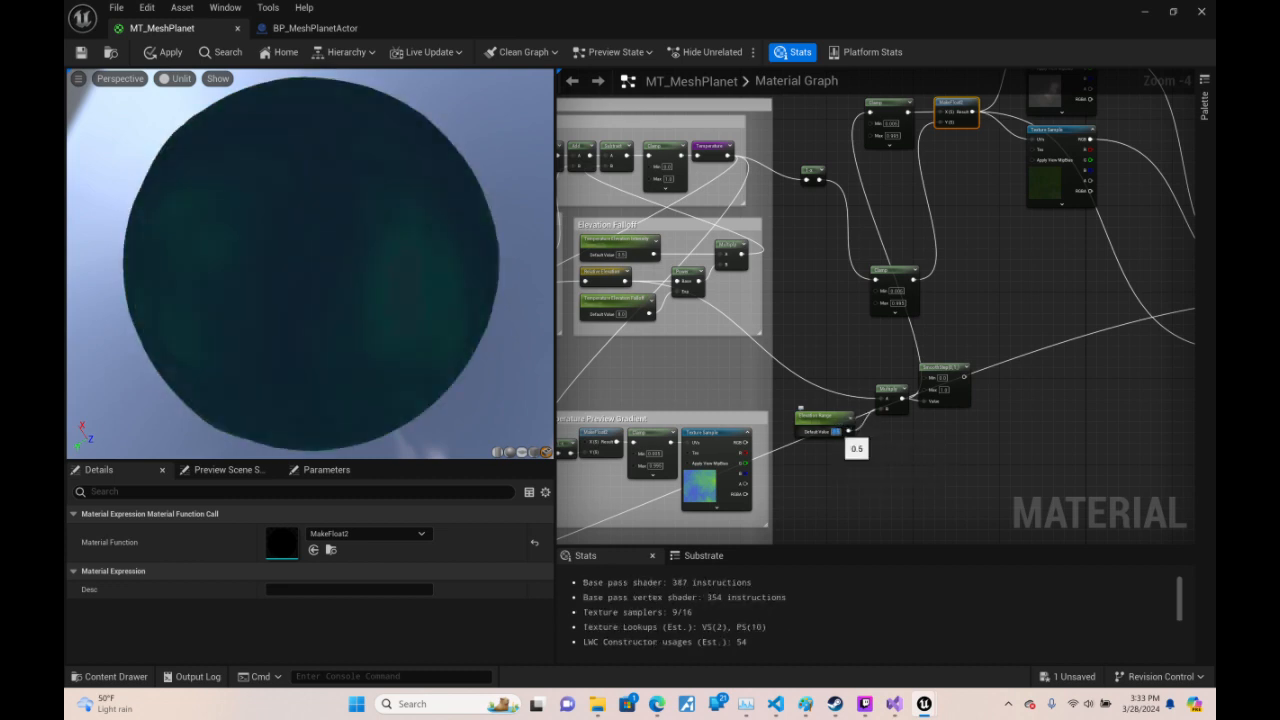
{"action": "type", "text": "0.75"}
{"action": "key", "text": "Return"}
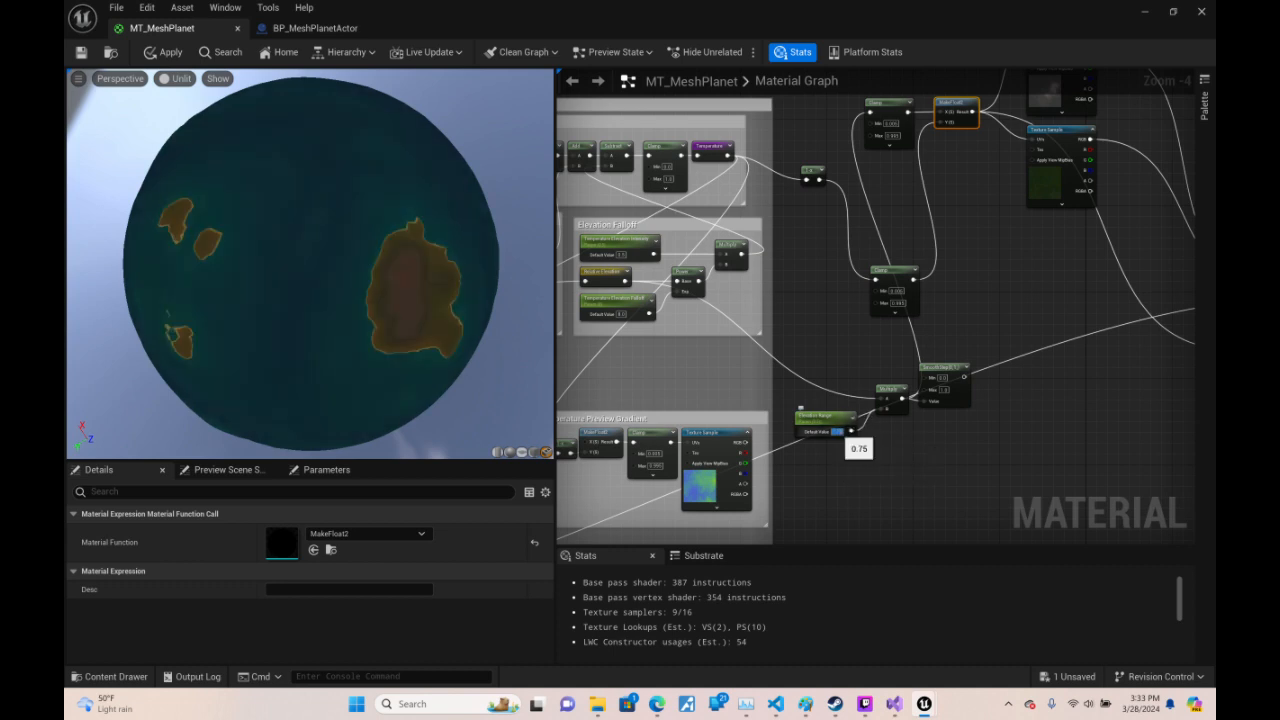
{"action": "type", "text": ".8"}
{"action": "key", "text": "Return"}
{"action": "type", "text": ".9"}
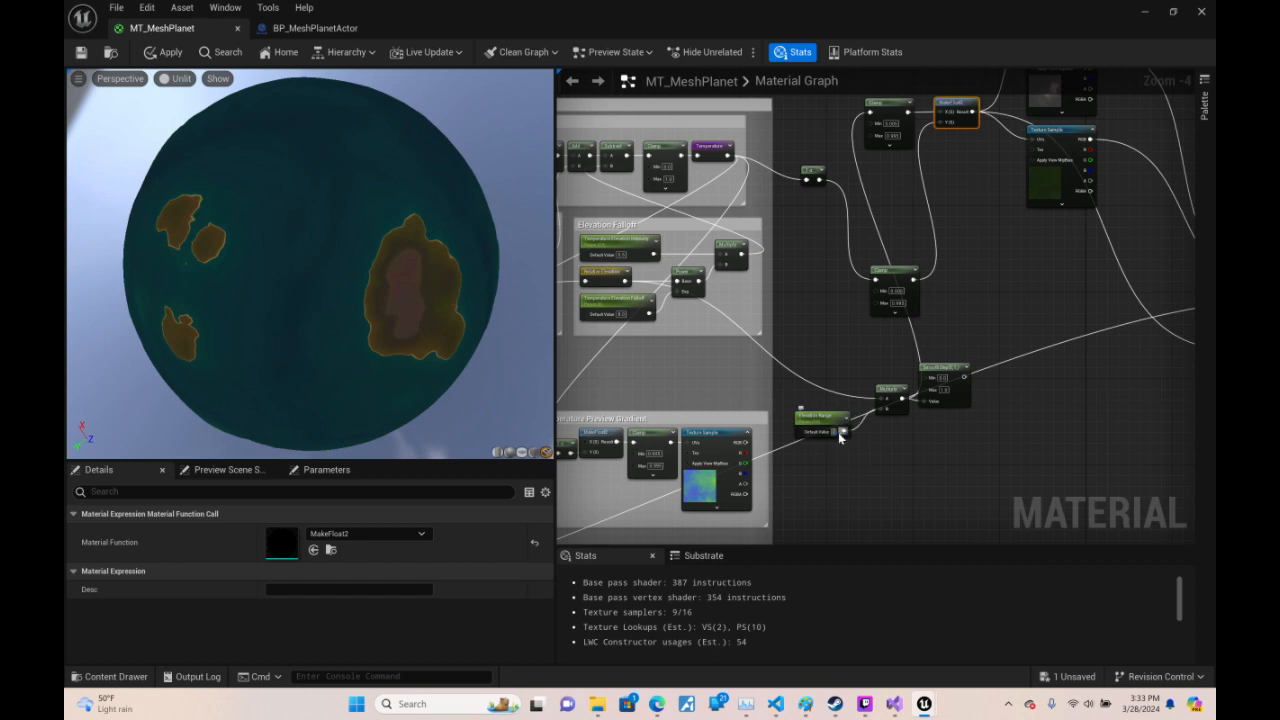
{"action": "key", "text": "Return"}
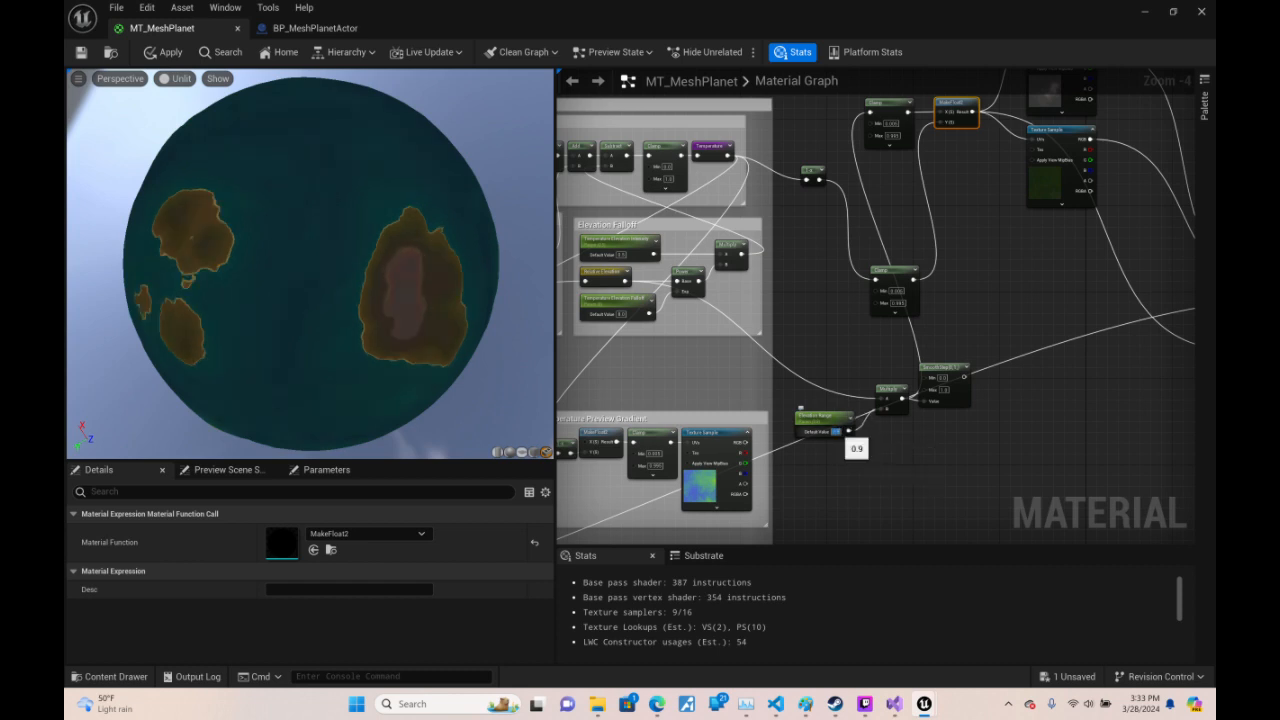
{"action": "type", "text": "1"}
{"action": "key", "text": "Return"}
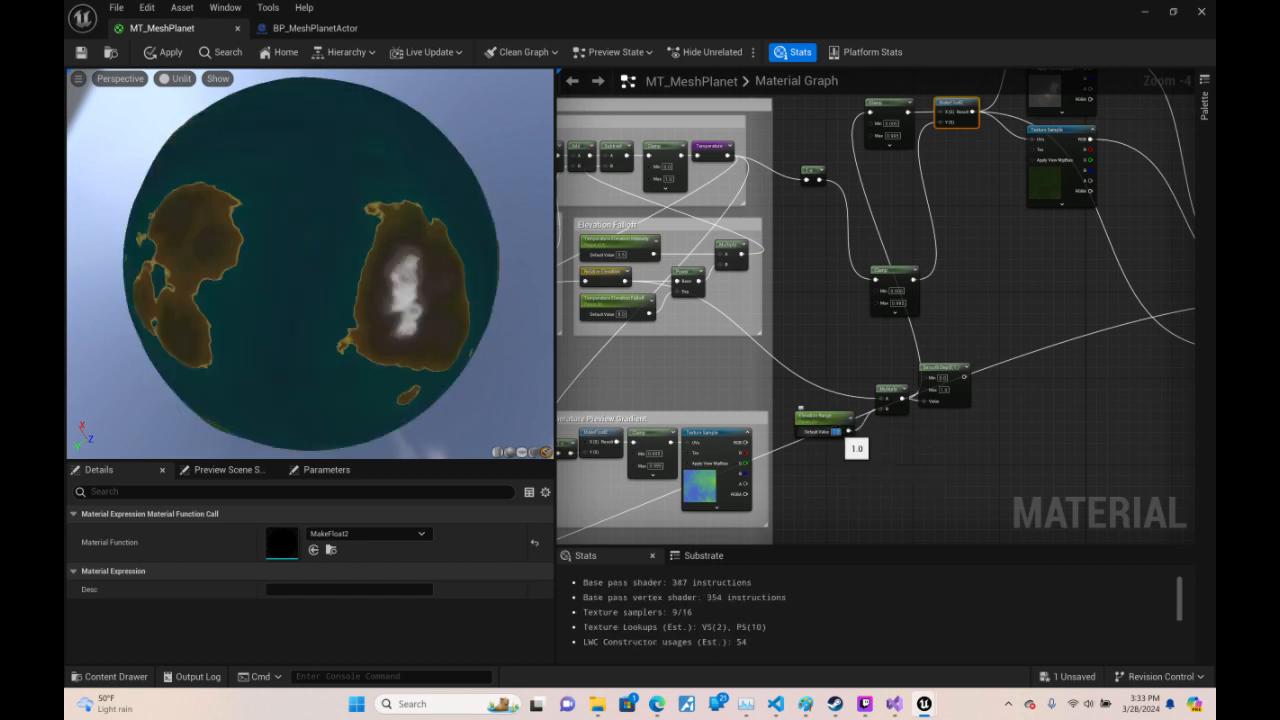
{"action": "left_click", "coordinate": [982, 373]}
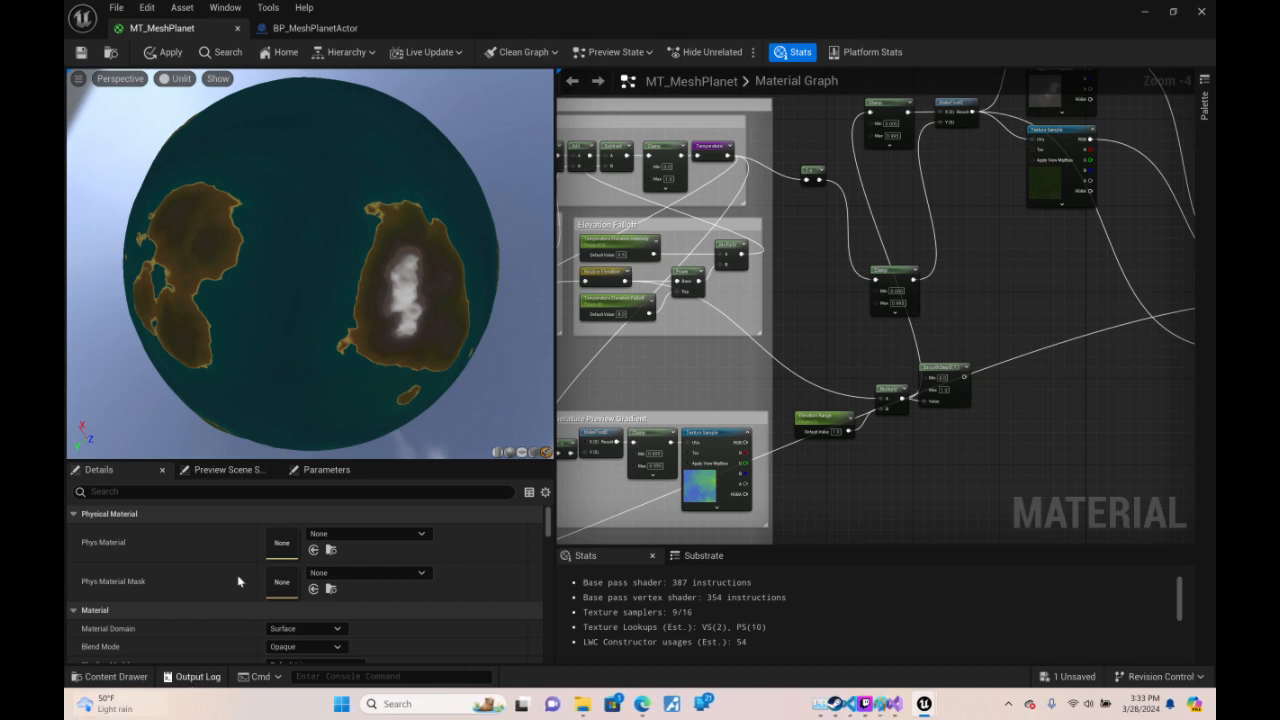
- Look over the Scaled World Position and Calculate Relative Elevation node groups in the MT_MeshPlanet graph
{"action": "right_click_drag", "start_coordinate": [620, 350], "coordinate": [1059, 336]}
{"action": "right_click_drag", "start_coordinate": [681, 461], "coordinate": [755, 289]}
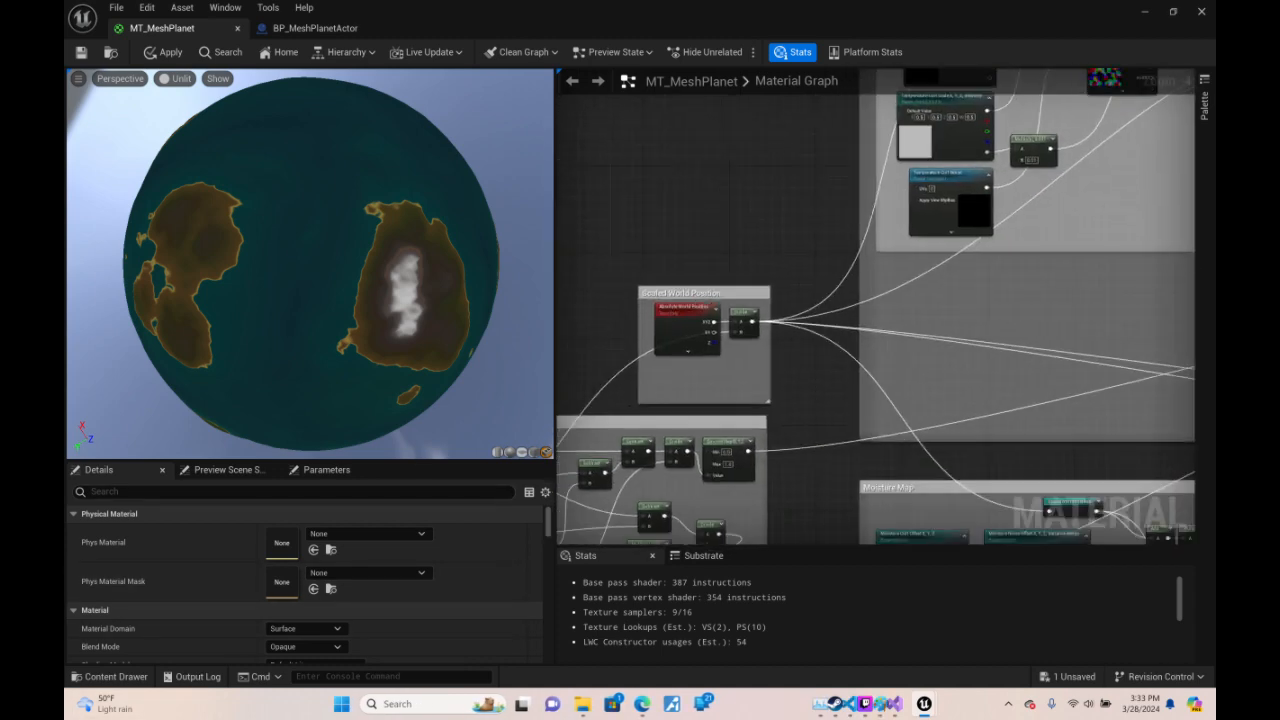
{"action": "right_click_drag", "start_coordinate": [673, 323], "coordinate": [846, 186]}
{"action": "left_click", "coordinate": [856, 185]}
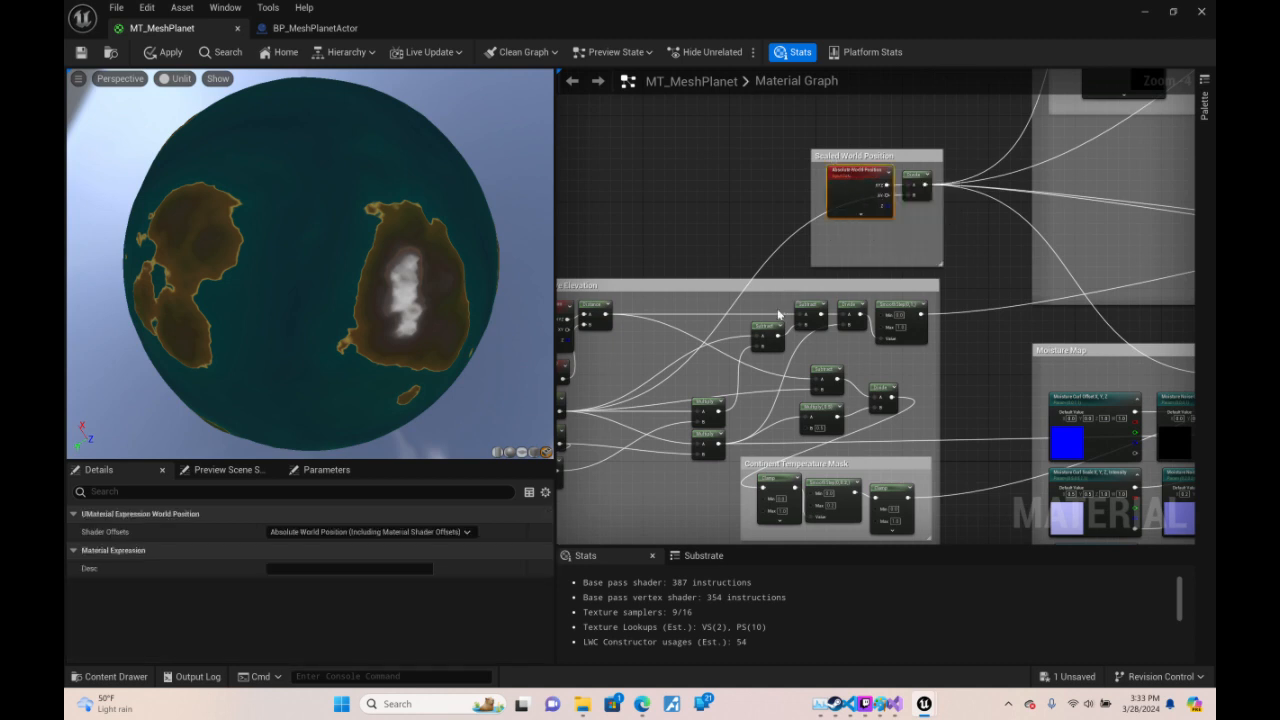
{"action": "right_click_drag", "start_coordinate": [749, 267], "coordinate": [828, 213]}
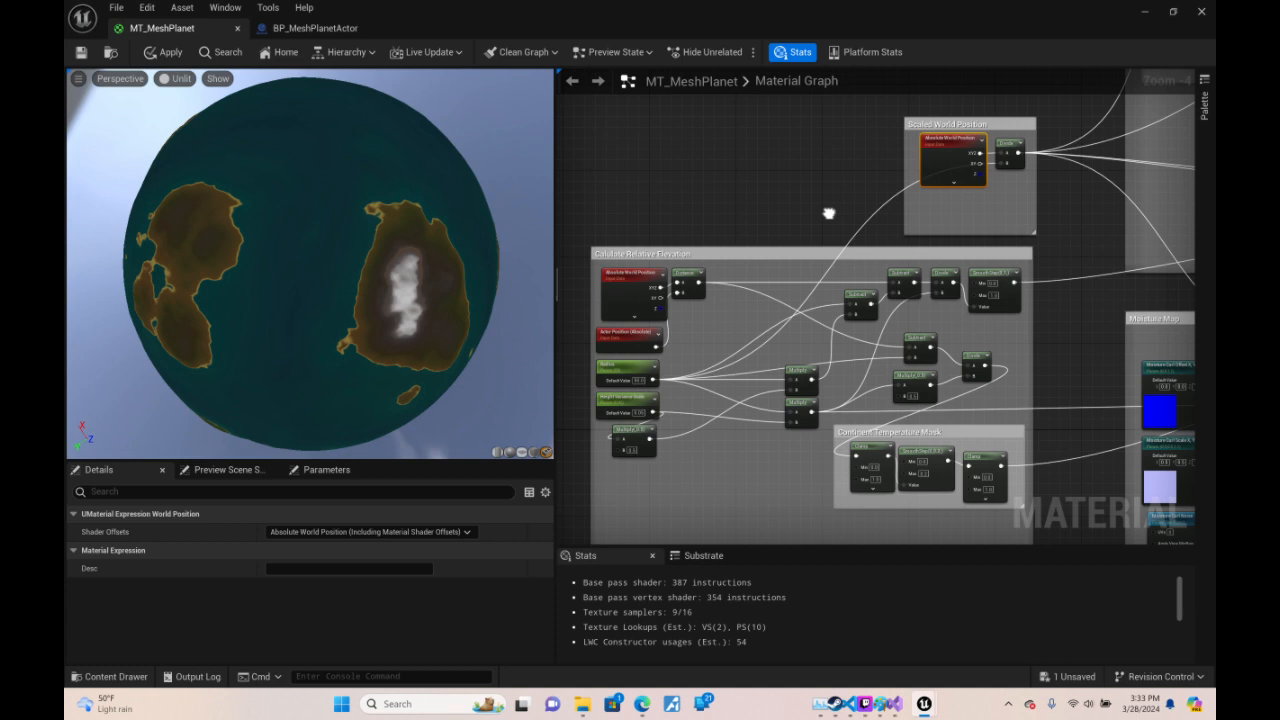
{"action": "right_click_drag", "start_coordinate": [828, 213], "coordinate": [804, 226]}
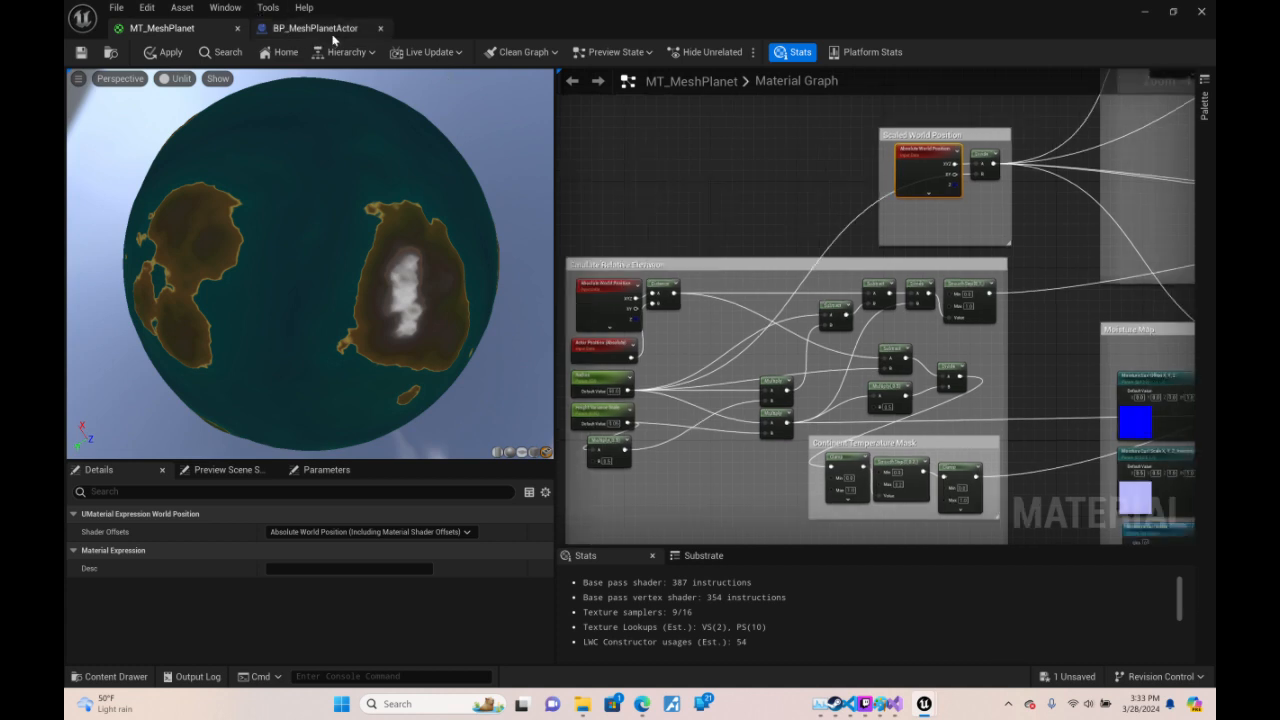
- Search the project content for "meshhm" and open the MT_MeshHM material
{"action": "left_click", "coordinate": [120, 677]}
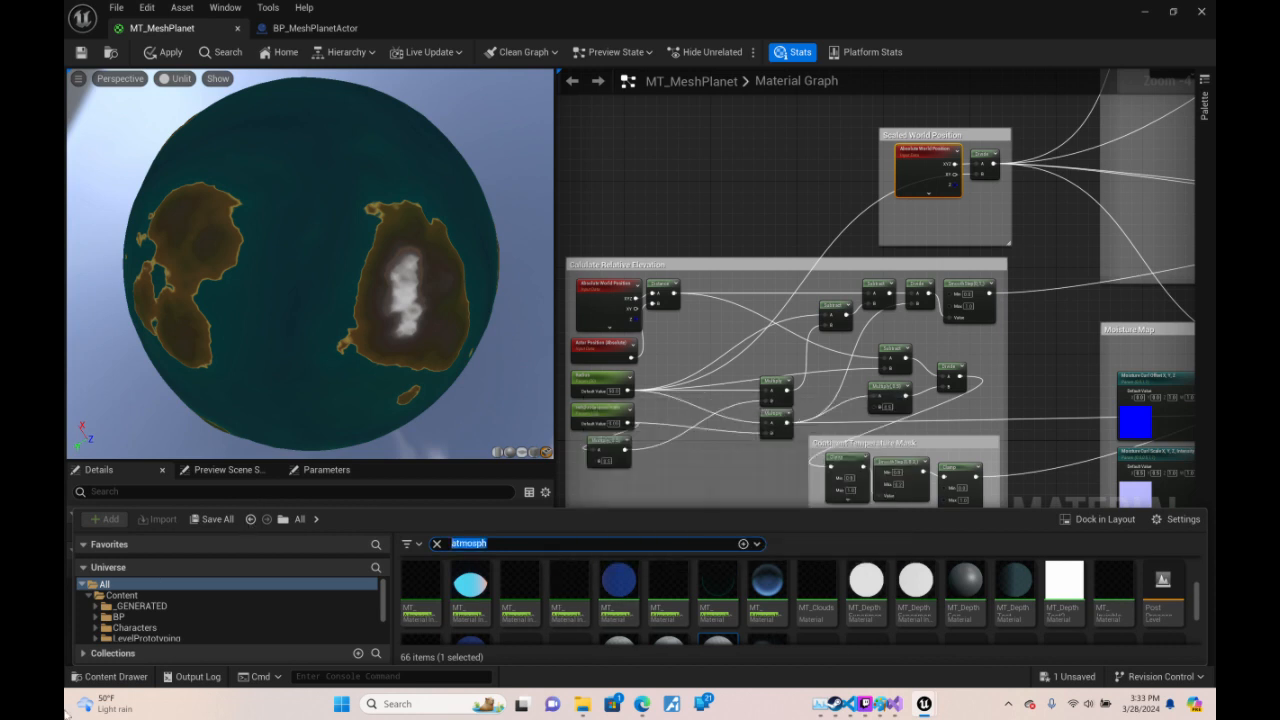
{"action": "type", "text": "meshhm"}
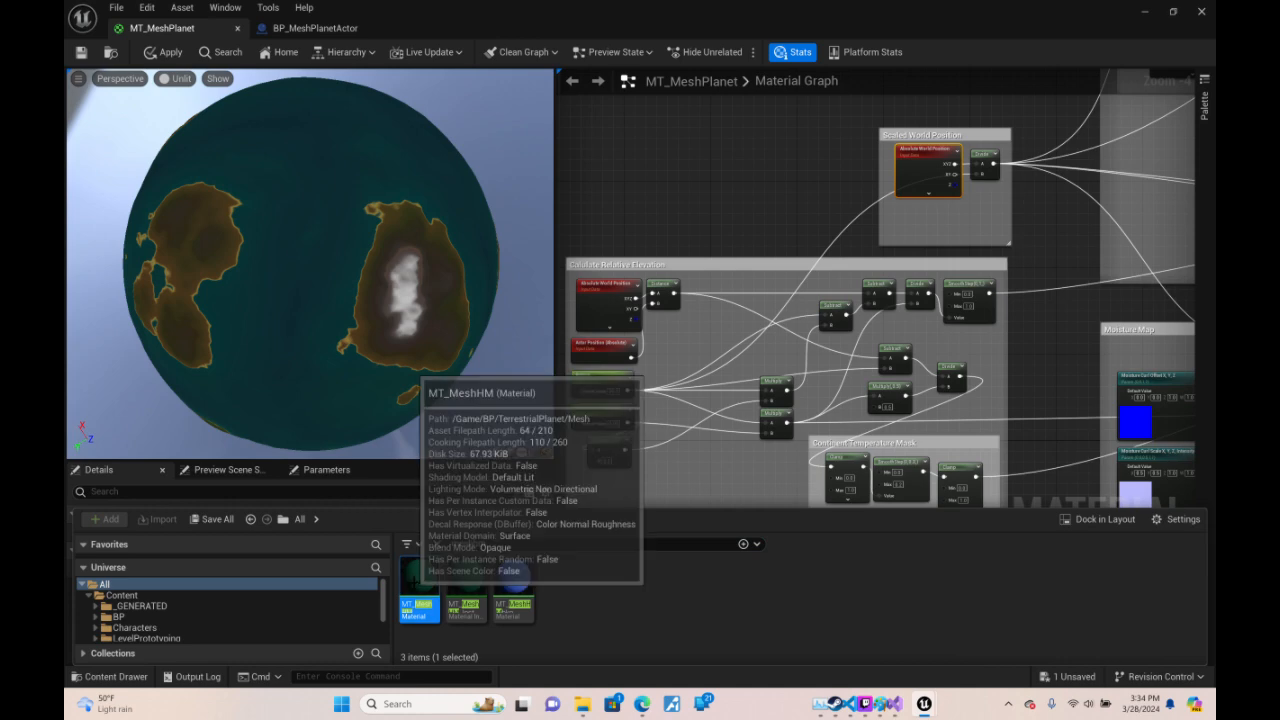
{"action": "double_click", "coordinate": [413, 580]}
- Copy the MF_CalculateRelativeElevation node from MT_MeshHM and paste it above the Calculate Relative Elevation group in MT_MeshPlanet
{"action": "scroll", "coordinate": [976, 247], "scroll_direction": "up", "scroll_amount": 9}
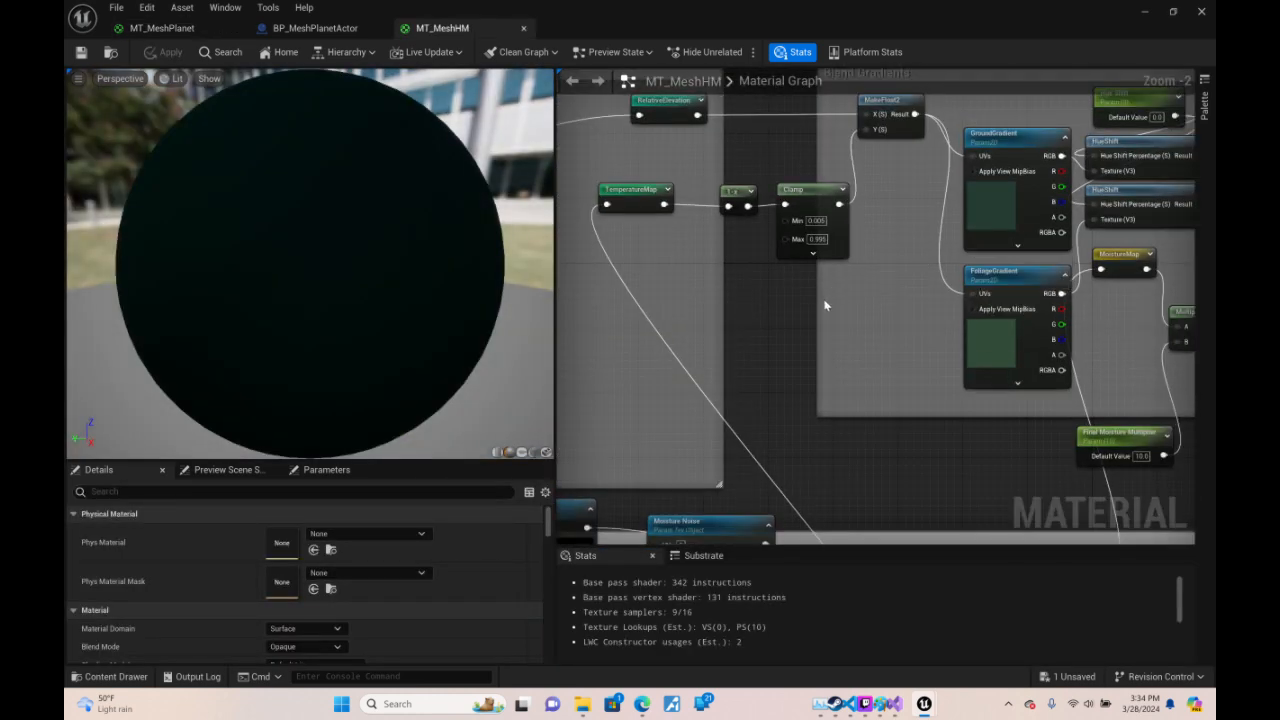
{"action": "right_click_drag", "start_coordinate": [827, 305], "coordinate": [1247, 352]}
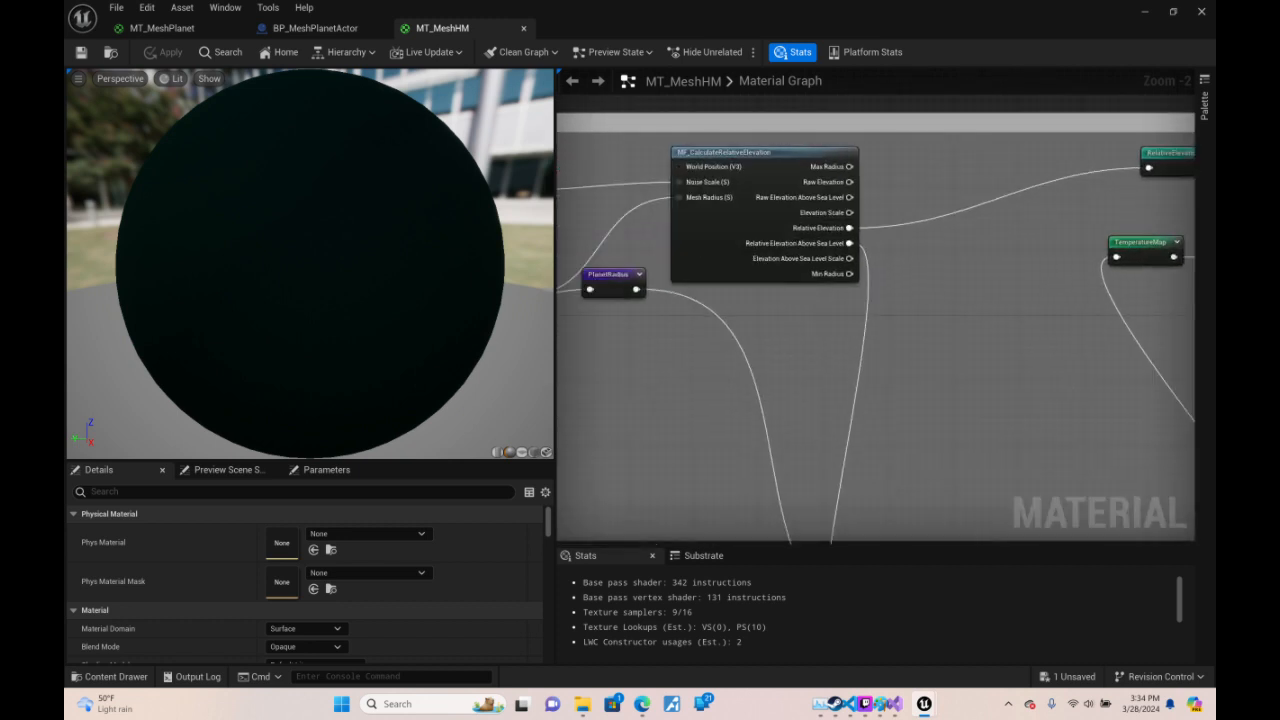
{"action": "right_click_drag", "start_coordinate": [913, 324], "coordinate": [1043, 287]}
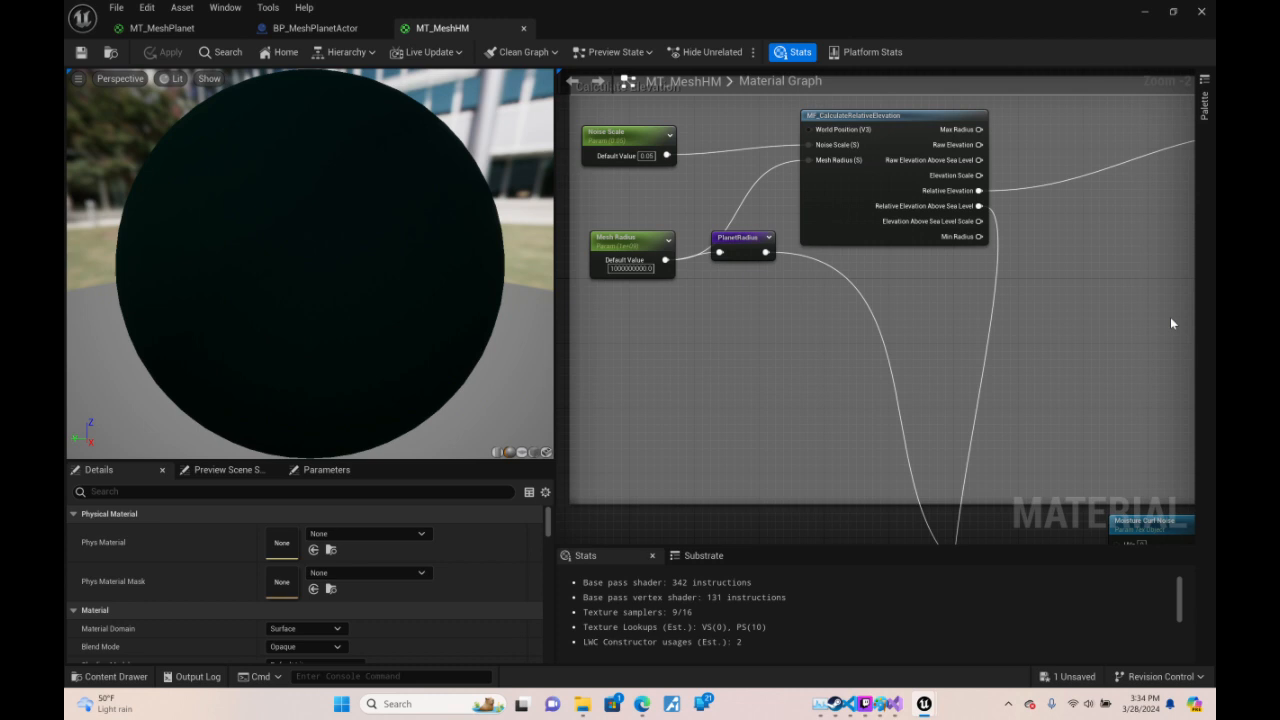
{"action": "left_click", "coordinate": [865, 185]}
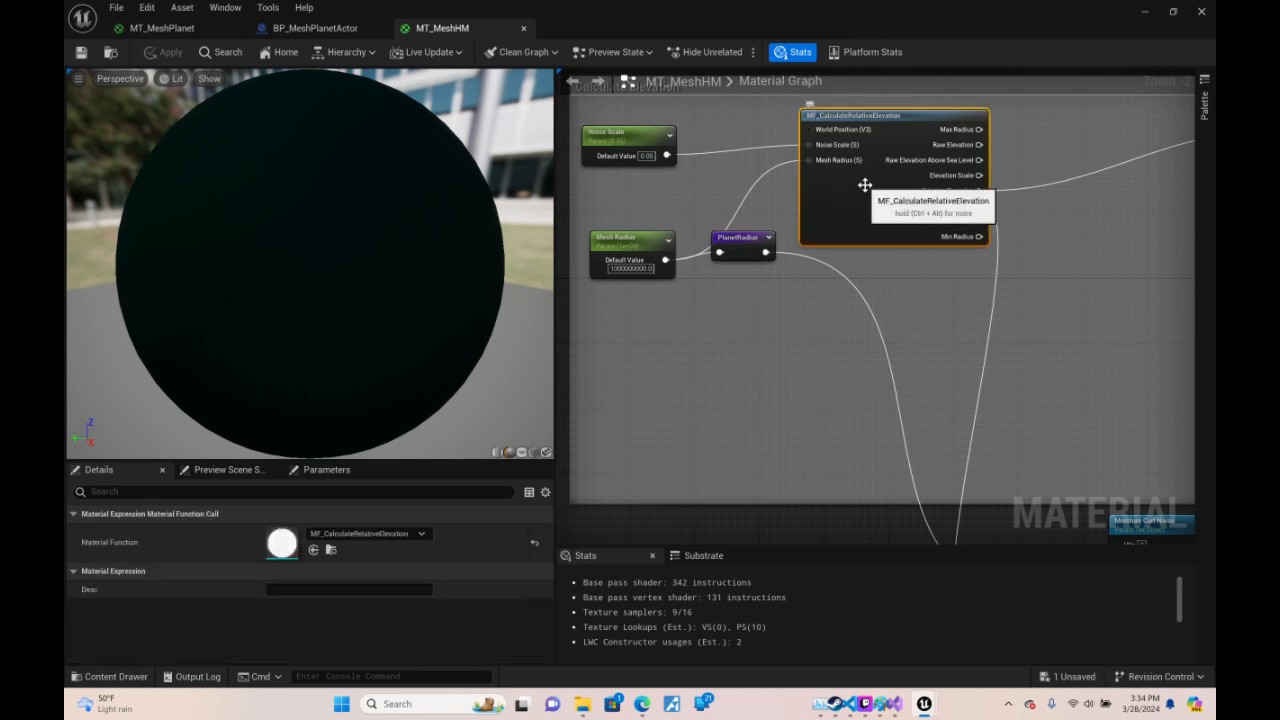
{"action": "left_click", "coordinate": [176, 33]}
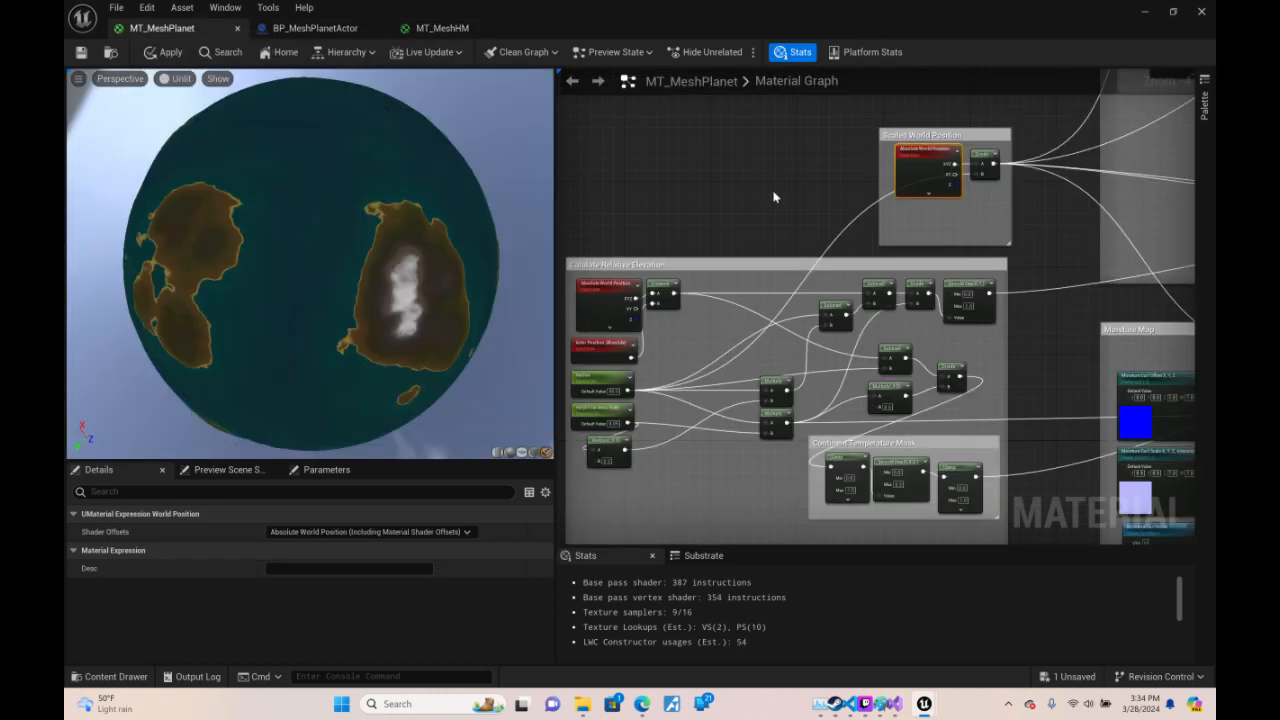
{"action": "right_click_drag", "start_coordinate": [783, 189], "coordinate": [899, 160]}
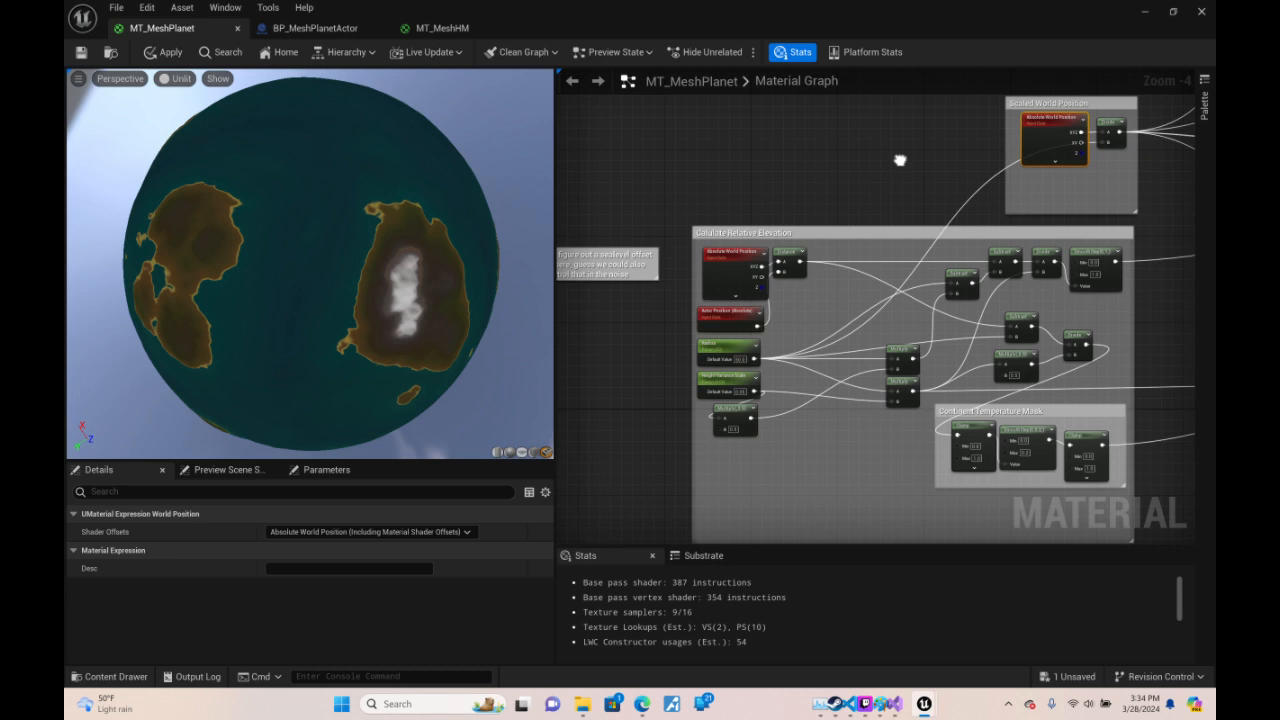
{"action": "right_click_drag", "start_coordinate": [899, 160], "coordinate": [873, 292]}
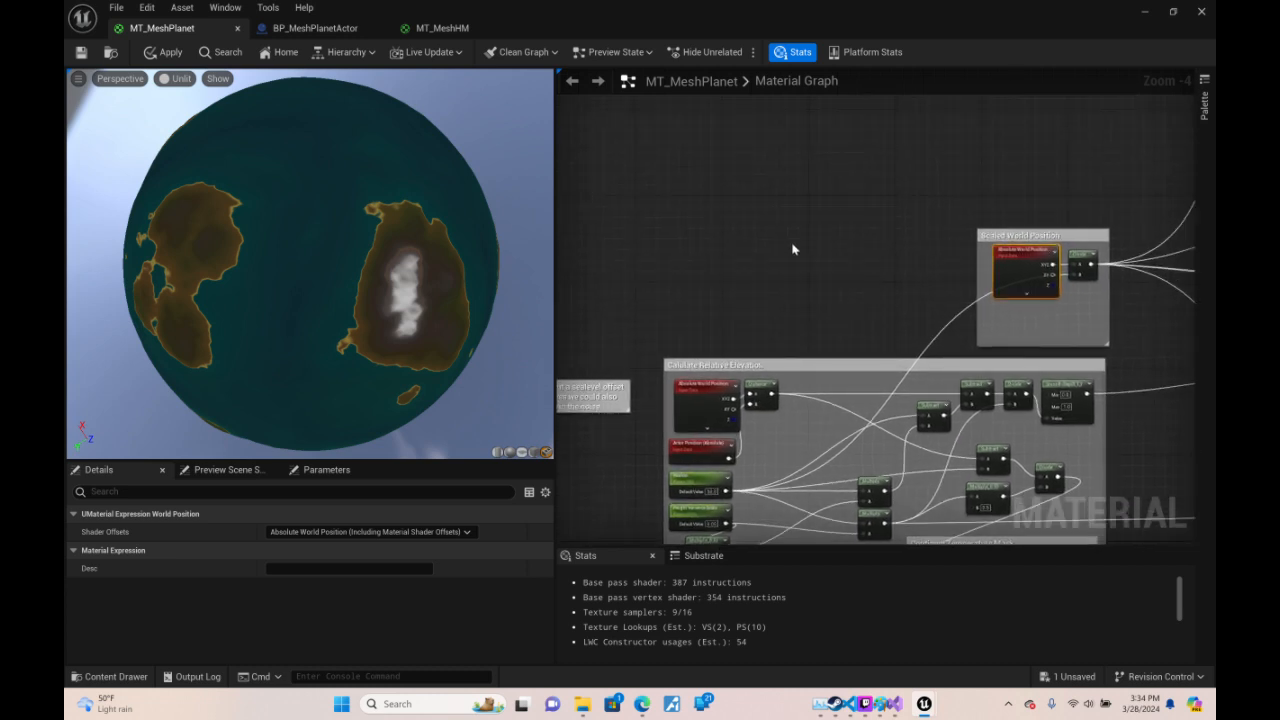
{"action": "key", "text": "ctrl+v"}
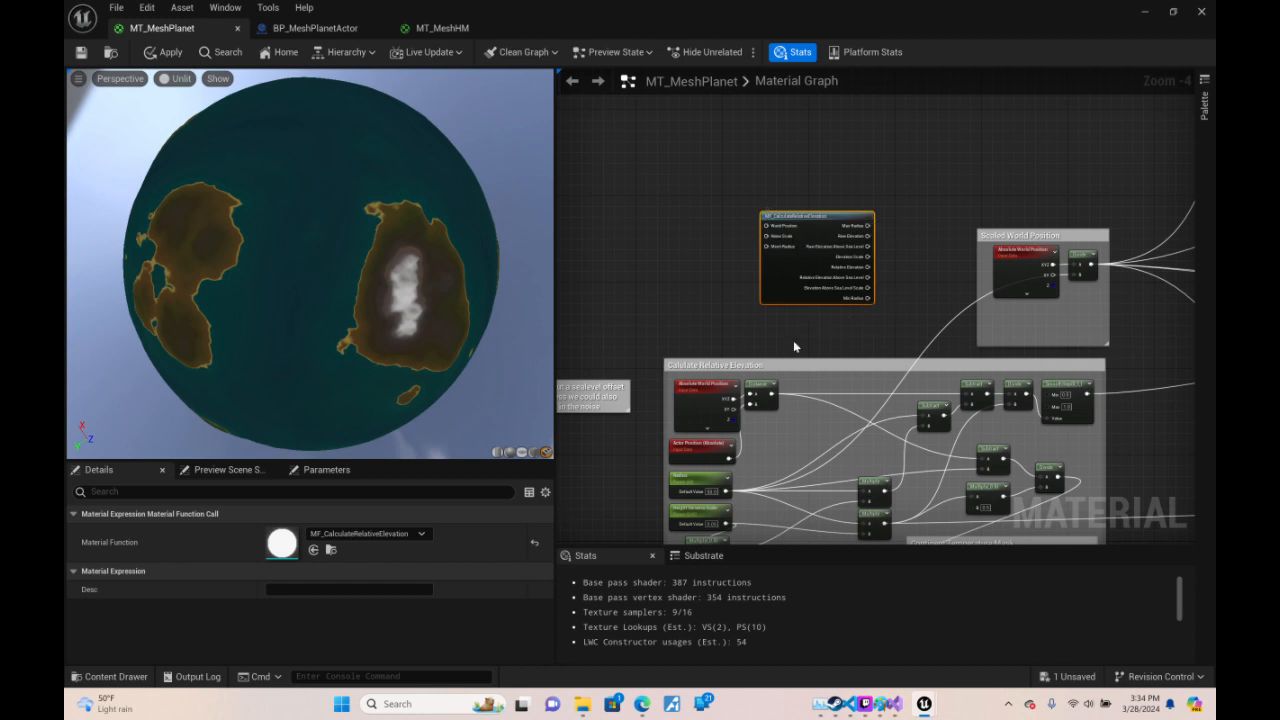
- Connect Height Variance Scale to the pasted function's Noise Scale input and Radius to its Mesh Radius input
{"action": "right_click_drag", "start_coordinate": [794, 341], "coordinate": [808, 286]}
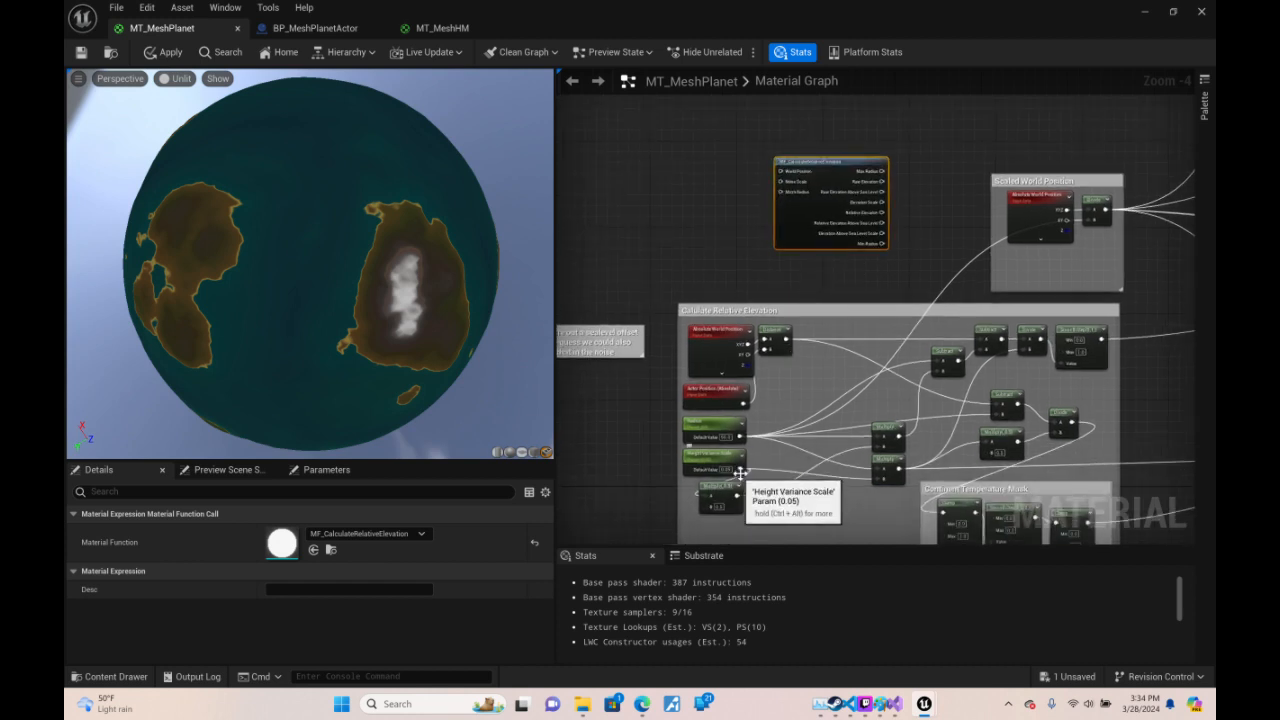
{"action": "left_click_drag", "start_coordinate": [742, 468], "coordinate": [781, 182]}
{"action": "left_click_drag", "start_coordinate": [743, 436], "coordinate": [781, 191]}
- Move the outgoing connection of the relative elevation SmoothStep to the Relative Elevation output of MF_CalculateRelativeElevation
{"action": "right_click_drag", "start_coordinate": [848, 167], "coordinate": [604, 179]}
{"action": "scroll", "coordinate": [591, 185], "scroll_direction": "up", "scroll_amount": 3}
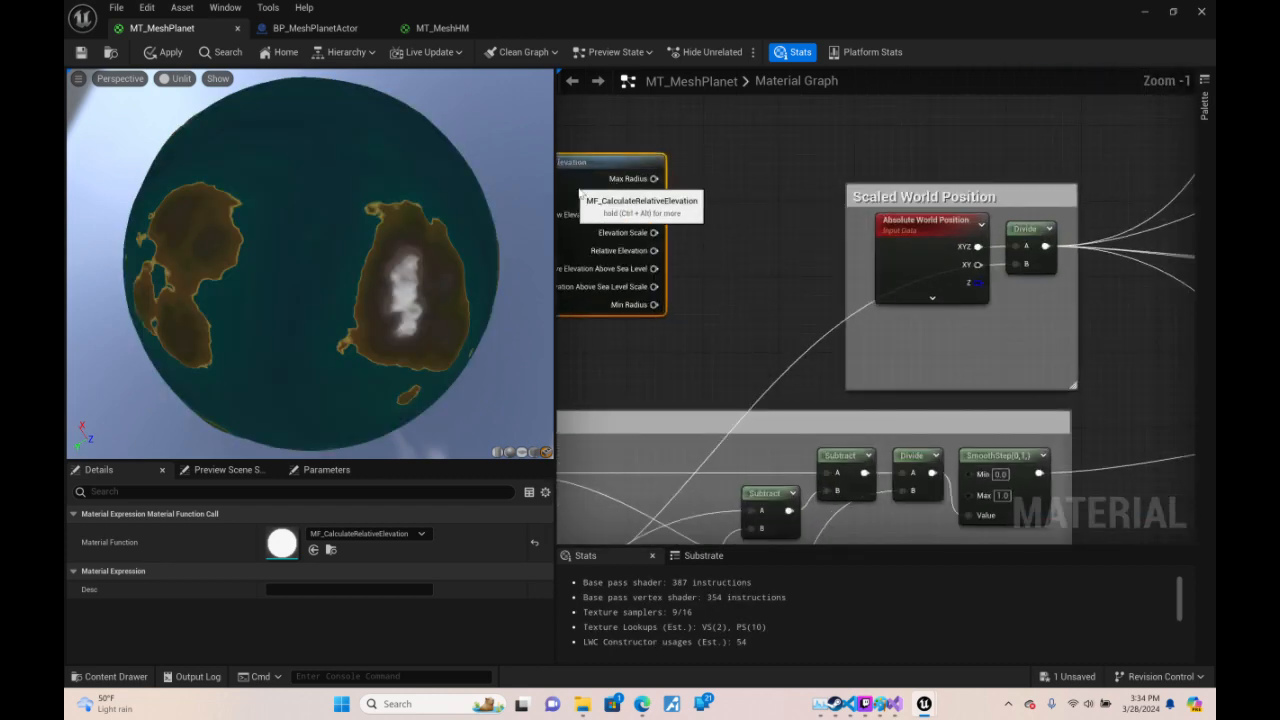
{"action": "right_click_drag", "start_coordinate": [806, 365], "coordinate": [827, 210]}
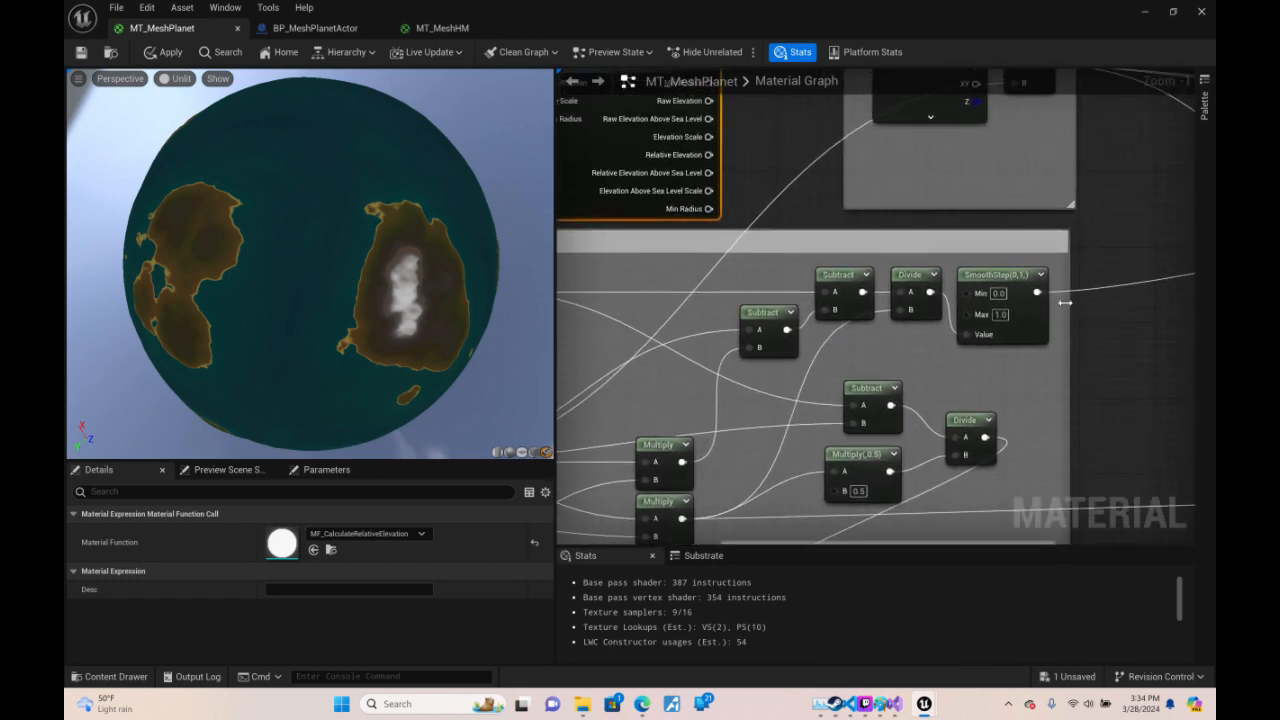
{"action": "left_click_drag", "start_coordinate": [1031, 296], "coordinate": [708, 155], "text": "ctrl"}
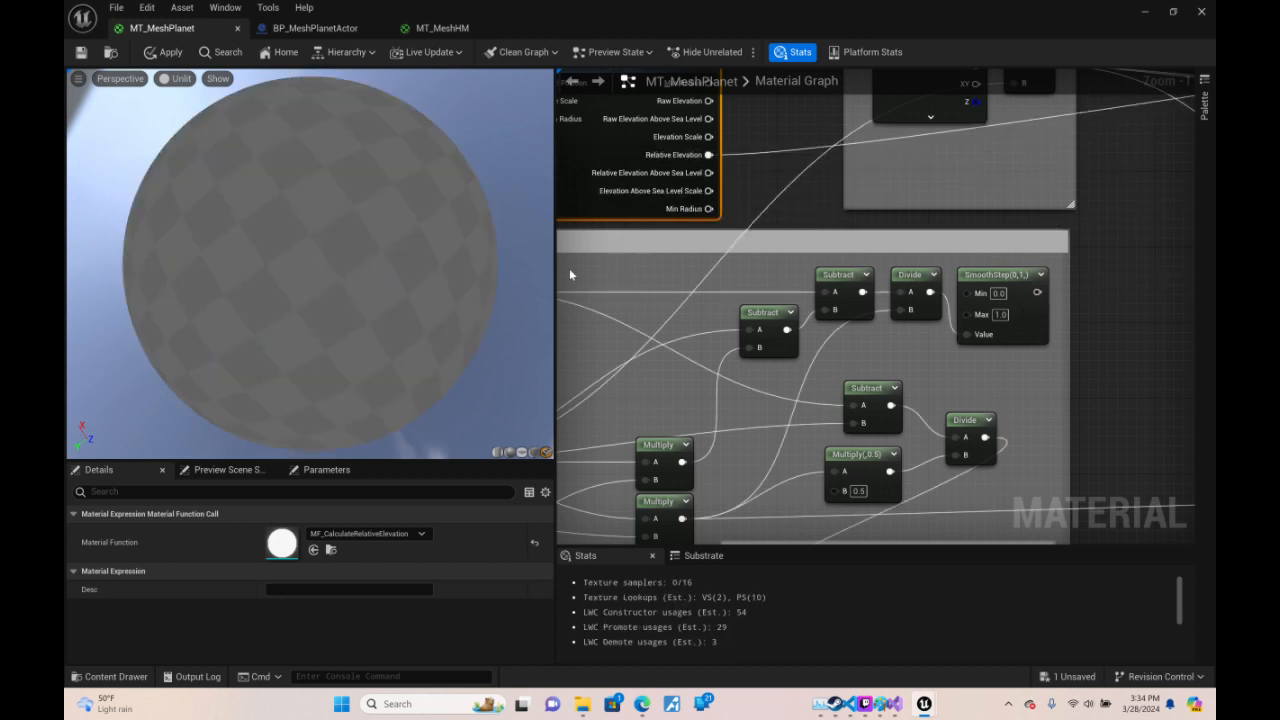
- Inspect the preview planet from several angles and distances, and save the MT_MeshPlanet material
{"action": "left_click_drag", "start_coordinate": [417, 277], "coordinate": [330, 235]}
{"action": "left_click_drag", "start_coordinate": [404, 300], "coordinate": [440, 290]}
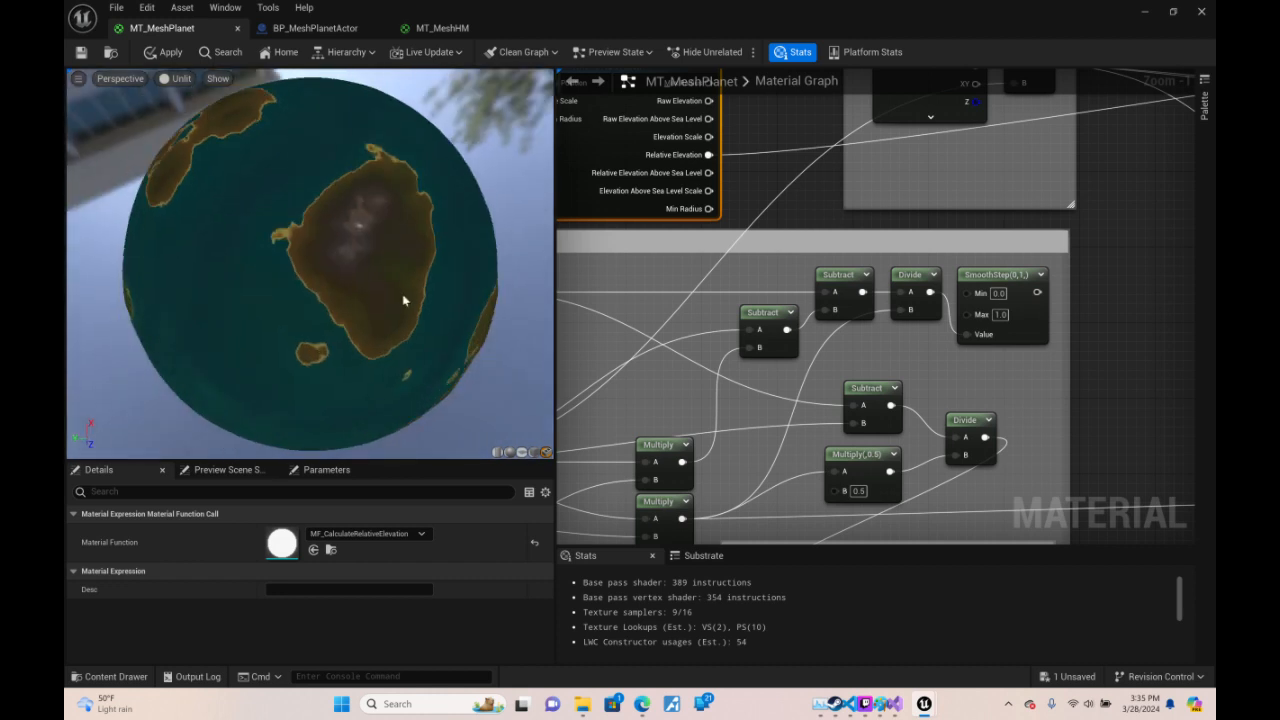
{"action": "scroll", "coordinate": [394, 272], "scroll_direction": "up", "scroll_amount": 10}
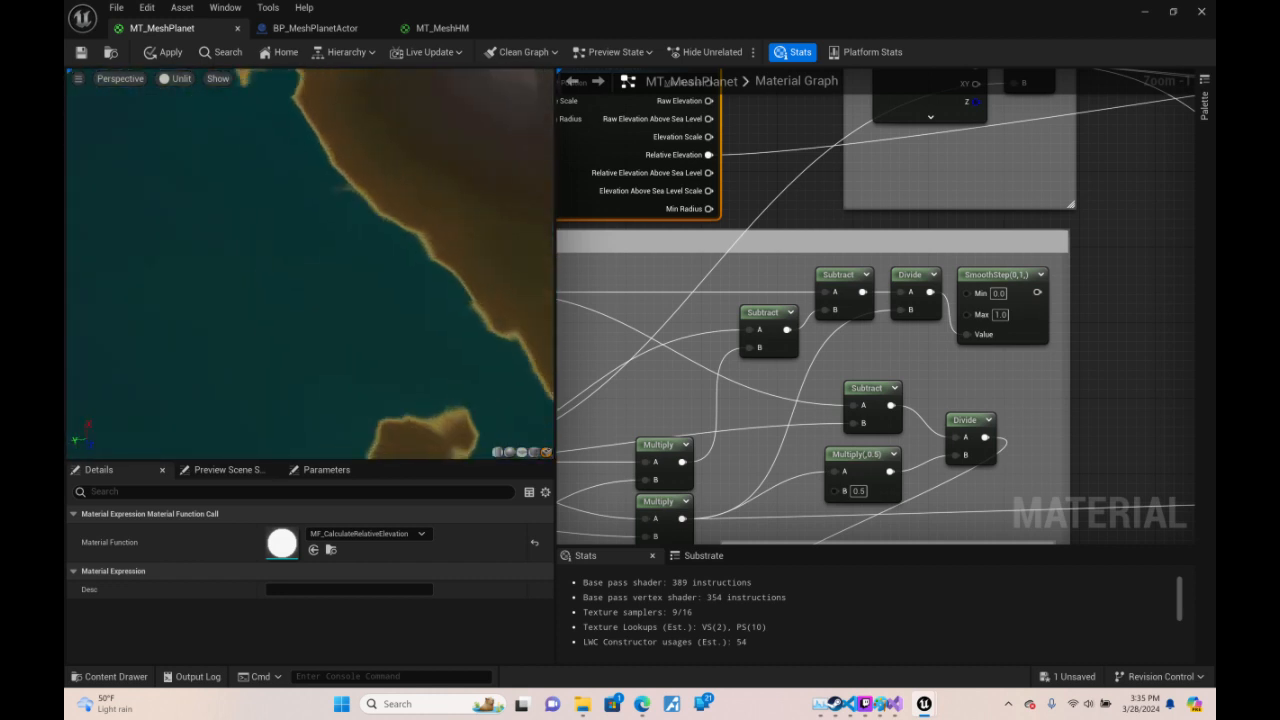
{"action": "scroll", "coordinate": [389, 277], "scroll_direction": "down", "scroll_amount": 10}
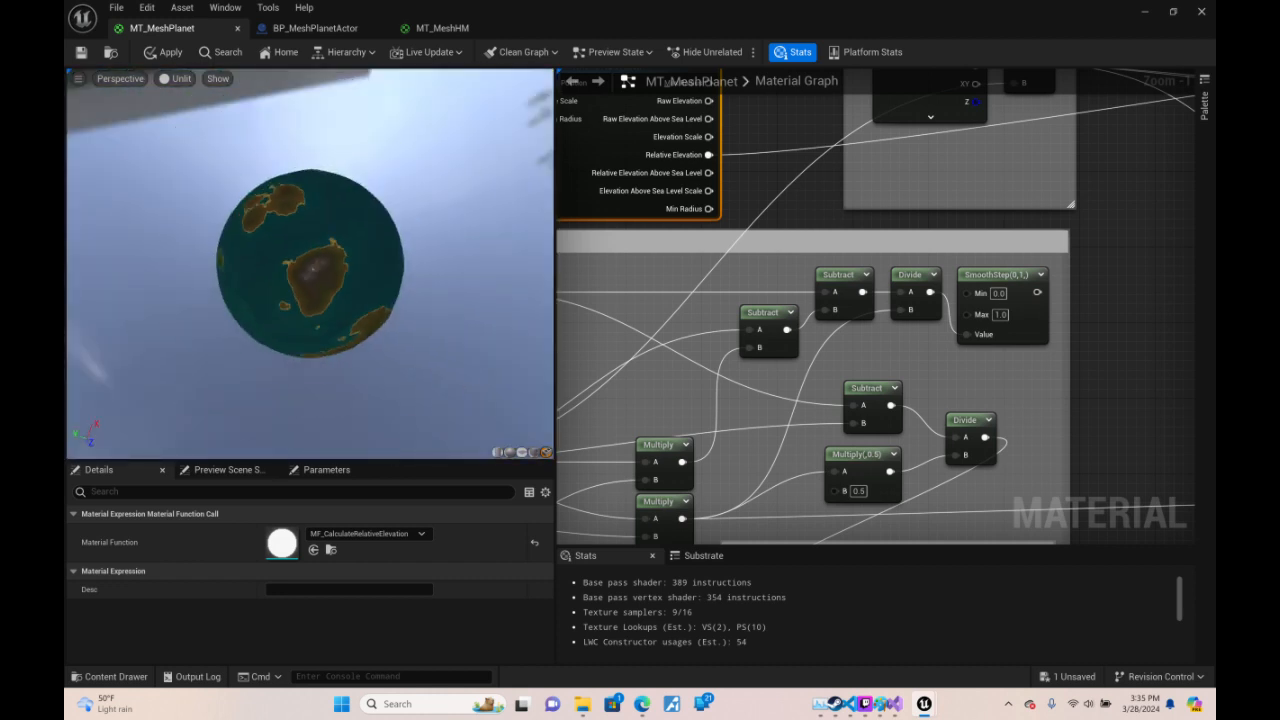
{"action": "left_click_drag", "start_coordinate": [385, 280], "coordinate": [382, 163]}
{"action": "right_click_drag", "start_coordinate": [889, 186], "coordinate": [304, 382]}
{"action": "left_click", "coordinate": [81, 53]}
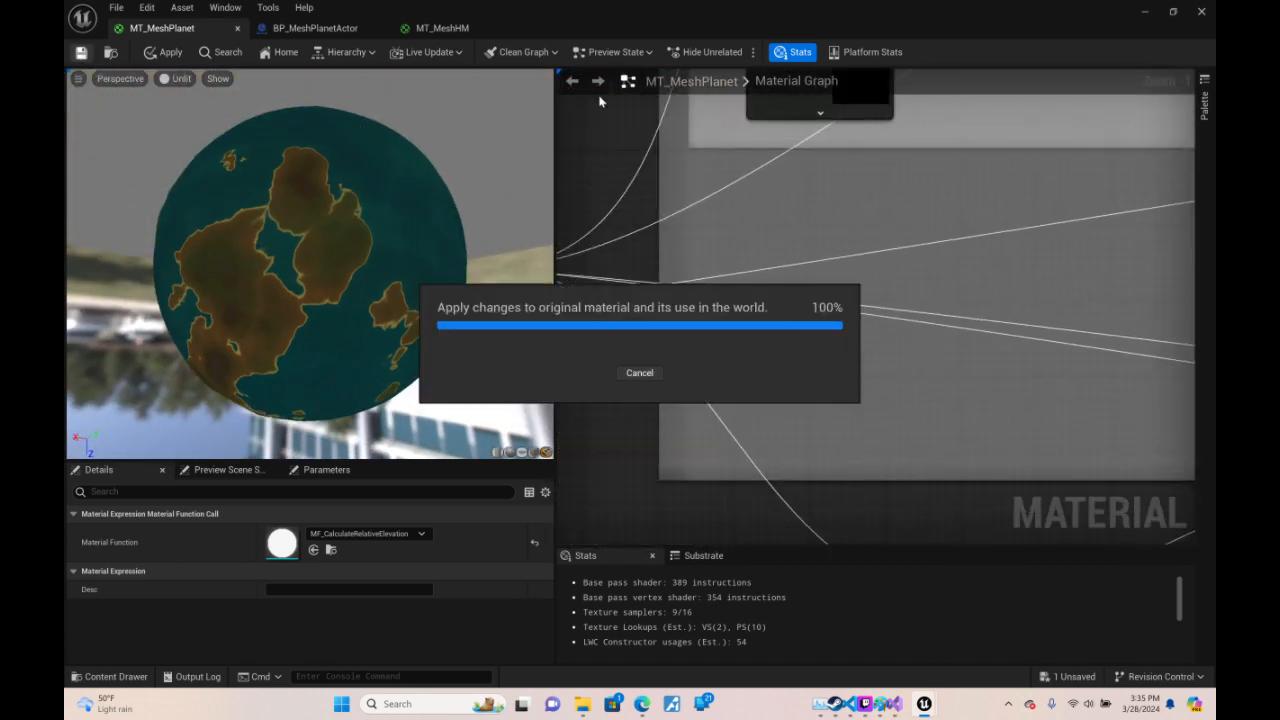
- Switch to the AtmosphereDepthTest level, view the whole planet from a distance and check the Planet Config settings of BP_MeshPlanetActor2
{"action": "left_click", "coordinate": [1145, 11]}
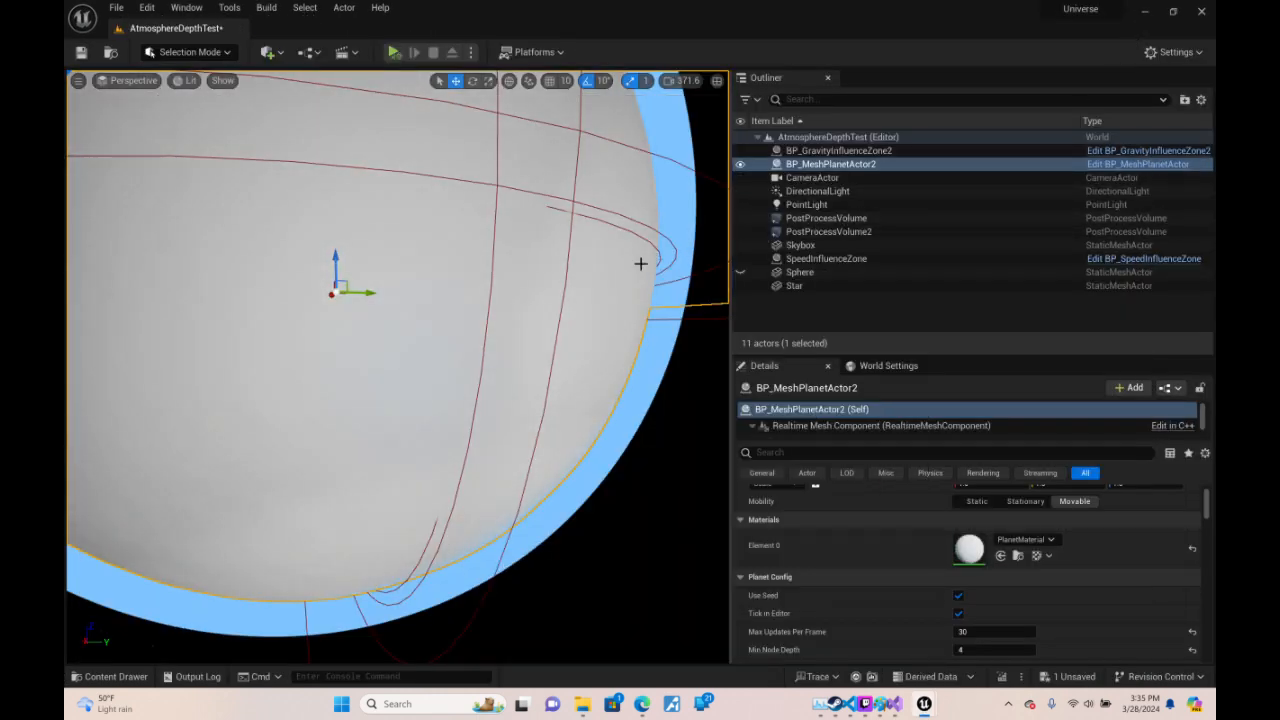
{"action": "key", "text": "s"}
{"action": "right_click_drag", "start_coordinate": [398, 366], "coordinate": [405, 328]}
{"action": "key", "text": "w"}
{"action": "key", "text": "d"}
{"action": "key", "text": "a"}
{"action": "key", "text": "s"}
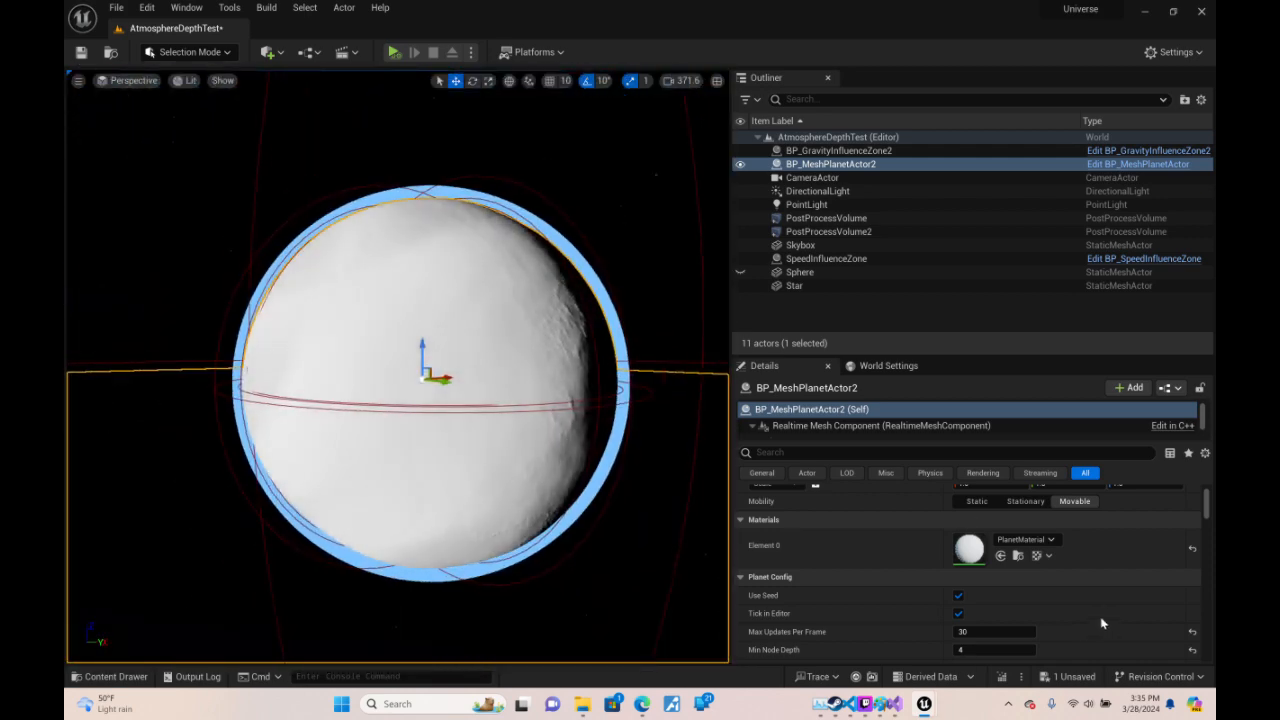
{"action": "scroll", "coordinate": [1100, 624], "scroll_direction": "down", "scroll_amount": 3}
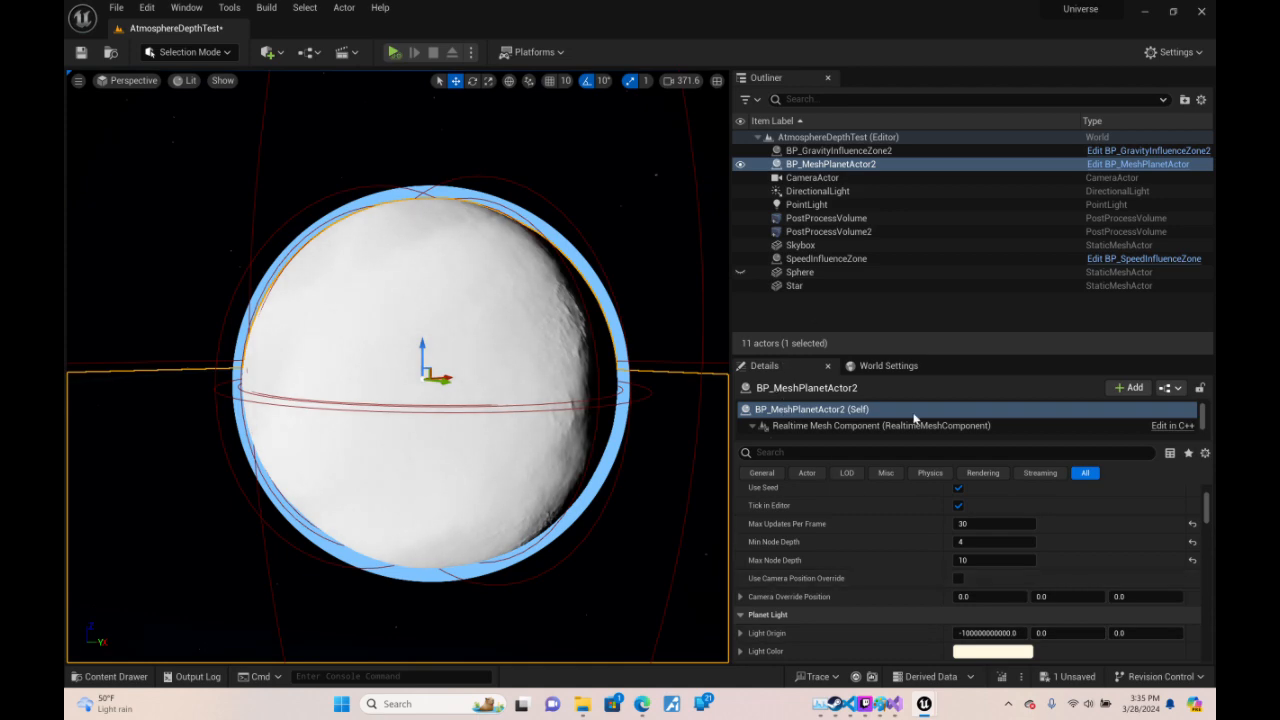
- In BP_MeshPlanetActor, disconnect the Initialize Planet Material entry node's execution from the MT_MeshPlanet dynamic material chain, and compile and save the blueprint
{"action": "left_click", "coordinate": [1138, 164]}
{"action": "scroll", "coordinate": [695, 286], "scroll_direction": "up", "scroll_amount": 5}
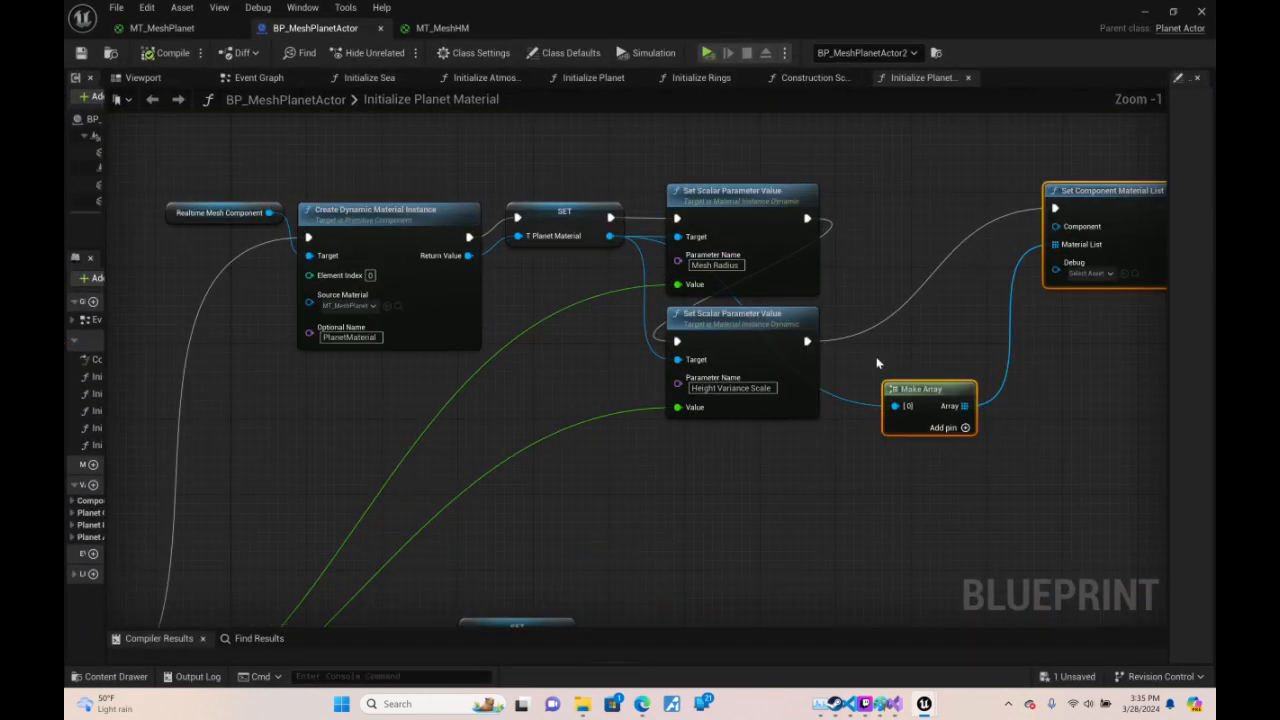
{"action": "right_click_drag", "start_coordinate": [934, 352], "coordinate": [801, 305]}
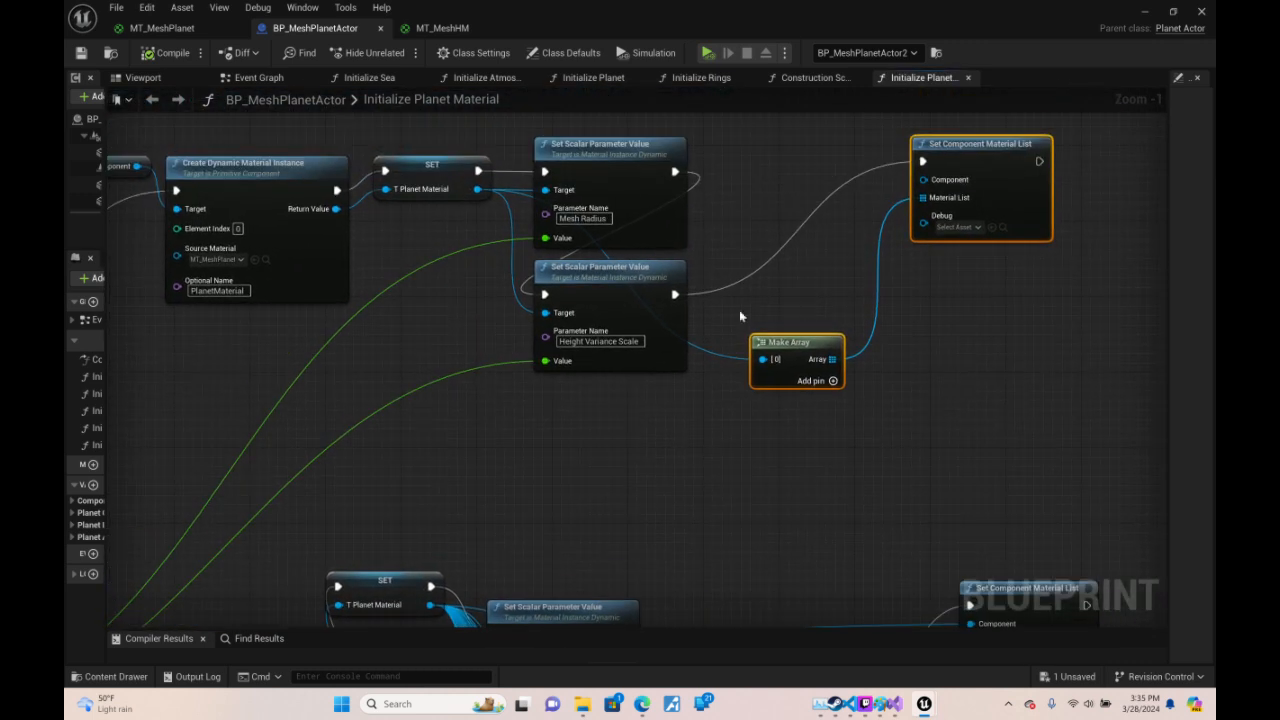
{"action": "left_click", "coordinate": [422, 180]}
{"action": "left_click", "coordinate": [235, 260]}
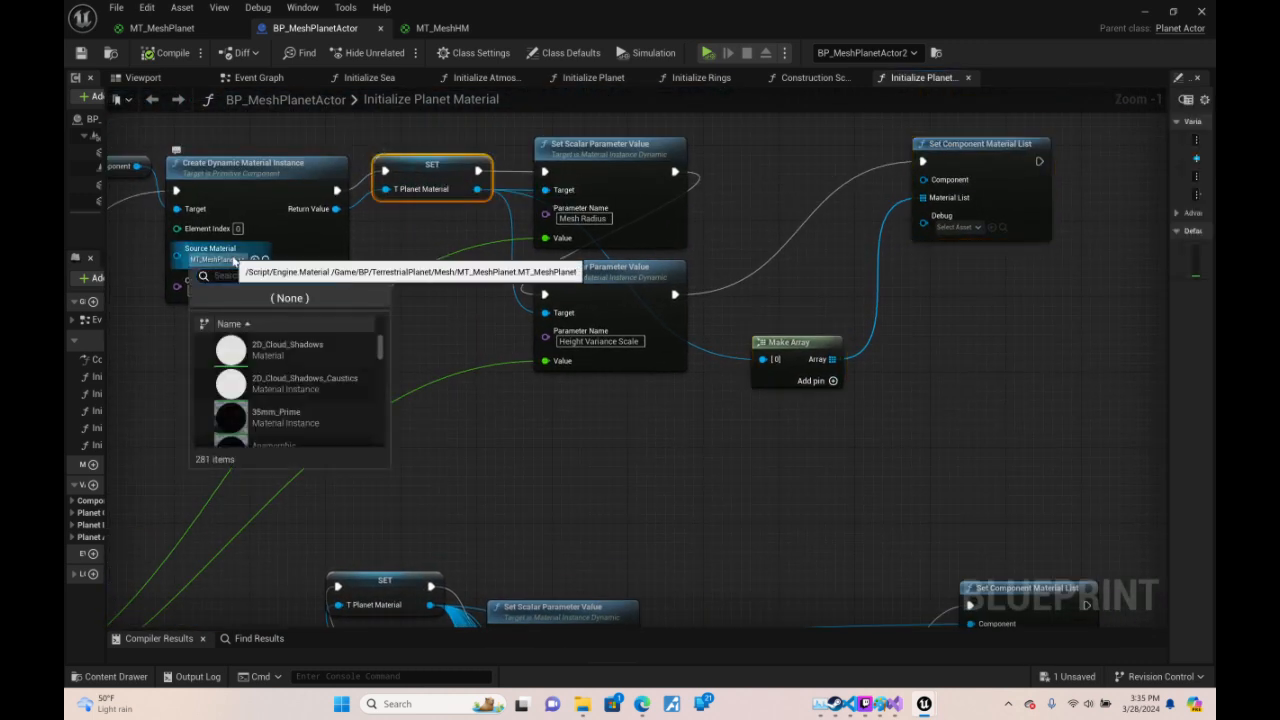
{"action": "right_click_drag", "start_coordinate": [517, 440], "coordinate": [935, 272]}
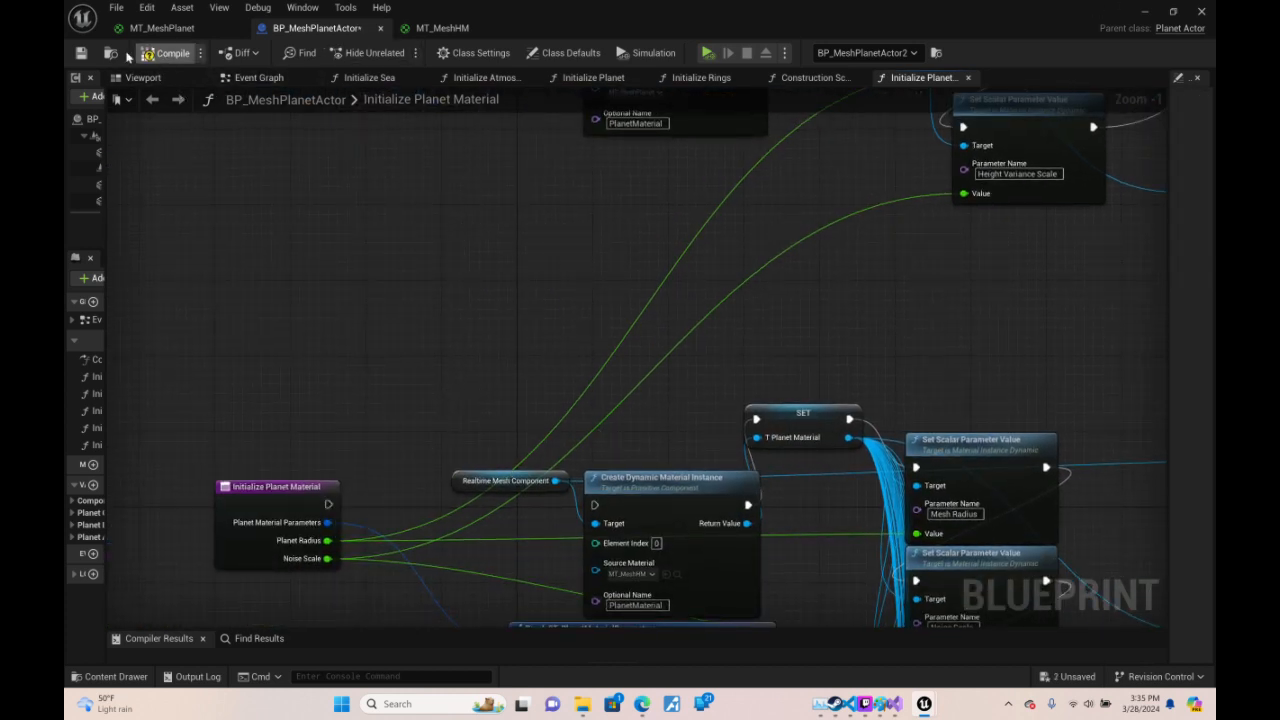
- Back in the level, assign MT_MeshPlanet directly to the Element 0 material of BP_MeshPlanetActor2
{"action": "left_click", "coordinate": [1145, 12]}
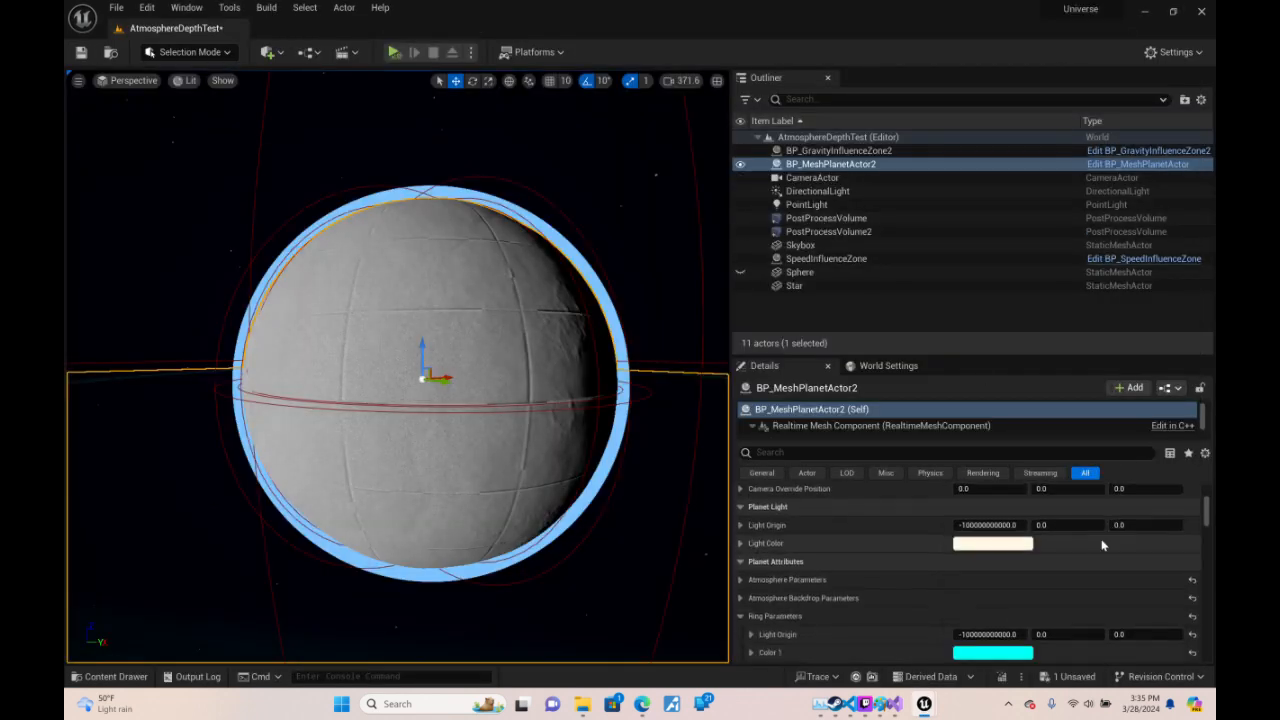
{"action": "scroll", "coordinate": [1102, 545], "scroll_direction": "up", "scroll_amount": 10}
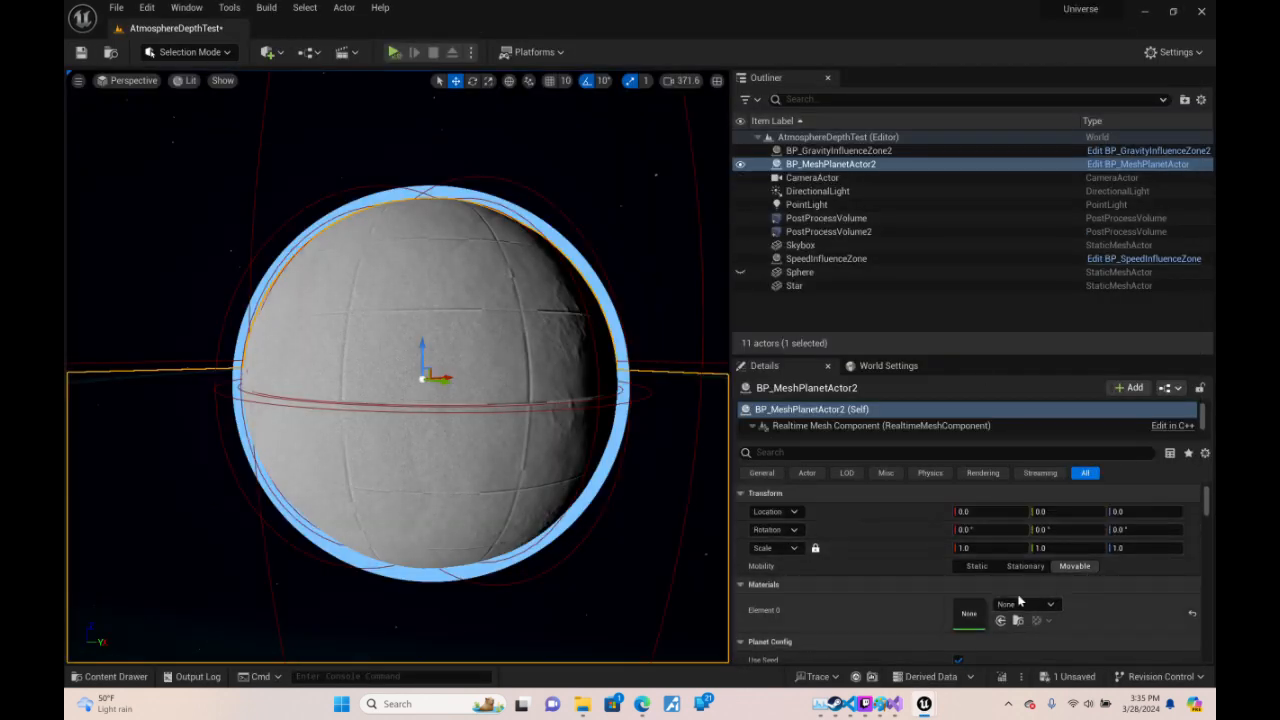
{"action": "left_click", "coordinate": [1022, 605]}
{"action": "type", "text": "meshpl"}
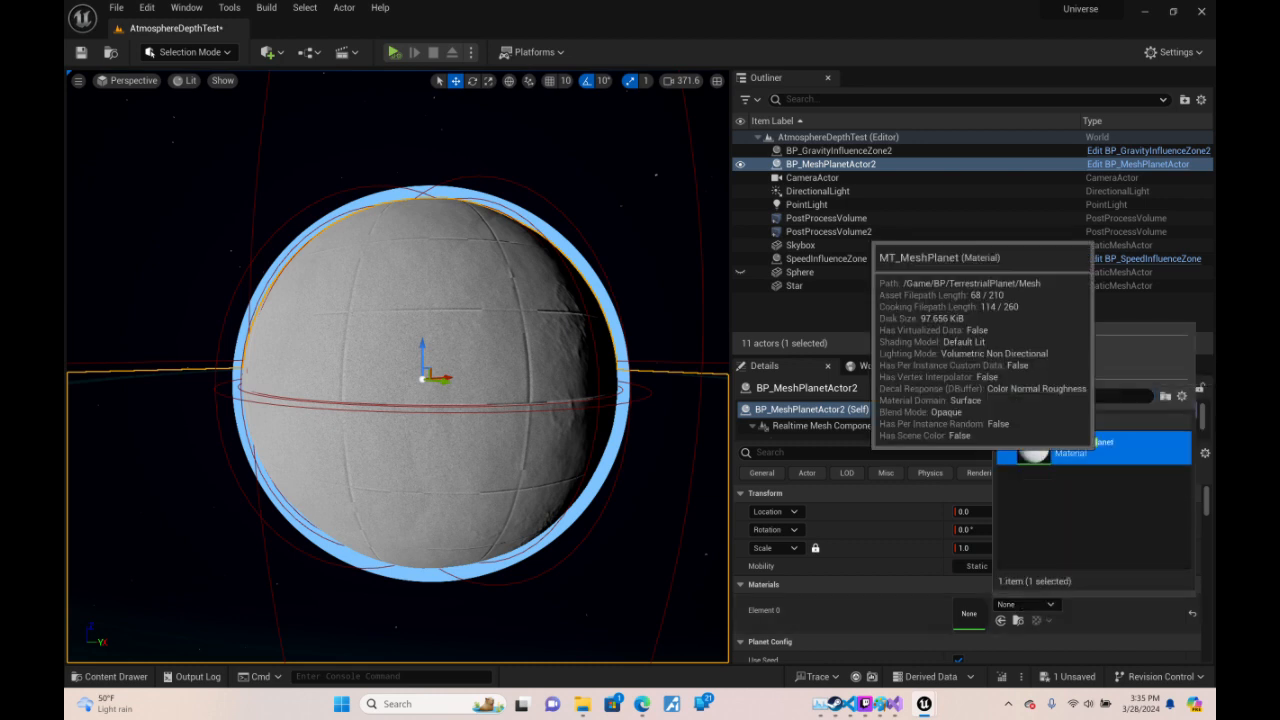
{"action": "left_click", "coordinate": [1116, 459]}
- Fly down to the planet in the level at varying camera speeds and examine the MT_MeshPlanet shading on its surface
{"action": "right_click_drag", "start_coordinate": [590, 430], "coordinate": [656, 302]}
{"action": "key", "text": "w"}
{"action": "scroll", "coordinate": [666, 379], "scroll_direction": "down", "scroll_amount": 3}
{"action": "key", "text": "w"}
{"action": "scroll", "coordinate": [686, 360], "scroll_direction": "down", "scroll_amount": 2}
{"action": "scroll", "coordinate": [688, 362], "scroll_direction": "down", "scroll_amount": 9}
{"action": "key", "text": "s"}
{"action": "scroll", "coordinate": [560, 366], "scroll_direction": "up", "scroll_amount": 15}
{"action": "key", "text": "w"}
{"action": "scroll", "coordinate": [704, 322], "scroll_direction": "down", "scroll_amount": 5}
{"action": "key", "text": "s"}
{"action": "scroll", "coordinate": [716, 324], "scroll_direction": "down", "scroll_amount": 3}
{"action": "key", "text": "w"}
{"action": "scroll", "coordinate": [716, 318], "scroll_direction": "down", "scroll_amount": 3}
{"action": "key", "text": "w"}
{"action": "key", "text": "s"}
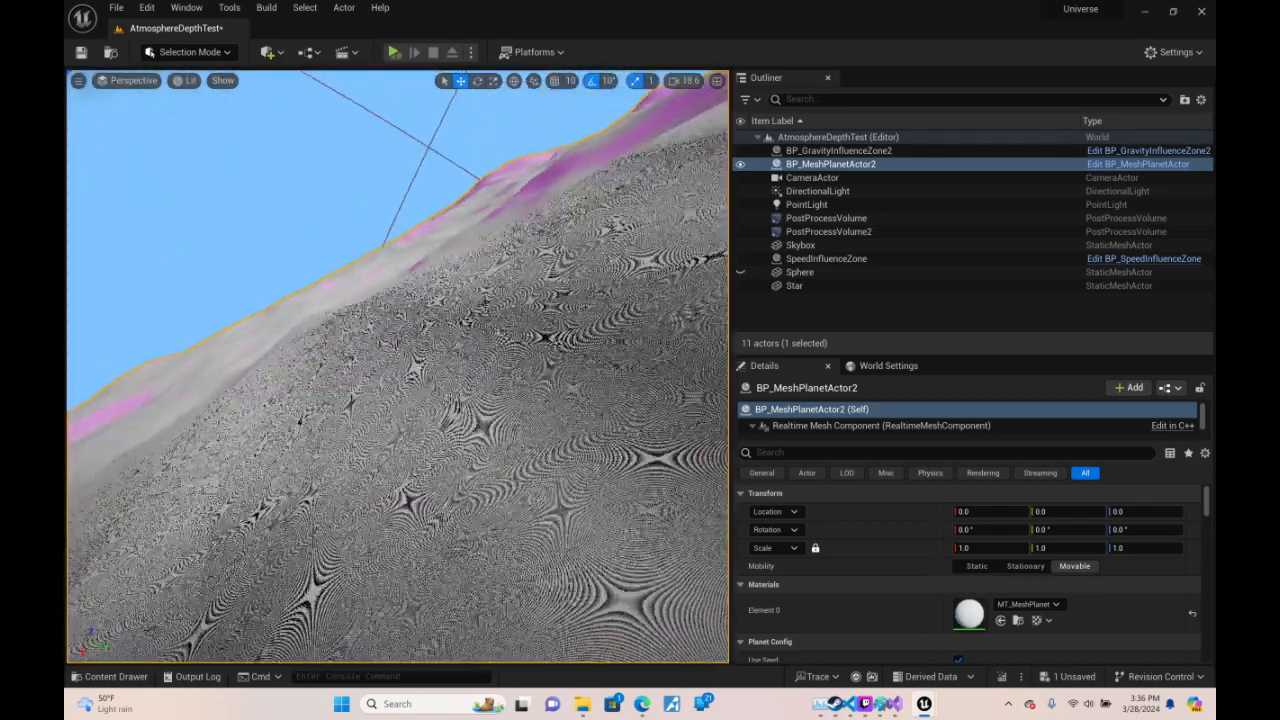
{"action": "right_click_drag", "start_coordinate": [431, 363], "coordinate": [480, 400]}
{"action": "key", "text": "s"}
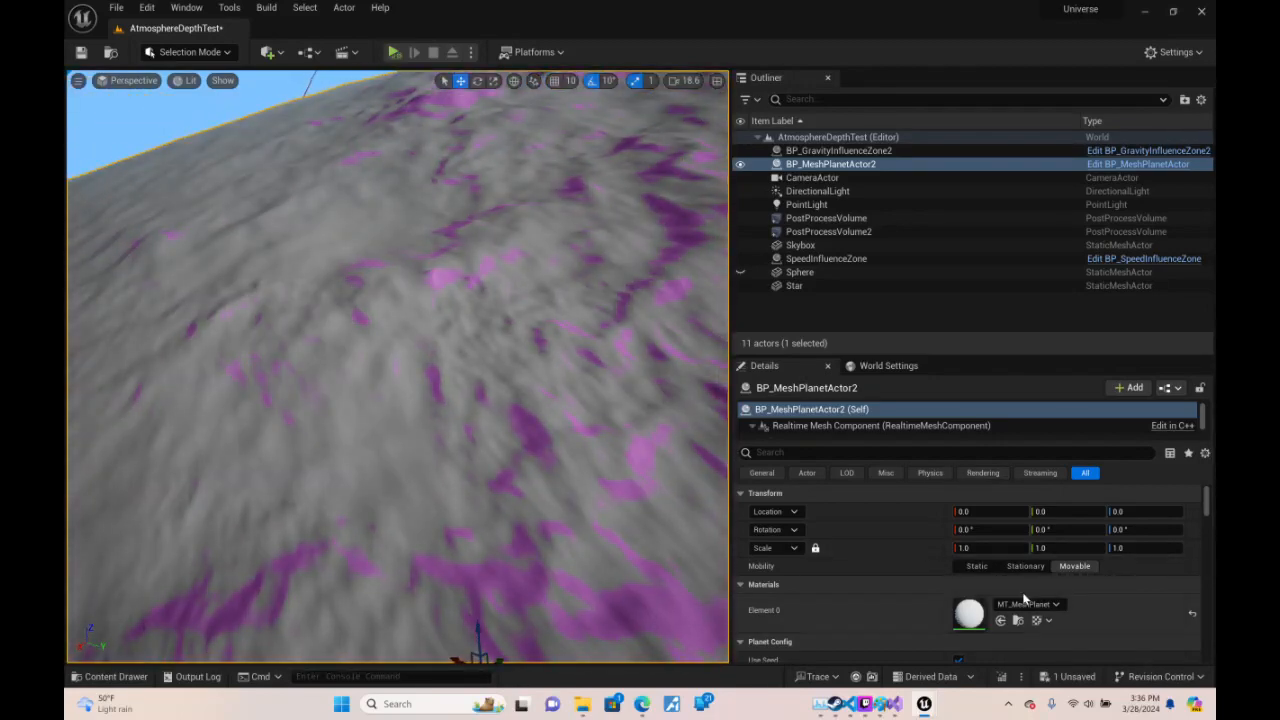
- In MT_MeshPlanet, filter the material's properties for "ra", disable Cast Ray Traced Shadows on the main material node, and save
{"action": "left_click", "coordinate": [1150, 165]}
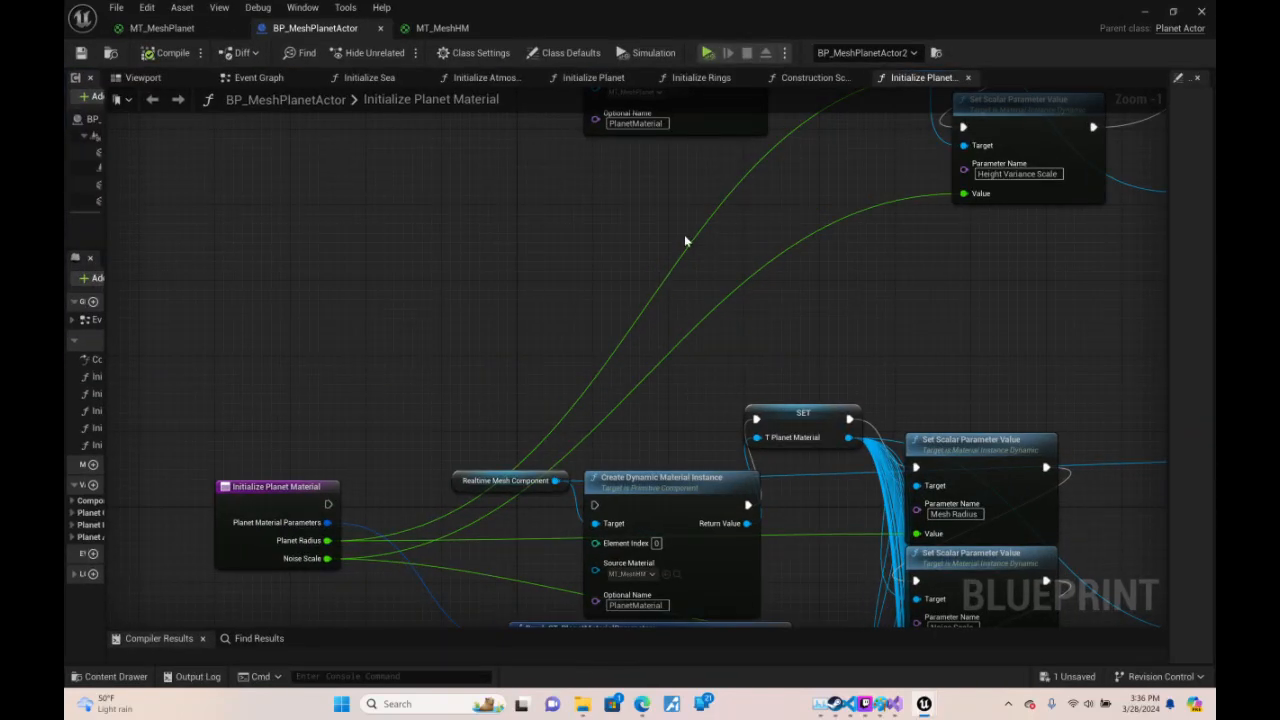
{"action": "left_click", "coordinate": [198, 28]}
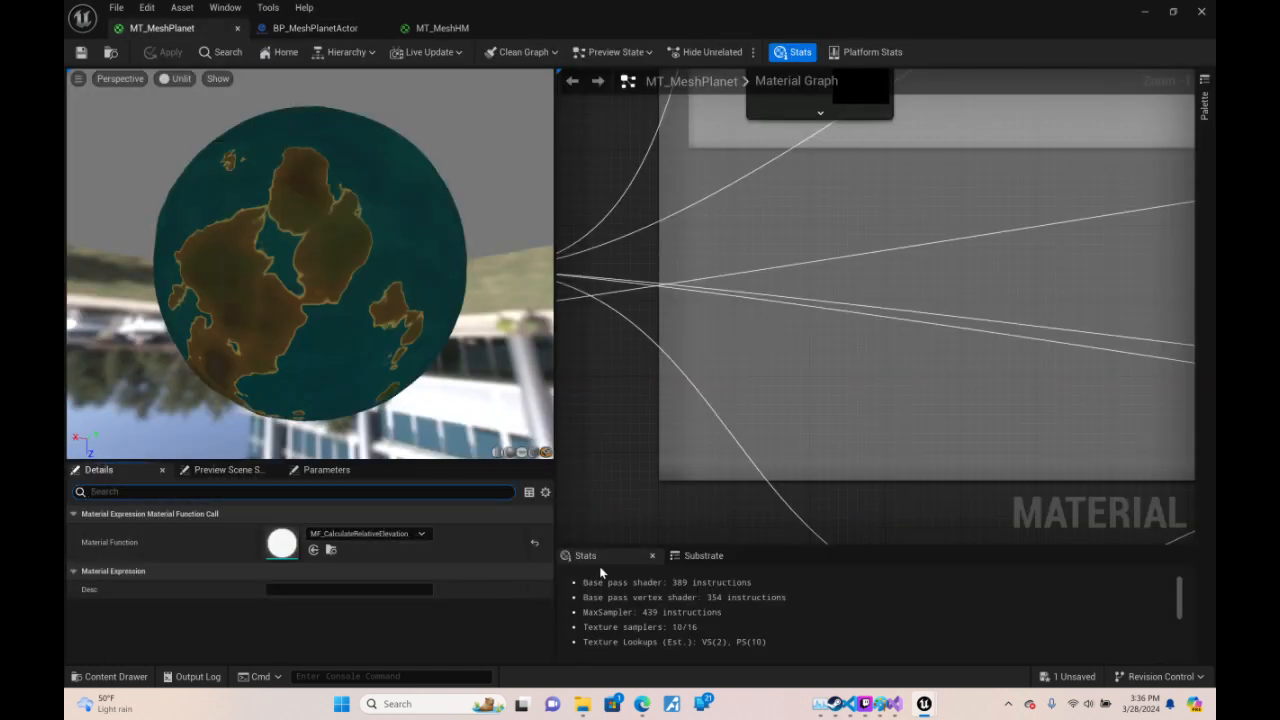
{"action": "type", "text": "ra"}
{"action": "scroll", "coordinate": [666, 280], "scroll_direction": "down", "scroll_amount": 10}
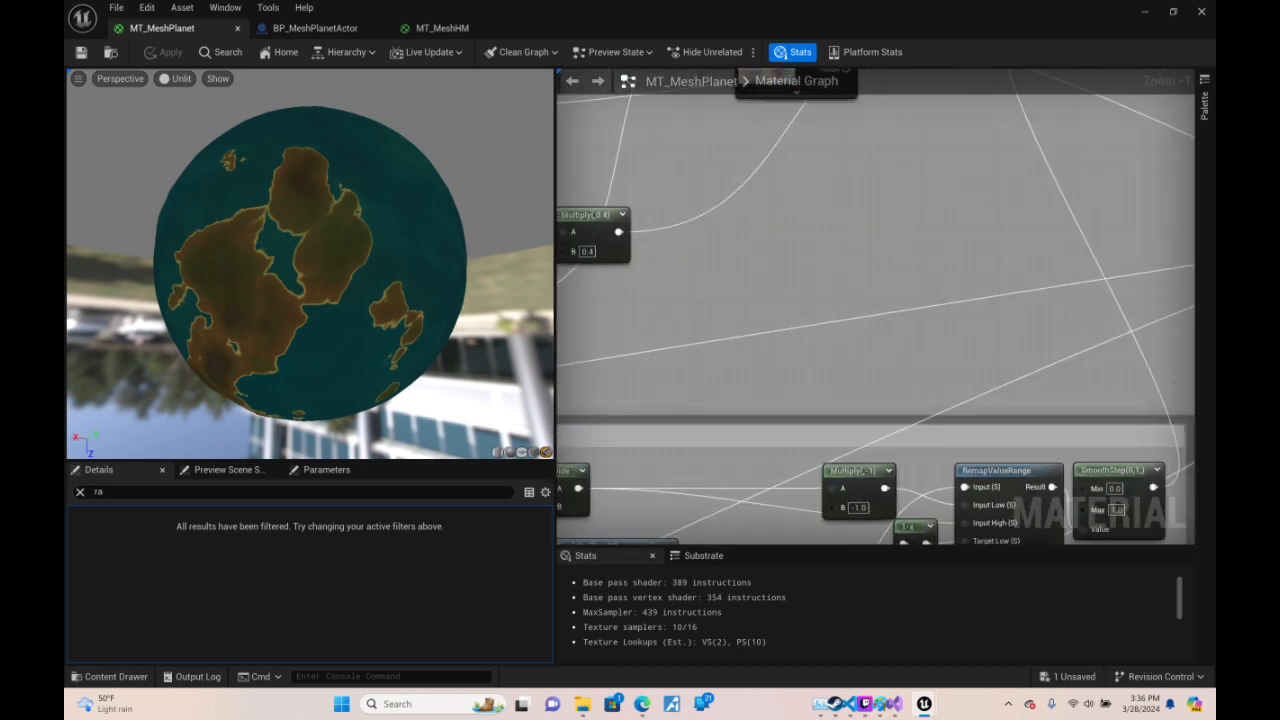
{"action": "right_click_drag", "start_coordinate": [1120, 262], "coordinate": [706, 319]}
{"action": "right_click_drag", "start_coordinate": [1150, 354], "coordinate": [715, 259]}
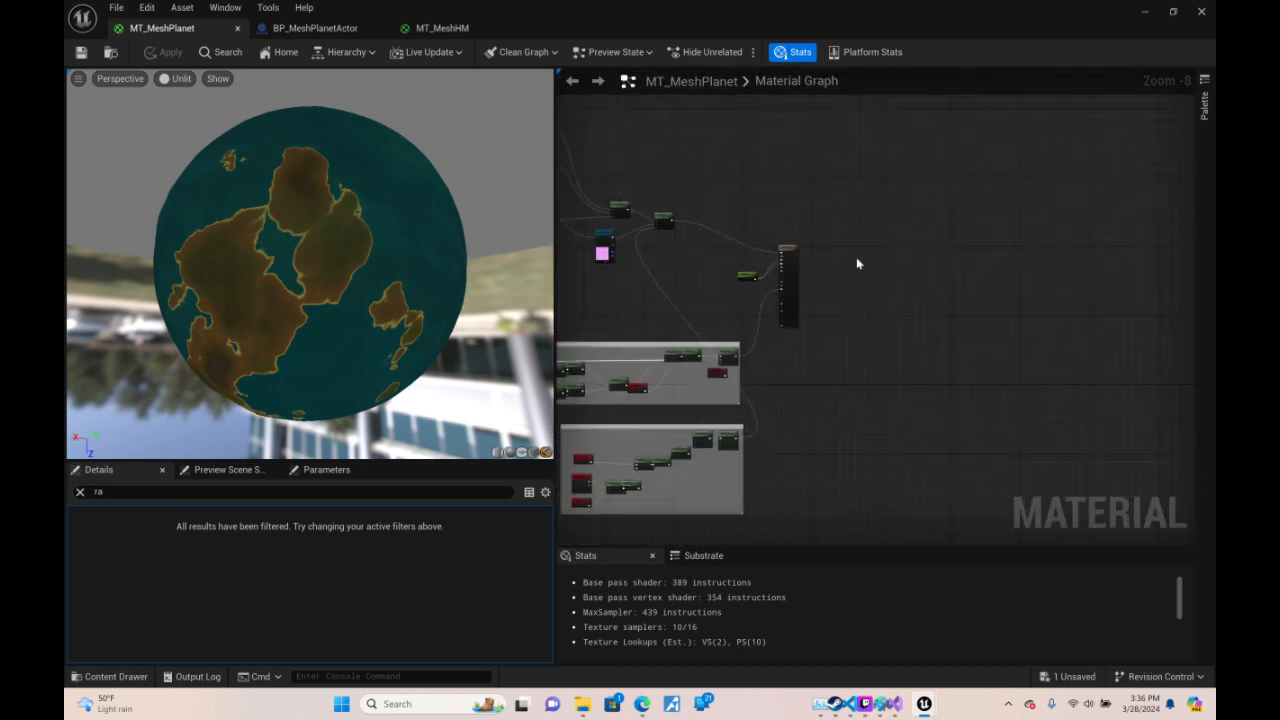
{"action": "left_click", "coordinate": [785, 263]}
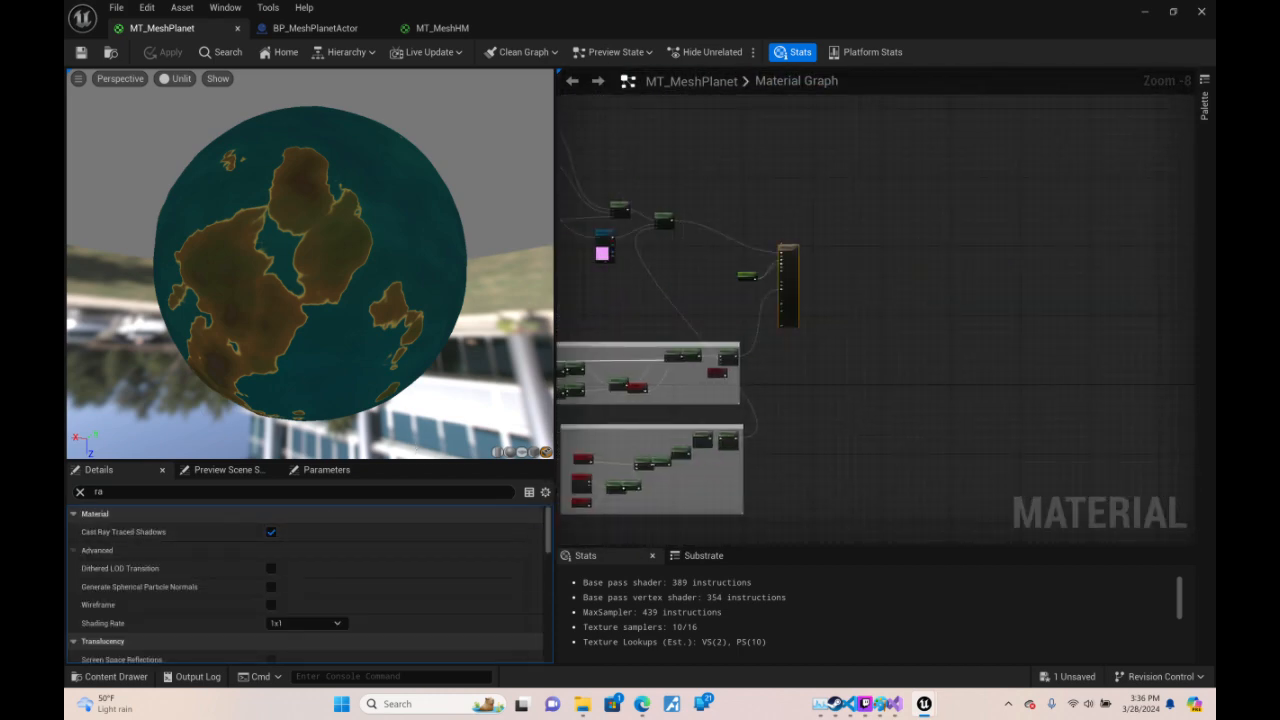
{"action": "left_click", "coordinate": [271, 532]}
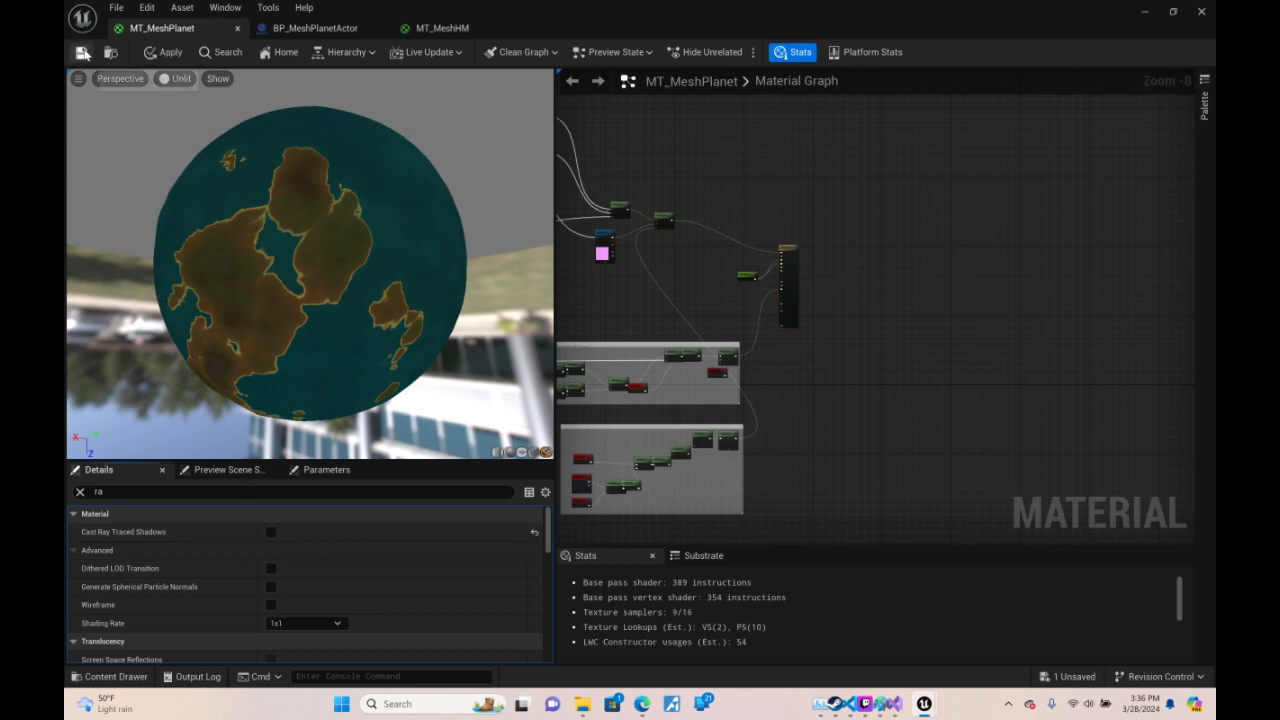
{"action": "left_click", "coordinate": [82, 52]}
- Return to the level and examine the planet's MT_MeshPlanet shading from close to the surface out to a full view of the planet
{"action": "left_click", "coordinate": [1145, 11]}
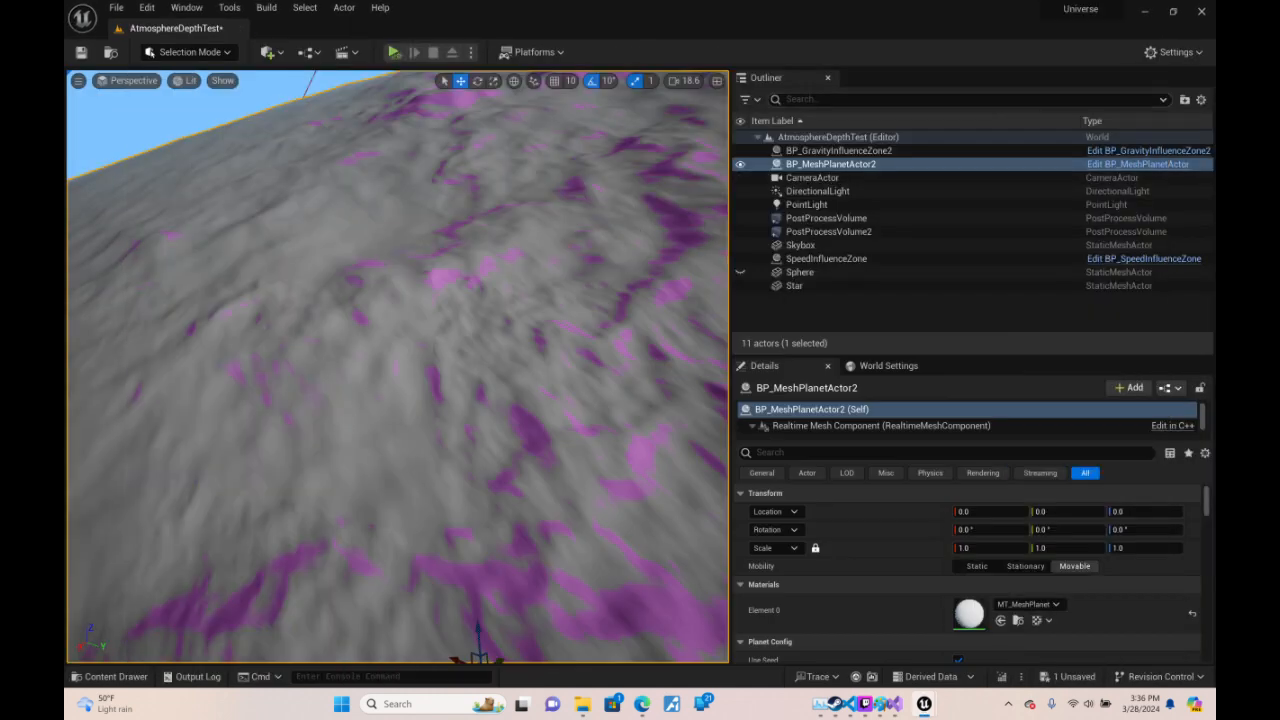
{"action": "key", "text": "w"}
{"action": "mouse_move", "coordinate": [398, 366]}
{"action": "right_mouse_down"}
{"action": "mouse_move", "coordinate": [407, 265]}
{"action": "mouse_move", "coordinate": [462, 345]}
{"action": "mouse_move", "coordinate": [386, 366]}
{"action": "right_mouse_up"}
{"action": "key", "text": "s"}
{"action": "scroll", "coordinate": [408, 275], "scroll_direction": "up", "scroll_amount": 1}
{"action": "scroll", "coordinate": [392, 362], "scroll_direction": "up", "scroll_amount": 1}
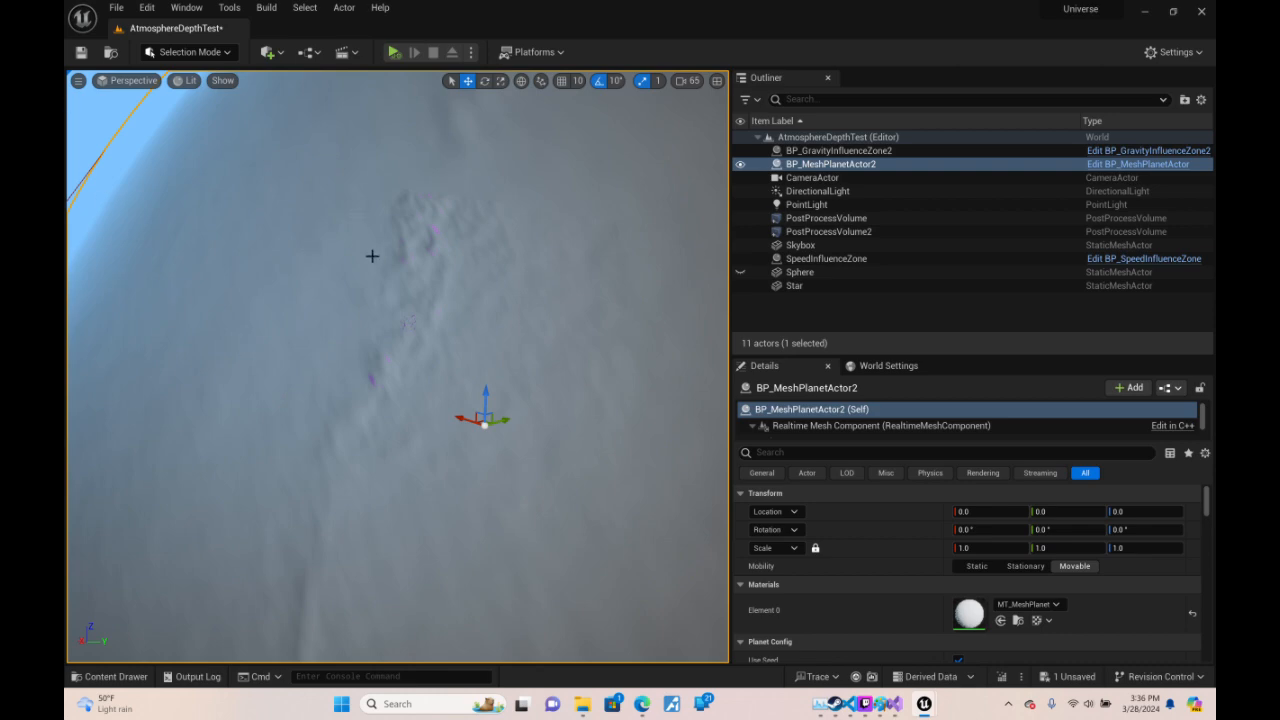
{"action": "key", "text": "w"}
{"action": "right_click_drag", "start_coordinate": [386, 366], "coordinate": [178, 433]}
{"action": "scroll", "coordinate": [389, 375], "scroll_direction": "down", "scroll_amount": 2}
{"action": "key", "text": "s"}
{"action": "scroll", "coordinate": [490, 430], "scroll_direction": "up", "scroll_amount": 5}
{"action": "scroll", "coordinate": [340, 440], "scroll_direction": "up", "scroll_amount": 3}
{"action": "key", "text": "s"}
{"action": "right_click_drag", "start_coordinate": [474, 248], "coordinate": [486, 257]}
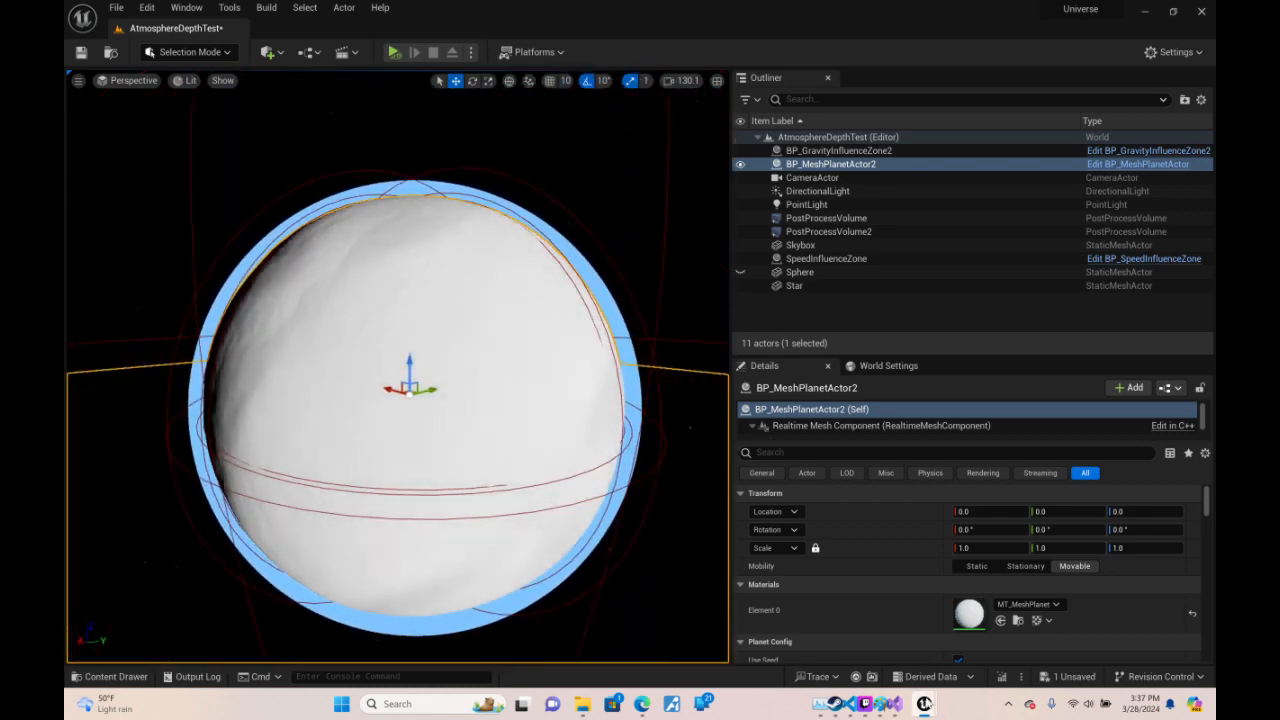
- Show MT_MeshPlanet in a smaller window over the level, set the Elevation Range parameter's default value to 0.1, and save the material
{"action": "mouse_move", "coordinate": [925, 703]}
{"action": "left_click", "coordinate": [1068, 625]}
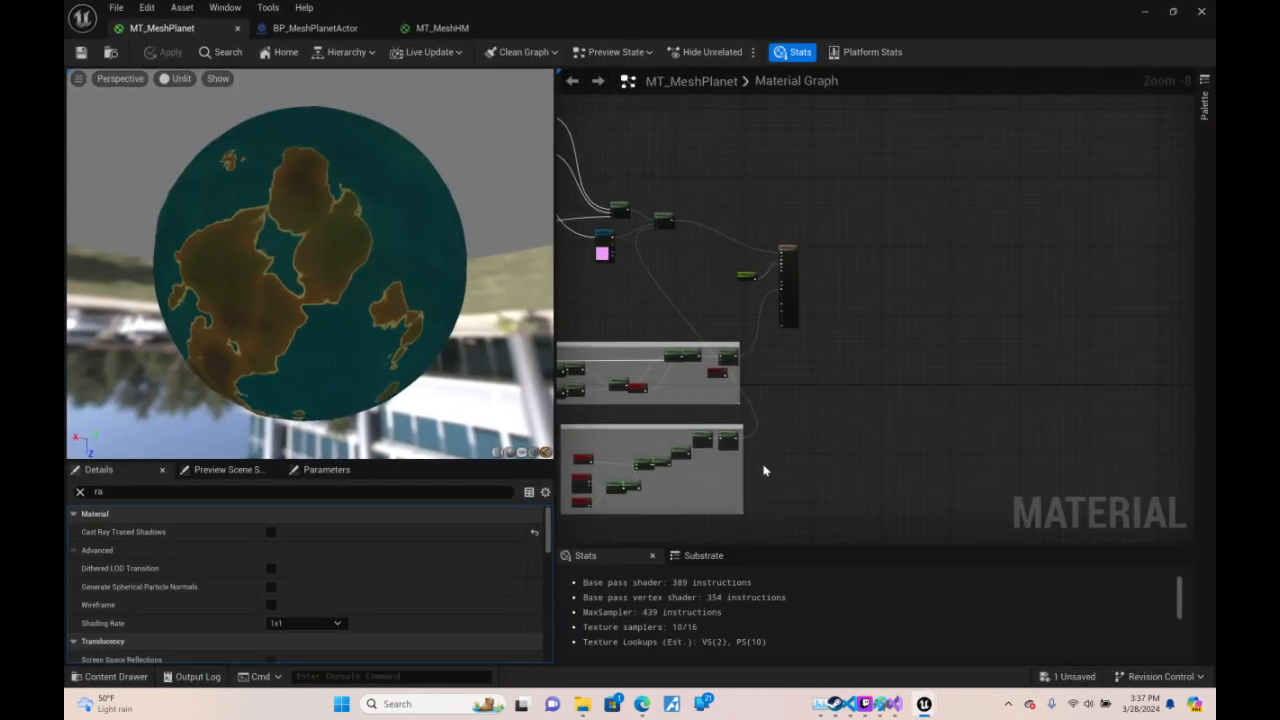
{"action": "scroll", "coordinate": [764, 470], "scroll_direction": "up", "scroll_amount": 4}
{"action": "right_click_drag", "start_coordinate": [842, 304], "coordinate": [1096, 388]}
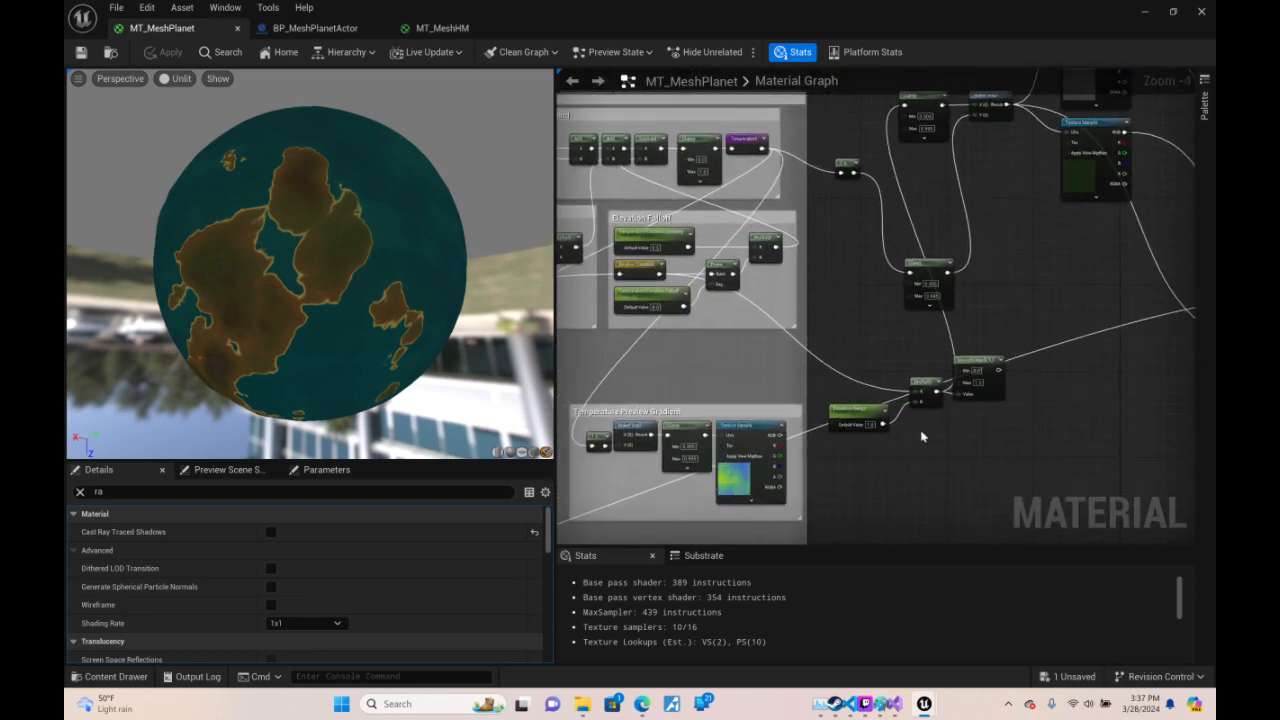
{"action": "left_click", "coordinate": [1175, 13]}
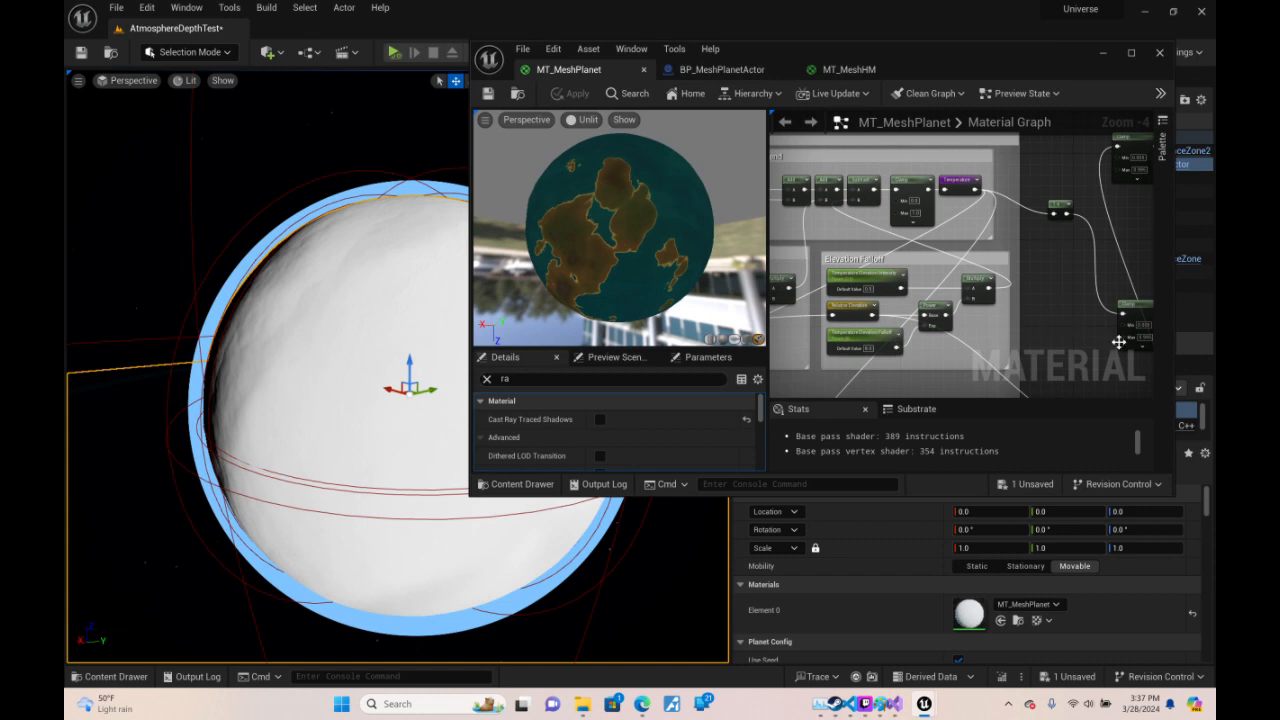
{"action": "right_click_drag", "start_coordinate": [1118, 342], "coordinate": [868, 373]}
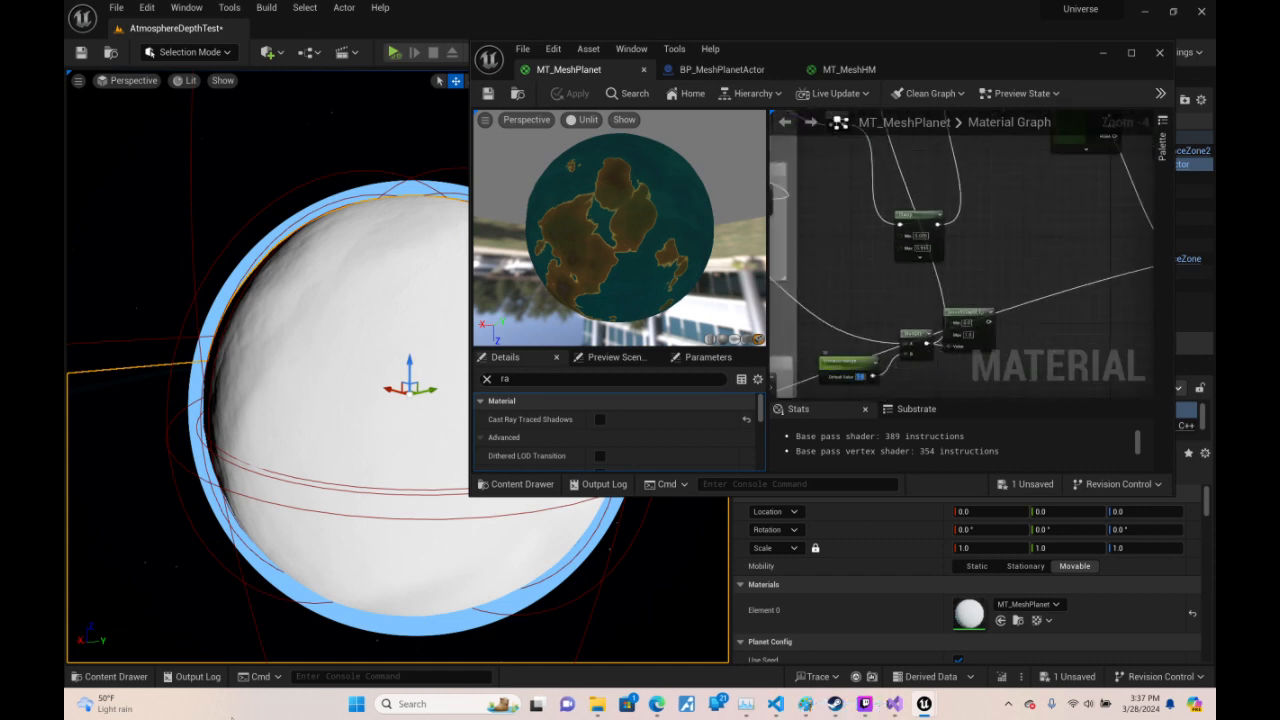
{"action": "key", "text": "Return"}
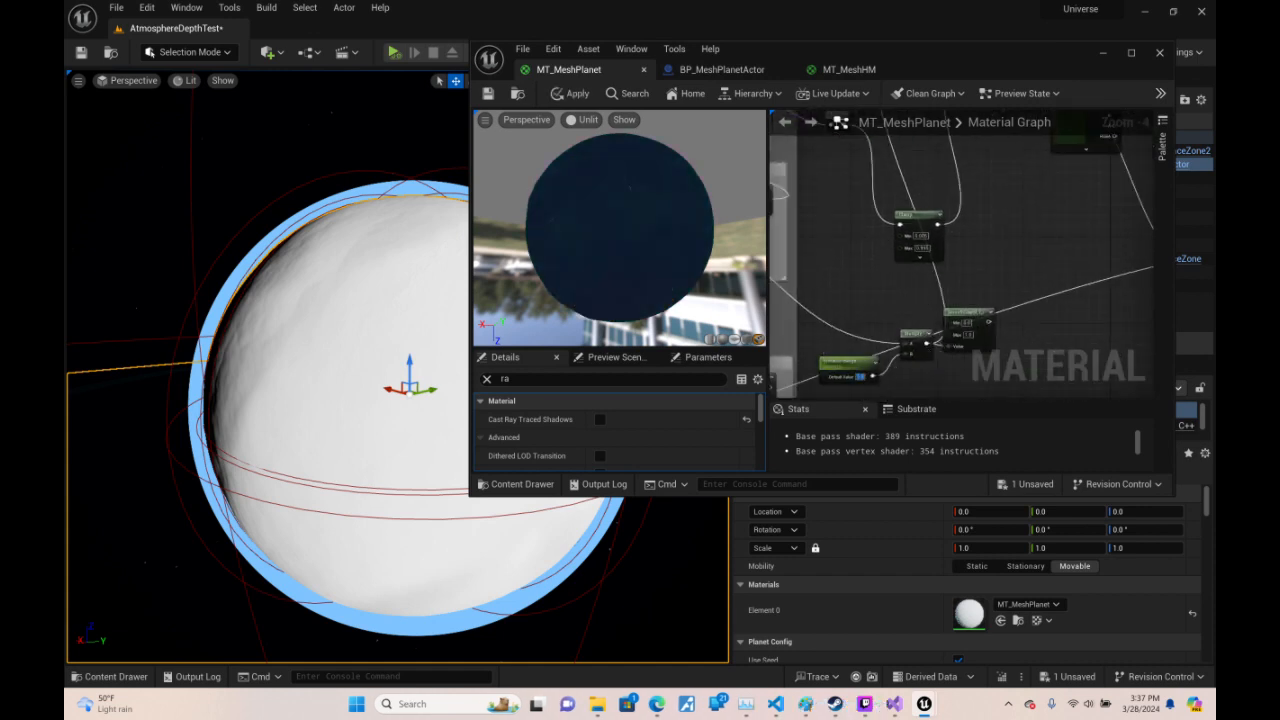
{"action": "left_click", "coordinate": [489, 98]}
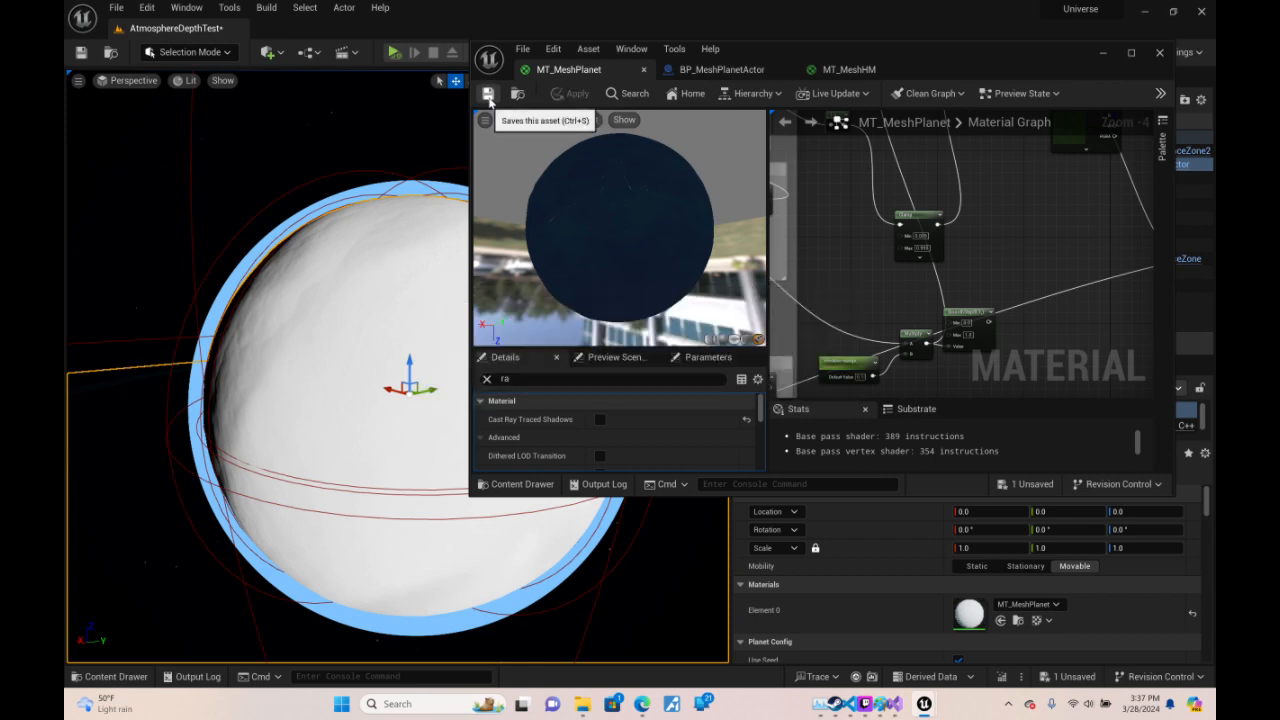
- Inspect the textures assigned to MT_MeshPlanet's Texture Sample nodes and compare them with the planet's surface close up in the level
{"action": "right_click_drag", "start_coordinate": [400, 250], "coordinate": [450, 228]}
{"action": "key", "text": "w"}
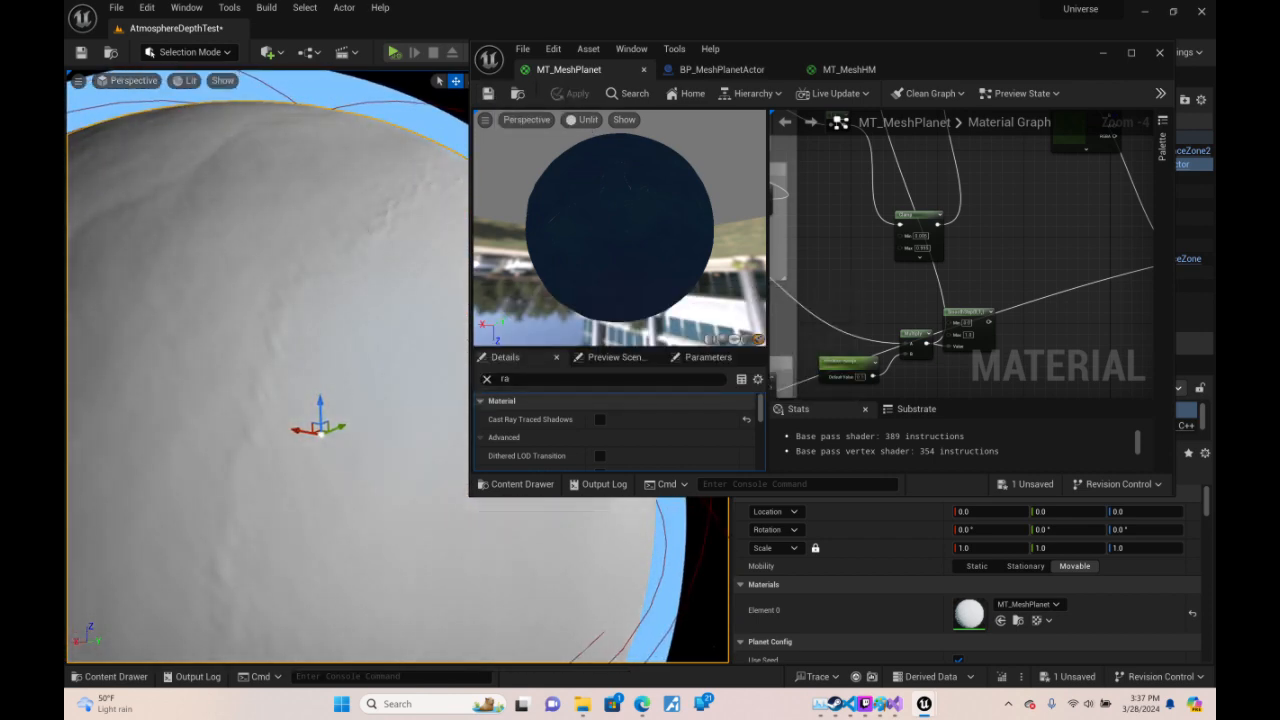
{"action": "right_click_drag", "start_coordinate": [1053, 201], "coordinate": [995, 383]}
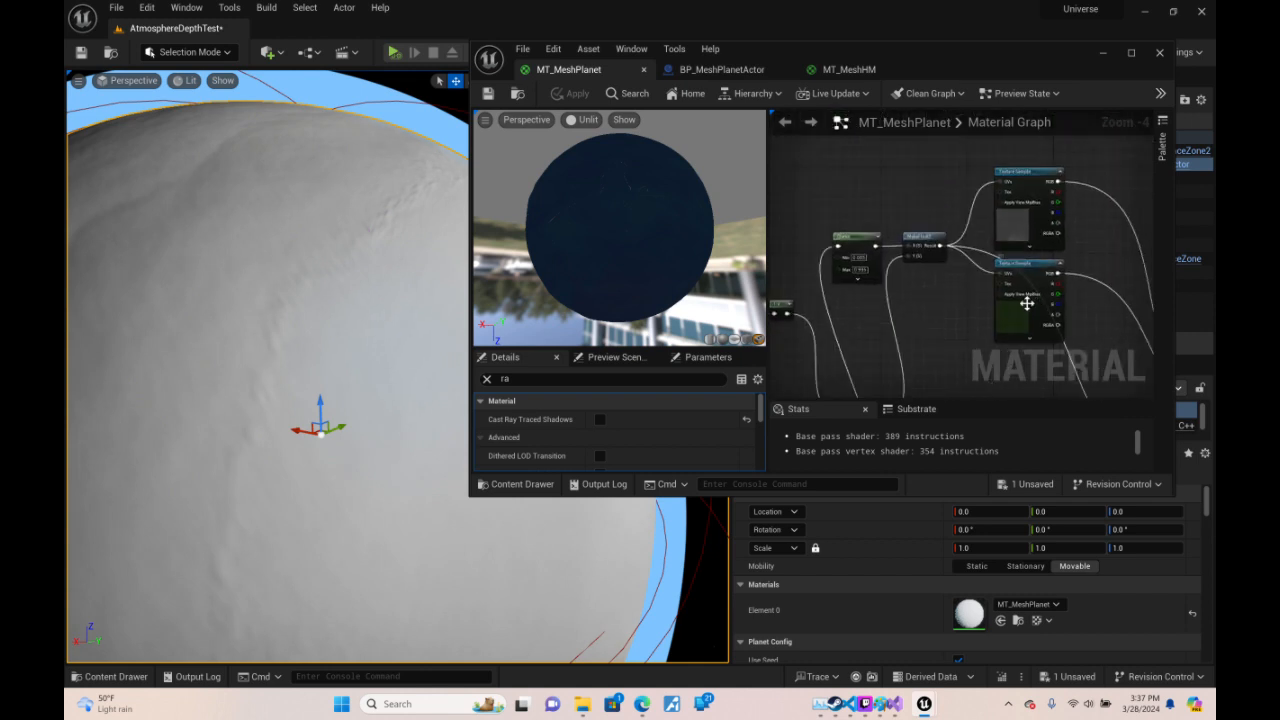
{"action": "left_click", "coordinate": [1008, 279]}
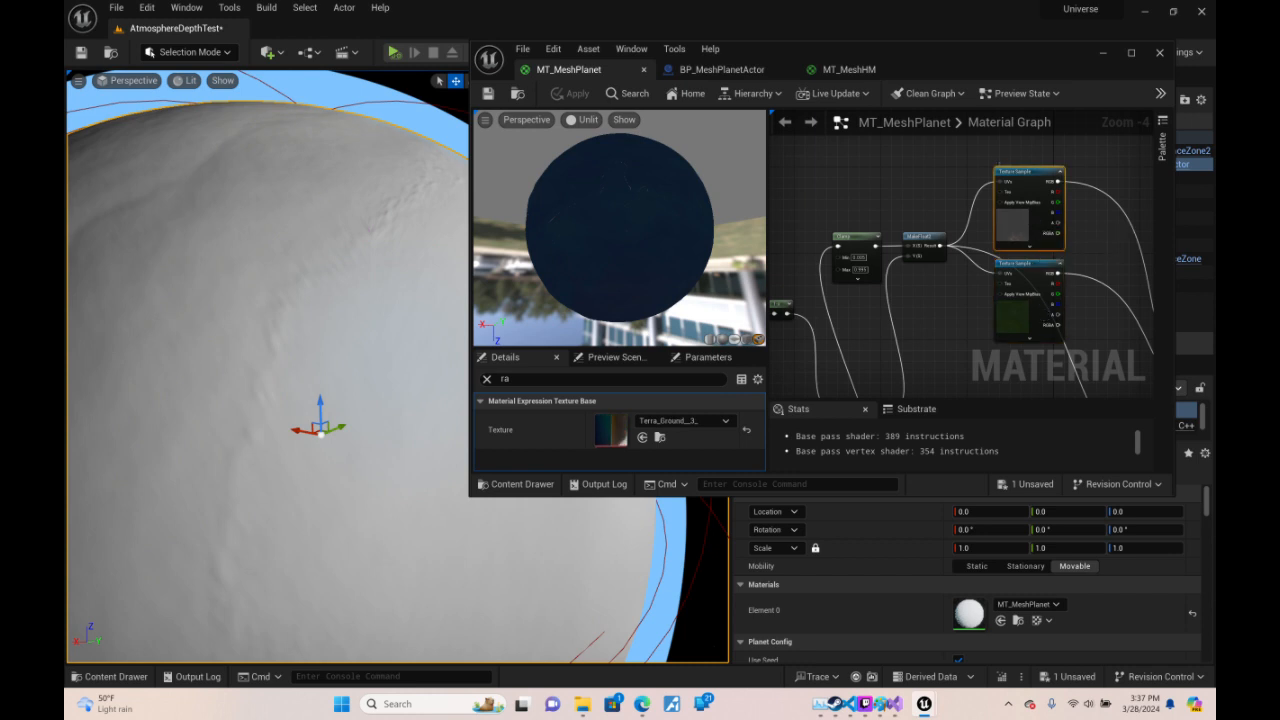
{"action": "right_click_drag", "start_coordinate": [1044, 321], "coordinate": [804, 126]}
{"action": "left_click", "coordinate": [976, 285]}
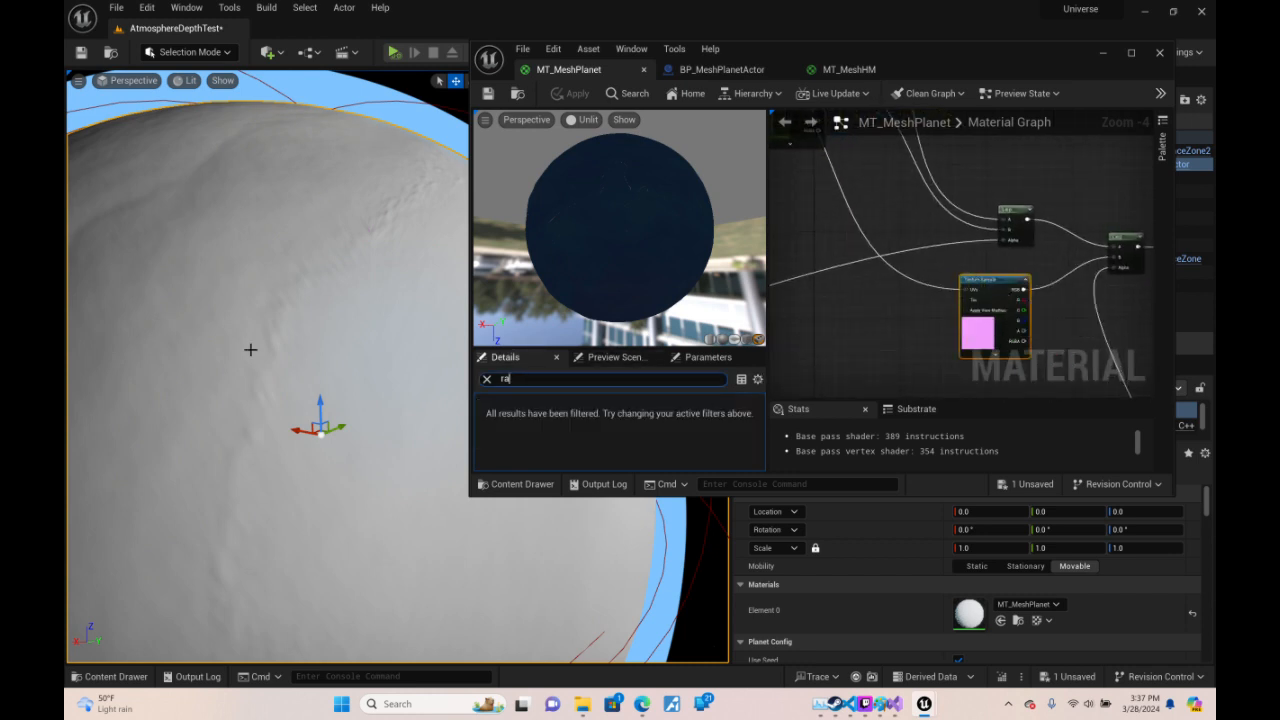
{"action": "key", "text": "BackSpace"}
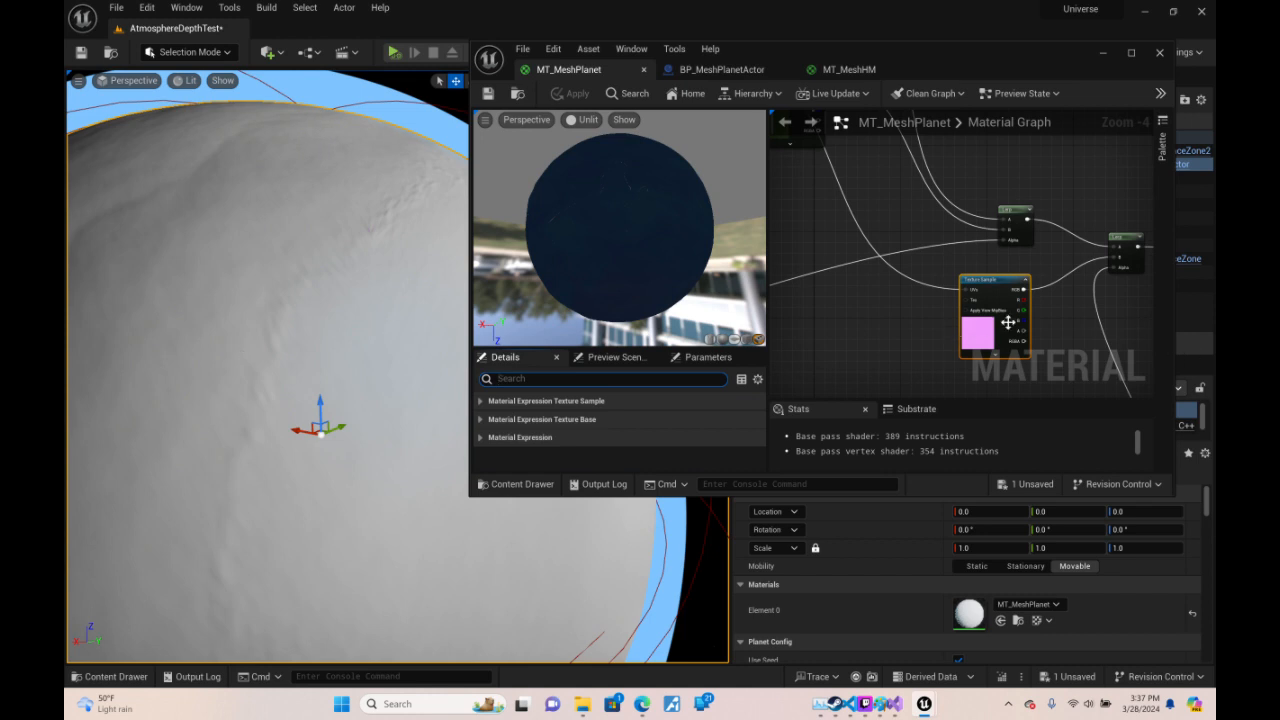
{"action": "left_click", "coordinate": [1003, 279]}
{"action": "scroll", "coordinate": [705, 419], "scroll_direction": "up", "scroll_amount": 3}
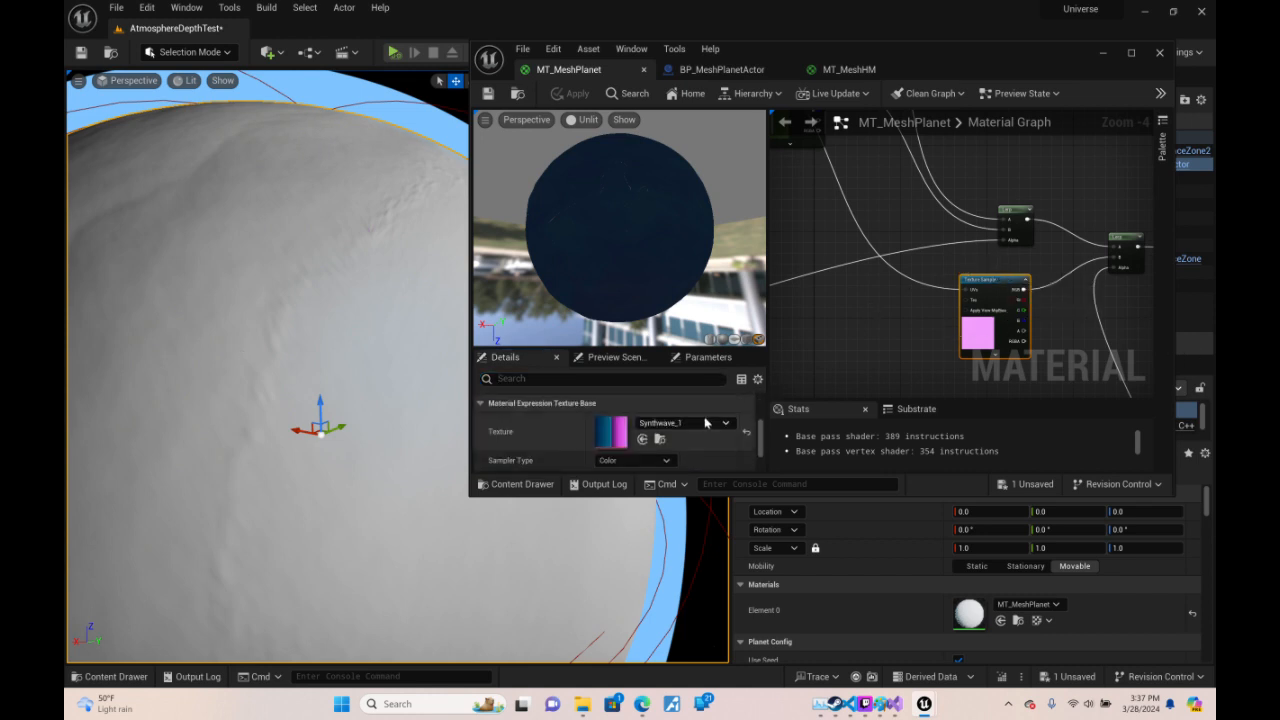
{"action": "left_click", "coordinate": [85, 57]}
{"action": "right_click_drag", "start_coordinate": [268, 226], "coordinate": [180, 173]}
- Trace the relative elevation wiring back to MF_CalculateRelativeElevation and move the Relative Elevation node below the Elevation Falloff group
{"action": "right_click_drag", "start_coordinate": [855, 214], "coordinate": [1134, 293]}
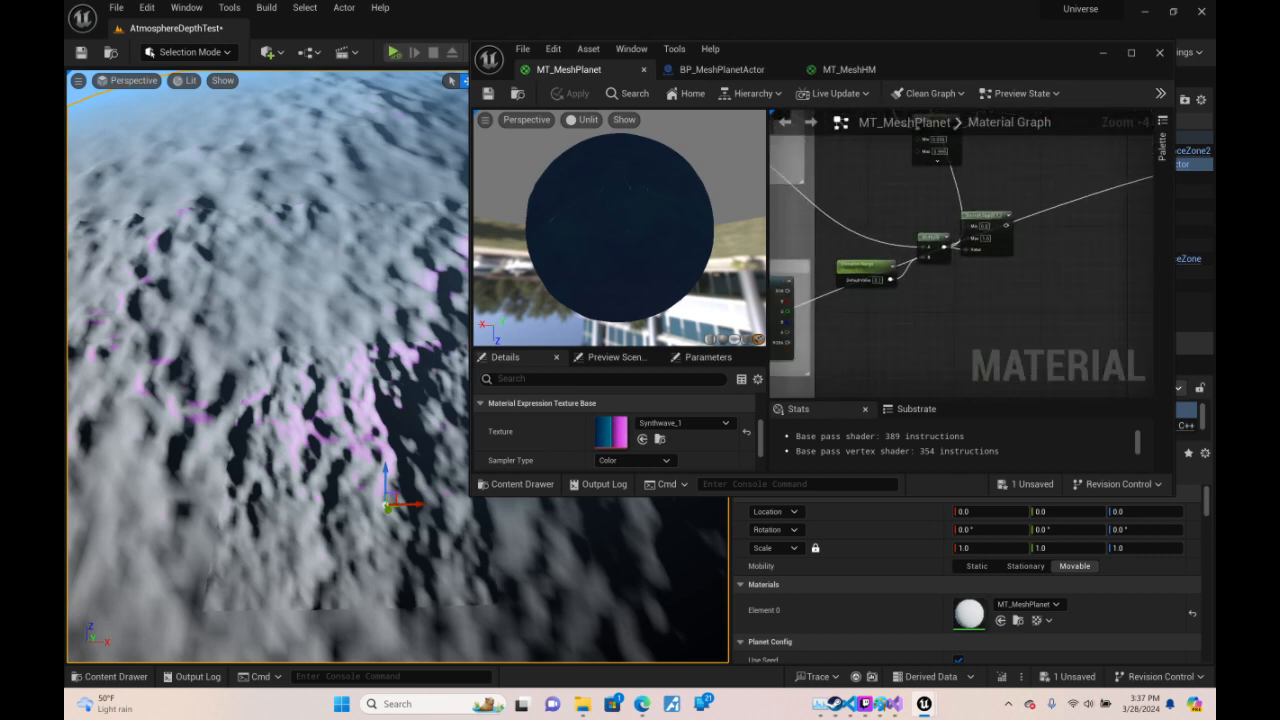
{"action": "right_click_drag", "start_coordinate": [820, 230], "coordinate": [1150, 353]}
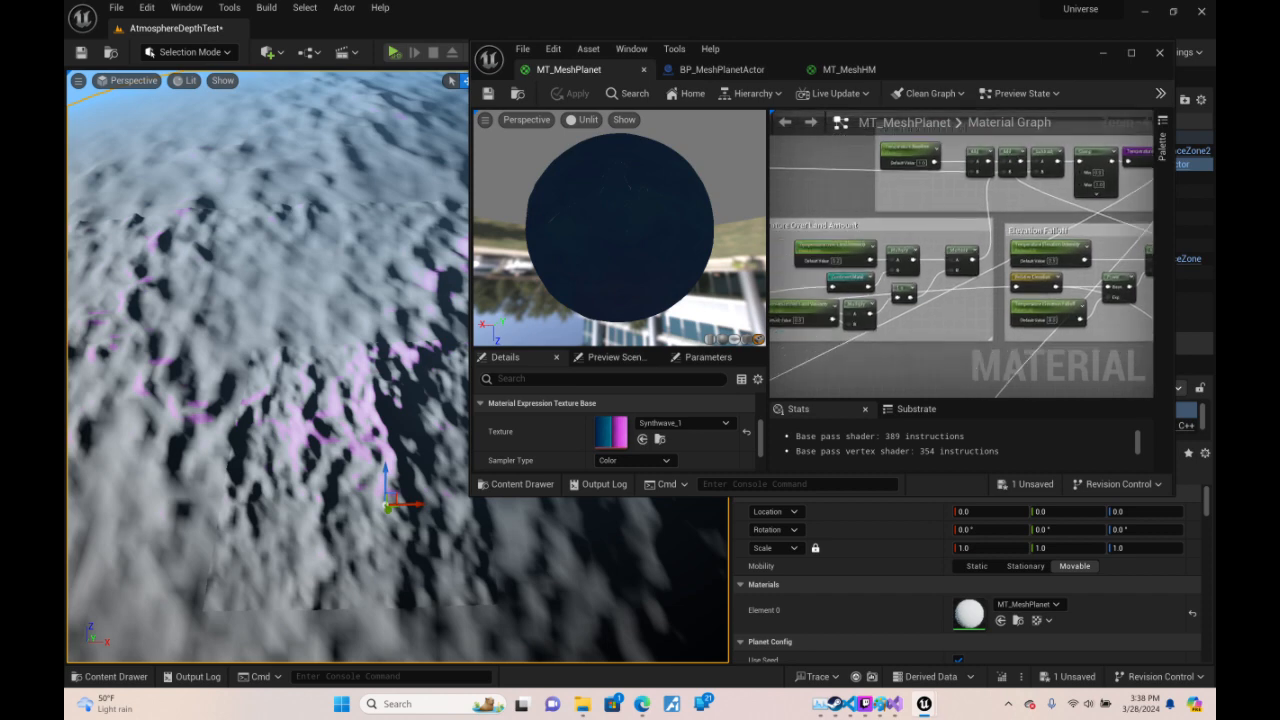
{"action": "right_click_drag", "start_coordinate": [1146, 242], "coordinate": [938, 247]}
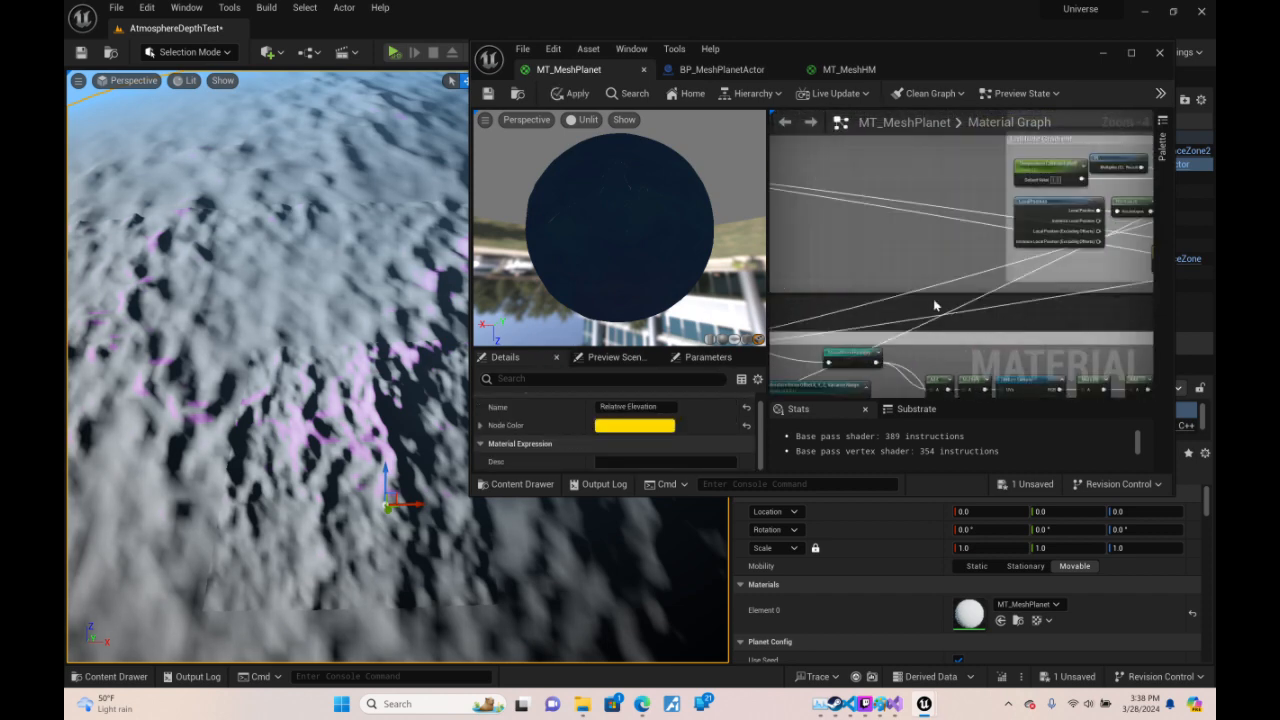
{"action": "right_click_drag", "start_coordinate": [935, 305], "coordinate": [783, 313]}
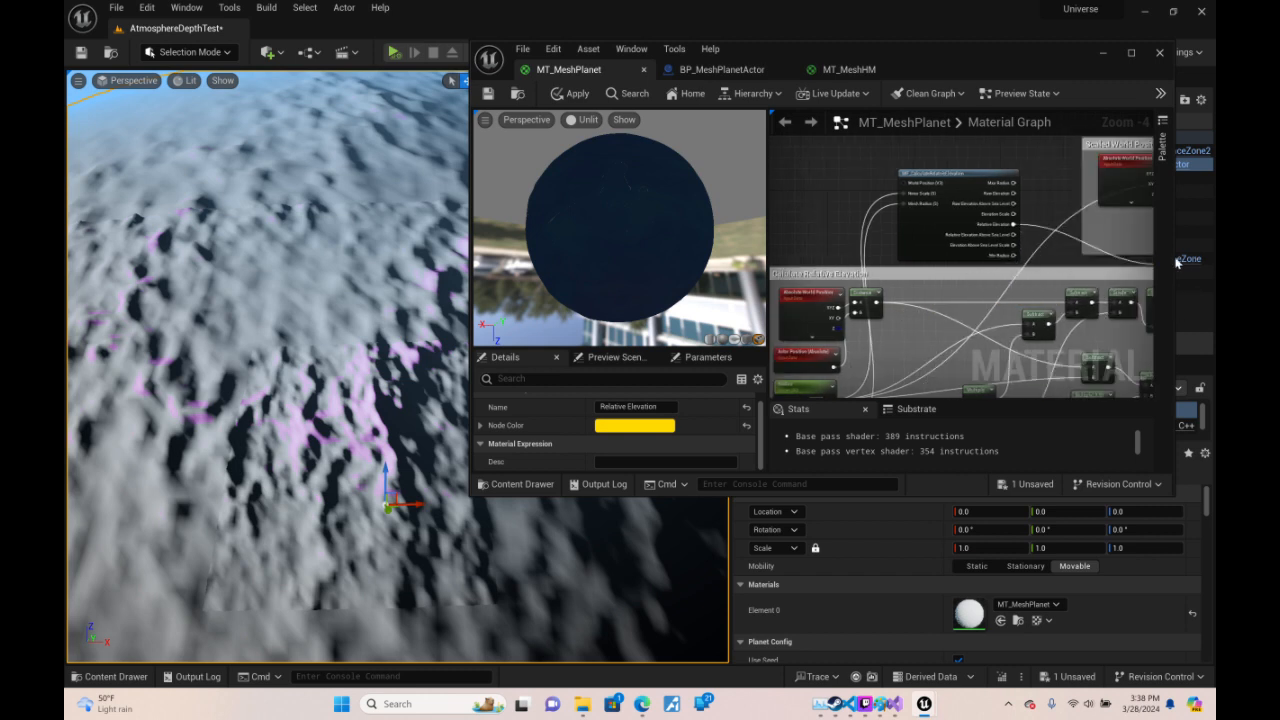
{"action": "right_click_drag", "start_coordinate": [1086, 240], "coordinate": [292, 232]}
{"action": "right_click_drag", "start_coordinate": [1100, 217], "coordinate": [709, 218]}
{"action": "right_click_drag", "start_coordinate": [1080, 160], "coordinate": [1050, 308]}
{"action": "left_click_drag", "start_coordinate": [1050, 308], "coordinate": [960, 222]}
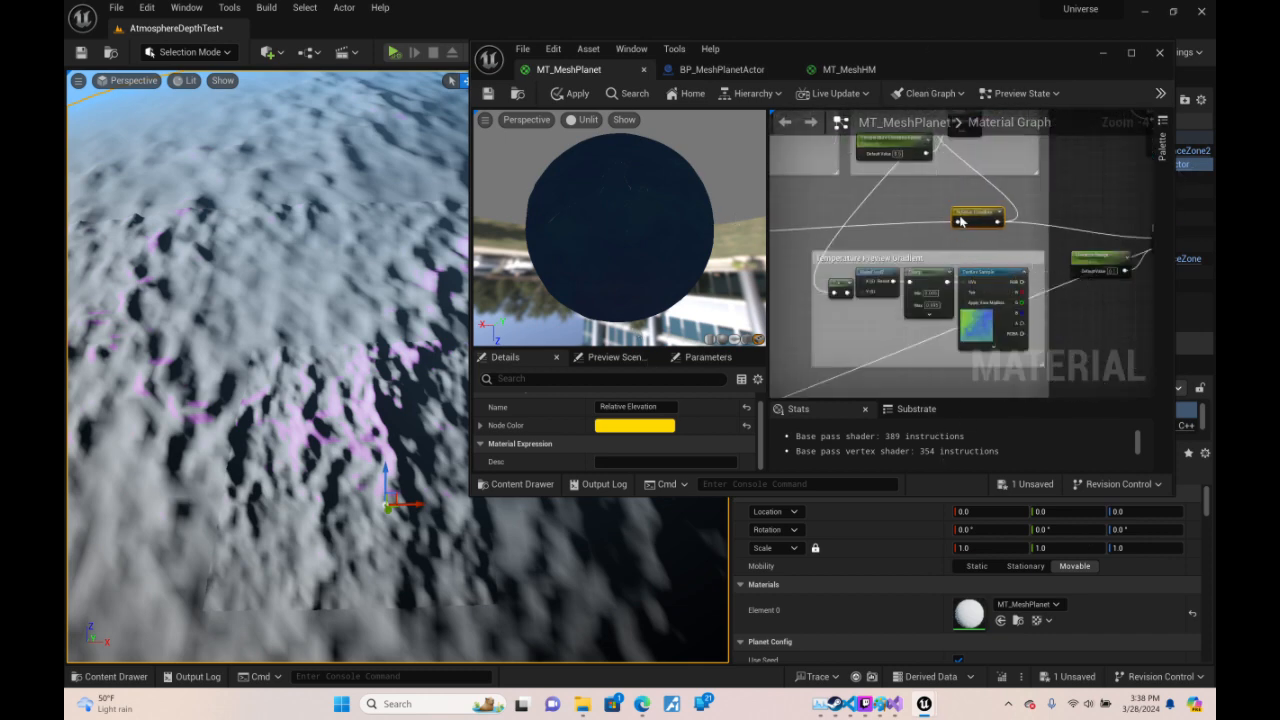
- Reposition the Multiply node beside the Elevation Range parameter and delete the unused SmoothStep node next to it
{"action": "left_click_drag", "start_coordinate": [1097, 224], "coordinate": [833, 252]}
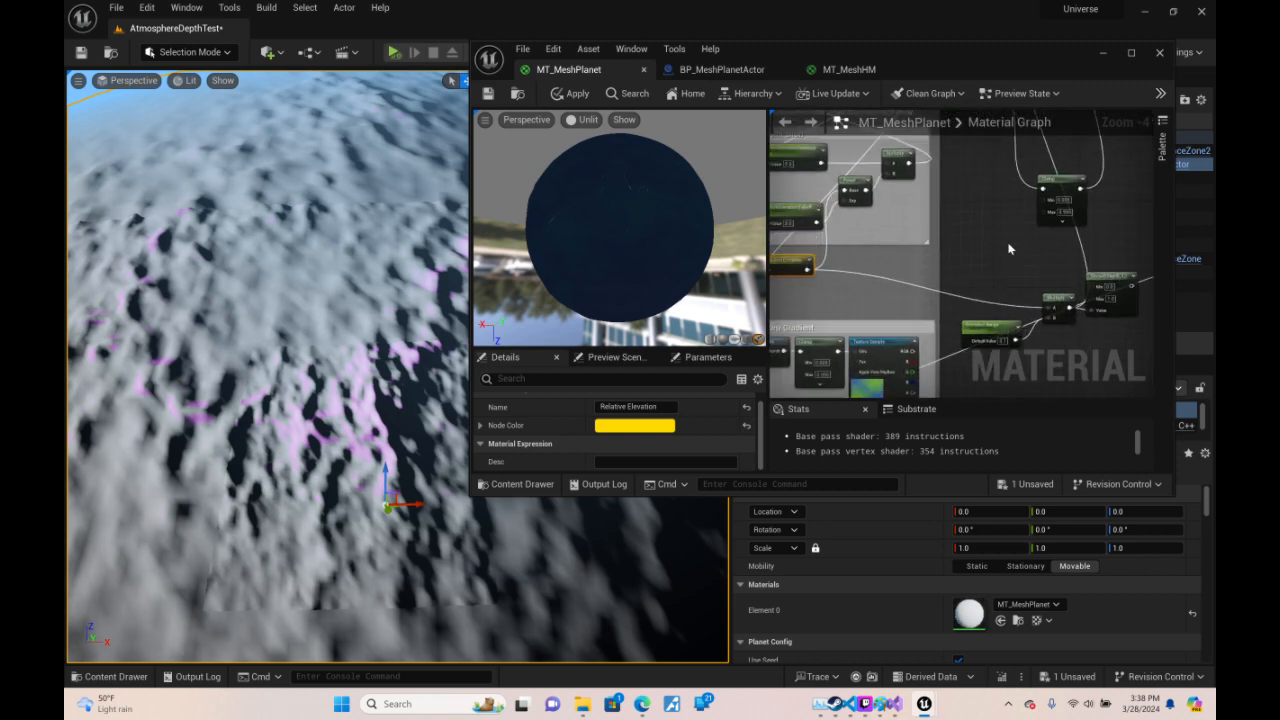
{"action": "left_click", "coordinate": [988, 330]}
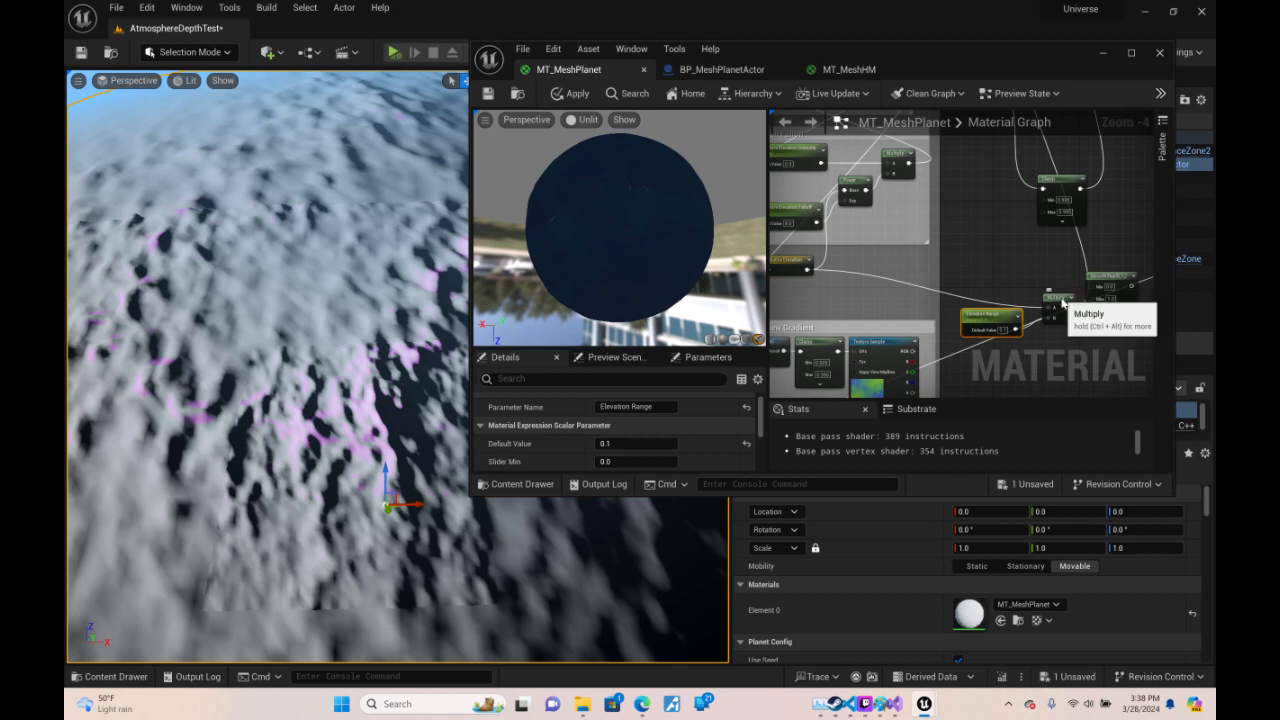
{"action": "left_click_drag", "start_coordinate": [1062, 302], "coordinate": [1048, 291]}
{"action": "right_click_drag", "start_coordinate": [1045, 342], "coordinate": [942, 236]}
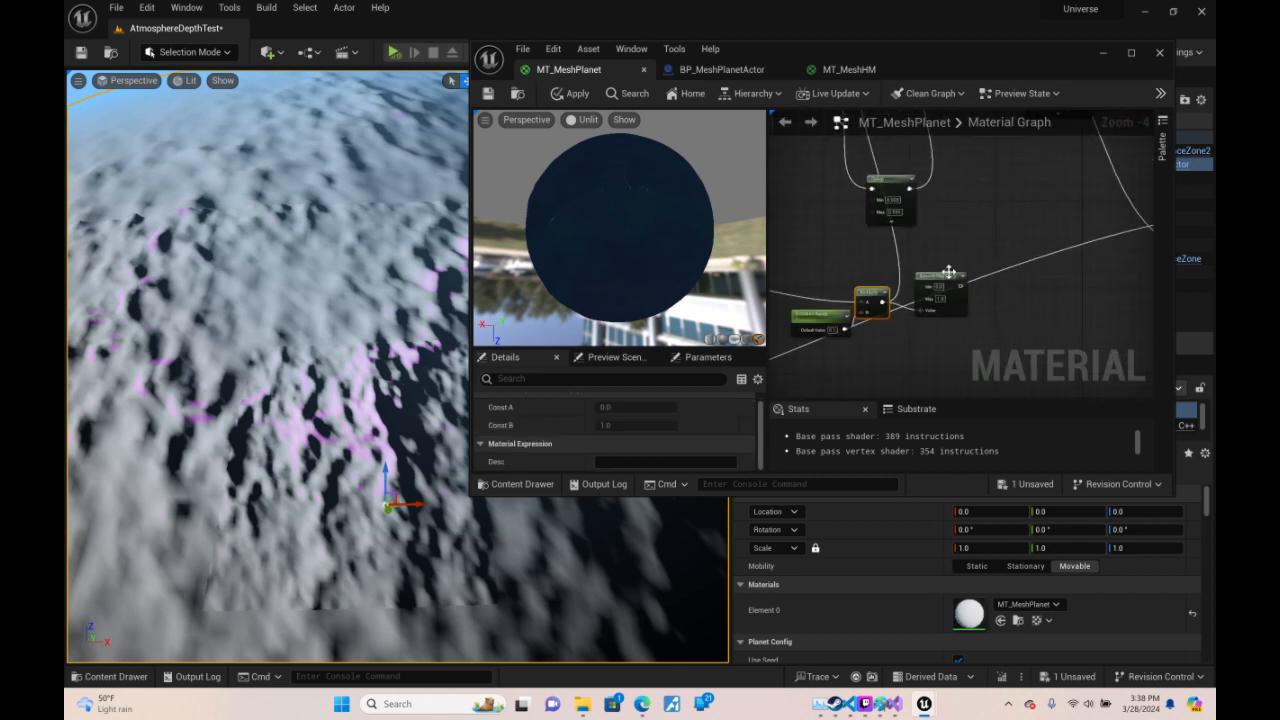
{"action": "left_click", "coordinate": [948, 280]}
{"action": "key", "text": "Delete"}
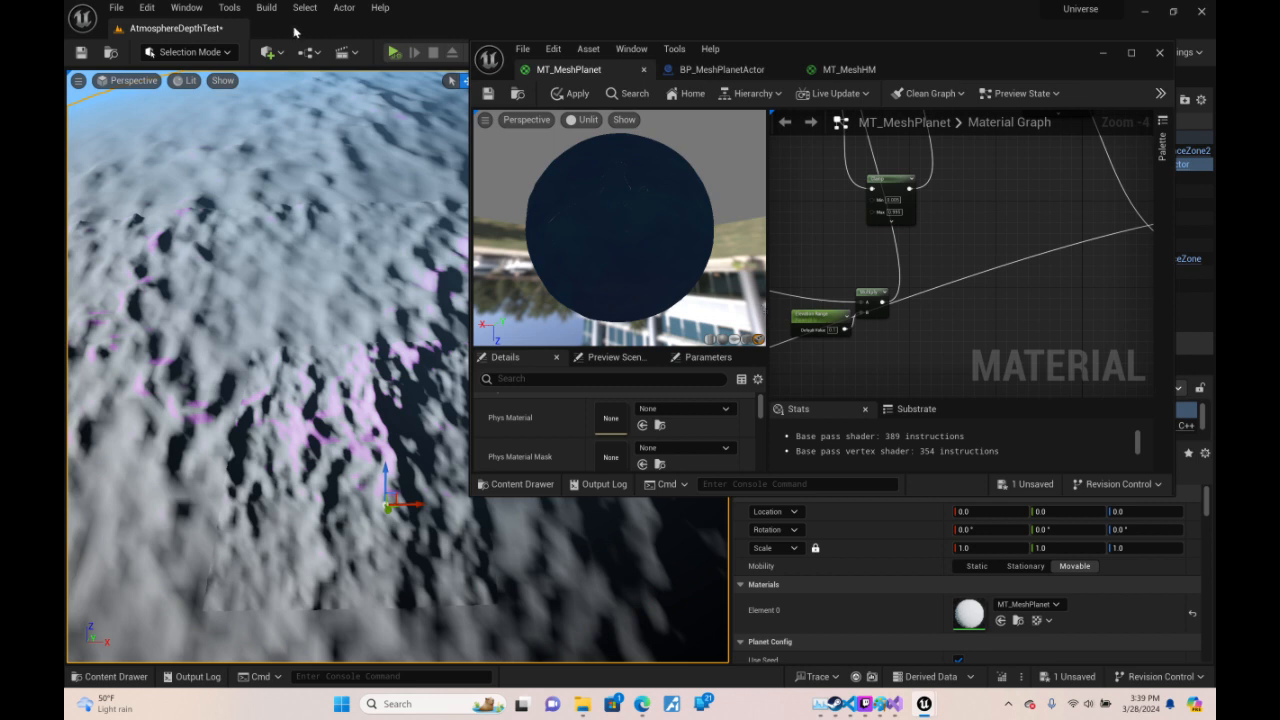
- Rotate the preview sphere to another side and set the Elevation Range parameter's default value to 1.0
{"action": "left_click_drag", "start_coordinate": [633, 201], "coordinate": [650, 235]}
{"action": "left_click", "coordinate": [832, 330]}
{"action": "left_click", "coordinate": [832, 330]}
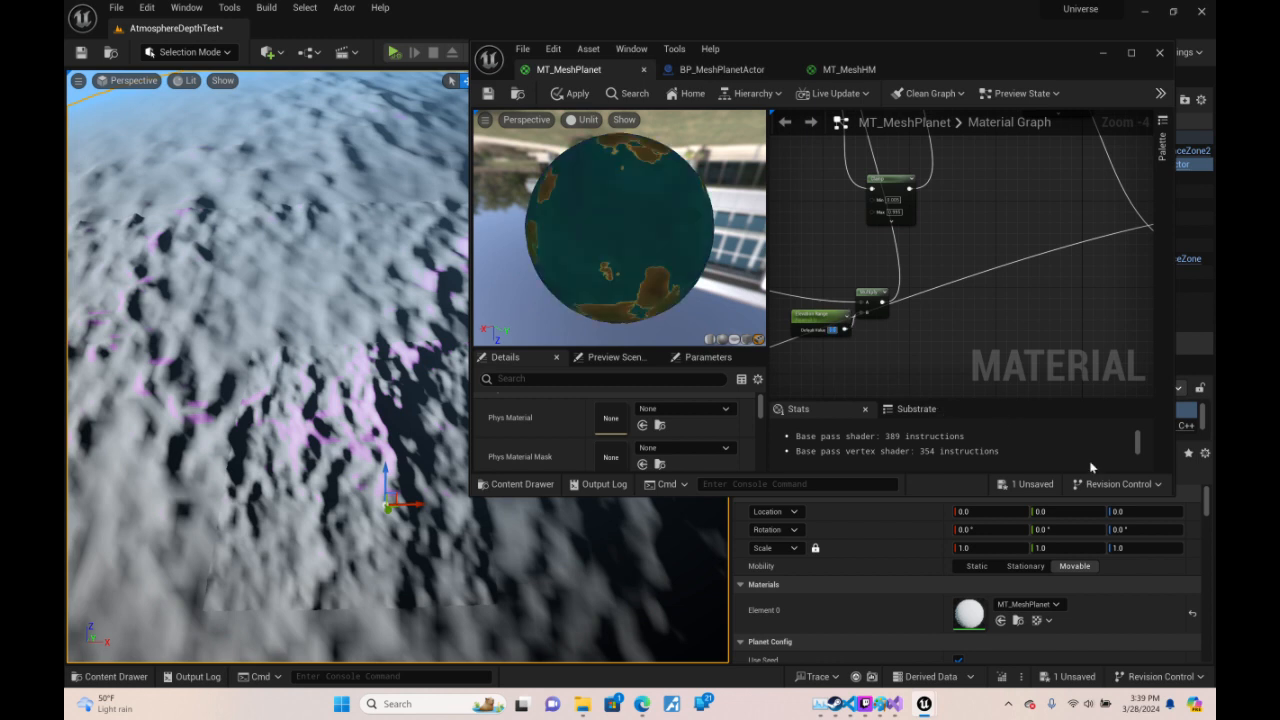
{"action": "left_click", "coordinate": [1031, 298]}
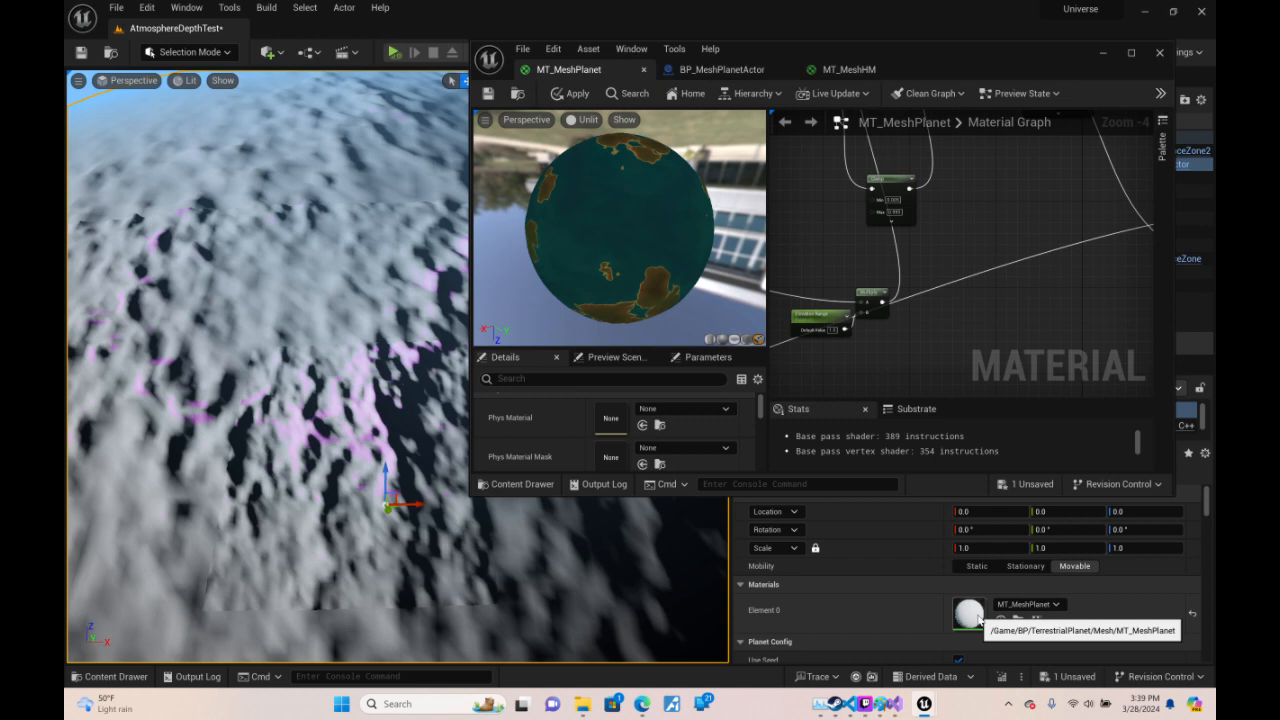
- Maximize the material editor, turn off the default value of the static bool parameter controlling the World Position Offset switch, and save MT_MeshPlanet
{"action": "left_click", "coordinate": [1131, 52]}
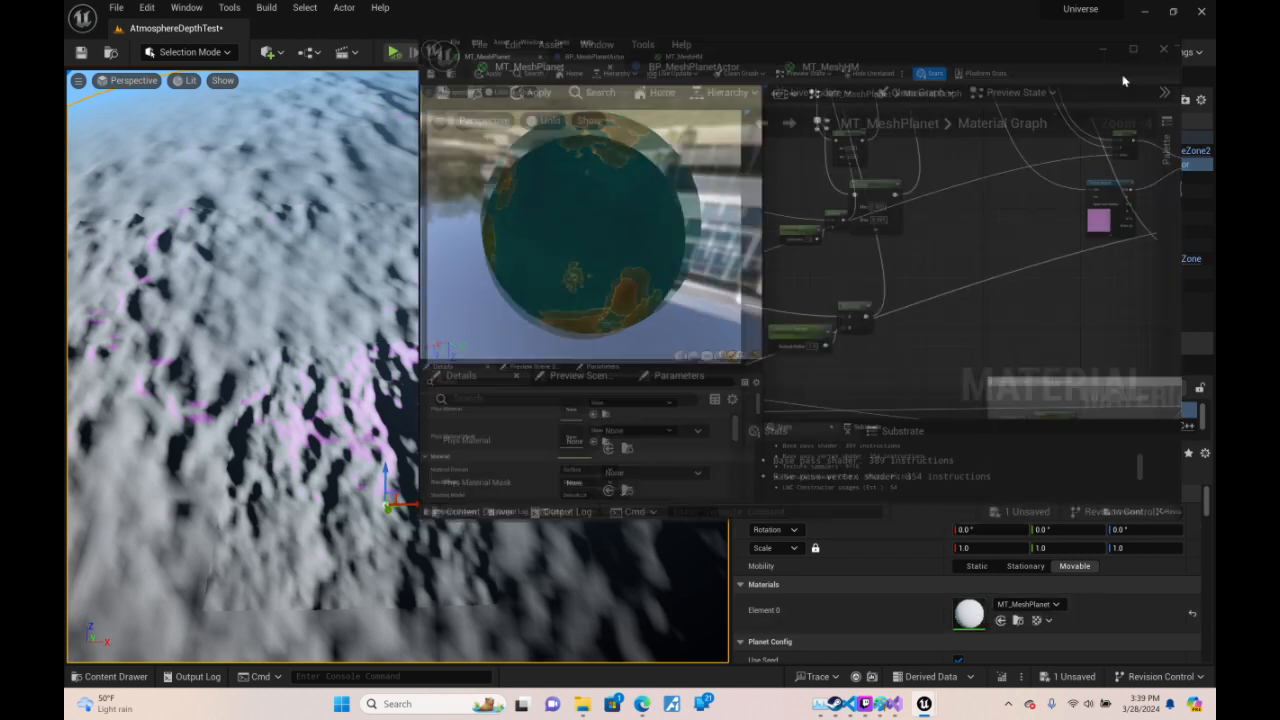
{"action": "right_click_drag", "start_coordinate": [1185, 535], "coordinate": [752, 208]}
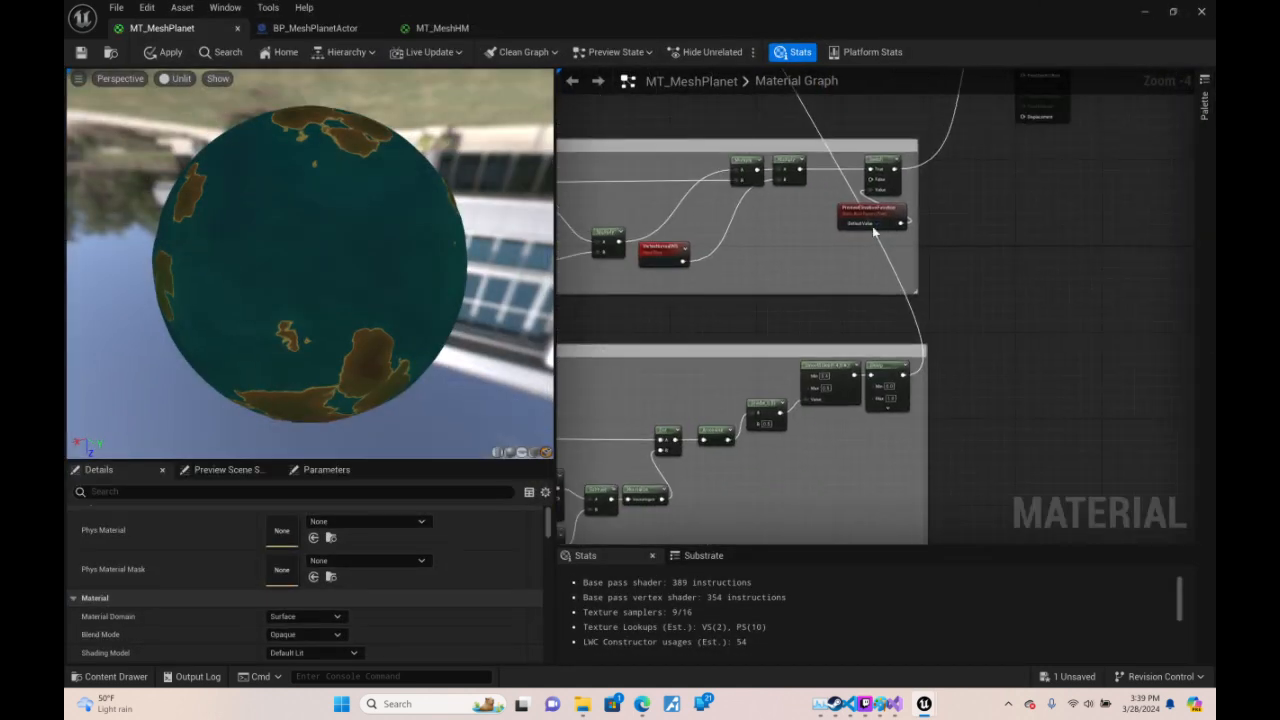
{"action": "left_click", "coordinate": [876, 226]}
{"action": "right_click_drag", "start_coordinate": [988, 228], "coordinate": [1014, 356]}
{"action": "left_click", "coordinate": [81, 52]}
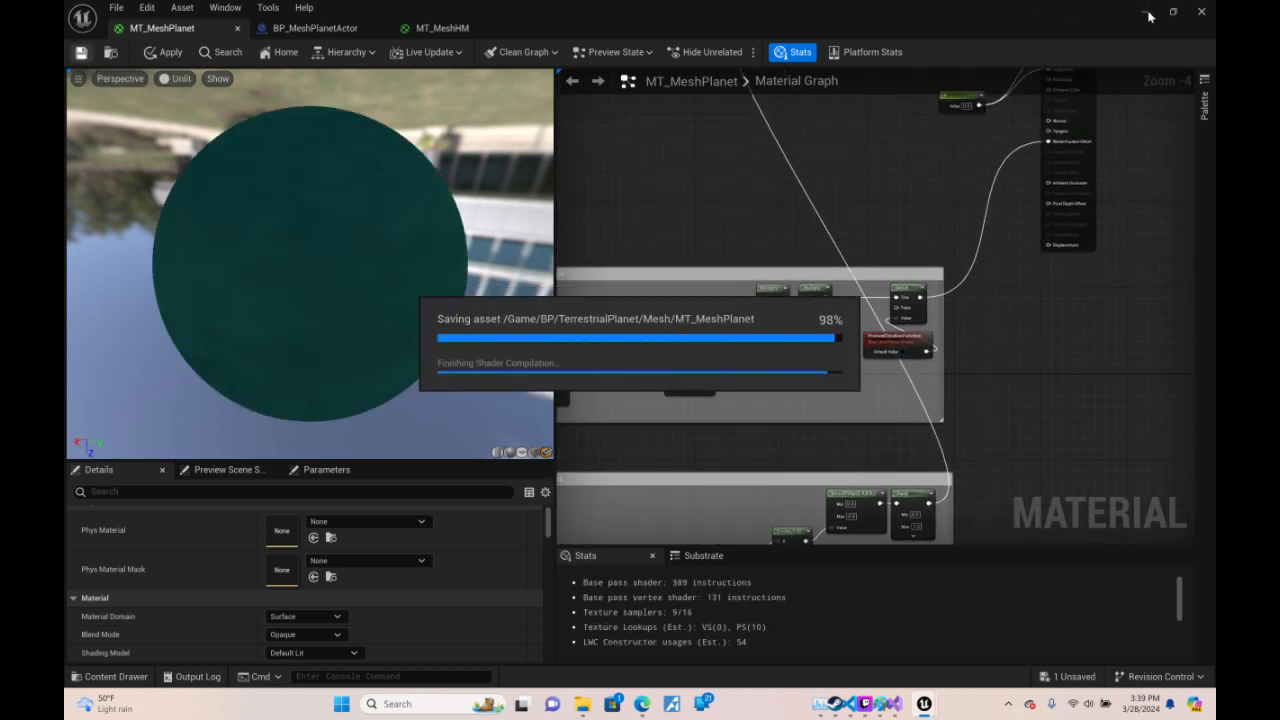
- Leave the material editor for the level editor and inspect the planet's surface in the viewport
{"action": "left_click", "coordinate": [1146, 12]}
{"action": "right_click_drag", "start_coordinate": [674, 346], "coordinate": [710, 402]}
{"action": "key", "text": "w"}
{"action": "key", "text": "s"}
{"action": "scroll", "coordinate": [617, 391], "scroll_direction": "up", "scroll_amount": 10}
{"action": "key", "text": "a"}
- Try two different MT_Planet_Inst material instances on Element 0 of BP_MeshPlanetActor2
{"action": "left_click", "coordinate": [1038, 604]}
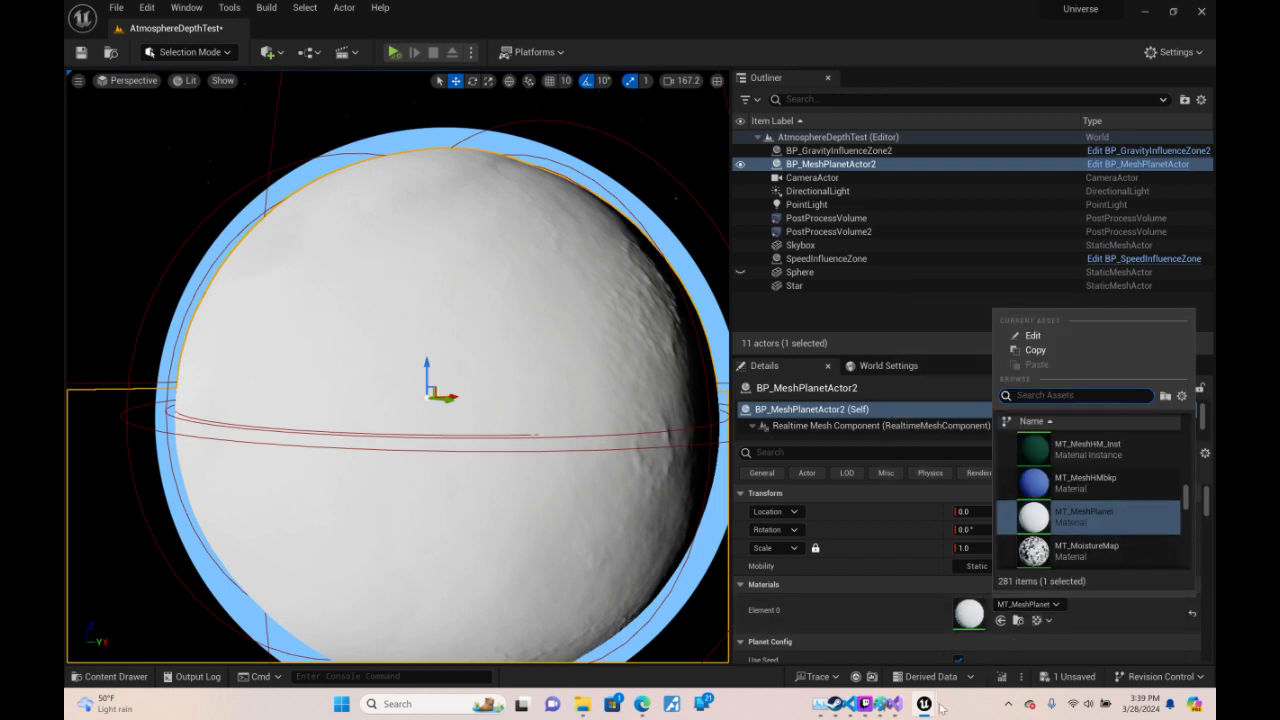
{"action": "scroll", "coordinate": [1138, 447], "scroll_direction": "up", "scroll_amount": 3}
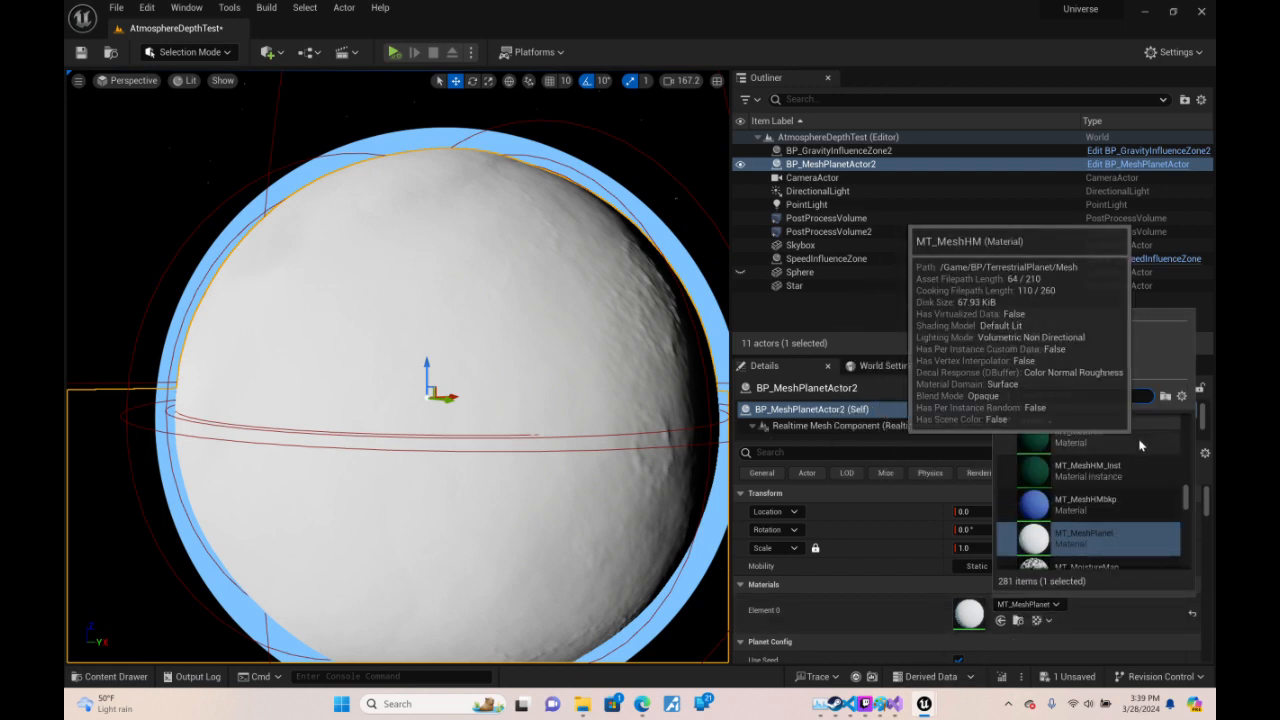
{"action": "scroll", "coordinate": [1140, 445], "scroll_direction": "up", "scroll_amount": 5}
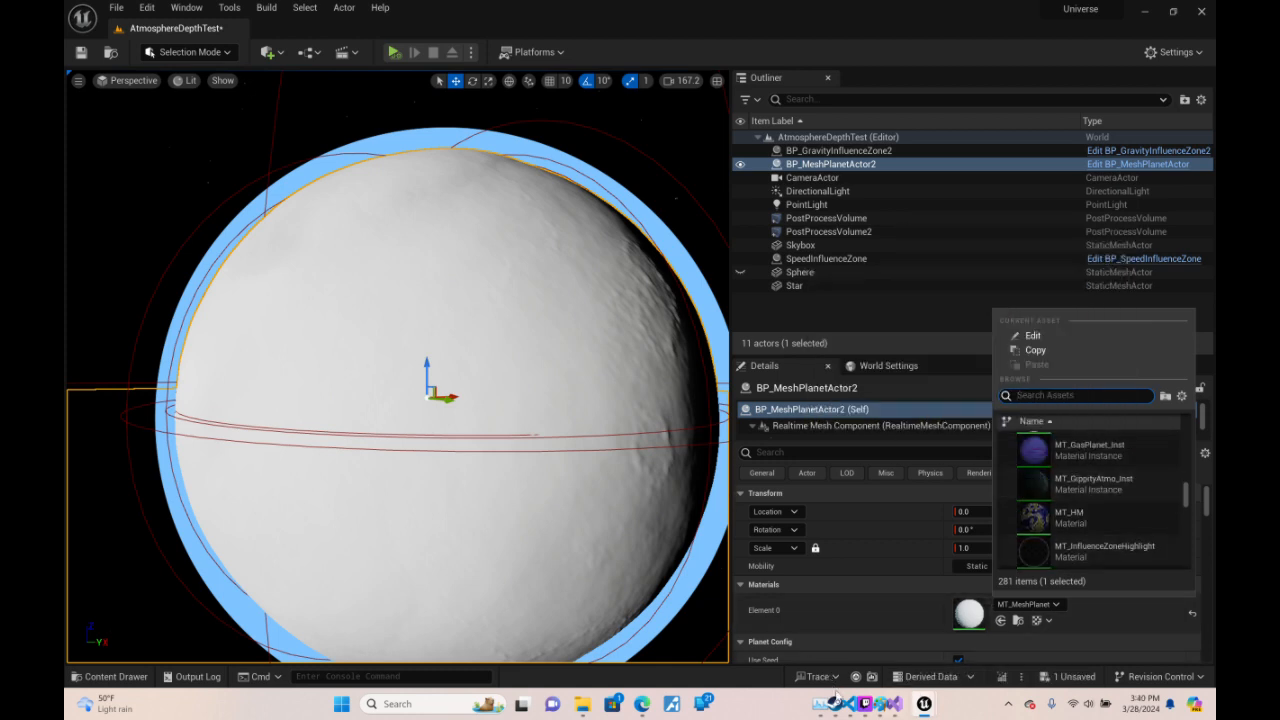
{"action": "scroll", "coordinate": [1150, 510], "scroll_direction": "down", "scroll_amount": 8}
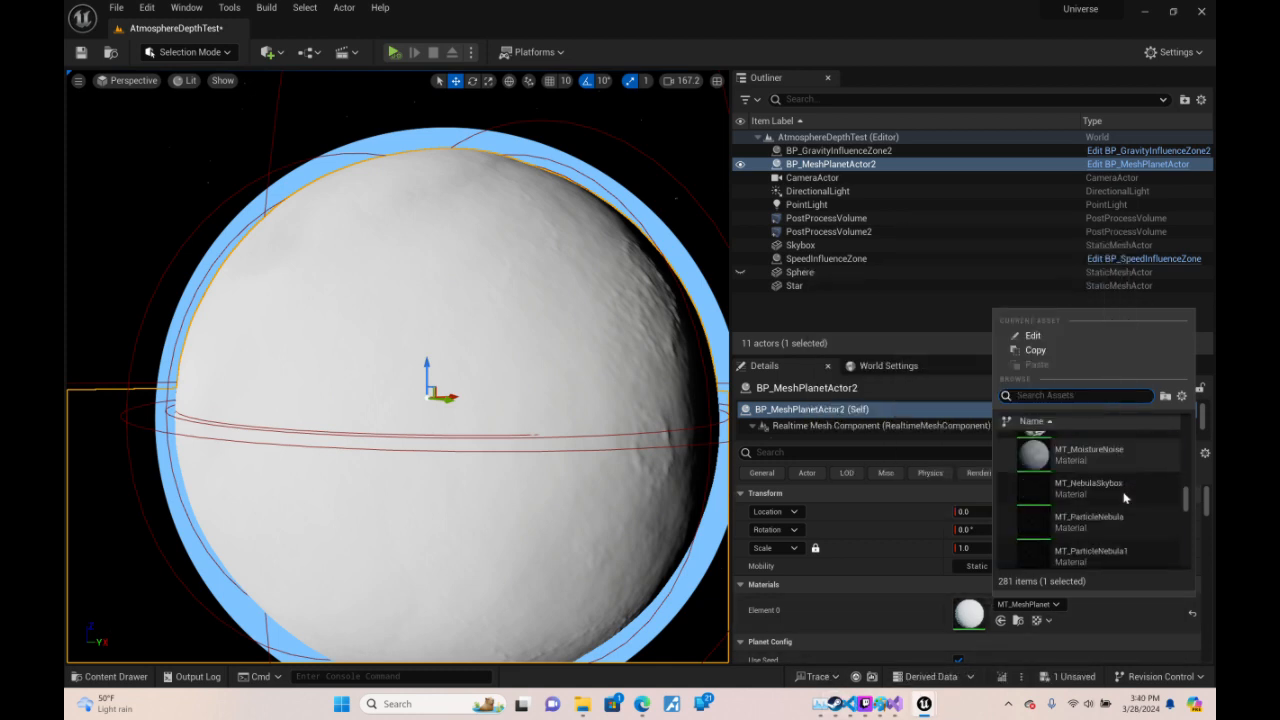
{"action": "scroll", "coordinate": [1127, 487], "scroll_direction": "down", "scroll_amount": 1}
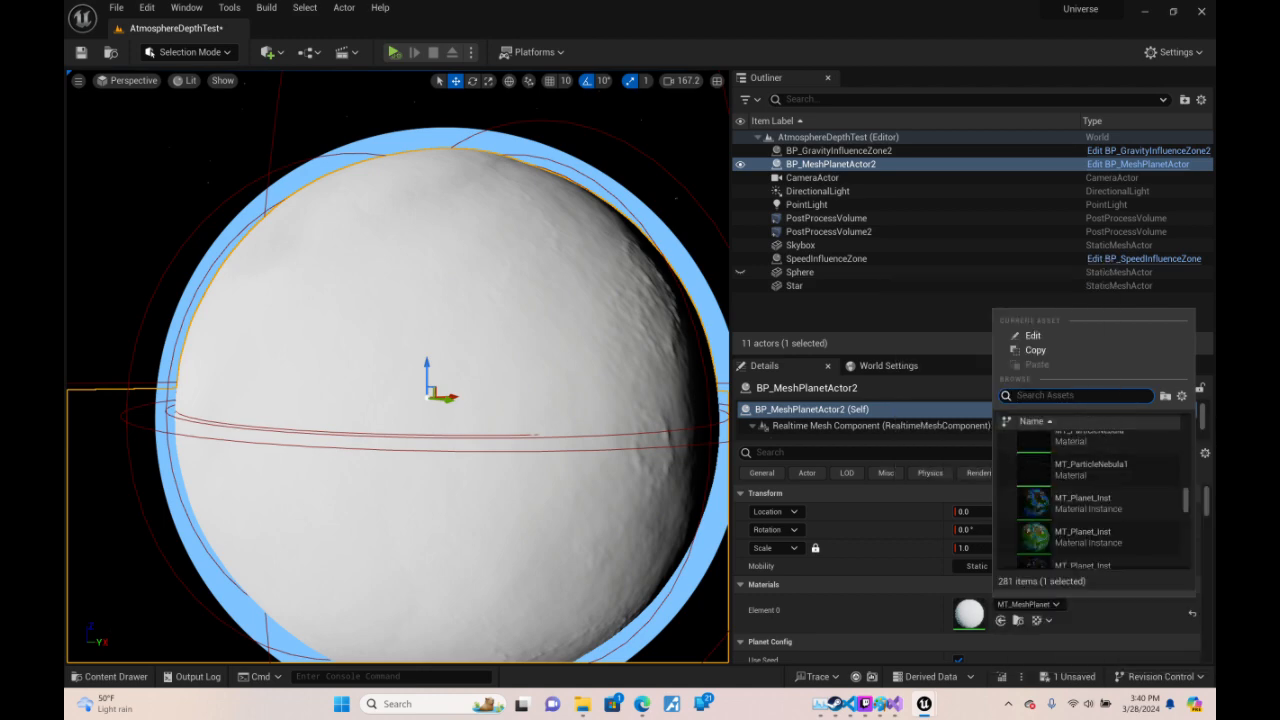
{"action": "left_click", "coordinate": [1076, 535]}
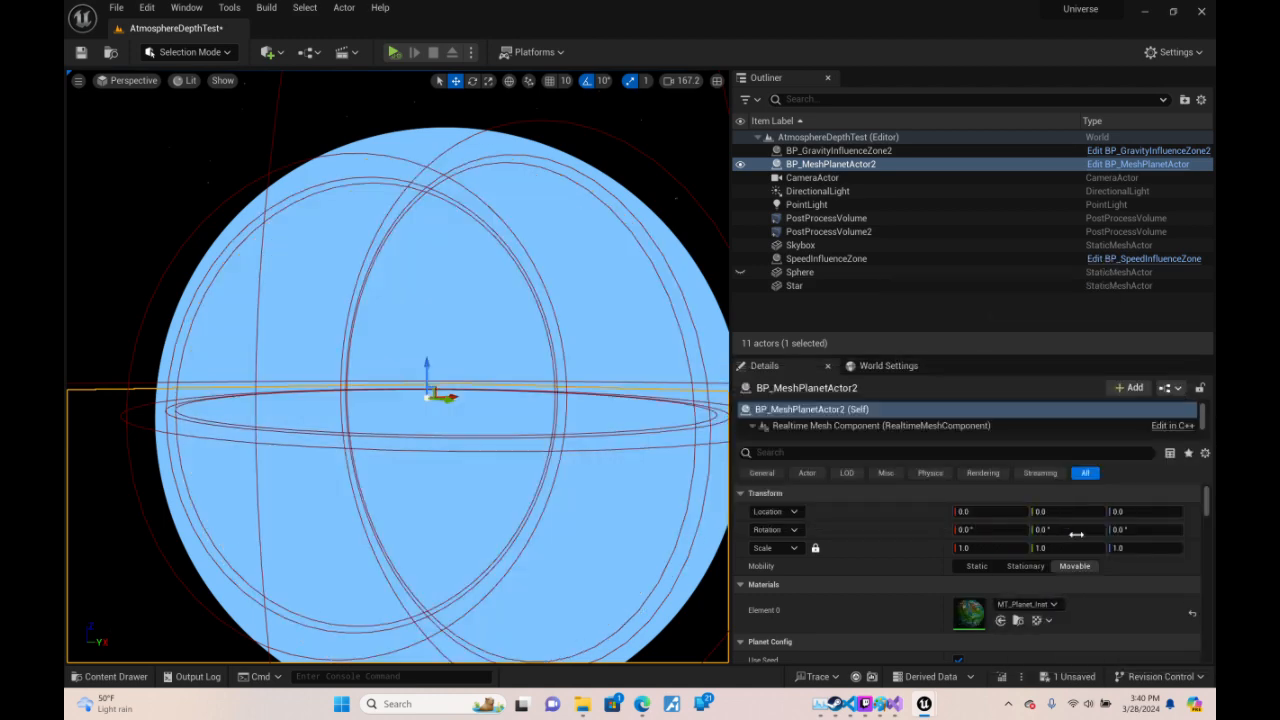
{"action": "left_click", "coordinate": [1047, 605]}
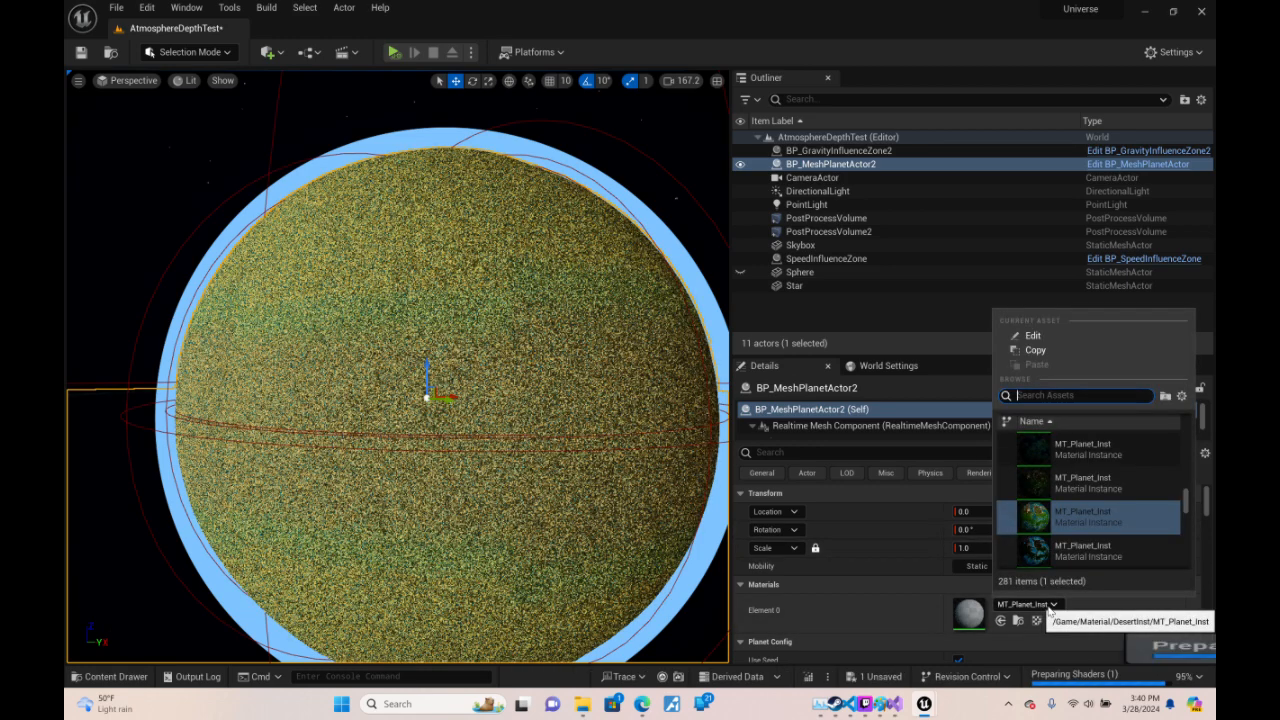
{"action": "left_click", "coordinate": [1056, 549]}
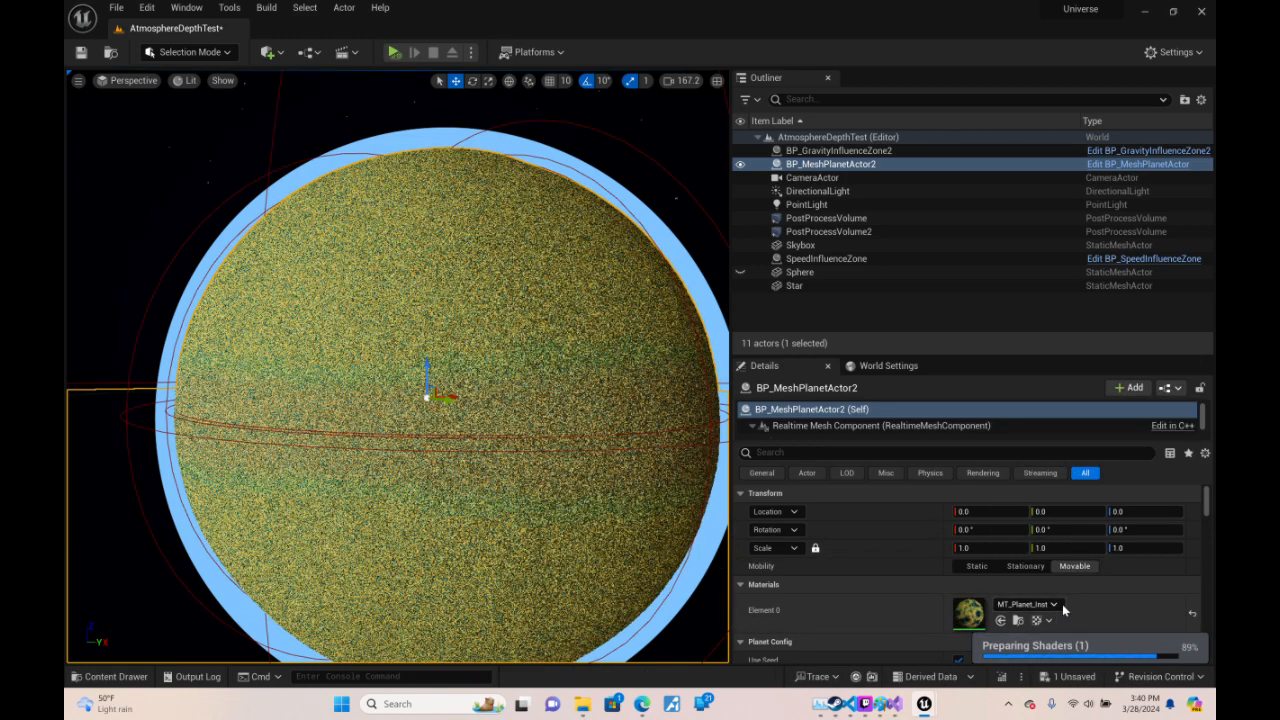
- Search the material assets for "mesh" and assign MT_MeshPlanet to Element 0 of BP_MeshPlanetActor2
{"action": "left_click", "coordinate": [1058, 606]}
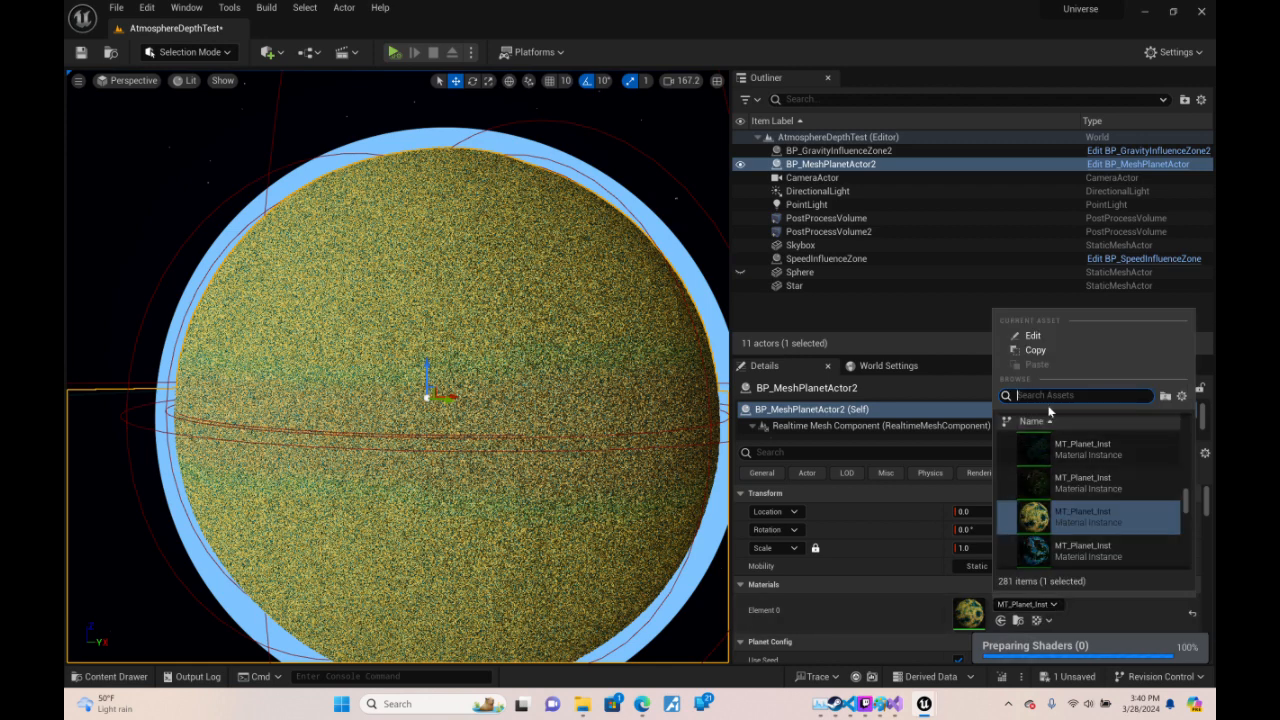
{"action": "type", "text": "mesh"}
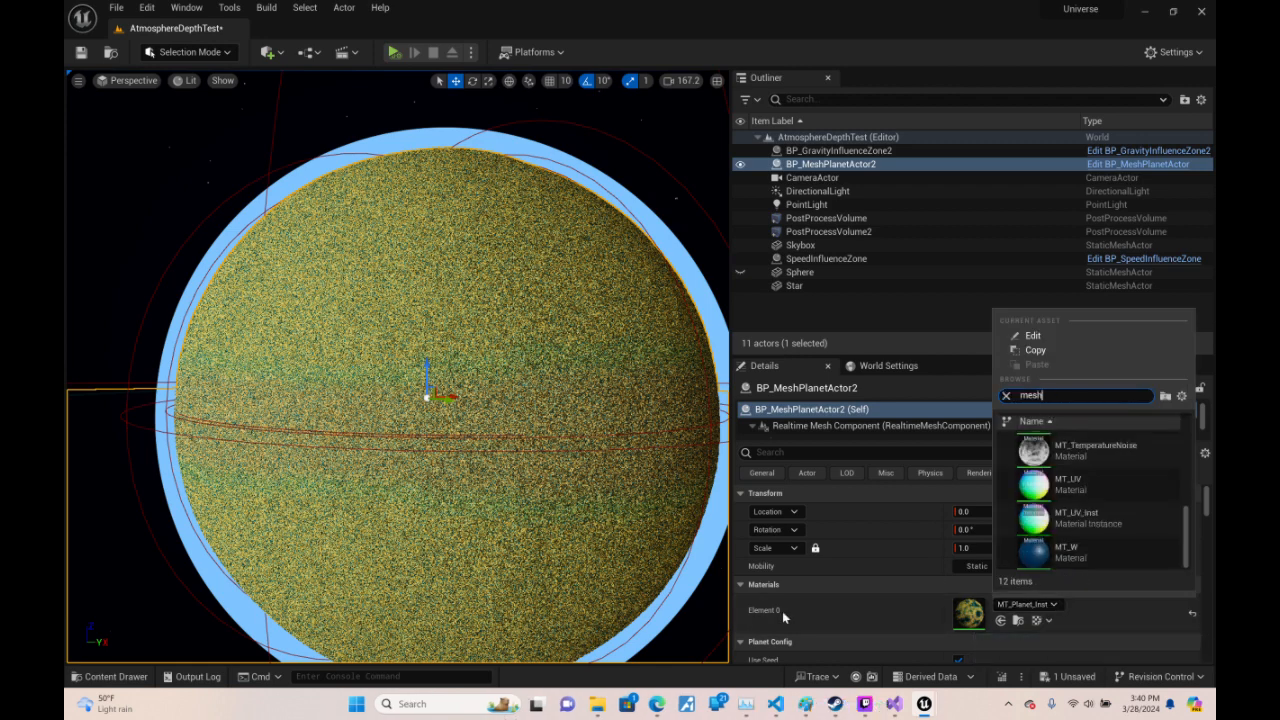
{"action": "scroll", "coordinate": [1095, 500], "scroll_direction": "up", "scroll_amount": 3}
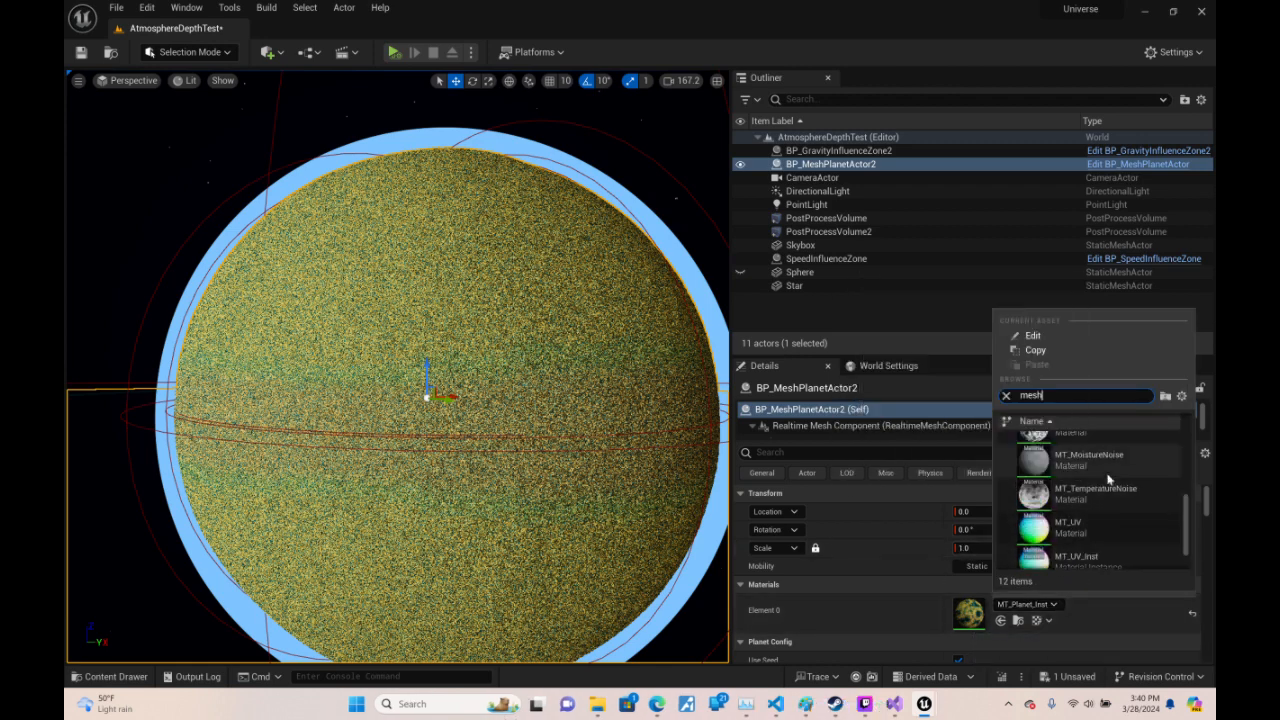
{"action": "left_click", "coordinate": [1100, 520]}
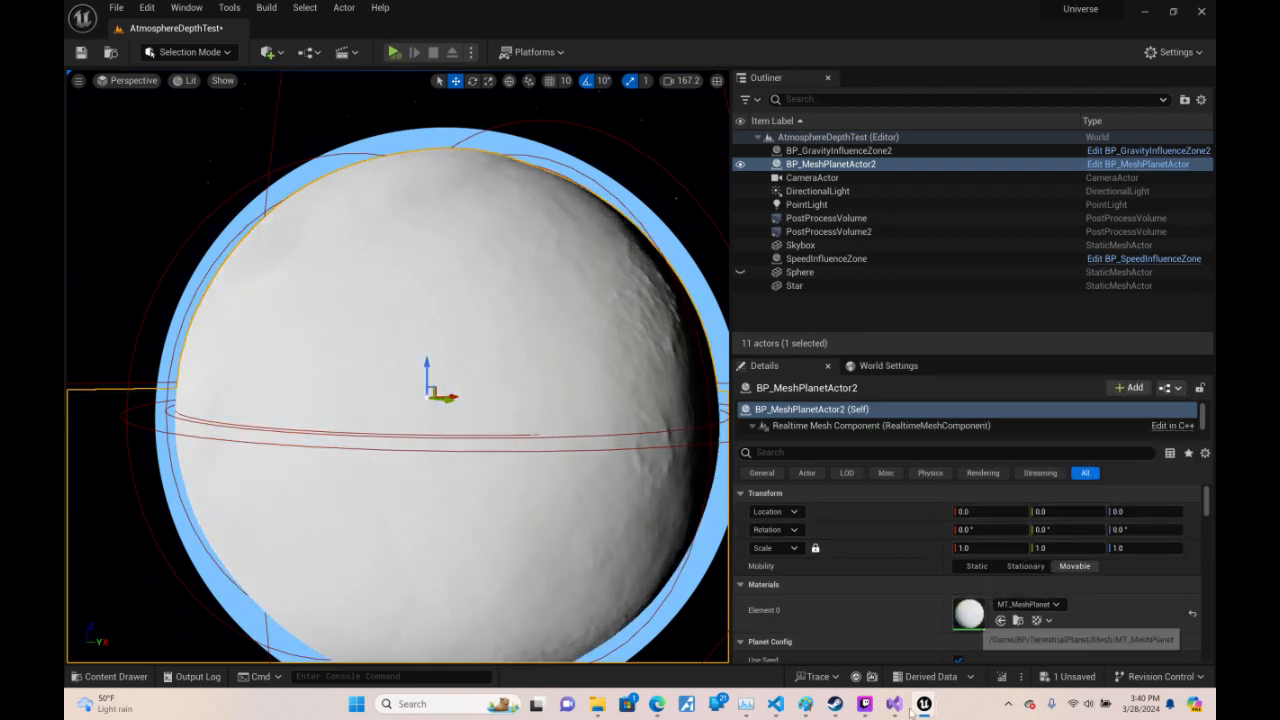
- Switch back to the MT_MeshPlanet material graph and move the material output node farther from its input nodes
{"action": "mouse_move", "coordinate": [924, 703]}
{"action": "left_click", "coordinate": [1030, 645]}
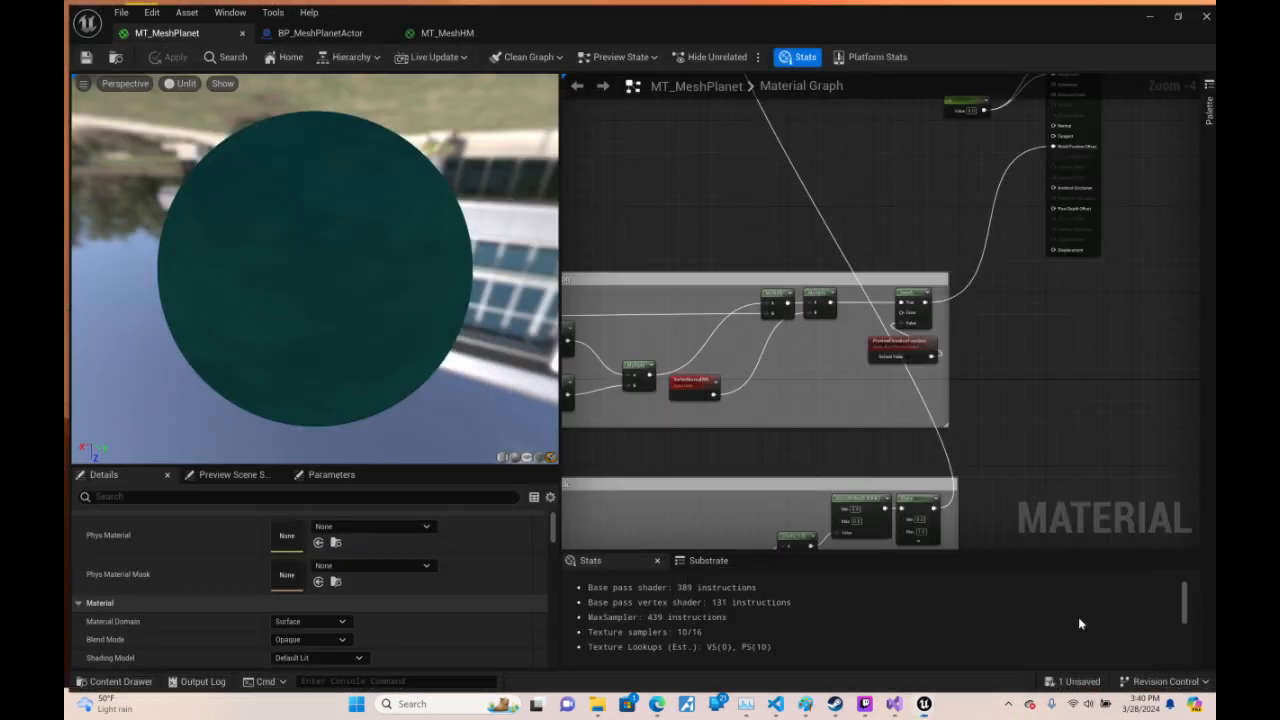
{"action": "right_click_drag", "start_coordinate": [935, 204], "coordinate": [734, 414]}
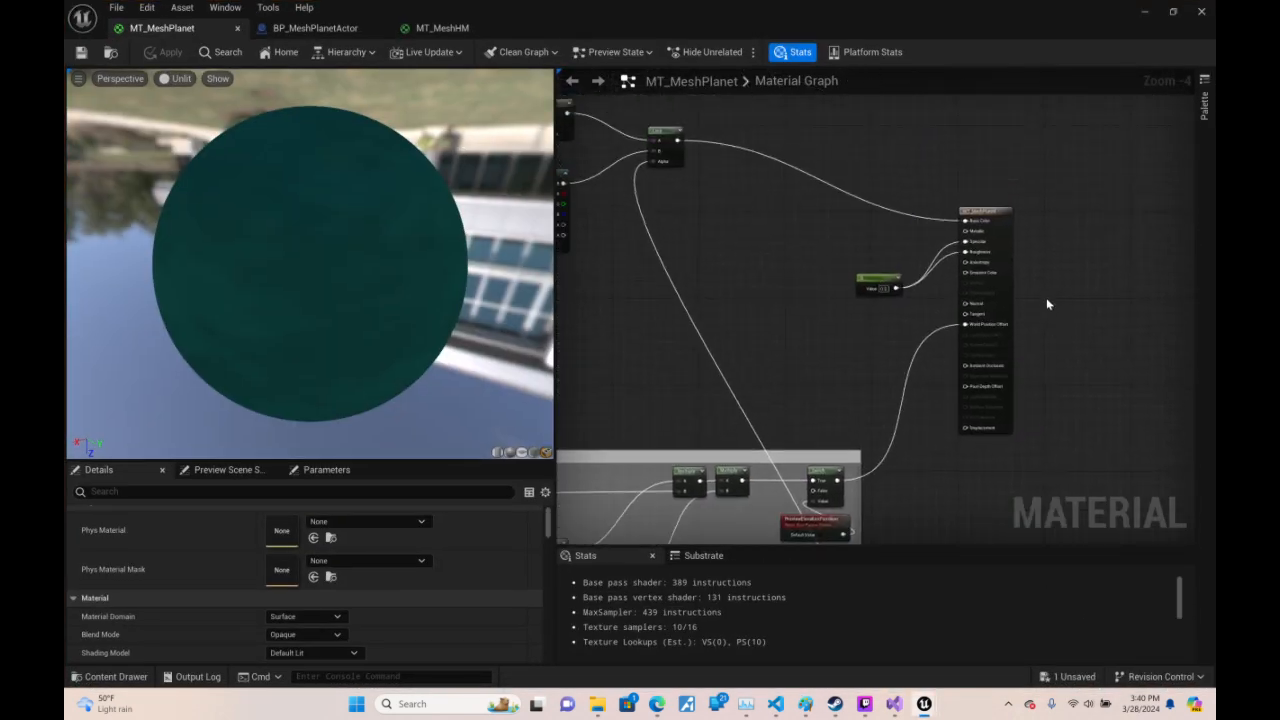
{"action": "left_click", "coordinate": [1020, 308]}
{"action": "left_click_drag", "start_coordinate": [1024, 308], "coordinate": [1057, 309]}
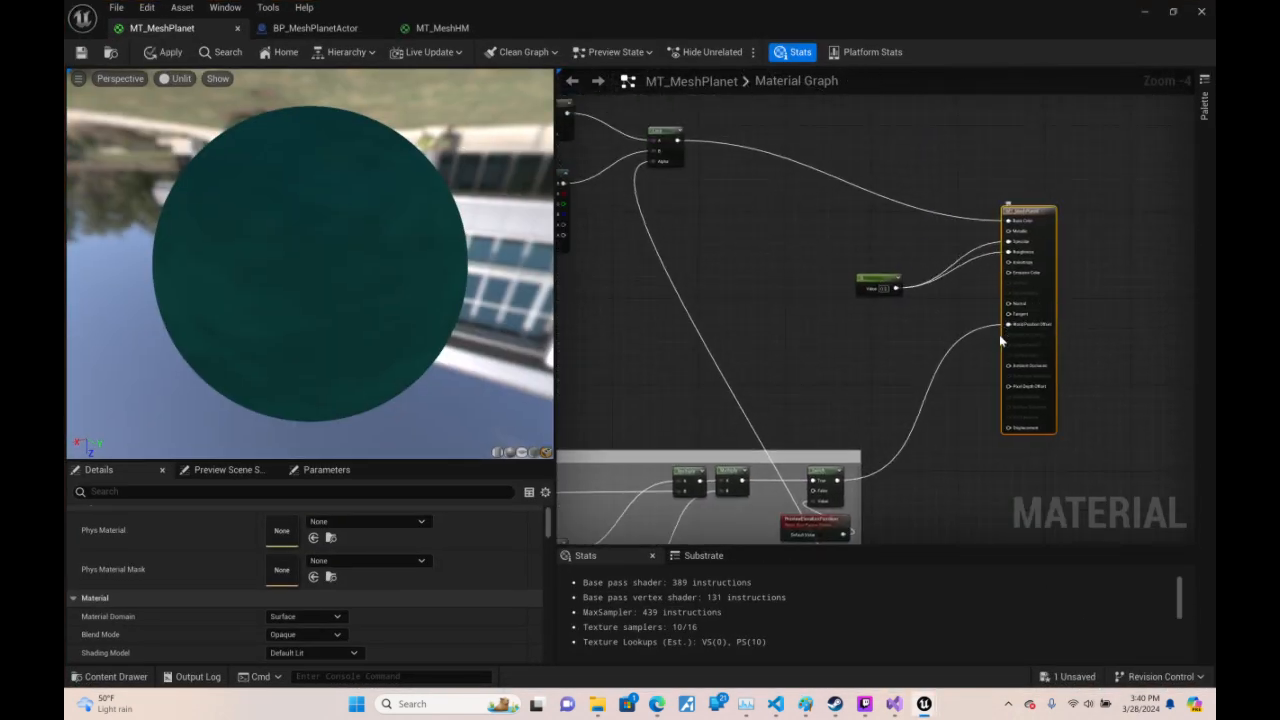
- Turn on the default value of the static bool parameter controlling the World Position Offset switch
{"action": "right_click_drag", "start_coordinate": [958, 399], "coordinate": [1004, 301]}
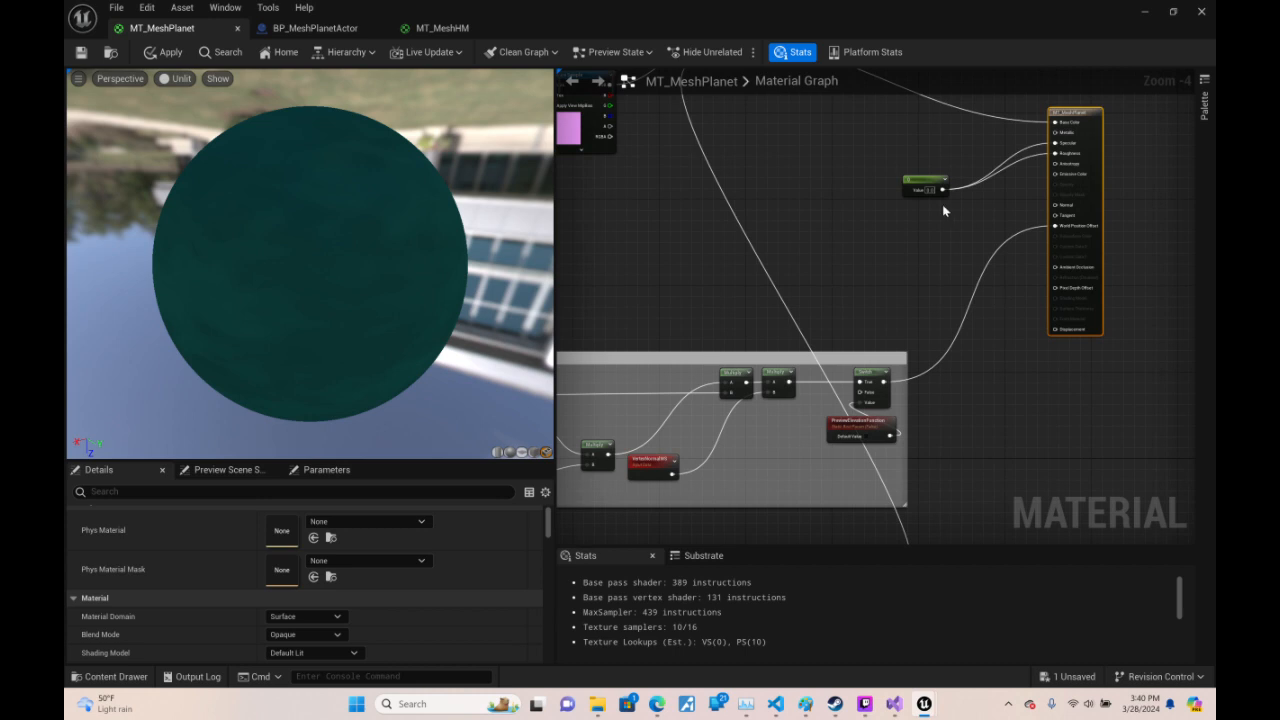
{"action": "left_click", "coordinate": [866, 439]}
{"action": "right_click_drag", "start_coordinate": [1003, 301], "coordinate": [1005, 474]}
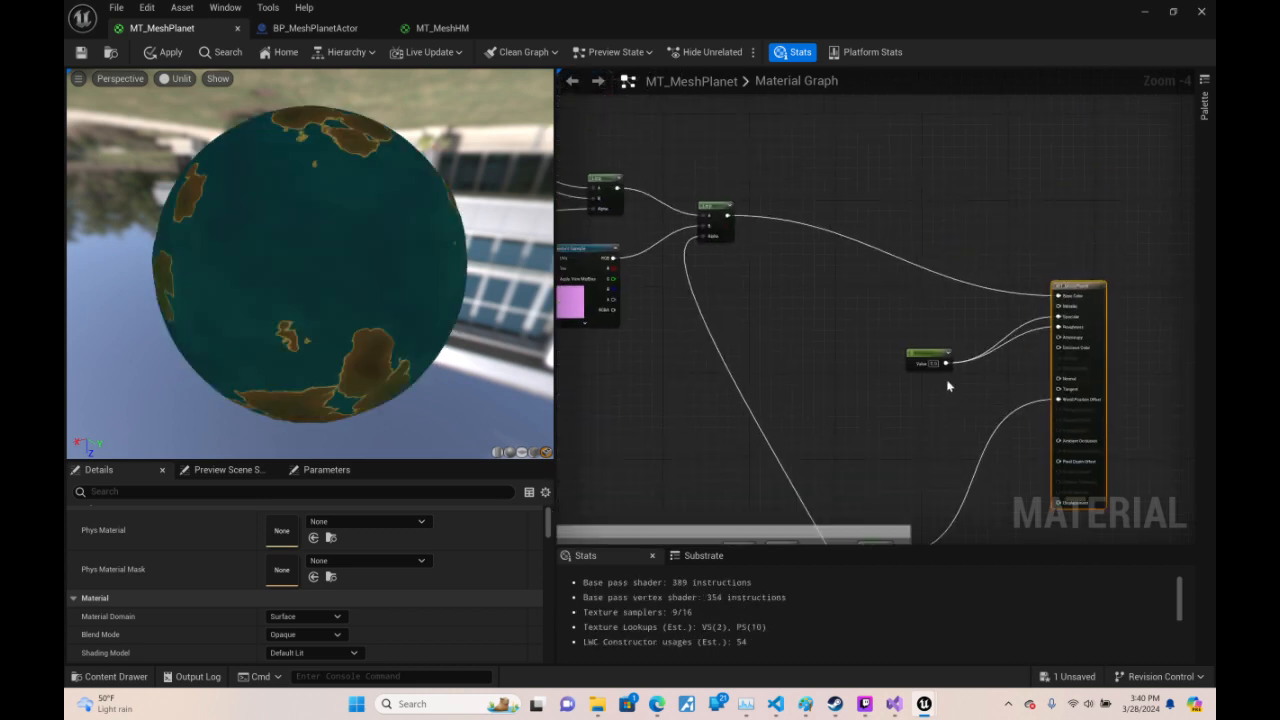
- Nudge the Texture Sample node using Synthwave_1 slightly closer to the final Lerp
{"action": "scroll", "coordinate": [946, 385], "scroll_direction": "up", "scroll_amount": 4}
{"action": "right_click_drag", "start_coordinate": [1026, 357], "coordinate": [1190, 505]}
{"action": "right_click_drag", "start_coordinate": [946, 421], "coordinate": [816, 424]}
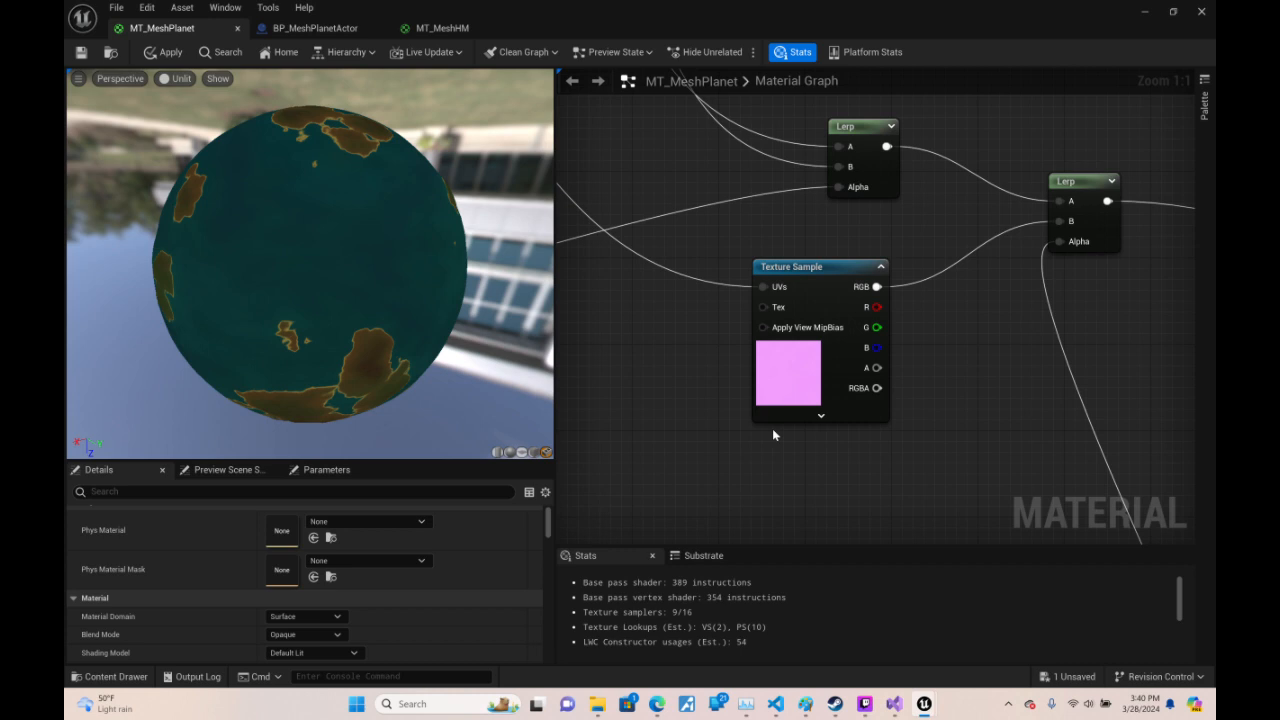
{"action": "left_click_drag", "start_coordinate": [824, 296], "coordinate": [844, 307]}
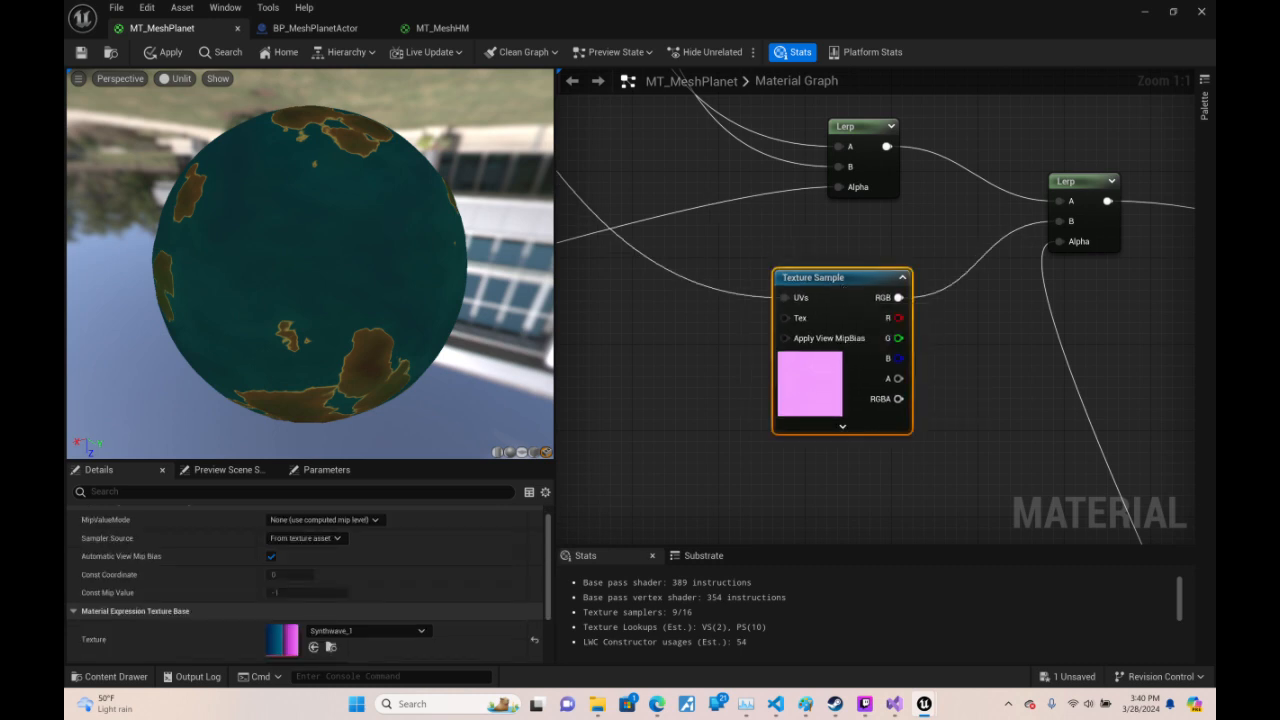
- Move the lower Clamp directly beneath the other Clamp feeding MakeFloat2, and line up the 1-x node beside it
{"action": "right_click_drag", "start_coordinate": [1062, 490], "coordinate": [1174, 120]}
{"action": "scroll", "coordinate": [909, 184], "scroll_direction": "down", "scroll_amount": 2}
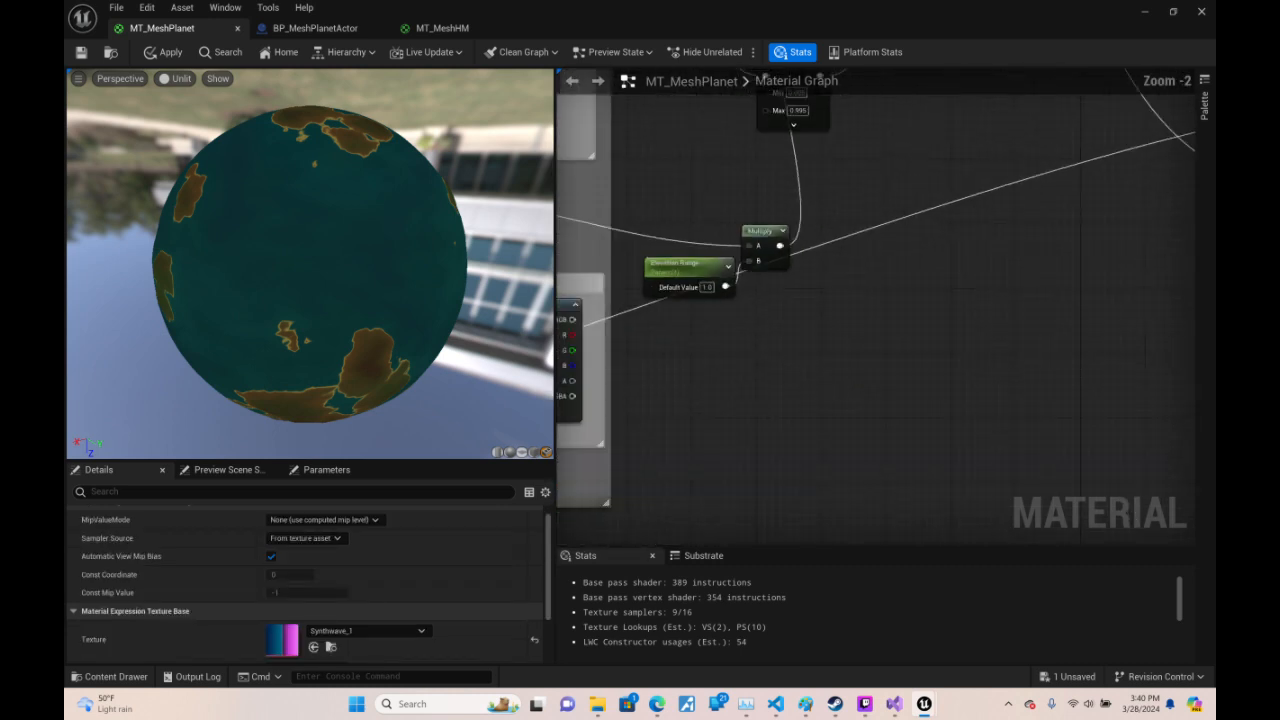
{"action": "right_click_drag", "start_coordinate": [873, 198], "coordinate": [864, 545]}
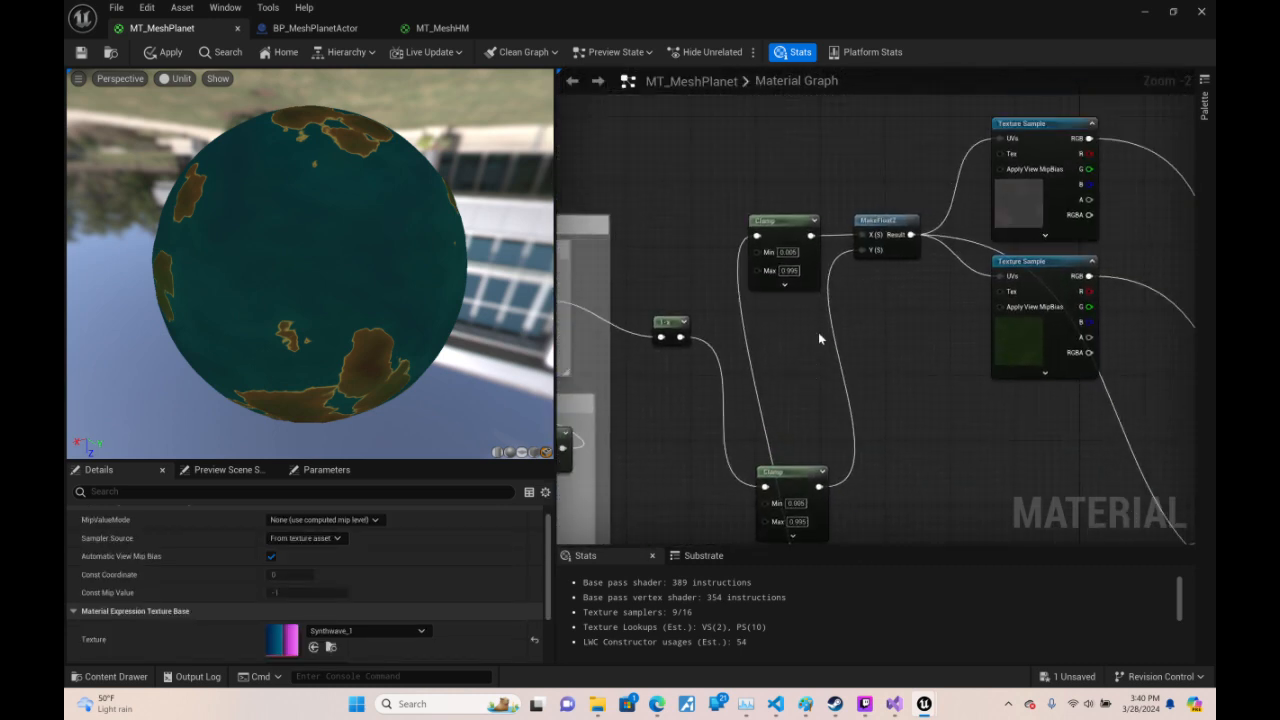
{"action": "left_click", "coordinate": [1046, 163]}
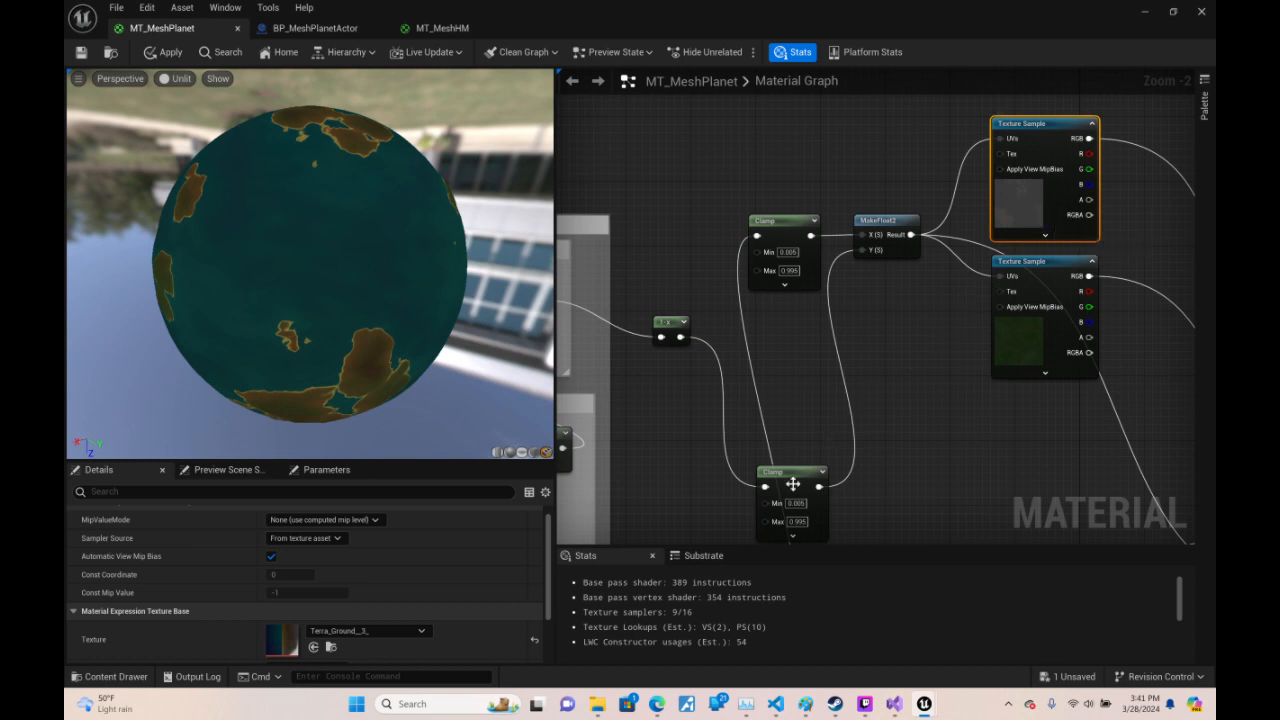
{"action": "left_click_drag", "start_coordinate": [793, 488], "coordinate": [785, 336]}
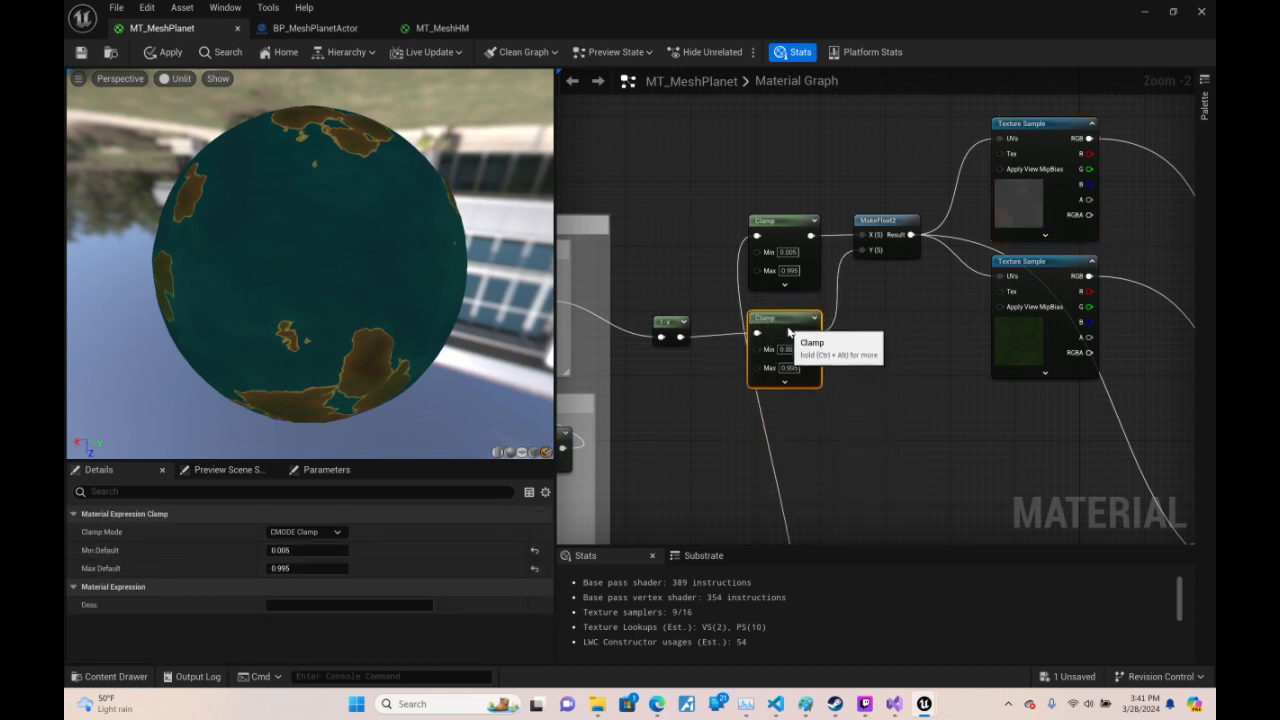
{"action": "left_click_drag", "start_coordinate": [663, 319], "coordinate": [694, 318]}
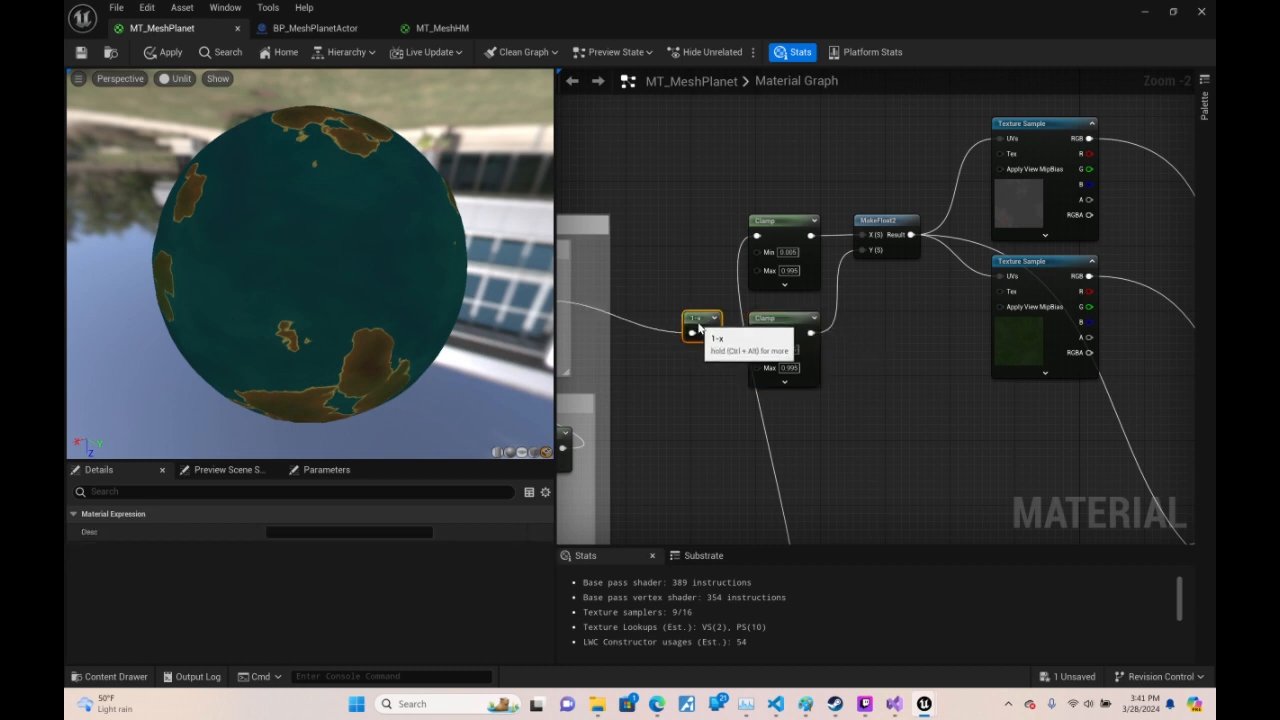
- Stack the Synthwave_1 Texture Sample below the other two texture samples and move the first Lerp closer to them
{"action": "right_click_drag", "start_coordinate": [889, 389], "coordinate": [890, 288]}
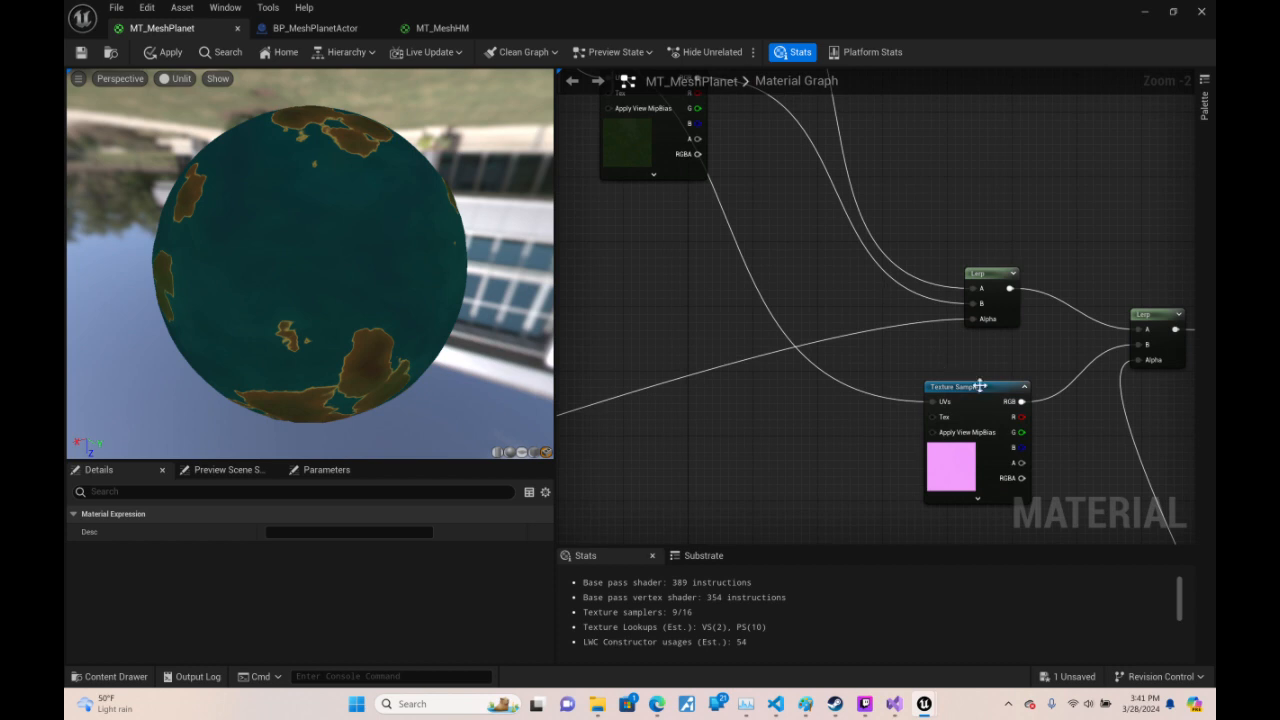
{"action": "left_click_drag", "start_coordinate": [962, 382], "coordinate": [636, 198]}
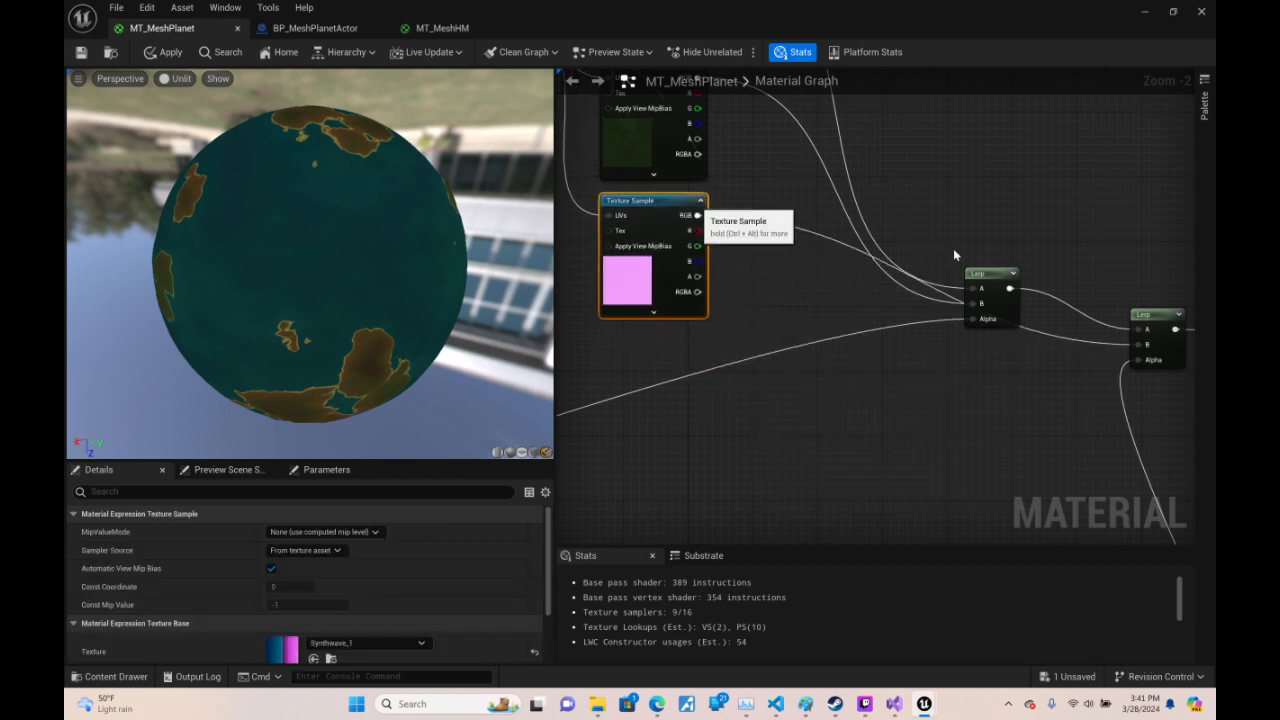
{"action": "right_click_drag", "start_coordinate": [1006, 224], "coordinate": [968, 393]}
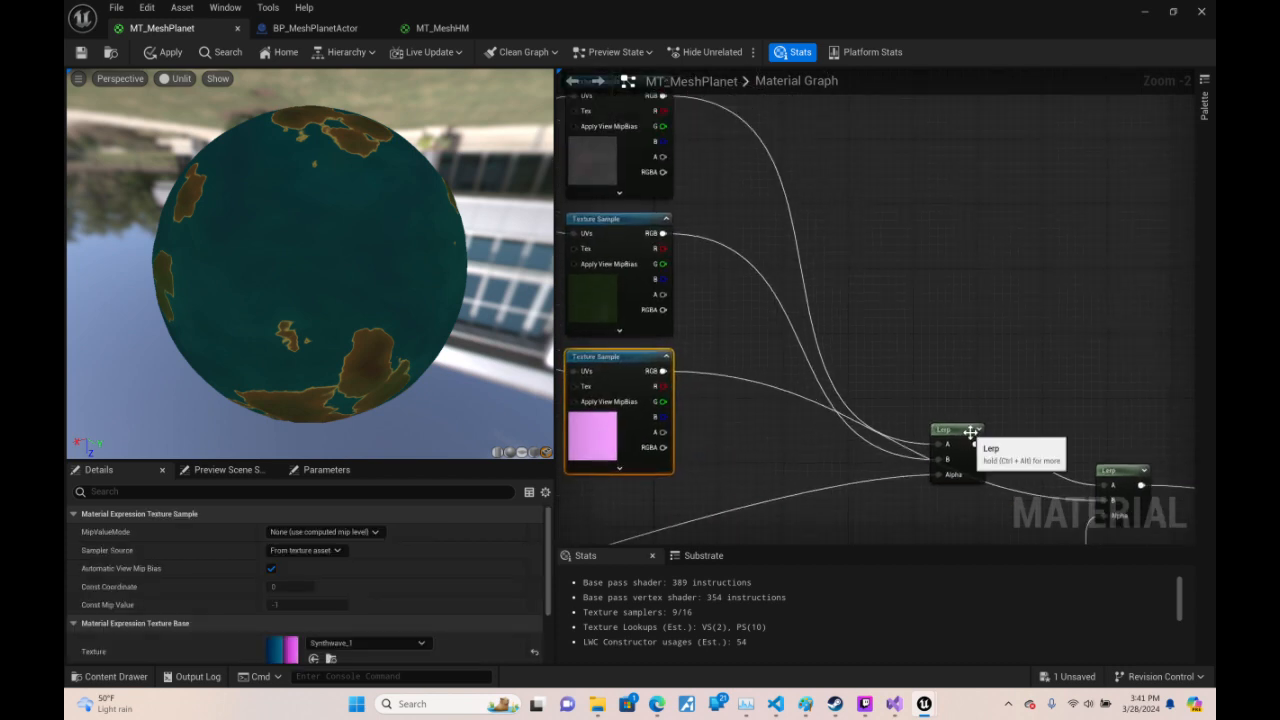
{"action": "left_click_drag", "start_coordinate": [974, 426], "coordinate": [875, 440]}
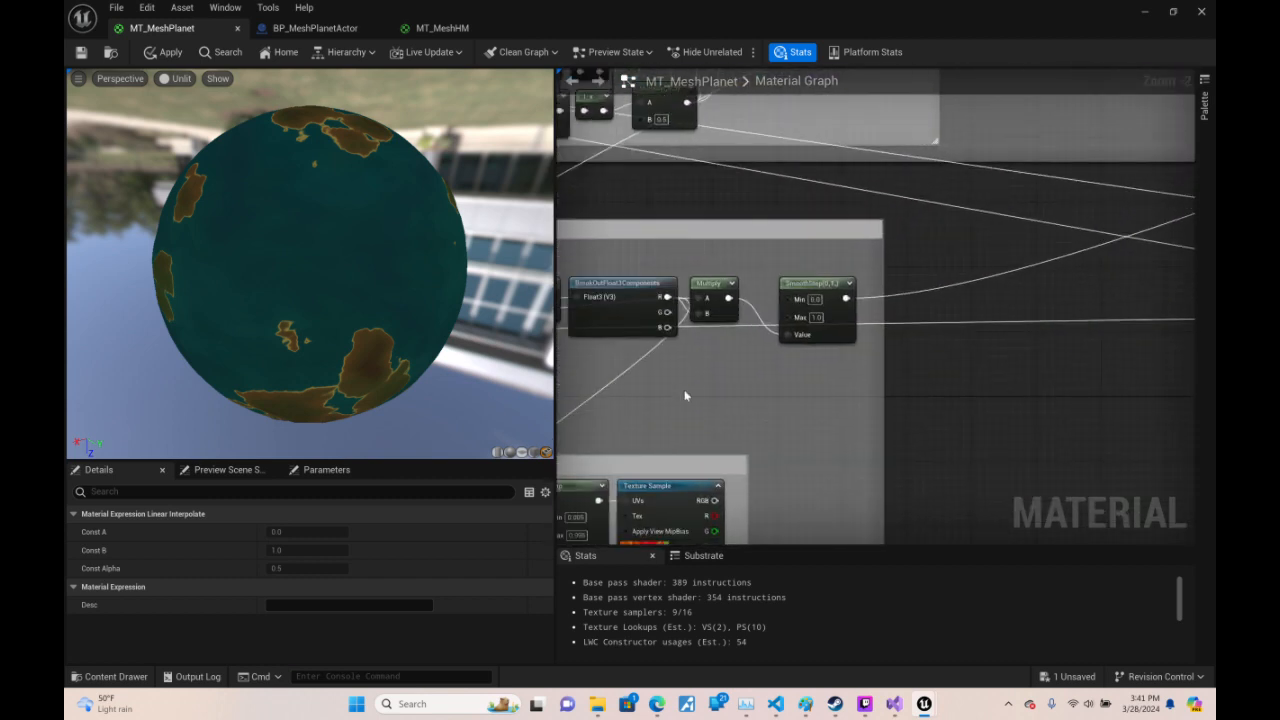
- Set the W intensity default of the Moisture Noise Scale parameter to 2, after also trying 10
{"action": "right_click_drag", "start_coordinate": [685, 396], "coordinate": [1153, 351]}
{"action": "right_click_drag", "start_coordinate": [1177, 294], "coordinate": [1050, 331]}
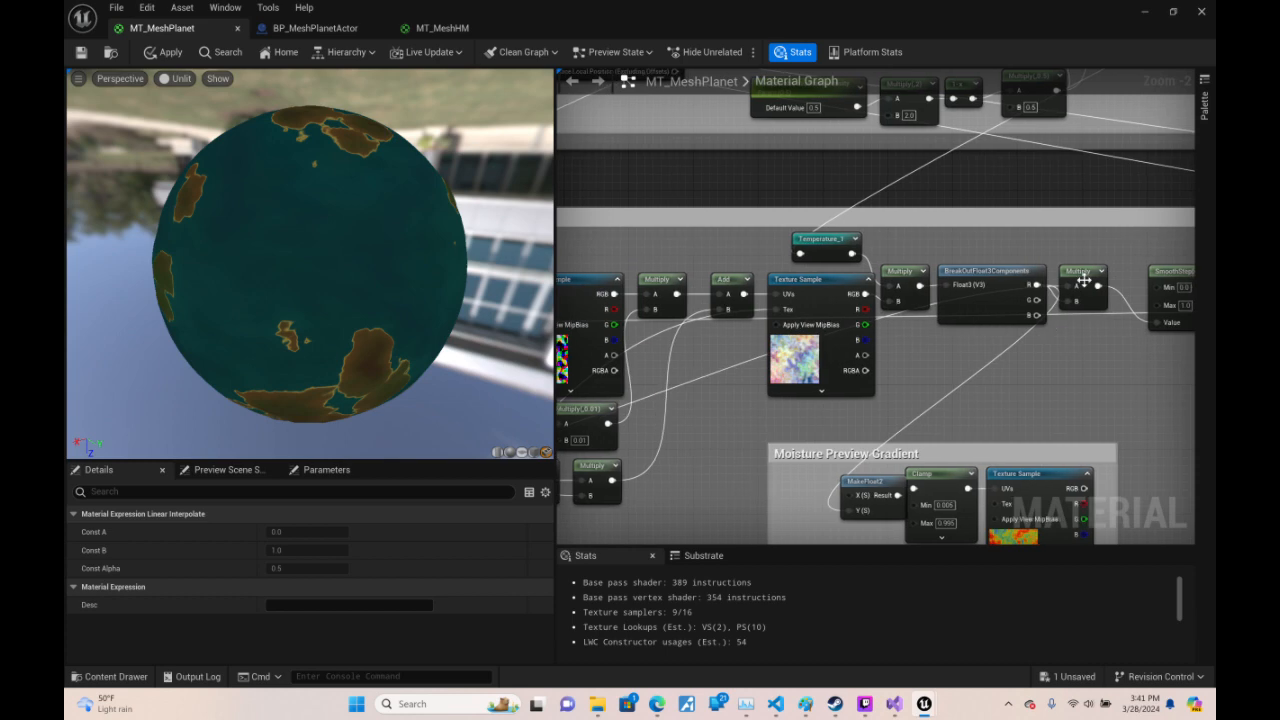
{"action": "left_click", "coordinate": [1072, 290]}
{"action": "right_click_drag", "start_coordinate": [1050, 400], "coordinate": [1108, 365]}
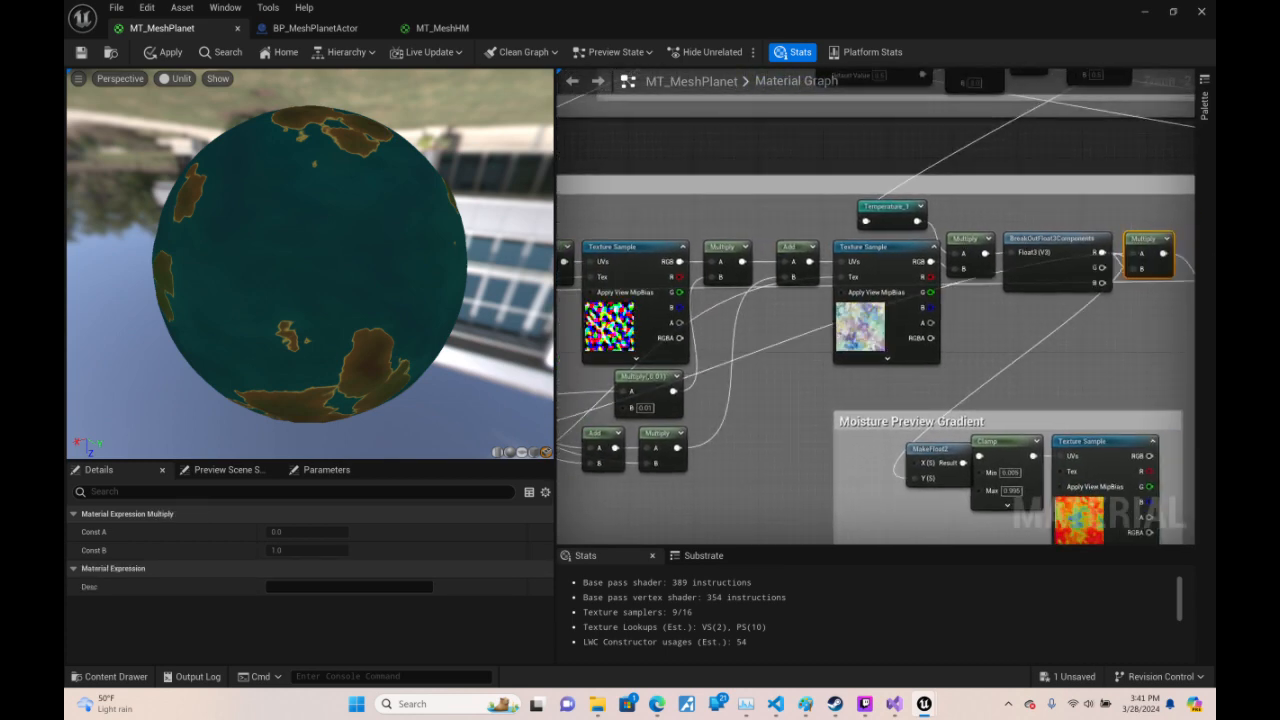
{"action": "right_click_drag", "start_coordinate": [612, 430], "coordinate": [1016, 319]}
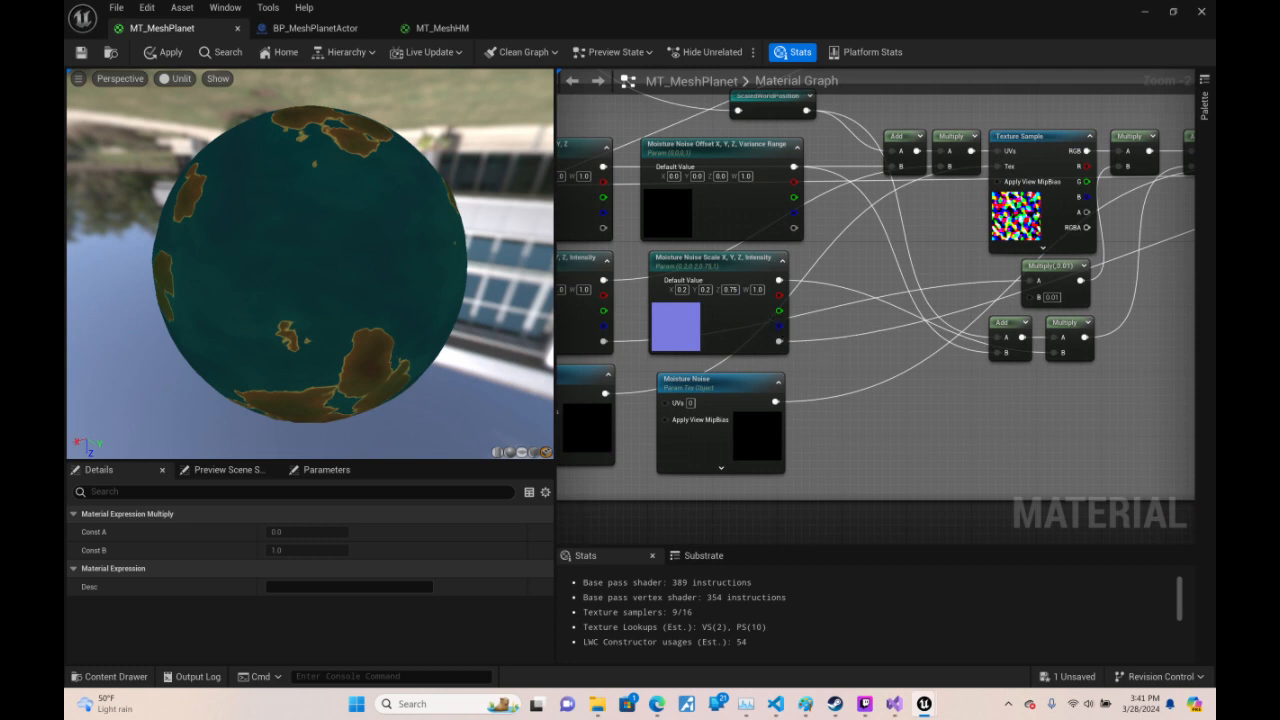
{"action": "left_click", "coordinate": [758, 290]}
{"action": "type", "text": "2"}
{"action": "key", "text": "Return"}
{"action": "type", "text": "10"}
{"action": "key", "text": "Return"}
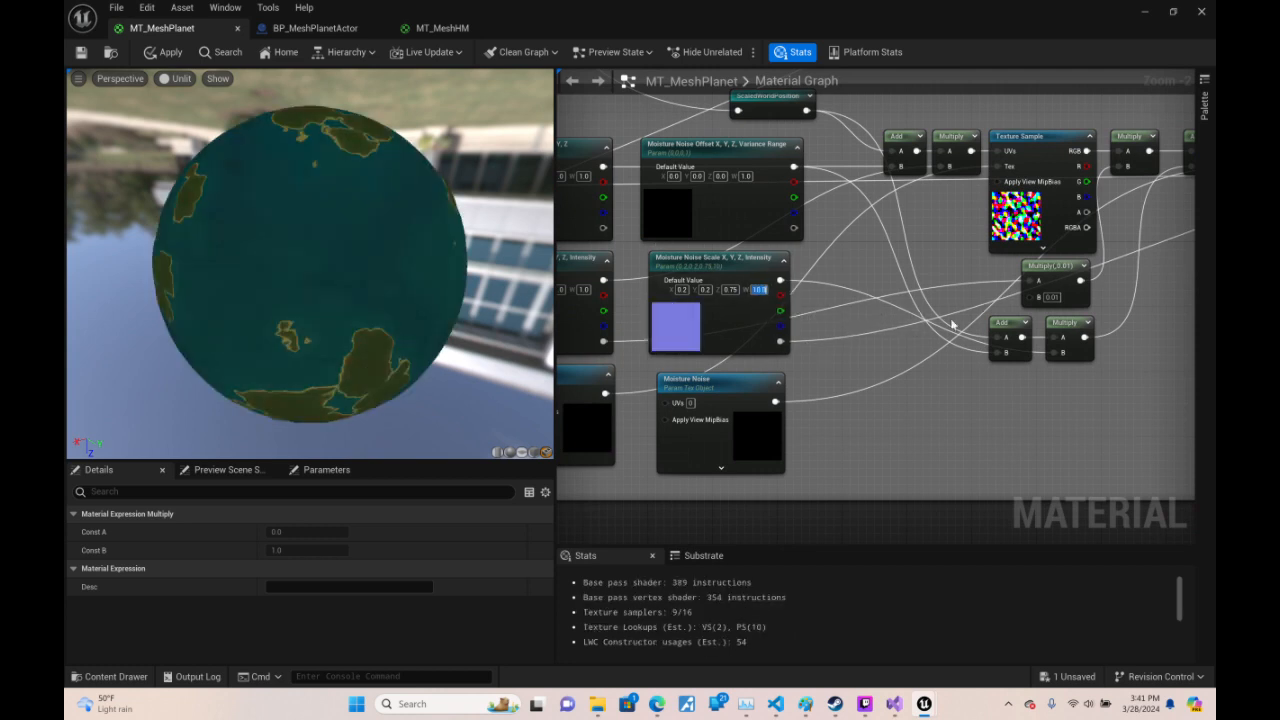
{"action": "type", "text": "2"}
{"action": "key", "text": "Return"}
- Rotate the preview sphere to its large landmass and compare moisture W intensity values of 3 and 2, keeping 2
{"action": "left_click_drag", "start_coordinate": [483, 342], "coordinate": [525, 250]}
{"action": "left_click_drag", "start_coordinate": [310, 290], "coordinate": [312, 228]}
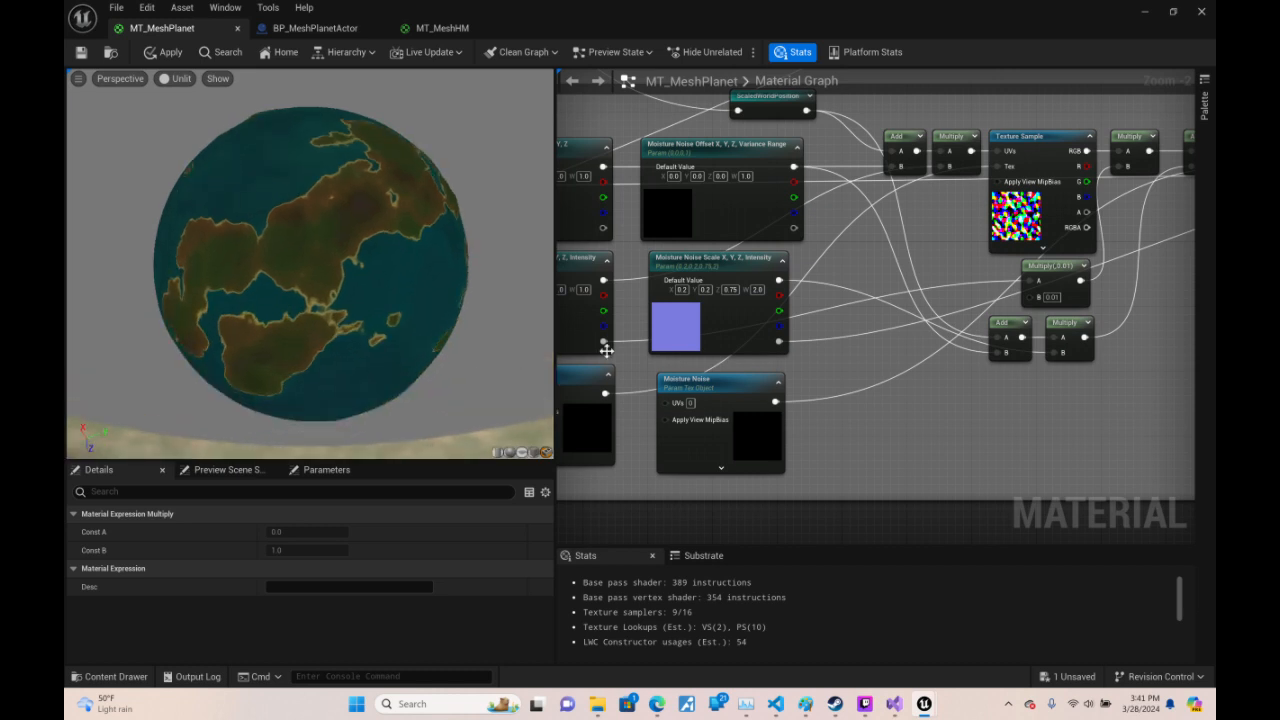
{"action": "left_click", "coordinate": [757, 290]}
{"action": "type", "text": "3"}
{"action": "key", "text": "Return"}
{"action": "key", "text": "Return"}
{"action": "type", "text": "2"}
{"action": "key", "text": "Return"}
{"action": "type", "text": "3"}
{"action": "key", "text": "Return"}
- Set the X and Y defaults of the Moisture Noise Scale parameter to 0.3 and rotate the preview sphere to check the landmasses
{"action": "left_click", "coordinate": [730, 322]}
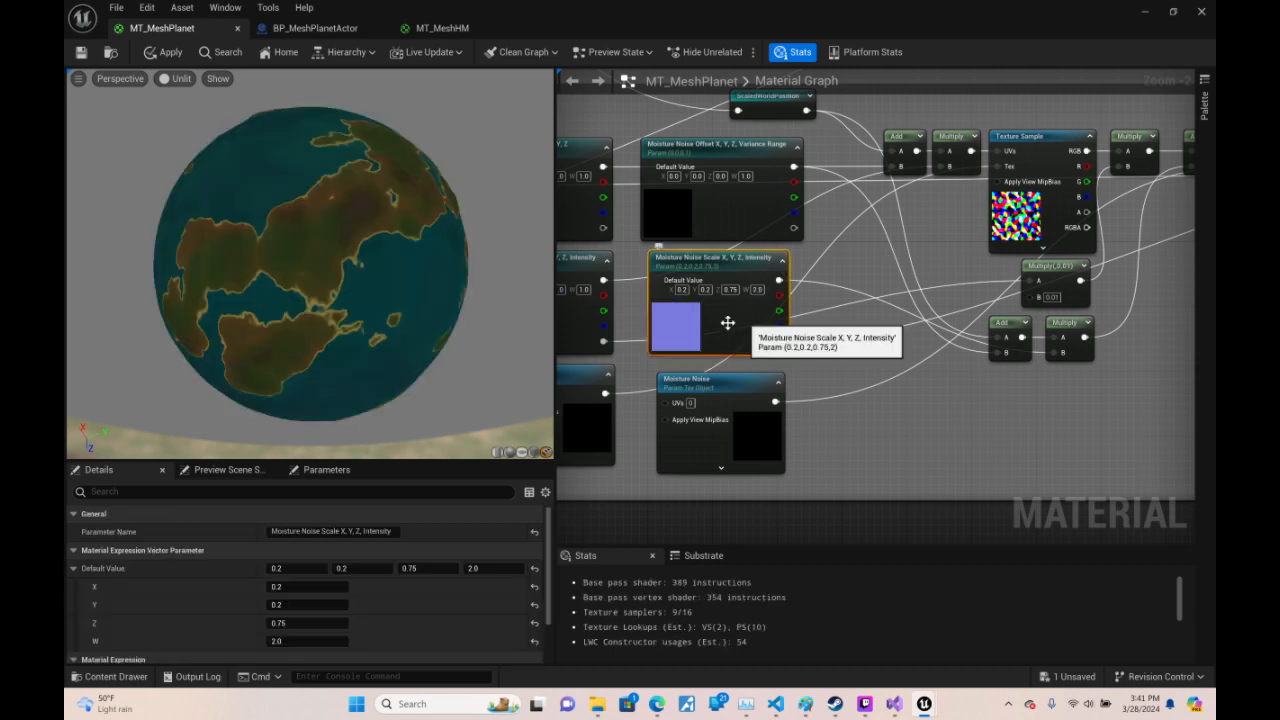
{"action": "double_click", "coordinate": [681, 289]}
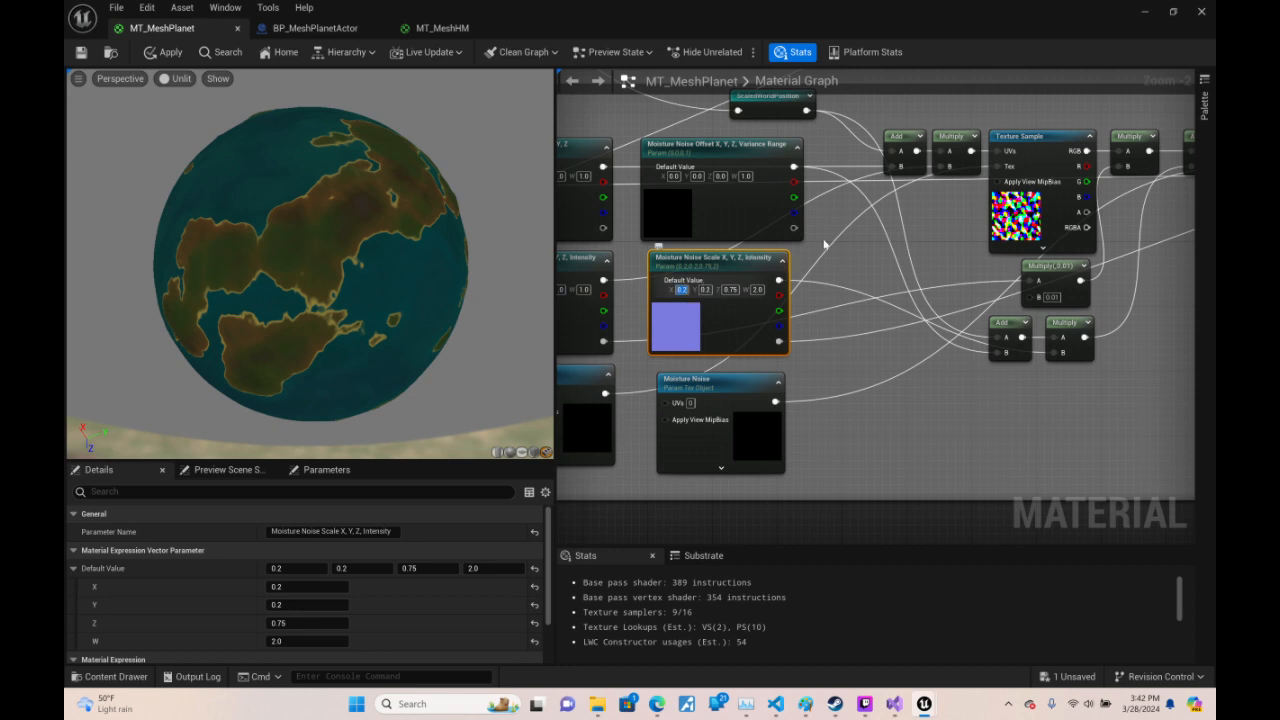
{"action": "type", "text": "0.3"}
{"action": "key", "text": "Return"}
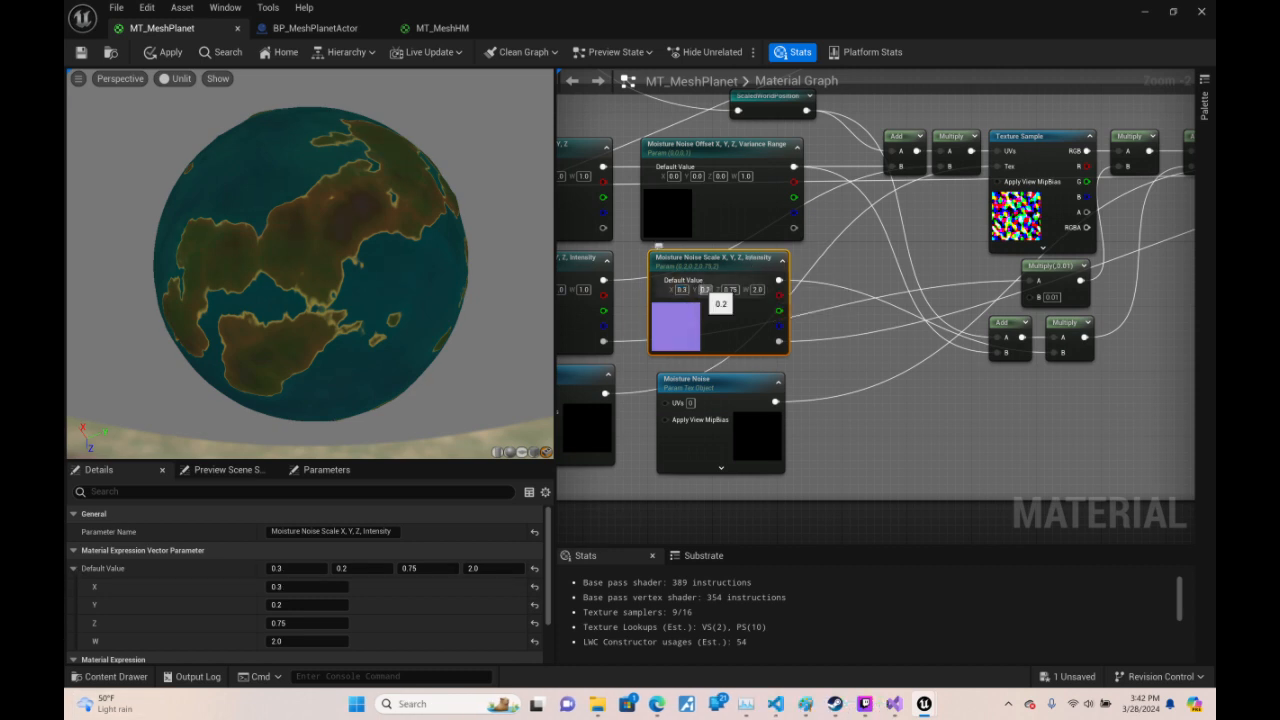
{"action": "left_click", "coordinate": [706, 289]}
{"action": "type", "text": "0.3"}
{"action": "key", "text": "Return"}
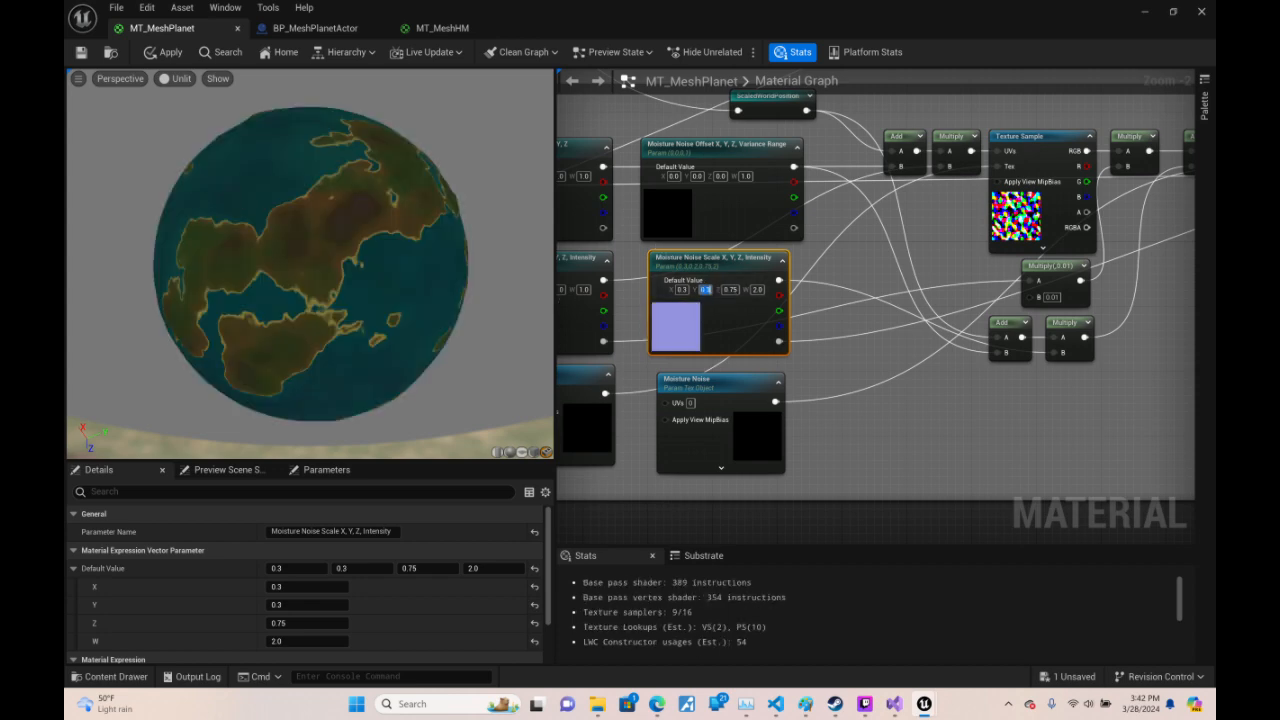
{"action": "left_click_drag", "start_coordinate": [230, 250], "coordinate": [430, 300]}
{"action": "left_click_drag", "start_coordinate": [300, 180], "coordinate": [300, 385]}
{"action": "left_click_drag", "start_coordinate": [286, 127], "coordinate": [290, 290]}
{"action": "left_click_drag", "start_coordinate": [285, 75], "coordinate": [218, 6]}
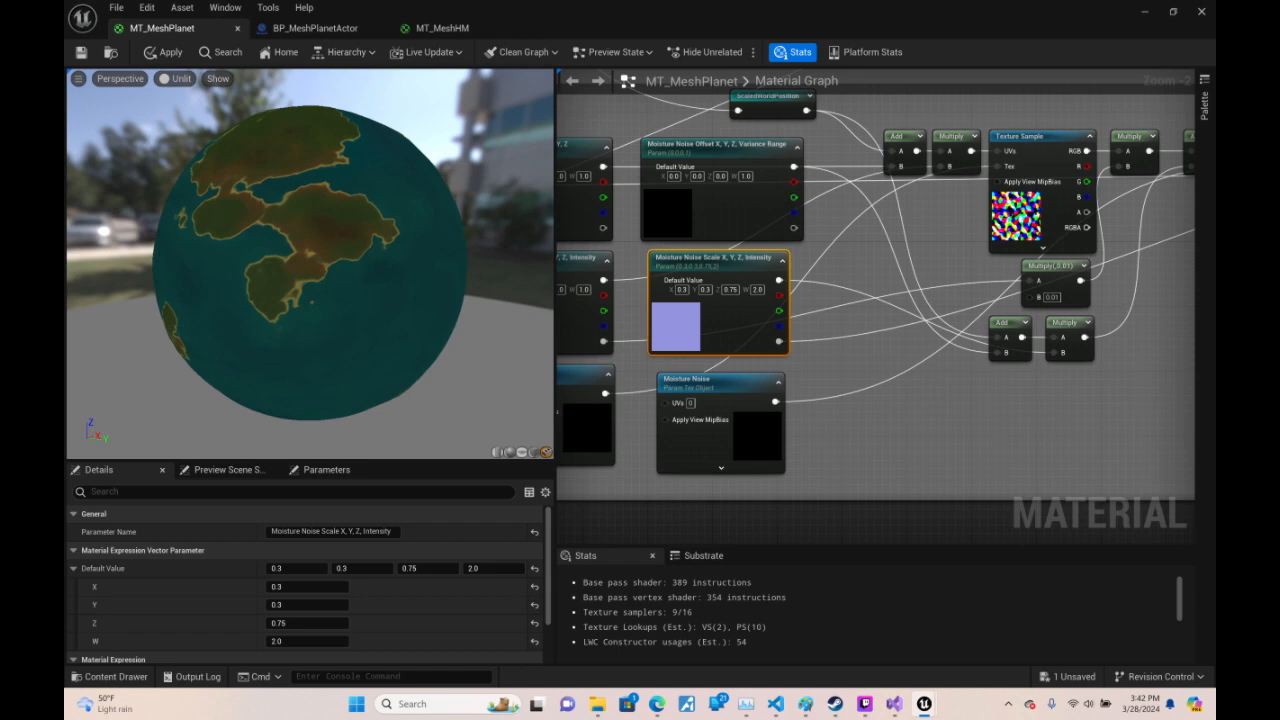
- Go to the level editor and inspect BP_MeshPlanetActor2's material assignment and its surface from closer up
{"action": "right_click_drag", "start_coordinate": [1148, 314], "coordinate": [758, 291]}
{"action": "right_click_drag", "start_coordinate": [1023, 221], "coordinate": [773, 305]}
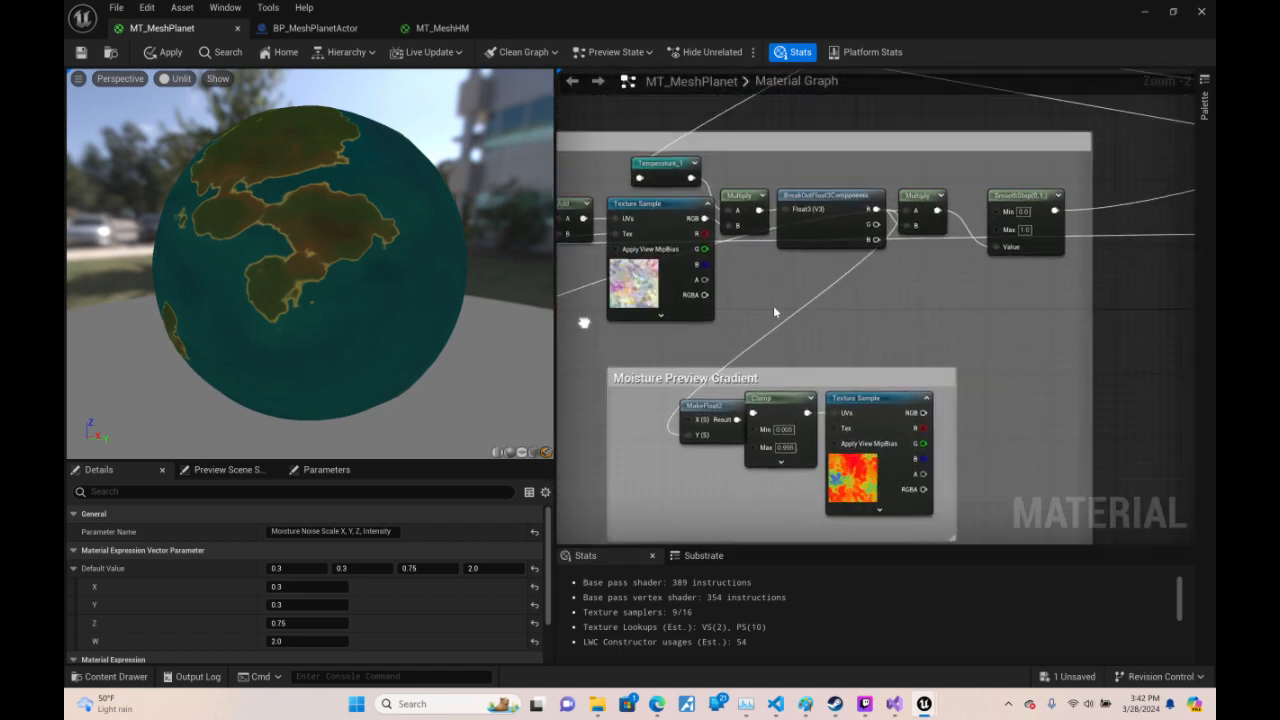
{"action": "right_click_drag", "start_coordinate": [1002, 347], "coordinate": [683, 493]}
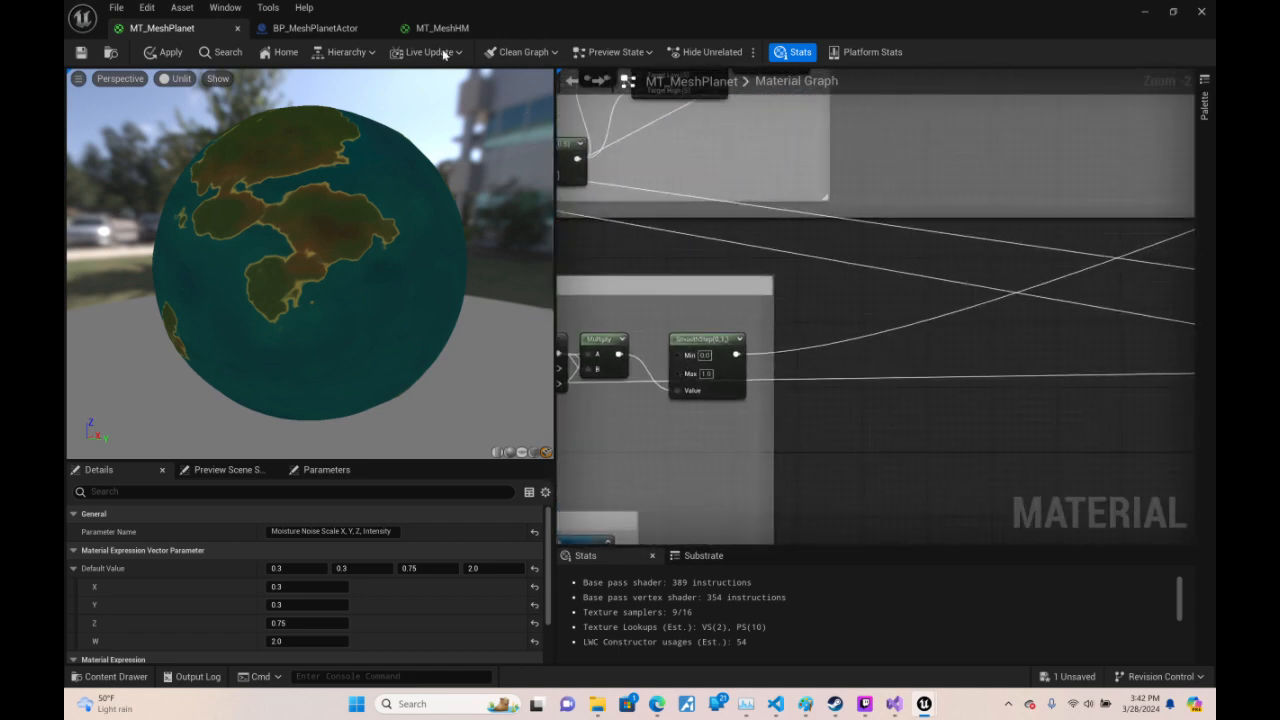
{"action": "left_click", "coordinate": [1145, 14]}
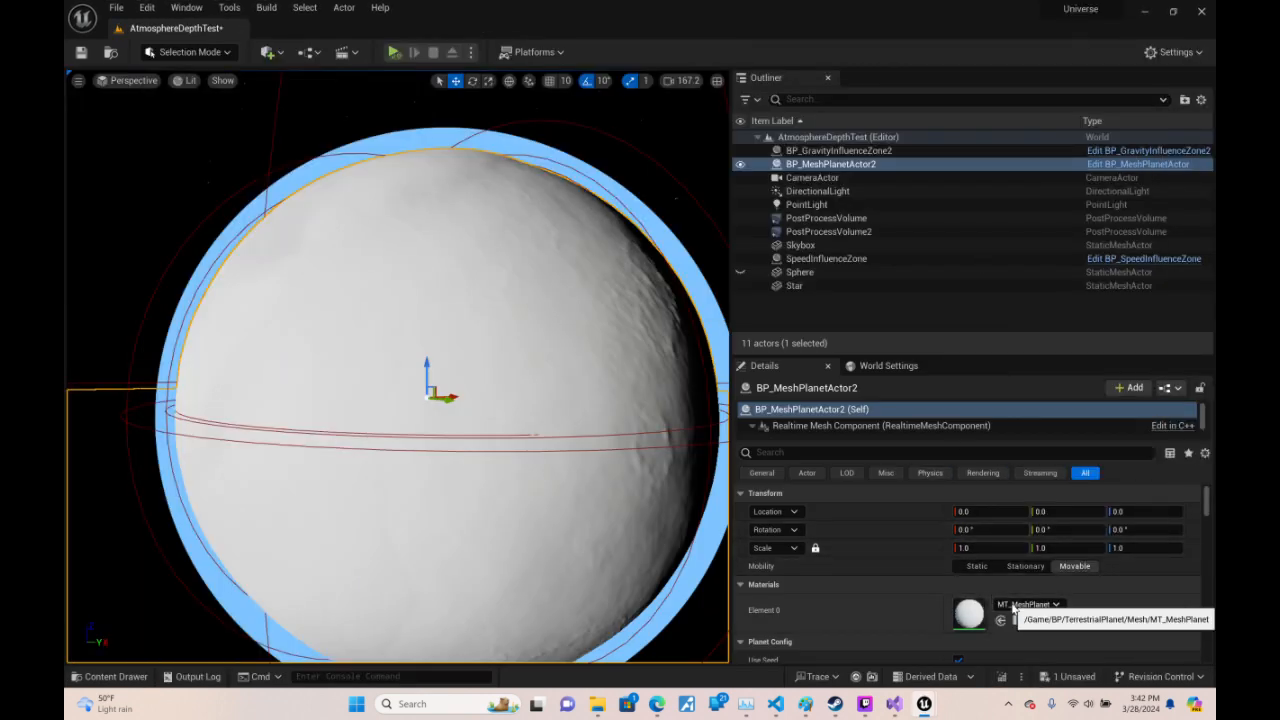
{"action": "mouse_move", "coordinate": [647, 711]}
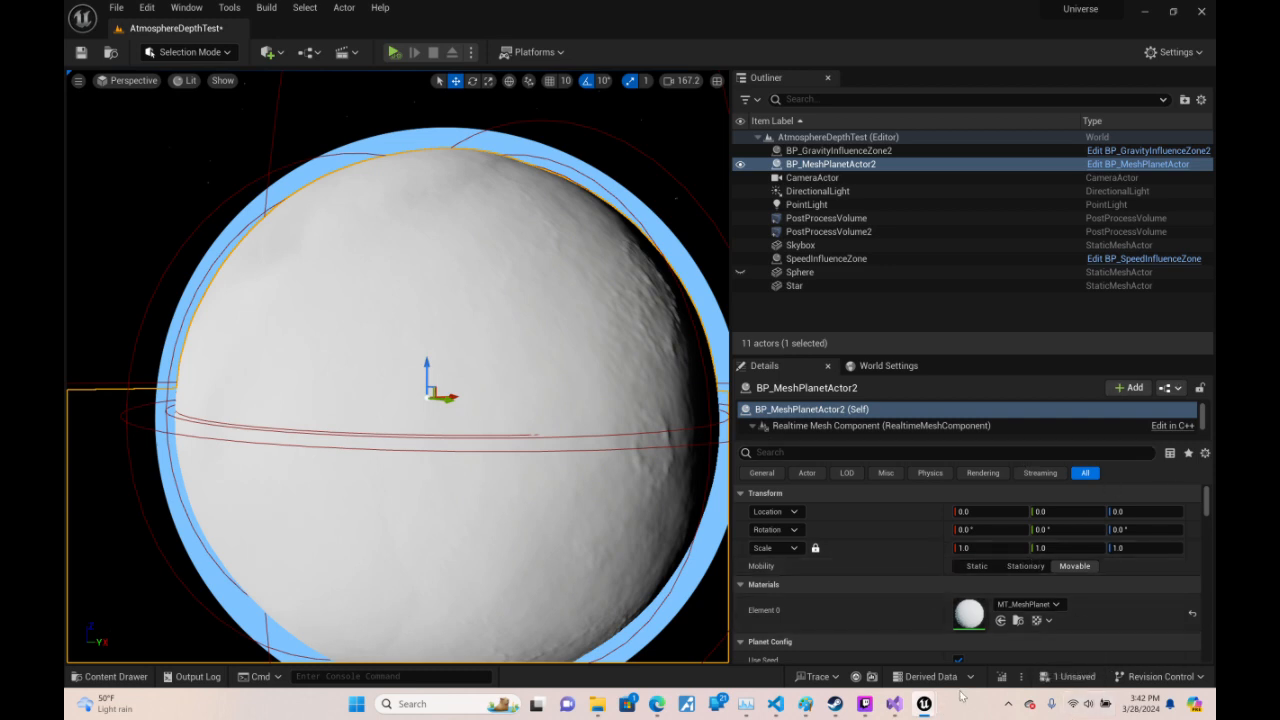
{"action": "left_click", "coordinate": [1030, 604]}
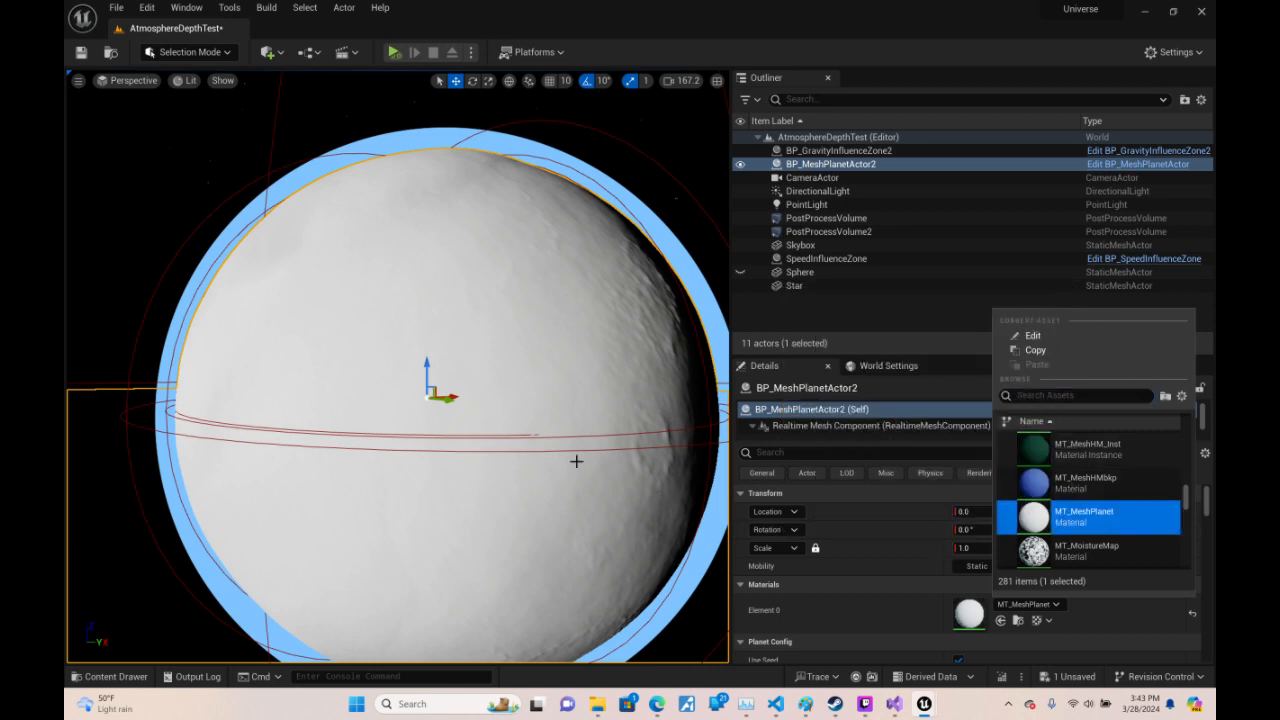
{"action": "left_click", "coordinate": [607, 341]}
{"action": "key", "text": "w"}
{"action": "mouse_move", "coordinate": [607, 341]}
{"action": "right_mouse_down"}
{"action": "mouse_move", "coordinate": [590, 332]}
{"action": "mouse_move", "coordinate": [665, 336]}
{"action": "mouse_move", "coordinate": [665, 300]}
{"action": "mouse_move", "coordinate": [656, 310]}
{"action": "mouse_move", "coordinate": [690, 332]}
{"action": "mouse_move", "coordinate": [712, 295]}
{"action": "mouse_move", "coordinate": [655, 315]}
{"action": "mouse_move", "coordinate": [610, 360]}
{"action": "right_mouse_up"}
{"action": "scroll", "coordinate": [665, 300], "scroll_direction": "down", "scroll_amount": 1}
{"action": "key", "text": "s"}
- Connect the final Lerp's output to MT_MeshPlanet's Base Color, save the material, and check the planet in the level editor
{"action": "mouse_move", "coordinate": [924, 705]}
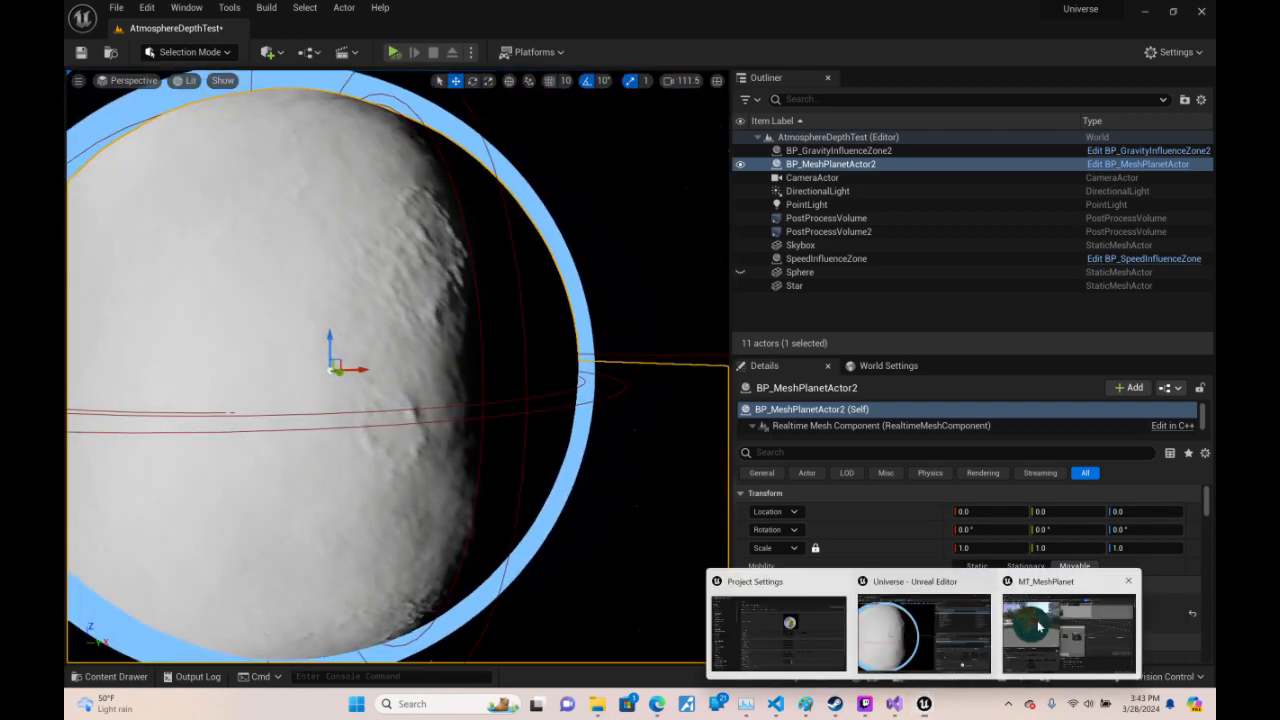
{"action": "left_click", "coordinate": [1068, 632]}
{"action": "right_click_drag", "start_coordinate": [1100, 288], "coordinate": [680, 340]}
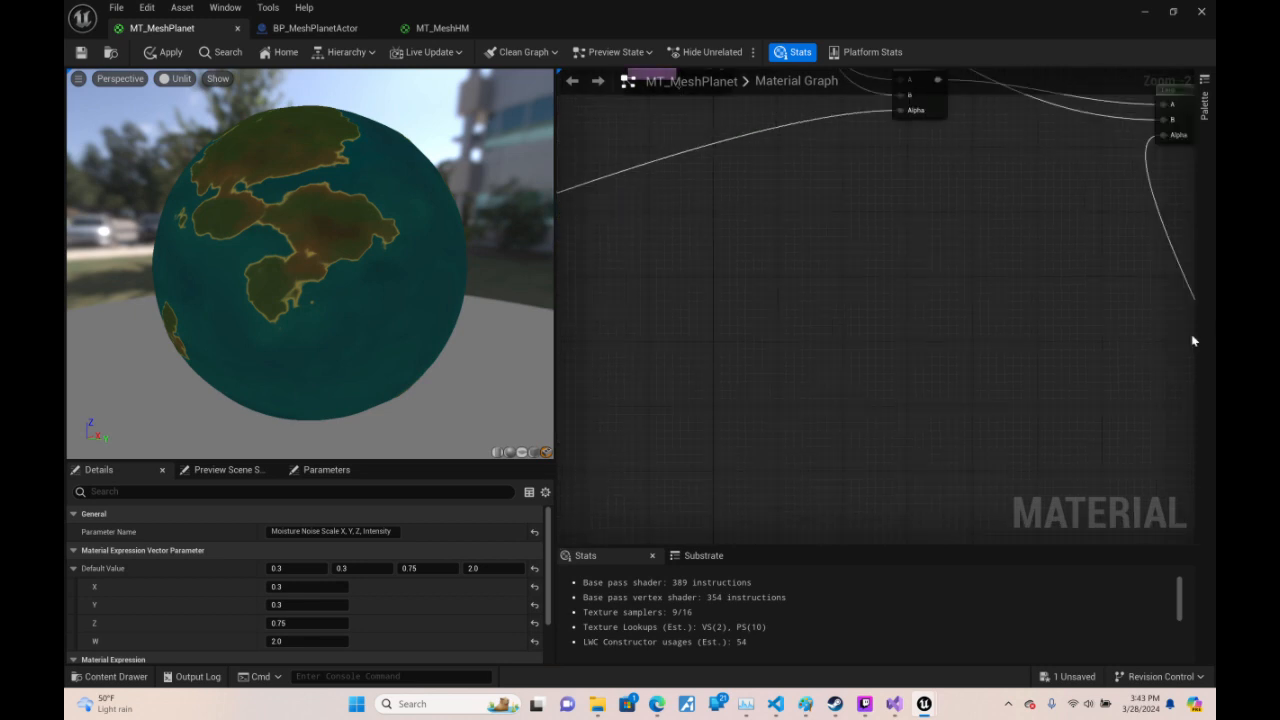
{"action": "right_click_drag", "start_coordinate": [1108, 372], "coordinate": [982, 251]}
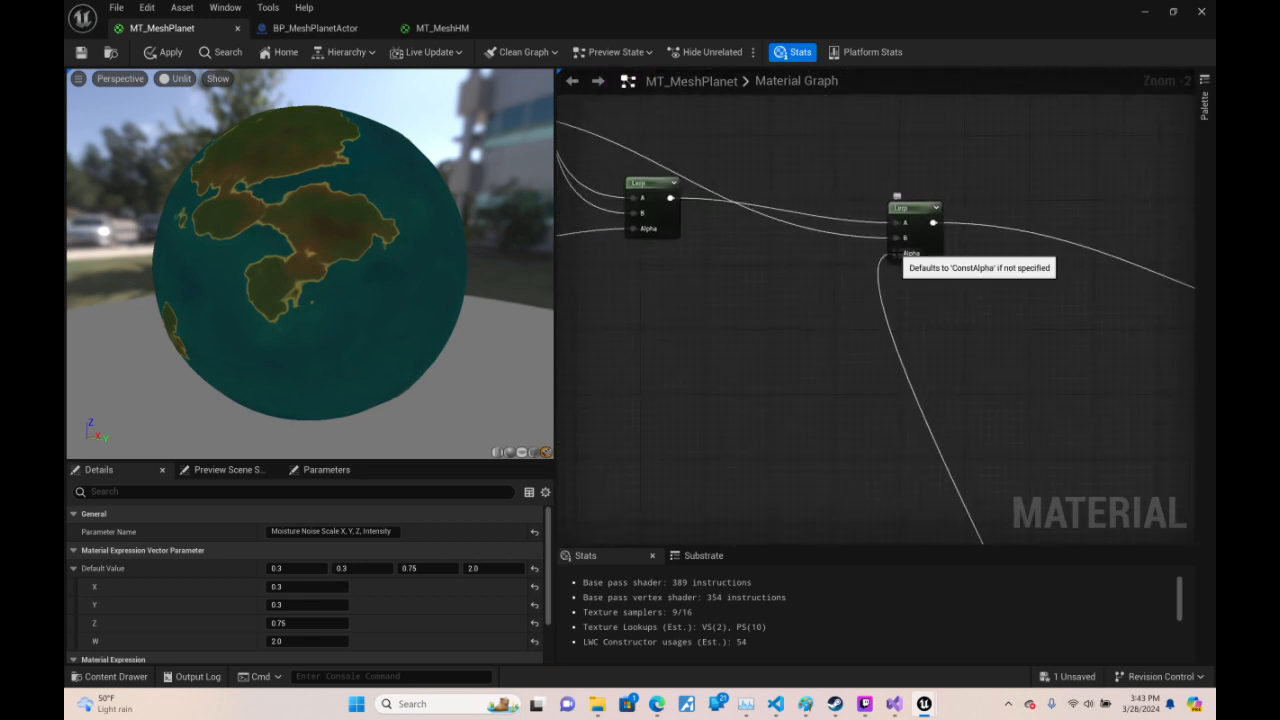
{"action": "right_click_drag", "start_coordinate": [895, 253], "coordinate": [1080, 439]}
{"action": "left_click_drag", "start_coordinate": [855, 379], "coordinate": [1050, 336]}
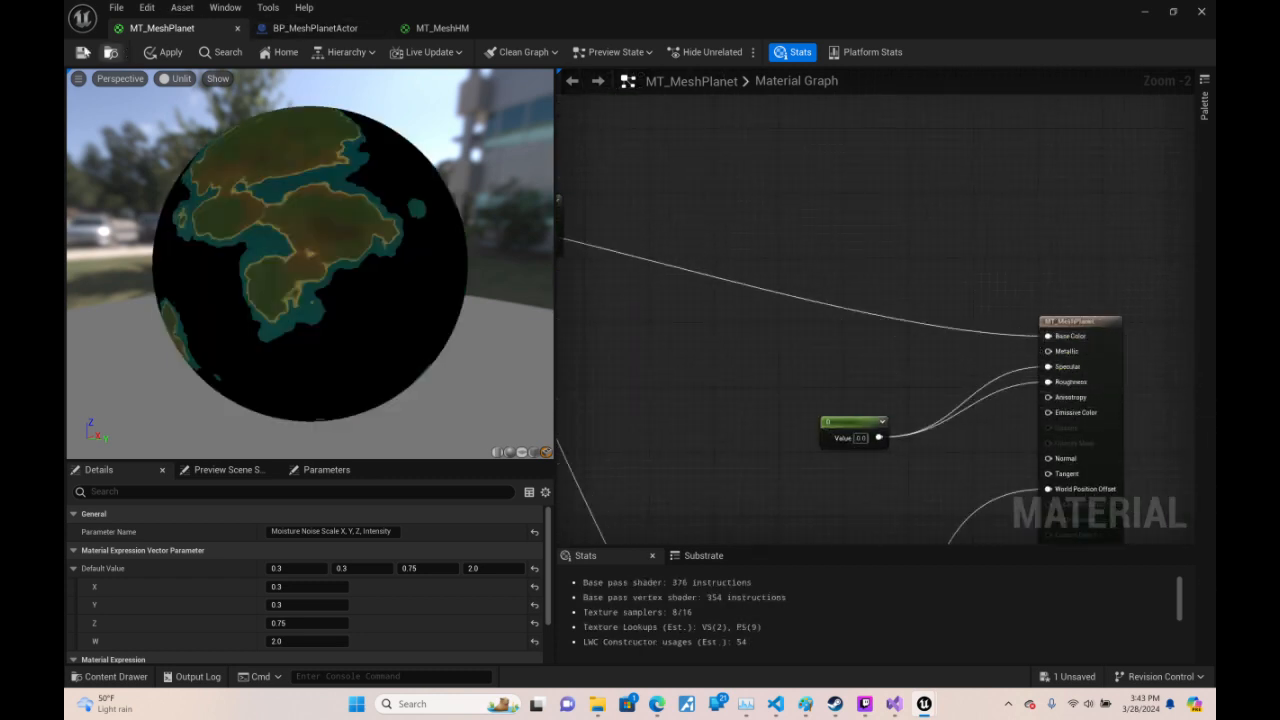
{"action": "left_click", "coordinate": [81, 52]}
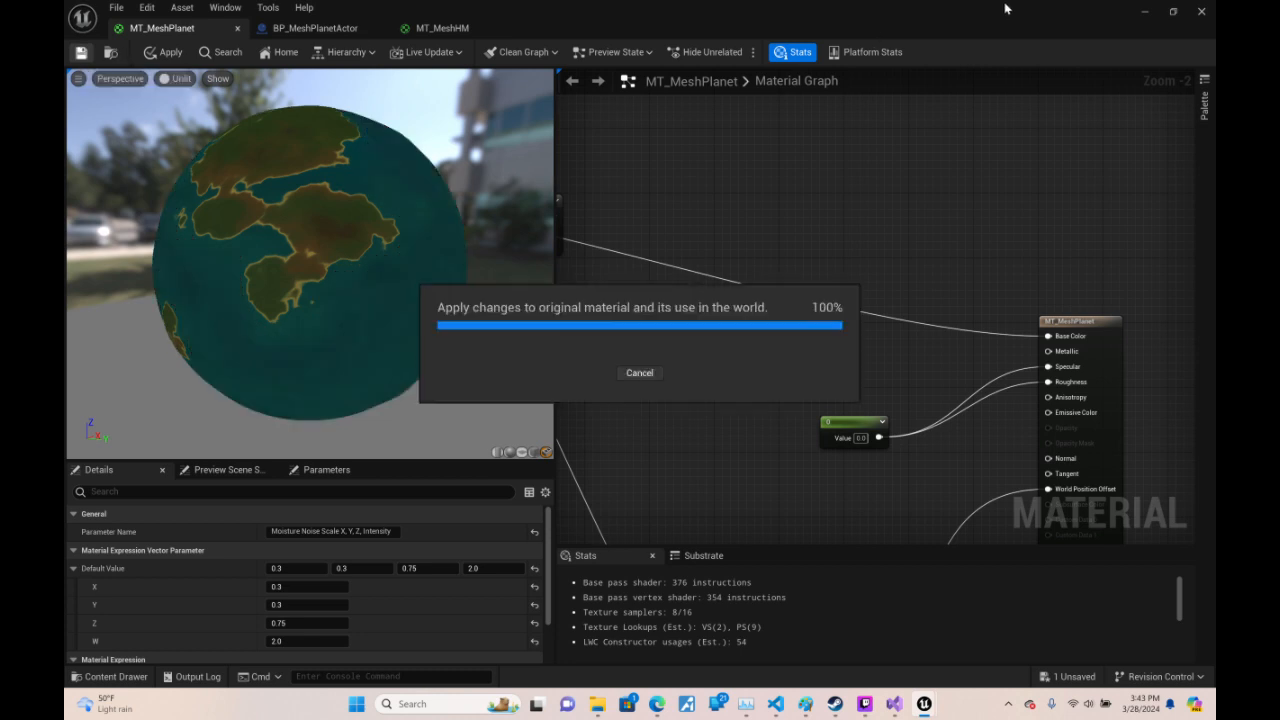
{"action": "left_click", "coordinate": [1147, 13]}
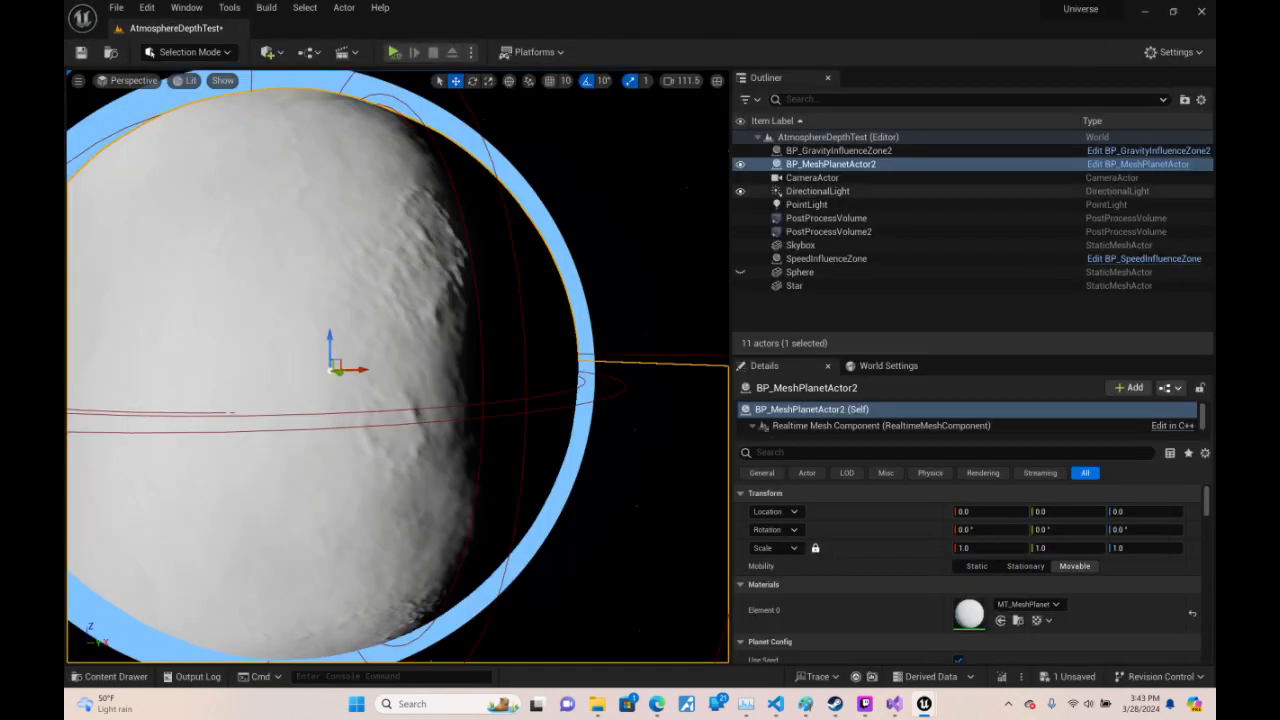
- Return to the MT_MeshPlanet material, trace the graph from the biome textures back through temperature to relative elevation, and examine the preview's large landmass
{"action": "mouse_move", "coordinate": [924, 703]}
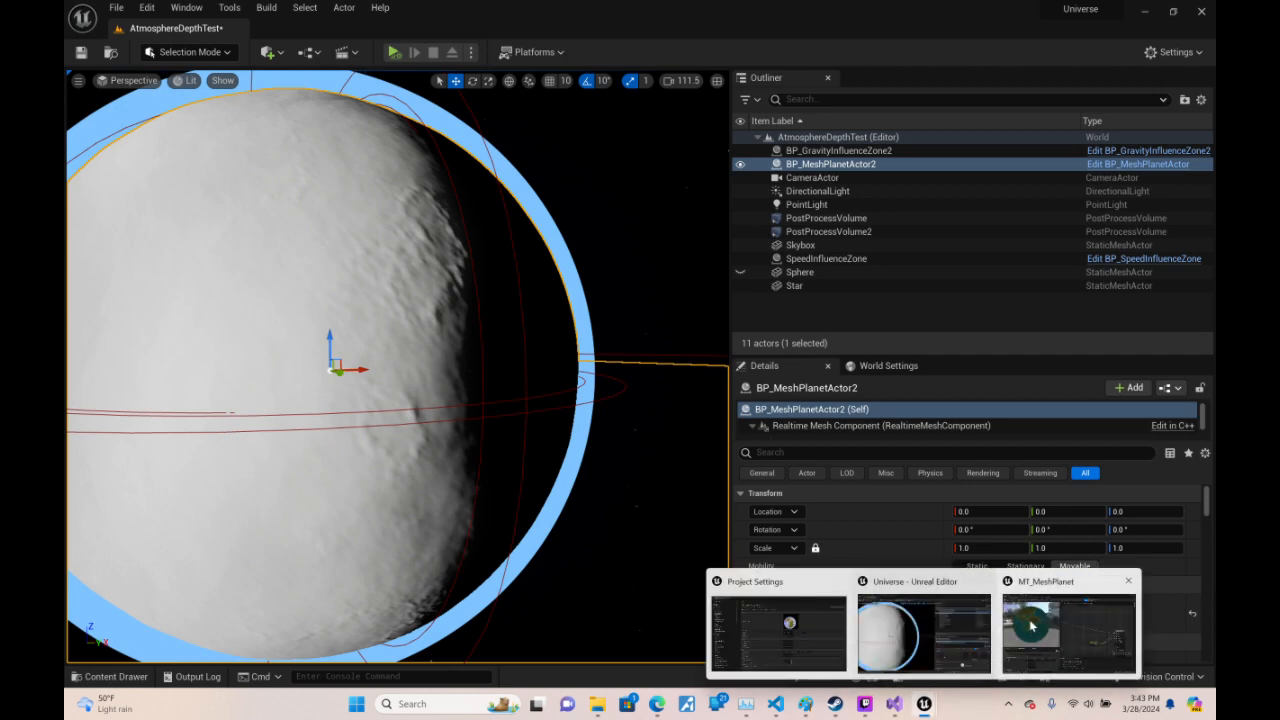
{"action": "left_click", "coordinate": [1068, 635]}
{"action": "right_click_drag", "start_coordinate": [791, 284], "coordinate": [1194, 376]}
{"action": "right_click_drag", "start_coordinate": [950, 379], "coordinate": [1008, 489]}
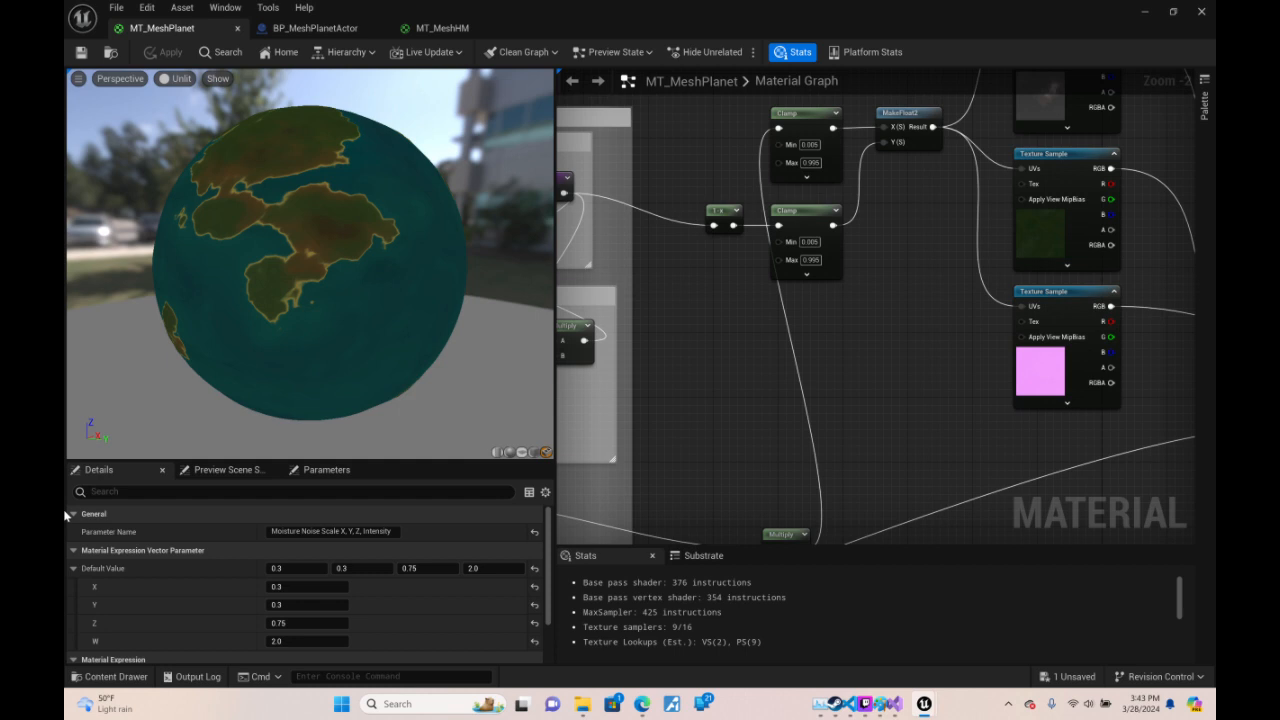
{"action": "right_click_drag", "start_coordinate": [676, 249], "coordinate": [1112, 242]}
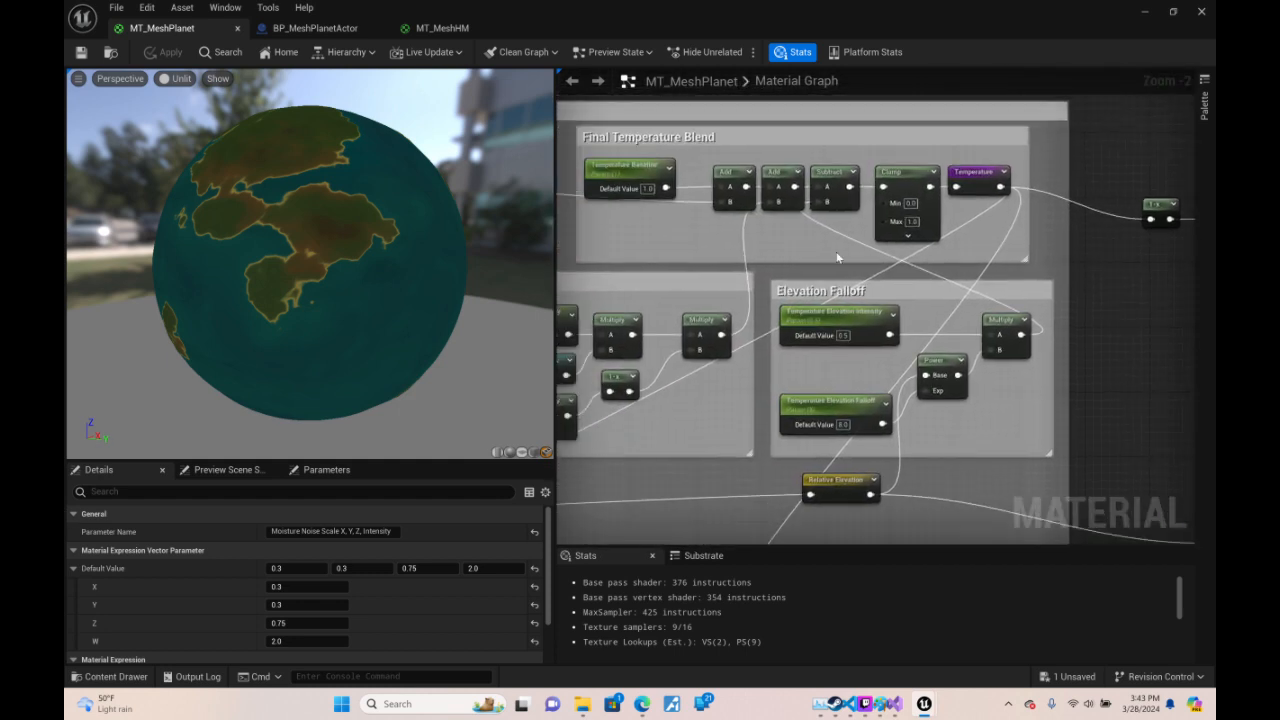
{"action": "right_click_drag", "start_coordinate": [690, 250], "coordinate": [1138, 241]}
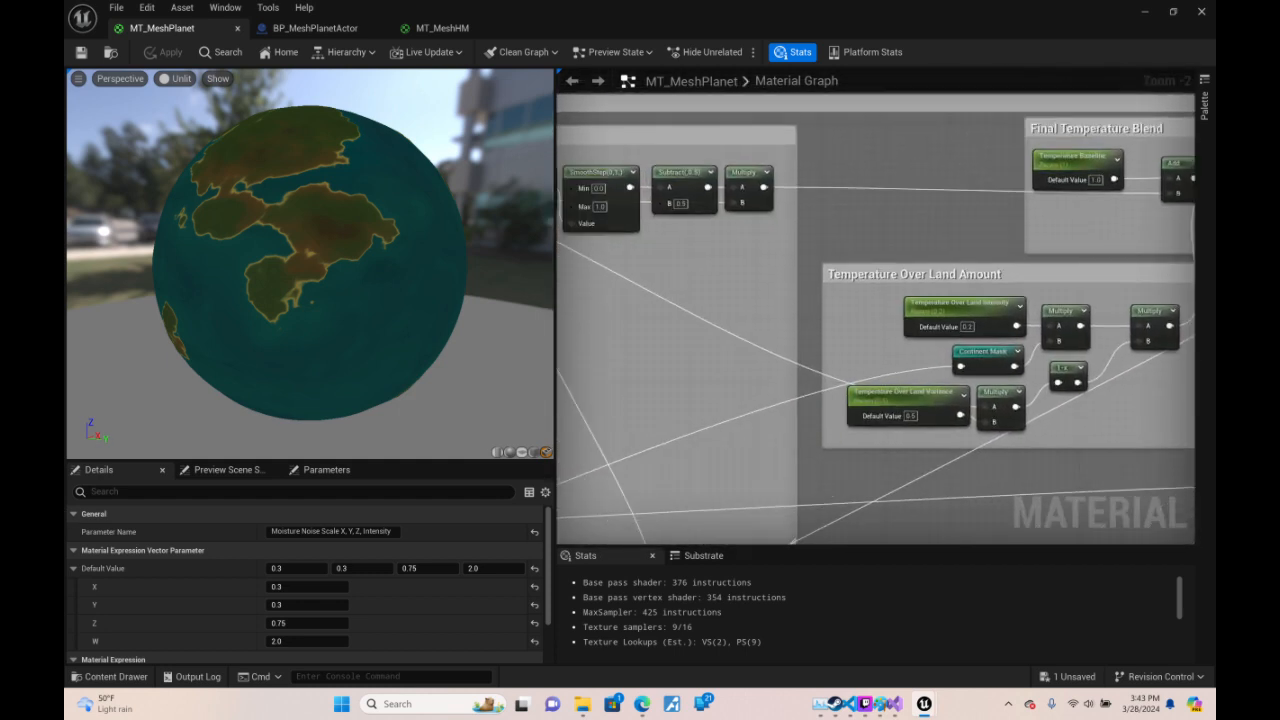
{"action": "right_click_drag", "start_coordinate": [883, 259], "coordinate": [1183, 277]}
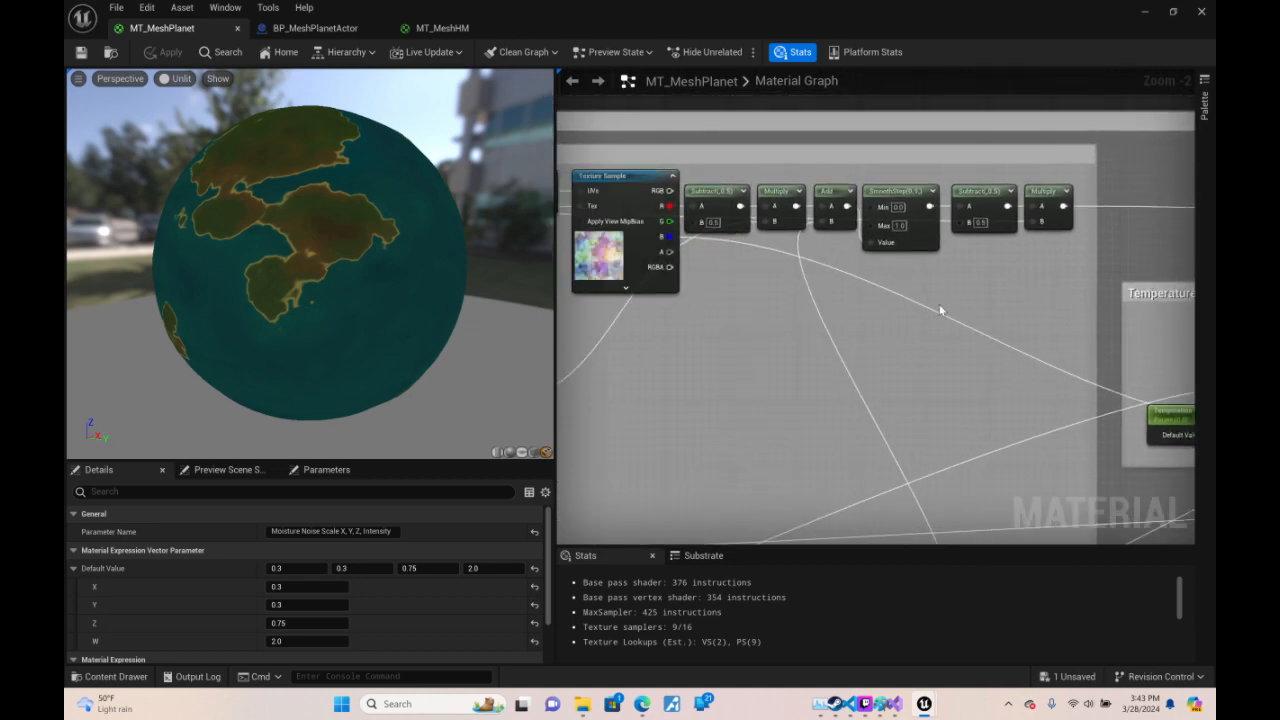
{"action": "right_click_drag", "start_coordinate": [939, 304], "coordinate": [534, 147]}
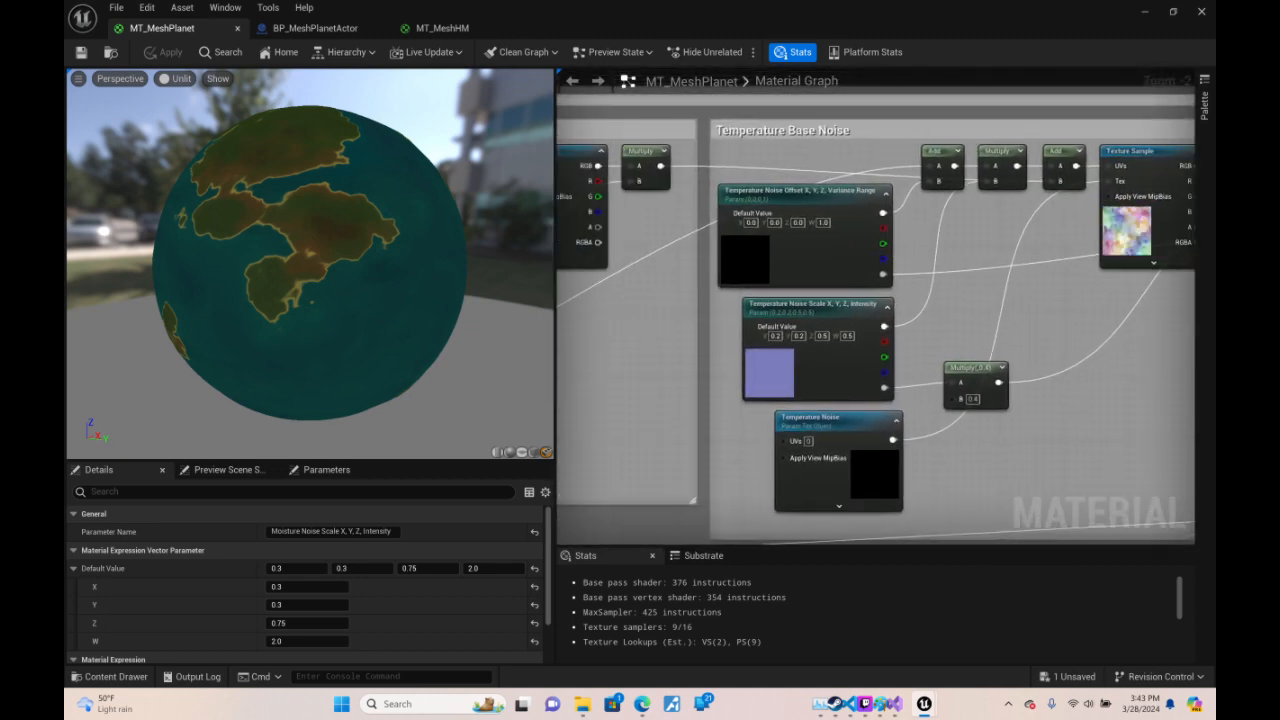
{"action": "right_click_drag", "start_coordinate": [700, 300], "coordinate": [1181, 303]}
{"action": "right_click_drag", "start_coordinate": [740, 460], "coordinate": [1142, 100]}
{"action": "right_click_drag", "start_coordinate": [680, 430], "coordinate": [1081, 153]}
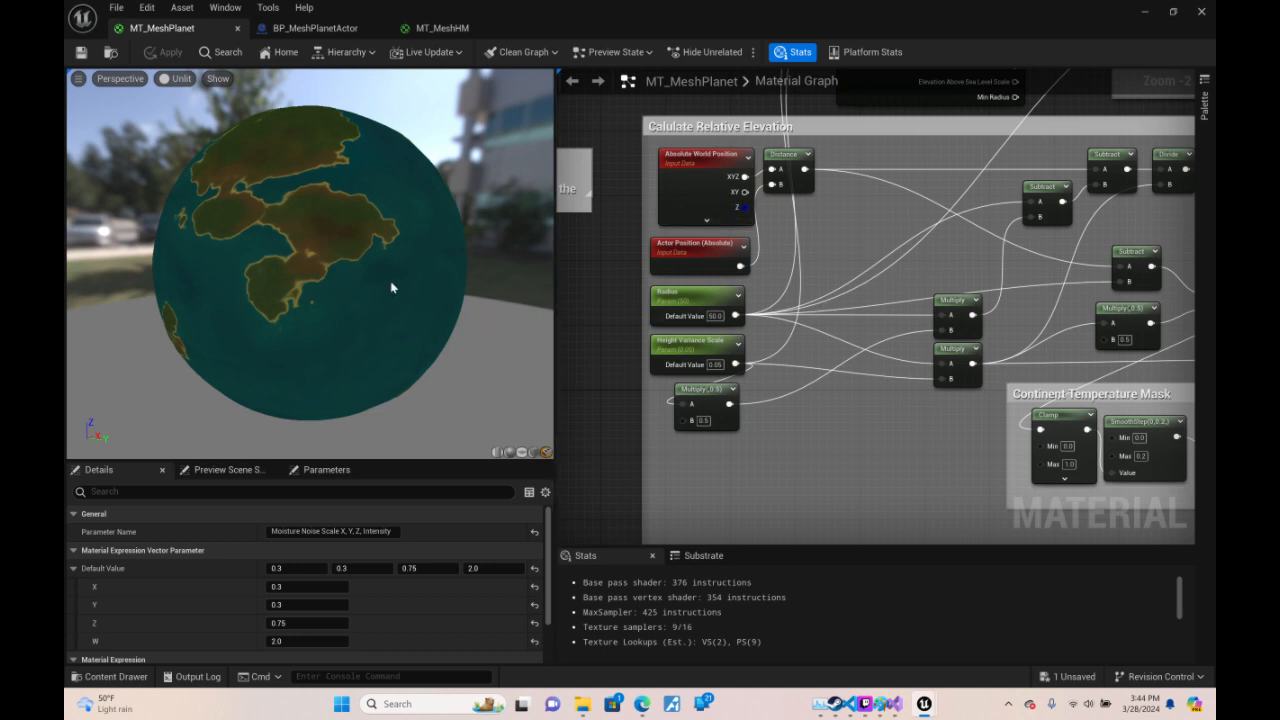
{"action": "mouse_move", "coordinate": [425, 249]}
{"action": "left_mouse_down"}
{"action": "mouse_move", "coordinate": [320, 258]}
{"action": "mouse_move", "coordinate": [340, 256]}
{"action": "left_mouse_up"}
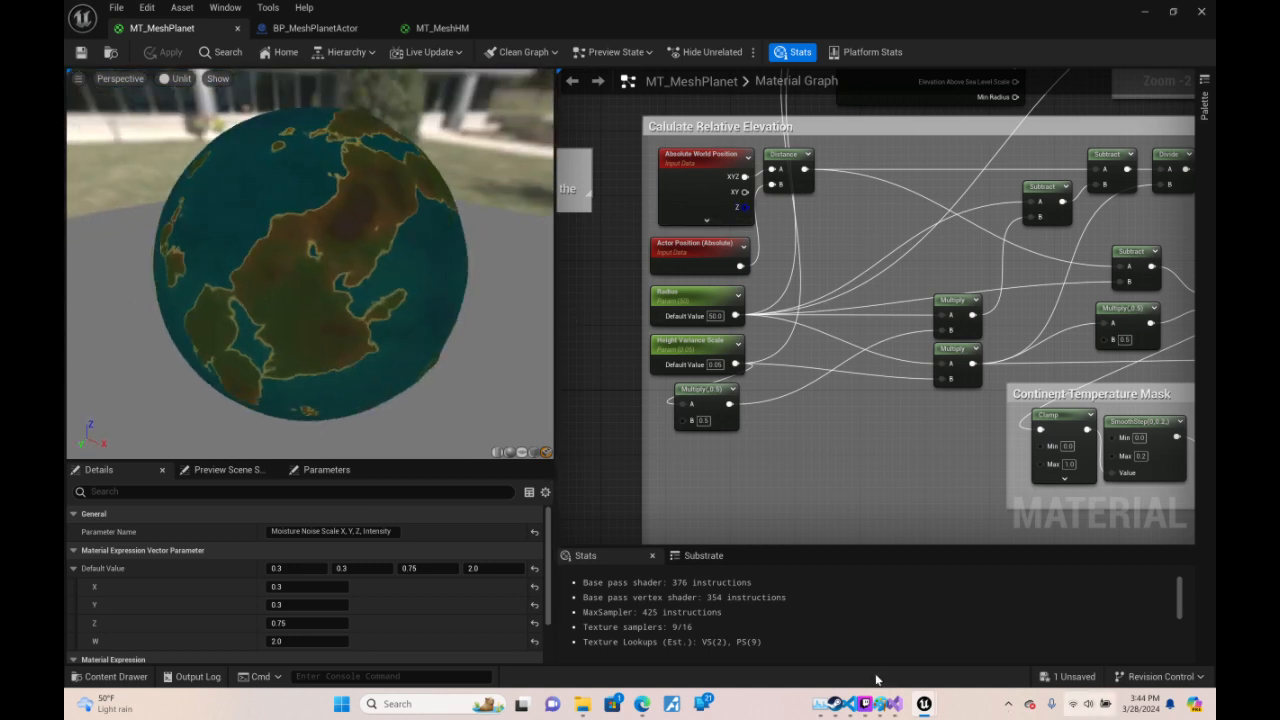
- Switch to Twitch Studio, toggle the microphone, and return to the MT_MeshPlanet material graph
{"action": "mouse_move", "coordinate": [865, 703]}
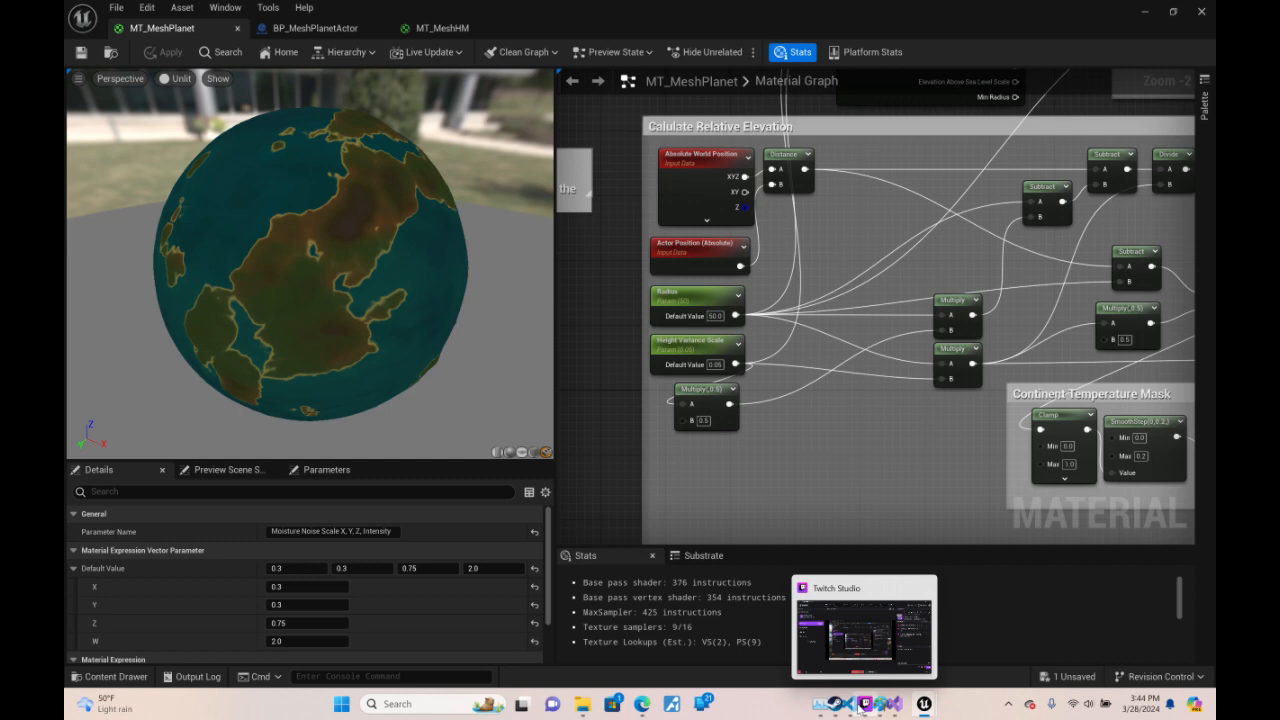
{"action": "left_click", "coordinate": [862, 706]}
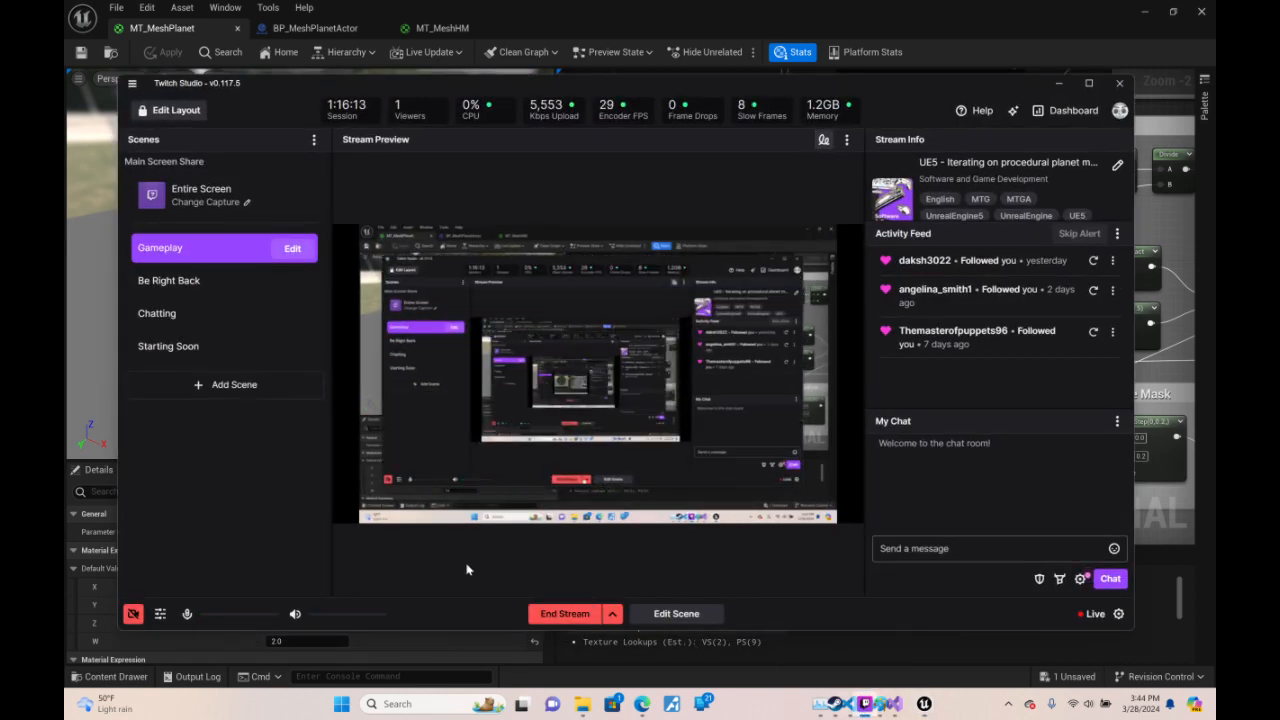
{"action": "left_click", "coordinate": [187, 614]}
{"action": "left_click", "coordinate": [1057, 84]}
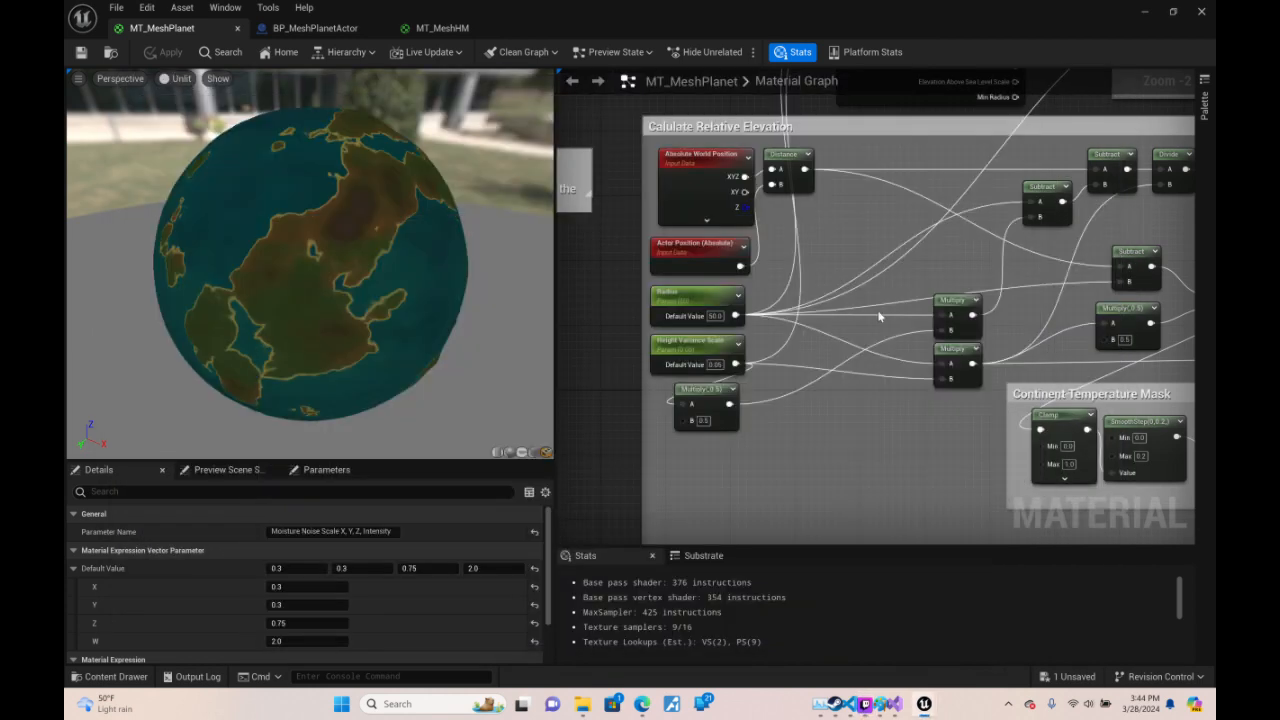
- Examine the graph's moisture, temperature and elevation falloff sections and trace their inputs back to the relative elevation calculation
{"action": "right_click_drag", "start_coordinate": [1095, 318], "coordinate": [655, 170]}
{"action": "right_click_drag", "start_coordinate": [1167, 140], "coordinate": [891, 163]}
{"action": "right_click_drag", "start_coordinate": [1133, 217], "coordinate": [636, 246]}
{"action": "right_click_drag", "start_coordinate": [1080, 290], "coordinate": [742, 273]}
{"action": "scroll", "coordinate": [1009, 310], "scroll_direction": "down", "scroll_amount": 4}
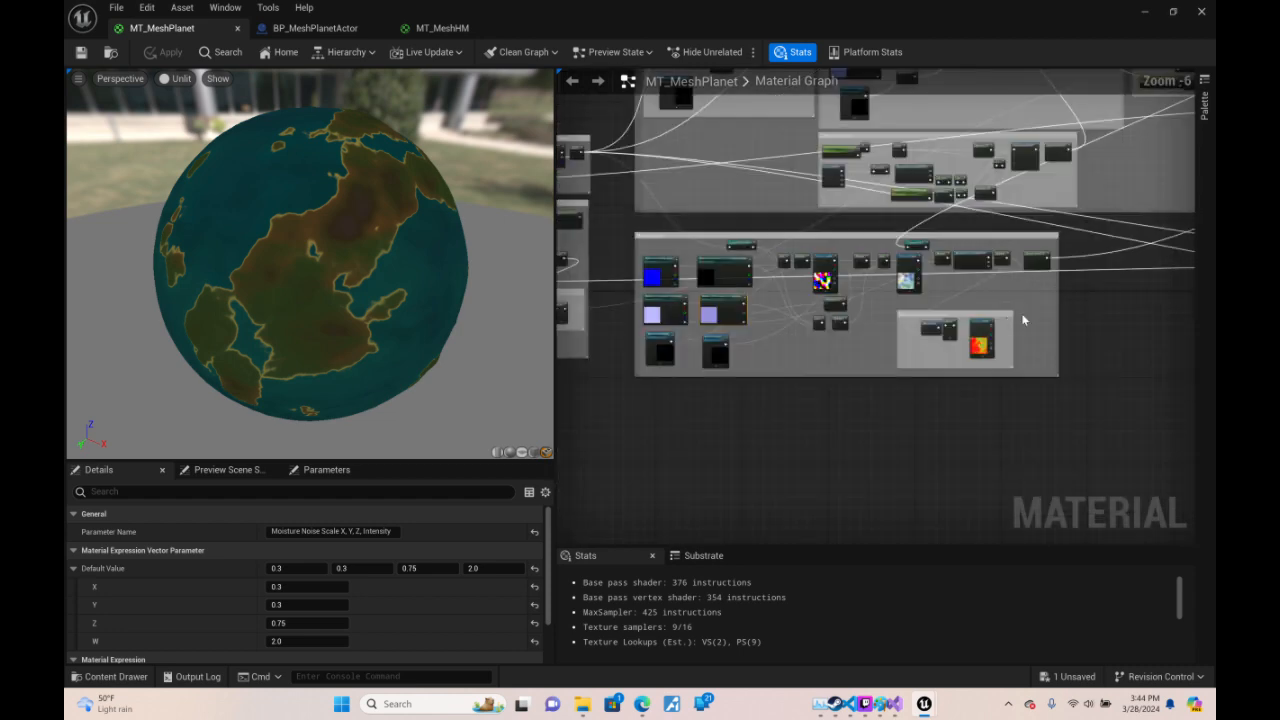
{"action": "right_click_drag", "start_coordinate": [1024, 318], "coordinate": [812, 360]}
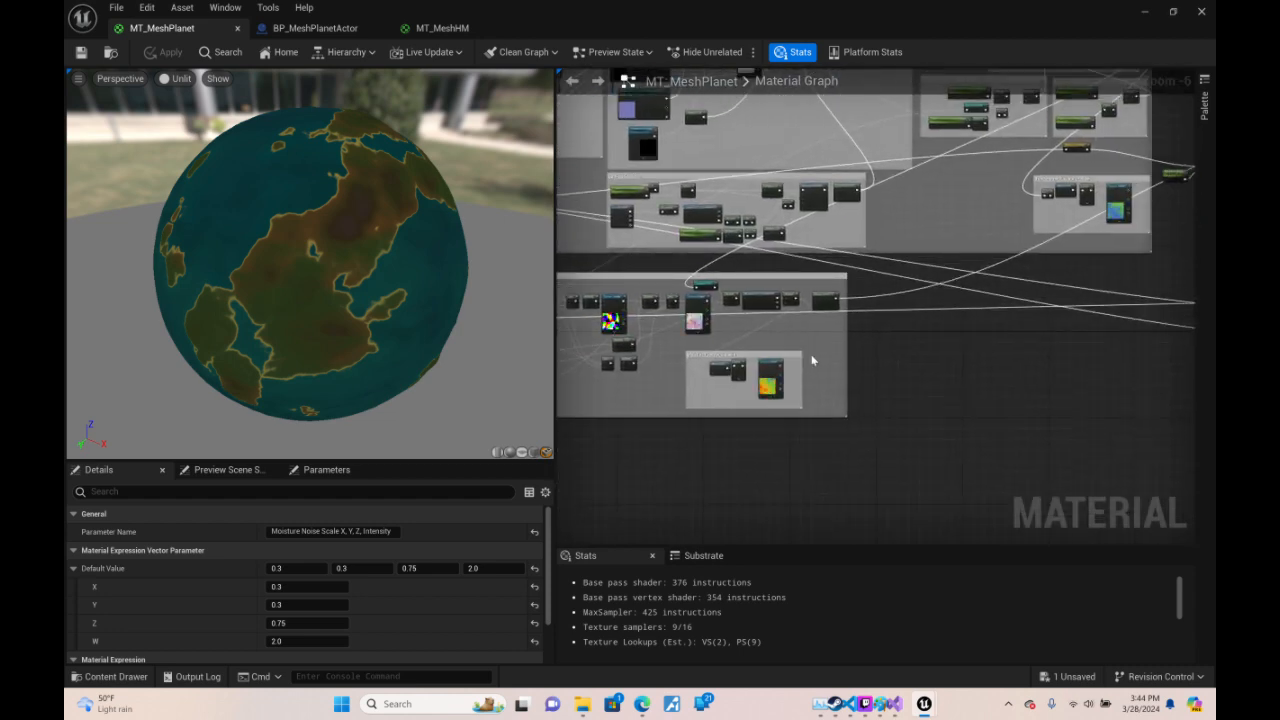
{"action": "right_click_drag", "start_coordinate": [936, 344], "coordinate": [728, 374]}
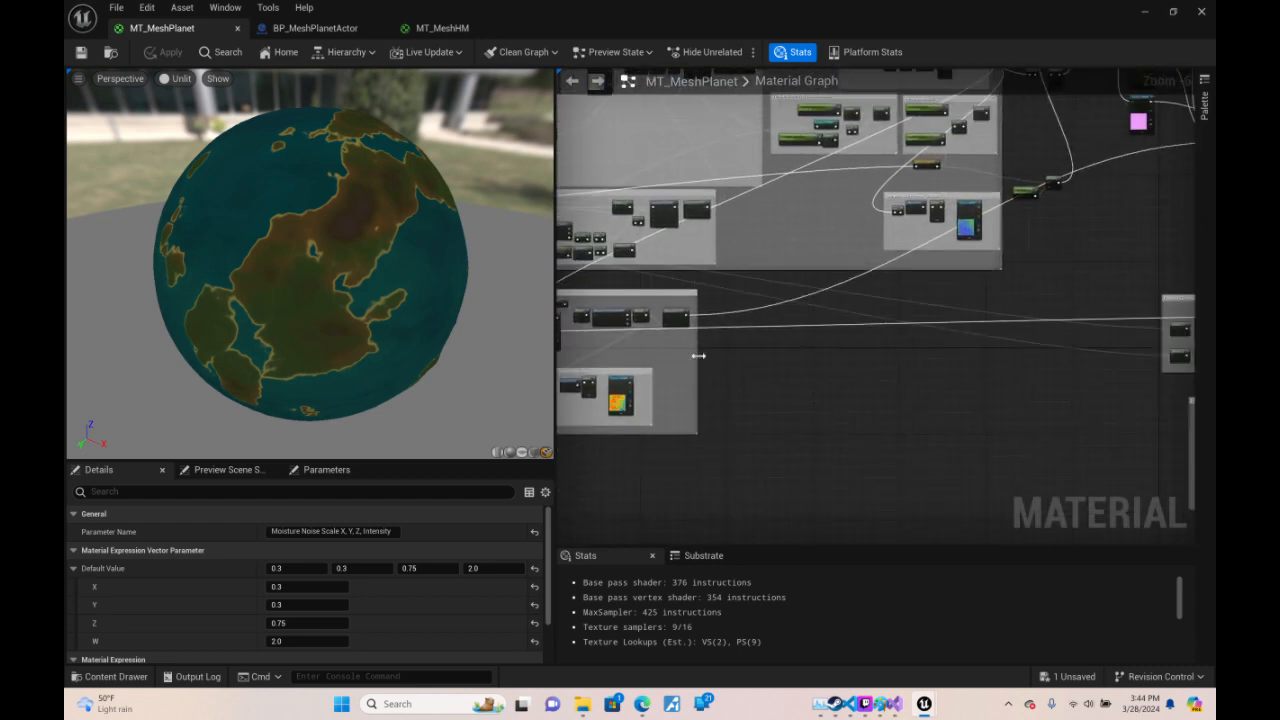
{"action": "right_click_drag", "start_coordinate": [971, 350], "coordinate": [727, 532]}
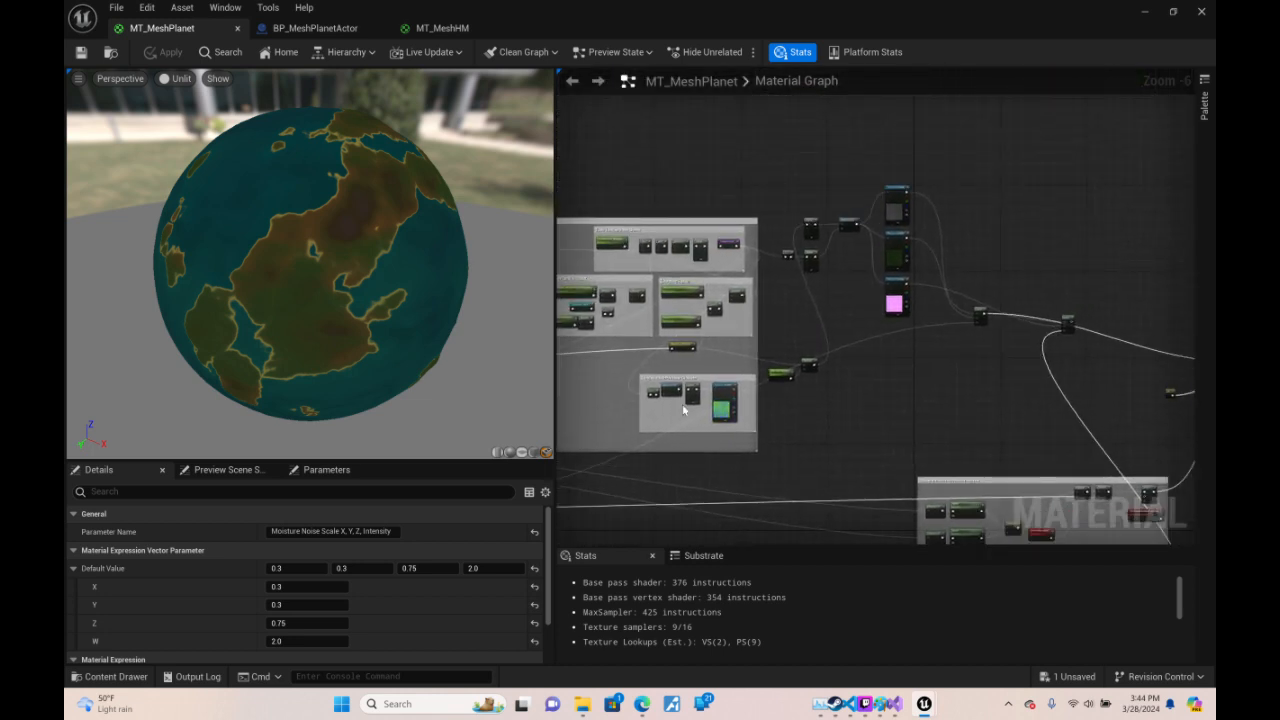
{"action": "scroll", "coordinate": [728, 368], "scroll_direction": "up", "scroll_amount": 3}
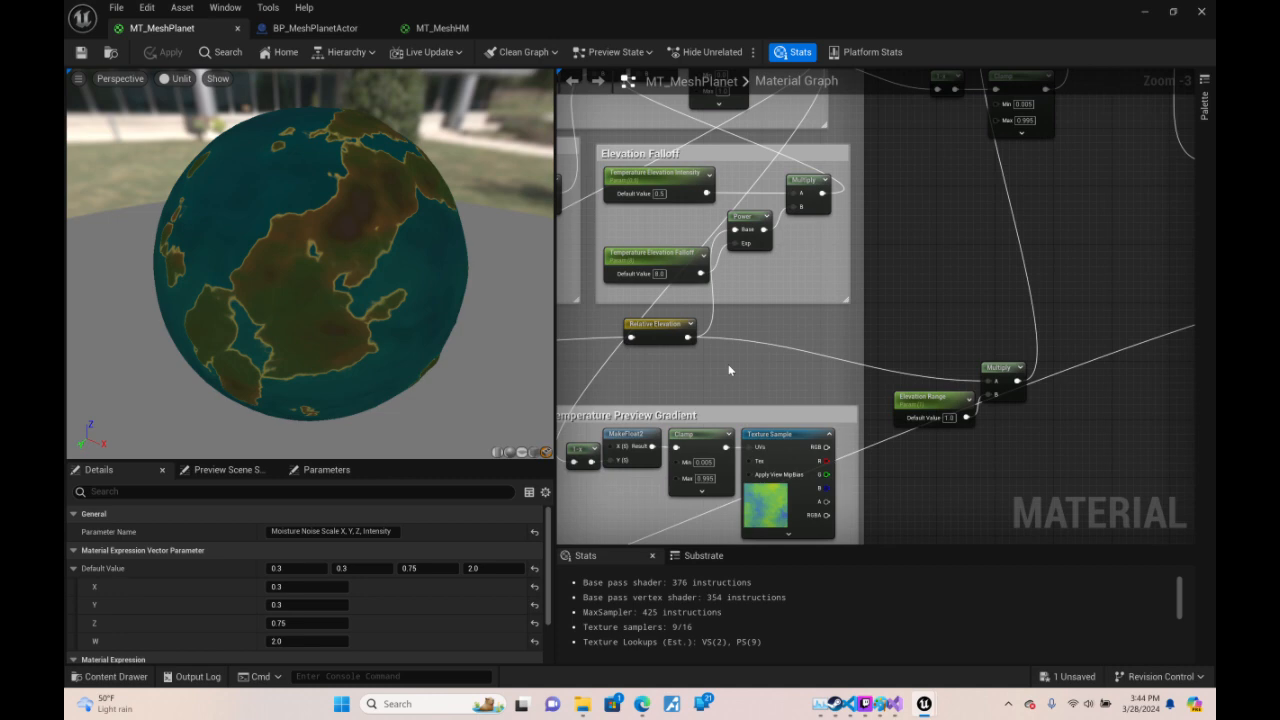
{"action": "right_click_drag", "start_coordinate": [728, 370], "coordinate": [1215, 625]}
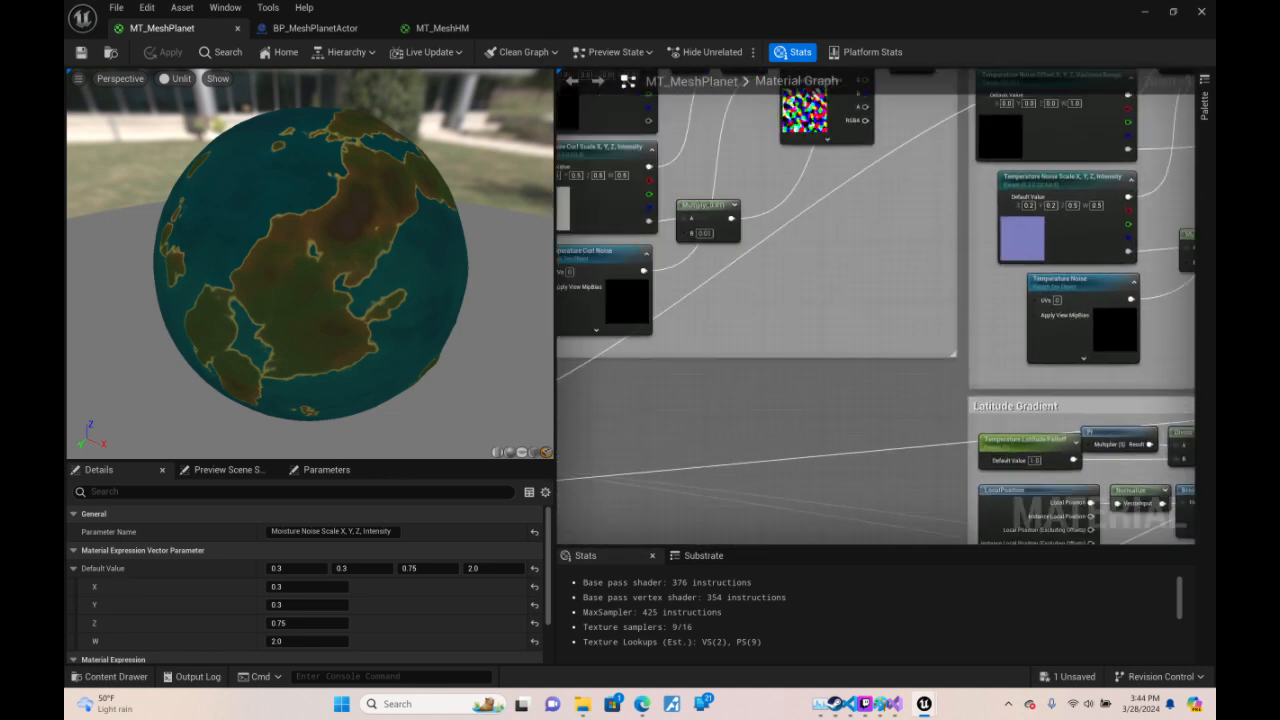
{"action": "right_click_drag", "start_coordinate": [560, 420], "coordinate": [1270, 309]}
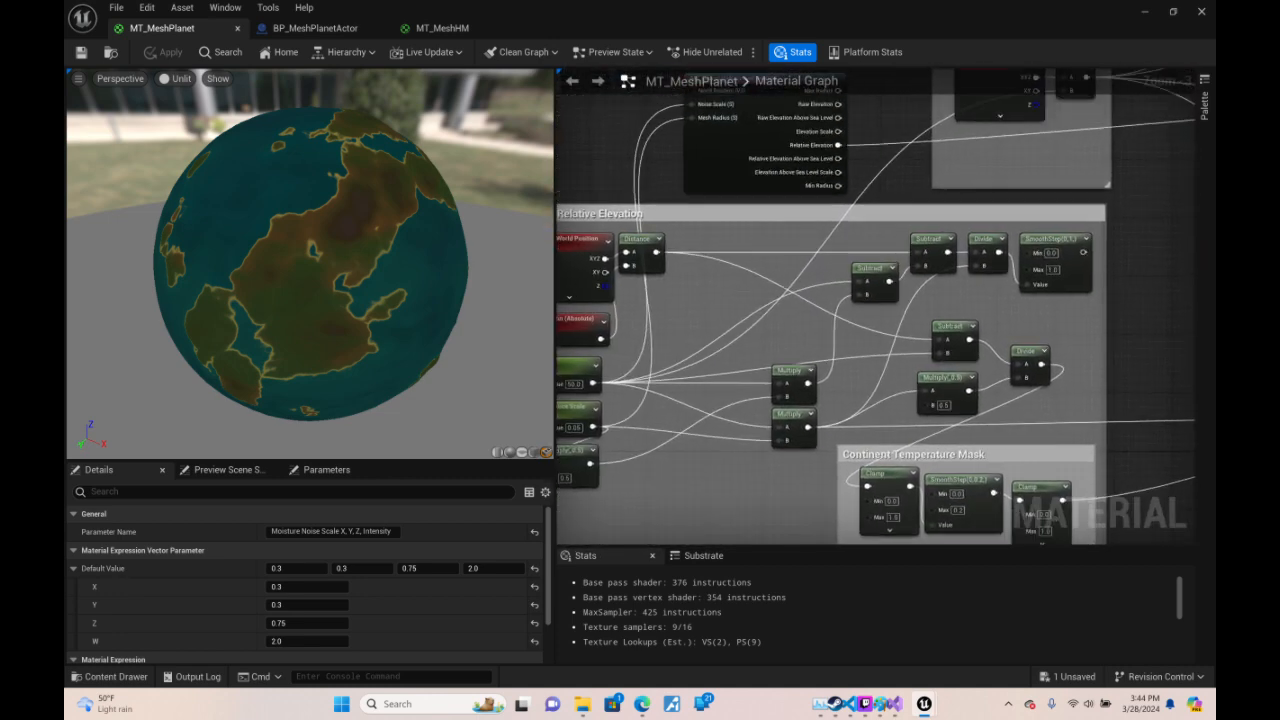
{"action": "right_click_drag", "start_coordinate": [876, 308], "coordinate": [863, 312]}
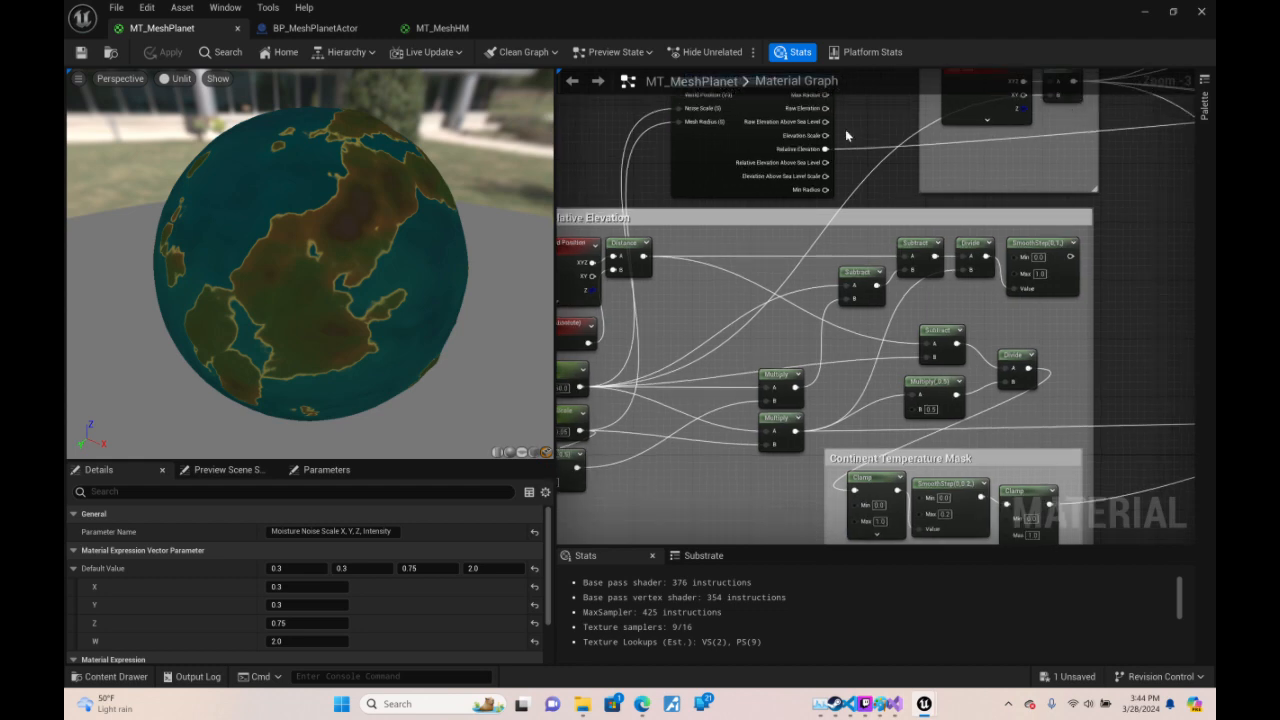
- Examine the relative elevation and scaled world position nodes, and rotate the preview planet to inspect its other landmasses
{"action": "right_click_drag", "start_coordinate": [770, 214], "coordinate": [903, 286]}
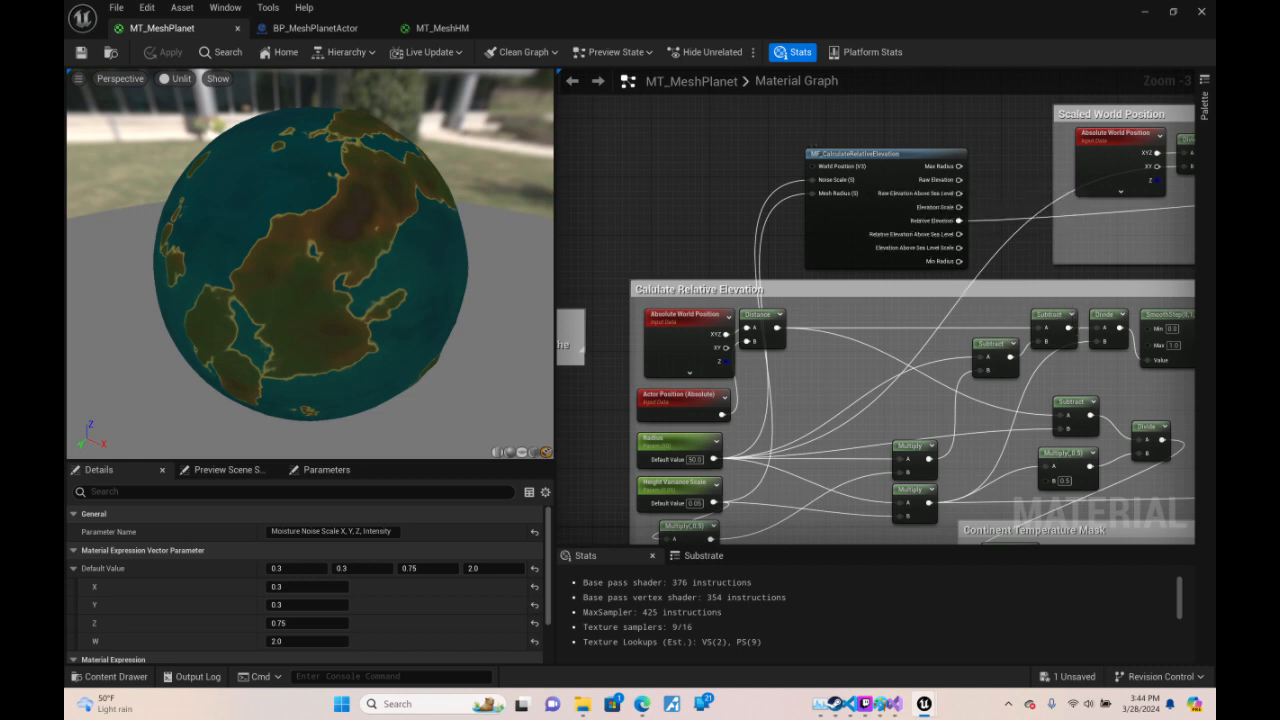
{"action": "right_click_drag", "start_coordinate": [1000, 210], "coordinate": [808, 240]}
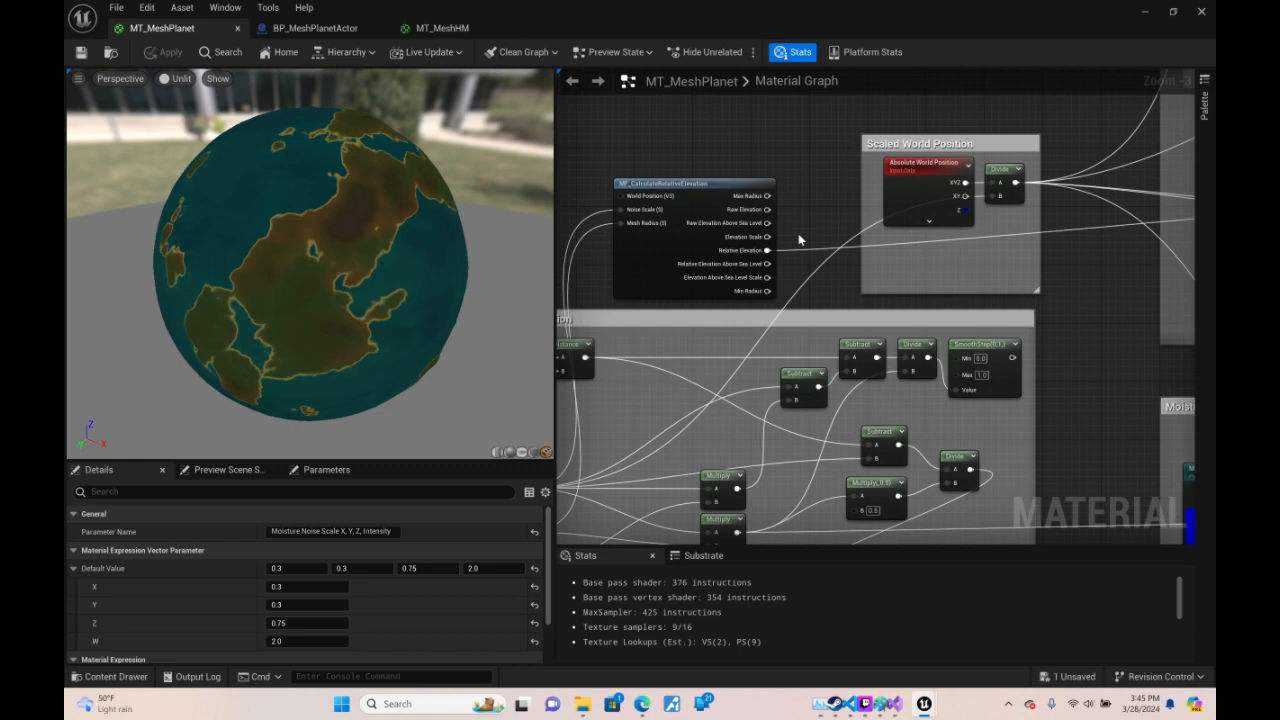
{"action": "left_click_drag", "start_coordinate": [378, 283], "coordinate": [225, 335]}
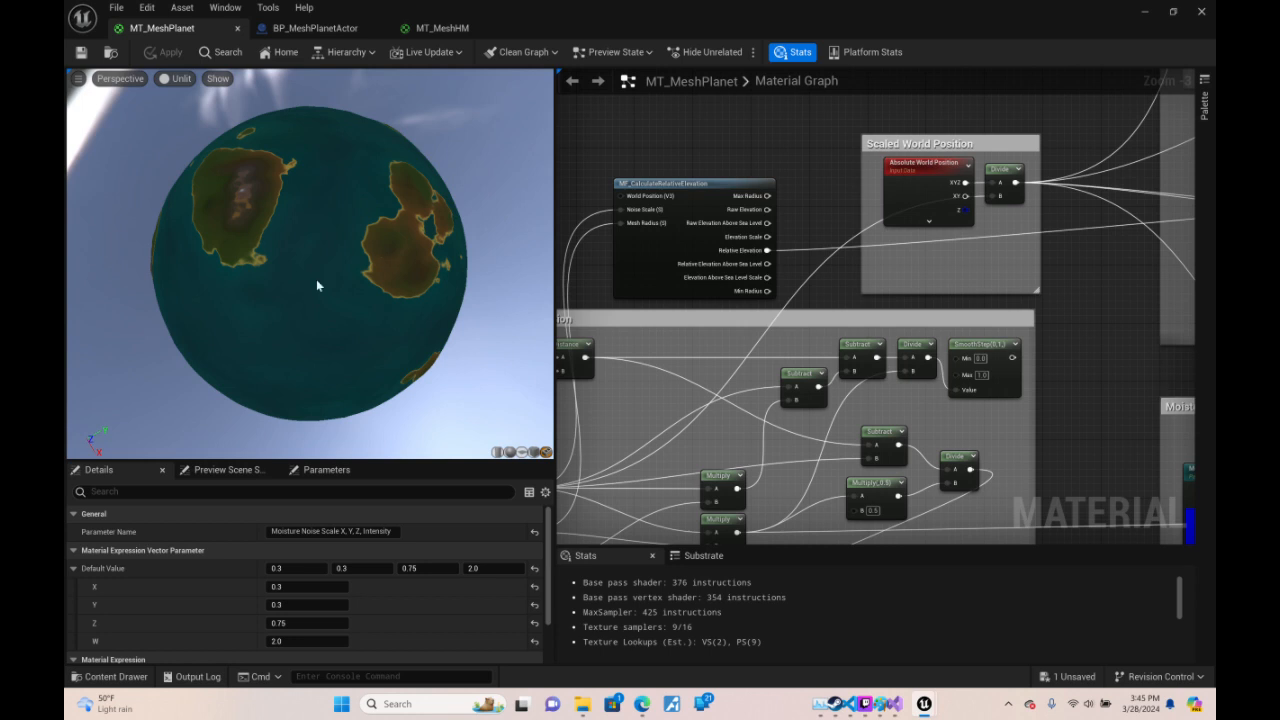
{"action": "mouse_move", "coordinate": [300, 220]}
{"action": "left_mouse_down"}
{"action": "mouse_move", "coordinate": [340, 190]}
{"action": "mouse_move", "coordinate": [300, 220]}
{"action": "left_mouse_up"}
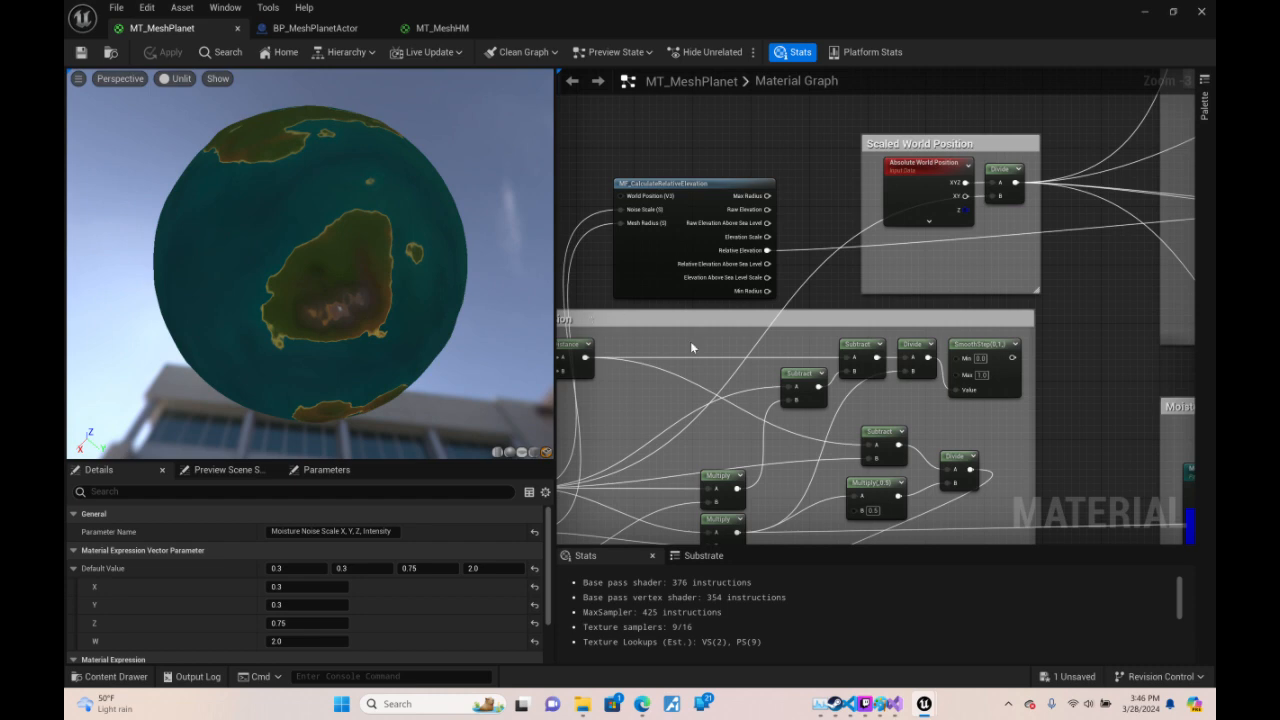
{"action": "right_click_drag", "start_coordinate": [922, 293], "coordinate": [561, 75]}
{"action": "scroll", "coordinate": [875, 117], "scroll_direction": "down", "scroll_amount": 3}
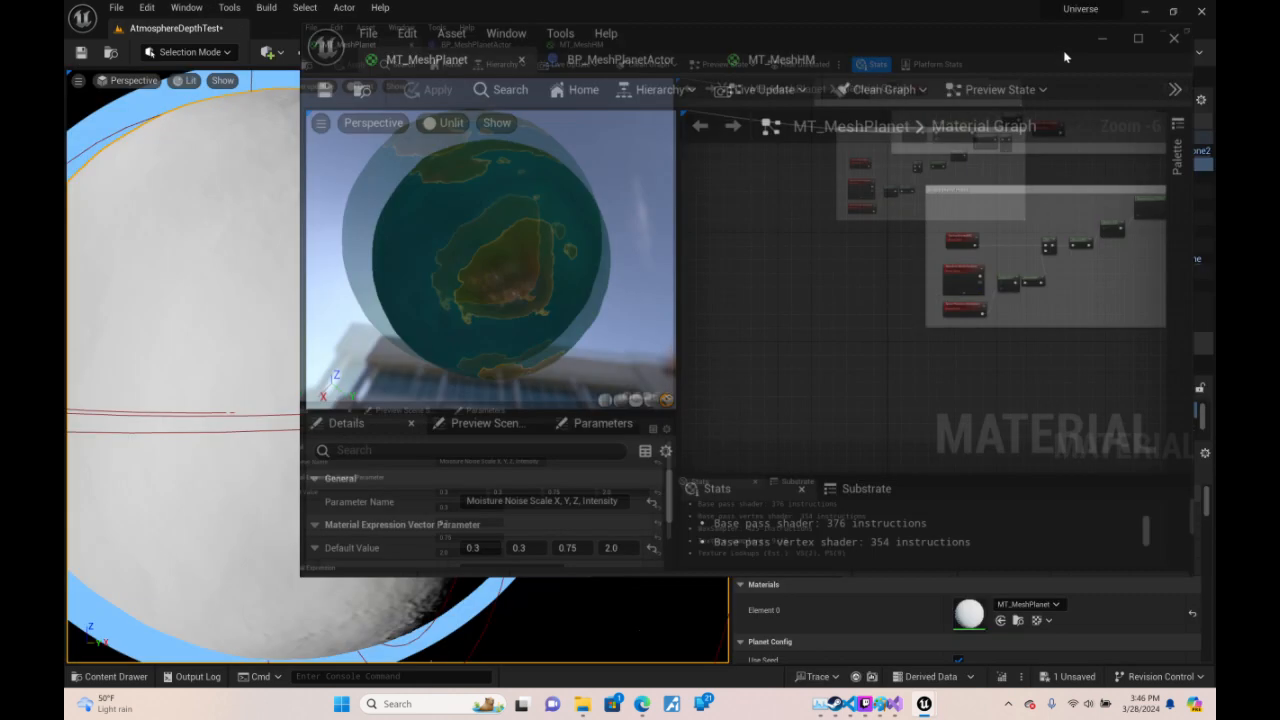
{"action": "left_click", "coordinate": [1173, 11]}
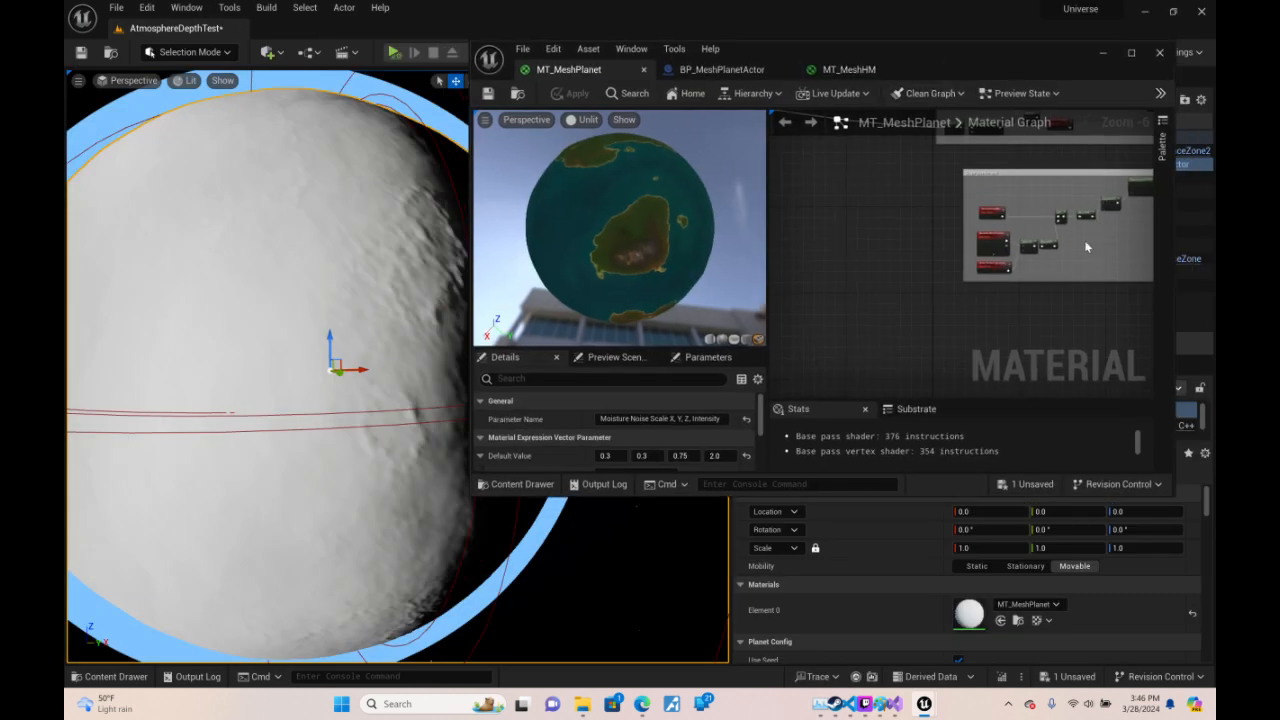
{"action": "left_click", "coordinate": [1131, 52]}
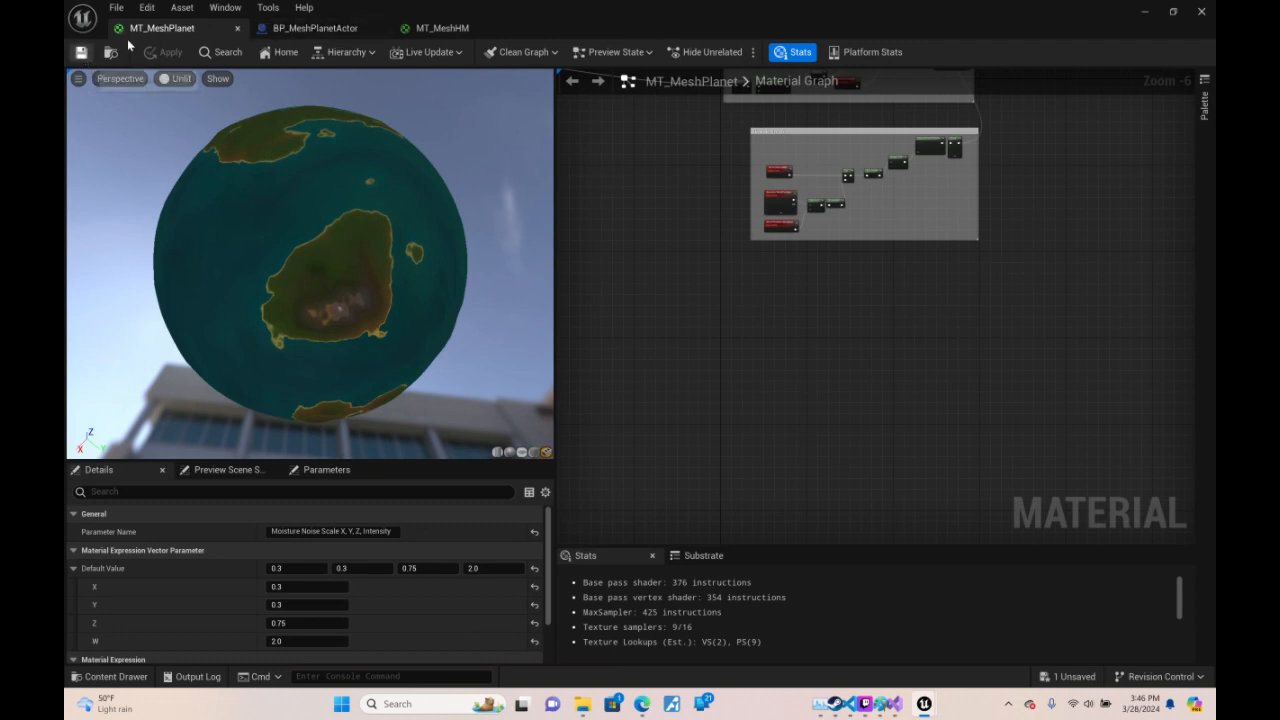
{"action": "right_click", "coordinate": [171, 31]}
{"action": "left_click", "coordinate": [707, 212]}
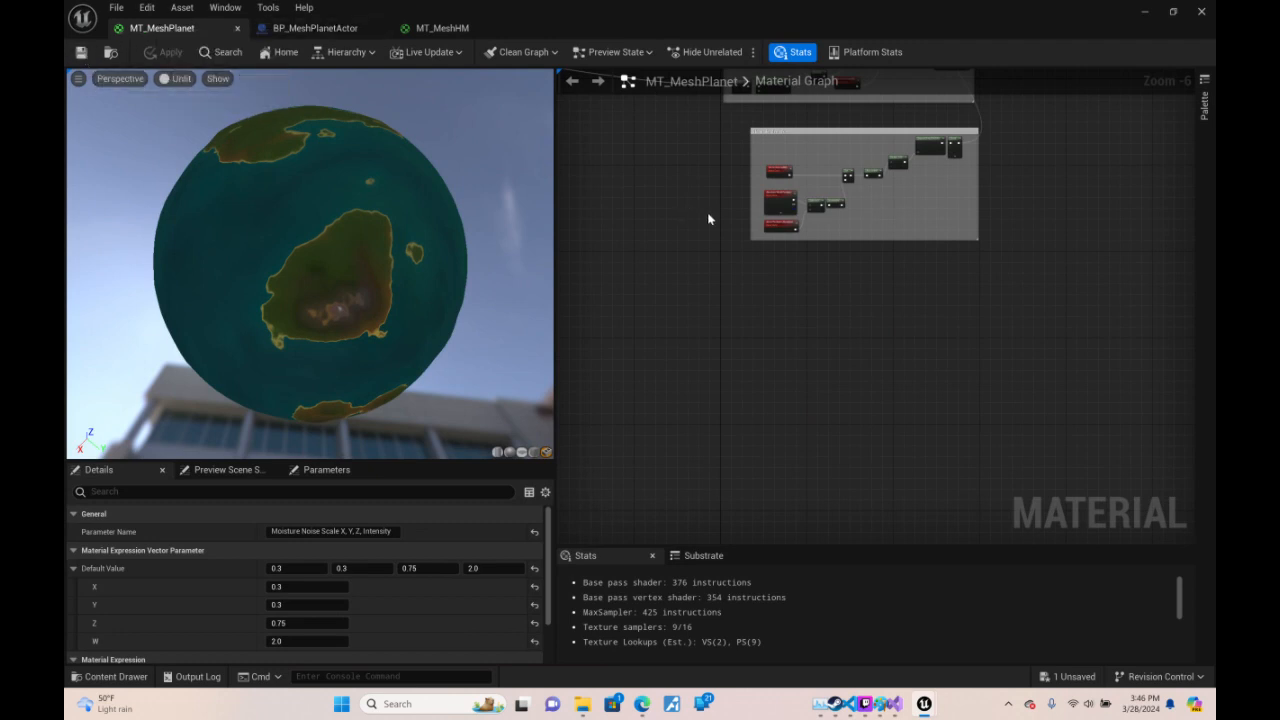
{"action": "left_click", "coordinate": [707, 212]}
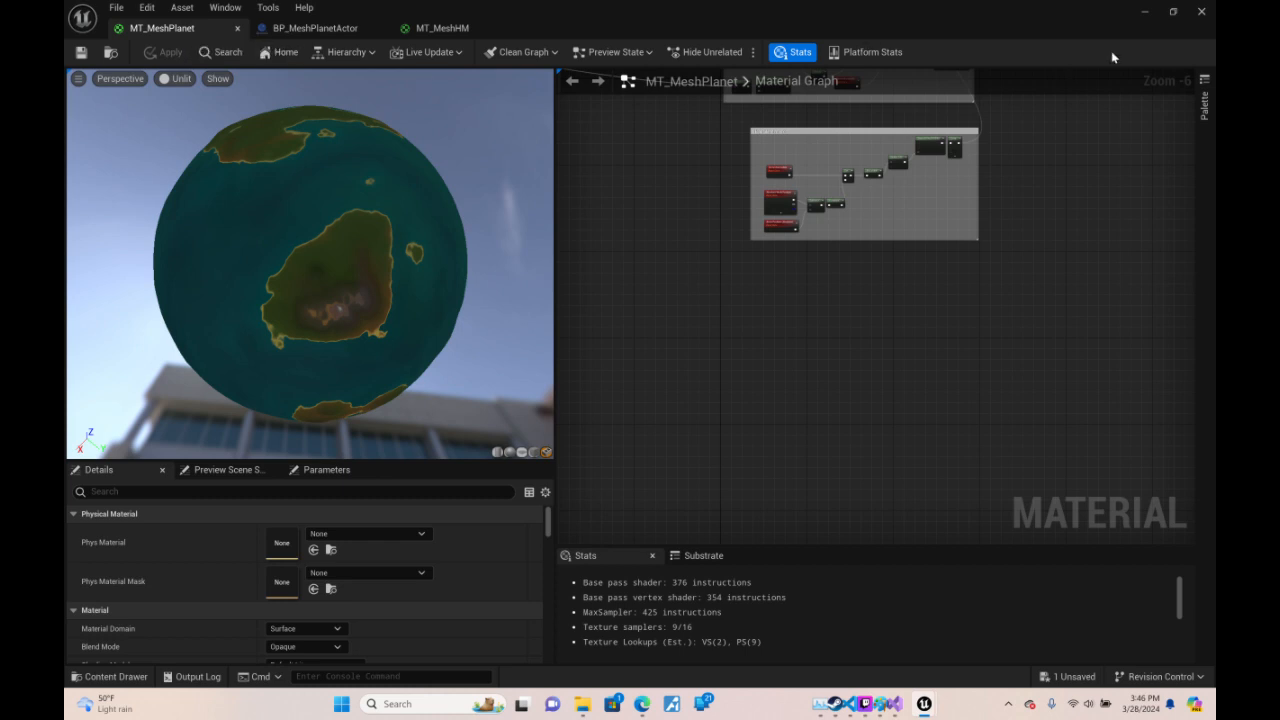
- Return to the level editor and find the MT_MeshPlanet material by searching the project content for "meshp"
{"action": "left_click", "coordinate": [1144, 11]}
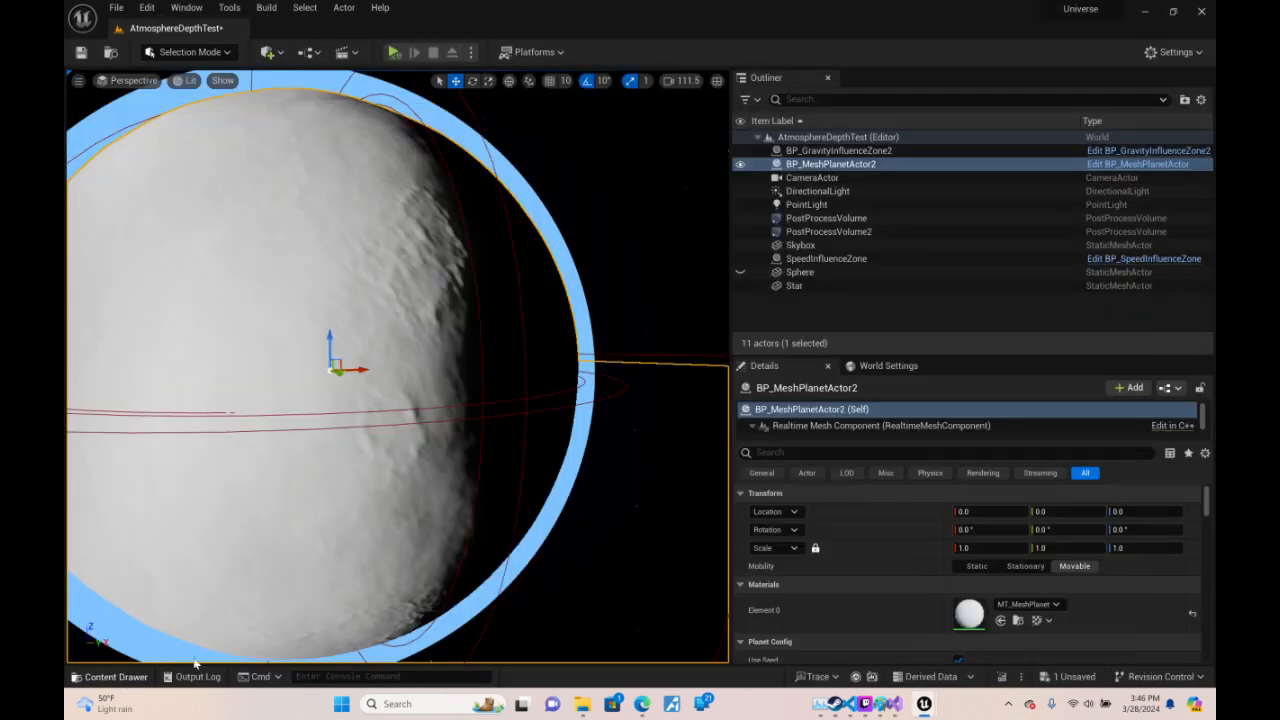
{"action": "left_click", "coordinate": [108, 676]}
{"action": "left_click_drag", "start_coordinate": [488, 461], "coordinate": [521, 461]}
{"action": "type", "text": "p"}
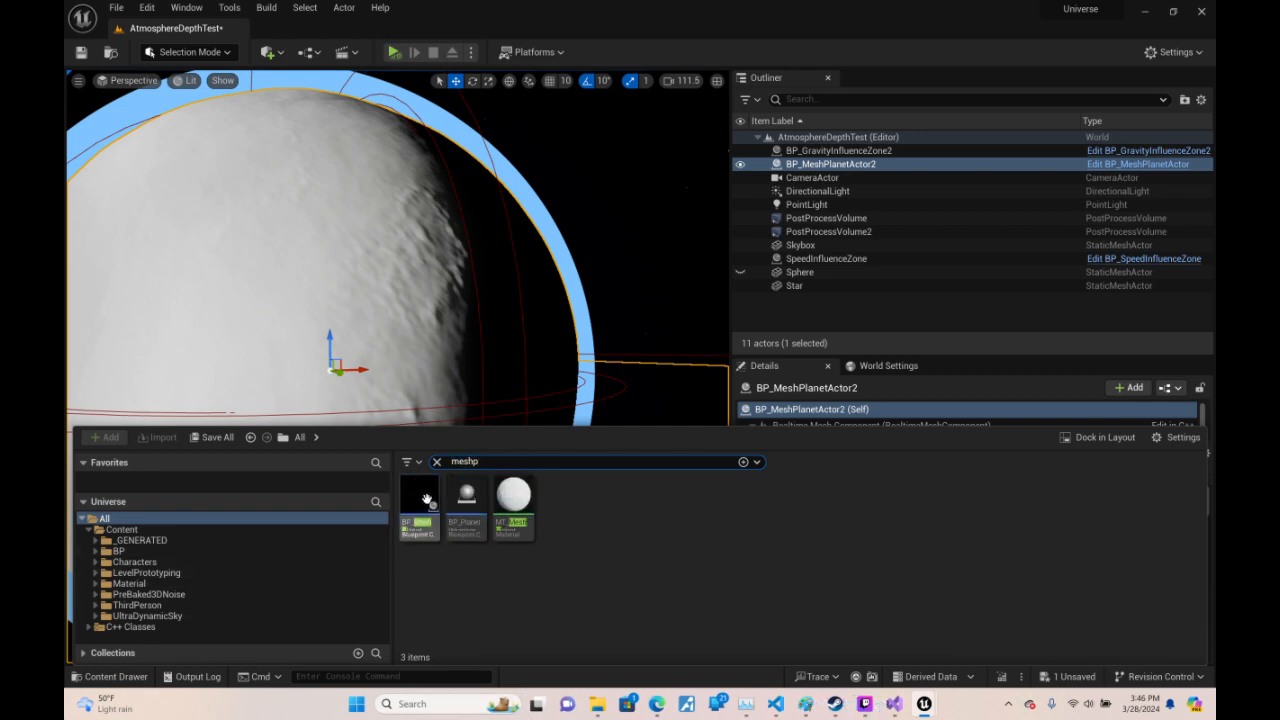
{"action": "mouse_move", "coordinate": [427, 498]}
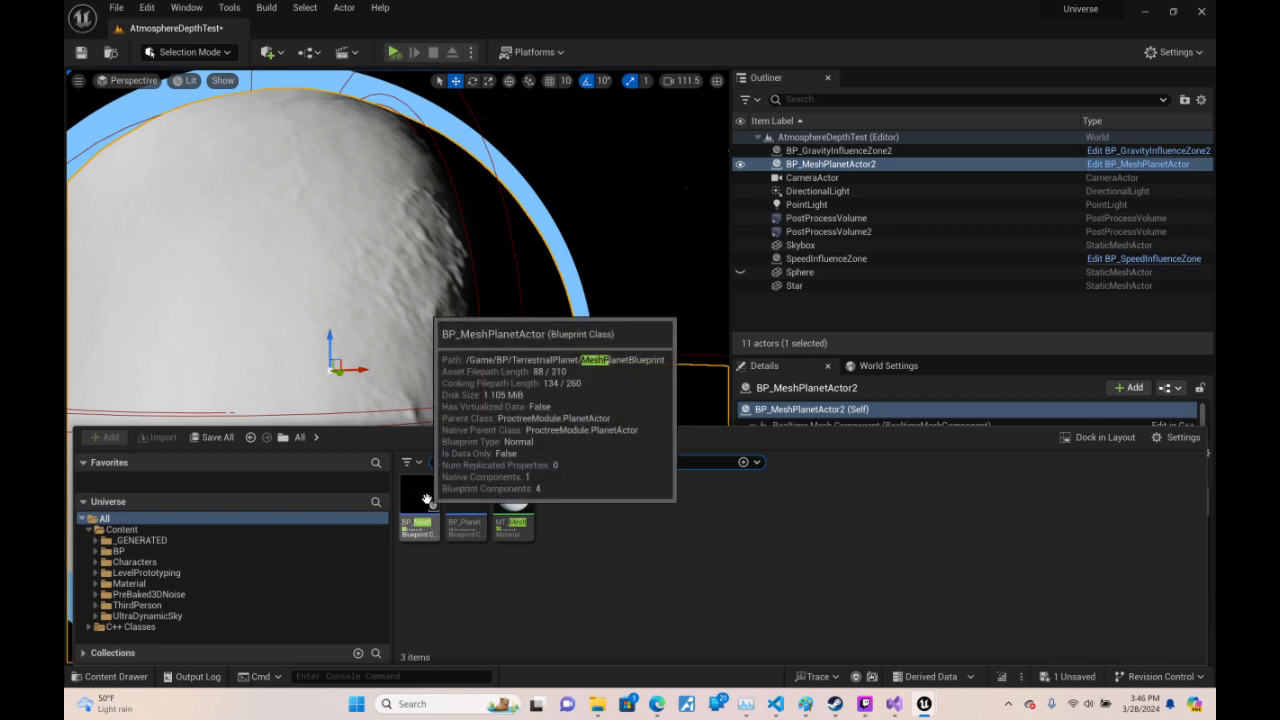
{"action": "left_click", "coordinate": [512, 500]}
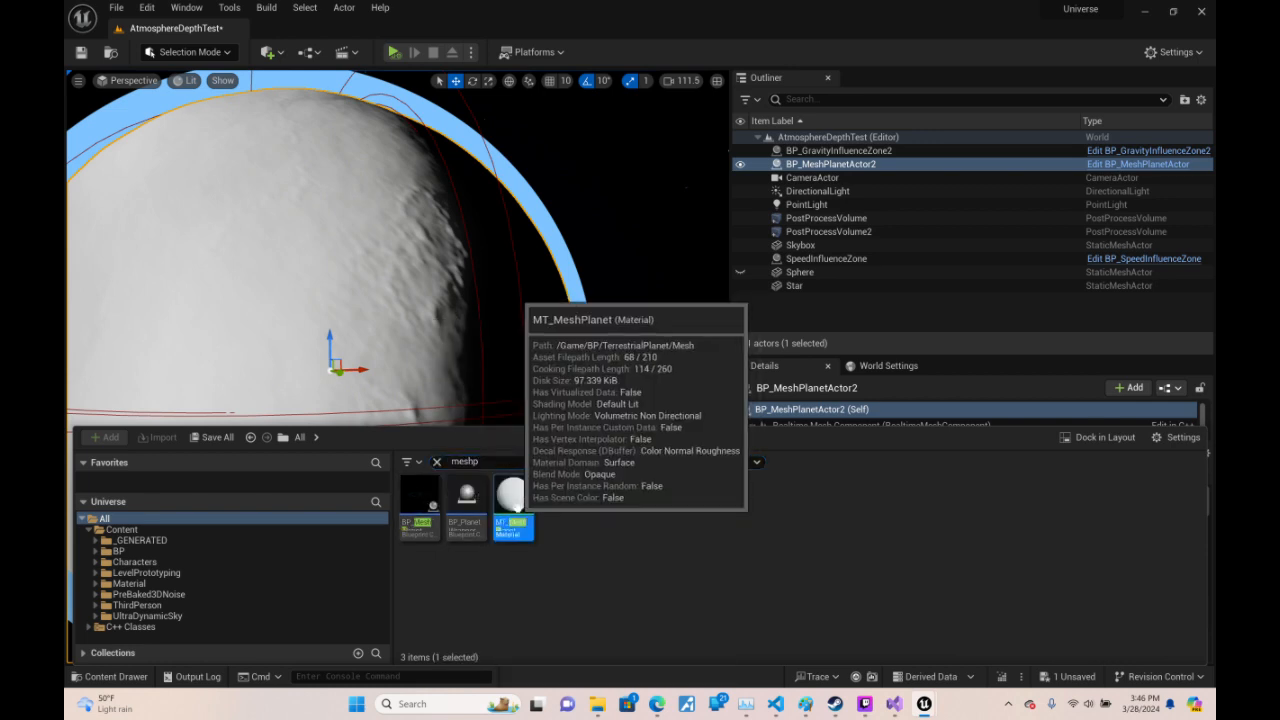
- Create a material instance of MT_MeshPlanet in the level editor, keeping its default name
{"action": "double_click", "coordinate": [514, 506]}
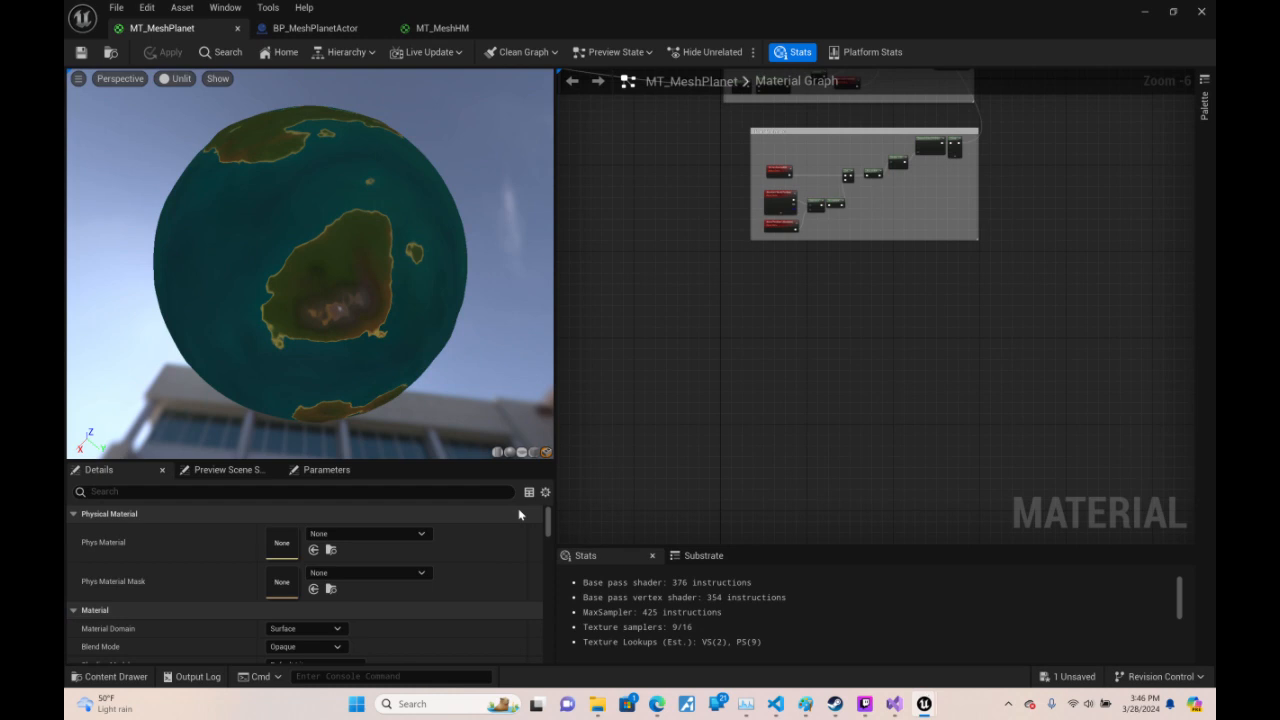
{"action": "left_click", "coordinate": [1145, 12]}
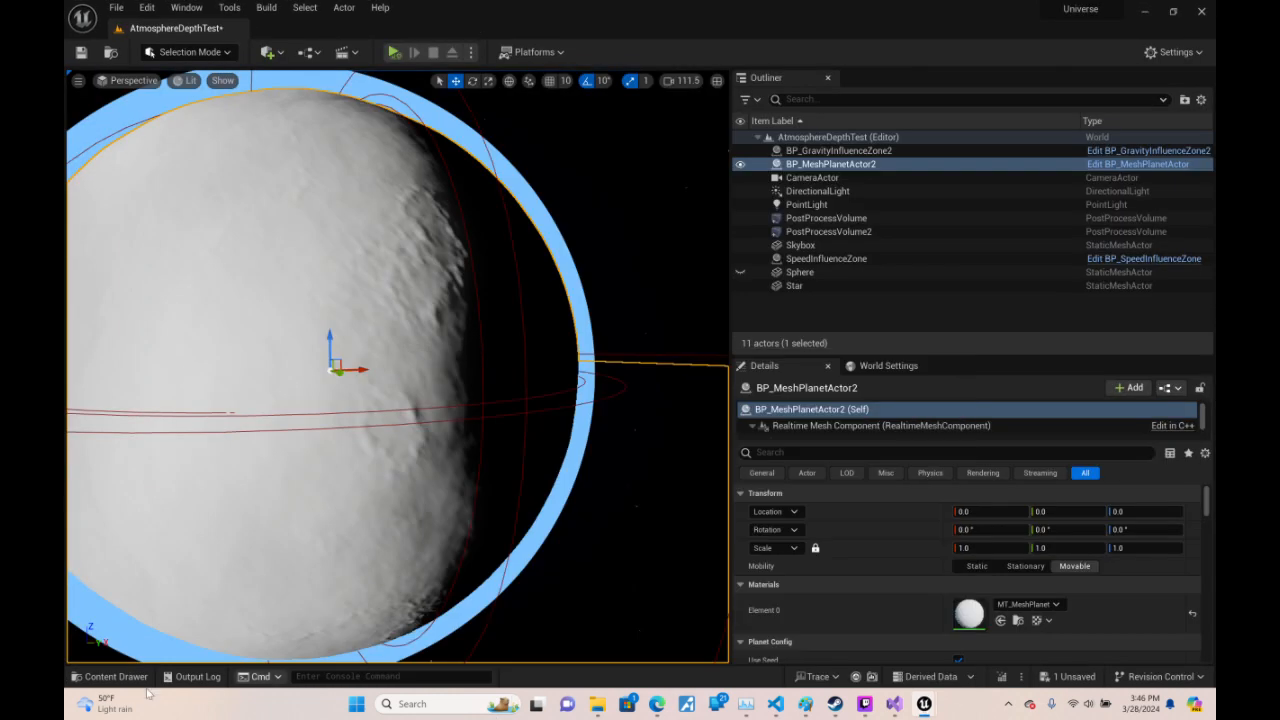
{"action": "left_click", "coordinate": [110, 676]}
{"action": "right_click", "coordinate": [513, 500]}
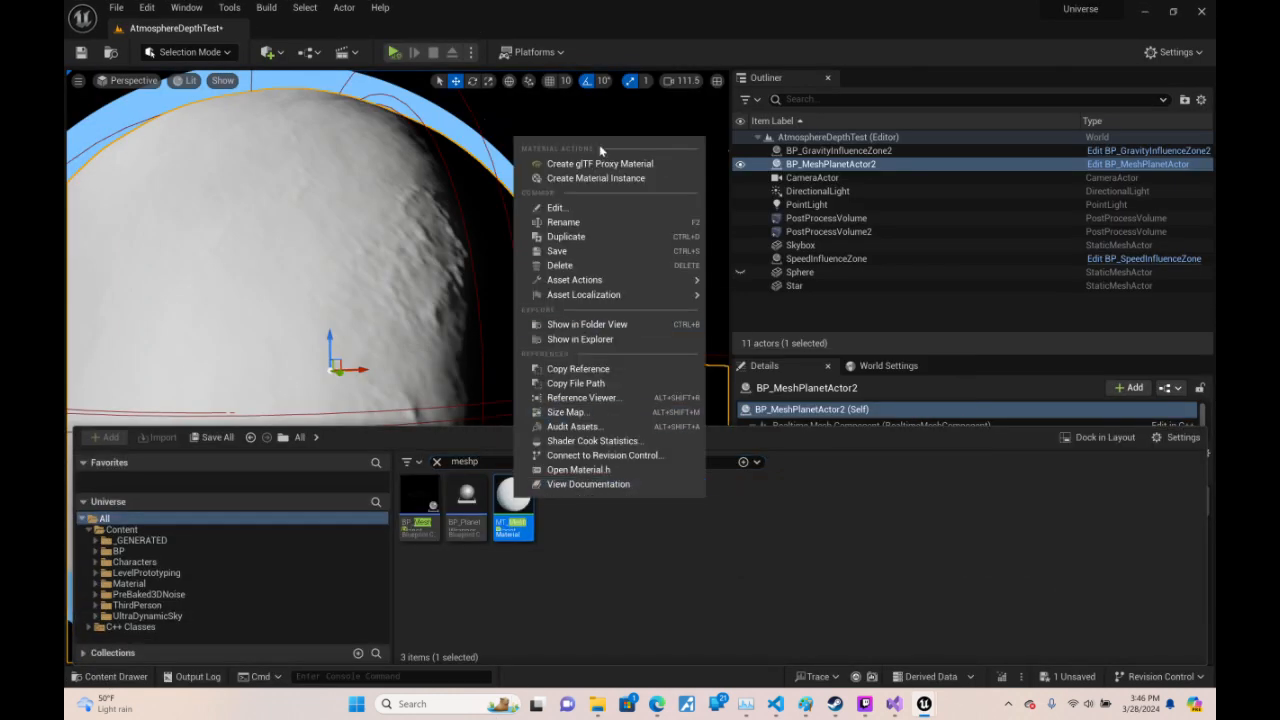
{"action": "left_click", "coordinate": [560, 165]}
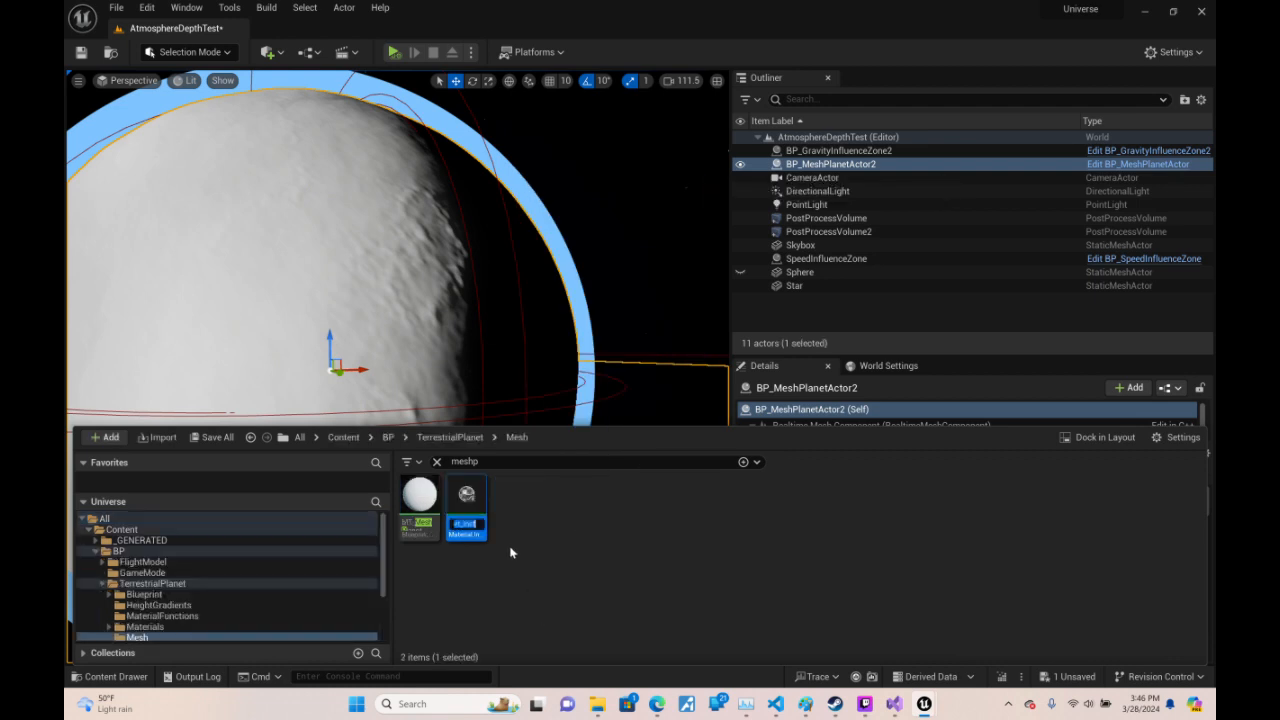
{"action": "key", "text": "Return"}
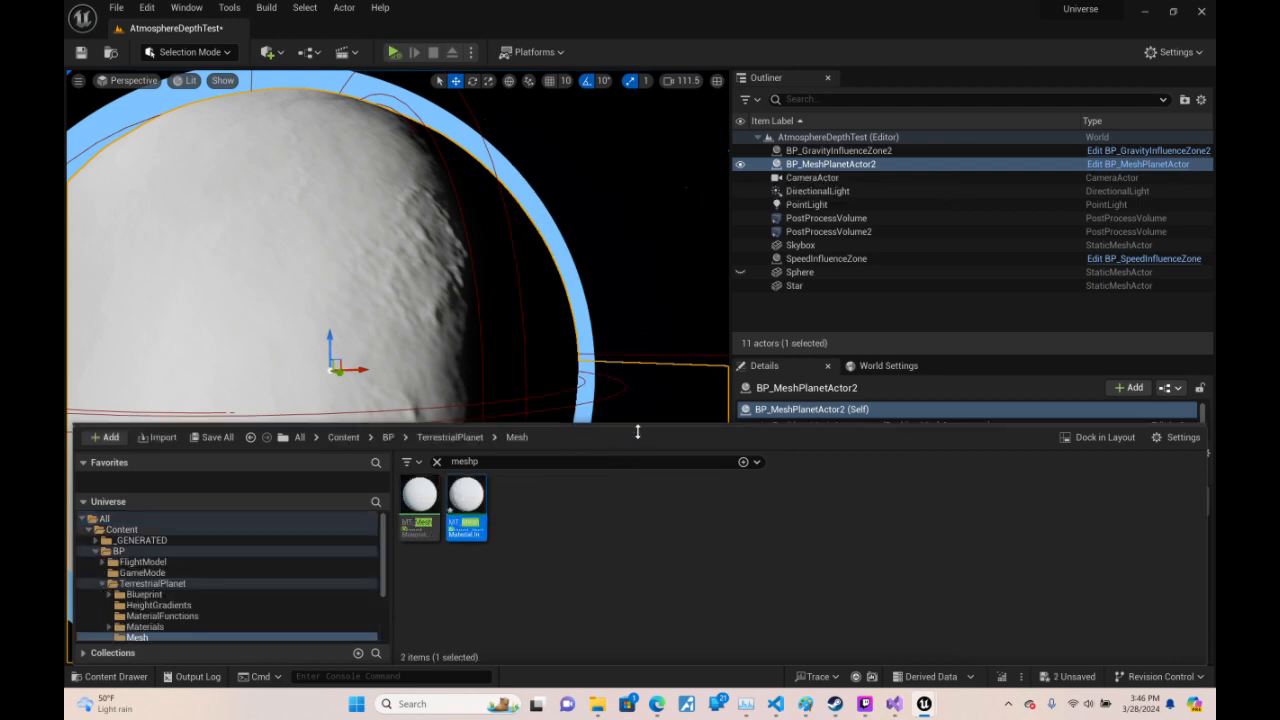
- Assign the MT_MeshPlanet_Inst material instance to Element 0 of BP_MeshPlanetActor2
{"action": "left_click_drag", "start_coordinate": [637, 431], "coordinate": [606, 562]}
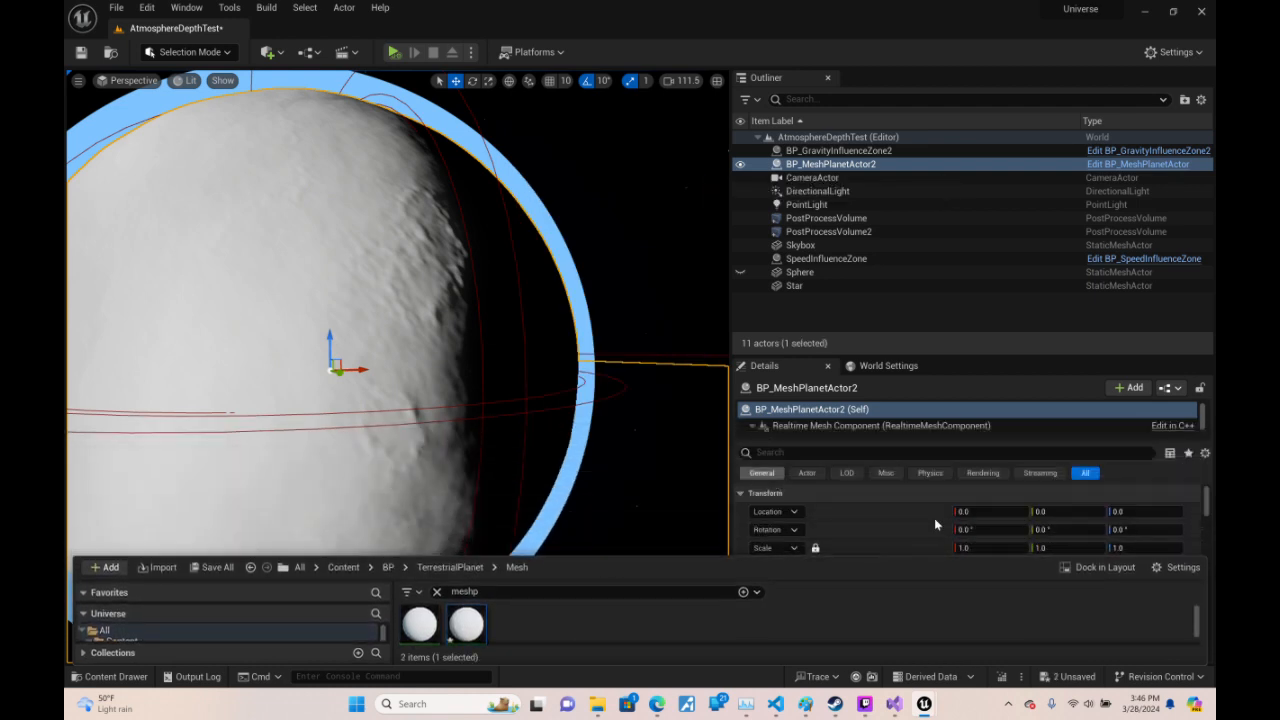
{"action": "scroll", "coordinate": [934, 518], "scroll_direction": "down", "scroll_amount": 5}
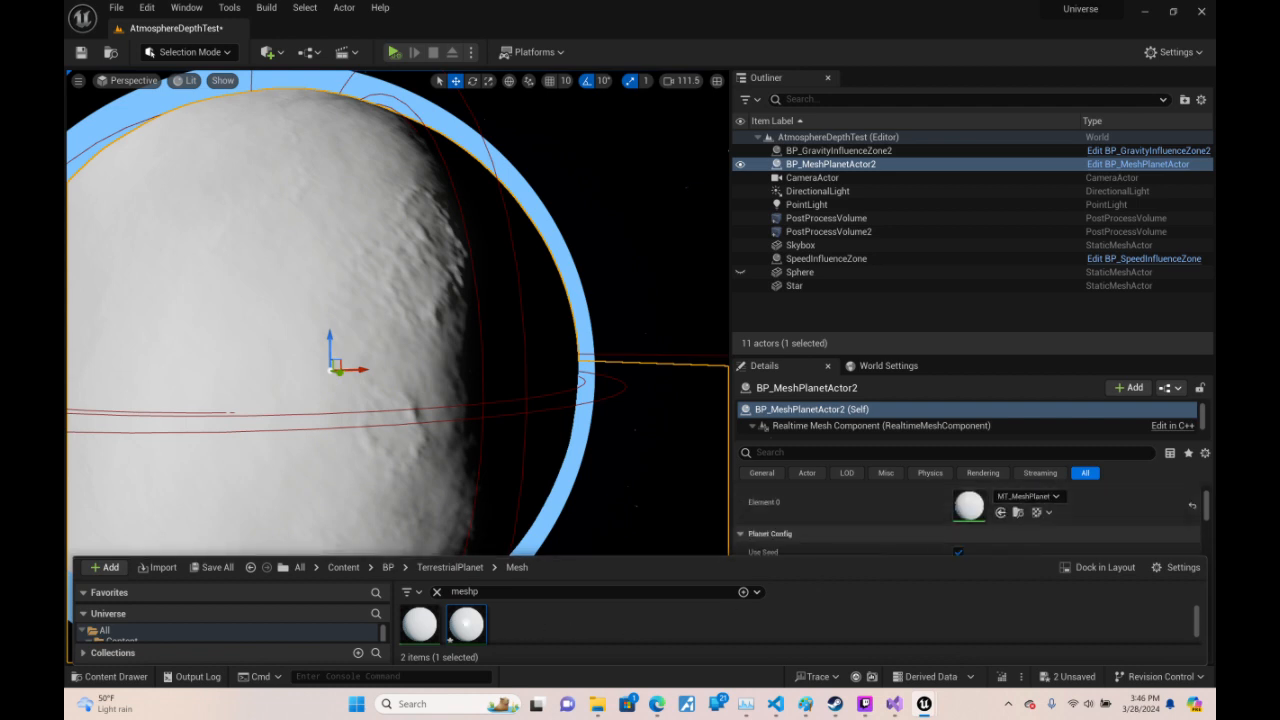
{"action": "mouse_move", "coordinate": [466, 624]}
{"action": "left_mouse_down"}
{"action": "mouse_move", "coordinate": [971, 502]}
{"action": "mouse_move", "coordinate": [985, 510]}
{"action": "mouse_move", "coordinate": [972, 505]}
{"action": "left_mouse_up"}
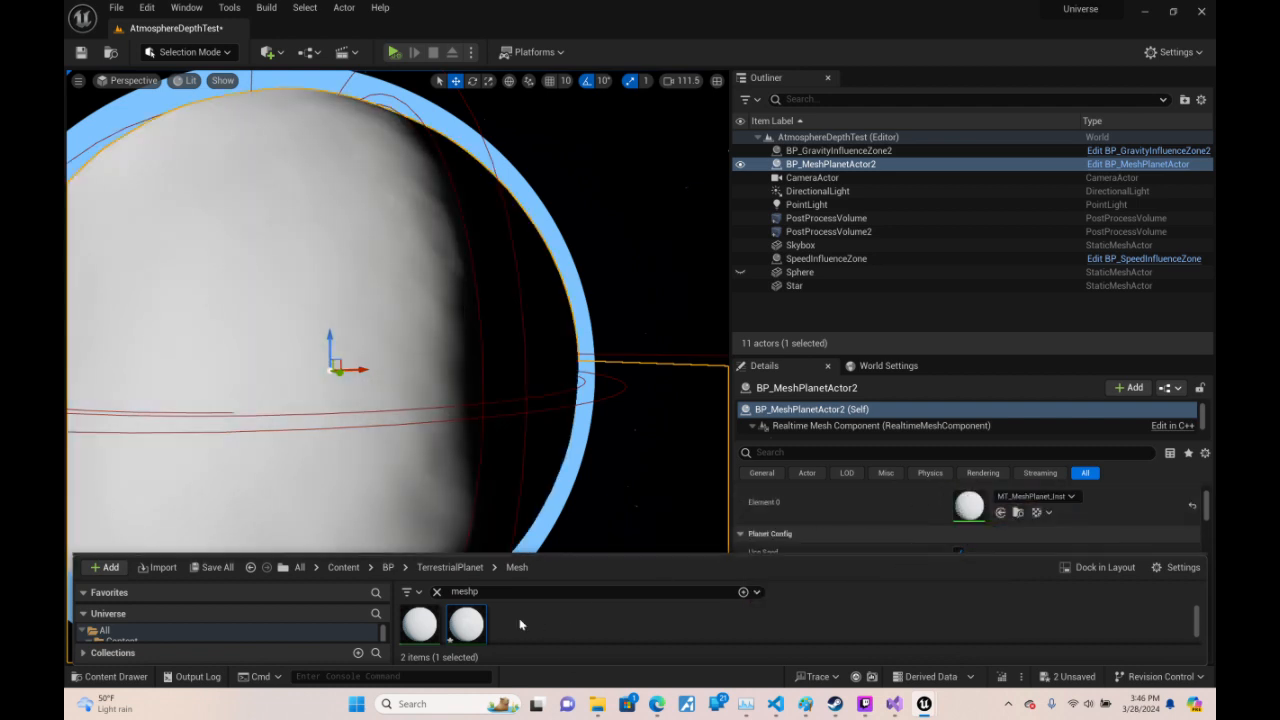
- Open MT_MeshPlanet_Inst for editing and place its window beside the level's planet view
{"action": "double_click", "coordinate": [467, 625]}
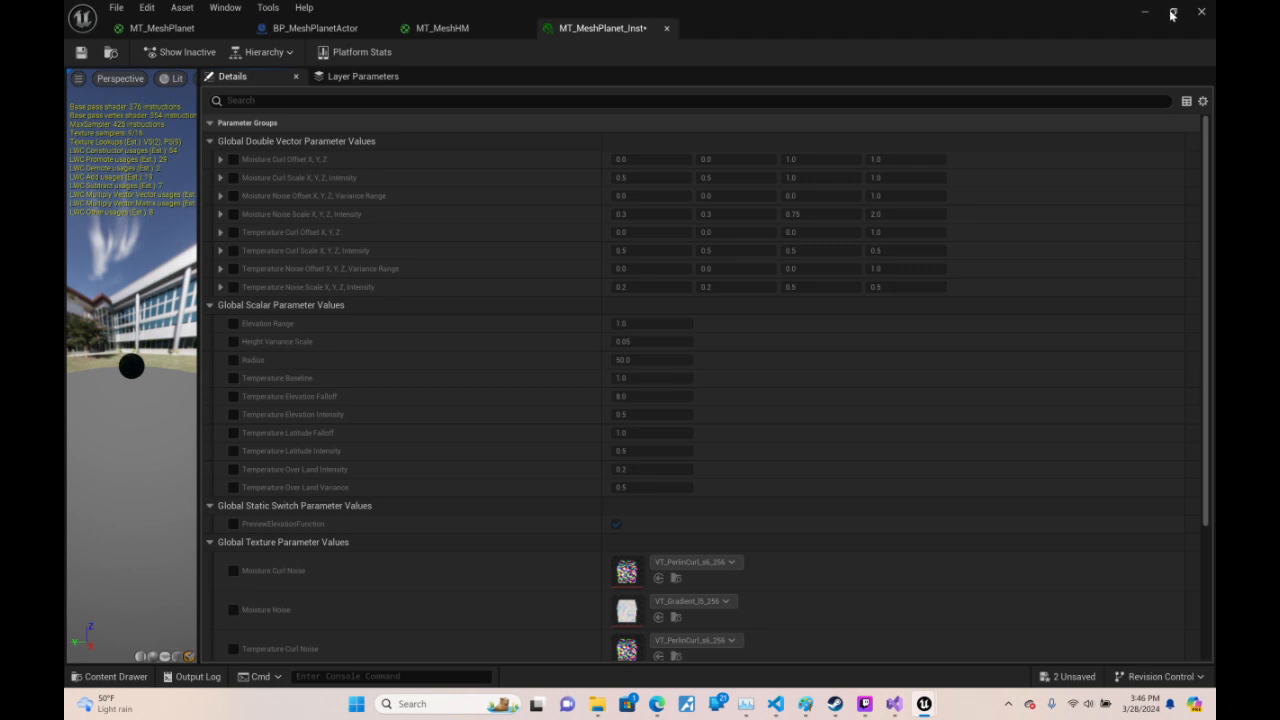
{"action": "left_click", "coordinate": [1173, 13]}
{"action": "left_click_drag", "start_coordinate": [826, 57], "coordinate": [884, 84]}
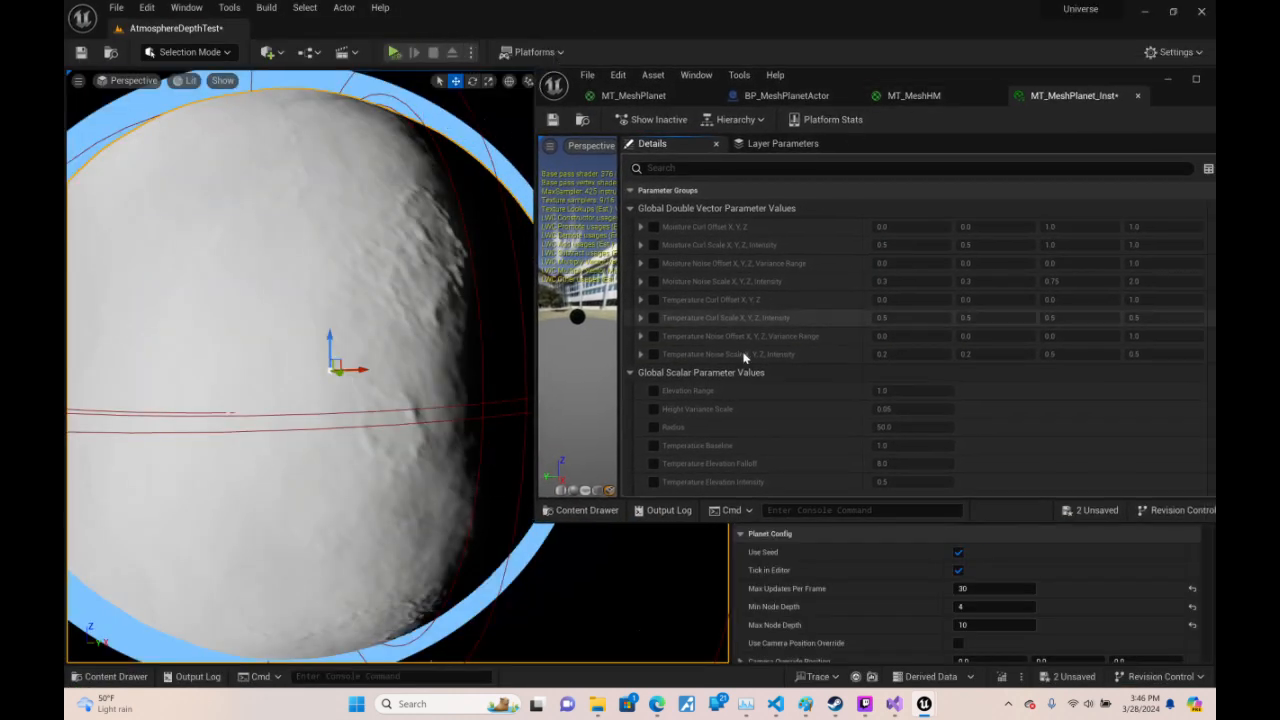
- Try overriding the instance's Moisture Curl Scale X value and the Moisture Noise Offset variance range, resetting each one
{"action": "left_click", "coordinate": [654, 247]}
{"action": "mouse_move", "coordinate": [898, 244]}
{"action": "left_mouse_down"}
{"action": "mouse_move", "coordinate": [940, 244]}
{"action": "mouse_move", "coordinate": [878, 244]}
{"action": "left_mouse_up"}
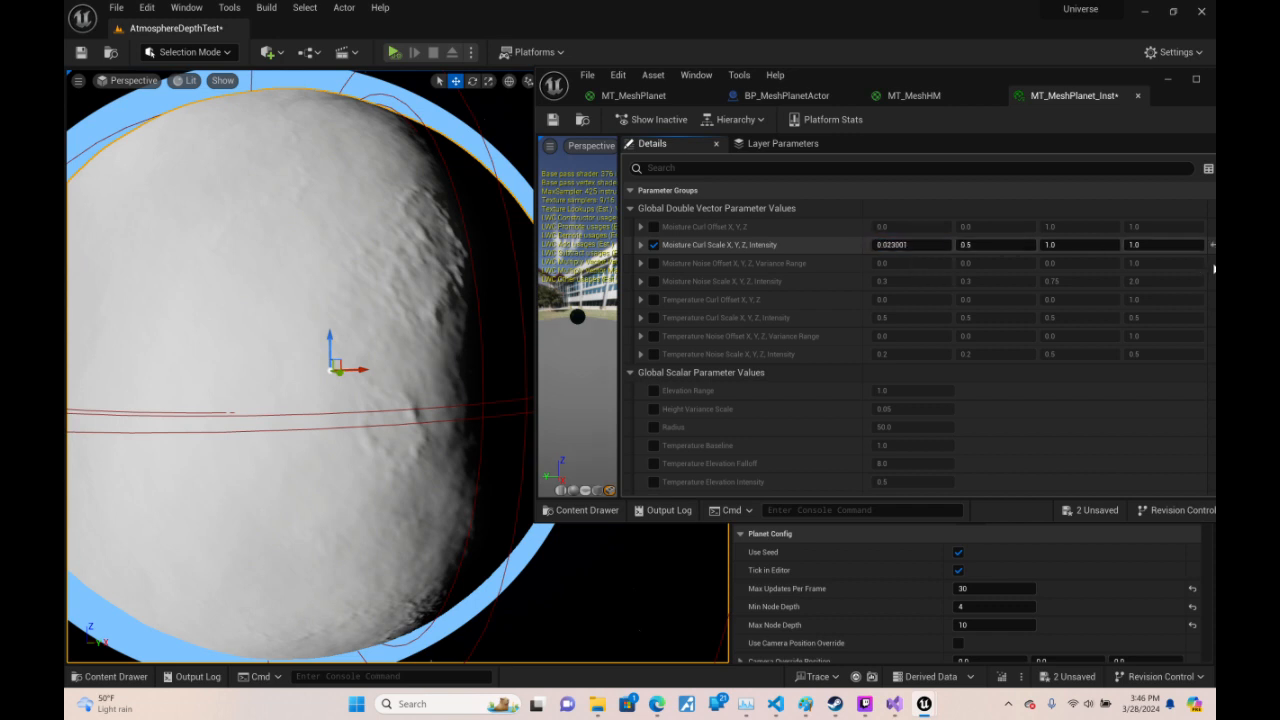
{"action": "left_click", "coordinate": [1212, 247]}
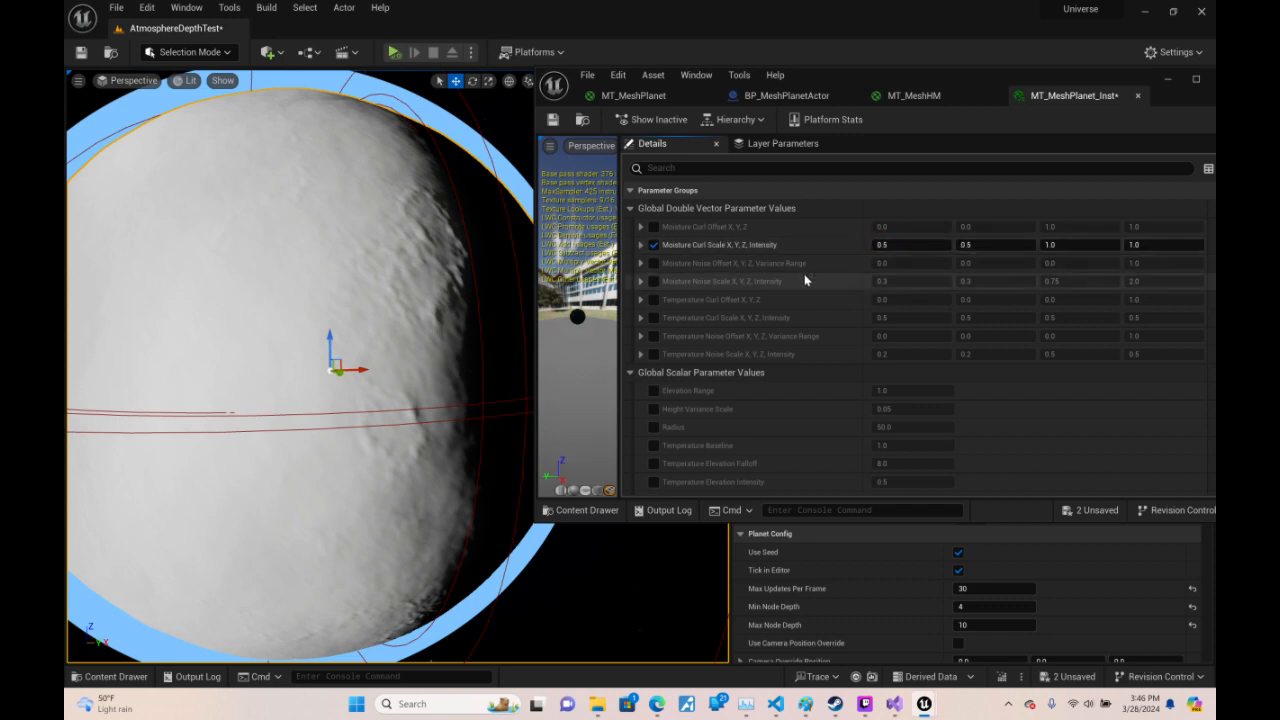
{"action": "left_click", "coordinate": [654, 246]}
{"action": "left_click", "coordinate": [654, 265]}
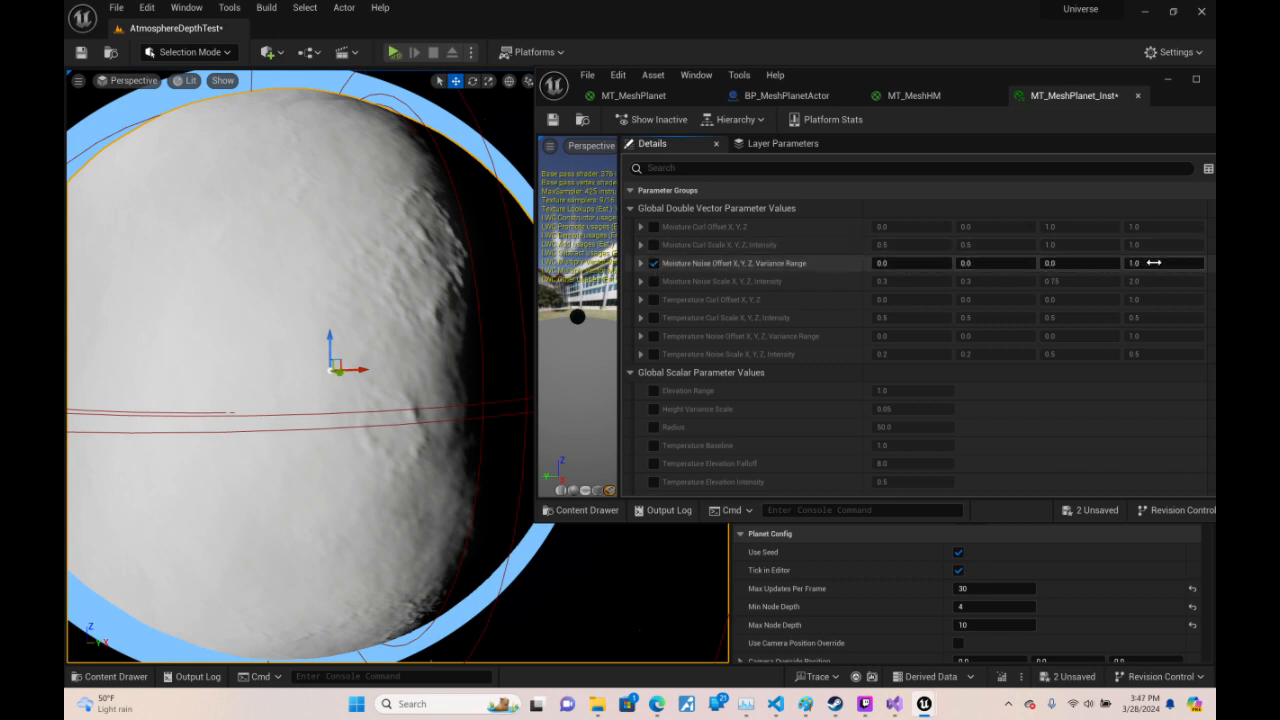
{"action": "mouse_move", "coordinate": [1156, 263]}
{"action": "left_mouse_down"}
{"action": "mouse_move", "coordinate": [1200, 263]}
{"action": "mouse_move", "coordinate": [1162, 263]}
{"action": "left_mouse_up"}
{"action": "left_click", "coordinate": [1212, 263]}
- Override the PreviewElevationFunction static switch in the instance and turn it off
{"action": "scroll", "coordinate": [728, 272], "scroll_direction": "down", "scroll_amount": 5}
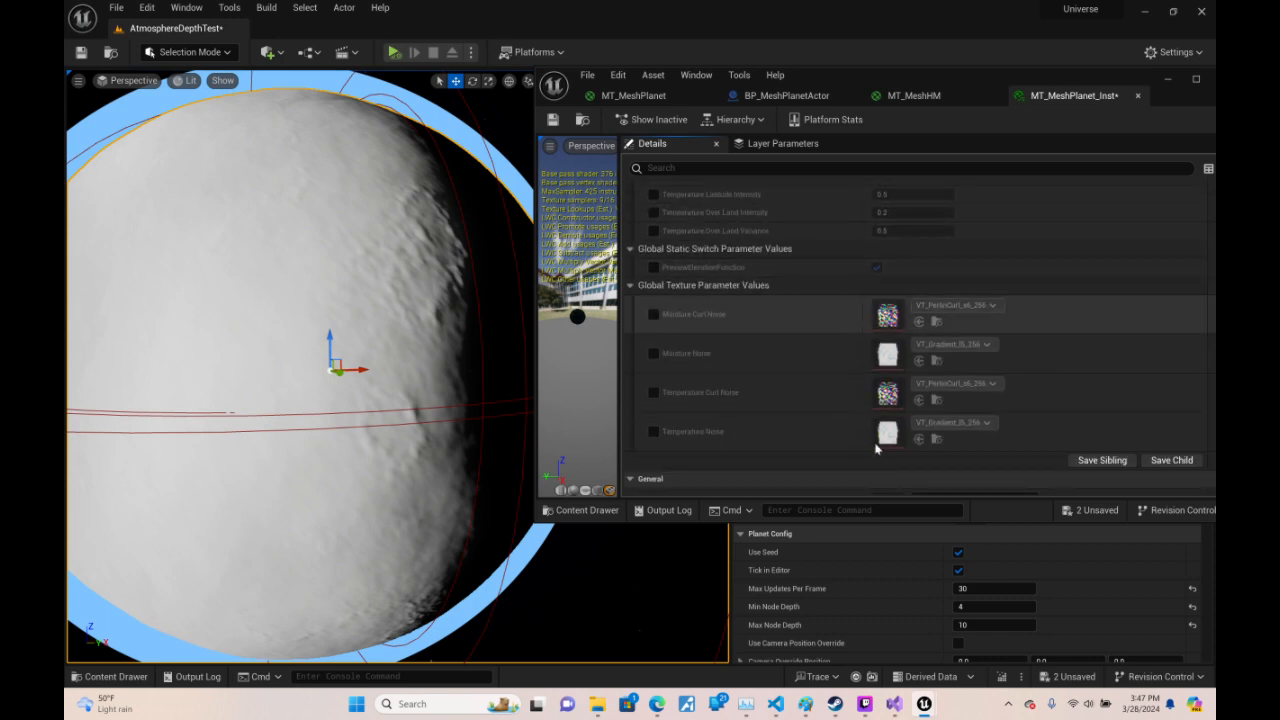
{"action": "scroll", "coordinate": [851, 345], "scroll_direction": "down", "scroll_amount": 3}
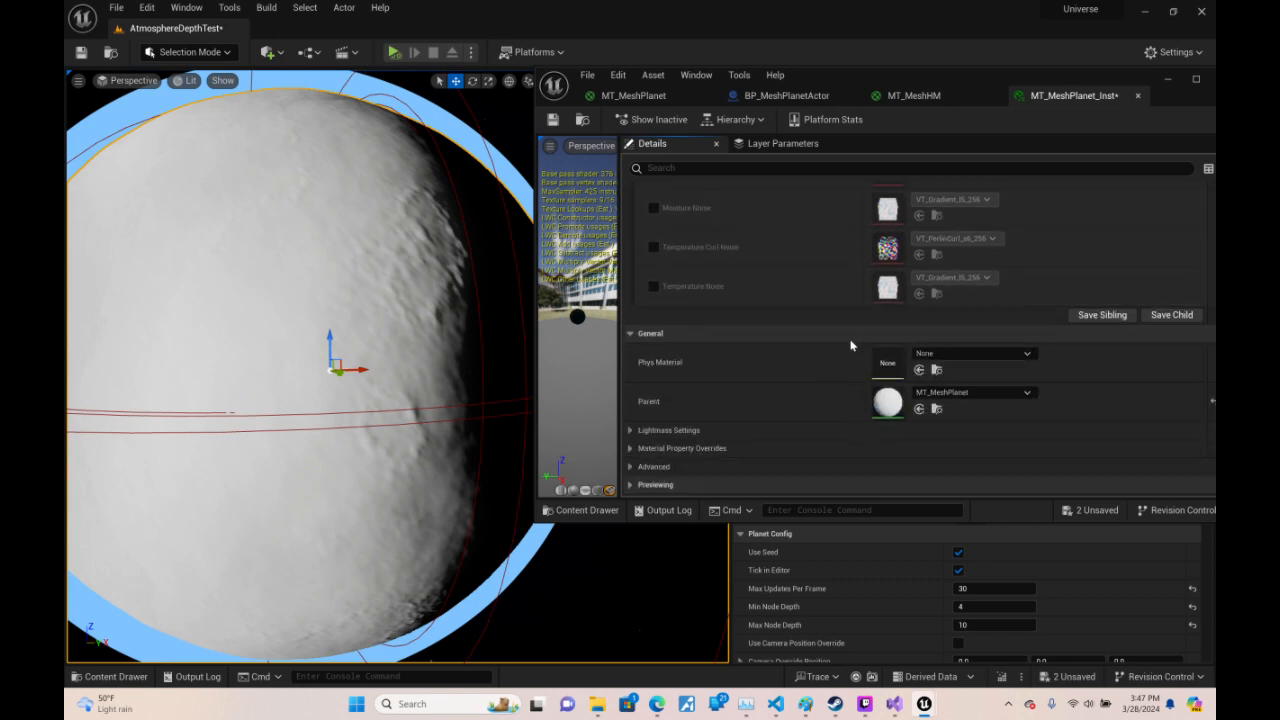
{"action": "scroll", "coordinate": [841, 360], "scroll_direction": "up", "scroll_amount": 4}
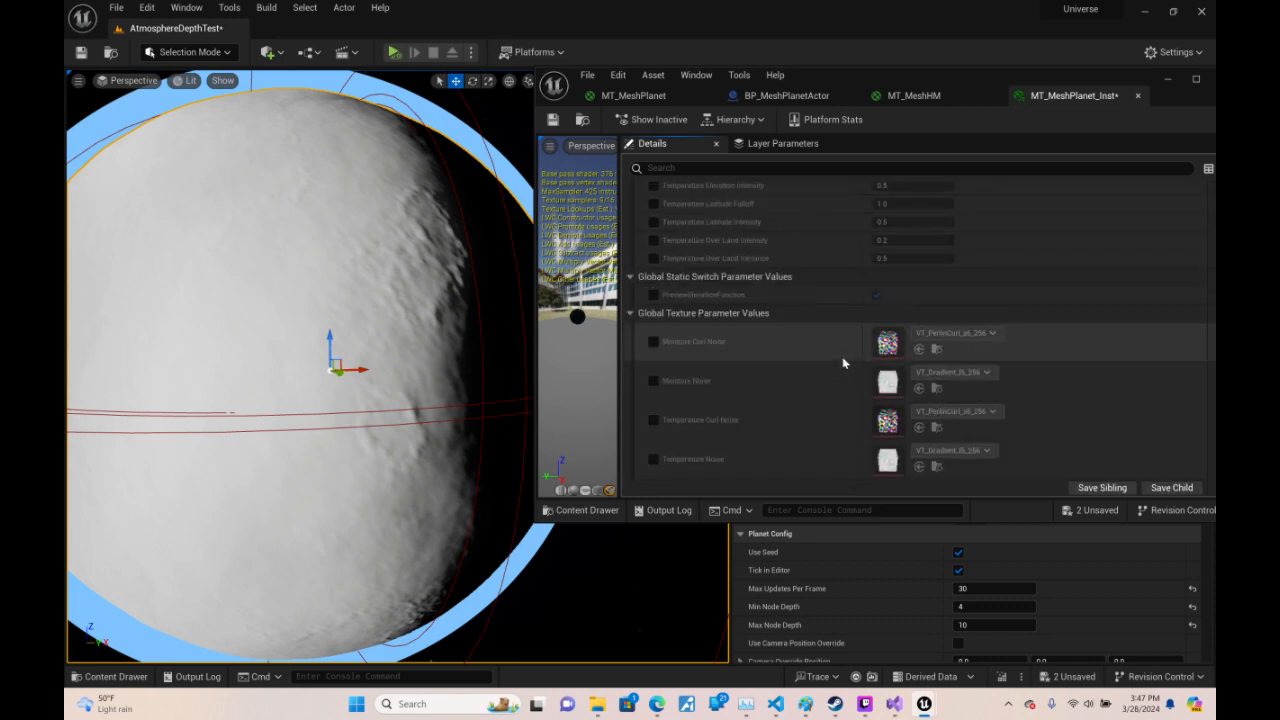
{"action": "left_click", "coordinate": [653, 338]}
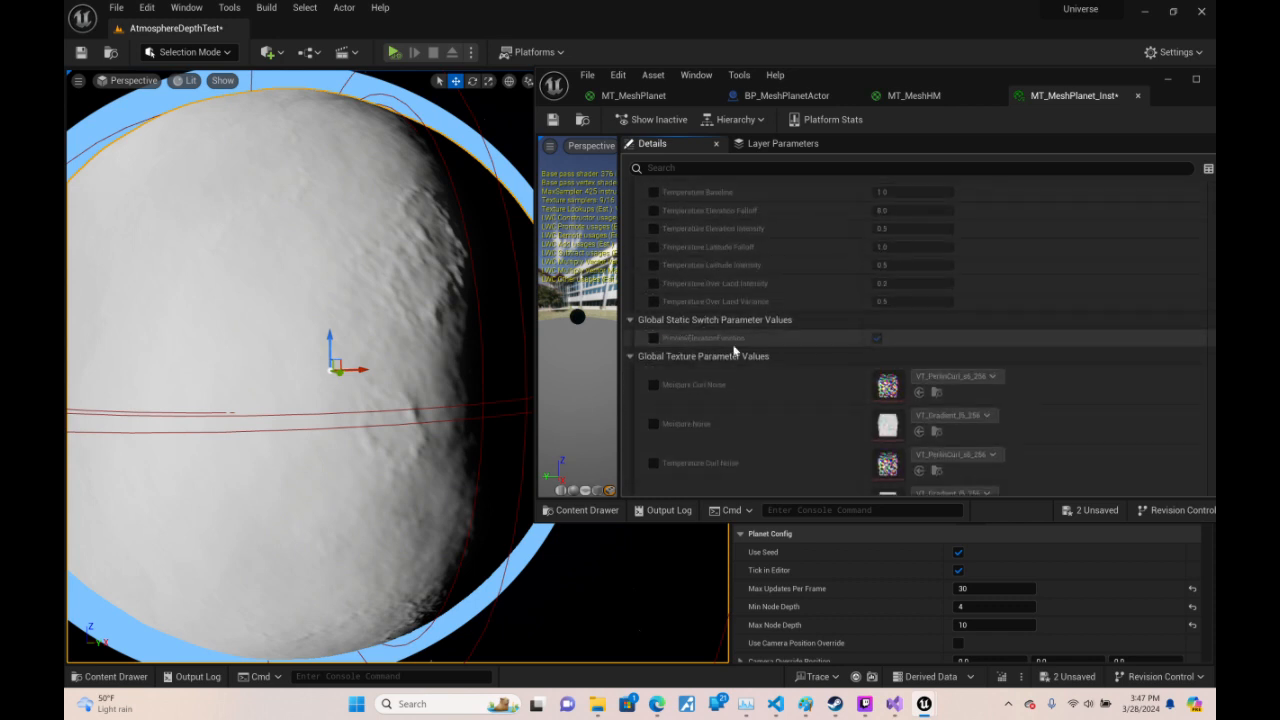
{"action": "left_click", "coordinate": [877, 338]}
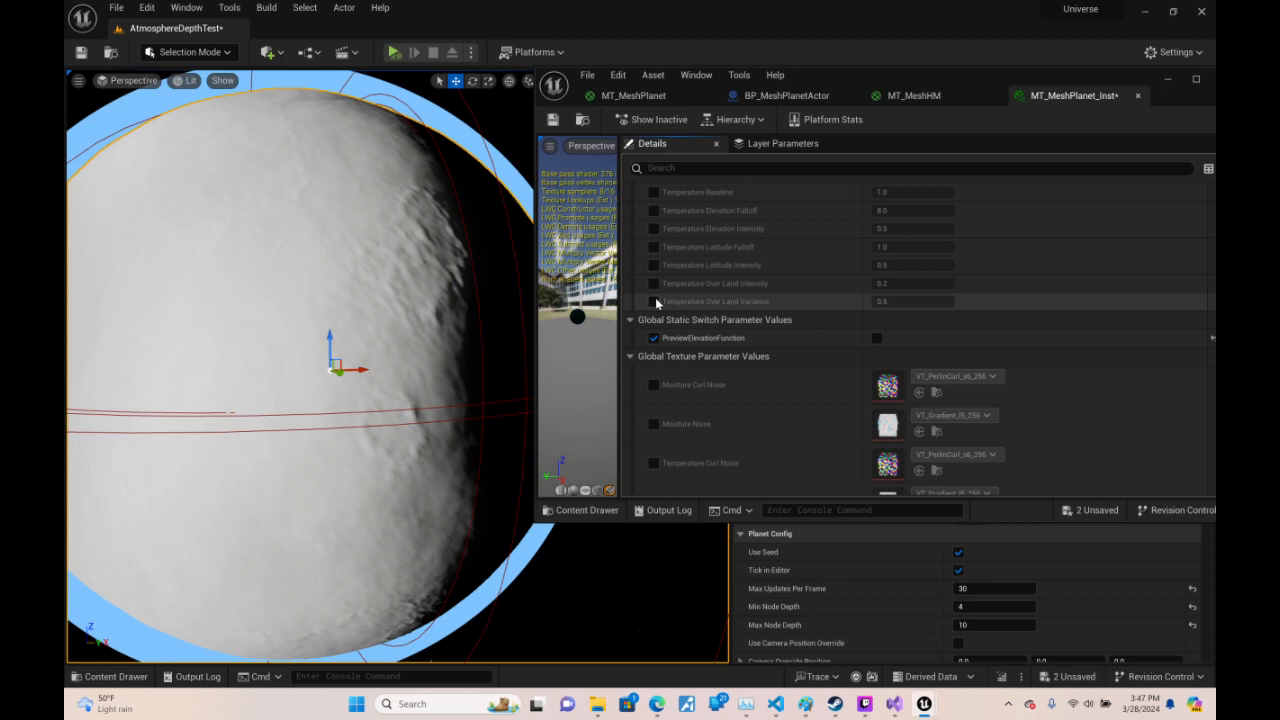
- Enable the instance overrides for all seven Temperature scalar parameters, from Temperature Baseline through Temperature Over Land Variance
{"action": "left_click", "coordinate": [654, 301]}
{"action": "left_click", "coordinate": [654, 283]}
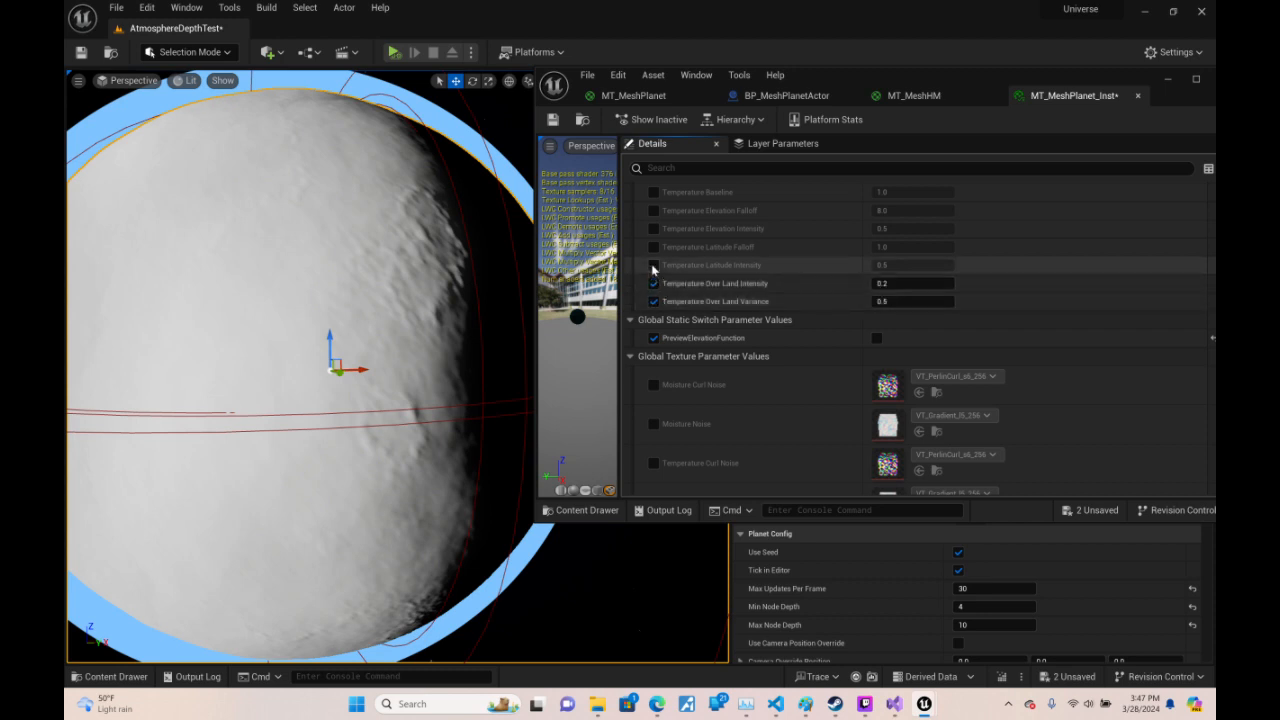
{"action": "left_click", "coordinate": [654, 265]}
{"action": "left_click", "coordinate": [654, 247]}
{"action": "left_click", "coordinate": [654, 229]}
{"action": "left_click", "coordinate": [654, 211]}
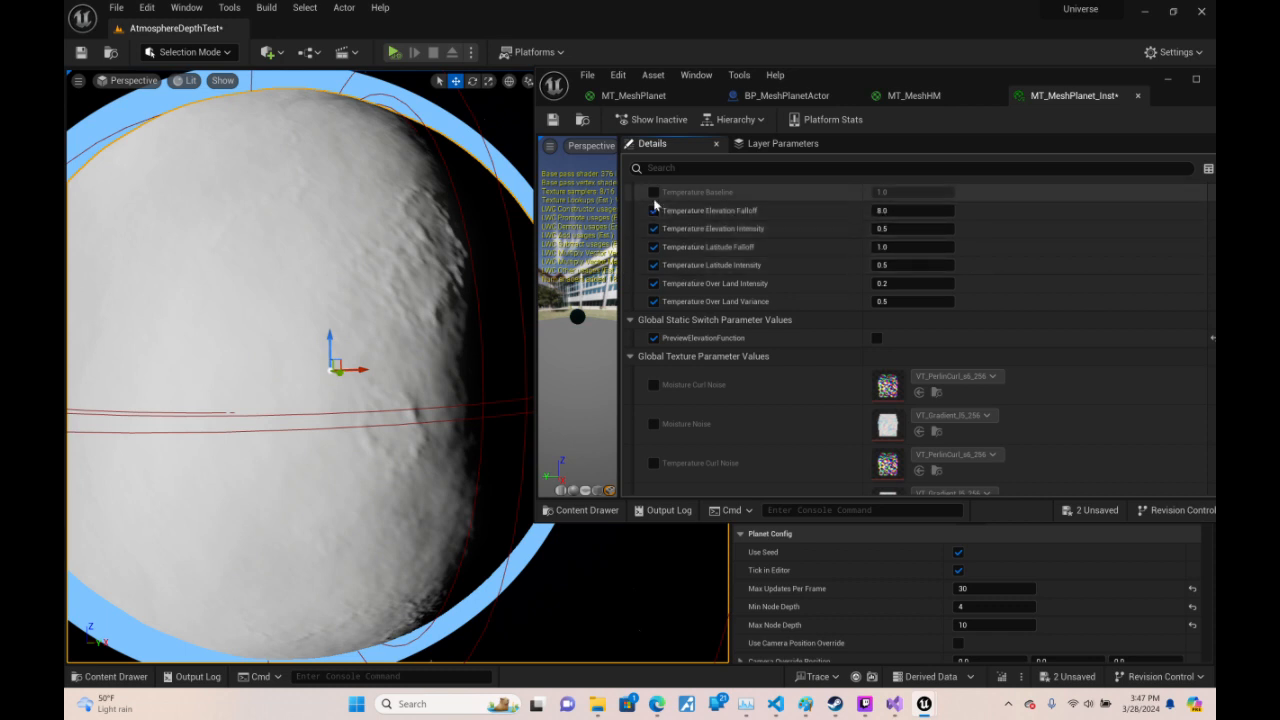
{"action": "left_click", "coordinate": [654, 192]}
- Enable the instance overrides for the Radius, Height Variance Scale and Elevation Range scalar parameters
{"action": "scroll", "coordinate": [700, 270], "scroll_direction": "up", "scroll_amount": 2}
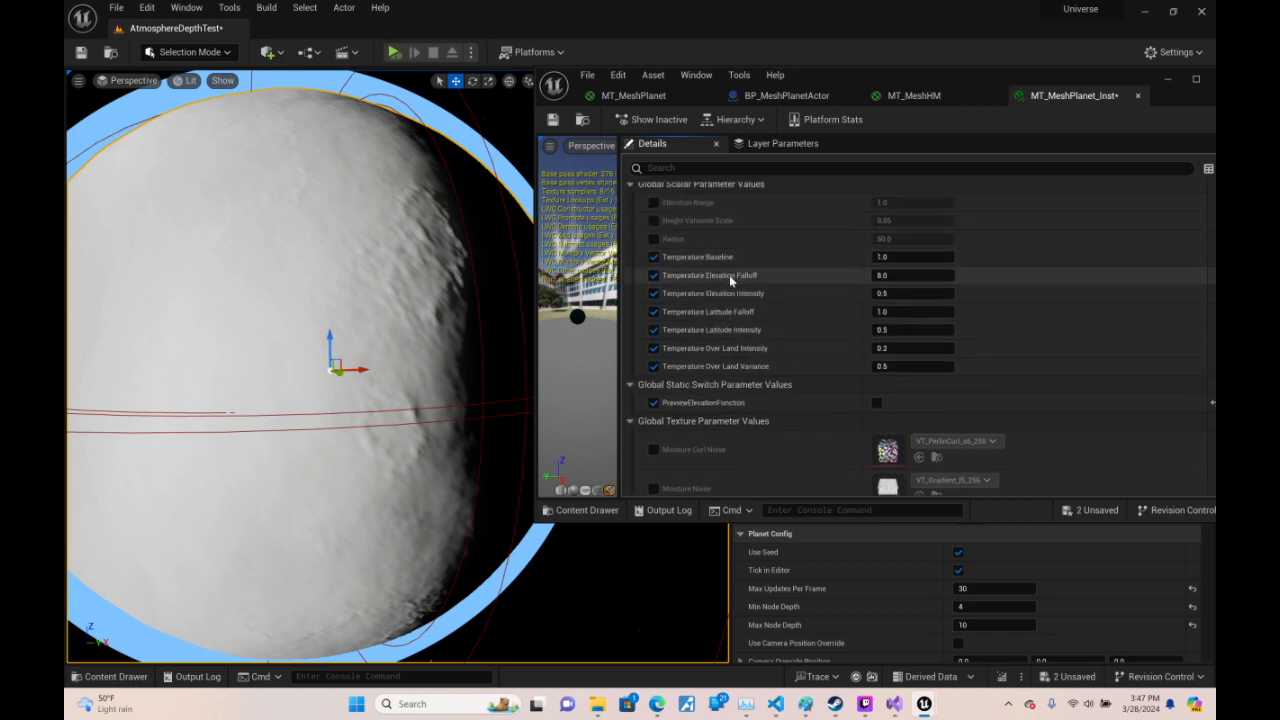
{"action": "left_click", "coordinate": [654, 239]}
{"action": "left_click", "coordinate": [654, 220]}
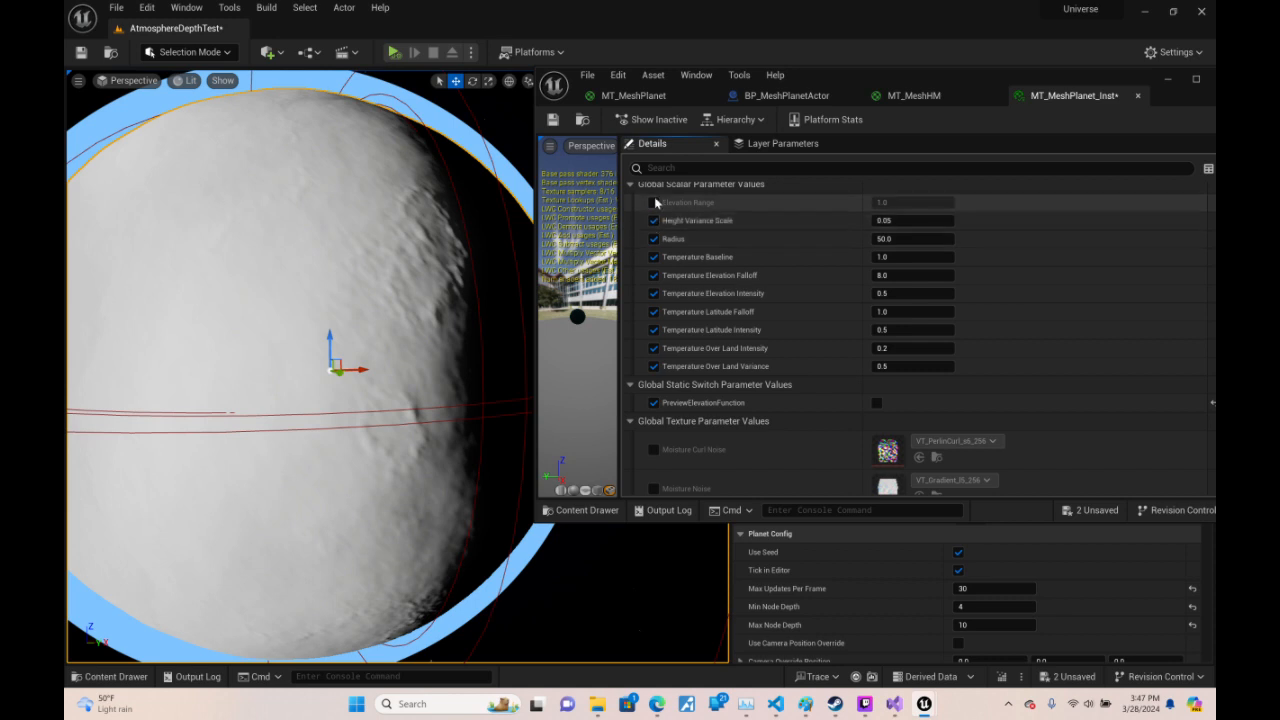
{"action": "left_click", "coordinate": [654, 202]}
{"action": "left_click", "coordinate": [910, 240]}
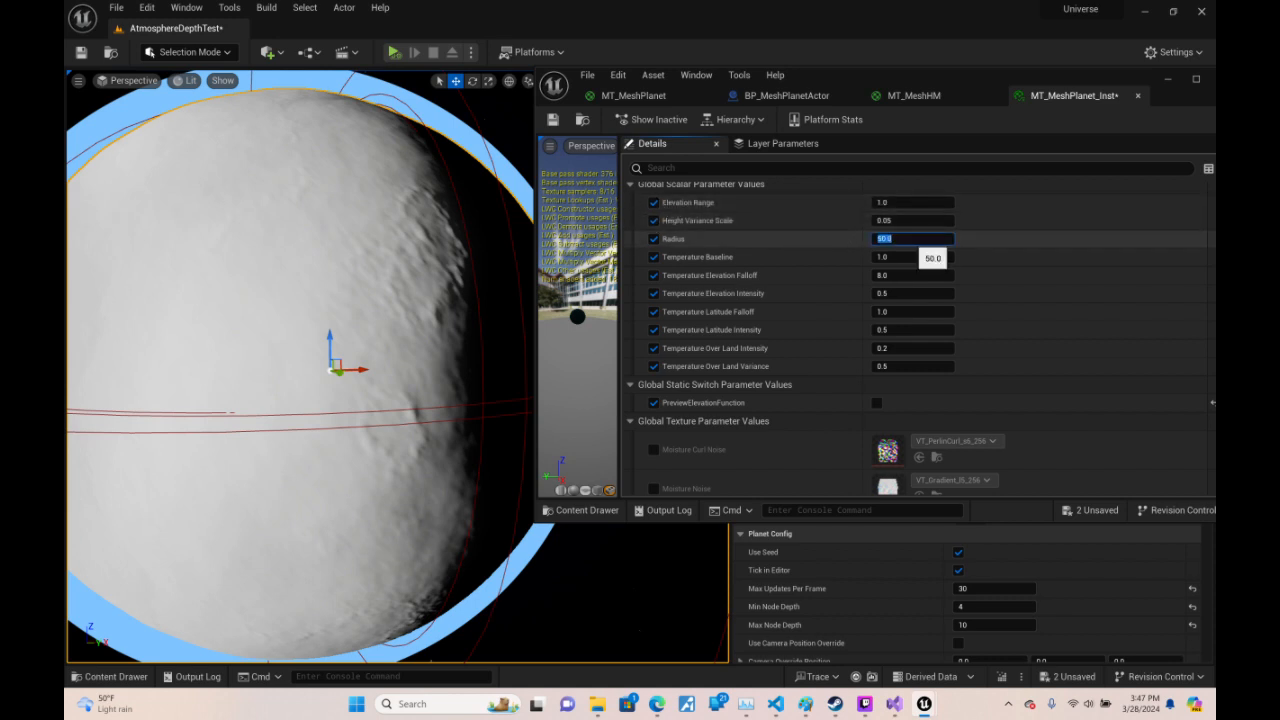
{"action": "type", "text": "10"}
{"action": "key", "text": "Return"}
{"action": "type", "text": "1000000"}
{"action": "key", "text": "Return"}
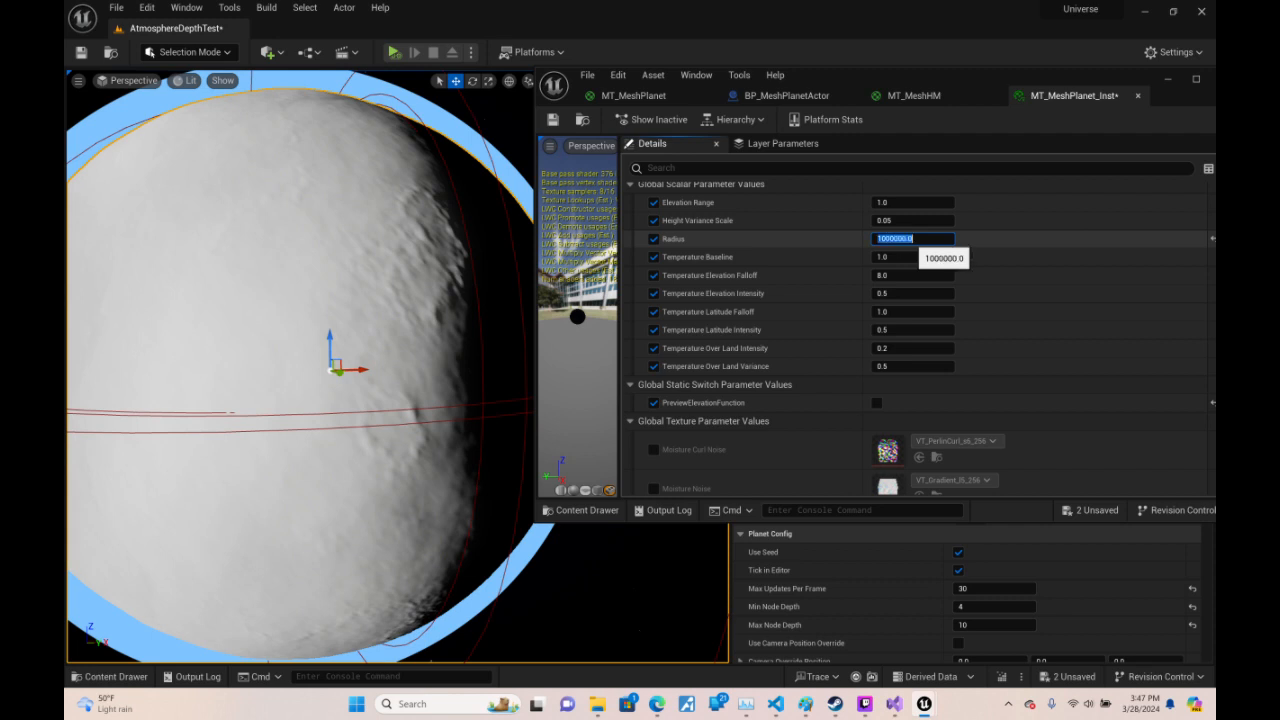
{"action": "type", "text": "10000000000"}
{"action": "key", "text": "Return"}
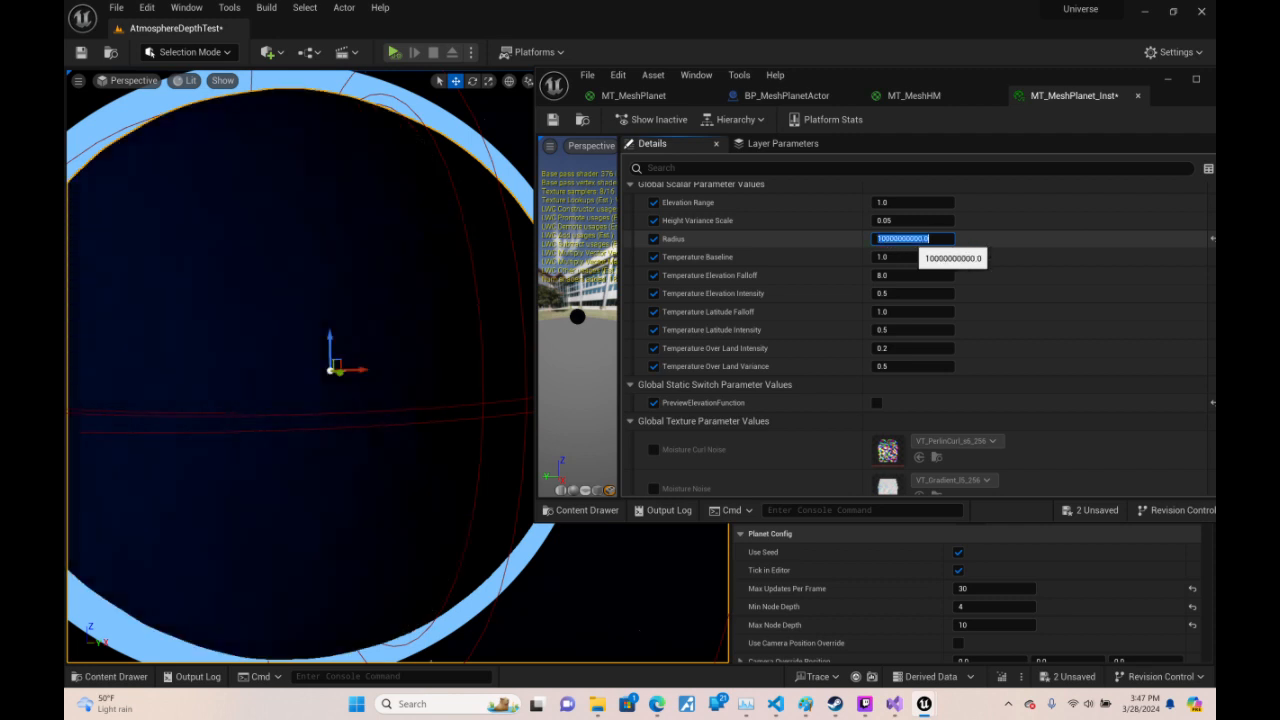
{"action": "type", "text": "20000000"}
{"action": "key", "text": "Return"}
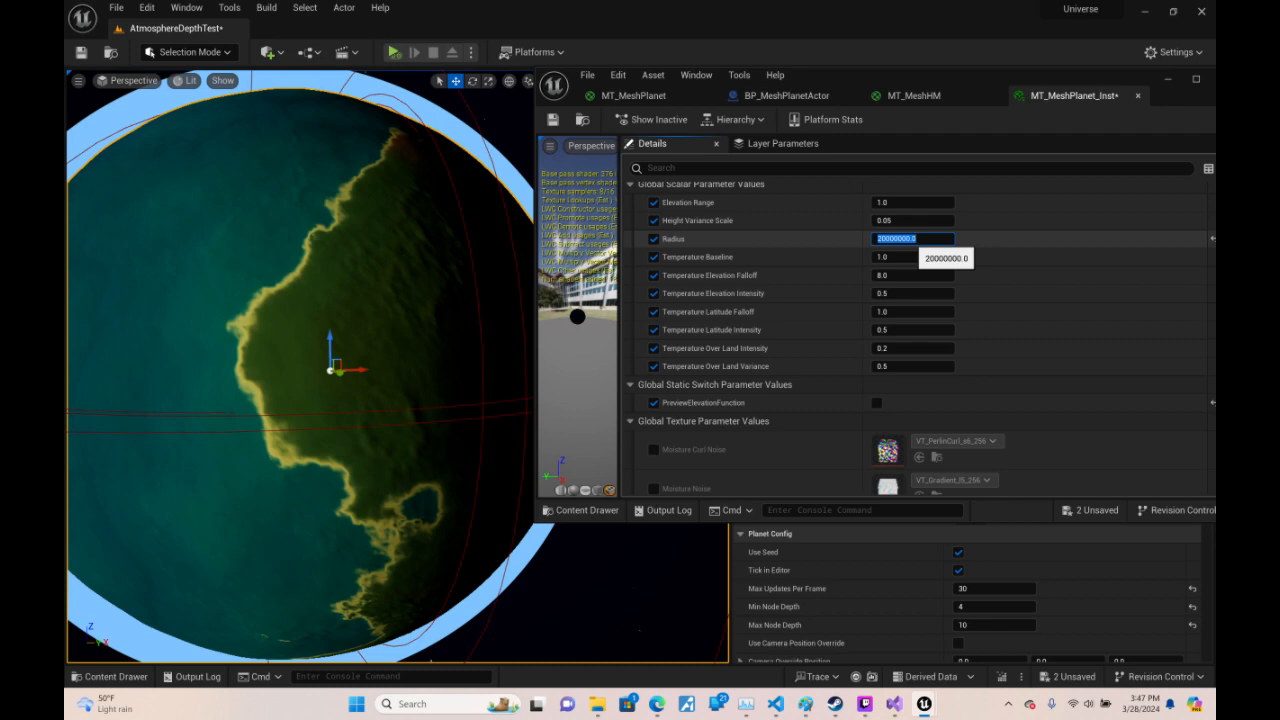
- Inspect the planet's coastline and land in the level, flying from orbit down to the terrain surface
{"action": "right_click_drag", "start_coordinate": [401, 286], "coordinate": [396, 166]}
{"action": "key", "text": "a"}
{"action": "key", "text": "w"}
{"action": "scroll", "coordinate": [318, 286], "scroll_direction": "down", "scroll_amount": 2}
{"action": "key", "text": "s"}
{"action": "scroll", "coordinate": [398, 366], "scroll_direction": "up", "scroll_amount": 2}
{"action": "key", "text": "d"}
{"action": "key", "text": "w"}
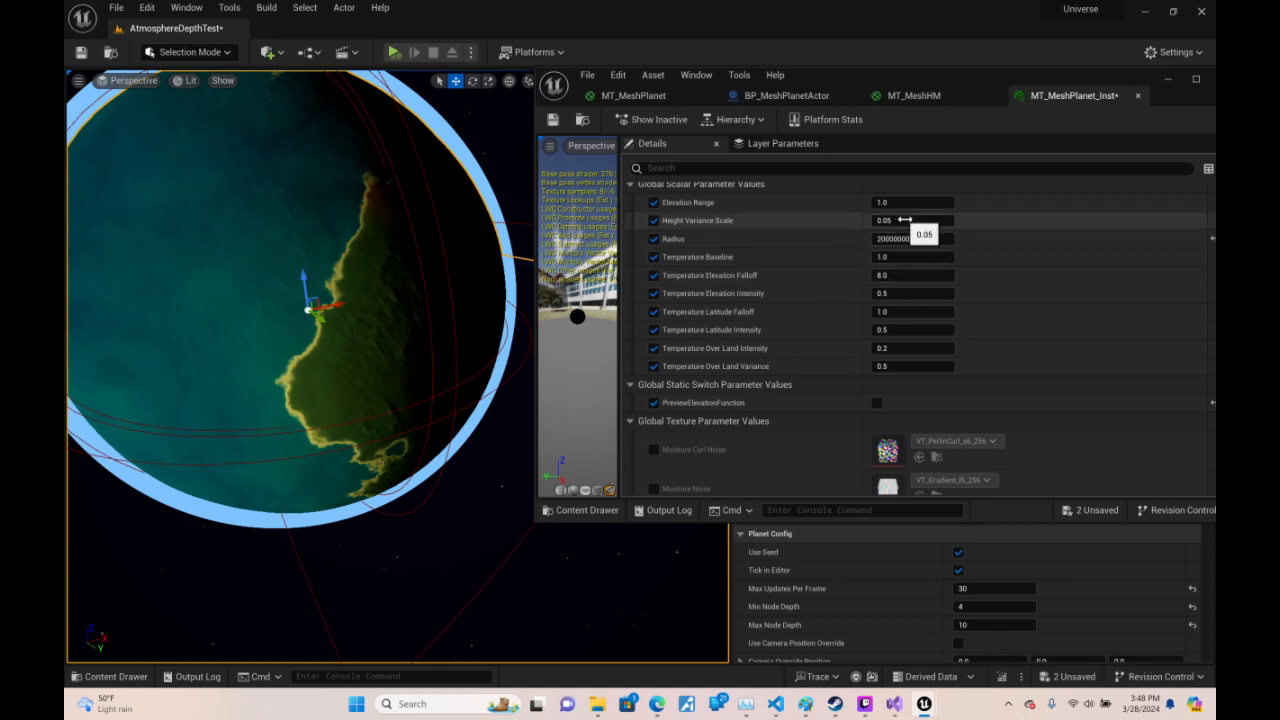
{"action": "key", "text": "w"}
{"action": "right_click_drag", "start_coordinate": [430, 310], "coordinate": [484, 210]}
{"action": "key", "text": "w"}
{"action": "key", "text": "w"}
{"action": "key", "text": "w"}
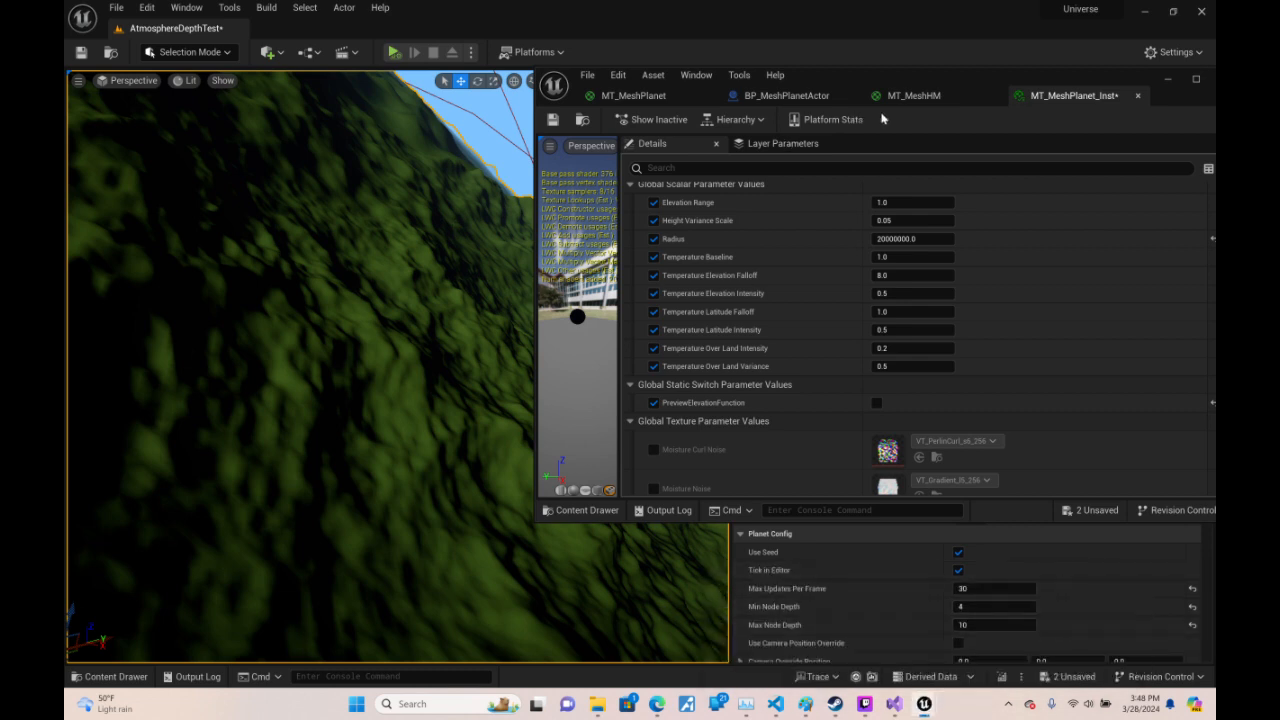
- In the MT_MeshPlanet graph, connect the final Lerp node's output to the material's Base Color input
{"action": "left_click", "coordinate": [634, 96]}
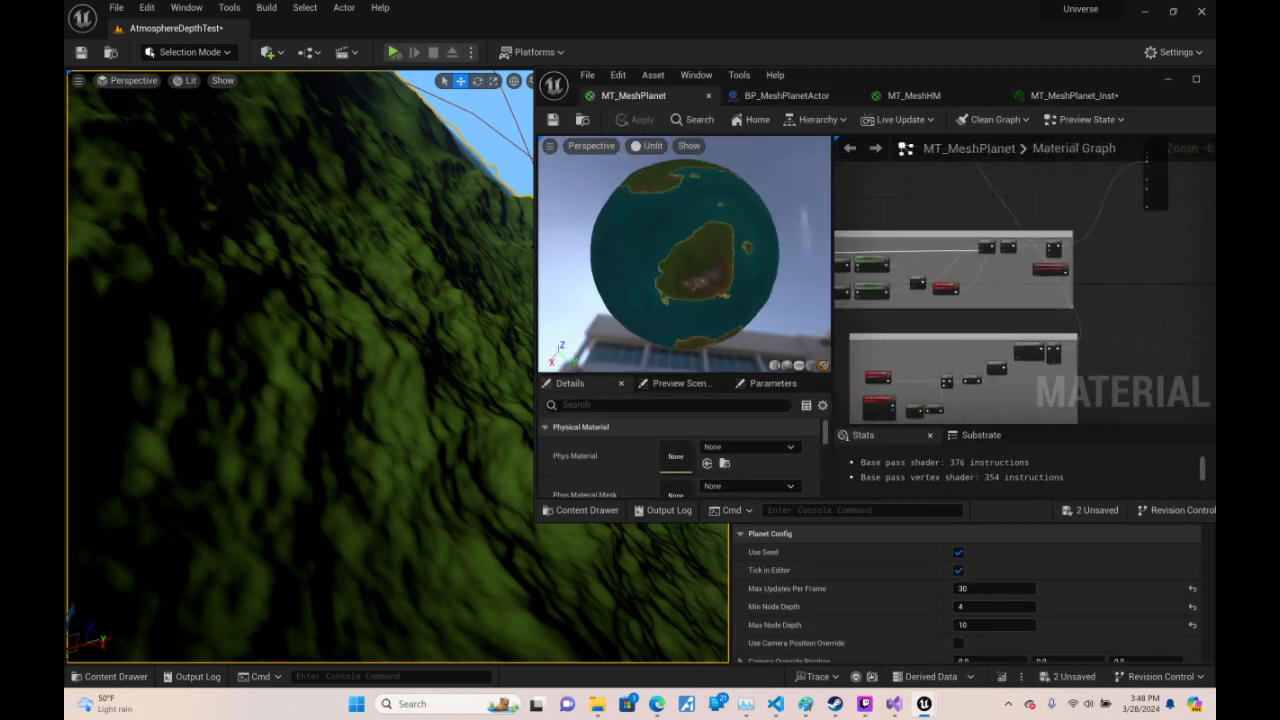
{"action": "right_click_drag", "start_coordinate": [984, 317], "coordinate": [993, 298]}
{"action": "scroll", "coordinate": [993, 299], "scroll_direction": "up", "scroll_amount": 1}
{"action": "right_click_drag", "start_coordinate": [1088, 348], "coordinate": [992, 326]}
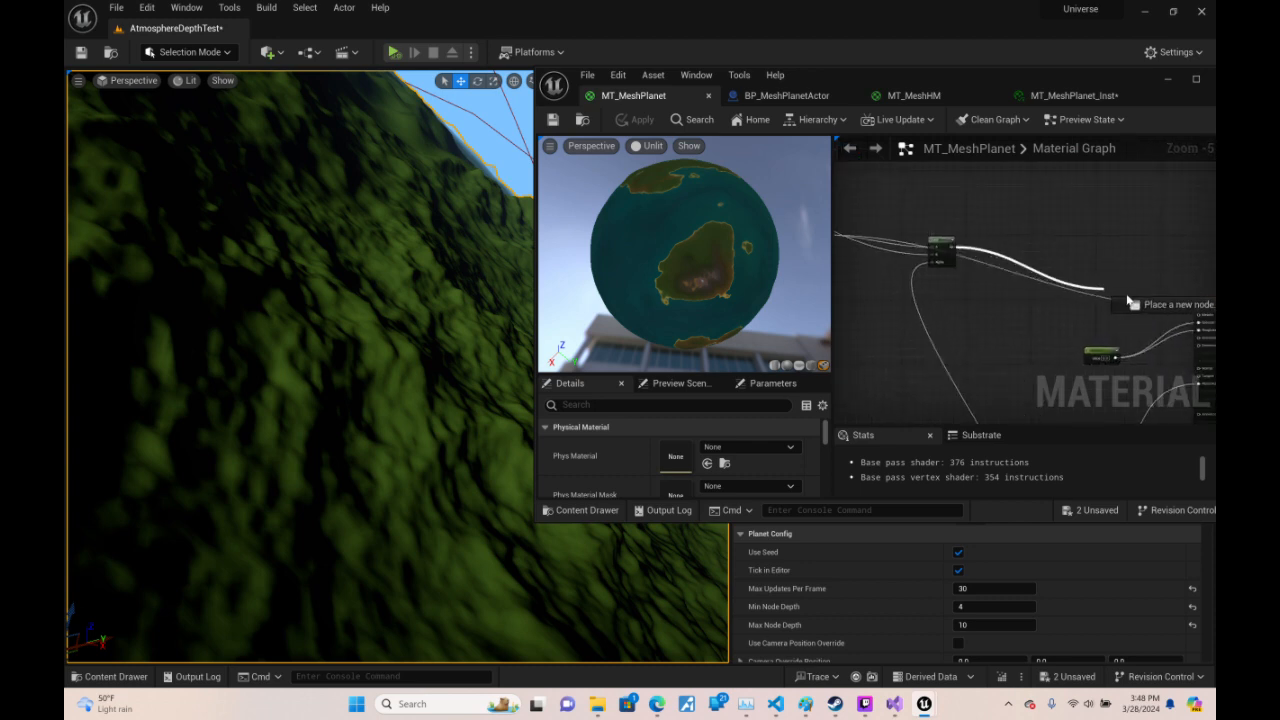
{"action": "left_click_drag", "start_coordinate": [1198, 313], "coordinate": [1198, 311]}
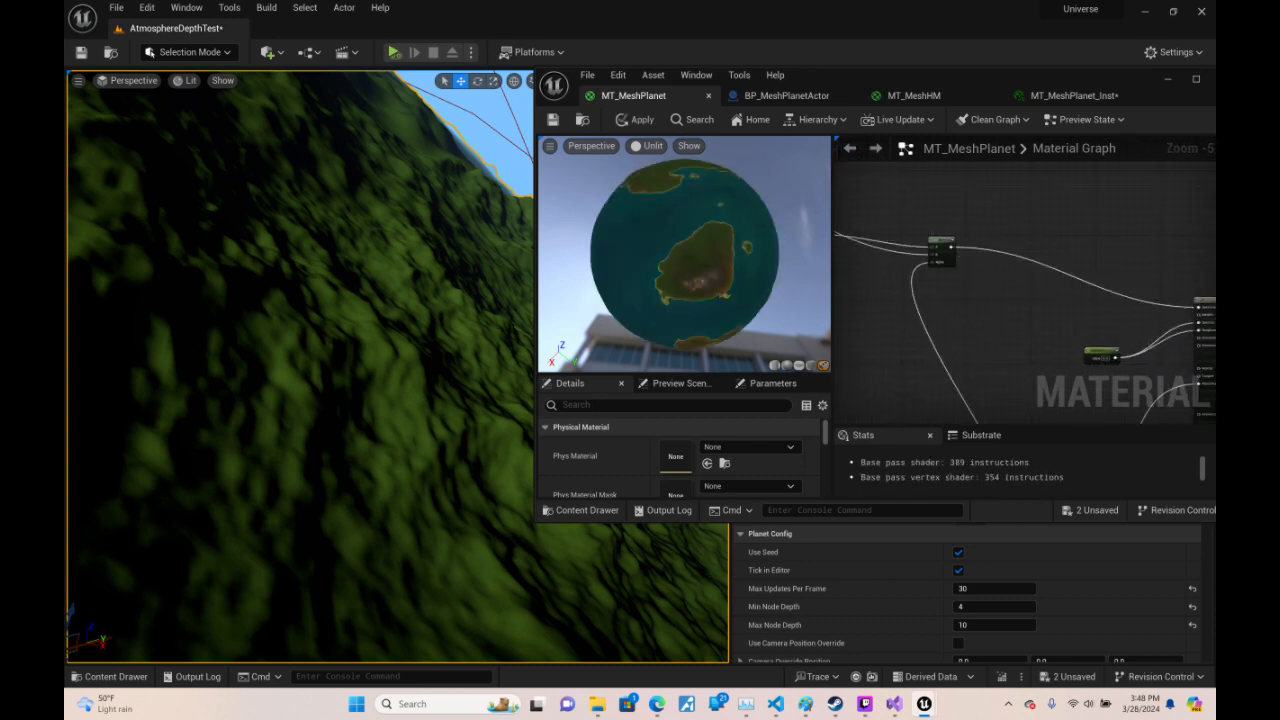
{"action": "right_click_drag", "start_coordinate": [980, 321], "coordinate": [1035, 342]}
- Try Rocky_Land_1 on the Synthwave_1 texture sampler, searching the textures for "grad", save the material, and undo the texture change
{"action": "left_click", "coordinate": [957, 268]}
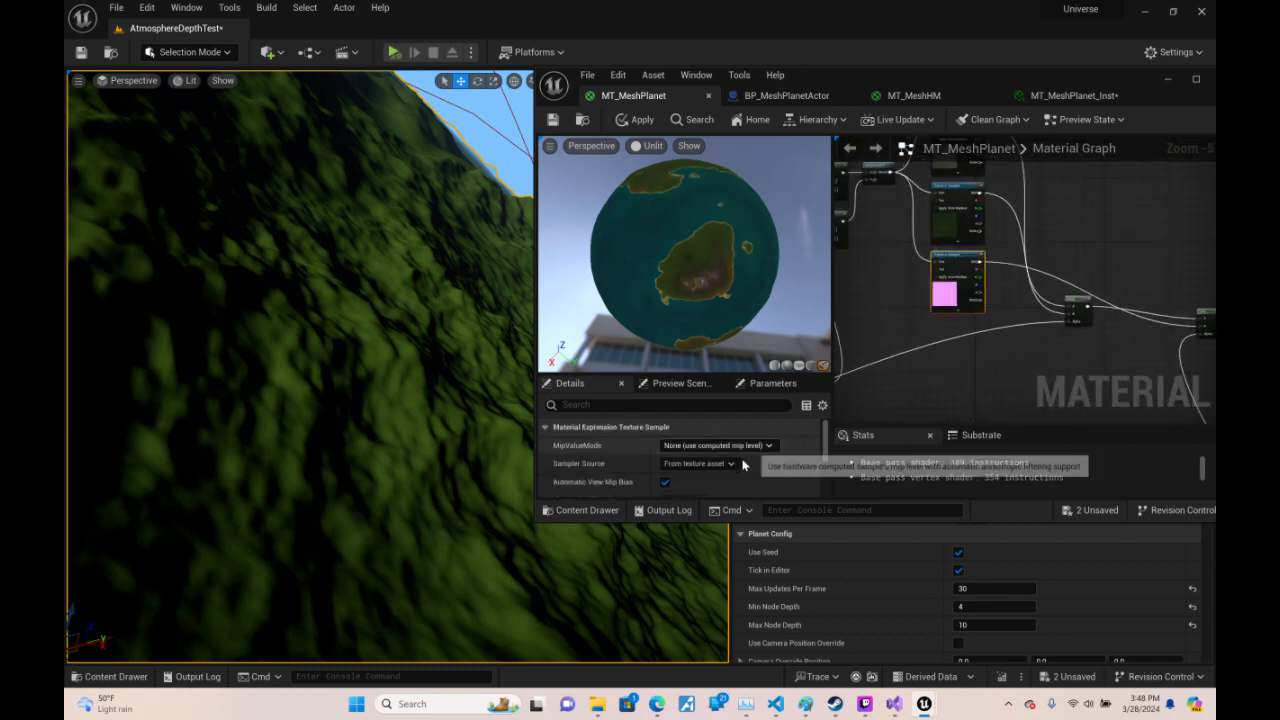
{"action": "scroll", "coordinate": [727, 440], "scroll_direction": "down", "scroll_amount": 5}
{"action": "left_click", "coordinate": [727, 421]}
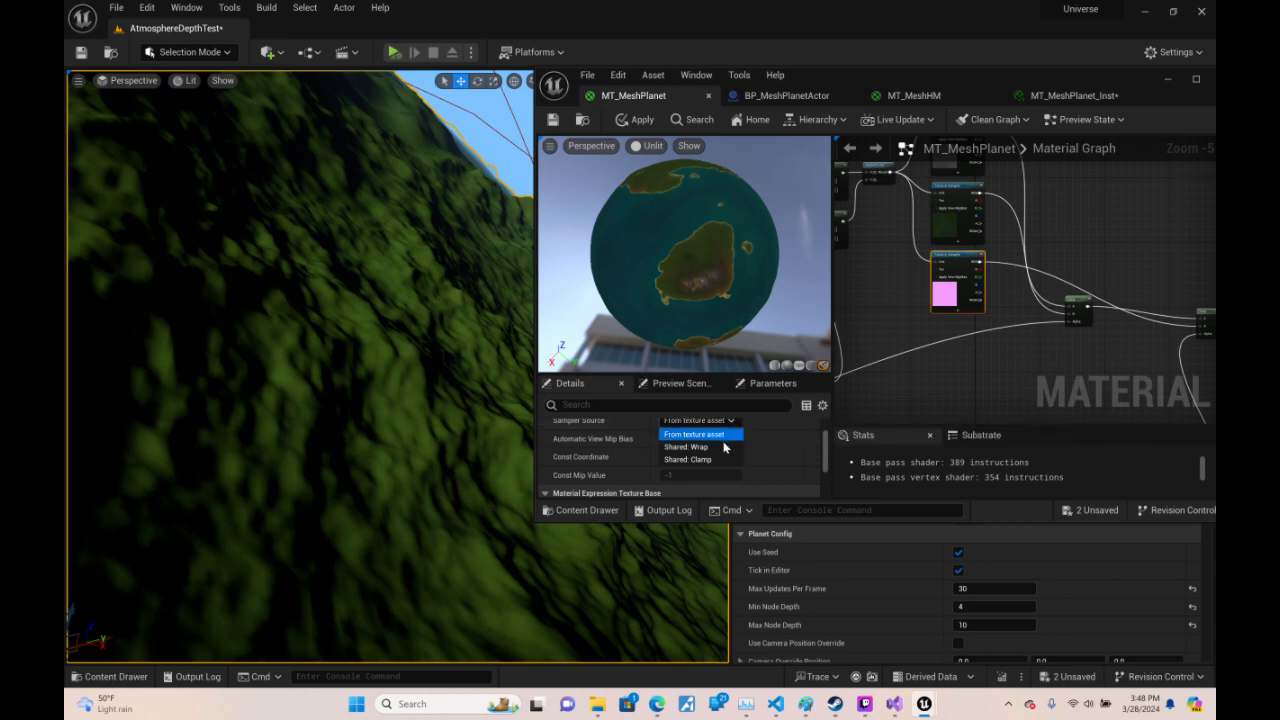
{"action": "scroll", "coordinate": [778, 440], "scroll_direction": "up", "scroll_amount": 5}
{"action": "left_click", "coordinate": [777, 430]}
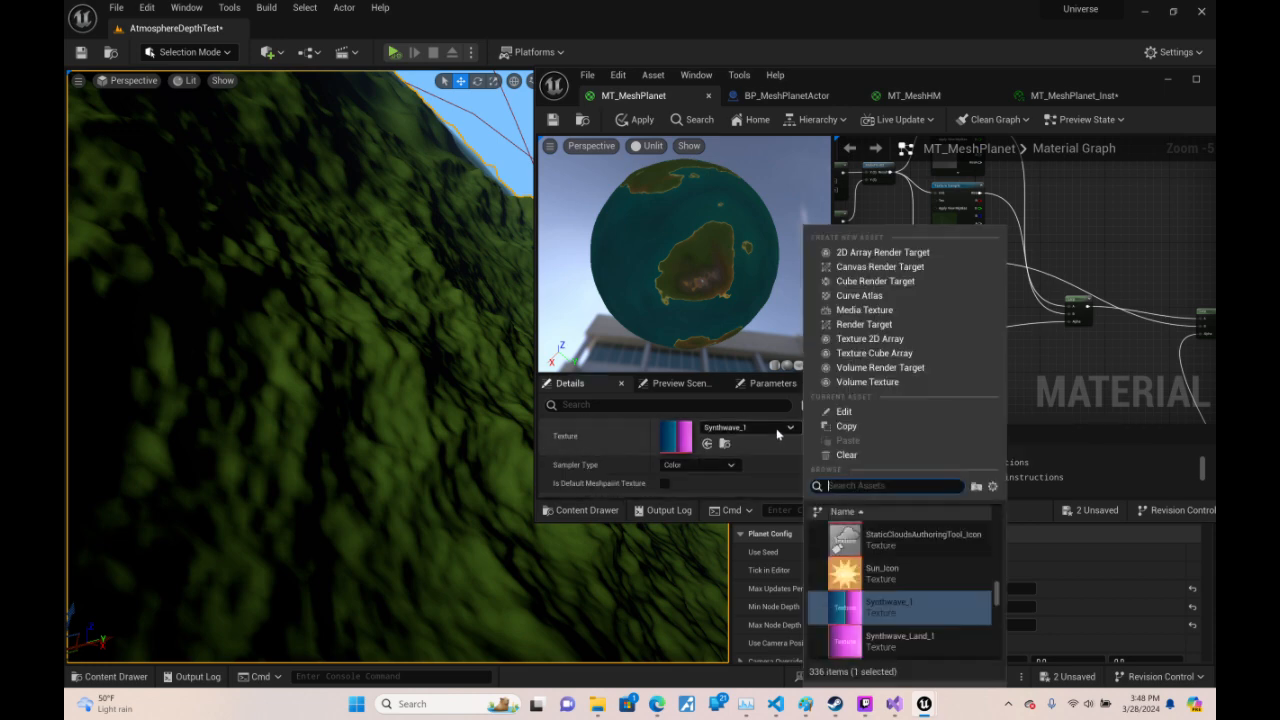
{"action": "scroll", "coordinate": [900, 554], "scroll_direction": "down", "scroll_amount": 2}
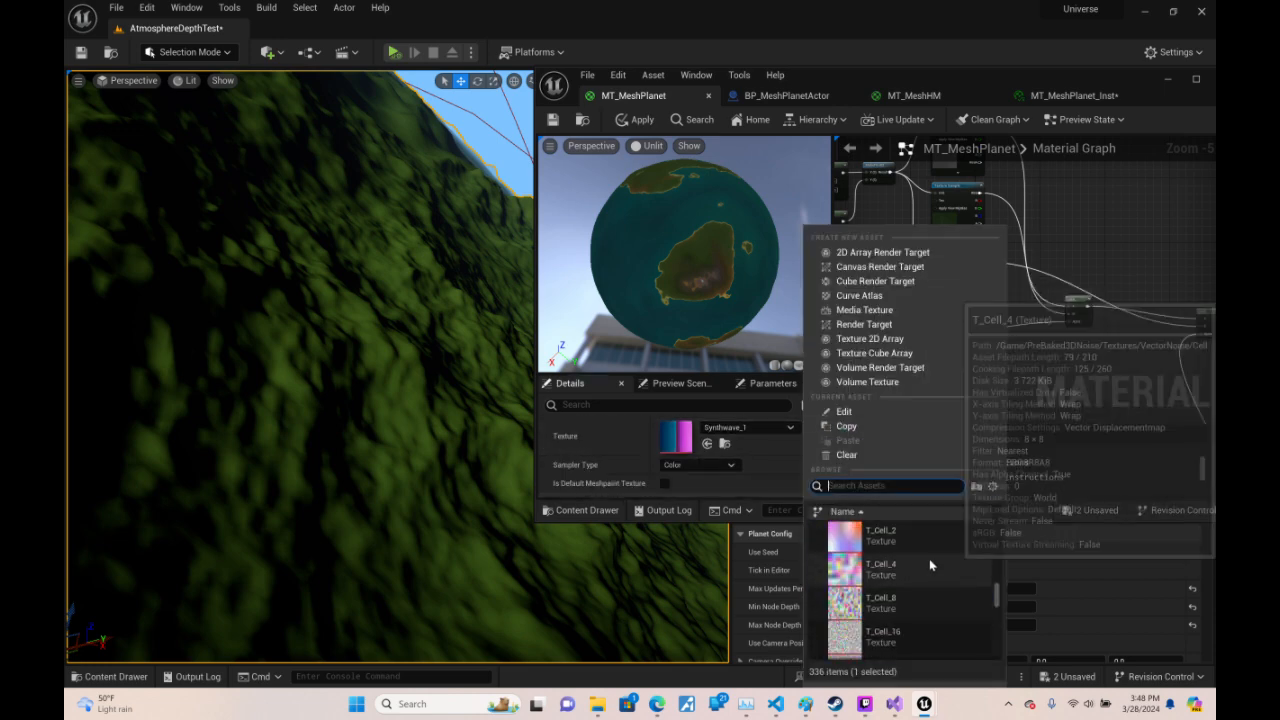
{"action": "scroll", "coordinate": [926, 561], "scroll_direction": "down", "scroll_amount": 1}
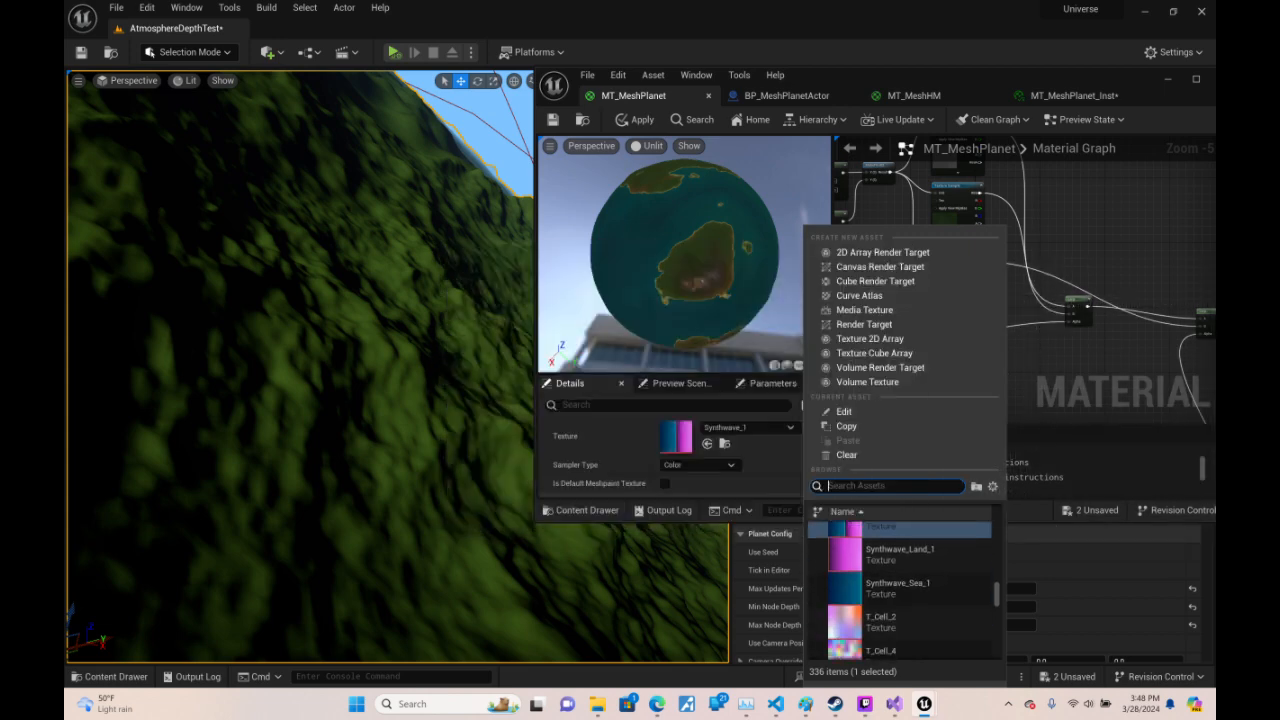
{"action": "scroll", "coordinate": [912, 548], "scroll_direction": "up", "scroll_amount": 2}
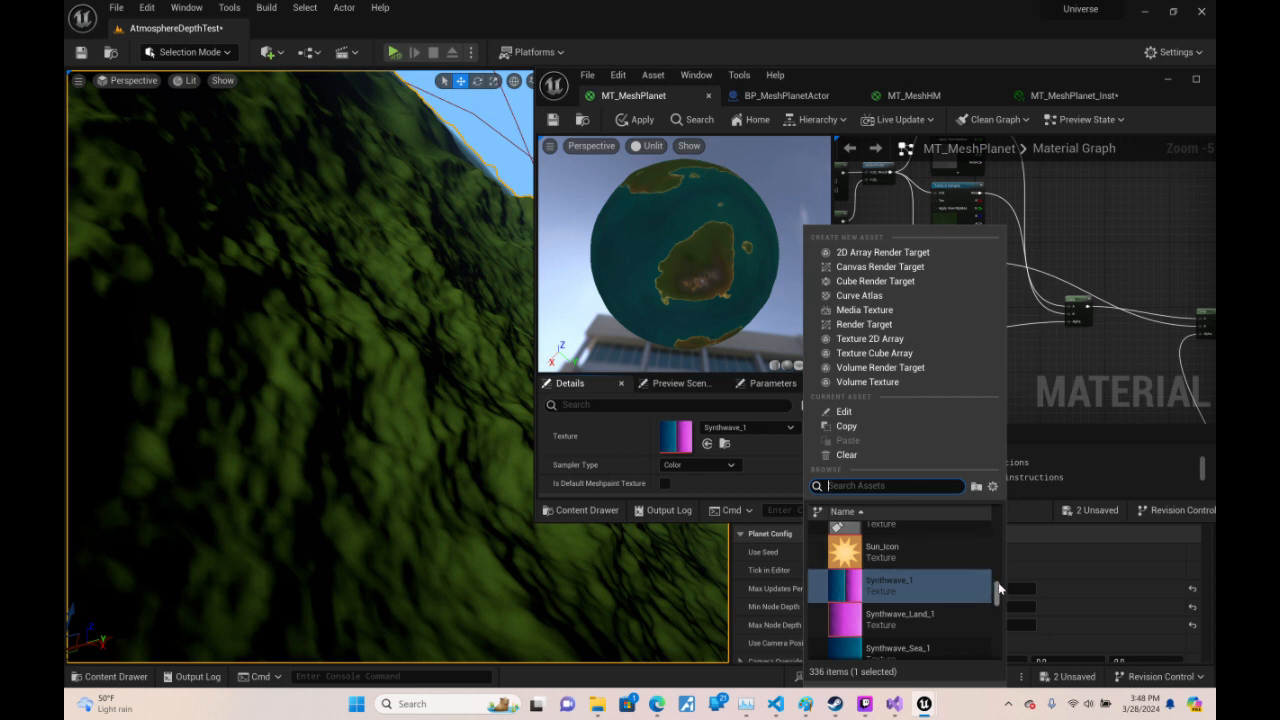
{"action": "left_click_drag", "start_coordinate": [997, 582], "coordinate": [1000, 545]}
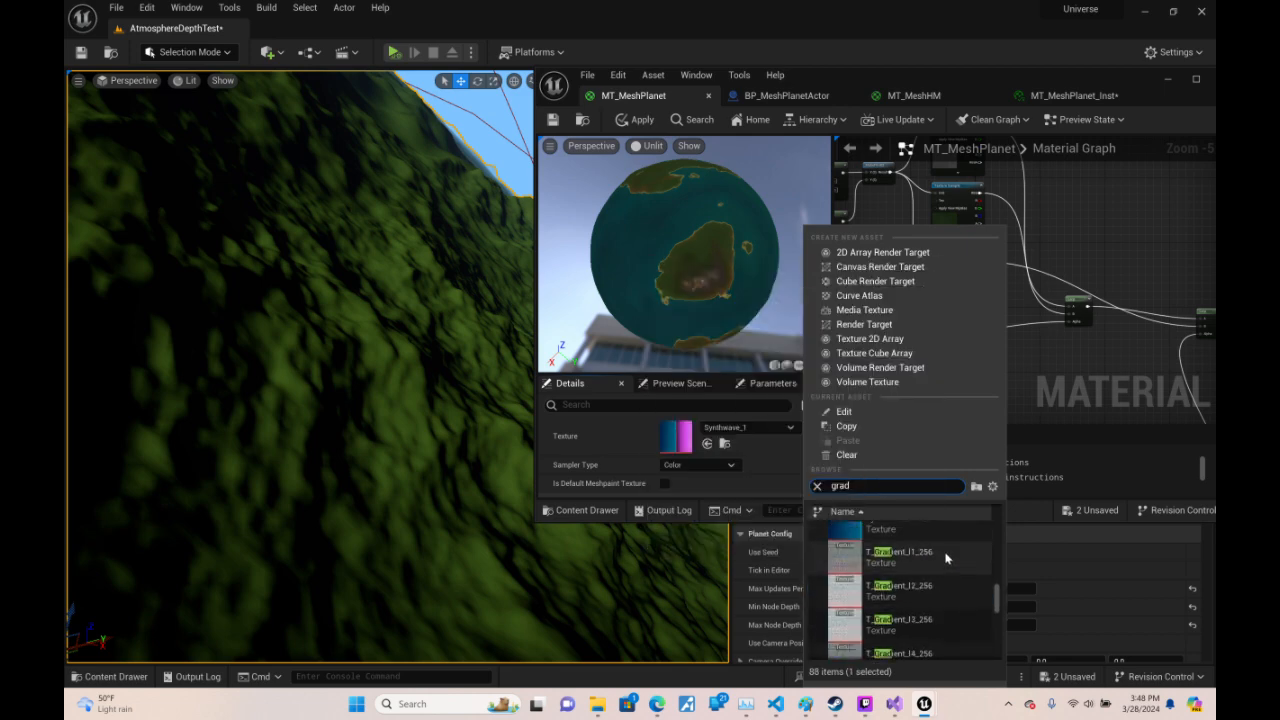
{"action": "scroll", "coordinate": [938, 563], "scroll_direction": "down", "scroll_amount": 5}
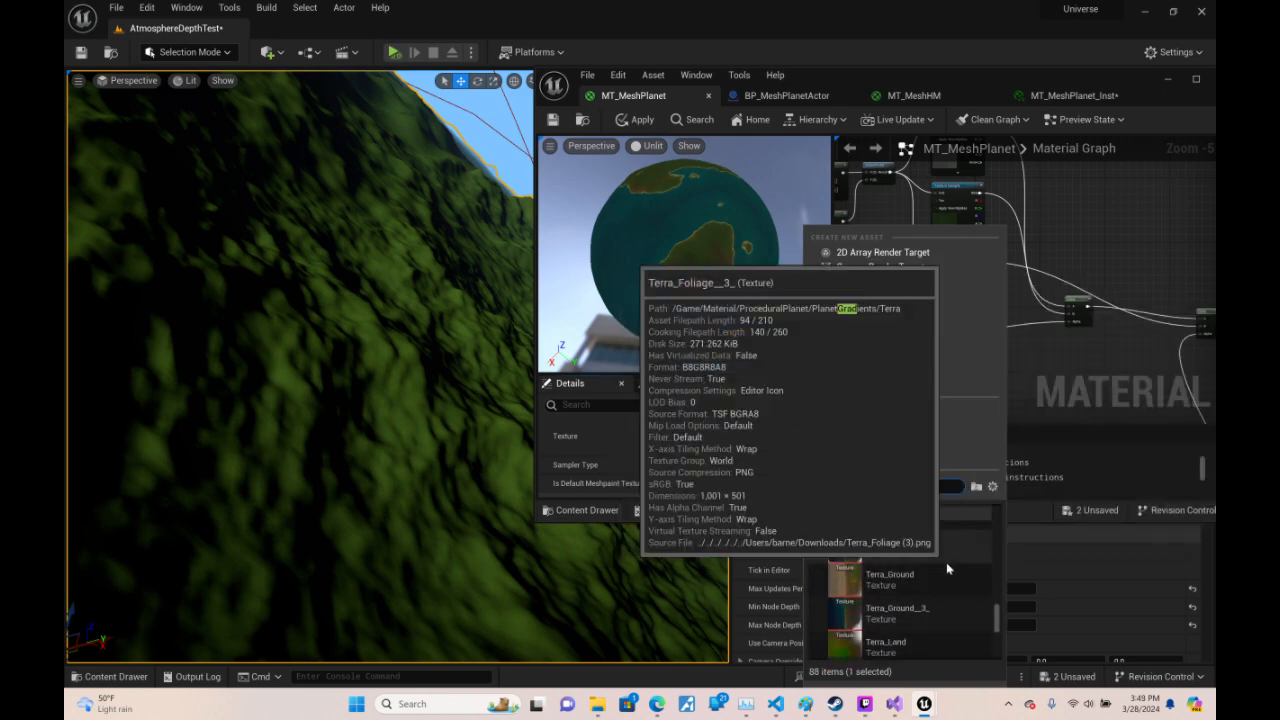
{"action": "scroll", "coordinate": [949, 551], "scroll_direction": "down", "scroll_amount": 3}
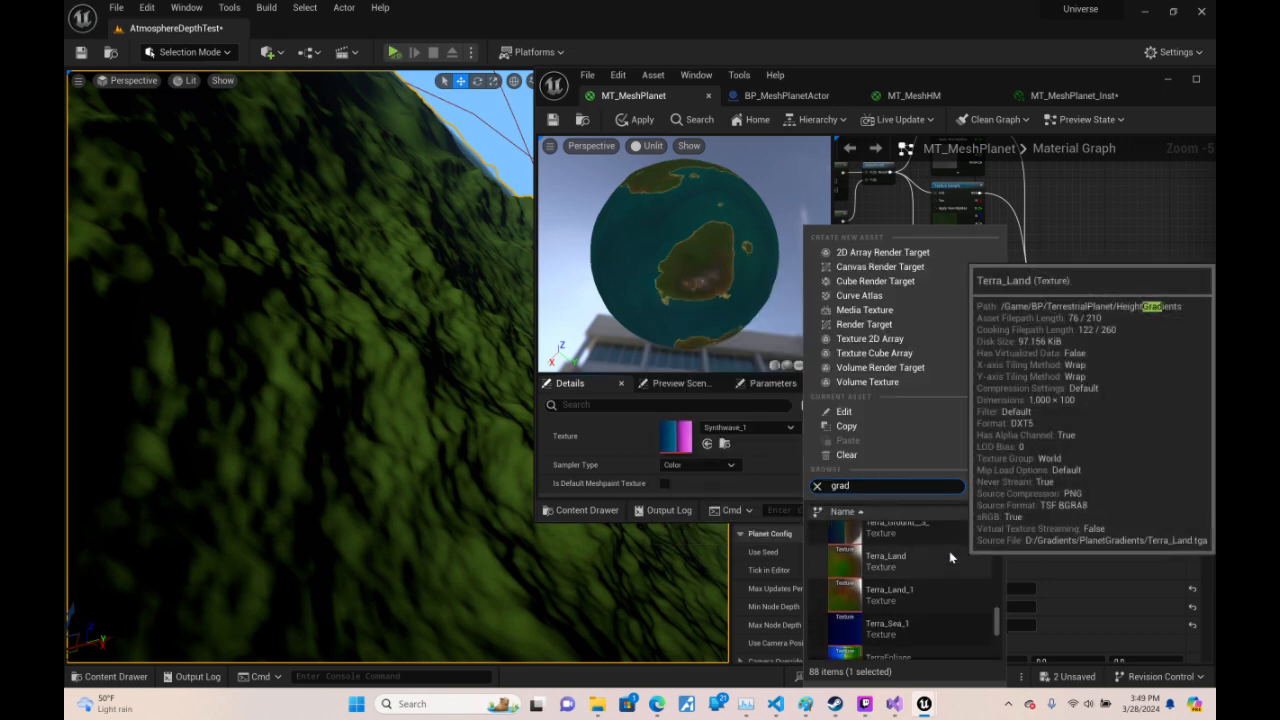
{"action": "scroll", "coordinate": [947, 548], "scroll_direction": "down", "scroll_amount": 2}
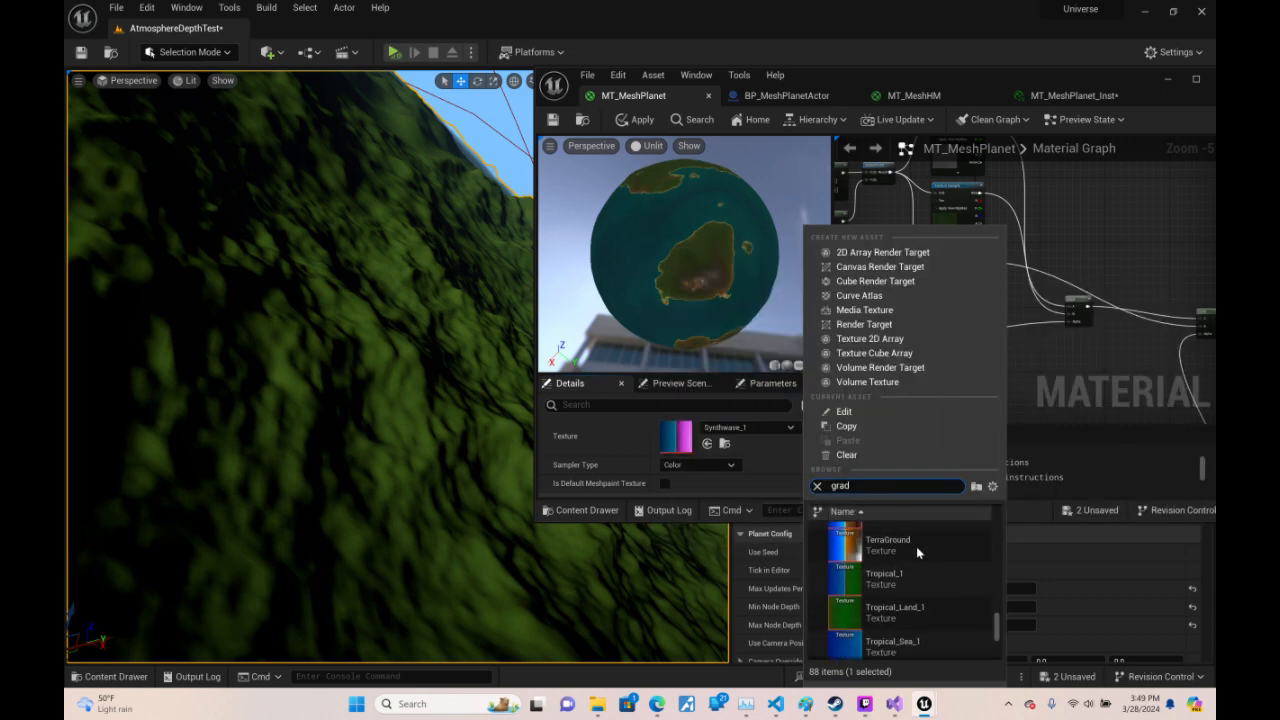
{"action": "scroll", "coordinate": [943, 570], "scroll_direction": "down", "scroll_amount": 2}
{"action": "scroll", "coordinate": [971, 600], "scroll_direction": "up", "scroll_amount": 5}
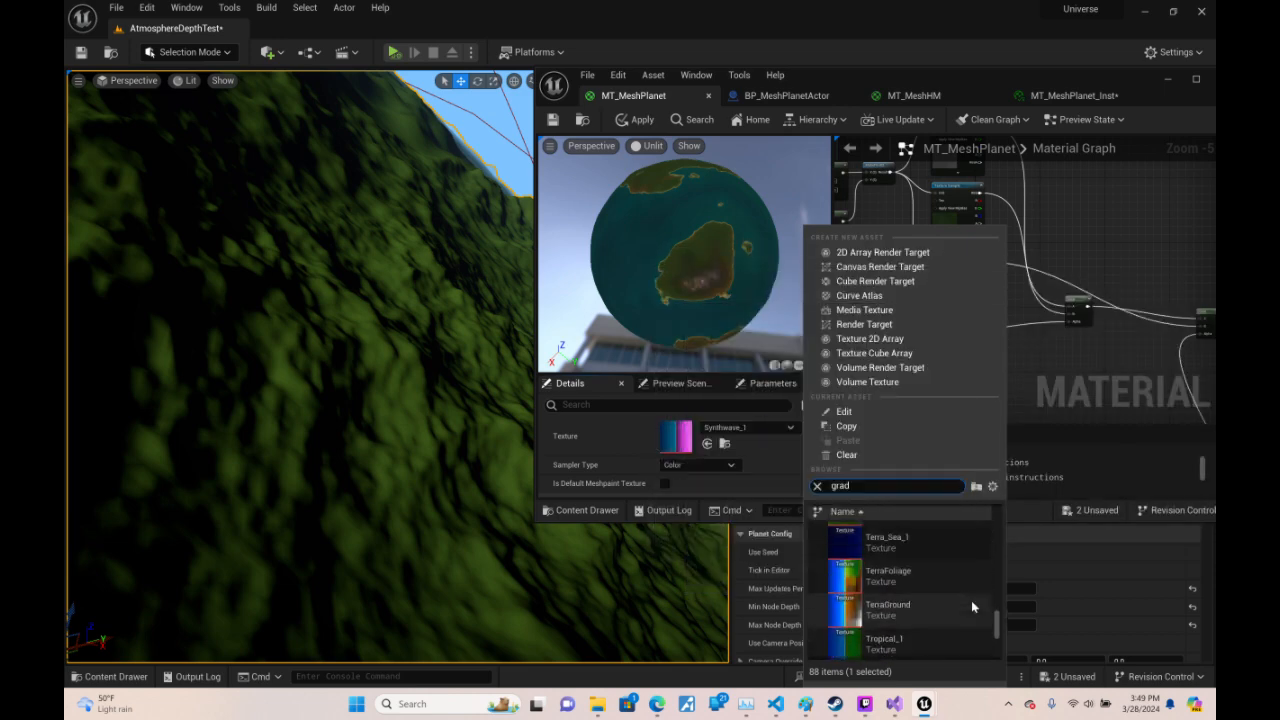
{"action": "scroll", "coordinate": [978, 616], "scroll_direction": "up", "scroll_amount": 6}
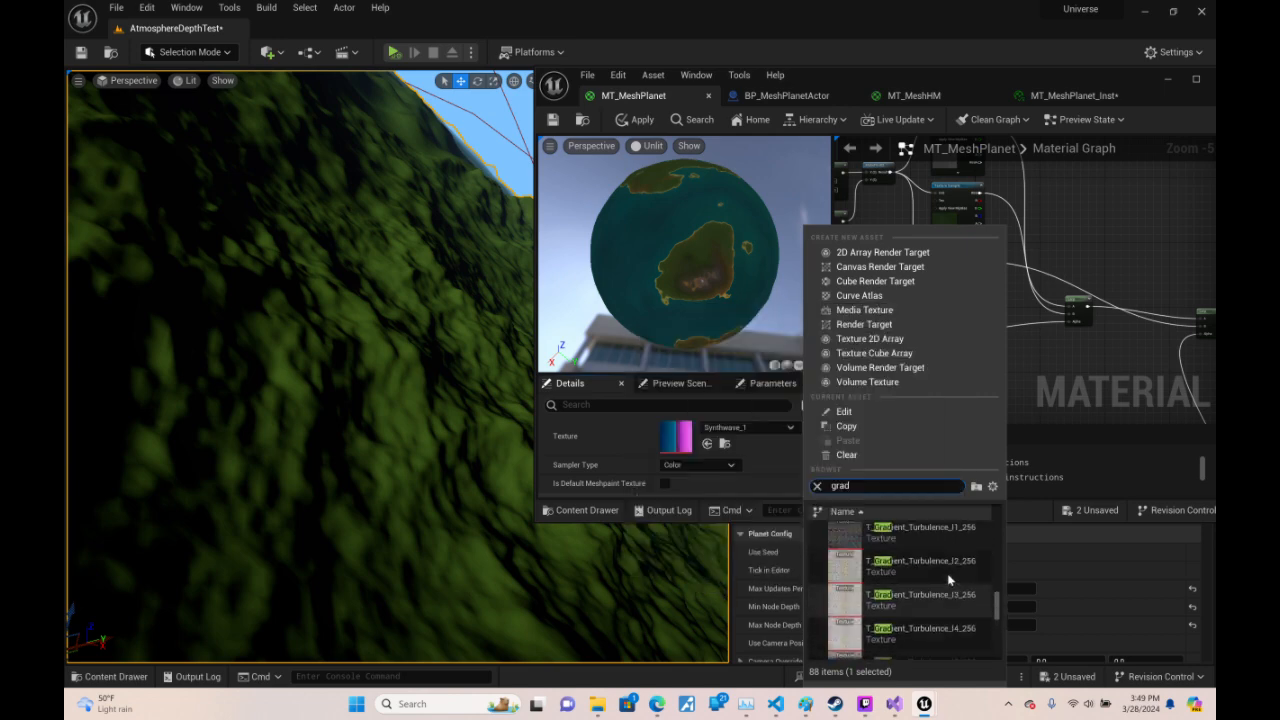
{"action": "scroll", "coordinate": [952, 582], "scroll_direction": "up", "scroll_amount": 5}
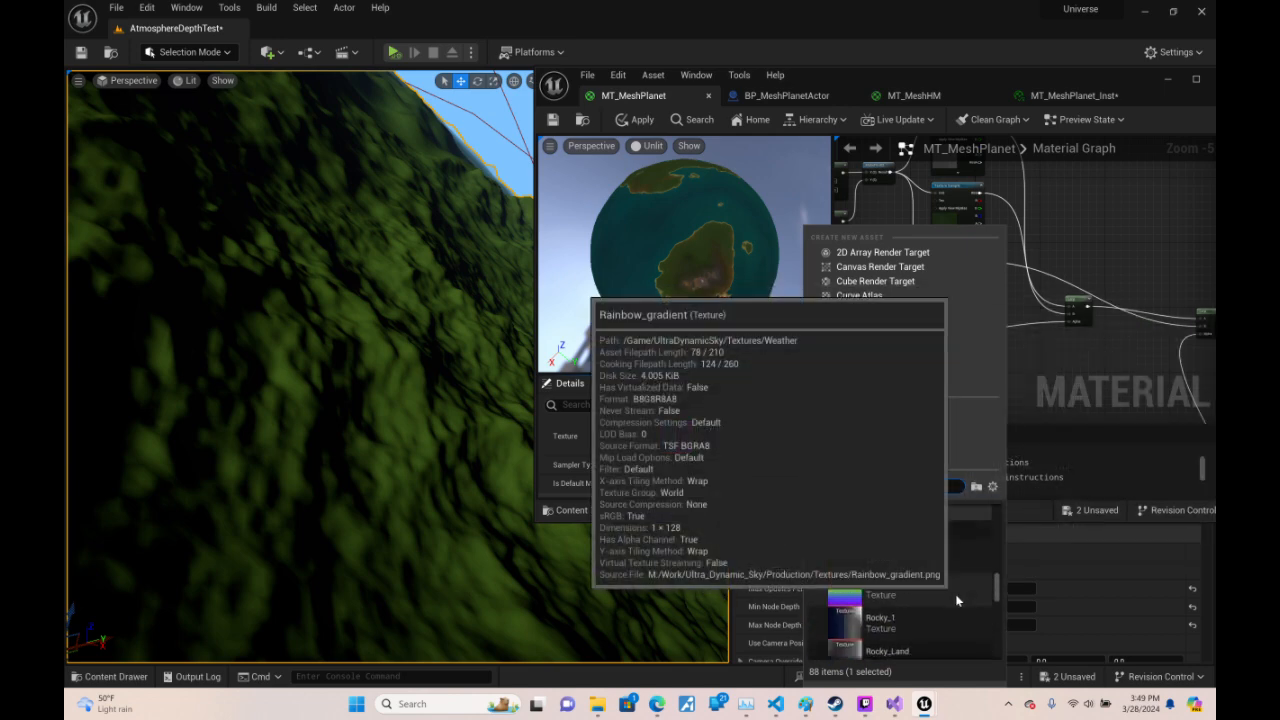
{"action": "scroll", "coordinate": [950, 560], "scroll_direction": "down", "scroll_amount": 2}
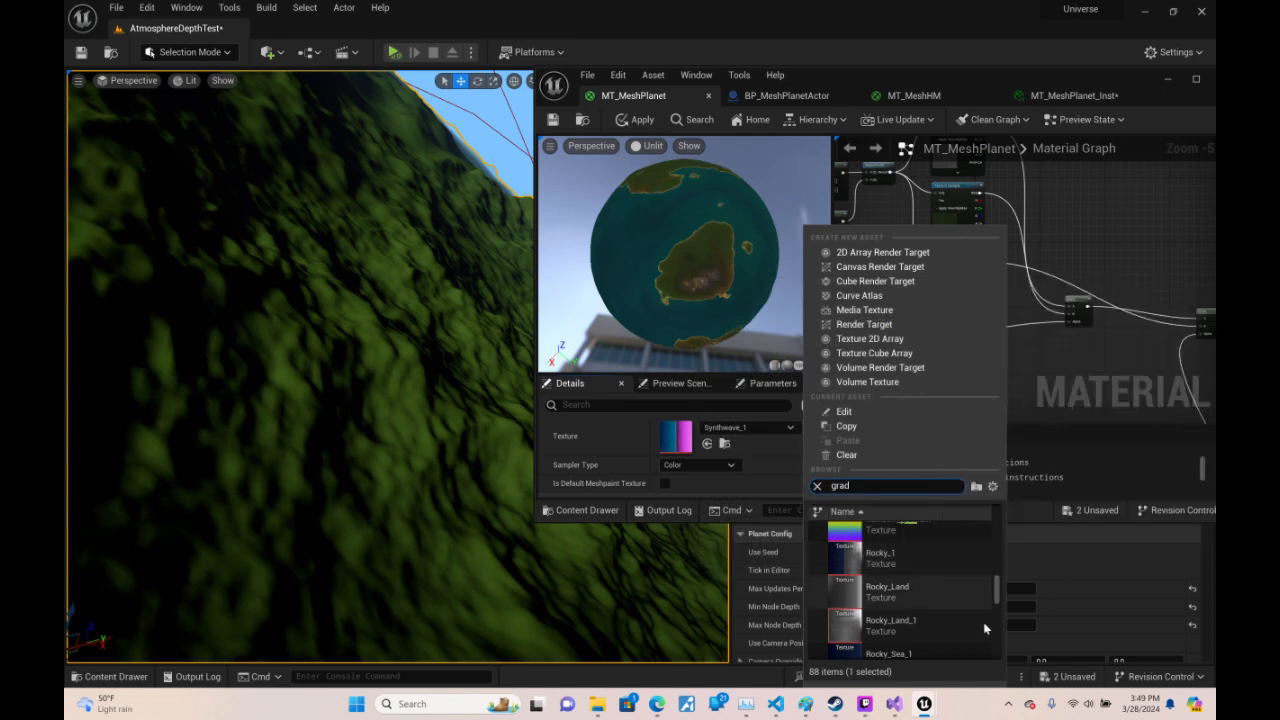
{"action": "left_click", "coordinate": [880, 622]}
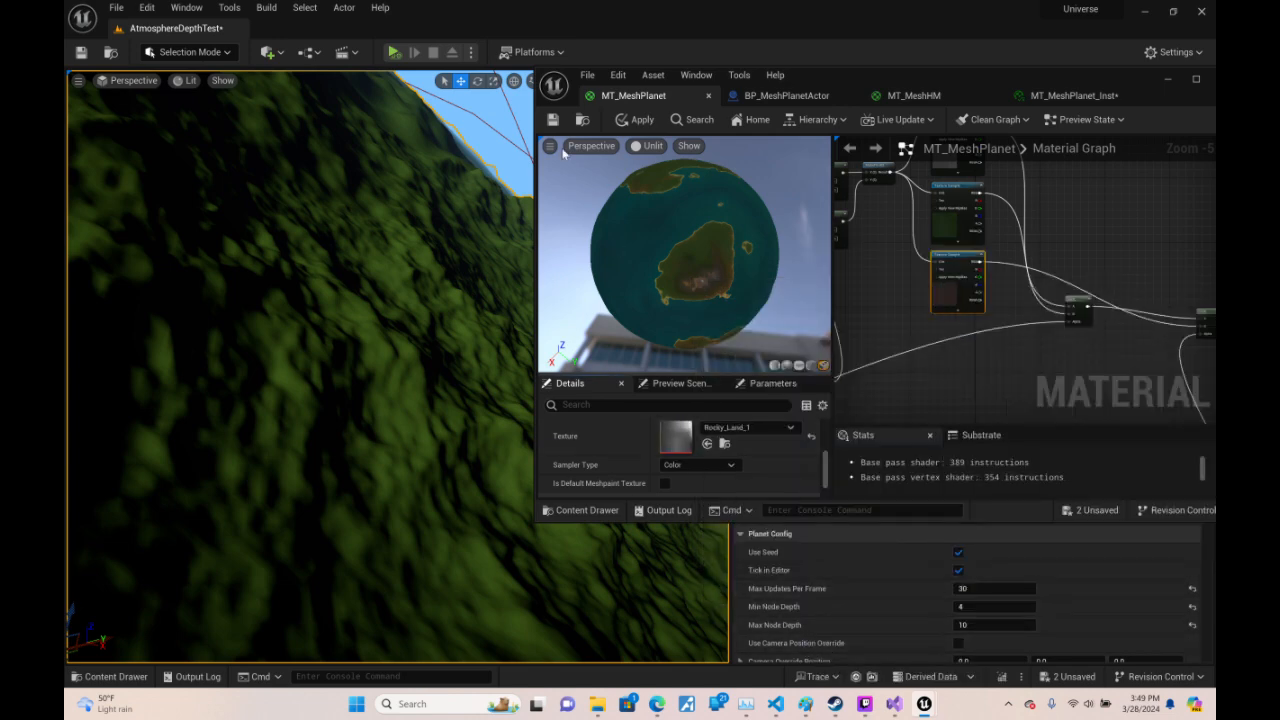
{"action": "left_click", "coordinate": [552, 121]}
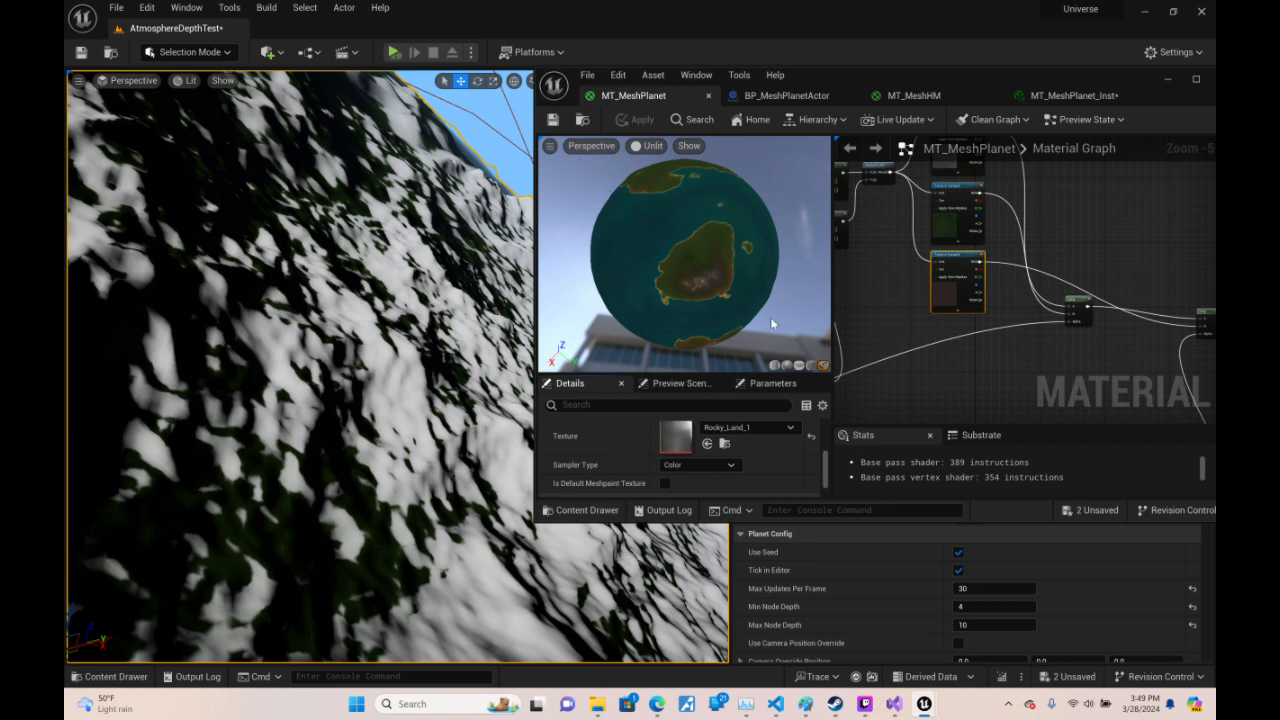
{"action": "key", "text": "ctrl+z"}
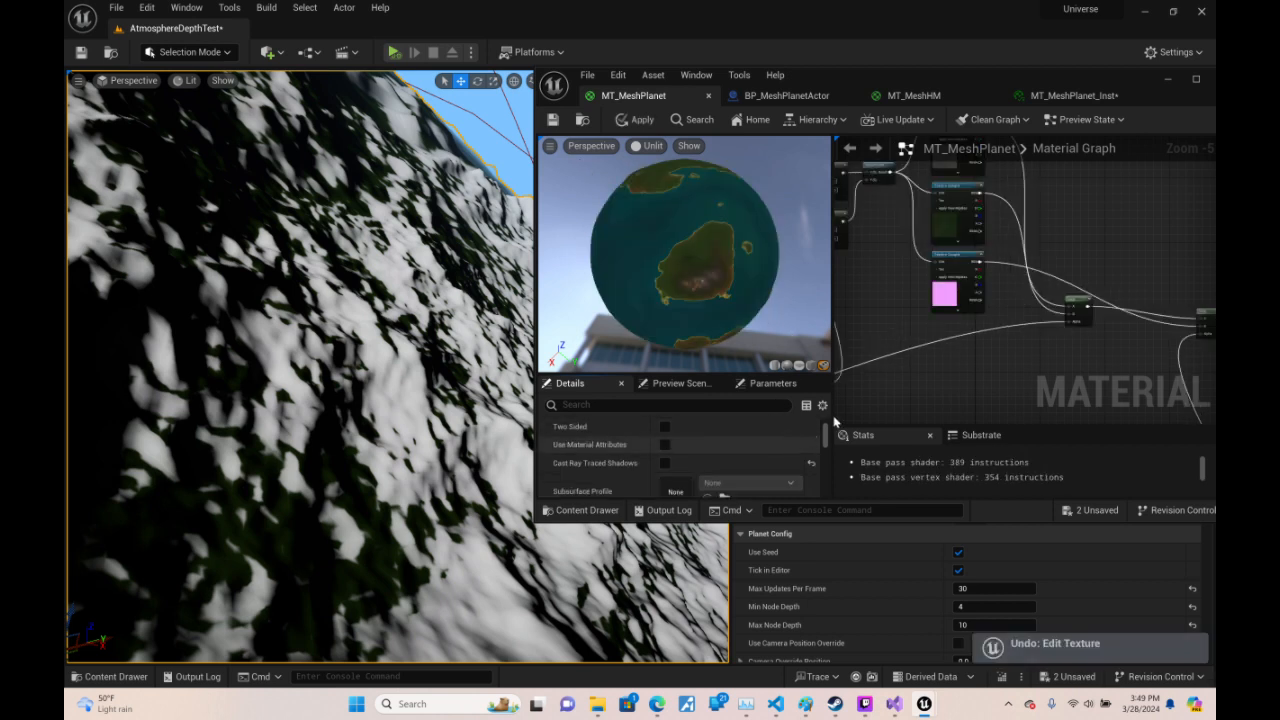
- Examine how the material colours the planet's land and coast, both close to the surface and from farther out
{"action": "right_click_drag", "start_coordinate": [300, 370], "coordinate": [408, 436]}
{"action": "key", "text": "w"}
{"action": "scroll", "coordinate": [300, 375], "scroll_direction": "down", "scroll_amount": 1}
{"action": "scroll", "coordinate": [420, 335], "scroll_direction": "up", "scroll_amount": 1}
{"action": "key", "text": "w"}
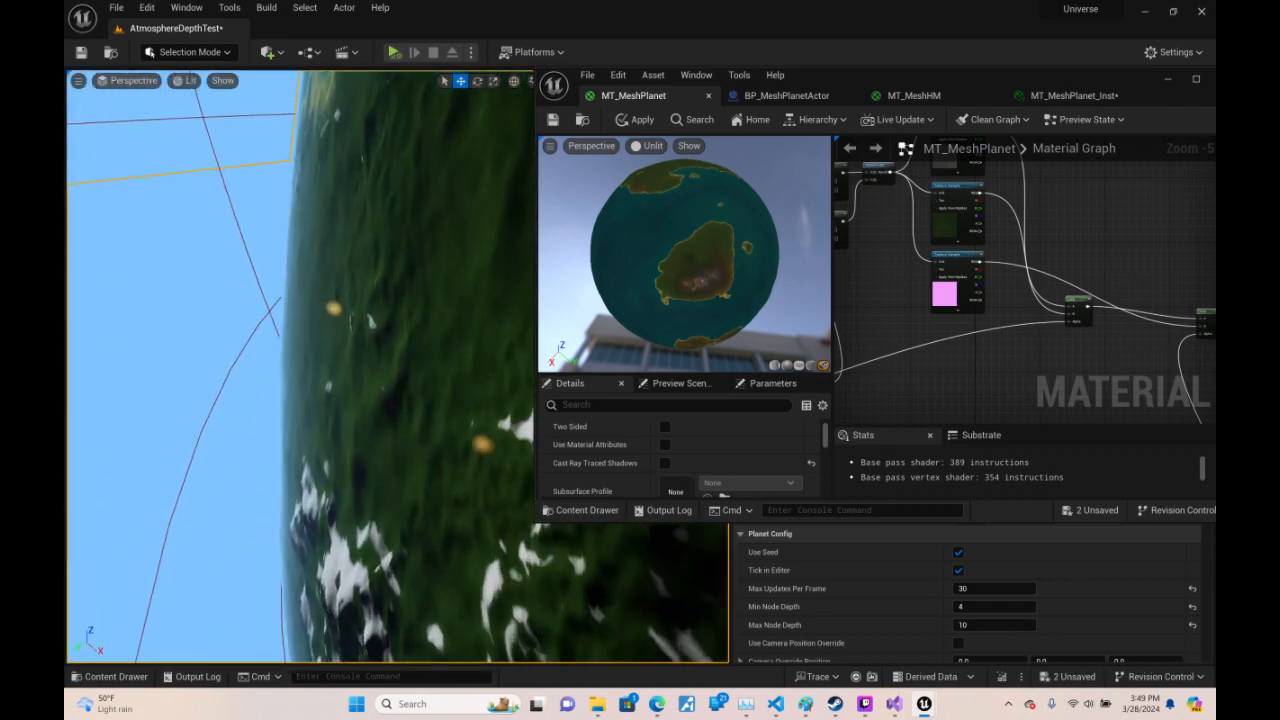
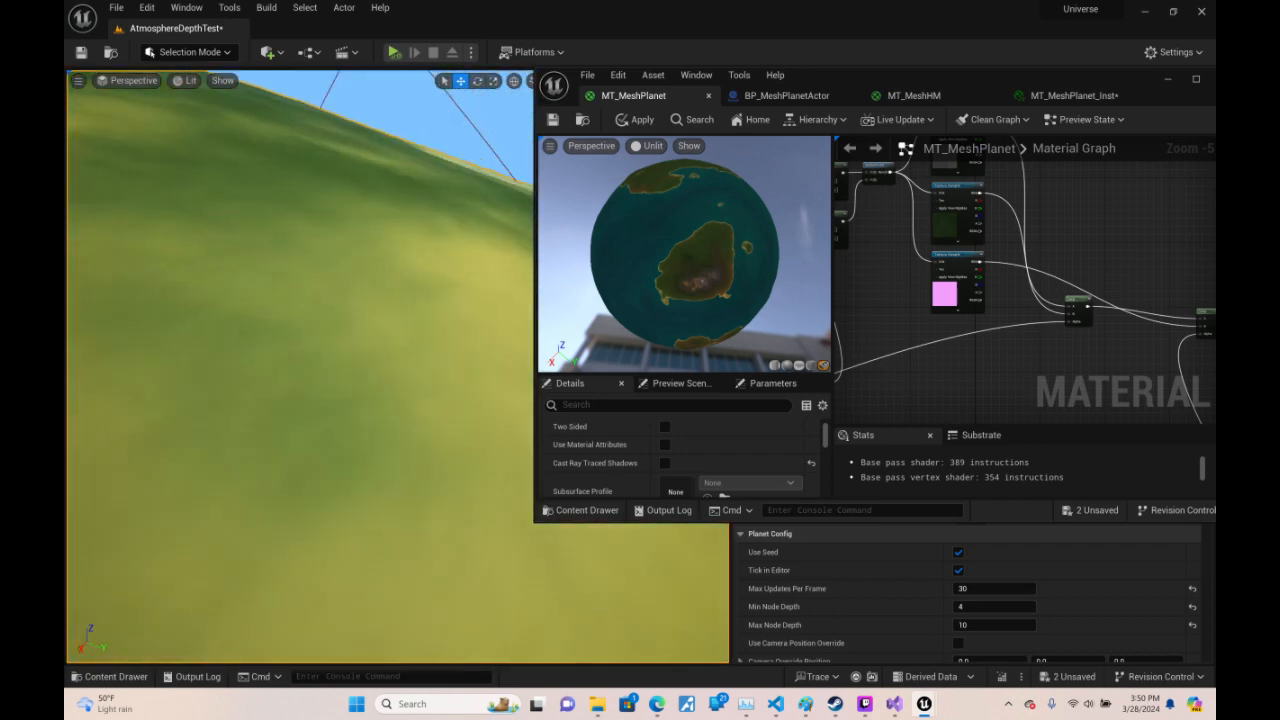
{"action": "key", "text": "s"}
{"action": "right_click_drag", "start_coordinate": [300, 360], "coordinate": [290, 307]}
{"action": "scroll", "coordinate": [318, 410], "scroll_direction": "up", "scroll_amount": 1}
{"action": "key", "text": "s"}
{"action": "key", "text": "w"}
{"action": "scroll", "coordinate": [275, 358], "scroll_direction": "down", "scroll_amount": 1}
{"action": "key", "text": "s"}
- Change the middle texture sampler's texture from Terra_Foliage__3_ to Terra_Foliage
{"action": "left_click", "coordinate": [955, 193]}
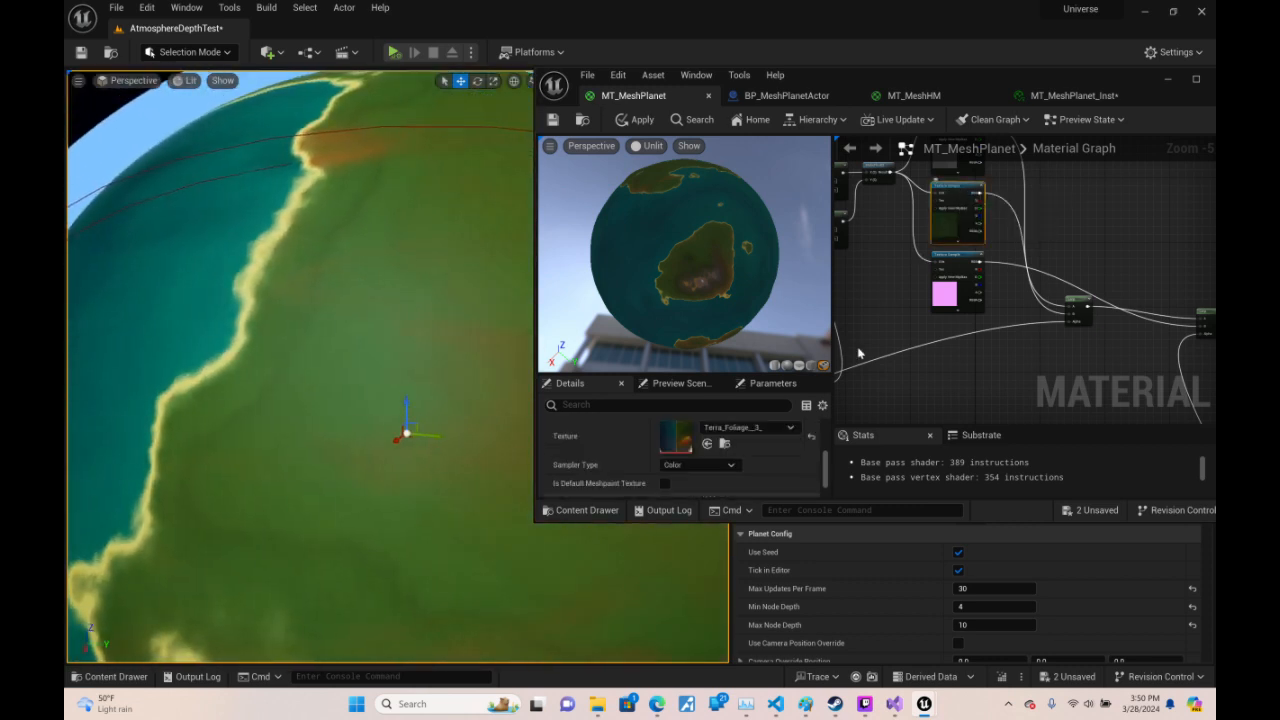
{"action": "left_click", "coordinate": [760, 427]}
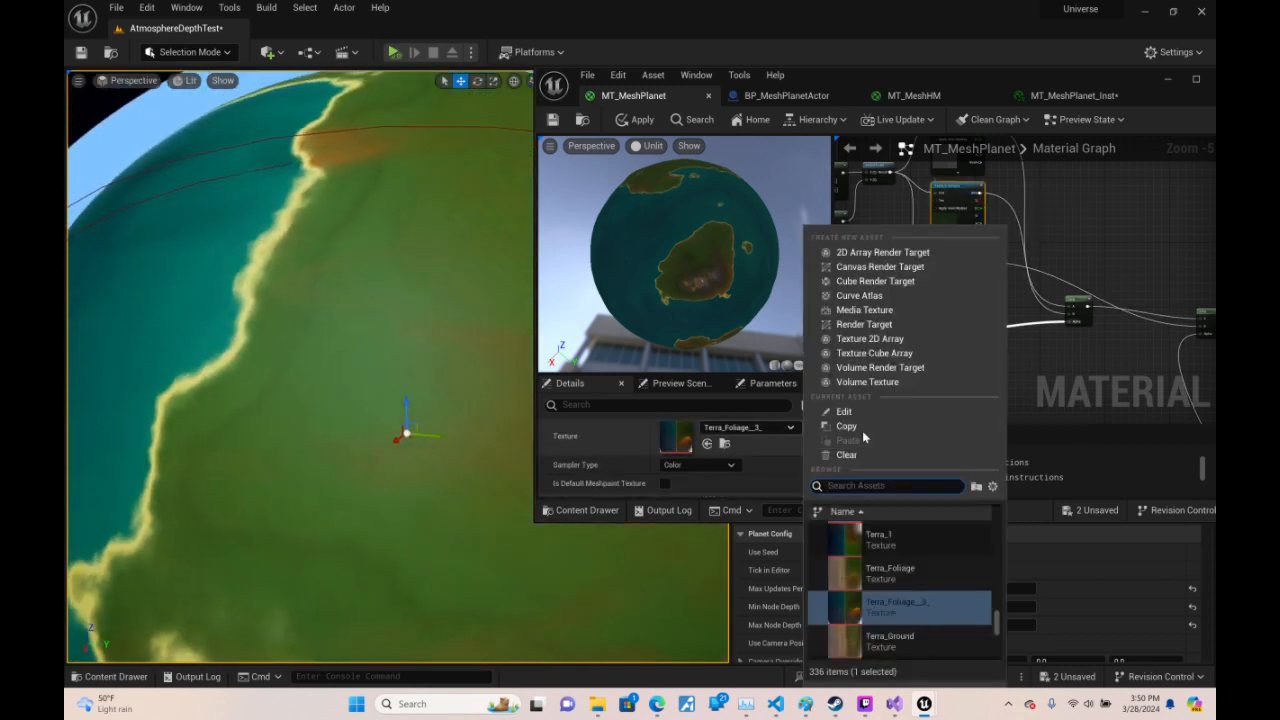
{"action": "left_click", "coordinate": [923, 569]}
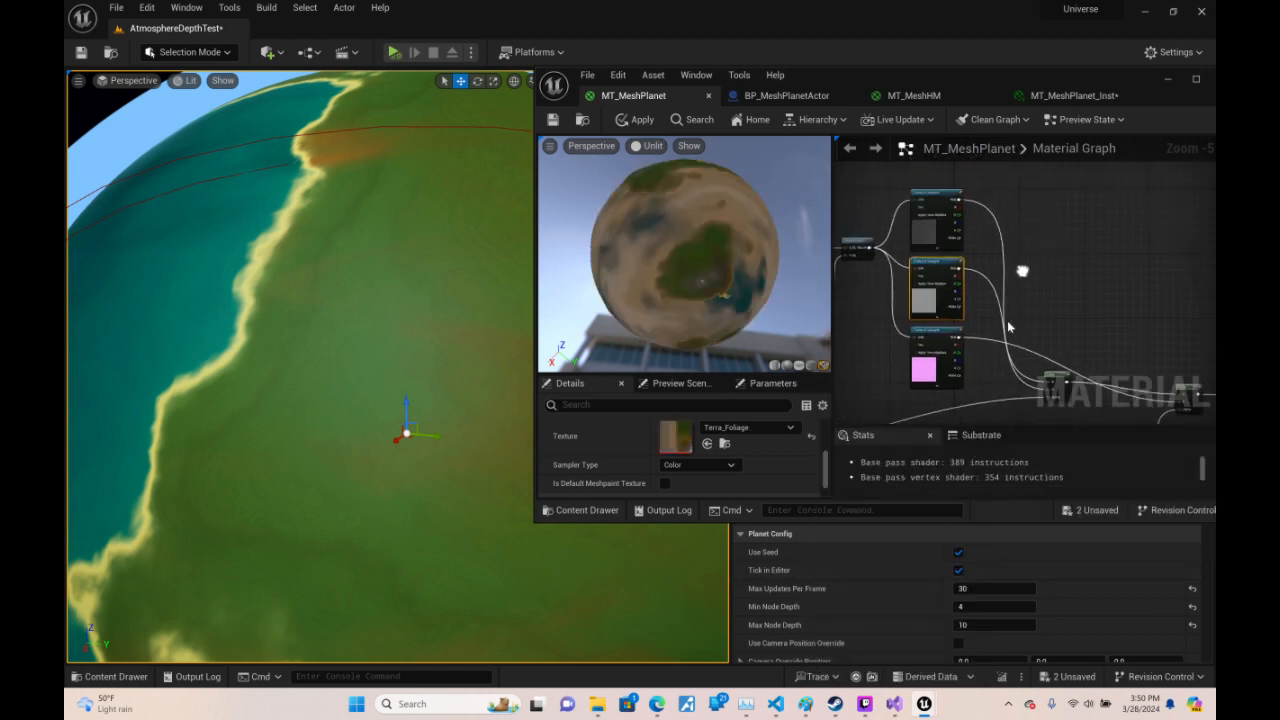
- Change the uppermost texture sampler's texture from Terra_Ground__3_ to Terra_Ground, save the material and check the terrain in the level
{"action": "right_click_drag", "start_coordinate": [1022, 270], "coordinate": [1008, 322]}
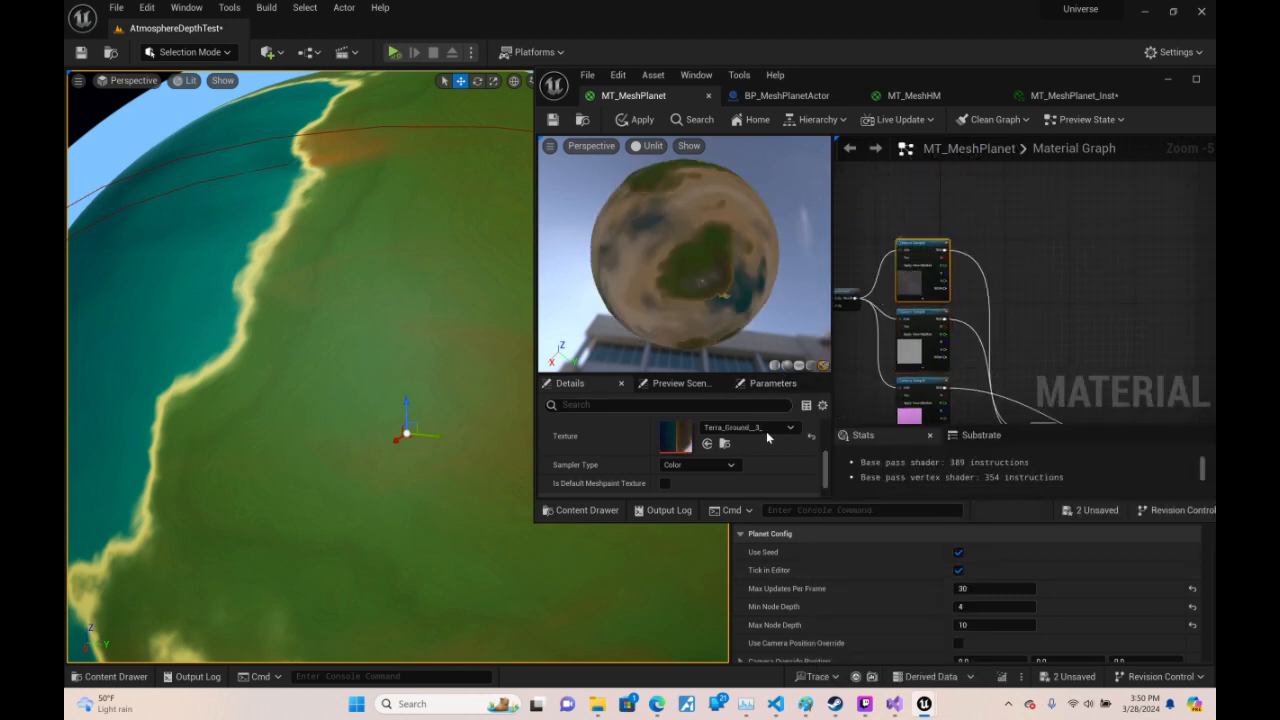
{"action": "left_click", "coordinate": [766, 431]}
{"action": "left_click", "coordinate": [905, 556]}
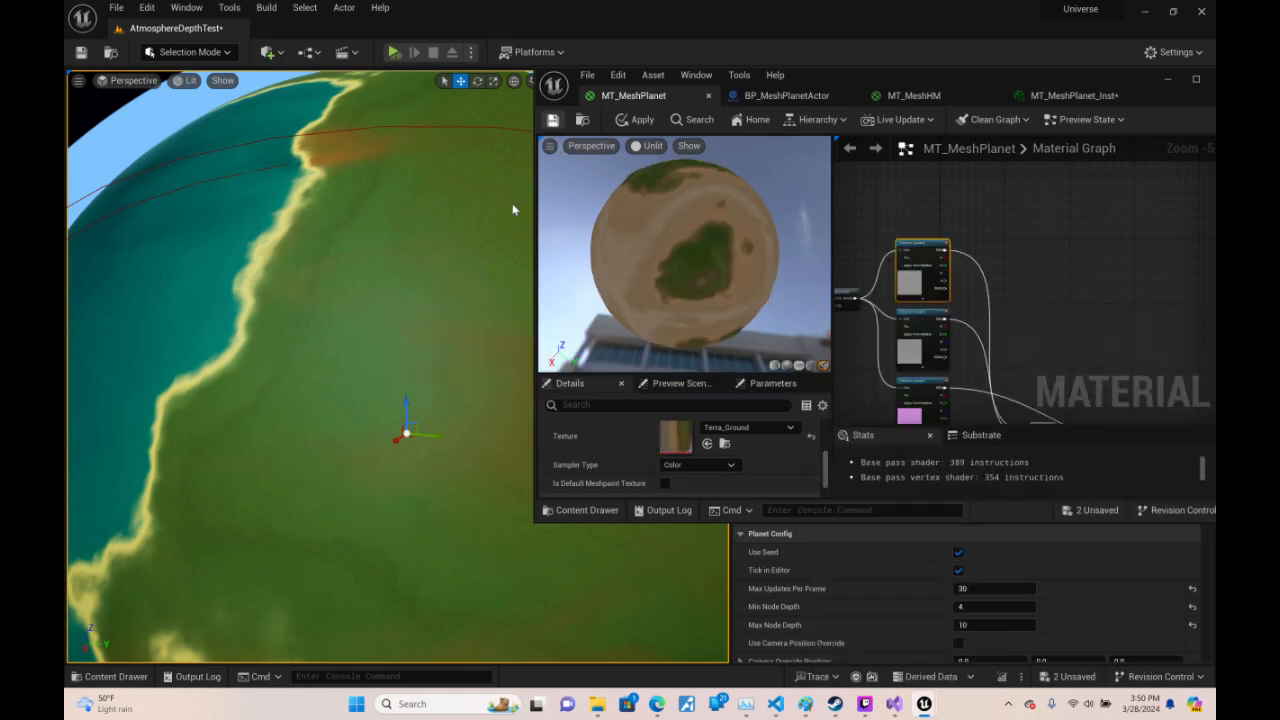
{"action": "mouse_move", "coordinate": [433, 263]}
{"action": "right_mouse_down"}
{"action": "mouse_move", "coordinate": [478, 290]}
{"action": "mouse_move", "coordinate": [464, 312]}
{"action": "mouse_move", "coordinate": [506, 244]}
{"action": "mouse_move", "coordinate": [562, 202]}
{"action": "mouse_move", "coordinate": [499, 264]}
{"action": "mouse_move", "coordinate": [472, 258]}
{"action": "mouse_move", "coordinate": [506, 256]}
{"action": "mouse_move", "coordinate": [452, 249]}
{"action": "mouse_move", "coordinate": [440, 223]}
{"action": "mouse_move", "coordinate": [440, 250]}
{"action": "mouse_move", "coordinate": [426, 240]}
{"action": "right_mouse_up"}
{"action": "key", "text": "s"}
{"action": "key", "text": "a"}
{"action": "key", "text": "w"}
{"action": "scroll", "coordinate": [478, 264], "scroll_direction": "down", "scroll_amount": 1}
- Replace the Synthwave_1 texture on the lowest texture sampler with Rocky_Land, searching the textures for "rock"
{"action": "right_click_drag", "start_coordinate": [917, 391], "coordinate": [972, 273]}
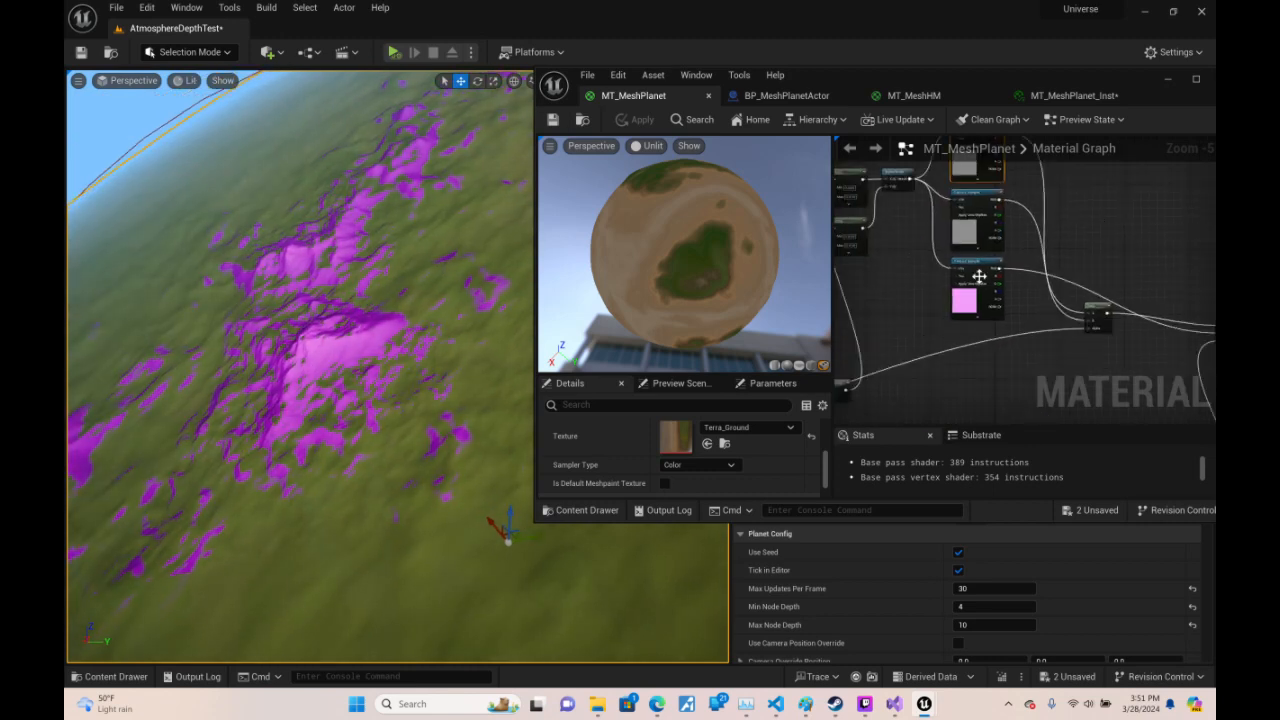
{"action": "left_click", "coordinate": [972, 273]}
{"action": "left_click", "coordinate": [792, 428]}
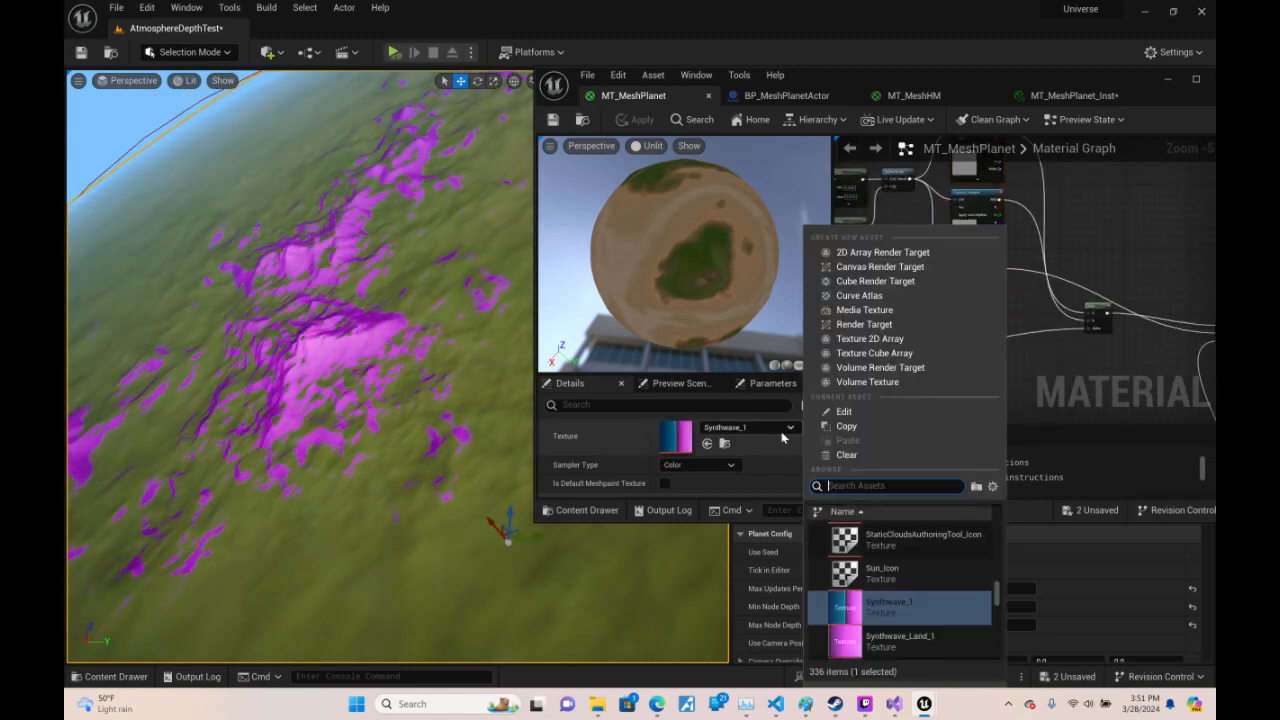
{"action": "type", "text": "ro"}
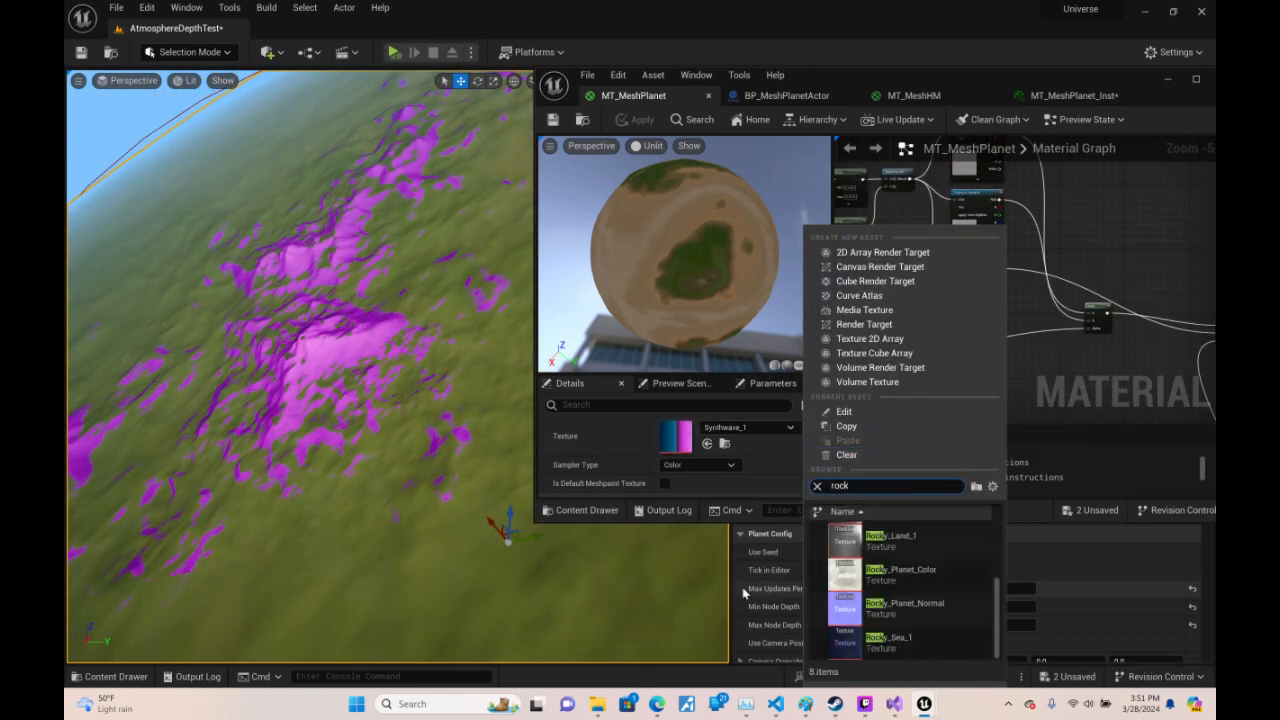
{"action": "type", "text": "ck"}
{"action": "scroll", "coordinate": [957, 587], "scroll_direction": "up", "scroll_amount": 2}
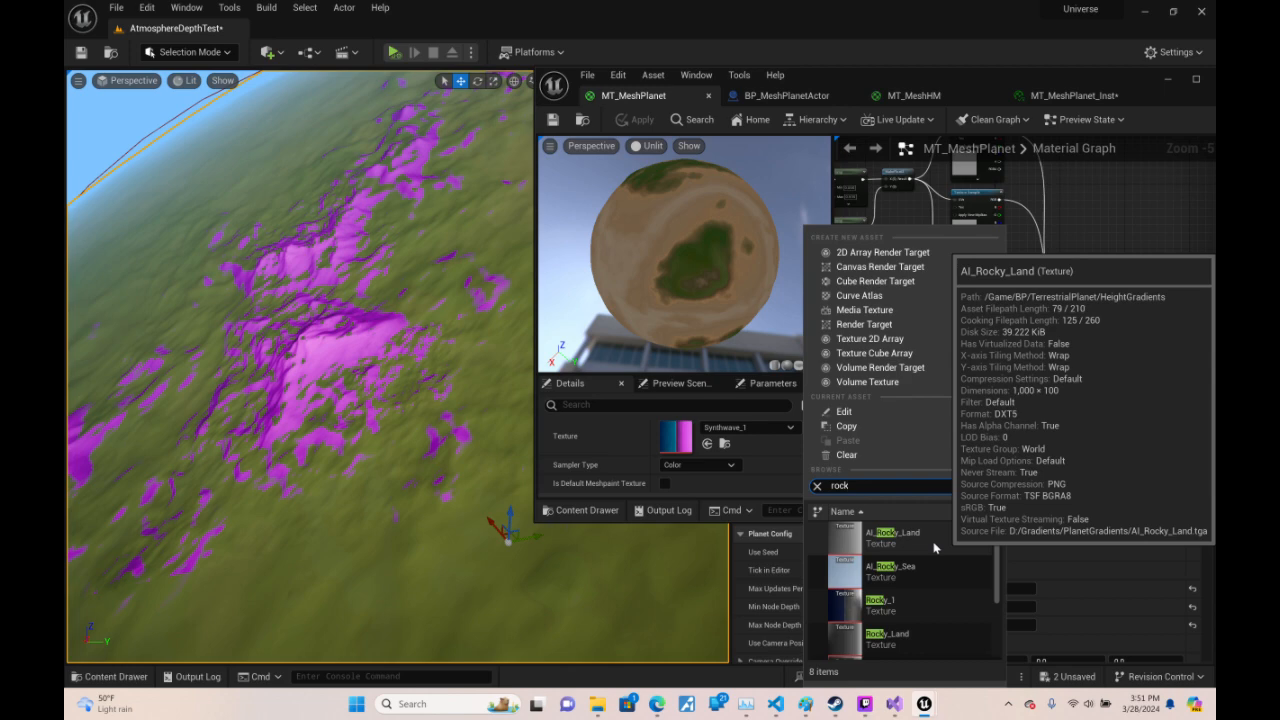
{"action": "scroll", "coordinate": [930, 555], "scroll_direction": "down", "scroll_amount": 3}
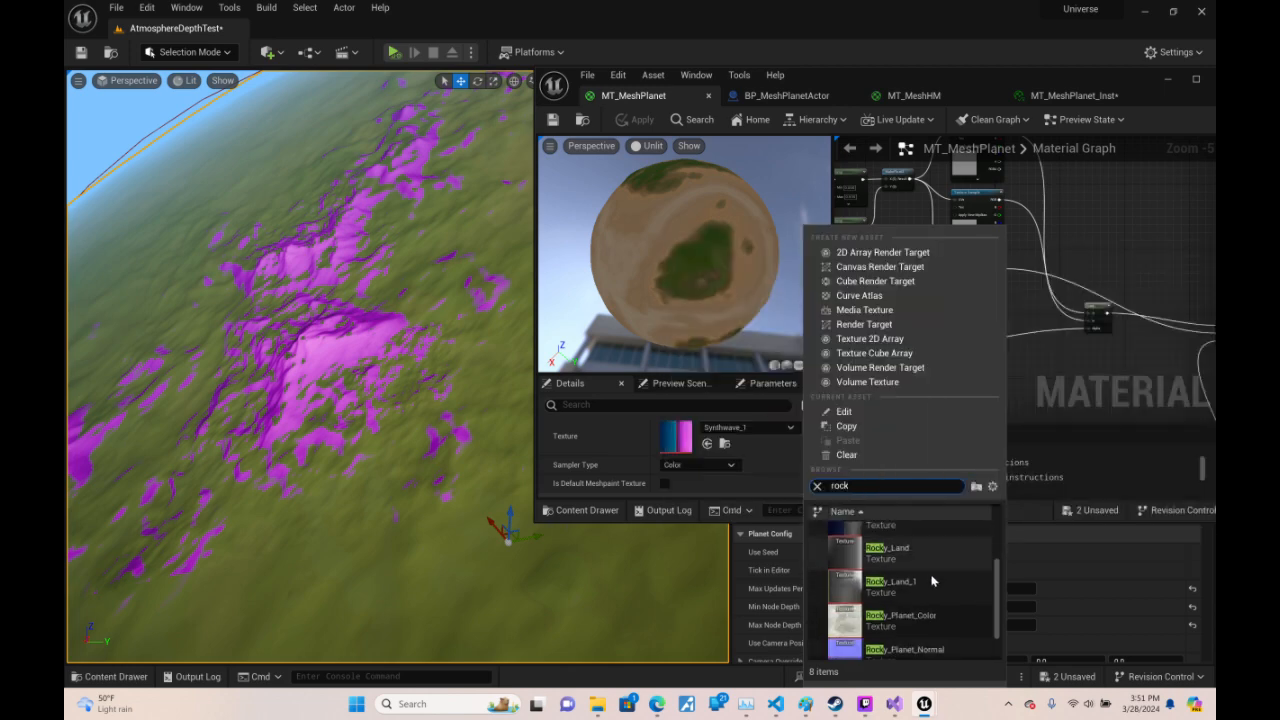
{"action": "left_click", "coordinate": [926, 566]}
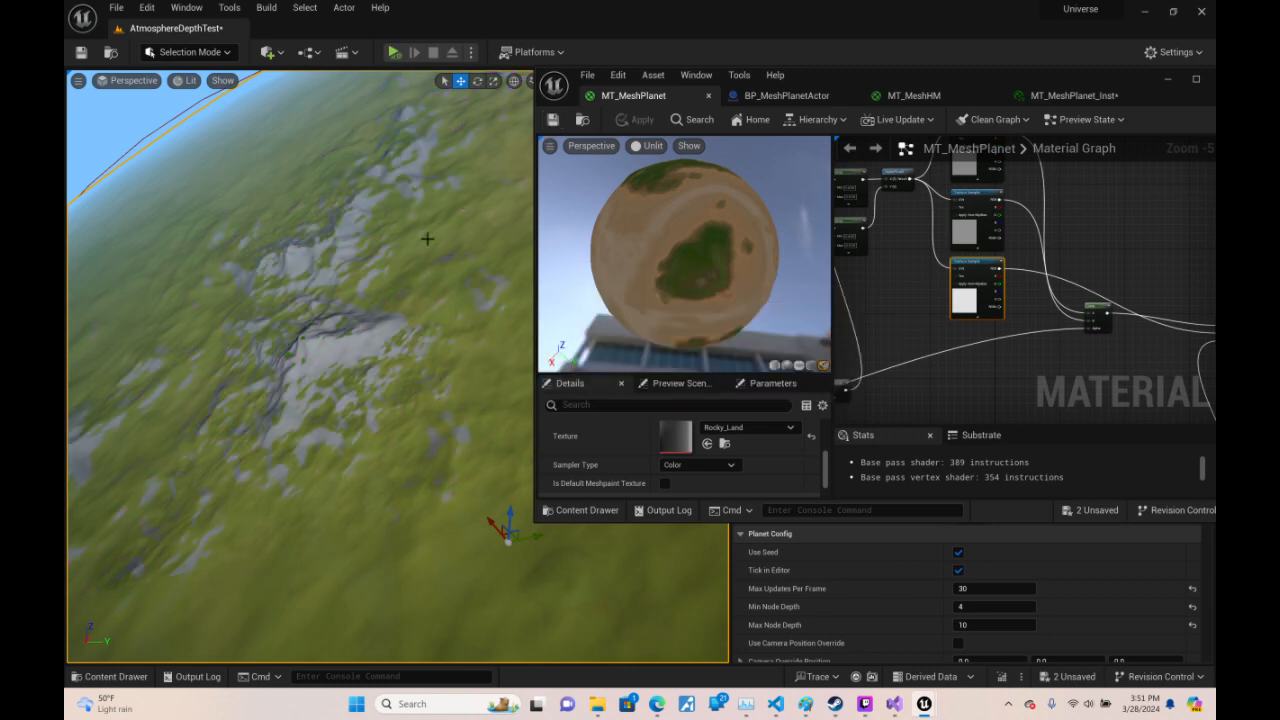
- Try 1.5 as the default value of the Elevation Range parameter in the MT_MeshPlanet graph and save the material
{"action": "key", "text": "w"}
{"action": "right_click_drag", "start_coordinate": [300, 360], "coordinate": [256, 406]}
{"action": "scroll", "coordinate": [238, 404], "scroll_direction": "up", "scroll_amount": 2}
{"action": "scroll", "coordinate": [976, 296], "scroll_direction": "up", "scroll_amount": 4}
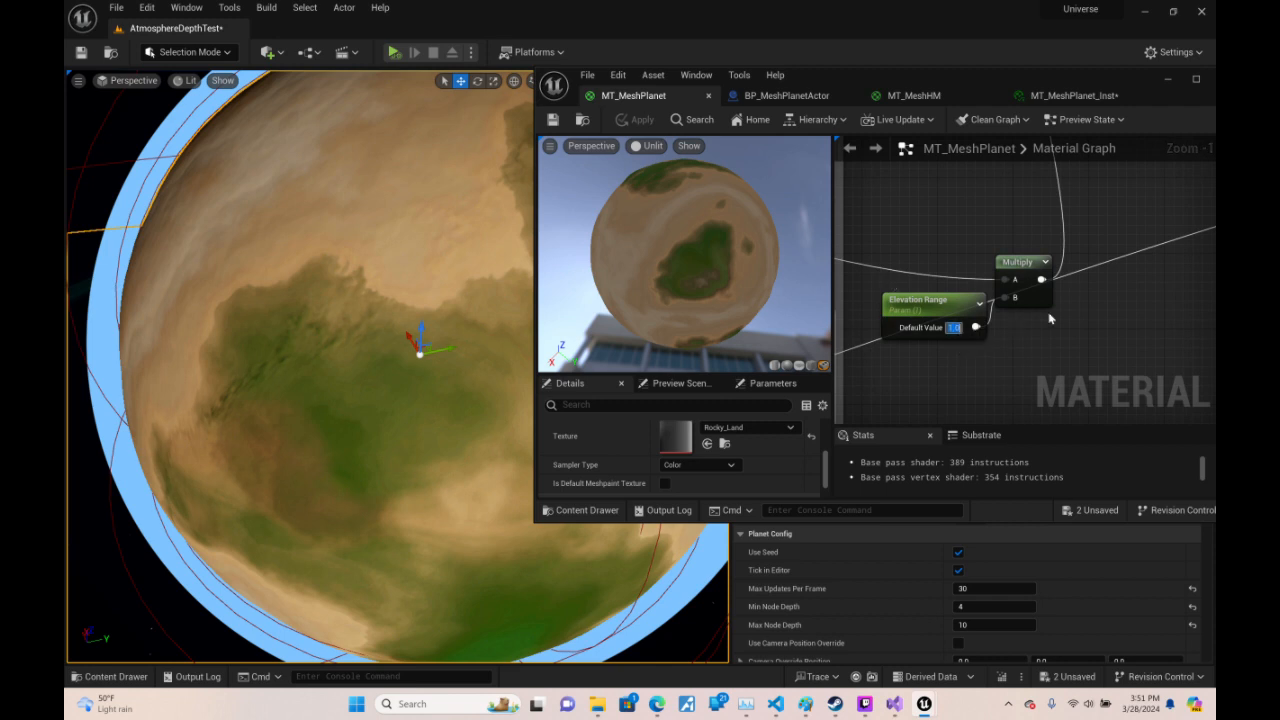
{"action": "type", "text": "5"}
{"action": "key", "text": "Return"}
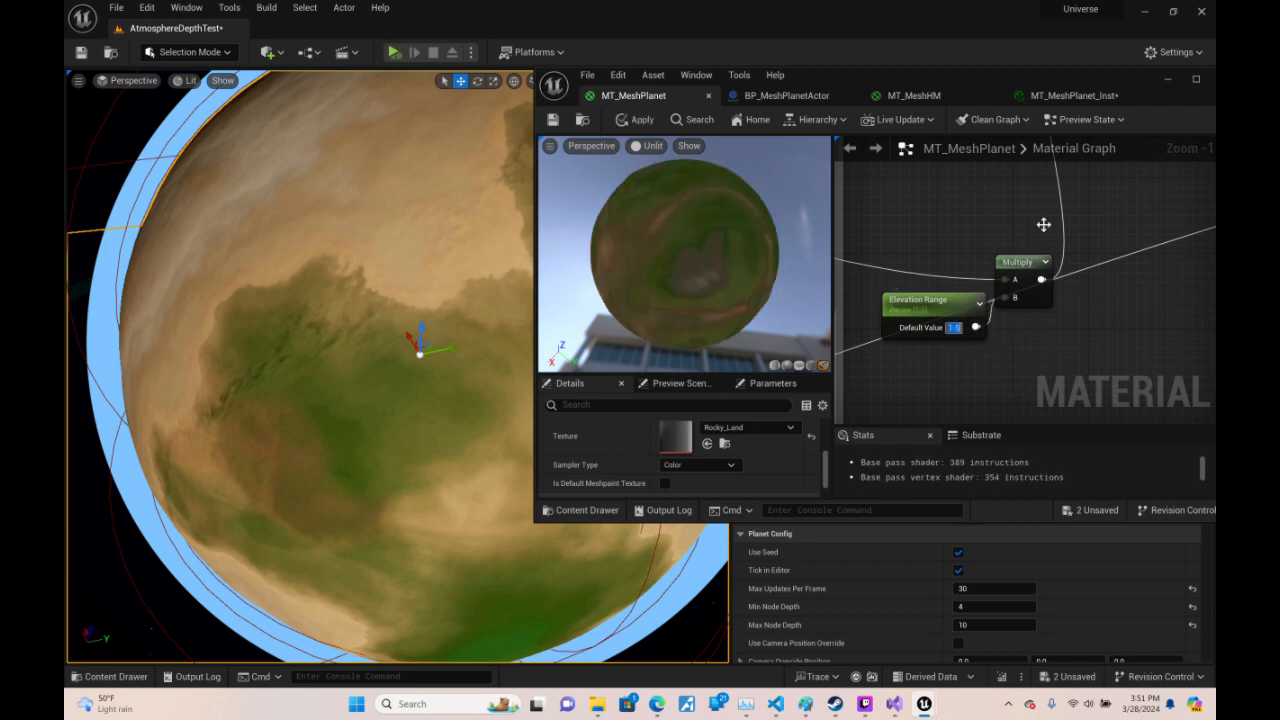
{"action": "left_click", "coordinate": [553, 120]}
- Return the Elevation Range parameter's default value to 1 and save the material again
{"action": "left_click", "coordinate": [954, 328]}
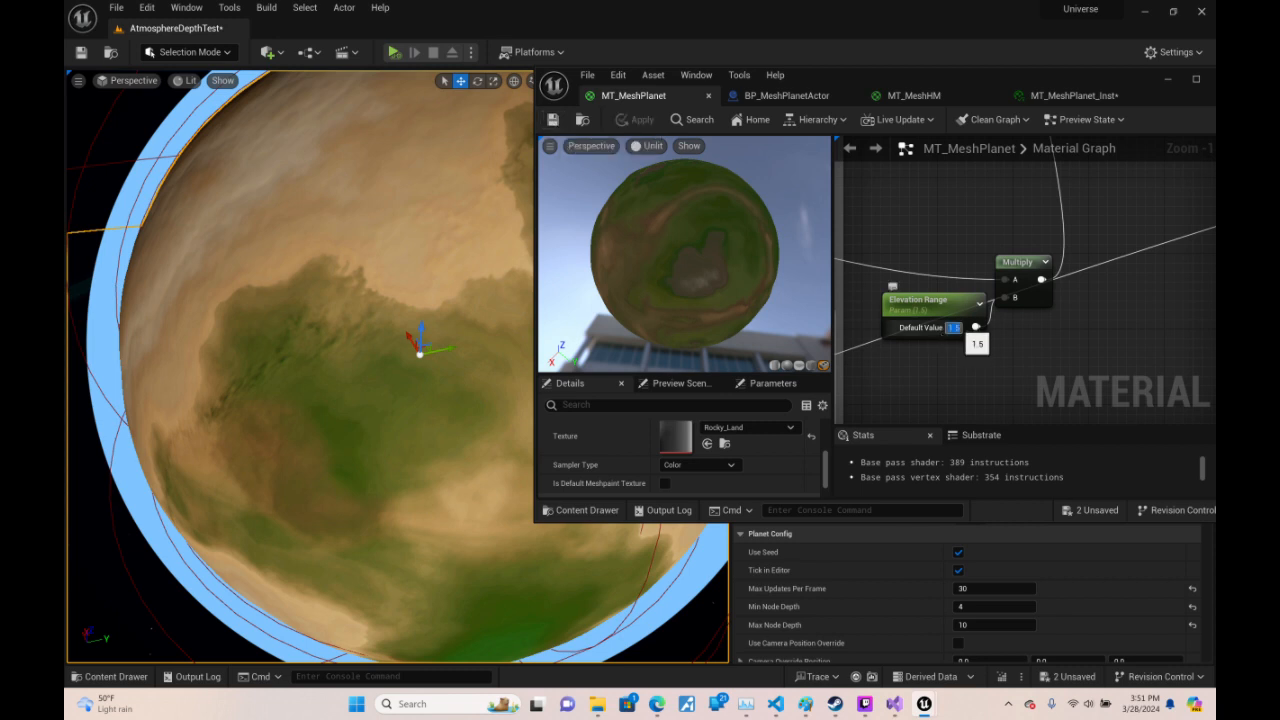
{"action": "type", "text": "1"}
{"action": "key", "text": "Return"}
{"action": "left_click", "coordinate": [1114, 242]}
{"action": "right_click_drag", "start_coordinate": [1114, 242], "coordinate": [1041, 407]}
{"action": "scroll", "coordinate": [1062, 378], "scroll_direction": "down", "scroll_amount": 4}
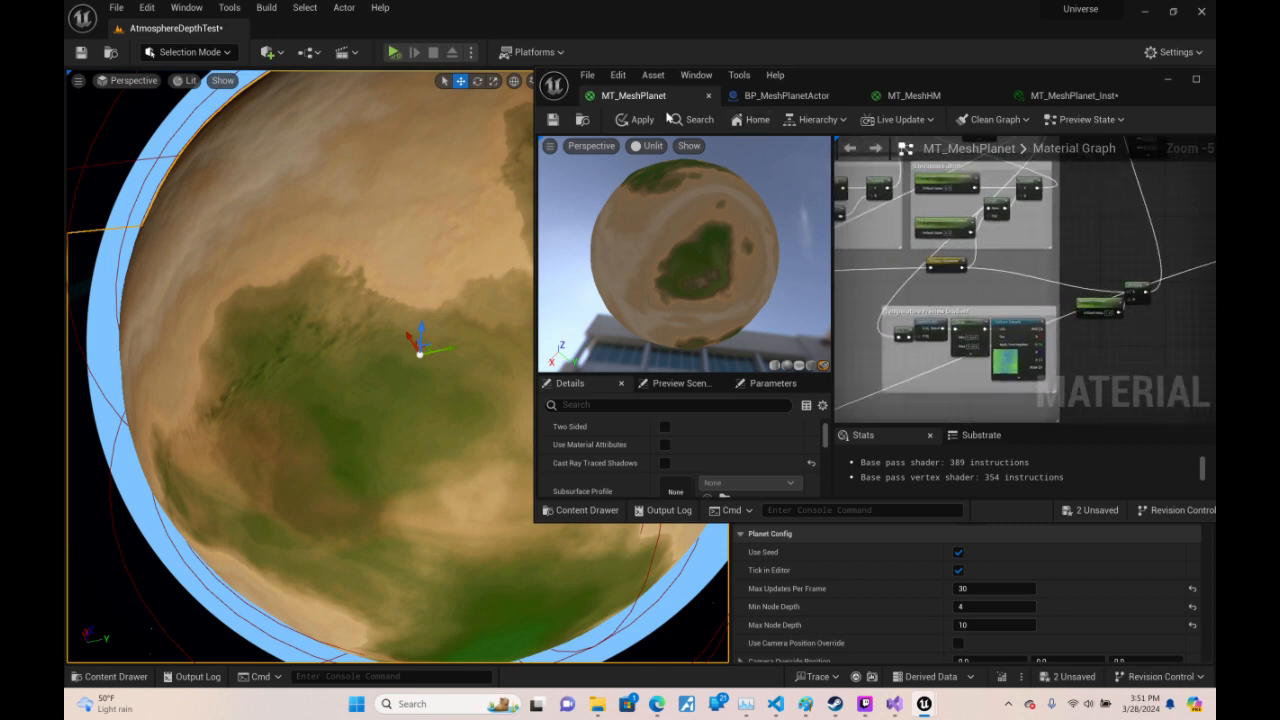
{"action": "left_click", "coordinate": [552, 121]}
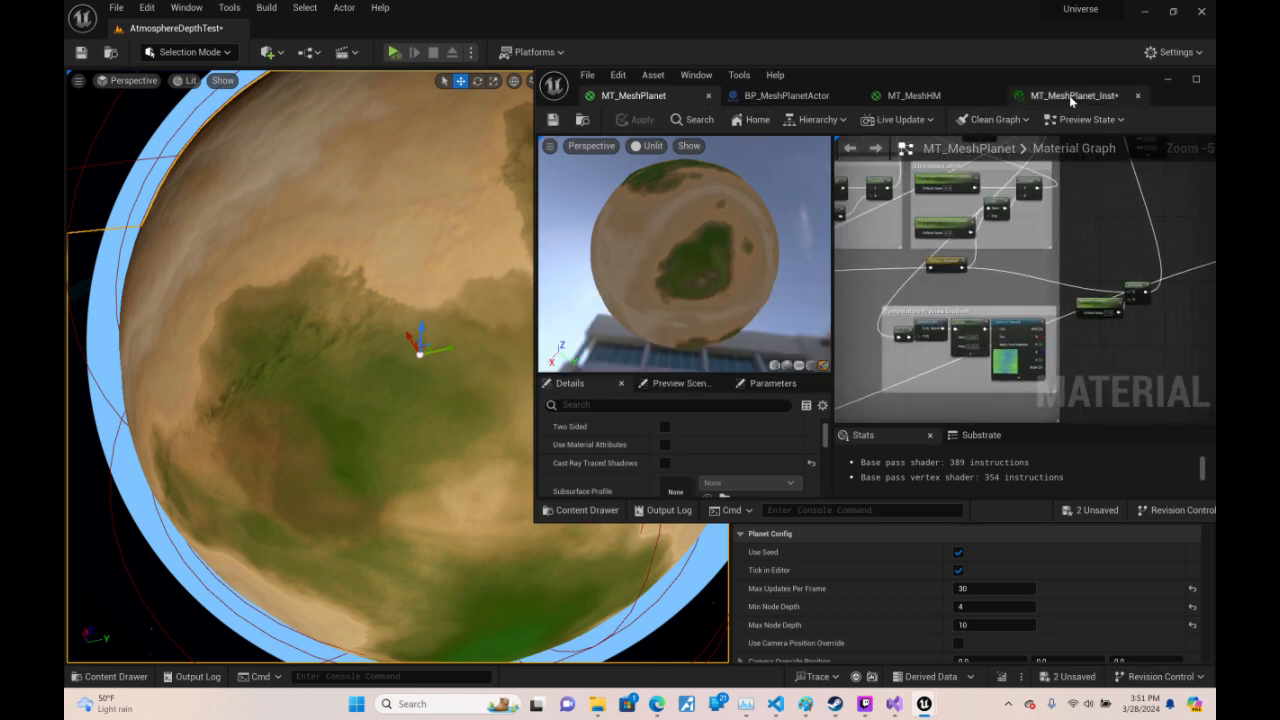
- Save the MT_MeshPlanet_Inst material instance and set its Elevation Range to 1.5
{"action": "left_click", "coordinate": [1069, 95]}
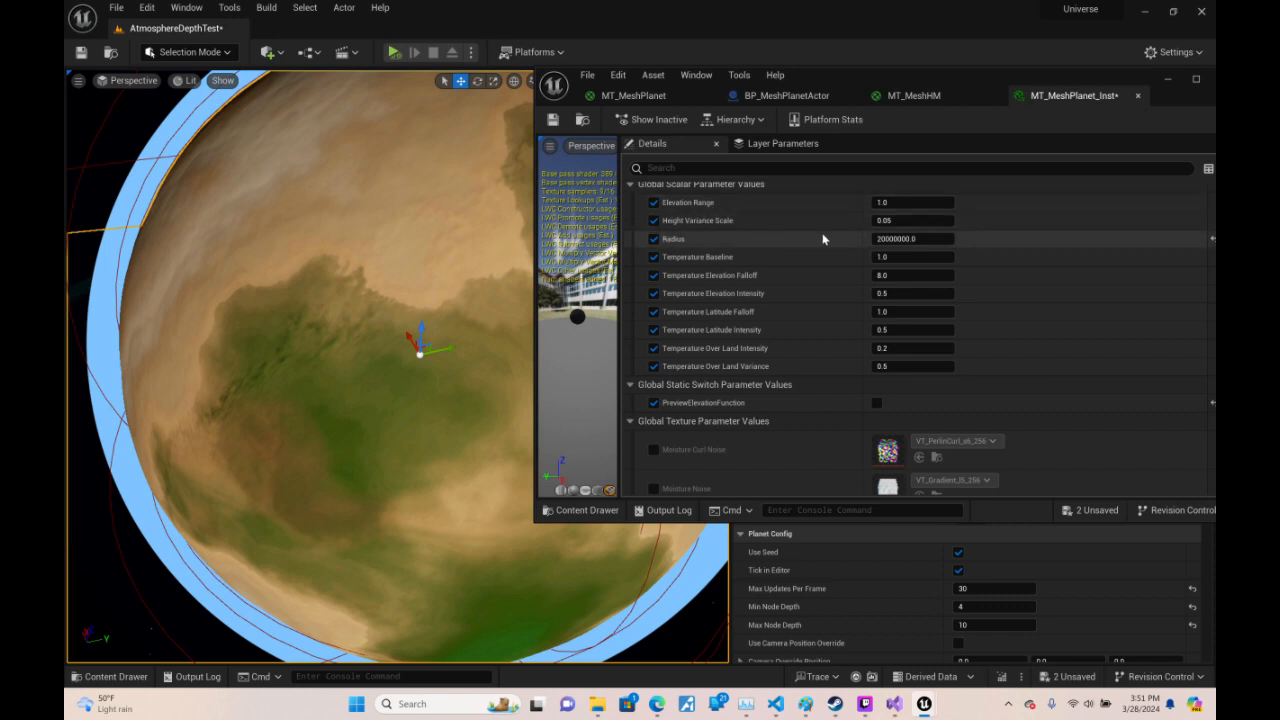
{"action": "left_click", "coordinate": [555, 120]}
{"action": "left_click", "coordinate": [914, 202]}
{"action": "type", "text": "1."}
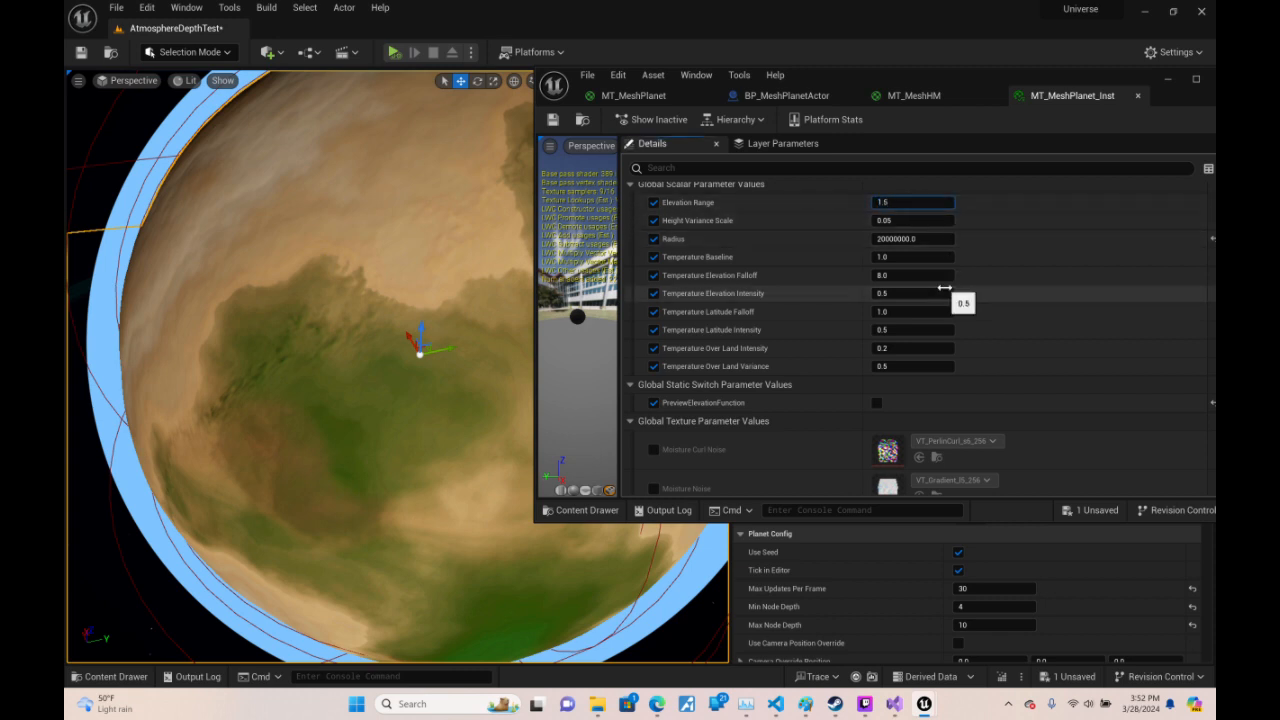
{"action": "type", "text": "5"}
{"action": "key", "text": "Return"}
- Try Elevation Range values of 2, 3, 10 and 1 on the material instance
{"action": "type", "text": "2"}
{"action": "key", "text": "Return"}
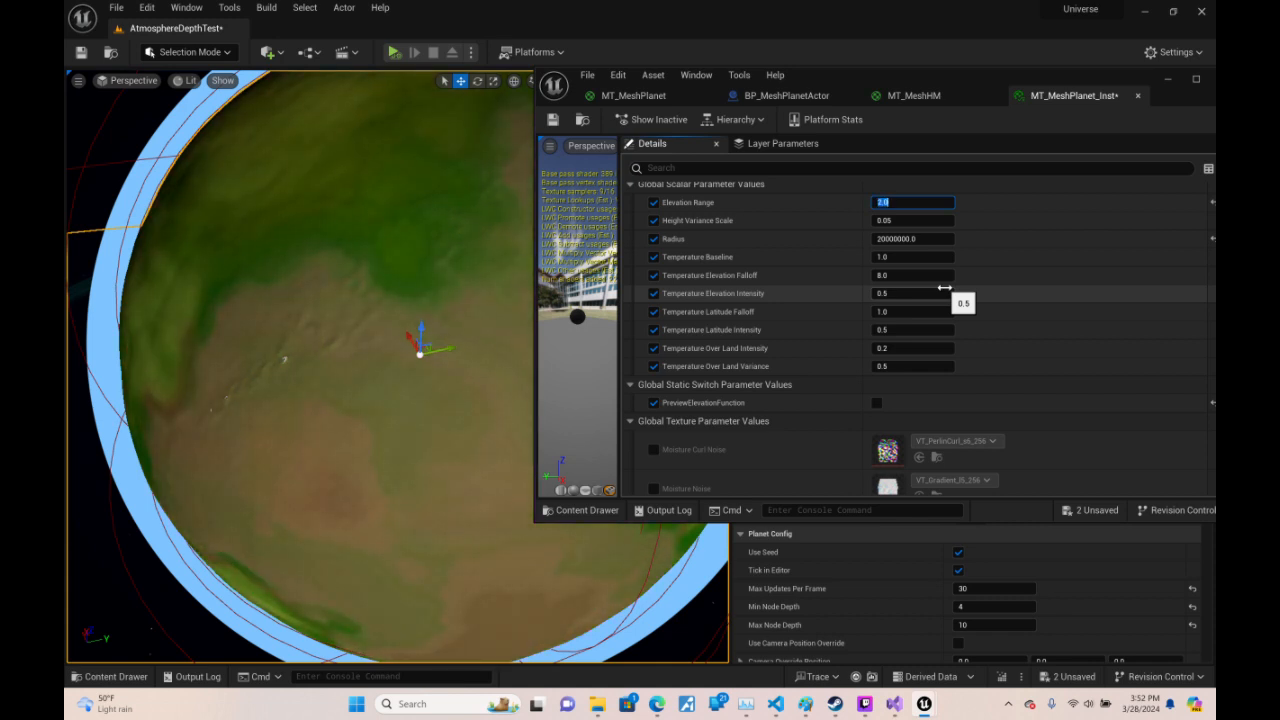
{"action": "type", "text": "3"}
{"action": "key", "text": "Return"}
{"action": "type", "text": "1"}
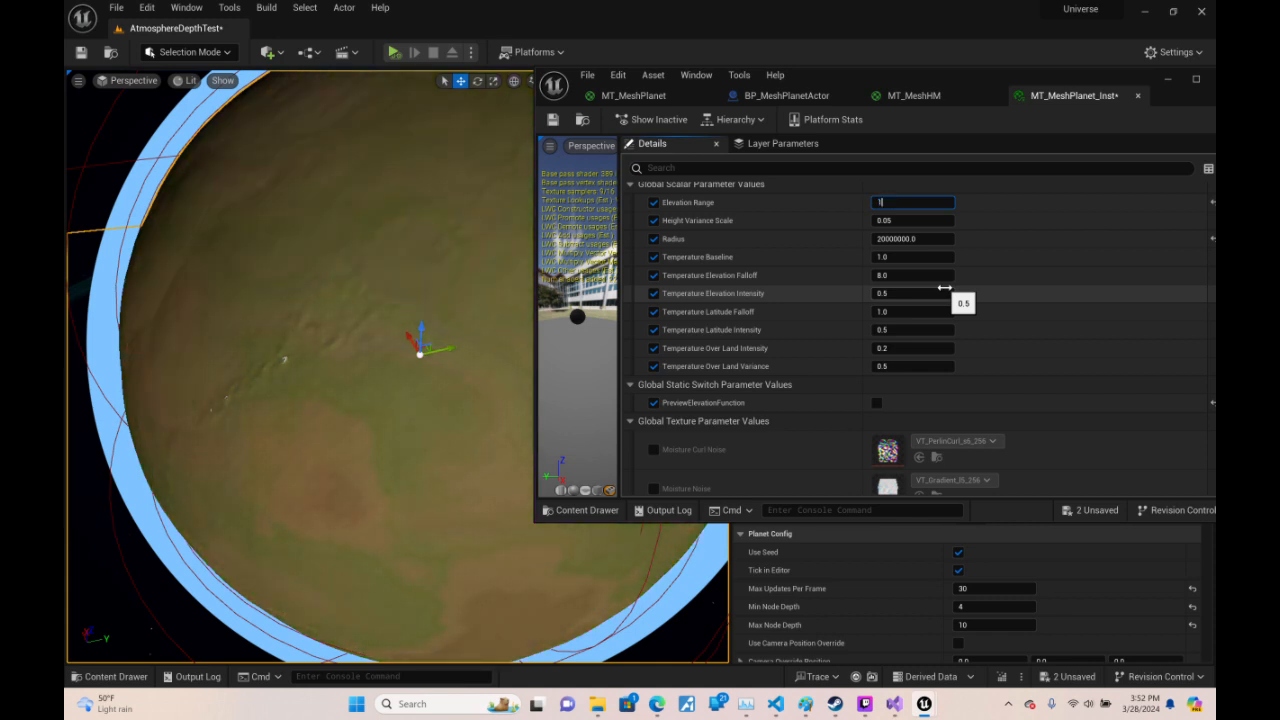
{"action": "type", "text": "0"}
{"action": "key", "text": "Return"}
{"action": "type", "text": "1"}
{"action": "key", "text": "Return"}
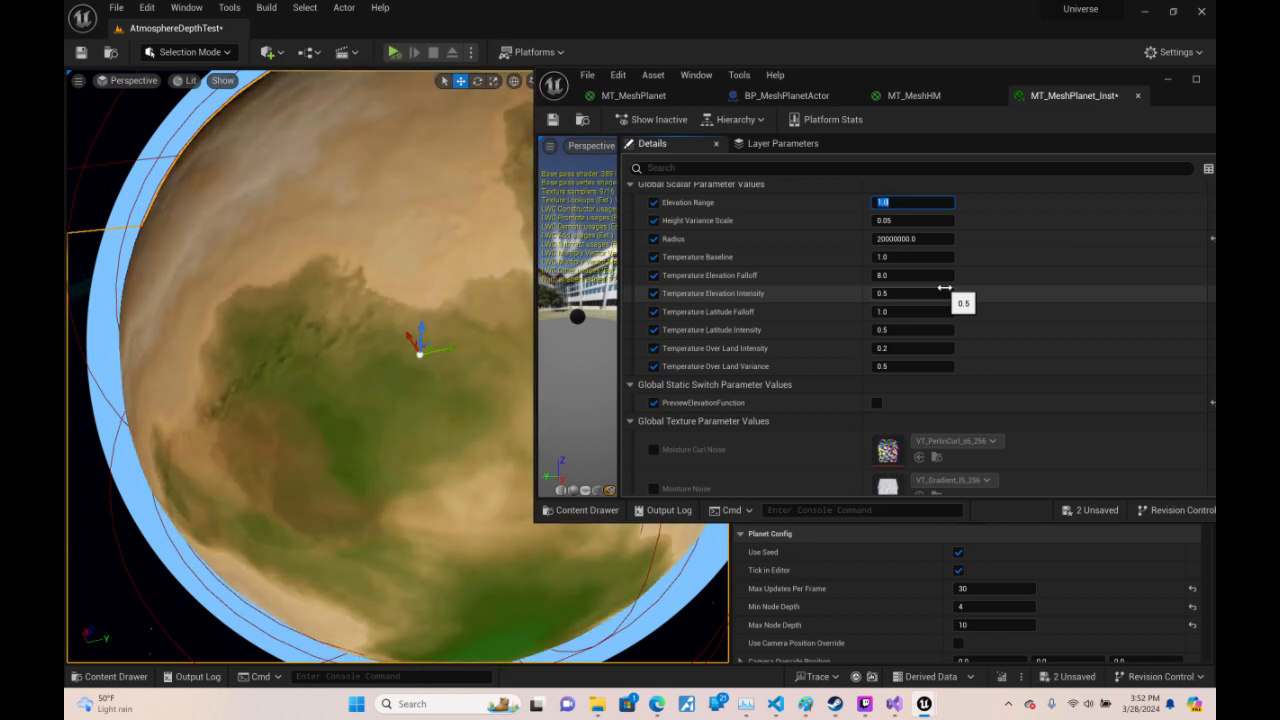
- Compare Elevation Range values of 0.5, 0.75, 0.8, 0.9 and 1.5 on the planet's material instance
{"action": "type", "text": "0.1"}
{"action": "key", "text": "Return"}
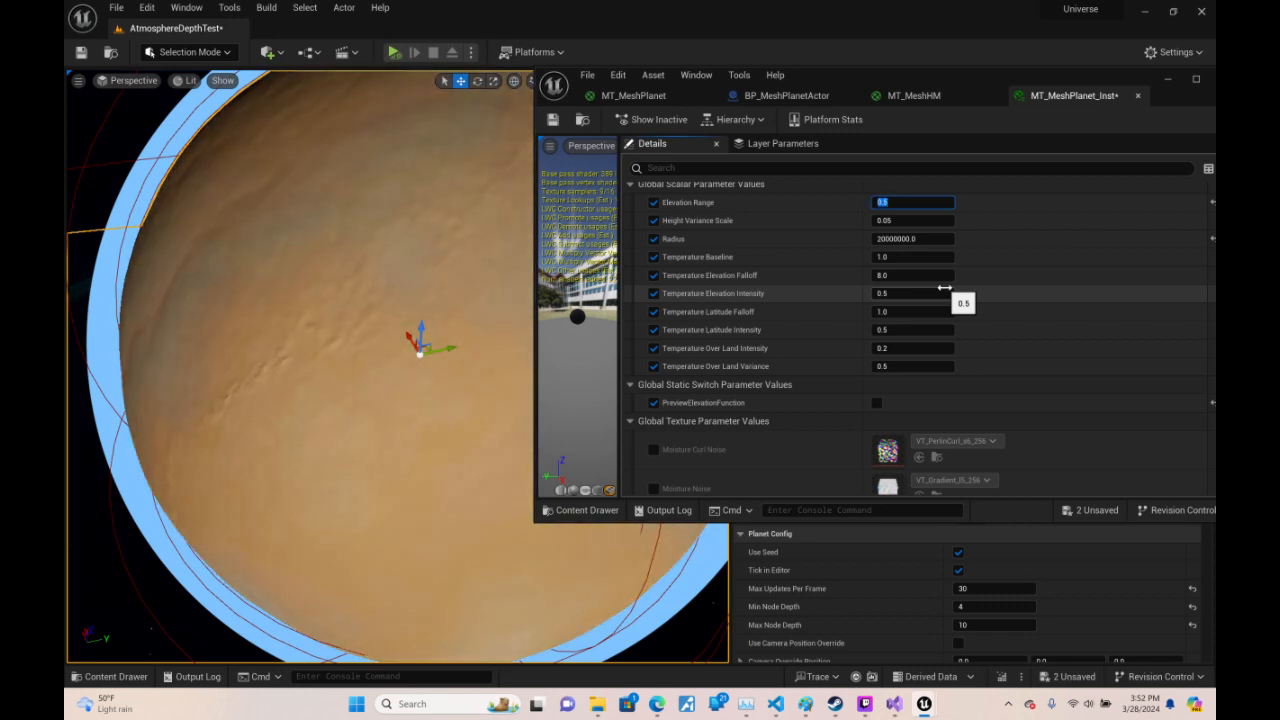
{"action": "type", "text": ".75"}
{"action": "key", "text": "Return"}
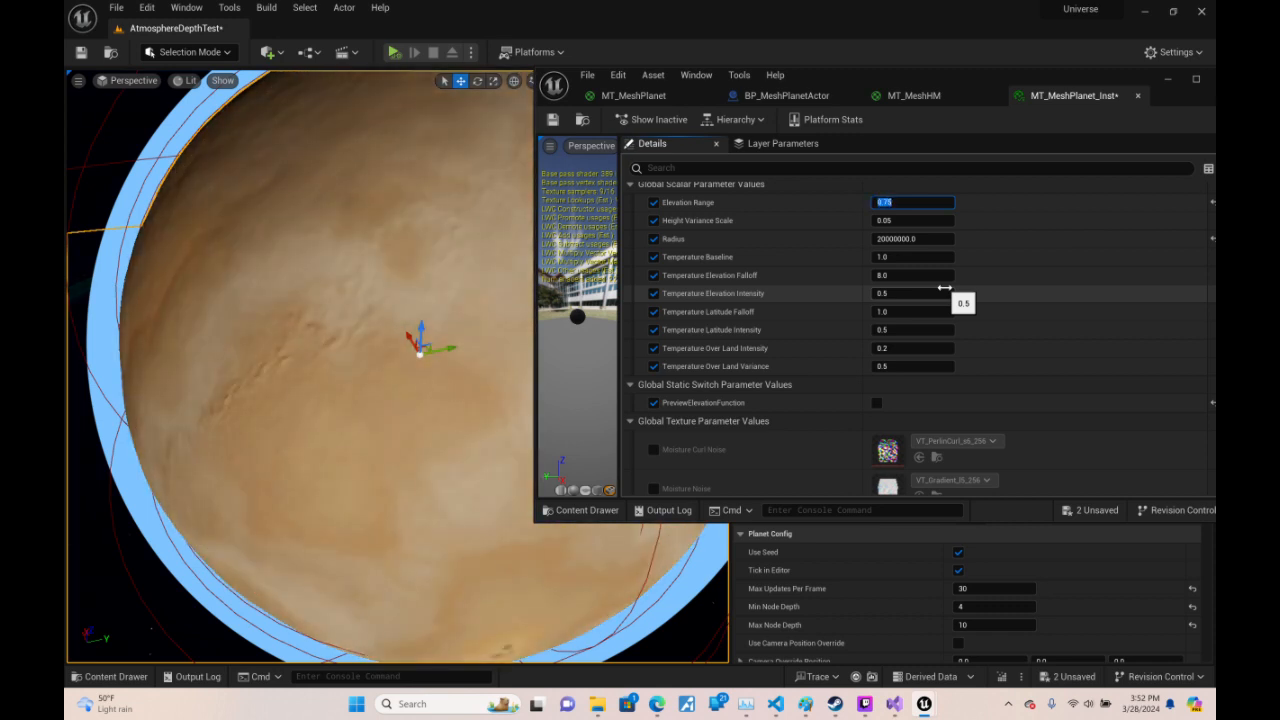
{"action": "type", "text": ".8"}
{"action": "key", "text": "Return"}
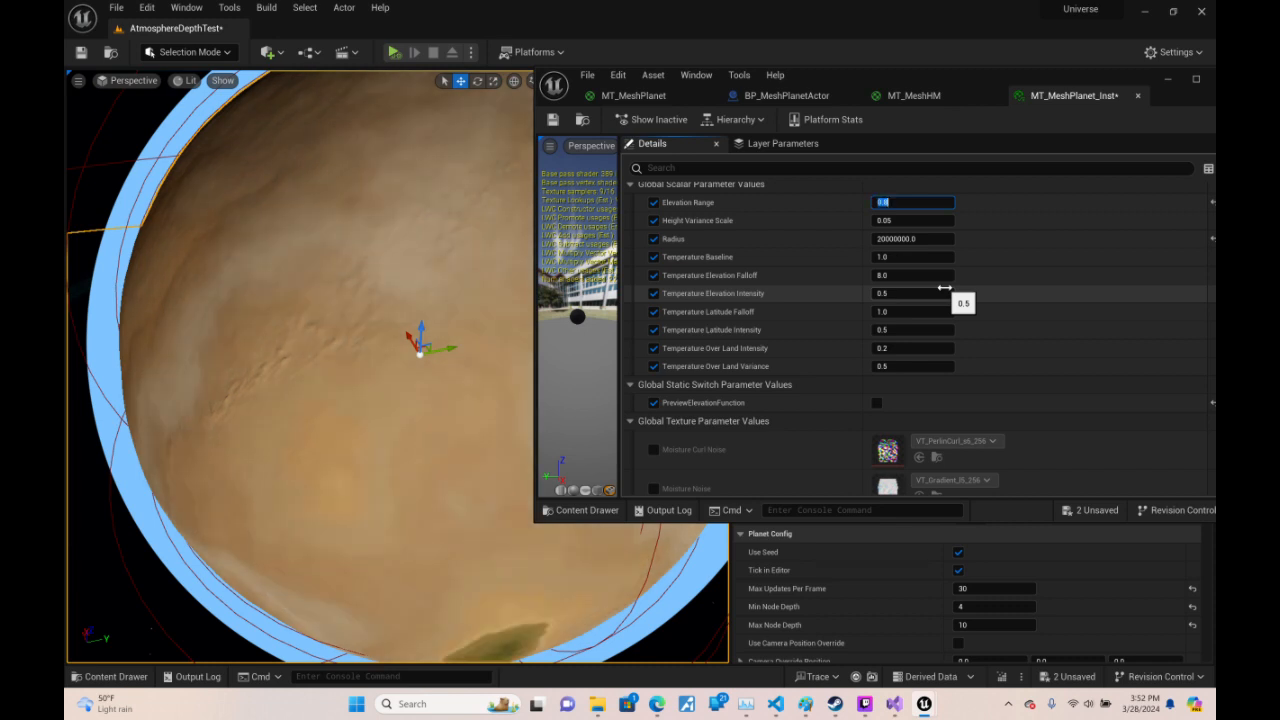
{"action": "type", "text": ".9"}
{"action": "key", "text": "Return"}
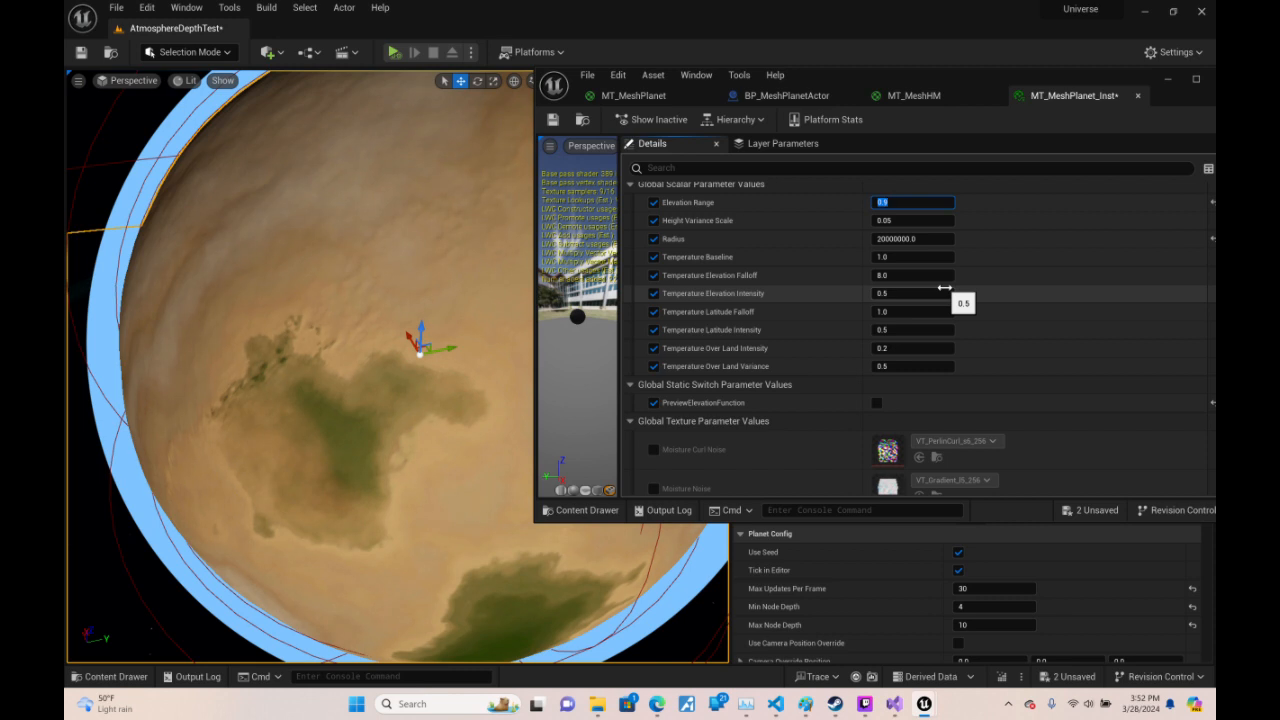
{"action": "type", "text": "1.1"}
{"action": "key", "text": "Return"}
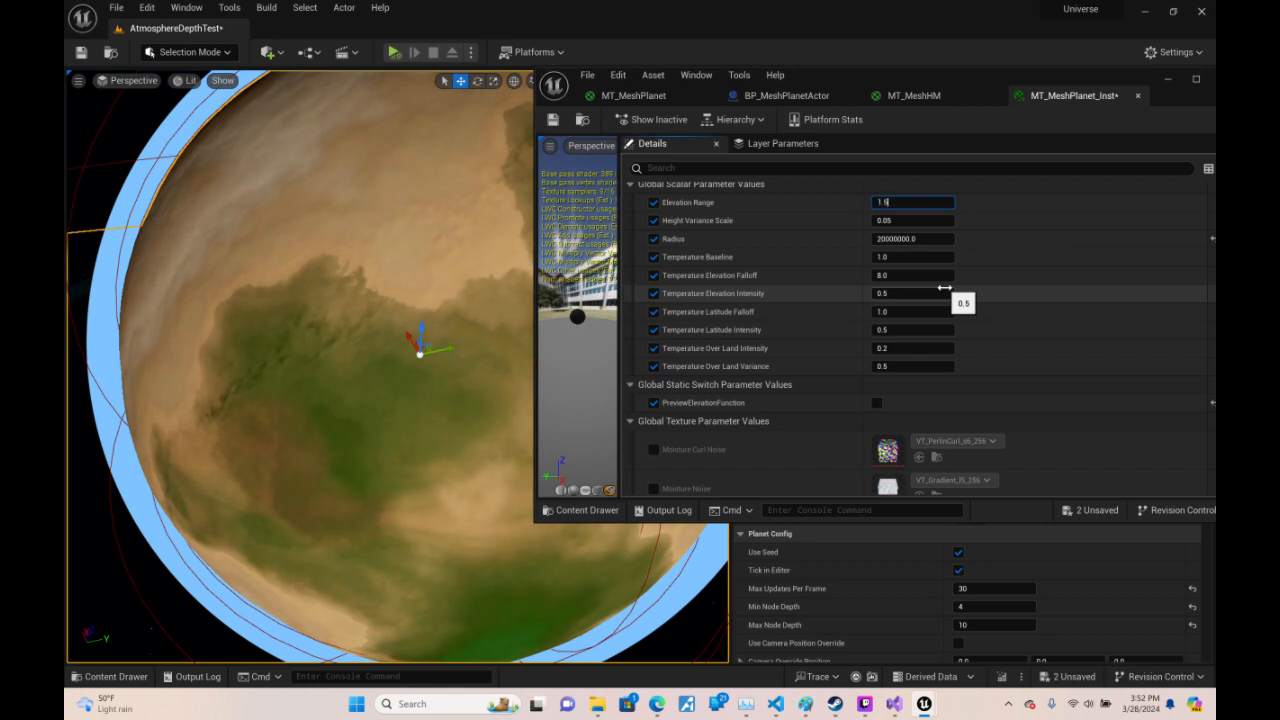
{"action": "key", "text": "Return"}
- Set the material instance's Elevation Range to 1.2 and check the planet's land colouring from space
{"action": "type", "text": "1"}
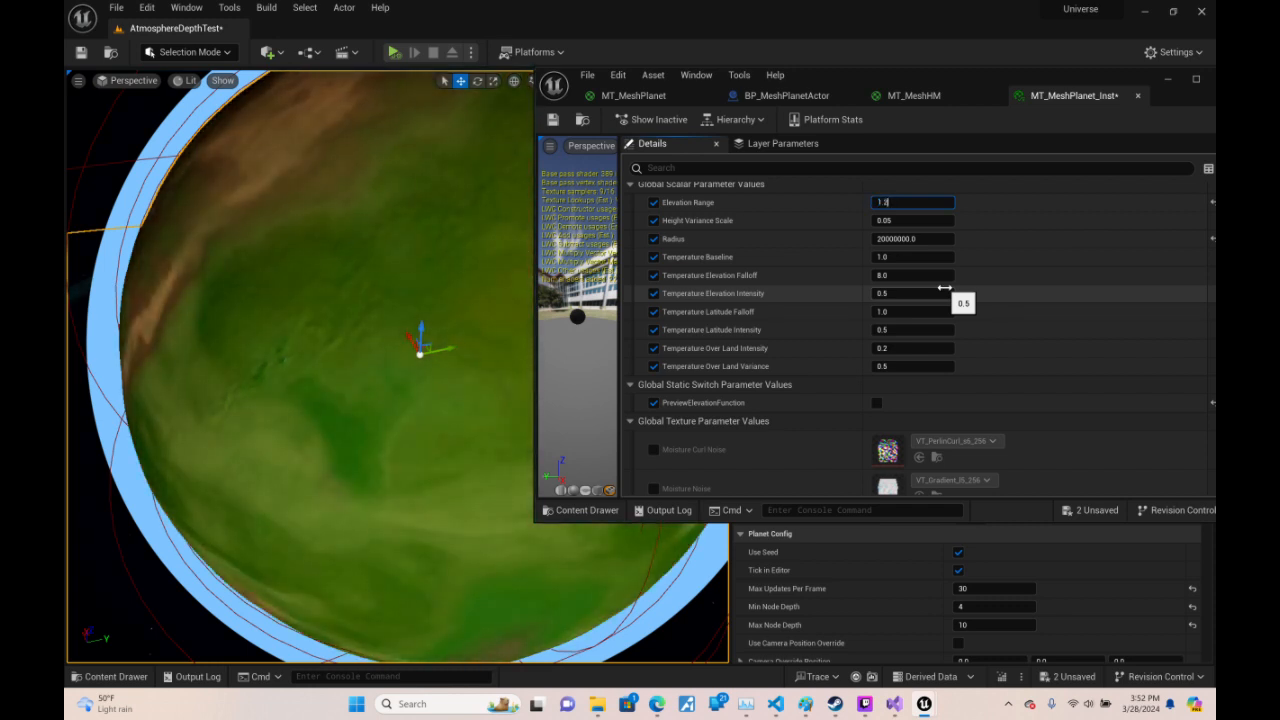
{"action": "key", "text": "Return"}
{"action": "right_click_drag", "start_coordinate": [421, 338], "coordinate": [385, 311]}
{"action": "key", "text": "w"}
{"action": "key", "text": "w"}
{"action": "key", "text": "s"}
{"action": "key", "text": "a"}
{"action": "key", "text": "d"}
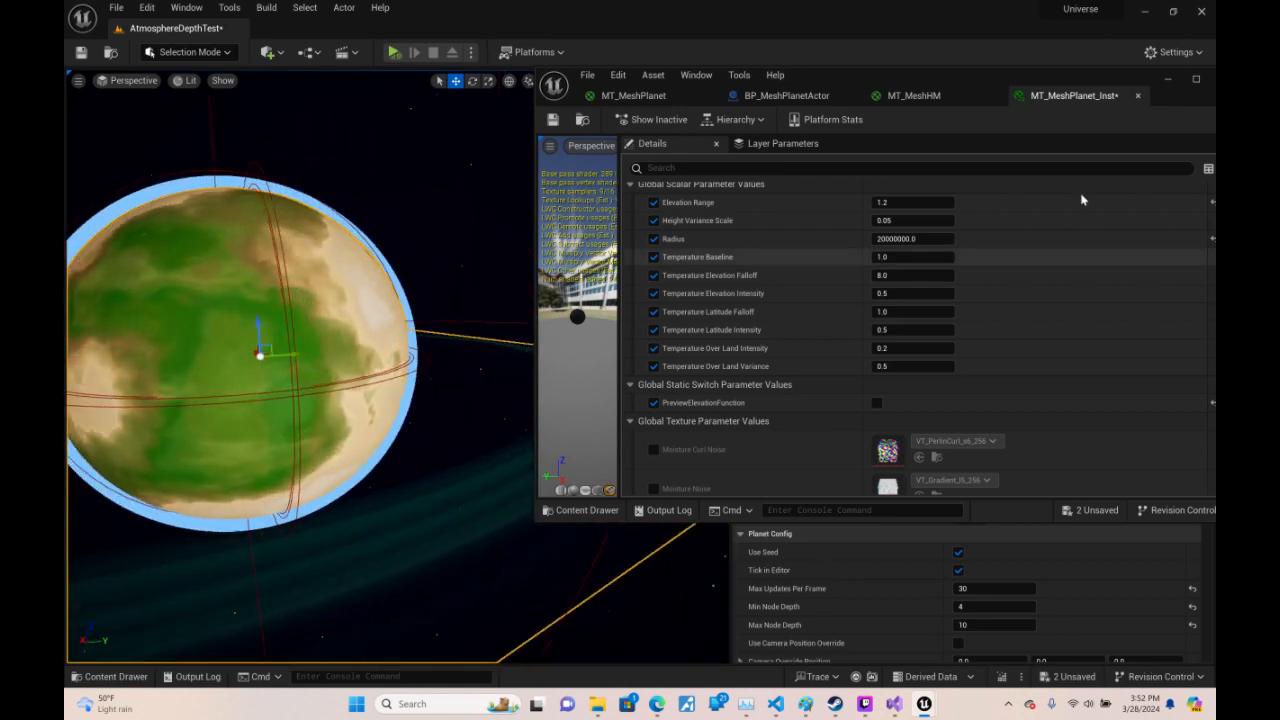
- Unhide the Sphere actor in the AtmosphereDepthTest level
{"action": "left_click", "coordinate": [1167, 78]}
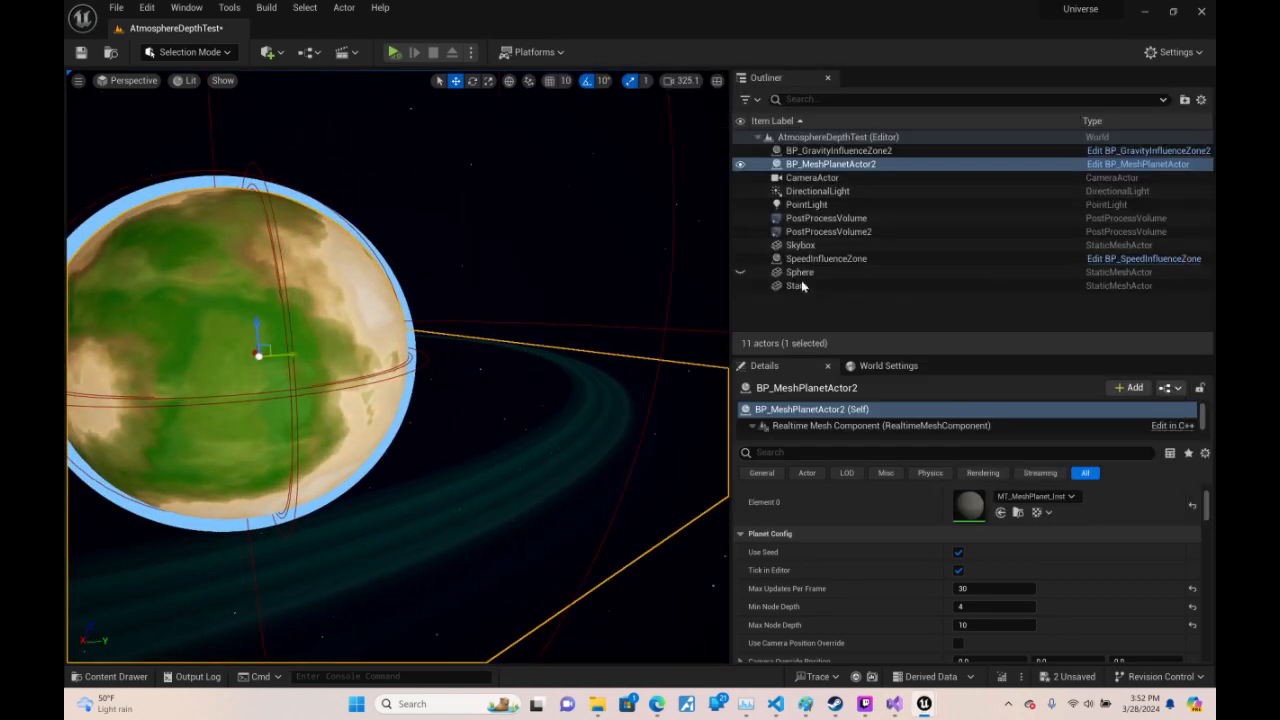
{"action": "left_click", "coordinate": [741, 273]}
{"action": "right_click_drag", "start_coordinate": [560, 340], "coordinate": [608, 316]}
{"action": "key", "text": "w"}
{"action": "key", "text": "d"}
{"action": "key", "text": "w"}
{"action": "key", "text": "a"}
{"action": "key", "text": "s"}
{"action": "key", "text": "w"}
{"action": "scroll", "coordinate": [398, 410], "scroll_direction": "down", "scroll_amount": 2}
{"action": "key", "text": "s"}
{"action": "key", "text": "a"}
{"action": "key", "text": "s"}
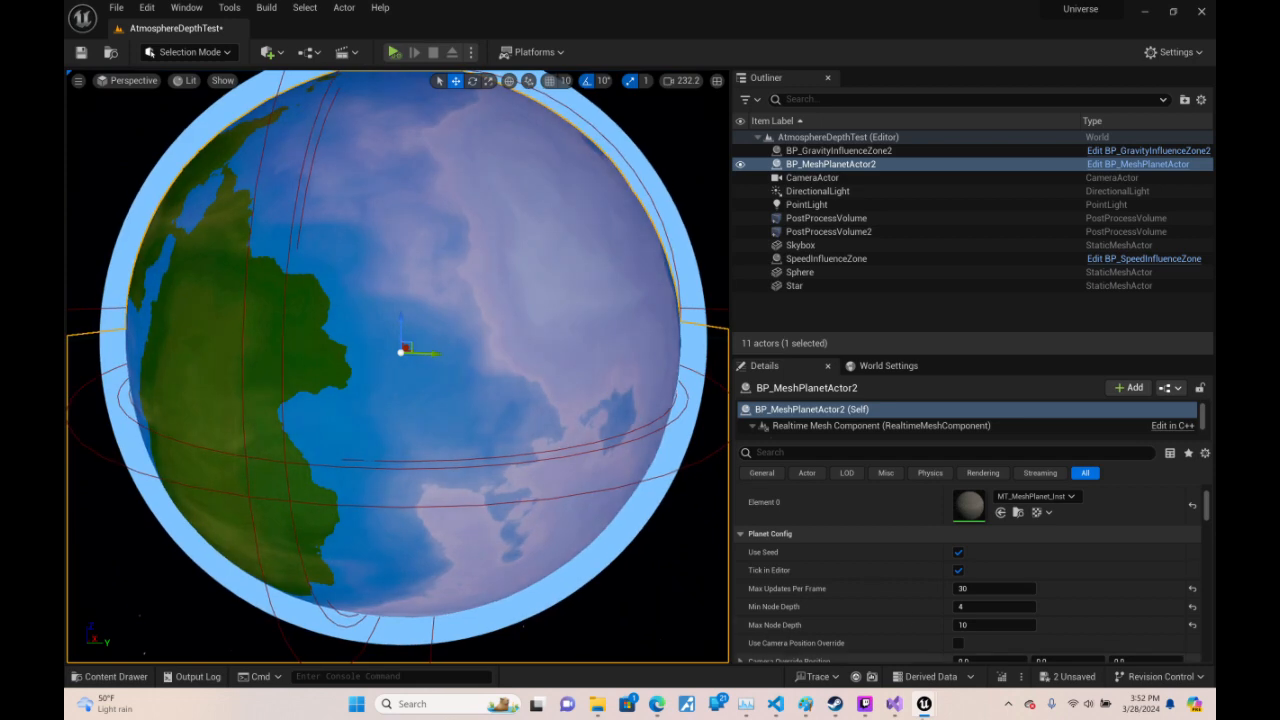
- Return to the MT_MeshPlanet_Inst material instance and try Elevation Range values from 1 down to 0.95
{"action": "mouse_move", "coordinate": [924, 704]}
{"action": "left_click", "coordinate": [1052, 660]}
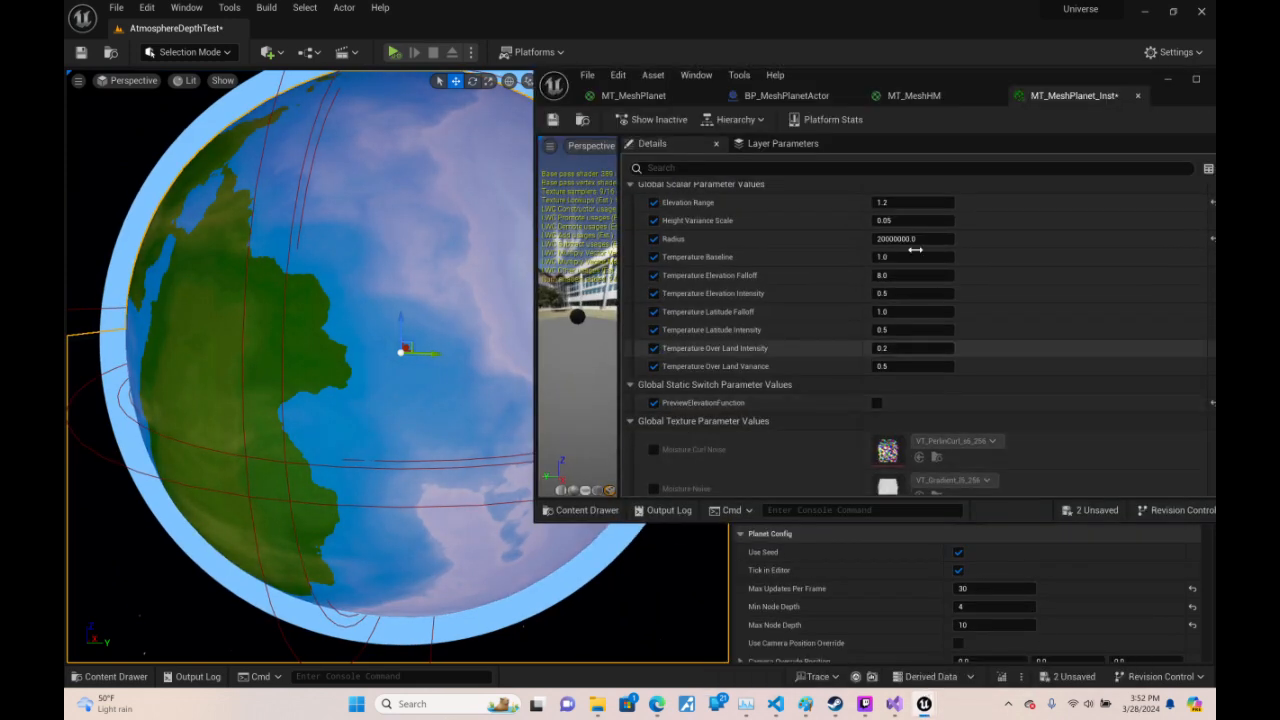
{"action": "left_click", "coordinate": [918, 203]}
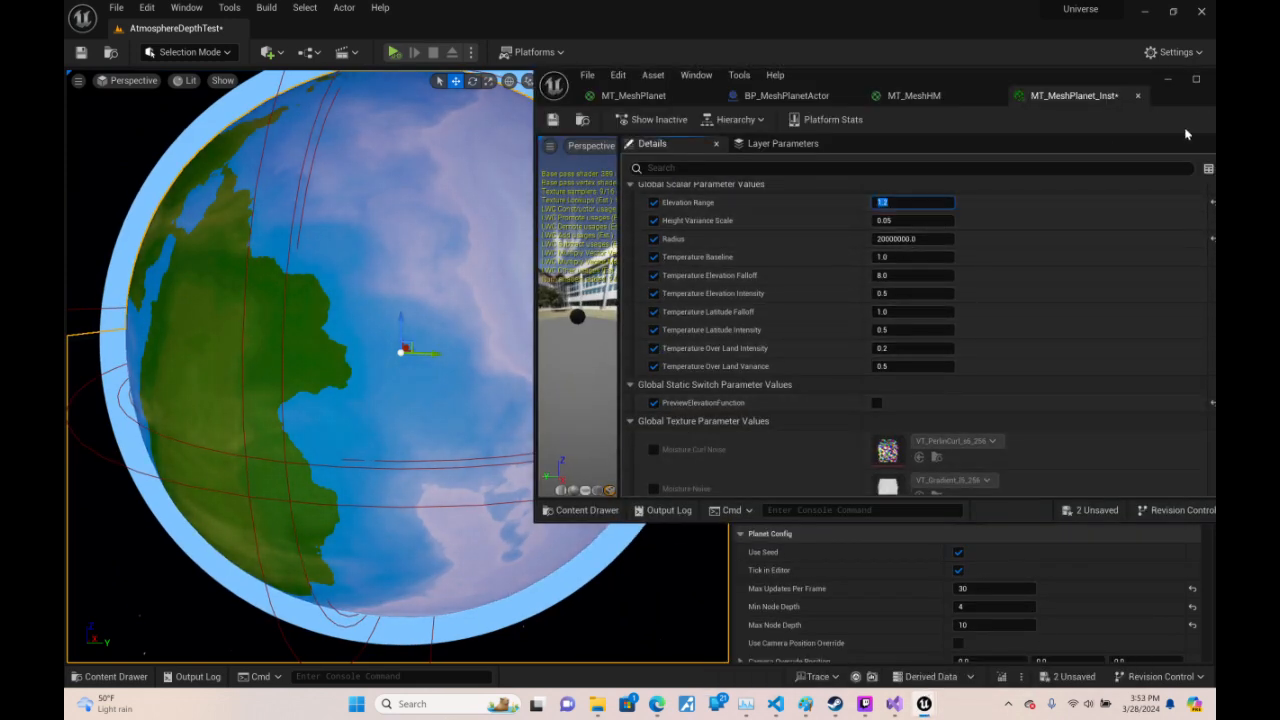
{"action": "type", "text": "1"}
{"action": "key", "text": "Return"}
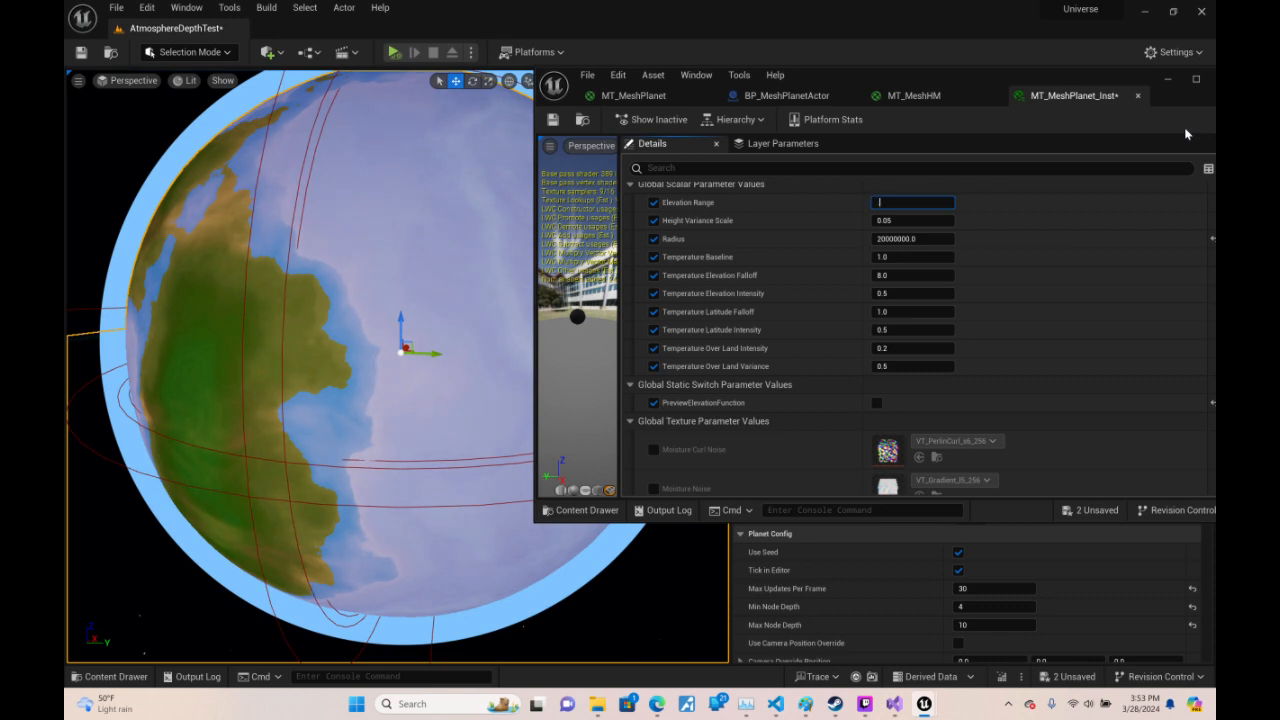
{"action": "type", "text": "99"}
{"action": "key", "text": "Return"}
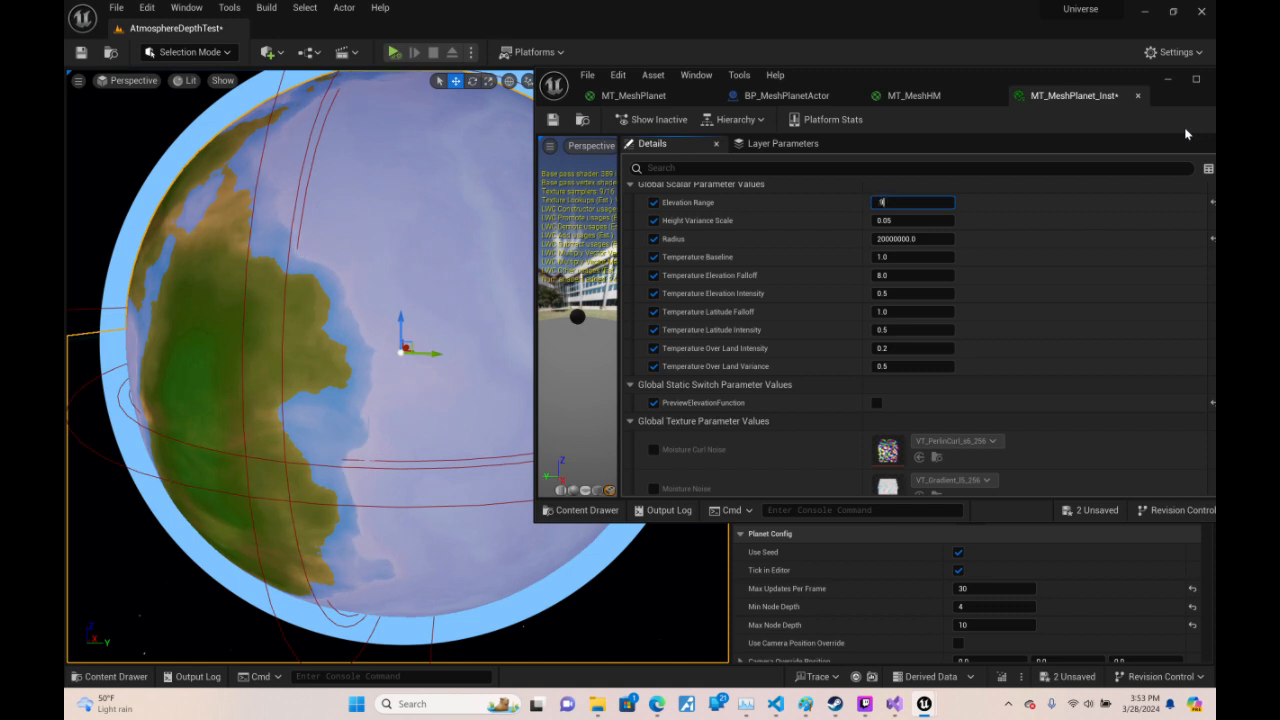
{"action": "key", "text": "Return"}
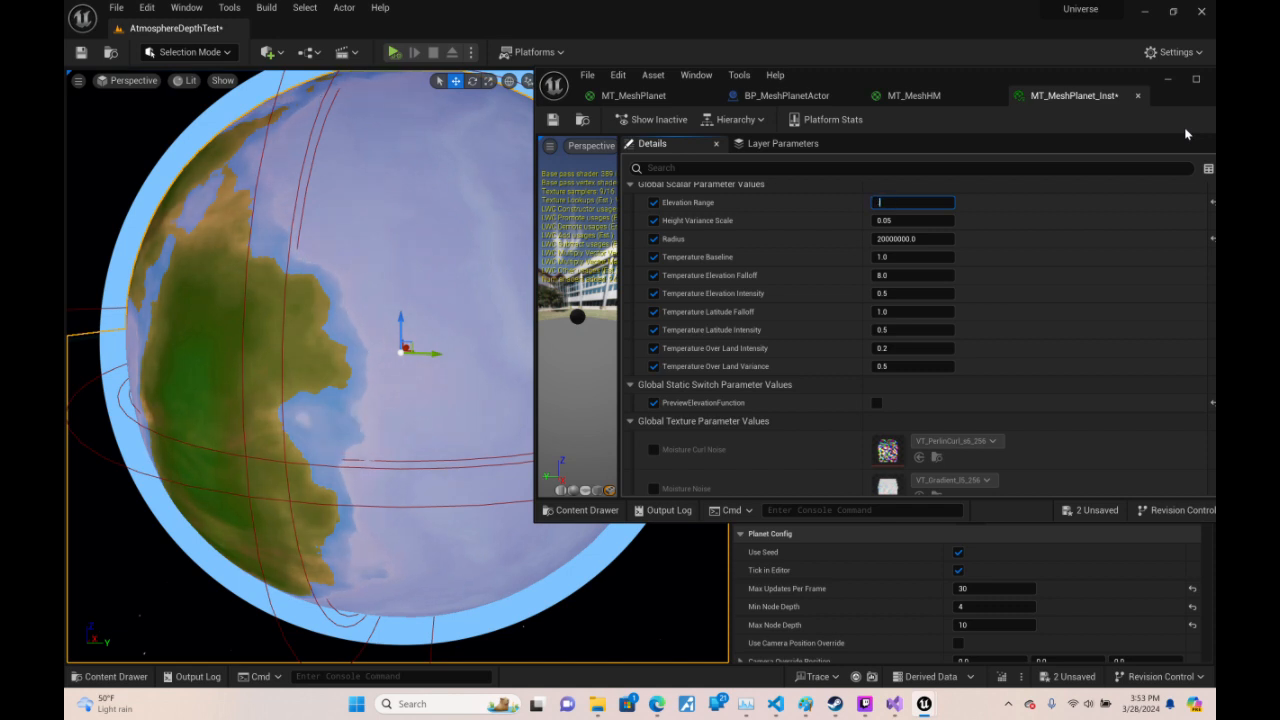
{"action": "key", "text": "Return"}
{"action": "key", "text": "BackSpace"}
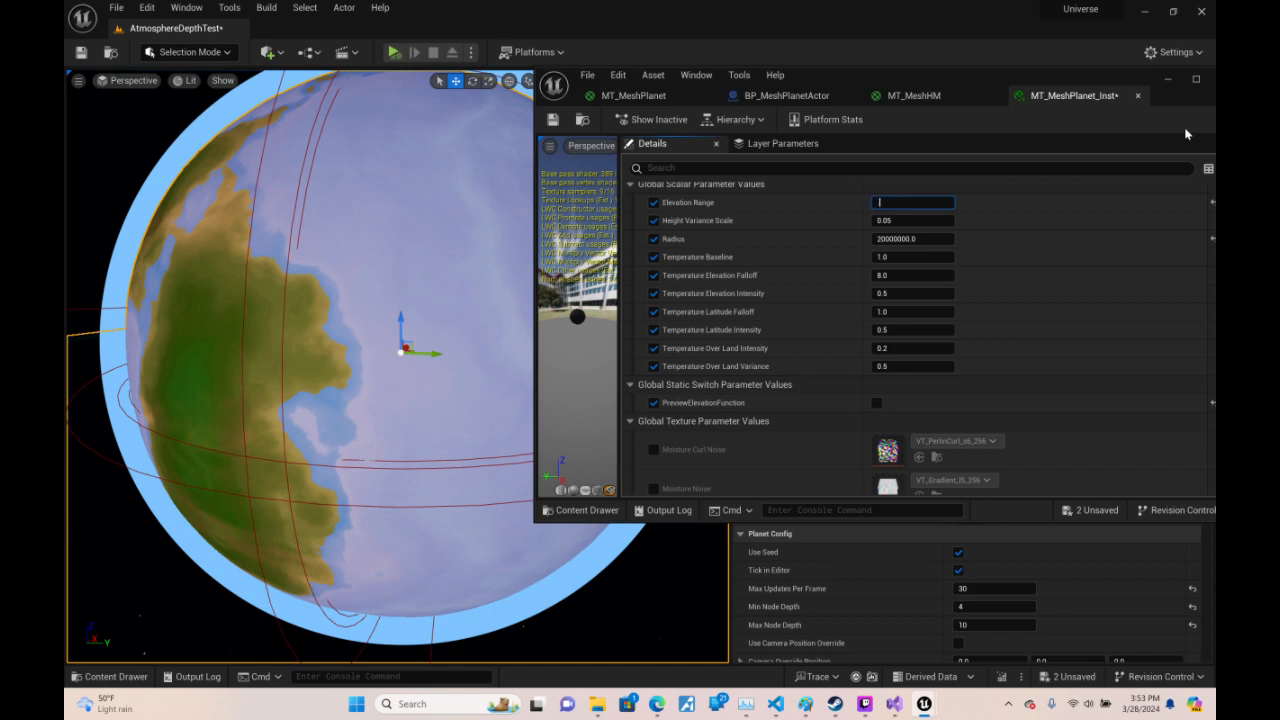
{"action": "key", "text": "Return"}
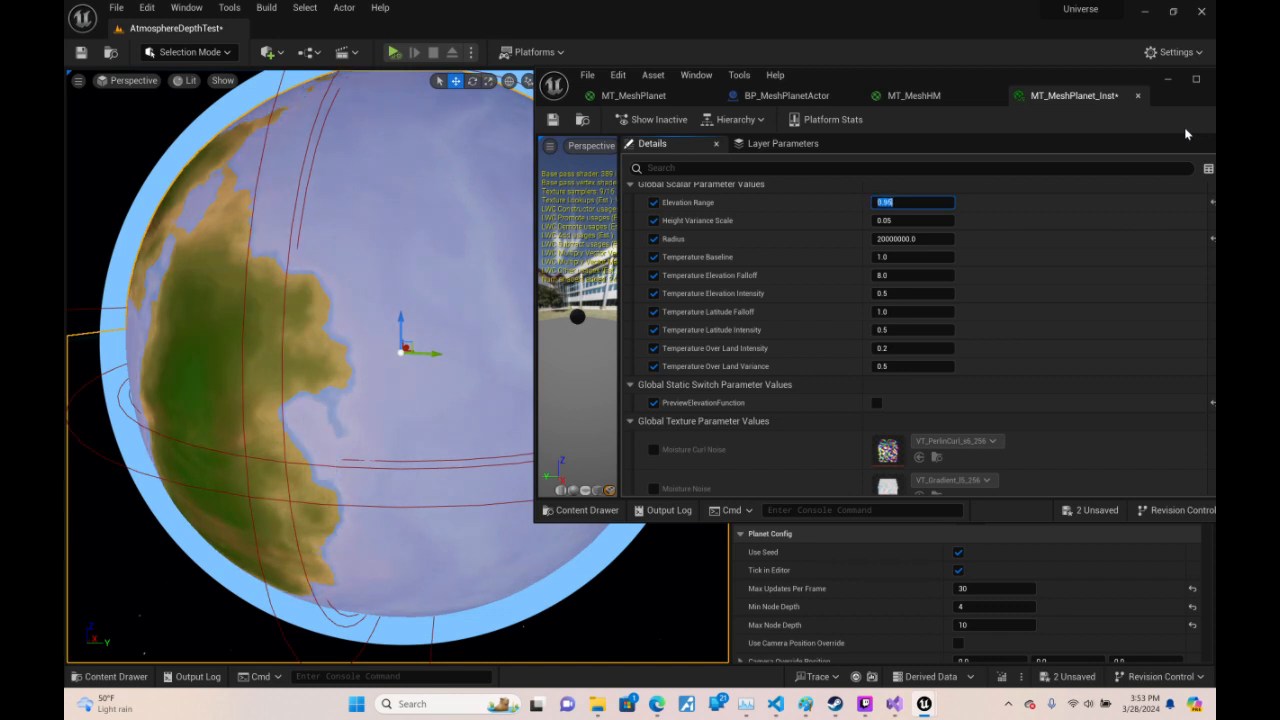
- Fine-tune the Elevation Range by trying 0.93 and 0.94, and settle on 0.935
{"action": "key", "text": "BackSpace"}
{"action": "type", "text": ".93"}
{"action": "key", "text": "Return"}
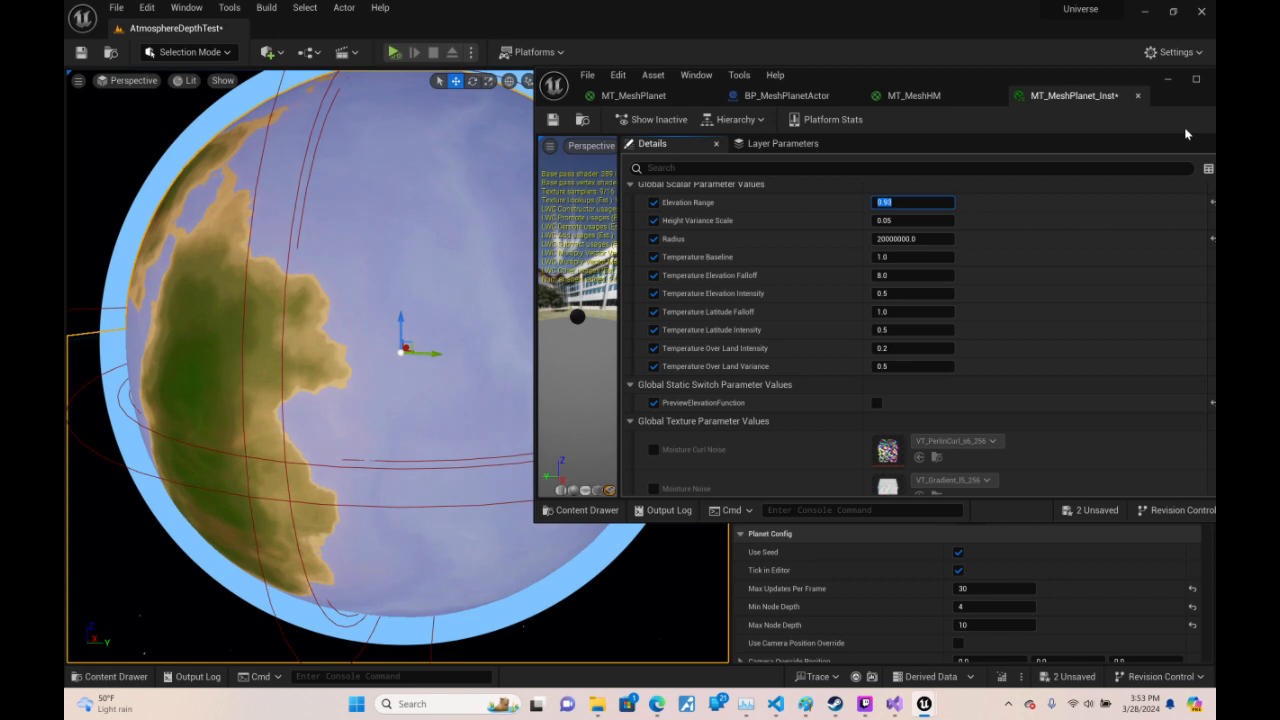
{"action": "key", "text": "BackSpace"}
{"action": "type", "text": ".94"}
{"action": "key", "text": "Return"}
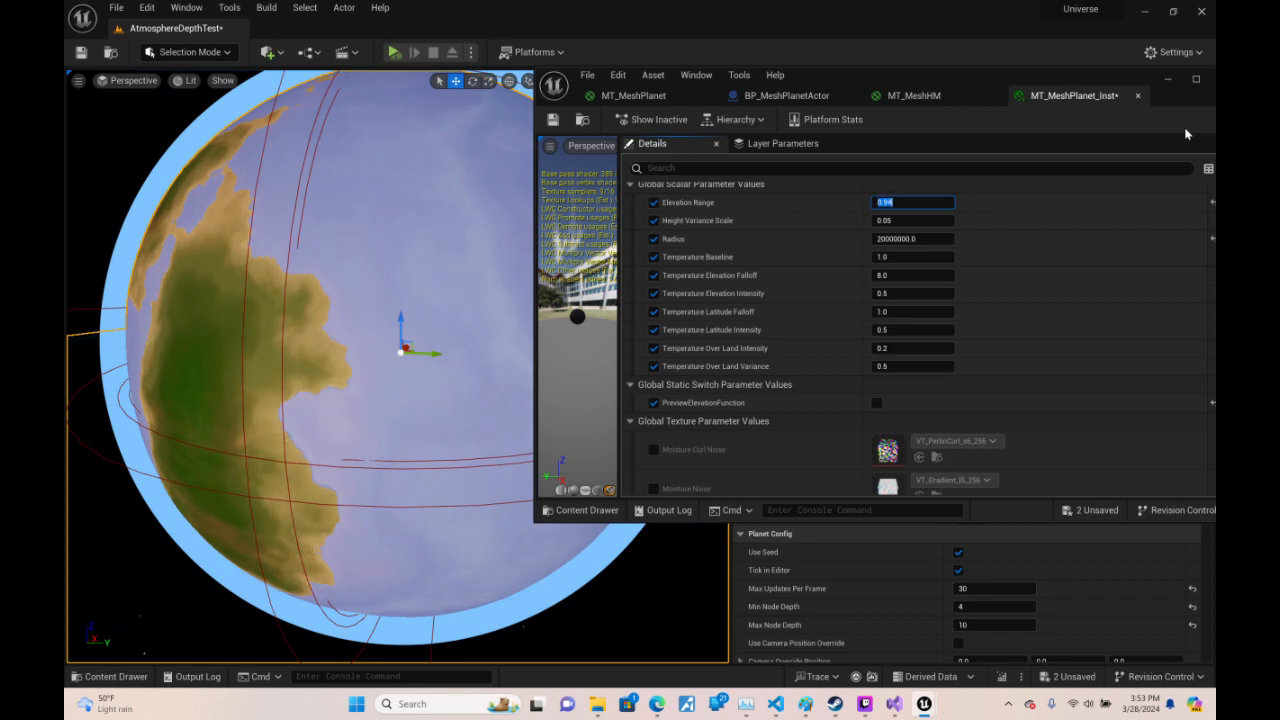
{"action": "key", "text": "BackSpace"}
{"action": "type", "text": ".935"}
{"action": "key", "text": "Return"}
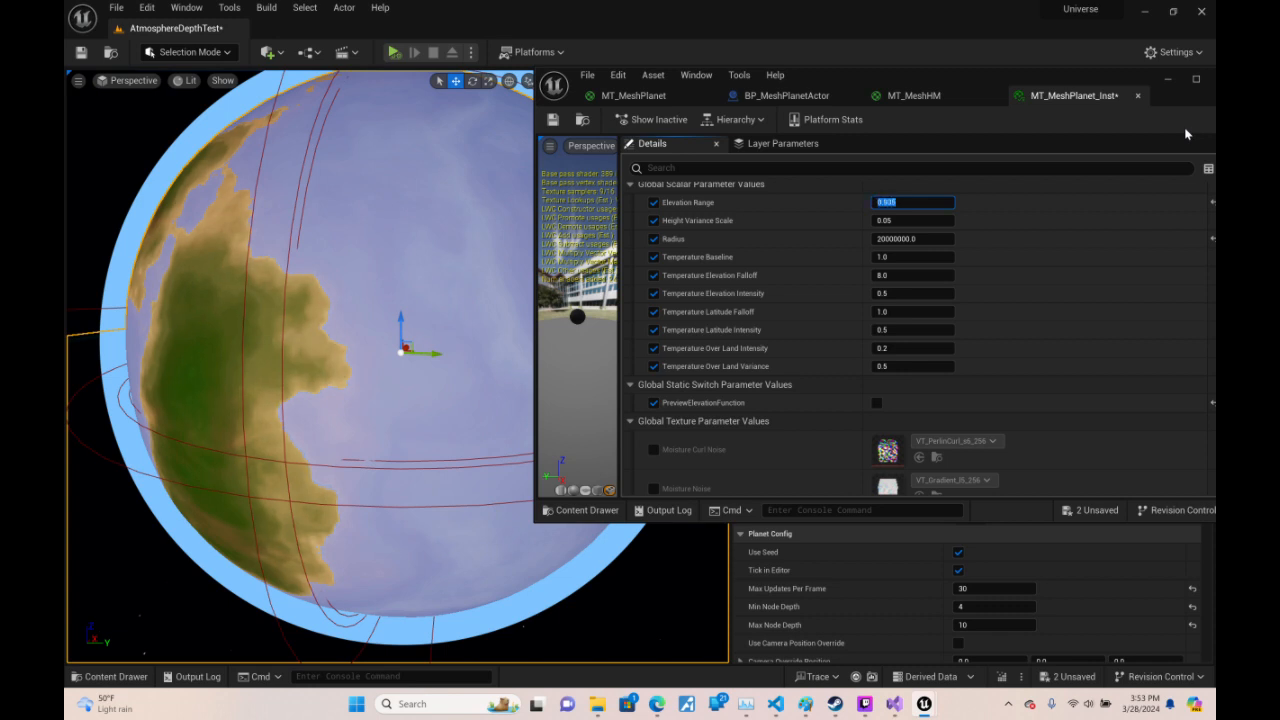
- Examine the planet's mountain terrain and its surface coloring up close from near ground level
{"action": "right_click_drag", "start_coordinate": [450, 322], "coordinate": [540, 245]}
{"action": "key", "text": "w"}
{"action": "key", "text": "d"}
{"action": "key", "text": "w"}
{"action": "key", "text": "w"}
{"action": "key", "text": "s"}
{"action": "scroll", "coordinate": [498, 242], "scroll_direction": "up", "scroll_amount": 2}
{"action": "key", "text": "a"}
{"action": "key", "text": "w"}
{"action": "scroll", "coordinate": [562, 245], "scroll_direction": "down", "scroll_amount": 1}
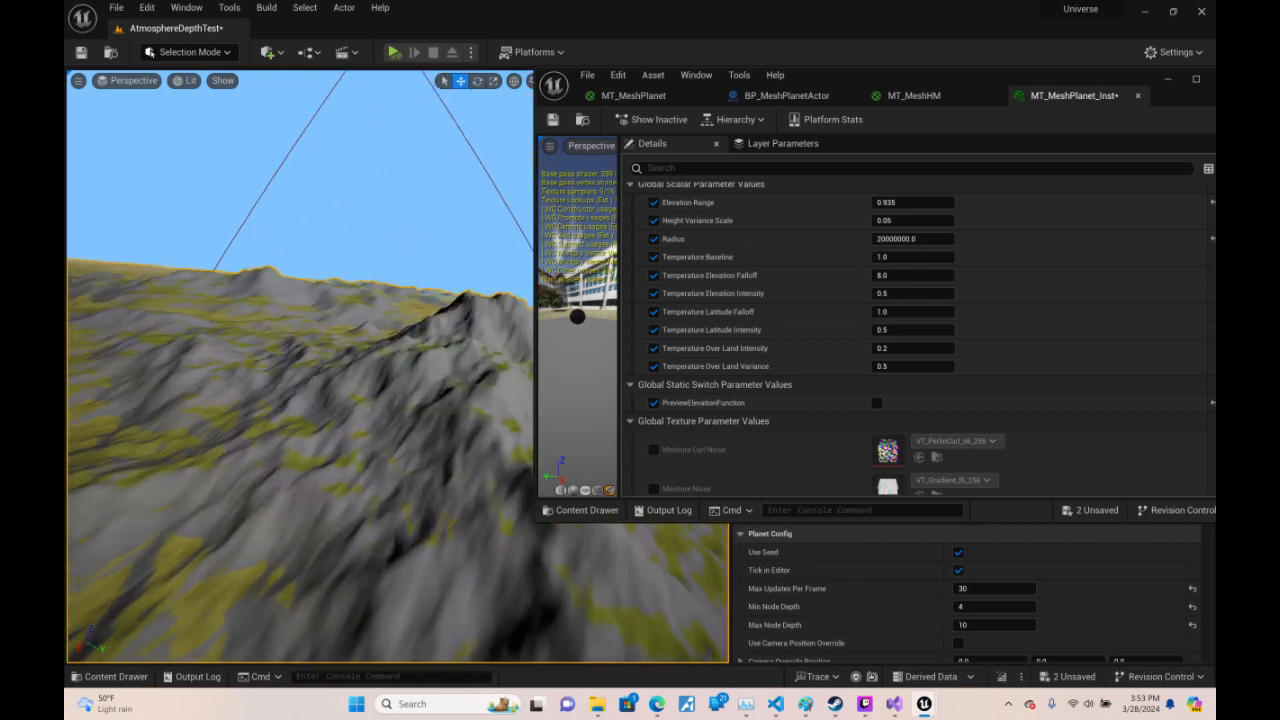
{"action": "right_click_drag", "start_coordinate": [300, 366], "coordinate": [318, 376]}
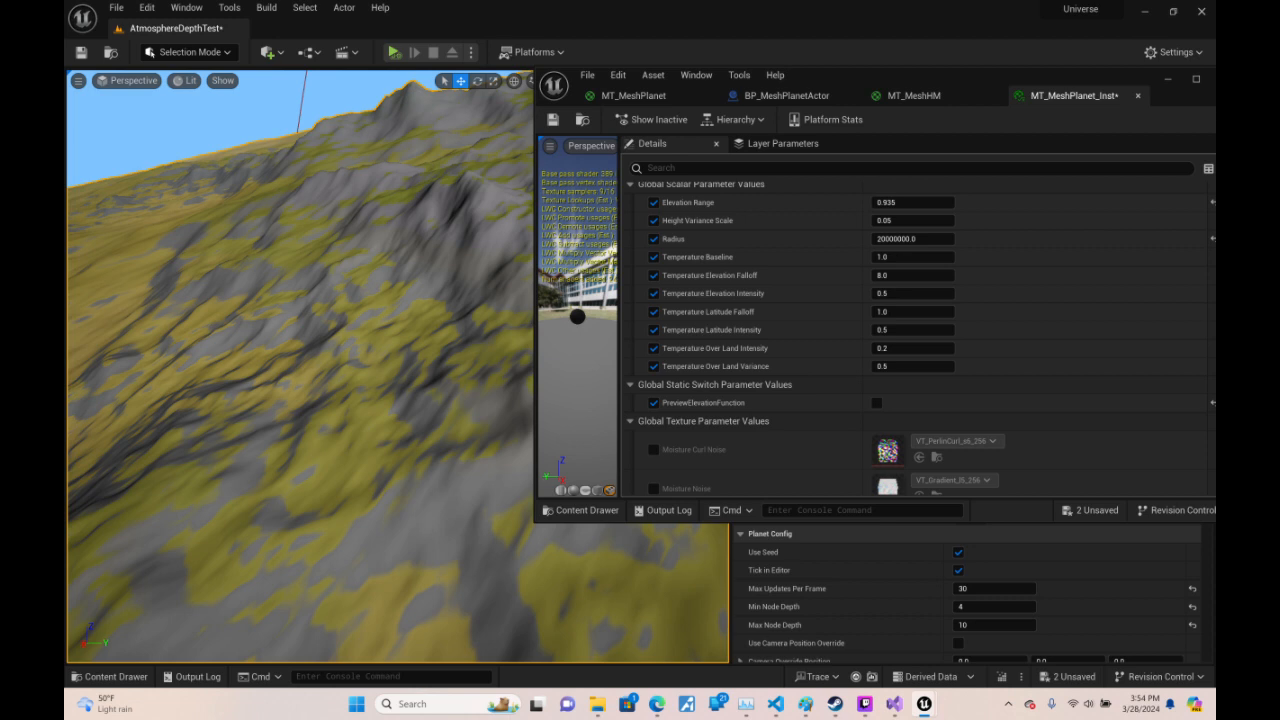
{"action": "scroll", "coordinate": [322, 376], "scroll_direction": "down", "scroll_amount": 1}
{"action": "right_click_drag", "start_coordinate": [318, 376], "coordinate": [324, 374]}
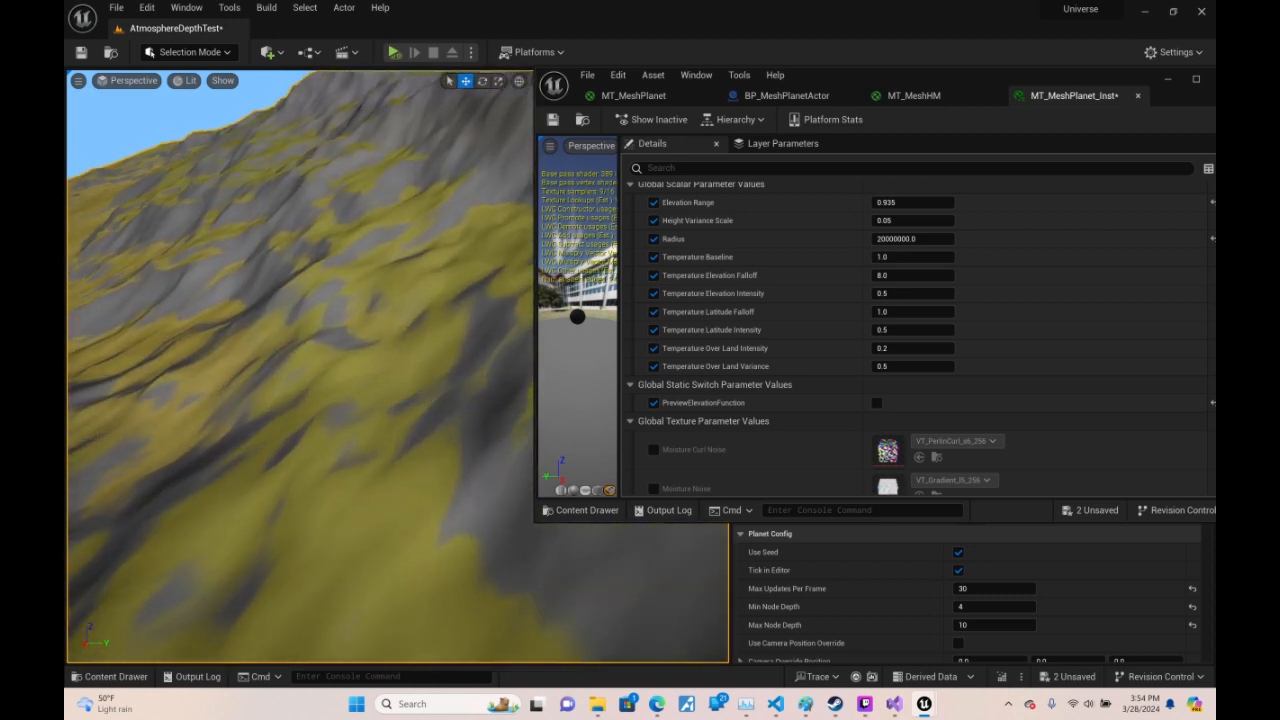
- Try a Temperature Baseline of 0.5 on the material instance while viewing the mountain terrain
{"action": "left_click", "coordinate": [895, 257]}
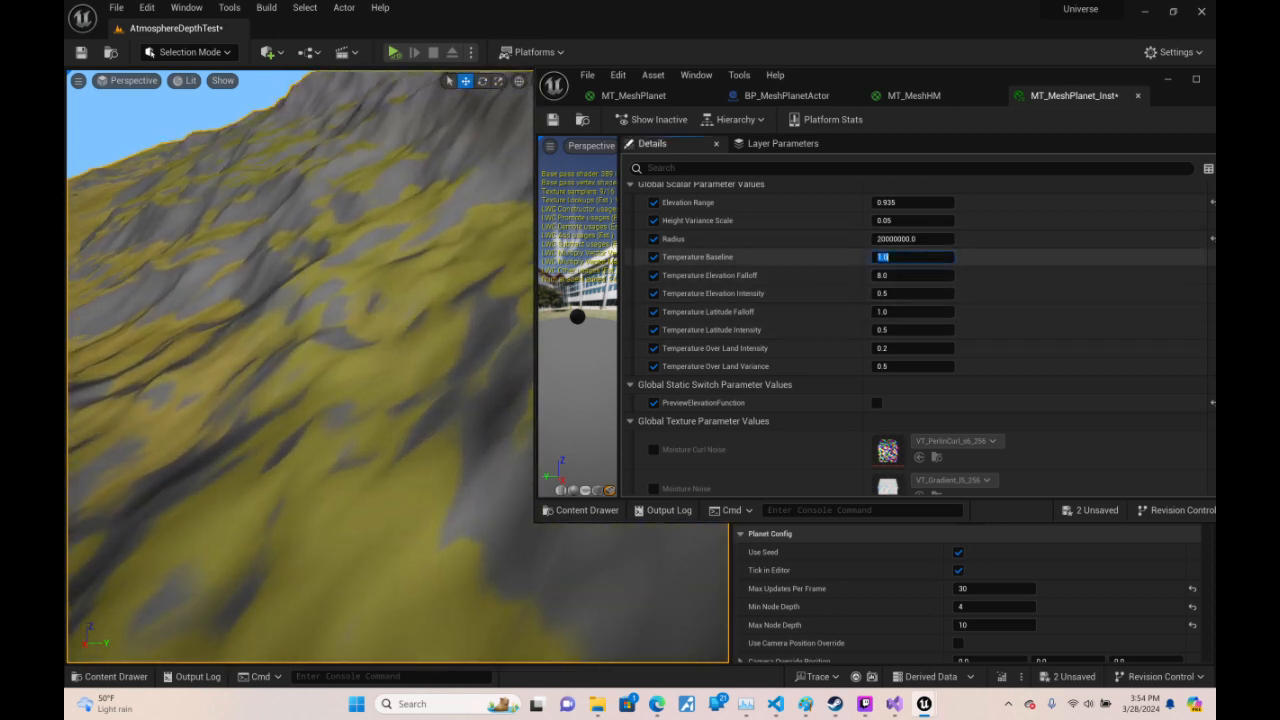
{"action": "right_click_drag", "start_coordinate": [443, 258], "coordinate": [510, 245]}
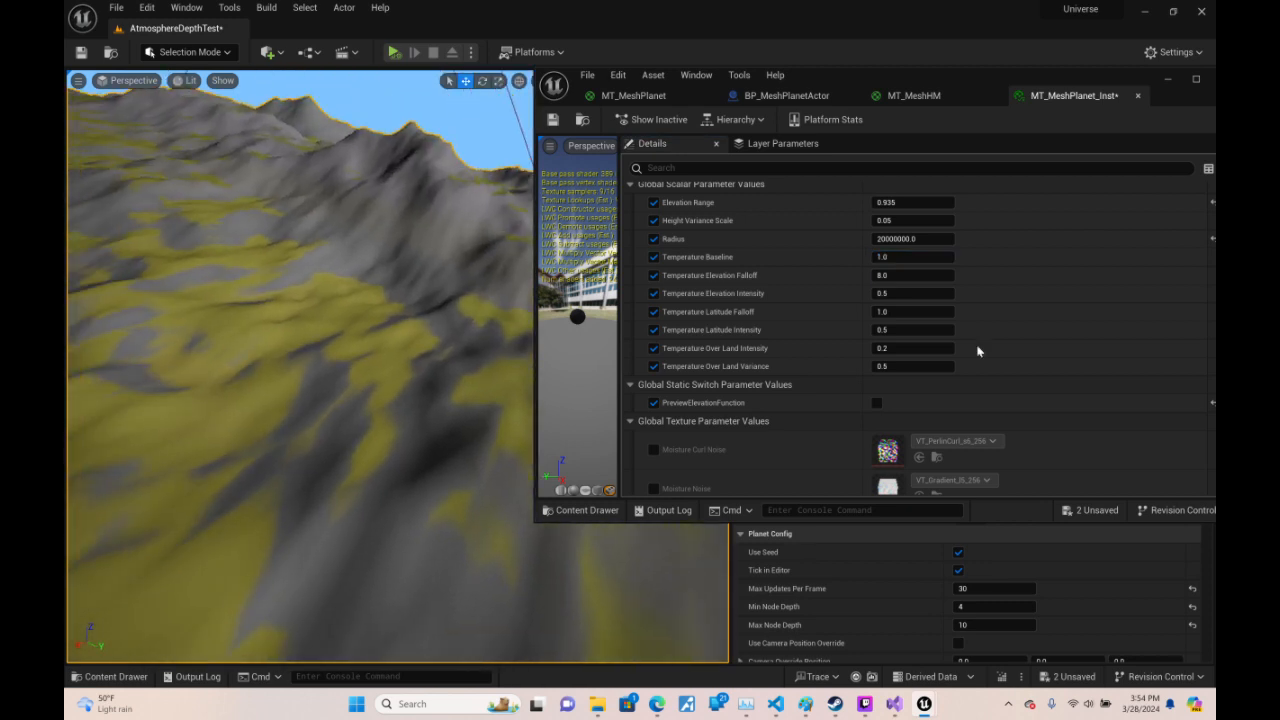
{"action": "left_click", "coordinate": [915, 257]}
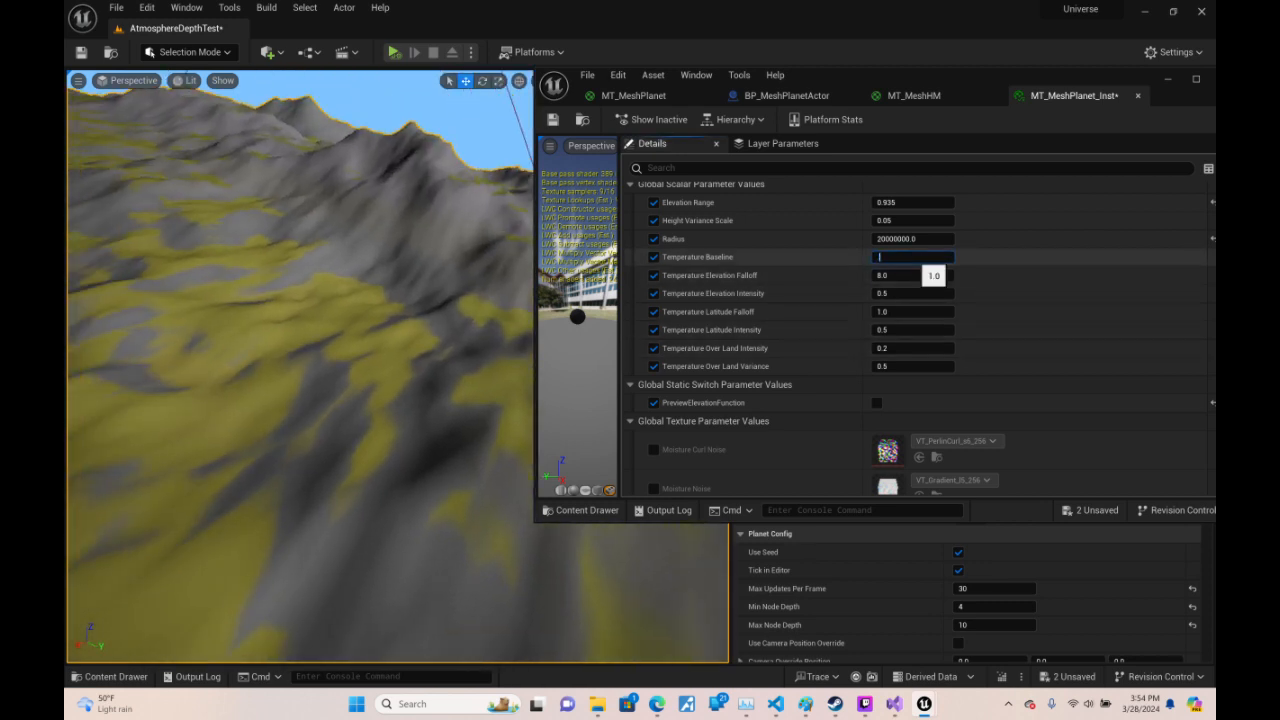
{"action": "type", "text": ".5"}
{"action": "key", "text": "Return"}
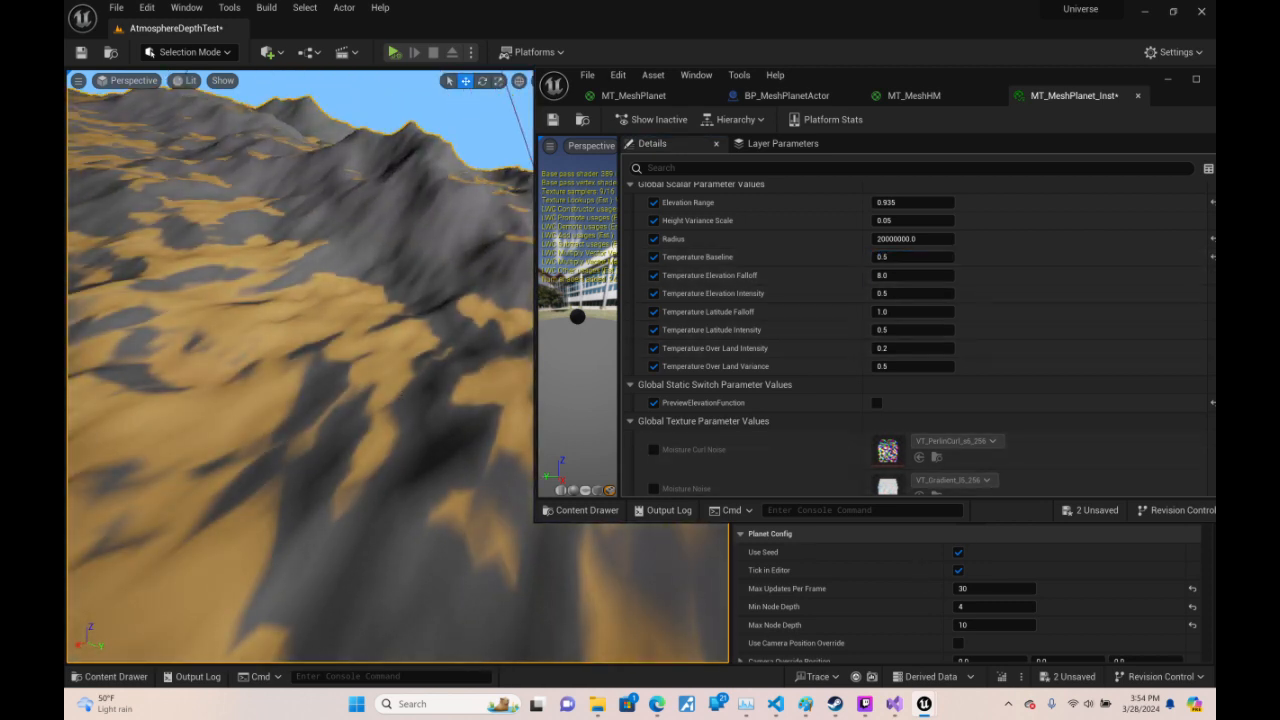
- Switch the level viewport to Unlit shading to view the whole planet without shadows
{"action": "key", "text": "s"}
{"action": "scroll", "coordinate": [365, 306], "scroll_direction": "up", "scroll_amount": 3}
{"action": "right_click_drag", "start_coordinate": [365, 300], "coordinate": [265, 343]}
{"action": "key", "text": "w"}
{"action": "key", "text": "s"}
{"action": "key", "text": "d"}
{"action": "key", "text": "w"}
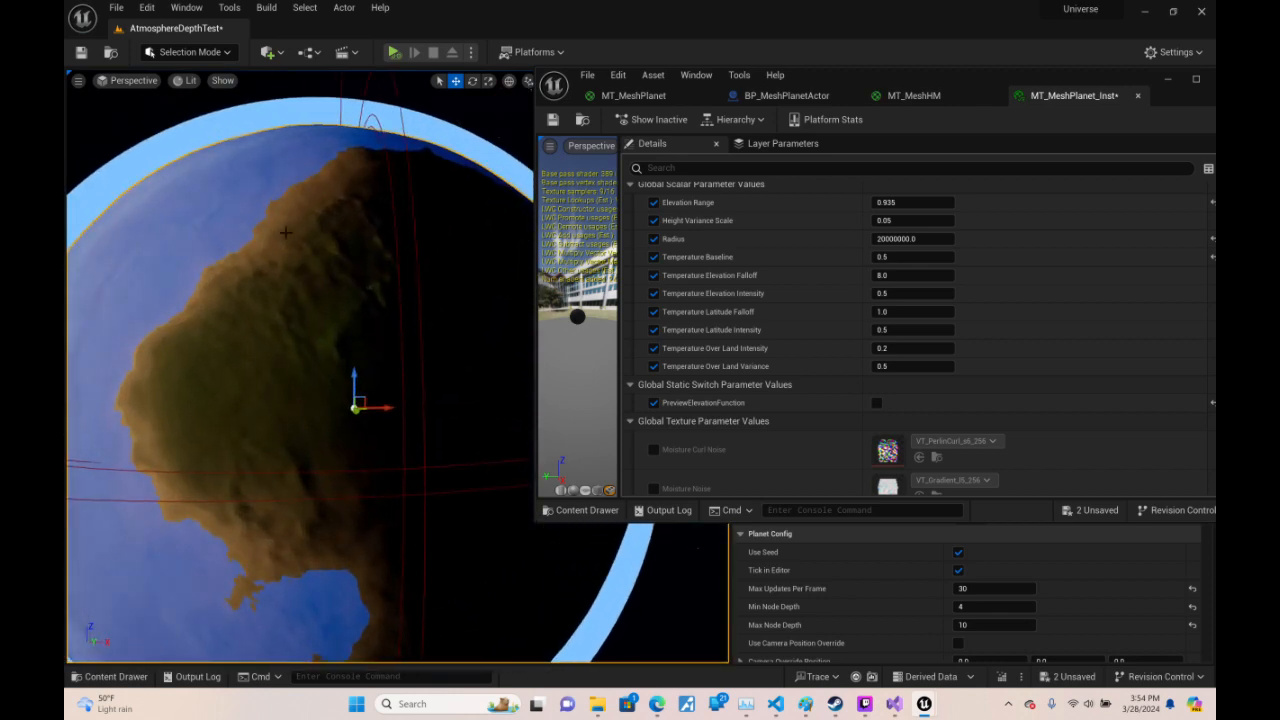
{"action": "left_click", "coordinate": [186, 80]}
{"action": "left_click", "coordinate": [223, 135]}
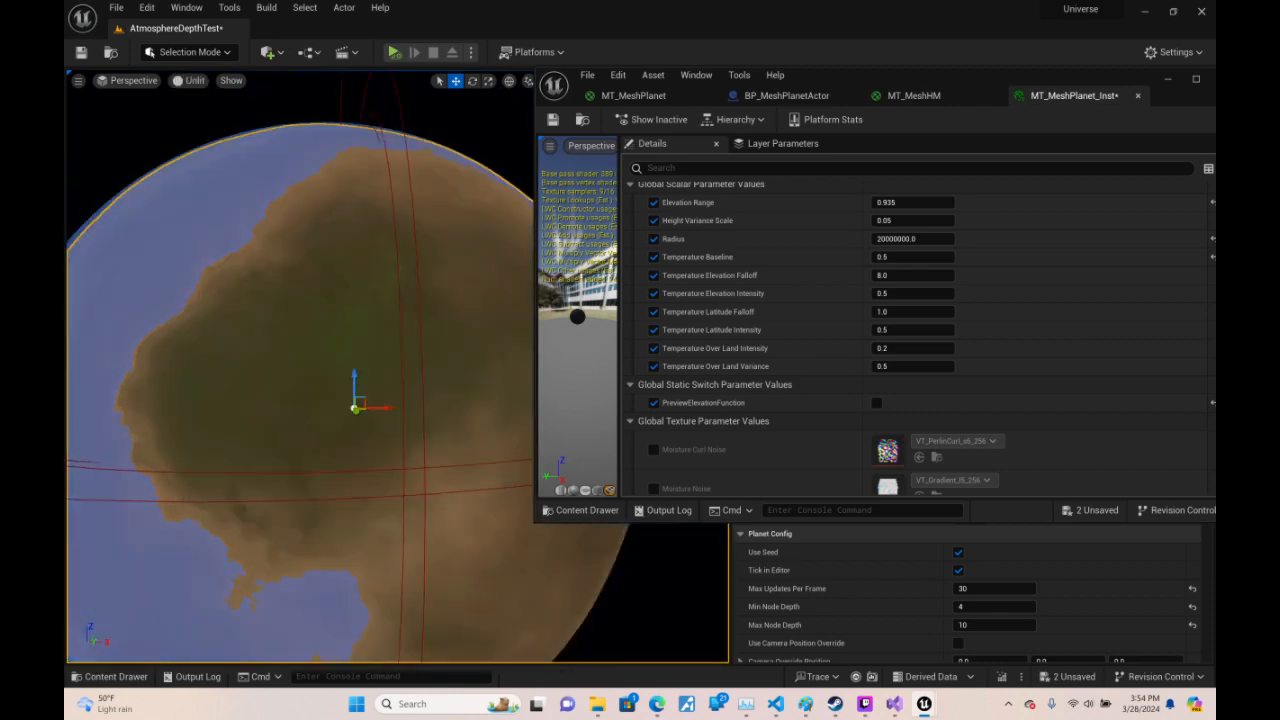
{"action": "key", "text": "d"}
{"action": "right_click_drag", "start_coordinate": [409, 253], "coordinate": [172, 244]}
{"action": "key", "text": "d"}
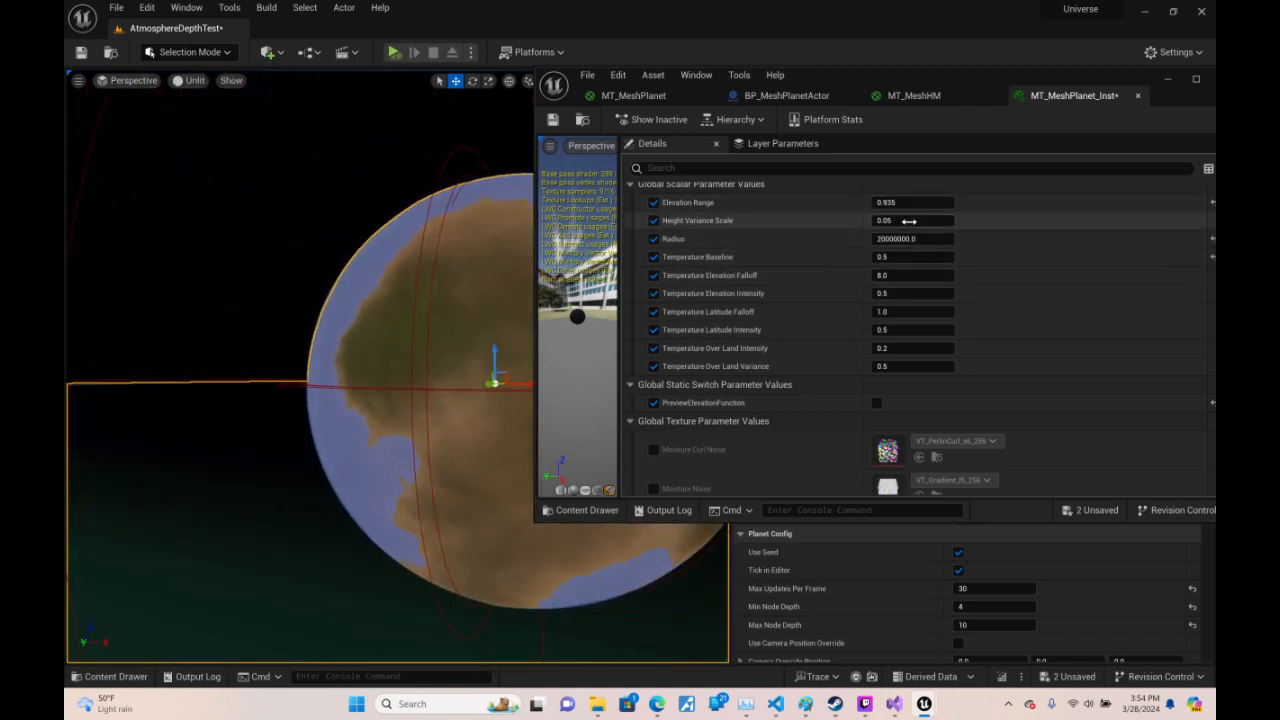
- Compare Temperature Baseline values of 0, 1 and 0.5, and leave it at 1.0
{"action": "left_click", "coordinate": [911, 257]}
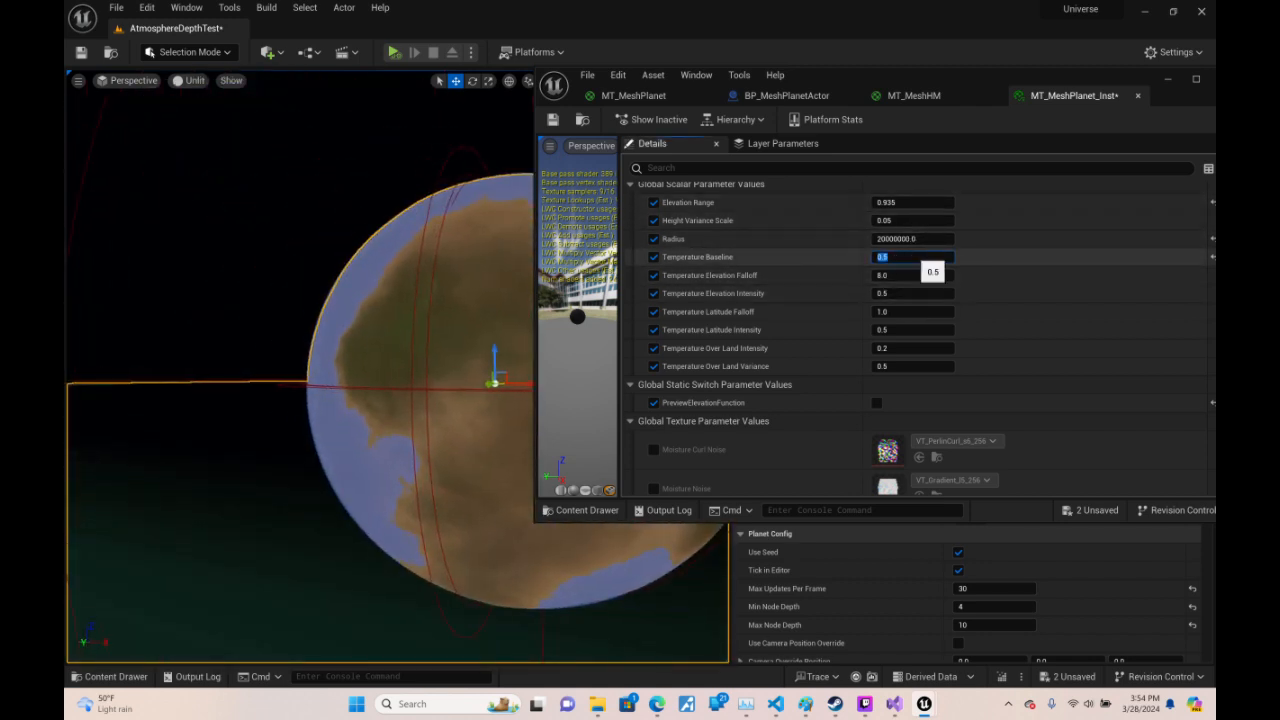
{"action": "type", "text": "0"}
{"action": "key", "text": "Return"}
{"action": "type", "text": "1"}
{"action": "key", "text": "Return"}
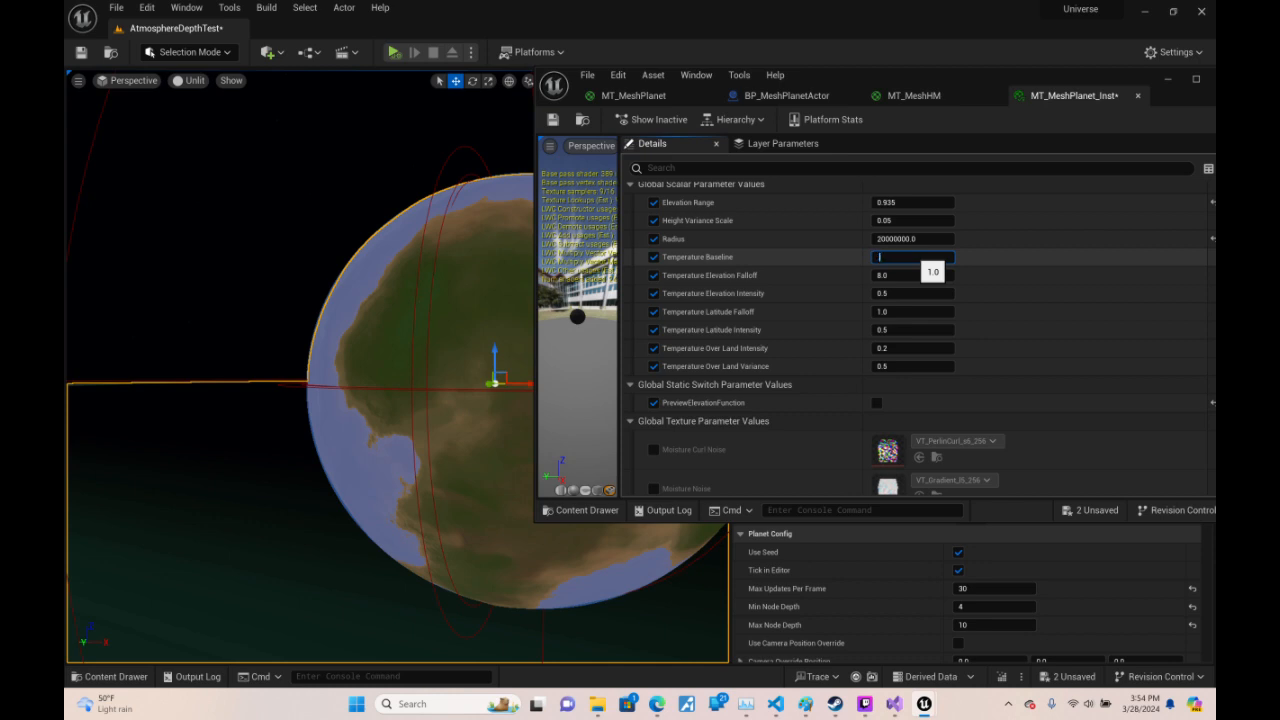
{"action": "type", "text": "0.5"}
{"action": "key", "text": "Return"}
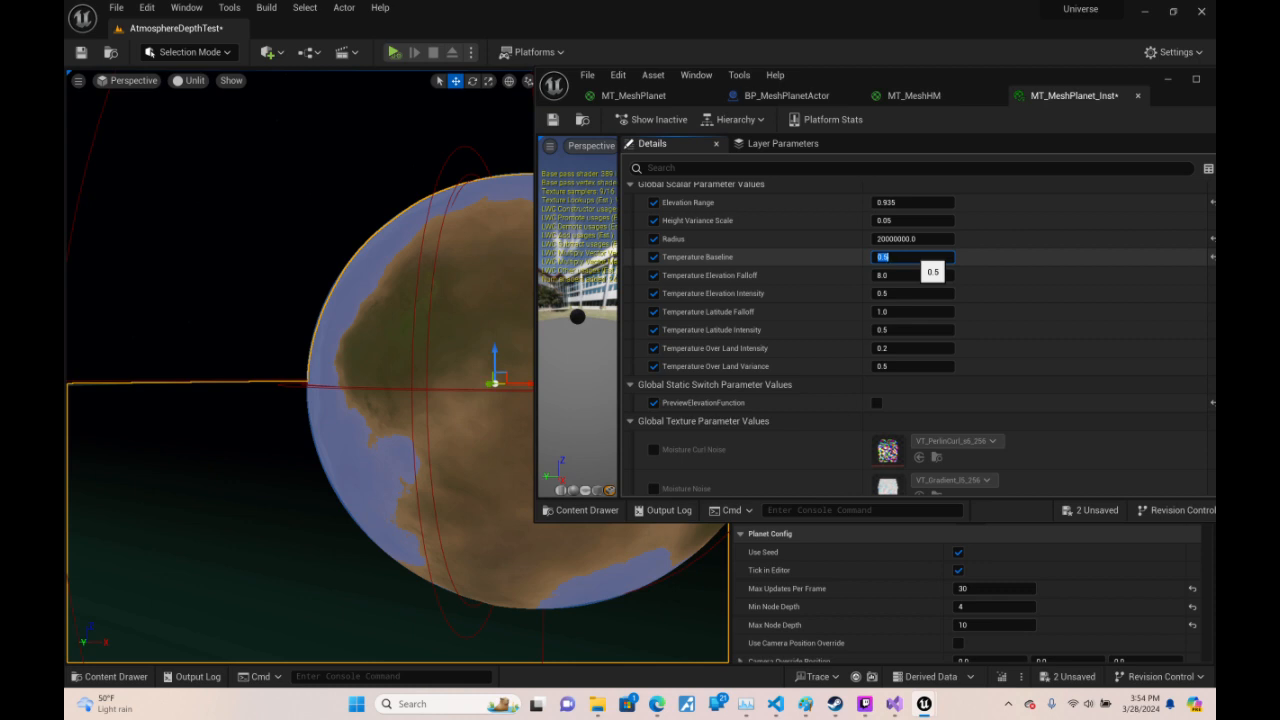
{"action": "type", "text": "1.0"}
{"action": "key", "text": "Return"}
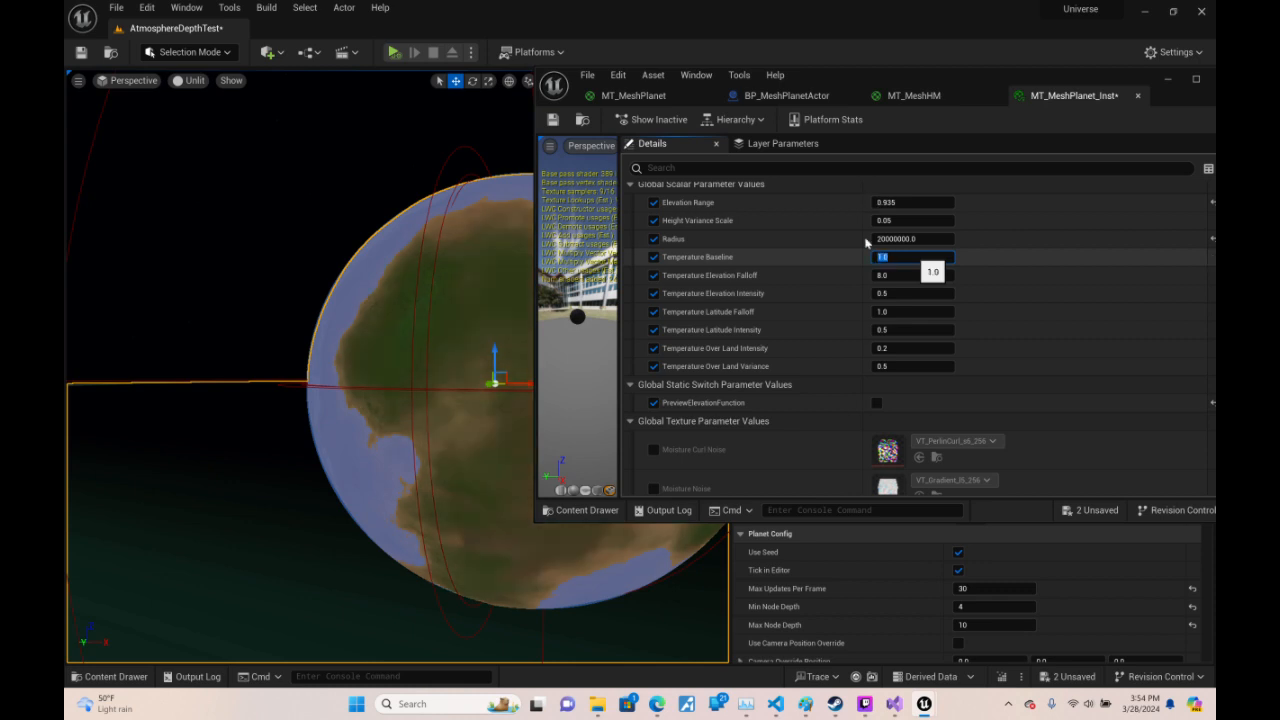
- Try Temperature Elevation Falloff values of 2, 10 and 20, and put it back to 8.0
{"action": "left_click", "coordinate": [912, 275]}
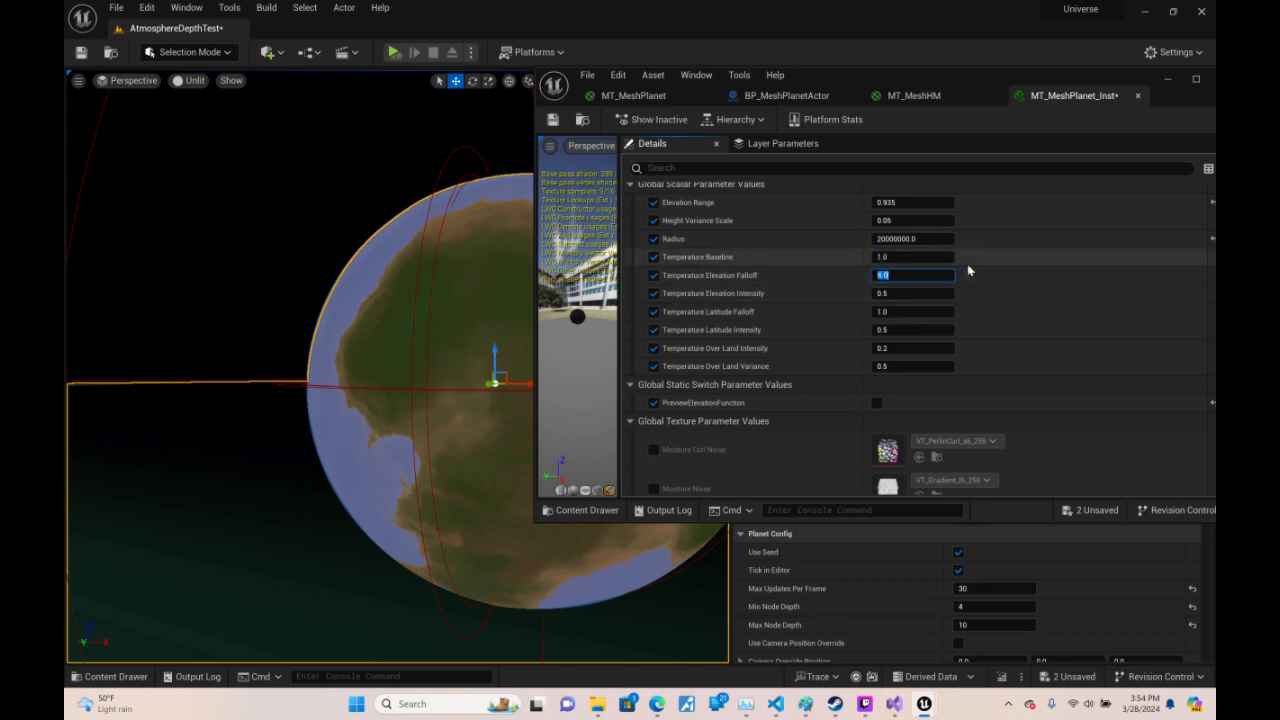
{"action": "type", "text": "2"}
{"action": "key", "text": "Return"}
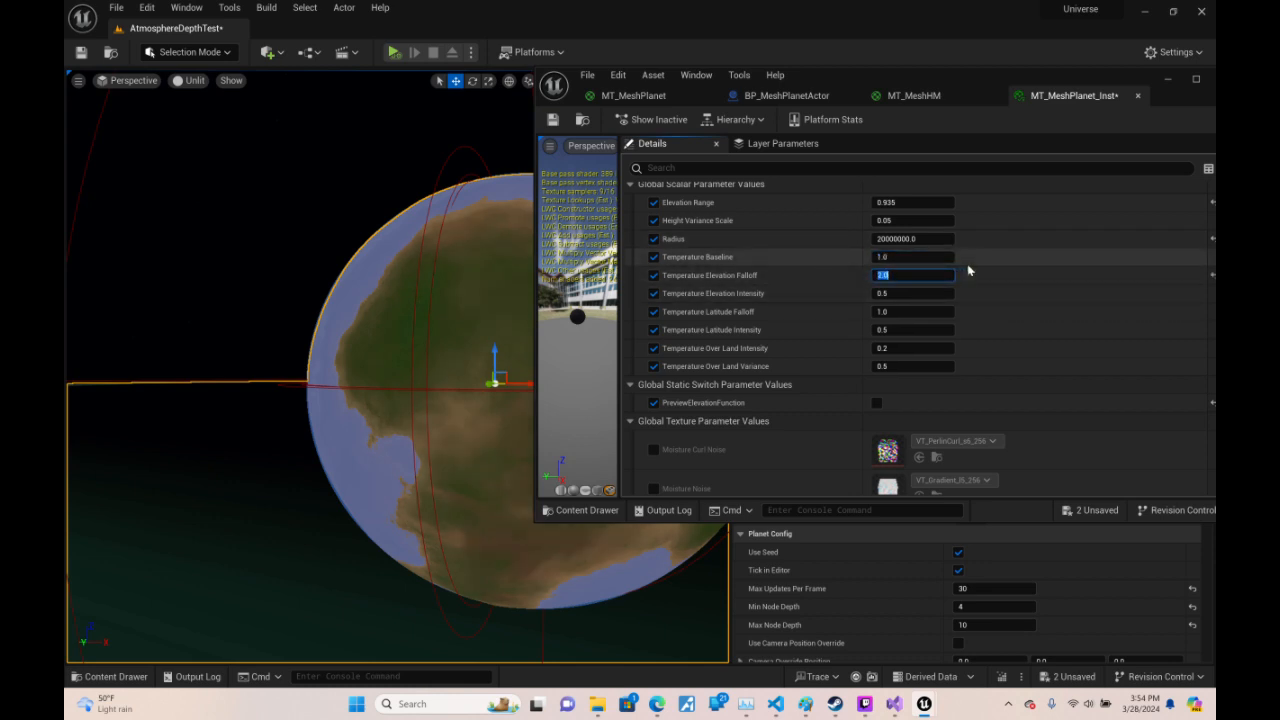
{"action": "type", "text": "10"}
{"action": "key", "text": "Return"}
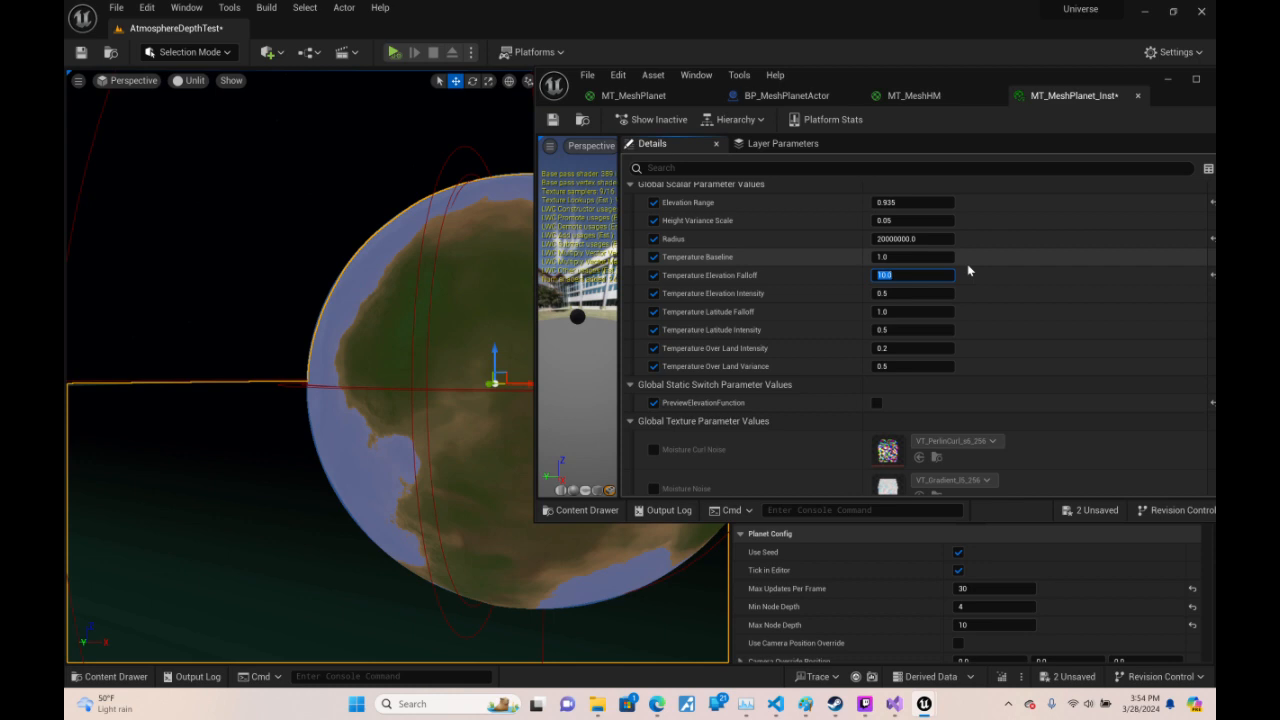
{"action": "type", "text": "20"}
{"action": "key", "text": "Return"}
{"action": "type", "text": "10"}
{"action": "key", "text": "Return"}
{"action": "type", "text": "5"}
{"action": "key", "text": "Return"}
- Set the Temperature Elevation Intensity to 1.0
{"action": "left_click", "coordinate": [904, 294]}
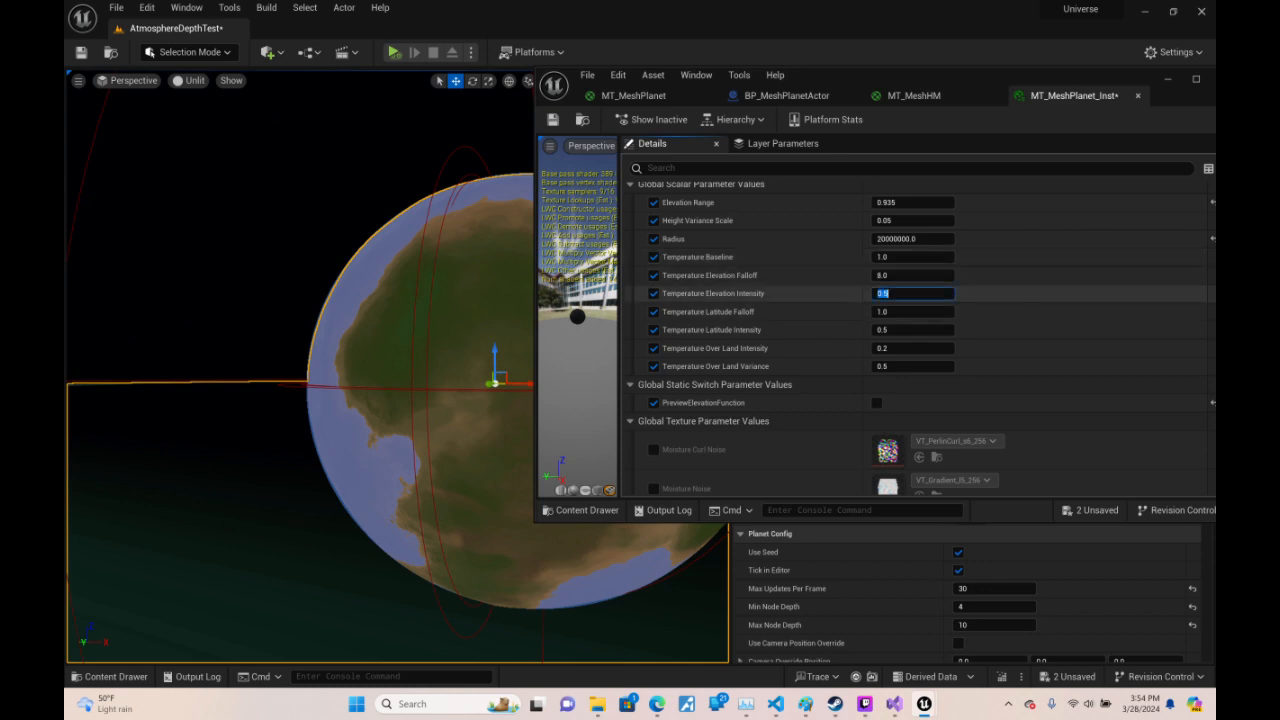
{"action": "type", "text": "1"}
{"action": "key", "text": "Return"}
{"action": "type", "text": "1"}
{"action": "key", "text": "Return"}
- Try a Temperature Latitude Falloff of 4.0 and put it back to 1.0
{"action": "left_click", "coordinate": [917, 311]}
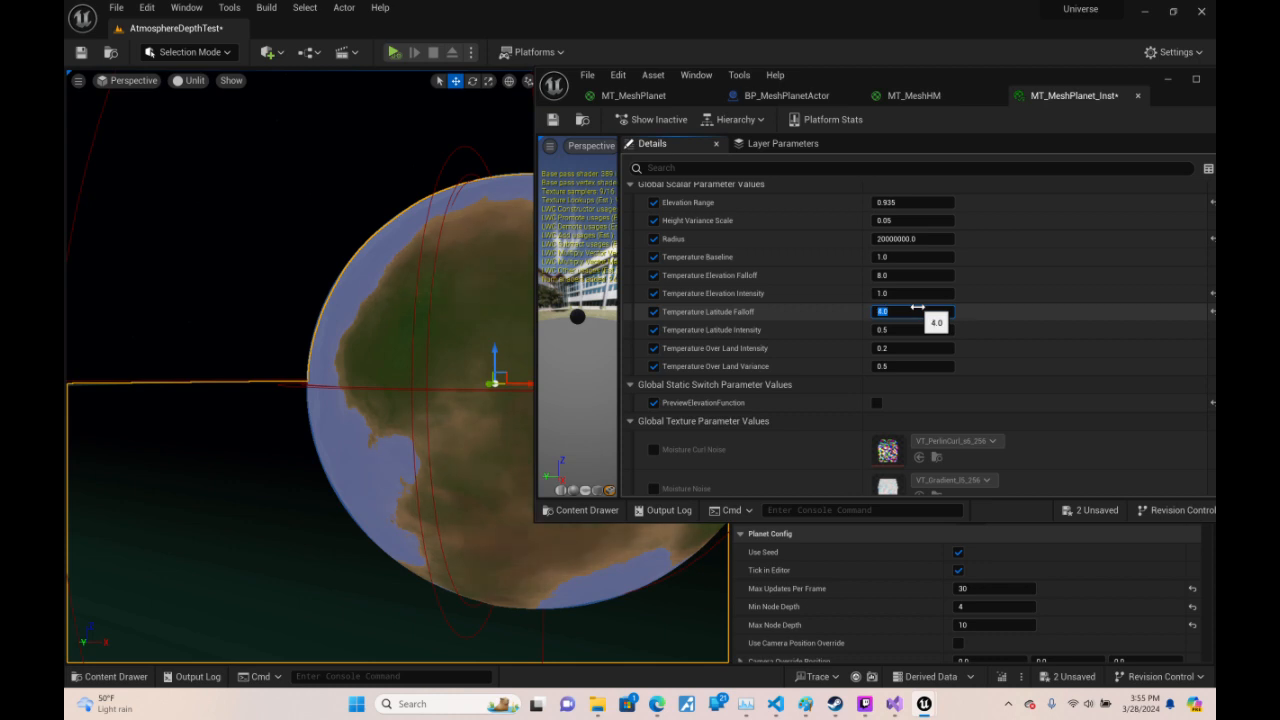
{"action": "type", "text": "1"}
{"action": "key", "text": "Return"}
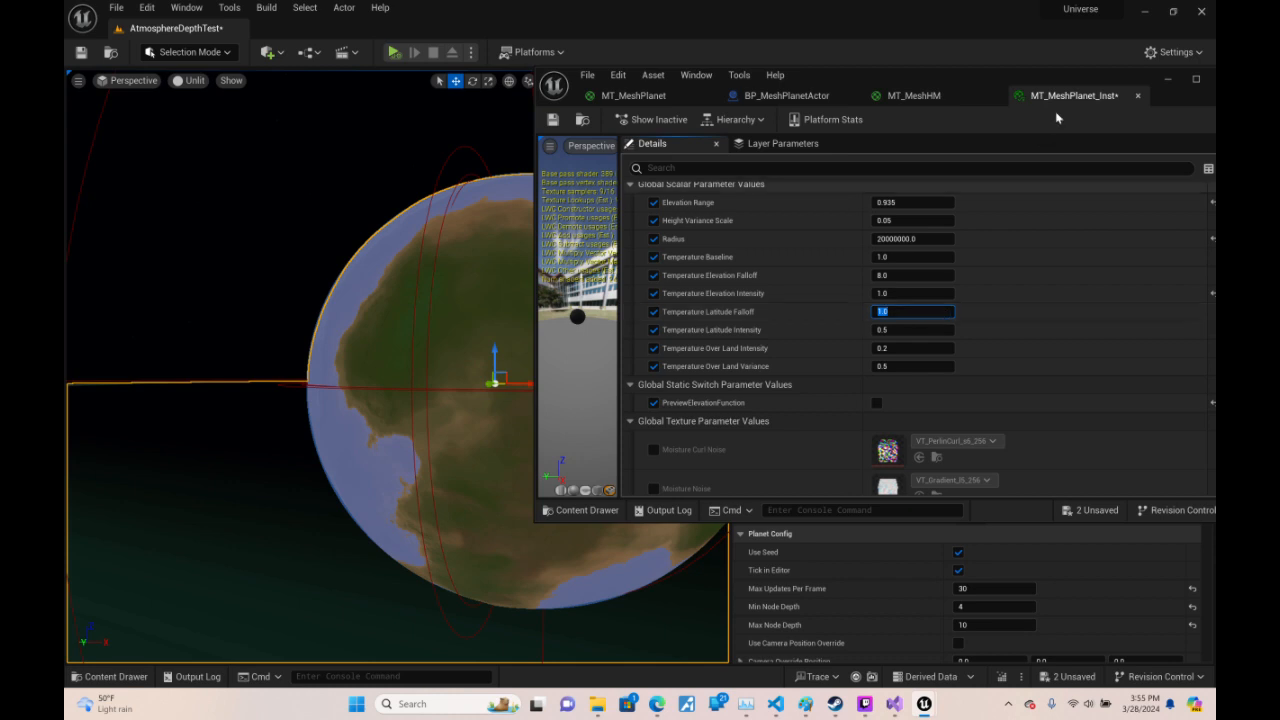
- Save the MT_MeshPlanet_Inst instance and bring up the MT_MeshPlanet material graph in a maximized window
{"action": "left_click_drag", "start_coordinate": [1090, 90], "coordinate": [857, 126]}
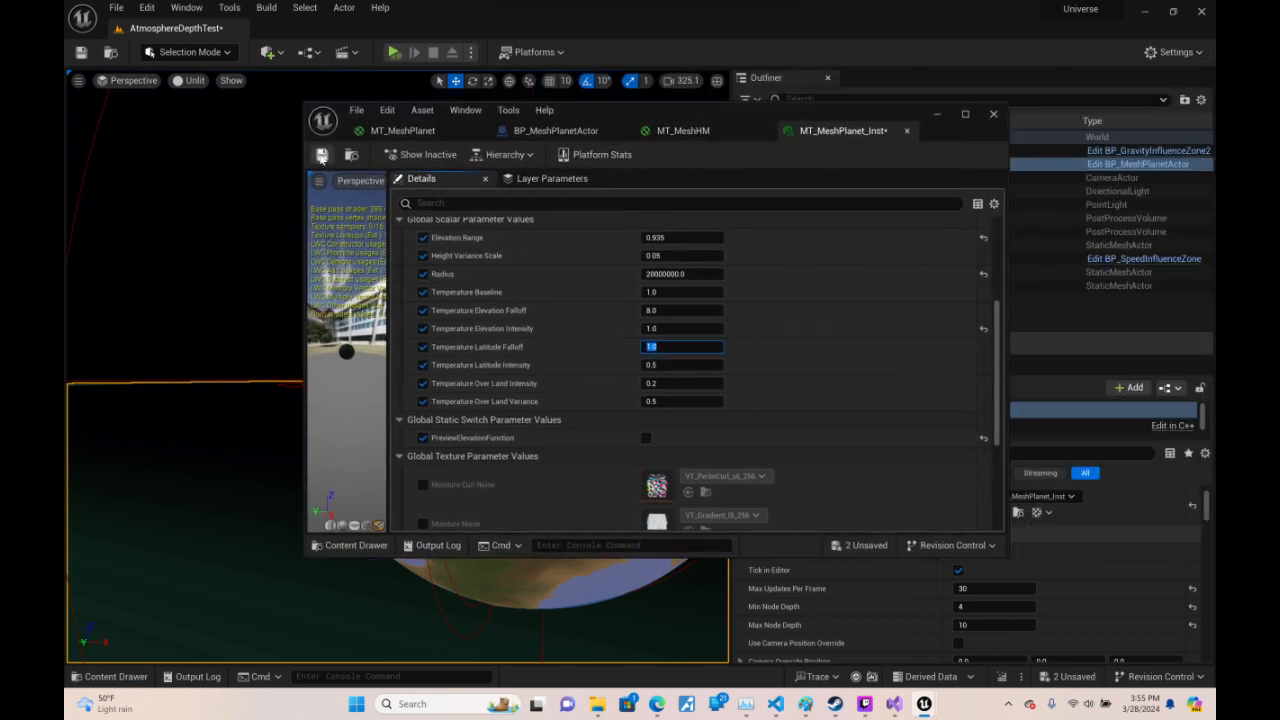
{"action": "left_click", "coordinate": [405, 130]}
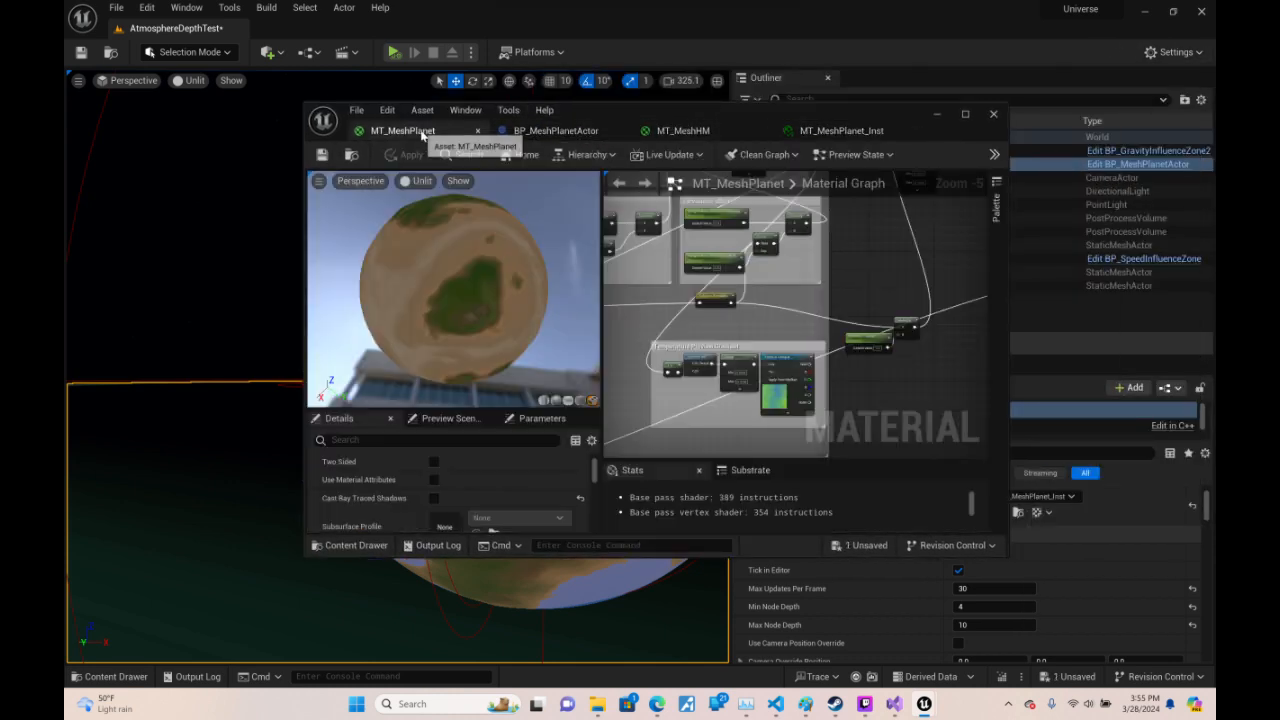
{"action": "left_click", "coordinate": [965, 114]}
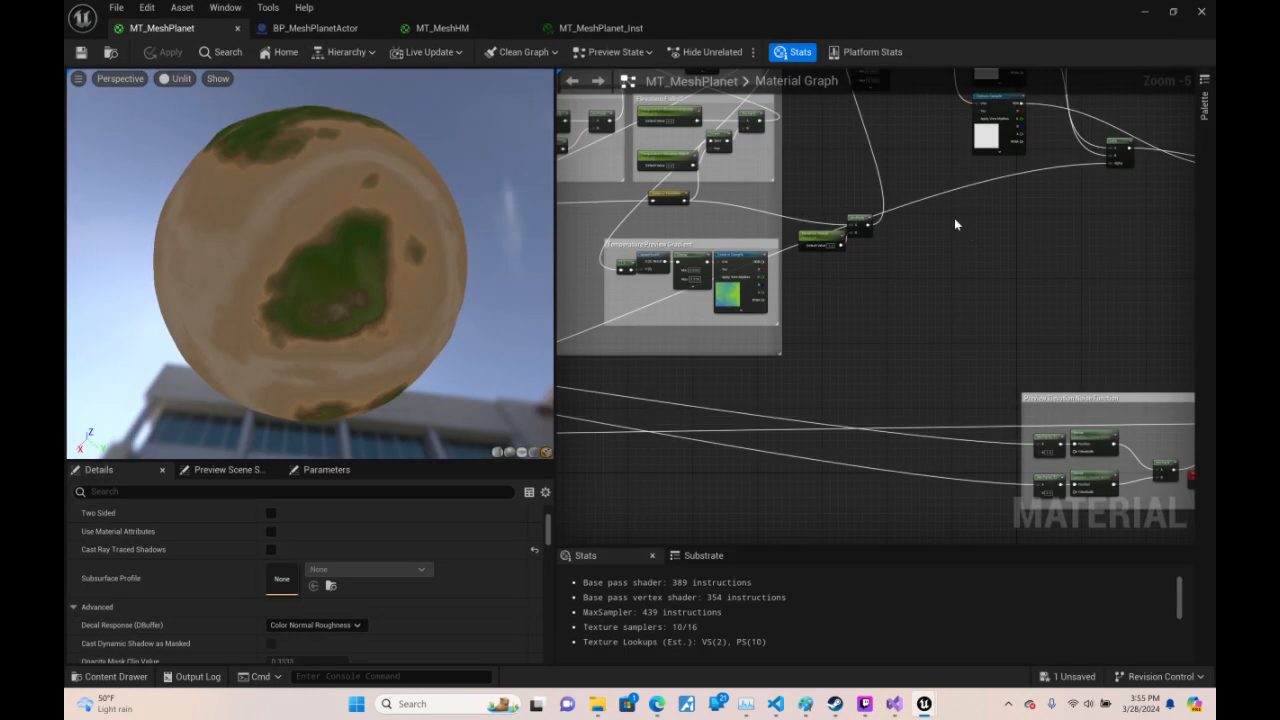
- Connect the moisture Texture Sample's RGB output directly to BreakOutFloat3Components, bypassing the Multiply with Temperature_1
{"action": "right_click_drag", "start_coordinate": [647, 2], "coordinate": [1080, 153]}
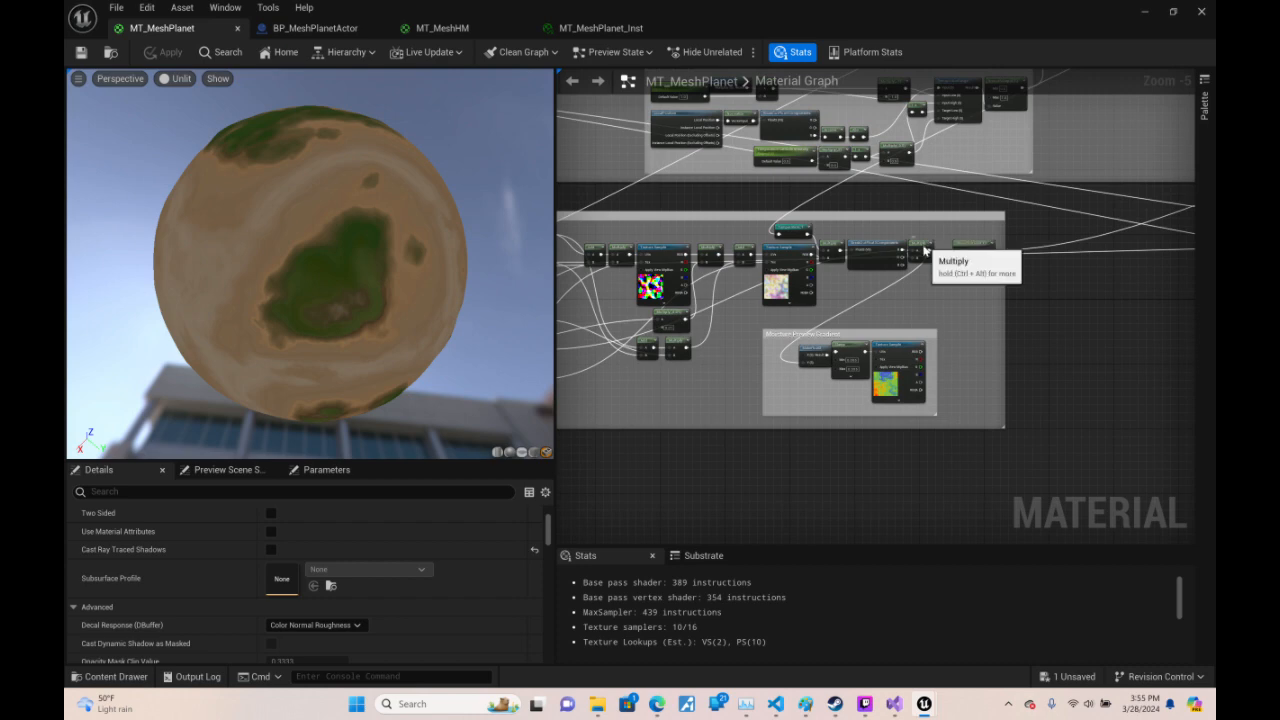
{"action": "left_click", "coordinate": [929, 249]}
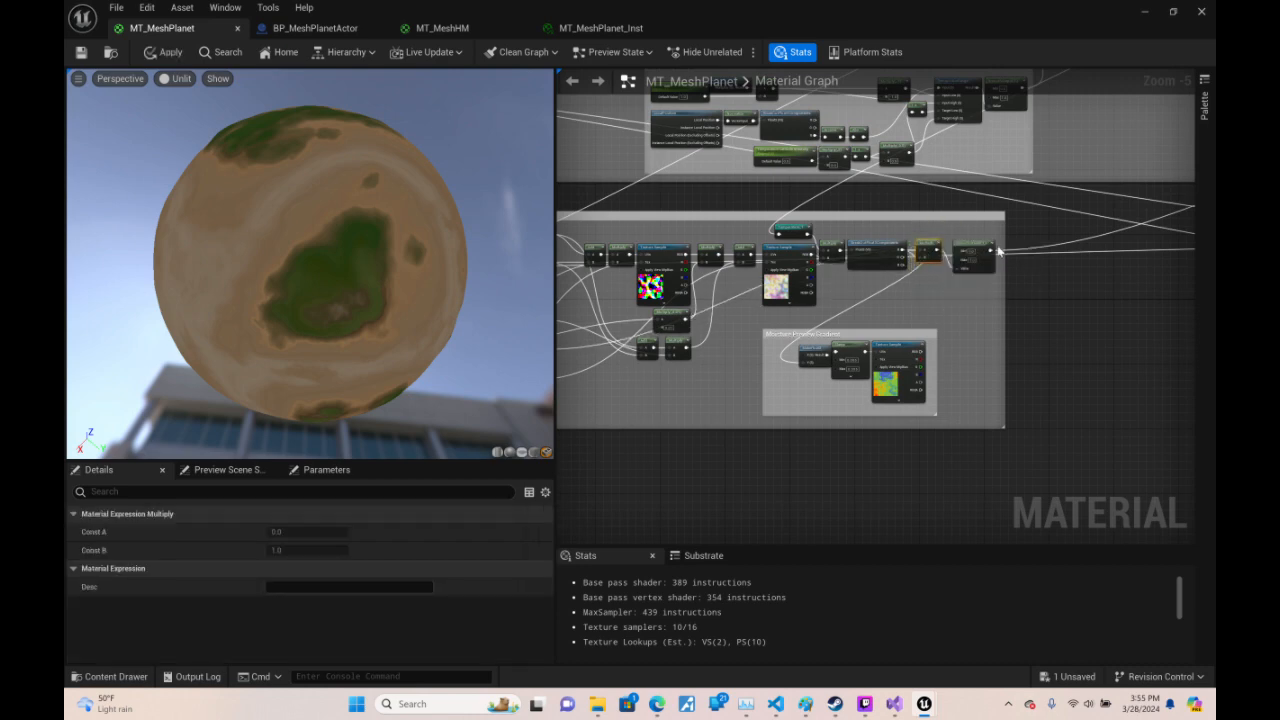
{"action": "right_click_drag", "start_coordinate": [1052, 228], "coordinate": [672, 502]}
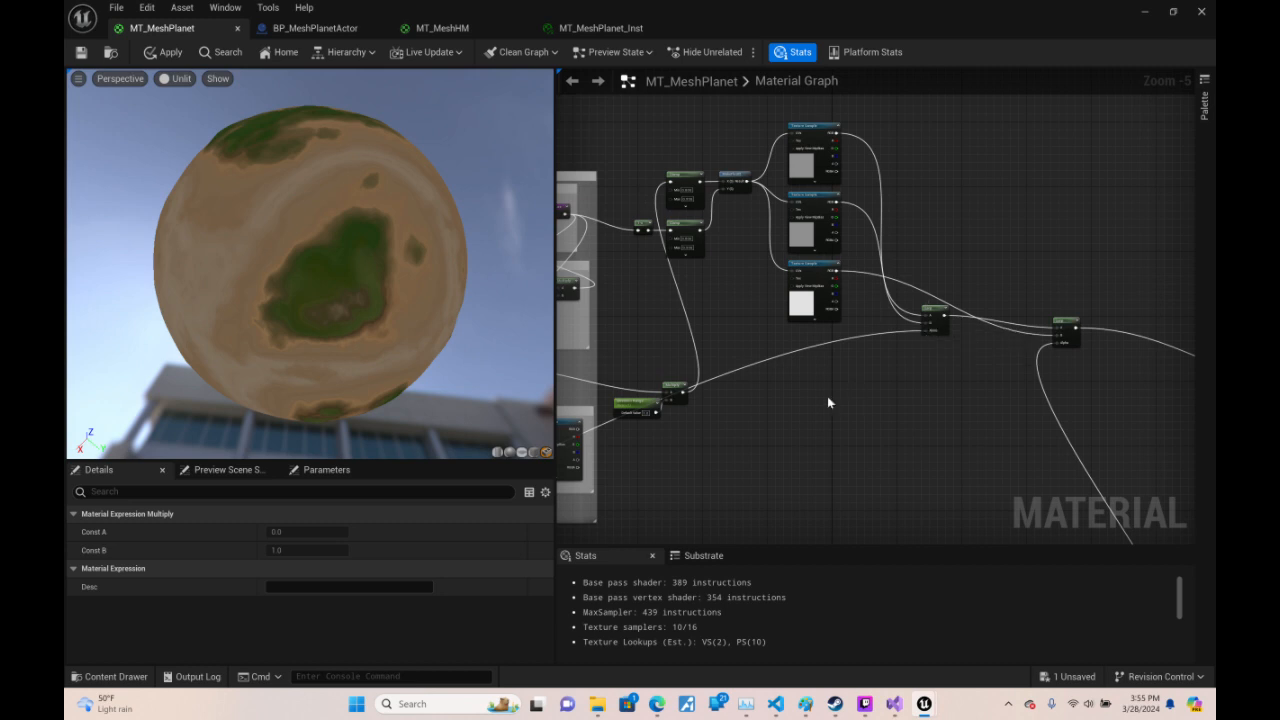
{"action": "right_click_drag", "start_coordinate": [827, 396], "coordinate": [991, 162]}
{"action": "scroll", "coordinate": [720, 235], "scroll_direction": "up", "scroll_amount": 4}
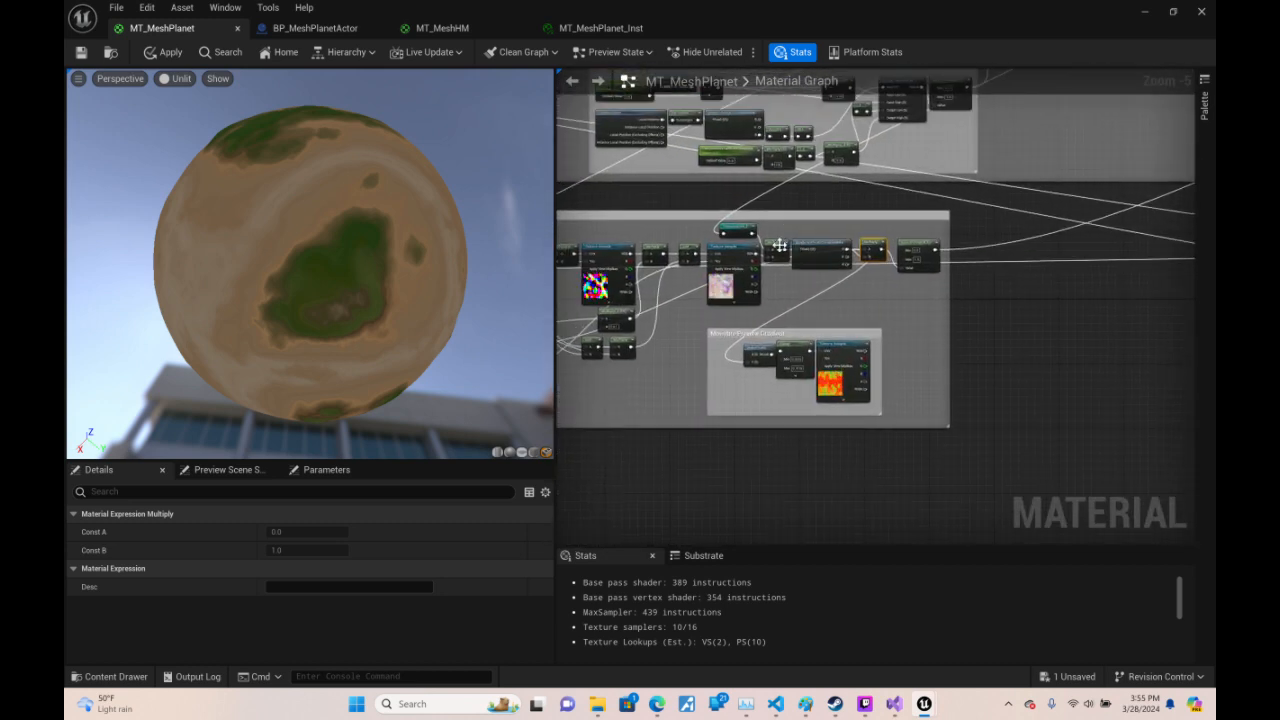
{"action": "left_click_drag", "start_coordinate": [732, 258], "coordinate": [829, 247]}
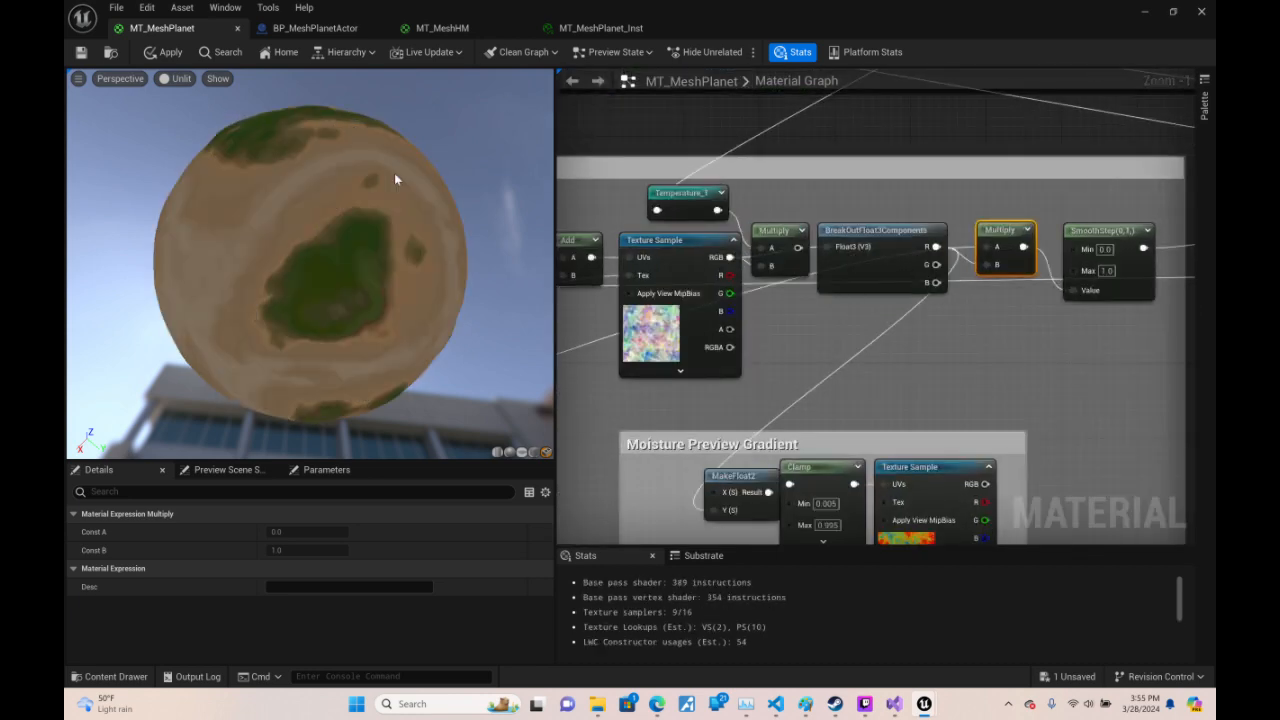
- Check the other side of the preview sphere, save the MT_MeshPlanet material and return to the planet in the level
{"action": "left_click_drag", "start_coordinate": [397, 177], "coordinate": [385, 148]}
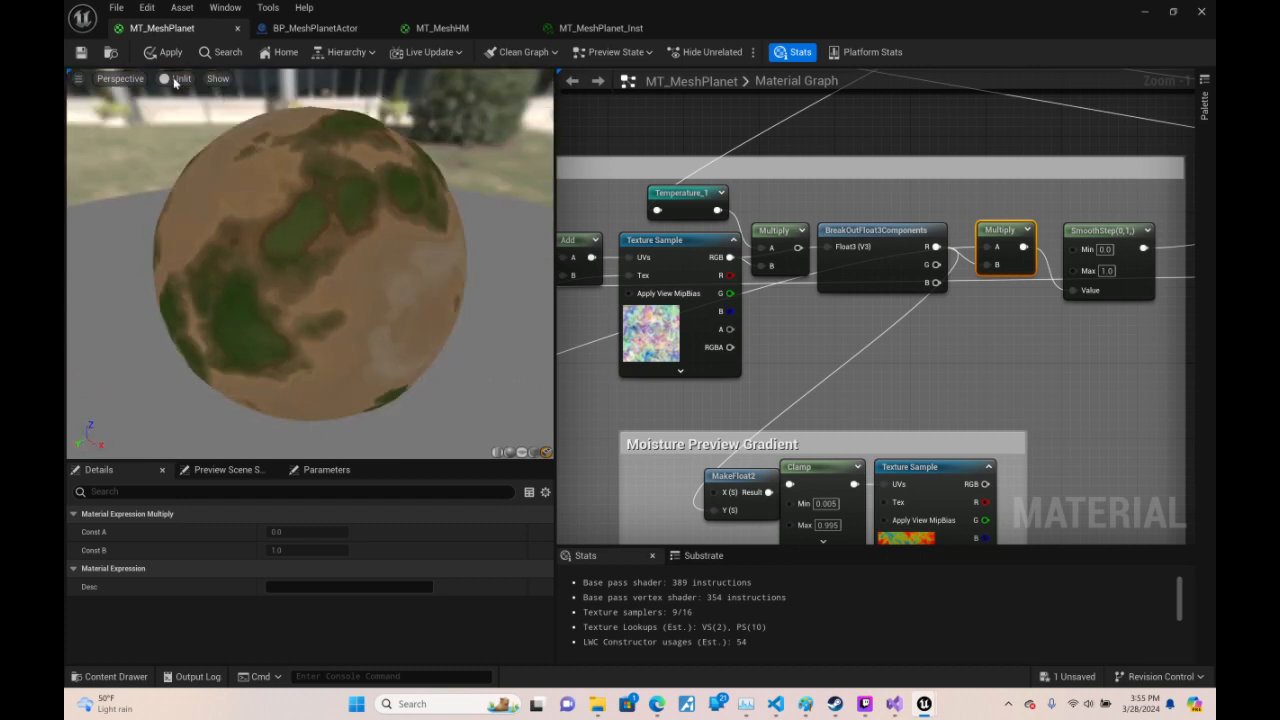
{"action": "left_click", "coordinate": [83, 53]}
{"action": "left_click", "coordinate": [1148, 13]}
{"action": "key", "text": "d"}
{"action": "right_click_drag", "start_coordinate": [652, 261], "coordinate": [480, 255]}
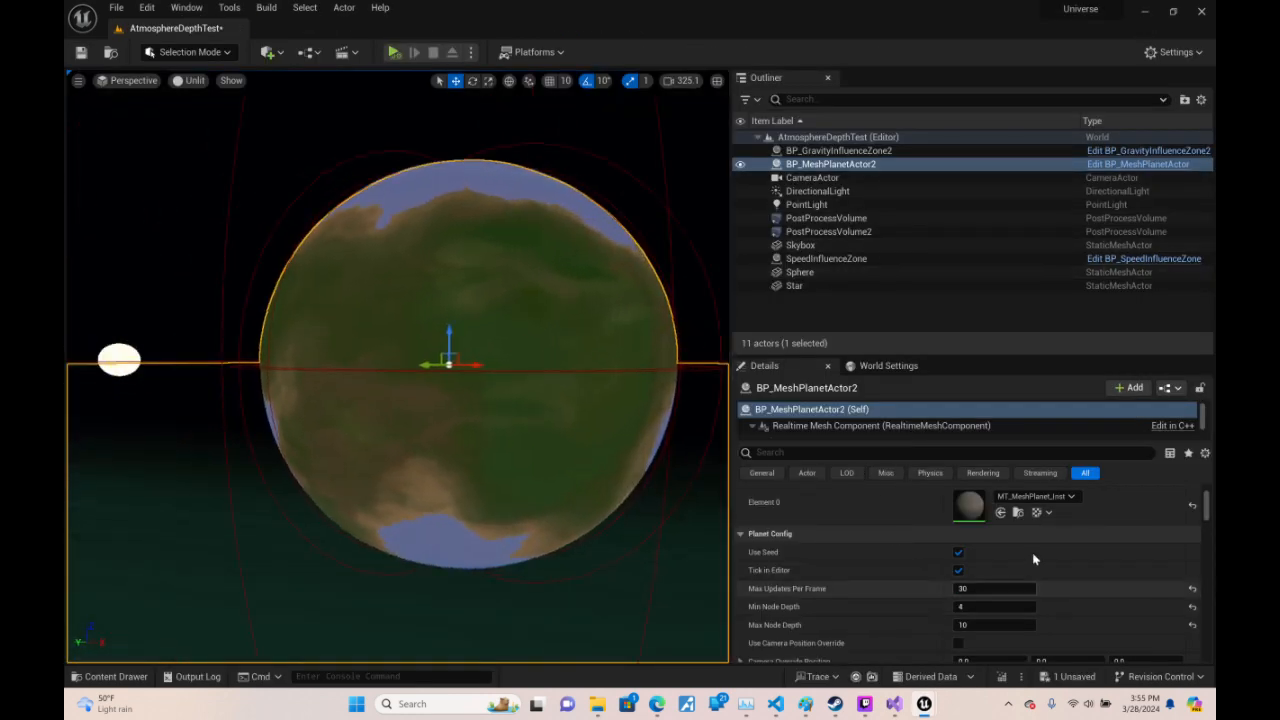
- Review the moisture settings among BP_MeshPlanetActor2's planet material parameters
{"action": "scroll", "coordinate": [1059, 557], "scroll_direction": "down", "scroll_amount": 2}
{"action": "scroll", "coordinate": [1059, 555], "scroll_direction": "down", "scroll_amount": 8}
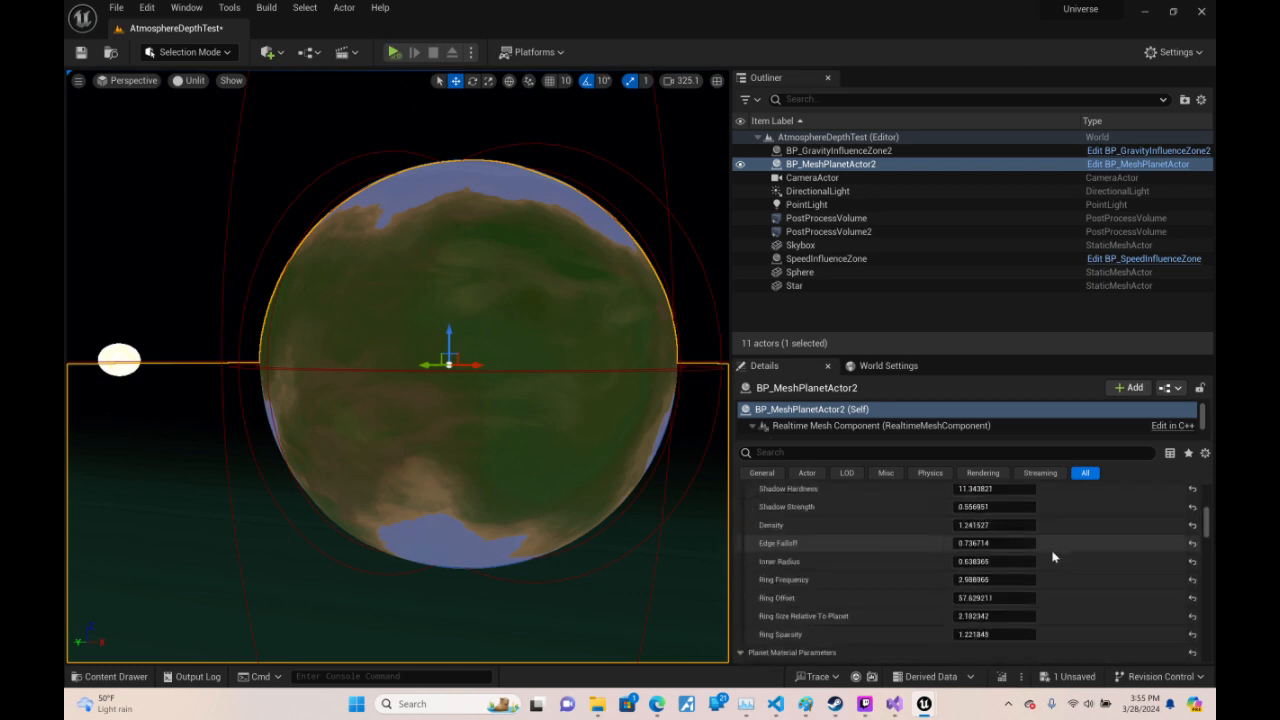
{"action": "scroll", "coordinate": [1030, 556], "scroll_direction": "down", "scroll_amount": 5}
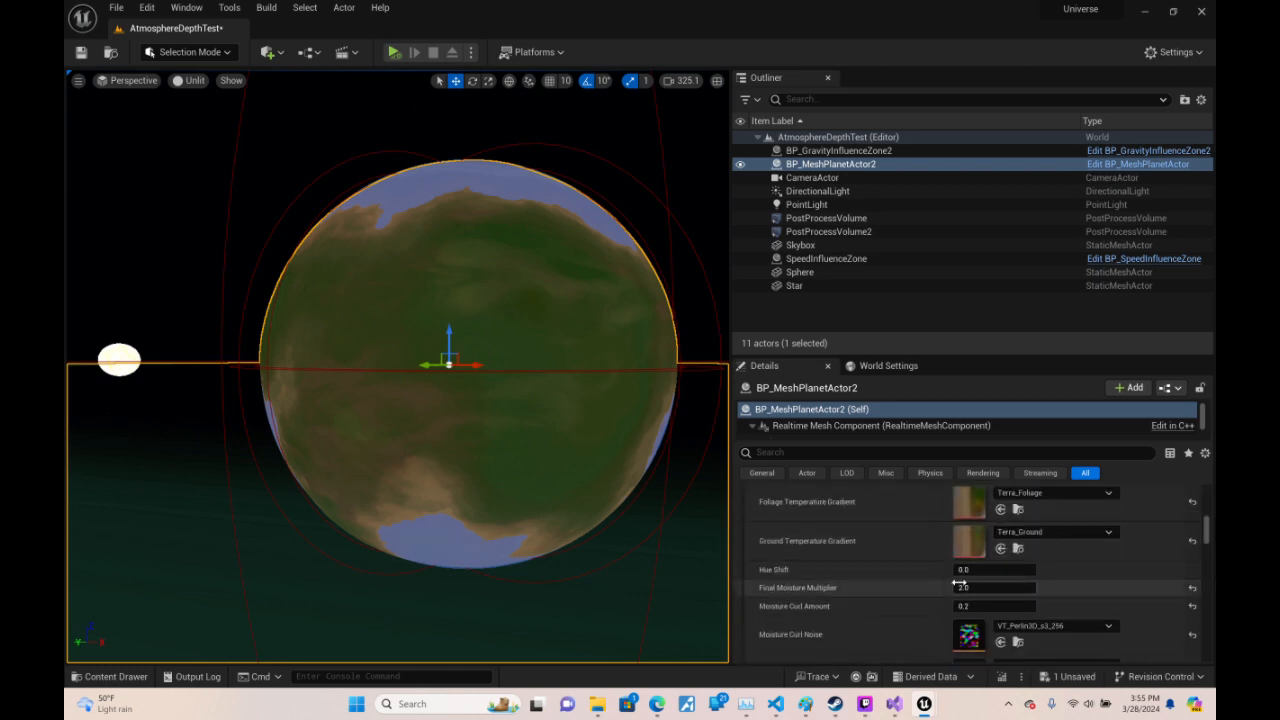
{"action": "scroll", "coordinate": [1007, 565], "scroll_direction": "down", "scroll_amount": 3}
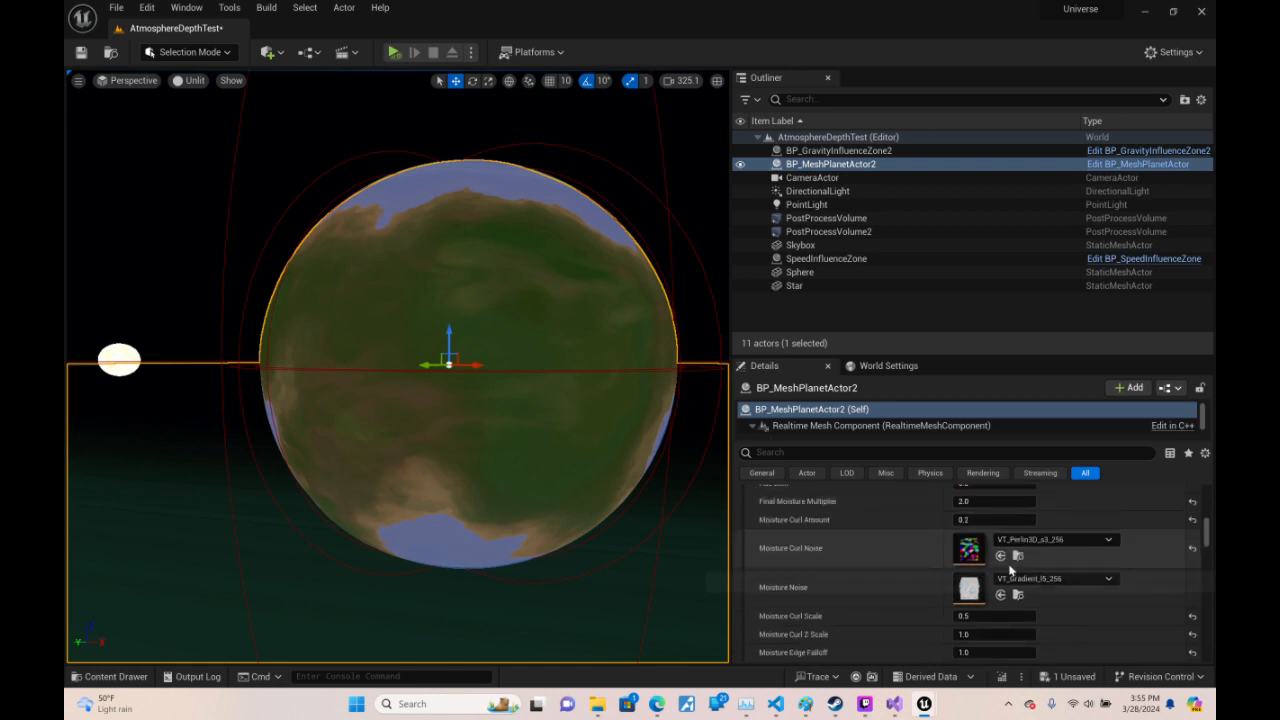
{"action": "scroll", "coordinate": [994, 557], "scroll_direction": "up", "scroll_amount": 2}
{"action": "scroll", "coordinate": [994, 557], "scroll_direction": "up", "scroll_amount": 10}
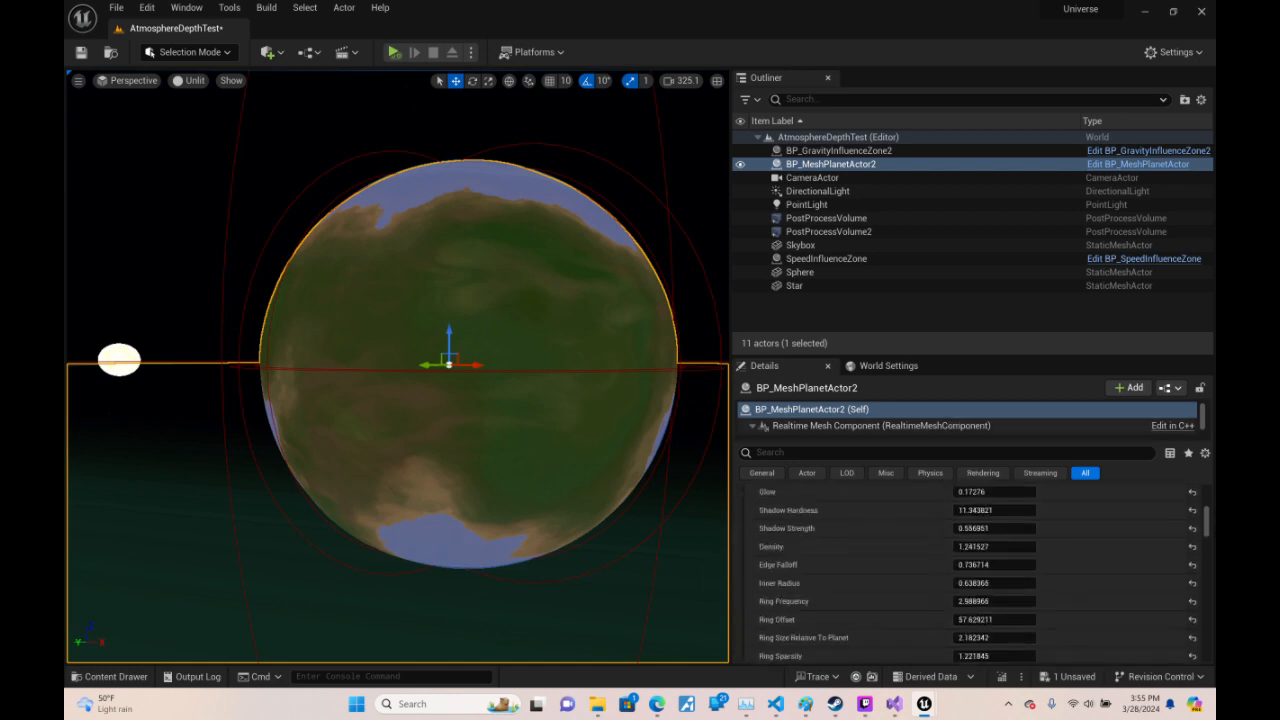
{"action": "scroll", "coordinate": [1043, 592], "scroll_direction": "up", "scroll_amount": 2}
- Bring up MT_MeshPlanet_Inst in a floating window over the level and set the Temperature Baseline to 0.792
{"action": "mouse_move", "coordinate": [924, 704]}
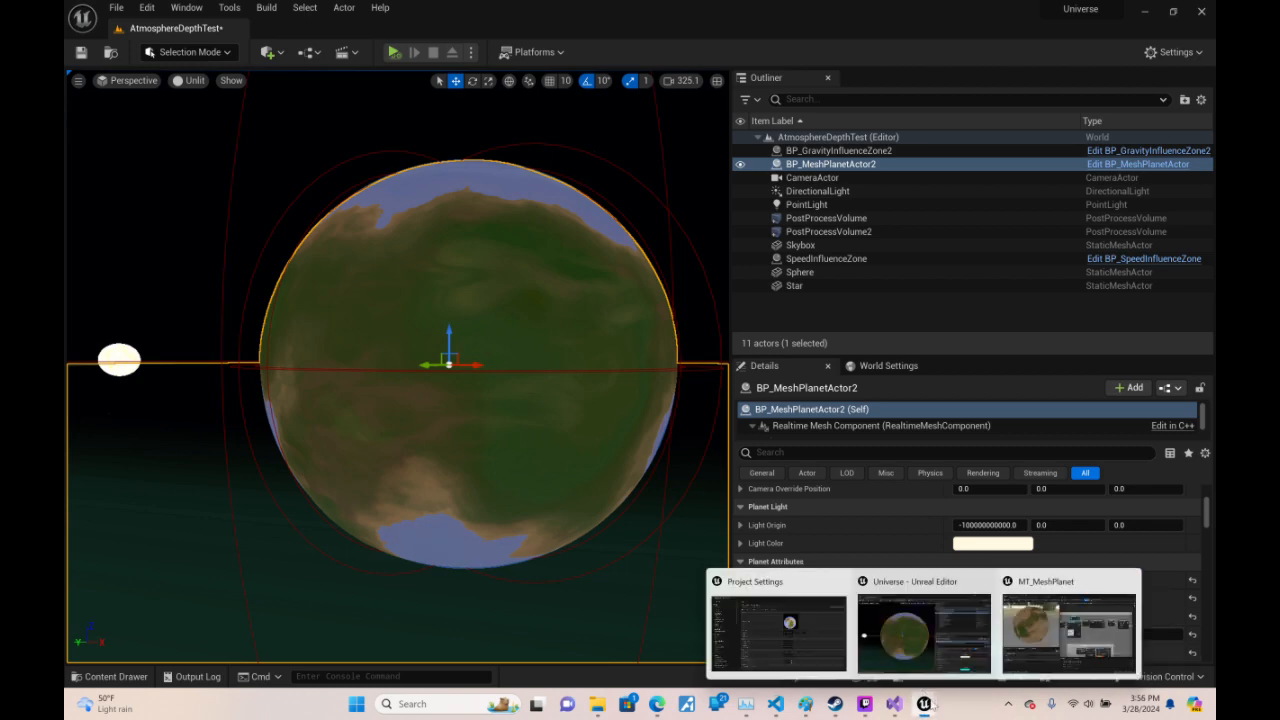
{"action": "left_click", "coordinate": [1086, 627]}
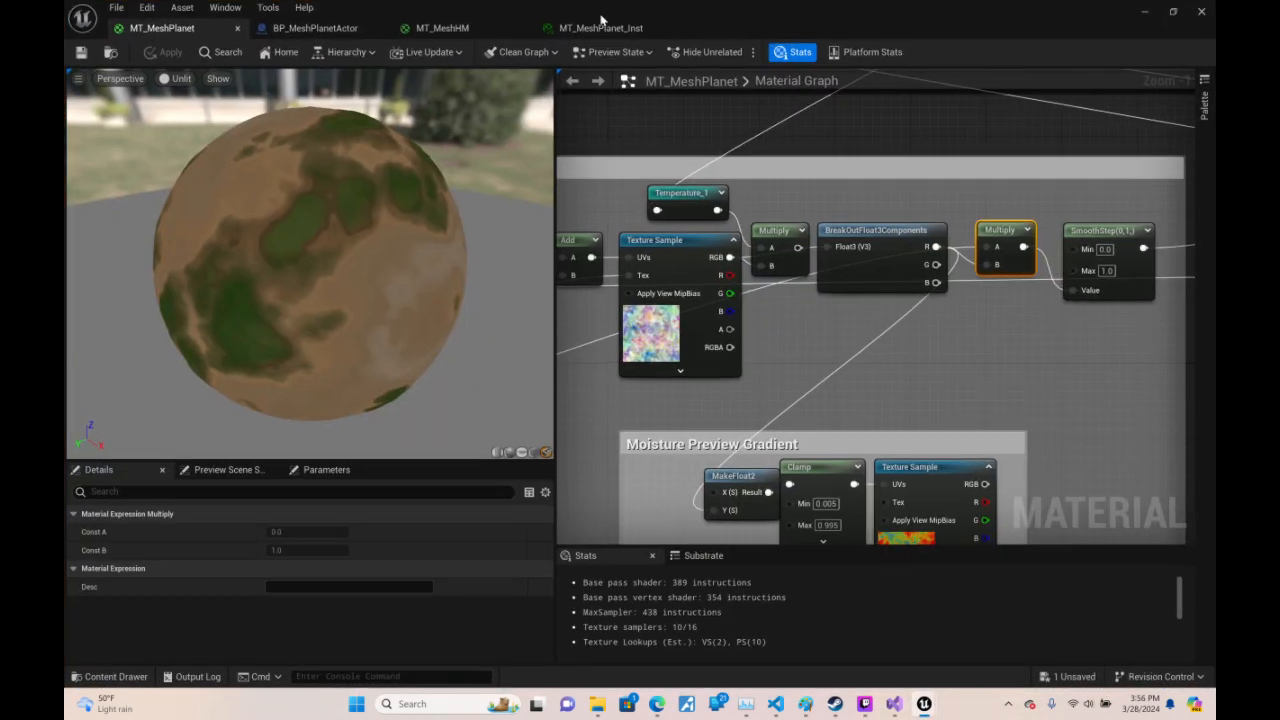
{"action": "left_click", "coordinate": [592, 34]}
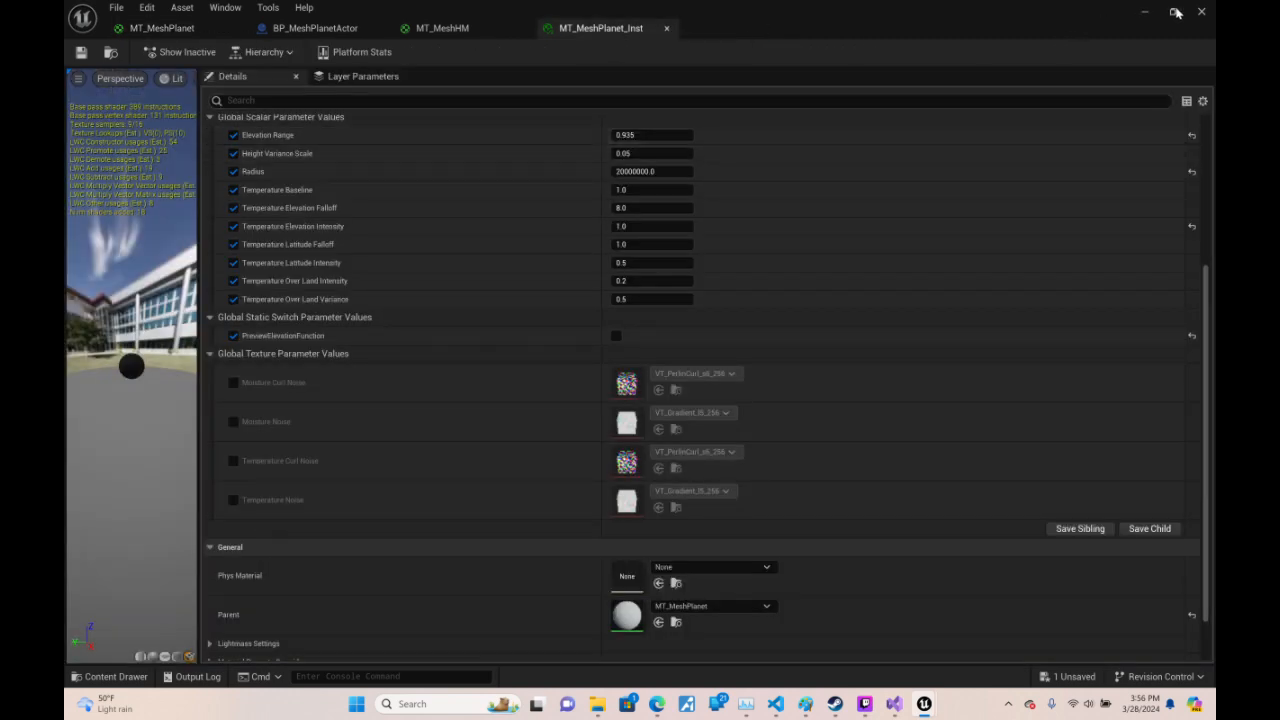
{"action": "left_click_drag", "start_coordinate": [1072, 20], "coordinate": [1065, 122]}
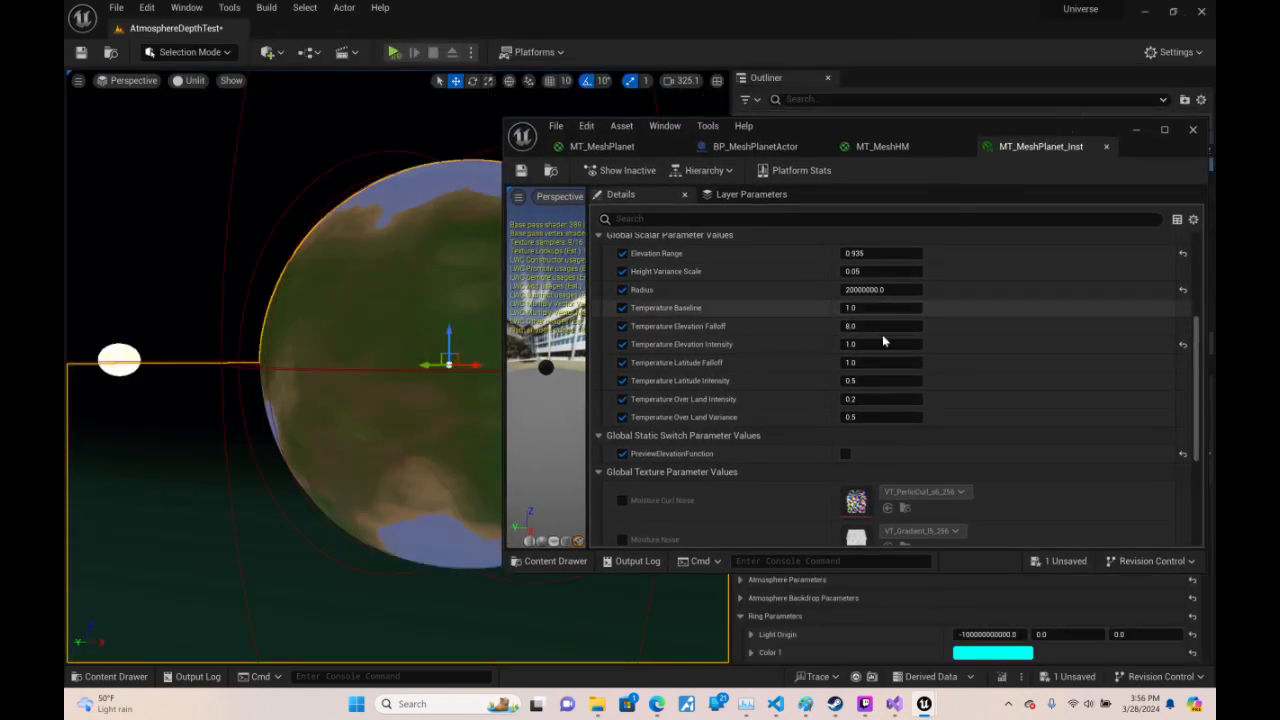
{"action": "mouse_move", "coordinate": [887, 309]}
{"action": "left_mouse_down"}
{"action": "mouse_move", "coordinate": [866, 309]}
{"action": "mouse_move", "coordinate": [880, 309]}
{"action": "left_mouse_up"}
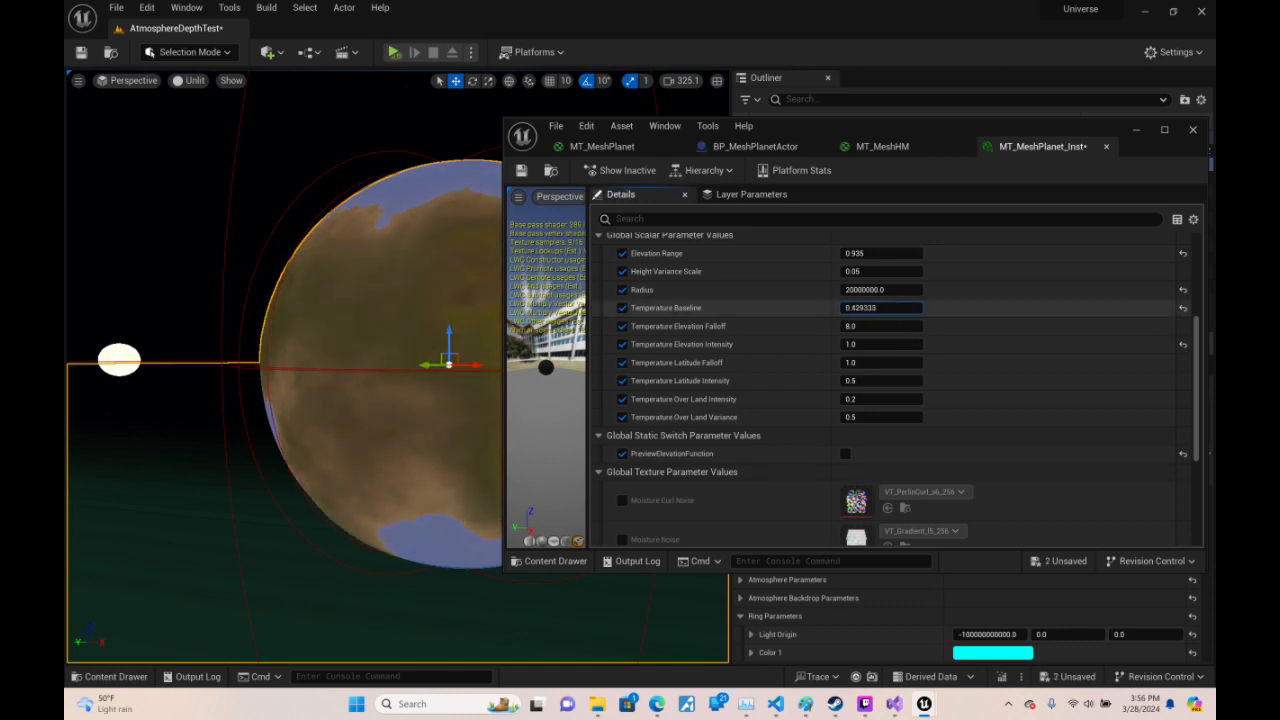
{"action": "mouse_move", "coordinate": [880, 309]}
{"action": "left_mouse_down"}
{"action": "mouse_move", "coordinate": [866, 309]}
{"action": "mouse_move", "coordinate": [888, 309]}
{"action": "left_mouse_up"}
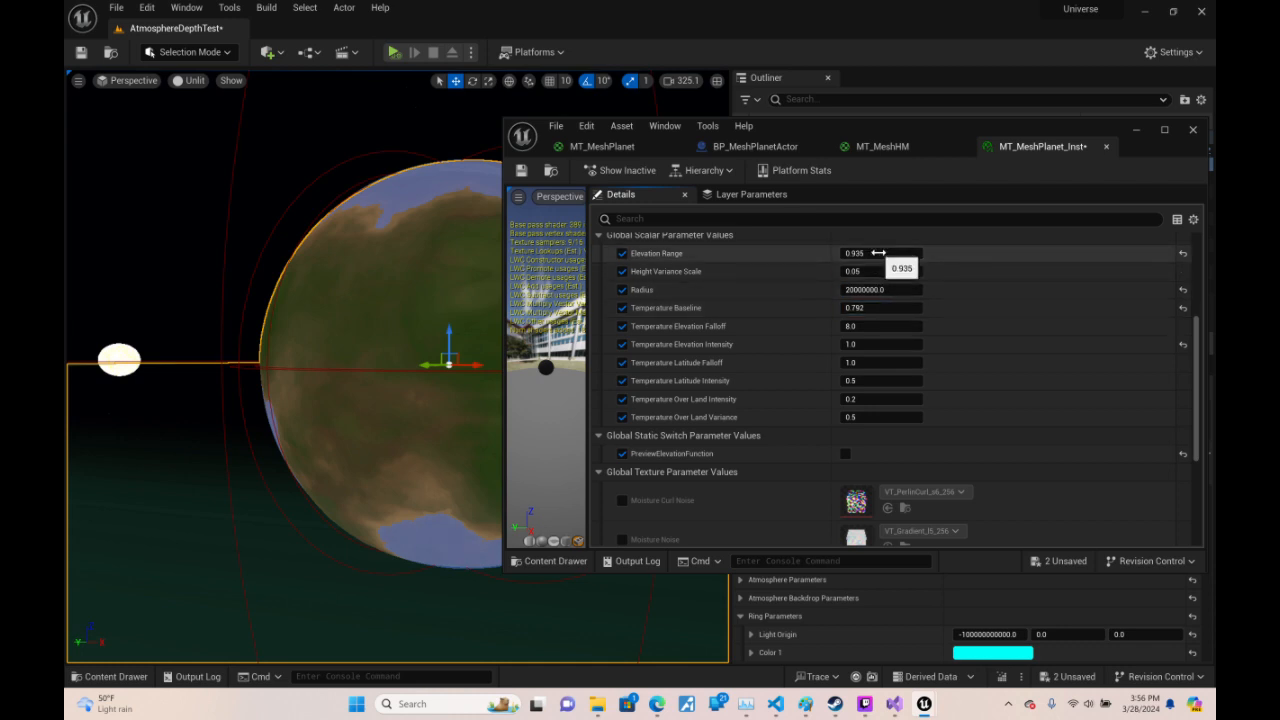
- Try an Elevation Range of about 1.39, set it to 1.0, and lower the Height Variance Scale to about 0.028
{"action": "mouse_move", "coordinate": [880, 253]}
{"action": "left_mouse_down"}
{"action": "mouse_move", "coordinate": [898, 253]}
{"action": "mouse_move", "coordinate": [885, 253]}
{"action": "left_mouse_up"}
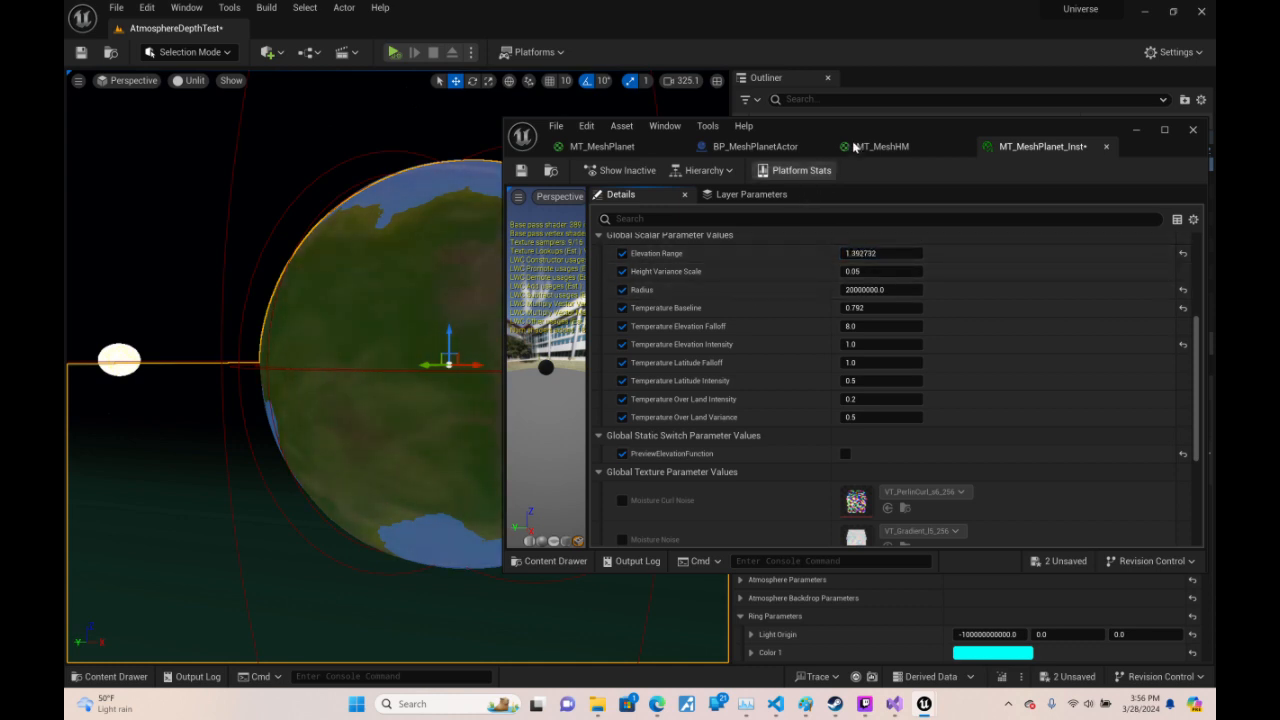
{"action": "left_click_drag", "start_coordinate": [877, 130], "coordinate": [982, 308]}
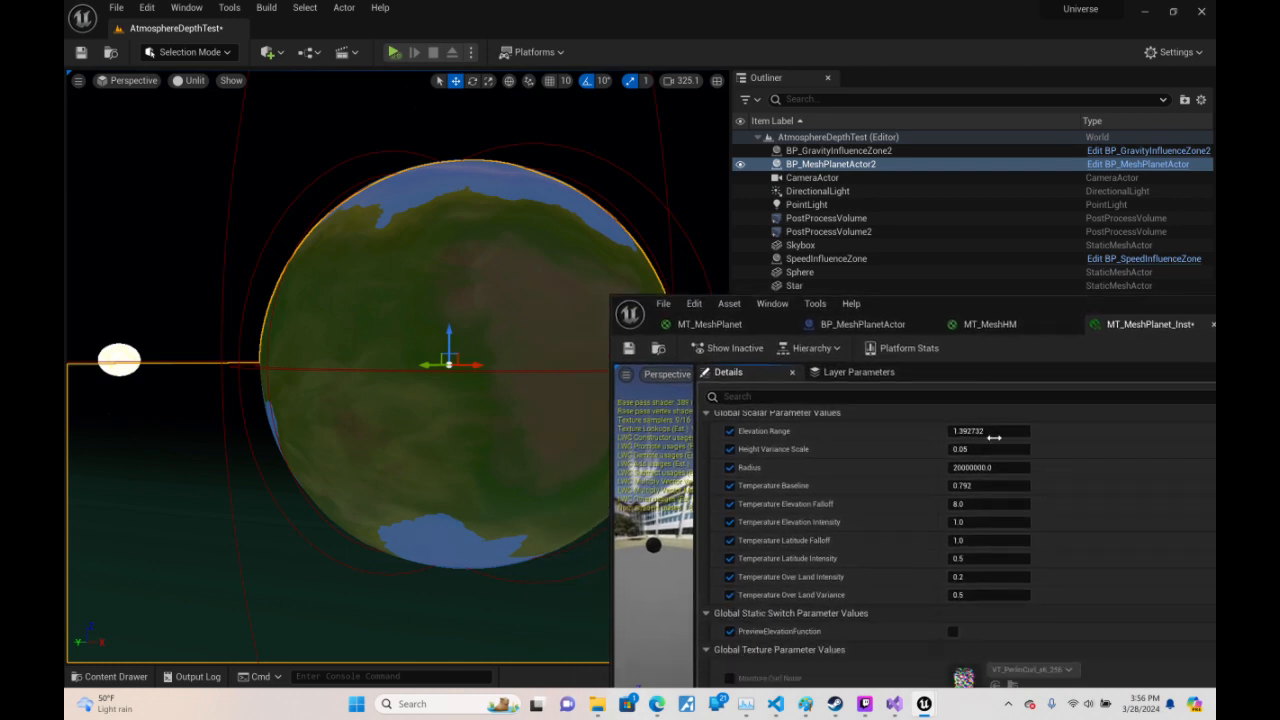
{"action": "left_click_drag", "start_coordinate": [982, 431], "coordinate": [987, 449]}
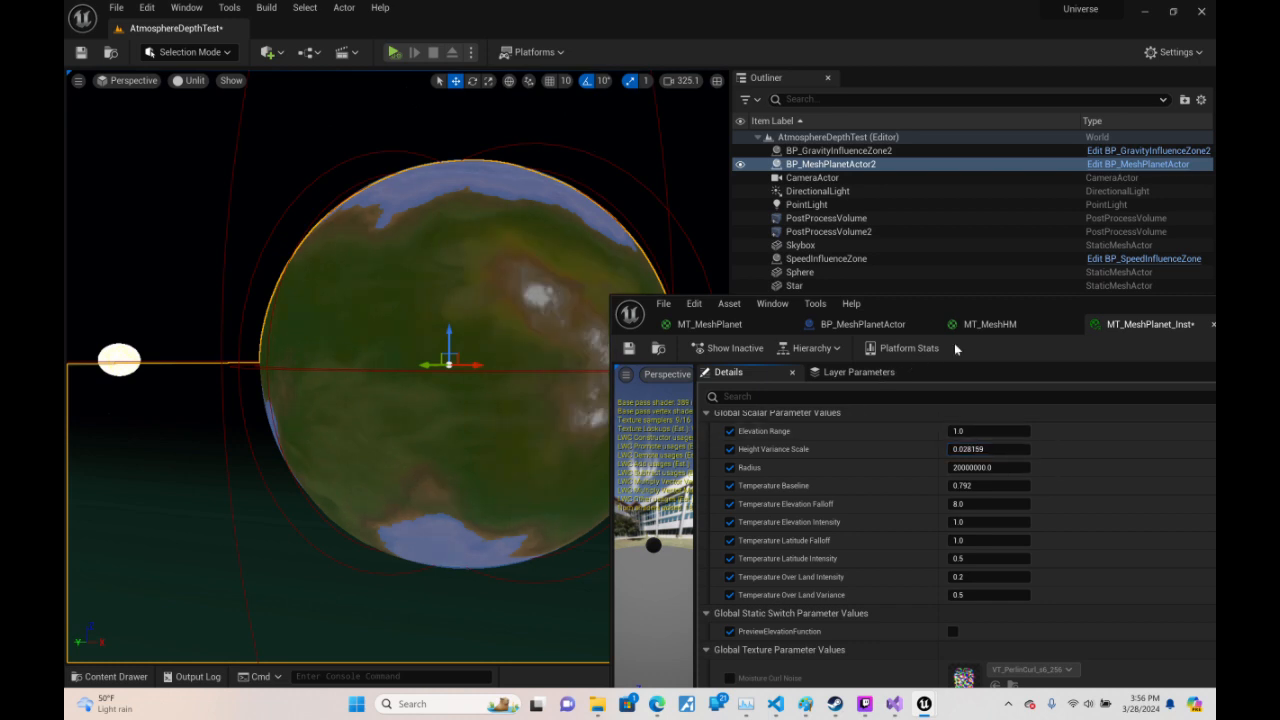
- Uncover more of the planet, try Height Variance Scale values of 1, 0, 0.01, 0.02, 0.03 and 0.025, and set it to 0.0275
{"action": "left_click_drag", "start_coordinate": [983, 307], "coordinate": [1067, 194]}
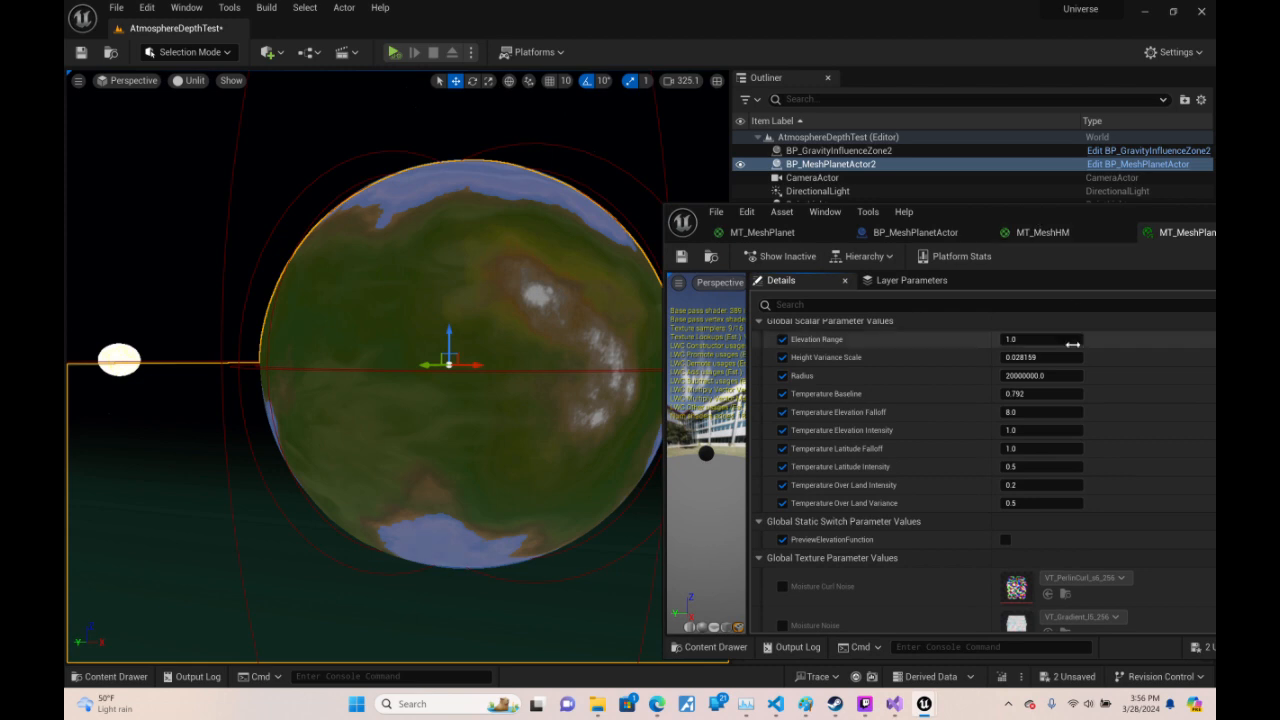
{"action": "left_click", "coordinate": [1030, 357]}
{"action": "type", "text": "1"}
{"action": "key", "text": "Return"}
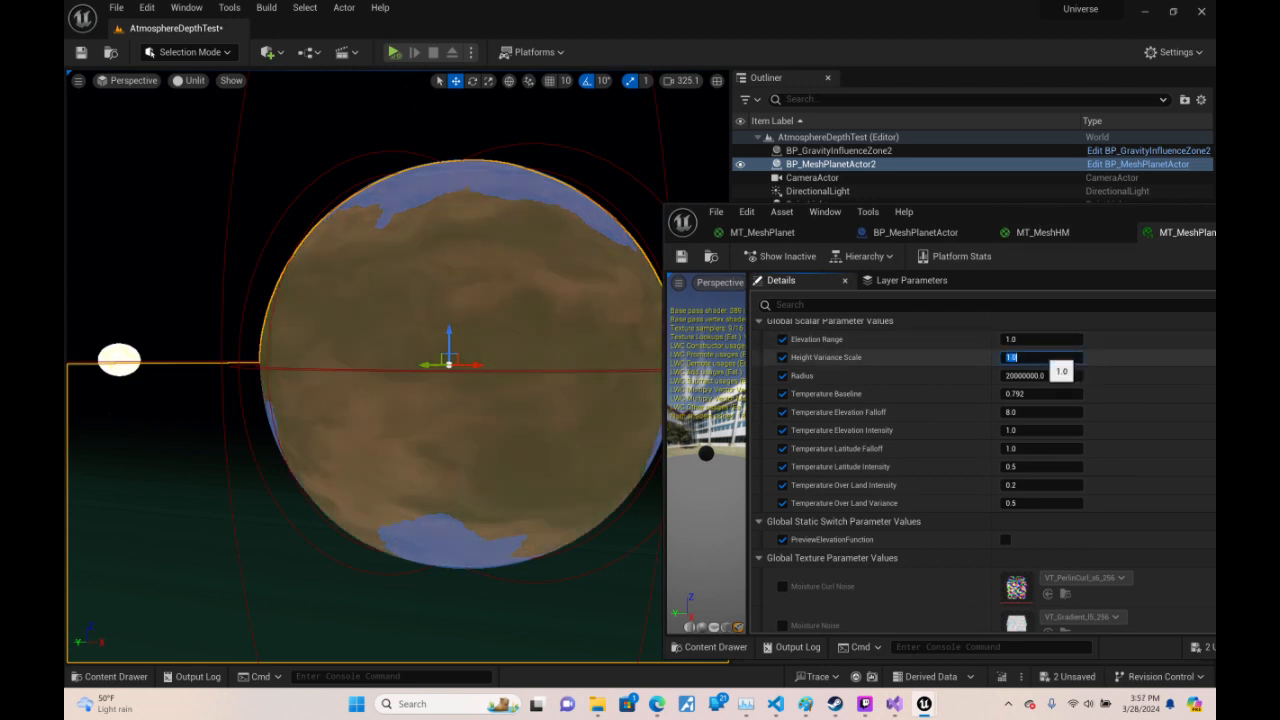
{"action": "type", "text": "0"}
{"action": "key", "text": "Return"}
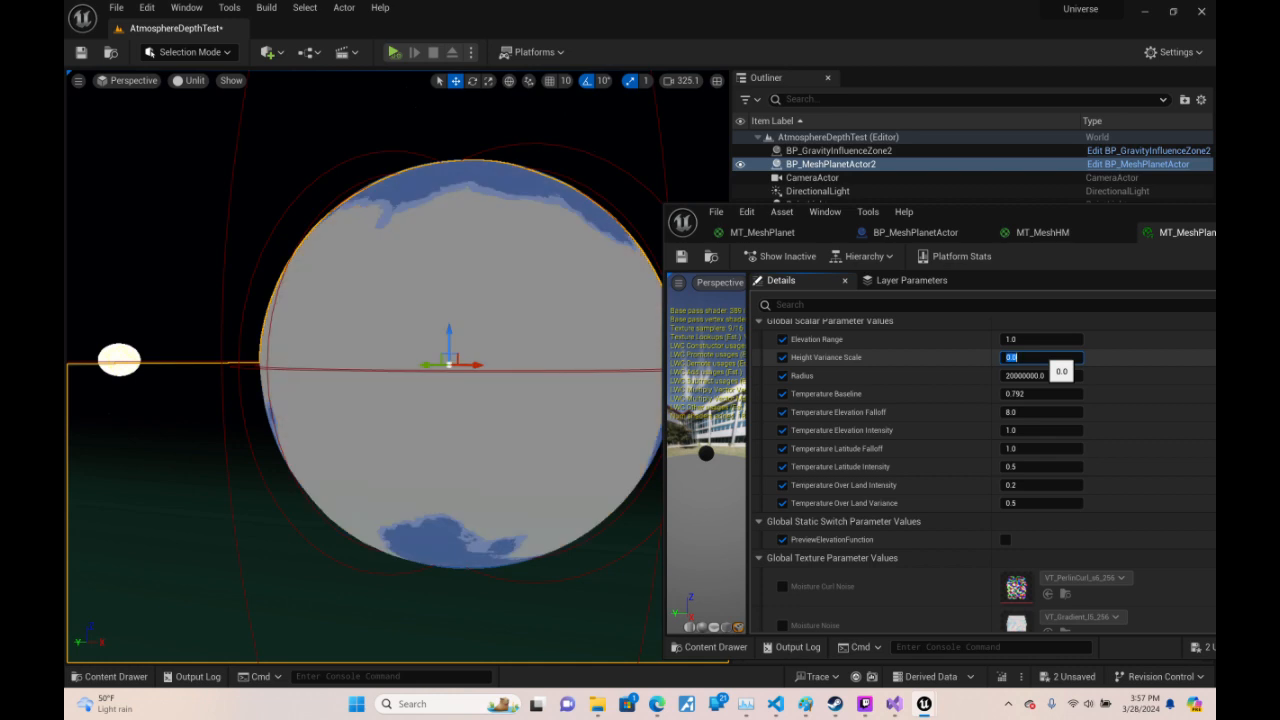
{"action": "type", "text": ".01"}
{"action": "key", "text": "Return"}
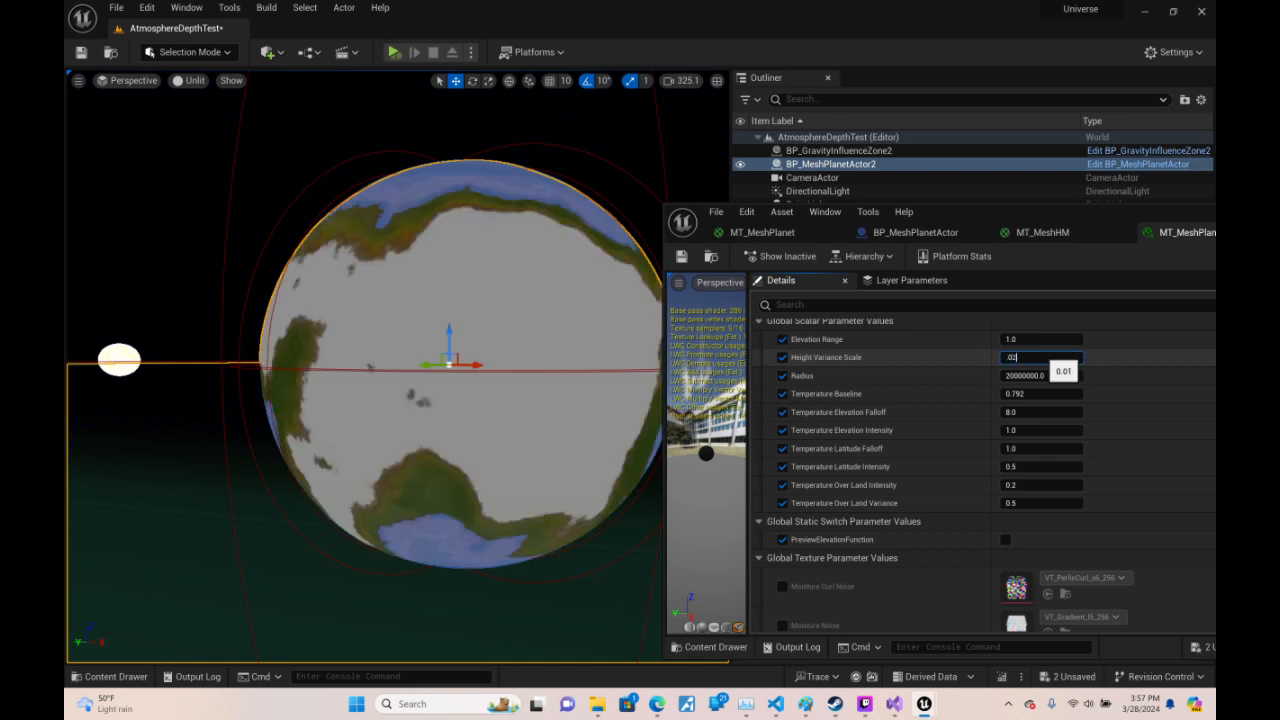
{"action": "type", "text": ".02"}
{"action": "key", "text": "Return"}
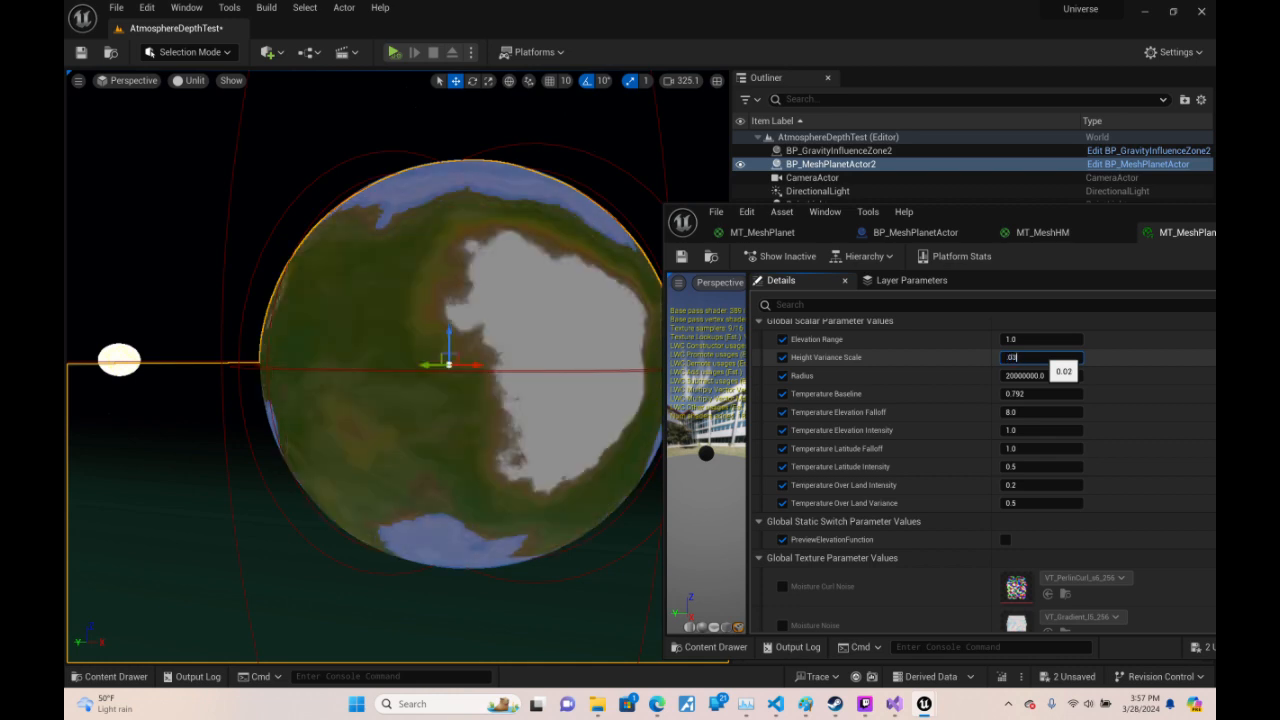
{"action": "type", "text": ".03"}
{"action": "key", "text": "Return"}
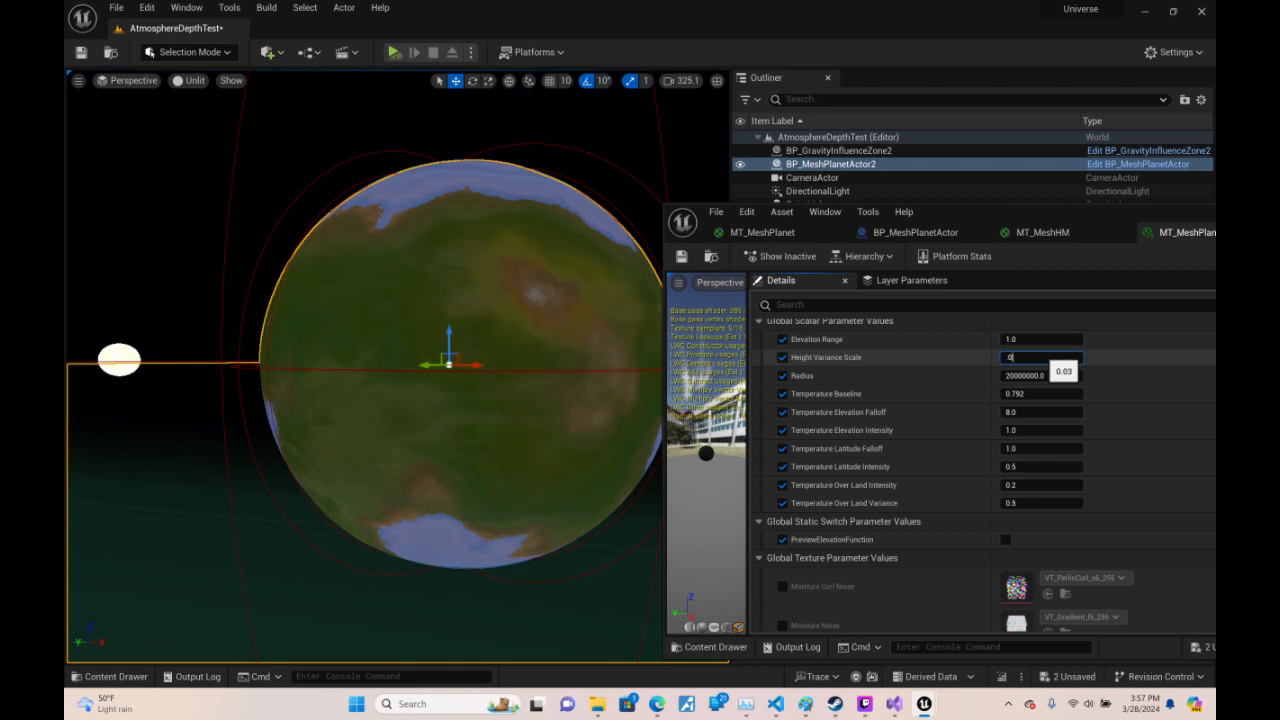
{"action": "type", "text": ".025"}
{"action": "key", "text": "Return"}
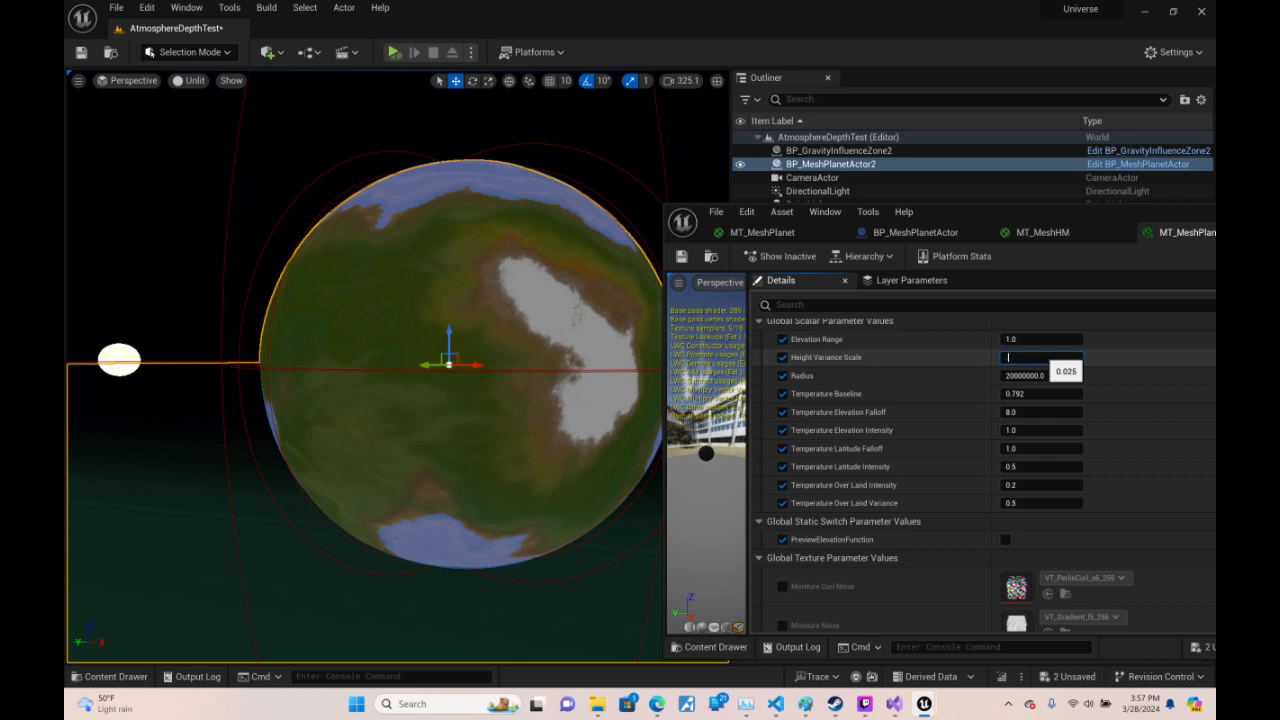
{"action": "key", "text": "Return"}
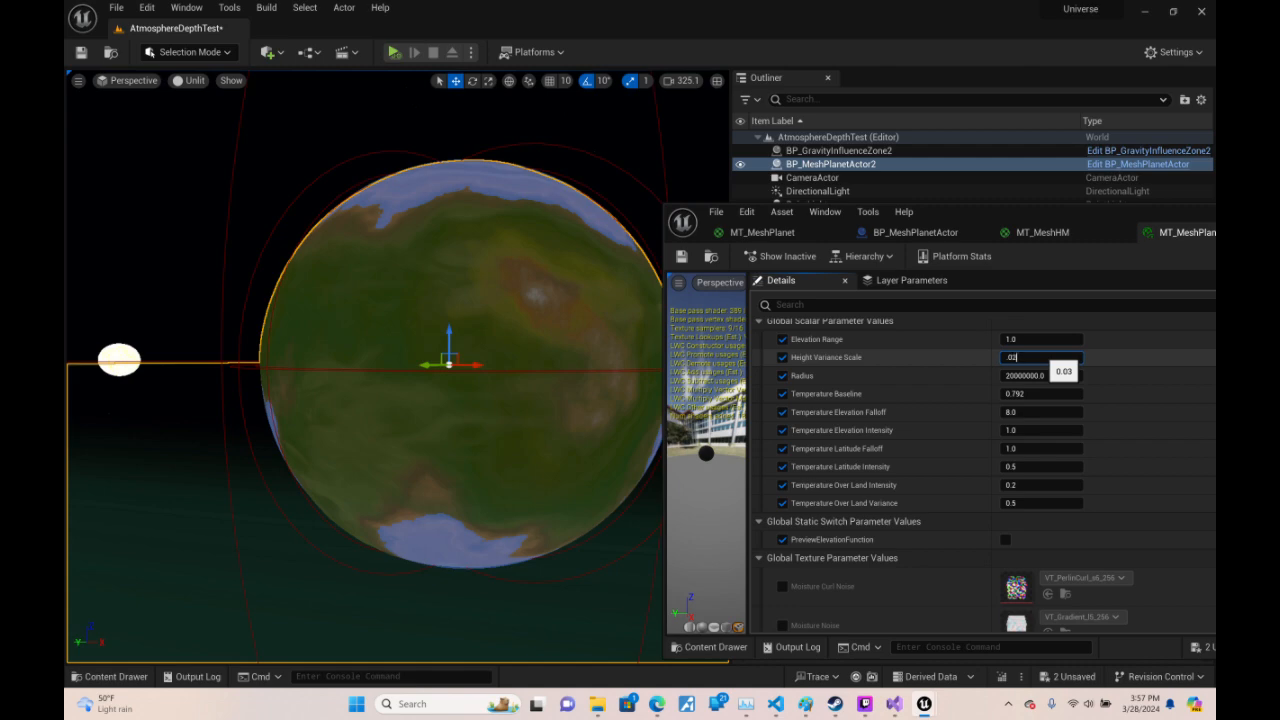
{"action": "type", "text": ".0275"}
{"action": "key", "text": "Return"}
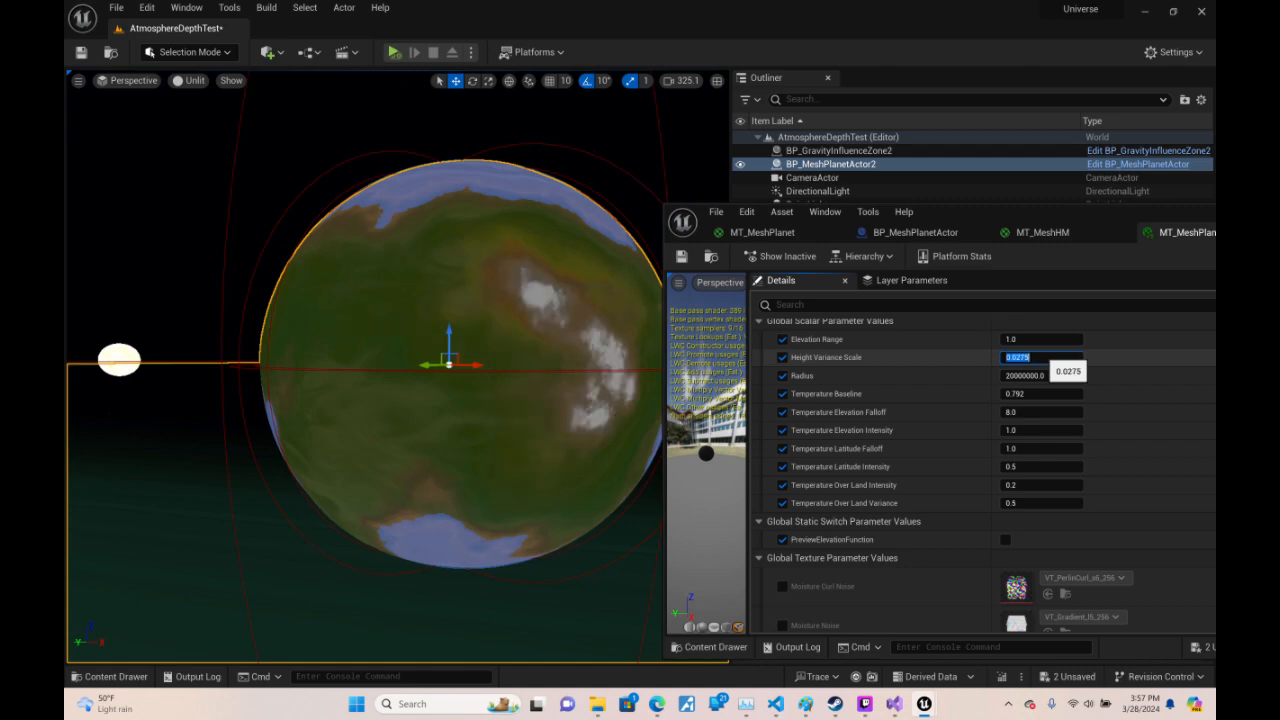
- Fly around the planet and examine its biomes, snowy peaks and coastlines from several sides and distances
{"action": "key", "text": "d"}
{"action": "right_click_drag", "start_coordinate": [490, 223], "coordinate": [1126, 347]}
{"action": "key", "text": "w"}
{"action": "scroll", "coordinate": [445, 208], "scroll_direction": "down", "scroll_amount": 3}
{"action": "key", "text": "s"}
{"action": "scroll", "coordinate": [335, 214], "scroll_direction": "down", "scroll_amount": 4}
{"action": "key", "text": "w"}
{"action": "scroll", "coordinate": [290, 277], "scroll_direction": "down", "scroll_amount": 4}
{"action": "key", "text": "w"}
{"action": "scroll", "coordinate": [286, 292], "scroll_direction": "up", "scroll_amount": 1}
{"action": "key", "text": "w"}
{"action": "key", "text": "w"}
{"action": "scroll", "coordinate": [281, 292], "scroll_direction": "up", "scroll_amount": 1}
{"action": "key", "text": "w"}
{"action": "scroll", "coordinate": [438, 235], "scroll_direction": "down", "scroll_amount": 1}
{"action": "key", "text": "w"}
{"action": "key", "text": "w"}
{"action": "scroll", "coordinate": [405, 232], "scroll_direction": "up", "scroll_amount": 1}
{"action": "key", "text": "s"}
{"action": "scroll", "coordinate": [366, 318], "scroll_direction": "up", "scroll_amount": 1}
{"action": "scroll", "coordinate": [354, 374], "scroll_direction": "up", "scroll_amount": 2}
{"action": "key", "text": "a"}
{"action": "scroll", "coordinate": [568, 347], "scroll_direction": "up", "scroll_amount": 2}
{"action": "scroll", "coordinate": [716, 342], "scroll_direction": "up", "scroll_amount": 2}
{"action": "key", "text": "w"}
{"action": "key", "text": "a"}
{"action": "scroll", "coordinate": [860, 332], "scroll_direction": "up", "scroll_amount": 1}
{"action": "key", "text": "w"}
{"action": "scroll", "coordinate": [962, 356], "scroll_direction": "down", "scroll_amount": 2}
{"action": "key", "text": "a"}
{"action": "key", "text": "s"}
{"action": "key", "text": "w"}
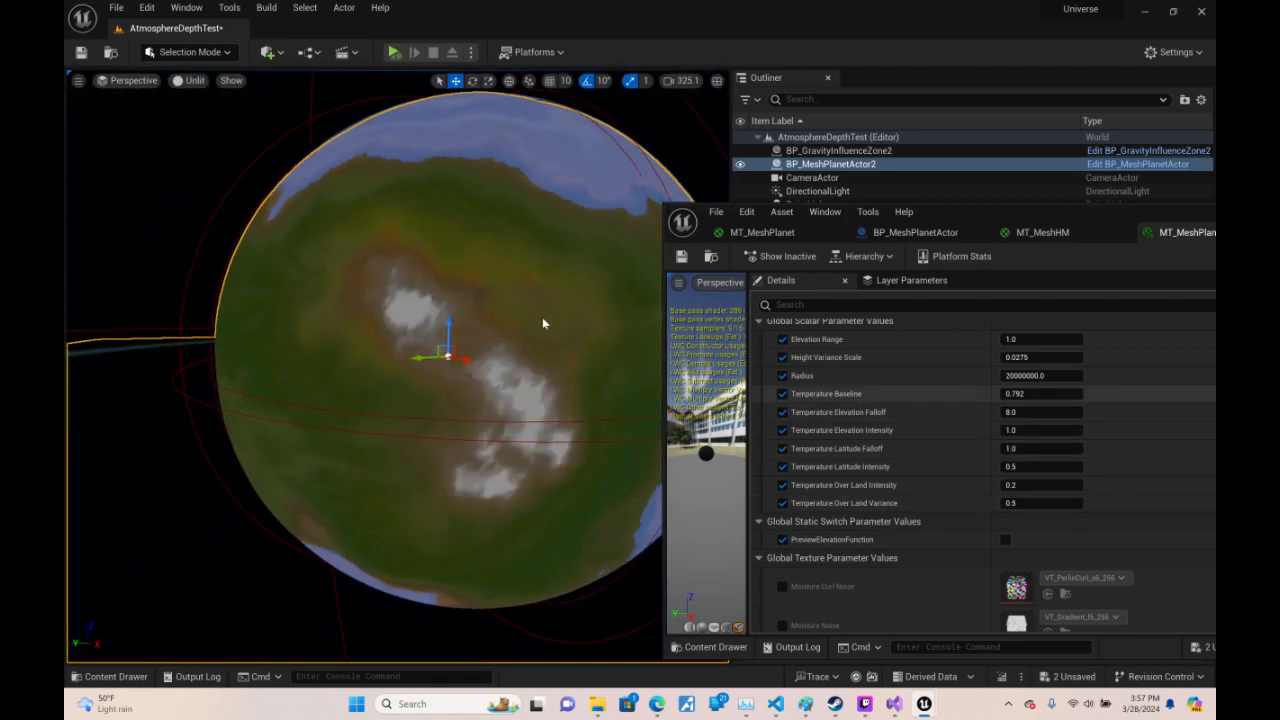
{"action": "key", "text": "s"}
{"action": "right_click_drag", "start_coordinate": [542, 323], "coordinate": [592, 324]}
{"action": "key", "text": "d"}
{"action": "key", "text": "w"}
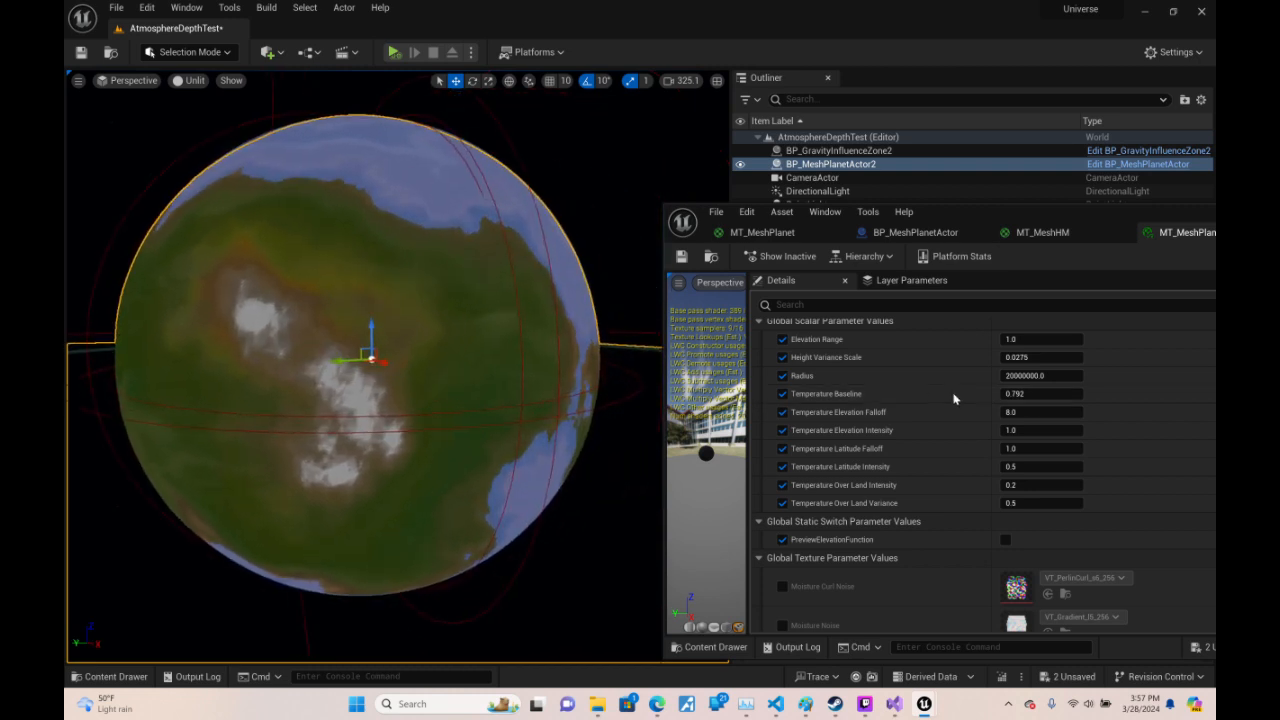
- Set the Temperature Baseline to 0.75, try Temperature Elevation Falloff values of 2 and 4, and set the falloff to 6
{"action": "type", "text": "0.75"}
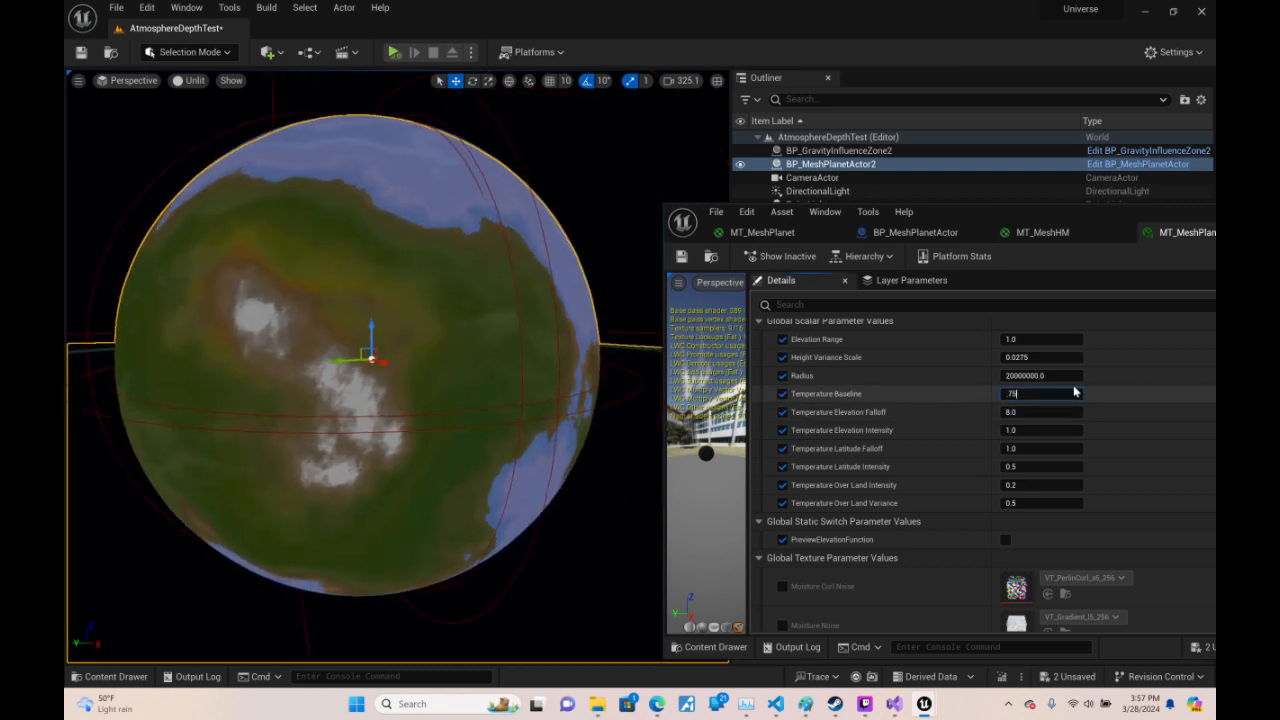
{"action": "key", "text": "Return"}
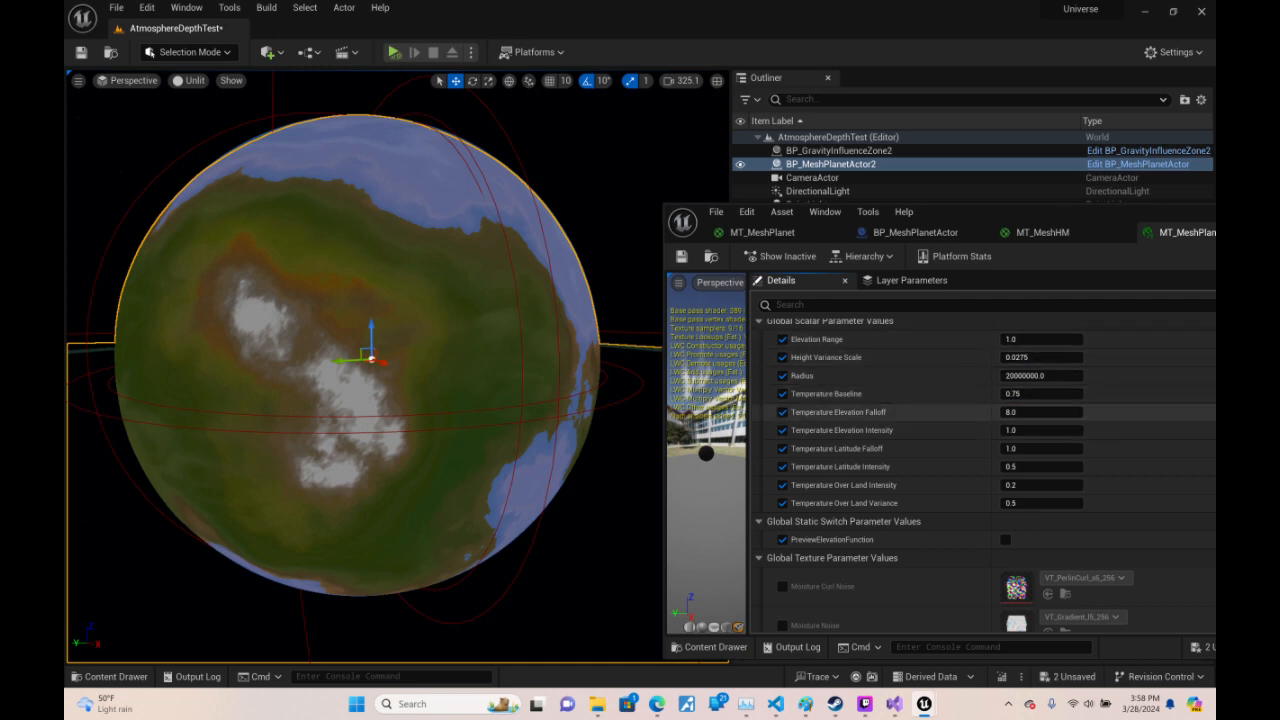
{"action": "type", "text": "2"}
{"action": "key", "text": "Return"}
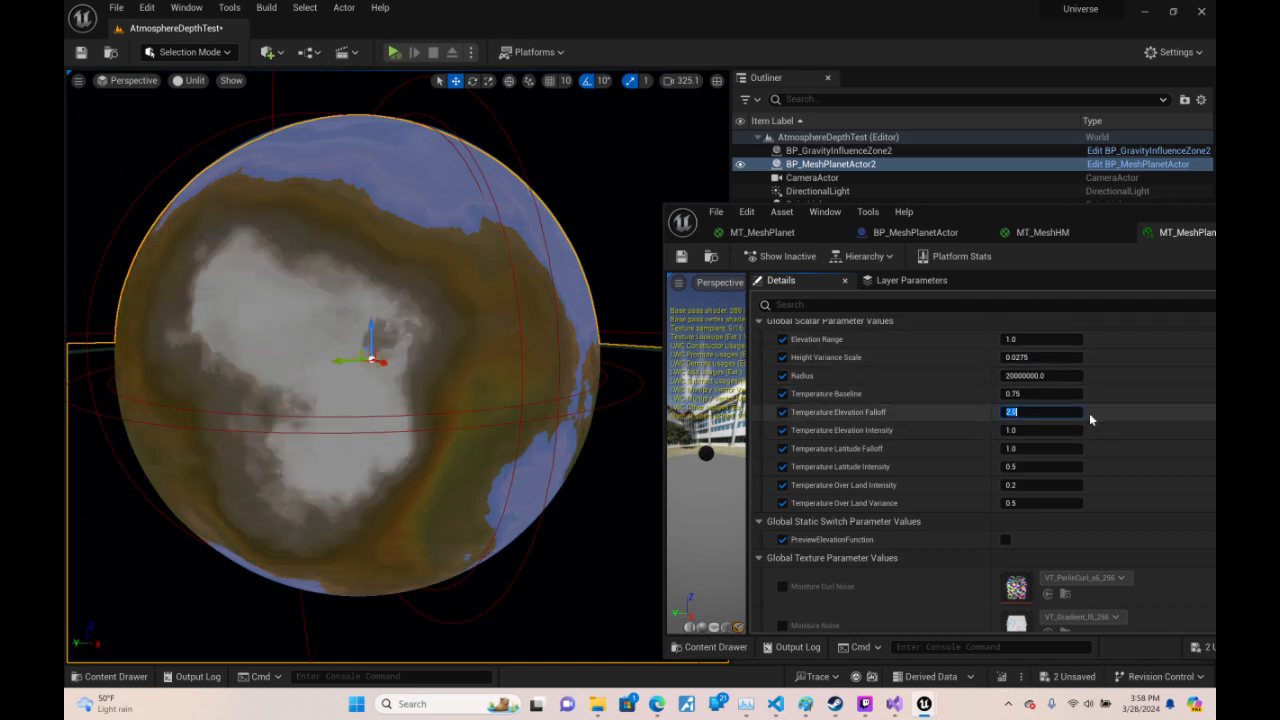
{"action": "type", "text": "4"}
{"action": "key", "text": "Return"}
{"action": "type", "text": "6"}
{"action": "key", "text": "Return"}
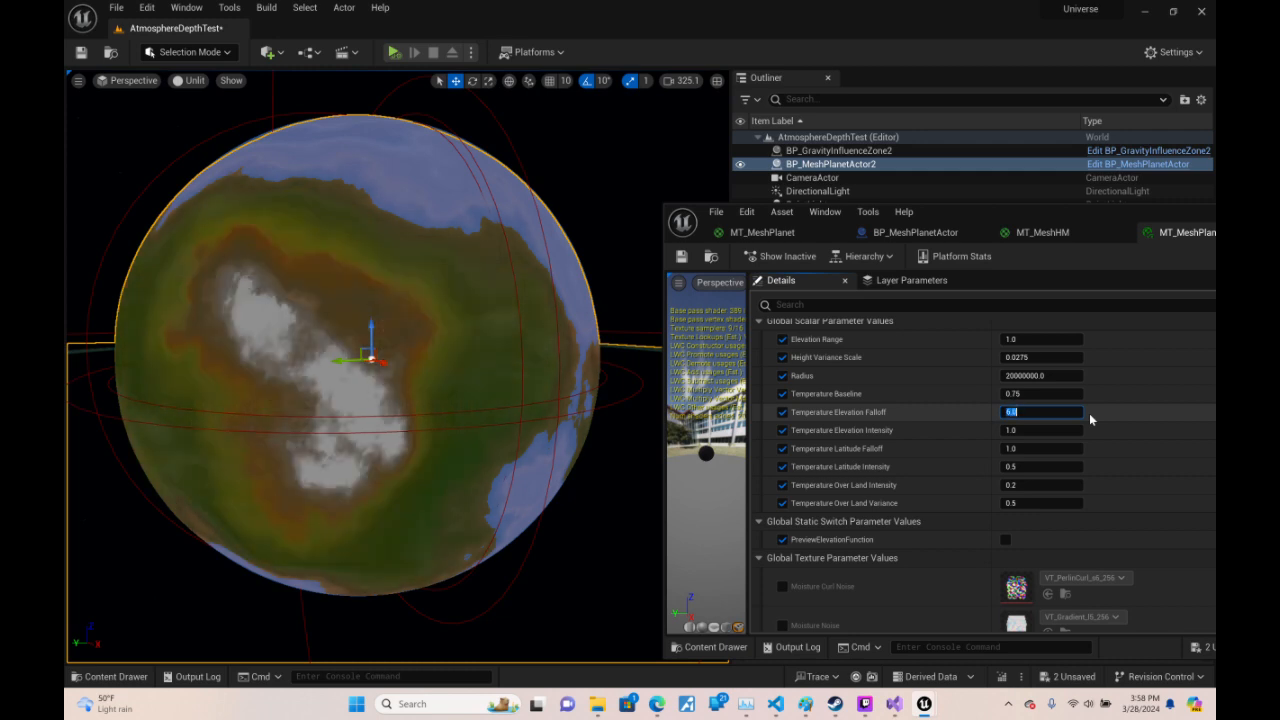
- Try Temperature Elevation Falloff values of 8 and 16, and set the falloff to 12
{"action": "type", "text": "8"}
{"action": "key", "text": "Return"}
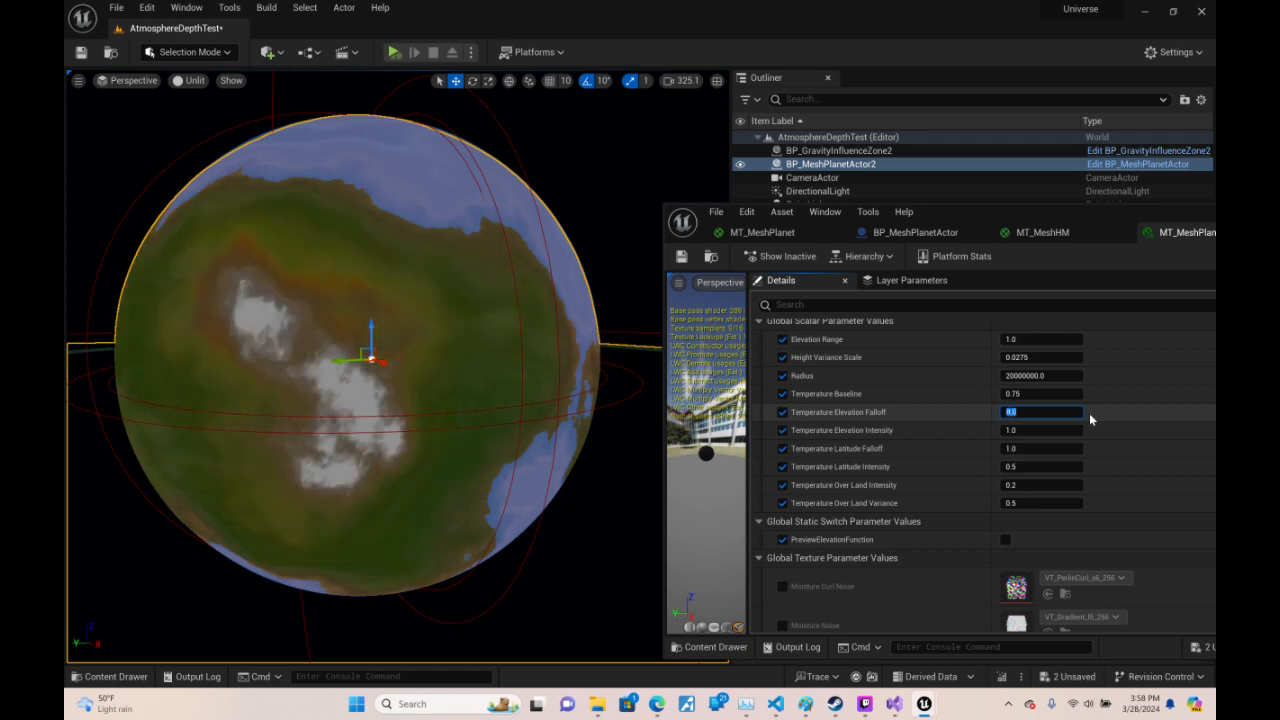
{"action": "type", "text": "16"}
{"action": "key", "text": "Return"}
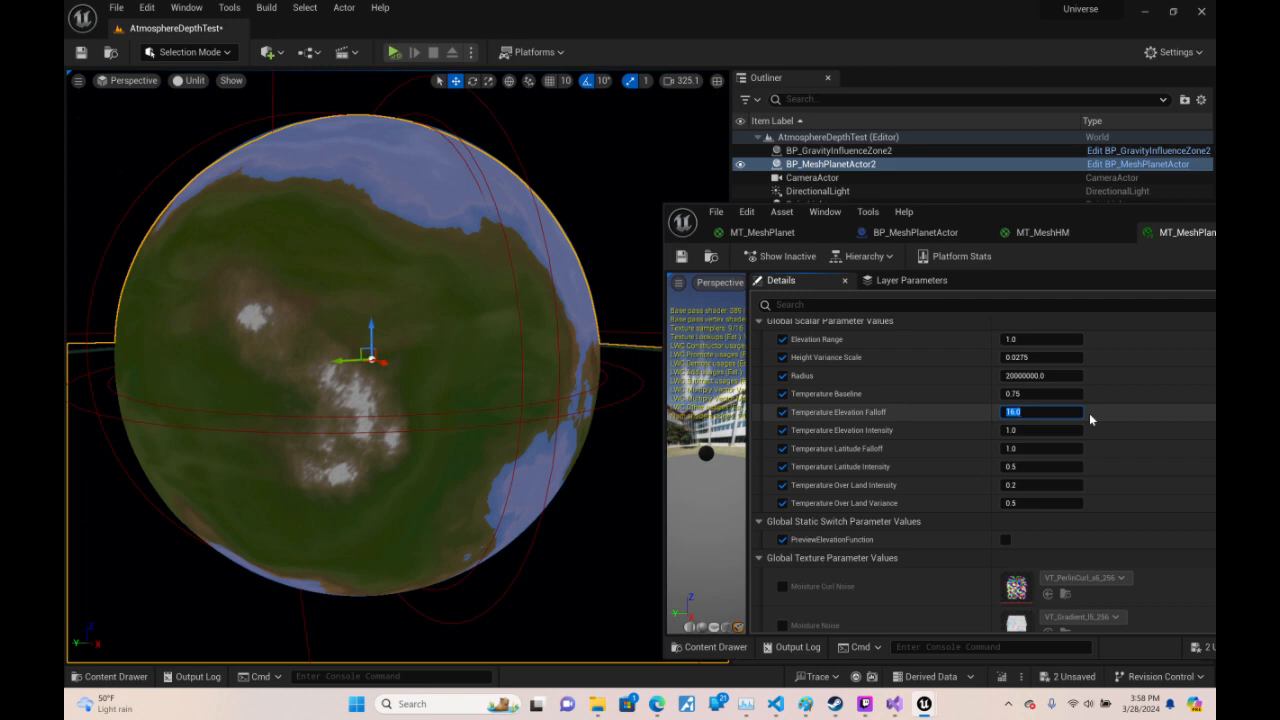
{"action": "type", "text": "12"}
{"action": "key", "text": "Return"}
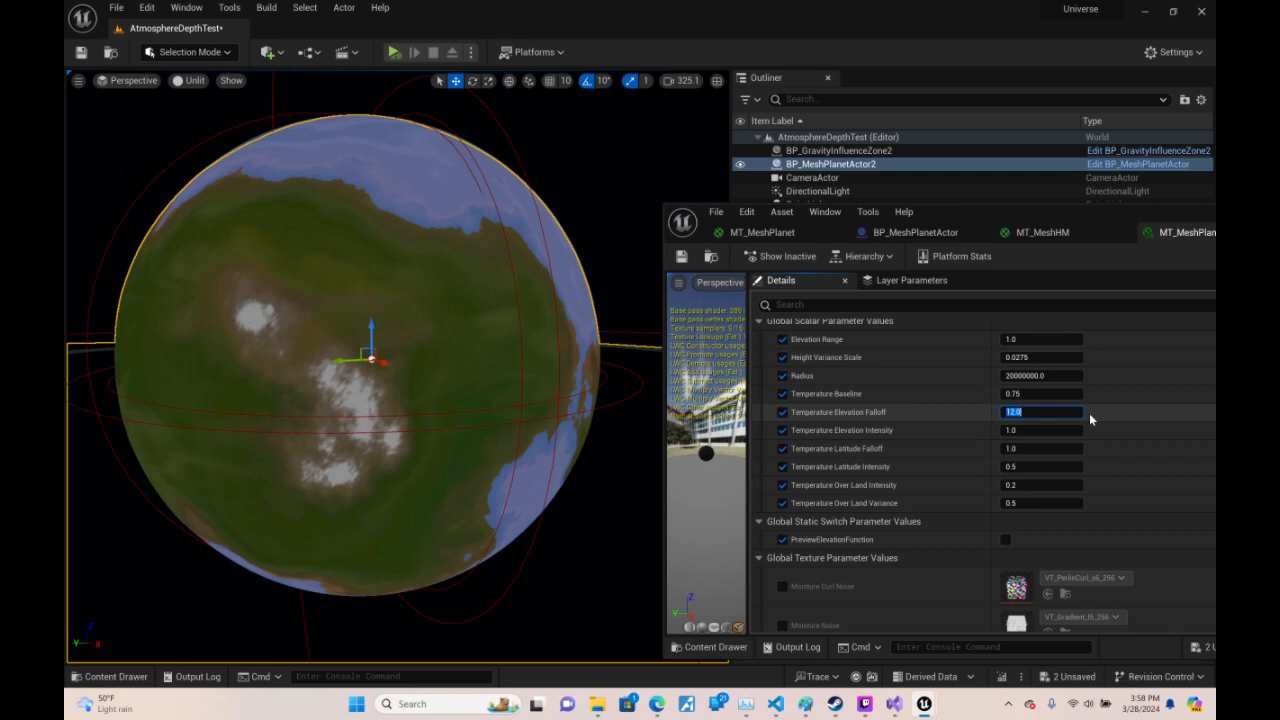
- Try Temperature Elevation Intensity values of 2, 0.1, 0.5 and 0.9, and return the intensity to 1
{"action": "left_click", "coordinate": [1165, 418]}
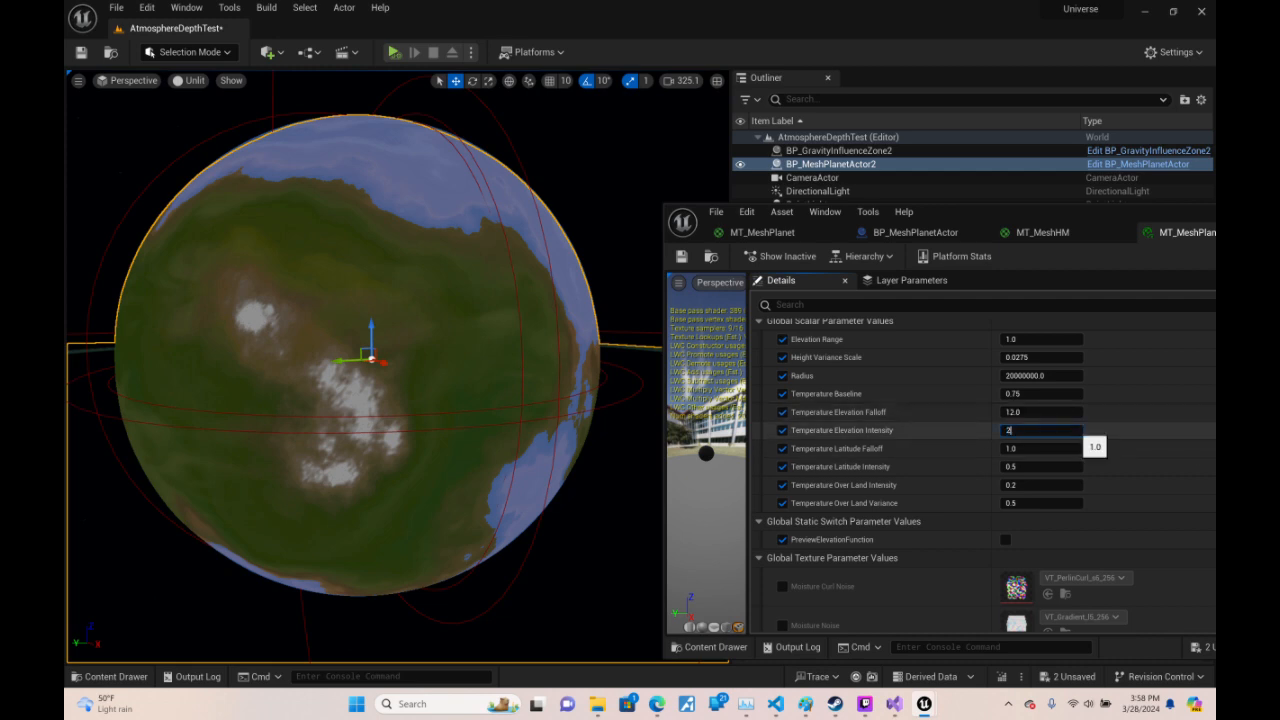
{"action": "key", "text": "Return"}
{"action": "type", "text": "1"}
{"action": "key", "text": "Return"}
{"action": "type", "text": "0.1"}
{"action": "key", "text": "Return"}
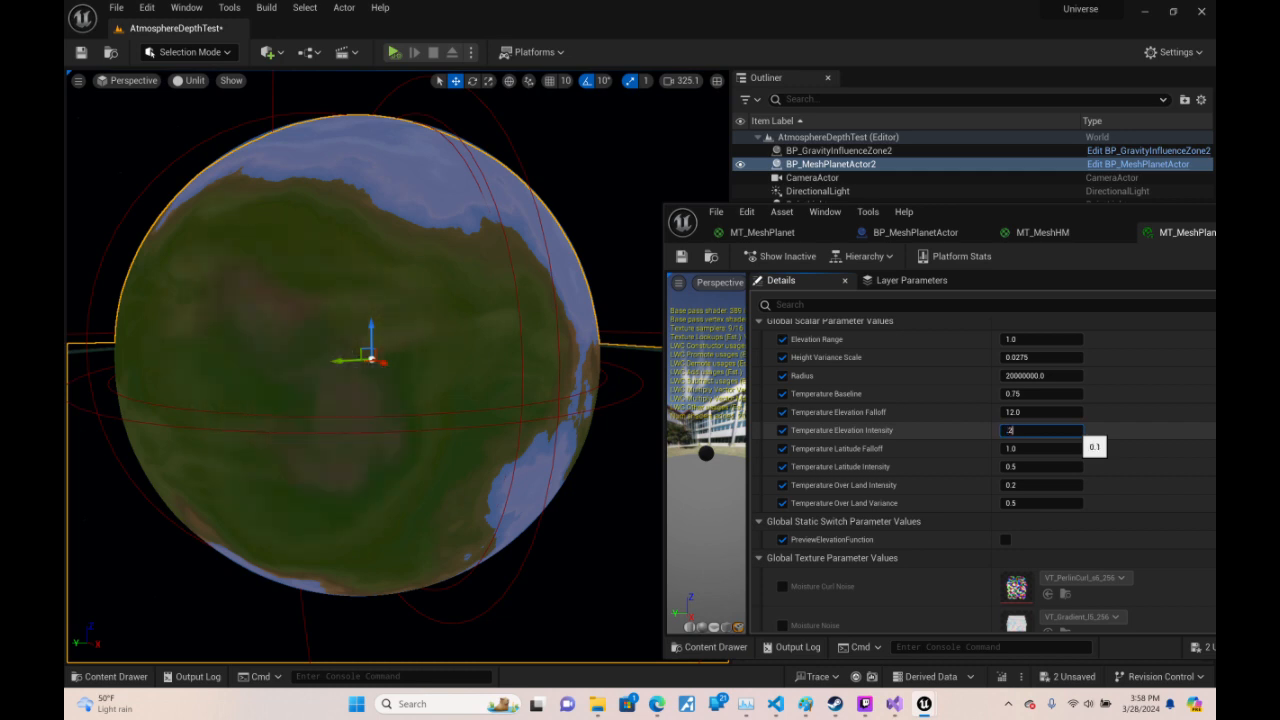
{"action": "key", "text": "Return"}
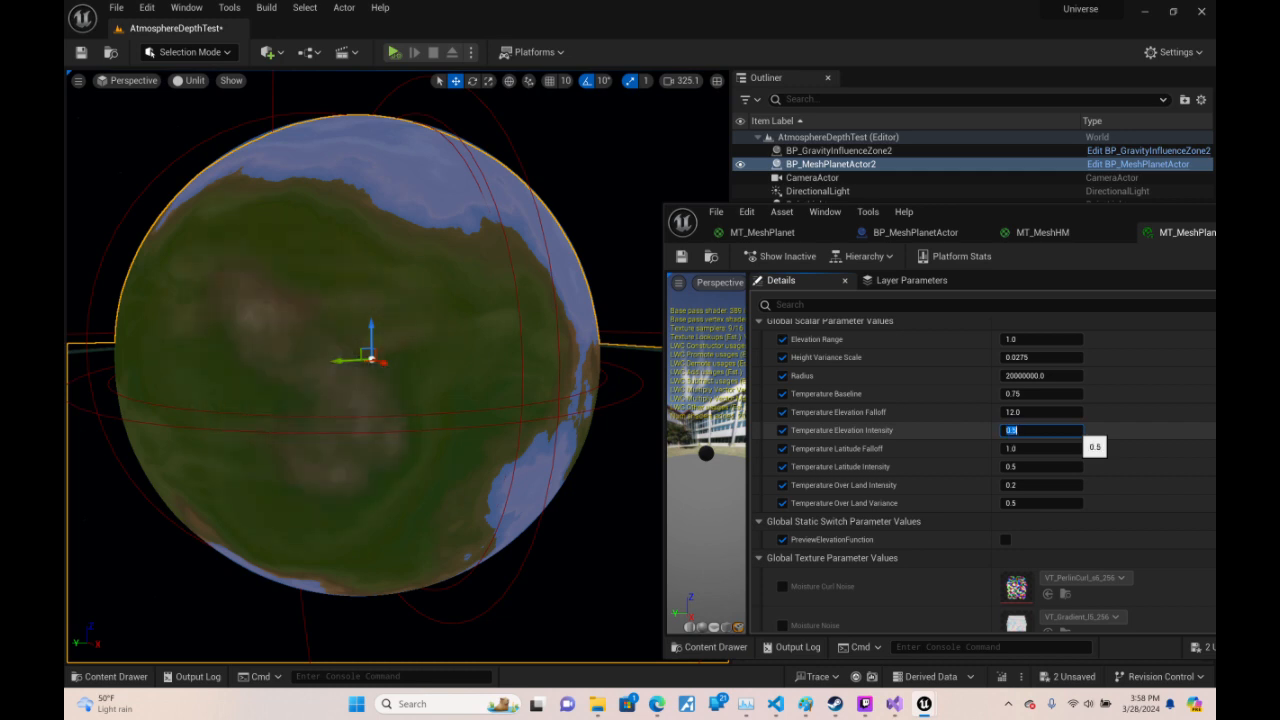
{"action": "type", "text": ".9"}
{"action": "key", "text": "Return"}
{"action": "type", "text": "1"}
{"action": "key", "text": "Return"}
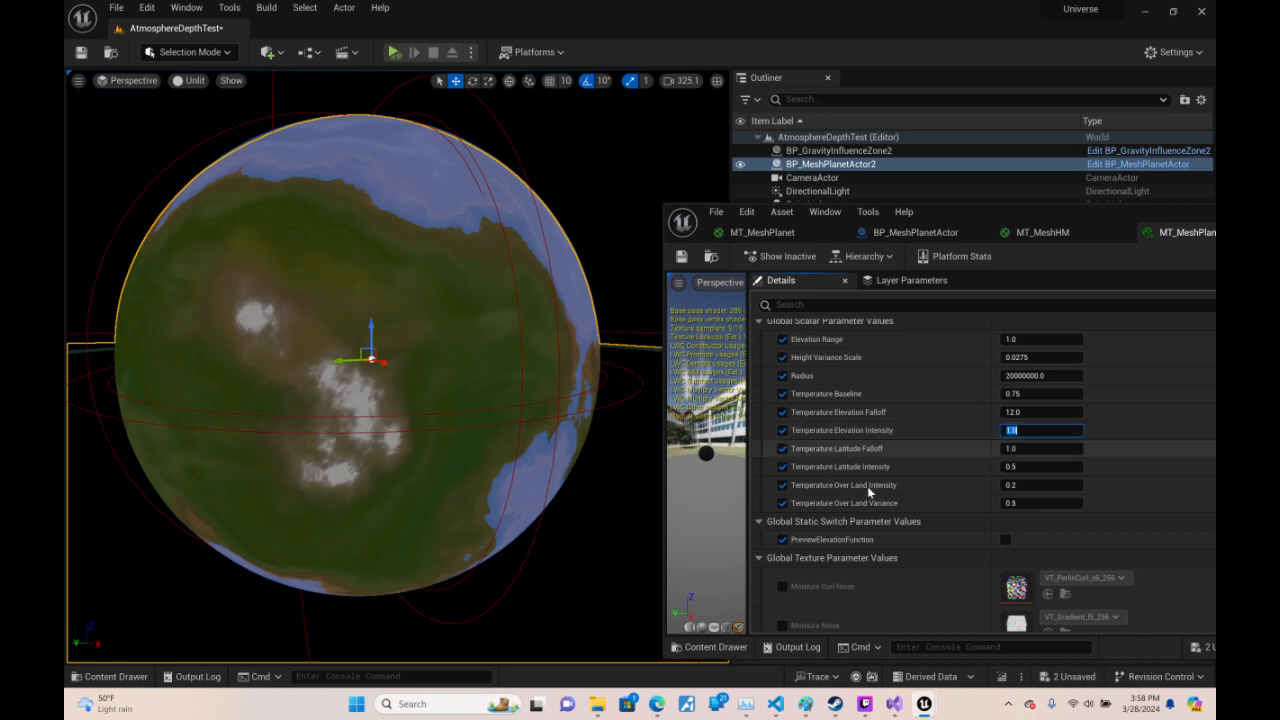
- Set the Temperature Latitude Falloff to 2
{"action": "key", "text": "Tab"}
{"action": "mouse_move", "coordinate": [924, 704]}
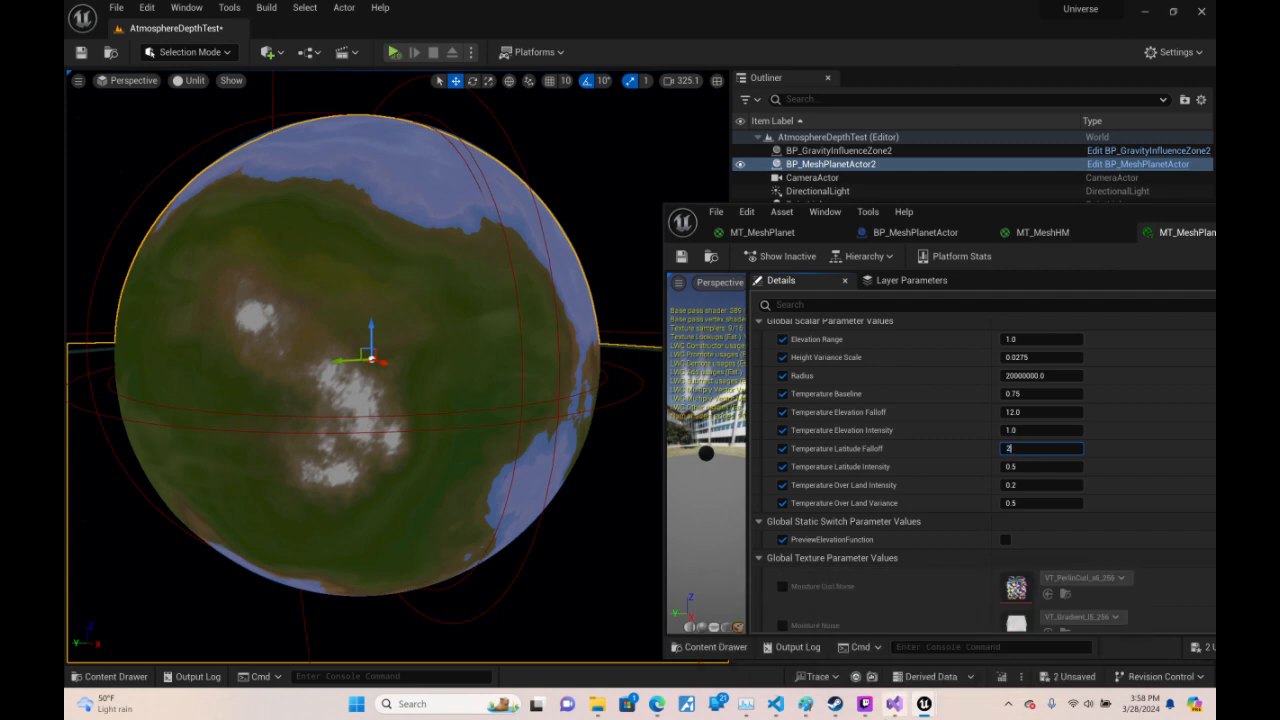
{"action": "type", "text": "2"}
{"action": "key", "text": "Return"}
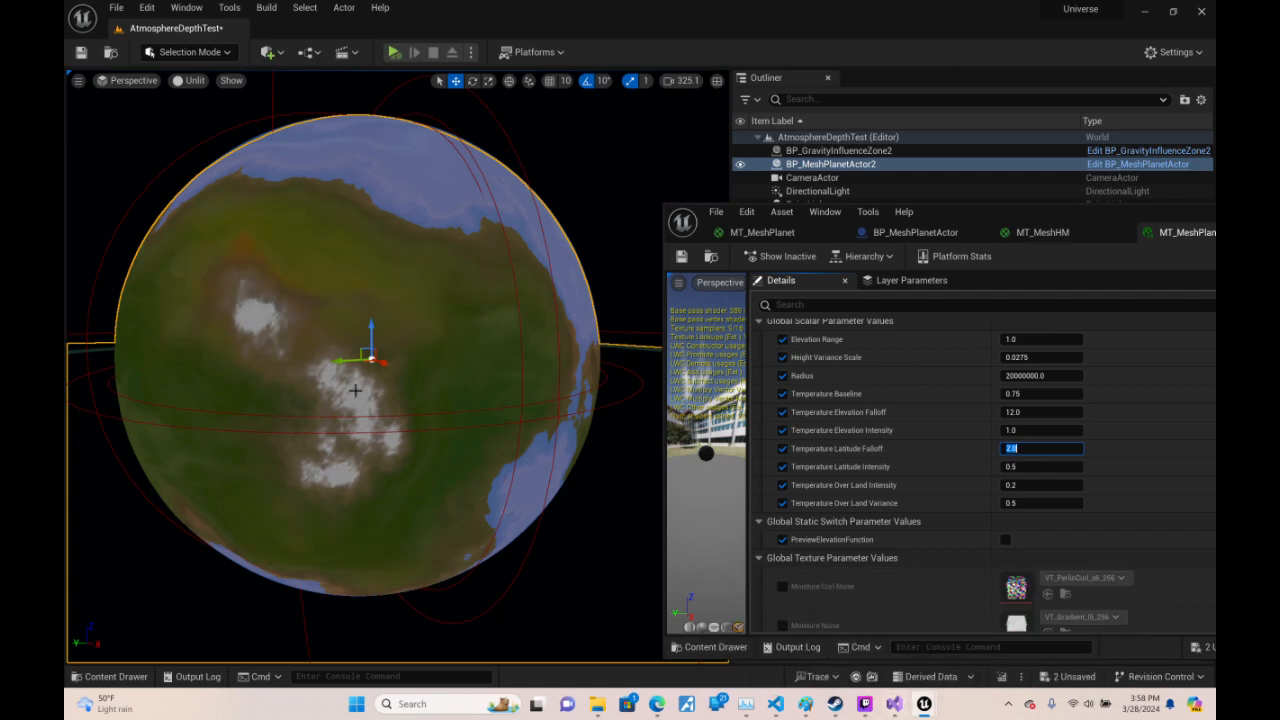
- Fly in close to the planet and examine the snow patches and surface coloring at different distances
{"action": "right_click_drag", "start_coordinate": [355, 390], "coordinate": [313, 311]}
{"action": "key", "text": "w"}
{"action": "scroll", "coordinate": [290, 280], "scroll_direction": "down", "scroll_amount": 2}
{"action": "scroll", "coordinate": [270, 295], "scroll_direction": "down", "scroll_amount": 6}
{"action": "scroll", "coordinate": [290, 345], "scroll_direction": "down", "scroll_amount": 1}
{"action": "key", "text": "s"}
{"action": "key", "text": "w"}
{"action": "scroll", "coordinate": [298, 272], "scroll_direction": "down", "scroll_amount": 2}
{"action": "scroll", "coordinate": [298, 230], "scroll_direction": "down", "scroll_amount": 4}
{"action": "scroll", "coordinate": [332, 214], "scroll_direction": "up", "scroll_amount": 2}
{"action": "scroll", "coordinate": [282, 168], "scroll_direction": "down", "scroll_amount": 2}
{"action": "scroll", "coordinate": [190, 192], "scroll_direction": "up", "scroll_amount": 2}
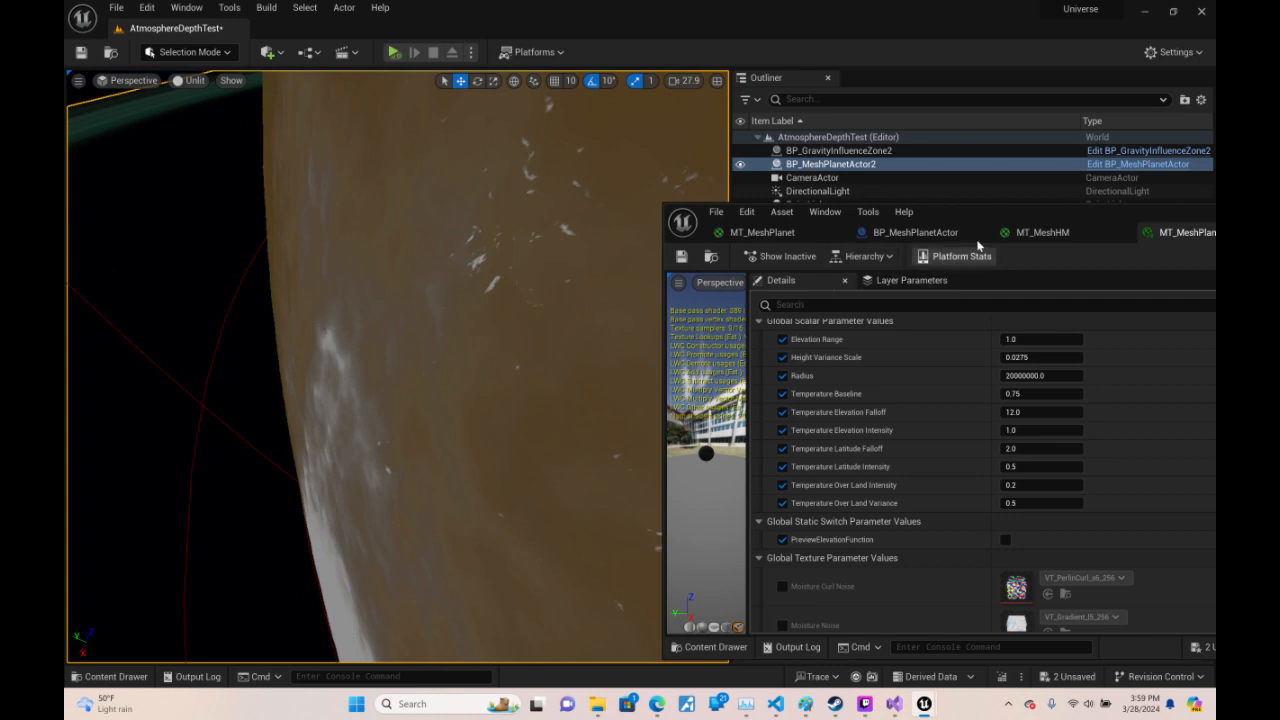
- Open the MT_MeshPlanet material graph and examine the Multiply and texture sample nodes above the Moisture Preview Gradient
{"action": "left_click_drag", "start_coordinate": [1035, 220], "coordinate": [725, 151]}
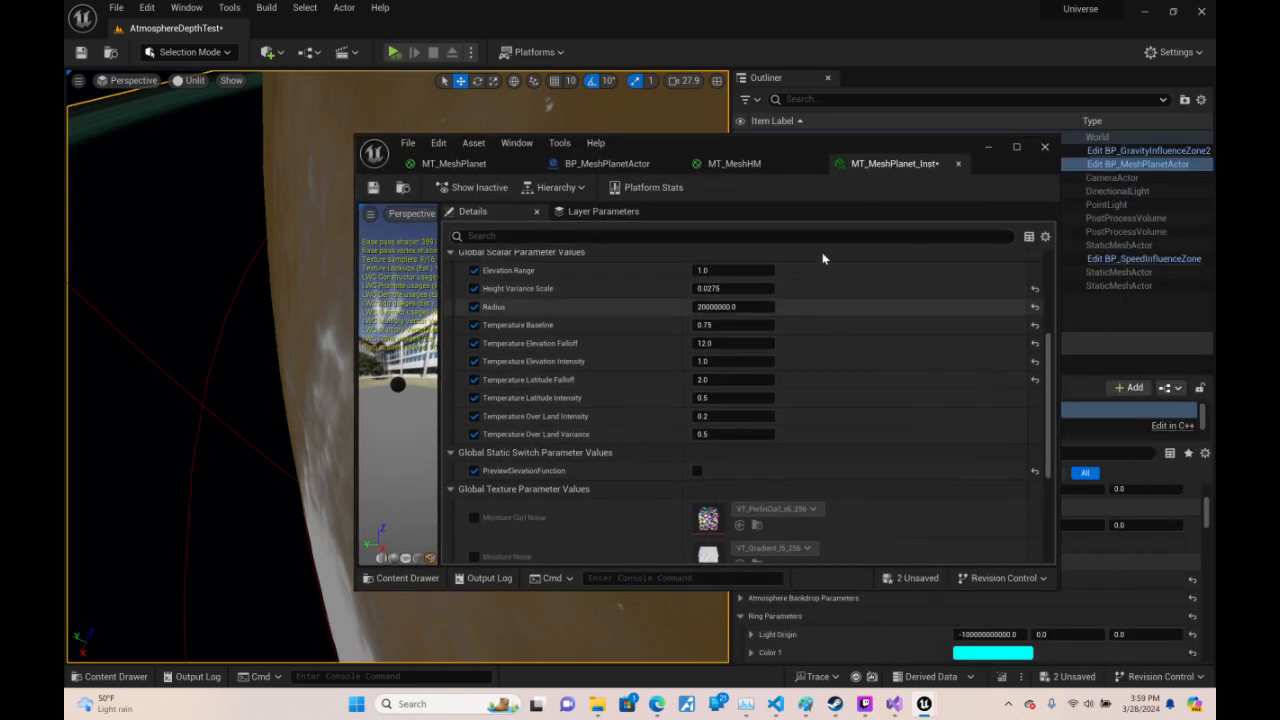
{"action": "left_click", "coordinate": [738, 164]}
{"action": "left_click", "coordinate": [633, 165]}
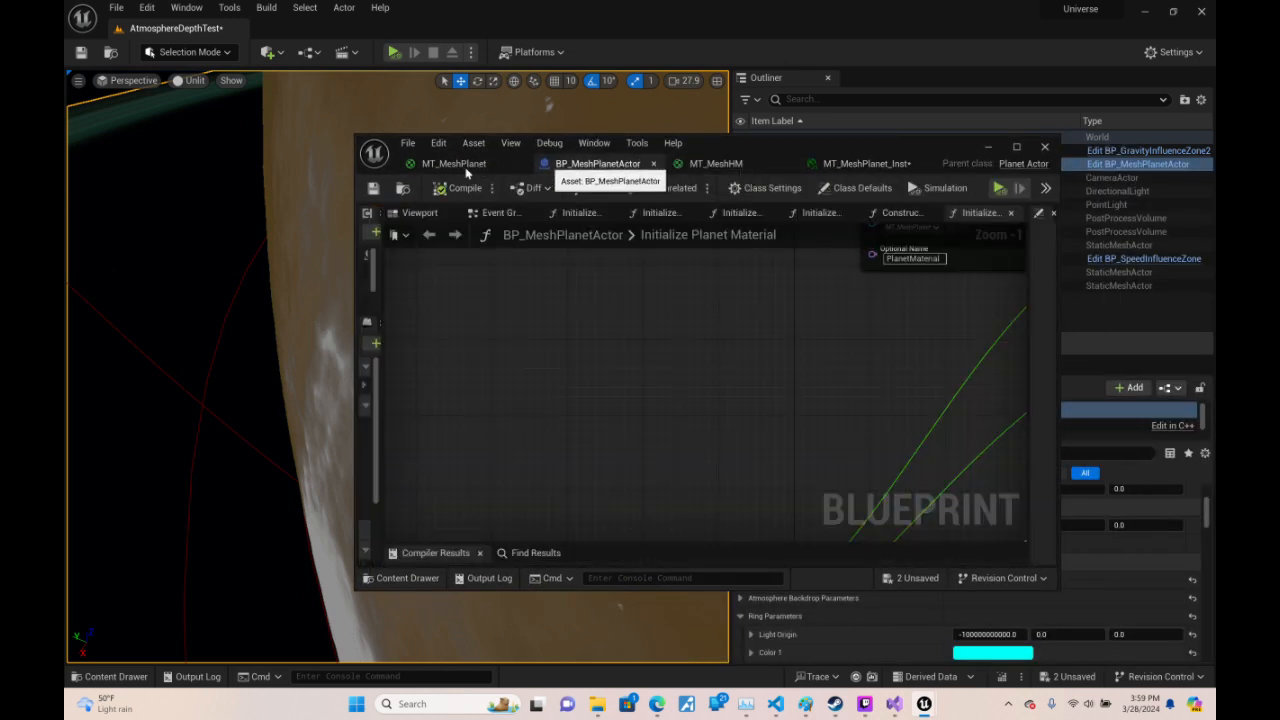
{"action": "left_click", "coordinate": [454, 163]}
{"action": "scroll", "coordinate": [817, 312], "scroll_direction": "down", "scroll_amount": 5}
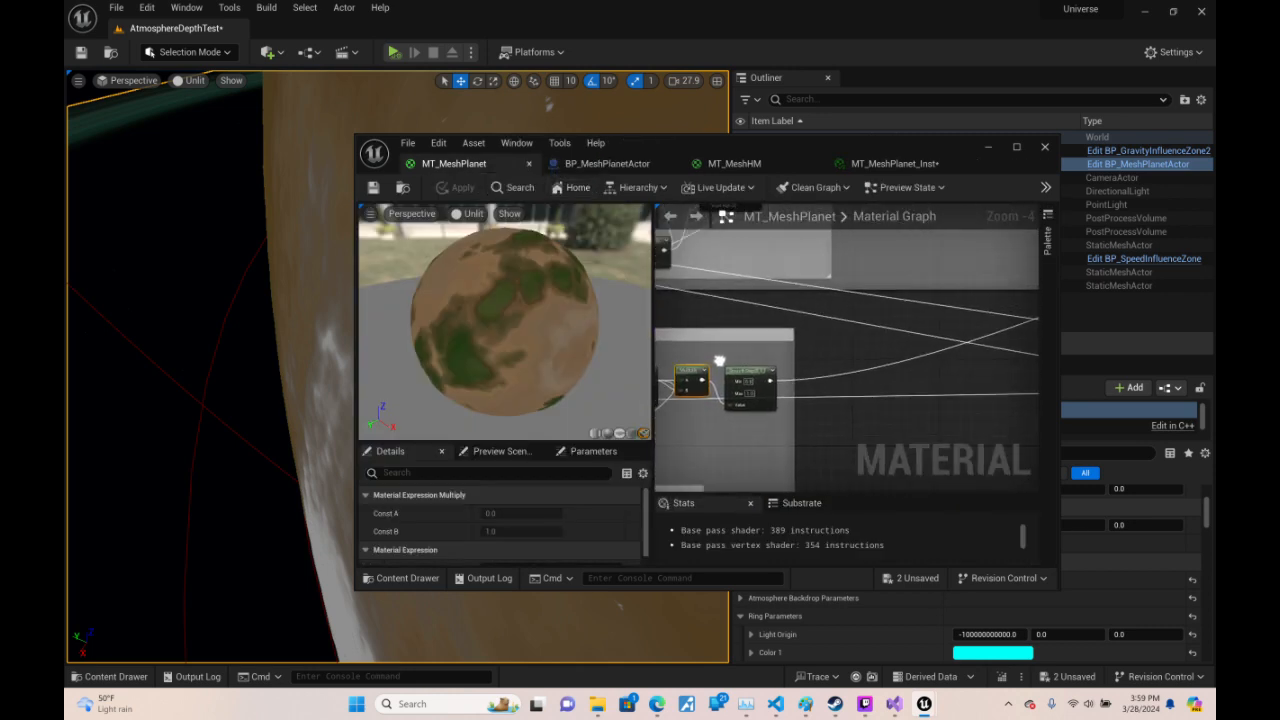
{"action": "right_click_drag", "start_coordinate": [718, 361], "coordinate": [747, 348]}
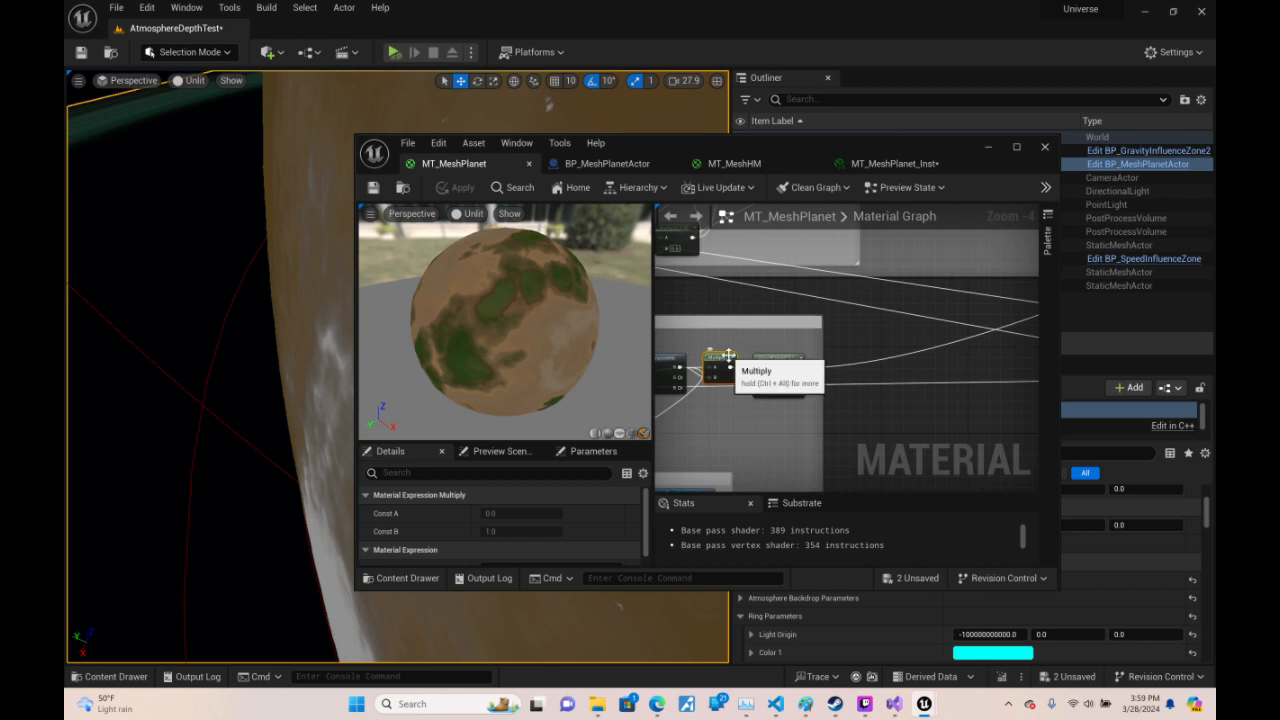
{"action": "right_click_drag", "start_coordinate": [730, 366], "coordinate": [1000, 347]}
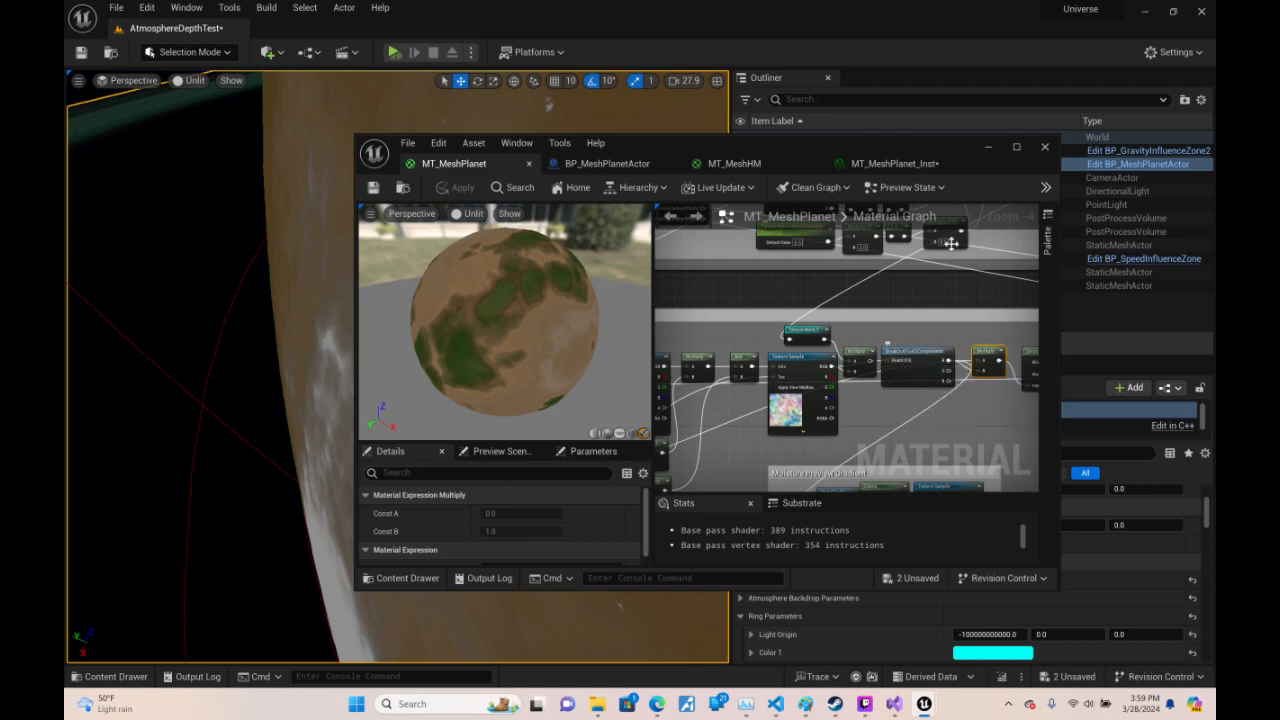
- Uncover the level viewport and fly over the planet to examine how its land colors blend up close and from afar
{"action": "left_click", "coordinate": [988, 147]}
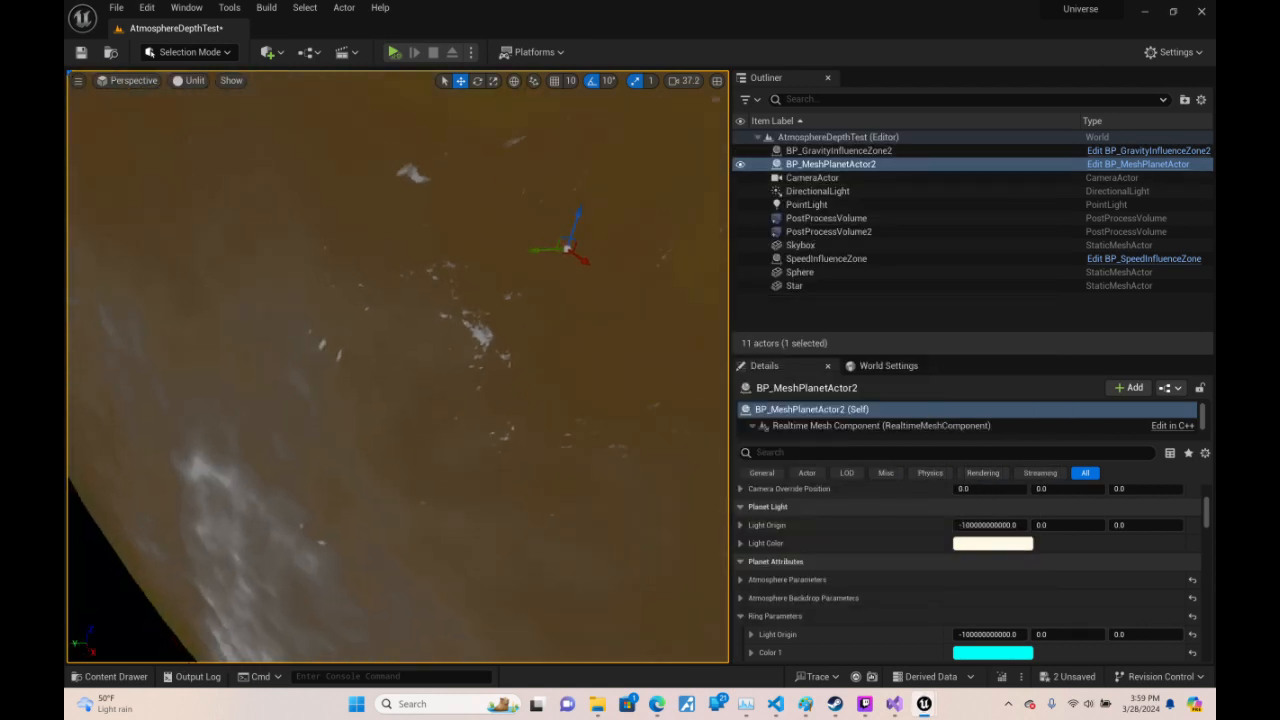
{"action": "key", "text": "s"}
{"action": "scroll", "coordinate": [440, 349], "scroll_direction": "up", "scroll_amount": 3}
{"action": "right_click_drag", "start_coordinate": [445, 350], "coordinate": [476, 394]}
{"action": "scroll", "coordinate": [1028, 543], "scroll_direction": "down", "scroll_amount": 1}
{"action": "scroll", "coordinate": [1026, 542], "scroll_direction": "down", "scroll_amount": 1}
{"action": "key", "text": "w"}
{"action": "key", "text": "d"}
{"action": "key", "text": "w"}
{"action": "key", "text": "s"}
- Return to the MT_MeshPlanet graph at full size and place the Elevation Range parameter beside the Multiply node it feeds
{"action": "key", "text": "alt+Tab"}
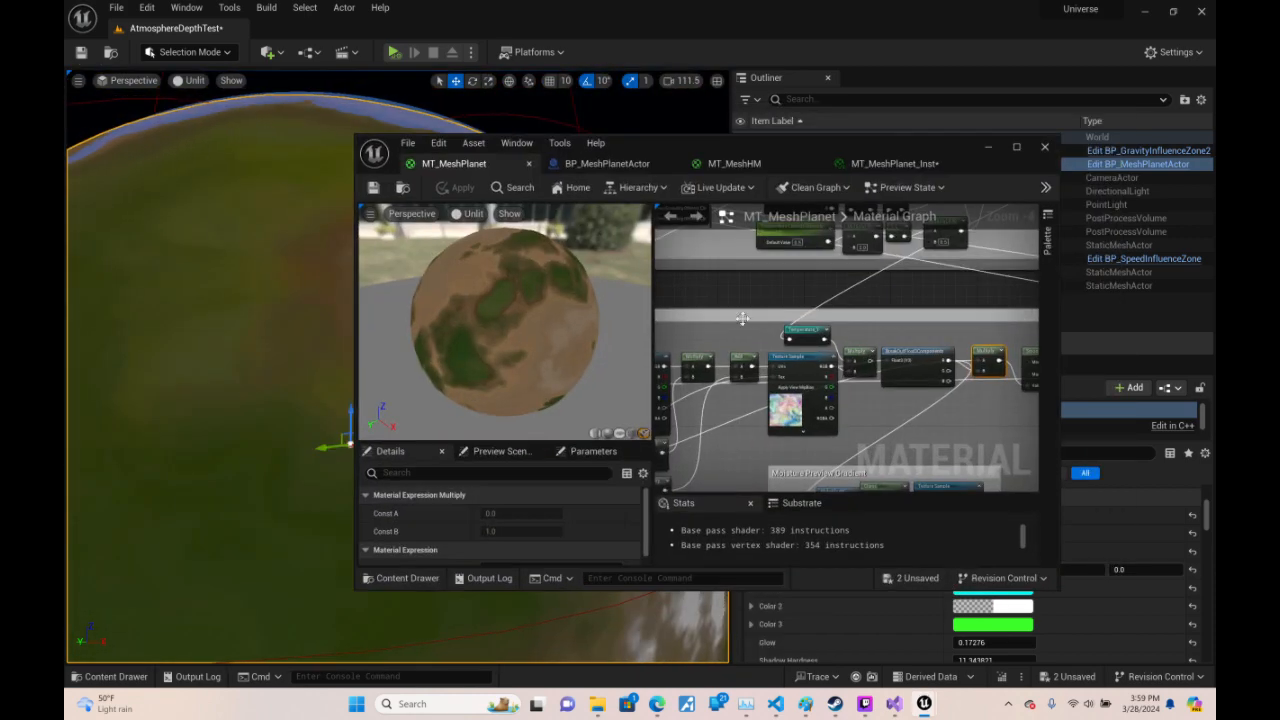
{"action": "left_click", "coordinate": [1020, 148]}
{"action": "right_click_drag", "start_coordinate": [1044, 222], "coordinate": [814, 505]}
{"action": "left_click_drag", "start_coordinate": [821, 404], "coordinate": [809, 366]}
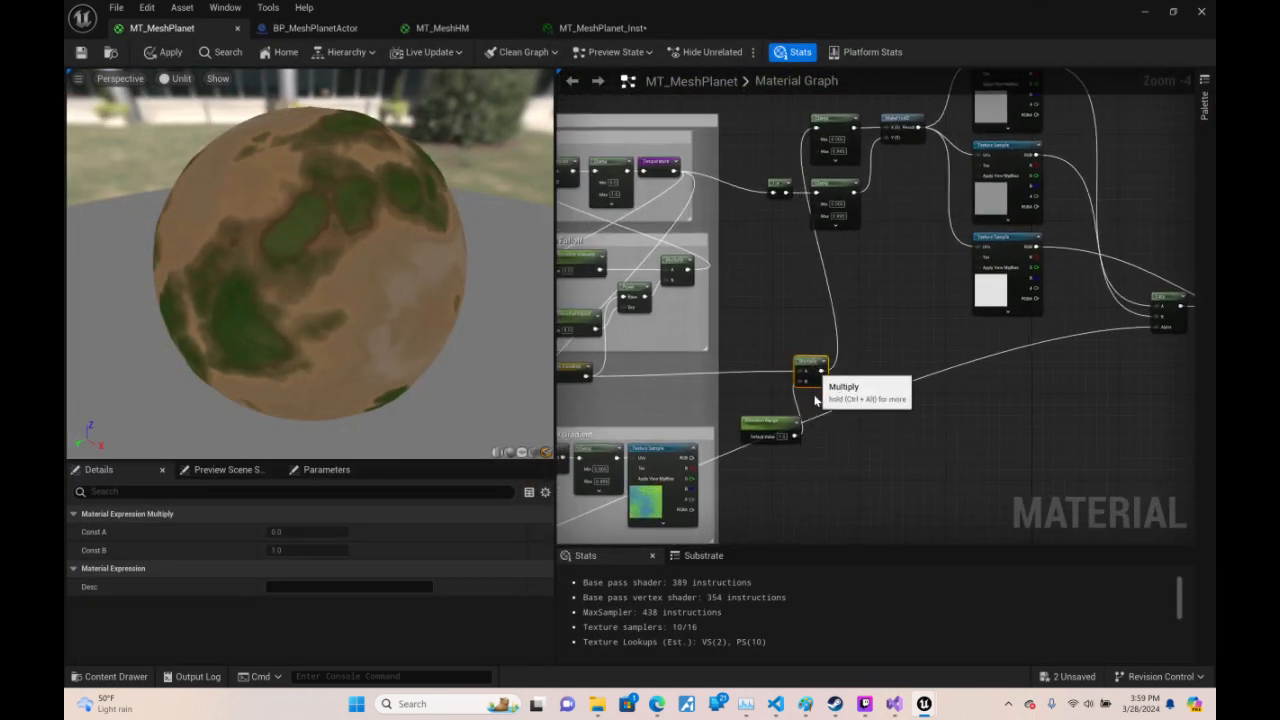
{"action": "left_click", "coordinate": [762, 390]}
{"action": "right_click_drag", "start_coordinate": [870, 352], "coordinate": [857, 373]}
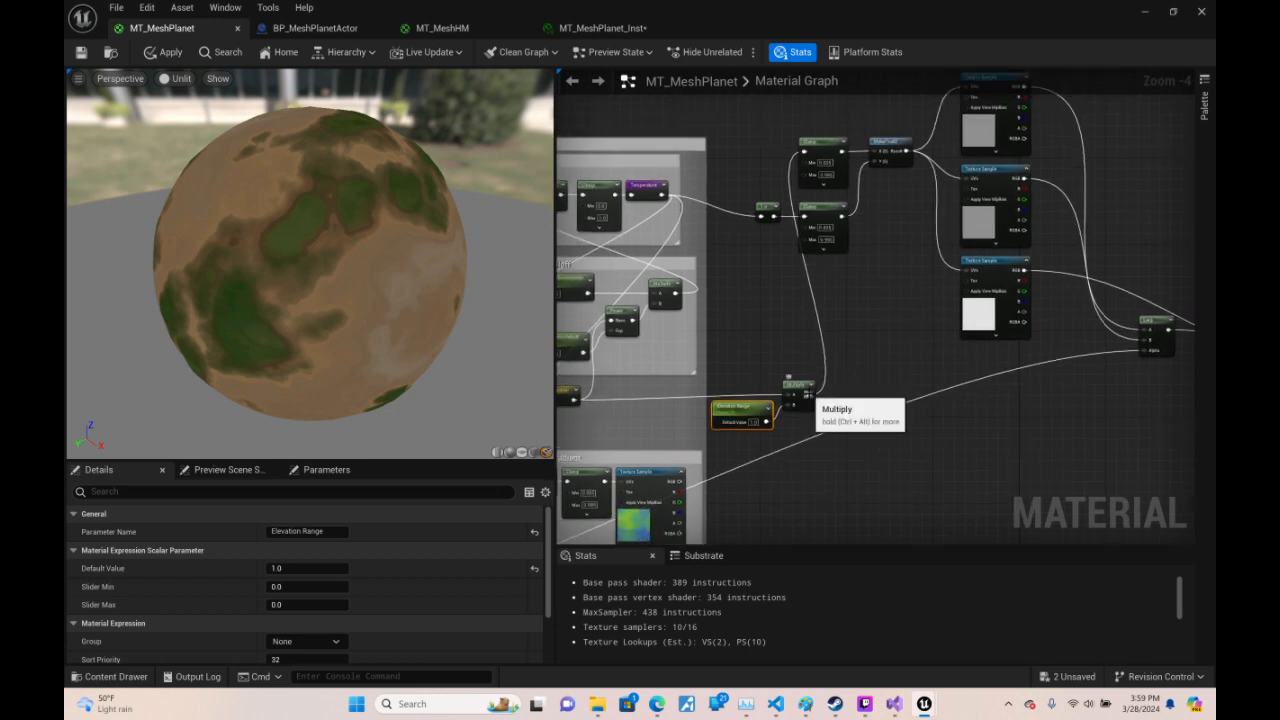
- Add a Noise node below the Elevation Range parameter and set its function to Voronoi
{"action": "right_click", "coordinate": [825, 469]}
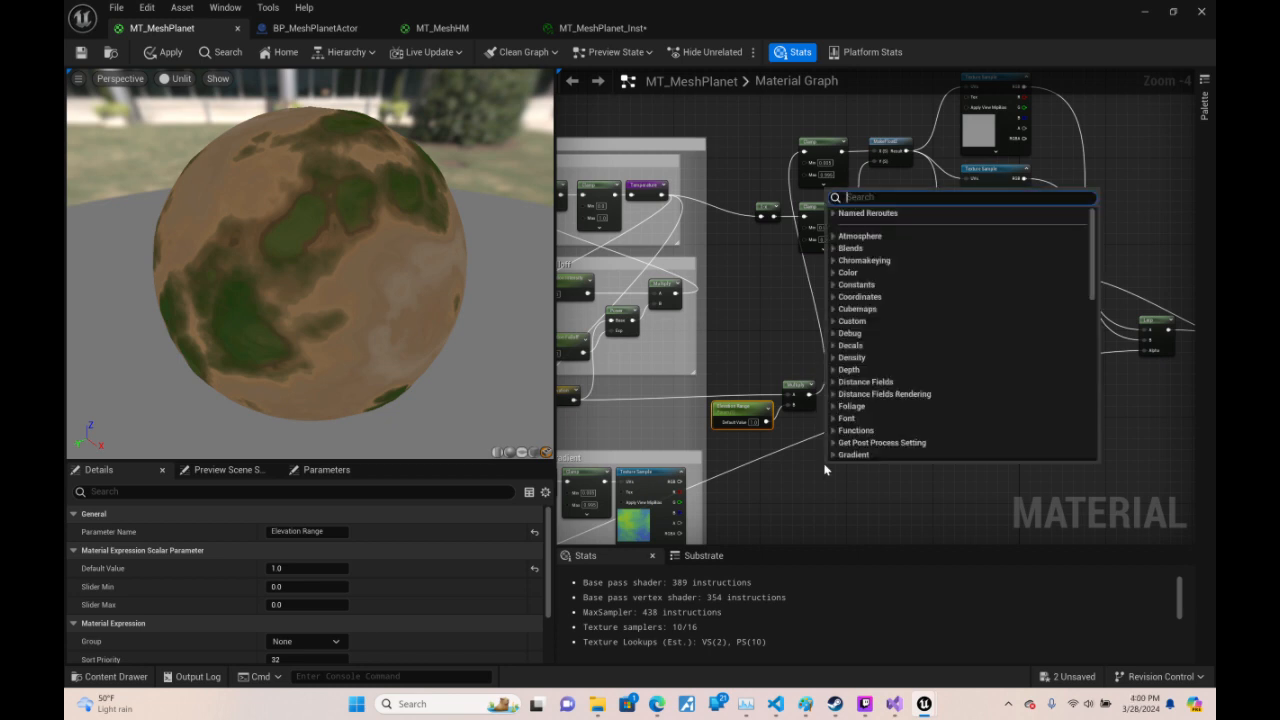
{"action": "type", "text": "noise"}
{"action": "key", "text": "Return"}
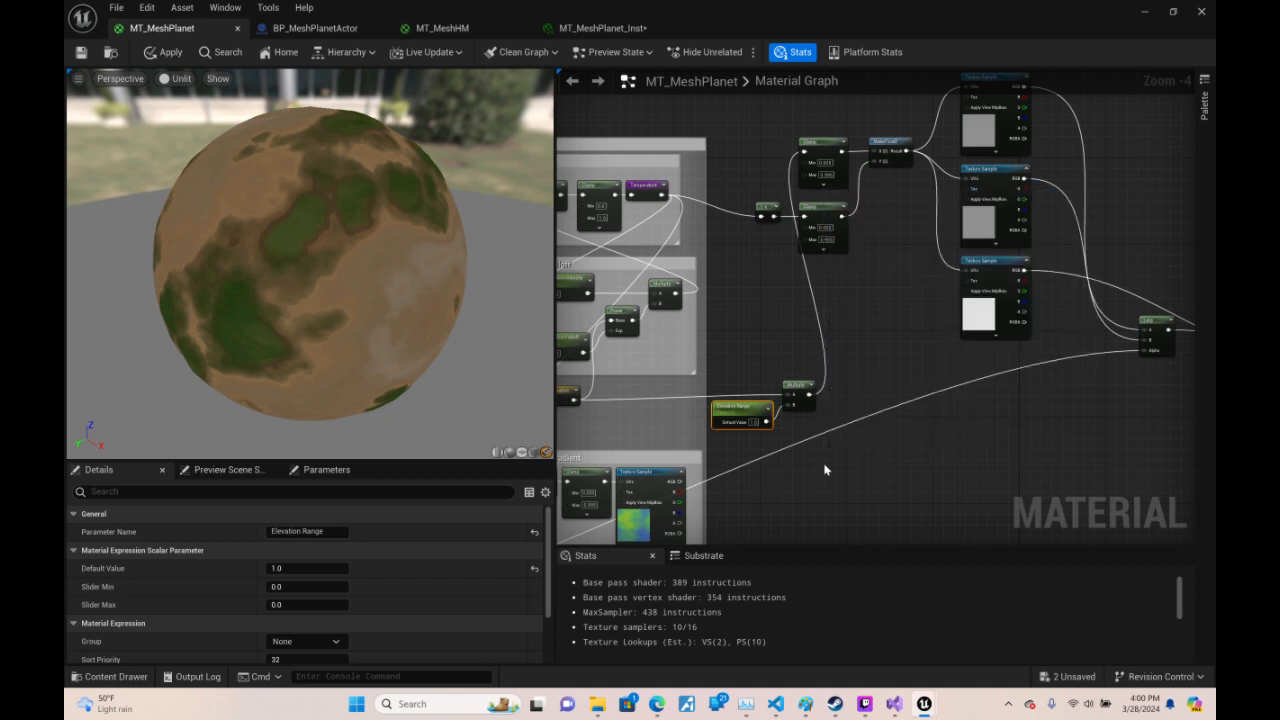
{"action": "left_click", "coordinate": [330, 568]}
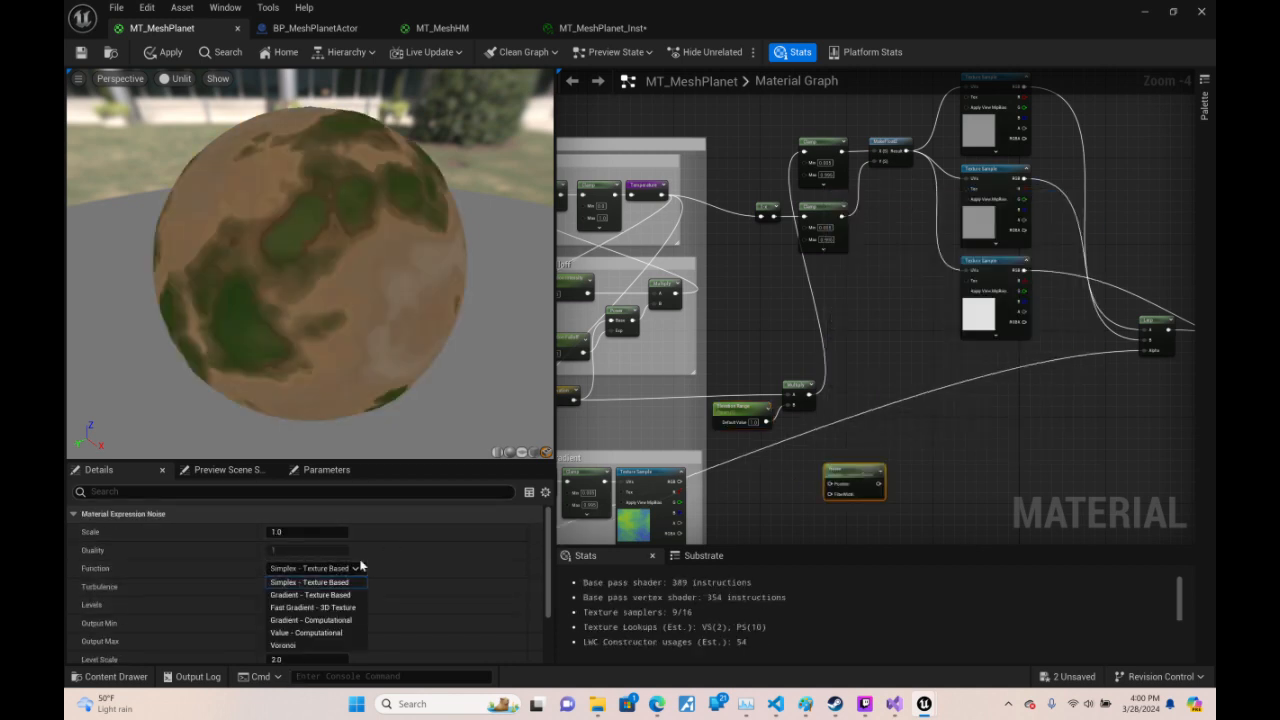
{"action": "left_click", "coordinate": [327, 646]}
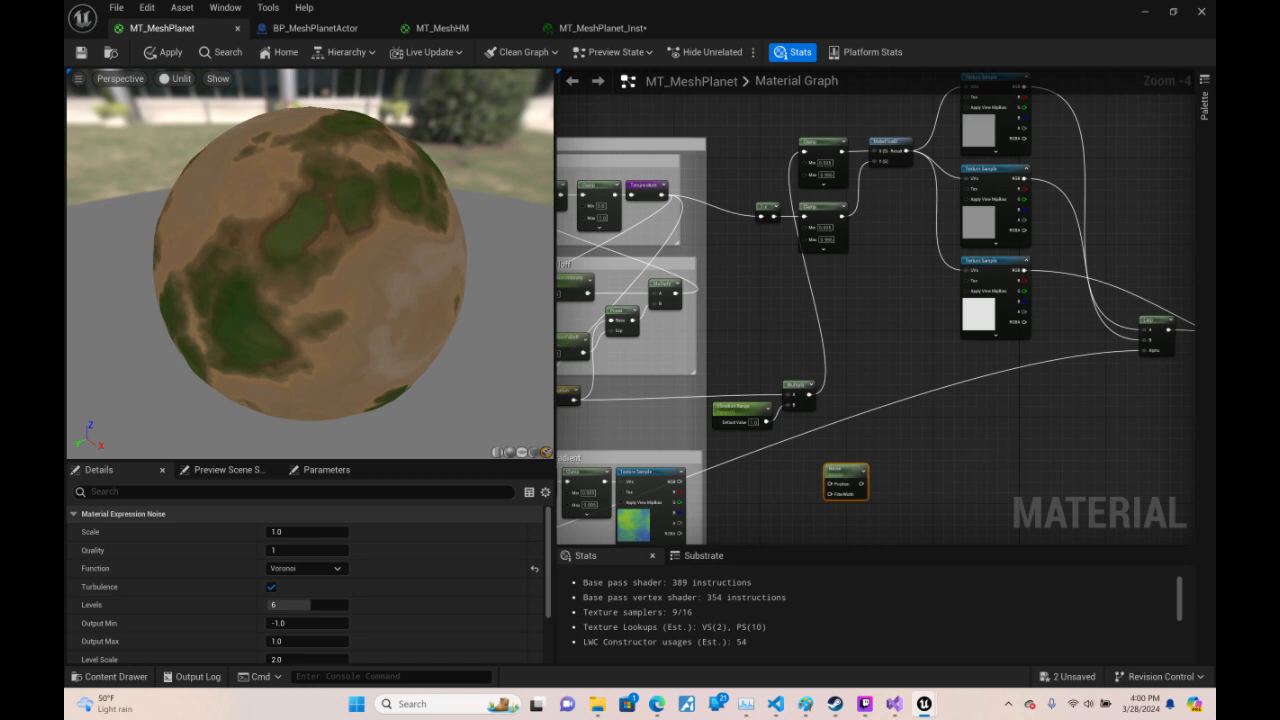
- Connect the Voronoi Noise node's Position input to the existing graph and keep the node beside the Temperature Preview Gradient group
{"action": "right_click_drag", "start_coordinate": [857, 488], "coordinate": [692, 362]}
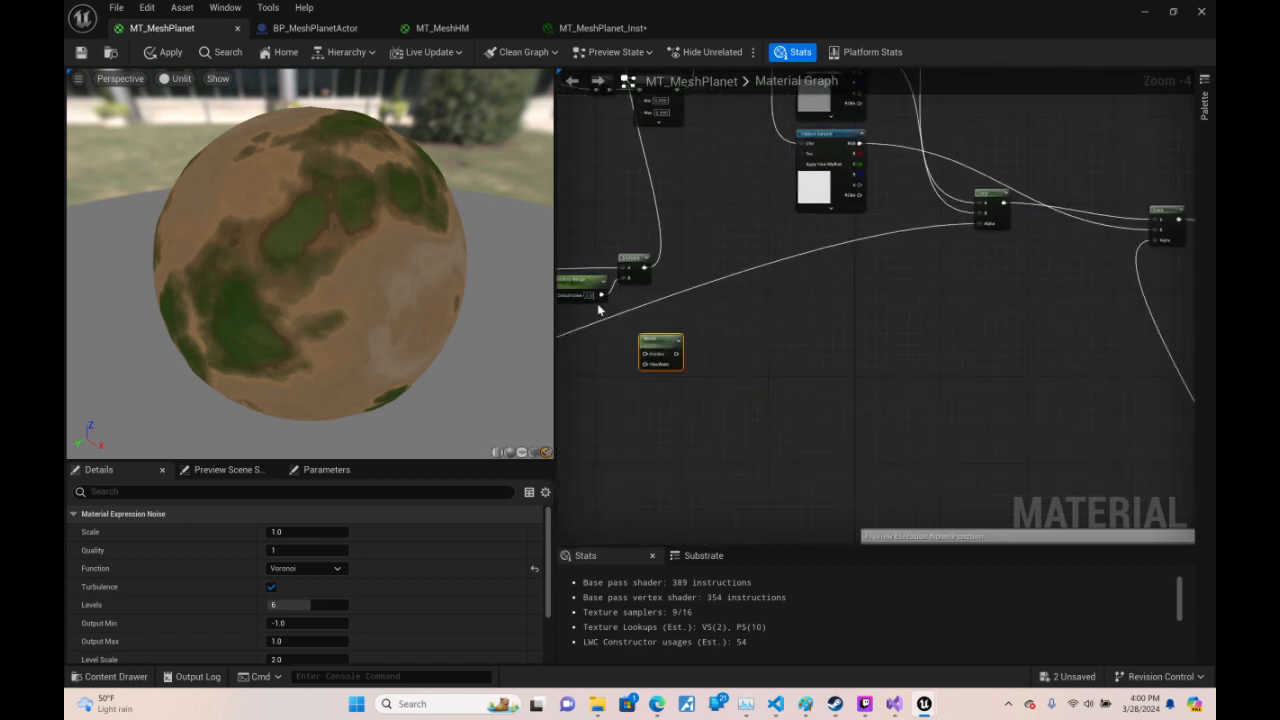
{"action": "right_click_drag", "start_coordinate": [597, 303], "coordinate": [881, 332]}
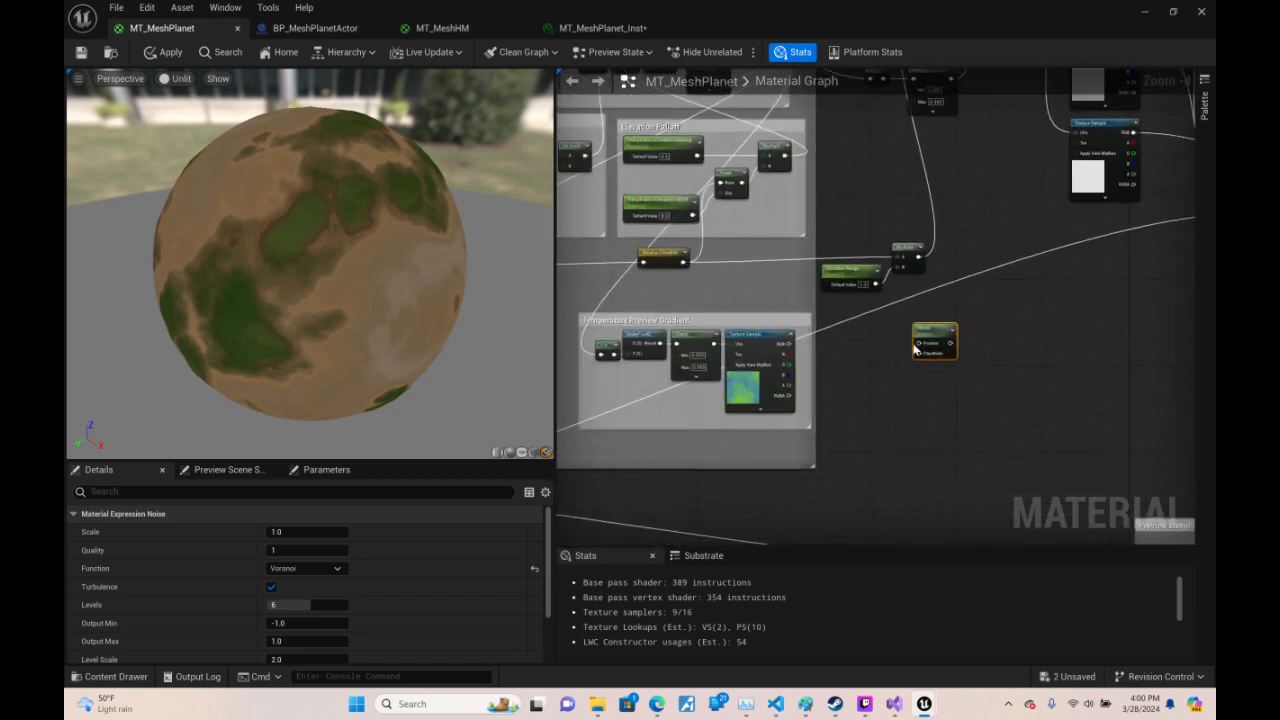
{"action": "left_click_drag", "start_coordinate": [925, 347], "coordinate": [919, 350]}
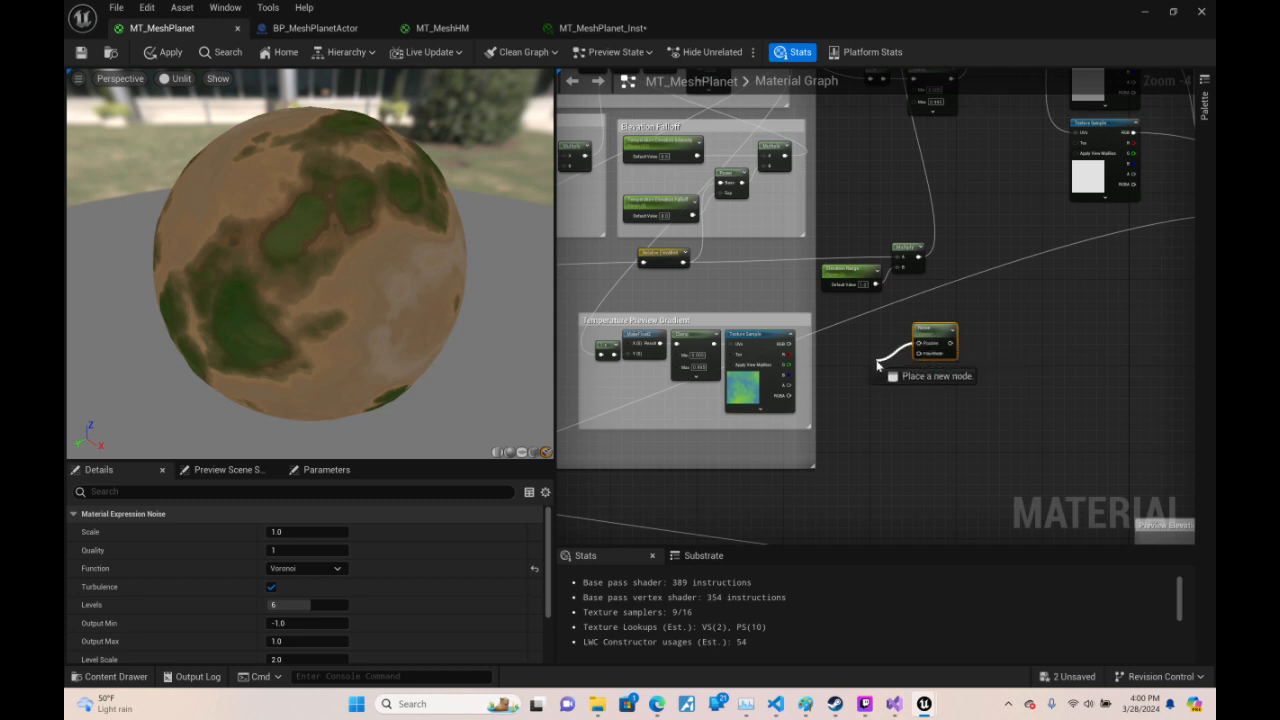
{"action": "mouse_move", "coordinate": [793, 368]}
{"action": "left_mouse_down"}
{"action": "mouse_move", "coordinate": [490, 327]}
{"action": "mouse_move", "coordinate": [752, 296]}
{"action": "mouse_move", "coordinate": [812, 320]}
{"action": "mouse_move", "coordinate": [810, 349]}
{"action": "left_mouse_up"}
{"action": "right_click_drag", "start_coordinate": [811, 349], "coordinate": [558, 215]}
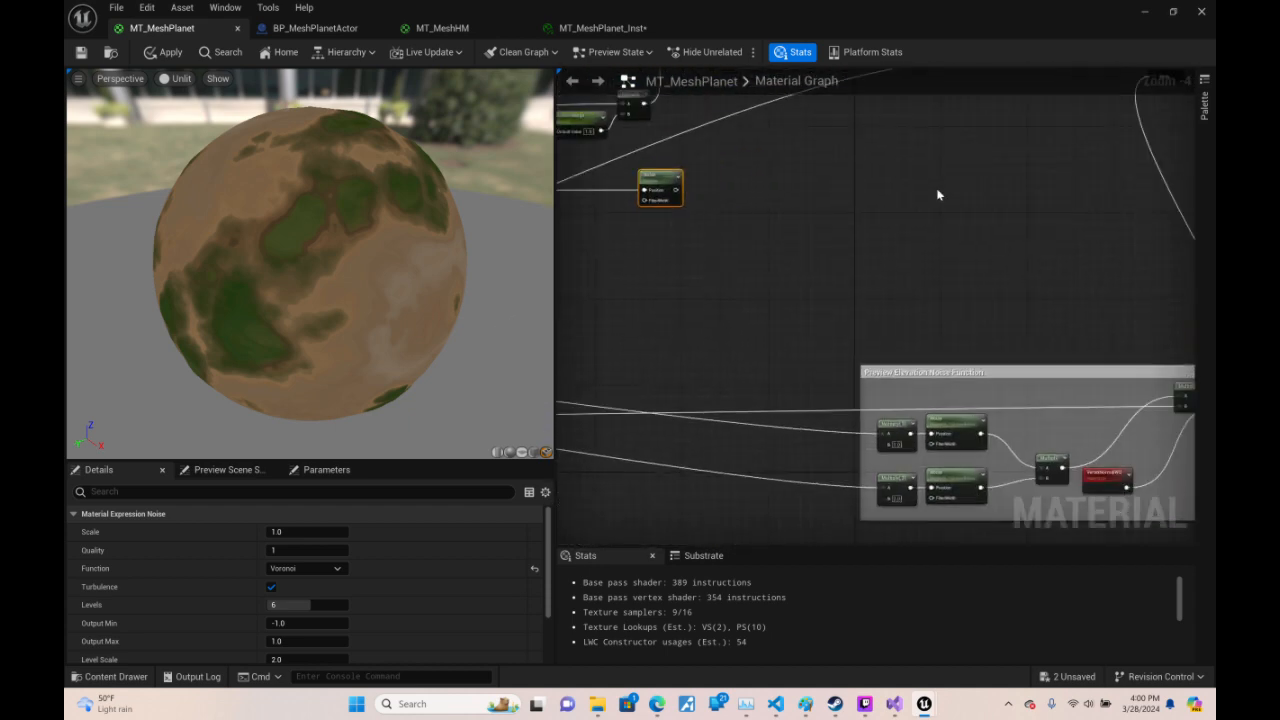
{"action": "right_click_drag", "start_coordinate": [857, 162], "coordinate": [1098, 382]}
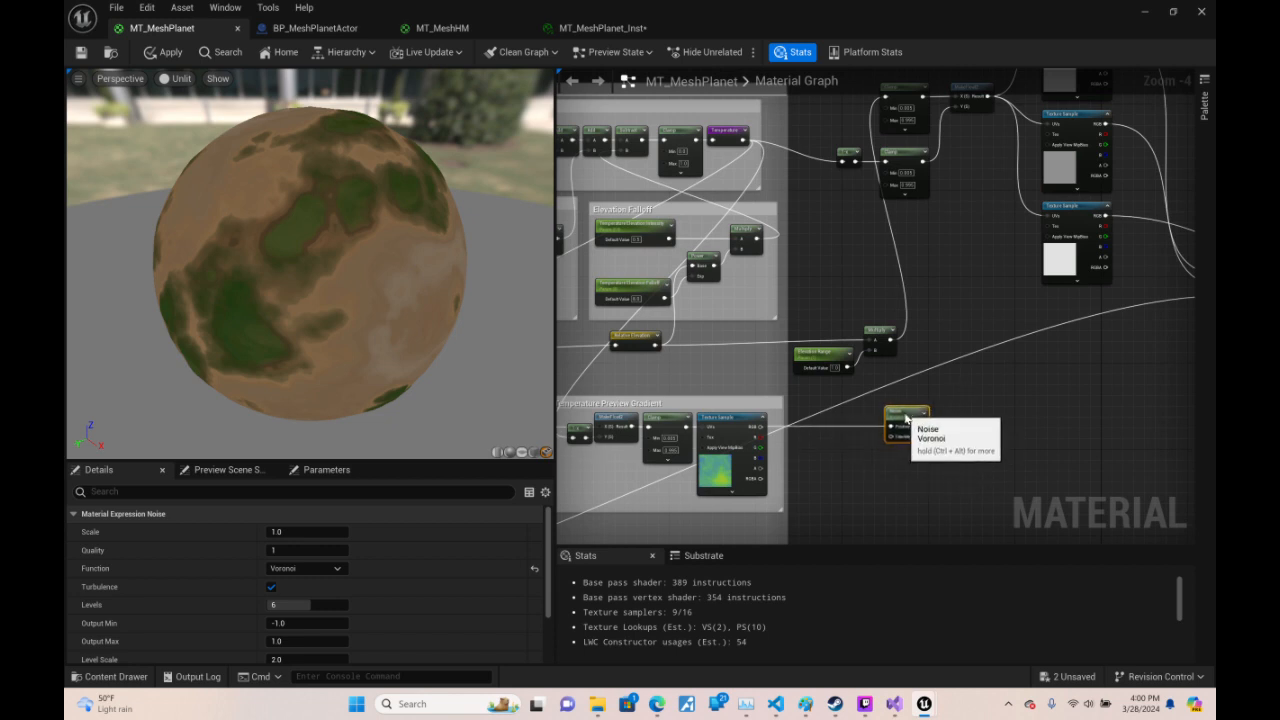
{"action": "left_click_drag", "start_coordinate": [906, 417], "coordinate": [890, 411]}
{"action": "right_click_drag", "start_coordinate": [950, 379], "coordinate": [874, 433]}
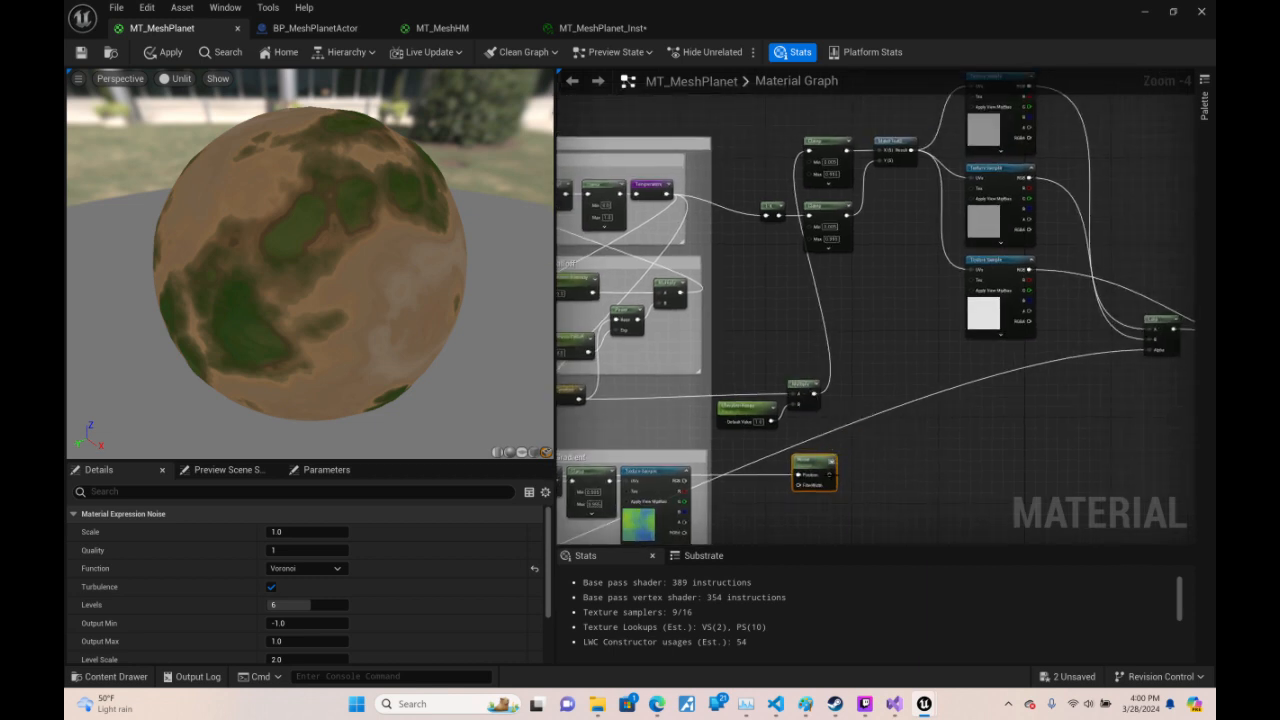
- Move the Noise node aside and insert a Multiply node ahead of its Position input
{"action": "mouse_move", "coordinate": [825, 483]}
{"action": "left_mouse_down"}
{"action": "mouse_move", "coordinate": [1000, 470]}
{"action": "mouse_move", "coordinate": [814, 473]}
{"action": "left_mouse_up"}
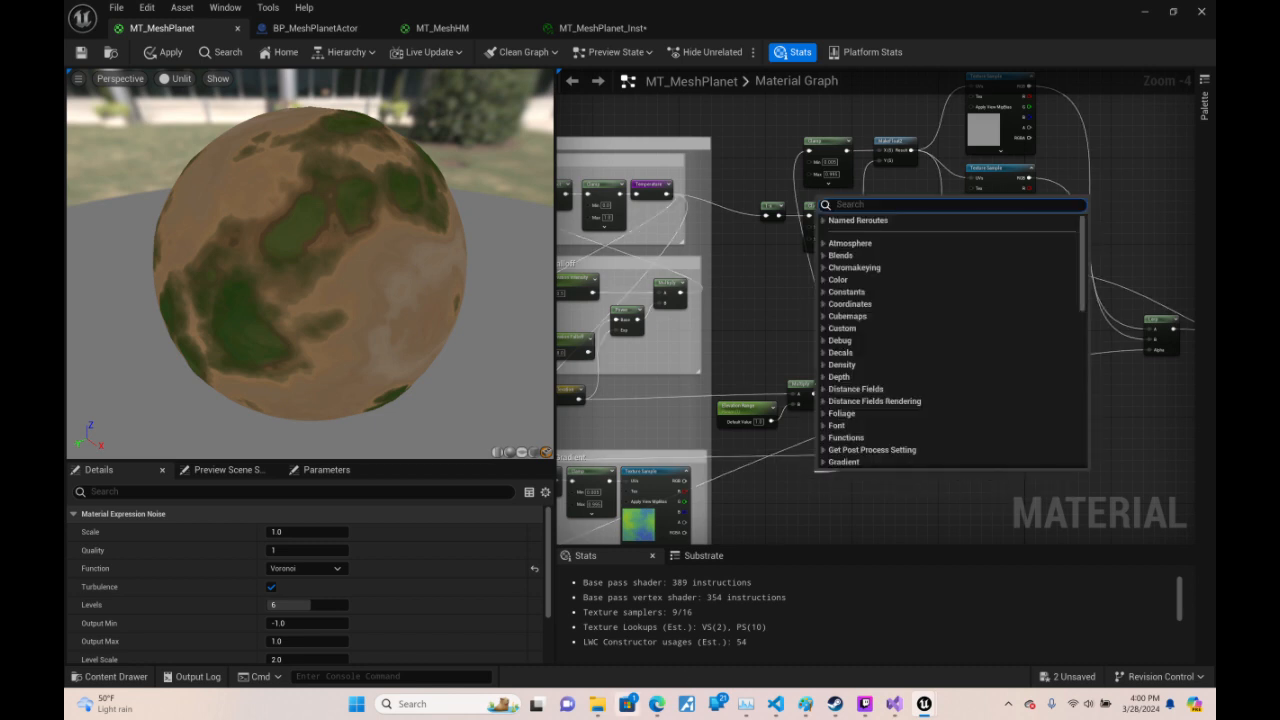
{"action": "type", "text": "*"}
{"action": "key", "text": "Return"}
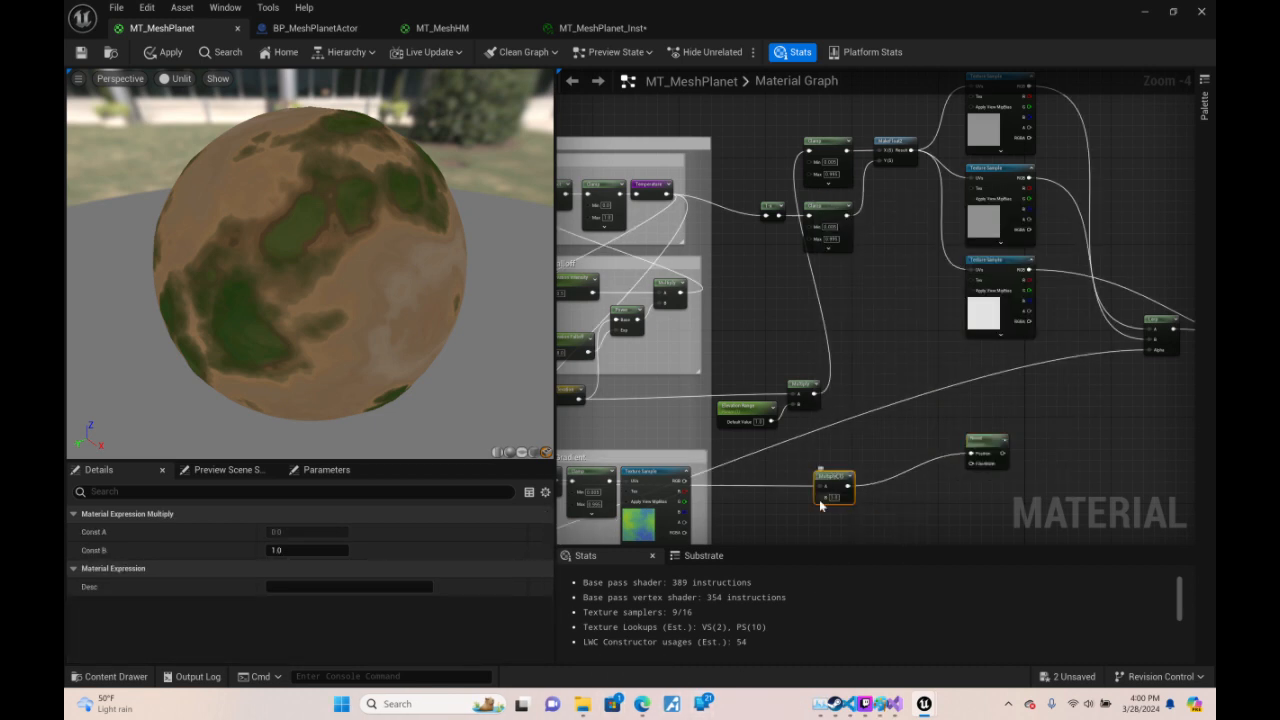
- Add a scalar parameter to the new Multiply node's B input and move the Noise node closer to the Multiply
{"action": "left_click_drag", "start_coordinate": [820, 498], "coordinate": [778, 524]}
{"action": "type", "text": "sca"}
{"action": "key", "text": "Return"}
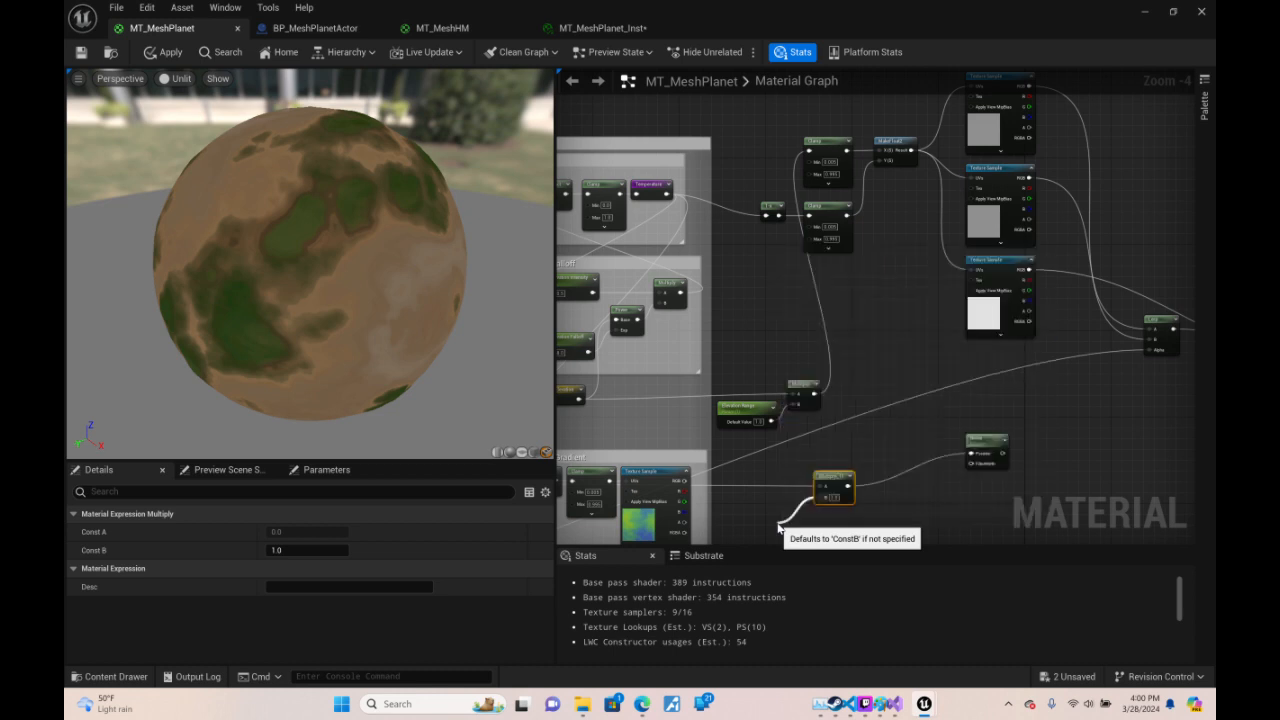
{"action": "right_click_drag", "start_coordinate": [778, 524], "coordinate": [772, 445]}
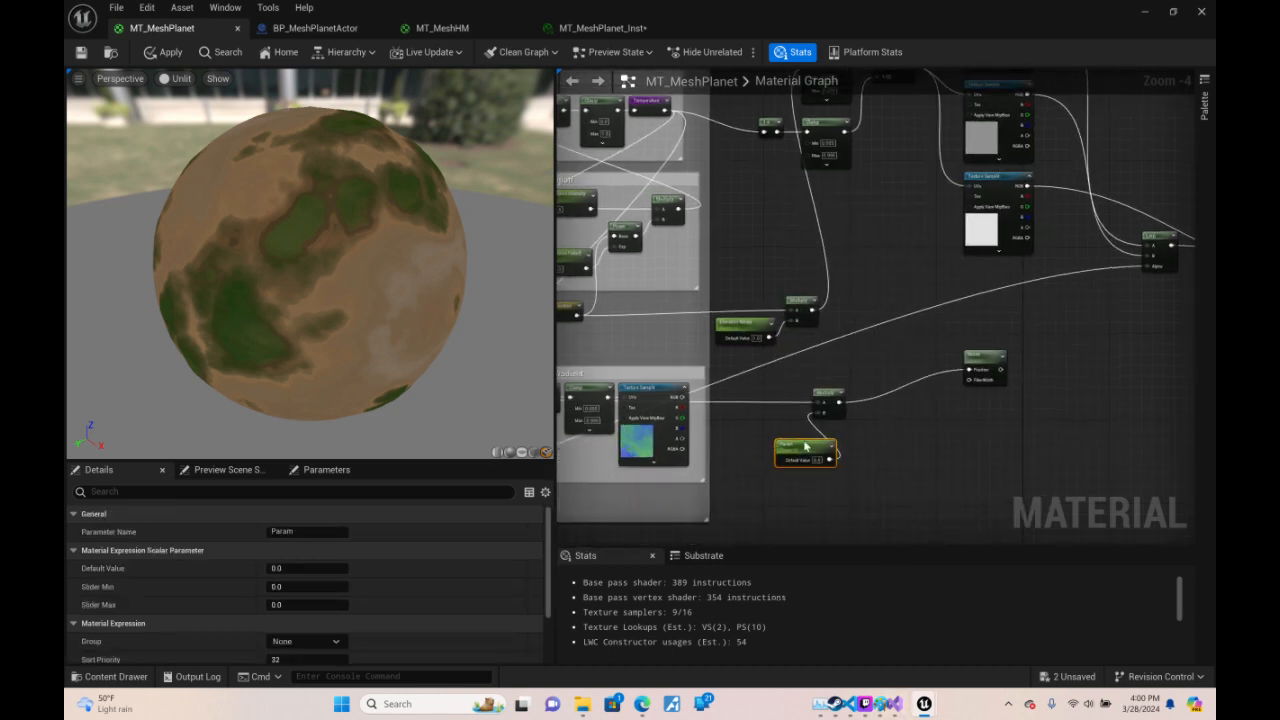
{"action": "left_click", "coordinate": [804, 430]}
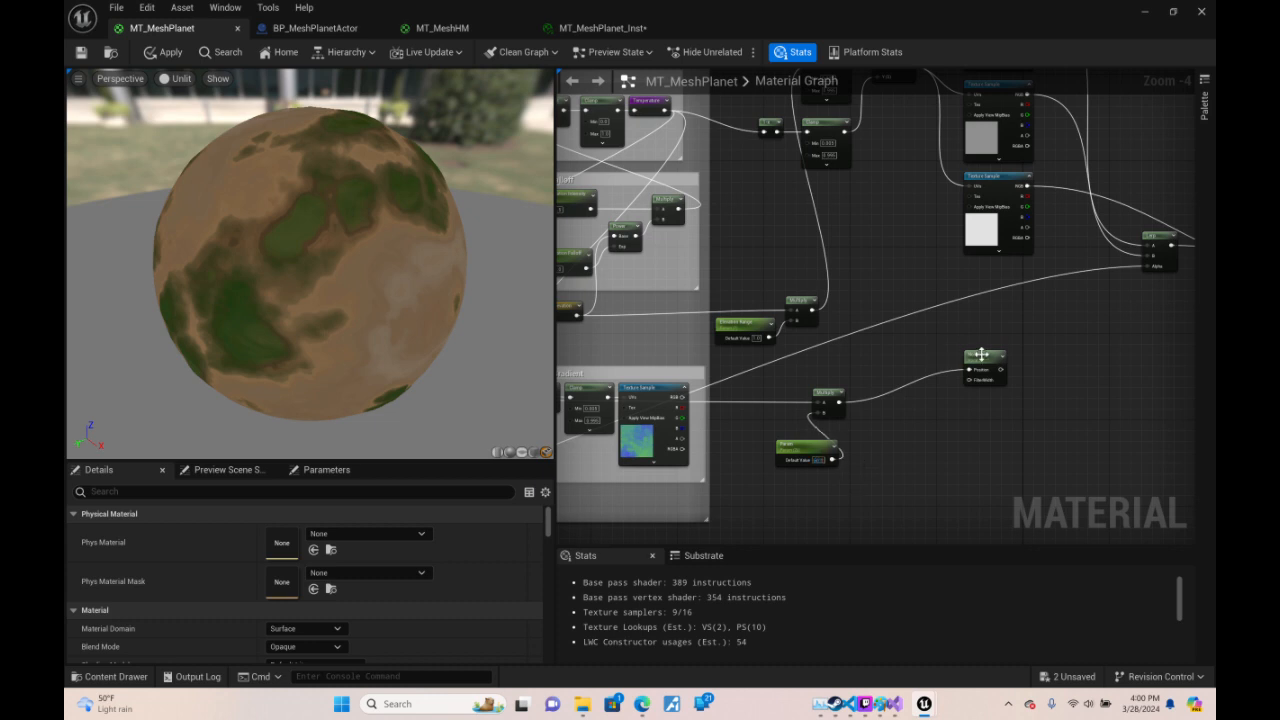
{"action": "left_click_drag", "start_coordinate": [981, 354], "coordinate": [876, 346]}
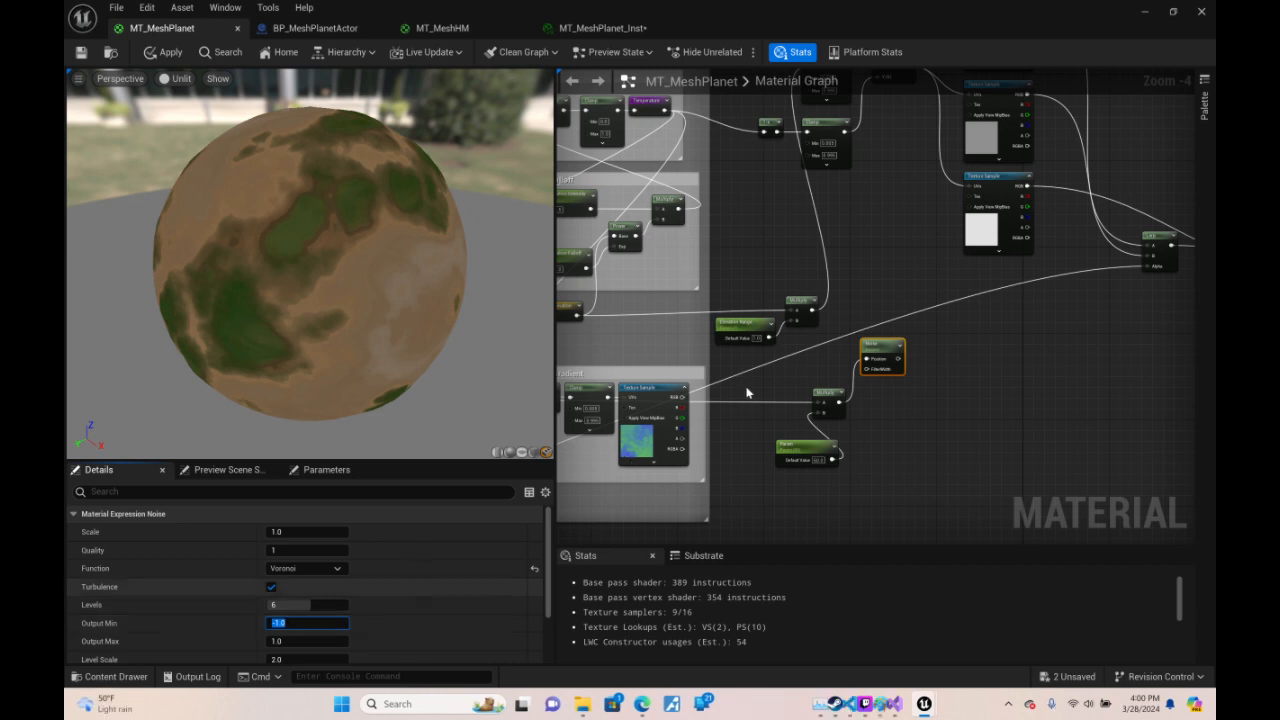
- Add a RemapValueRange node fed by the Voronoi Noise output and place it beside the Noise node
{"action": "left_click_drag", "start_coordinate": [885, 347], "coordinate": [938, 397]}
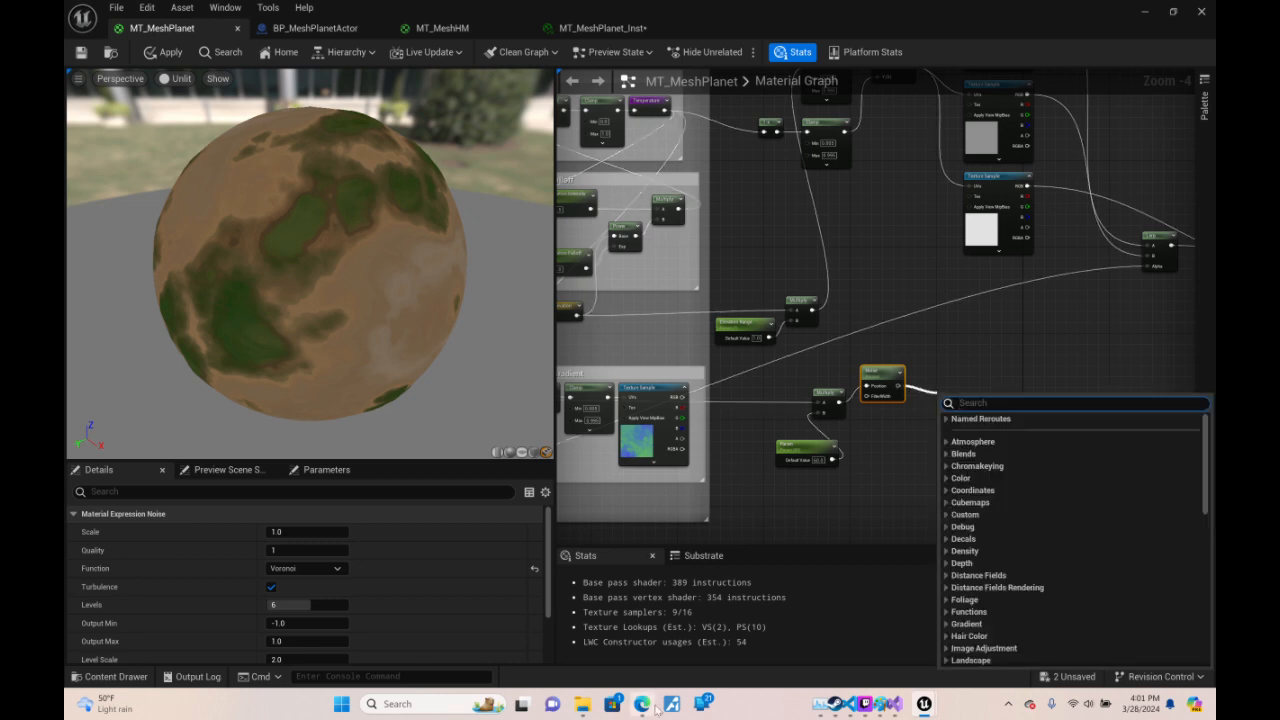
{"action": "type", "text": "remap"}
{"action": "key", "text": "Return"}
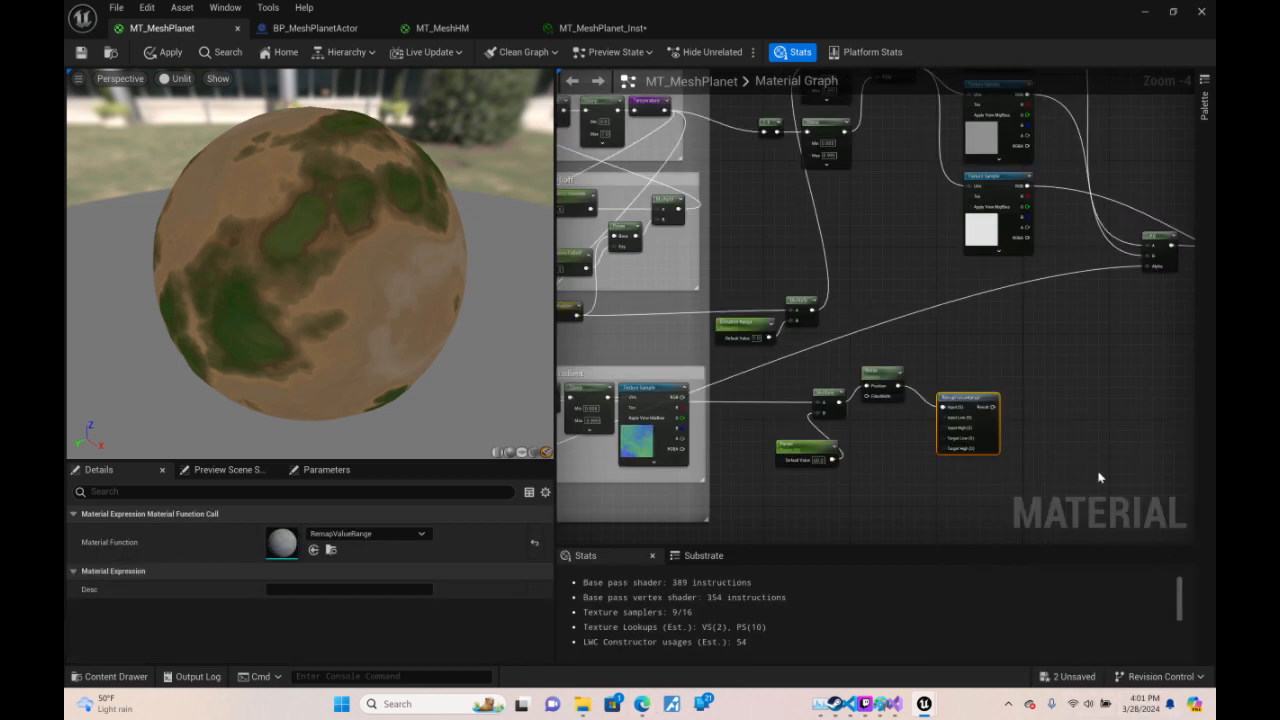
{"action": "scroll", "coordinate": [1098, 477], "scroll_direction": "up", "scroll_amount": 3}
{"action": "right_click_drag", "start_coordinate": [800, 441], "coordinate": [888, 336]}
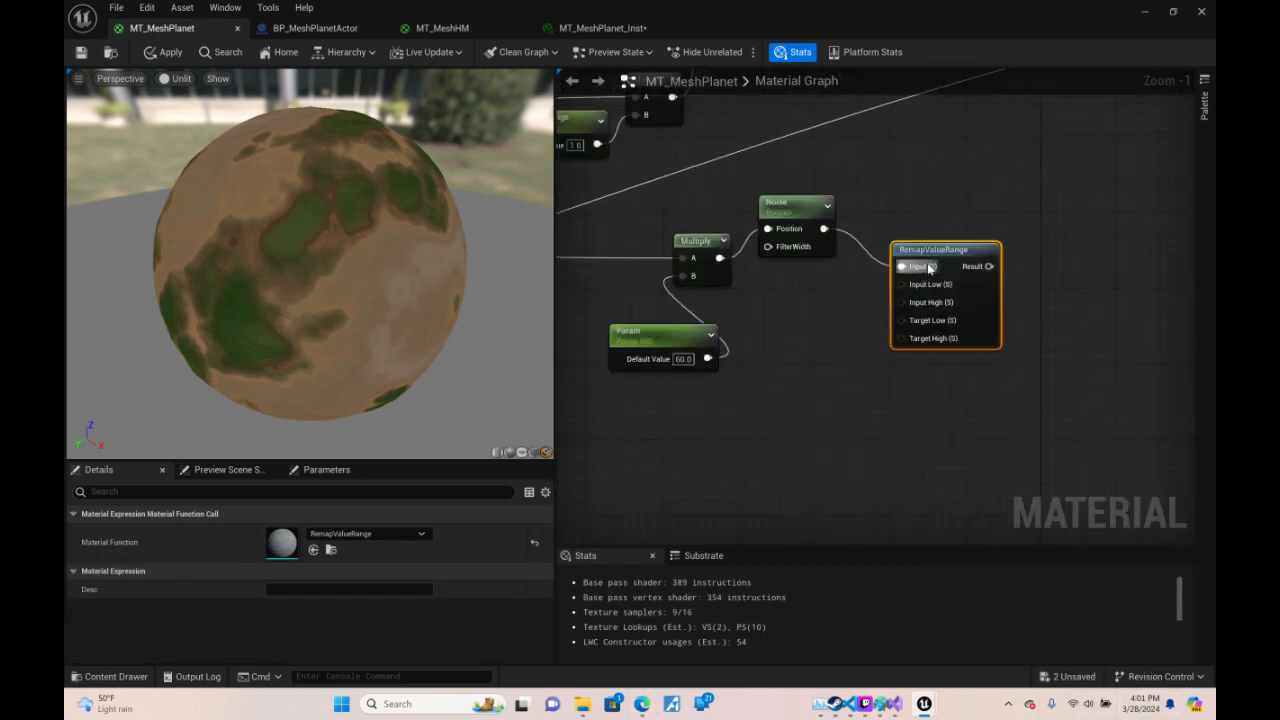
{"action": "left_click_drag", "start_coordinate": [935, 250], "coordinate": [980, 221]}
- Add a Constant node below the Noise node and connect it to RemapValueRange's Input Low
{"action": "right_click", "coordinate": [779, 327]}
{"action": "type", "text": "const"}
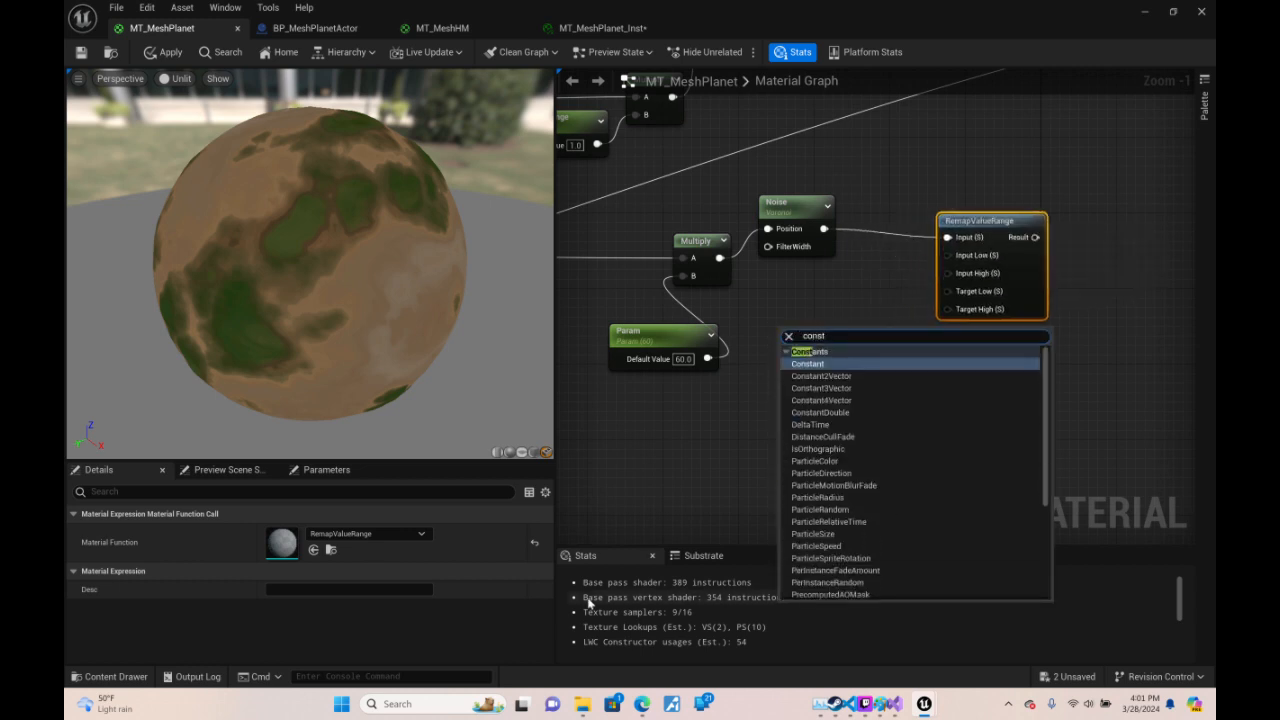
{"action": "key", "text": "Return"}
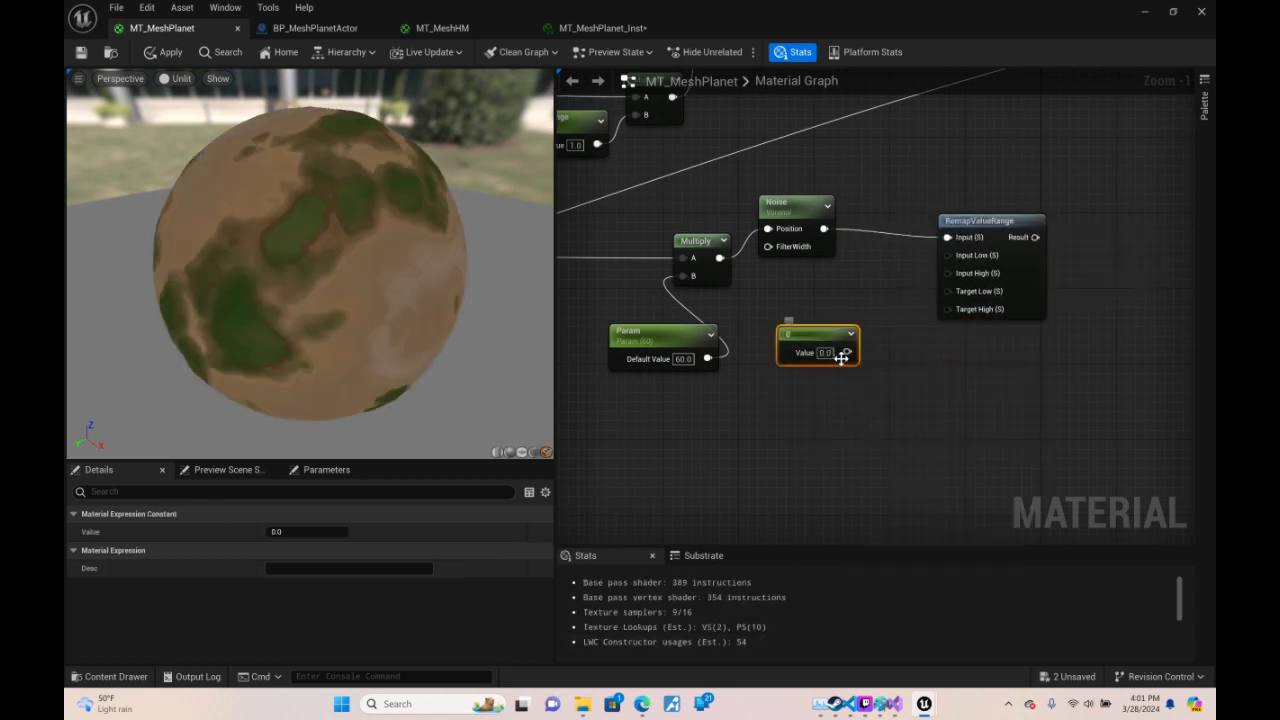
{"action": "left_click_drag", "start_coordinate": [842, 357], "coordinate": [947, 255]}
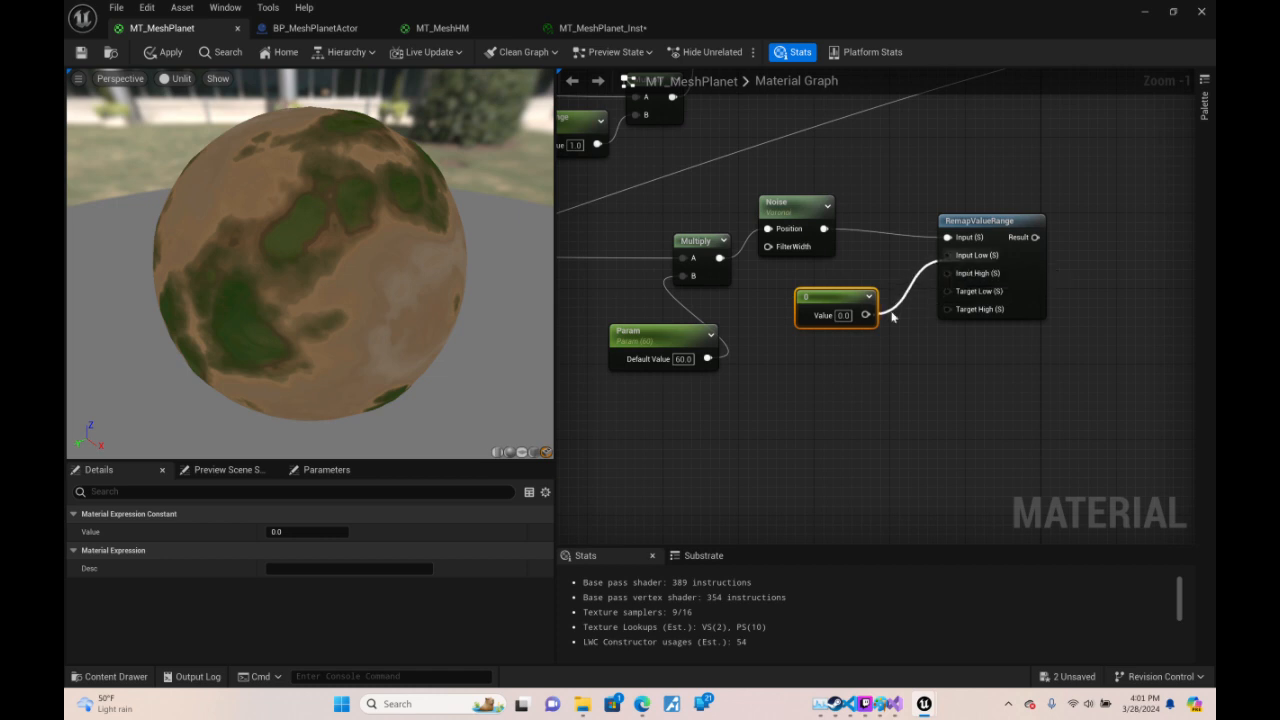
{"action": "left_click_drag", "start_coordinate": [855, 297], "coordinate": [836, 288]}
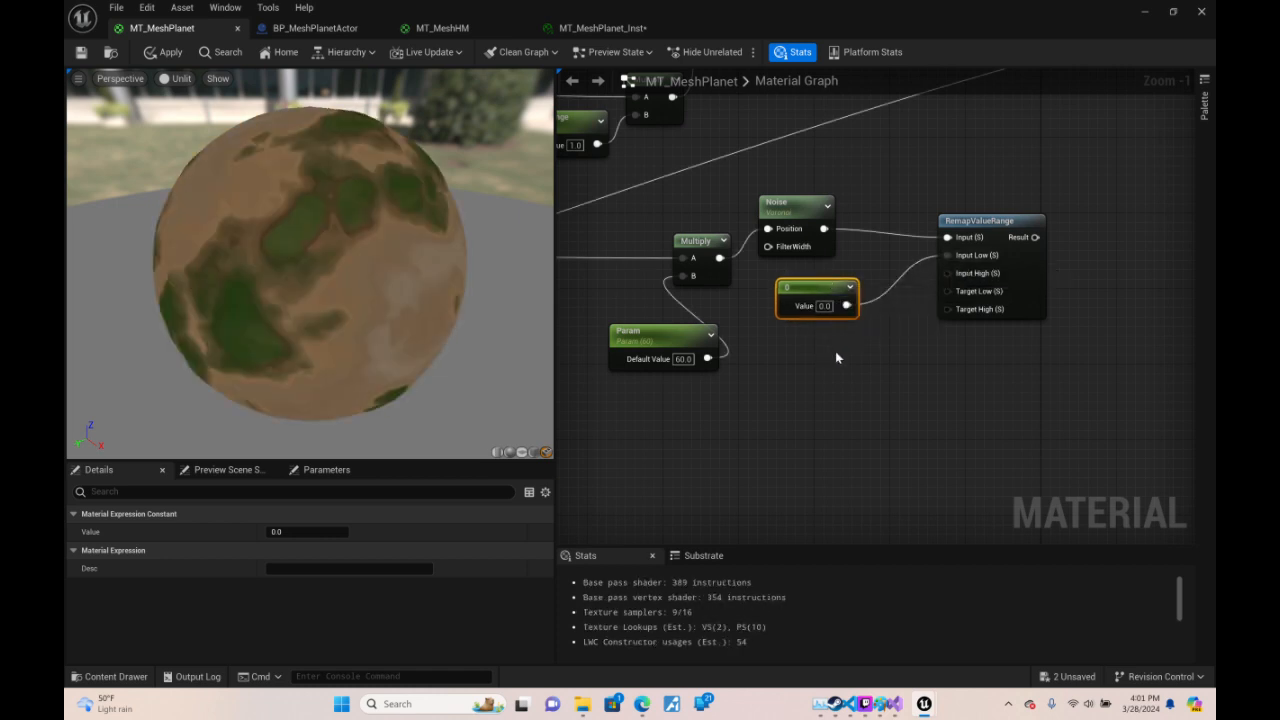
- Duplicate the constant into Input High, set the two constants to -1 and 1, and tuck both beneath the Noise node
{"action": "key", "text": "ctrl+d"}
{"action": "left_click_drag", "start_coordinate": [851, 346], "coordinate": [948, 273]}
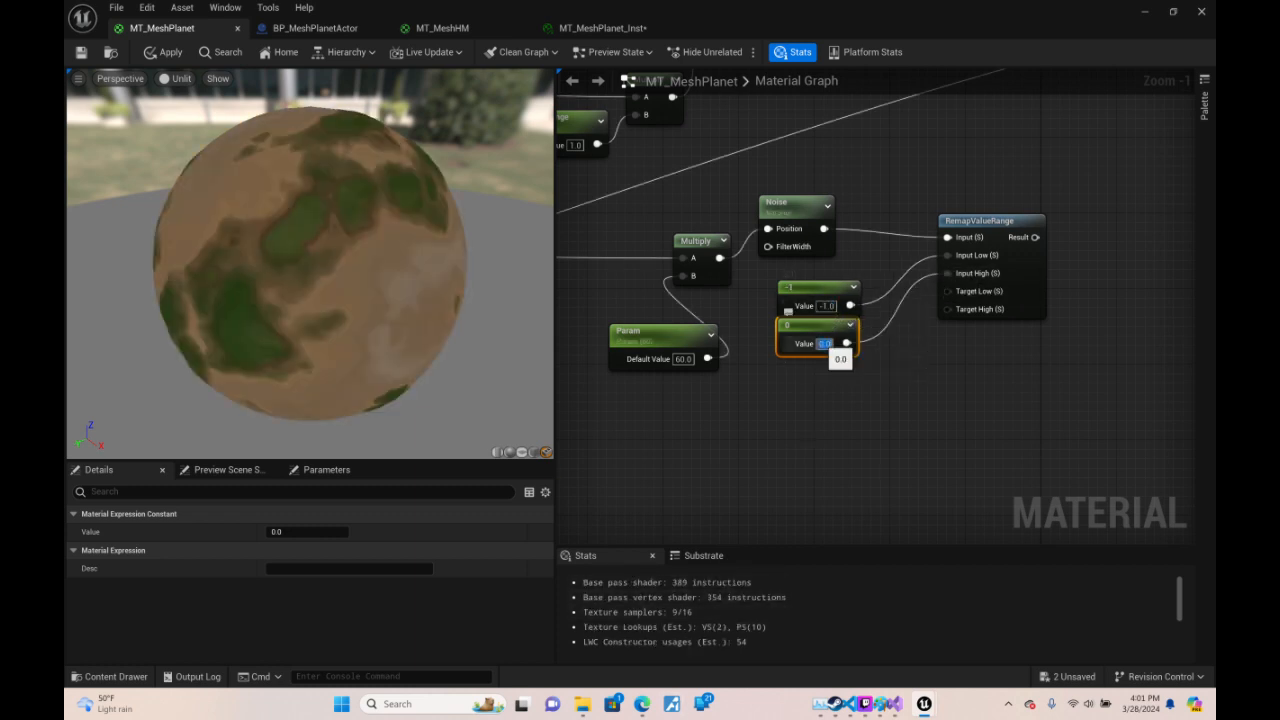
{"action": "type", "text": "1"}
{"action": "key", "text": "Return"}
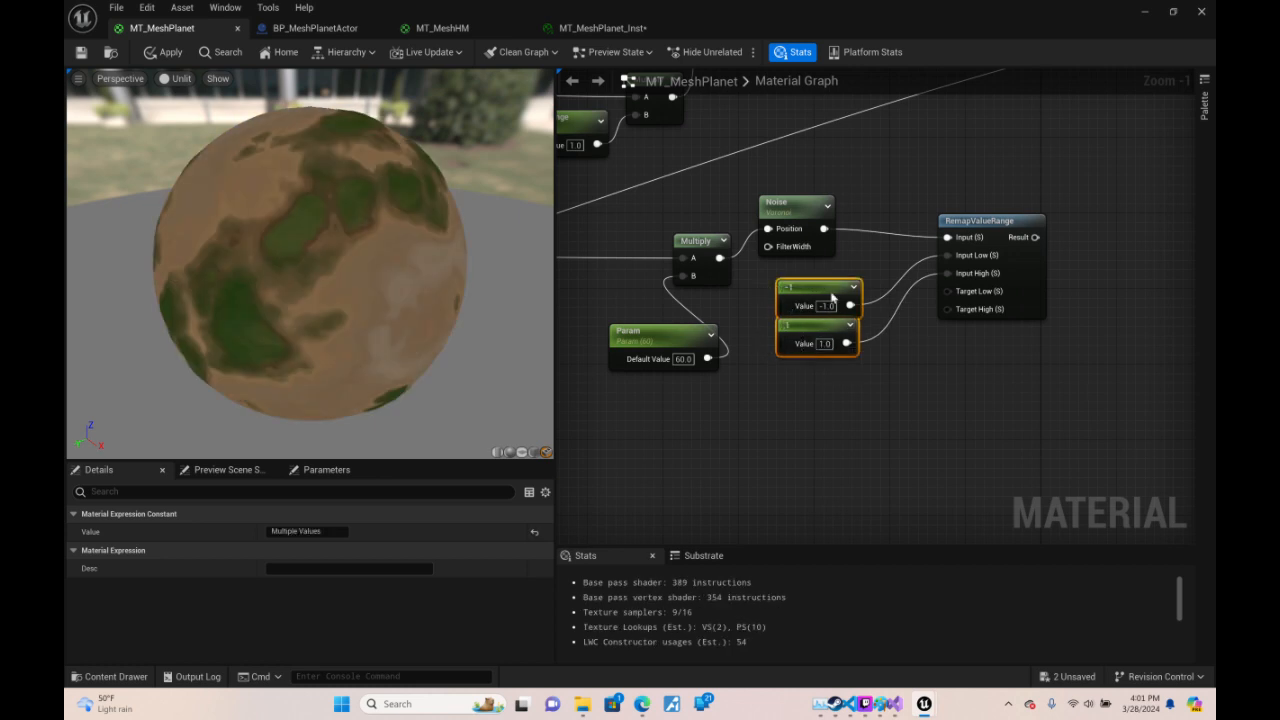
{"action": "left_click_drag", "start_coordinate": [832, 297], "coordinate": [806, 279]}
{"action": "left_click_drag", "start_coordinate": [990, 224], "coordinate": [929, 215]}
{"action": "right_click_drag", "start_coordinate": [807, 398], "coordinate": [855, 358]}
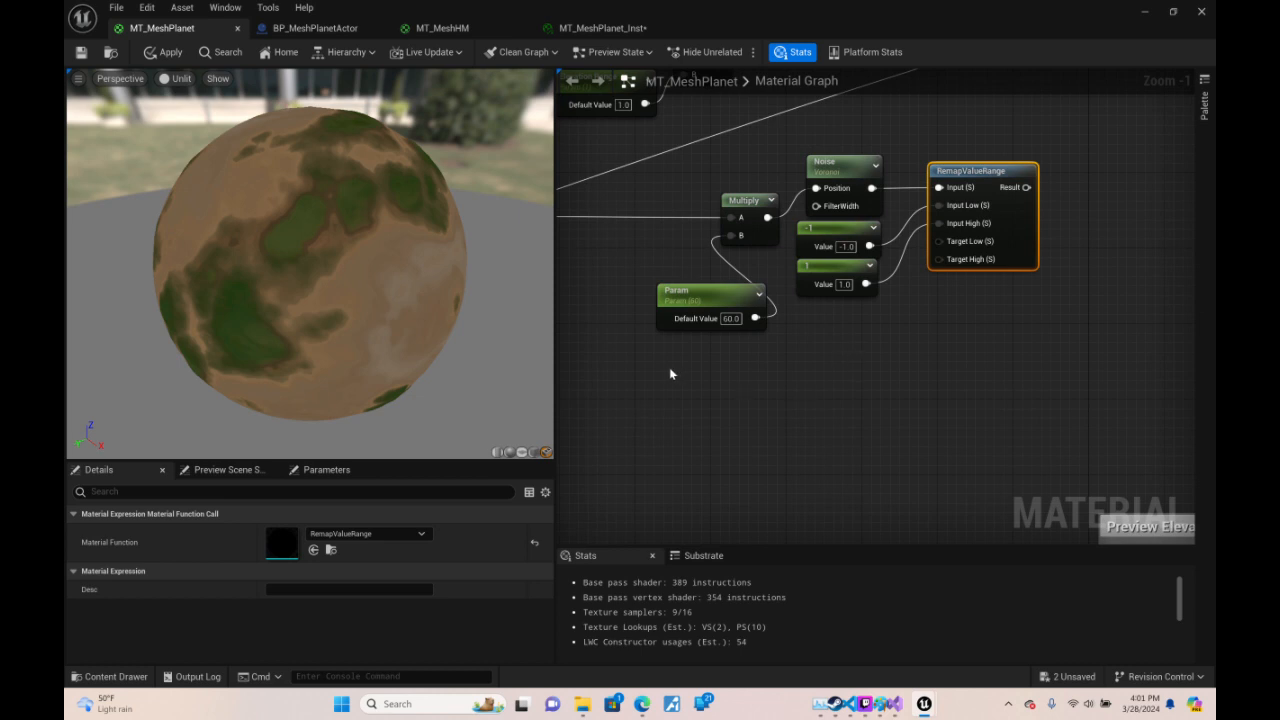
- Add a scalar parameter below the noise scale parameter with a default value of 0.25
{"action": "right_click", "coordinate": [770, 378]}
{"action": "type", "text": "scal"}
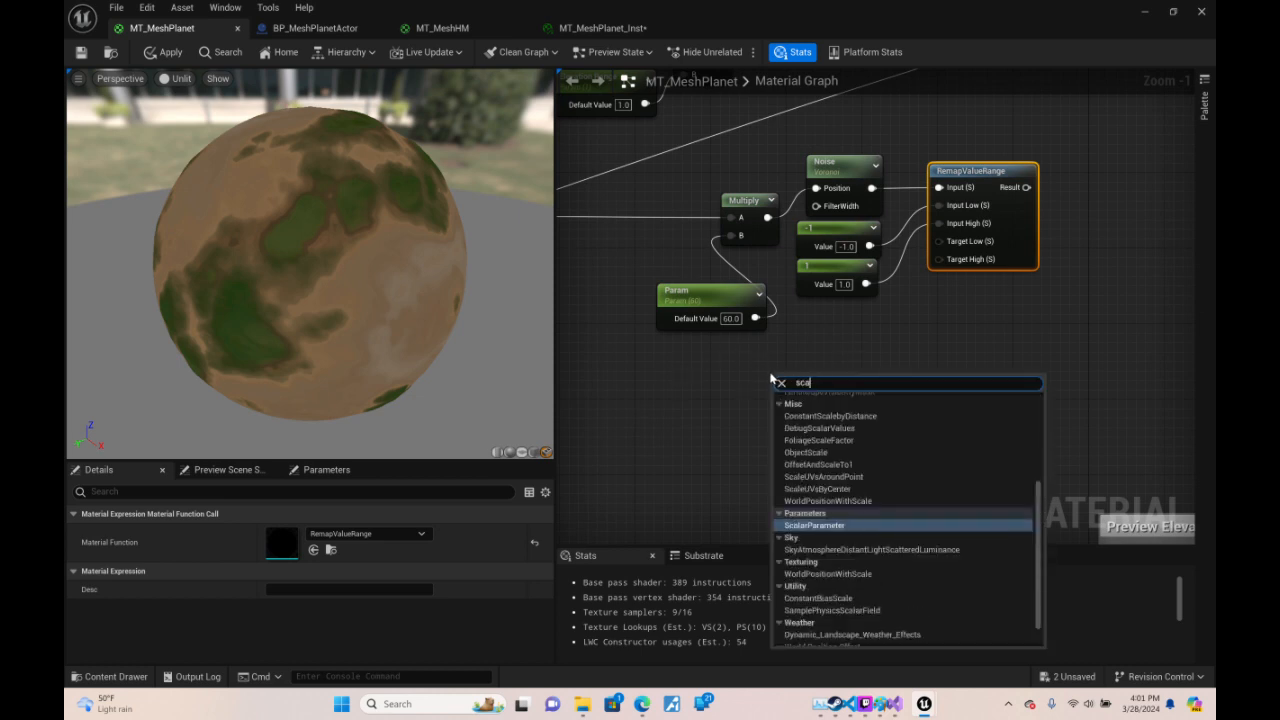
{"action": "key", "text": "Return"}
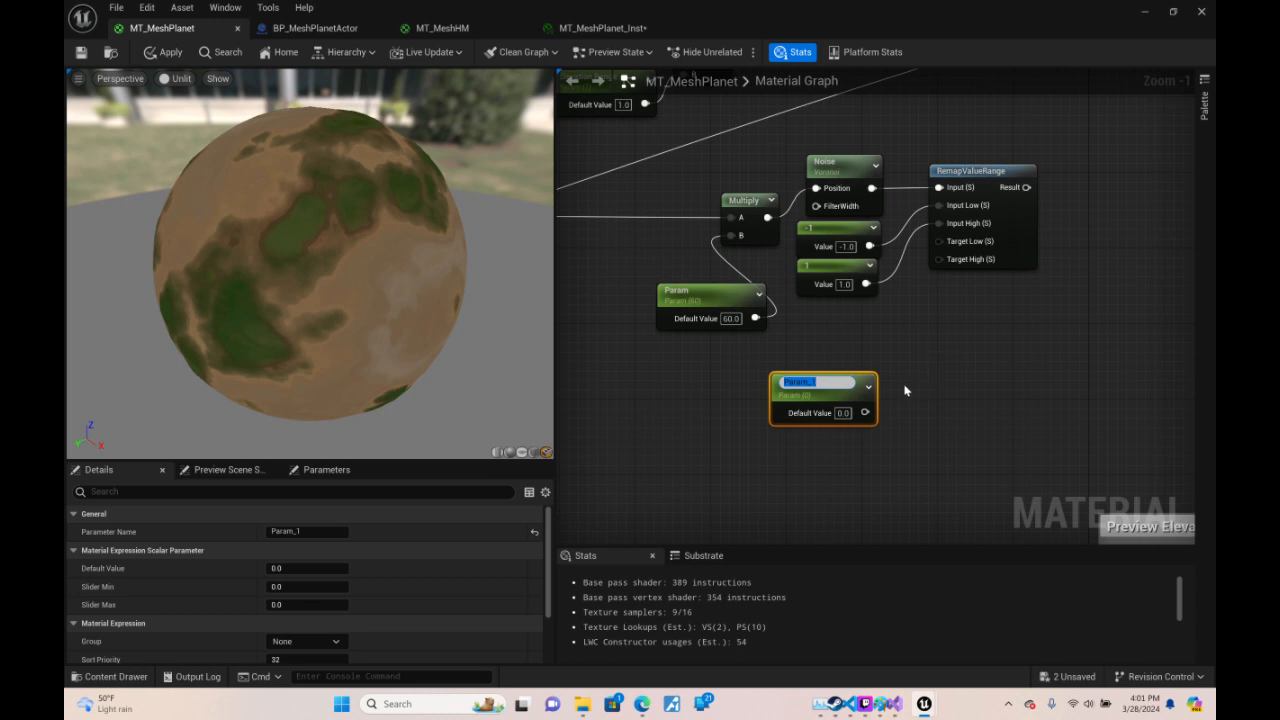
{"action": "left_click", "coordinate": [924, 301]}
{"action": "left_click_drag", "start_coordinate": [833, 386], "coordinate": [765, 386]}
{"action": "left_click", "coordinate": [775, 408]}
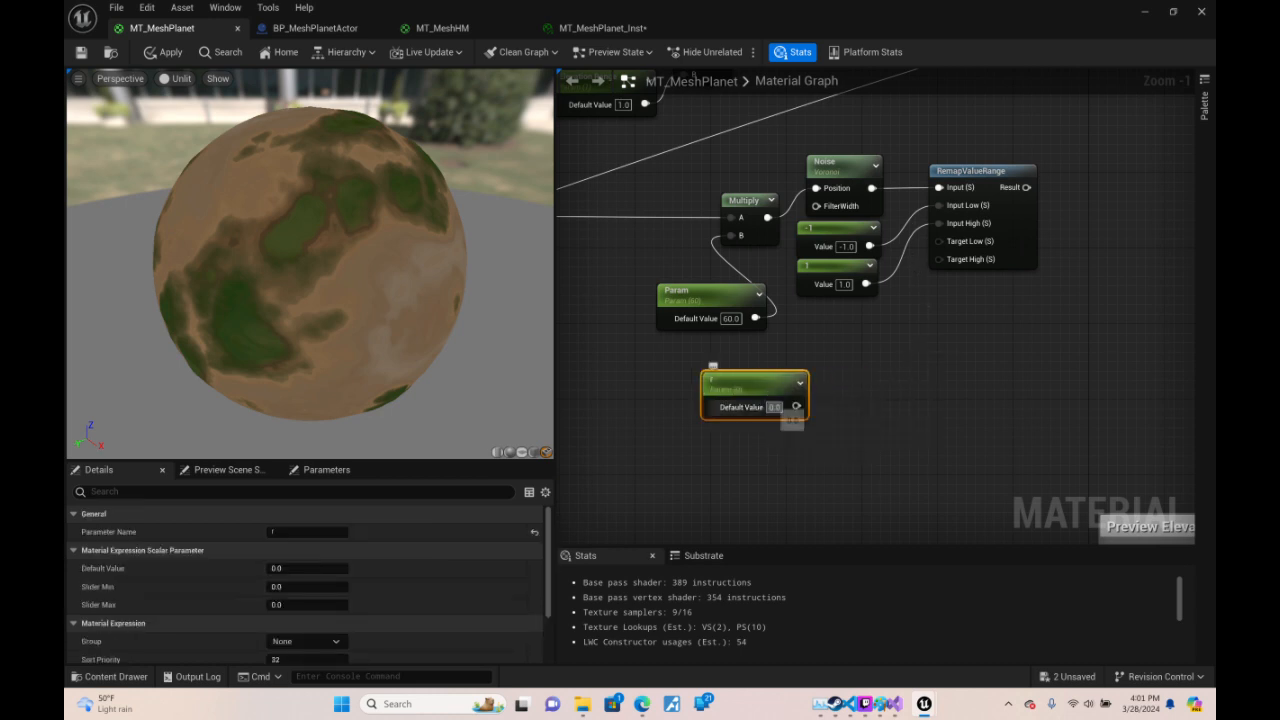
{"action": "type", "text": "0.25"}
{"action": "key", "text": "Return"}
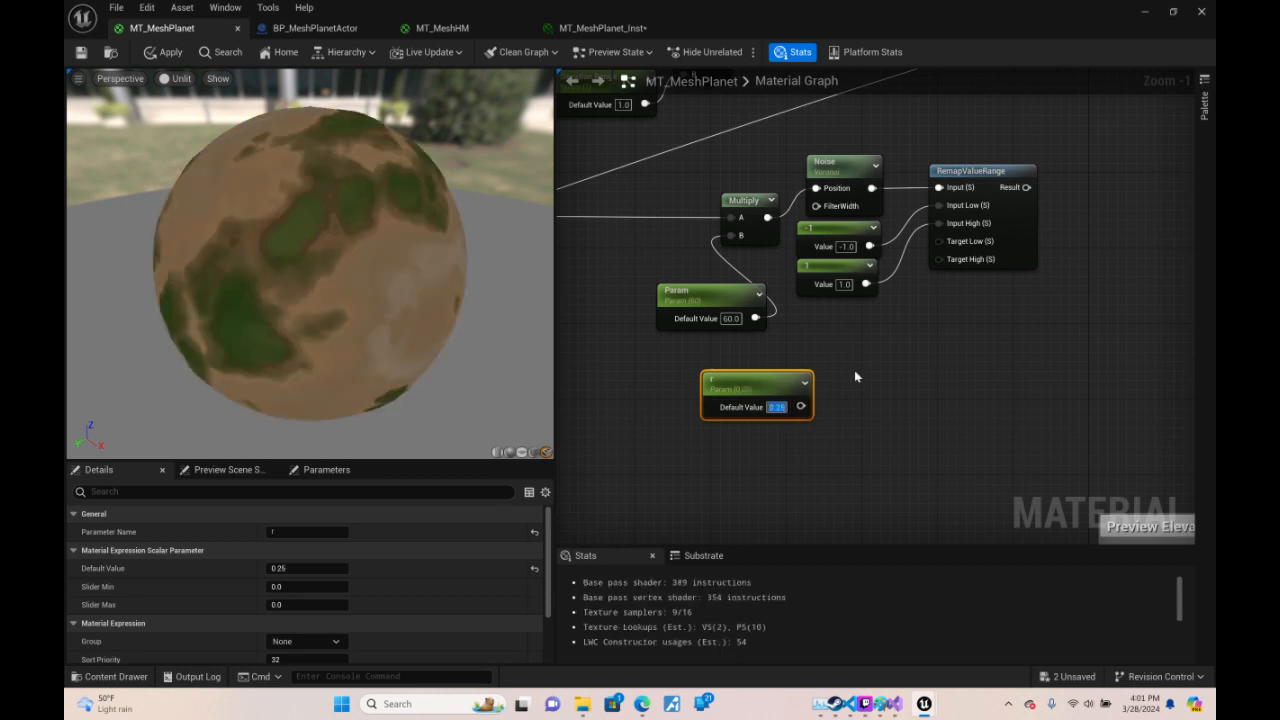
- Discard the trial Multiply node and attach a 1-x node to the 0.25 parameter's output
{"action": "left_click_drag", "start_coordinate": [801, 408], "coordinate": [842, 379]}
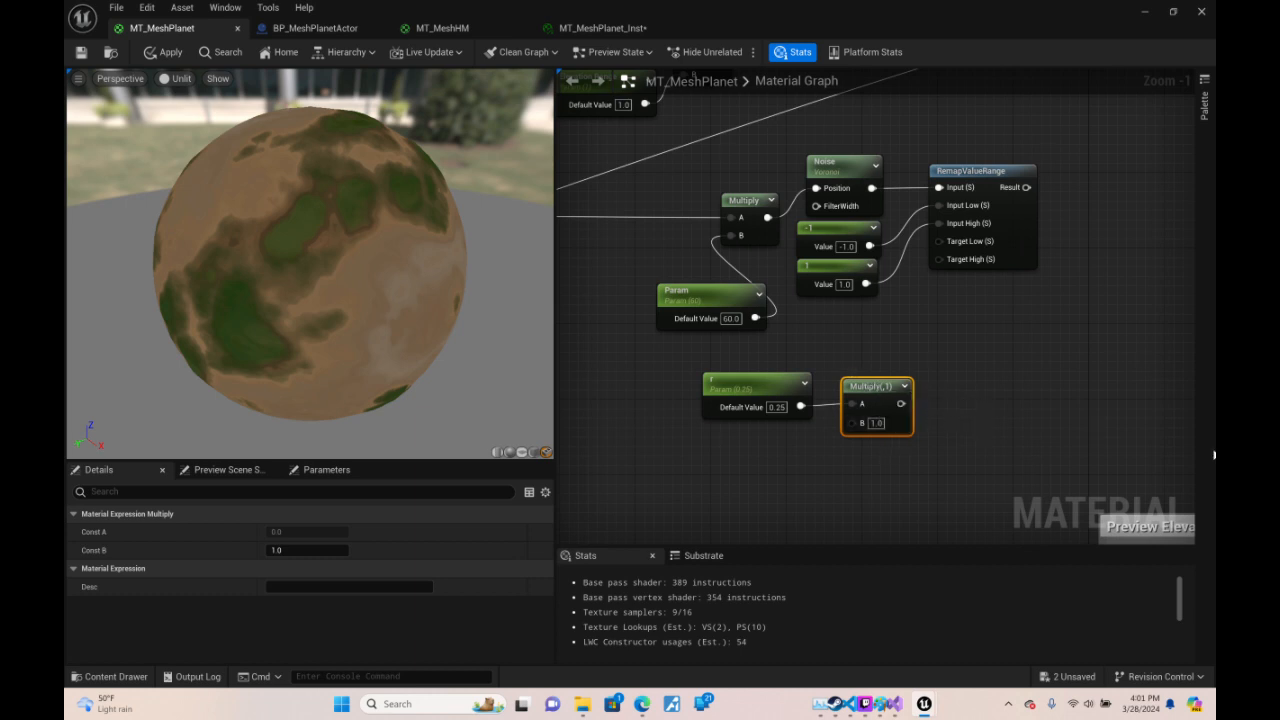
{"action": "key", "text": "Delete"}
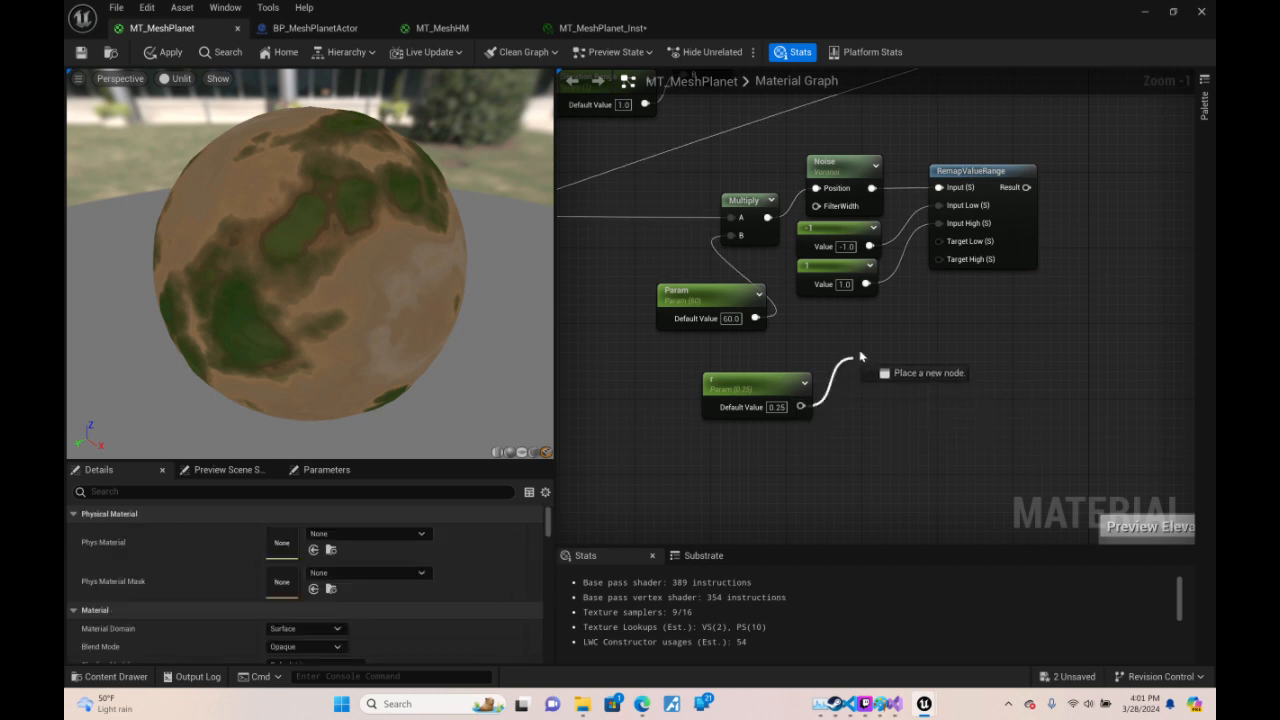
{"action": "left_click_drag", "start_coordinate": [860, 356], "coordinate": [860, 356]}
{"action": "type", "text": "1-"}
{"action": "key", "text": "Return"}
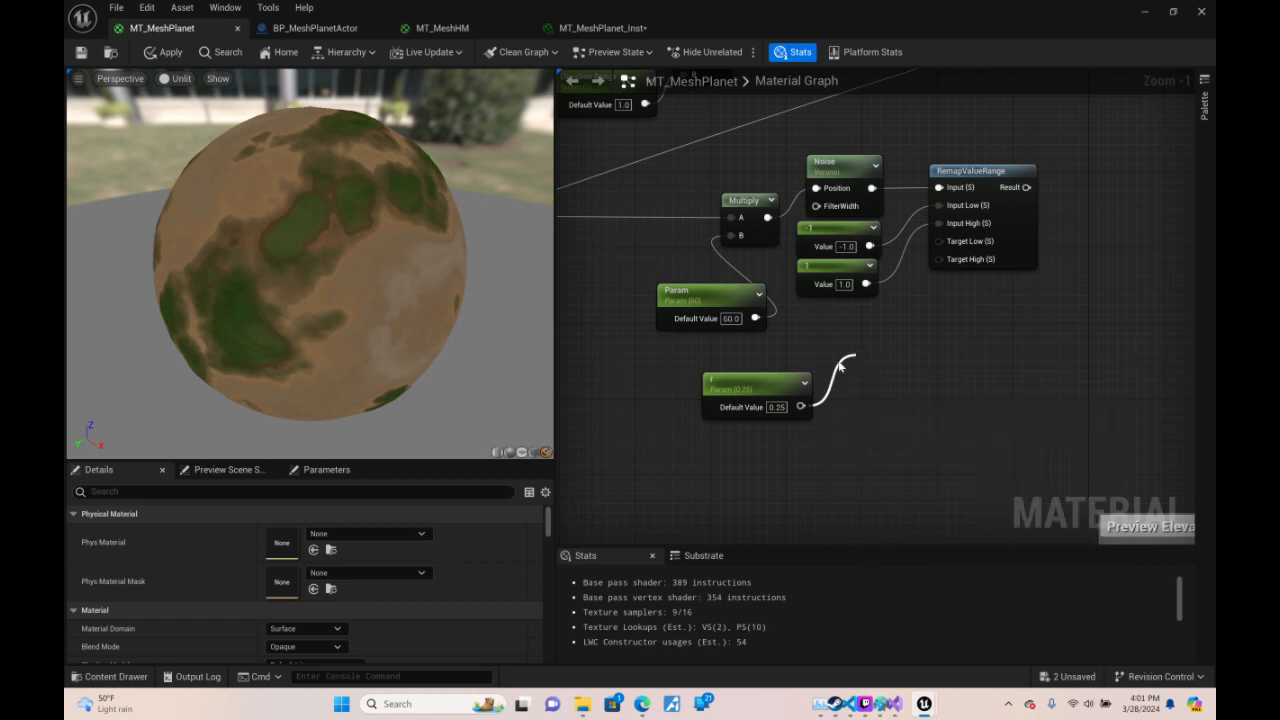
- Feed the 0.25 parameter into an Add node, then connect 1-x to Target Low and Add to Target High on RemapValueRange
{"action": "left_click_drag", "start_coordinate": [800, 406], "coordinate": [853, 429]}
{"action": "type", "text": "add"}
{"action": "key", "text": "Return"}
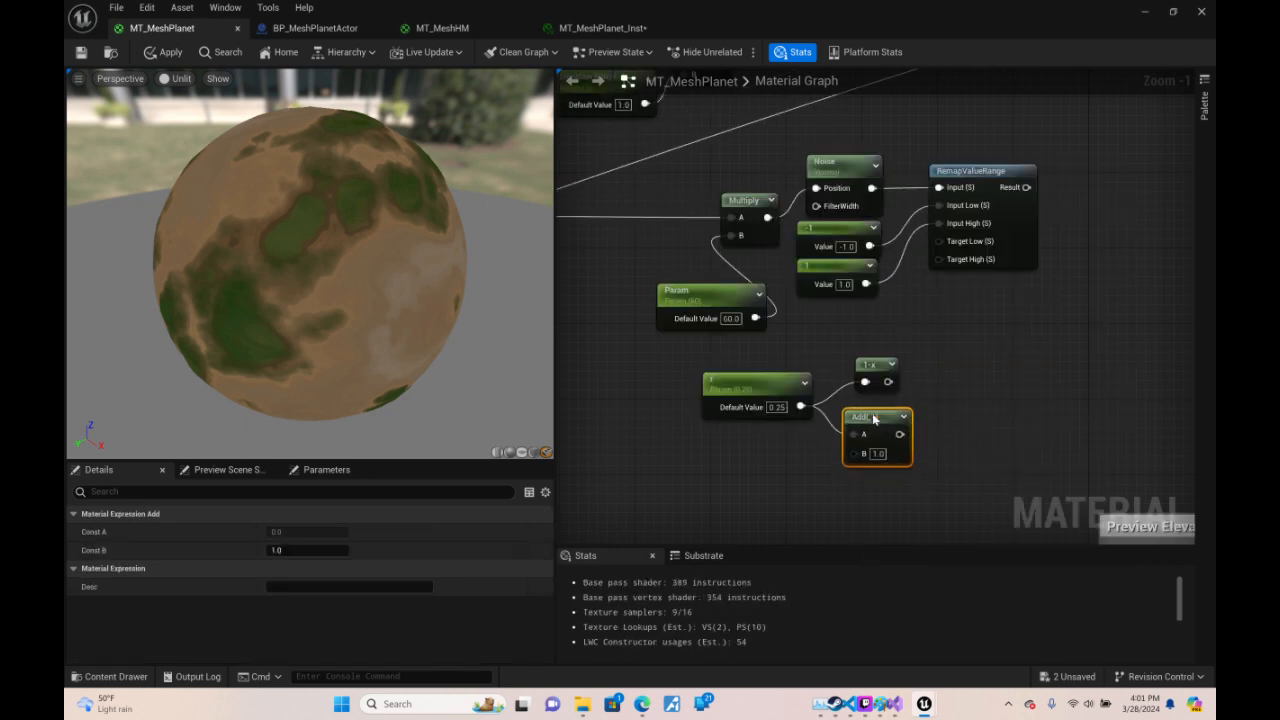
{"action": "right_click_drag", "start_coordinate": [888, 381], "coordinate": [846, 407]}
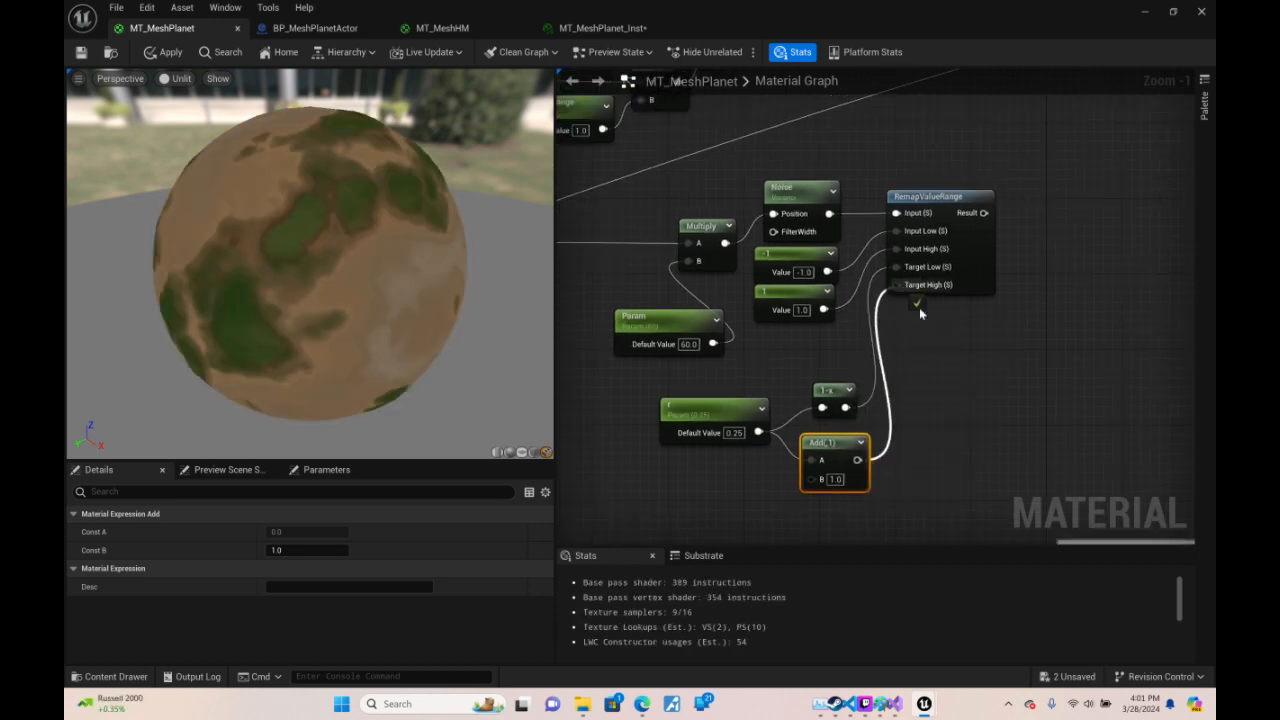
- Multiply the Elevation Range product by the RemapValueRange result and feed it into the Clamp ahead of MakeFloat2's X input
{"action": "right_click_drag", "start_coordinate": [919, 307], "coordinate": [725, 543]}
{"action": "right_click_drag", "start_coordinate": [808, 412], "coordinate": [737, 574]}
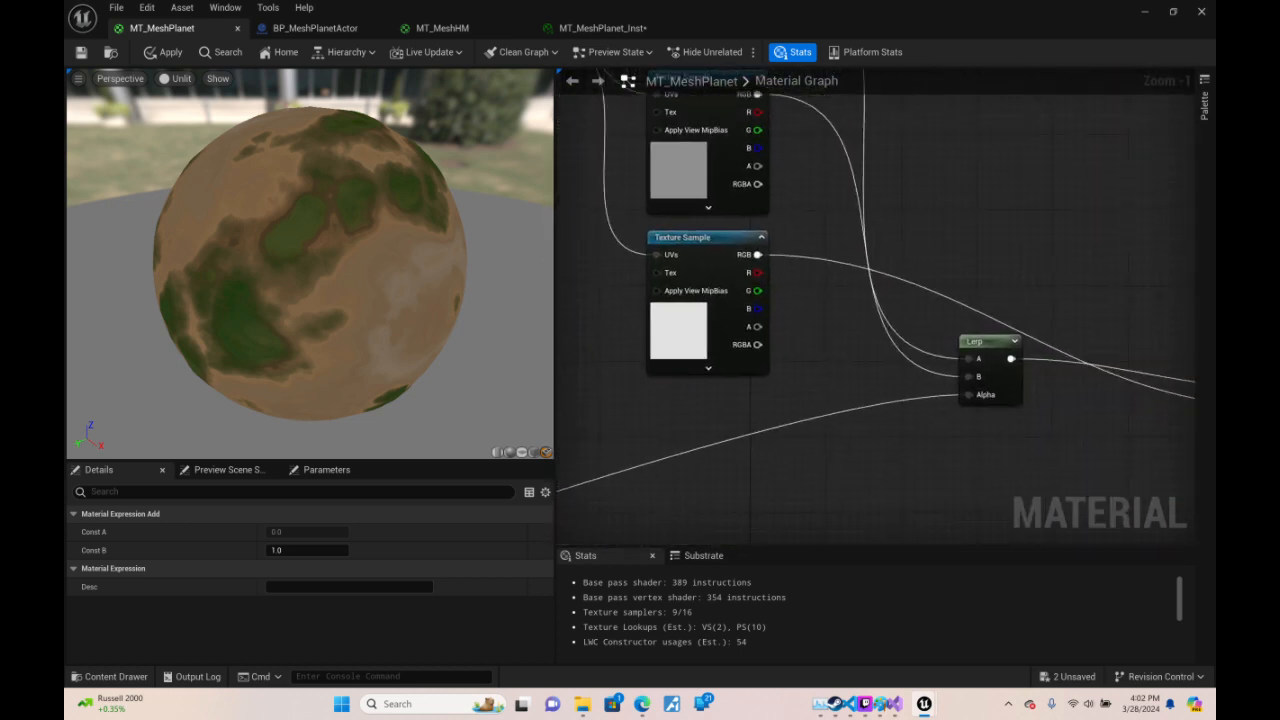
{"action": "right_click_drag", "start_coordinate": [690, 330], "coordinate": [1180, 404]}
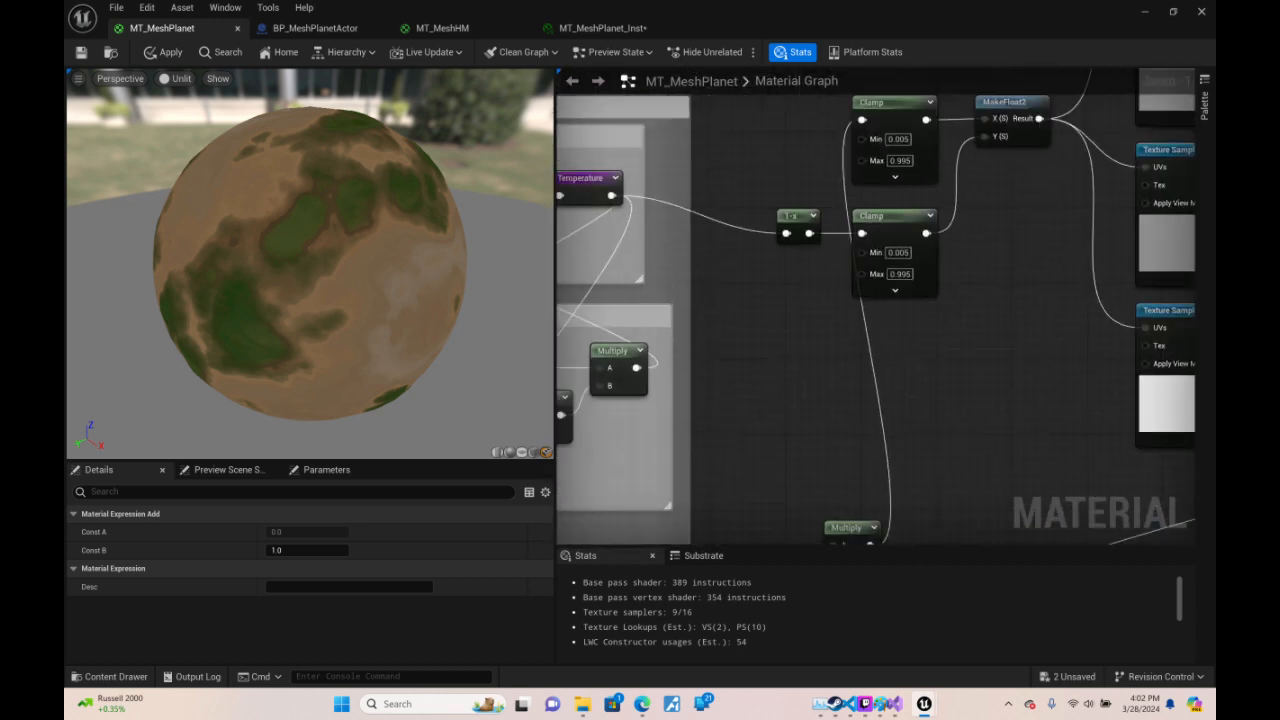
{"action": "right_click_drag", "start_coordinate": [1222, 653], "coordinate": [1023, 375]}
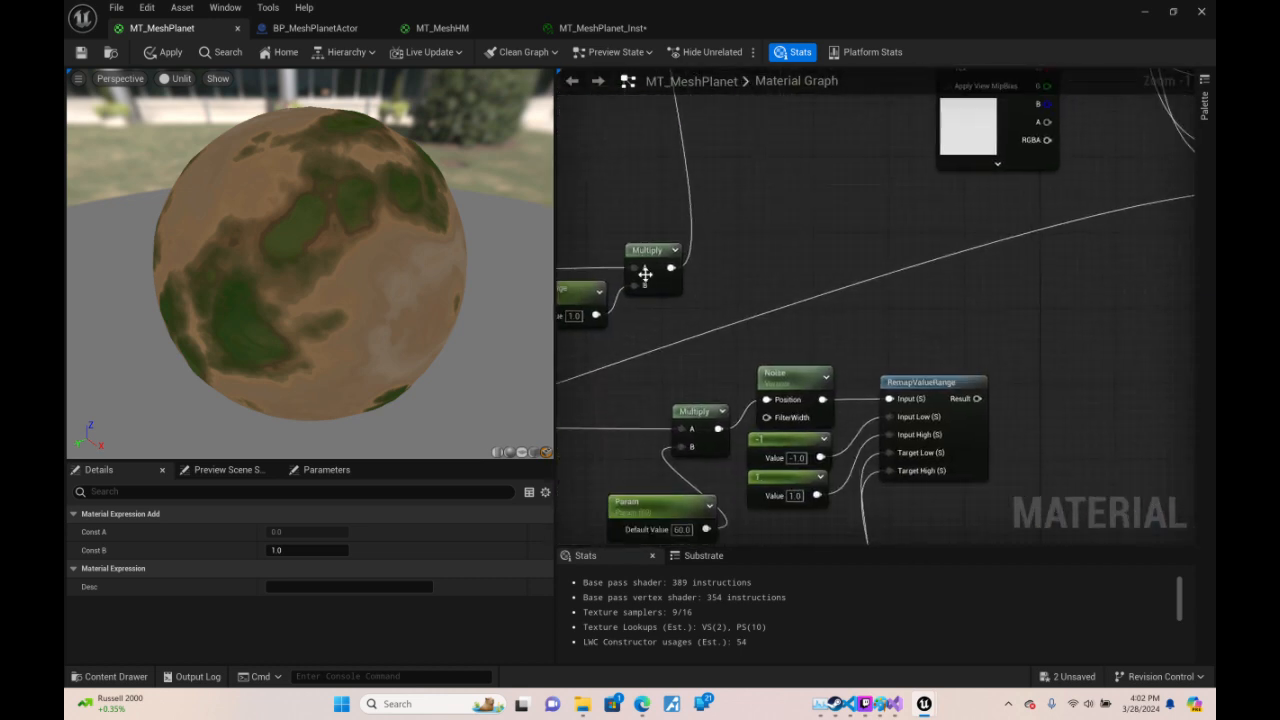
{"action": "left_click_drag", "start_coordinate": [671, 274], "coordinate": [659, 267]}
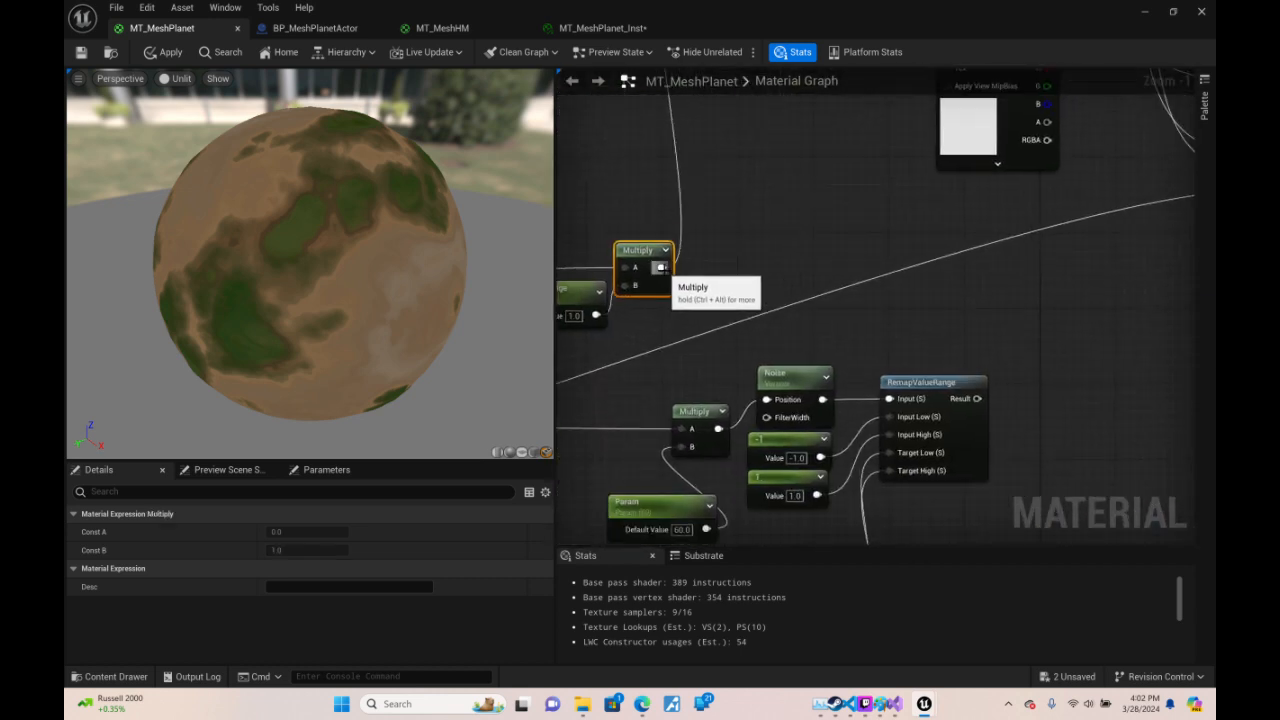
{"action": "type", "text": "*"}
{"action": "key", "text": "Return"}
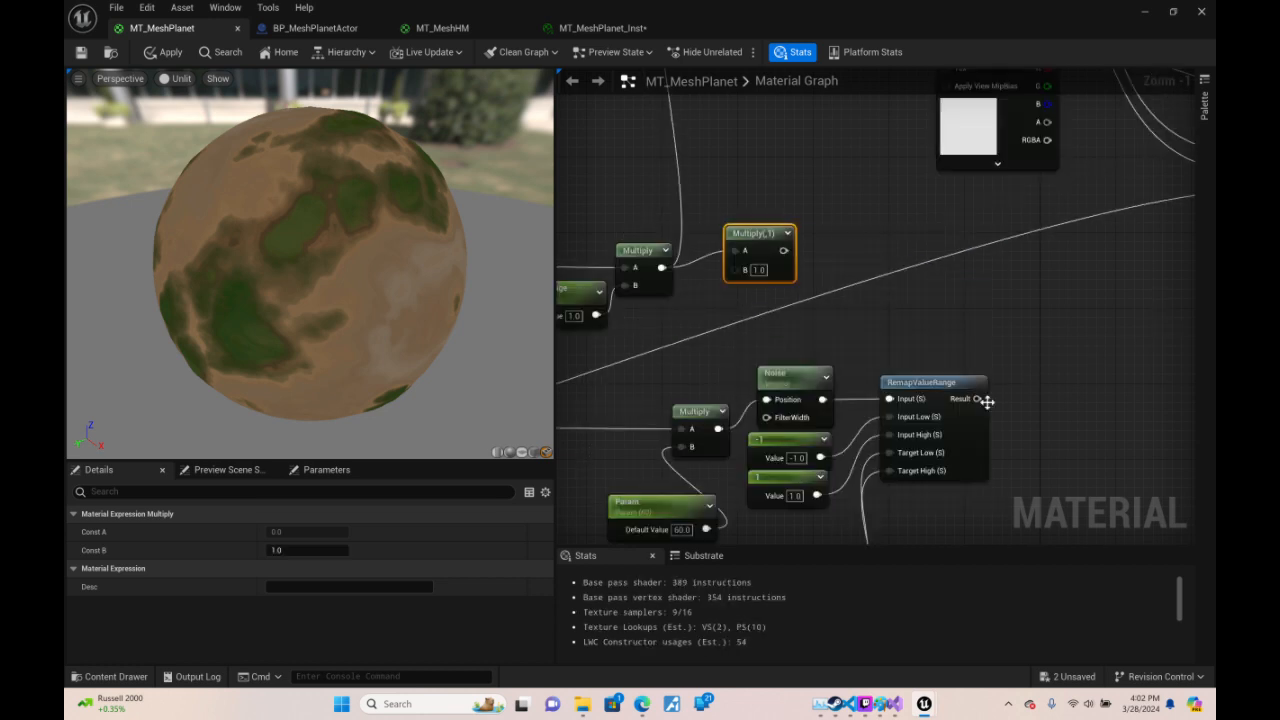
{"action": "right_click_drag", "start_coordinate": [779, 253], "coordinate": [812, 357]}
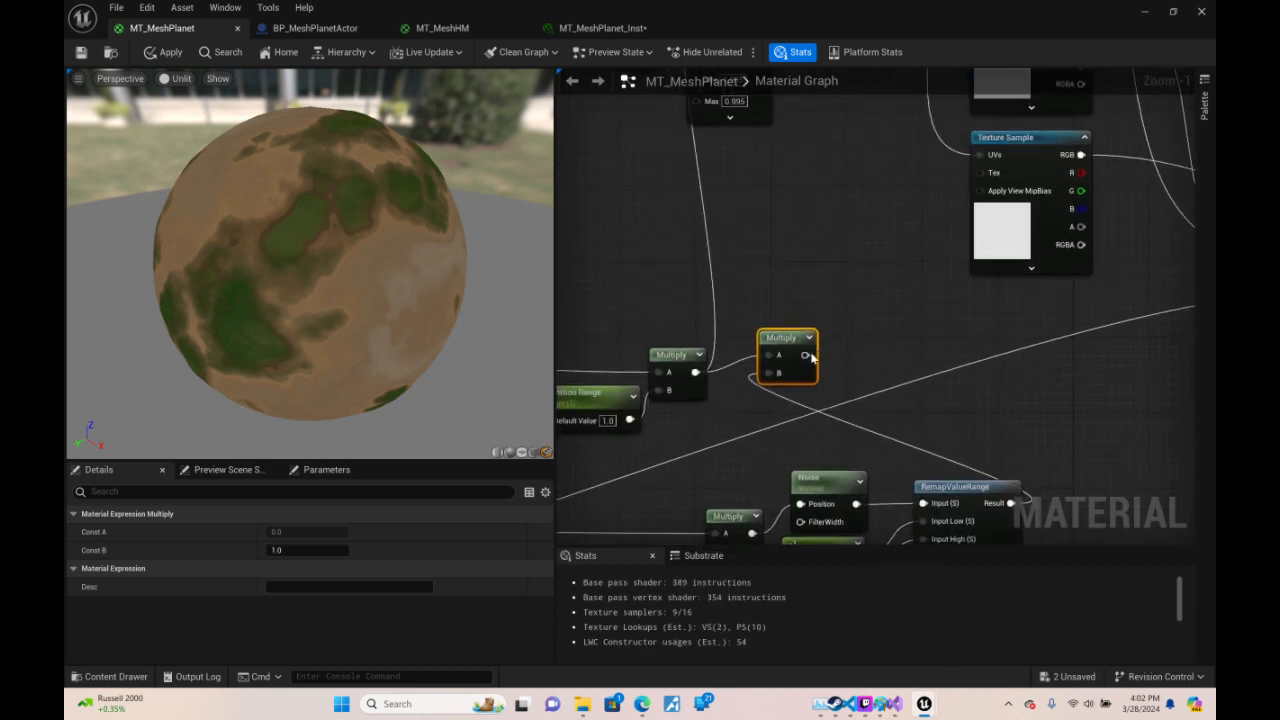
{"action": "left_click_drag", "start_coordinate": [667, 6], "coordinate": [697, 193]}
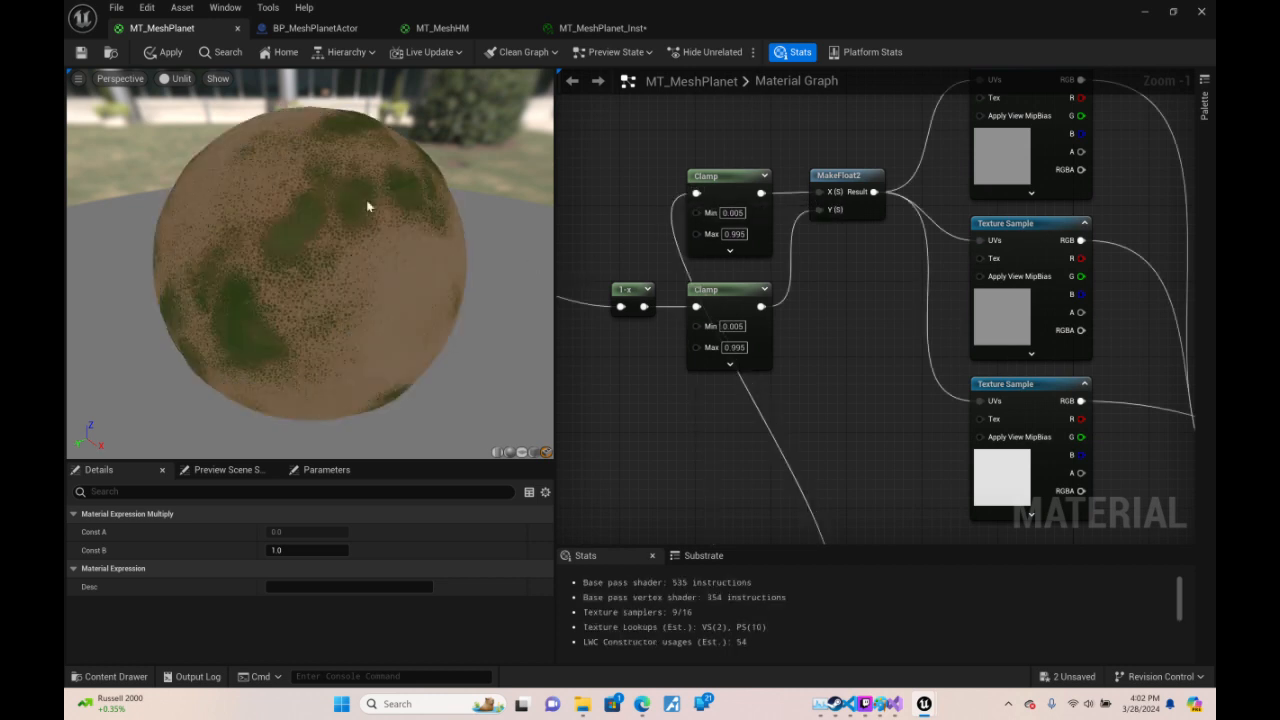
- Save the MT_MeshPlanet material and inspect the noise pattern up close on the preview planet
{"action": "key", "text": "ctrl+s"}
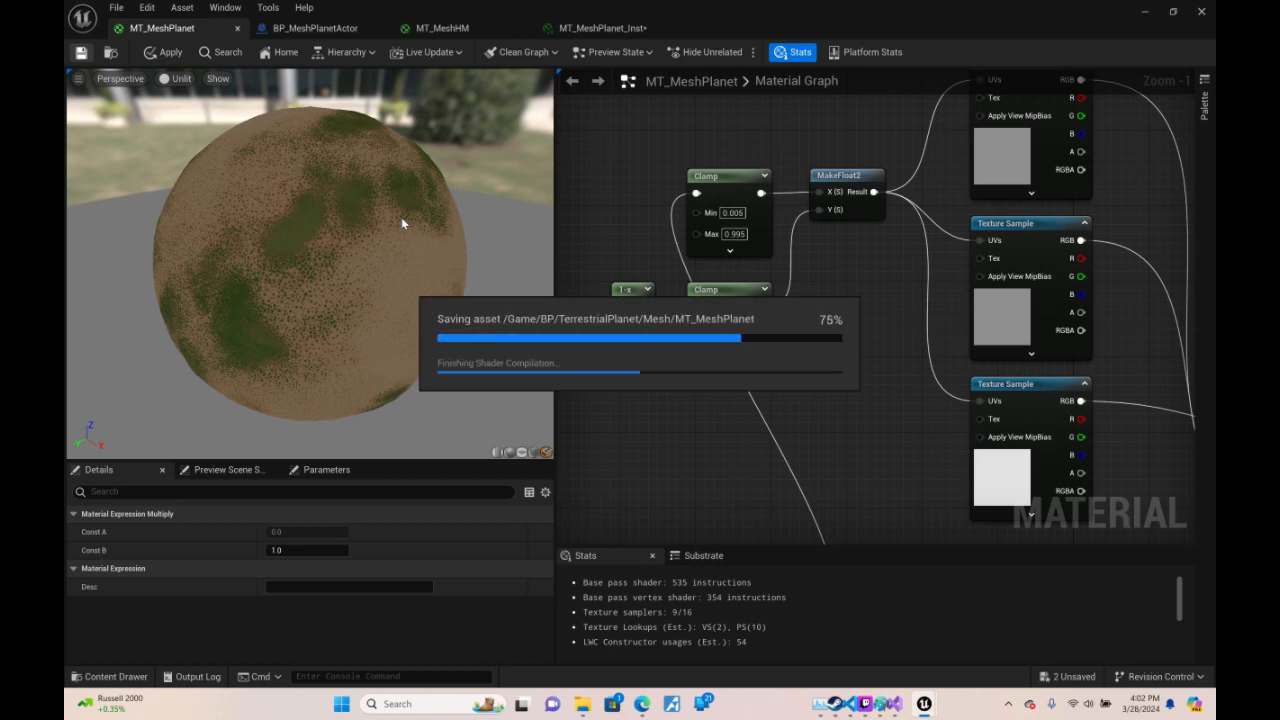
{"action": "mouse_move", "coordinate": [384, 220]}
{"action": "right_mouse_down"}
{"action": "mouse_move", "coordinate": [388, 125]}
{"action": "mouse_move", "coordinate": [388, 200]}
{"action": "right_mouse_up"}
{"action": "left_click_drag", "start_coordinate": [388, 220], "coordinate": [470, 222]}
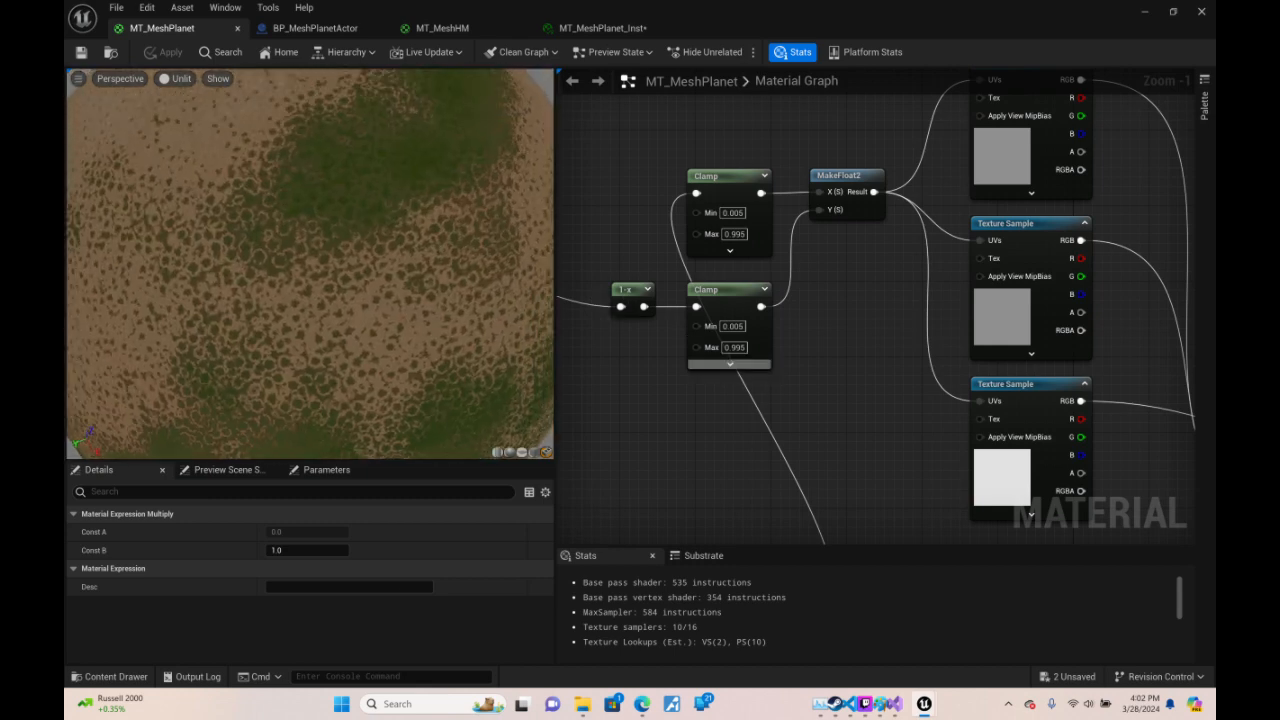
- Lower the default value of the parameter feeding the 1-x and Add nodes, trying 0.1 and settling on 0.05
{"action": "right_click_drag", "start_coordinate": [768, 368], "coordinate": [931, 0]}
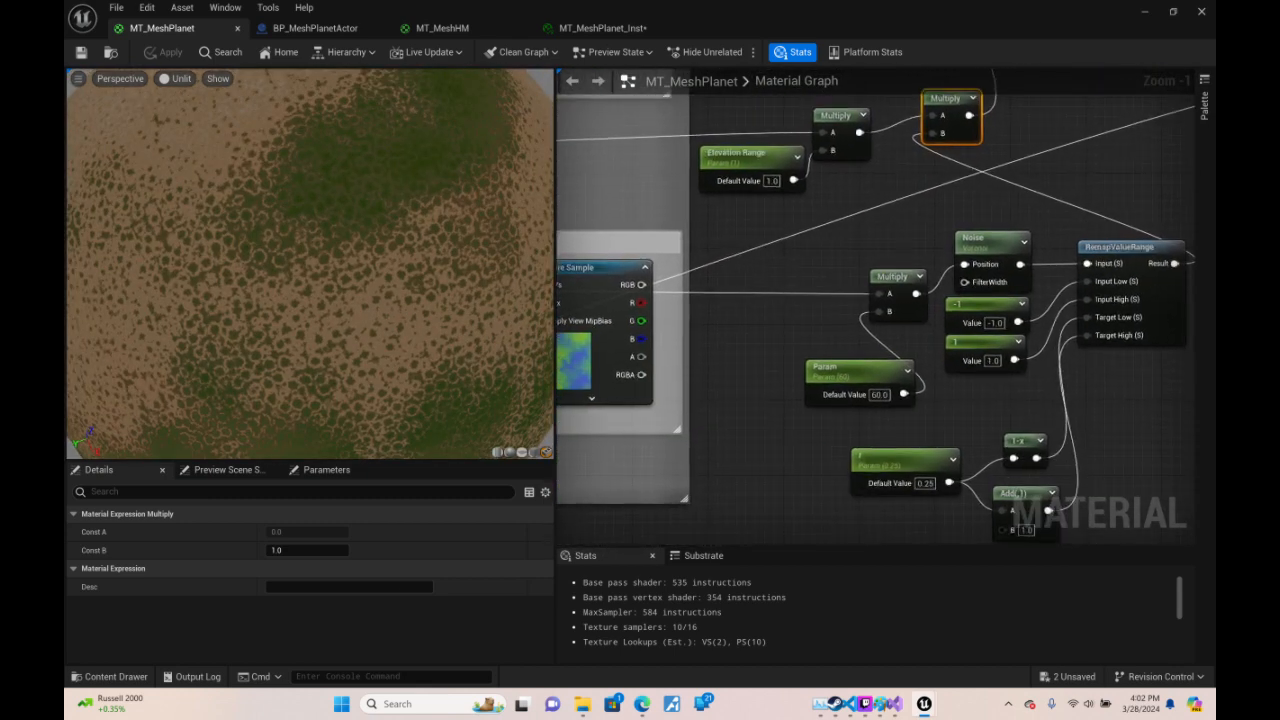
{"action": "right_click_drag", "start_coordinate": [982, 424], "coordinate": [752, 328]}
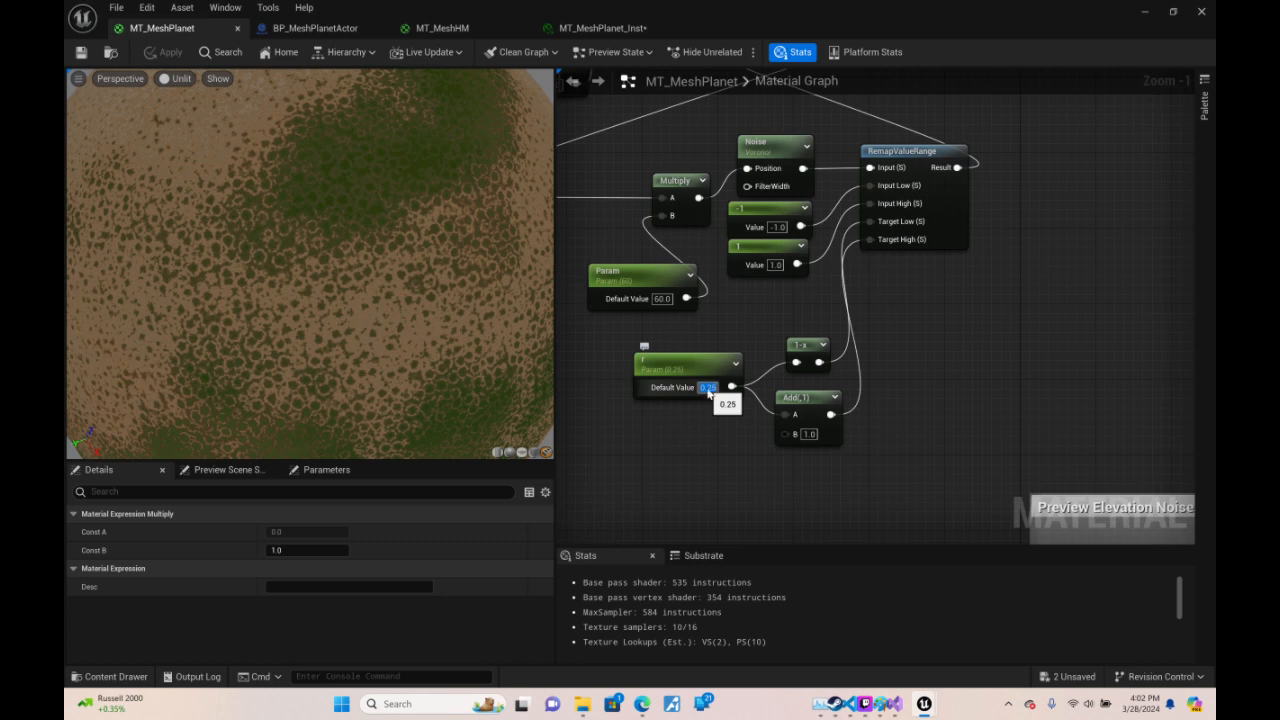
{"action": "type", "text": "0.1"}
{"action": "key", "text": "Return"}
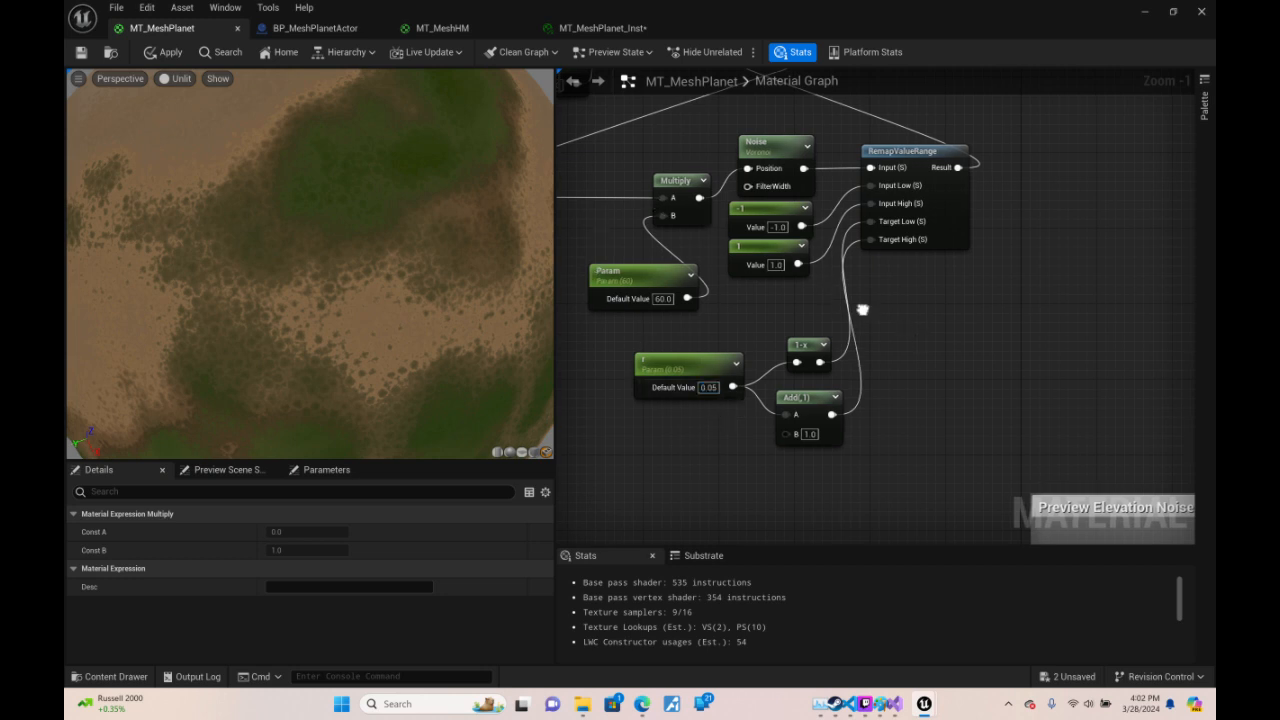
- Try noise scale parameter defaults of 4 and 2, and settle on 10
{"action": "right_click_drag", "start_coordinate": [862, 310], "coordinate": [829, 347]}
{"action": "type", "text": "4"}
{"action": "key", "text": "Return"}
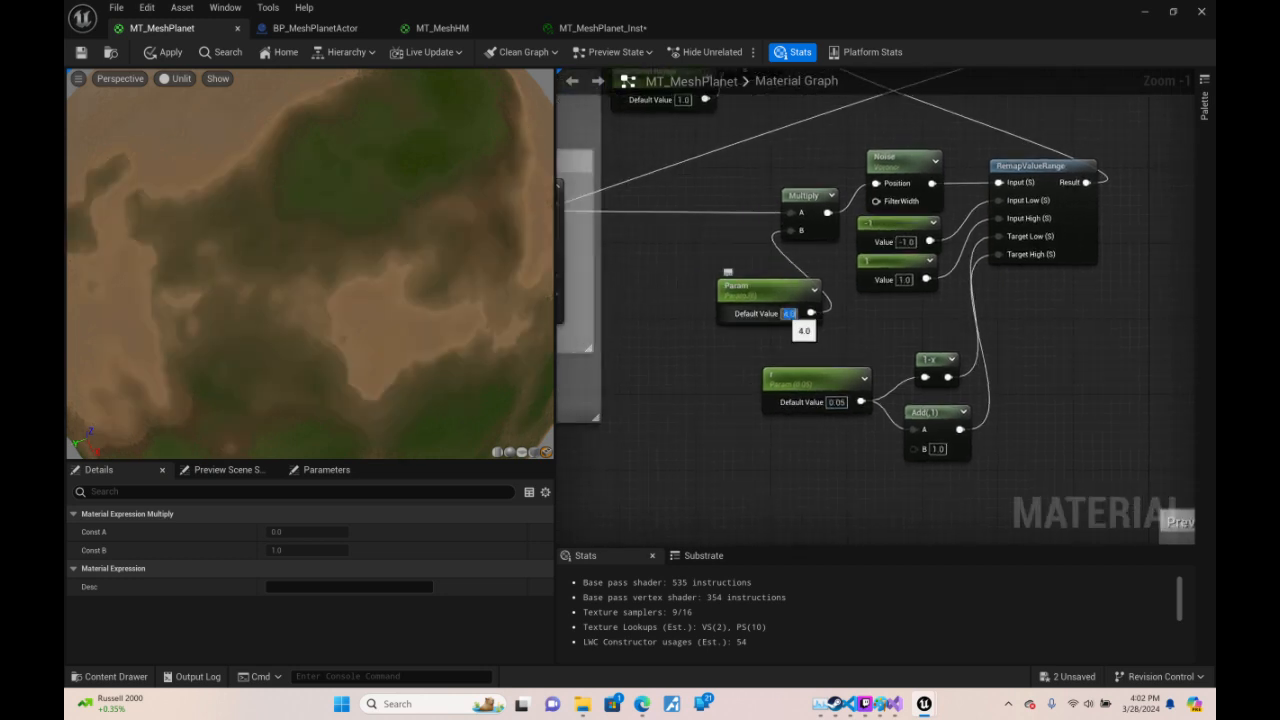
{"action": "type", "text": "2"}
{"action": "key", "text": "Return"}
{"action": "type", "text": "10"}
{"action": "key", "text": "Return"}
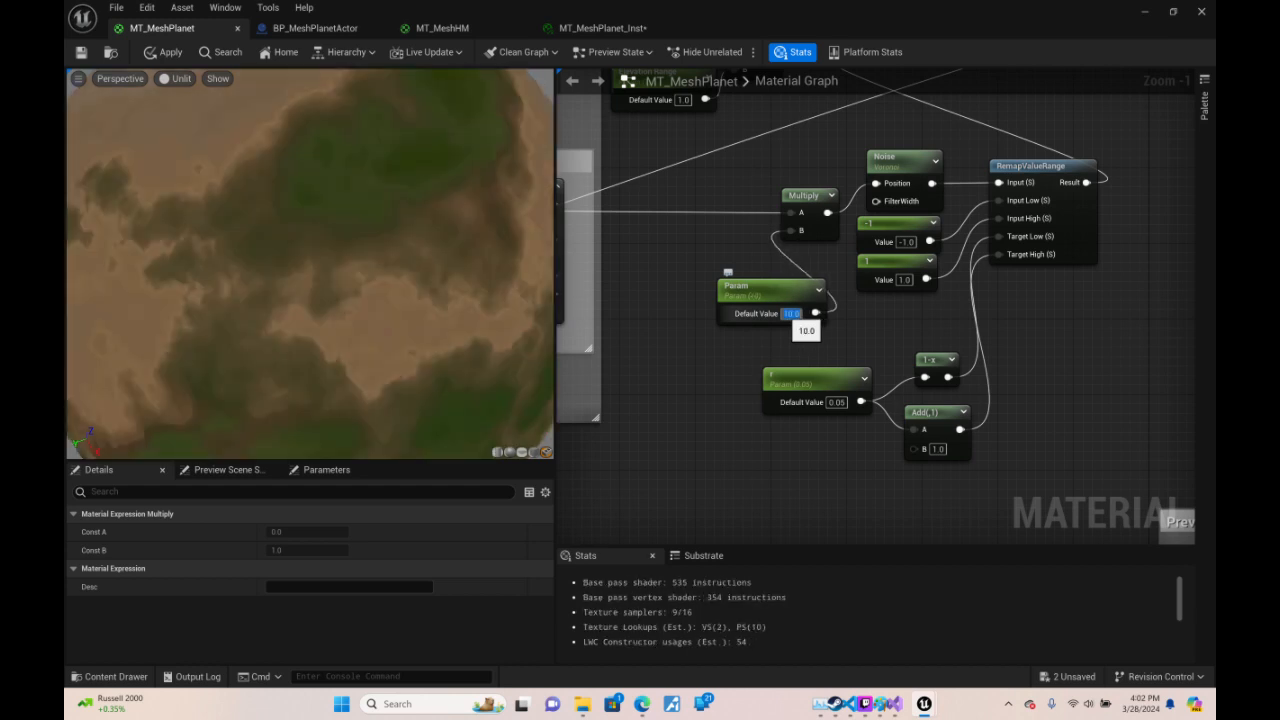
- Check the preview planet from another angle, save the material, and minimize the material editor window
{"action": "mouse_move", "coordinate": [149, 117]}
{"action": "left_mouse_down"}
{"action": "mouse_move", "coordinate": [130, 117]}
{"action": "mouse_move", "coordinate": [149, 117]}
{"action": "left_mouse_up"}
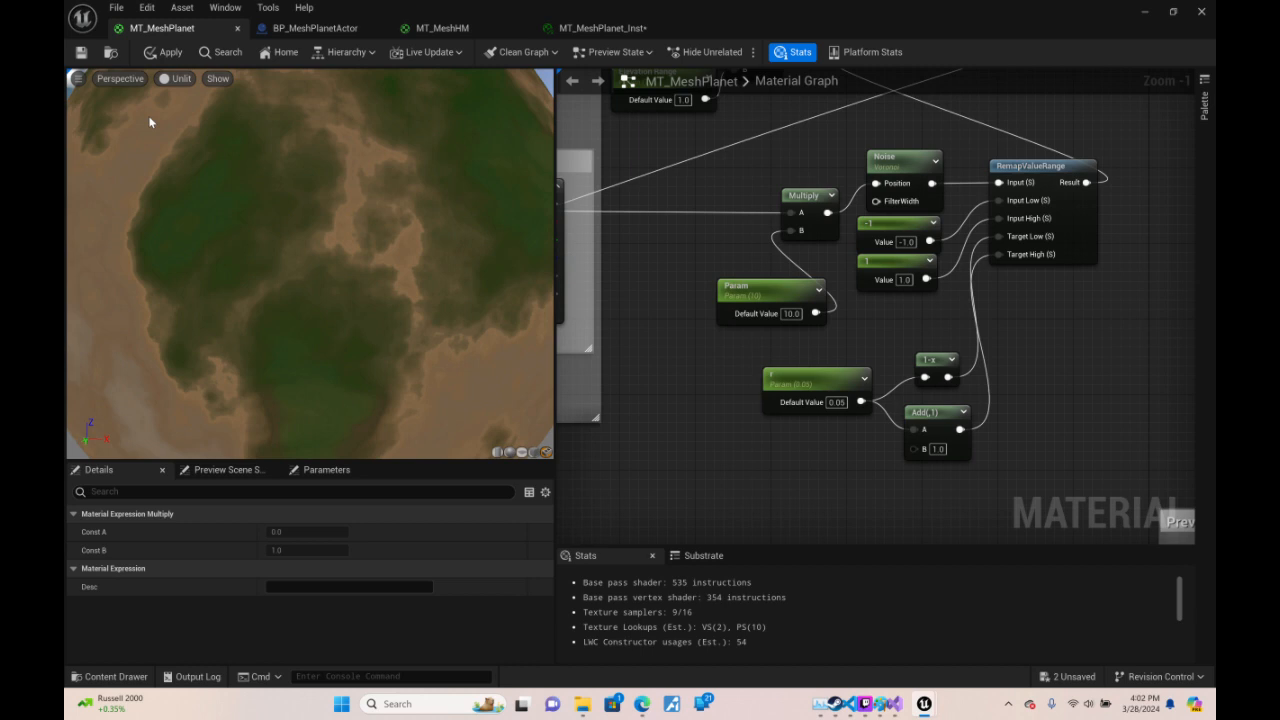
{"action": "left_click", "coordinate": [80, 56]}
{"action": "left_click", "coordinate": [1145, 12]}
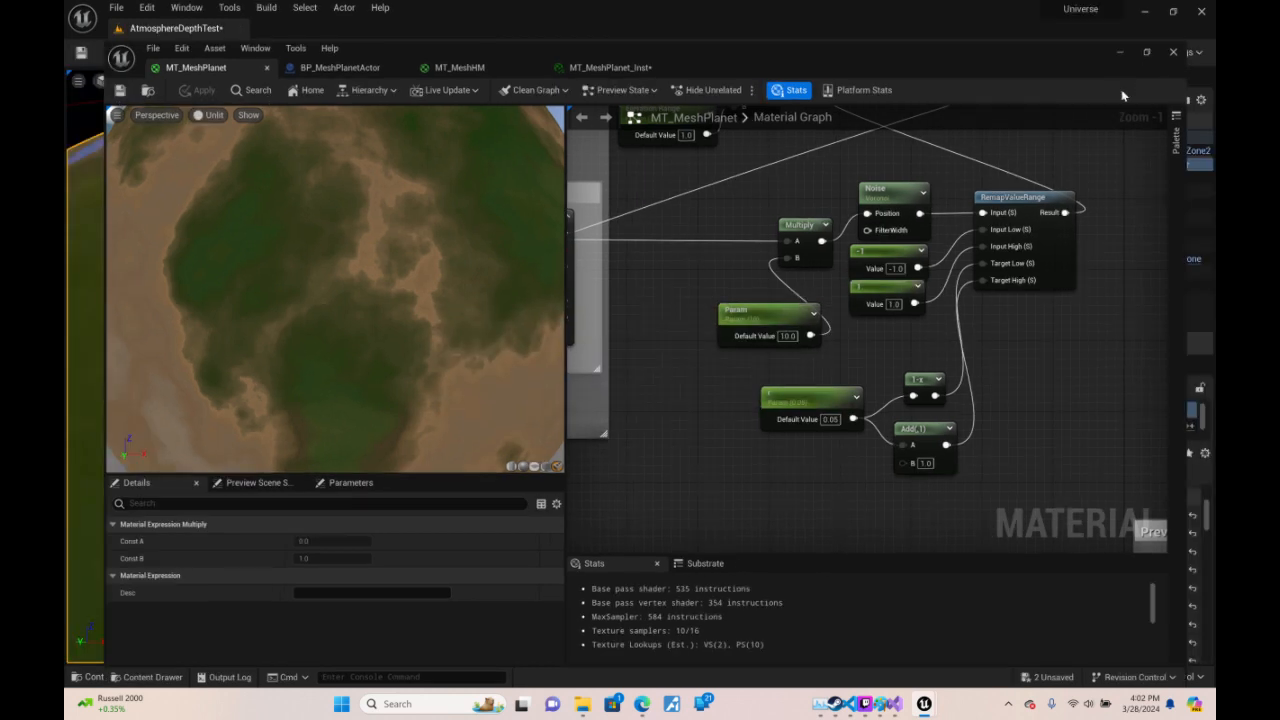
- Fly over the planet in the level viewport and examine the surface coloring up close and from a distance
{"action": "key", "text": "w"}
{"action": "scroll", "coordinate": [398, 366], "scroll_direction": "down", "scroll_amount": 6}
{"action": "right_click_drag", "start_coordinate": [398, 366], "coordinate": [378, 230]}
{"action": "key", "text": "w"}
{"action": "scroll", "coordinate": [396, 212], "scroll_direction": "down", "scroll_amount": 1}
{"action": "key", "text": "w"}
{"action": "key", "text": "w"}
{"action": "key", "text": "w"}
{"action": "scroll", "coordinate": [396, 160], "scroll_direction": "up", "scroll_amount": 1}
{"action": "key", "text": "w"}
{"action": "scroll", "coordinate": [388, 192], "scroll_direction": "down", "scroll_amount": 3}
{"action": "key", "text": "w"}
{"action": "key", "text": "w"}
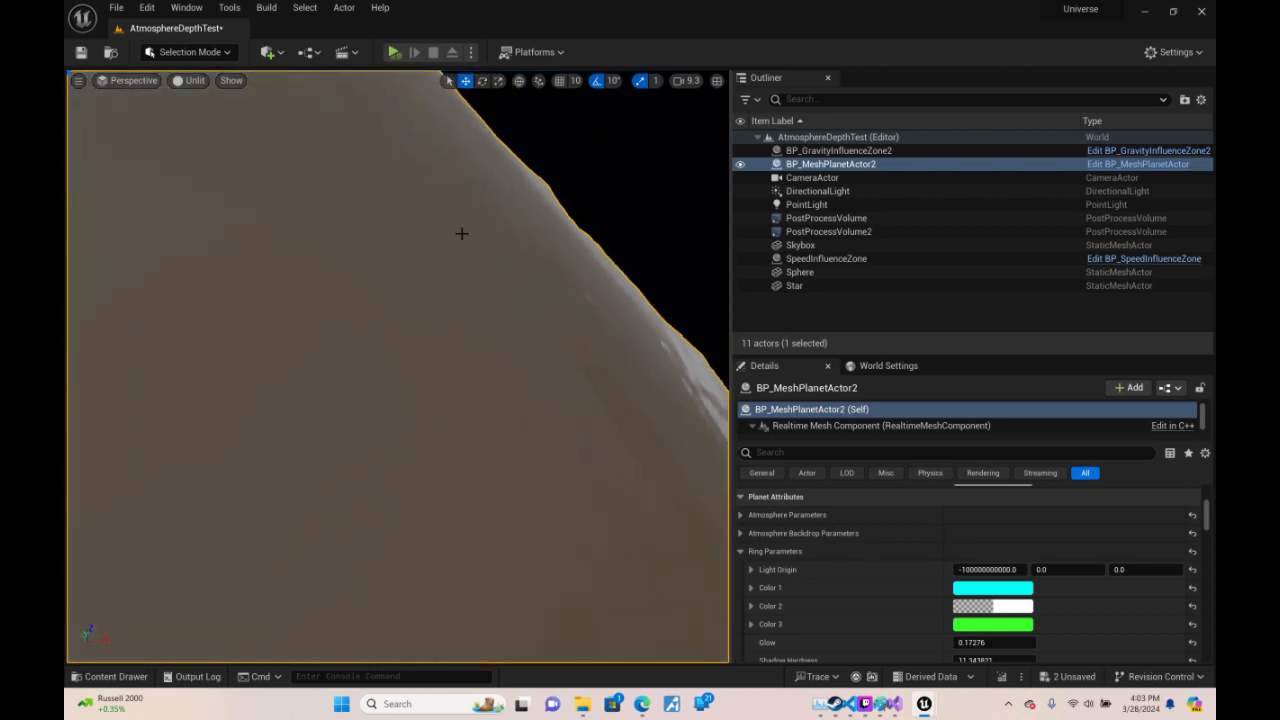
{"action": "mouse_move", "coordinate": [461, 233]}
{"action": "right_mouse_down"}
{"action": "mouse_move", "coordinate": [400, 215]}
{"action": "mouse_move", "coordinate": [300, 233]}
{"action": "mouse_move", "coordinate": [270, 222]}
{"action": "mouse_move", "coordinate": [410, 250]}
{"action": "mouse_move", "coordinate": [722, 220]}
{"action": "mouse_move", "coordinate": [463, 235]}
{"action": "right_mouse_up"}
{"action": "scroll", "coordinate": [300, 225], "scroll_direction": "up", "scroll_amount": 10}
{"action": "scroll", "coordinate": [490, 235], "scroll_direction": "up", "scroll_amount": 1}
{"action": "scroll", "coordinate": [690, 225], "scroll_direction": "down", "scroll_amount": 1}
{"action": "scroll", "coordinate": [722, 220], "scroll_direction": "down", "scroll_amount": 1}
{"action": "scroll", "coordinate": [585, 221], "scroll_direction": "up", "scroll_amount": 1}
{"action": "scroll", "coordinate": [505, 234], "scroll_direction": "down", "scroll_amount": 1}
- Set the Min of the SmoothStep node in the slope blend mask to 0.5 and save the MT_MeshPlanet material
{"action": "mouse_move", "coordinate": [924, 703]}
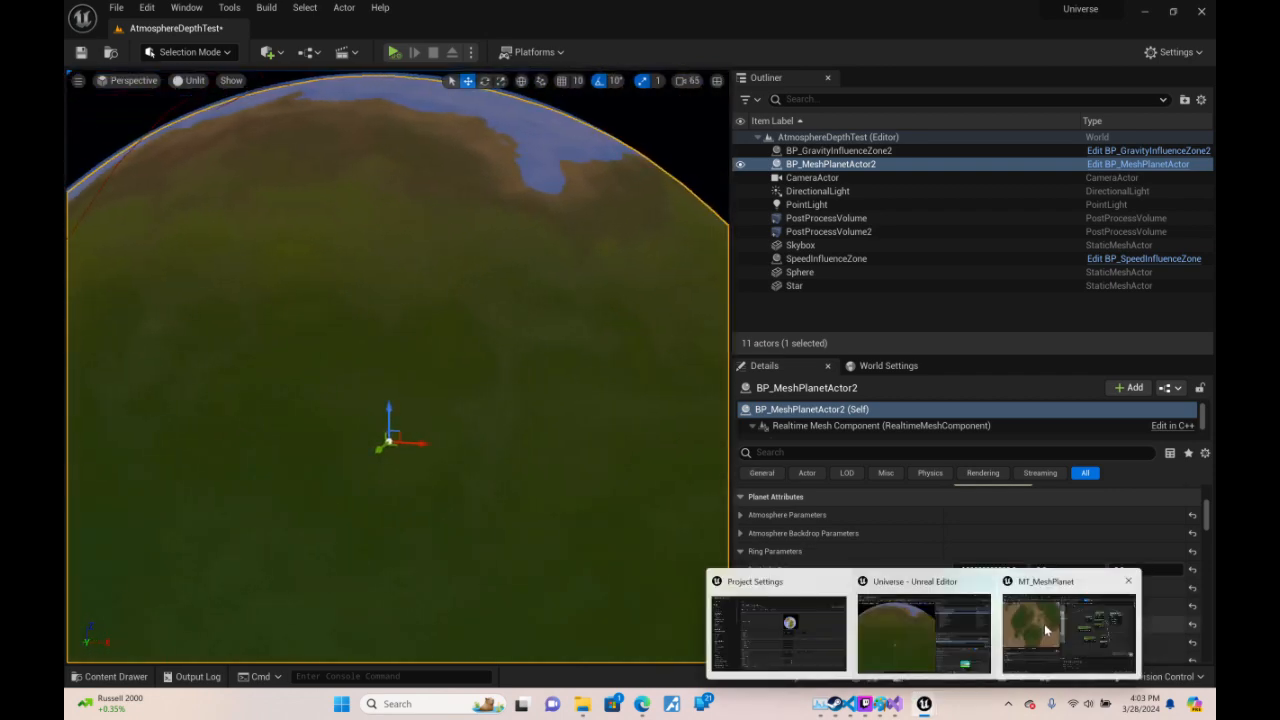
{"action": "left_click", "coordinate": [1044, 624]}
{"action": "right_click_drag", "start_coordinate": [1150, 225], "coordinate": [590, 5]}
{"action": "scroll", "coordinate": [1116, 261], "scroll_direction": "down", "scroll_amount": 3}
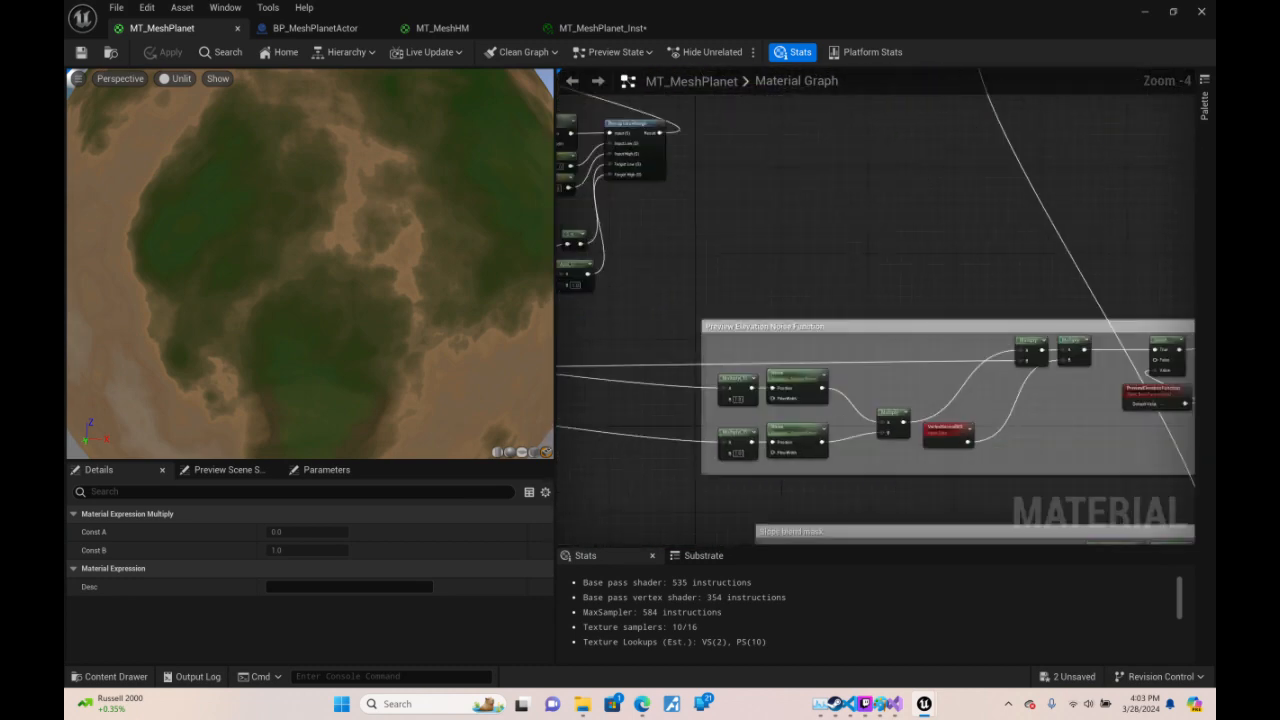
{"action": "right_click_drag", "start_coordinate": [828, 348], "coordinate": [782, 272]}
{"action": "scroll", "coordinate": [782, 272], "scroll_direction": "up", "scroll_amount": 5}
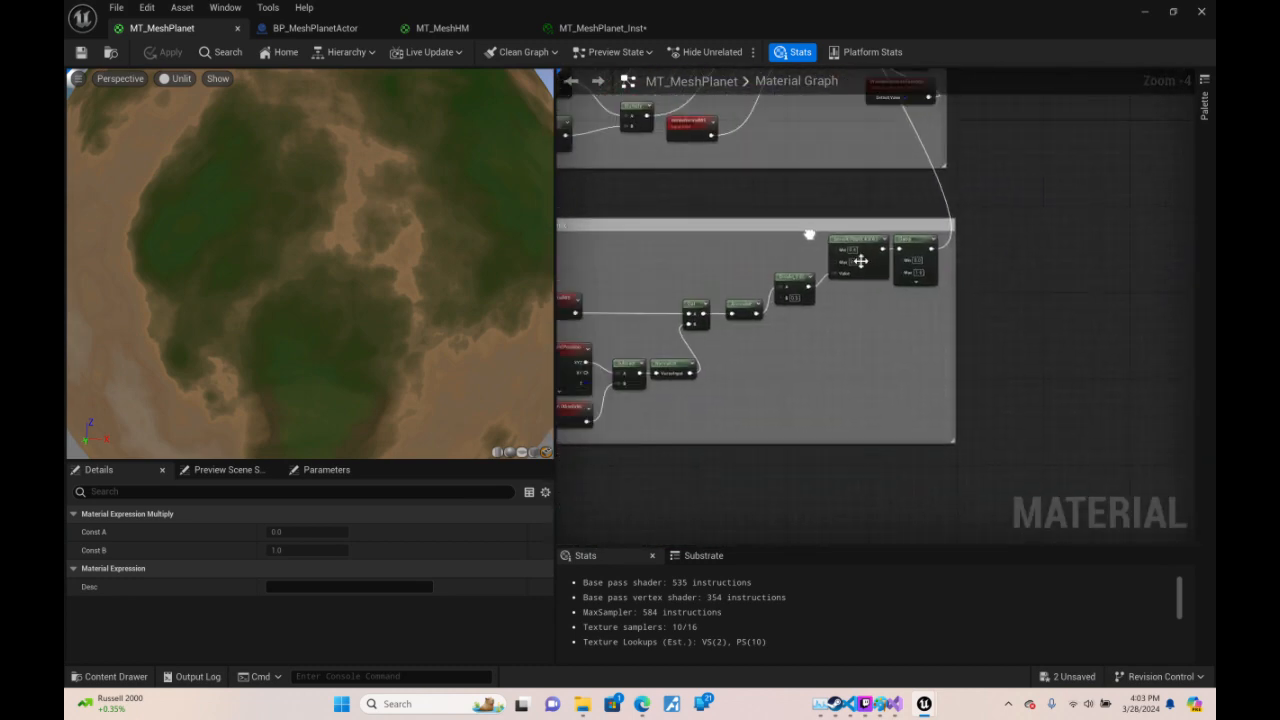
{"action": "right_click_drag", "start_coordinate": [877, 274], "coordinate": [937, 337]}
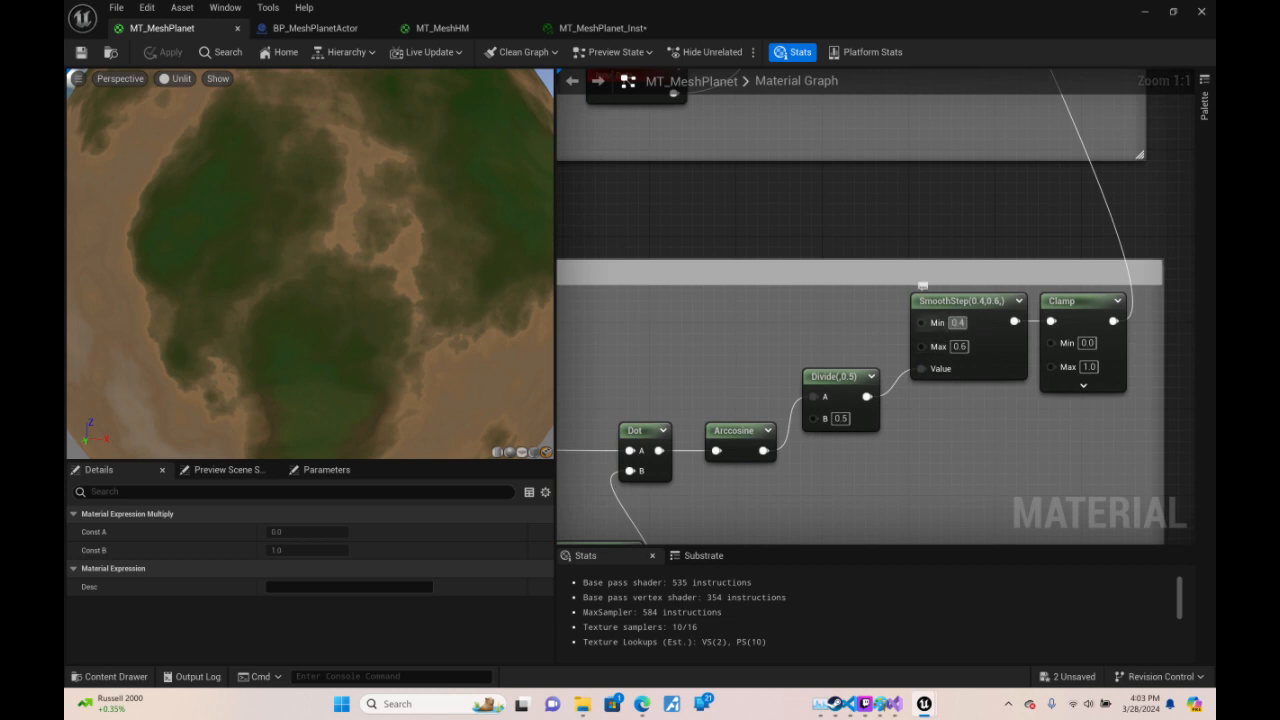
{"action": "type", "text": "0.5"}
{"action": "key", "text": "Return"}
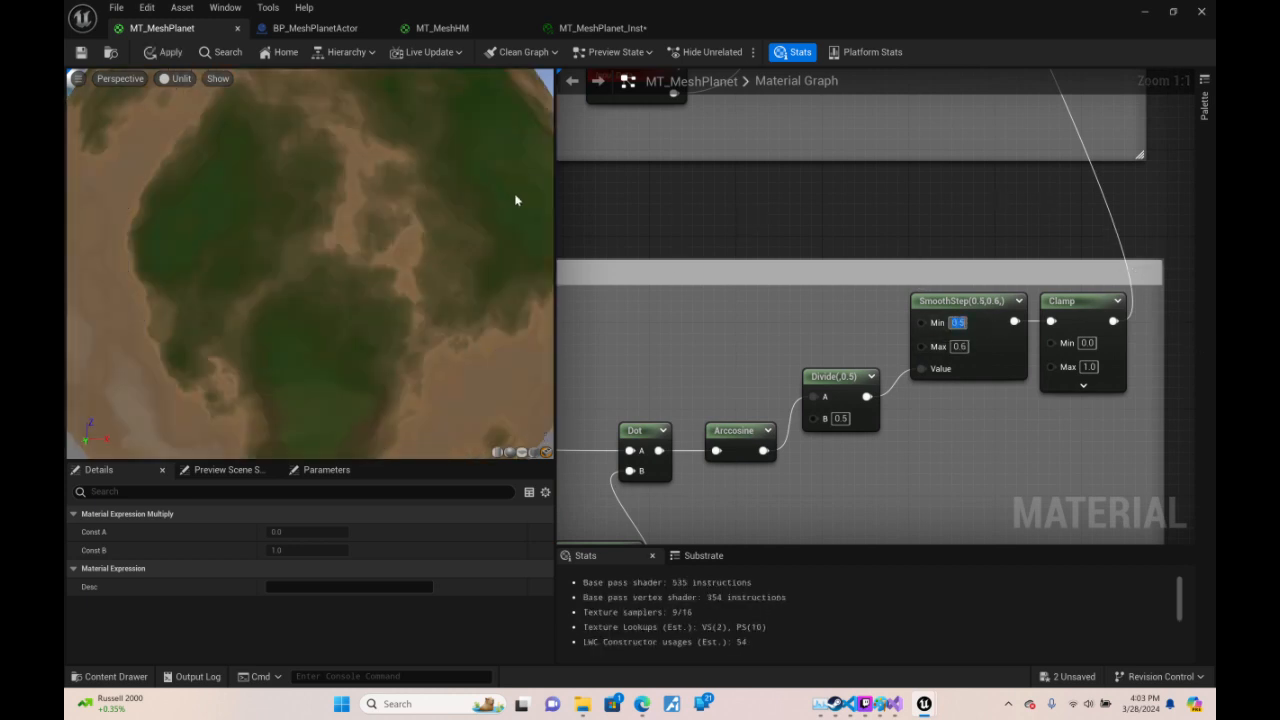
{"action": "right_click_drag", "start_coordinate": [806, 360], "coordinate": [930, 228]}
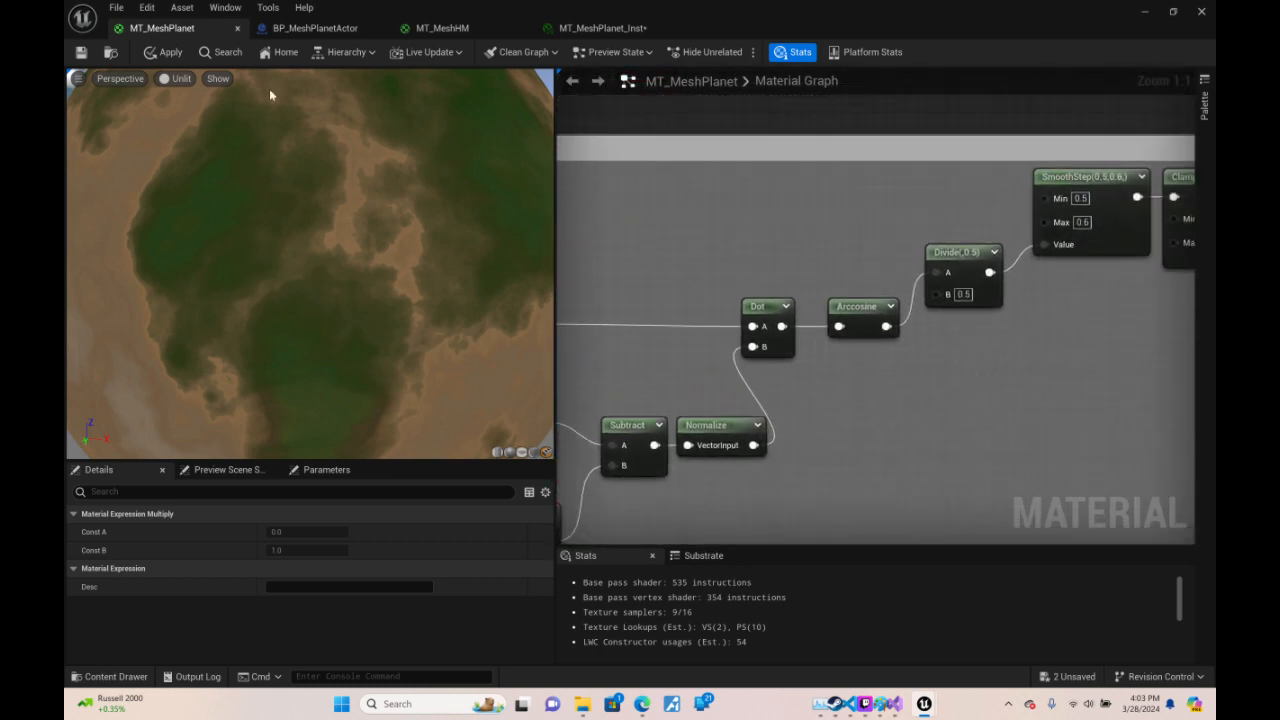
{"action": "left_click", "coordinate": [84, 56]}
{"action": "left_click", "coordinate": [1145, 13]}
- Examine how the slope mask shades the terrain on the planet in the level viewport, near the surface and farther out
{"action": "right_click_drag", "start_coordinate": [398, 366], "coordinate": [208, 493]}
{"action": "key", "text": "w"}
{"action": "scroll", "coordinate": [284, 361], "scroll_direction": "down", "scroll_amount": 1}
{"action": "scroll", "coordinate": [245, 355], "scroll_direction": "down", "scroll_amount": 4}
{"action": "scroll", "coordinate": [268, 342], "scroll_direction": "down", "scroll_amount": 2}
{"action": "scroll", "coordinate": [128, 500], "scroll_direction": "up", "scroll_amount": 2}
{"action": "scroll", "coordinate": [130, 542], "scroll_direction": "up", "scroll_amount": 1}
{"action": "key", "text": "w"}
{"action": "scroll", "coordinate": [192, 520], "scroll_direction": "down", "scroll_amount": 2}
{"action": "scroll", "coordinate": [202, 516], "scroll_direction": "down", "scroll_amount": 2}
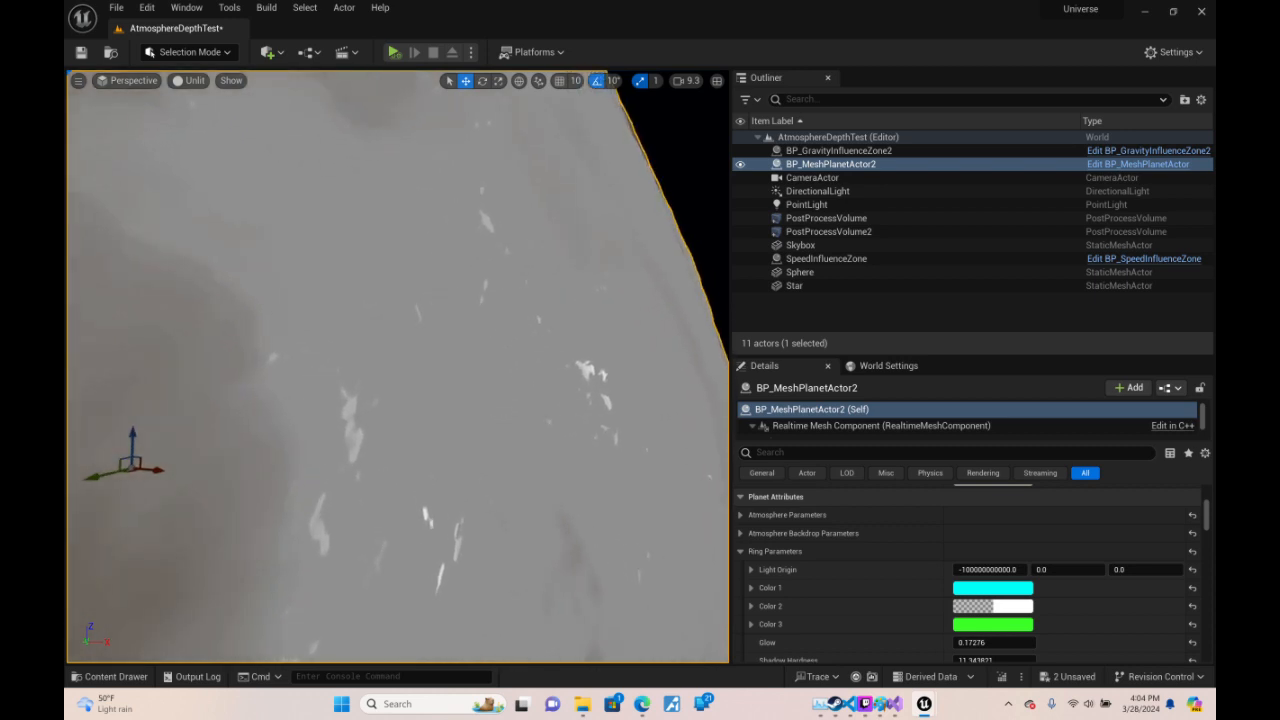
{"action": "right_click_drag", "start_coordinate": [608, 266], "coordinate": [549, 270]}
{"action": "scroll", "coordinate": [596, 268], "scroll_direction": "up", "scroll_amount": 3}
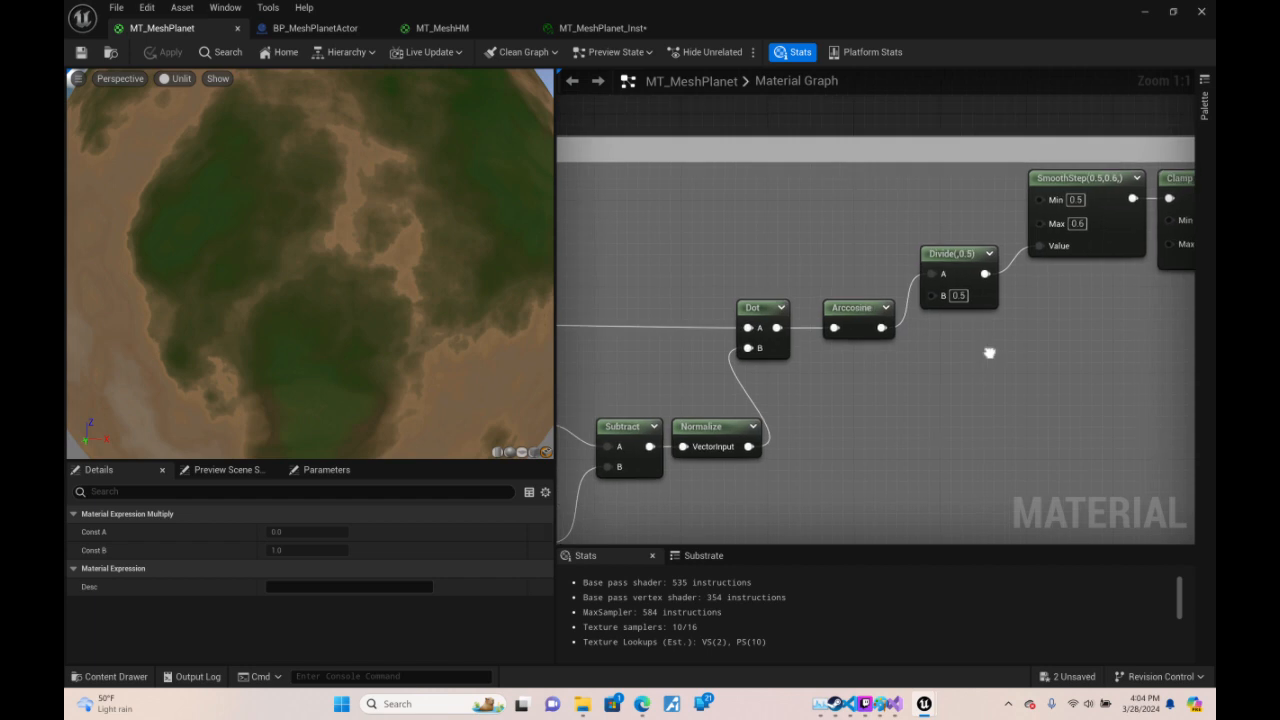
- Add a scalar parameter with default value 0.6 to the slope mask and feed it into Divide B and SmoothStep Min
{"action": "right_click_drag", "start_coordinate": [989, 354], "coordinate": [757, 429]}
{"action": "scroll", "coordinate": [757, 429], "scroll_direction": "up", "scroll_amount": 3}
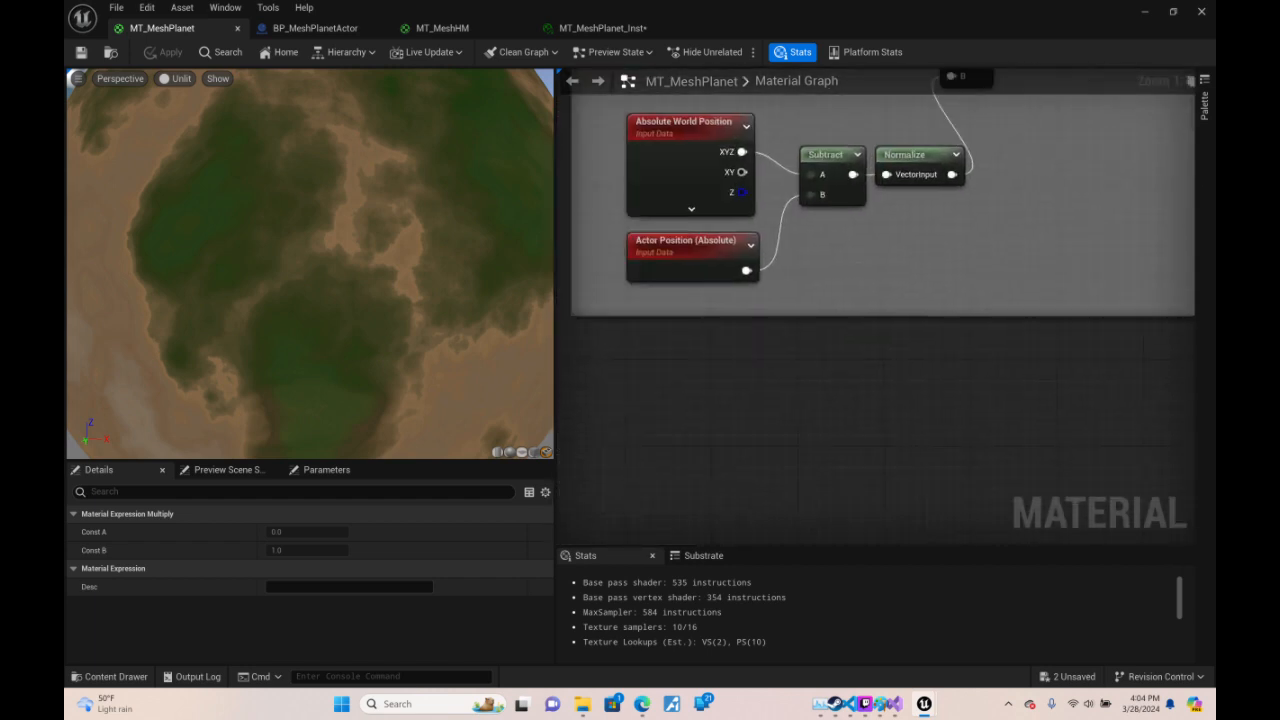
{"action": "right_click_drag", "start_coordinate": [1190, 81], "coordinate": [1069, 308]}
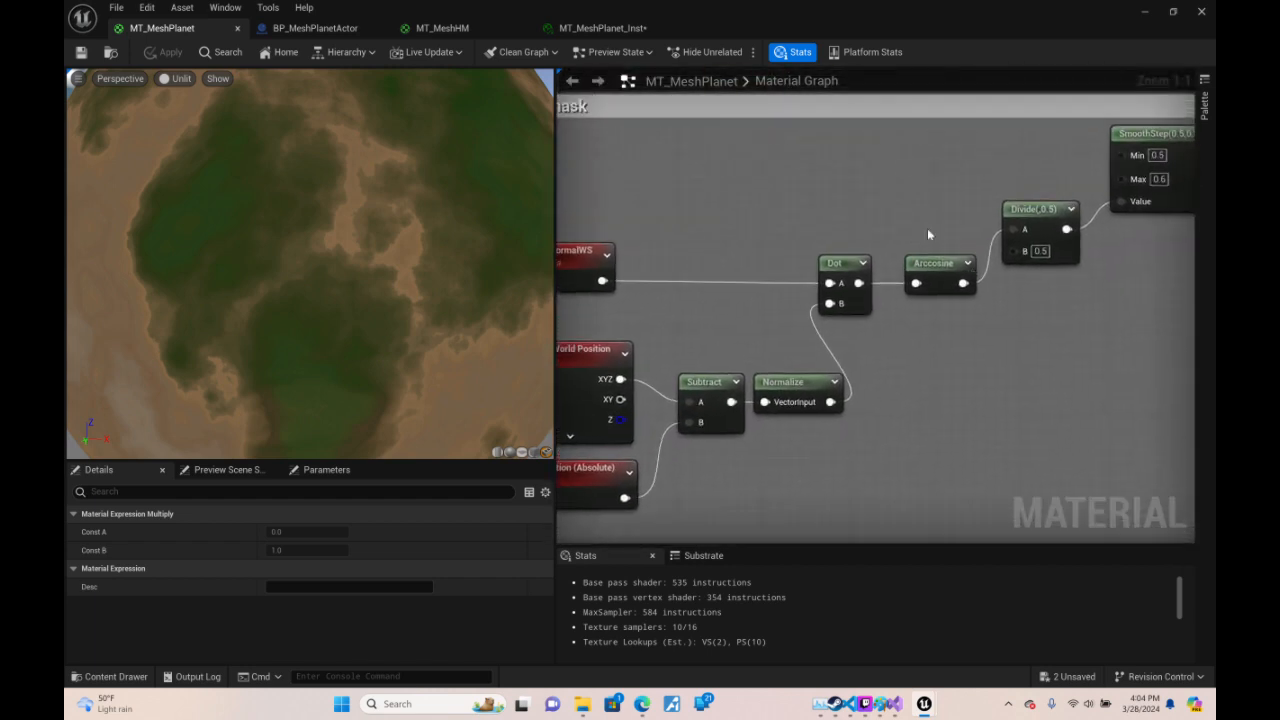
{"action": "right_click", "coordinate": [782, 174]}
{"action": "type", "text": "scalar"}
{"action": "key", "text": "Return"}
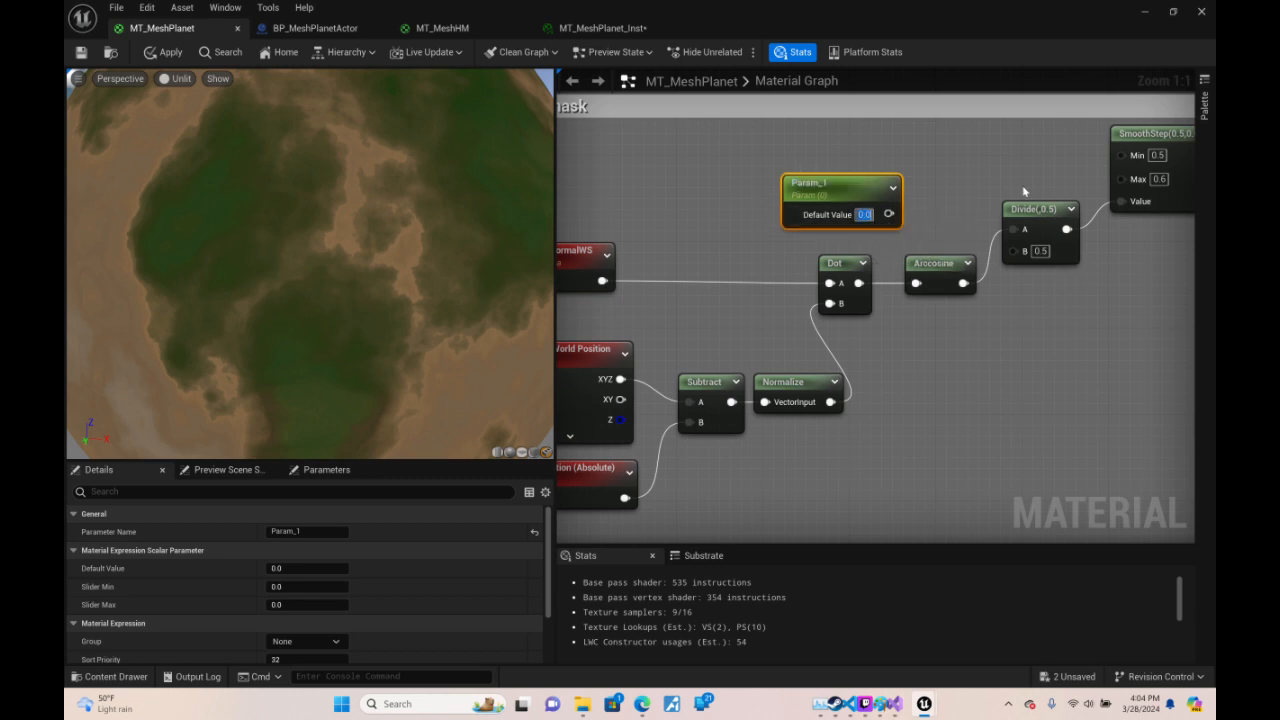
{"action": "type", "text": "0.6"}
{"action": "key", "text": "Return"}
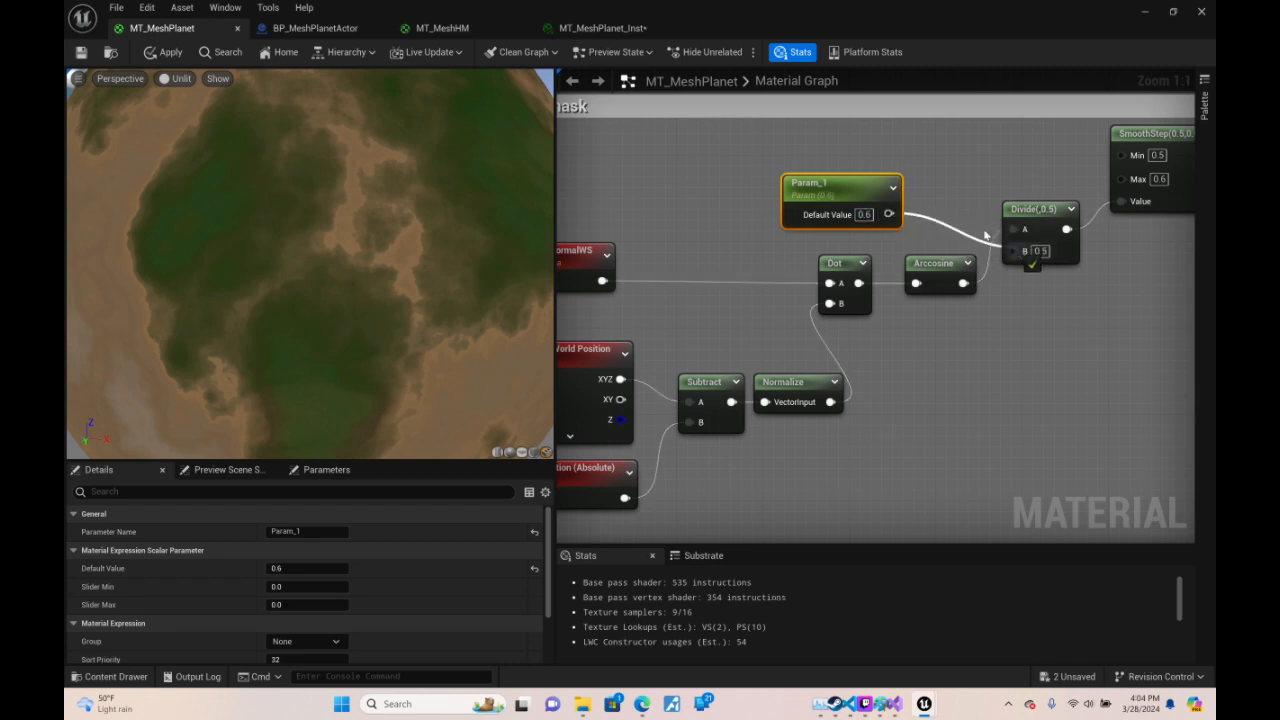
{"action": "left_click_drag", "start_coordinate": [986, 235], "coordinate": [1013, 250]}
{"action": "left_click_drag", "start_coordinate": [1061, 175], "coordinate": [1121, 155]}
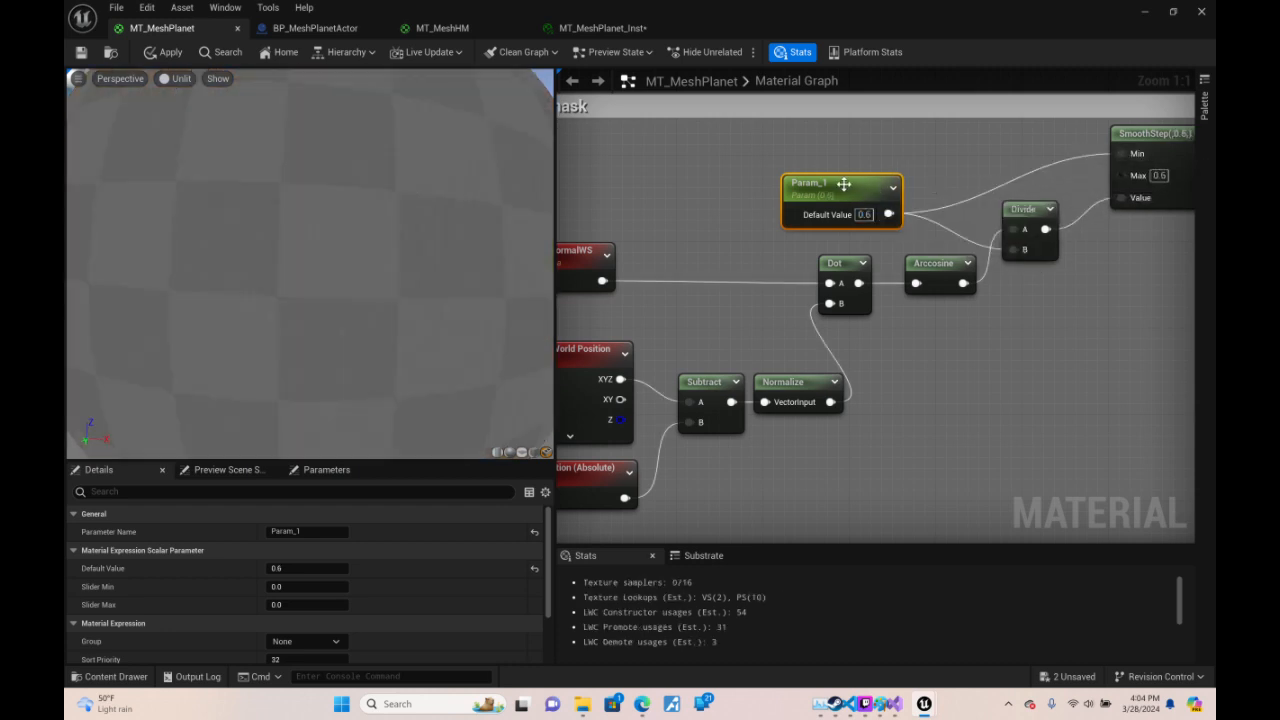
{"action": "left_click_drag", "start_coordinate": [843, 186], "coordinate": [769, 144]}
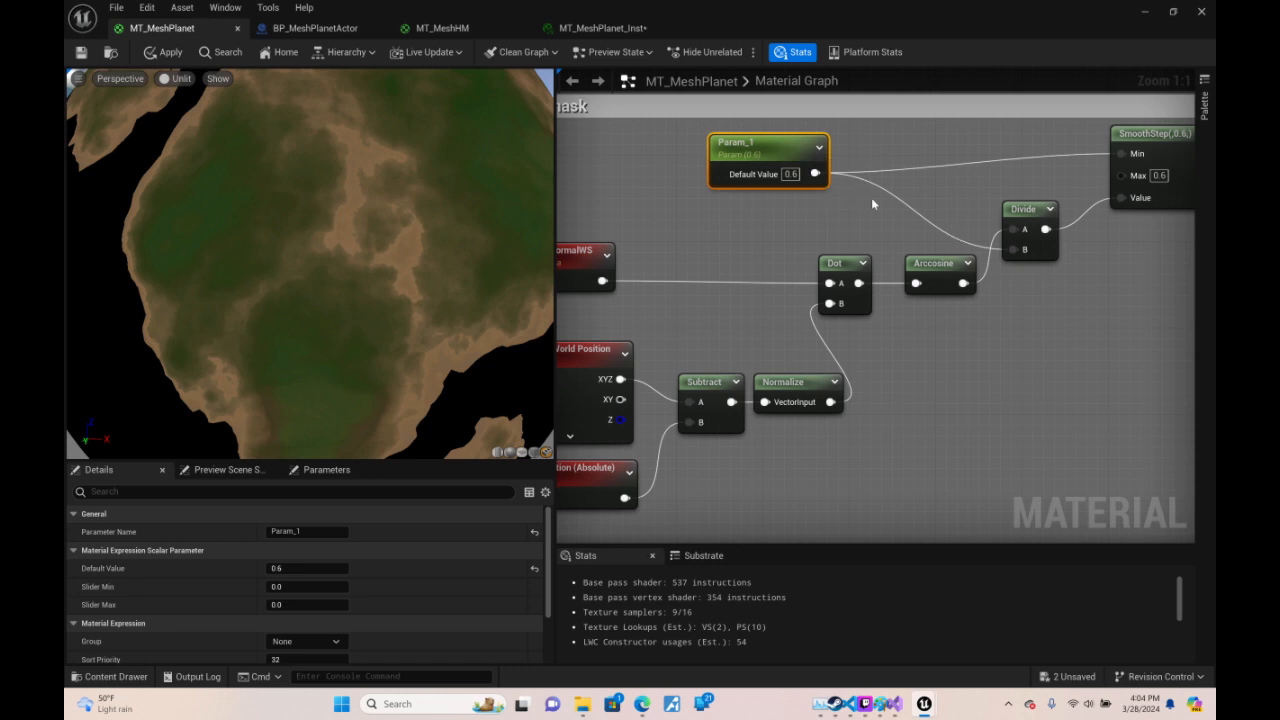
- Add a second scalar parameter with default value 0.1 and sum it with the 0.6 parameter in an Add node
{"action": "right_click", "coordinate": [743, 214]}
{"action": "type", "text": "scal"}
{"action": "key", "text": "Return"}
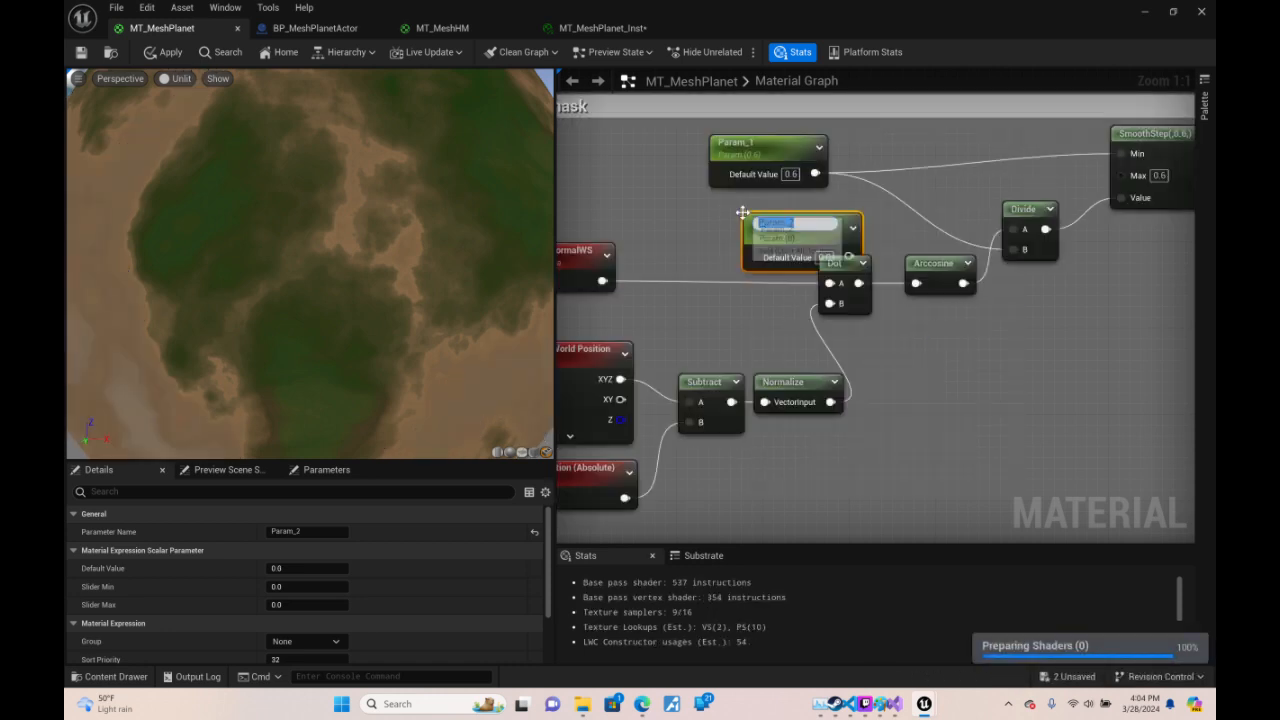
{"action": "left_click_drag", "start_coordinate": [813, 242], "coordinate": [779, 218]}
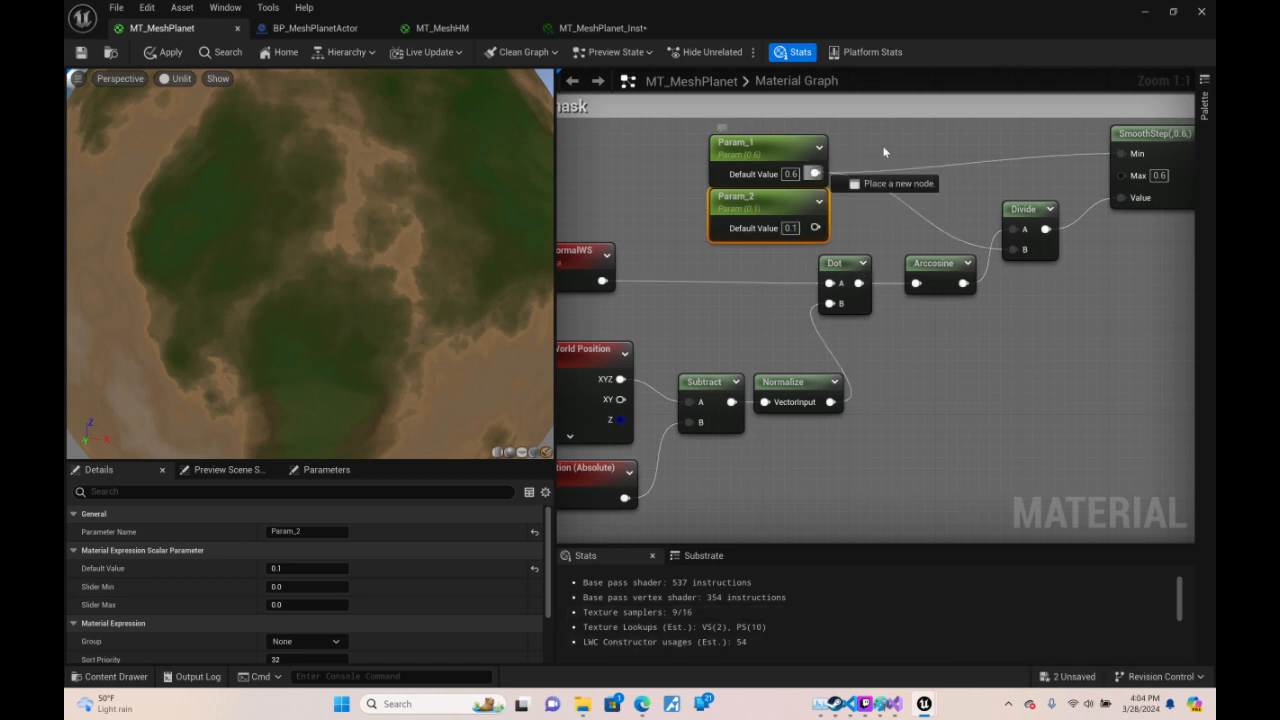
{"action": "left_click_drag", "start_coordinate": [884, 152], "coordinate": [886, 150]}
{"action": "type", "text": "add"}
{"action": "key", "text": "Return"}
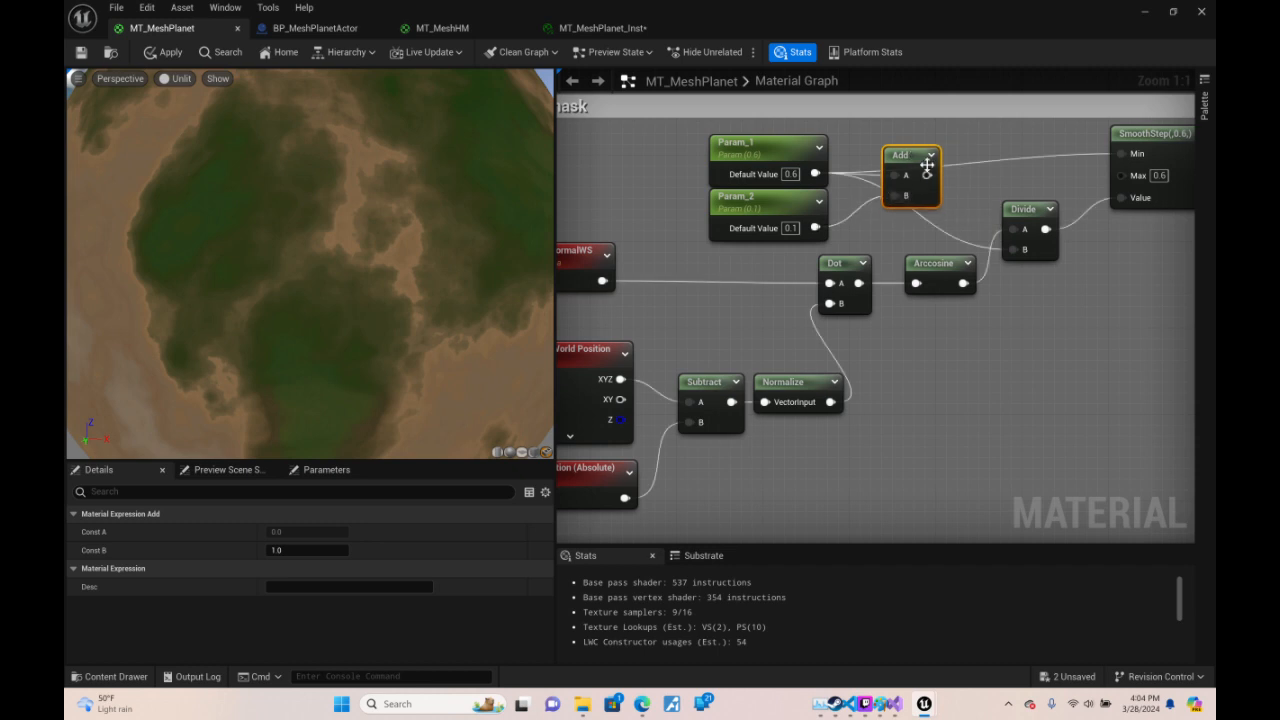
- Cap the Add result at 1.0 with a Min node wired into SmoothStep Max, and save the material
{"action": "left_click_drag", "start_coordinate": [892, 195], "coordinate": [937, 170]}
{"action": "type", "text": "max"}
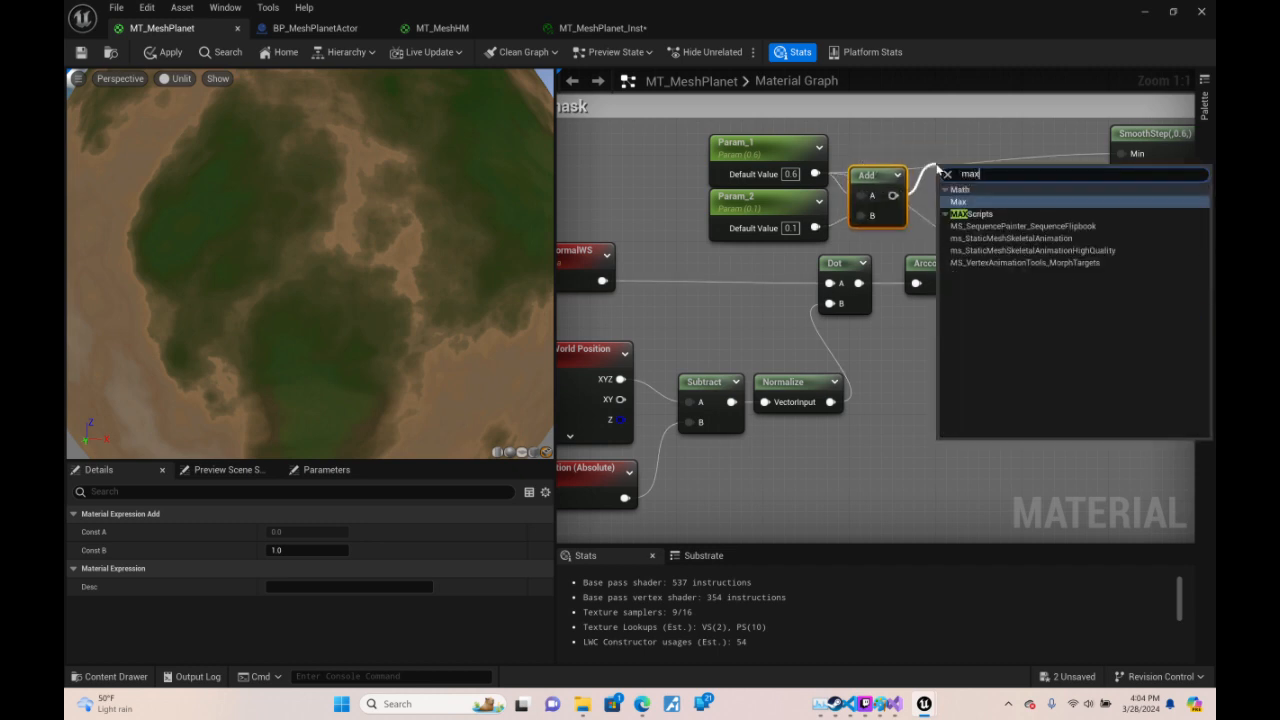
{"action": "key", "text": "BackSpace"}
{"action": "key", "text": "BackSpace"}
{"action": "key", "text": "BackSpace"}
{"action": "type", "text": "min"}
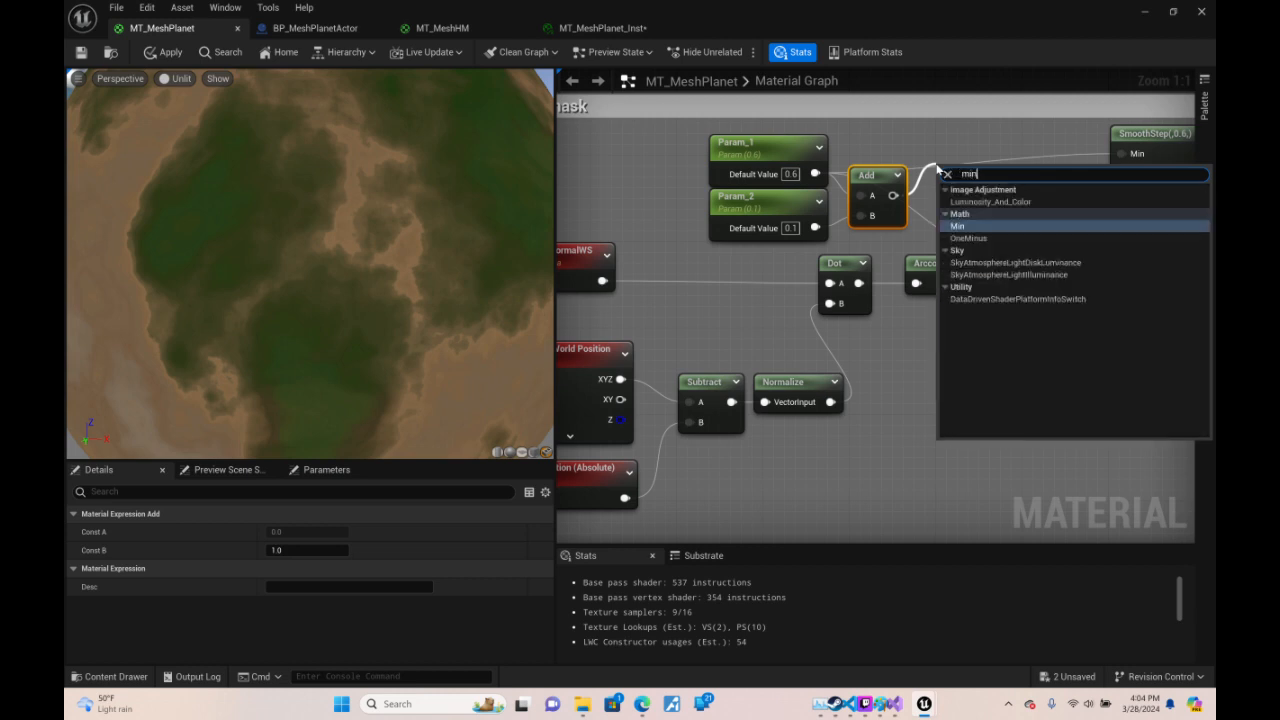
{"action": "key", "text": "Return"}
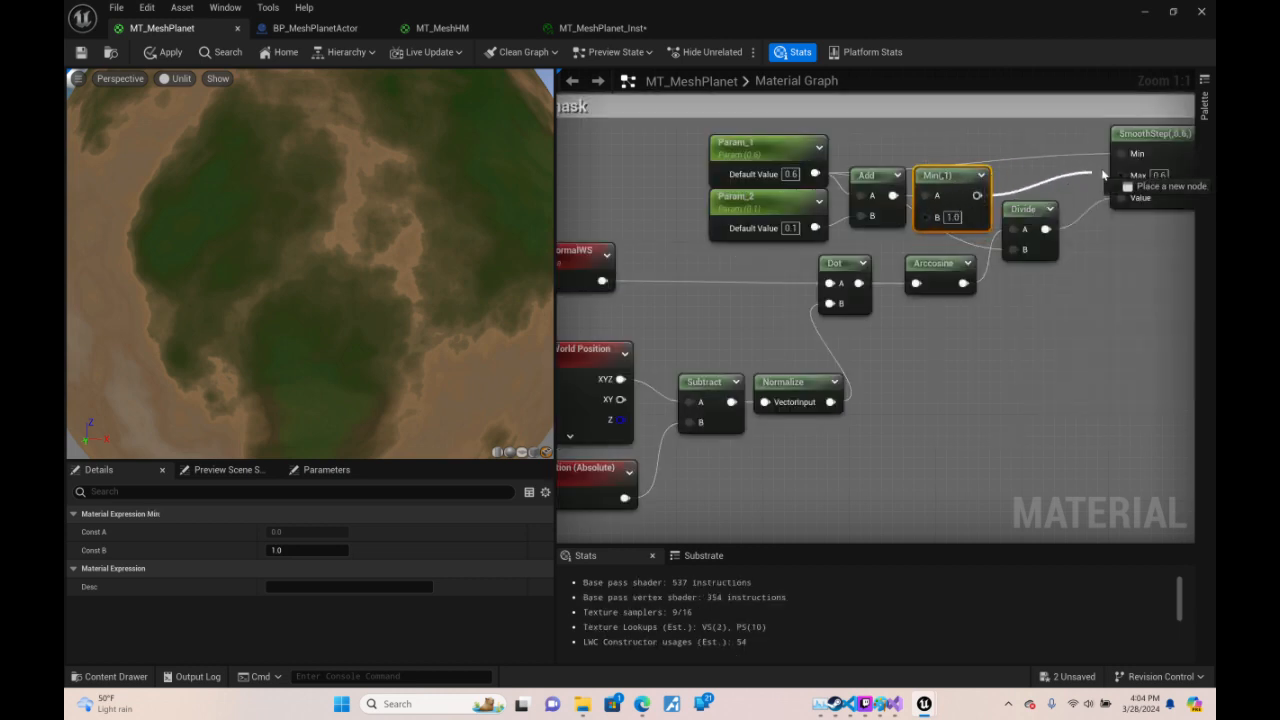
{"action": "left_click_drag", "start_coordinate": [1133, 177], "coordinate": [1130, 176]}
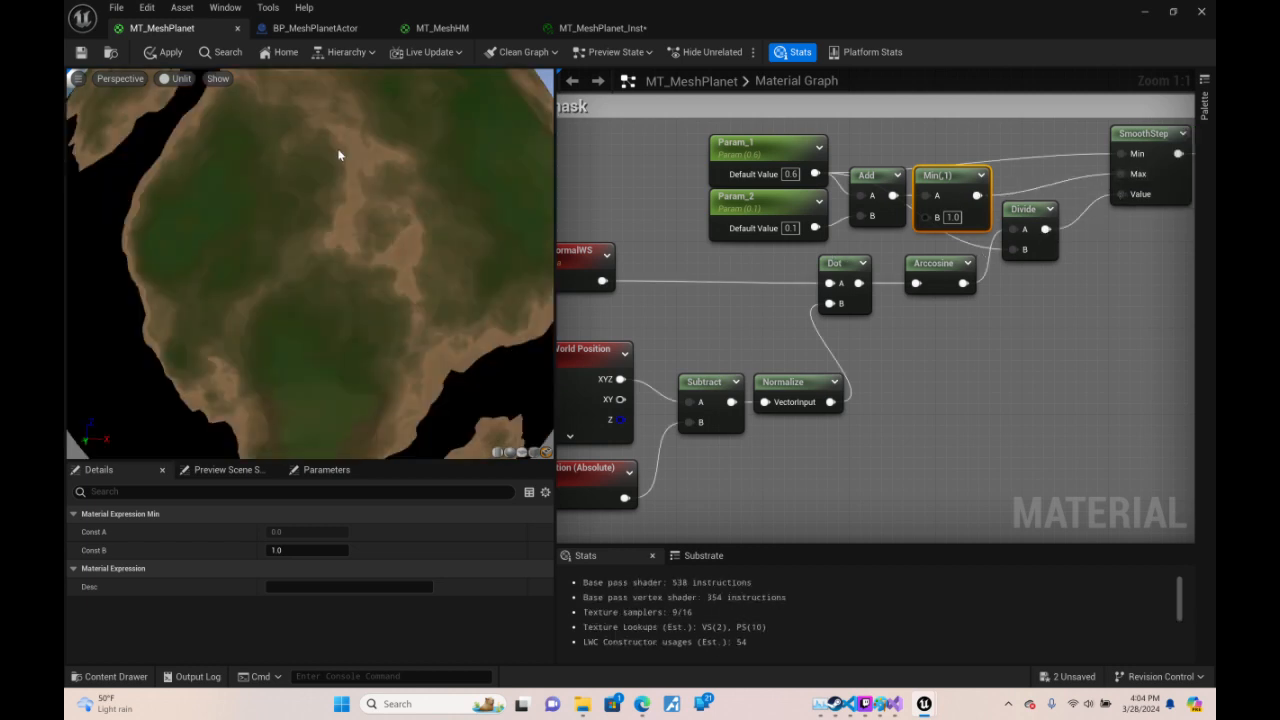
{"action": "left_click", "coordinate": [85, 55]}
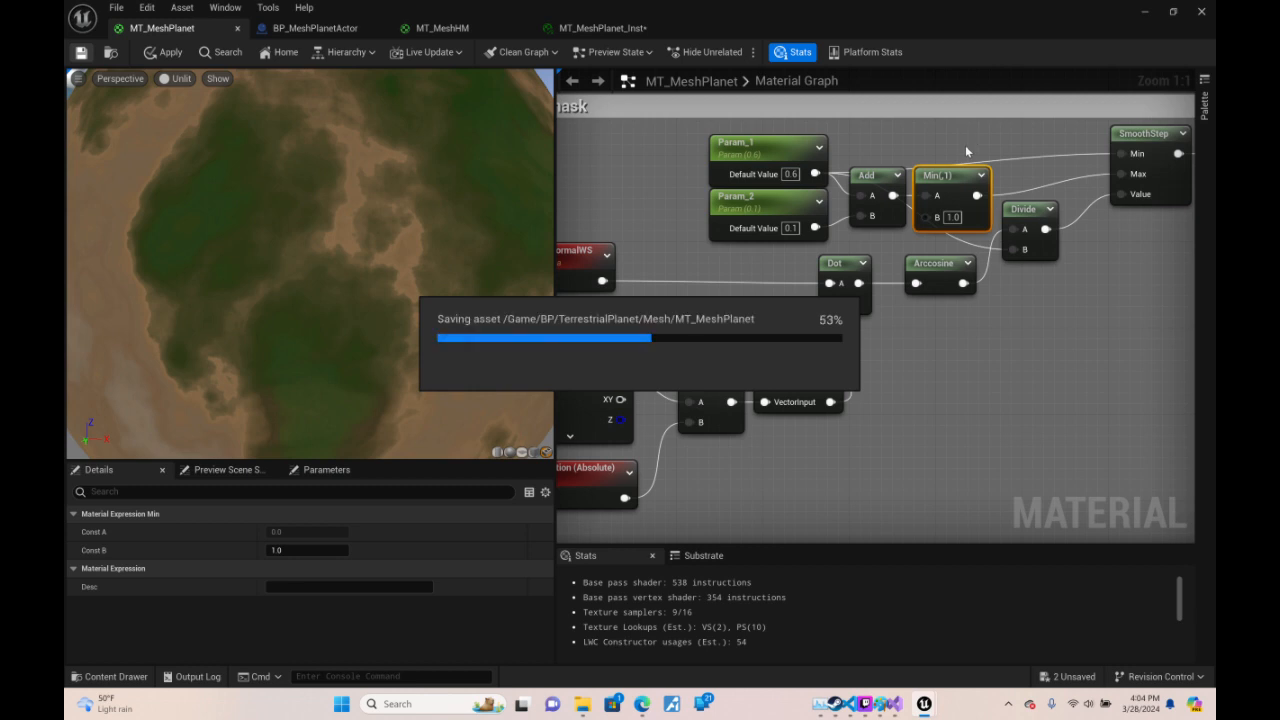
{"action": "left_click", "coordinate": [1145, 12]}
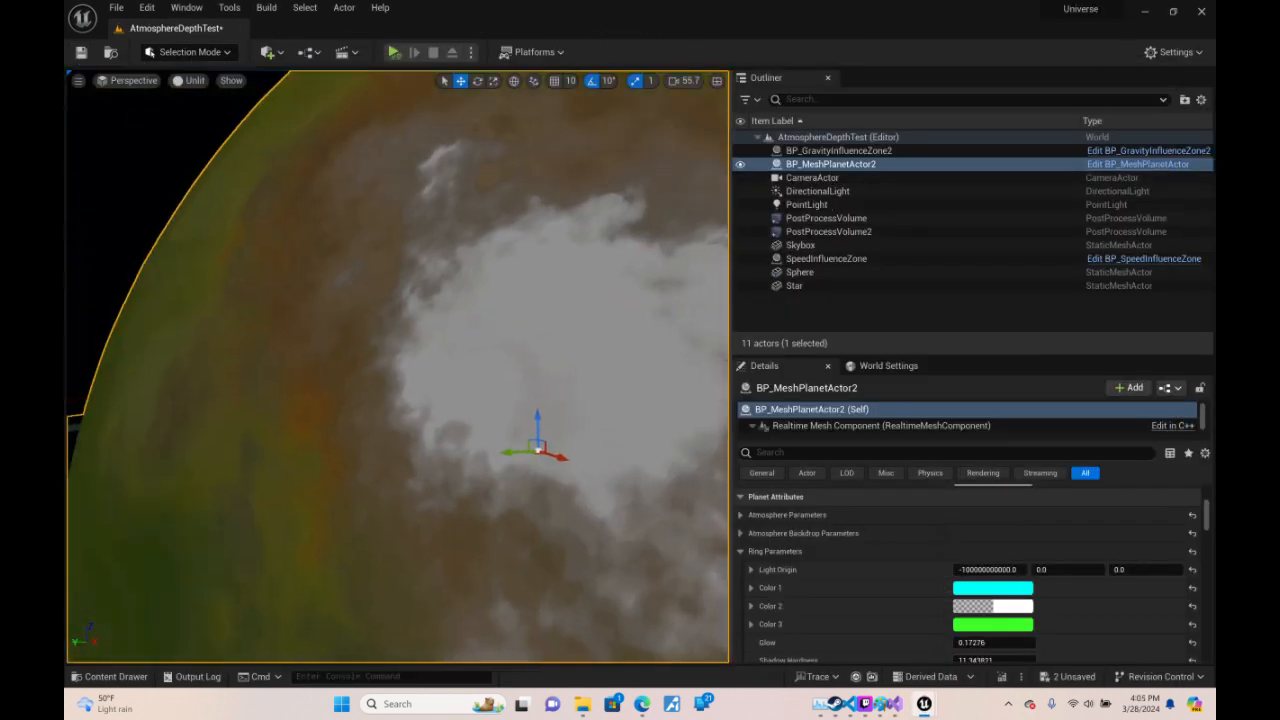
- Fly down to the planet's mountains in the level viewport and examine the rock and grass distribution on the slopes
{"action": "key", "text": "w"}
{"action": "right_click_drag", "start_coordinate": [398, 366], "coordinate": [646, 368]}
{"action": "scroll", "coordinate": [545, 308], "scroll_direction": "down", "scroll_amount": 1}
{"action": "scroll", "coordinate": [545, 308], "scroll_direction": "down", "scroll_amount": 8}
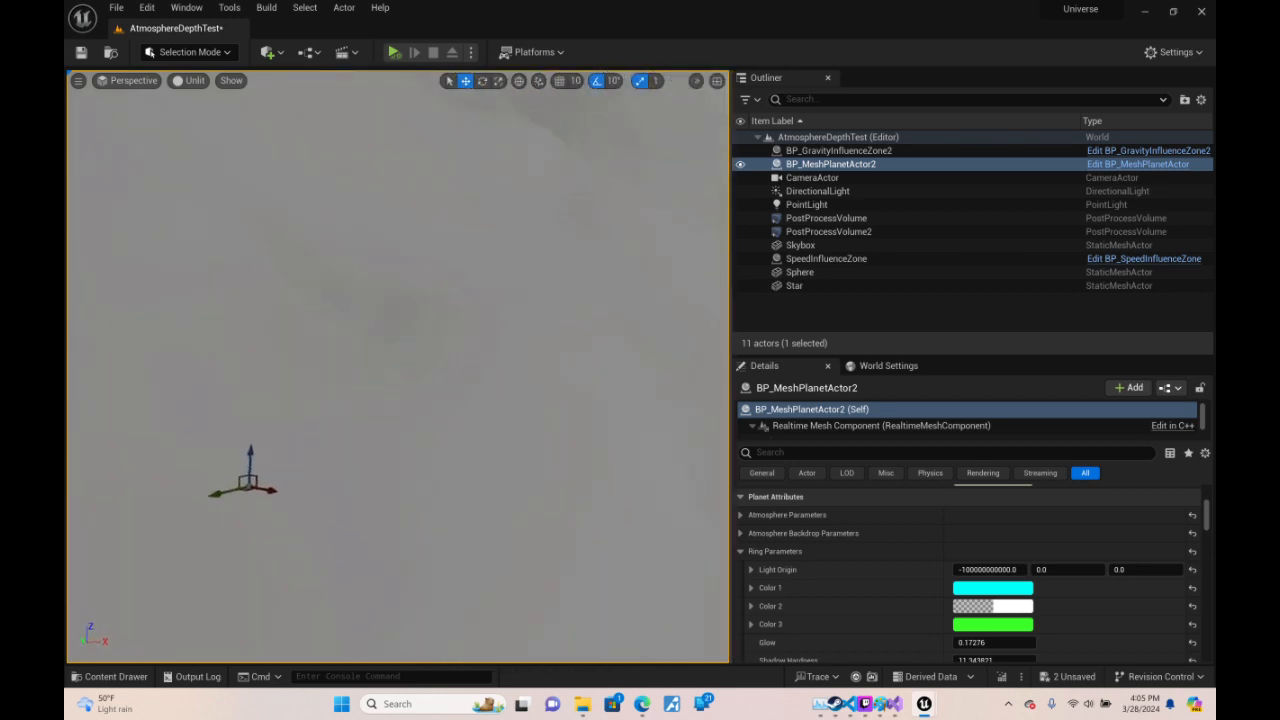
{"action": "key", "text": "s"}
{"action": "right_click_drag", "start_coordinate": [398, 367], "coordinate": [450, 376]}
{"action": "key", "text": "a"}
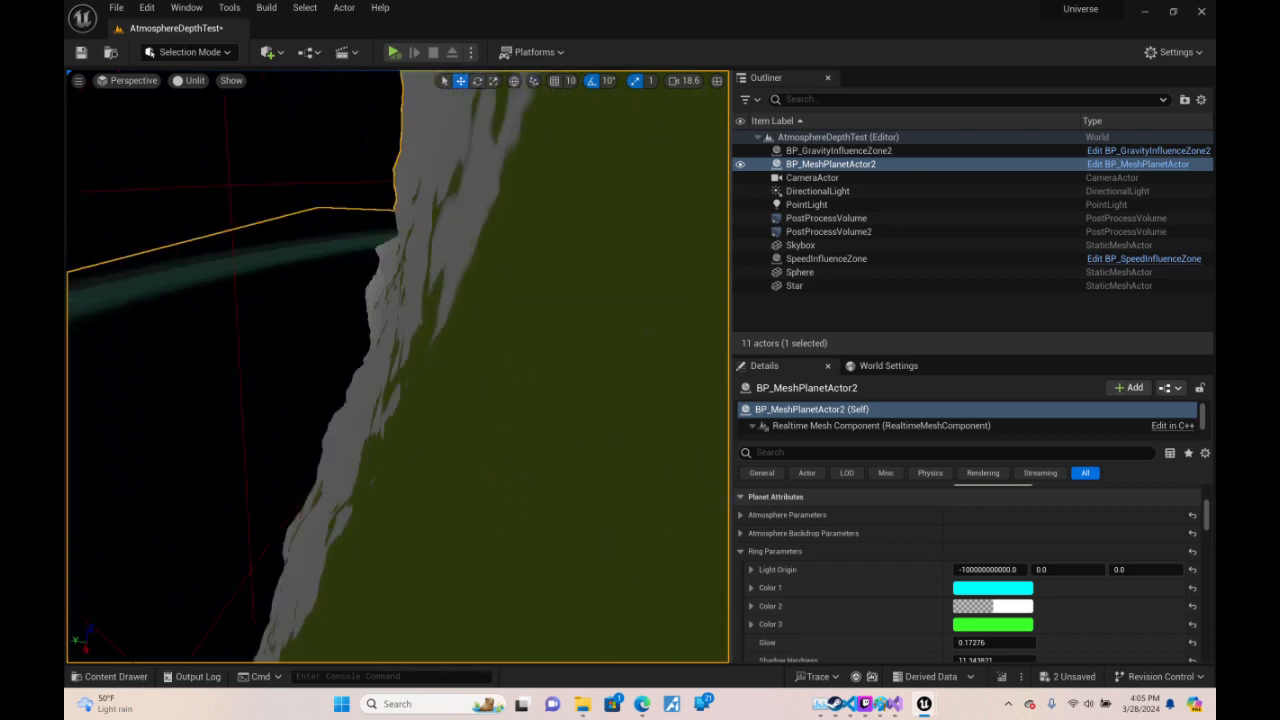
{"action": "key", "text": "a"}
{"action": "right_click_drag", "start_coordinate": [398, 367], "coordinate": [626, 280]}
{"action": "key", "text": "w"}
{"action": "key", "text": "w"}
{"action": "key", "text": "w"}
{"action": "key", "text": "w"}
{"action": "key", "text": "w"}
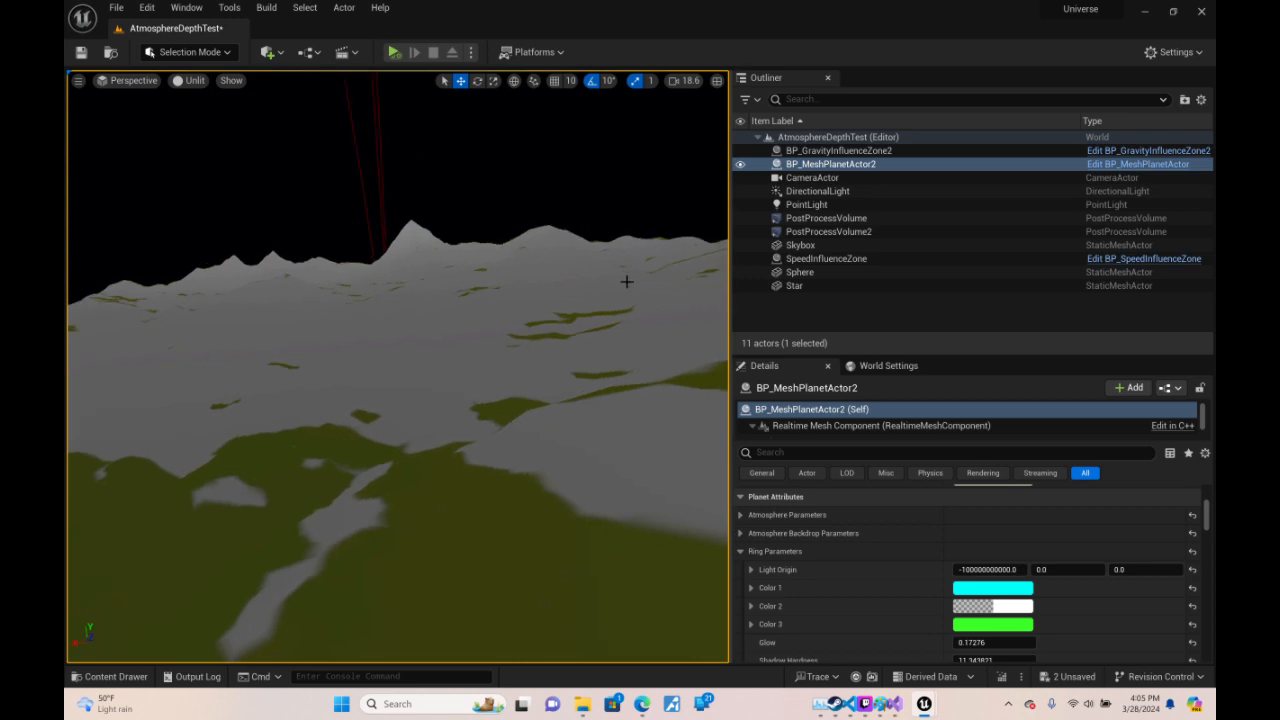
- Try 0.8 and 0.9 as the slope mask's first parameter default, keeping the terrain in view, and settle on 0.75
{"action": "key", "text": "alt+Tab"}
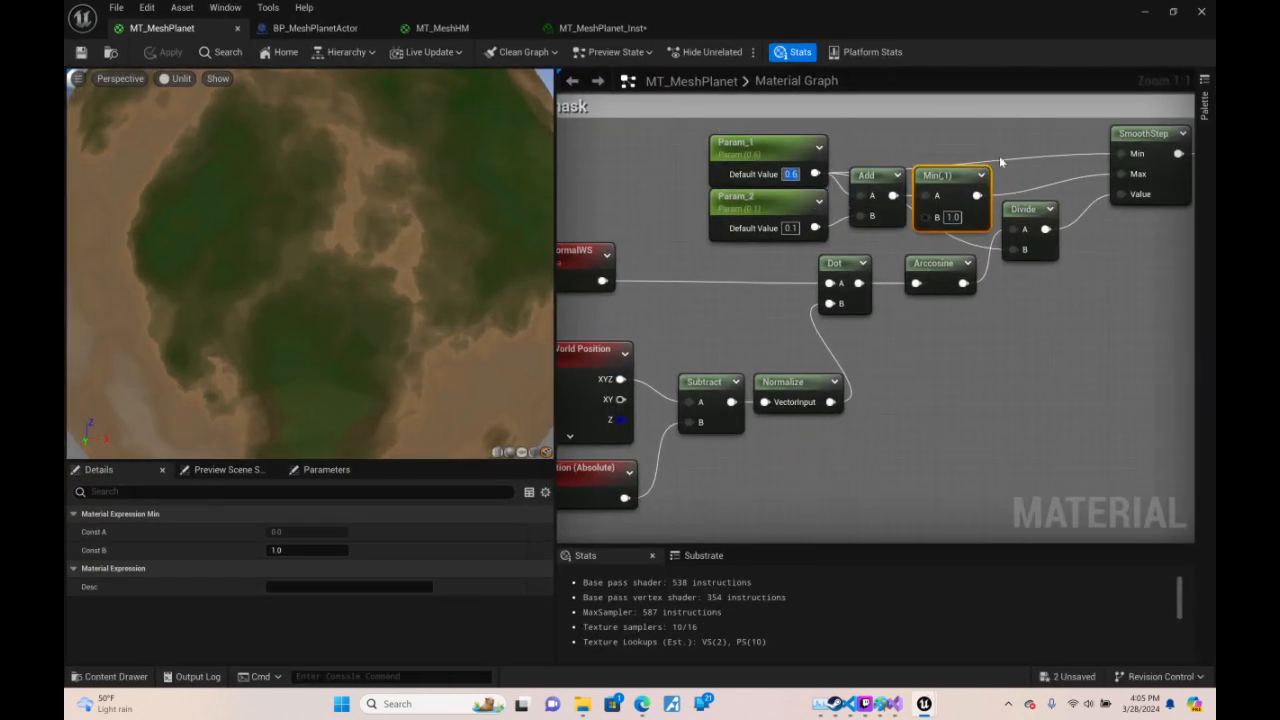
{"action": "type", "text": "0.8"}
{"action": "key", "text": "Return"}
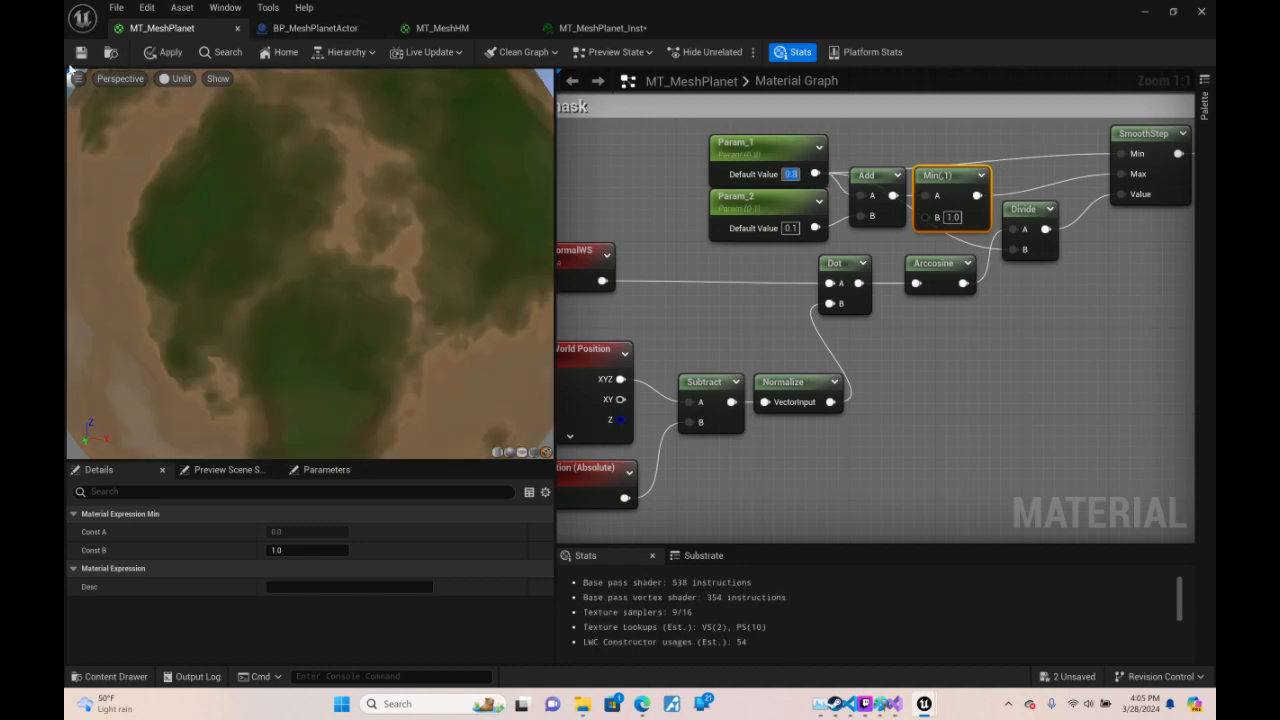
{"action": "left_click", "coordinate": [81, 52]}
{"action": "left_click", "coordinate": [1172, 11]}
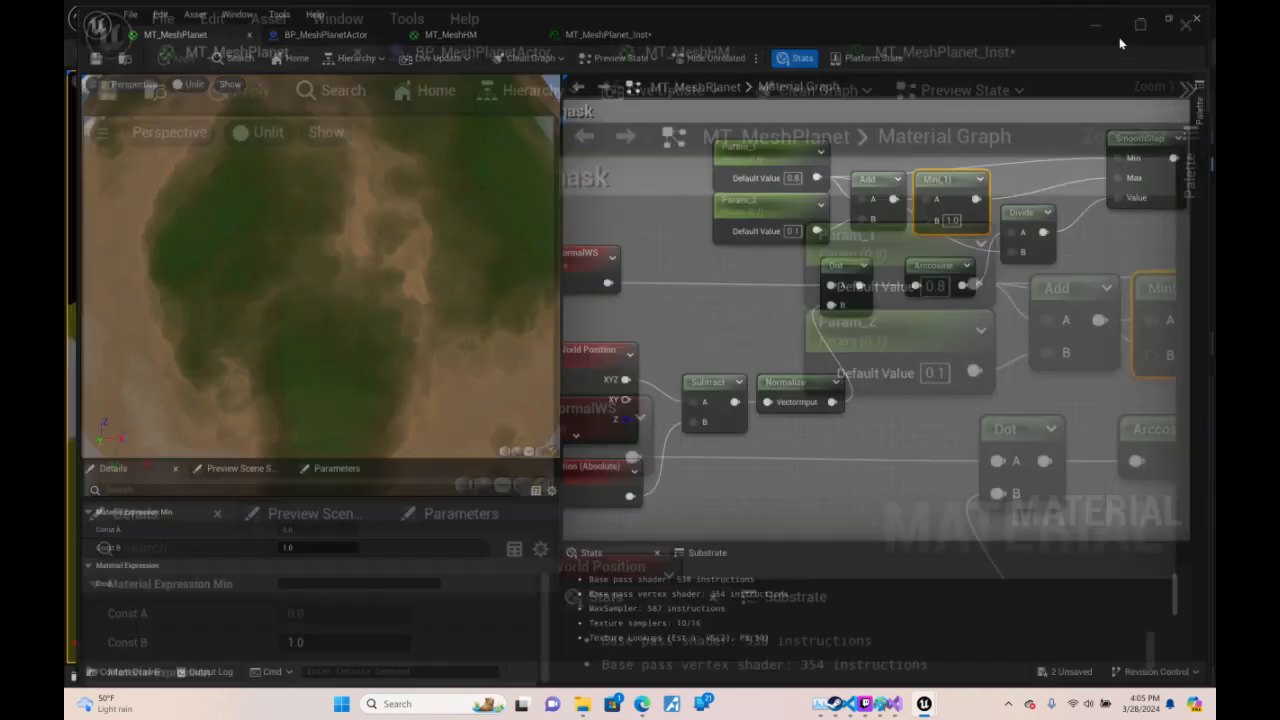
{"action": "left_click_drag", "start_coordinate": [790, 157], "coordinate": [934, 287]}
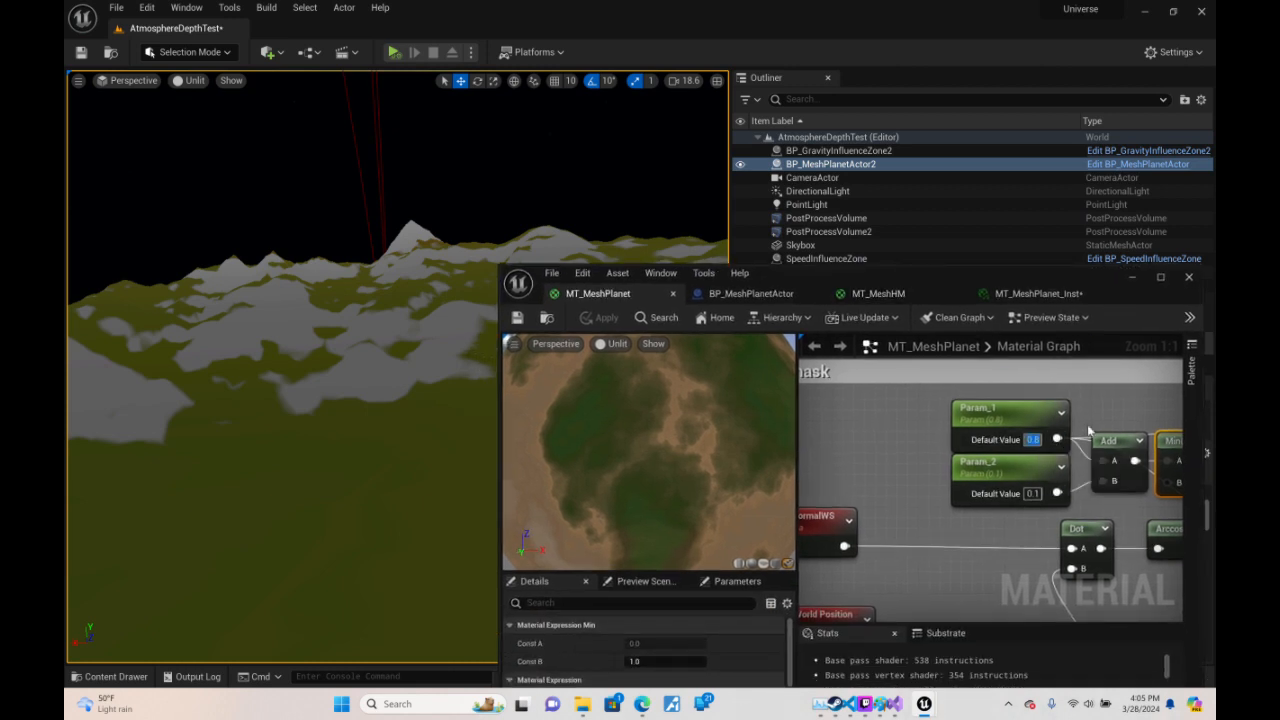
{"action": "type", "text": "0.9"}
{"action": "key", "text": "Return"}
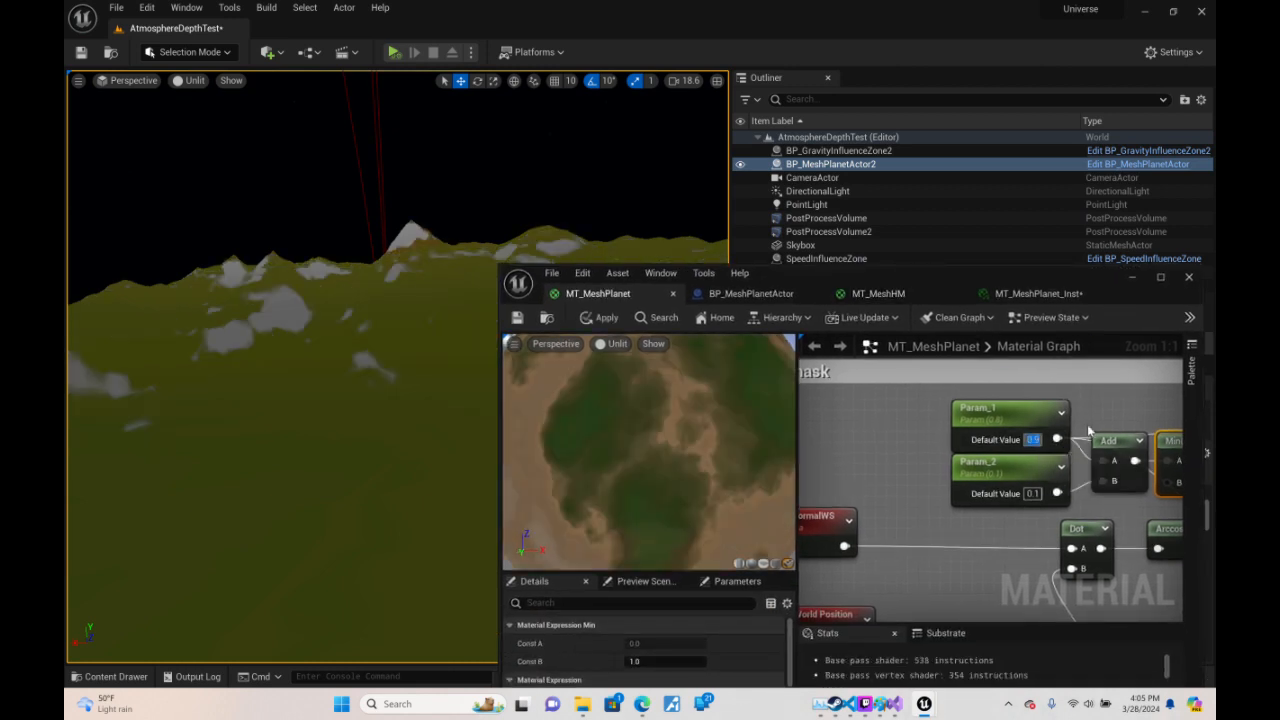
{"action": "key", "text": "Return"}
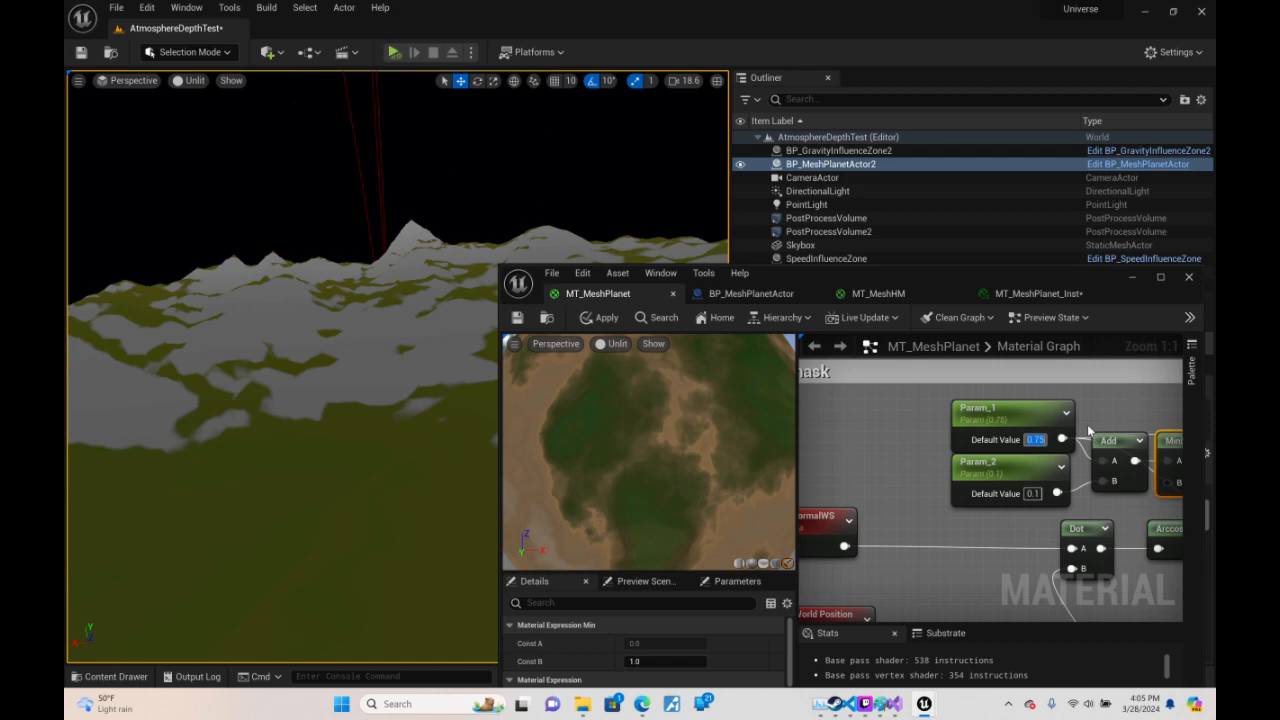
{"action": "left_click", "coordinate": [1132, 277]}
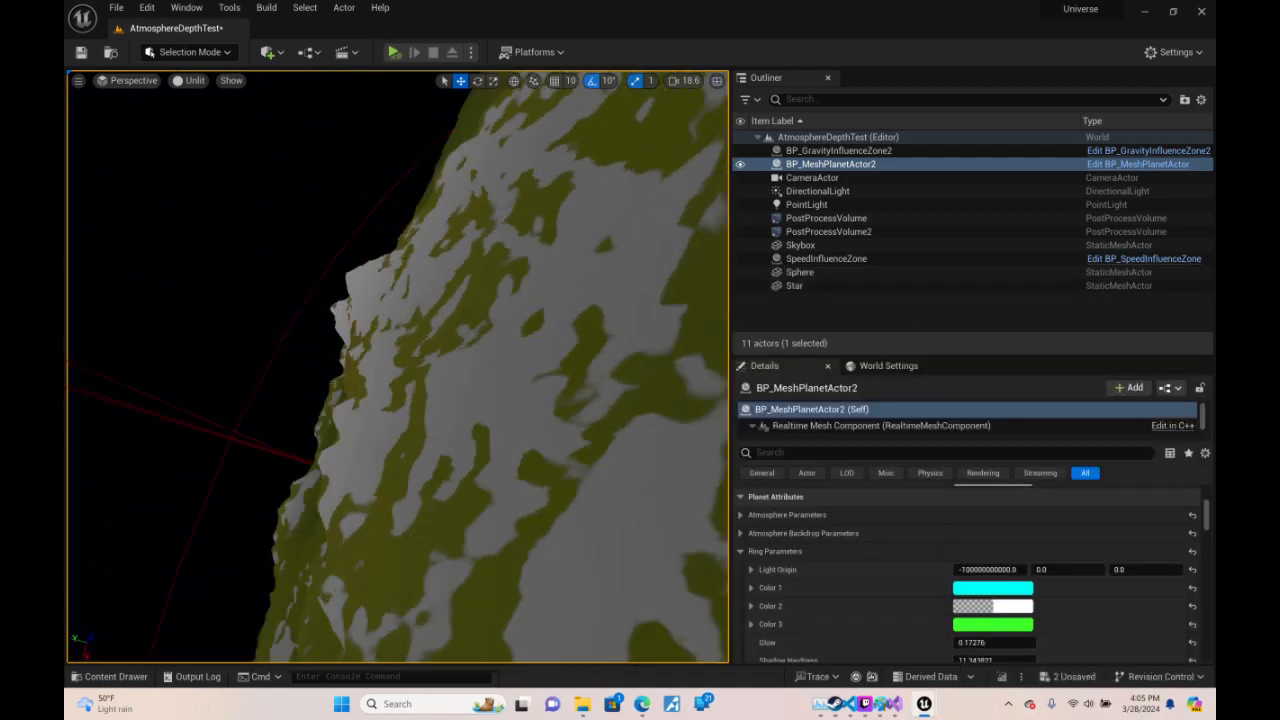
- Inspect the rock patches on the planet's slopes from the mountains and from farther away
{"action": "right_click_drag", "start_coordinate": [398, 366], "coordinate": [545, 304]}
{"action": "scroll", "coordinate": [398, 366], "scroll_direction": "down", "scroll_amount": 1}
{"action": "key", "text": "w"}
{"action": "key", "text": "w"}
{"action": "key", "text": "s"}
{"action": "scroll", "coordinate": [398, 366], "scroll_direction": "up", "scroll_amount": 5}
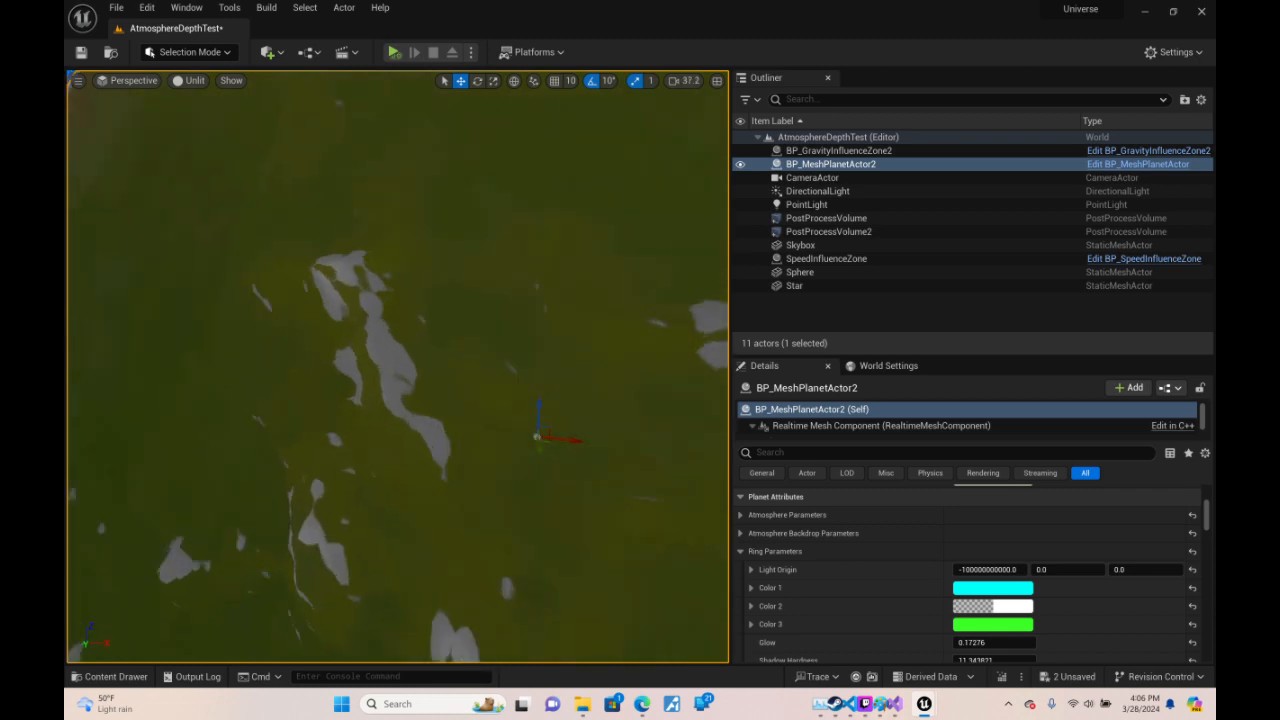
- Fly over the rock patches on the planet's slopes and up to the snowy mountain to examine the slope blending
{"action": "key", "text": "w"}
{"action": "scroll", "coordinate": [398, 366], "scroll_direction": "down", "scroll_amount": 1}
{"action": "right_click_drag", "start_coordinate": [398, 366], "coordinate": [280, 368]}
{"action": "key", "text": "w"}
{"action": "scroll", "coordinate": [398, 366], "scroll_direction": "up", "scroll_amount": 2}
{"action": "right_click_drag", "start_coordinate": [398, 366], "coordinate": [70, 375]}
{"action": "key", "text": "s"}
{"action": "scroll", "coordinate": [398, 366], "scroll_direction": "up", "scroll_amount": 4}
{"action": "scroll", "coordinate": [398, 366], "scroll_direction": "up", "scroll_amount": 1}
{"action": "key", "text": "d"}
{"action": "key", "text": "w"}
{"action": "scroll", "coordinate": [398, 366], "scroll_direction": "down", "scroll_amount": 3}
{"action": "key", "text": "w"}
{"action": "scroll", "coordinate": [398, 366], "scroll_direction": "down", "scroll_amount": 4}
{"action": "key", "text": "s"}
{"action": "key", "text": "s"}
{"action": "scroll", "coordinate": [398, 366], "scroll_direction": "up", "scroll_amount": 3}
{"action": "scroll", "coordinate": [398, 366], "scroll_direction": "down", "scroll_amount": 1}
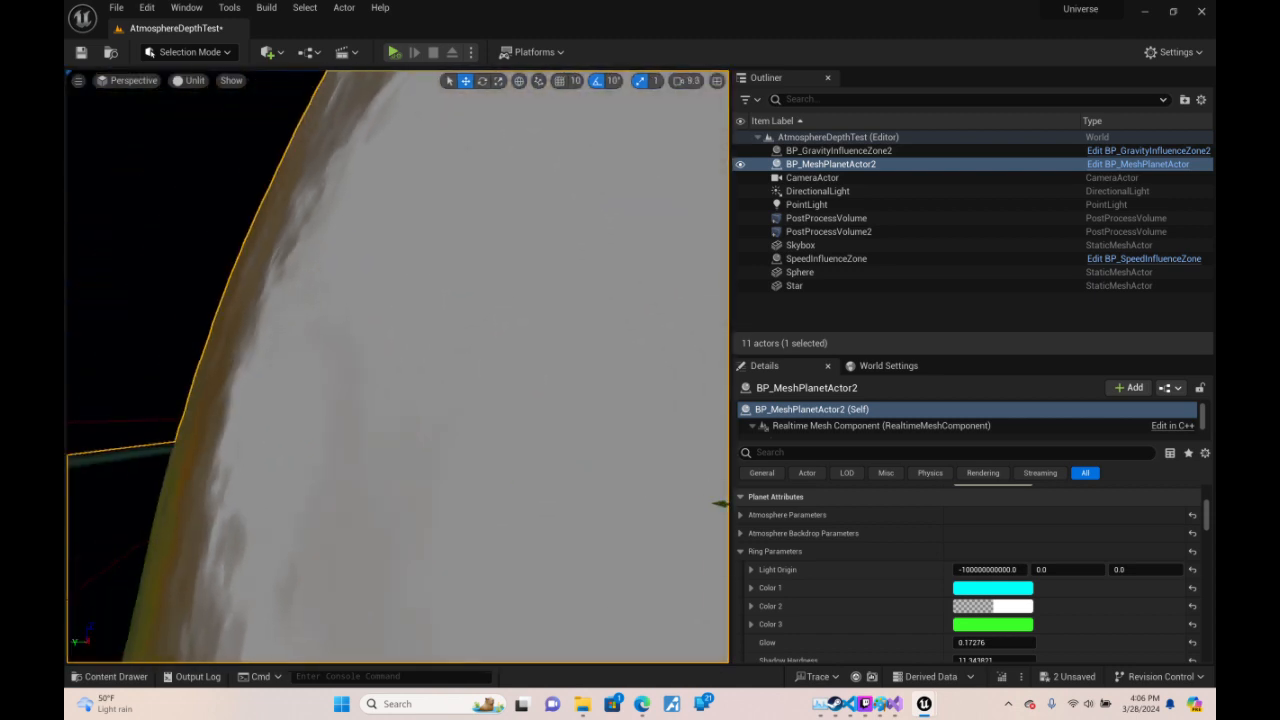
- Pull back from the snow cap and examine the surrounding biomes and coastline until the whole planet is in view
{"action": "right_click_drag", "start_coordinate": [398, 366], "coordinate": [435, 386]}
{"action": "scroll", "coordinate": [398, 366], "scroll_direction": "up", "scroll_amount": 1}
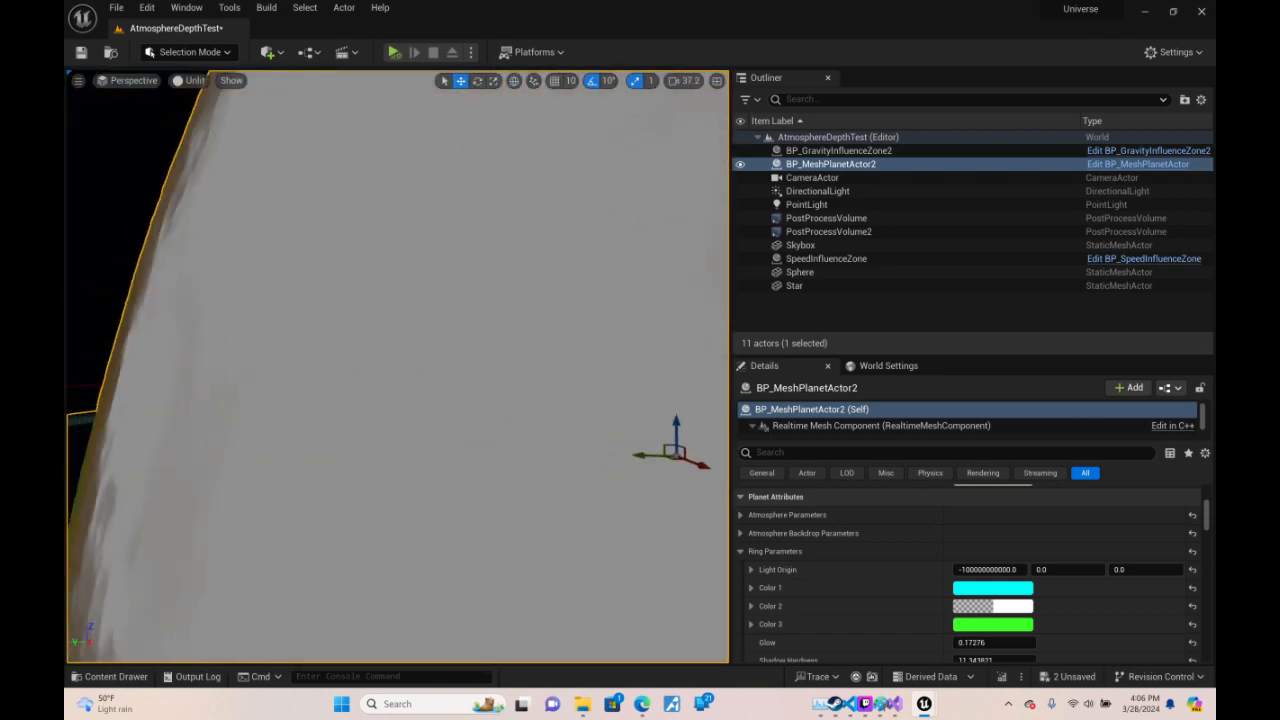
{"action": "key", "text": "s"}
{"action": "left_click_drag", "start_coordinate": [398, 366], "coordinate": [398, 366]}
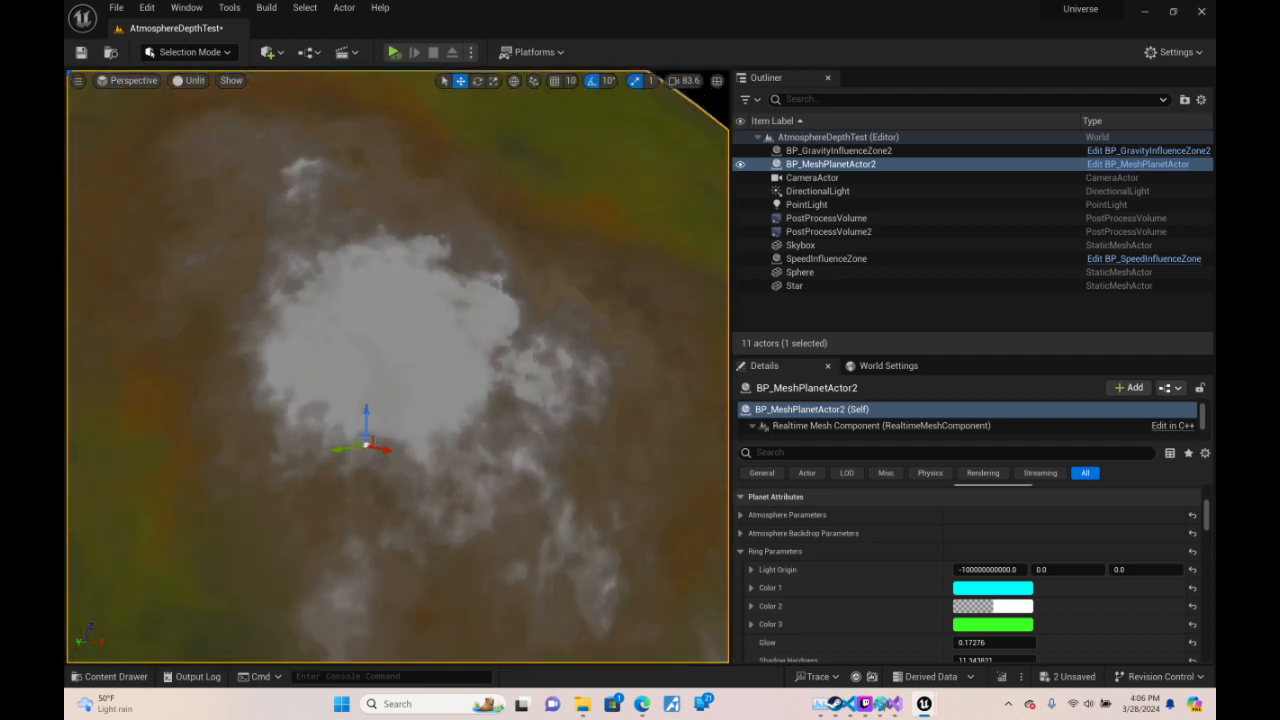
{"action": "key", "text": "d"}
{"action": "right_click_drag", "start_coordinate": [398, 366], "coordinate": [6, 320]}
{"action": "key", "text": "d"}
{"action": "scroll", "coordinate": [360, 372], "scroll_direction": "up", "scroll_amount": 1}
{"action": "key", "text": "d"}
{"action": "key", "text": "d"}
{"action": "key", "text": "w"}
{"action": "key", "text": "s"}
{"action": "scroll", "coordinate": [360, 372], "scroll_direction": "up", "scroll_amount": 1}
{"action": "key", "text": "d"}
- Turn off the PreviewElevationFunction default value in the MT_MeshPlanet material graph and save the material
{"action": "key", "text": "alt+Tab"}
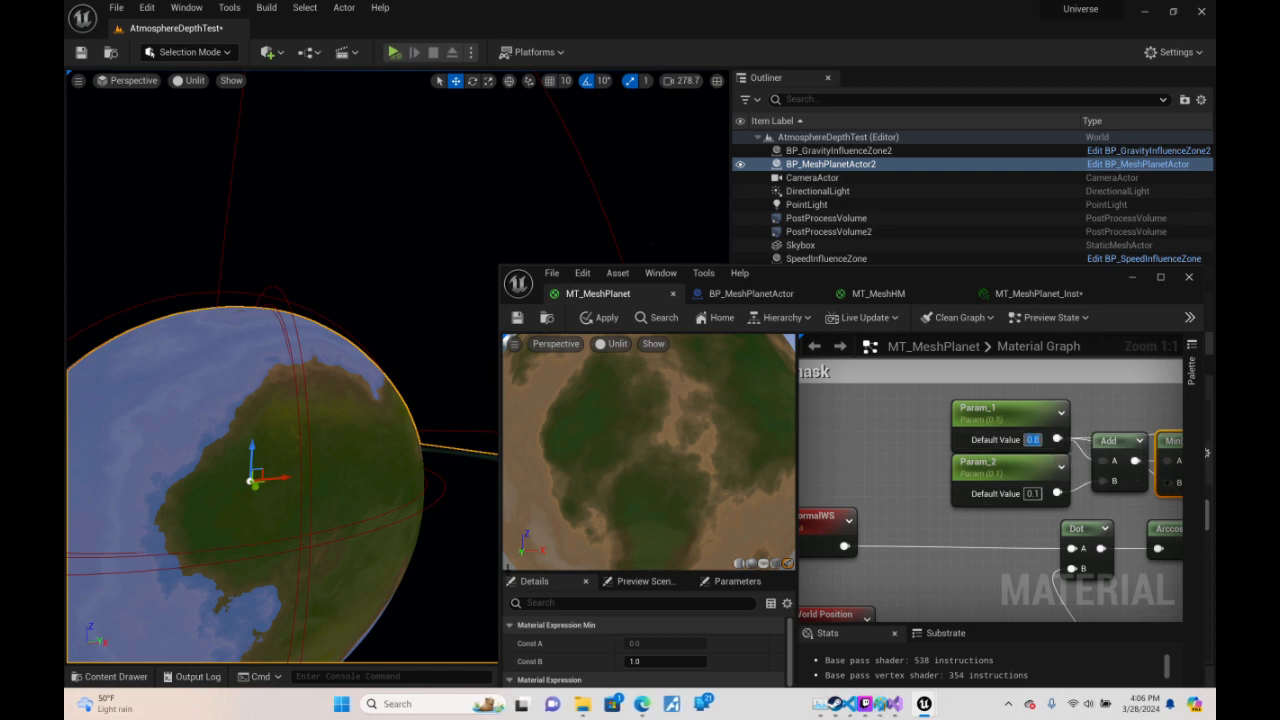
{"action": "right_click_drag", "start_coordinate": [1009, 571], "coordinate": [890, 500]}
{"action": "right_click_drag", "start_coordinate": [1067, 476], "coordinate": [922, 514]}
{"action": "right_click_drag", "start_coordinate": [1018, 519], "coordinate": [1129, 534]}
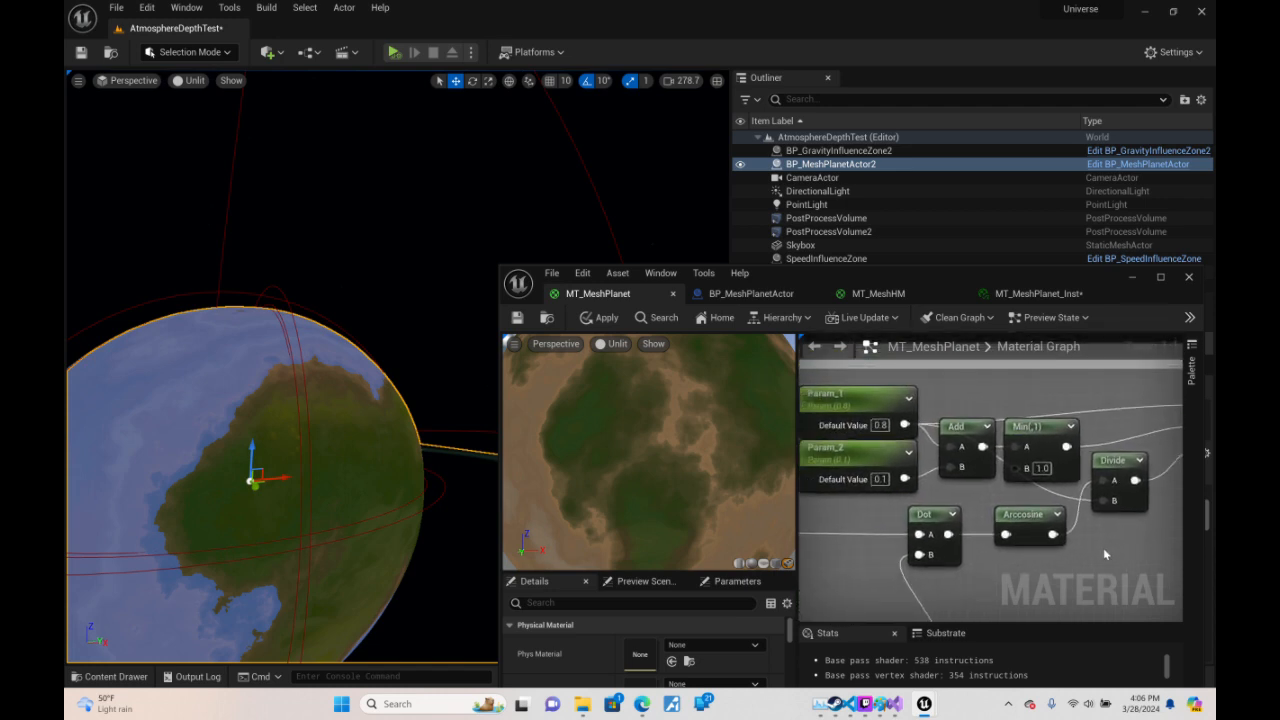
{"action": "right_click_drag", "start_coordinate": [1120, 529], "coordinate": [1128, 497]}
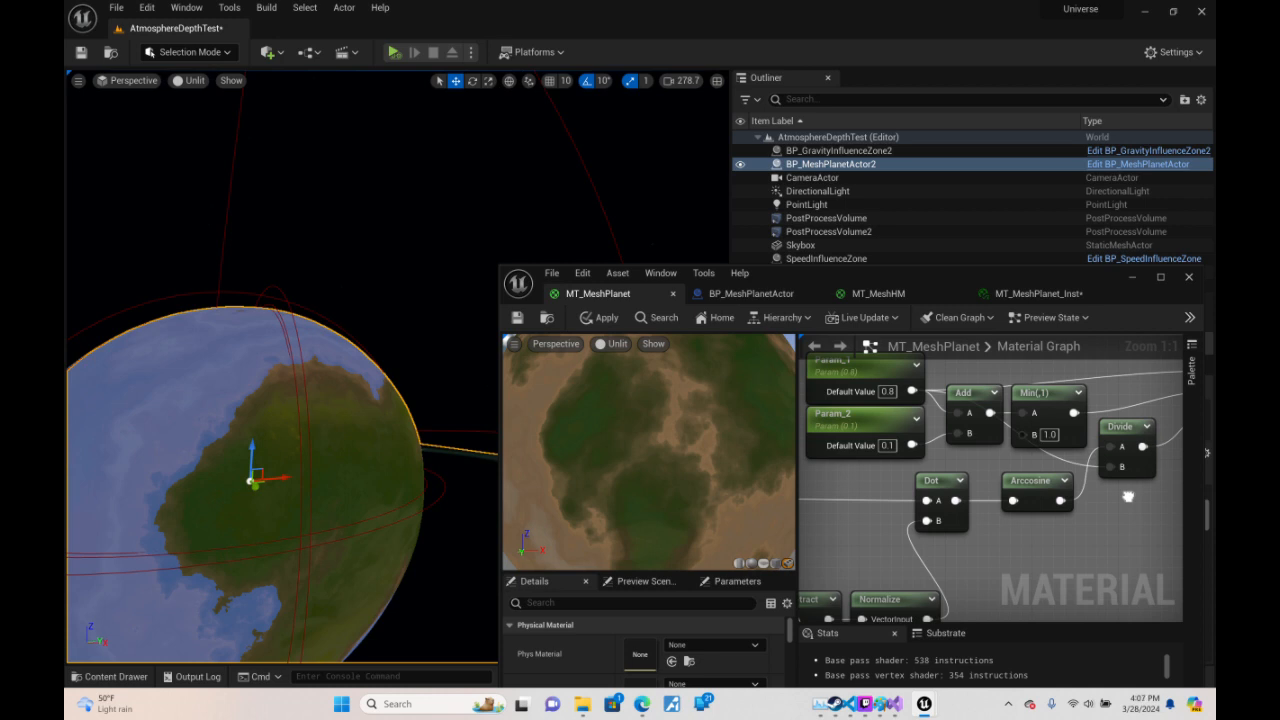
{"action": "right_click_drag", "start_coordinate": [1128, 497], "coordinate": [538, 558]}
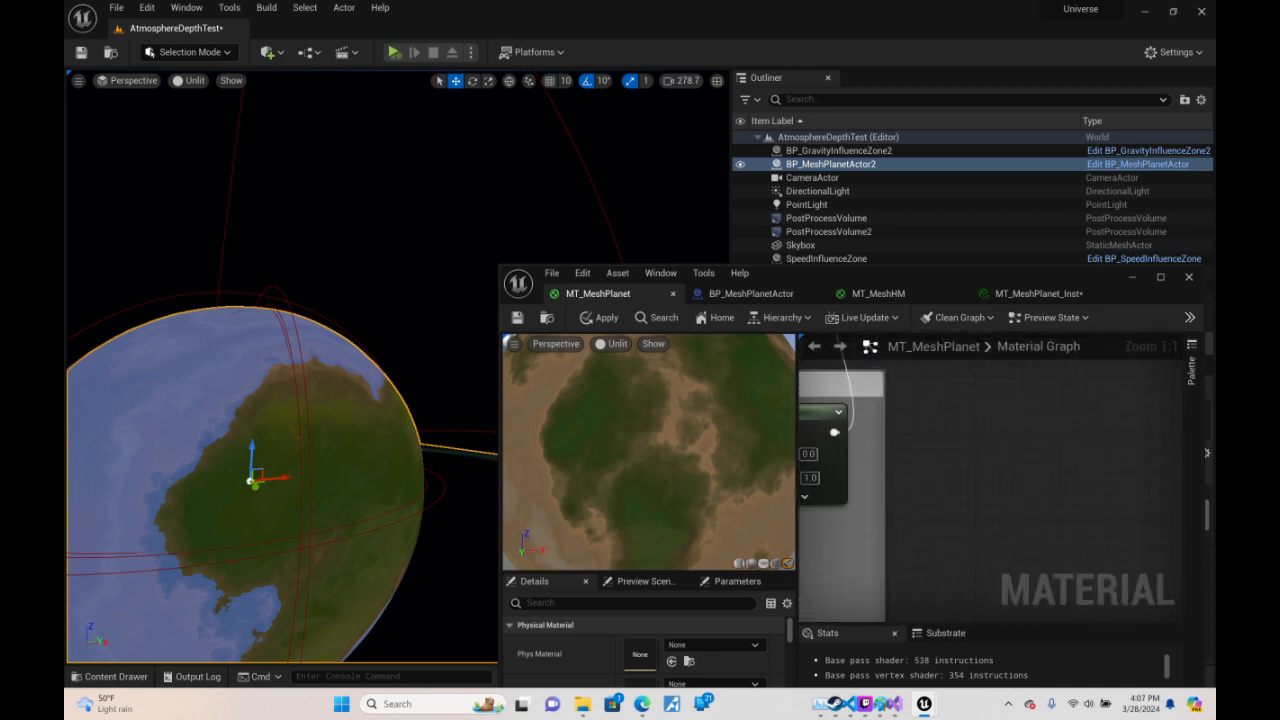
{"action": "scroll", "coordinate": [1070, 460], "scroll_direction": "down", "scroll_amount": 5}
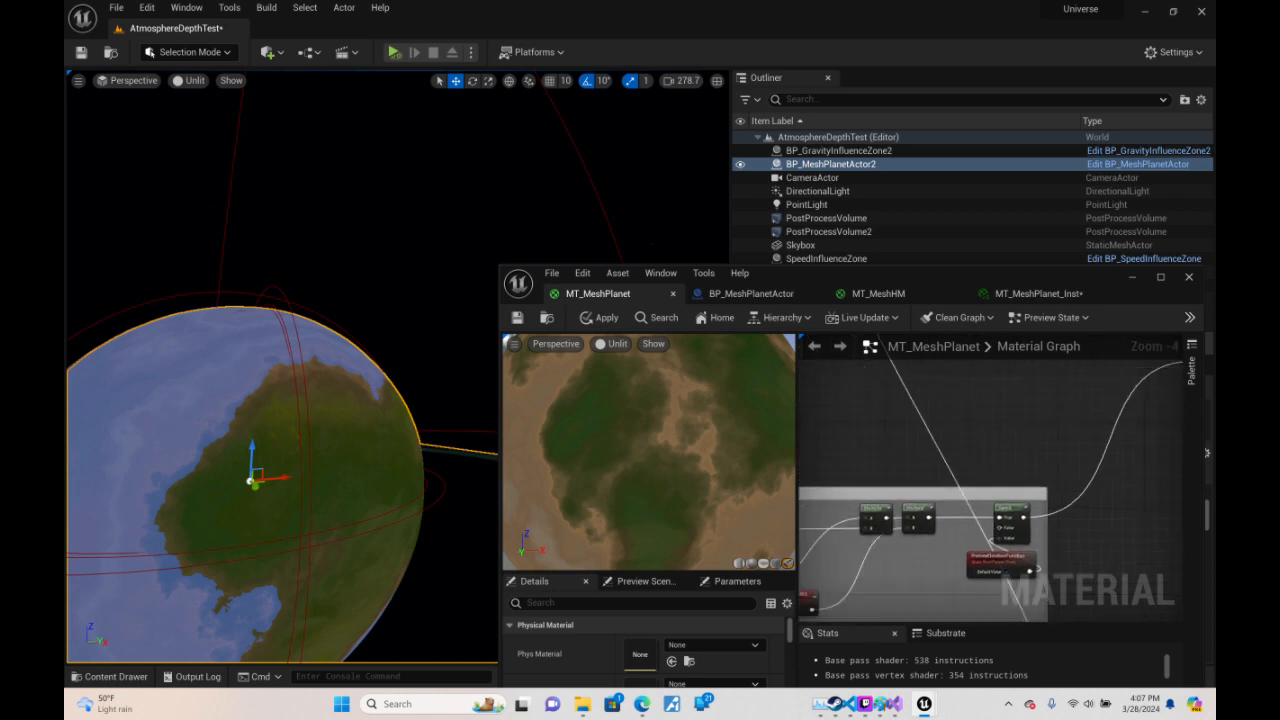
{"action": "right_click_drag", "start_coordinate": [1070, 450], "coordinate": [839, 577]}
{"action": "scroll", "coordinate": [847, 493], "scroll_direction": "up", "scroll_amount": 2}
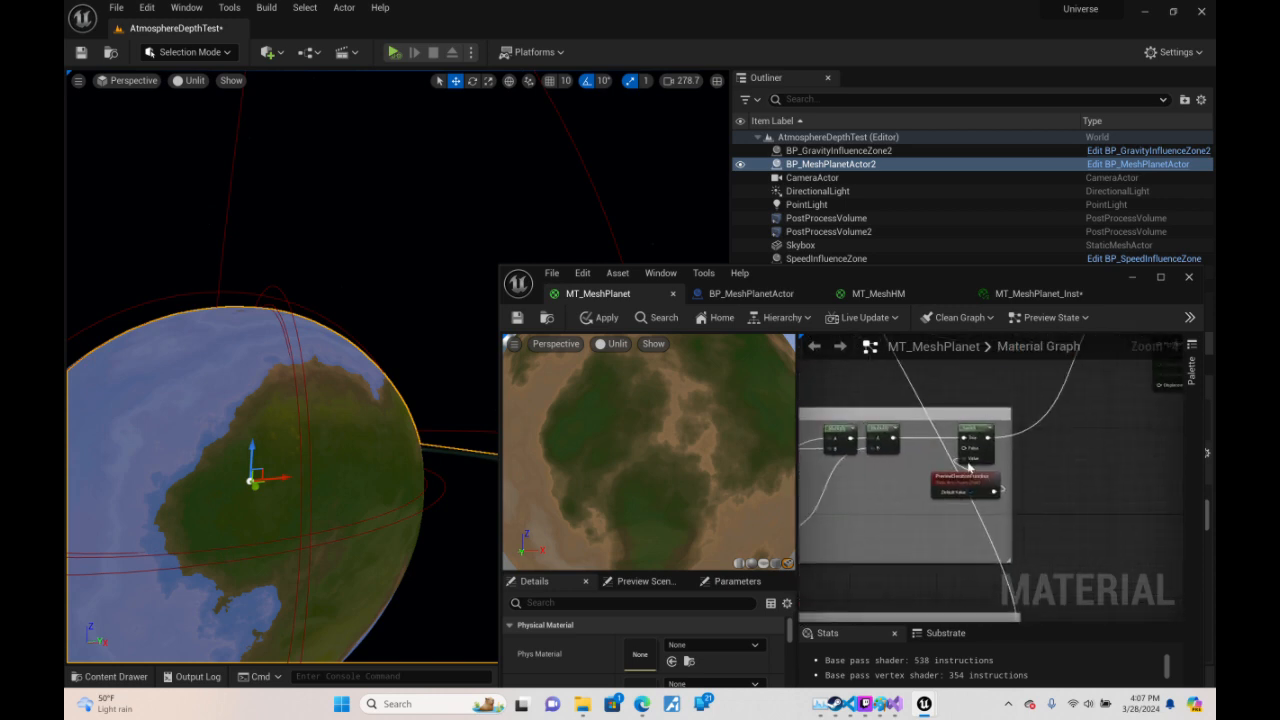
{"action": "scroll", "coordinate": [972, 470], "scroll_direction": "up", "scroll_amount": 1}
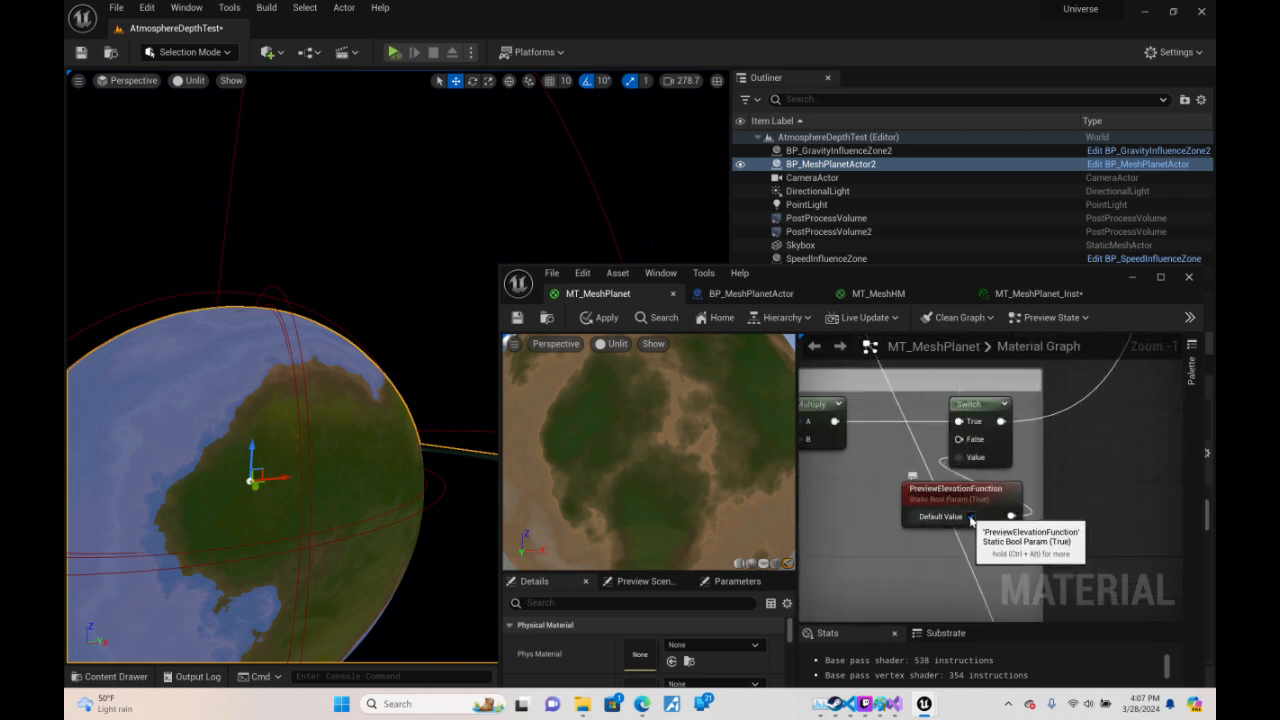
{"action": "left_click", "coordinate": [970, 516]}
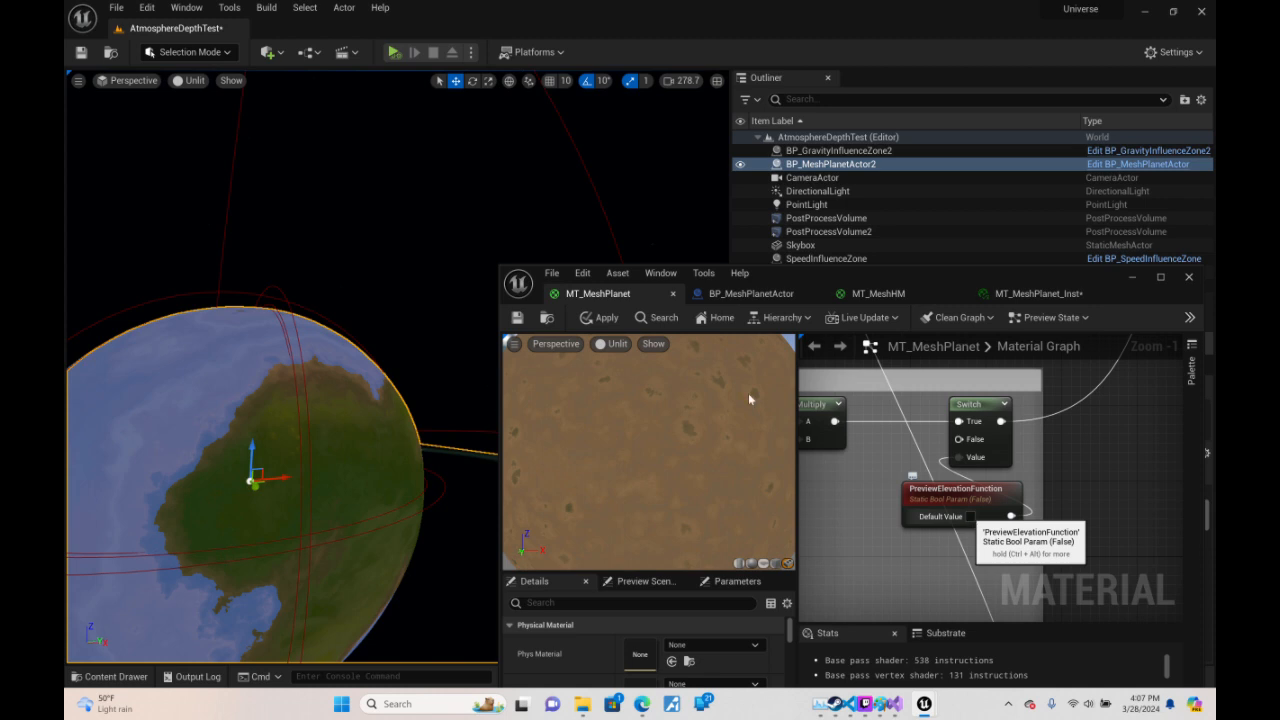
{"action": "left_click", "coordinate": [518, 319]}
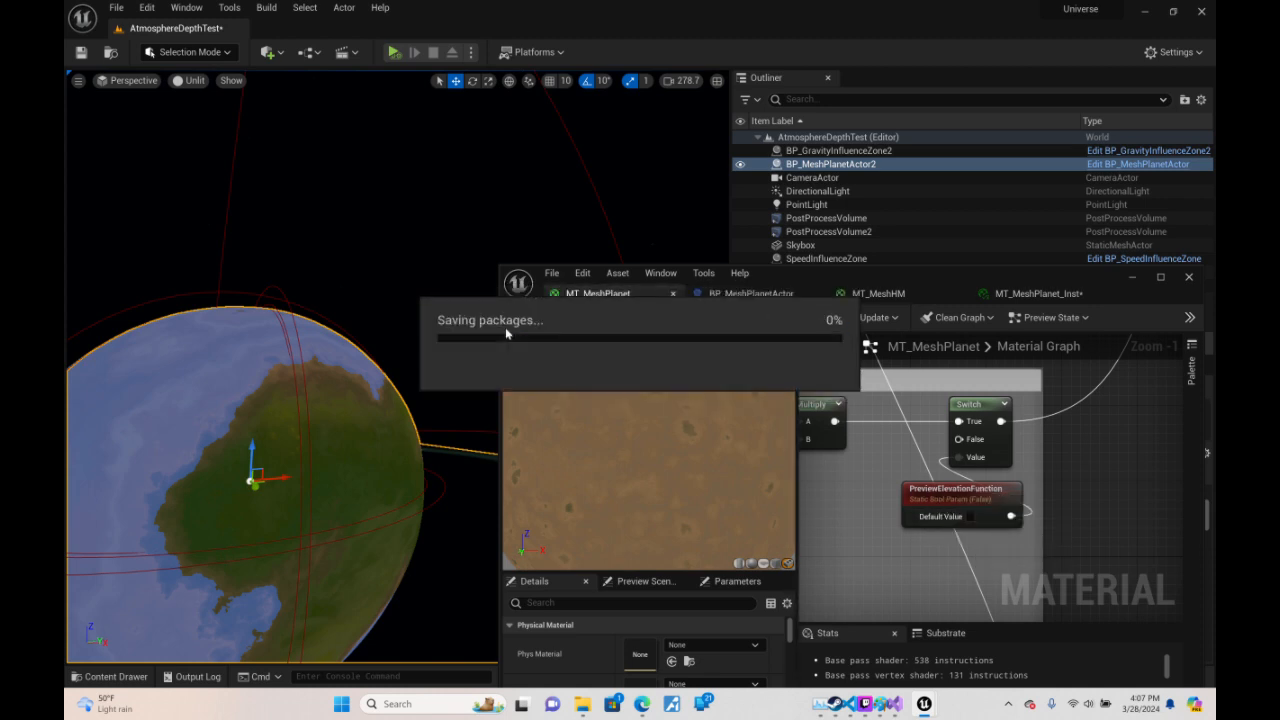
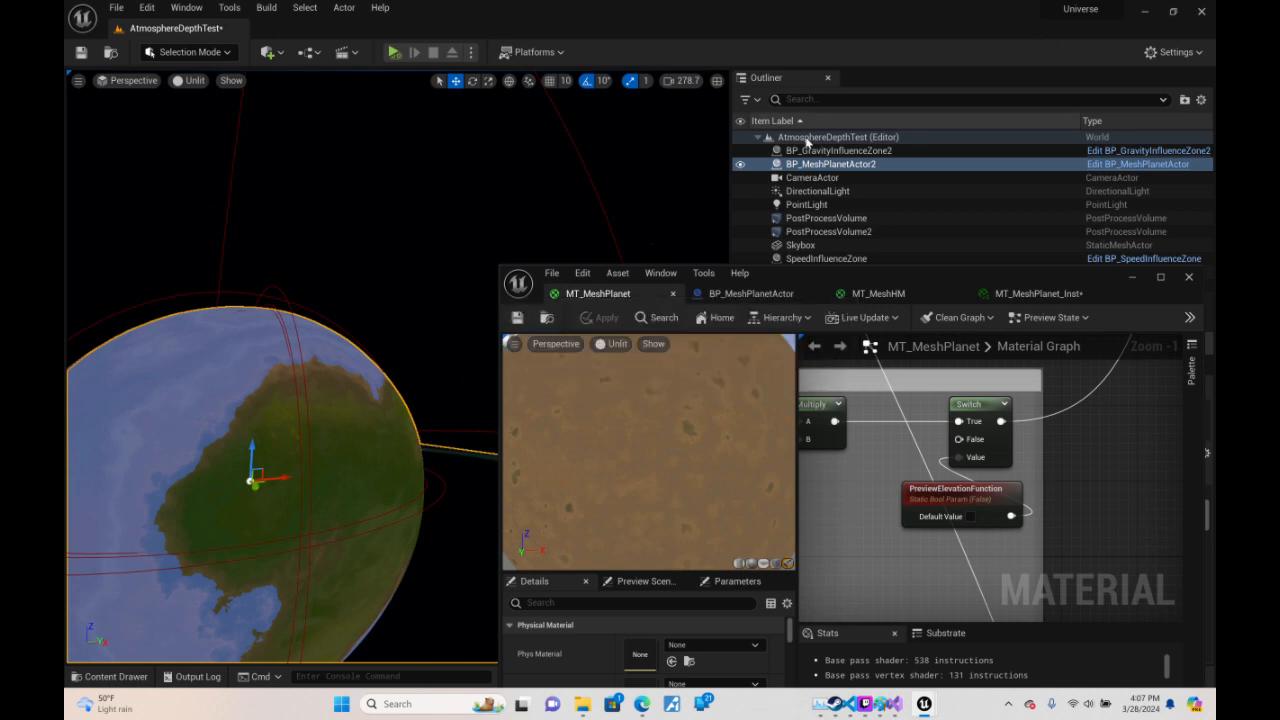
- Enable the PreviewElevationFunction static switch in the MT_MeshPlanet_Inst material instance
{"action": "left_click", "coordinate": [1037, 294]}
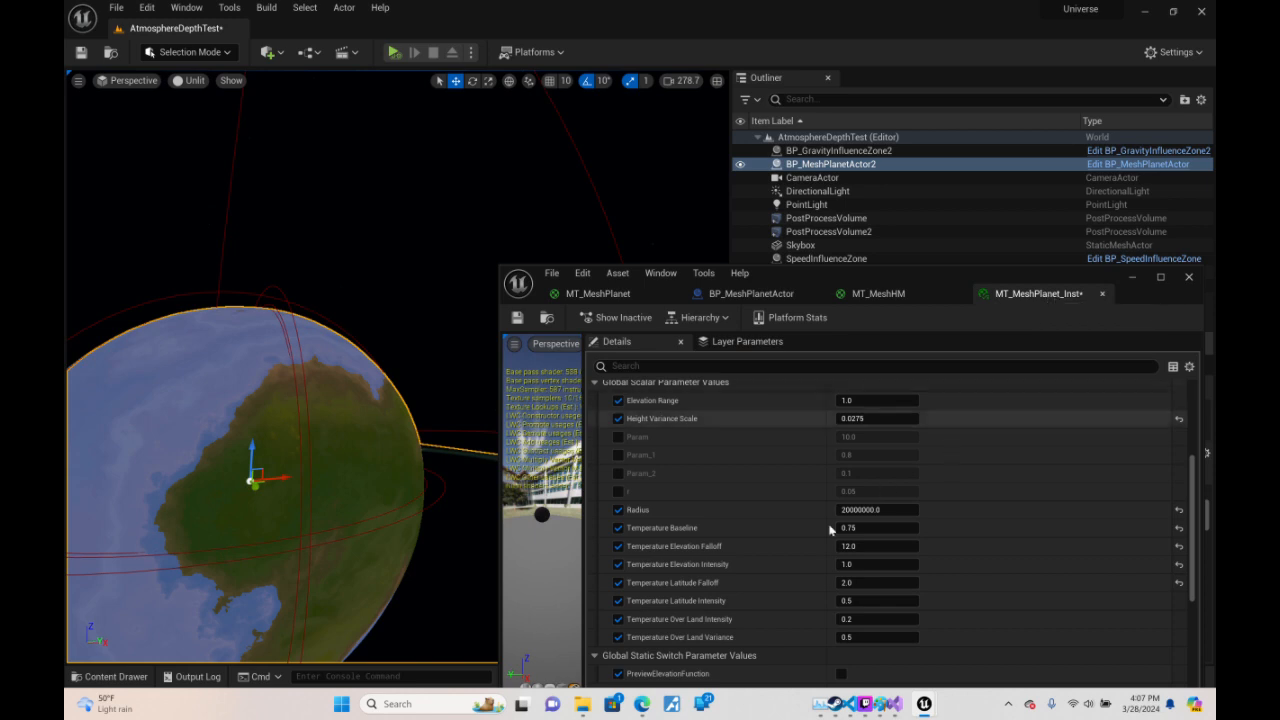
{"action": "scroll", "coordinate": [897, 497], "scroll_direction": "down", "scroll_amount": 3}
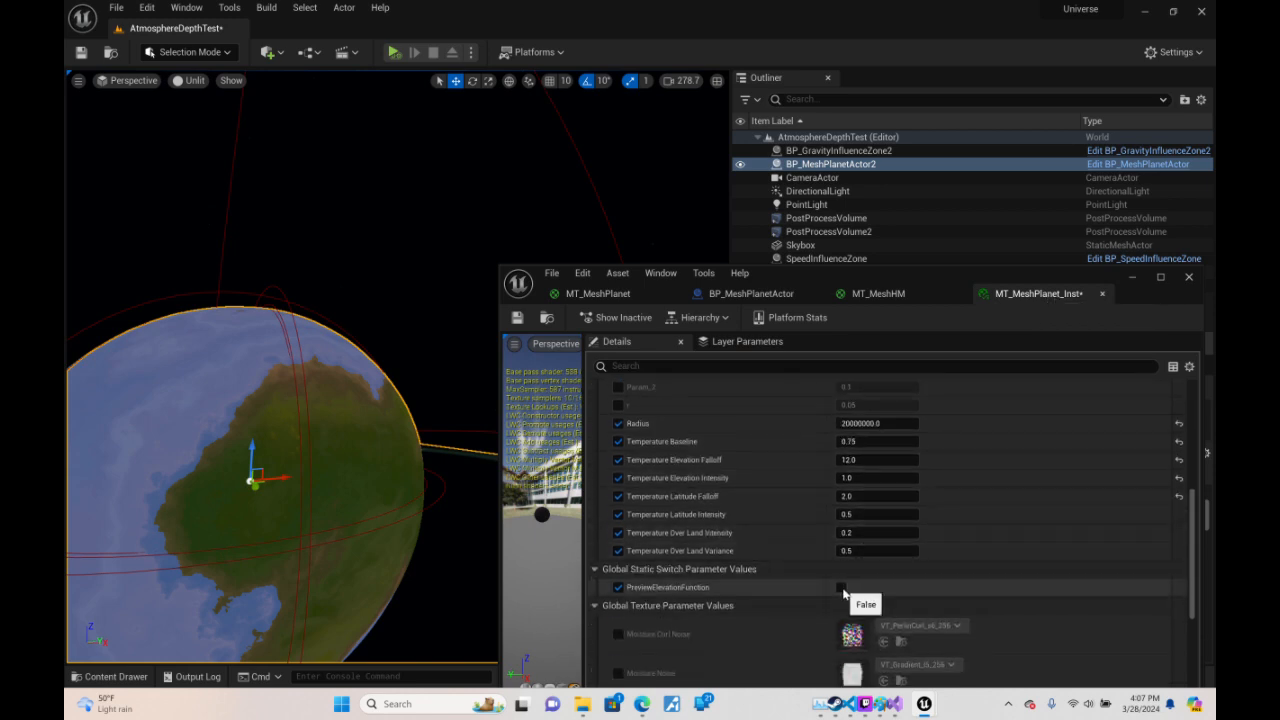
{"action": "left_click", "coordinate": [841, 588]}
- Fly around the planet and down to its mountains to examine the terrain colouring with the elevation preview enabled
{"action": "key", "text": "w"}
{"action": "right_click_drag", "start_coordinate": [290, 400], "coordinate": [416, 400]}
{"action": "key", "text": "s"}
{"action": "key", "text": "d"}
{"action": "scroll", "coordinate": [280, 404], "scroll_direction": "down", "scroll_amount": 1}
{"action": "key", "text": "w"}
{"action": "scroll", "coordinate": [195, 365], "scroll_direction": "down", "scroll_amount": 1}
{"action": "key", "text": "w"}
{"action": "key", "text": "s"}
{"action": "key", "text": "s"}
{"action": "scroll", "coordinate": [290, 424], "scroll_direction": "up", "scroll_amount": 3}
{"action": "key", "text": "w"}
{"action": "key", "text": "a"}
{"action": "key", "text": "w"}
{"action": "scroll", "coordinate": [330, 394], "scroll_direction": "down", "scroll_amount": 2}
{"action": "key", "text": "a"}
{"action": "key", "text": "d"}
{"action": "key", "text": "w"}
{"action": "scroll", "coordinate": [338, 392], "scroll_direction": "down", "scroll_amount": 2}
{"action": "key", "text": "s"}
{"action": "key", "text": "w"}
{"action": "key", "text": "w"}
{"action": "key", "text": "w"}
{"action": "scroll", "coordinate": [388, 408], "scroll_direction": "down", "scroll_amount": 3}
{"action": "key", "text": "w"}
{"action": "scroll", "coordinate": [386, 400], "scroll_direction": "down", "scroll_amount": 5}
{"action": "key", "text": "w"}
{"action": "scroll", "coordinate": [346, 422], "scroll_direction": "down", "scroll_amount": 3}
{"action": "key", "text": "a"}
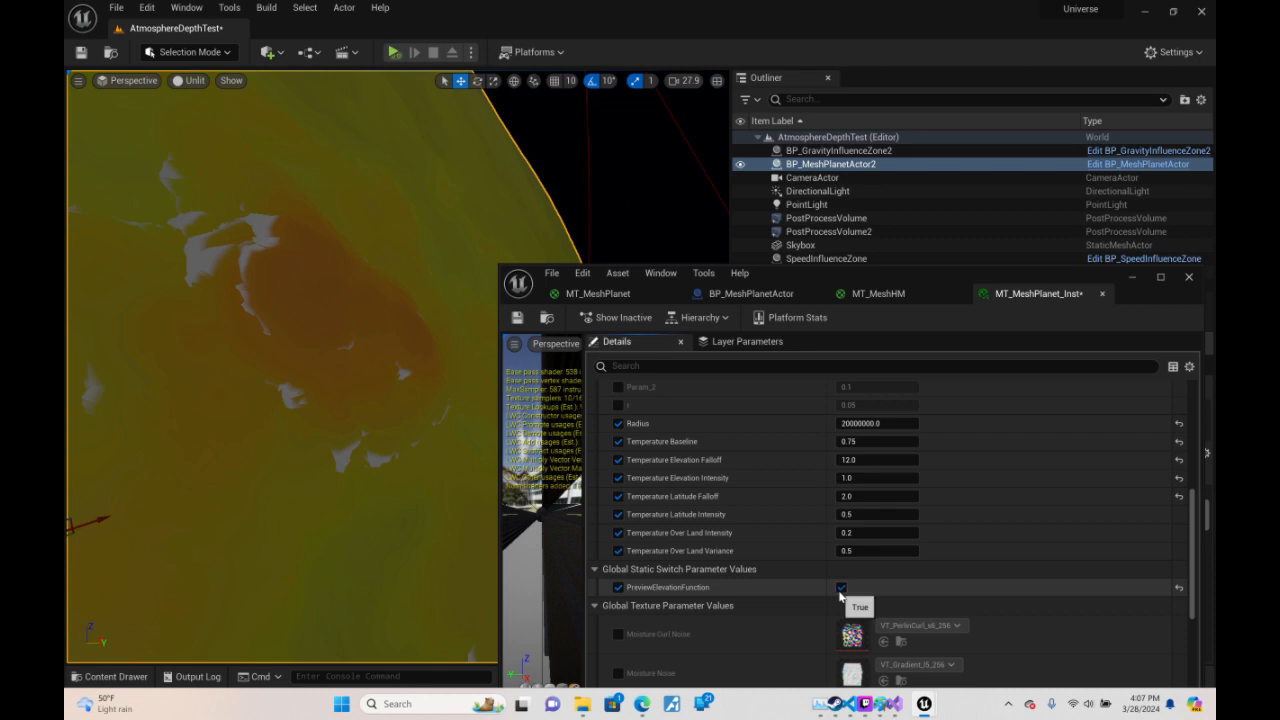
- Disable PreviewElevationFunction in the material instance and bring the whole planet into view
{"action": "left_click", "coordinate": [841, 588]}
{"action": "key", "text": "s"}
{"action": "right_click_drag", "start_coordinate": [320, 380], "coordinate": [247, 438]}
{"action": "key", "text": "s"}
{"action": "scroll", "coordinate": [270, 390], "scroll_direction": "up", "scroll_amount": 5}
{"action": "key", "text": "s"}
{"action": "scroll", "coordinate": [275, 400], "scroll_direction": "up", "scroll_amount": 8}
{"action": "key", "text": "d"}
{"action": "right_click_drag", "start_coordinate": [410, 490], "coordinate": [310, 430]}
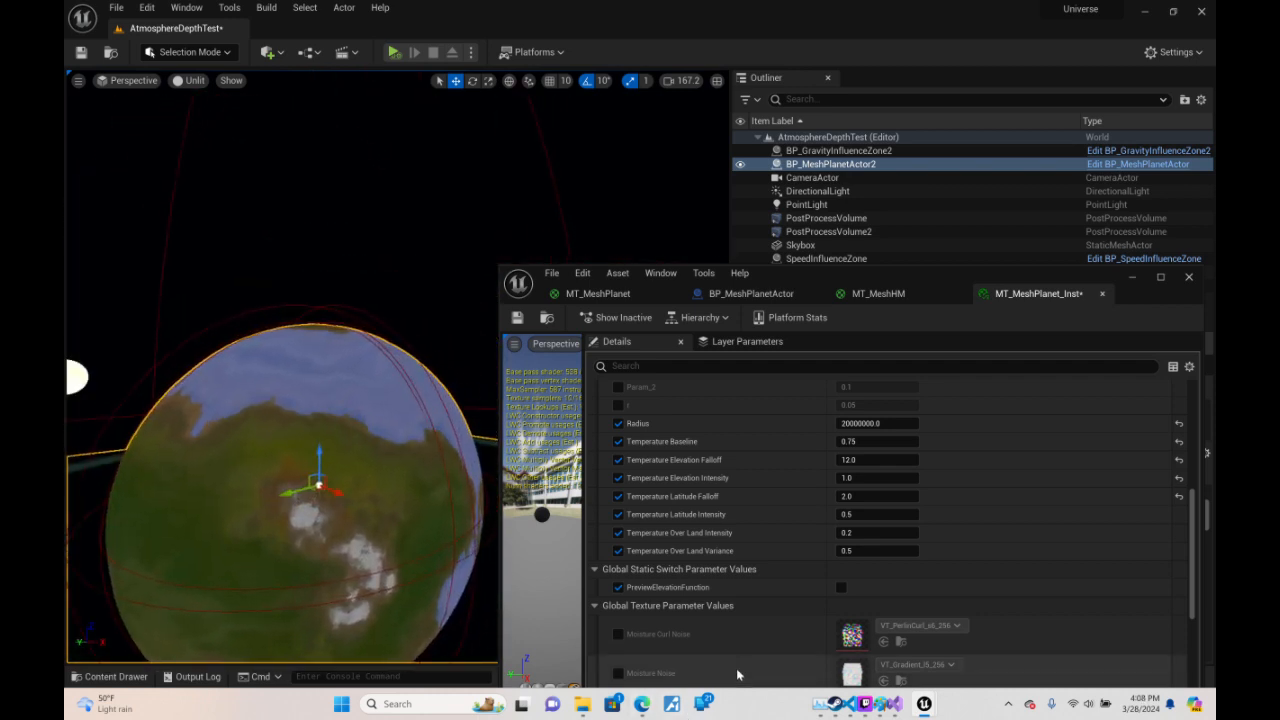
{"action": "left_click", "coordinate": [872, 710]}
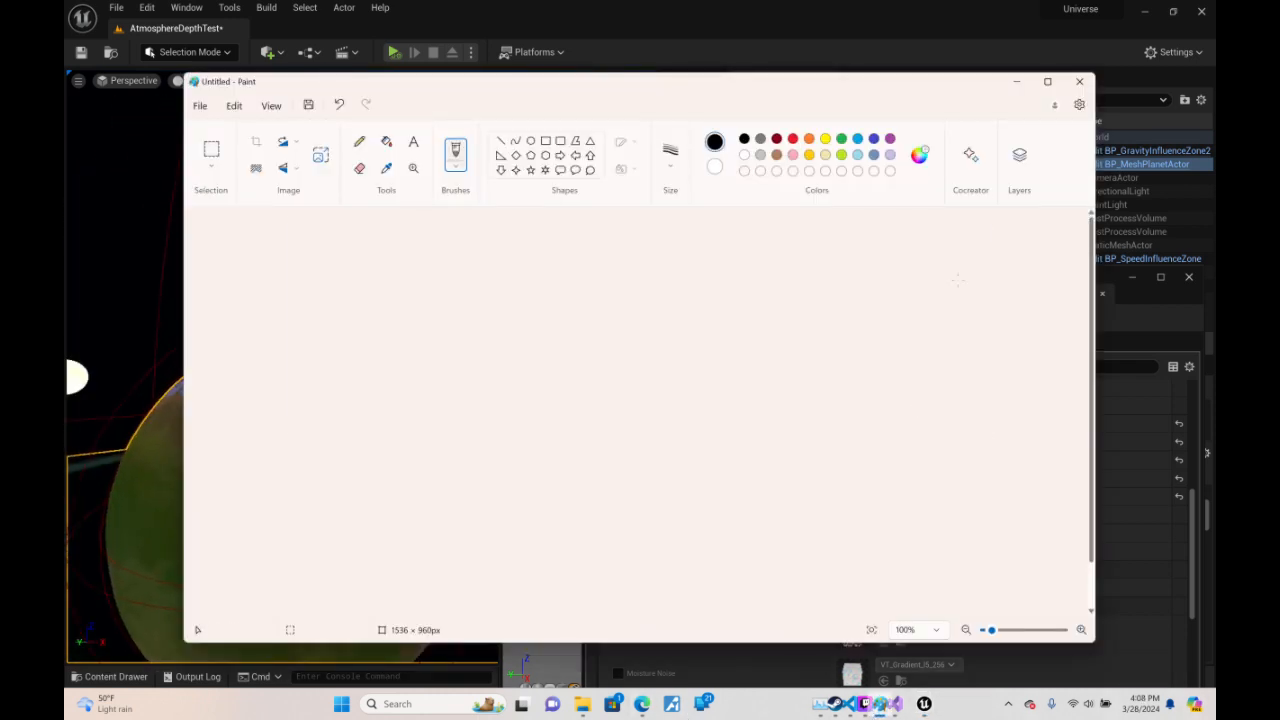
{"action": "left_click", "coordinate": [1016, 84]}
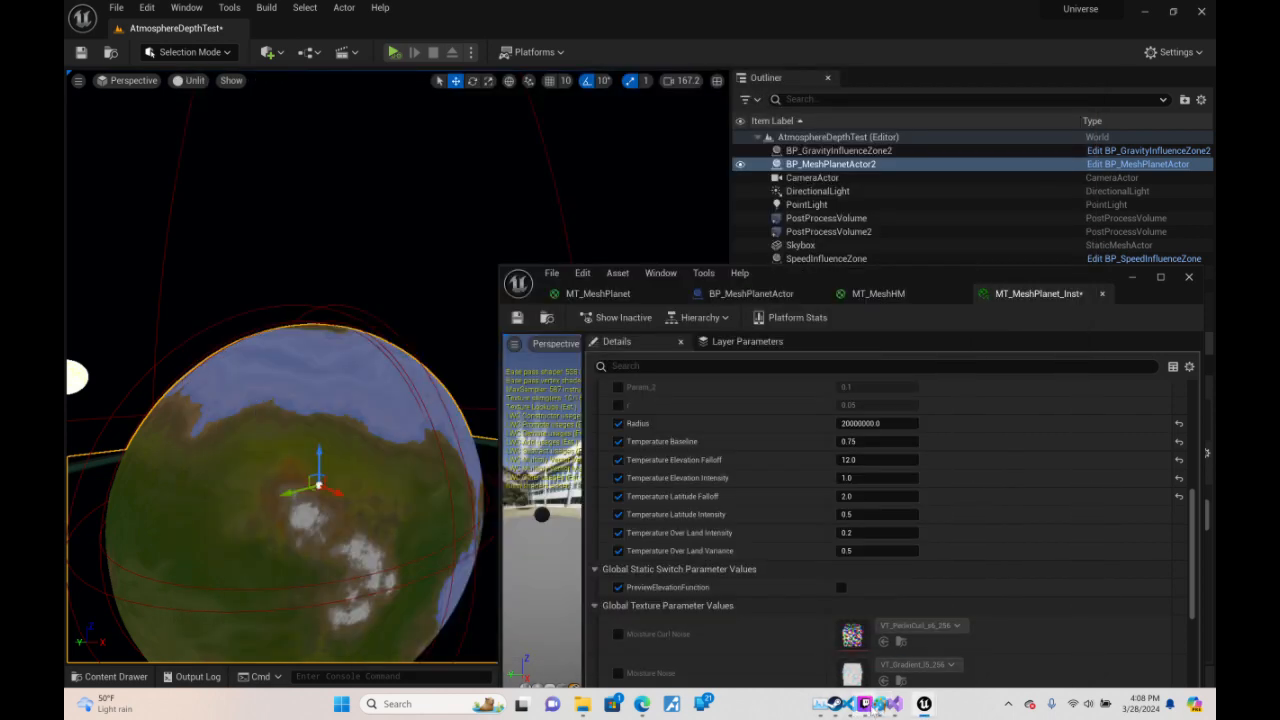
{"action": "left_click", "coordinate": [865, 705]}
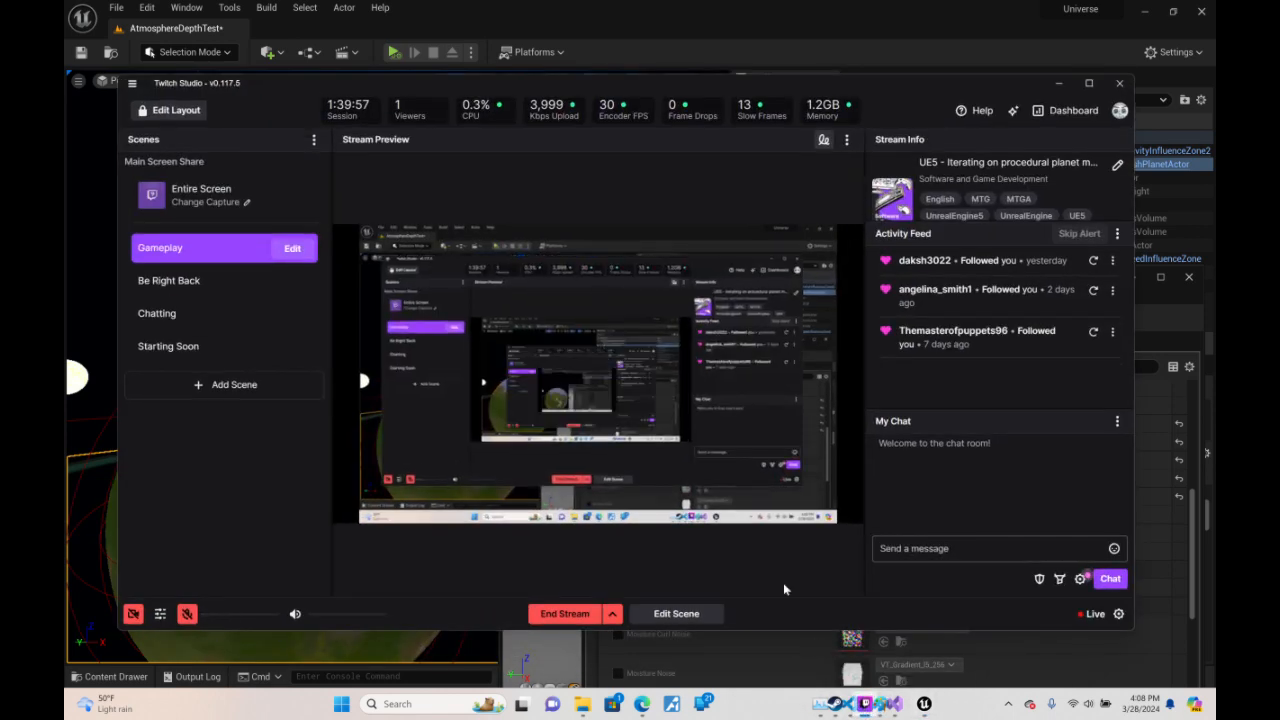
{"action": "left_click", "coordinate": [1061, 84]}
{"action": "right_click_drag", "start_coordinate": [374, 328], "coordinate": [374, 328]}
{"action": "key", "text": "w"}
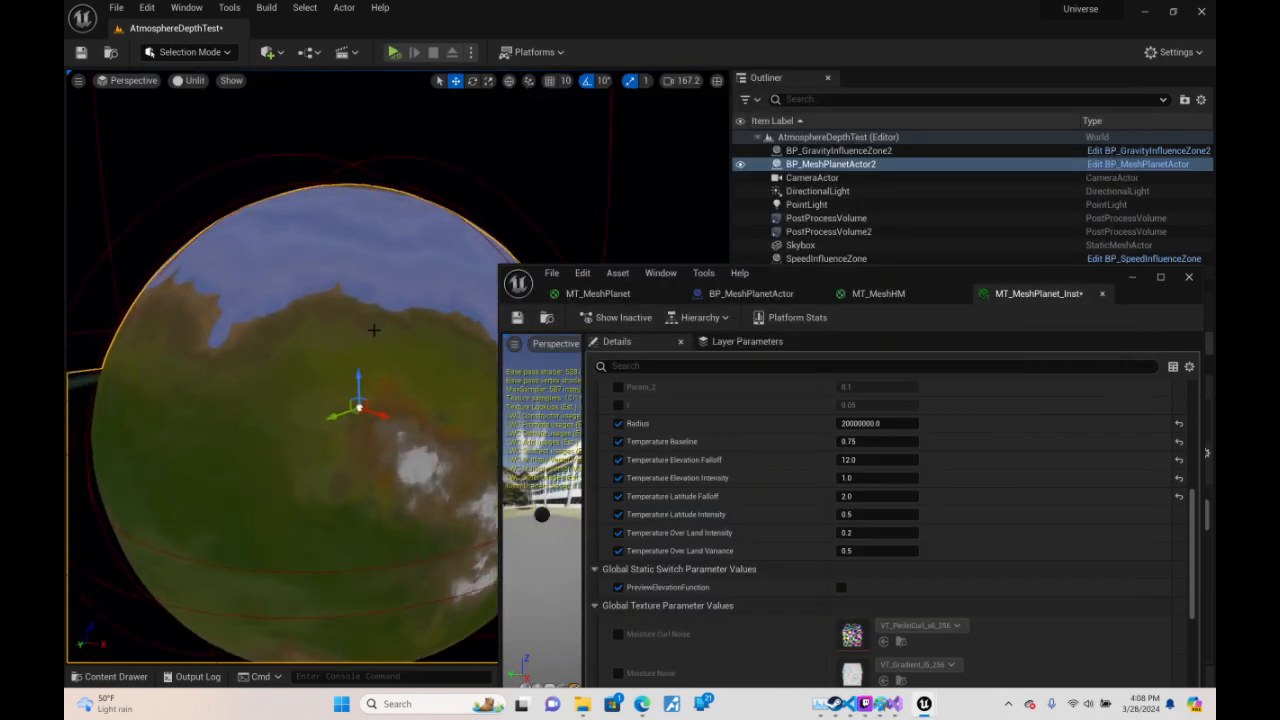
{"action": "left_click", "coordinate": [865, 705]}
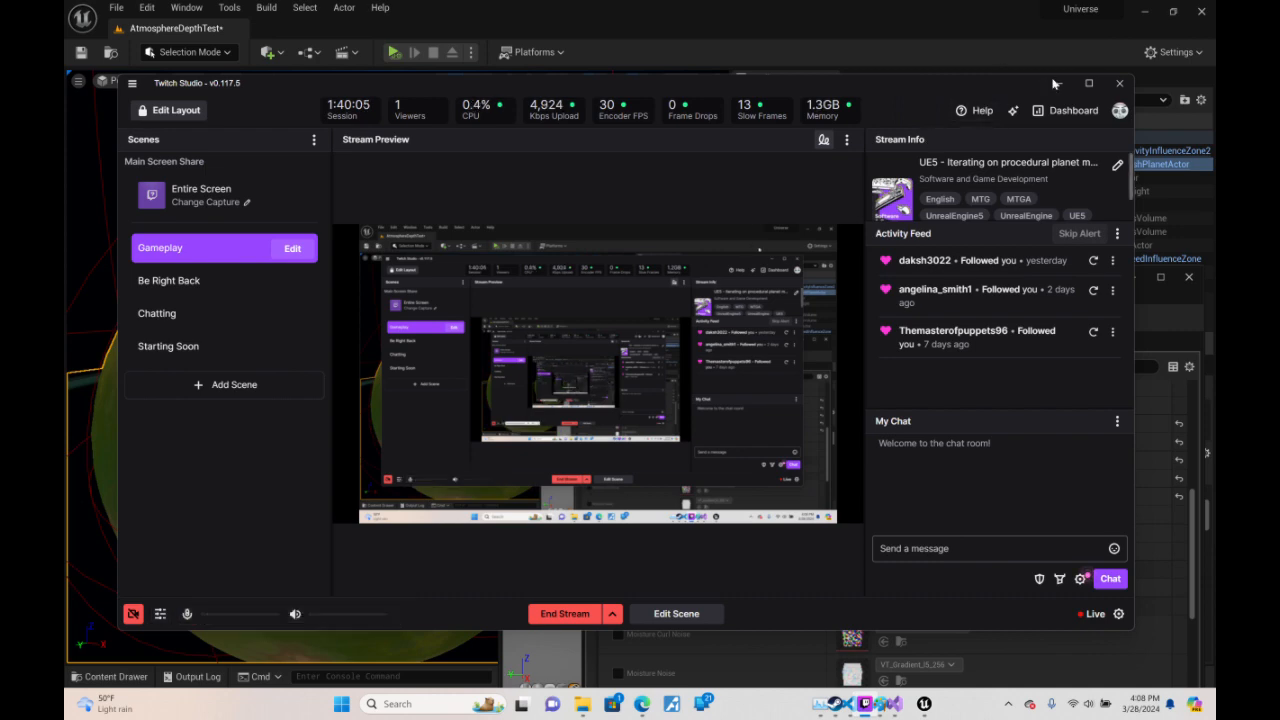
{"action": "left_click", "coordinate": [1056, 84]}
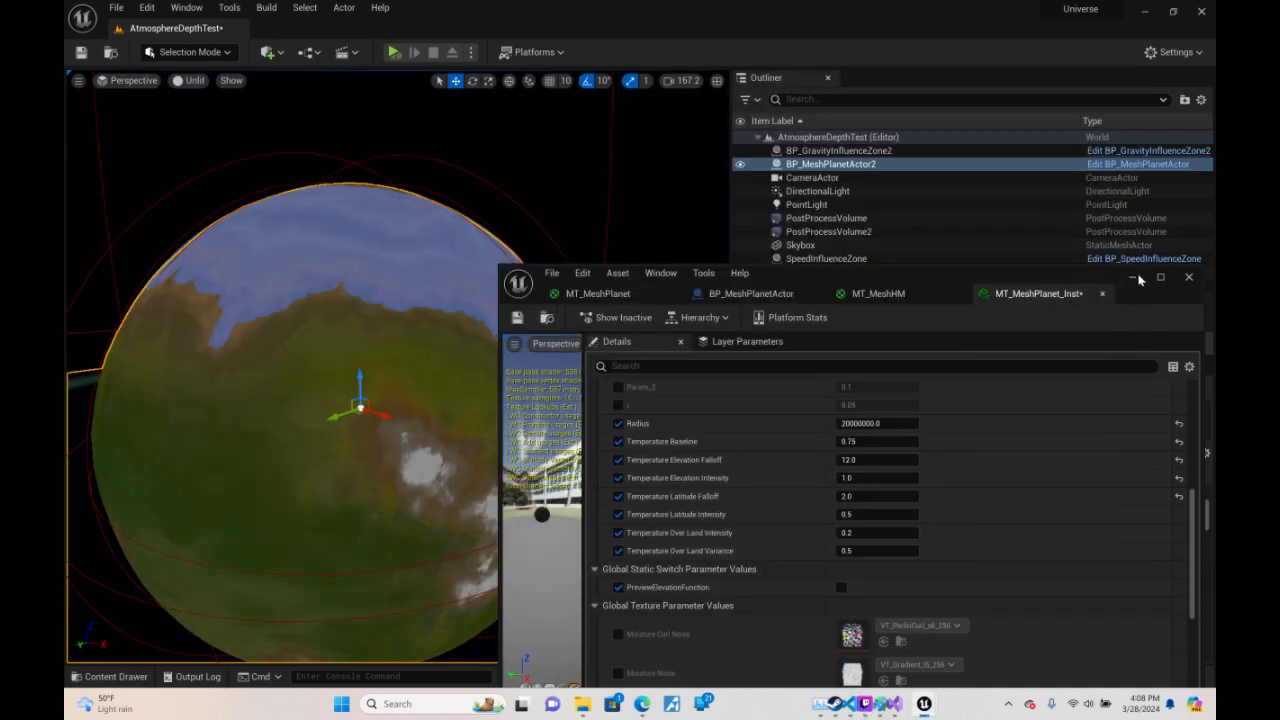
- Minimize the material instance window and inspect the snow, desert and coastal biomes across the planet
{"action": "left_click", "coordinate": [1138, 279]}
{"action": "key", "text": "w"}
{"action": "right_click_drag", "start_coordinate": [480, 350], "coordinate": [442, 366]}
{"action": "key", "text": "d"}
{"action": "key", "text": "s"}
{"action": "key", "text": "a"}
{"action": "key", "text": "w"}
{"action": "right_click_drag", "start_coordinate": [398, 366], "coordinate": [370, 415]}
{"action": "key", "text": "a"}
{"action": "key", "text": "d"}
- Reopen MT_MeshPlanet_Inst, try an Elevation Range of 2, and return it to 1
{"action": "mouse_move", "coordinate": [936, 713]}
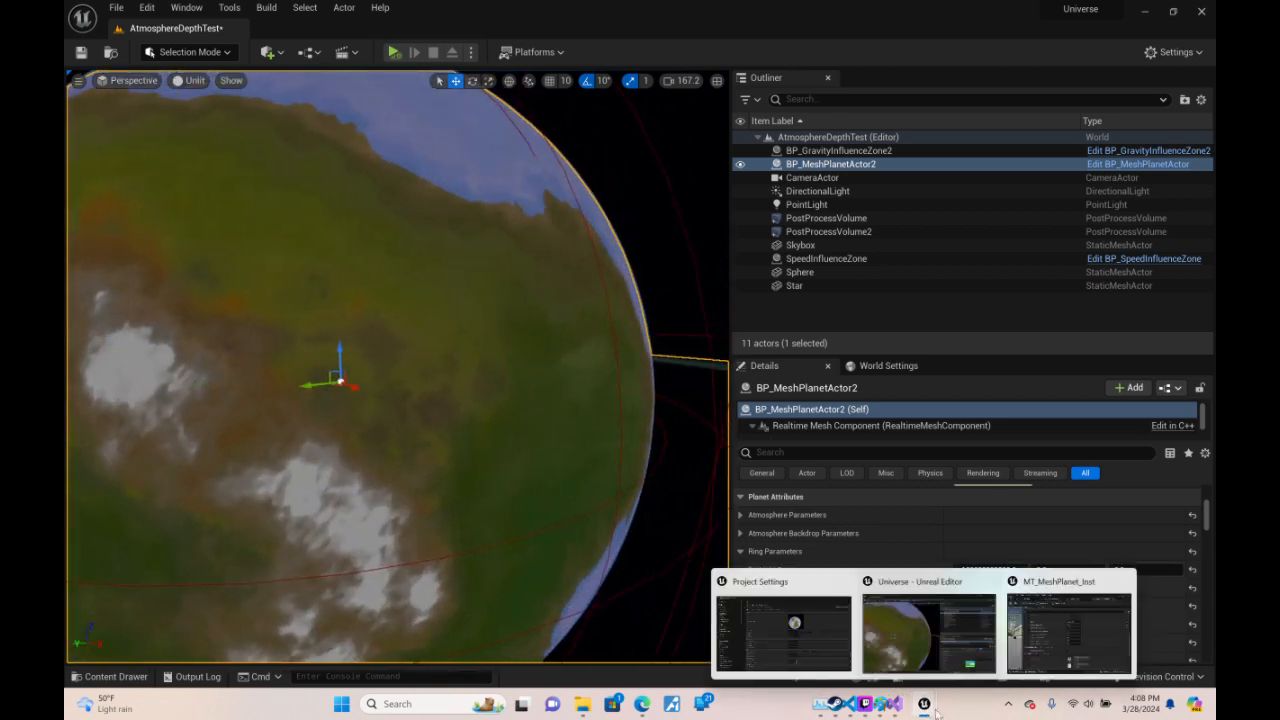
{"action": "left_click", "coordinate": [1051, 650]}
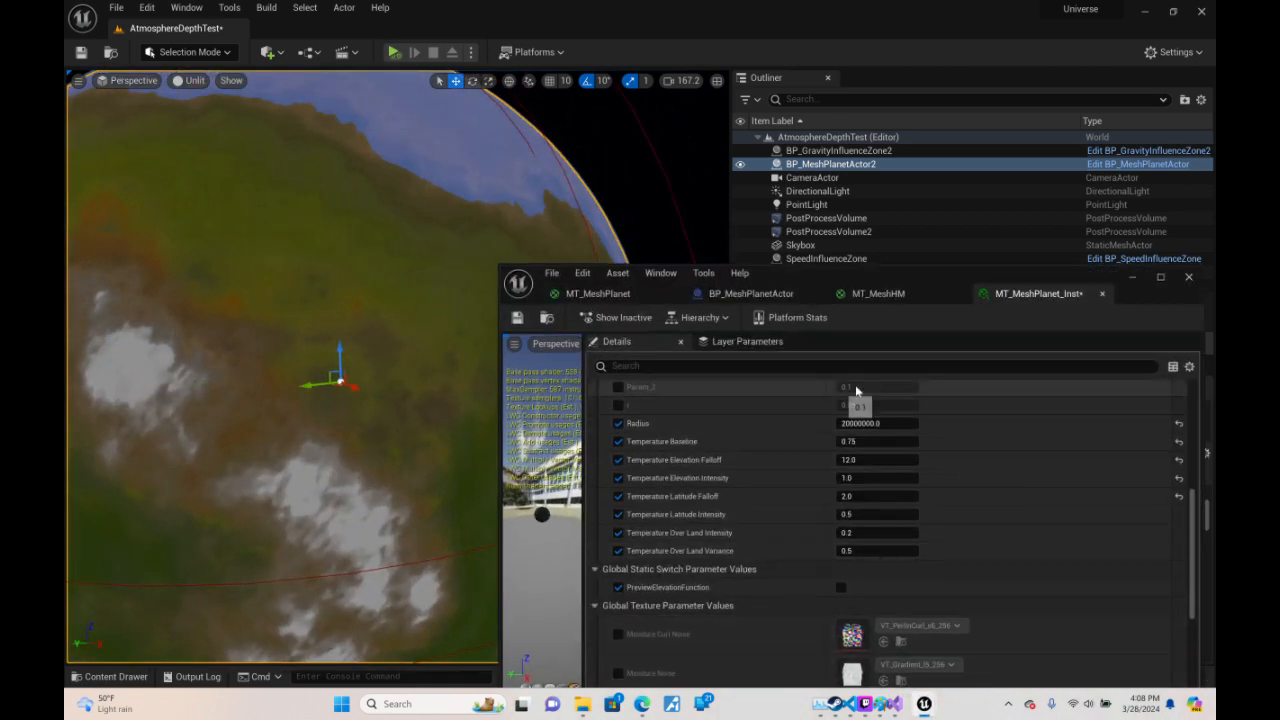
{"action": "scroll", "coordinate": [959, 502], "scroll_direction": "up", "scroll_amount": 5}
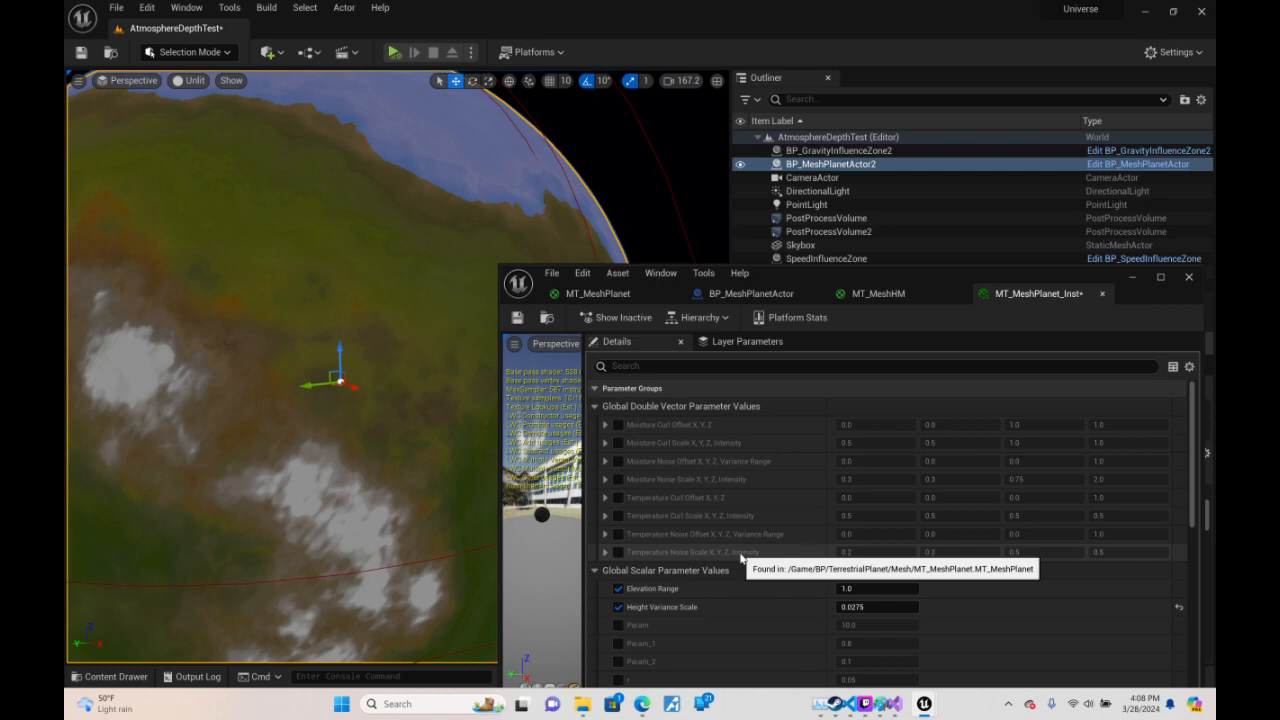
{"action": "scroll", "coordinate": [855, 503], "scroll_direction": "down", "scroll_amount": 2}
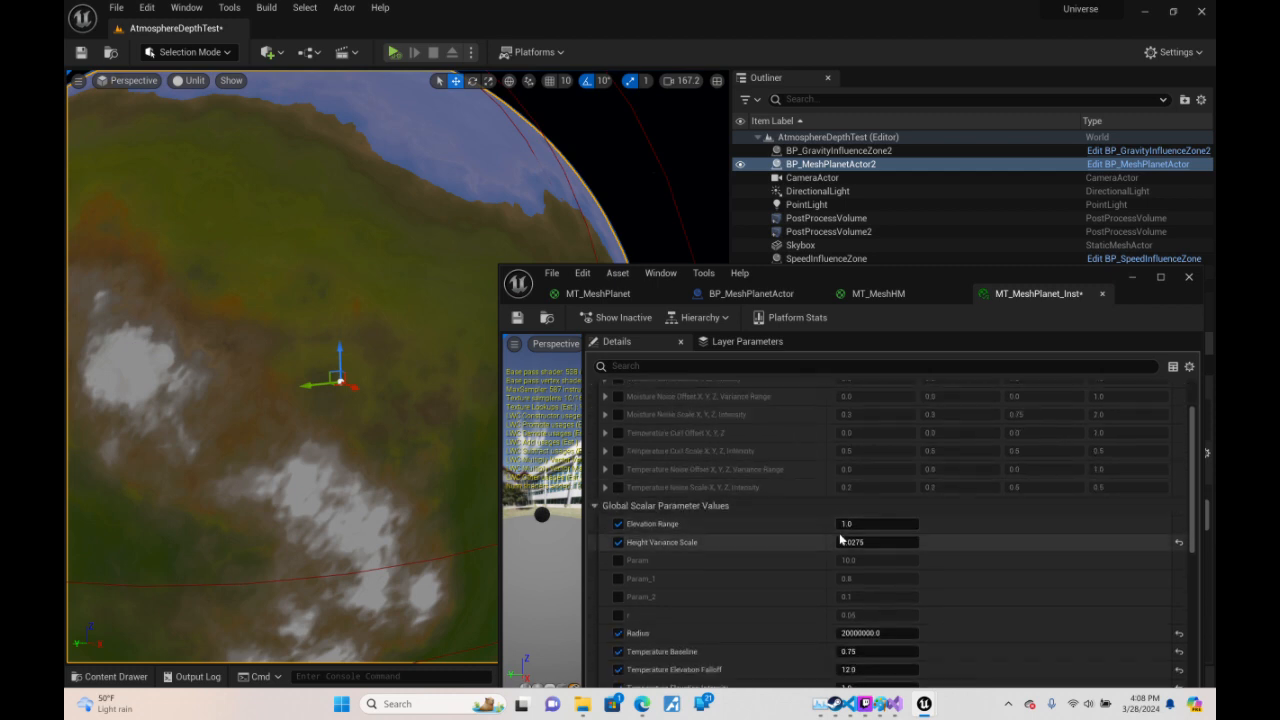
{"action": "type", "text": "2"}
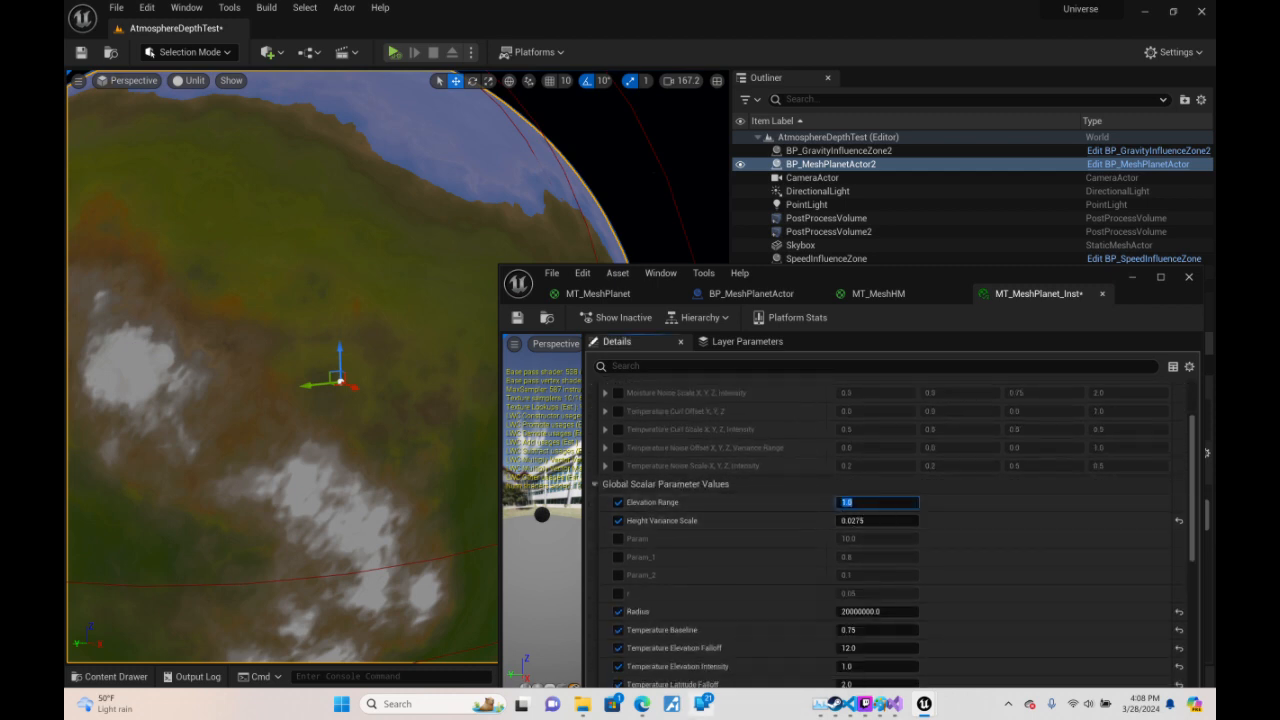
{"action": "key", "text": "Return"}
{"action": "type", "text": "1"}
{"action": "key", "text": "Return"}
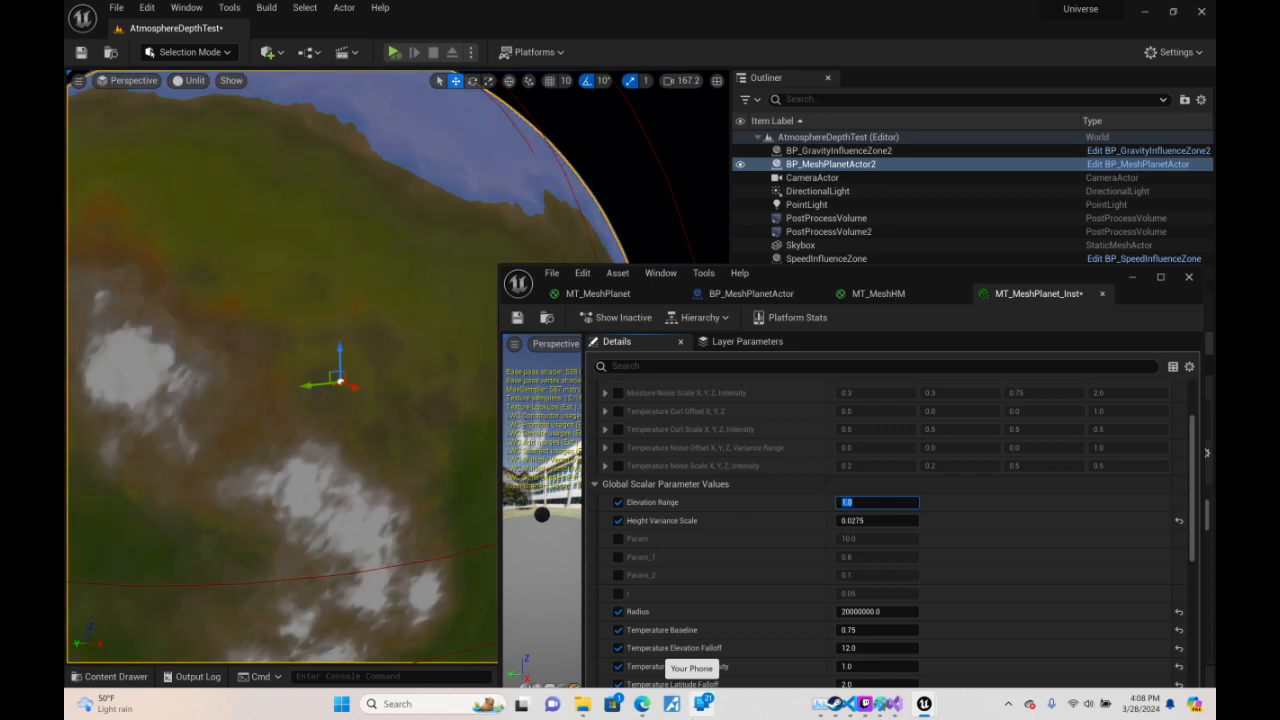
- Try Elevation Range values of 0.9, 0.8, 0.7 and 0.6 against the planet's biomes, and settle on 0.8
{"action": "type", "text": ".9"}
{"action": "key", "text": "Return"}
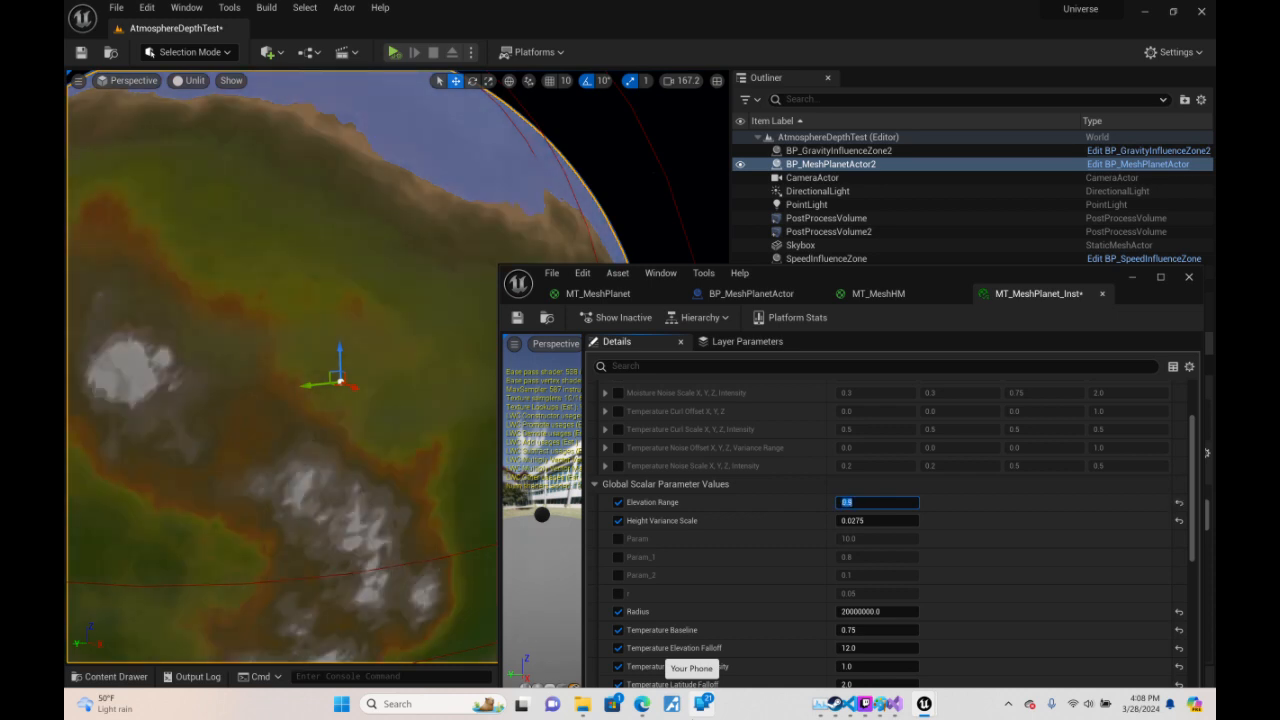
{"action": "type", "text": ".8"}
{"action": "key", "text": "Return"}
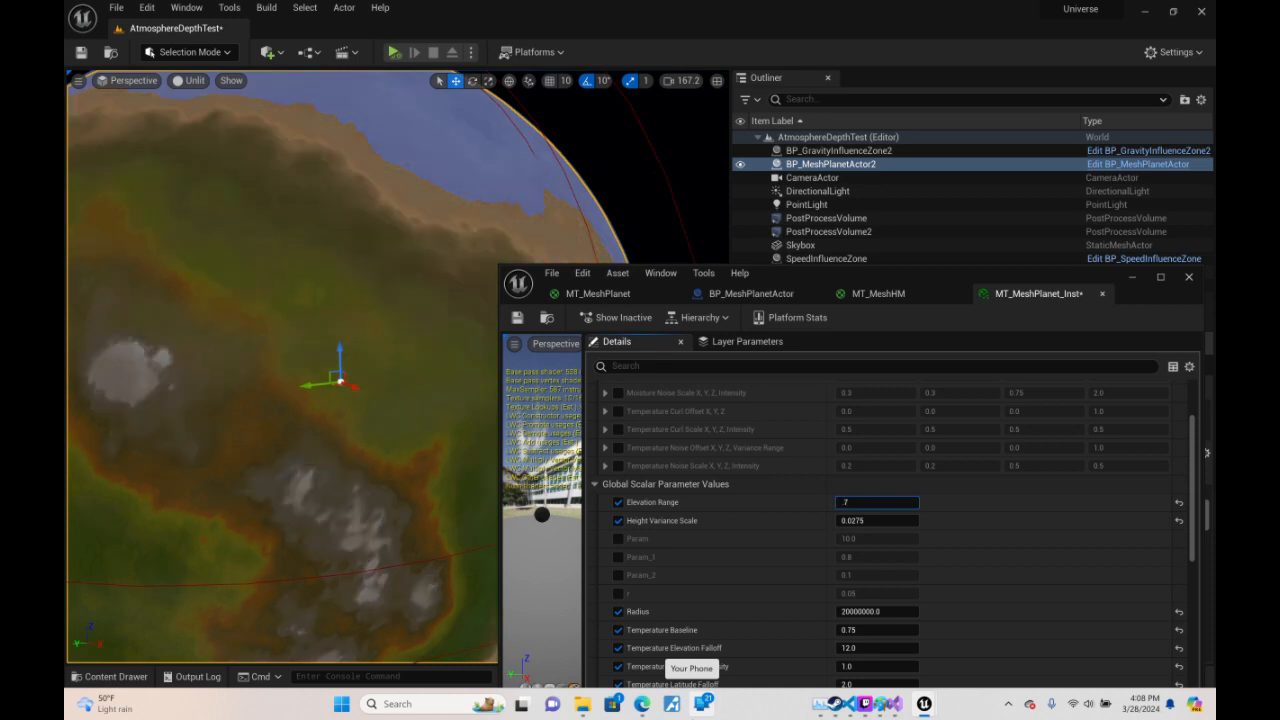
{"action": "key", "text": "Return"}
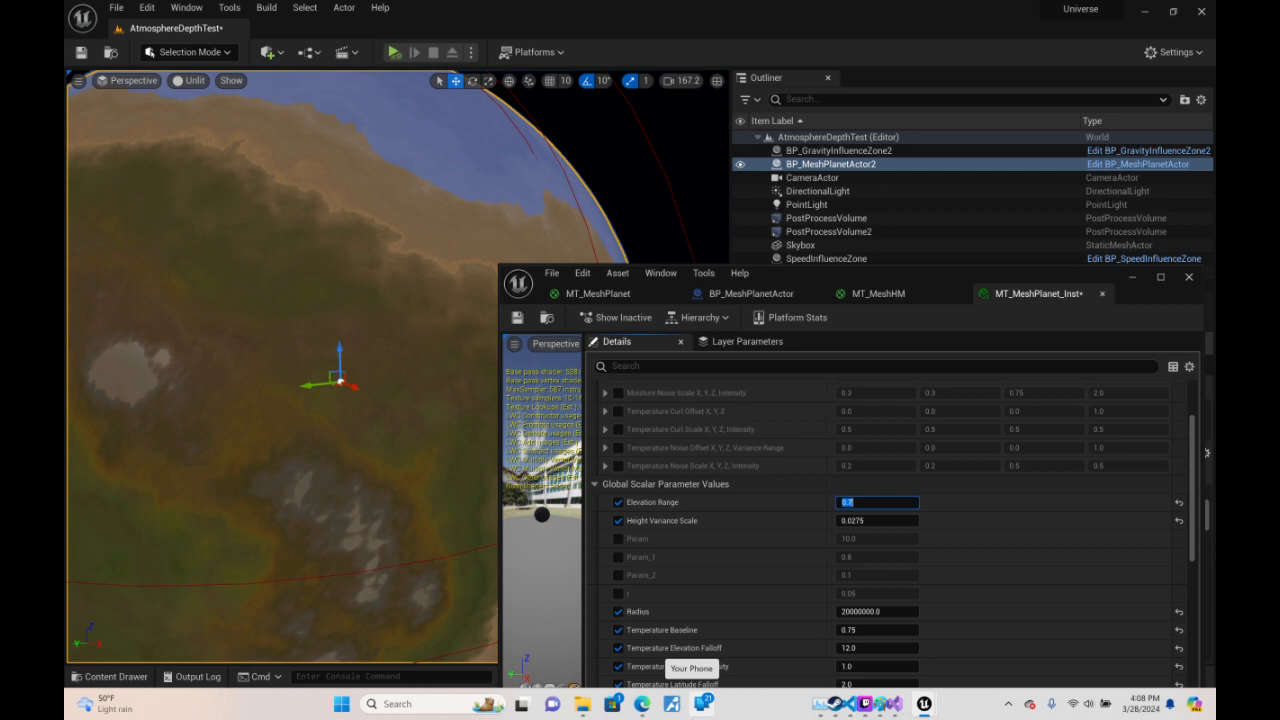
{"action": "key", "text": "Return"}
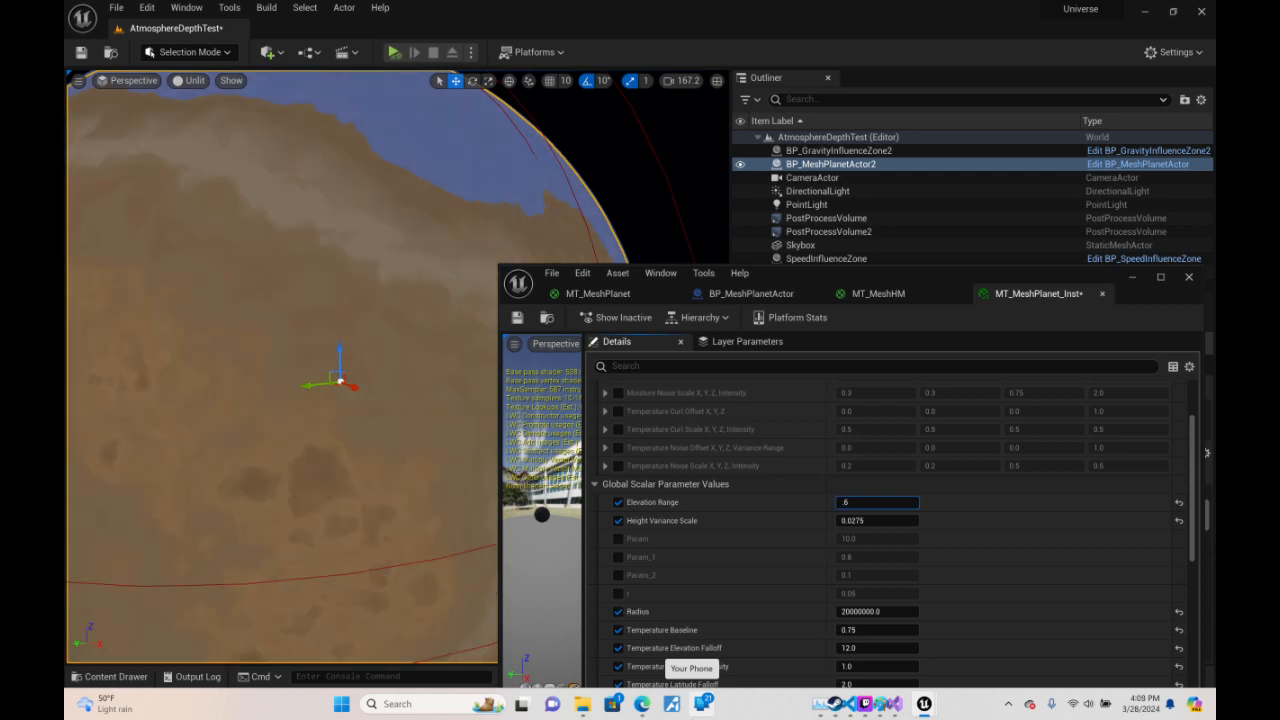
{"action": "key", "text": "Return"}
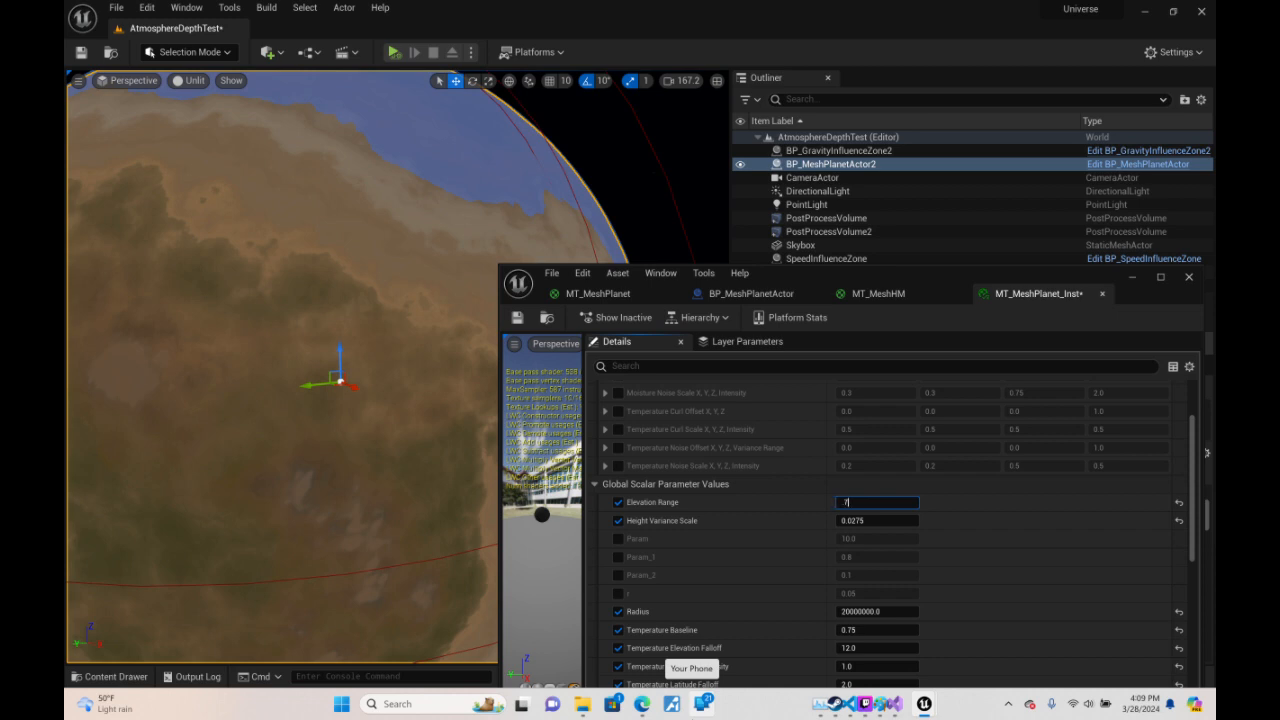
{"action": "type", "text": ".7"}
{"action": "key", "text": "Return"}
{"action": "key", "text": "Return"}
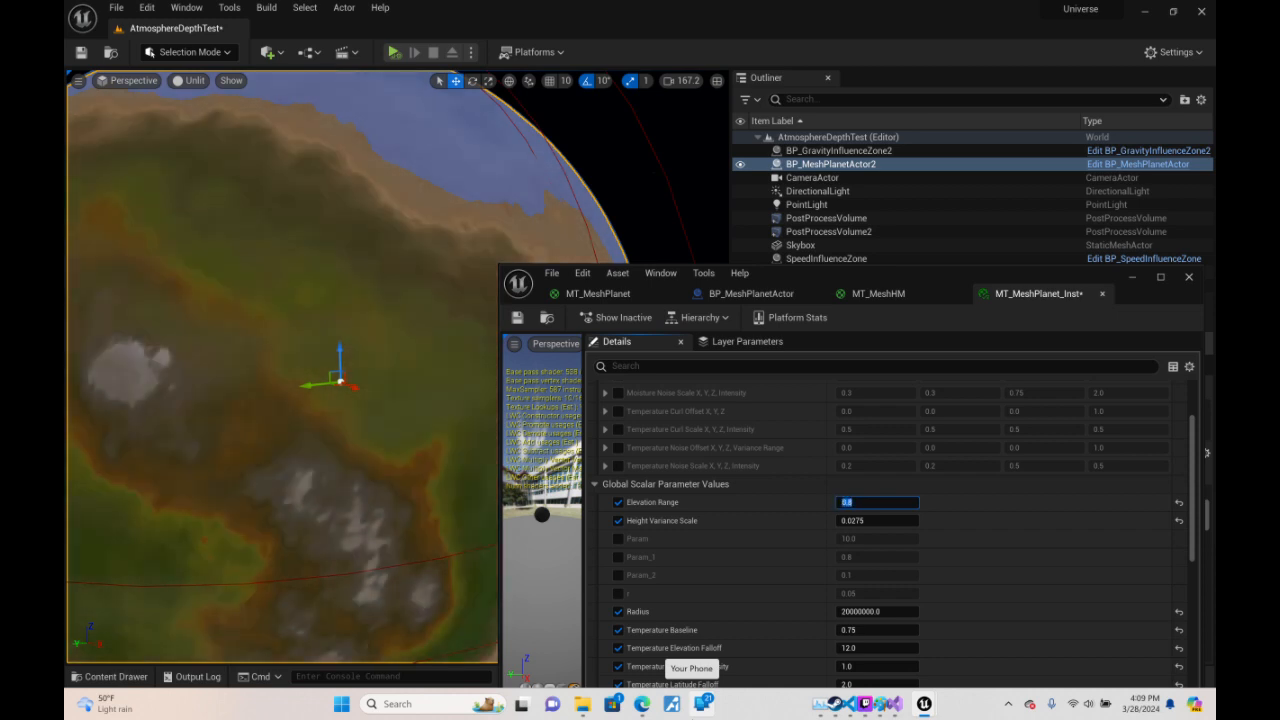
- Set Elevation Range to 0.9 and inspect the resulting biomes on the continents around the planet
{"action": "key", "text": "Return"}
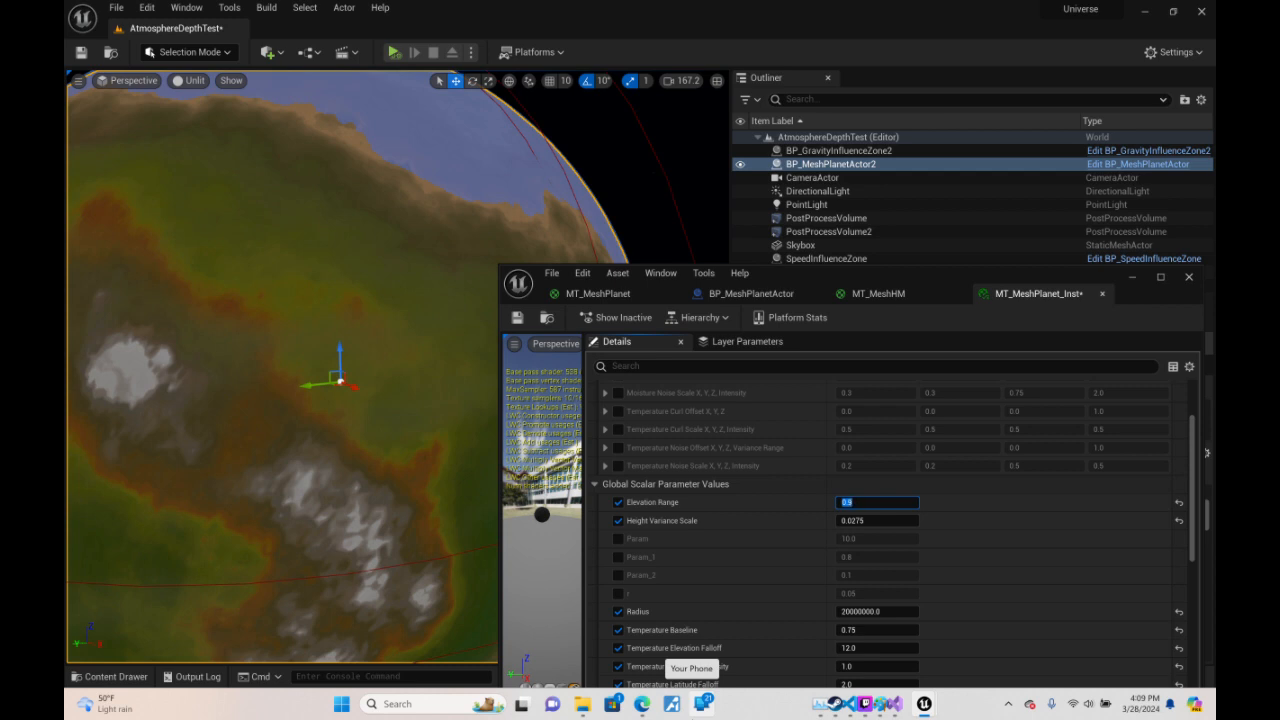
{"action": "key", "text": "s"}
{"action": "mouse_move", "coordinate": [433, 202]}
{"action": "right_mouse_down"}
{"action": "mouse_move", "coordinate": [398, 222]}
{"action": "mouse_move", "coordinate": [425, 200]}
{"action": "mouse_move", "coordinate": [365, 198]}
{"action": "mouse_move", "coordinate": [384, 248]}
{"action": "mouse_move", "coordinate": [372, 222]}
{"action": "mouse_move", "coordinate": [285, 240]}
{"action": "mouse_move", "coordinate": [196, 220]}
{"action": "mouse_move", "coordinate": [122, 296]}
{"action": "mouse_move", "coordinate": [168, 256]}
{"action": "mouse_move", "coordinate": [148, 248]}
{"action": "mouse_move", "coordinate": [178, 240]}
{"action": "mouse_move", "coordinate": [234, 174]}
{"action": "mouse_move", "coordinate": [250, 192]}
{"action": "mouse_move", "coordinate": [232, 242]}
{"action": "mouse_move", "coordinate": [278, 202]}
{"action": "mouse_move", "coordinate": [338, 186]}
{"action": "mouse_move", "coordinate": [286, 190]}
{"action": "mouse_move", "coordinate": [246, 168]}
{"action": "mouse_move", "coordinate": [206, 208]}
{"action": "mouse_move", "coordinate": [184, 204]}
{"action": "mouse_move", "coordinate": [182, 186]}
{"action": "mouse_move", "coordinate": [286, 176]}
{"action": "mouse_move", "coordinate": [350, 214]}
{"action": "mouse_move", "coordinate": [205, 218]}
{"action": "mouse_move", "coordinate": [140, 190]}
{"action": "mouse_move", "coordinate": [76, 153]}
{"action": "mouse_move", "coordinate": [92, 88]}
{"action": "mouse_move", "coordinate": [72, 93]}
{"action": "mouse_move", "coordinate": [422, 222]}
{"action": "mouse_move", "coordinate": [412, 212]}
{"action": "right_mouse_up"}
{"action": "scroll", "coordinate": [433, 202], "scroll_direction": "up", "scroll_amount": 2}
{"action": "key", "text": "d"}
{"action": "key", "text": "w"}
{"action": "scroll", "coordinate": [385, 204], "scroll_direction": "down", "scroll_amount": 2}
{"action": "key", "text": "s"}
{"action": "key", "text": "d"}
{"action": "key", "text": "d"}
{"action": "key", "text": "d"}
{"action": "scroll", "coordinate": [285, 240], "scroll_direction": "up", "scroll_amount": 2}
{"action": "key", "text": "d"}
{"action": "key", "text": "w"}
{"action": "scroll", "coordinate": [130, 288], "scroll_direction": "down", "scroll_amount": 5}
{"action": "key", "text": "w"}
{"action": "scroll", "coordinate": [158, 262], "scroll_direction": "down", "scroll_amount": 5}
{"action": "key", "text": "w"}
{"action": "scroll", "coordinate": [350, 214], "scroll_direction": "up", "scroll_amount": 6}
{"action": "scroll", "coordinate": [240, 216], "scroll_direction": "up", "scroll_amount": 10}
{"action": "key", "text": "w"}
{"action": "scroll", "coordinate": [118, 170], "scroll_direction": "down", "scroll_amount": 3}
{"action": "key", "text": "w"}
{"action": "scroll", "coordinate": [92, 88], "scroll_direction": "down", "scroll_amount": 1}
{"action": "key", "text": "s"}
{"action": "scroll", "coordinate": [78, 93], "scroll_direction": "up", "scroll_amount": 3}
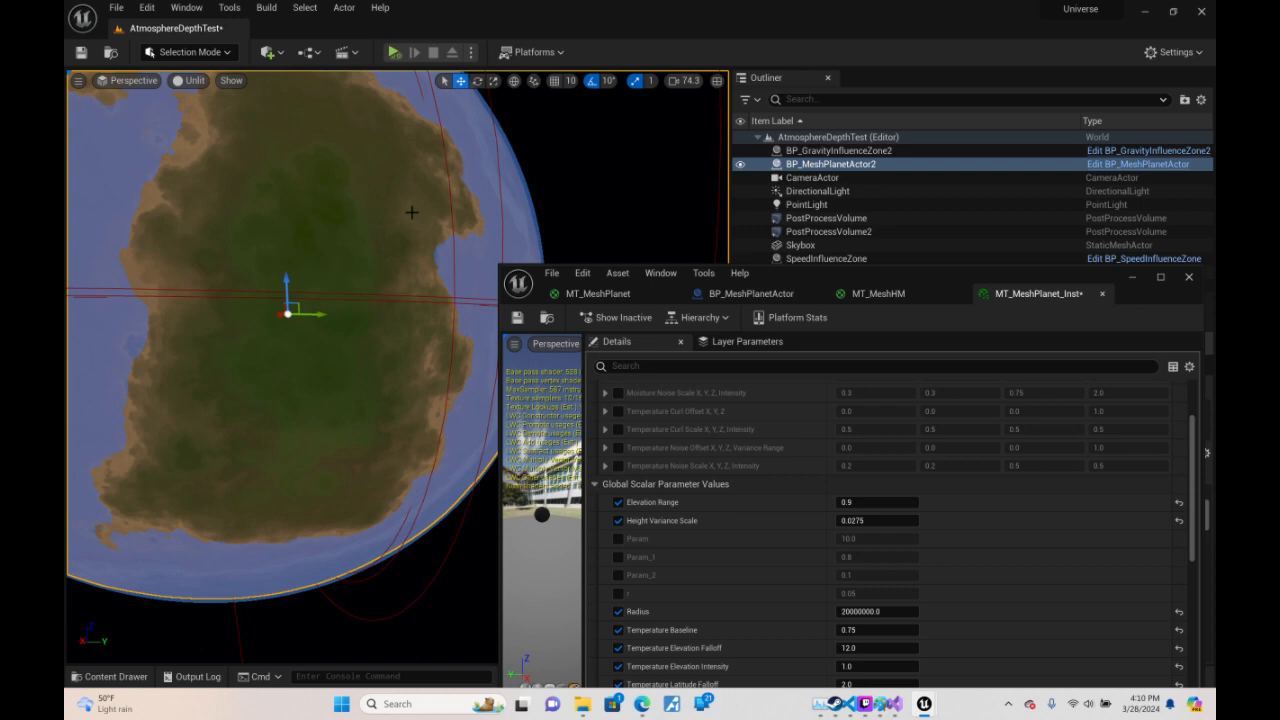
{"action": "key", "text": "s"}
{"action": "right_click_drag", "start_coordinate": [412, 212], "coordinate": [388, 195]}
{"action": "scroll", "coordinate": [371, 209], "scroll_direction": "up", "scroll_amount": 4}
{"action": "key", "text": "s"}
{"action": "scroll", "coordinate": [376, 212], "scroll_direction": "up", "scroll_amount": 2}
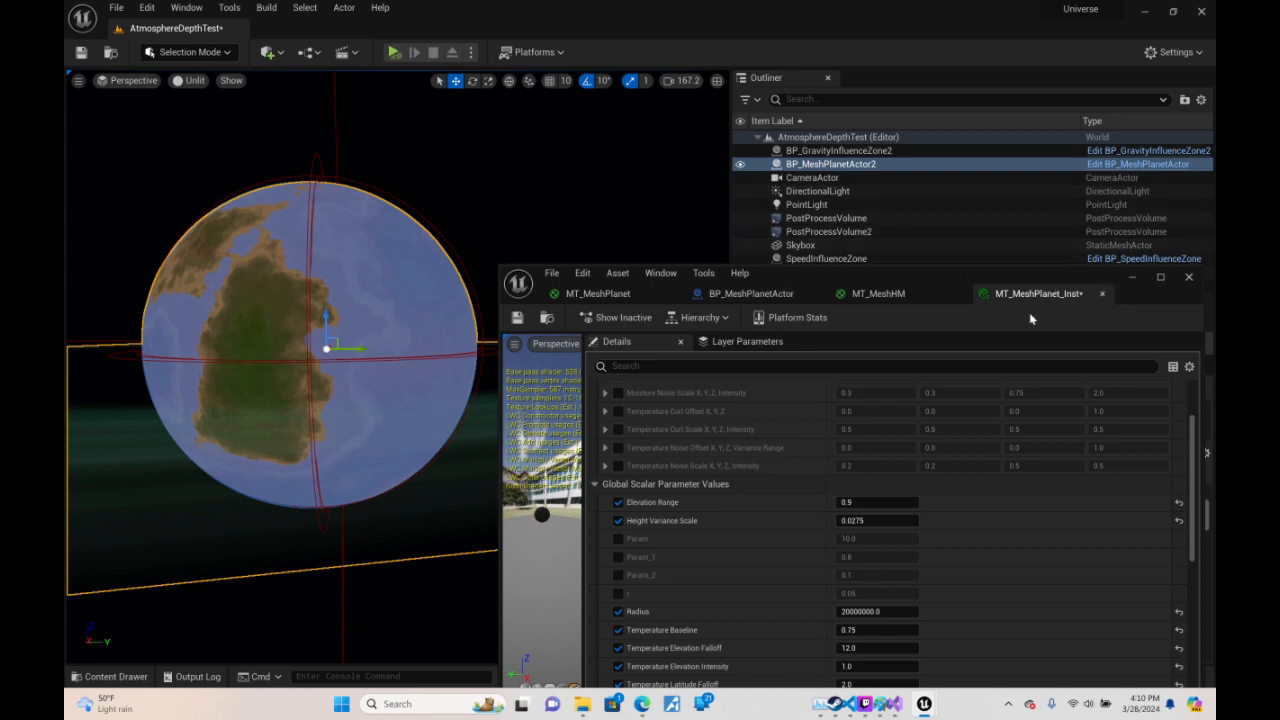
- Minimize the material instance window and examine the mountain, grassland and desert transitions from several sides of the planet
{"action": "left_click", "coordinate": [752, 285]}
{"action": "left_click", "coordinate": [742, 273]}
{"action": "right_click_drag", "start_coordinate": [520, 290], "coordinate": [982, 290]}
{"action": "key", "text": "w"}
{"action": "key", "text": "a"}
{"action": "key", "text": "w"}
{"action": "scroll", "coordinate": [556, 290], "scroll_direction": "down", "scroll_amount": 1}
{"action": "key", "text": "s"}
{"action": "scroll", "coordinate": [556, 290], "scroll_direction": "up", "scroll_amount": 3}
{"action": "key", "text": "a"}
{"action": "key", "text": "w"}
{"action": "key", "text": "s"}
{"action": "key", "text": "a"}
{"action": "key", "text": "w"}
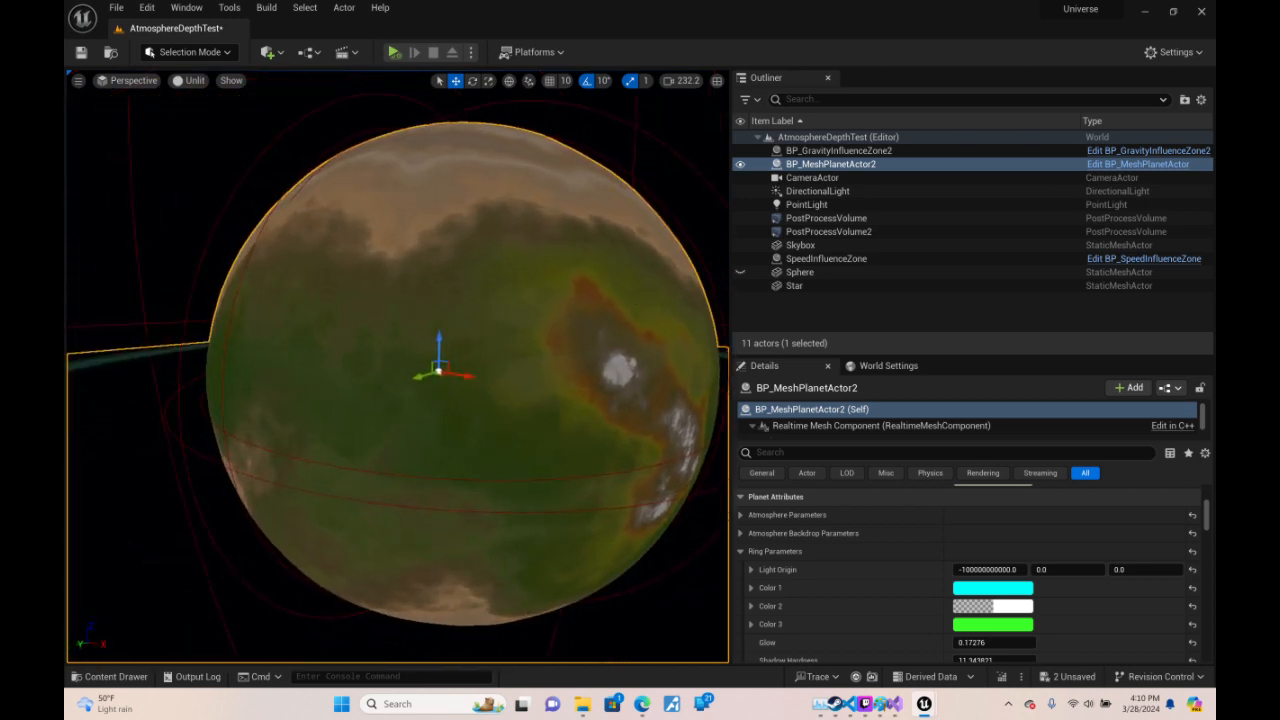
{"action": "key", "text": "a"}
{"action": "right_click_drag", "start_coordinate": [440, 372], "coordinate": [238, 326]}
{"action": "key", "text": "d"}
{"action": "scroll", "coordinate": [560, 373], "scroll_direction": "down", "scroll_amount": 5}
{"action": "key", "text": "w"}
{"action": "scroll", "coordinate": [520, 371], "scroll_direction": "down", "scroll_amount": 4}
{"action": "scroll", "coordinate": [400, 318], "scroll_direction": "down", "scroll_amount": 7}
{"action": "key", "text": "w"}
{"action": "scroll", "coordinate": [312, 319], "scroll_direction": "down", "scroll_amount": 6}
{"action": "scroll", "coordinate": [255, 334], "scroll_direction": "up", "scroll_amount": 1}
{"action": "scroll", "coordinate": [290, 332], "scroll_direction": "up", "scroll_amount": 1}
{"action": "scroll", "coordinate": [278, 342], "scroll_direction": "up", "scroll_amount": 1}
{"action": "scroll", "coordinate": [236, 324], "scroll_direction": "down", "scroll_amount": 1}
{"action": "right_click_drag", "start_coordinate": [607, 277], "coordinate": [607, 277]}
- In the MT_MeshPlanet material graph, set the Levels of the Voronoi Noise node feeding RemapValueRange to 10 and save the material
{"action": "key", "text": "alt+Tab"}
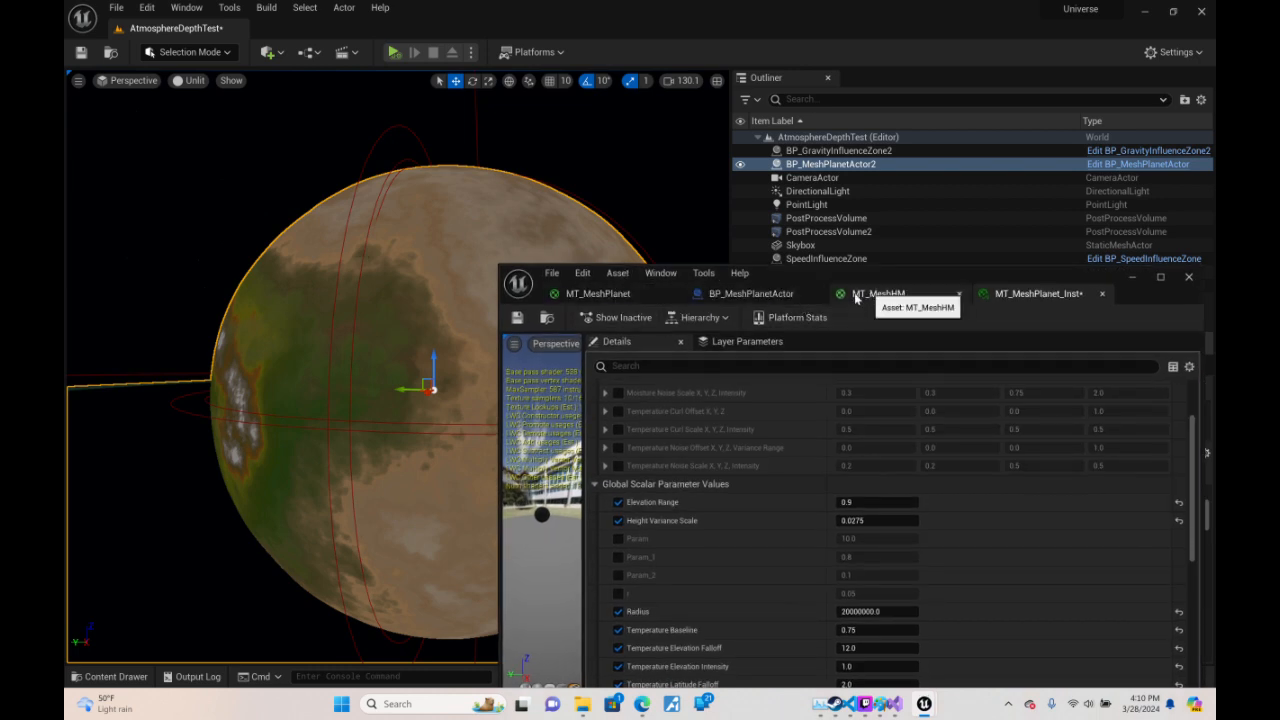
{"action": "left_click", "coordinate": [636, 300]}
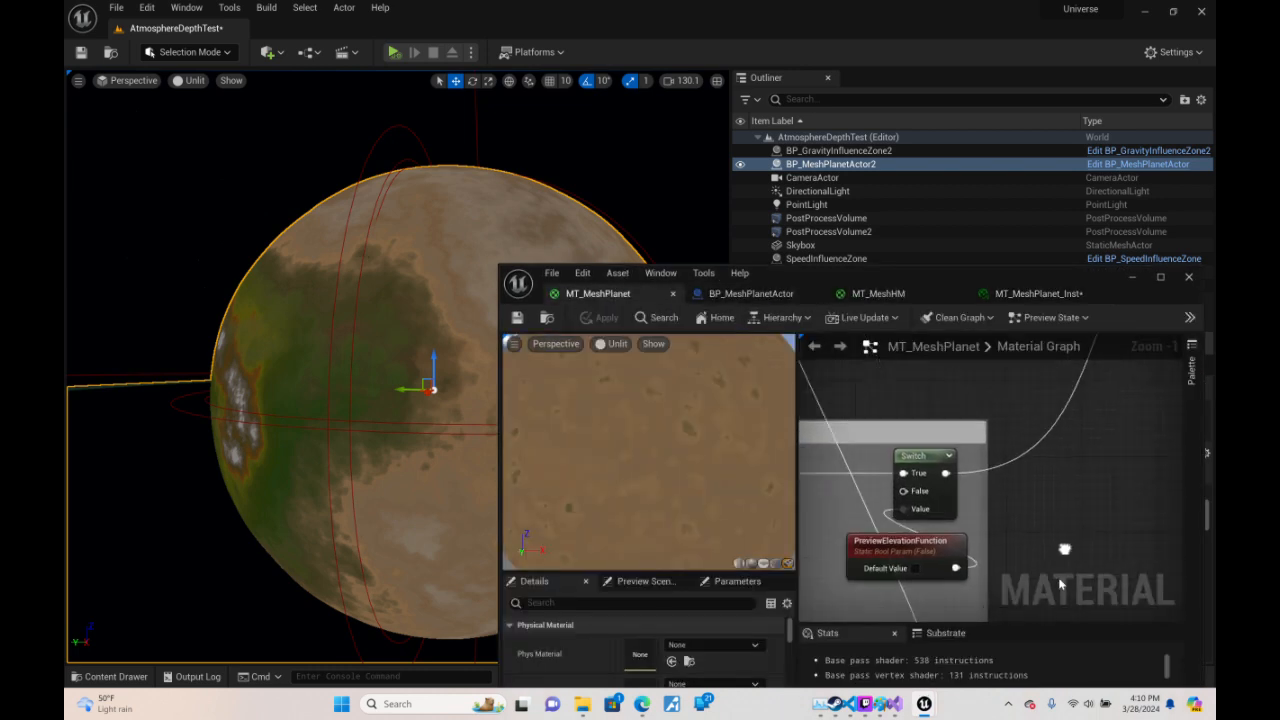
{"action": "right_click_drag", "start_coordinate": [872, 432], "coordinate": [1230, 660]}
{"action": "scroll", "coordinate": [990, 532], "scroll_direction": "up", "scroll_amount": 1}
{"action": "right_click_drag", "start_coordinate": [1262, 588], "coordinate": [1140, 503]}
{"action": "right_click_drag", "start_coordinate": [1094, 453], "coordinate": [1090, 670]}
{"action": "right_click_drag", "start_coordinate": [1176, 560], "coordinate": [1004, 338]}
{"action": "left_click", "coordinate": [1161, 279]}
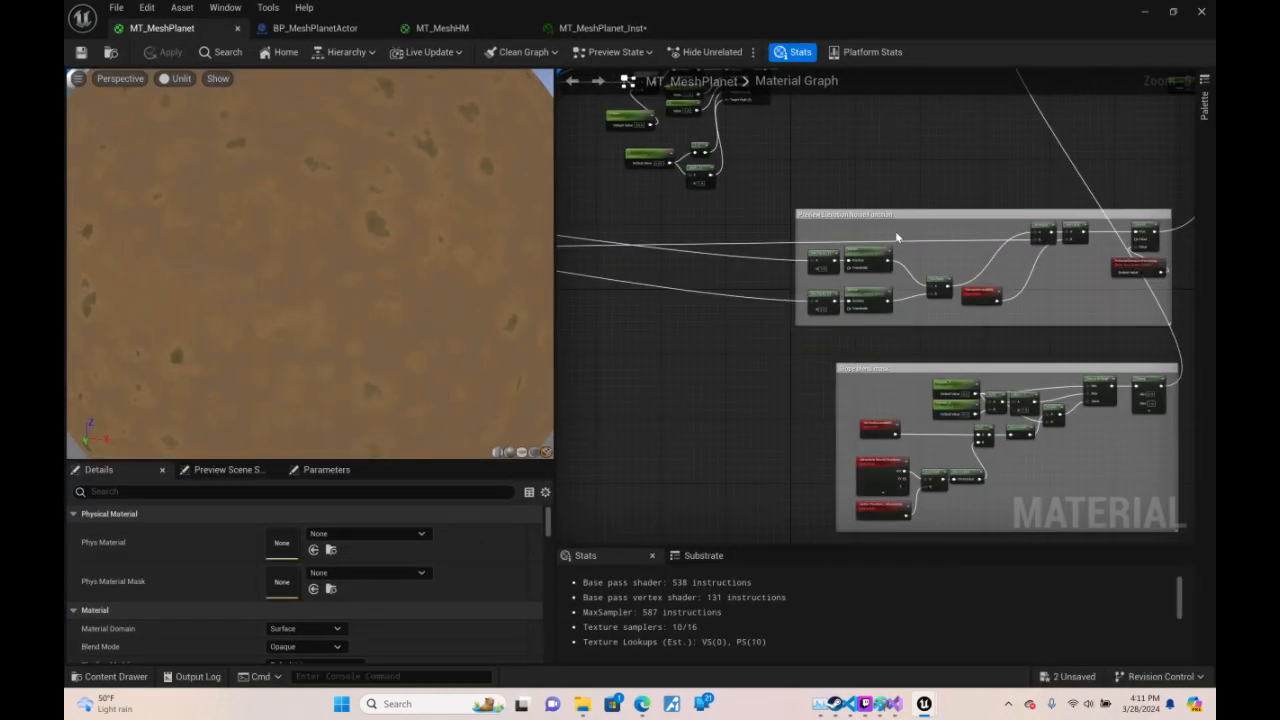
{"action": "right_click_drag", "start_coordinate": [857, 171], "coordinate": [987, 400]}
{"action": "scroll", "coordinate": [953, 345], "scroll_direction": "up", "scroll_amount": 4}
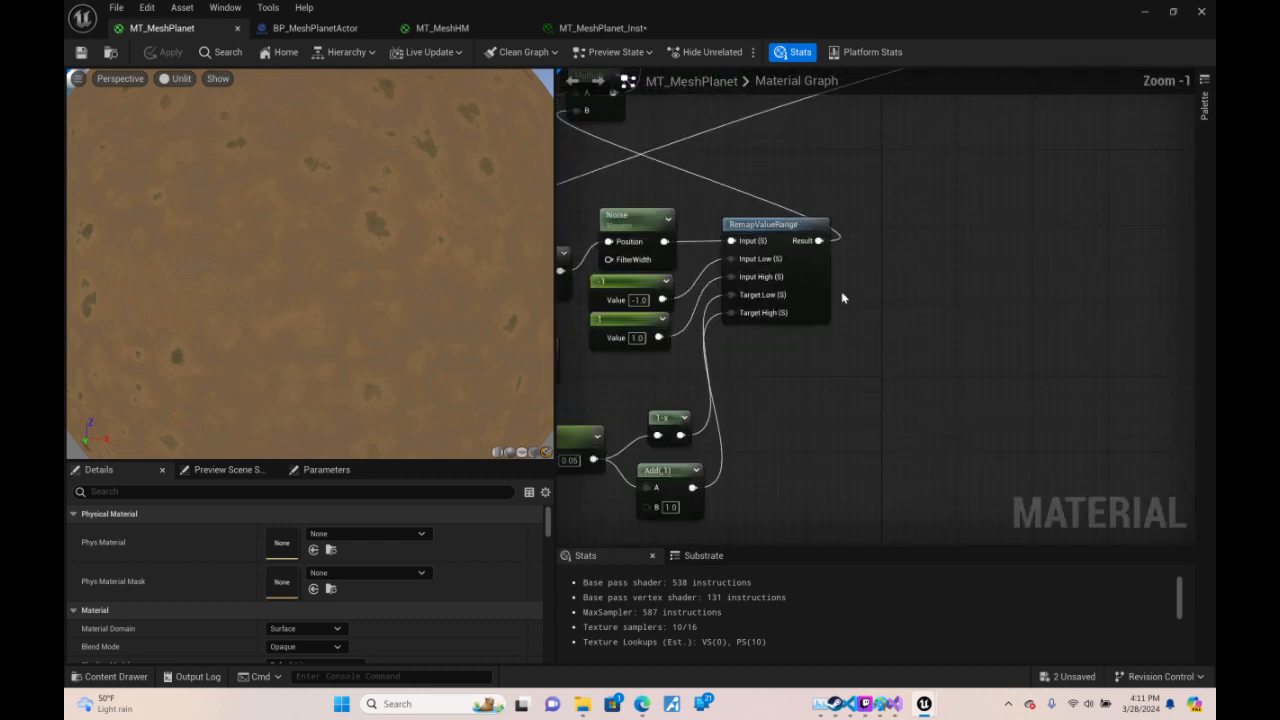
{"action": "right_click_drag", "start_coordinate": [866, 300], "coordinate": [1109, 232]}
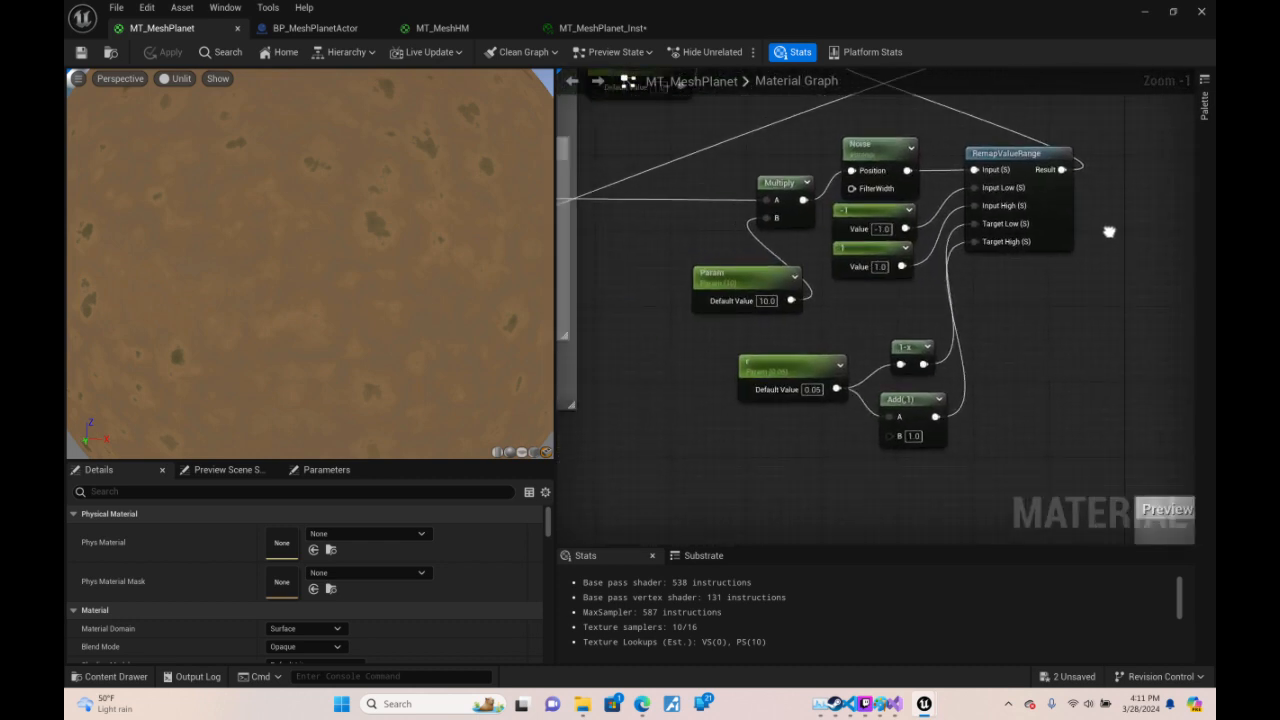
{"action": "left_click", "coordinate": [899, 160]}
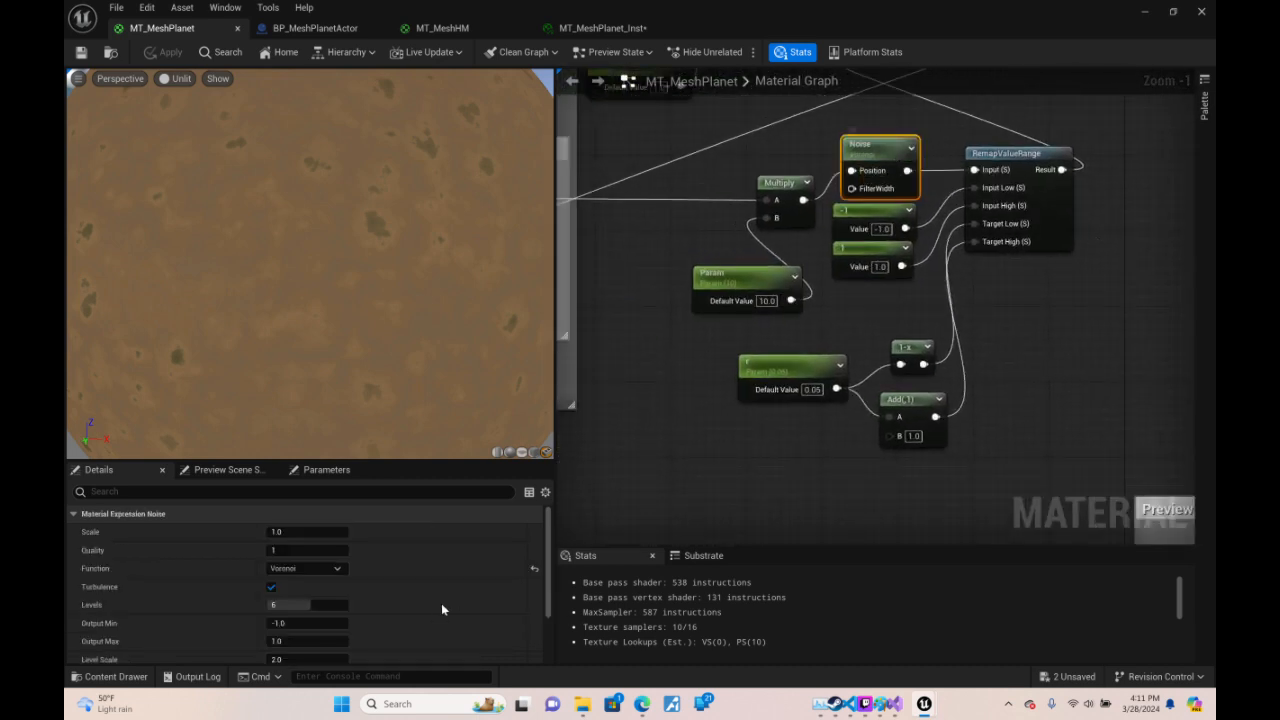
{"action": "left_click_drag", "start_coordinate": [320, 602], "coordinate": [352, 607]}
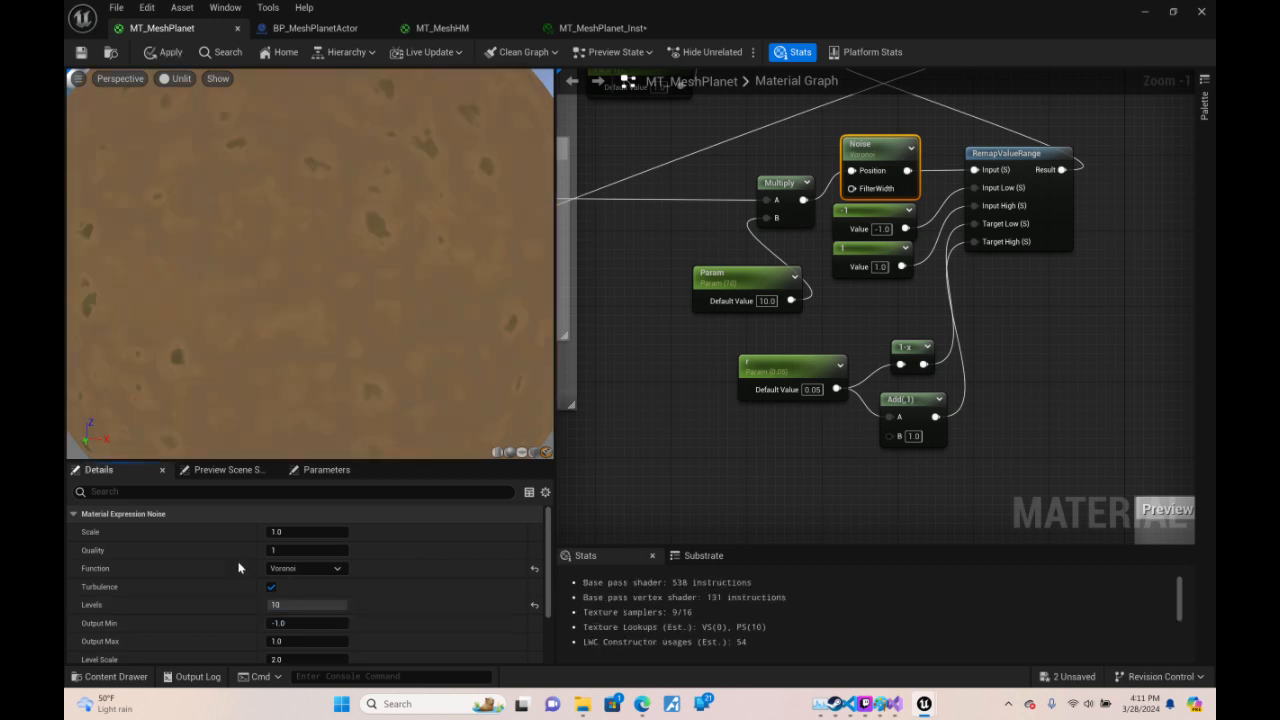
{"action": "left_click", "coordinate": [82, 56]}
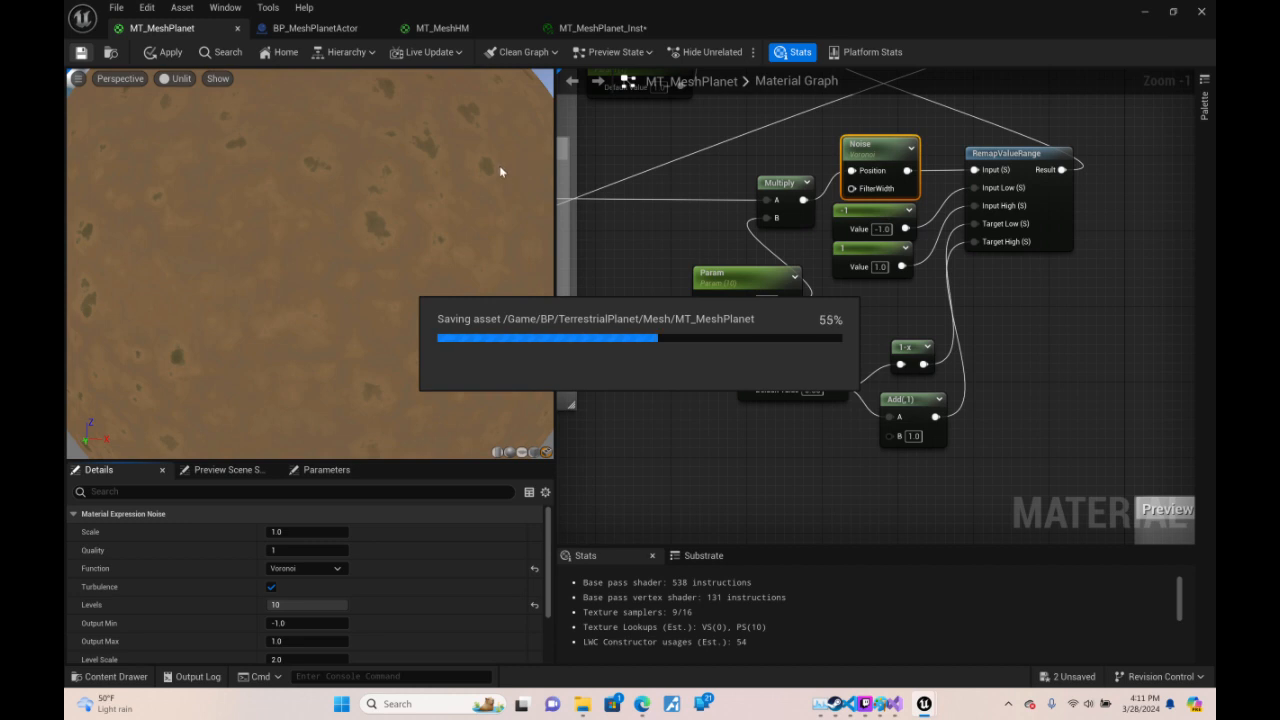
- Minimize the material editor and examine the biome edges on the planet with the more detailed noise
{"action": "left_click", "coordinate": [1149, 12]}
{"action": "right_click_drag", "start_coordinate": [560, 330], "coordinate": [348, 300]}
{"action": "key", "text": "w"}
{"action": "scroll", "coordinate": [508, 228], "scroll_direction": "down", "scroll_amount": 5}
{"action": "scroll", "coordinate": [570, 238], "scroll_direction": "up", "scroll_amount": 6}
{"action": "key", "text": "w"}
{"action": "key", "text": "s"}
{"action": "scroll", "coordinate": [535, 296], "scroll_direction": "up", "scroll_amount": 2}
{"action": "key", "text": "d"}
{"action": "scroll", "coordinate": [458, 311], "scroll_direction": "up", "scroll_amount": 2}
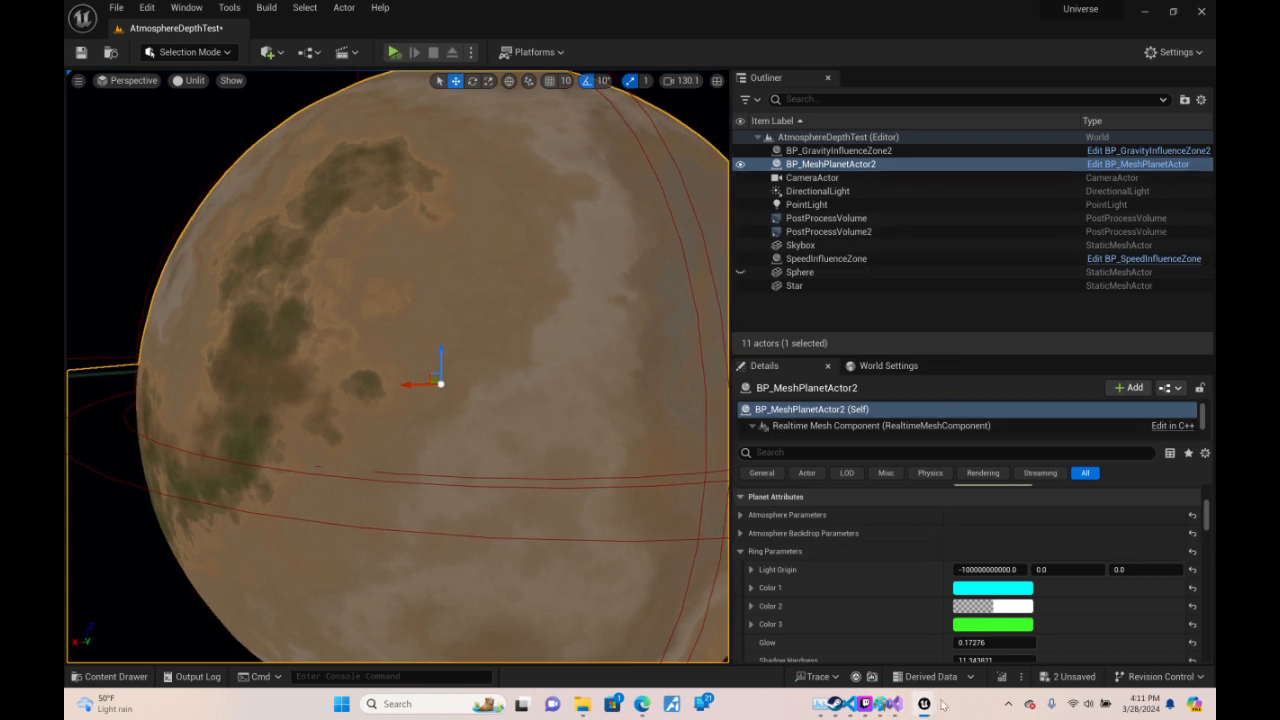
- Reopen MT_MeshPlanet_Inst, tile its window beside the level editor and widen the level viewport
{"action": "mouse_move", "coordinate": [924, 704]}
{"action": "left_click", "coordinate": [1069, 630]}
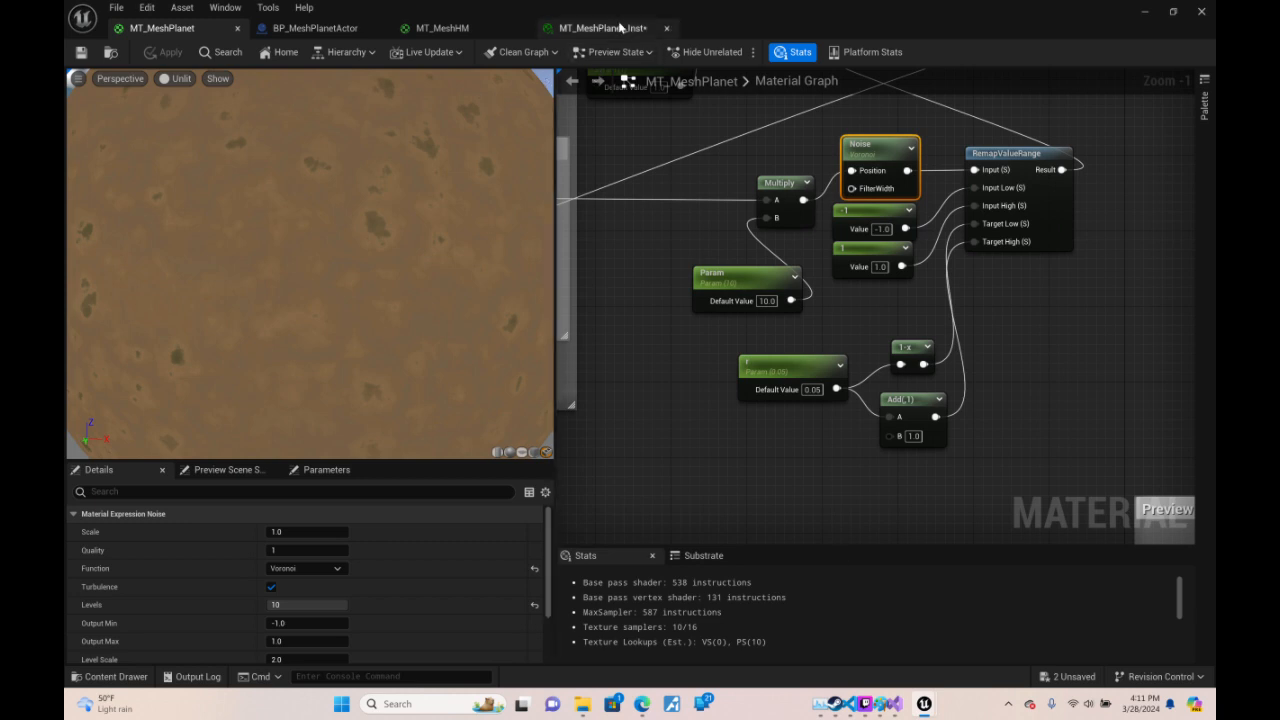
{"action": "left_click", "coordinate": [619, 28]}
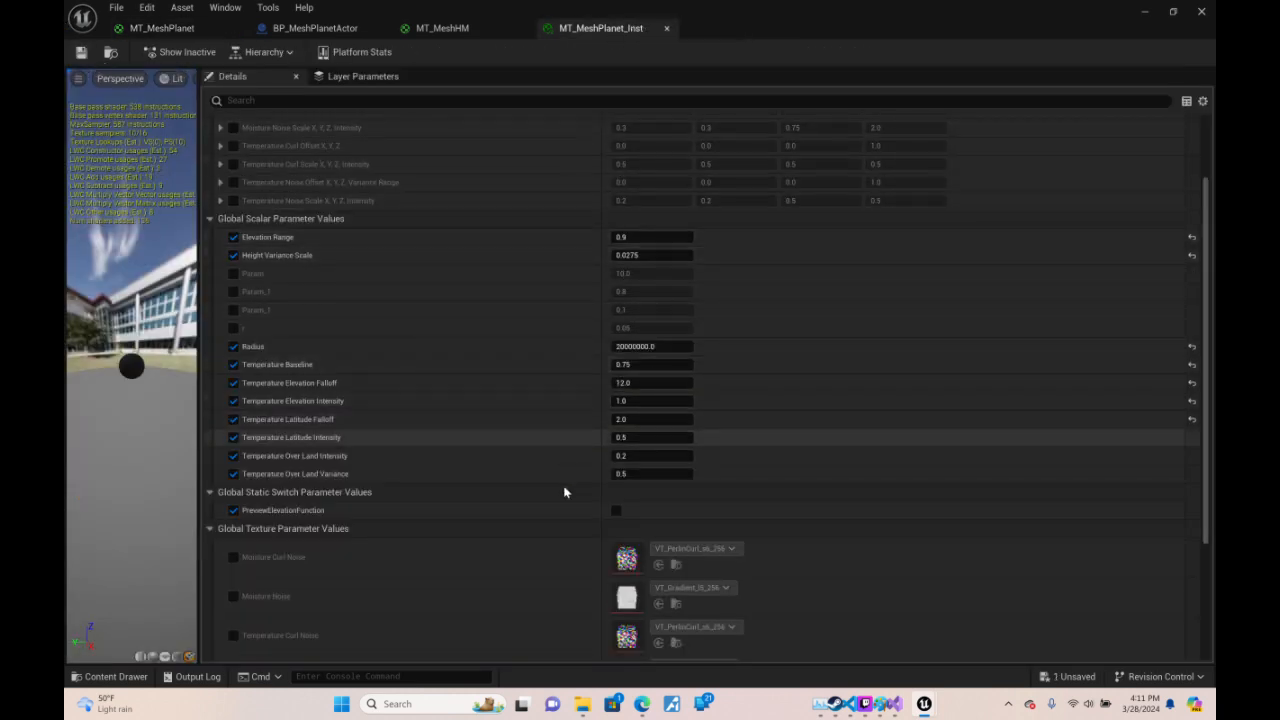
{"action": "left_click", "coordinate": [1173, 12]}
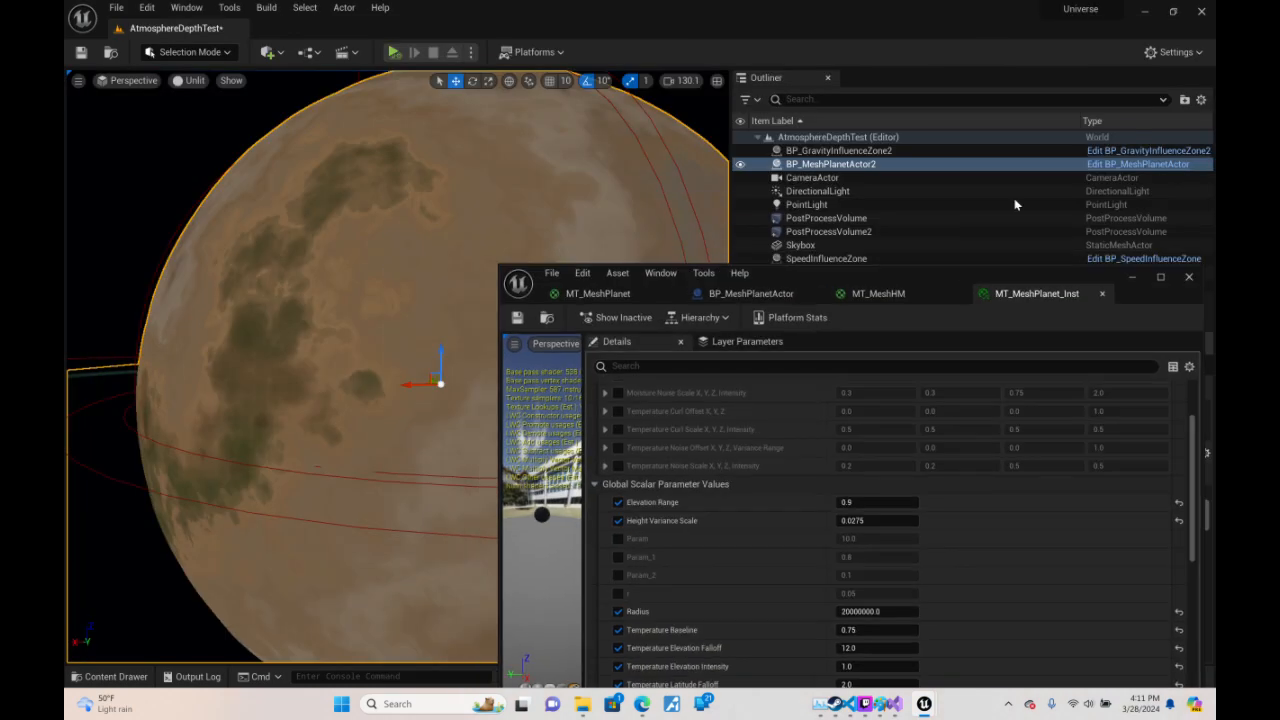
{"action": "left_click_drag", "start_coordinate": [951, 270], "coordinate": [1214, 192]}
{"action": "left_click", "coordinate": [215, 165]}
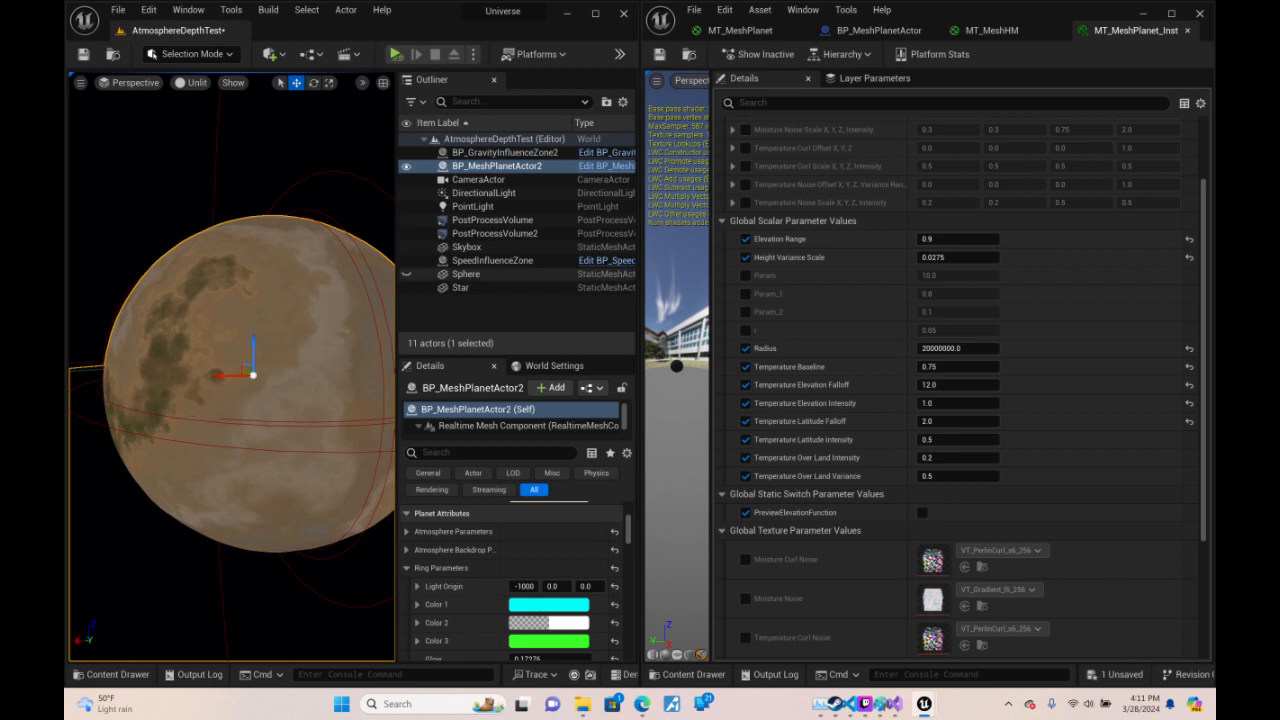
{"action": "left_click_drag", "start_coordinate": [398, 163], "coordinate": [541, 172]}
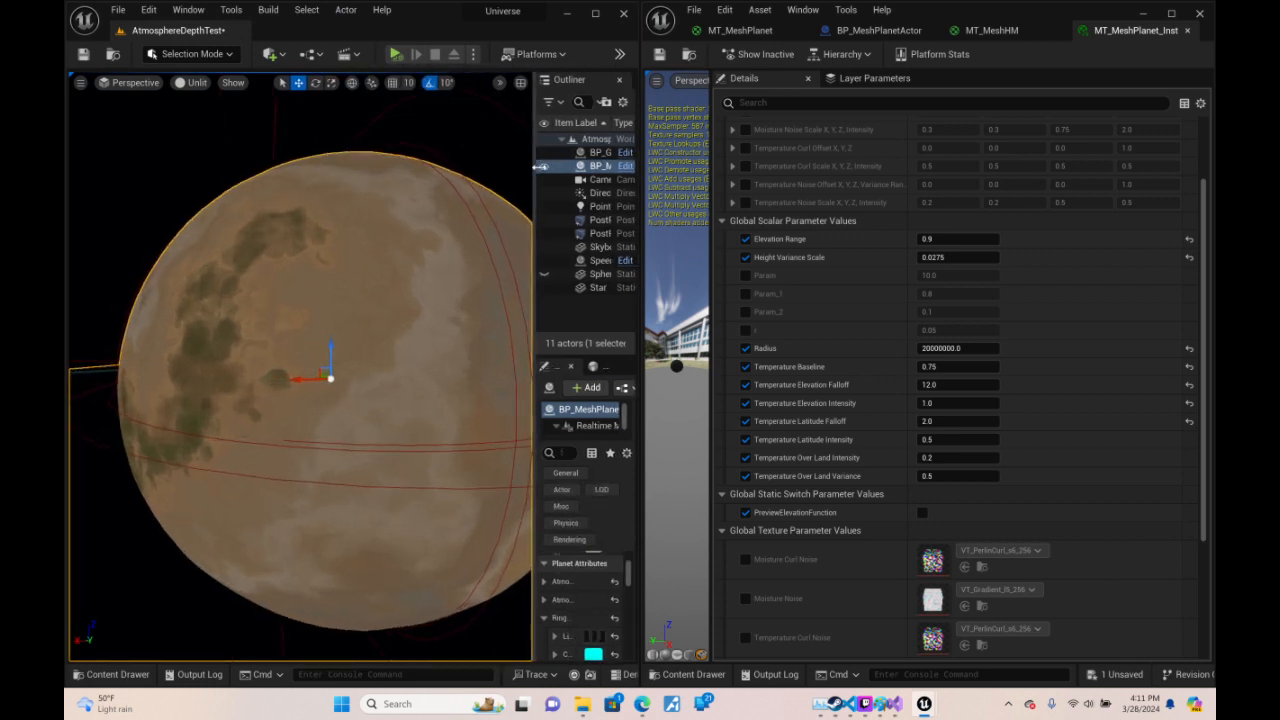
- With the planet's vegetated desert area in view, try Elevation Range values of 1, 2 and 0.5, and settle on 1
{"action": "key", "text": "a"}
{"action": "right_click_drag", "start_coordinate": [437, 290], "coordinate": [480, 280]}
{"action": "left_click", "coordinate": [969, 238]}
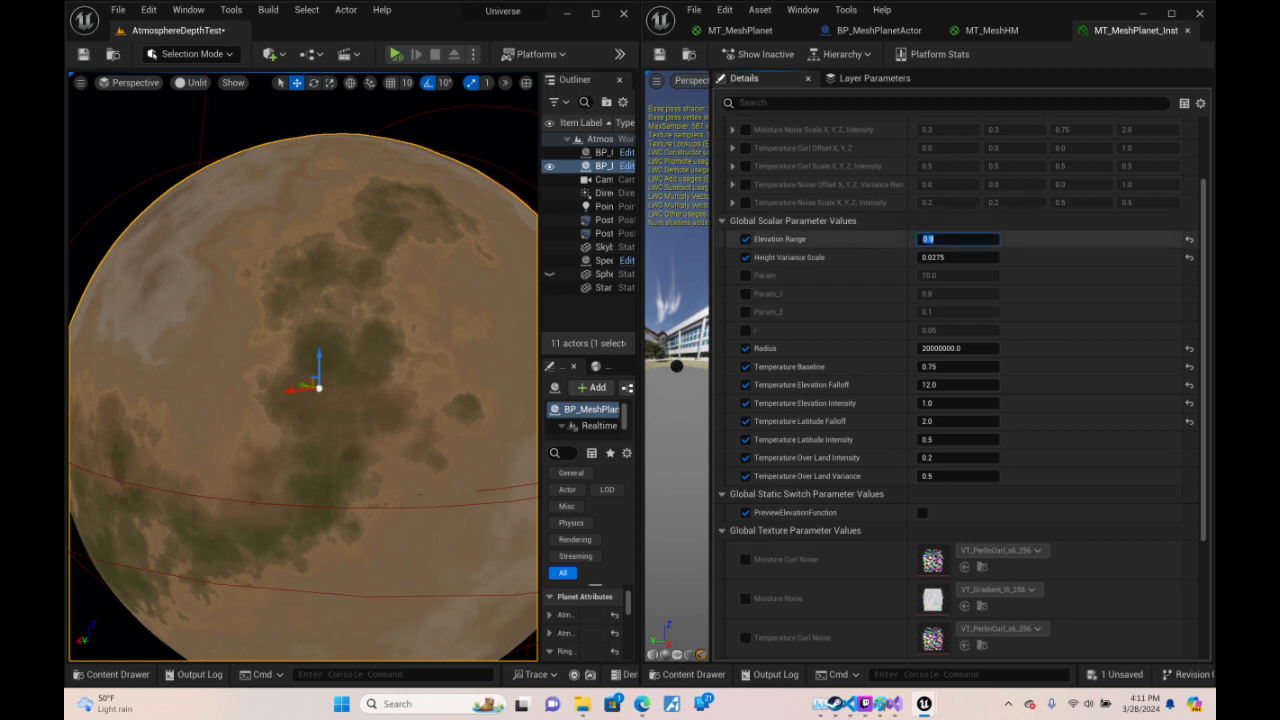
{"action": "mouse_move", "coordinate": [581, 703]}
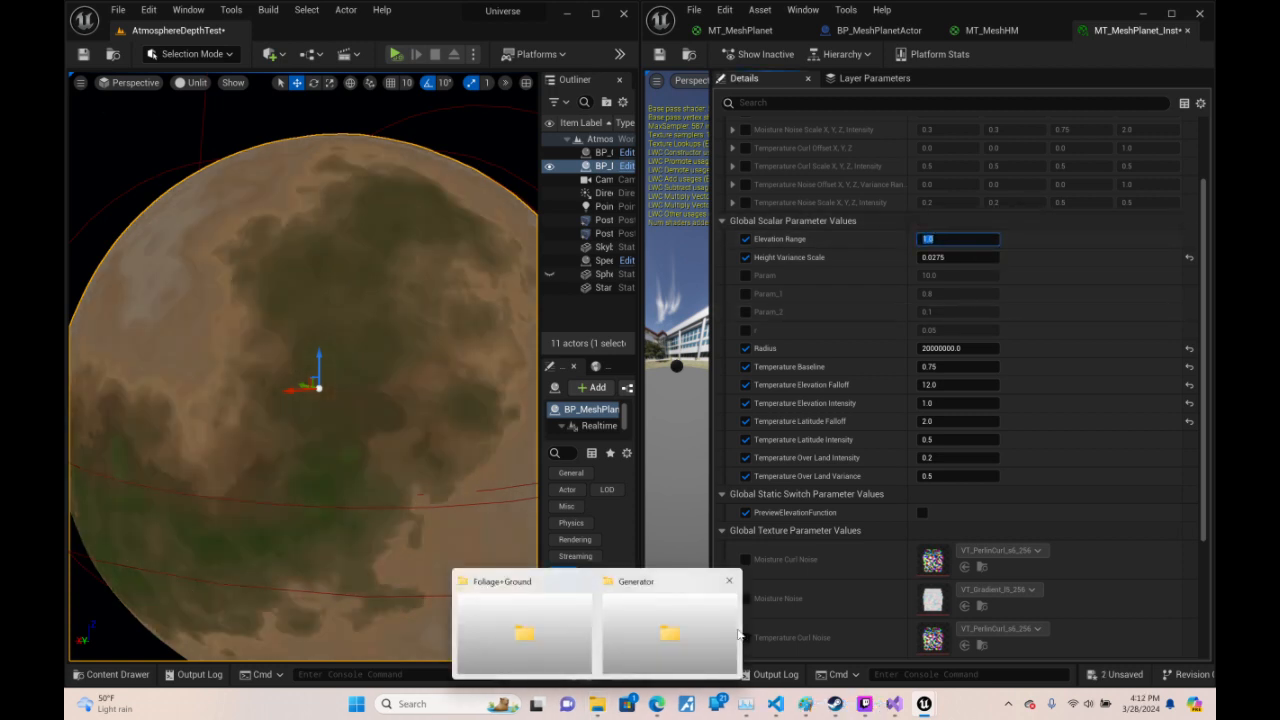
{"action": "type", "text": "2"}
{"action": "key", "text": "Return"}
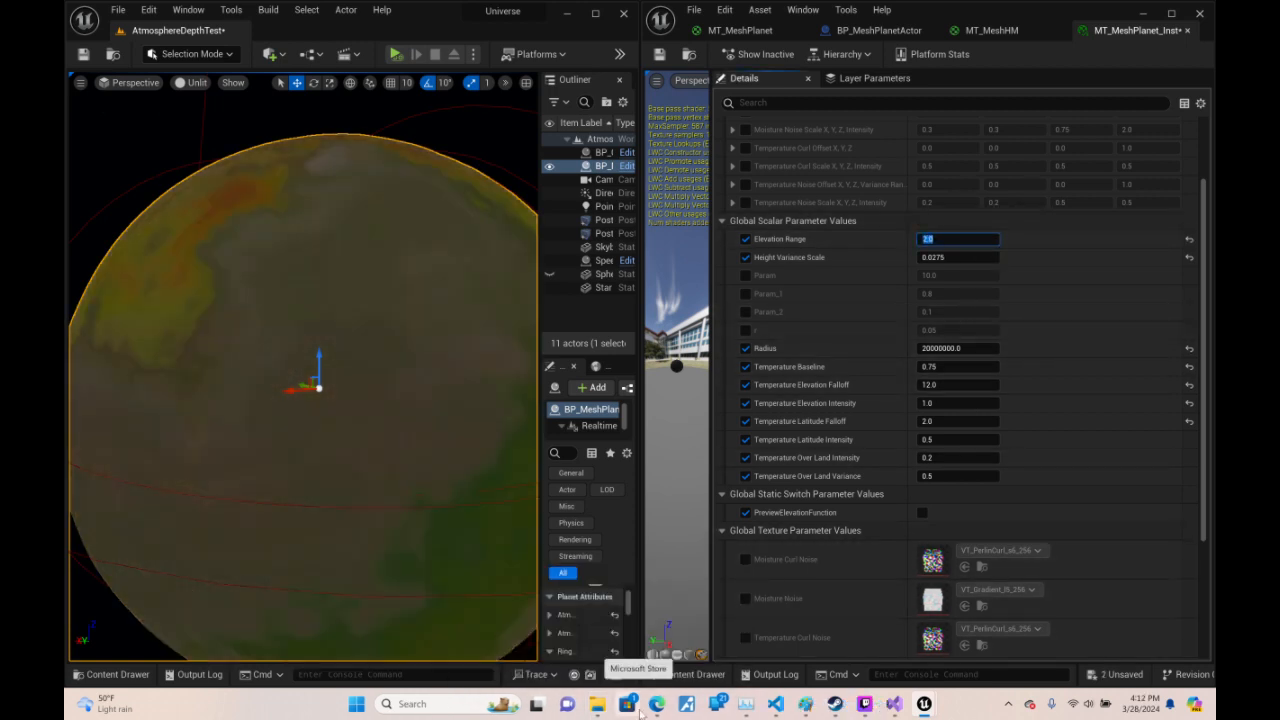
{"action": "type", "text": "1"}
{"action": "key", "text": "Return"}
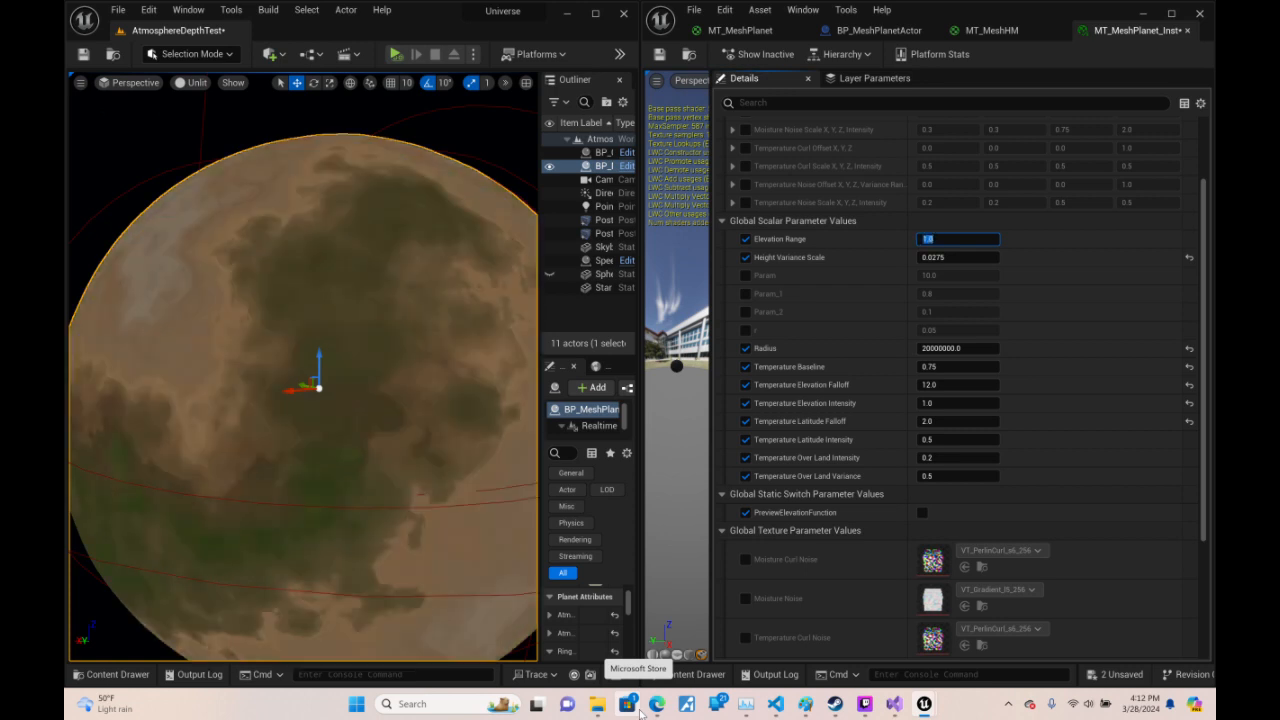
{"action": "type", "text": ".5"}
{"action": "key", "text": "Return"}
{"action": "type", "text": "1"}
{"action": "key", "text": "Return"}
{"action": "left_click", "coordinate": [1062, 268]}
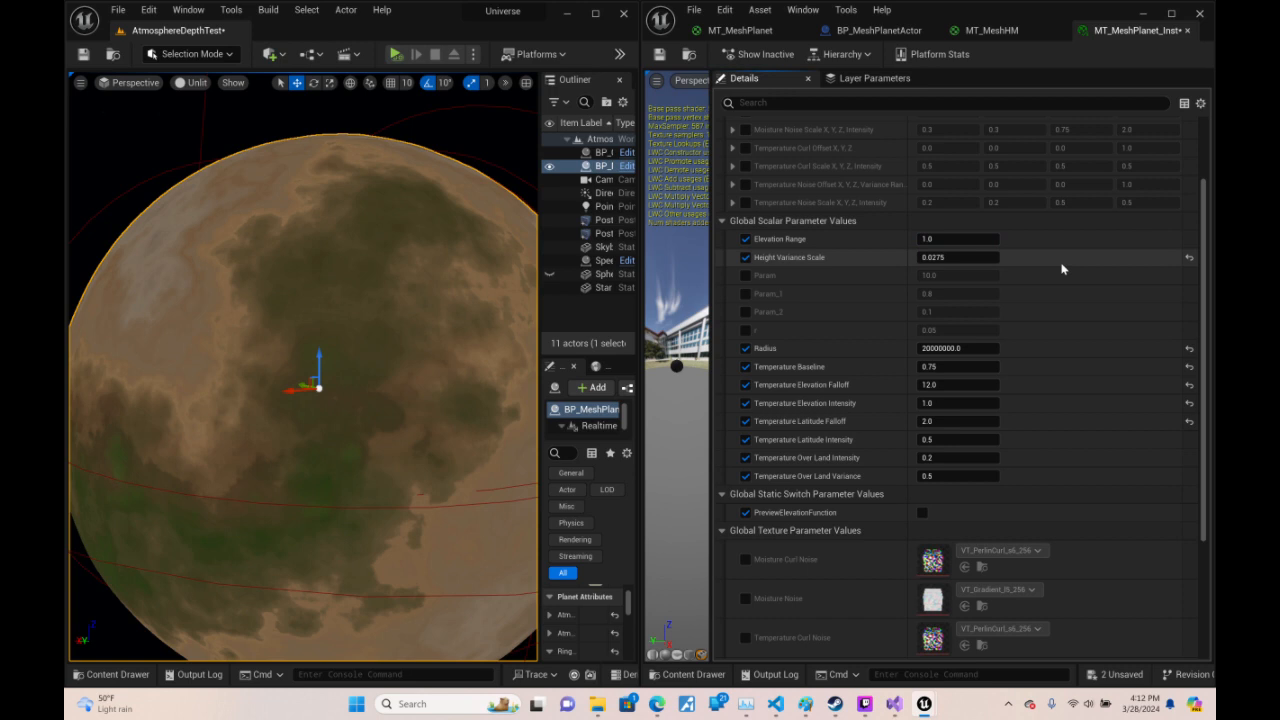
- Try Height Variance Scale values of 0.05, 0.01, 0.02 and again 0.01, and check the planet's mountain side
{"action": "left_click", "coordinate": [980, 258]}
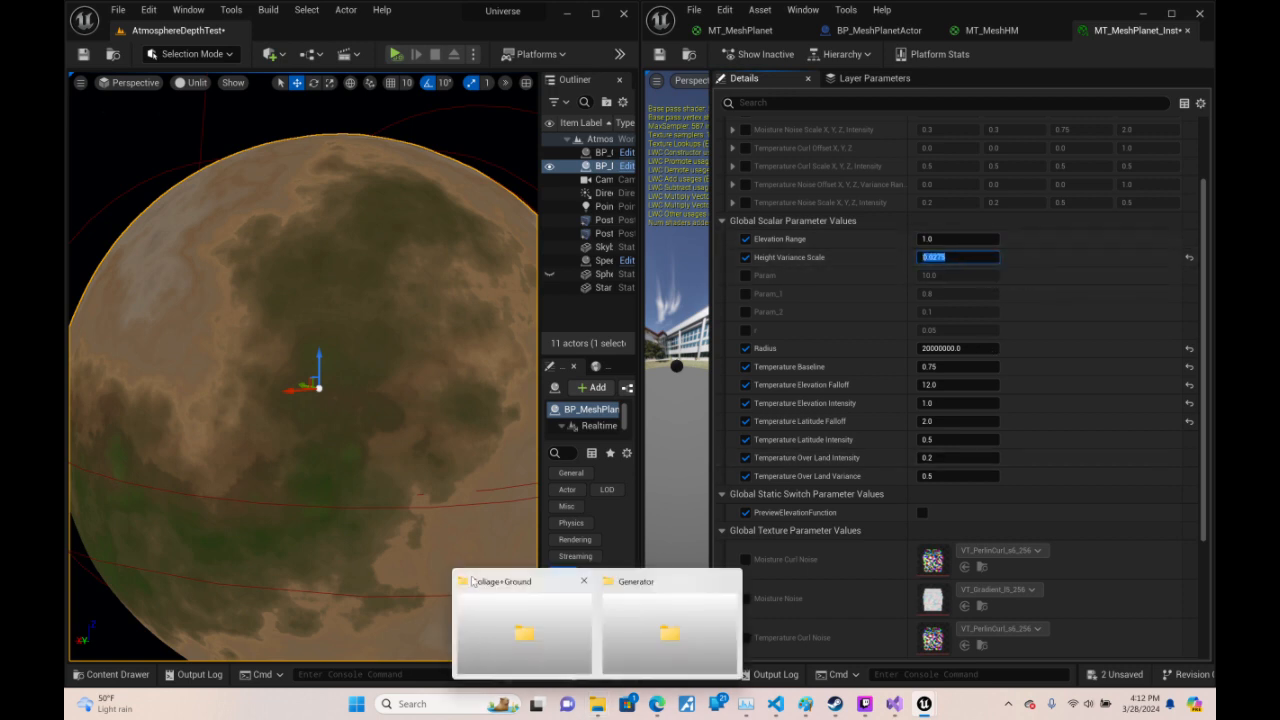
{"action": "left_click", "coordinate": [849, 256]}
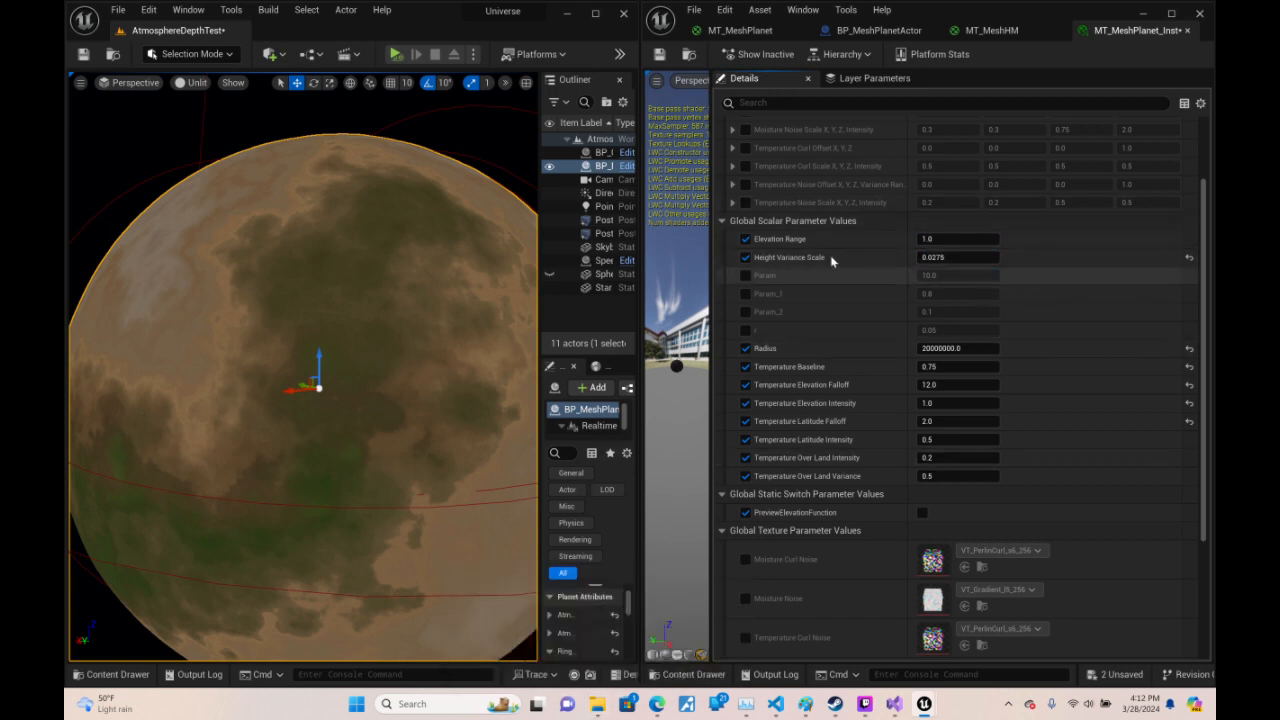
{"action": "left_click", "coordinate": [940, 257]}
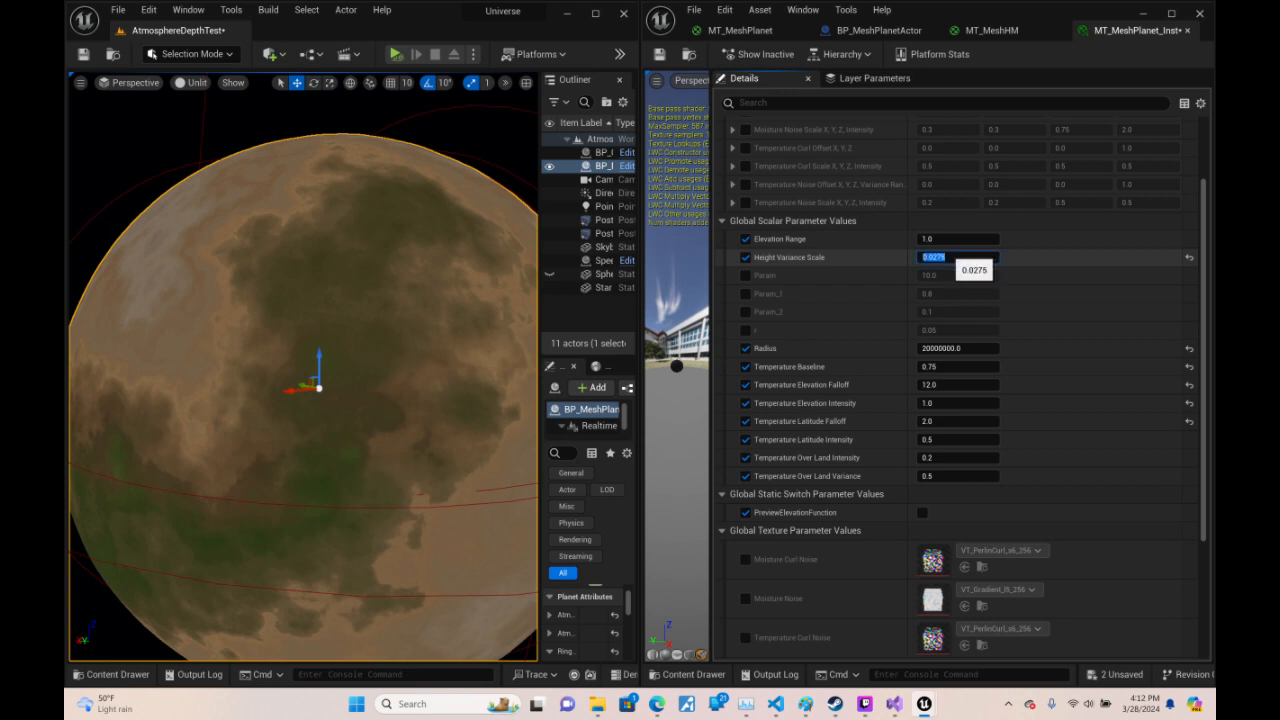
{"action": "type", "text": "0.05"}
{"action": "key", "text": "Return"}
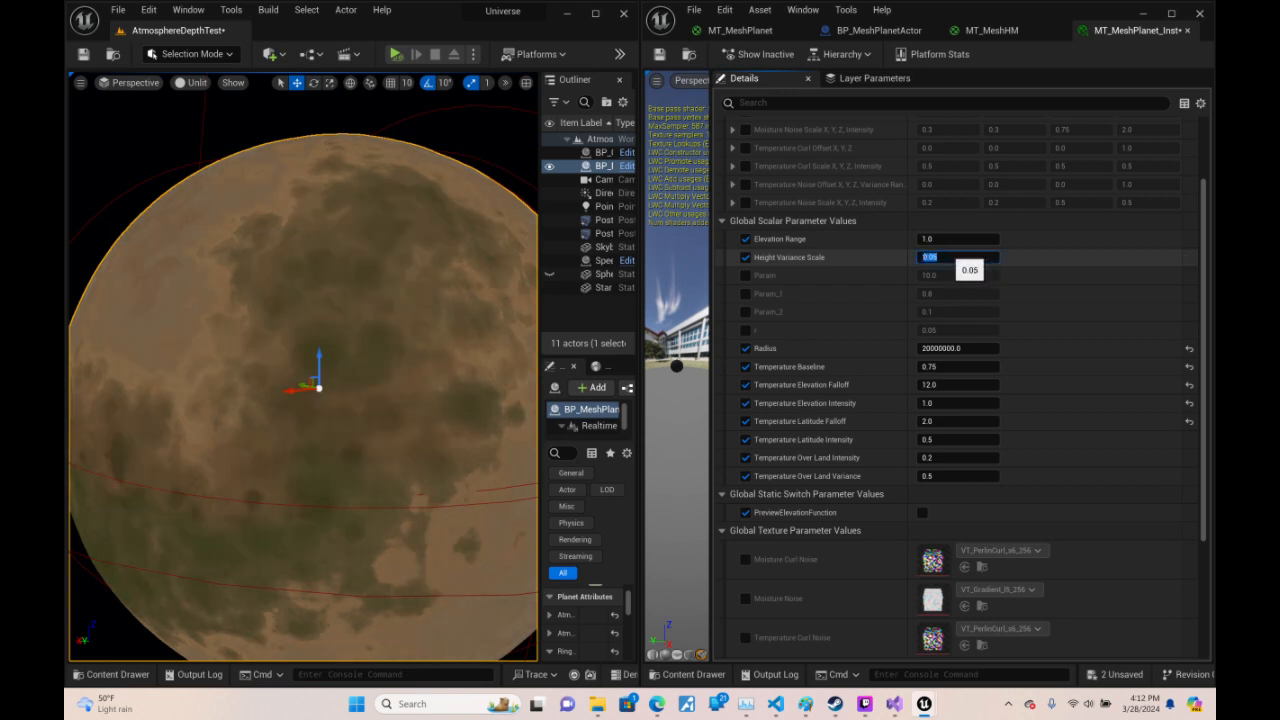
{"action": "type", "text": "0.01"}
{"action": "key", "text": "Return"}
{"action": "key", "text": "BackSpace"}
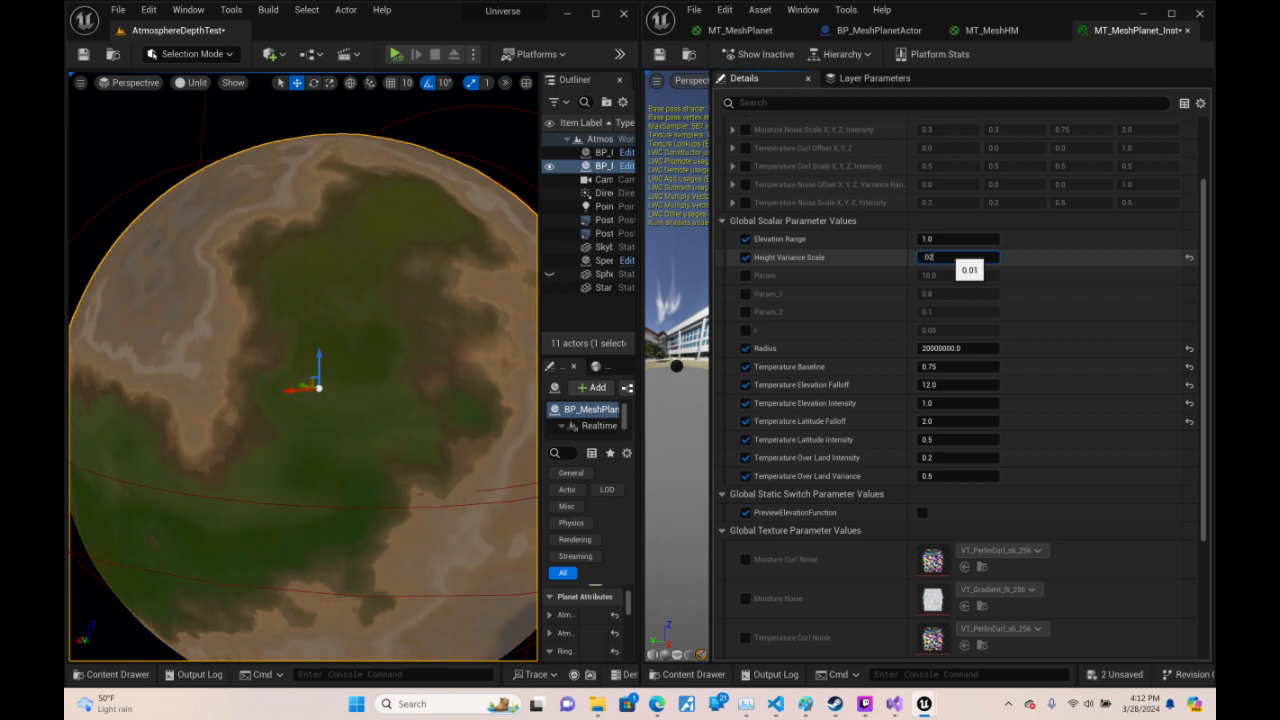
{"action": "type", "text": ".02"}
{"action": "key", "text": "Return"}
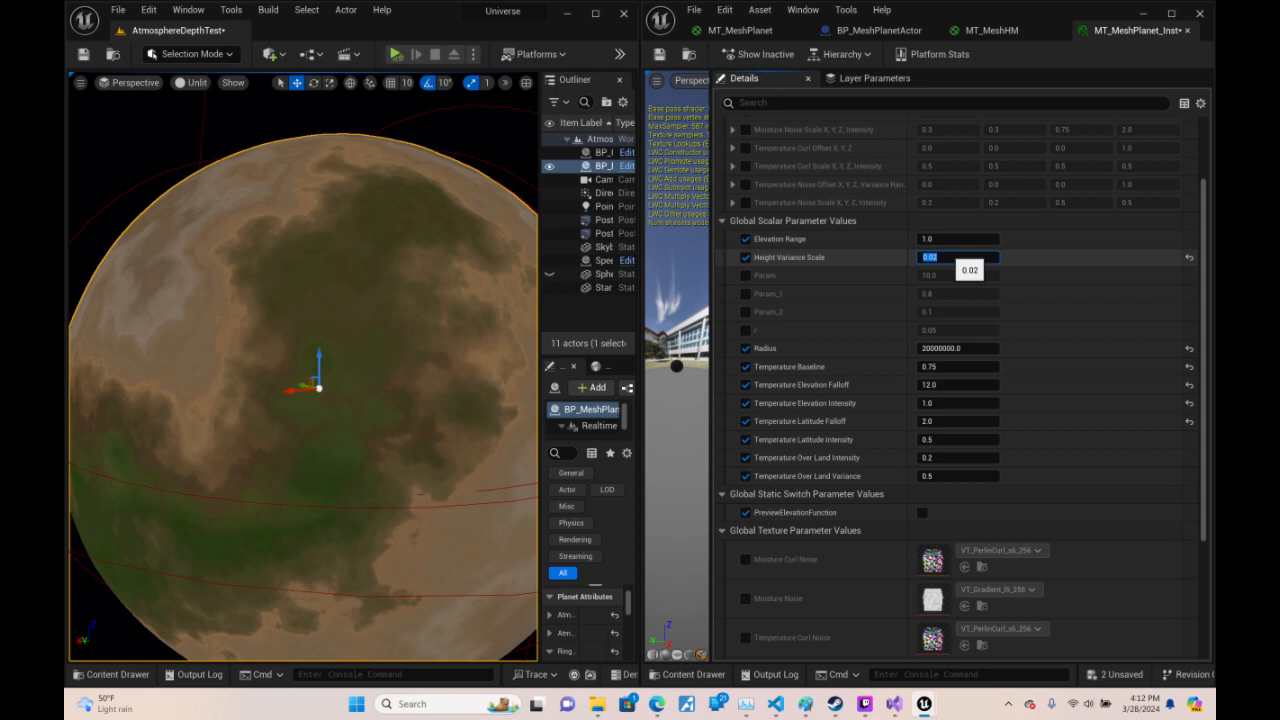
{"action": "type", "text": ".01"}
{"action": "key", "text": "Return"}
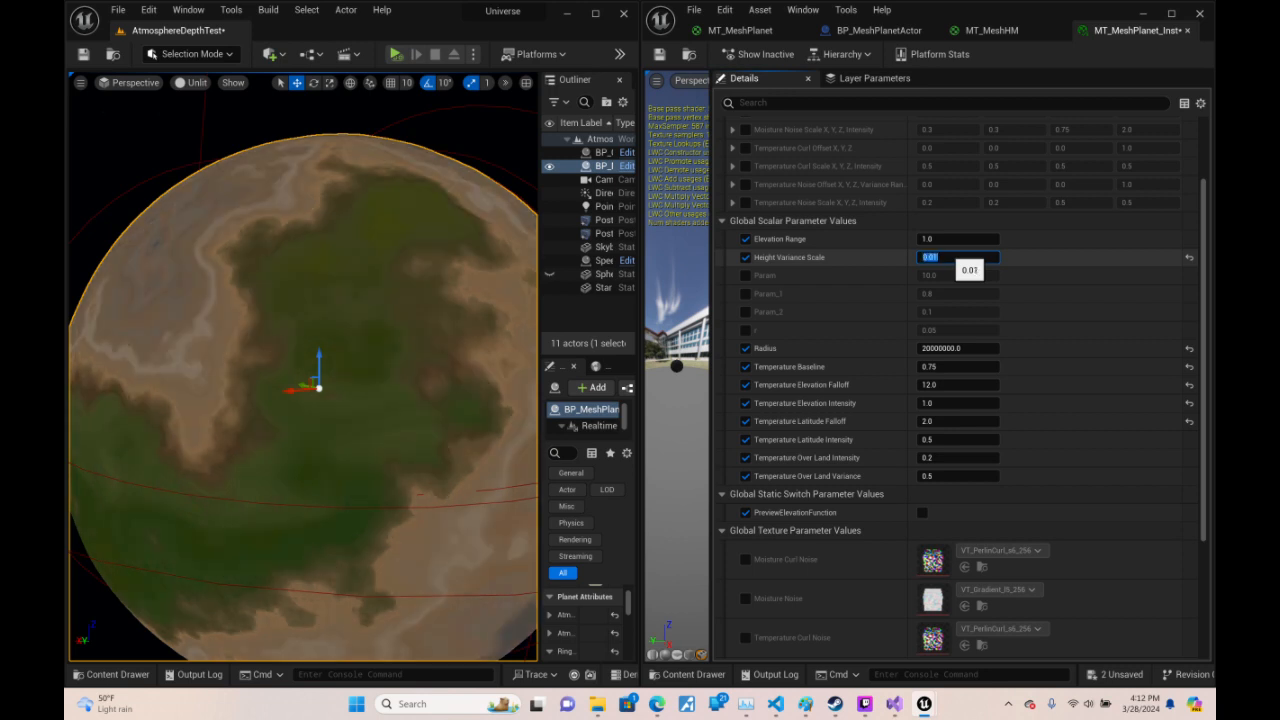
{"action": "right_click_drag", "start_coordinate": [330, 380], "coordinate": [490, 372]}
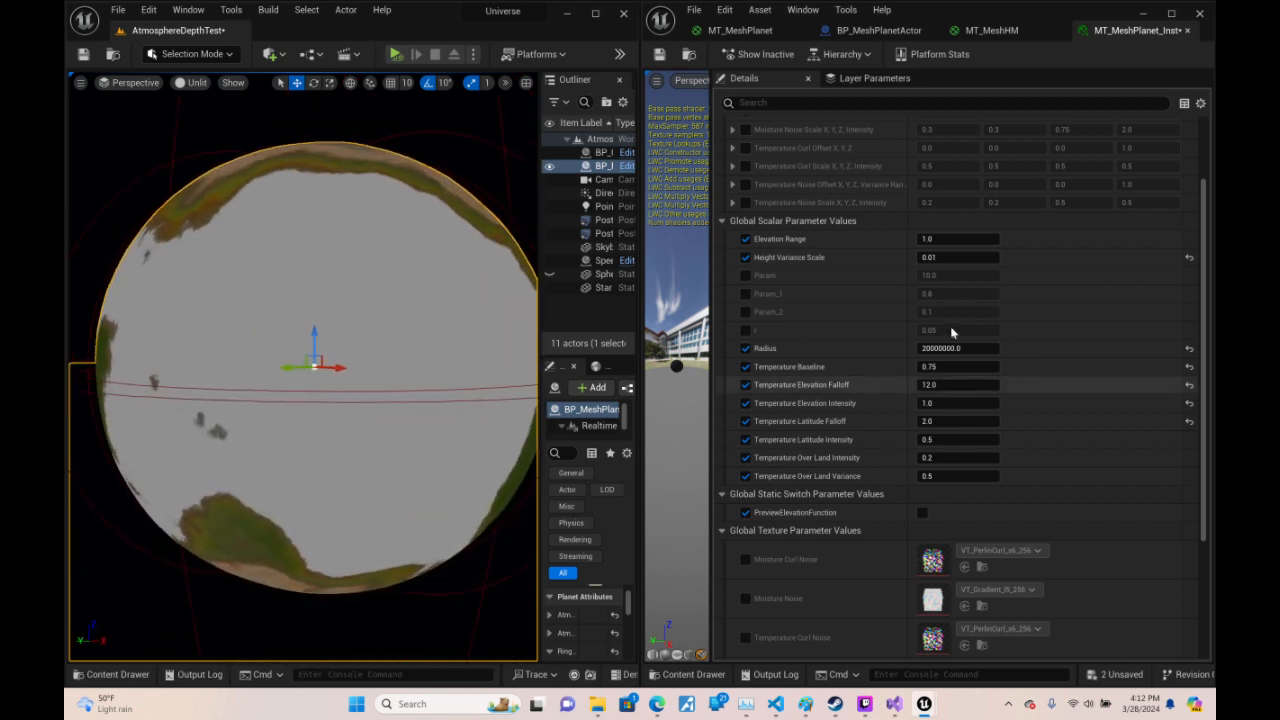
- Try Height Variance Scale values of 0.02, 0.03 and 0.4 against the planet's mountain side
{"action": "left_click", "coordinate": [960, 257]}
{"action": "type", "text": "0.02"}
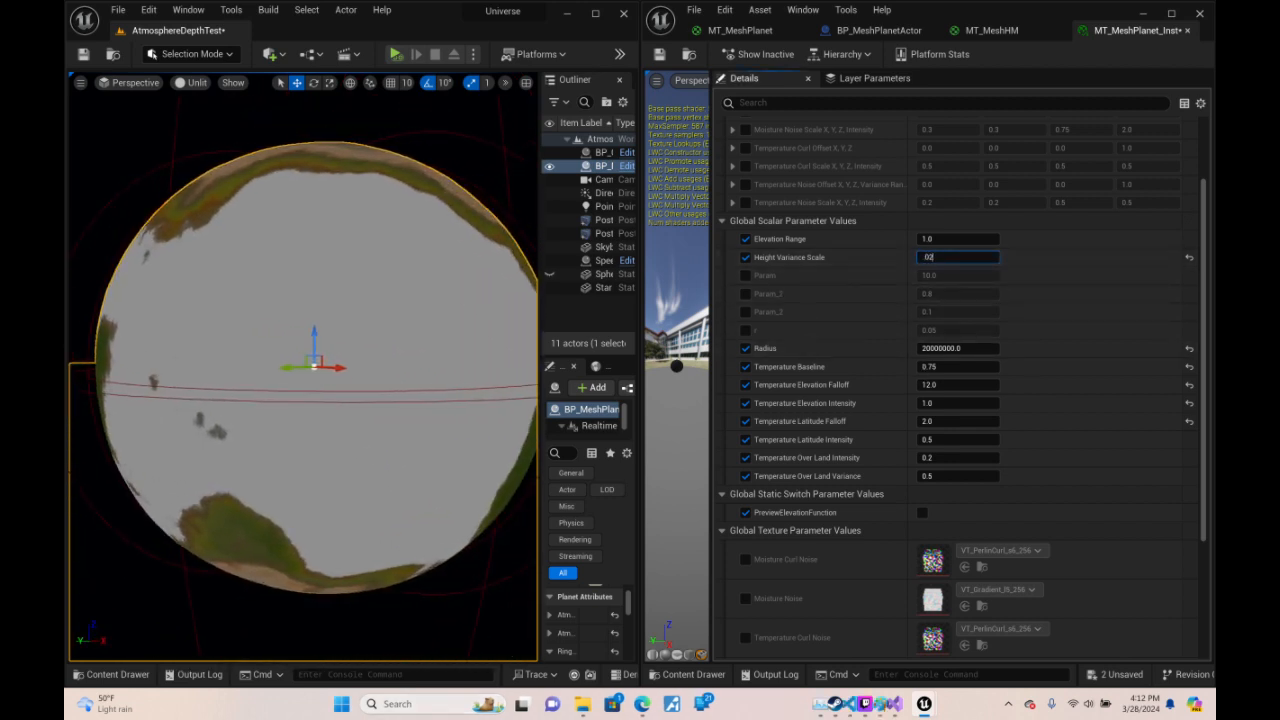
{"action": "key", "text": "Return"}
{"action": "key", "text": "BackSpace"}
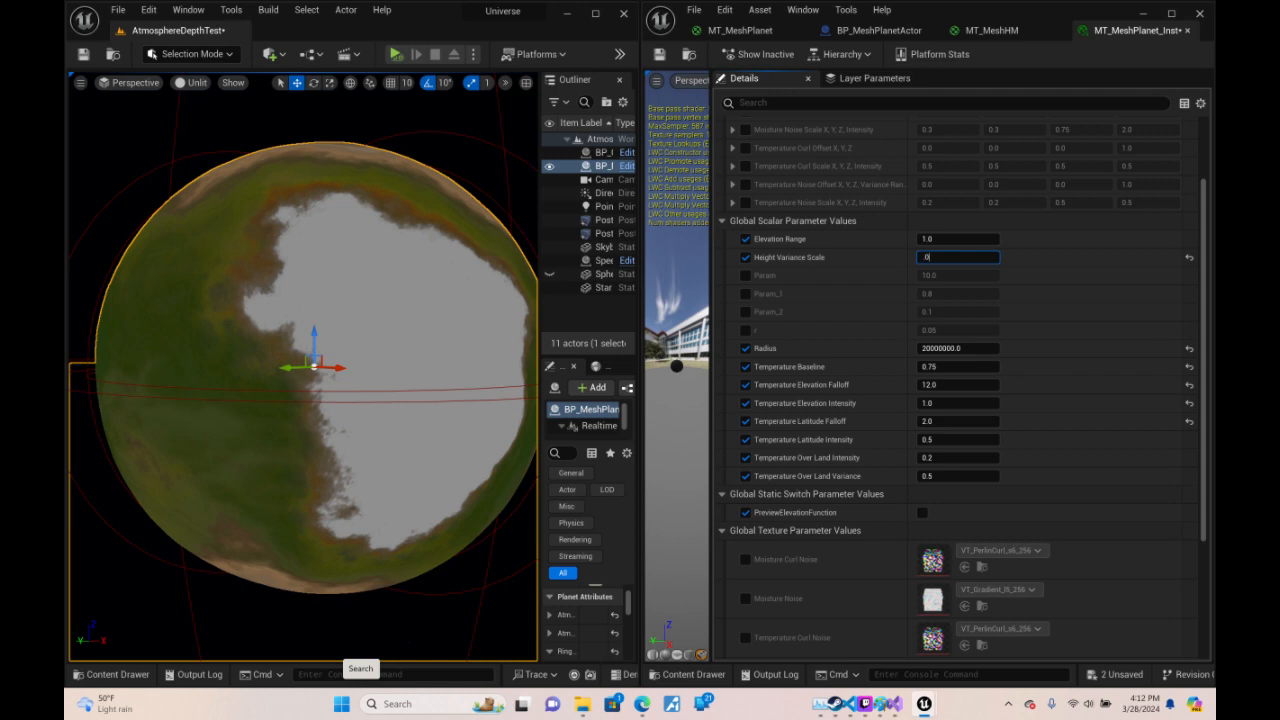
{"action": "key", "text": "Return"}
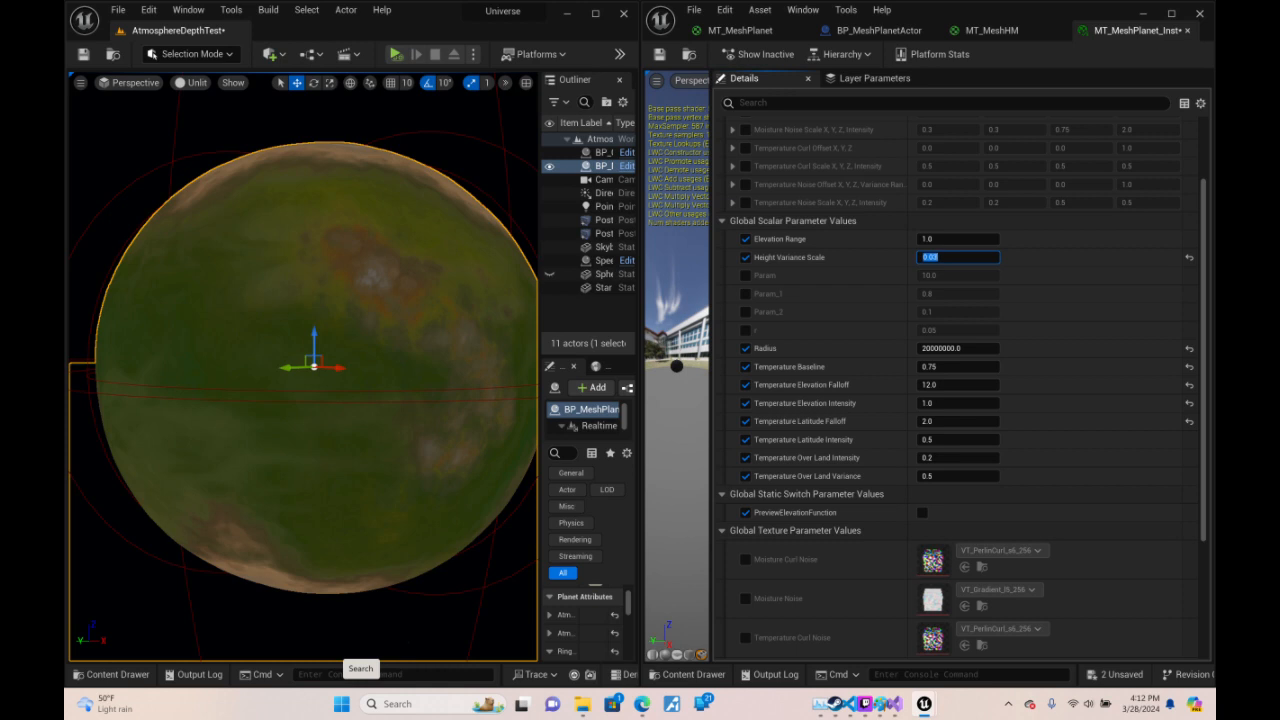
{"action": "type", "text": ".4"}
{"action": "key", "text": "Return"}
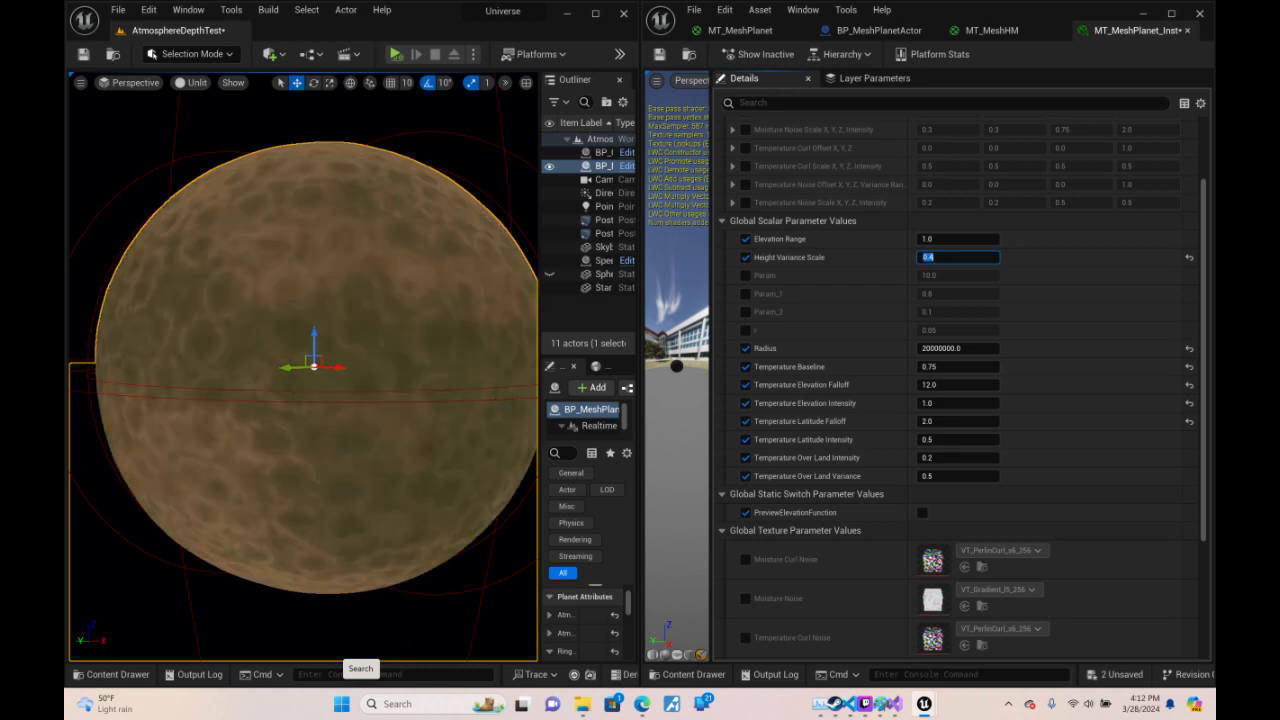
- Try Height Variance Scale values of 0.04, 0.03 and 0.02 on the planet's mountain side, and settle on 0.03
{"action": "type", "text": ".04"}
{"action": "key", "text": "Return"}
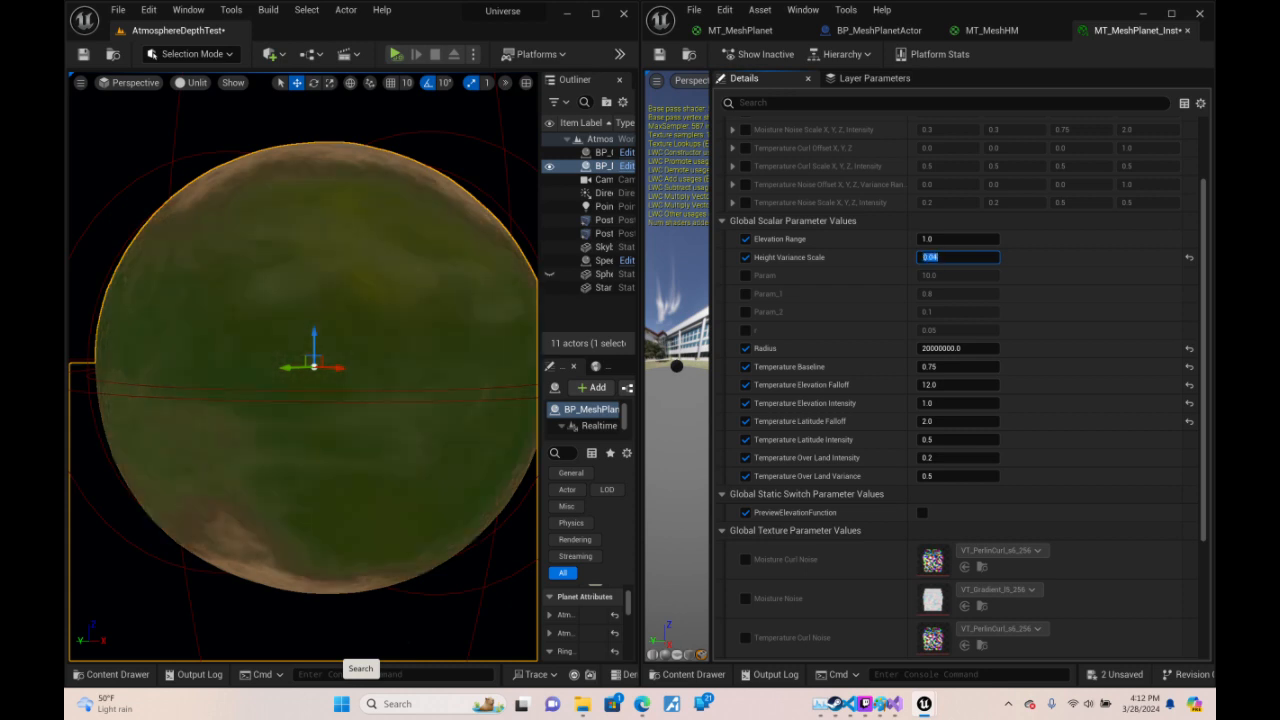
{"action": "key", "text": "BackSpace"}
{"action": "type", "text": ".03"}
{"action": "key", "text": "Return"}
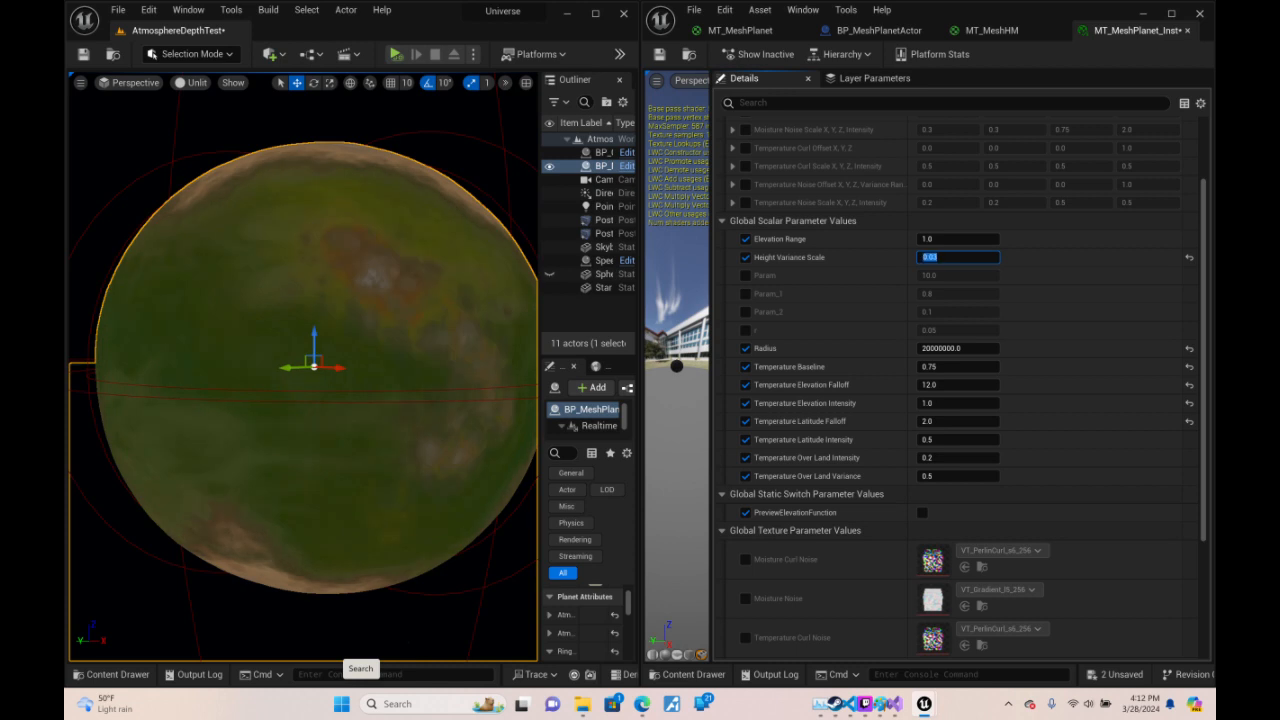
{"action": "type", "text": ".02"}
{"action": "key", "text": "Return"}
{"action": "type", "text": "."}
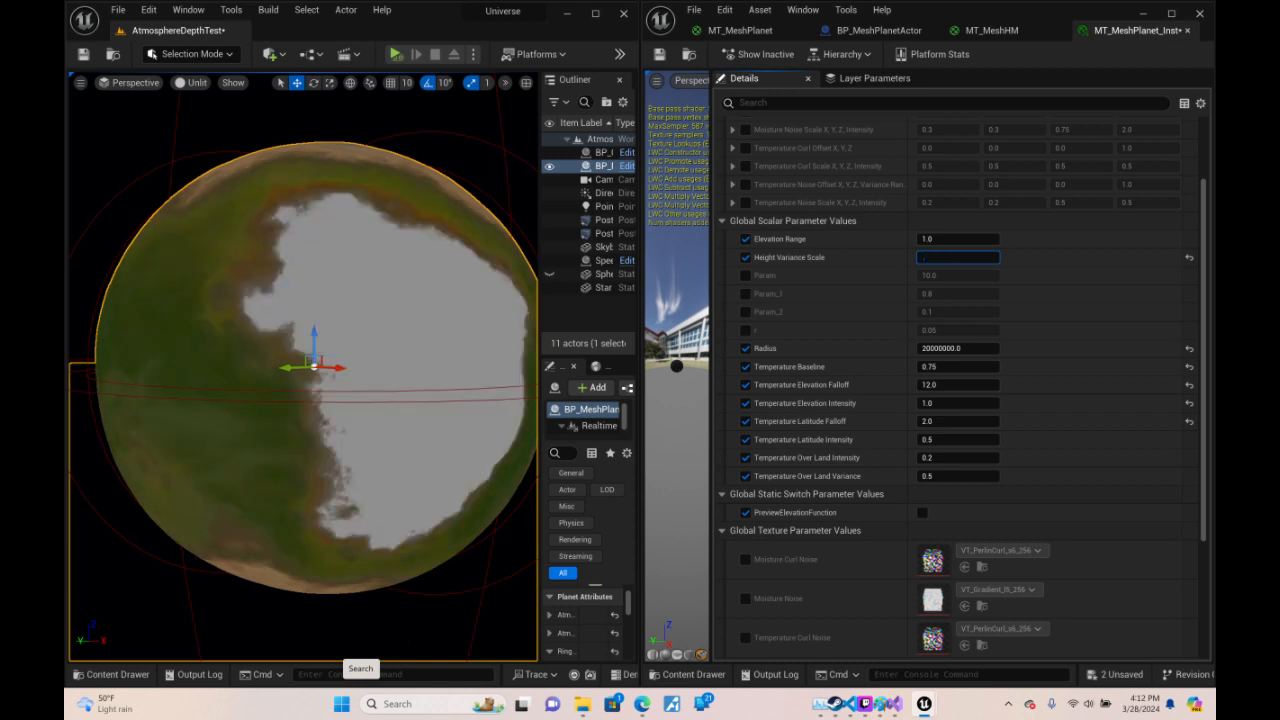
{"action": "type", "text": "03"}
{"action": "key", "text": "Return"}
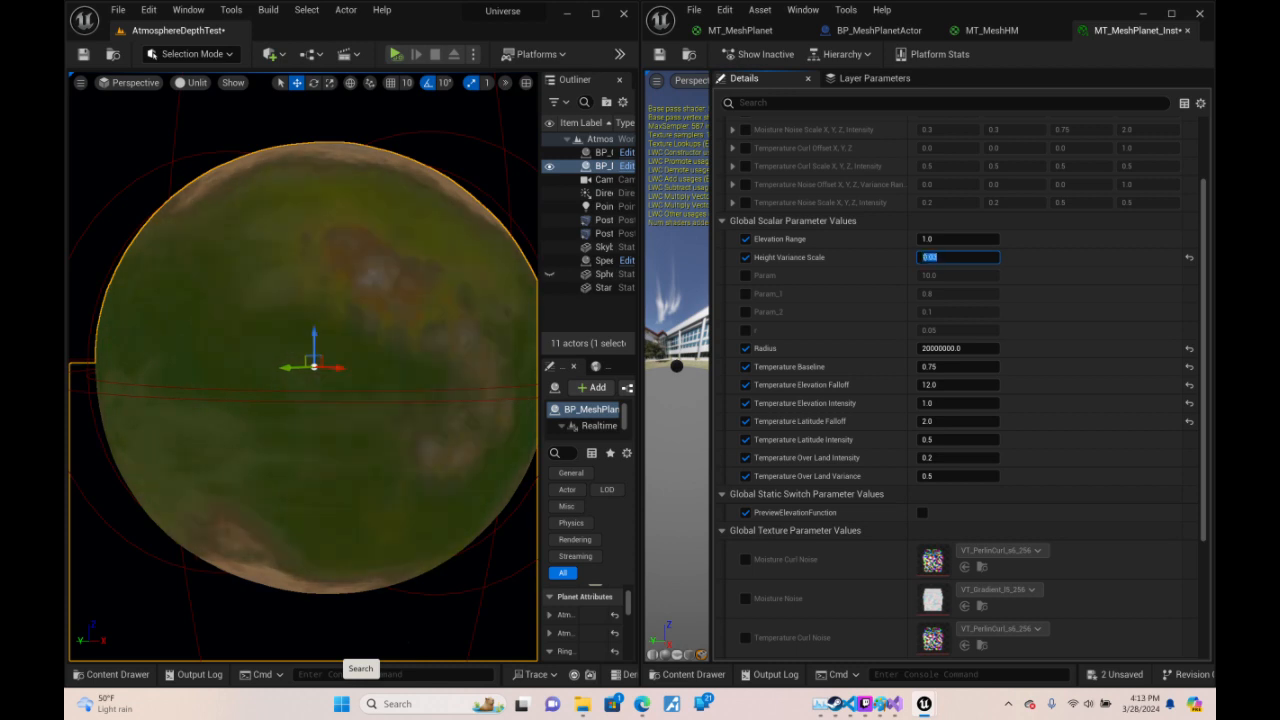
{"action": "left_click", "coordinate": [1007, 270]}
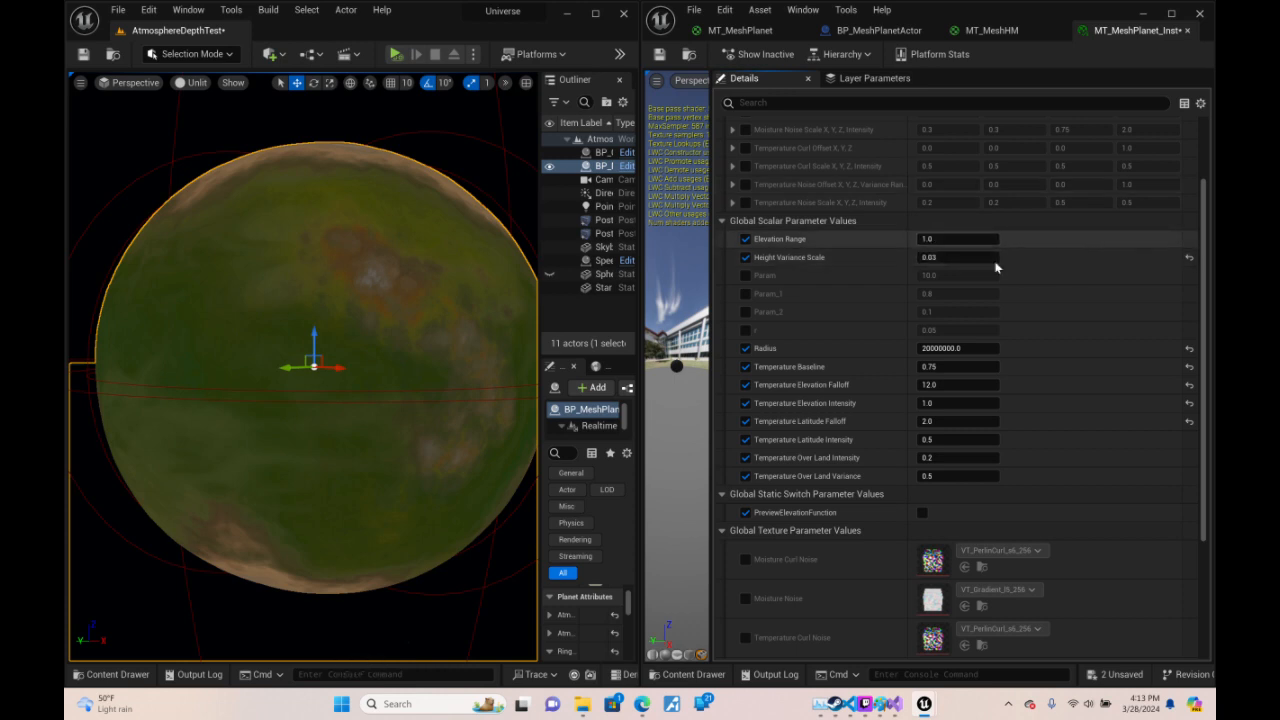
- Enable the Param scalar override and set it to 8
{"action": "left_click", "coordinate": [745, 275]}
{"action": "left_click", "coordinate": [930, 275]}
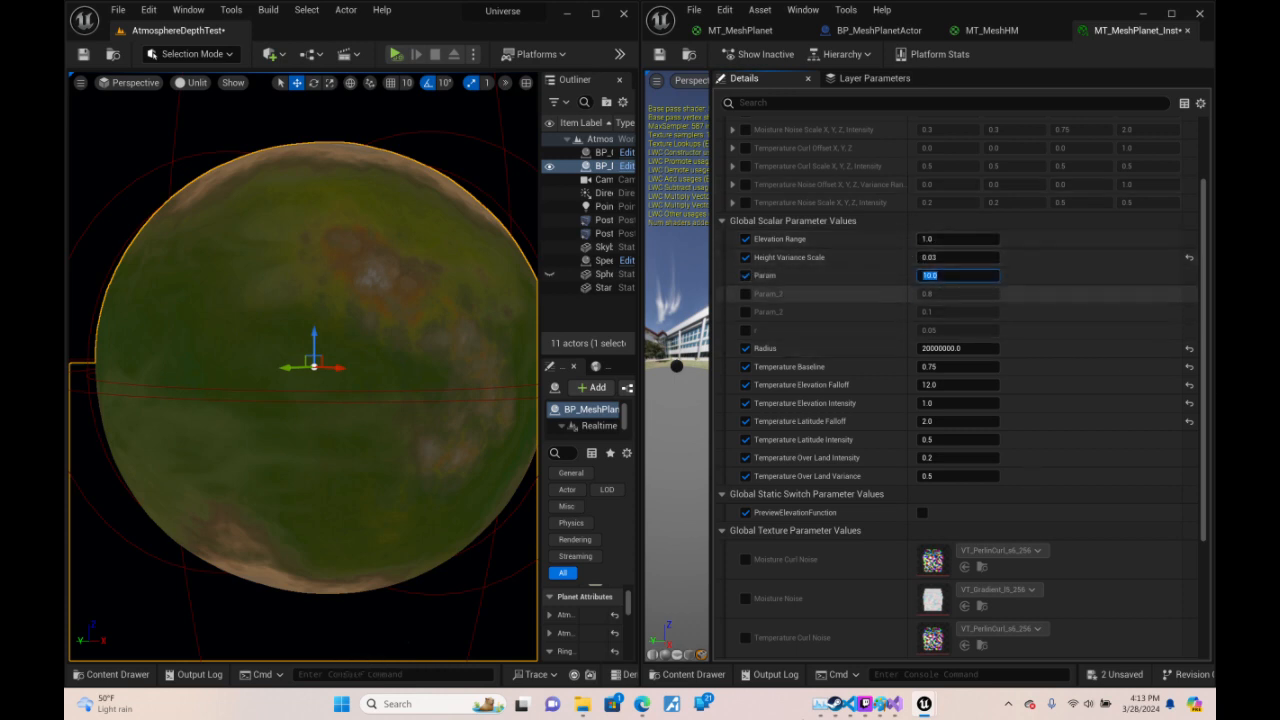
{"action": "type", "text": "8"}
{"action": "key", "text": "Return"}
{"action": "key", "text": "Return"}
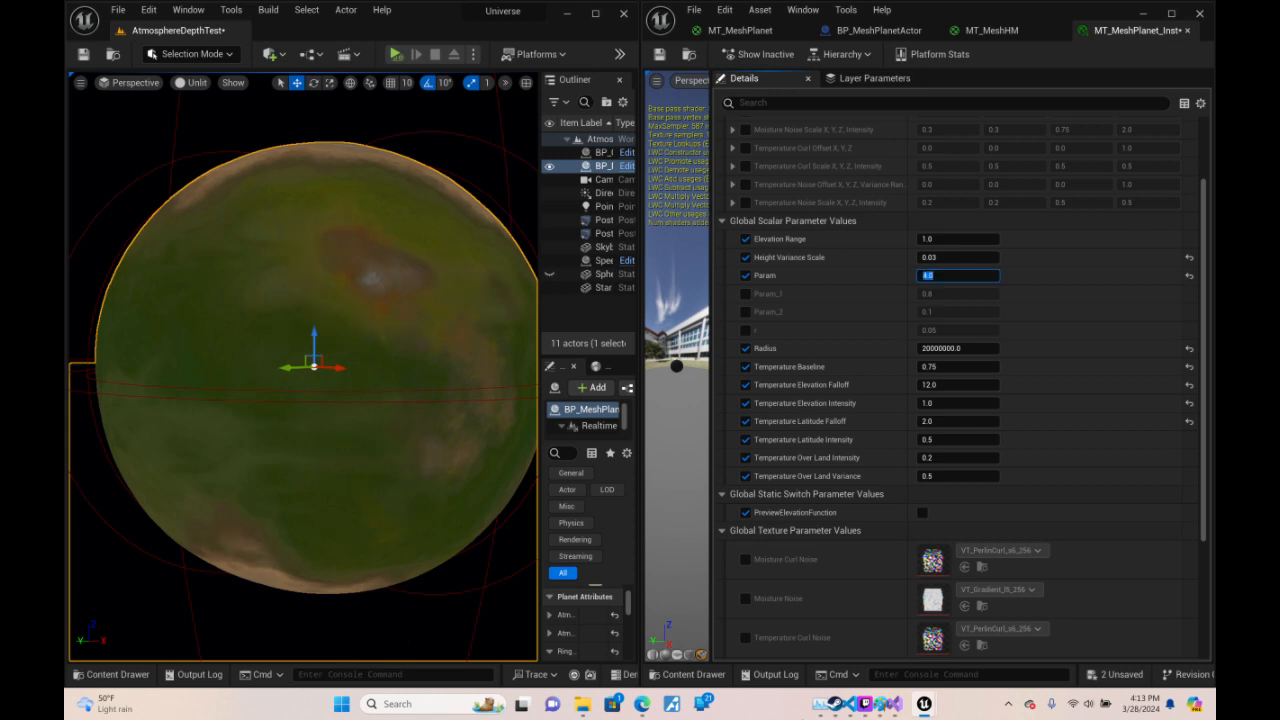
{"action": "key", "text": "Return"}
- Try Param values of 1, 16, 20 and 200, and check the planet's mountain patches up close
{"action": "type", "text": "1"}
{"action": "key", "text": "Return"}
{"action": "type", "text": "16"}
{"action": "key", "text": "Return"}
{"action": "type", "text": "20"}
{"action": "key", "text": "Return"}
{"action": "type", "text": "200"}
{"action": "key", "text": "Return"}
{"action": "key", "text": "w"}
{"action": "right_click_drag", "start_coordinate": [304, 368], "coordinate": [412, 256]}
{"action": "key", "text": "f"}
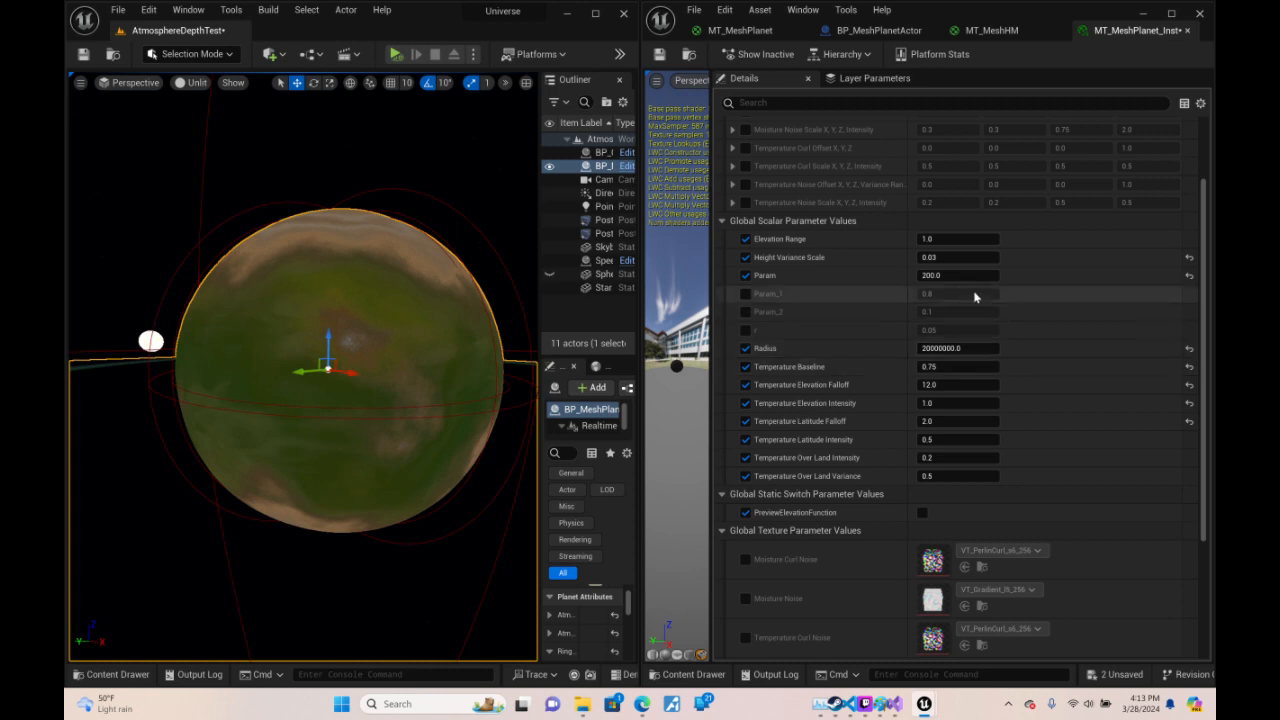
- Set Param to 16
{"action": "left_click", "coordinate": [940, 276]}
{"action": "type", "text": "16"}
{"action": "key", "text": "Return"}
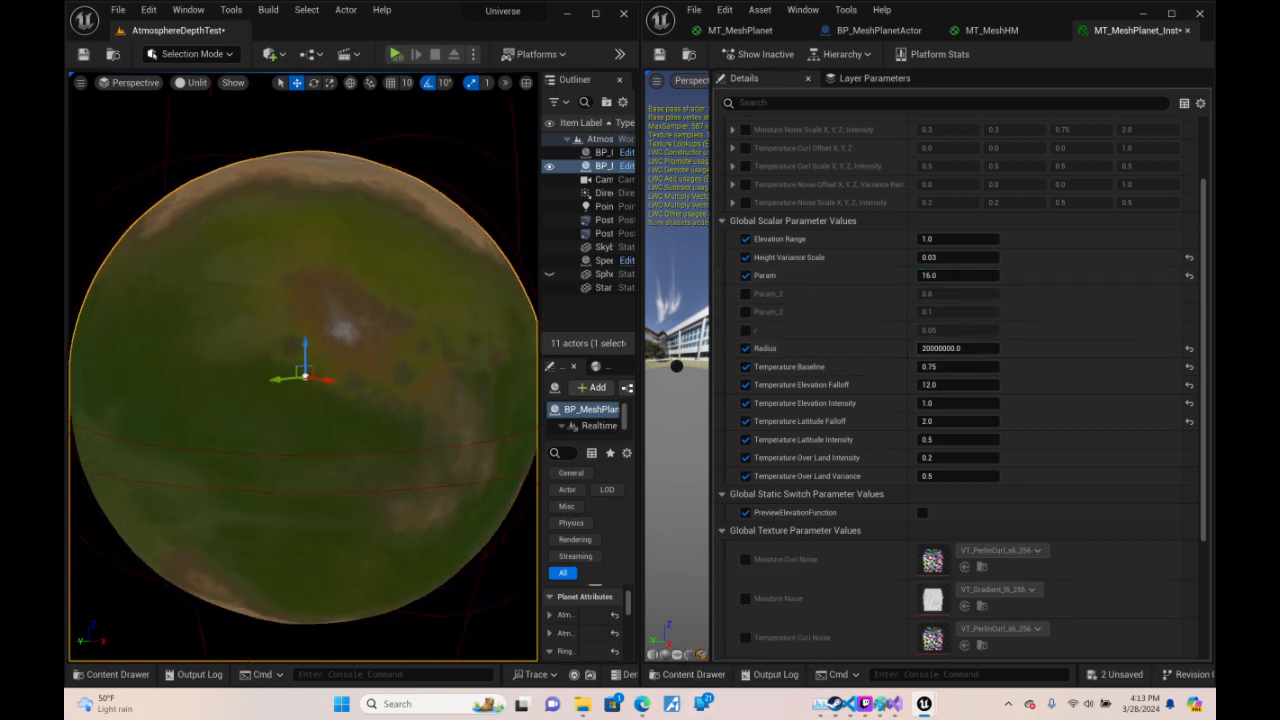
- Try a Temperature Baseline of 1 against the planet's desert and mountain sides, and set it back to 0.75
{"action": "right_click_drag", "start_coordinate": [303, 366], "coordinate": [44, 354]}
{"action": "key", "text": "s"}
{"action": "key", "text": "d"}
{"action": "key", "text": "w"}
{"action": "key", "text": "d"}
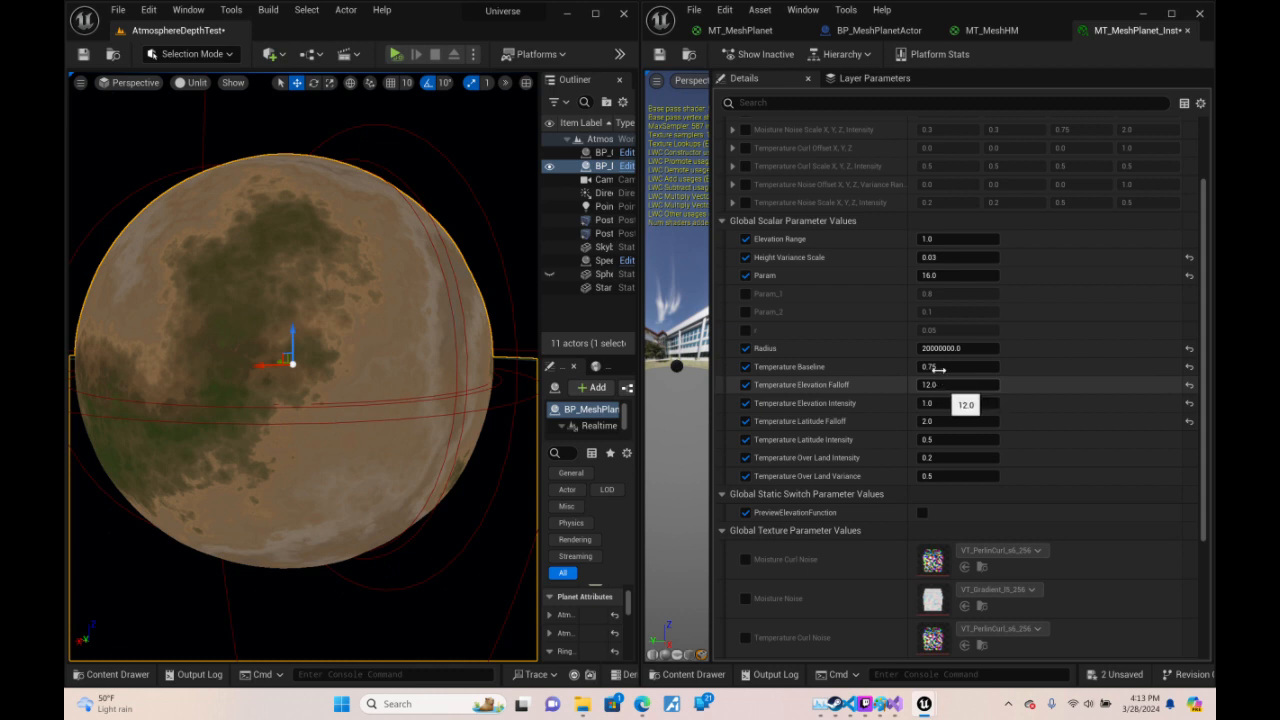
{"action": "left_click", "coordinate": [949, 370]}
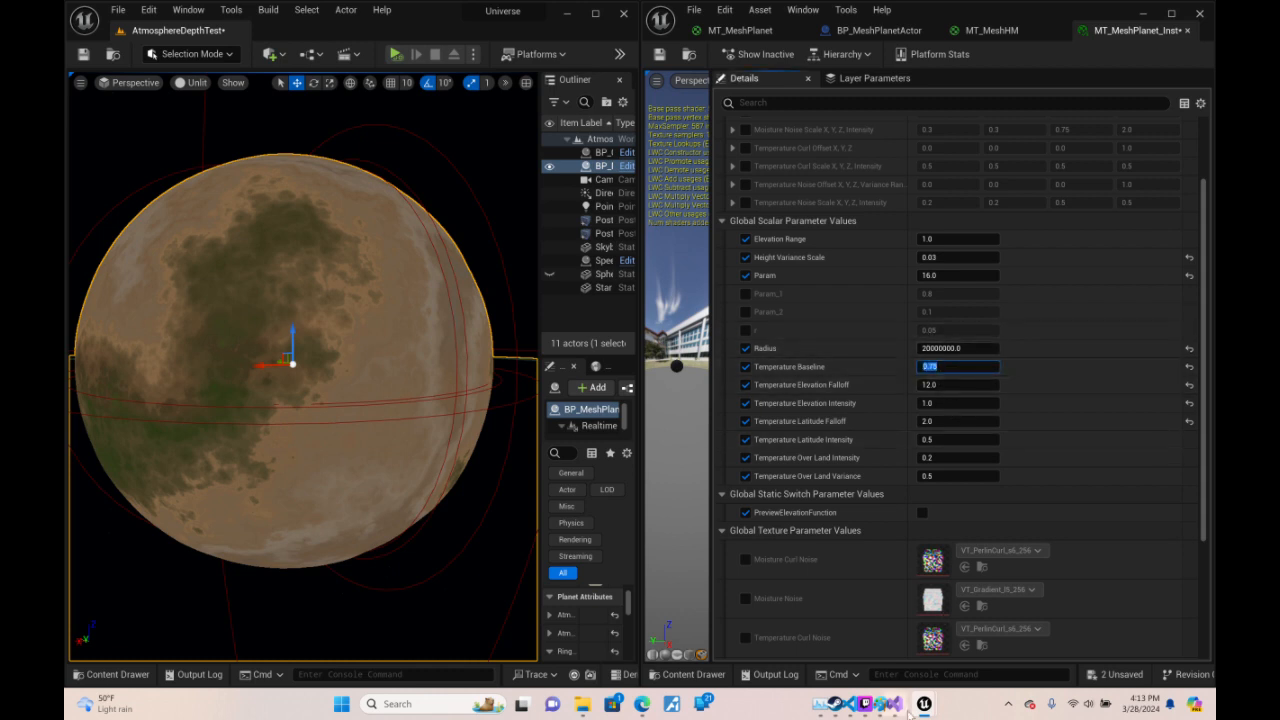
{"action": "type", "text": "1"}
{"action": "key", "text": "Return"}
{"action": "key", "text": "a"}
{"action": "right_click_drag", "start_coordinate": [363, 510], "coordinate": [648, 488]}
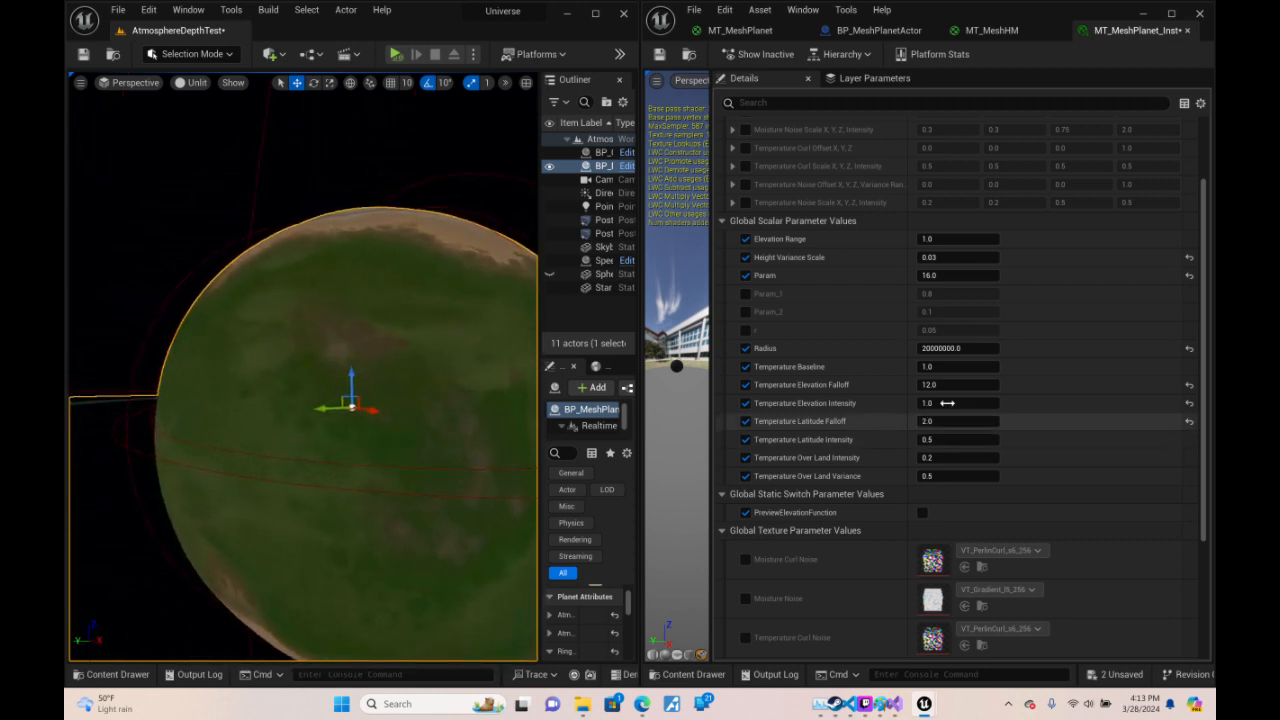
{"action": "left_click", "coordinate": [948, 367]}
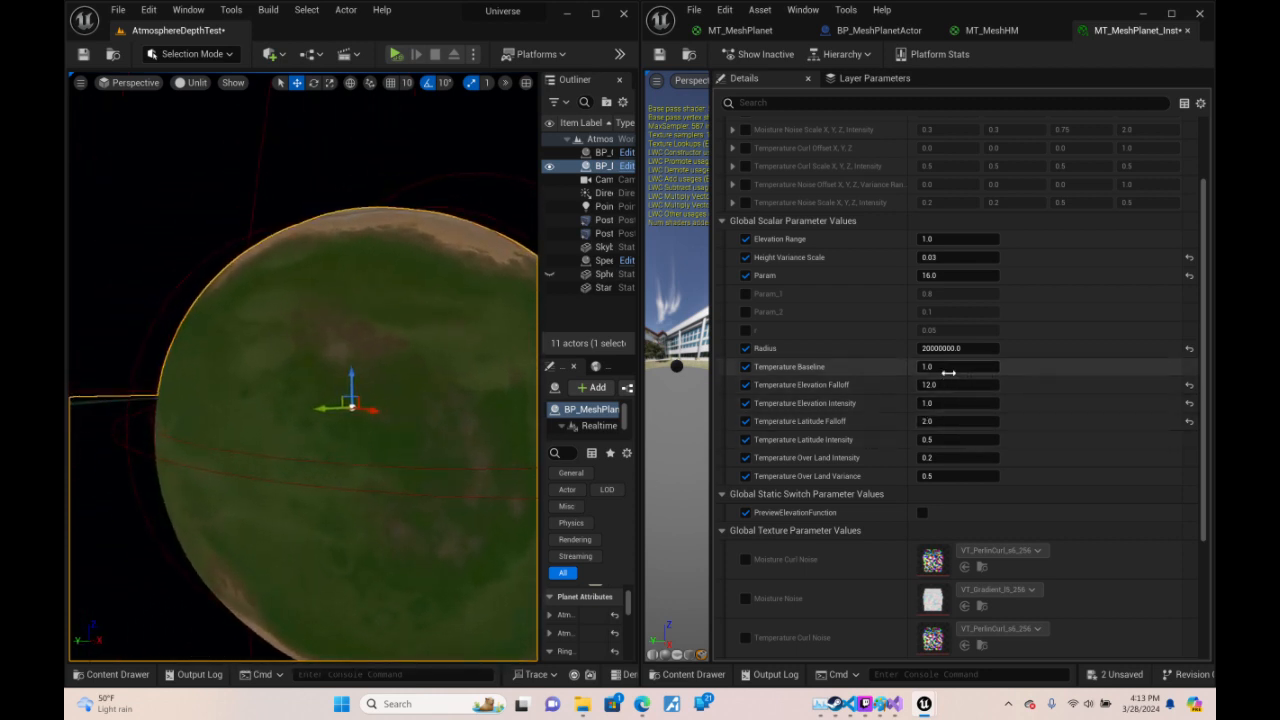
{"action": "type", "text": ".75"}
{"action": "key", "text": "Return"}
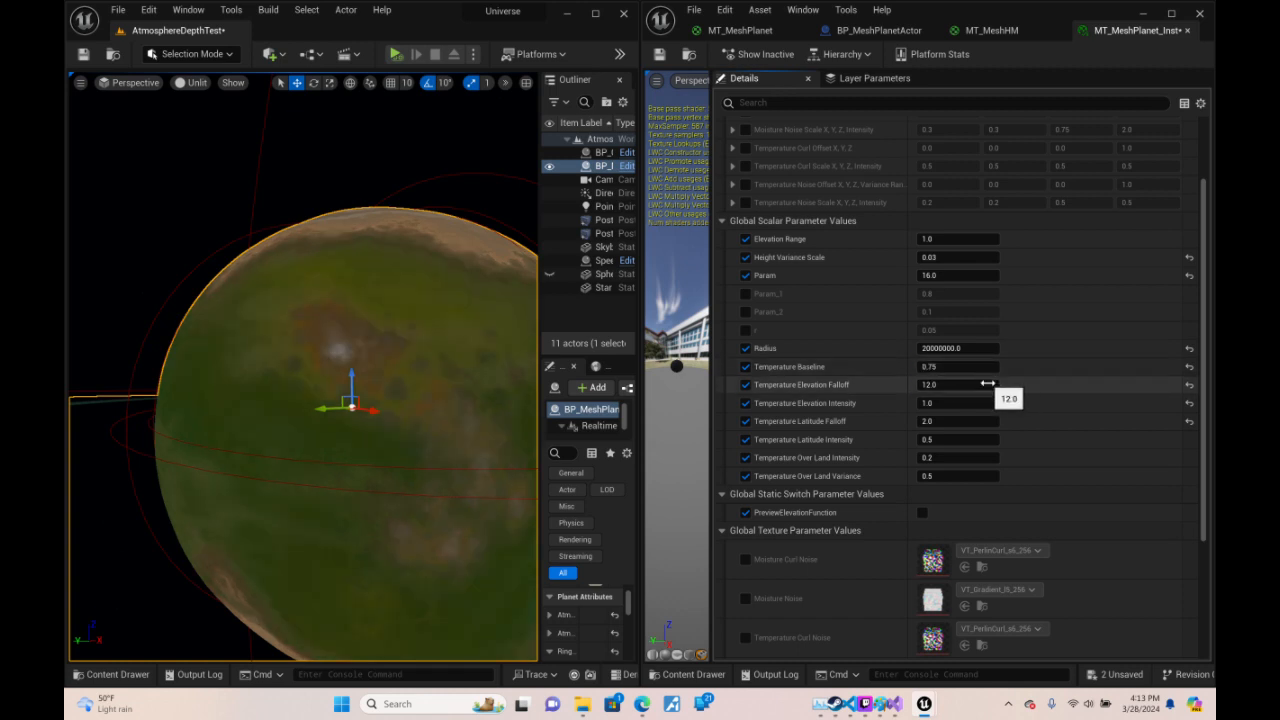
- Try Temperature Elevation Falloff values of 8, 2, 8 and 16 on the mountain side, and return to 12
{"action": "left_click", "coordinate": [986, 385]}
{"action": "type", "text": "8"}
{"action": "key", "text": "Return"}
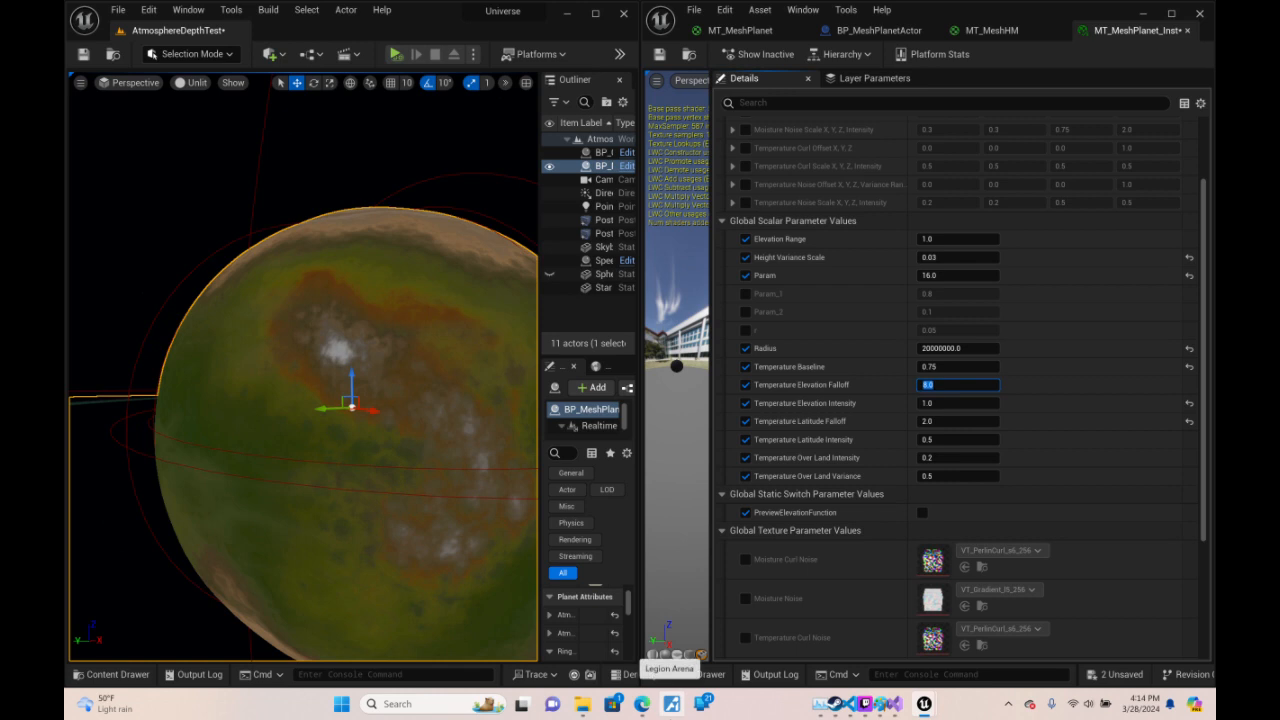
{"action": "type", "text": "2"}
{"action": "key", "text": "Return"}
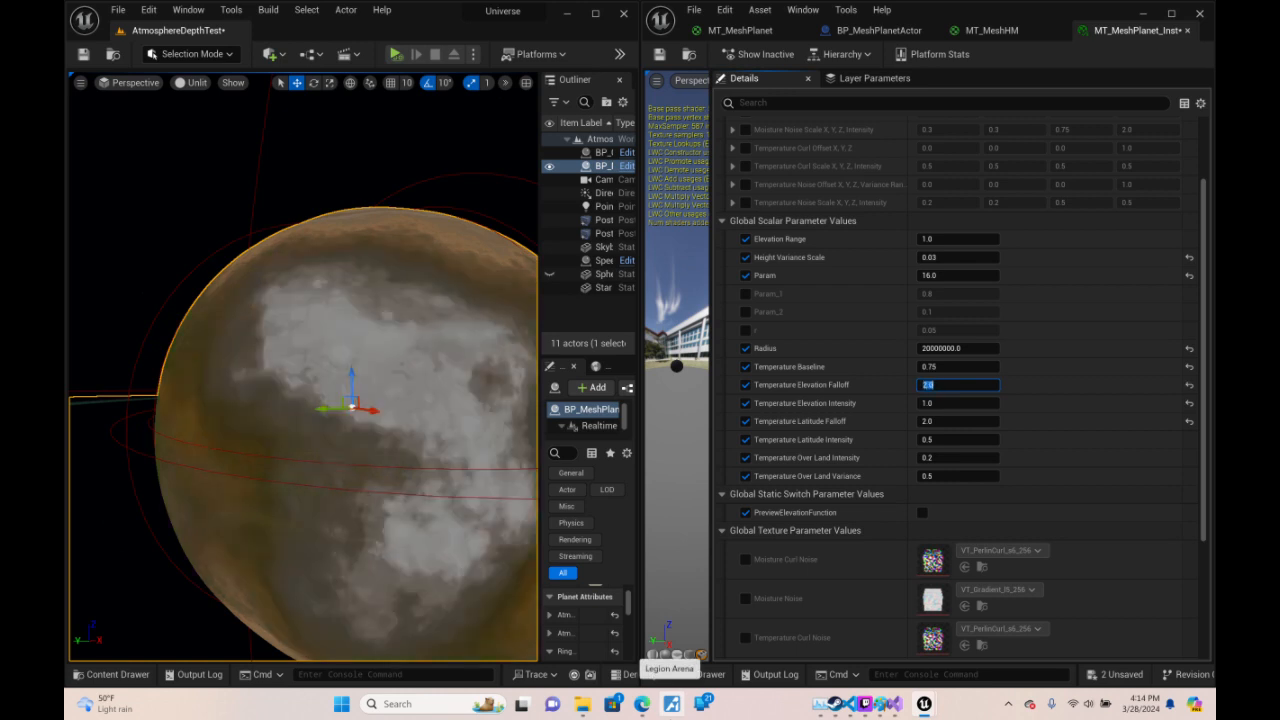
{"action": "type", "text": "8"}
{"action": "key", "text": "Return"}
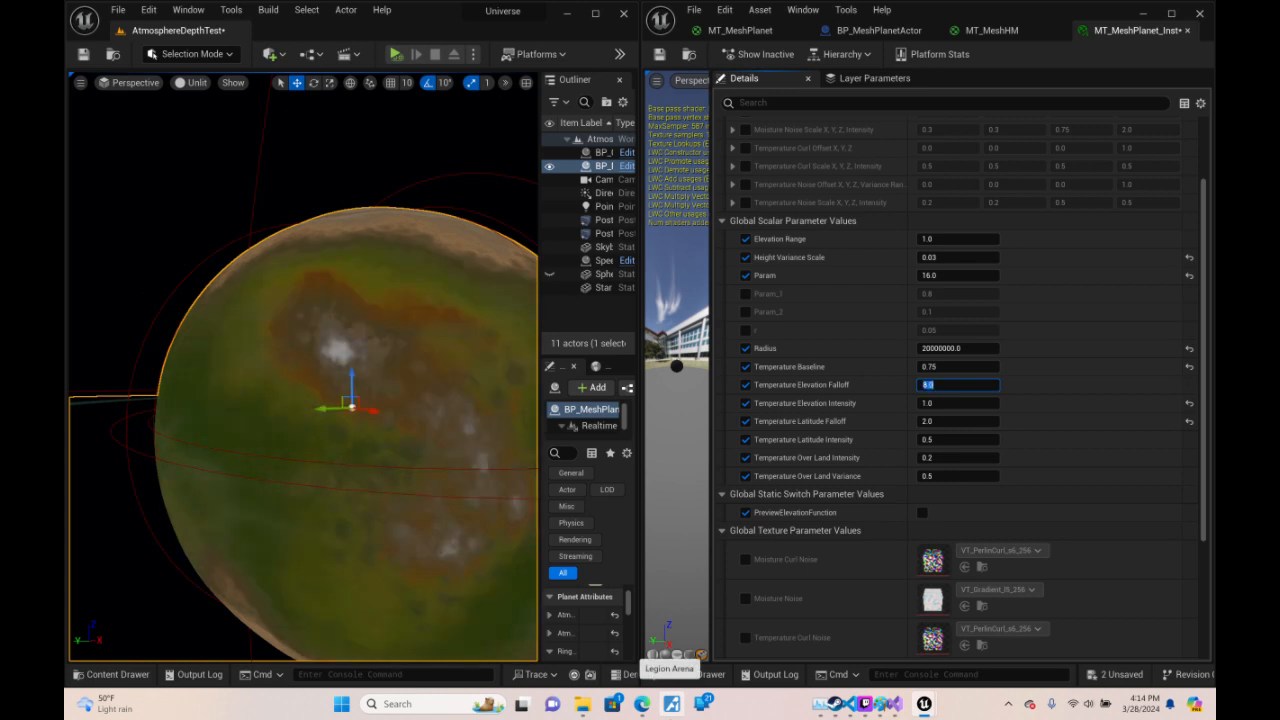
{"action": "type", "text": "16"}
{"action": "key", "text": "Return"}
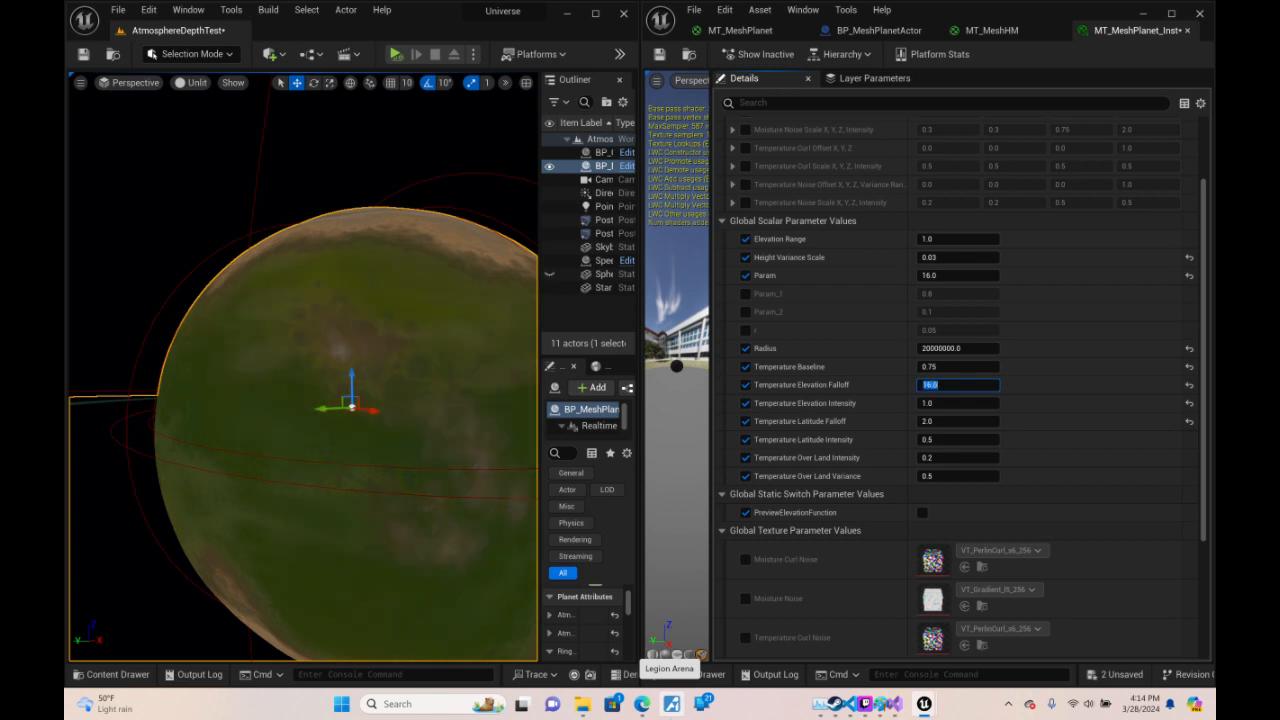
{"action": "type", "text": "12"}
{"action": "key", "text": "Return"}
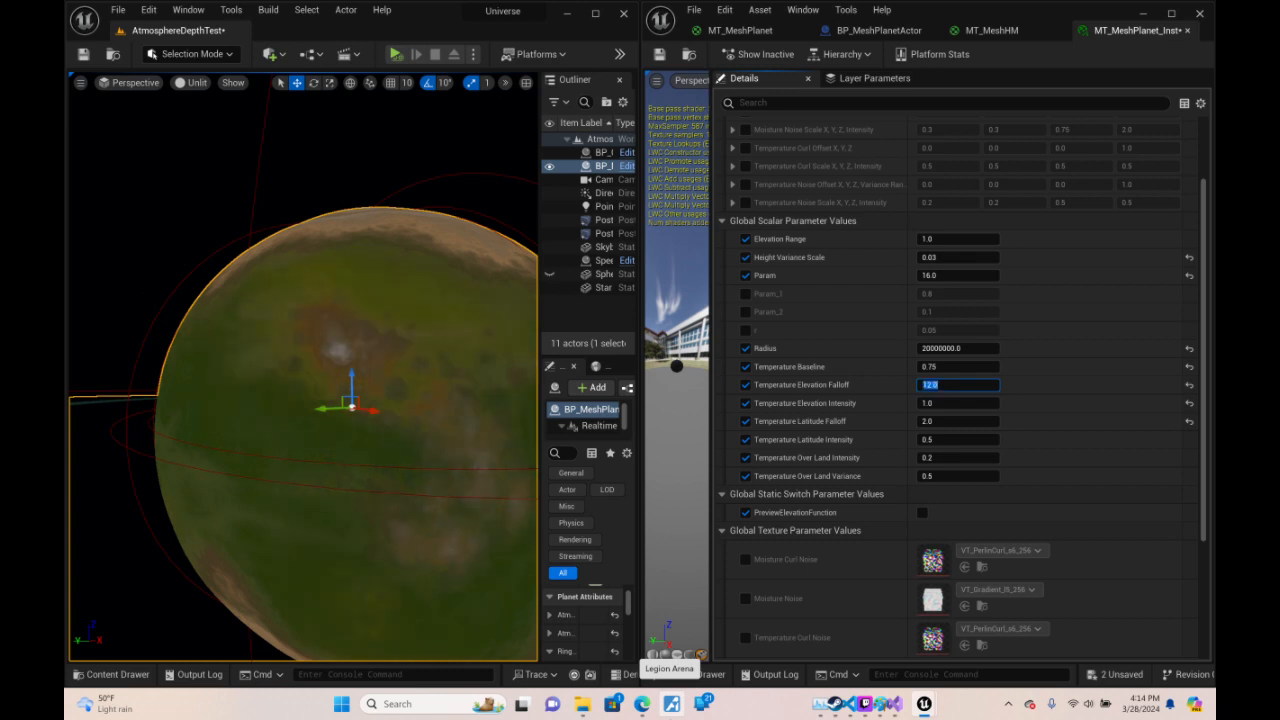
{"action": "left_click", "coordinate": [1057, 391]}
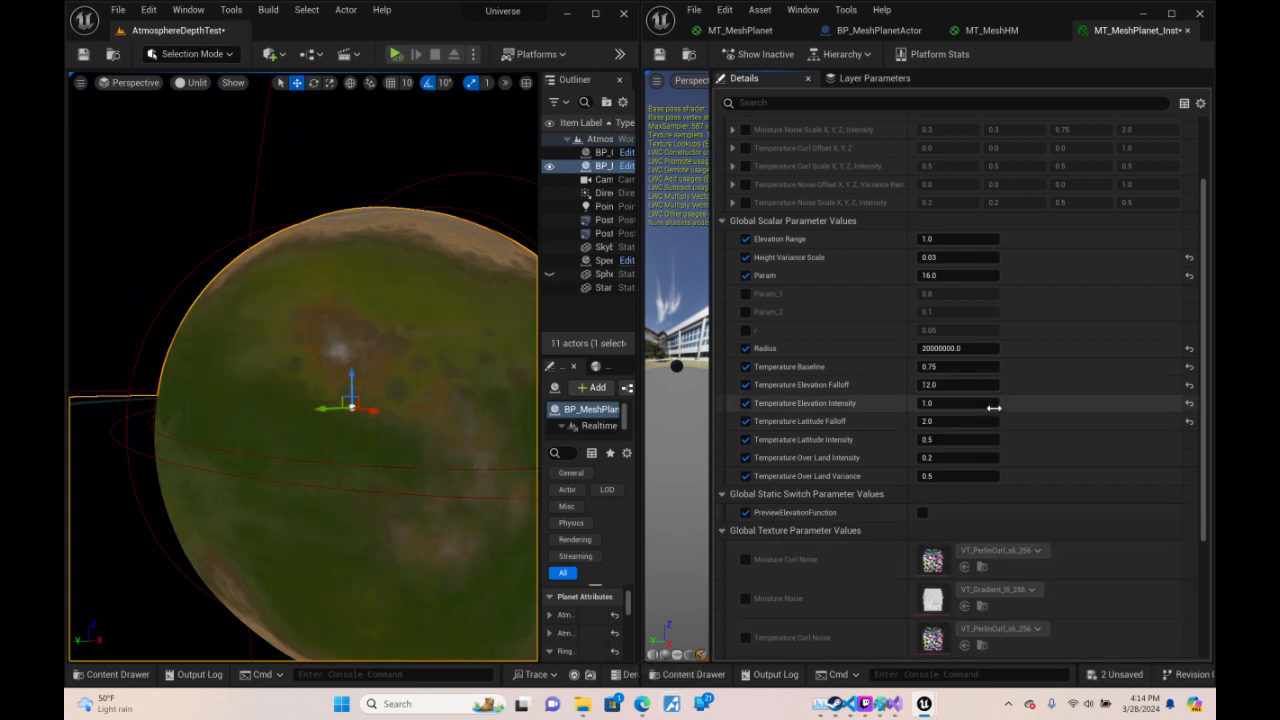
- Compare Temperature Elevation Intensity values of 2, 1 and 0.5 on the planet's mountains, and return to 1
{"action": "left_click", "coordinate": [994, 408]}
{"action": "type", "text": "2"}
{"action": "key", "text": "Return"}
{"action": "type", "text": "1"}
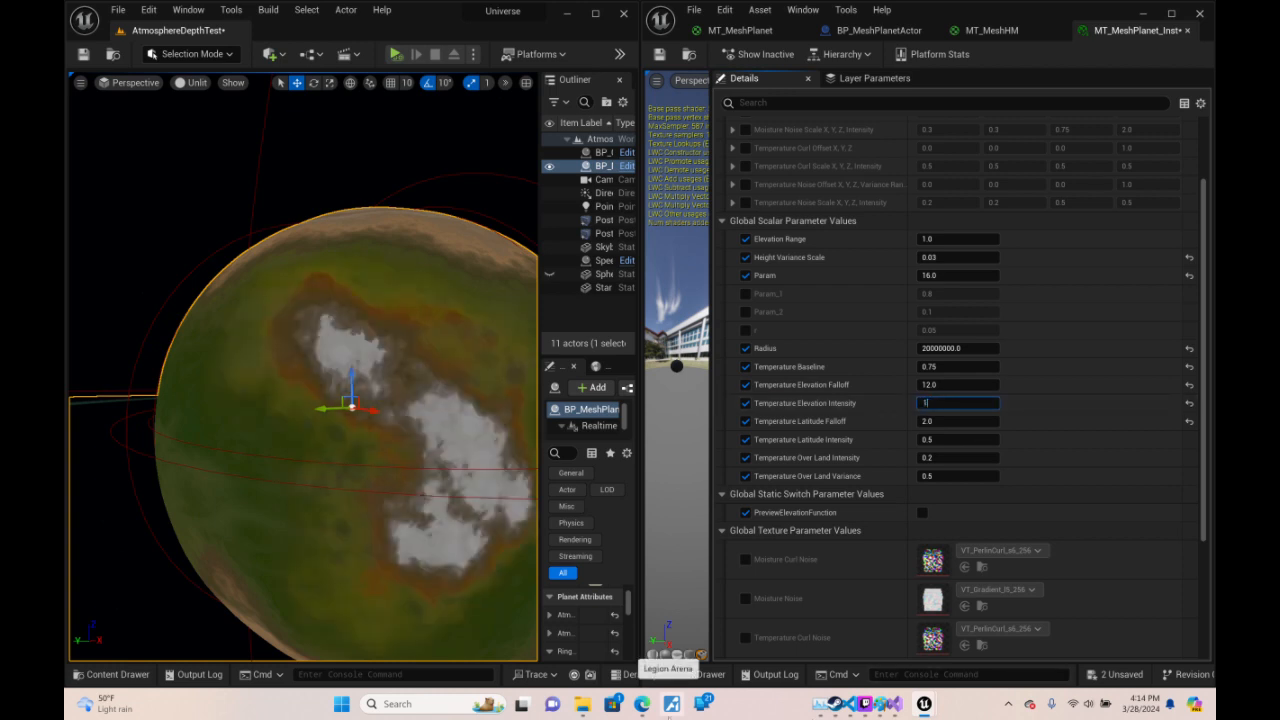
{"action": "key", "text": "Return"}
{"action": "type", "text": ".5"}
{"action": "key", "text": "Return"}
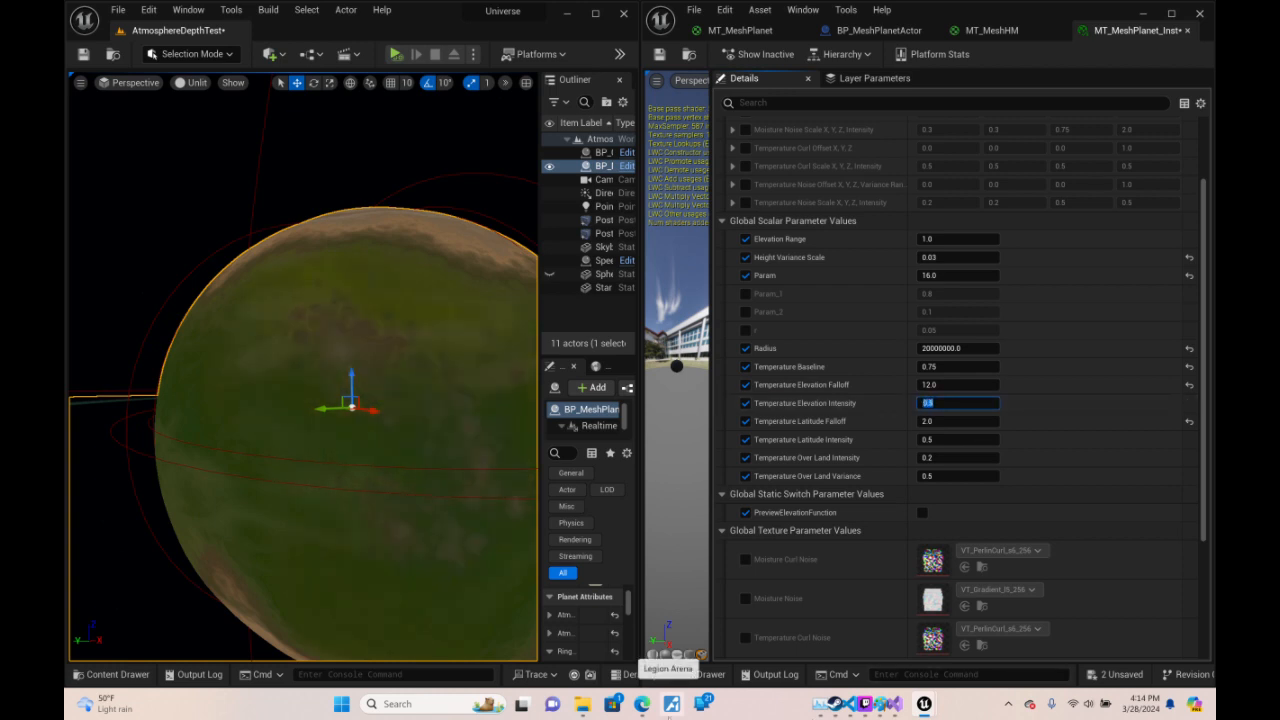
{"action": "type", "text": "1"}
{"action": "key", "text": "Return"}
{"action": "type", "text": "2"}
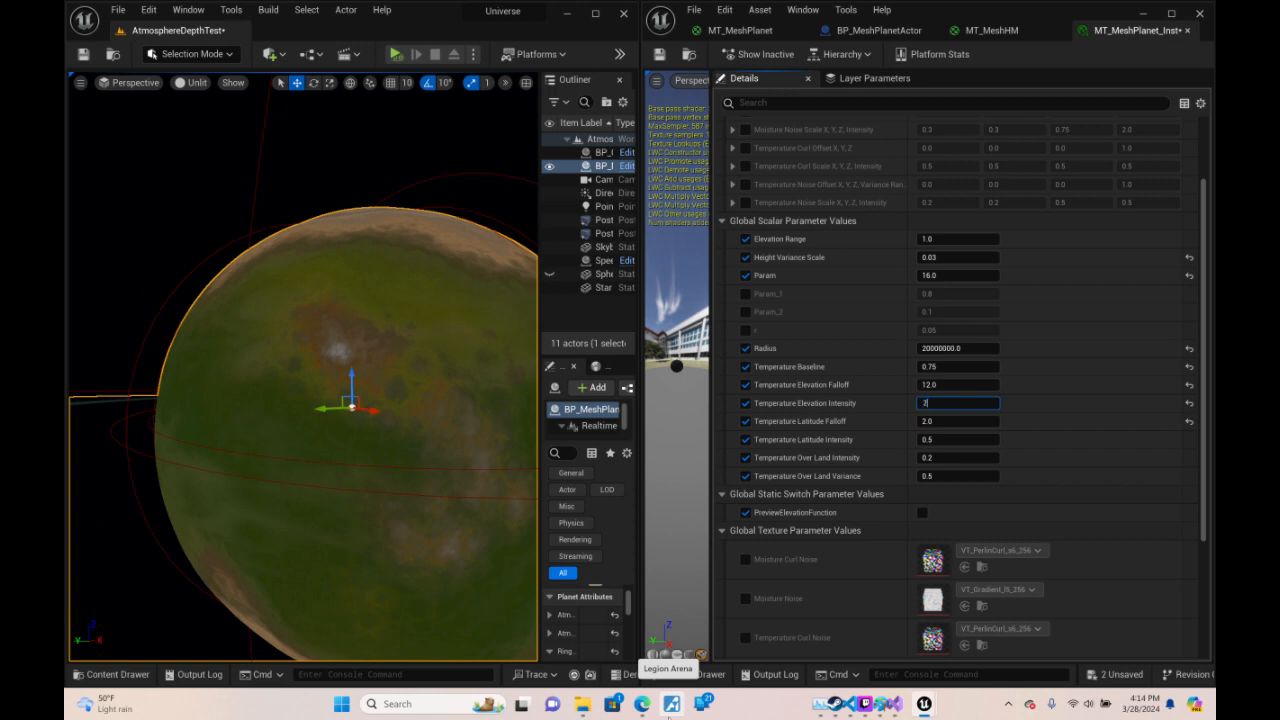
{"action": "key", "text": "Return"}
{"action": "type", "text": "1"}
{"action": "key", "text": "Return"}
{"action": "type", "text": "2"}
{"action": "key", "text": "Return"}
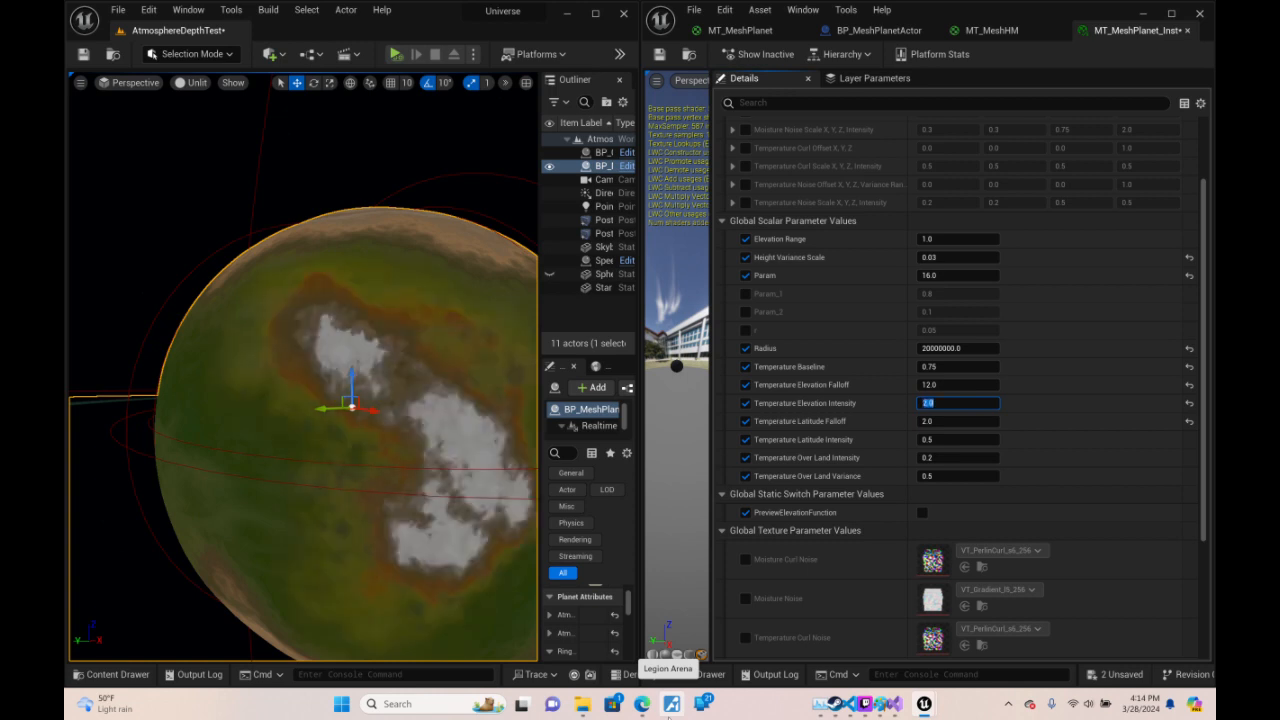
{"action": "type", "text": "1"}
{"action": "key", "text": "Return"}
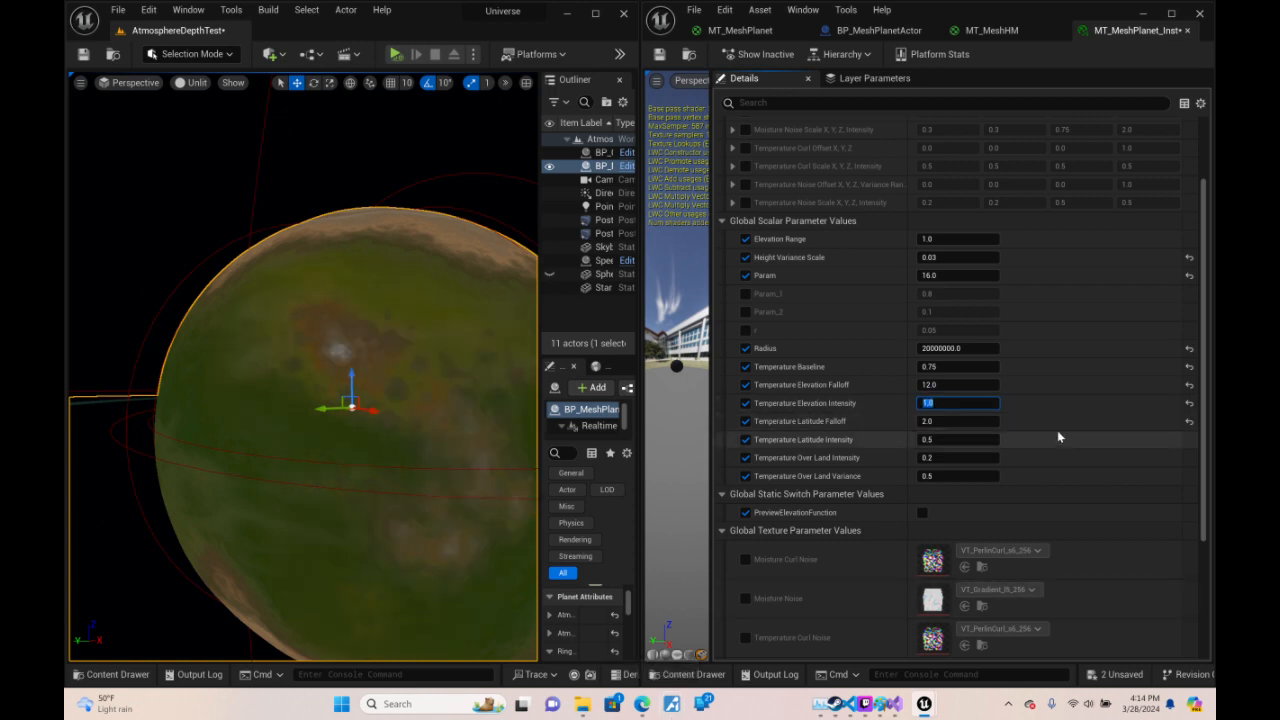
- Try Temperature Latitude Falloff values of 1, 2, 3 and 5 on the planet, and return to 2
{"action": "left_click", "coordinate": [978, 420]}
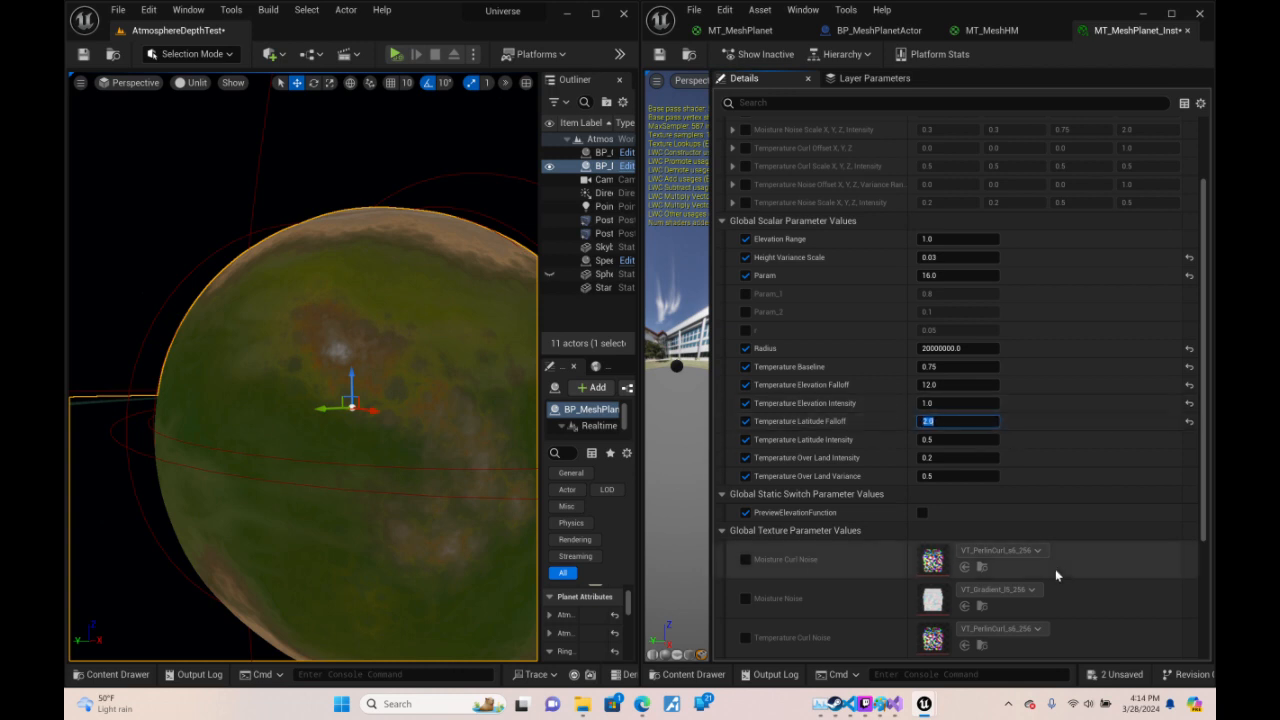
{"action": "type", "text": "1"}
{"action": "key", "text": "Return"}
{"action": "type", "text": "2"}
{"action": "key", "text": "Return"}
{"action": "type", "text": "3"}
{"action": "key", "text": "Return"}
{"action": "type", "text": "5"}
{"action": "key", "text": "Return"}
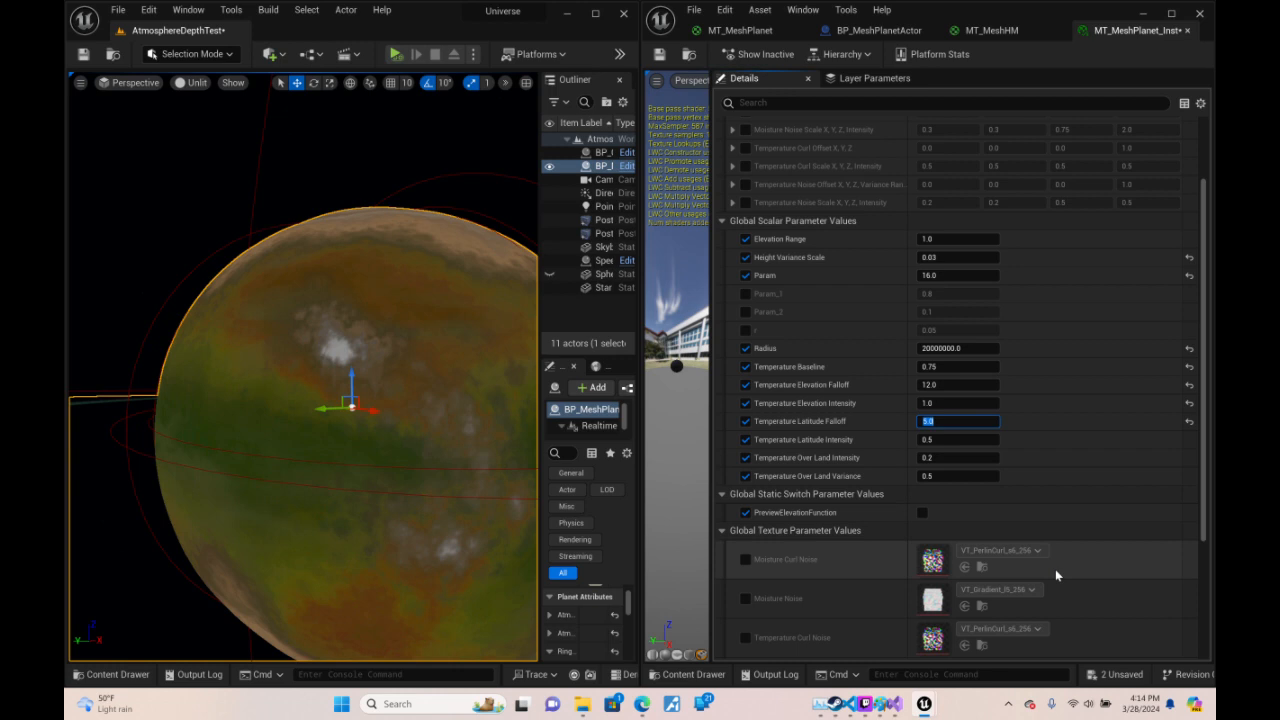
{"action": "type", "text": "1"}
{"action": "key", "text": "Return"}
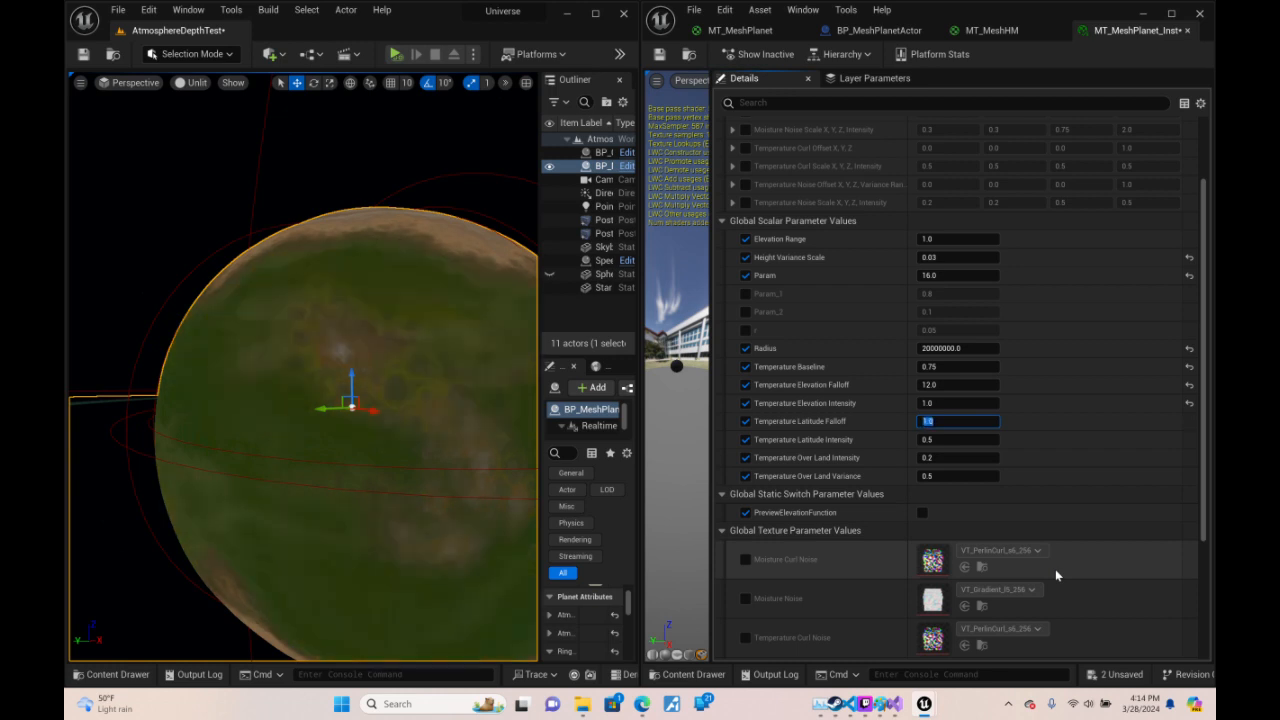
{"action": "type", "text": "2"}
{"action": "key", "text": "Return"}
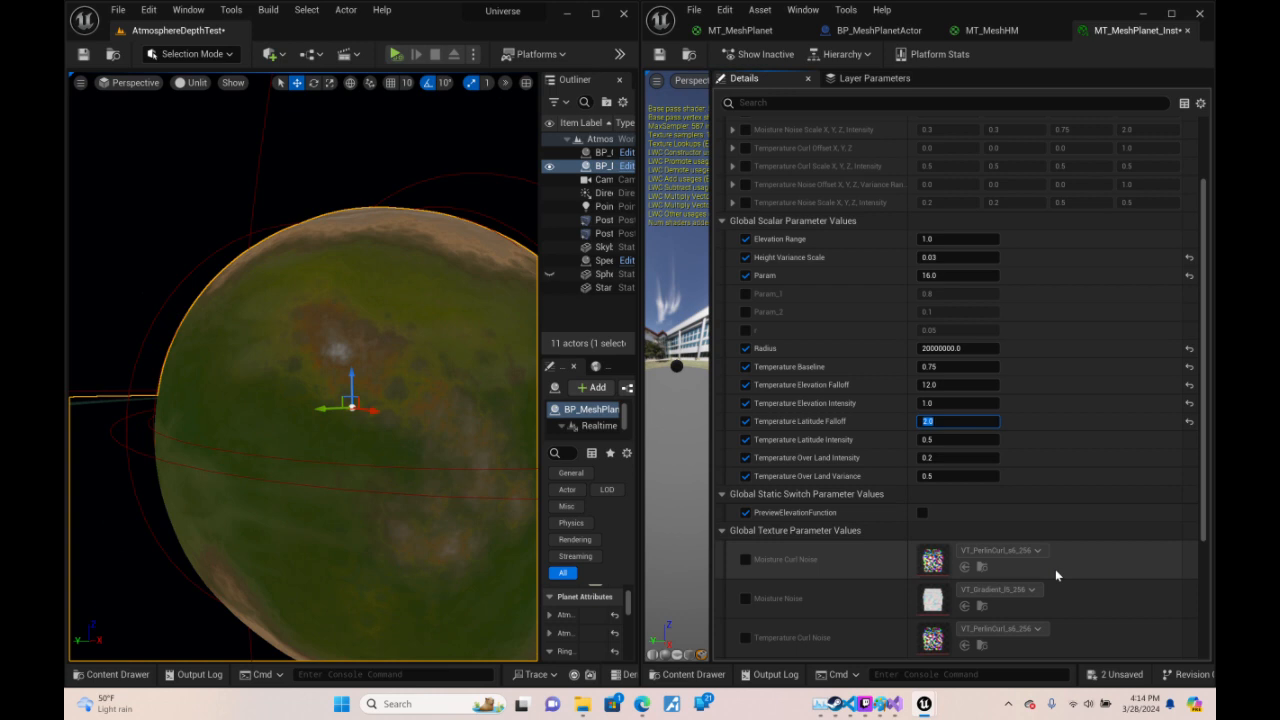
{"action": "type", "text": "2"}
{"action": "key", "text": "Return"}
{"action": "left_click", "coordinate": [1096, 424]}
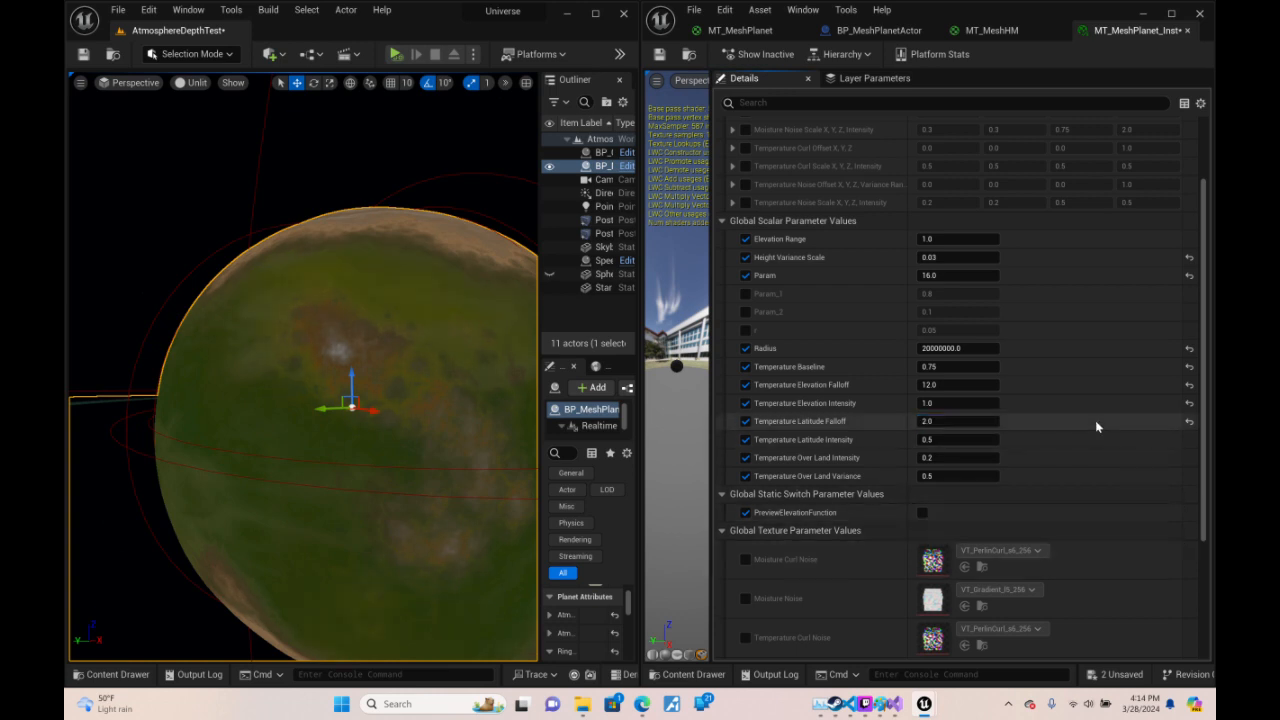
- Compare Temperature Latitude Intensity values of 1, 0.25 and 2 on the planet, and settle on 1
{"action": "left_click", "coordinate": [958, 439]}
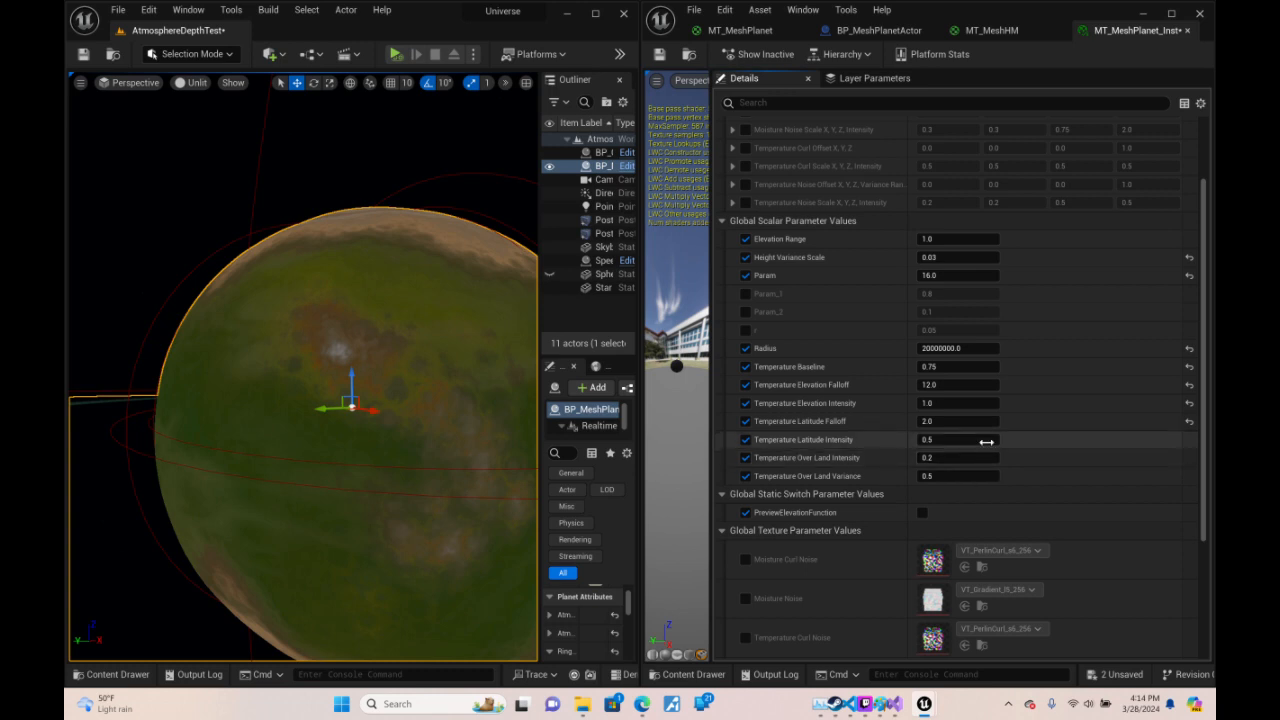
{"action": "type", "text": "1"}
{"action": "key", "text": "Return"}
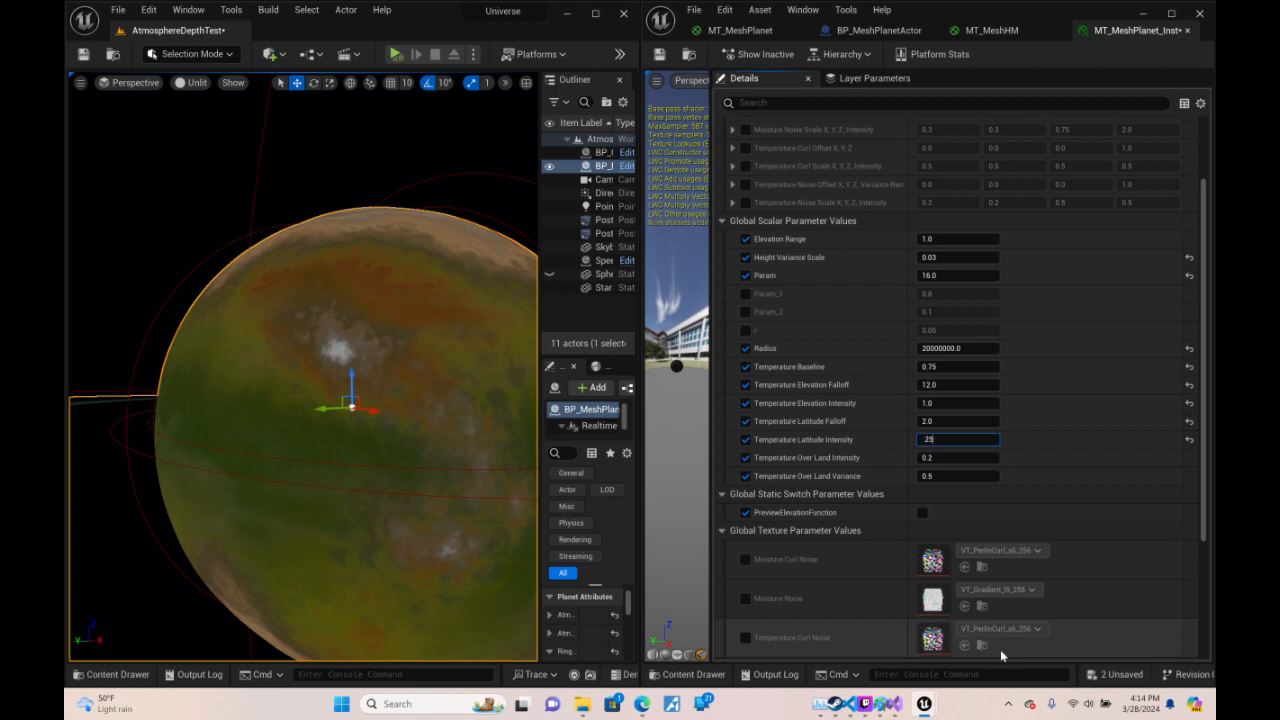
{"action": "key", "text": "Return"}
{"action": "type", "text": "1"}
{"action": "key", "text": "Return"}
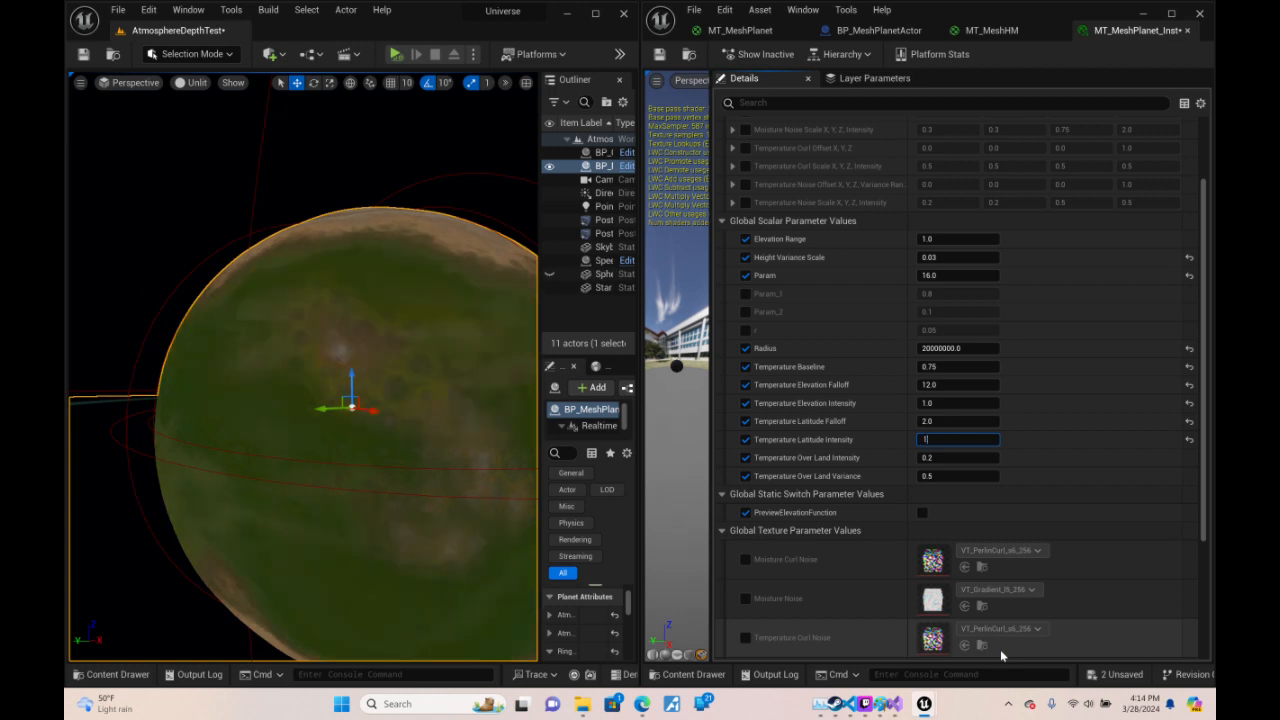
{"action": "type", "text": "2"}
{"action": "key", "text": "Return"}
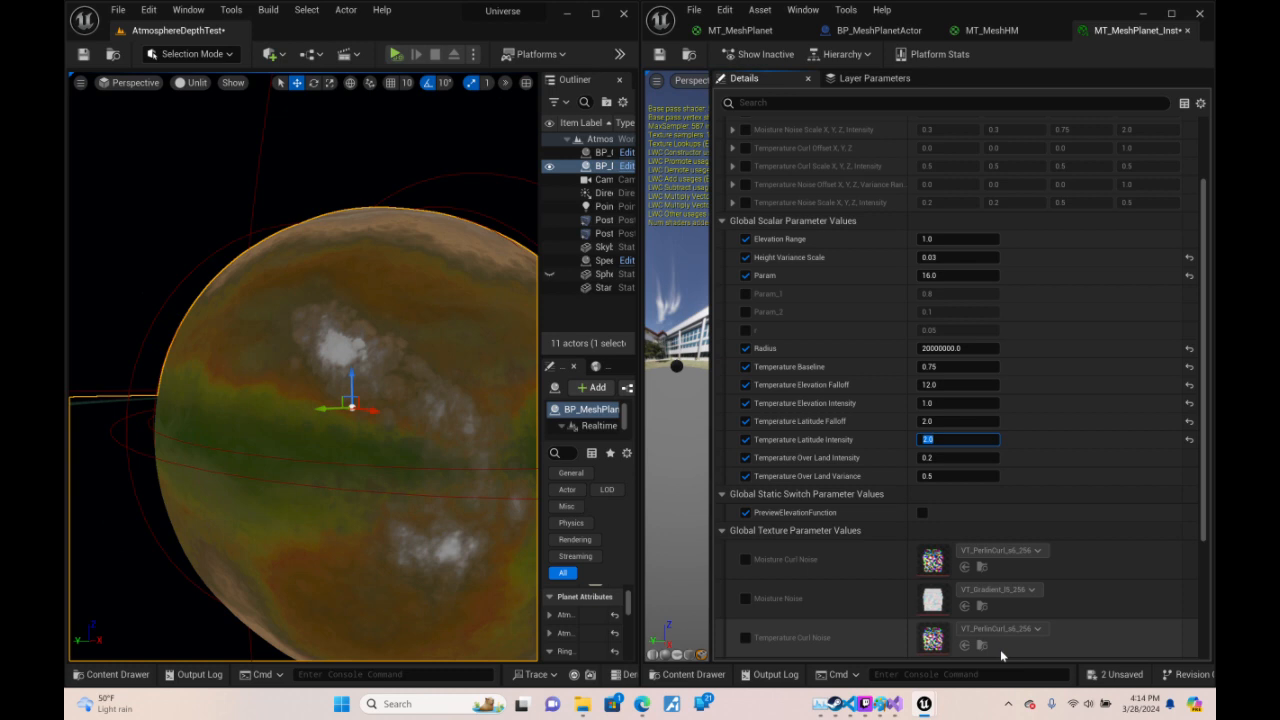
{"action": "type", "text": "1"}
{"action": "key", "text": "Return"}
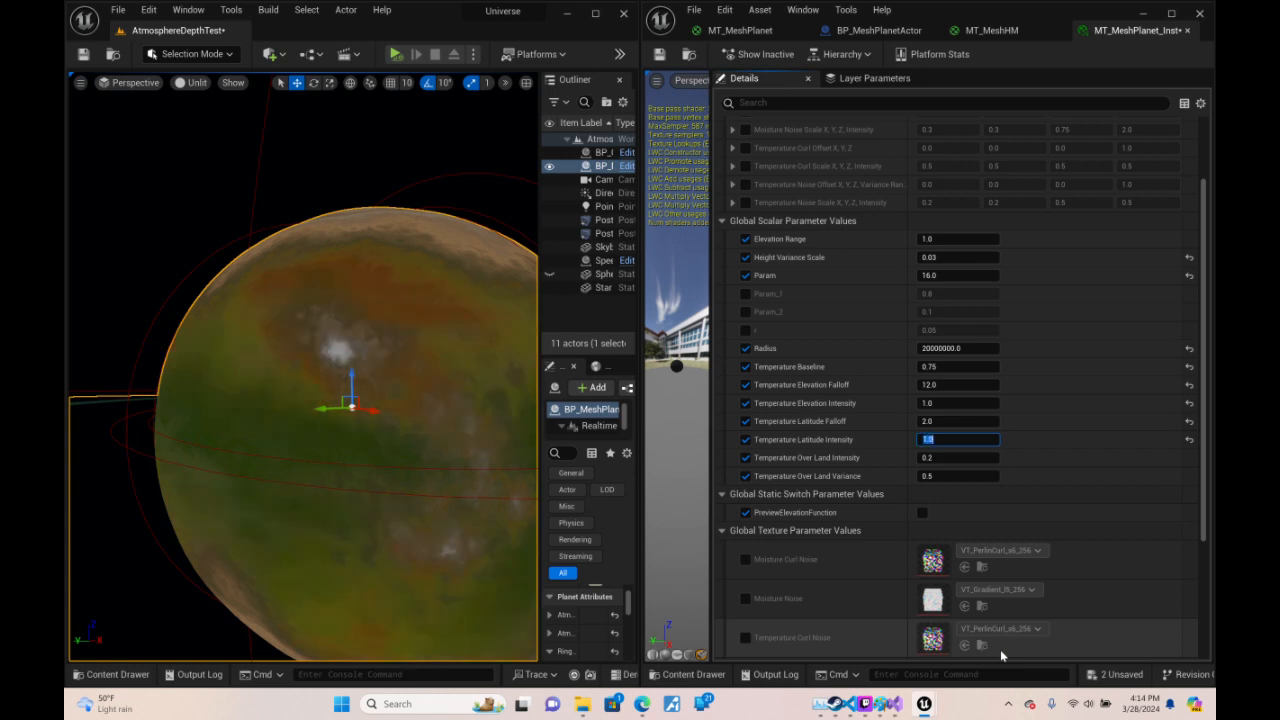
- Try Elevation Range values of 2 and 0 on the whole planet, and return to 1
{"action": "right_click_drag", "start_coordinate": [440, 560], "coordinate": [520, 572]}
{"action": "key", "text": "w"}
{"action": "right_click_drag", "start_coordinate": [303, 366], "coordinate": [250, 370]}
{"action": "key", "text": "s"}
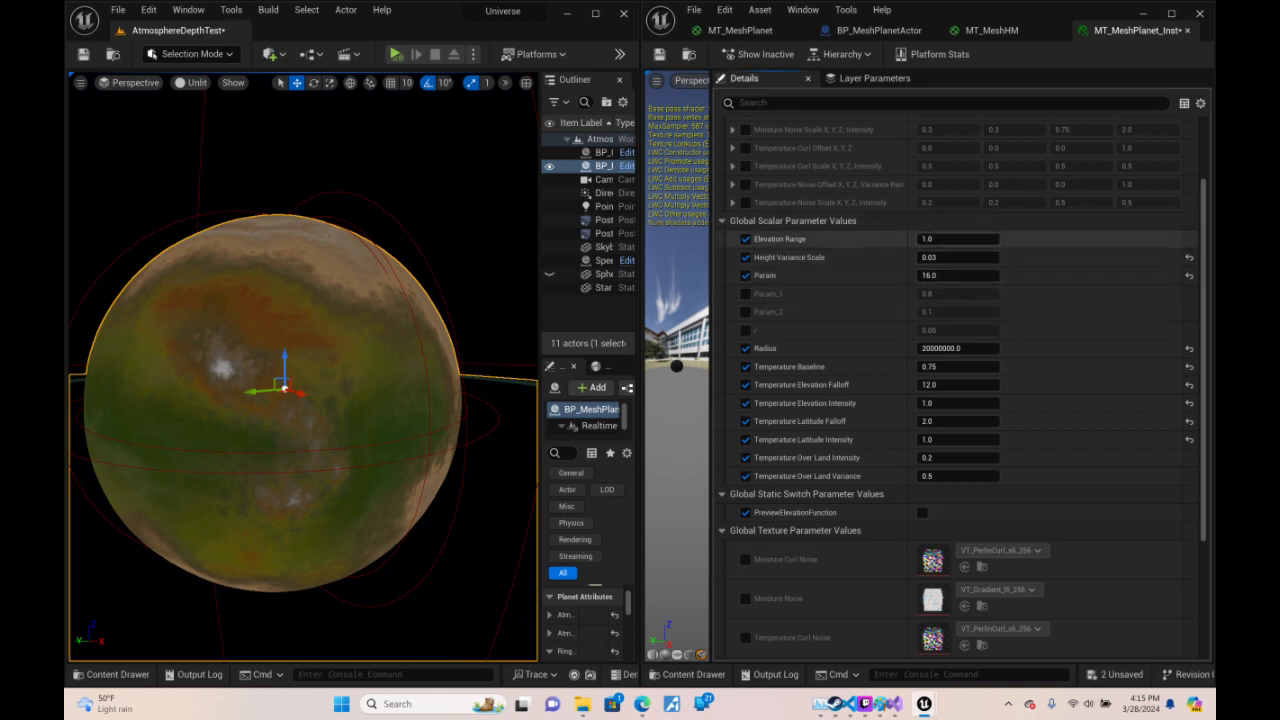
{"action": "left_click", "coordinate": [946, 239]}
{"action": "type", "text": "2"}
{"action": "key", "text": "Return"}
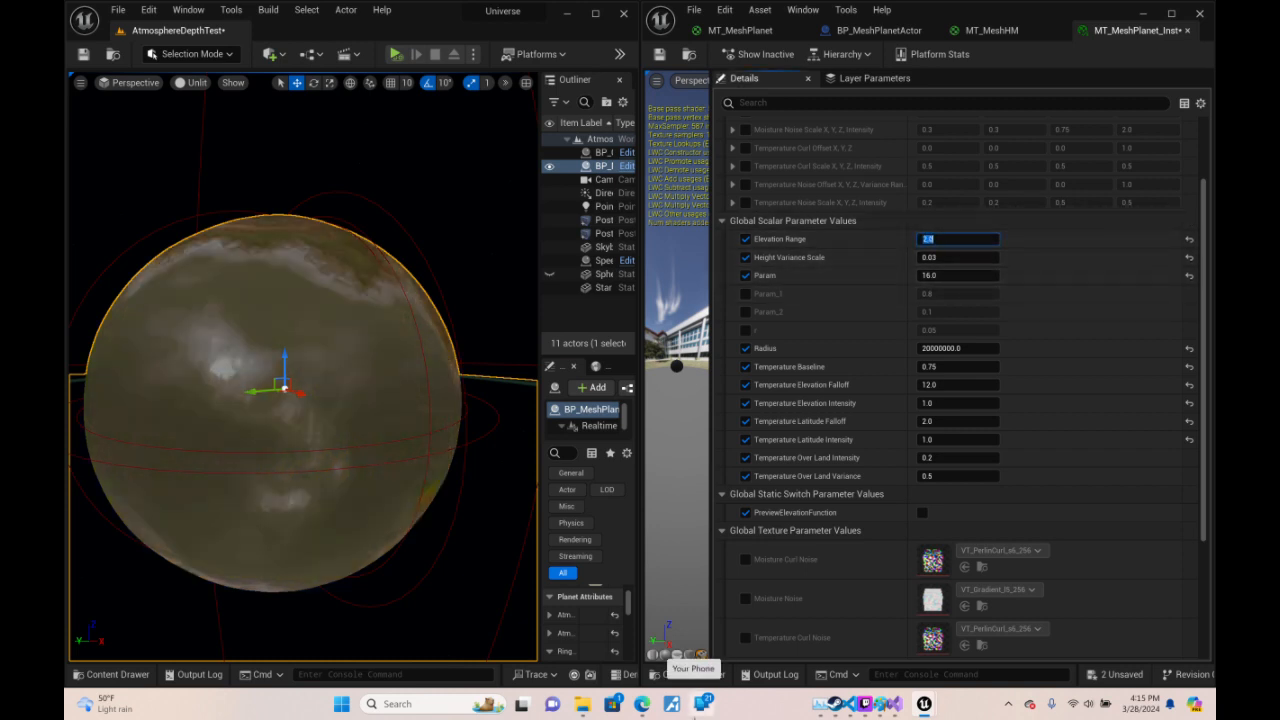
{"action": "type", "text": "1"}
{"action": "key", "text": "Return"}
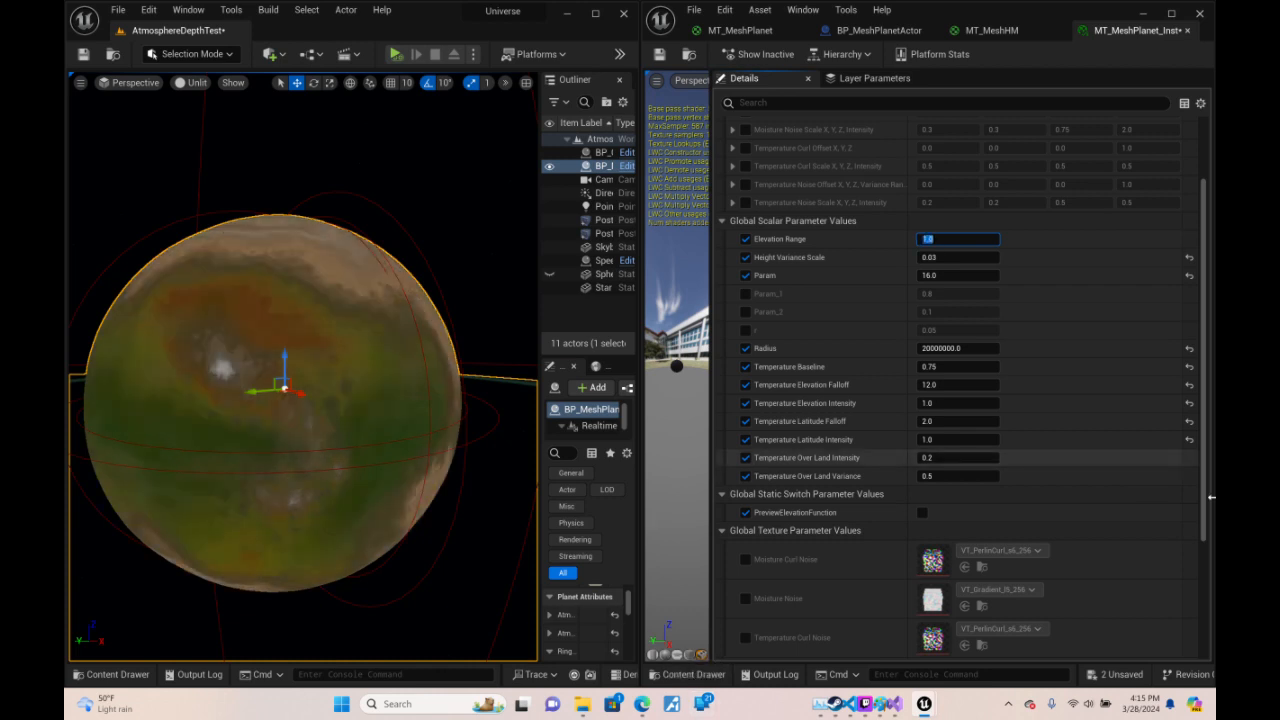
{"action": "type", "text": "2"}
{"action": "key", "text": "Return"}
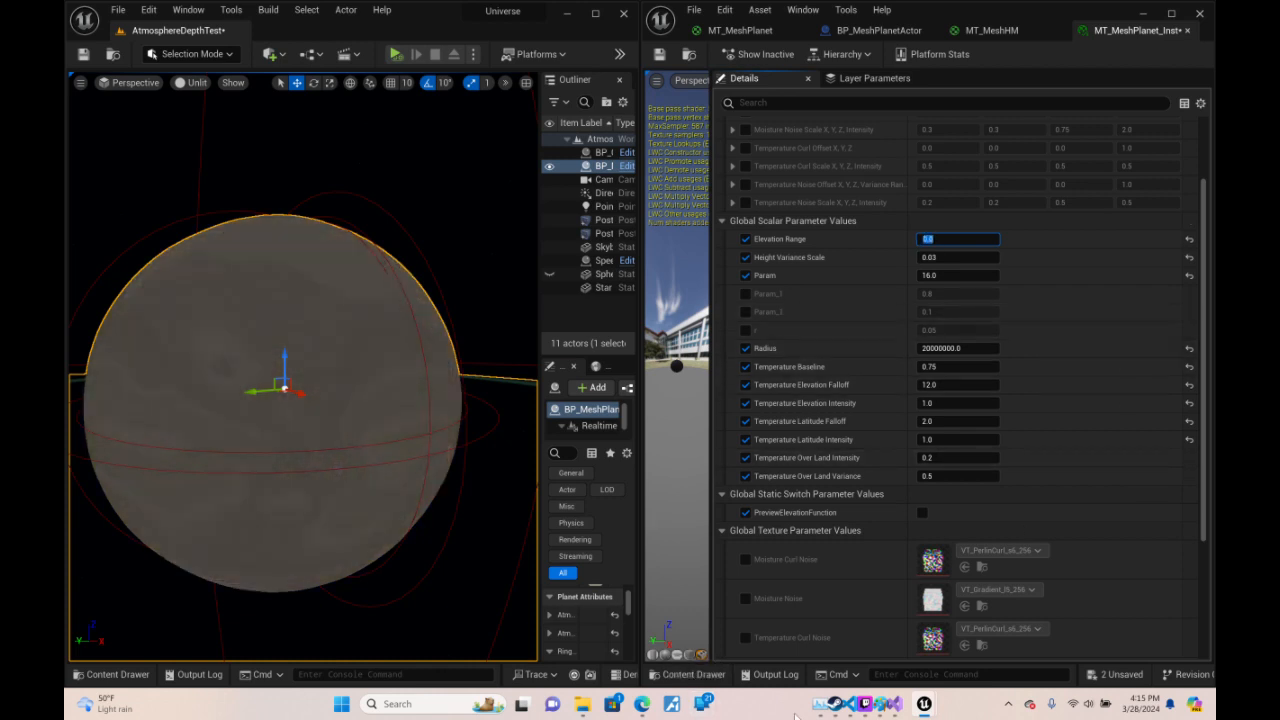
{"action": "type", "text": "1"}
{"action": "key", "text": "Return"}
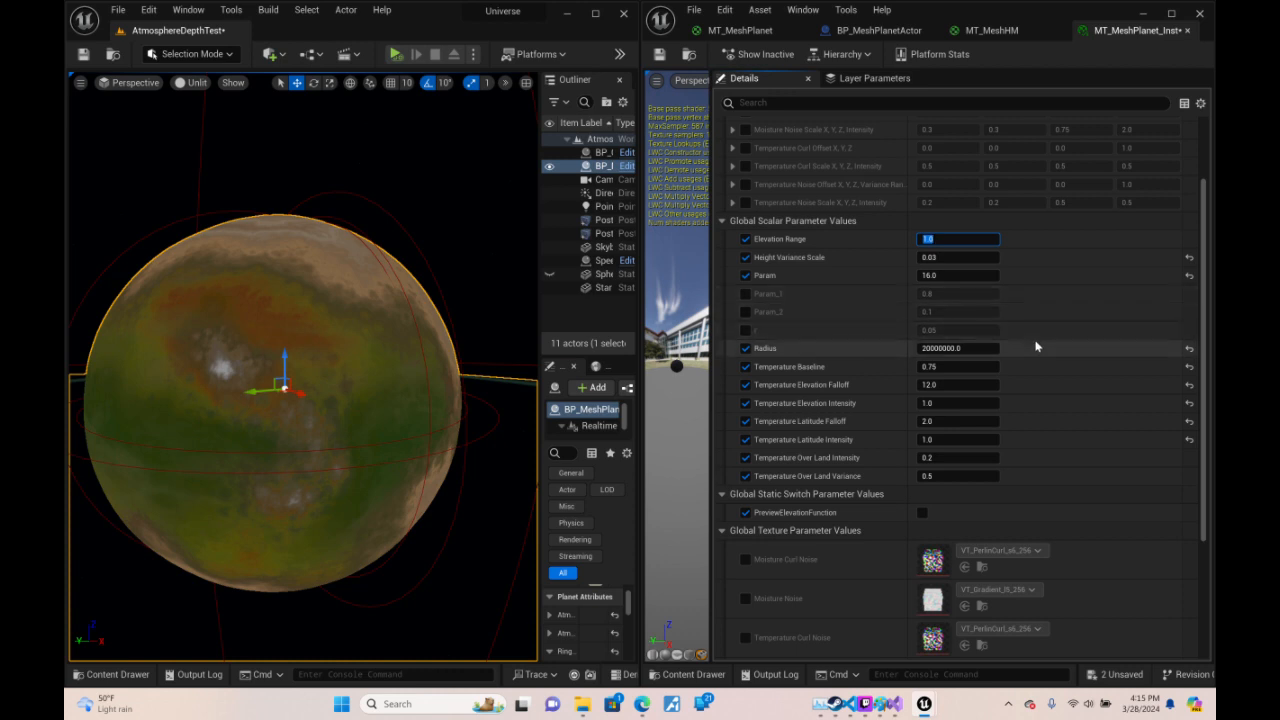
{"action": "left_click", "coordinate": [1004, 356]}
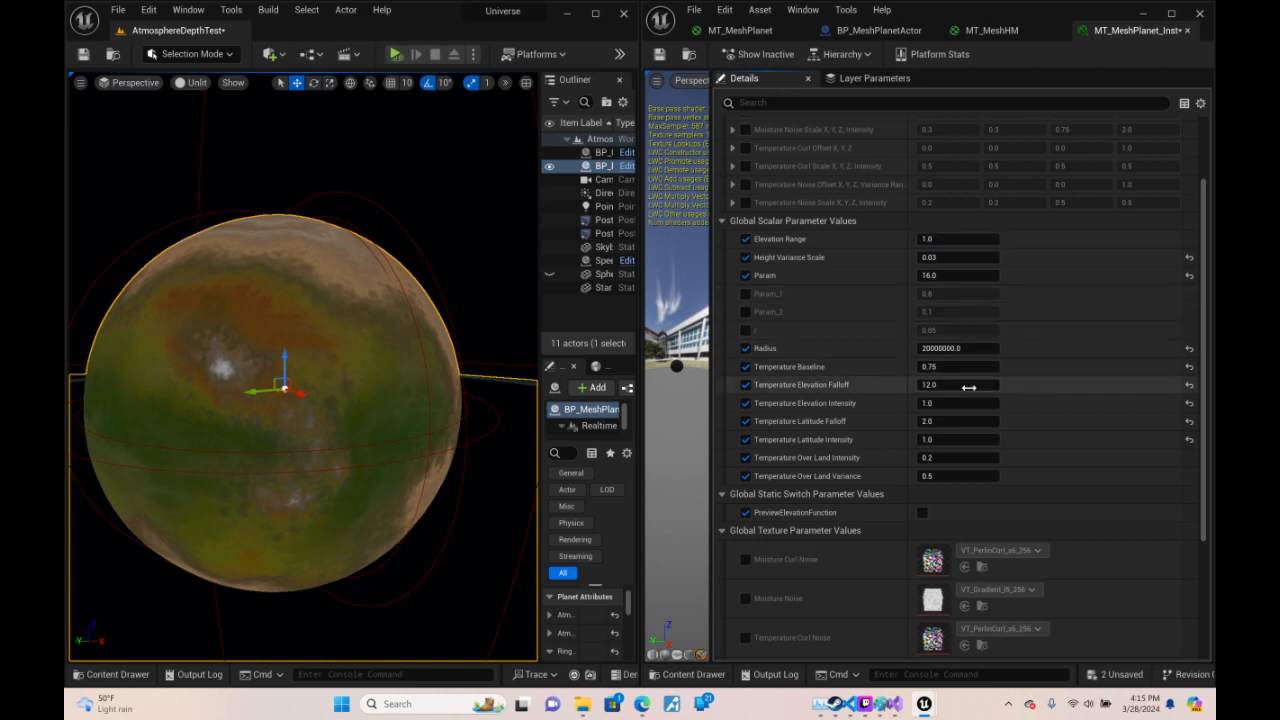
- Compare Temperature Latitude Intensity values of 0.5, 0.75 and 1 on the planet, and settle on 0.5
{"action": "left_click", "coordinate": [975, 439]}
{"action": "type", "text": "0.5"}
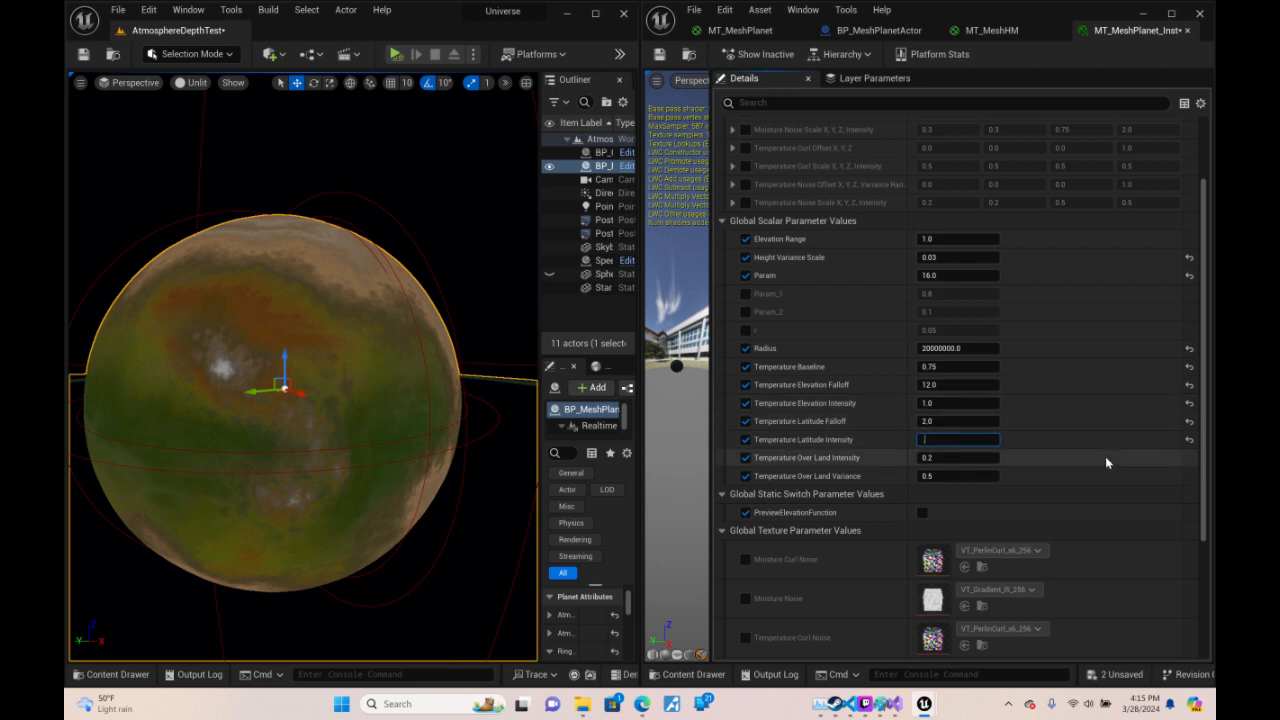
{"action": "key", "text": "Return"}
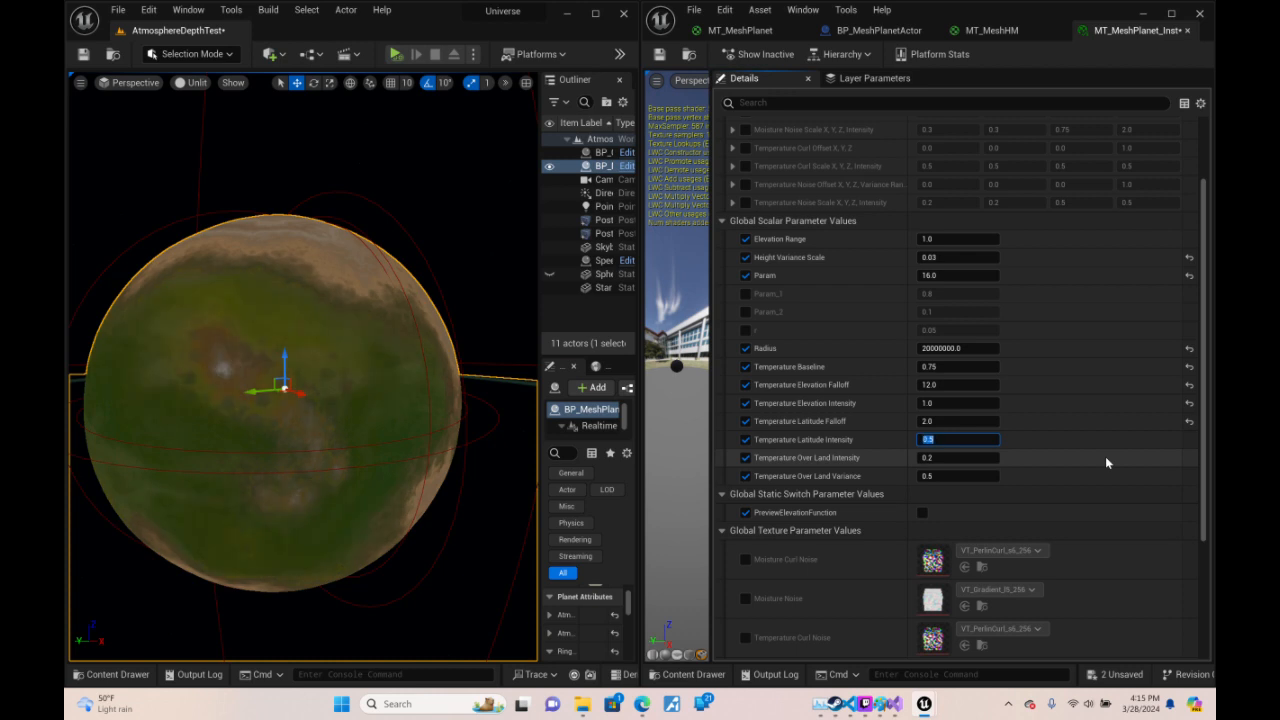
{"action": "type", "text": ".75"}
{"action": "key", "text": "Return"}
{"action": "type", "text": "1"}
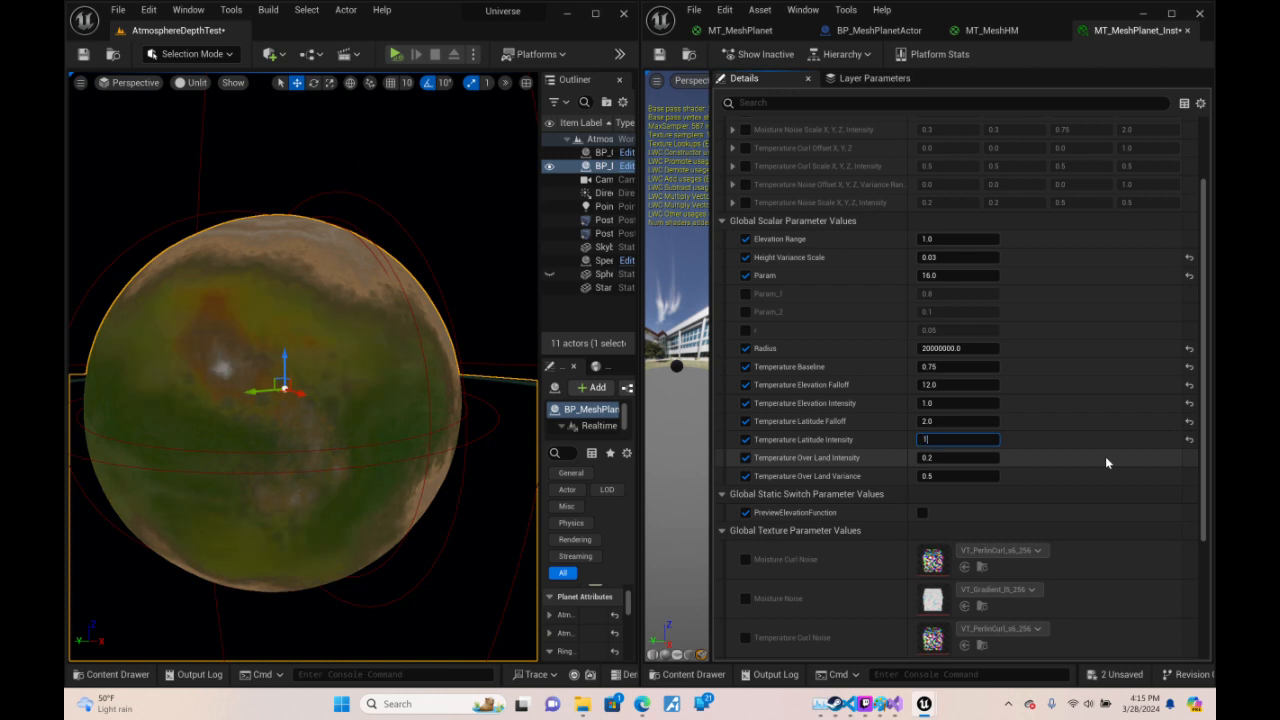
{"action": "key", "text": "Return"}
{"action": "type", "text": "0.5"}
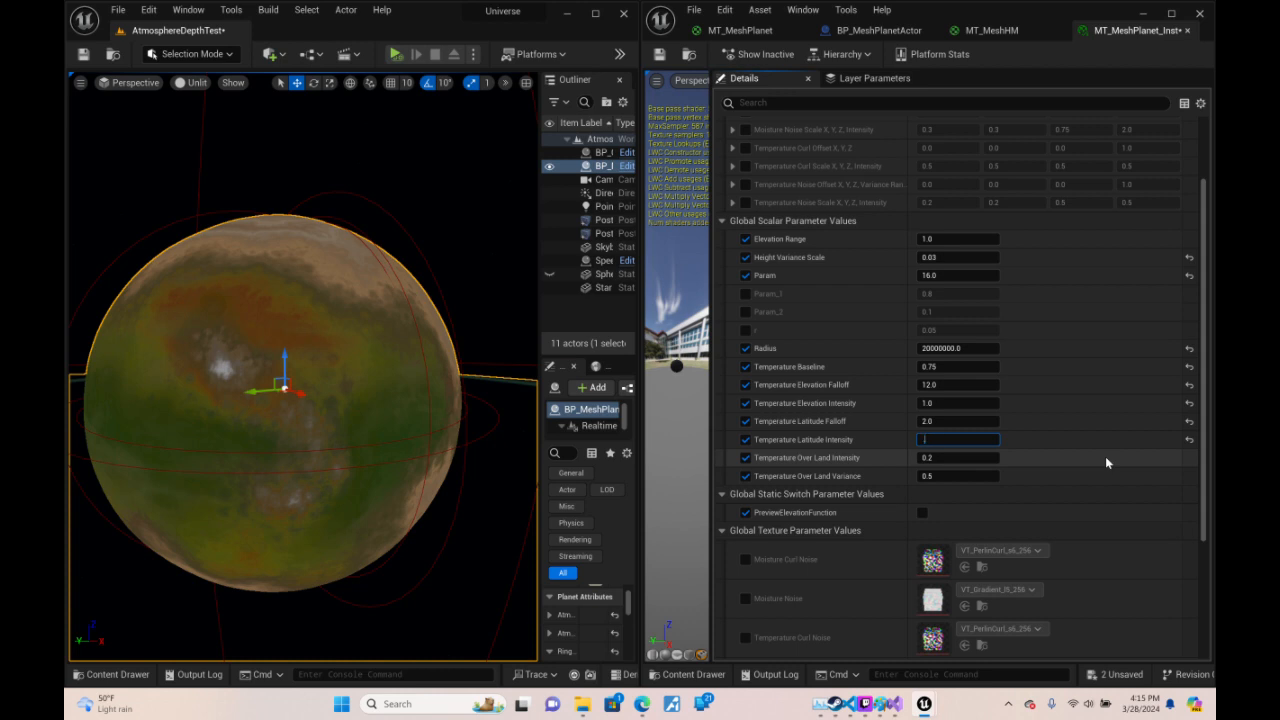
{"action": "key", "text": "Return"}
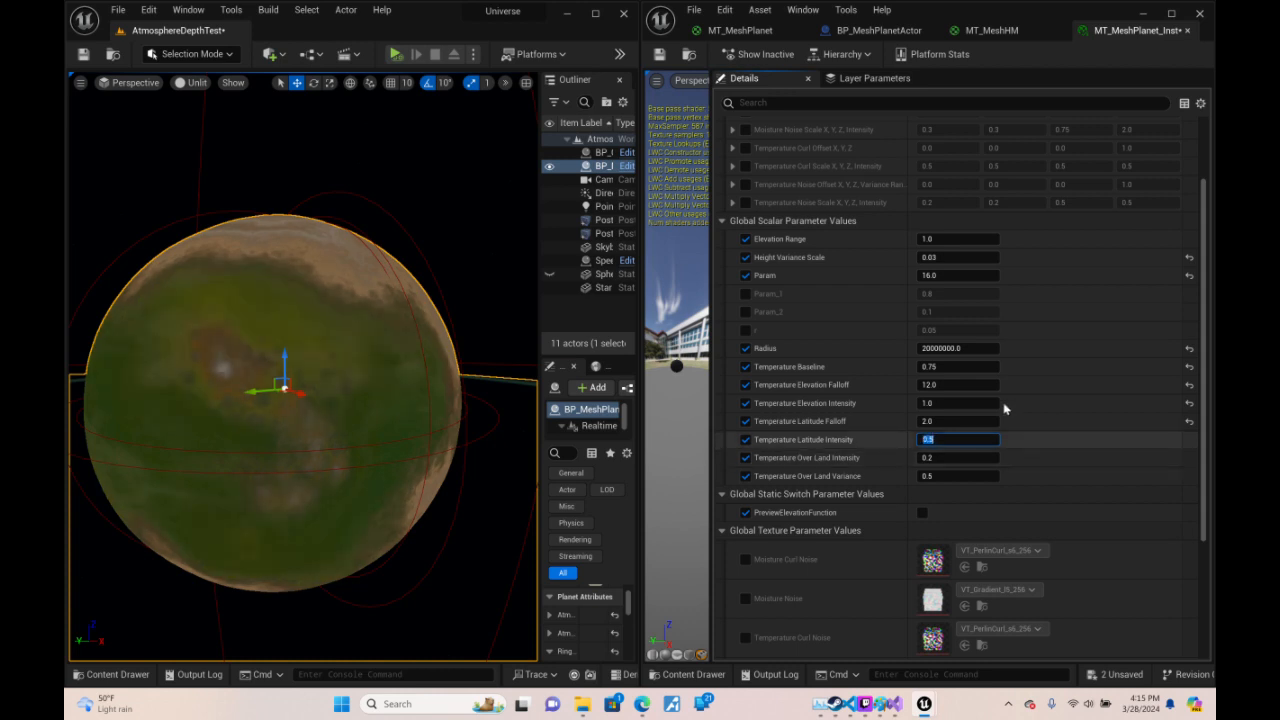
- Try Temperature Over Land Intensity values between 0.1 and 1, including 0.3 and 0.4, and return to 0.2
{"action": "left_click", "coordinate": [990, 457]}
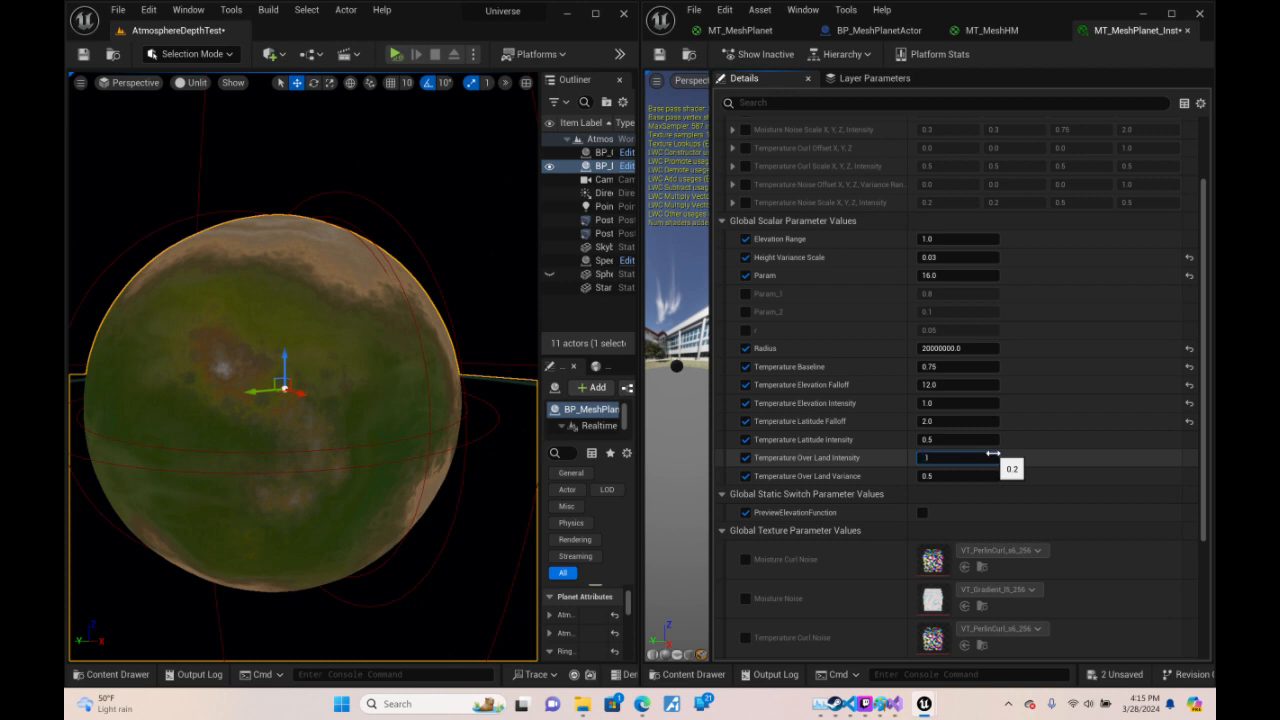
{"action": "key", "text": "Return"}
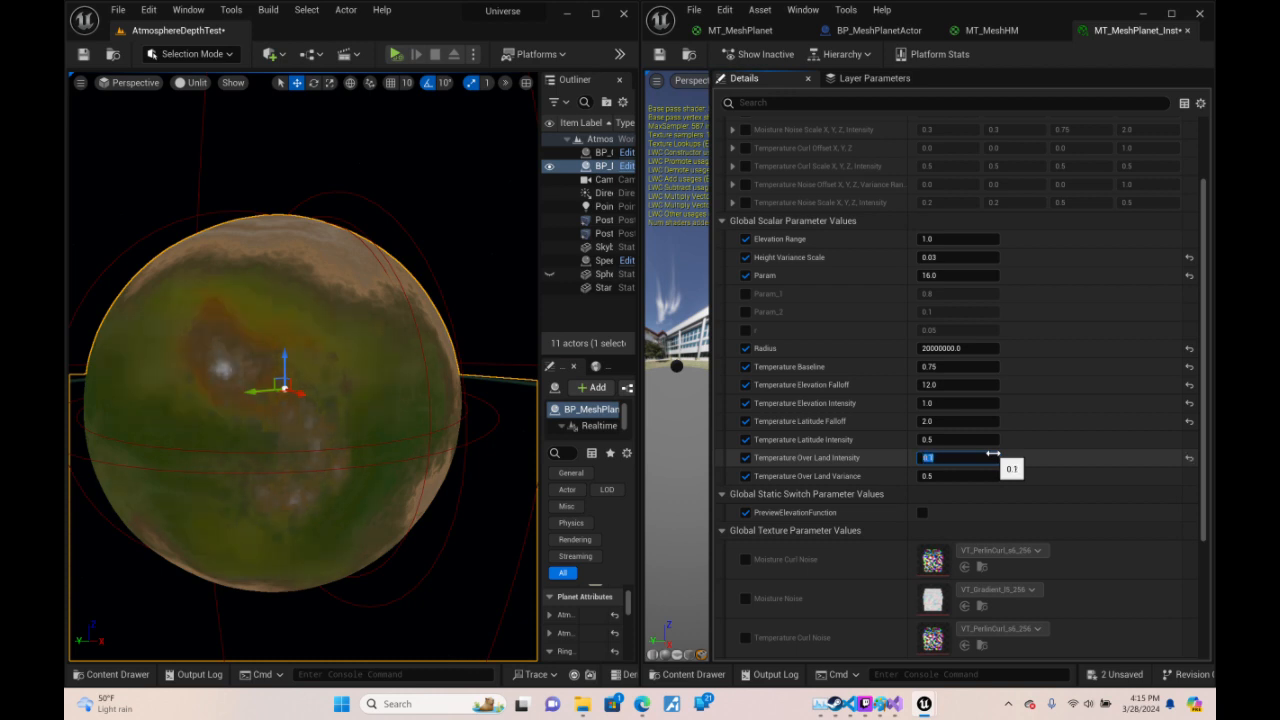
{"action": "type", "text": "2"}
{"action": "key", "text": "Return"}
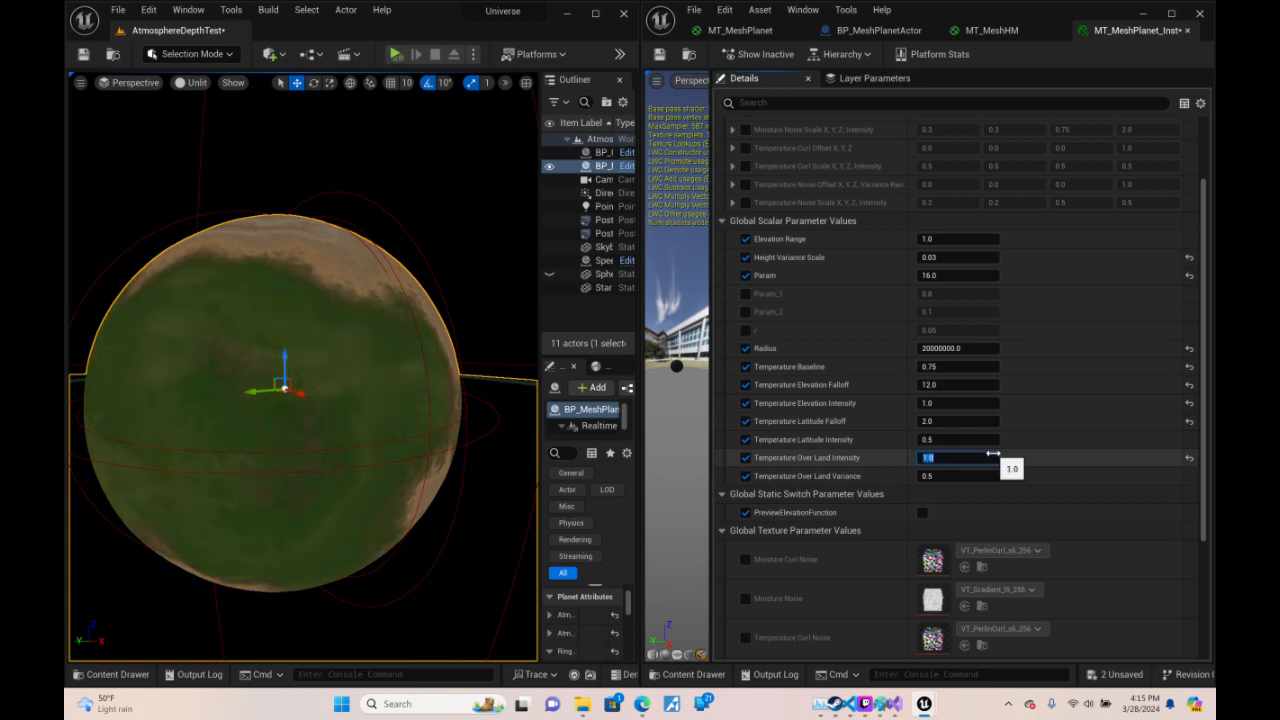
{"action": "type", "text": "0.1"}
{"action": "key", "text": "Return"}
{"action": "type", "text": ".2"}
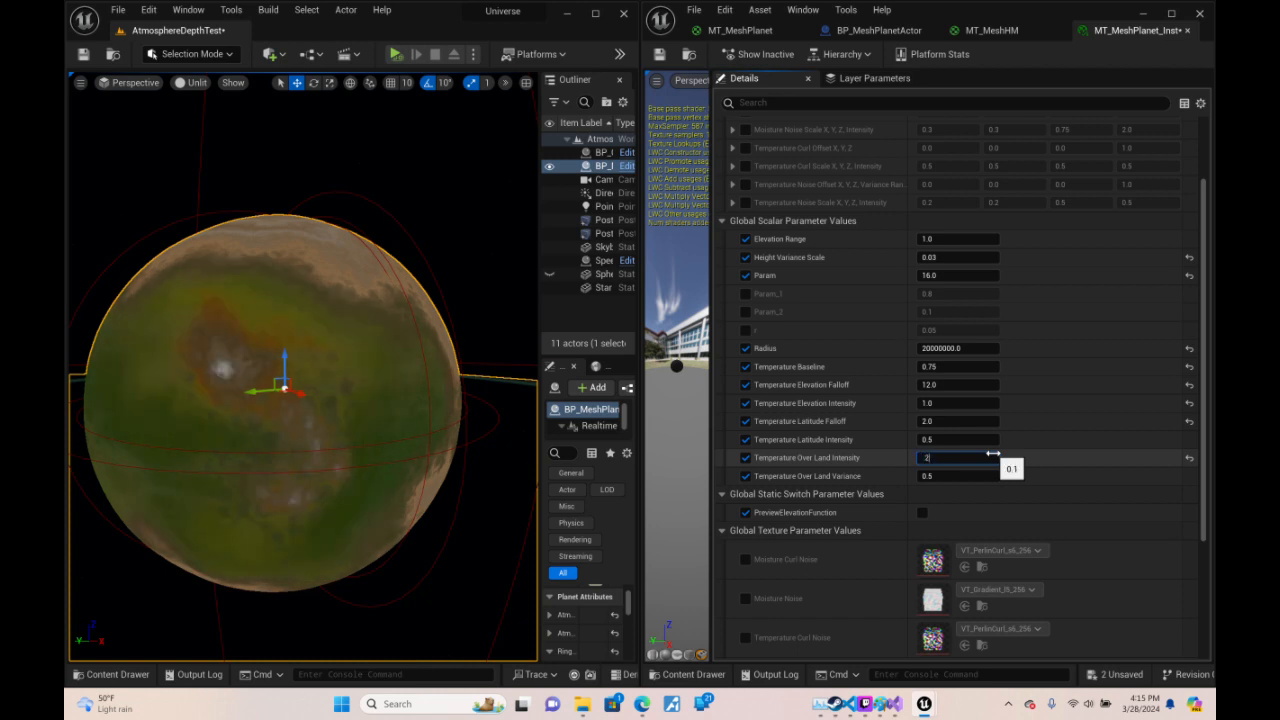
{"action": "key", "text": "Return"}
{"action": "type", "text": ".3"}
{"action": "key", "text": "Return"}
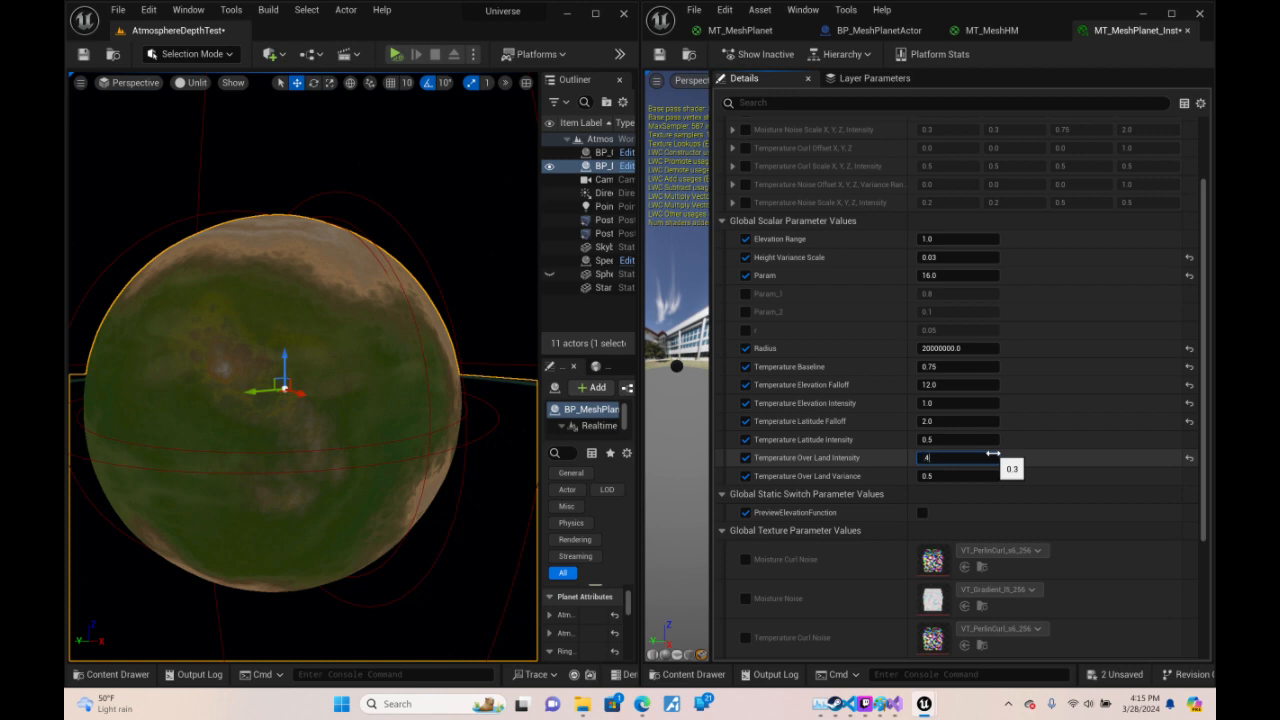
{"action": "type", "text": ".4"}
{"action": "key", "text": "Return"}
{"action": "type", "text": ".2"}
{"action": "key", "text": "Return"}
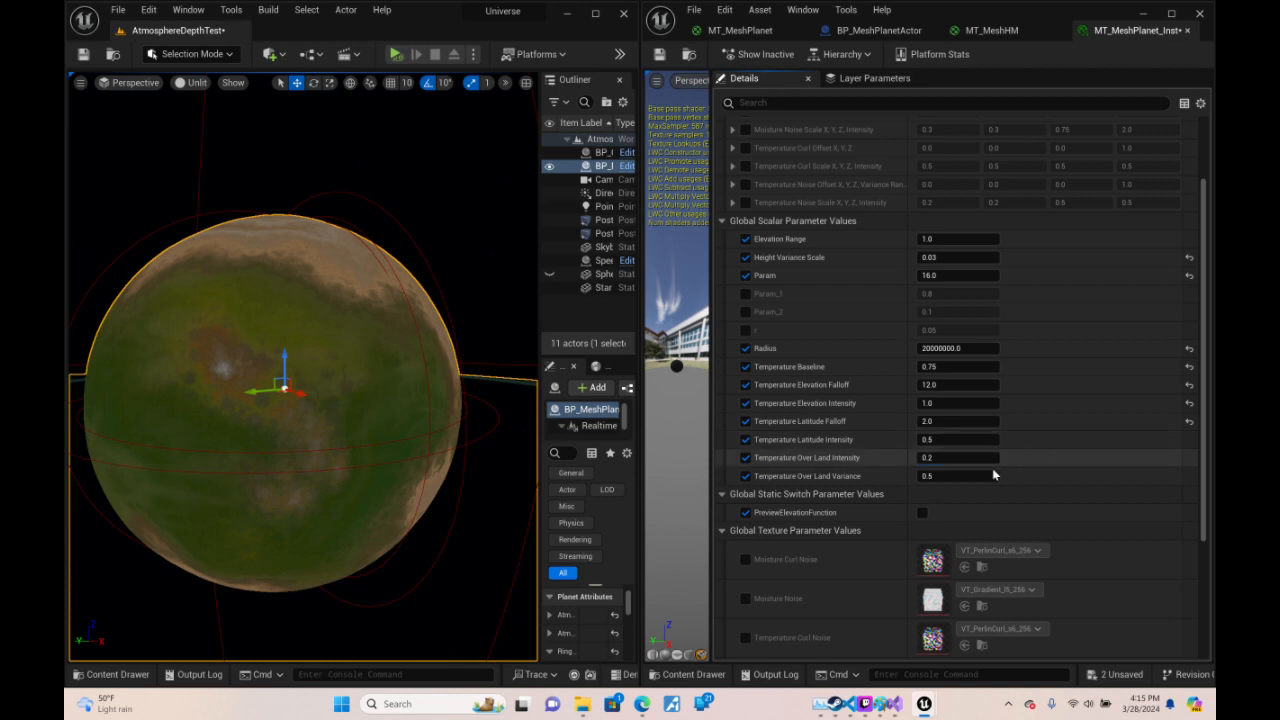
- Try Temperature Over Land Variance values of 1 and 0 on the planet, and return to 0.5
{"action": "left_click", "coordinate": [990, 476]}
{"action": "type", "text": "1"}
{"action": "key", "text": "Return"}
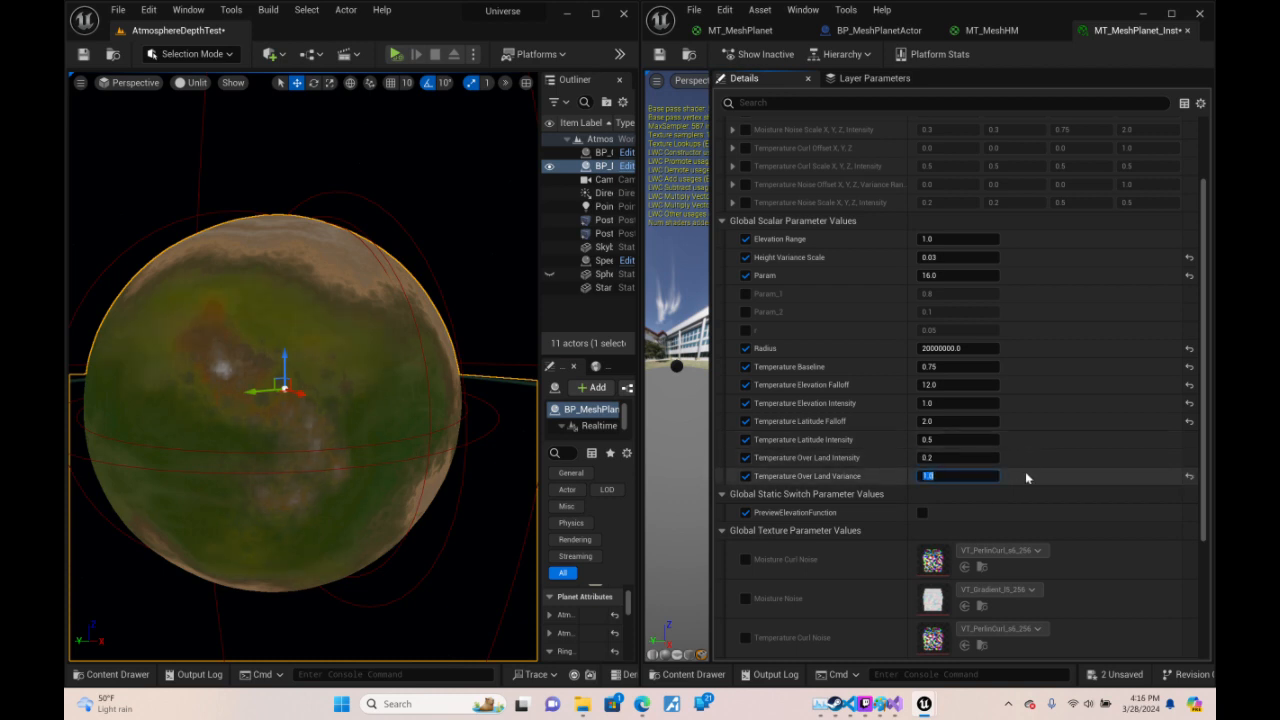
{"action": "type", "text": ".5"}
{"action": "key", "text": "Return"}
{"action": "type", "text": "0"}
{"action": "key", "text": "Return"}
{"action": "type", "text": ".5"}
{"action": "key", "text": "Return"}
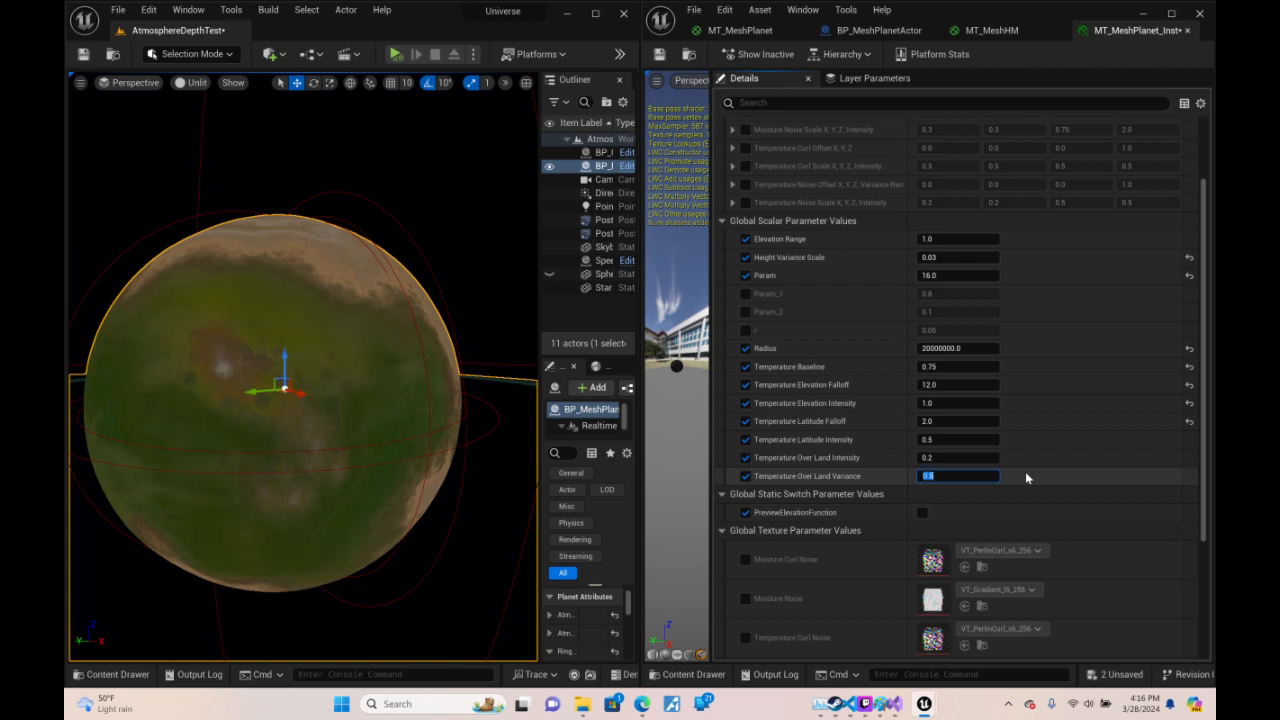
{"action": "left_click", "coordinate": [1026, 478]}
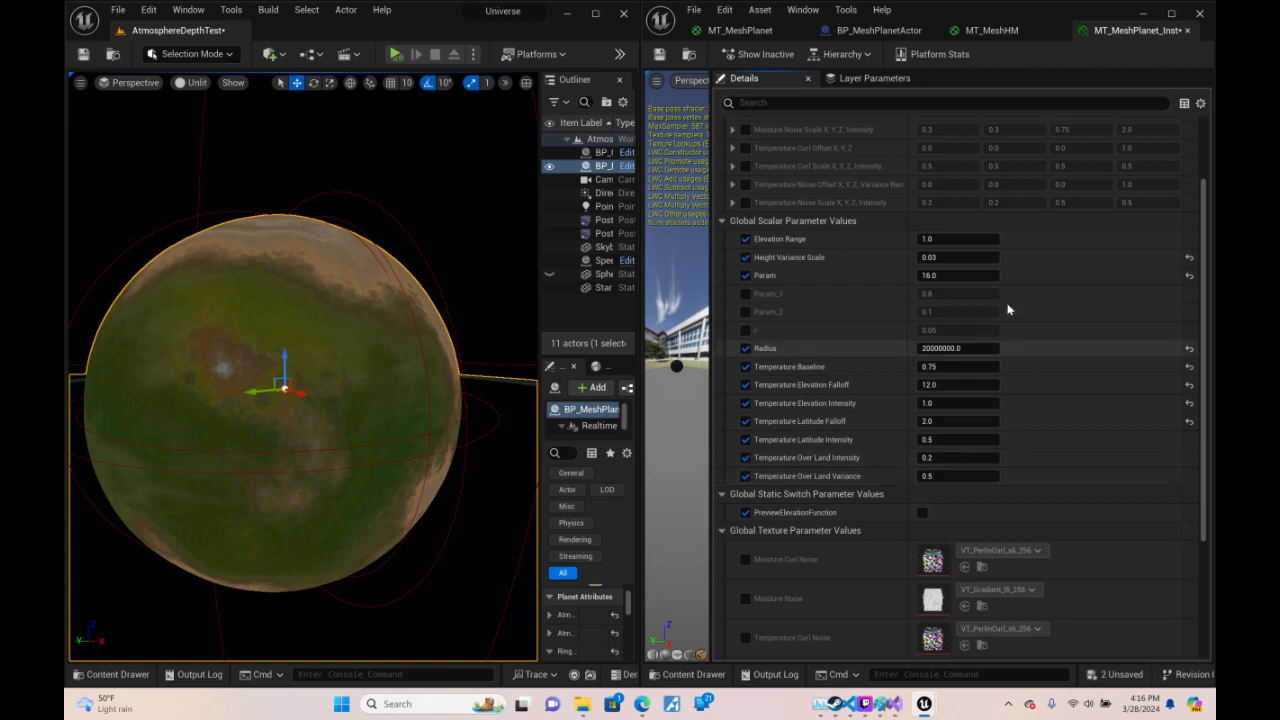
- Fly around the planet and examine the biome colours and transitions on its other sides
{"action": "scroll", "coordinate": [1031, 278], "scroll_direction": "up", "scroll_amount": 1}
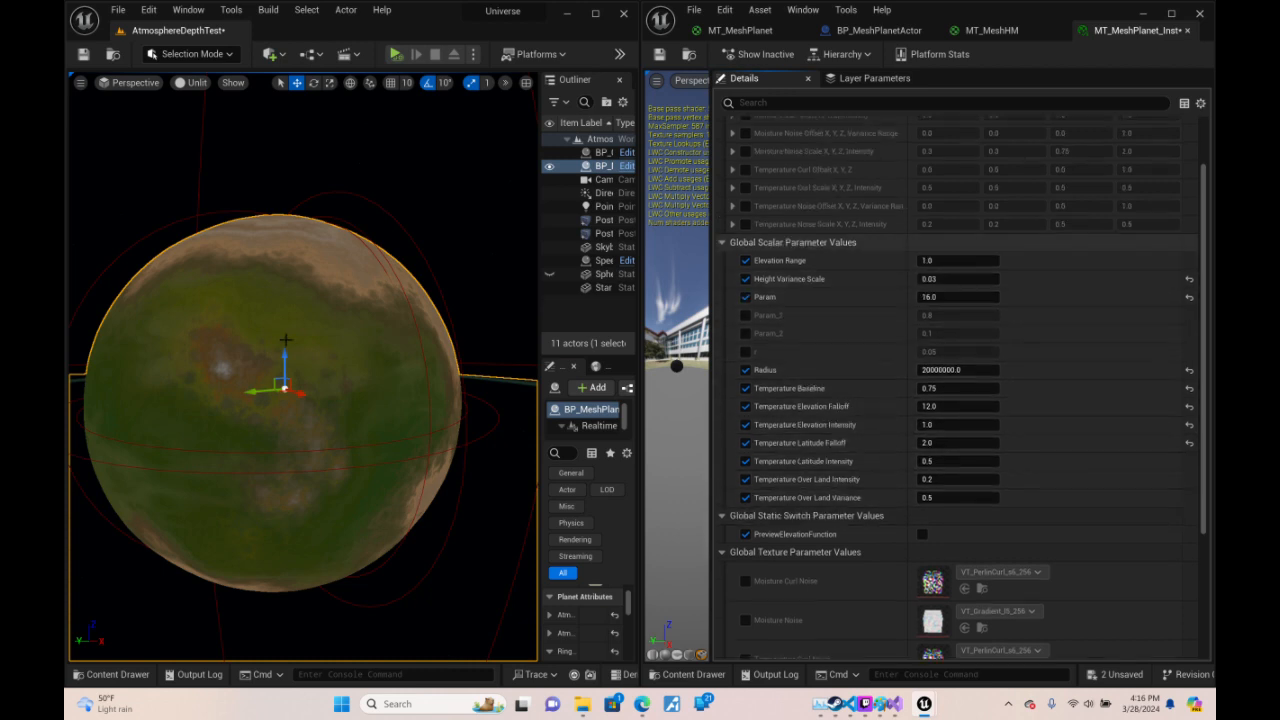
{"action": "right_click_drag", "start_coordinate": [282, 336], "coordinate": [685, 155]}
{"action": "key", "text": "a"}
{"action": "key", "text": "w"}
{"action": "key", "text": "w"}
{"action": "key", "text": "s"}
{"action": "key", "text": "w"}
{"action": "key", "text": "s"}
{"action": "key", "text": "a"}
{"action": "key", "text": "w"}
{"action": "key", "text": "f"}
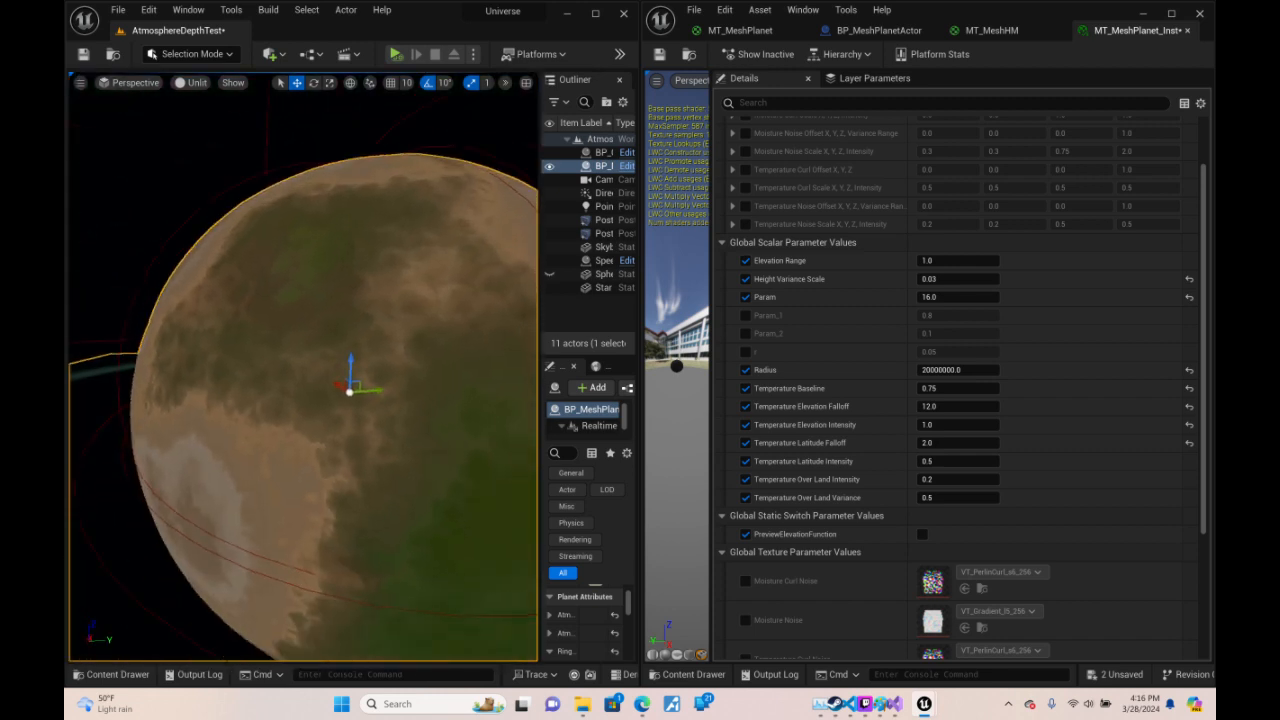
{"action": "key", "text": "d"}
{"action": "right_click_drag", "start_coordinate": [326, 370], "coordinate": [285, 325]}
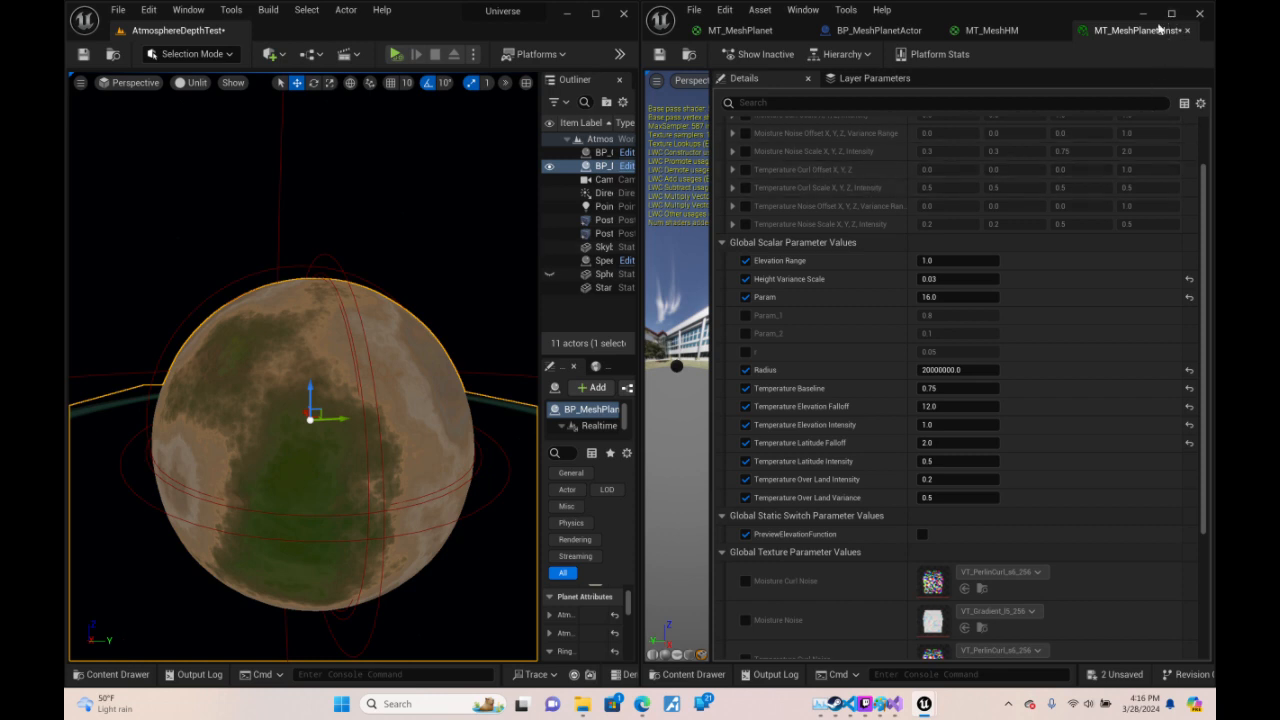
- Save the planet material instance and unhide the Sphere actor around the planet in the level
{"action": "left_click", "coordinate": [659, 54]}
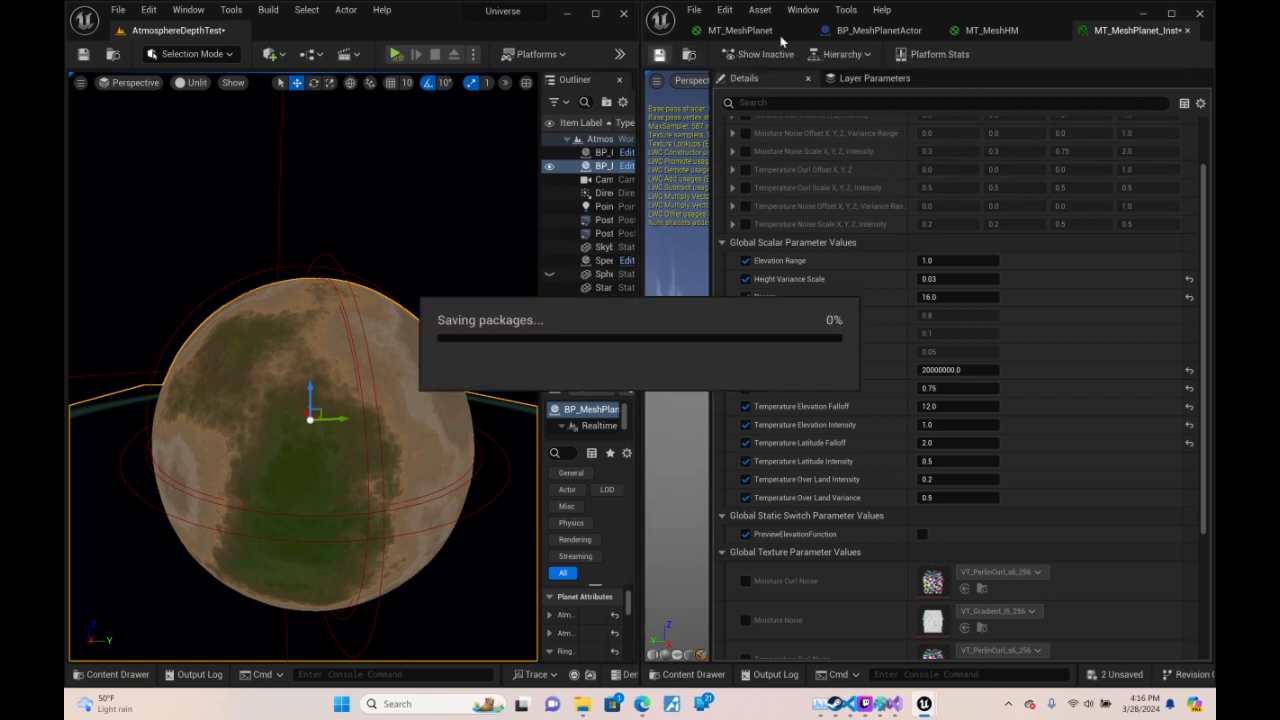
{"action": "left_click", "coordinate": [1143, 14]}
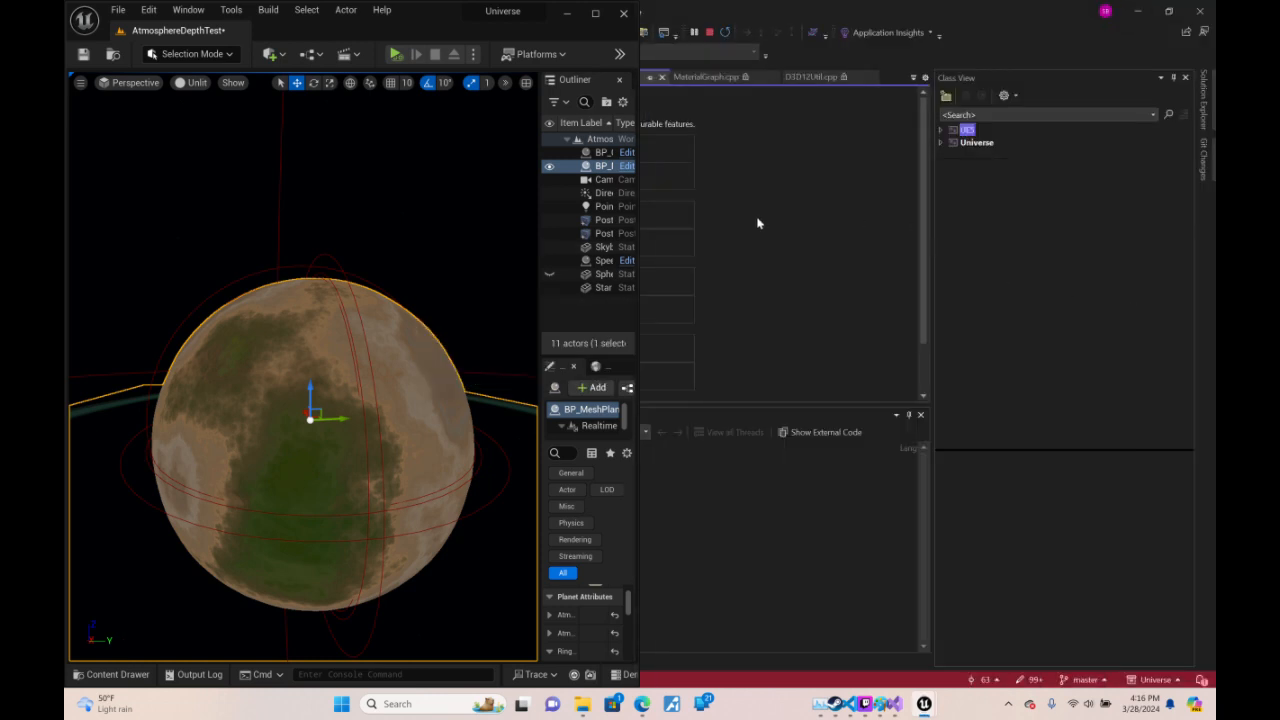
{"action": "left_click", "coordinate": [549, 274]}
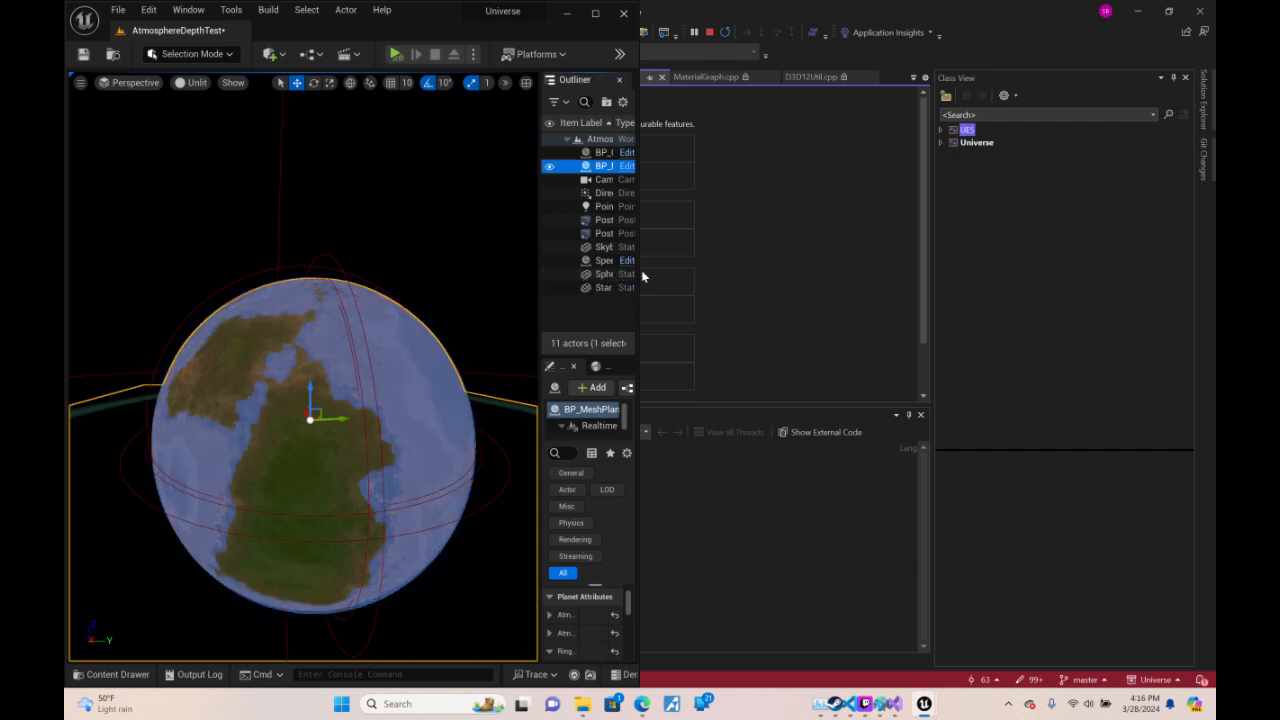
- Select the Sphere actor, and widen the level editor window and its actor details area to show the full scale values
{"action": "left_click_drag", "start_coordinate": [652, 275], "coordinate": [1023, 276]}
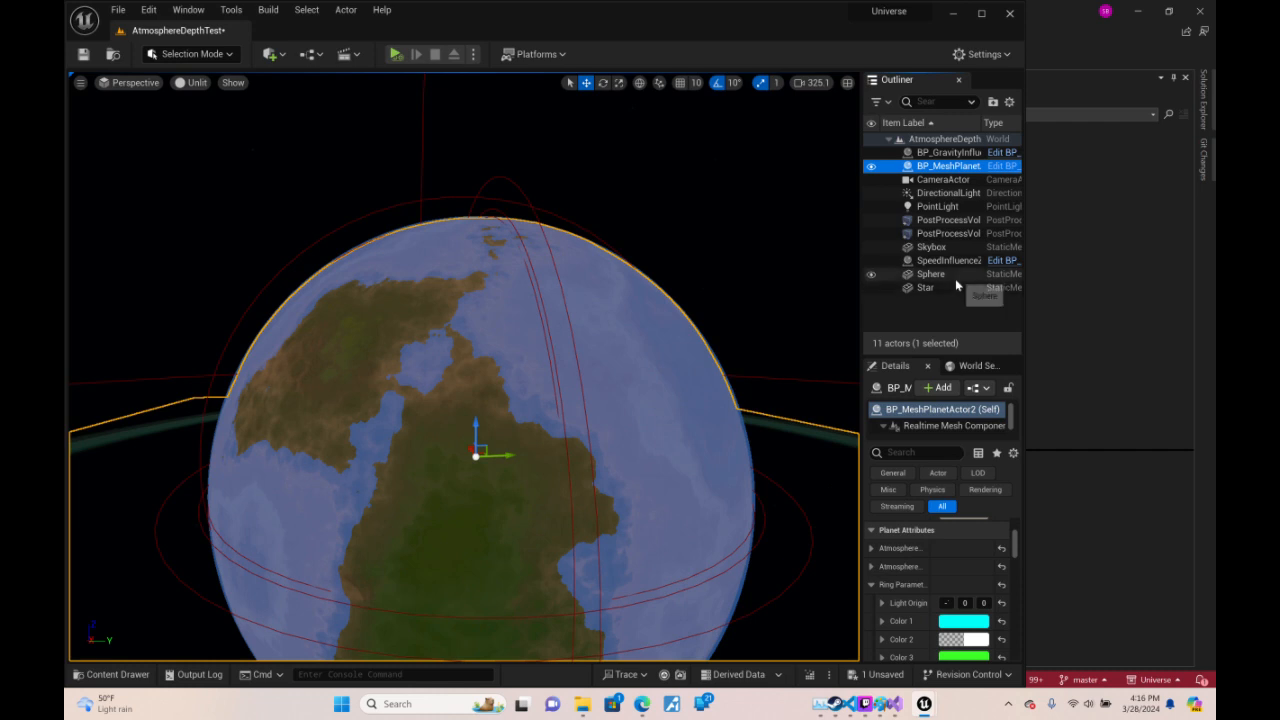
{"action": "left_click", "coordinate": [955, 278]}
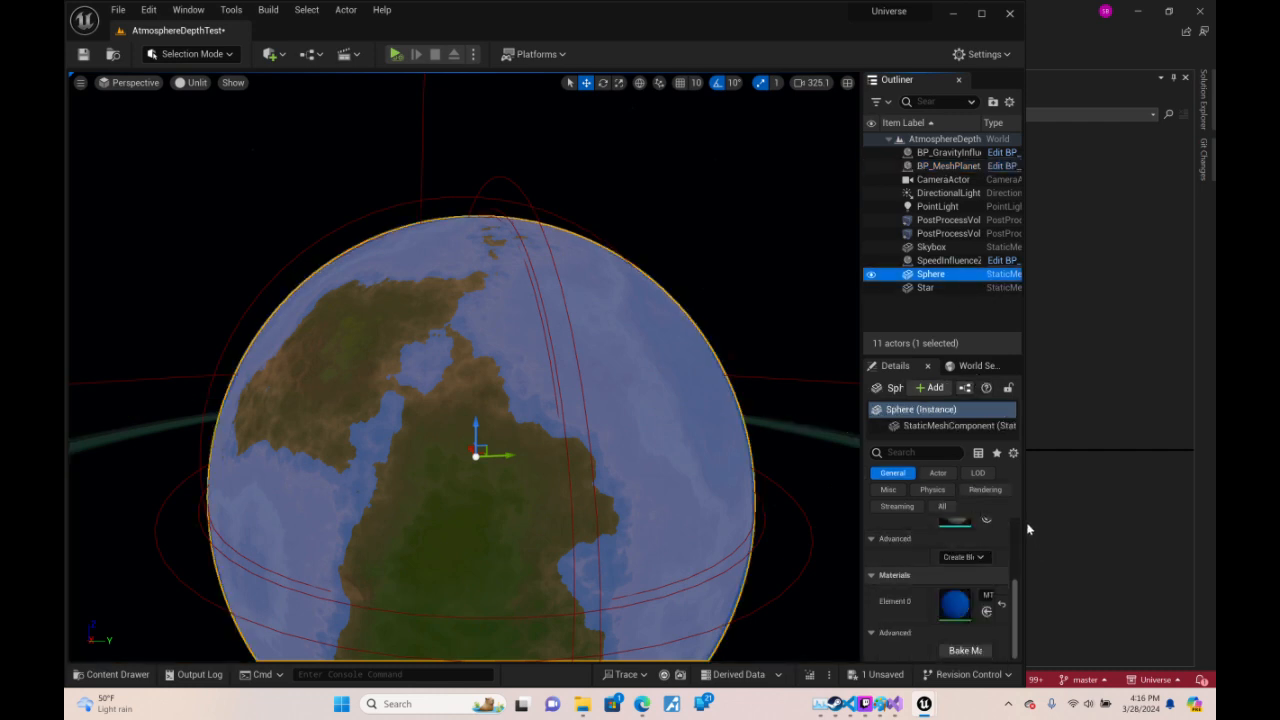
{"action": "left_click_drag", "start_coordinate": [1024, 523], "coordinate": [1215, 523]}
{"action": "scroll", "coordinate": [1133, 593], "scroll_direction": "up", "scroll_amount": 5}
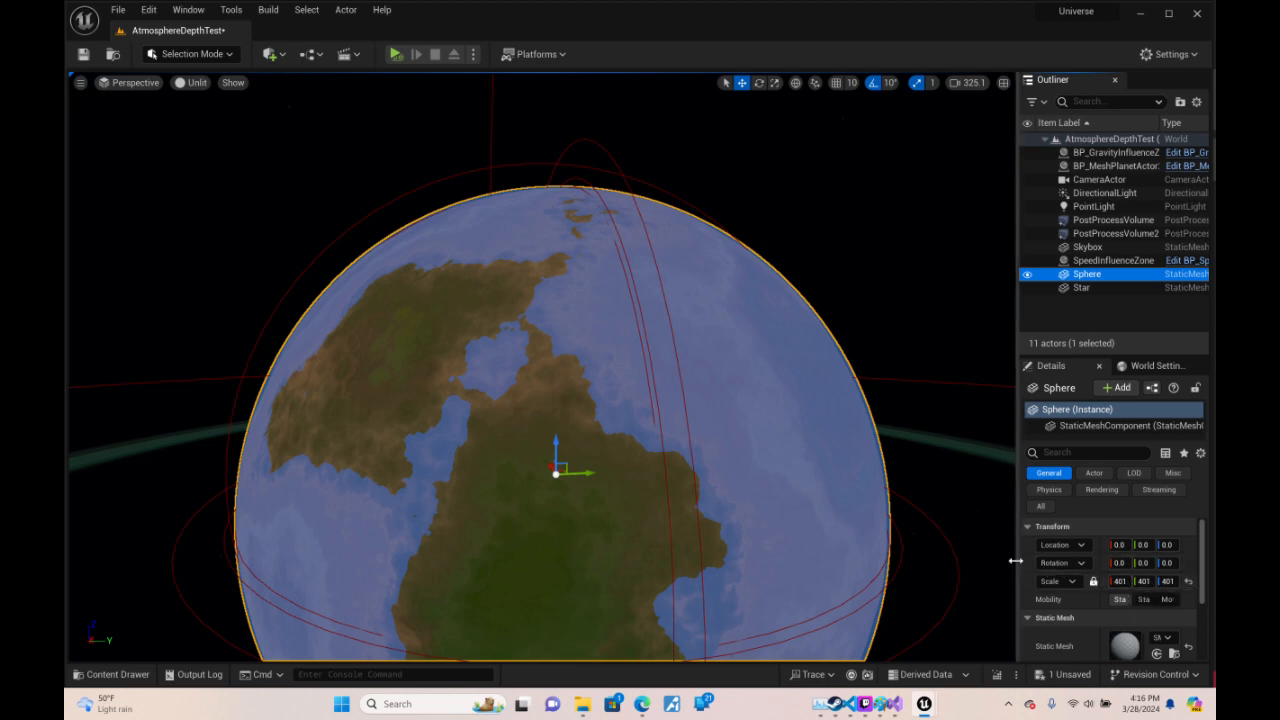
{"action": "left_click_drag", "start_coordinate": [1015, 561], "coordinate": [796, 549]}
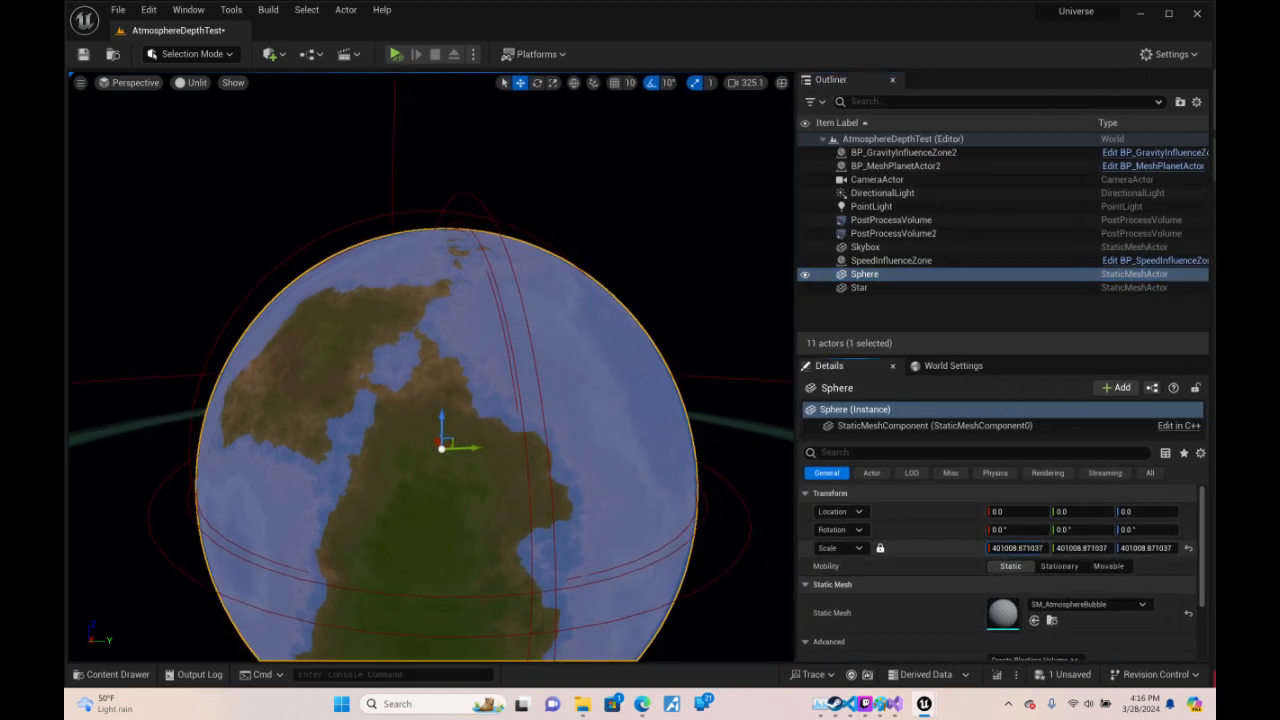
- Reduce the Sphere's locked scale through about 400592 and 400550 to 400000
{"action": "left_click_drag", "start_coordinate": [1017, 548], "coordinate": [865, 548]}
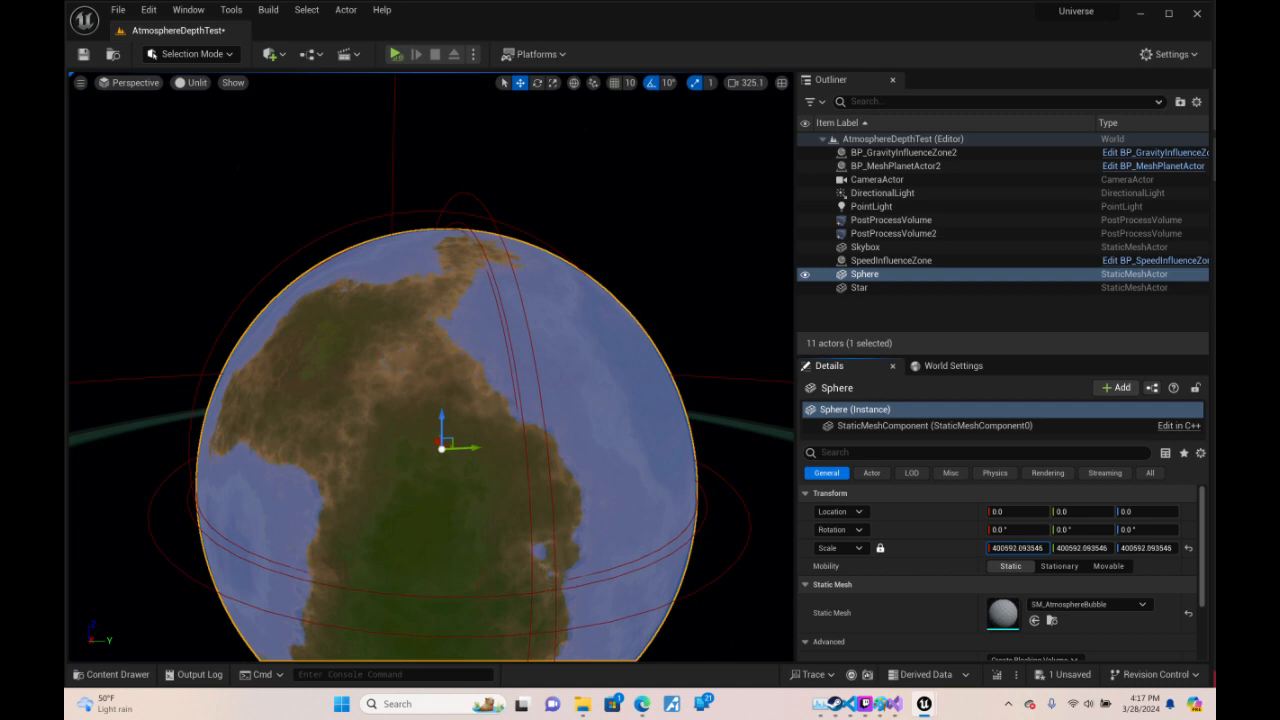
{"action": "left_click_drag", "start_coordinate": [1018, 548], "coordinate": [1004, 548]}
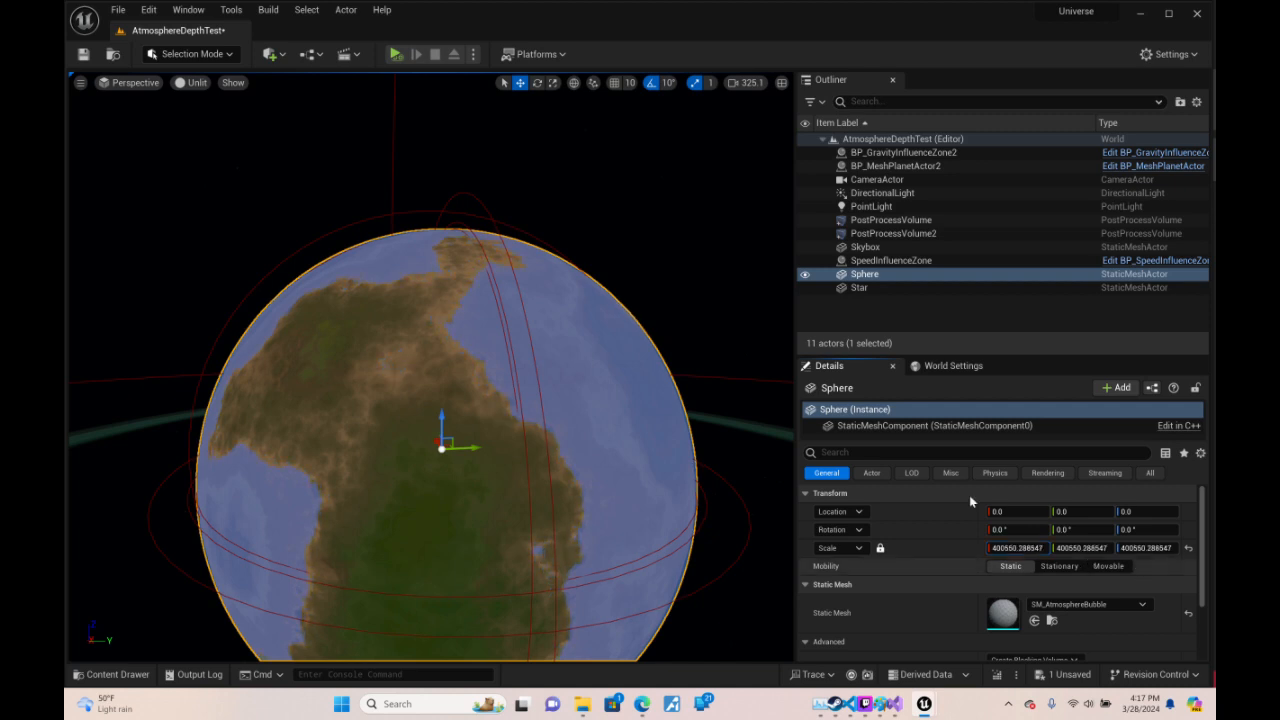
{"action": "left_click", "coordinate": [1018, 548]}
{"action": "type", "text": "400000"}
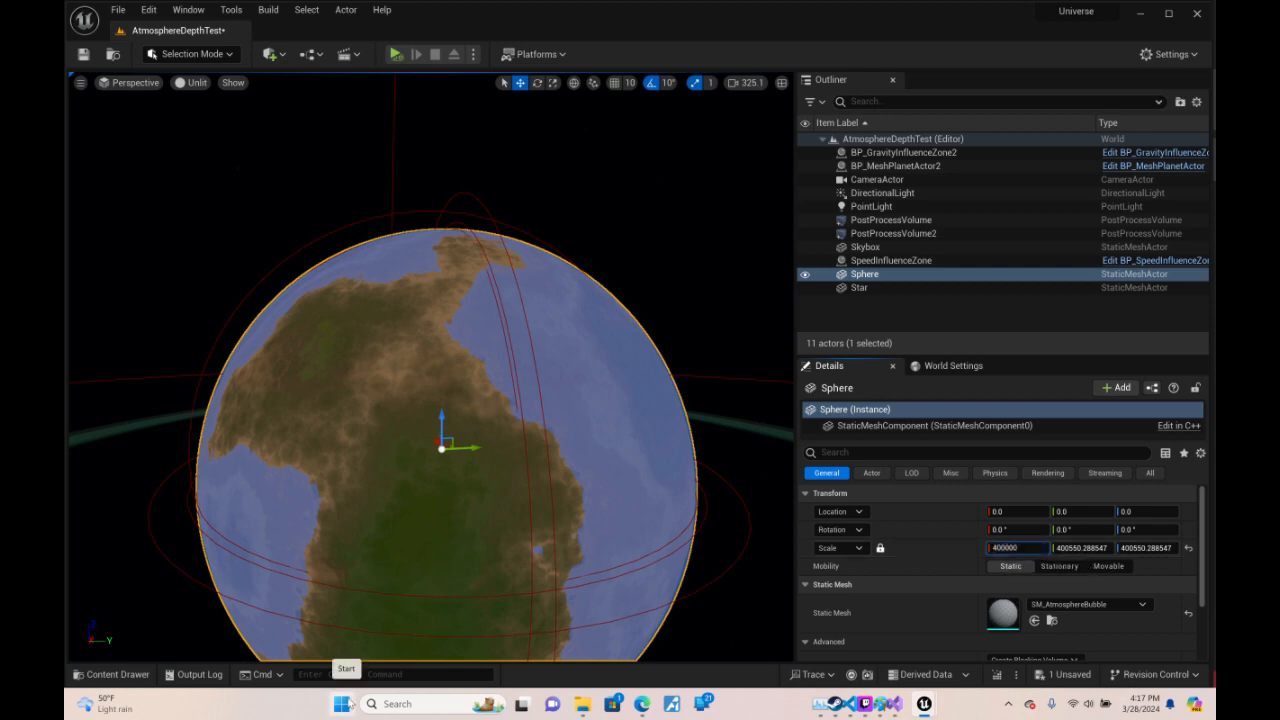
{"action": "key", "text": "Return"}
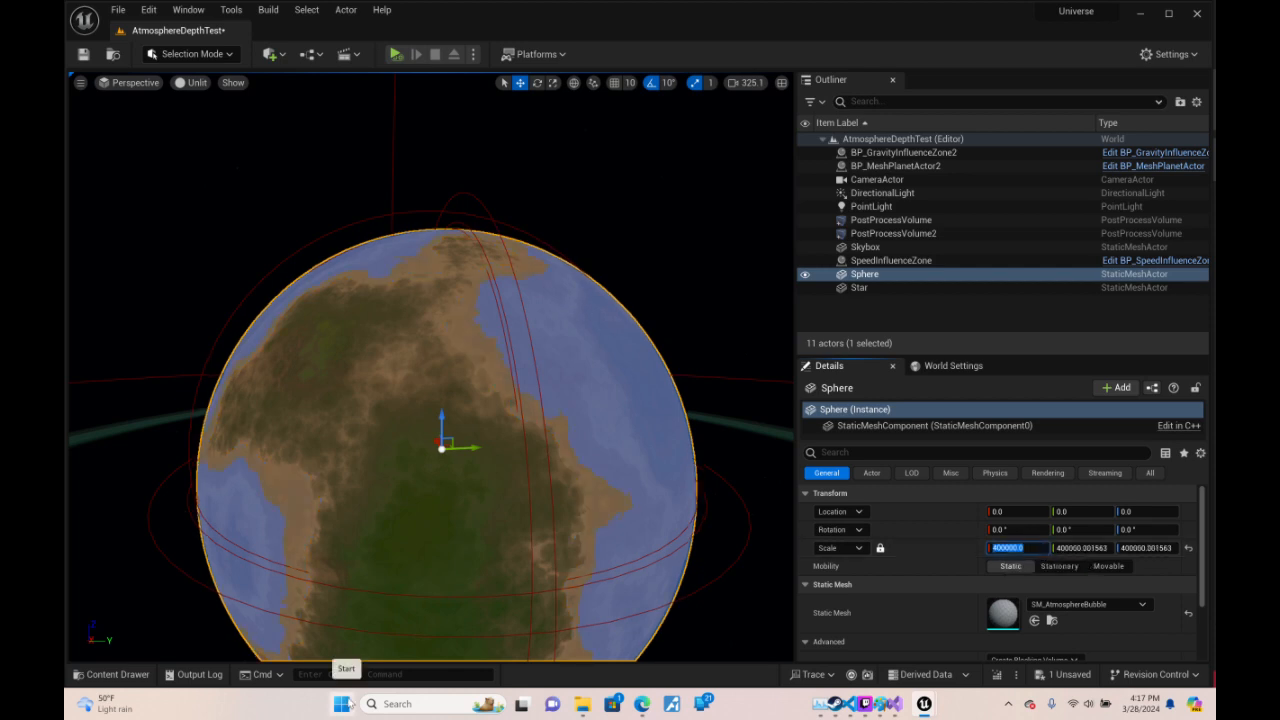
{"action": "left_click", "coordinate": [1012, 549]}
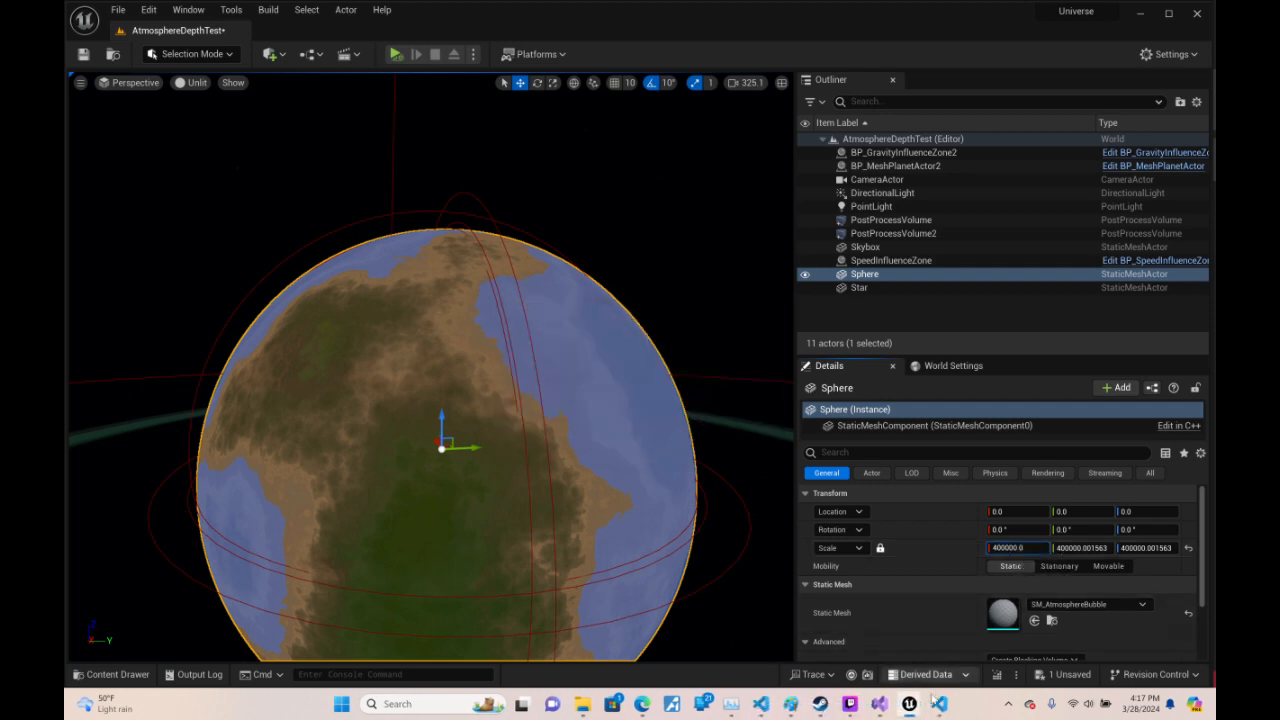
- Adjust the Sphere actor's locked scale through 400500 to 400400
{"action": "left_click", "coordinate": [937, 708]}
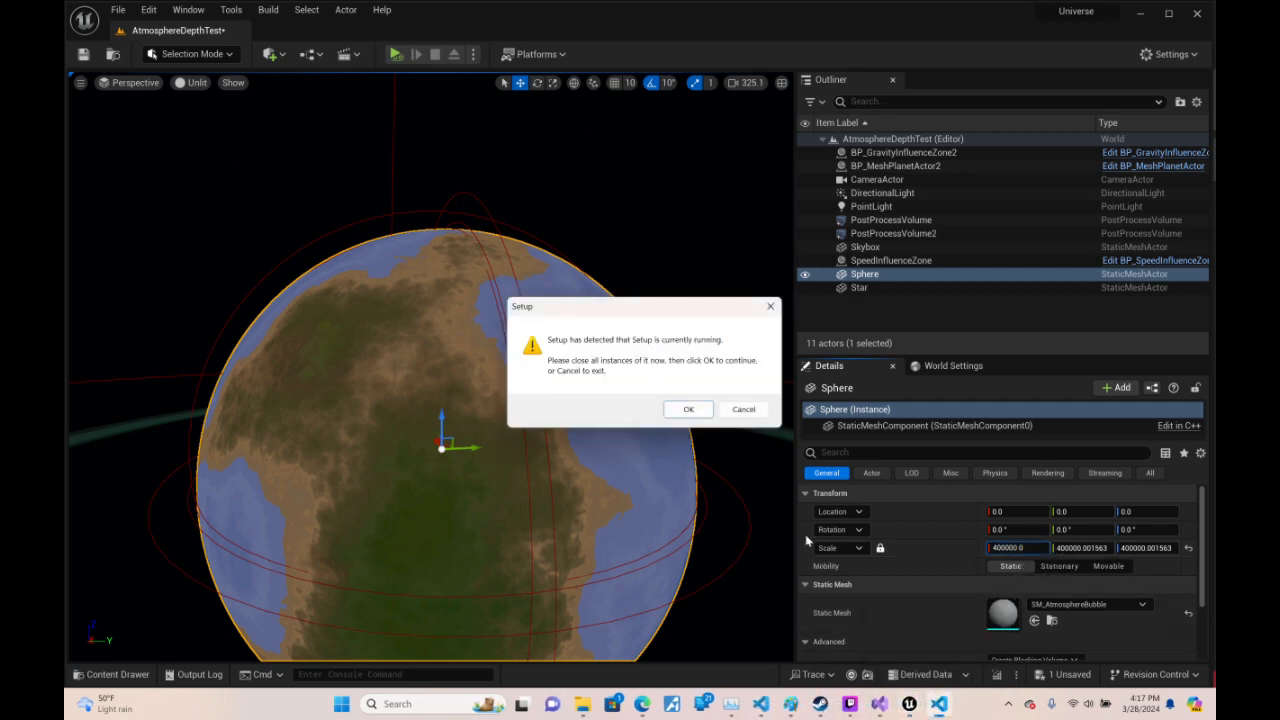
{"action": "left_click", "coordinate": [737, 406]}
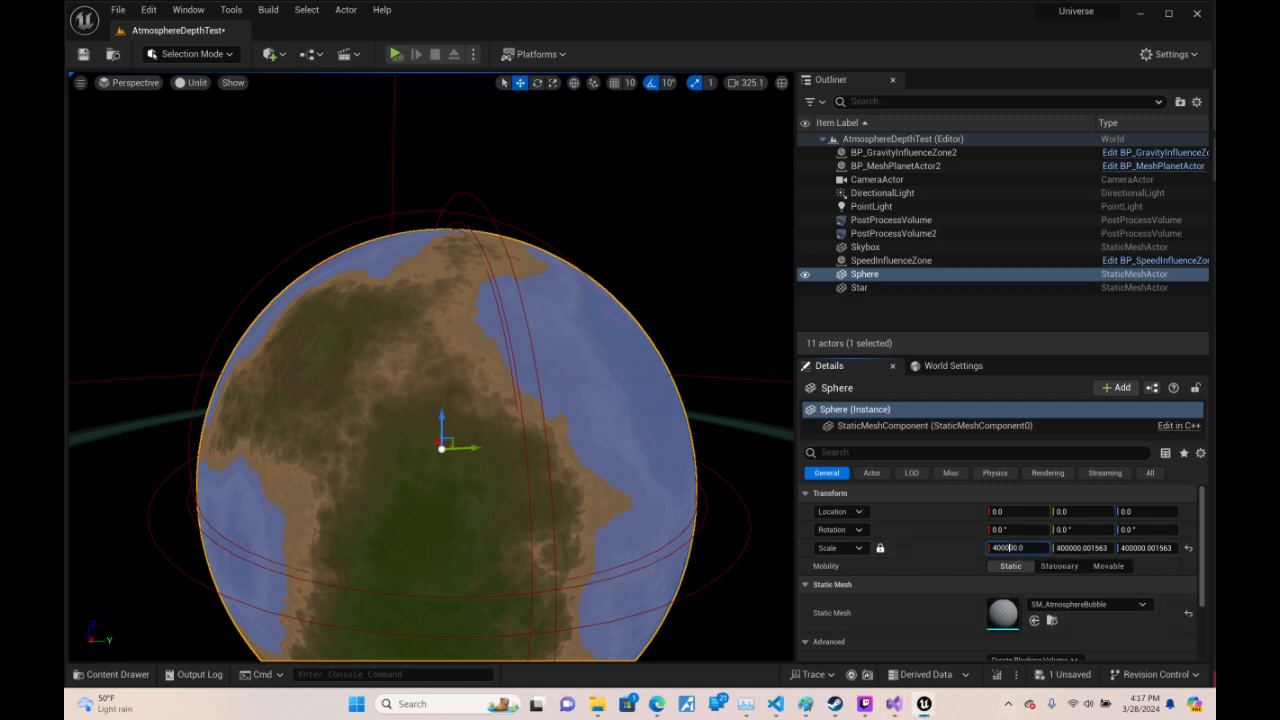
{"action": "mouse_move", "coordinate": [923, 704]}
{"action": "key", "text": "Return"}
{"action": "key", "text": "Left"}
{"action": "key", "text": "Return"}
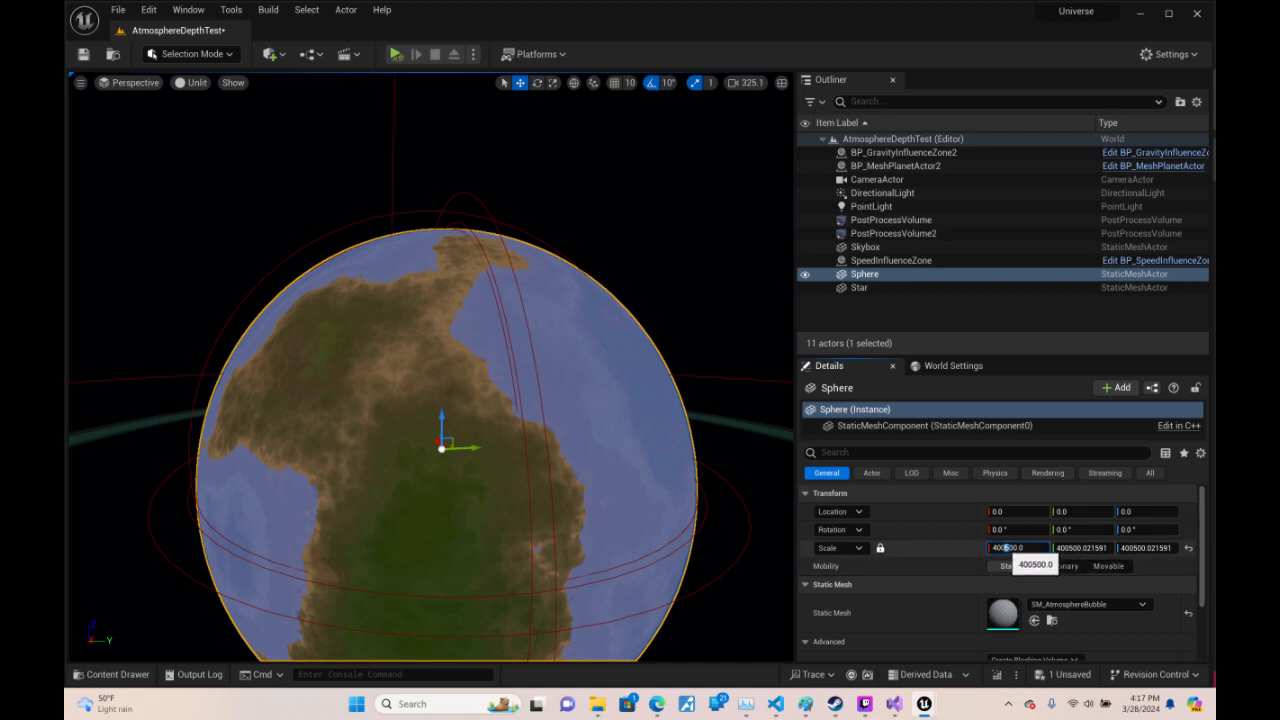
{"action": "type", "text": "4"}
{"action": "key", "text": "Return"}
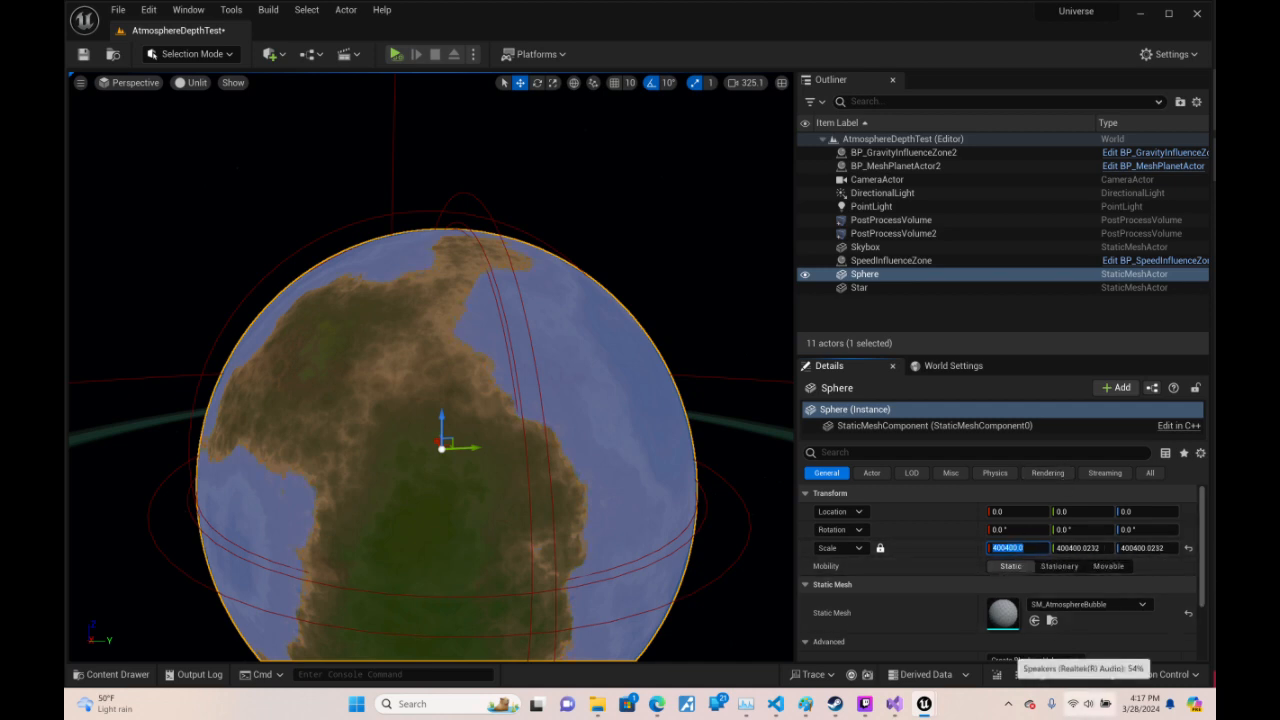
- Fly around the planet and examine the coastlines and sea level on its other sides
{"action": "key", "text": "a"}
{"action": "right_click_drag", "start_coordinate": [450, 390], "coordinate": [270, 354]}
{"action": "key", "text": "d"}
{"action": "key", "text": "w"}
{"action": "scroll", "coordinate": [500, 395], "scroll_direction": "down", "scroll_amount": 3}
{"action": "key", "text": "w"}
{"action": "scroll", "coordinate": [500, 395], "scroll_direction": "down", "scroll_amount": 2}
{"action": "key", "text": "s"}
{"action": "scroll", "coordinate": [500, 395], "scroll_direction": "up", "scroll_amount": 4}
{"action": "key", "text": "d"}
{"action": "scroll", "coordinate": [500, 395], "scroll_direction": "up", "scroll_amount": 3}
{"action": "key", "text": "w"}
{"action": "key", "text": "s"}
{"action": "key", "text": "d"}
{"action": "key", "text": "d"}
{"action": "key", "text": "d"}
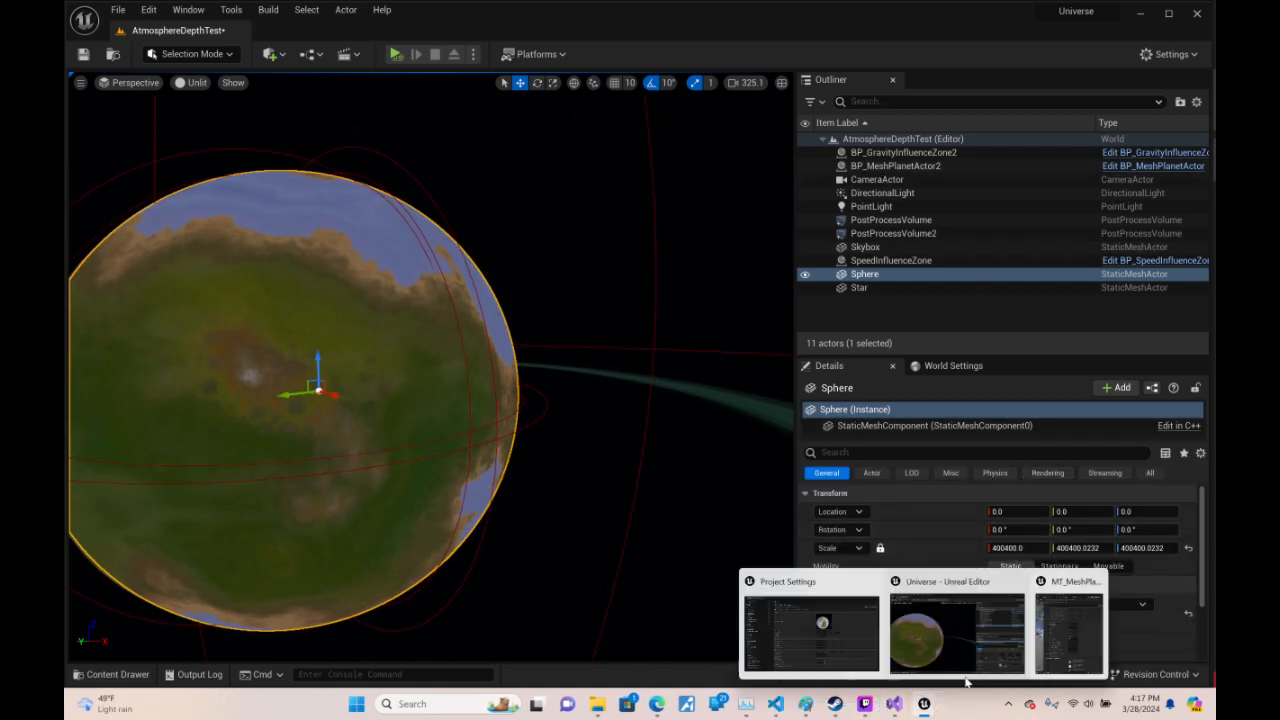
- Switch to the MT_MeshPlanet_Inst material instance window and look through its scalar and texture parameters
{"action": "left_click", "coordinate": [1057, 645]}
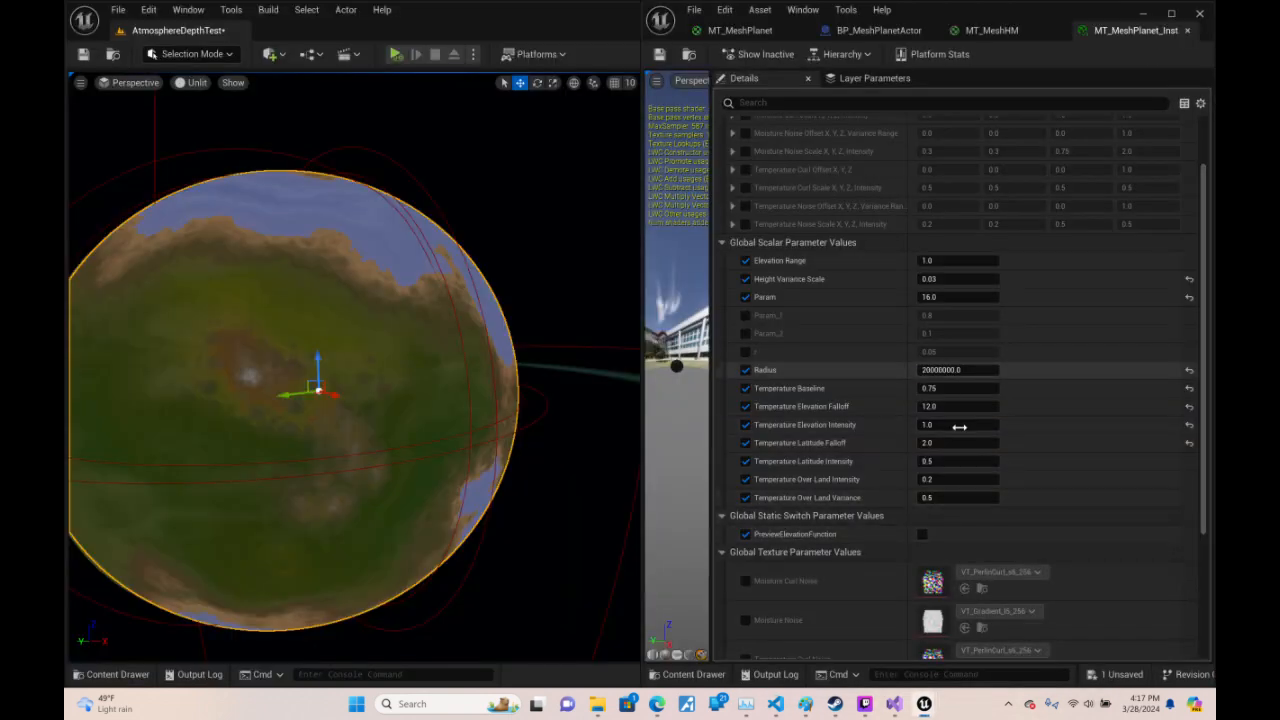
{"action": "scroll", "coordinate": [965, 505], "scroll_direction": "down", "scroll_amount": 5}
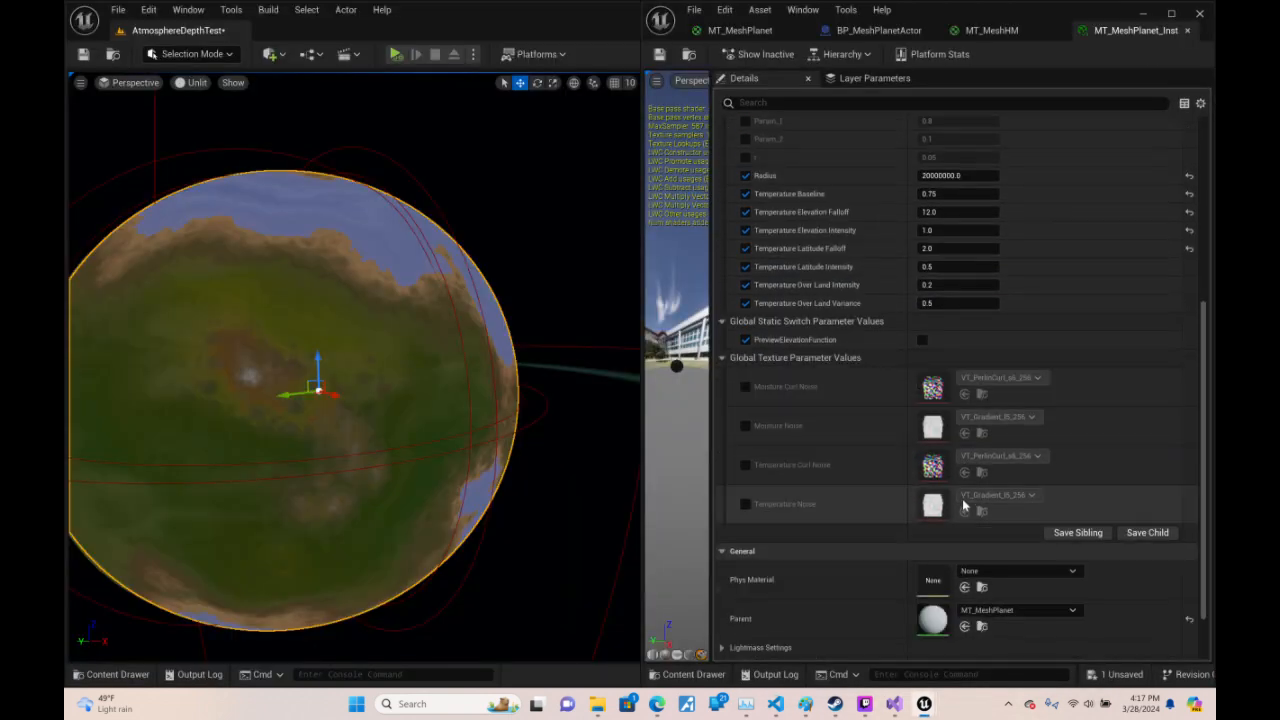
{"action": "scroll", "coordinate": [965, 502], "scroll_direction": "up", "scroll_amount": 5}
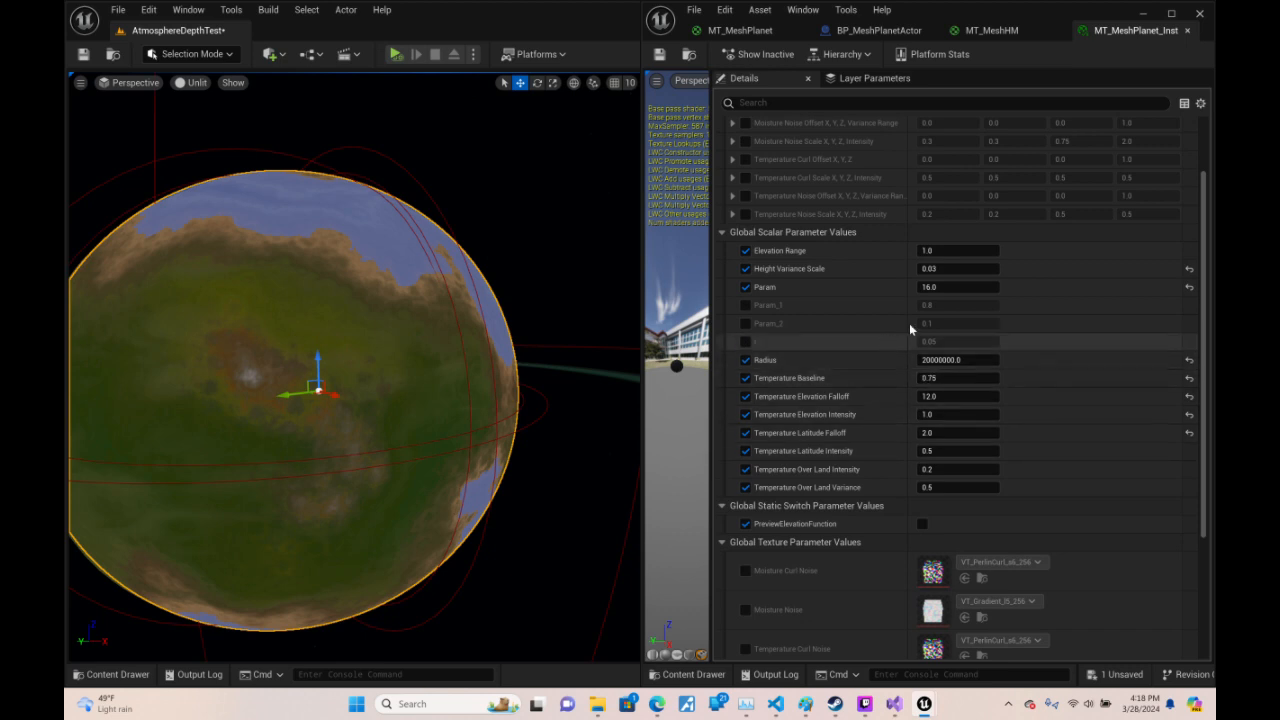
- Try the material instance's Param value at 4 and 60, and restore it to 16
{"action": "left_click", "coordinate": [951, 288]}
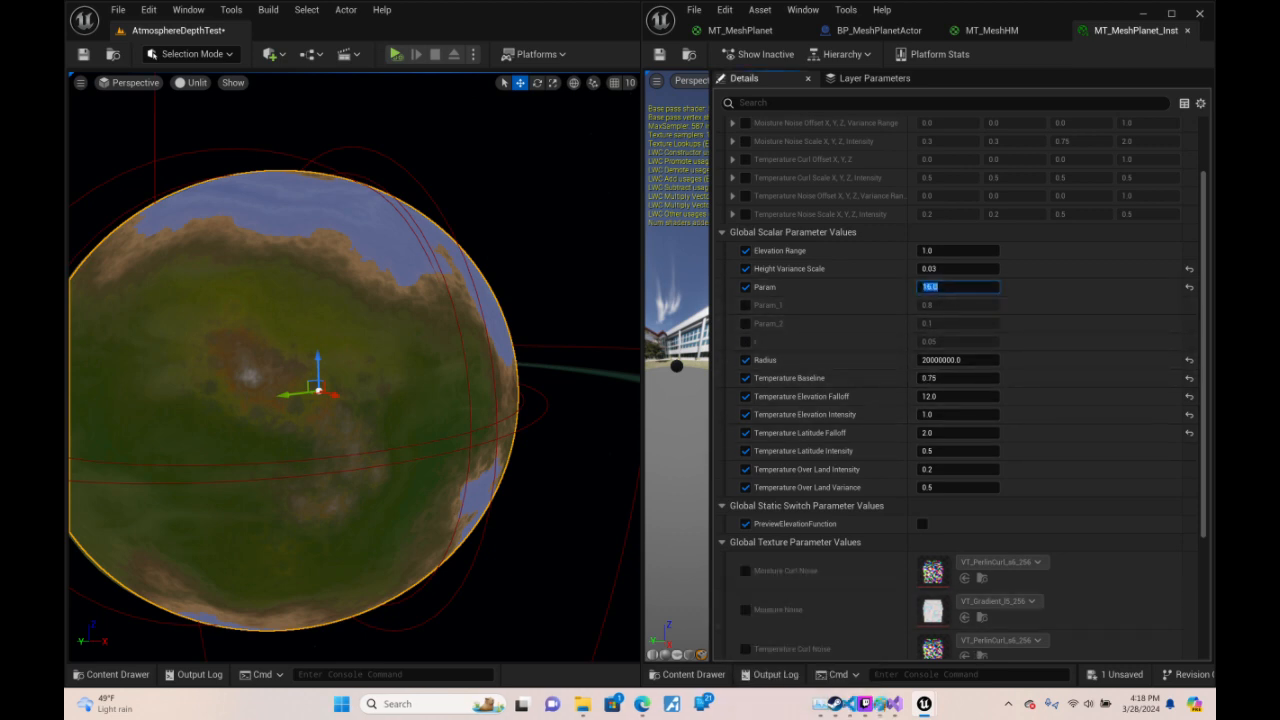
{"action": "type", "text": "4"}
{"action": "key", "text": "Return"}
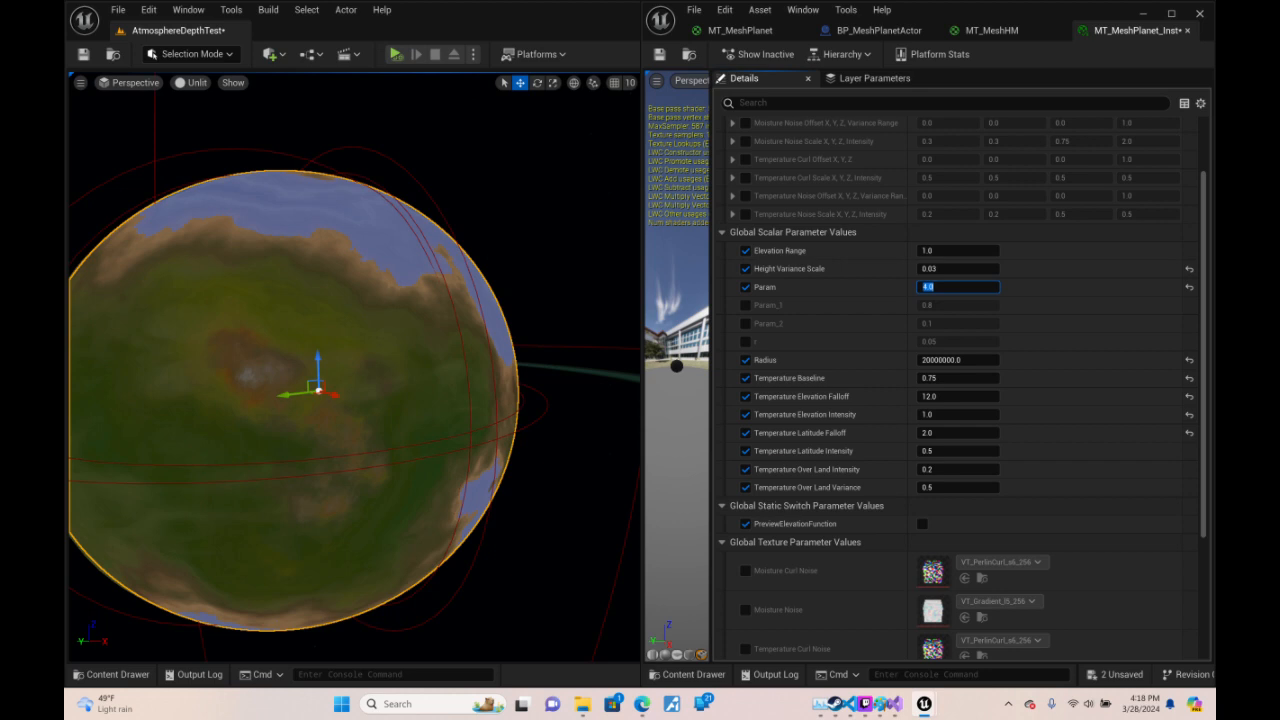
{"action": "type", "text": "60"}
{"action": "key", "text": "Return"}
{"action": "type", "text": "16"}
{"action": "key", "text": "Return"}
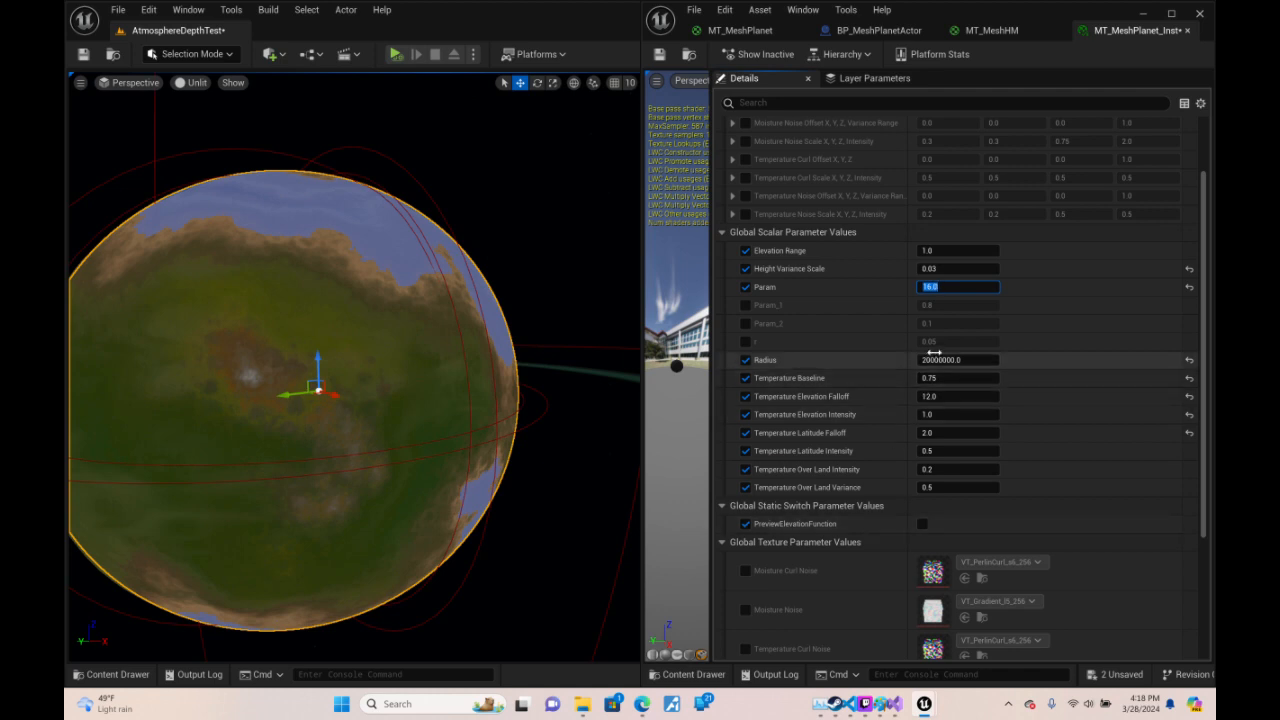
- Enable the Param_1 override in the planet material instance and set it to 0.9
{"action": "left_click", "coordinate": [745, 305]}
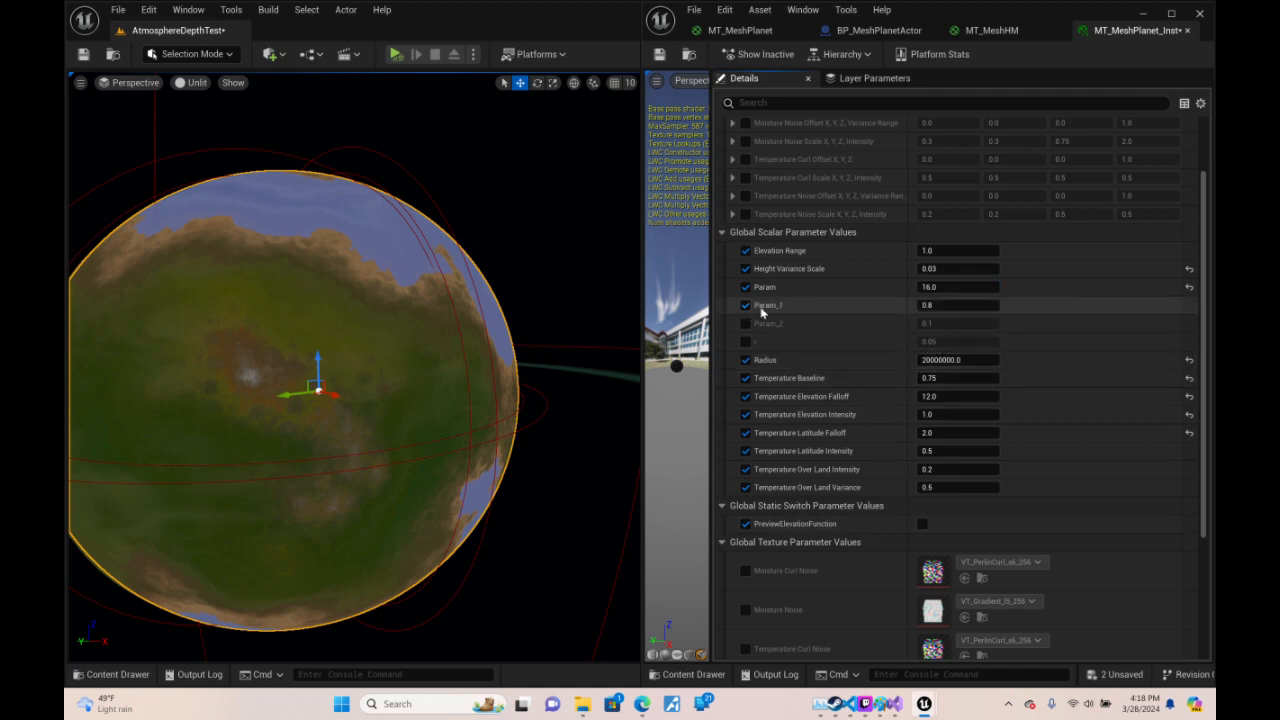
{"action": "left_click", "coordinate": [945, 305]}
{"action": "mouse_move", "coordinate": [632, 714]}
{"action": "type", "text": ".9"}
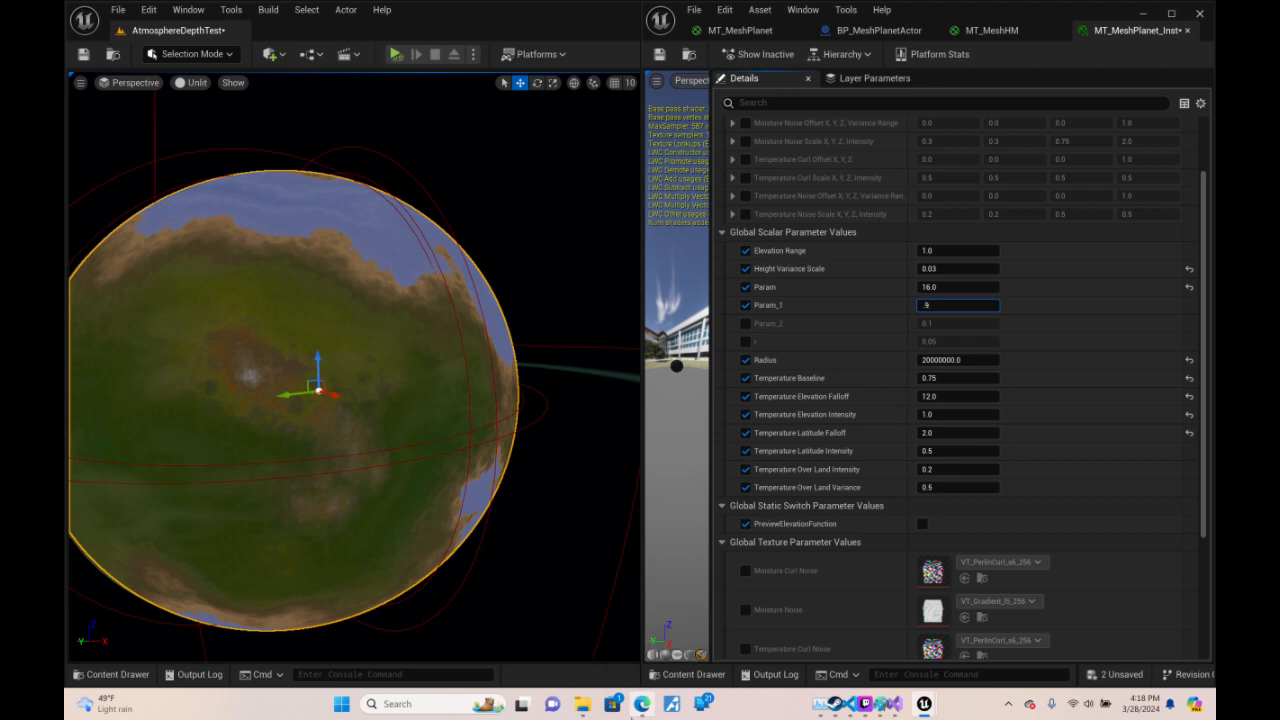
{"action": "key", "text": "Return"}
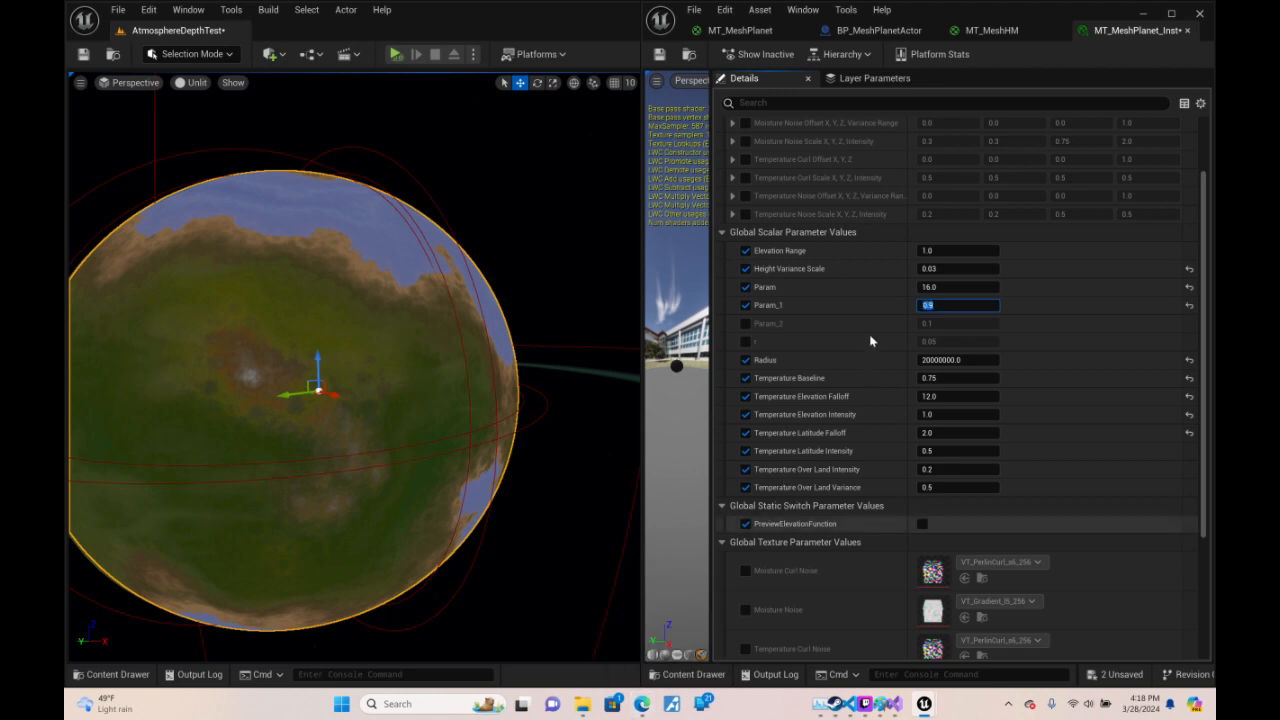
- Enable the r parameter override and try several values, including 0.025 and 0.03
{"action": "left_click", "coordinate": [745, 342]}
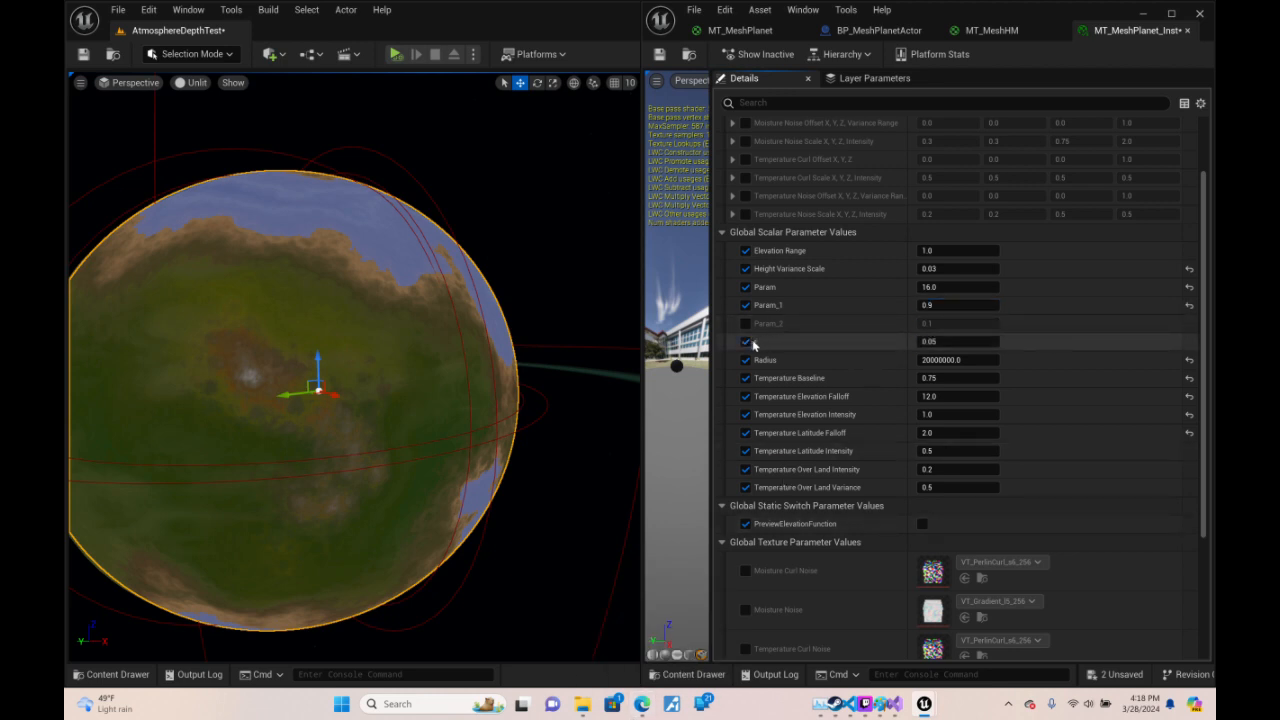
{"action": "left_click", "coordinate": [940, 341]}
{"action": "key", "text": "BackSpace"}
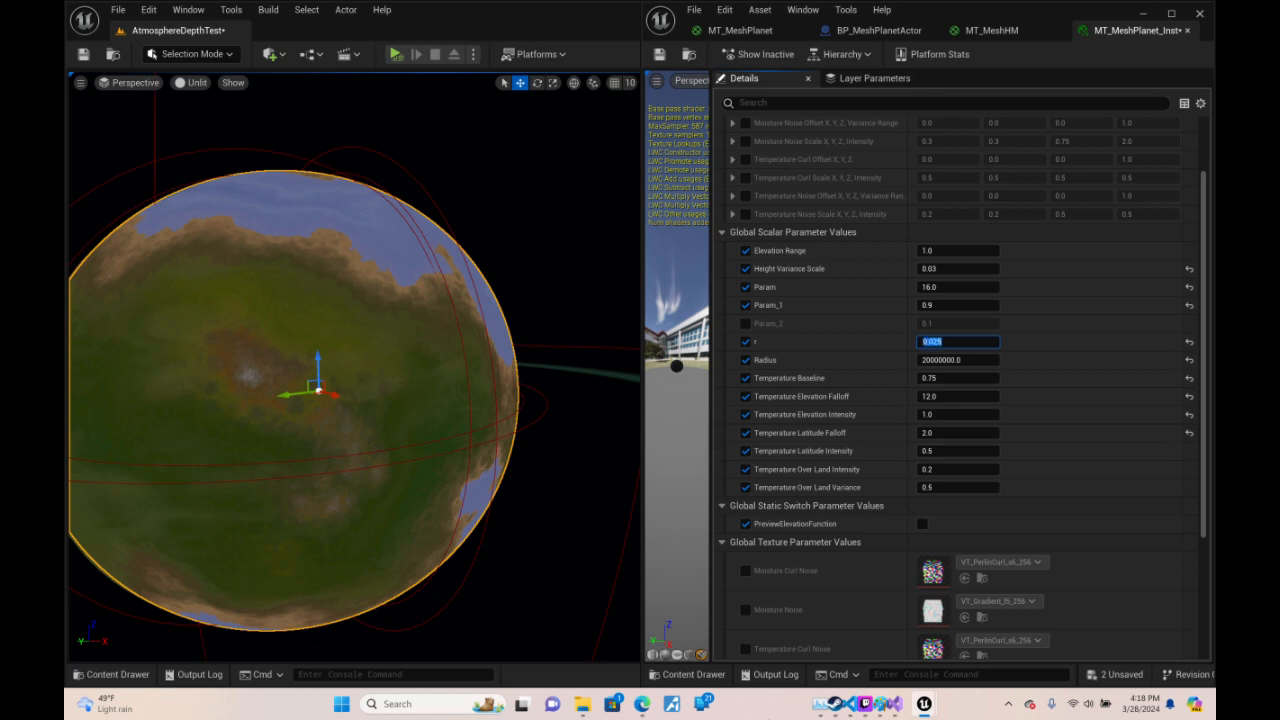
{"action": "type", "text": "1"}
{"action": "key", "text": "Return"}
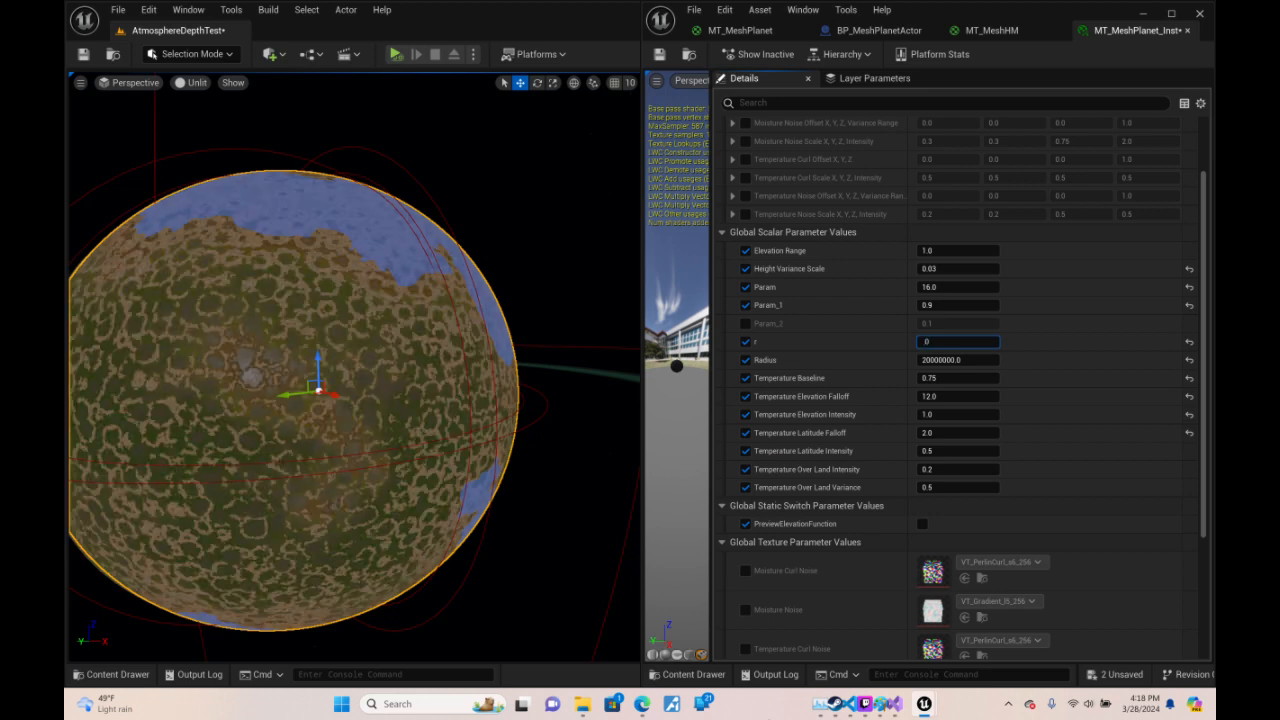
{"action": "key", "text": "Return"}
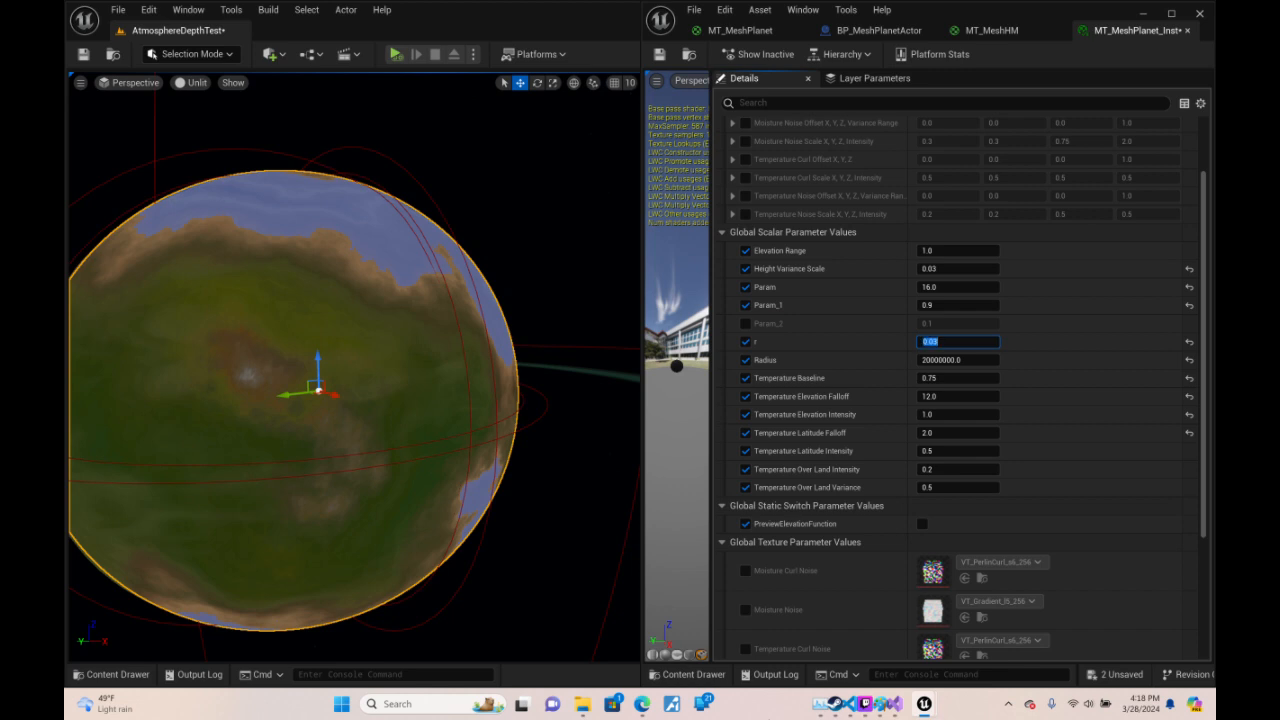
- Try r at 0.04 and further values, and settle on 0.025
{"action": "key", "text": "BackSpace"}
{"action": "type", "text": "0.04"}
{"action": "key", "text": "Return"}
{"action": "key", "text": "BackSpace"}
{"action": "type", "text": "0"}
{"action": "key", "text": "Return"}
{"action": "key", "text": "BackSpace"}
{"action": "type", "text": ".025"}
{"action": "key", "text": "Return"}
- Fly down close to the planet's surface and examine the grey patches on the green slopes
{"action": "key", "text": "w"}
{"action": "right_click_drag", "start_coordinate": [433, 428], "coordinate": [397, 343]}
{"action": "key", "text": "w"}
{"action": "scroll", "coordinate": [151, 435], "scroll_direction": "up", "scroll_amount": 1}
{"action": "key", "text": "s"}
{"action": "key", "text": "s"}
{"action": "scroll", "coordinate": [388, 382], "scroll_direction": "up", "scroll_amount": 1}
{"action": "key", "text": "a"}
{"action": "key", "text": "d"}
{"action": "key", "text": "w"}
{"action": "key", "text": "w"}
{"action": "scroll", "coordinate": [270, 394], "scroll_direction": "down", "scroll_amount": 1}
{"action": "key", "text": "w"}
{"action": "key", "text": "w"}
{"action": "key", "text": "a"}
{"action": "key", "text": "d"}
{"action": "key", "text": "w"}
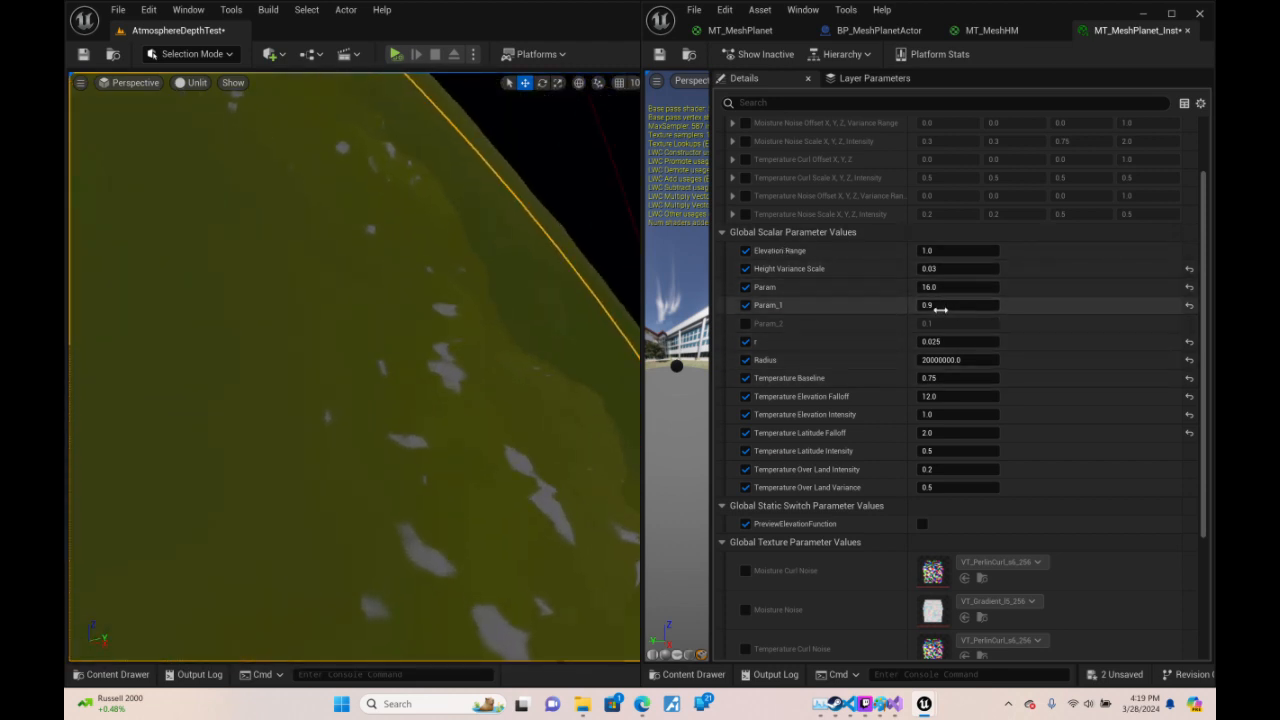
- Compare Param_1 values of 0.8, 0.5 and 0.75 on the grey patches of the terrain
{"action": "left_click", "coordinate": [940, 305]}
{"action": "type", "text": ".8"}
{"action": "key", "text": "Return"}
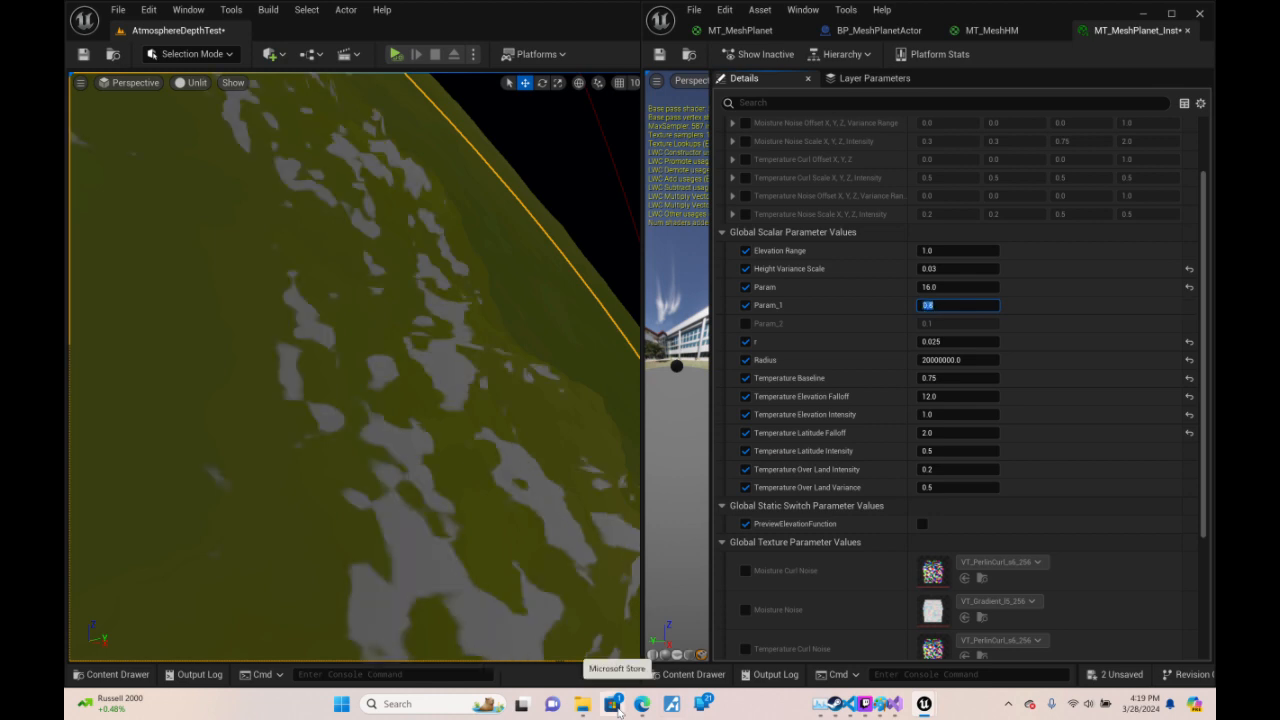
{"action": "type", "text": ".5"}
{"action": "key", "text": "Return"}
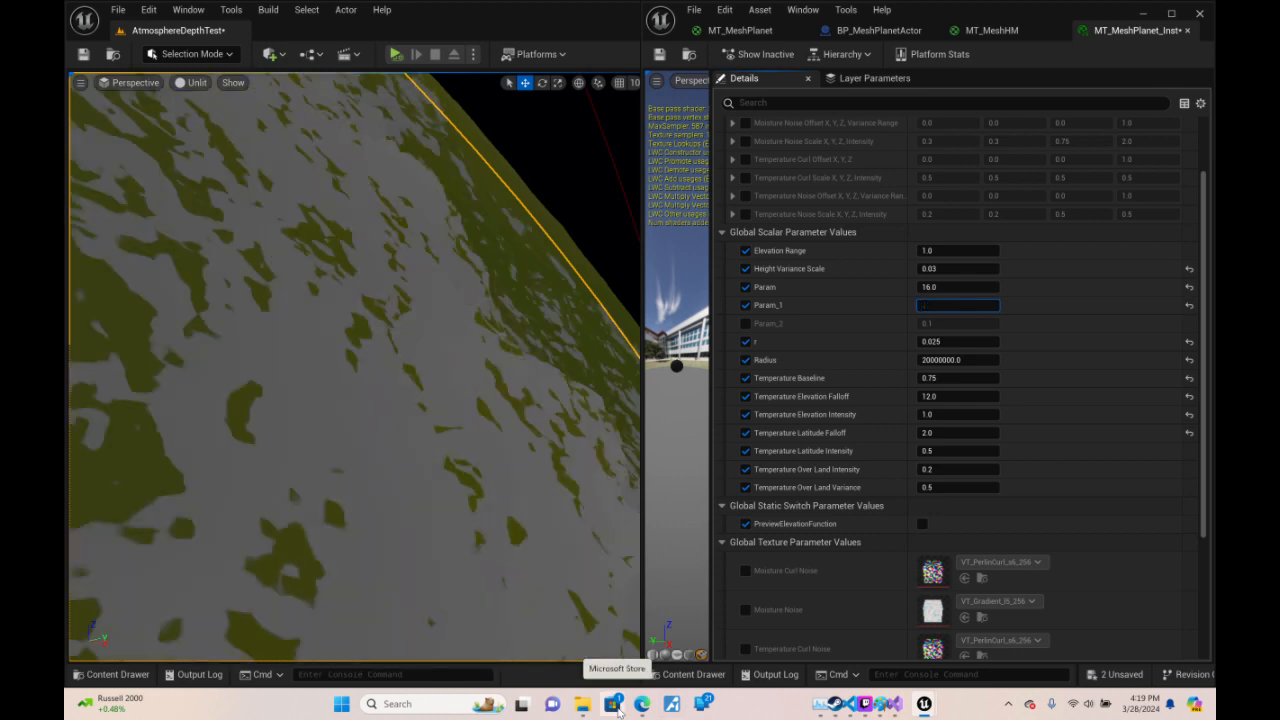
{"action": "key", "text": "Return"}
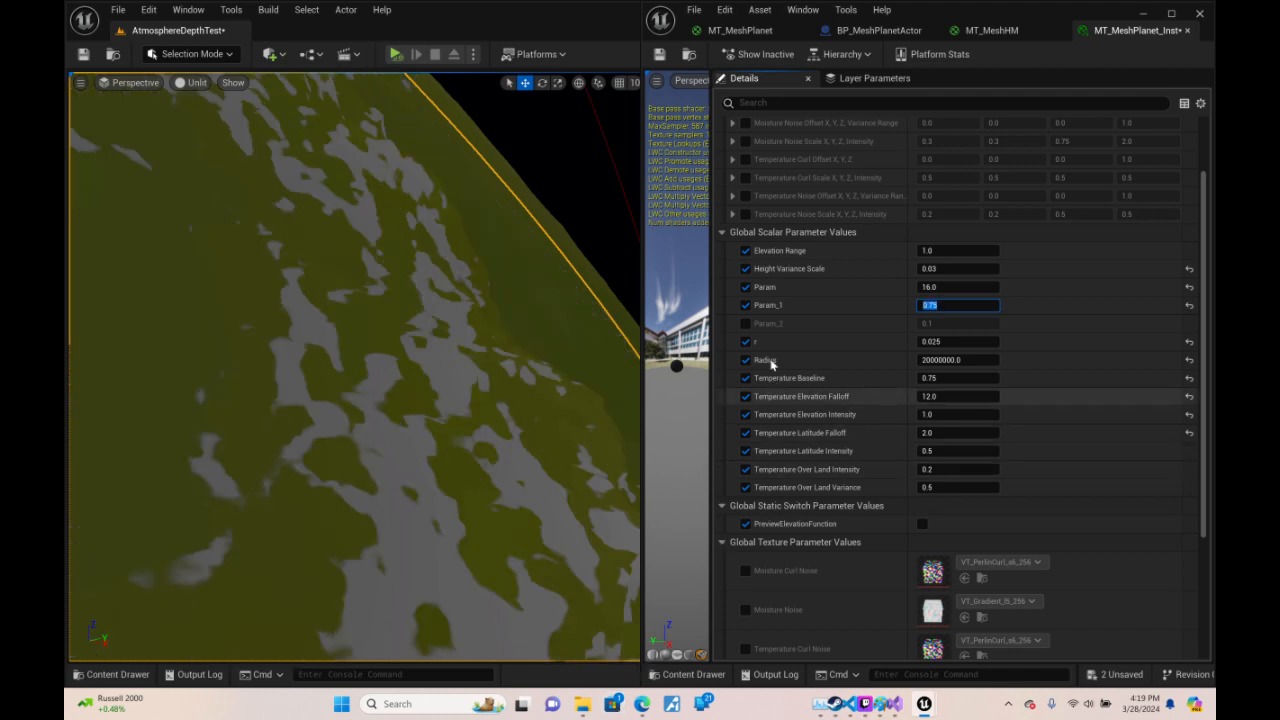
- Enable the Param_2 override in the material instance and set it to 0.25
{"action": "left_click", "coordinate": [745, 323]}
{"action": "left_click", "coordinate": [960, 323]}
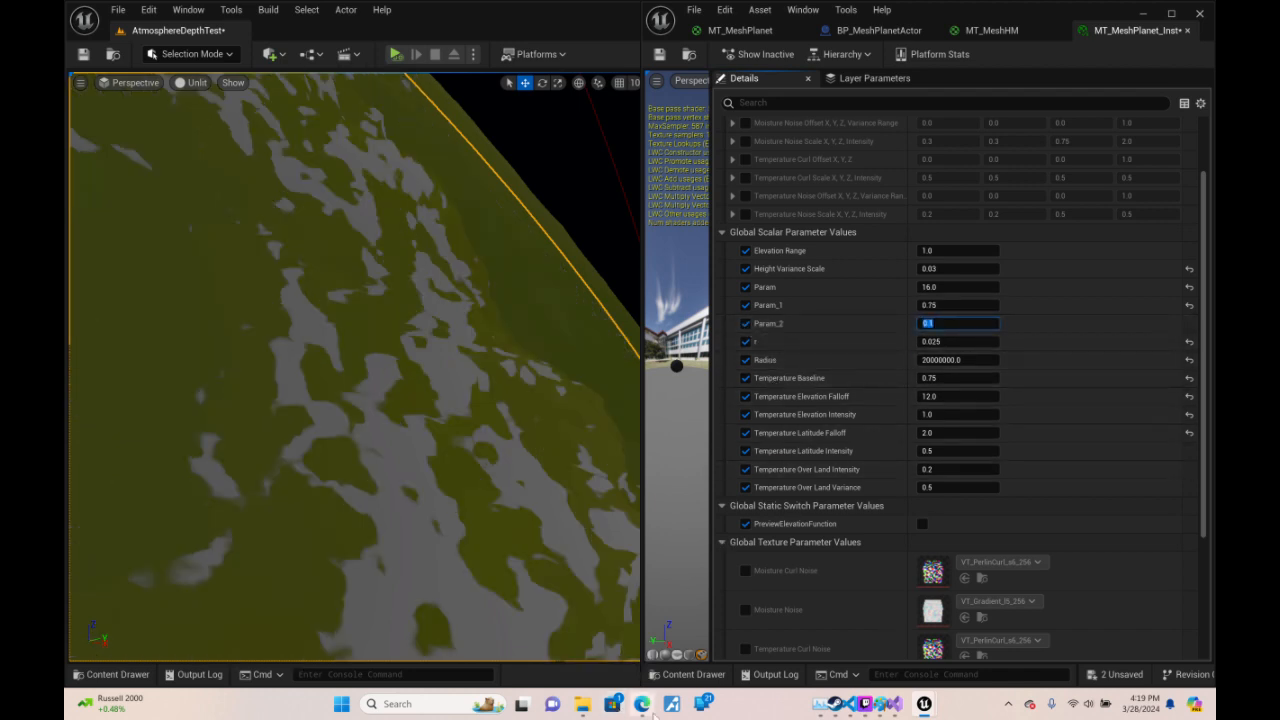
{"action": "key", "text": "Return"}
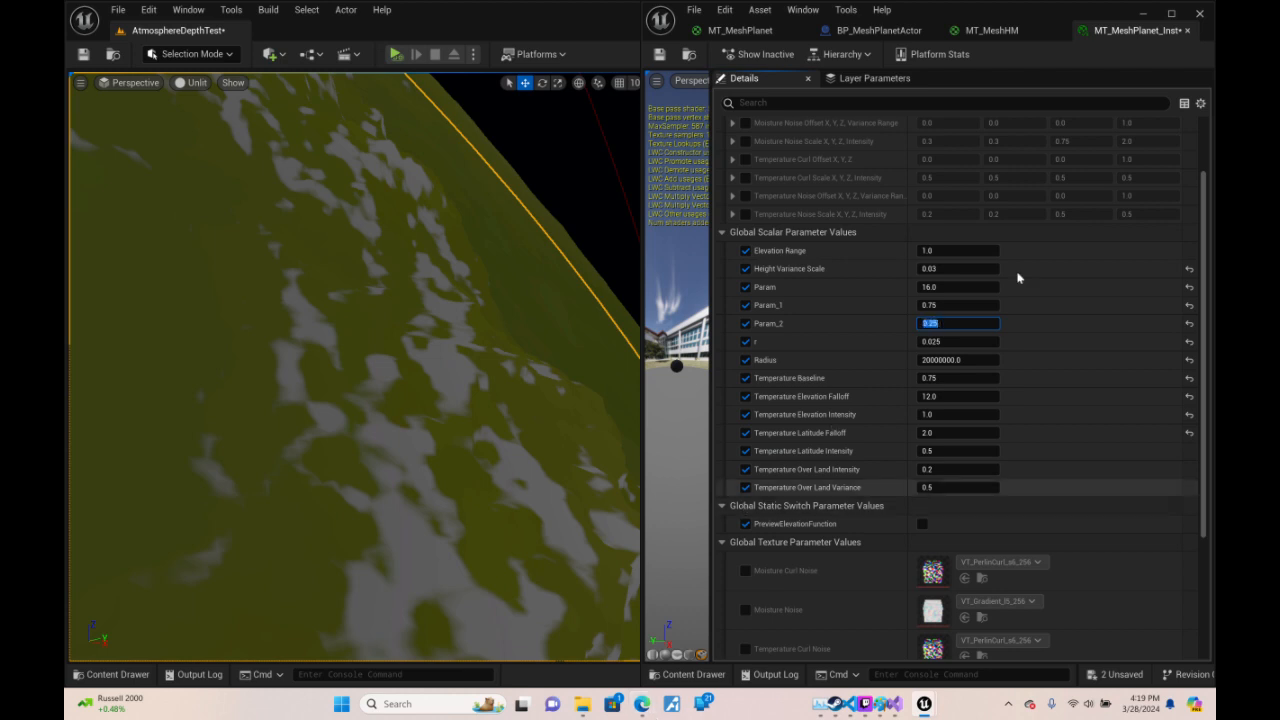
- Set both Param_1 and Param_2 of the planet material instance to 0.5
{"action": "left_click", "coordinate": [975, 304]}
{"action": "type", "text": "0.5"}
{"action": "key", "text": "Return"}
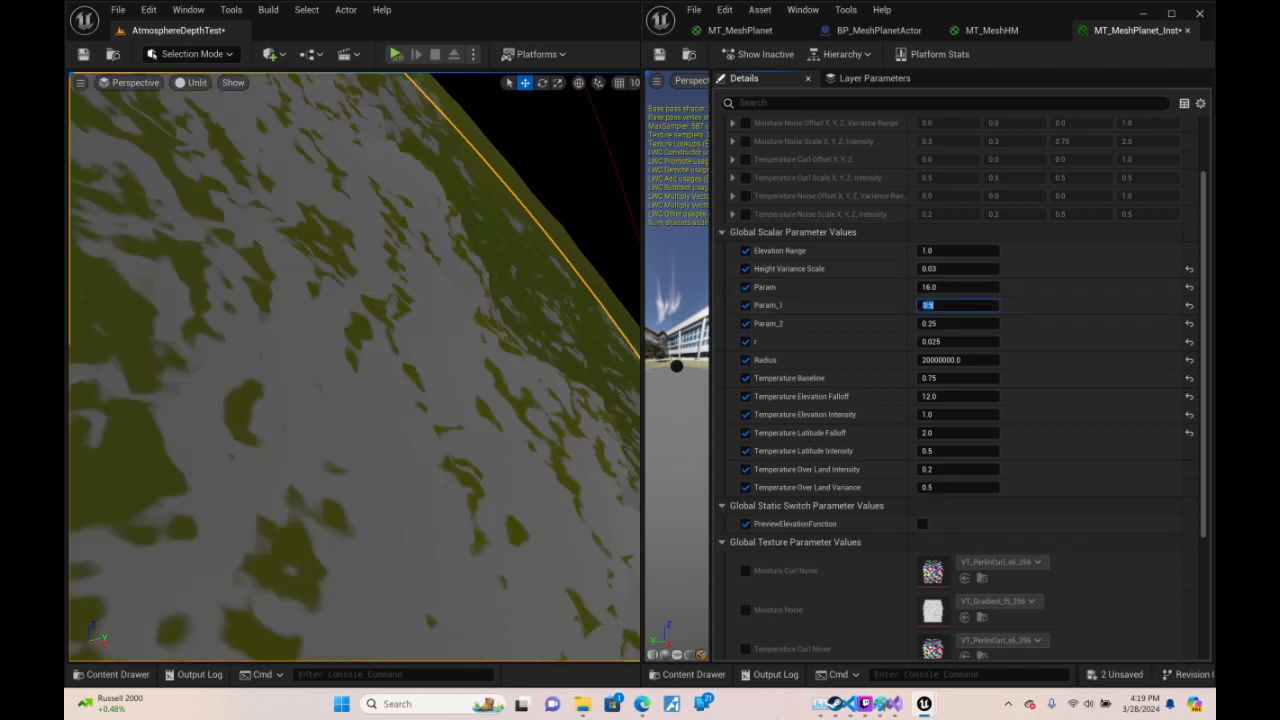
{"action": "left_click", "coordinate": [937, 323]}
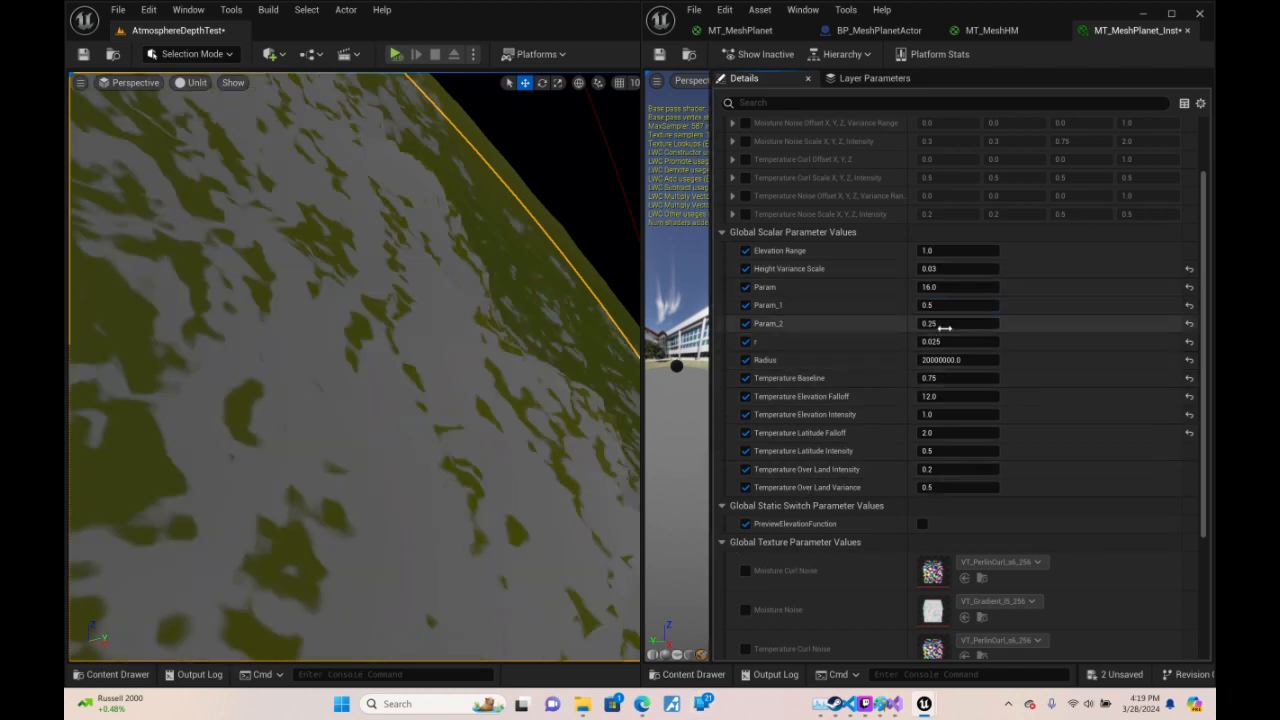
{"action": "type", "text": ".5"}
{"action": "key", "text": "Return"}
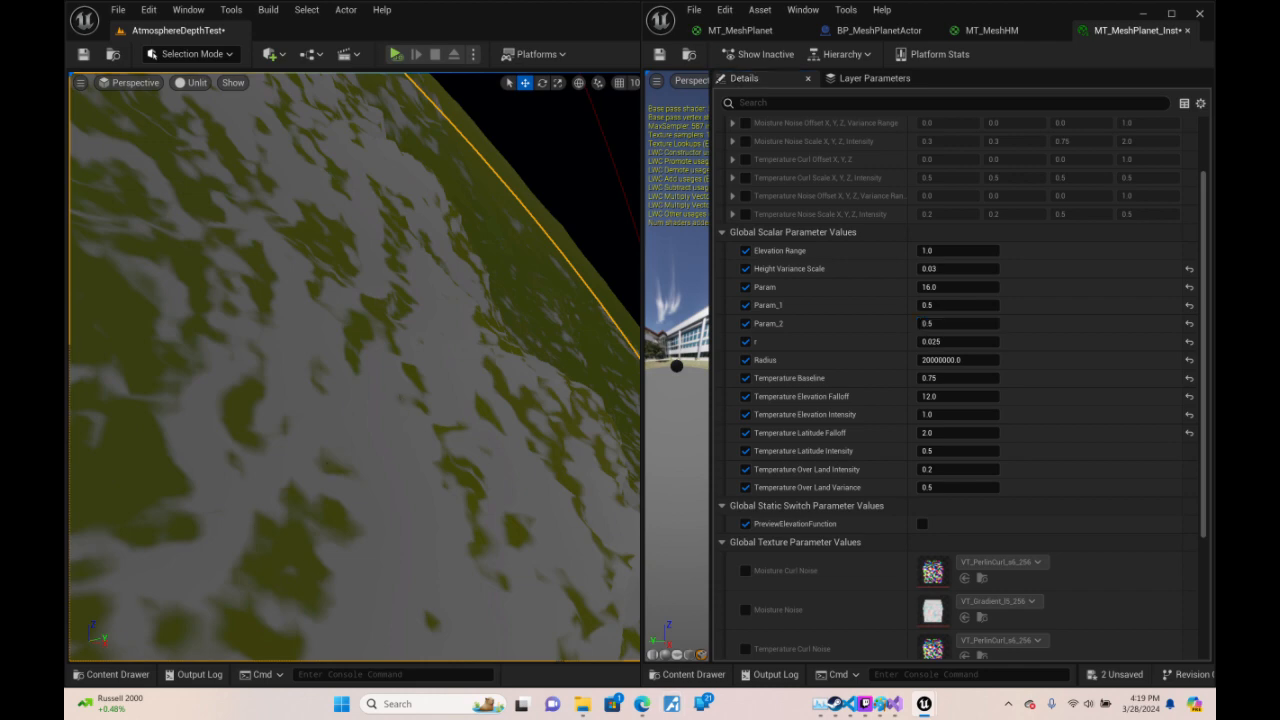
- Fly over the mountain slopes to examine how grey and green terrain blend, and frame the whole planet
{"action": "key", "text": "w"}
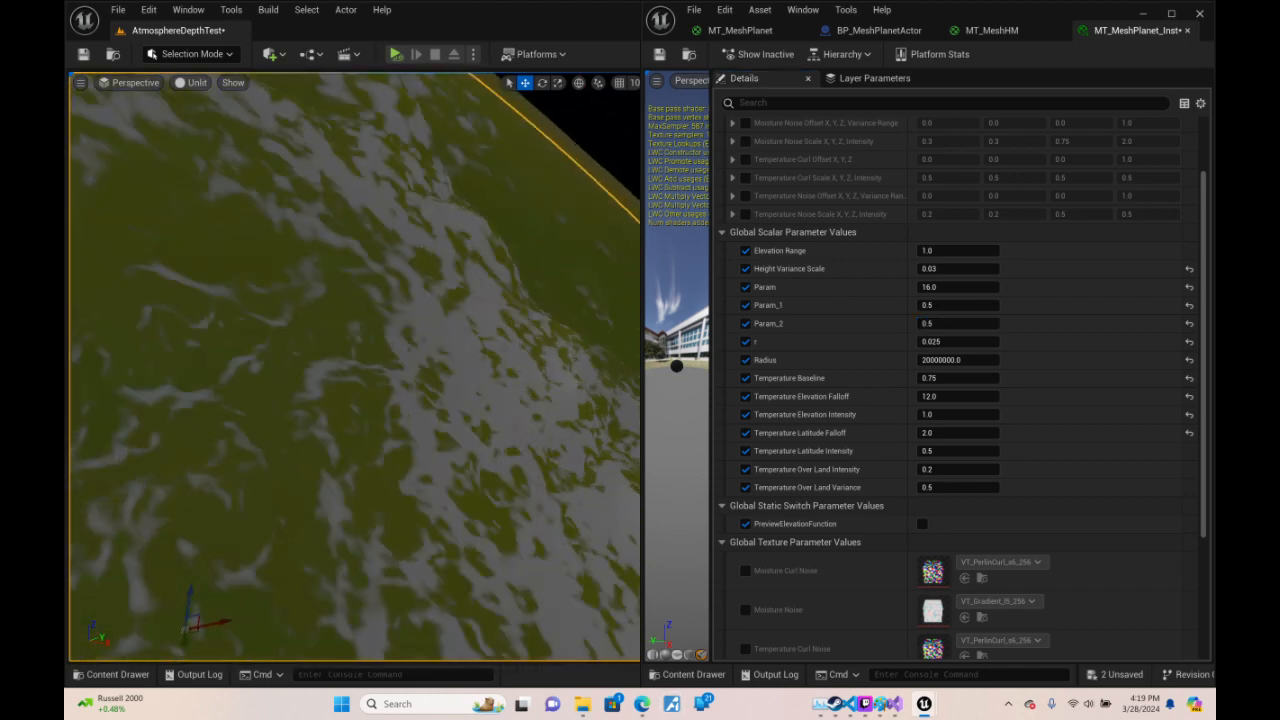
{"action": "key", "text": "w"}
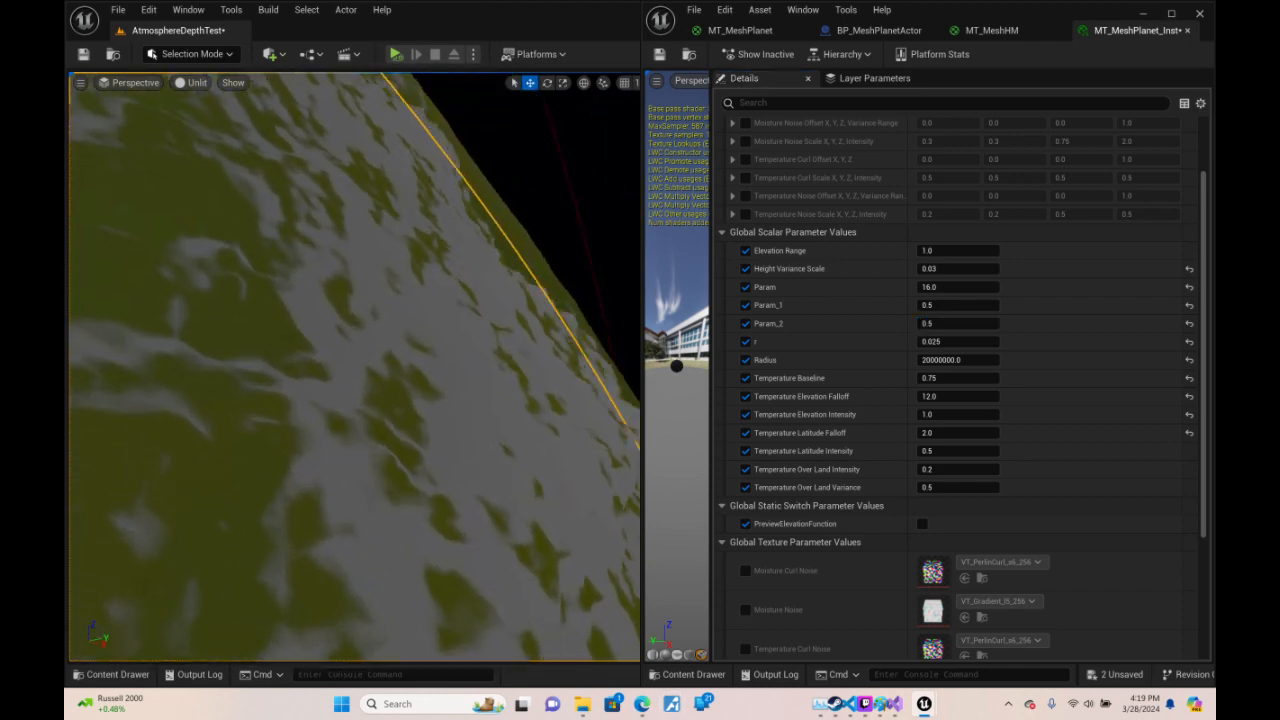
{"action": "key", "text": "w"}
{"action": "right_click_drag", "start_coordinate": [354, 366], "coordinate": [82, 346]}
{"action": "key", "text": "w"}
{"action": "key", "text": "w"}
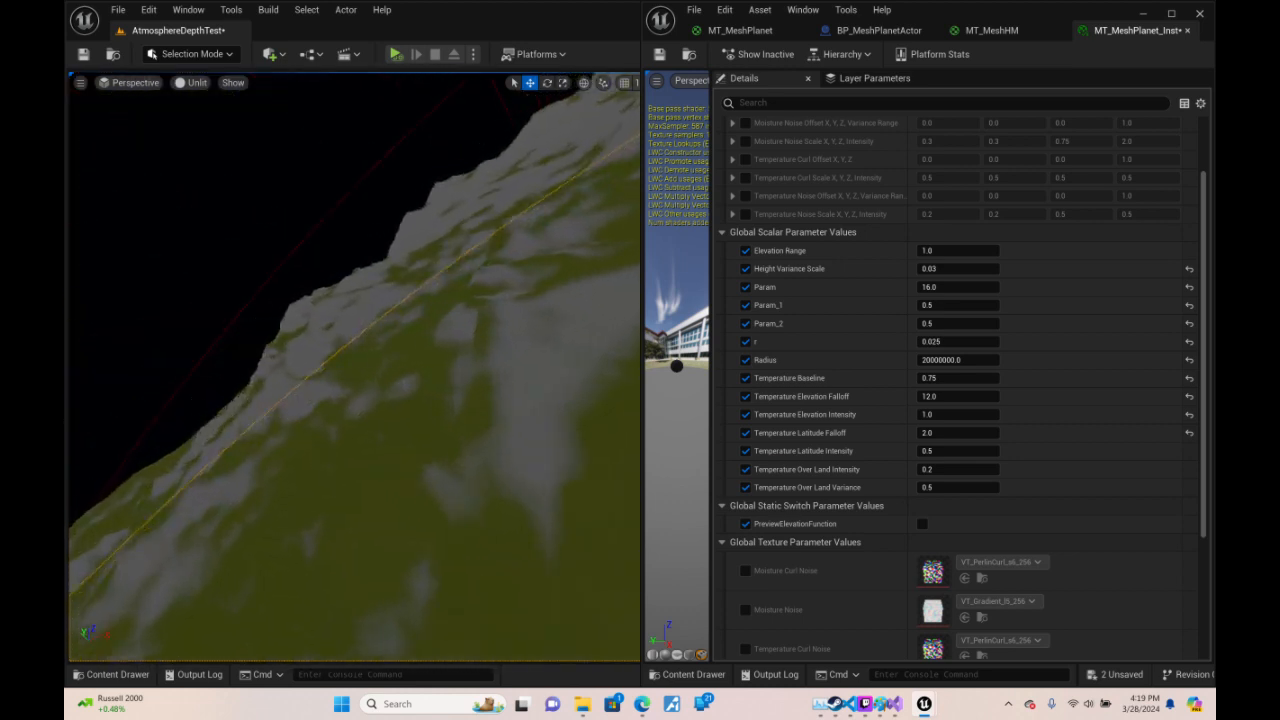
{"action": "key", "text": "w"}
{"action": "right_click_drag", "start_coordinate": [354, 366], "coordinate": [250, 604]}
{"action": "key", "text": "w"}
{"action": "key", "text": "w"}
{"action": "key", "text": "s"}
{"action": "key", "text": "s"}
{"action": "key", "text": "w"}
{"action": "key", "text": "d"}
{"action": "key", "text": "w"}
{"action": "key", "text": "s"}
{"action": "key", "text": "s"}
{"action": "scroll", "coordinate": [250, 604], "scroll_direction": "up", "scroll_amount": 1}
{"action": "key", "text": "f"}
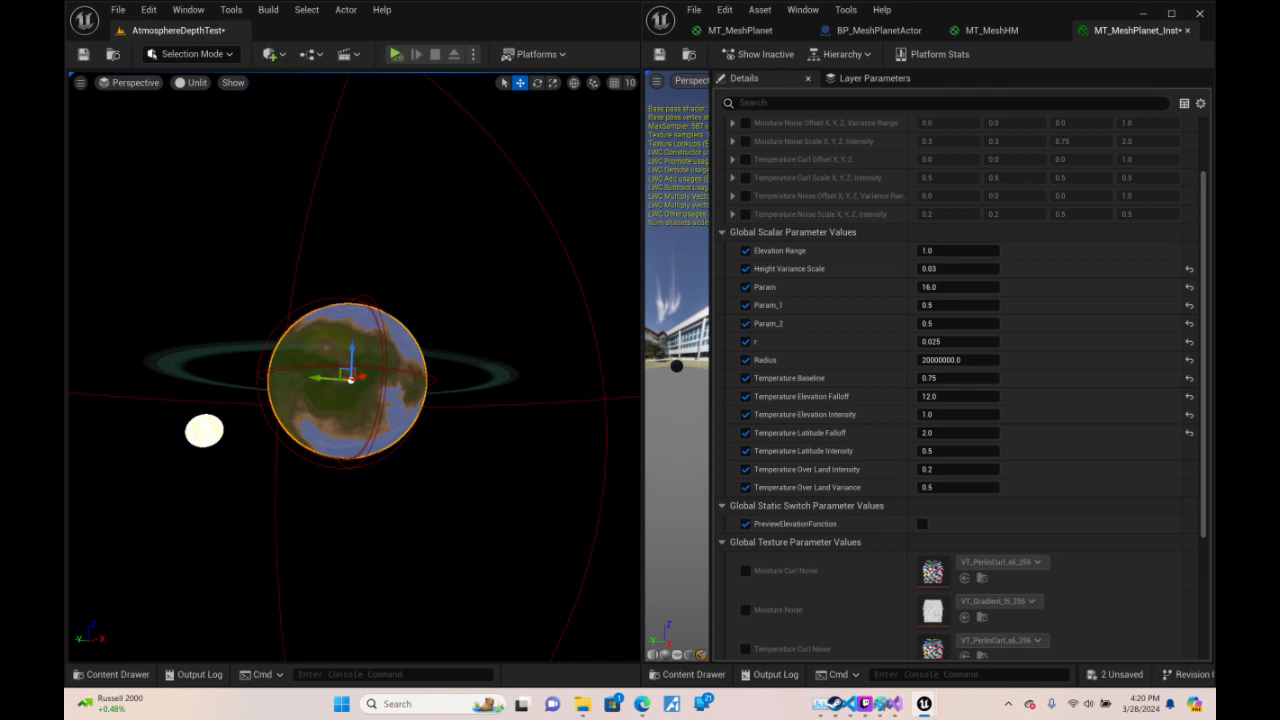
- Fly around the planet to inspect its biomes from afar, and look through the material instance's parameters
{"action": "right_click_drag", "start_coordinate": [354, 367], "coordinate": [8, 367]}
{"action": "key", "text": "w"}
{"action": "key", "text": "a"}
{"action": "key", "text": "s"}
{"action": "key", "text": "w"}
{"action": "key", "text": "d"}
{"action": "key", "text": "w"}
{"action": "key", "text": "s"}
{"action": "key", "text": "d"}
{"action": "key", "text": "w"}
{"action": "key", "text": "w"}
{"action": "key", "text": "s"}
{"action": "key", "text": "d"}
{"action": "key", "text": "w"}
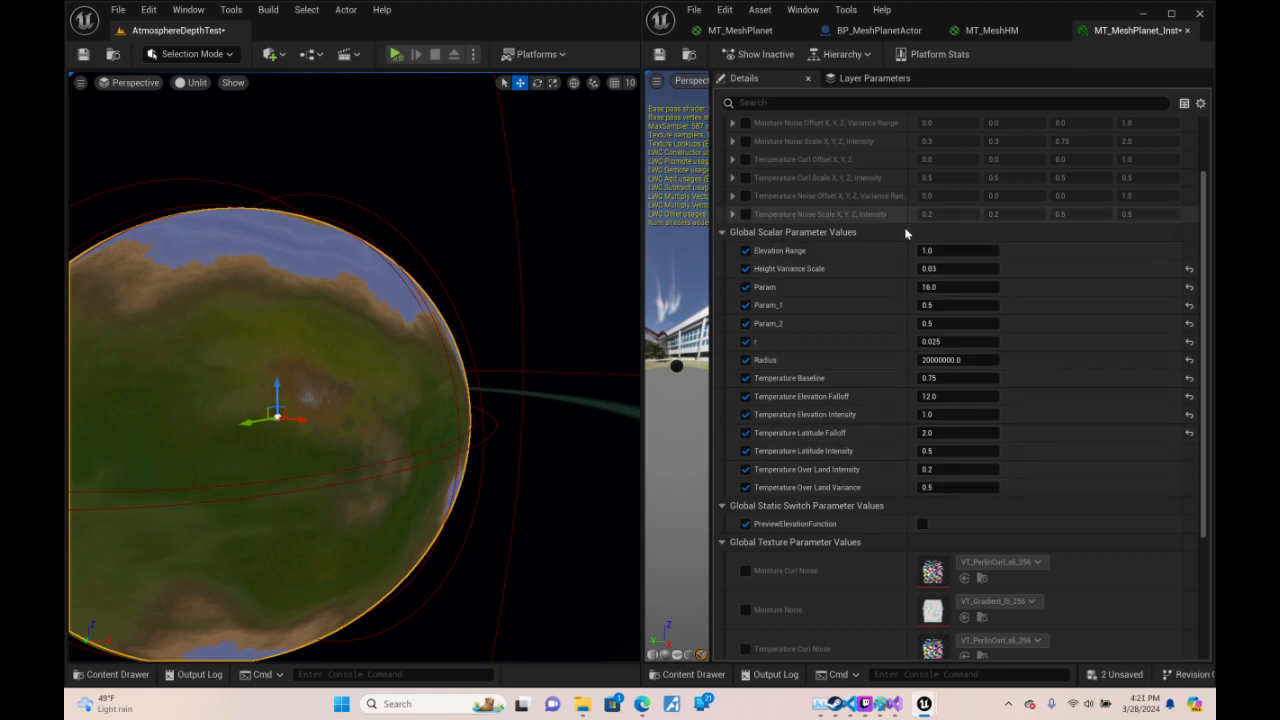
{"action": "scroll", "coordinate": [860, 210], "scroll_direction": "up", "scroll_amount": 2}
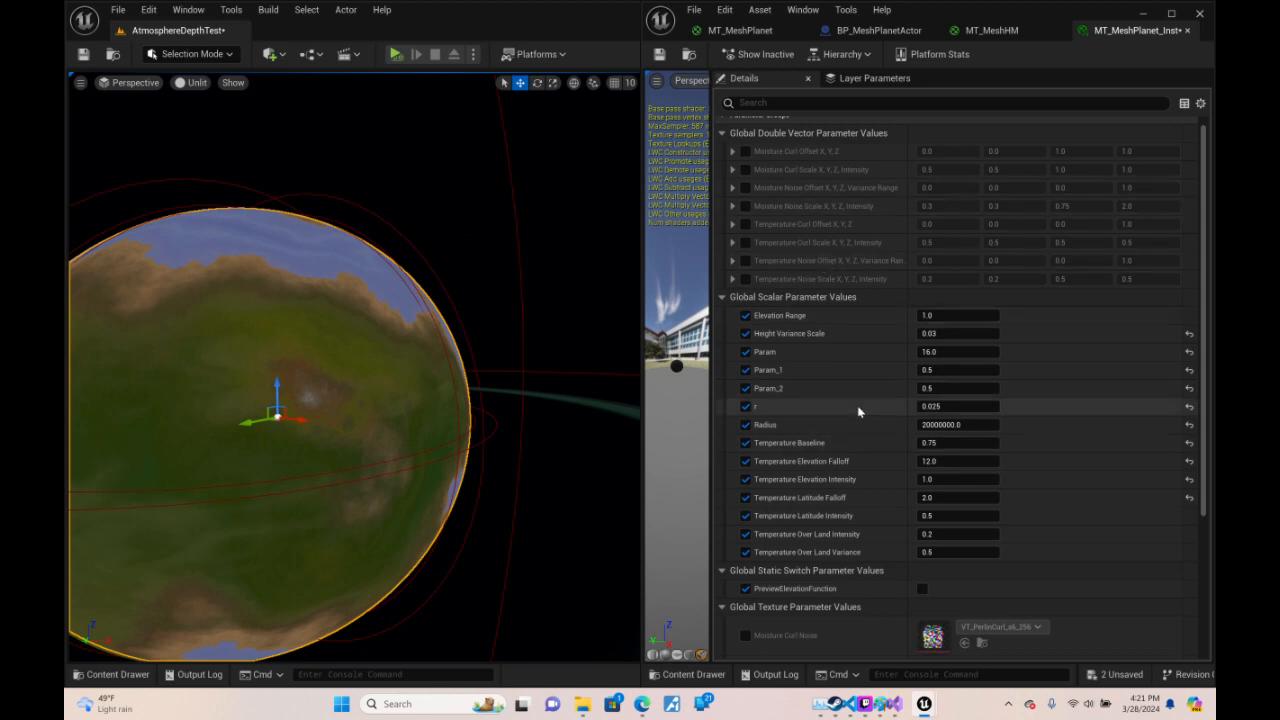
{"action": "scroll", "coordinate": [1052, 442], "scroll_direction": "down", "scroll_amount": 6}
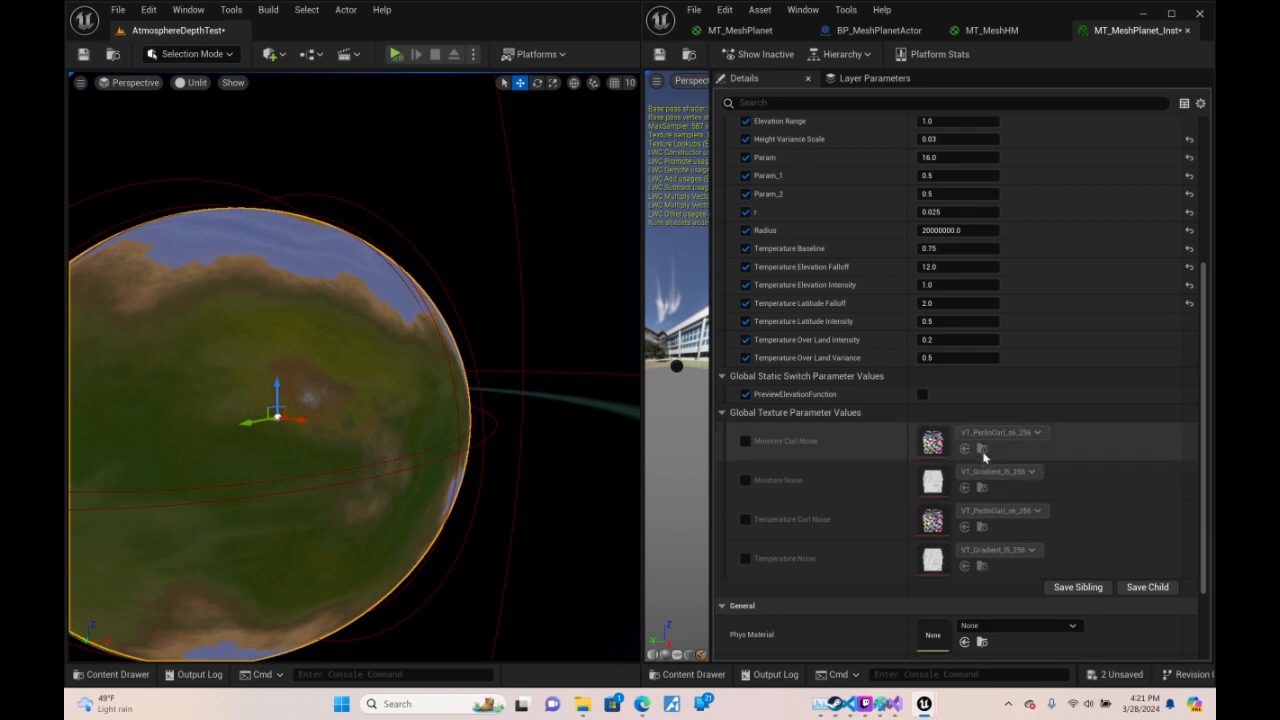
{"action": "scroll", "coordinate": [976, 453], "scroll_direction": "up", "scroll_amount": 1}
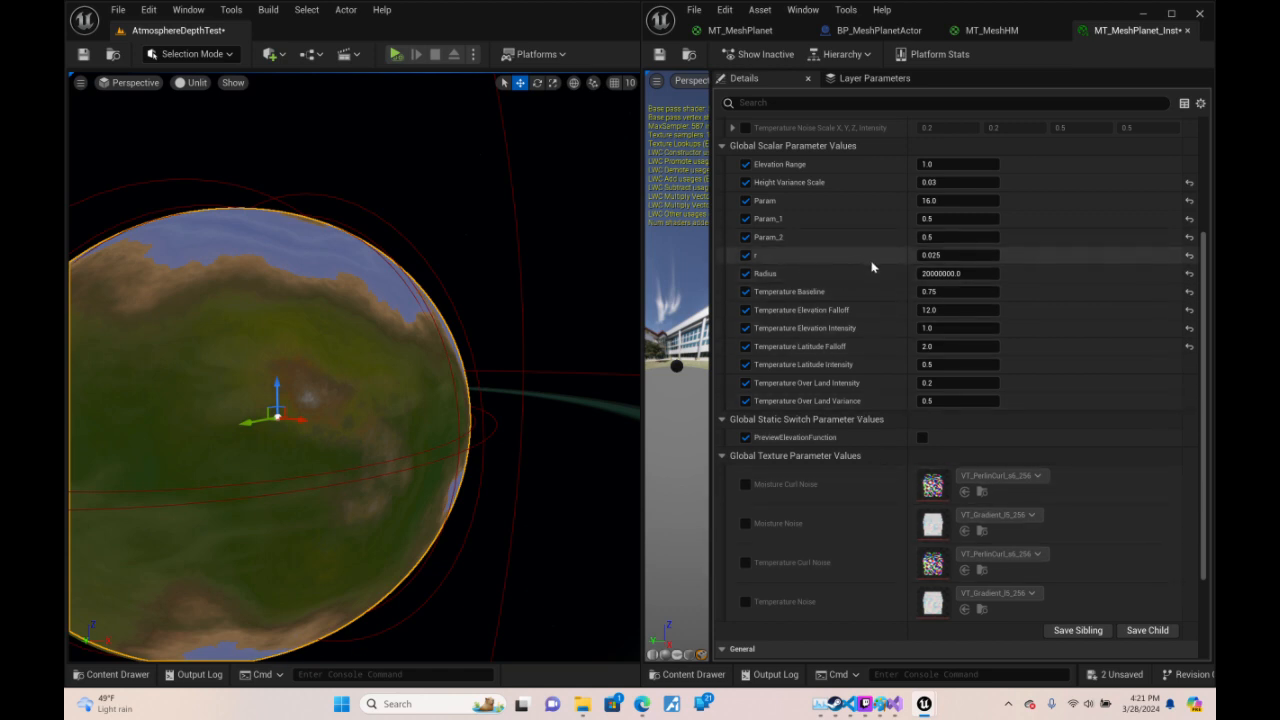
- Try Height Variance Scale values of 0.02 and 0.025 in the planet material instance
{"action": "scroll", "coordinate": [878, 240], "scroll_direction": "up", "scroll_amount": 1}
{"action": "left_click", "coordinate": [958, 203]}
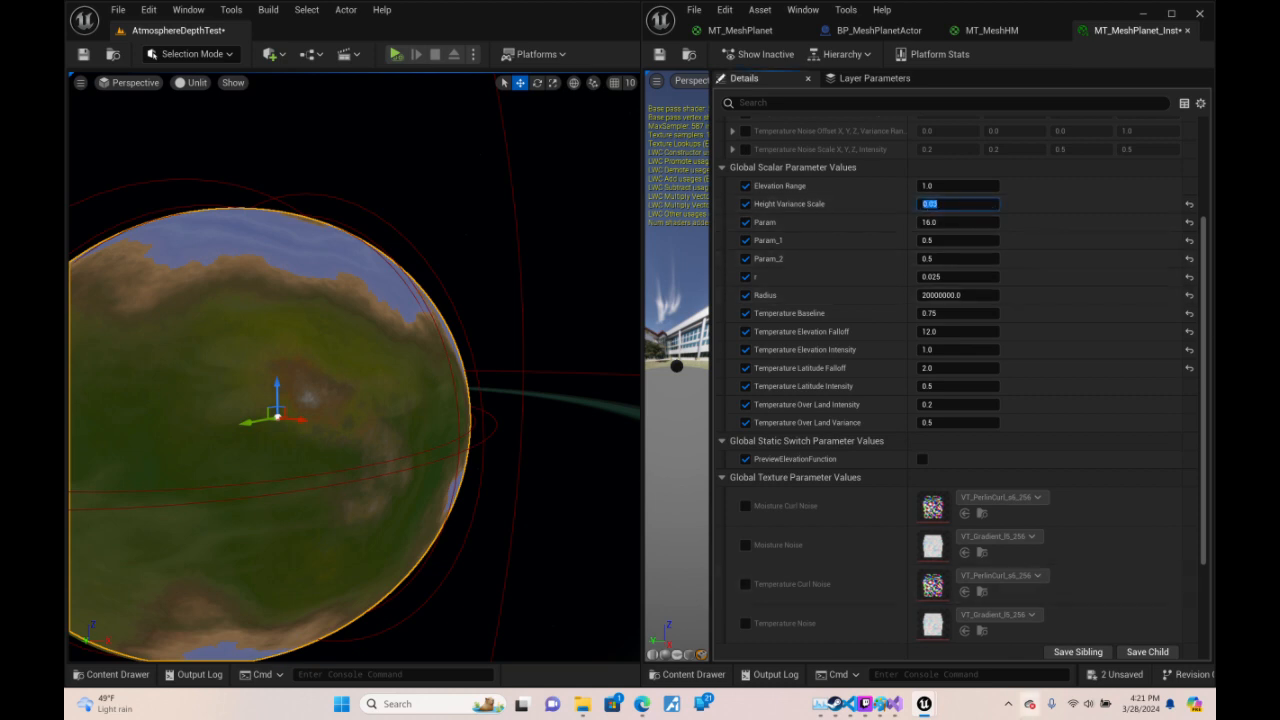
{"action": "key", "text": "BackSpace"}
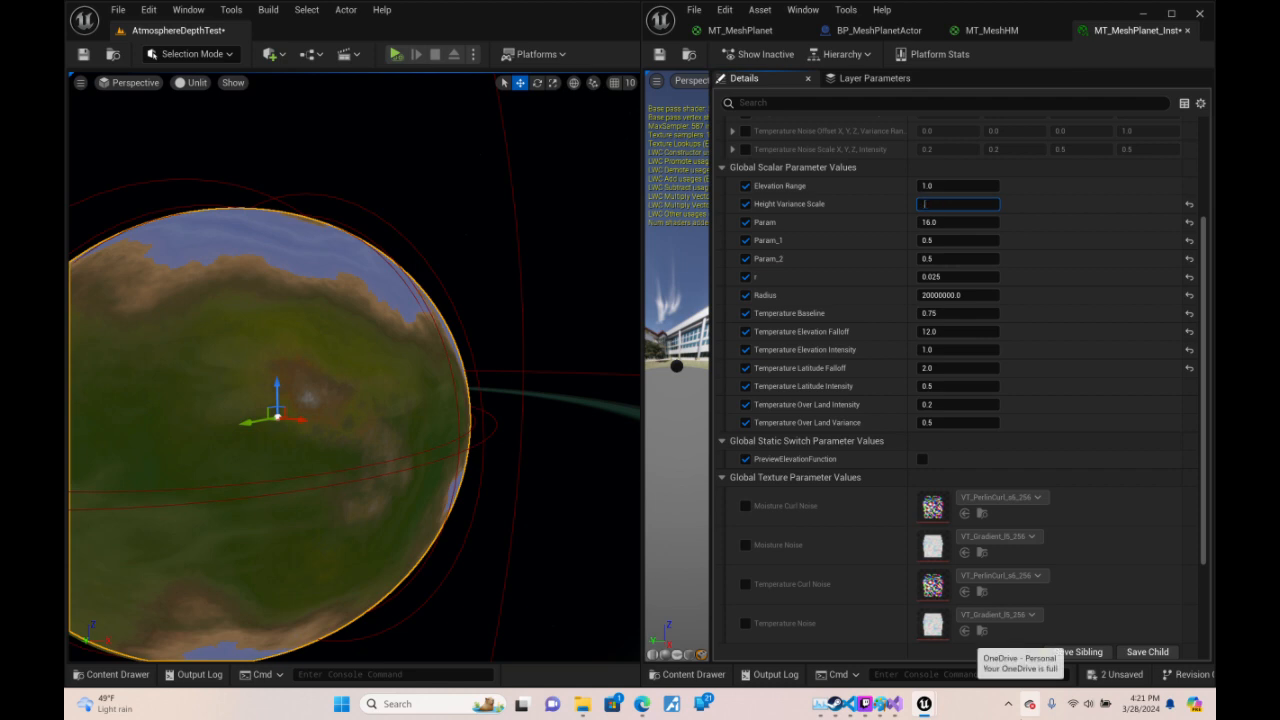
{"action": "key", "text": "Return"}
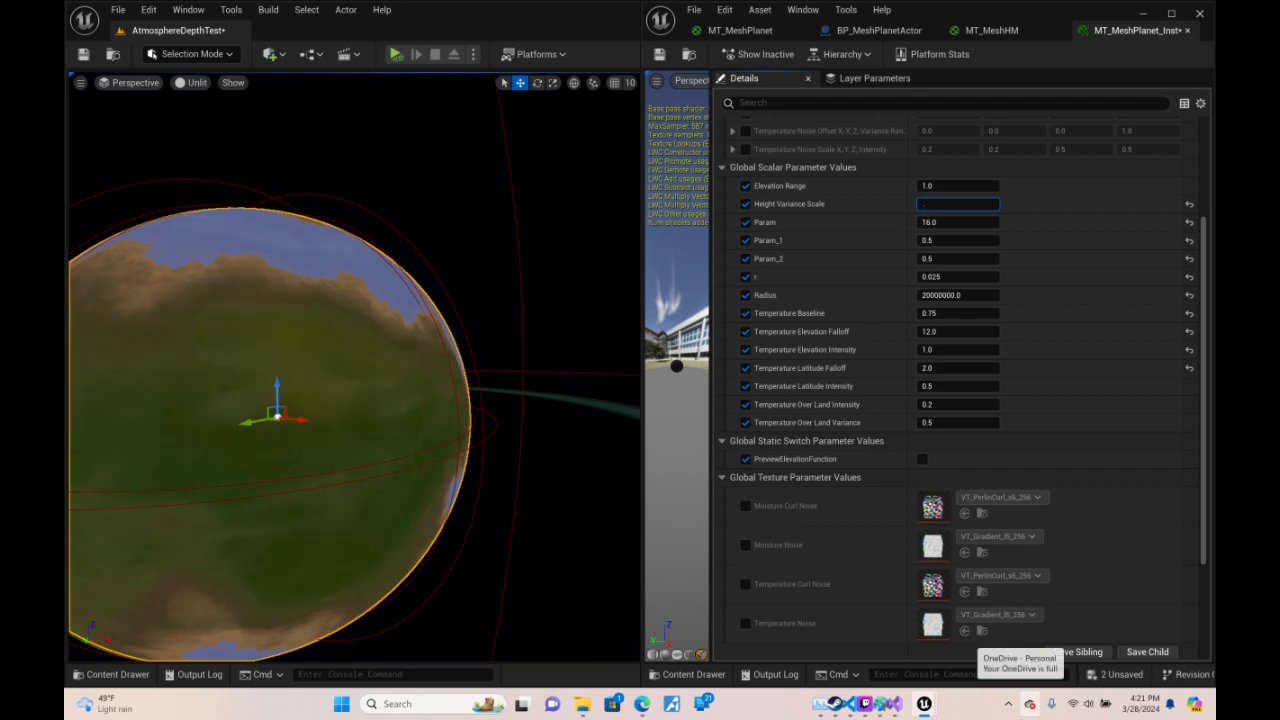
{"action": "type", "text": ".02"}
{"action": "key", "text": "Return"}
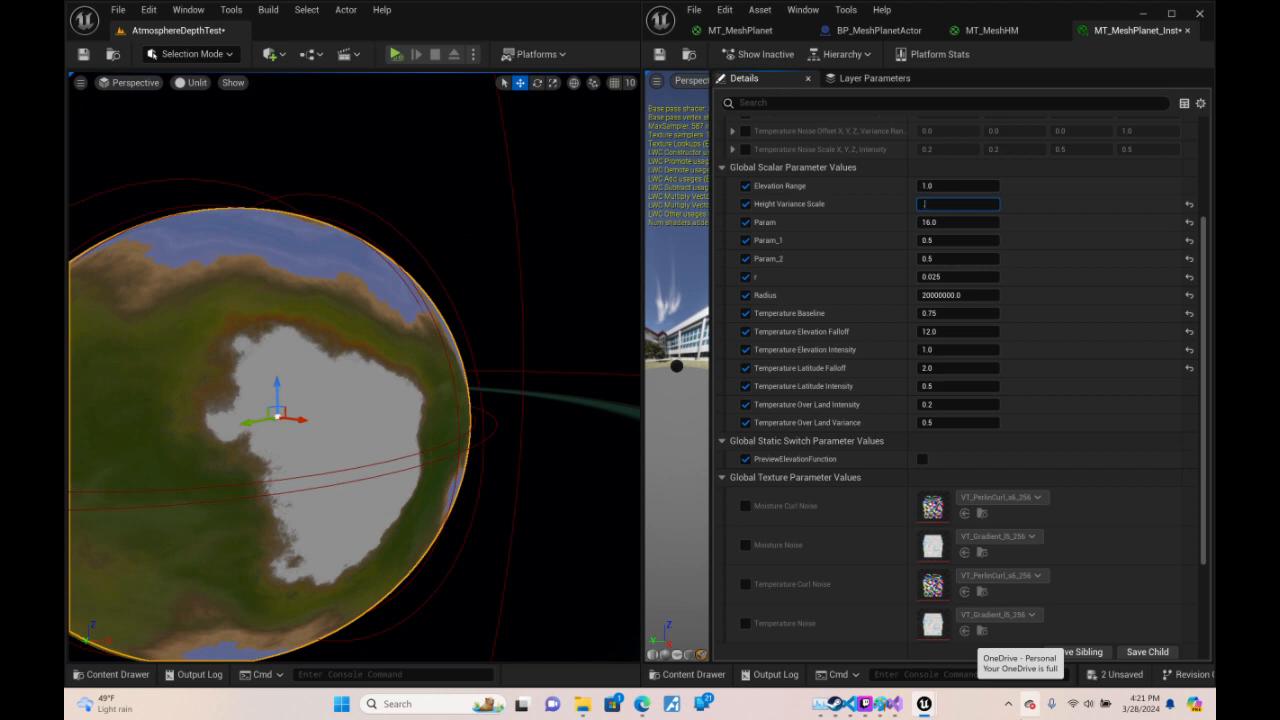
{"action": "type", "text": ".025"}
{"action": "key", "text": "Return"}
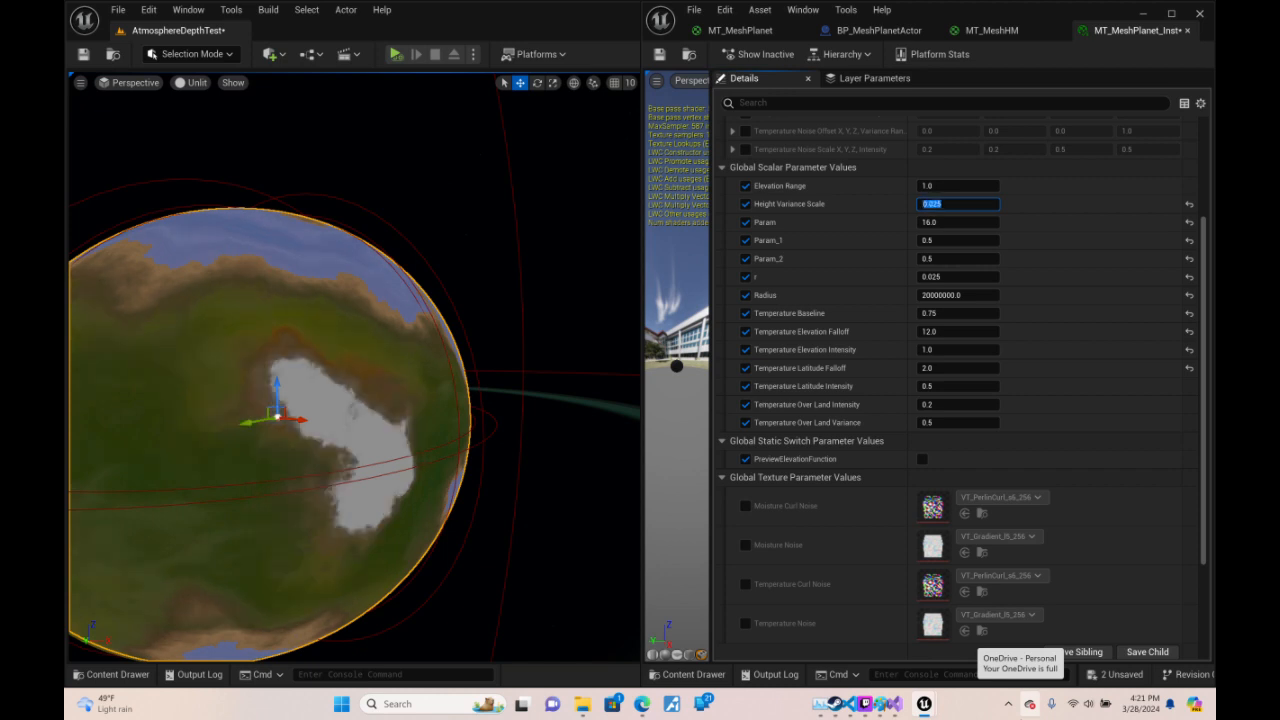
- Set the planet material instance's Height Variance Scale to 0.0275
{"action": "key", "text": "BackSpace"}
{"action": "type", "text": ".0275"}
{"action": "key", "text": "Return"}
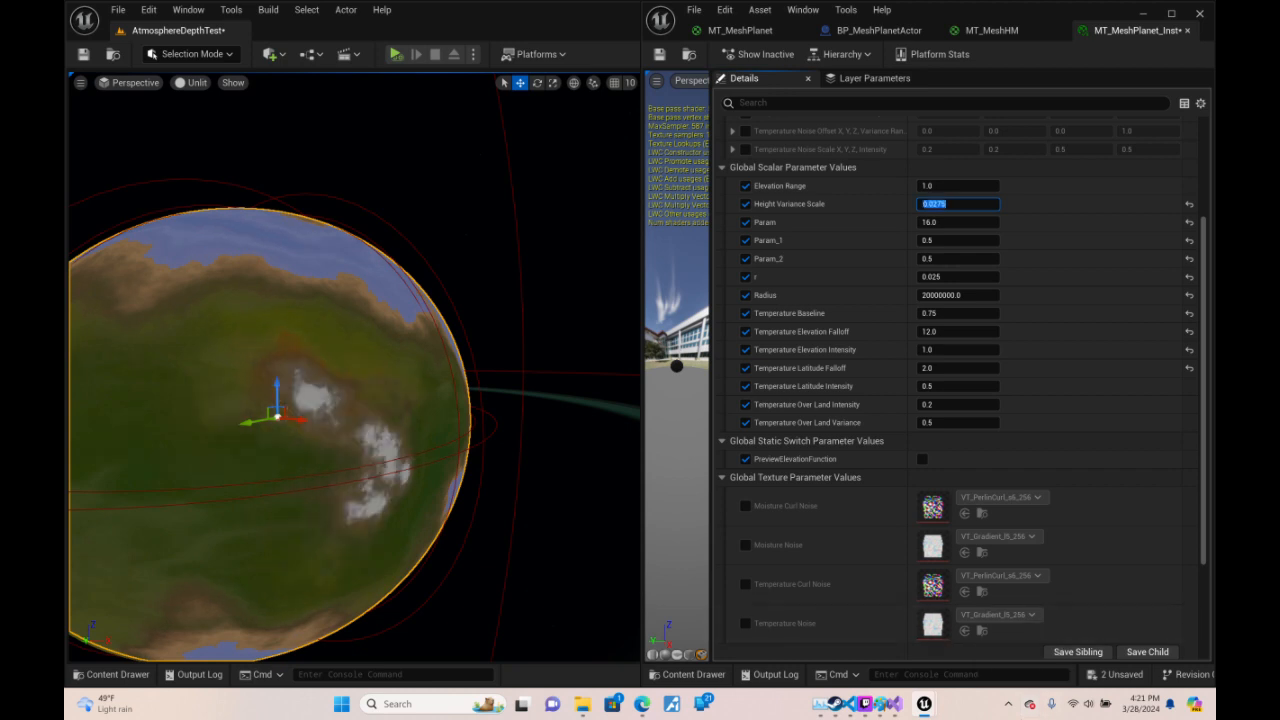
- Fly close over the planet's snowy highlands and along its edge in the unlit view to examine the snow and slope blending
{"action": "key", "text": "a"}
{"action": "right_click_drag", "start_coordinate": [354, 368], "coordinate": [490, 336]}
{"action": "key", "text": "w"}
{"action": "key", "text": "w"}
{"action": "key", "text": "w"}
{"action": "right_click_drag", "start_coordinate": [354, 366], "coordinate": [94, 374]}
{"action": "key", "text": "s"}
{"action": "key", "text": "s"}
{"action": "key", "text": "w"}
{"action": "key", "text": "s"}
{"action": "key", "text": "d"}
{"action": "key", "text": "w"}
{"action": "scroll", "coordinate": [94, 374], "scroll_direction": "down", "scroll_amount": 1}
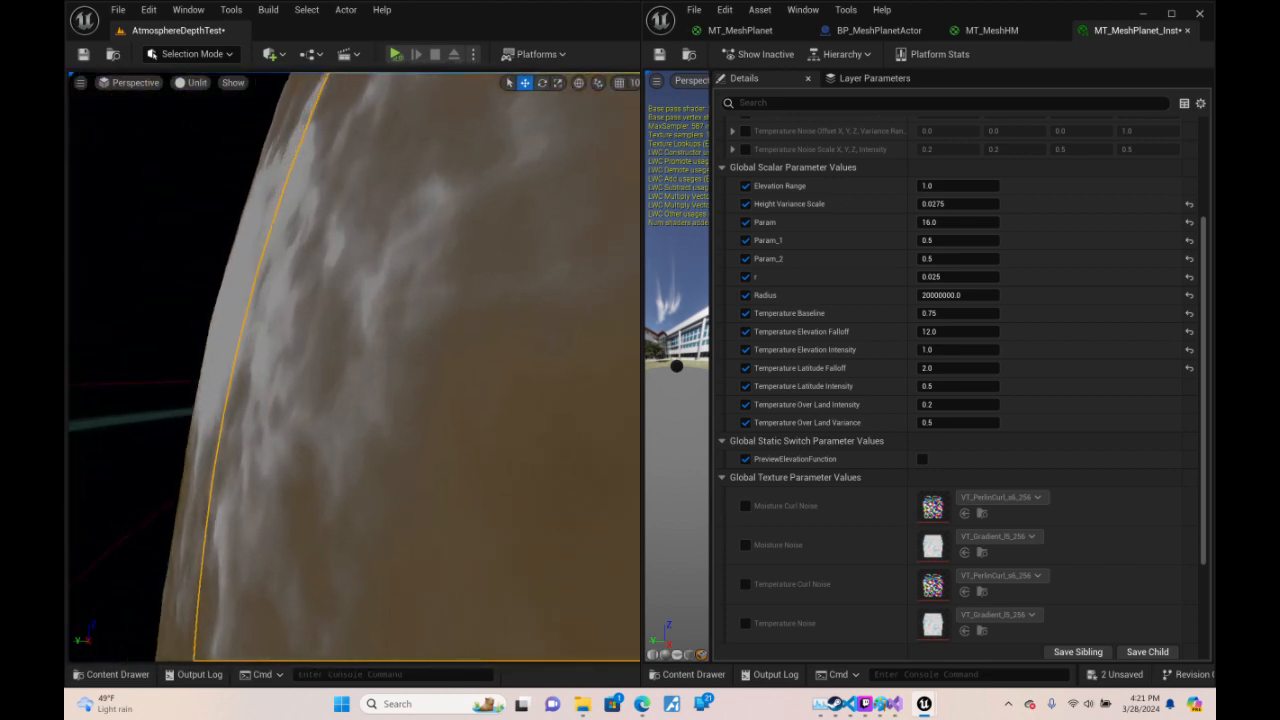
{"action": "key", "text": "w"}
{"action": "right_click_drag", "start_coordinate": [340, 370], "coordinate": [263, 344]}
{"action": "key", "text": "w"}
{"action": "key", "text": "w"}
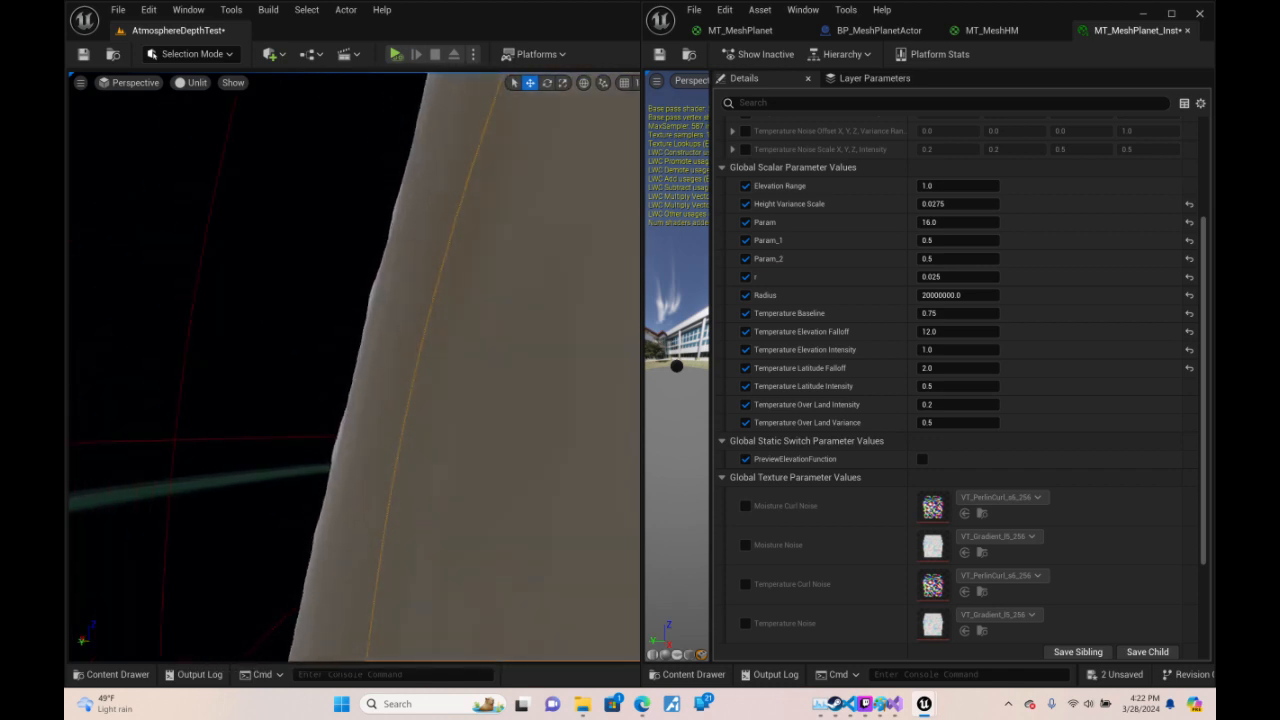
{"action": "key", "text": "w"}
{"action": "right_click_drag", "start_coordinate": [263, 344], "coordinate": [375, 300]}
- Switch the level viewport to Lit shading and frame the selected sphere
{"action": "left_click", "coordinate": [190, 83]}
{"action": "left_click", "coordinate": [197, 117]}
{"action": "key", "text": "s"}
{"action": "key", "text": "f"}
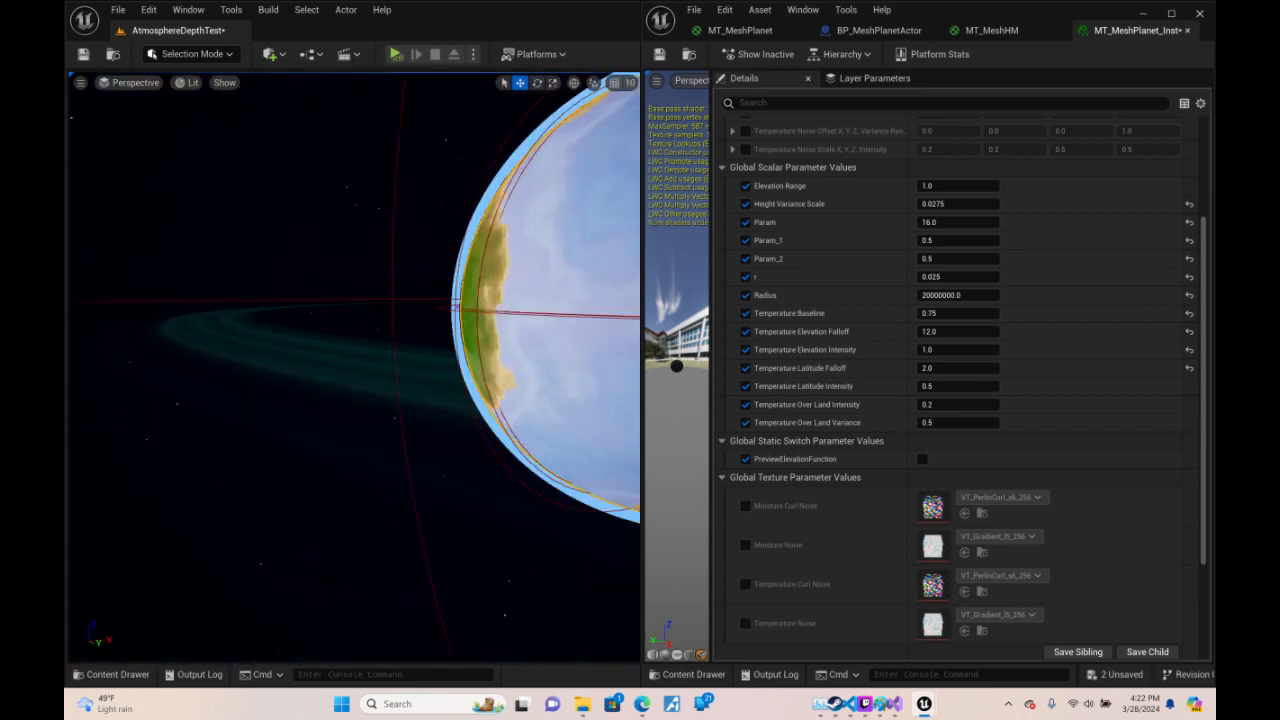
- Fly down to the lit terrain surface to examine its biomes and mountains, and pull back out to the whole planet
{"action": "key", "text": "a"}
{"action": "right_click_drag", "start_coordinate": [354, 367], "coordinate": [298, 248]}
{"action": "key", "text": "s"}
{"action": "key", "text": "w"}
{"action": "scroll", "coordinate": [348, 238], "scroll_direction": "down", "scroll_amount": 1}
{"action": "scroll", "coordinate": [348, 240], "scroll_direction": "down", "scroll_amount": 2}
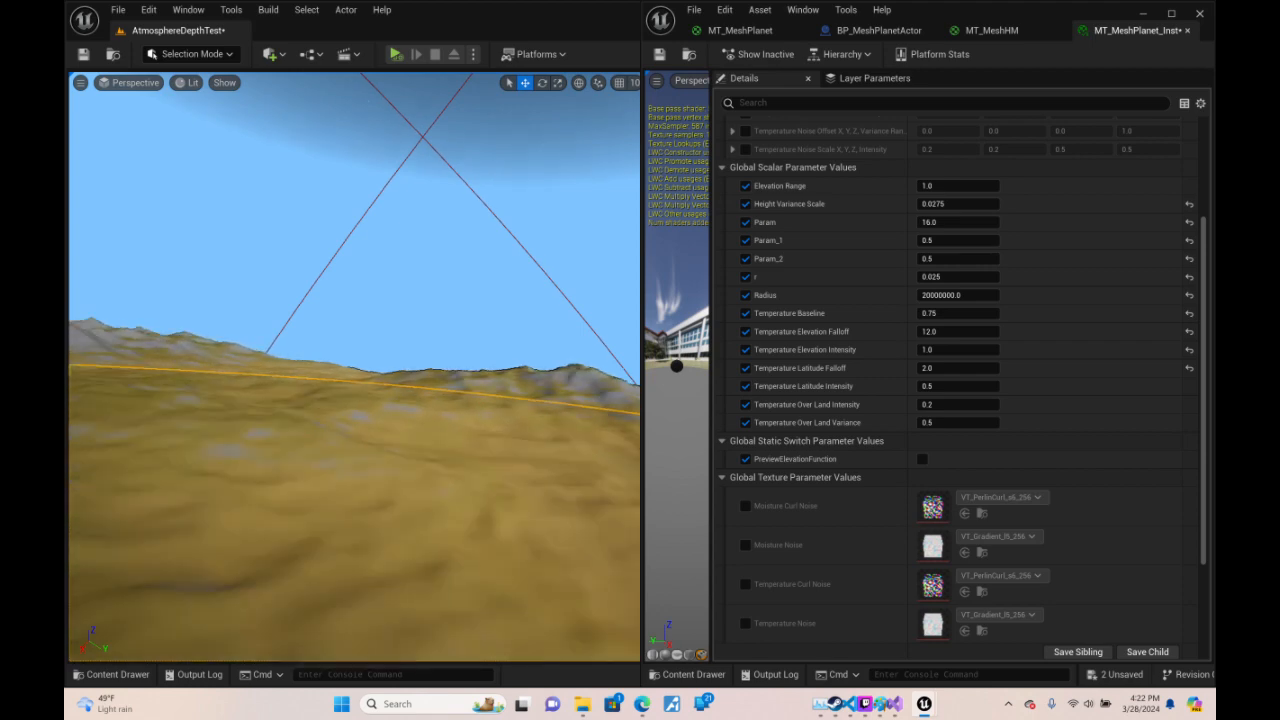
{"action": "key", "text": "w"}
{"action": "right_click_drag", "start_coordinate": [298, 248], "coordinate": [302, 348]}
{"action": "key", "text": "s"}
{"action": "scroll", "coordinate": [302, 328], "scroll_direction": "up", "scroll_amount": 2}
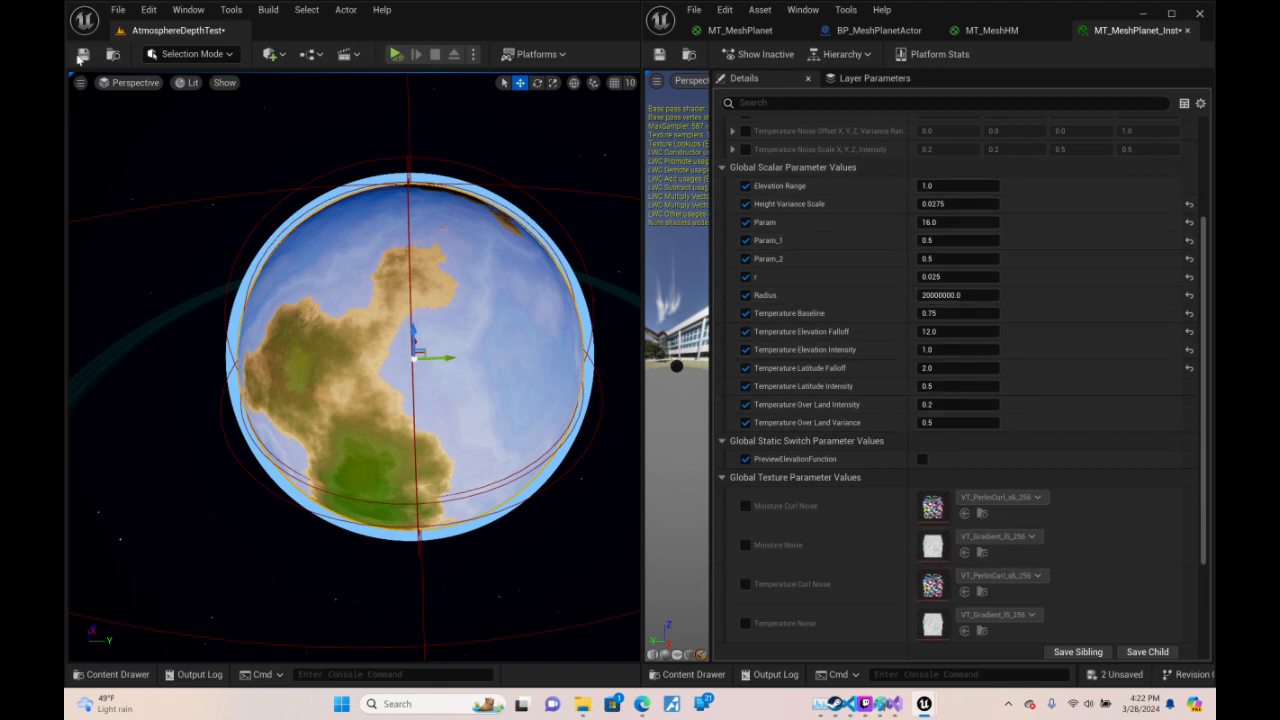
- Save the AtmosphereDepthTest level and all other modified assets
{"action": "left_click", "coordinate": [80, 56]}
{"action": "left_click", "coordinate": [118, 9]}
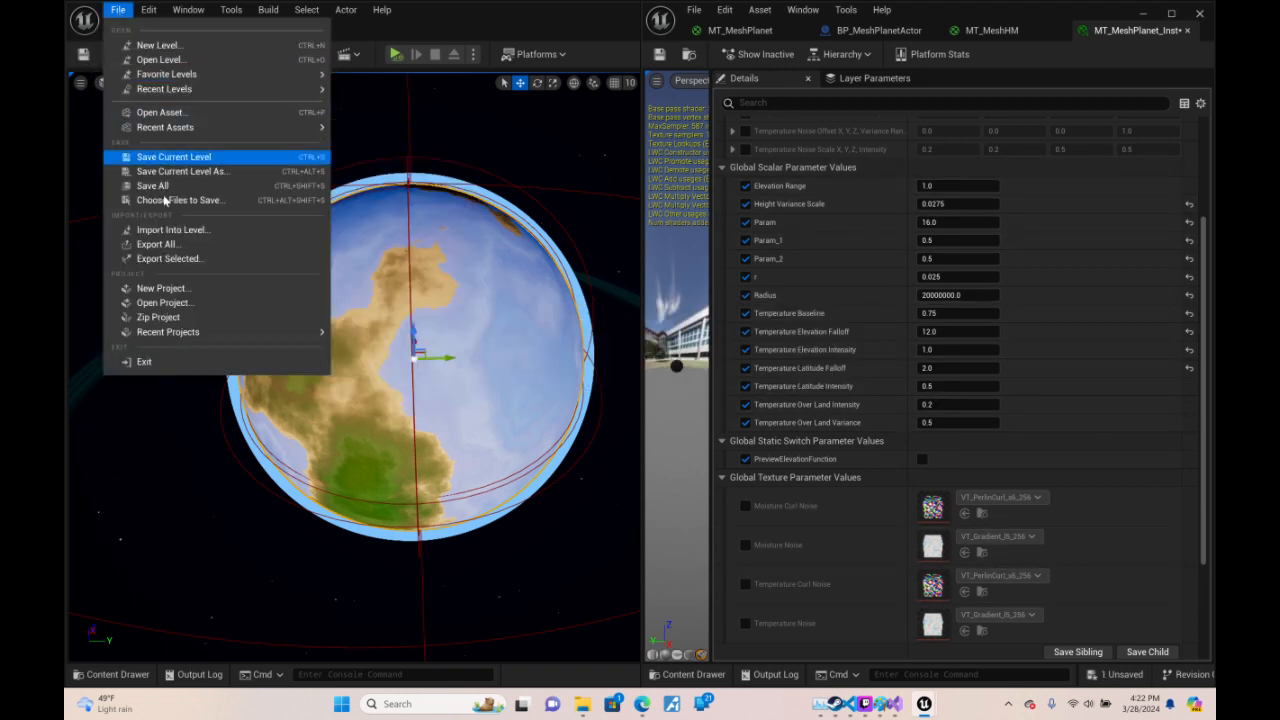
{"action": "left_click", "coordinate": [155, 185]}
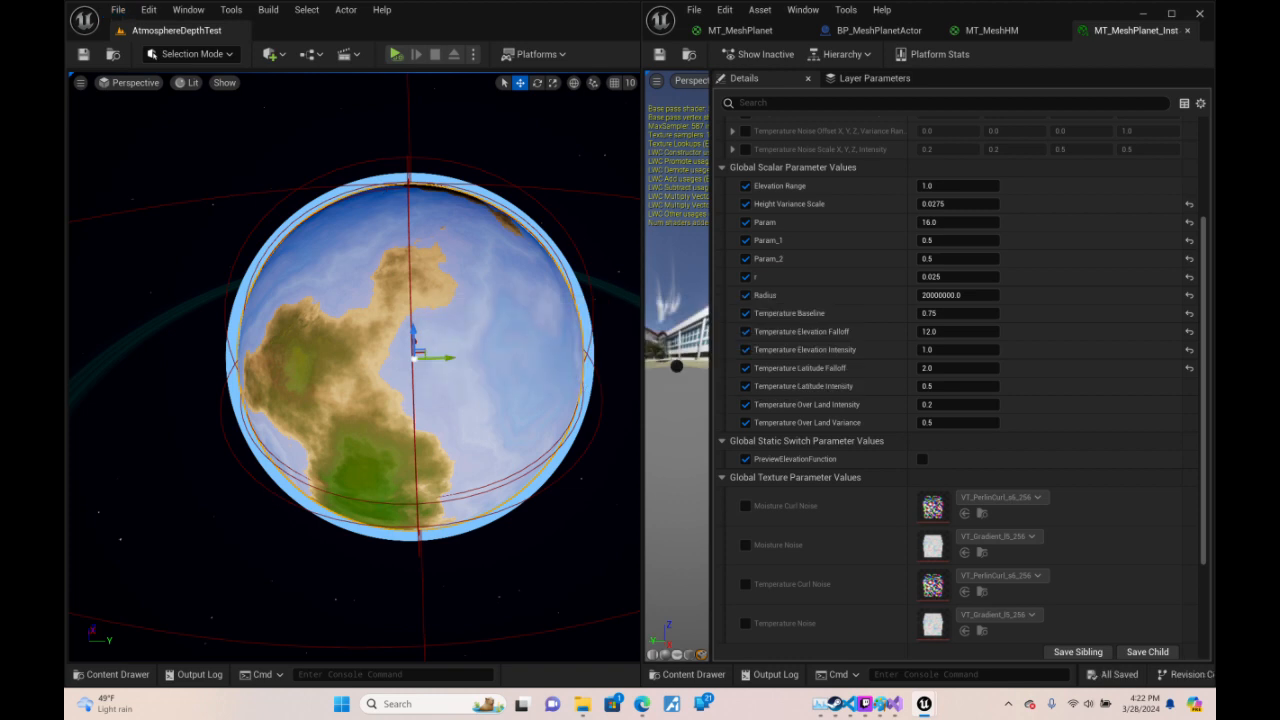
- Close the asset editor window, applying the pending material changes to MT_MeshHM
{"action": "left_click", "coordinate": [696, 12]}
{"action": "left_click", "coordinate": [715, 94]}
{"action": "left_click", "coordinate": [1205, 15]}
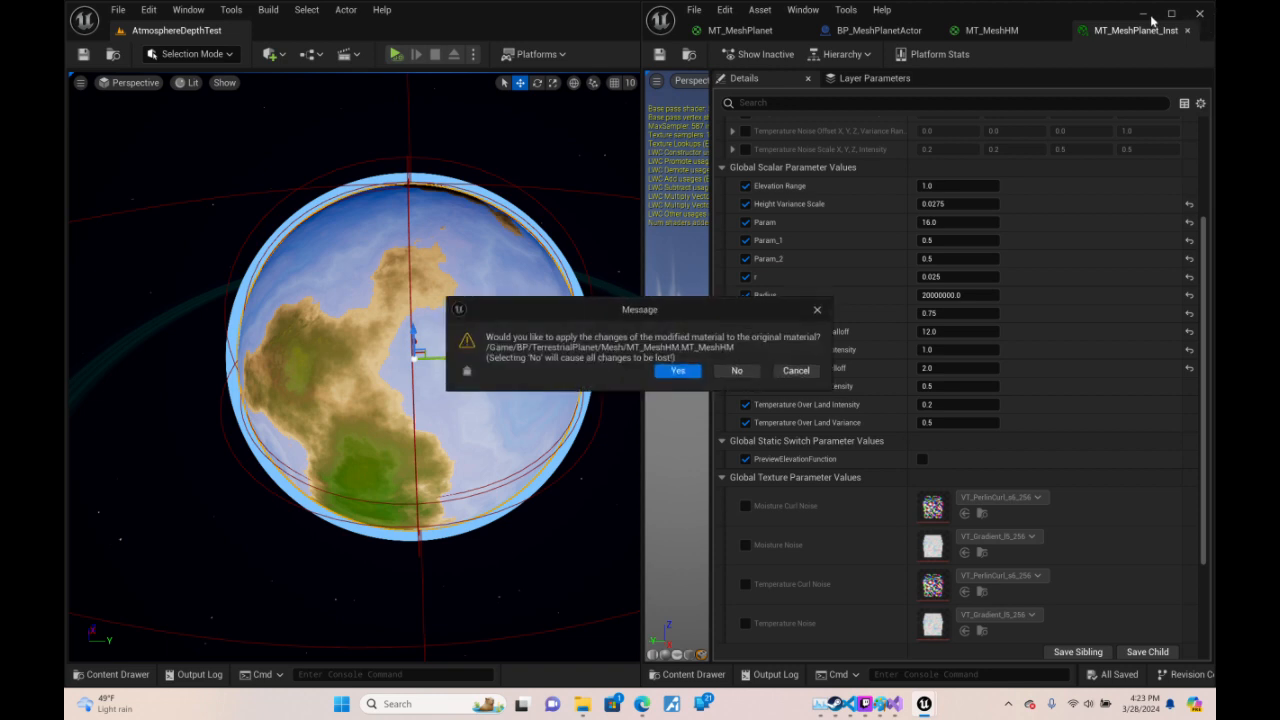
{"action": "left_click", "coordinate": [679, 371]}
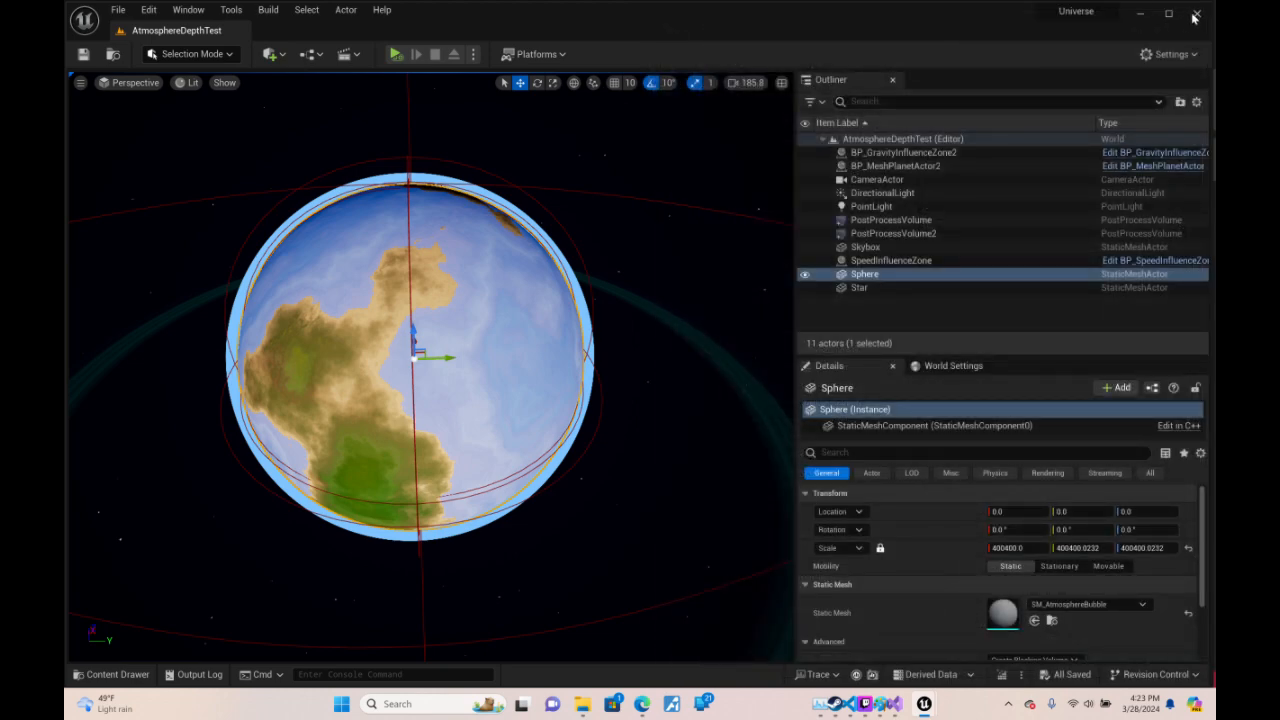
- Switch to the Twitch Studio window
{"action": "left_click", "coordinate": [870, 704]}
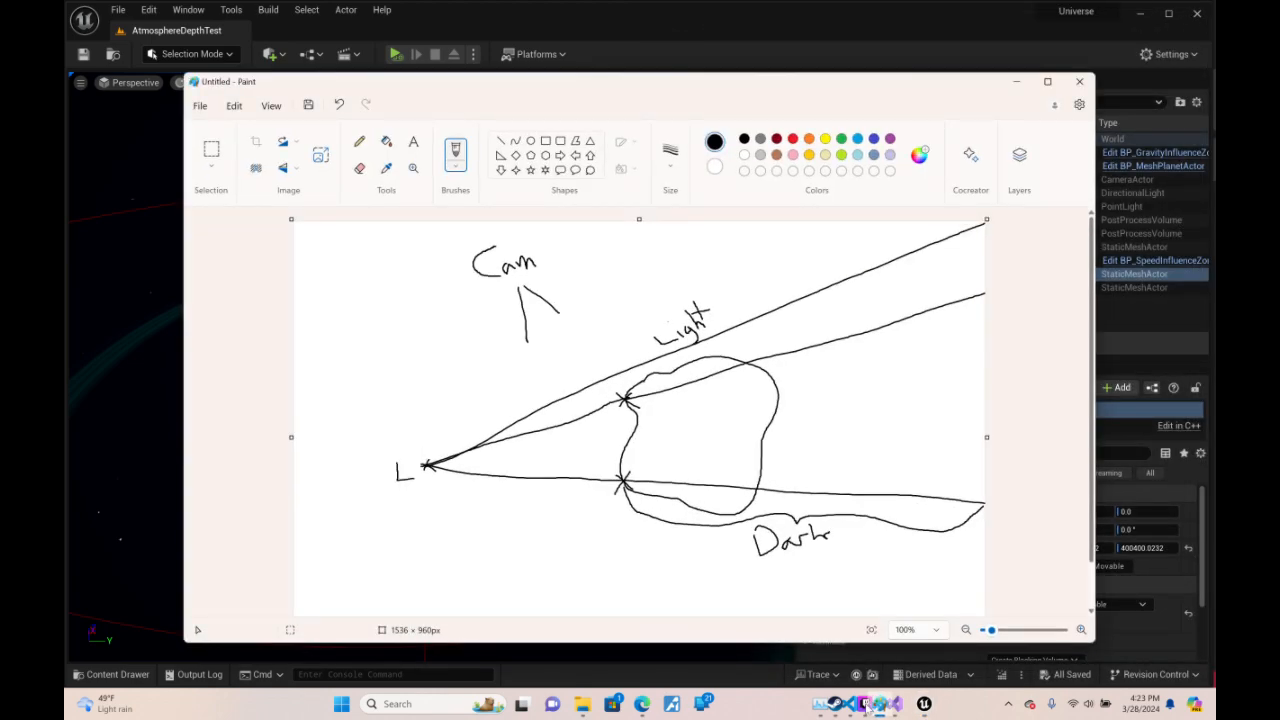
{"action": "left_click", "coordinate": [865, 704]}
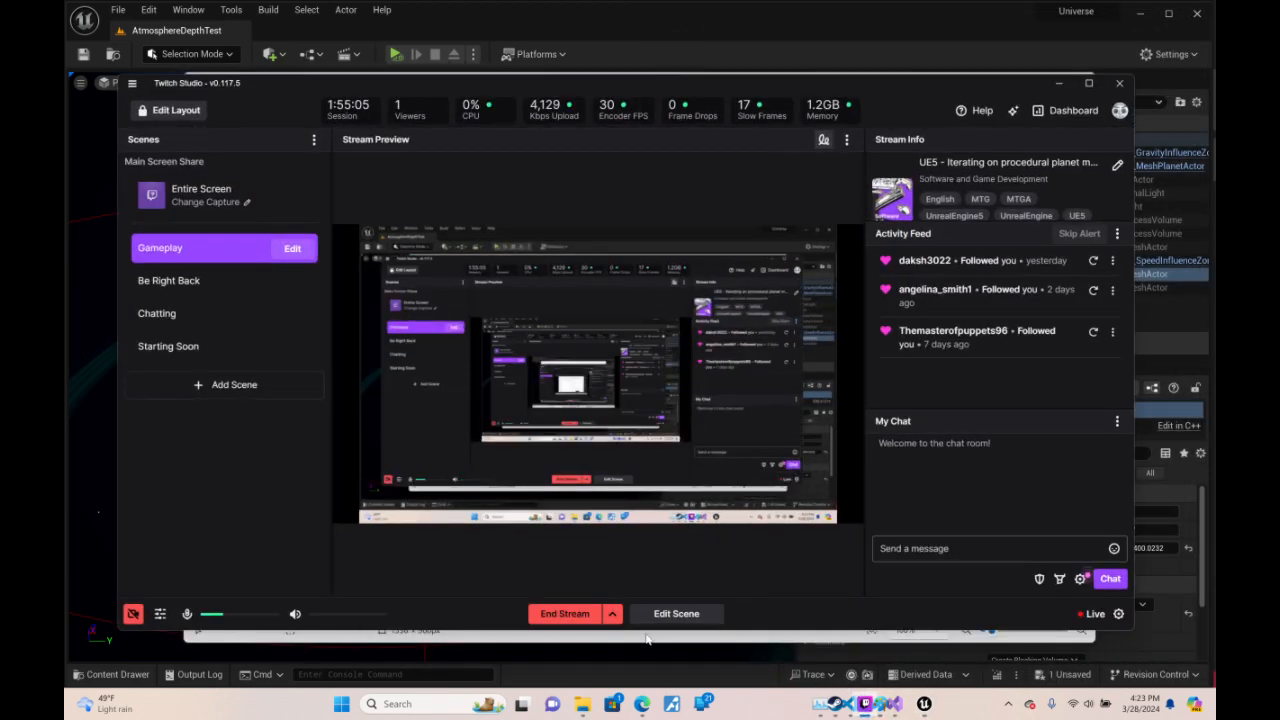